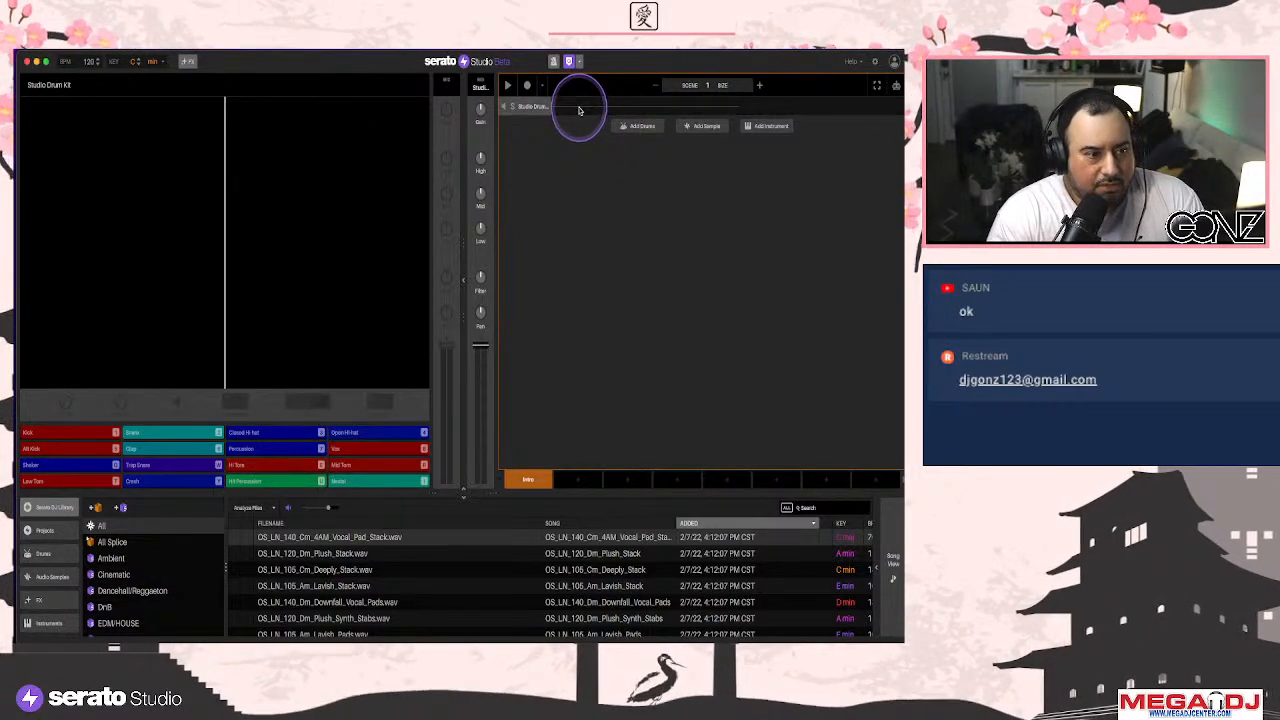
# Expand the Studio Drum Kit track, extend the scene to four bars, and generate a Drill beat
pyautogui.click(578, 110)
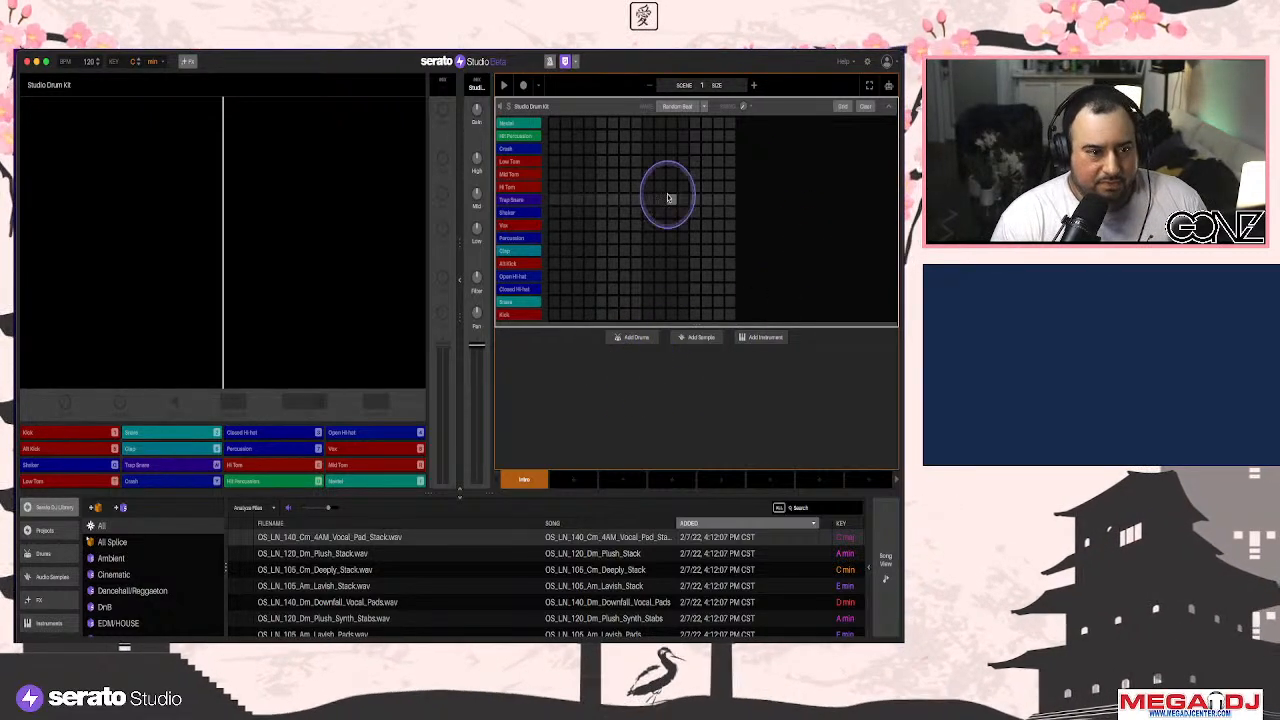
pyautogui.click(704, 107)
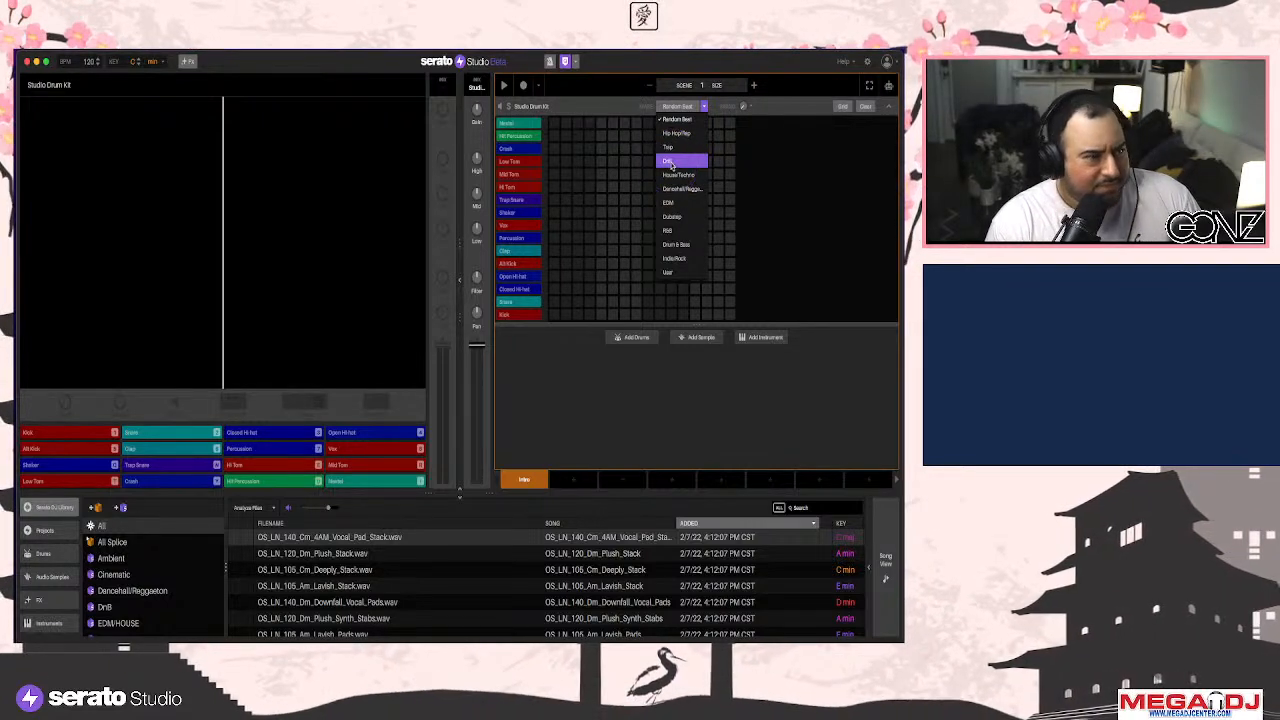
pyautogui.click(670, 162)
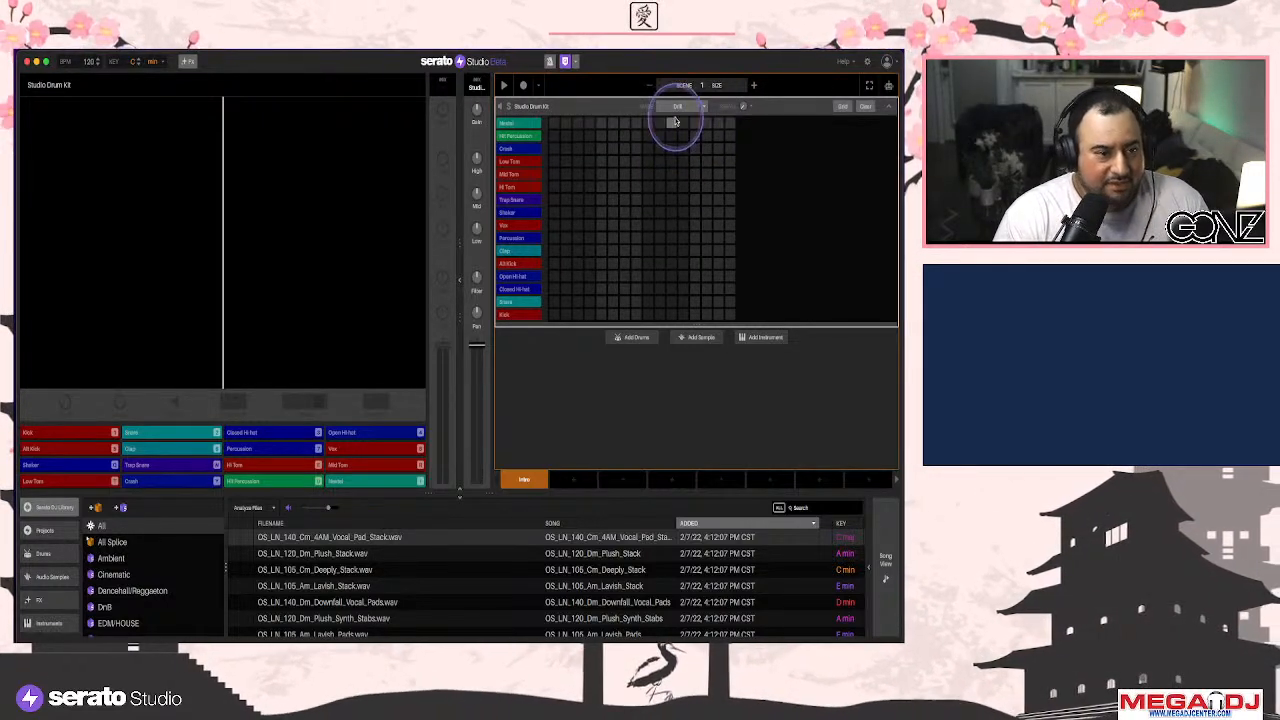
pyautogui.click(753, 85)
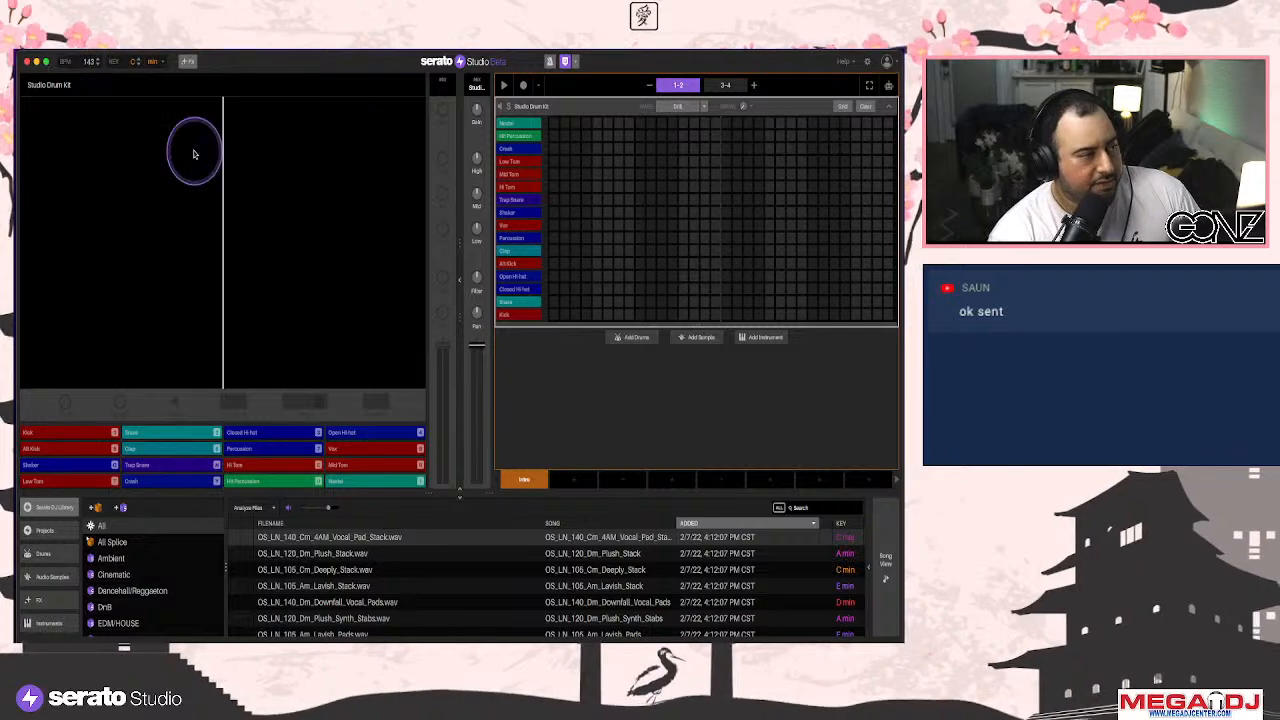
pyautogui.scroll(-2, 676, 107)
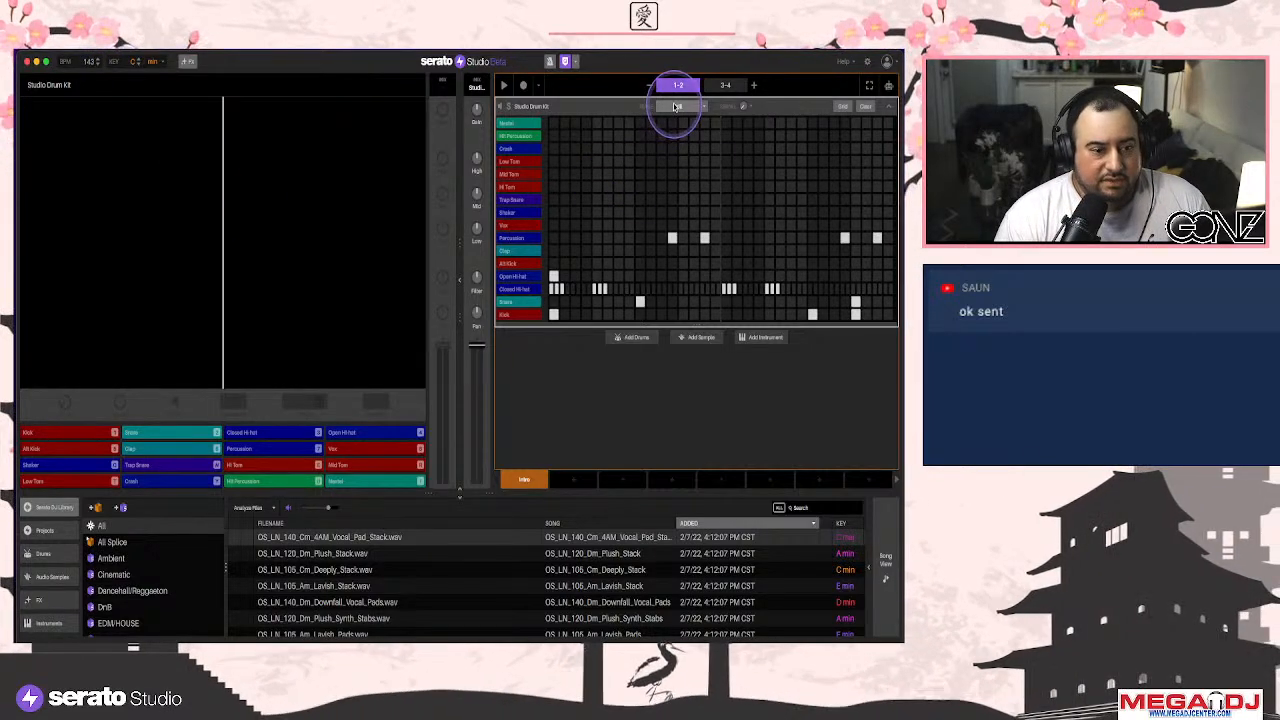
# Play back the generated Drill beat and generate a different Drill pattern for the drum kit
pyautogui.click(504, 85)
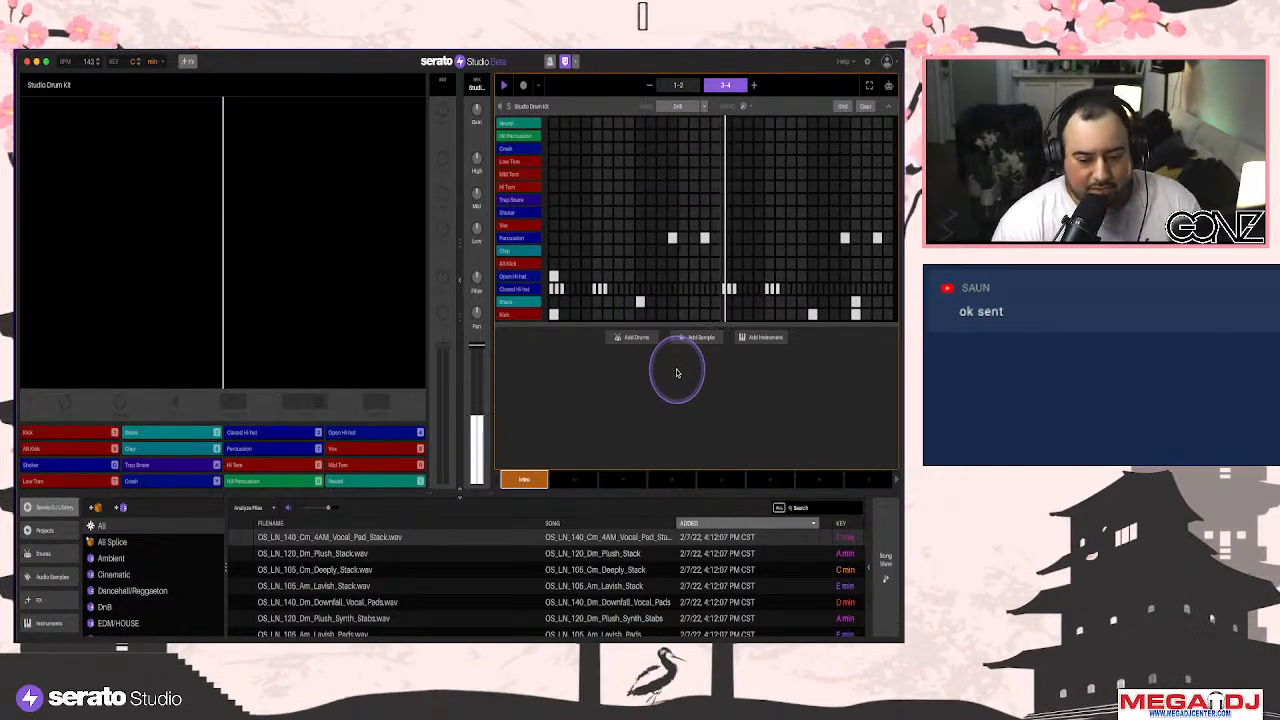
pyautogui.press('space')
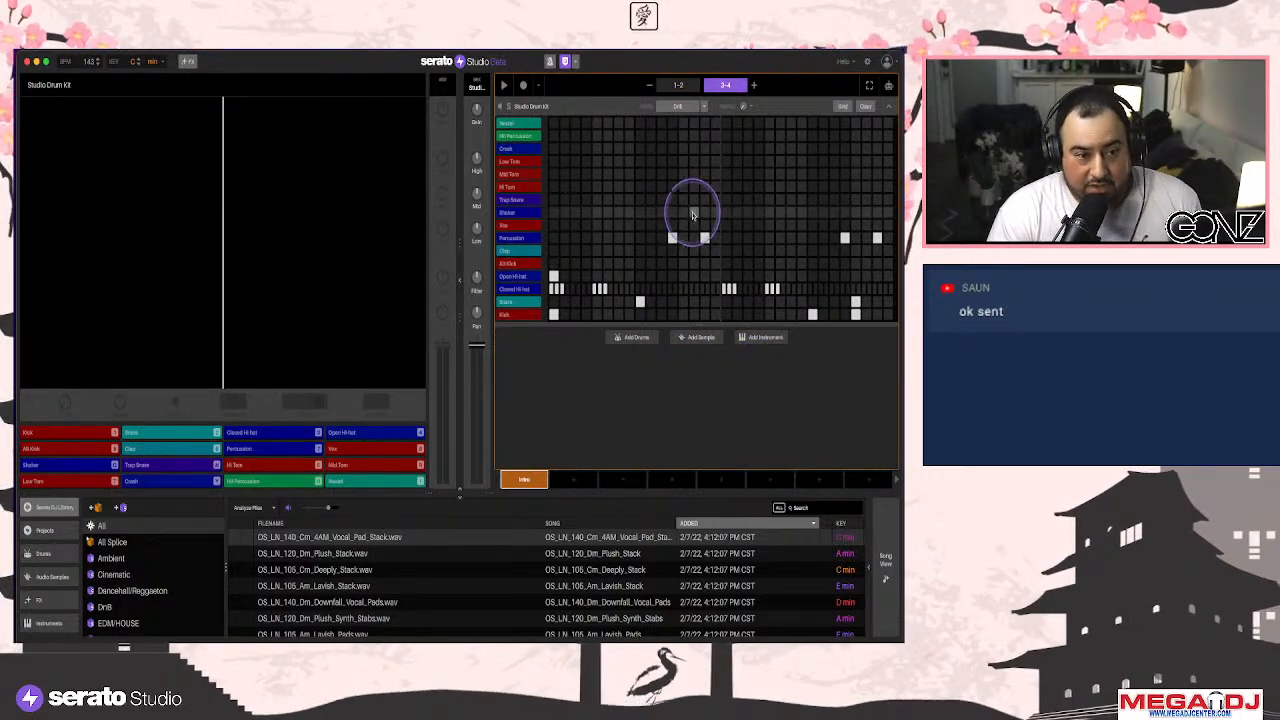
pyautogui.click(703, 109)
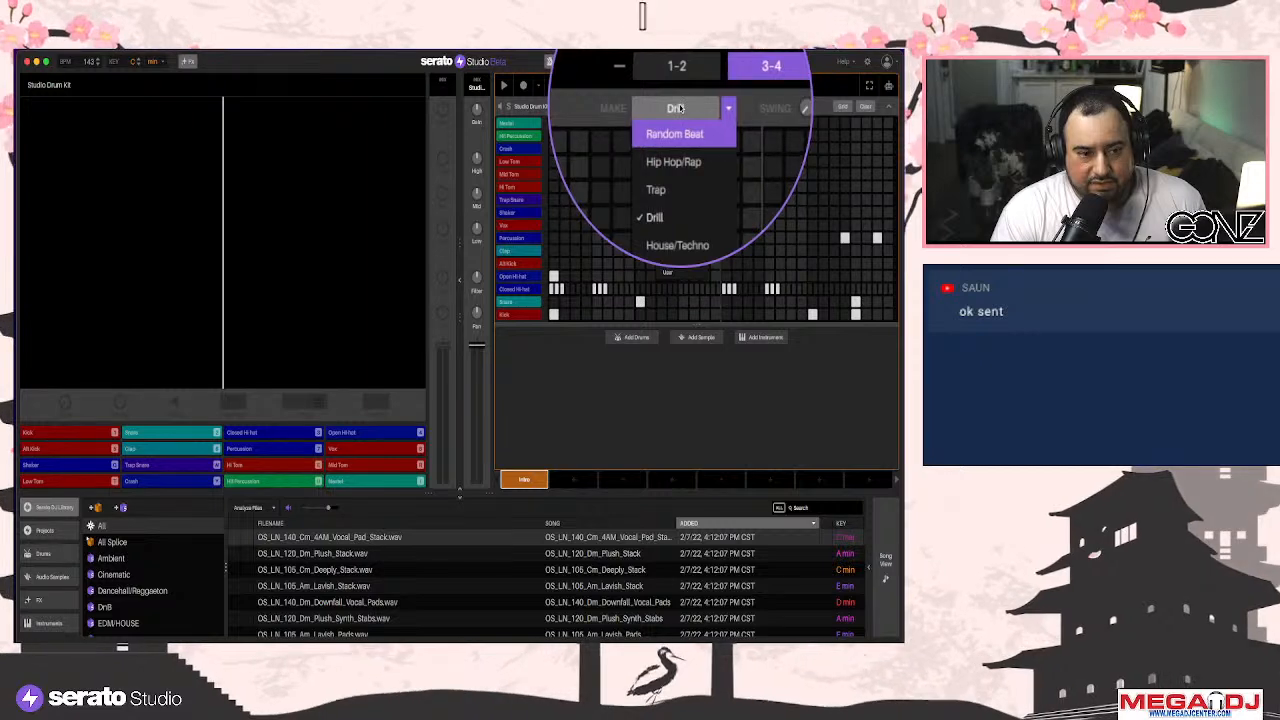
pyautogui.click(763, 107)
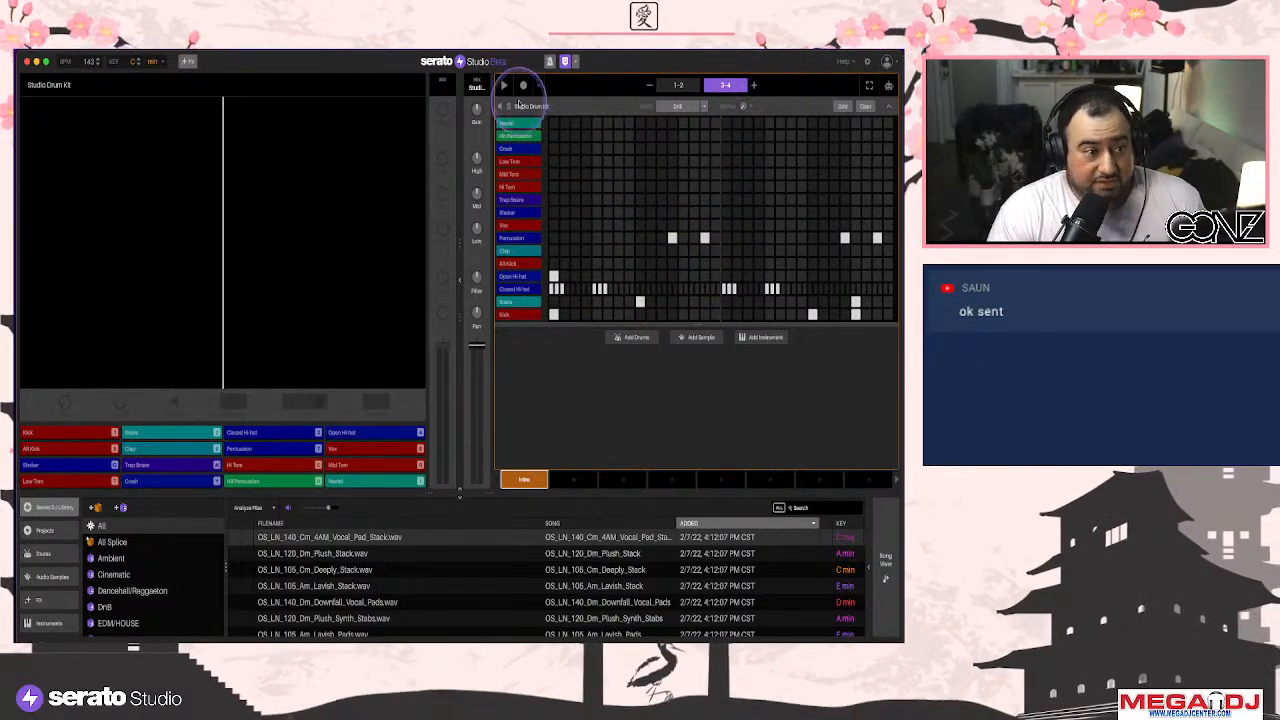
pyautogui.click(504, 86)
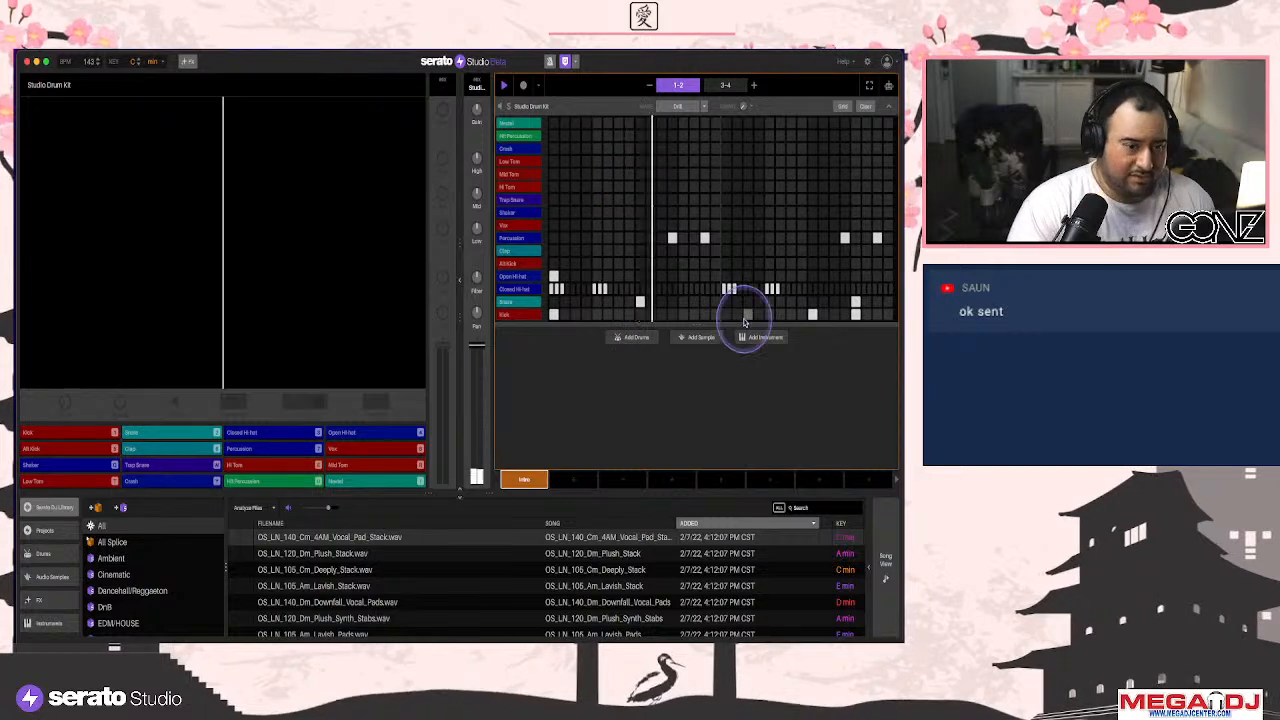
pyautogui.click(678, 86)
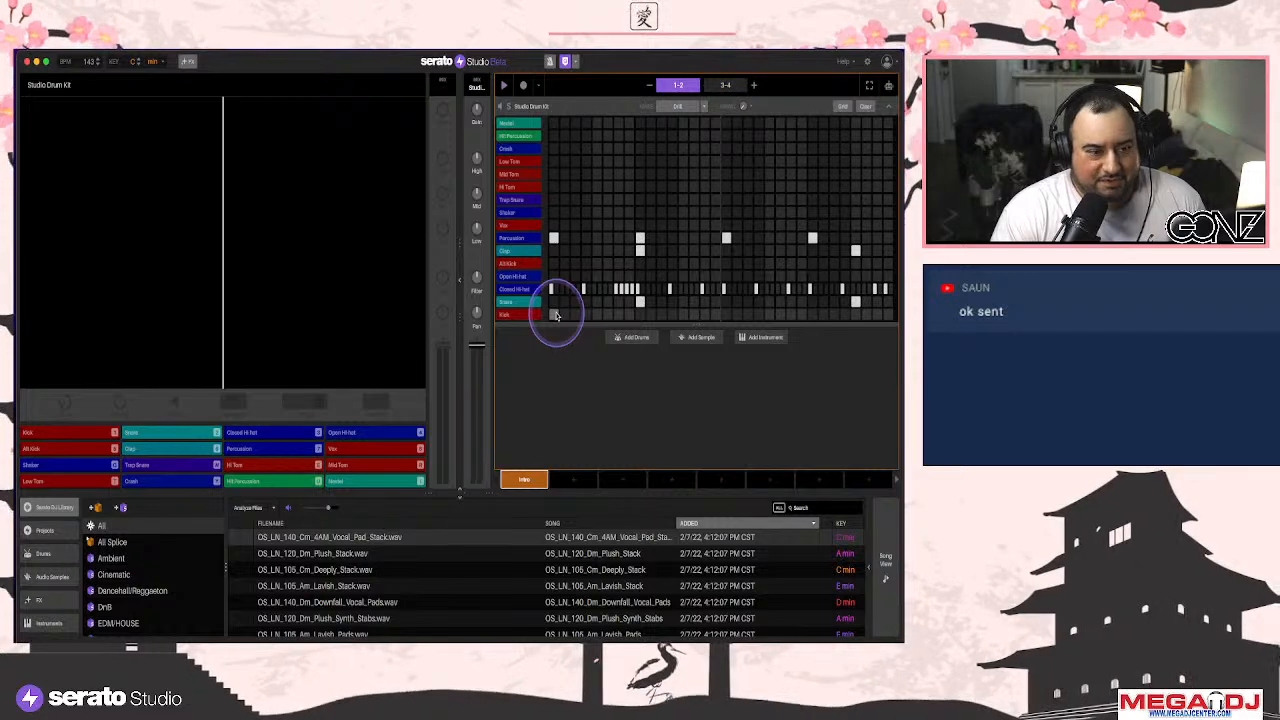
# Add kick hits on steps 1 and 28 of bars 1-2 and on steps 1 and 25 of bars 3-4
pyautogui.click(824, 314)
pyautogui.click(845, 314)
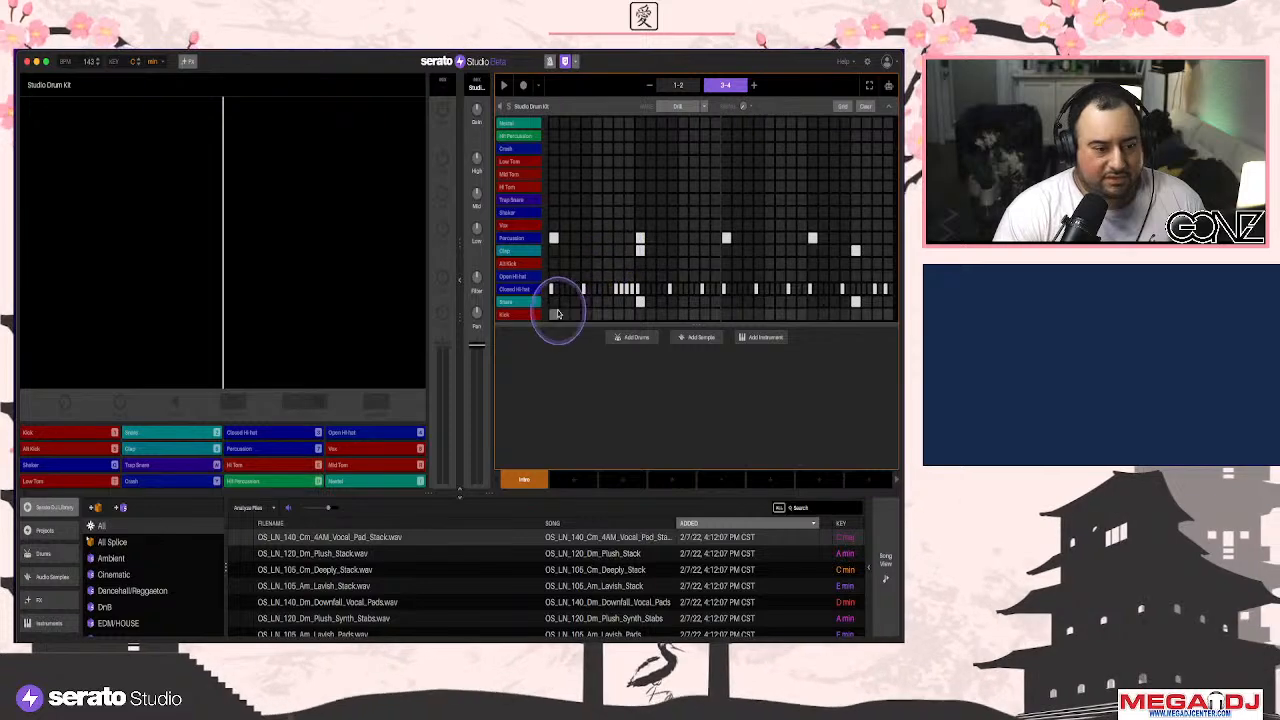
pyautogui.click(823, 315)
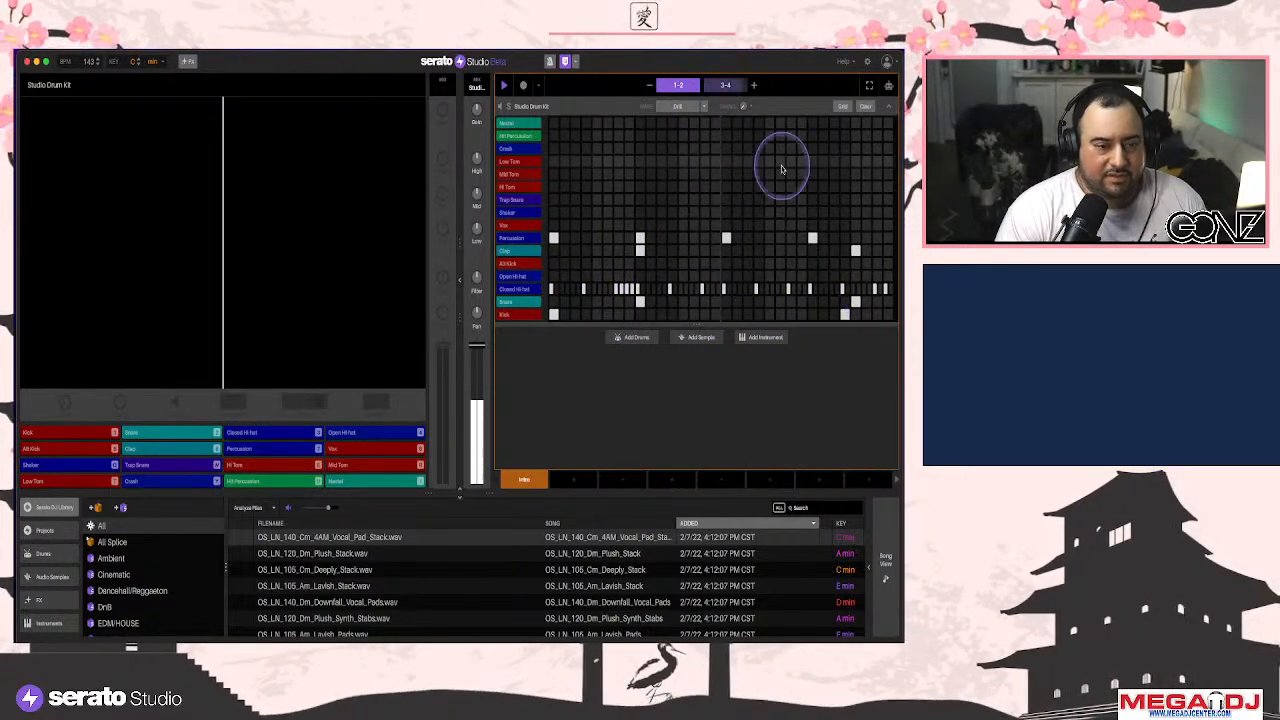
# Listen to bars 3-4 of the edited beat, briefly collapsing the drum kit track to its overview
pyautogui.click(726, 85)
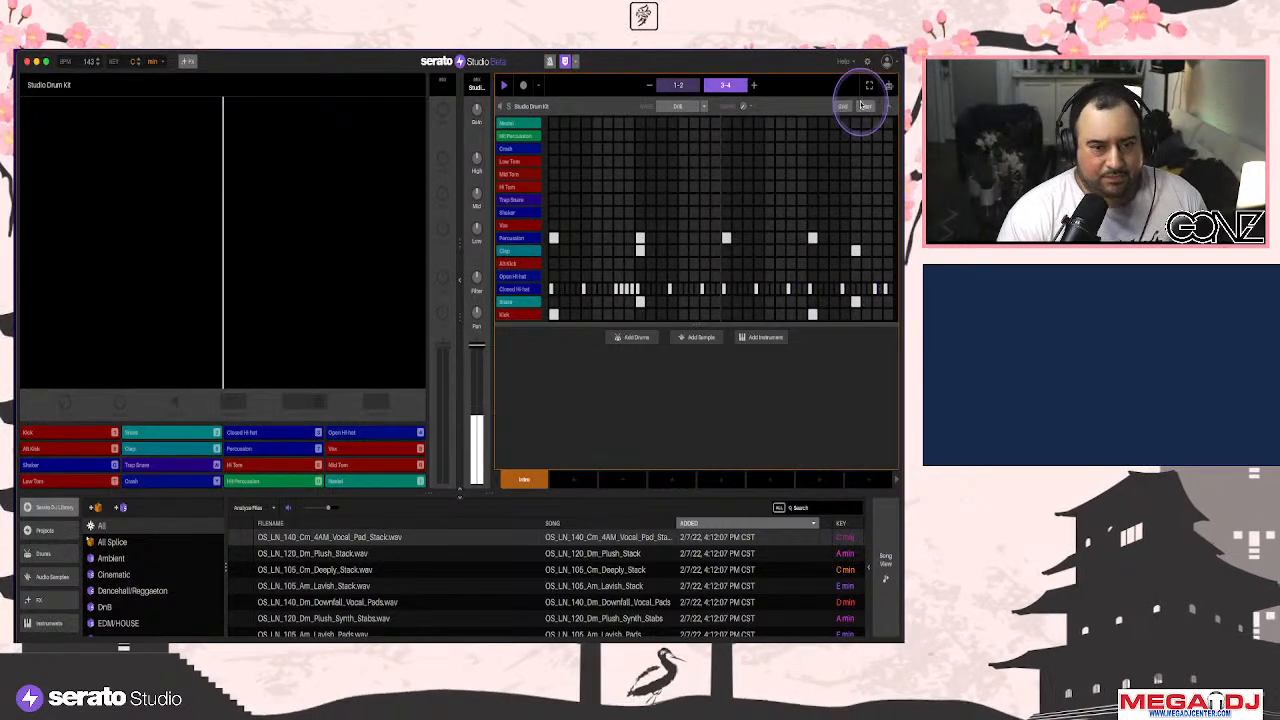
pyautogui.click(887, 108)
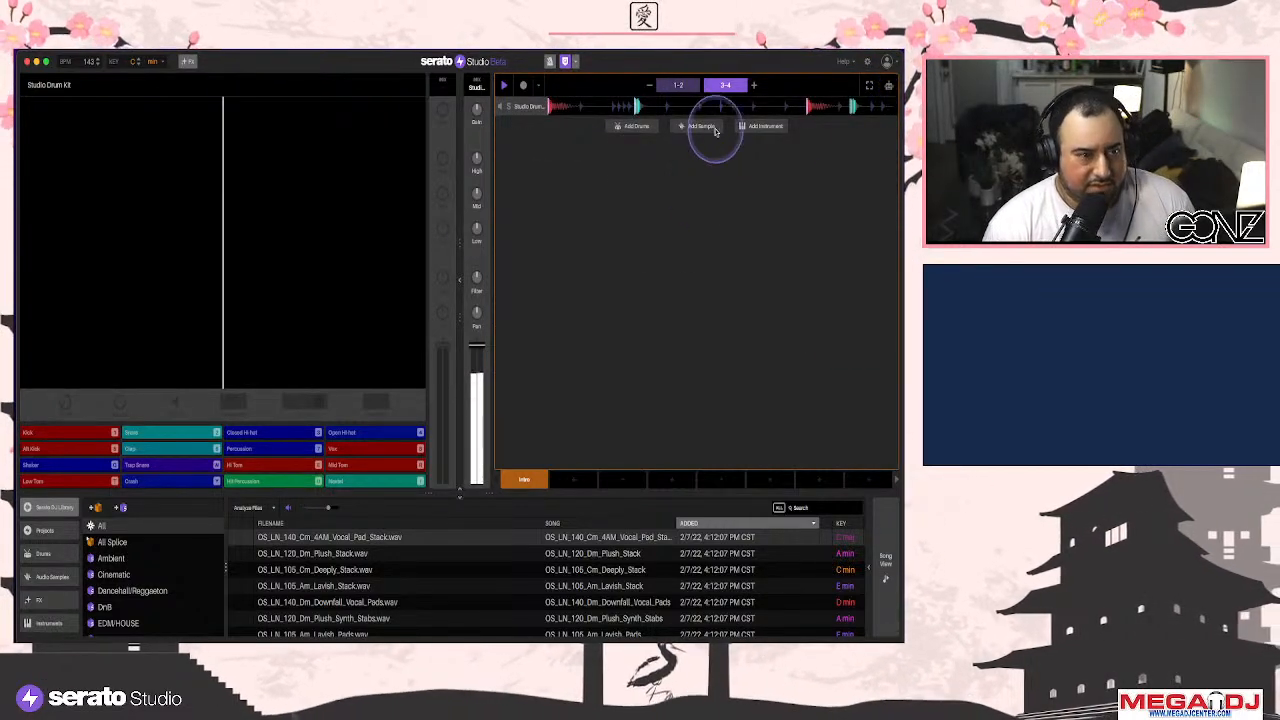
pyautogui.click(637, 104)
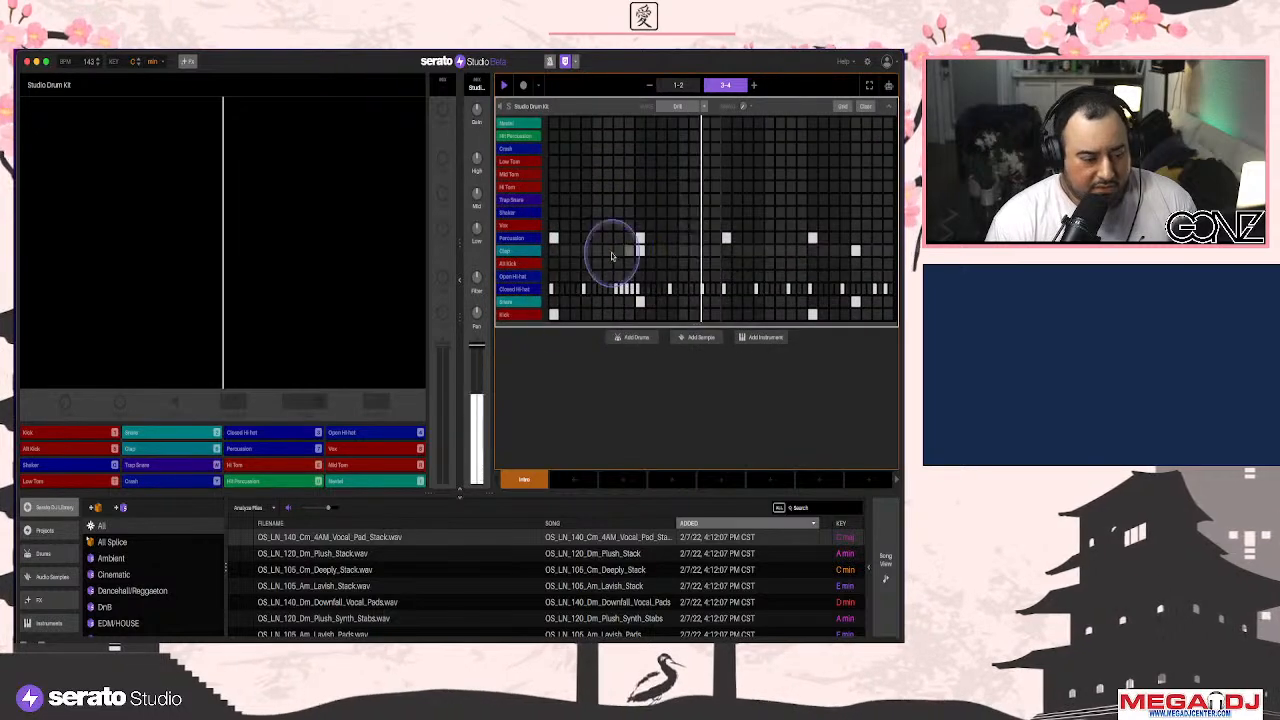
# Show the effects section and load Drums Reverb into the drum kit's first FX slot
pyautogui.click(190, 62)
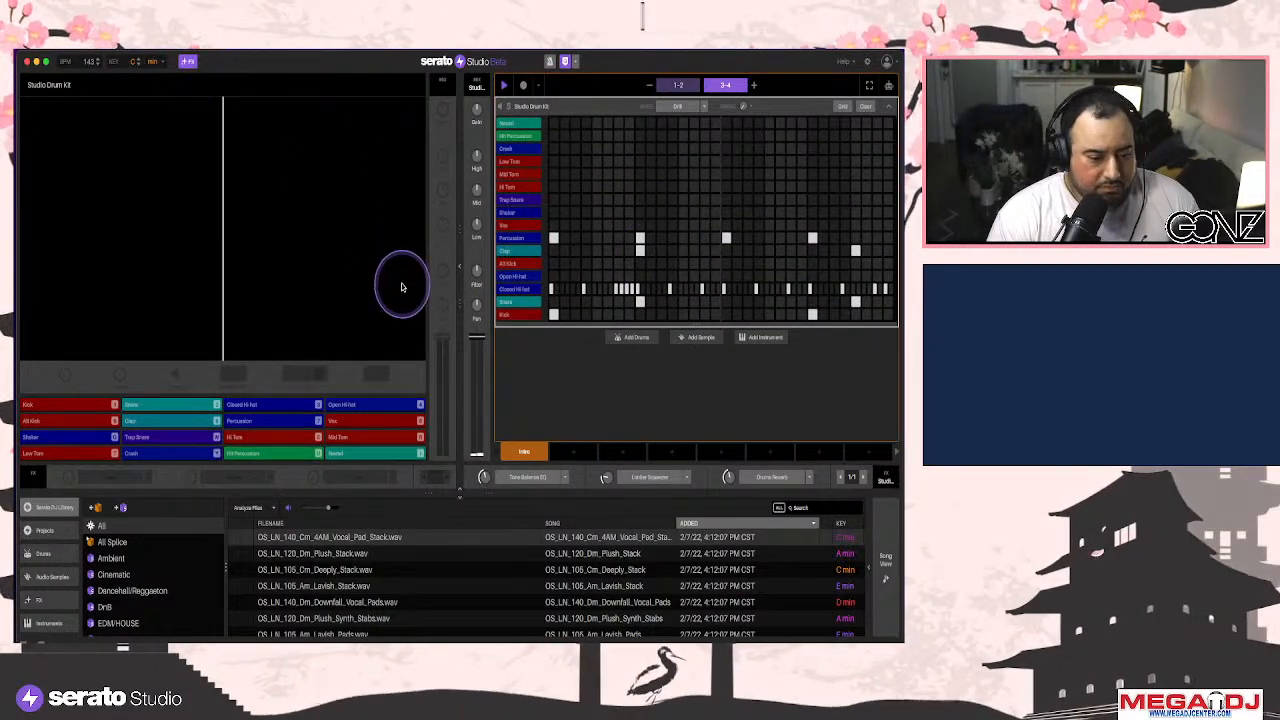
pyautogui.click(566, 478)
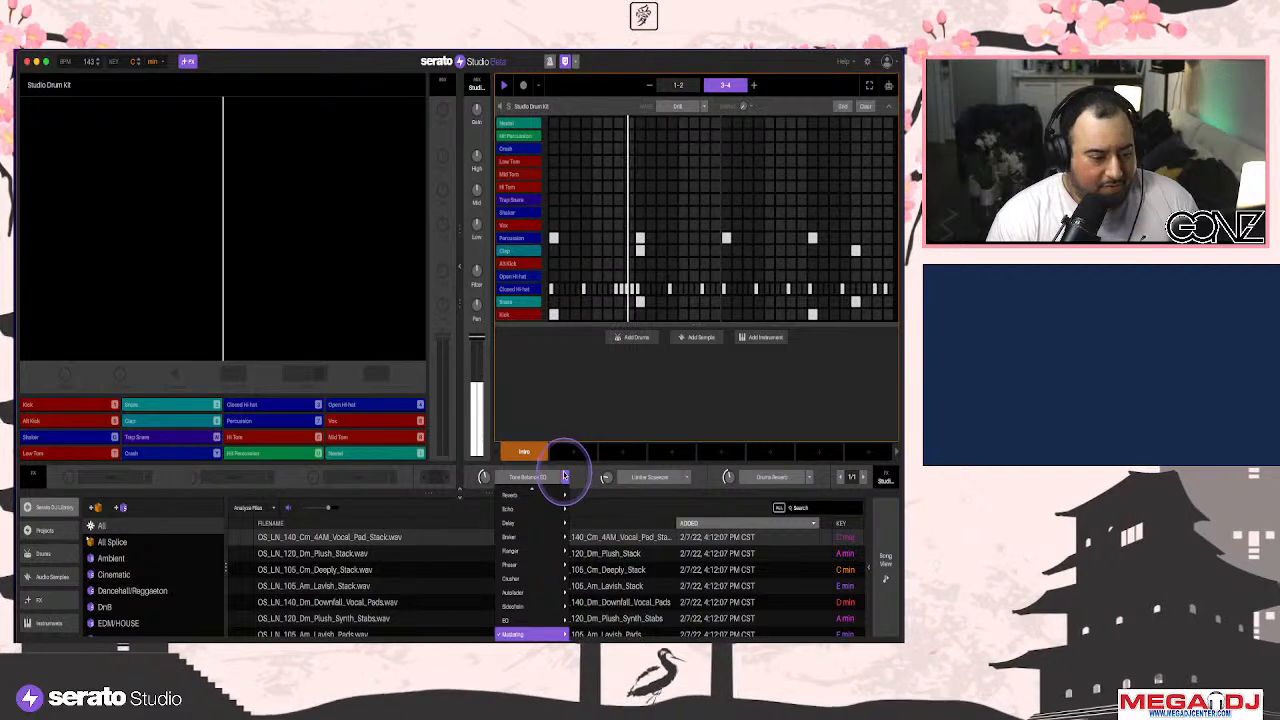
pyautogui.moveTo(529, 514)
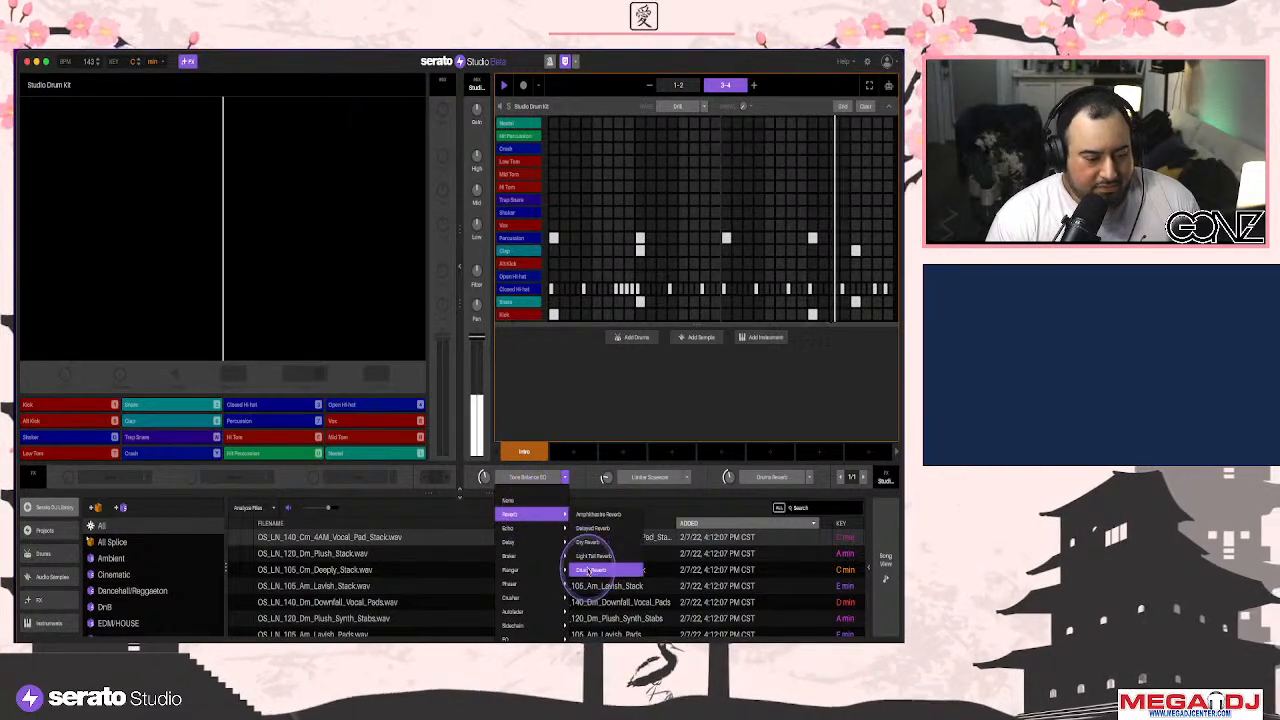
pyautogui.click(591, 569)
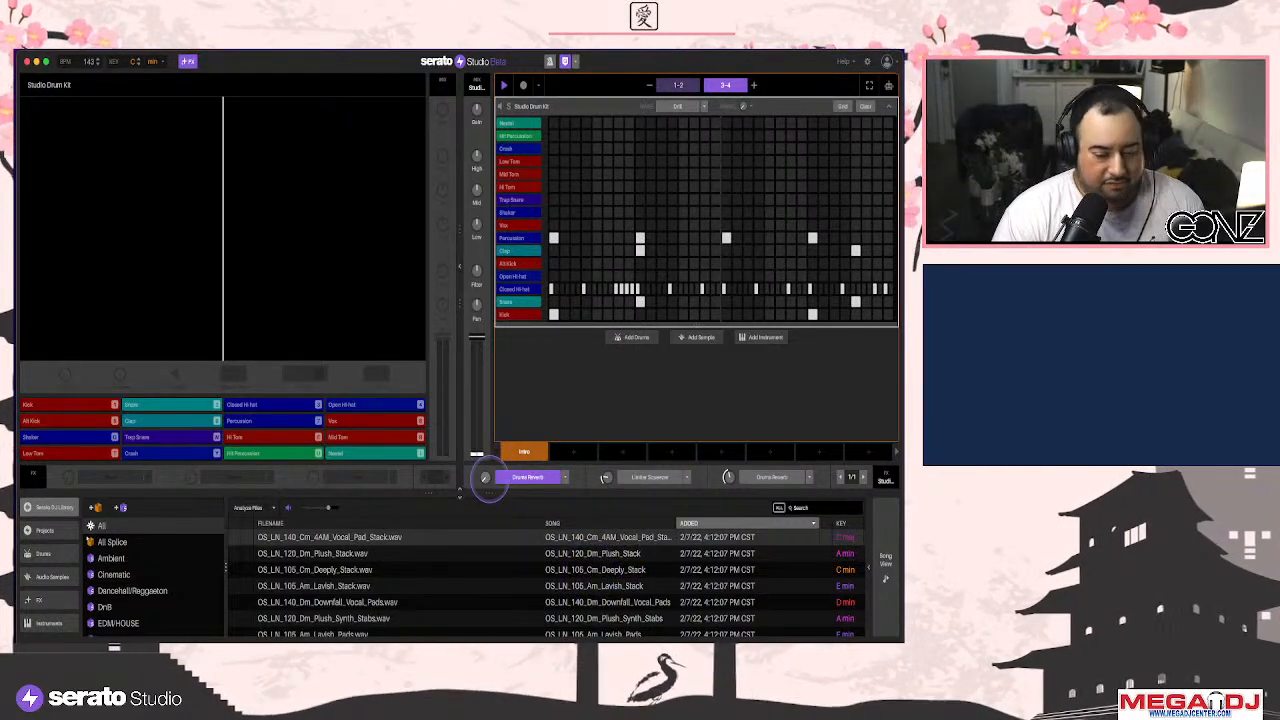
# Audition the Drums Reverb at a higher depth, return the depth to minimum, and stop playback
pyautogui.moveTo(489, 479); pyautogui.dragTo(491, 464)
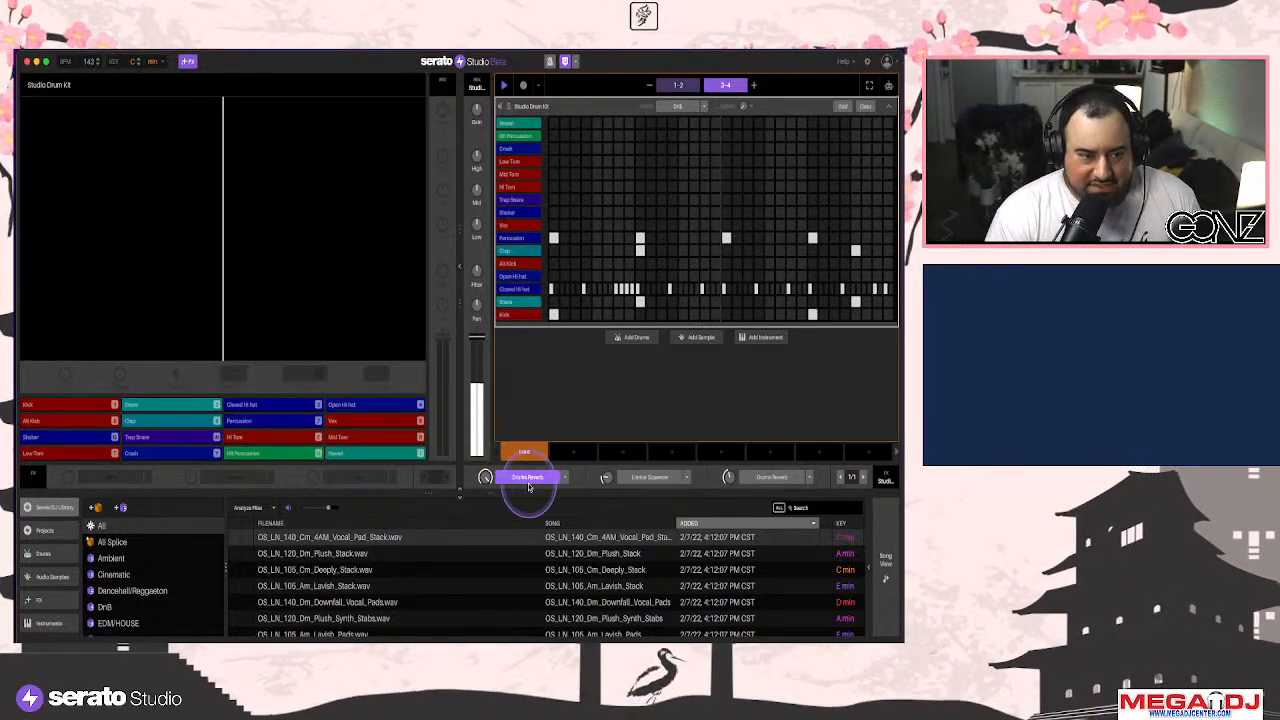
pyautogui.moveTo(485, 478); pyautogui.dragTo(485, 488)
pyautogui.press('space')
# Automate FX 1 Depth in bars 3-4 as a ramp rising from 0 to near maximum, and play it back
pyautogui.click(889, 86)
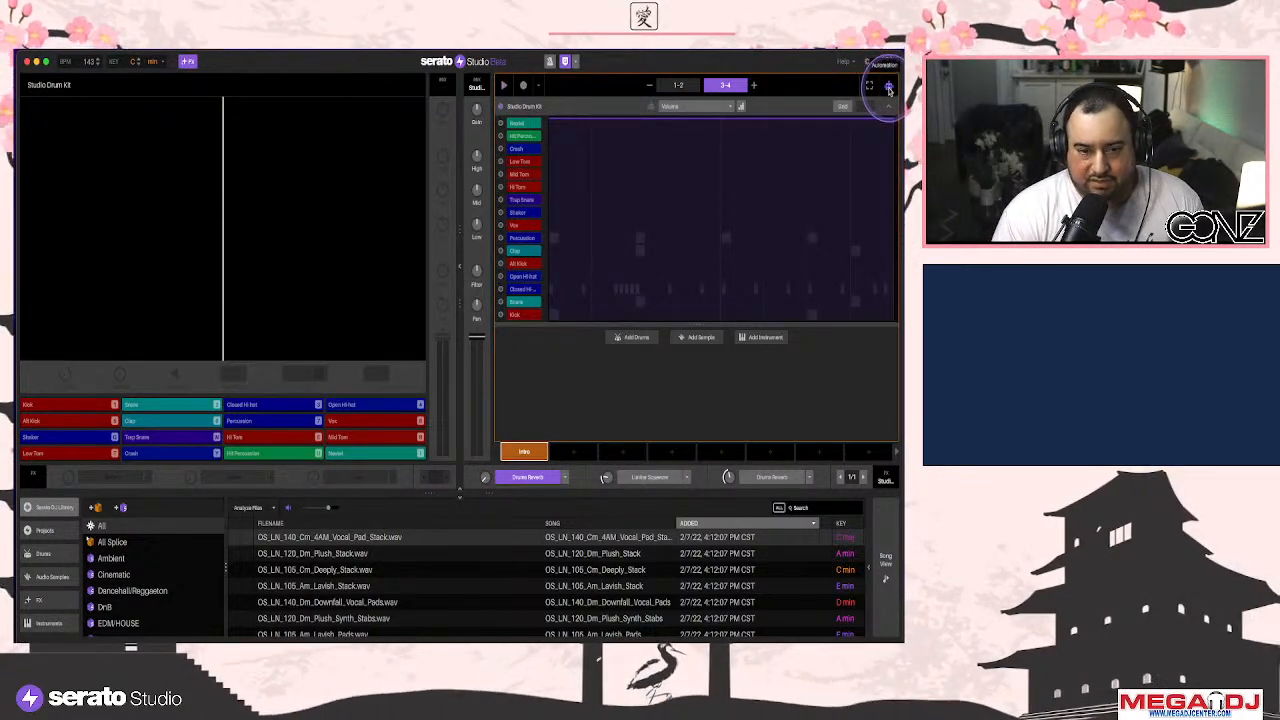
pyautogui.click(485, 480)
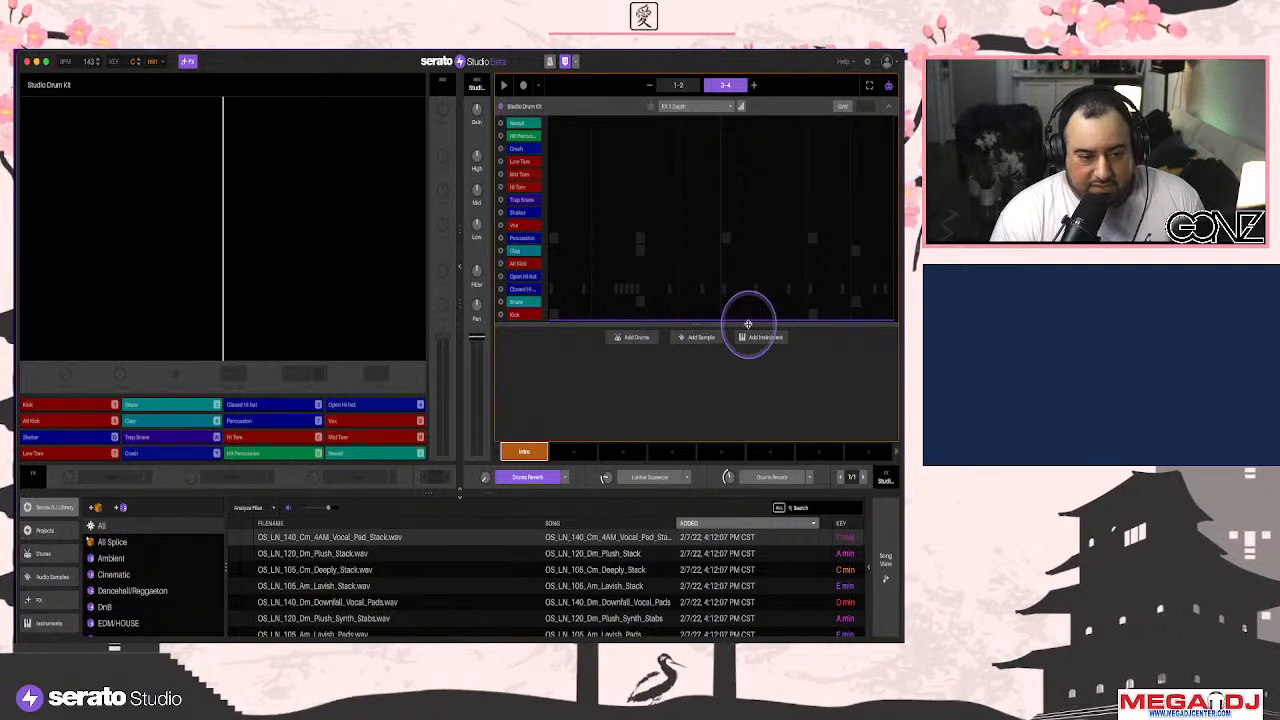
pyautogui.click(555, 321)
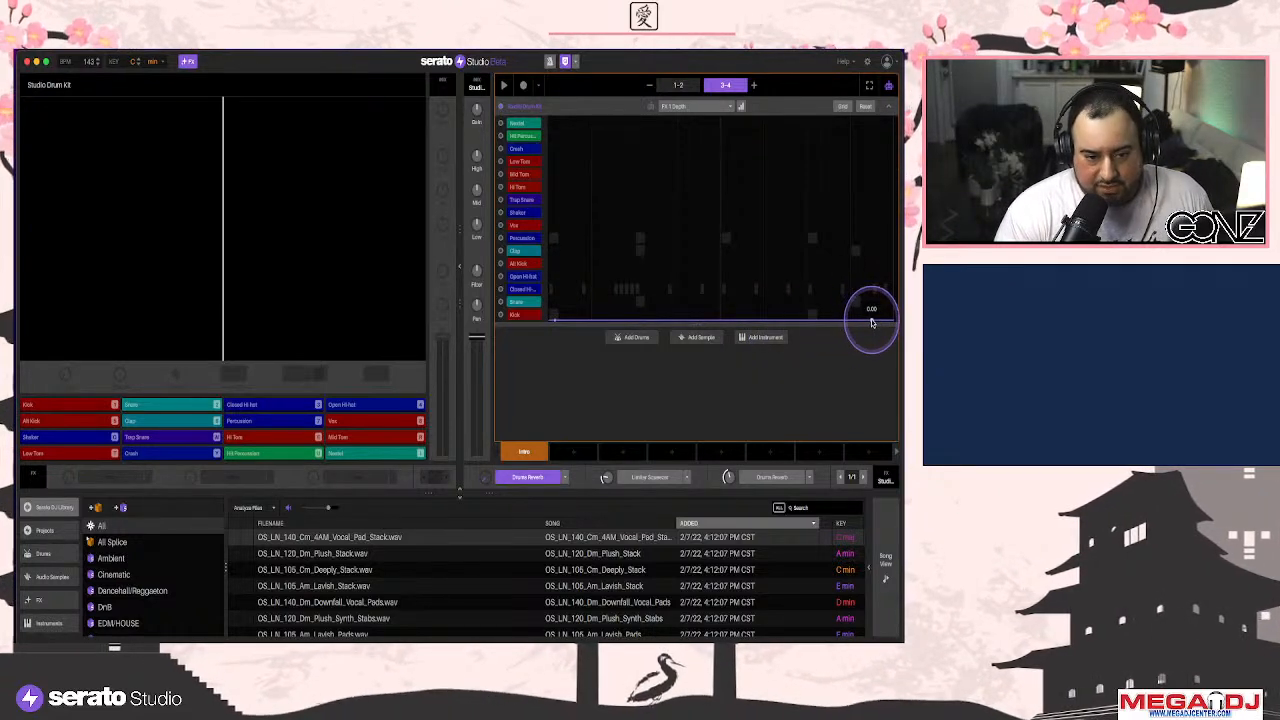
pyautogui.moveTo(871, 322); pyautogui.dragTo(871, 122)
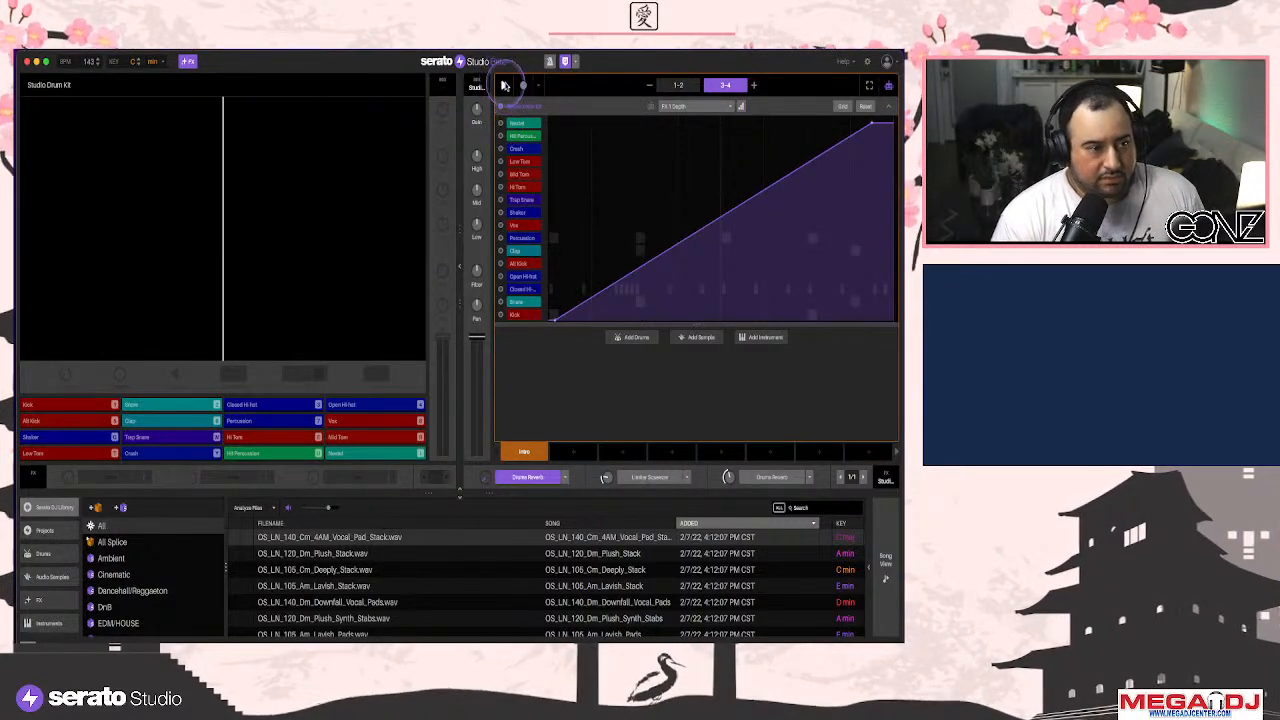
pyautogui.click(504, 85)
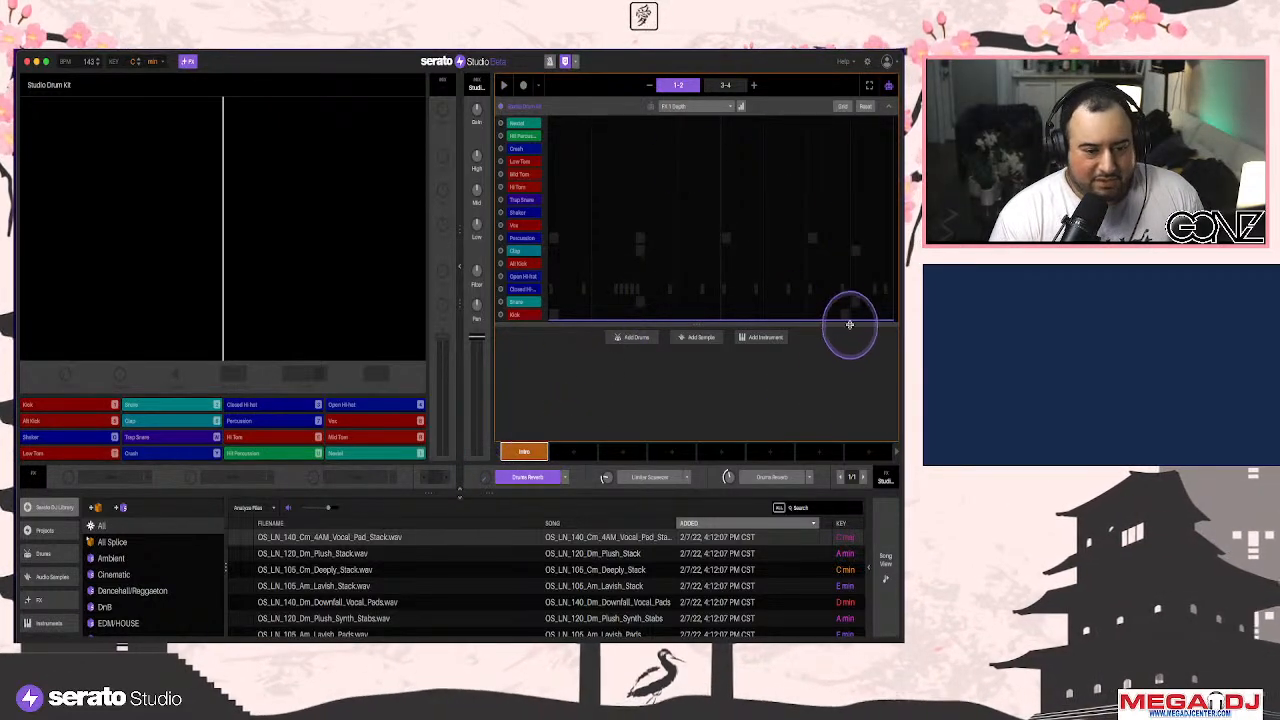
# Draw an FX 1 Depth ramp in bars 1-2 rising from 0 at the start to near maximum at the end, and play it
pyautogui.moveTo(873, 323); pyautogui.dragTo(873, 132)
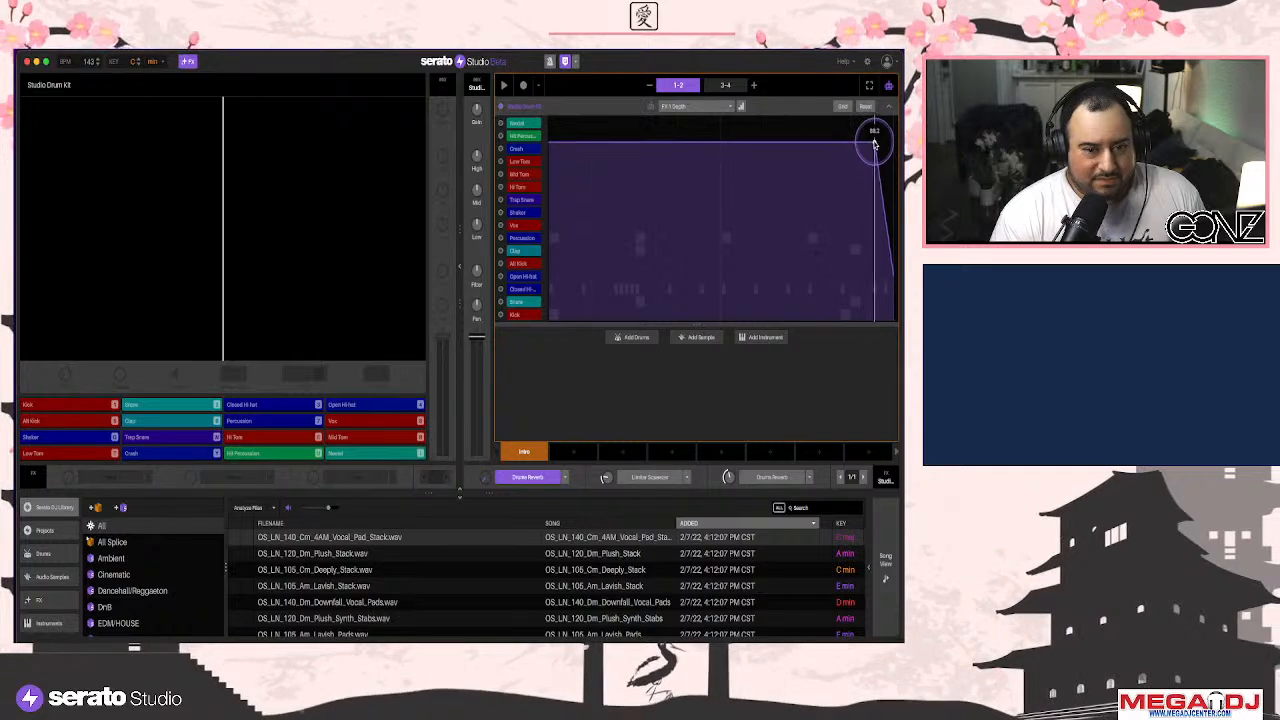
pyautogui.moveTo(560, 132); pyautogui.dragTo(550, 320)
pyautogui.moveTo(870, 143); pyautogui.dragTo(886, 126)
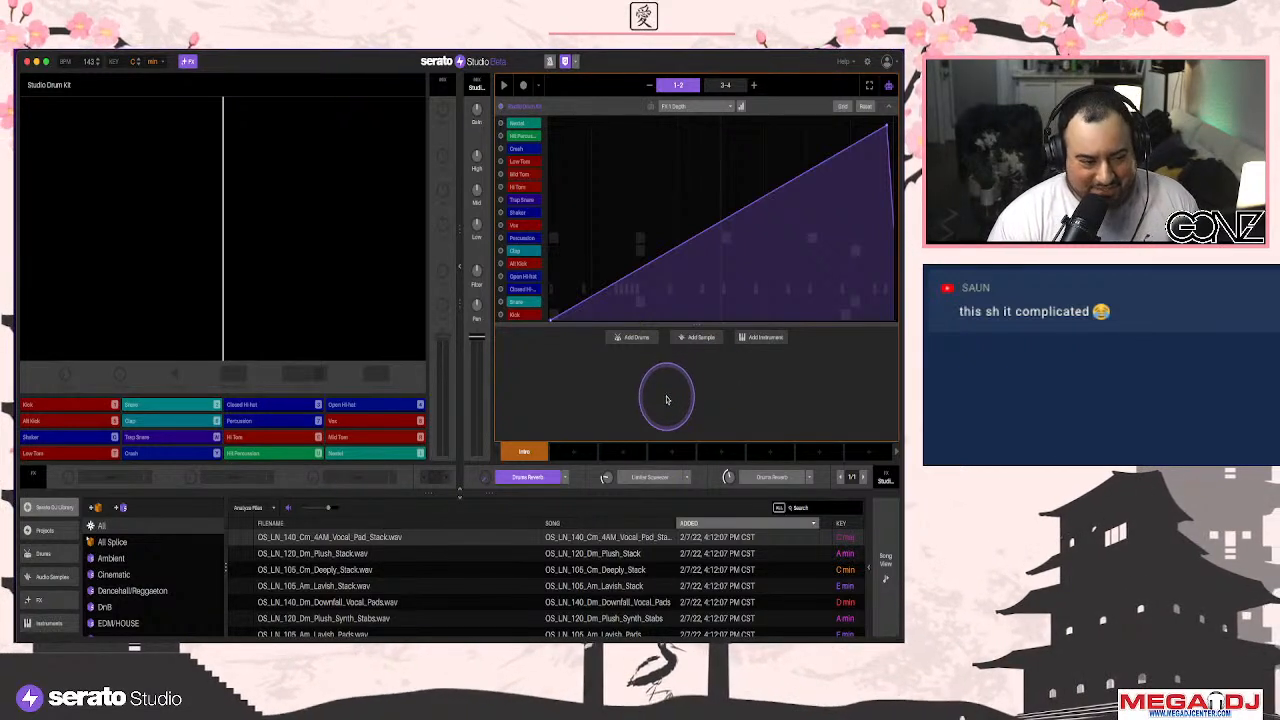
pyautogui.press('space')
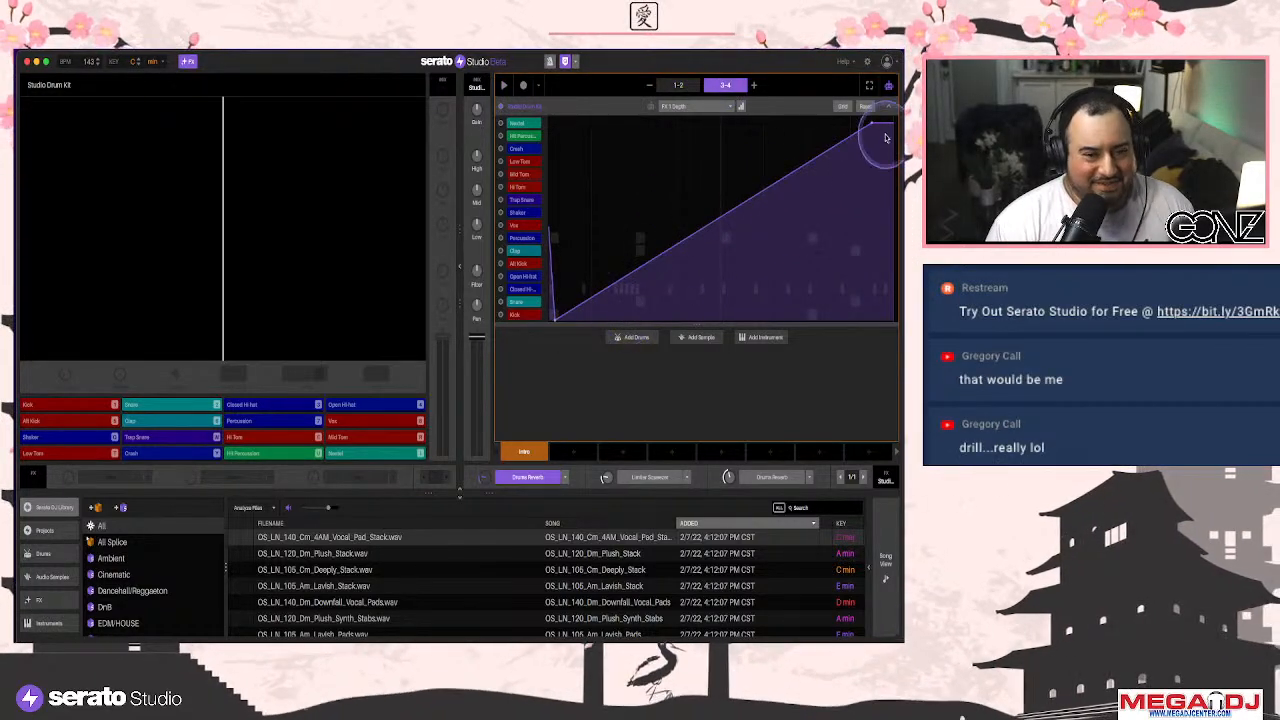
# Record a Filter adjustment on the drum kit during playback and show the Filter automation for bars 1-2
pyautogui.click(889, 88)
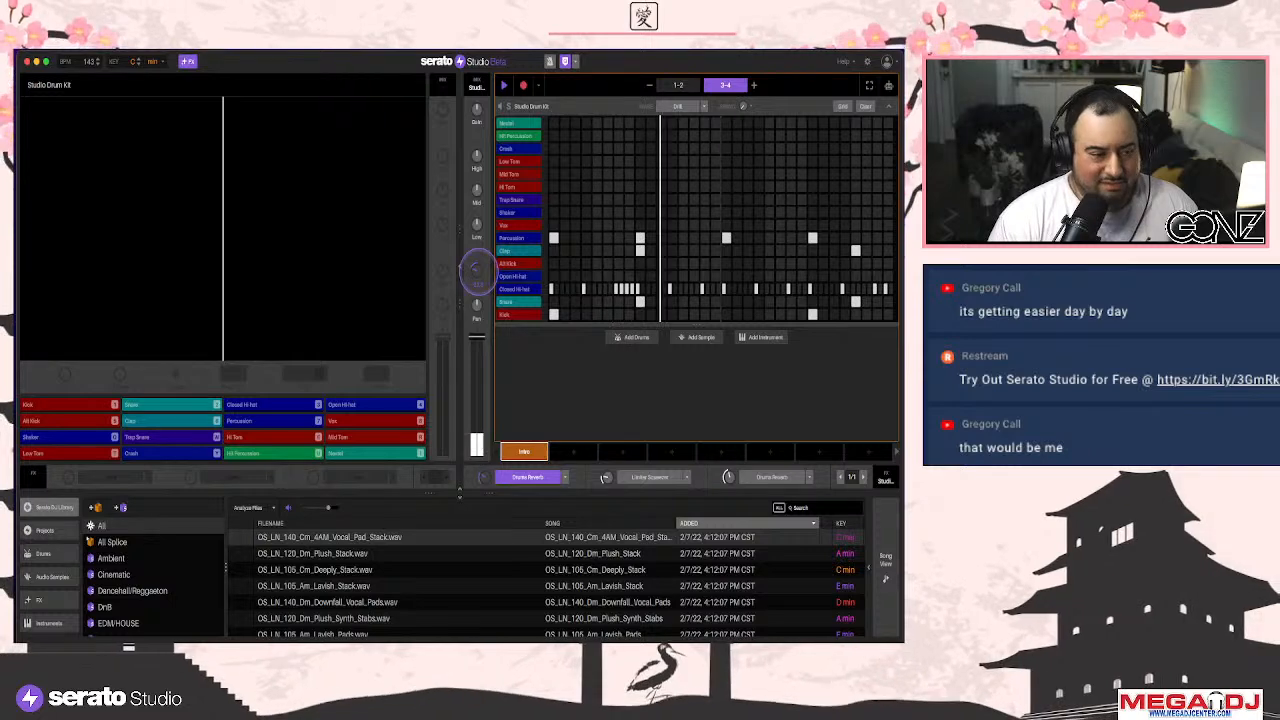
pyautogui.click(886, 88)
pyautogui.click(475, 277)
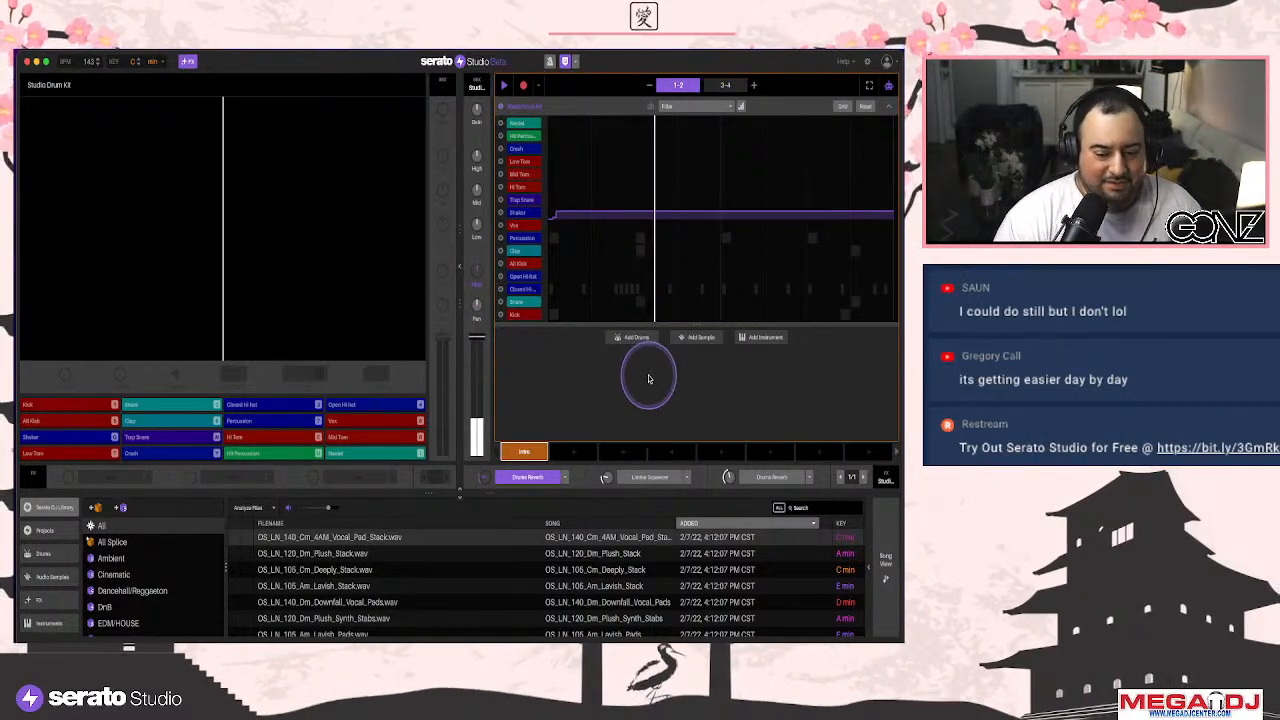
pyautogui.press('space')
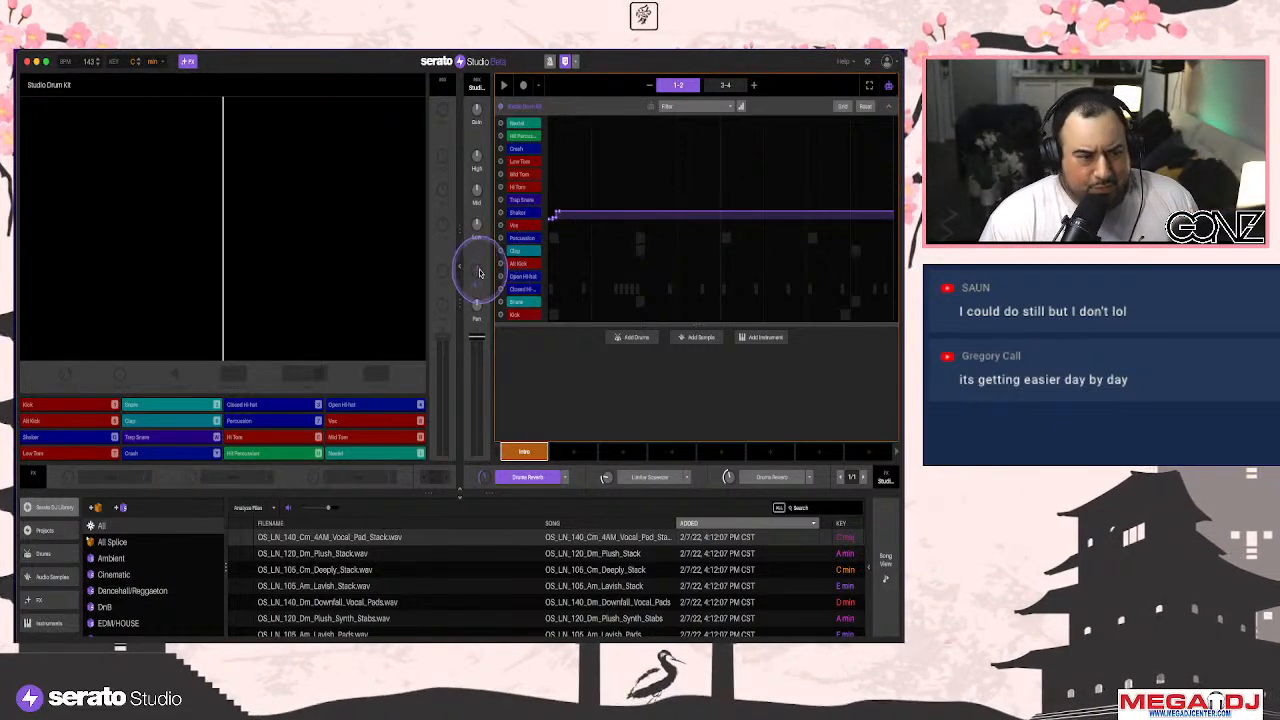
# Reset the Filter automation in bars 1-2 and draw a zigzag curve swinging between both extremes and ending at the lowest value
pyautogui.click(858, 106)
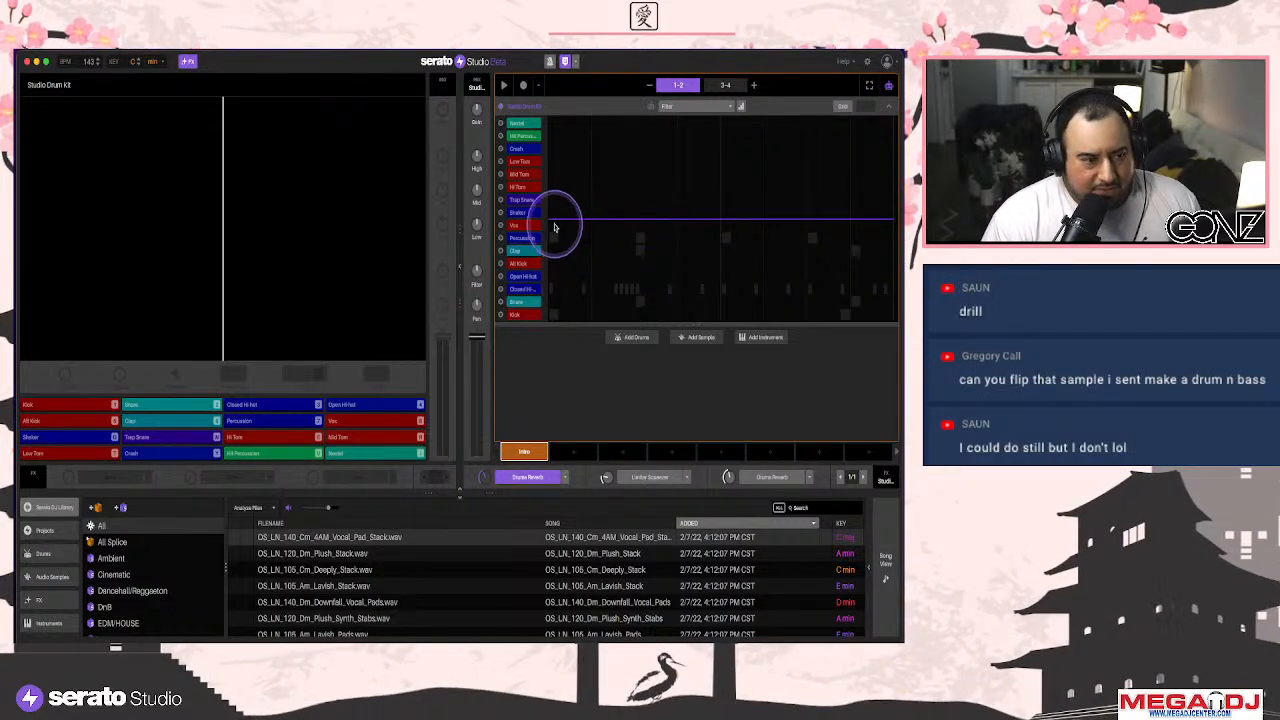
pyautogui.moveTo(563, 216)
pyautogui.mouseDown()
pyautogui.moveTo(580, 120)
pyautogui.moveTo(594, 135)
pyautogui.moveTo(608, 300)
pyautogui.moveTo(643, 311)
pyautogui.moveTo(640, 123)
pyautogui.moveTo(660, 129)
pyautogui.moveTo(677, 314)
pyautogui.moveTo(701, 308)
pyautogui.moveTo(709, 149)
pyautogui.moveTo(726, 123)
pyautogui.moveTo(749, 306)
pyautogui.moveTo(766, 294)
pyautogui.moveTo(772, 310)
pyautogui.moveTo(767, 121)
pyautogui.moveTo(809, 190)
pyautogui.moveTo(820, 306)
pyautogui.moveTo(834, 309)
pyautogui.moveTo(860, 121)
pyautogui.mouseUp()
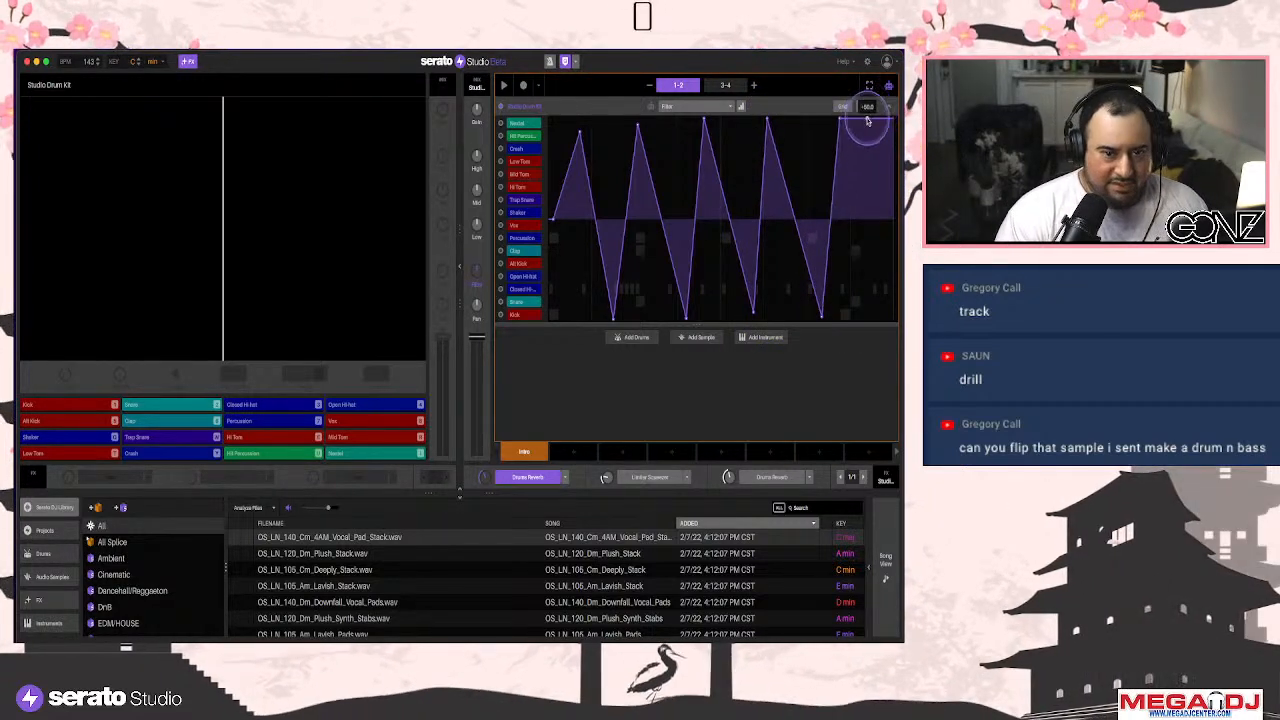
pyautogui.moveTo(876, 281); pyautogui.dragTo(871, 350)
pyautogui.click(735, 84)
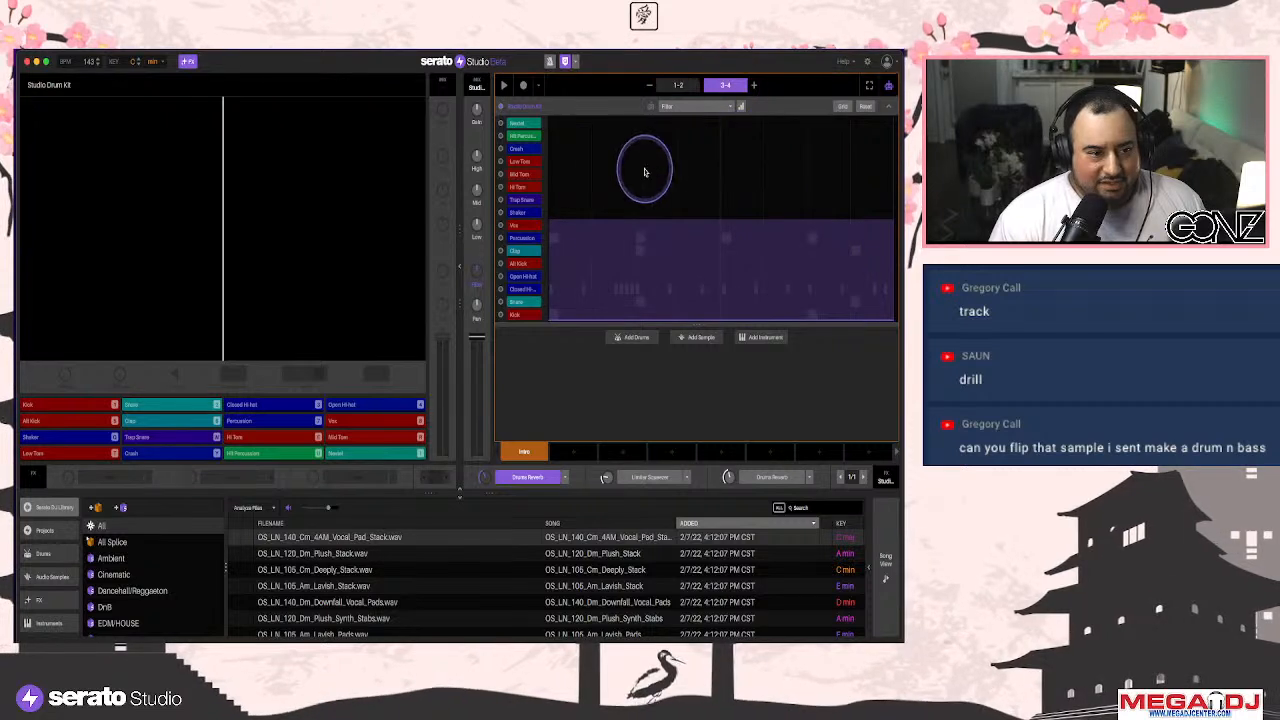
# Draw a zigzag Filter automation curve for the drum kit in bars 3-4, play the pattern, and collapse the deck
pyautogui.moveTo(556, 320)
pyautogui.mouseDown()
pyautogui.moveTo(580, 129)
pyautogui.moveTo(609, 130)
pyautogui.moveTo(628, 305)
pyautogui.moveTo(657, 328)
pyautogui.moveTo(669, 155)
pyautogui.moveTo(693, 134)
pyautogui.moveTo(712, 265)
pyautogui.moveTo(741, 316)
pyautogui.moveTo(770, 130)
pyautogui.moveTo(793, 298)
pyautogui.moveTo(834, 294)
pyautogui.moveTo(837, 120)
pyautogui.moveTo(810, 179)
pyautogui.mouseUp()
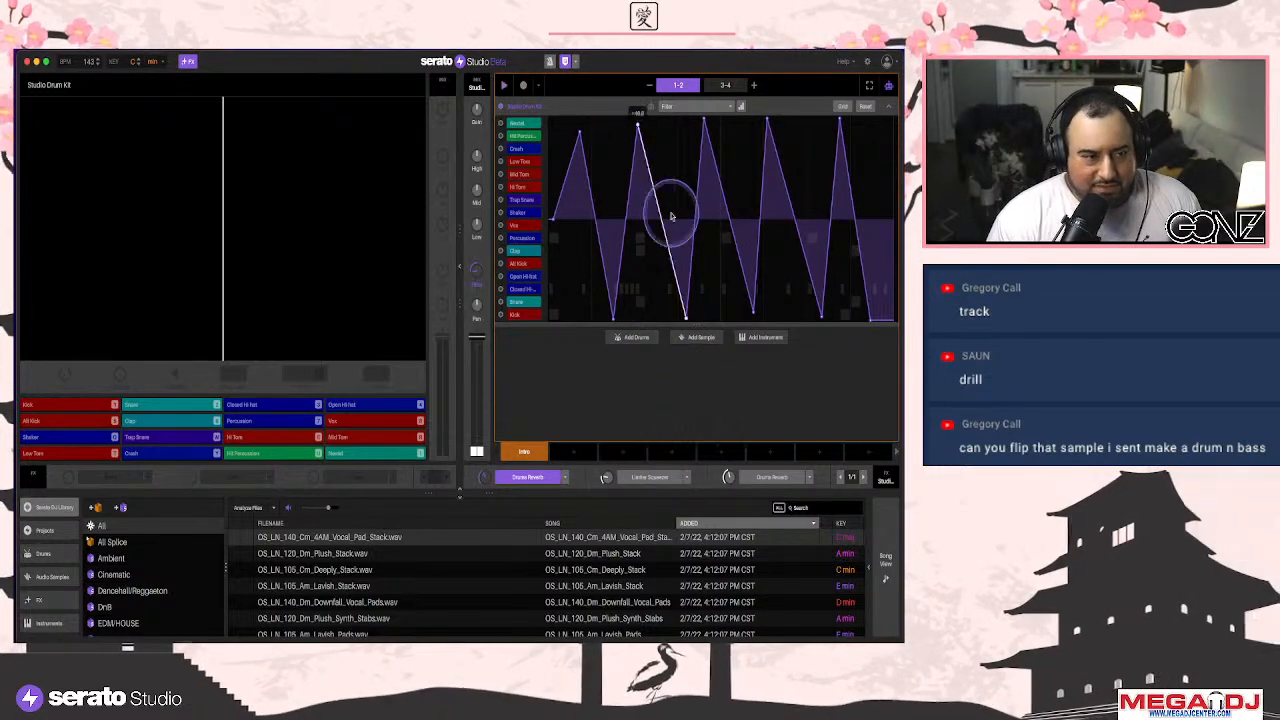
pyautogui.click(887, 106)
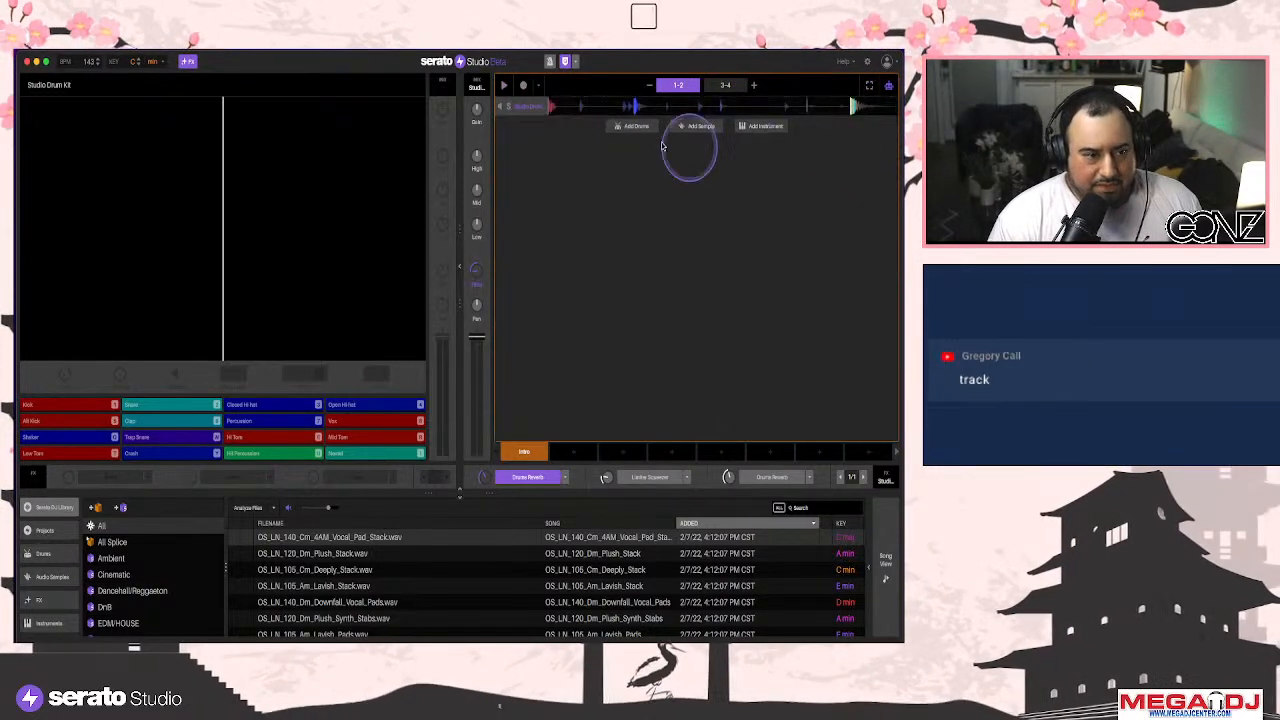
# Duplicate the drum kit deck, reset the copy's Filter and FX 1 Depth automation, and collapse it
pyautogui.rightClick(538, 107)
pyautogui.click(544, 113)
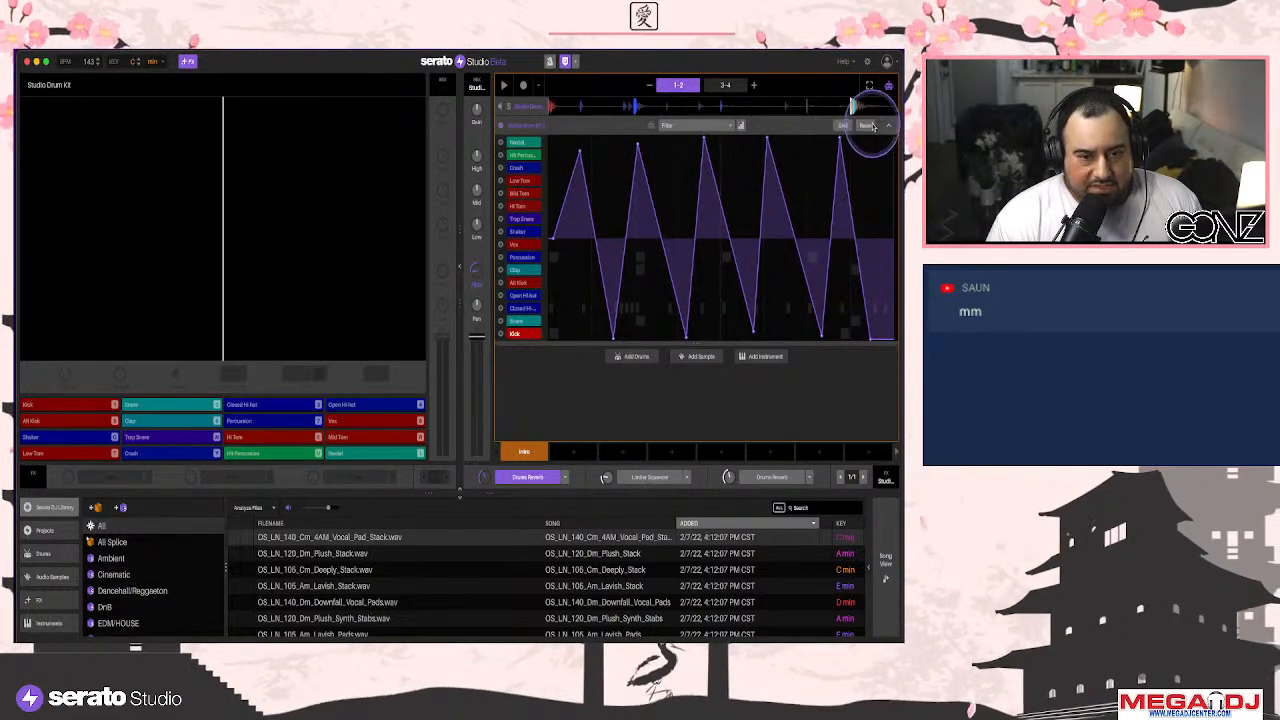
pyautogui.click(876, 125)
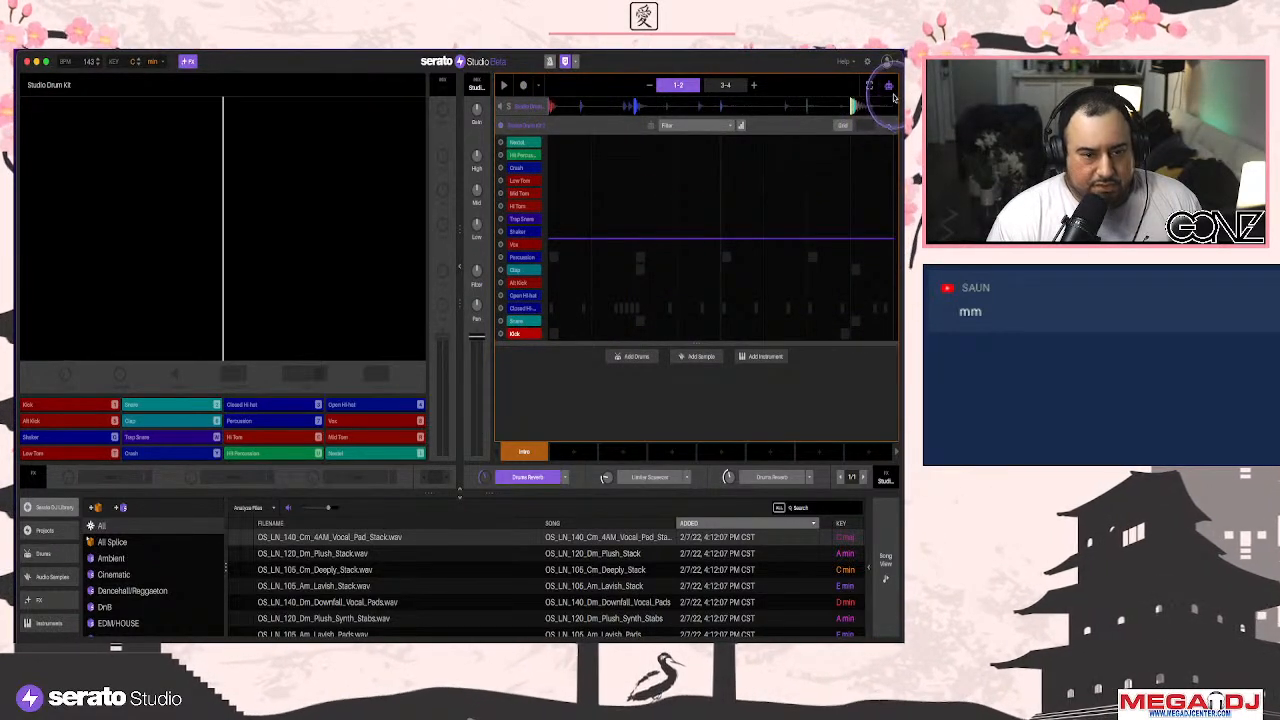
pyautogui.click(889, 92)
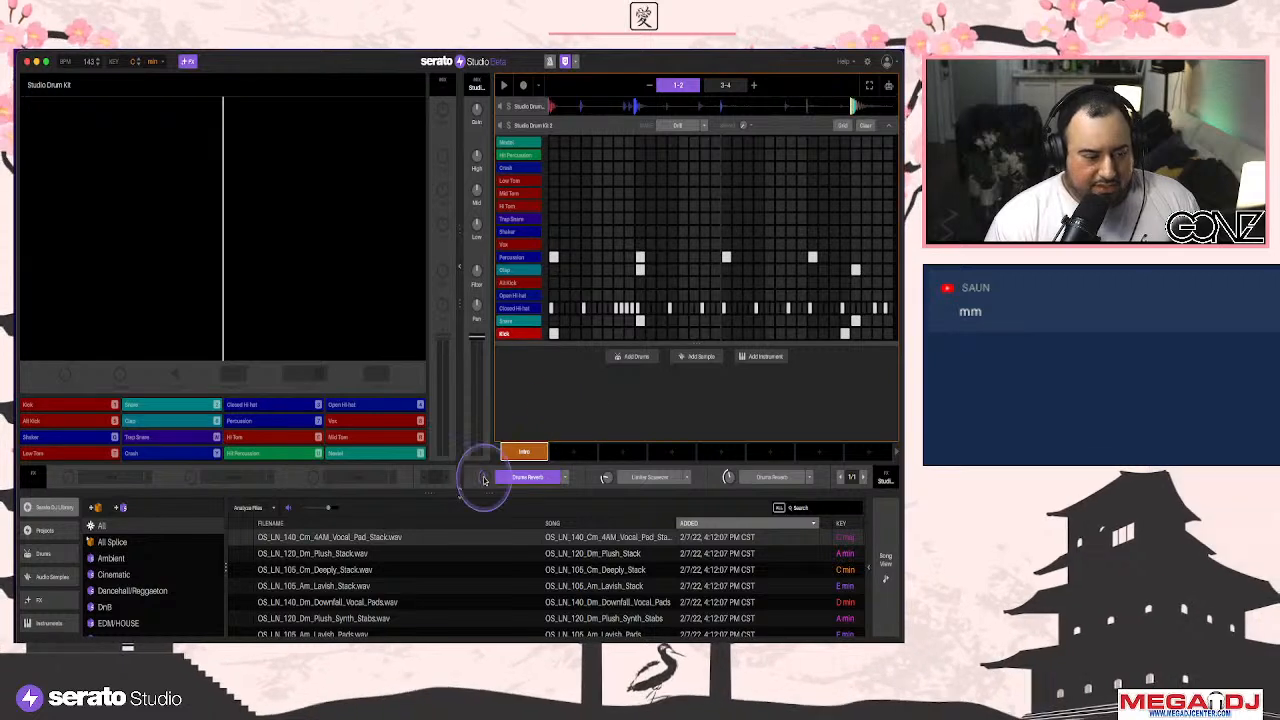
pyautogui.click(889, 86)
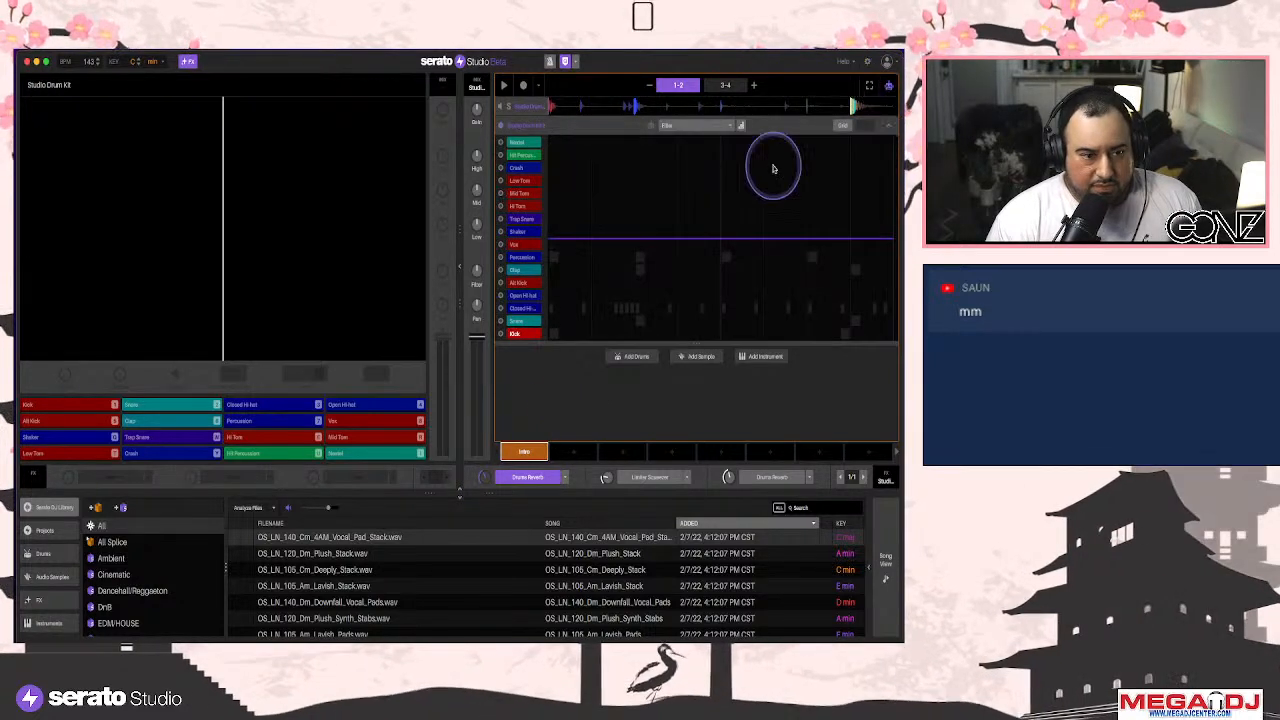
pyautogui.click(485, 477)
pyautogui.click(876, 131)
pyautogui.click(866, 126)
pyautogui.click(888, 126)
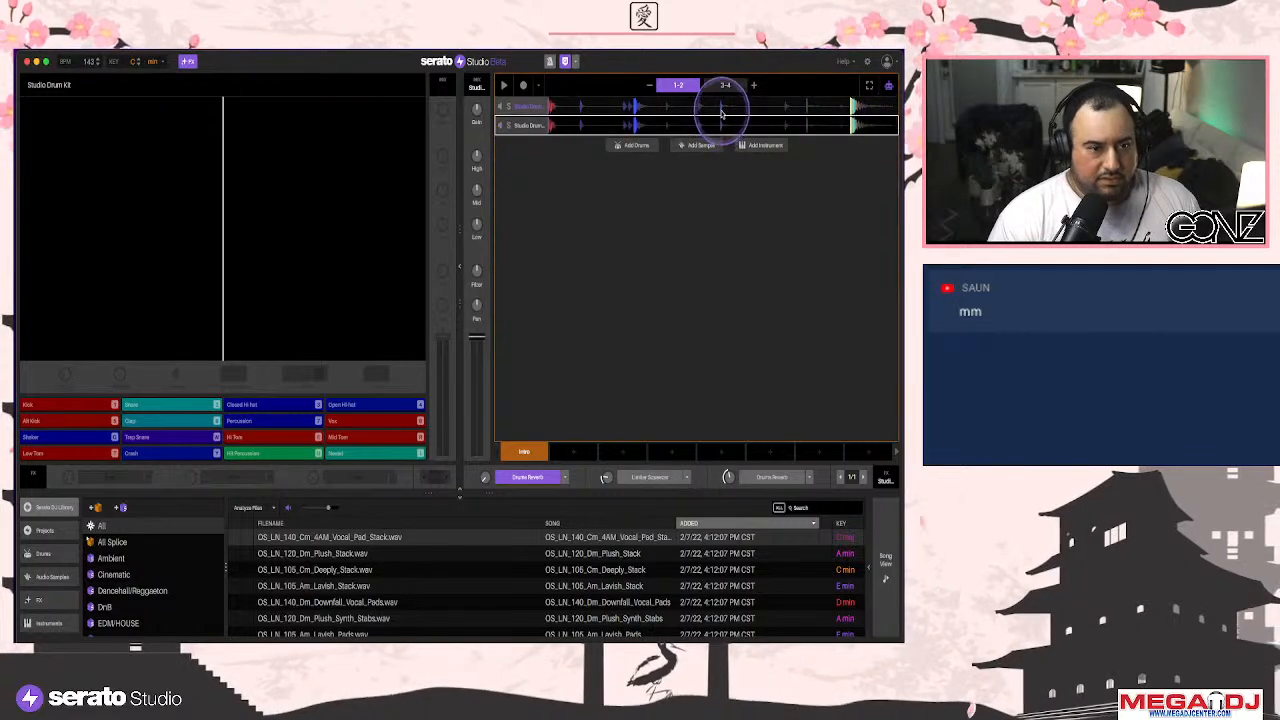
# Replace the original drum kit's third effect with Echo, raise its depth to about three quarters, and play the beat
pyautogui.press('Up')
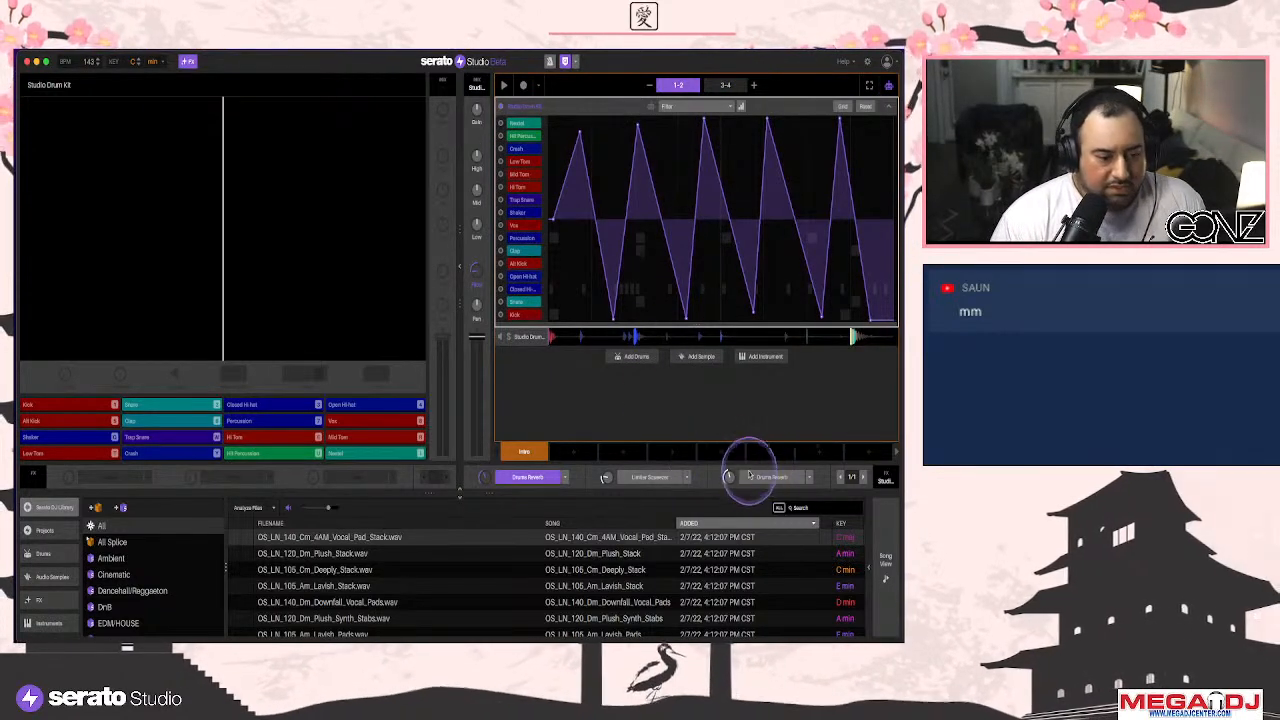
pyautogui.click(812, 477)
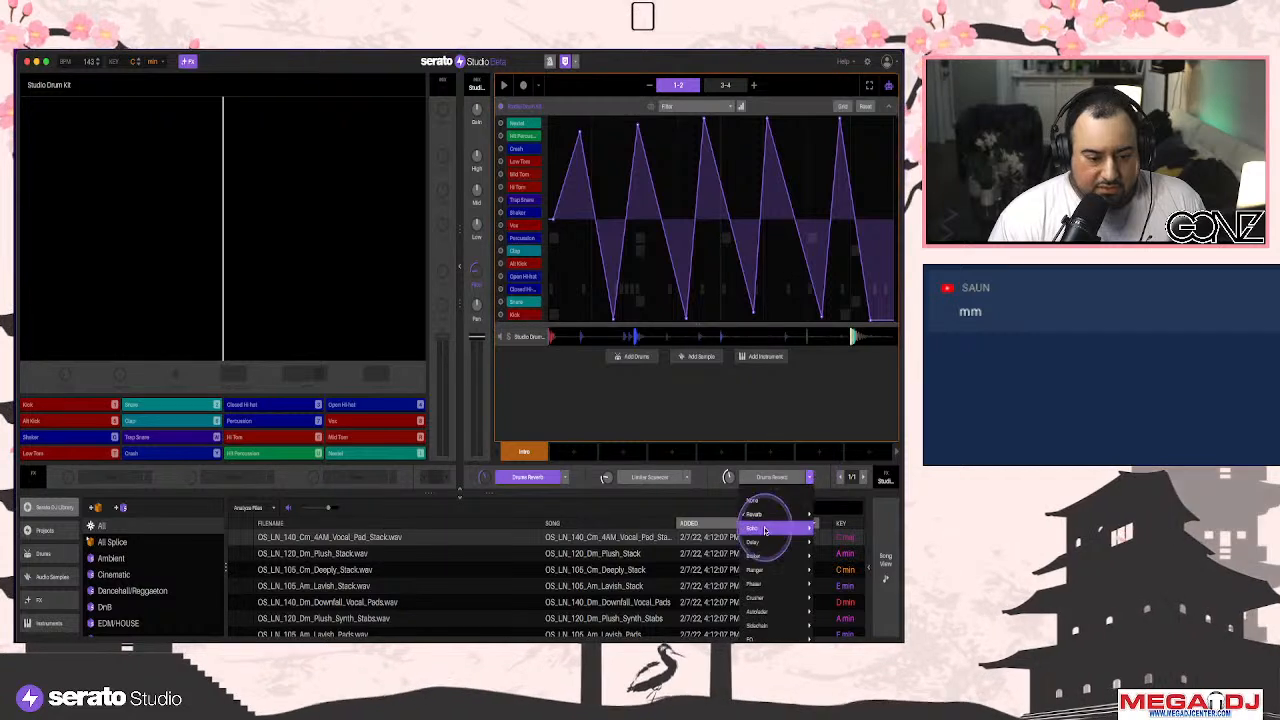
pyautogui.moveTo(790, 527)
pyautogui.click(822, 558)
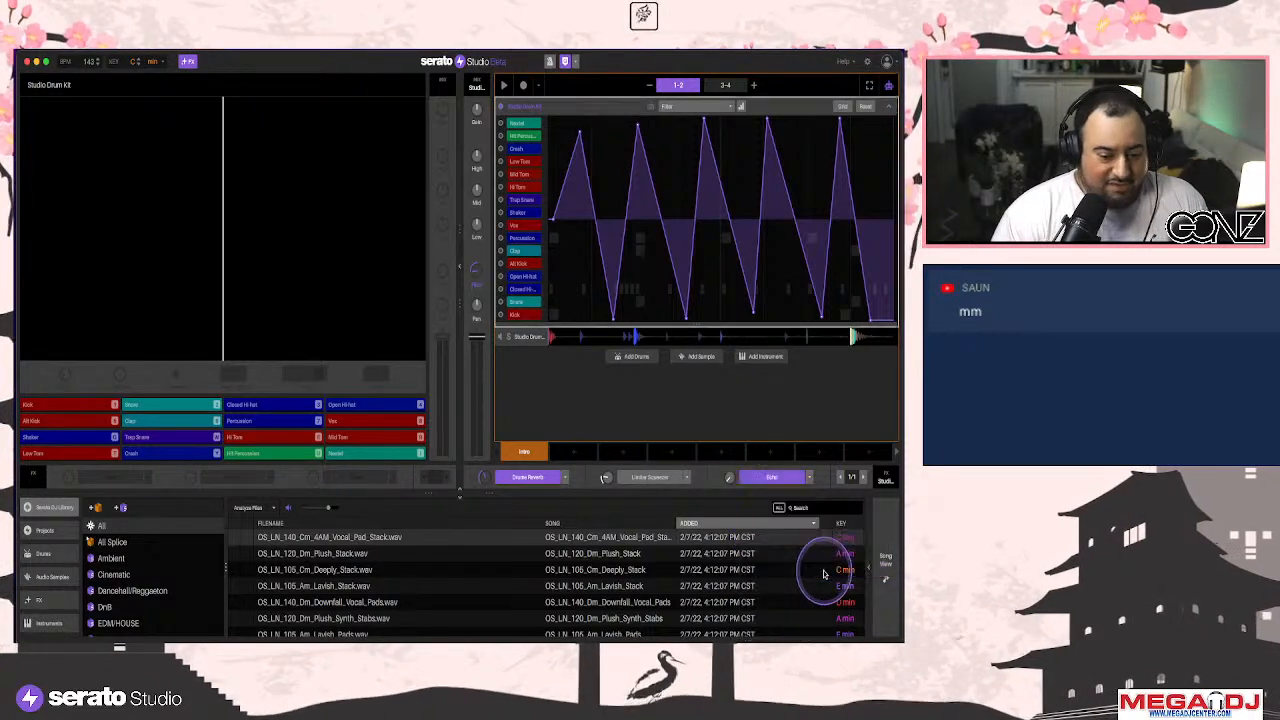
pyautogui.click(728, 477)
pyautogui.moveTo(728, 477); pyautogui.dragTo(730, 477)
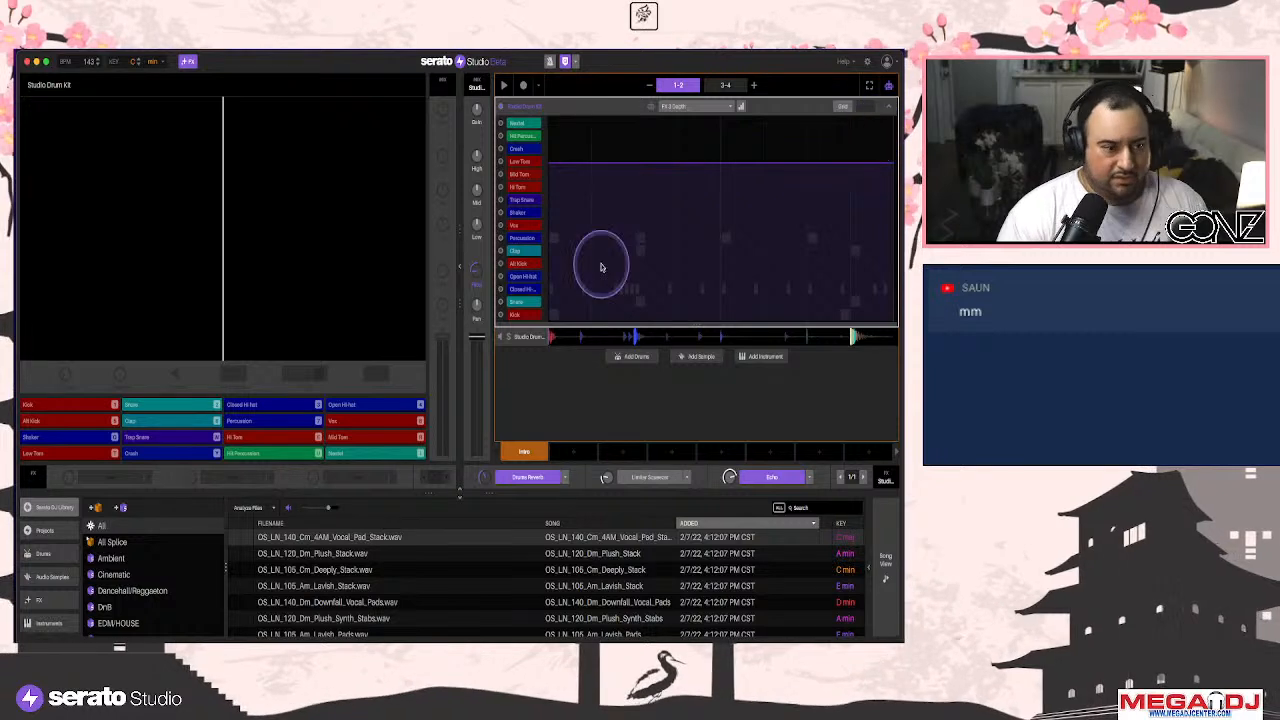
pyautogui.press('space')
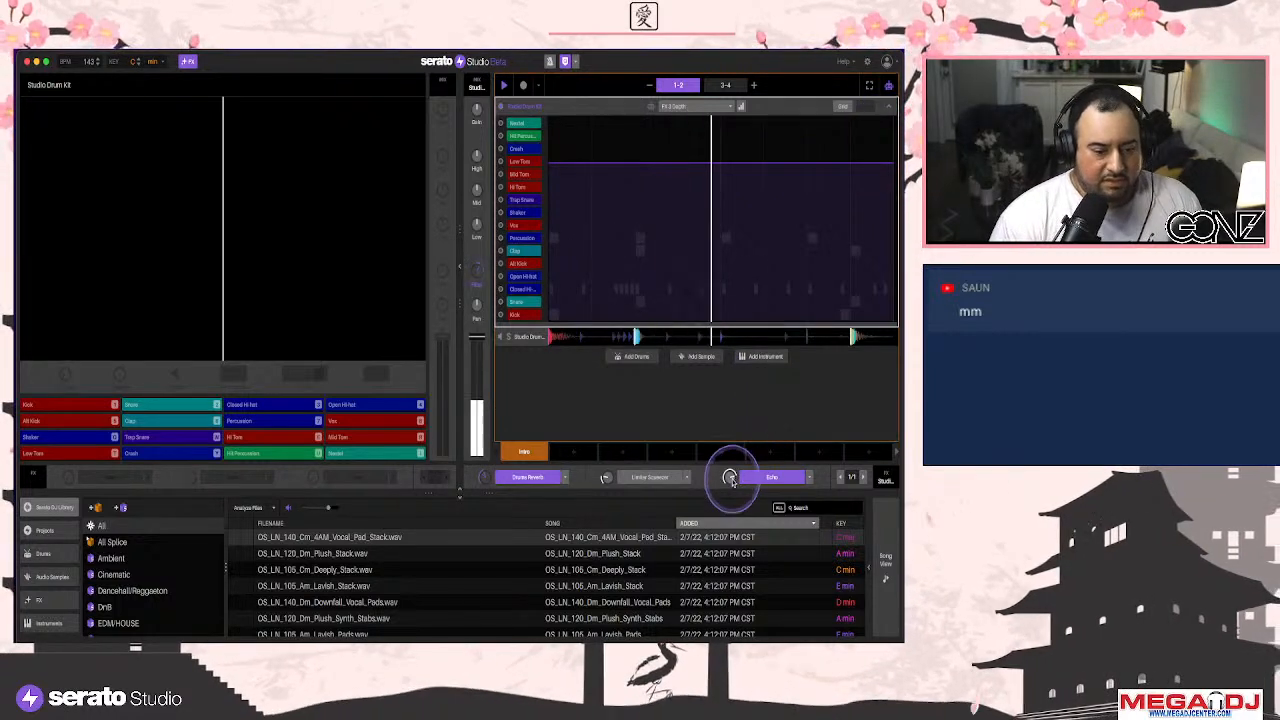
# Lower the original drum kit's channel volume slightly during playback
pyautogui.click(887, 108)
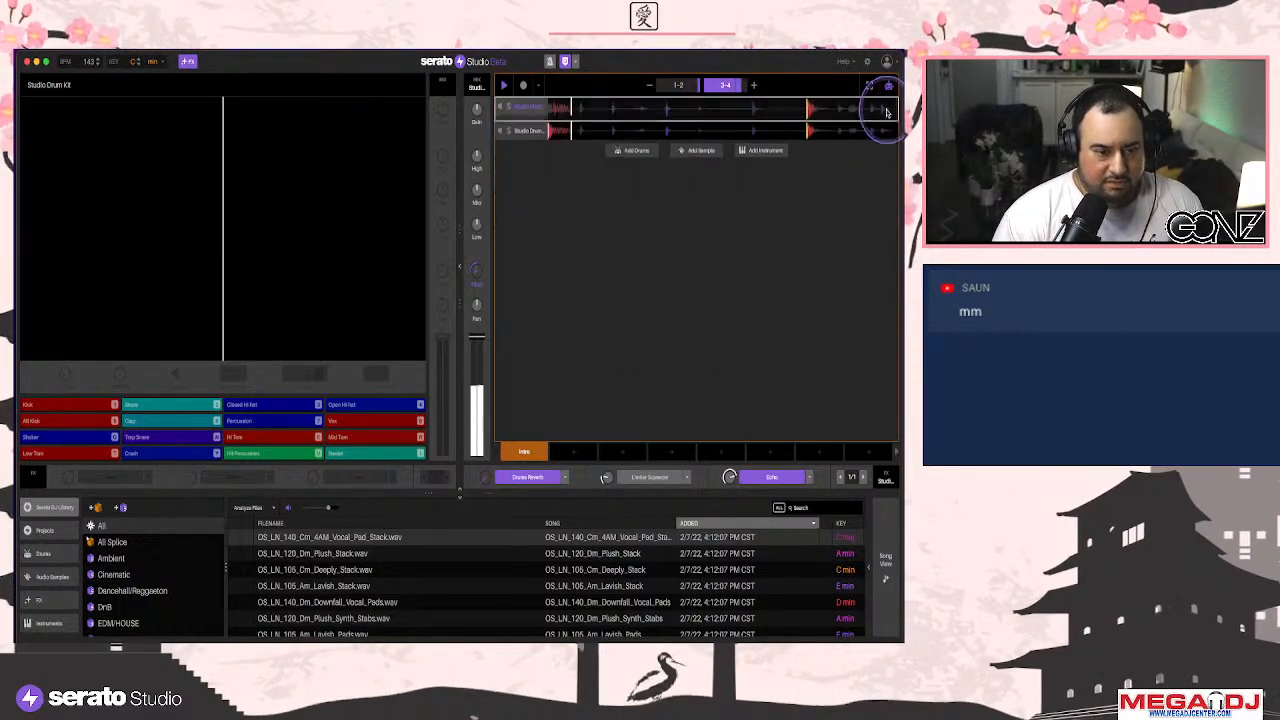
pyautogui.click(609, 108)
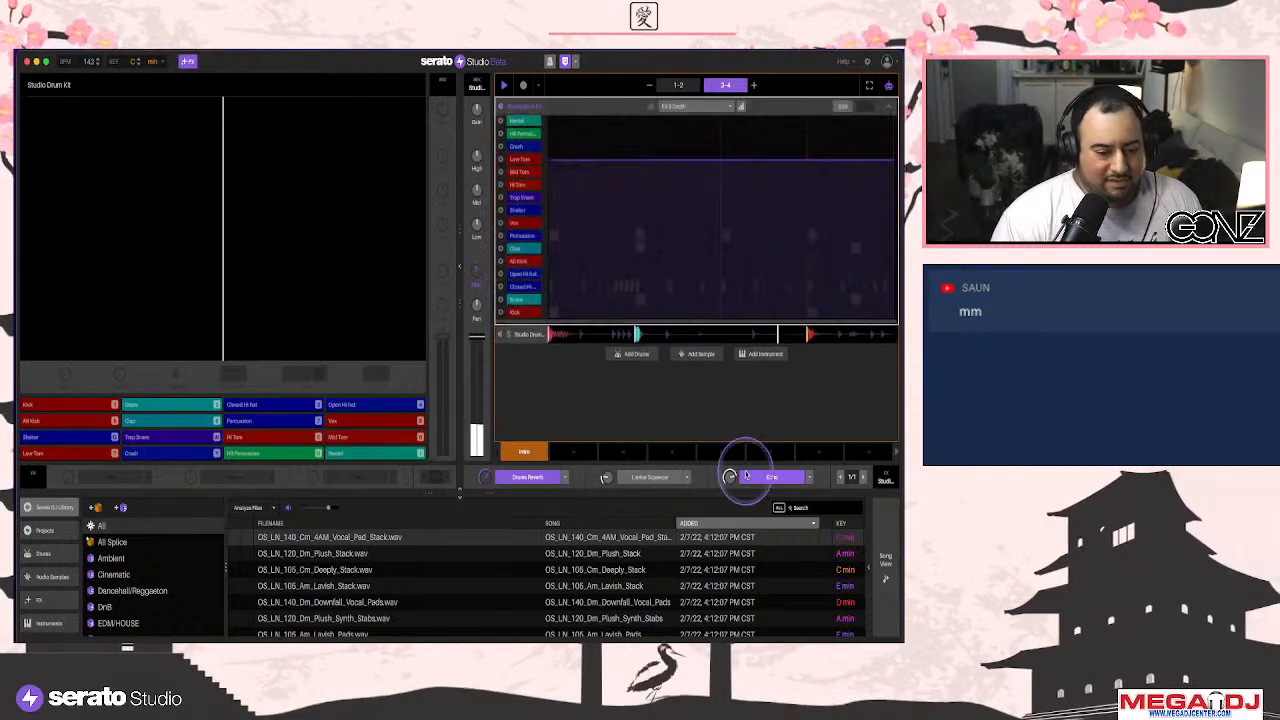
pyautogui.moveTo(468, 337); pyautogui.dragTo(473, 338)
pyautogui.moveTo(475, 337); pyautogui.dragTo(475, 357)
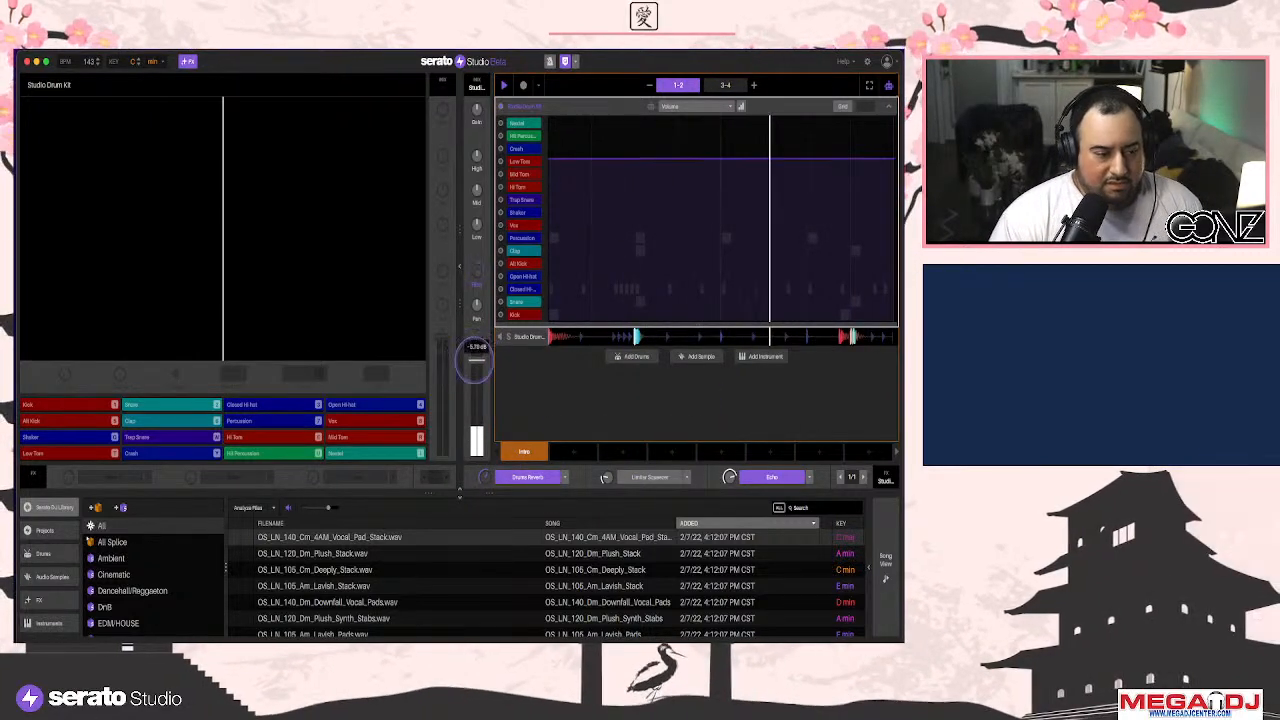
# In the original drum kit, add Vox hits on step 13 in bars 1-2 and on steps 13 and 16 in bars 3-4
pyautogui.click(891, 106)
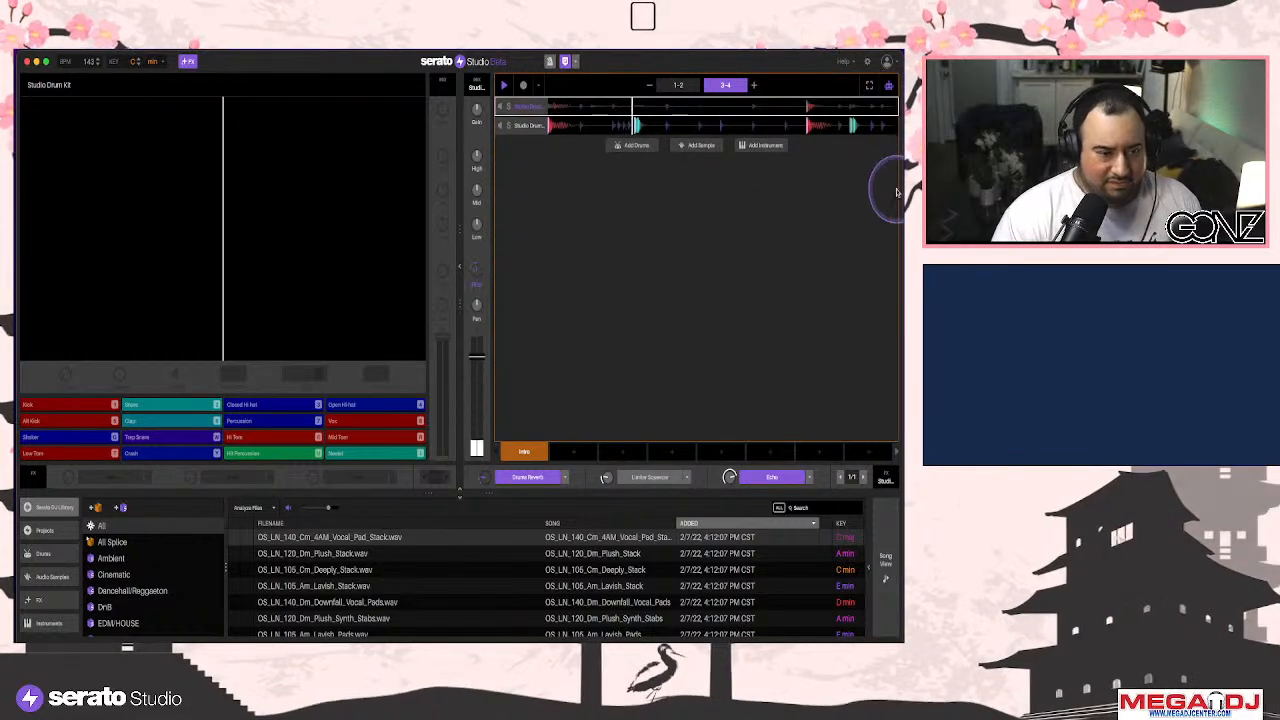
pyautogui.click(680, 305)
pyautogui.click(885, 112)
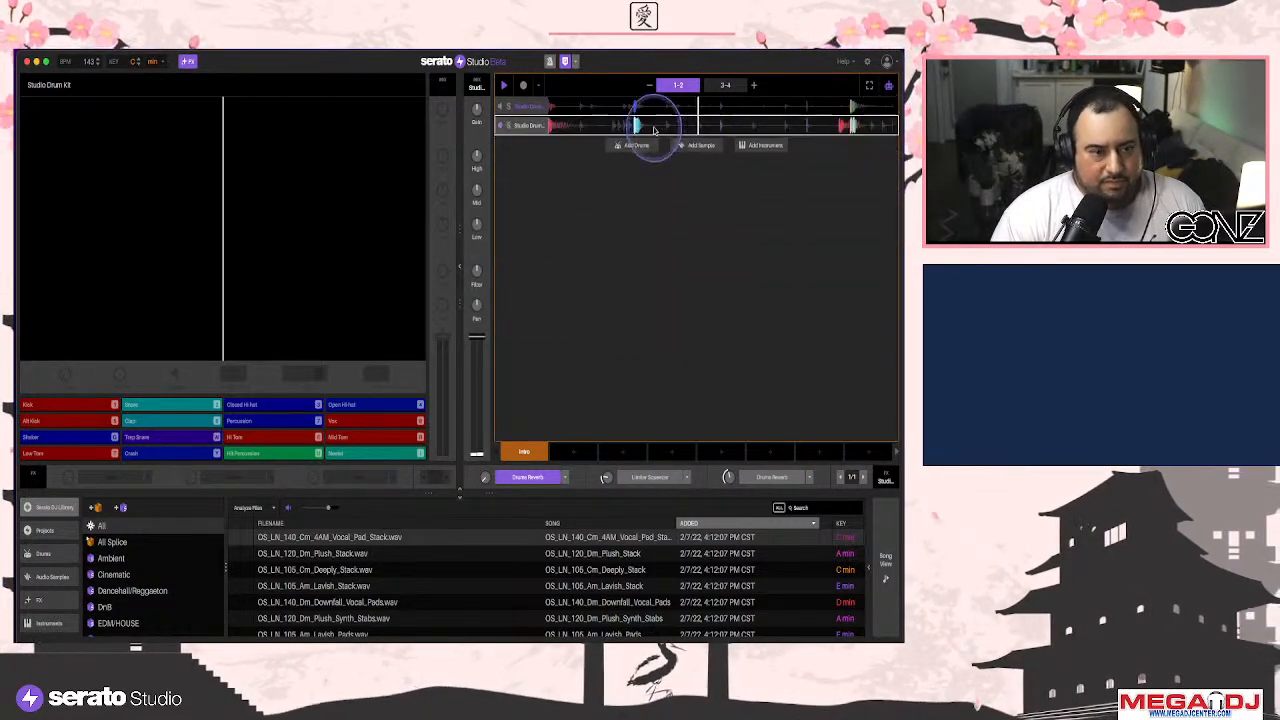
pyautogui.click(620, 128)
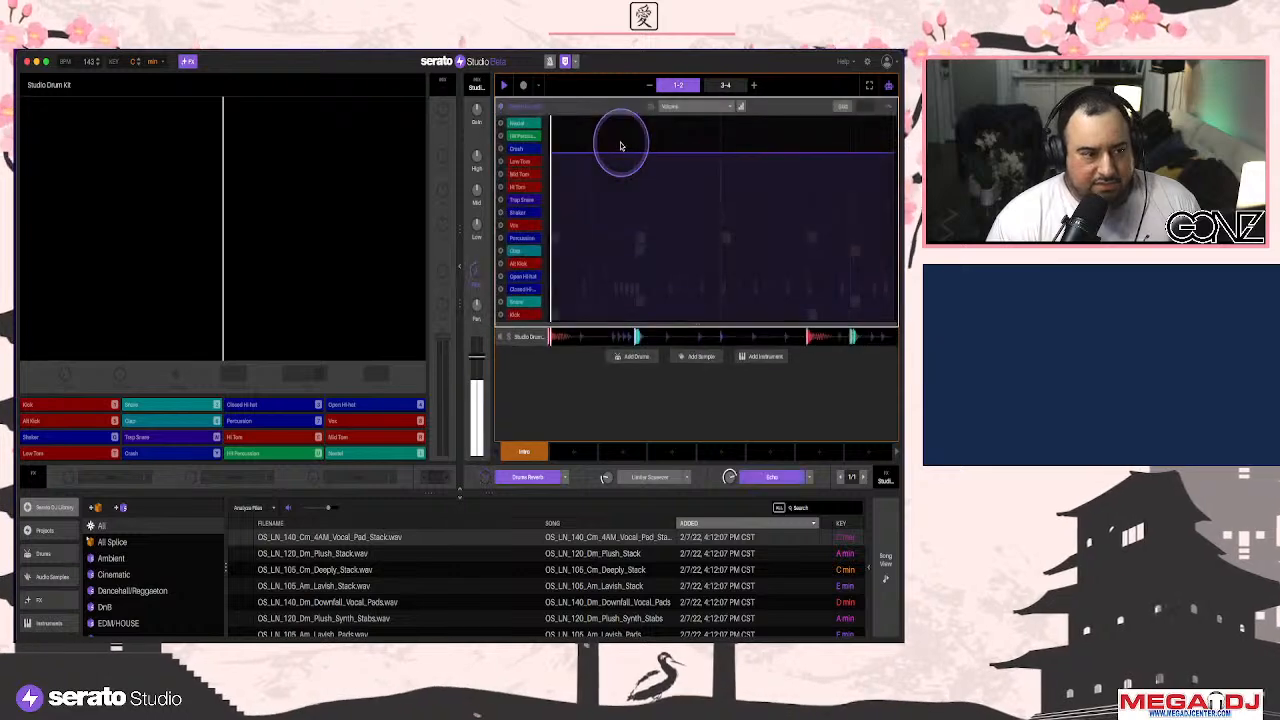
pyautogui.click(742, 106)
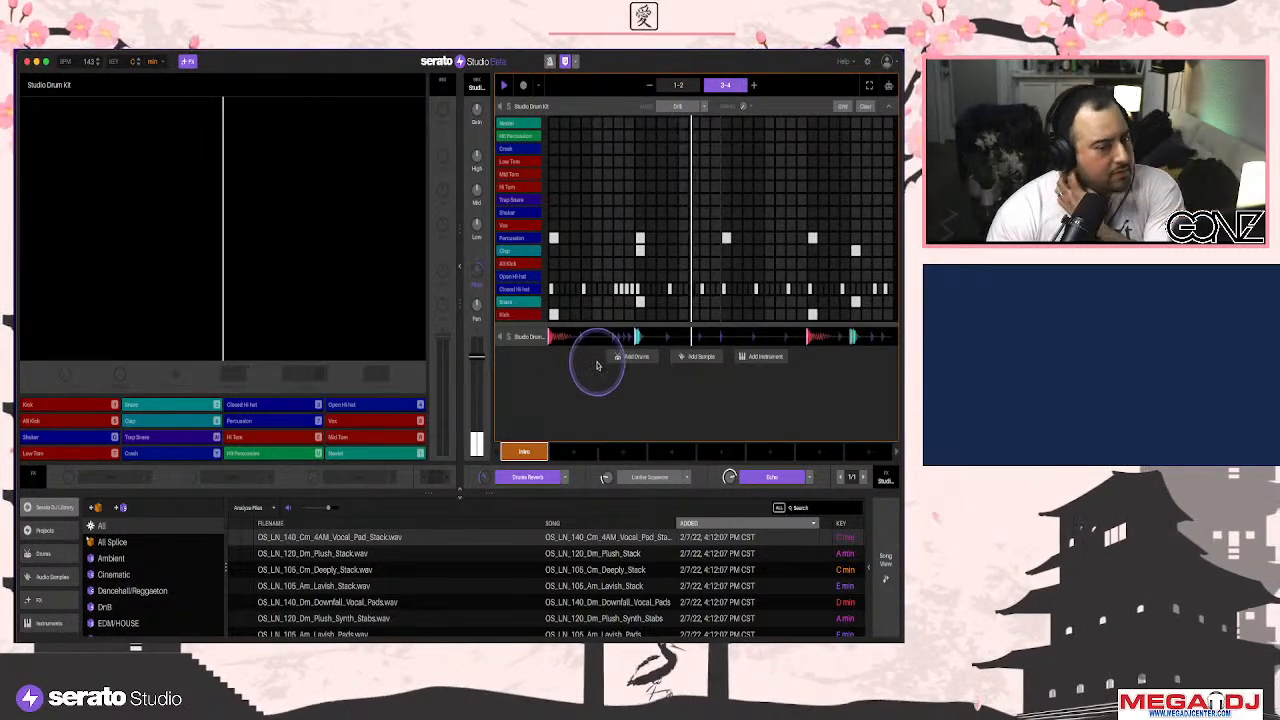
pyautogui.moveTo(518, 238)
pyautogui.mouseDown()
pyautogui.moveTo(531, 231)
pyautogui.moveTo(519, 222)
pyautogui.mouseUp()
pyautogui.click(737, 229)
pyautogui.moveTo(737, 229); pyautogui.dragTo(684, 225)
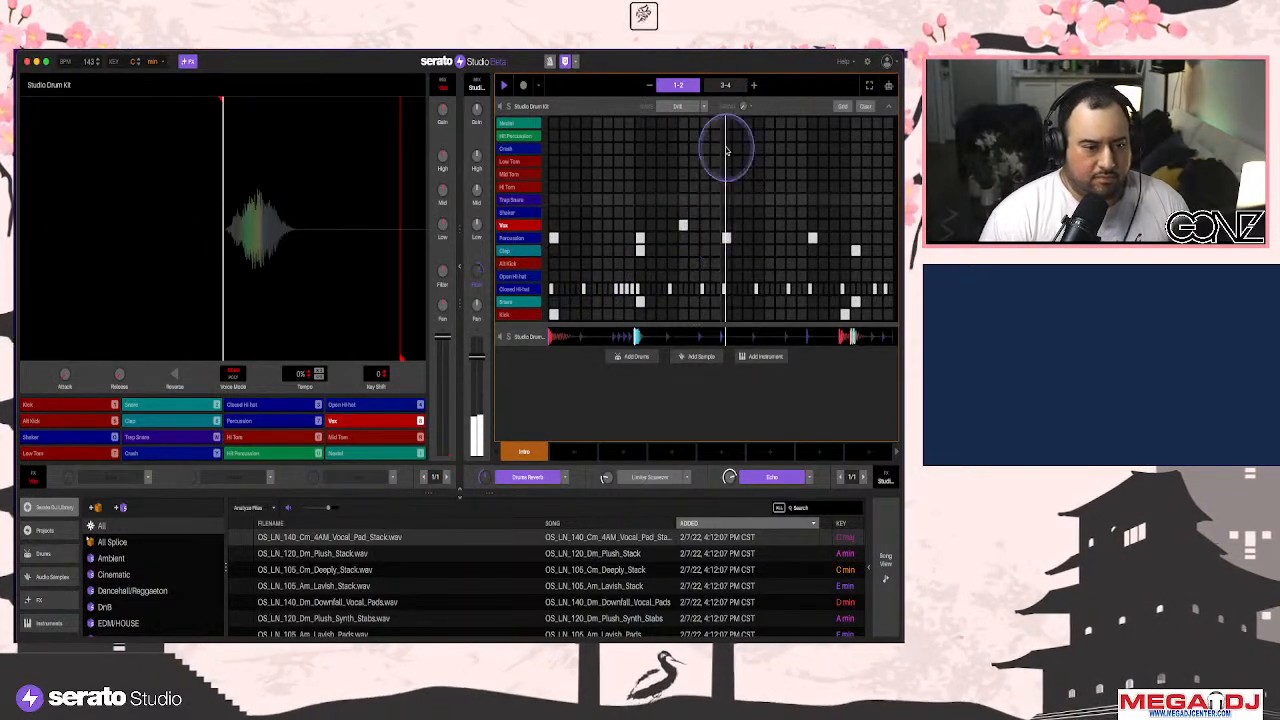
pyautogui.click(712, 225)
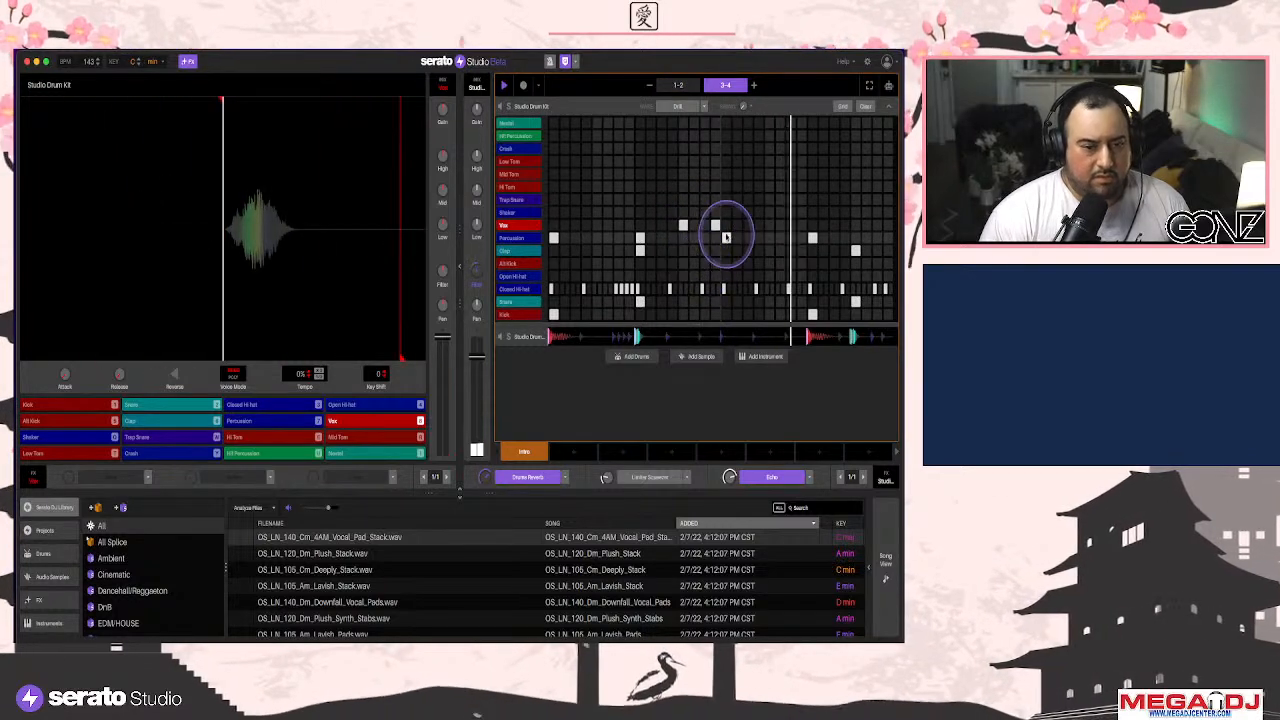
# Draw zigzag Pan automation for the original drum kit in bars 1-2 and 3-4, swinging to both sides of centre, and play it
pyautogui.click(886, 109)
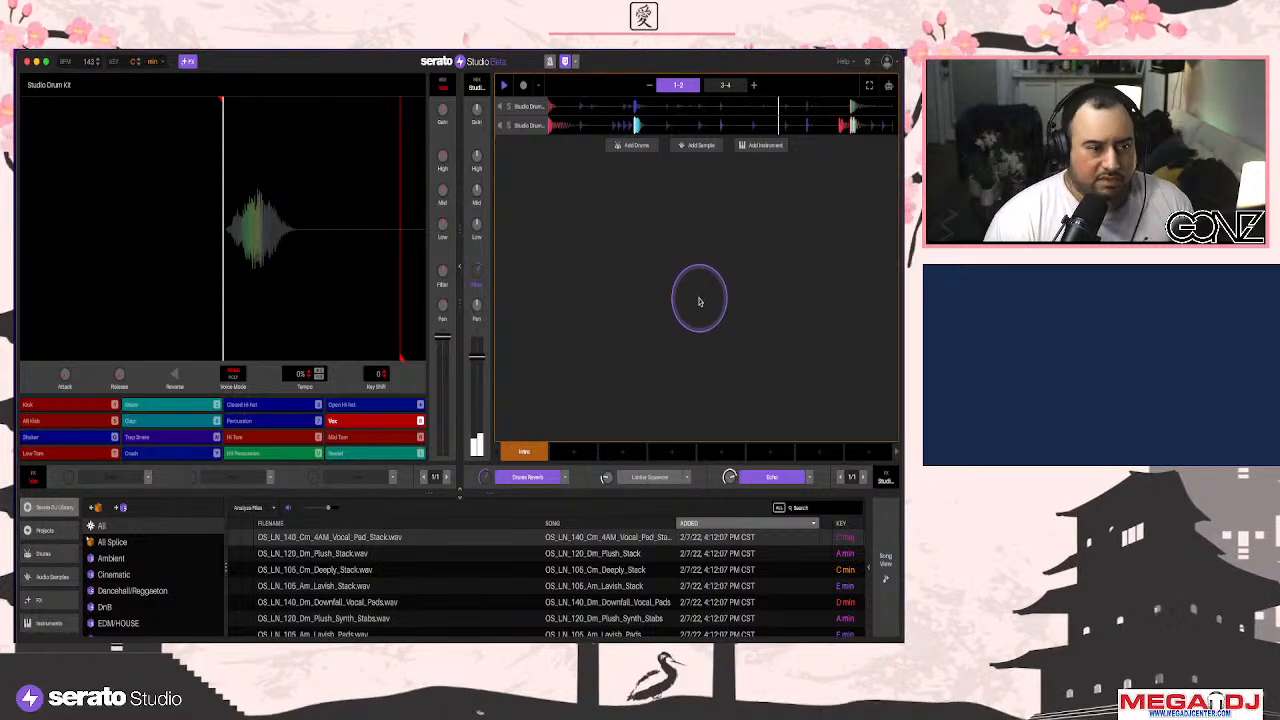
pyautogui.click(591, 111)
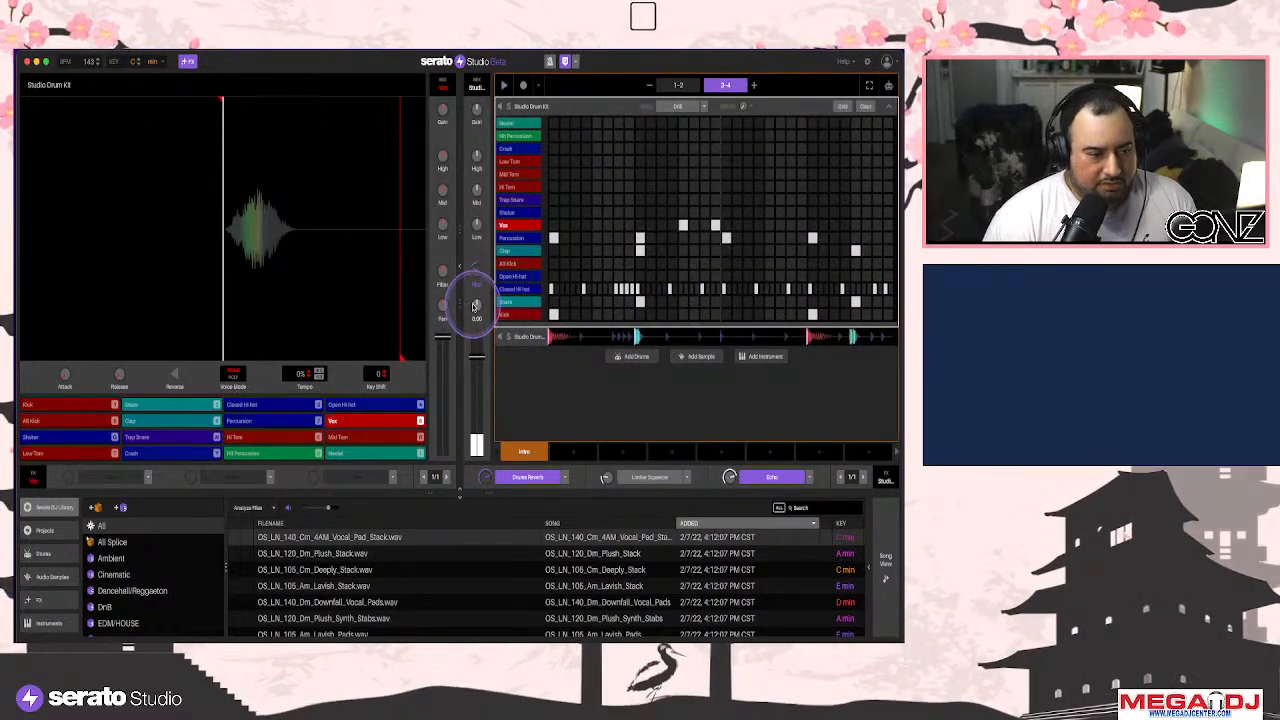
pyautogui.click(888, 86)
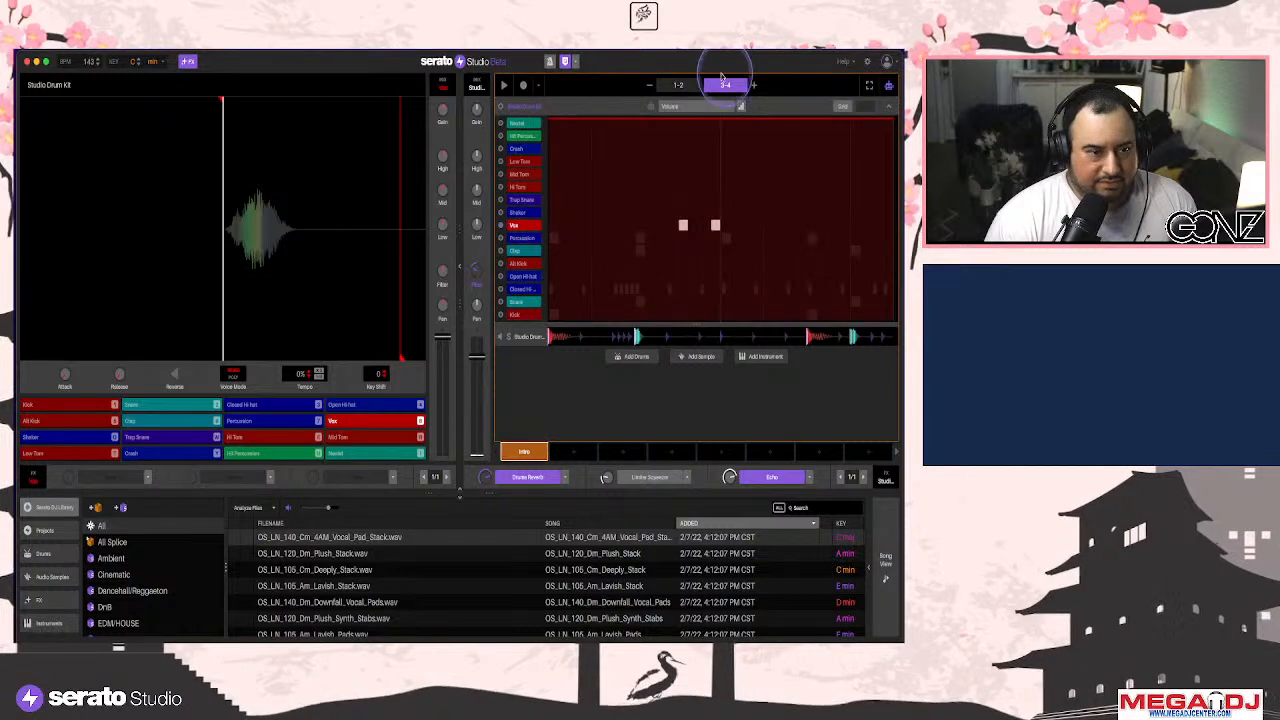
pyautogui.click(478, 313)
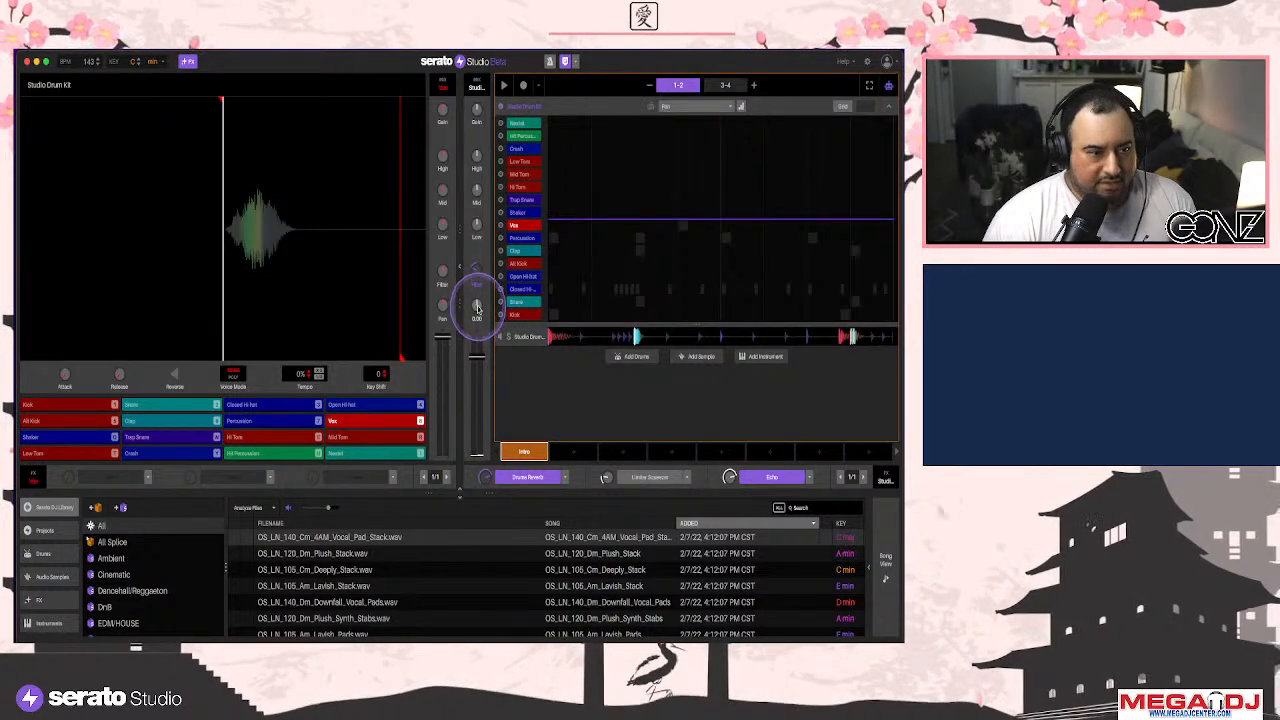
pyautogui.moveTo(569, 218)
pyautogui.mouseDown()
pyautogui.moveTo(626, 137)
pyautogui.moveTo(648, 137)
pyautogui.moveTo(706, 294)
pyautogui.moveTo(760, 300)
pyautogui.moveTo(793, 172)
pyautogui.moveTo(743, 286)
pyautogui.moveTo(771, 300)
pyautogui.moveTo(773, 254)
pyautogui.moveTo(774, 306)
pyautogui.moveTo(785, 155)
pyautogui.mouseUp()
pyautogui.click(725, 85)
pyautogui.moveTo(571, 157)
pyautogui.mouseDown()
pyautogui.moveTo(640, 266)
pyautogui.moveTo(670, 286)
pyautogui.moveTo(709, 128)
pyautogui.moveTo(737, 150)
pyautogui.moveTo(763, 297)
pyautogui.moveTo(820, 236)
pyautogui.moveTo(826, 134)
pyautogui.mouseUp()
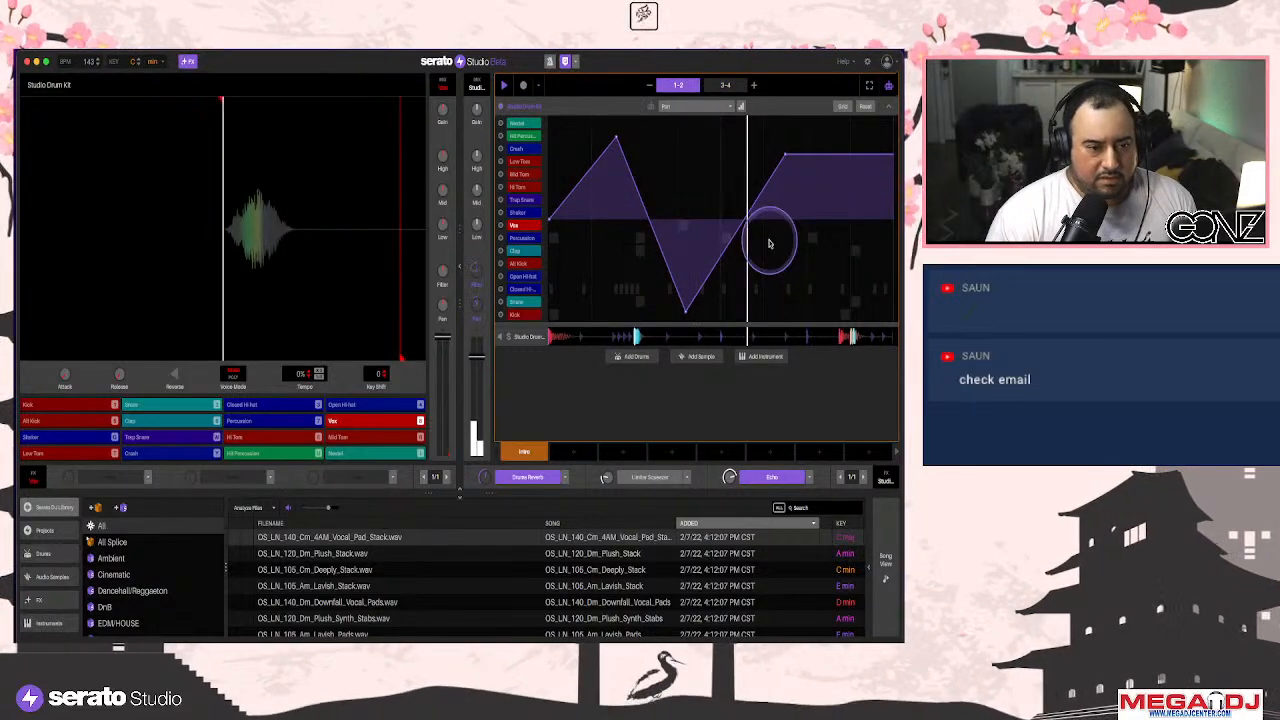
pyautogui.click(889, 106)
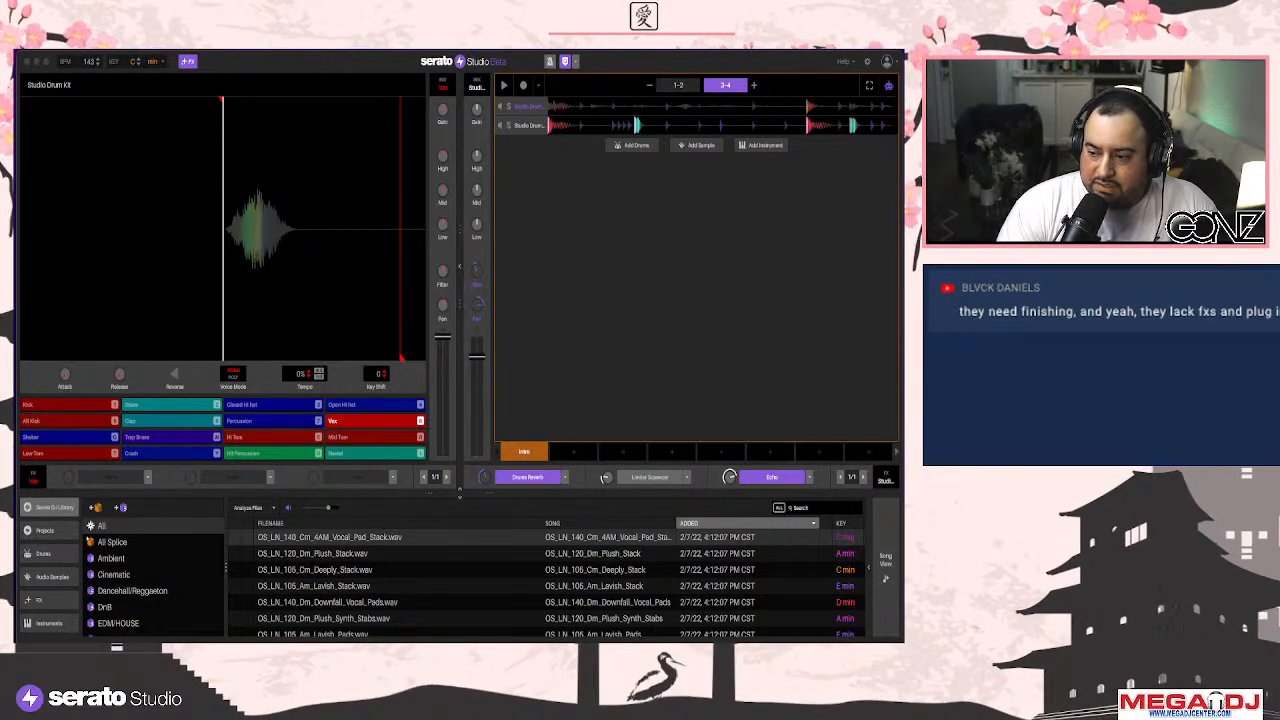
# Load the track Trumpet Sketches (Remastered) as a new sample deck and collapse it
pyautogui.moveTo(800, 171); pyautogui.dragTo(768, 246)
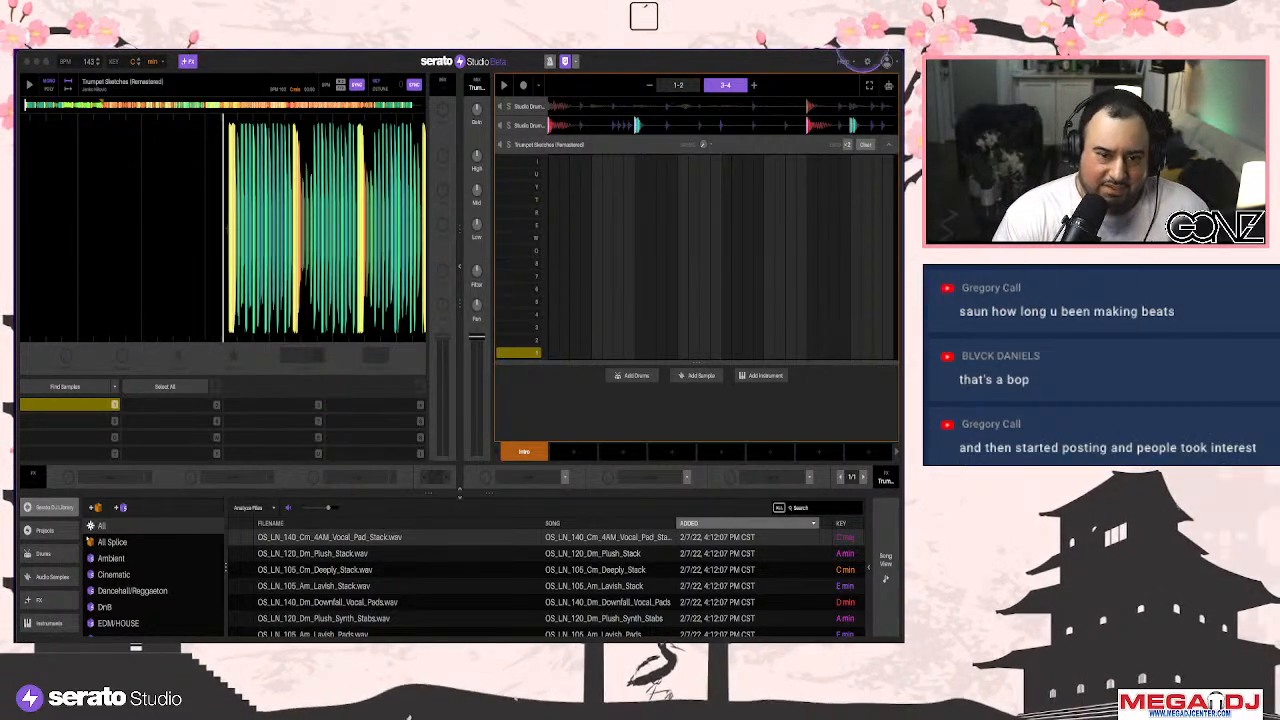
pyautogui.click(886, 144)
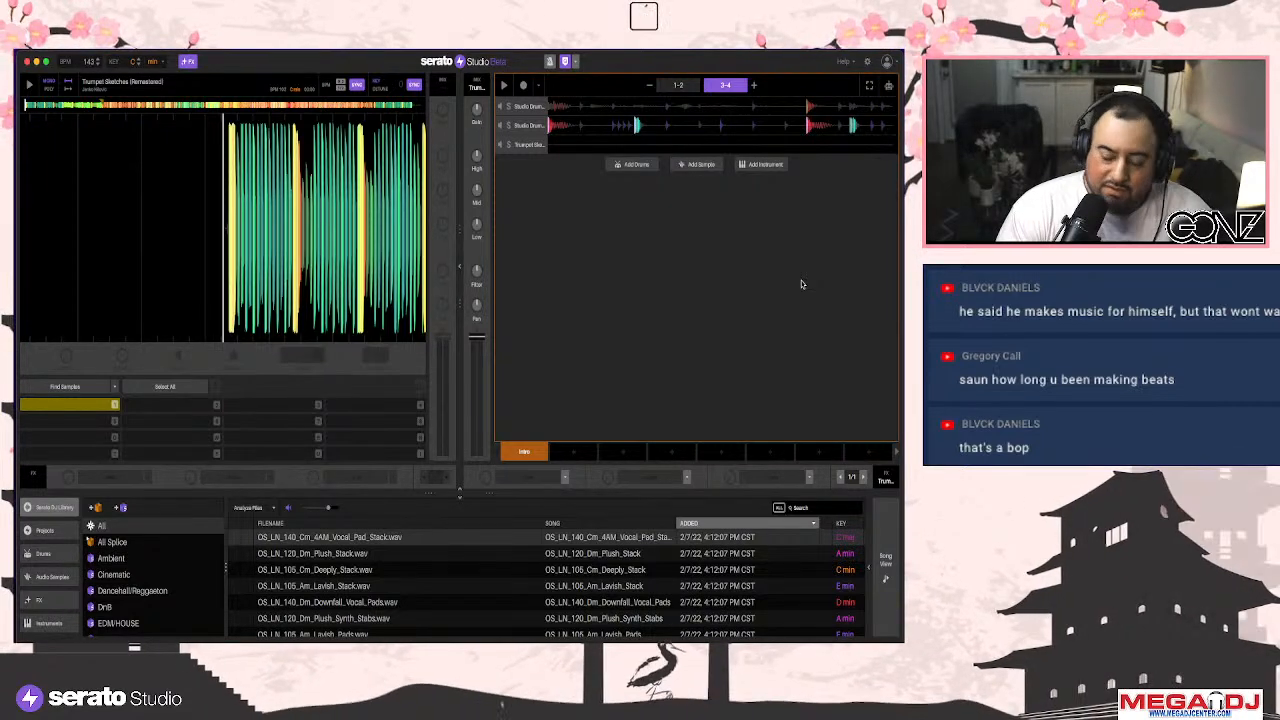
pyautogui.click(832, 270)
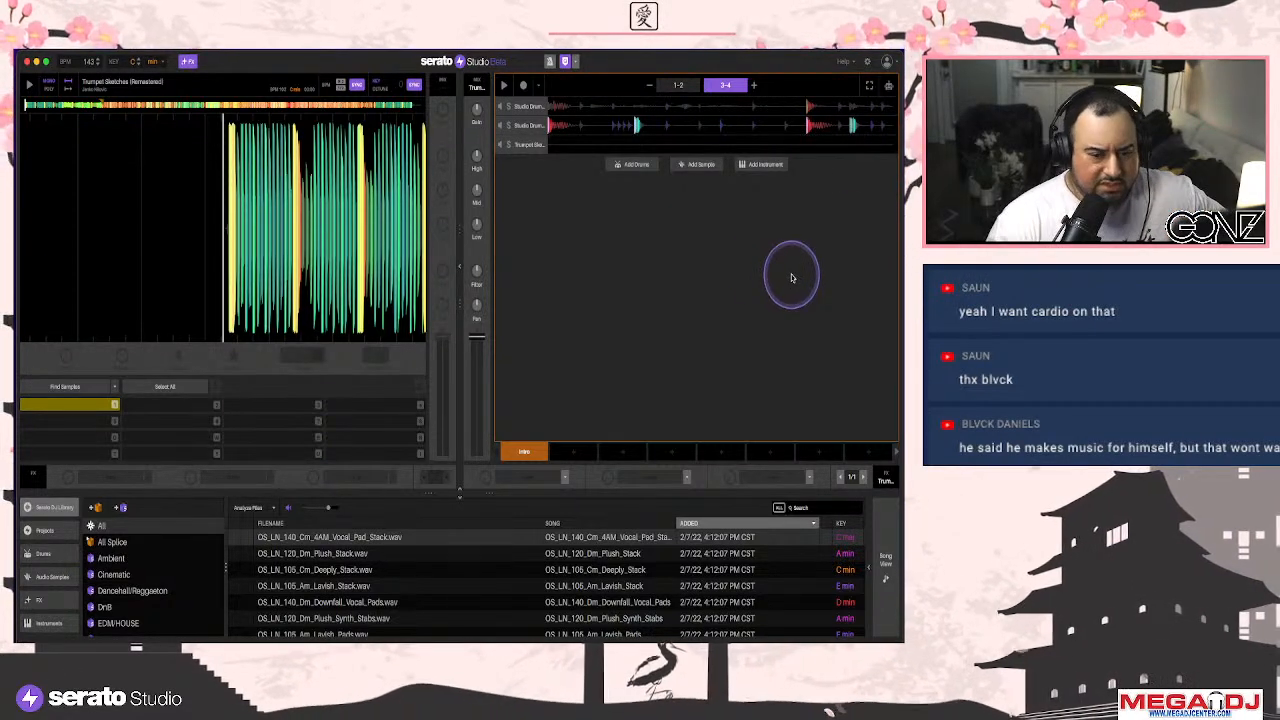
# Show the Song View and create Scene 2 as a copy of the Intro scene
pyautogui.click(884, 557)
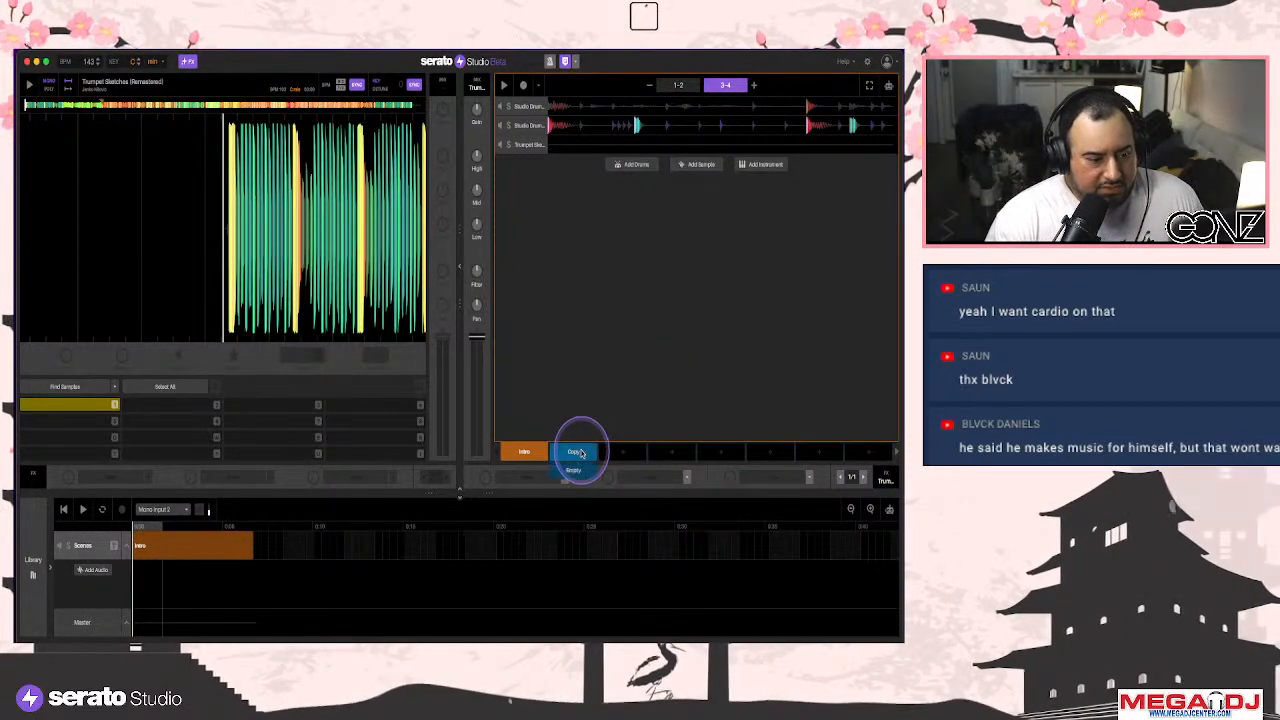
pyautogui.click(573, 451)
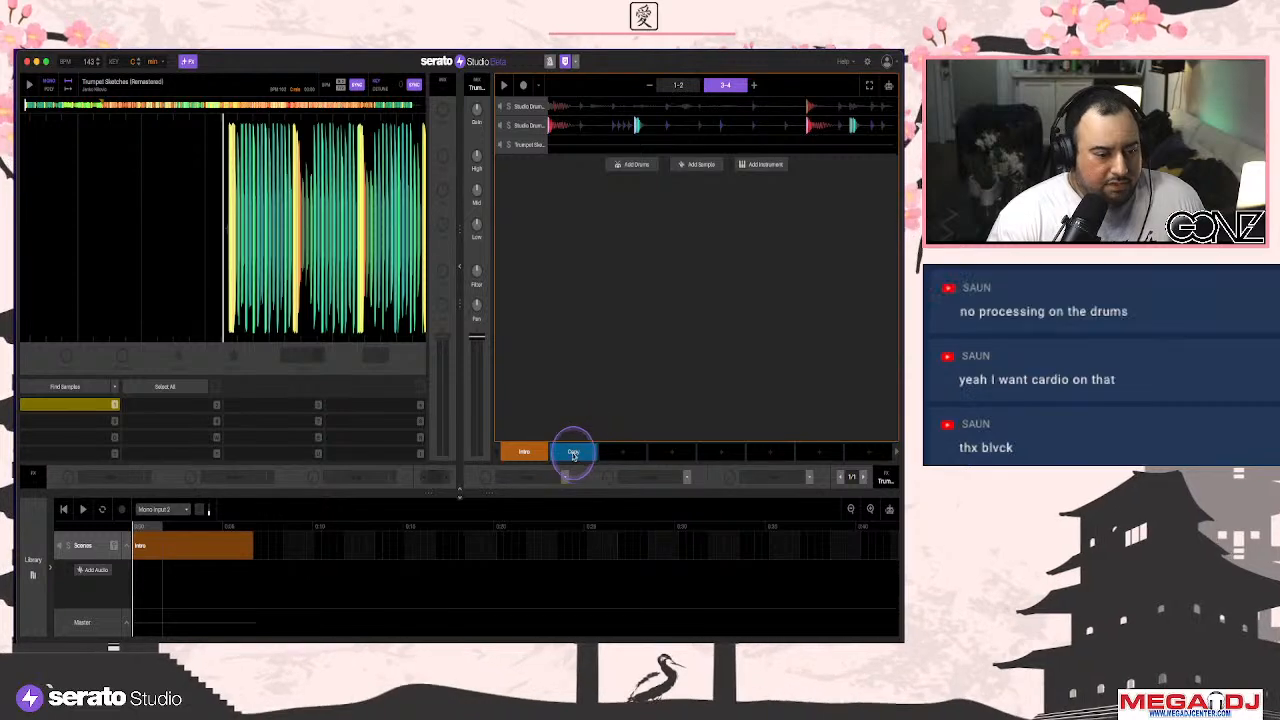
# Mark a slice of the trumpet track for Pad 1 and place it on the first step of bars 1-2 in Scene 2
pyautogui.click(562, 147)
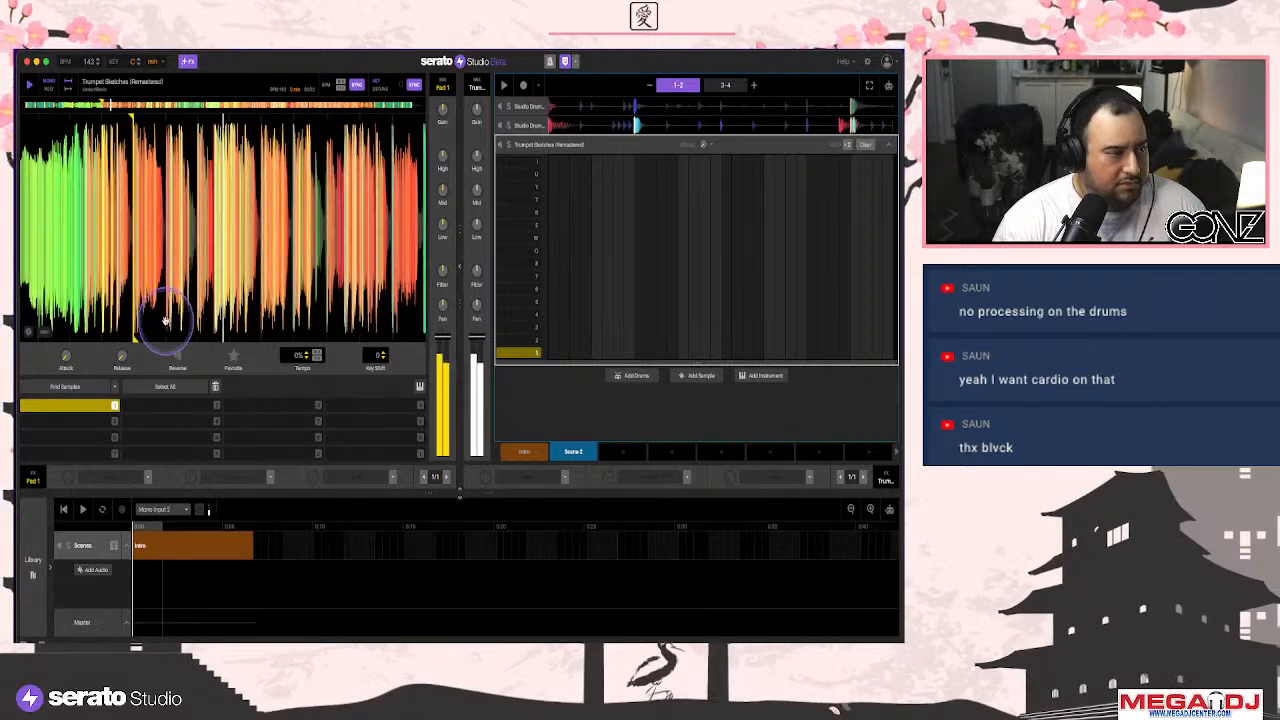
pyautogui.moveTo(106, 337); pyautogui.dragTo(225, 320)
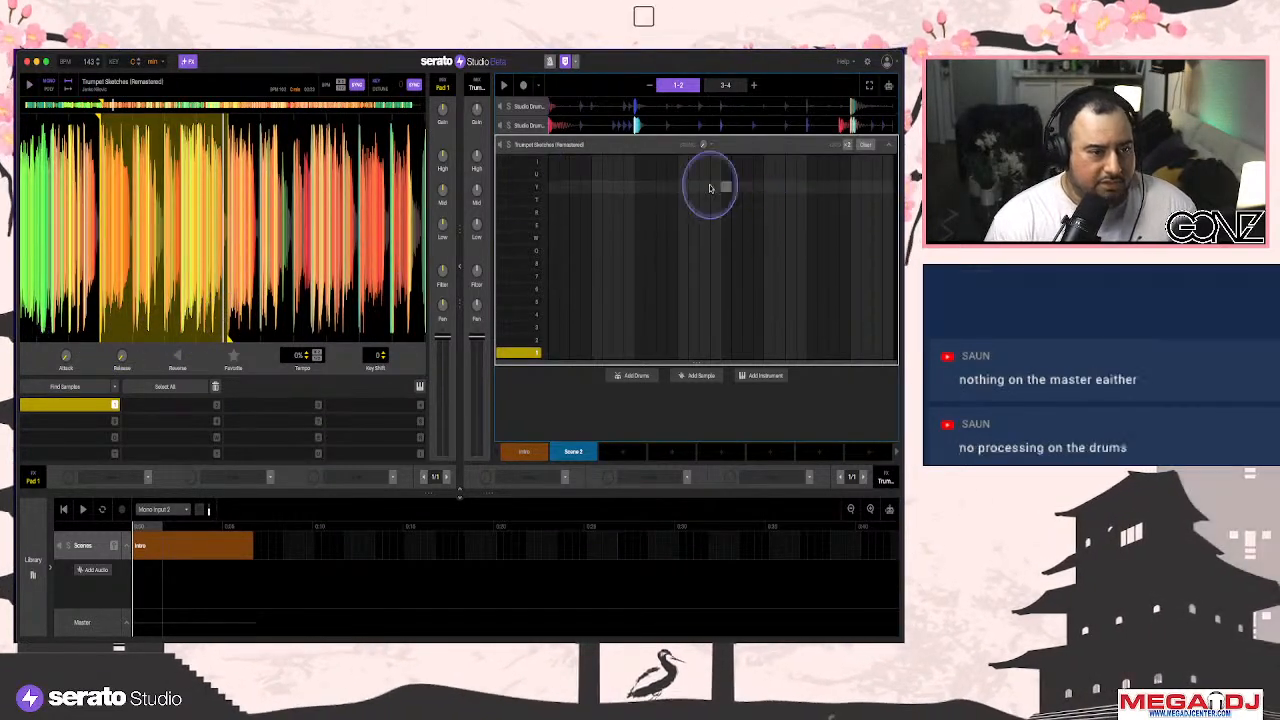
pyautogui.click(564, 354)
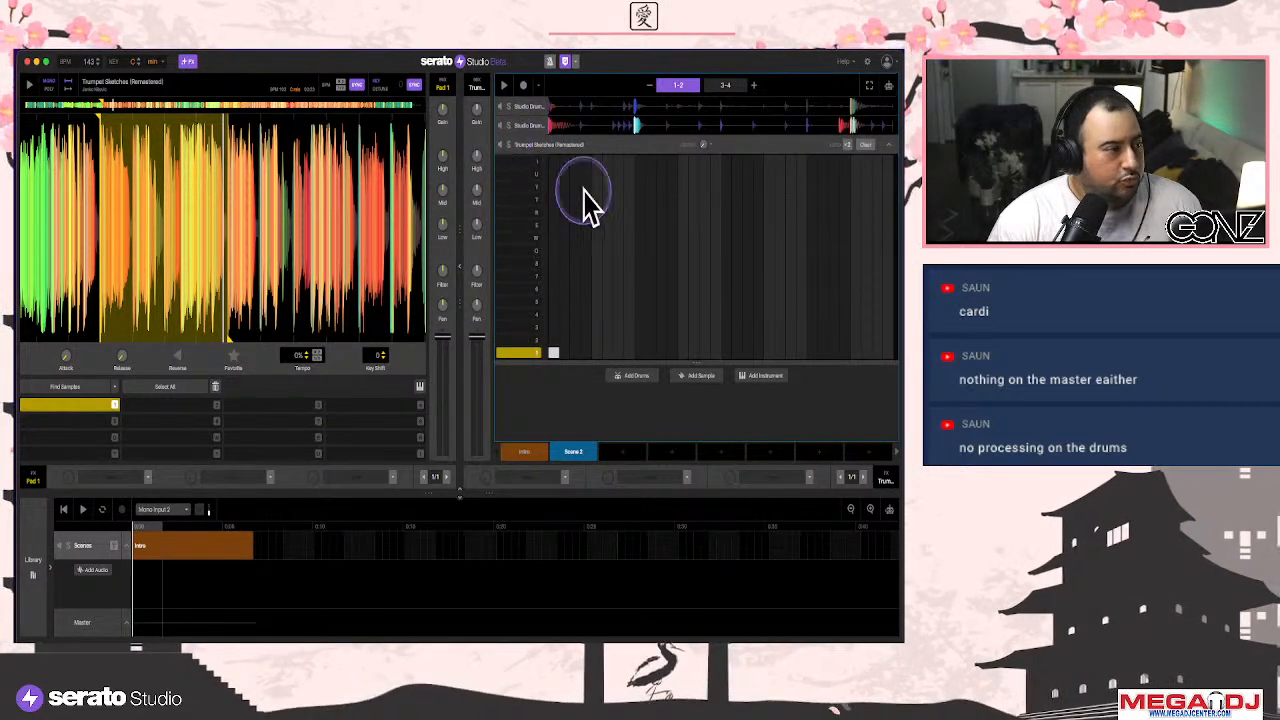
# Lower the trumpet deck's volume and turn its filter down while auditioning Scene 2
pyautogui.press('space')
pyautogui.moveTo(475, 338); pyautogui.dragTo(476, 348)
pyautogui.press('space')
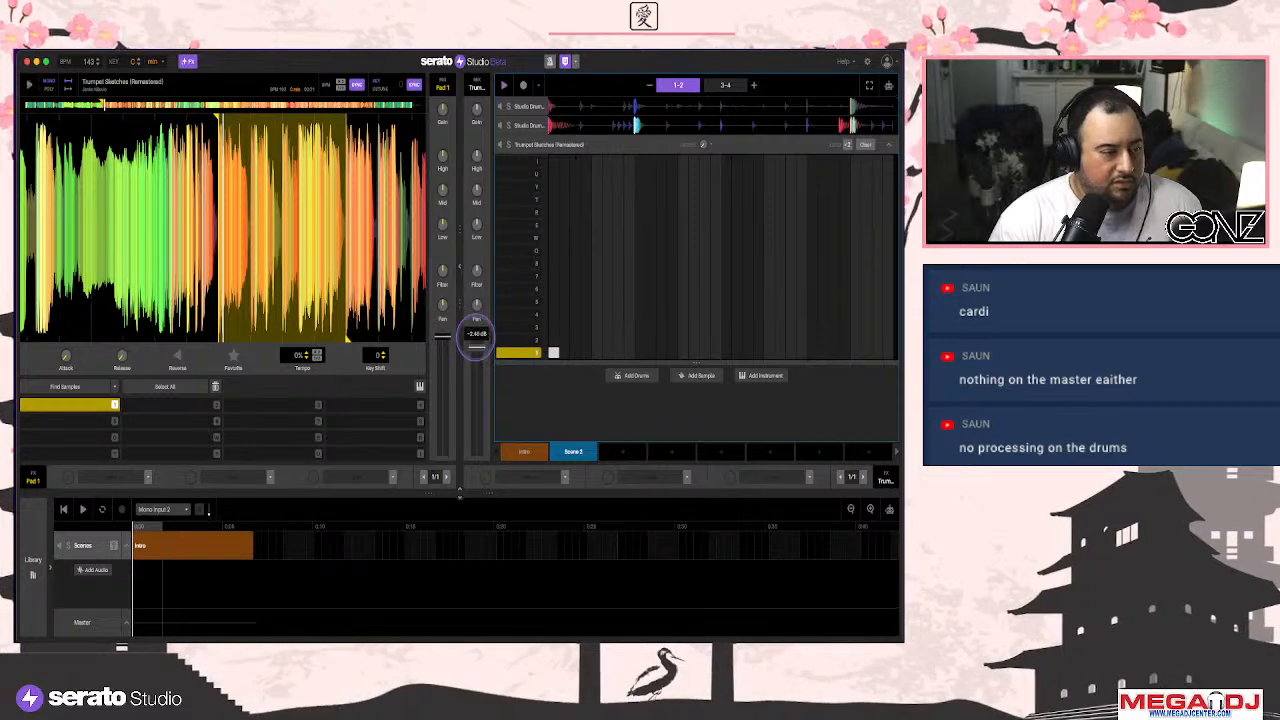
pyautogui.press('space')
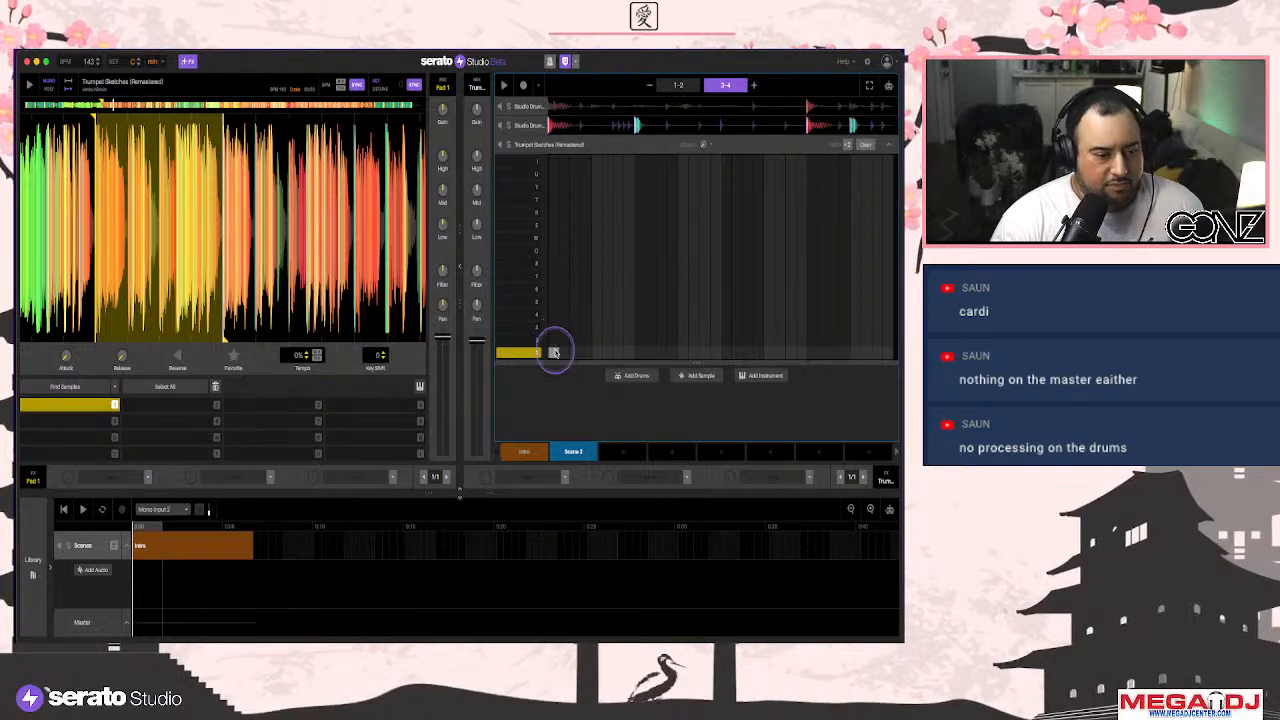
pyautogui.moveTo(487, 280); pyautogui.dragTo(477, 274)
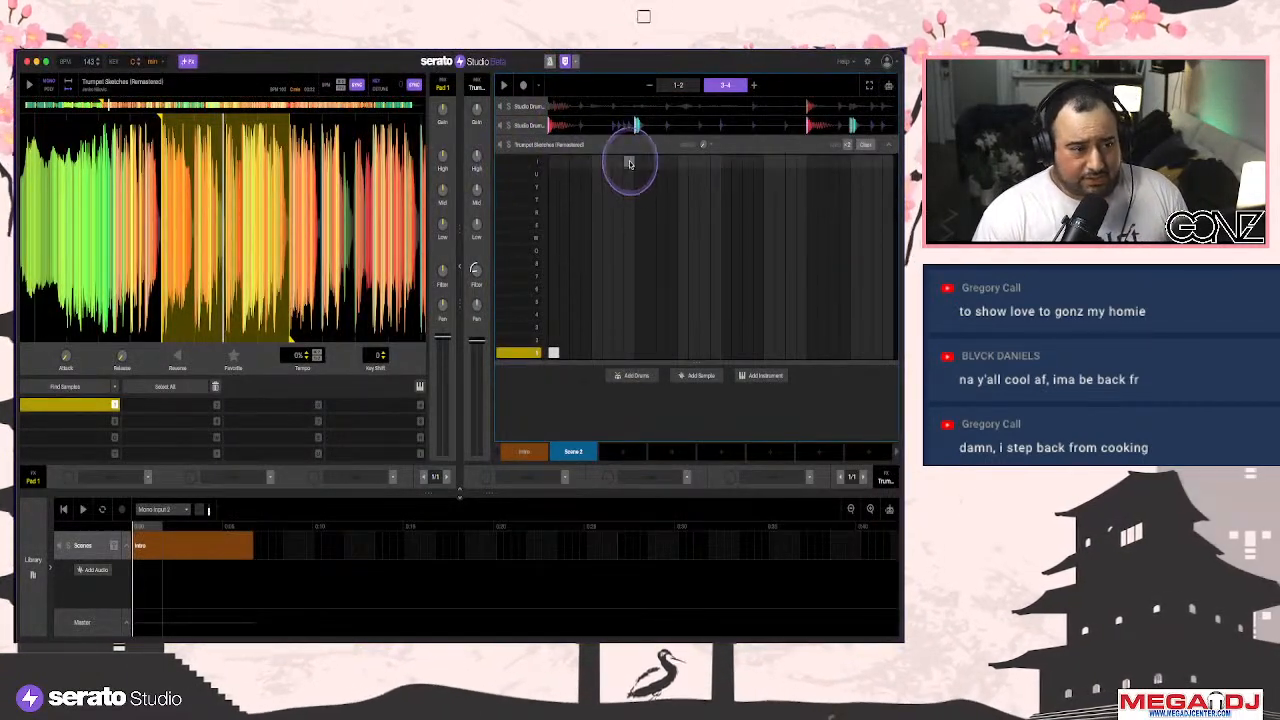
pyautogui.press('space')
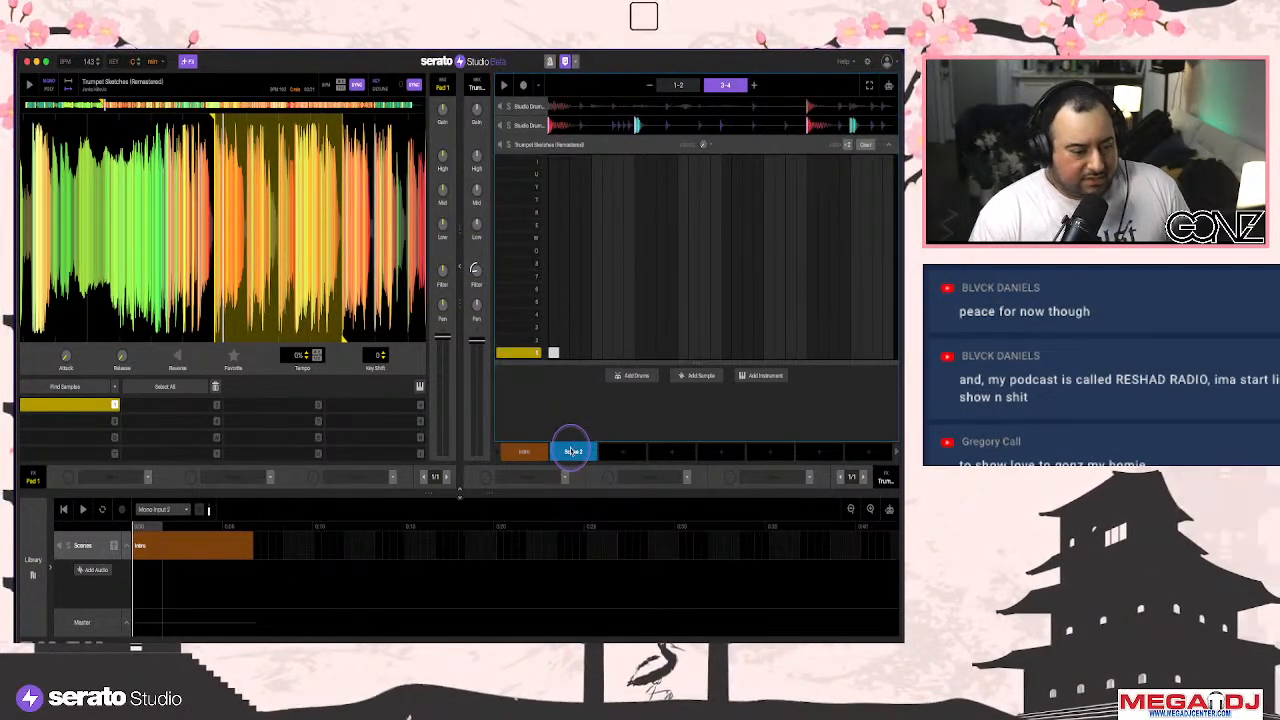
# Add Scene 2 to the song timeline after the Intro and create Scene 3 as a copy of it
pyautogui.moveTo(573, 451); pyautogui.dragTo(276, 545)
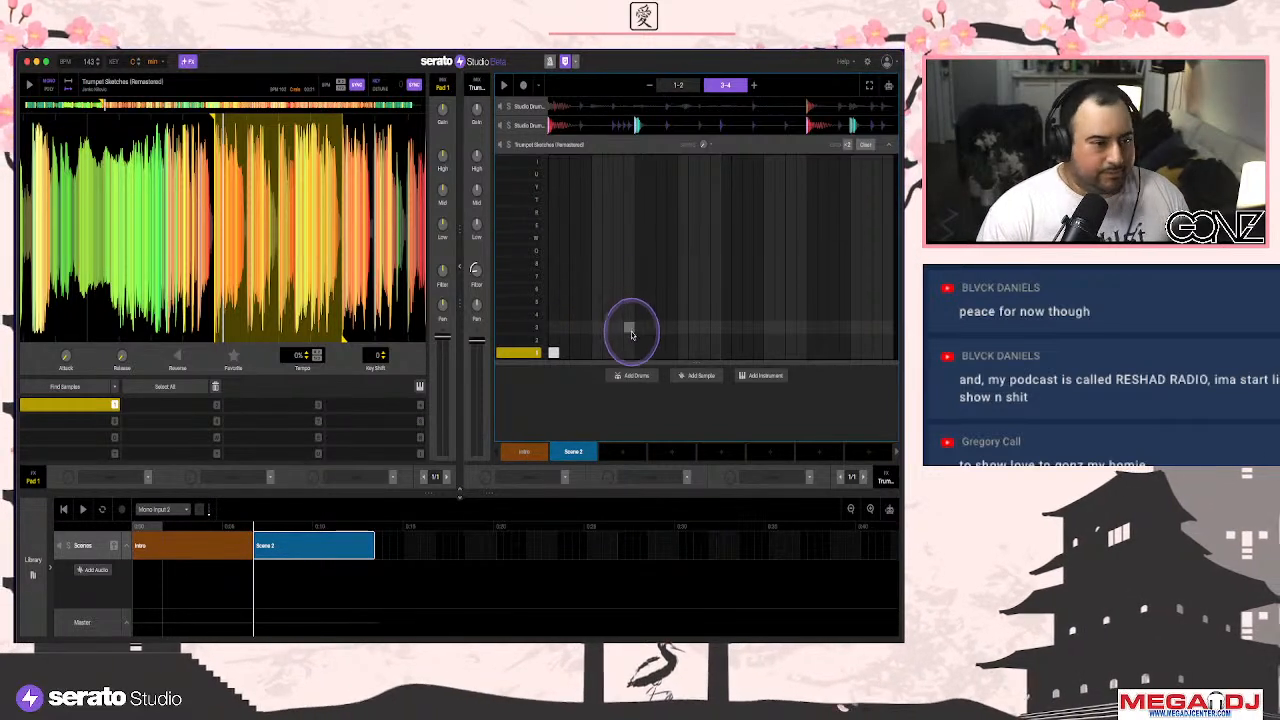
pyautogui.moveTo(581, 455); pyautogui.dragTo(620, 456)
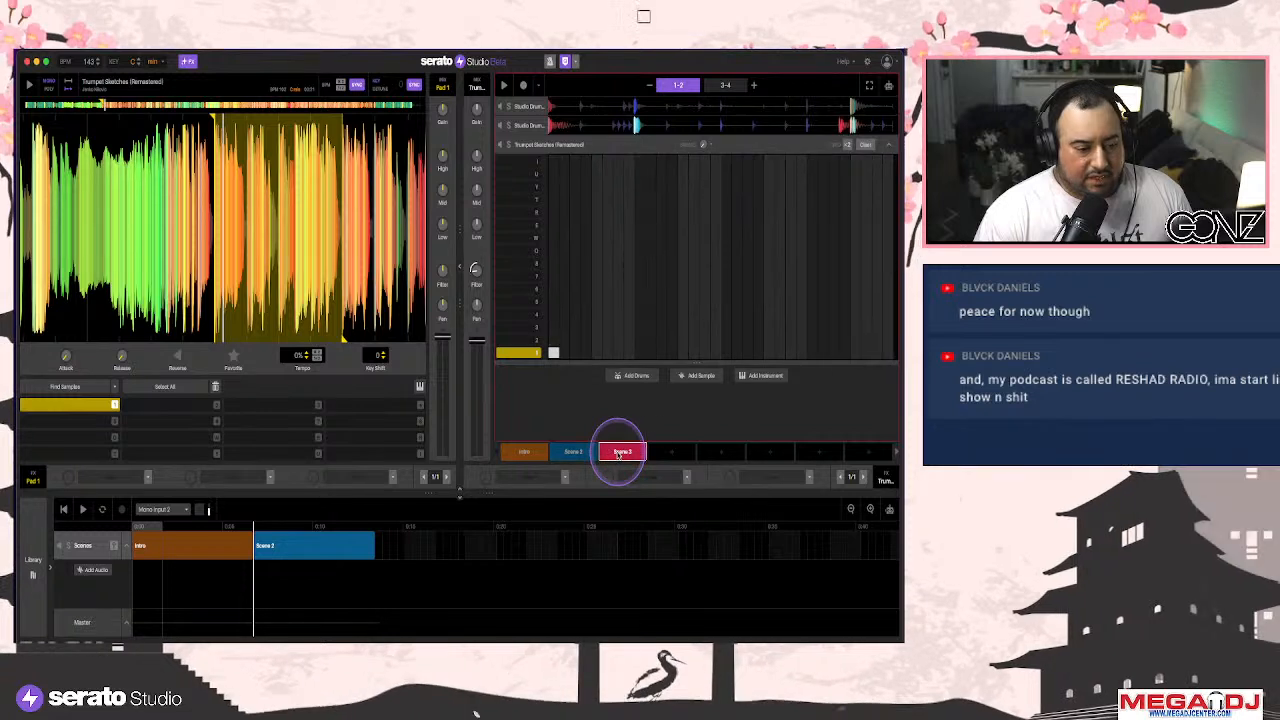
# Show automation and set the whole trumpet deck's Mixer Mute automation to On across bars 1-2 and 3-4 of Scene 3
pyautogui.click(889, 87)
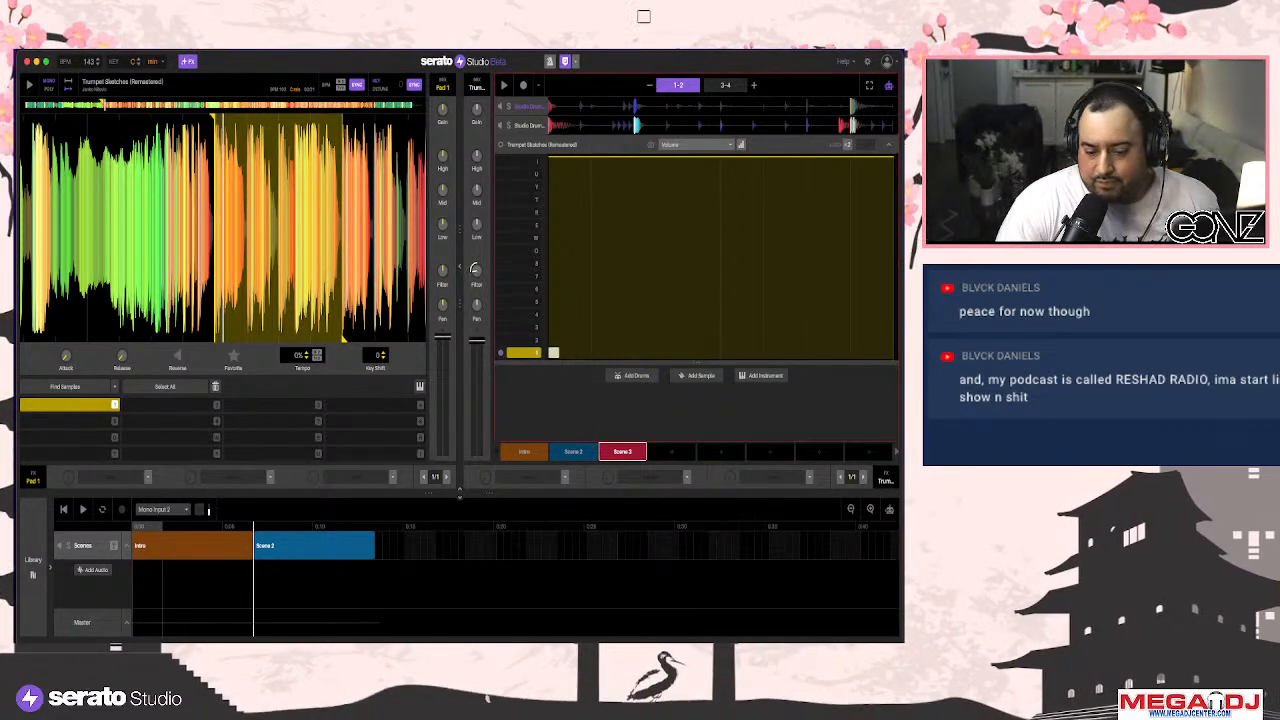
pyautogui.click(721, 146)
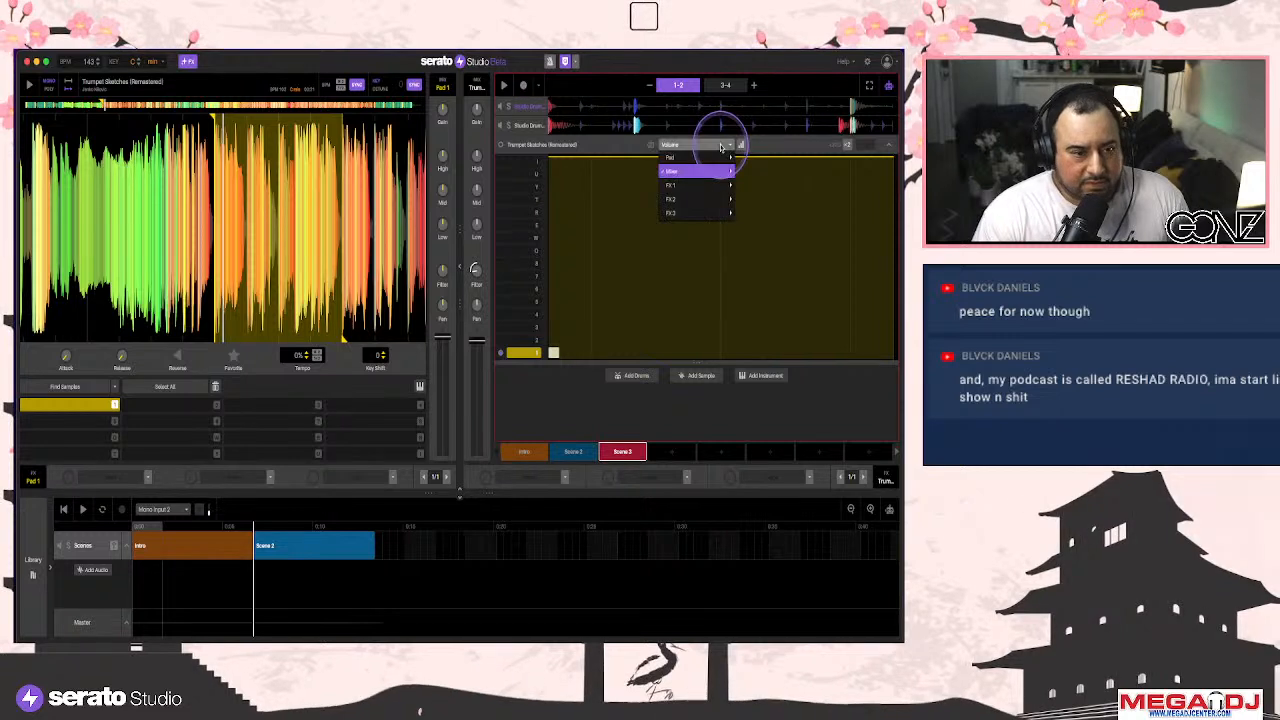
pyautogui.click(511, 148)
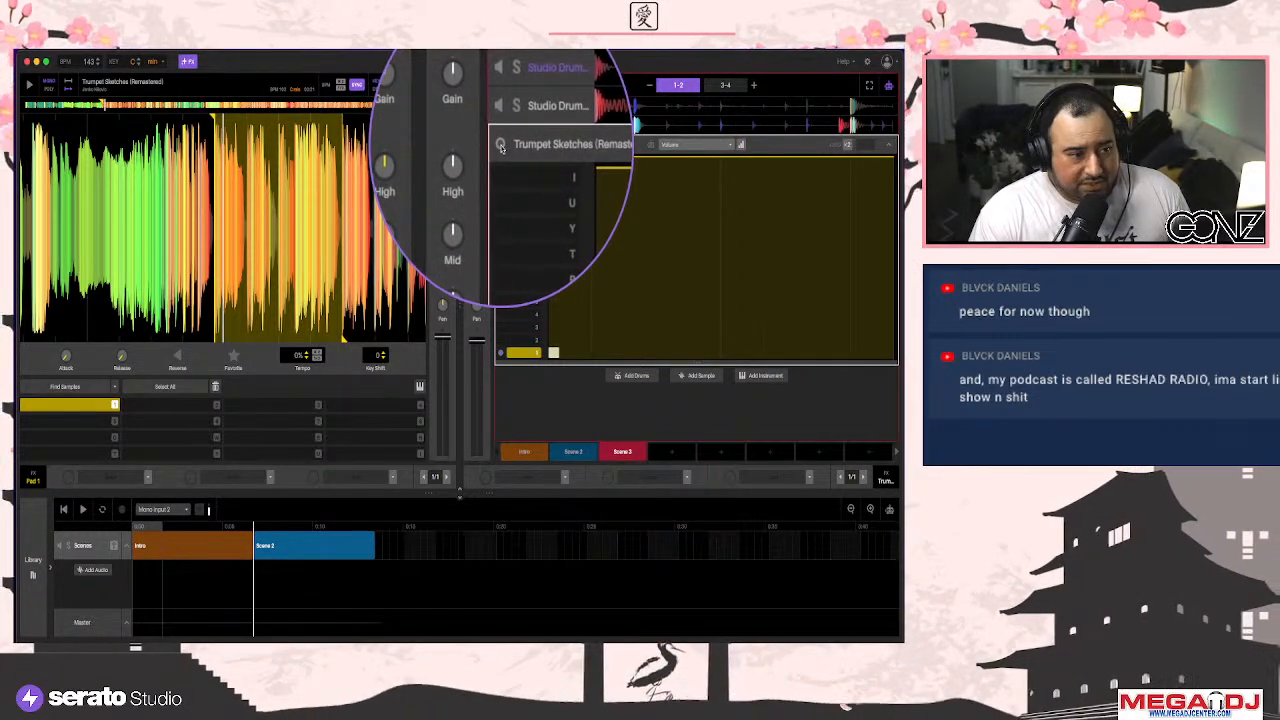
pyautogui.click(501, 146)
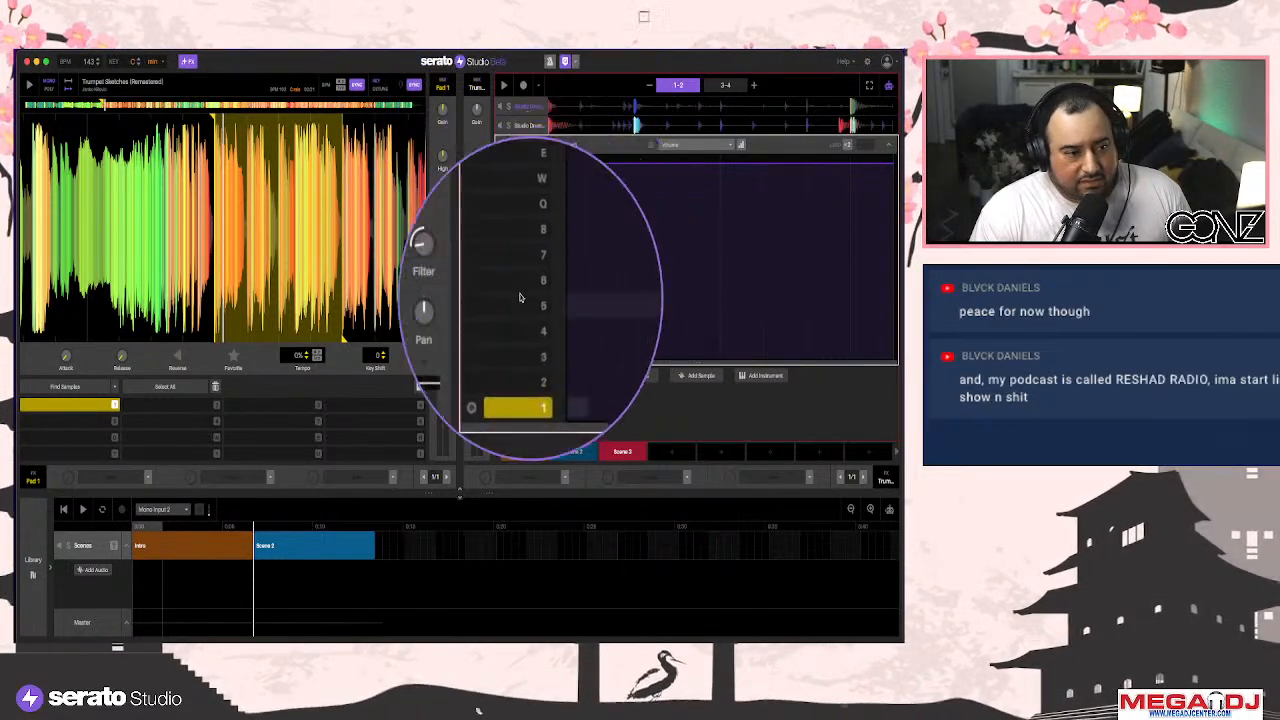
pyautogui.click(707, 148)
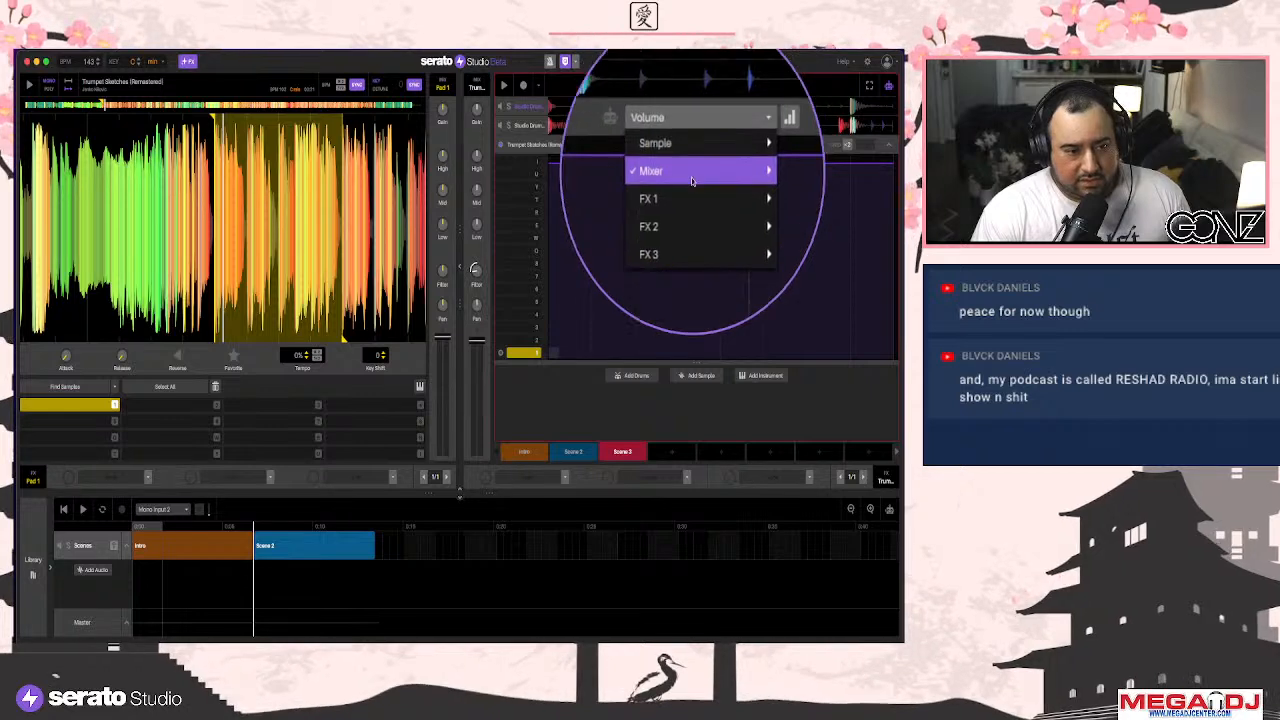
pyautogui.moveTo(700, 176)
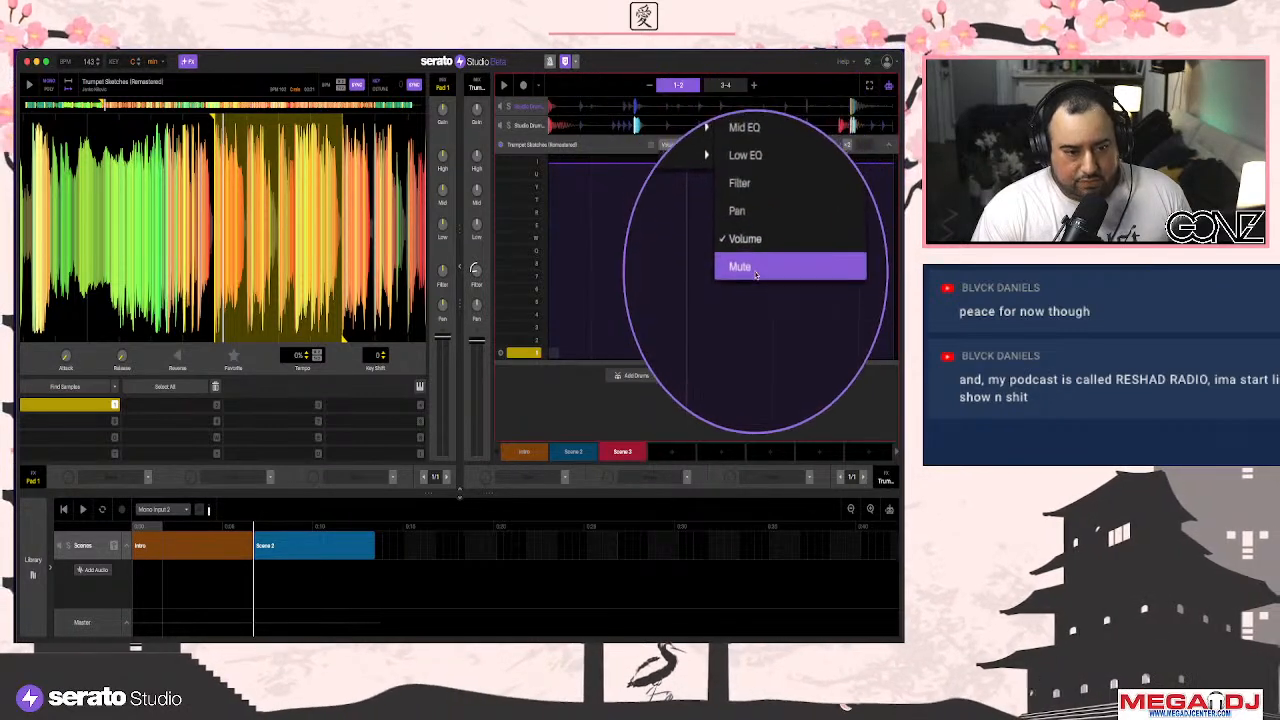
pyautogui.click(755, 274)
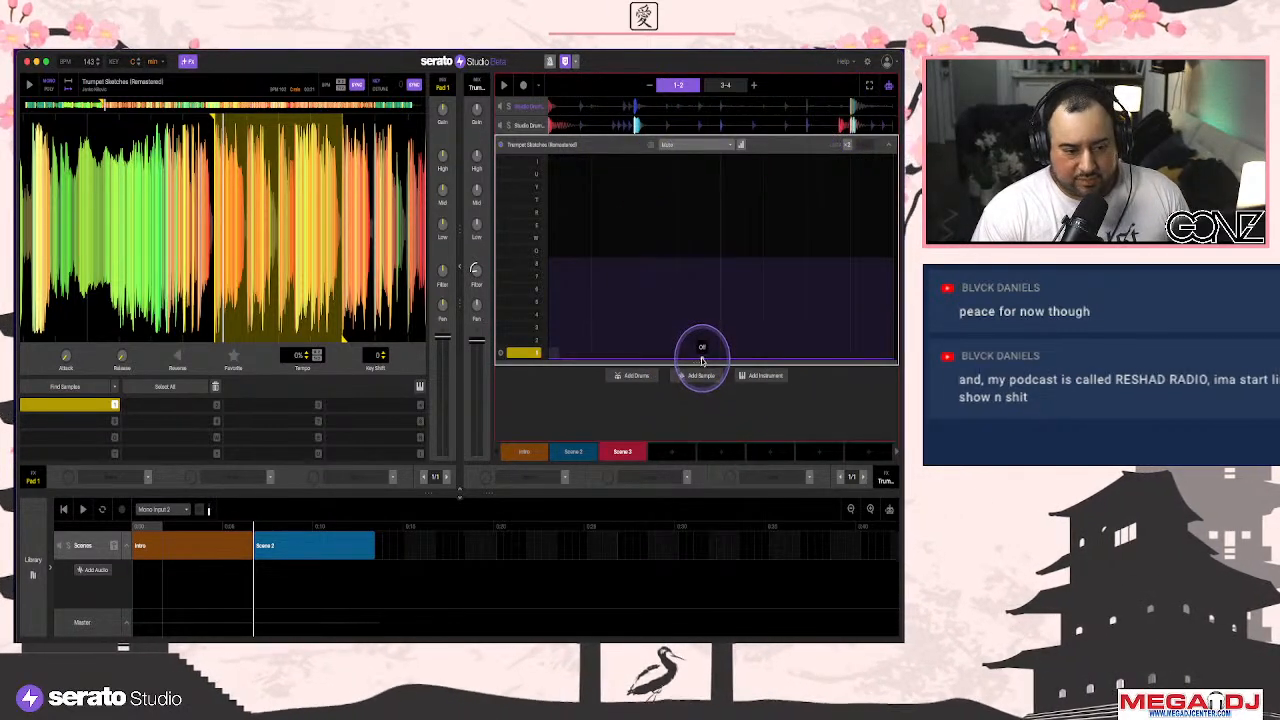
pyautogui.click(689, 214)
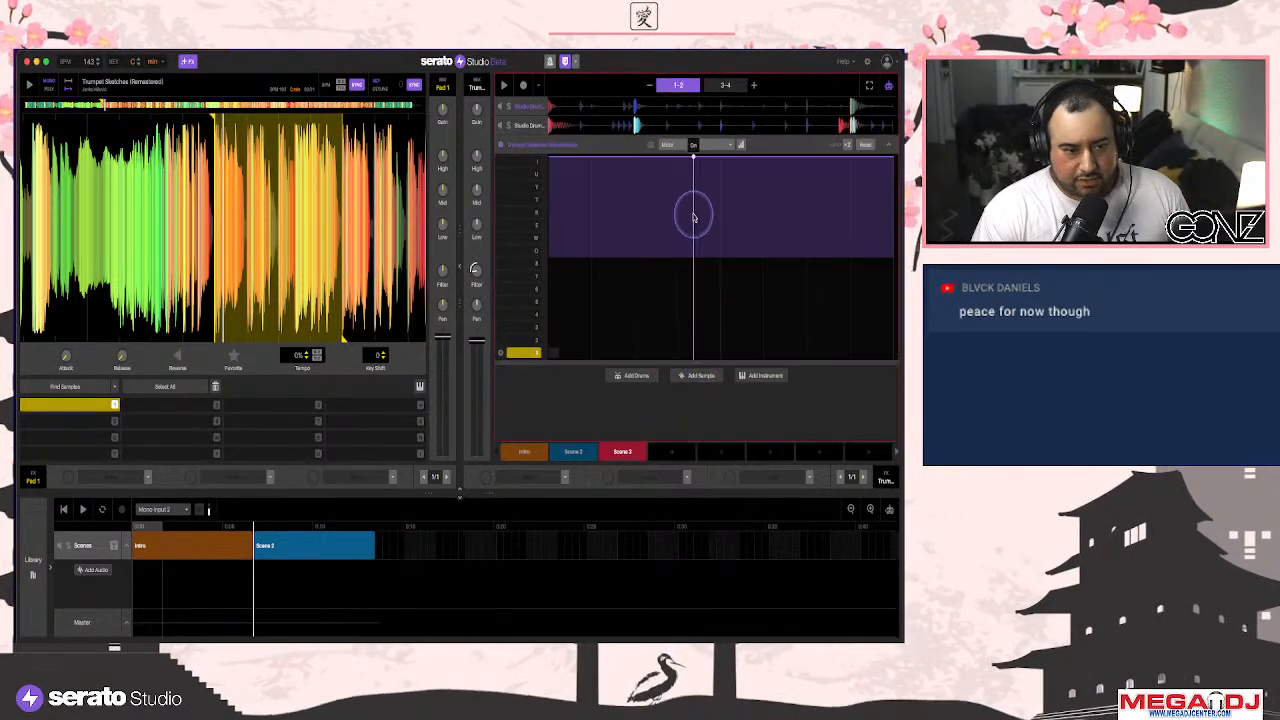
pyautogui.click(717, 116)
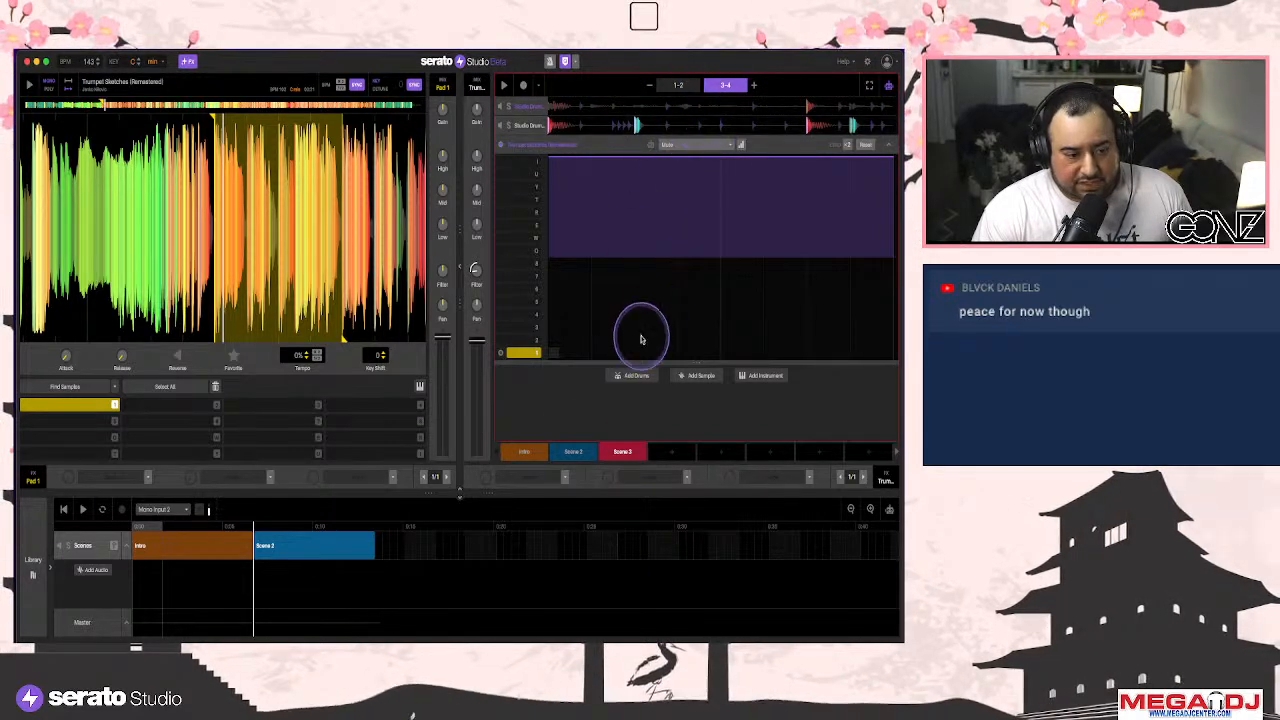
# Rename Scene 3 as muted trumpet and place it after Scene 2 in the song timeline
pyautogui.rightClick(630, 455)
pyautogui.click(634, 459)
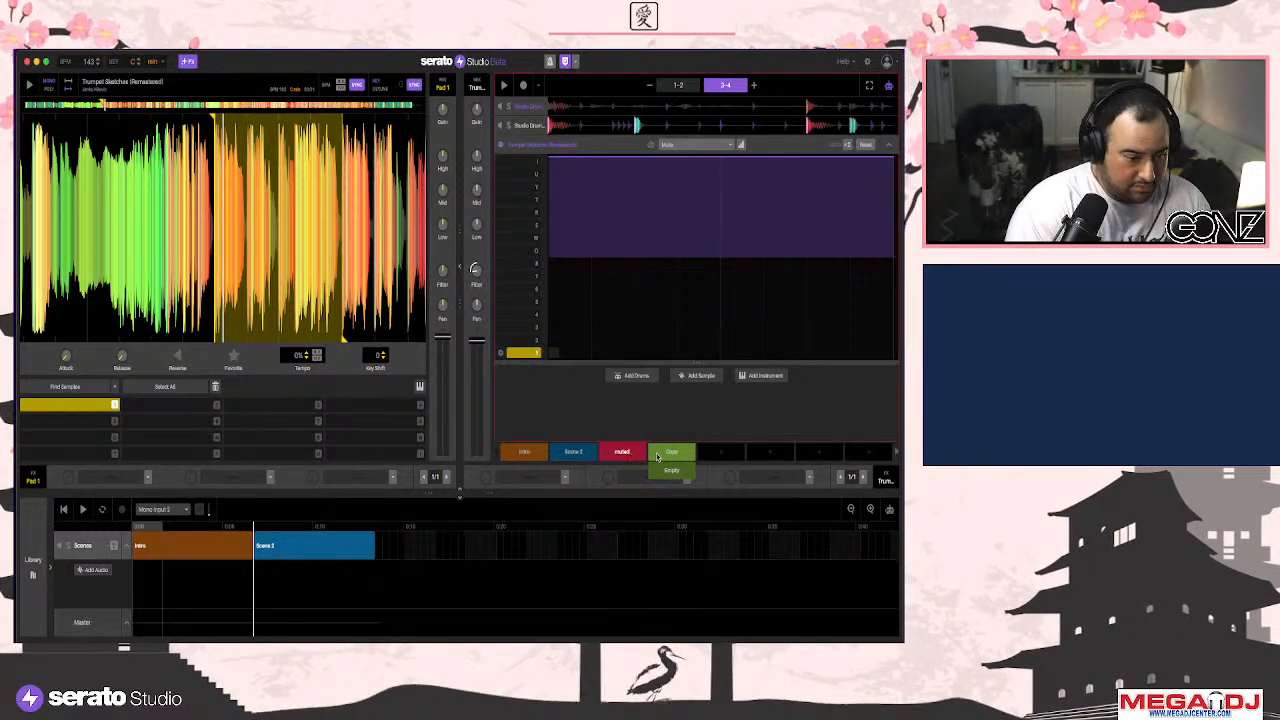
pyautogui.click(686, 420)
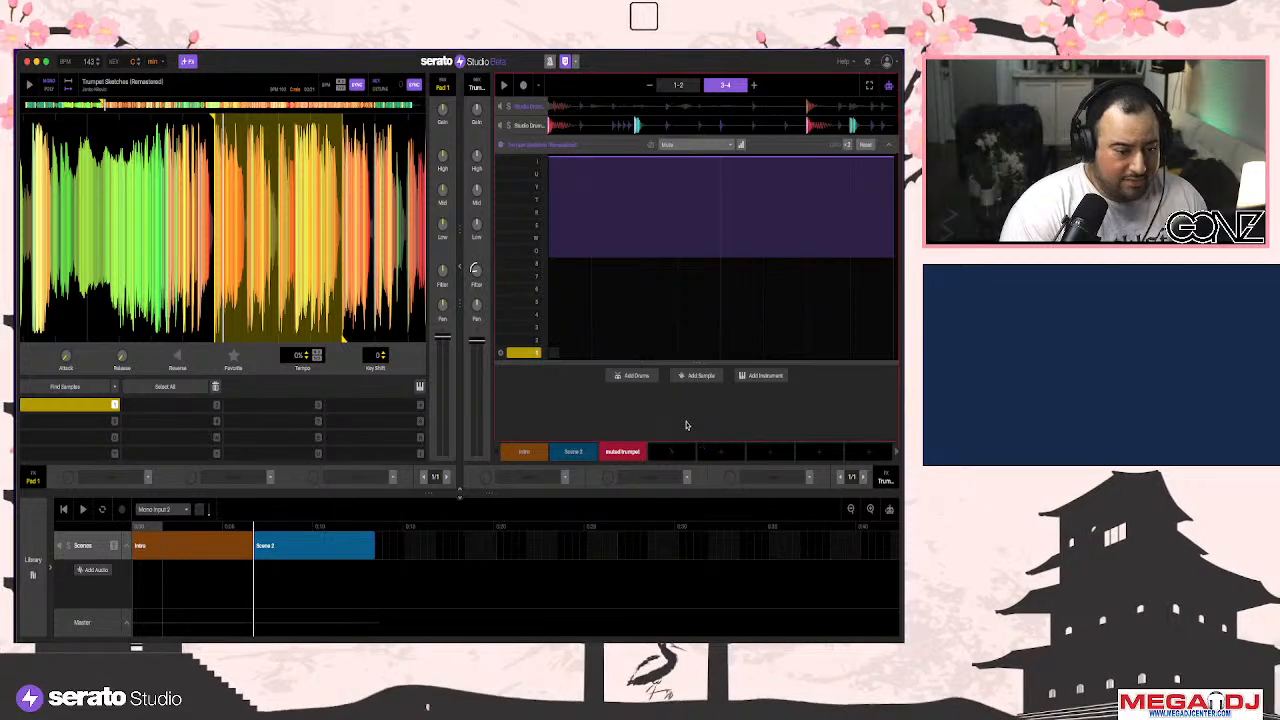
pyautogui.moveTo(620, 451); pyautogui.dragTo(398, 545)
# Compare the Scene 2 and muted trumpet clips and play the song from Scene 2
pyautogui.click(314, 544)
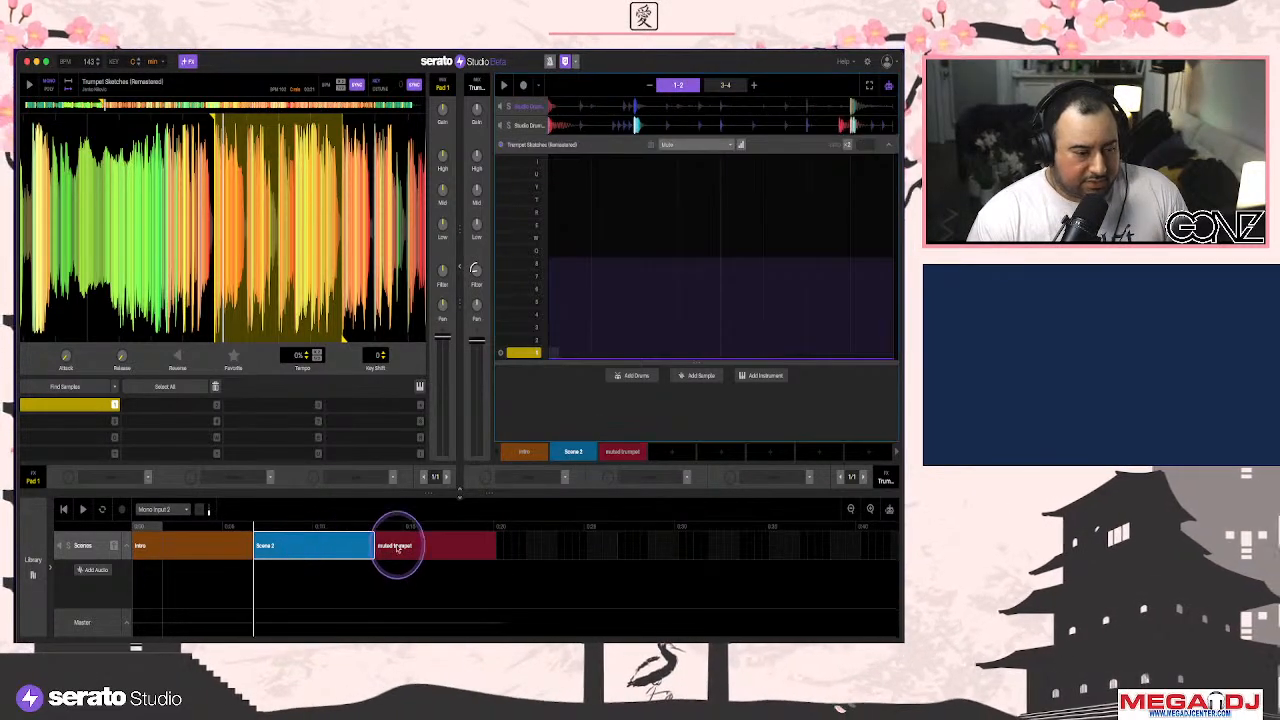
pyautogui.click(405, 546)
pyautogui.click(341, 546)
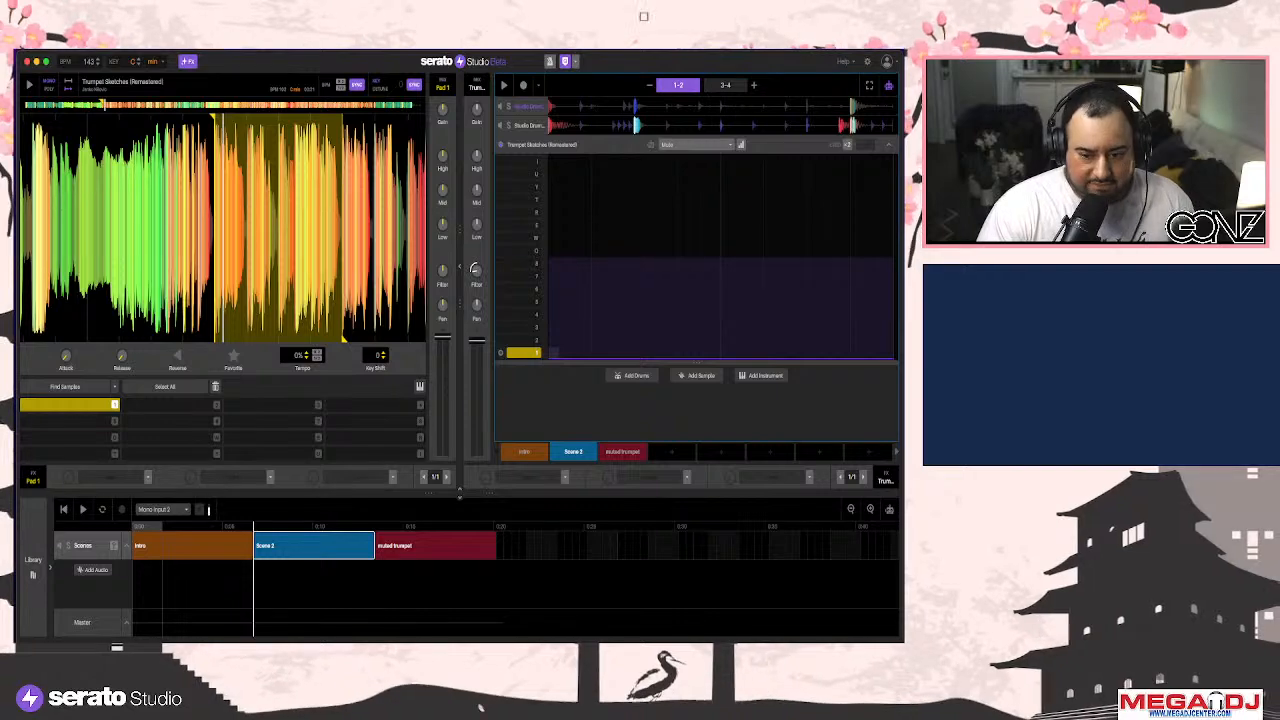
pyautogui.click(83, 509)
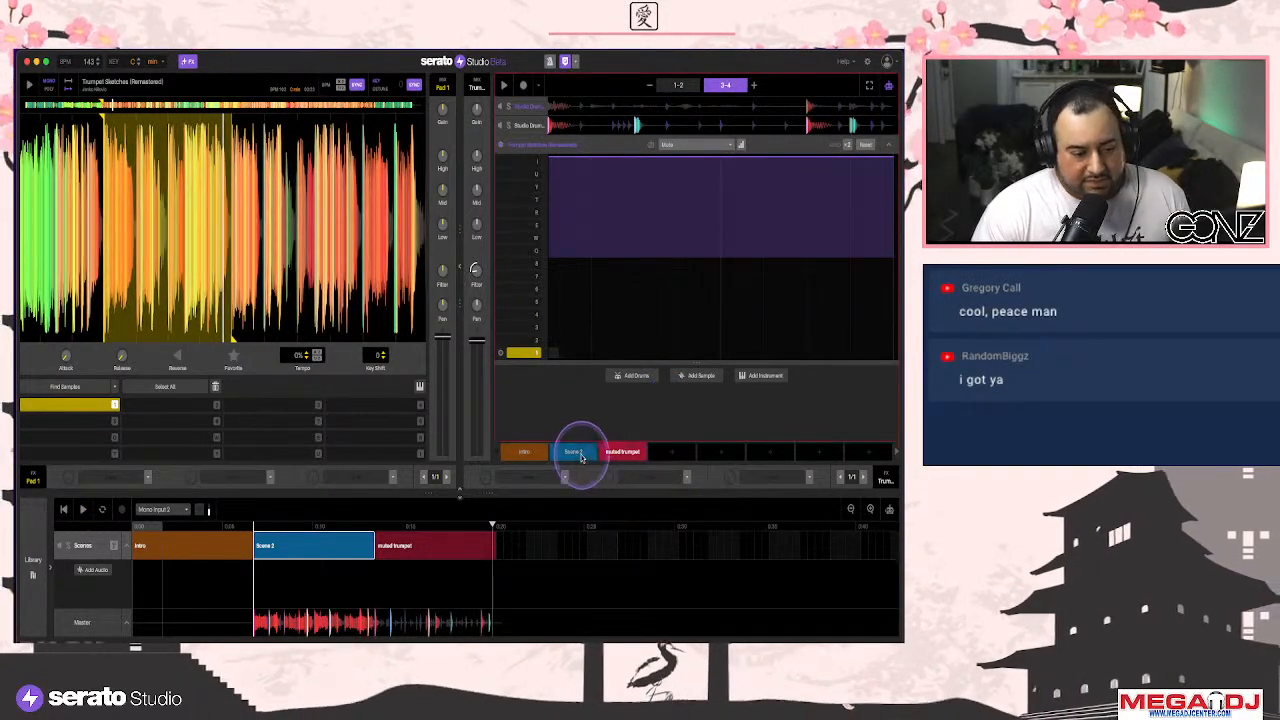
# Create a new scene after muted trumpet as a copy of Scene 2
pyautogui.click(574, 453)
pyautogui.click(672, 452)
# In the muted trumpet scene, switch the trumpet deck's Mute automation to Off from the start of bars 3-4
pyautogui.click(623, 452)
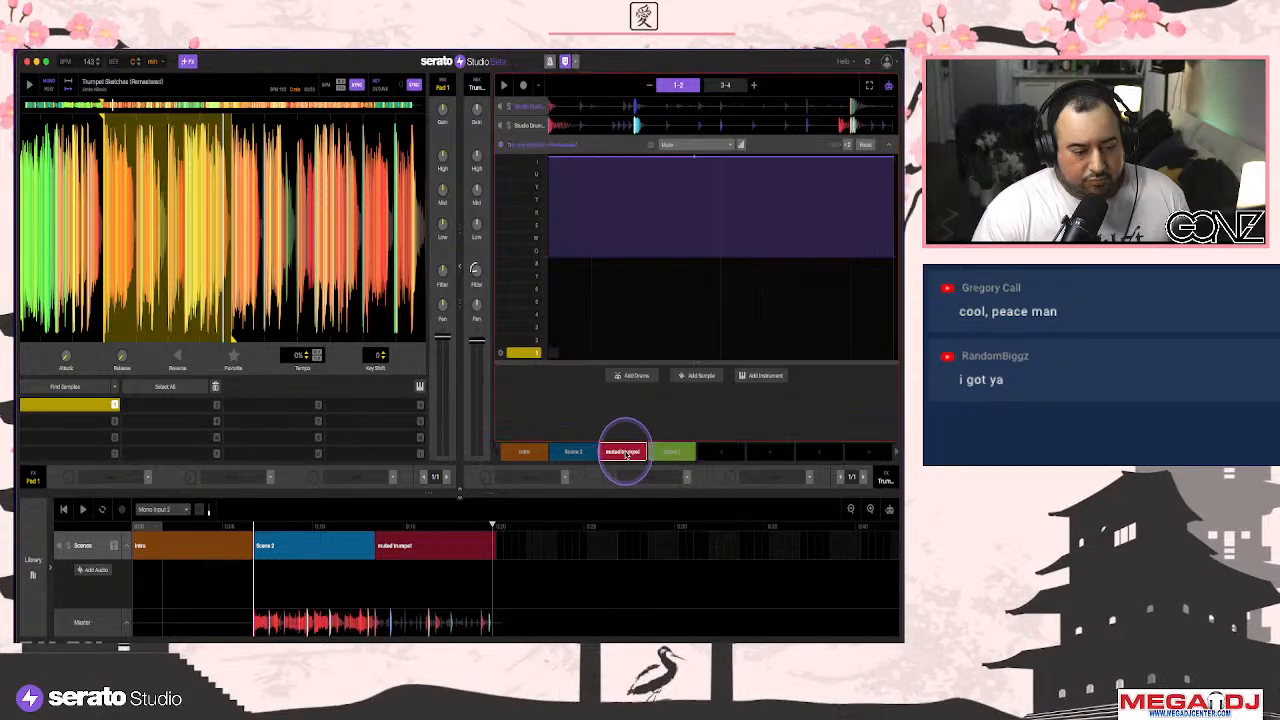
pyautogui.click(451, 543)
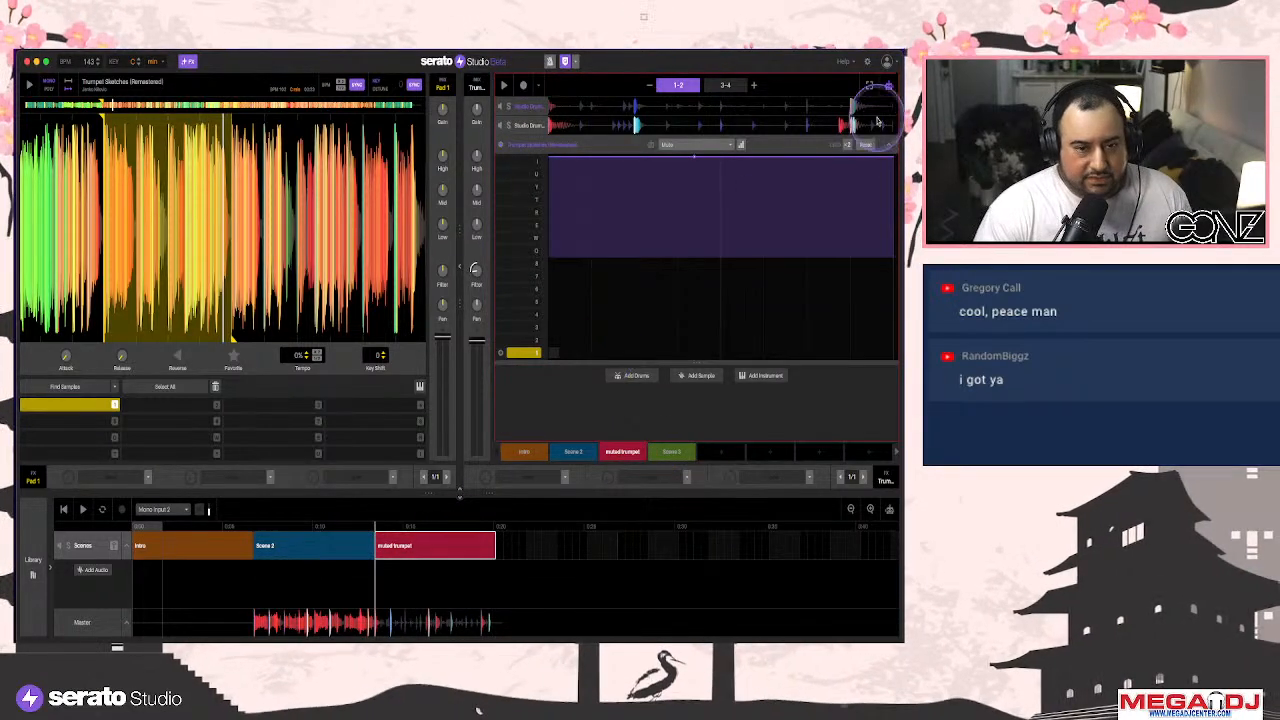
pyautogui.click(725, 87)
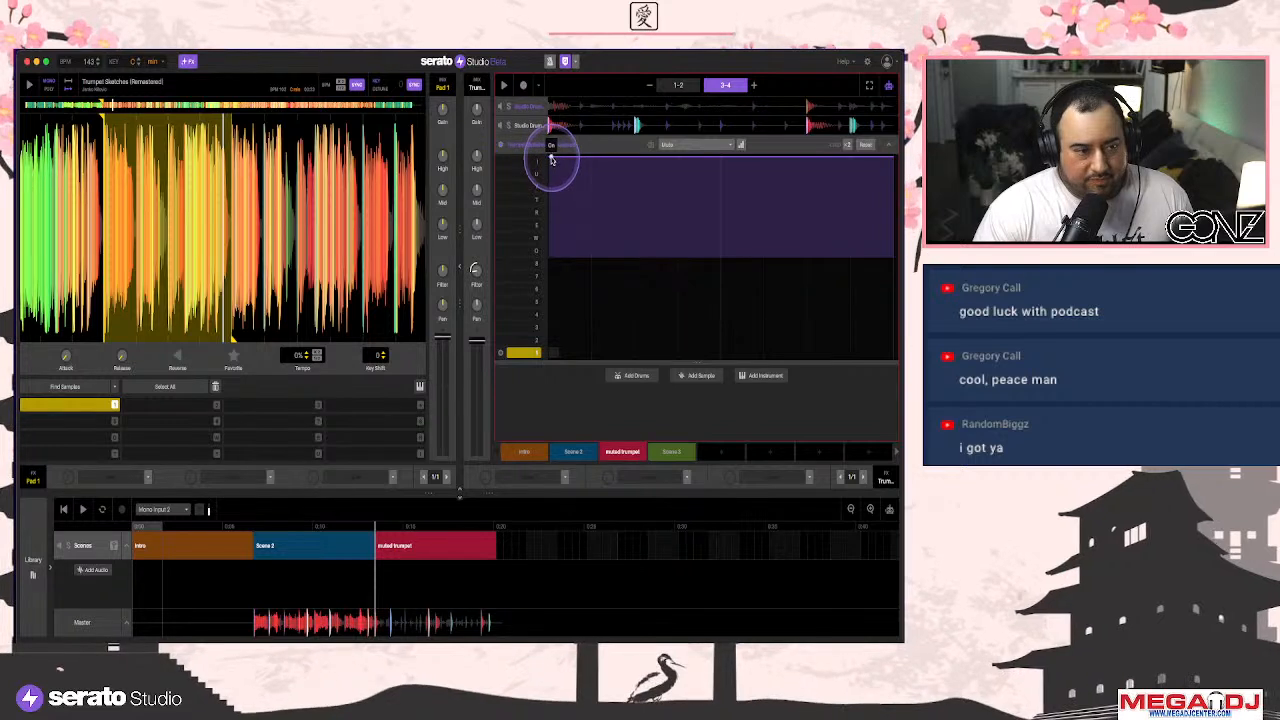
pyautogui.moveTo(558, 158); pyautogui.dragTo(550, 358)
pyautogui.moveTo(564, 185); pyautogui.dragTo(547, 161)
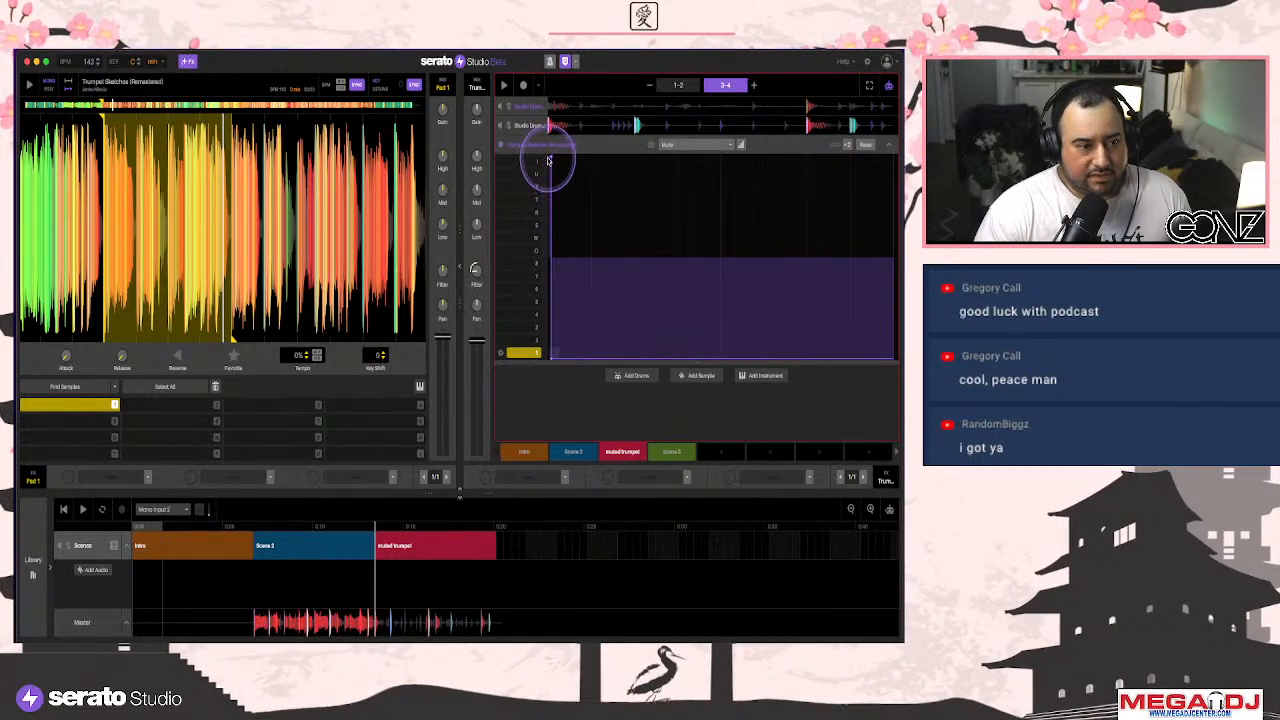
# Draw a rising Filter automation ramp for the trumpet deck across bars 3-4 and play the song from Scene 2
pyautogui.click(478, 268)
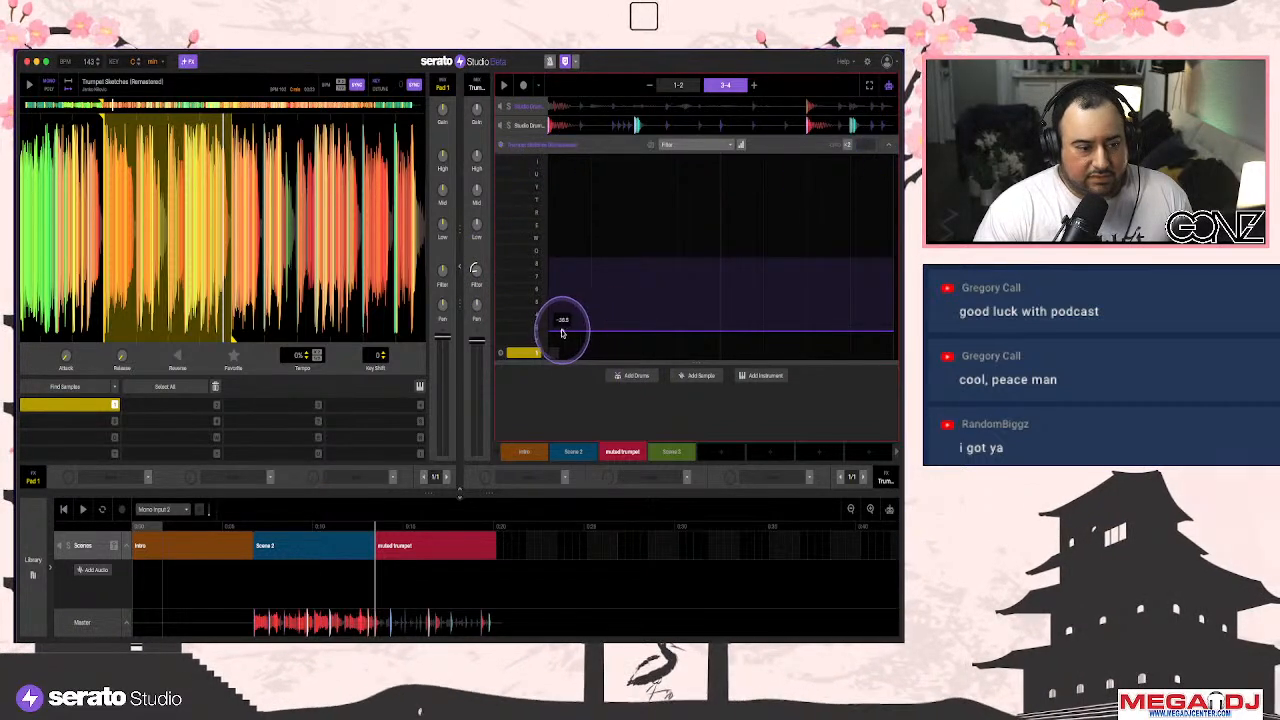
pyautogui.moveTo(549, 334); pyautogui.dragTo(834, 172)
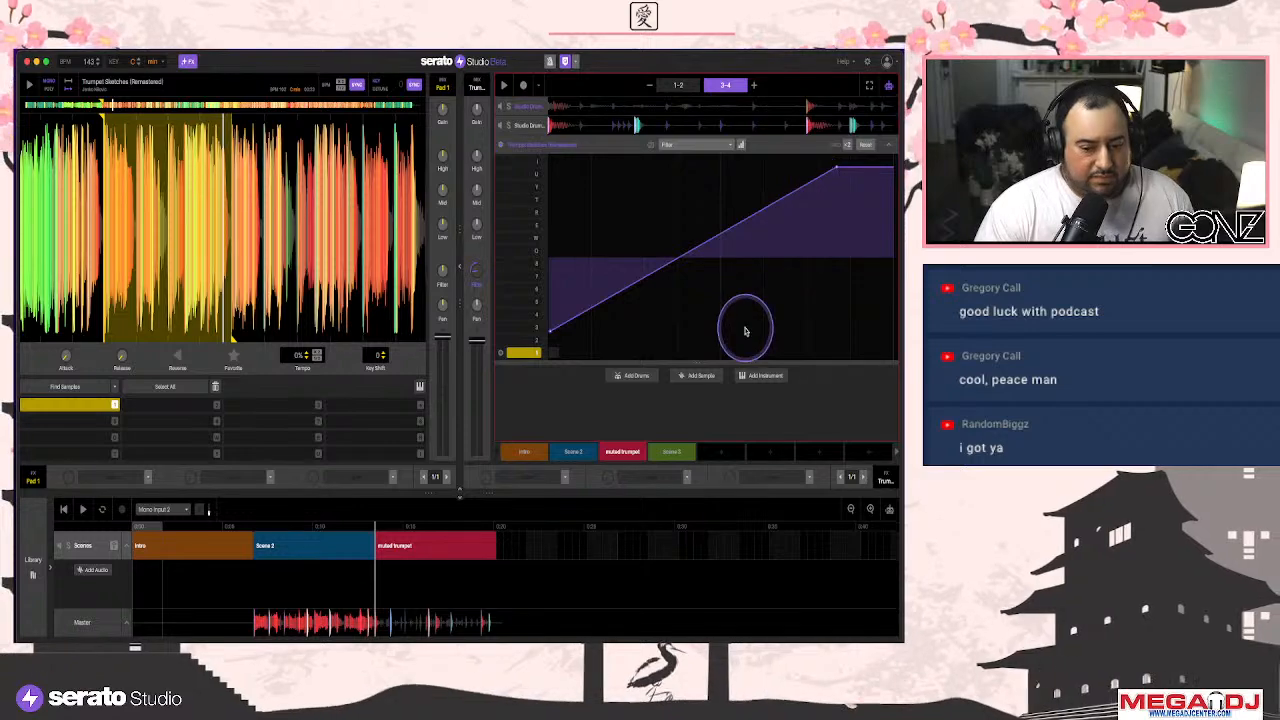
pyautogui.click(325, 550)
pyautogui.press('space')
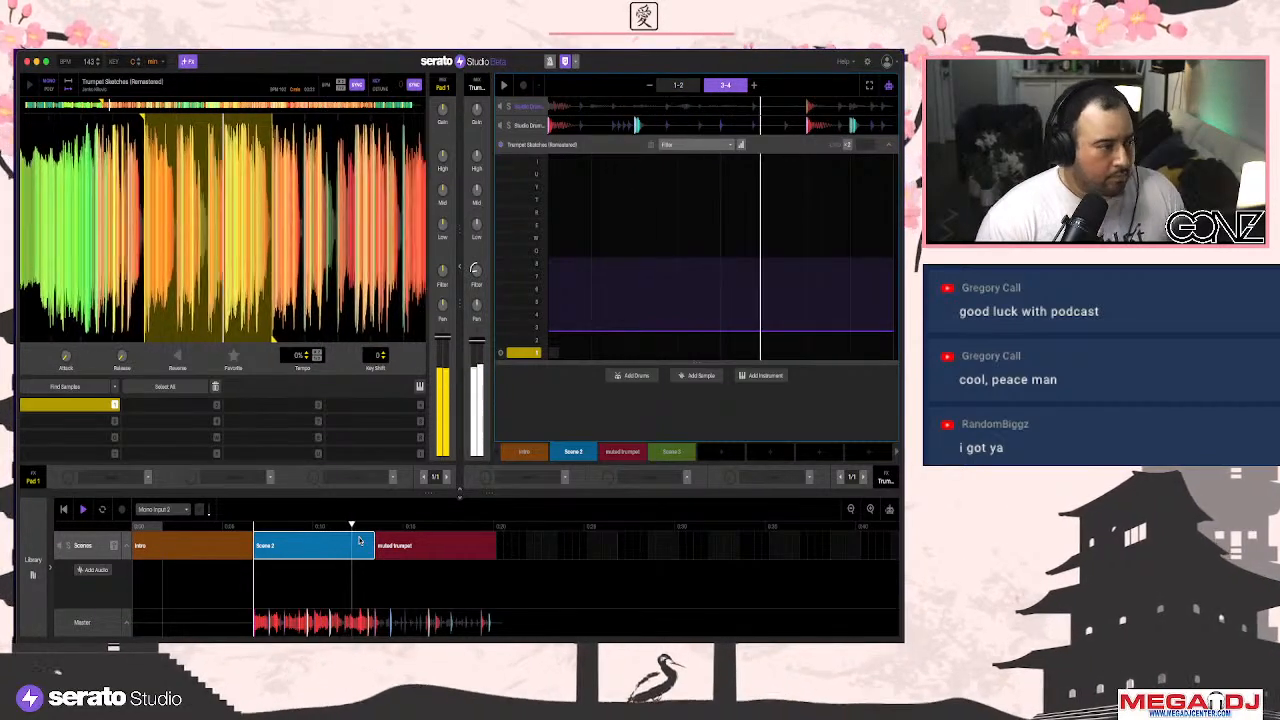
# Look through the trumpet deck's Mixer automation parameters, including Mute, in the muted trumpet scene
pyautogui.click(603, 450)
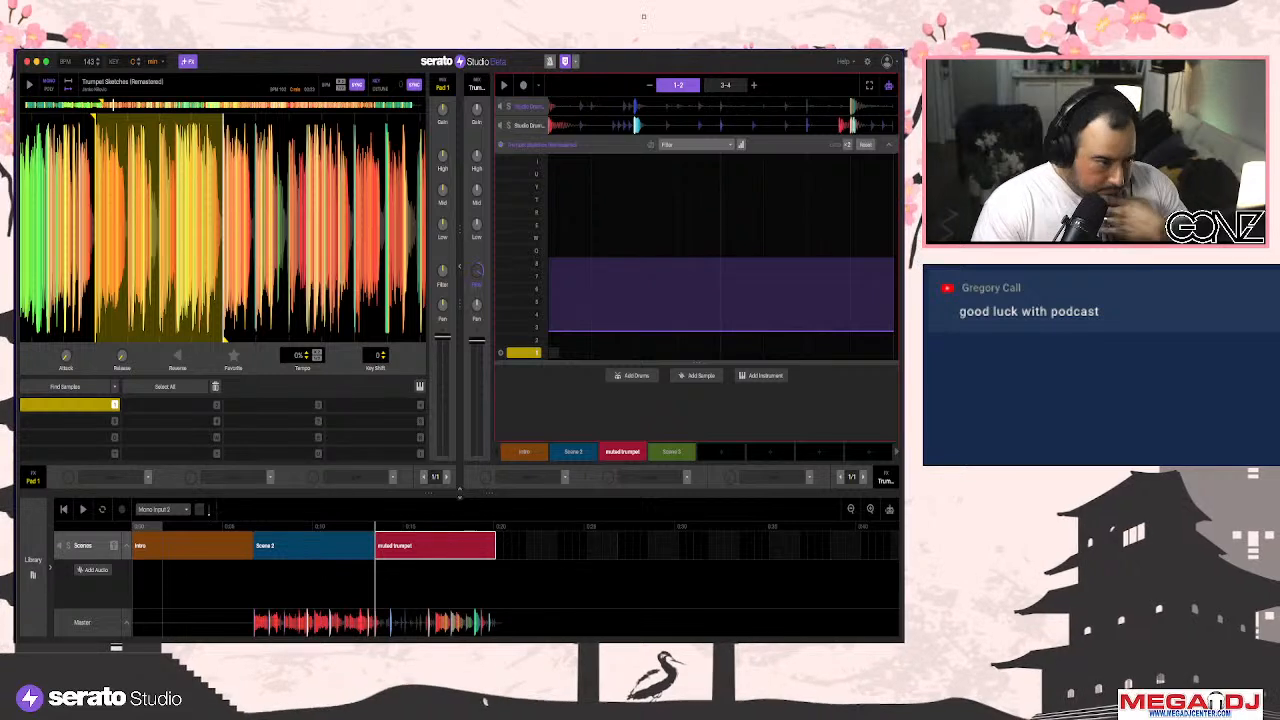
pyautogui.click(712, 146)
pyautogui.moveTo(680, 176)
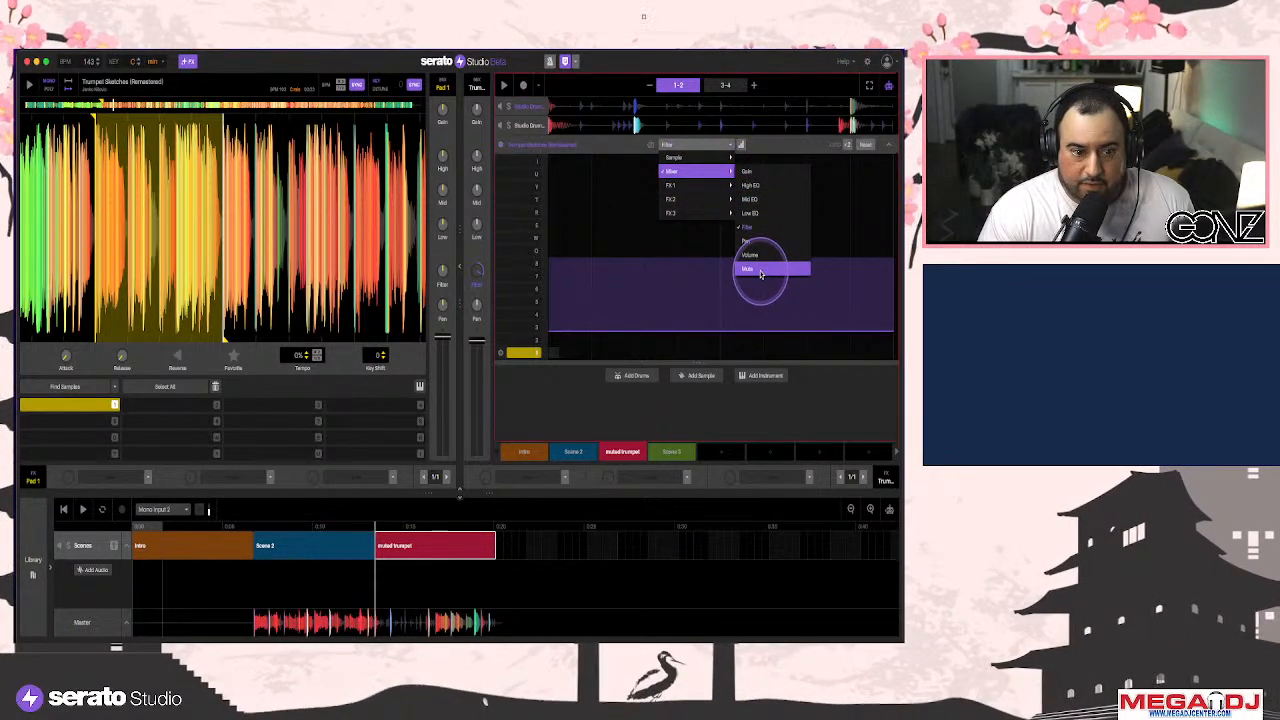
pyautogui.click(846, 394)
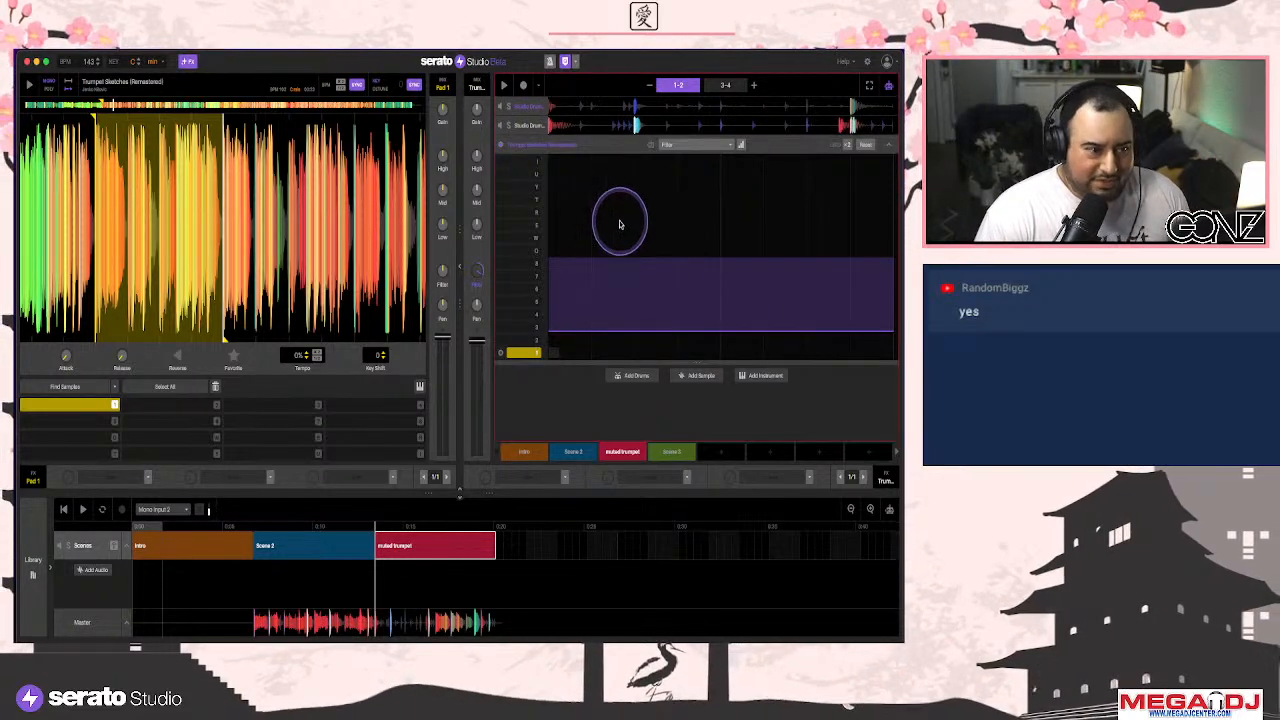
# Collapse the trumpet deck and set the project tempo to 110 BPM
pyautogui.click(887, 144)
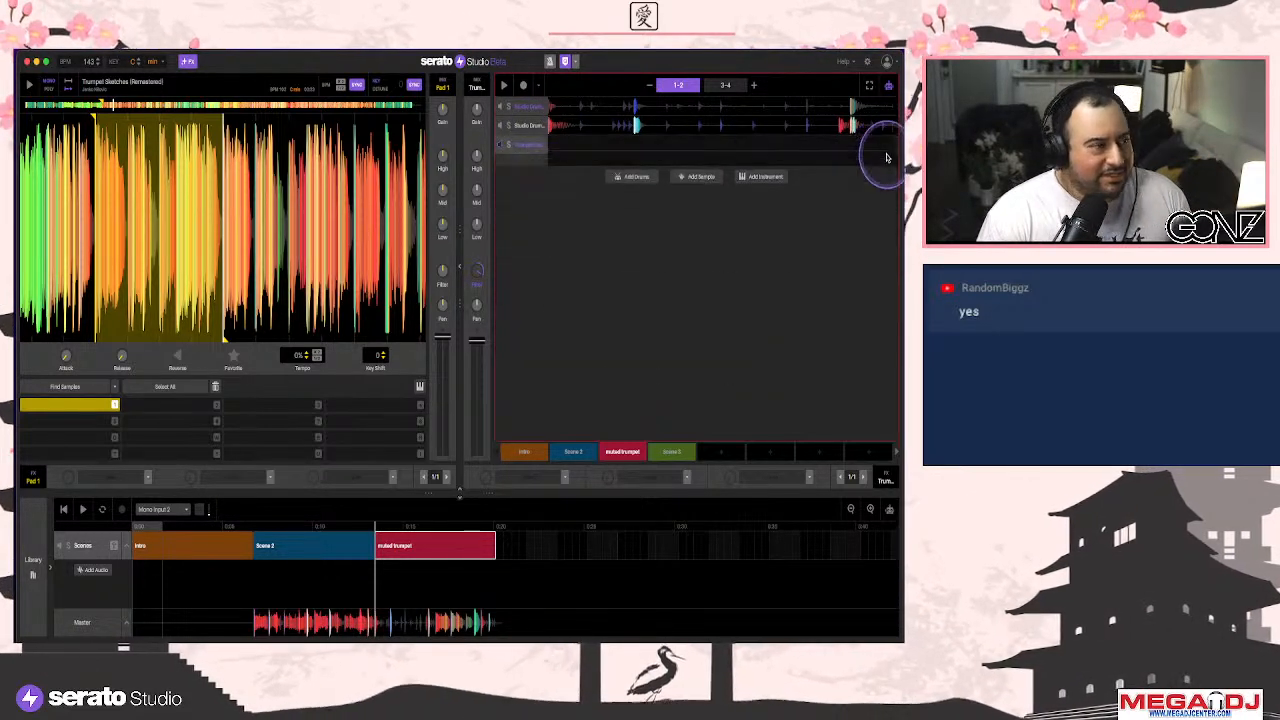
pyautogui.moveTo(89, 62); pyautogui.dragTo(86, 56)
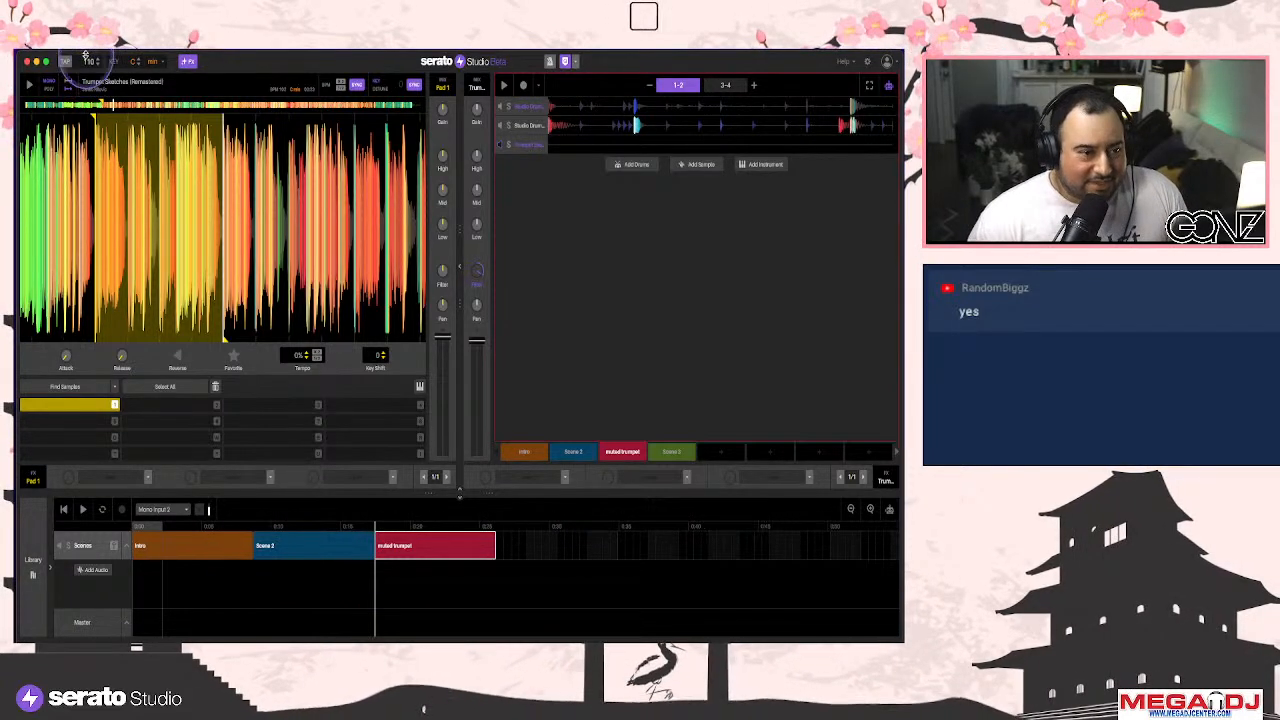
# Reset the Pan automation of the first Studio Drum Kit deck in the muted trumpet scene and collapse the deck
pyautogui.click(636, 121)
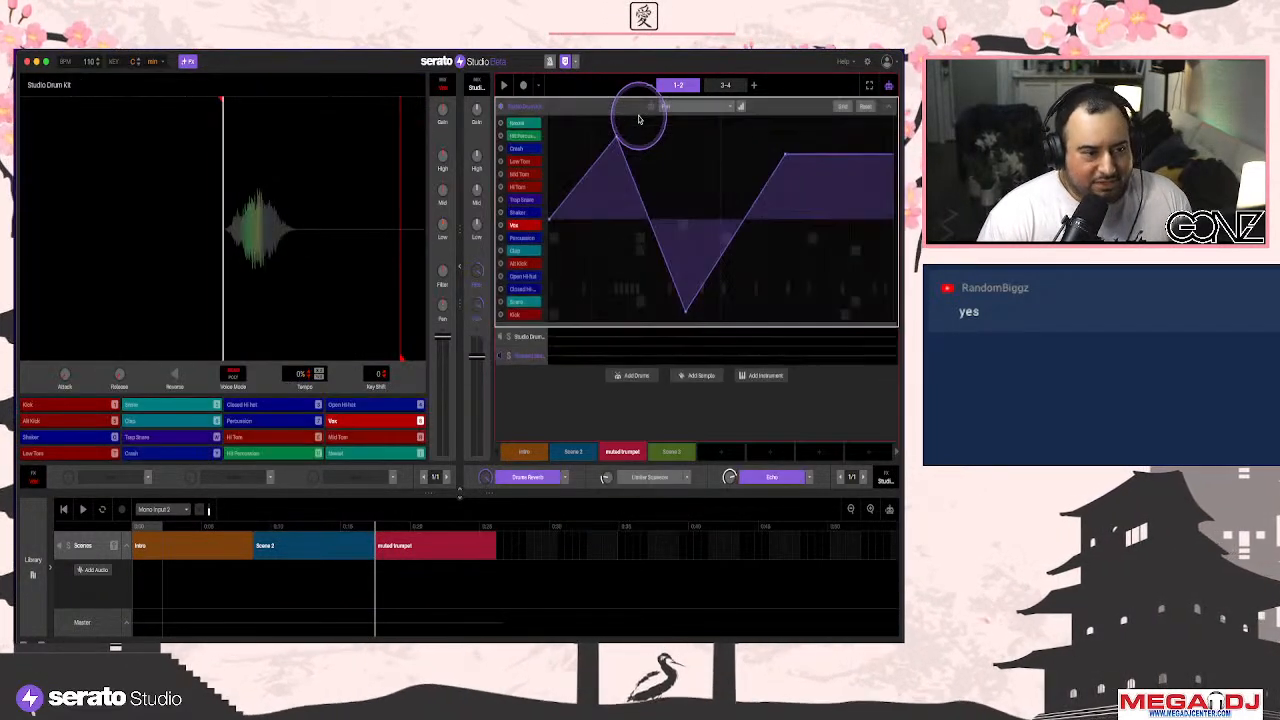
pyautogui.click(866, 107)
pyautogui.click(860, 107)
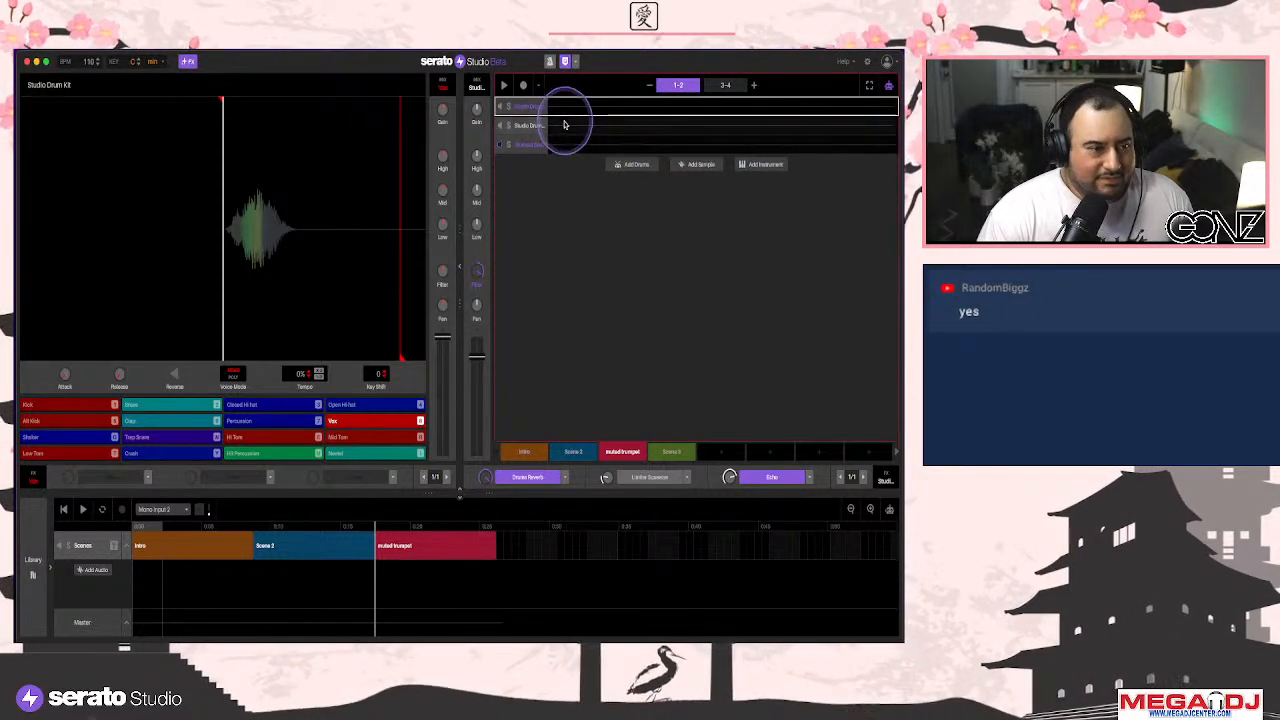
# Delete both Studio Drum Kit decks from all scenes, starting with Studio Drum Kit 2
pyautogui.click(740, 127)
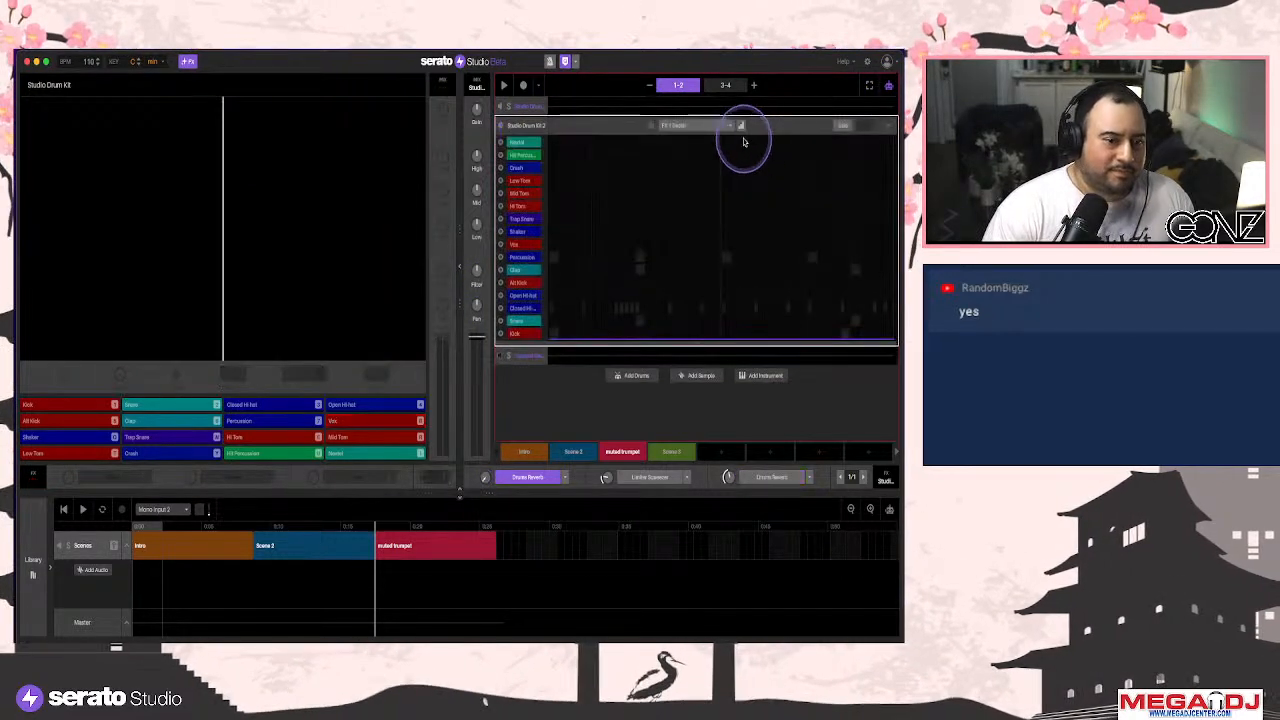
pyautogui.rightClick(811, 128)
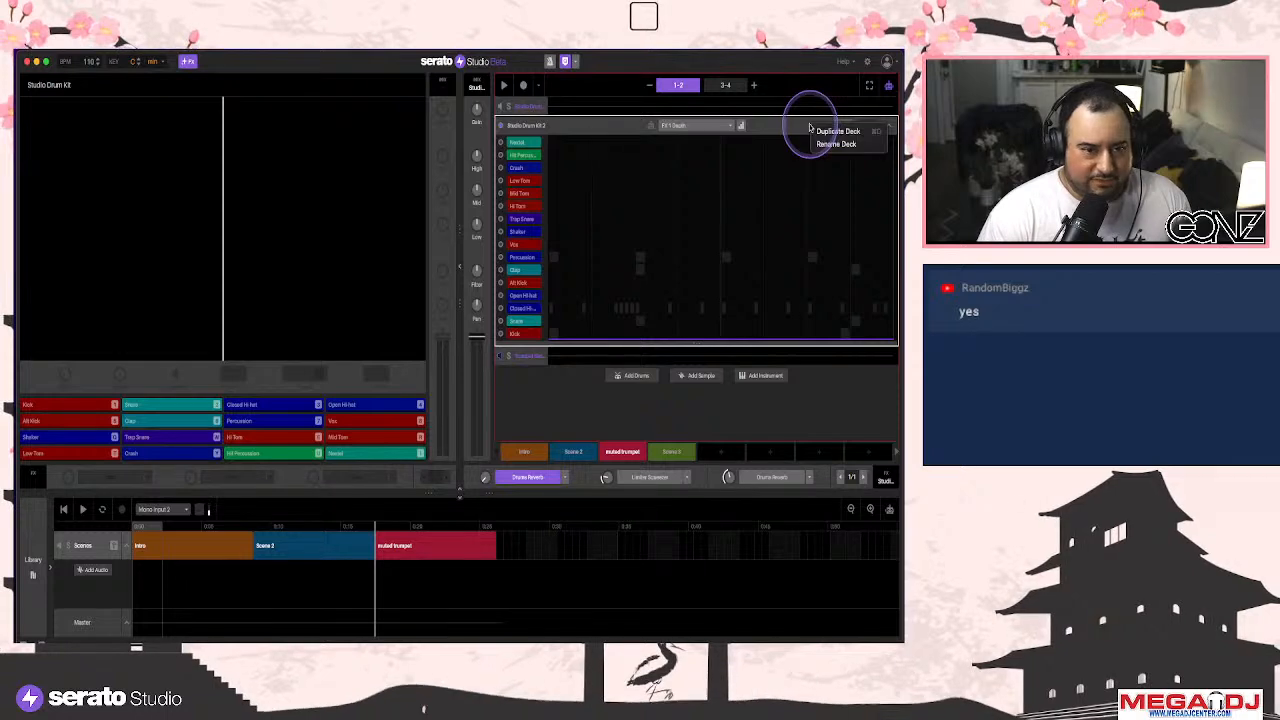
pyautogui.click(787, 126)
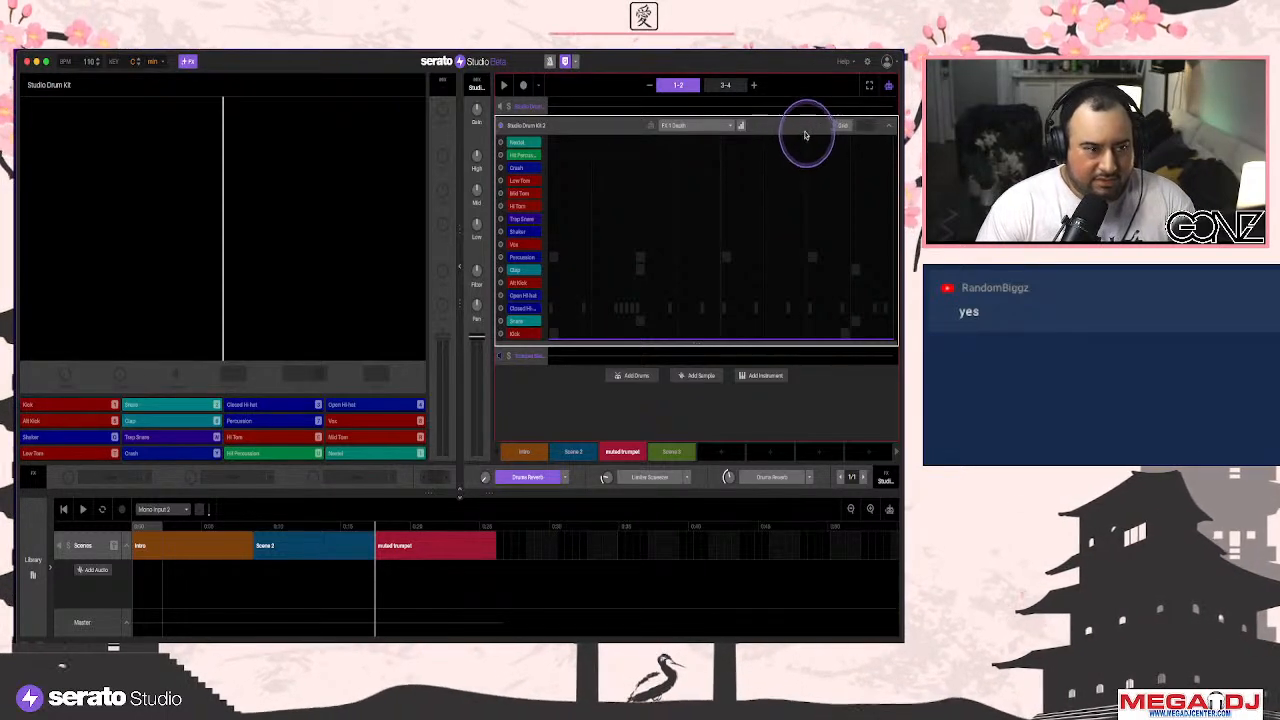
pyautogui.press('BackSpace')
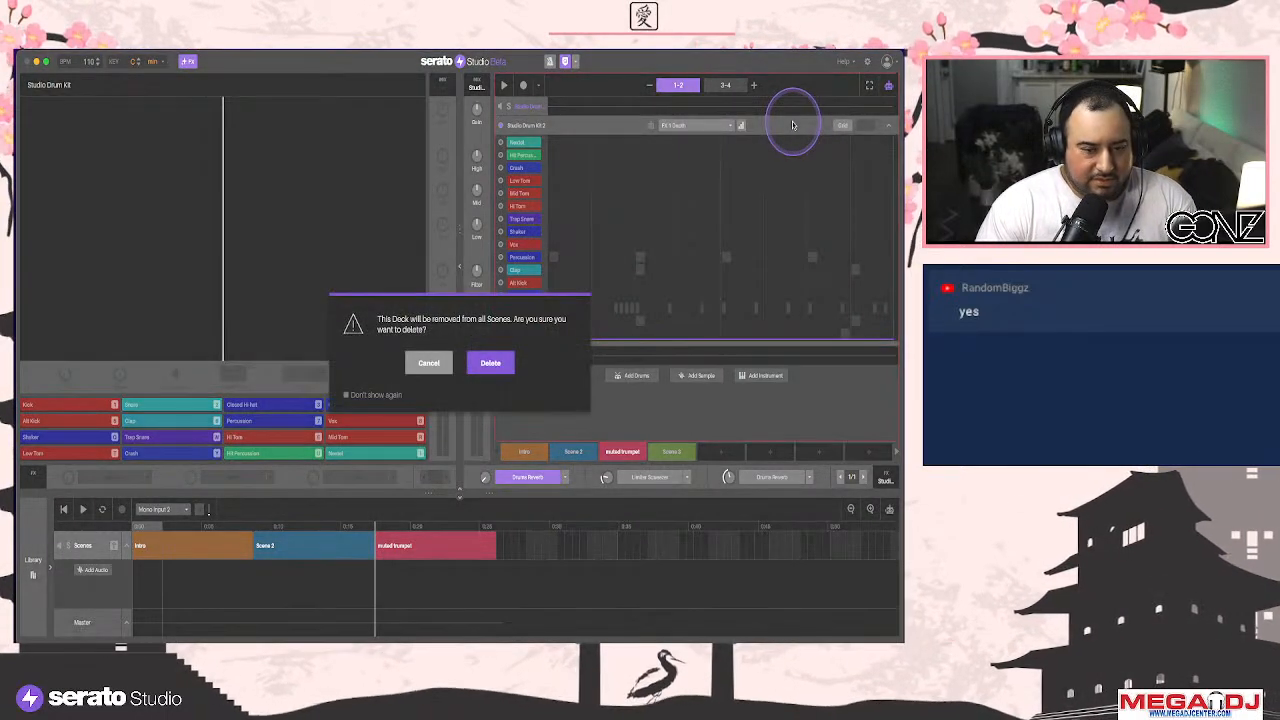
pyautogui.click(489, 364)
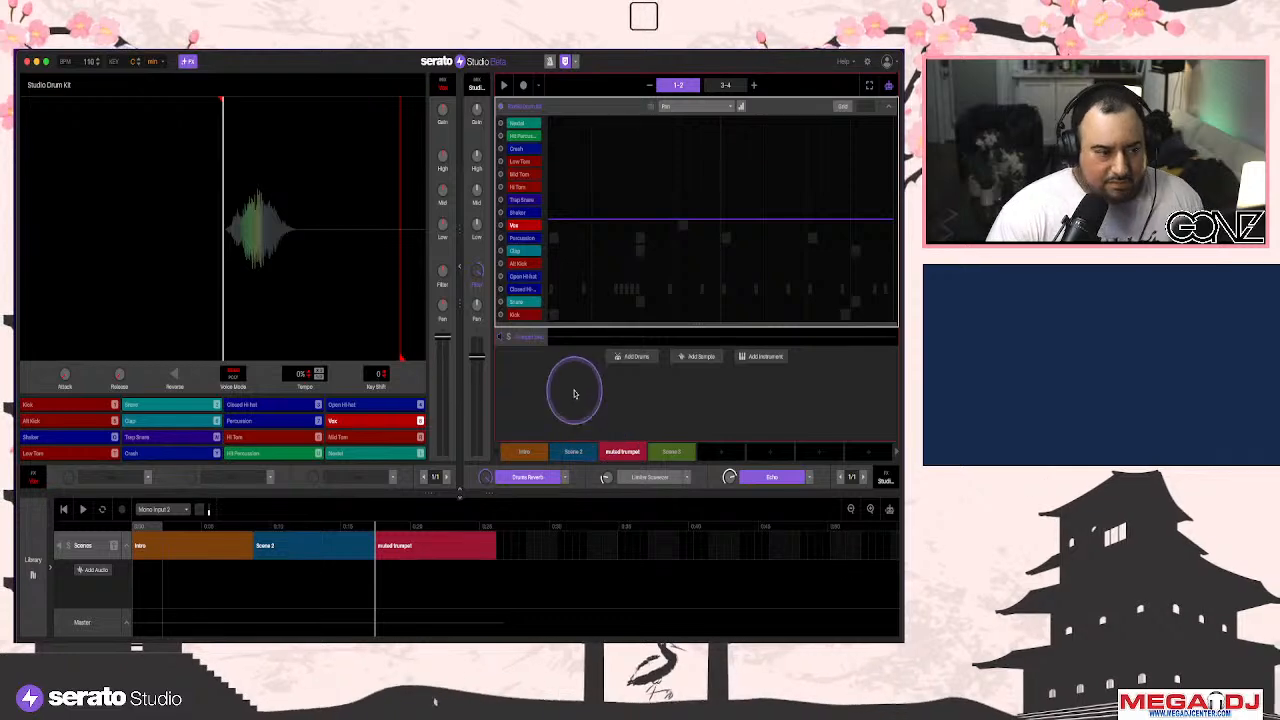
pyautogui.click(771, 114)
pyautogui.click(492, 364)
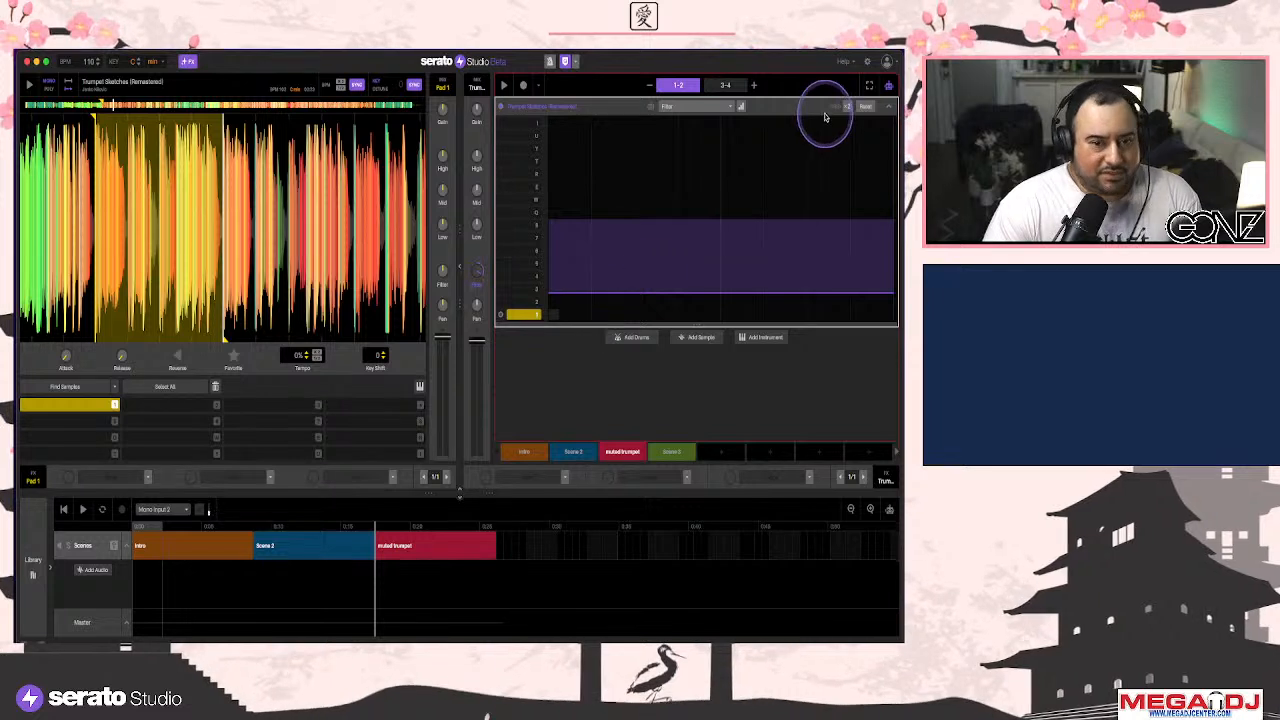
# Reset the trumpet deck's Filter automation, return its Filter to the neutral 0.00 setting, and leave automation view
pyautogui.click(865, 107)
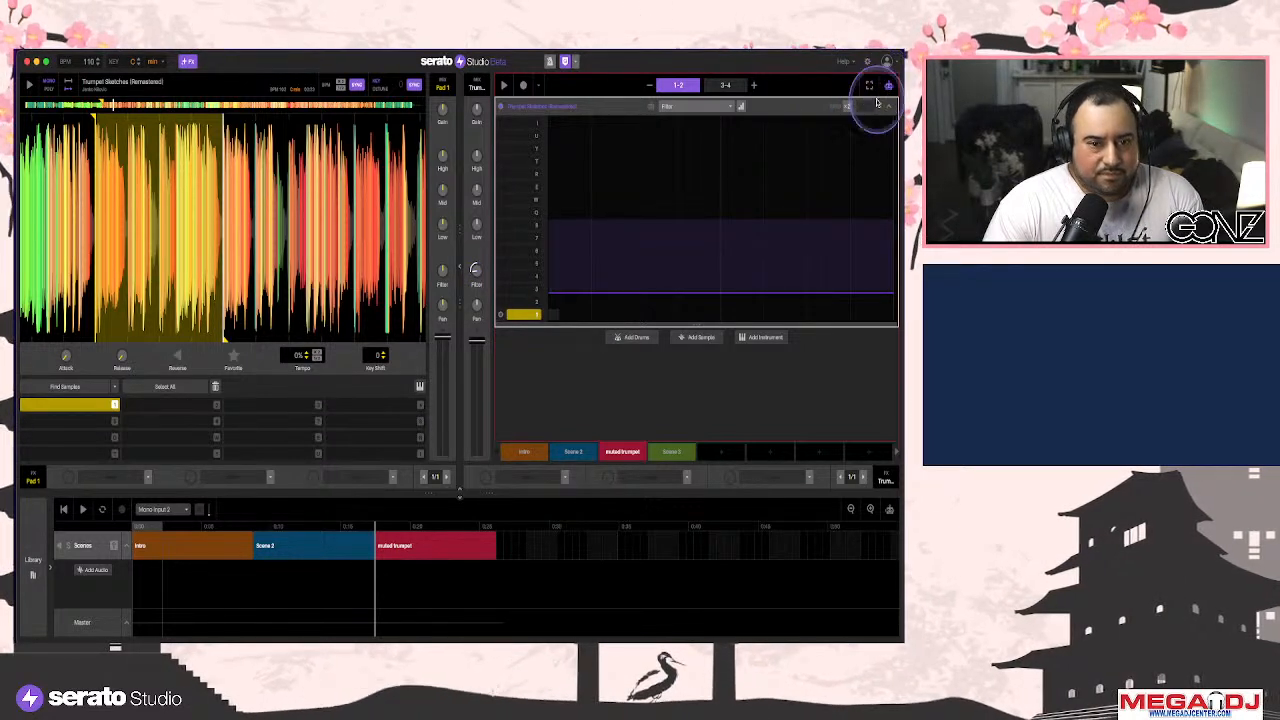
pyautogui.moveTo(476, 270); pyautogui.dragTo(476, 298)
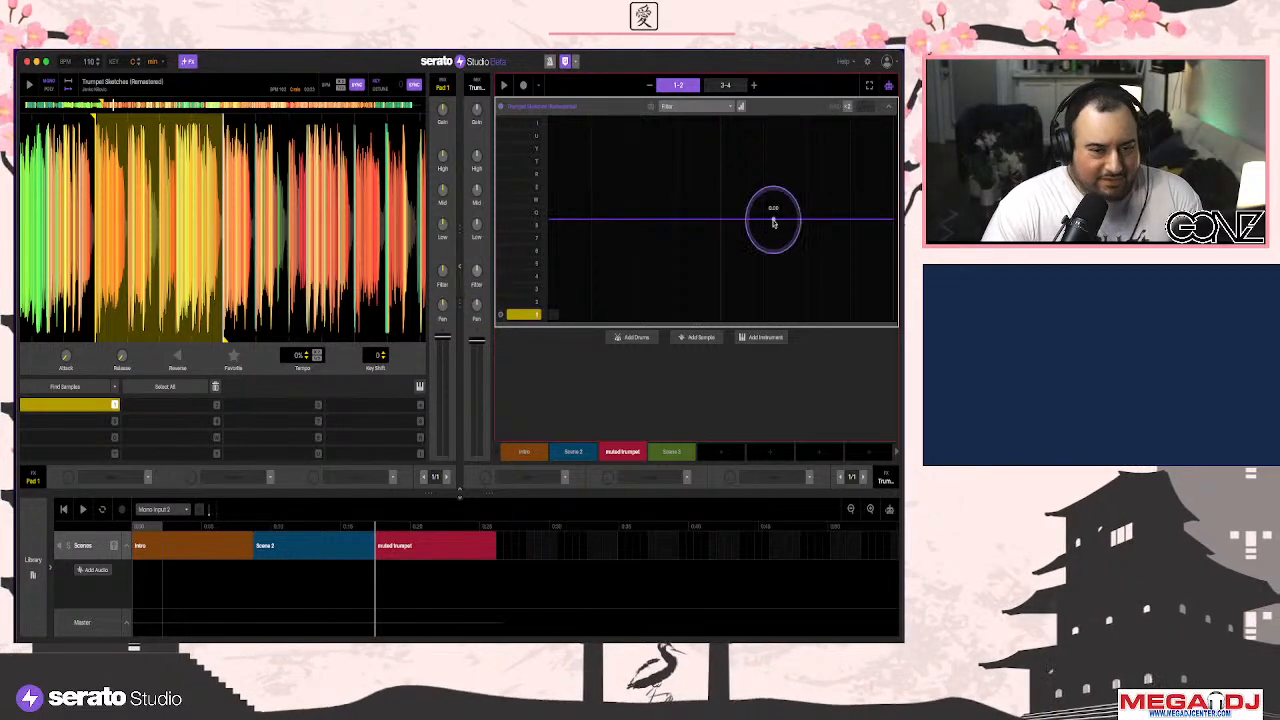
pyautogui.click(889, 88)
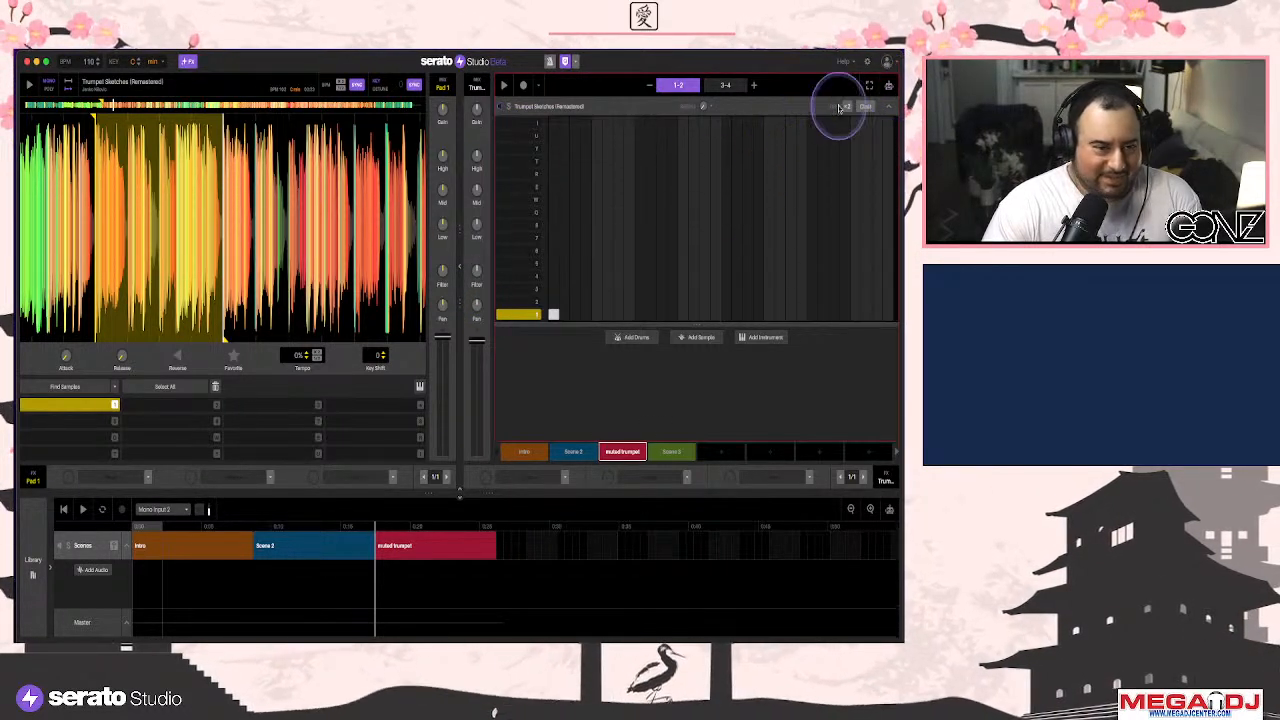
# Collapse the trumpet deck and delete every scene except Intro
pyautogui.click(890, 109)
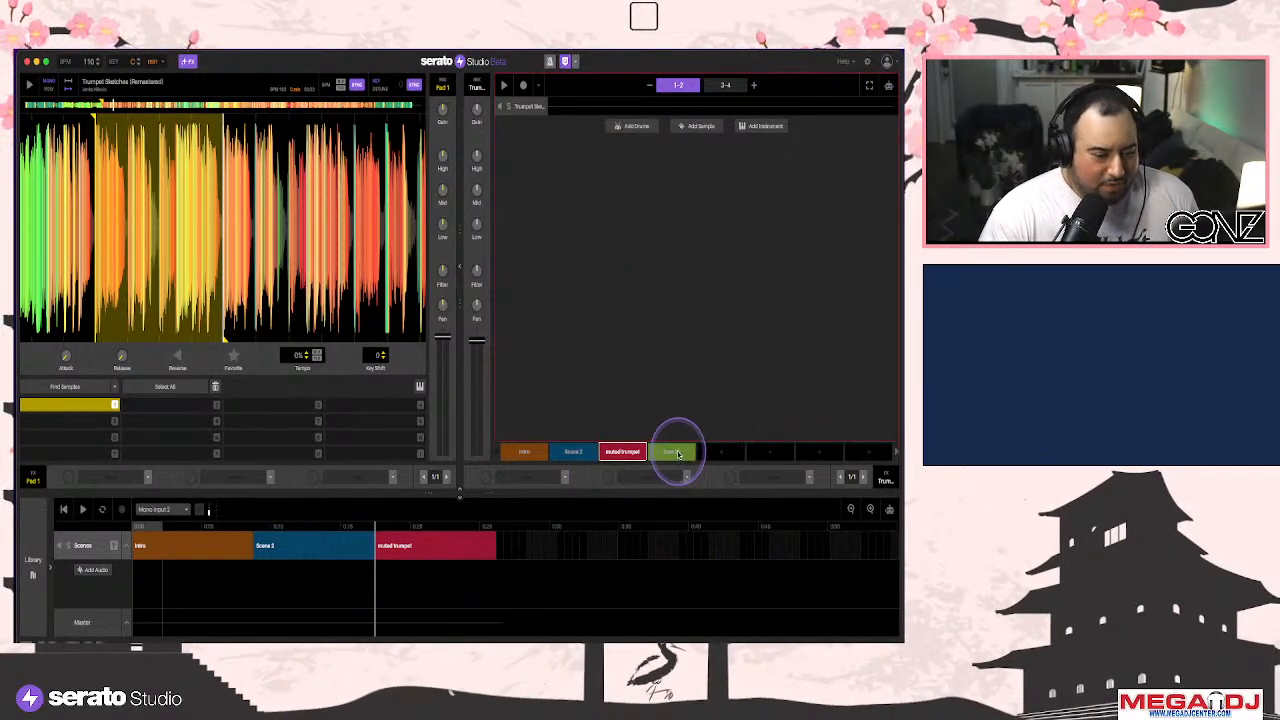
pyautogui.press('BackSpace')
pyautogui.press('BackSpace')
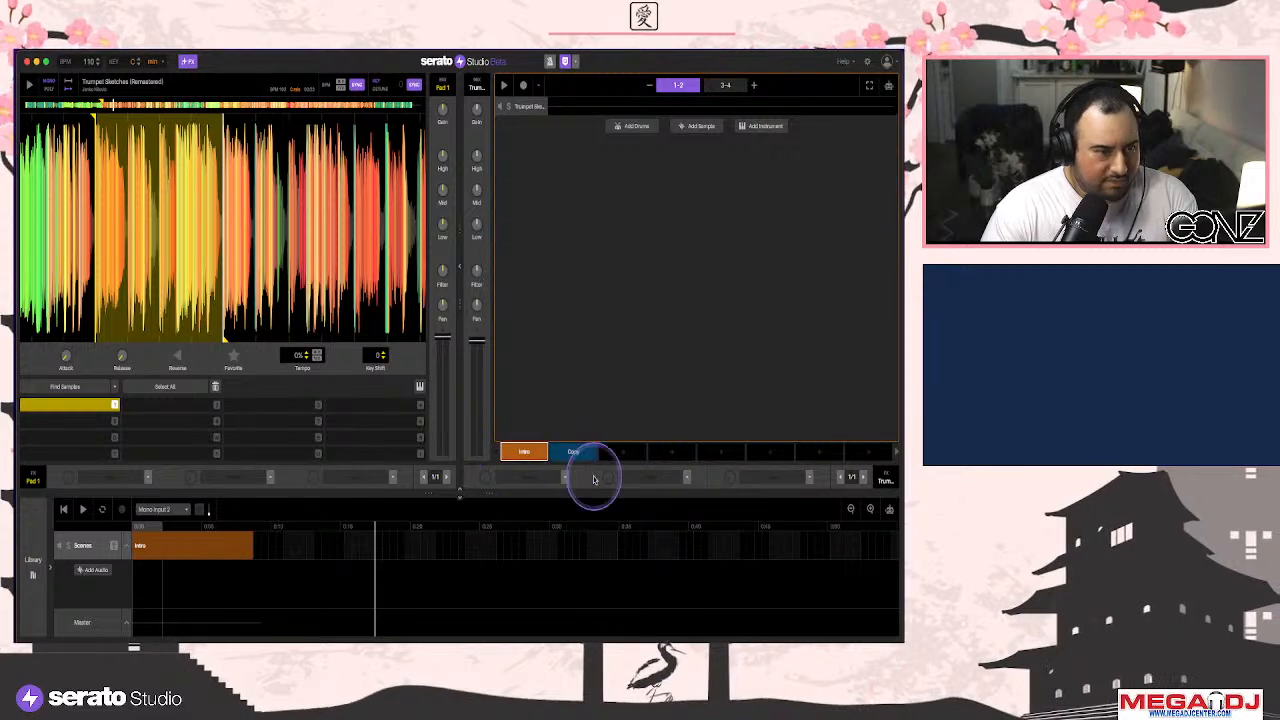
# Open the library and look through the Serato DJ Library crates
pyautogui.click(45, 572)
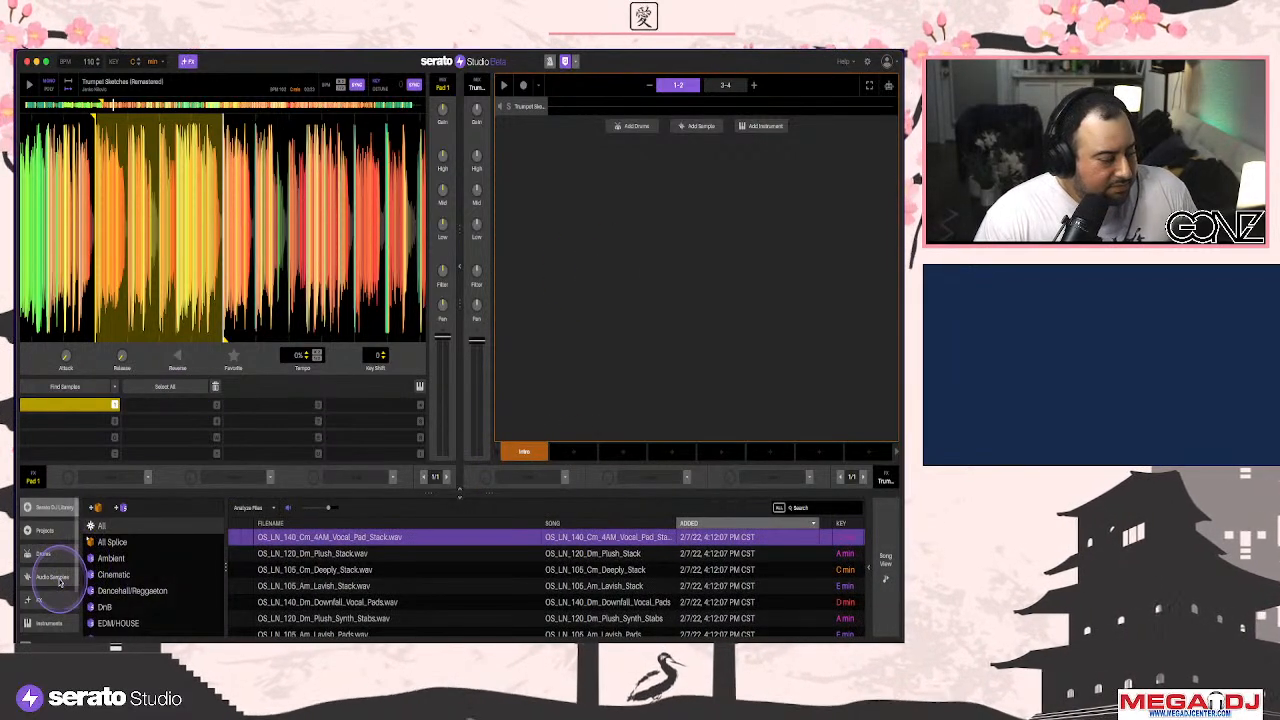
pyautogui.click(55, 508)
pyautogui.scroll(-10, 131, 603)
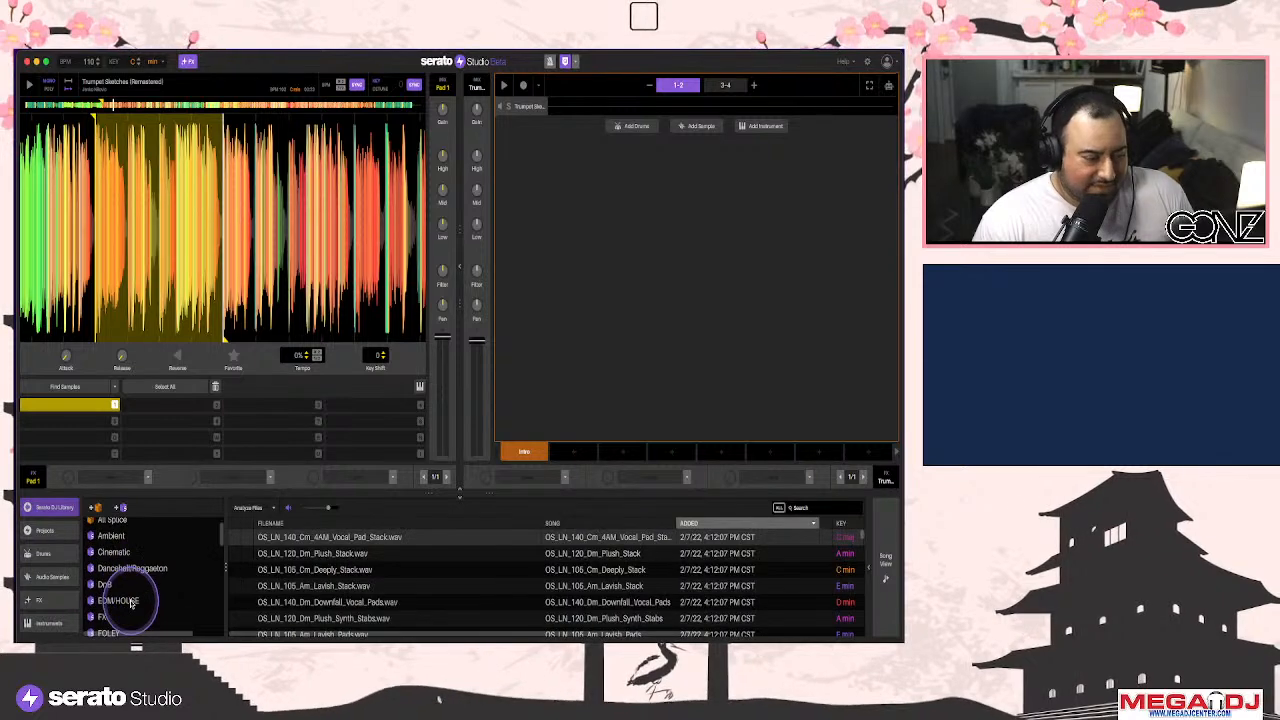
pyautogui.scroll(5, 131, 603)
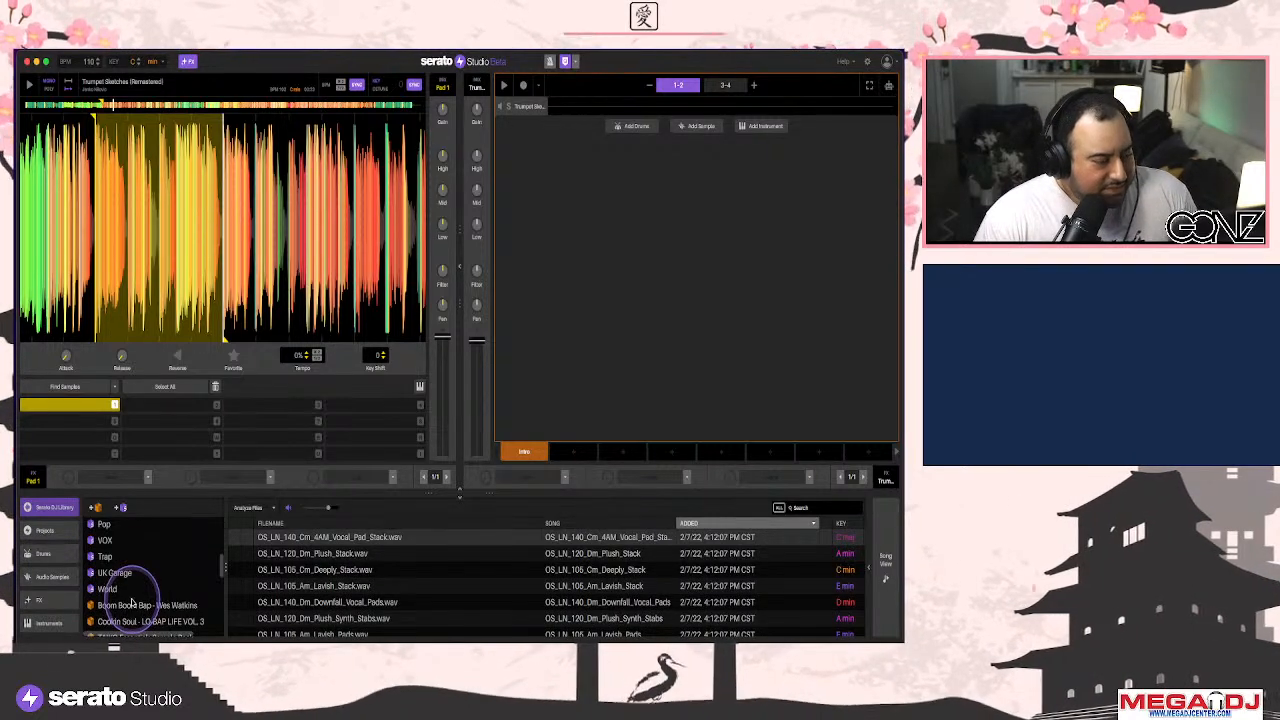
pyautogui.scroll(5, 131, 603)
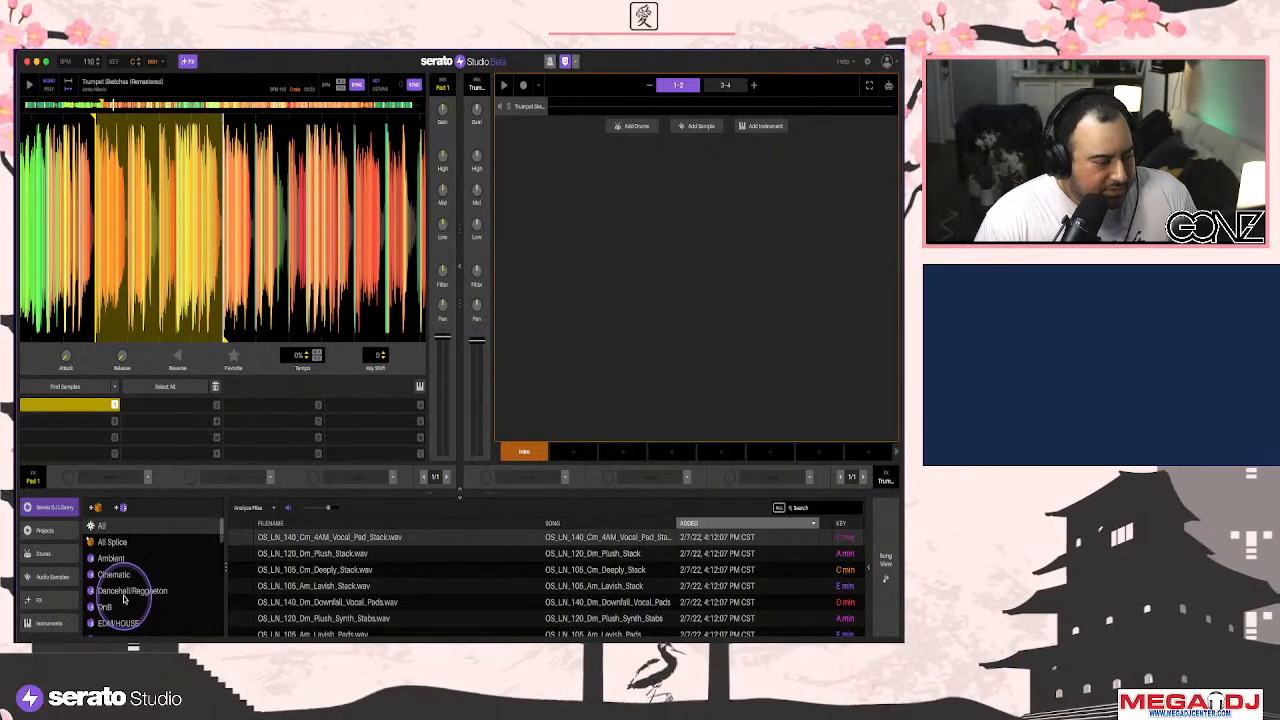
# Load Reggaeton Drum Kit 1 from the Reggaeton drum pack as a new deck in the Intro scene
pyautogui.click(56, 553)
pyautogui.click(90, 542)
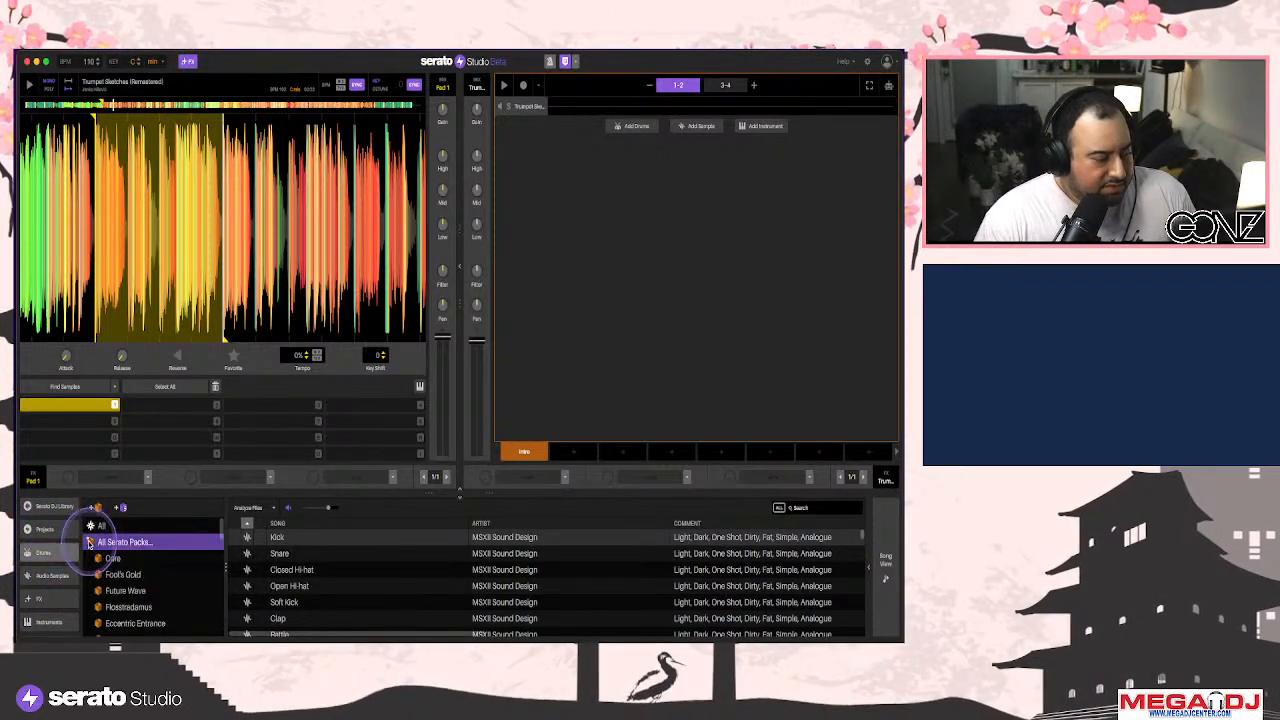
pyautogui.scroll(-3, 145, 577)
pyautogui.scroll(-5, 145, 577)
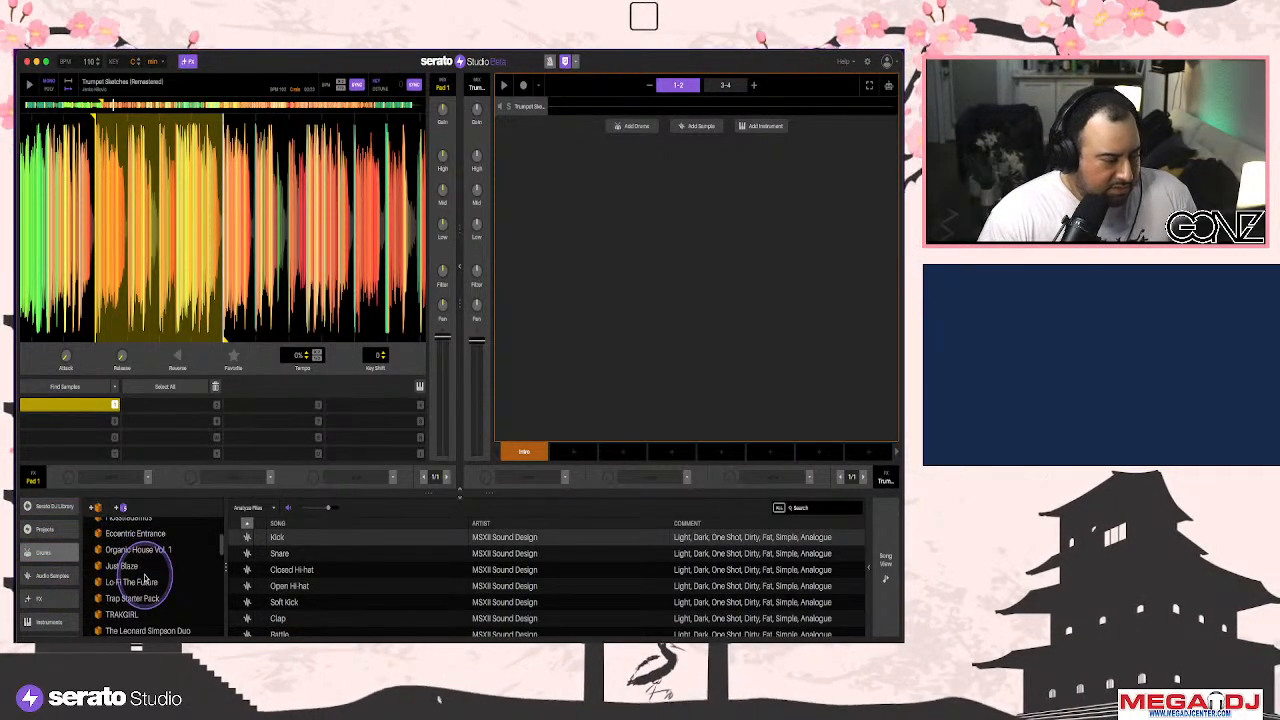
pyautogui.scroll(-5, 150, 577)
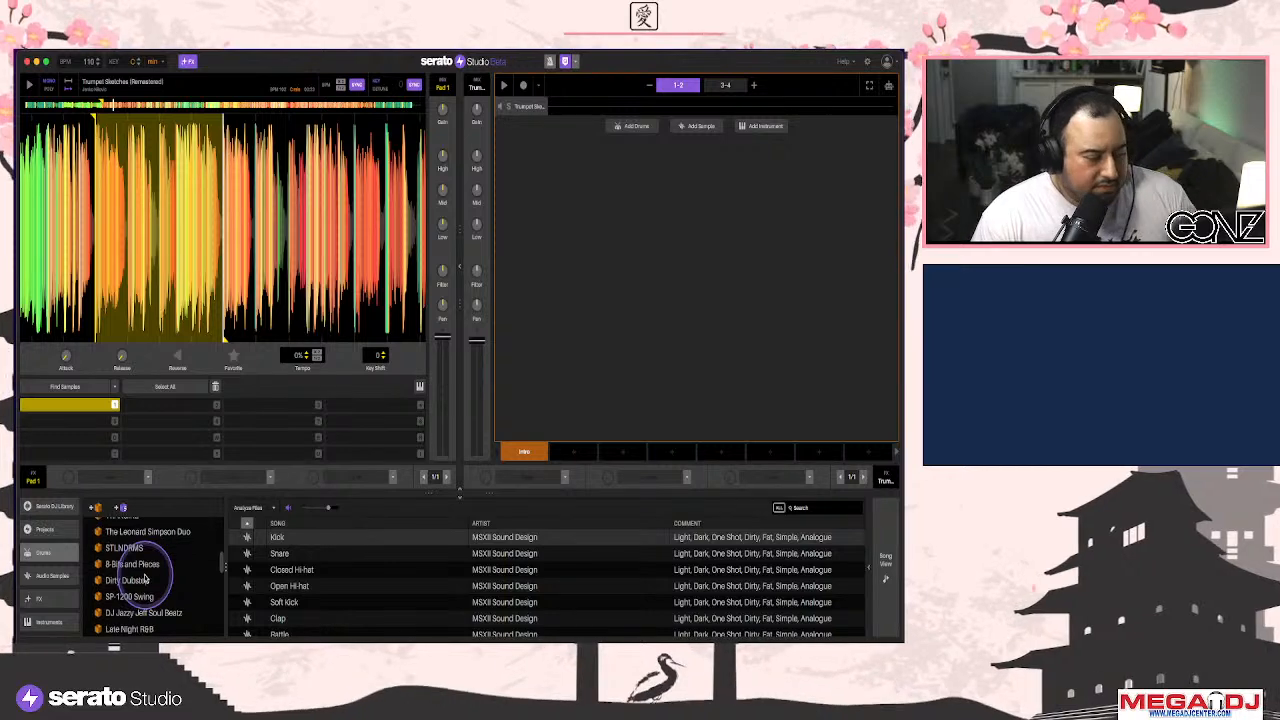
pyautogui.scroll(-6, 173, 577)
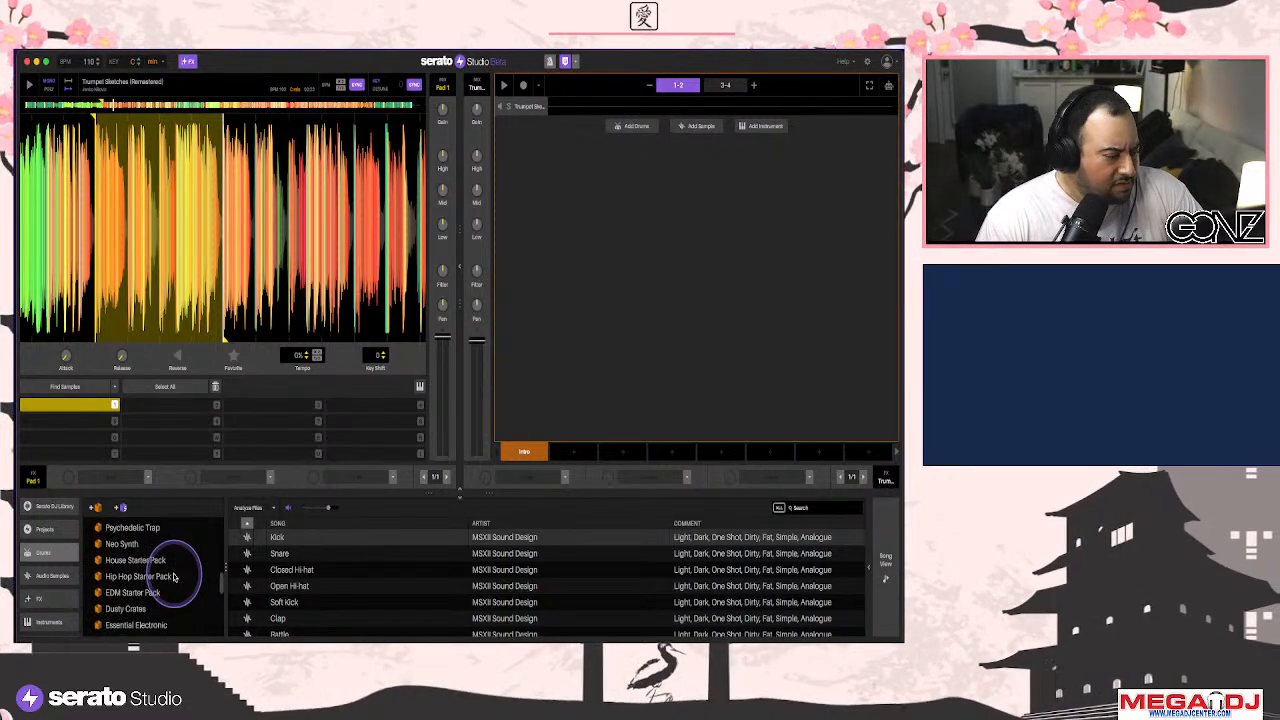
pyautogui.scroll(-2, 173, 577)
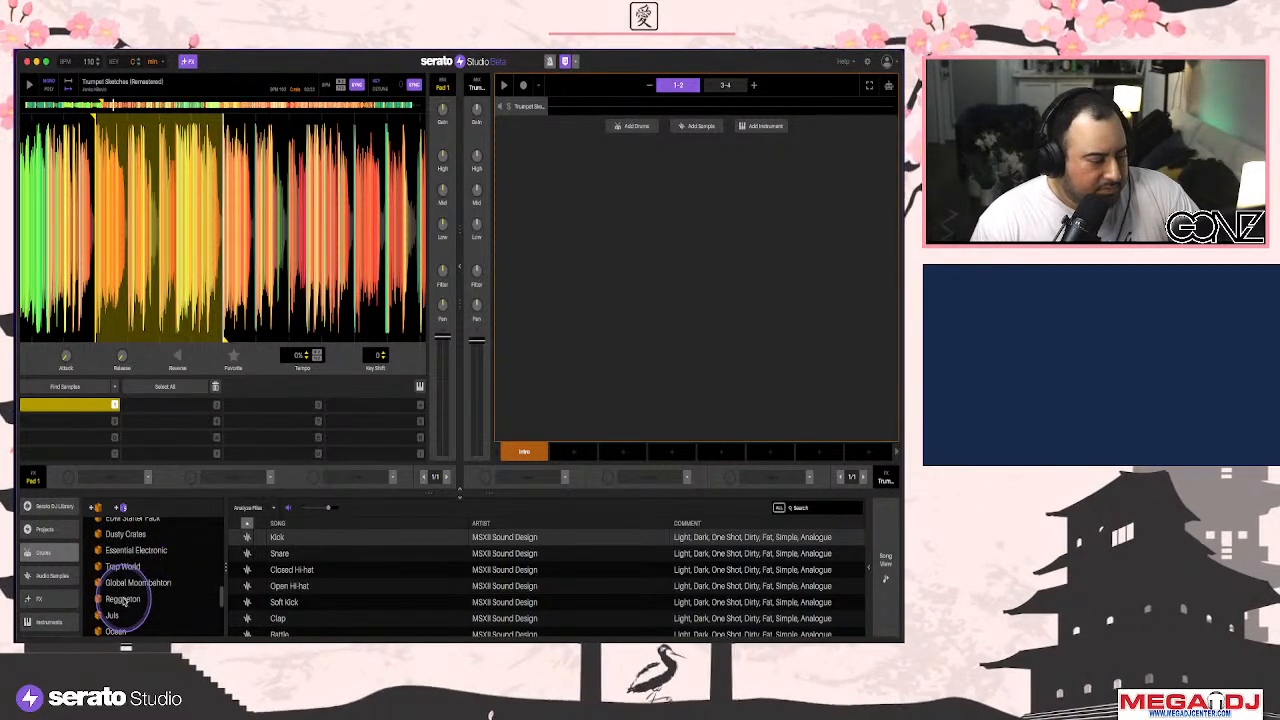
pyautogui.click(126, 599)
pyautogui.scroll(-3, 322, 567)
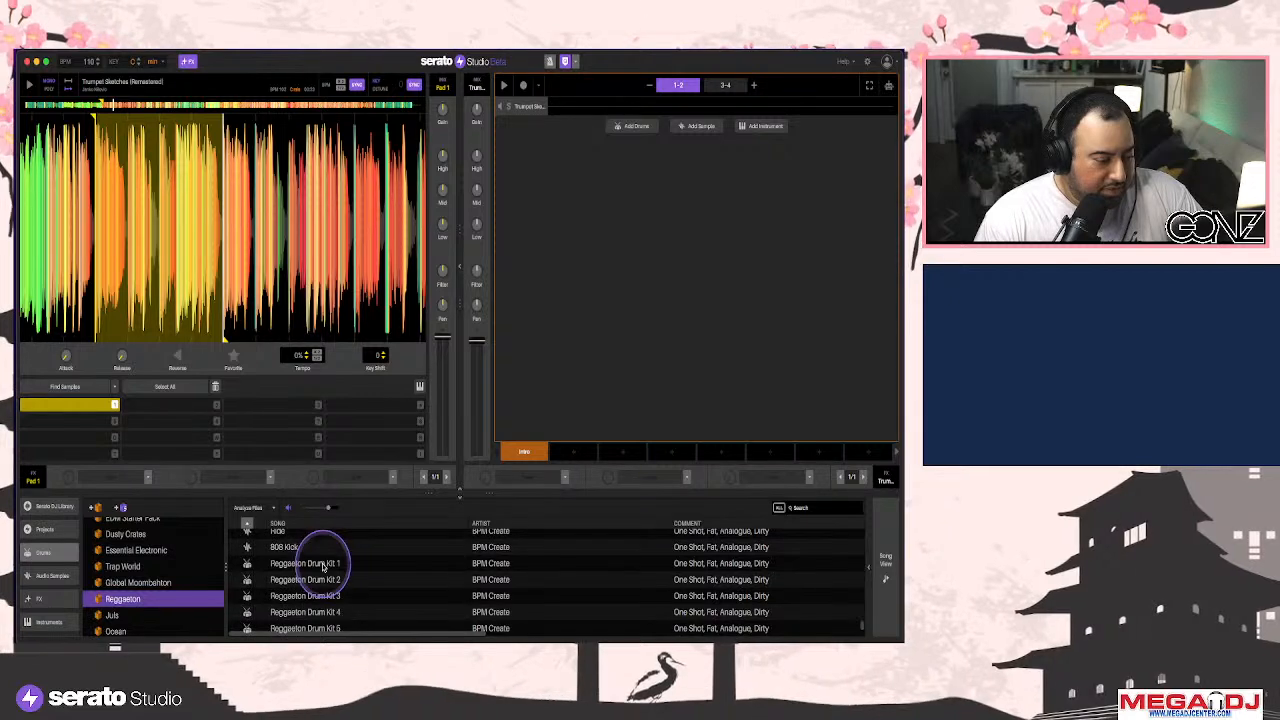
pyautogui.click(299, 564)
pyautogui.moveTo(299, 567); pyautogui.dragTo(533, 255)
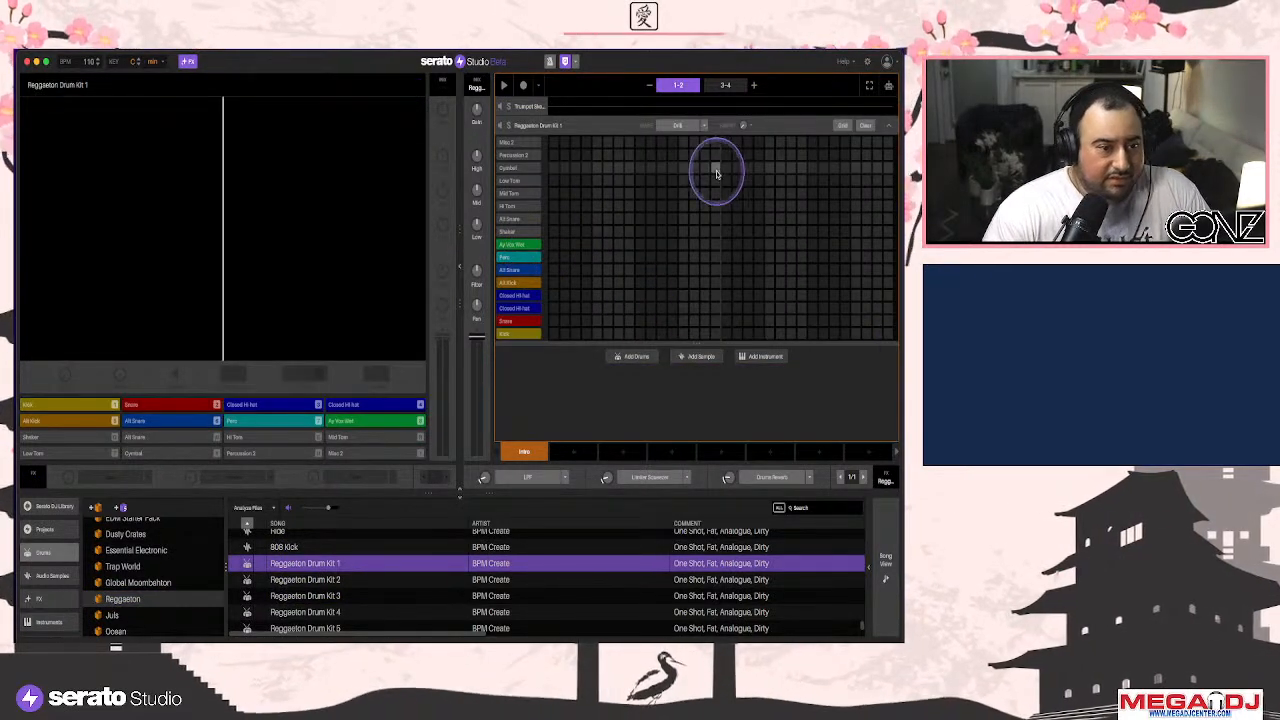
# Fill the Reggaeton Drum Kit 1 deck with a Dancehall Reggaeton beat pattern and audition it
pyautogui.click(703, 133)
pyautogui.click(683, 178)
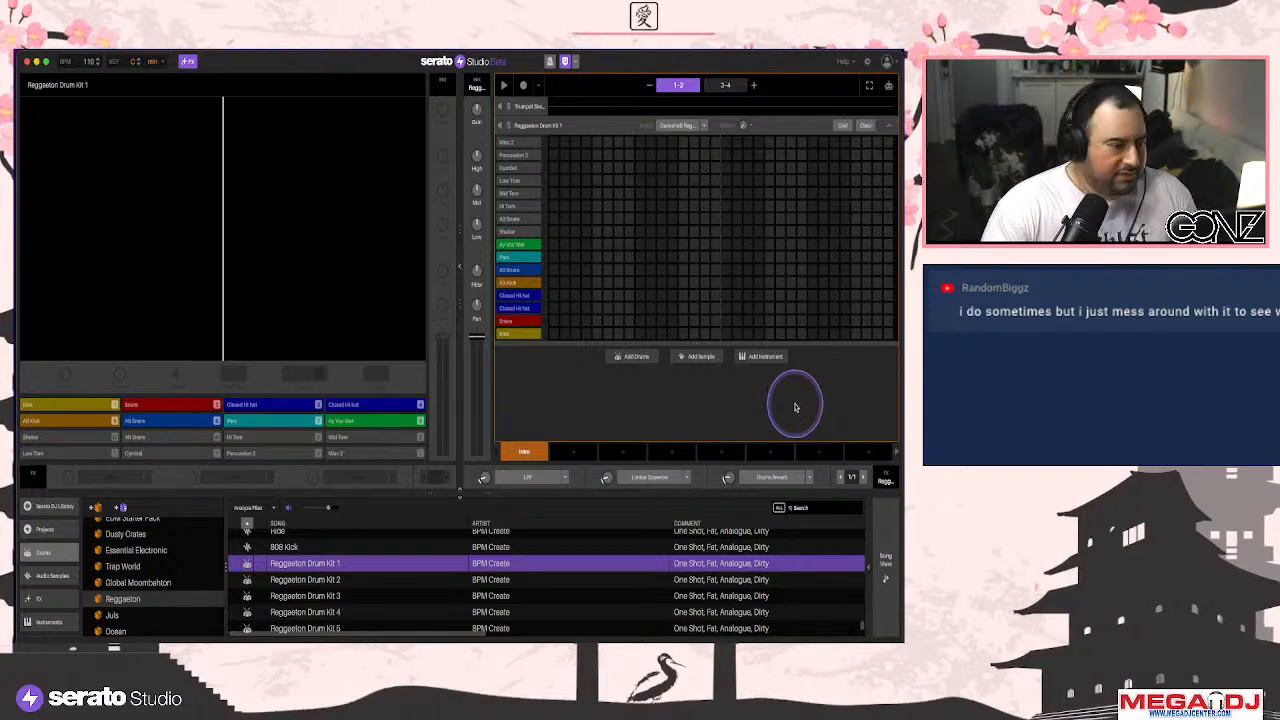
pyautogui.click(683, 130)
pyautogui.press('space')
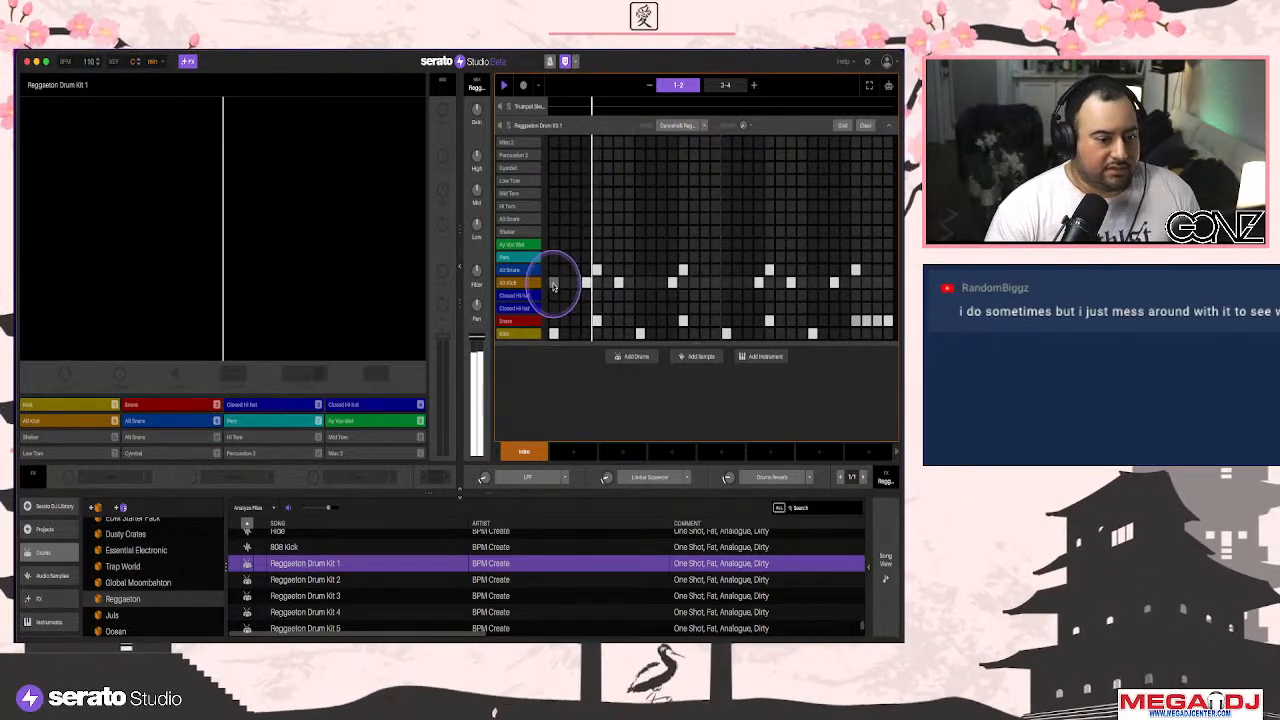
pyautogui.press('space')
# Set the project tempo to 106 BPM and audition new Dancehall Reggaeton pattern variations on the drum deck
pyautogui.moveTo(89, 62); pyautogui.dragTo(88, 68)
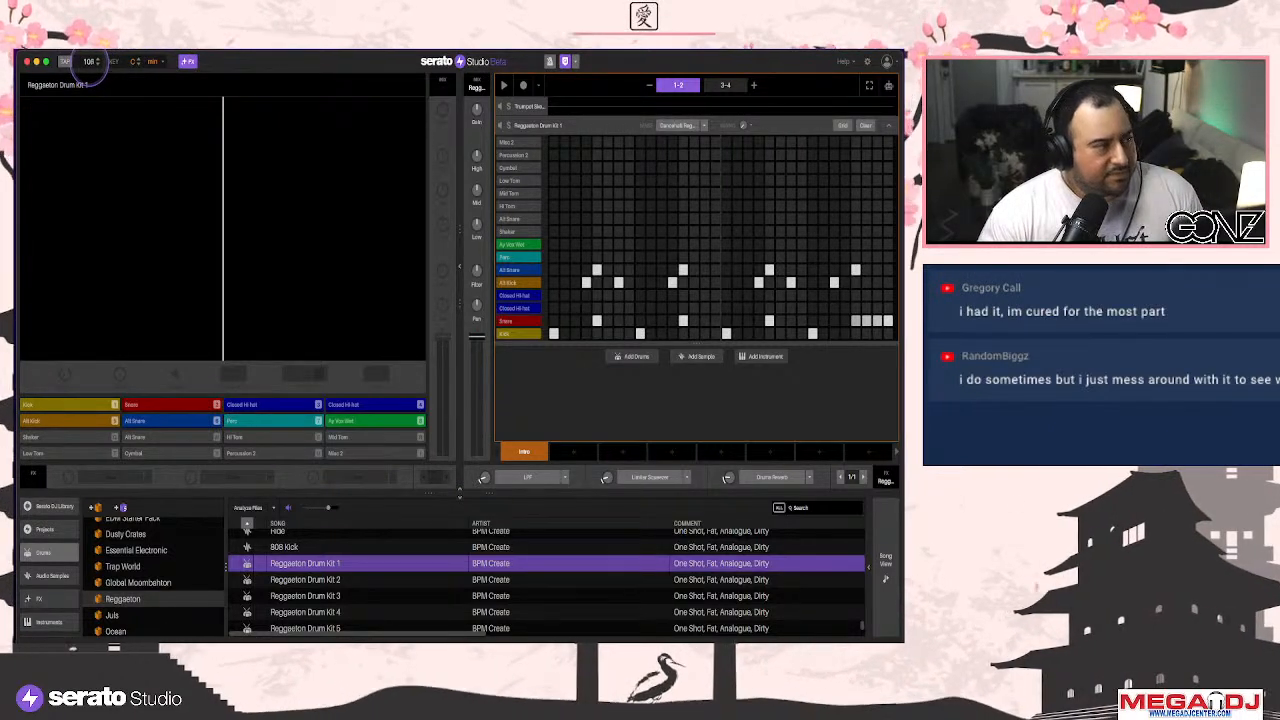
pyautogui.moveTo(742, 126)
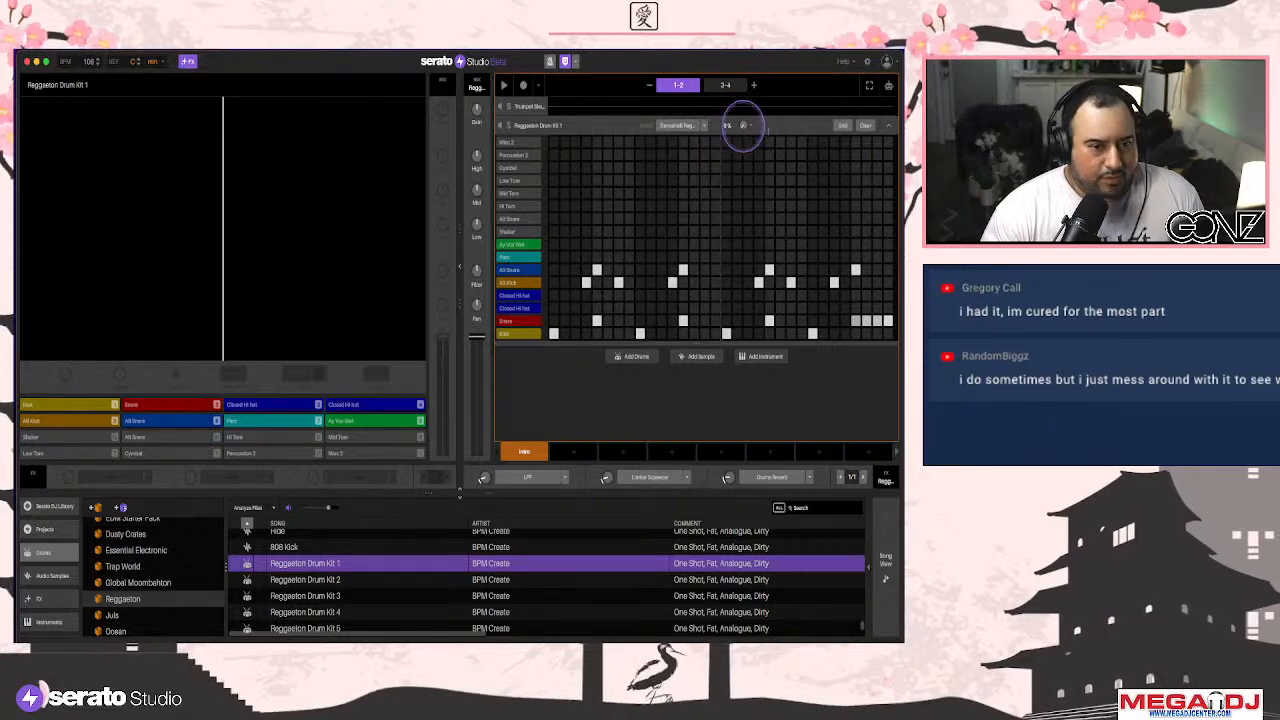
pyautogui.click(681, 127)
pyautogui.press('space')
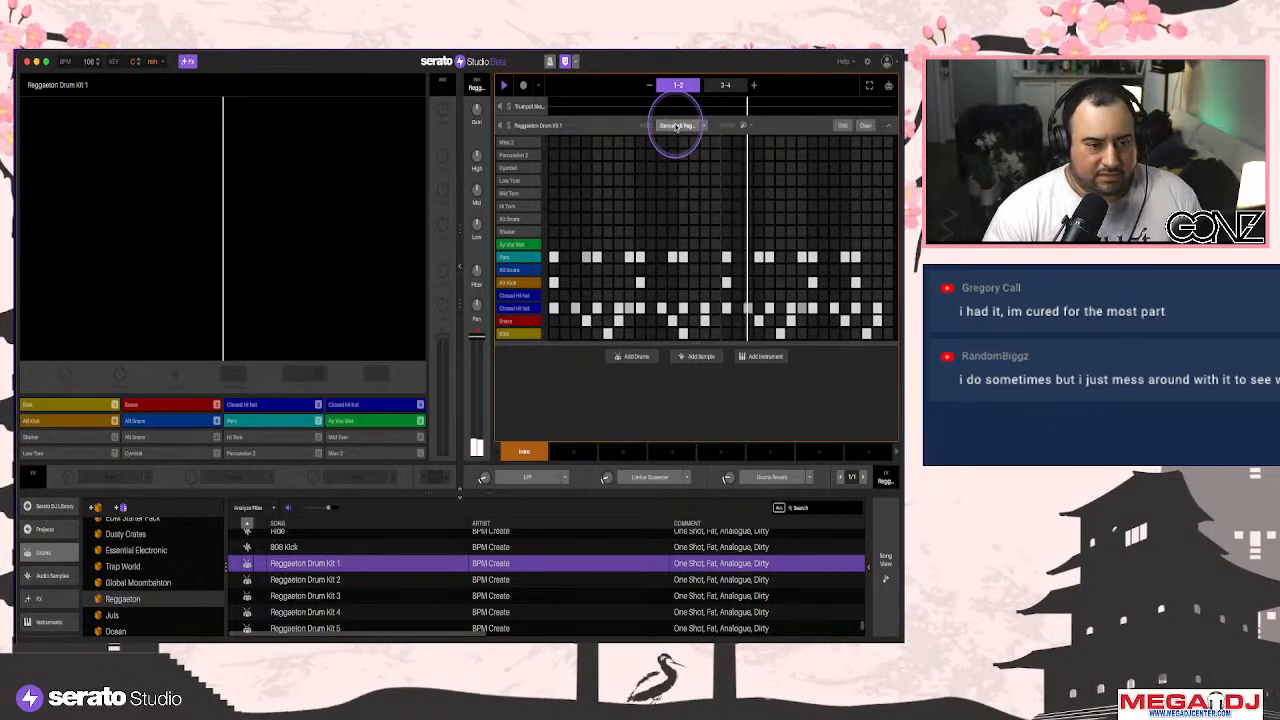
pyautogui.click(677, 127)
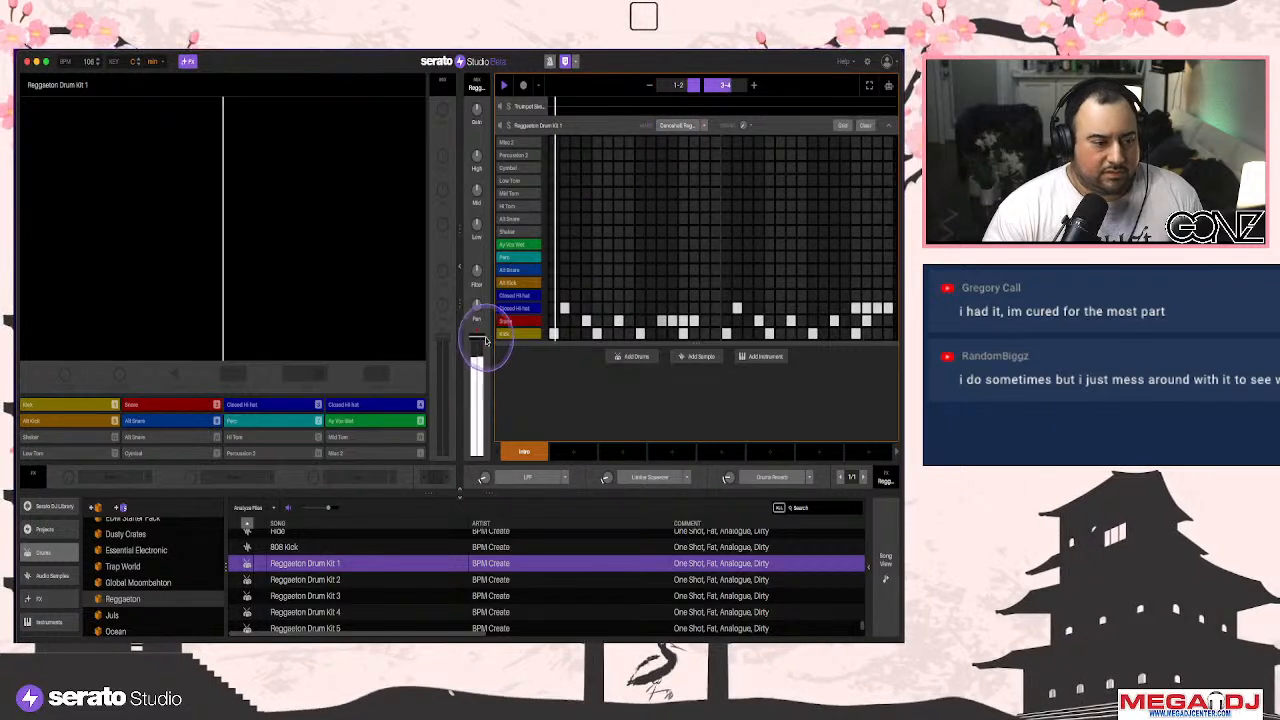
# Lower the reggaeton drum deck's volume slightly and generate further Dancehall Reggaeton patterns while it plays
pyautogui.moveTo(463, 350)
pyautogui.mouseDown()
pyautogui.moveTo(466, 338)
pyautogui.moveTo(475, 349)
pyautogui.mouseUp()
pyautogui.press('space')
pyautogui.click(678, 128)
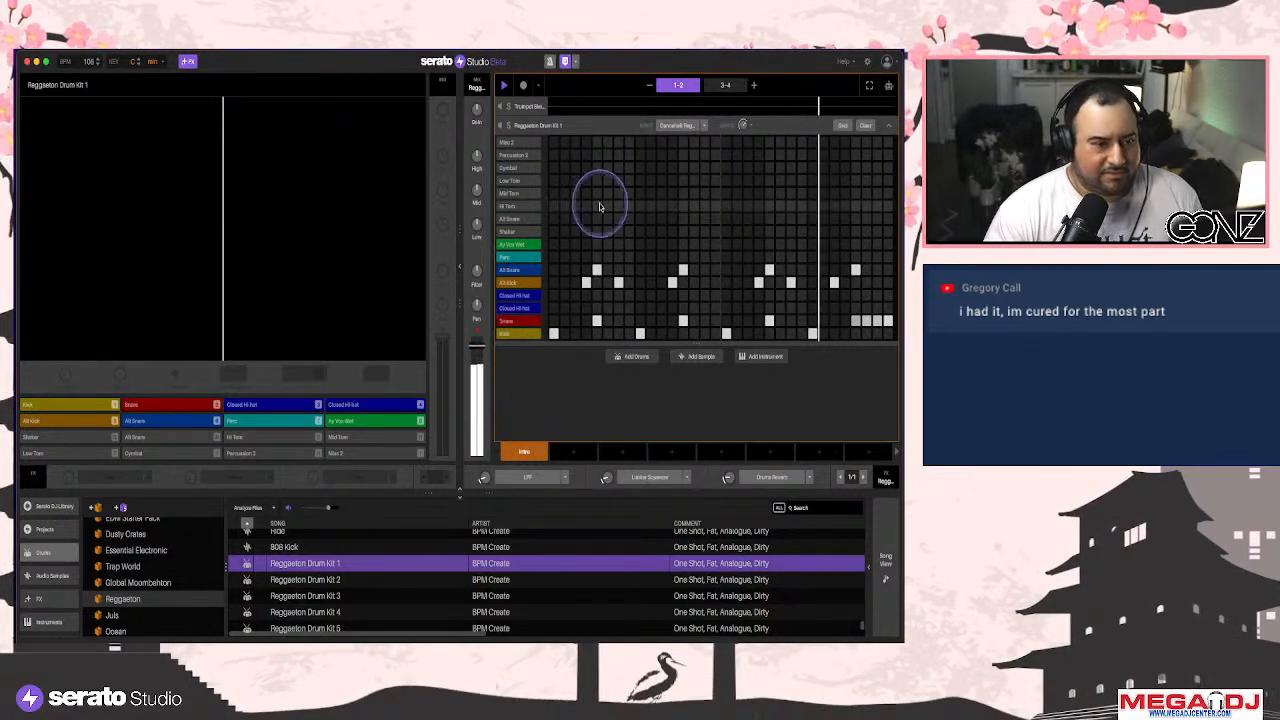
pyautogui.click(686, 137)
pyautogui.click(689, 128)
pyautogui.click(612, 312)
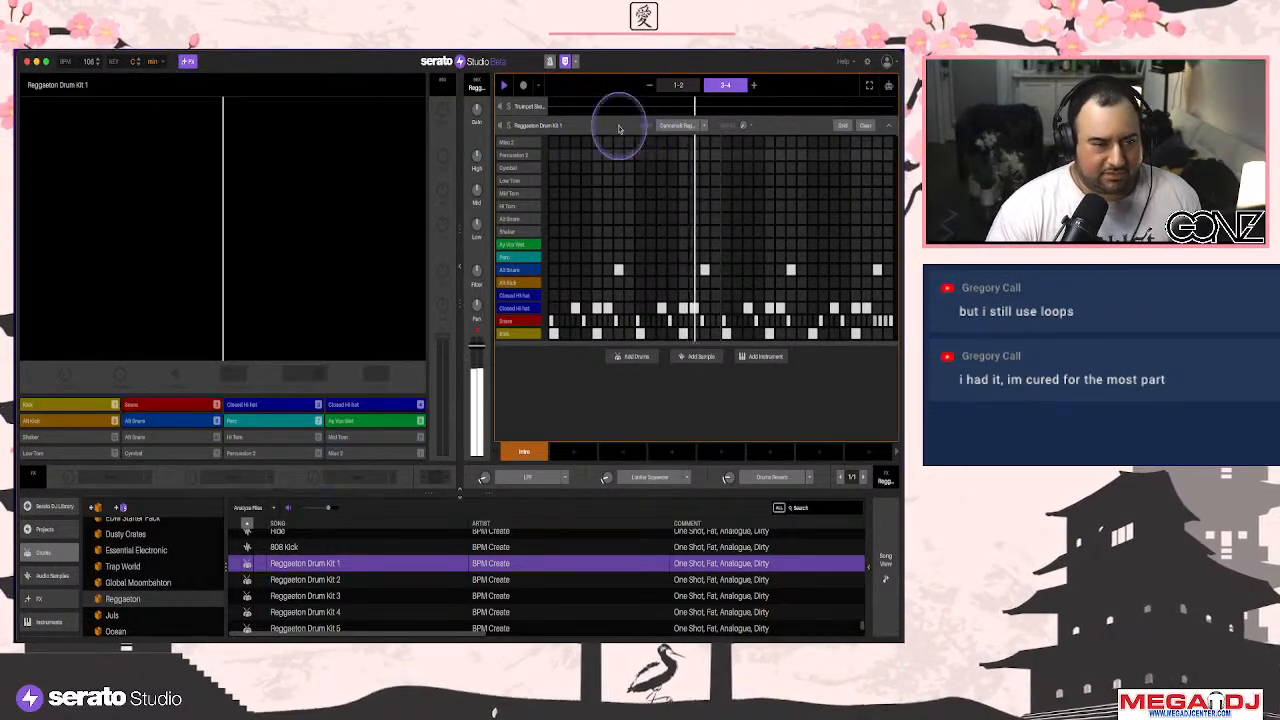
# Expand the trumpet deck, play its first sample, and mark a second sample on pad 2
pyautogui.click(600, 106)
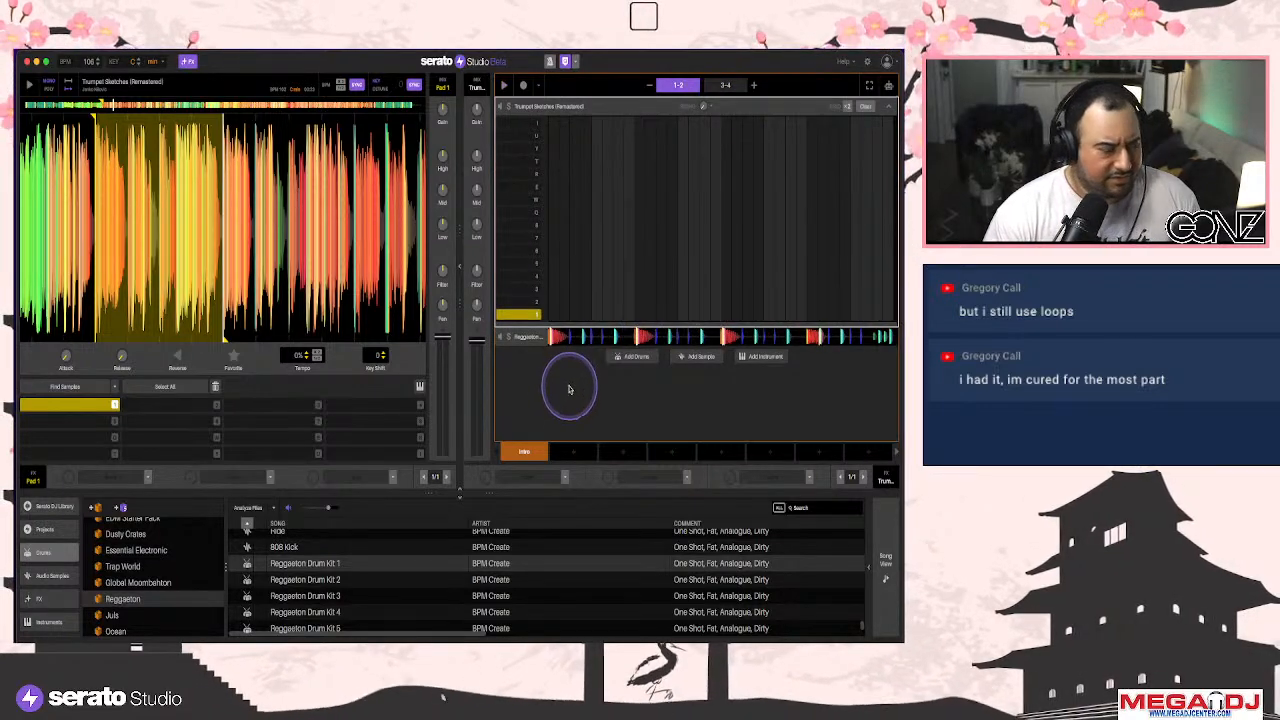
pyautogui.press('1')
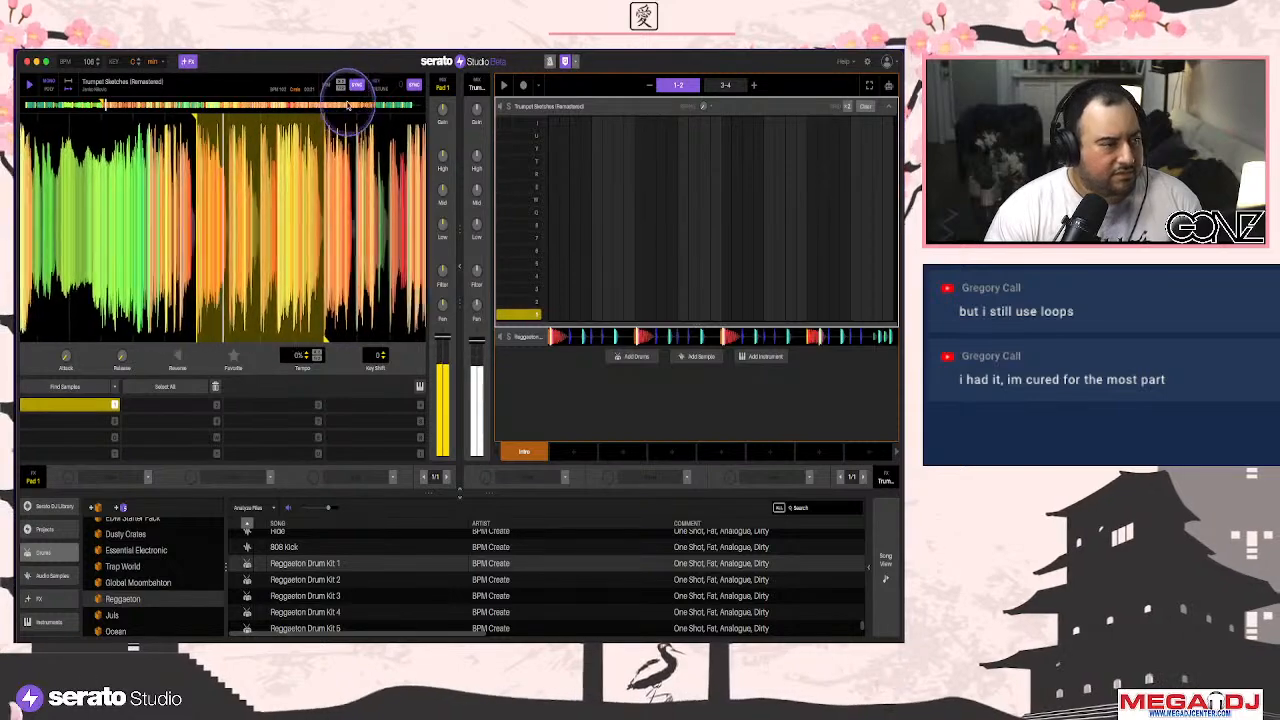
pyautogui.press('2')
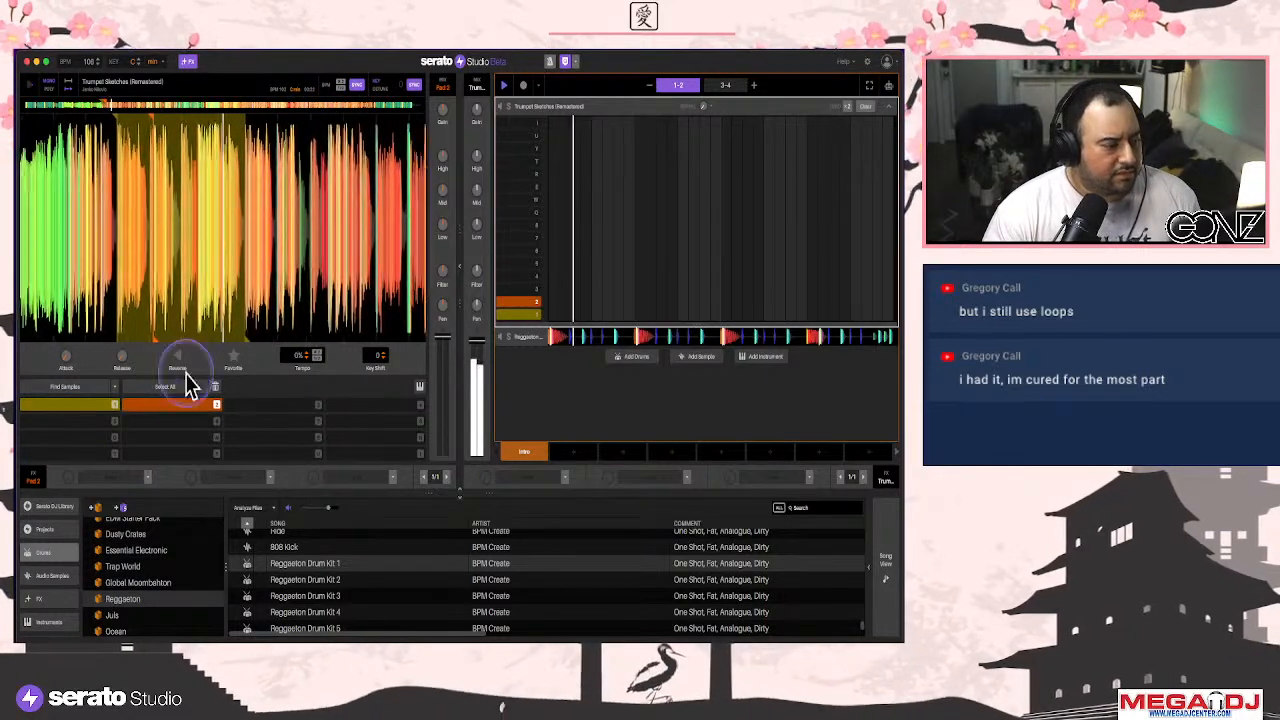
# Delete the pad 2 sample, mark a new one further into the trumpet track, and set the project key to A minor
pyautogui.click(184, 405)
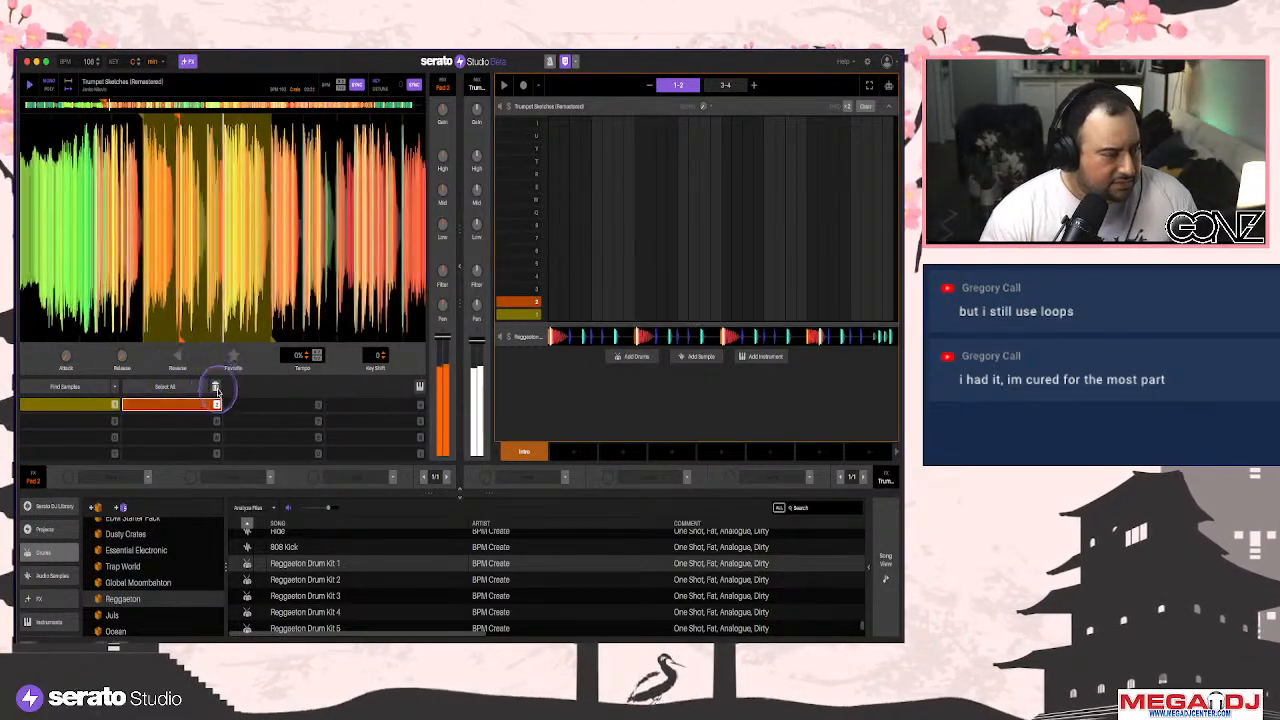
pyautogui.click(216, 404)
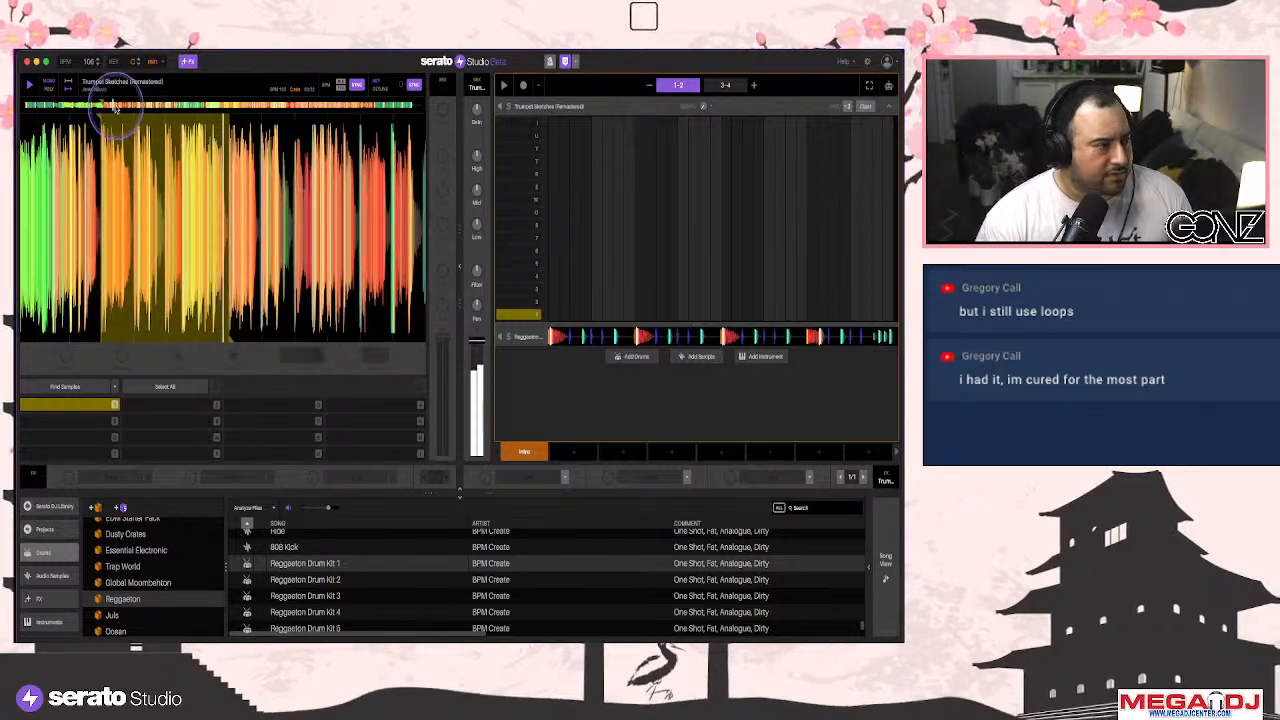
pyautogui.click(193, 210)
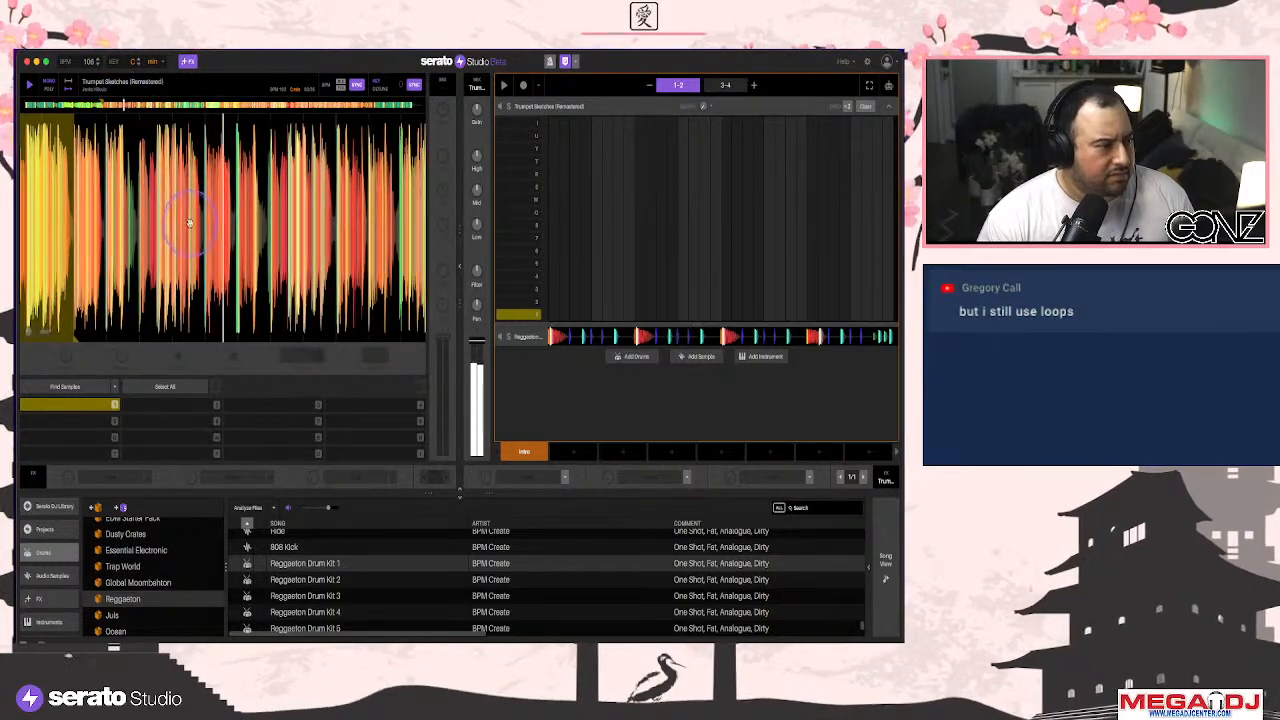
pyautogui.click(222, 230)
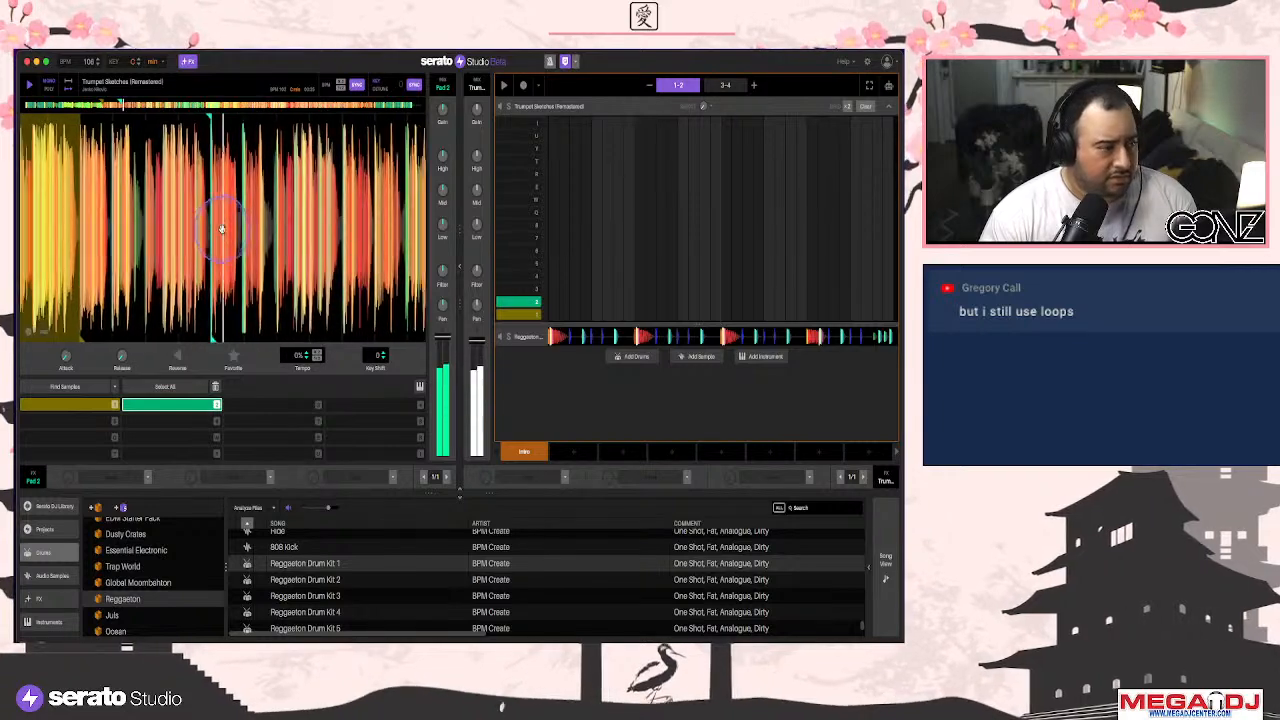
pyautogui.click(131, 84)
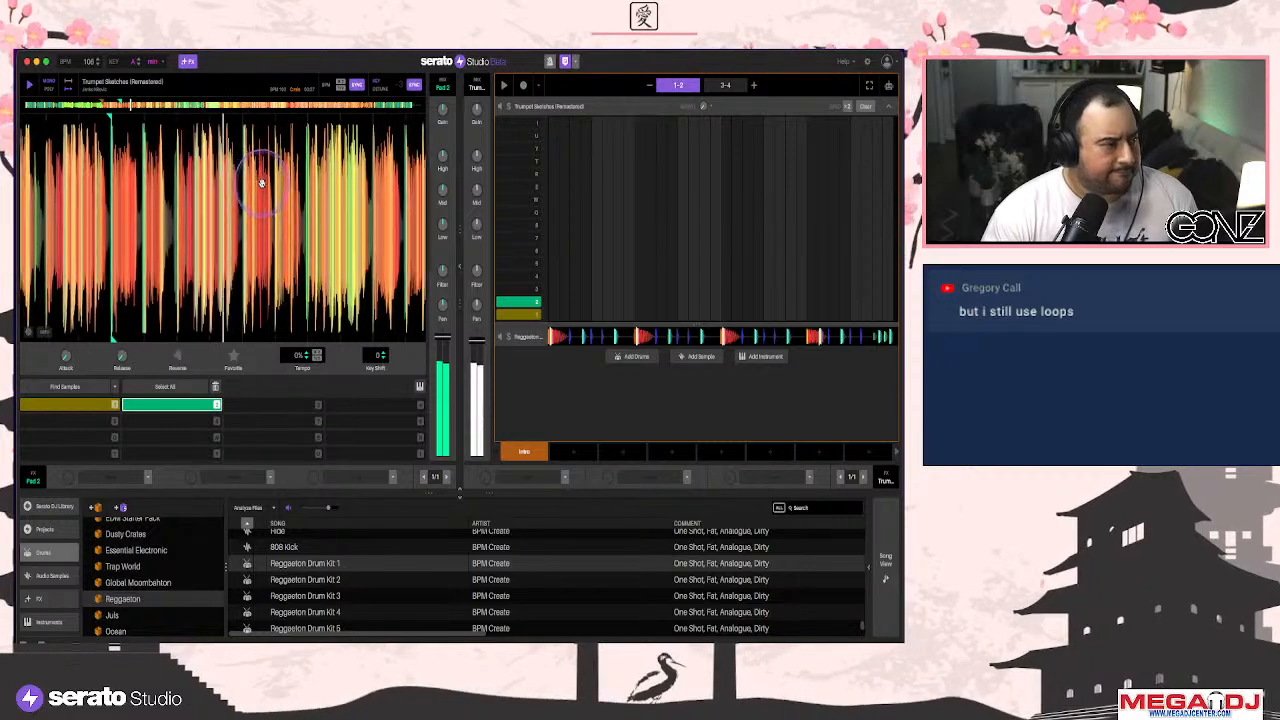
# Mark a sample on pad 3 just before the track's dense section and set its end to keep only a short stab
pyautogui.click(231, 227)
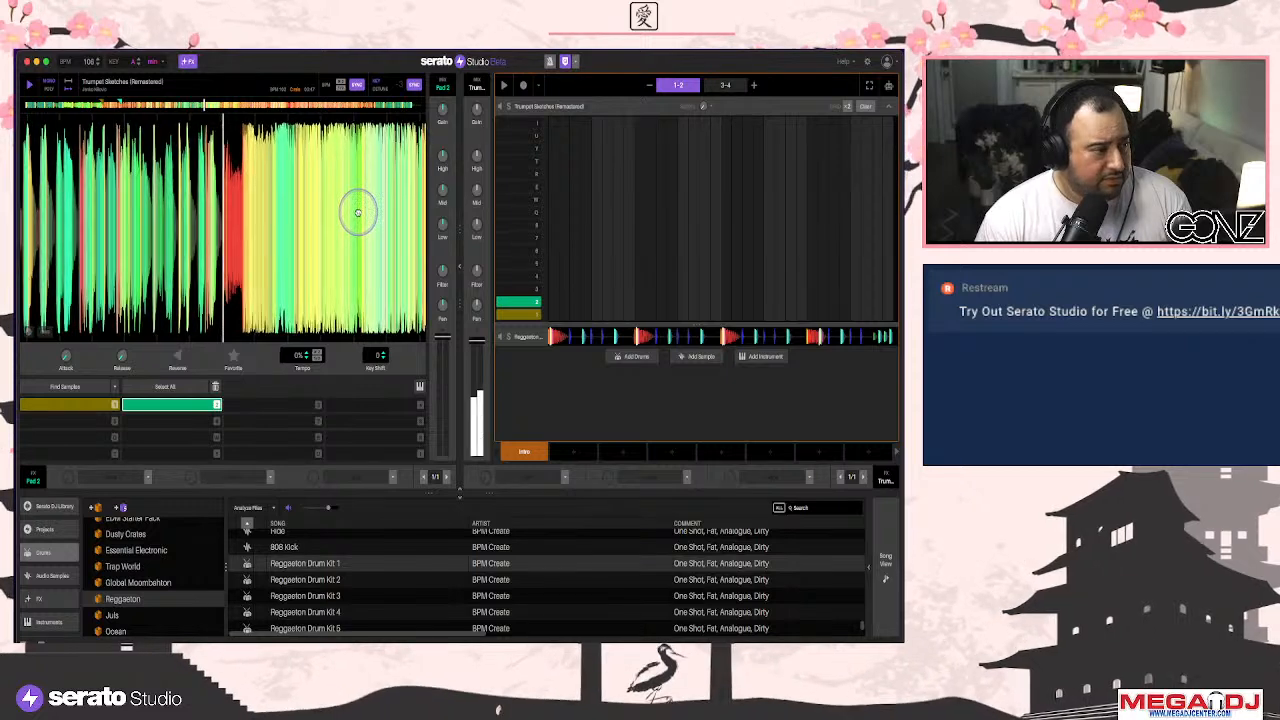
pyautogui.click(286, 229)
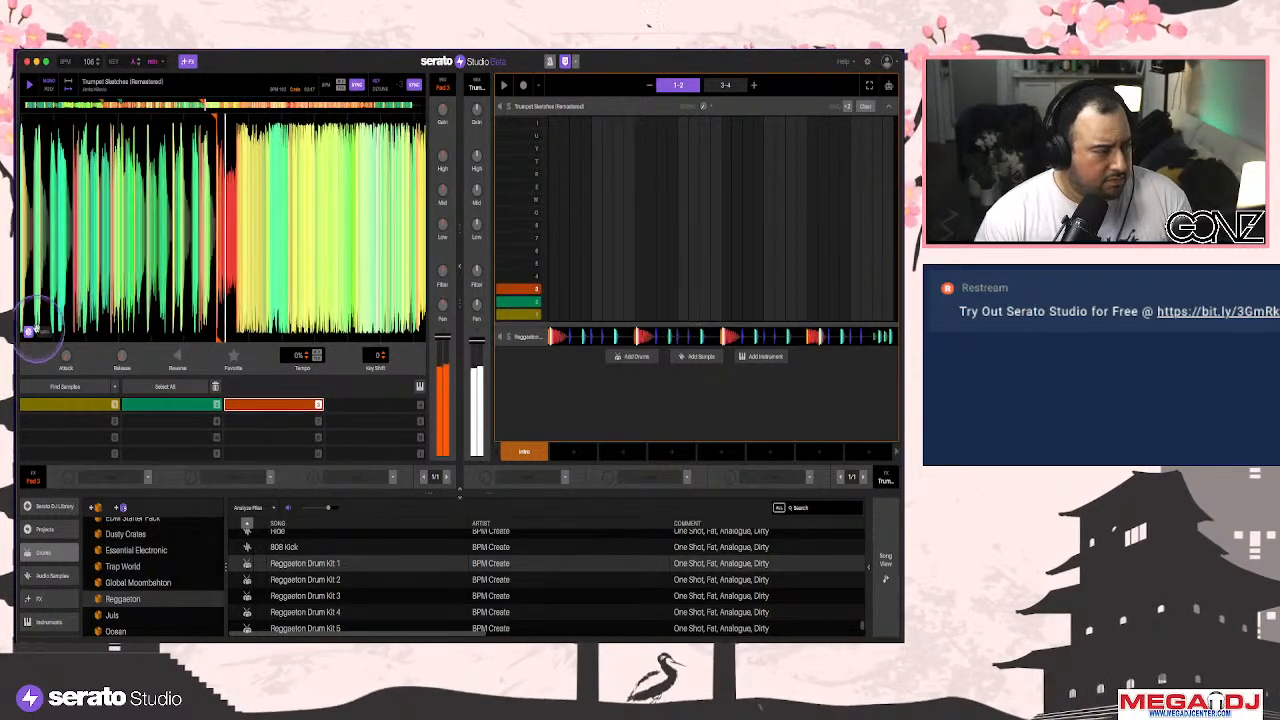
pyautogui.click(211, 343)
pyautogui.click(236, 331)
pyautogui.click(330, 330)
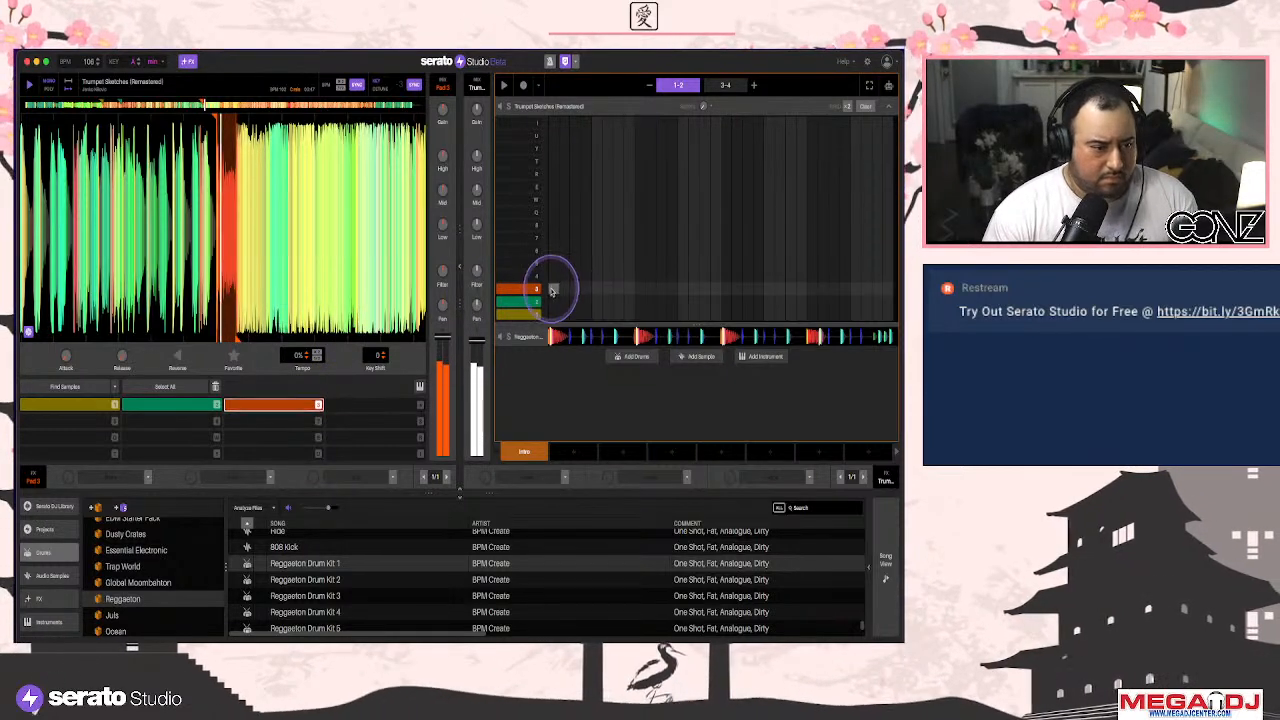
# Try sequencing a rhythm of pad 3 hits across bars 1-2 while the beat plays
pyautogui.click(551, 290)
pyautogui.press('space')
pyautogui.click(640, 290)
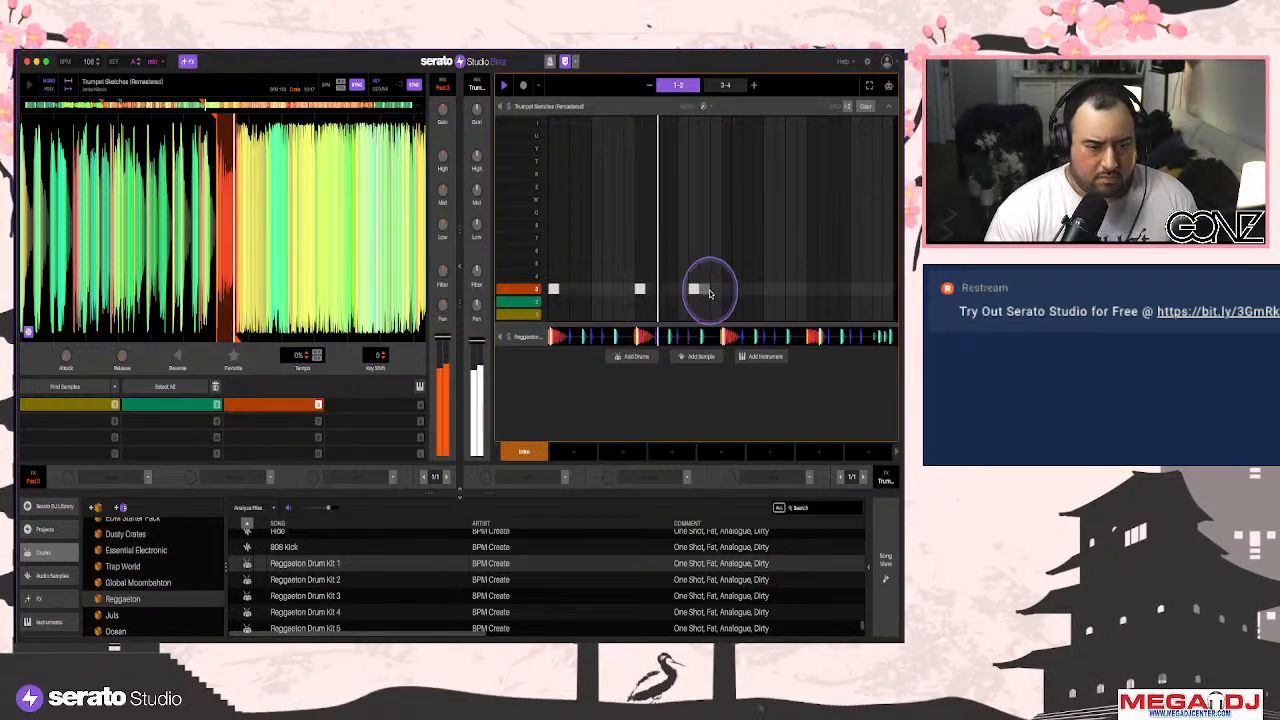
pyautogui.click(718, 291)
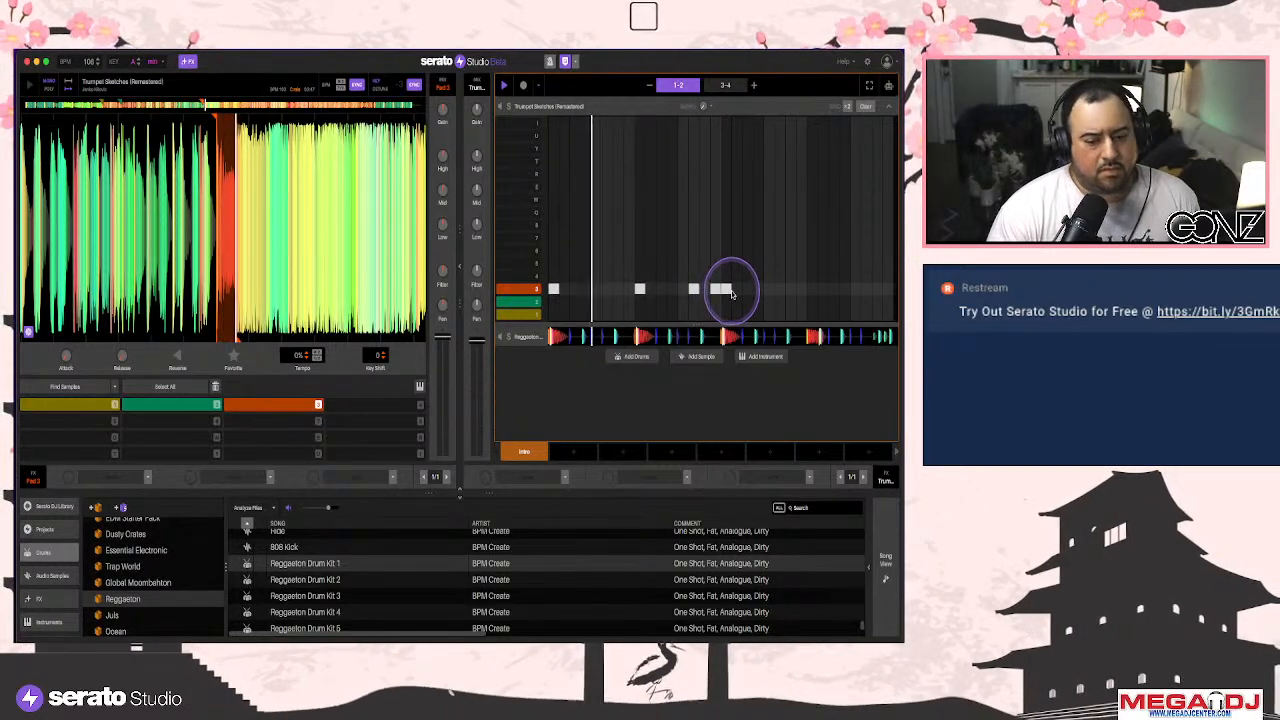
pyautogui.click(811, 291)
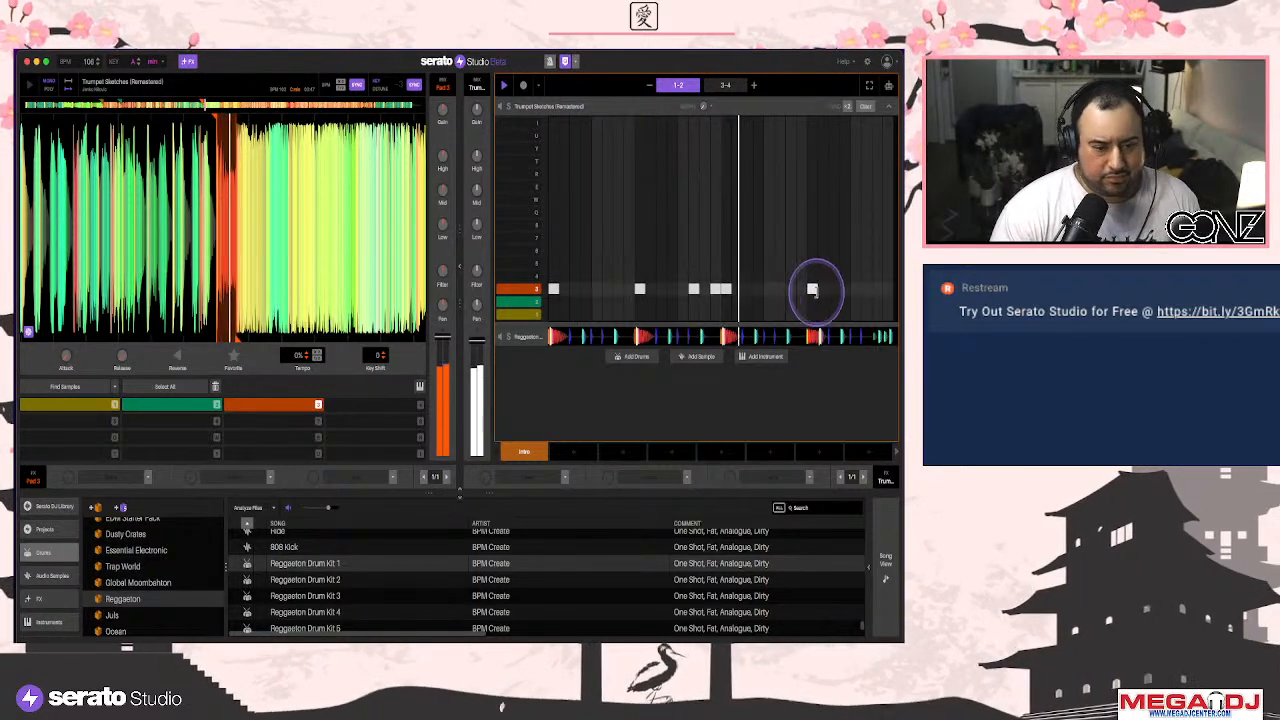
# Try pad 3 hits in bars 3-4 of the trumpet pattern and remove them again
pyautogui.click(729, 90)
pyautogui.click(553, 289)
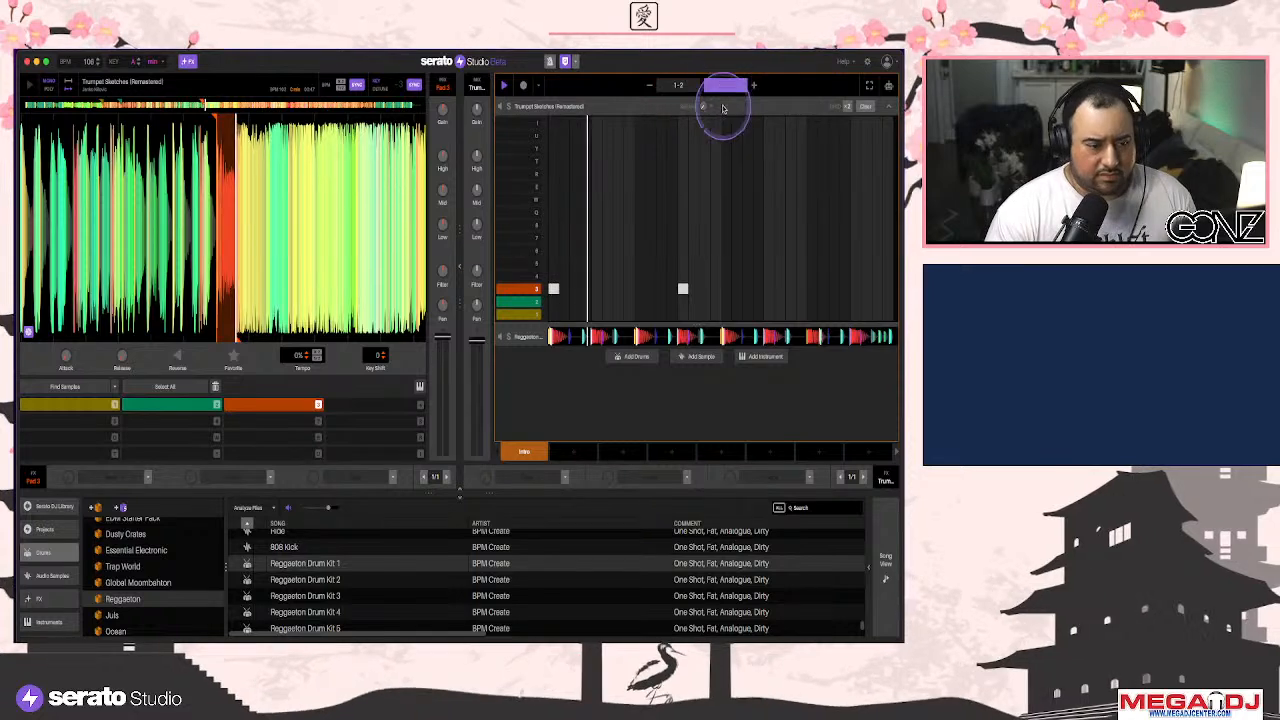
pyautogui.click(756, 292)
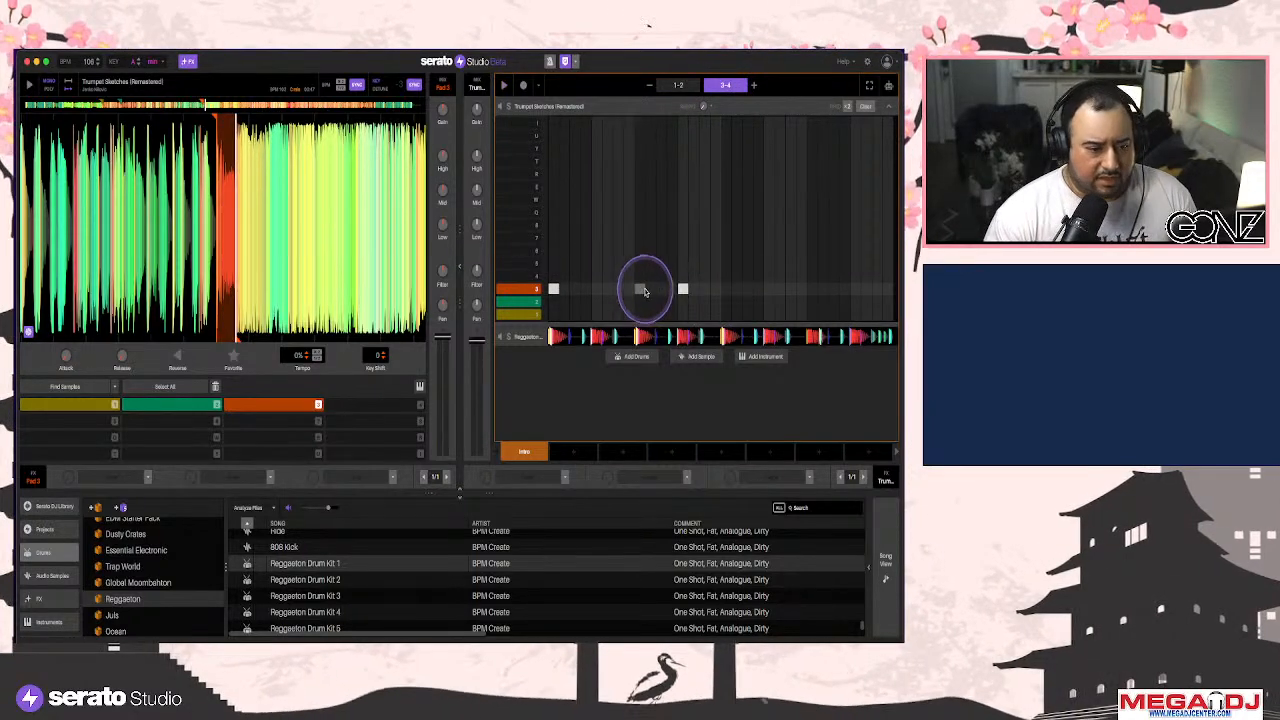
pyautogui.click(682, 290)
pyautogui.click(553, 289)
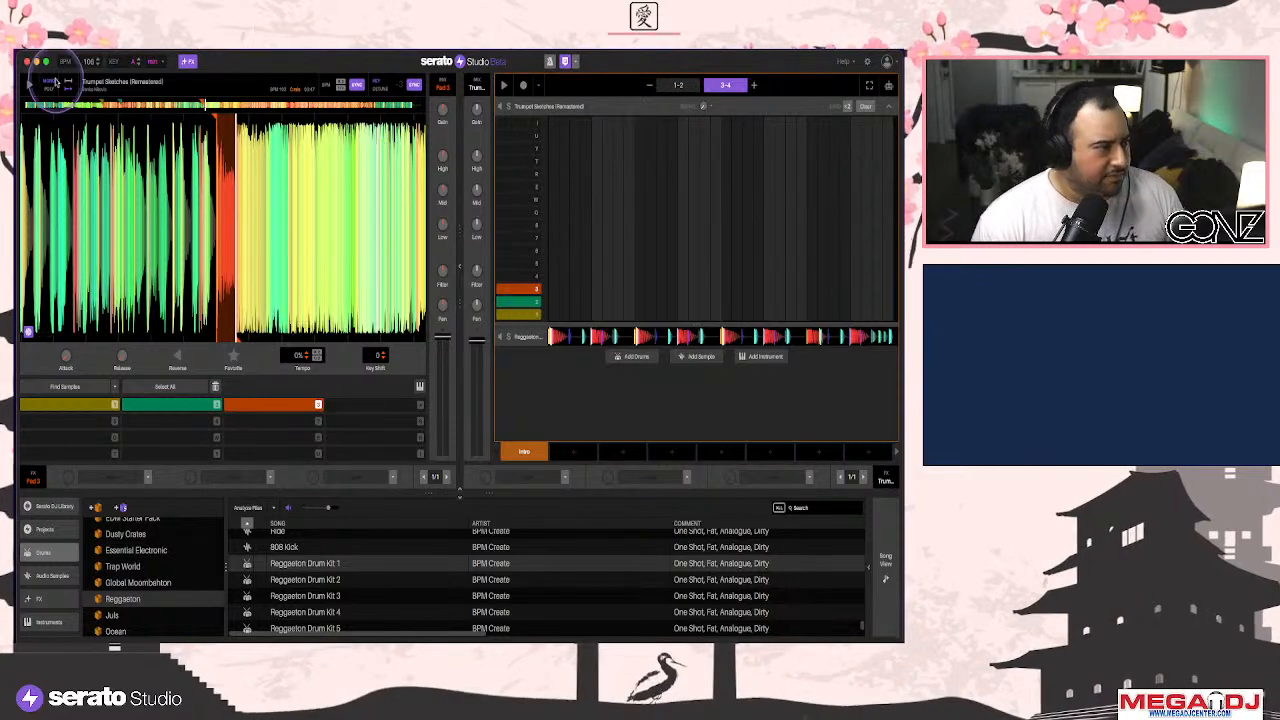
# Play on through the trumpet track and mark new samples on pads 4 and 5
pyautogui.press('3')
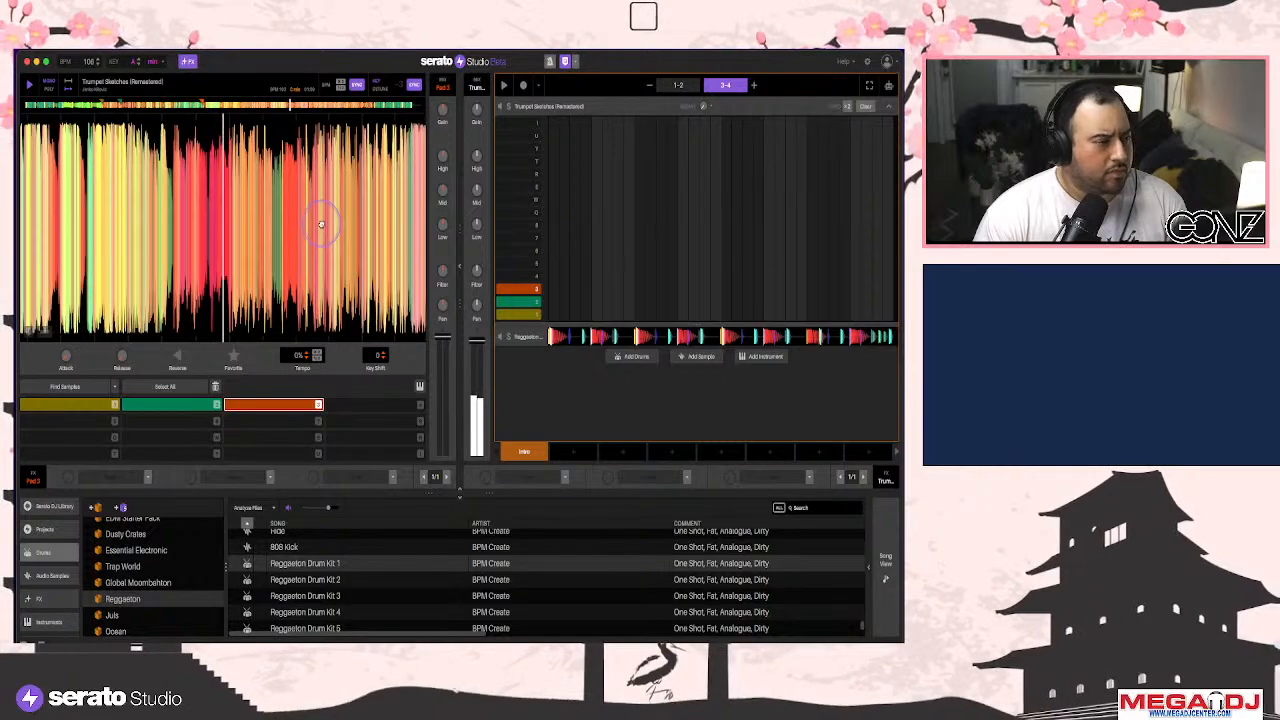
pyautogui.press('4')
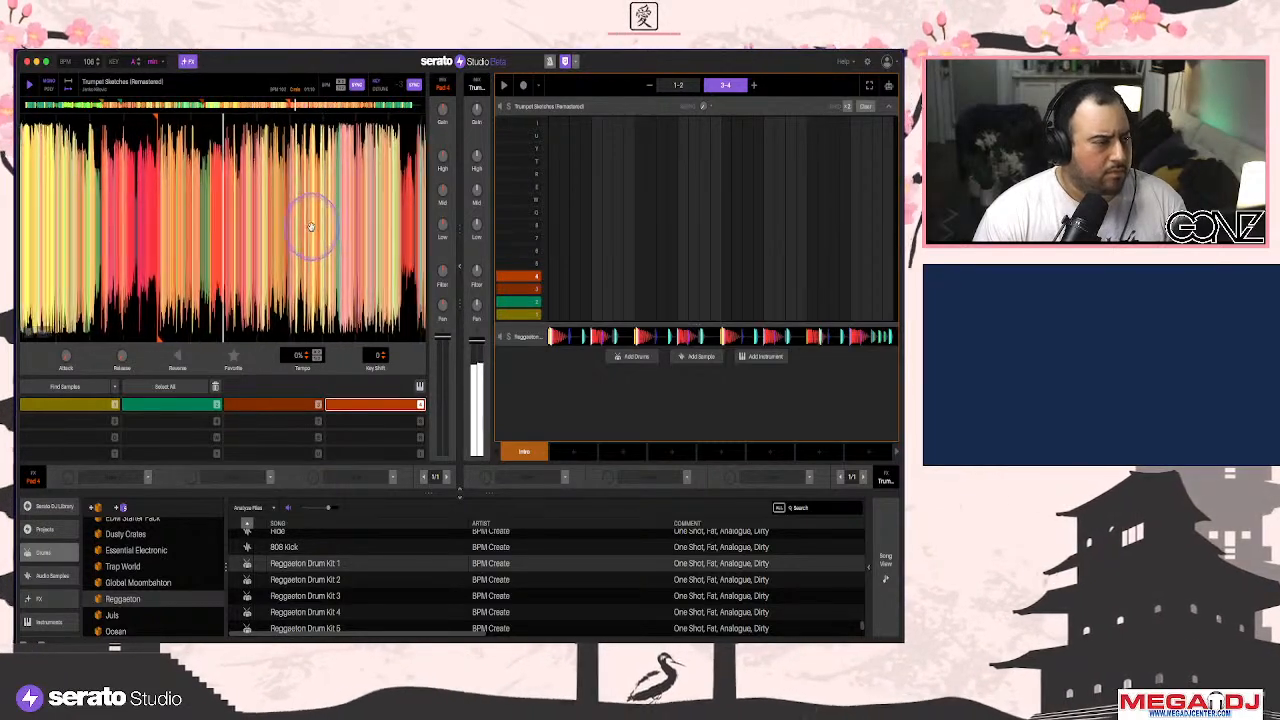
pyautogui.press('5')
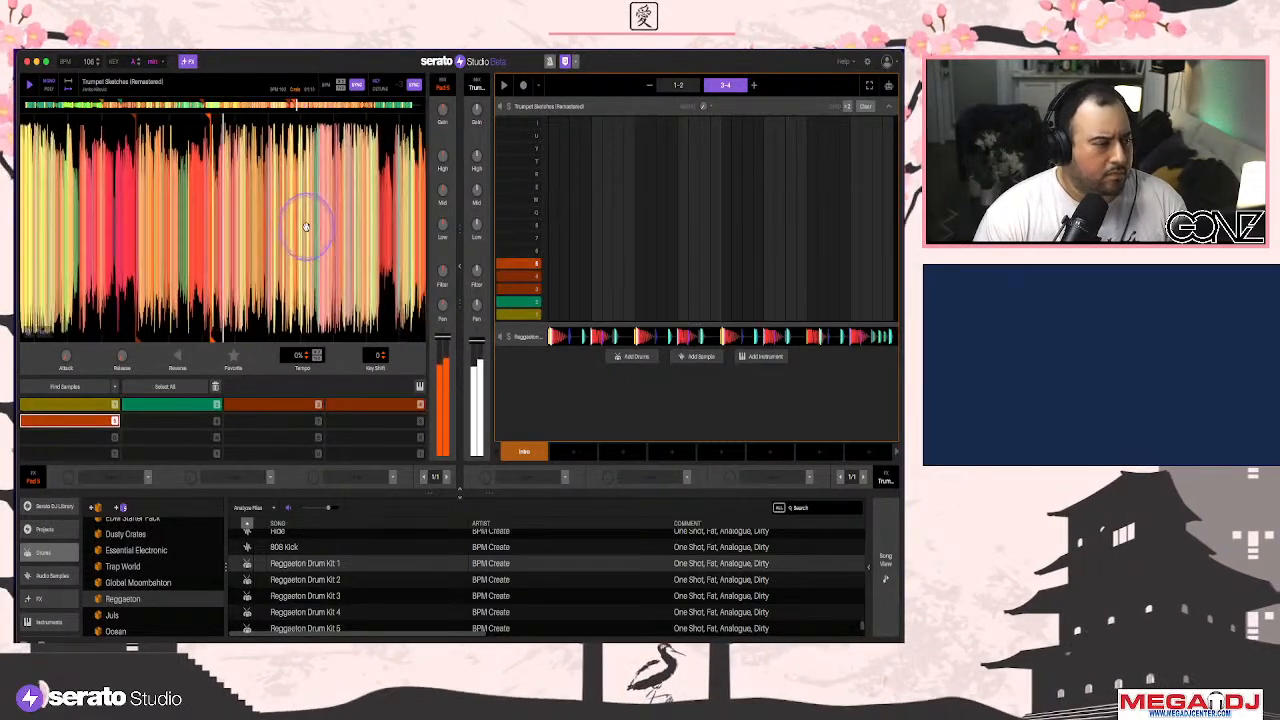
# Replace the pad 5 sample with one further into the trumpet track and mark a following sample on pad 6
pyautogui.click(215, 386)
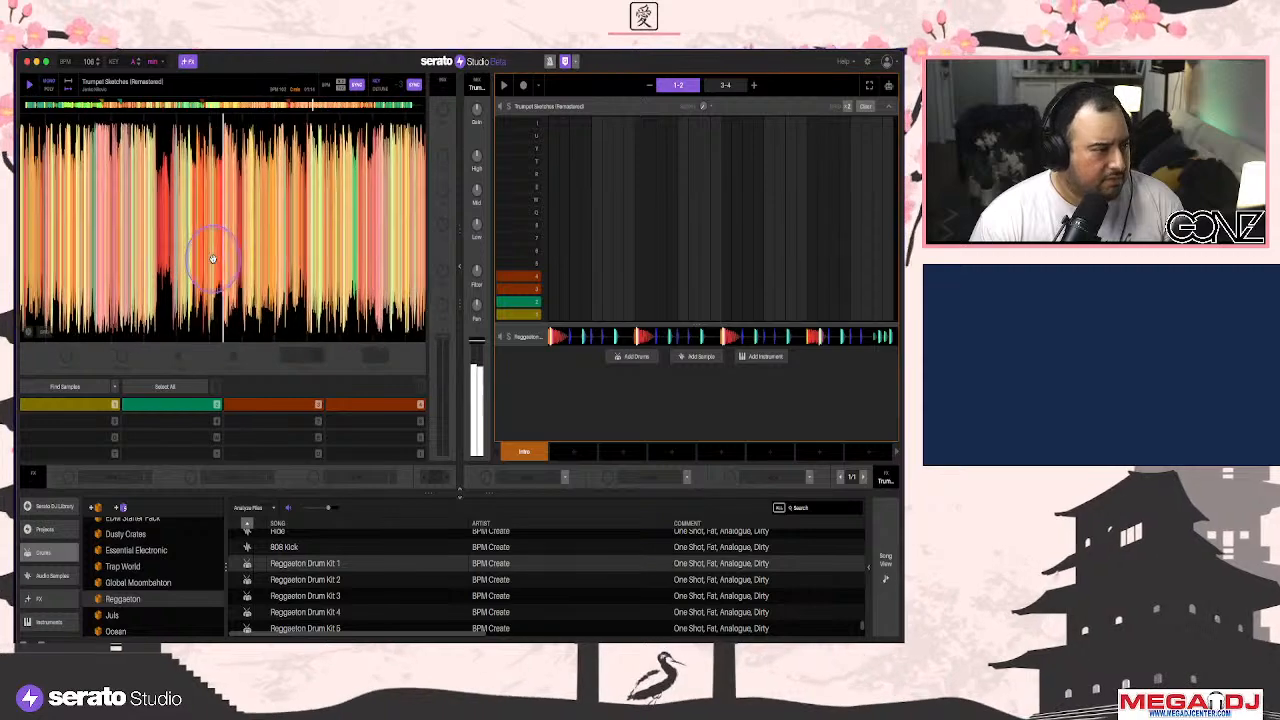
pyautogui.click(275, 267)
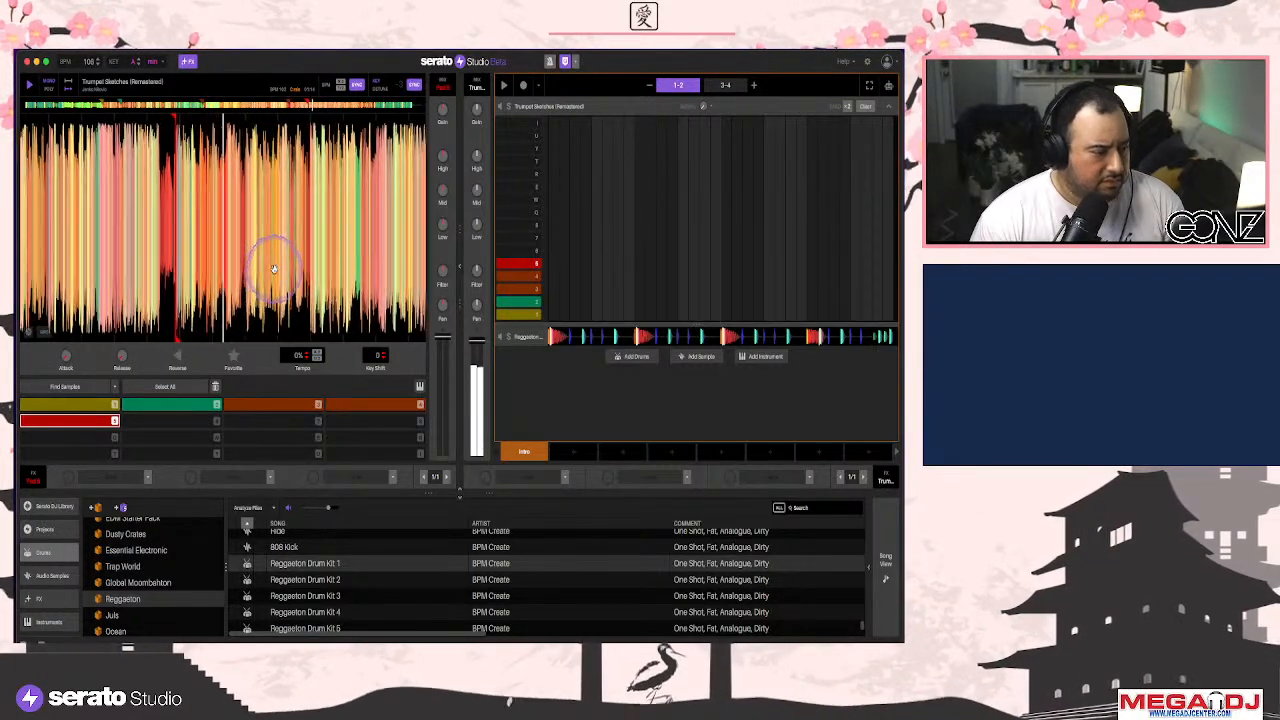
pyautogui.press('4')
pyautogui.press('5')
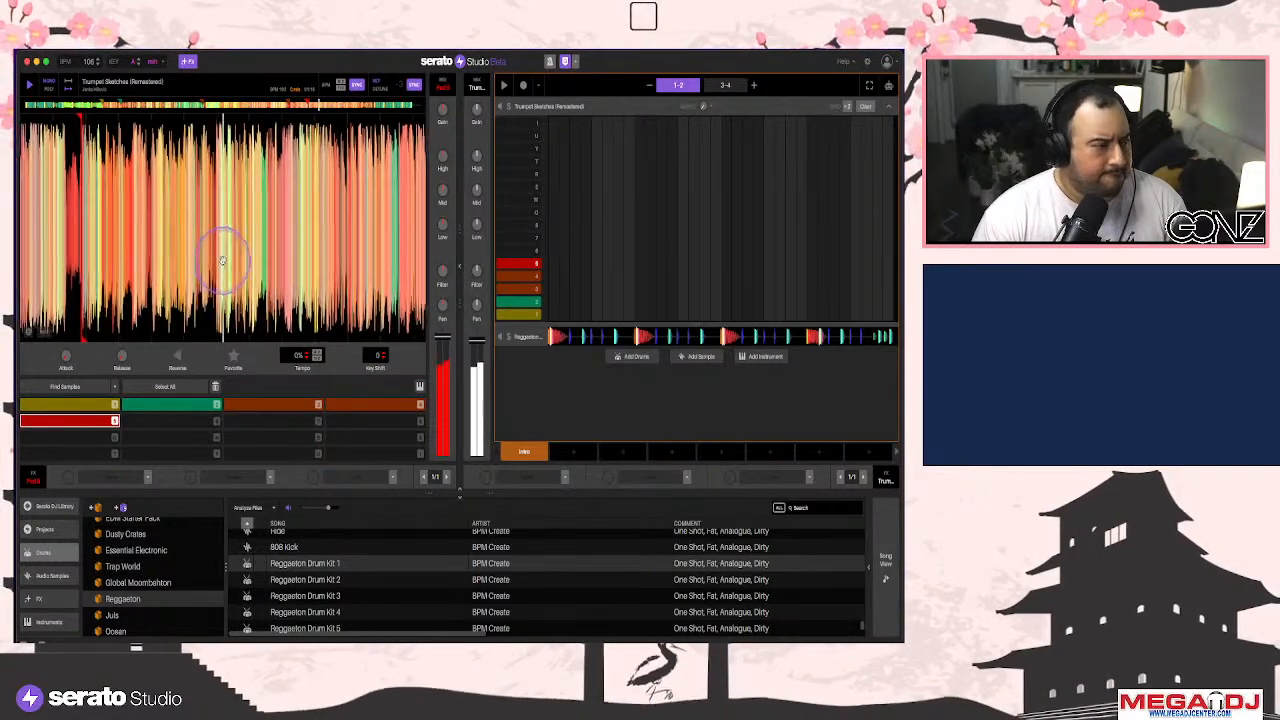
pyautogui.click(238, 271)
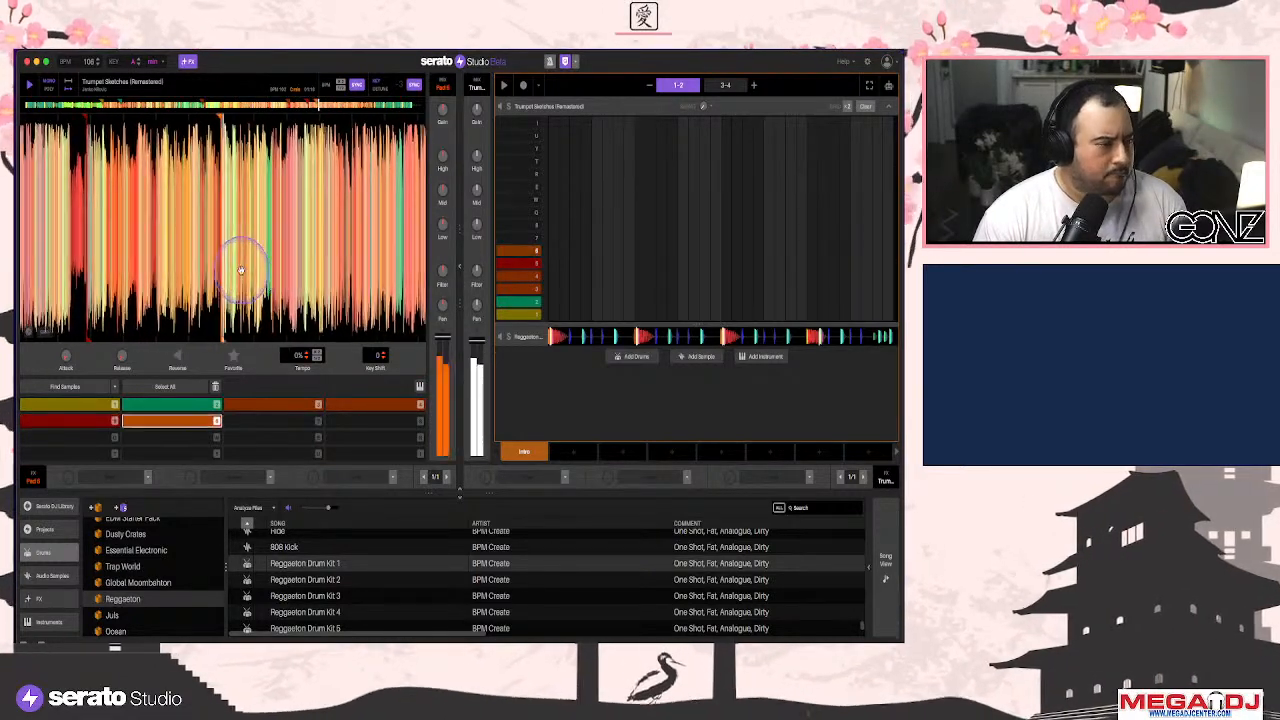
pyautogui.press('5')
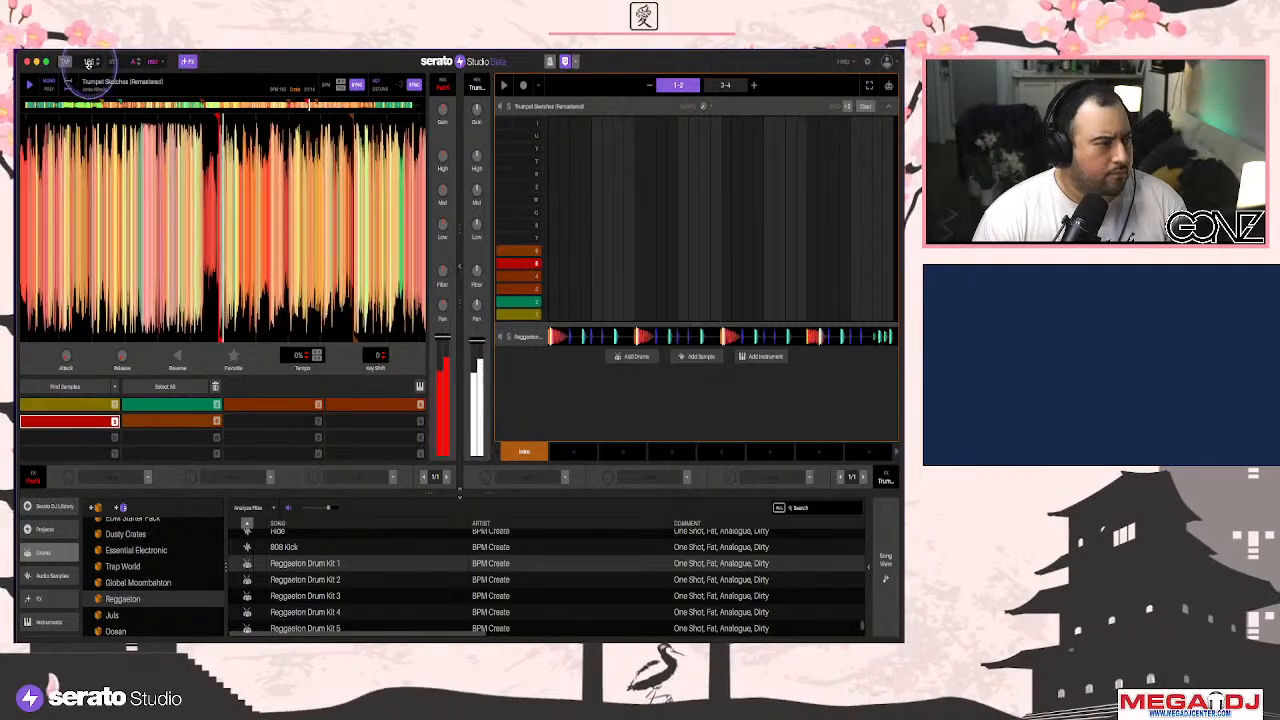
# Set the project to 97 BPM in F minor while auditioning pads 5 and 6
pyautogui.click(140, 62)
pyautogui.click(138, 66)
pyautogui.press('5')
pyautogui.click(138, 66)
pyautogui.press('5')
pyautogui.press('6')
pyautogui.press('5')
pyautogui.press('6')
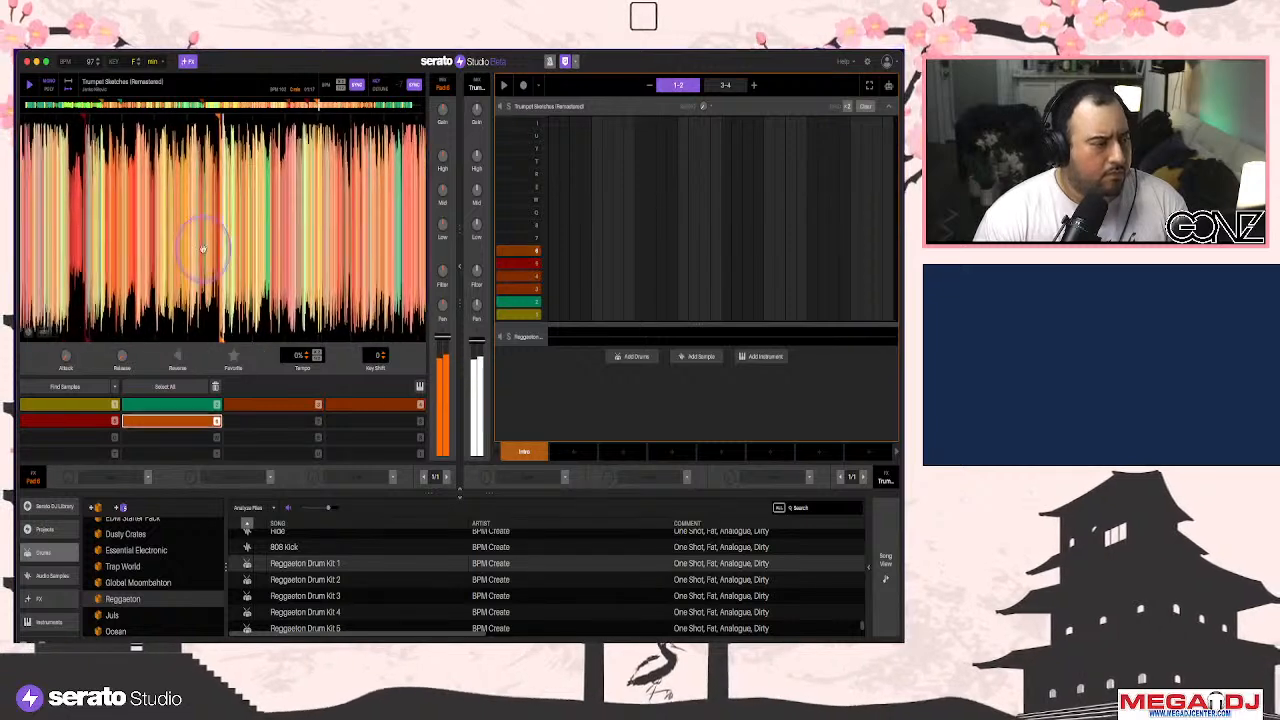
# Replay pads 5 and 6 to compare them and set pad 5's tempo to -2%
pyautogui.press('5')
pyautogui.press('5')
pyautogui.scroll(3, 99, 262)
pyautogui.press('6')
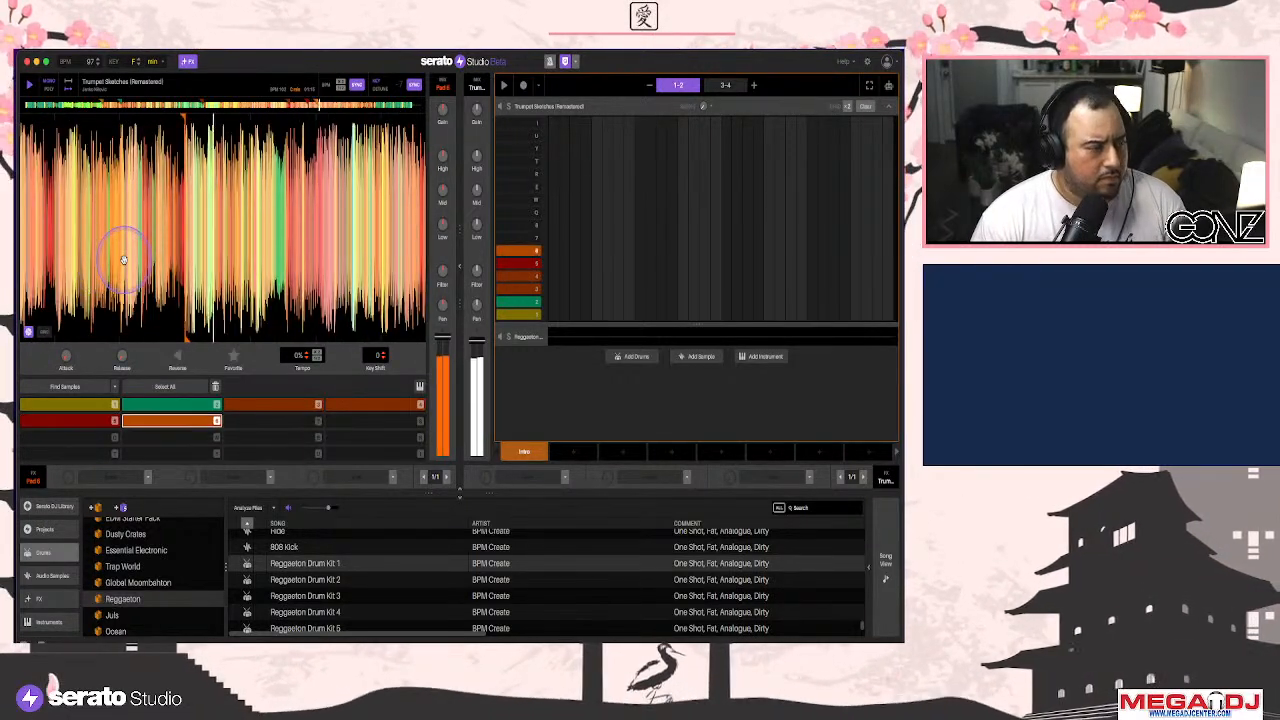
pyautogui.press('5')
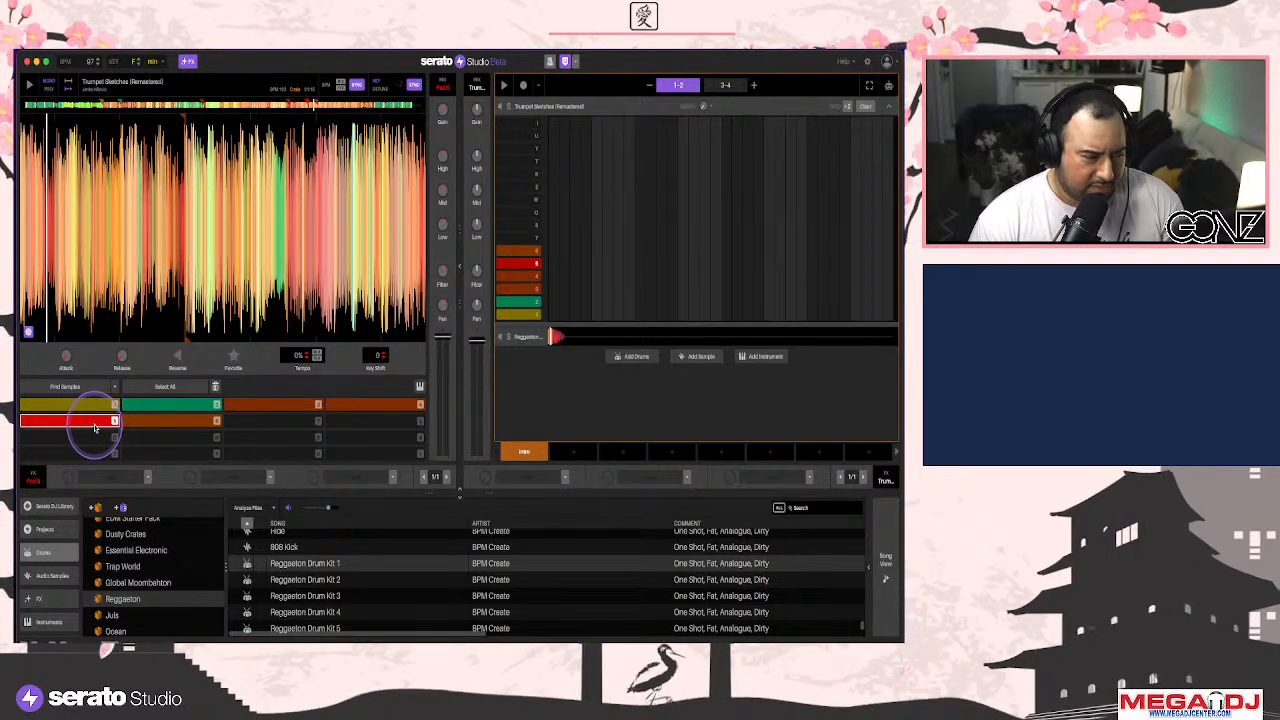
pyautogui.moveTo(299, 356); pyautogui.dragTo(297, 360)
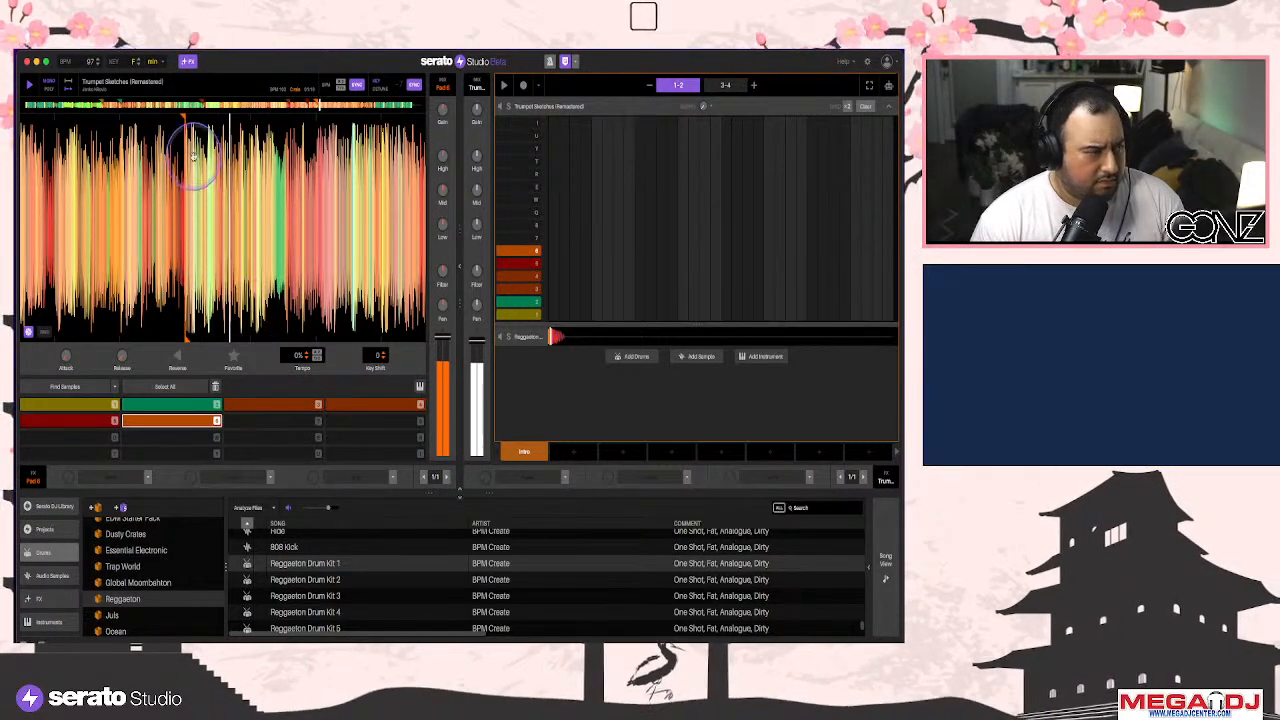
pyautogui.press('5')
pyautogui.moveTo(297, 350); pyautogui.dragTo(297, 362)
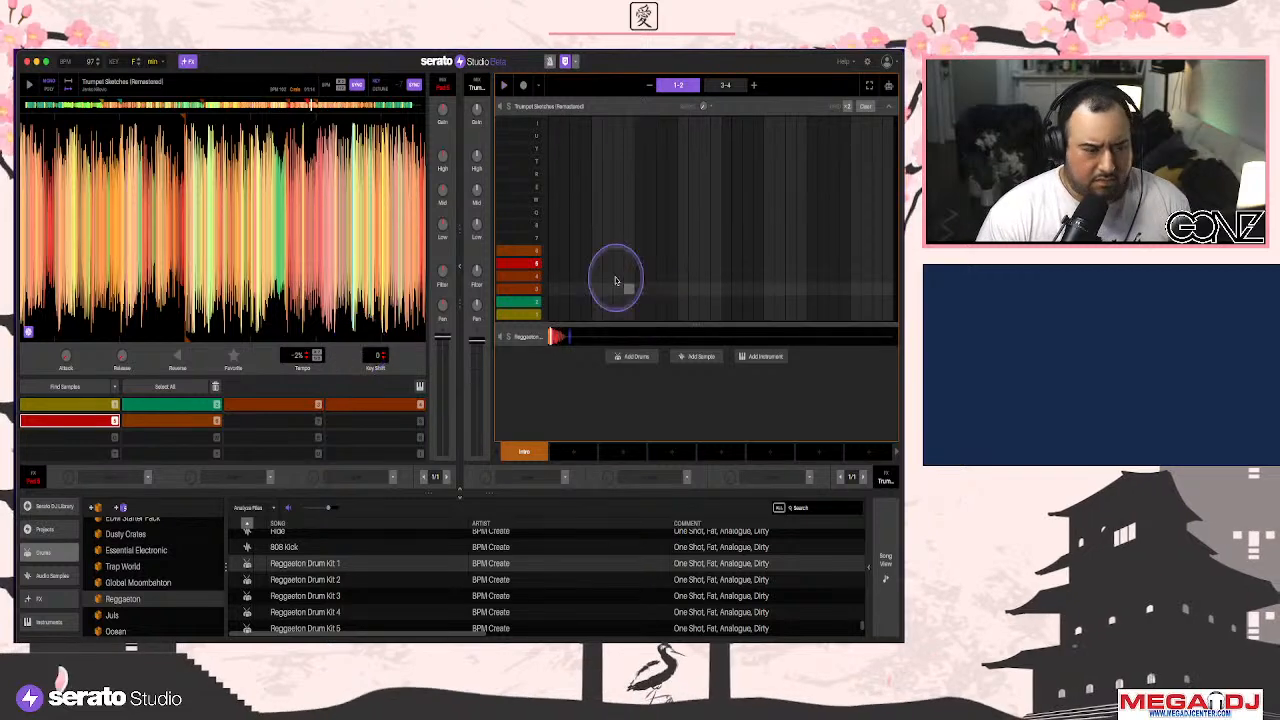
# Place a pad 5 hit on the first step of bars 1-2 and audition pads 5 and 6
pyautogui.click(553, 263)
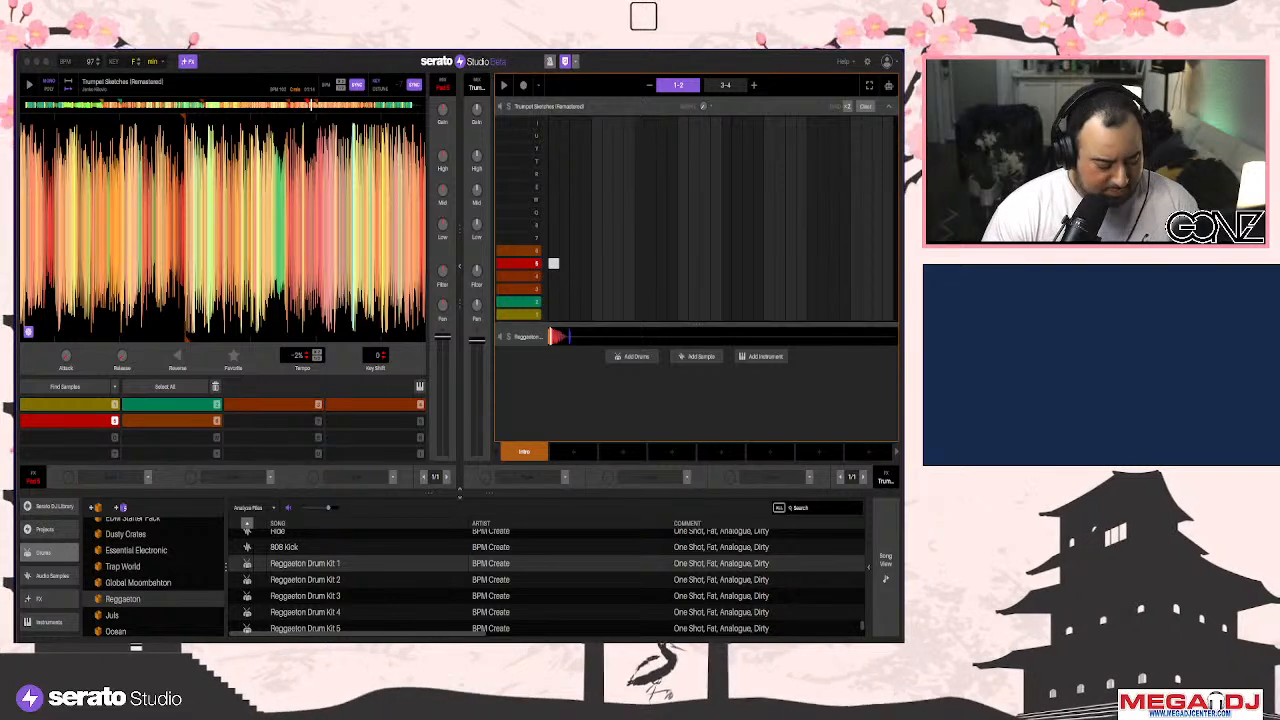
pyautogui.click(553, 408)
pyautogui.press('1')
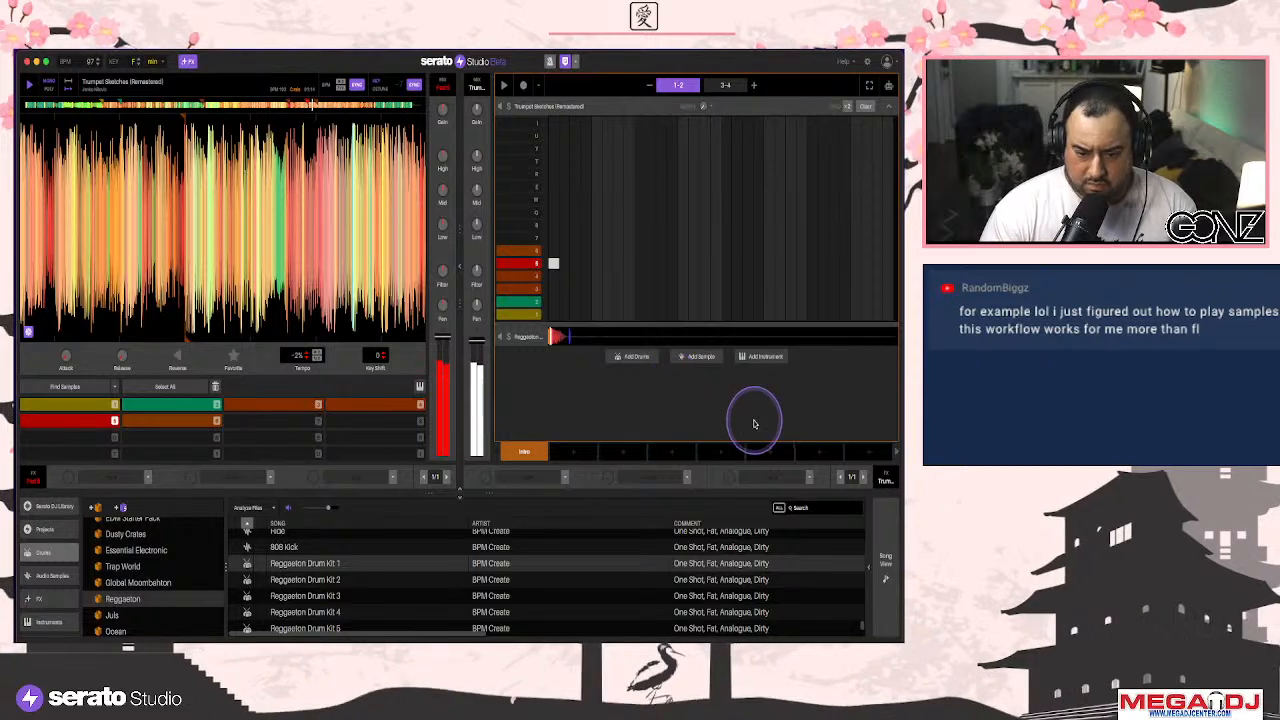
pyautogui.press('6')
pyautogui.press('5')
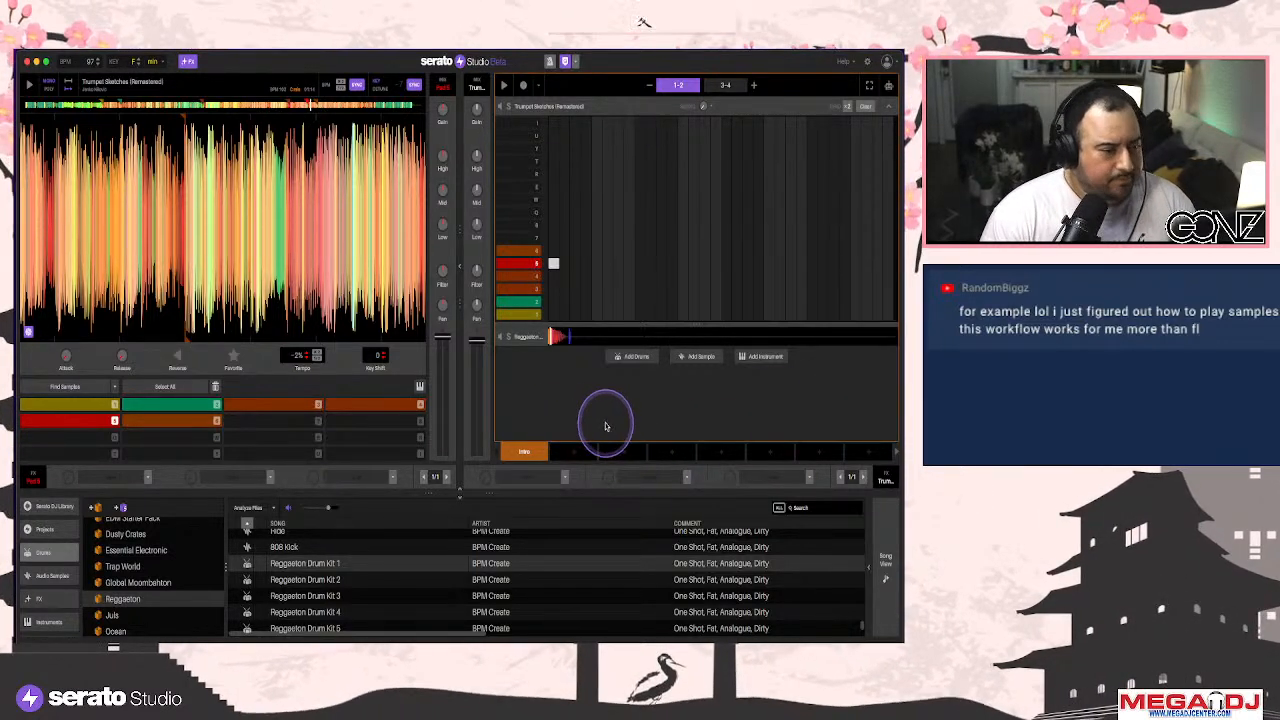
# Shift pad 5's start marker slightly later in the waveform and audition it against pad 6
pyautogui.click(200, 255)
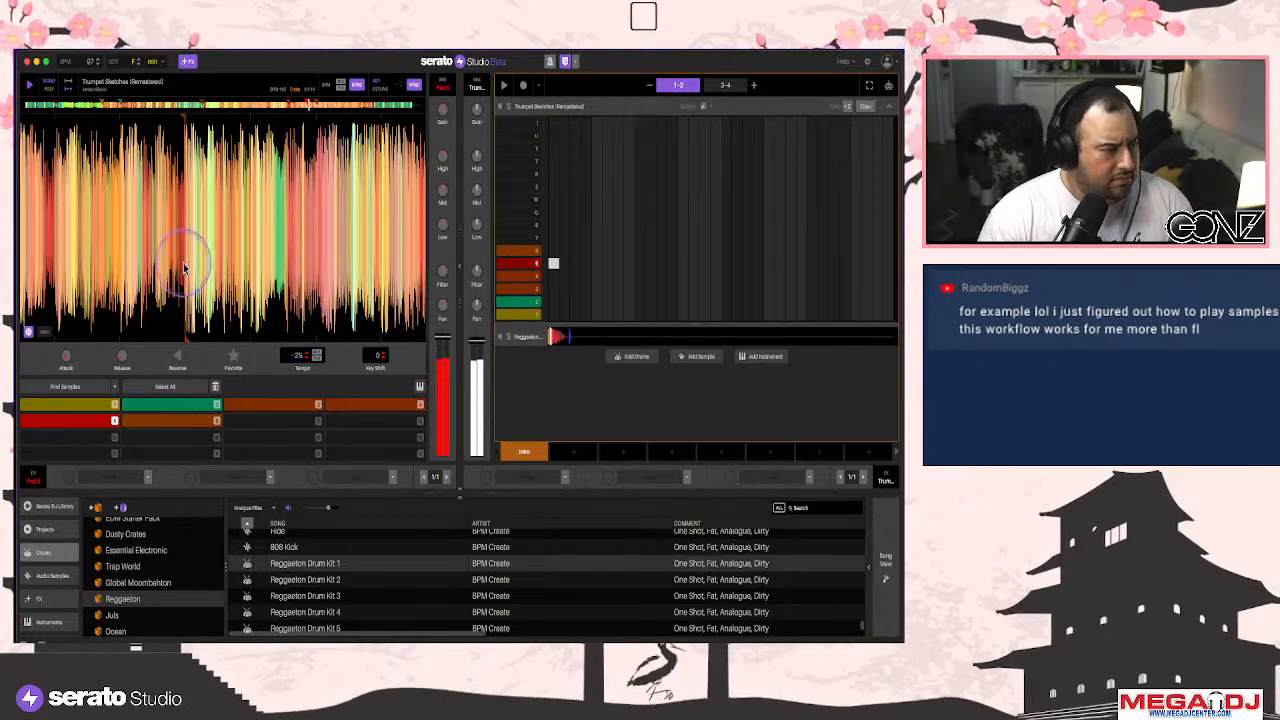
pyautogui.press('5')
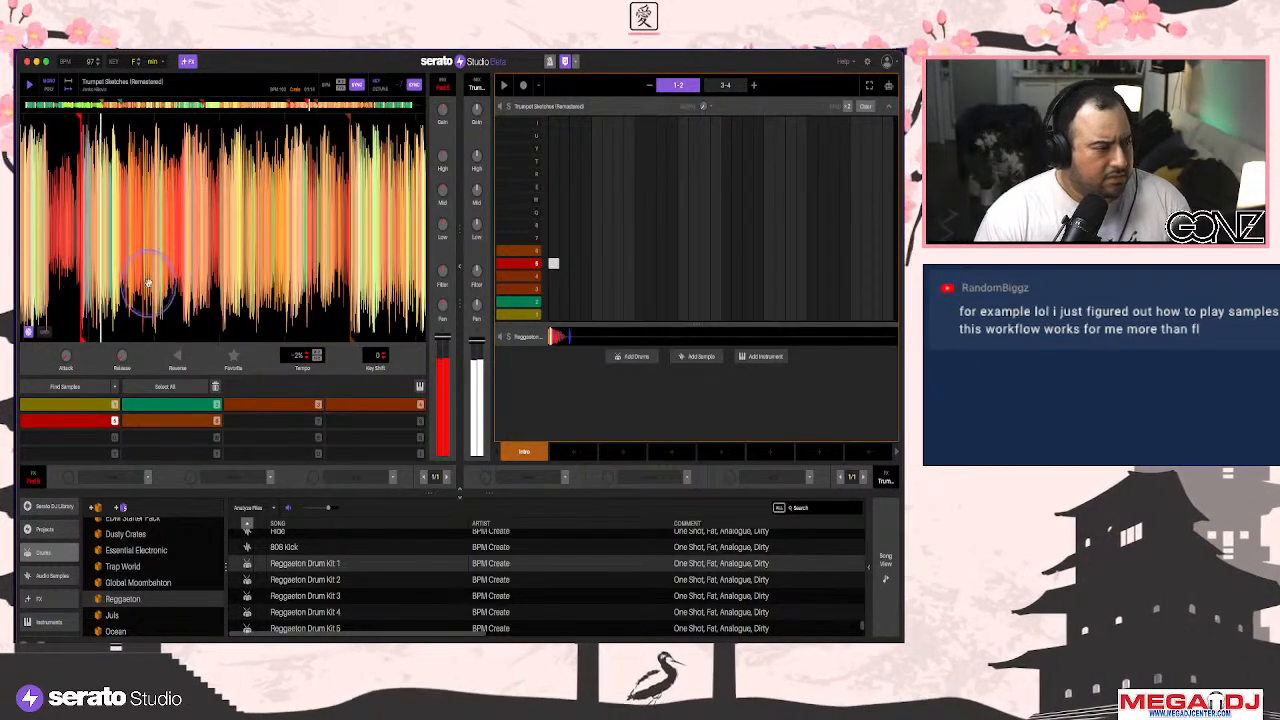
pyautogui.press('5')
pyautogui.click(85, 119)
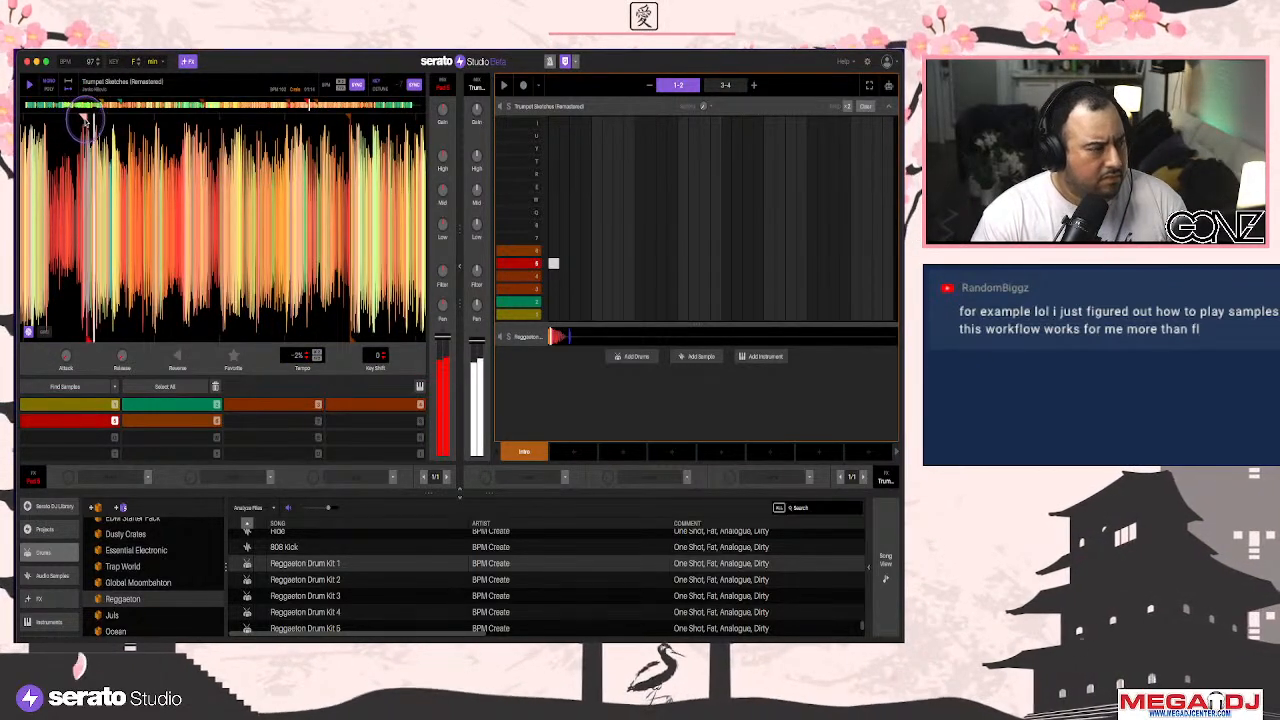
pyautogui.click(85, 119)
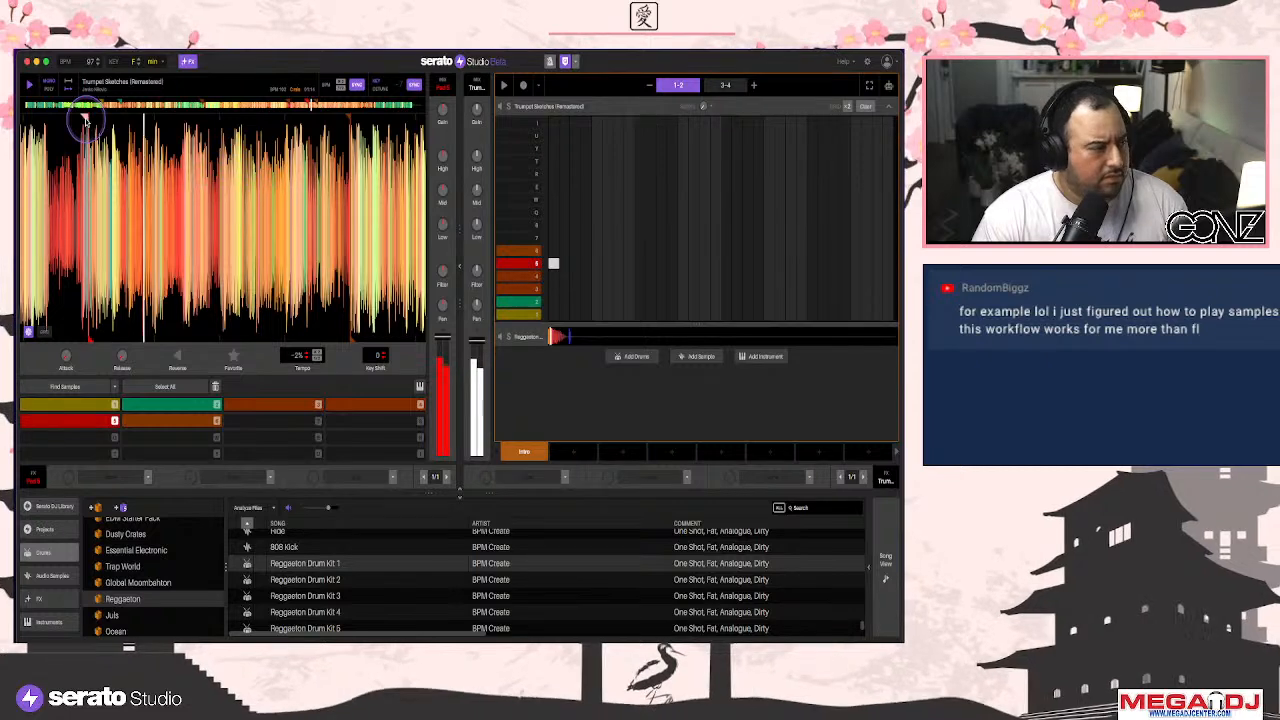
pyautogui.click(357, 228)
pyautogui.click(390, 165)
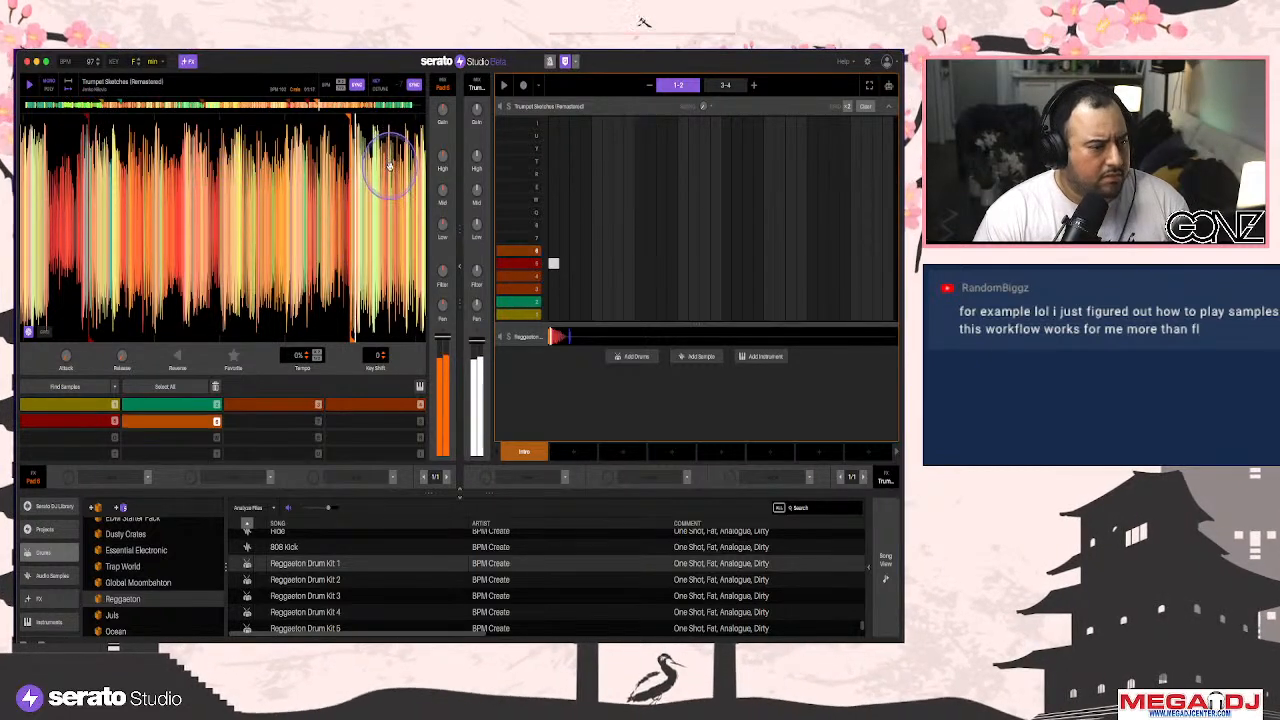
# Replay pads 5 and 6 alternately to compare how the two trumpet samples follow each other
pyautogui.press('5')
pyautogui.press('5')
pyautogui.press('6')
pyautogui.click(198, 118)
pyautogui.press('5')
pyautogui.click(137, 66)
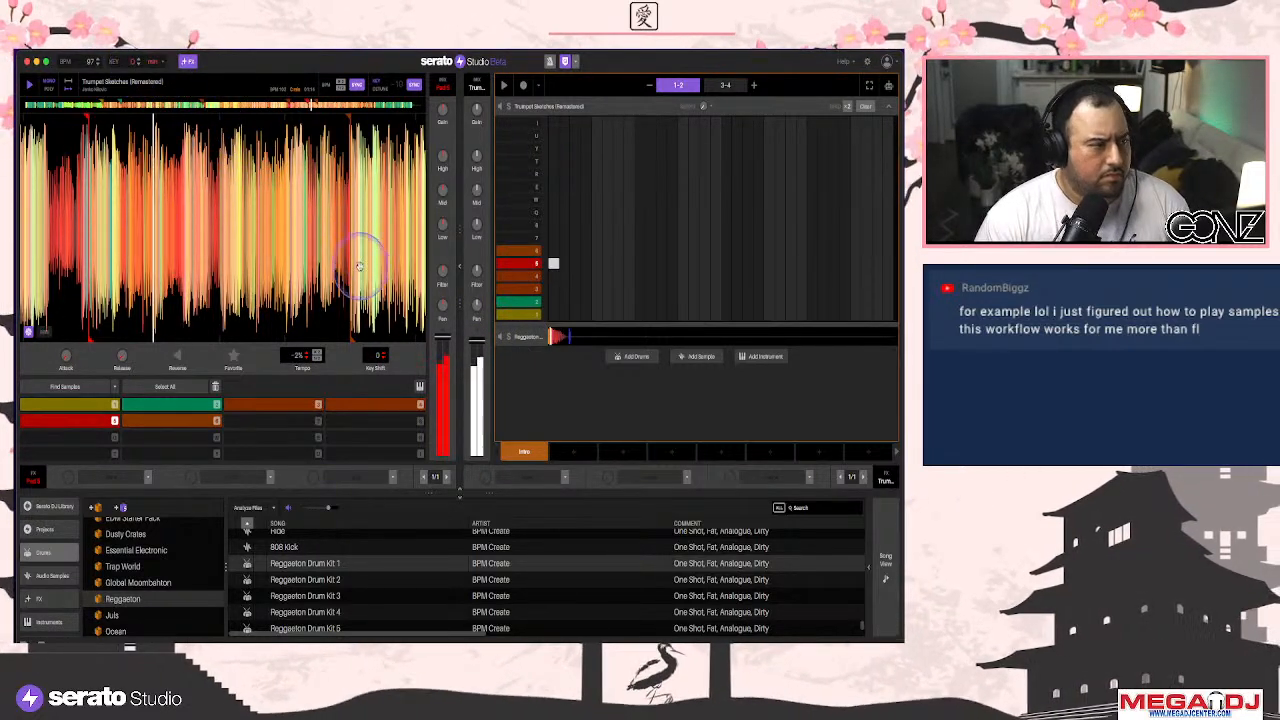
pyautogui.press('6')
# Lower the trumpet track's filter while auditioning pads 5 and 6
pyautogui.click(418, 285)
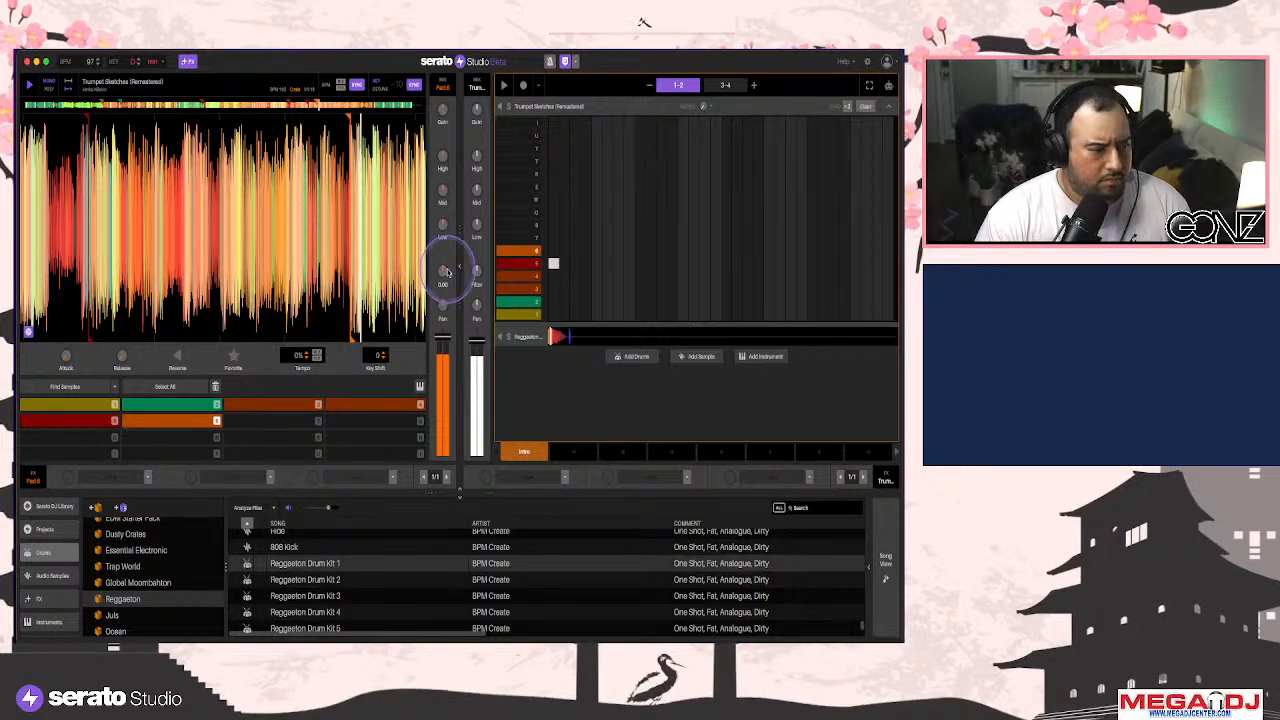
pyautogui.press('5')
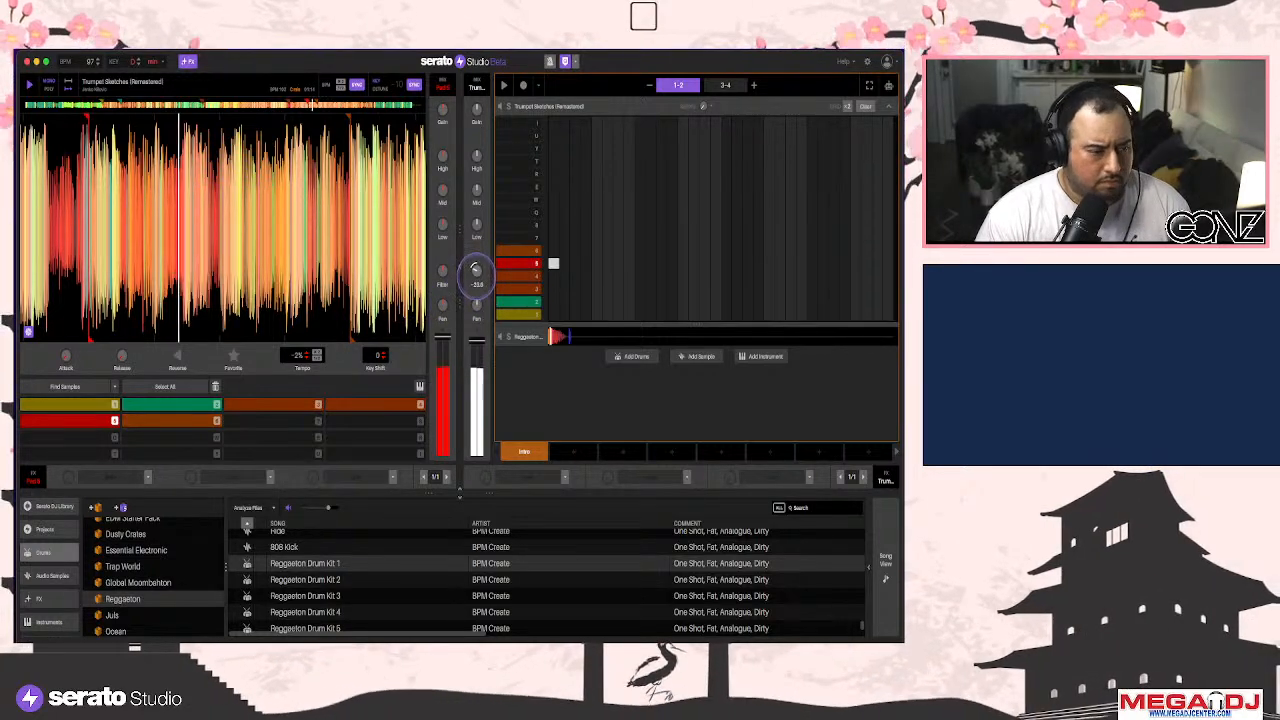
pyautogui.press('6')
# Play the pattern and add pad 5 hits on steps 4 and 5, trying other placements along the way
pyautogui.click(567, 268)
pyautogui.press('space')
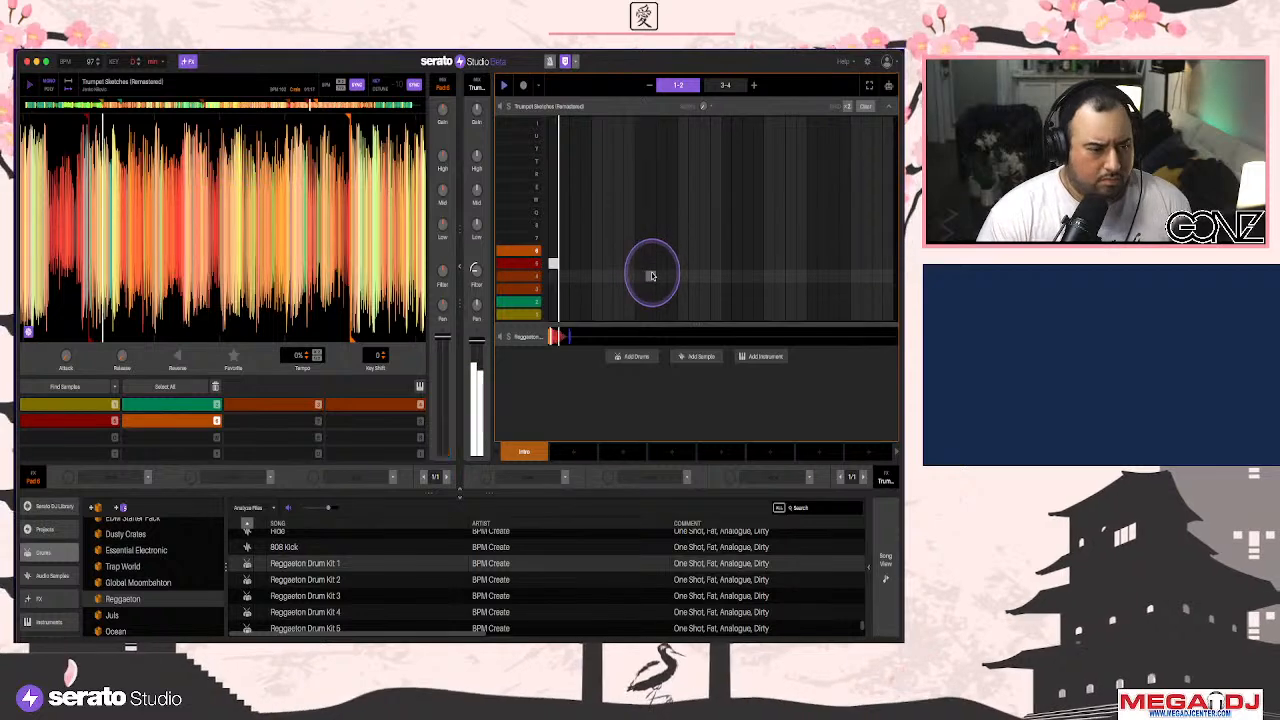
pyautogui.click(597, 263)
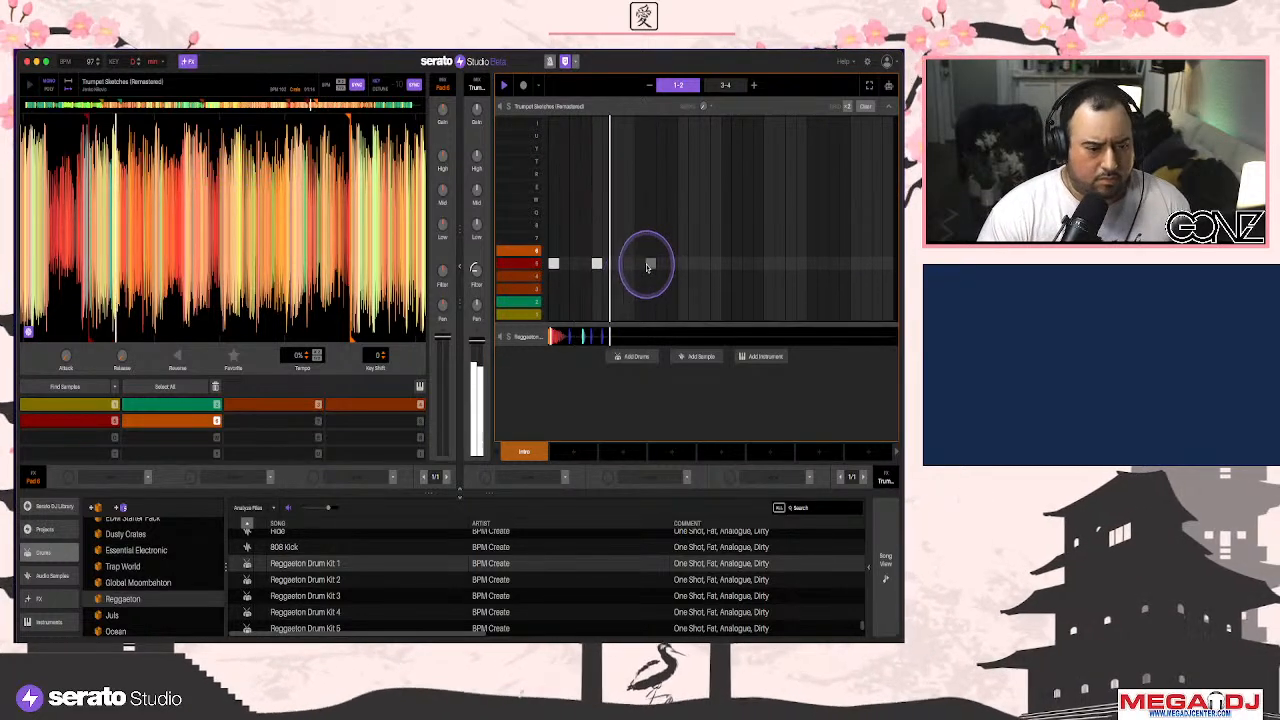
pyautogui.click(640, 264)
pyautogui.click(640, 264)
pyautogui.click(588, 262)
pyautogui.click(622, 278)
pyautogui.click(622, 278)
# Set pad 5's tempo to +15% and play the pattern
pyautogui.click(100, 419)
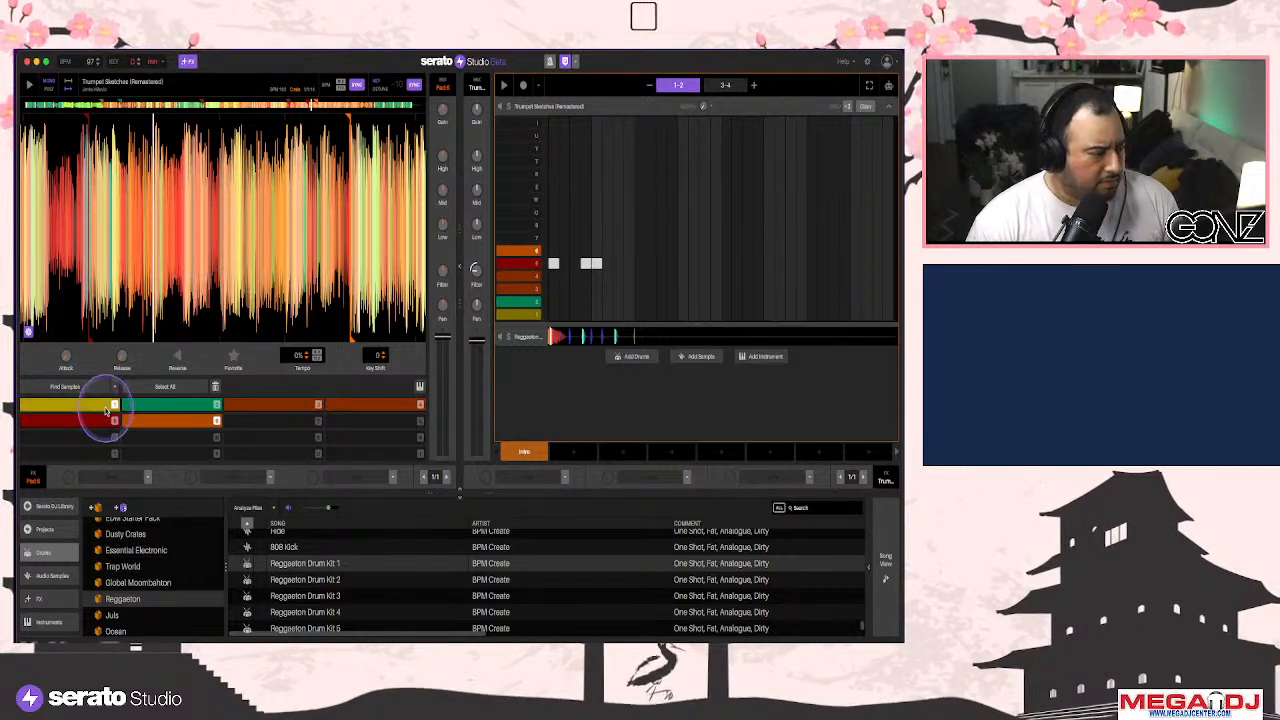
pyautogui.moveTo(301, 361); pyautogui.dragTo(300, 349)
pyautogui.press('space')
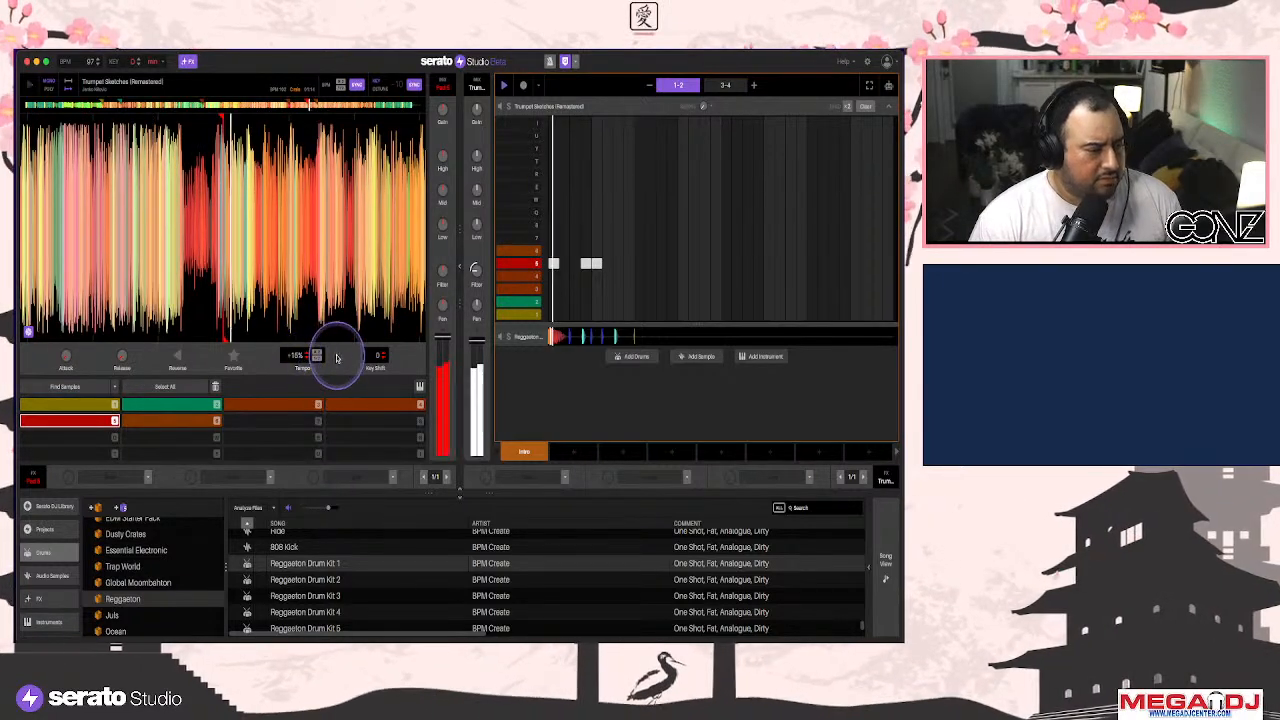
# Place pad 6 hits on steps 17 and 21 of the trumpet pattern
pyautogui.click(727, 251)
pyautogui.click(749, 251)
pyautogui.moveTo(754, 256)
pyautogui.mouseDown()
pyautogui.moveTo(769, 251)
pyautogui.moveTo(758, 251)
pyautogui.mouseUp()
pyautogui.click(768, 251)
pyautogui.click(758, 251)
# Return the trumpet track's filter to about centre and remove pad 5's hit on step 4
pyautogui.click(474, 279)
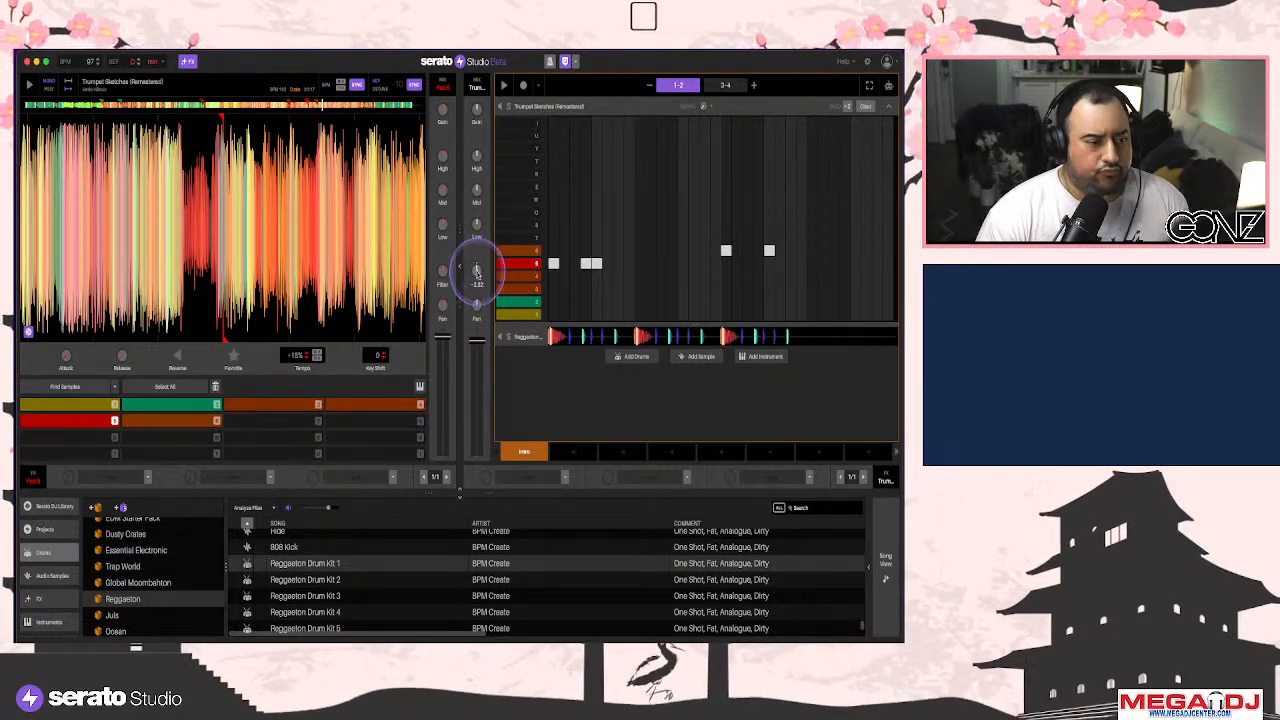
pyautogui.click(585, 263)
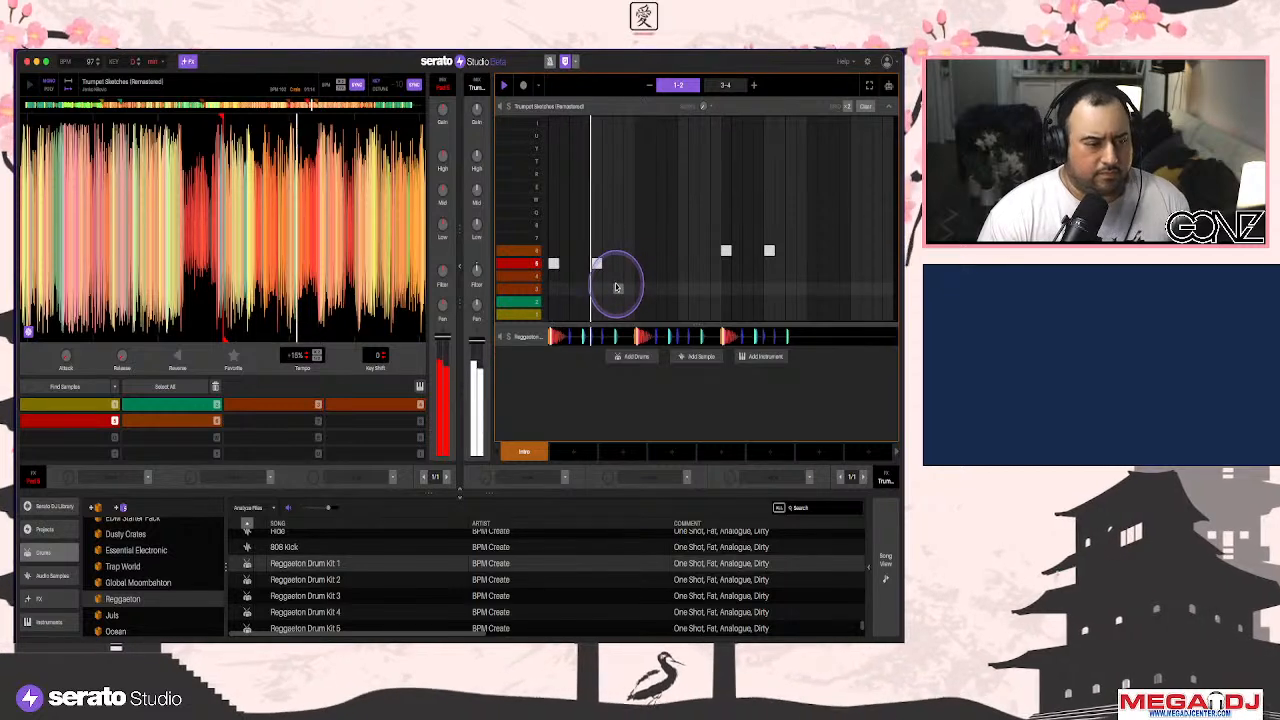
# Shift pad 5's start marker slightly earlier and back in the waveform while playing the pattern
pyautogui.click(190, 176)
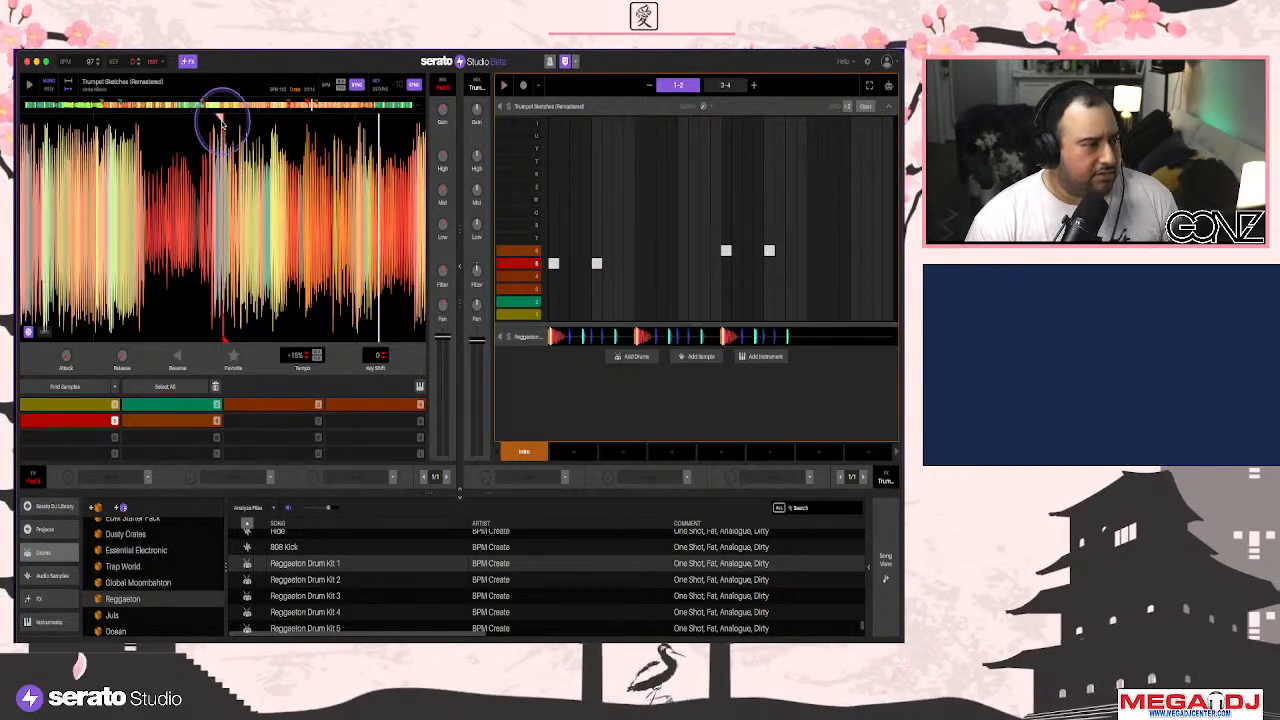
pyautogui.press('space')
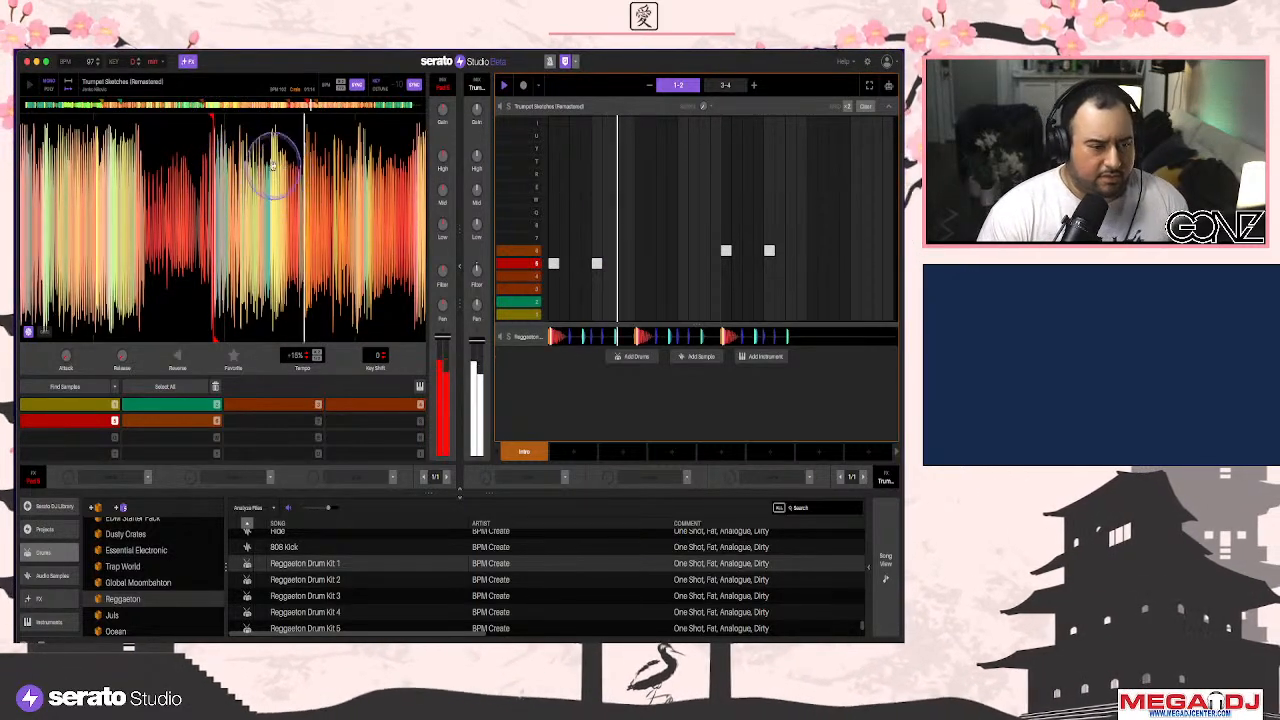
pyautogui.click(225, 118)
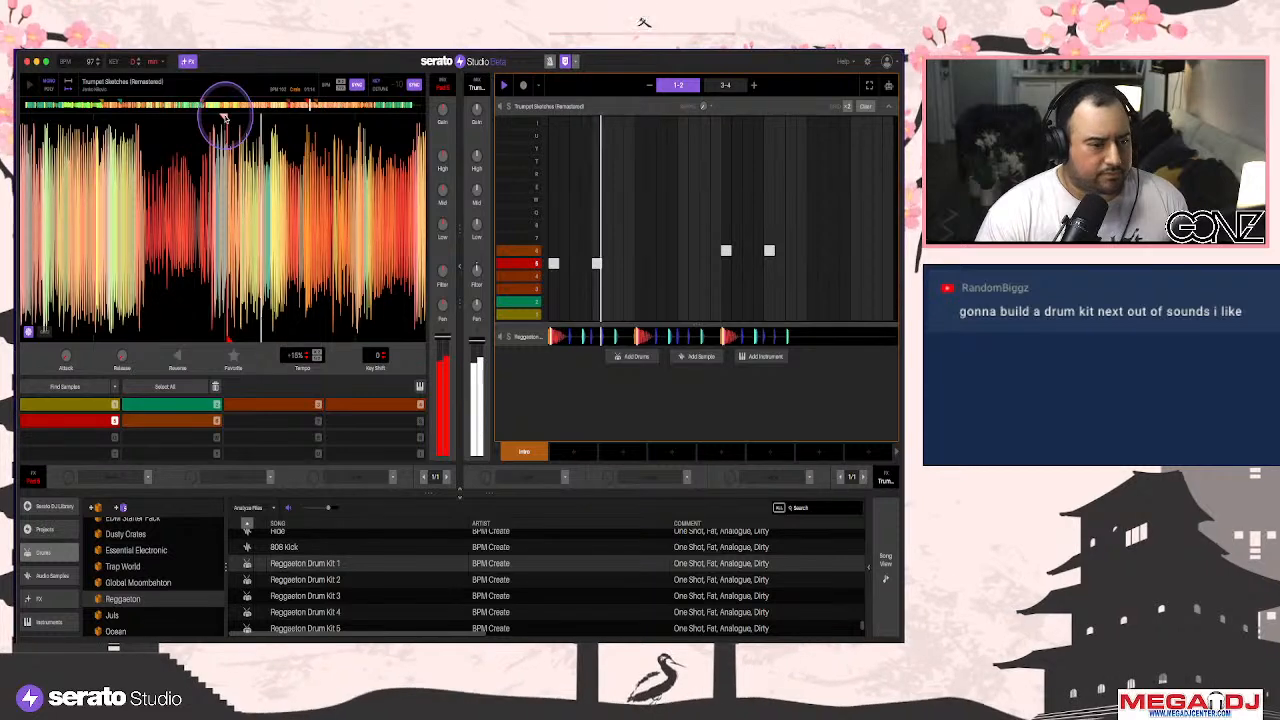
pyautogui.press('space')
# Try slower tempo values for pad 5 and set its tempo to -2%
pyautogui.click(300, 364)
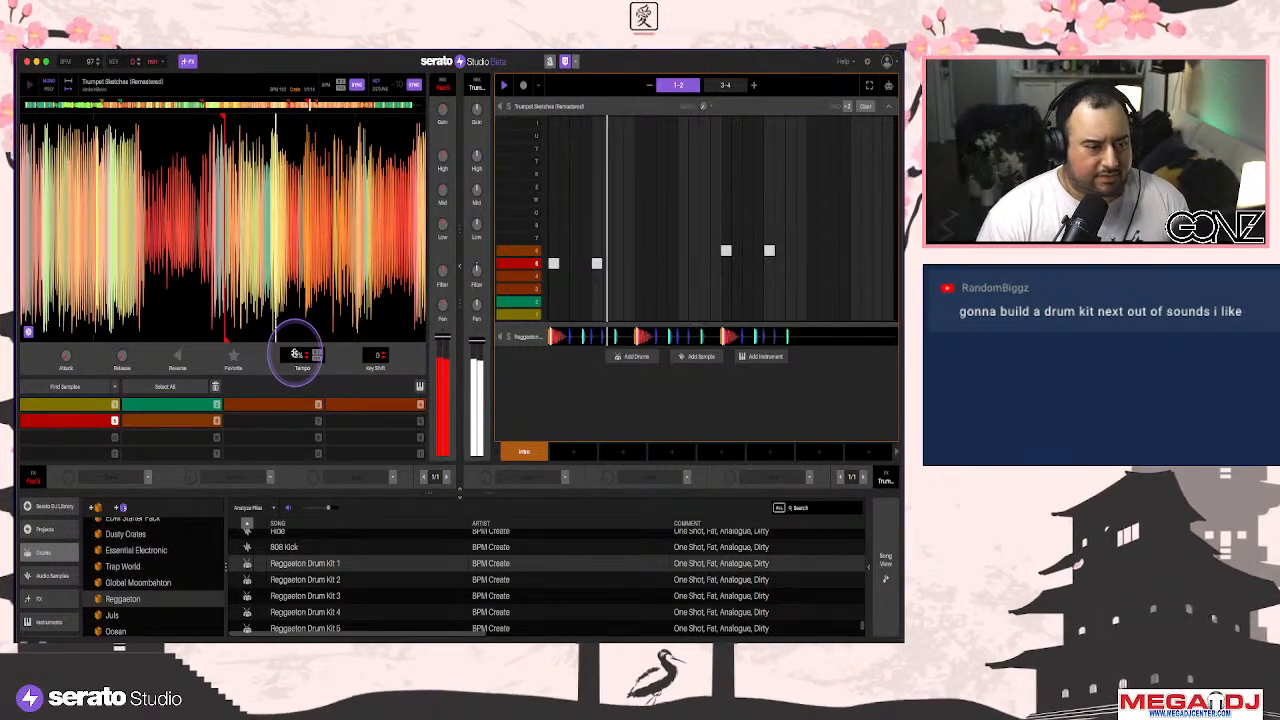
pyautogui.click(255, 320)
pyautogui.click(297, 356)
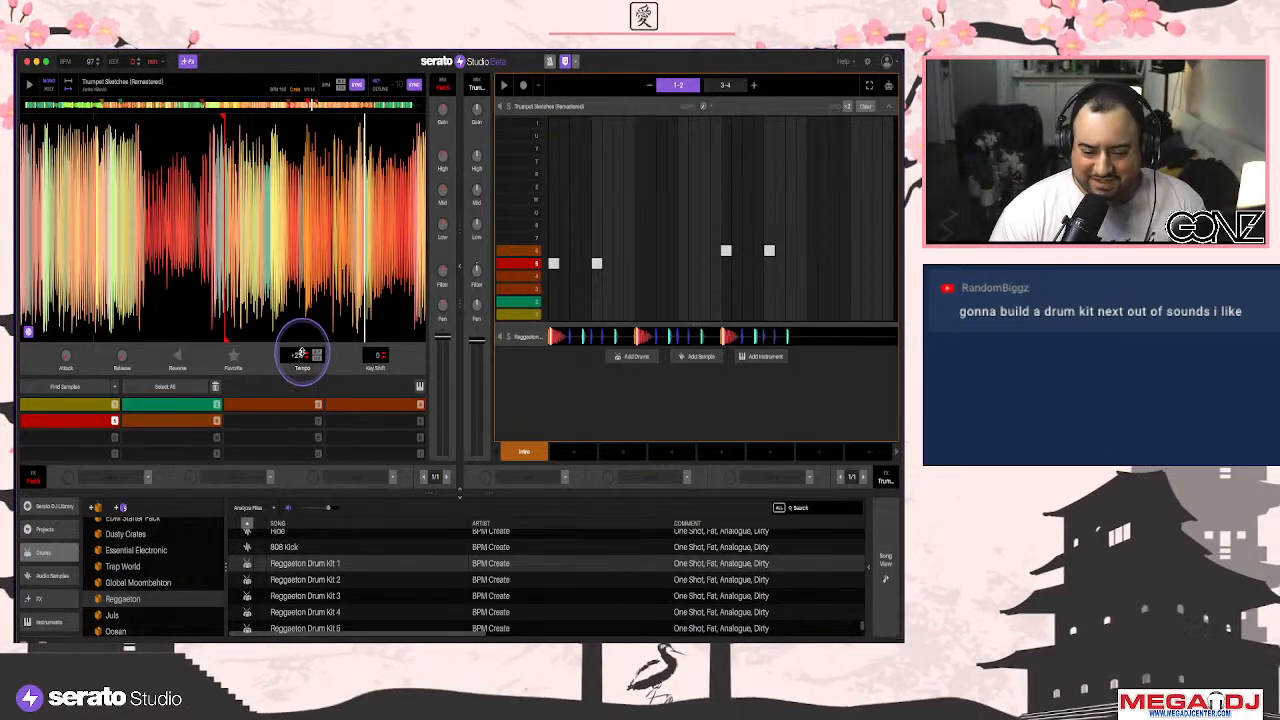
pyautogui.click(350, 361)
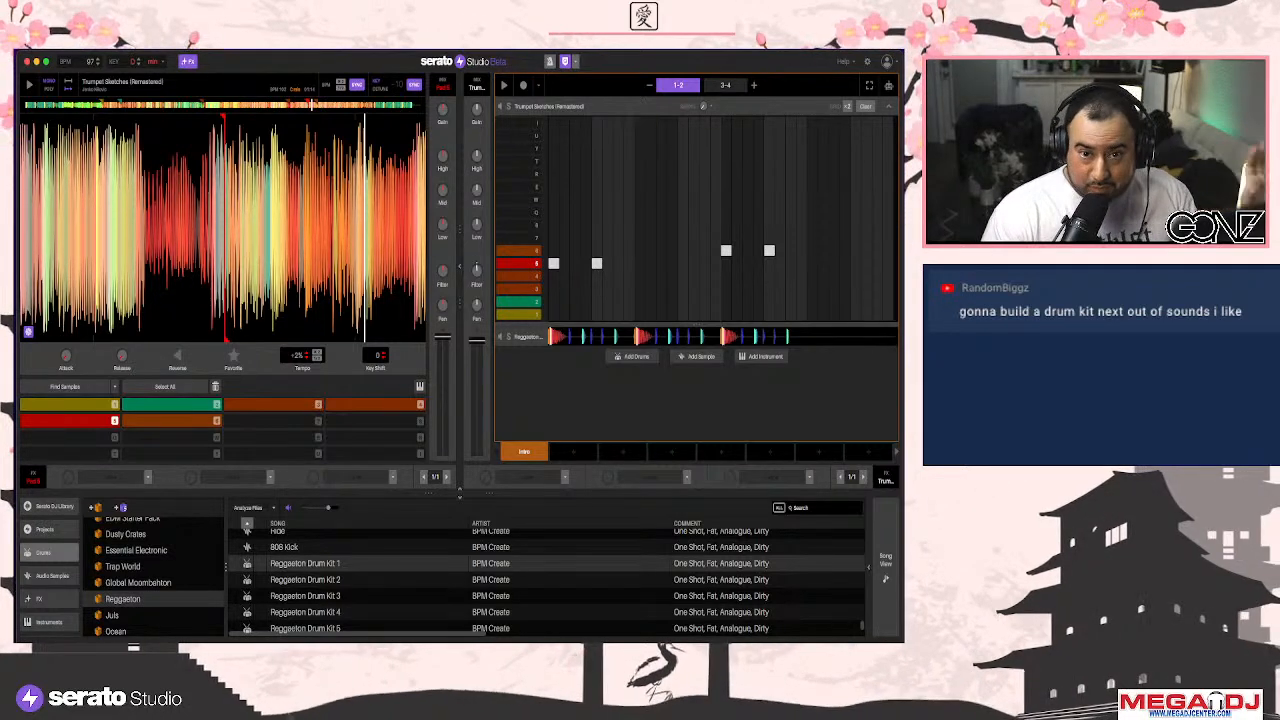
# Nudge the start markers of pads 5 and 6 slightly earlier while auditioning them against pad 4
pyautogui.click(646, 340)
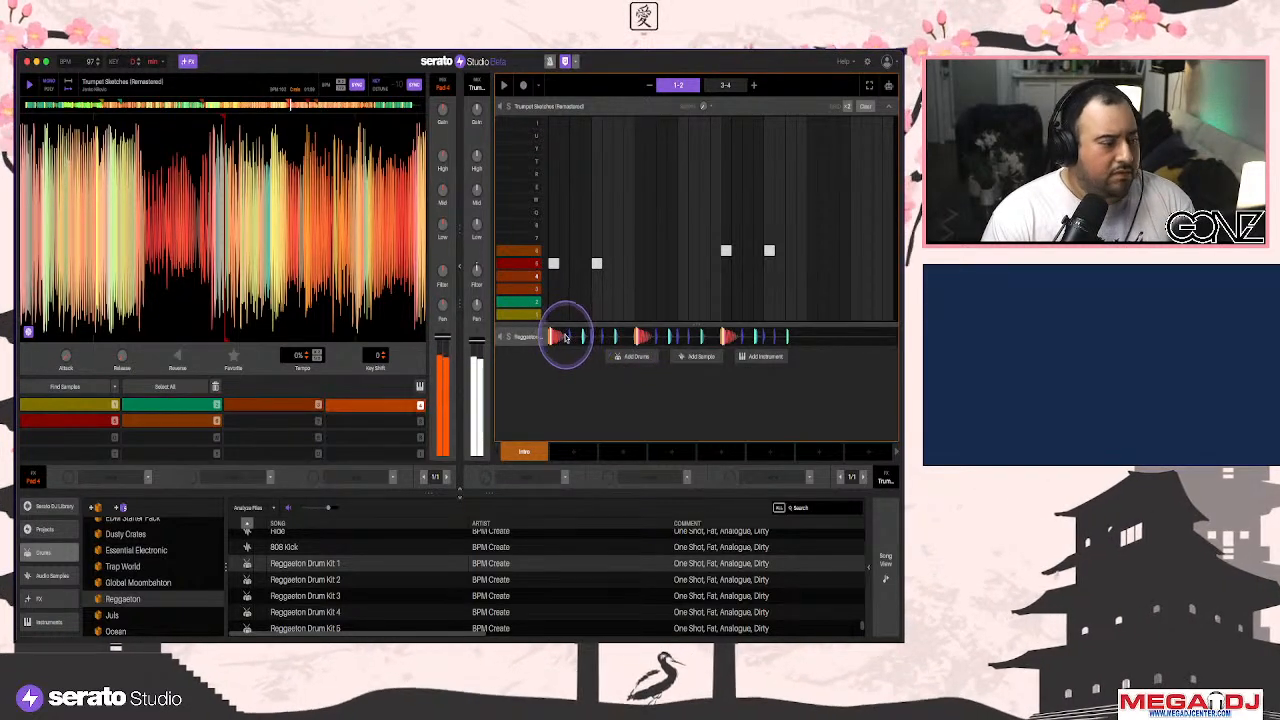
pyautogui.click(222, 122)
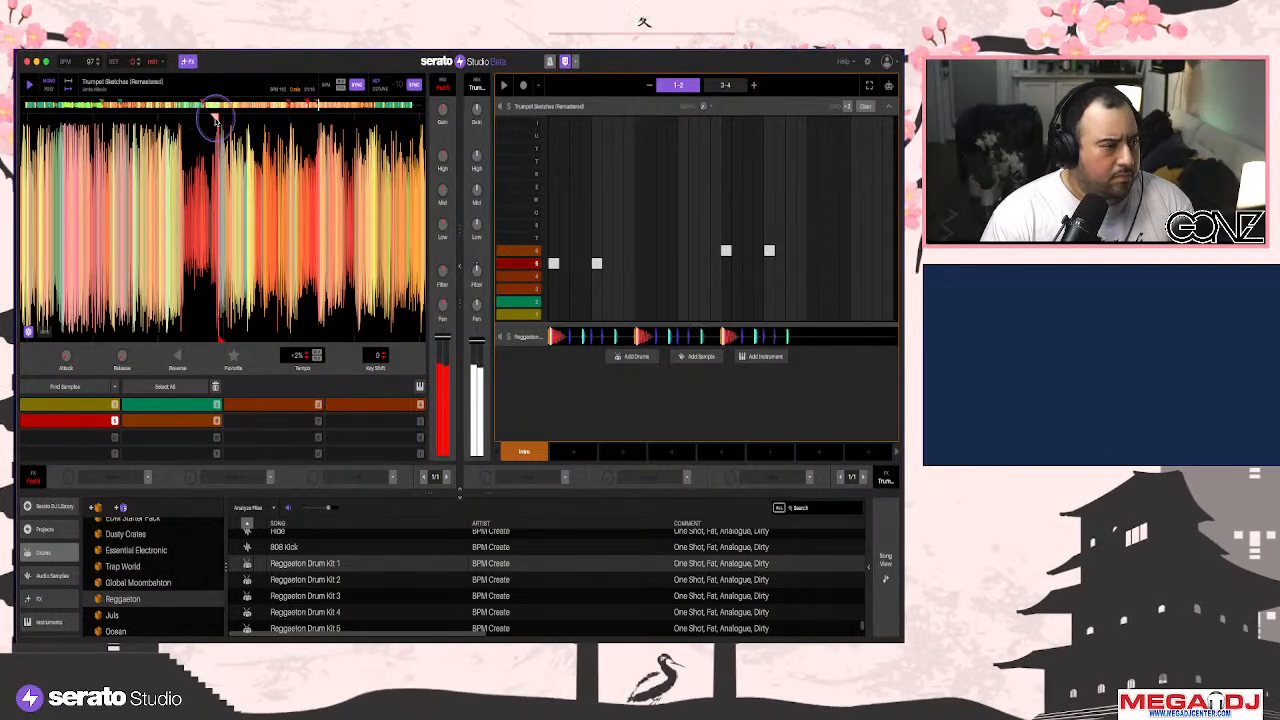
pyautogui.click(256, 146)
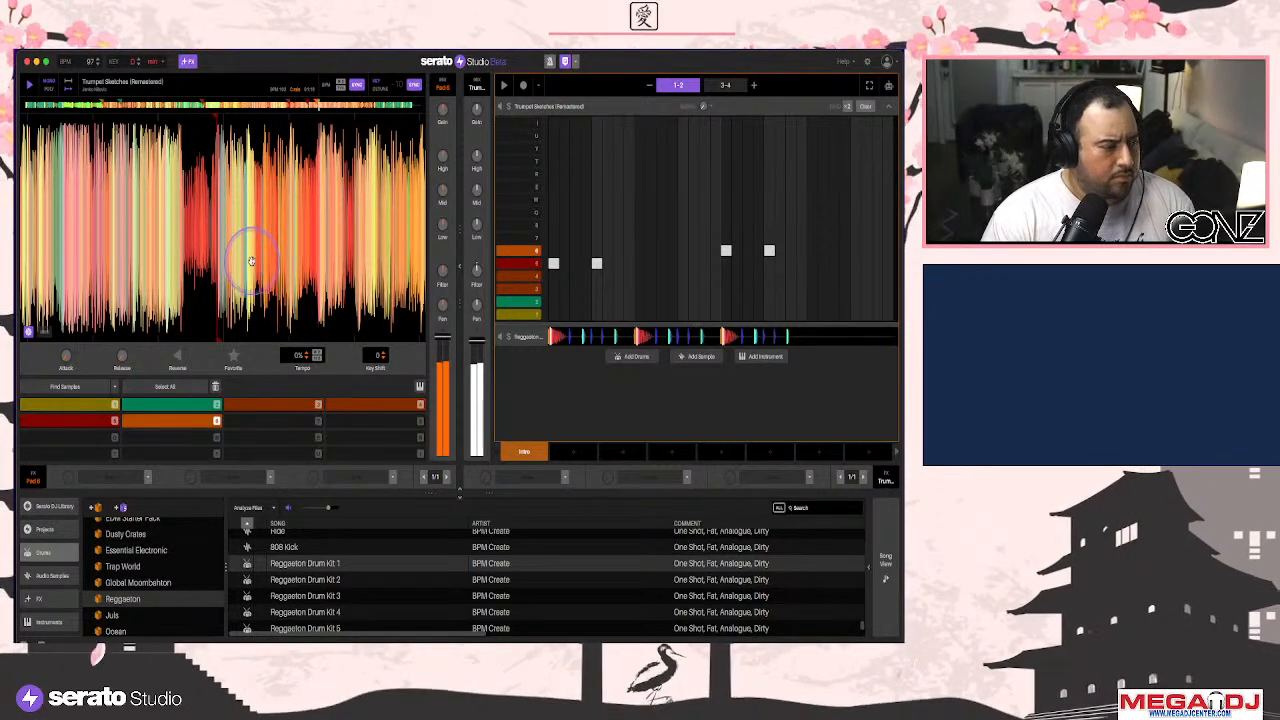
pyautogui.click(335, 290)
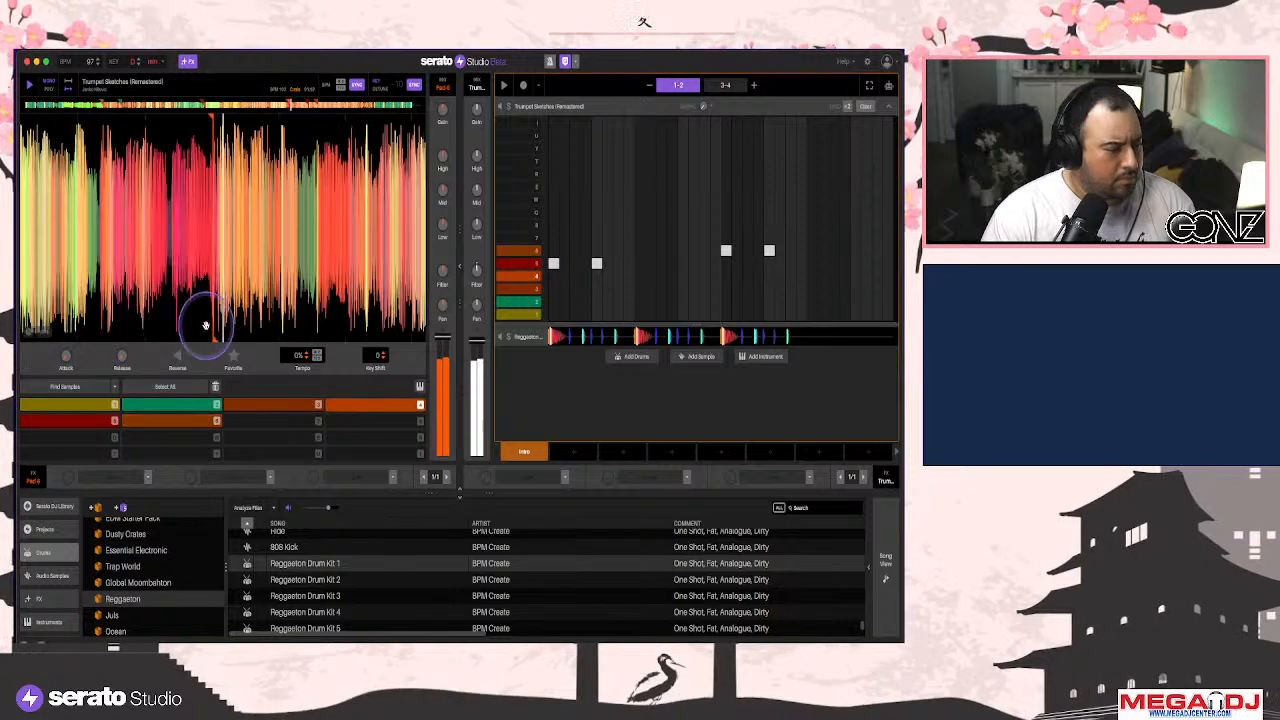
pyautogui.click(200, 110)
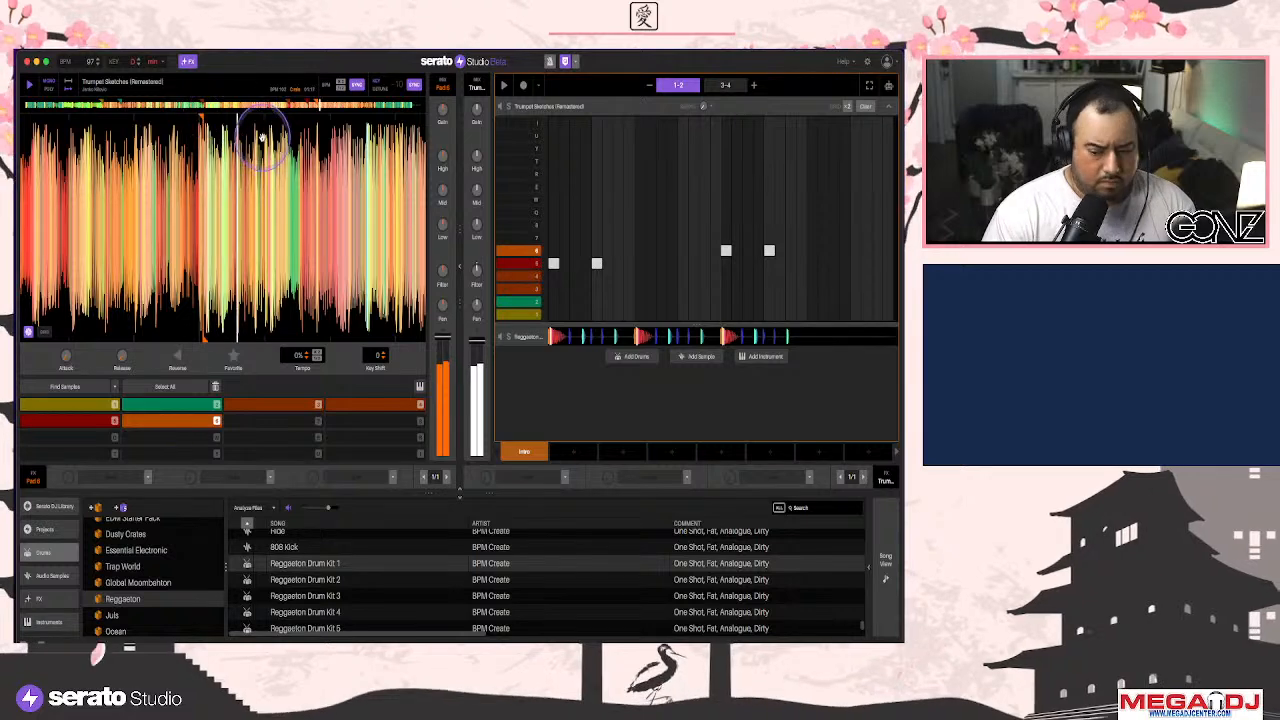
# Clear the trumpet pattern and place pad 4 hits on steps 1, 5, 9 and 13
pyautogui.click(510, 190)
pyautogui.click(834, 104)
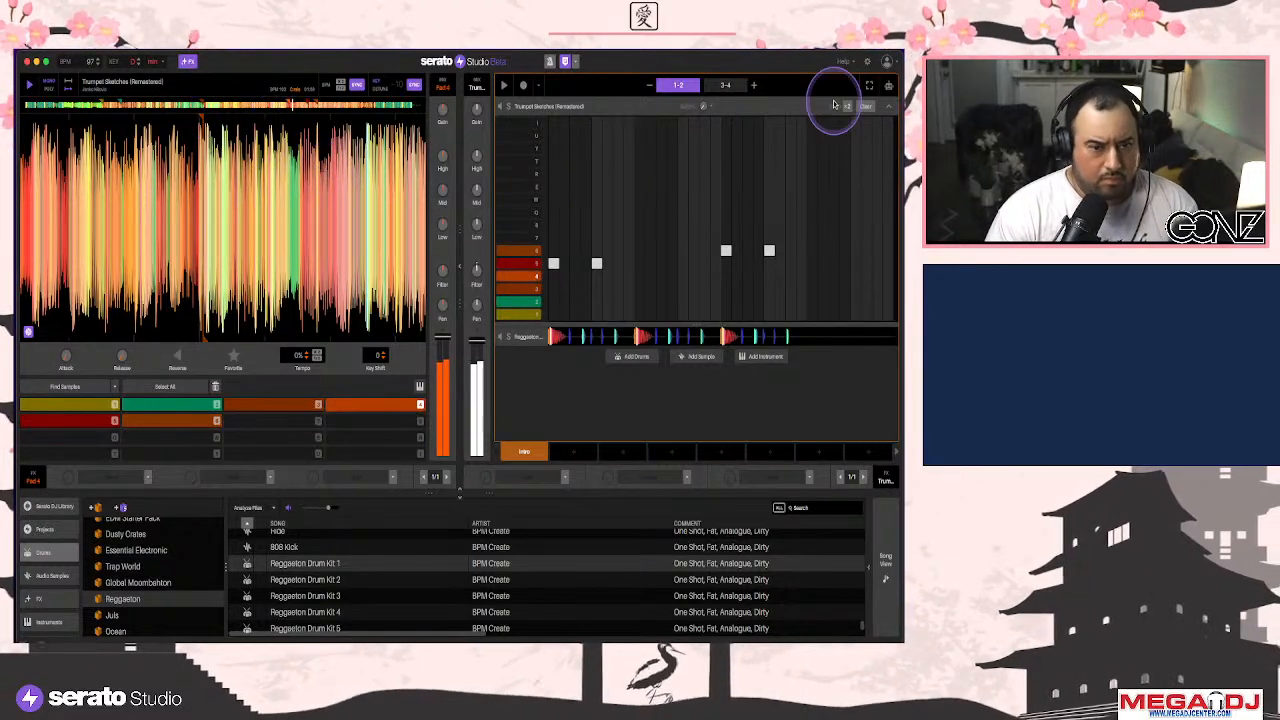
pyautogui.click(866, 107)
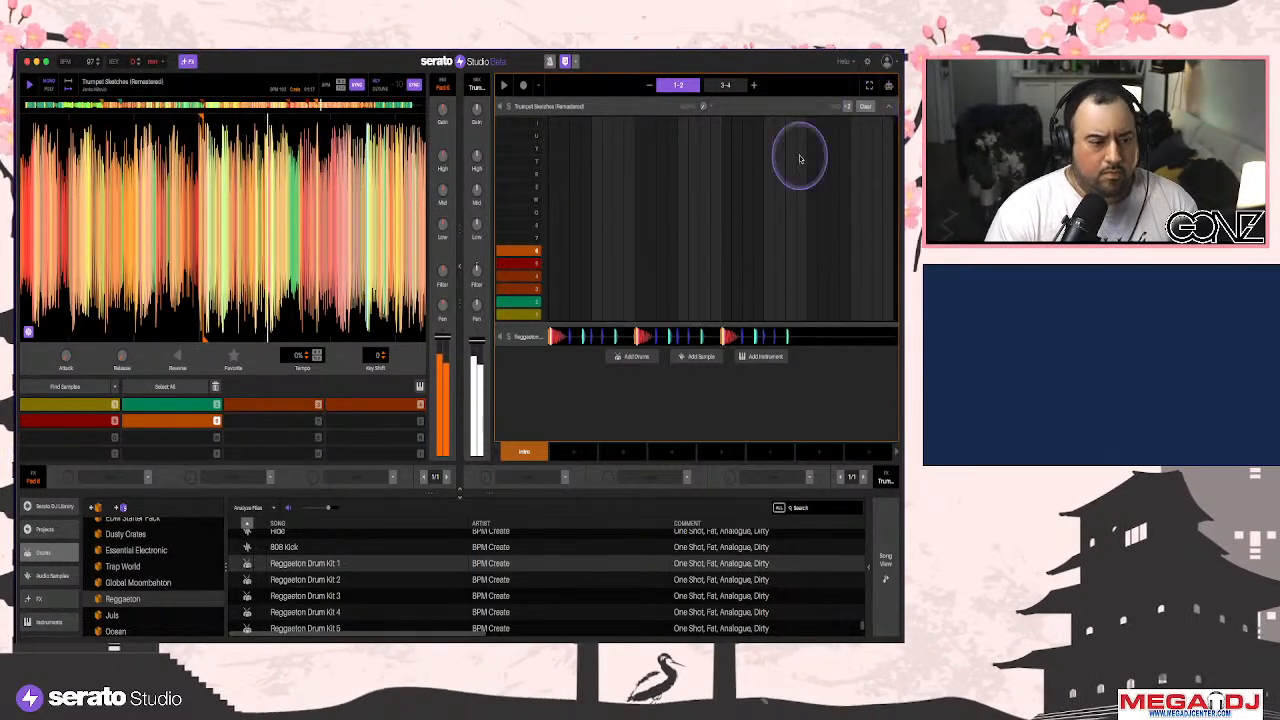
pyautogui.click(553, 276)
pyautogui.click(597, 276)
pyautogui.click(640, 276)
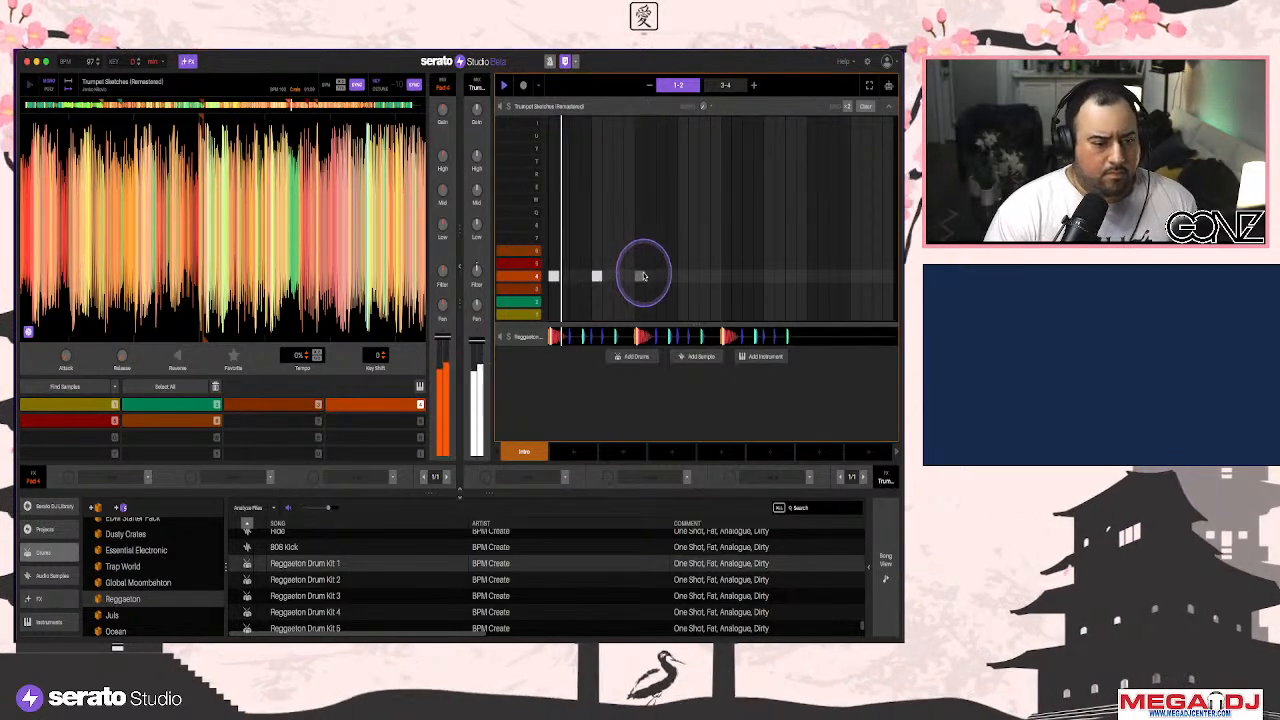
pyautogui.click(683, 276)
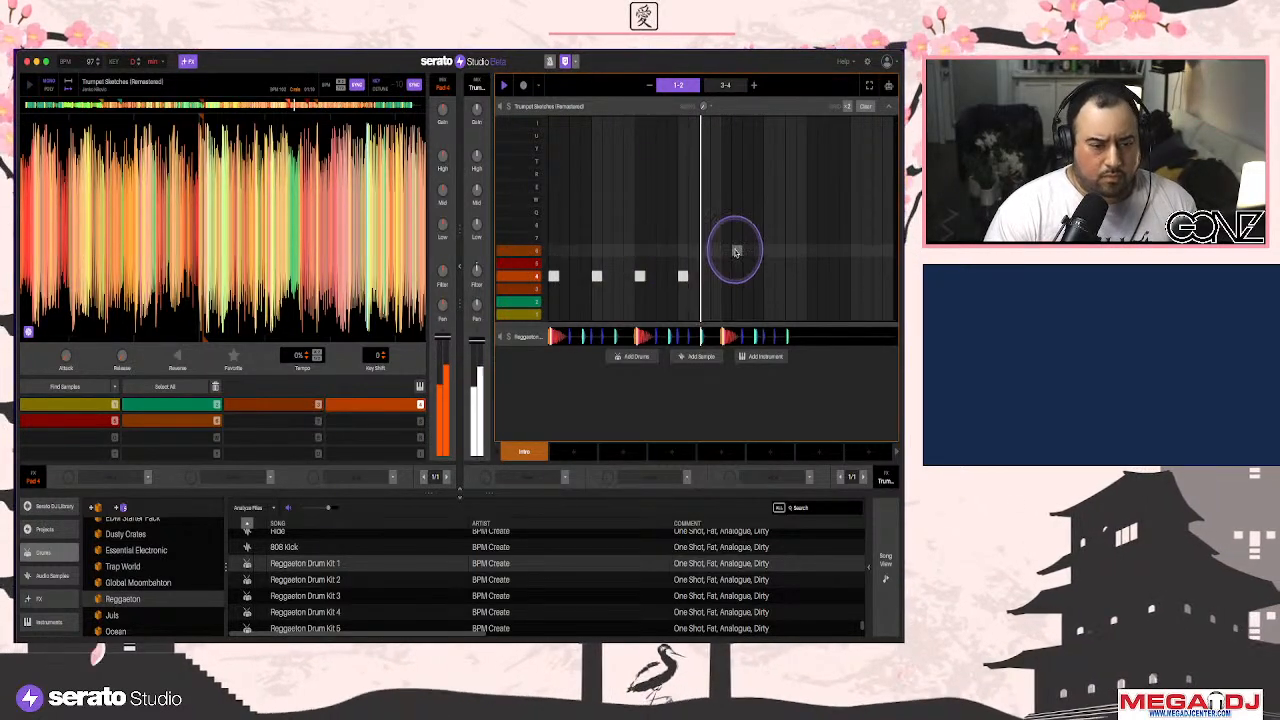
# Place pad 6 hits on steps 17, 21, 25 and 29 and shorten the sequence to bars 1-2
pyautogui.click(726, 250)
pyautogui.click(769, 250)
pyautogui.click(812, 250)
pyautogui.click(845, 250)
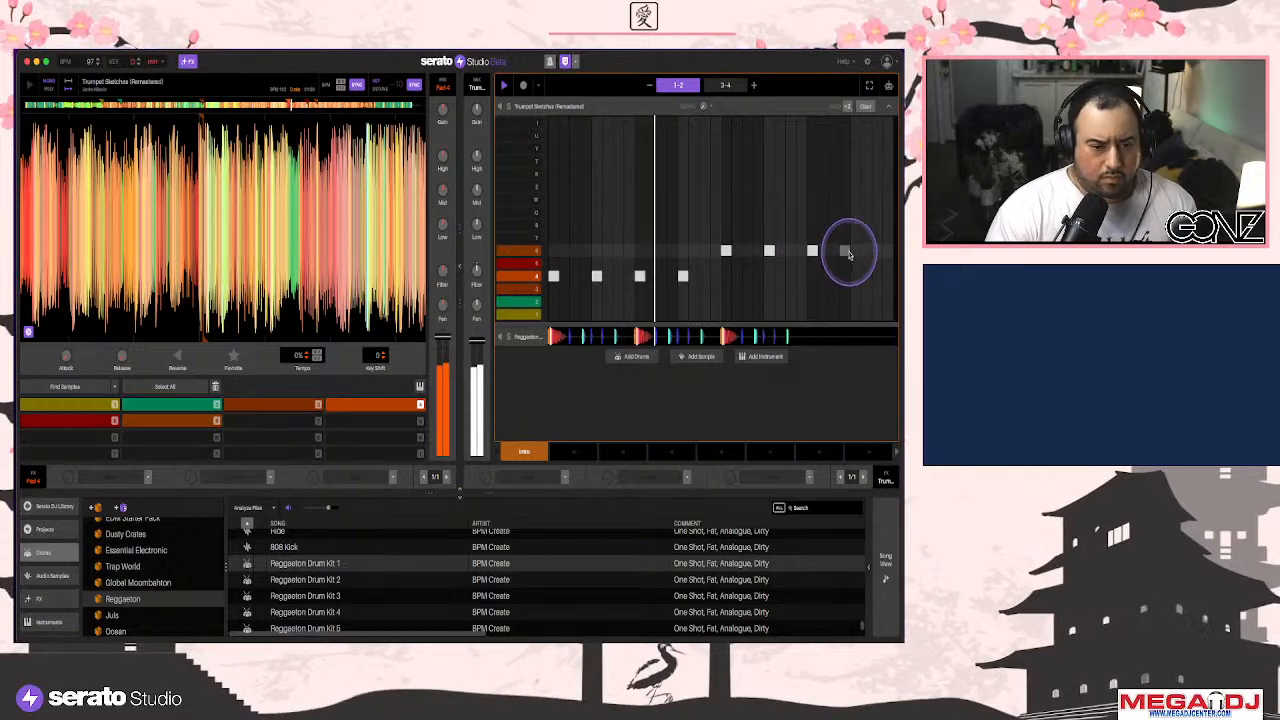
pyautogui.click(649, 85)
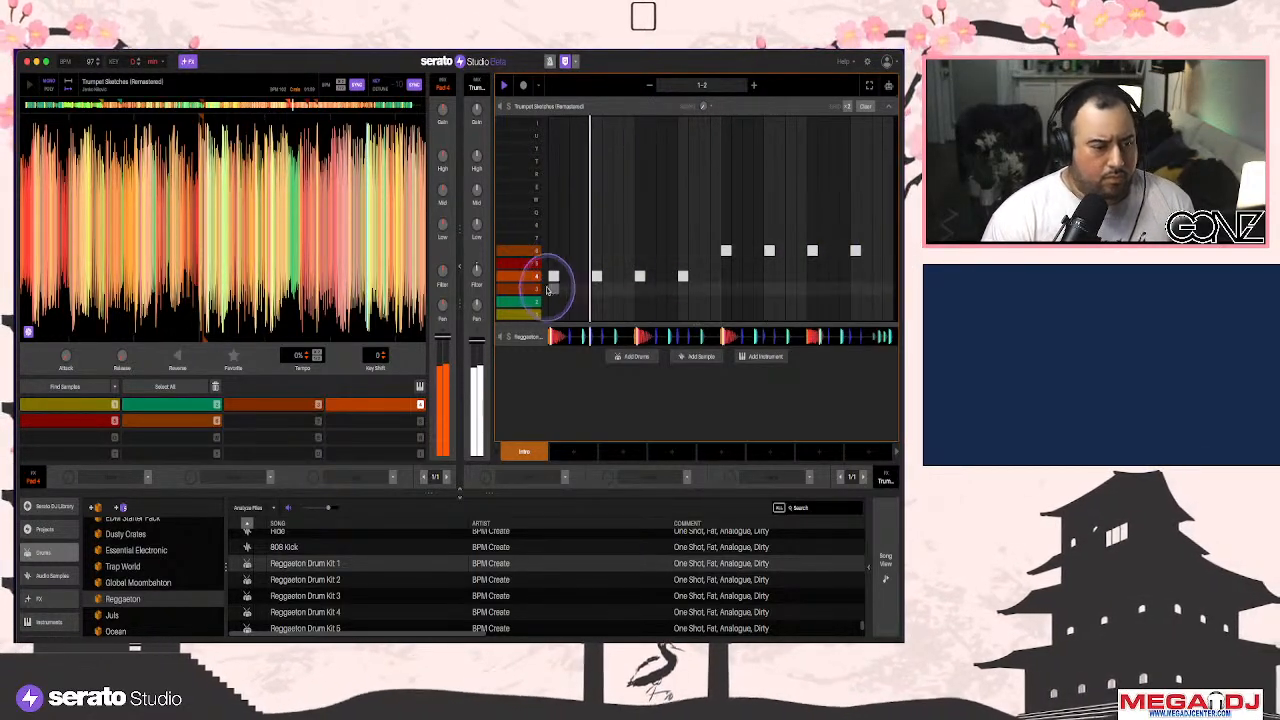
# Lower the trumpet track's filter and load the standard Flanger in its first effect slot
pyautogui.moveTo(476, 272); pyautogui.dragTo(476, 275)
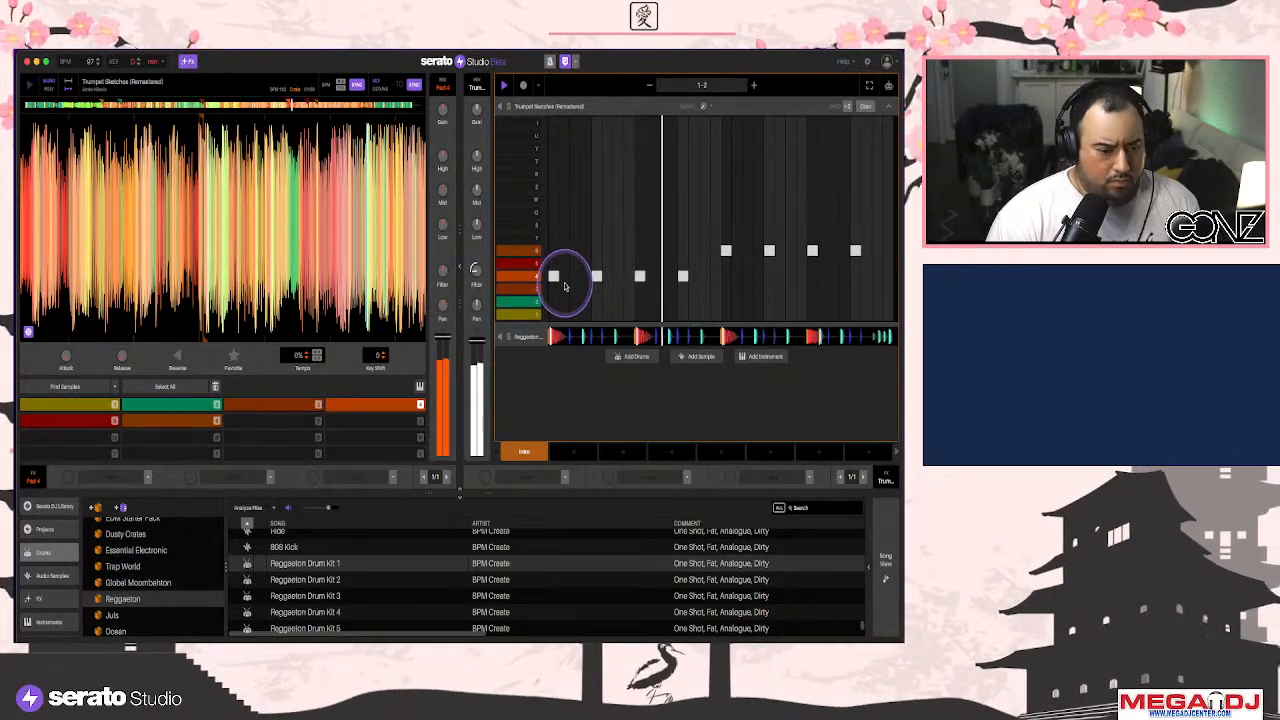
pyautogui.click(564, 485)
pyautogui.moveTo(545, 568)
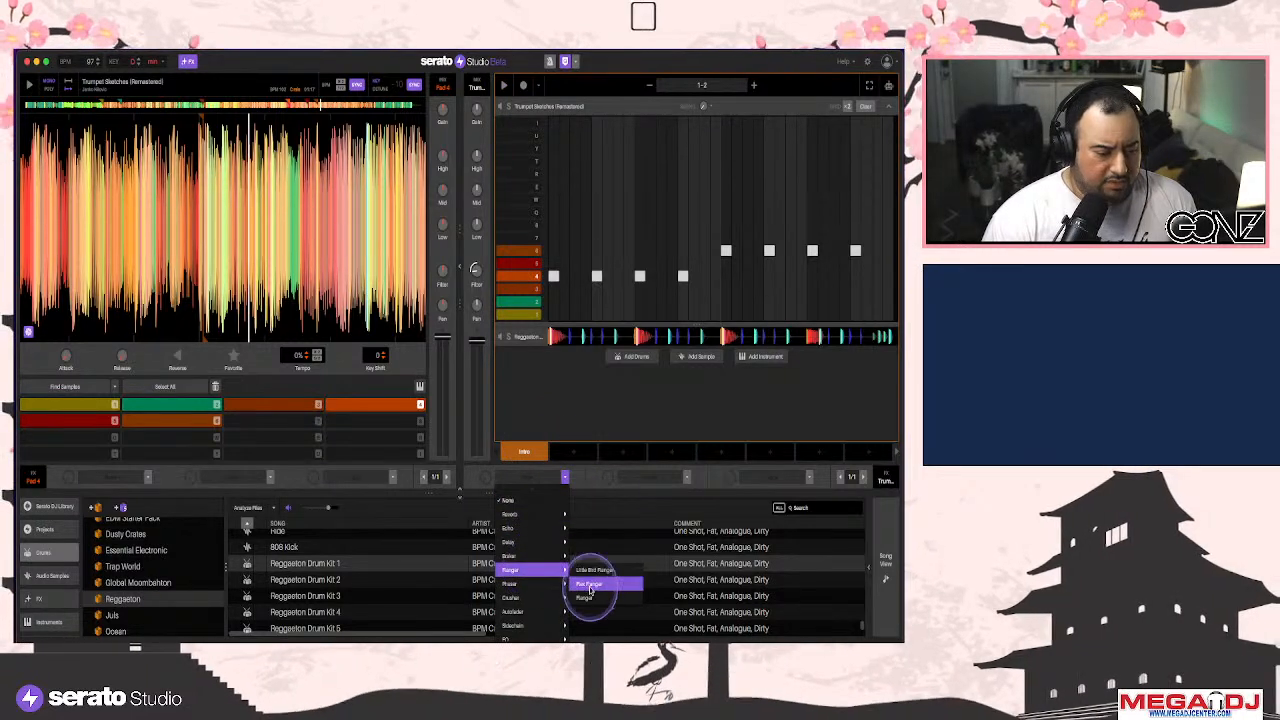
pyautogui.click(588, 600)
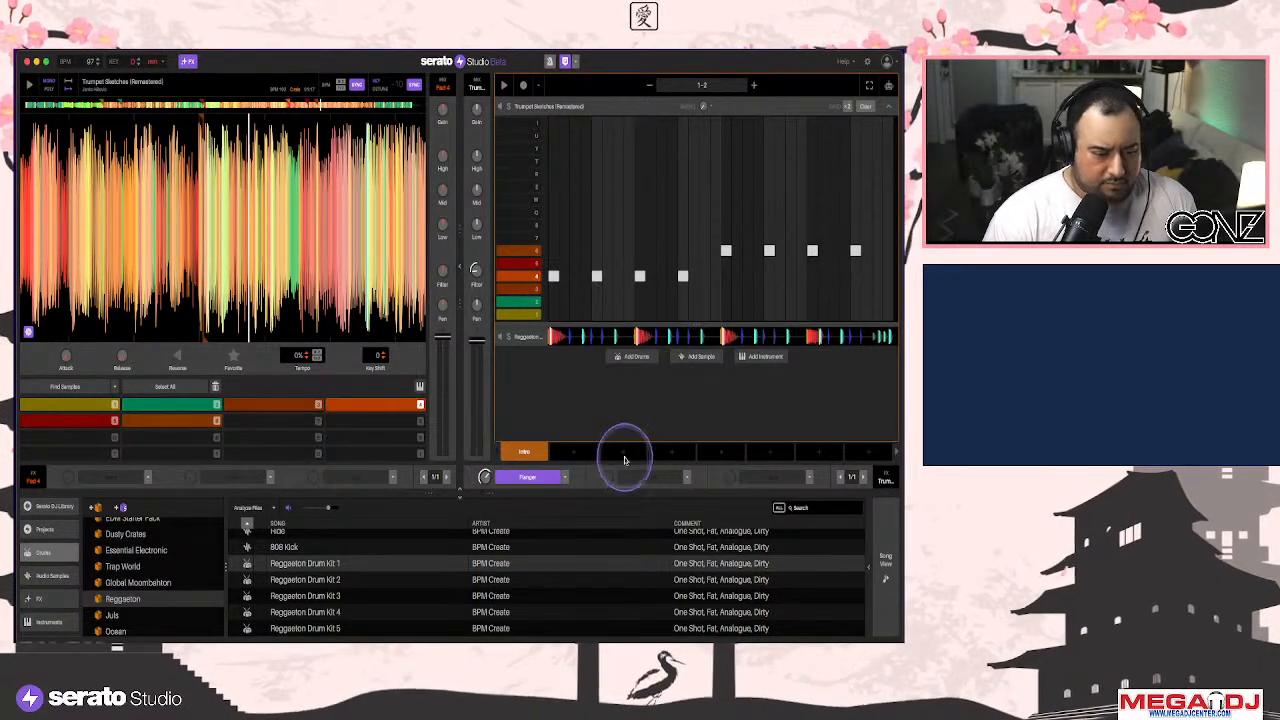
# Load the standard Echo in the trumpet track's second effect slot and play the pattern to hear it
pyautogui.click(682, 477)
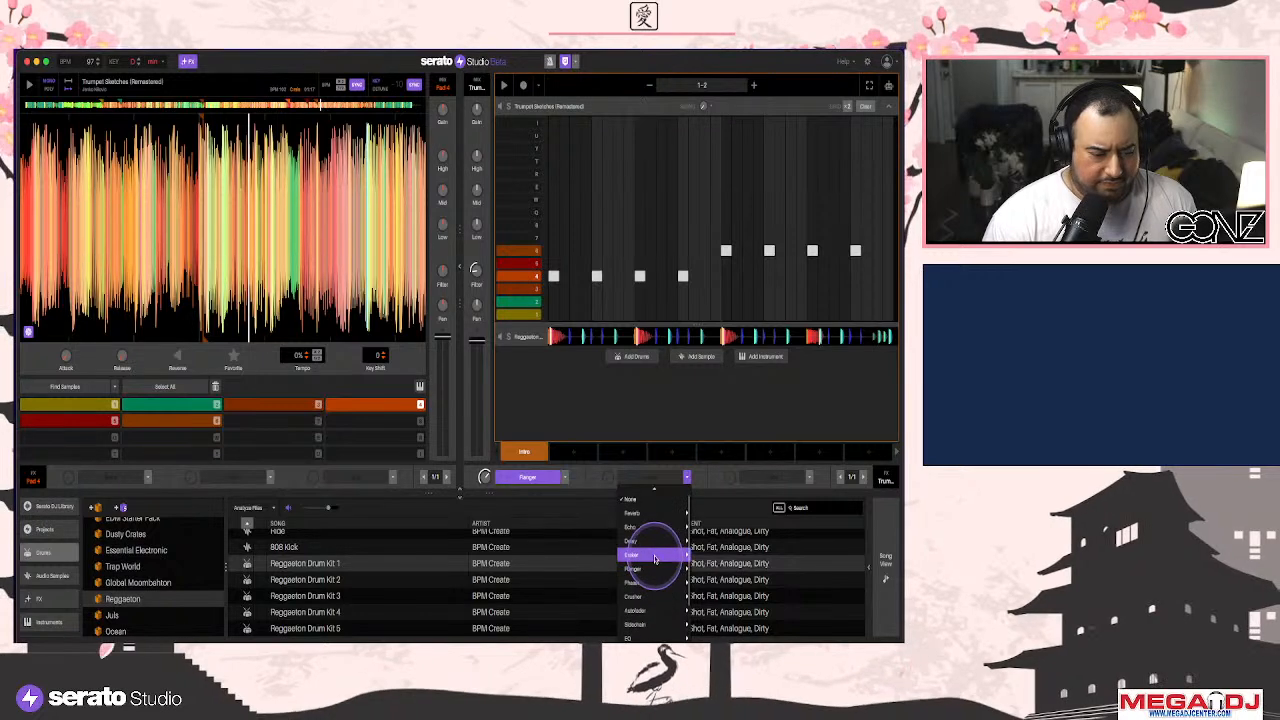
pyautogui.moveTo(640, 533)
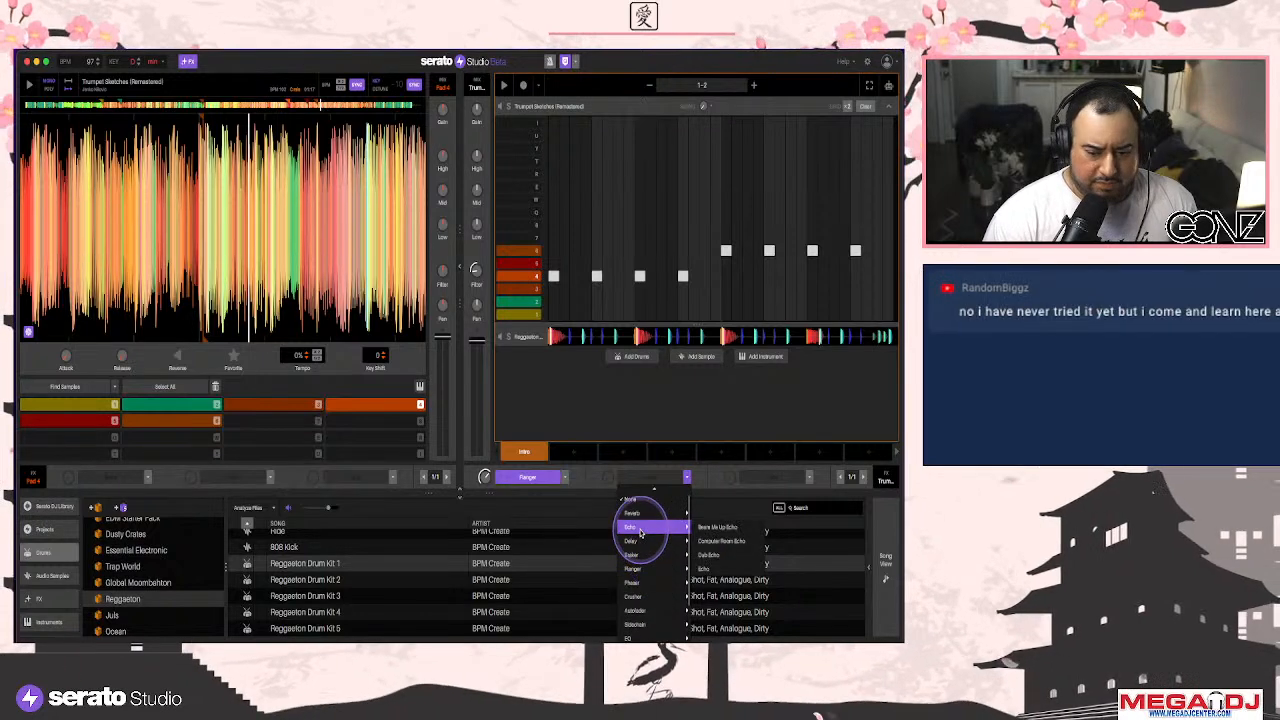
pyautogui.click(712, 568)
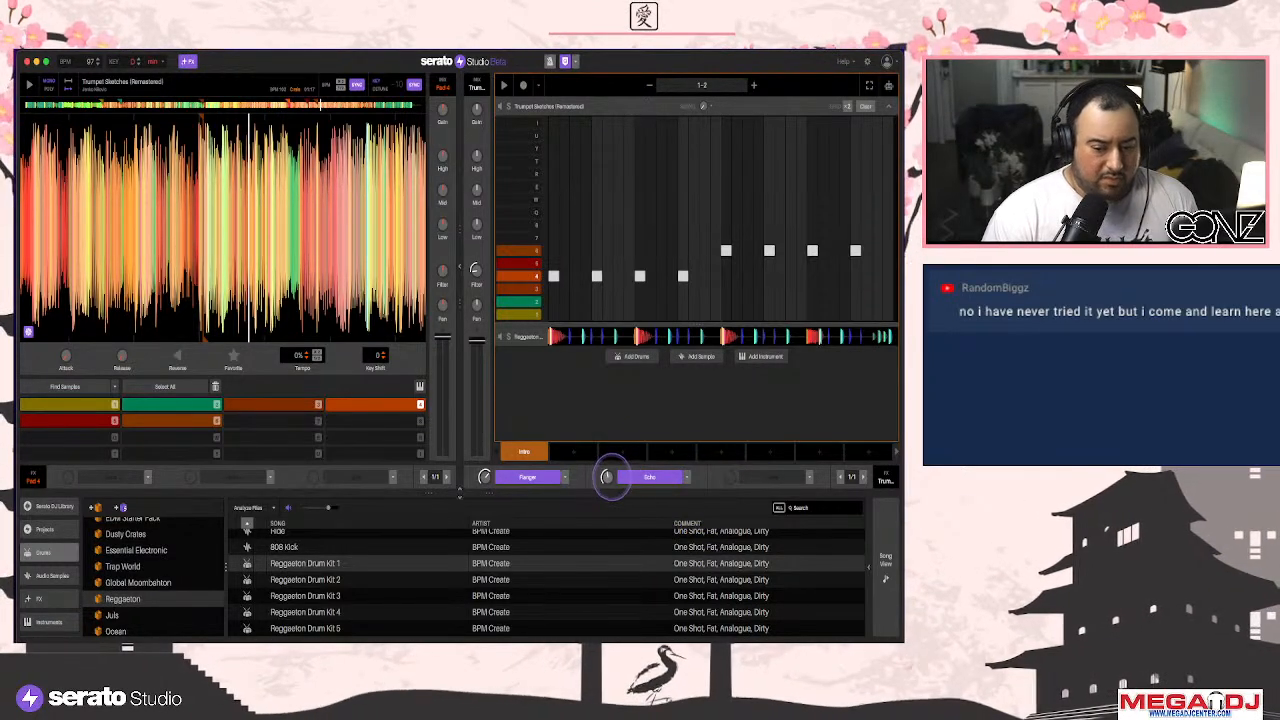
pyautogui.press('space')
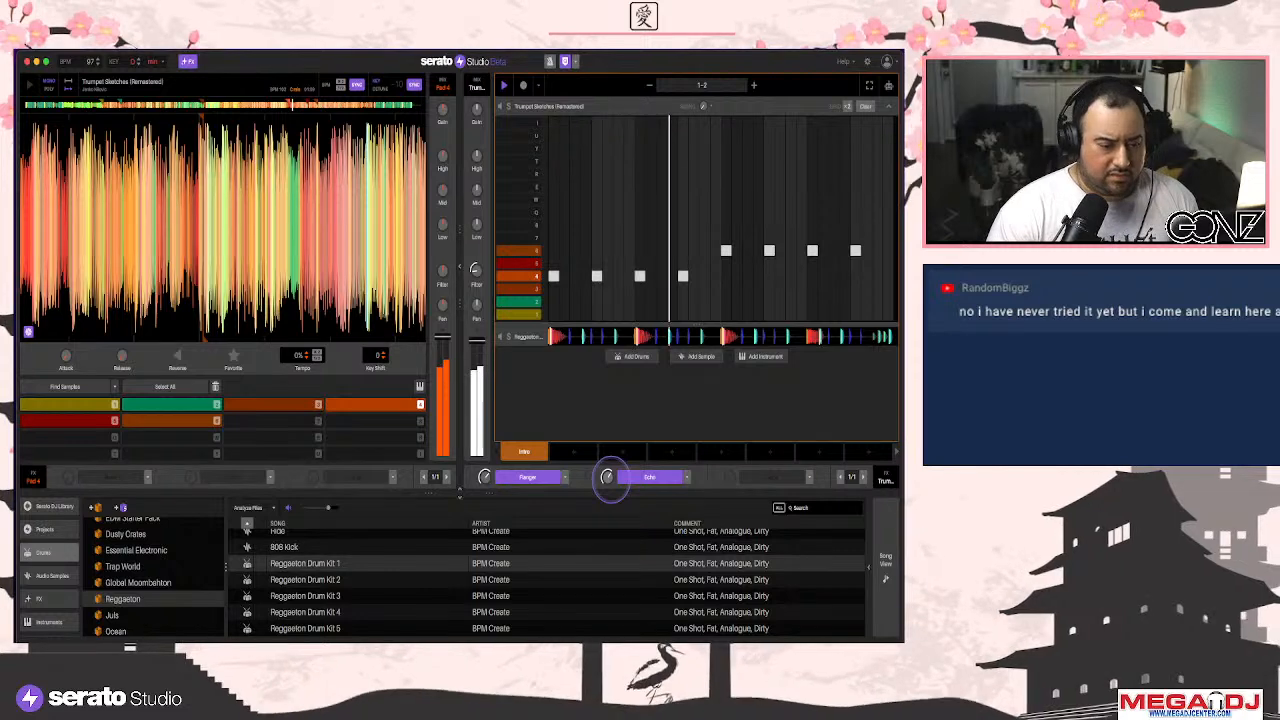
# Load Hard Sidechain in the trumpet track's third effect slot
pyautogui.click(809, 484)
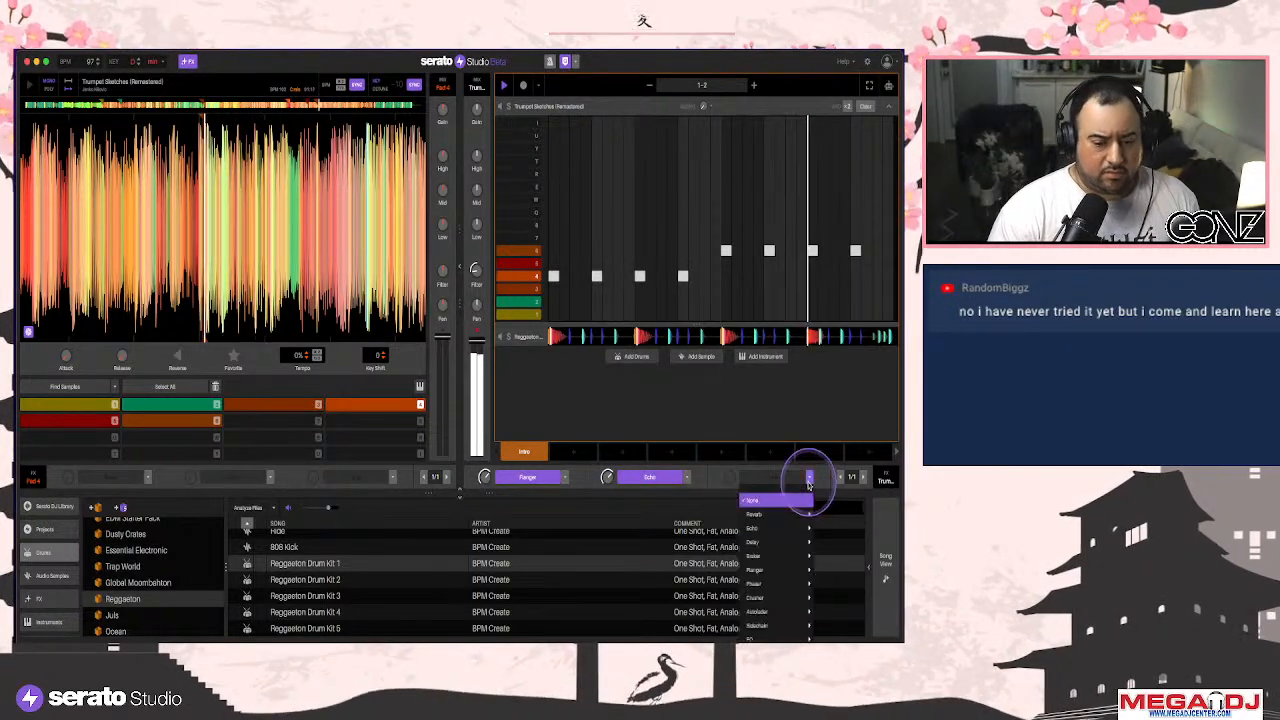
pyautogui.moveTo(778, 598)
pyautogui.click(838, 604)
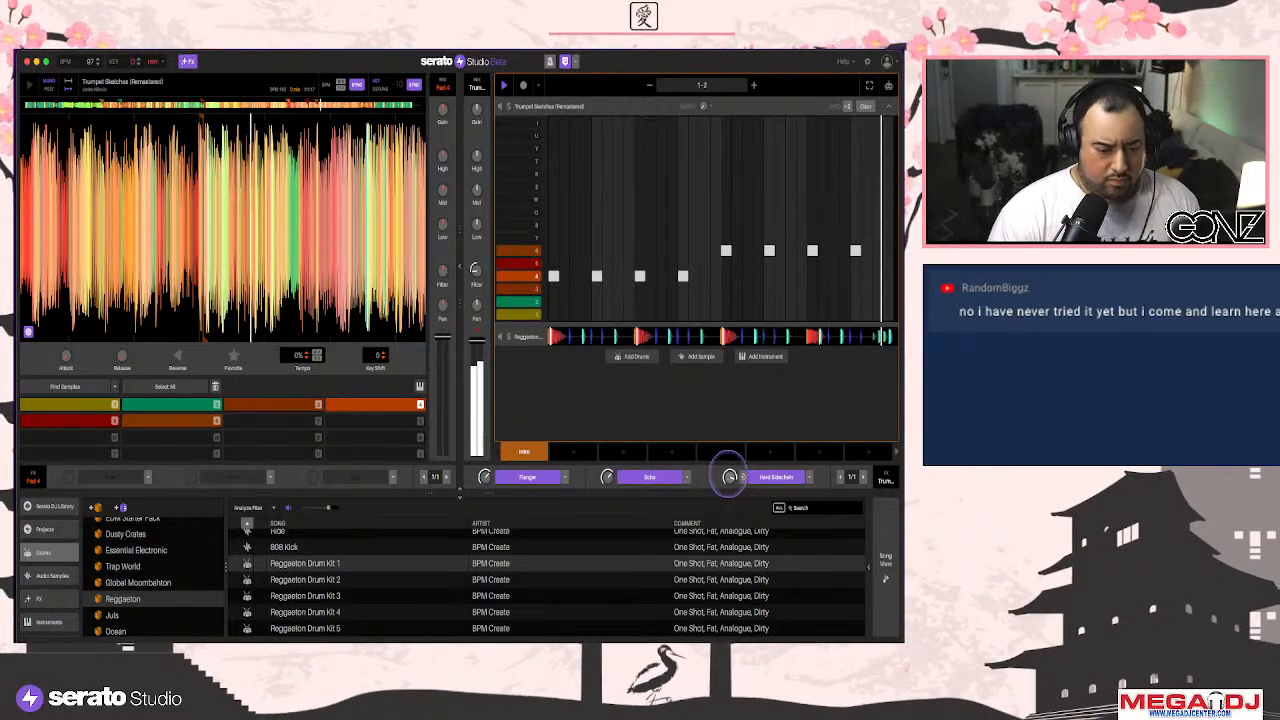
# Examine the Reggaeton Drum Kit 1 sequence and play the beat to hear the trumpets with the drums
pyautogui.moveTo(478, 272)
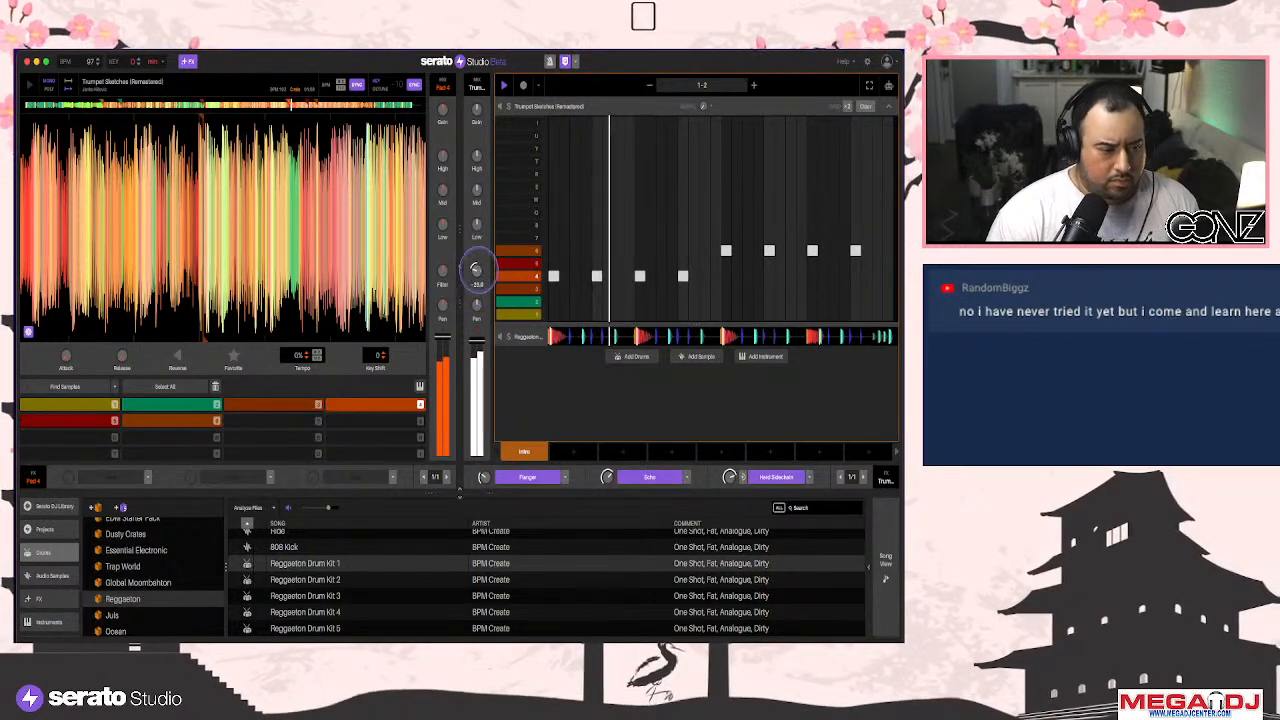
pyautogui.click(713, 341)
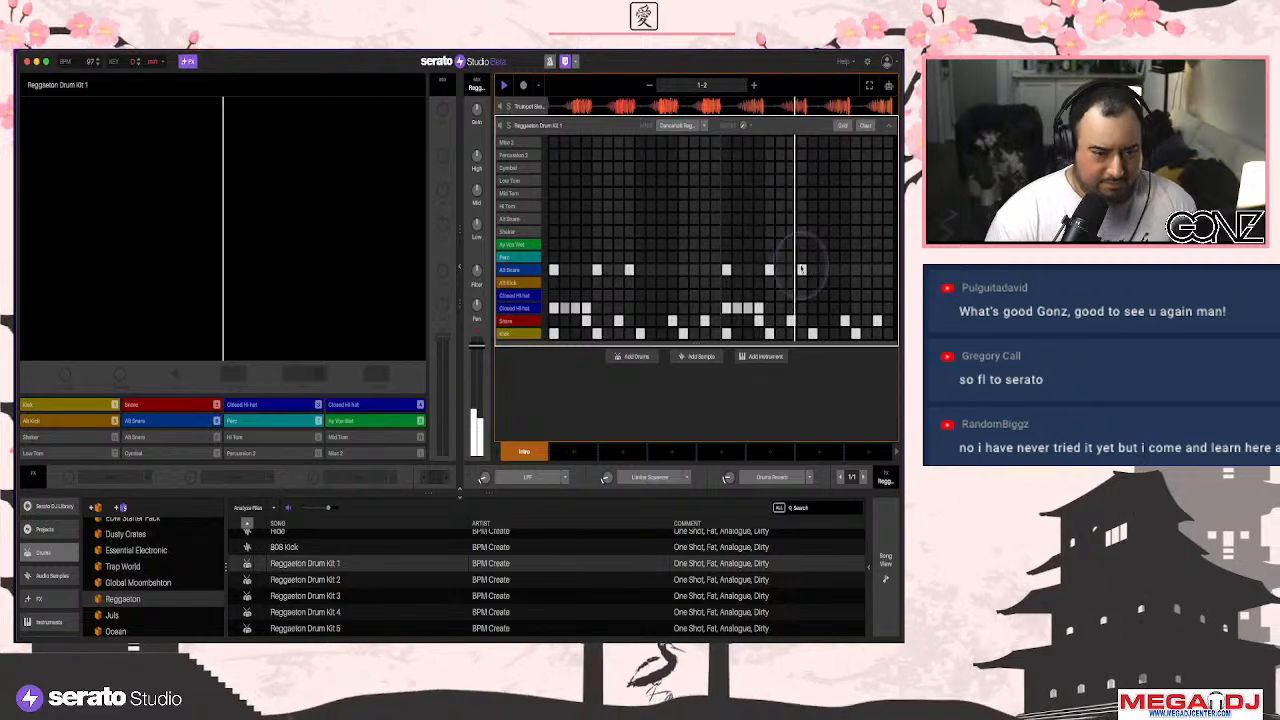
pyautogui.click(775, 167)
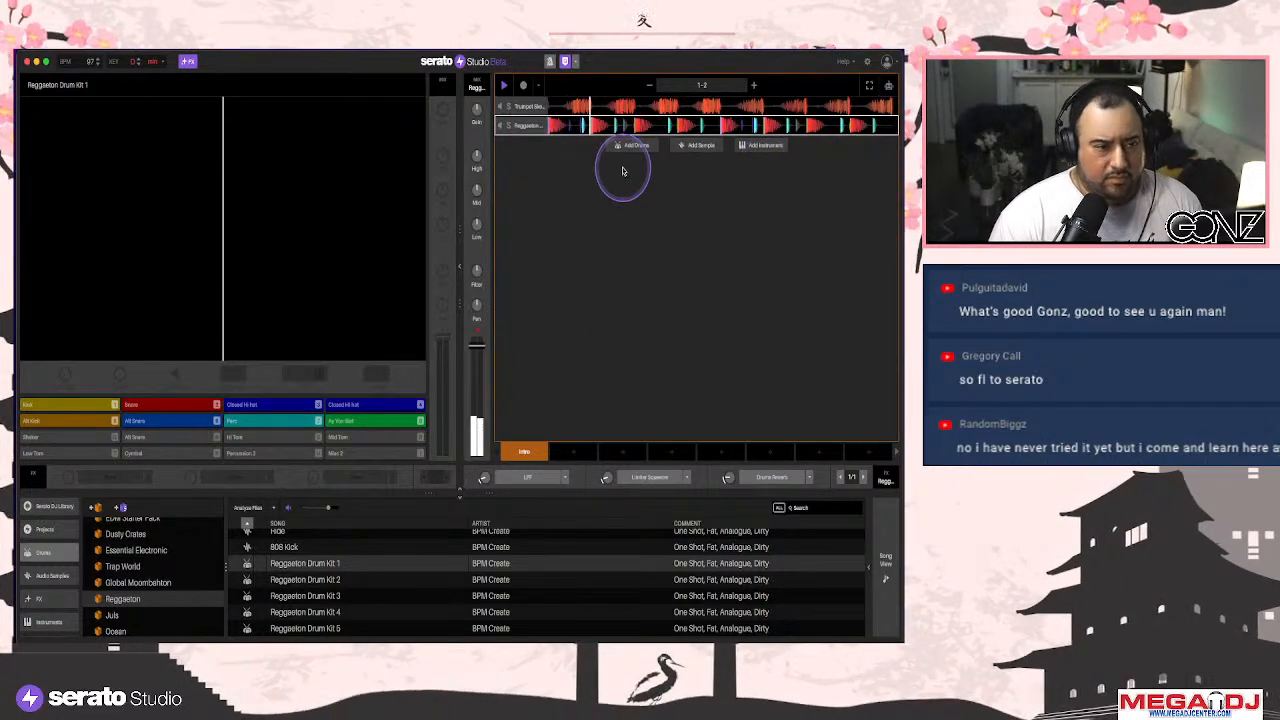
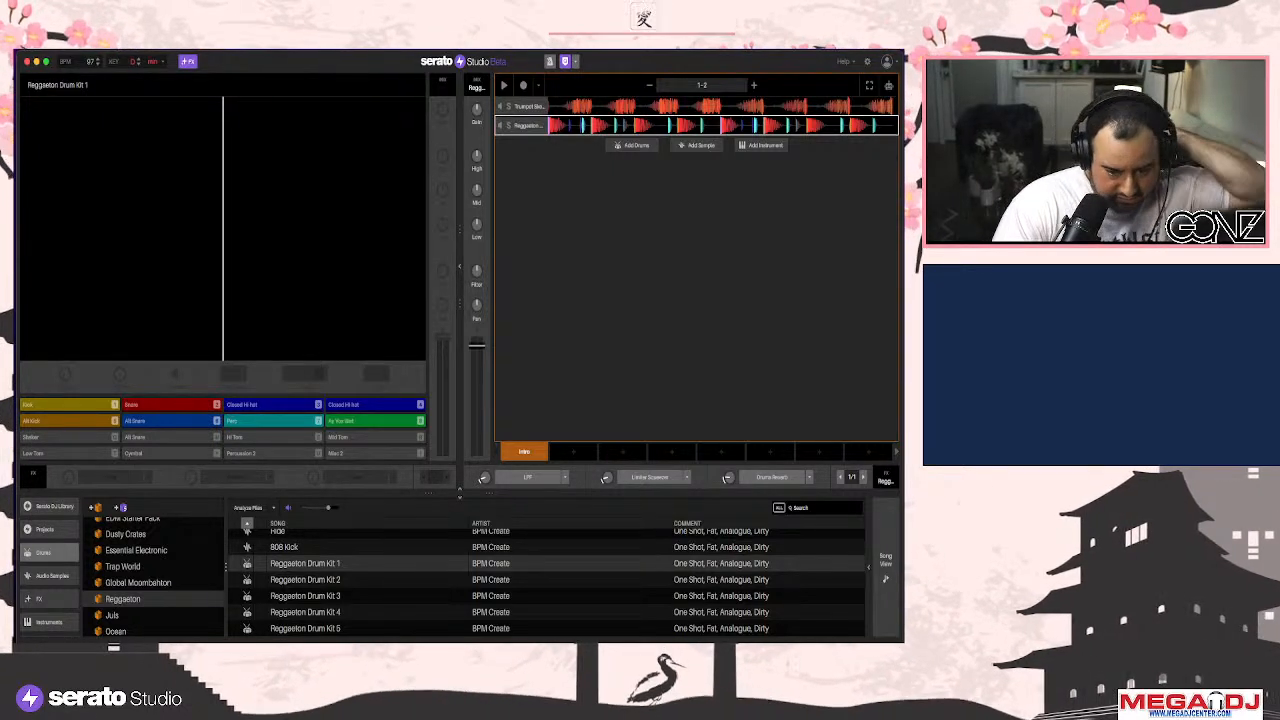
pyautogui.press('space')
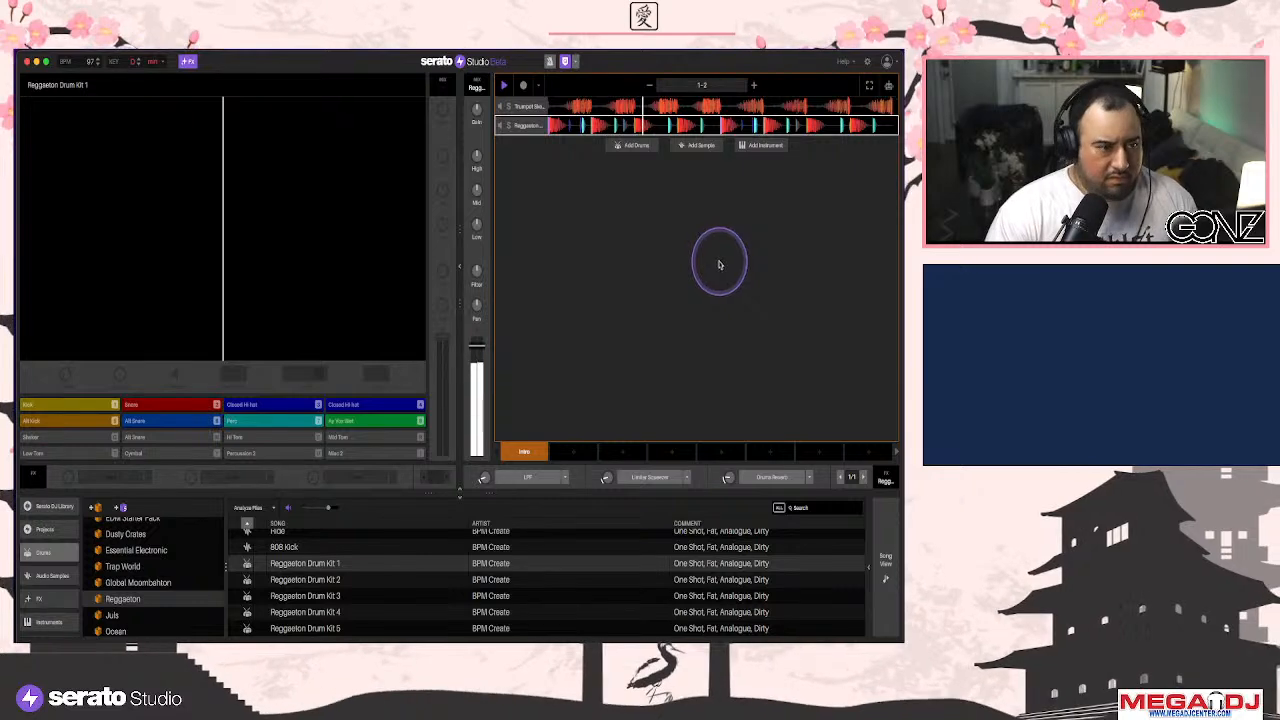
pyautogui.press('space')
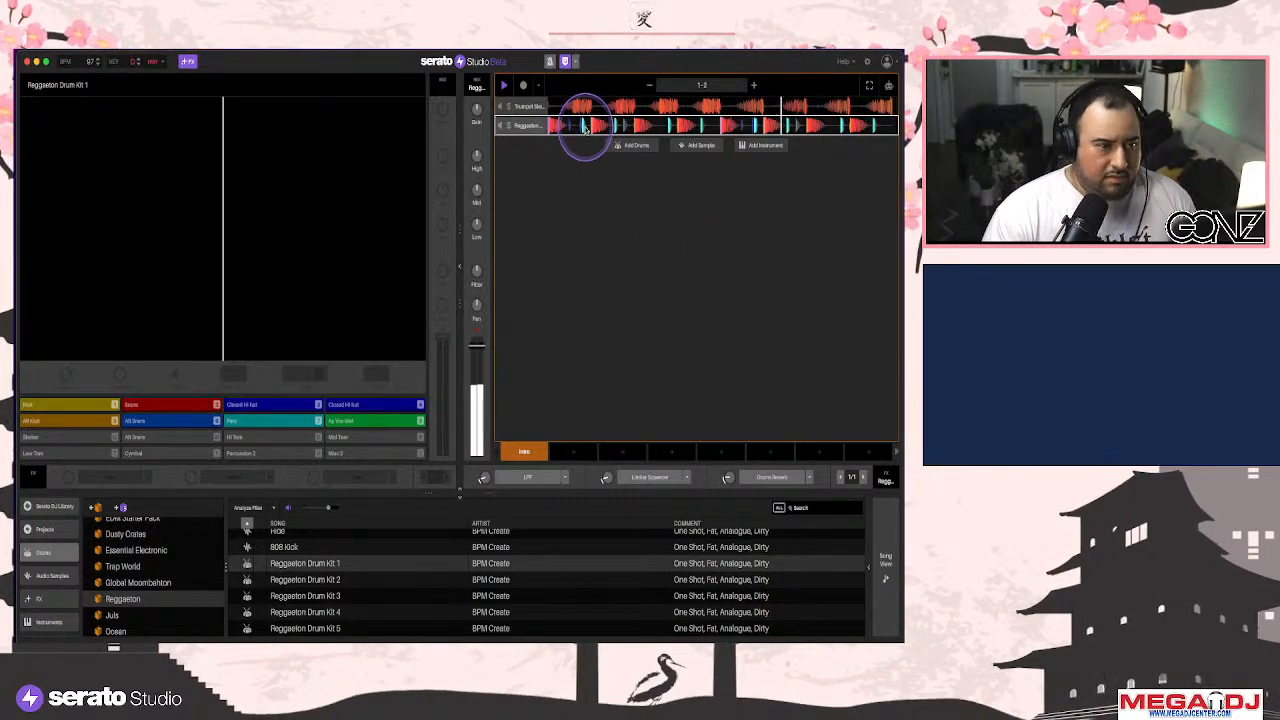
# Activate the Drums Reverb effect in the drum track's third slot and play the beat with it
pyautogui.doubleClick(587, 125)
pyautogui.click(729, 479)
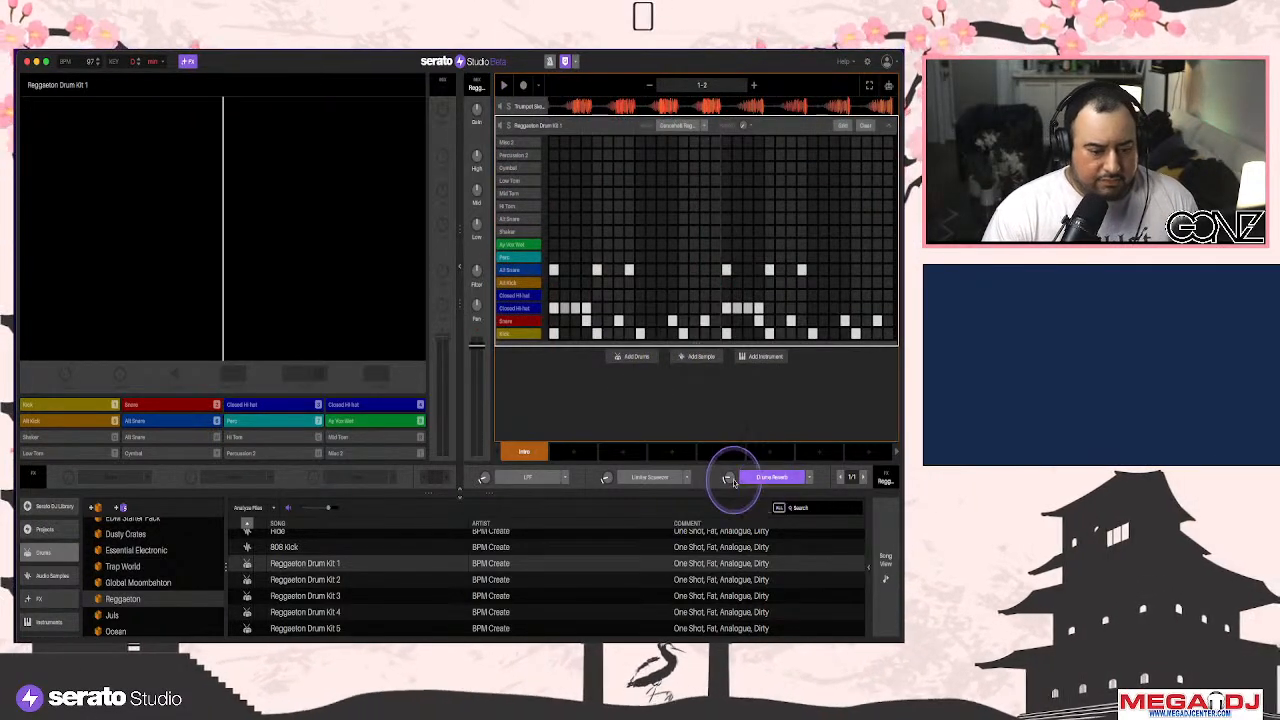
pyautogui.press('space')
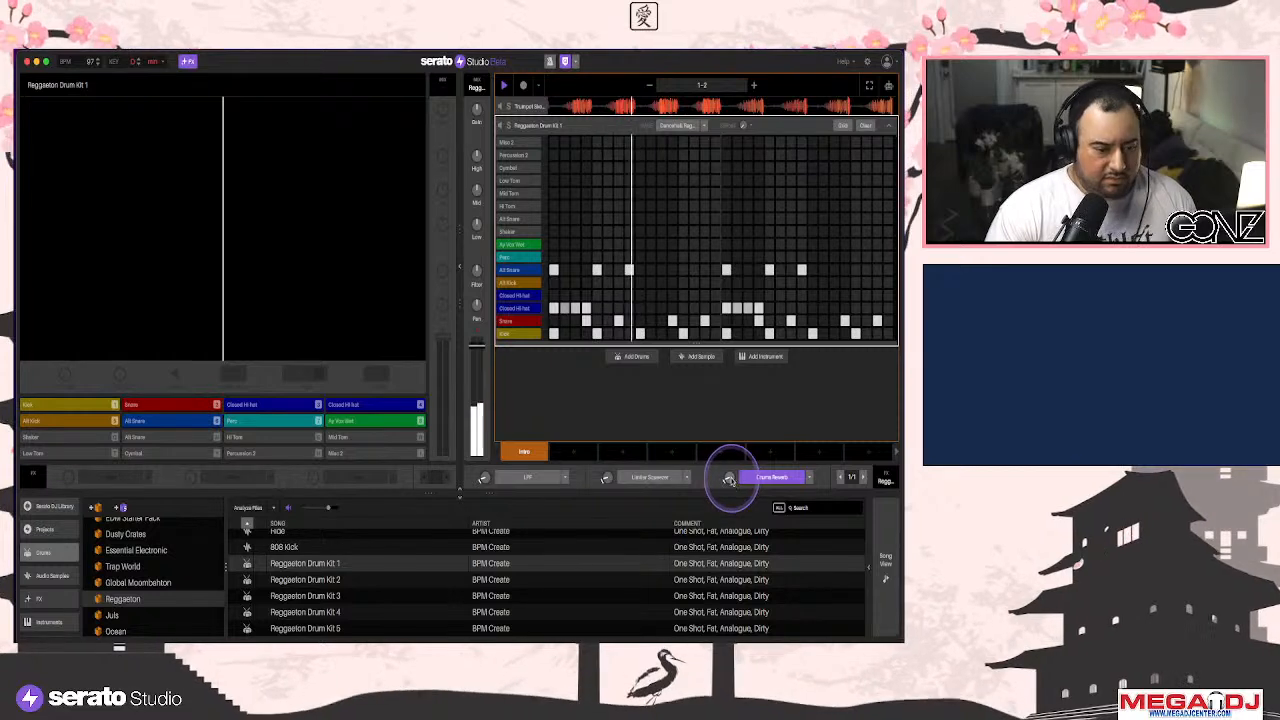
pyautogui.click(884, 132)
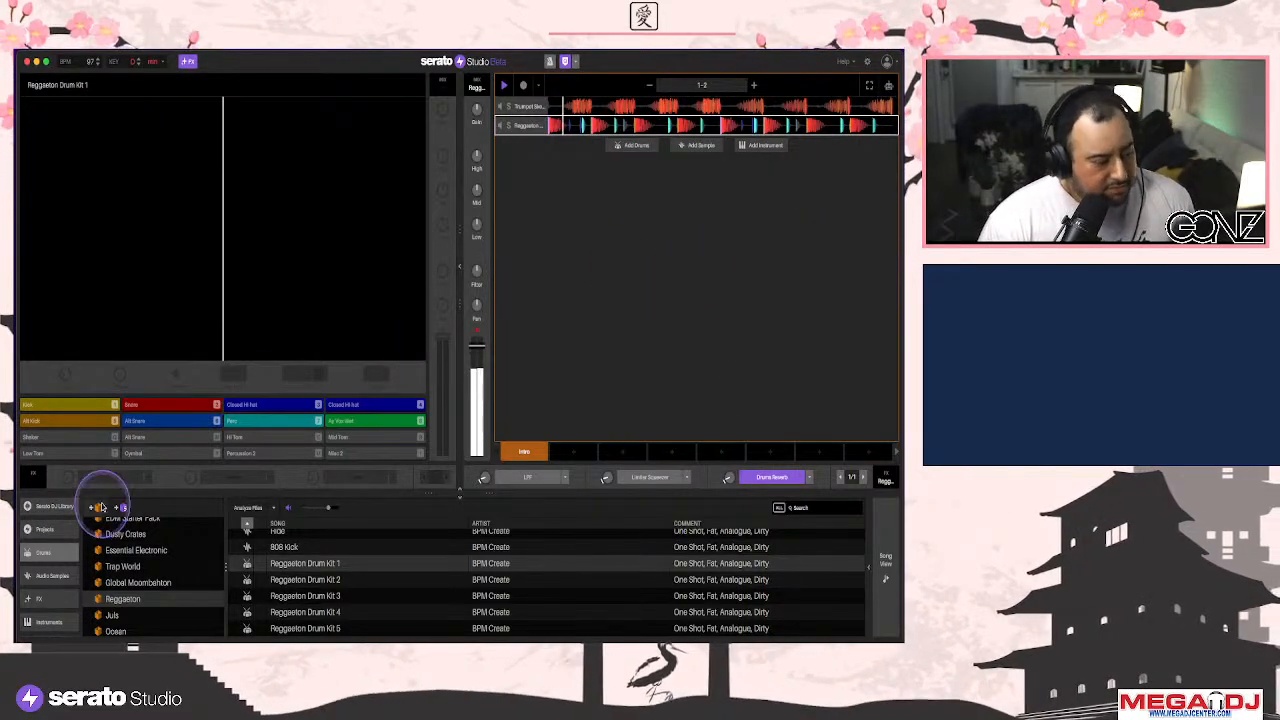
# Find the Big Grand Piano among the Piano & Keys instruments and add it as a new track below the drums
pyautogui.click(58, 579)
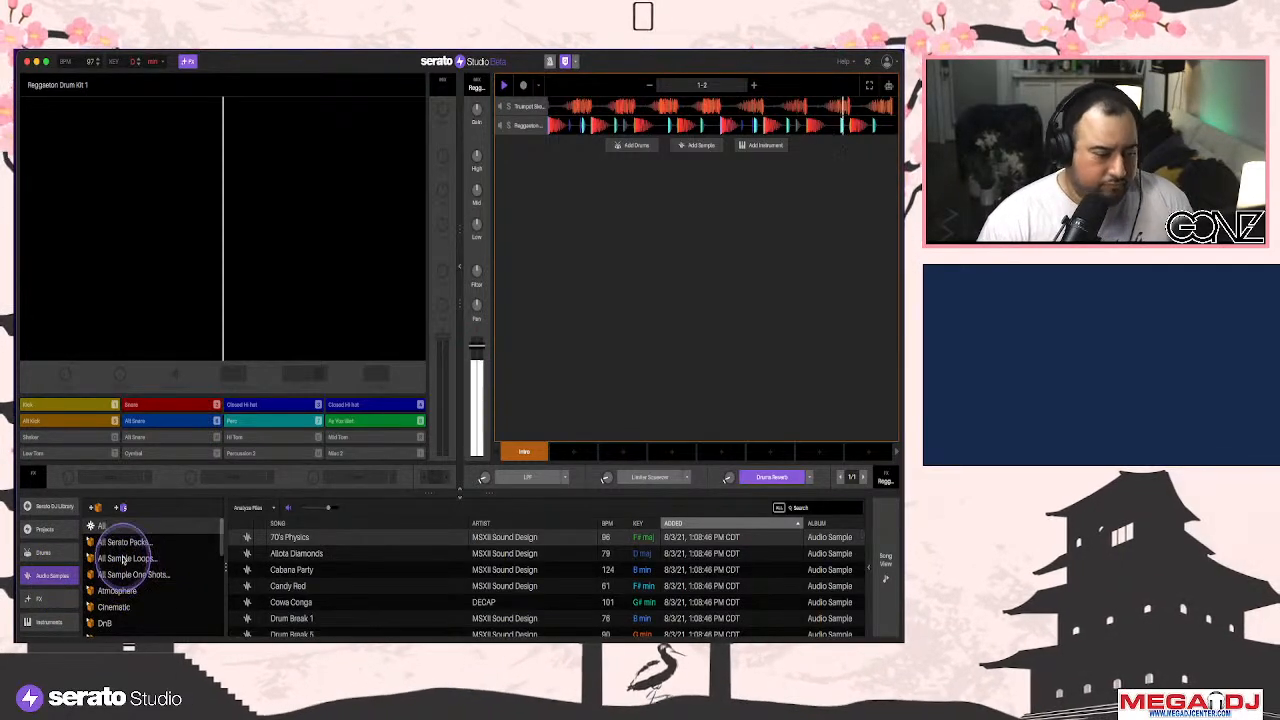
pyautogui.scroll(-2, 55, 578)
pyautogui.click(58, 579)
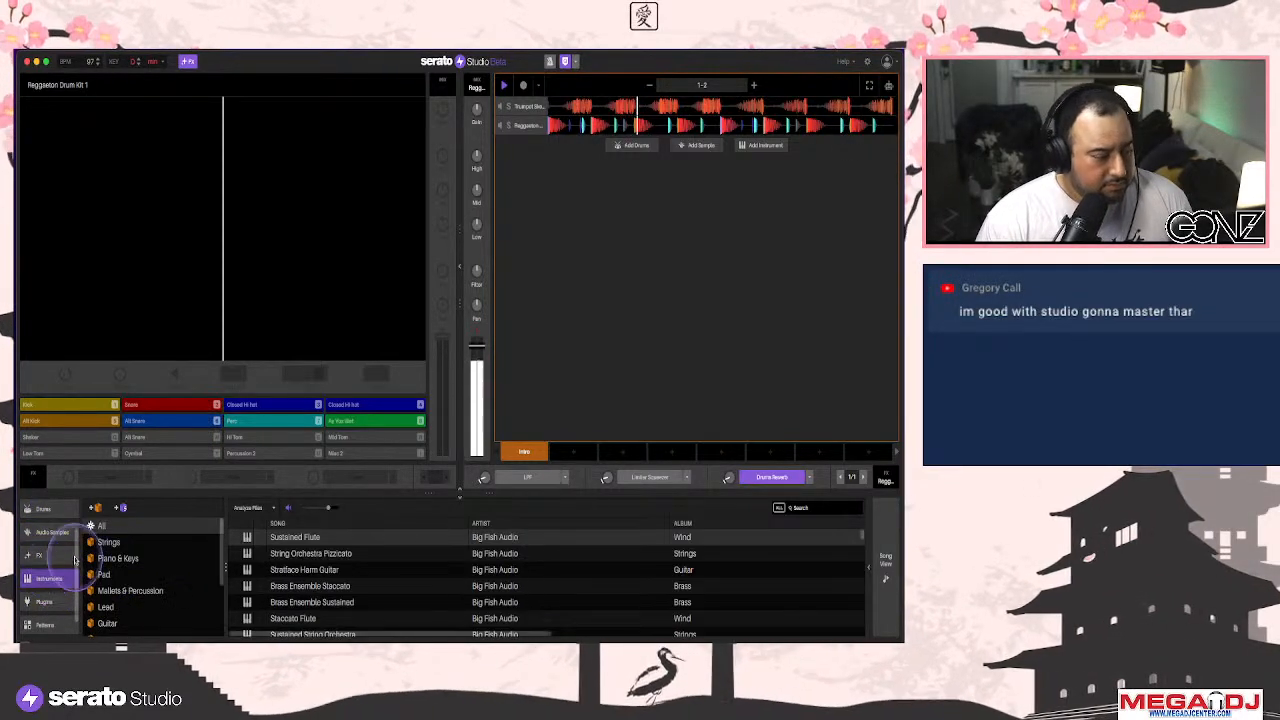
pyautogui.click(118, 558)
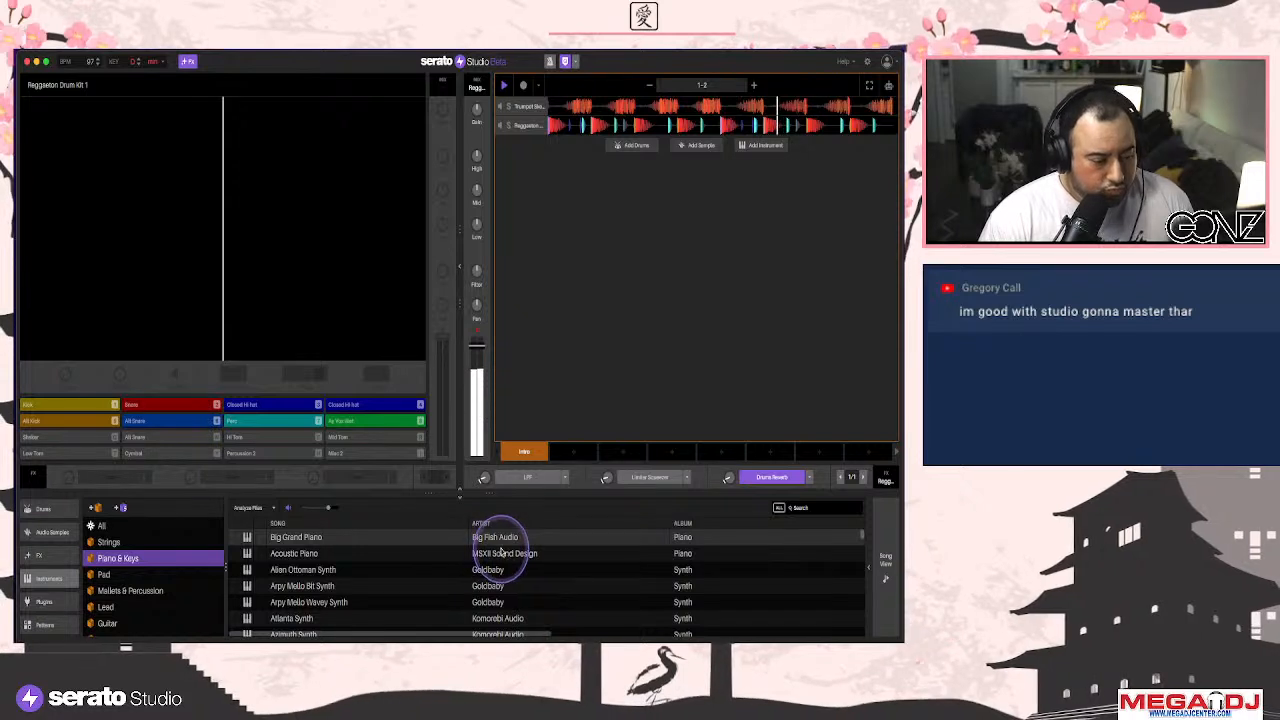
pyautogui.click(488, 553)
pyautogui.click(499, 539)
pyautogui.moveTo(499, 539); pyautogui.dragTo(589, 422)
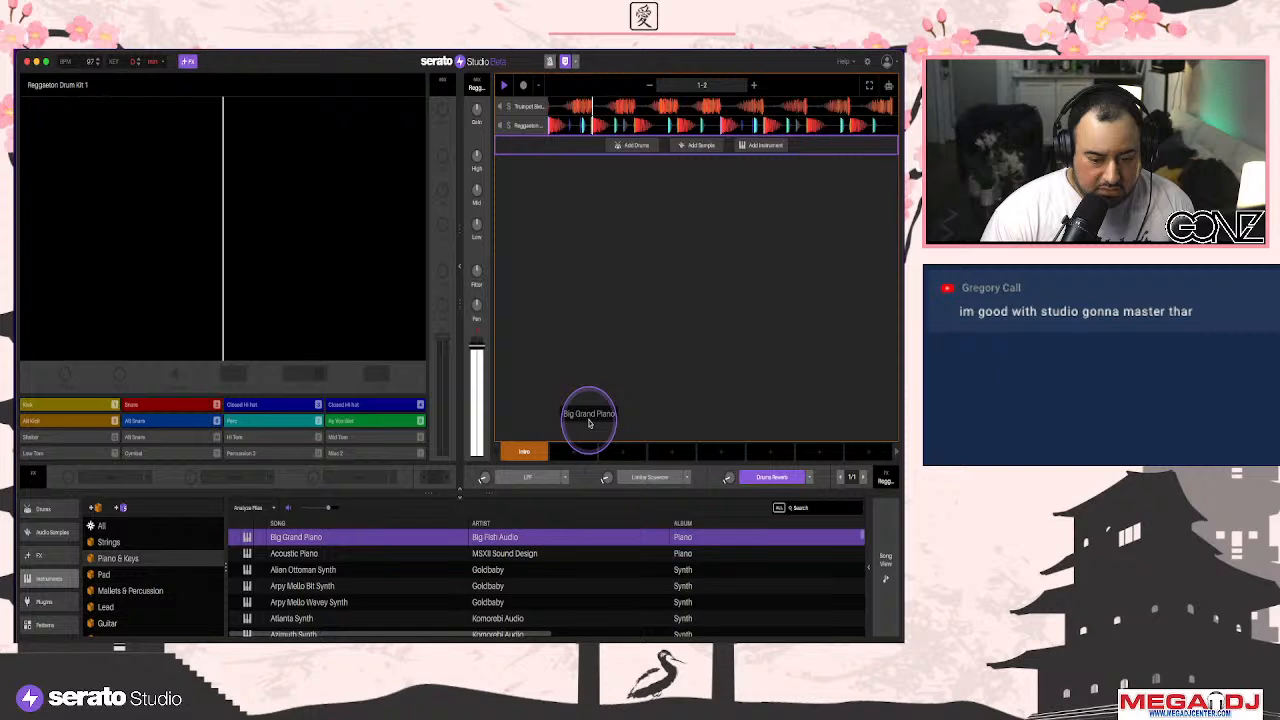
pyautogui.moveTo(589, 422); pyautogui.dragTo(589, 422)
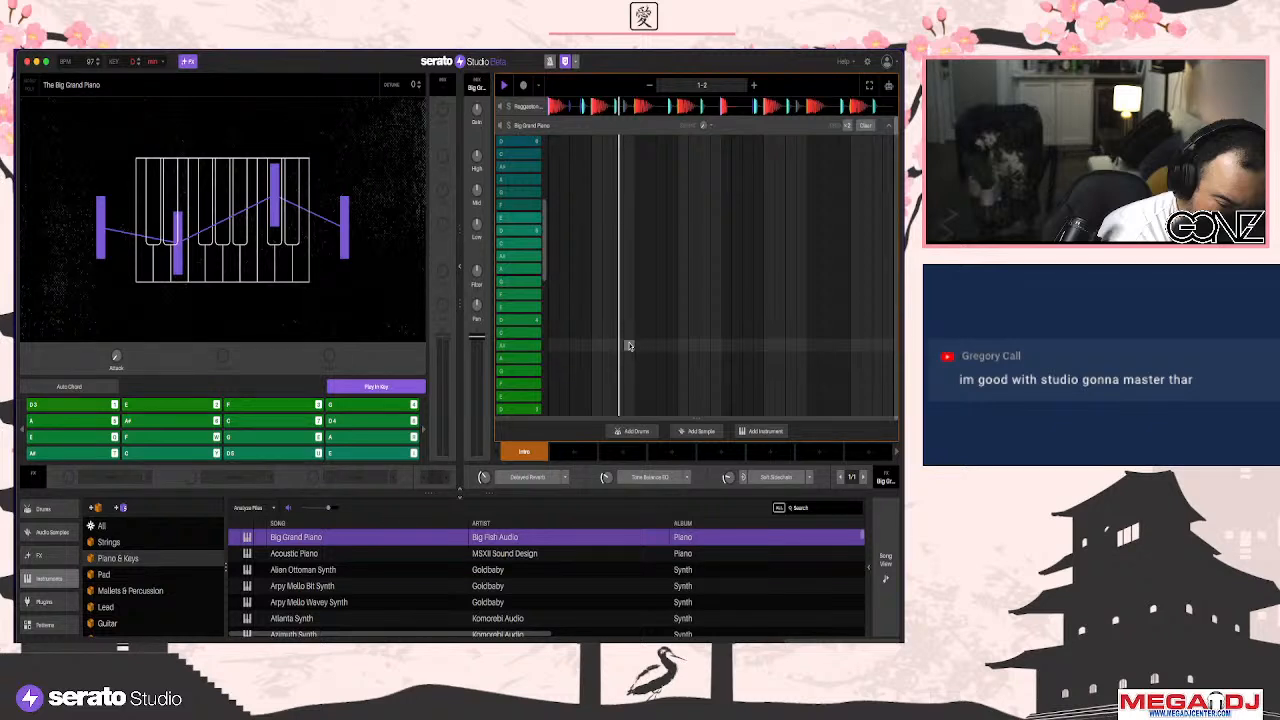
# Try the Acoustic Piano on the piano track during playback and load the Big Grand Piano back in its place
pyautogui.click(617, 340)
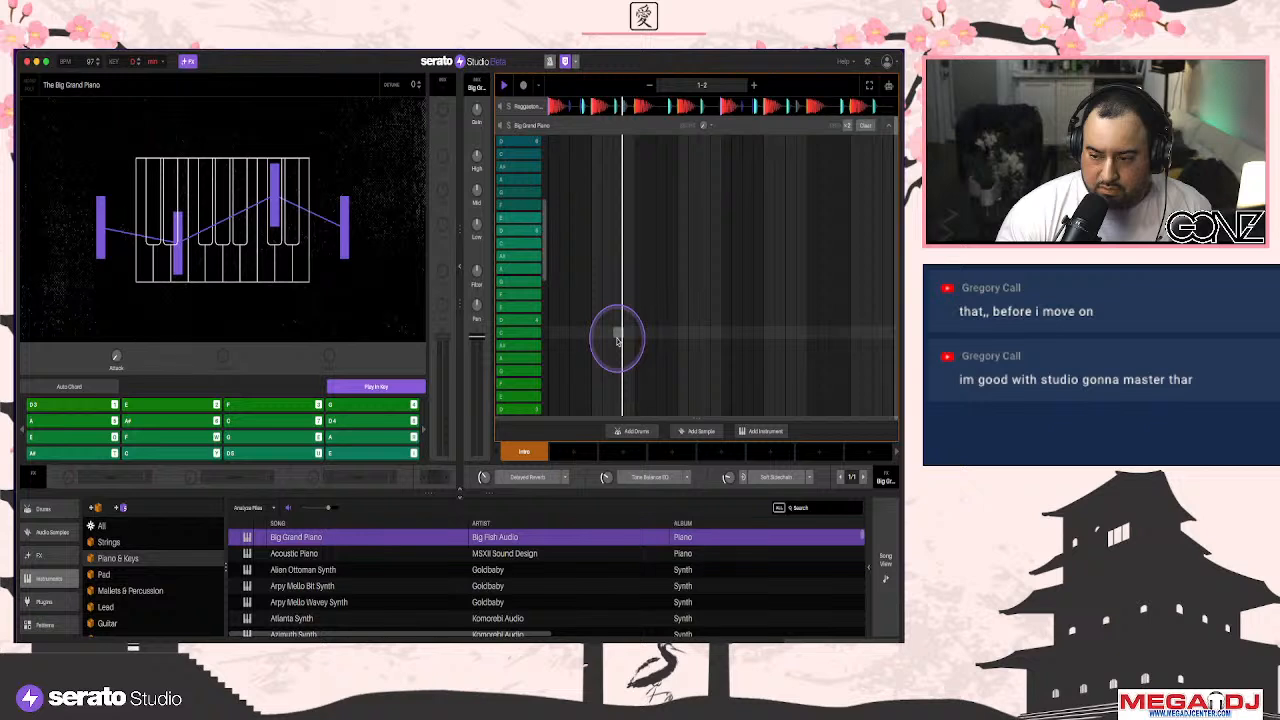
pyautogui.moveTo(617, 340); pyautogui.dragTo(655, 378)
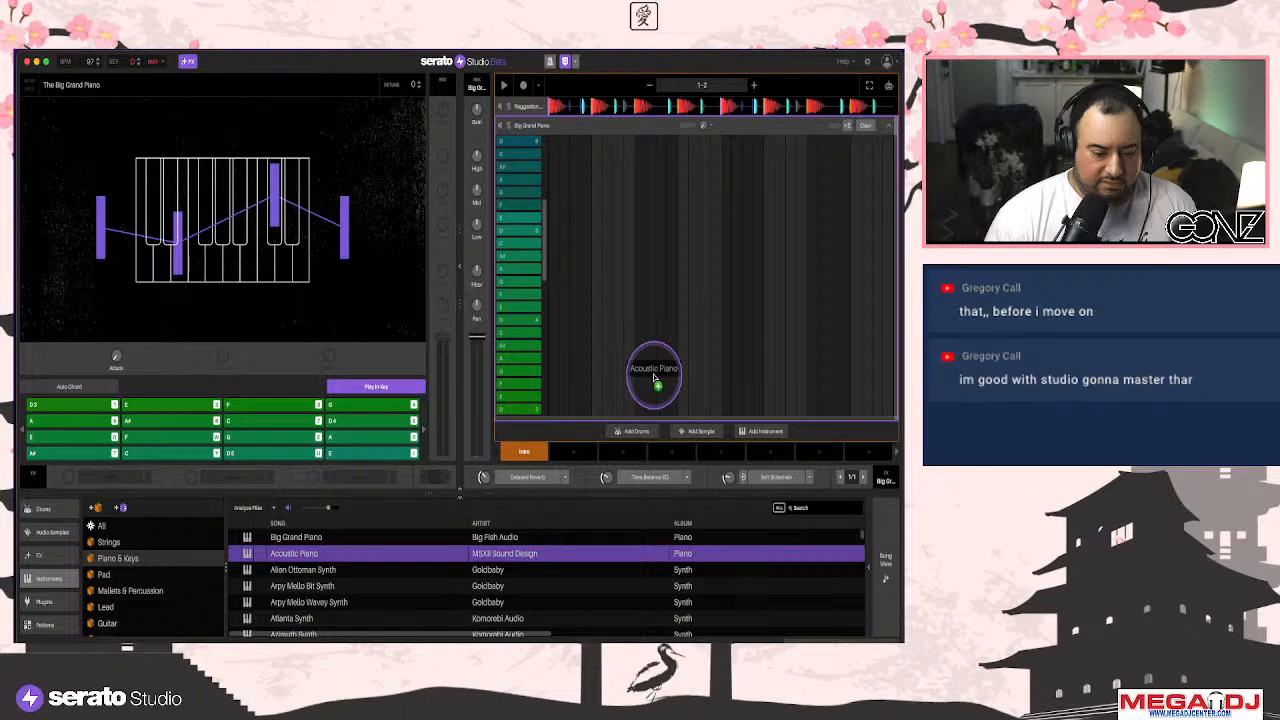
pyautogui.moveTo(655, 378); pyautogui.dragTo(660, 372)
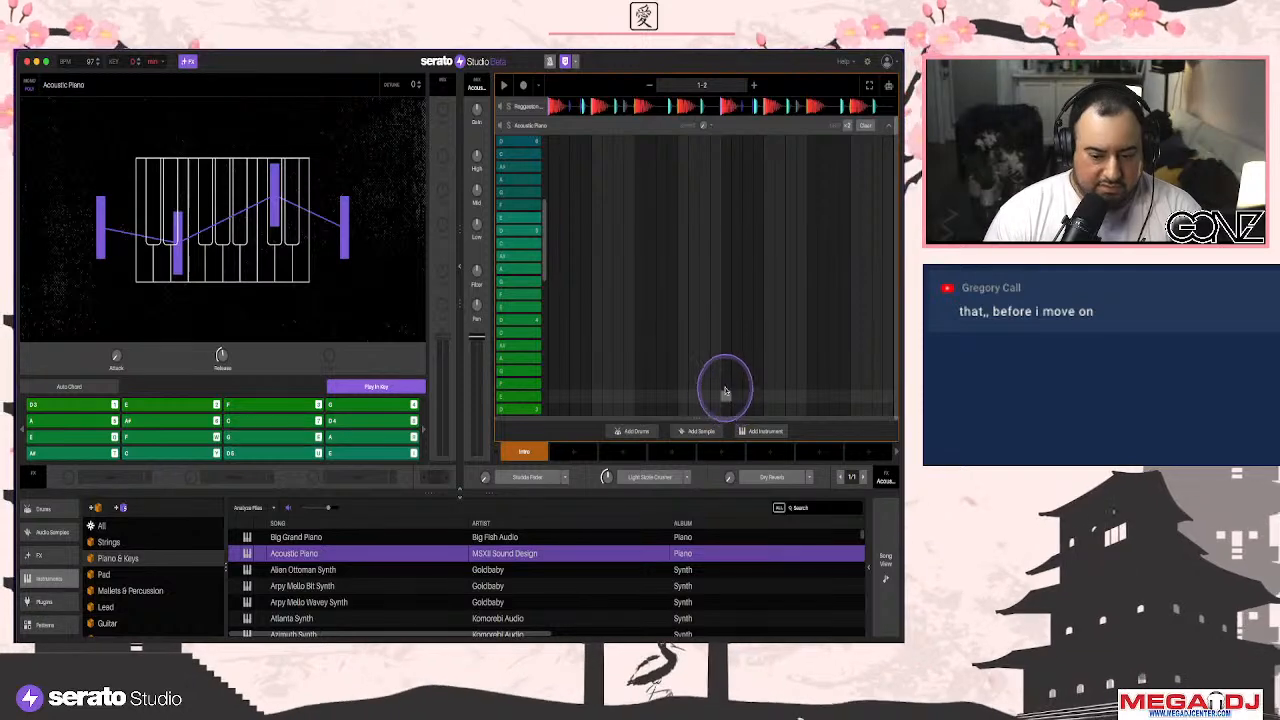
pyautogui.press('space')
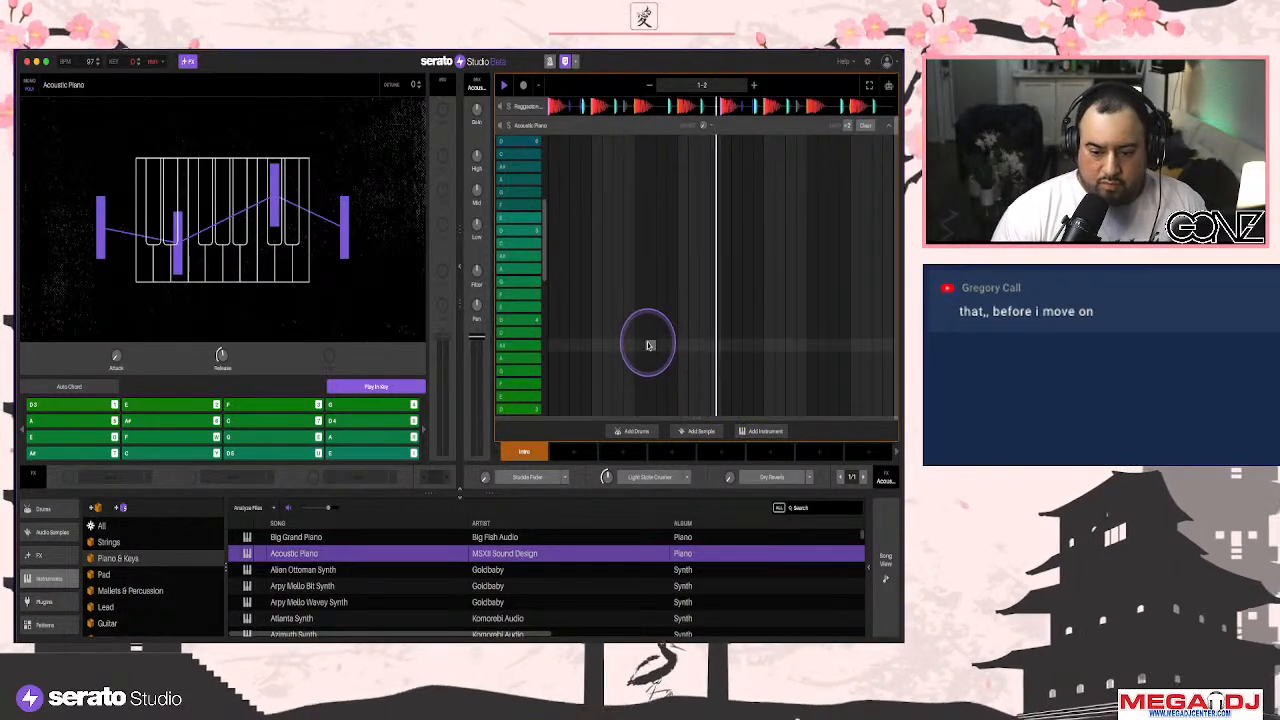
pyautogui.press('space')
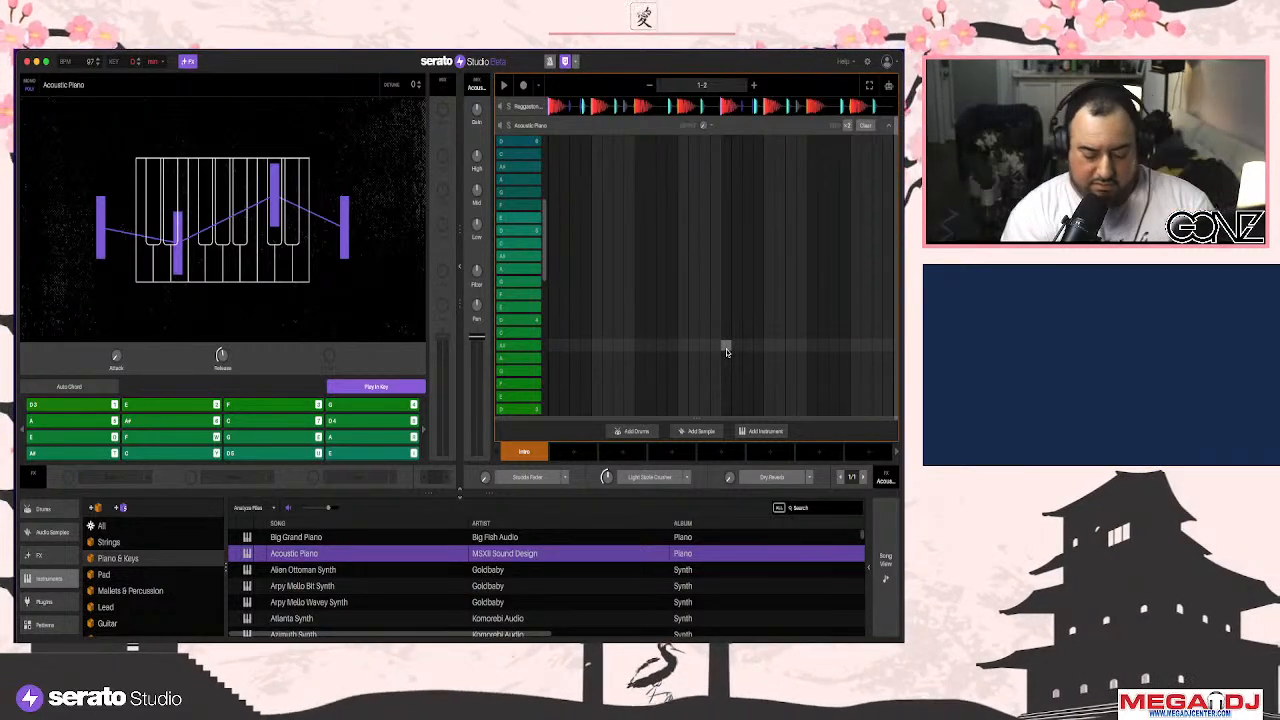
pyautogui.moveTo(726, 350); pyautogui.dragTo(620, 374)
pyautogui.click(510, 538)
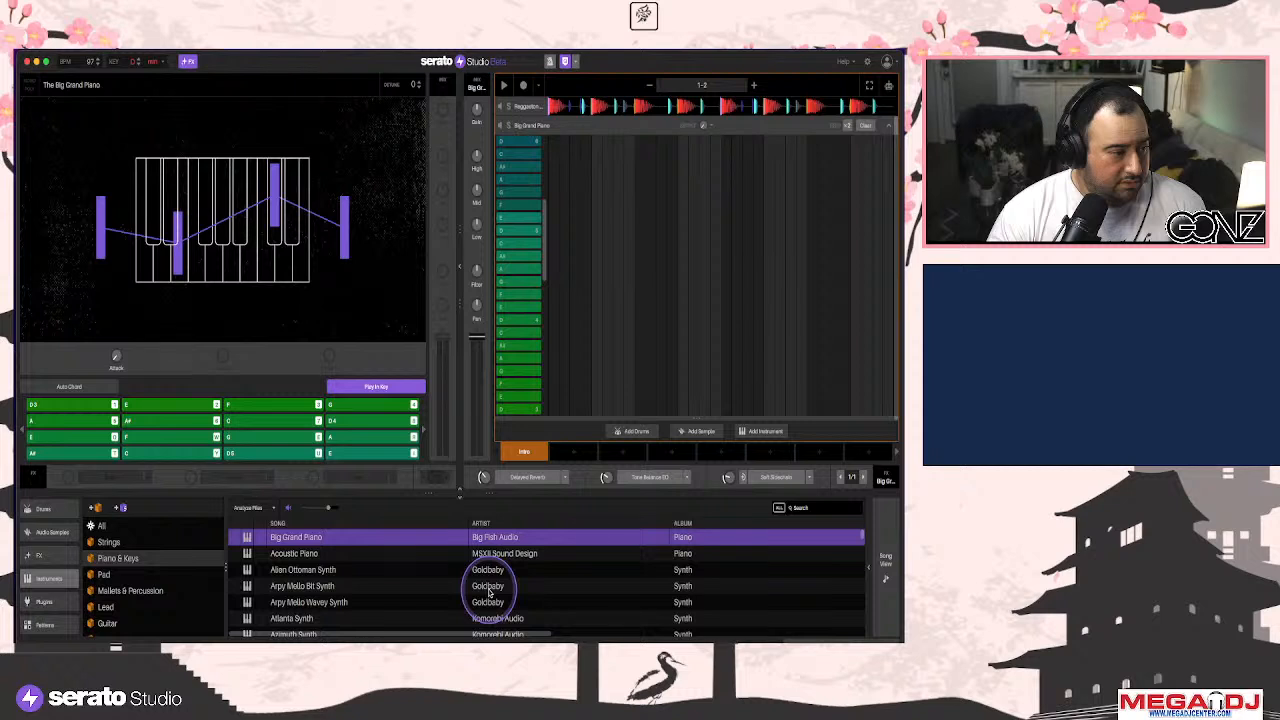
pyautogui.click(597, 131)
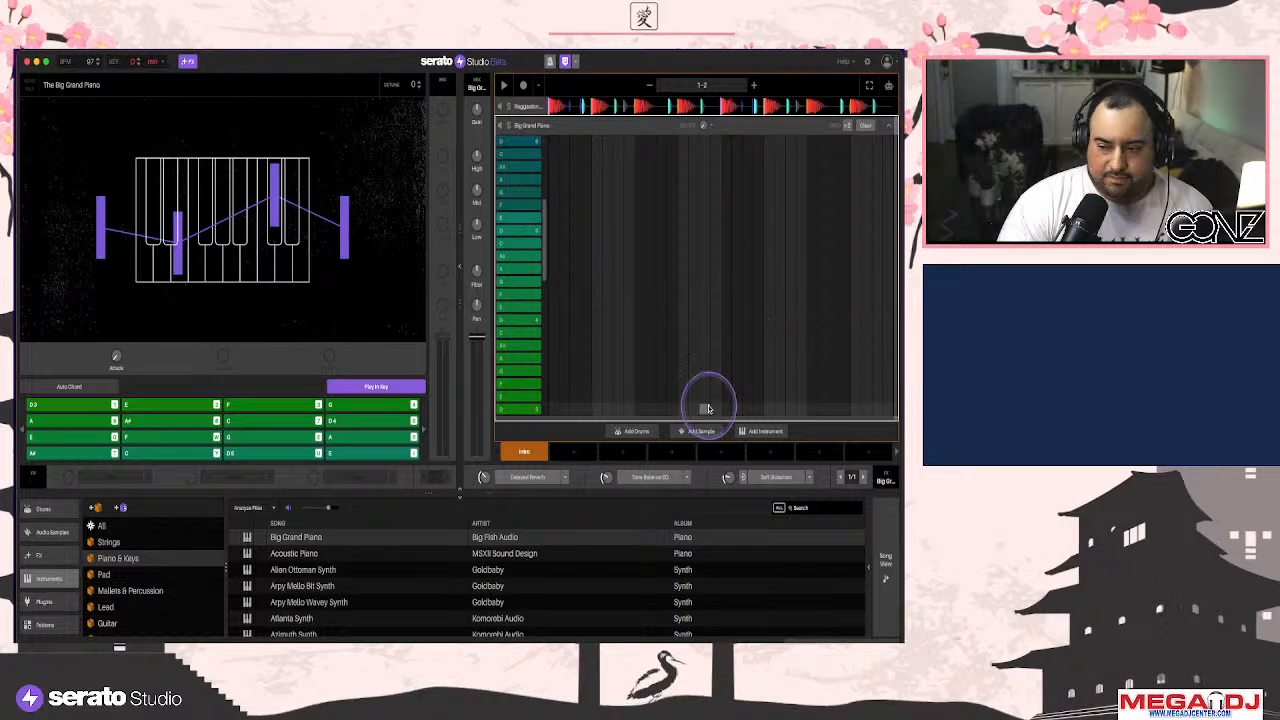
# Set the audio buffer size to 1024 samples in the setup and close it
pyautogui.click(866, 63)
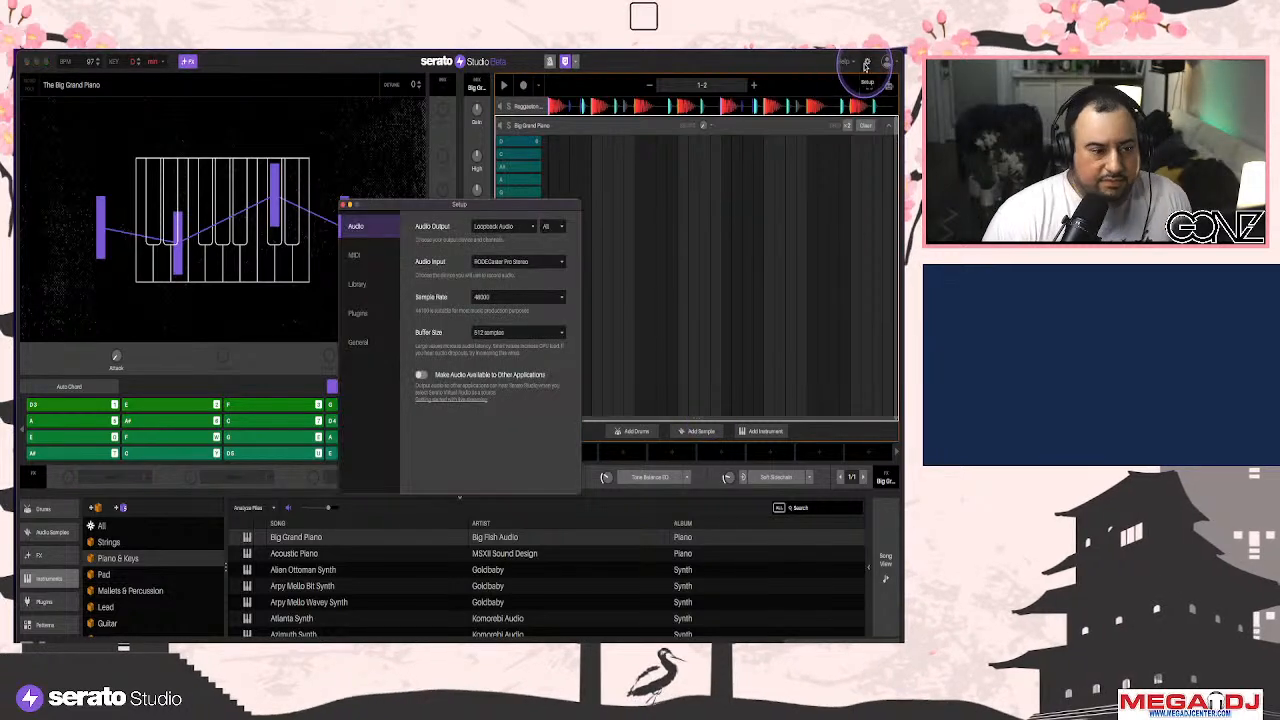
pyautogui.click(558, 332)
pyautogui.click(501, 416)
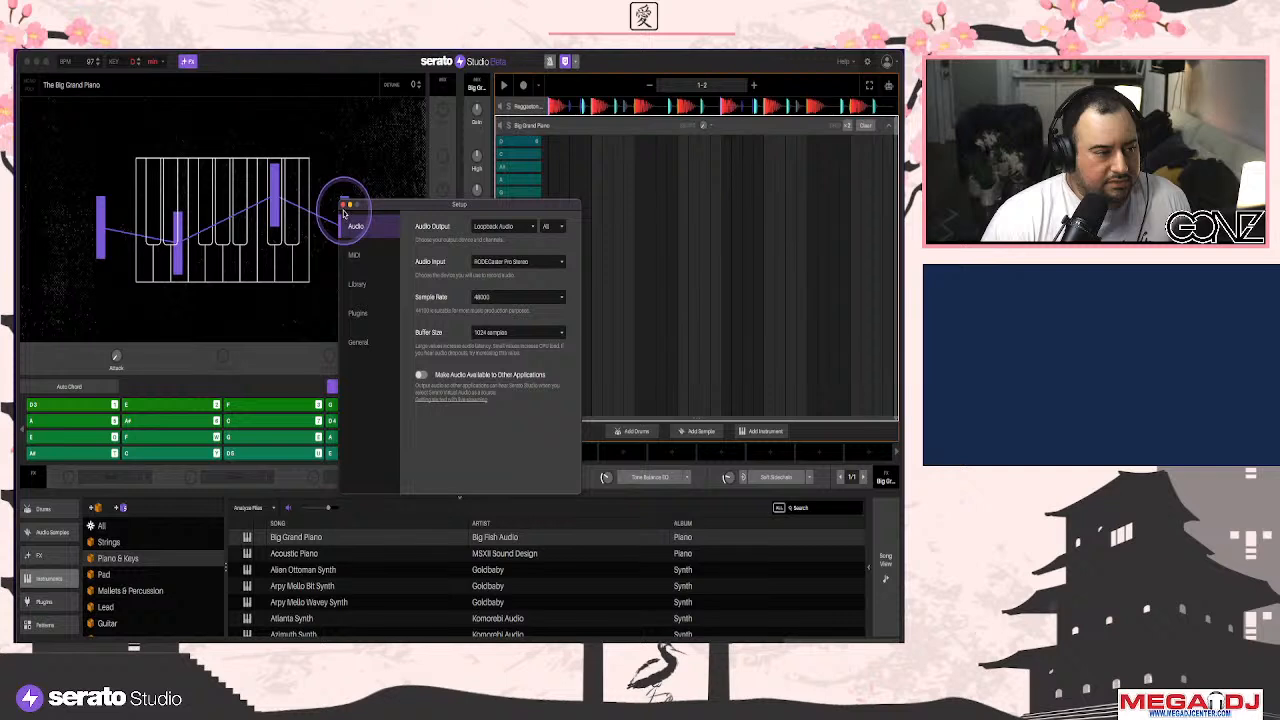
pyautogui.click(344, 206)
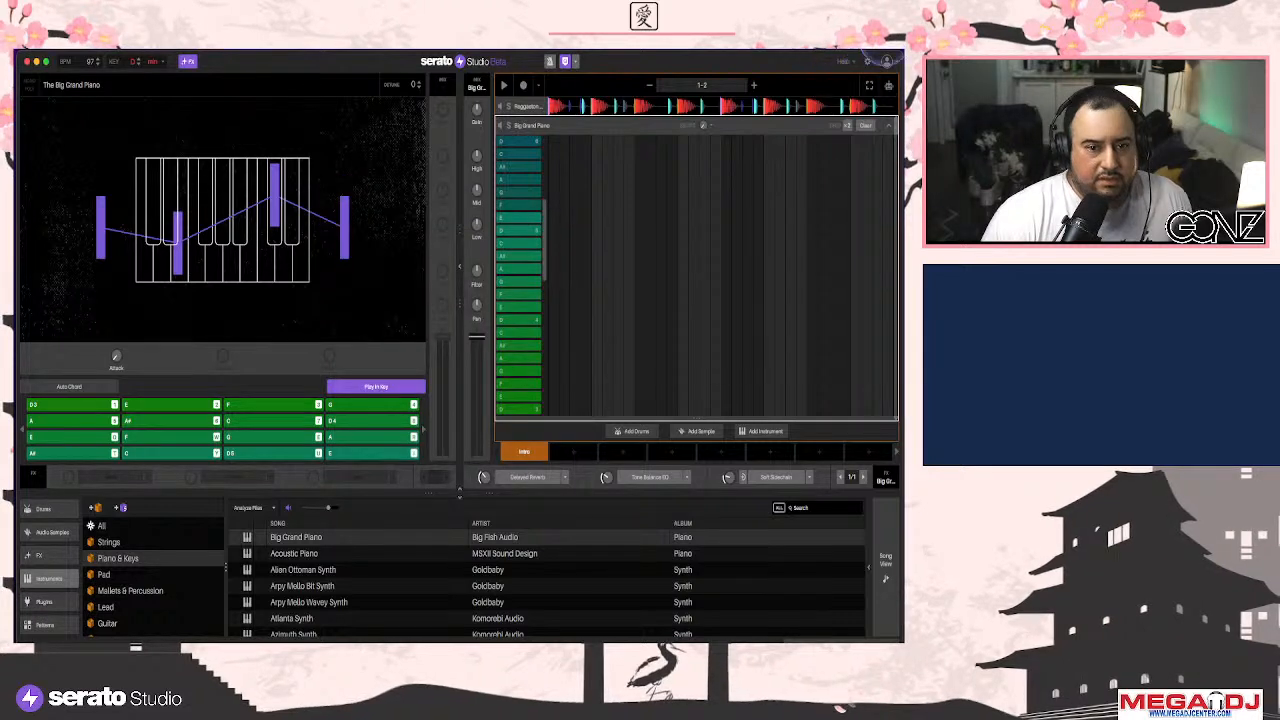
pyautogui.click(826, 52)
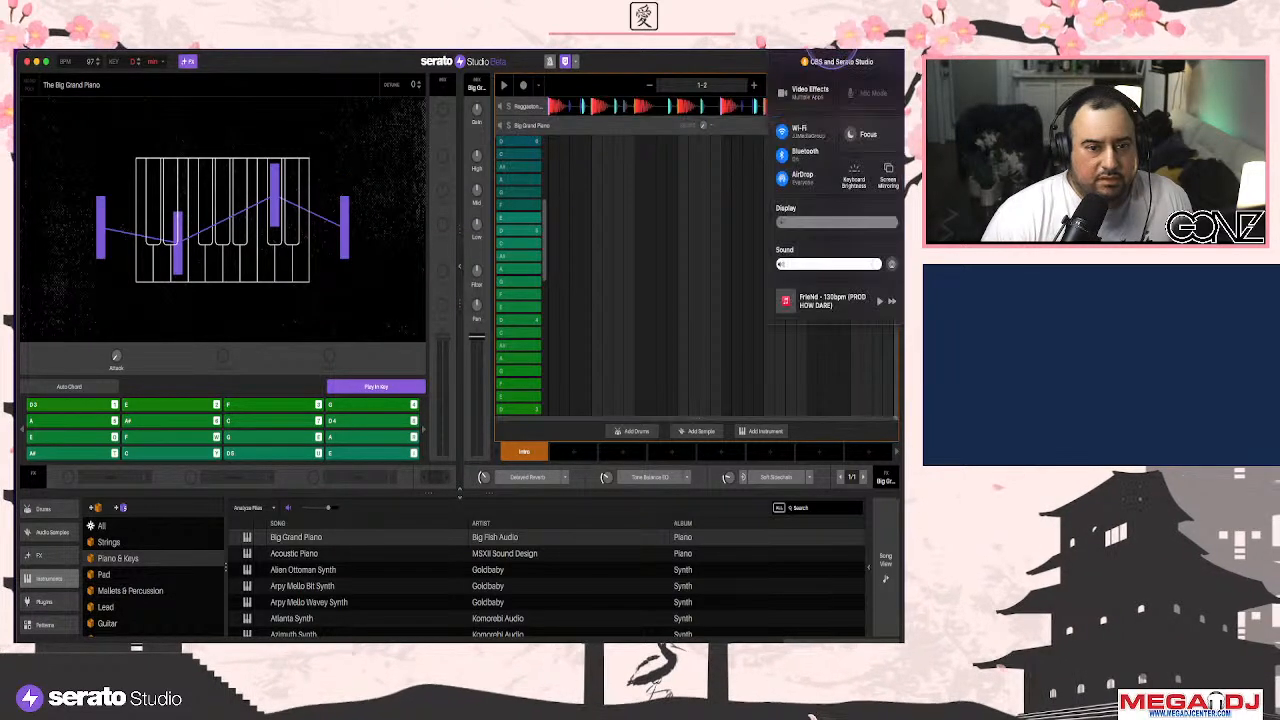
pyautogui.click(643, 16)
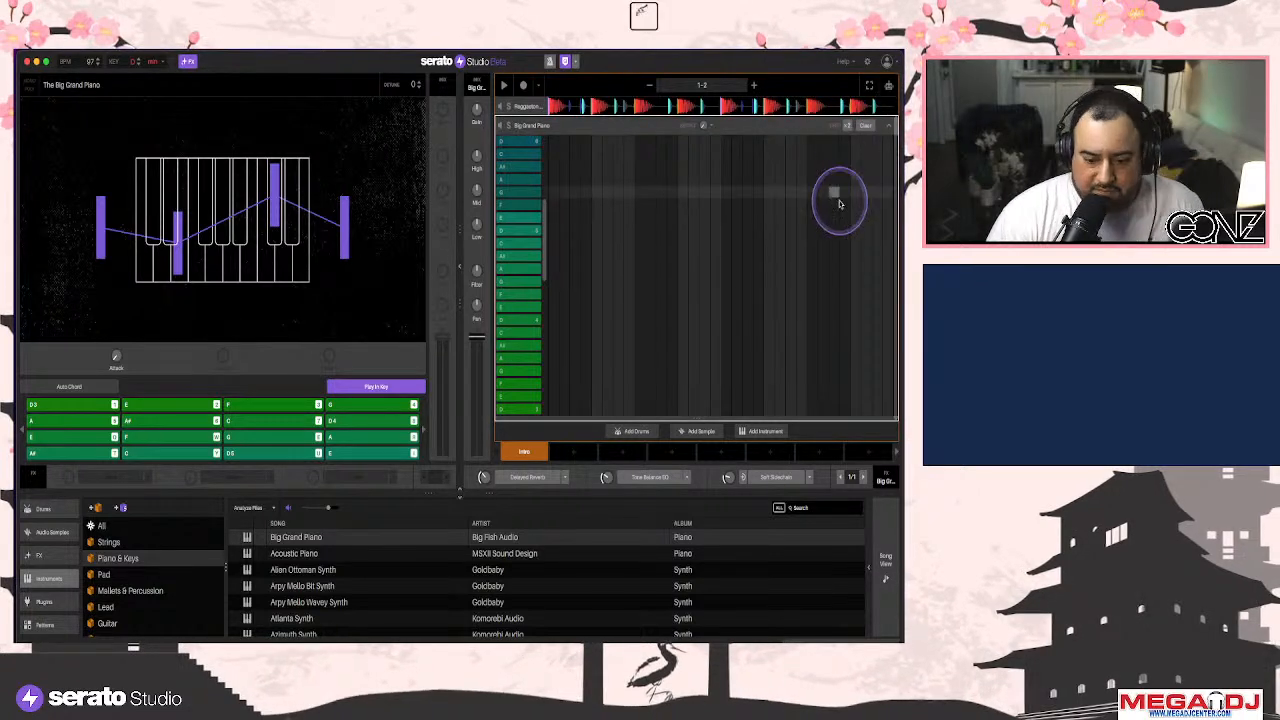
pyautogui.scroll(-3, 714, 294)
pyautogui.scroll(-1, 516, 358)
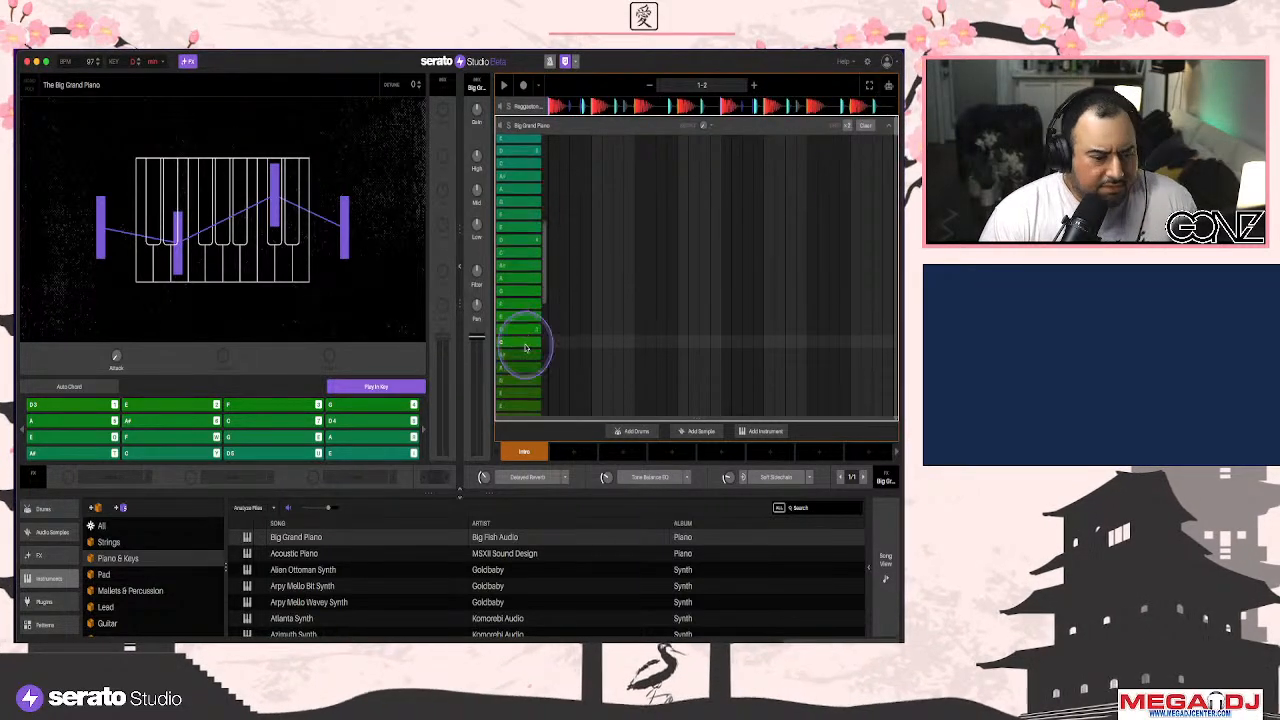
pyautogui.click(685, 291)
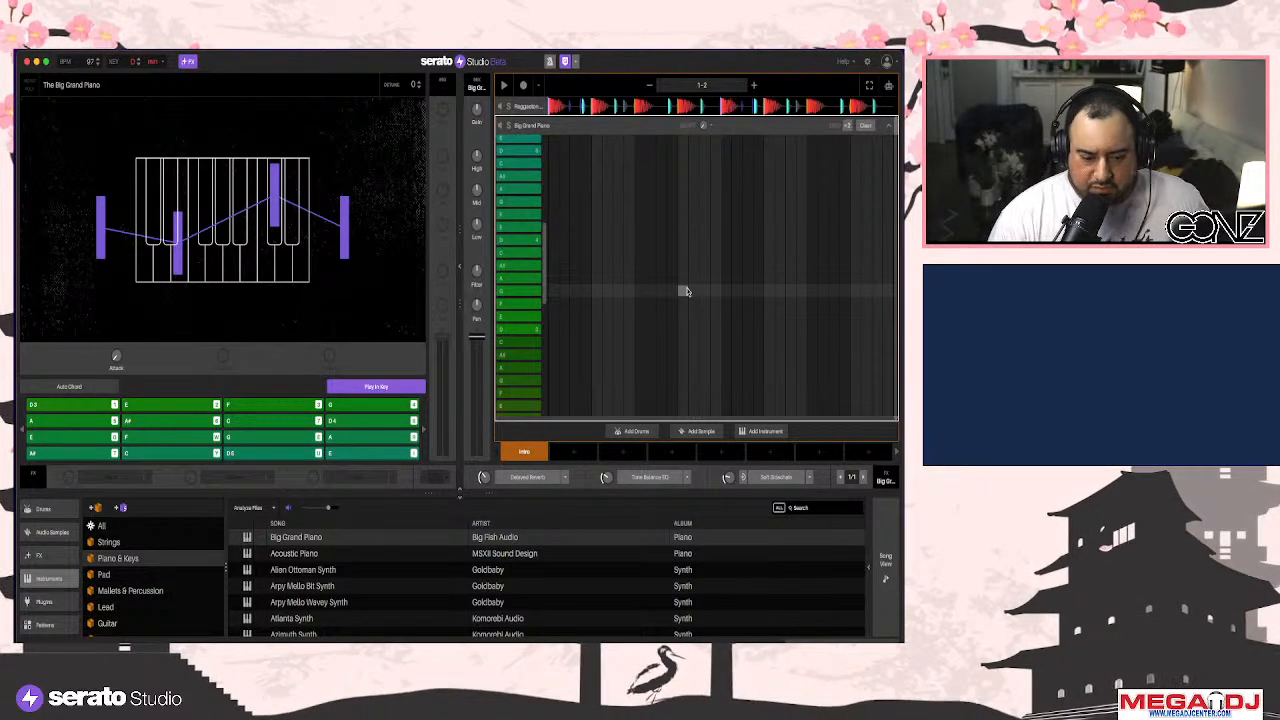
pyautogui.scroll(-10, 518, 578)
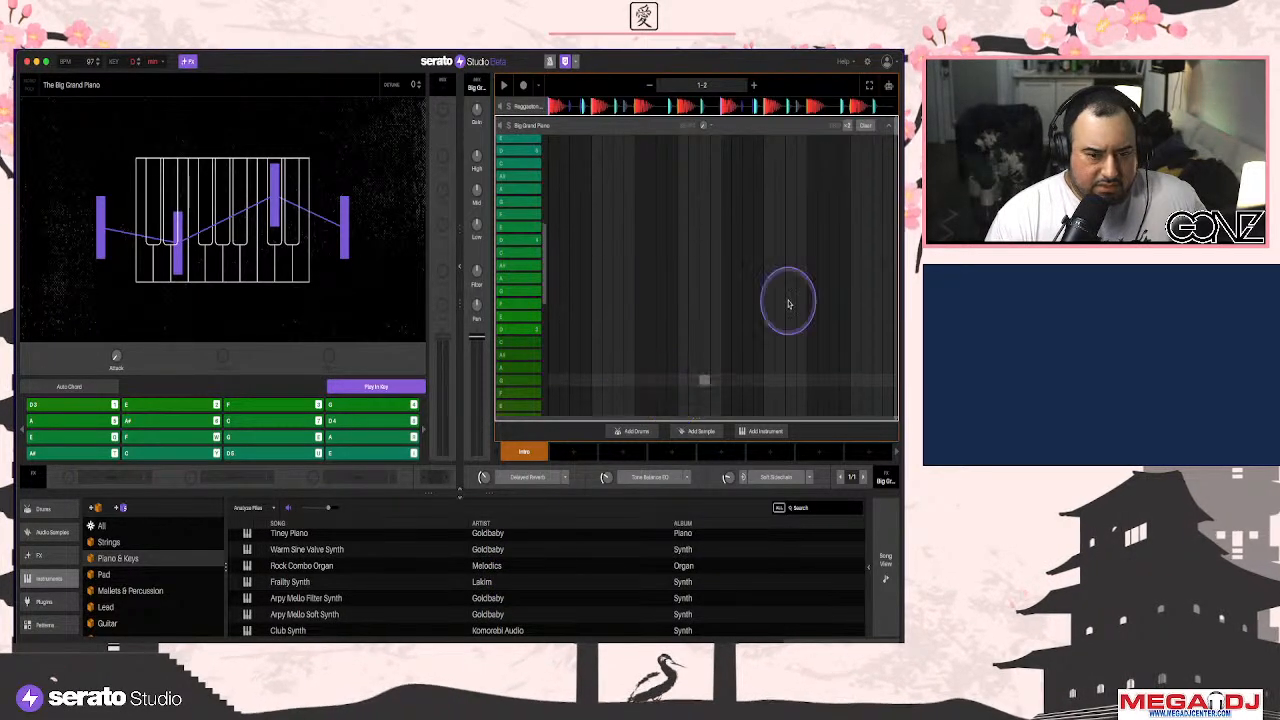
pyautogui.click(887, 140)
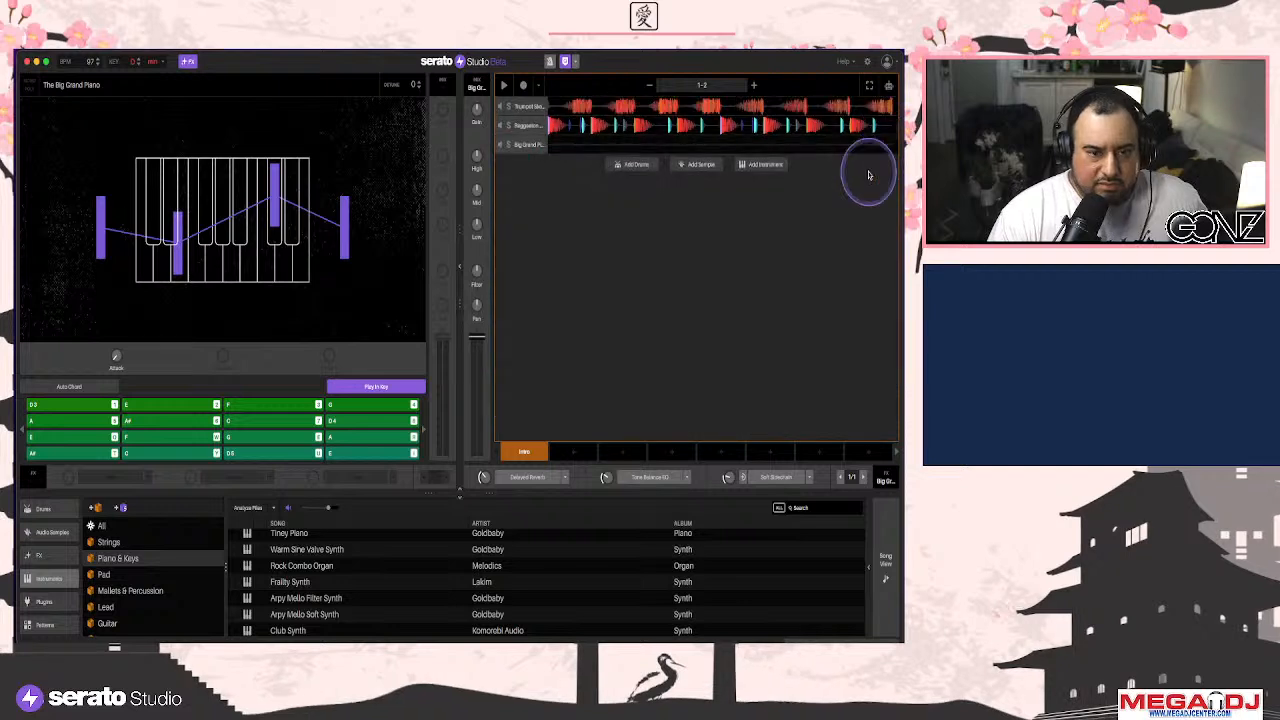
pyautogui.click(836, 128)
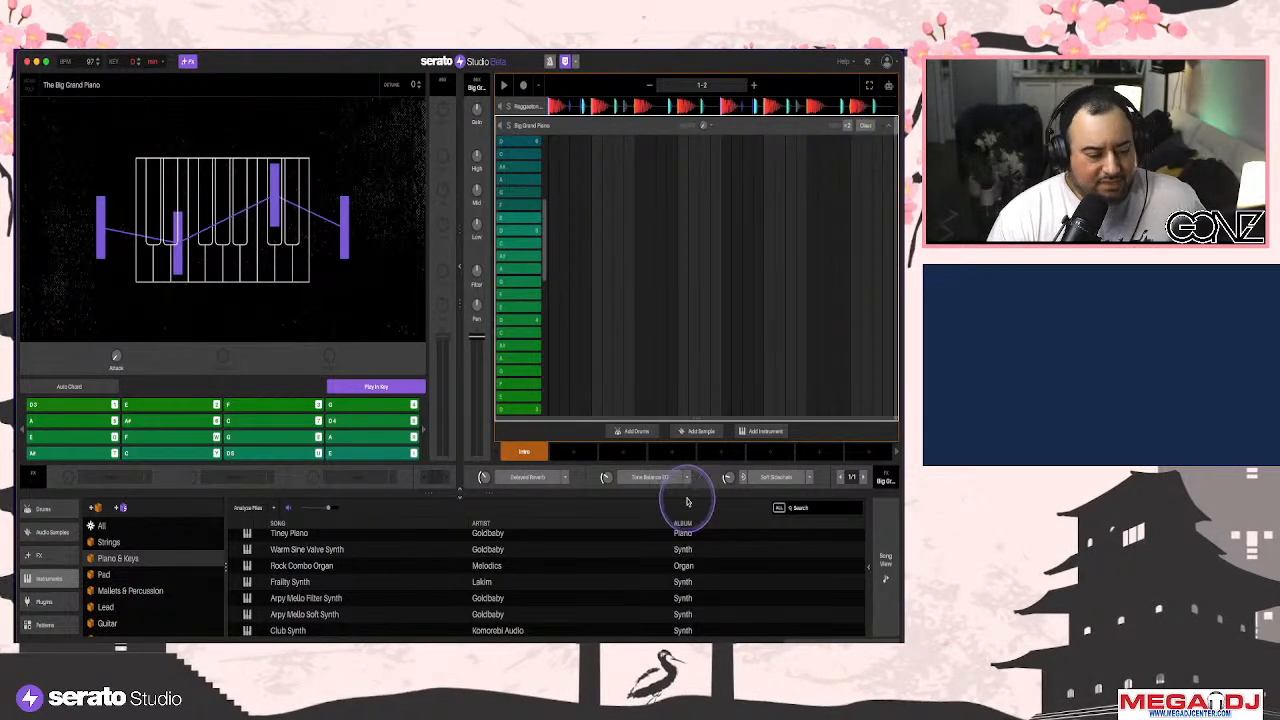
pyautogui.scroll(5, 523, 560)
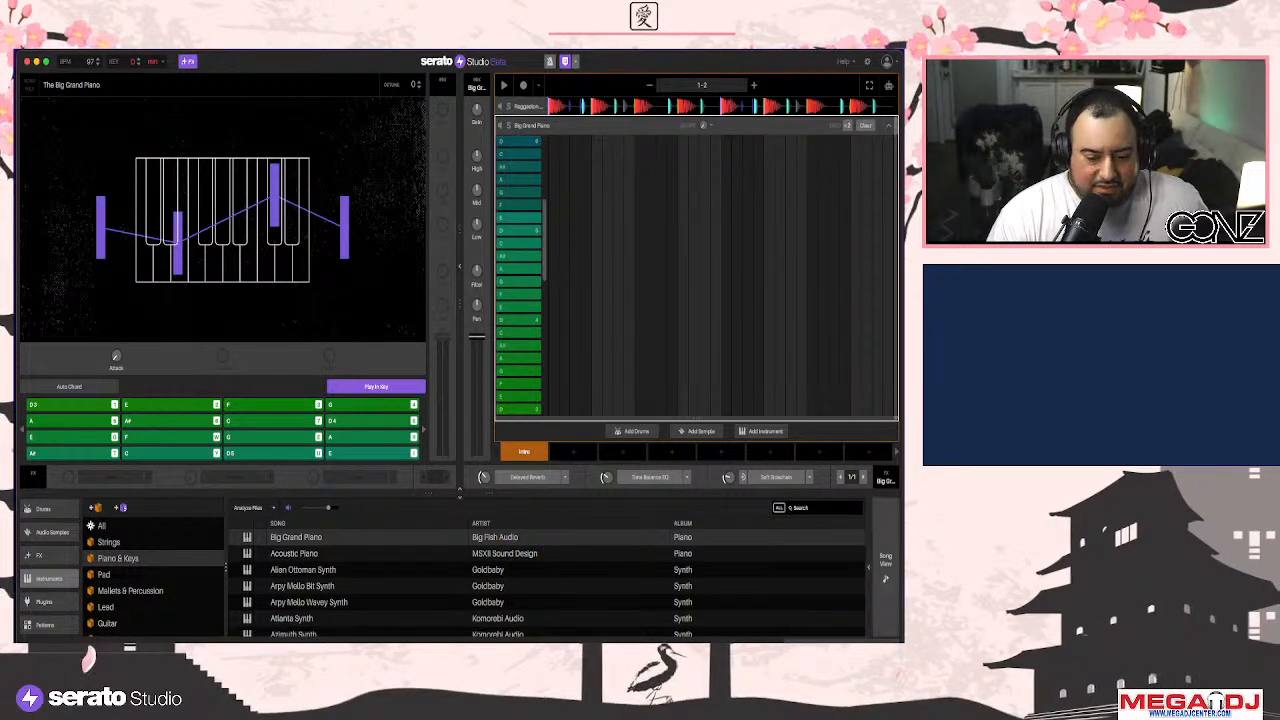
# Collapse the Big Grand Piano track and start a new project
pyautogui.moveTo(901, 650); pyautogui.dragTo(896, 639)
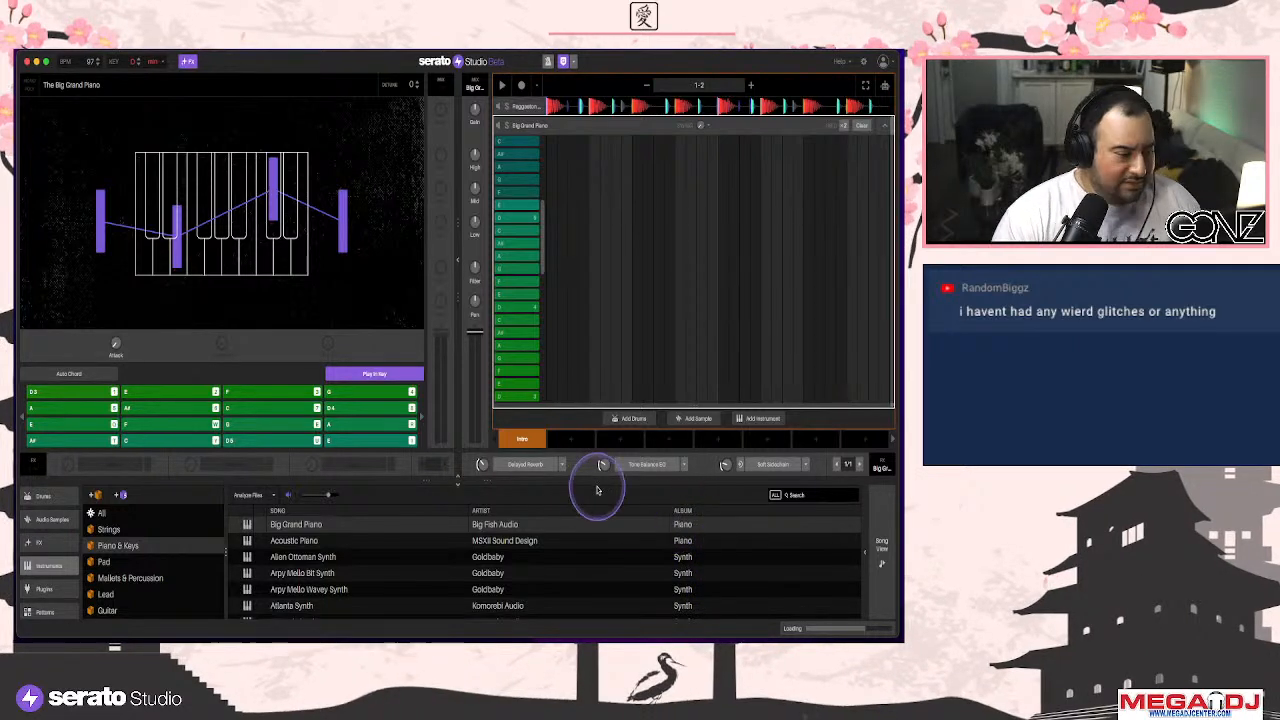
pyautogui.click(855, 141)
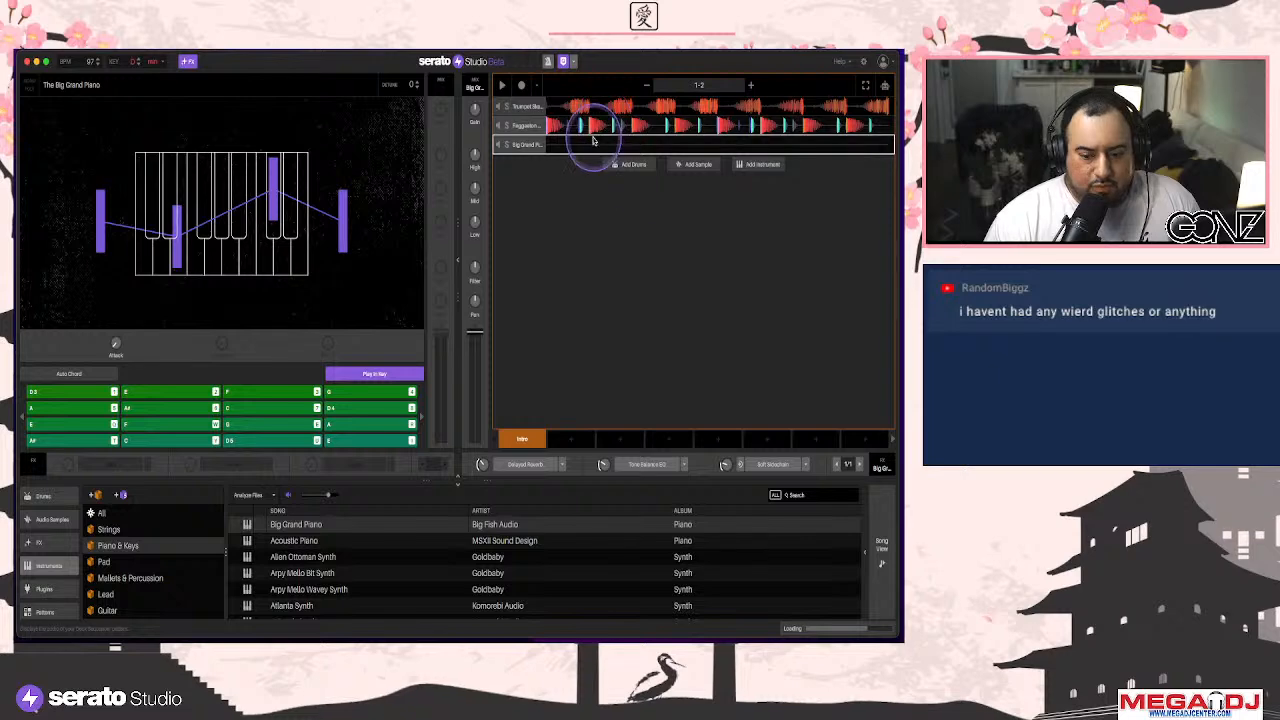
pyautogui.click(83, 41)
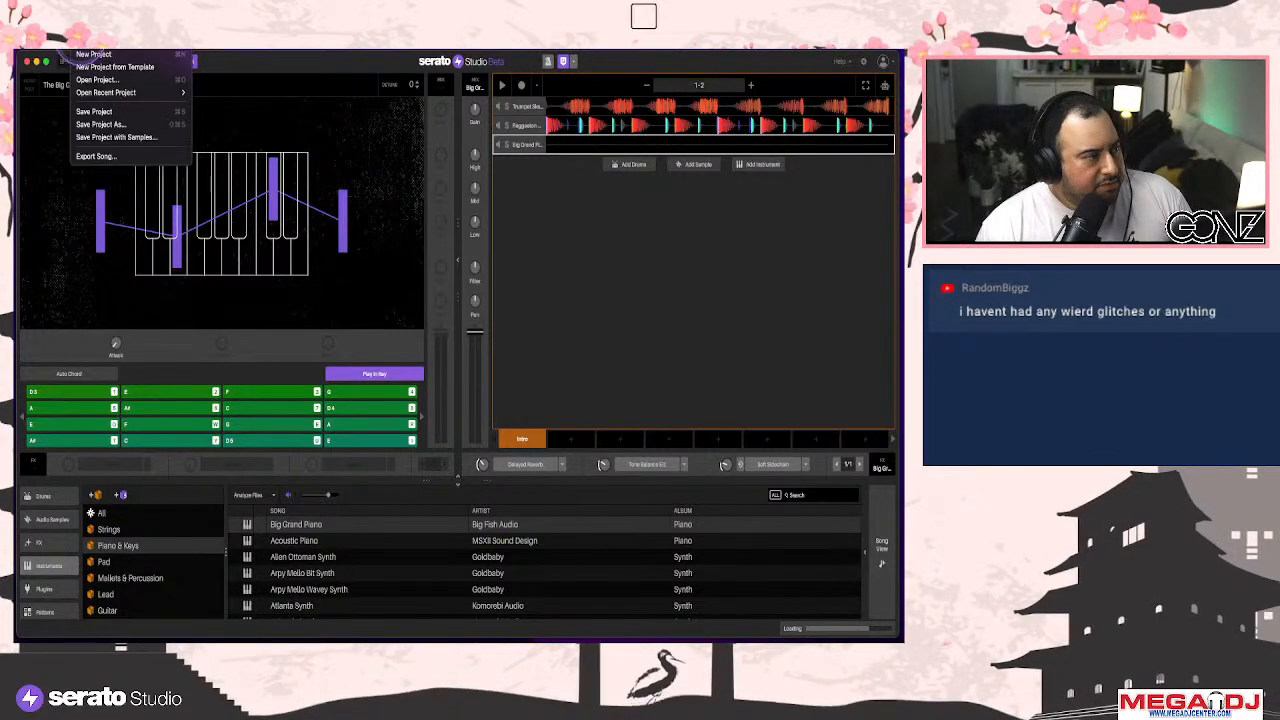
pyautogui.click(88, 55)
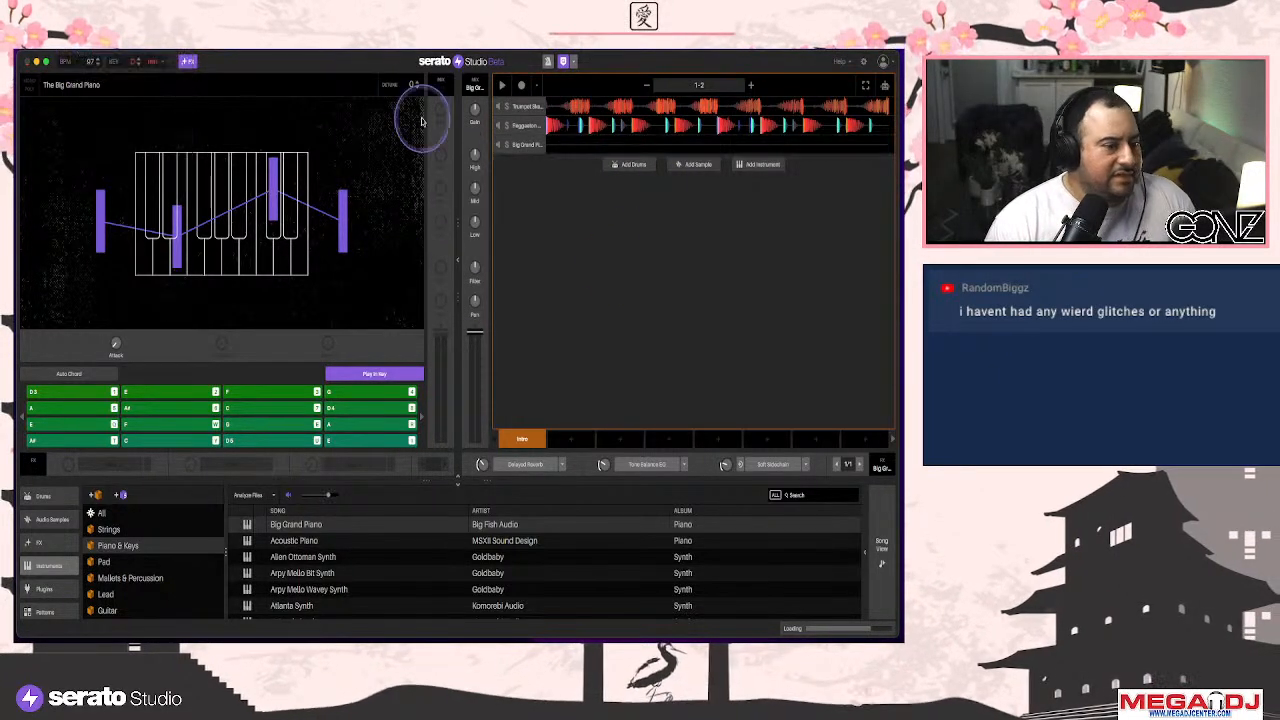
pyautogui.click(386, 360)
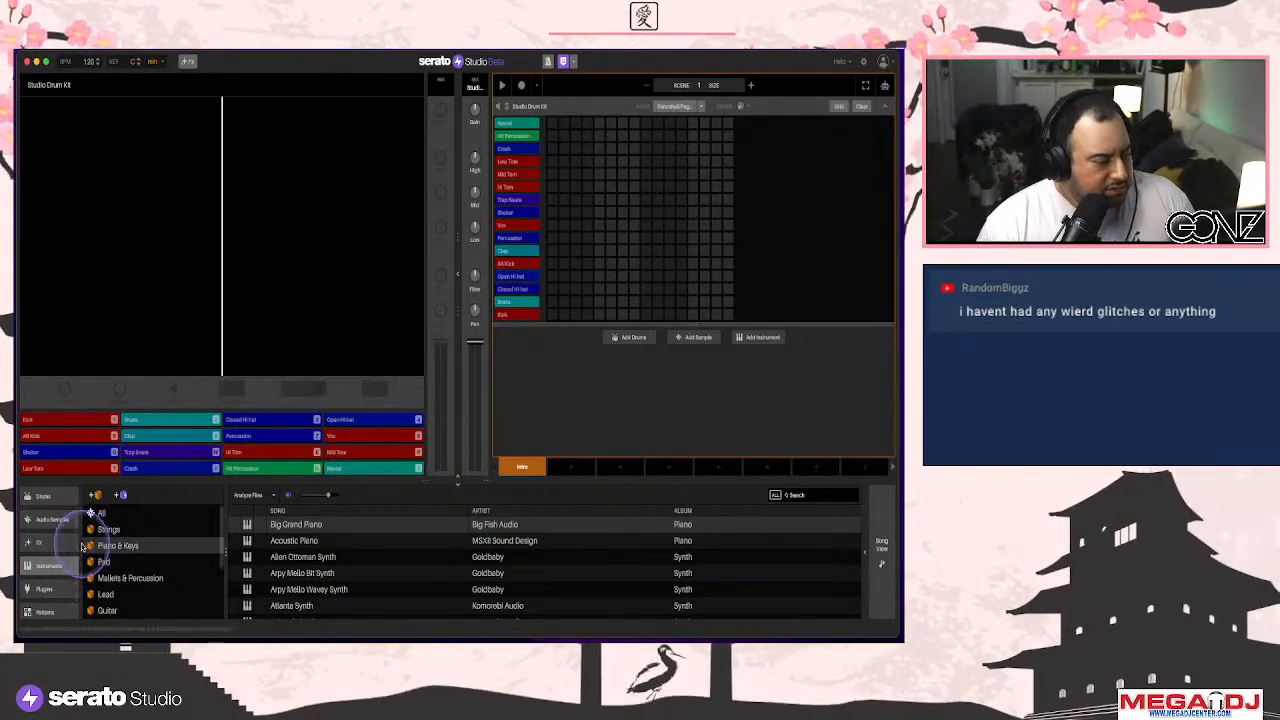
# Browse the drum library to the Snare category under All Drum One Shots
pyautogui.scroll(2, 55, 530)
pyautogui.click(56, 495)
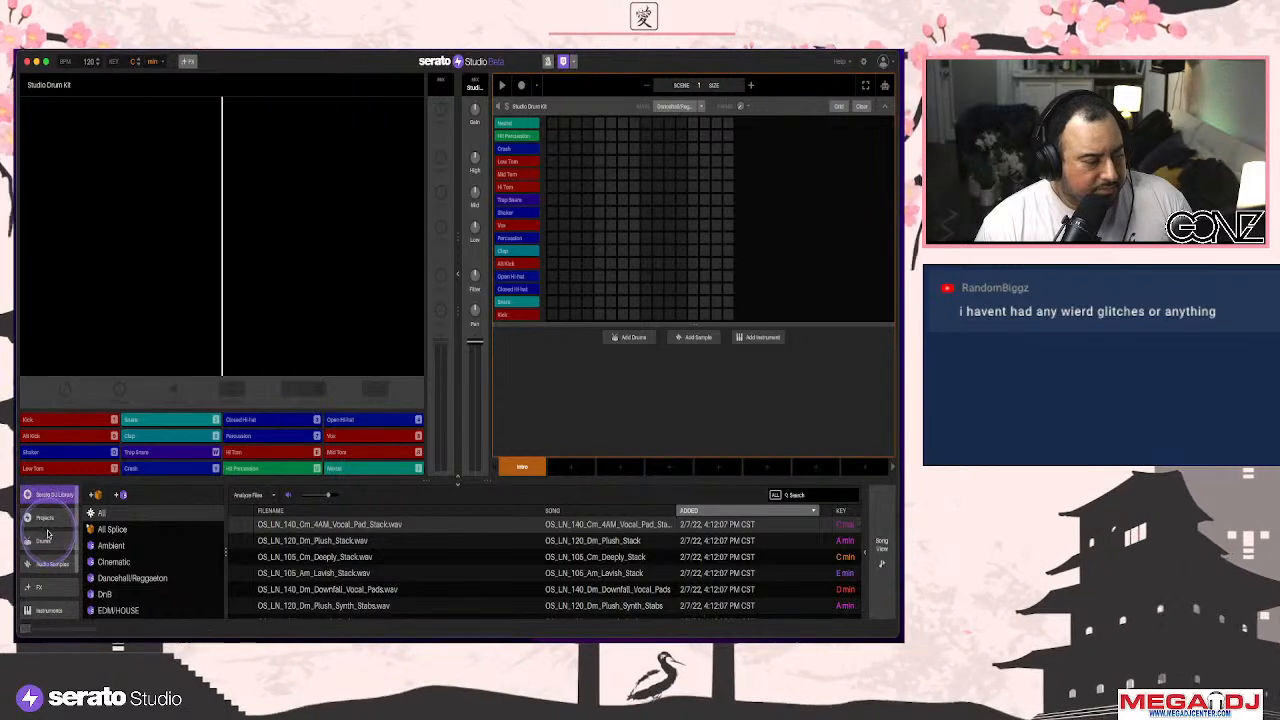
pyautogui.click(45, 540)
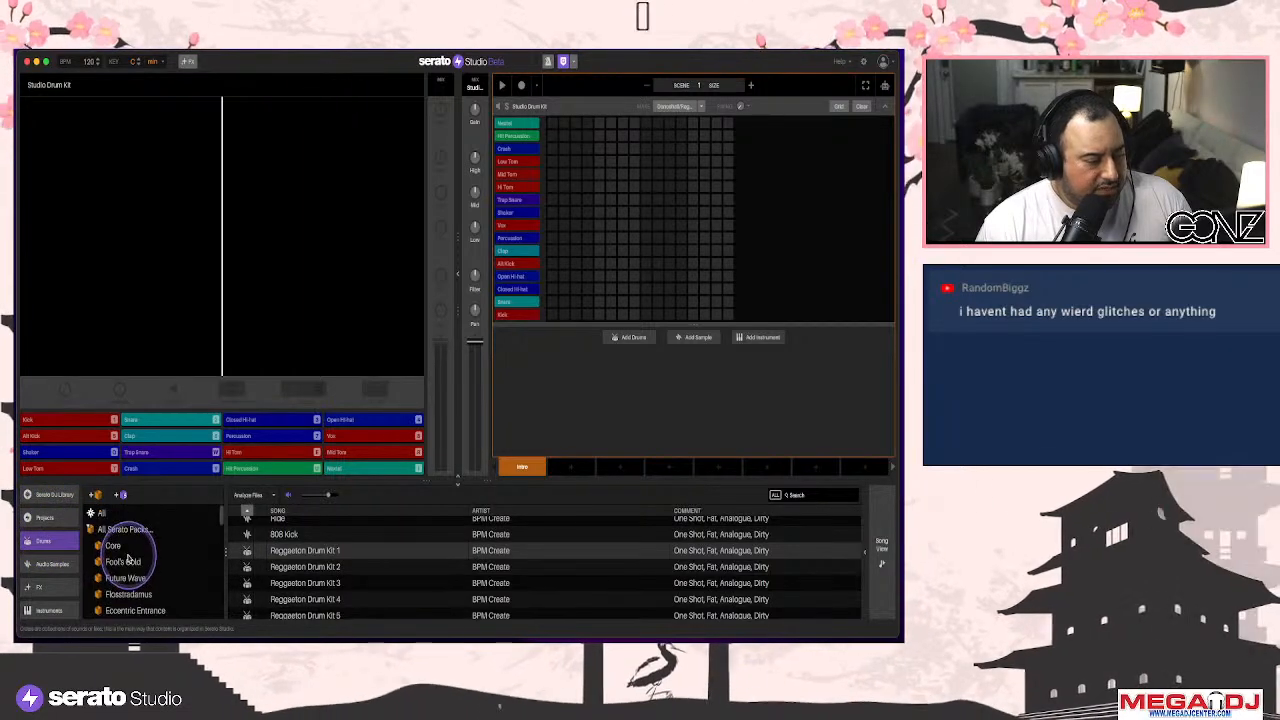
pyautogui.click(105, 529)
pyautogui.scroll(-3, 100, 550)
pyautogui.scroll(3, 95, 535)
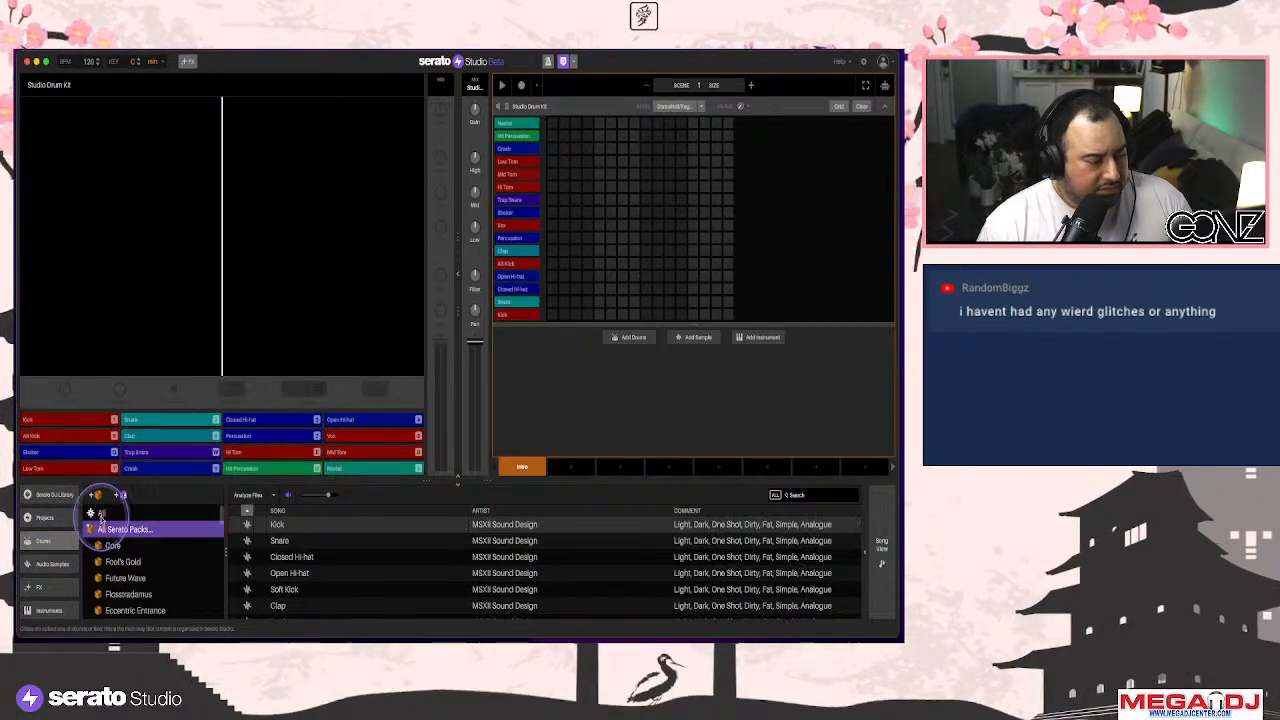
pyautogui.click(92, 531)
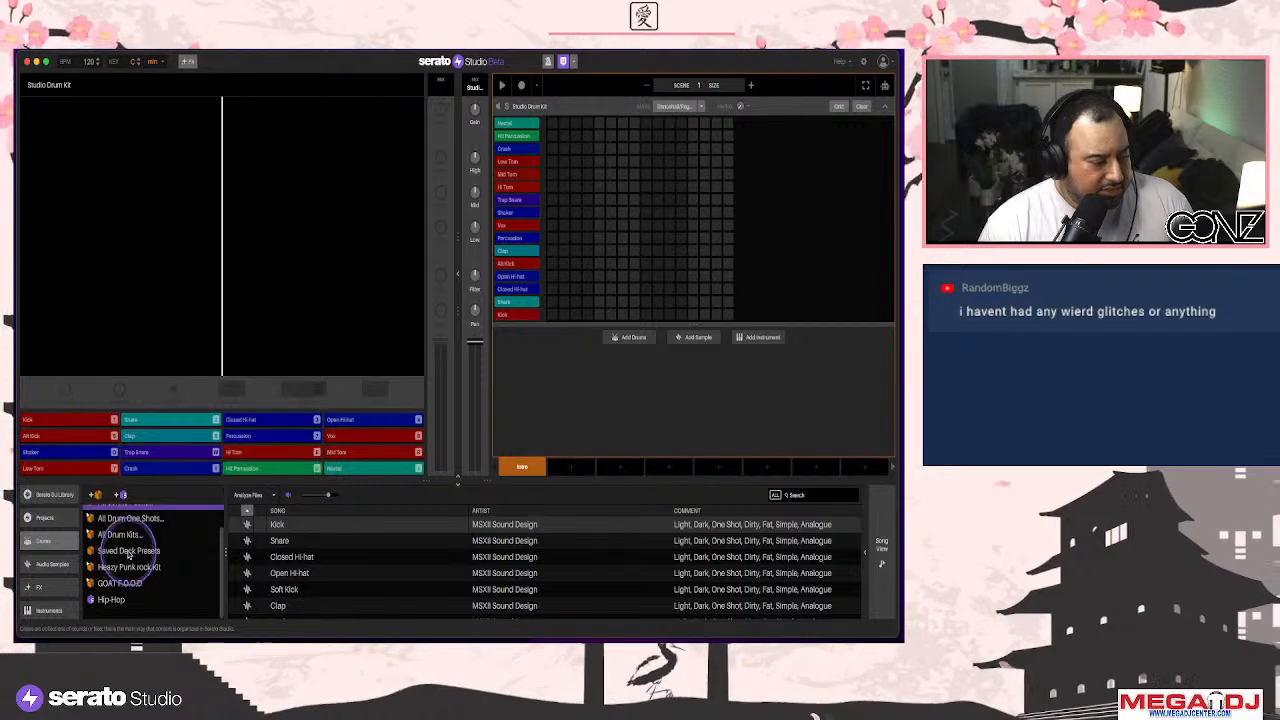
pyautogui.click(90, 548)
pyautogui.scroll(-1, 163, 554)
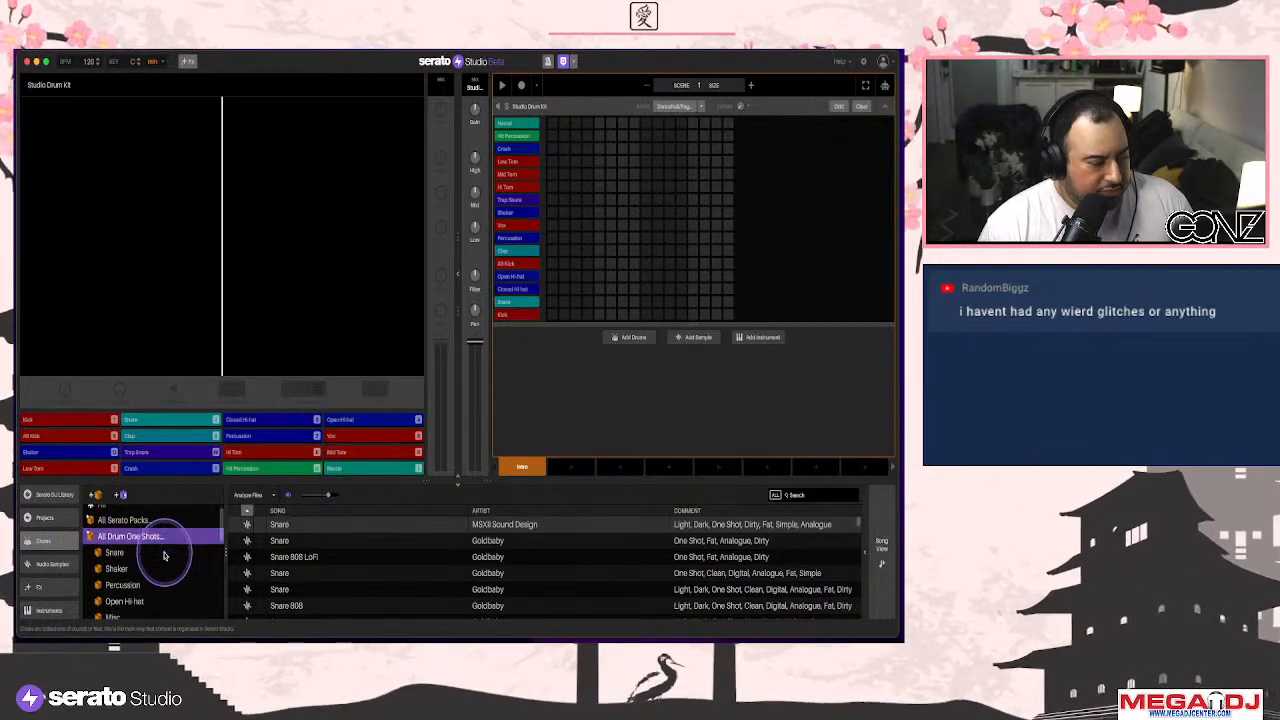
pyautogui.scroll(1, 150, 550)
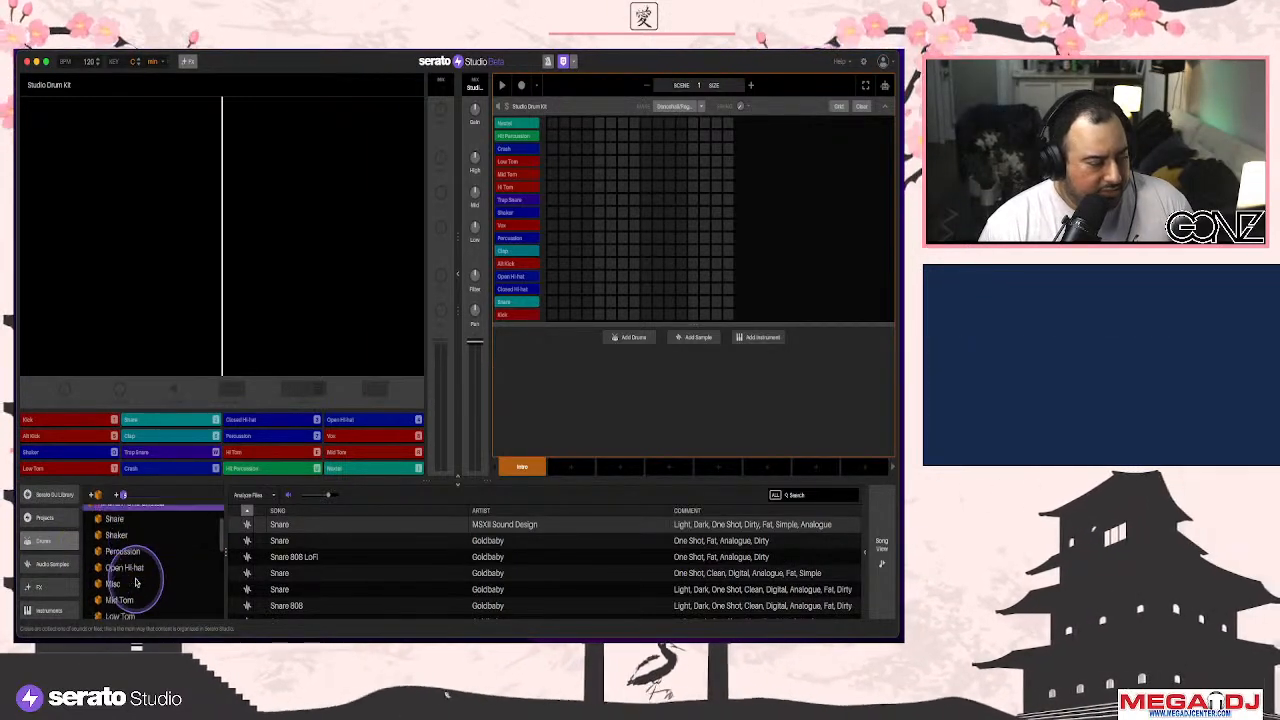
pyautogui.click(129, 563)
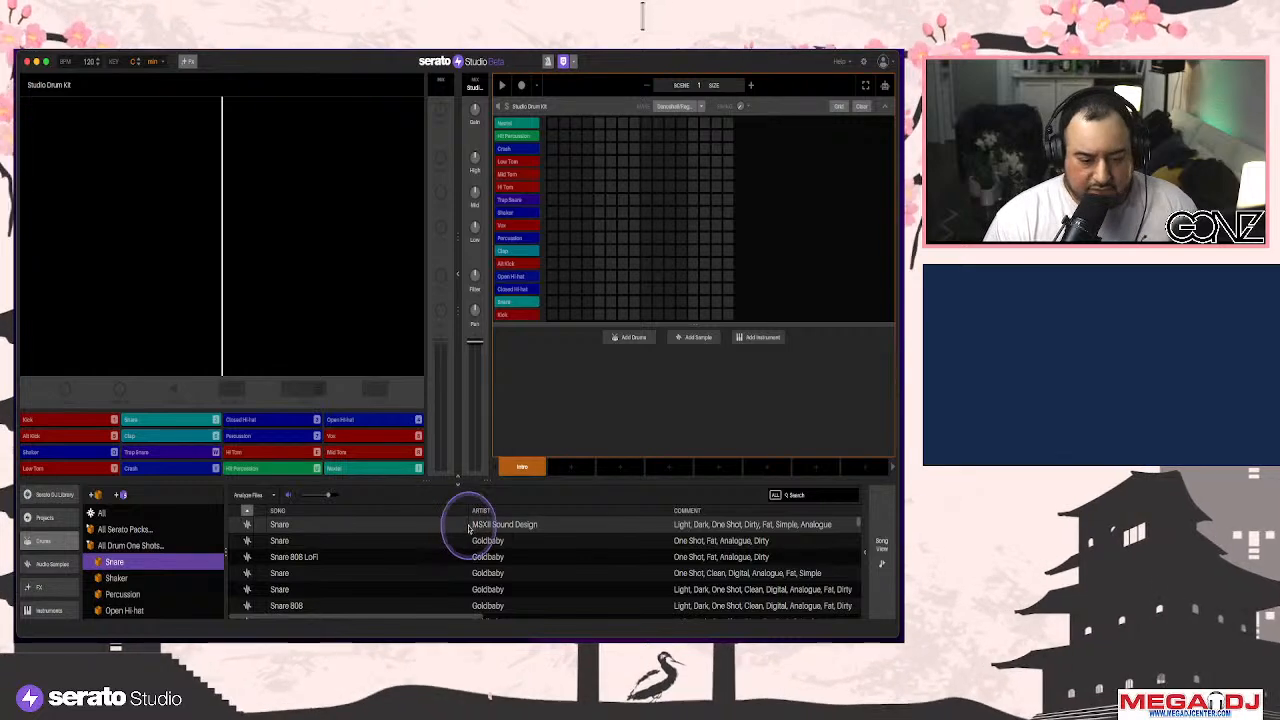
# Audition the snare one-shots and load the Fool's Gold Cipher snare onto the Snare pad
pyautogui.moveTo(670, 510); pyautogui.dragTo(634, 506)
pyautogui.scroll(-1, 540, 548)
pyautogui.click(532, 546)
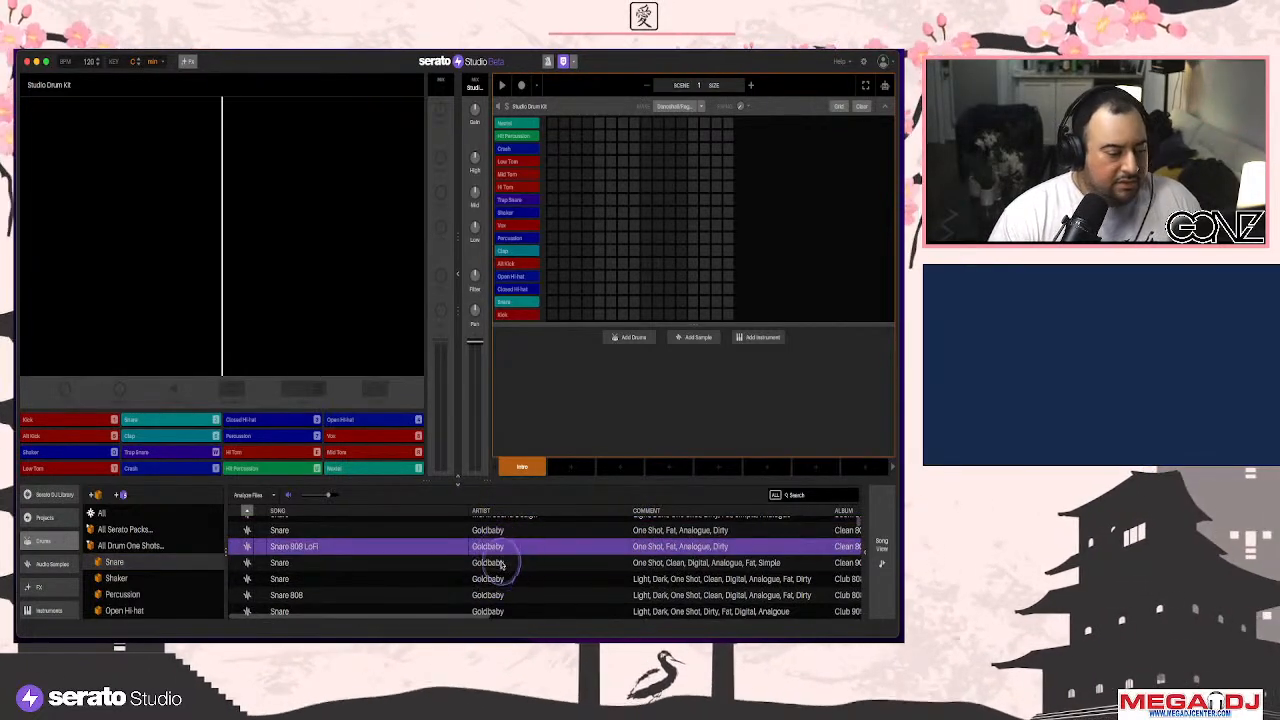
pyautogui.click(503, 563)
pyautogui.click(512, 532)
pyautogui.scroll(-5, 513, 550)
pyautogui.click(505, 564)
pyautogui.click(492, 548)
pyautogui.click(490, 564)
pyautogui.moveTo(490, 564); pyautogui.dragTo(175, 420)
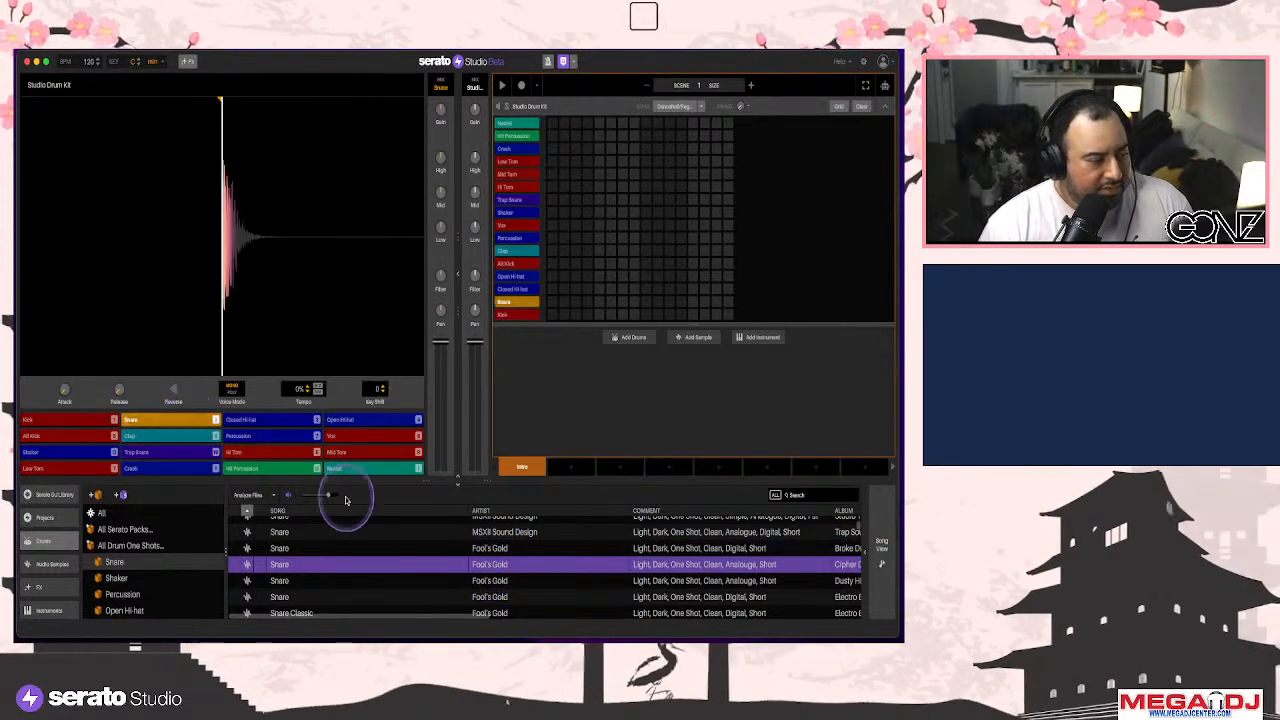
# Audition the neighbouring Fool's Gold snares and load the Dusty snare onto the Trap Snare pad
pyautogui.click(500, 582)
pyautogui.scroll(-1, 503, 590)
pyautogui.click(503, 594)
pyautogui.click(490, 560)
pyautogui.moveTo(490, 543); pyautogui.dragTo(160, 463)
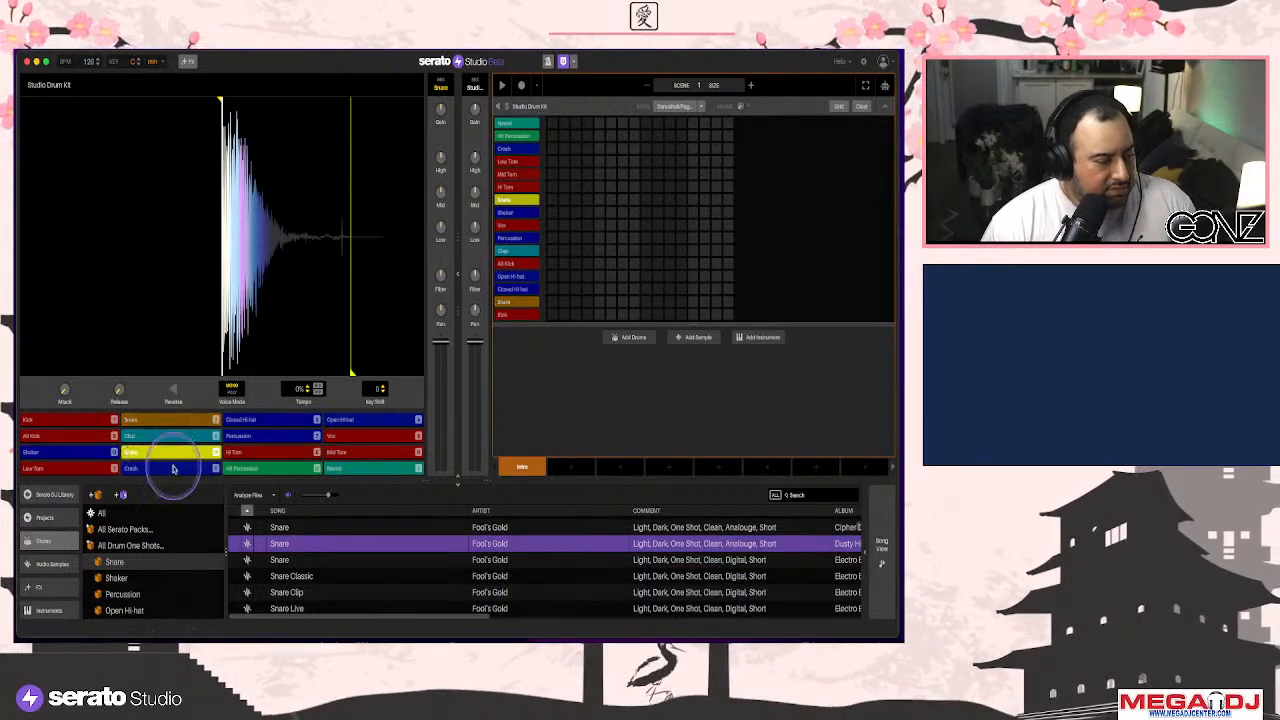
# Load the Fool's Gold Snare-Clap onto the Clap pad and play the kit's pads to hear it
pyautogui.scroll(-2, 446, 551)
pyautogui.click(449, 549)
pyautogui.moveTo(491, 566); pyautogui.dragTo(184, 441)
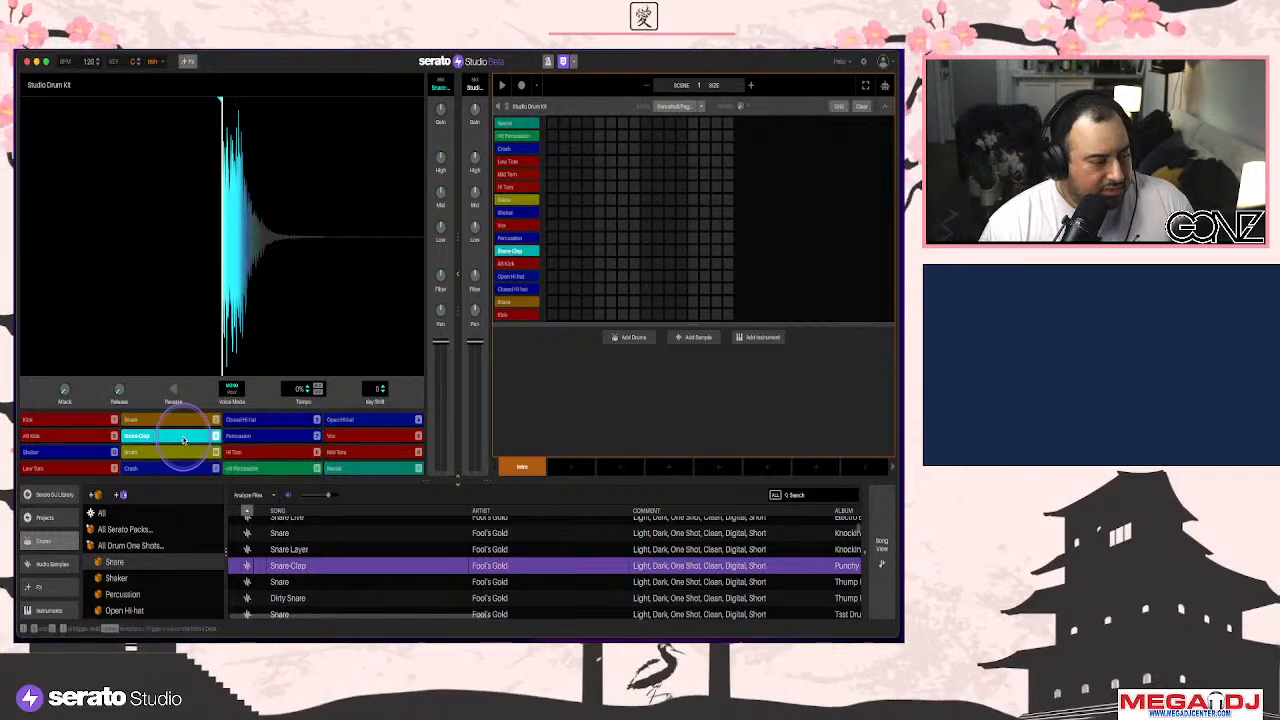
pyautogui.press('2')
pyautogui.press('2')
pyautogui.press('3')
pyautogui.press('3')
pyautogui.press('4')
pyautogui.click(184, 440)
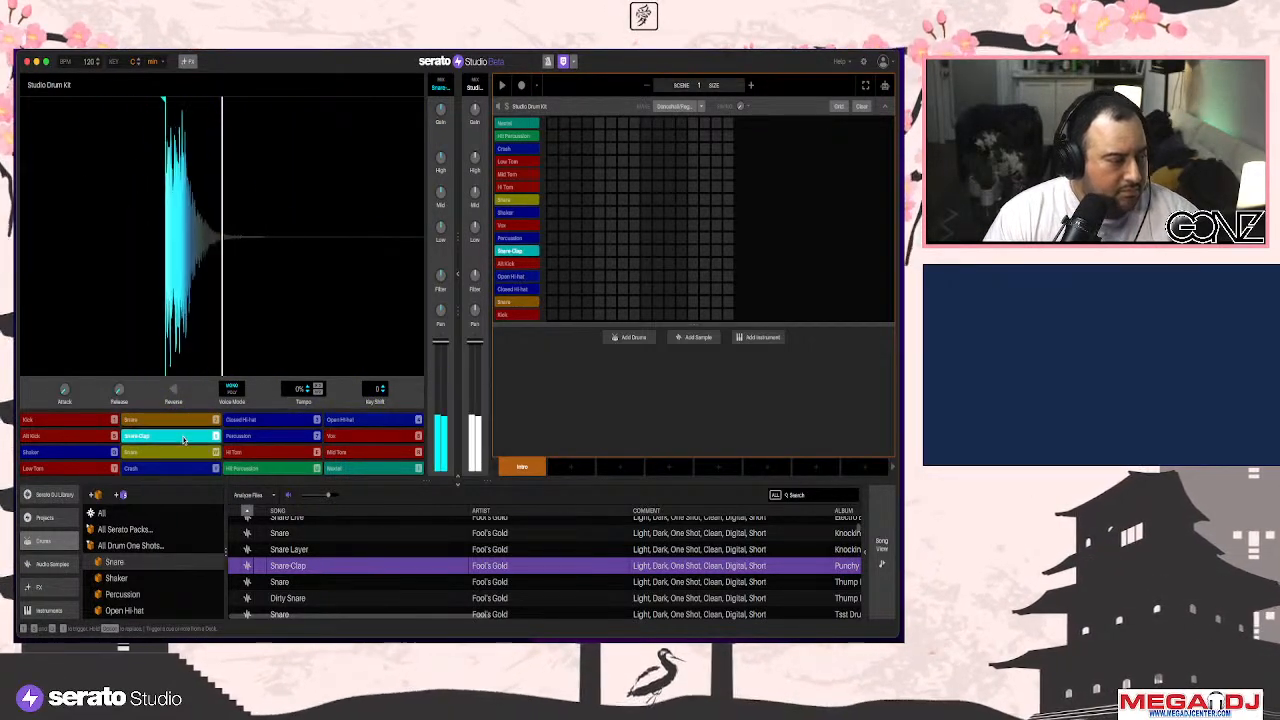
pyautogui.press('1')
# Audition snares further down the list and load Roll Broken onto the Percussion pad
pyautogui.scroll(-5, 397, 566)
pyautogui.click(397, 554)
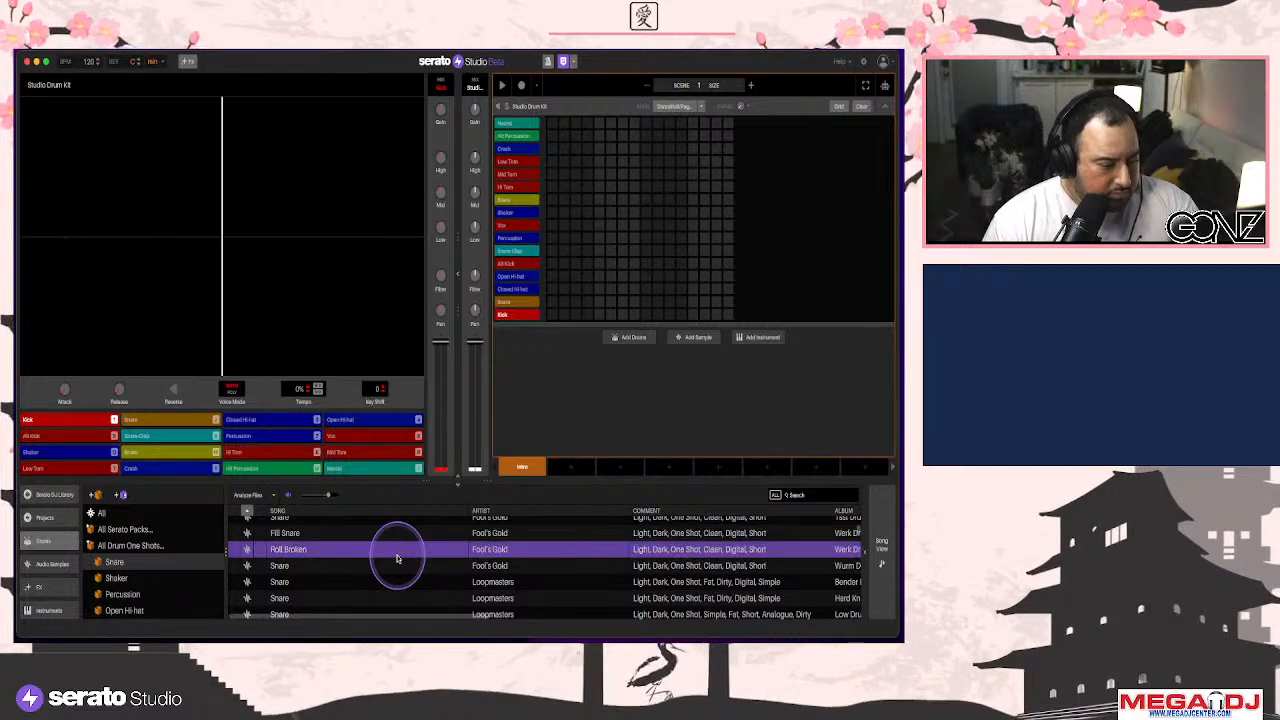
pyautogui.click(401, 567)
pyautogui.click(372, 536)
pyautogui.click(353, 553)
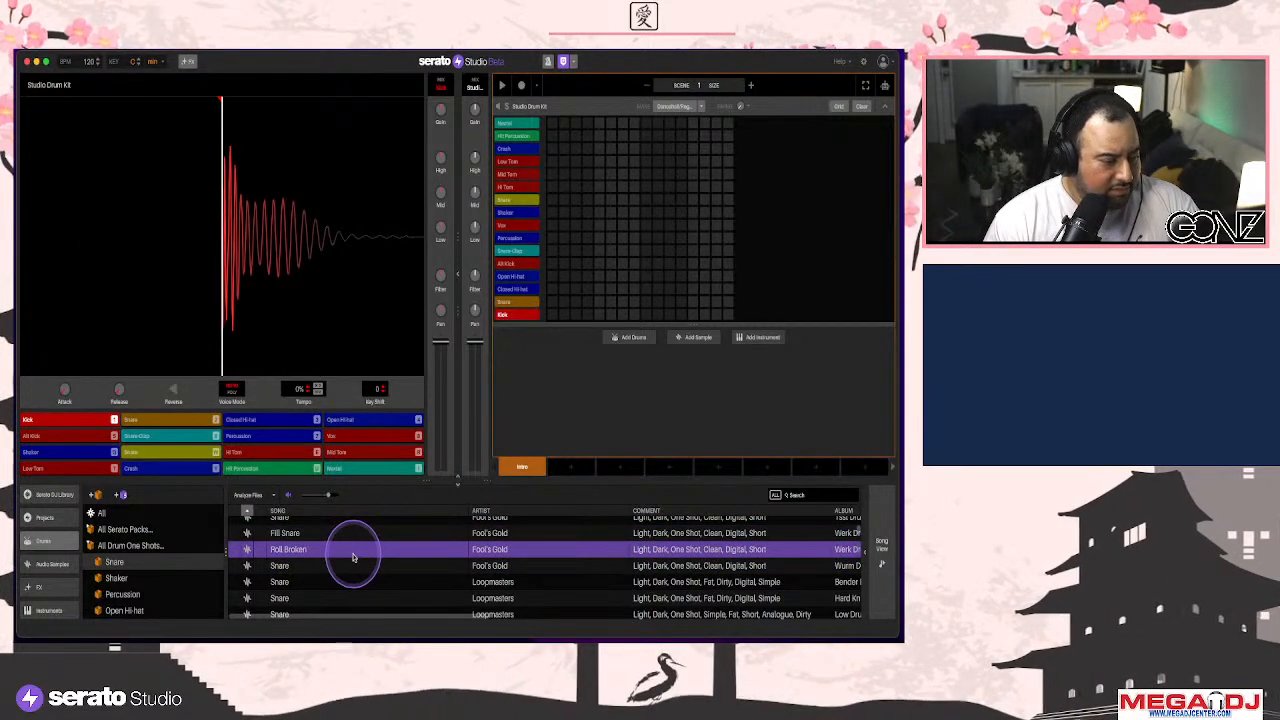
pyautogui.moveTo(353, 557); pyautogui.dragTo(272, 437)
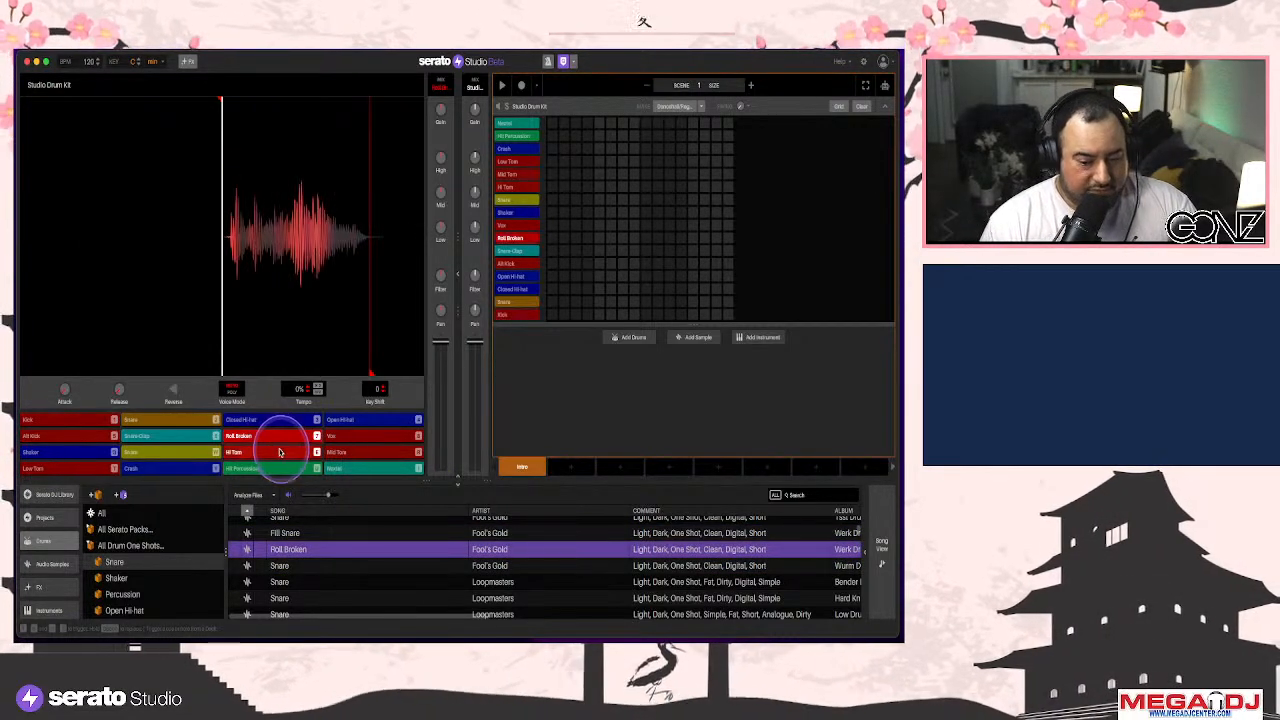
# Audition more snare one-shots, including the Just Blaze ones, and select the Closed Hi-hat pad
pyautogui.scroll(-5, 334, 578)
pyautogui.click(334, 573)
pyautogui.click(323, 529)
pyautogui.scroll(-3, 329, 570)
pyautogui.click(329, 568)
pyautogui.click(322, 538)
pyautogui.click(334, 598)
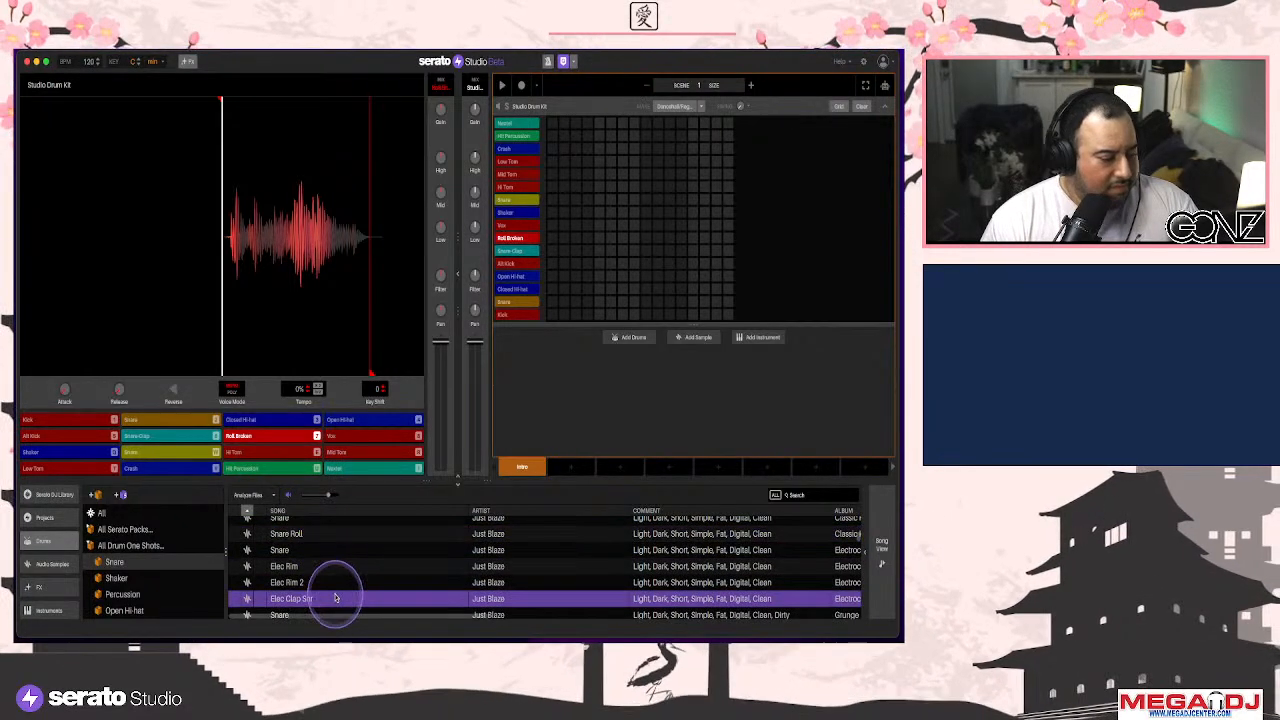
pyautogui.scroll(-3, 348, 585)
pyautogui.click(362, 583)
pyautogui.click(360, 597)
pyautogui.scroll(-3, 362, 600)
pyautogui.moveTo(306, 535); pyautogui.dragTo(278, 420)
# Audition the Shaker one-shots and load a Loopmasters shaker onto the last pad of the kit's bottom row
pyautogui.click(116, 578)
pyautogui.click(368, 575)
pyautogui.scroll(-2, 369, 577)
pyautogui.click(371, 585)
pyautogui.click(365, 568)
pyautogui.click(344, 589)
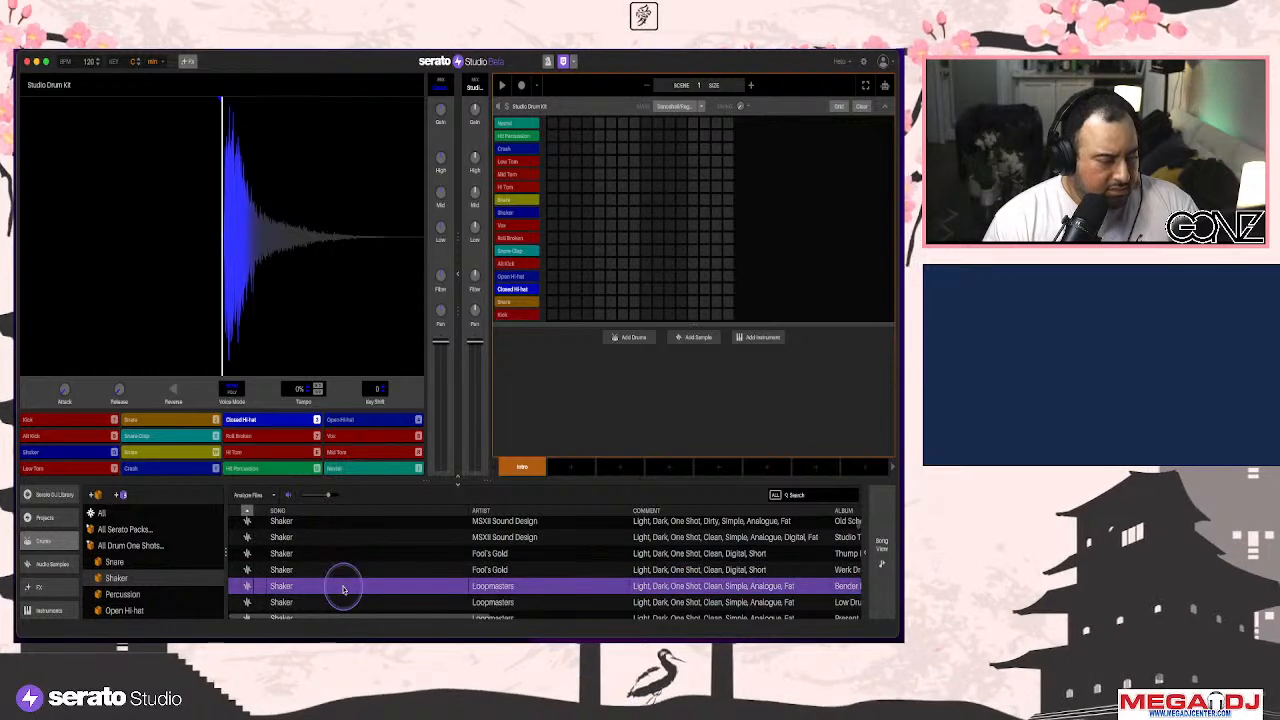
pyautogui.moveTo(343, 589); pyautogui.dragTo(350, 470)
# Audition more shakers and load a Just Blaze shaker onto the Hit Percussion pad
pyautogui.scroll(-3, 414, 563)
pyautogui.click(414, 560)
pyautogui.scroll(-2, 415, 571)
pyautogui.click(415, 573)
pyautogui.scroll(1, 410, 568)
pyautogui.click(356, 551)
pyautogui.moveTo(326, 540); pyautogui.dragTo(268, 466)
pyautogui.scroll(-2, 323, 563)
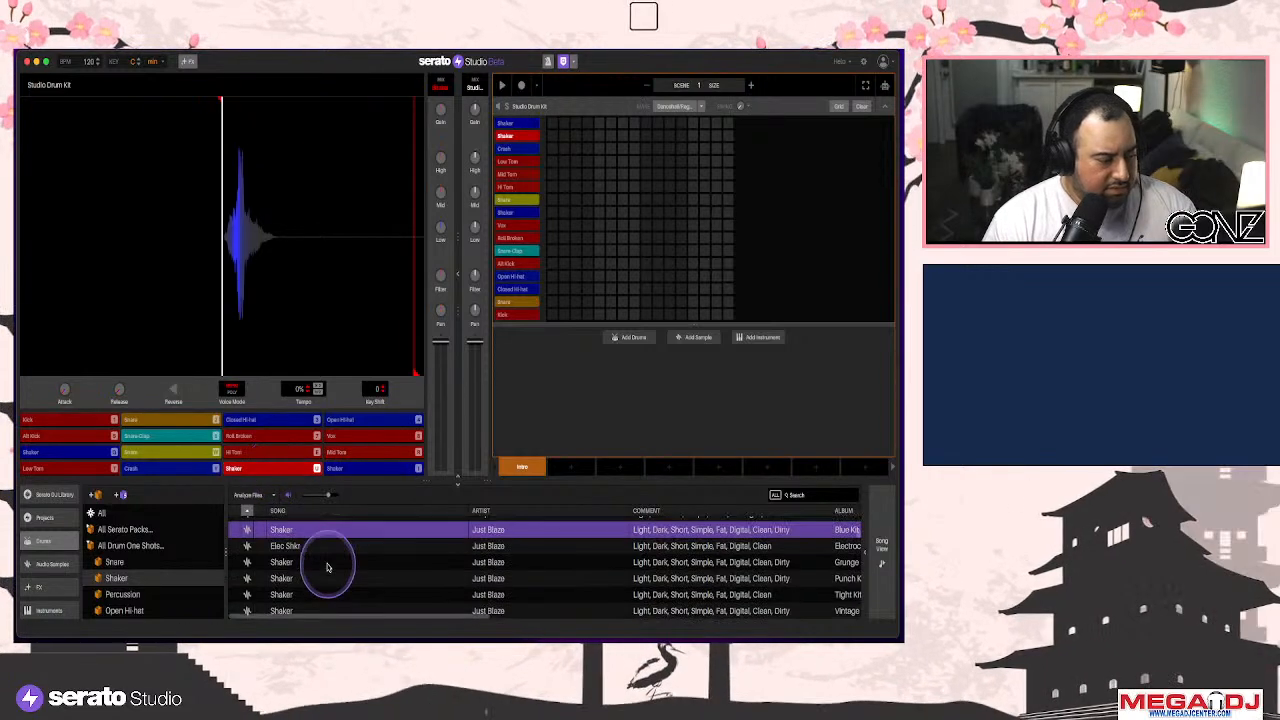
# Open the Percussion one-shots and audition the DECAP Rim, Click and Tamb sounds
pyautogui.click(150, 595)
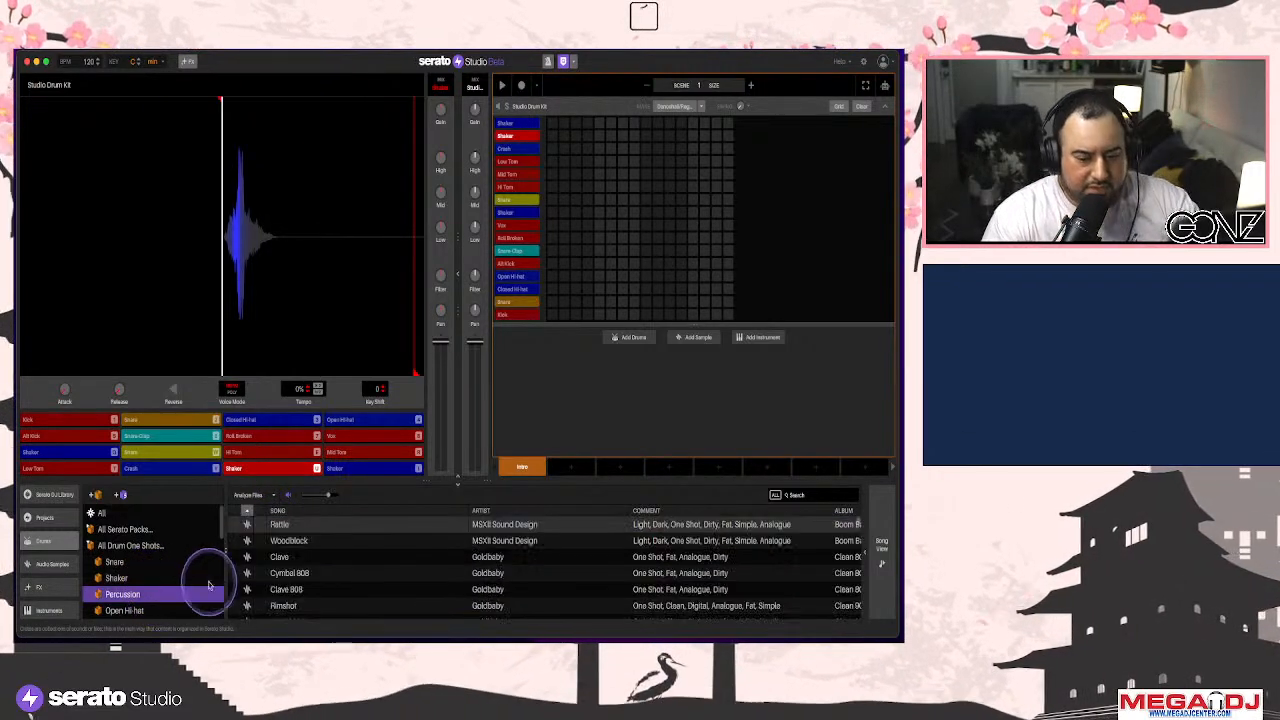
pyautogui.click(337, 580)
pyautogui.scroll(-1, 343, 557)
pyautogui.scroll(-5, 343, 560)
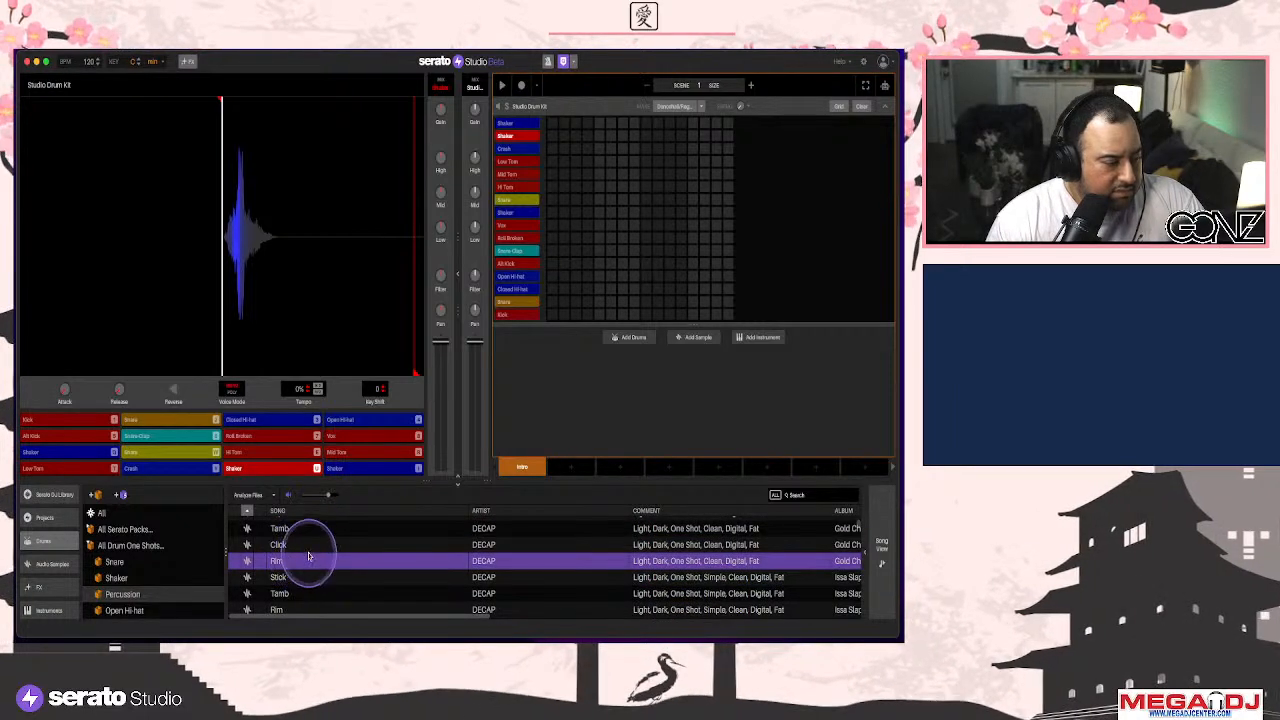
pyautogui.click(294, 544)
pyautogui.click(288, 530)
pyautogui.scroll(-2, 303, 561)
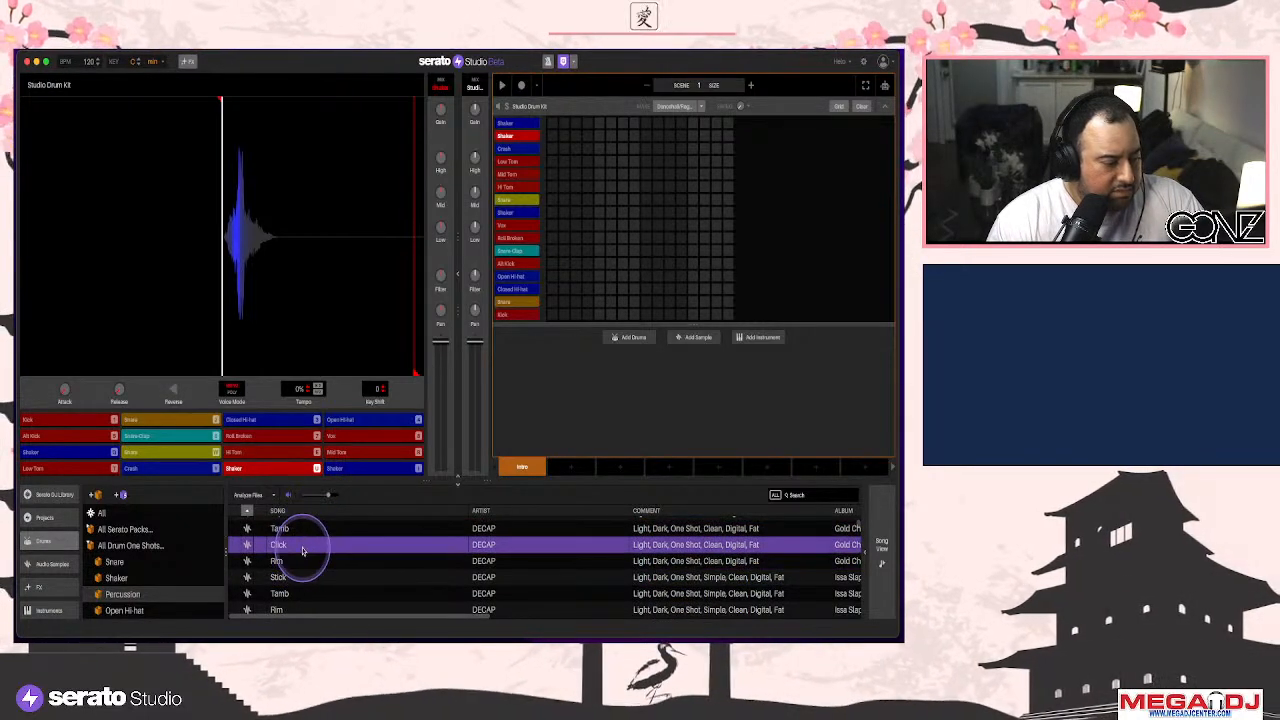
# Audition the MSXII percussion sounds and load Barrel Perc onto the Mid Tom pad
pyautogui.click(328, 572)
pyautogui.scroll(-1, 325, 574)
pyautogui.scroll(-3, 322, 574)
pyautogui.click(323, 577)
pyautogui.click(320, 565)
pyautogui.scroll(-2, 321, 566)
pyautogui.click(325, 590)
pyautogui.click(320, 573)
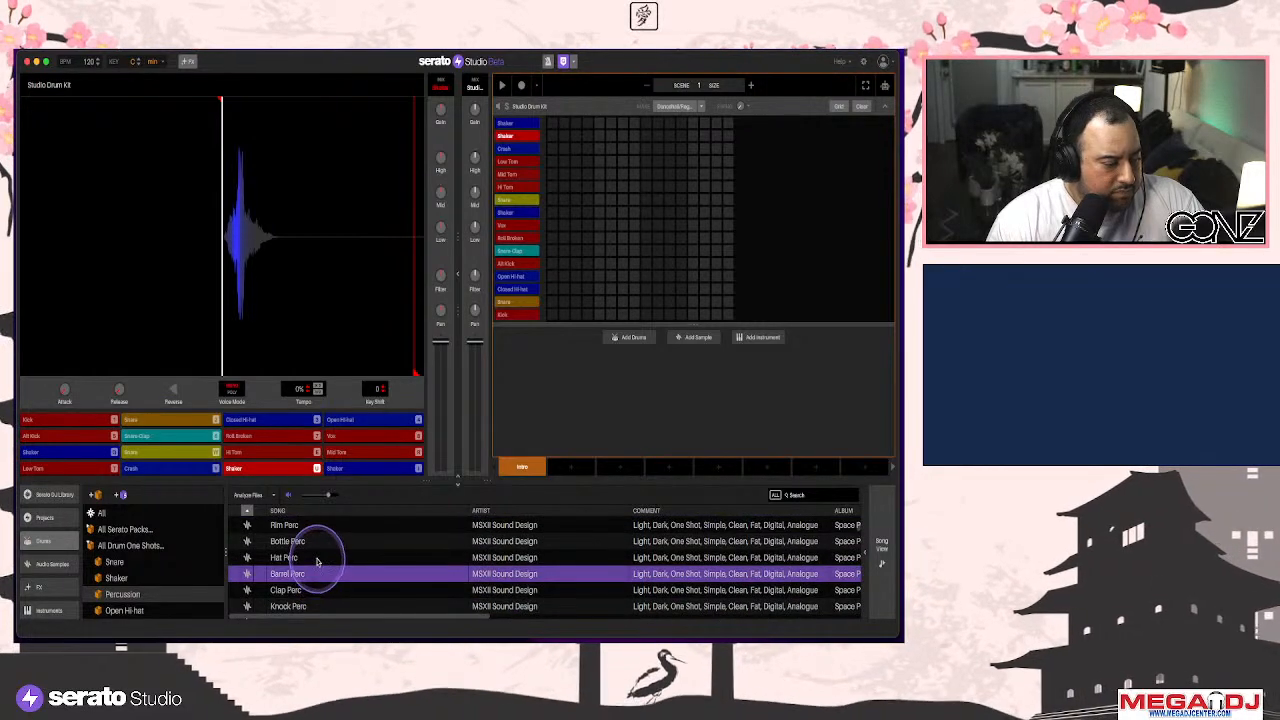
pyautogui.moveTo(295, 578); pyautogui.dragTo(349, 450)
# Audition further MSXII percussion sounds and load Grasshopper Perc onto the Low Tom pad
pyautogui.scroll(-3, 362, 552)
pyautogui.click(346, 565)
pyautogui.click(338, 595)
pyautogui.scroll(-3, 338, 595)
pyautogui.click(338, 594)
pyautogui.scroll(-3, 338, 595)
pyautogui.click(338, 595)
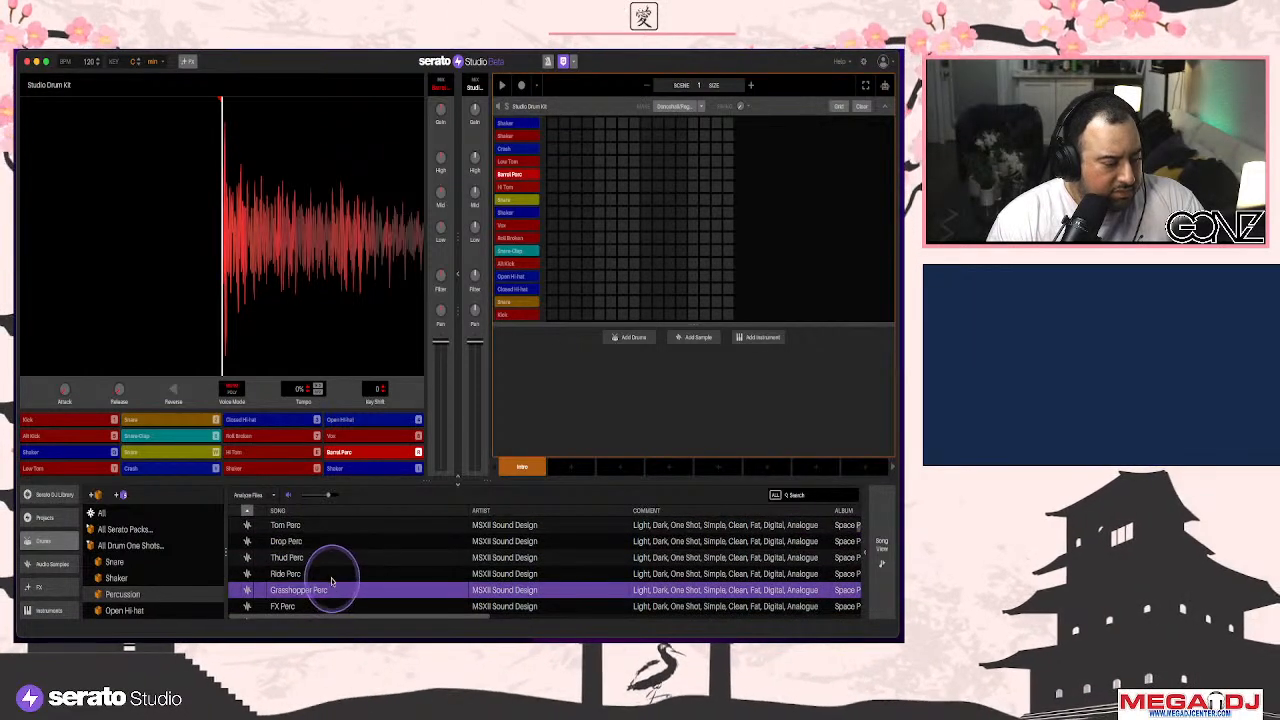
pyautogui.moveTo(338, 595); pyautogui.dragTo(40, 480)
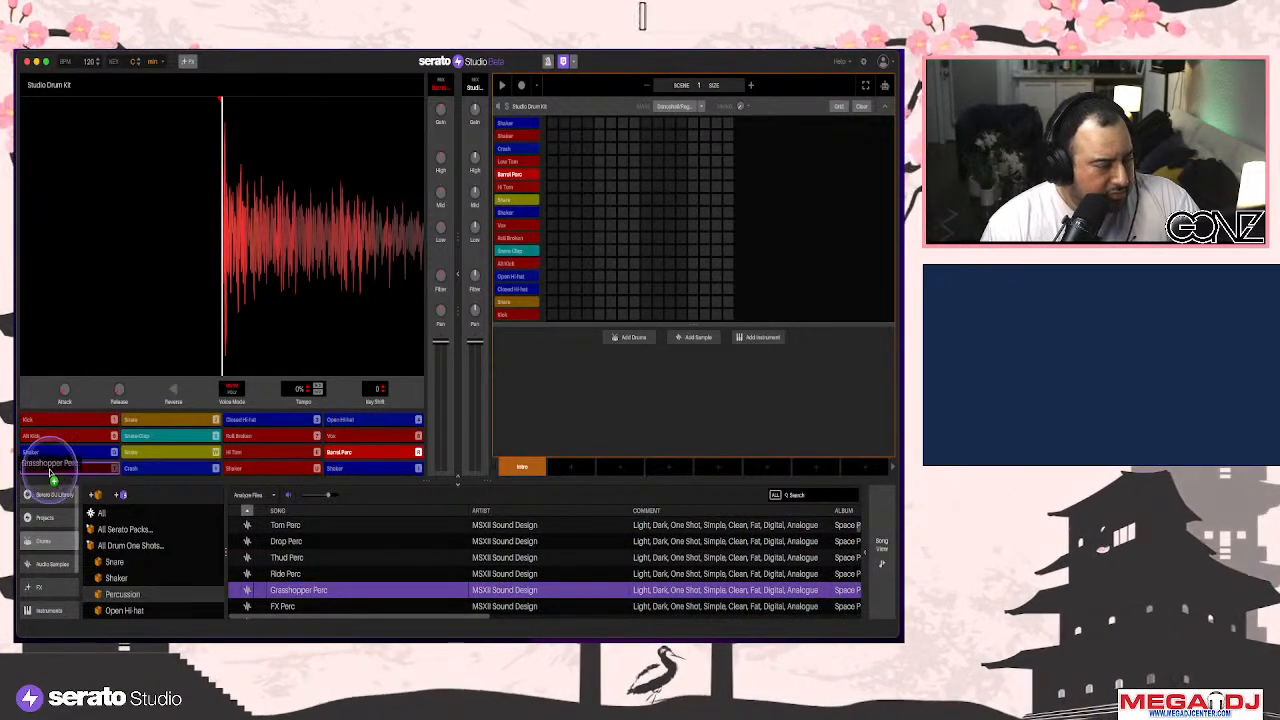
# Compare Hat Perc, Broken Perc and Verb Hit, and load Verb Hit onto the Shaker pad in the third row
pyautogui.scroll(-3, 310, 568)
pyautogui.click(318, 578)
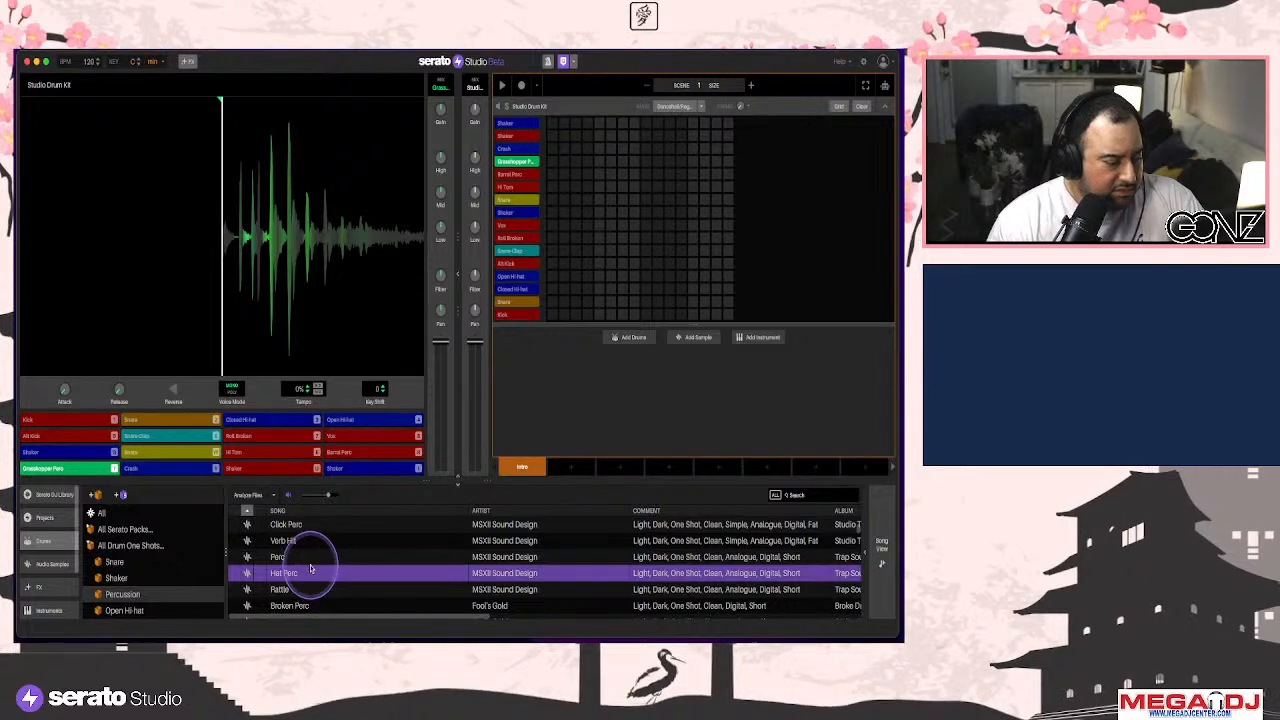
pyautogui.click(300, 541)
pyautogui.scroll(-2, 306, 571)
pyautogui.click(303, 599)
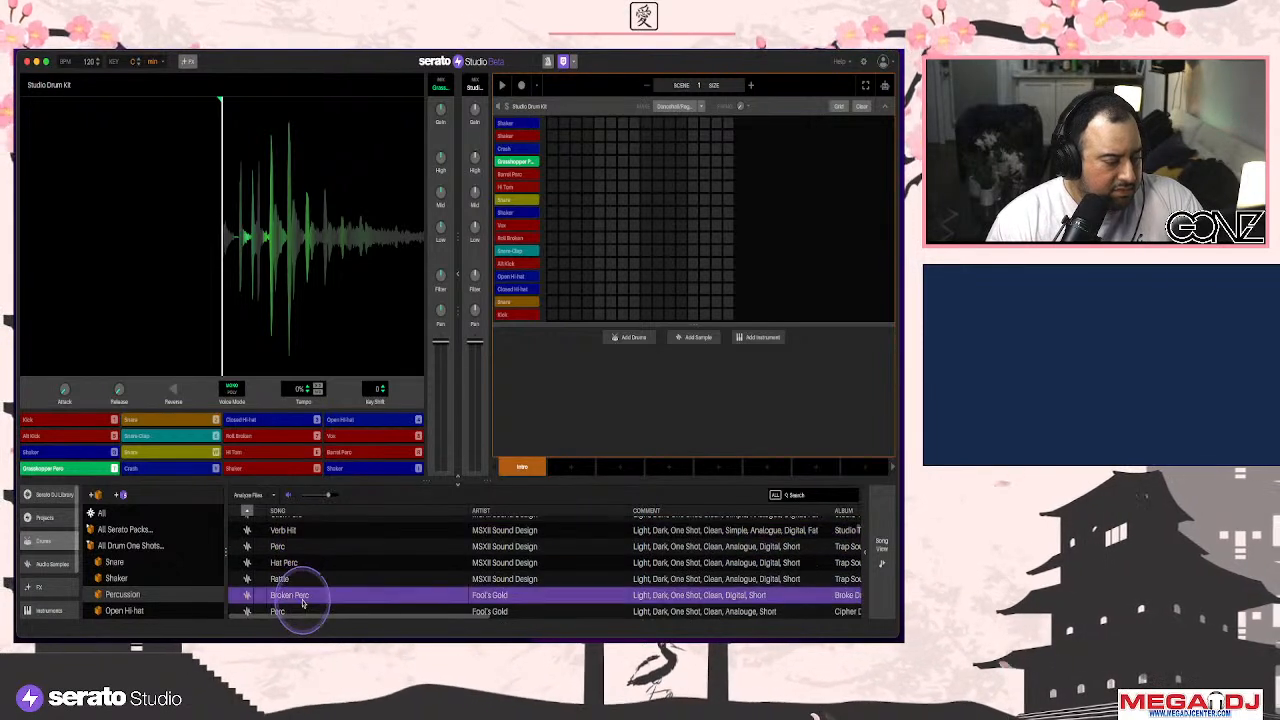
pyautogui.click(291, 533)
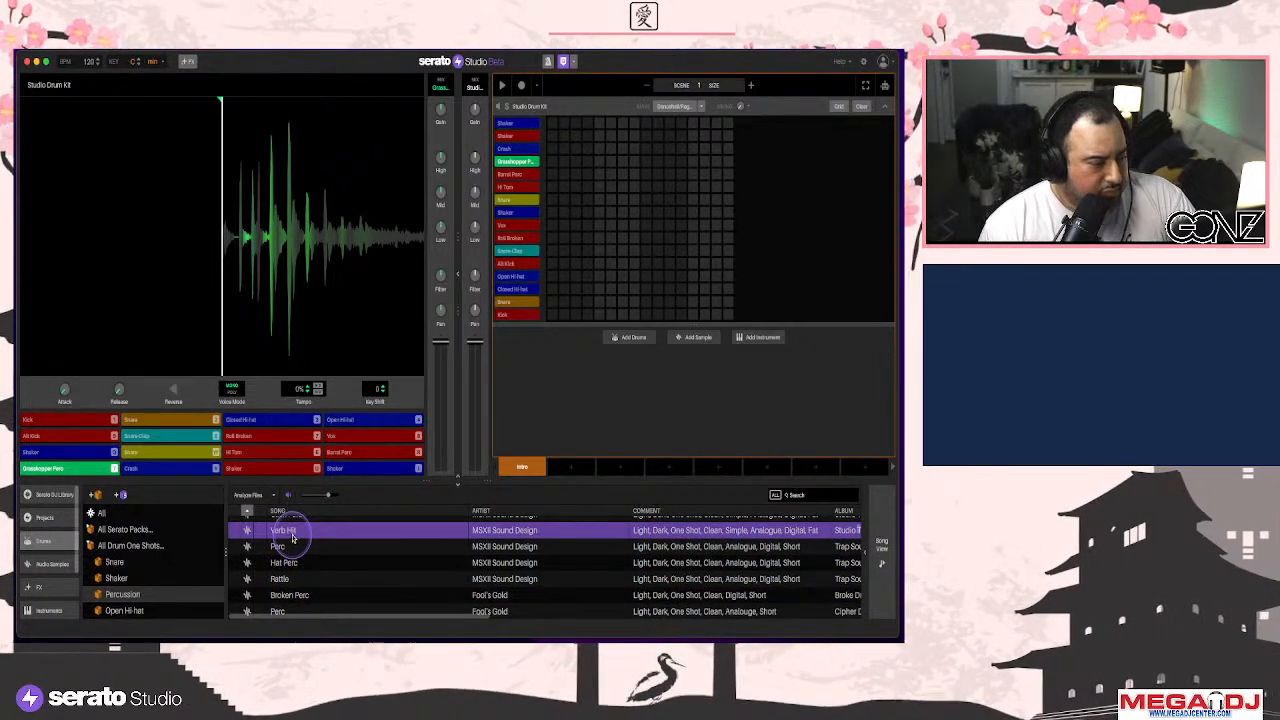
pyautogui.moveTo(291, 537); pyautogui.dragTo(75, 452)
# Audition the Agogo Mid and further percussion one-shots down the list
pyautogui.scroll(-3, 344, 565)
pyautogui.click(344, 565)
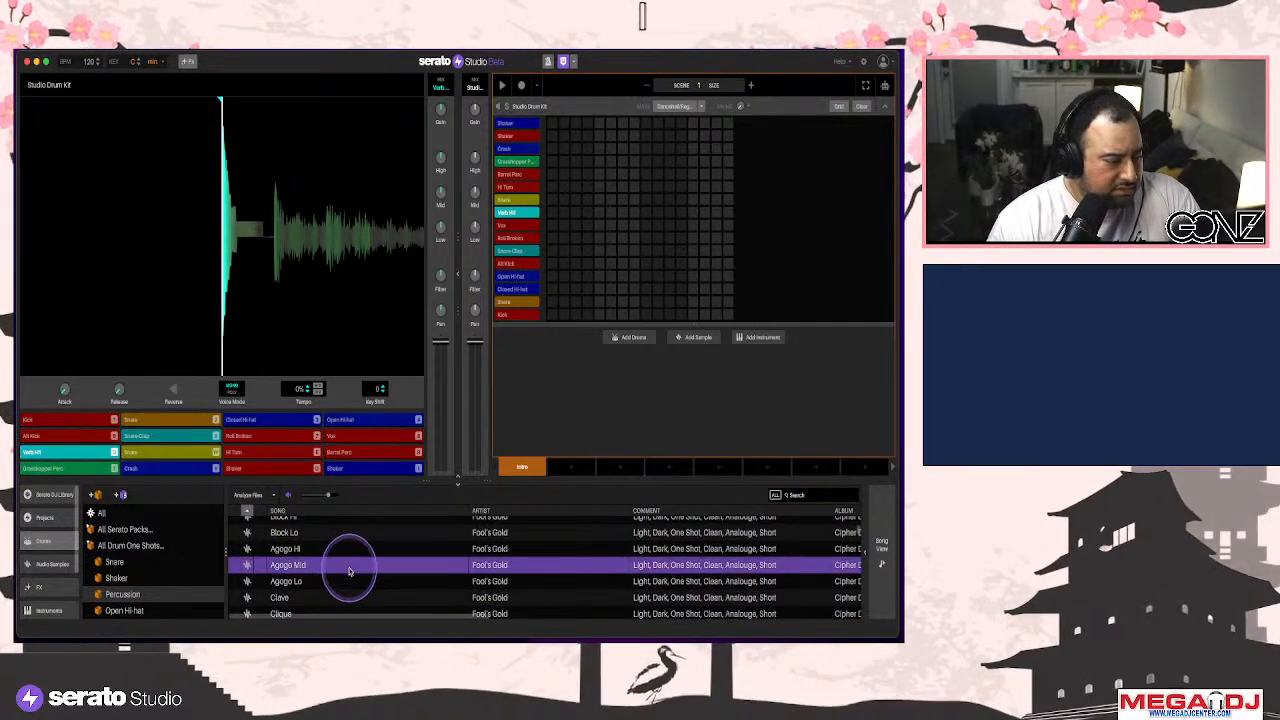
pyautogui.scroll(-2, 343, 566)
pyautogui.click(343, 566)
pyautogui.click(343, 543)
pyautogui.scroll(-2, 343, 560)
pyautogui.click(343, 582)
pyautogui.click(336, 550)
# Audition the later percussion sounds and load a Loopmasters Perc onto the Vox pad
pyautogui.scroll(-2, 335, 540)
pyautogui.click(342, 580)
pyautogui.click(336, 552)
pyautogui.click(336, 558)
pyautogui.scroll(-2, 337, 560)
pyautogui.click(338, 563)
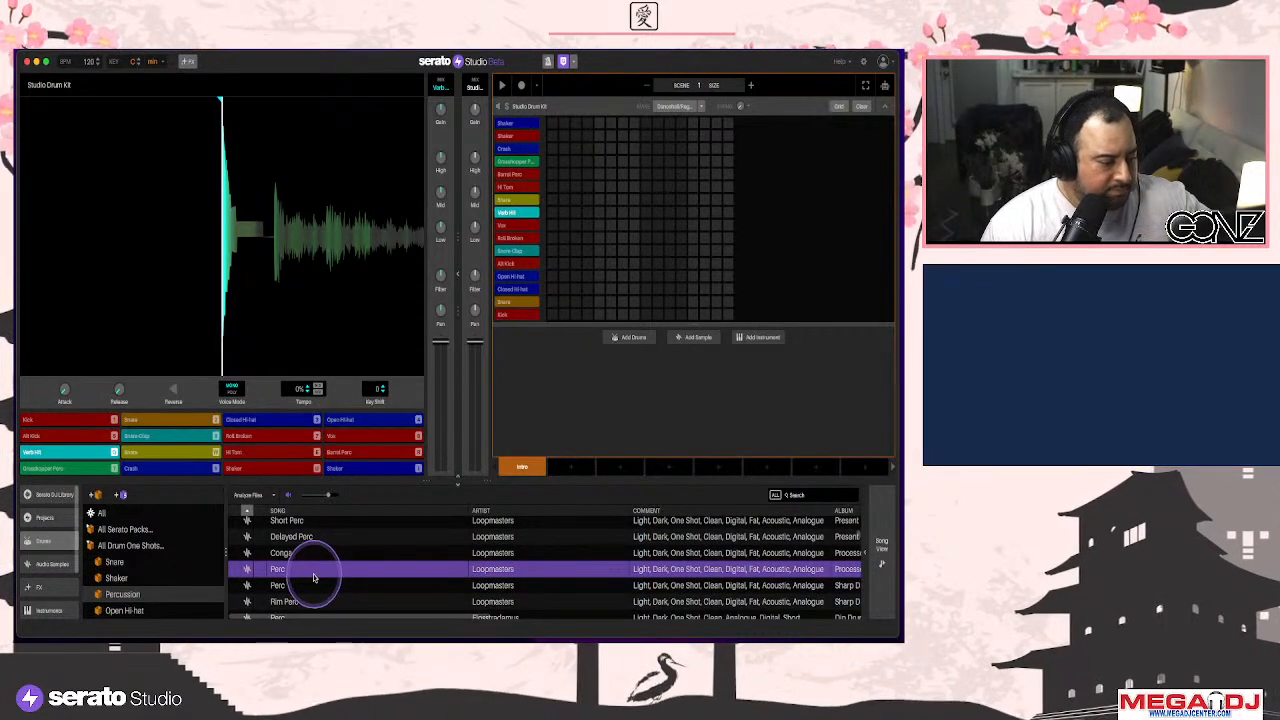
pyautogui.moveTo(315, 575); pyautogui.dragTo(343, 437)
# Audition the remaining percussion one-shots, from the Flosstradamus sounds down to the Melodics Tumba Toe and Tumba Slap
pyautogui.scroll(-2, 360, 570)
pyautogui.click(365, 575)
pyautogui.scroll(-5, 360, 577)
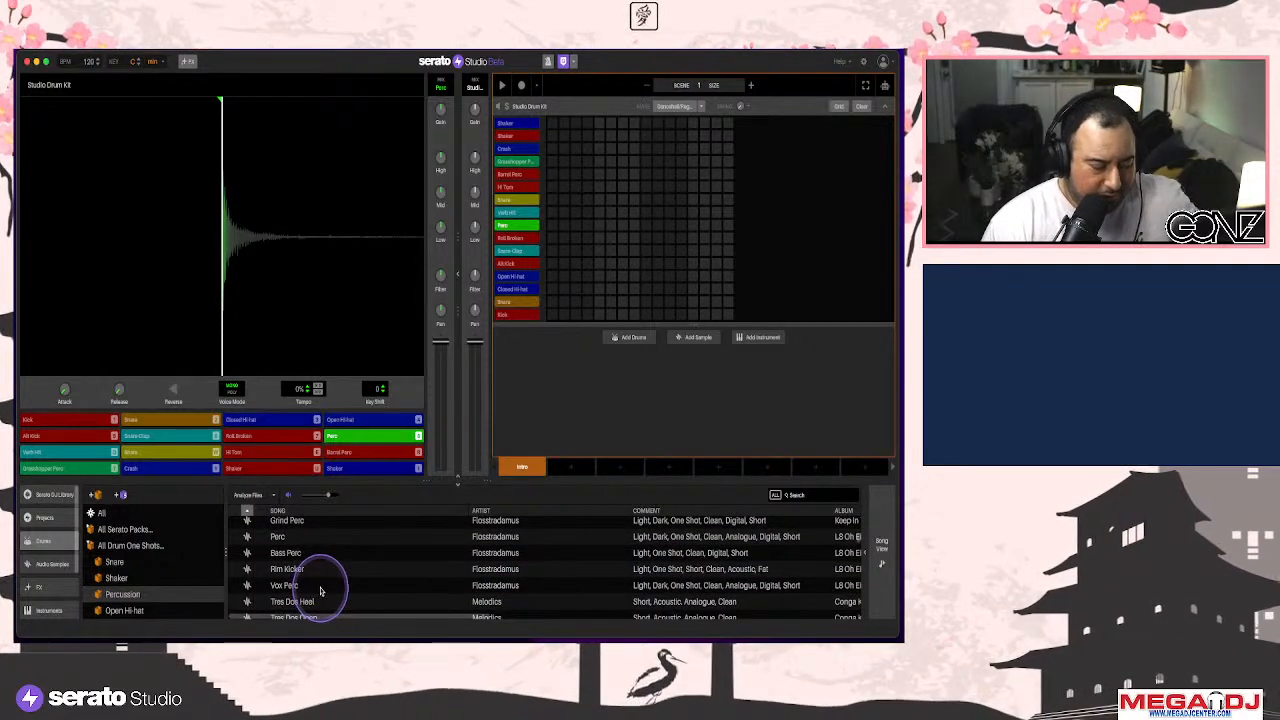
pyautogui.click(357, 569)
pyautogui.click(343, 585)
pyautogui.scroll(-3, 343, 586)
pyautogui.click(343, 586)
pyautogui.click(336, 560)
pyautogui.click(328, 545)
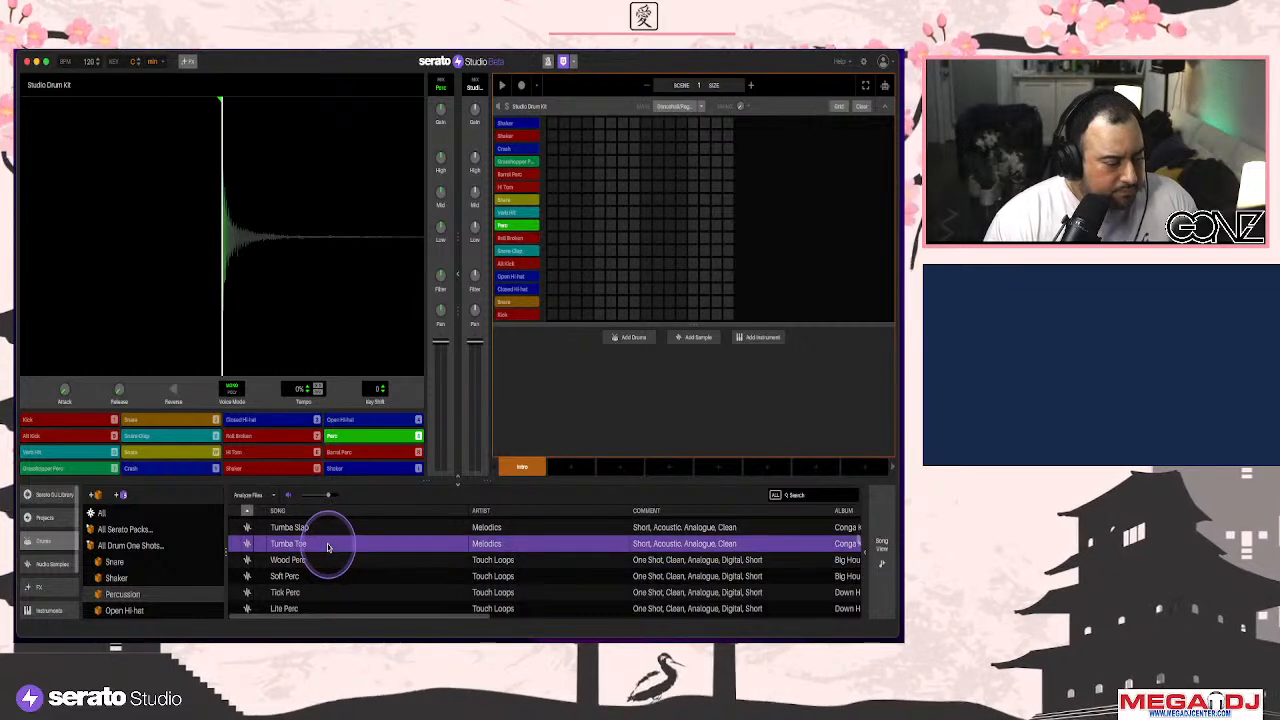
pyautogui.click(320, 528)
pyautogui.scroll(-5, 140, 580)
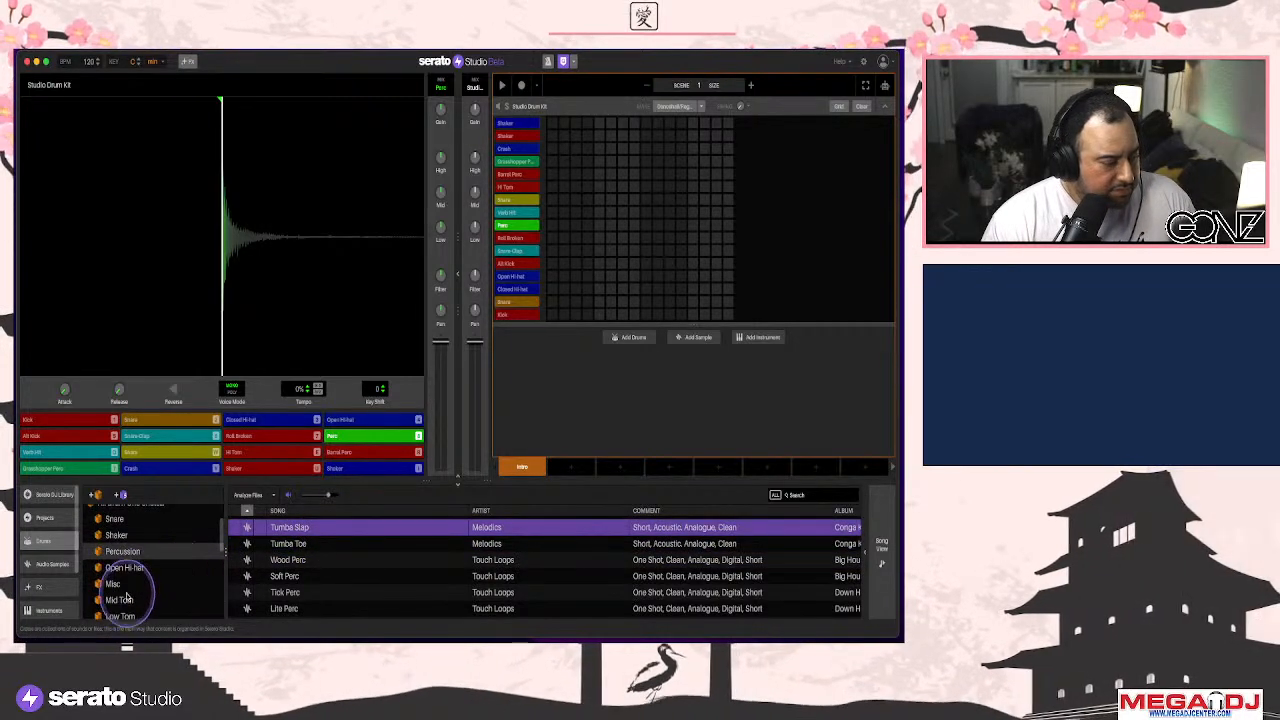
# Browse the Kick one-shots, audition several and load Knock Kick onto the Alt Kick pad
pyautogui.click(118, 581)
pyautogui.click(314, 572)
pyautogui.click(312, 557)
pyautogui.scroll(-3, 309, 586)
pyautogui.click(308, 580)
pyautogui.click(308, 565)
pyautogui.click(307, 549)
pyautogui.click(305, 565)
pyautogui.click(303, 556)
pyautogui.moveTo(290, 548); pyautogui.dragTo(80, 436)
# Audition further kicks and load an MG The Future Kick onto the first Kick pad
pyautogui.scroll(-3, 326, 561)
pyautogui.click(326, 561)
pyautogui.scroll(-3, 314, 586)
pyautogui.click(314, 586)
pyautogui.click(315, 565)
pyautogui.click(320, 577)
pyautogui.click(306, 556)
pyautogui.click(306, 544)
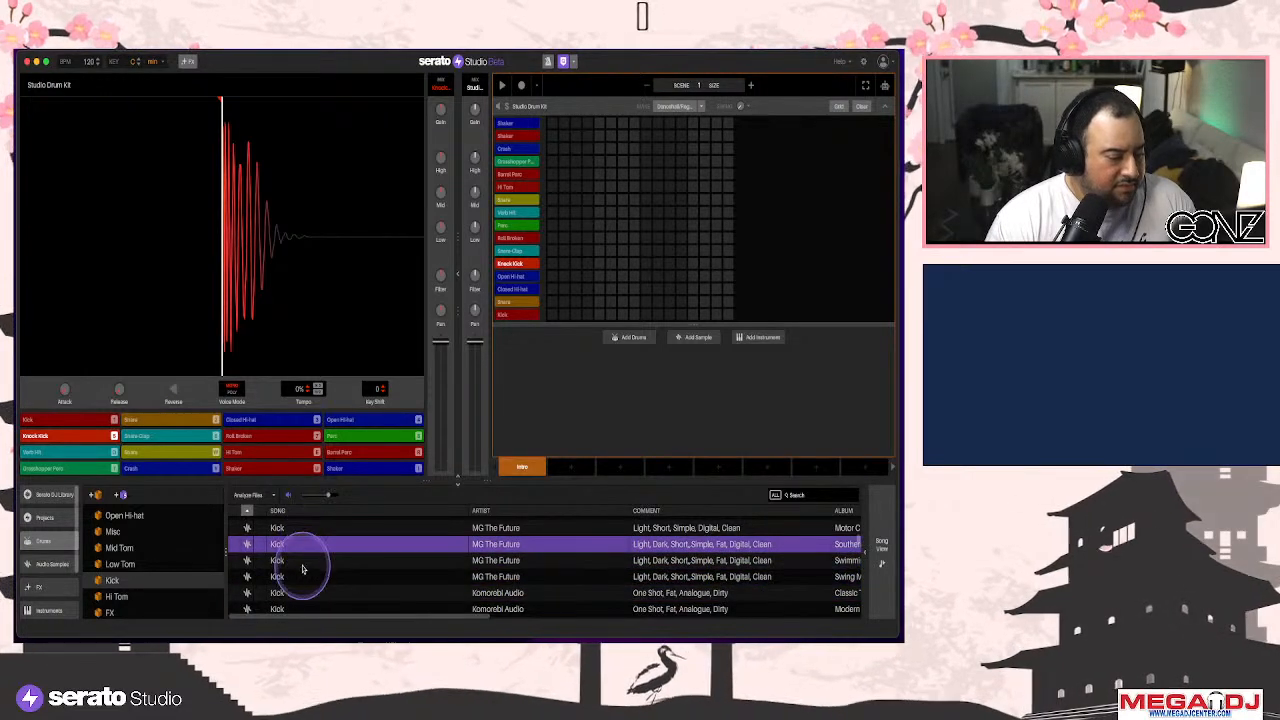
pyautogui.click(301, 578)
pyautogui.moveTo(270, 552); pyautogui.dragTo(87, 430)
# Compare the TRAKGIRL kicks and load Ammo Kick onto the Hi Tom pad
pyautogui.scroll(-5, 290, 540)
pyautogui.click(302, 540)
pyautogui.scroll(-2, 305, 548)
pyautogui.click(309, 557)
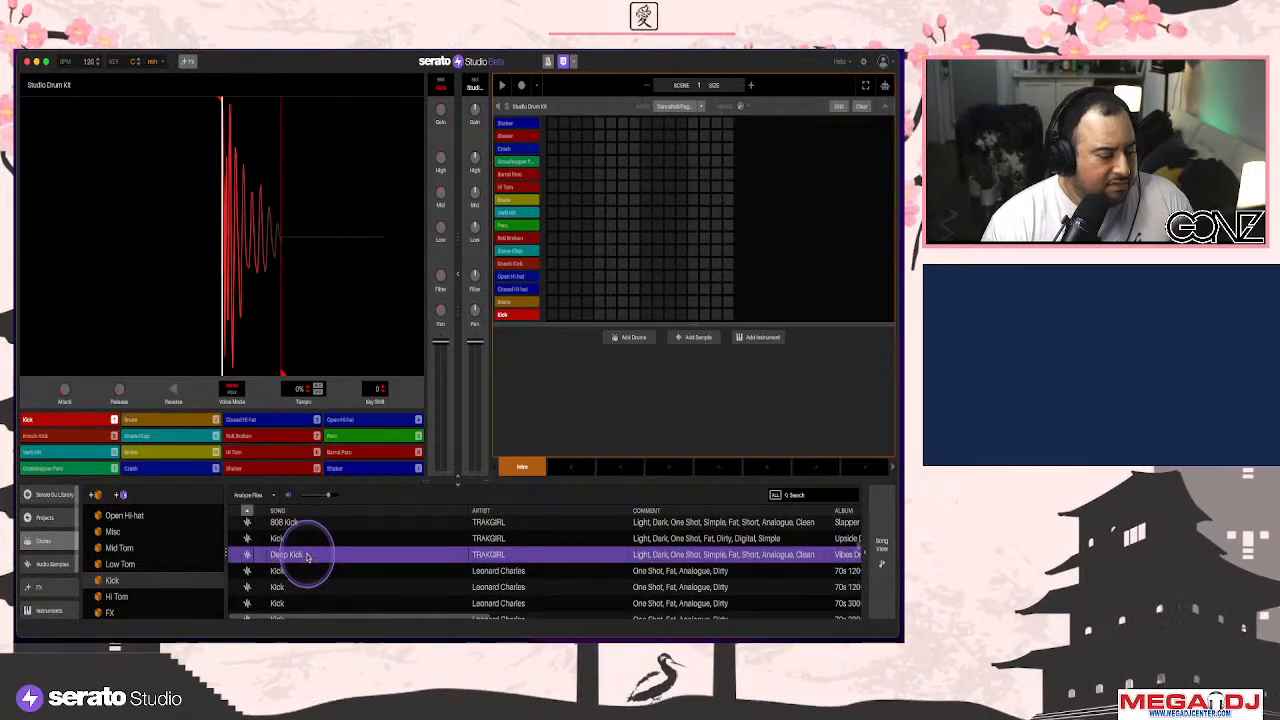
pyautogui.scroll(4, 300, 545)
pyautogui.click(296, 549)
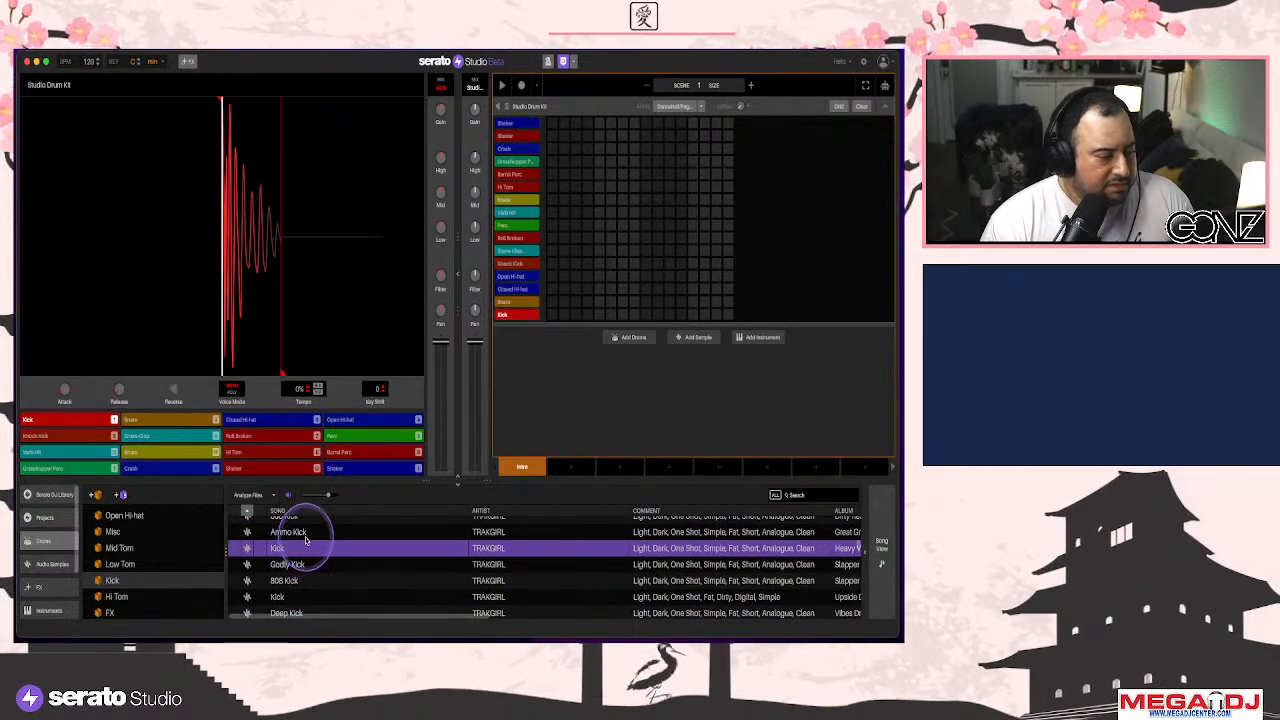
pyautogui.click(304, 533)
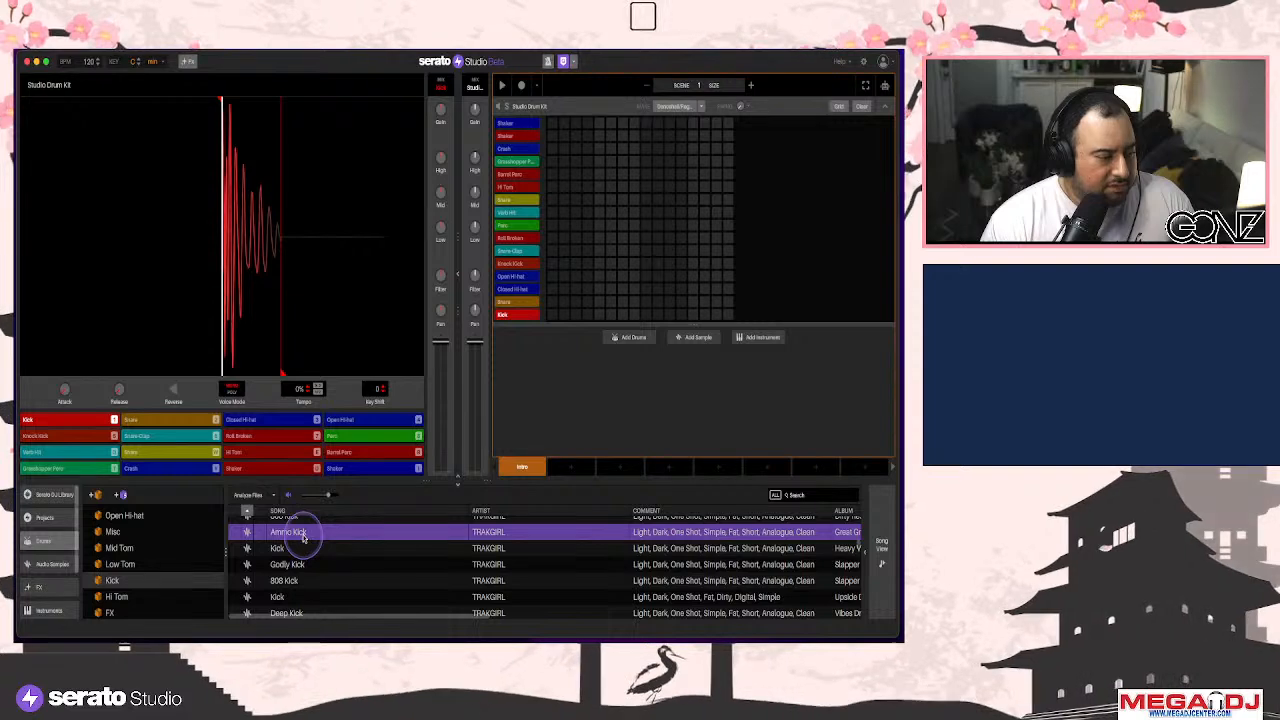
pyautogui.moveTo(304, 535); pyautogui.dragTo(252, 452)
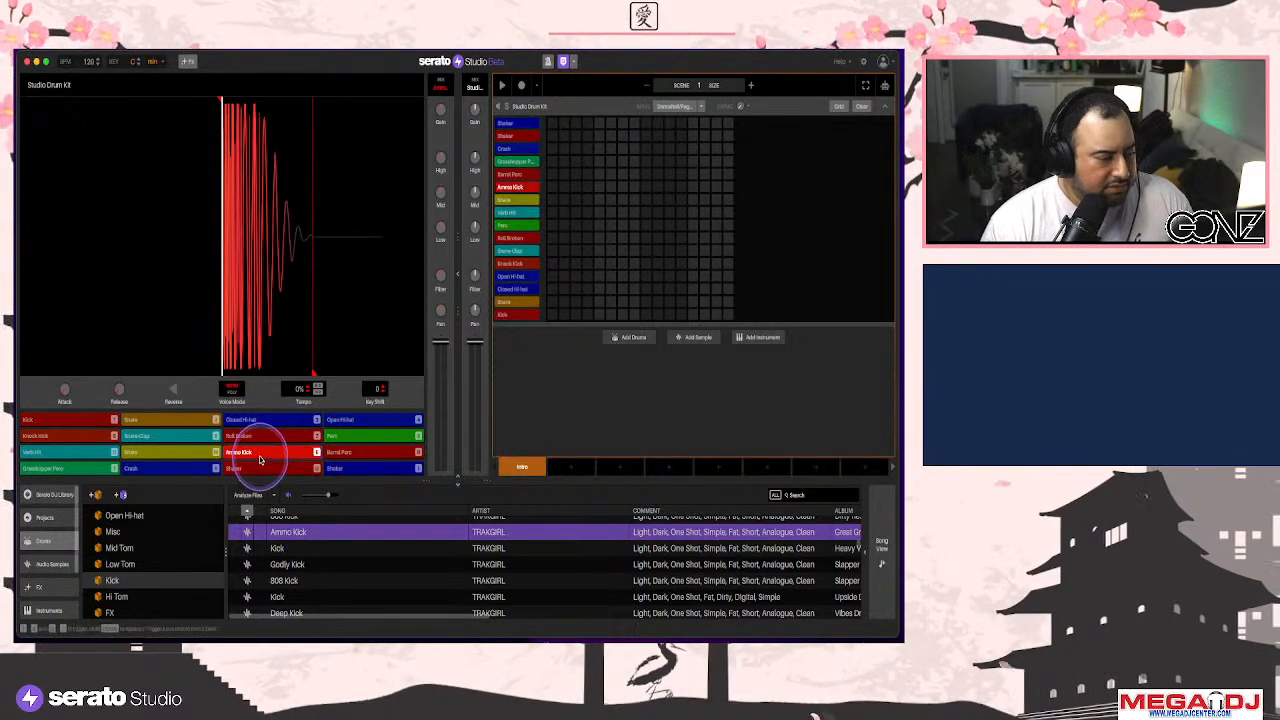
# Select the Open Hi-hat pad and audition the Fool's Gold open hi-hat one-shots
pyautogui.click(395, 428)
pyautogui.scroll(1, 127, 549)
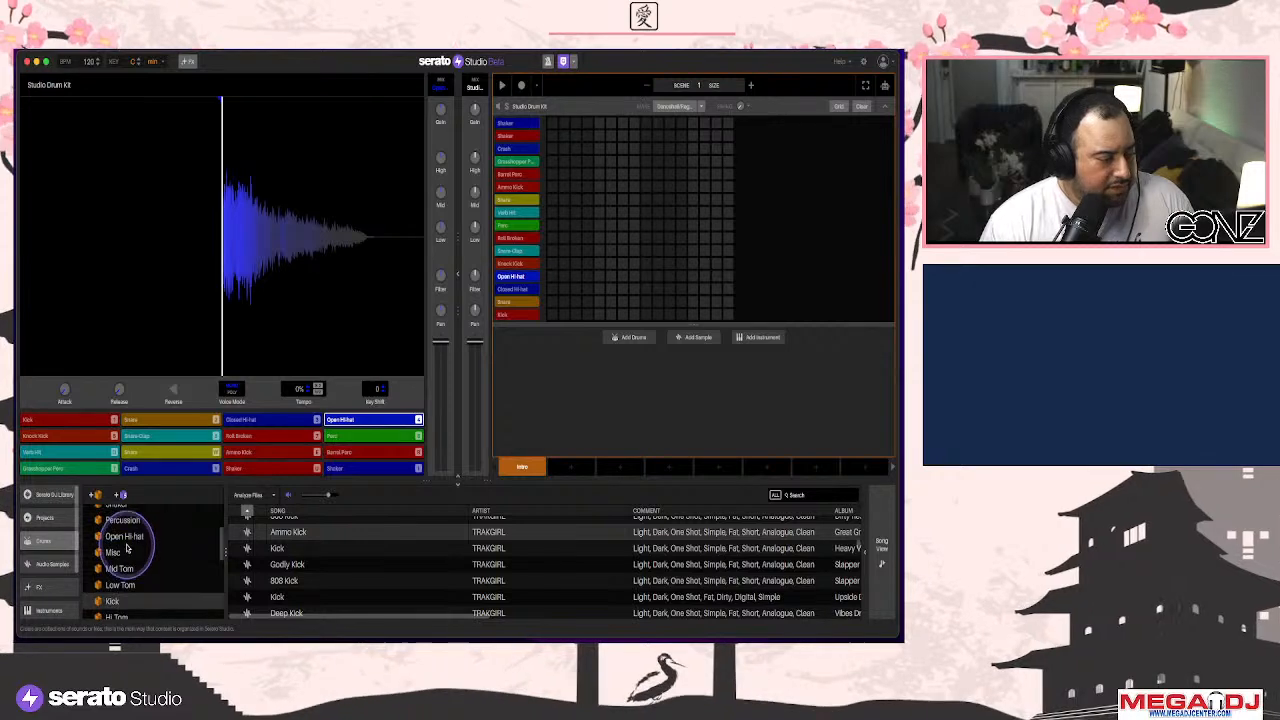
pyautogui.click(125, 537)
pyautogui.click(400, 570)
pyautogui.click(397, 586)
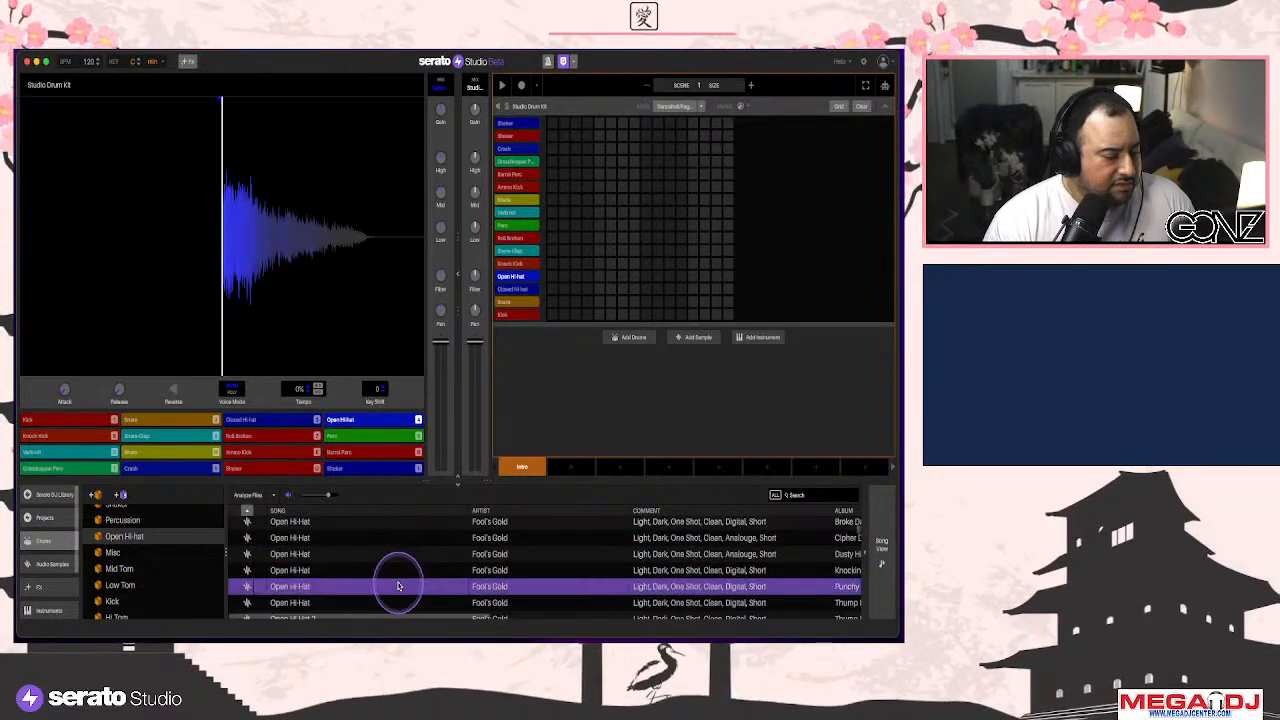
pyautogui.click(388, 555)
pyautogui.scroll(-5, 385, 560)
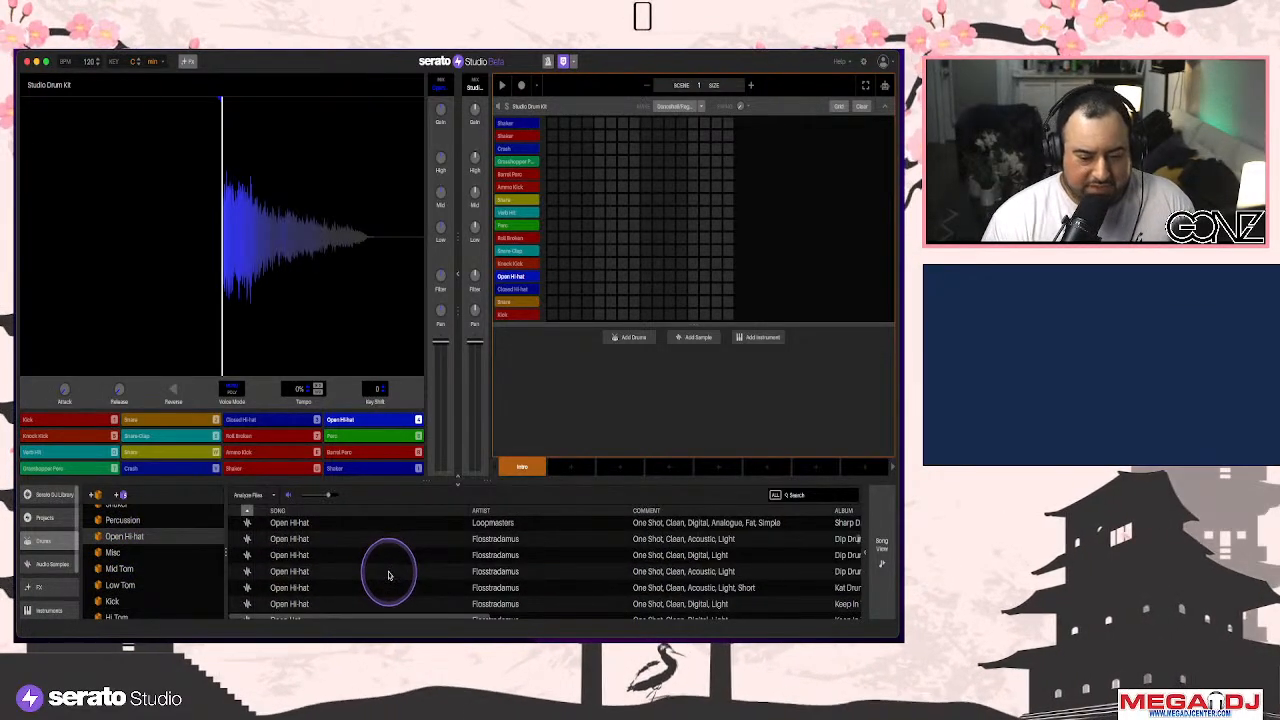
# Audition the Flosstradamus and Just Blaze open hi-hat one-shots
pyautogui.click(389, 571)
pyautogui.click(372, 555)
pyautogui.scroll(-5, 371, 558)
pyautogui.click(371, 556)
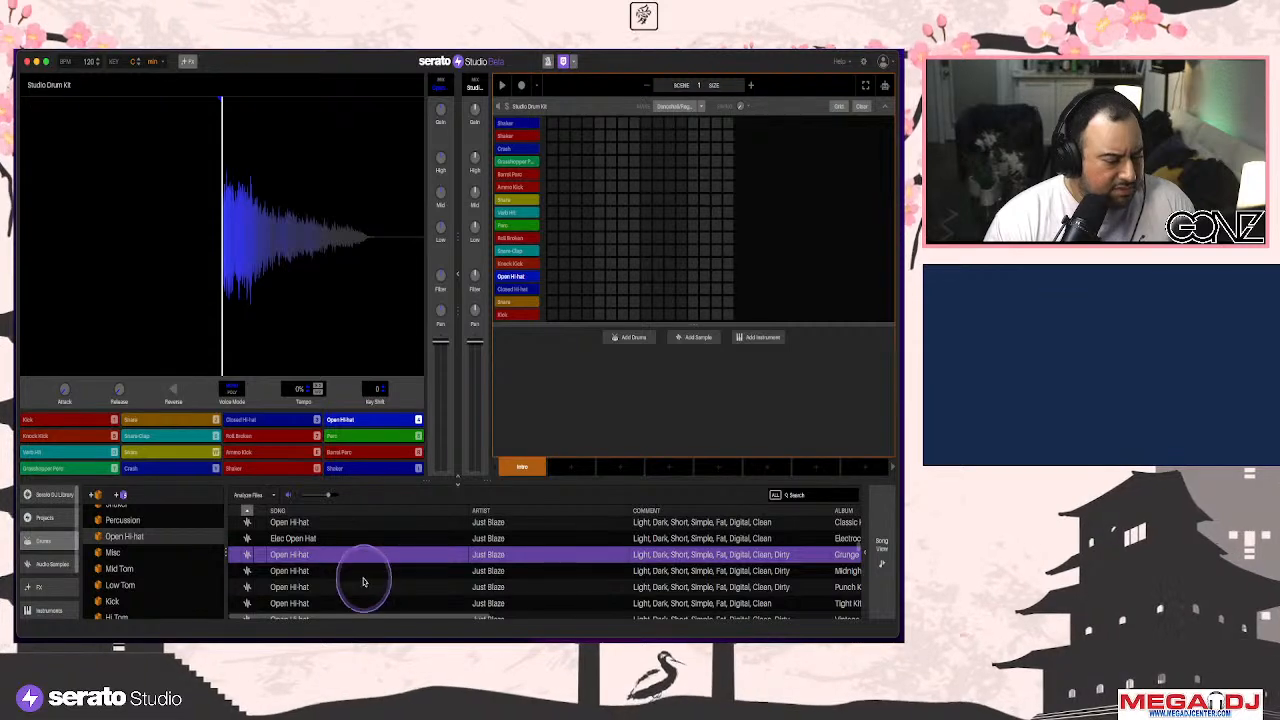
pyautogui.click(363, 581)
pyautogui.scroll(-1, 363, 584)
pyautogui.click(363, 580)
pyautogui.click(324, 592)
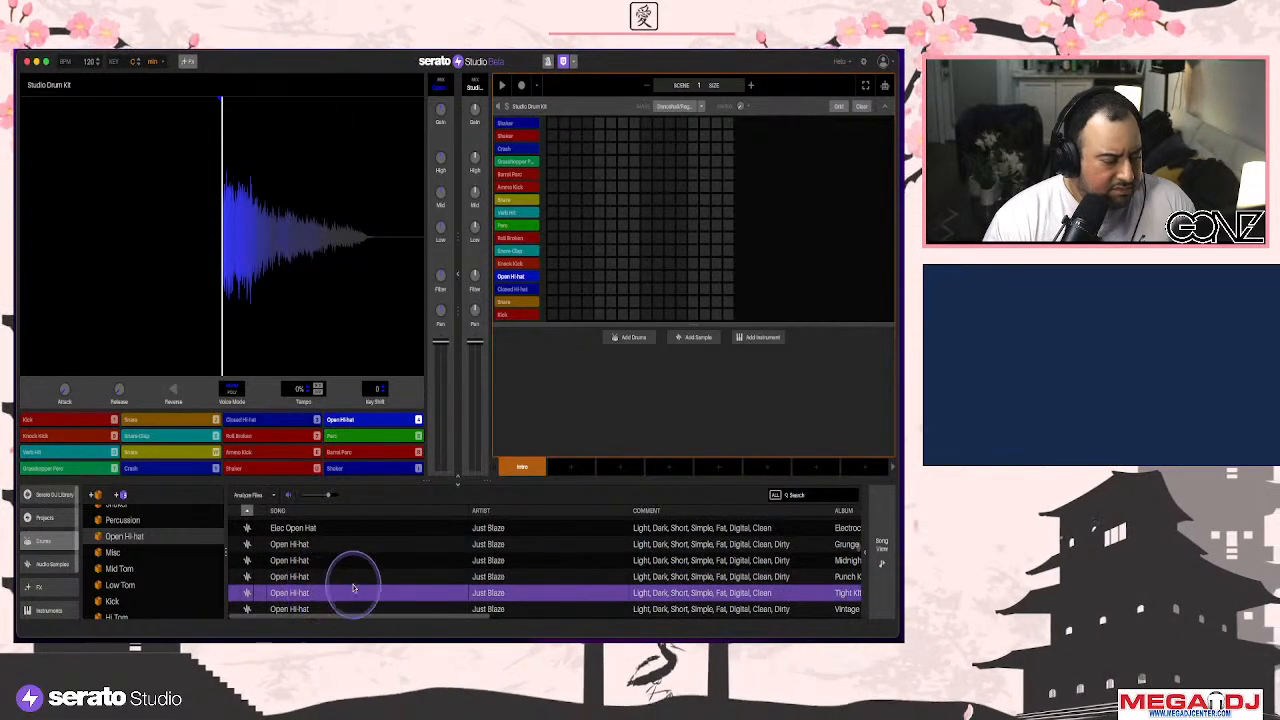
# Audition the MG The Future open hi-hat one-shots
pyautogui.scroll(-3, 350, 591)
pyautogui.click(362, 574)
pyautogui.click(362, 562)
pyautogui.scroll(-1, 362, 597)
pyautogui.click(362, 599)
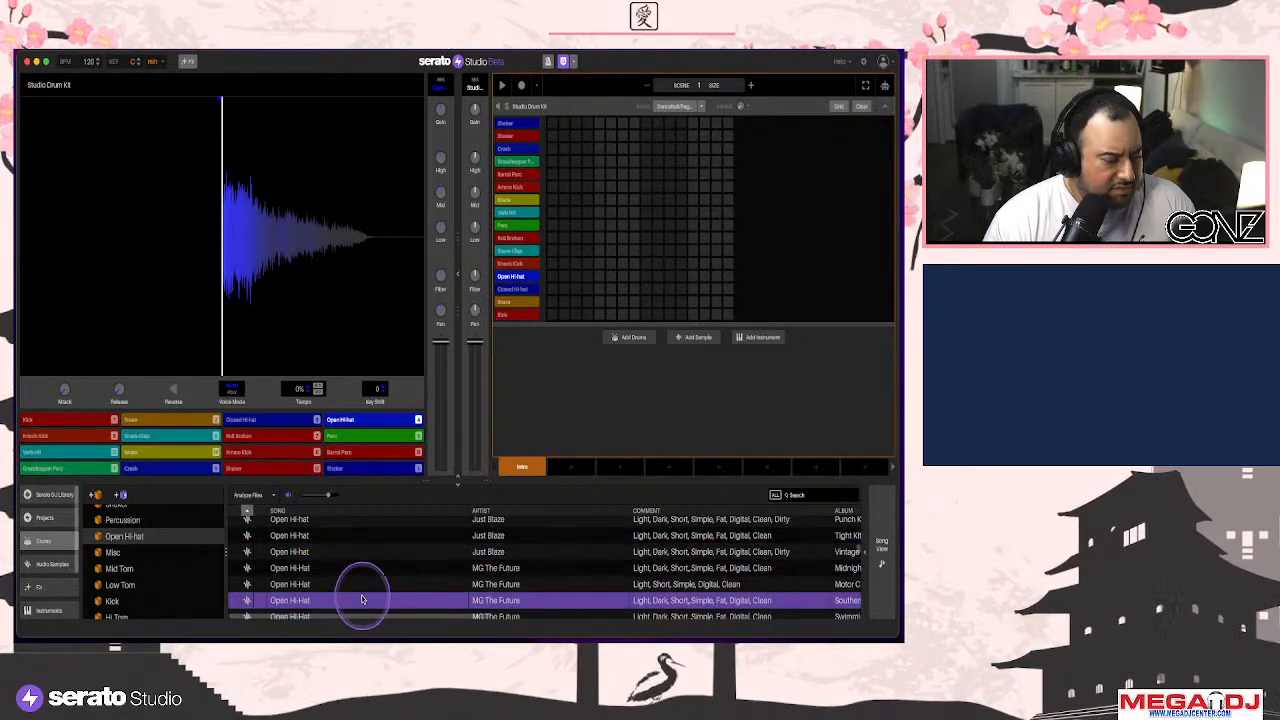
pyautogui.click(357, 584)
pyautogui.scroll(-3, 357, 584)
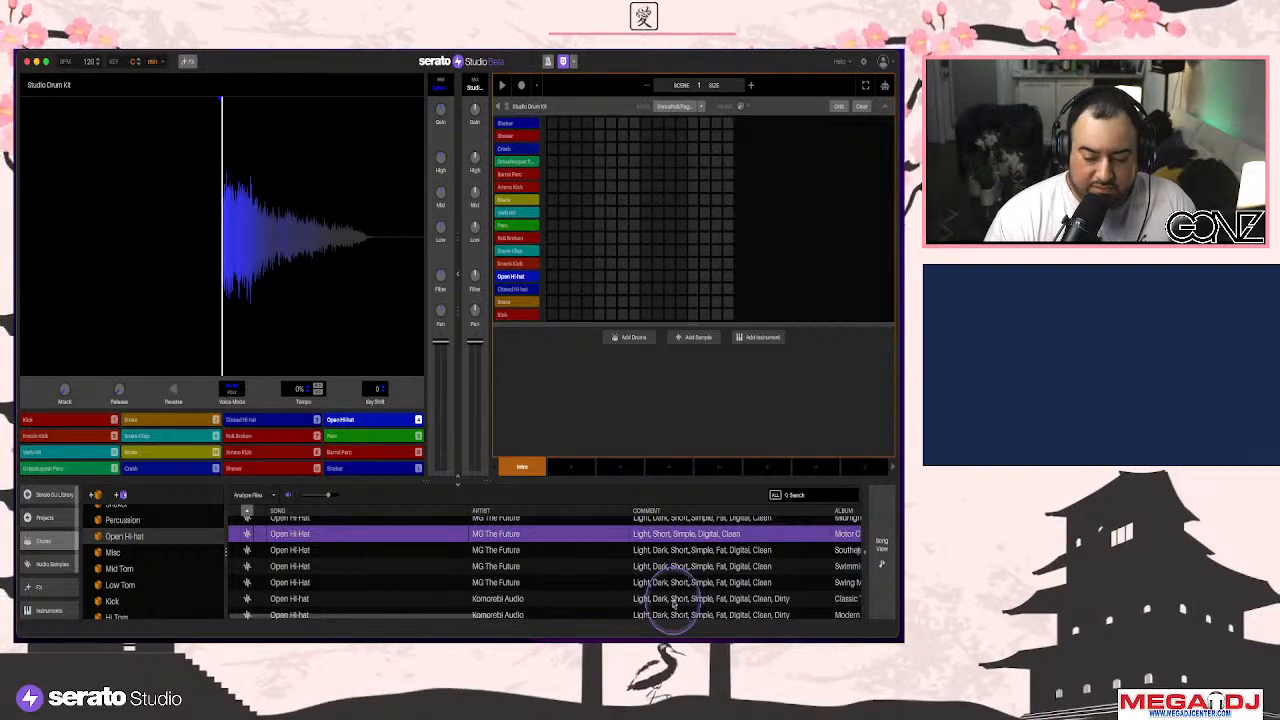
pyautogui.click(435, 703)
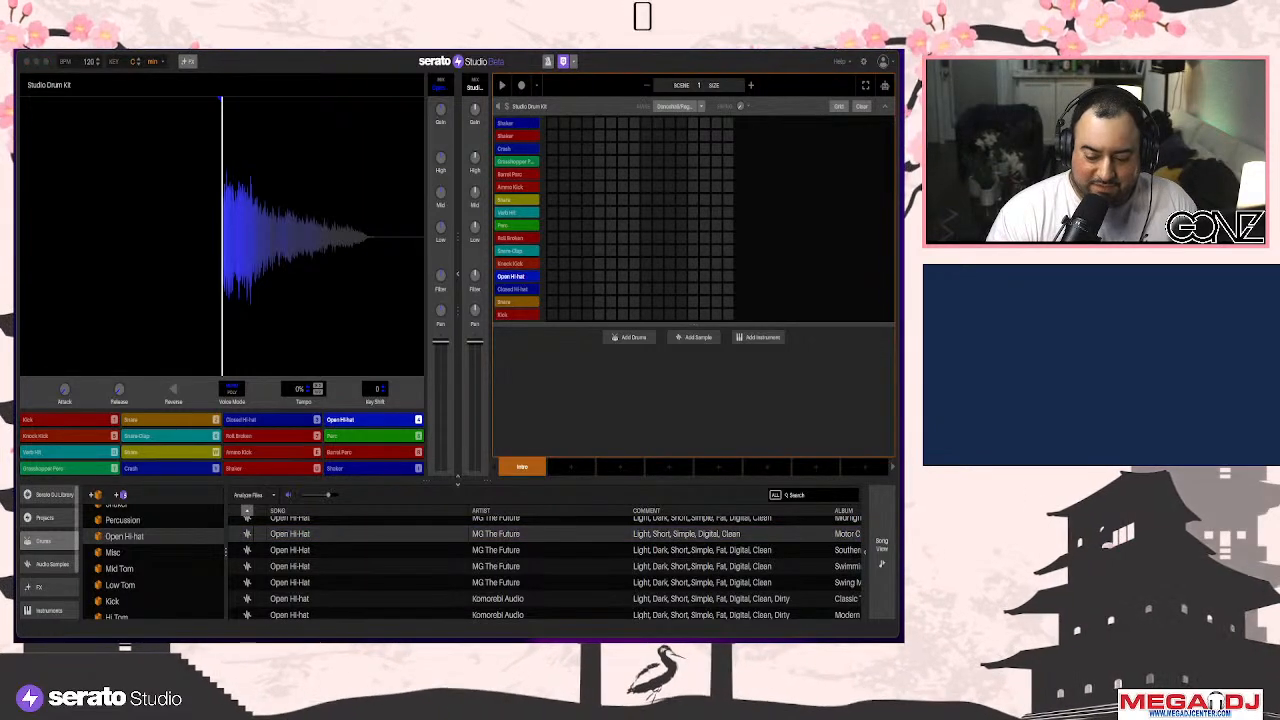
# Audition the TRAKGIRL and Leonard Charles open hi-hat one-shots
pyautogui.scroll(-5, 543, 591)
pyautogui.click(503, 581)
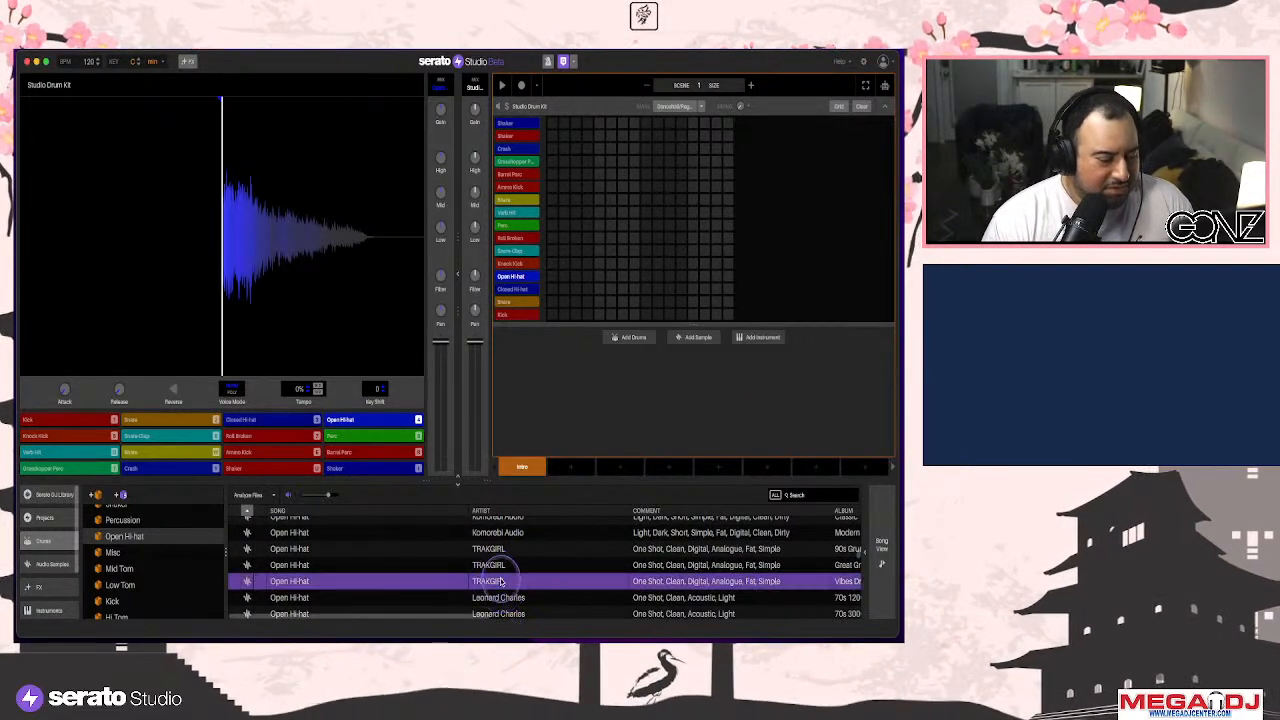
pyautogui.click(500, 548)
pyautogui.click(500, 581)
pyautogui.click(500, 564)
pyautogui.click(498, 597)
pyautogui.press('Down')
pyautogui.press('Down')
pyautogui.press('Down')
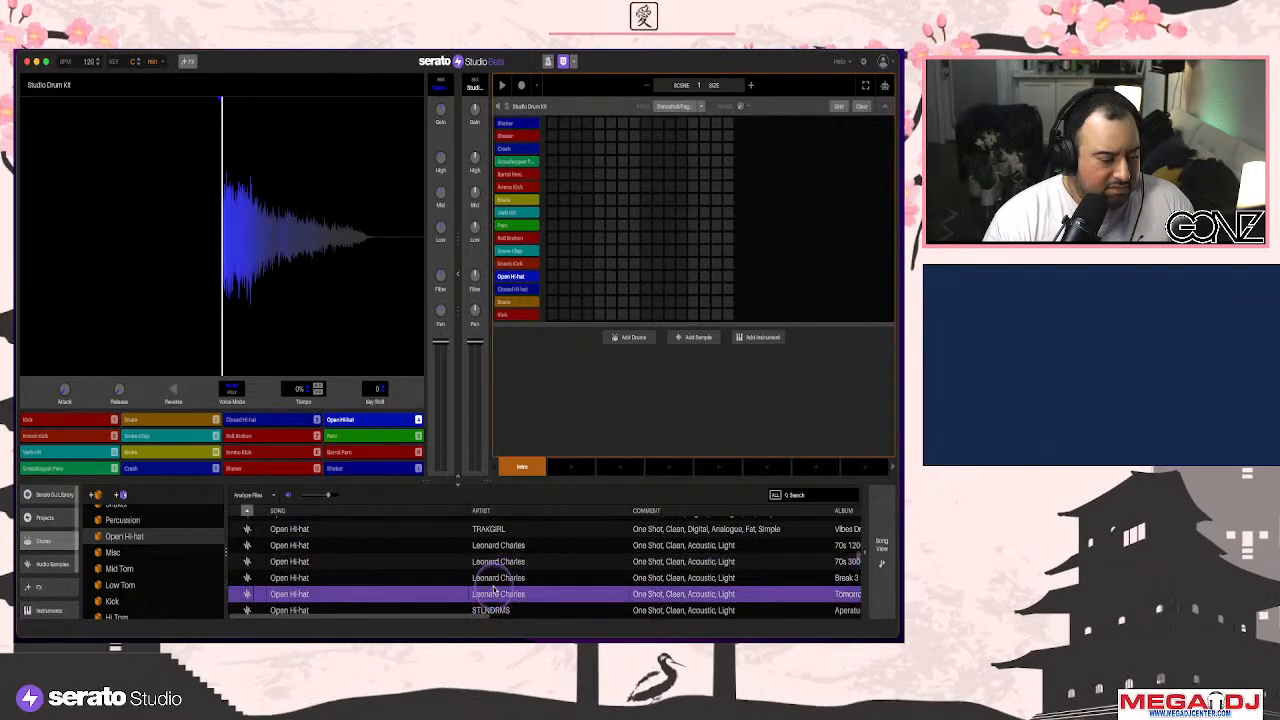
# Compare the STLNDRMS open hi-hats and load the first one onto the Open Hi-hat pad
pyautogui.click(494, 578)
pyautogui.scroll(-3, 495, 582)
pyautogui.click(495, 581)
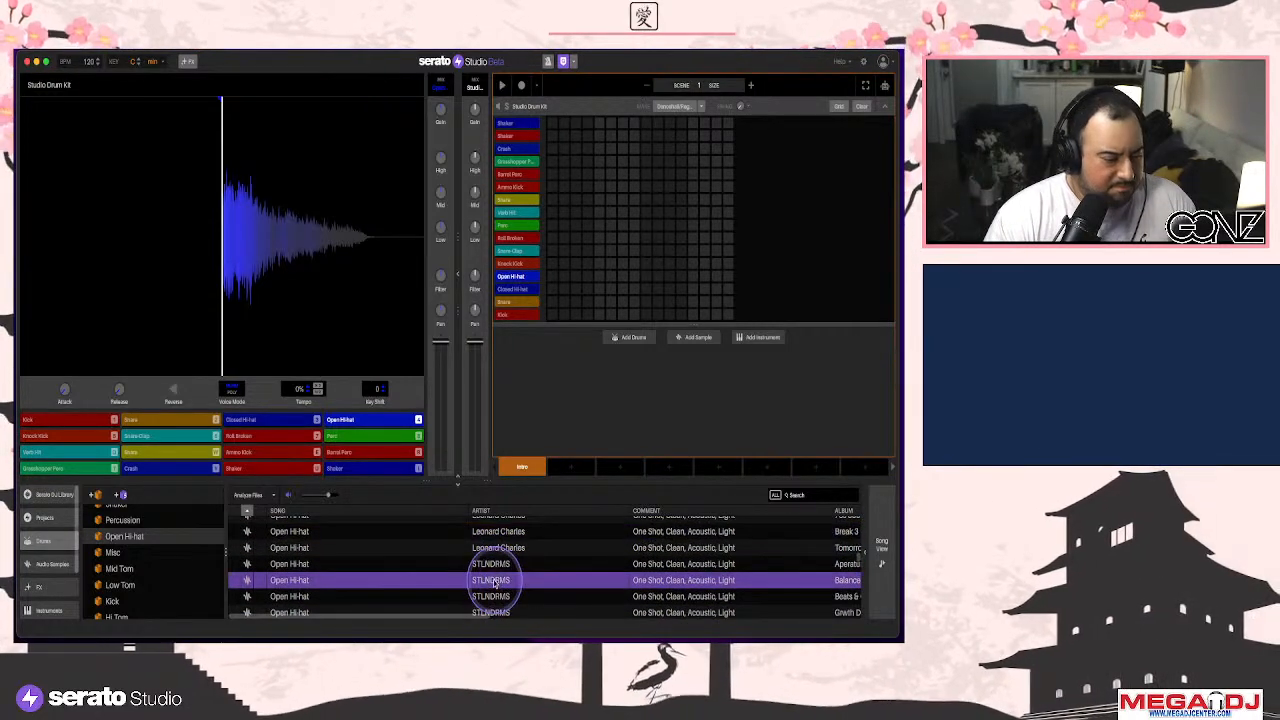
pyautogui.click(496, 567)
pyautogui.moveTo(496, 568); pyautogui.dragTo(386, 421)
# Play the Kick, Snare and Closed Hi-hat pads together and lower the Closed Hi-hat's volume slightly
pyautogui.press('1')
pyautogui.press('2')
pyautogui.press('3')
pyautogui.press('3')
pyautogui.press('3')
pyautogui.press('3')
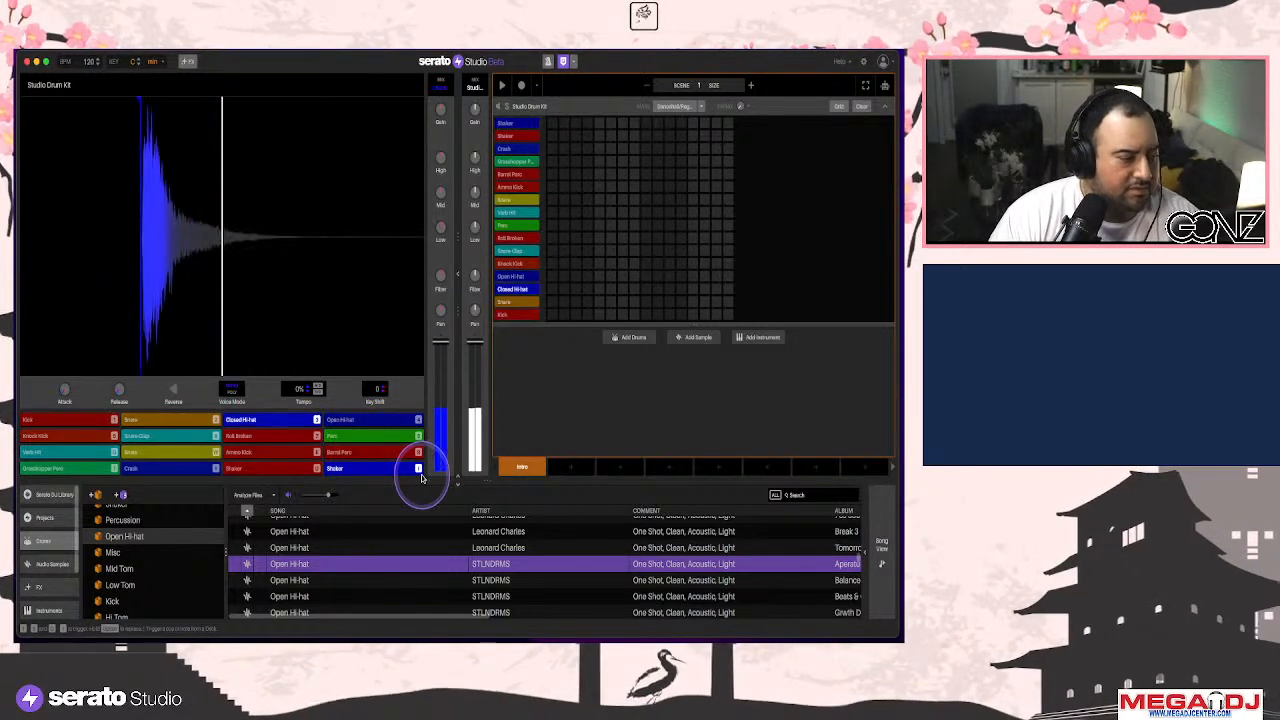
pyautogui.press('2')
pyautogui.press('3')
pyautogui.press('1')
pyautogui.press('1')
pyautogui.press('3')
pyautogui.press('3')
pyautogui.moveTo(443, 344); pyautogui.dragTo(444, 357)
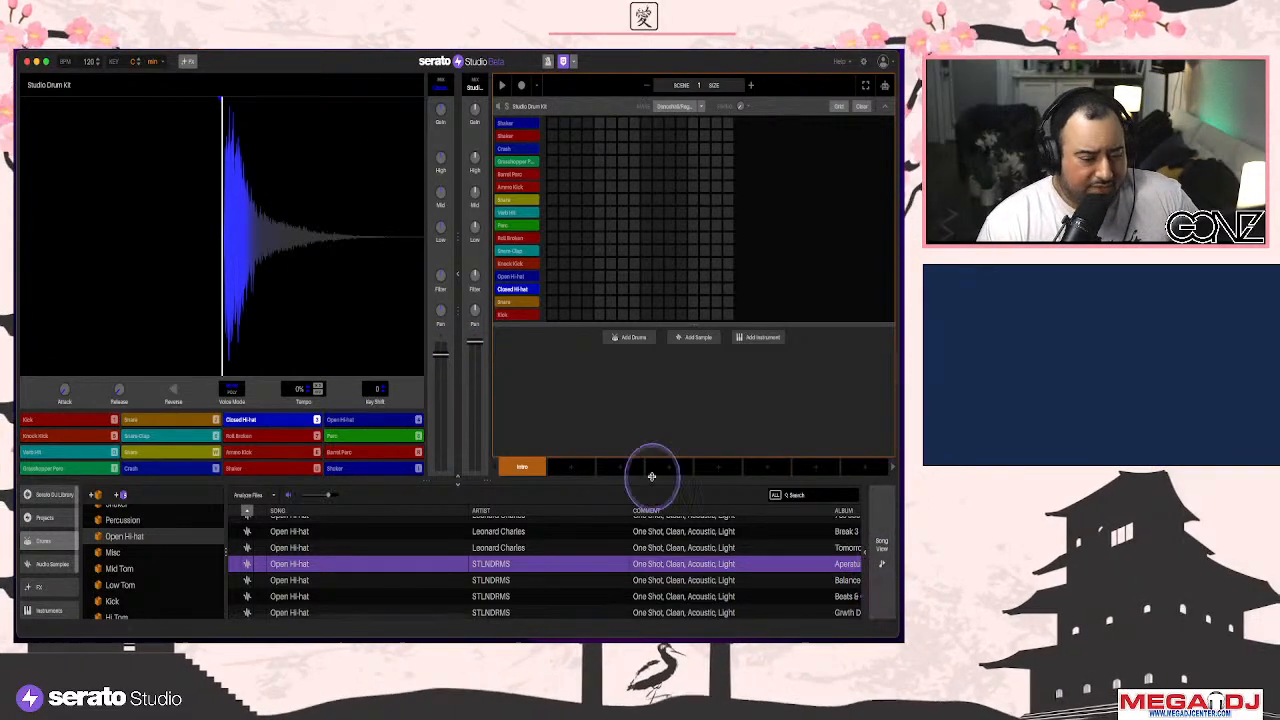
# Show the effects, enable Limiter Squeezer on the drum deck and test it with the Kick, Snare and Closed Hi-hat pads
pyautogui.click(187, 62)
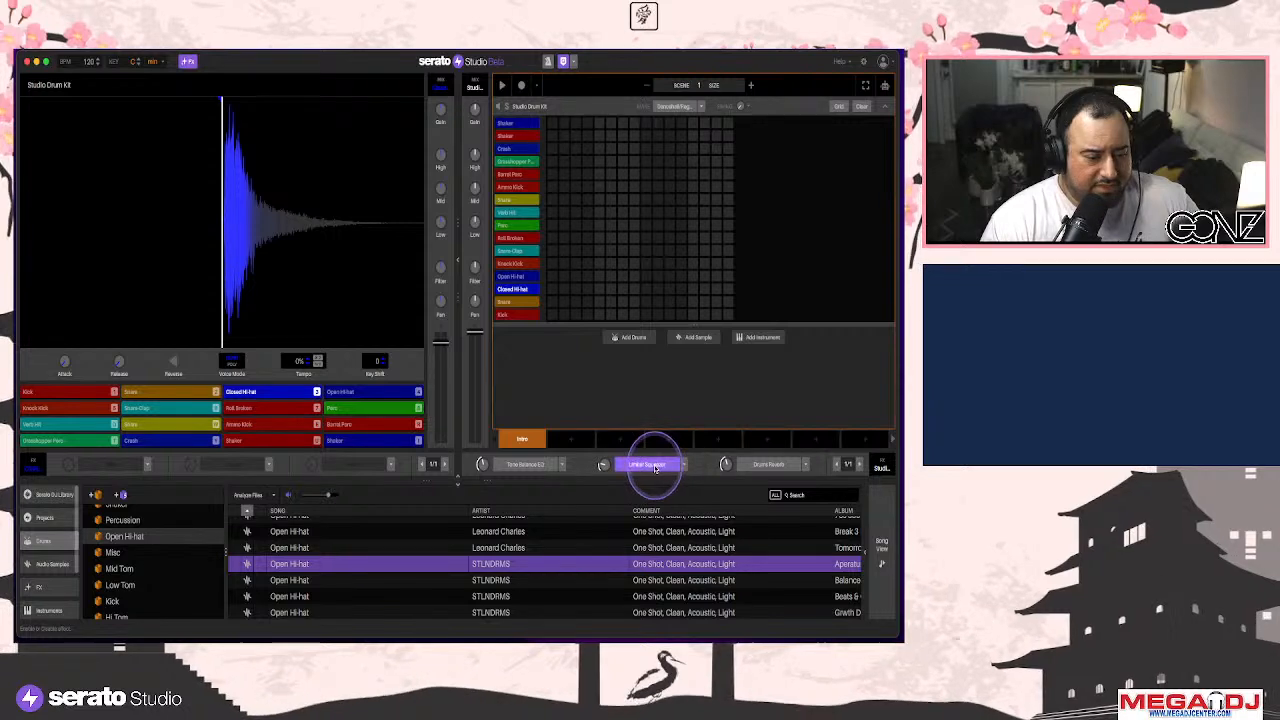
pyautogui.press('1')
pyautogui.press('2')
pyautogui.press('3')
pyautogui.press('3')
pyautogui.press('3')
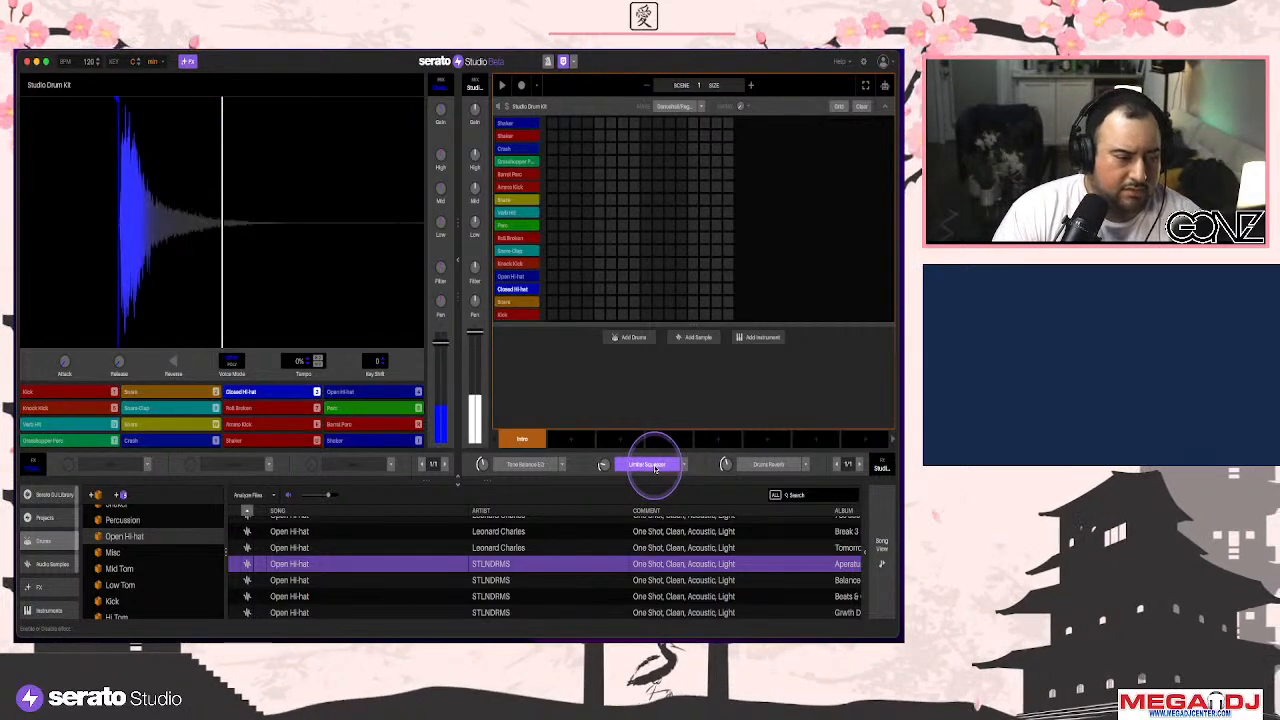
# Play the Snare, Closed Hi-hat and Kick pads again and lower the Closed Hi-hat's volume further
pyautogui.press('2')
pyautogui.press('3')
pyautogui.press('3')
pyautogui.press('1')
pyautogui.press('3')
pyautogui.moveTo(443, 343); pyautogui.dragTo(443, 354)
# Enable Tone Balance EQ on the drum deck and raise its amount slightly while playing the Snare pad
pyautogui.press('1')
pyautogui.press('2')
pyautogui.click(515, 466)
pyautogui.press('2')
pyautogui.press('2')
pyautogui.press('2')
pyautogui.moveTo(481, 465); pyautogui.dragTo(488, 468)
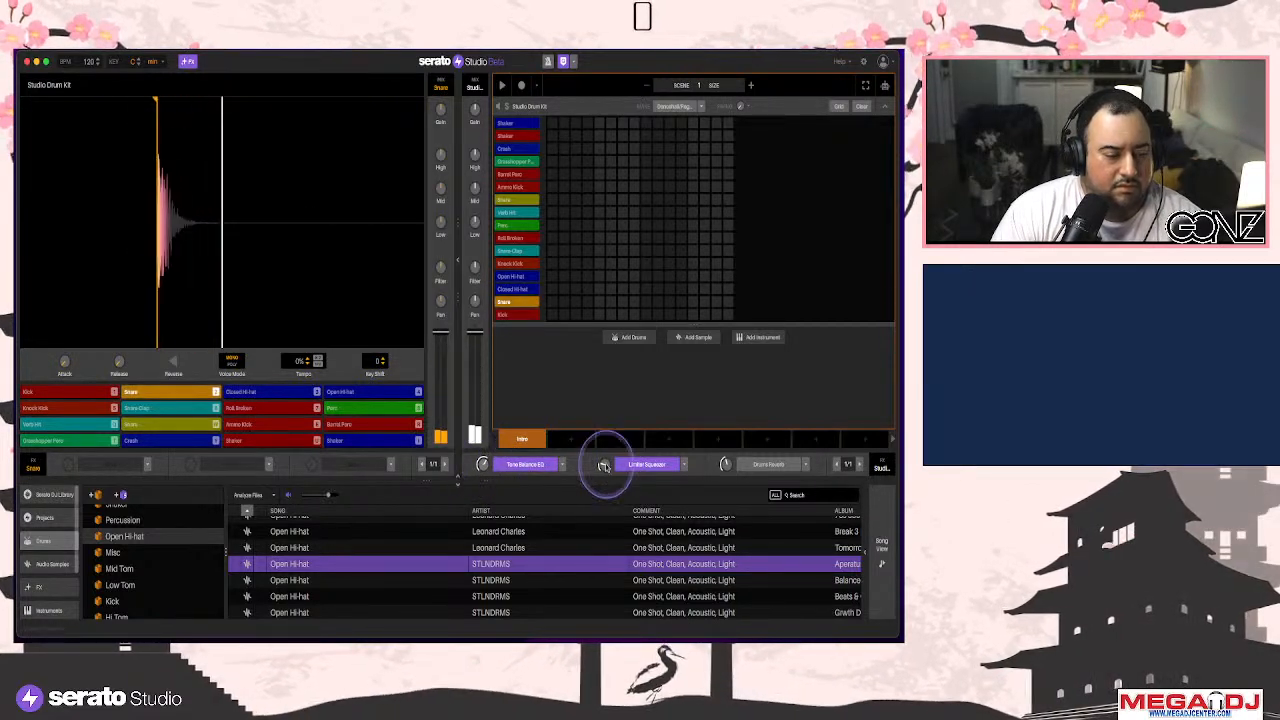
# Enable Drums Reverb on the drum deck and reduce its amount while playing the Kick, Snare and Closed Hi-hat pads
pyautogui.press('3')
pyautogui.click(751, 466)
pyautogui.press('1')
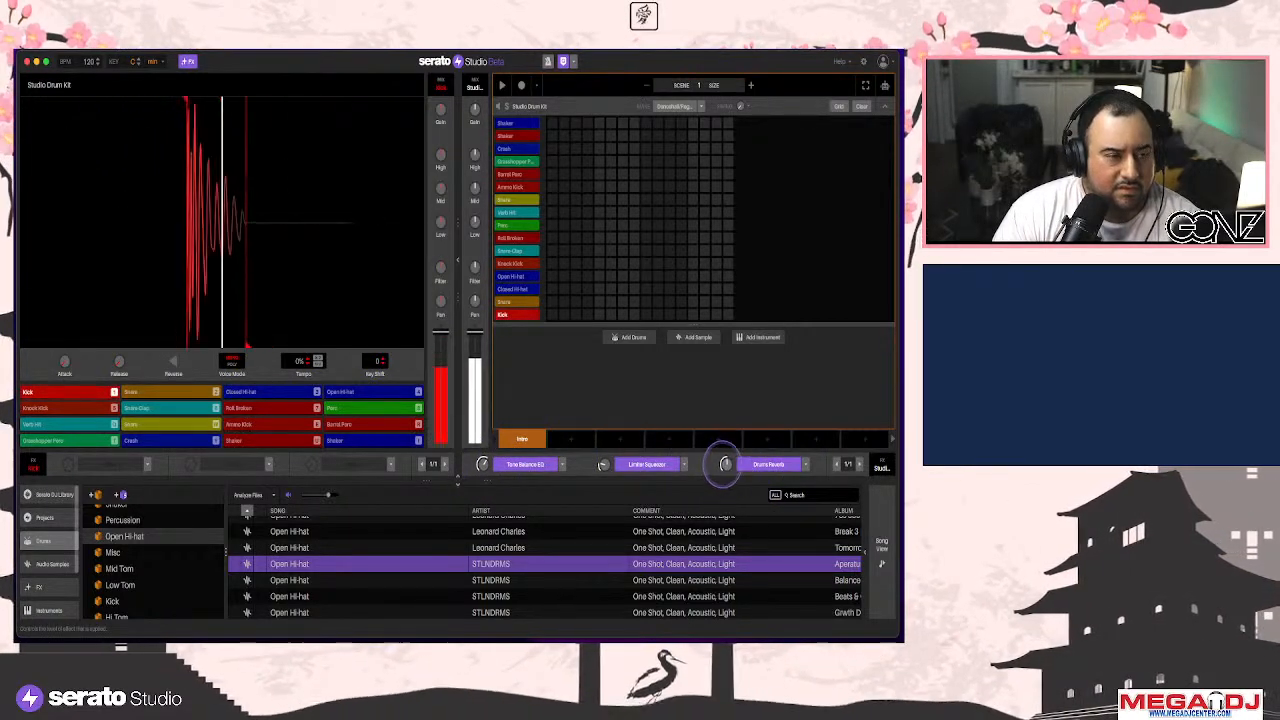
pyautogui.press('1')
pyautogui.press('2')
pyautogui.press('1')
pyautogui.press('1')
pyautogui.press('3')
pyautogui.press('1')
pyautogui.press('3')
pyautogui.press('3')
pyautogui.press('3')
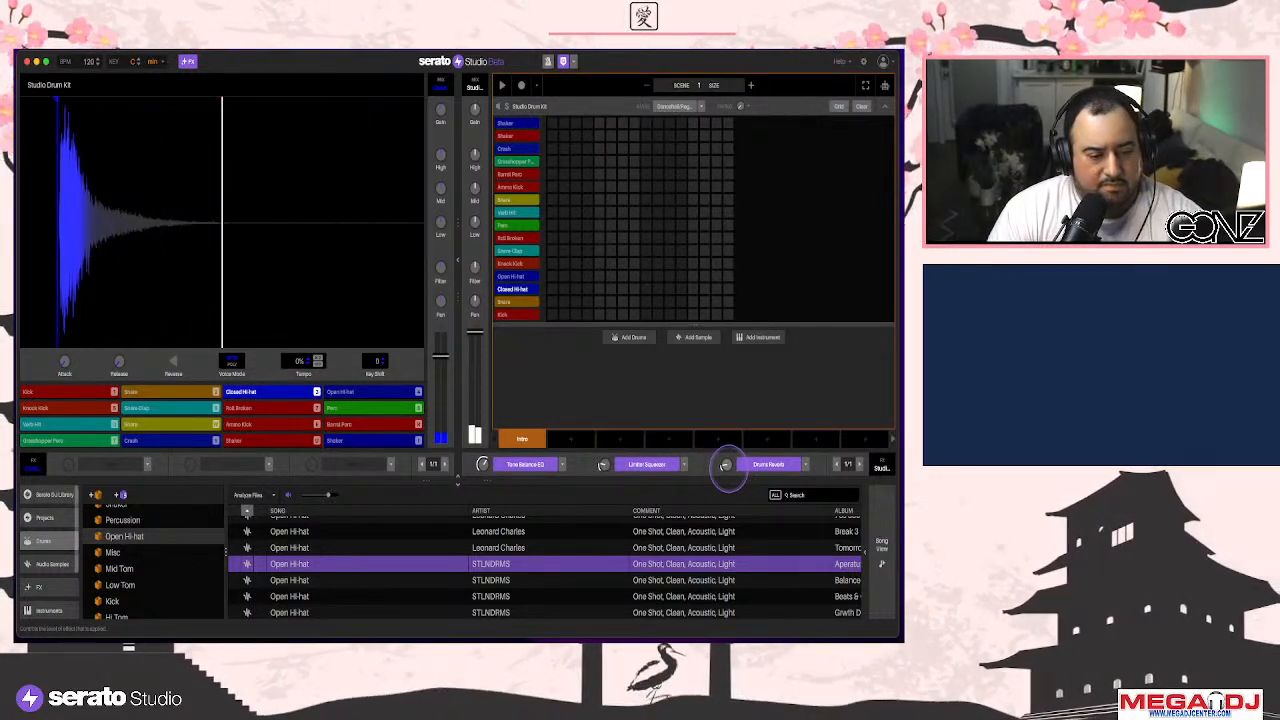
# Rename the drum deck to "Hip hop Making it up kit"
pyautogui.rightClick(531, 108)
pyautogui.press('3')
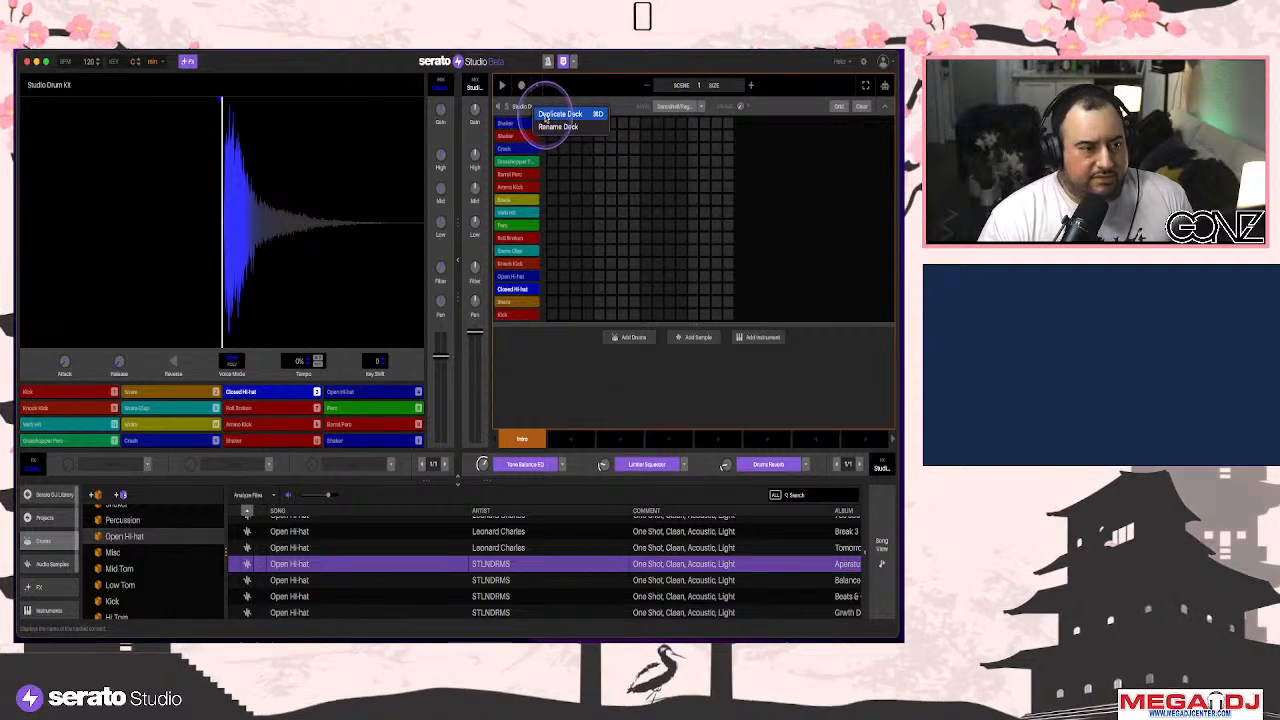
pyautogui.click(552, 127)
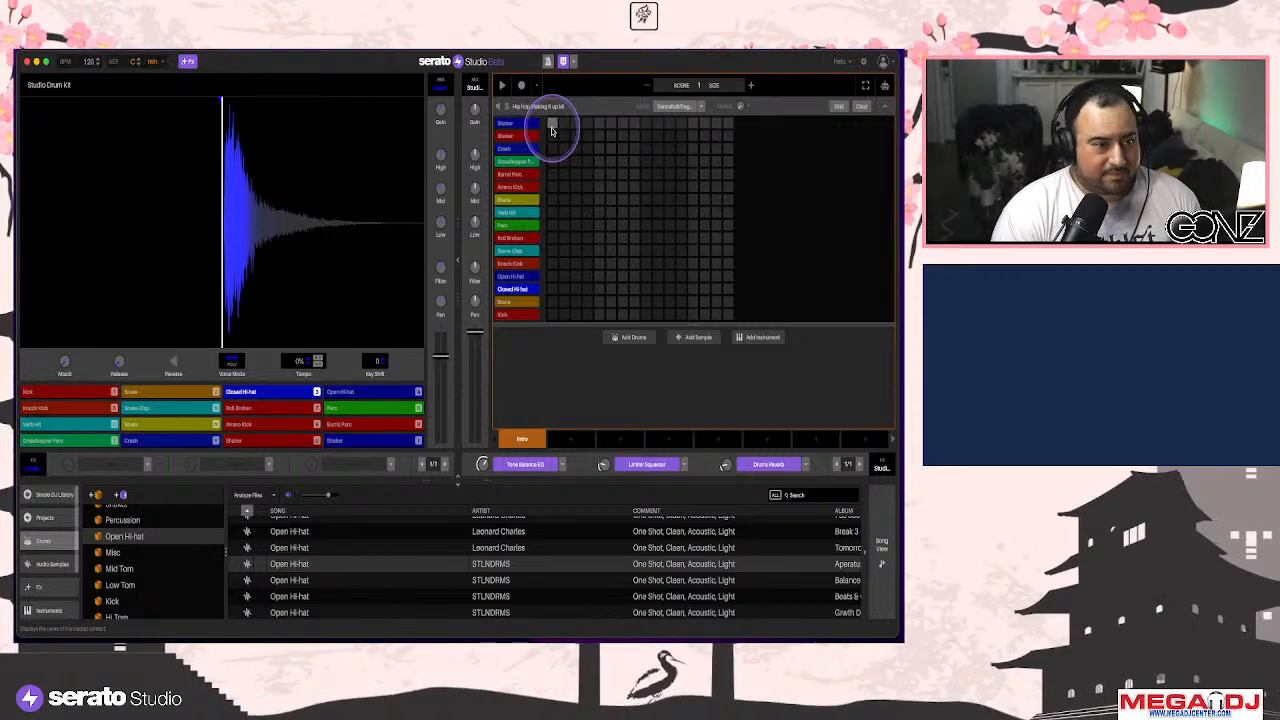
pyautogui.press('Return')
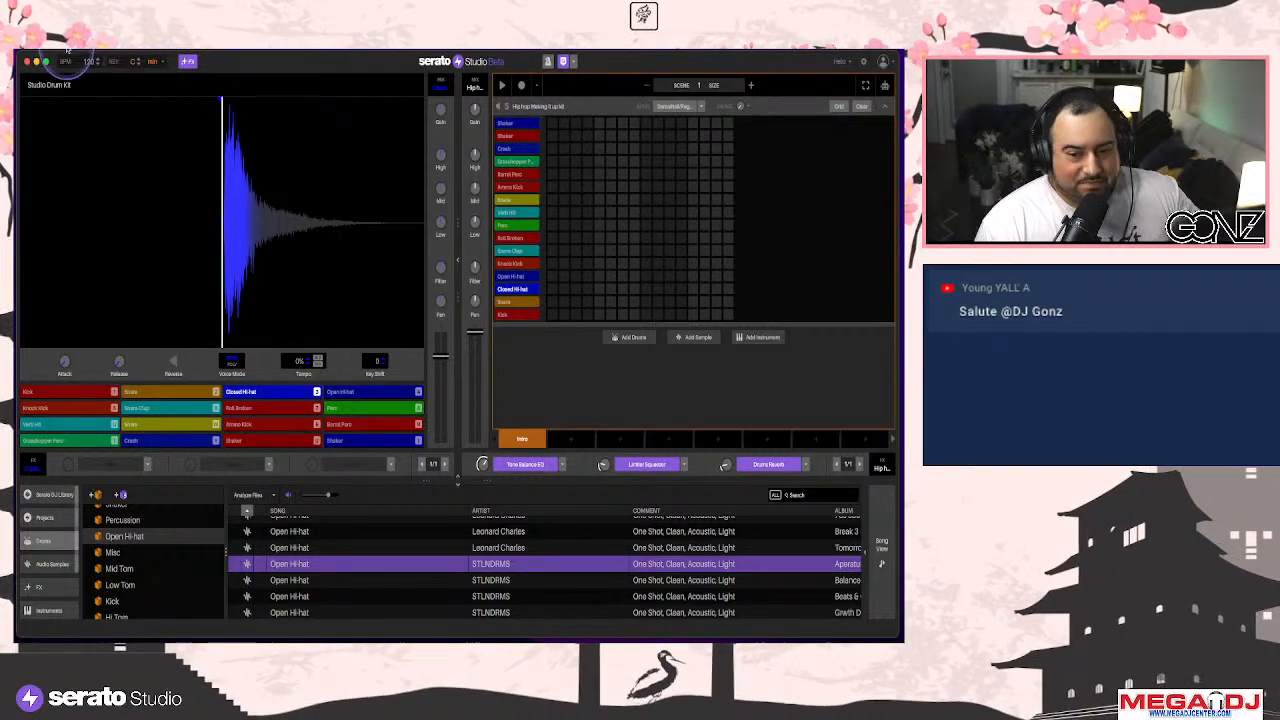
# Save the drum kit as a deck preset and find it in the Saved Deck Presets list
pyautogui.moveTo(231, 62); pyautogui.dragTo(230, 72)
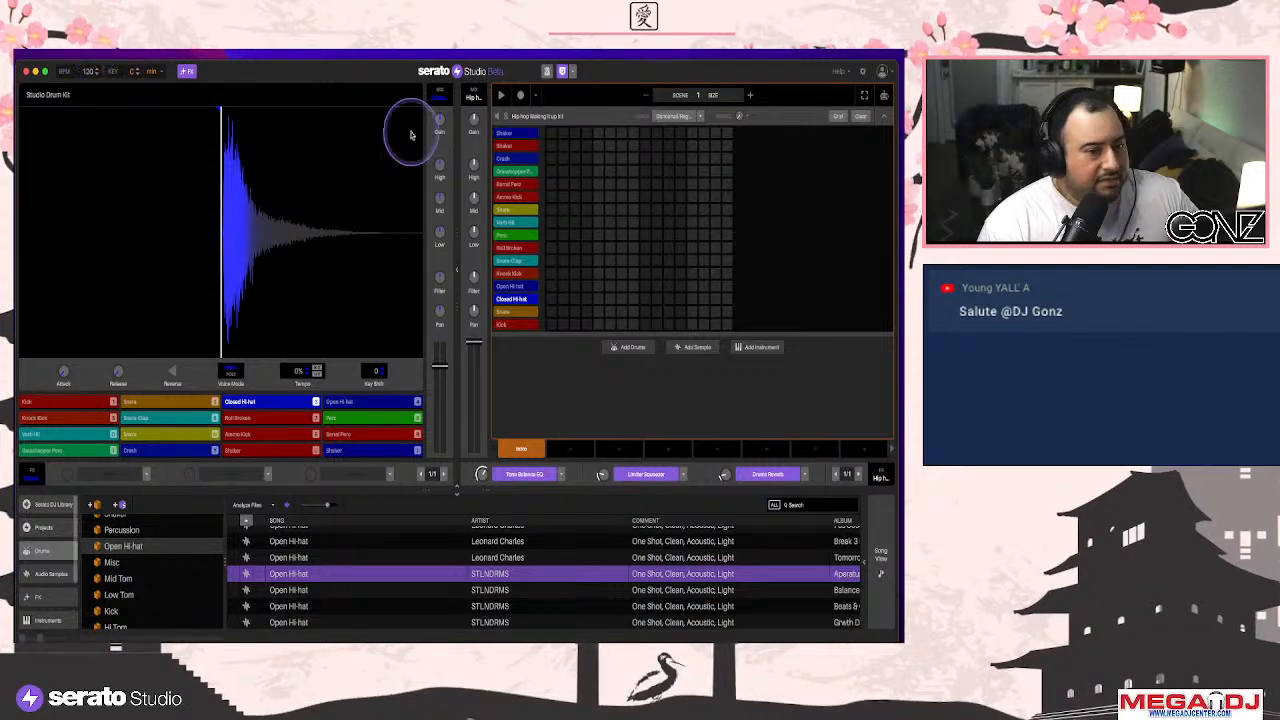
pyautogui.moveTo(389, 74); pyautogui.dragTo(391, 66)
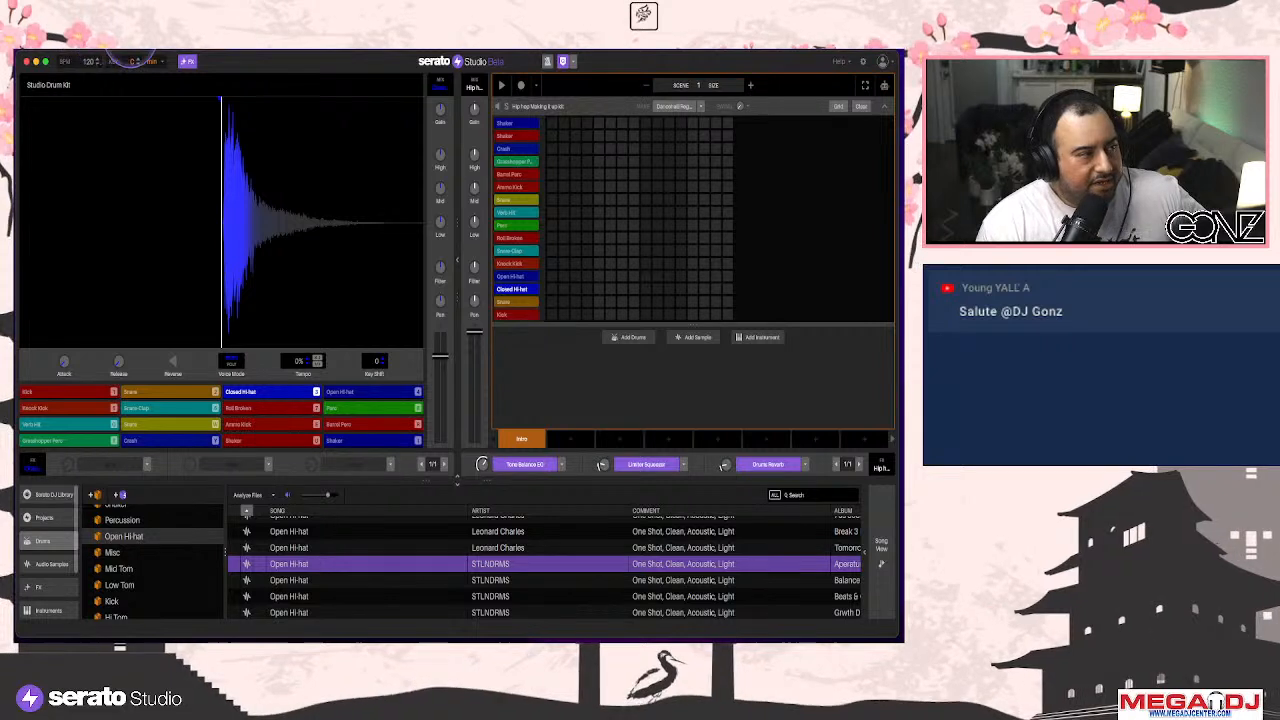
pyautogui.click(133, 61)
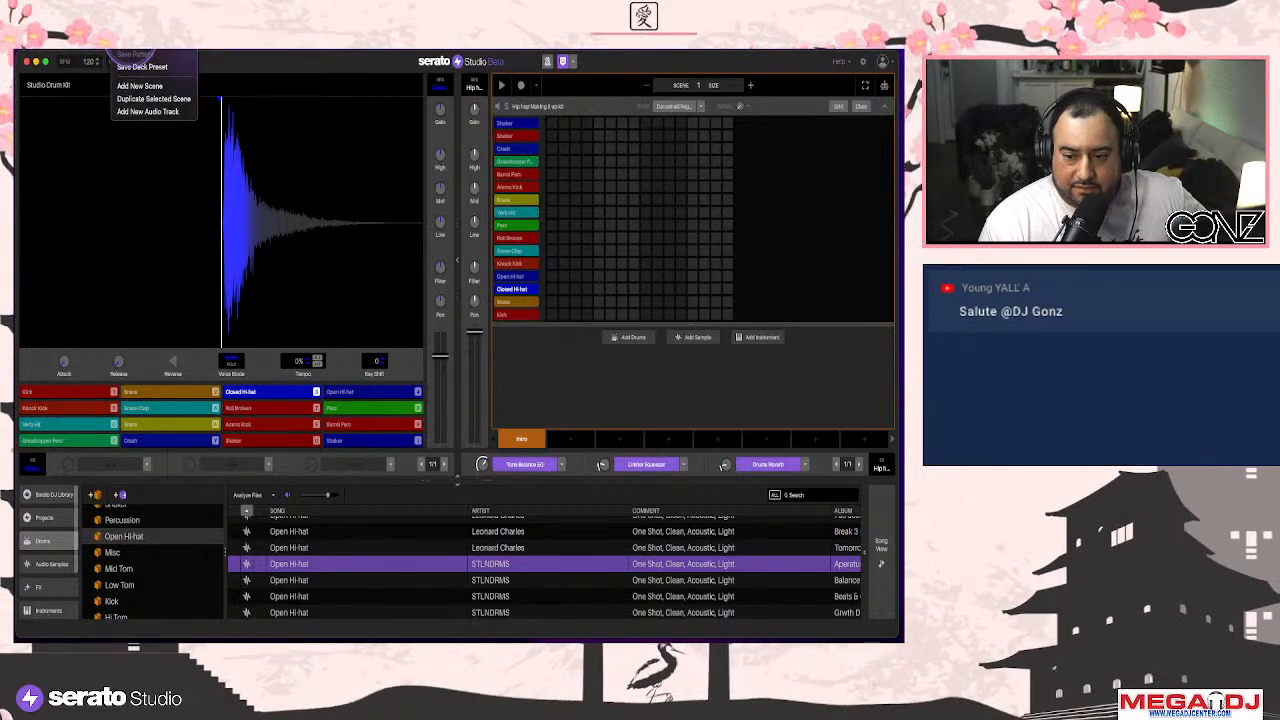
pyautogui.click(131, 69)
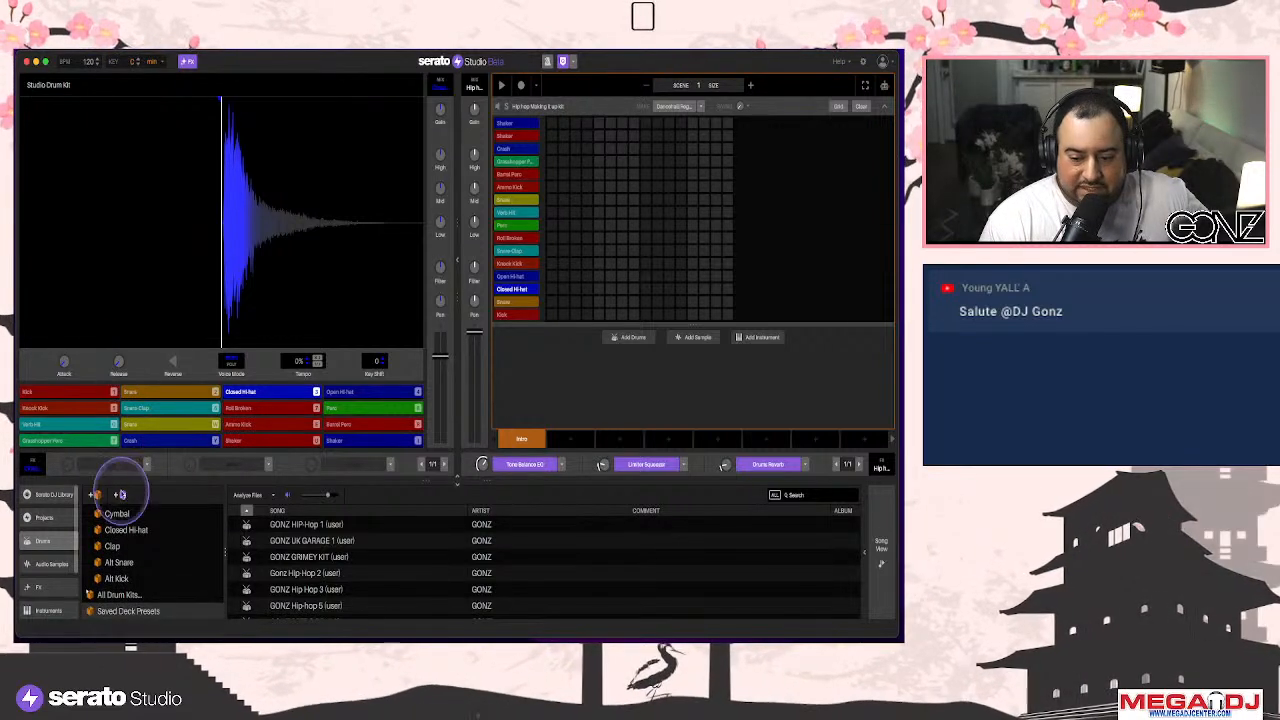
pyautogui.scroll(-3, 115, 570)
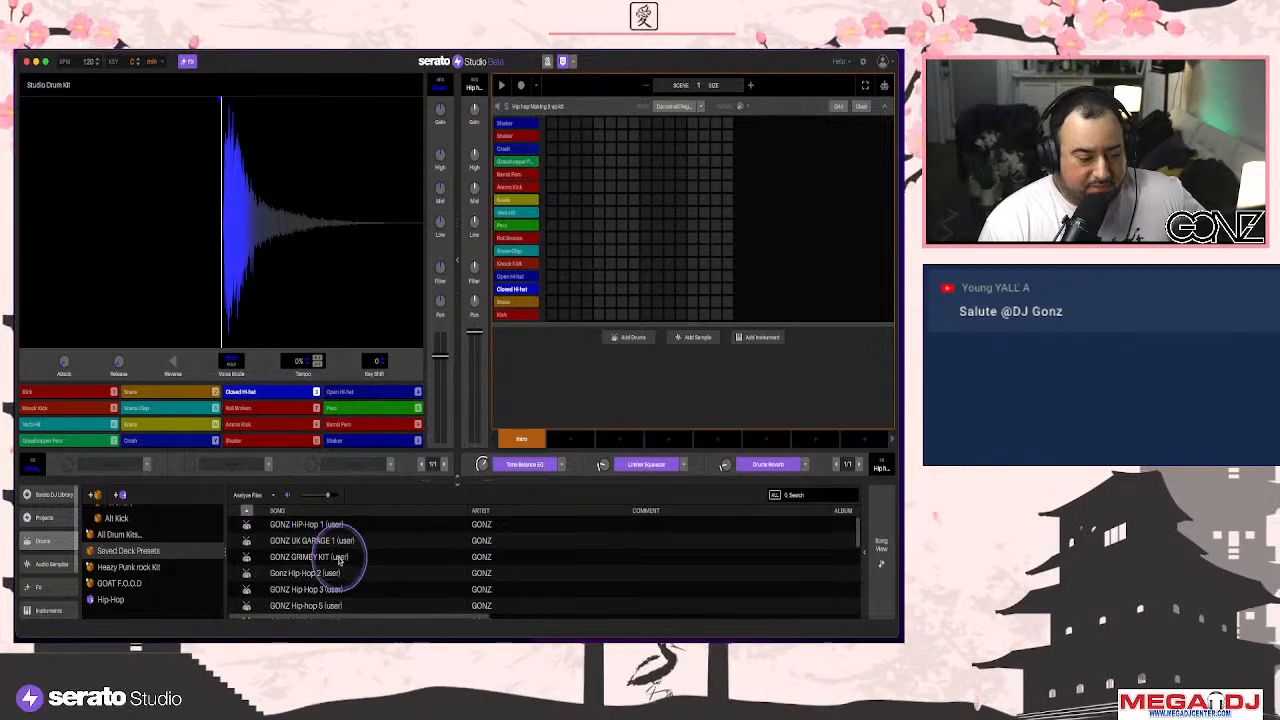
pyautogui.scroll(-5, 339, 566)
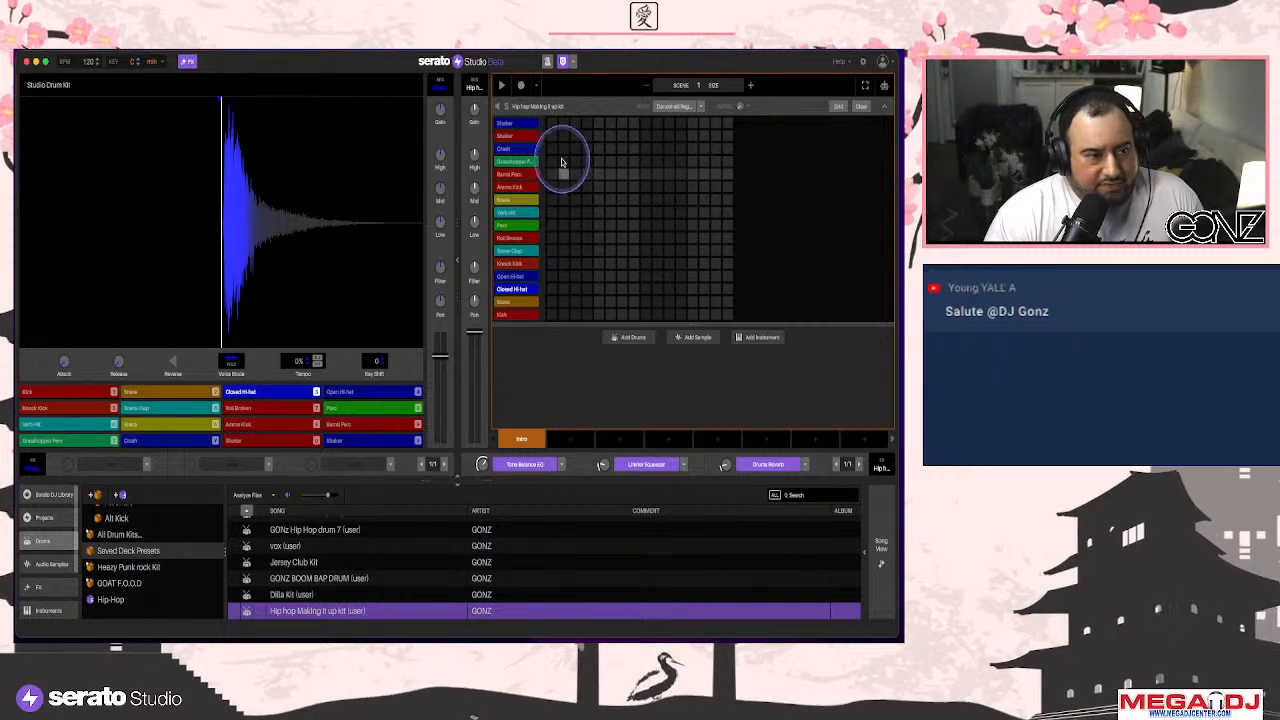
# Collapse the drum deck and load the saved preset "Hip hop Making it up kit (user)" as a new deck in the scene
pyautogui.click(561, 117)
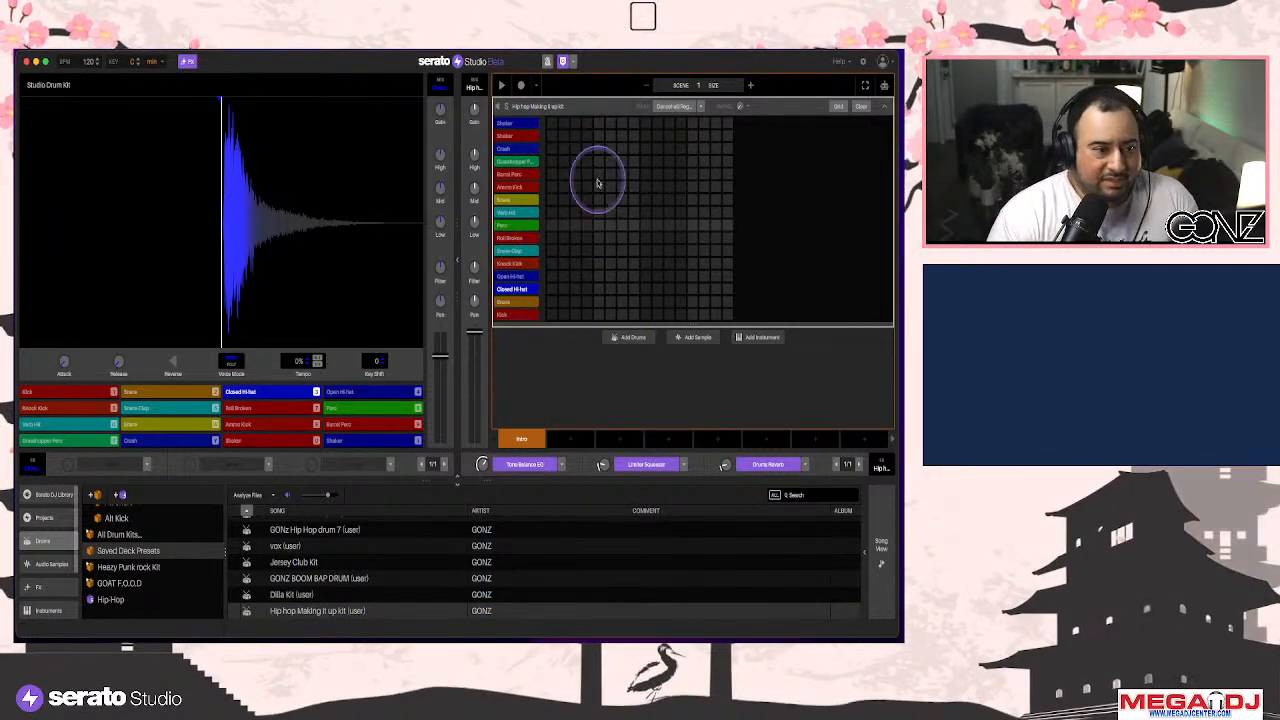
pyautogui.click(861, 106)
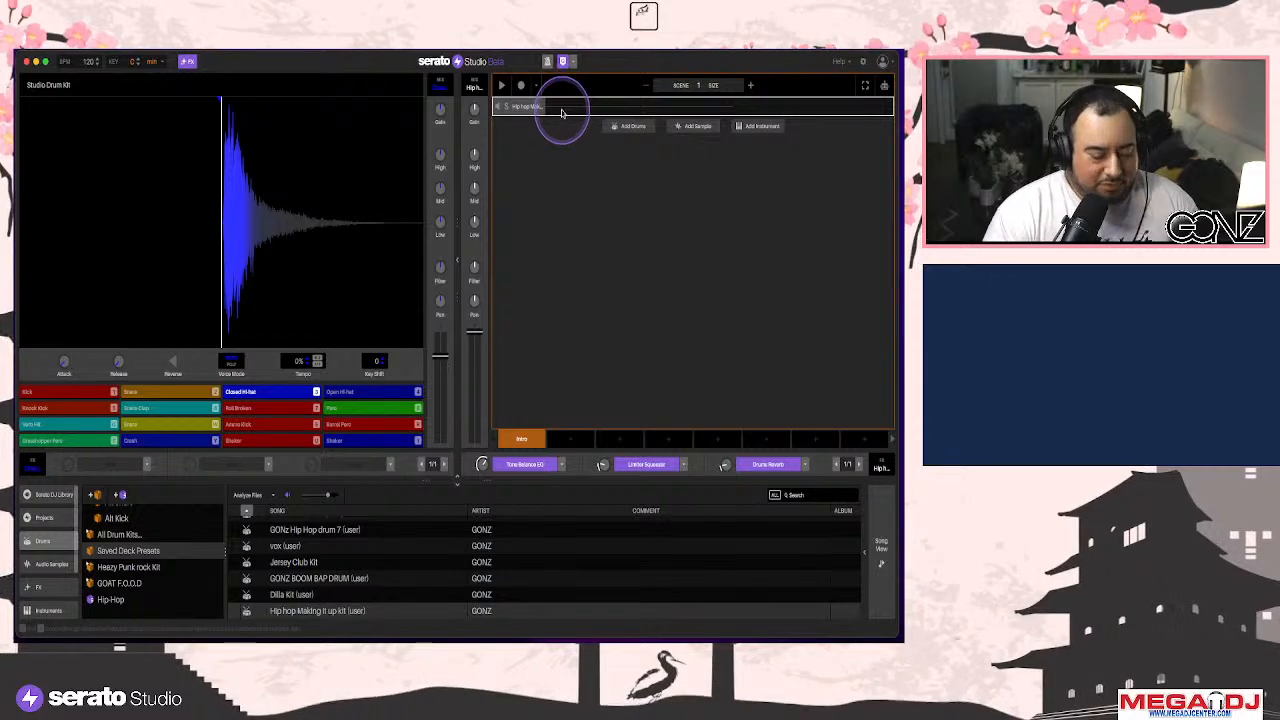
pyautogui.click(561, 113)
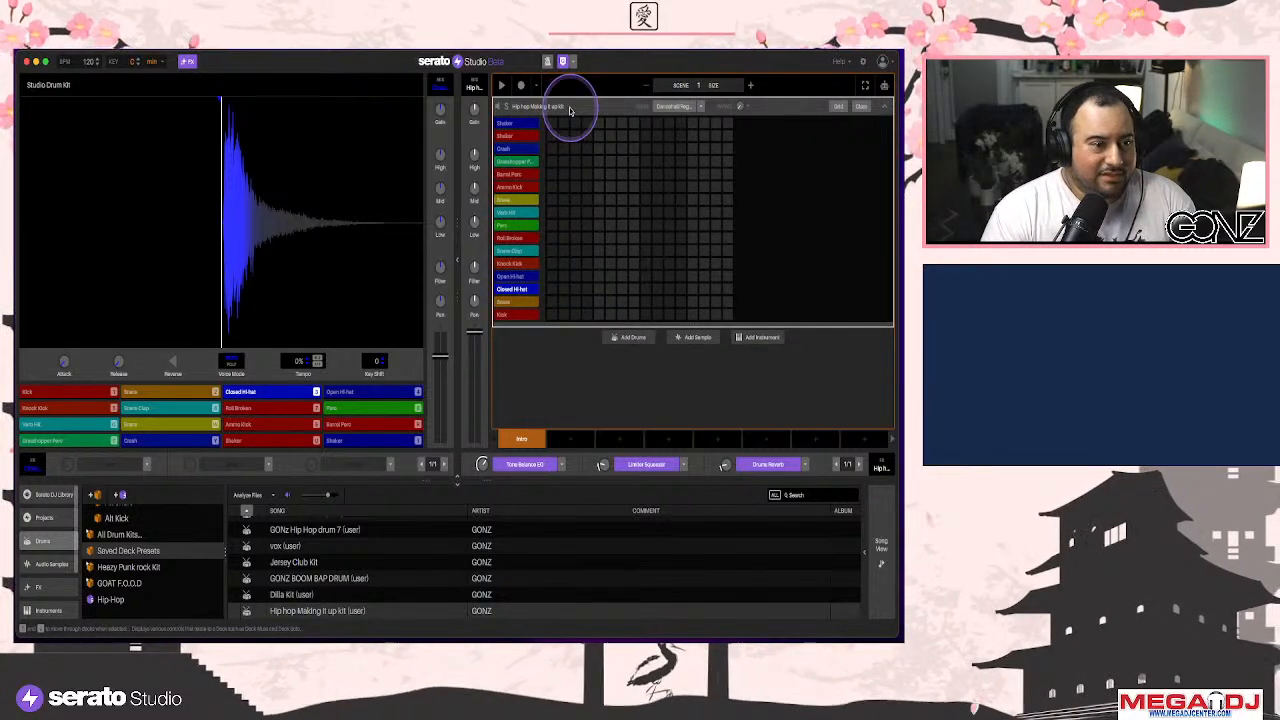
pyautogui.click(879, 106)
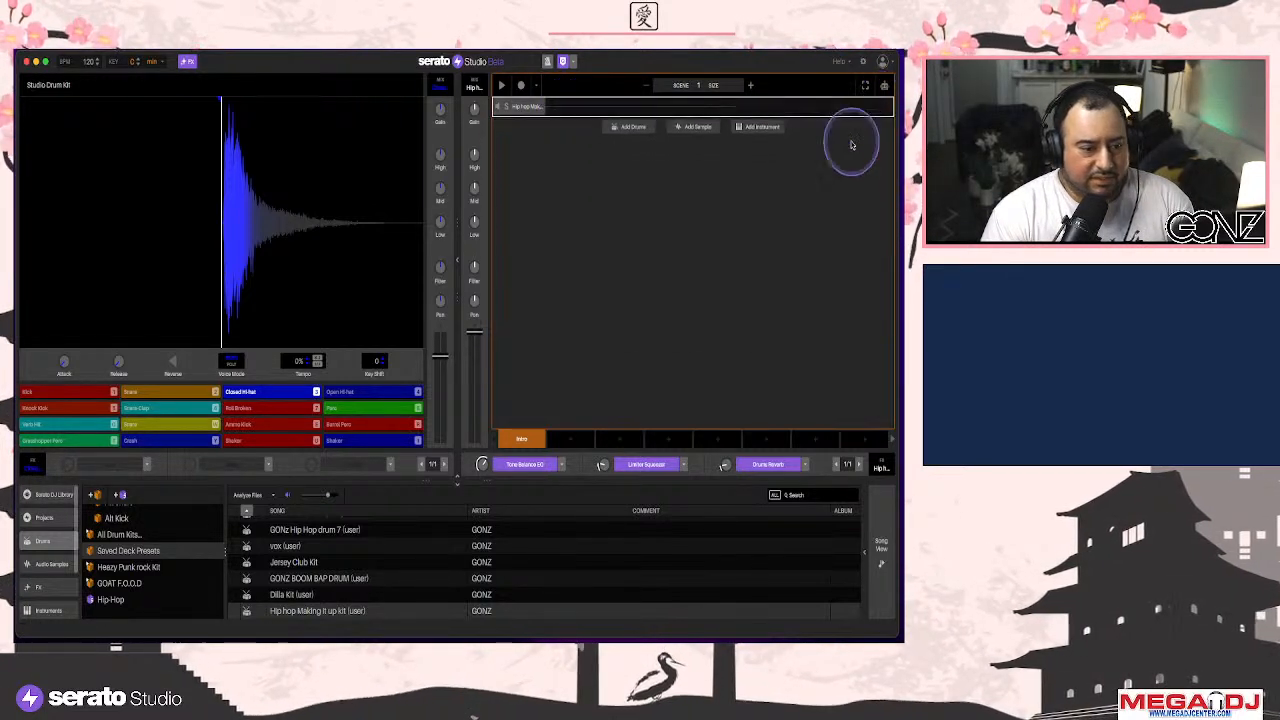
pyautogui.moveTo(365, 610); pyautogui.dragTo(588, 303)
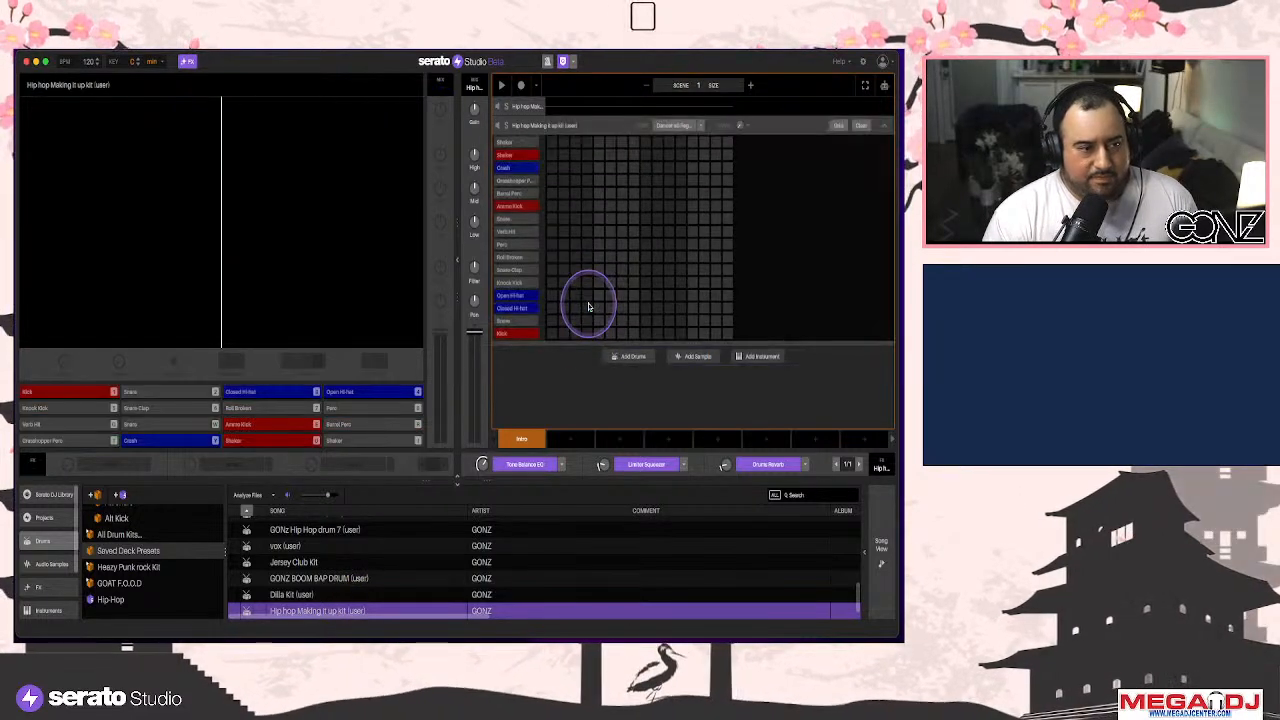
# Delete the original "Hip hop Making it up kit" drum deck, keeping the one loaded from the preset
pyautogui.click(540, 108)
pyautogui.press('Delete')
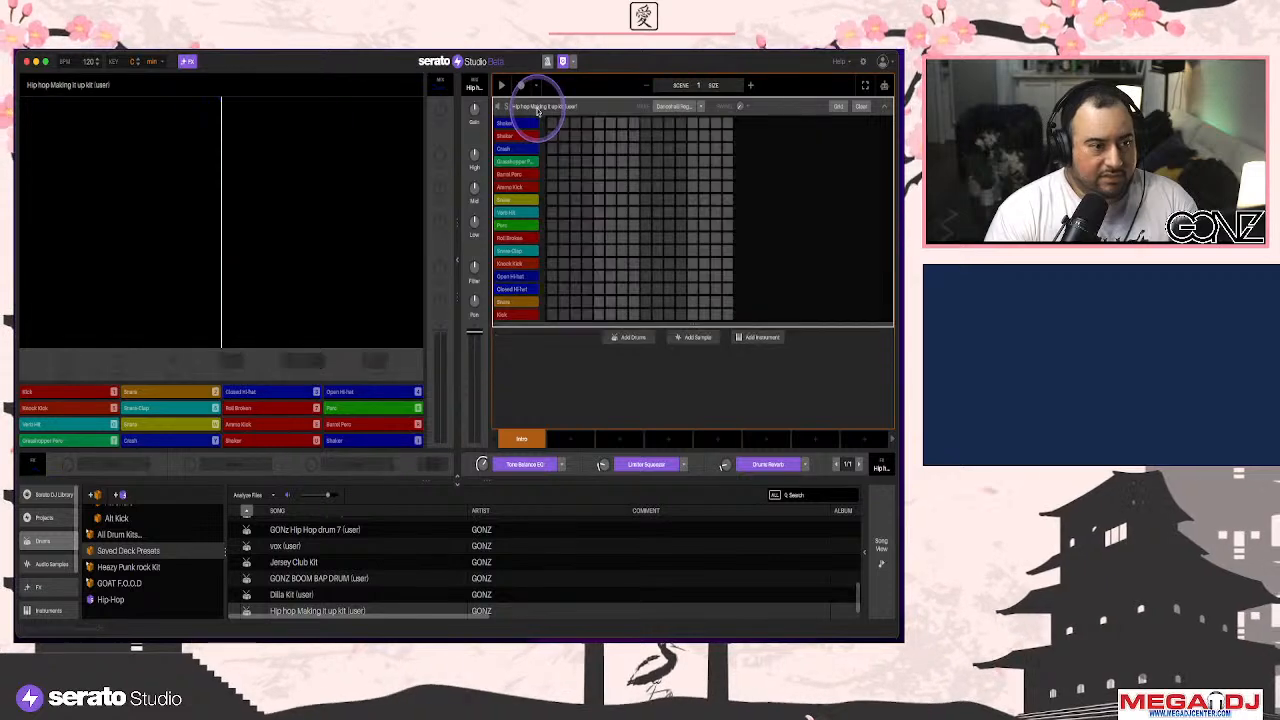
pyautogui.click(884, 108)
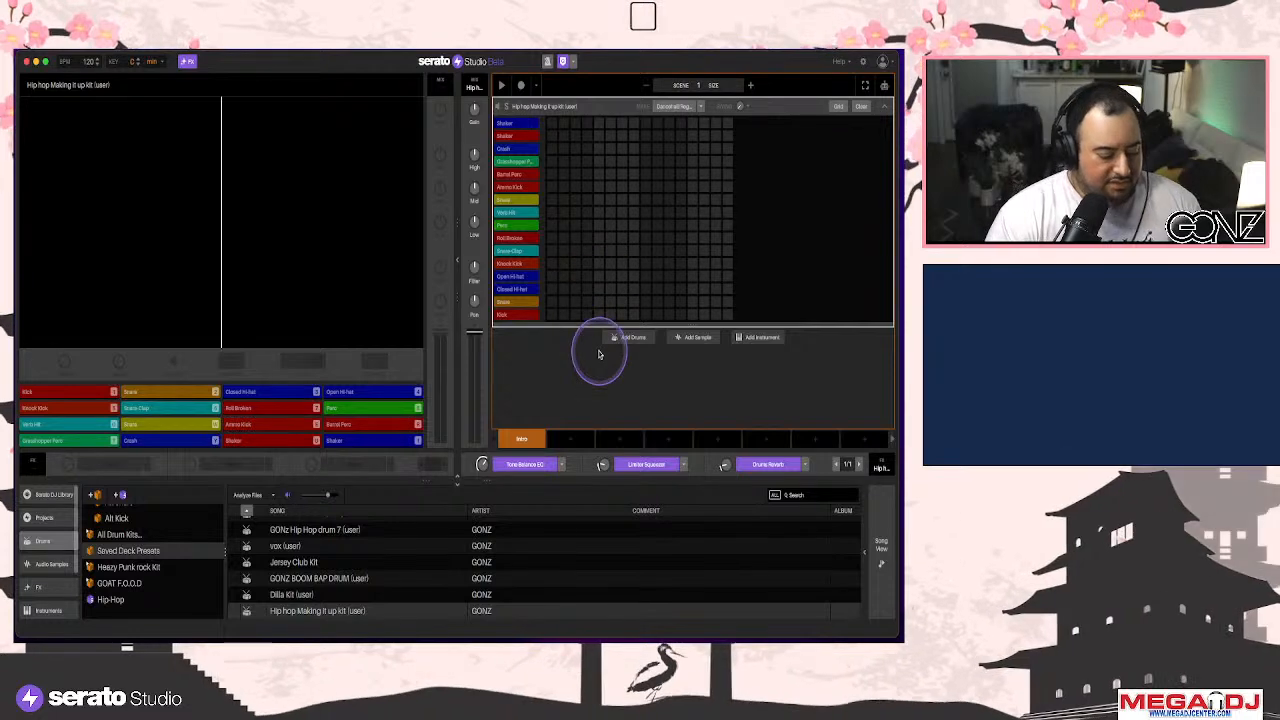
# Audition the Kick, Snare and Closed Hi-hat pads of the reloaded kit
pyautogui.press('1')
pyautogui.press('2')
pyautogui.press('2')
pyautogui.press('1')
pyautogui.press('3')
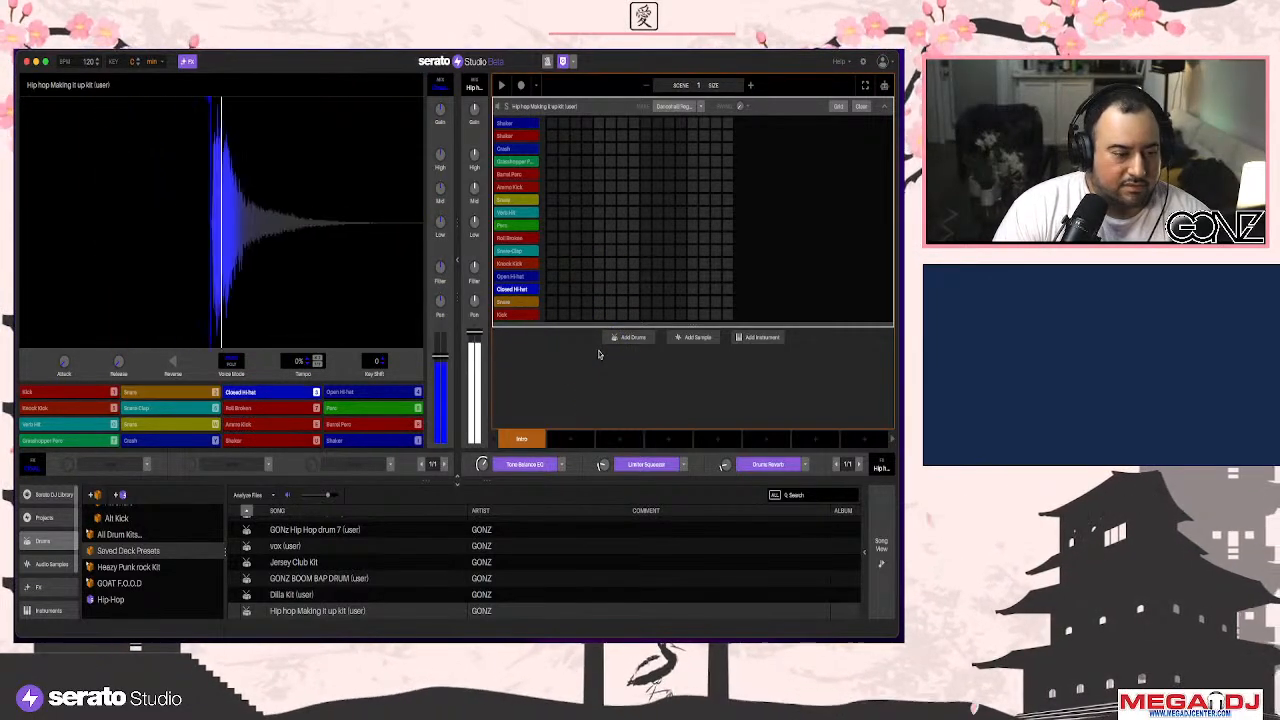
pyautogui.press('2')
pyautogui.press('2')
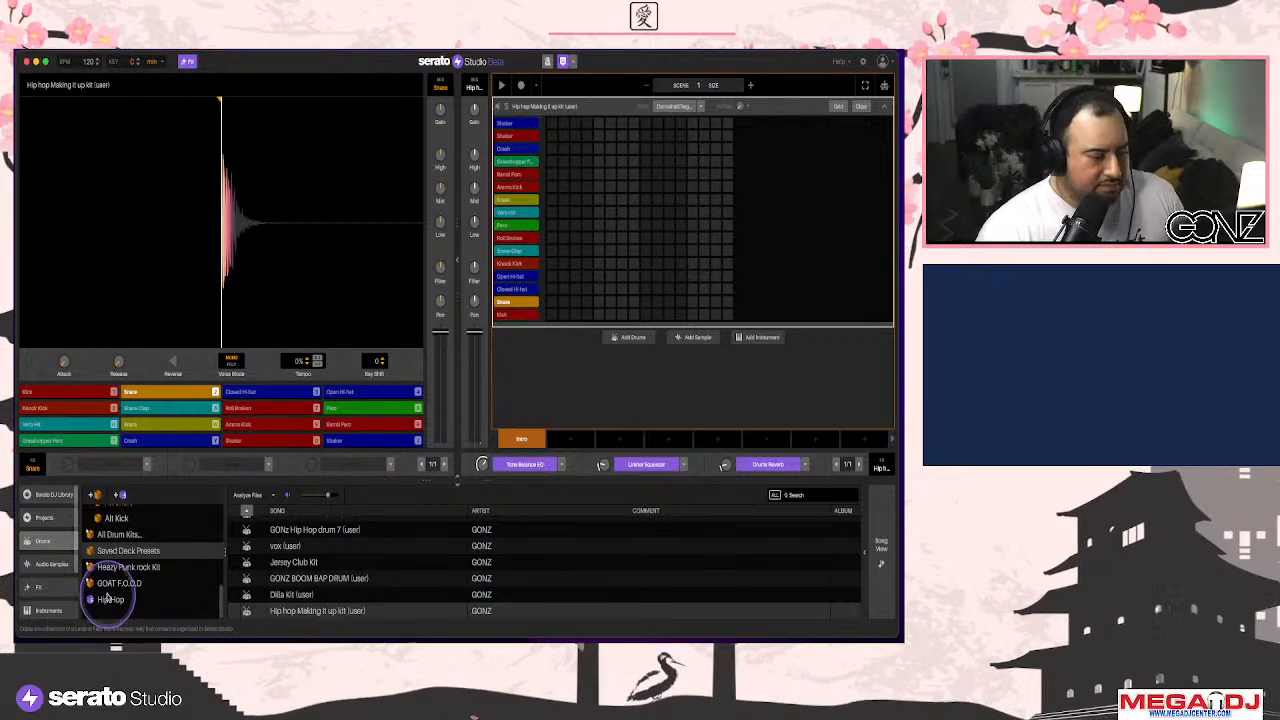
# List all drum one shots in the library and load the track "Trumpet Sketches (Remastered)" as a sample deck below the drum deck
pyautogui.scroll(3, 150, 570)
pyautogui.click(130, 545)
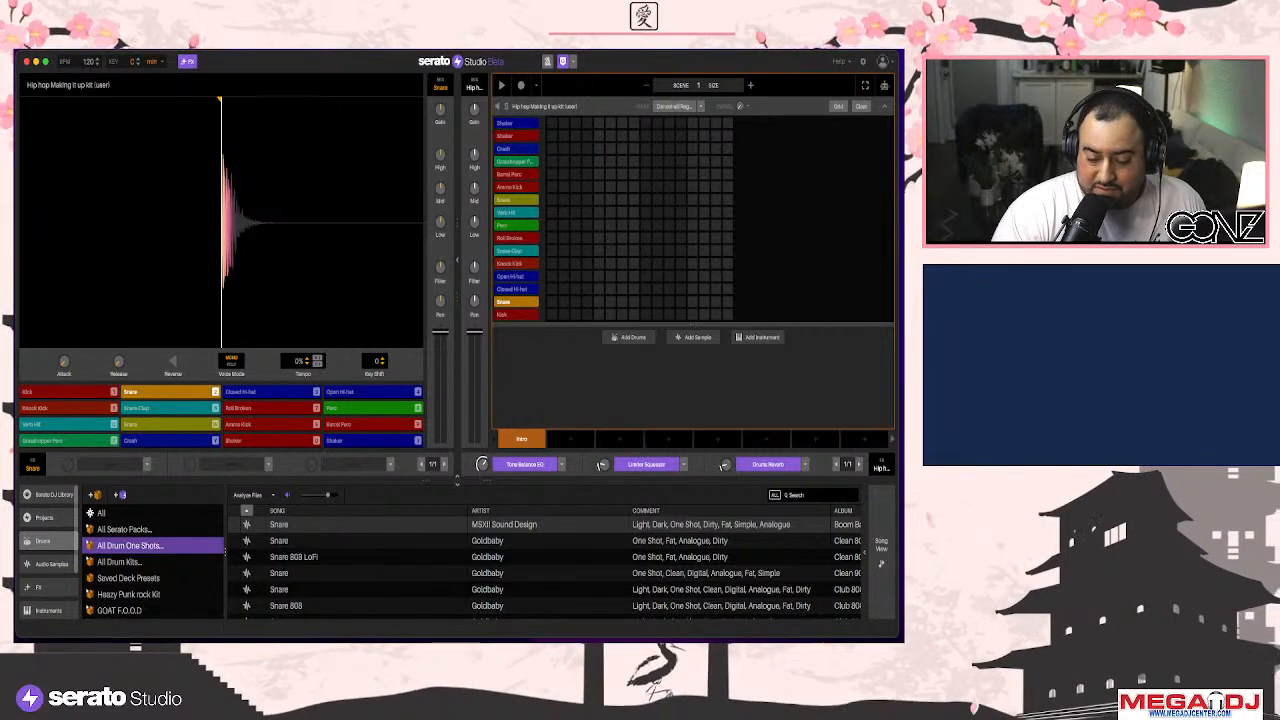
pyautogui.click(502, 706)
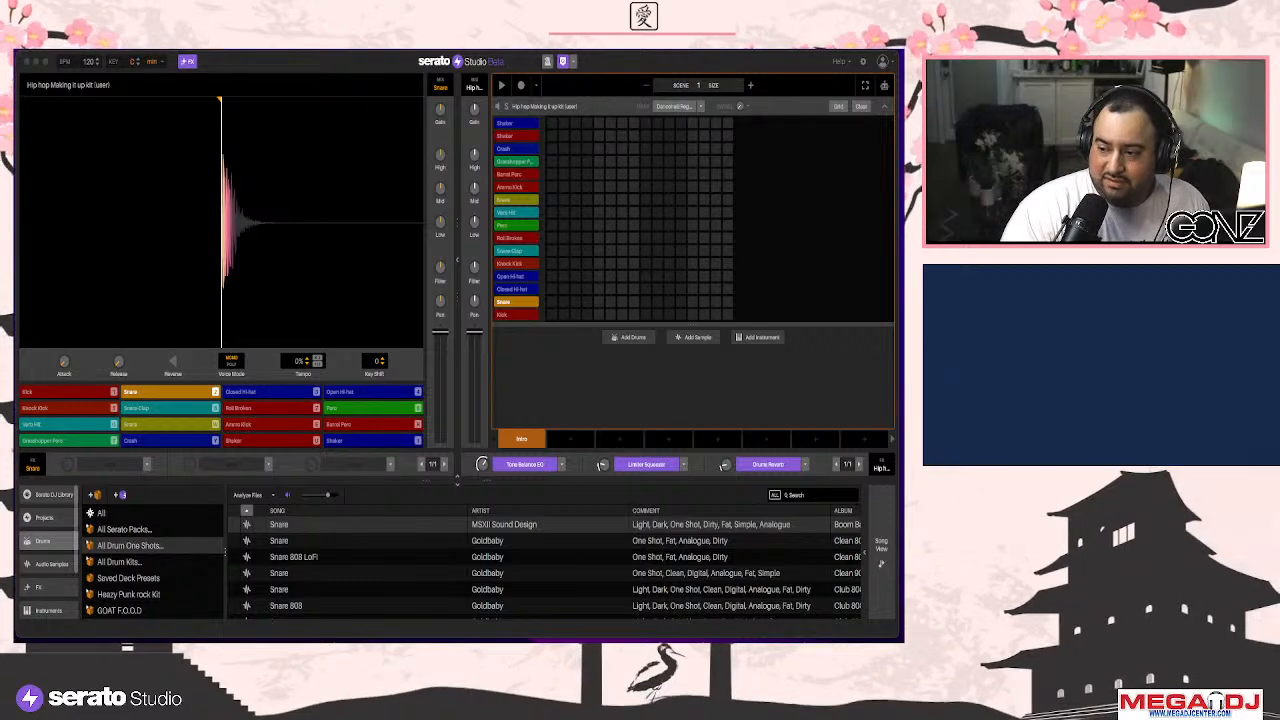
pyautogui.moveTo(545, 106); pyautogui.dragTo(586, 380)
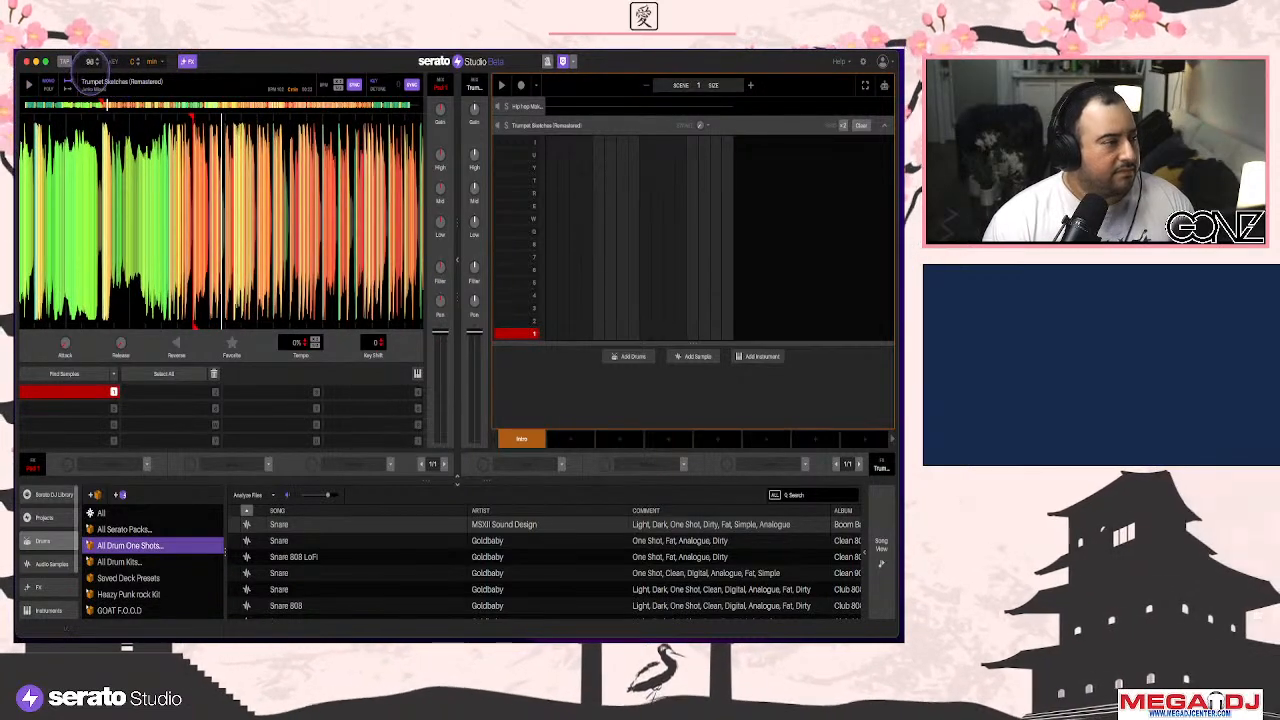
# Set the project tempo to 88 BPM and the project key to F minor
pyautogui.moveTo(91, 61); pyautogui.dragTo(107, 56)
pyautogui.scroll(5, 138, 62)
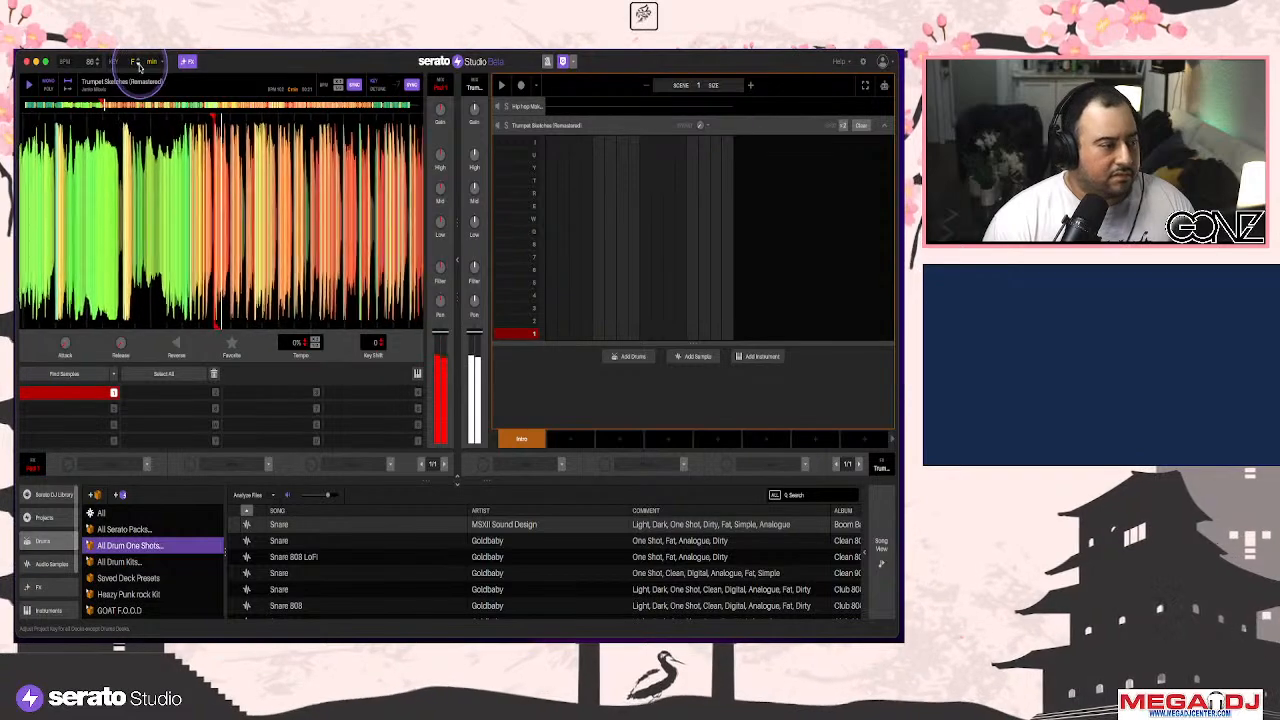
# Audition passages of the Trumpet Sketches sample and set cue points for pads 2 to 6 while it plays
pyautogui.click(123, 105)
pyautogui.click(30, 83)
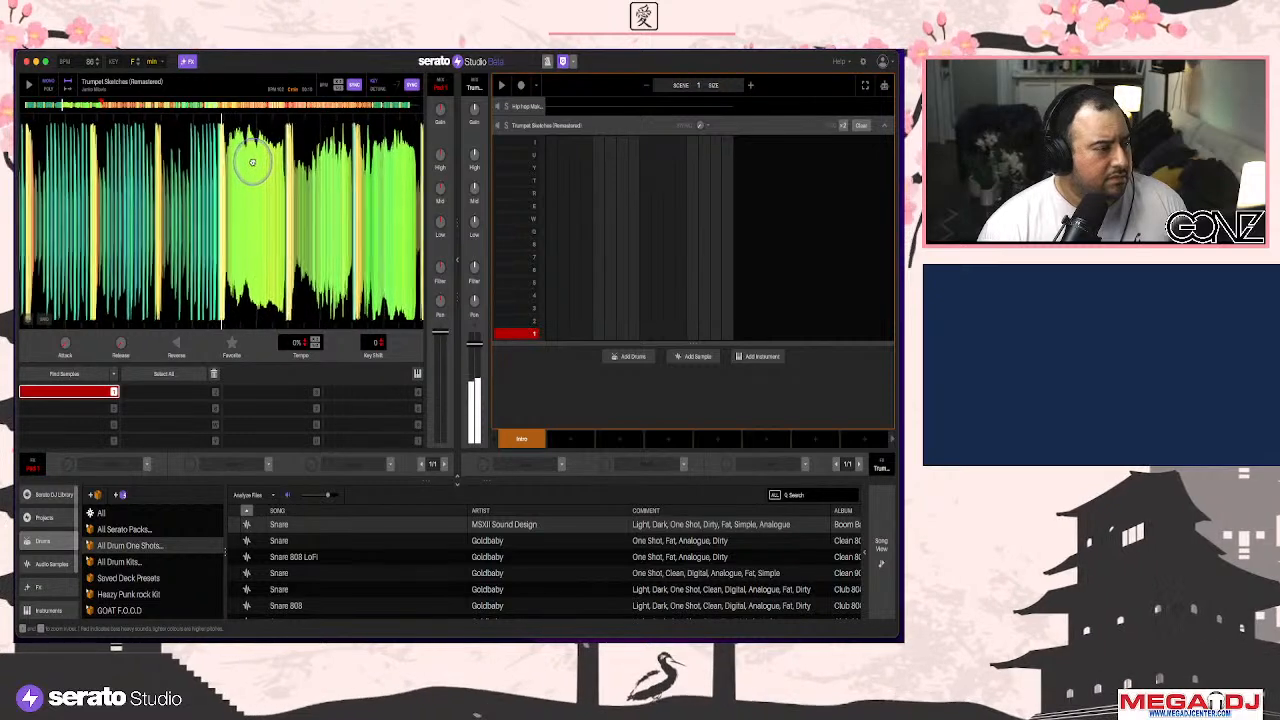
pyautogui.click(255, 160)
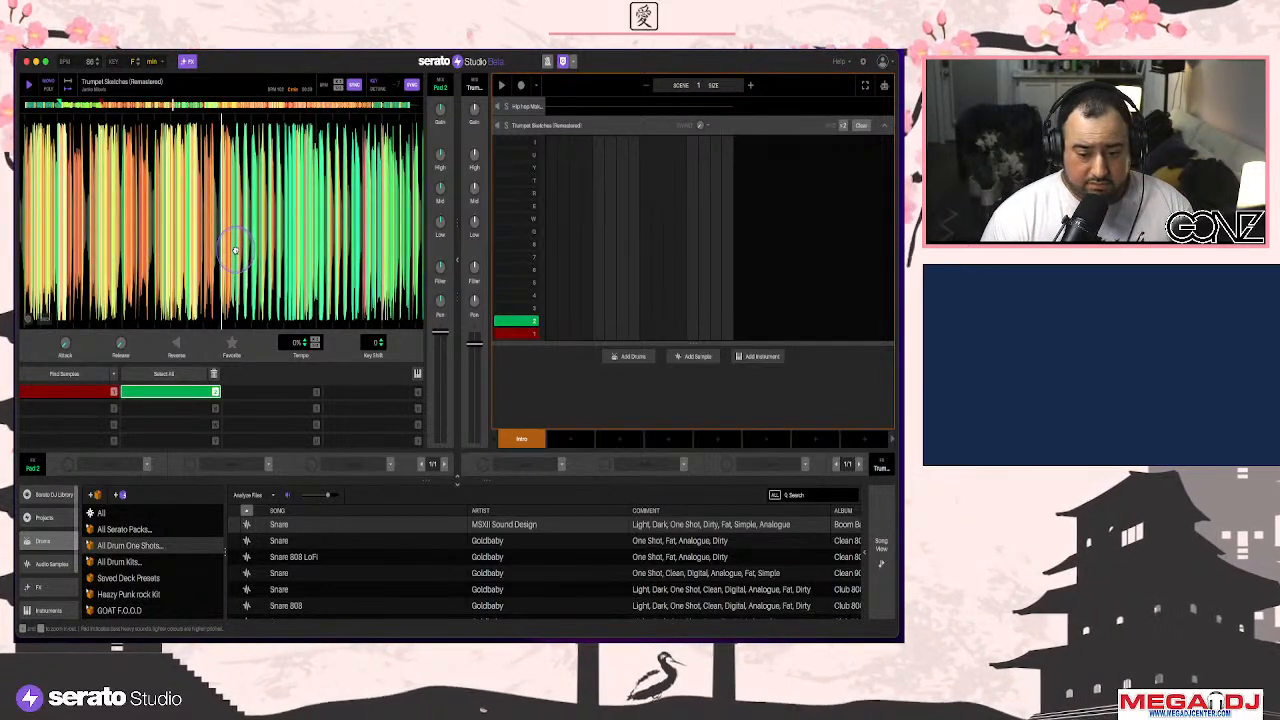
pyautogui.press('3')
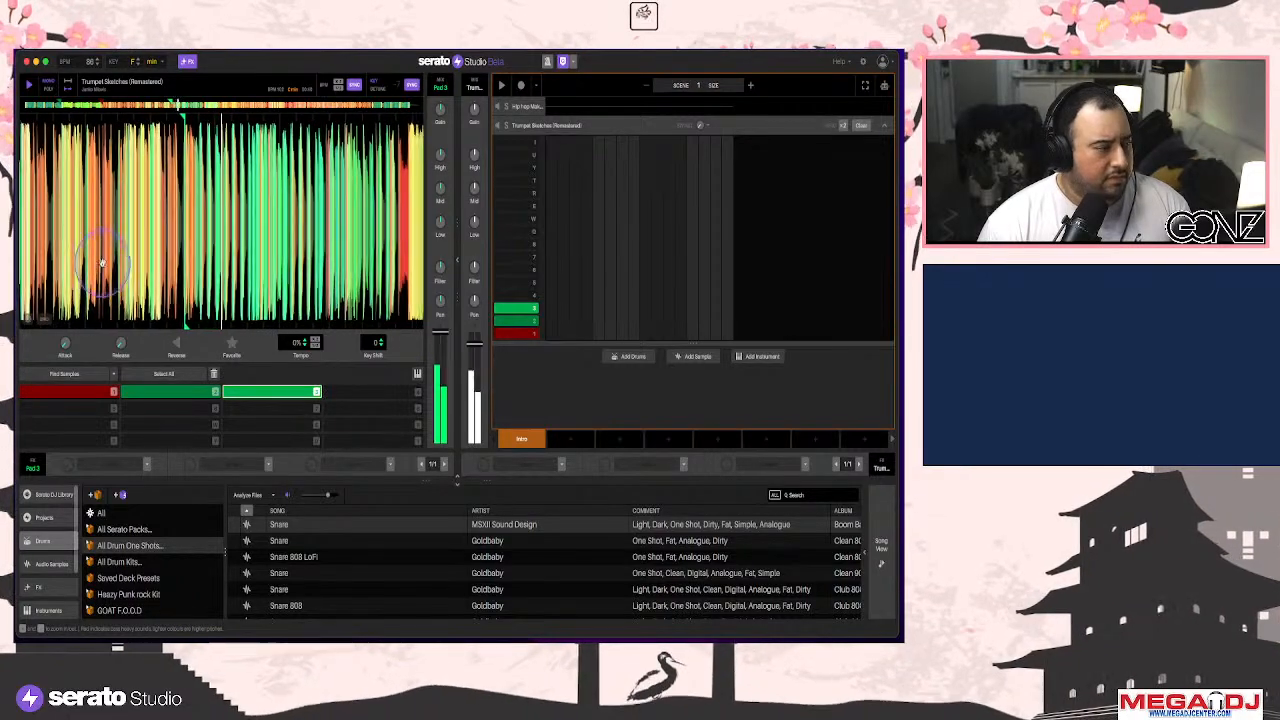
pyautogui.press('4')
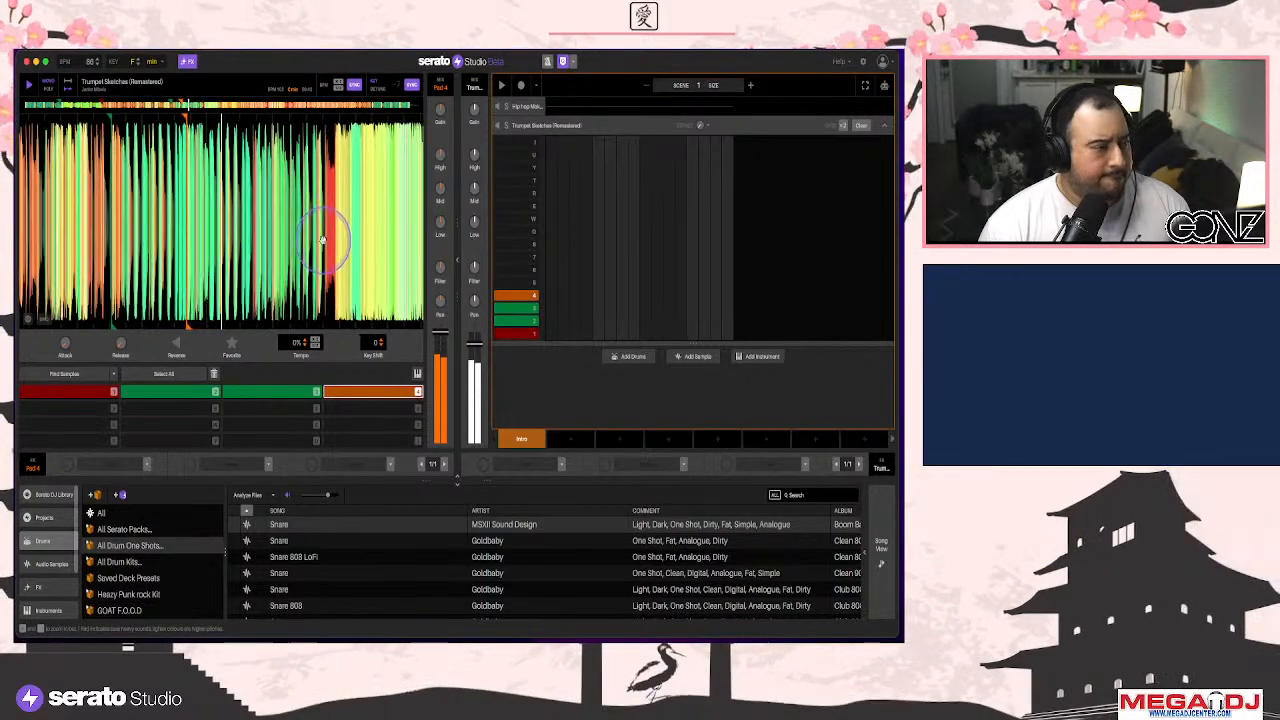
pyautogui.press('5')
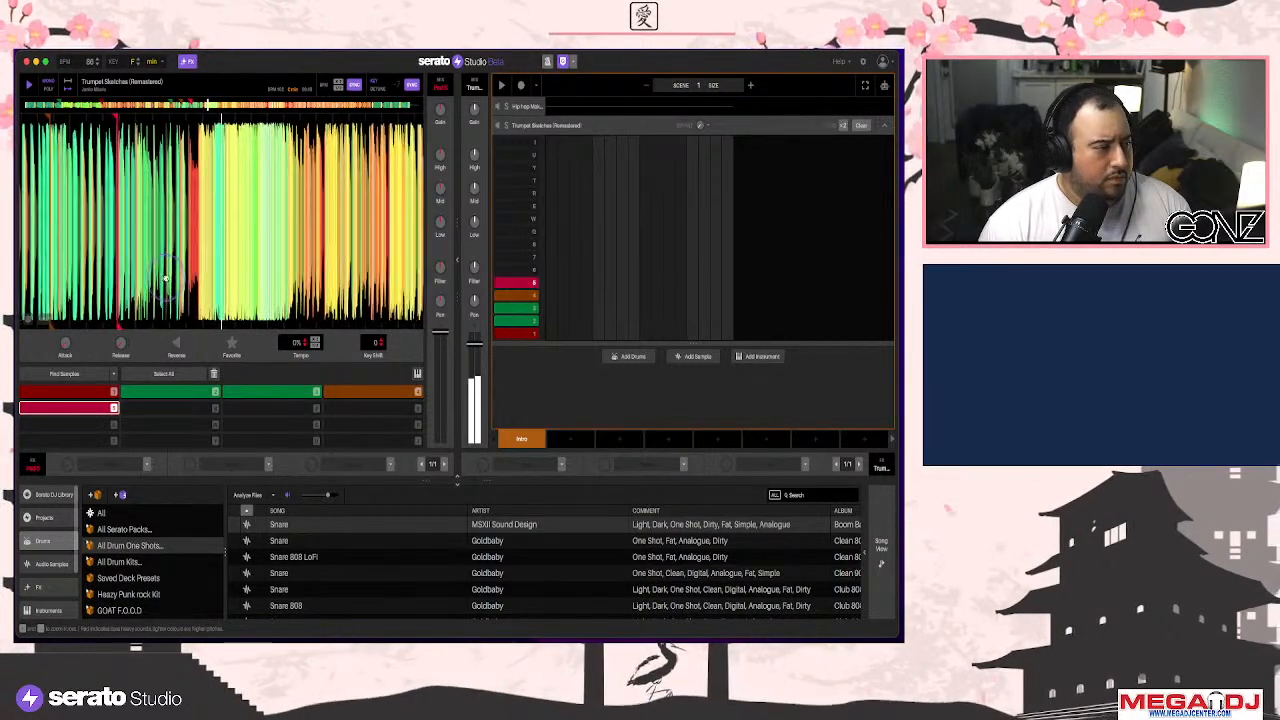
pyautogui.press('6')
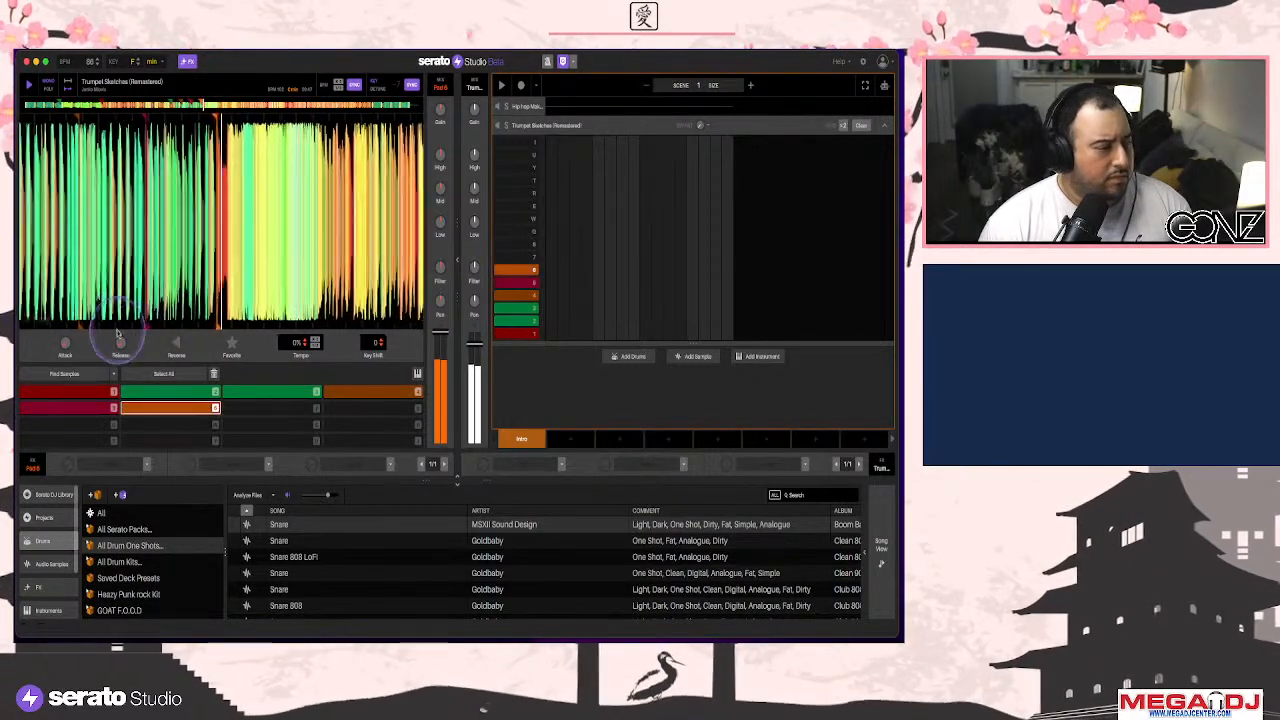
# Trim pad 6 to the short passage before the loud section and set its tempo to -75%, replaying the pad
pyautogui.click(214, 284)
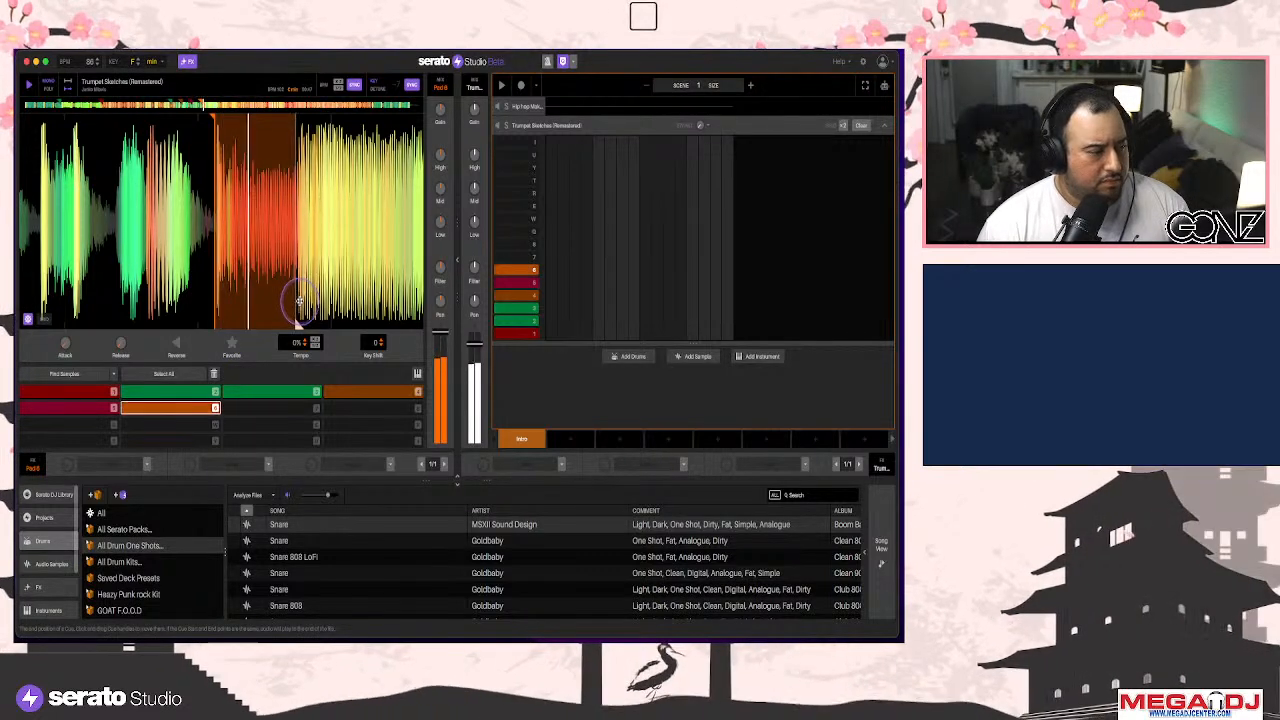
pyautogui.click(217, 170)
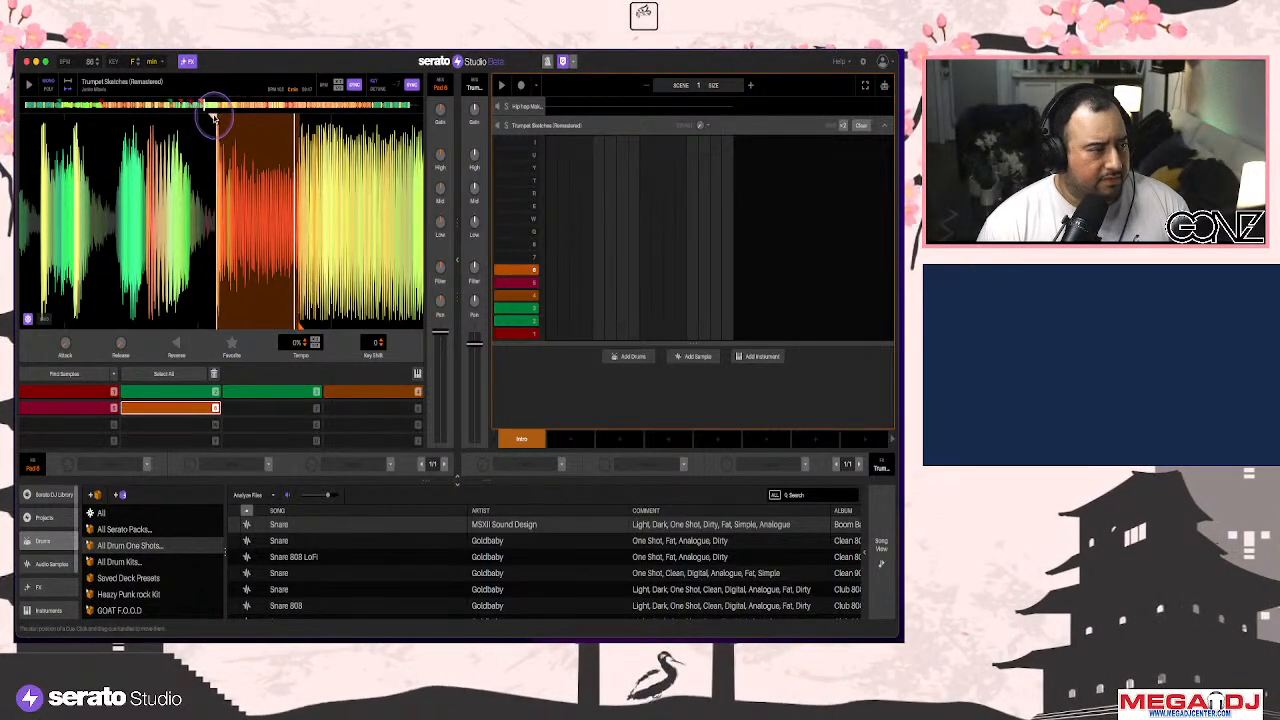
pyautogui.click(263, 195)
pyautogui.press('6')
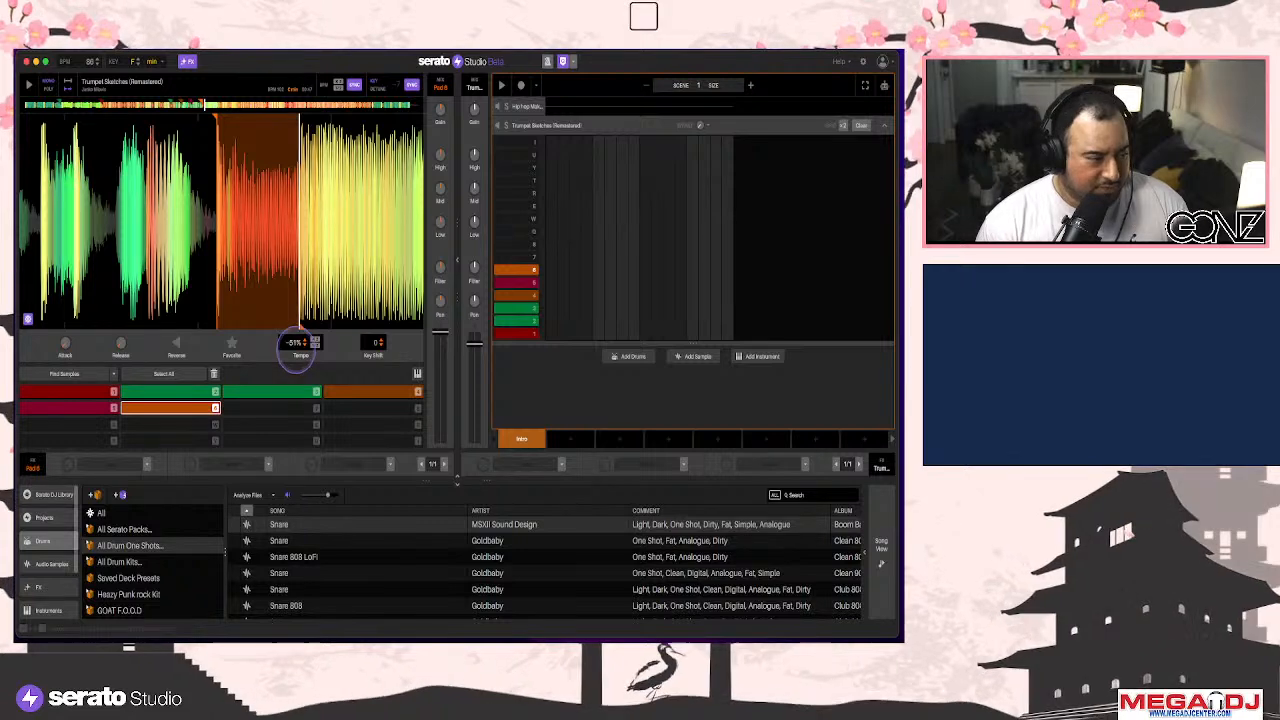
pyautogui.press('6')
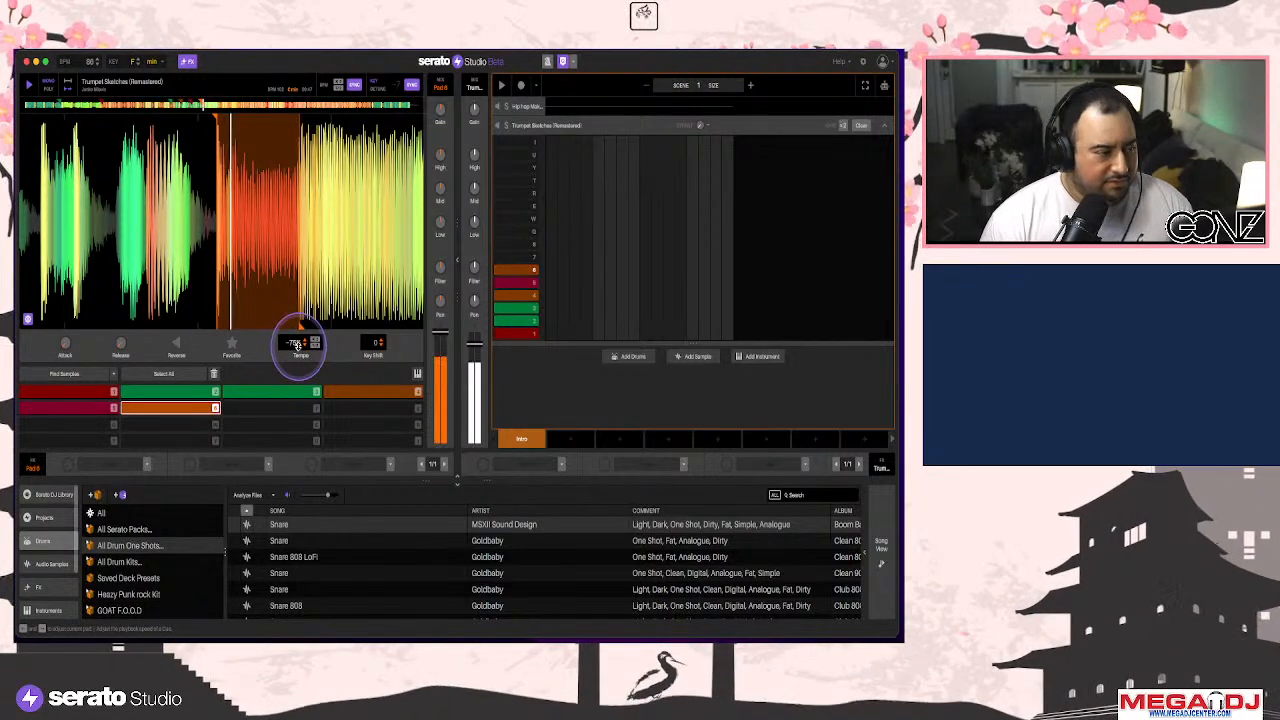
# Tighten pad 6's start and end points around the sustained note and switch the pad to Play In Key
pyautogui.moveTo(214, 118); pyautogui.dragTo(229, 118)
pyautogui.moveTo(315, 327); pyautogui.dragTo(298, 320)
pyautogui.press('6')
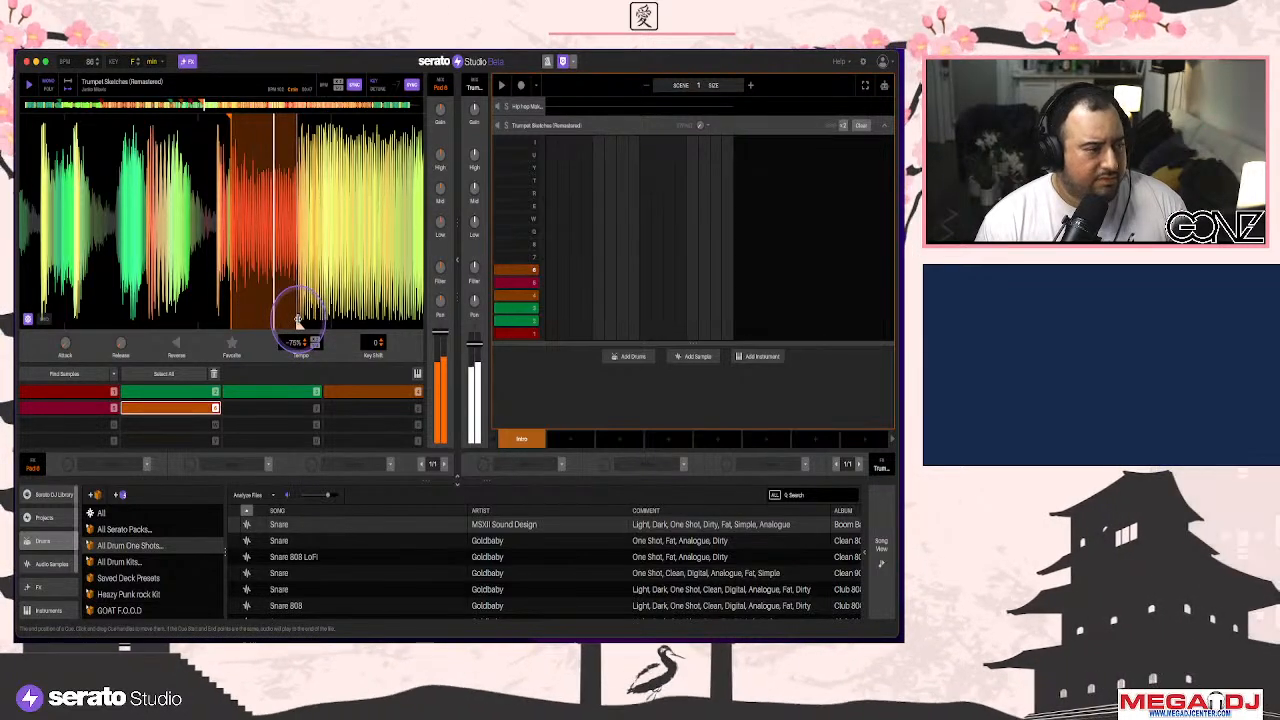
pyautogui.click(417, 374)
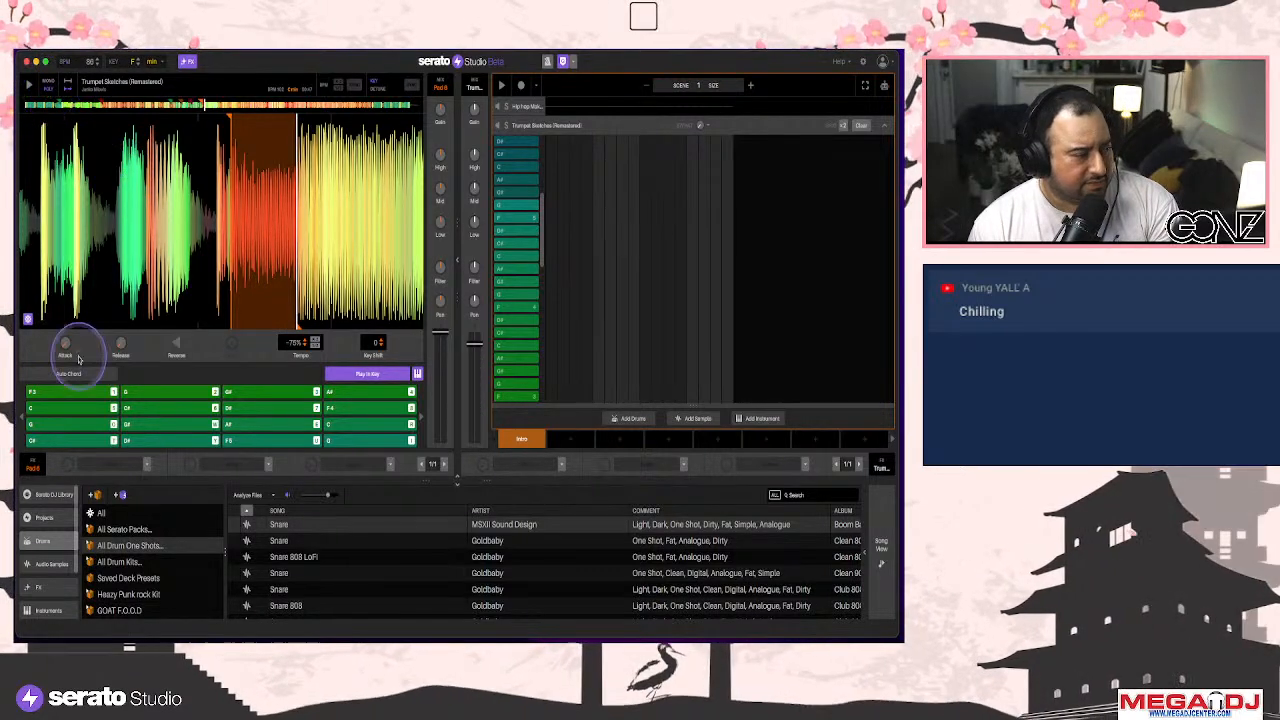
# Turn on Auto Chord for the trumpet sample, audition several chord pads and lower the sample's volume
pyautogui.click(98, 374)
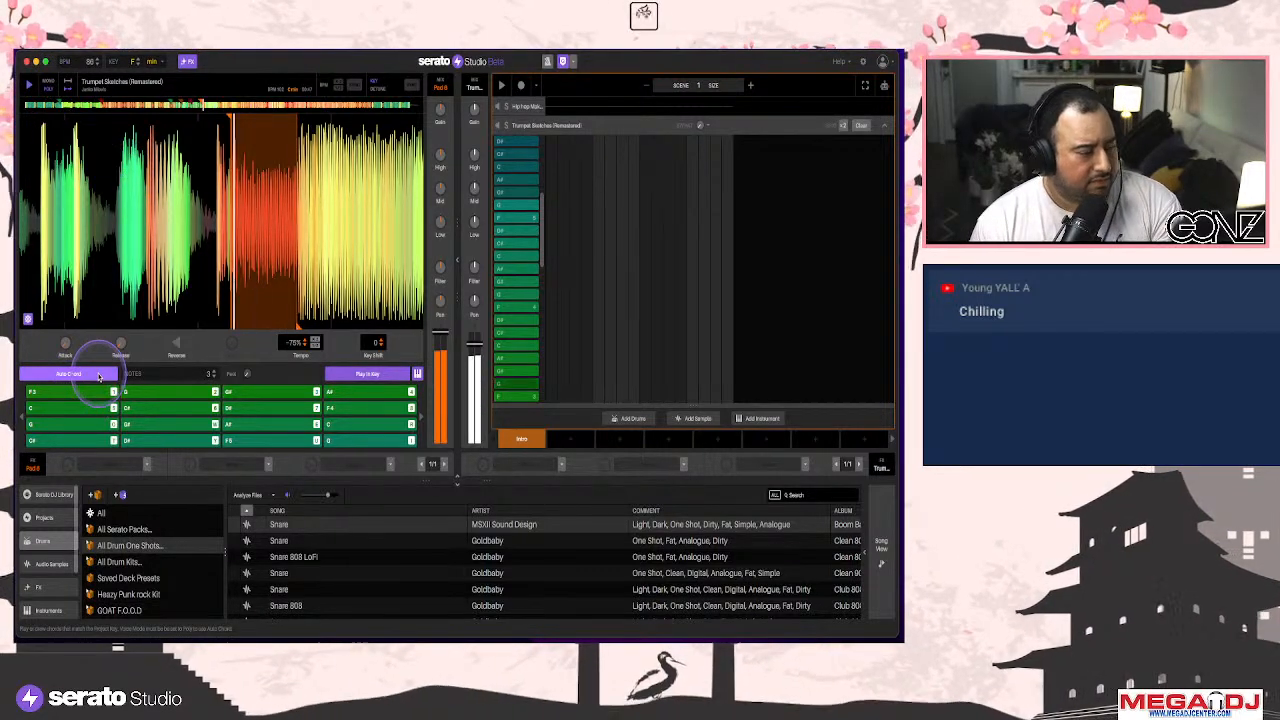
pyautogui.click(239, 392)
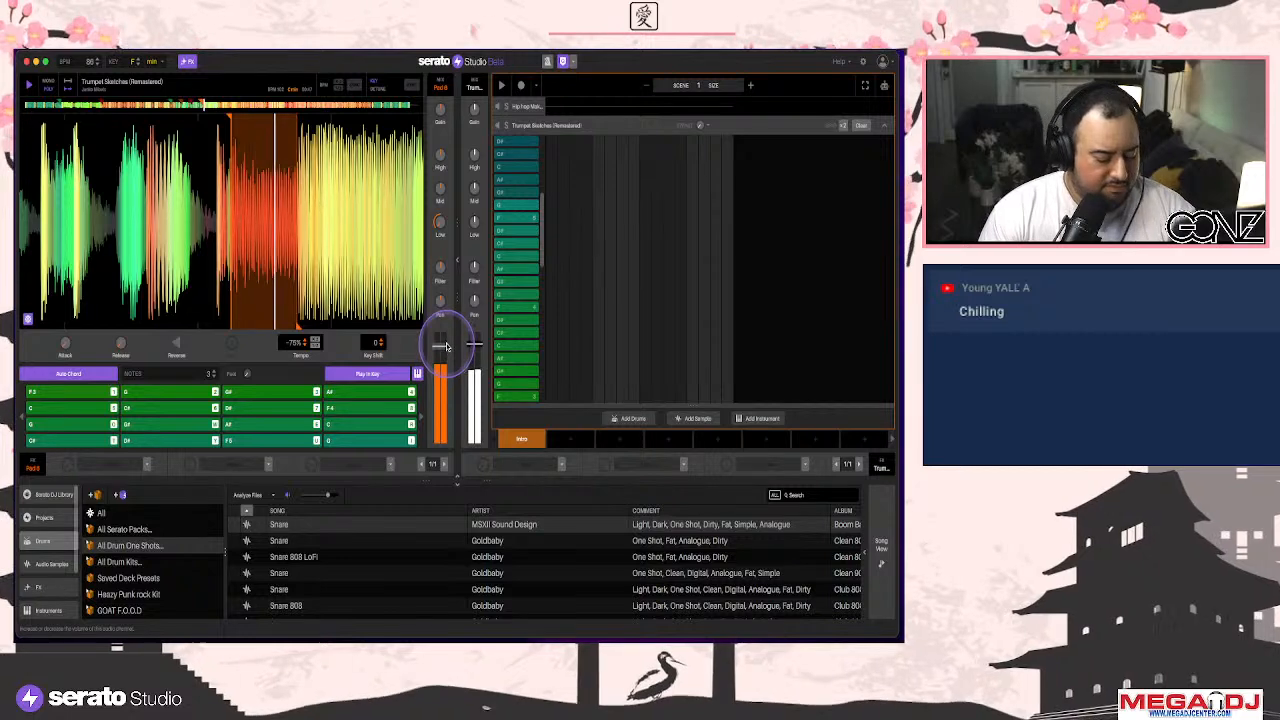
pyautogui.moveTo(446, 347); pyautogui.dragTo(444, 364)
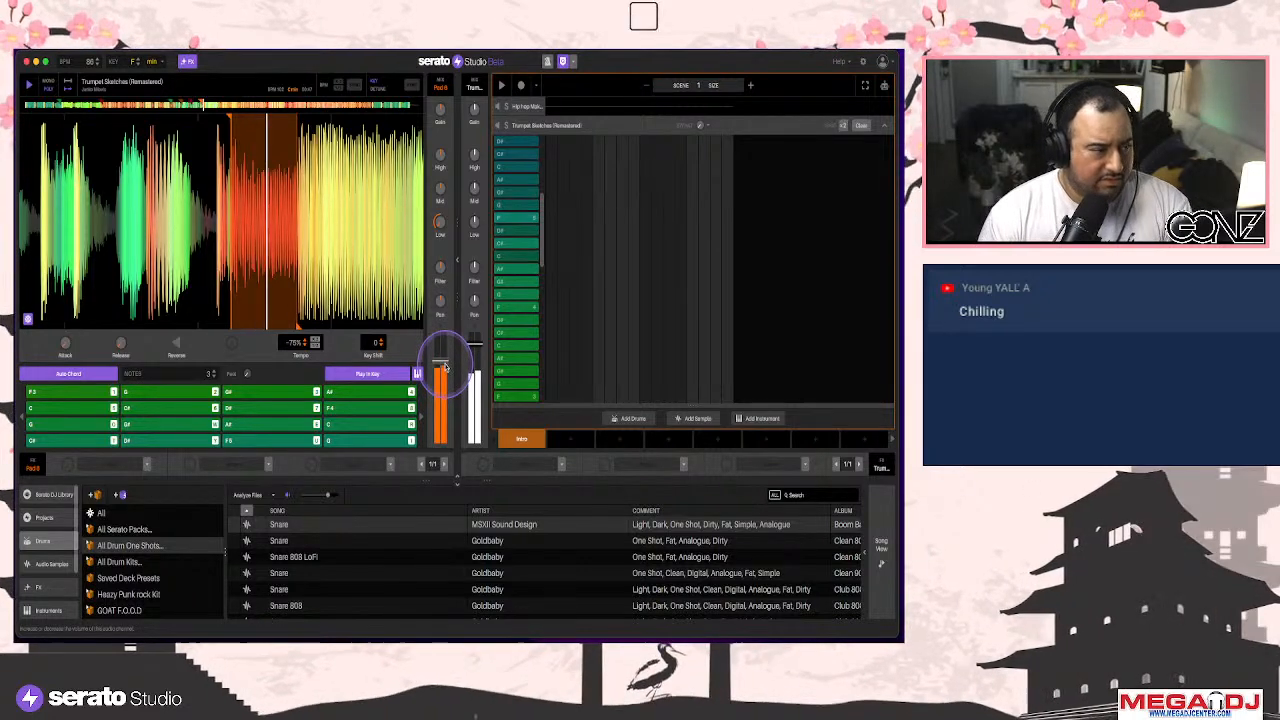
pyautogui.click(255, 441)
# Load Light Tail Reverb into the sample's first two effect slots and an Echo effect into the third
pyautogui.click(147, 463)
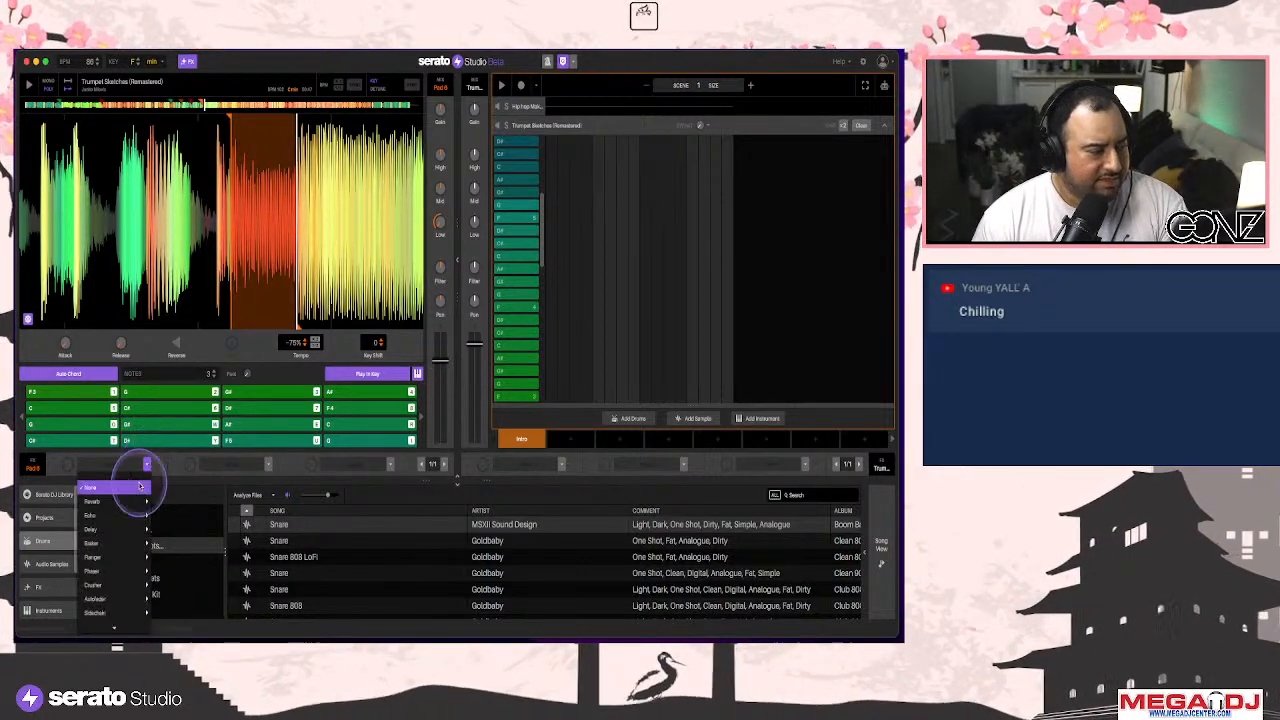
pyautogui.scroll(2, 112, 500)
pyautogui.moveTo(135, 501)
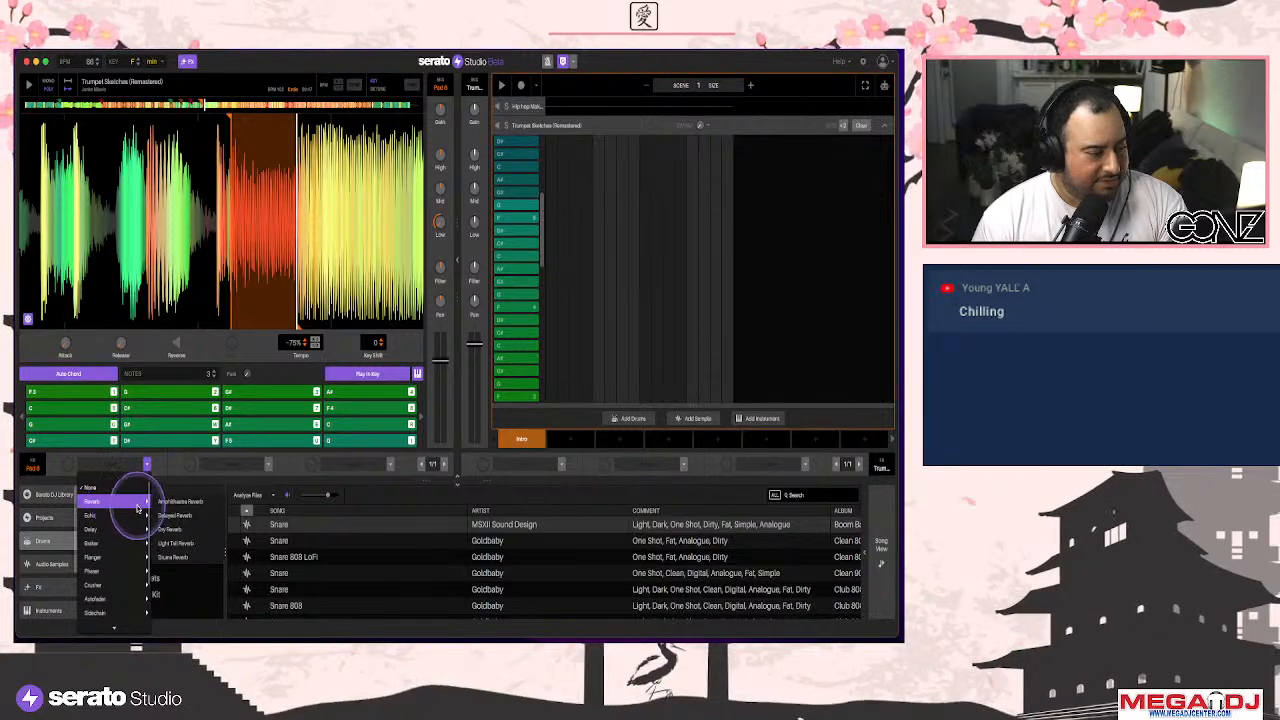
pyautogui.click(175, 544)
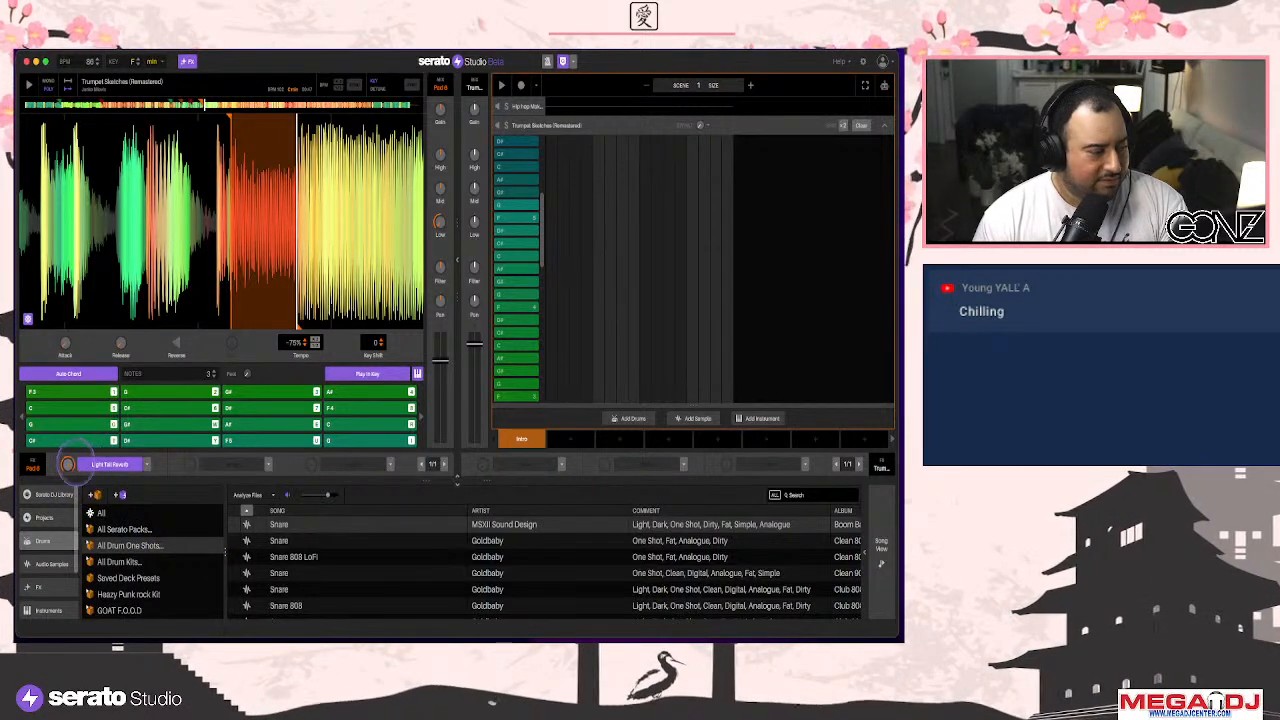
pyautogui.click(268, 463)
pyautogui.moveTo(237, 505)
pyautogui.click(300, 538)
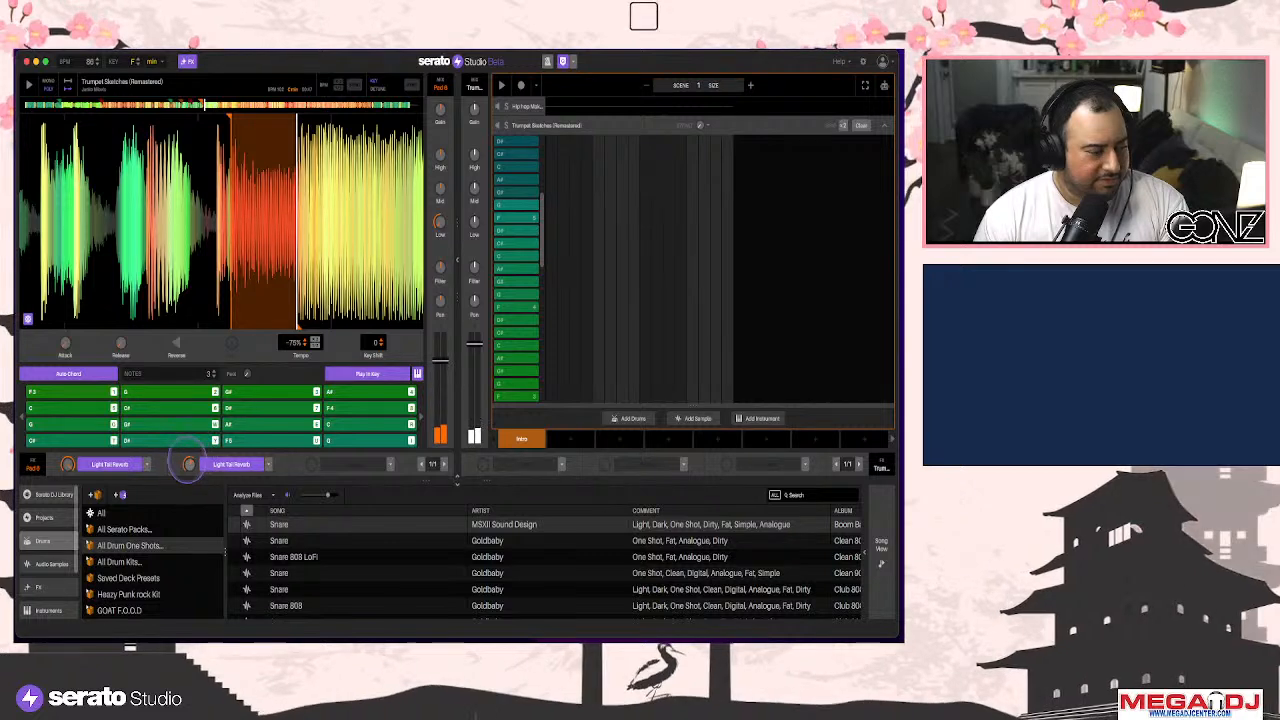
pyautogui.click(389, 463)
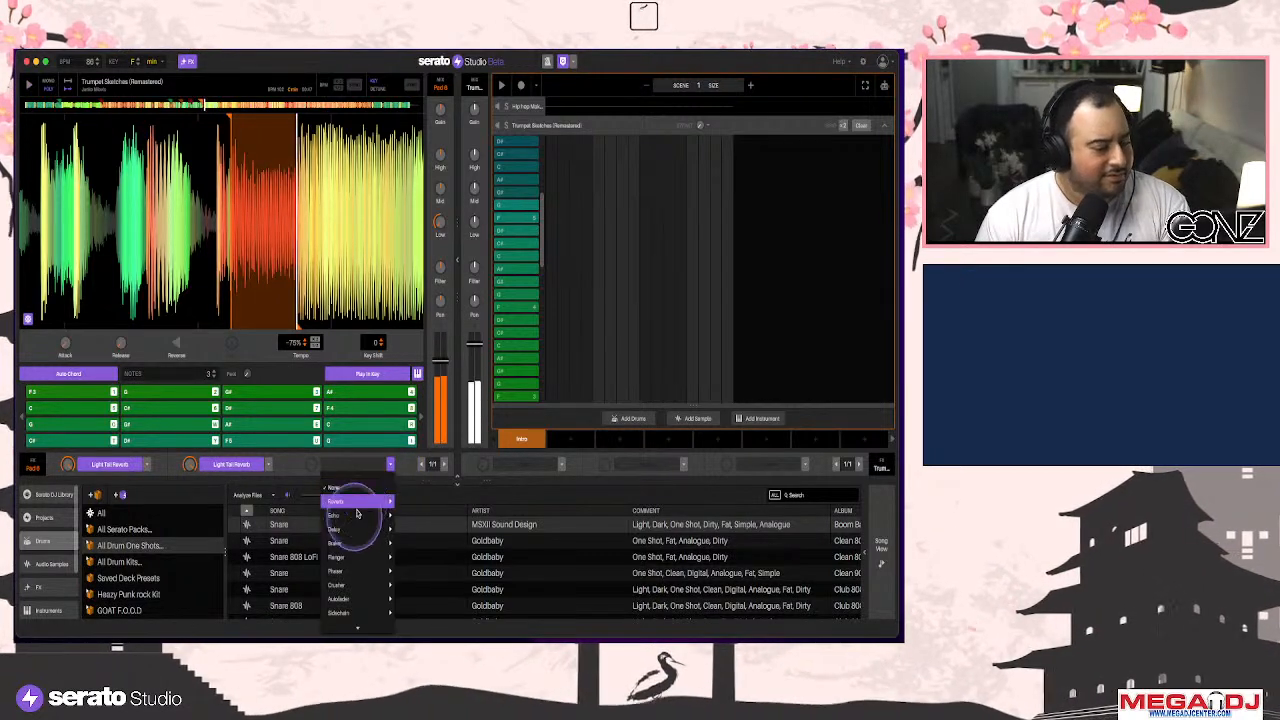
pyautogui.moveTo(352, 516)
pyautogui.click(420, 526)
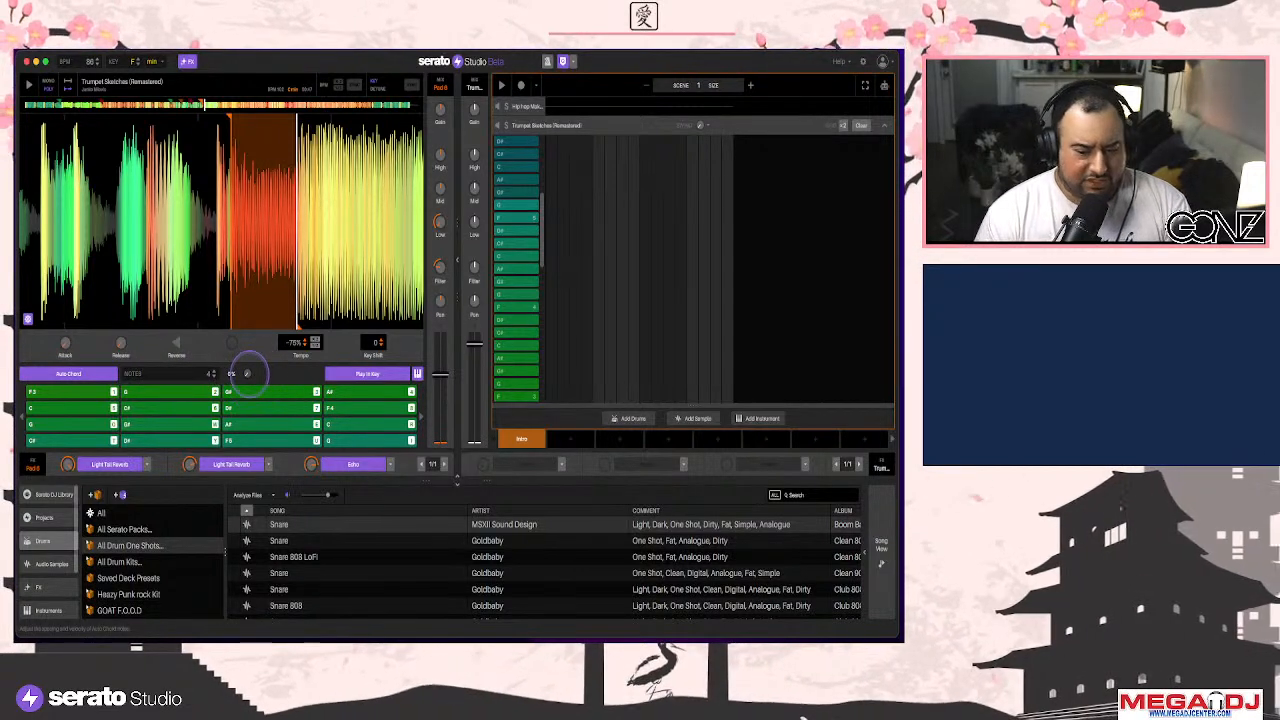
# Adjust the spacing of the 4-note Auto Chord and audition the first chord pads
pyautogui.moveTo(249, 374); pyautogui.dragTo(249, 375)
pyautogui.press('1')
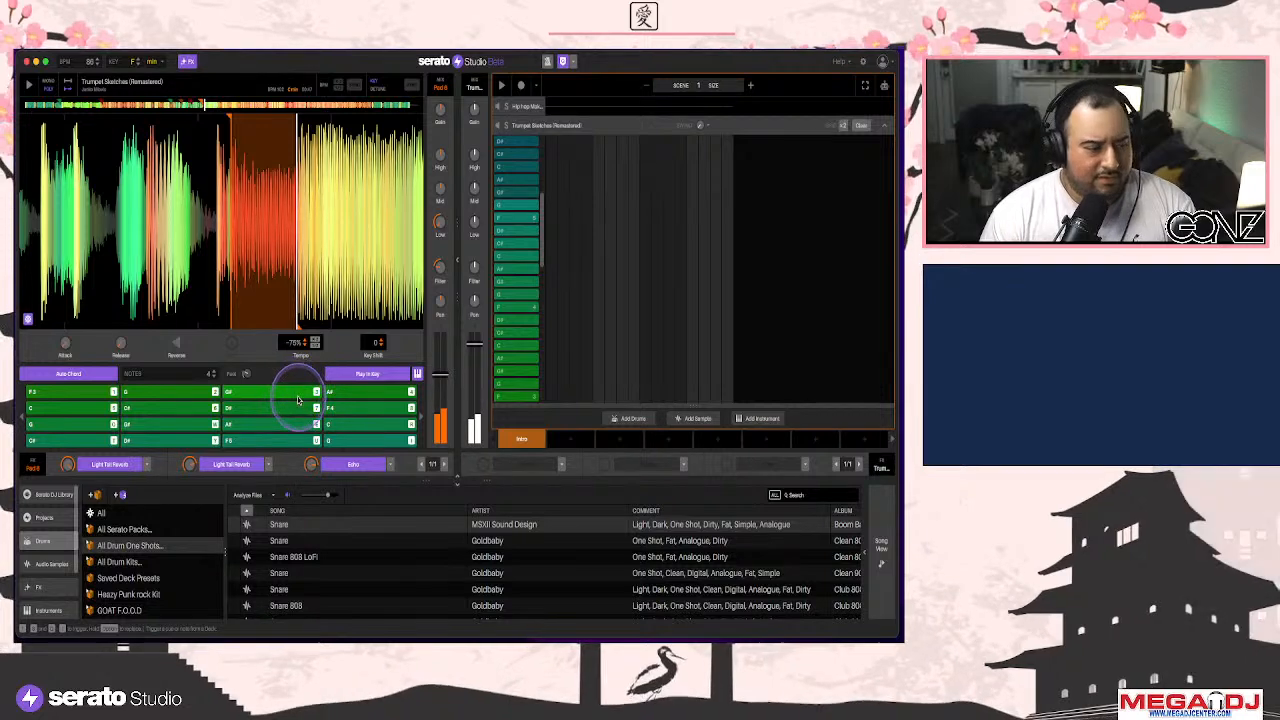
pyautogui.click(563, 308)
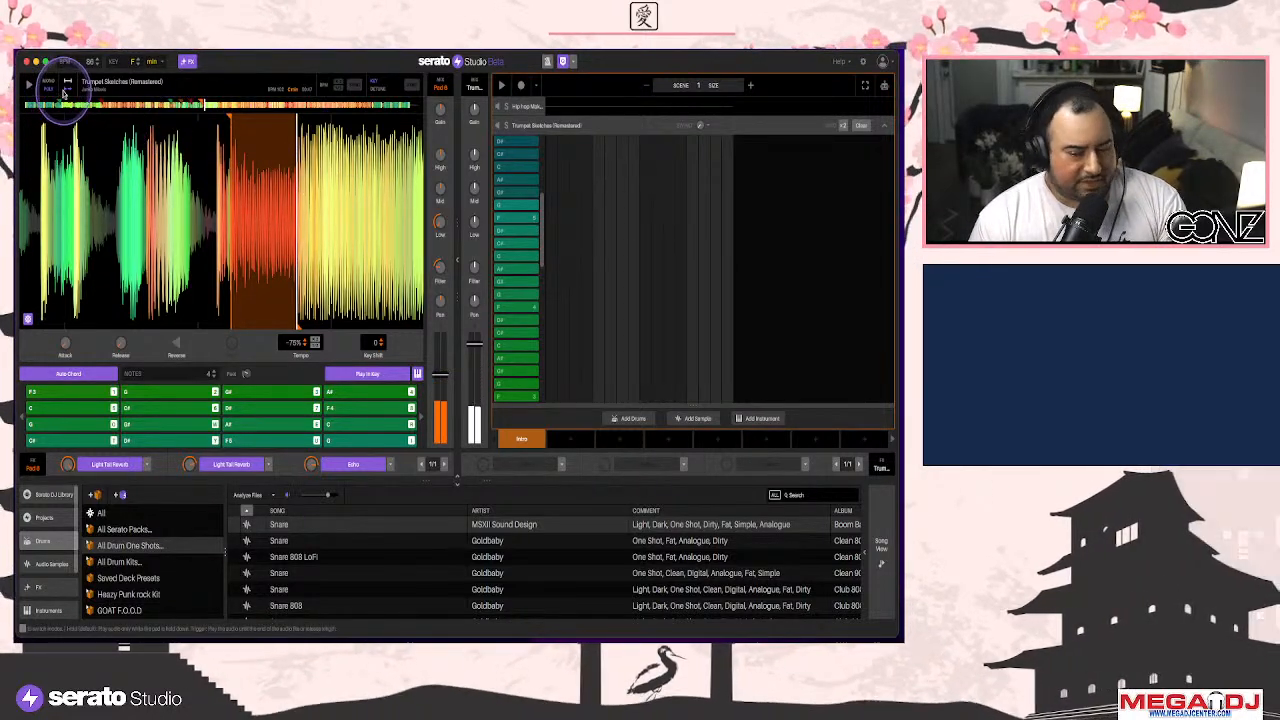
# Extend the scene to two bars, enter a C, D#, G, A# chord at its start, slightly lengthen the A# note, and play it
pyautogui.click(751, 88)
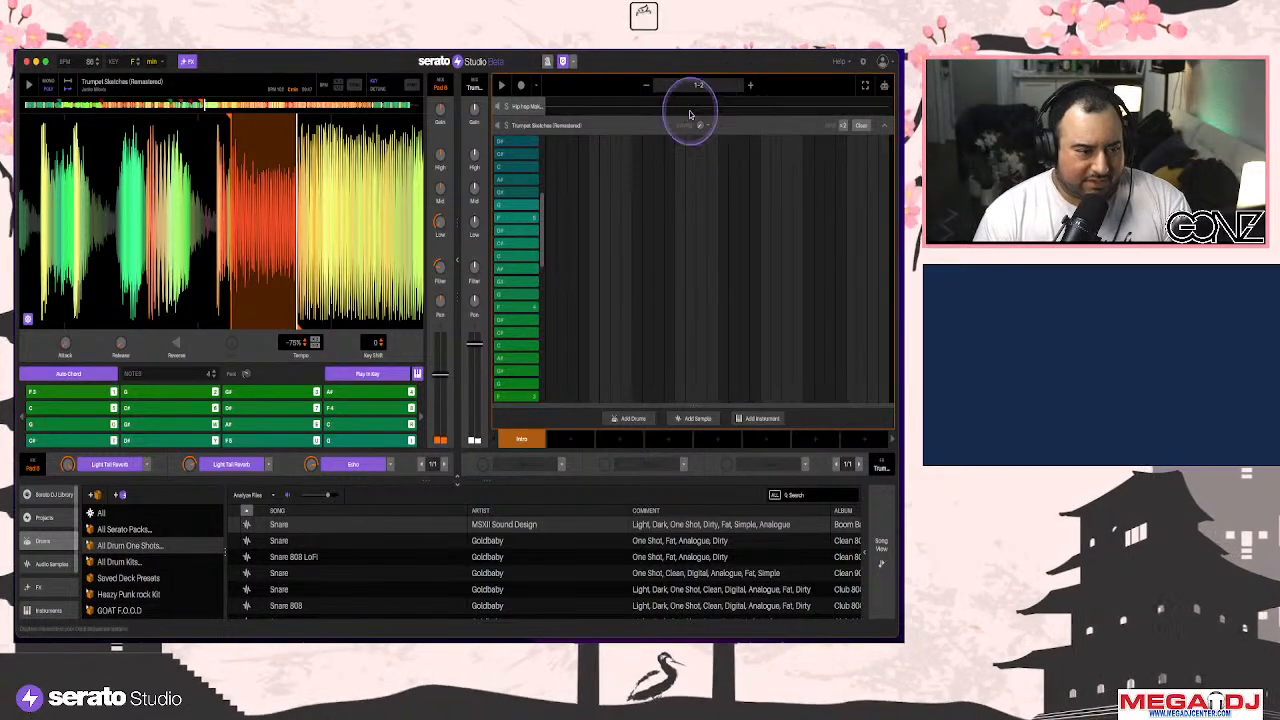
pyautogui.scroll(-2, 586, 314)
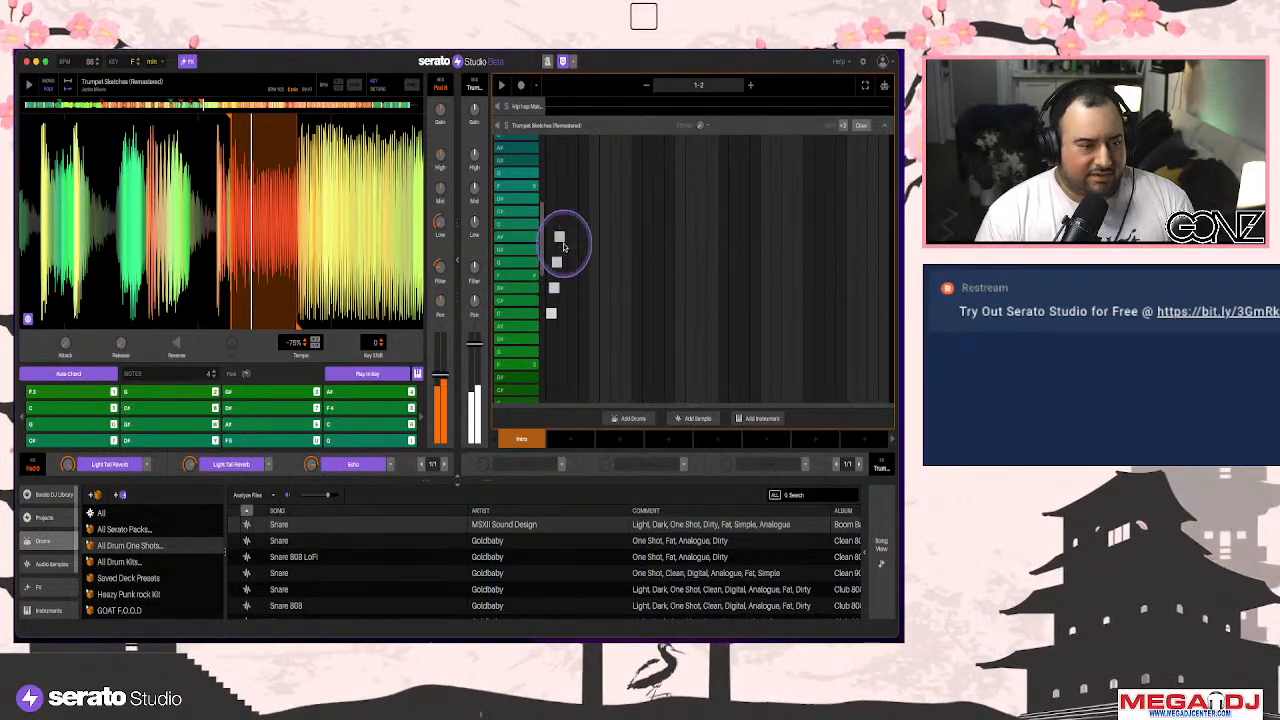
pyautogui.moveTo(558, 237); pyautogui.dragTo(577, 237)
pyautogui.press('space')
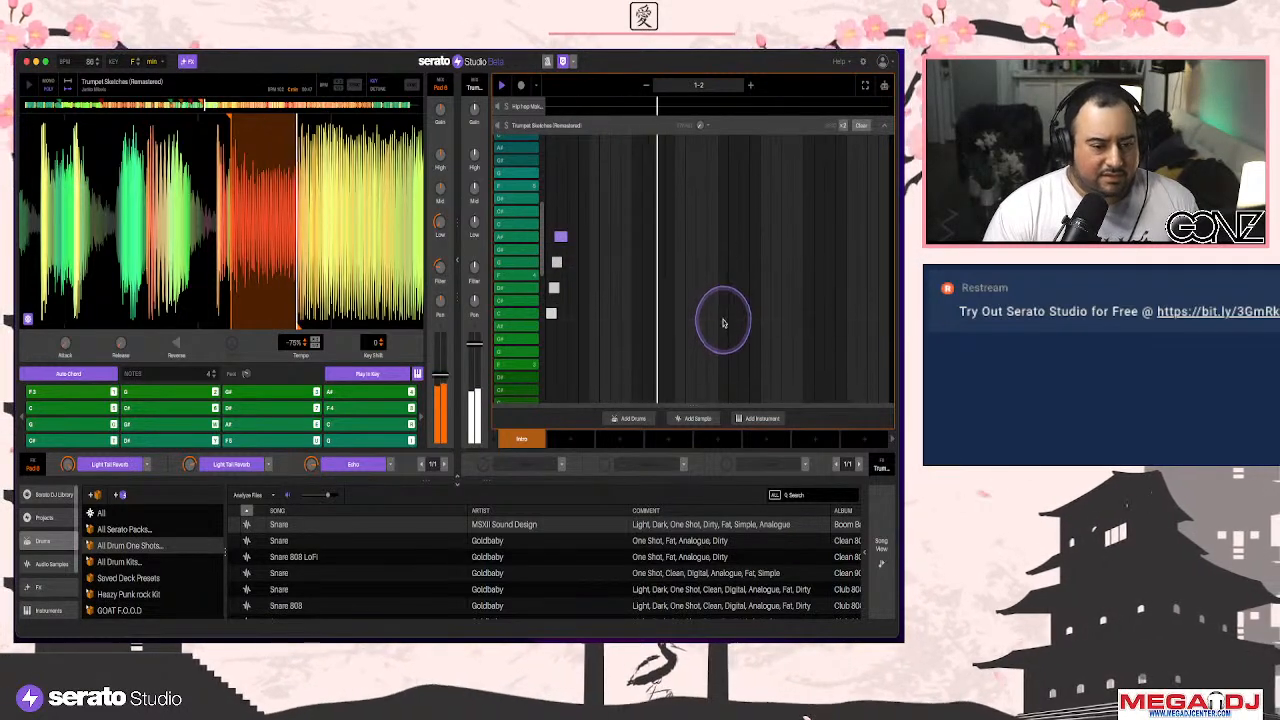
# Enter a second C, D#, G, A# chord at the start of bar two and adjust the sample's filter during playback
pyautogui.press('space')
pyautogui.press('space')
pyautogui.hotkey('ctrl', 'v')
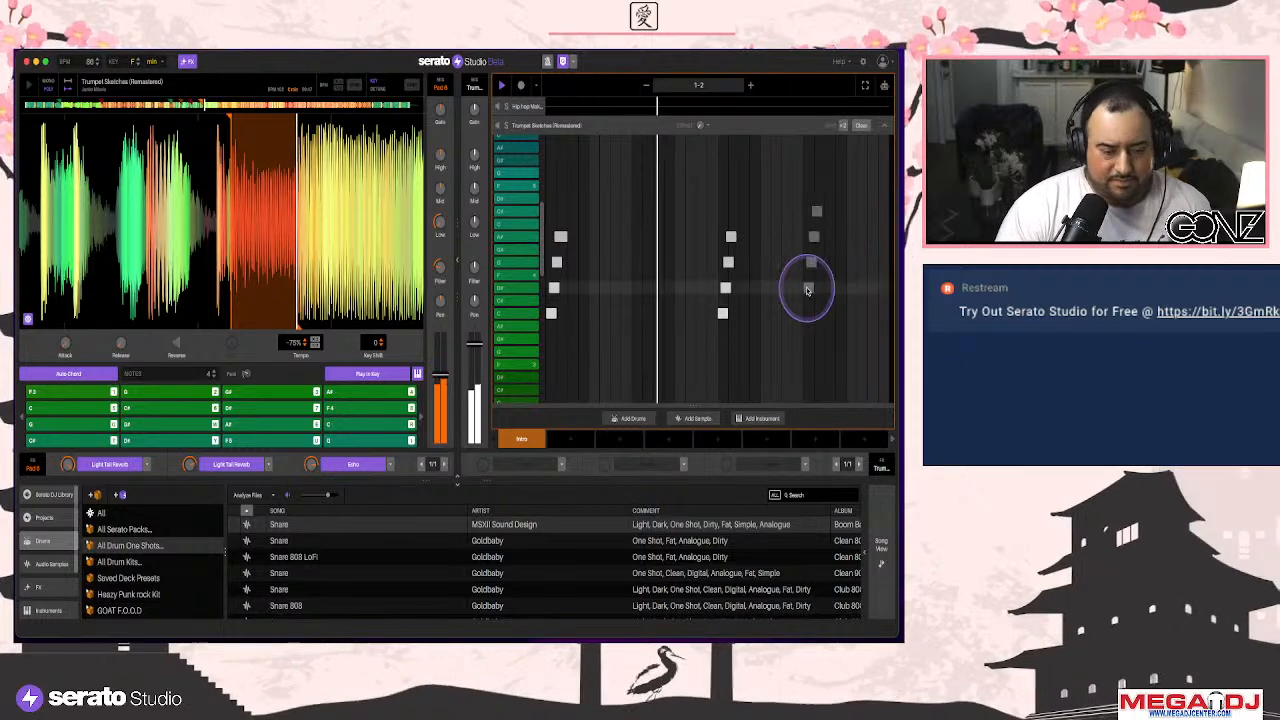
pyautogui.hotkey('ctrl', 'z')
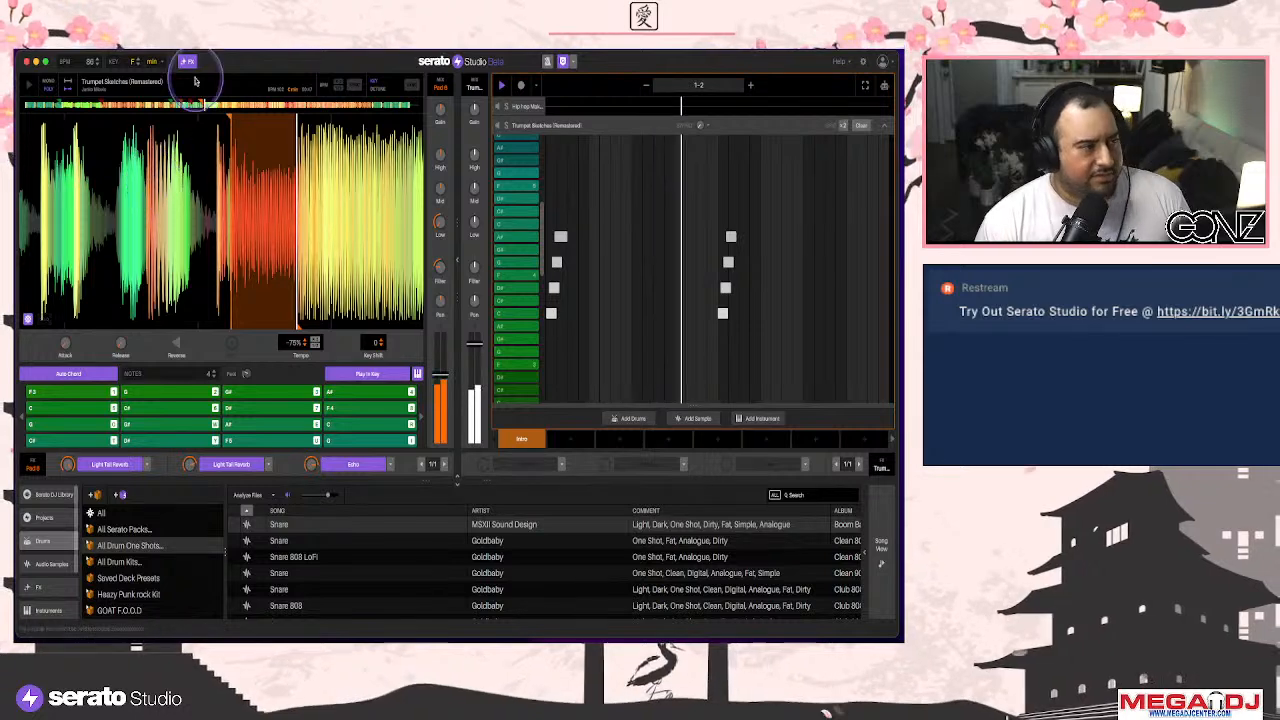
pyautogui.moveTo(440, 266); pyautogui.dragTo(440, 265)
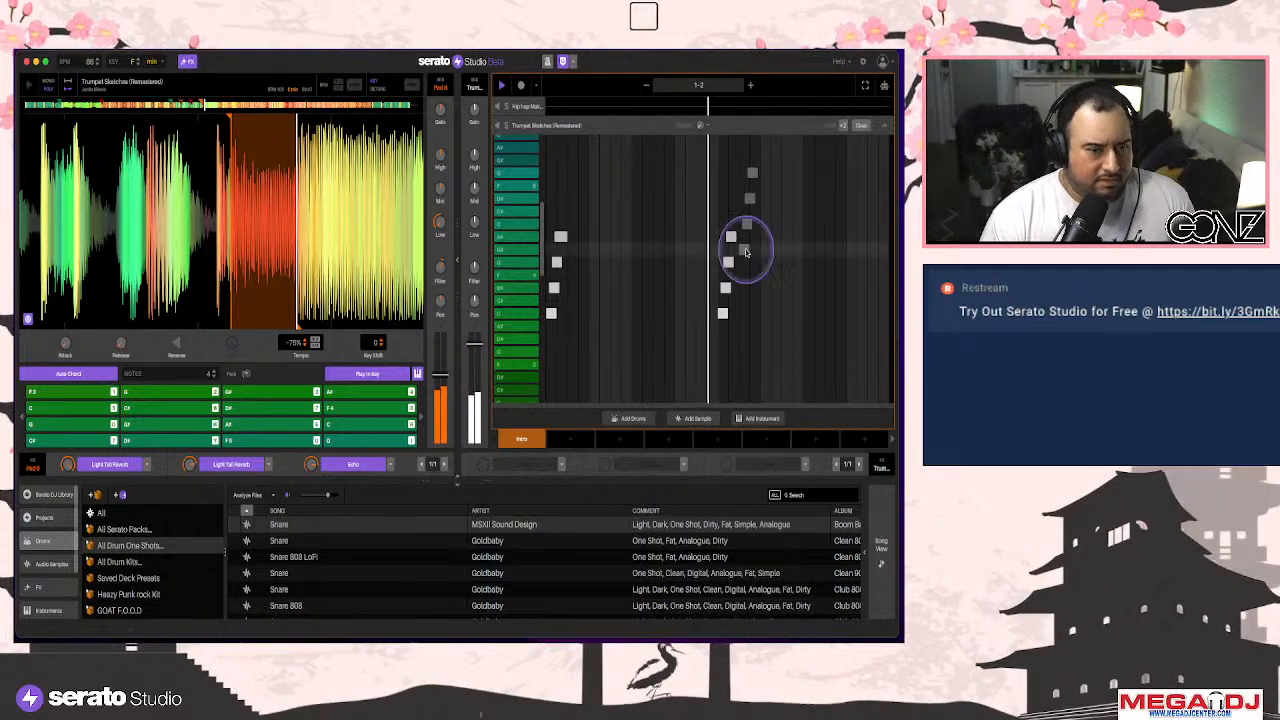
# Collapse the trumpet track and add the Hawaii Bass instrument from the Bass category to the scene
pyautogui.click(884, 127)
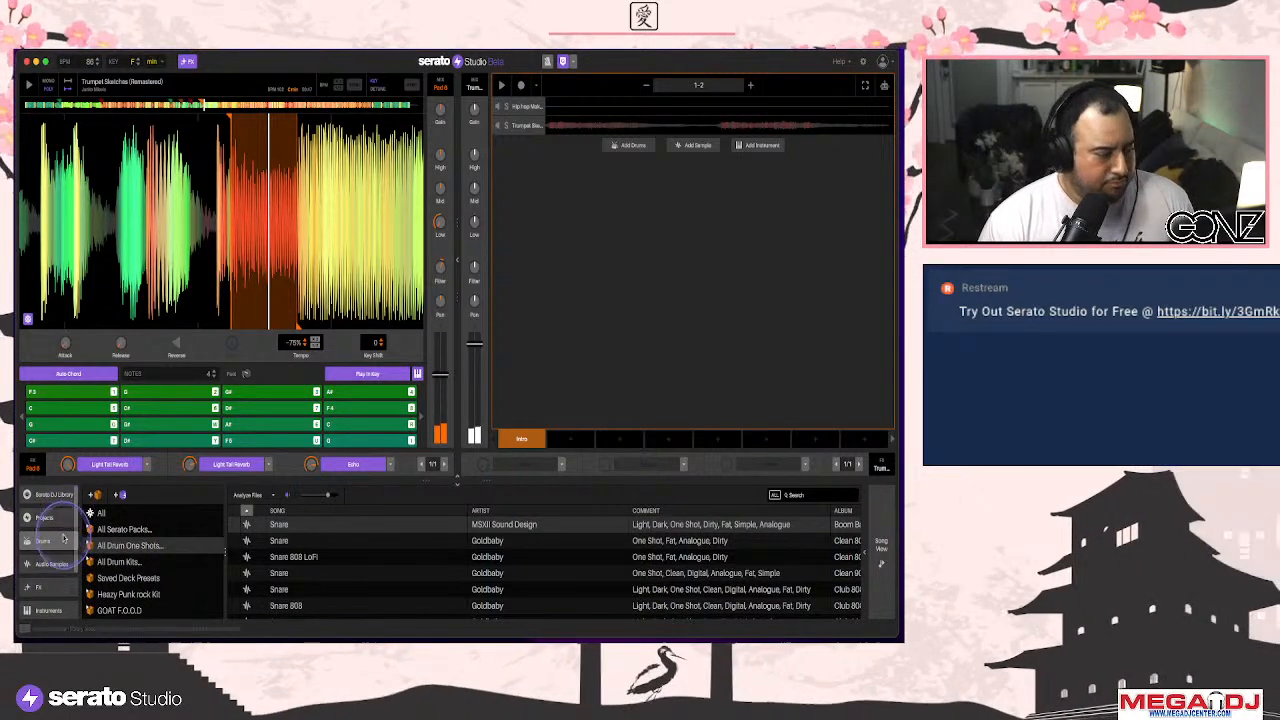
pyautogui.click(48, 540)
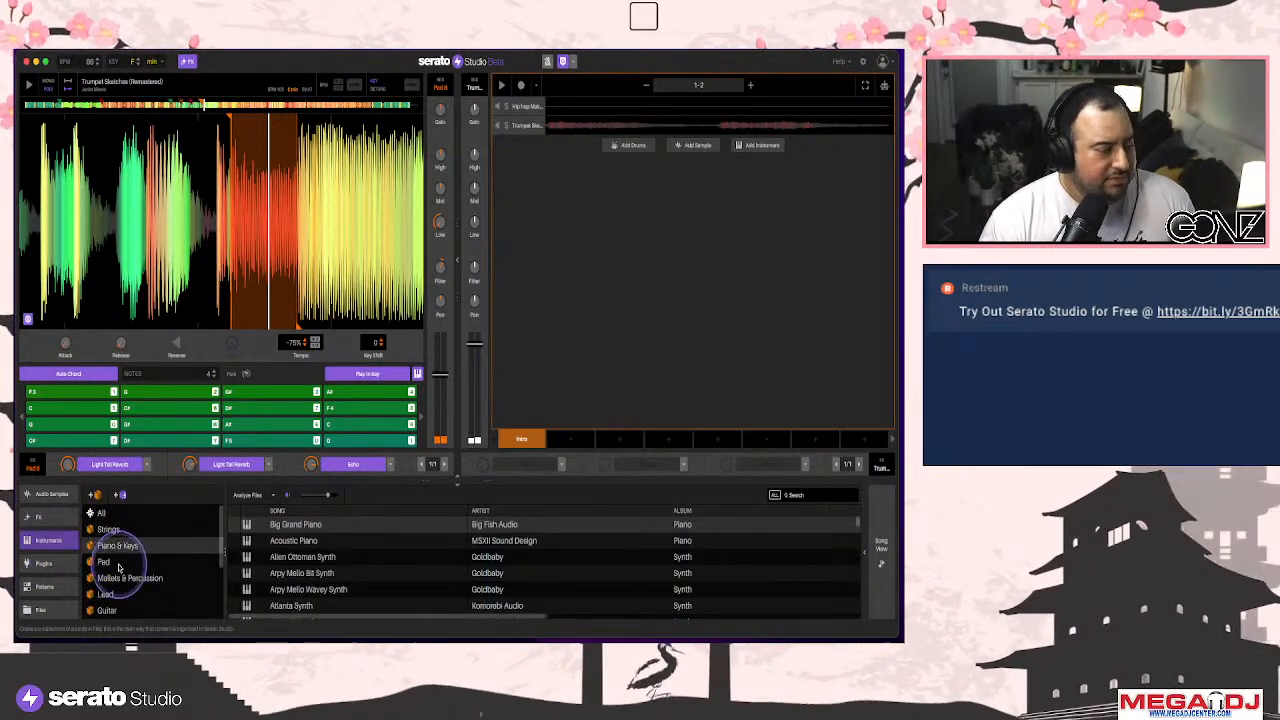
pyautogui.scroll(-3, 150, 560)
pyautogui.click(126, 580)
pyautogui.scroll(-3, 450, 563)
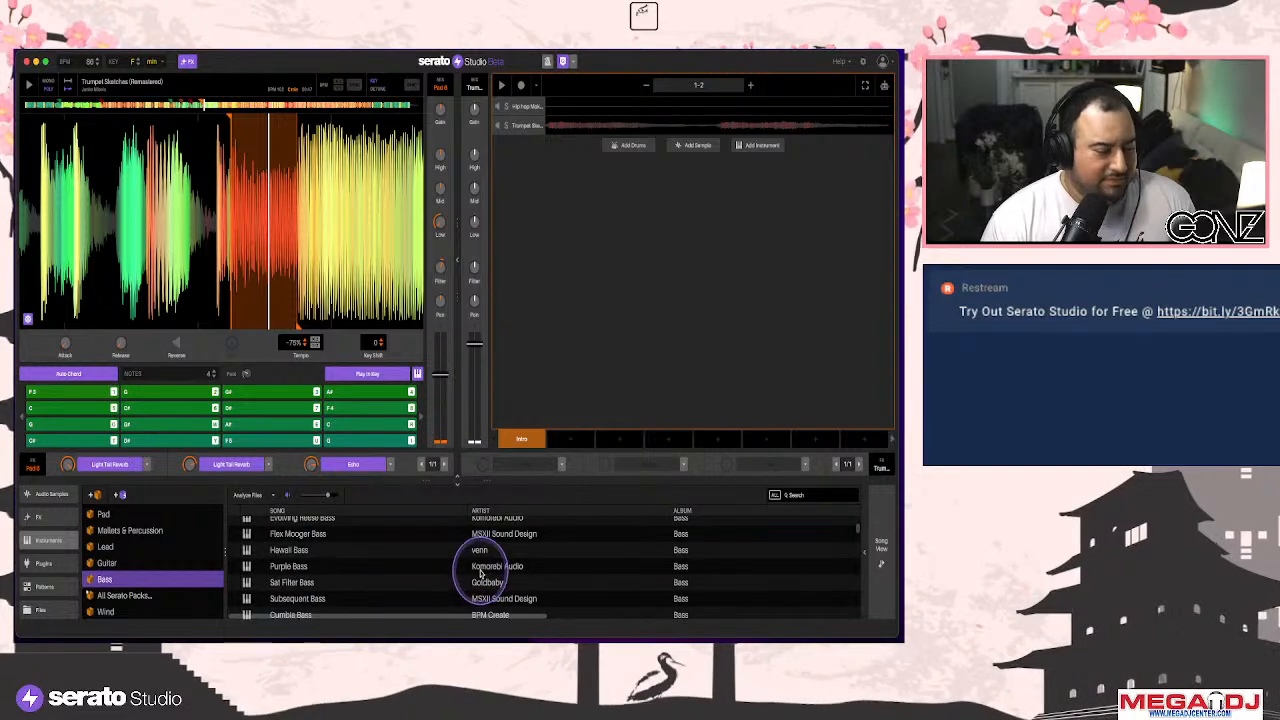
pyautogui.click(486, 564)
pyautogui.scroll(-1, 504, 538)
pyautogui.scroll(1, 500, 550)
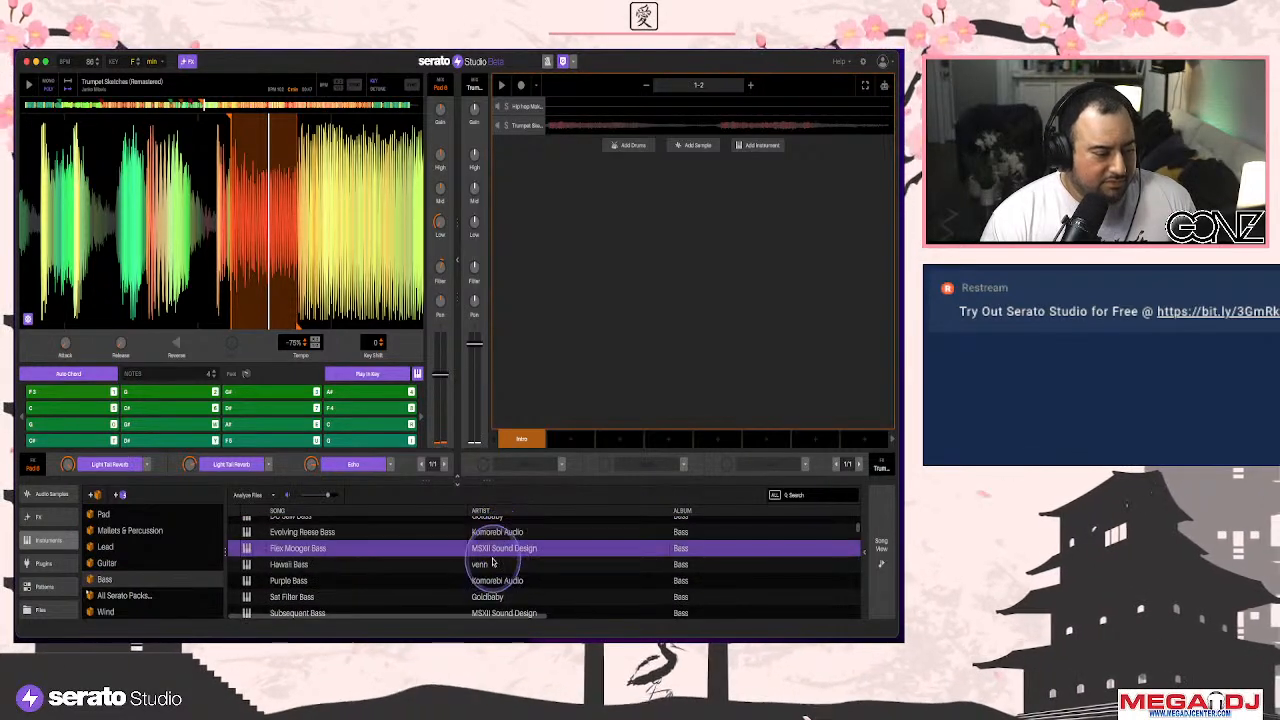
pyautogui.moveTo(492, 565); pyautogui.dragTo(586, 336)
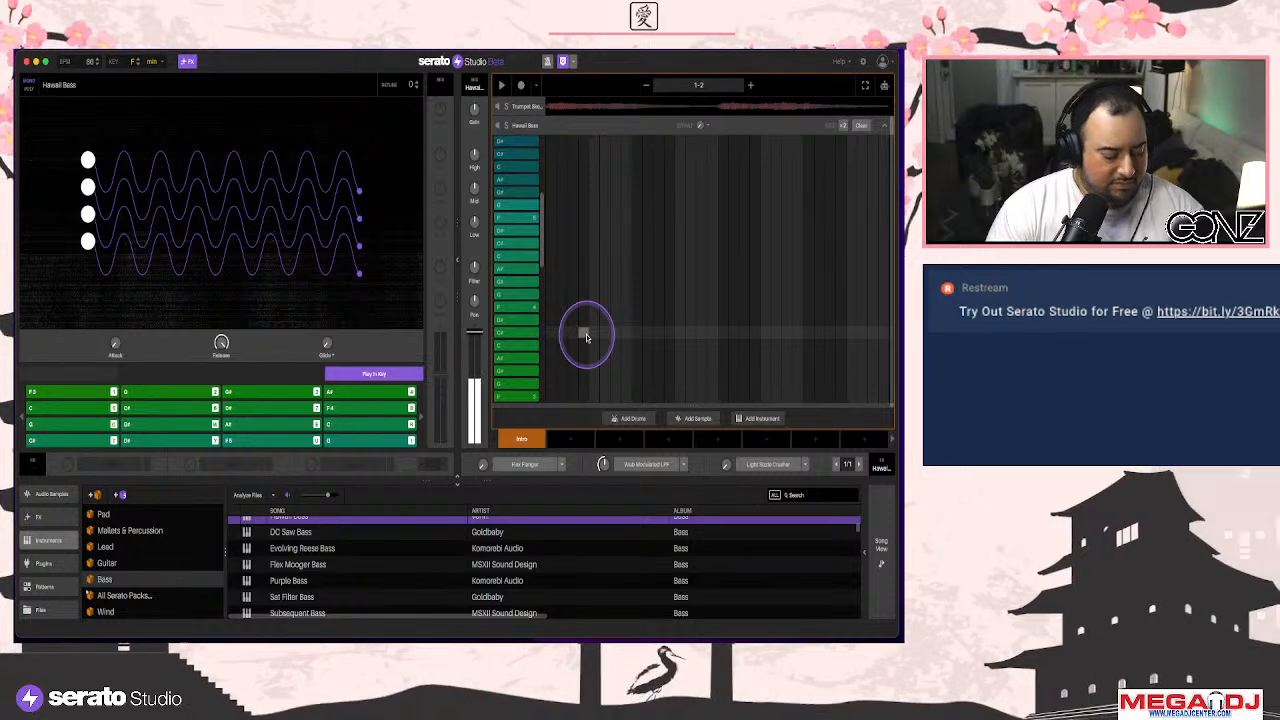
# Audition Hawaii Bass over the looping chords and reset its Release setting
pyautogui.click(586, 334)
pyautogui.press('space')
pyautogui.click(594, 337)
pyautogui.click(423, 413)
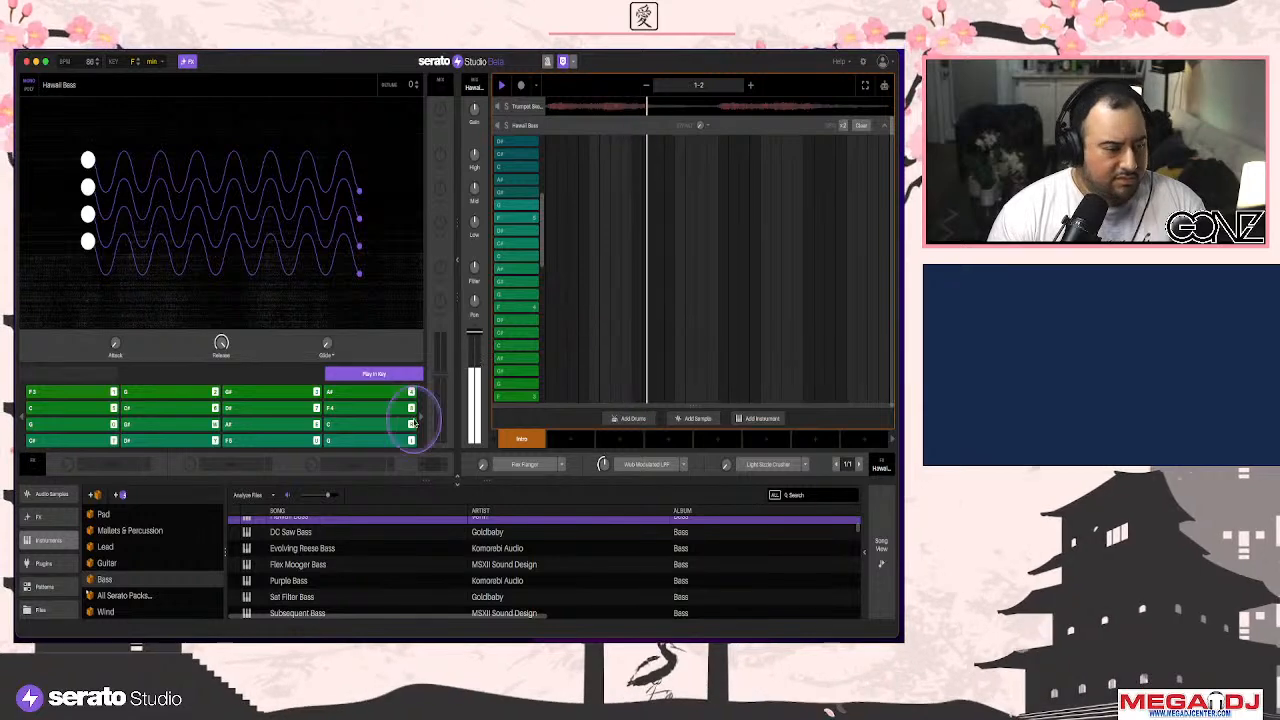
pyautogui.doubleClick(221, 345)
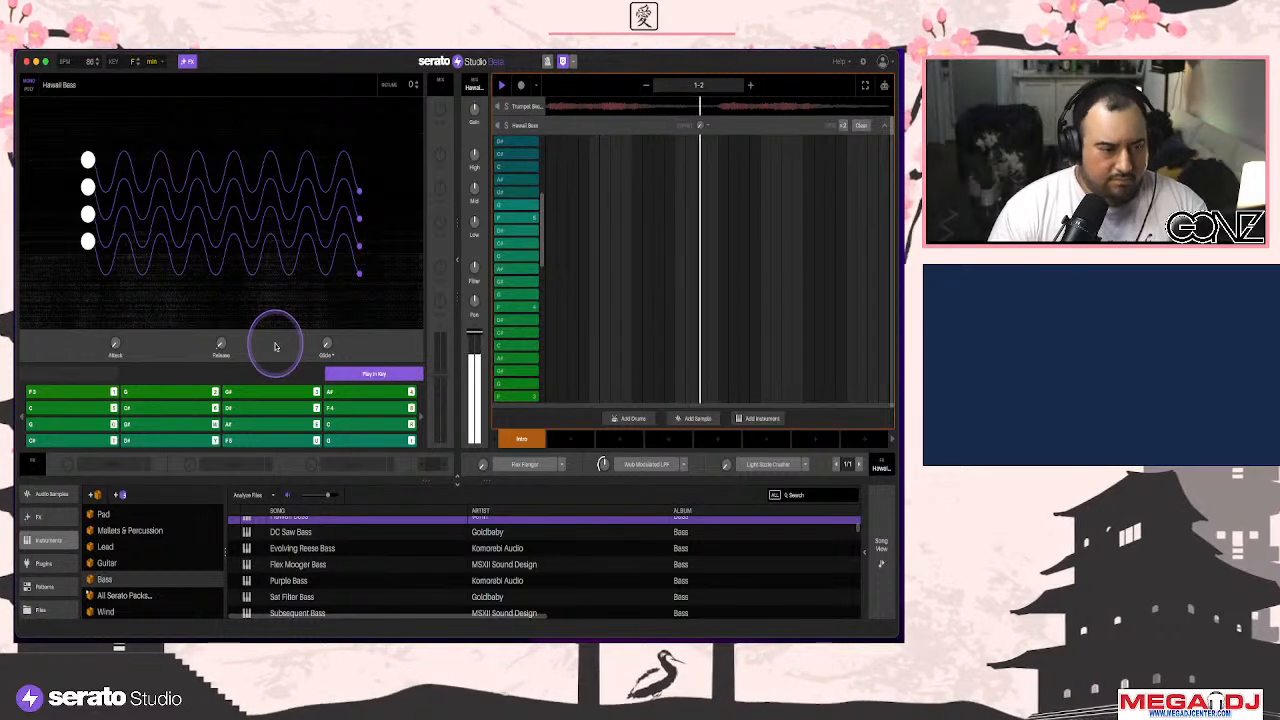
# Record a bass line on the Hawaii Bass track over the two-bar scene with the x2 grid on
pyautogui.click(501, 85)
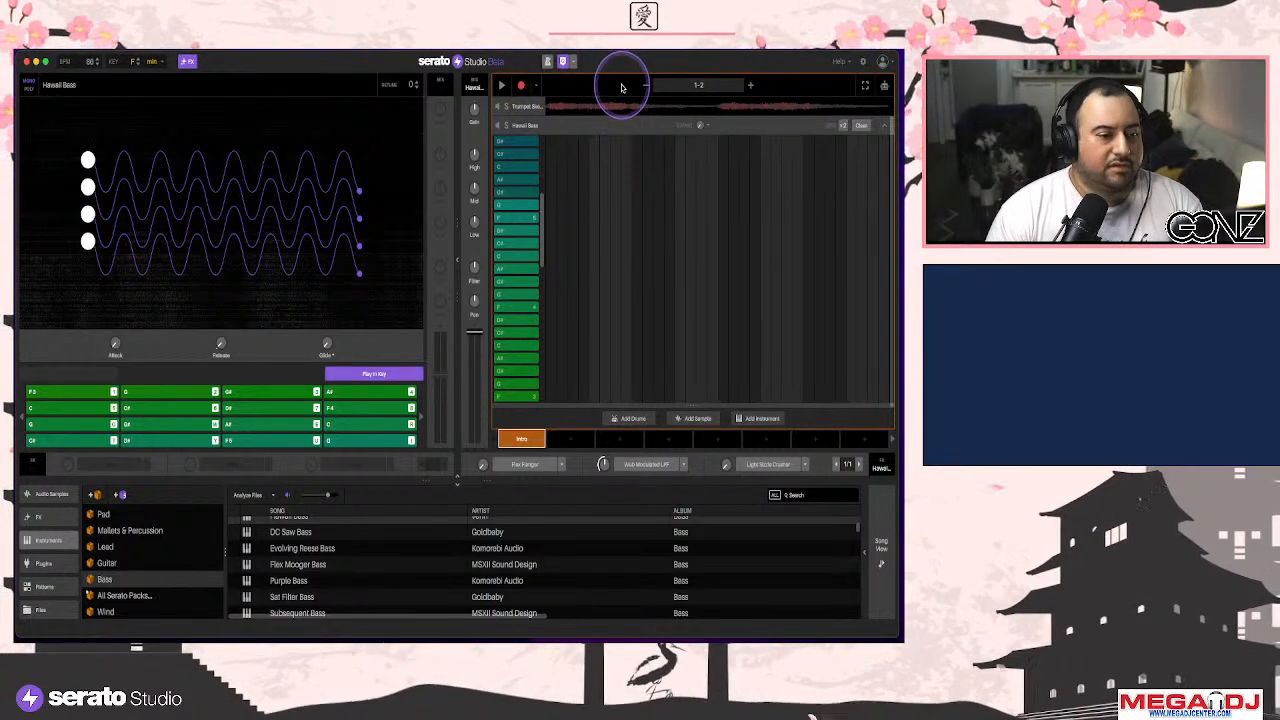
pyautogui.press('space')
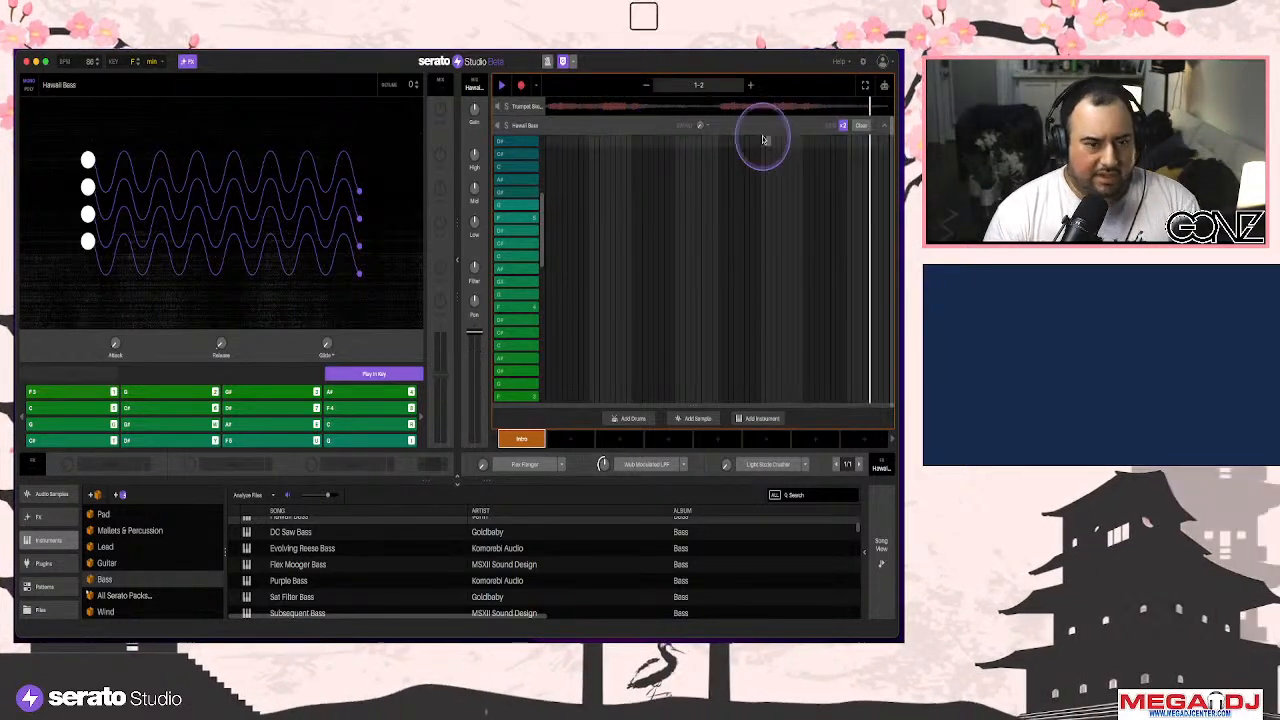
pyautogui.scroll(-5, 789, 221)
pyautogui.scroll(-3, 789, 221)
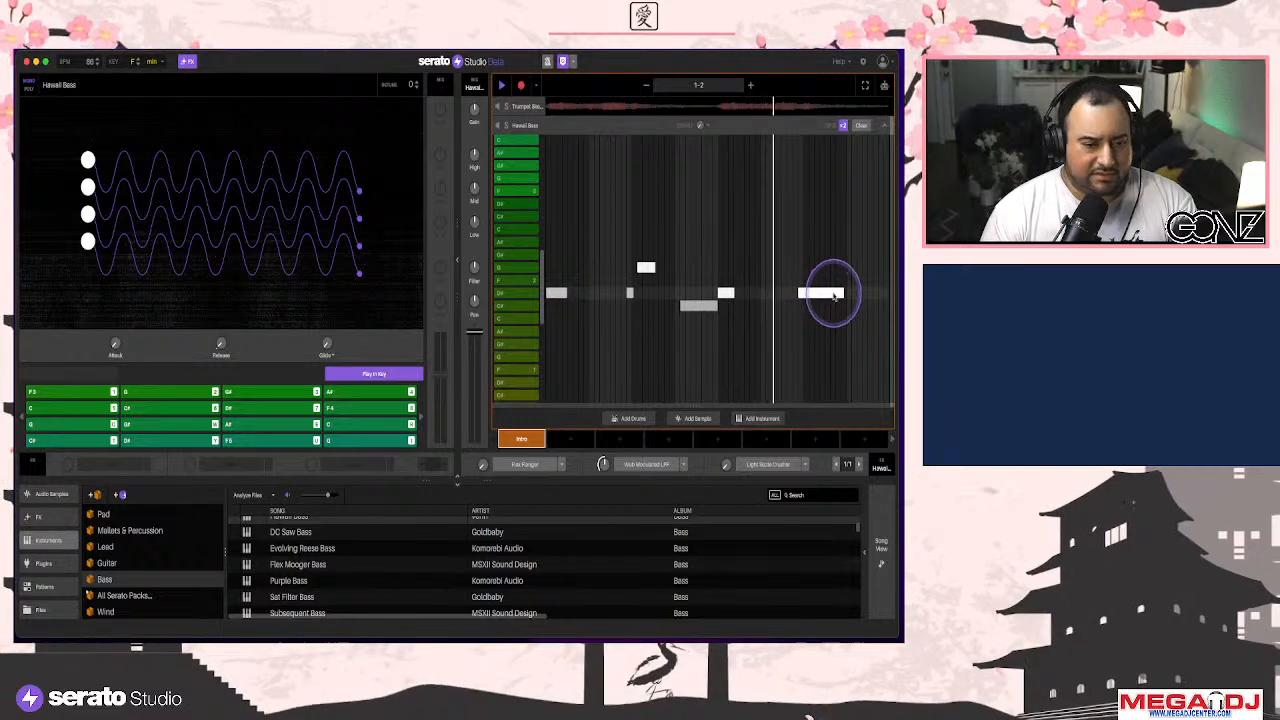
# Delete the long D# bass note in the middle of bar two and replay the scene
pyautogui.press('space')
pyautogui.click(827, 297)
pyautogui.press('space')
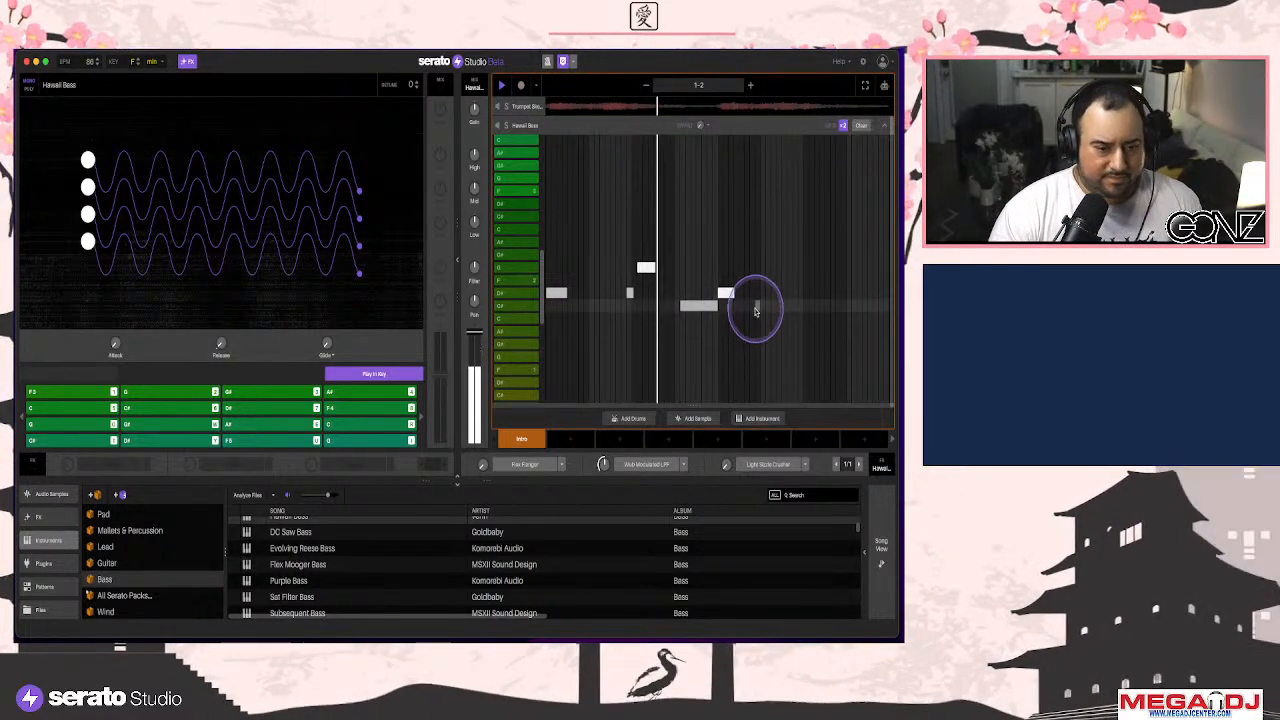
# Extend the C# bass note to start slightly earlier and lengthen the G note before it, checking the playback
pyautogui.press('space')
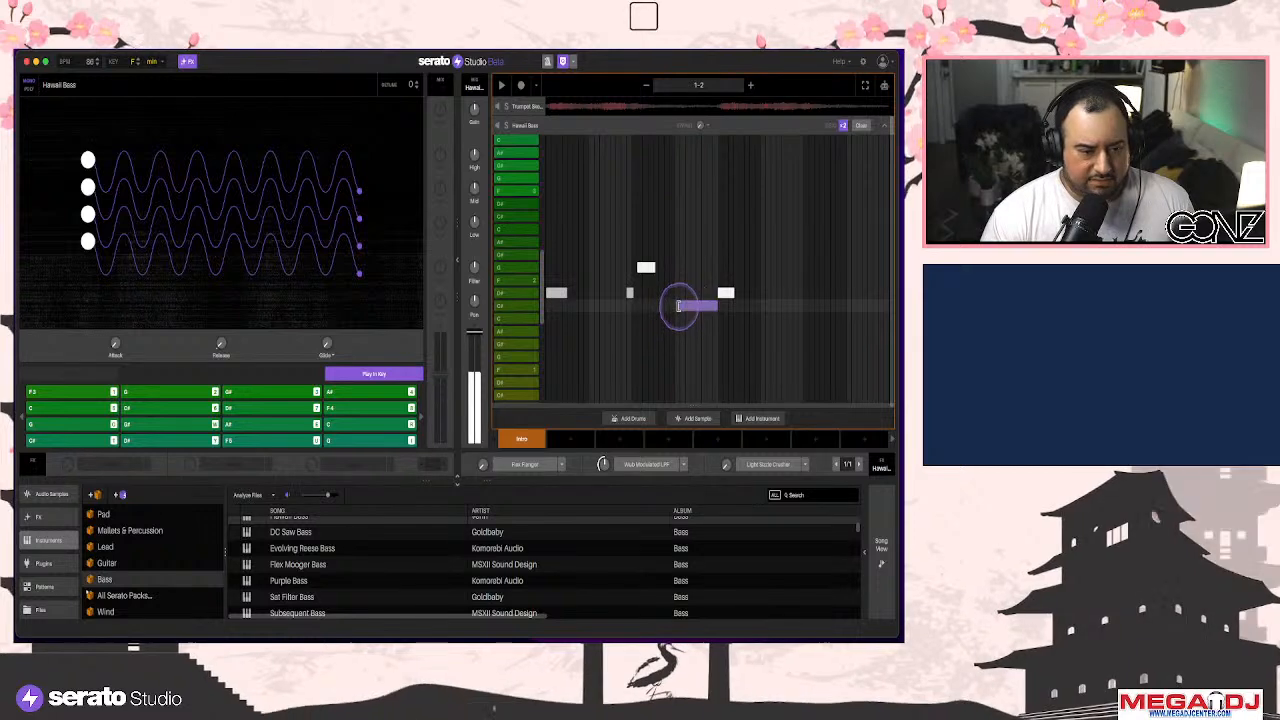
pyautogui.click(773, 321)
pyautogui.press('space')
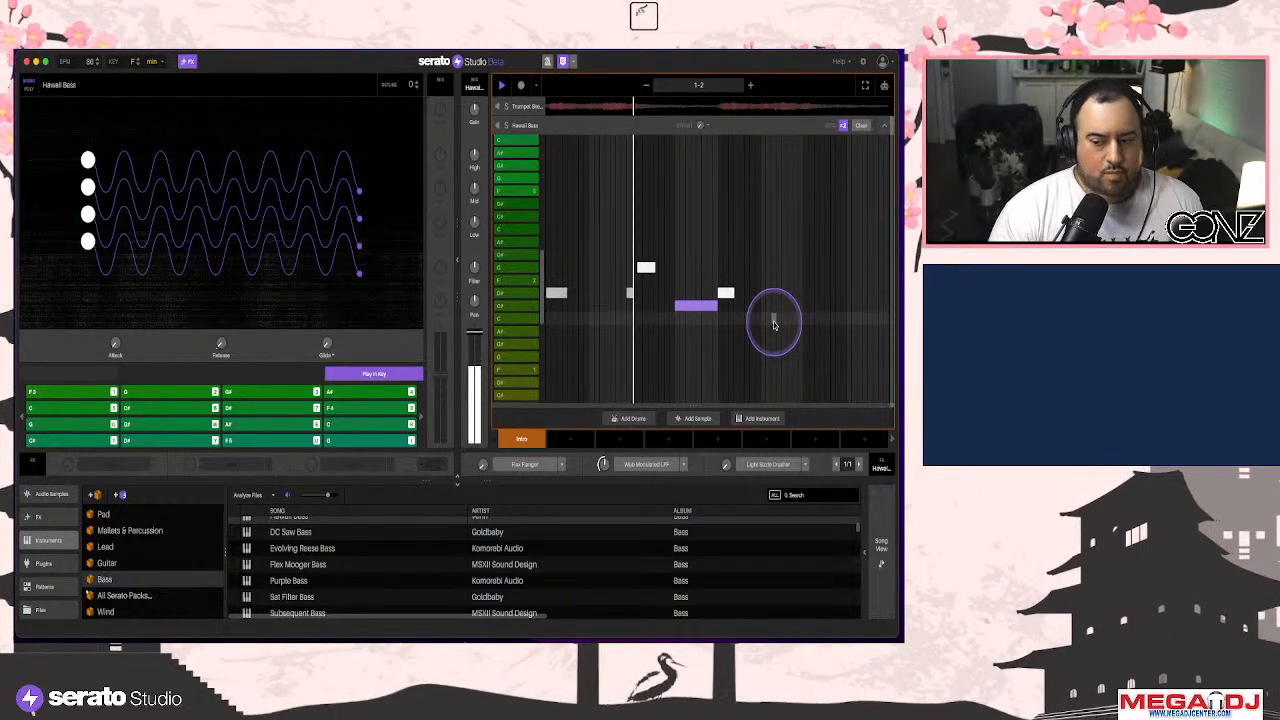
pyautogui.click(773, 321)
pyautogui.press('space')
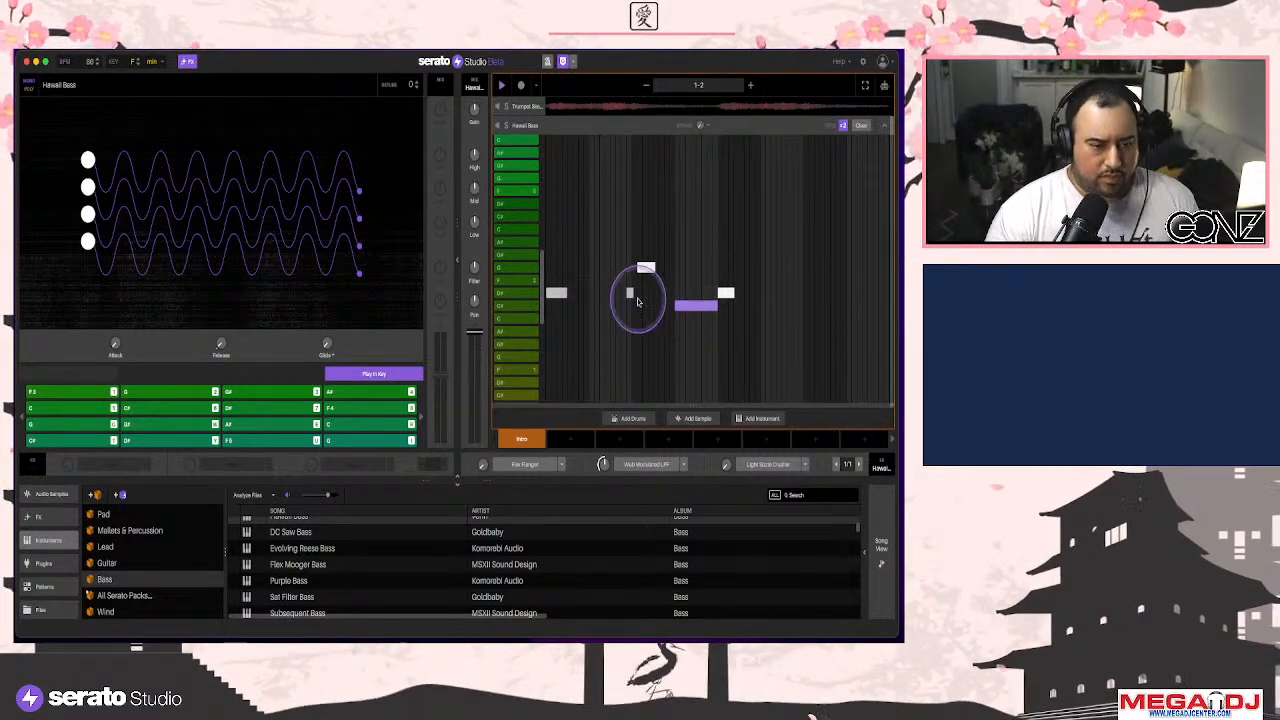
pyautogui.click(646, 267)
pyautogui.press('space')
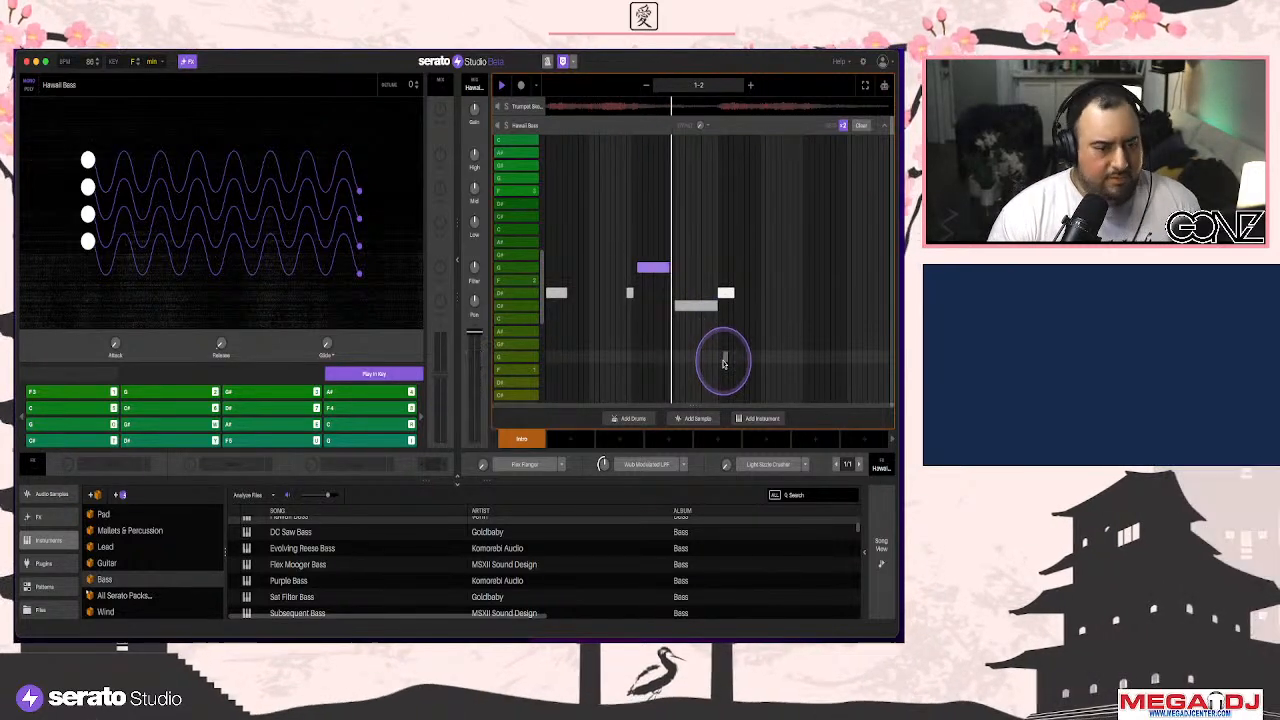
# Add a D# bass note around the middle of bar two, lengthen it, and play the scene
pyautogui.click(806, 294)
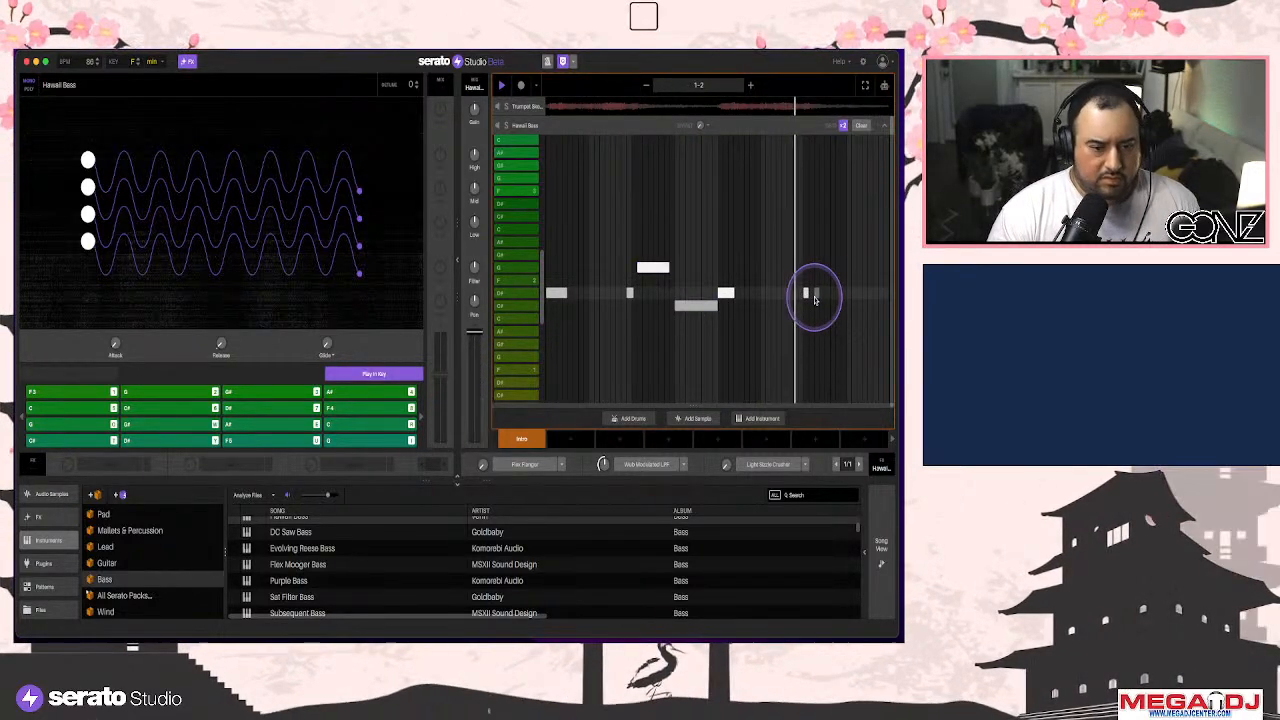
pyautogui.press('space')
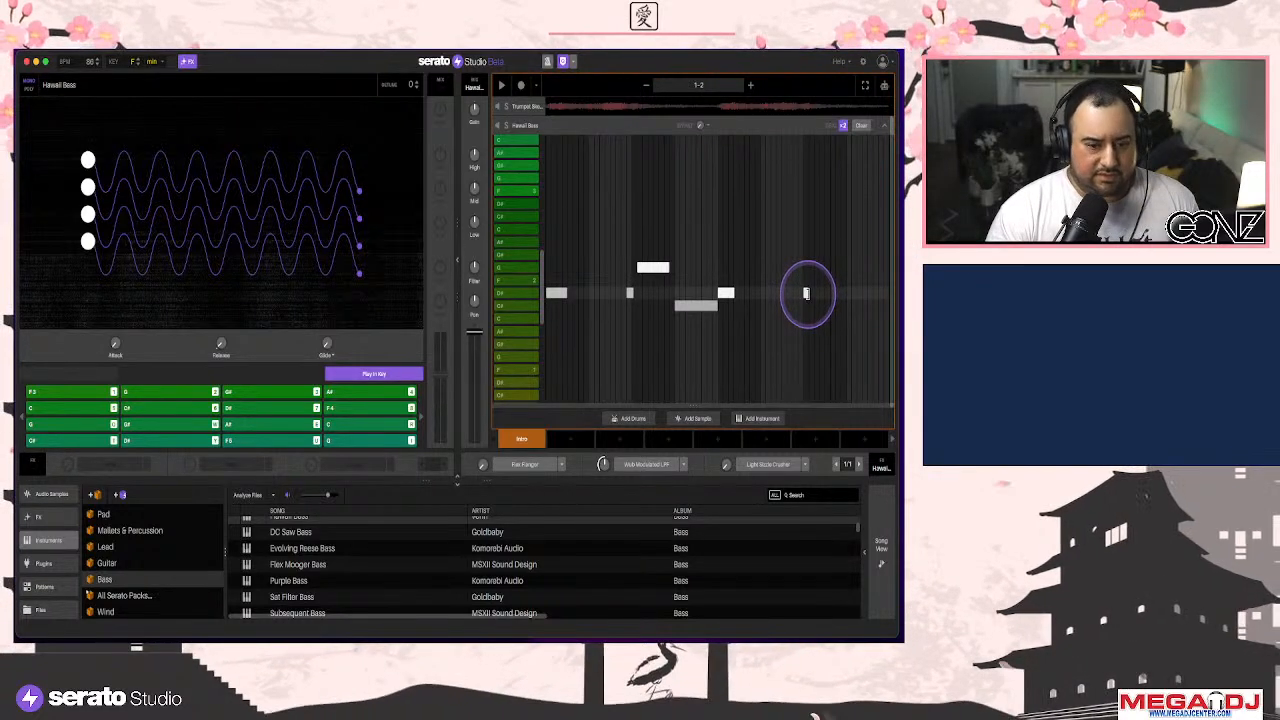
pyautogui.moveTo(806, 293); pyautogui.dragTo(821, 291)
pyautogui.press('space')
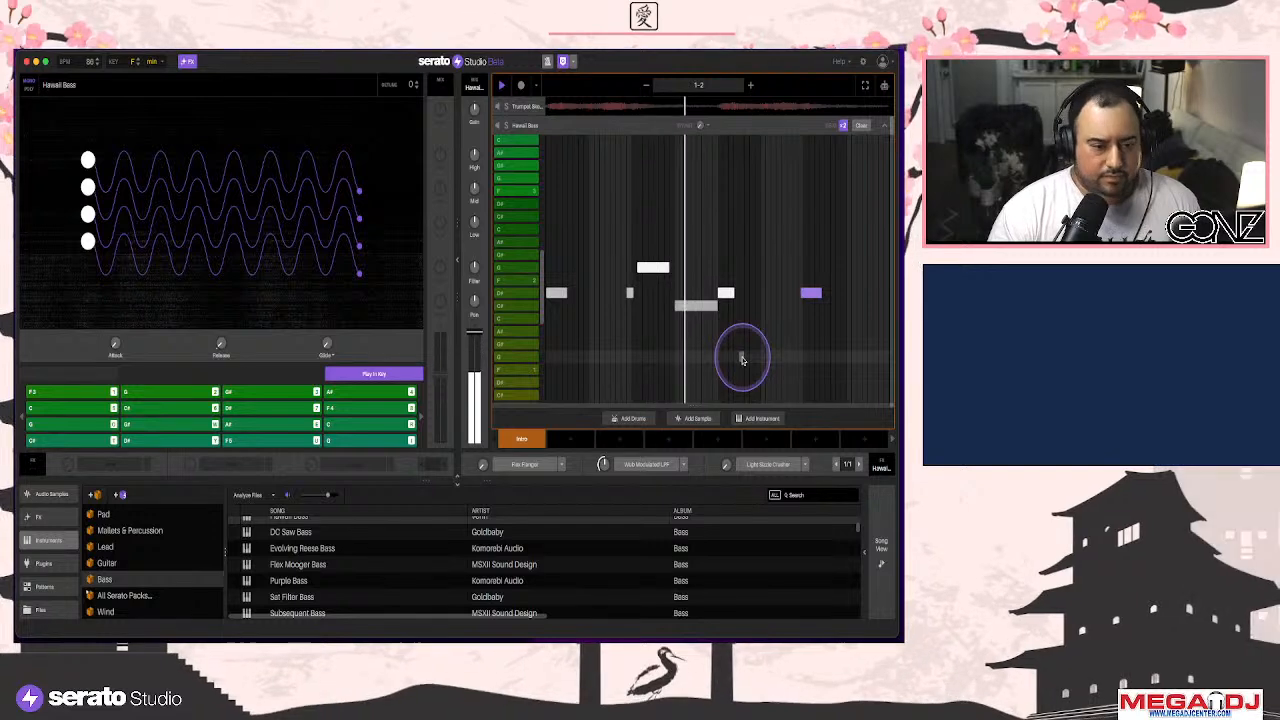
# Try a G bass note right after the last D# note in bar two, adjusting both notes' timing and length against playback
pyautogui.click(822, 268)
pyautogui.press('space')
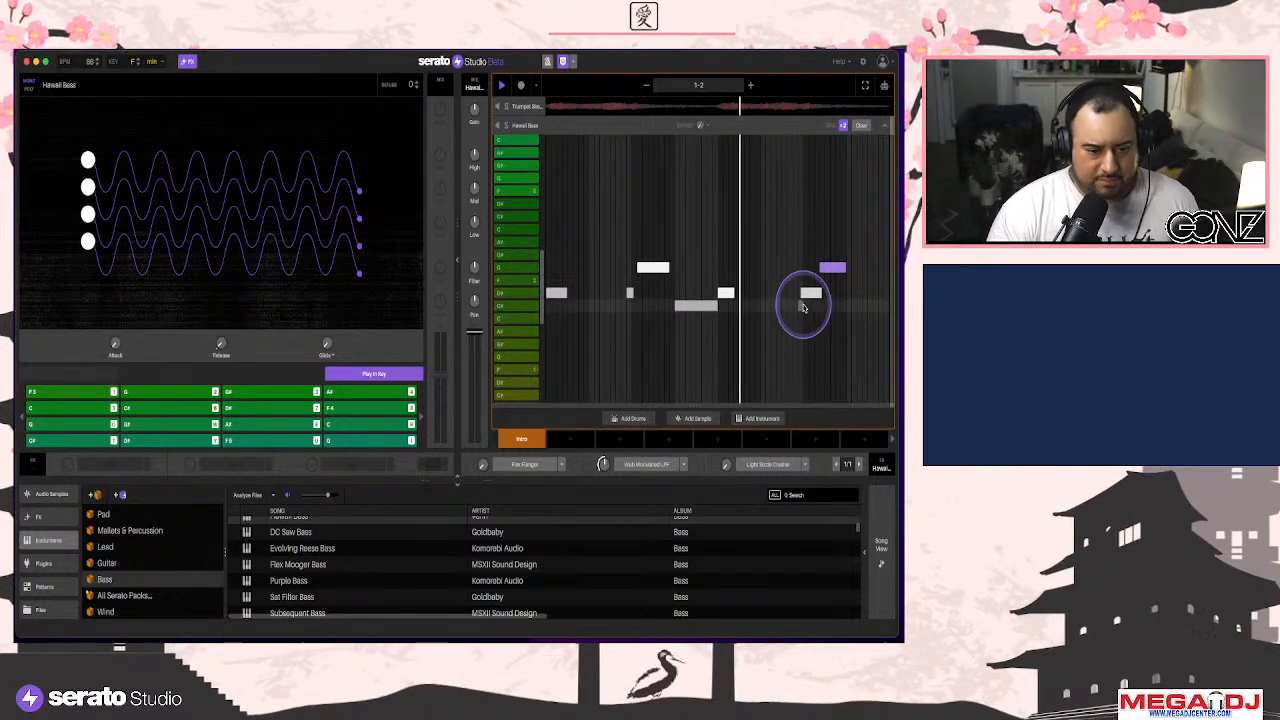
pyautogui.press('space')
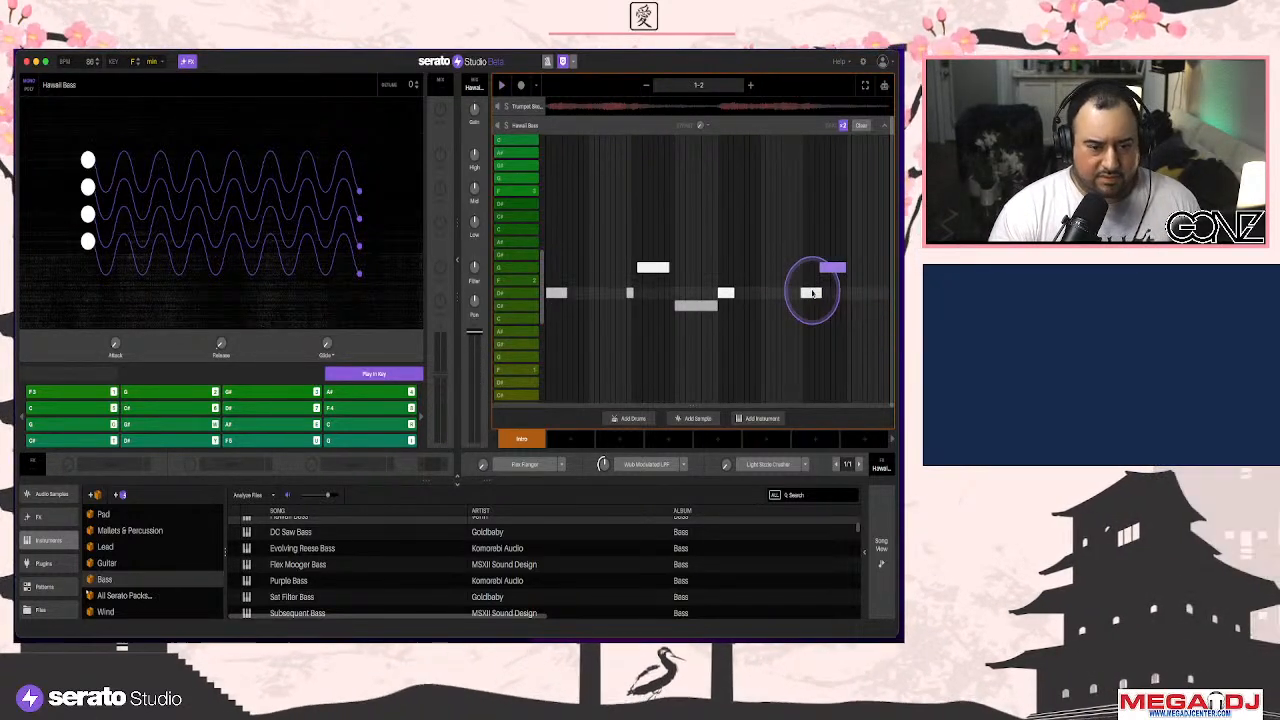
pyautogui.press('space')
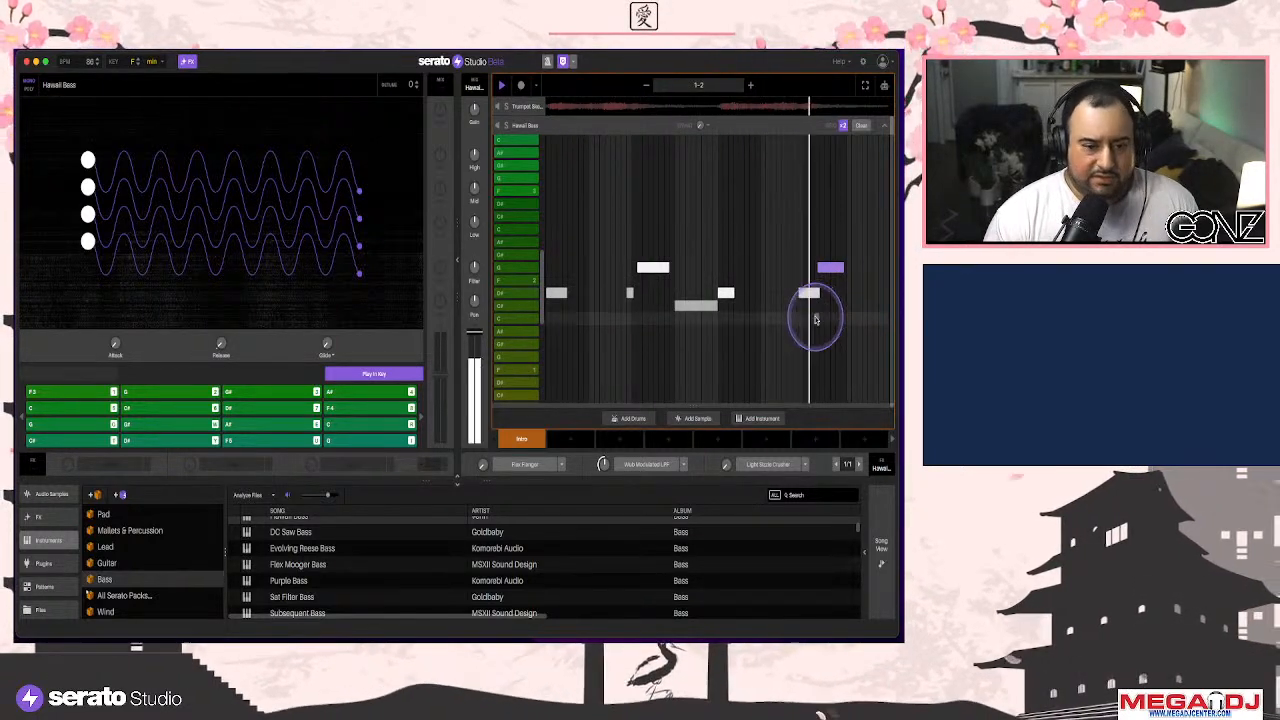
pyautogui.press('space')
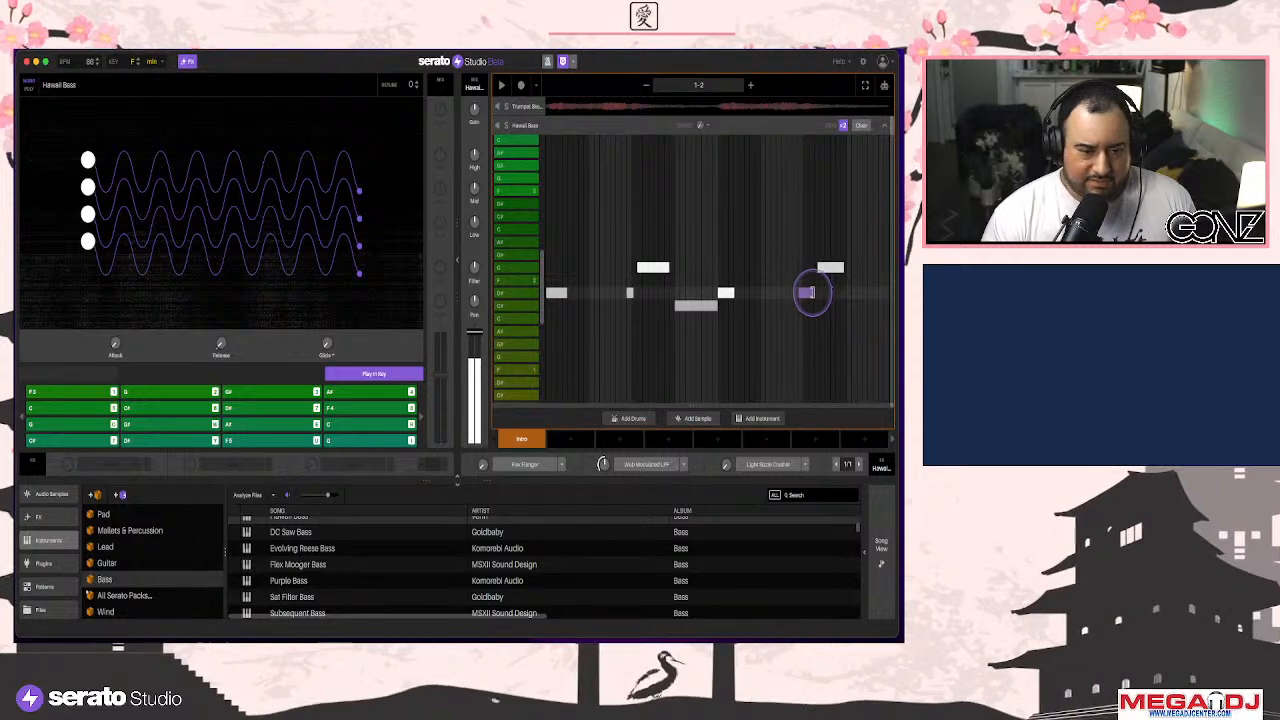
pyautogui.press('space')
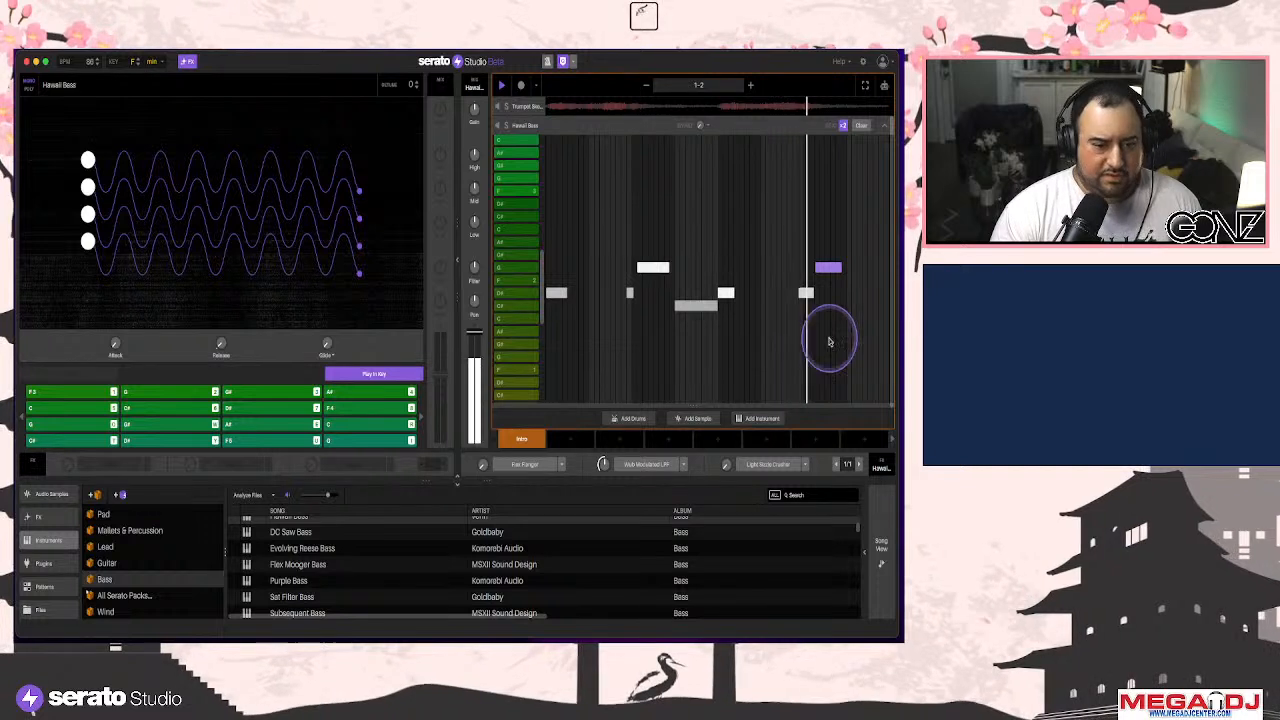
pyautogui.click(804, 294)
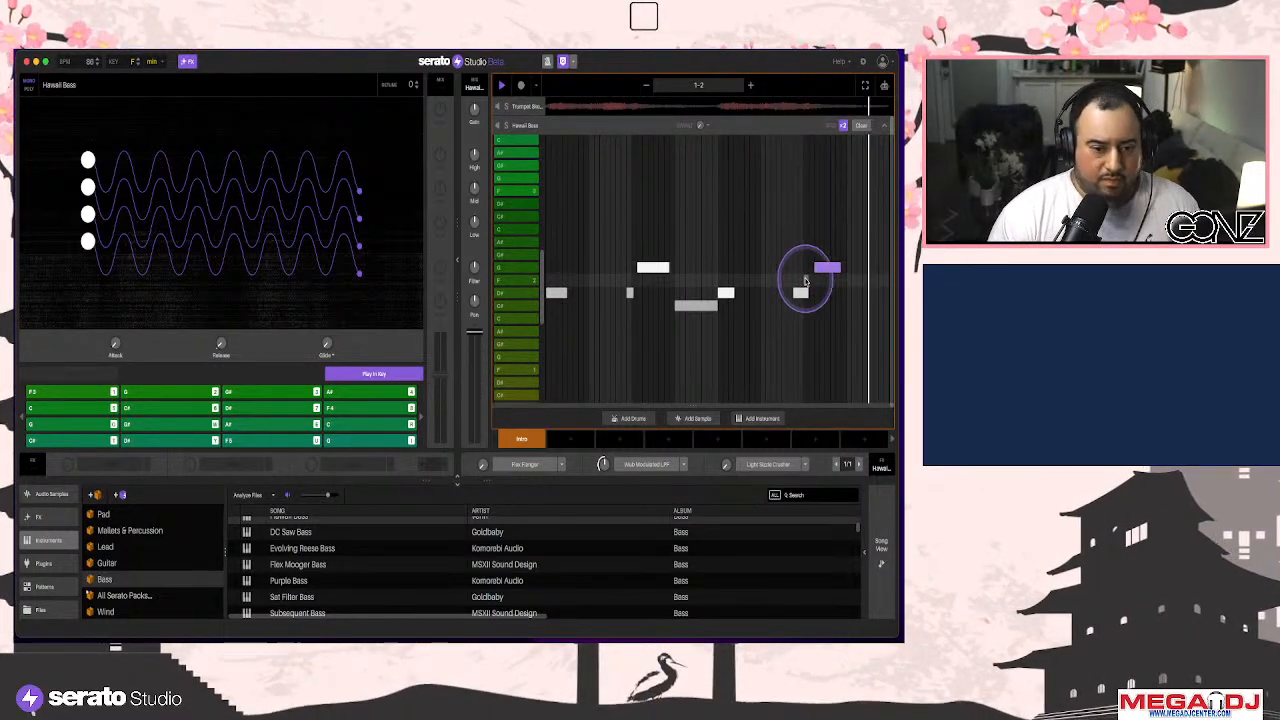
pyautogui.press('space')
# Delete the last D# and G bass notes in bar two and replay the scene
pyautogui.doubleClick(800, 293)
pyautogui.doubleClick(828, 269)
pyautogui.press('space')
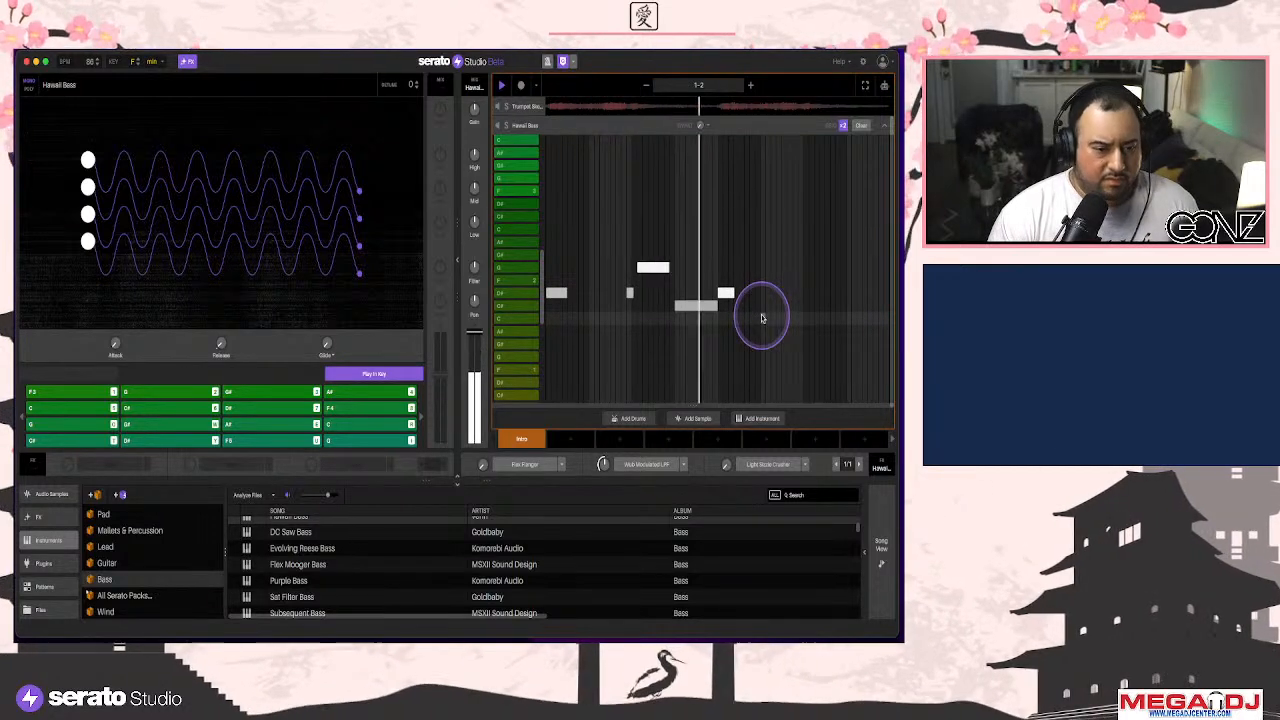
pyautogui.press('space')
# Duplicate the short D# and long G notes from bar one to the matching spot in bar two and play the scene
pyautogui.moveTo(678, 256); pyautogui.dragTo(617, 294)
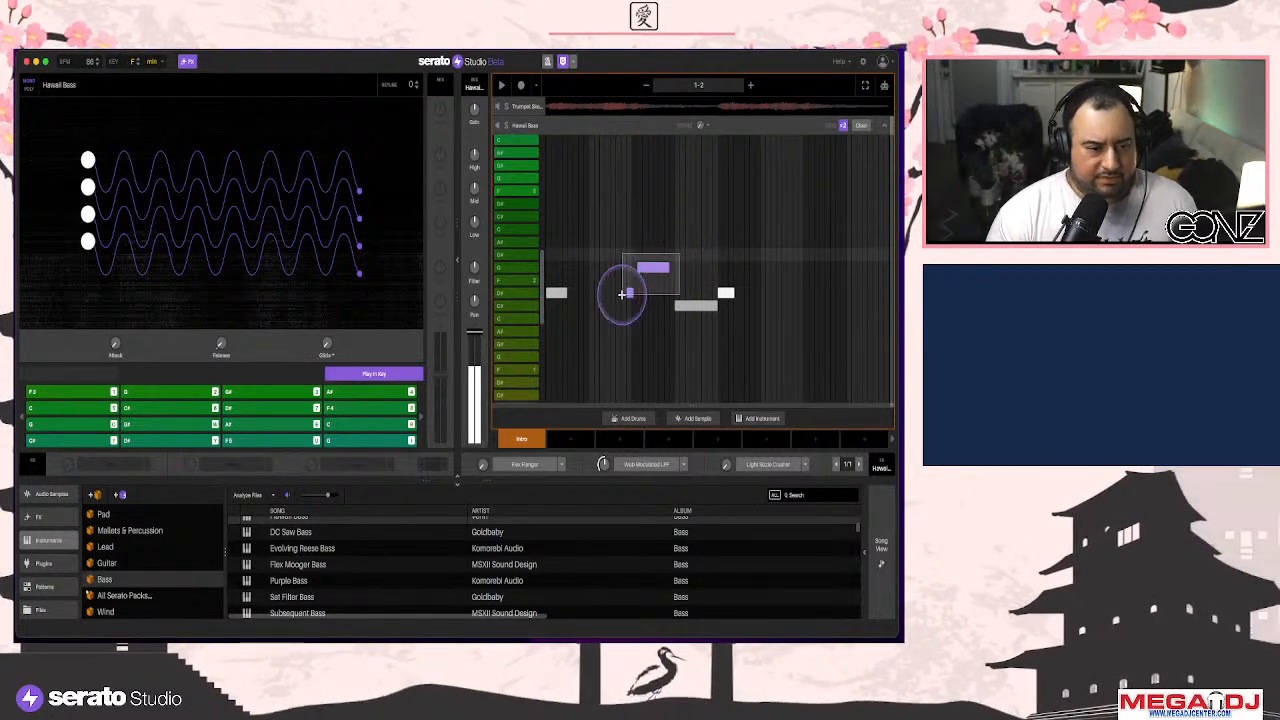
pyautogui.press('super+d')
pyautogui.moveTo(691, 270); pyautogui.dragTo(801, 267)
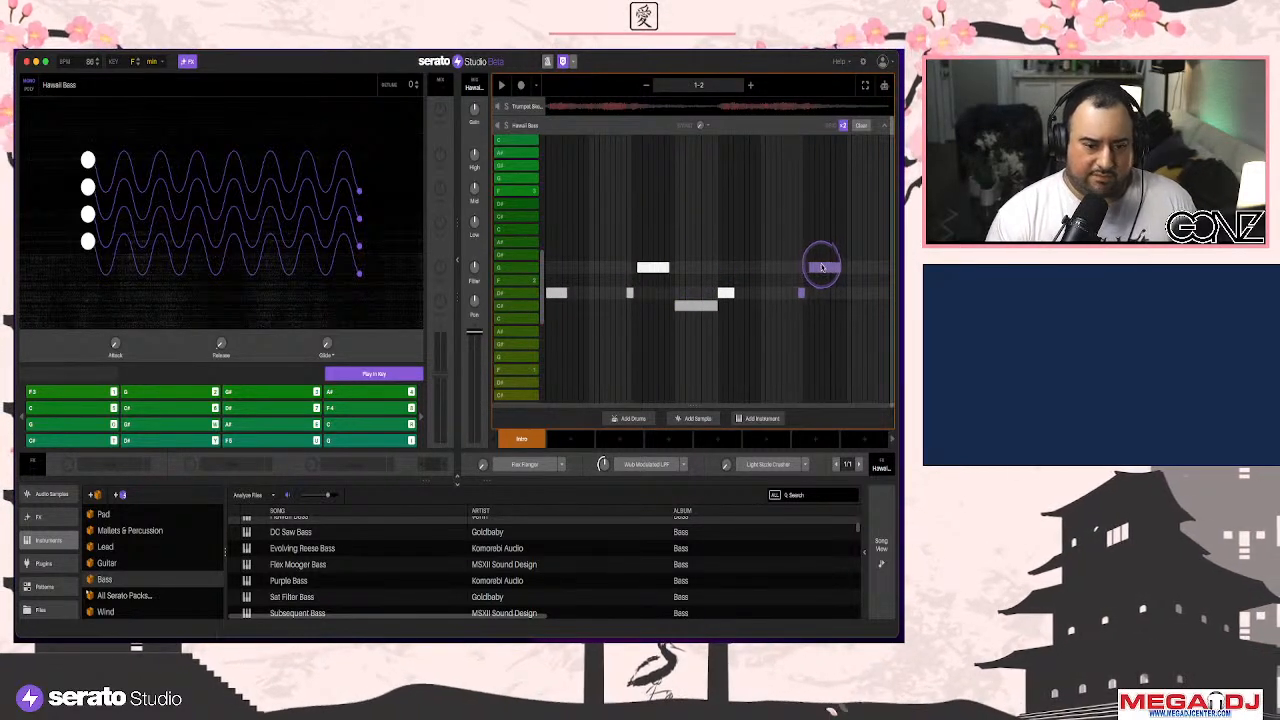
pyautogui.press('space')
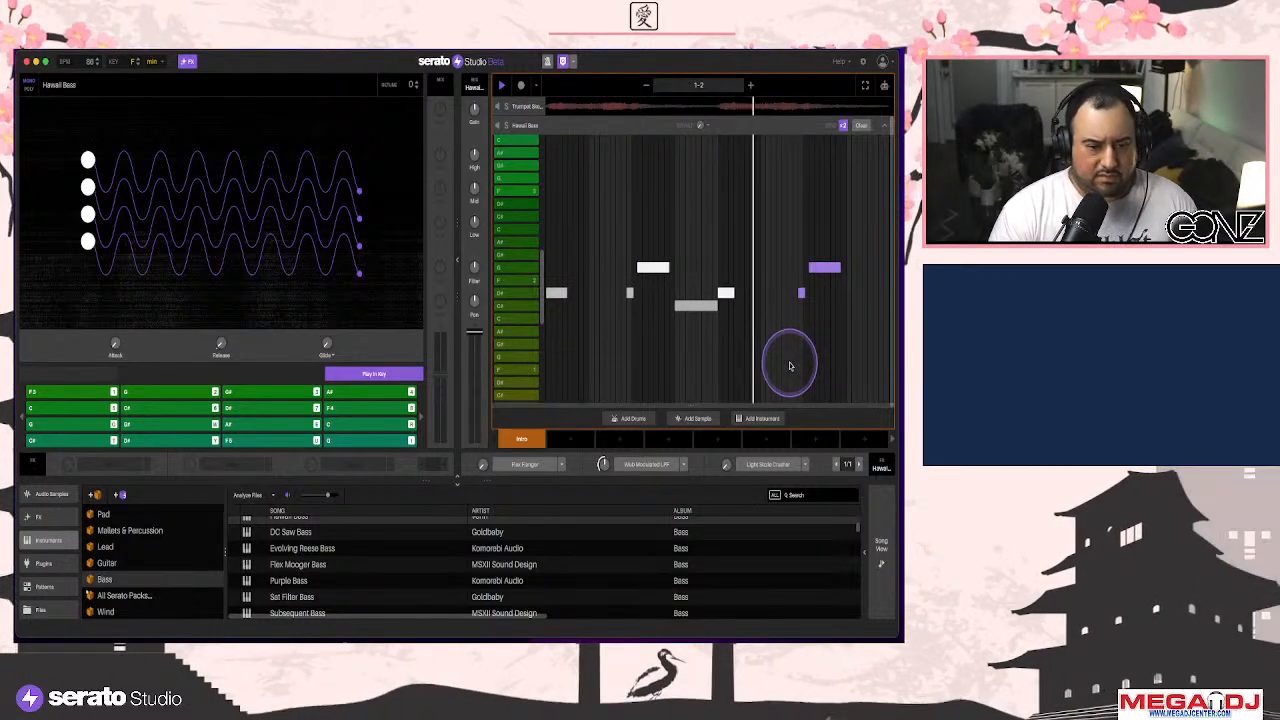
# Add two C# bass notes at the end of bar two and play the scene
pyautogui.click(866, 295)
pyautogui.moveTo(869, 296)
pyautogui.mouseDown()
pyautogui.moveTo(846, 304)
pyautogui.moveTo(861, 308)
pyautogui.mouseUp()
pyautogui.press('space')
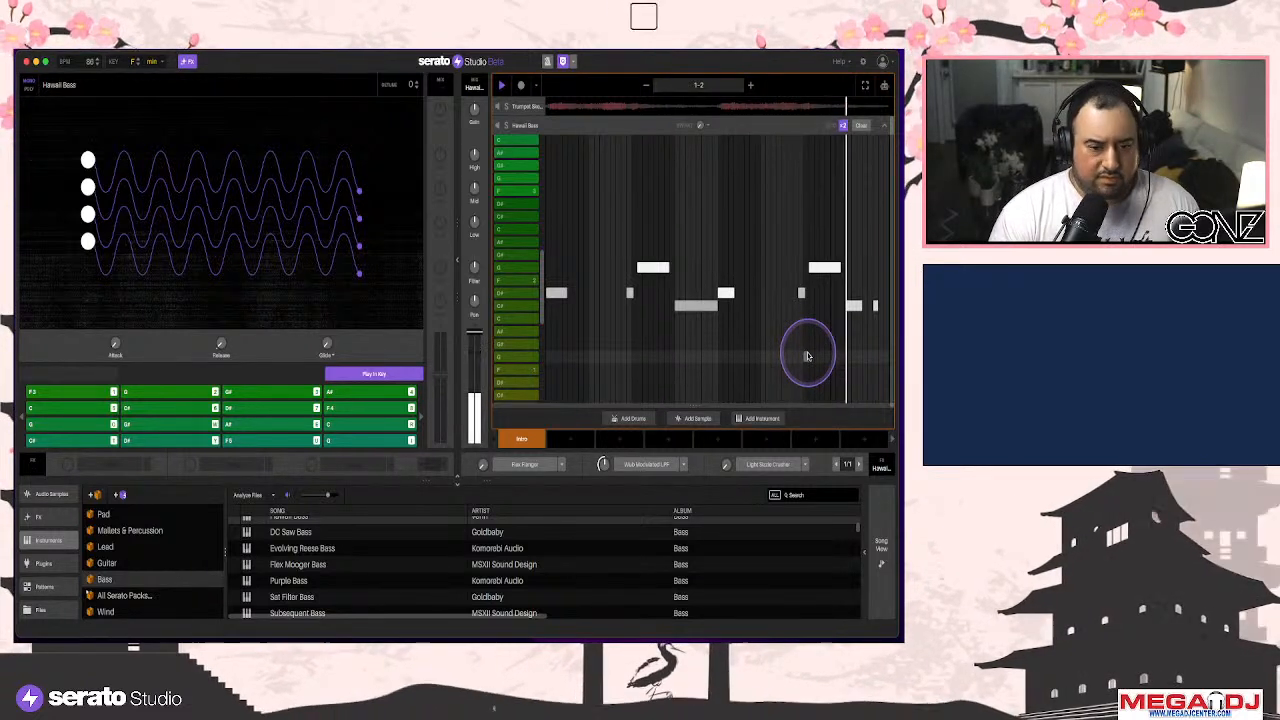
# Lengthen the final C# bass note, replay the scene, and collapse the Hawaii Bass track
pyautogui.press('space')
pyautogui.click(876, 310)
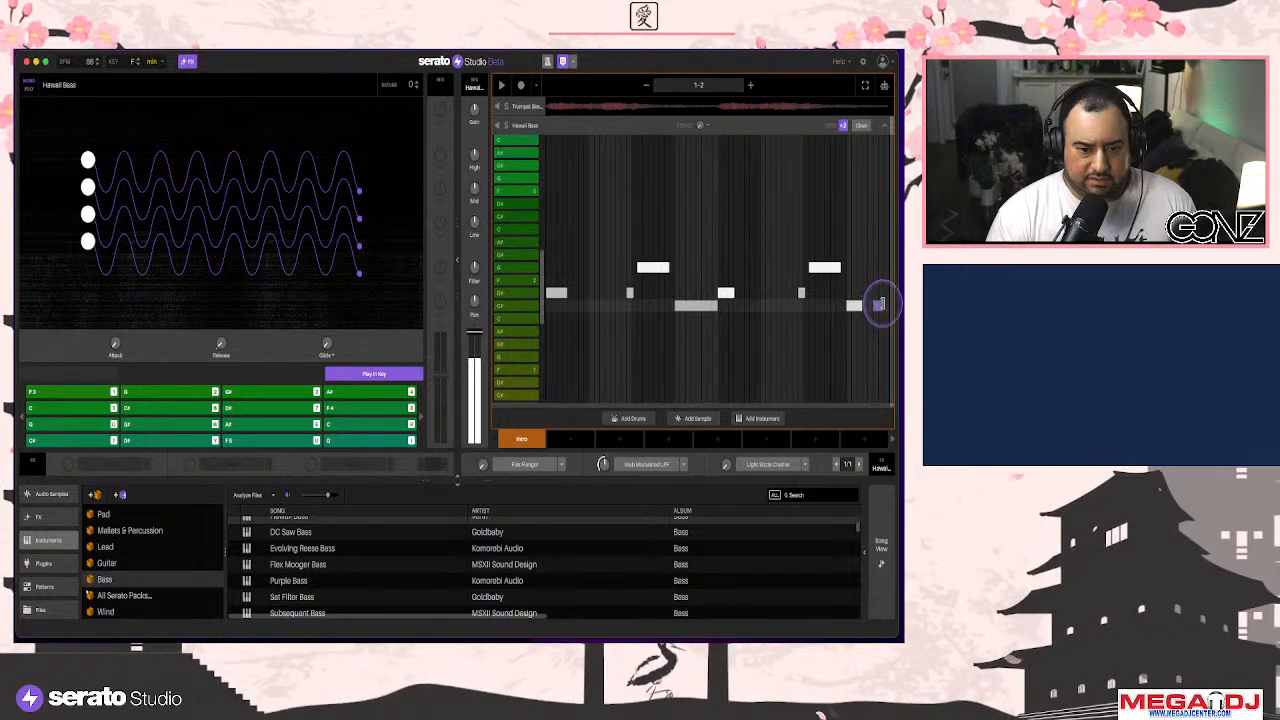
pyautogui.press('space')
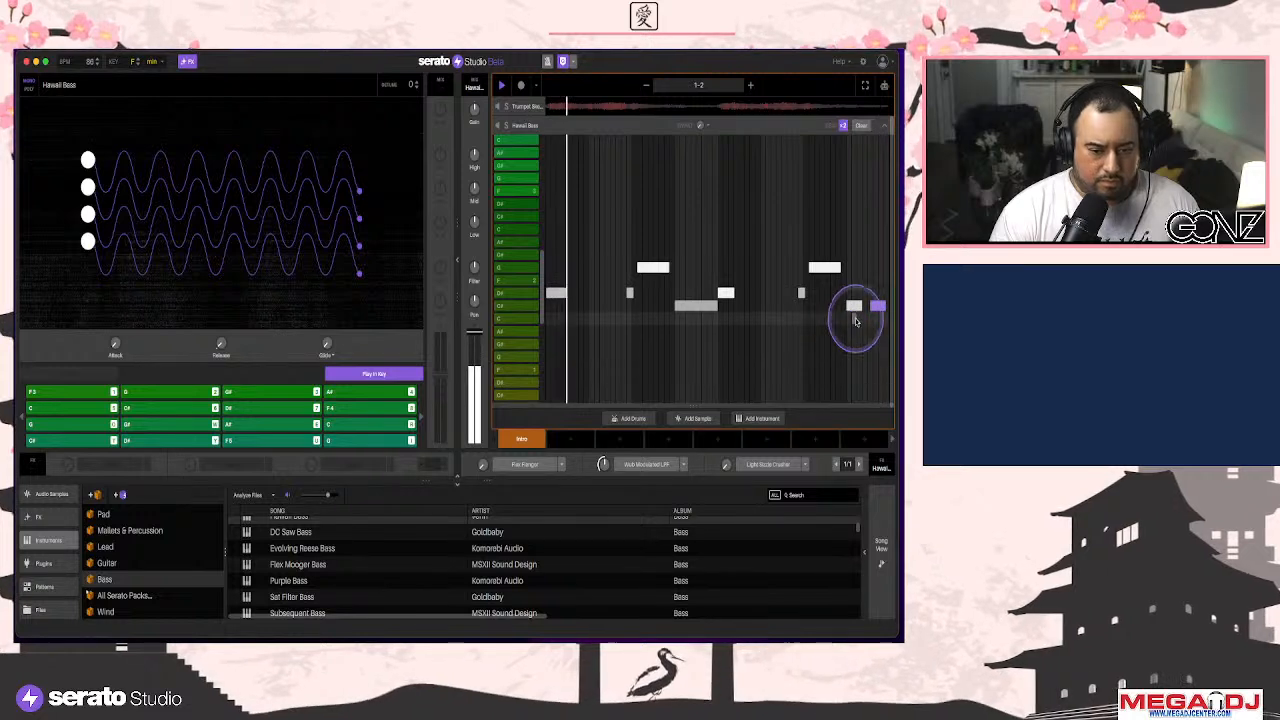
pyautogui.press('space')
pyautogui.click(882, 128)
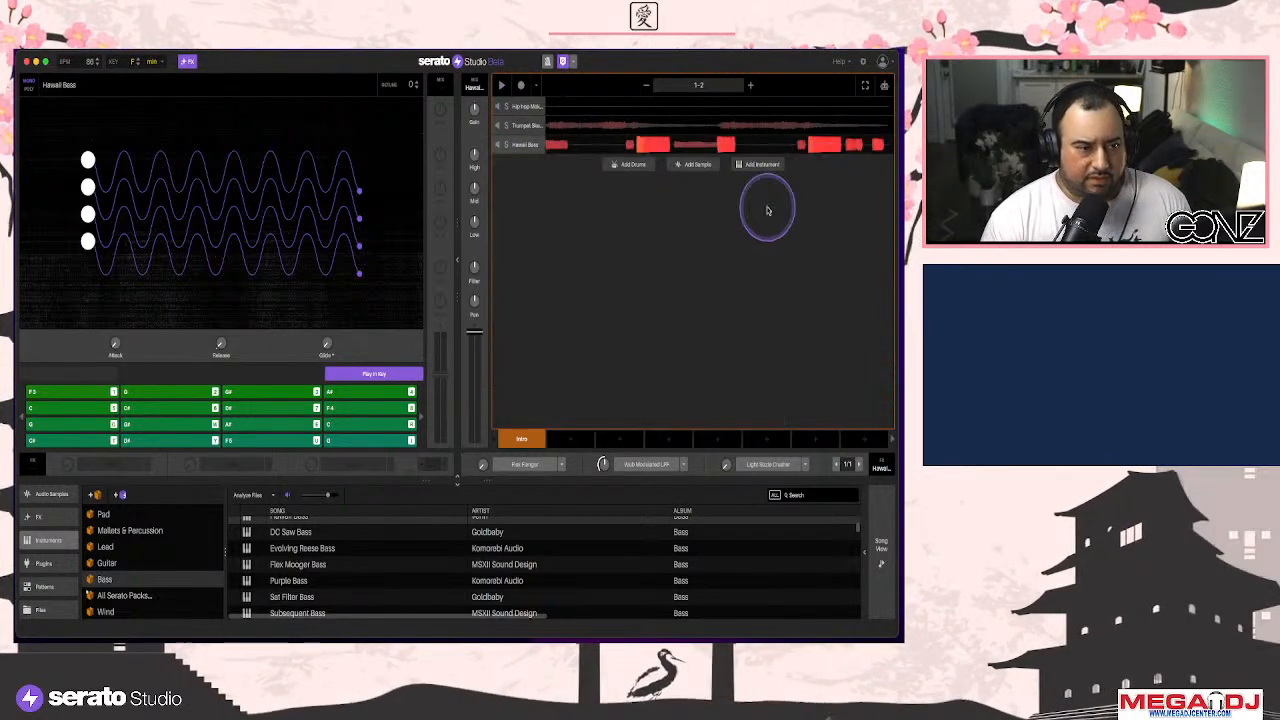
# Search the All Splice crate in the Serato DJ Library for "drum"
pyautogui.scroll(3, 40, 590)
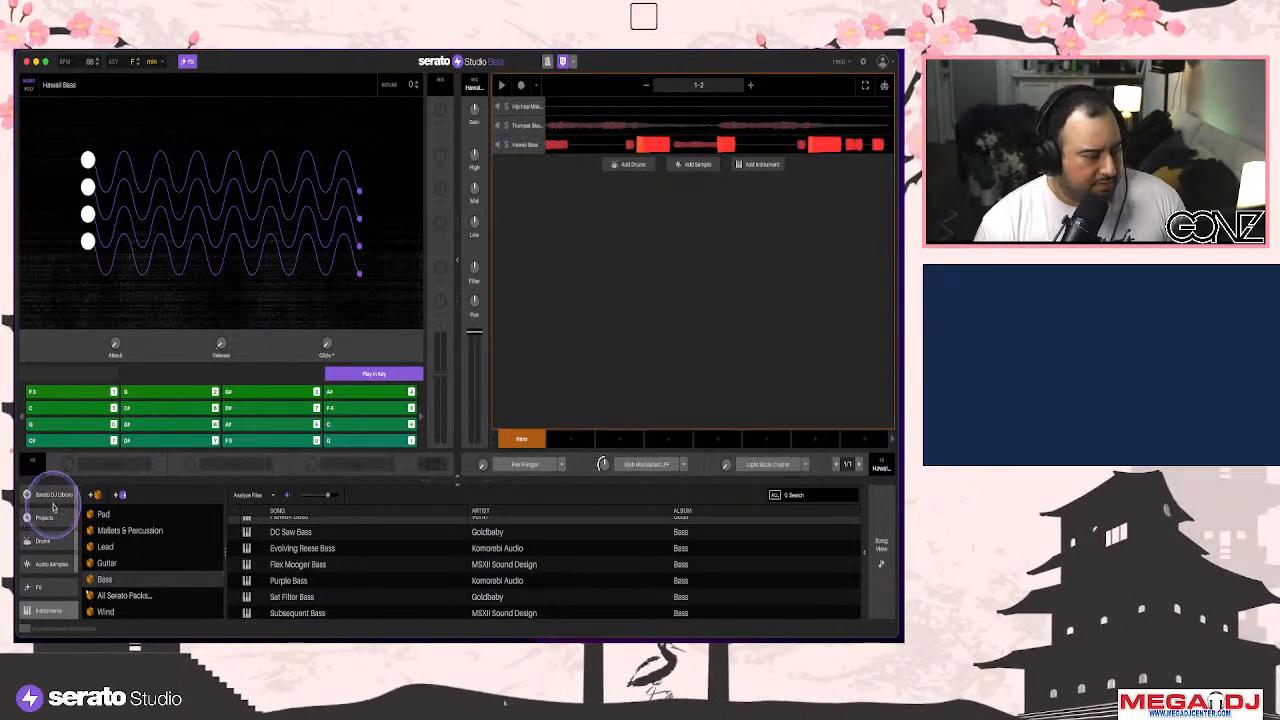
pyautogui.click(52, 495)
pyautogui.click(92, 529)
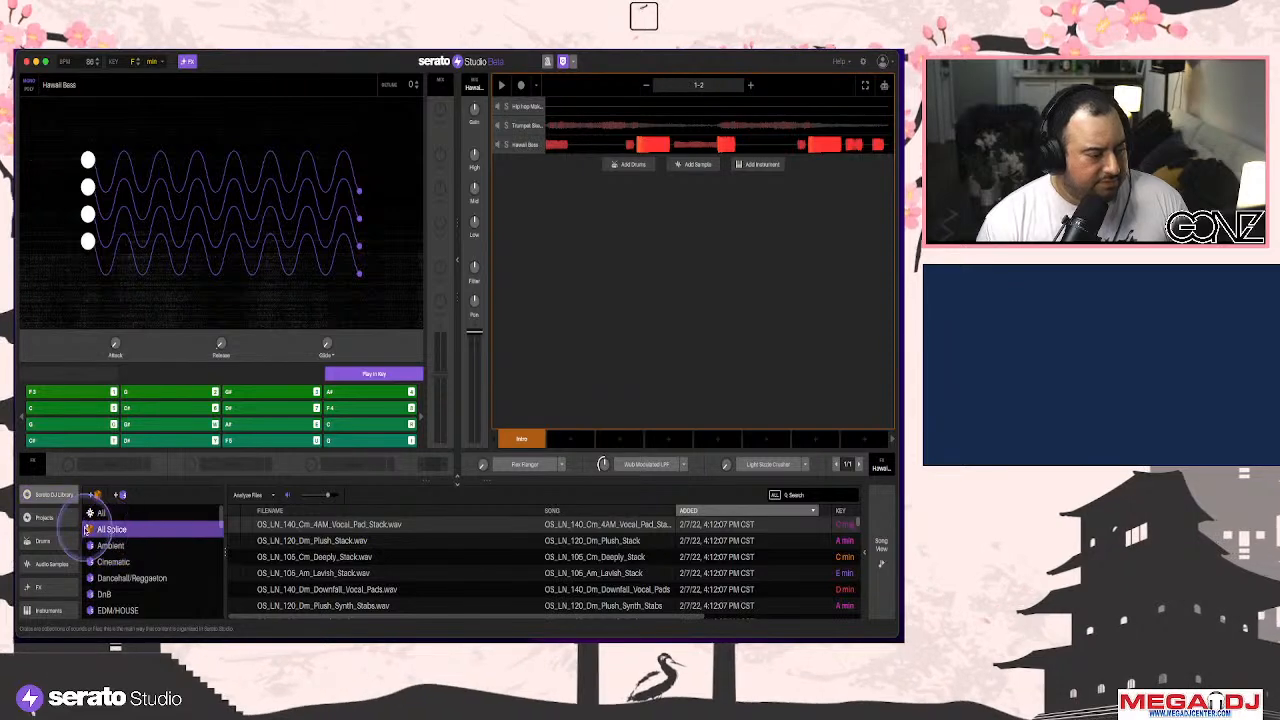
pyautogui.click(88, 528)
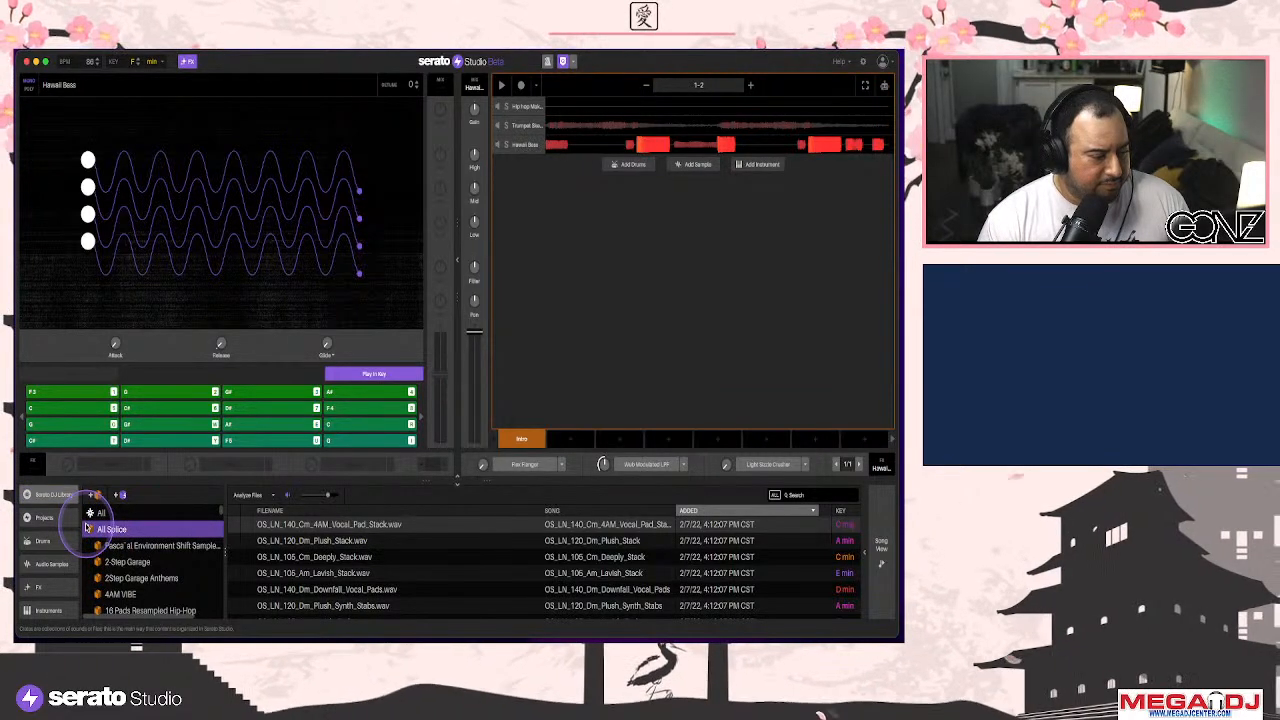
pyautogui.click(816, 496)
pyautogui.write('drum')
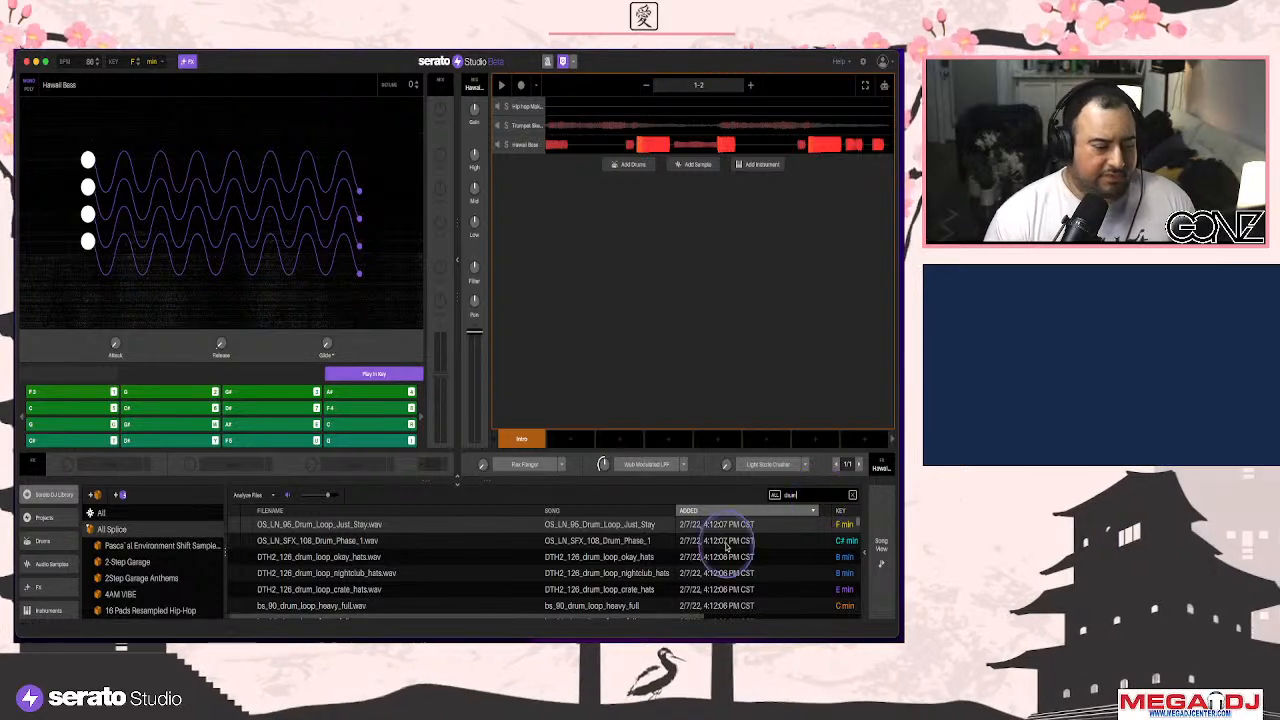
# Add CPA_NLO_80_drum_loop_feeling_good.wav as a new track and trigger its first cue at the scene's start so the loop plays through
pyautogui.scroll(-6, 660, 583)
pyautogui.click(609, 570)
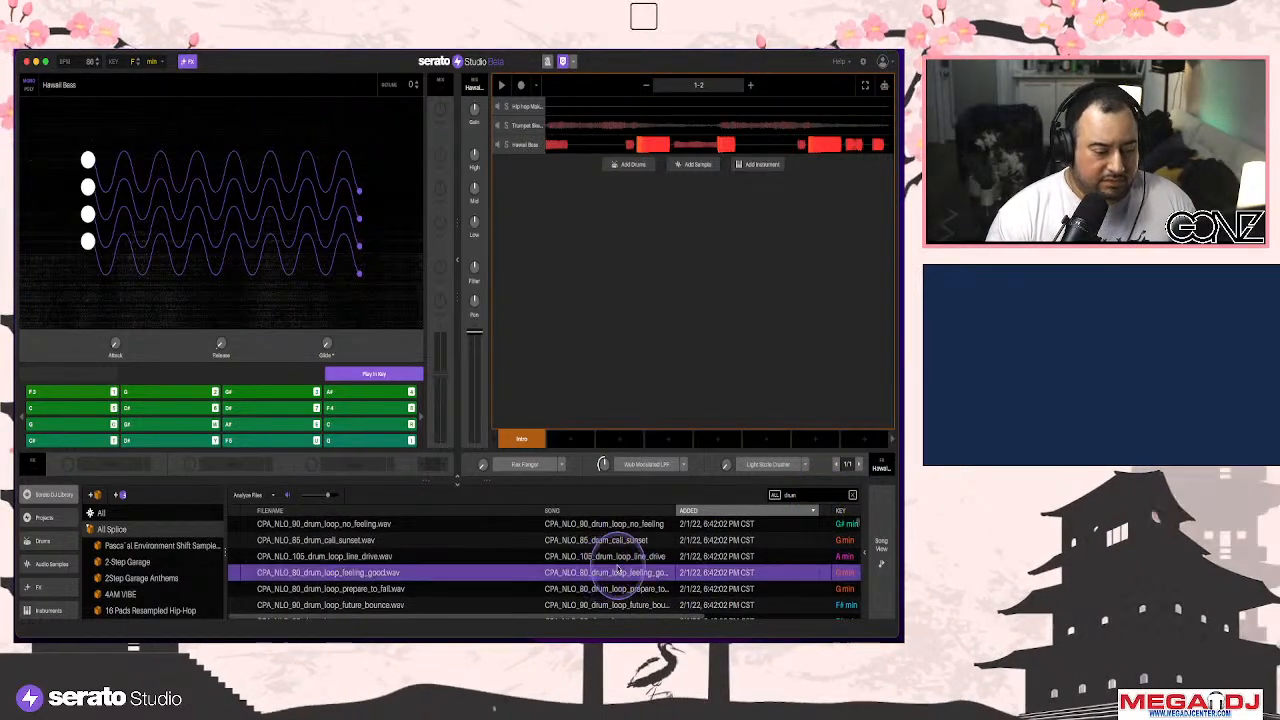
pyautogui.moveTo(590, 578); pyautogui.dragTo(605, 365)
pyautogui.click(550, 370)
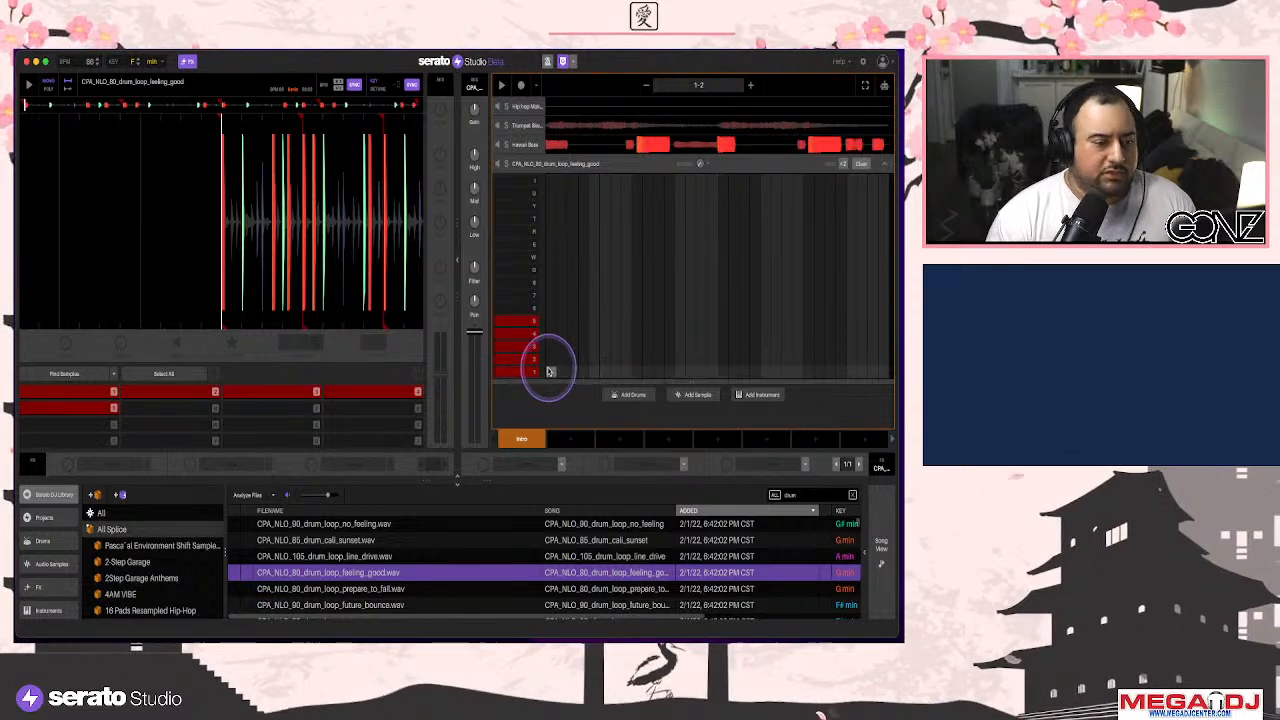
pyautogui.click(69, 92)
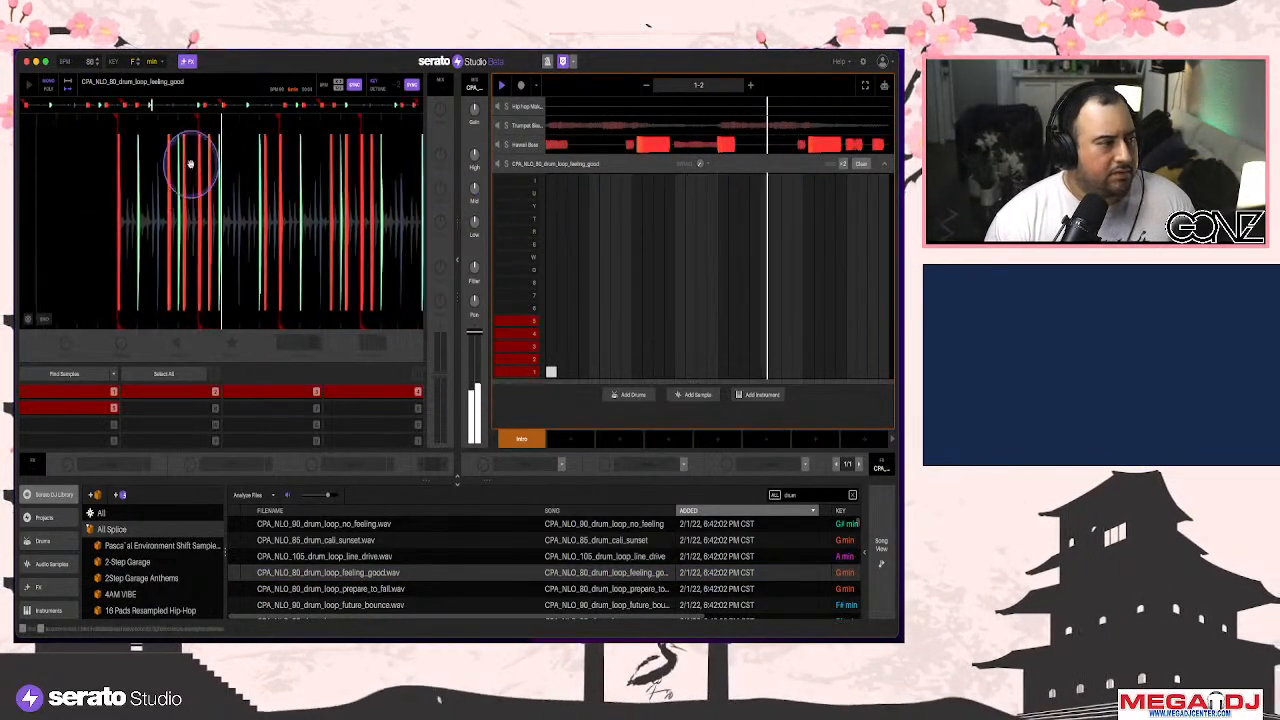
# Open the Hawaii Bass track and shift bar one's short D# and long G notes slightly earlier, checking the playback
pyautogui.click(651, 147)
pyautogui.scroll(-5, 777, 271)
pyautogui.scroll(-3, 770, 278)
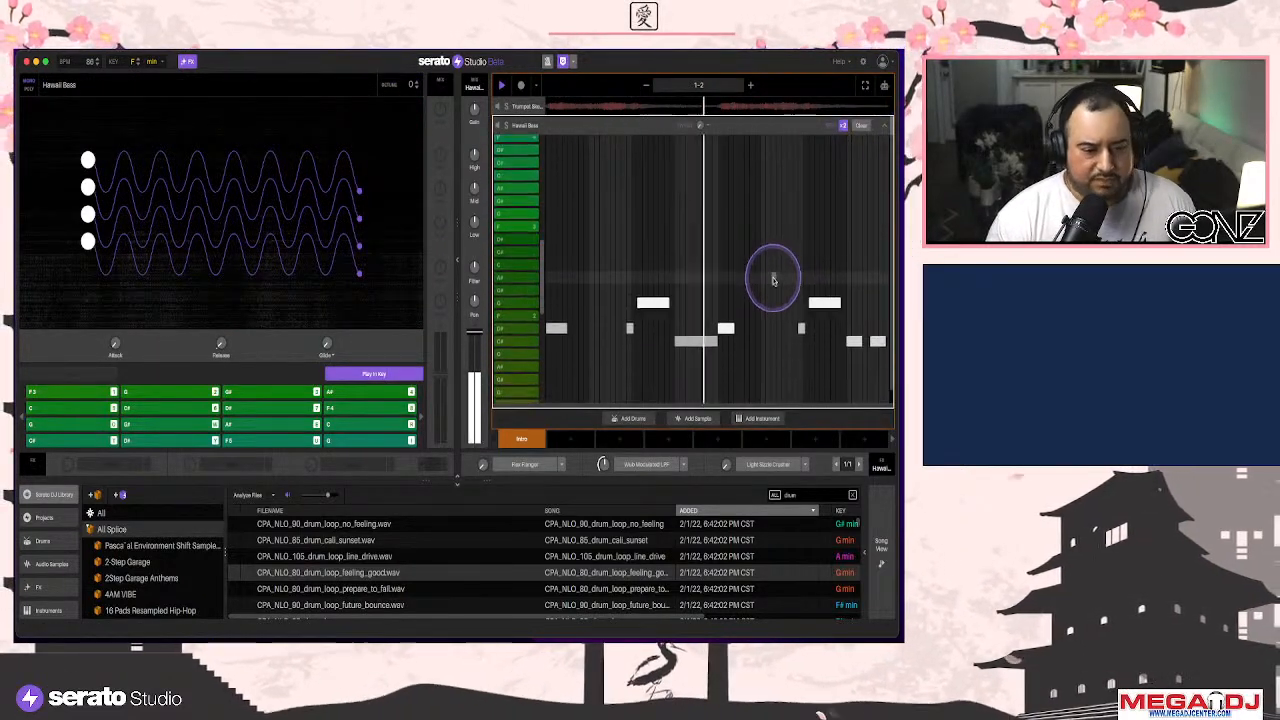
pyautogui.press('space')
pyautogui.moveTo(668, 279); pyautogui.dragTo(617, 343)
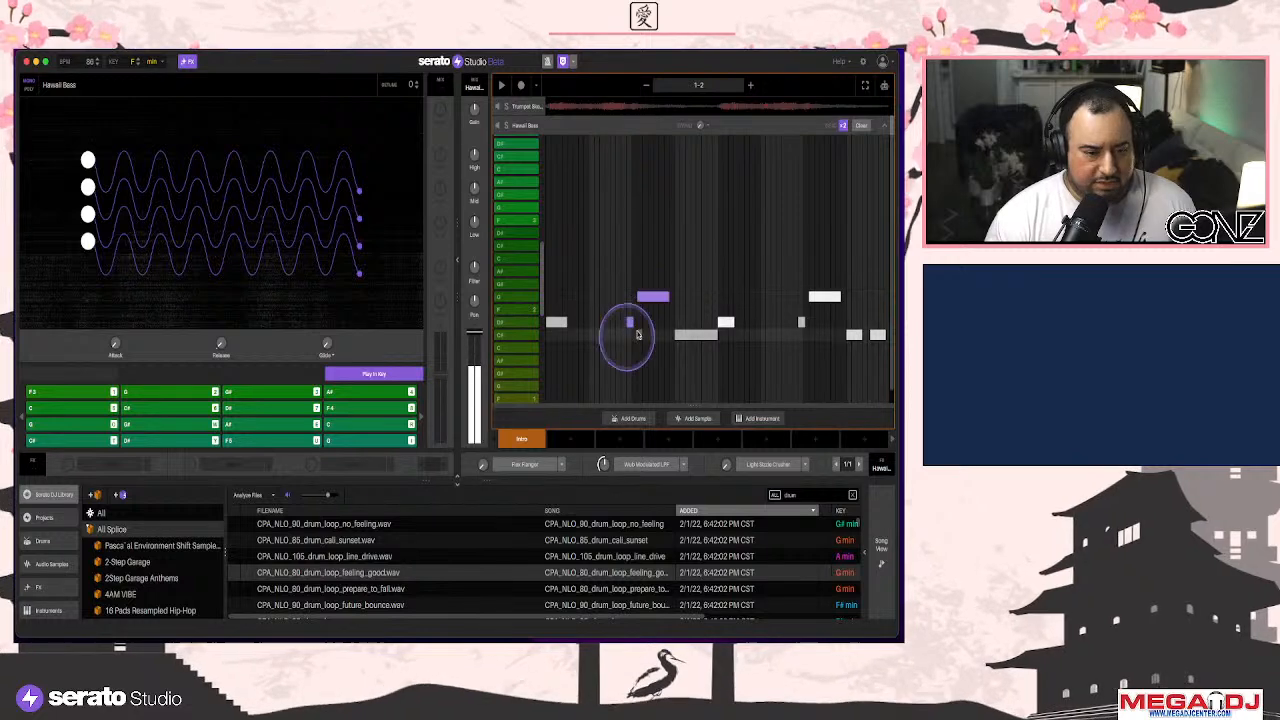
pyautogui.press('space')
pyautogui.moveTo(655, 300); pyautogui.dragTo(647, 300)
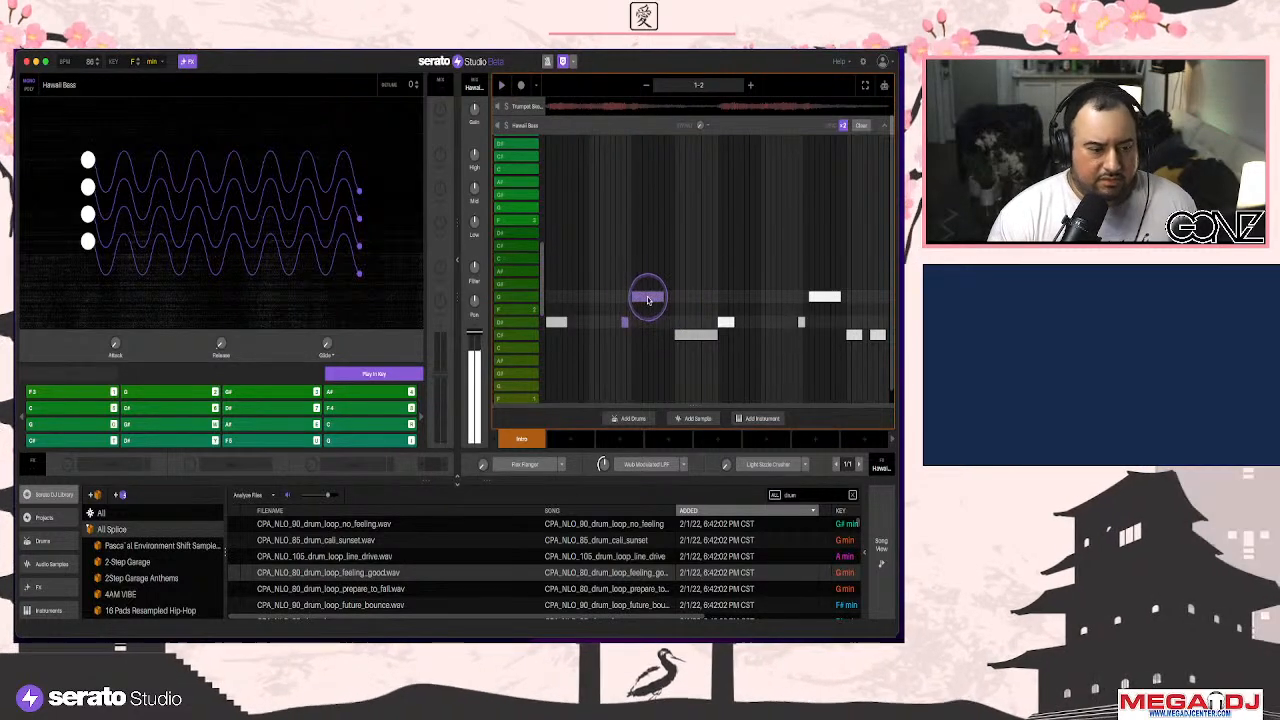
pyautogui.press('space')
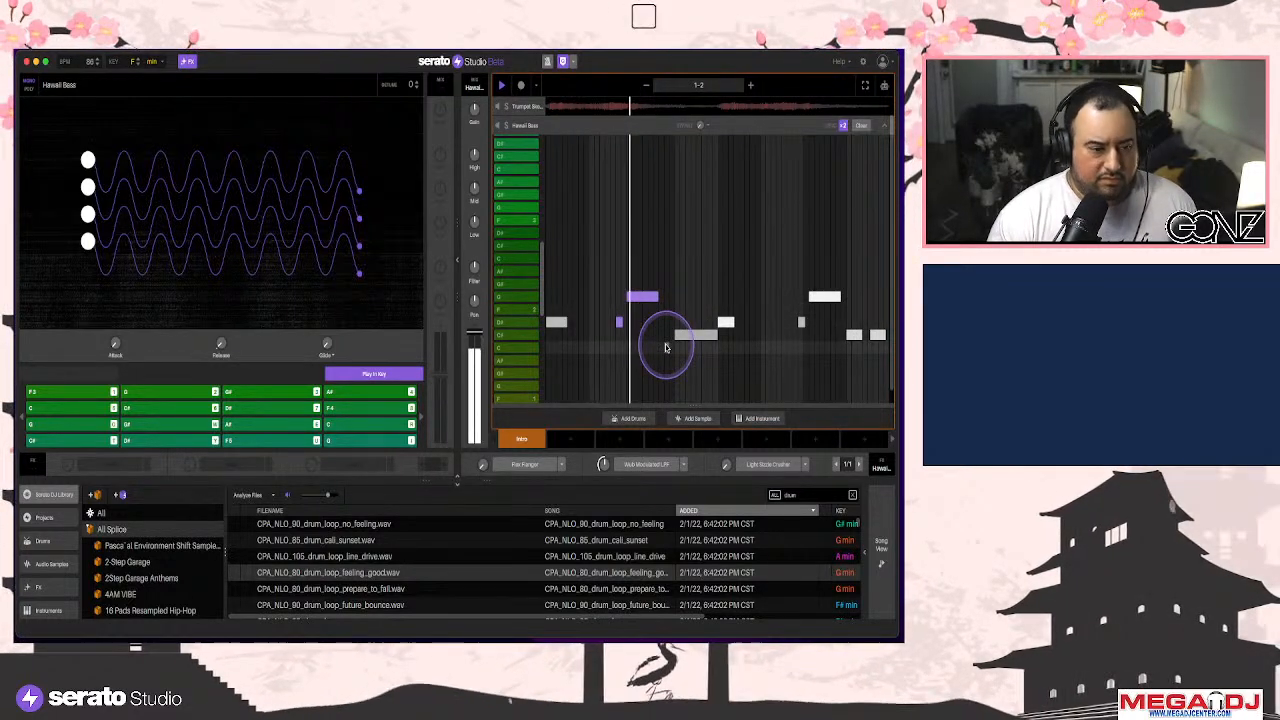
# Move bar one's G note slightly later and lengthen the short D# note before it, checking the playback
pyautogui.click(700, 355)
pyautogui.click(635, 296)
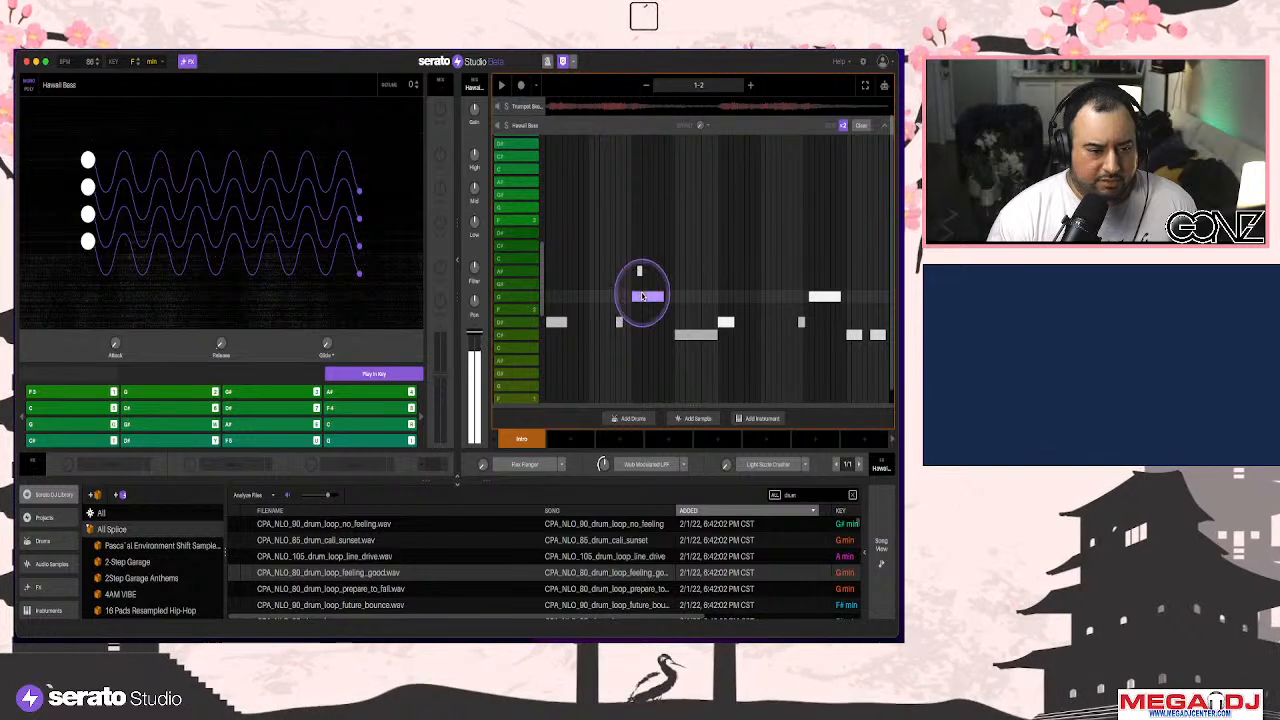
pyautogui.press('space')
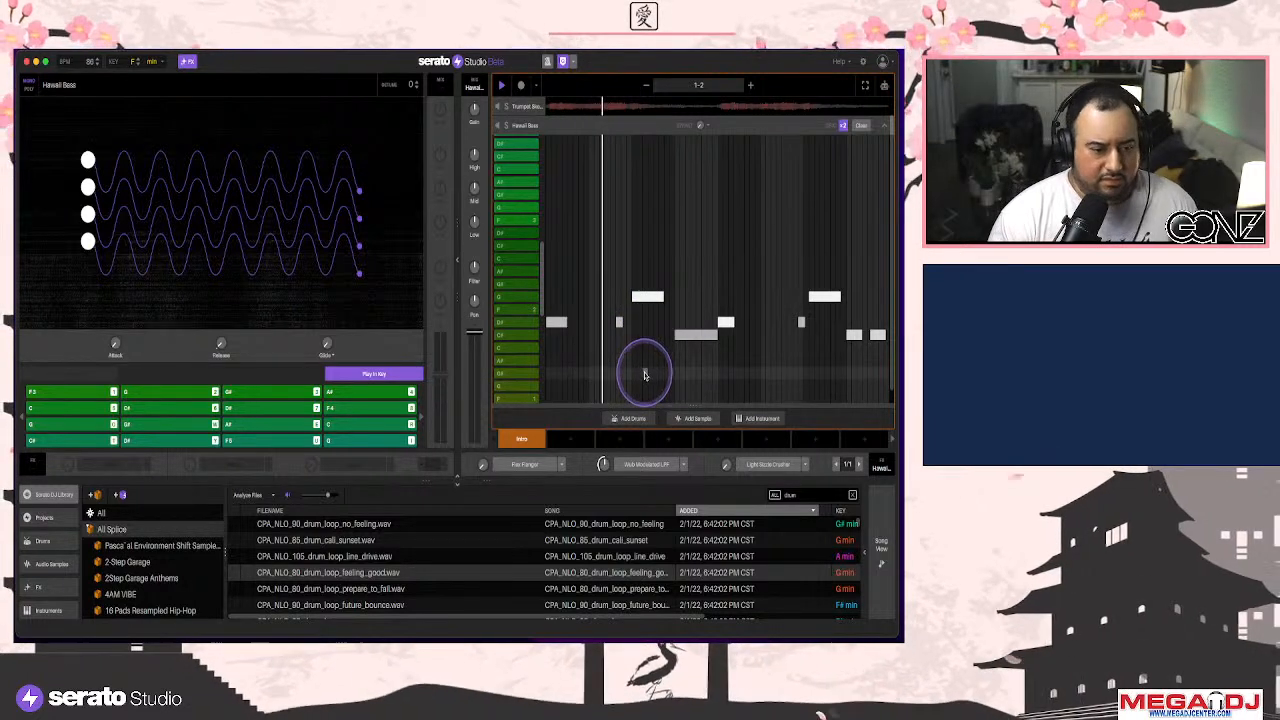
pyautogui.click(620, 323)
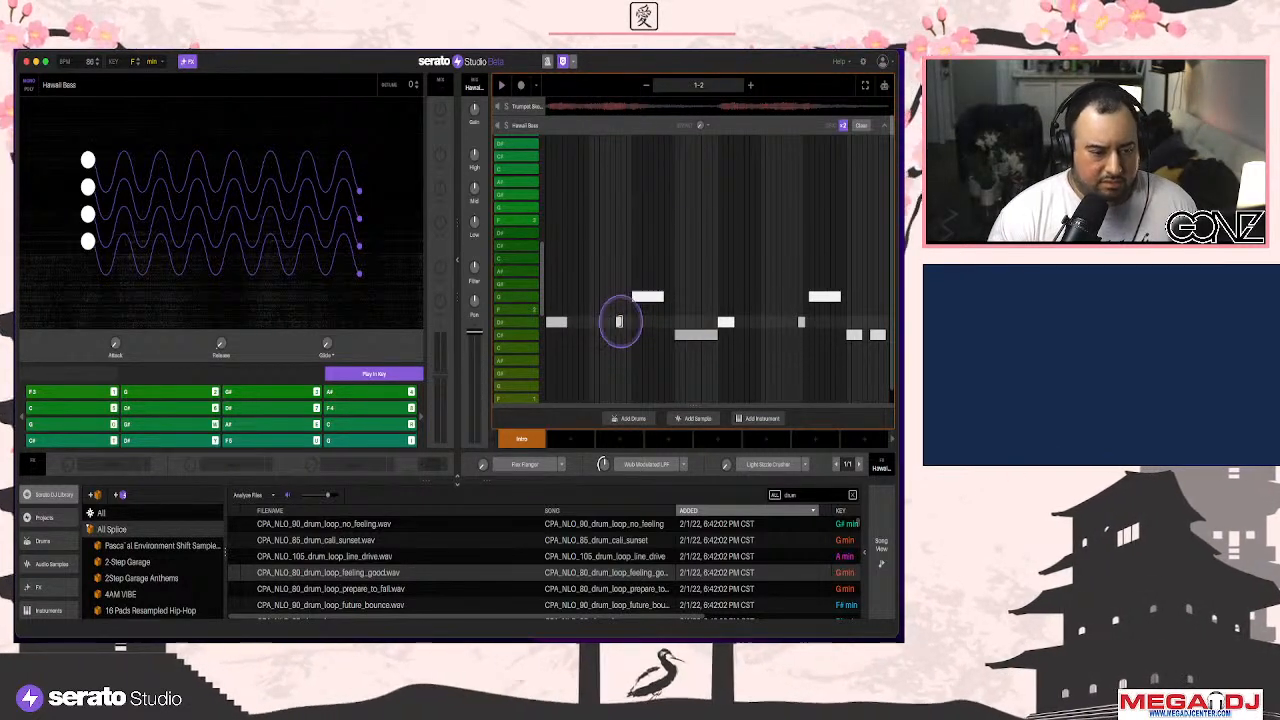
pyautogui.press('space')
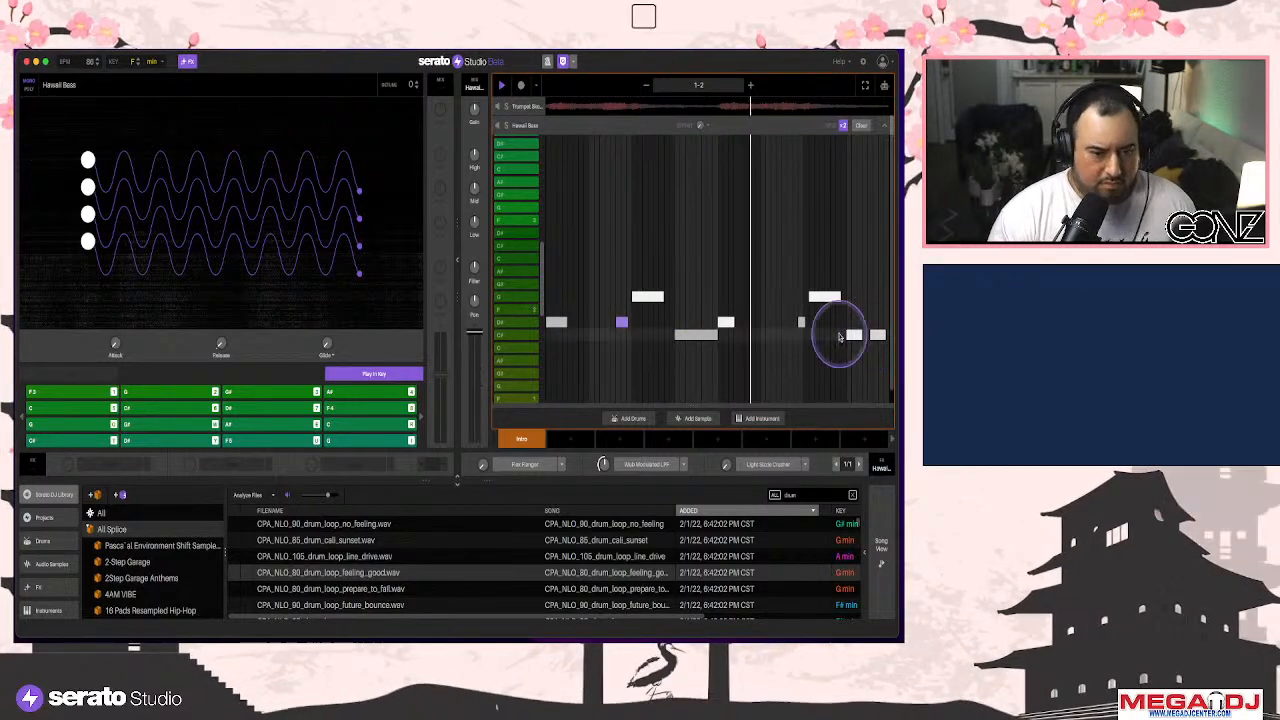
# Shift bar two's short D# and long G notes slightly earlier and extend the final C# note a little
pyautogui.moveTo(823, 301)
pyautogui.mouseDown()
pyautogui.moveTo(796, 344)
pyautogui.moveTo(817, 299)
pyautogui.mouseUp()
pyautogui.press('space')
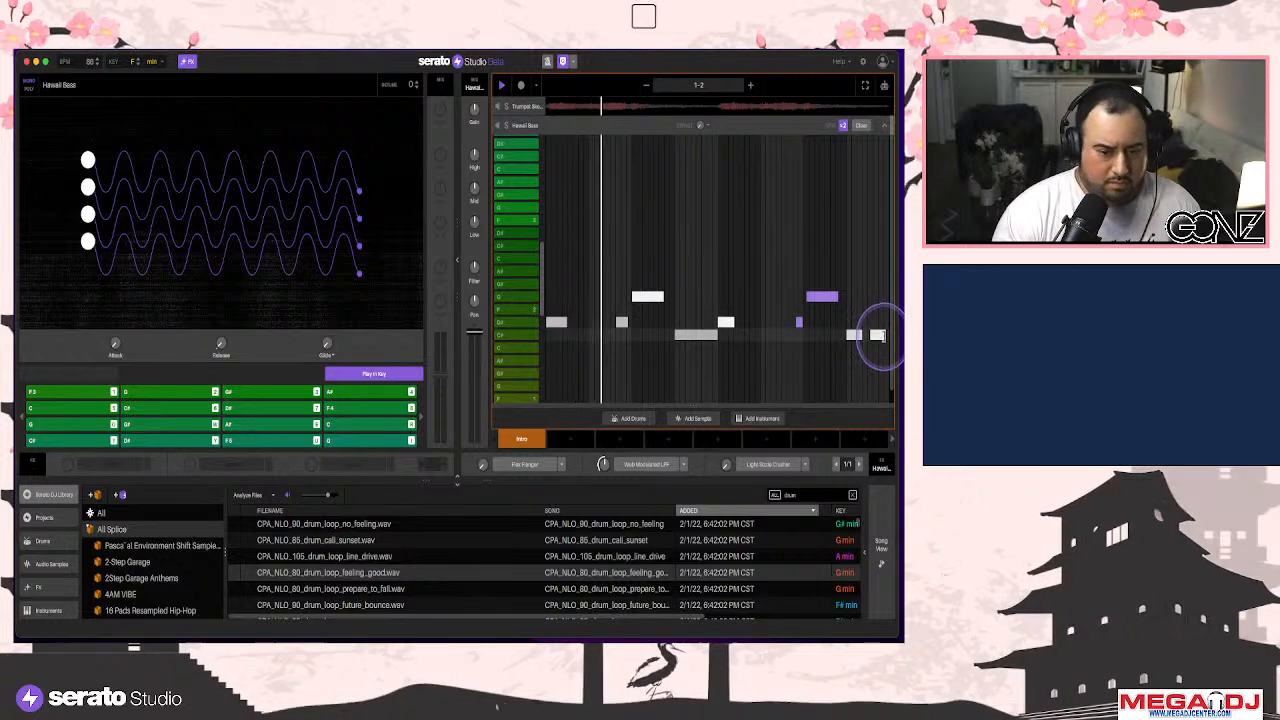
pyautogui.click(877, 335)
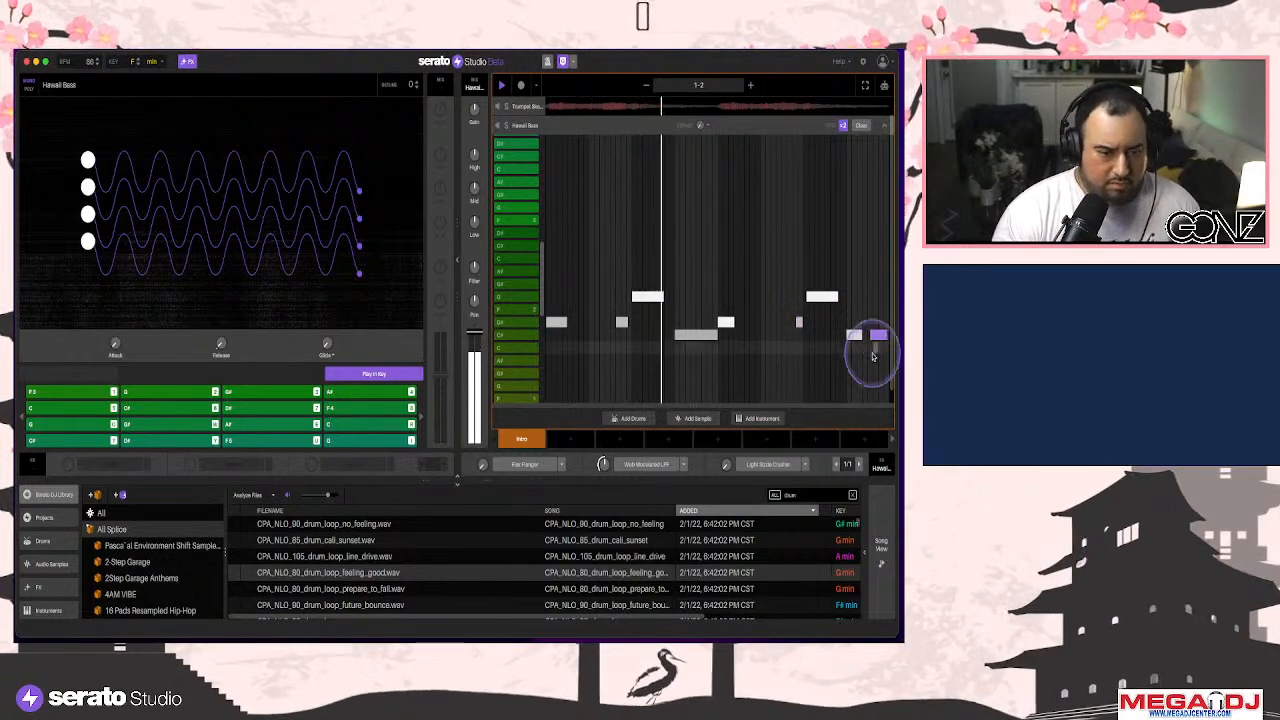
# Move the drum loop track directly below the hip hop kit and expand the kit's step grid
pyautogui.click(882, 126)
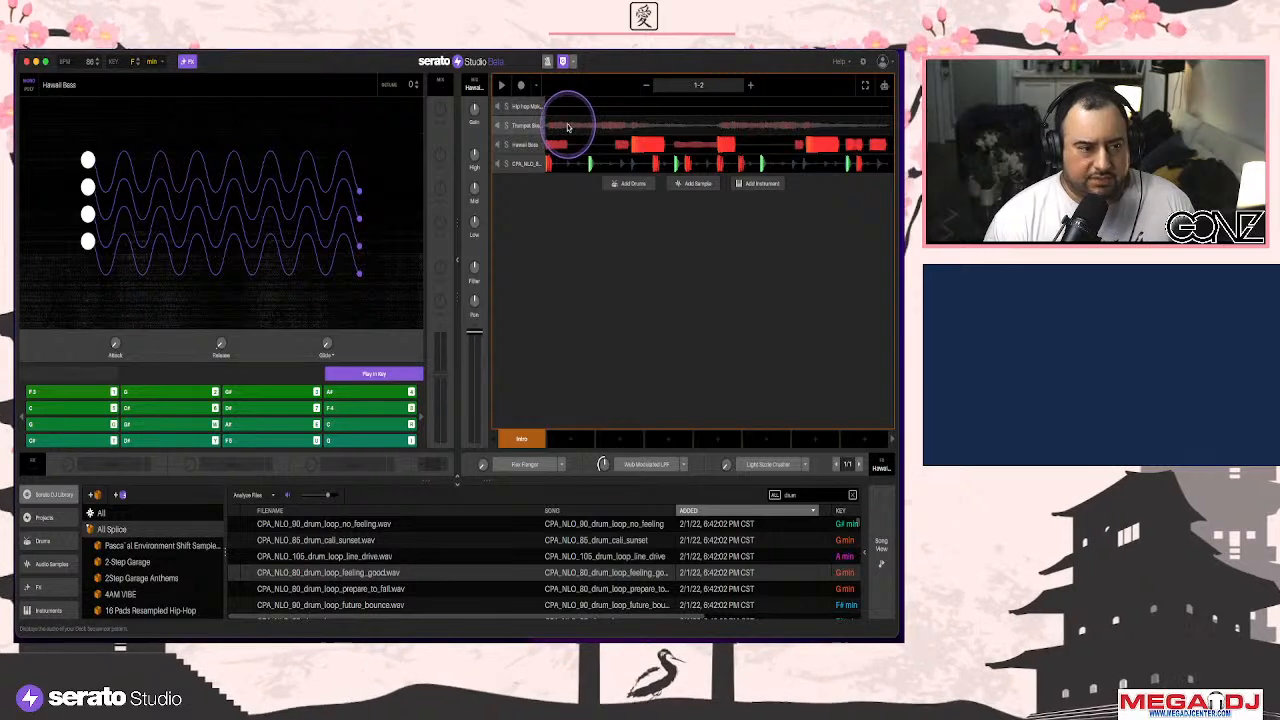
pyautogui.moveTo(572, 166); pyautogui.dragTo(573, 110)
pyautogui.doubleClick(598, 106)
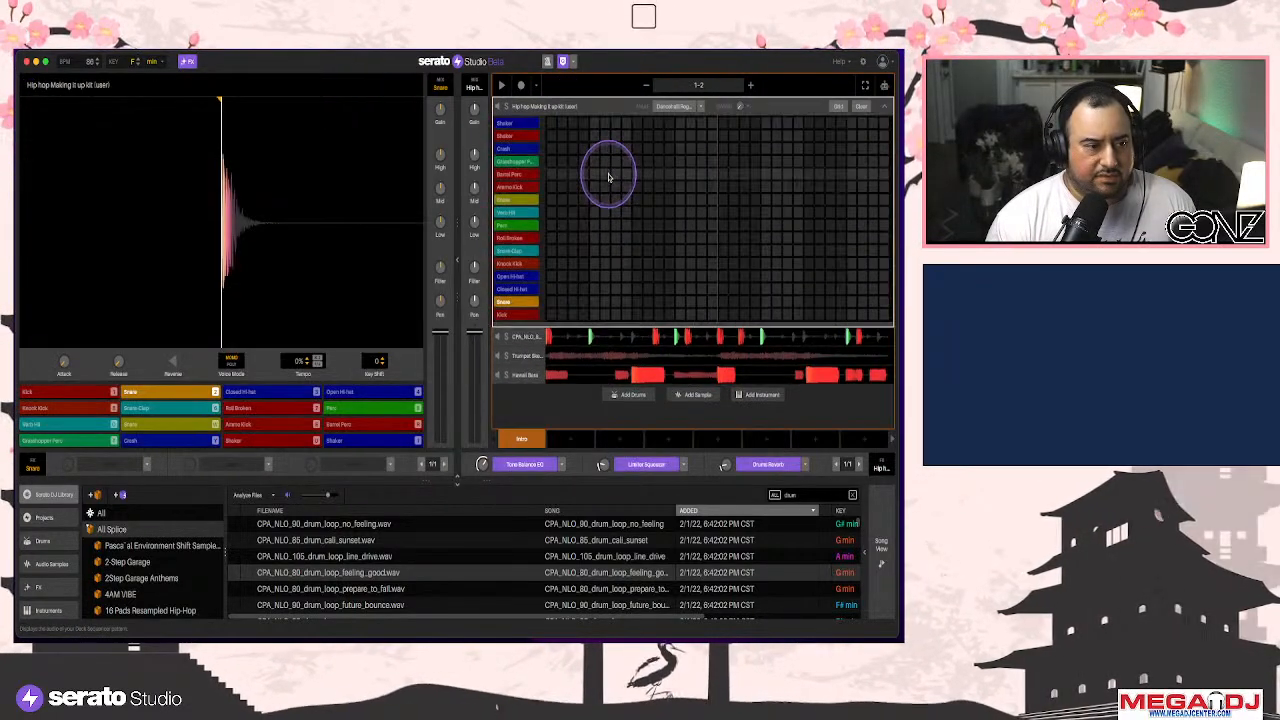
# Program kicks on grid steps 1, 11 and 14 and a snare on step 5, following the drum loop's hits
pyautogui.click(551, 314)
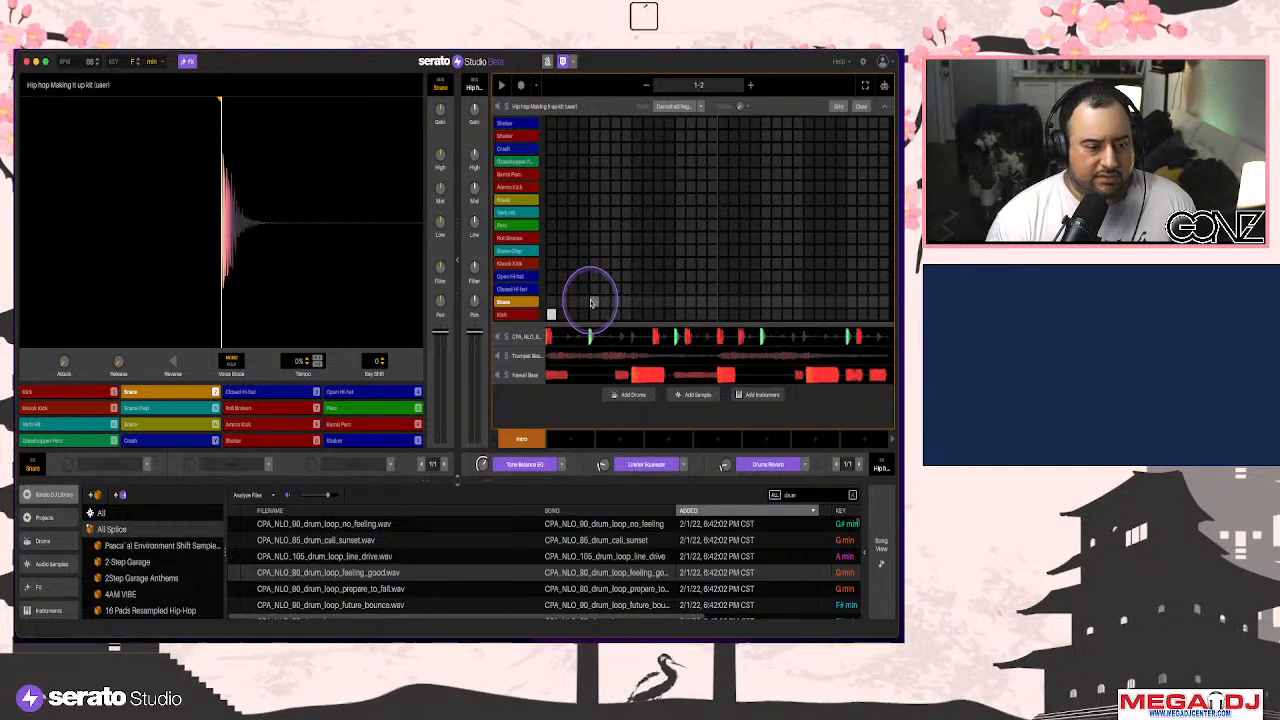
pyautogui.click(659, 314)
pyautogui.click(690, 314)
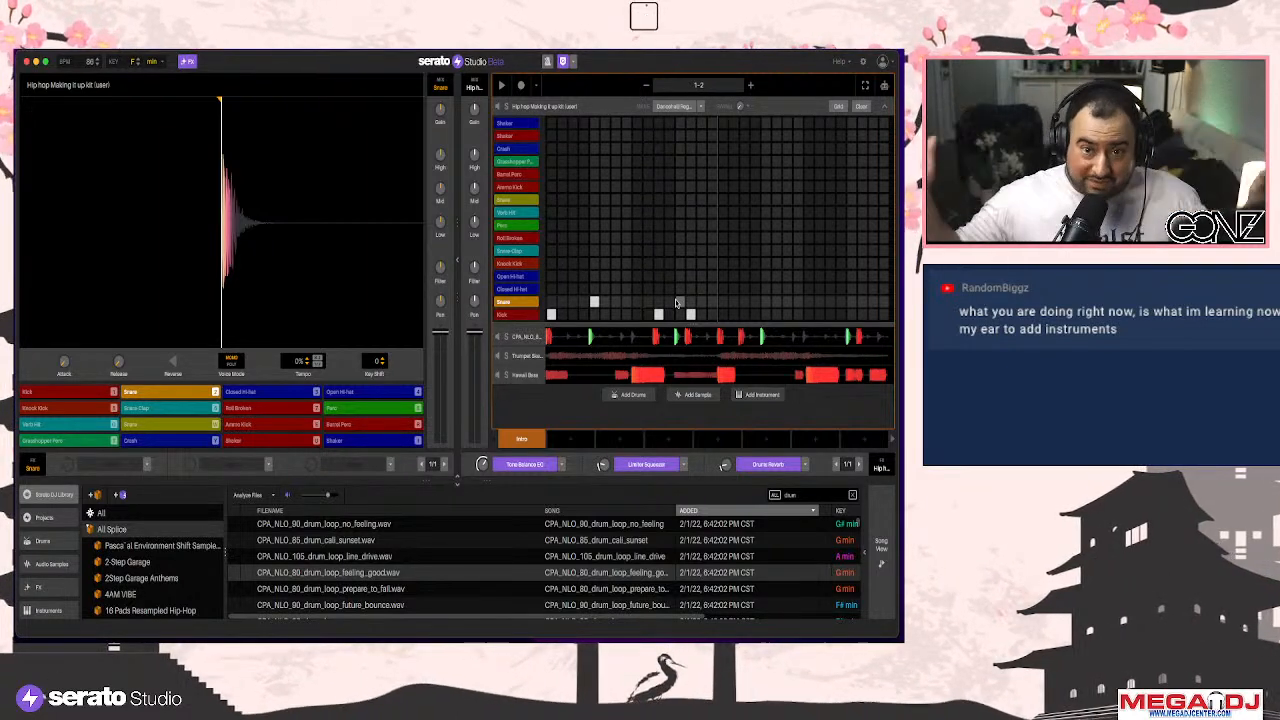
pyautogui.click(803, 336)
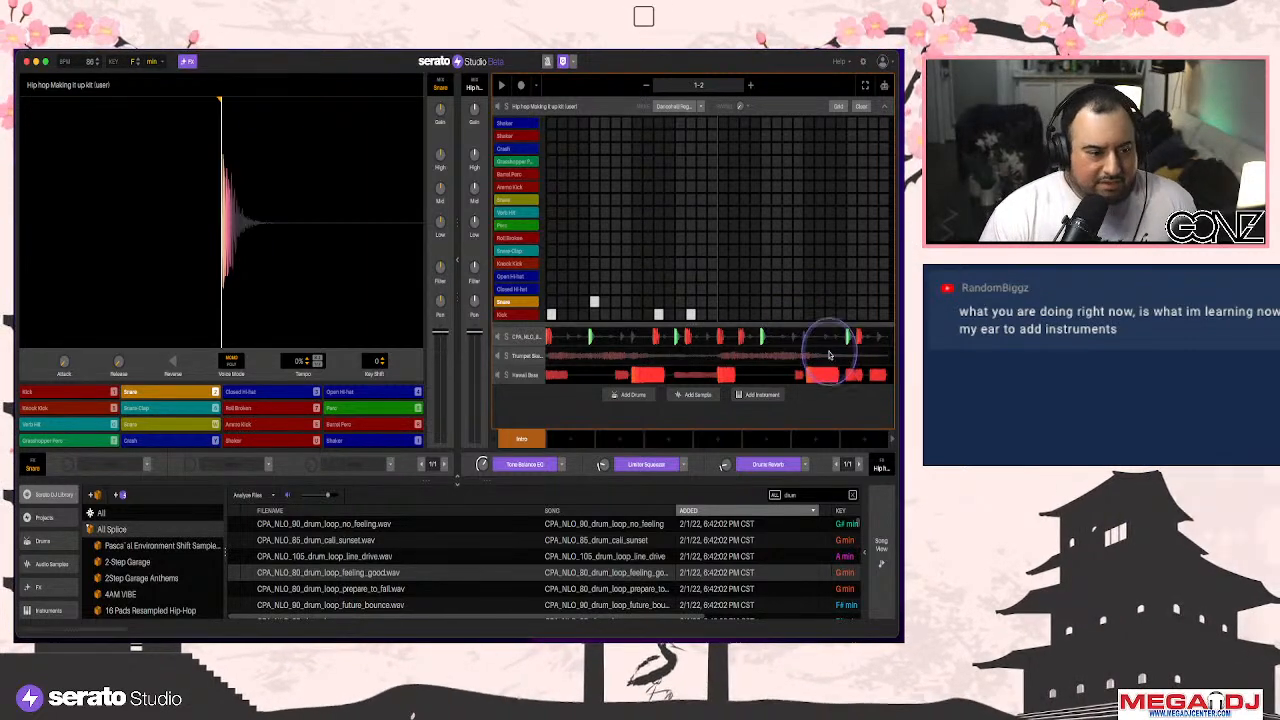
pyautogui.click(724, 418)
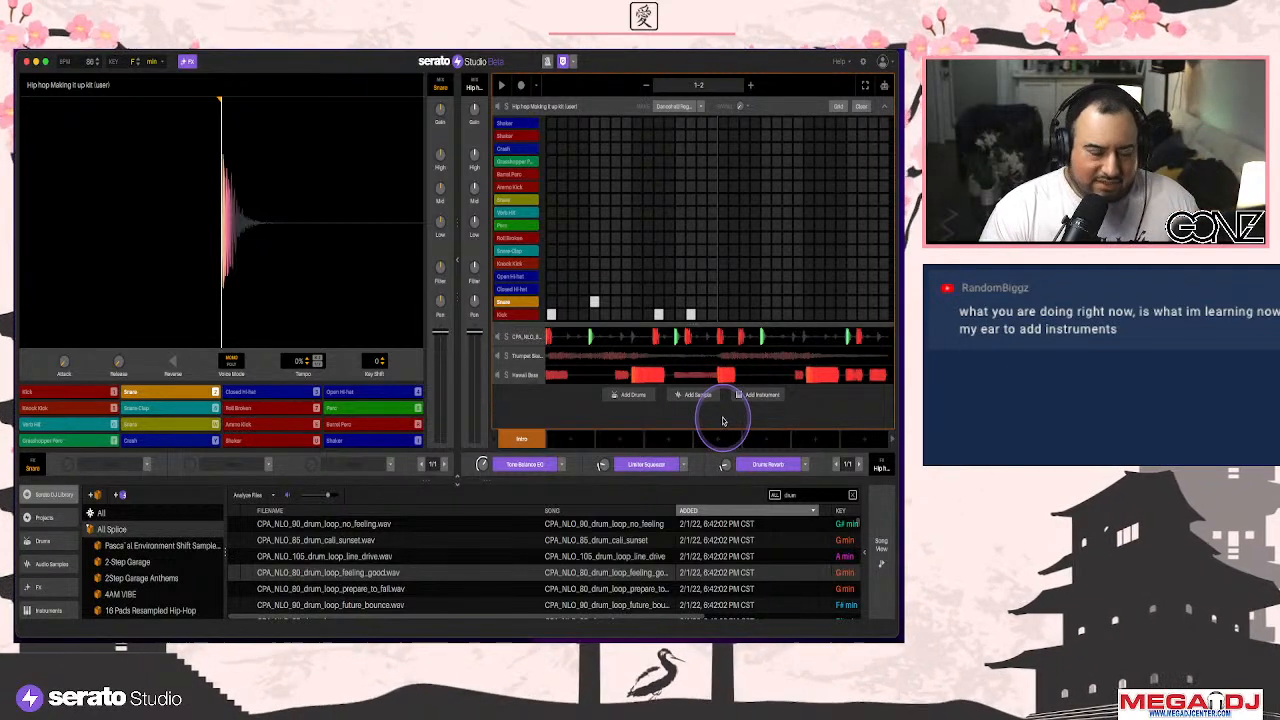
pyautogui.click(723, 420)
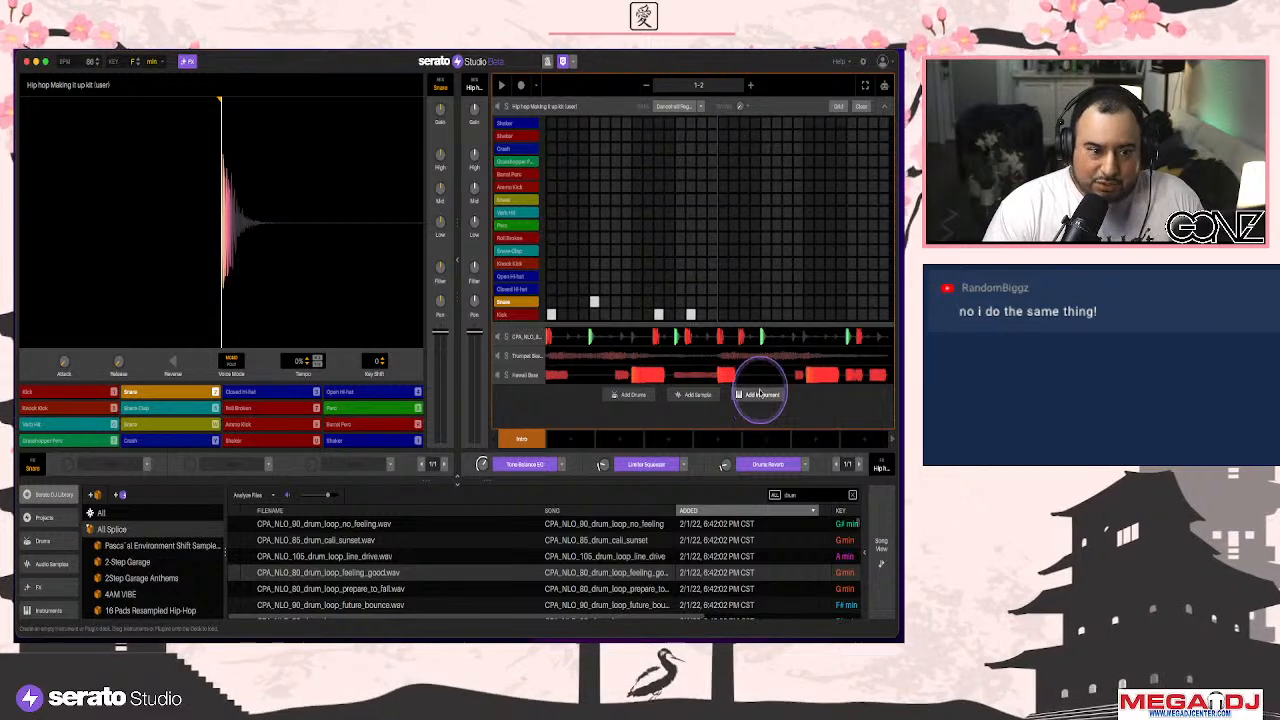
# With the pattern playing, add snares on steps 13, 21 and 29 and kicks on steps 17, 19 and 30
pyautogui.press('space')
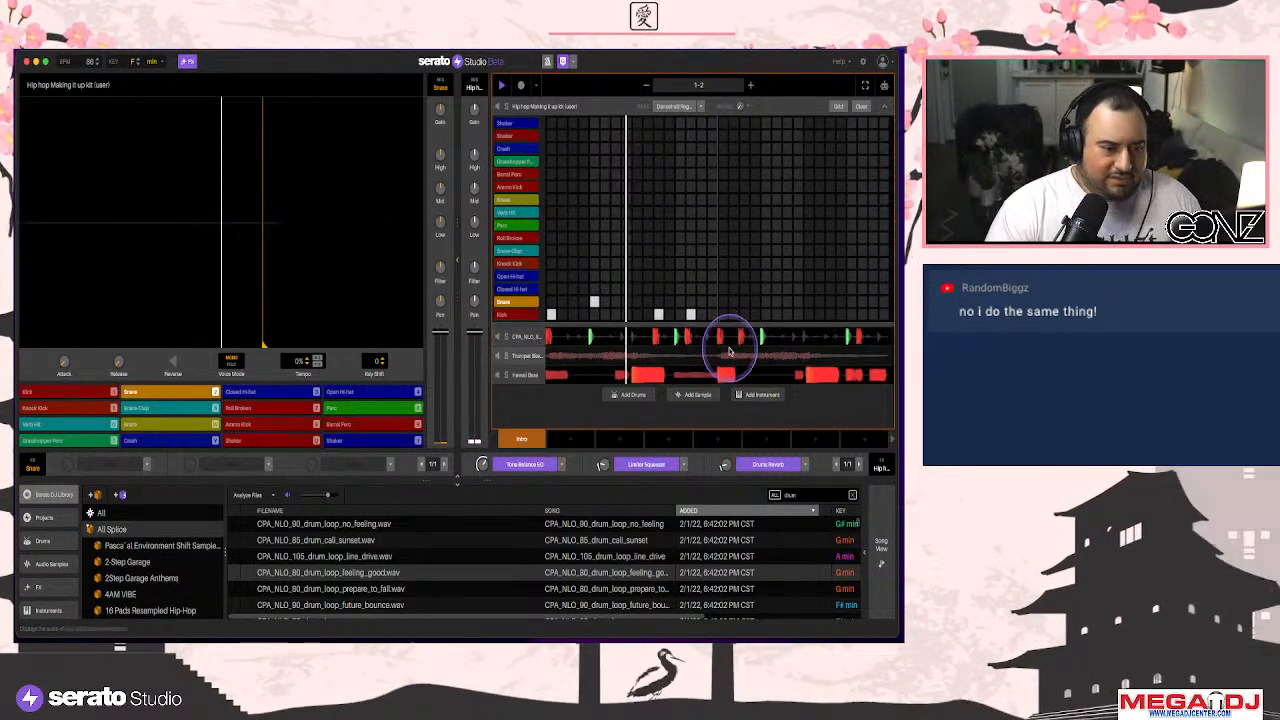
pyautogui.click(680, 301)
pyautogui.click(723, 314)
pyautogui.click(744, 314)
pyautogui.click(765, 301)
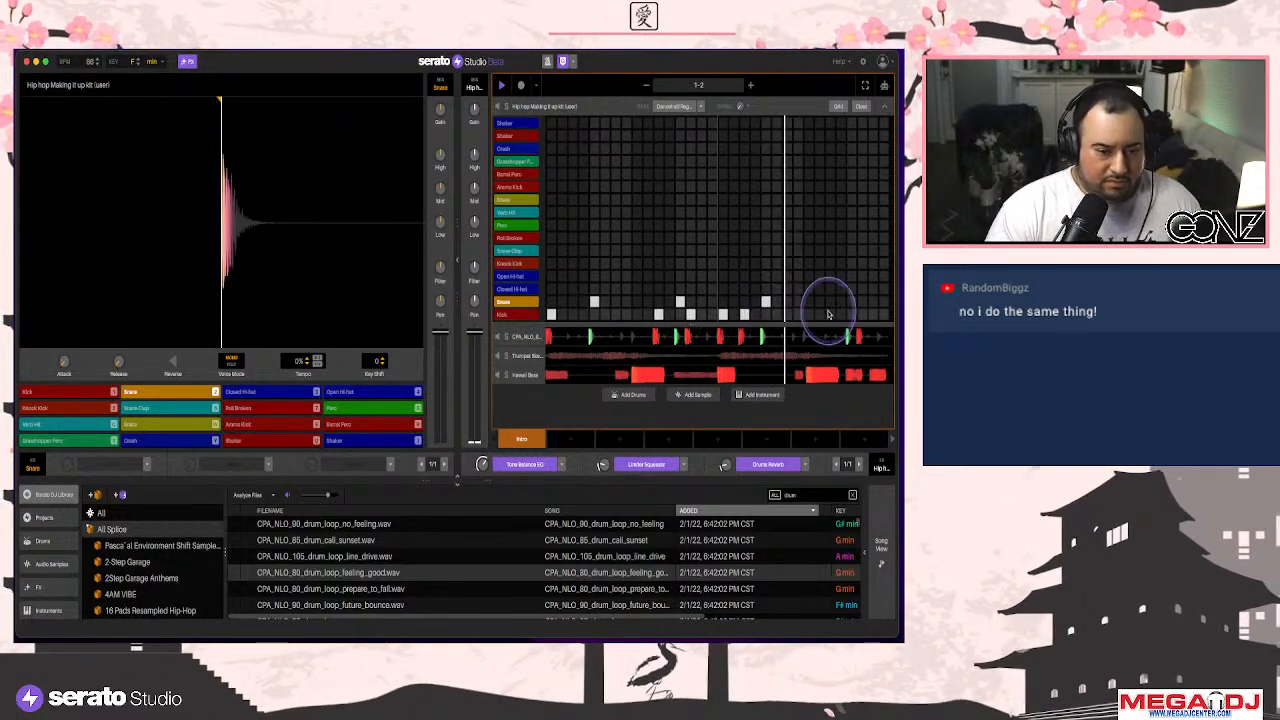
pyautogui.click(851, 301)
pyautogui.click(862, 314)
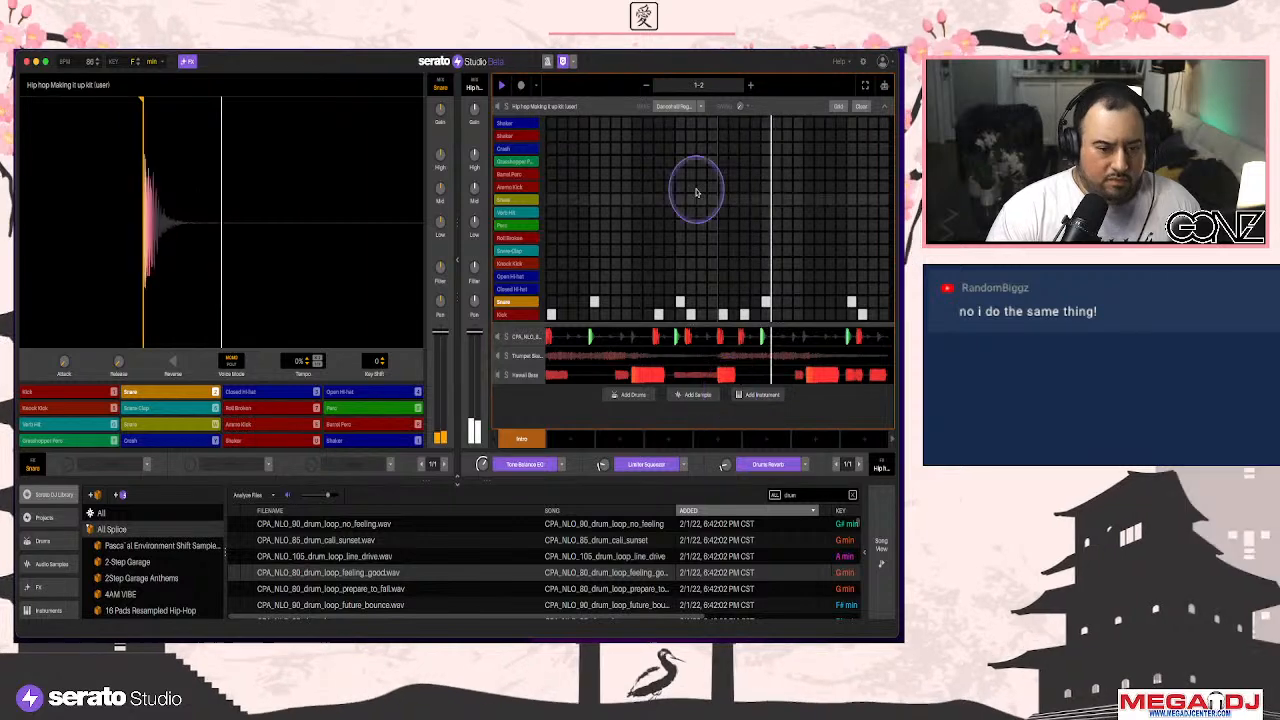
# Extend the two-bar pattern to four bars with the same content in bars 3-4 and play it back
pyautogui.press('space')
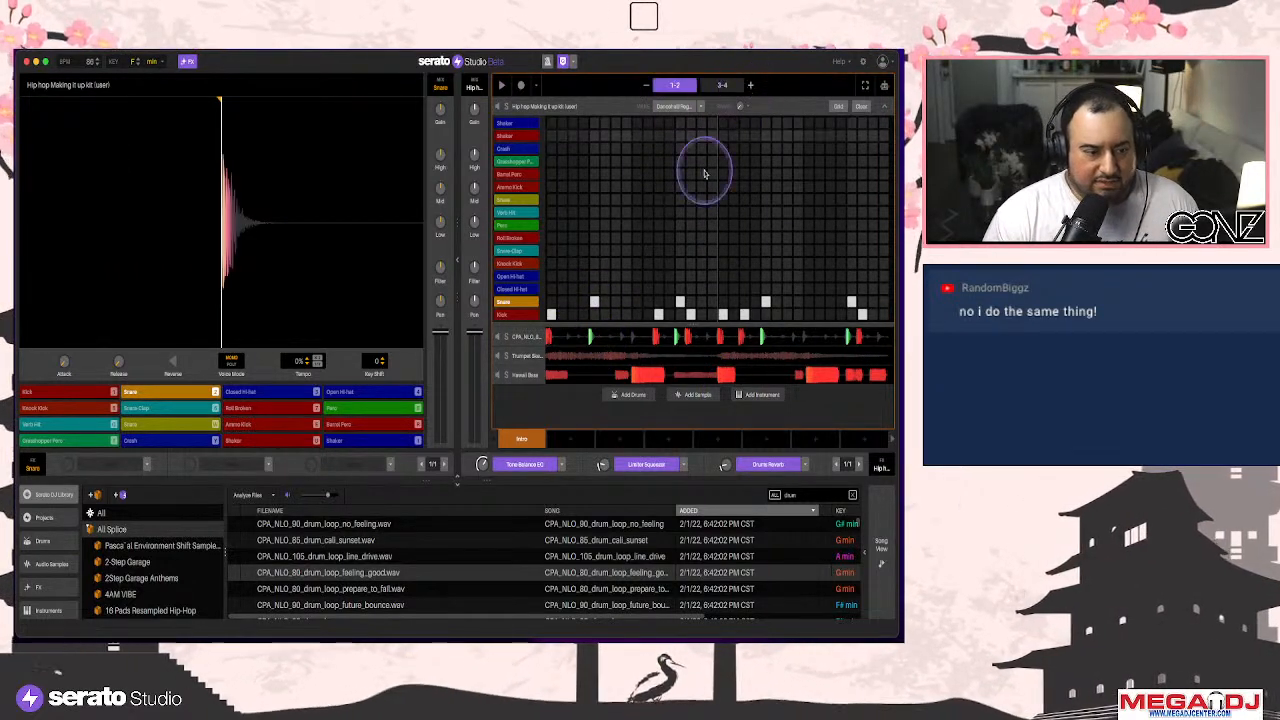
pyautogui.press('space')
pyautogui.click(724, 87)
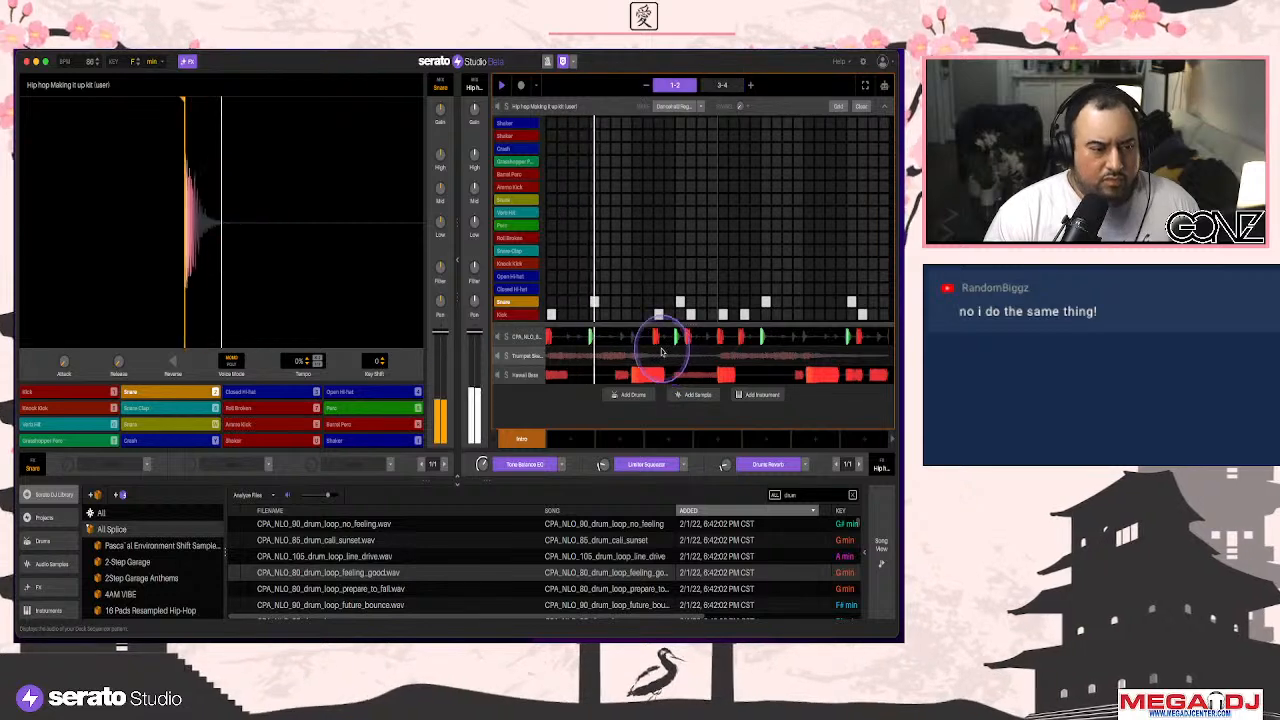
# Add closed hi-hats in bars 1-2 on steps 1, 5, 9, 13, 17, 21 and 25
pyautogui.click(525, 289)
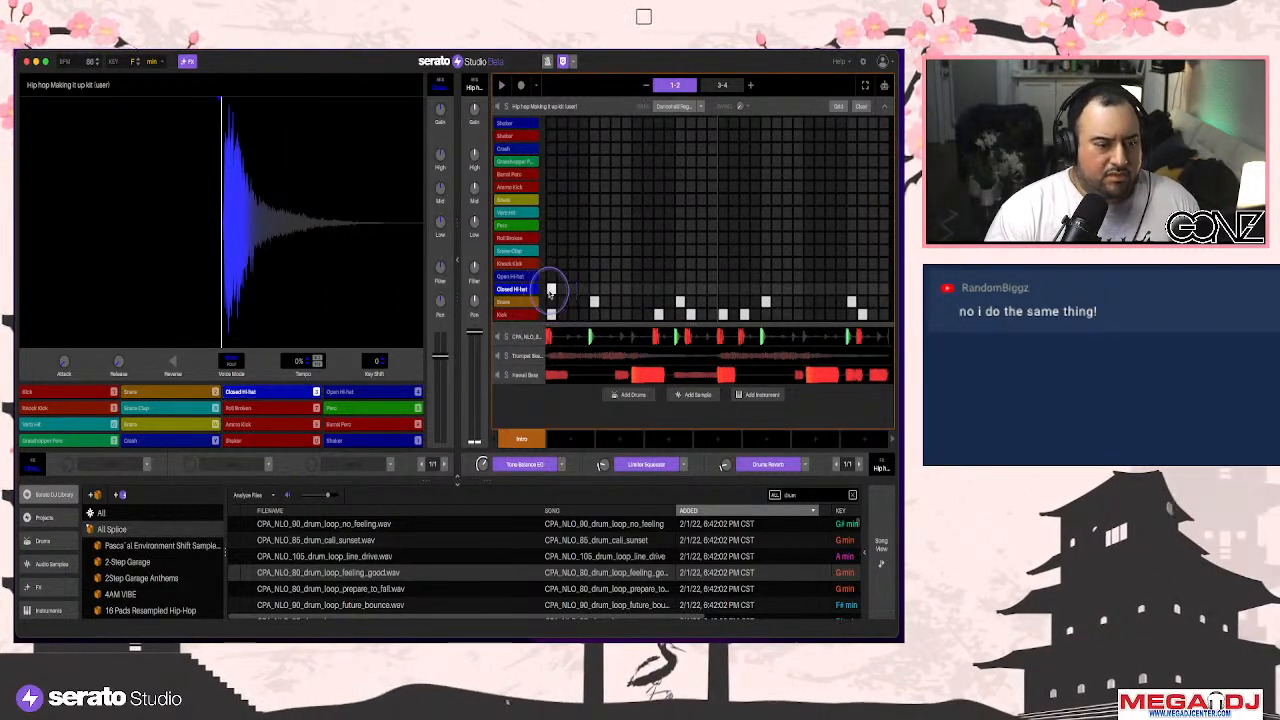
pyautogui.click(594, 289)
pyautogui.click(637, 289)
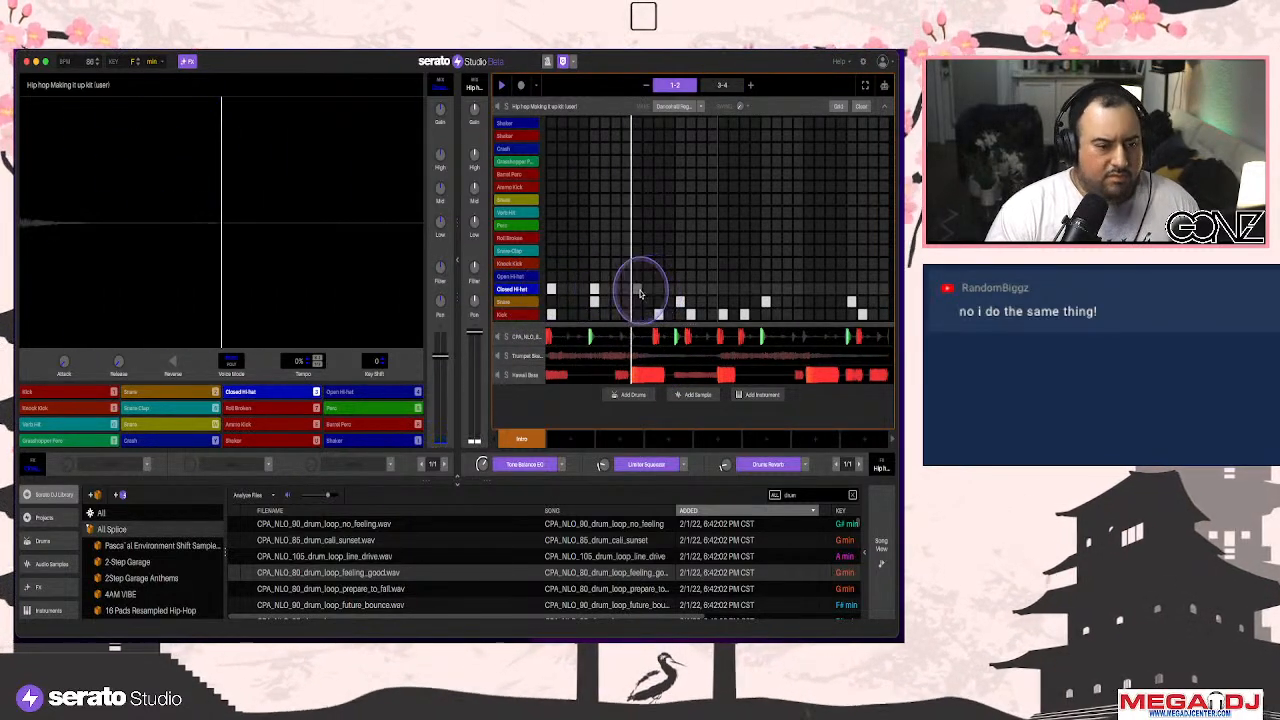
pyautogui.click(690, 289)
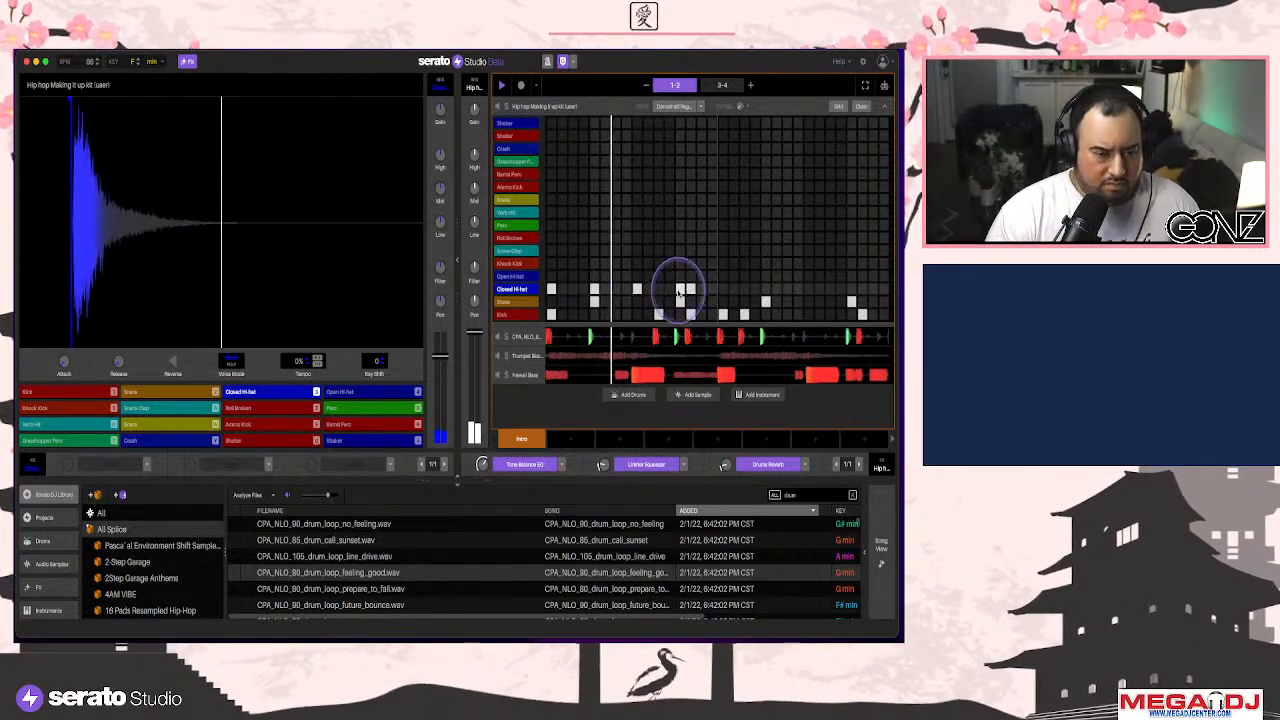
pyautogui.click(733, 291)
pyautogui.click(766, 289)
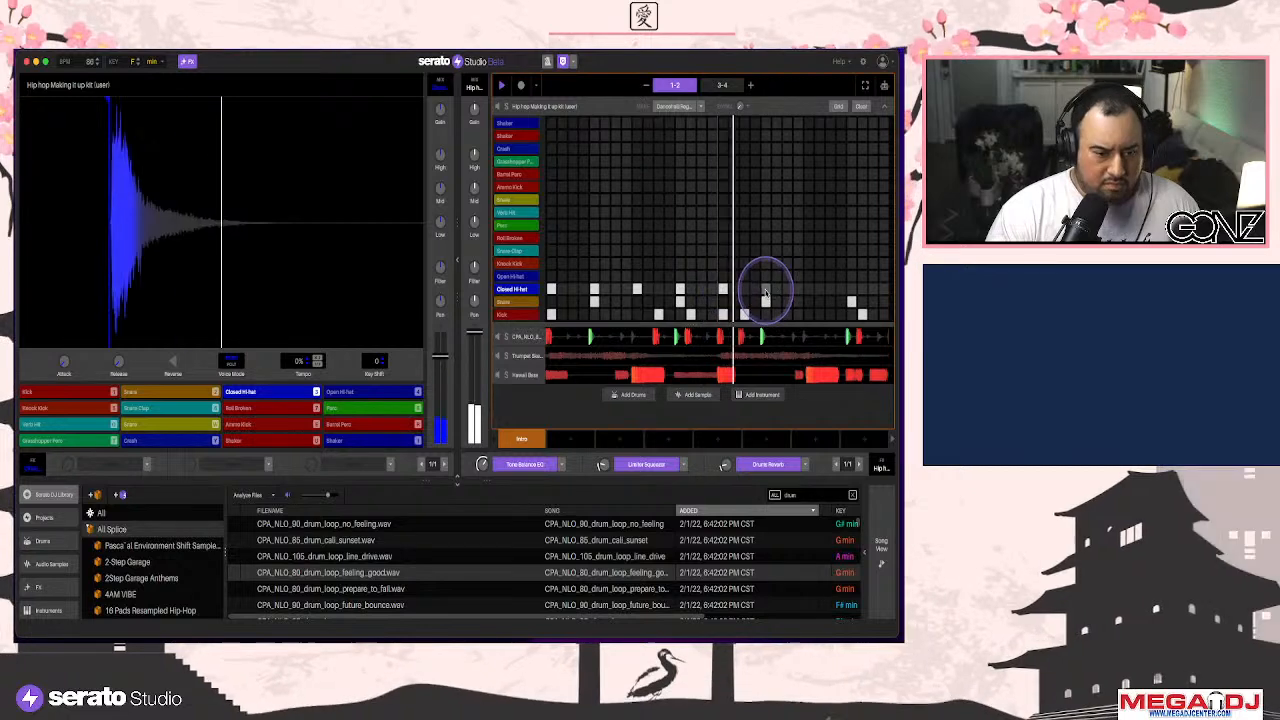
pyautogui.click(808, 289)
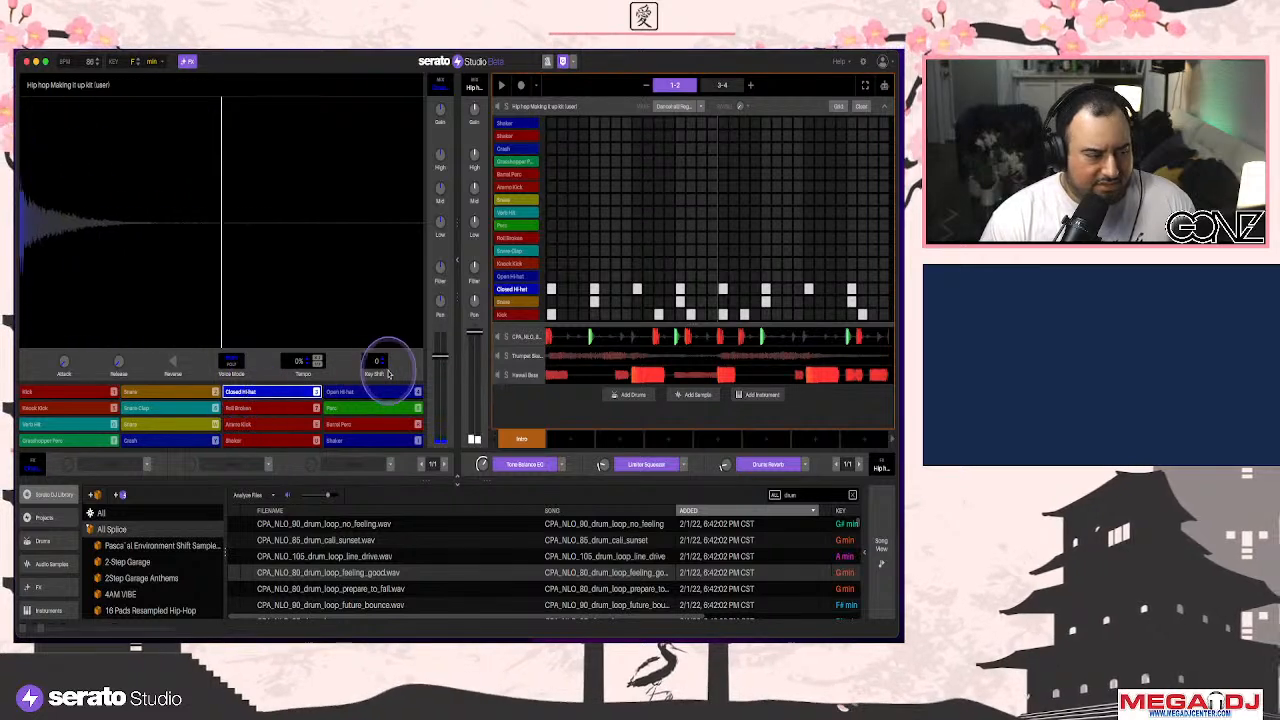
# Lower the closed hi-hat's volume a little and add closed hi-hats on every fourth step from step 1 in bars 3-4
pyautogui.press('space')
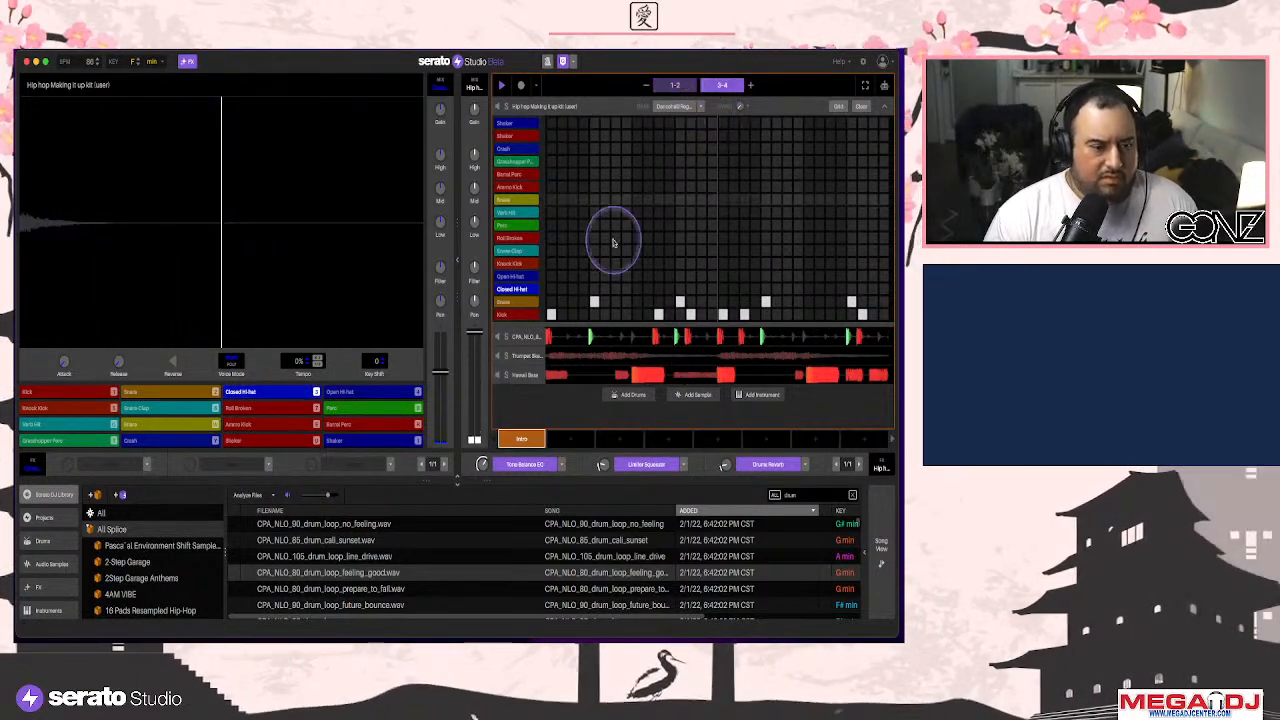
pyautogui.click(594, 289)
pyautogui.click(658, 289)
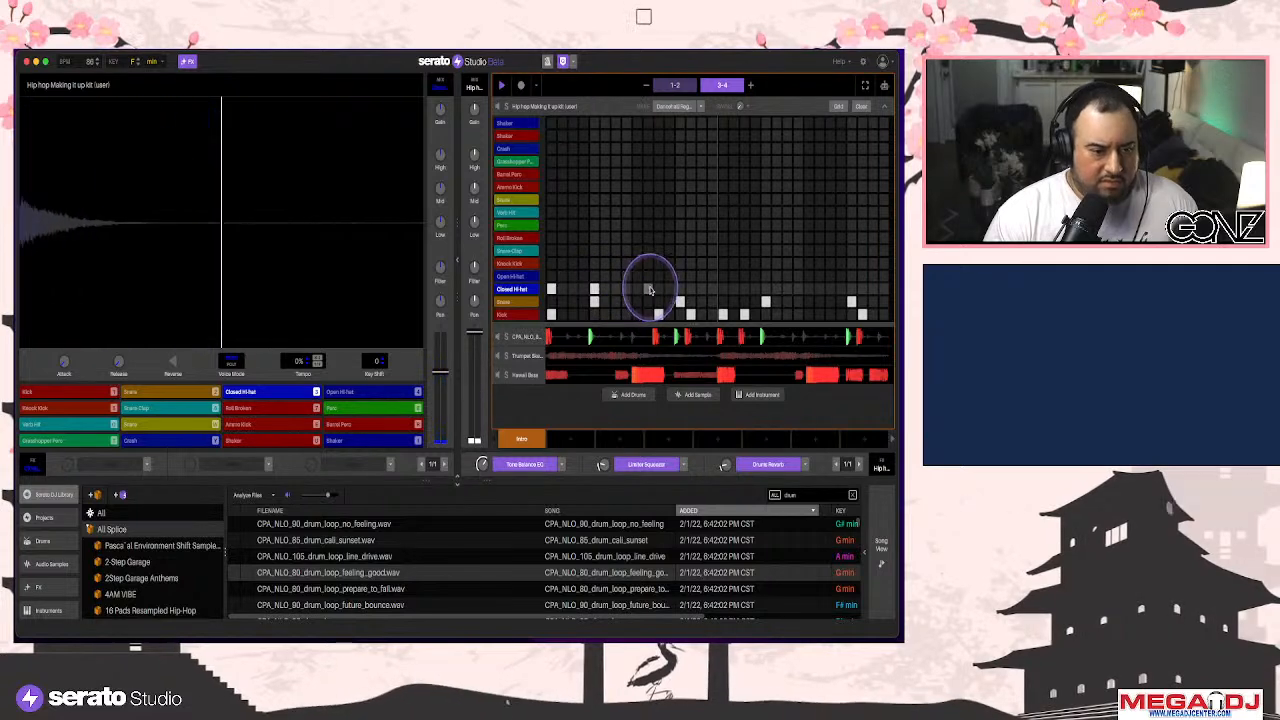
pyautogui.click(723, 289)
pyautogui.click(765, 289)
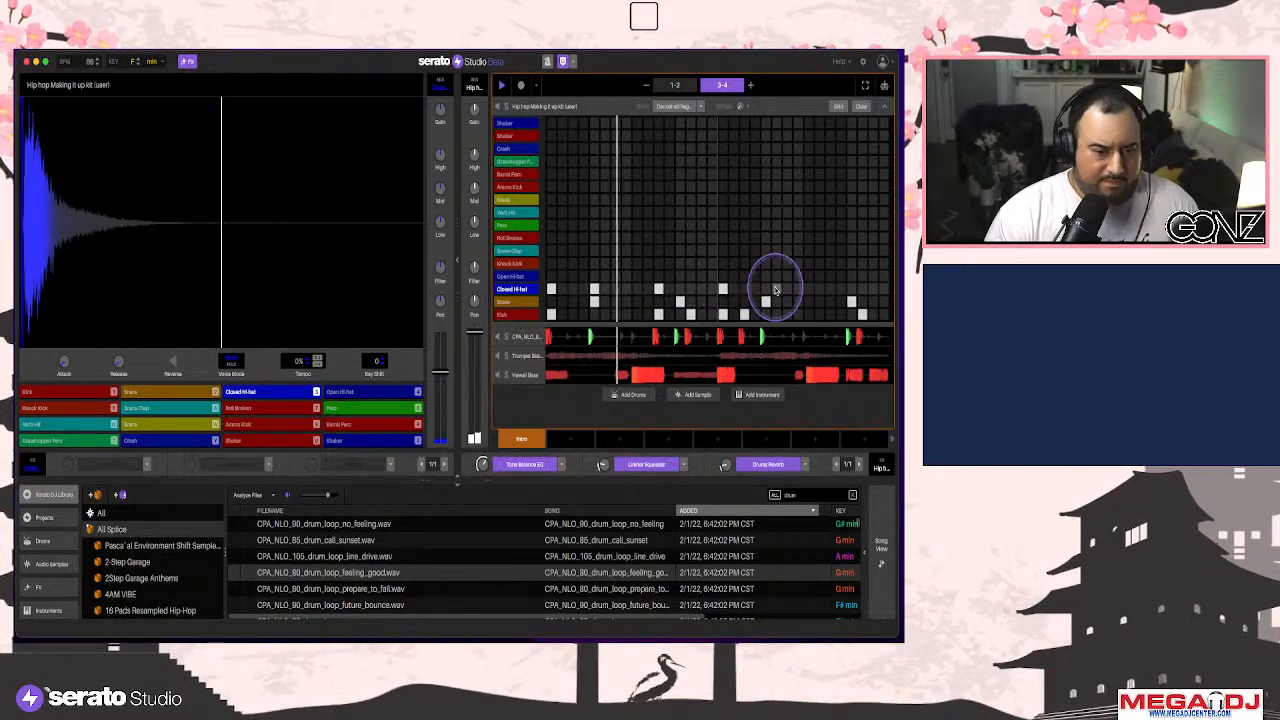
pyautogui.click(808, 289)
pyautogui.click(851, 289)
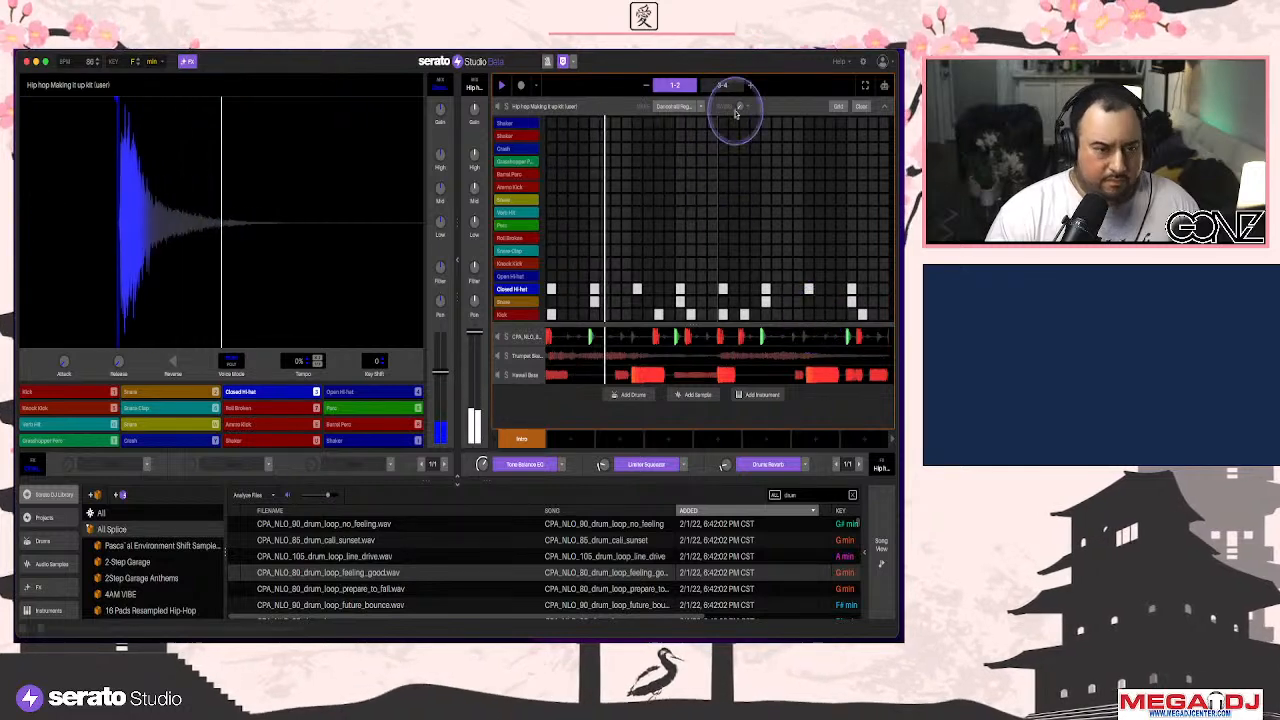
pyautogui.click(637, 289)
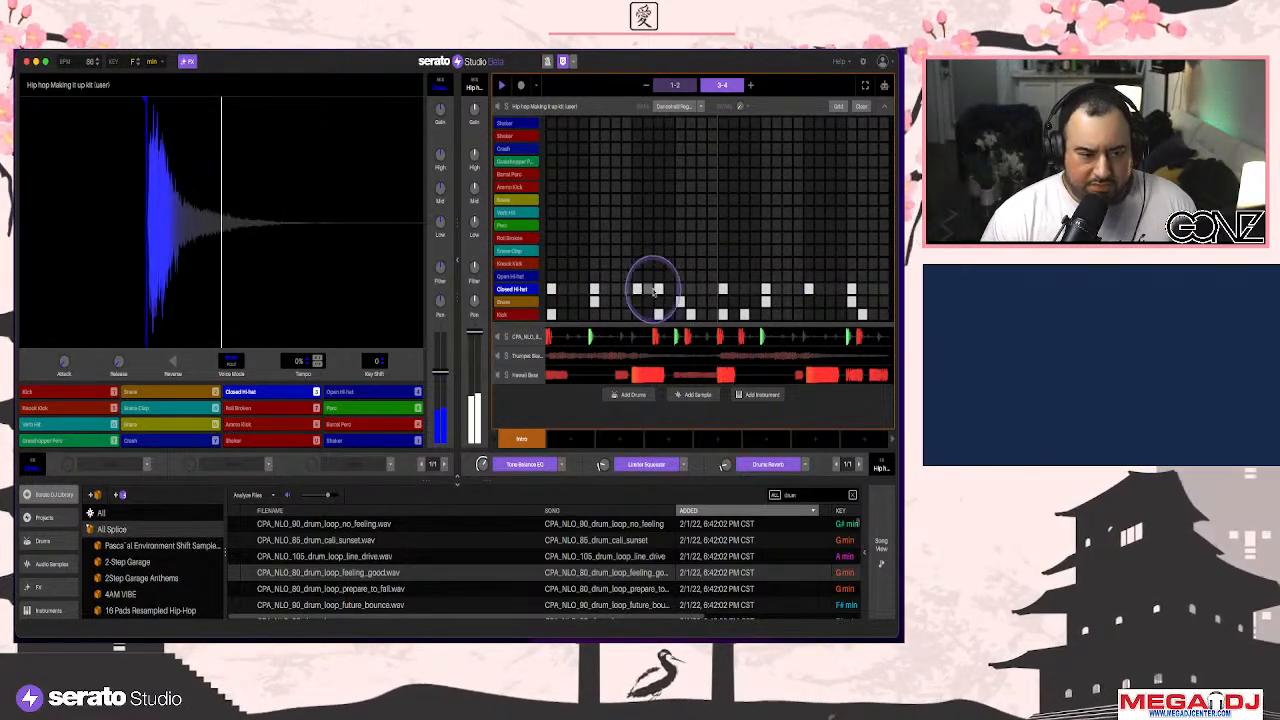
pyautogui.click(658, 289)
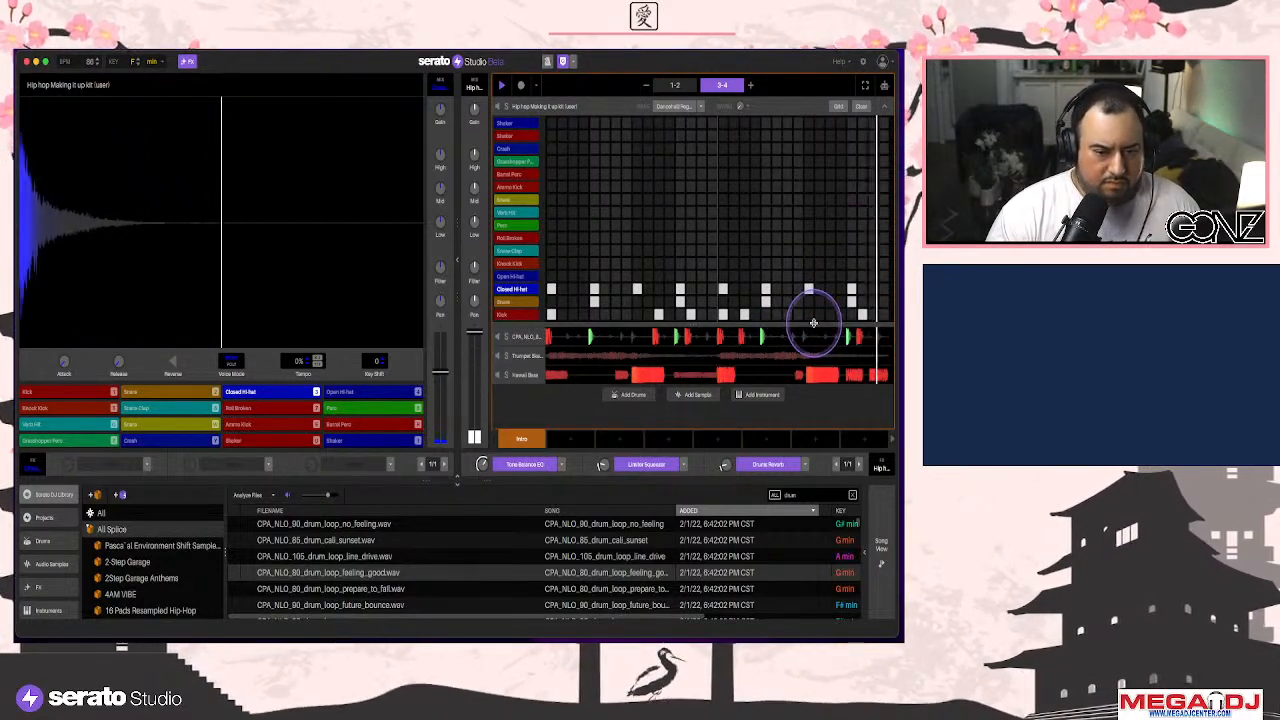
# Open the Hawaii Bass track and turn on its Wub Modulated LPF effect, checking the playback
pyautogui.click(882, 110)
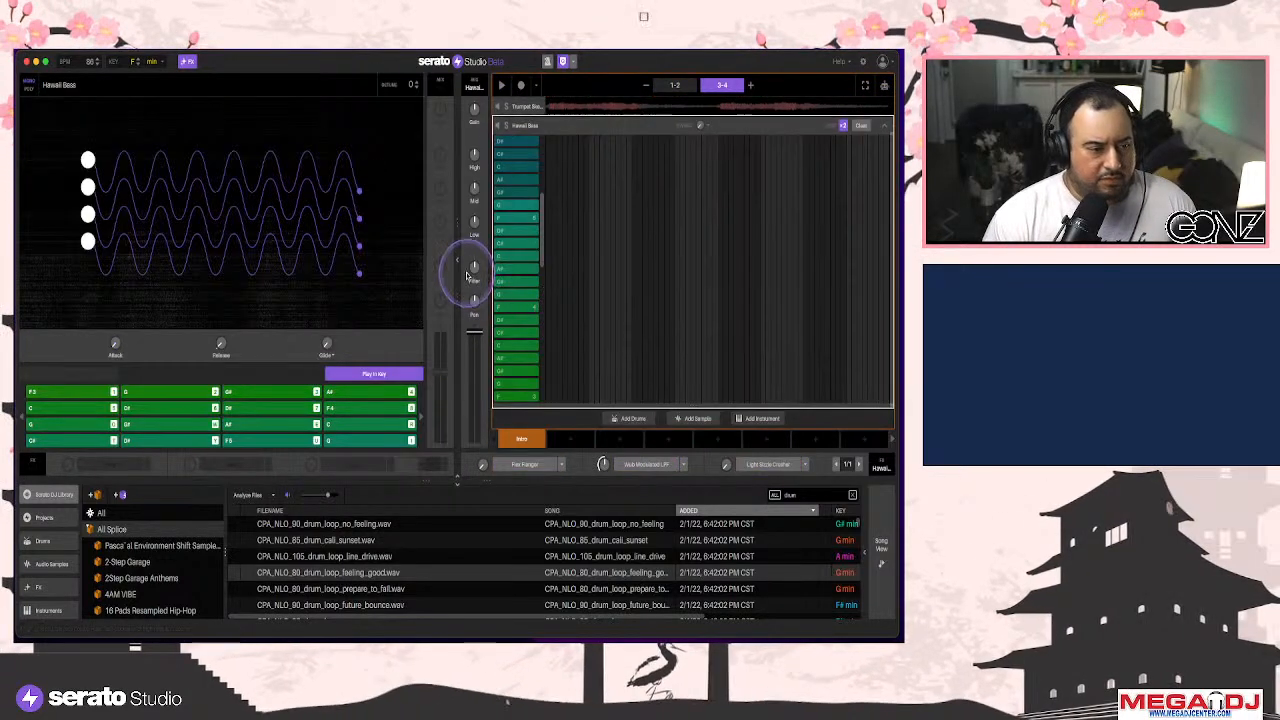
pyautogui.click(648, 466)
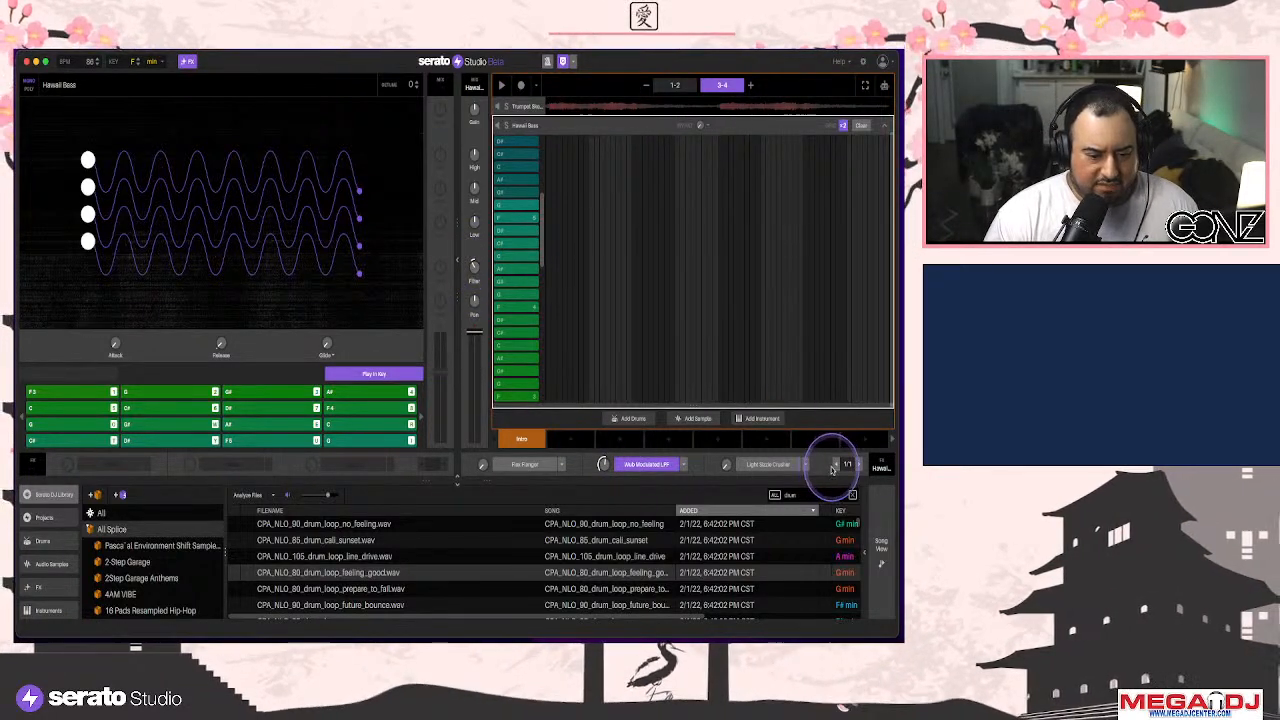
pyautogui.press('space')
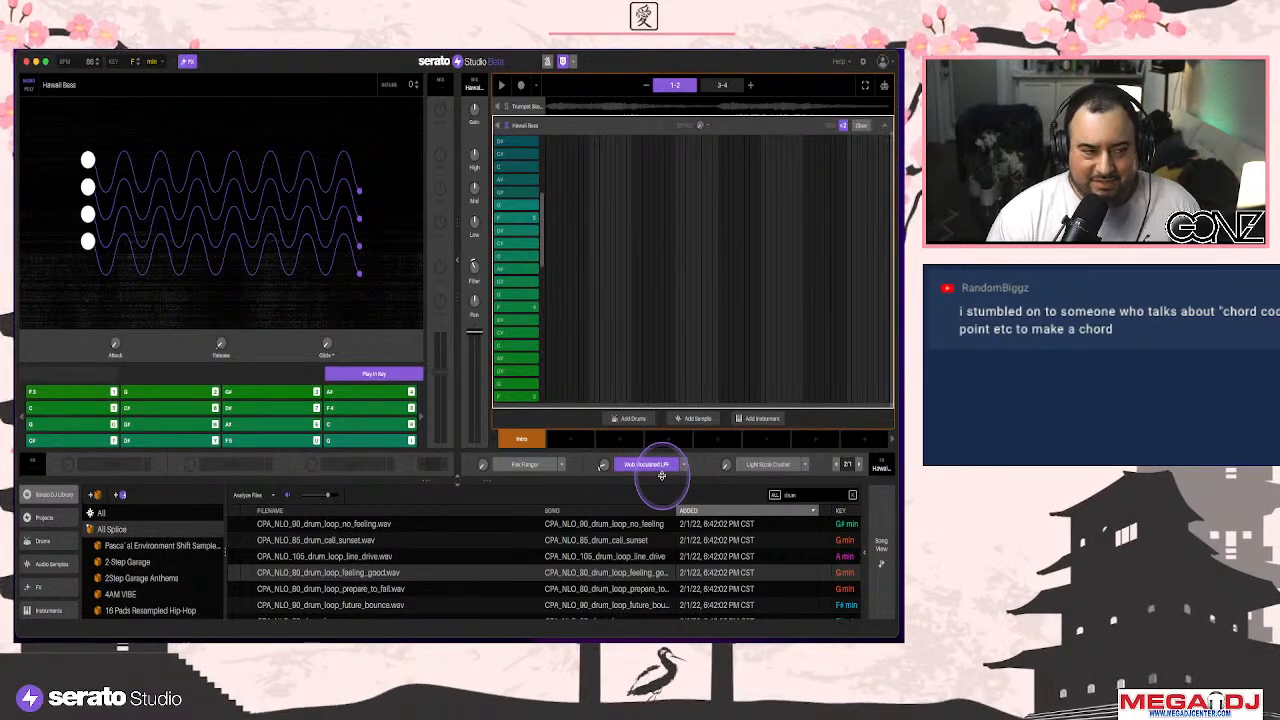
pyautogui.click(678, 464)
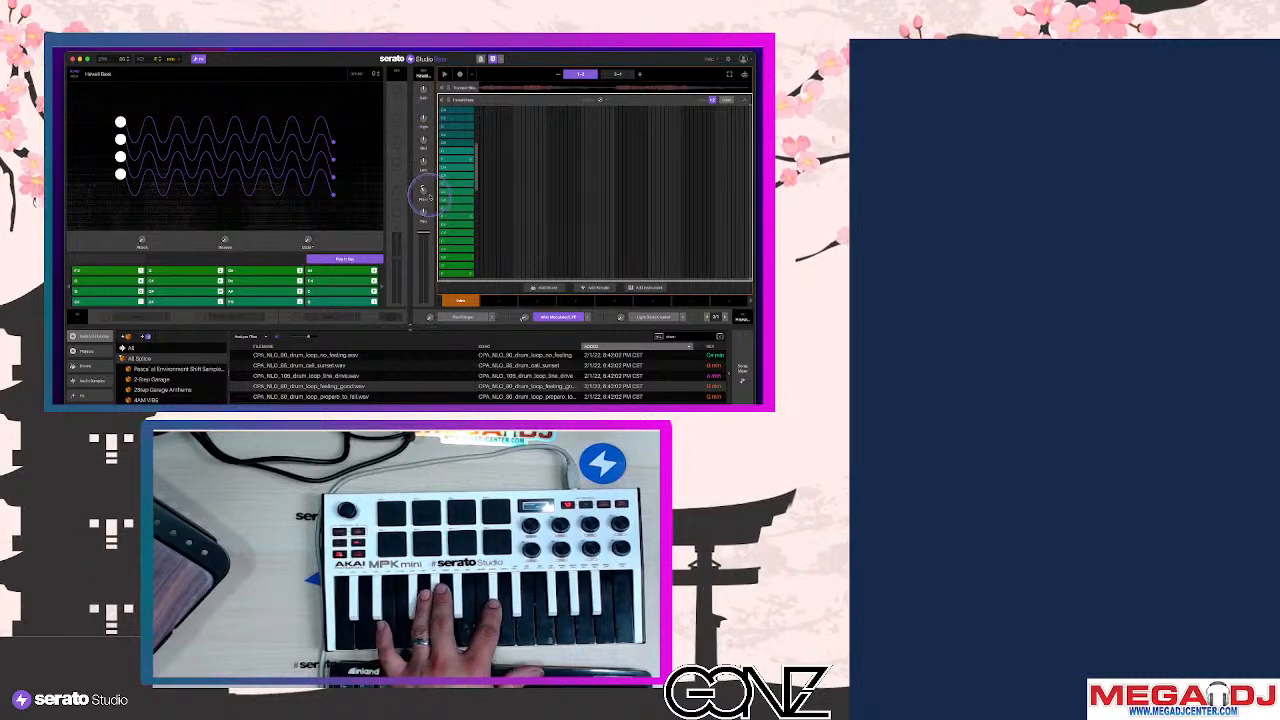
# Lower the Hawaii Bass channel volume and show the track's automation view
pyautogui.moveTo(424, 237); pyautogui.dragTo(424, 232)
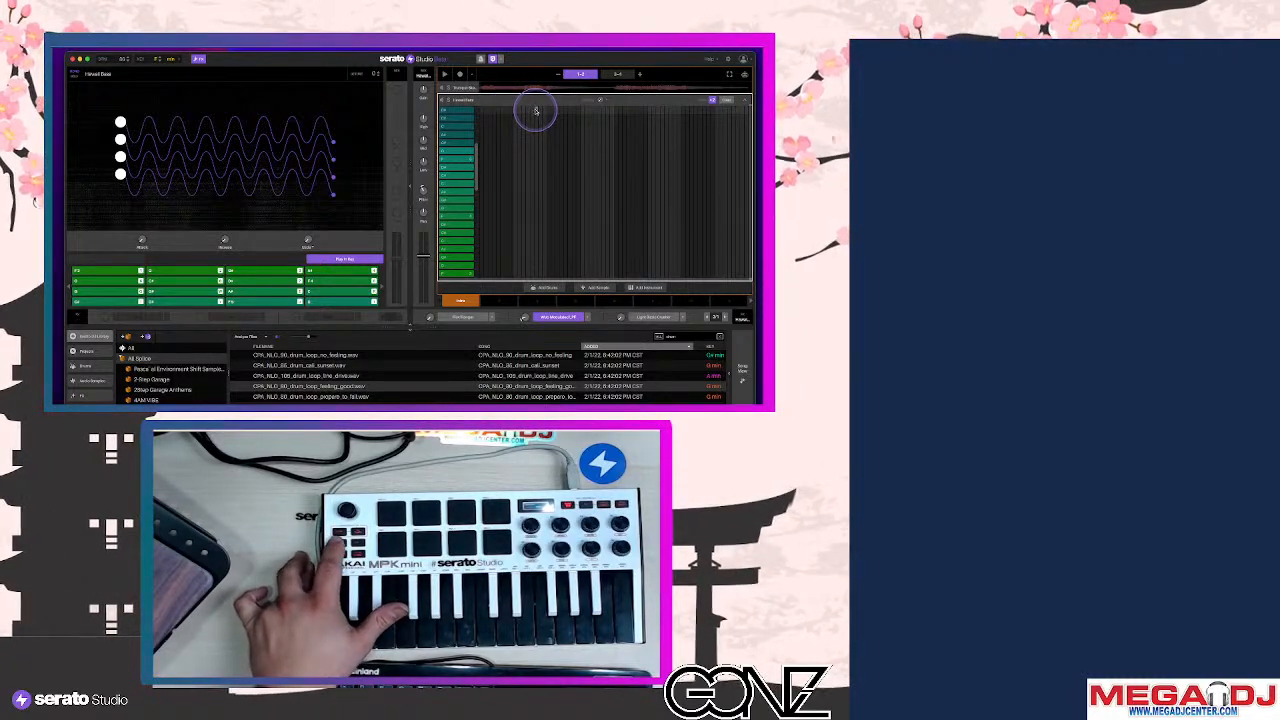
pyautogui.click(742, 99)
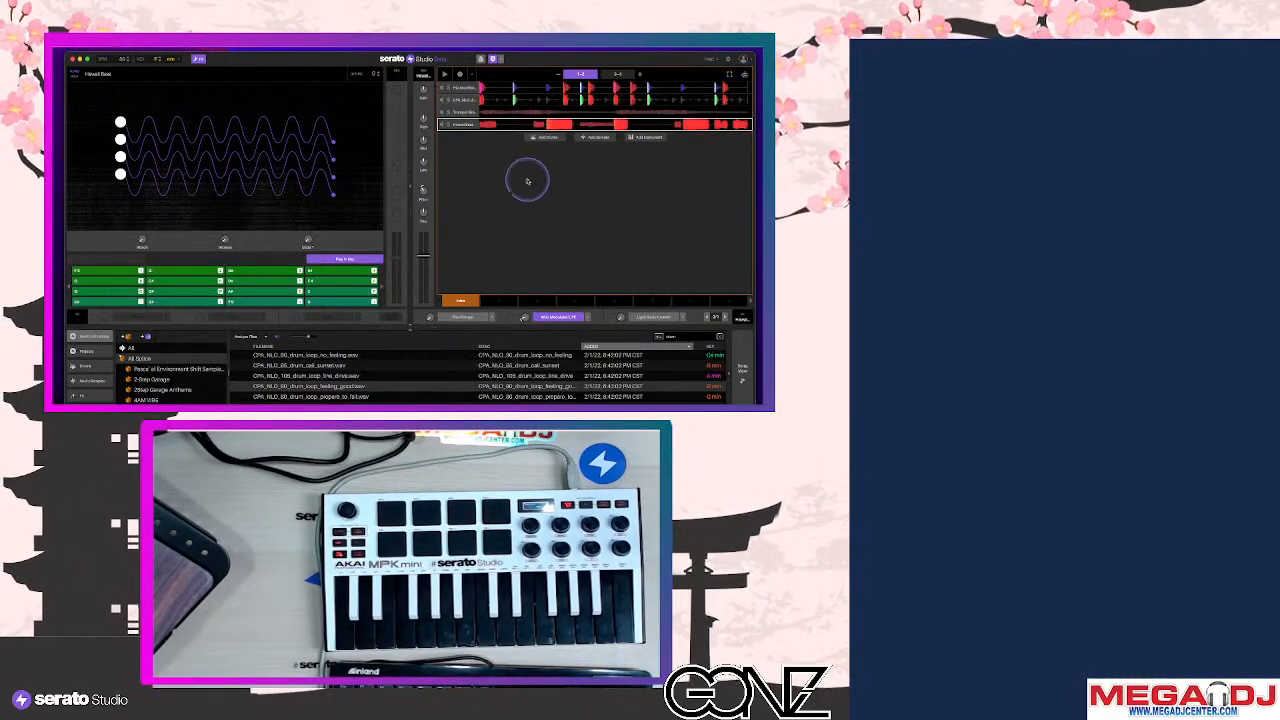
pyautogui.doubleClick(500, 124)
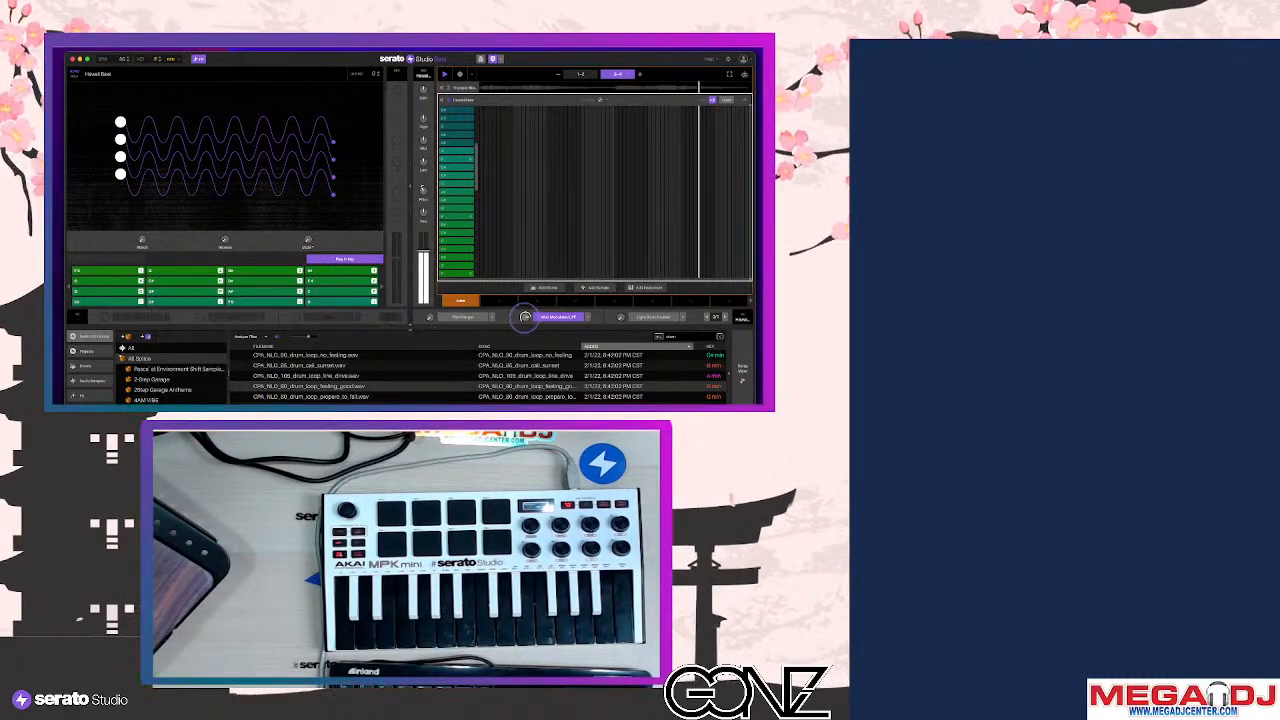
pyautogui.click(744, 76)
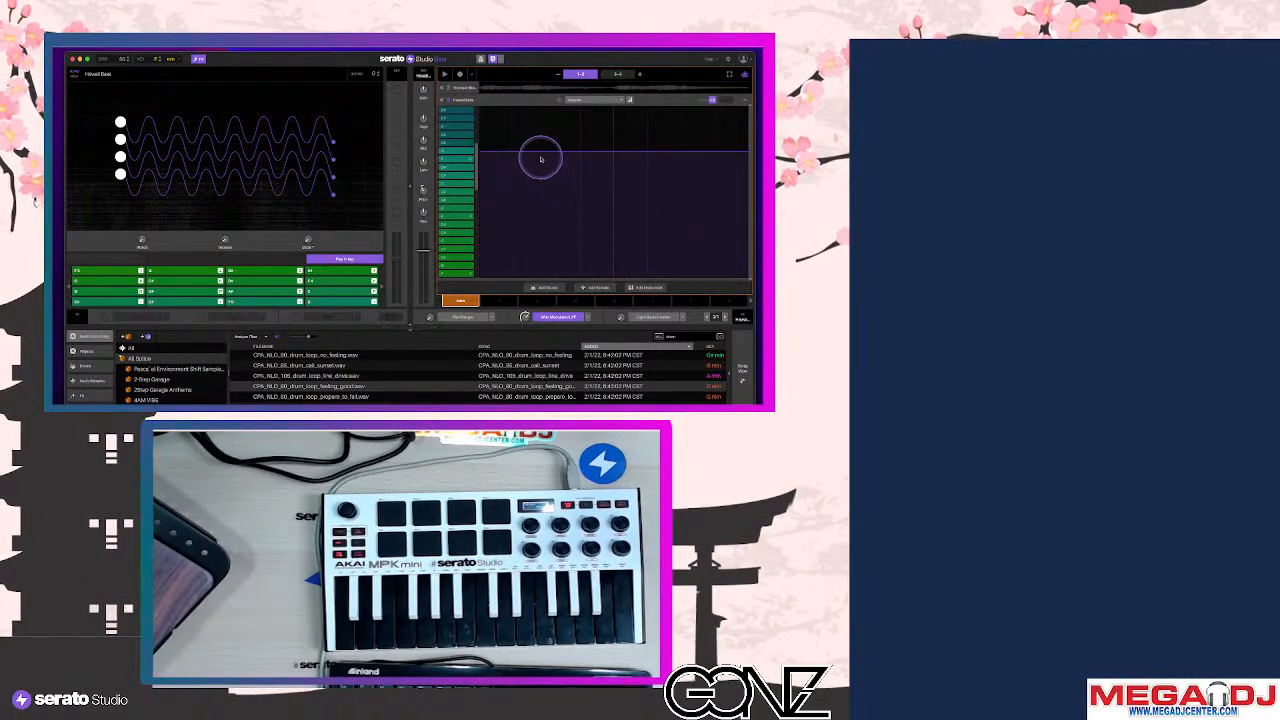
# Try a volume automation curve that rises in bar one and falls in bar two, and clear it
pyautogui.moveTo(527, 153); pyautogui.dragTo(673, 268)
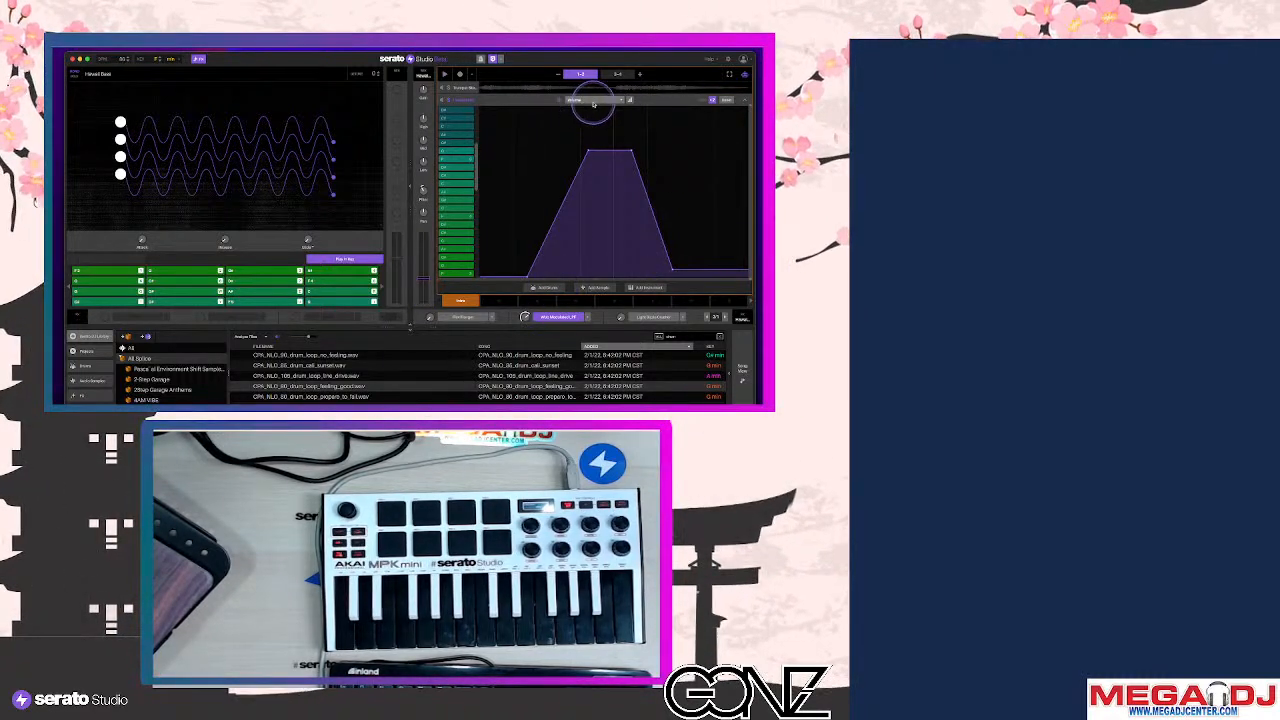
pyautogui.click(733, 100)
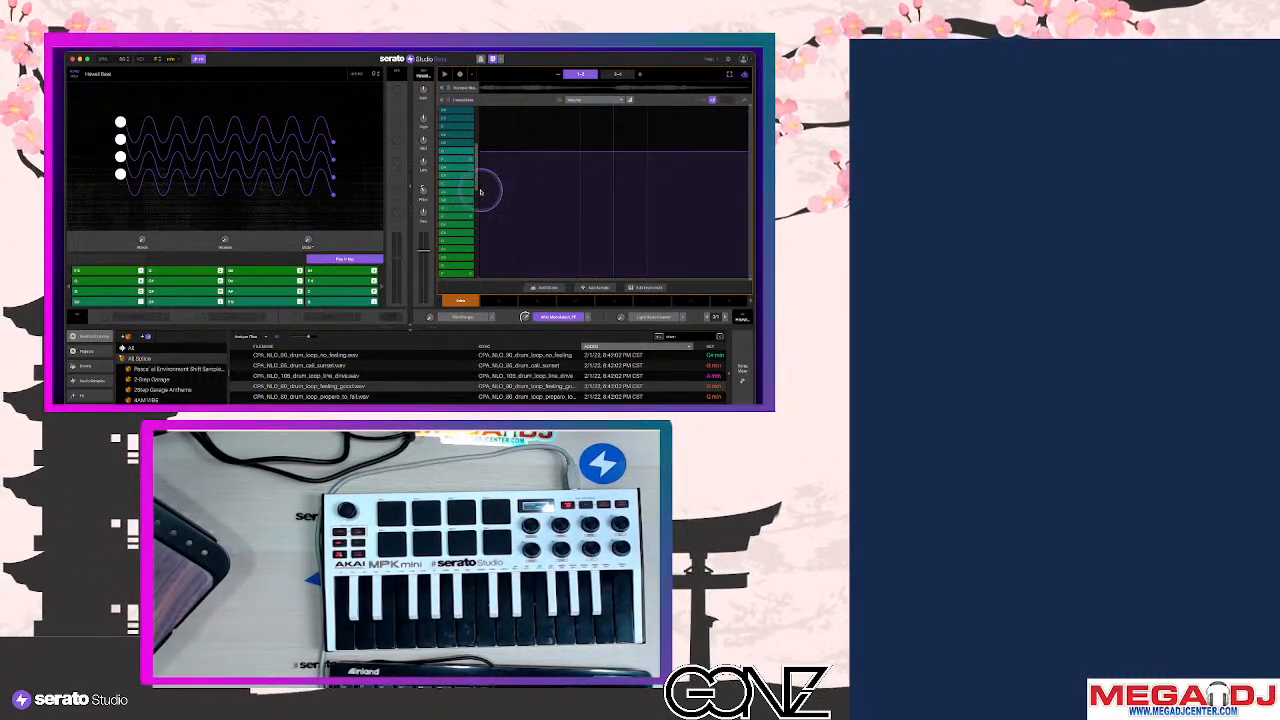
# Automate the Wub Modulated LPF amount from zero early in bar one up to a late-bar peak, settling back at its base level
pyautogui.click(525, 318)
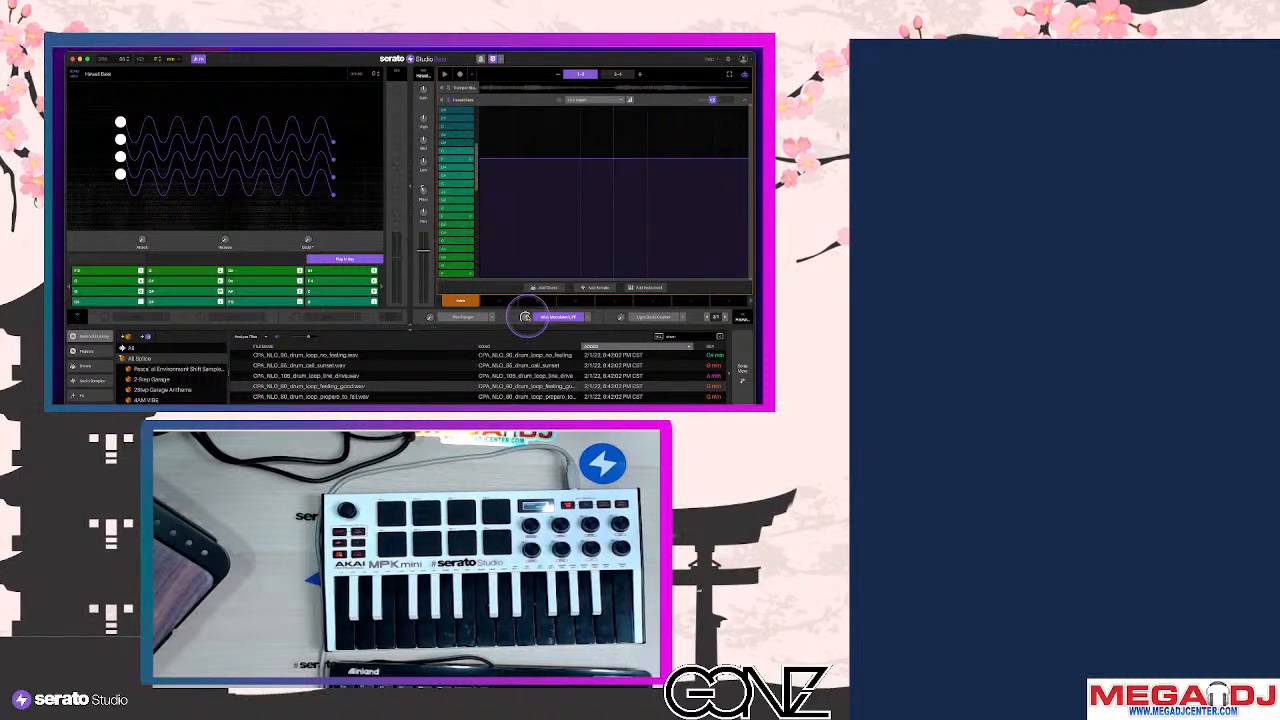
pyautogui.click(524, 158)
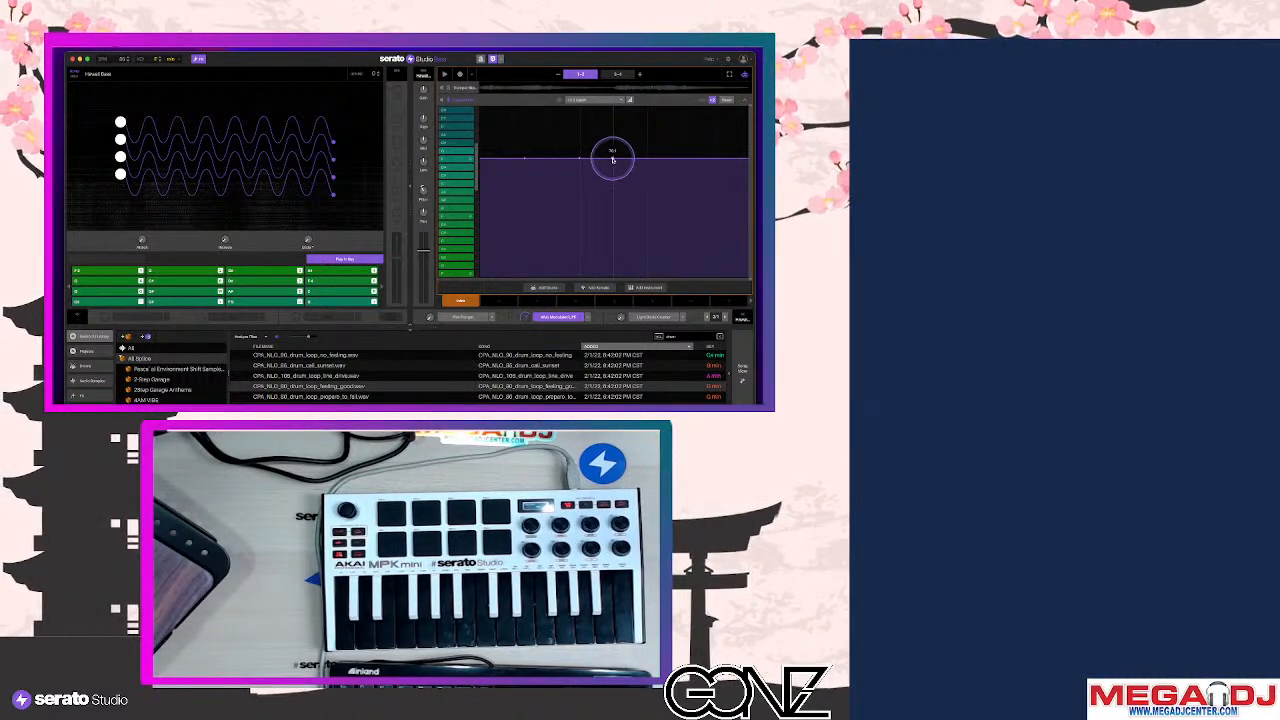
pyautogui.moveTo(524, 158); pyautogui.dragTo(529, 278)
pyautogui.press('space')
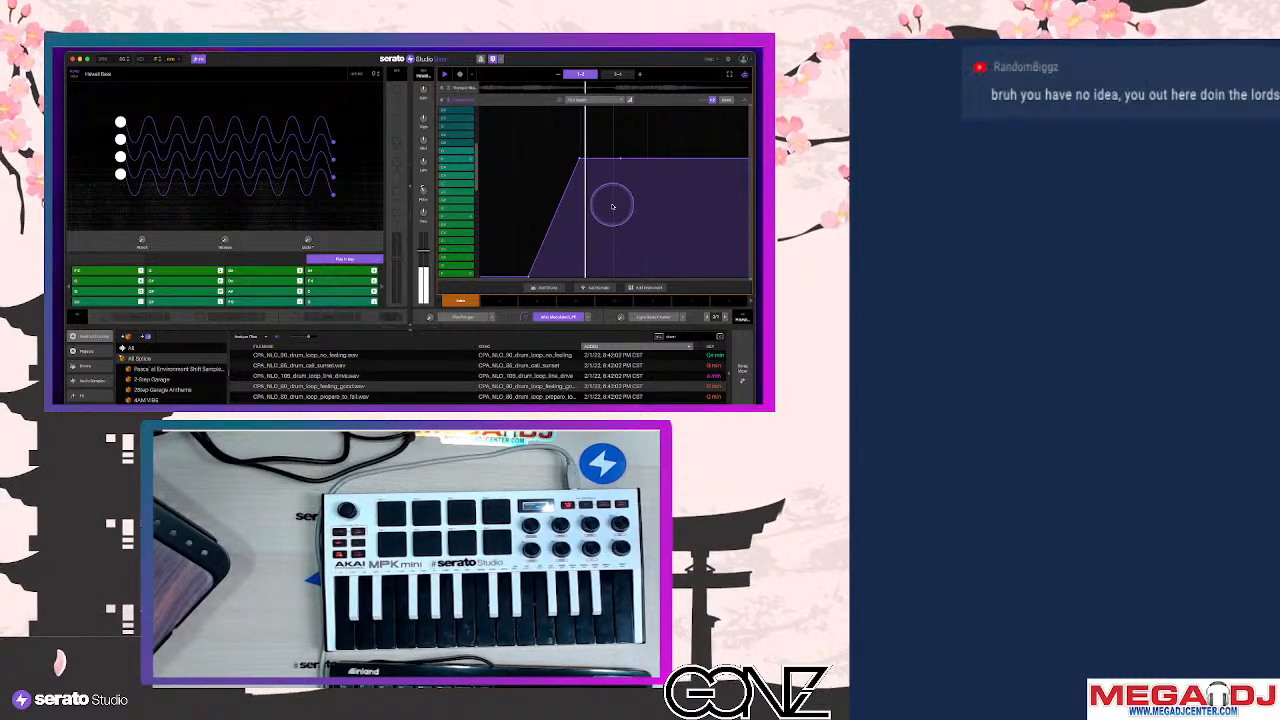
pyautogui.moveTo(578, 157); pyautogui.dragTo(575, 150)
pyautogui.press('space')
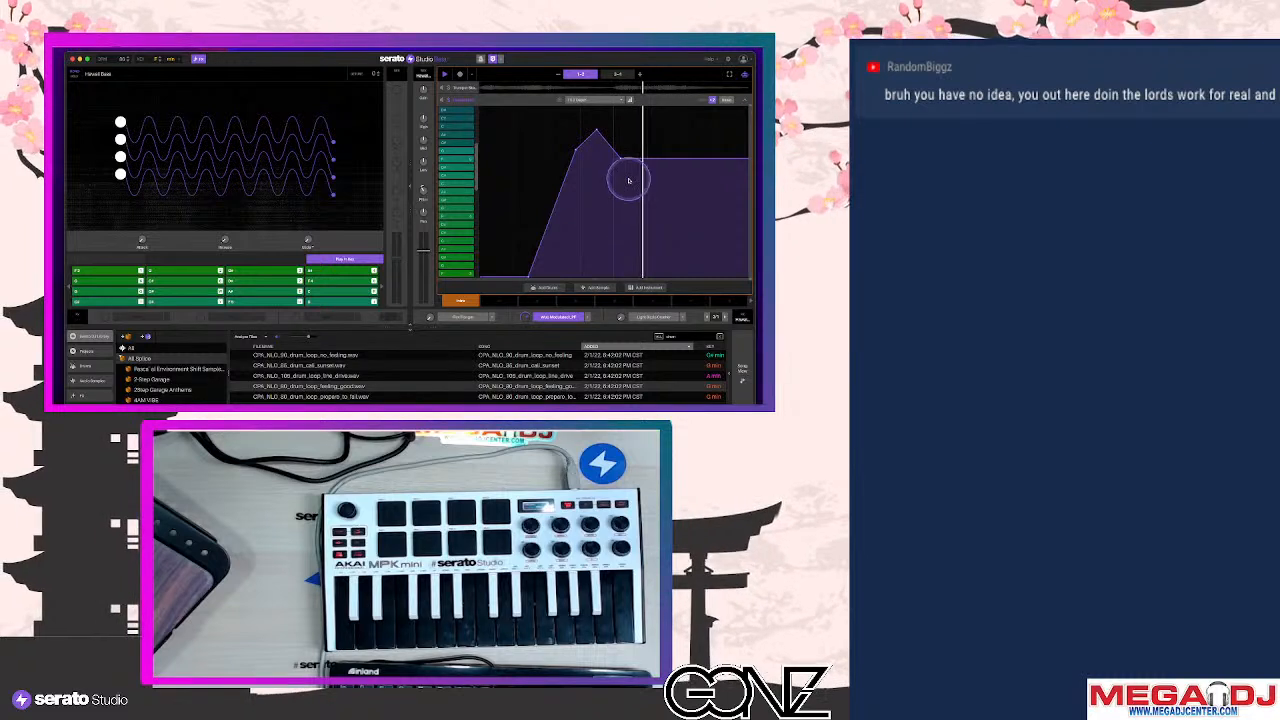
# Continue the Wub Modulated LPF automation with a gradual decline through bar two, reaching zero early in bar three
pyautogui.moveTo(621, 174); pyautogui.dragTo(650, 232)
pyautogui.click(617, 76)
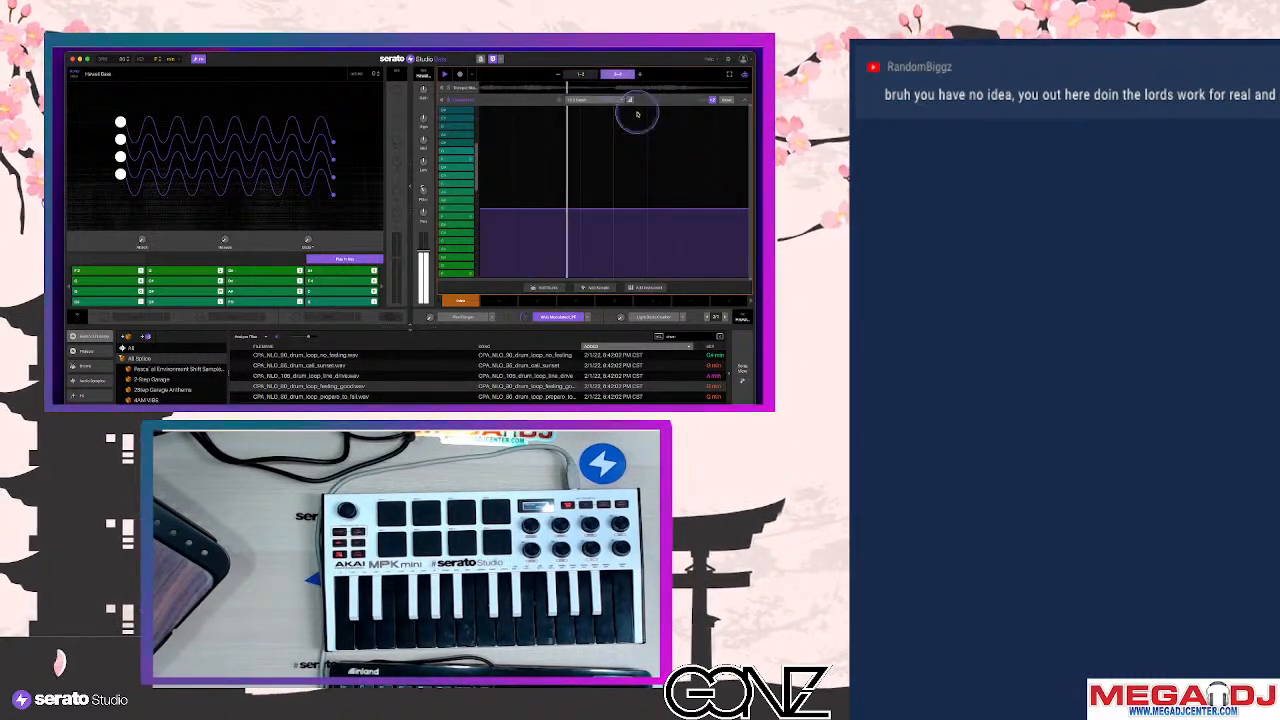
pyautogui.press('space')
pyautogui.moveTo(557, 208); pyautogui.dragTo(524, 269)
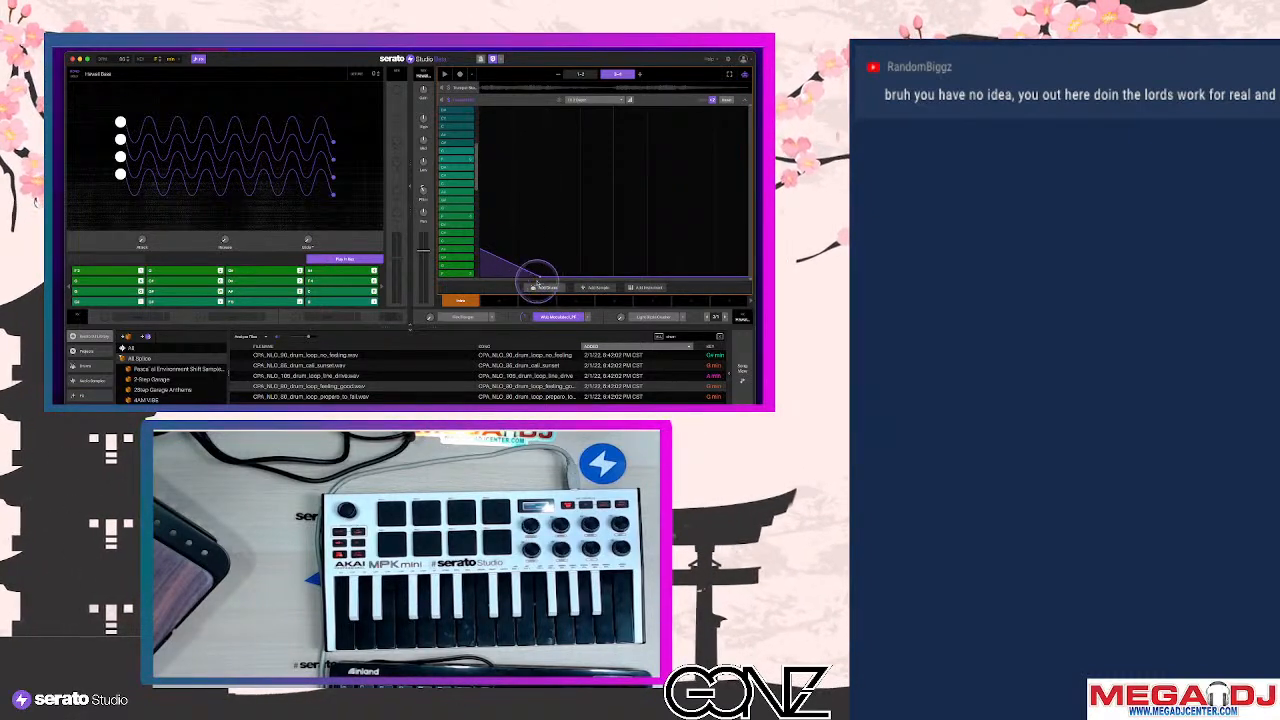
pyautogui.press('space')
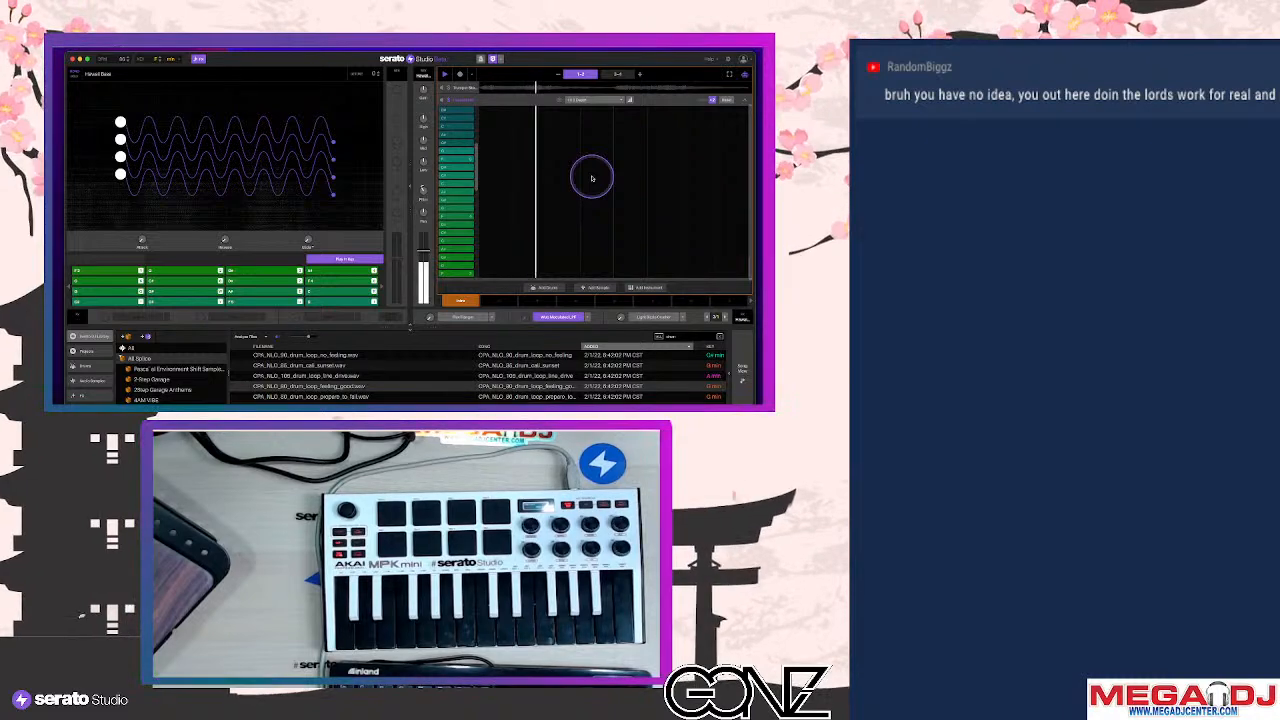
pyautogui.moveTo(620, 173); pyautogui.dragTo(663, 207)
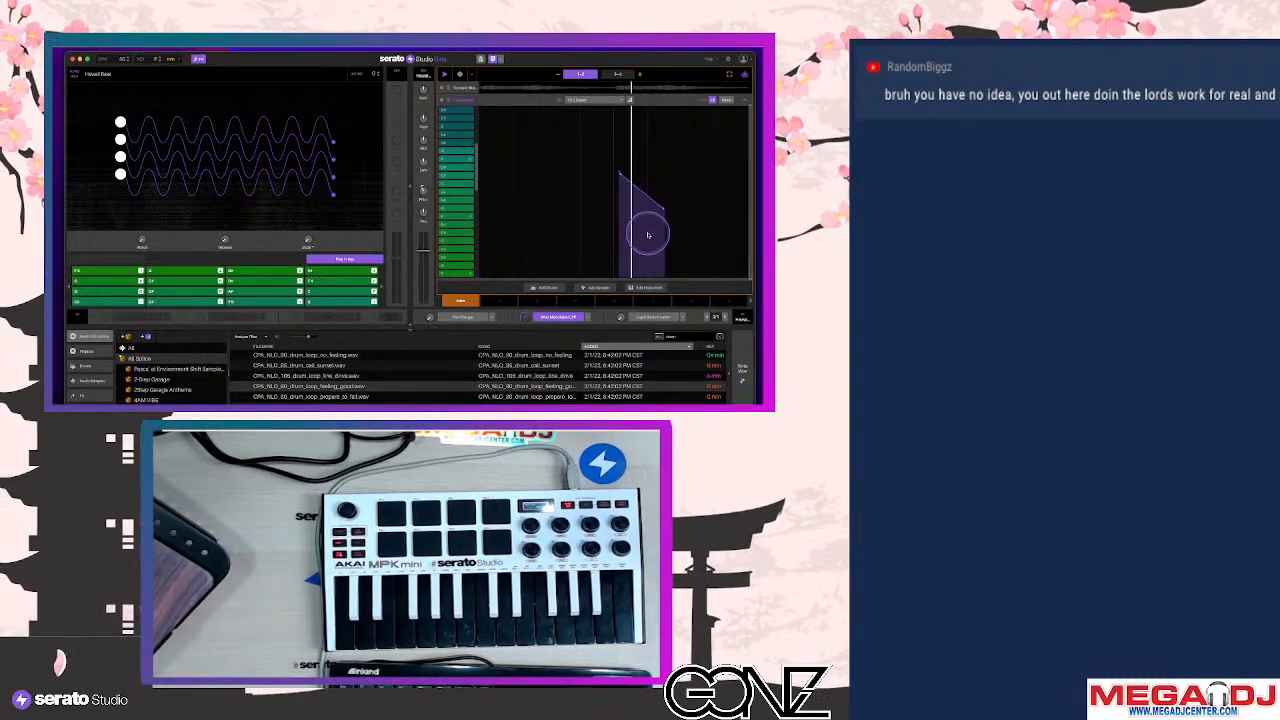
pyautogui.press('space')
pyautogui.moveTo(597, 130)
pyautogui.mouseDown()
pyautogui.moveTo(620, 174)
pyautogui.moveTo(599, 132)
pyautogui.mouseUp()
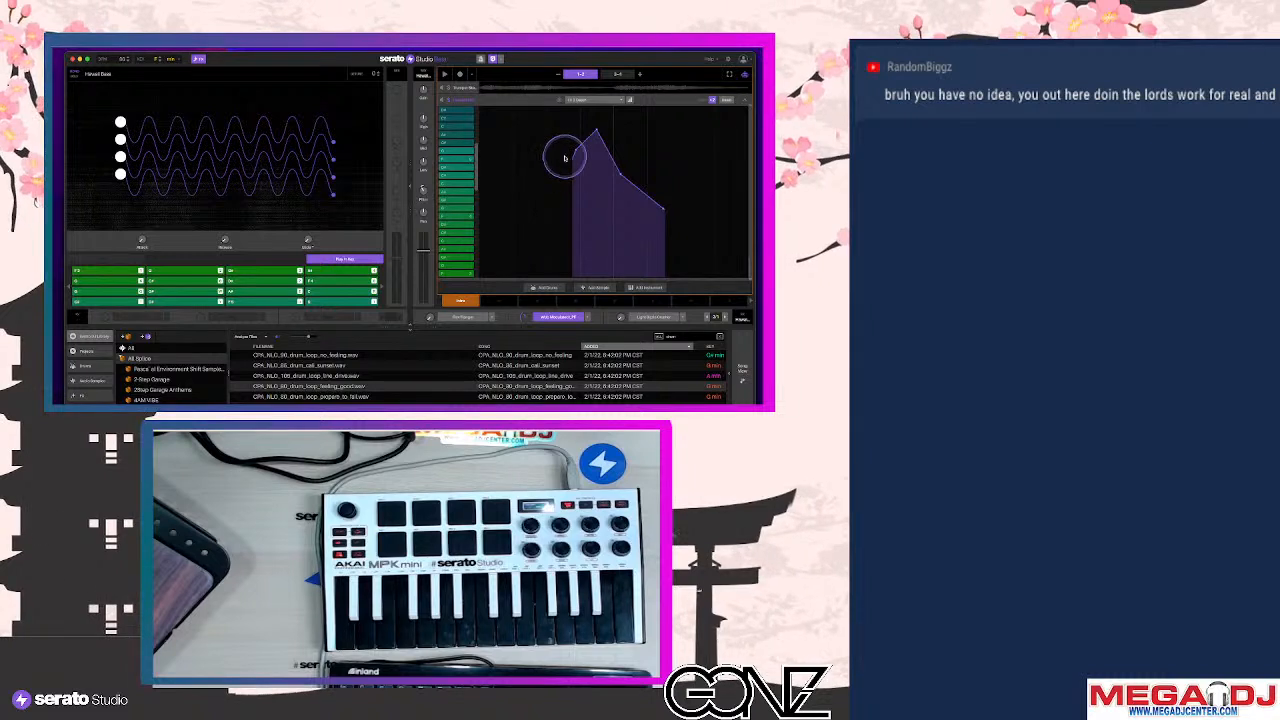
# Automate the Wub Modulated LPF amount to rise to a peak late in bar three and fall to a low level in bar four
pyautogui.click(617, 73)
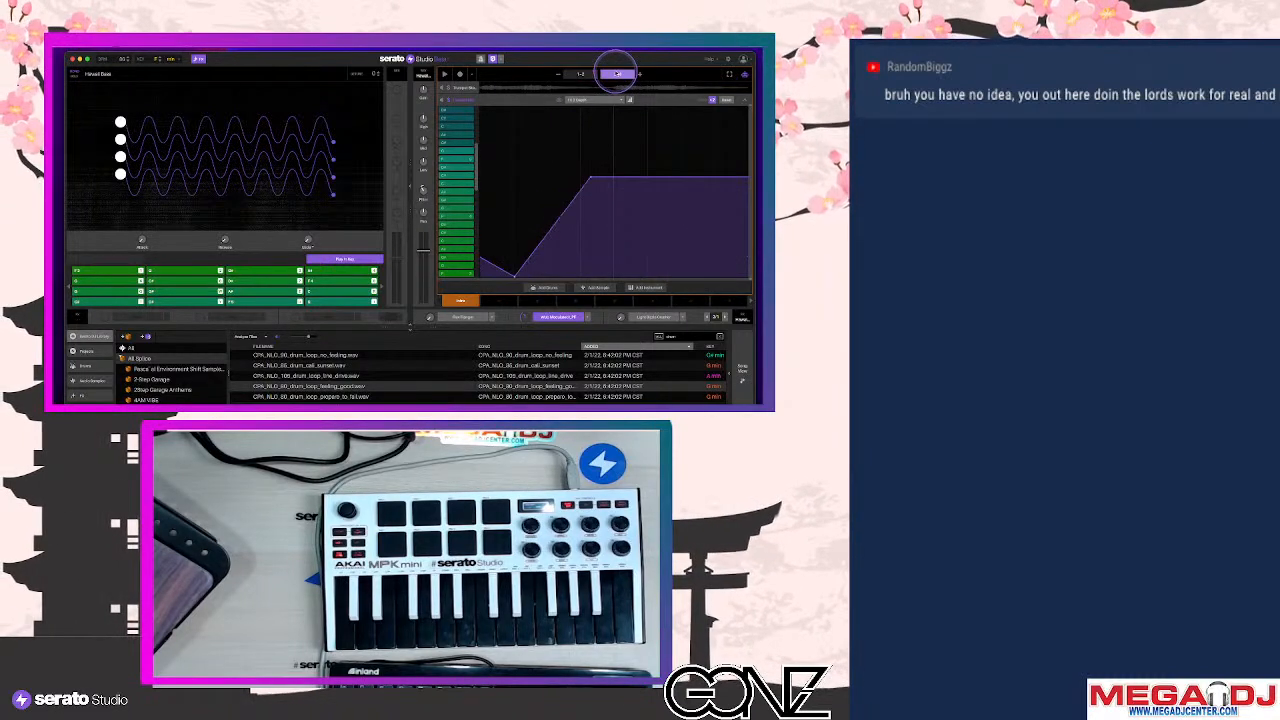
pyautogui.press('space')
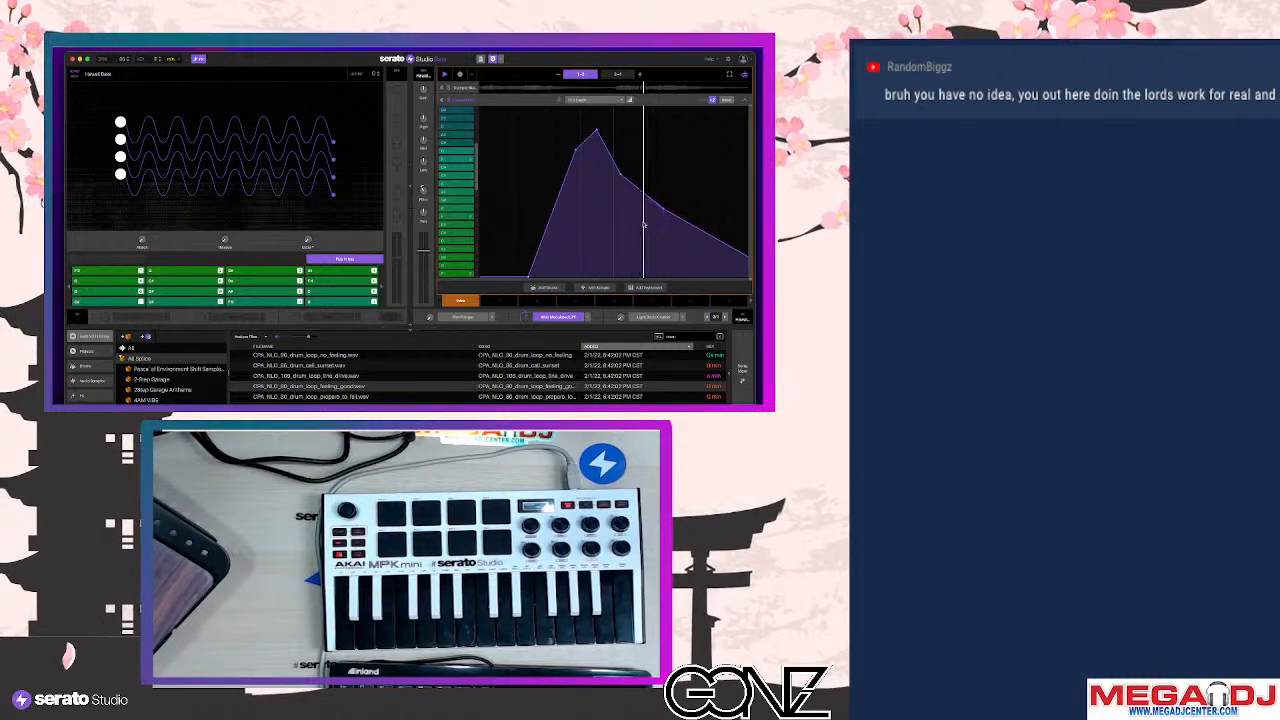
pyautogui.click(617, 74)
pyautogui.moveTo(591, 170); pyautogui.dragTo(669, 253)
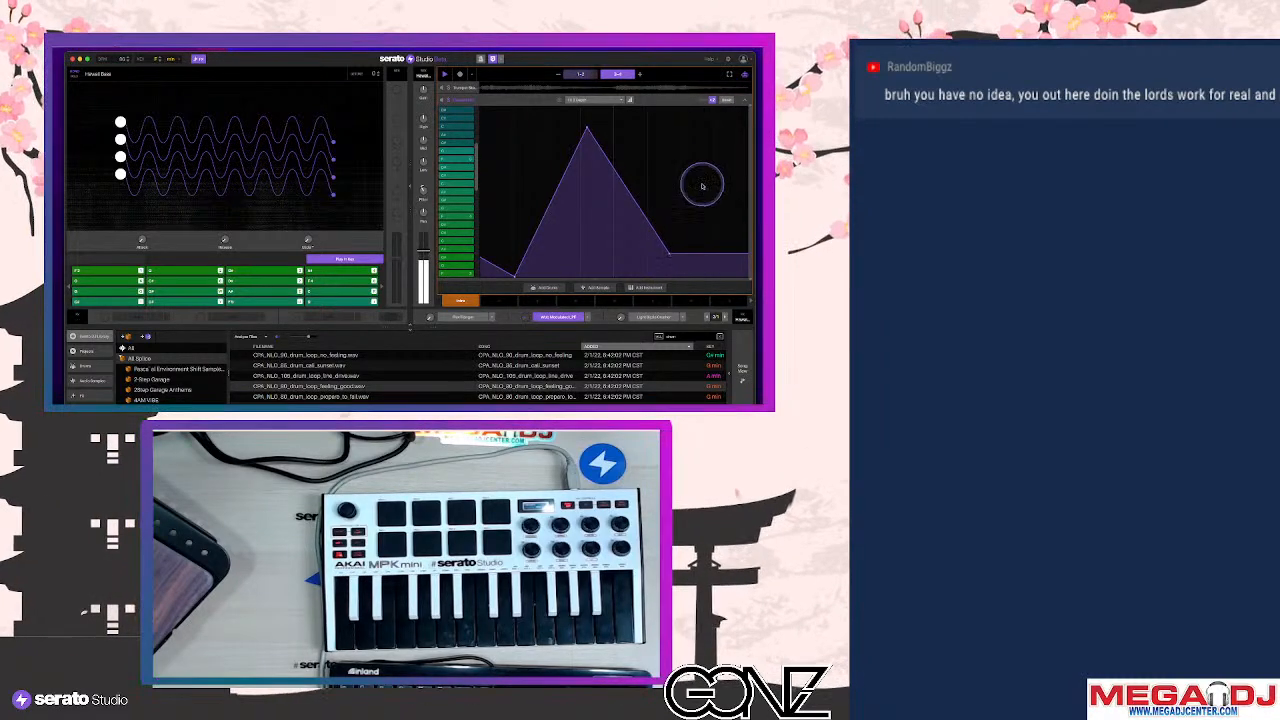
# Replace the Hawaii Bass track's first effect with Hard Sidechain, adjust its amount and check the playback
pyautogui.click(735, 101)
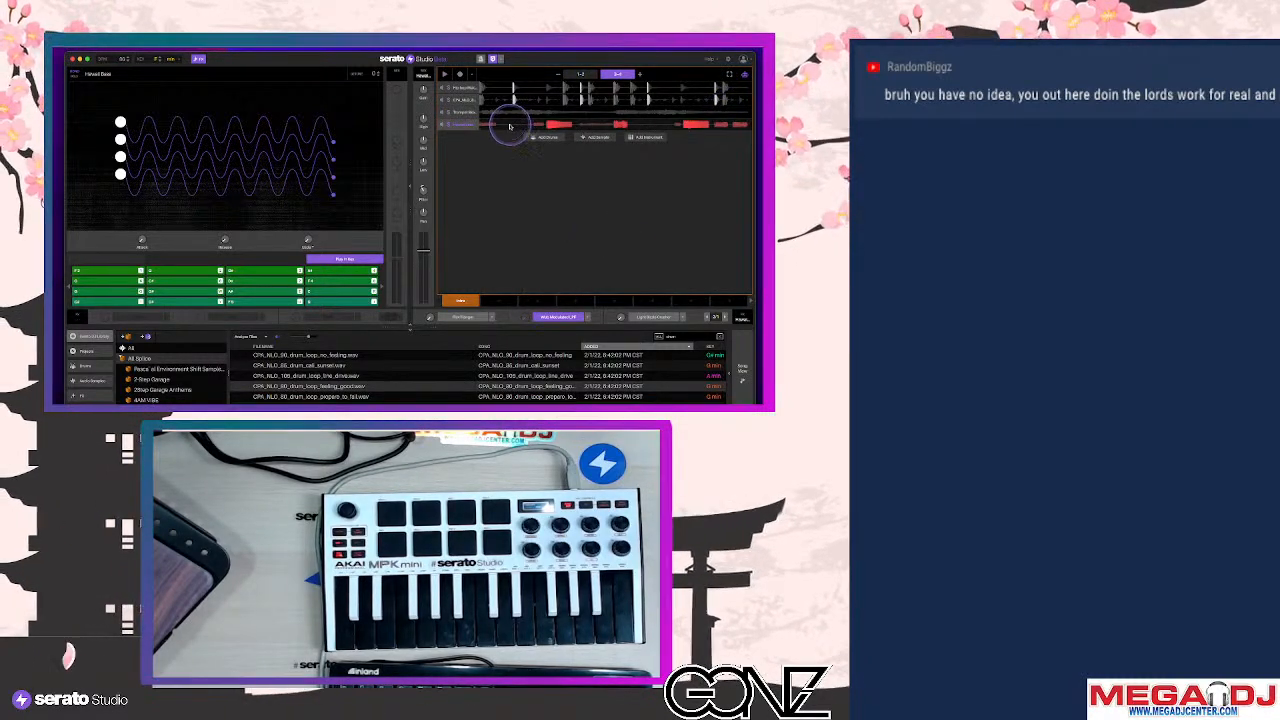
pyautogui.click(510, 124)
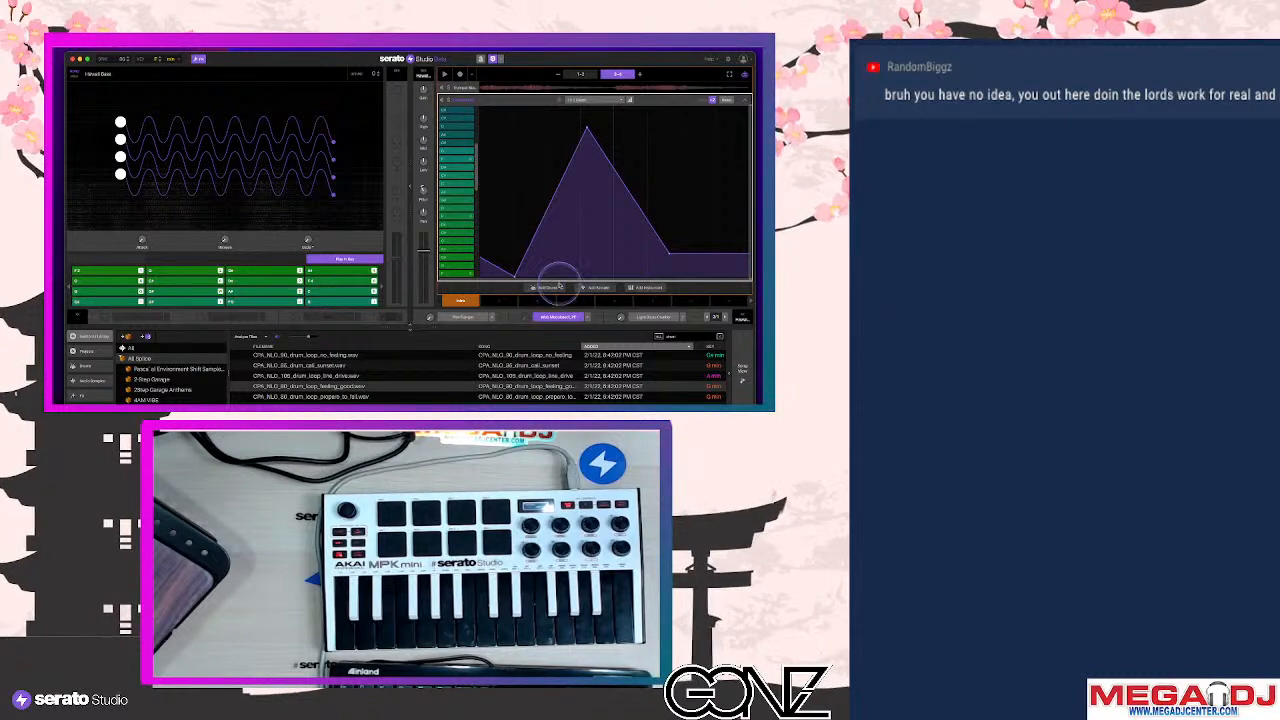
pyautogui.click(488, 317)
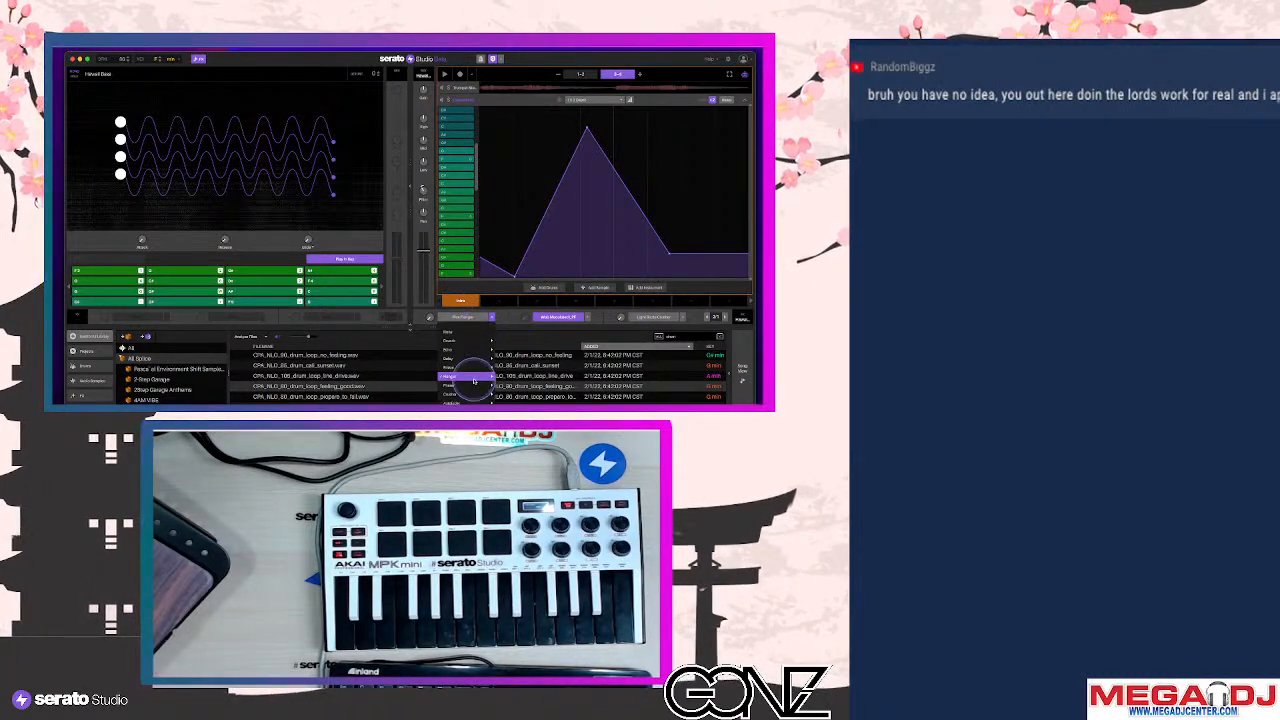
pyautogui.click(510, 392)
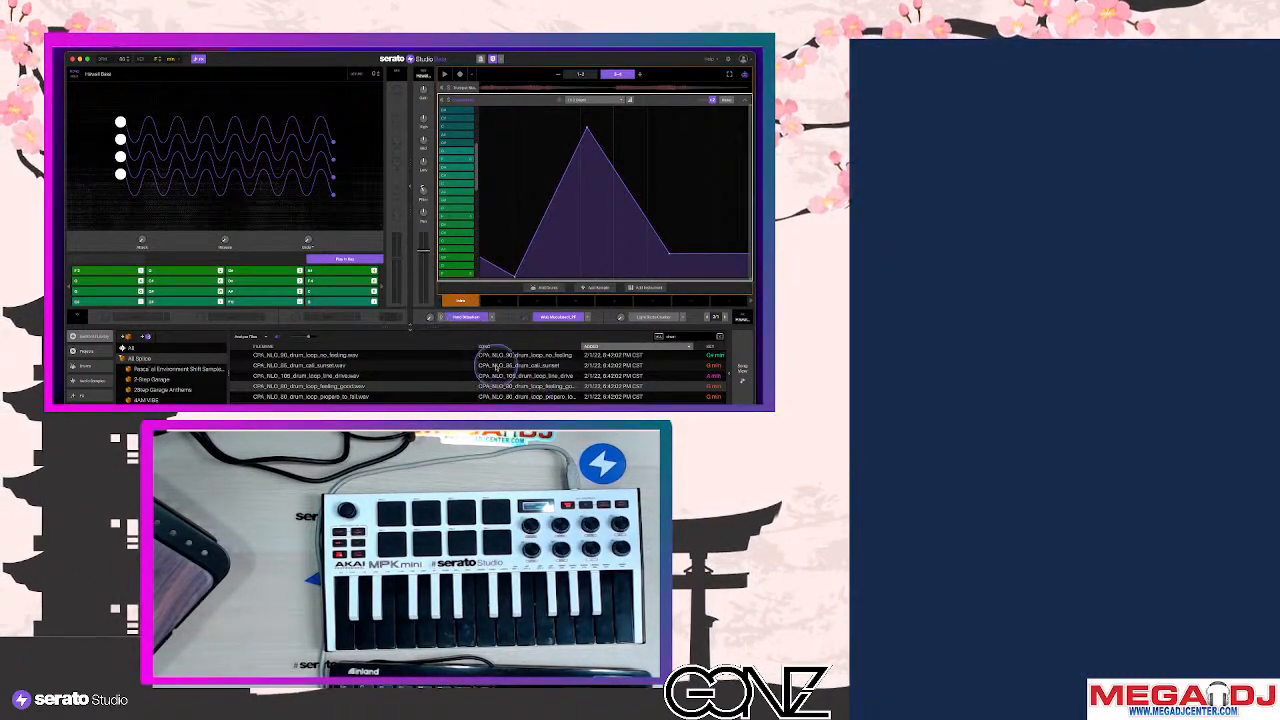
pyautogui.moveTo(428, 317); pyautogui.dragTo(427, 317)
pyautogui.press('space')
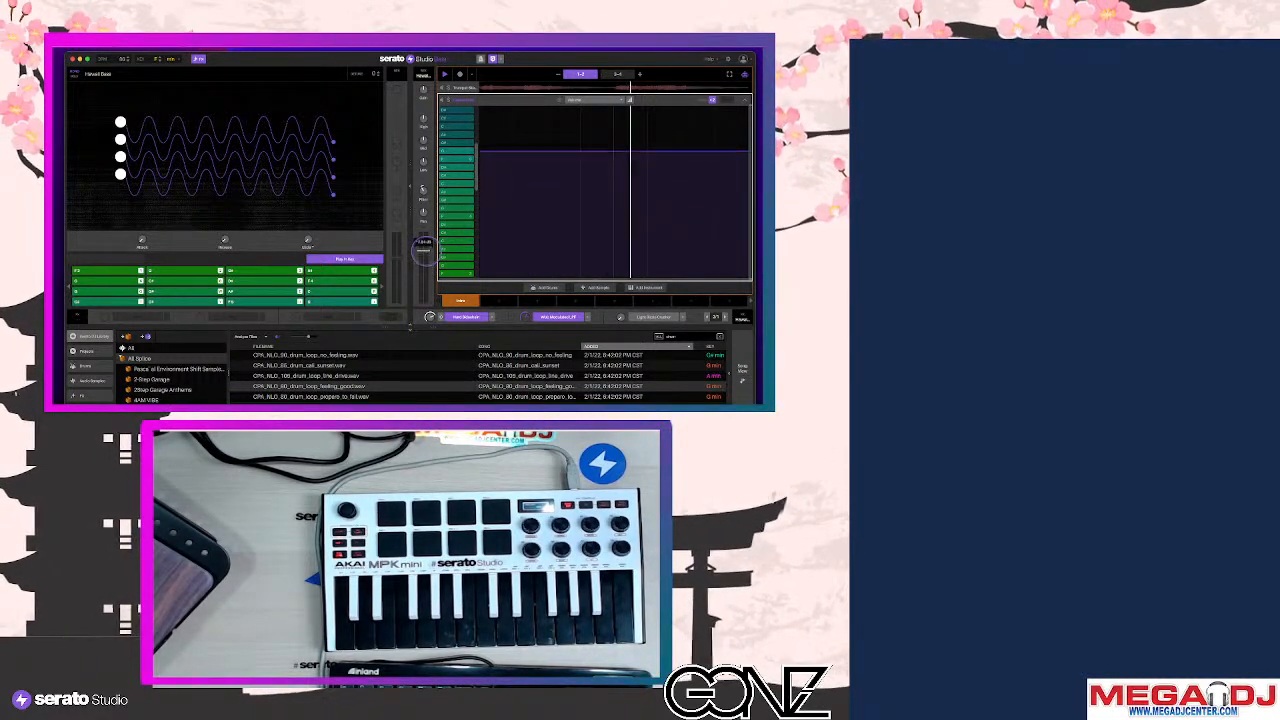
# Open the Trumpet Sketches track and load Hard Sidechain into its first channel effect slot
pyautogui.click(740, 99)
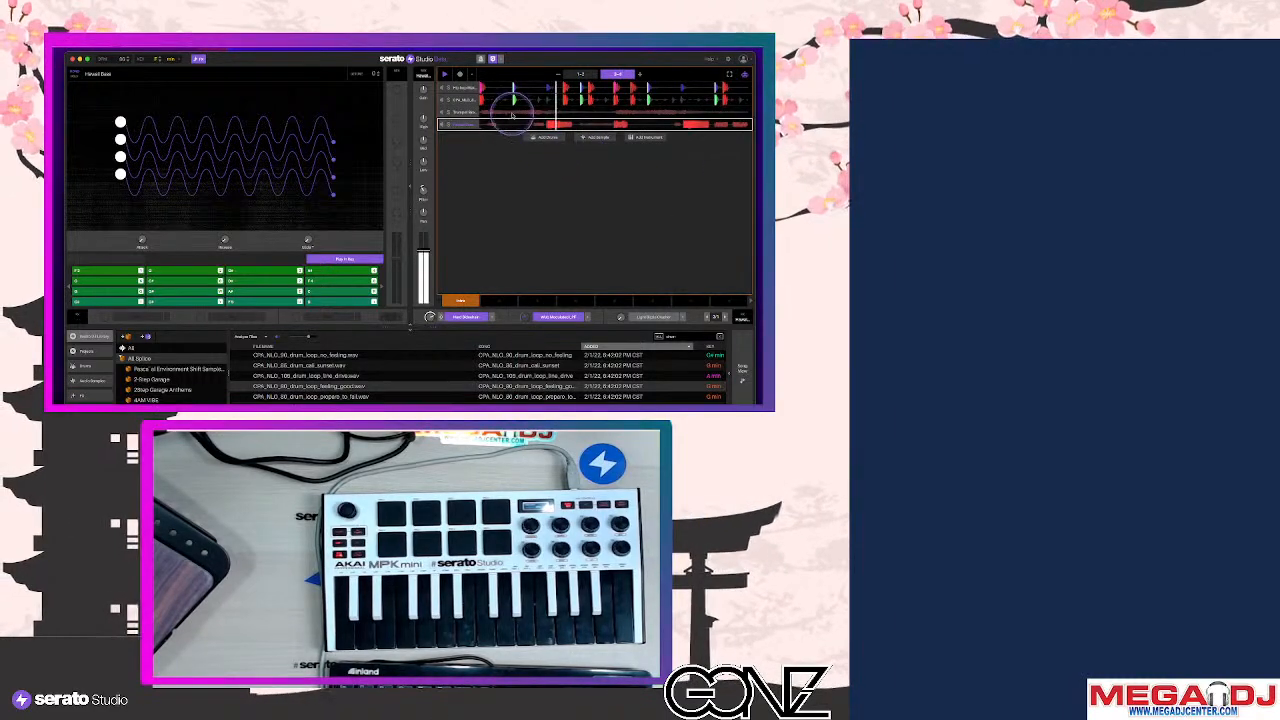
pyautogui.click(481, 313)
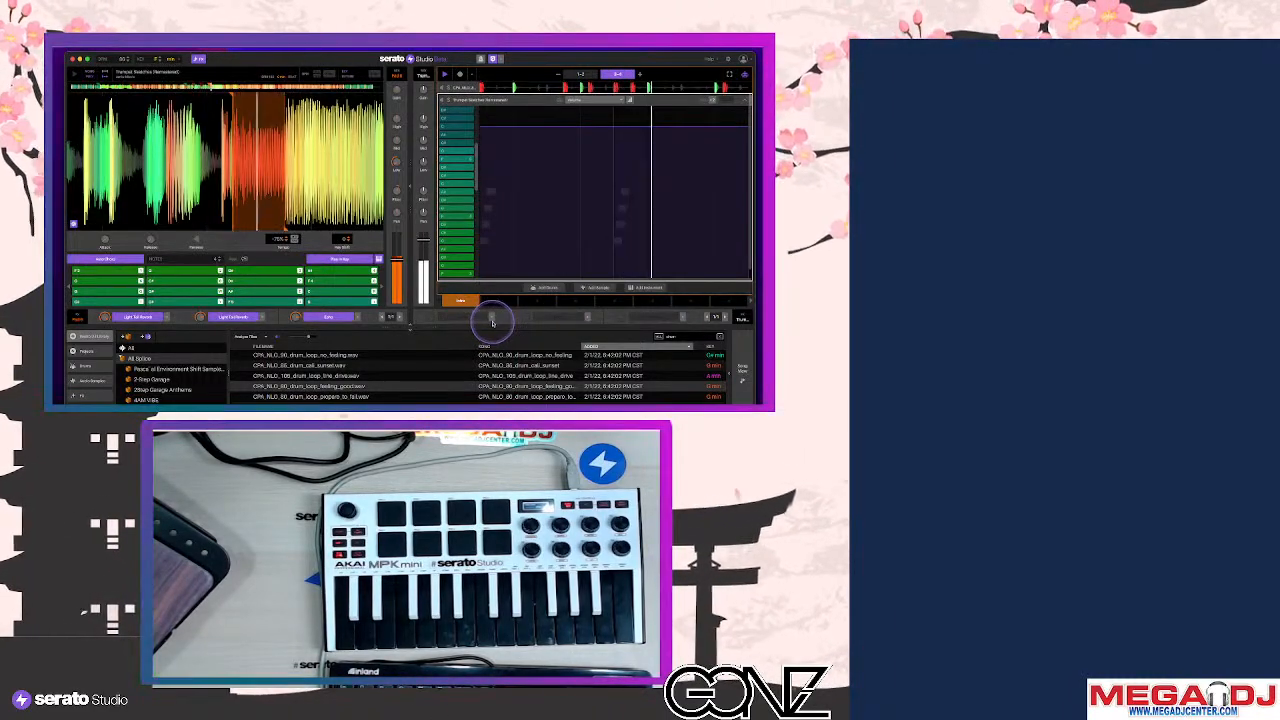
pyautogui.click(482, 318)
pyautogui.moveTo(473, 399)
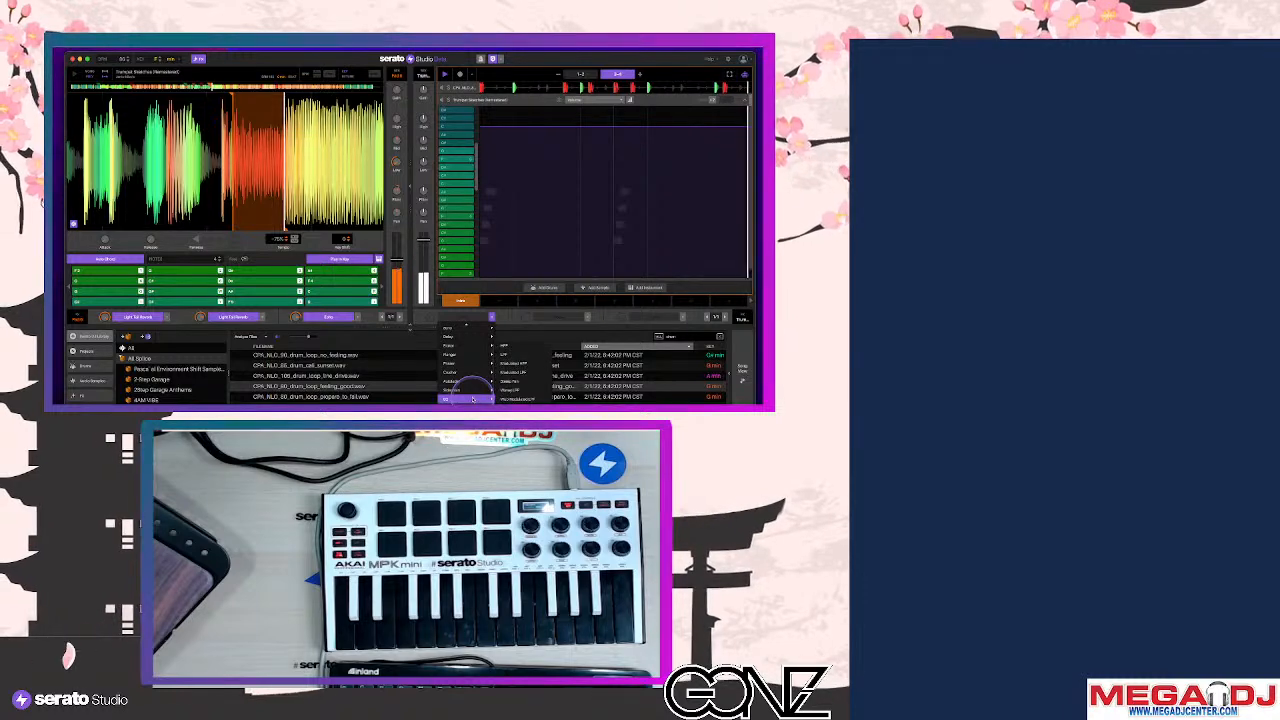
pyautogui.scroll(-2, 473, 399)
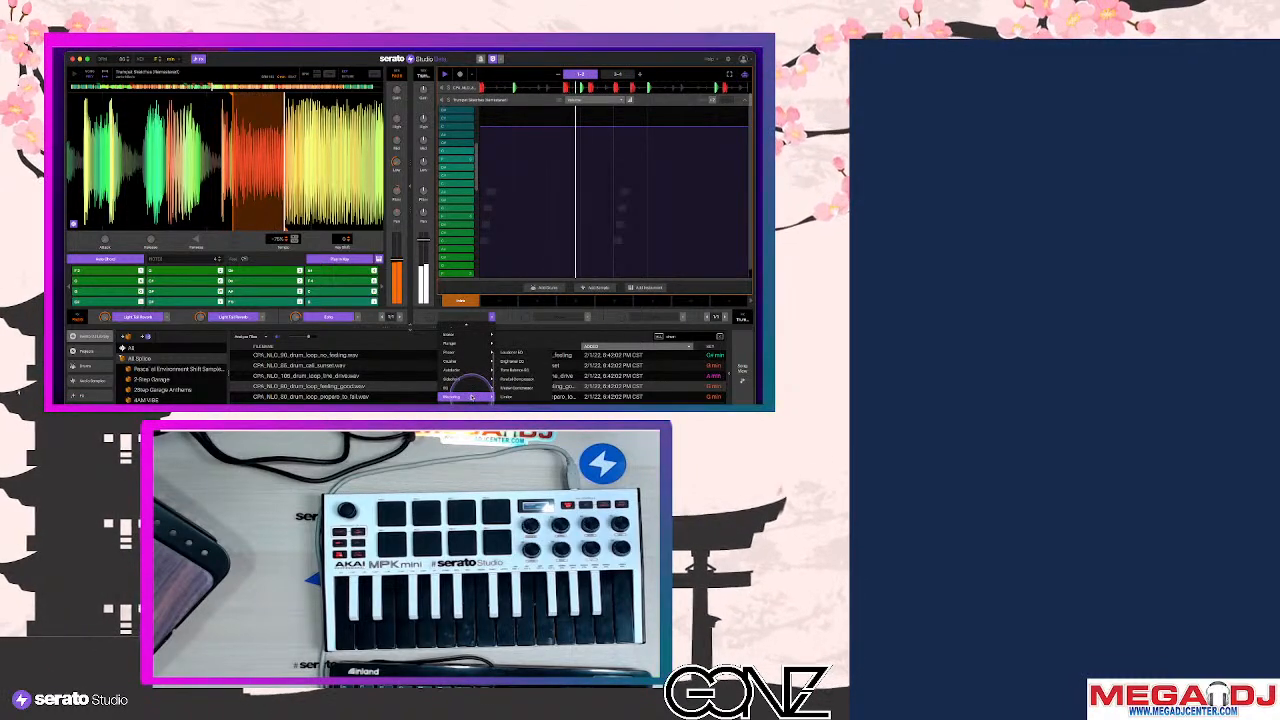
pyautogui.click(515, 388)
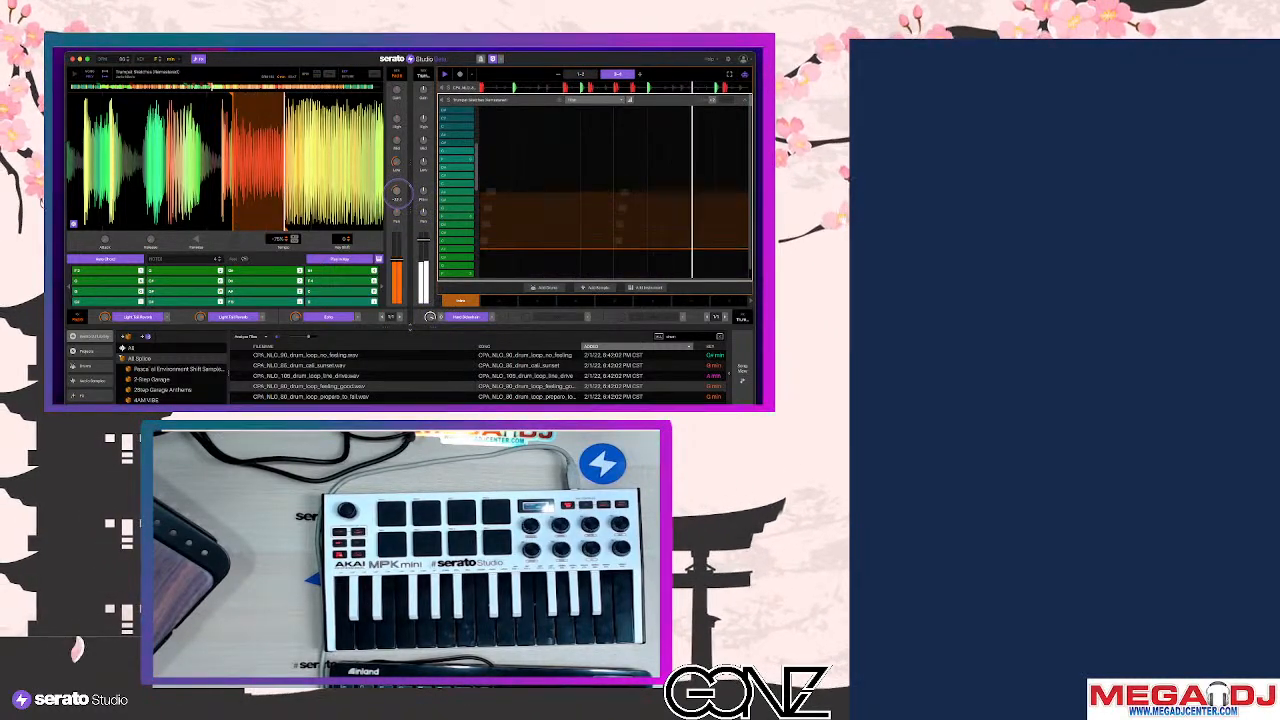
# Reset the trumpet pad's filter, turn down the filter on the whole trumpet channel instead and return to the track overview
pyautogui.doubleClick(398, 192)
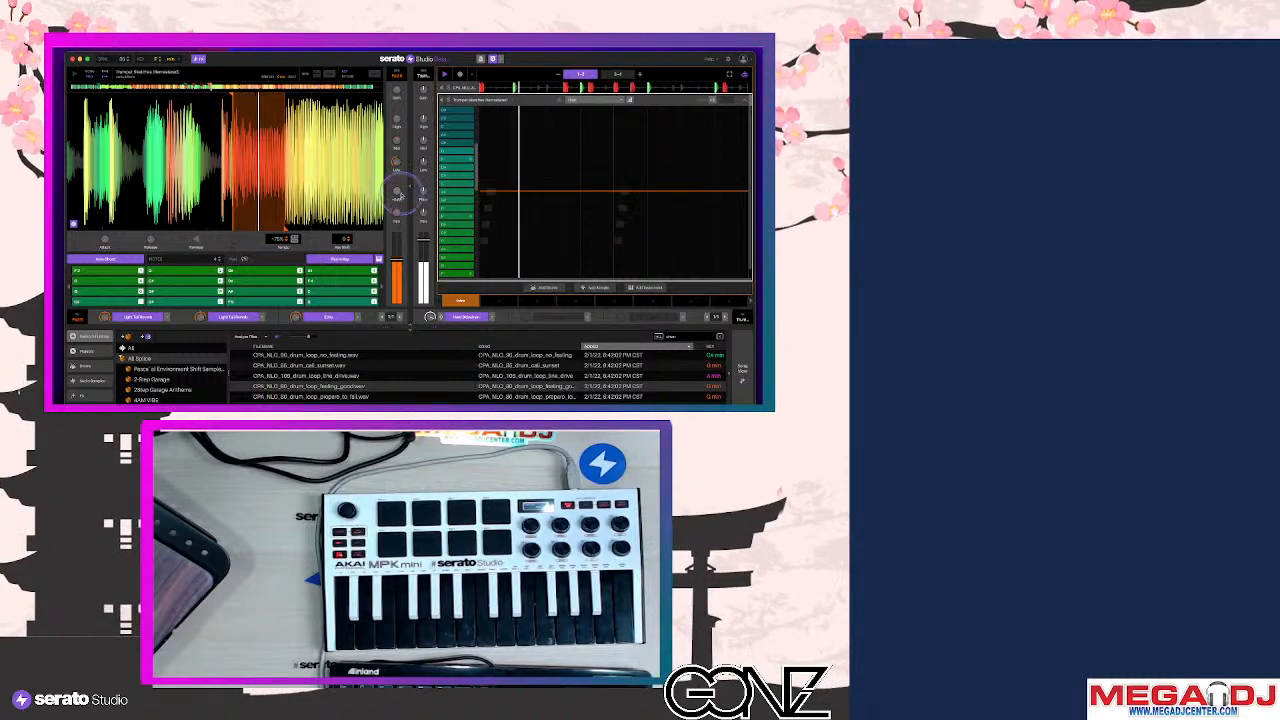
pyautogui.moveTo(424, 190); pyautogui.dragTo(424, 193)
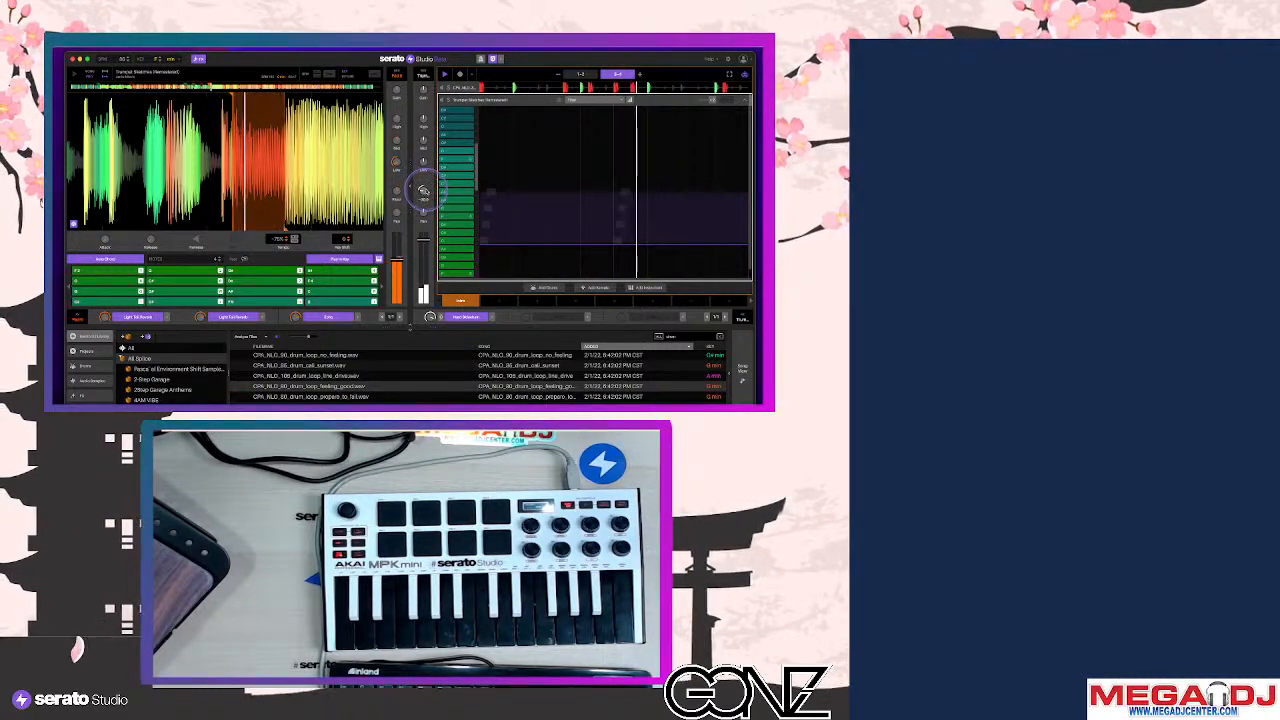
pyautogui.click(742, 100)
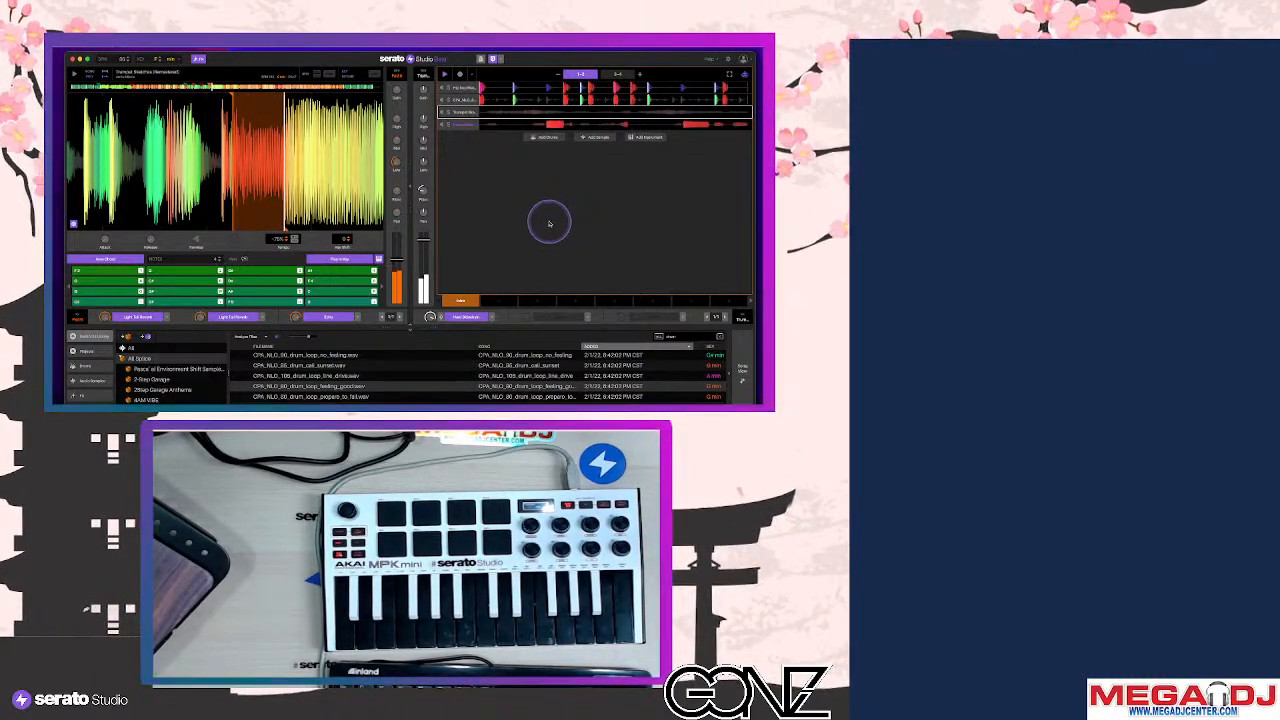
# Duplicate the Trumpet Sketches track and clear all notes from the copy's pattern
pyautogui.doubleClick(489, 113)
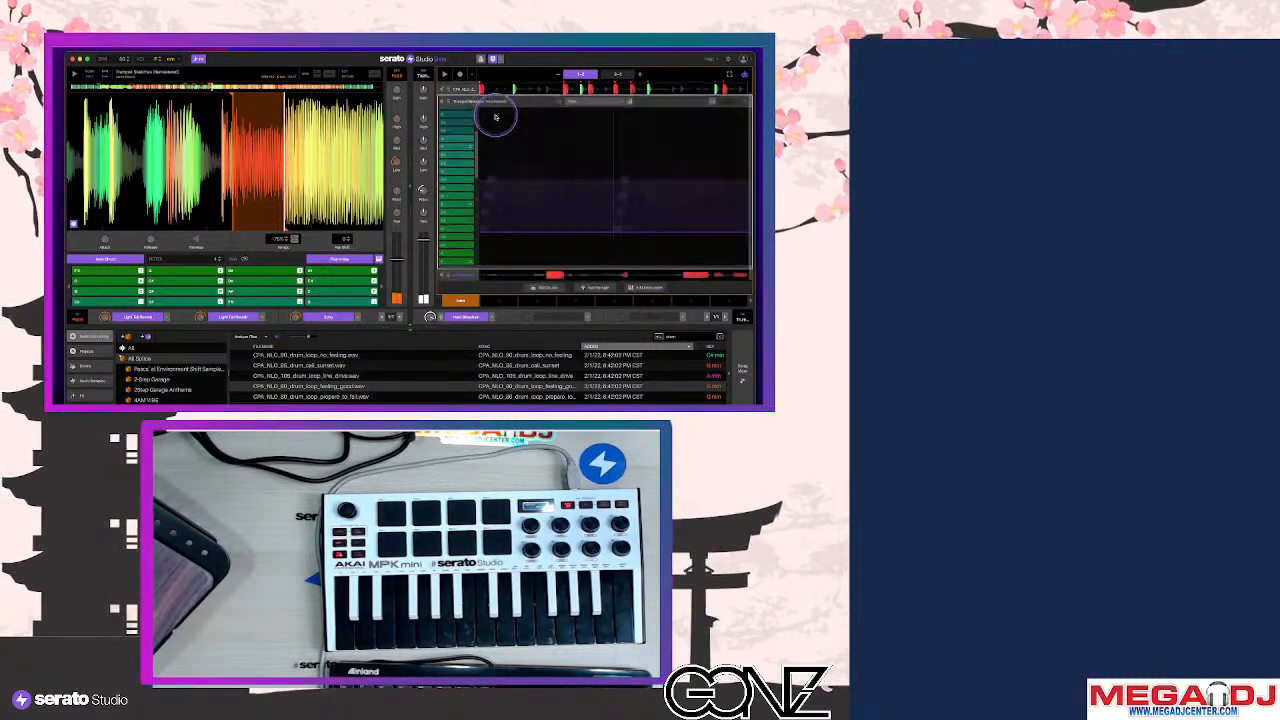
pyautogui.click(746, 101)
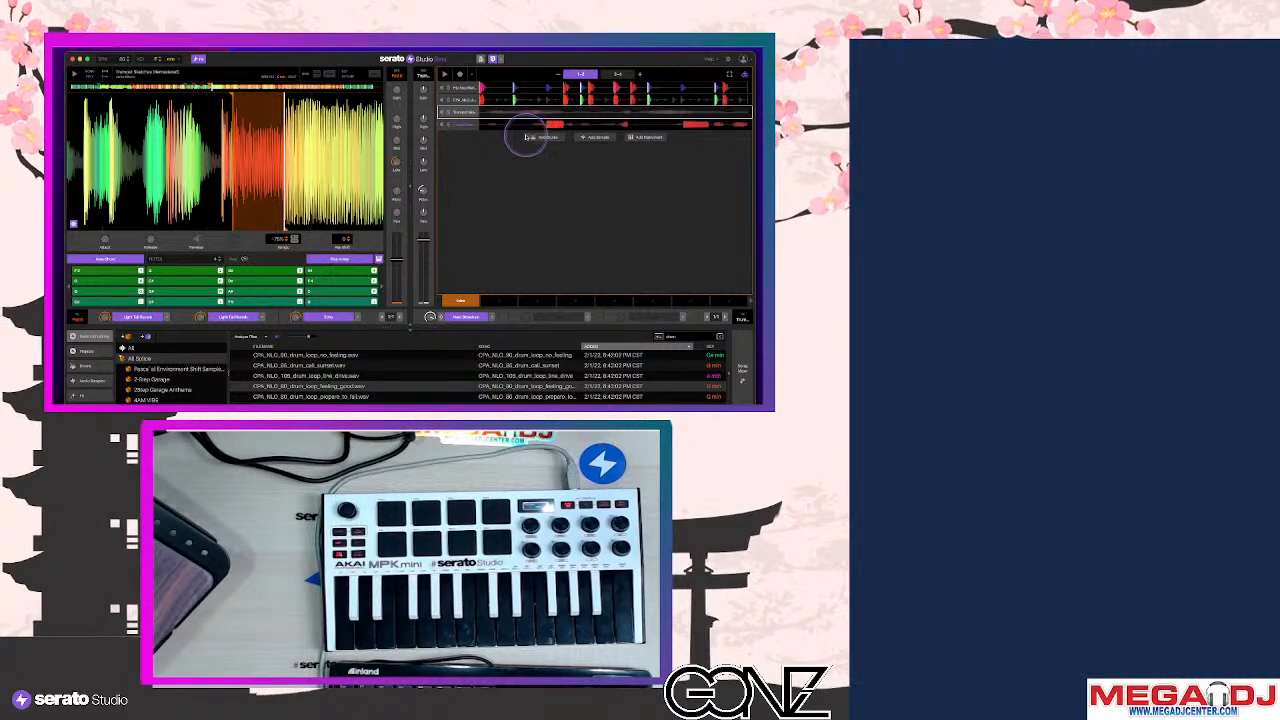
pyautogui.doubleClick(504, 174)
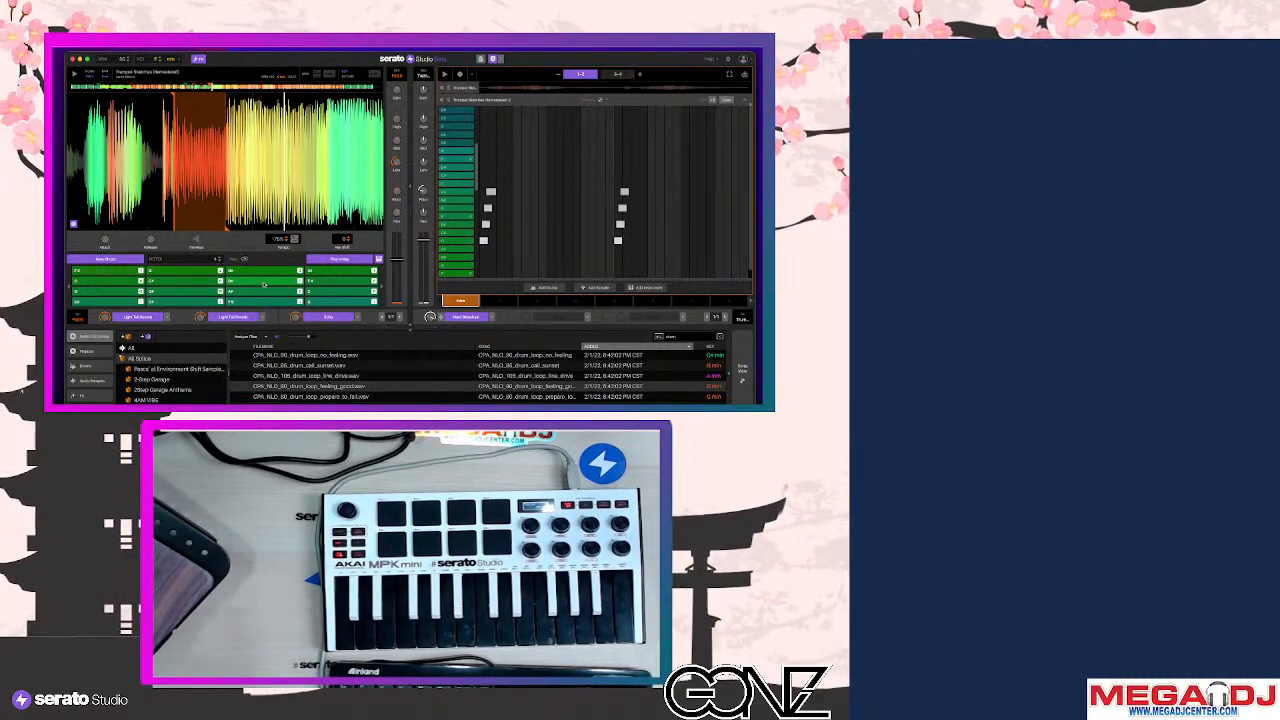
pyautogui.click(724, 100)
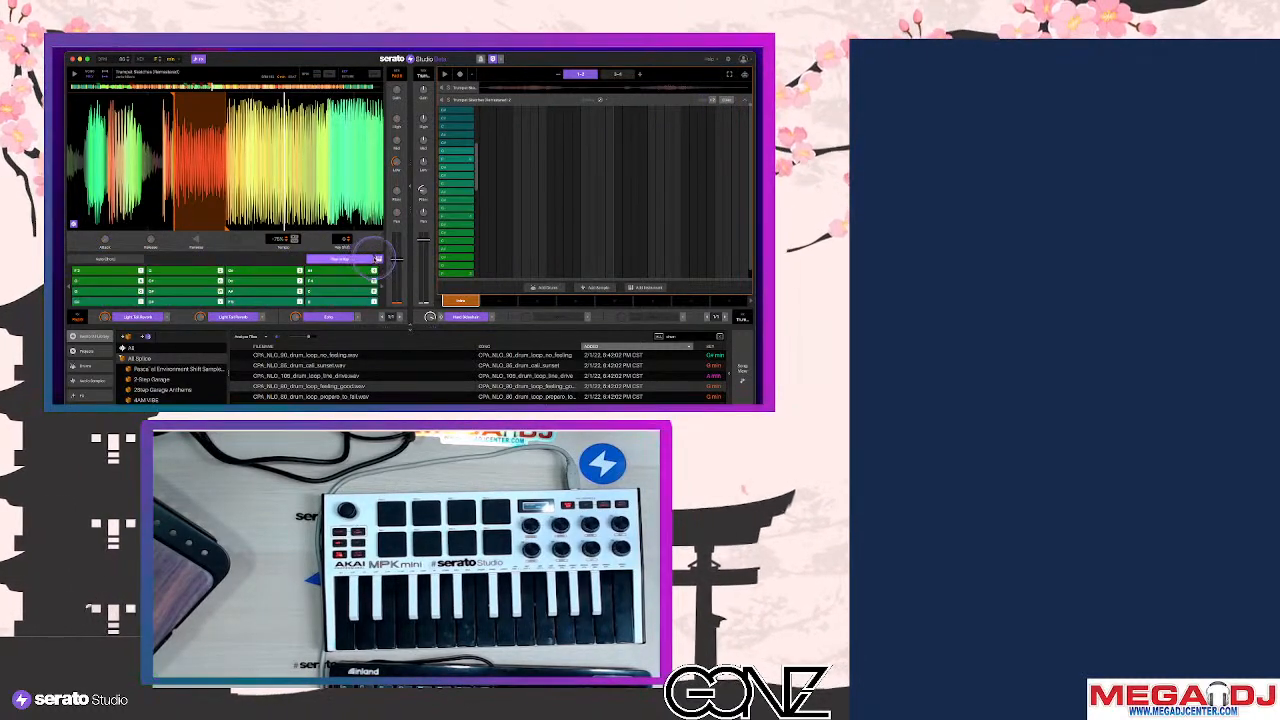
# Switch the copied trumpet sample from keyboard mode back to its cue pads and reset its tempo to 0%
pyautogui.click(378, 259)
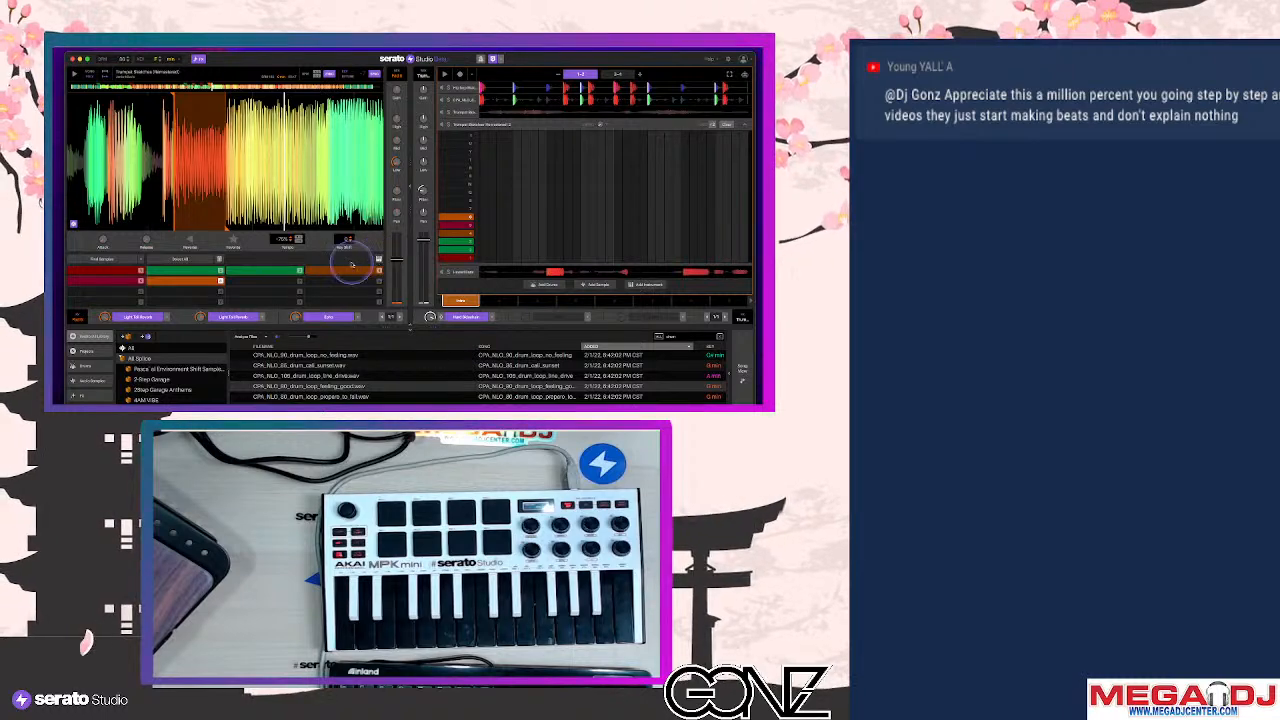
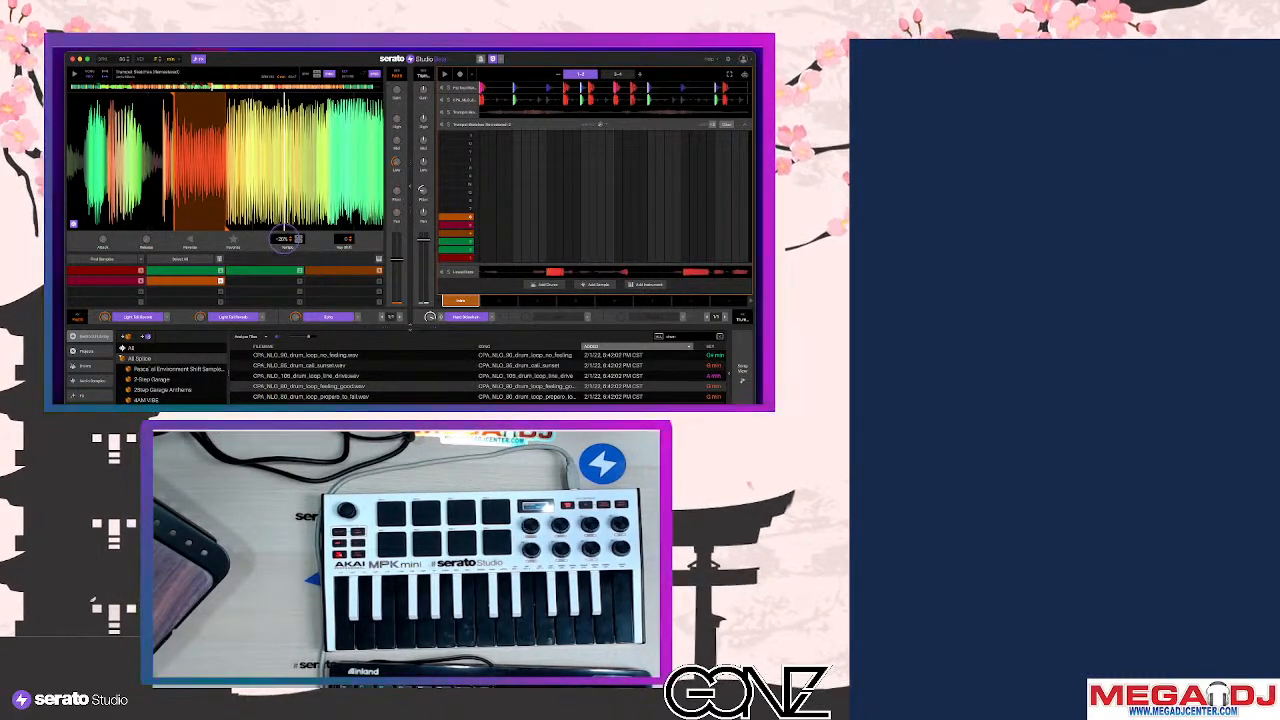
pyautogui.doubleClick(284, 239)
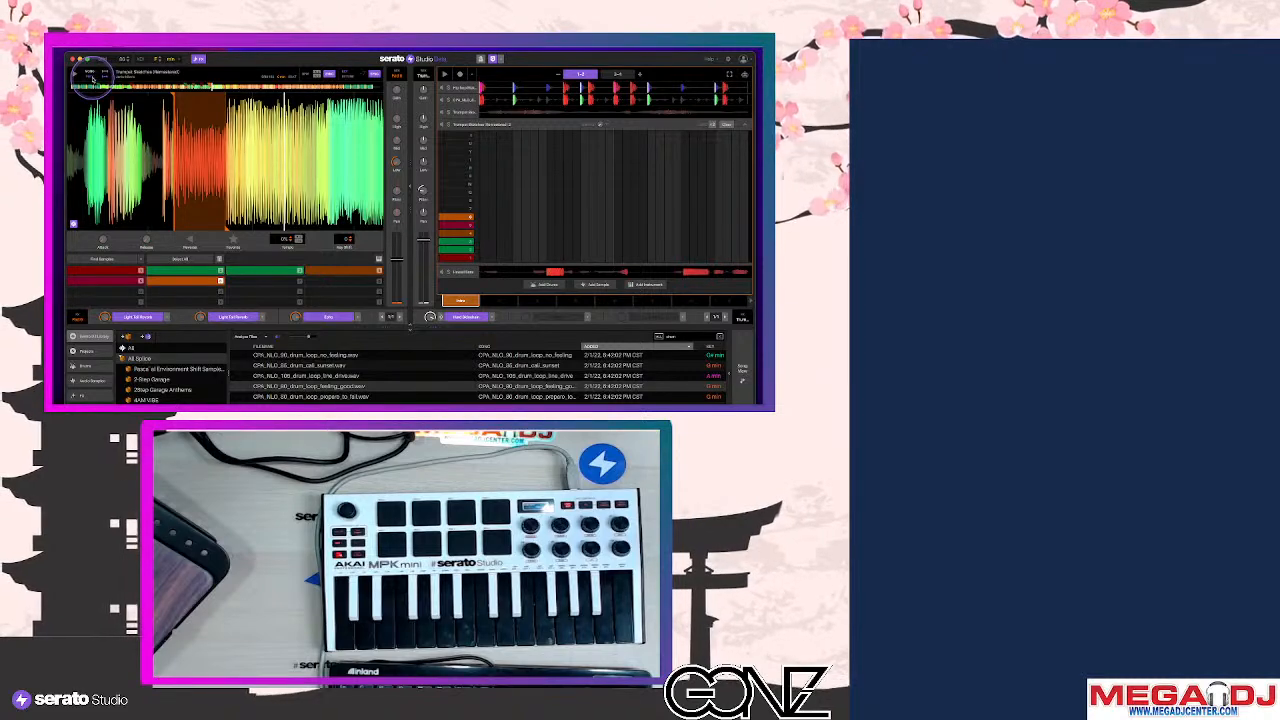
pyautogui.press('alt+super+8')
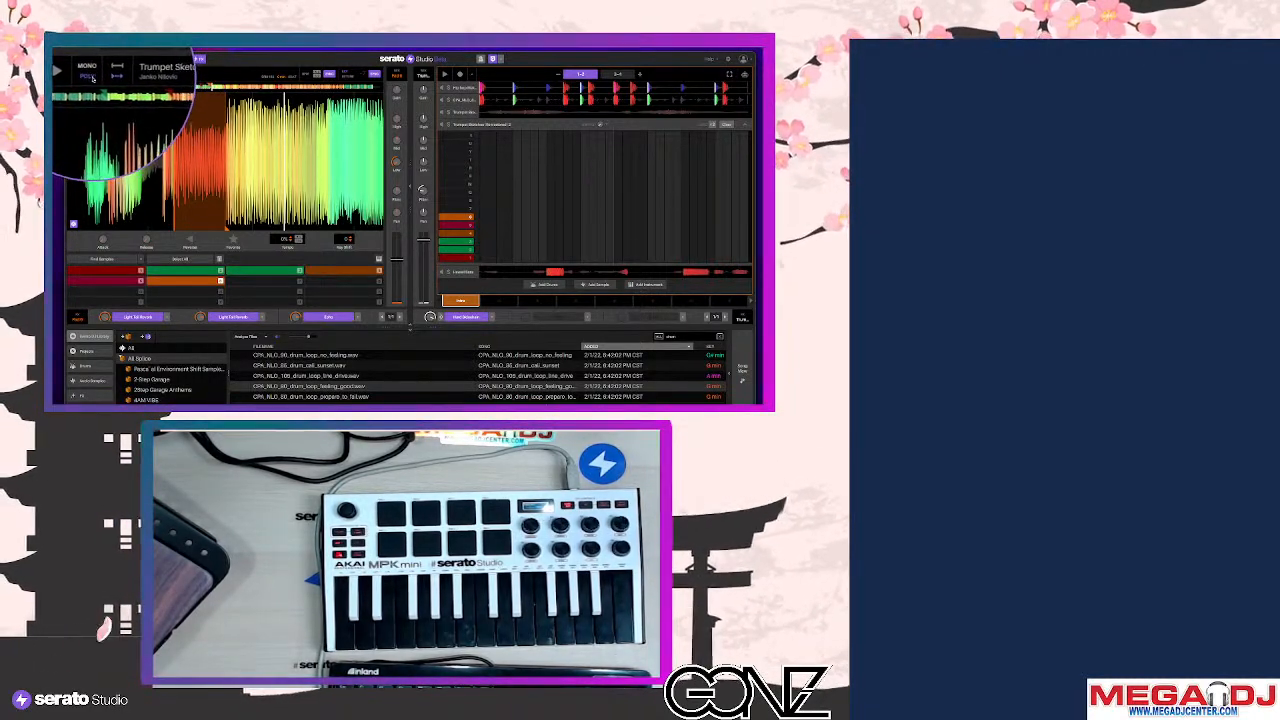
pyautogui.press('alt+super+8')
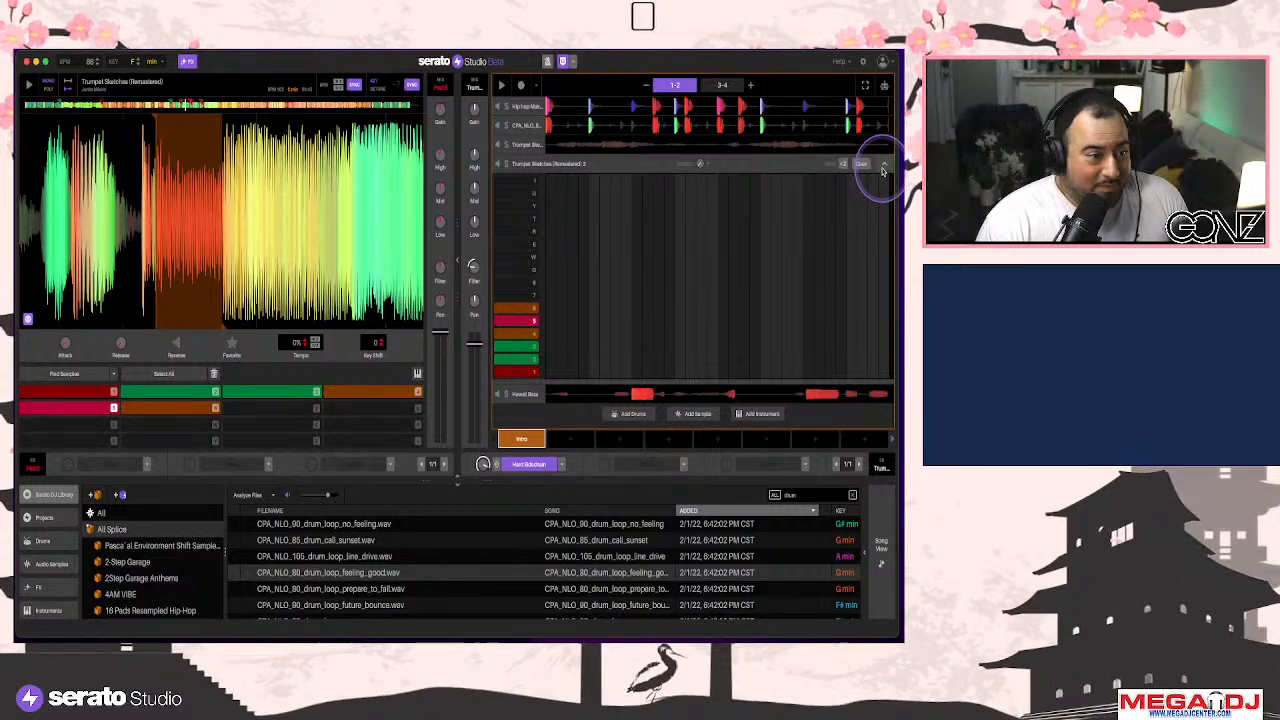
# Audition the copied trumpet's pads, with its channel filter reset to neutral and its channel volume lowered
pyautogui.click(371, 271)
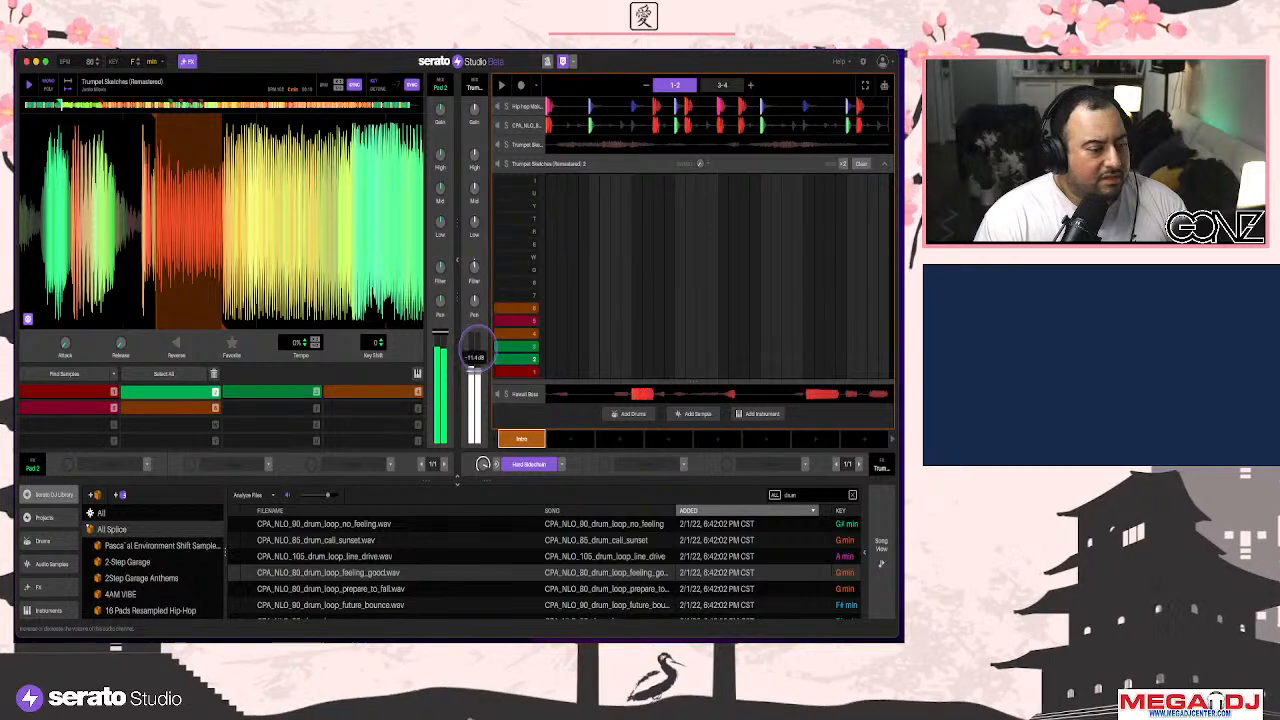
pyautogui.moveTo(474, 341); pyautogui.dragTo(477, 380)
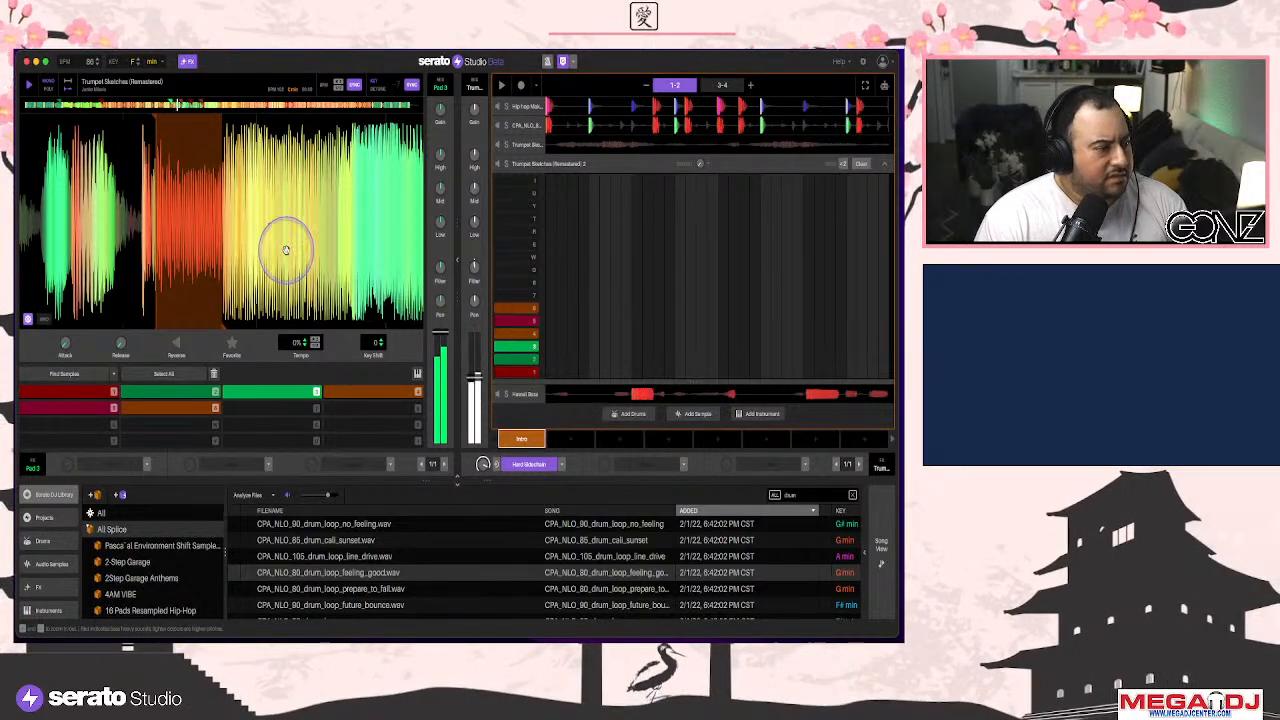
# Move pad 3's cue start to the attack of a different trumpet hit in the copied sample
pyautogui.scroll(-2, 292, 245)
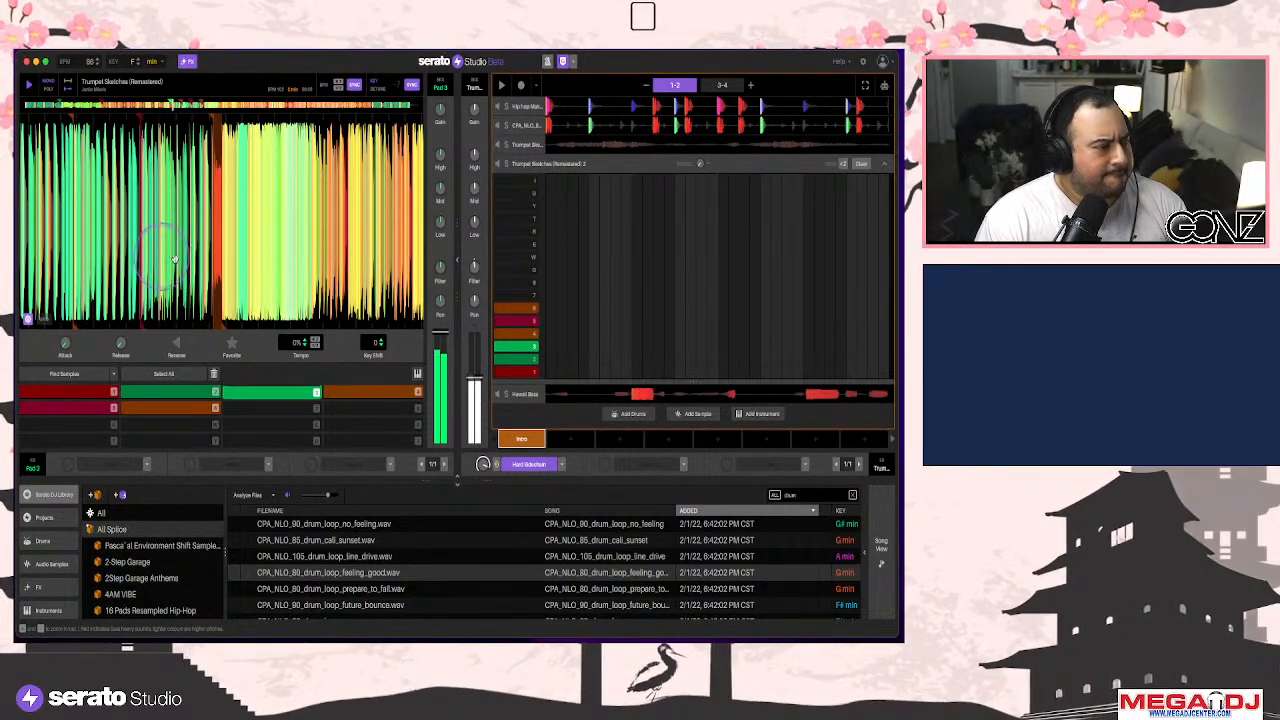
pyautogui.click(28, 318)
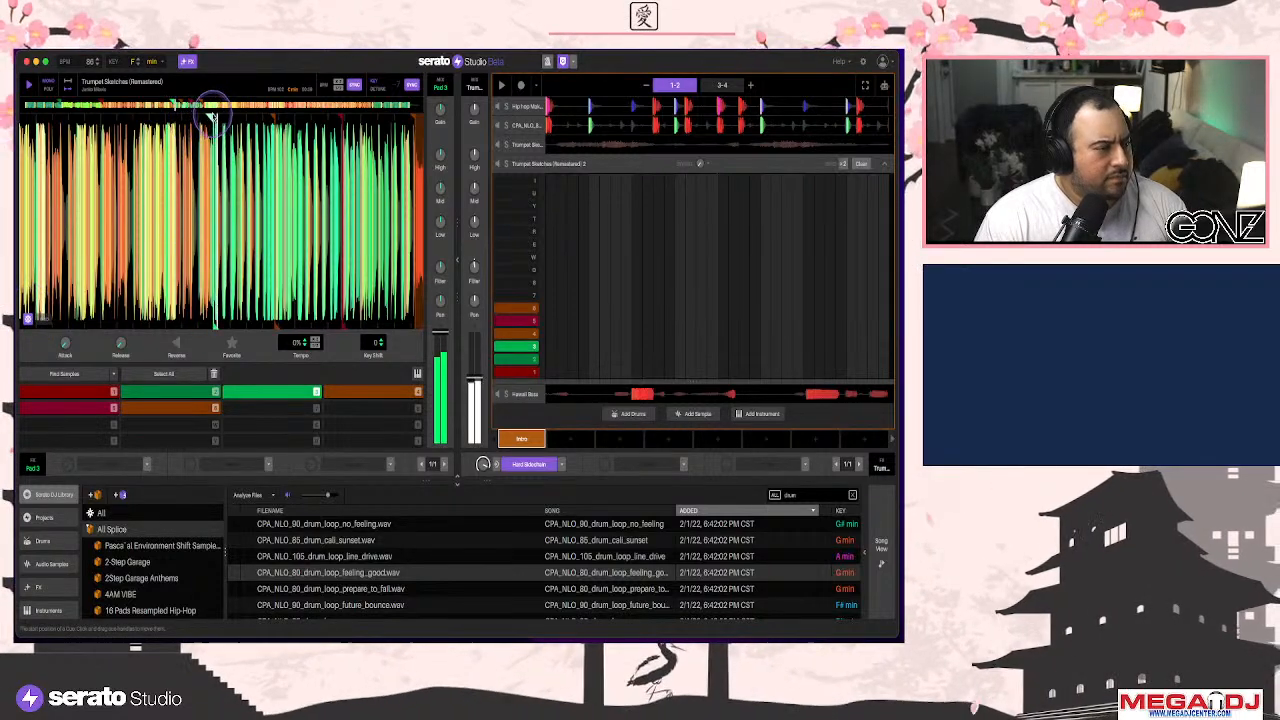
pyautogui.click(258, 175)
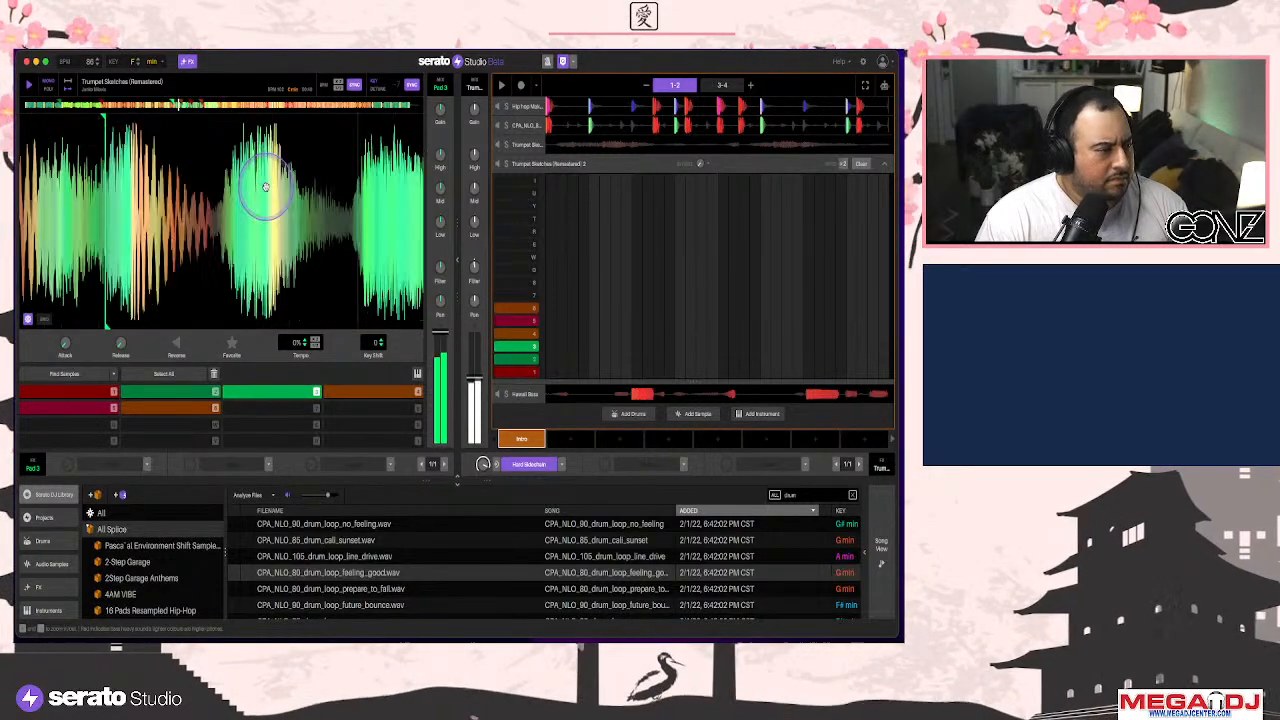
pyautogui.click(101, 117)
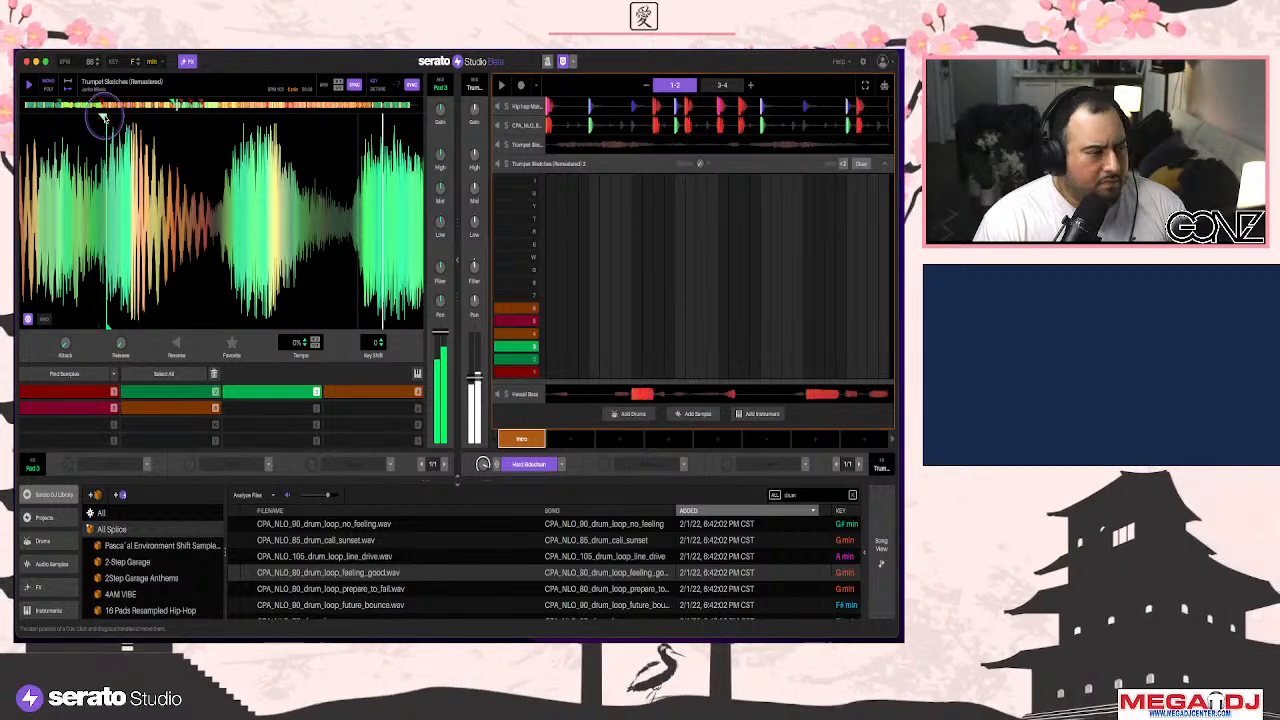
pyautogui.click(227, 120)
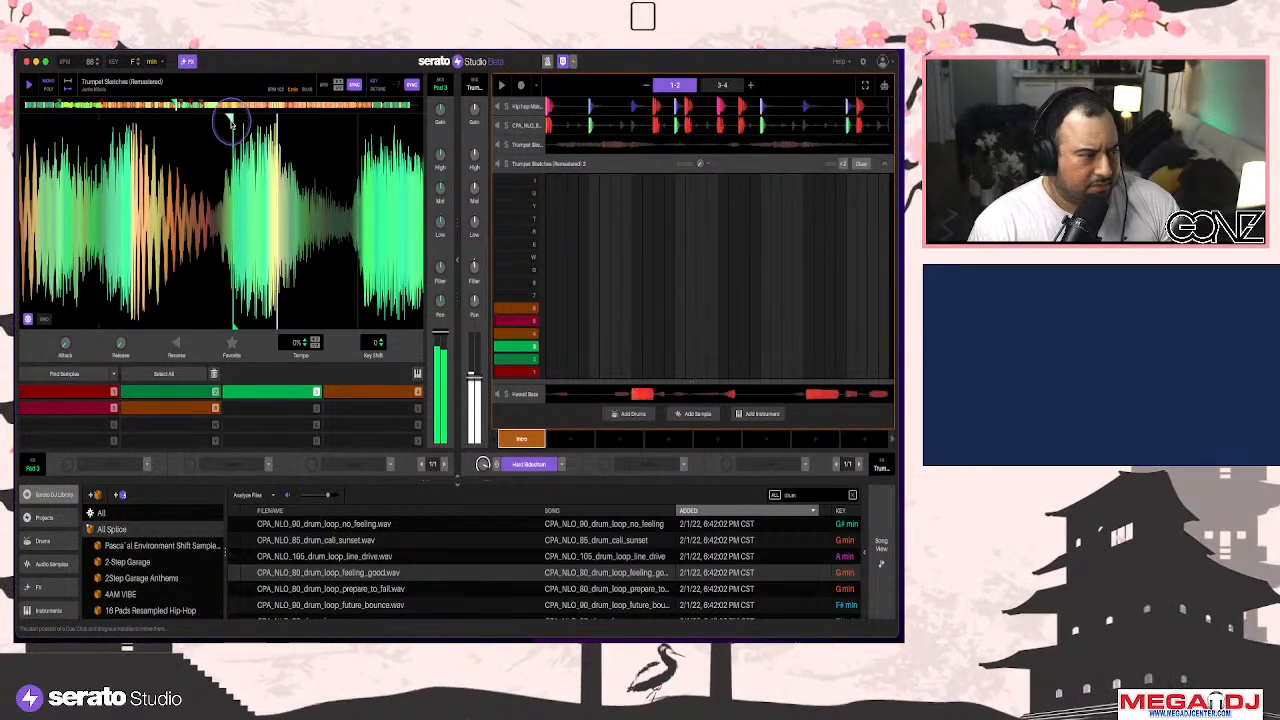
# Set pad 3's end point just before the following trumpet hit and slow the pad's tempo to -38%
pyautogui.click(234, 324)
pyautogui.moveTo(234, 324); pyautogui.dragTo(357, 290)
pyautogui.click(305, 343)
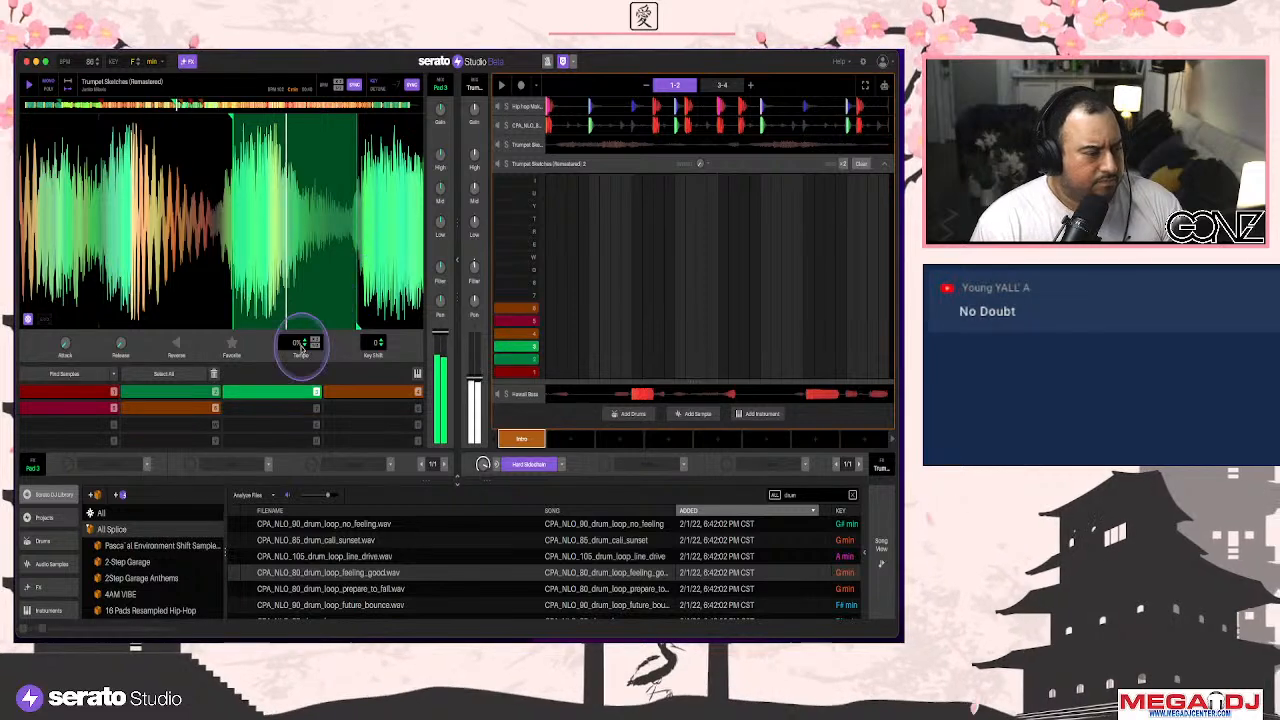
pyautogui.moveTo(298, 348)
pyautogui.mouseDown()
pyautogui.moveTo(297, 362)
pyautogui.moveTo(298, 348)
pyautogui.mouseUp()
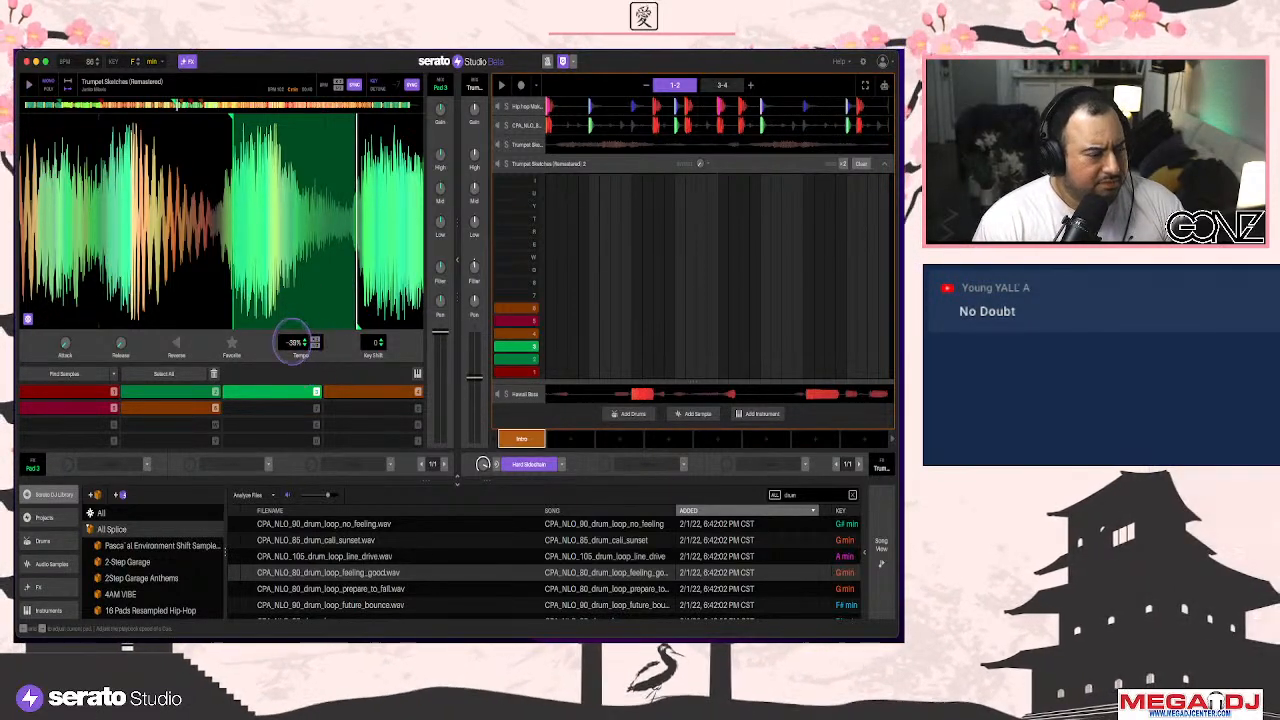
# Add an Echo effect to pad 3 with 1/2 timing and audition the chop over the beat
pyautogui.click(146, 465)
pyautogui.moveTo(112, 515)
pyautogui.click(170, 535)
pyautogui.click(68, 460)
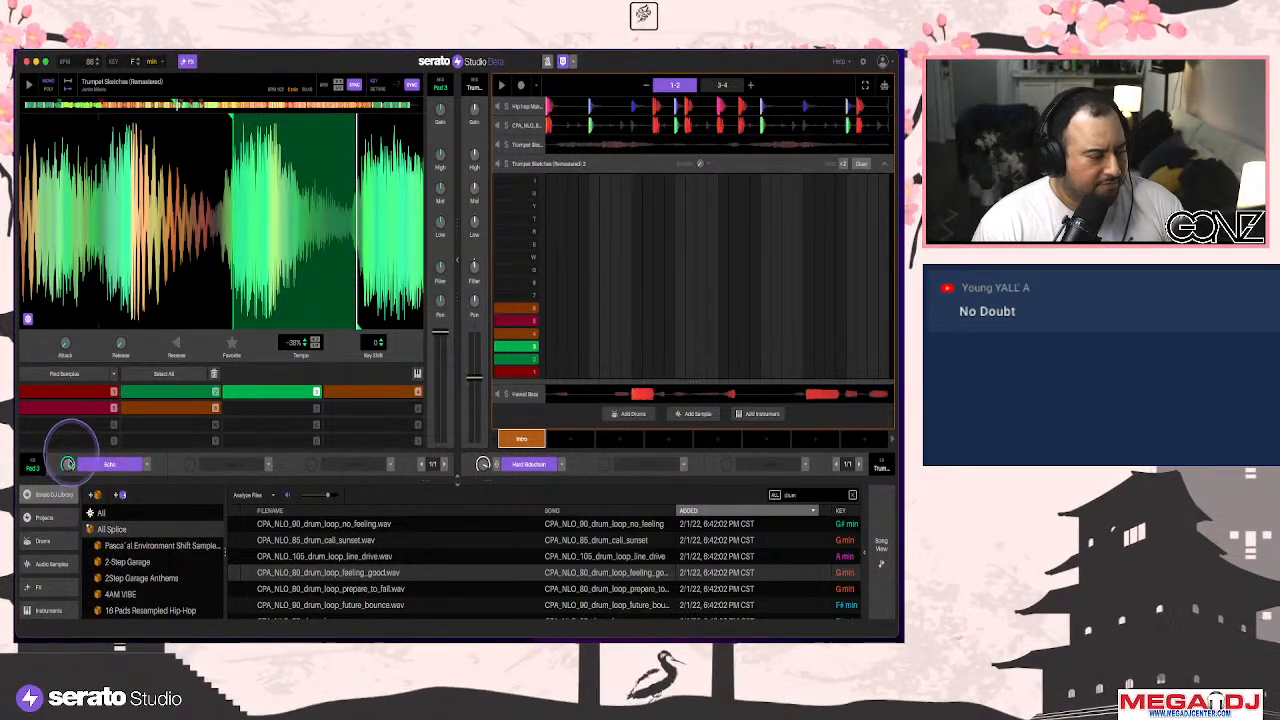
pyautogui.click(421, 464)
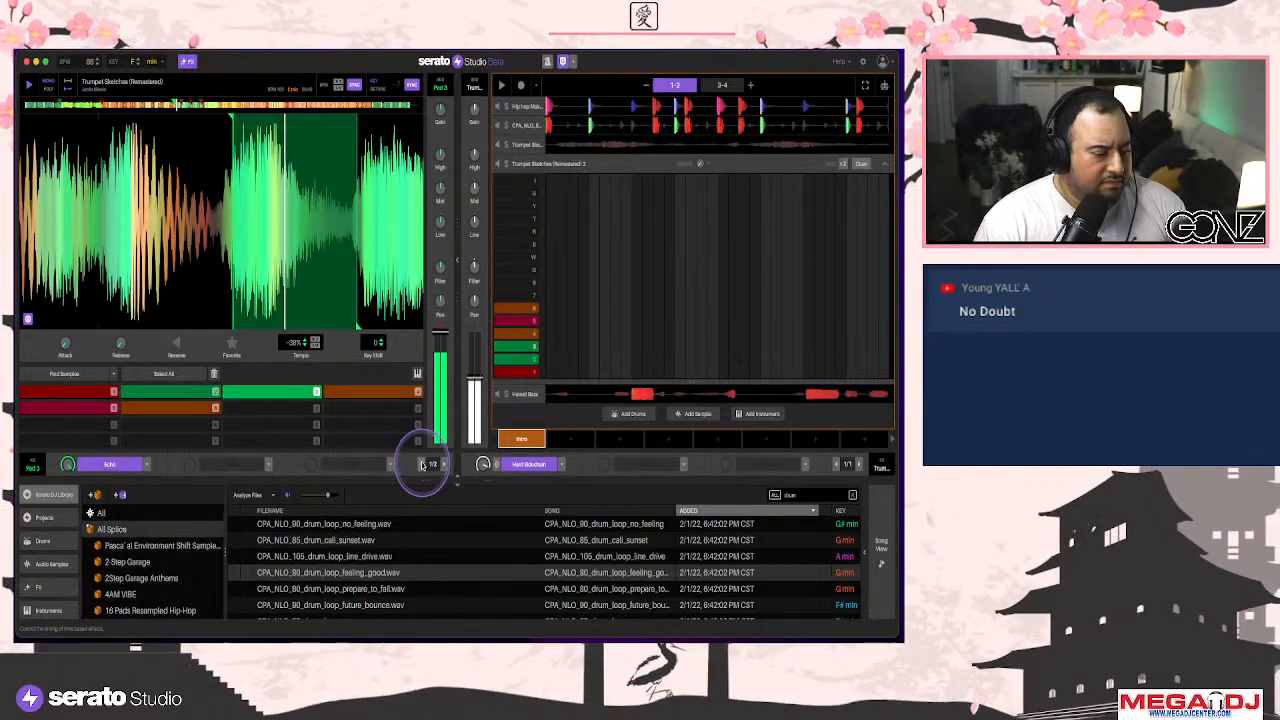
pyautogui.click(323, 268)
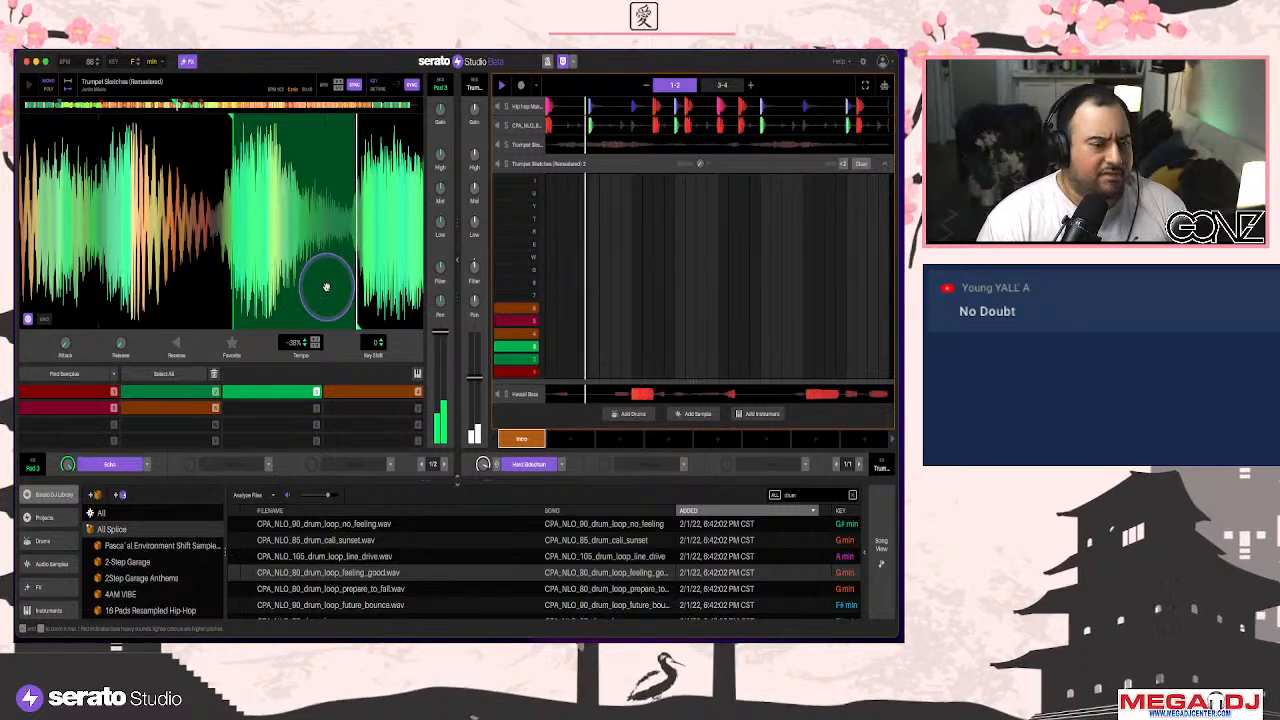
pyautogui.click(291, 363)
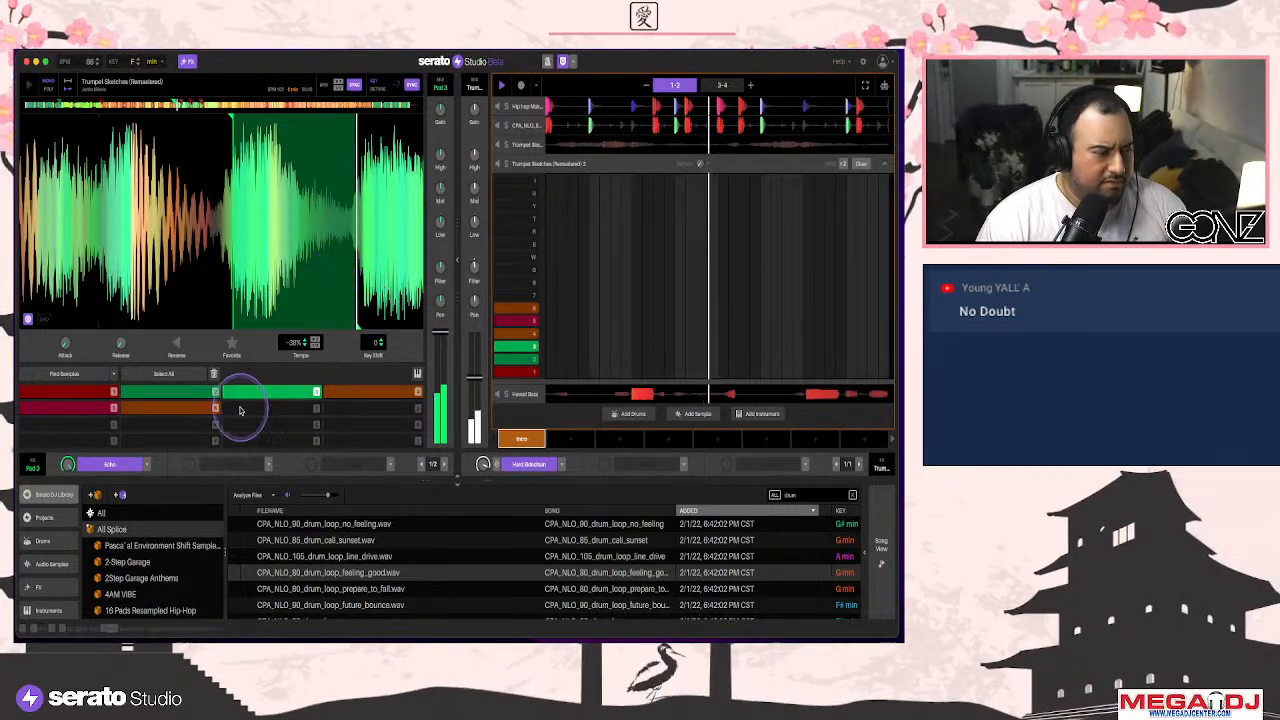
# Load a second Echo effect on pad 3 and place one pad 3 note in the pattern's first bar
pyautogui.click(268, 464)
pyautogui.moveTo(267, 515)
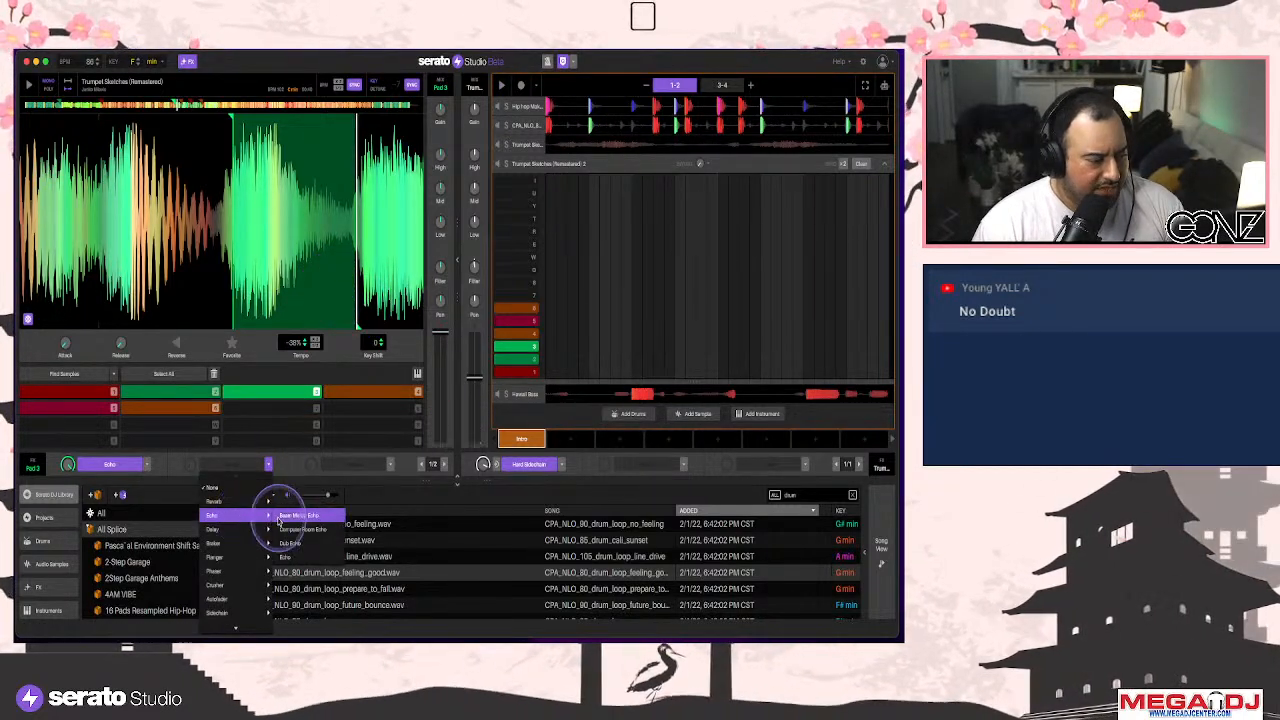
pyautogui.click(285, 557)
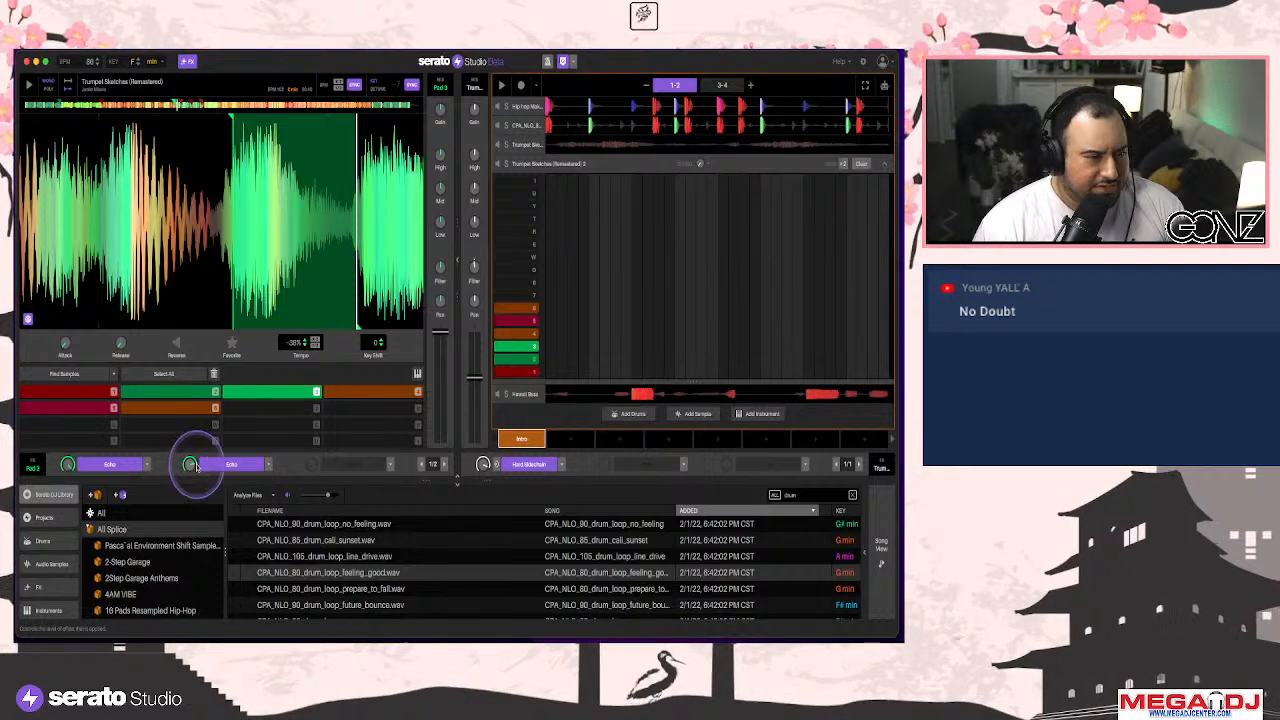
pyautogui.press('space')
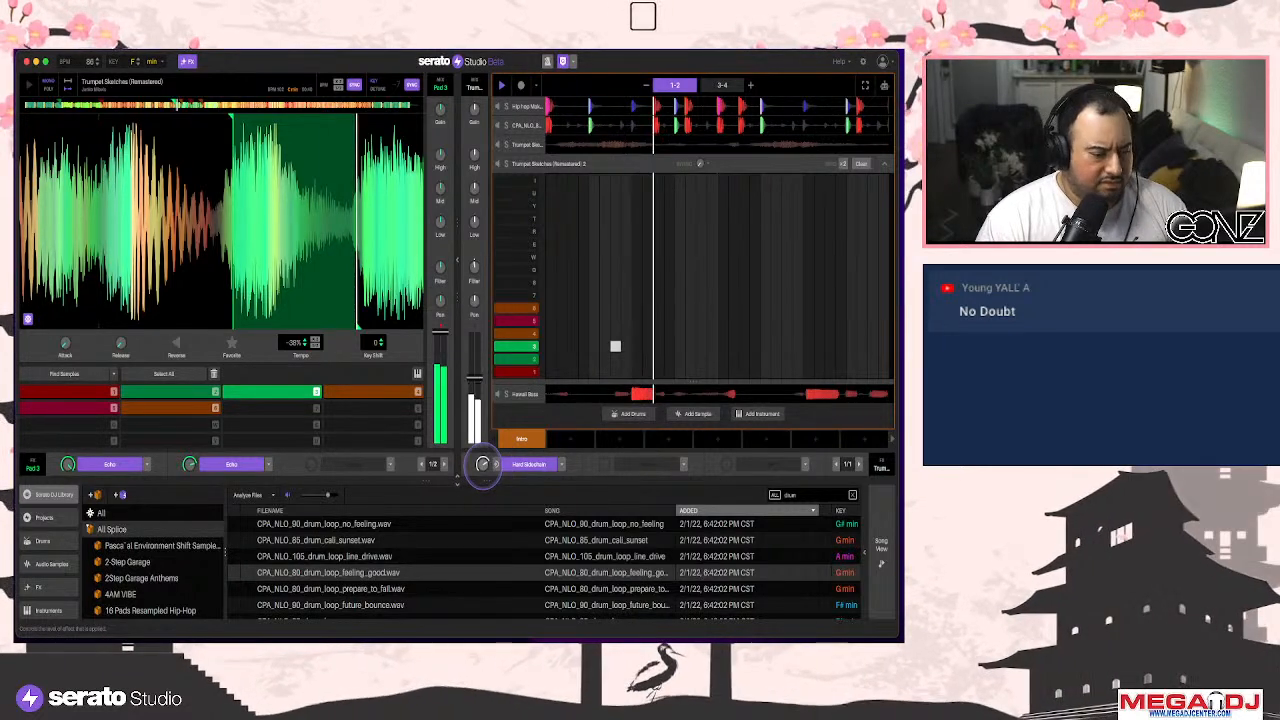
pyautogui.click(738, 90)
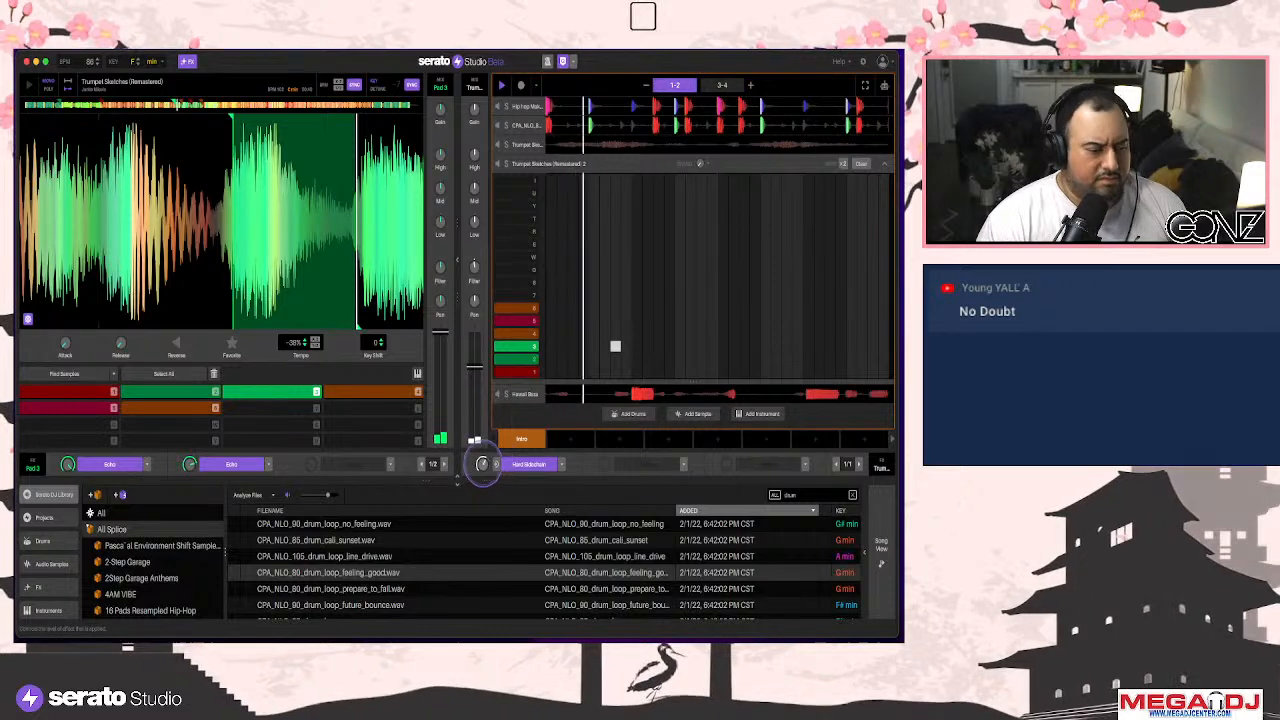
# Balance pad 3's volume slightly lower against a louder trumpet channel, and pan the pad off-centre
pyautogui.moveTo(436, 333); pyautogui.dragTo(474, 358)
pyautogui.press('space')
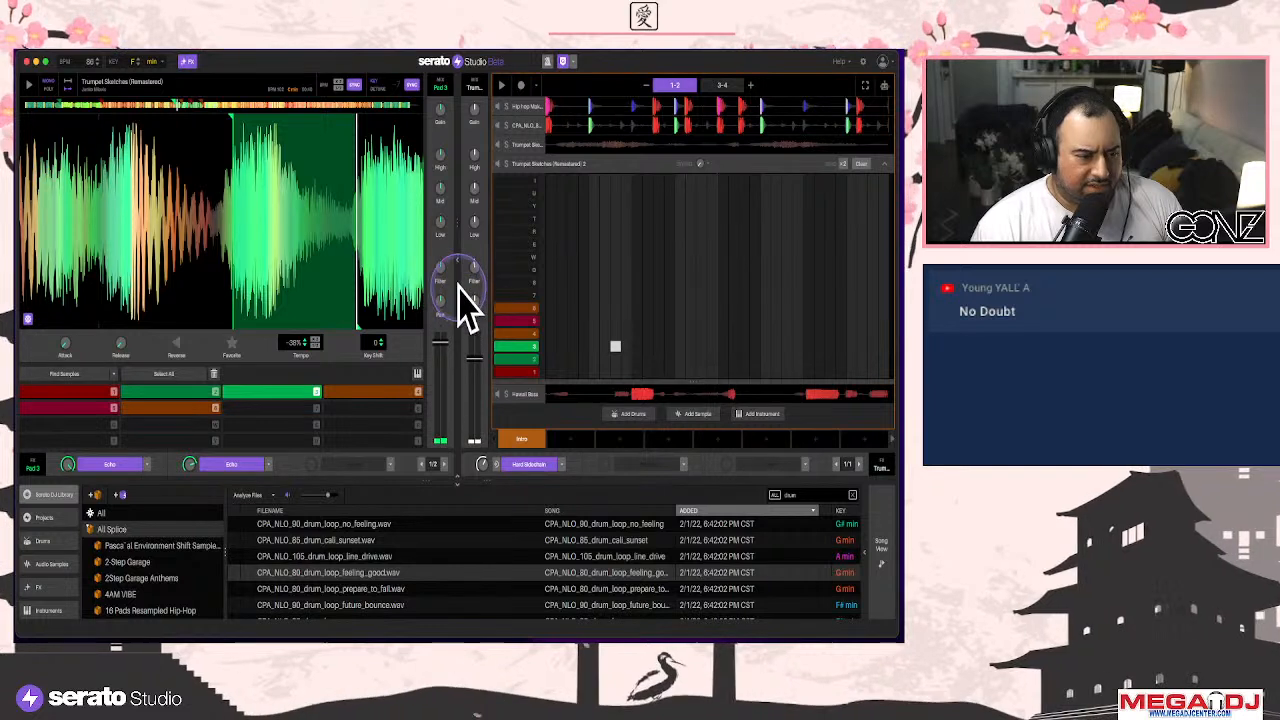
pyautogui.moveTo(442, 308); pyautogui.dragTo(442, 305)
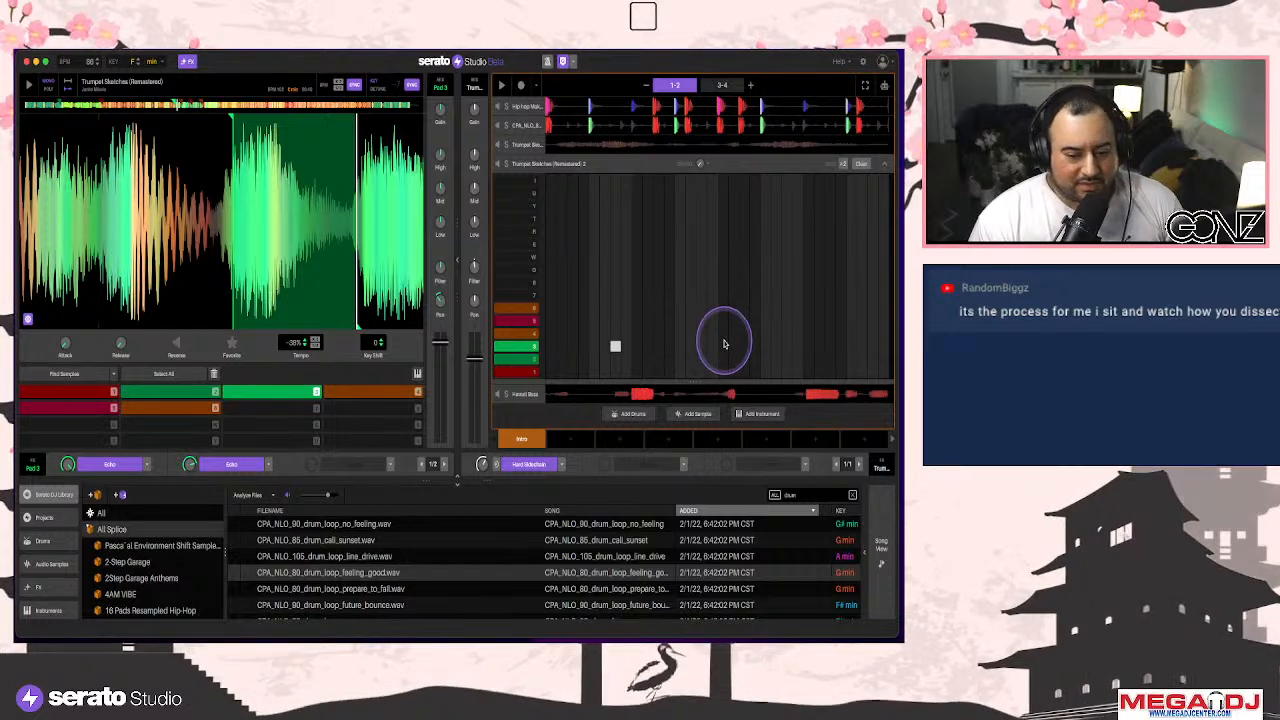
pyautogui.press('space')
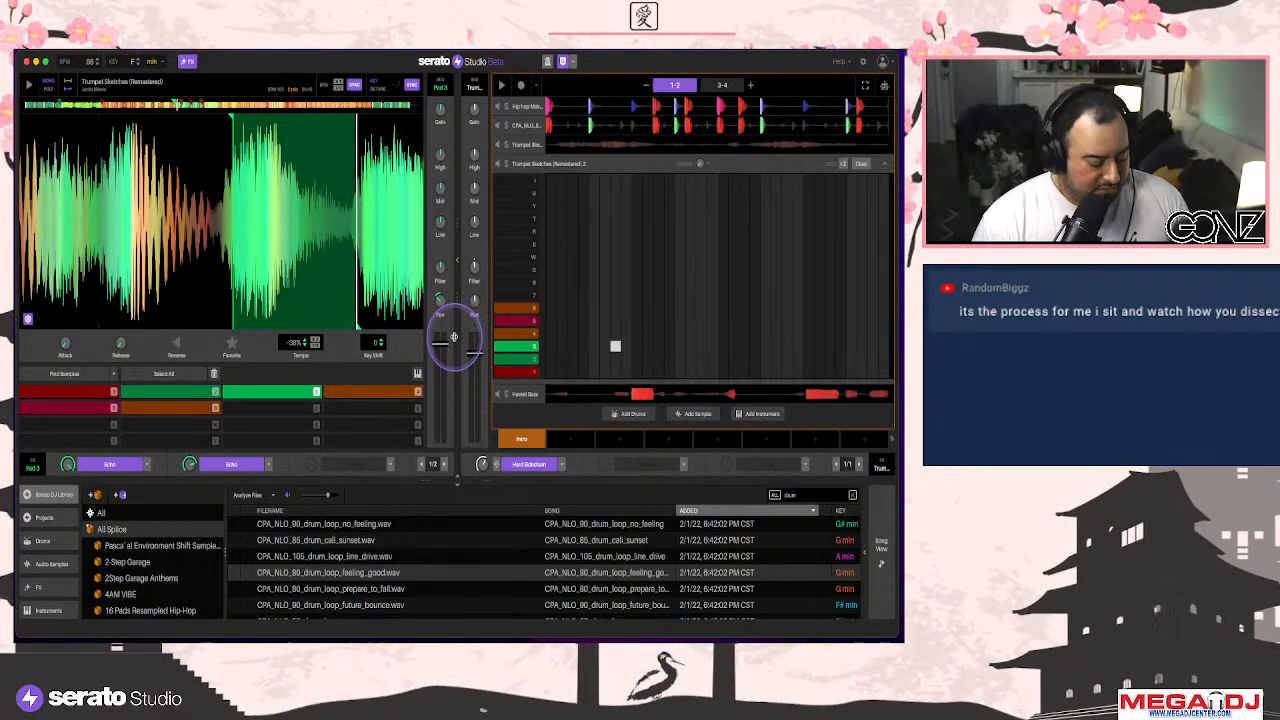
# Find another sustained trumpet note elsewhere in the sample and assign it to pad 7
pyautogui.scroll(-3, 337, 283)
pyautogui.press('3')
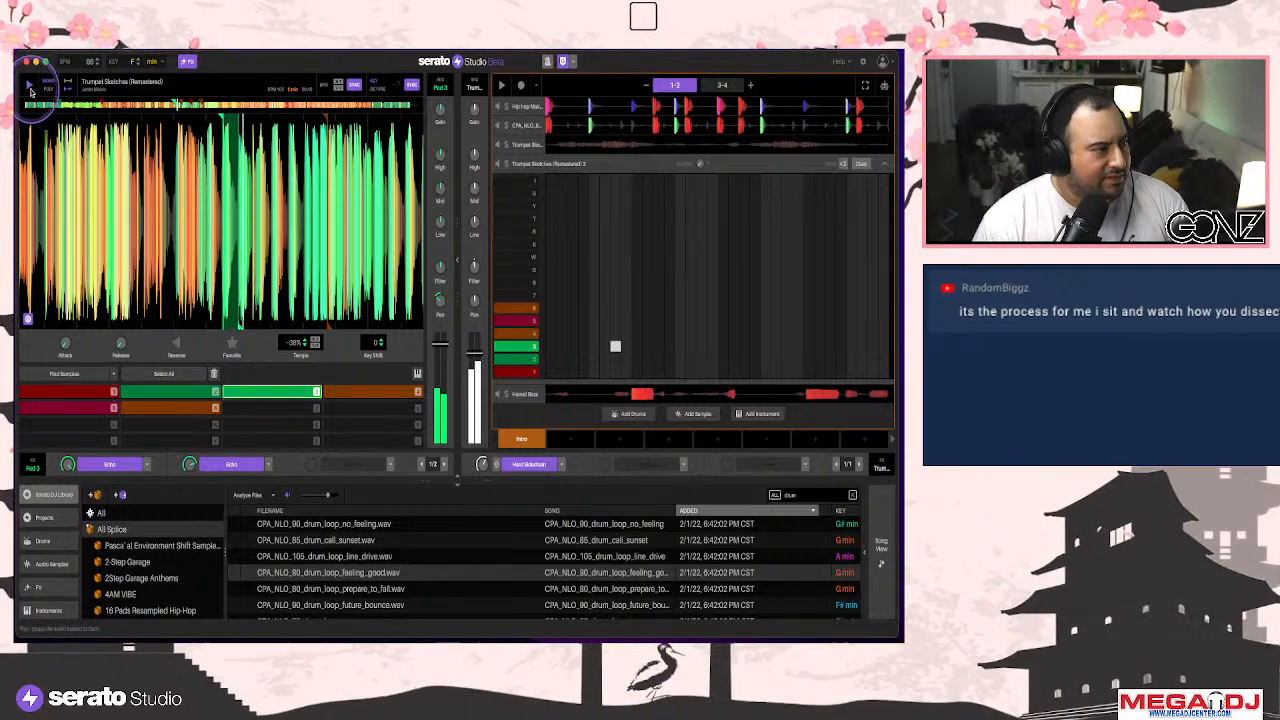
pyautogui.scroll(3, 319, 196)
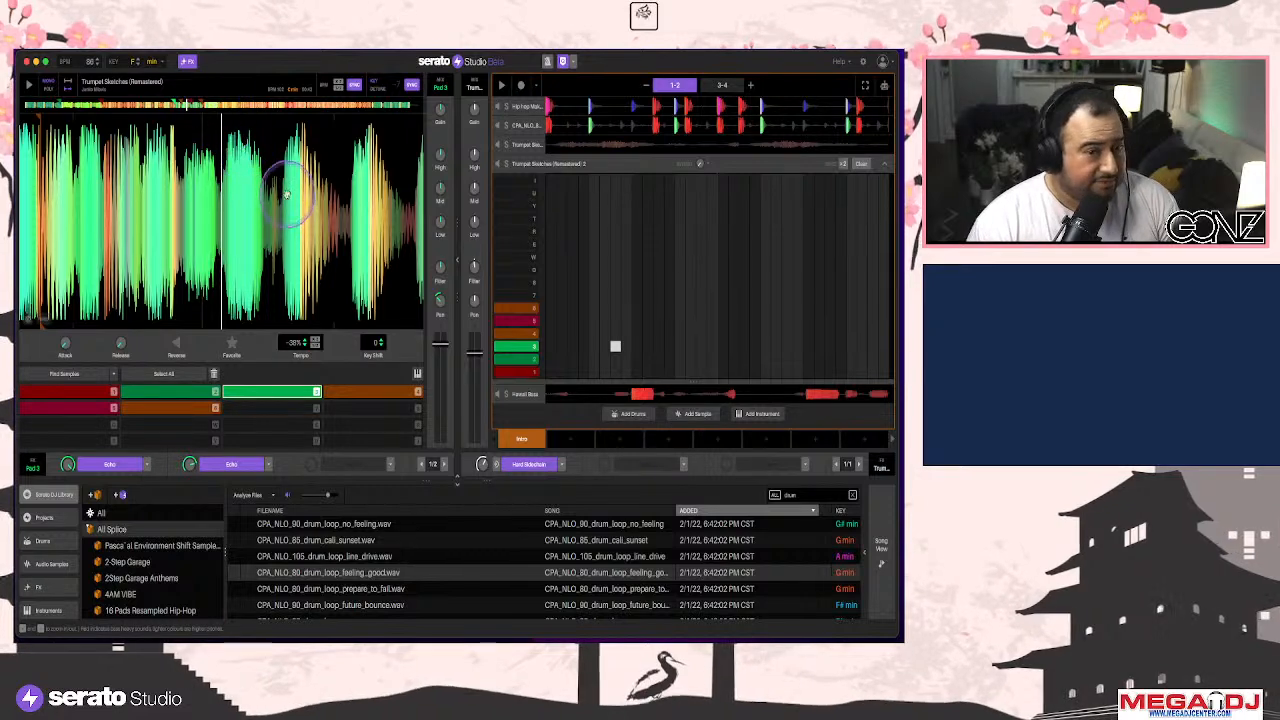
pyautogui.press('=')
pyautogui.press('=')
pyautogui.moveTo(248, 155); pyautogui.dragTo(234, 154)
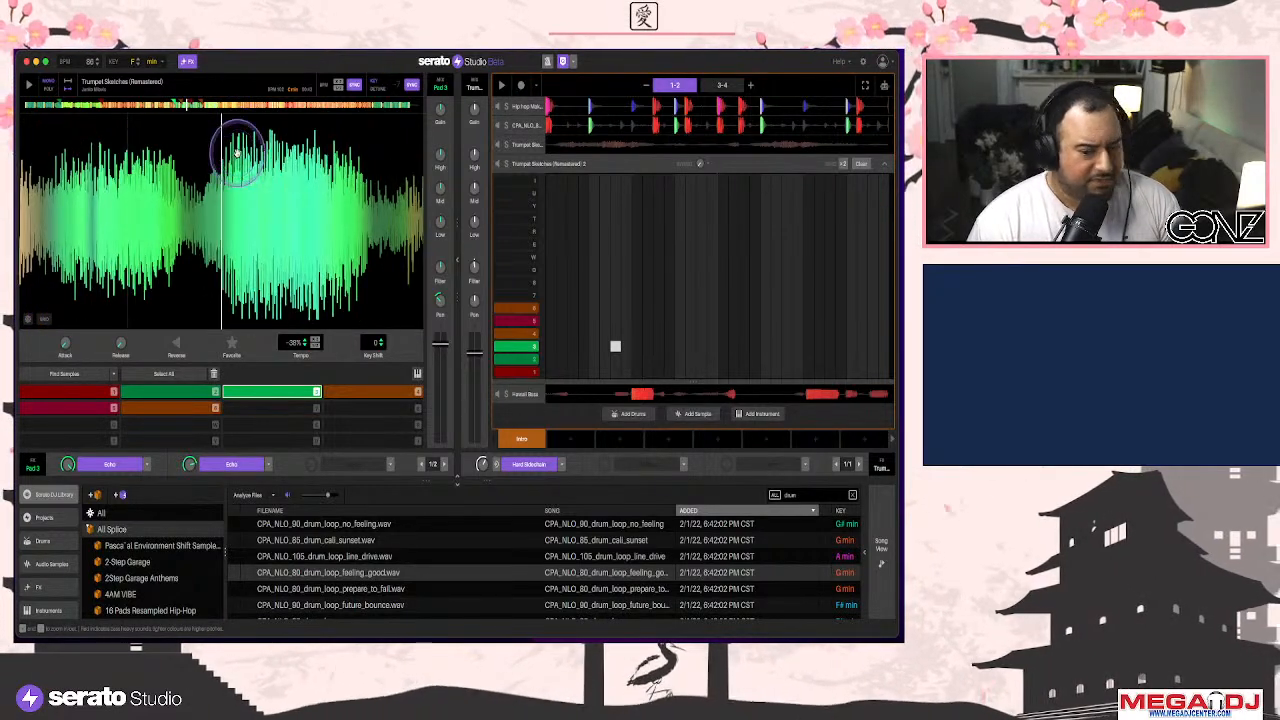
pyautogui.press('7')
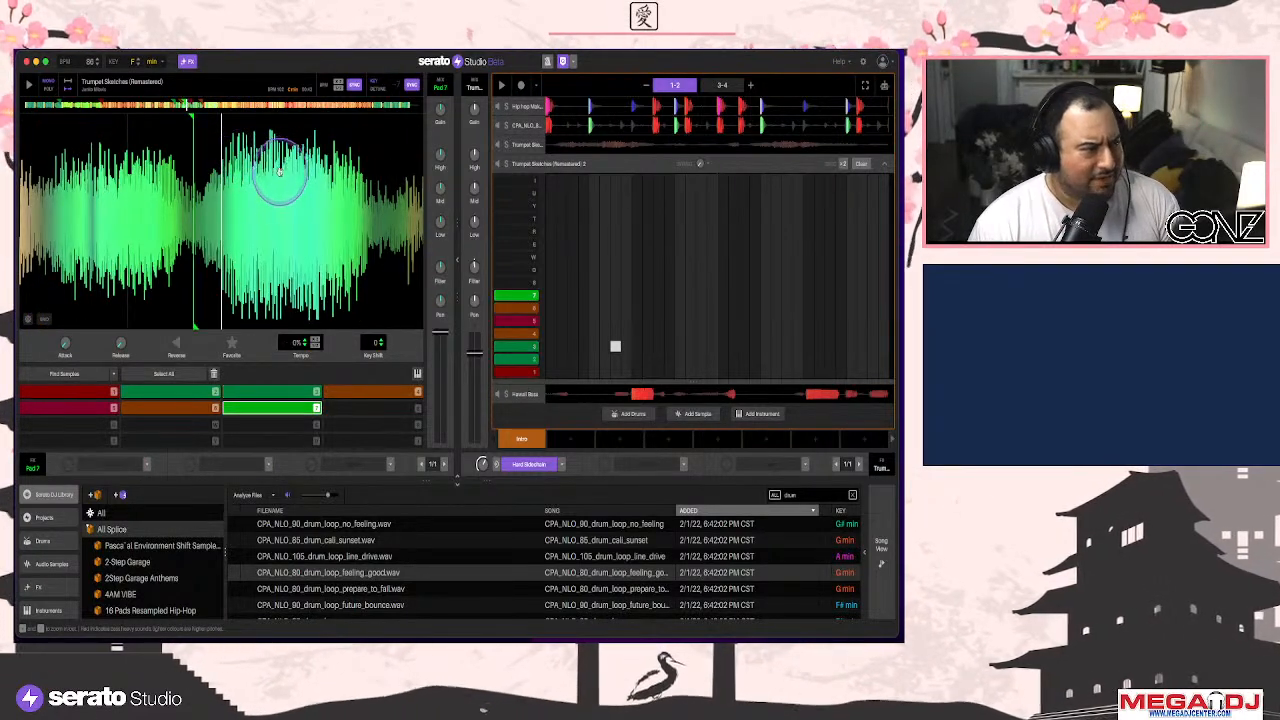
# Align pad 7's start with the note's attack and set its end point where the note fades
pyautogui.moveTo(192, 119); pyautogui.dragTo(206, 120)
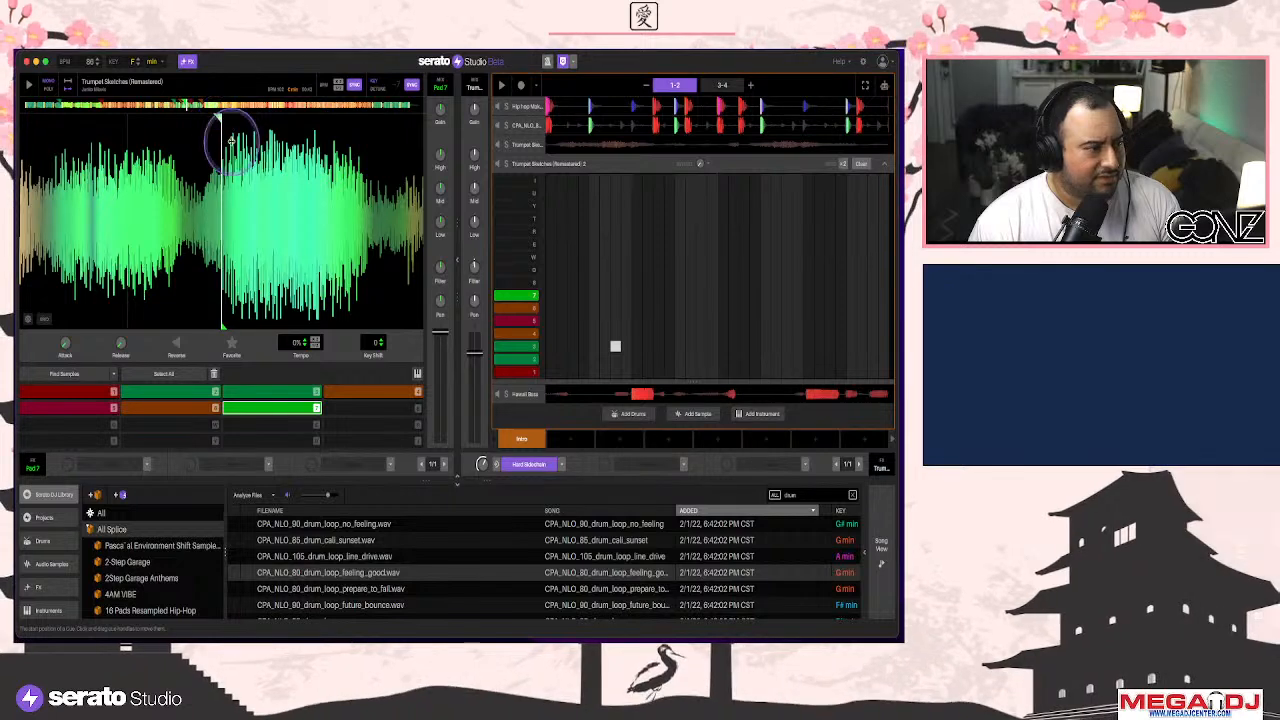
pyautogui.moveTo(222, 326); pyautogui.dragTo(376, 294)
pyautogui.press('7')
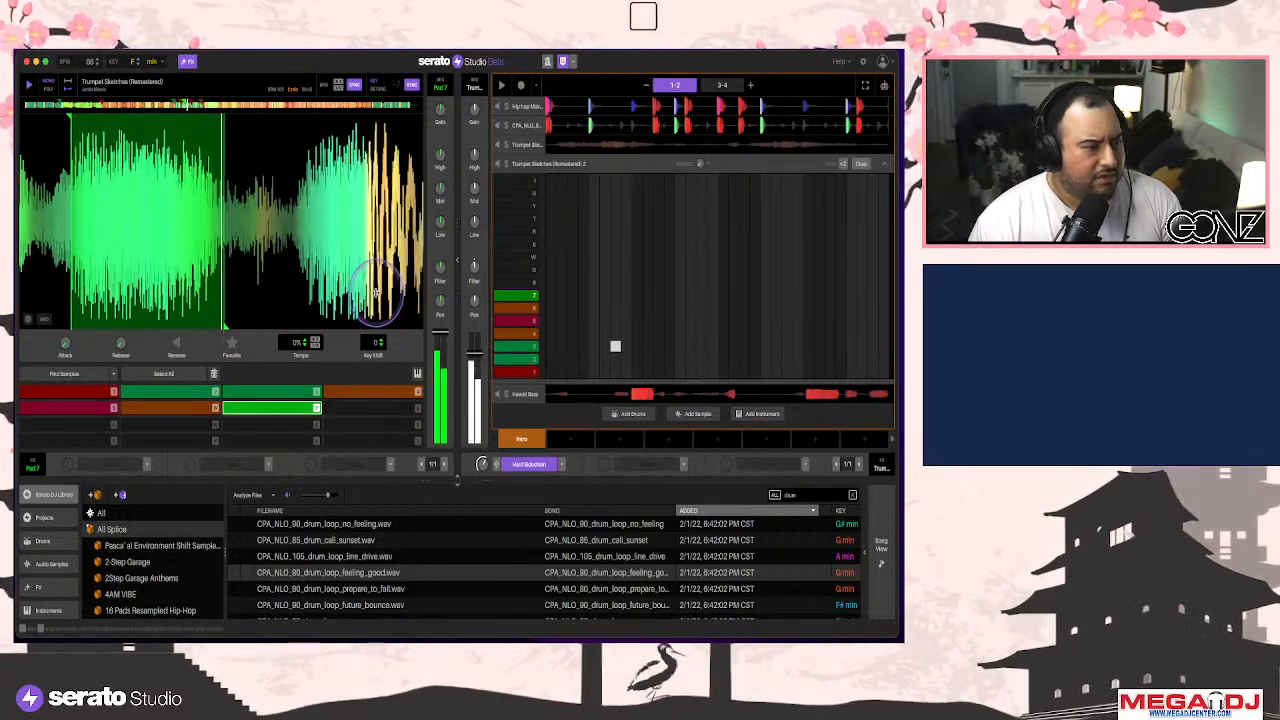
pyautogui.press('7')
pyautogui.press('7')
# Slow pad 7's tempo to -48% while auditioning the chop
pyautogui.moveTo(297, 342); pyautogui.dragTo(296, 344)
pyautogui.press('7')
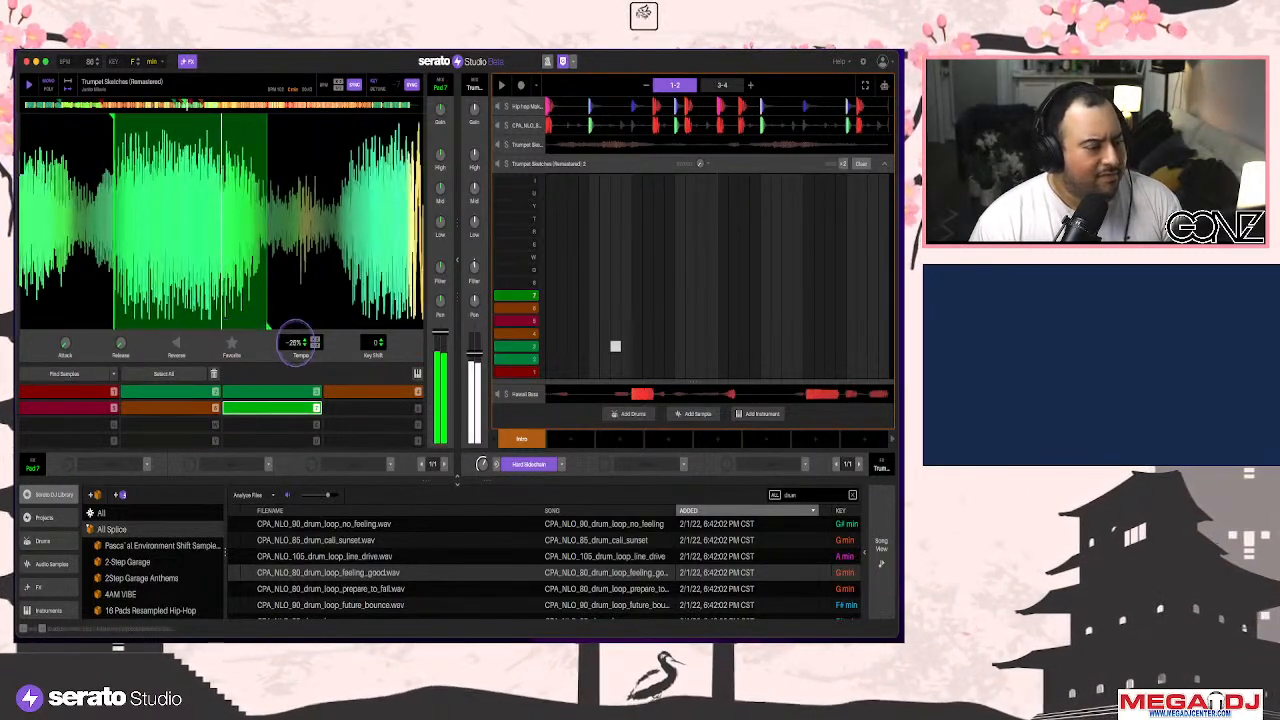
pyautogui.press('7')
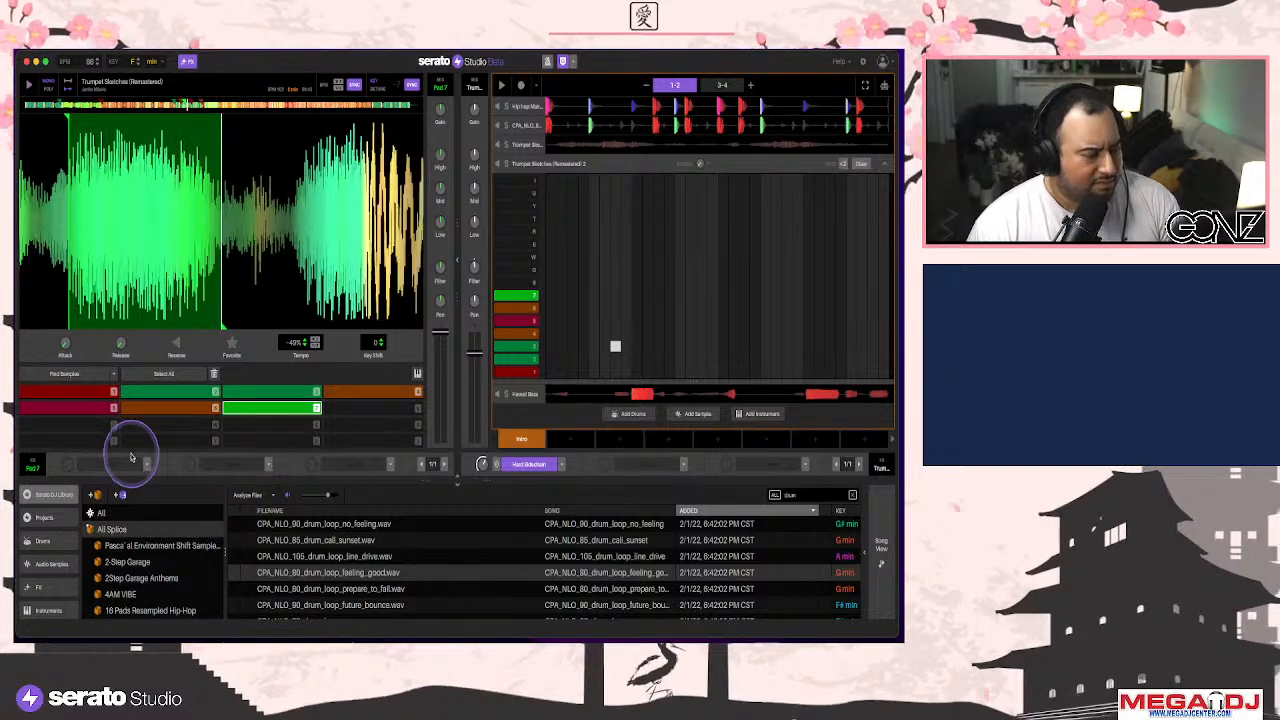
pyautogui.click(147, 464)
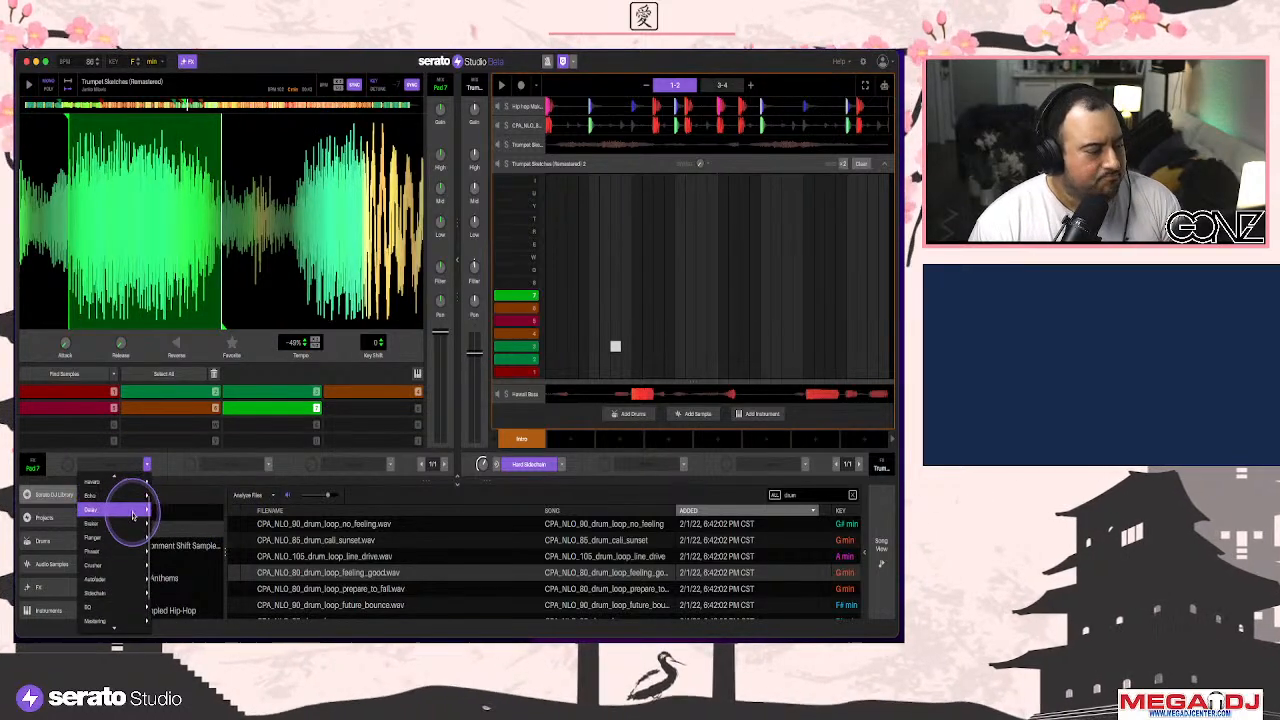
pyautogui.moveTo(133, 515)
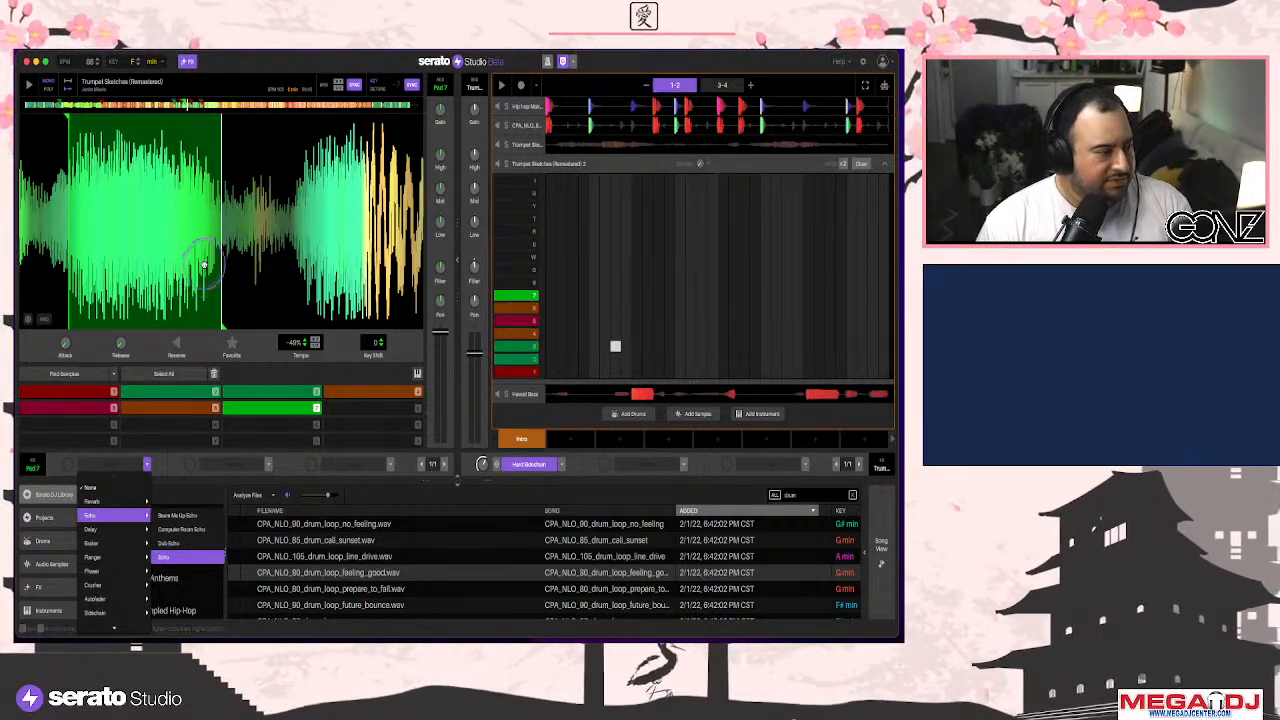
pyautogui.click(290, 268)
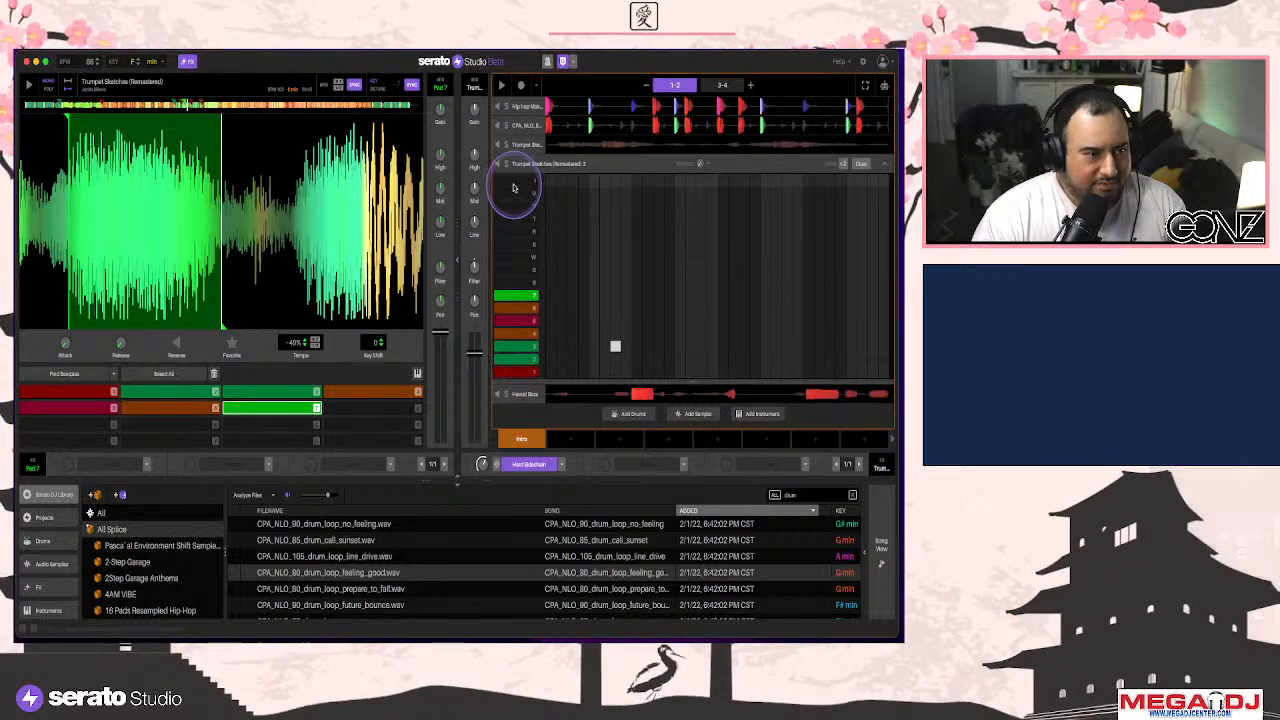
# Audition pad 3's chop again and turn that pad's volume down to nearly nothing
pyautogui.click(533, 346)
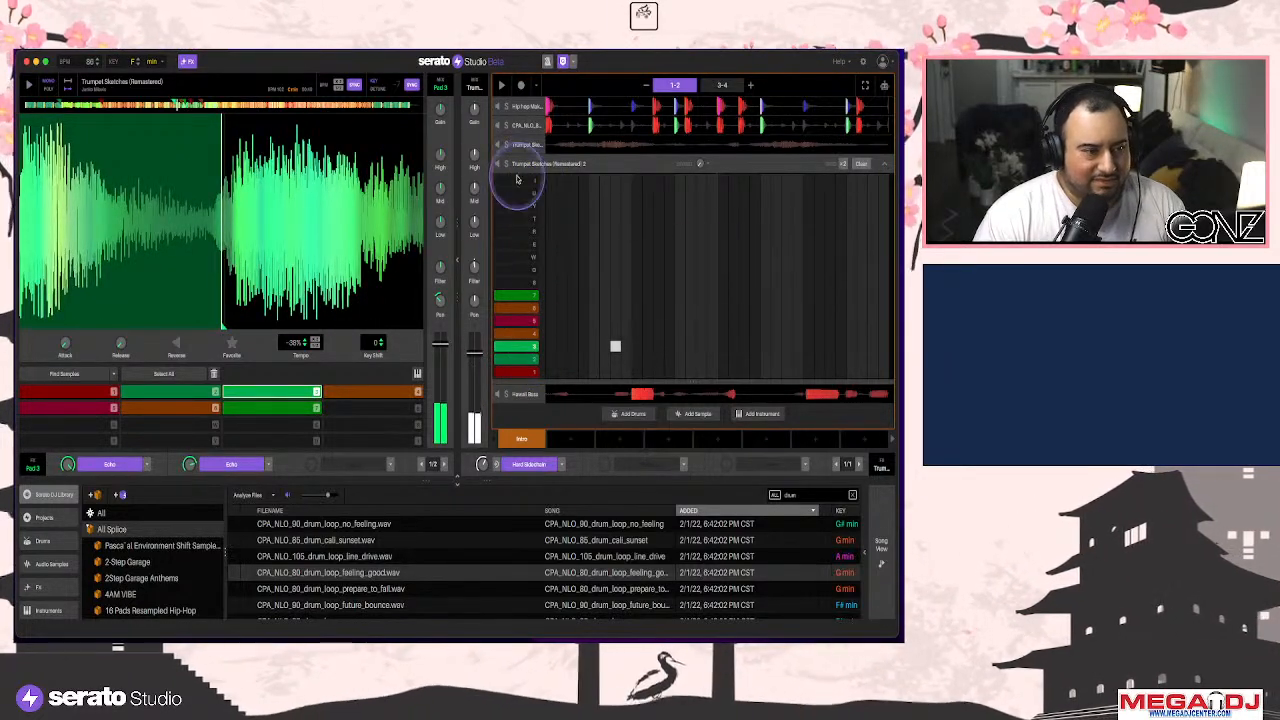
pyautogui.click(520, 314)
pyautogui.click(529, 352)
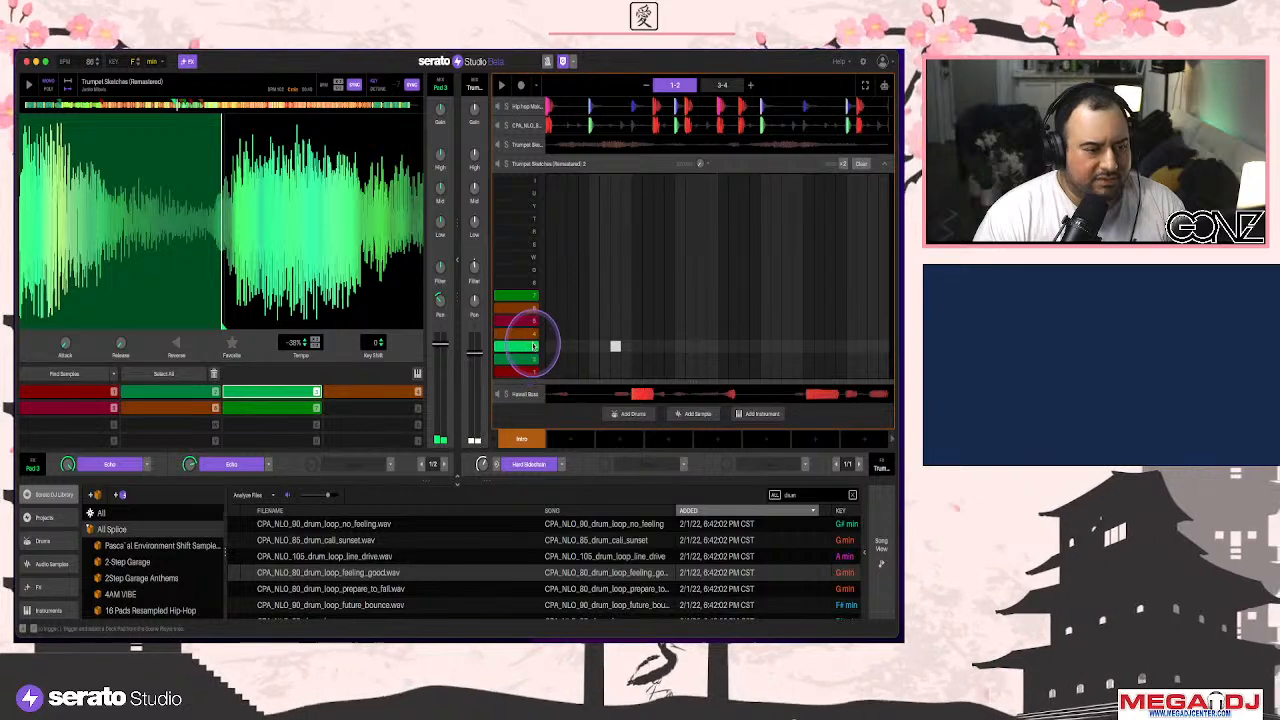
pyautogui.click(533, 348)
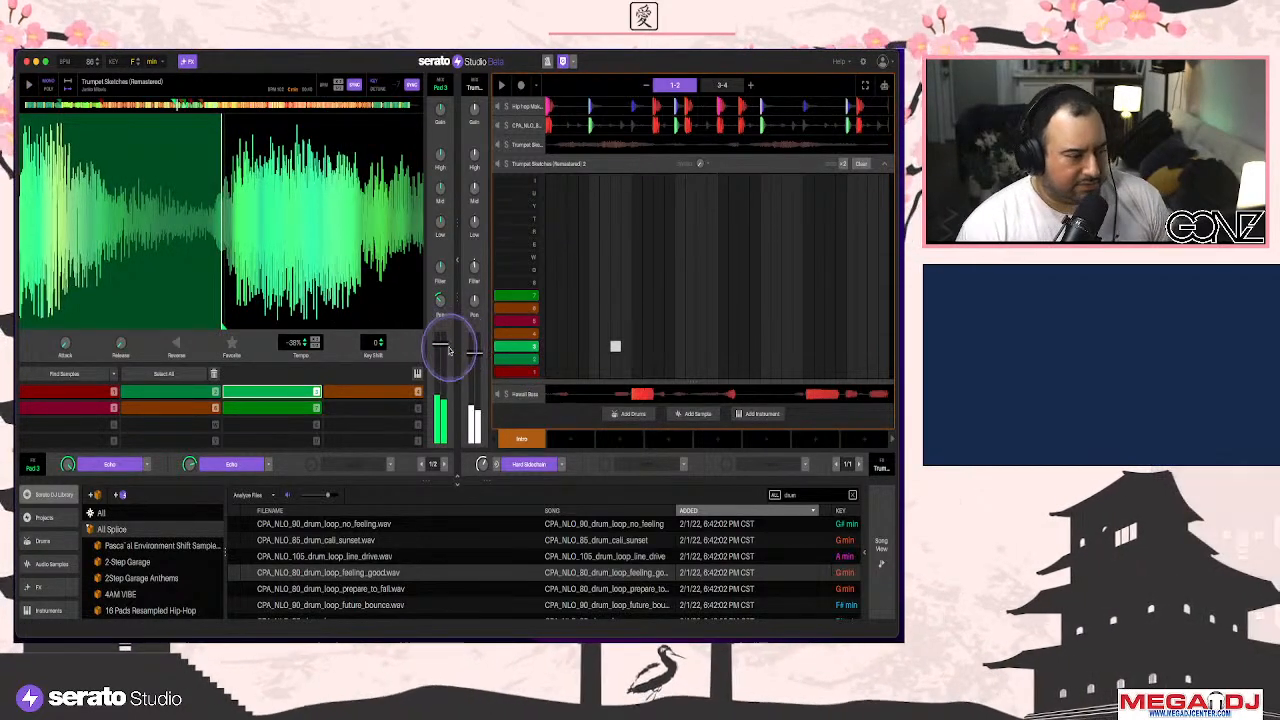
pyautogui.moveTo(444, 346); pyautogui.dragTo(444, 438)
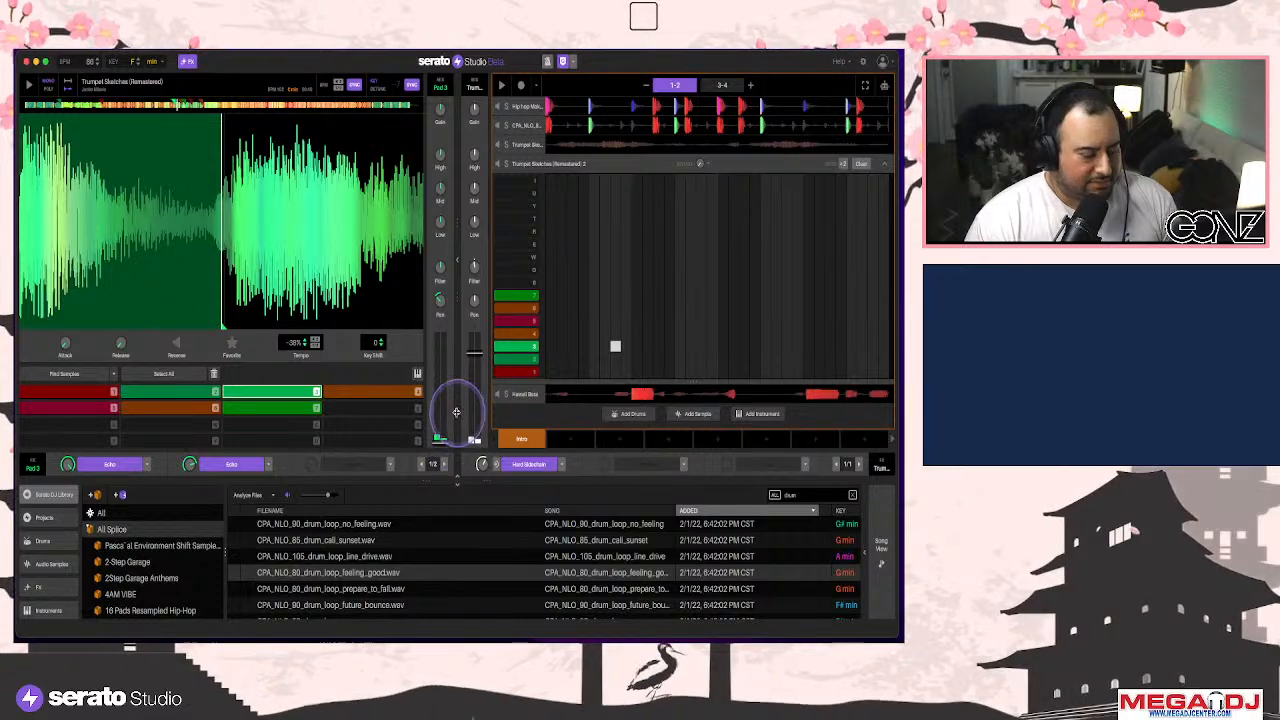
# Audition pad 7's trumpet chop and play back the beat
pyautogui.press('7')
pyautogui.press('7')
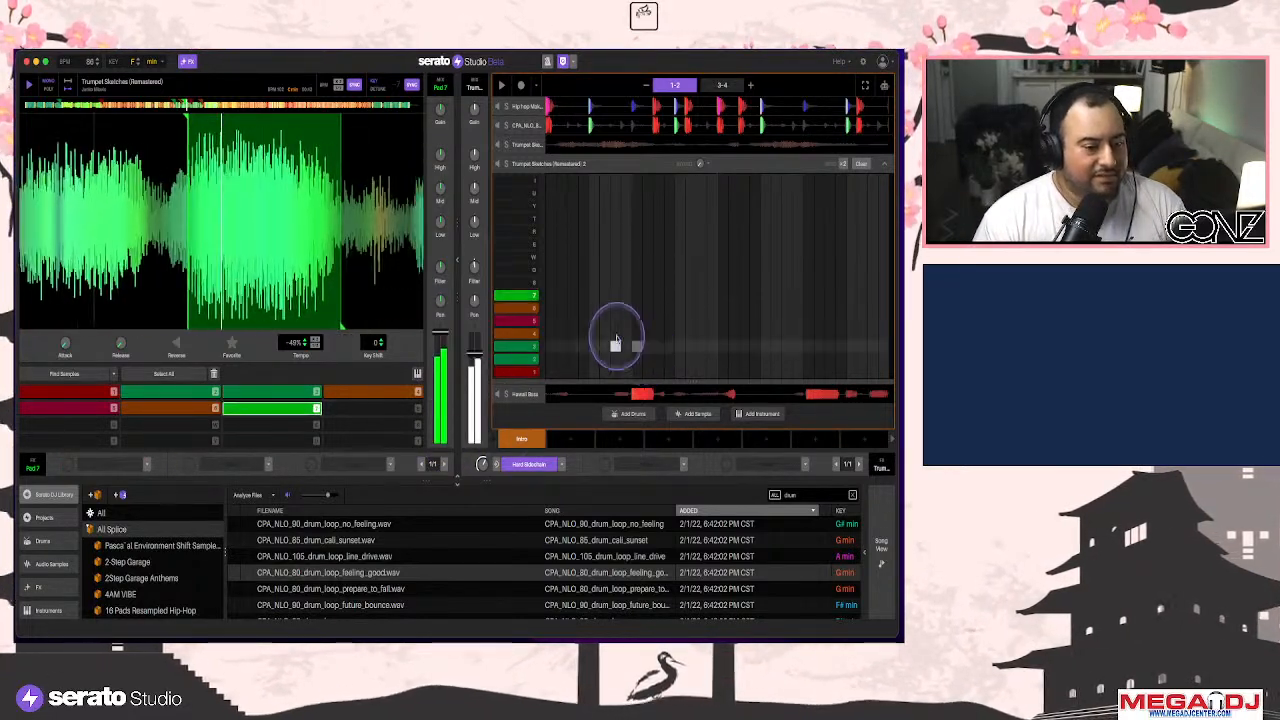
pyautogui.press('space')
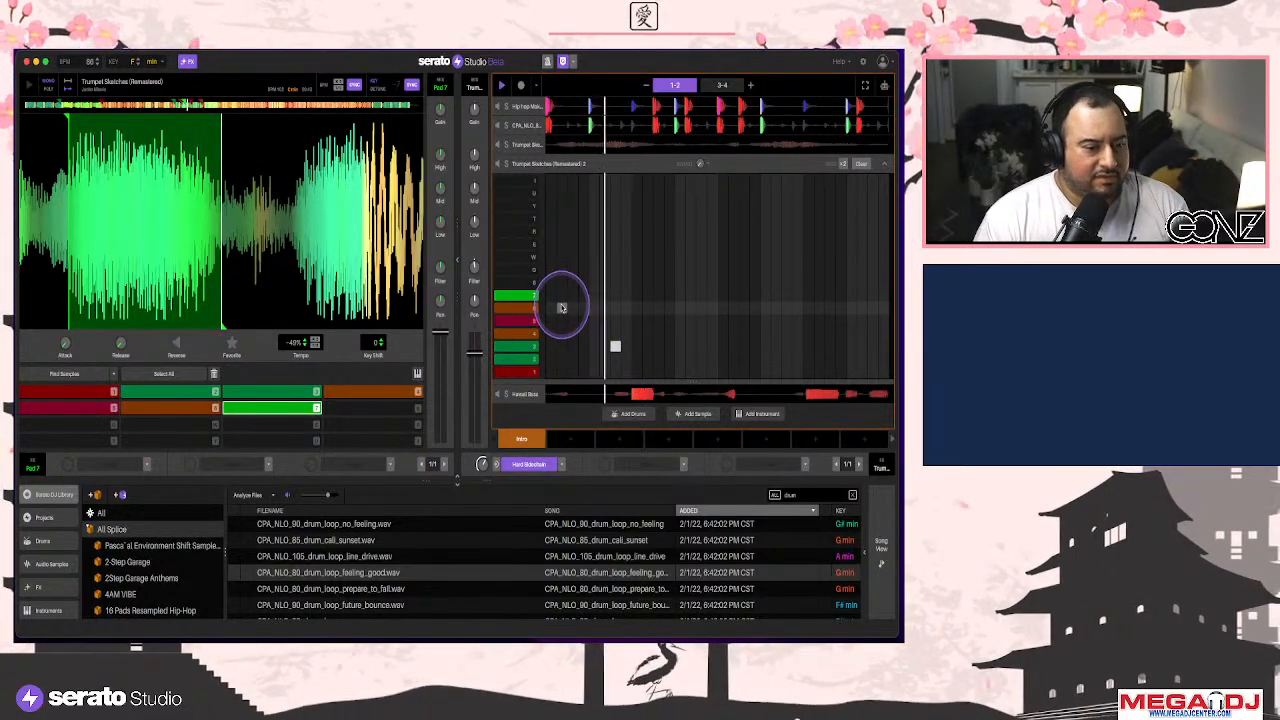
# Place four evenly spaced pad 7 notes in the second bar of the second trumpet layer
pyautogui.click(721, 297)
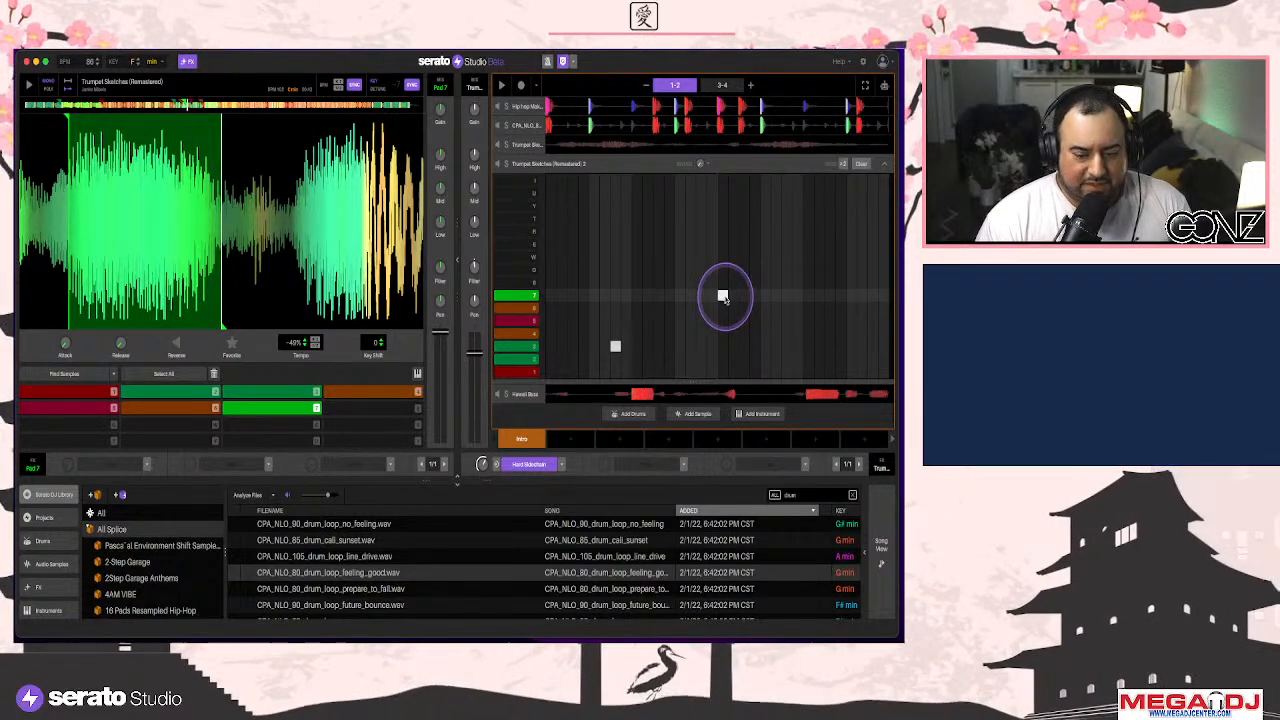
pyautogui.click(765, 296)
pyautogui.click(808, 297)
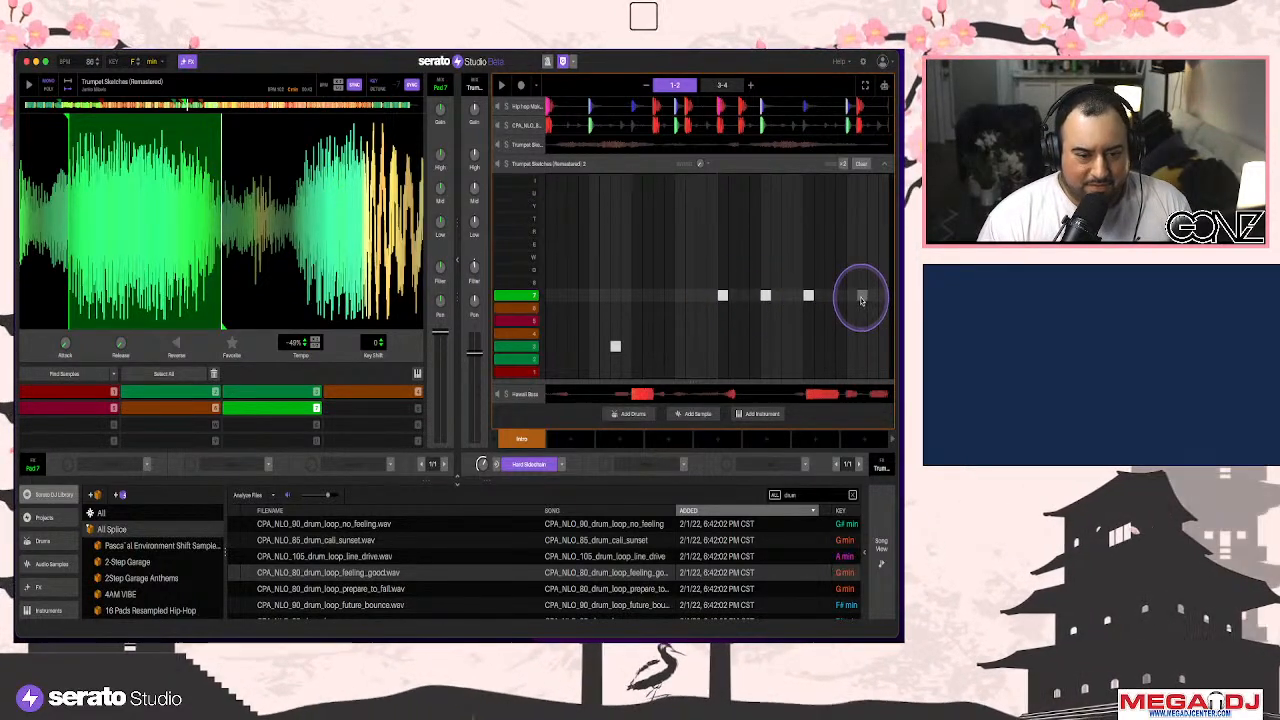
pyautogui.click(851, 297)
pyautogui.click(765, 296)
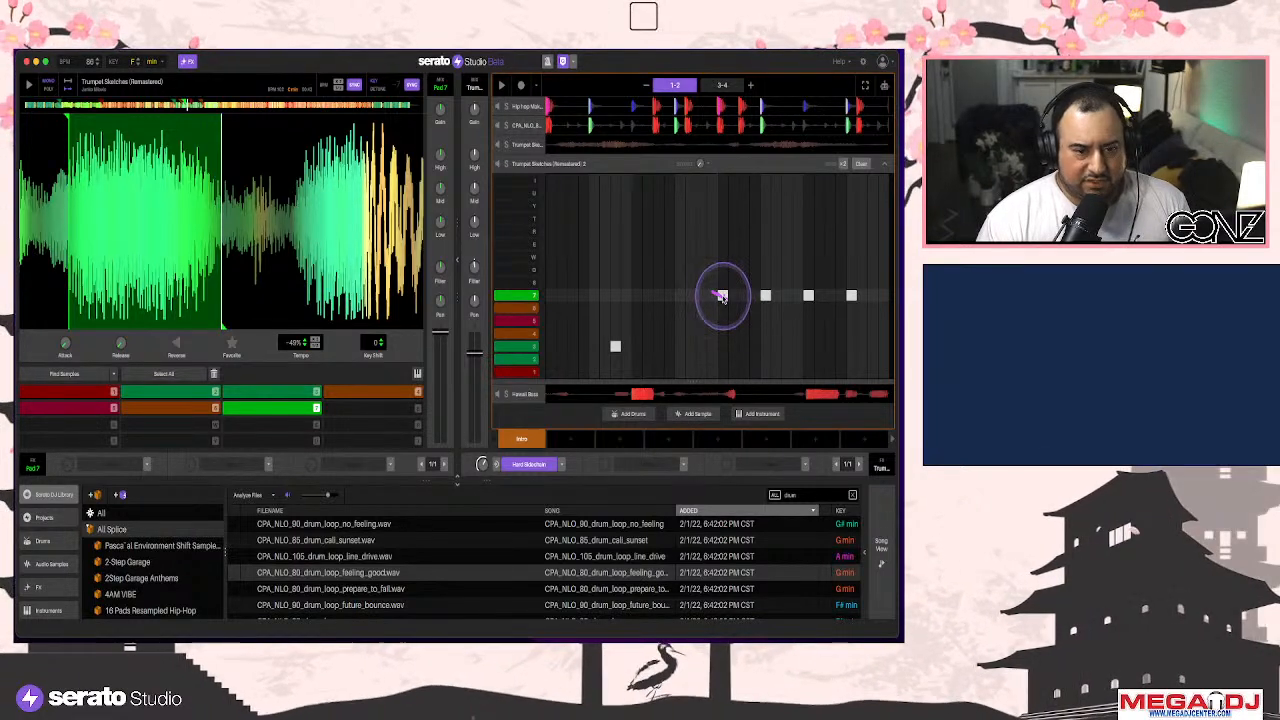
# Try an echo-like fade on the four pad 7 notes by giving each successive note a lower velocity
pyautogui.click(884, 86)
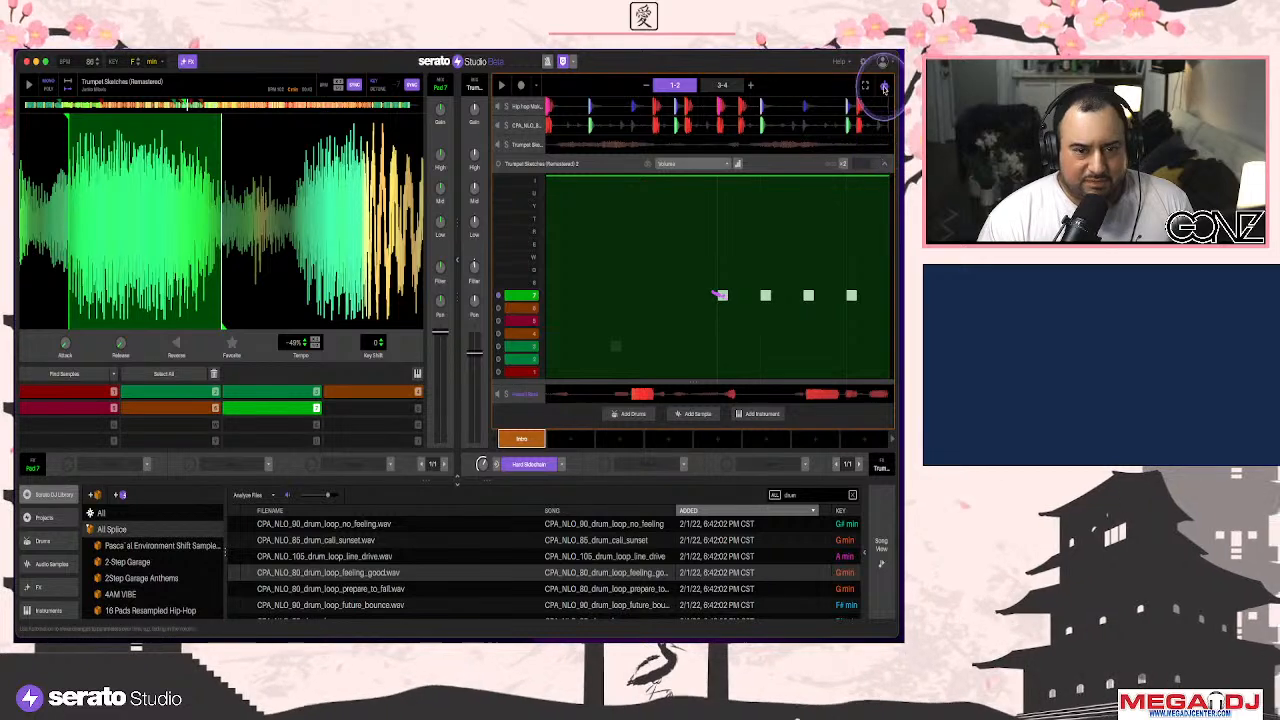
pyautogui.click(884, 86)
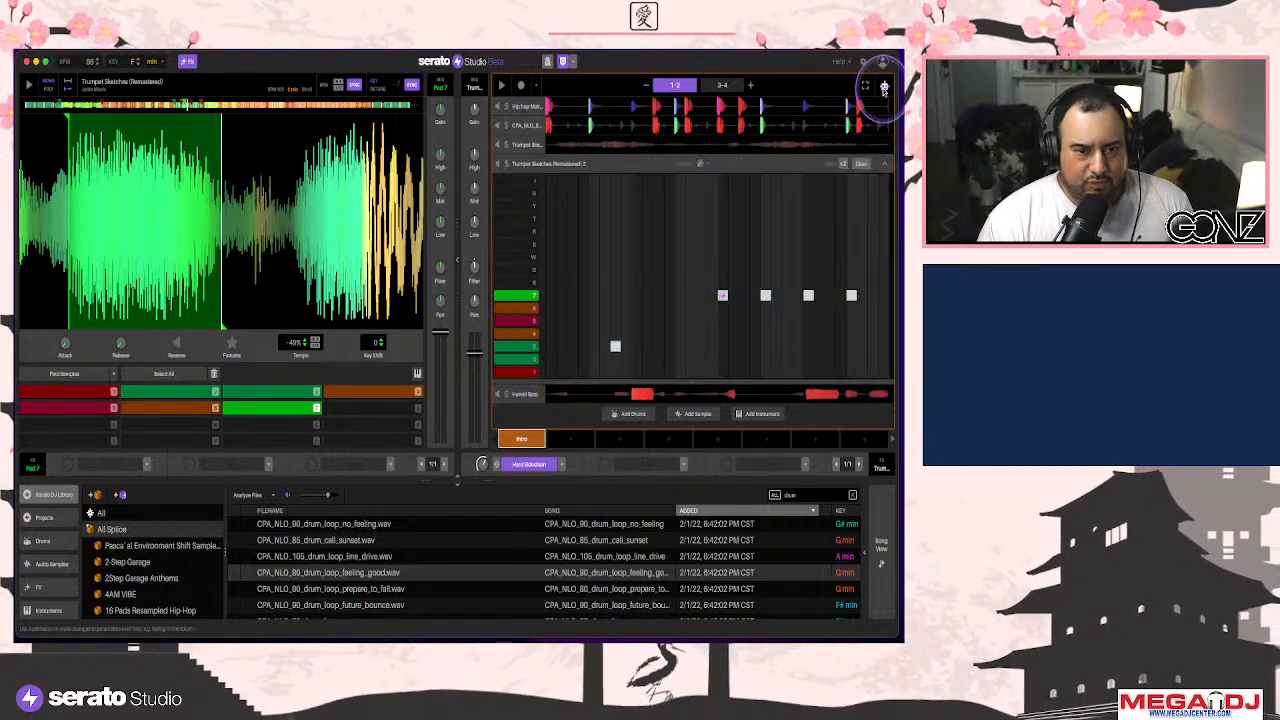
pyautogui.click(722, 296)
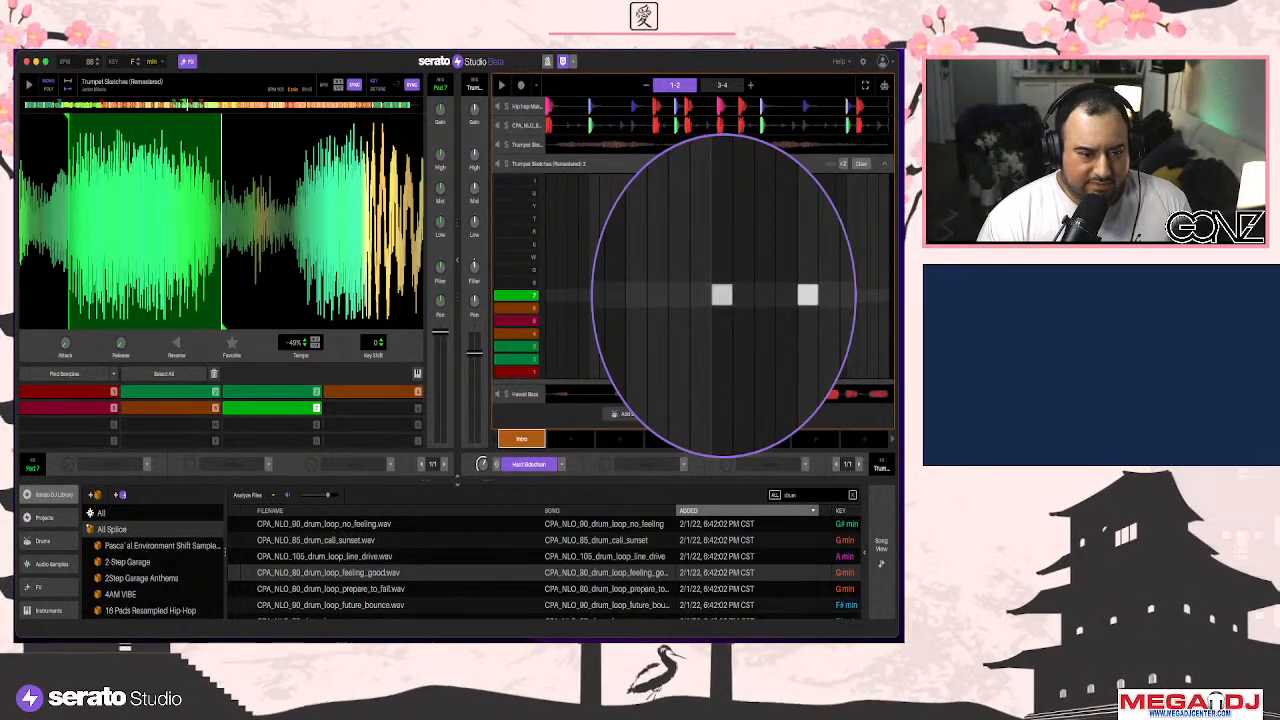
pyautogui.click(723, 300)
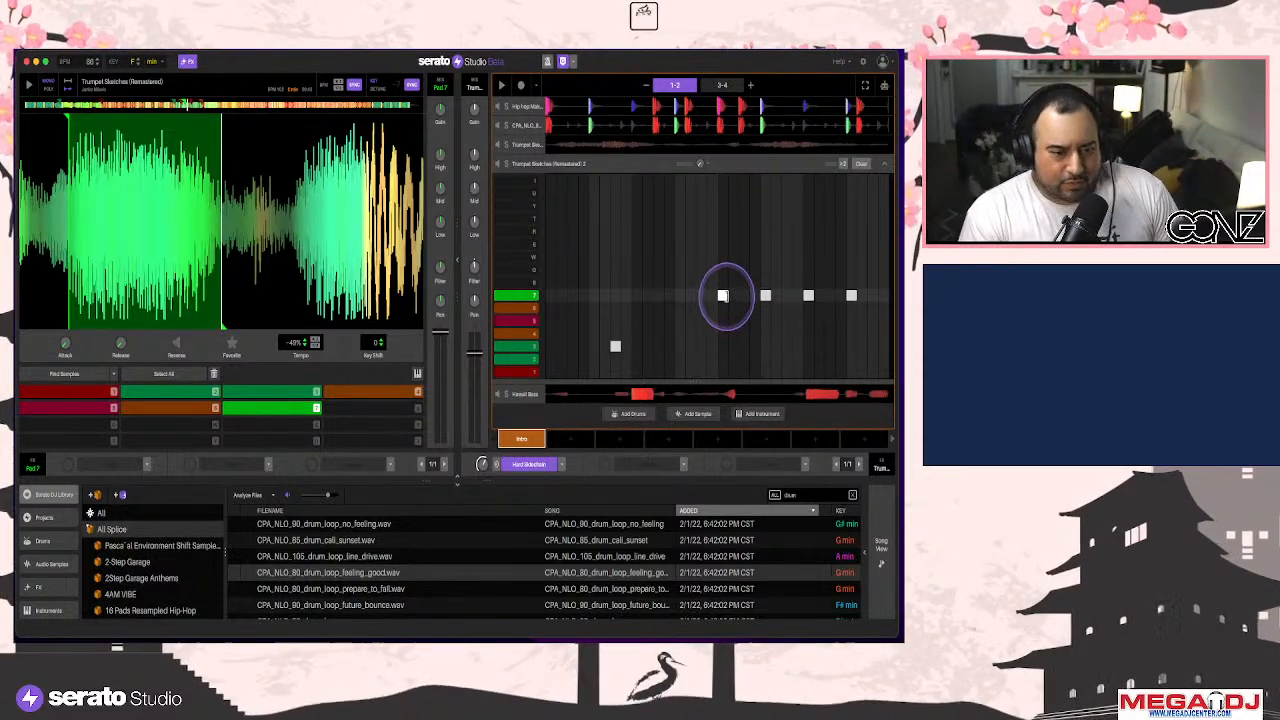
pyautogui.click(722, 296)
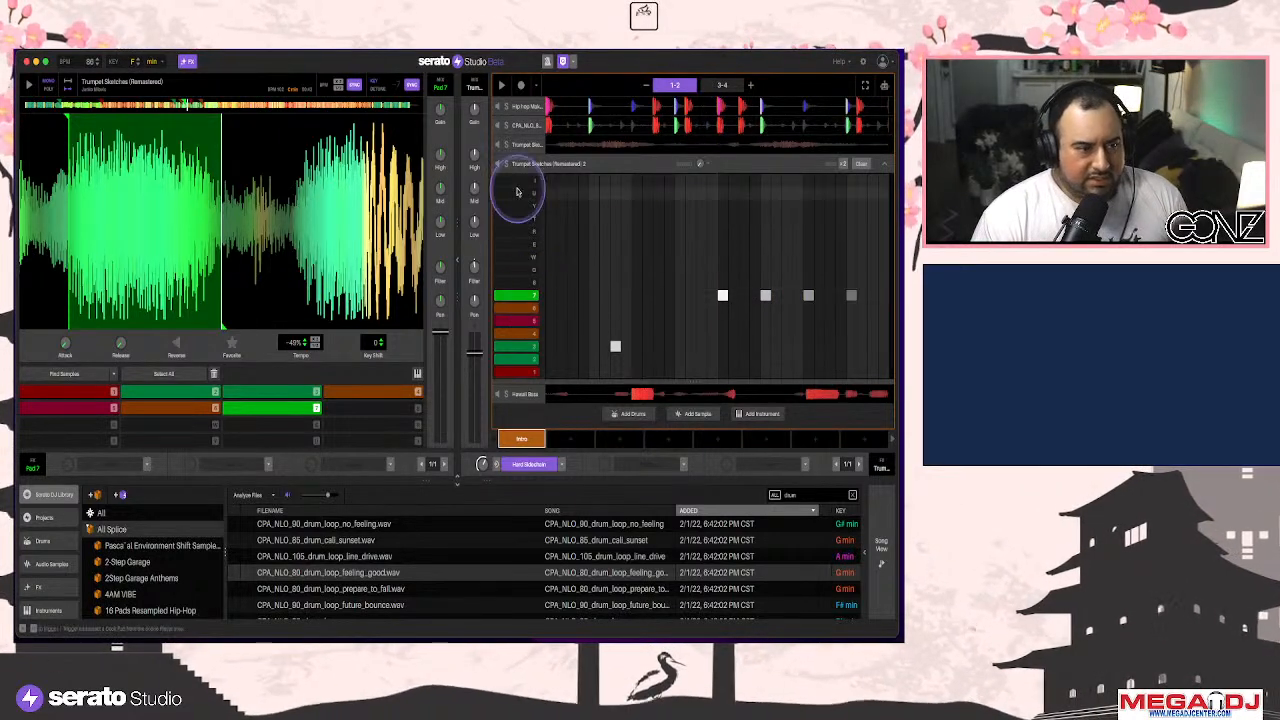
# Delete all four pad 7 notes from bars 1-2 and unsolo the second trumpet layer
pyautogui.press('space')
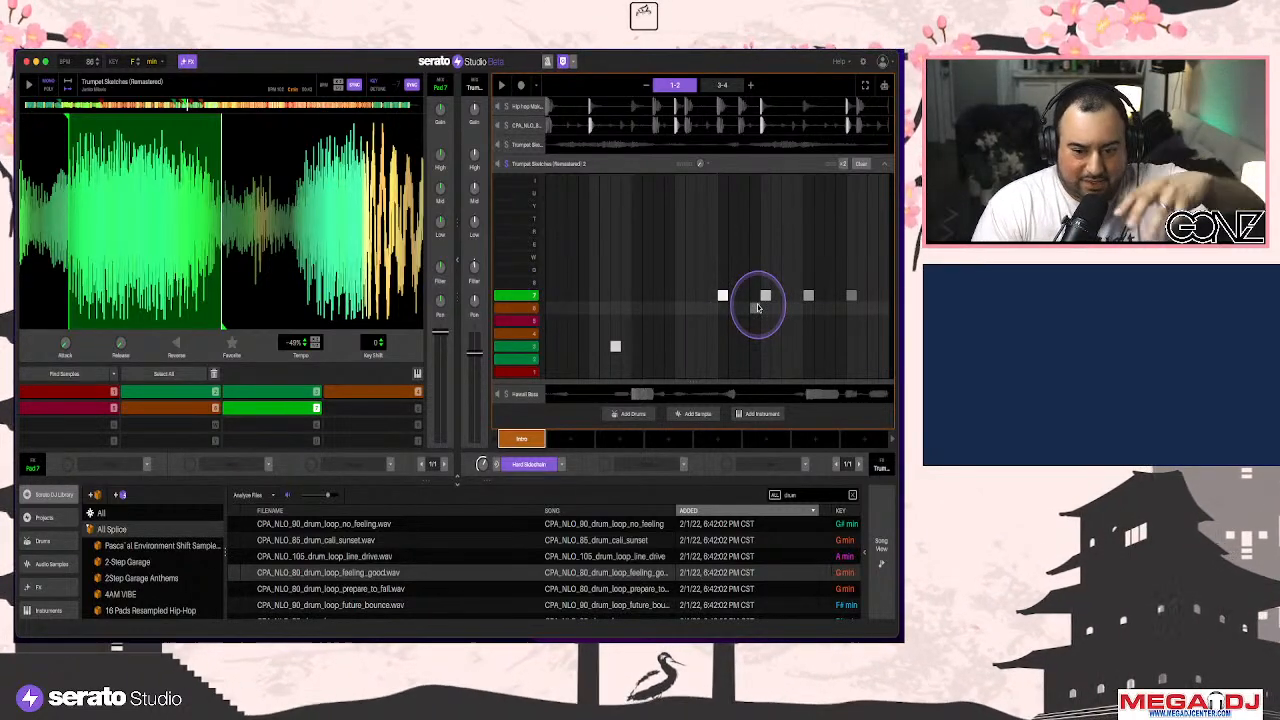
pyautogui.moveTo(863, 251); pyautogui.dragTo(725, 310)
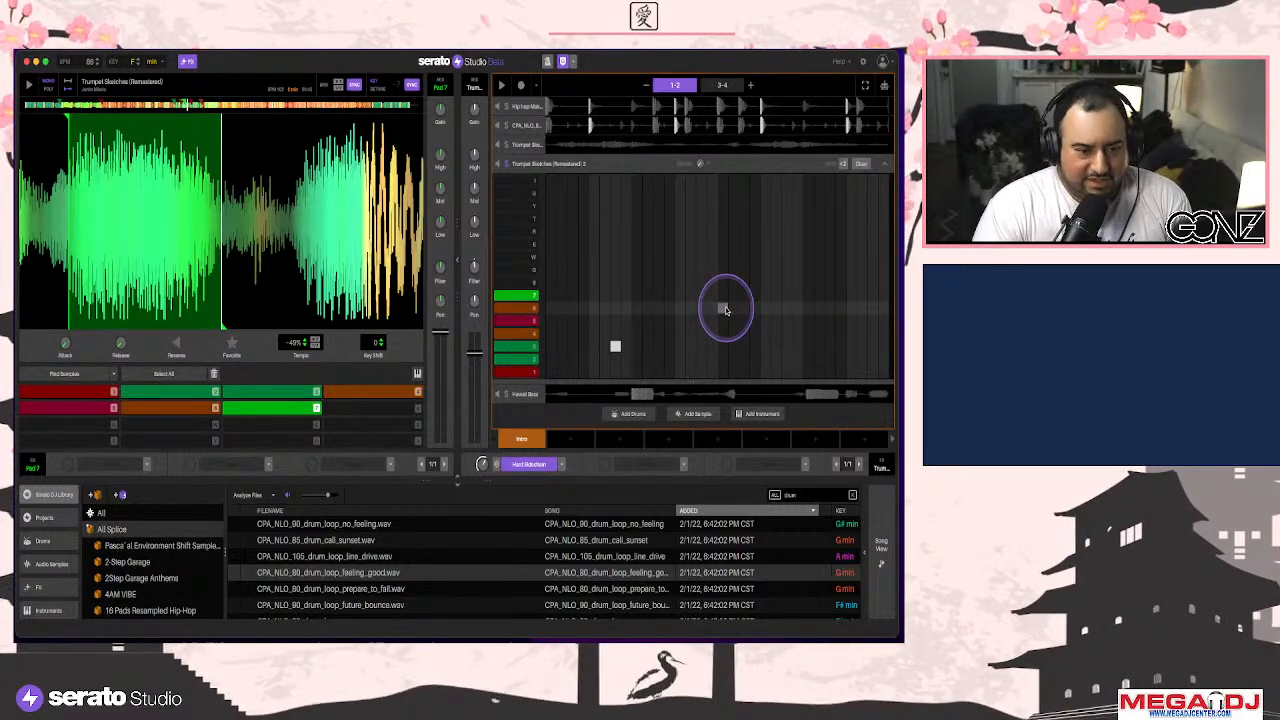
pyautogui.click(507, 172)
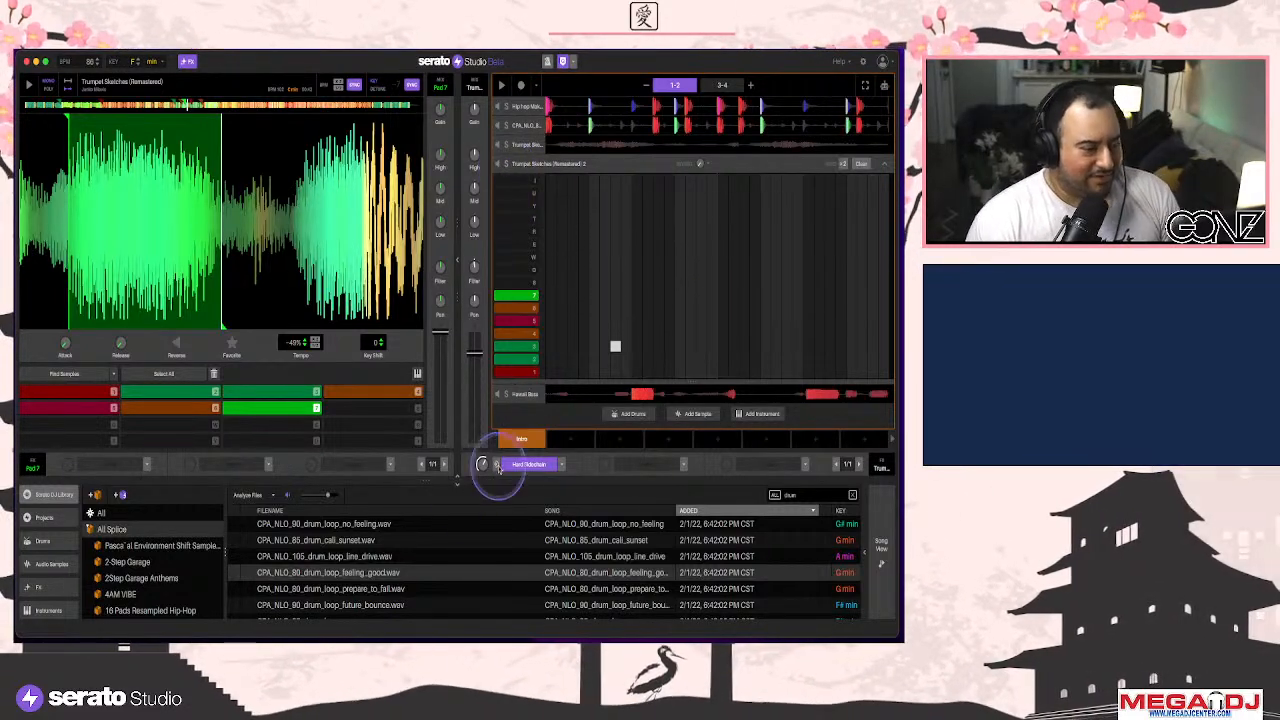
# Turn pad 3's volume back up to a clearly audible level
pyautogui.click(310, 391)
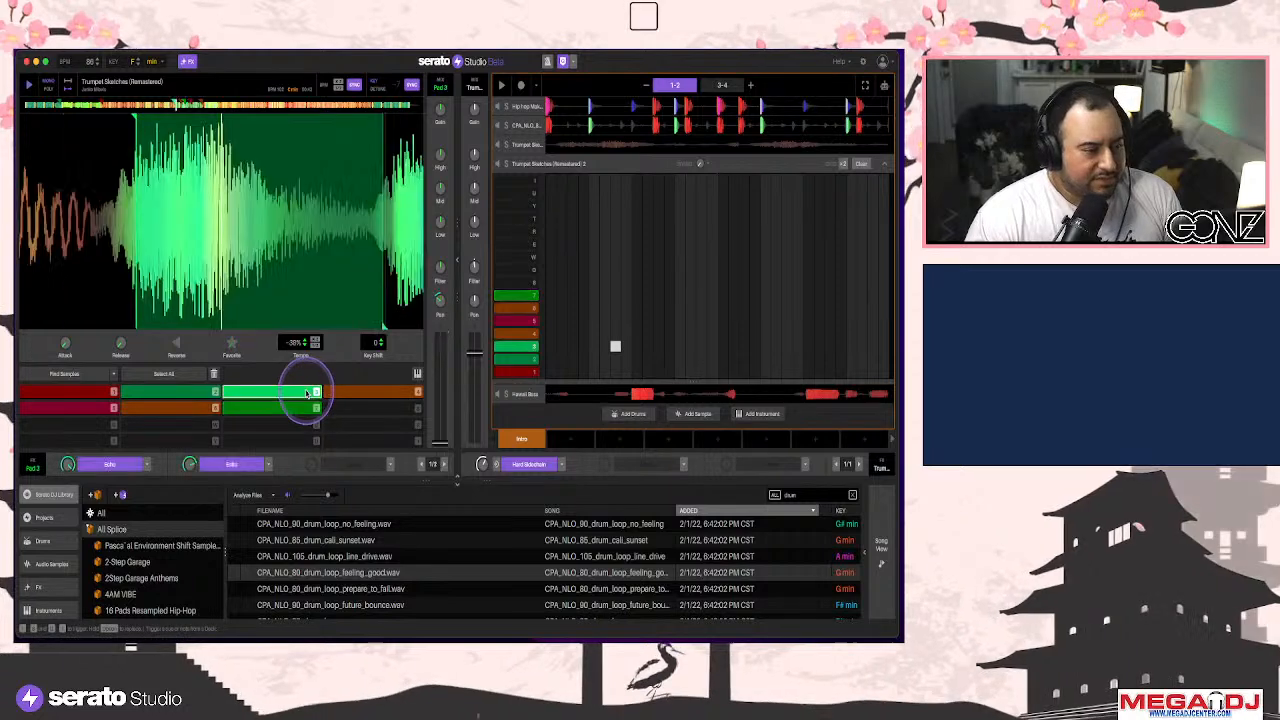
pyautogui.click(440, 436)
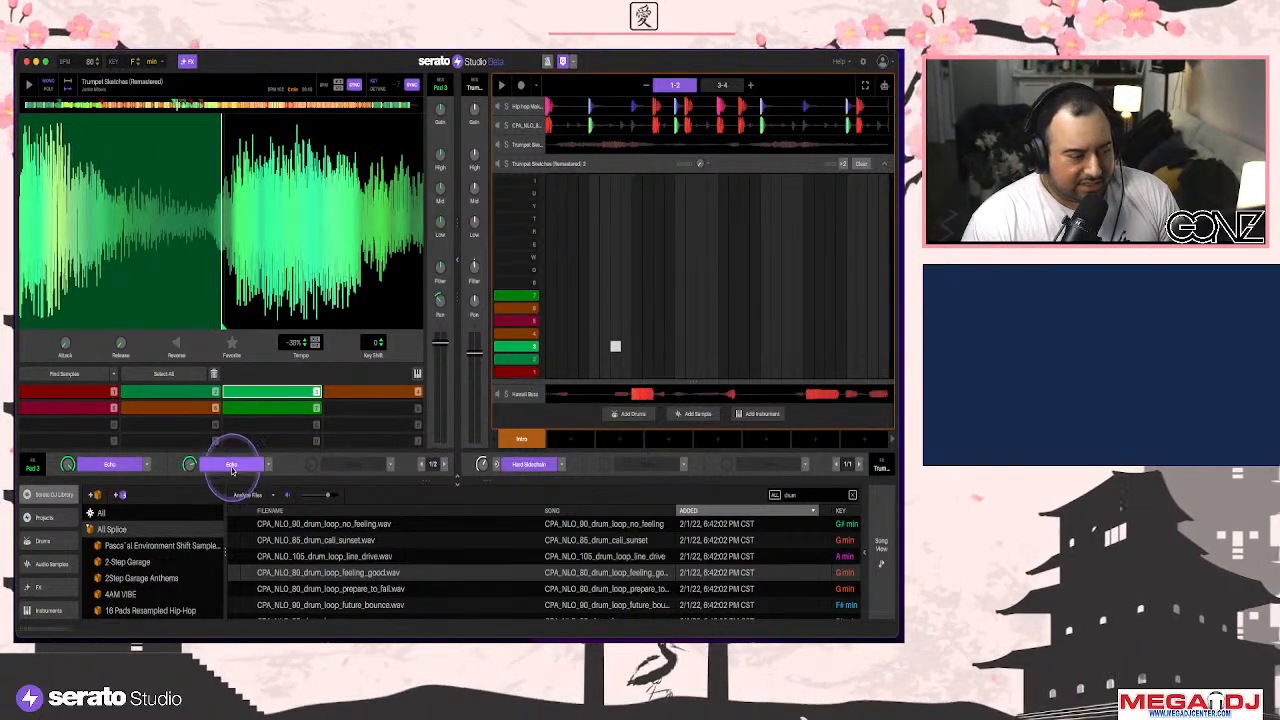
# Add the Echo effect to both the first and second effect slots of pad 7
pyautogui.click(286, 407)
pyautogui.click(146, 466)
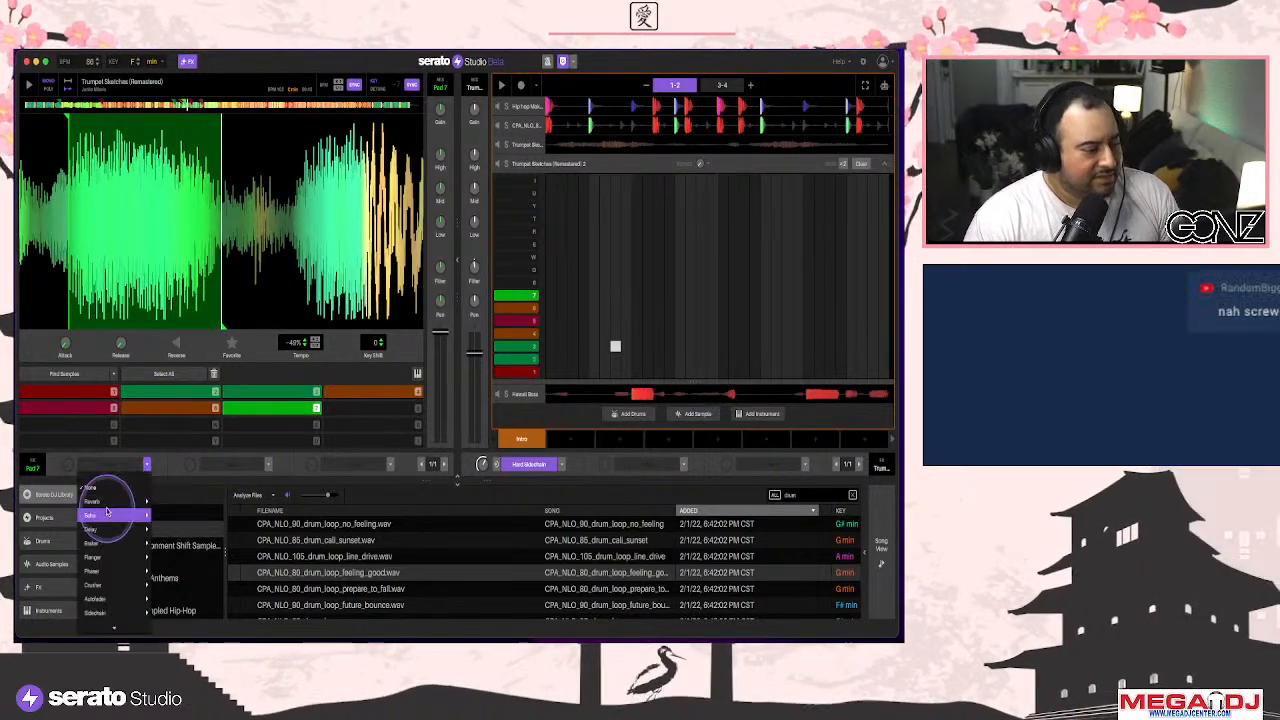
pyautogui.moveTo(110, 516)
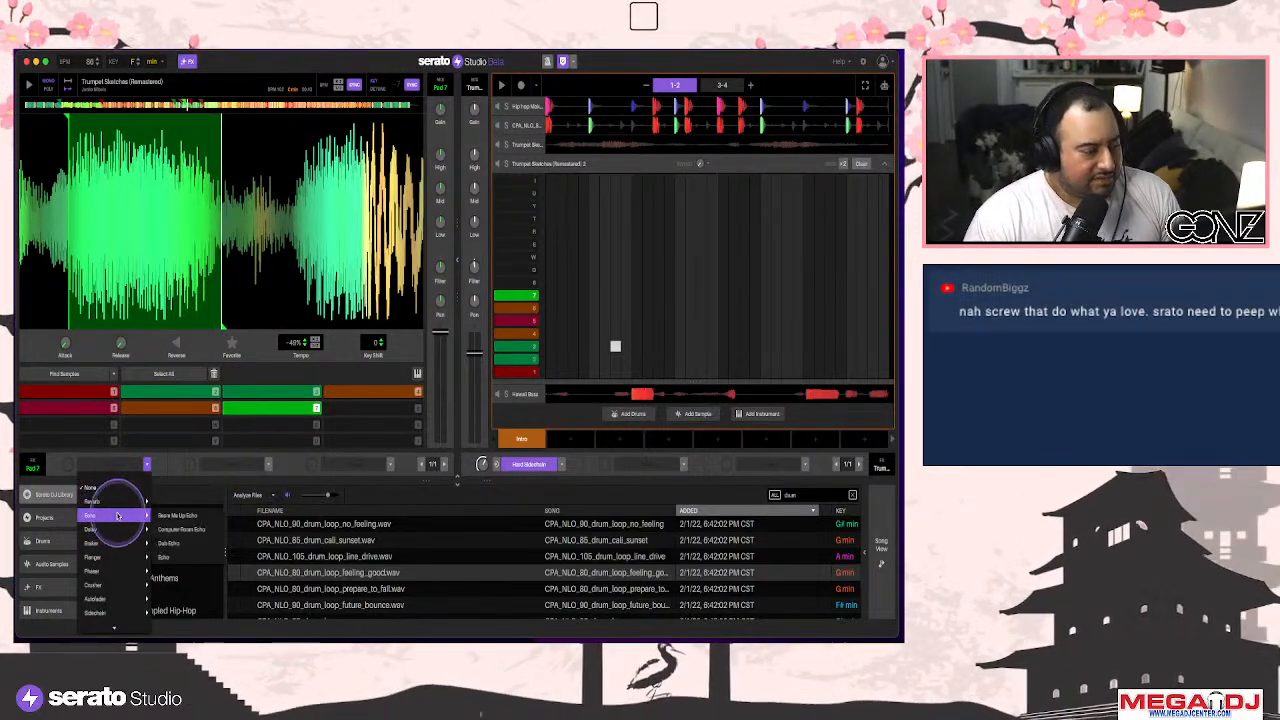
pyautogui.click(180, 555)
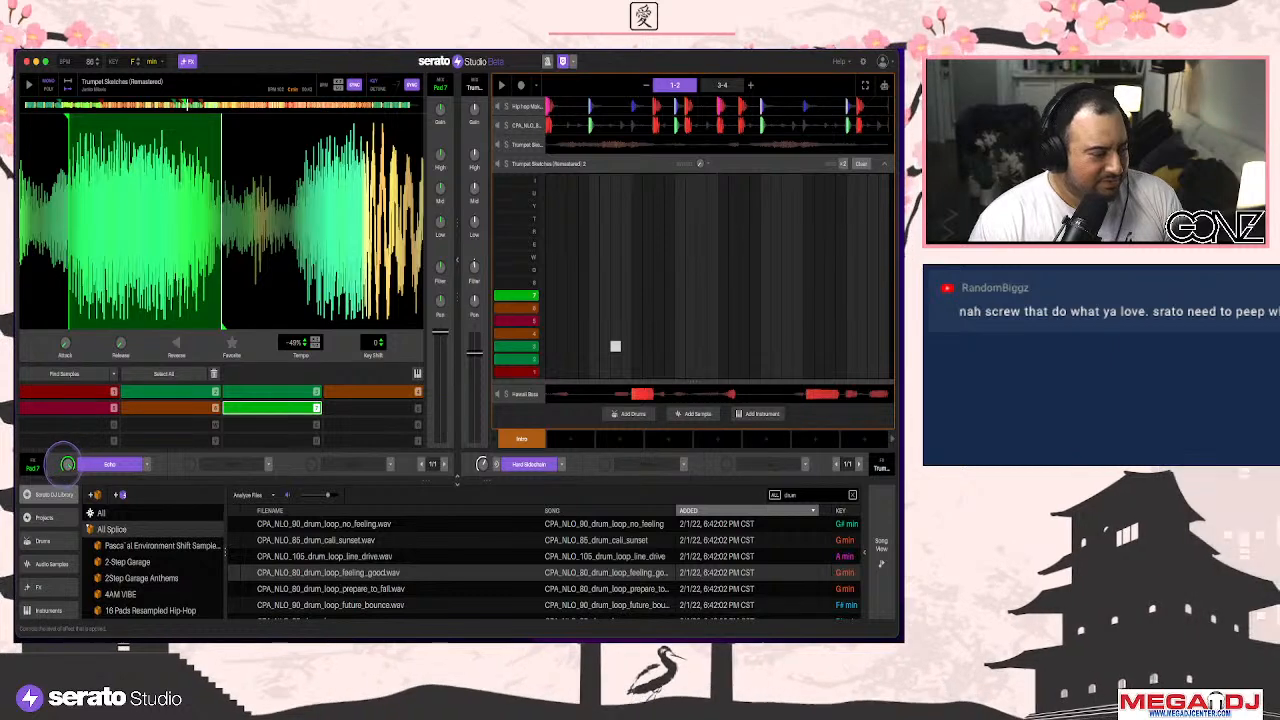
pyautogui.click(271, 466)
pyautogui.moveTo(251, 516)
pyautogui.click(292, 545)
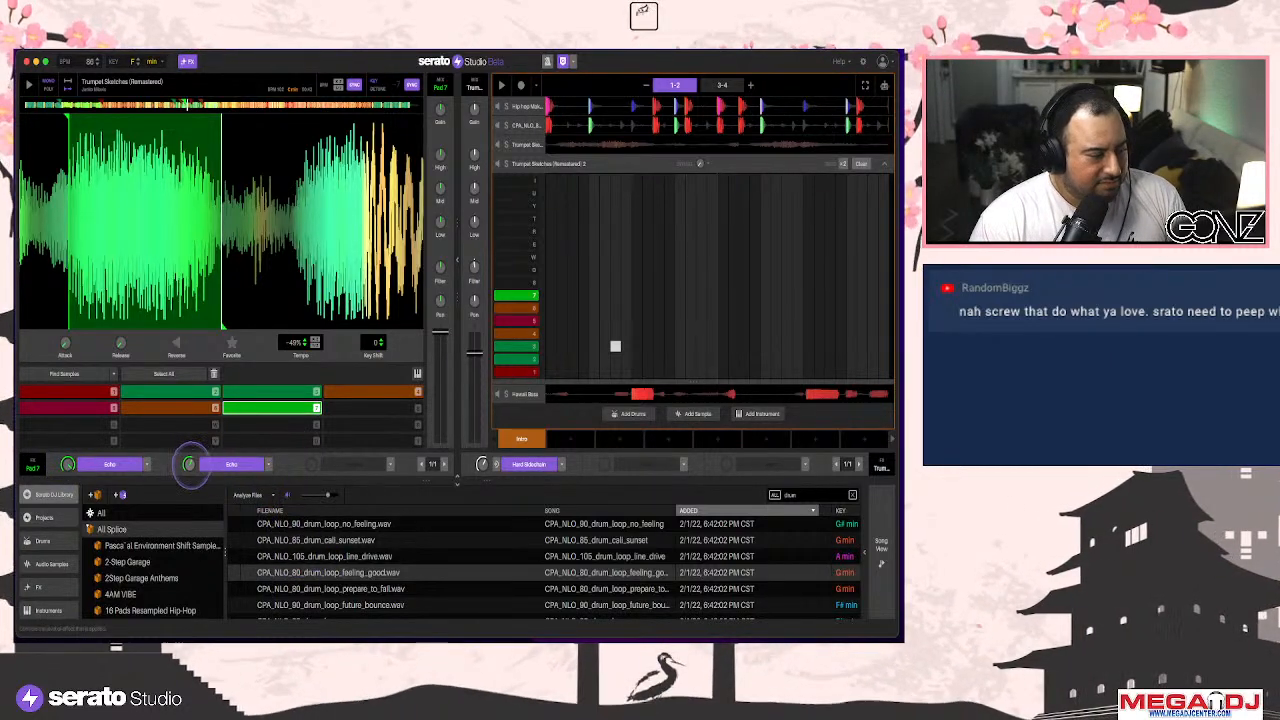
# Compare pad 3's echo setup, then set pad 7's effect timing to 1/4 and pan pad 7 to the right
pyautogui.click(280, 392)
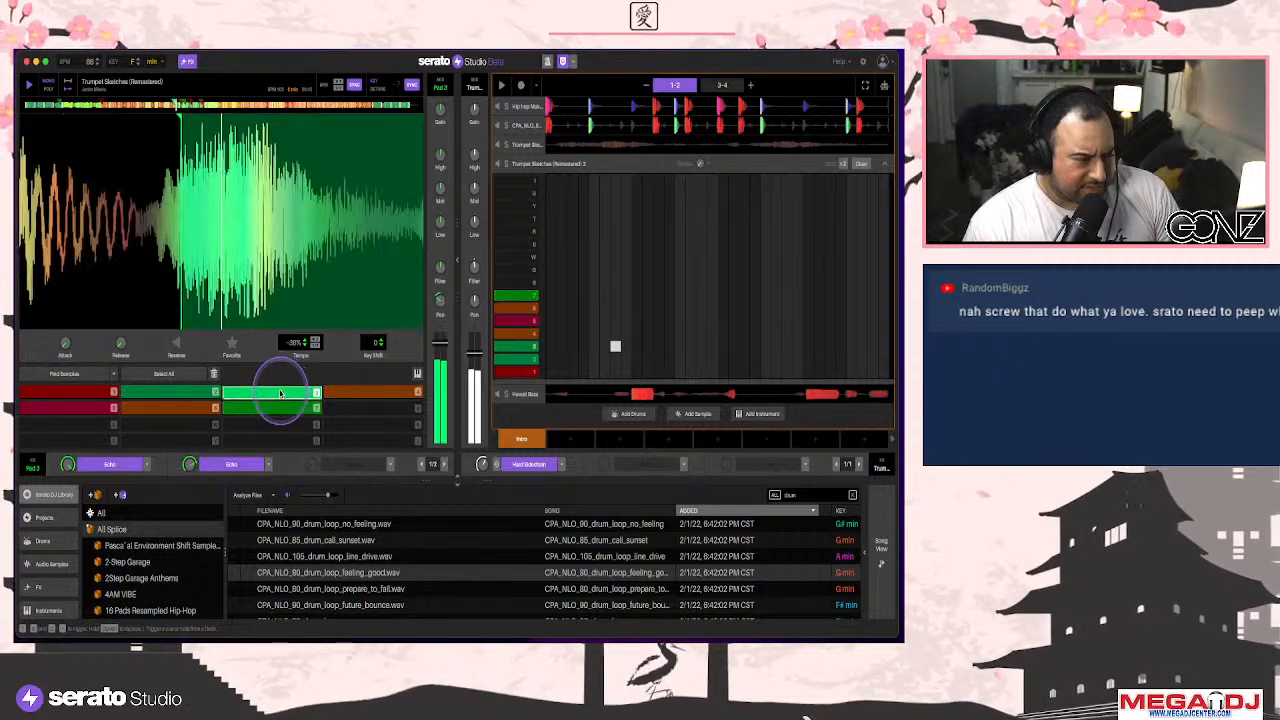
pyautogui.click(283, 406)
pyautogui.click(419, 466)
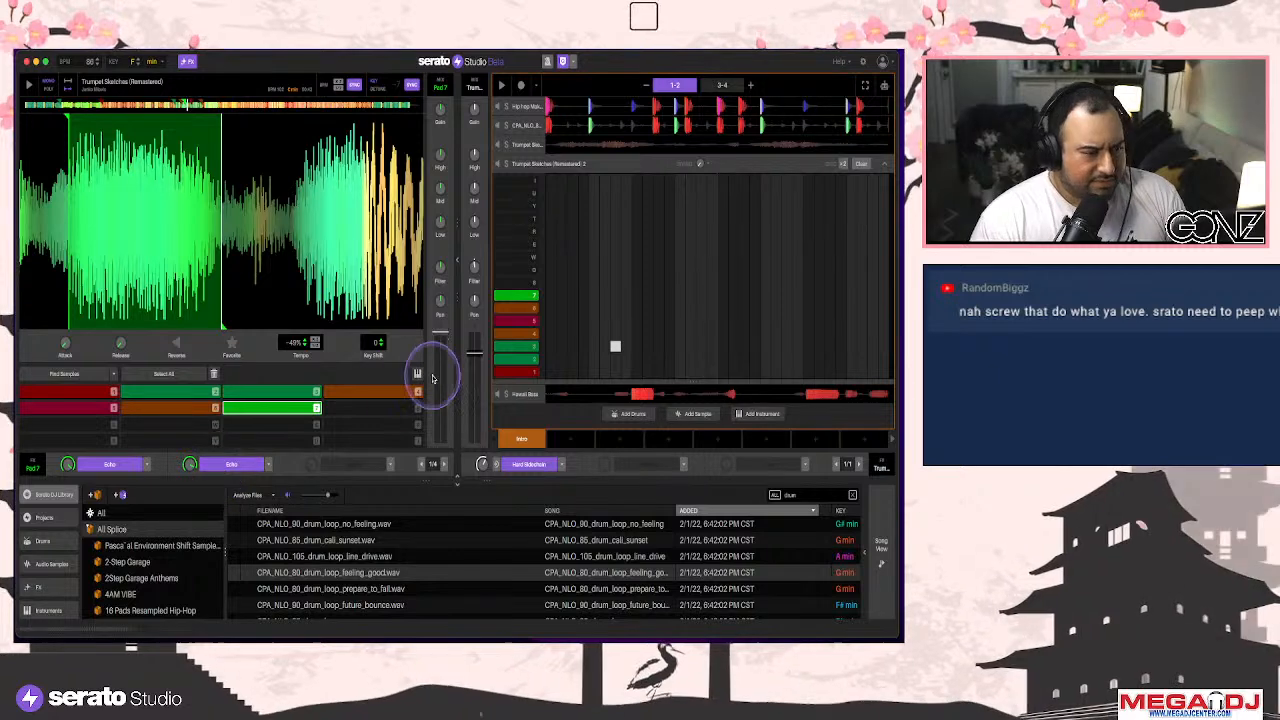
# Start playback and place a single pad 7 note in the later part of bar 2
pyautogui.press('space')
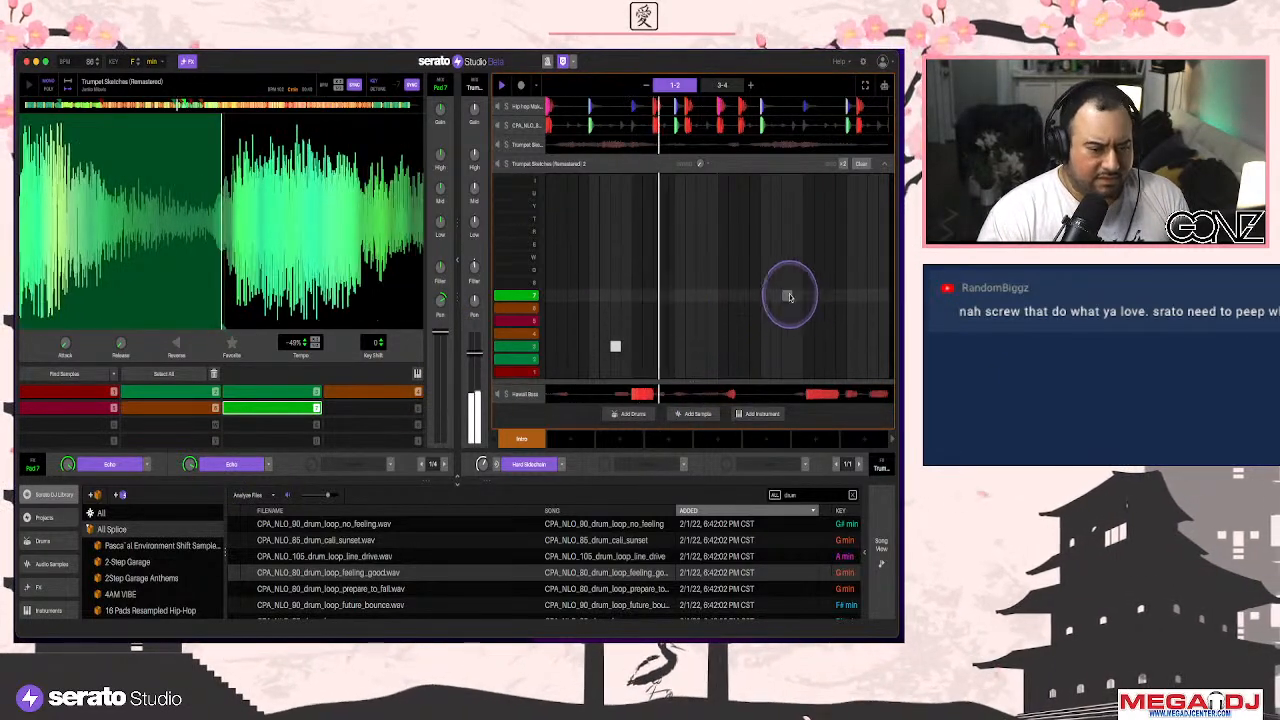
pyautogui.click(809, 296)
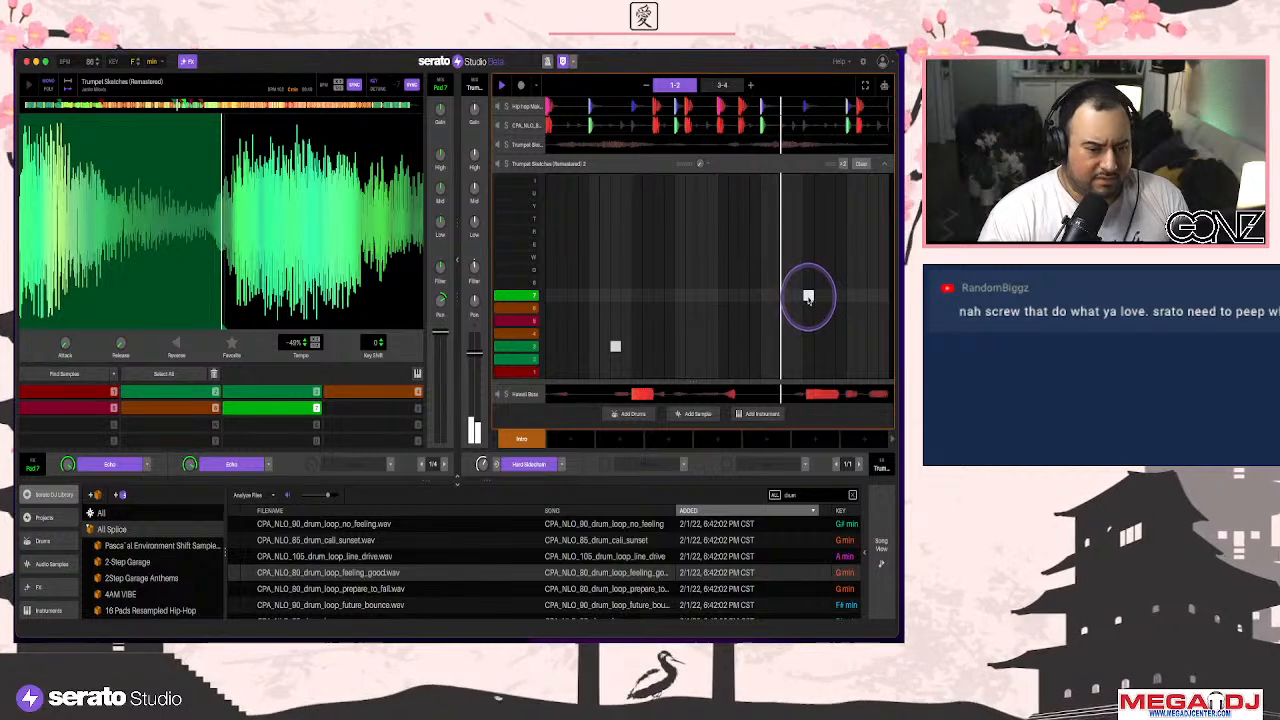
# Lower pad 7's volume below -6 dB and set its effect timing to 1/2 during playback
pyautogui.click(438, 338)
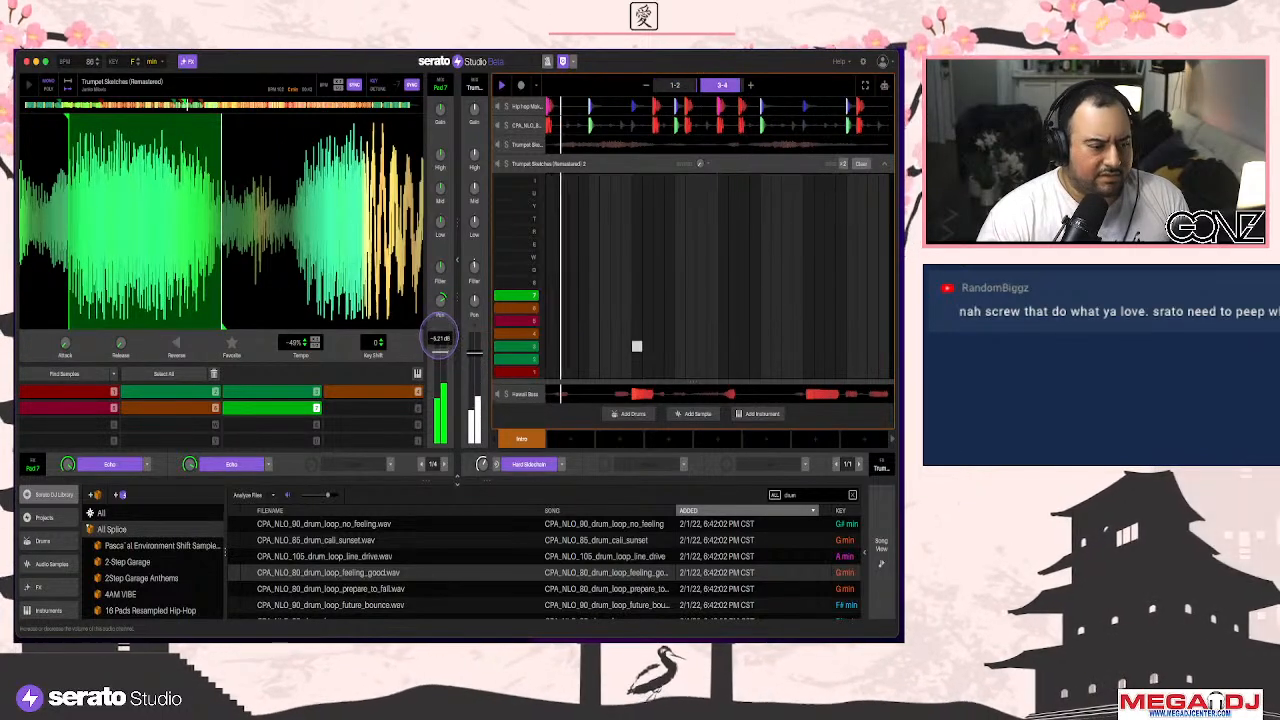
pyautogui.click(446, 466)
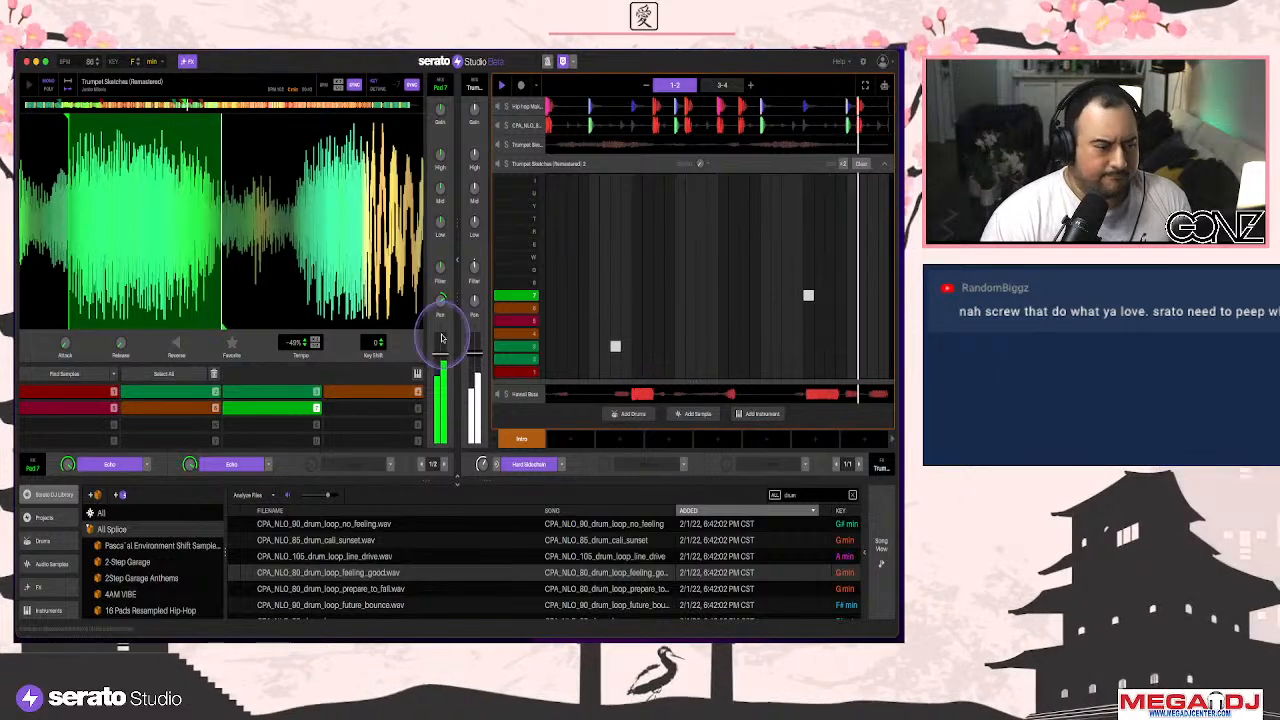
pyautogui.moveTo(440, 351); pyautogui.dragTo(440, 362)
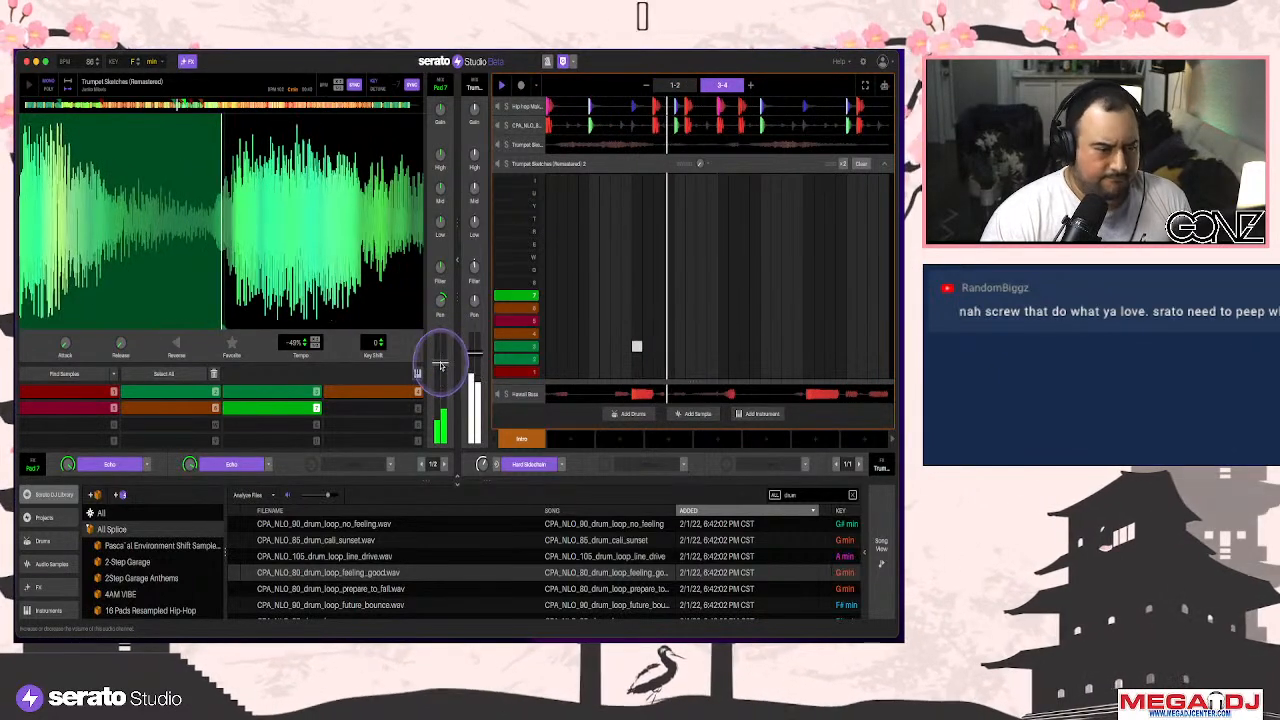
# Place a pad 7 note in bars 3-4 at the same position as the one in bars 1-2
pyautogui.click(797, 296)
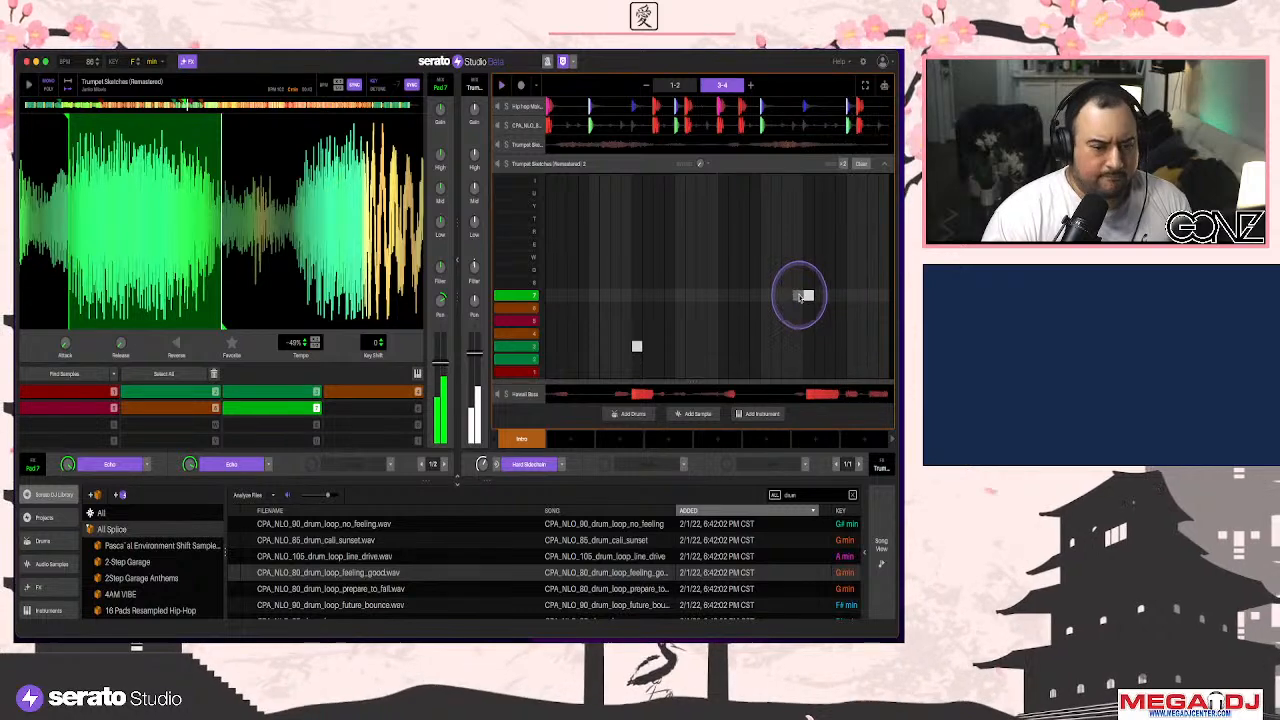
# Listen to the full beat and slightly lower the second trumpet layer's track volume
pyautogui.moveTo(551, 442)
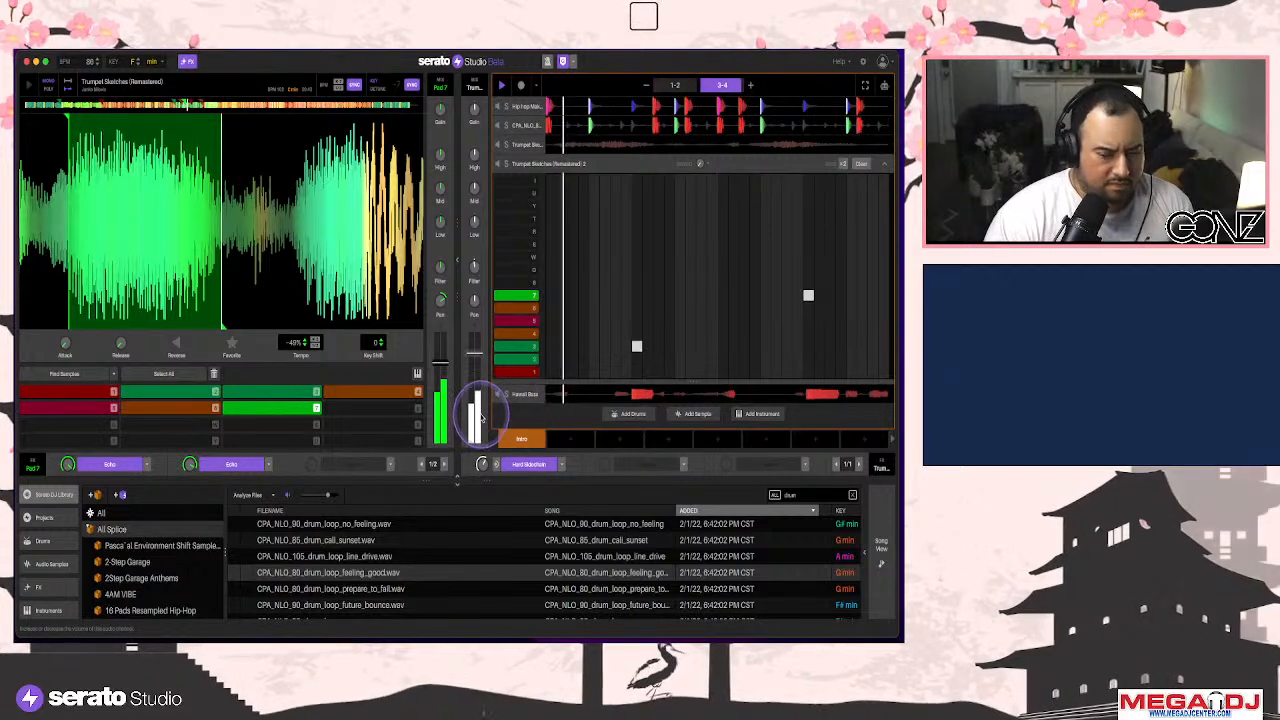
pyautogui.click(859, 163)
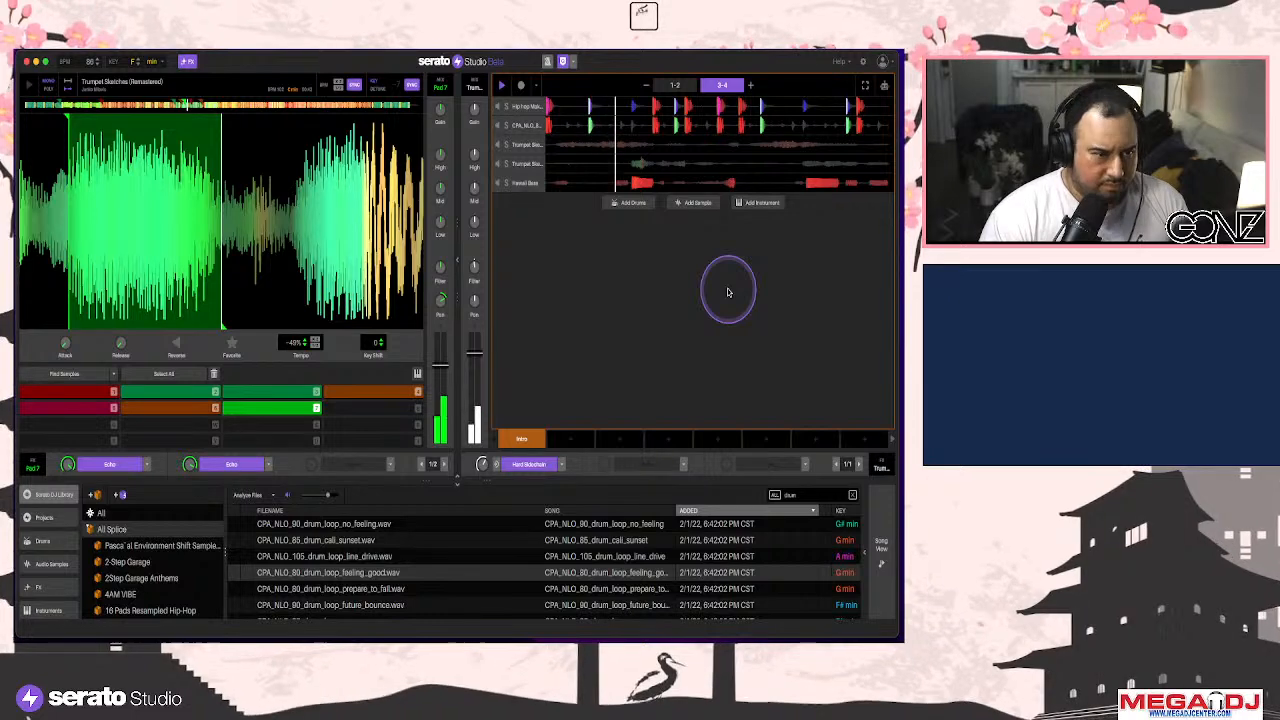
pyautogui.click(571, 165)
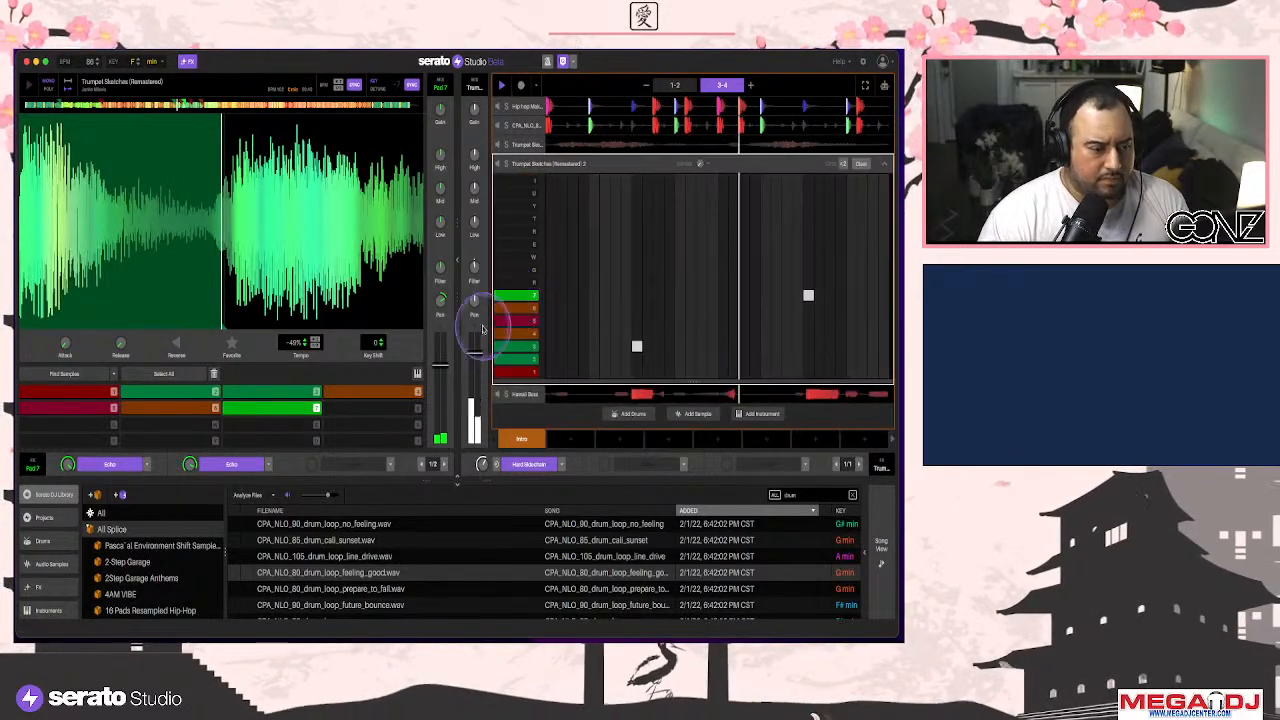
# Collapse the second trumpet layer, extend the Intro scene to eight bars and rename the scene verse
pyautogui.click(883, 164)
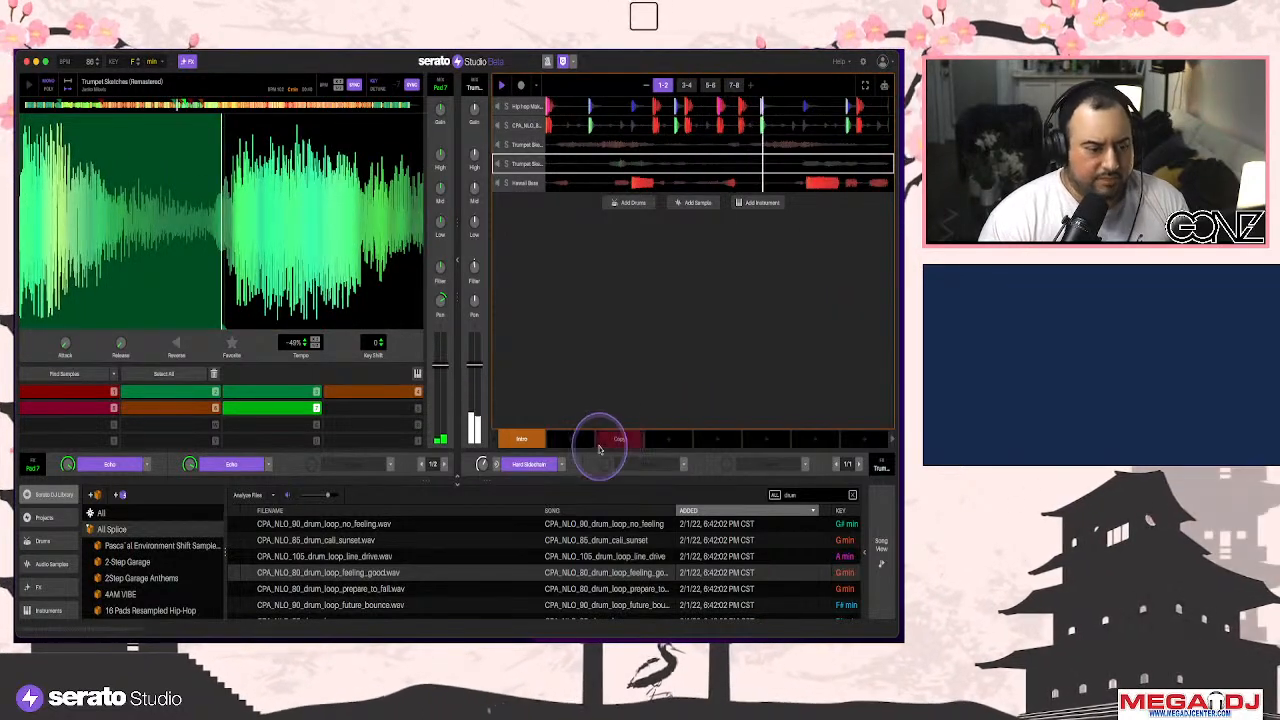
pyautogui.click(523, 439)
pyautogui.click(542, 442)
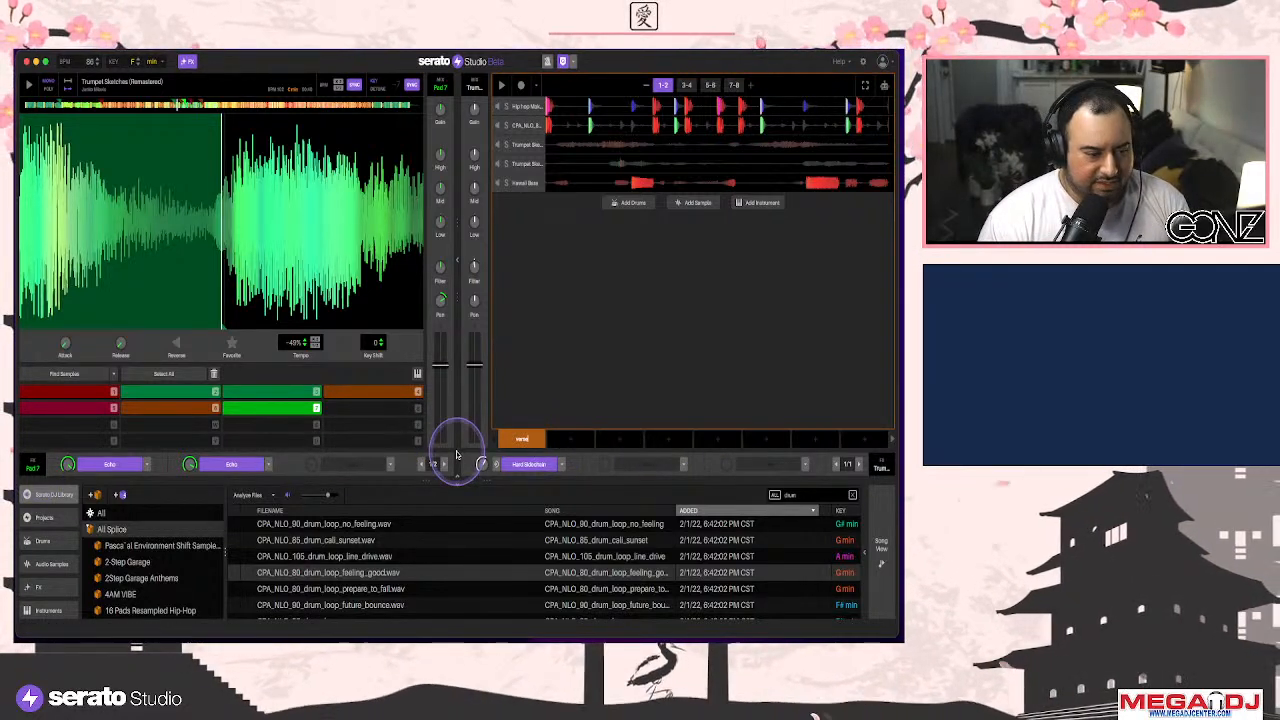
pyautogui.click(509, 402)
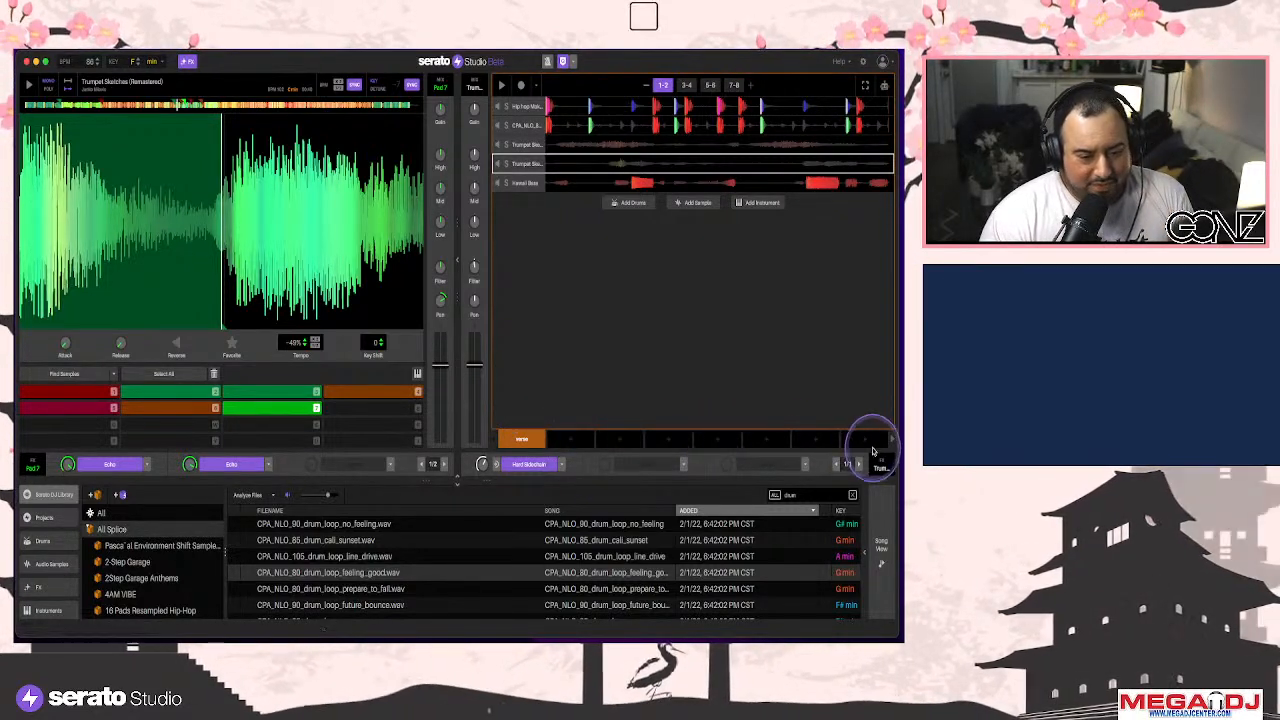
# Re-sort the drum sample list by its first, unnamed column and select the CAS_WH_Break_Drum_Fill_Long_01 sample
pyautogui.moveTo(559, 446)
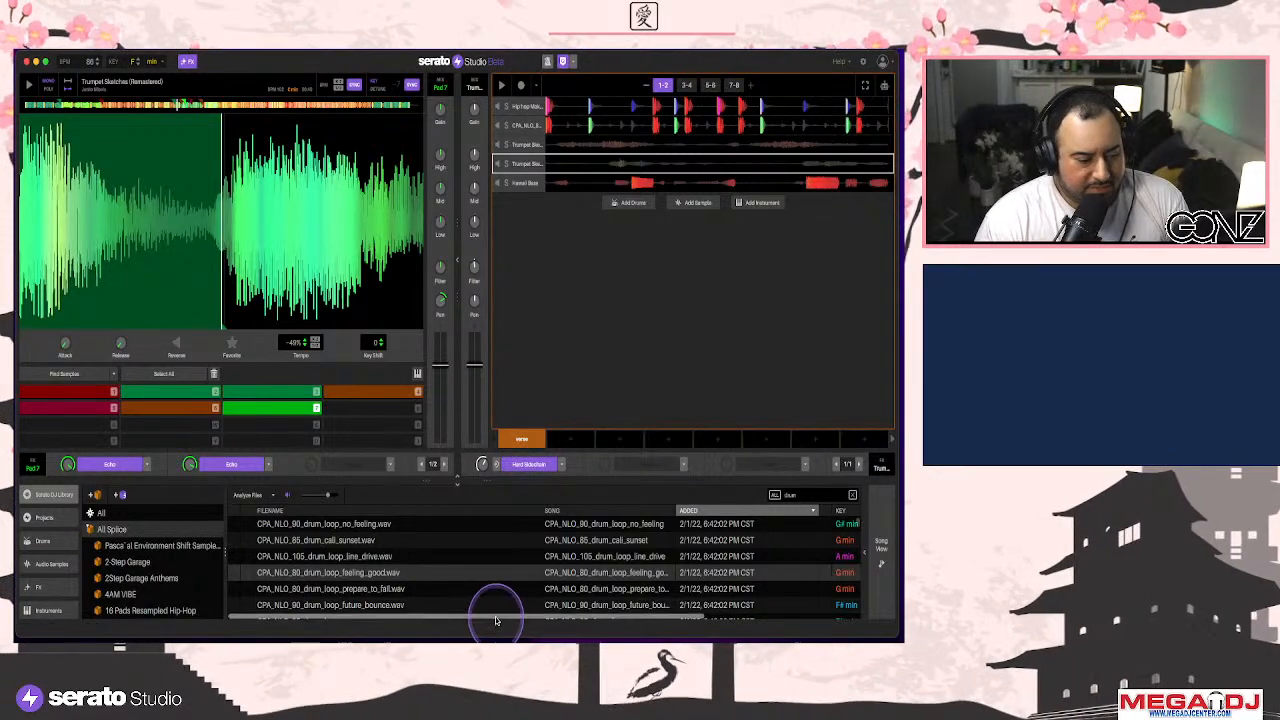
pyautogui.click(243, 511)
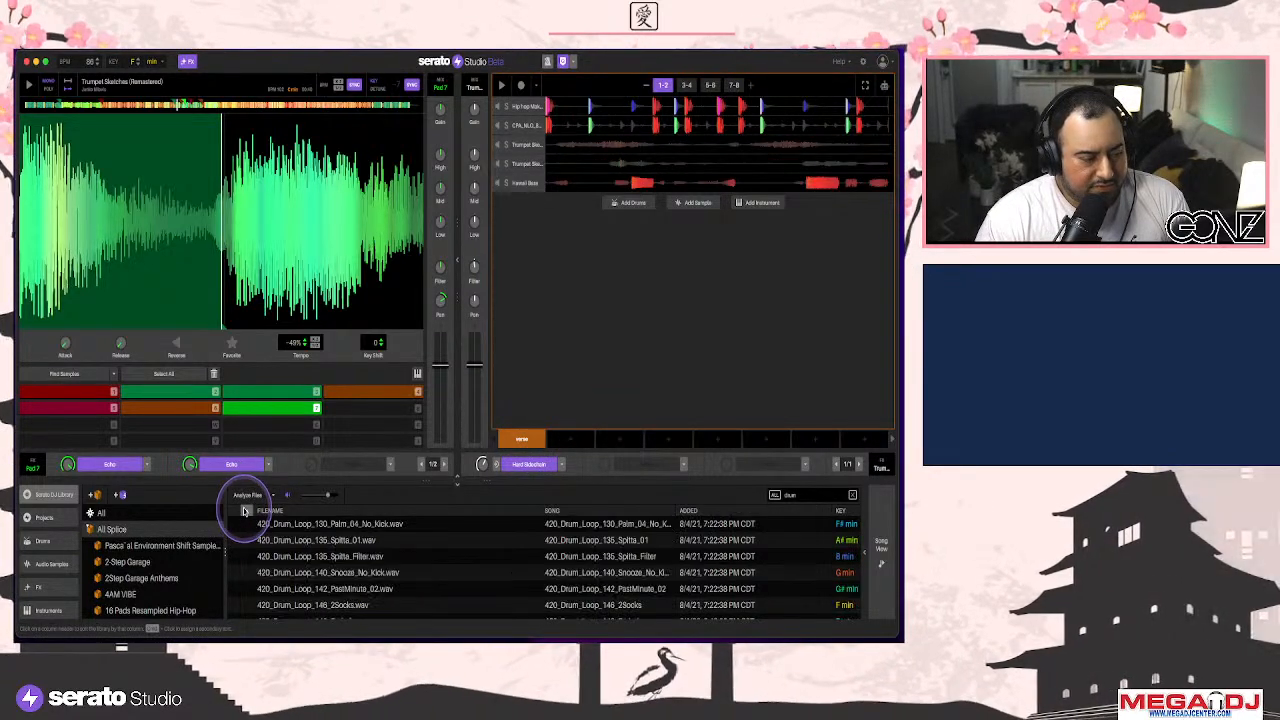
pyautogui.click(242, 511)
pyautogui.click(234, 513)
pyautogui.rightClick(234, 525)
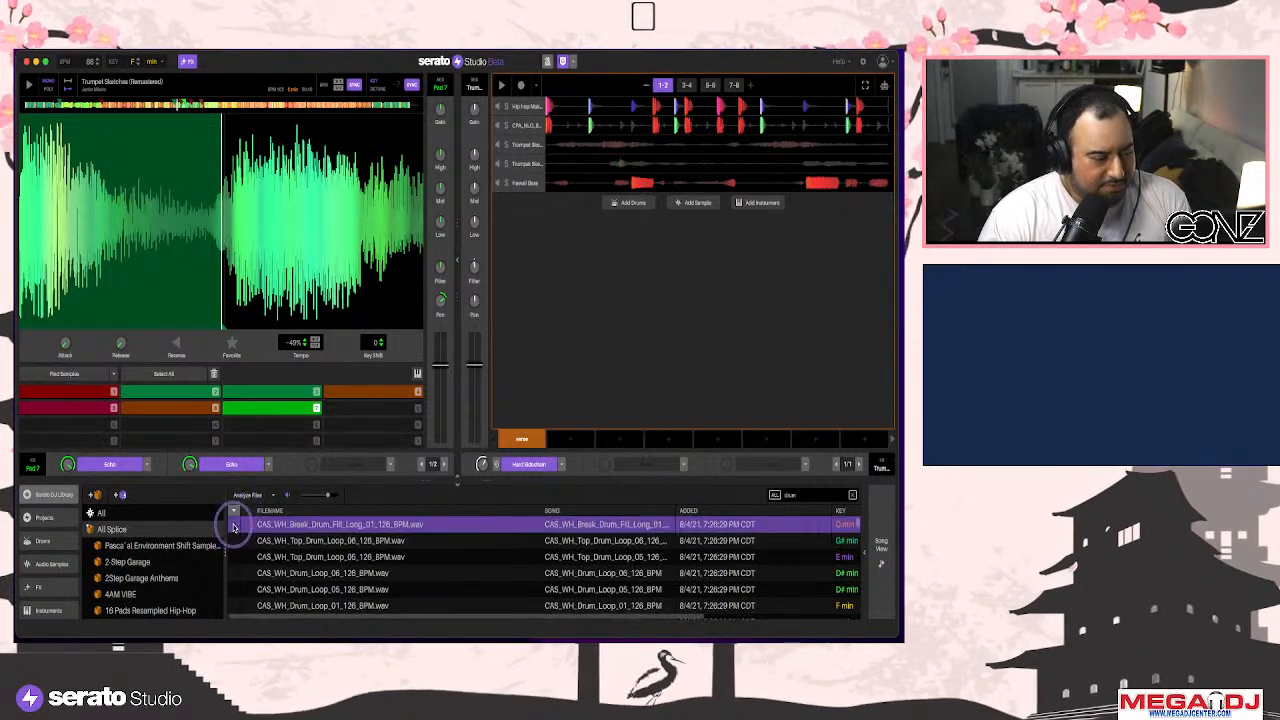
pyautogui.click(368, 504)
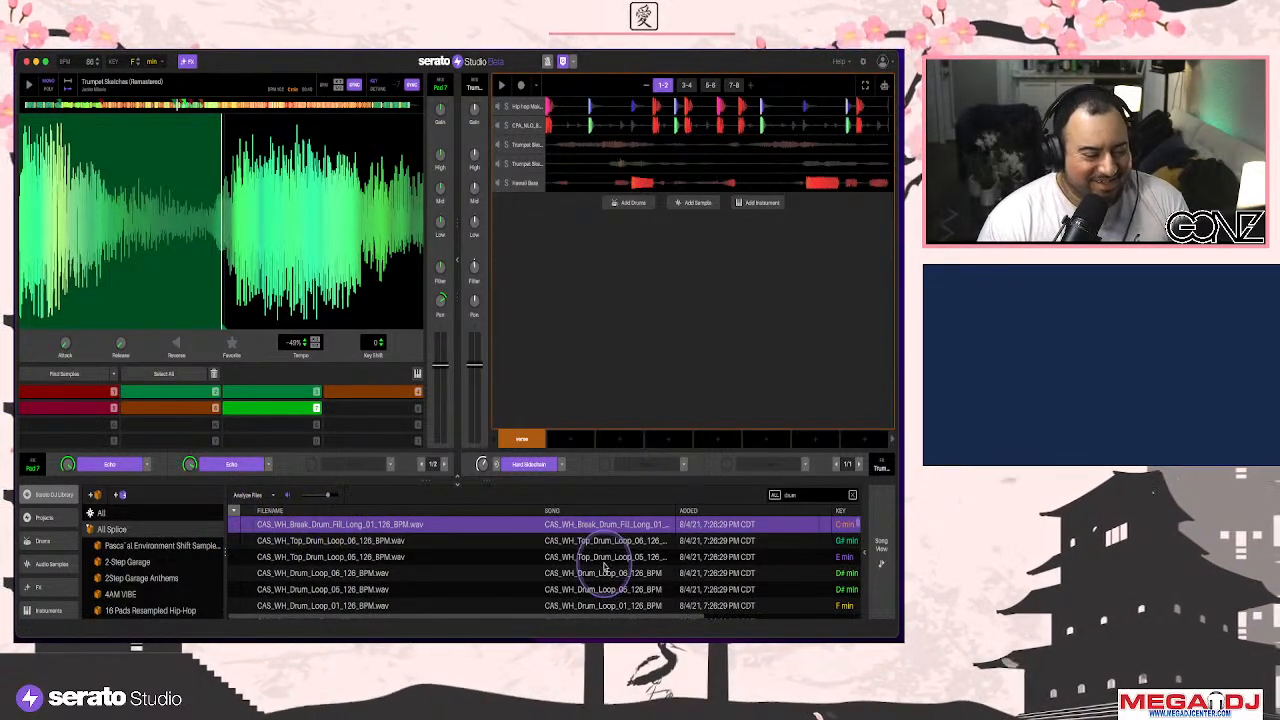
# List the All Splice drum samples, colour-mark tp_90ukg_134_drum_loop_foundation_snares_claps.wav olive green, and select tp_90ukg_134_drum_loop_foundation_full.wav
pyautogui.click(112, 529)
pyautogui.scroll(5, 278, 577)
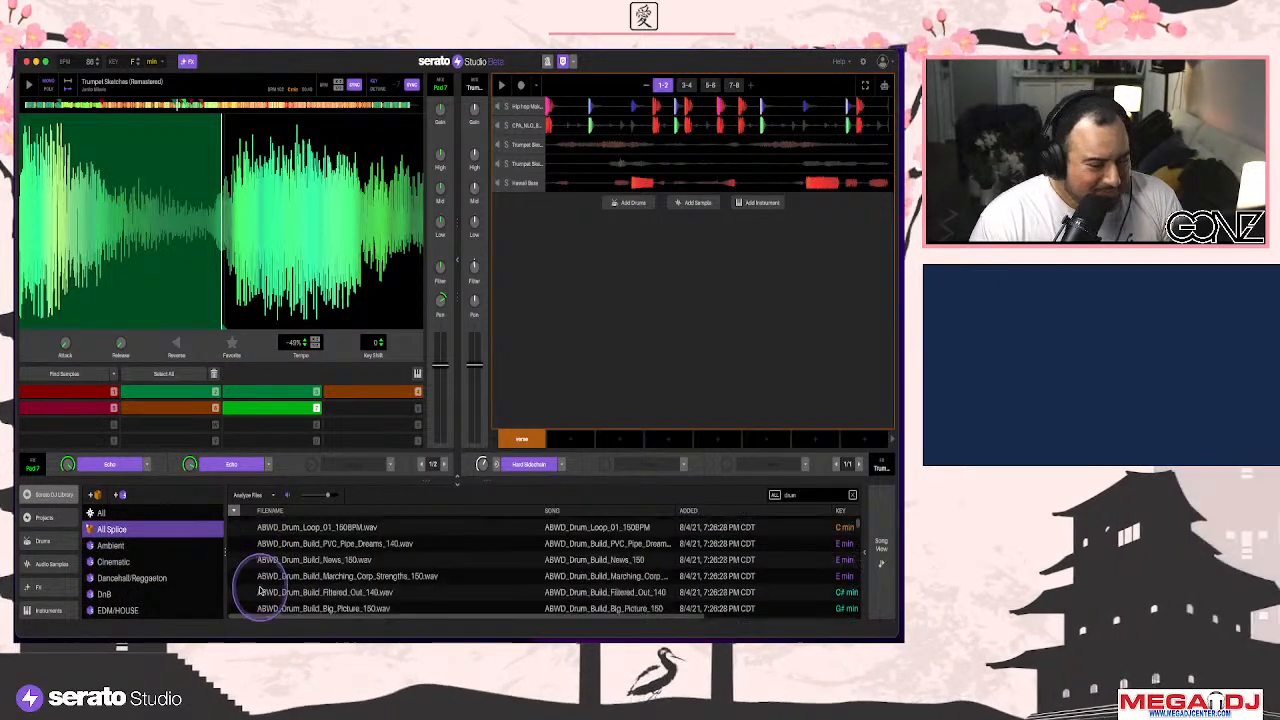
pyautogui.scroll(-1, 243, 561)
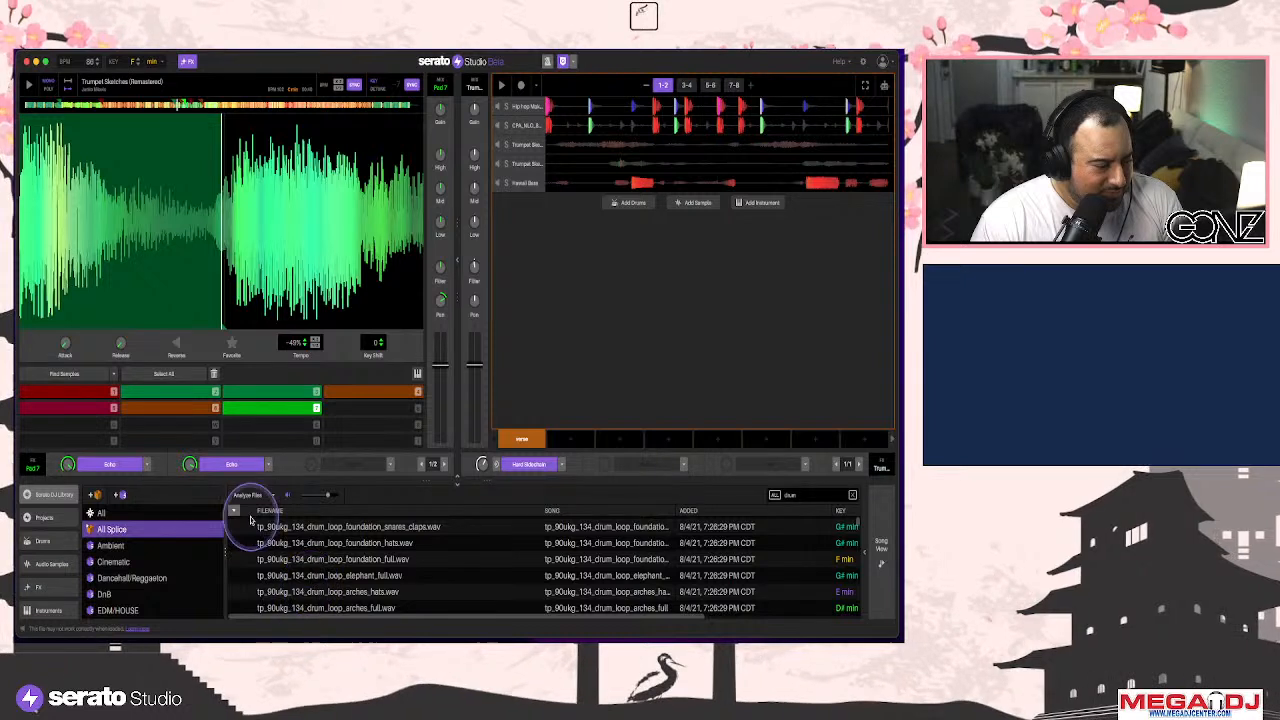
pyautogui.rightClick(248, 530)
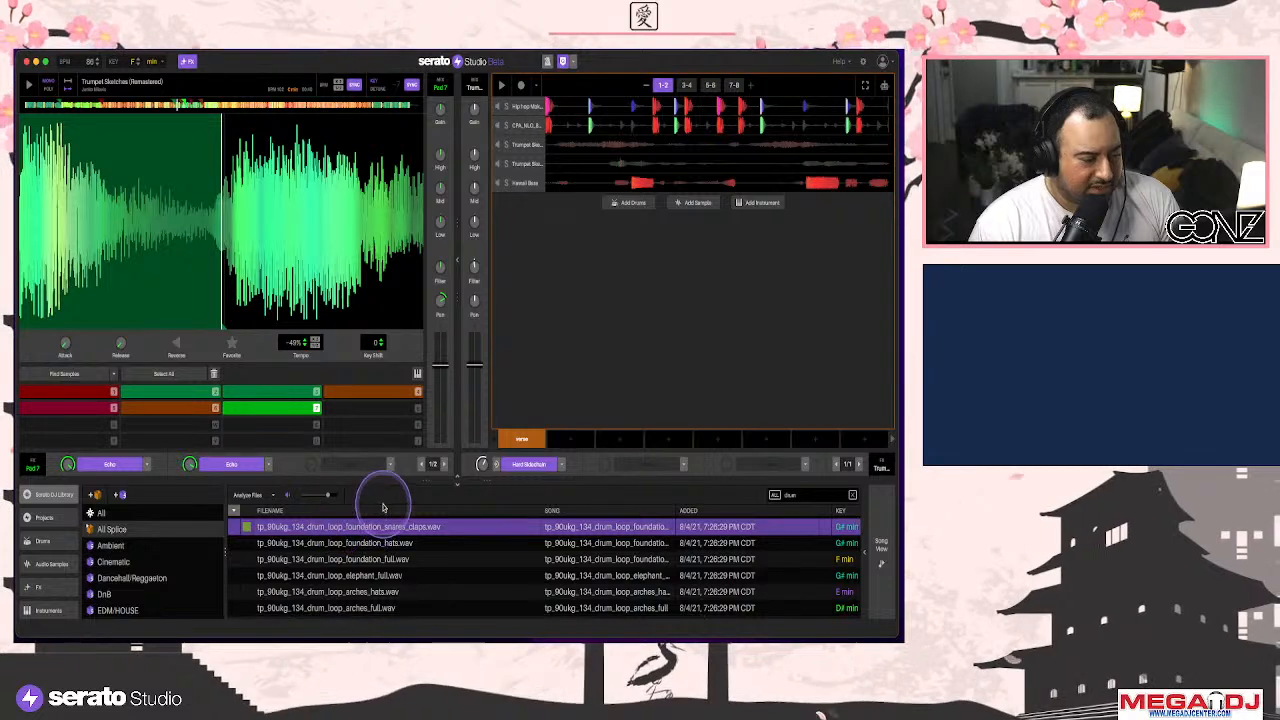
pyautogui.click(333, 564)
# Listen to the verse scene and duplicate it into the next empty scene slot
pyautogui.press('space')
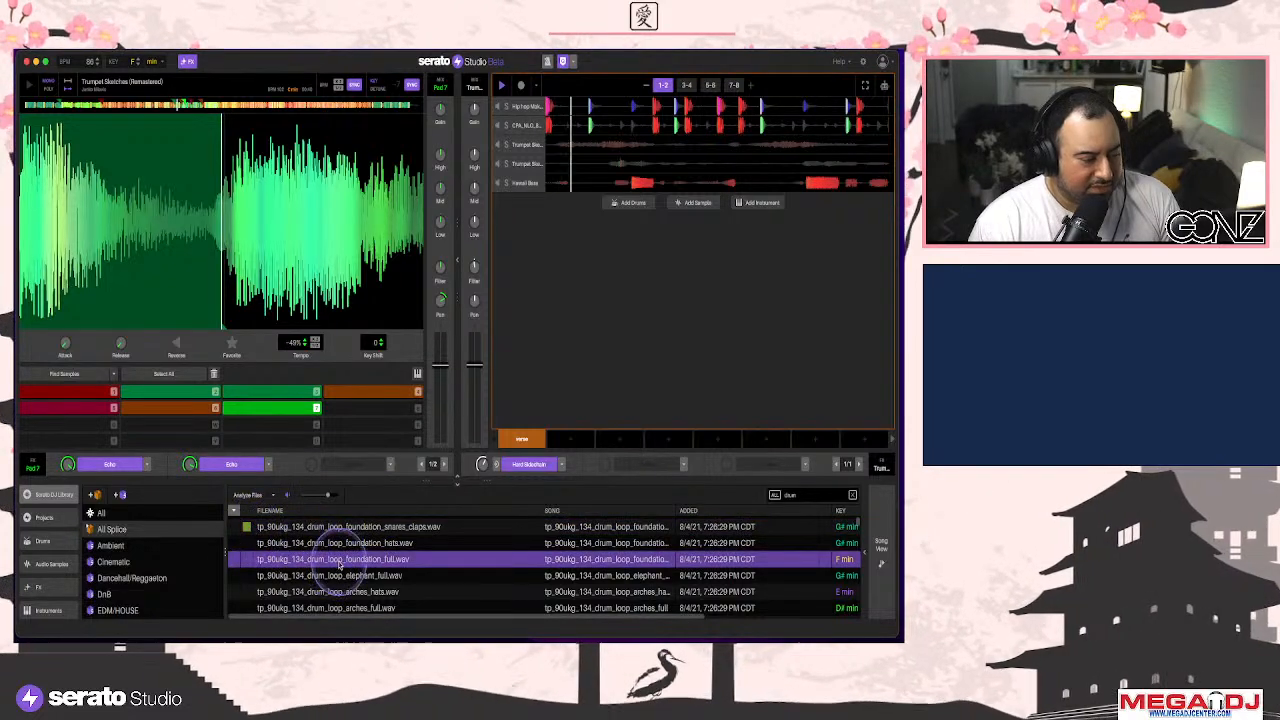
pyautogui.click(528, 440)
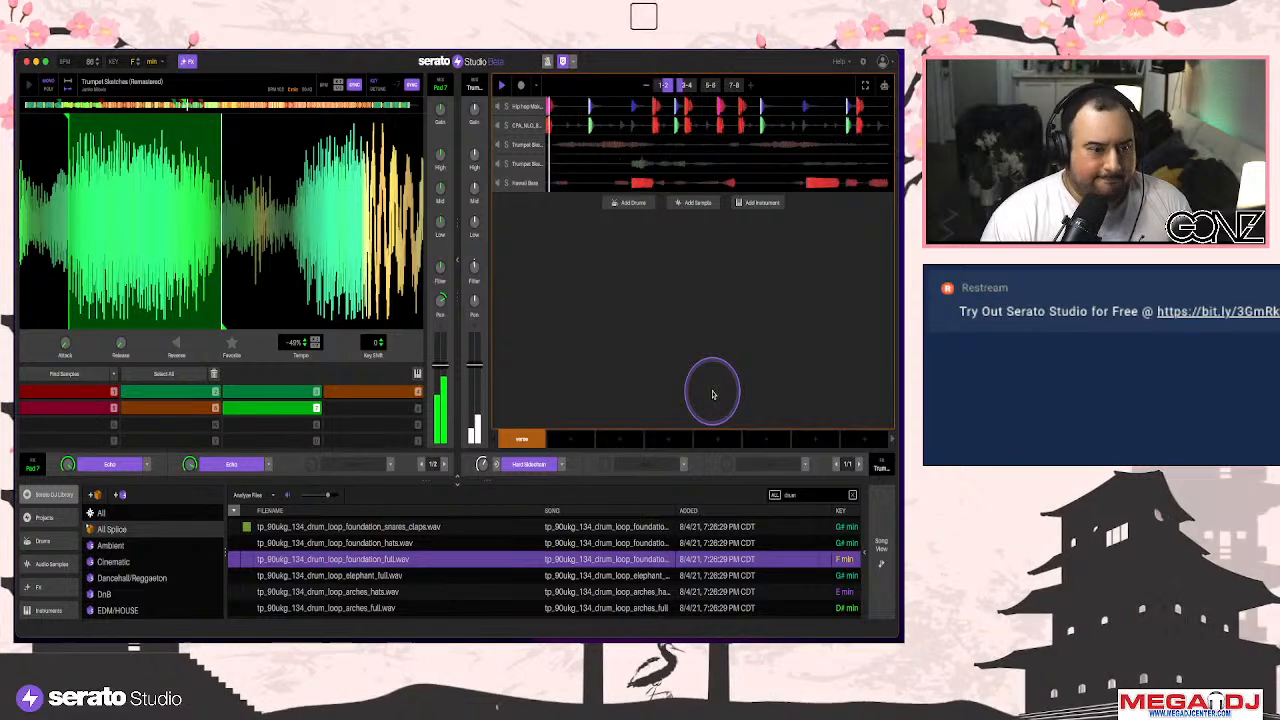
pyautogui.click(734, 85)
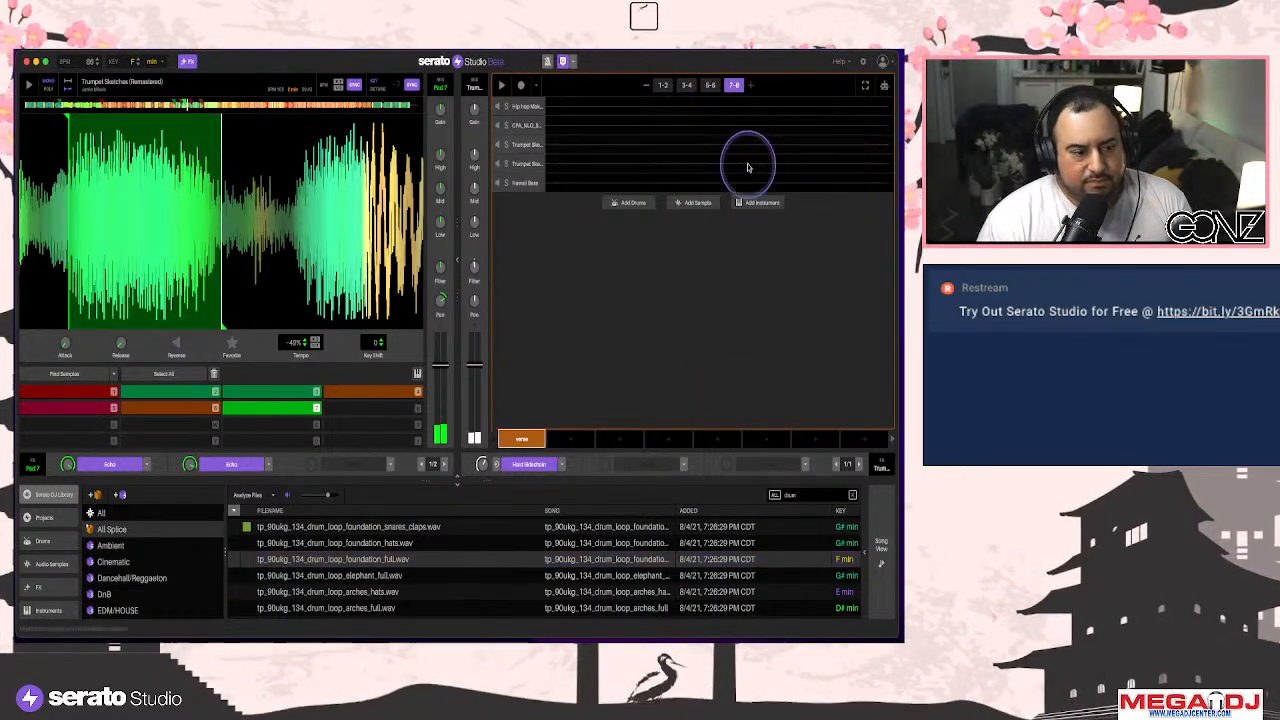
pyautogui.click(570, 439)
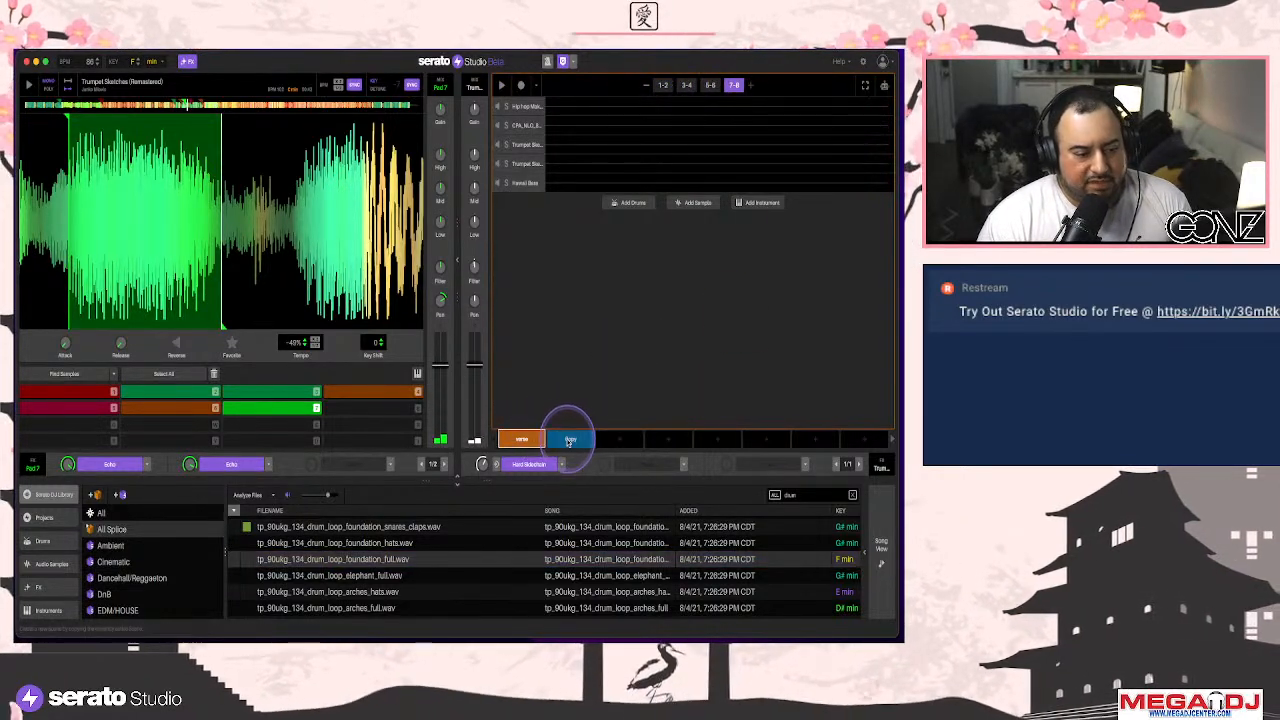
# Stop playback and set bars 7-8 of the duplicated verse scene to loop
pyautogui.click(734, 85)
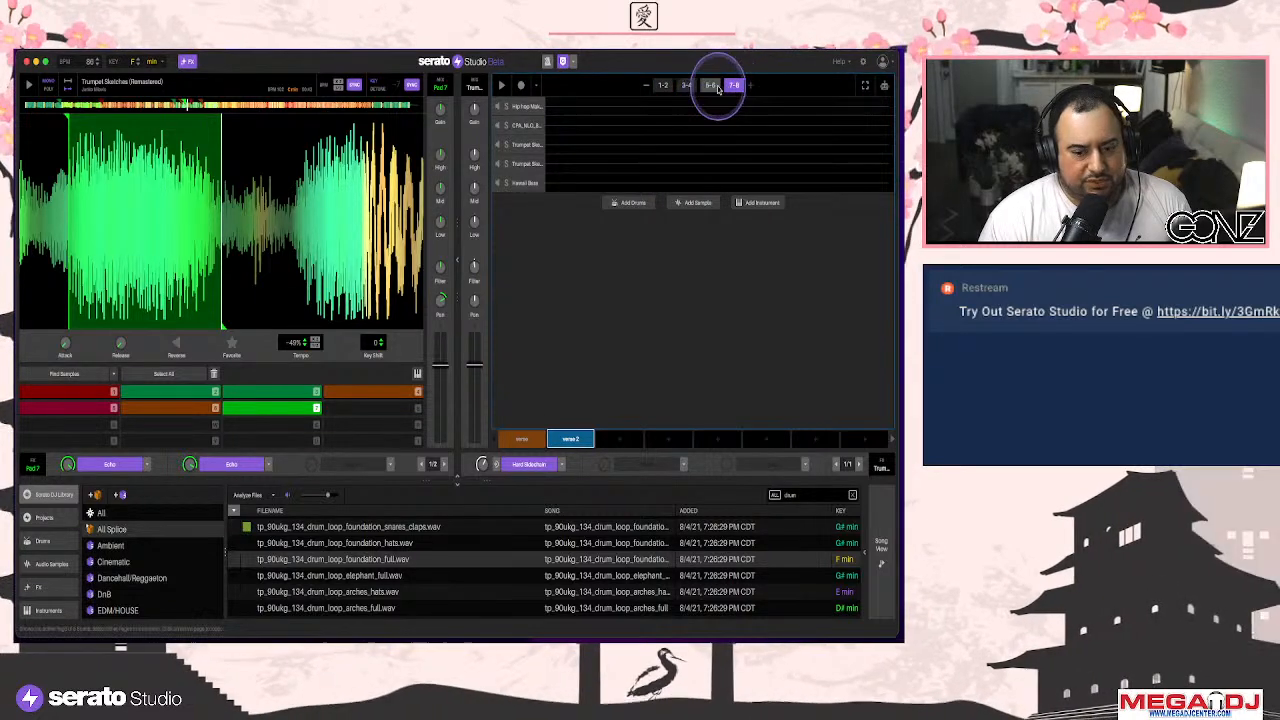
pyautogui.press('space')
pyautogui.click(734, 86)
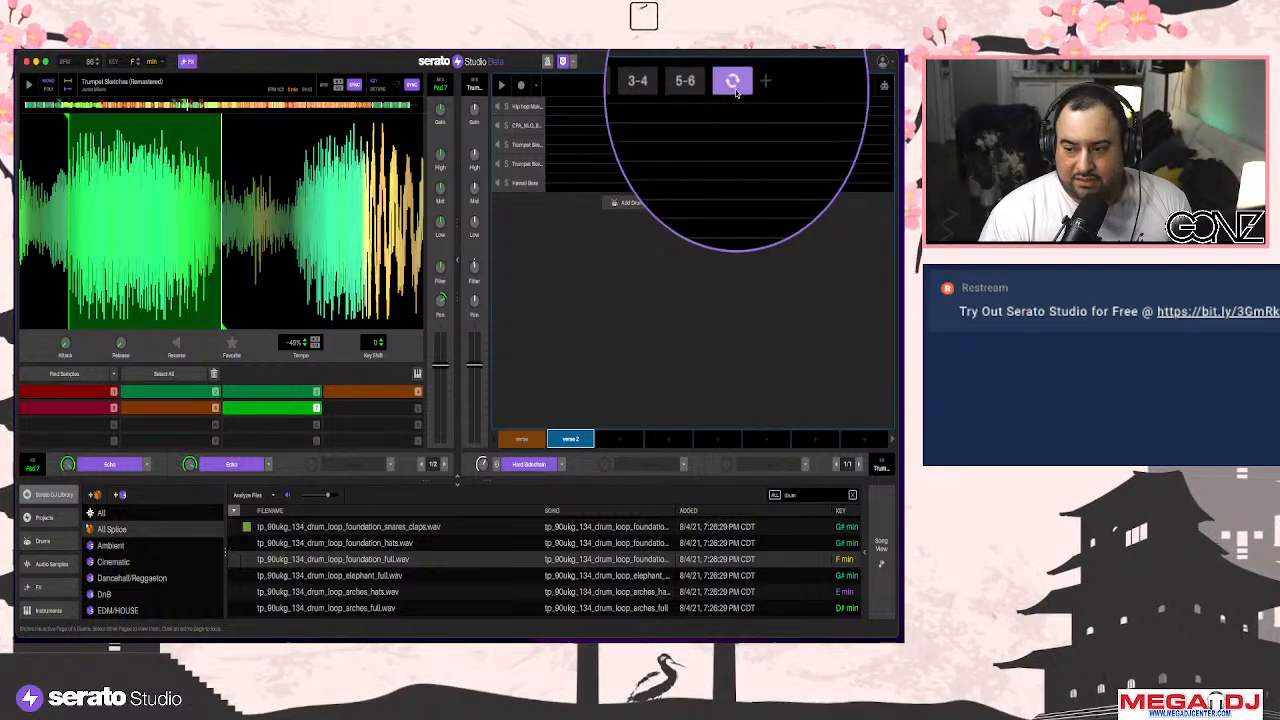
pyautogui.click(734, 86)
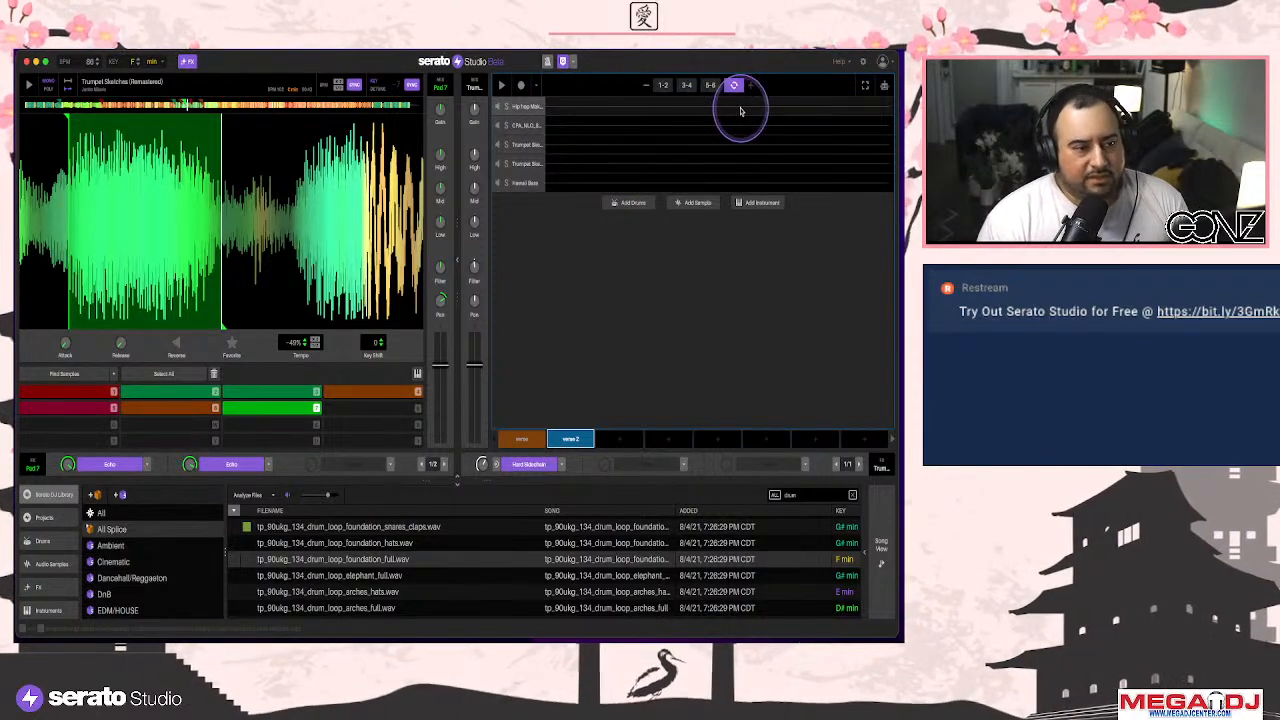
# Open the feeling_good drum loop track, audition its pad 2 slice and play the looped bars 7-8
pyautogui.click(741, 111)
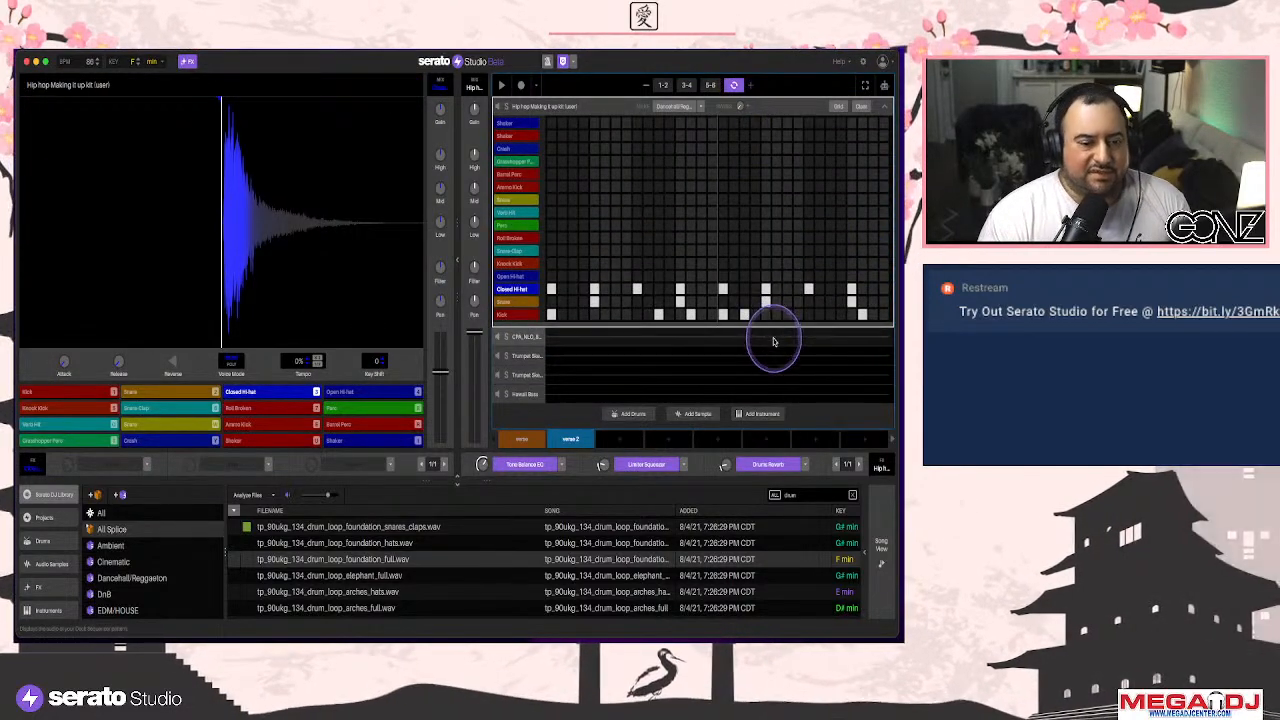
pyautogui.click(771, 339)
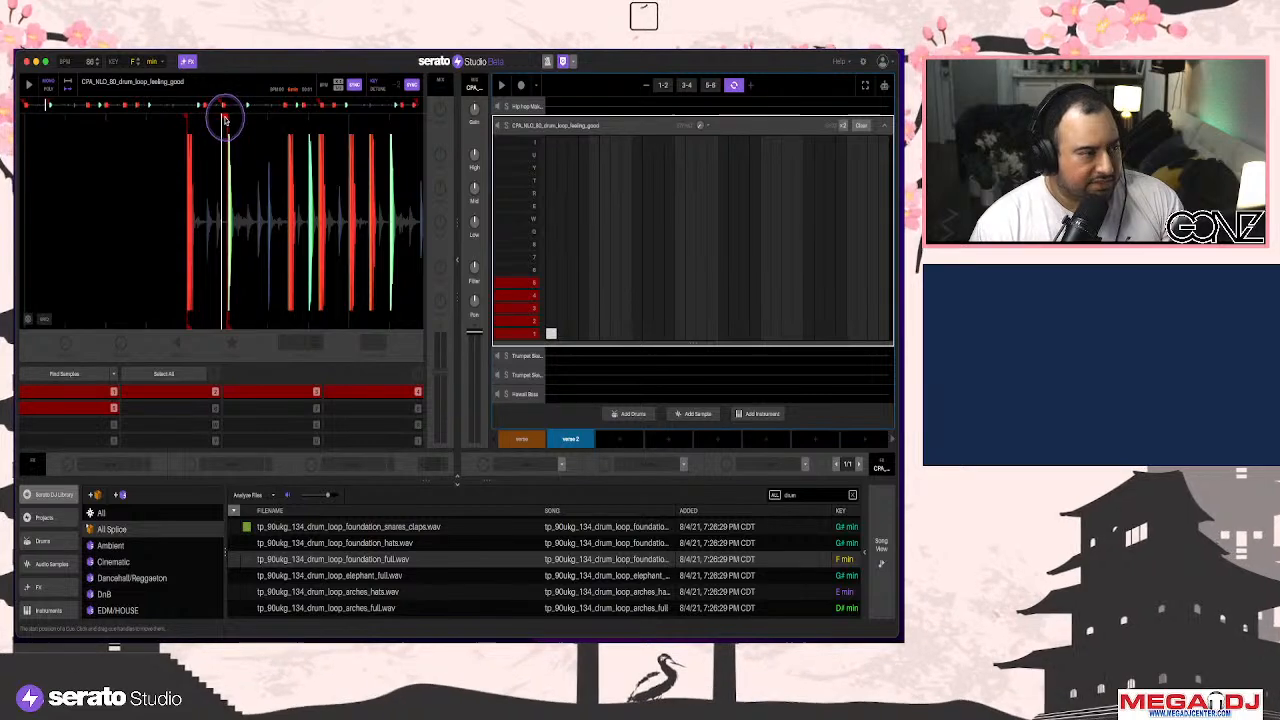
pyautogui.press('2')
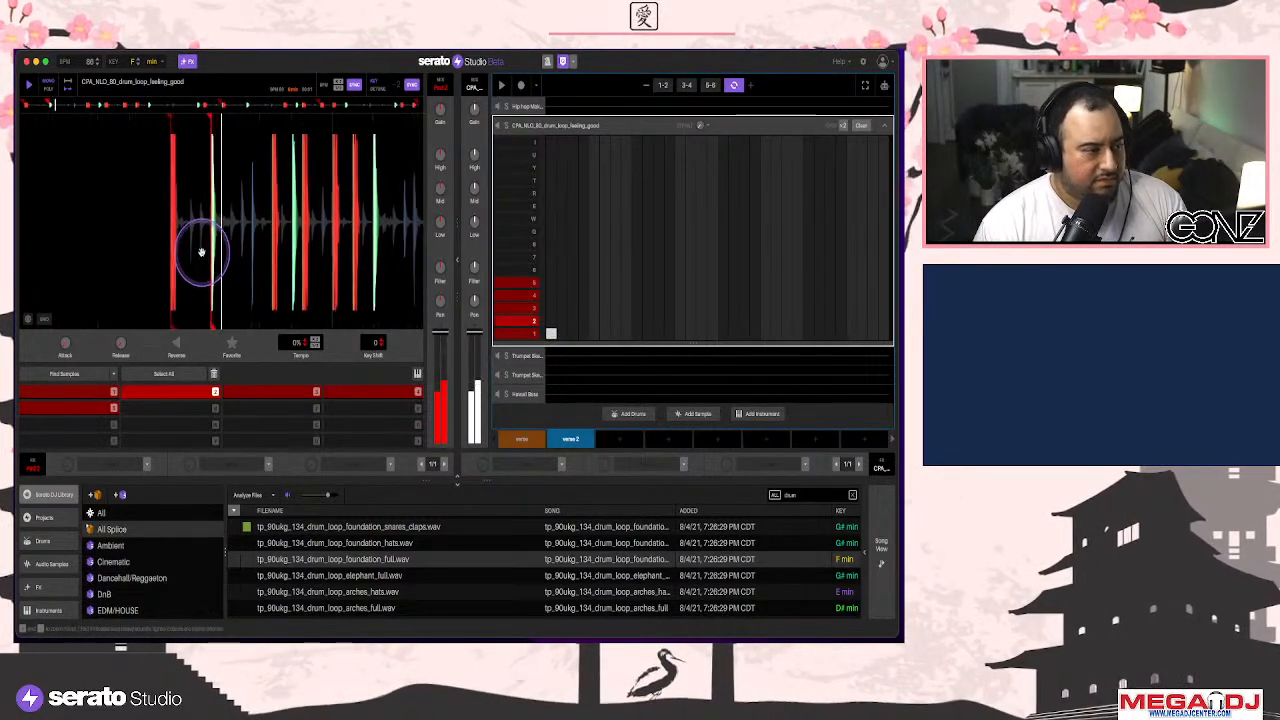
pyautogui.press('space')
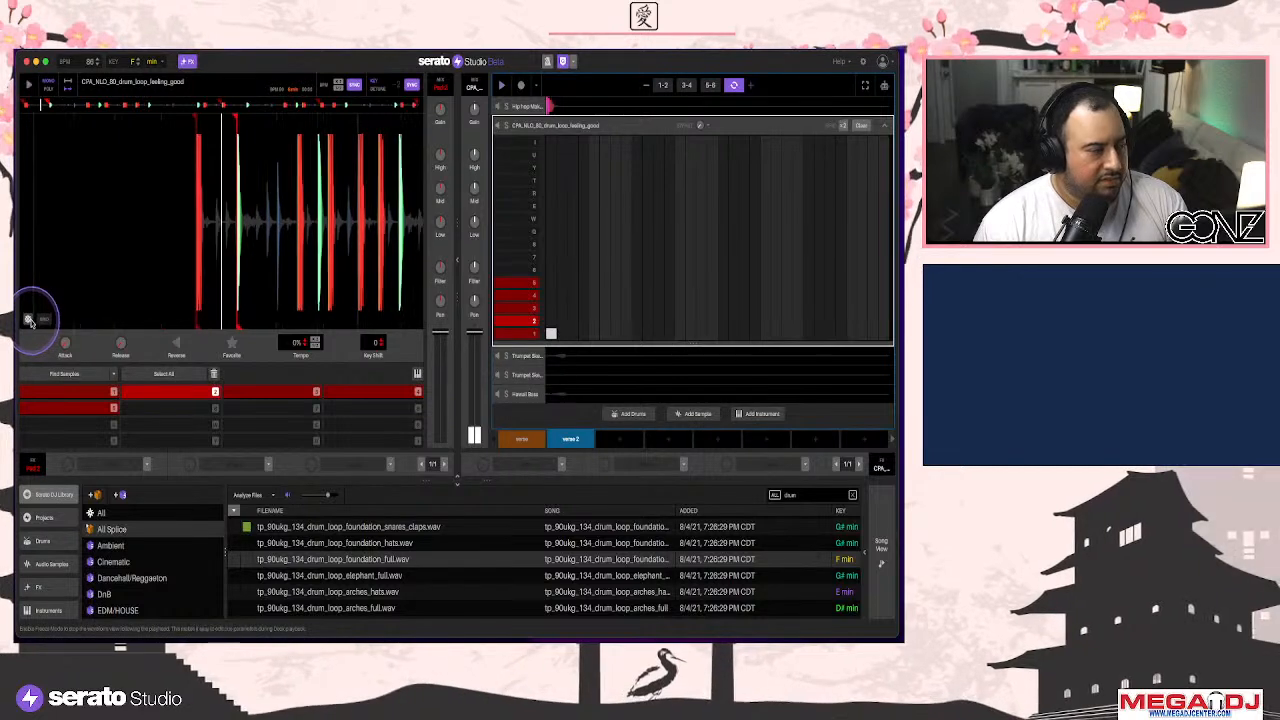
# Add pad 2 hits across bar 8 of the feeling_good drum loop, doubling some into quick repeats, and listen to them
pyautogui.click(723, 321)
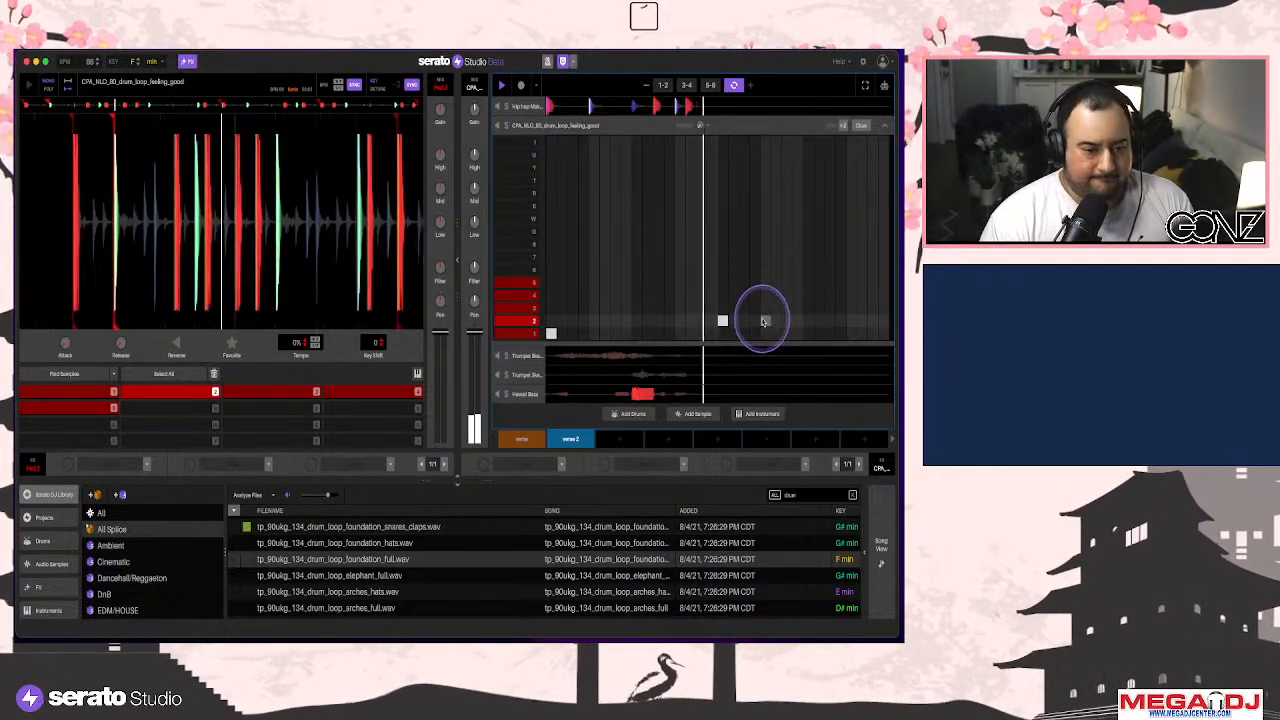
pyautogui.click(766, 321)
pyautogui.click(808, 321)
pyautogui.click(851, 321)
pyautogui.click(872, 321)
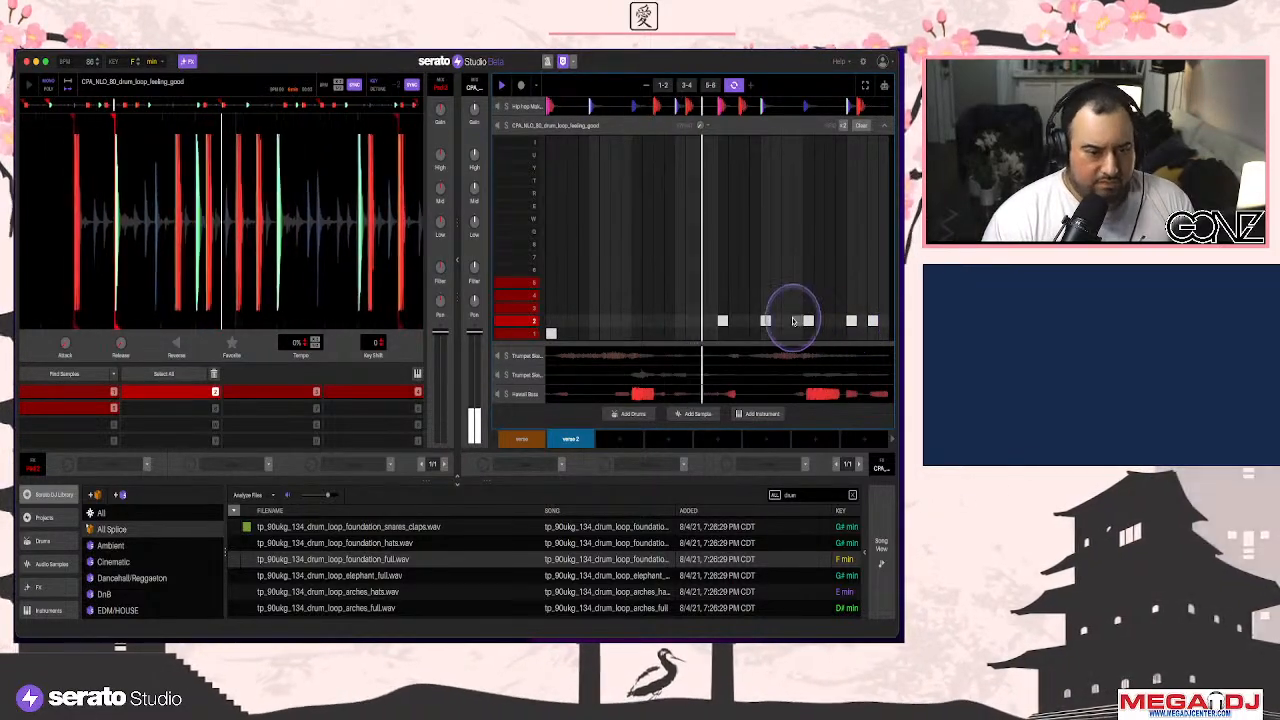
pyautogui.click(762, 321)
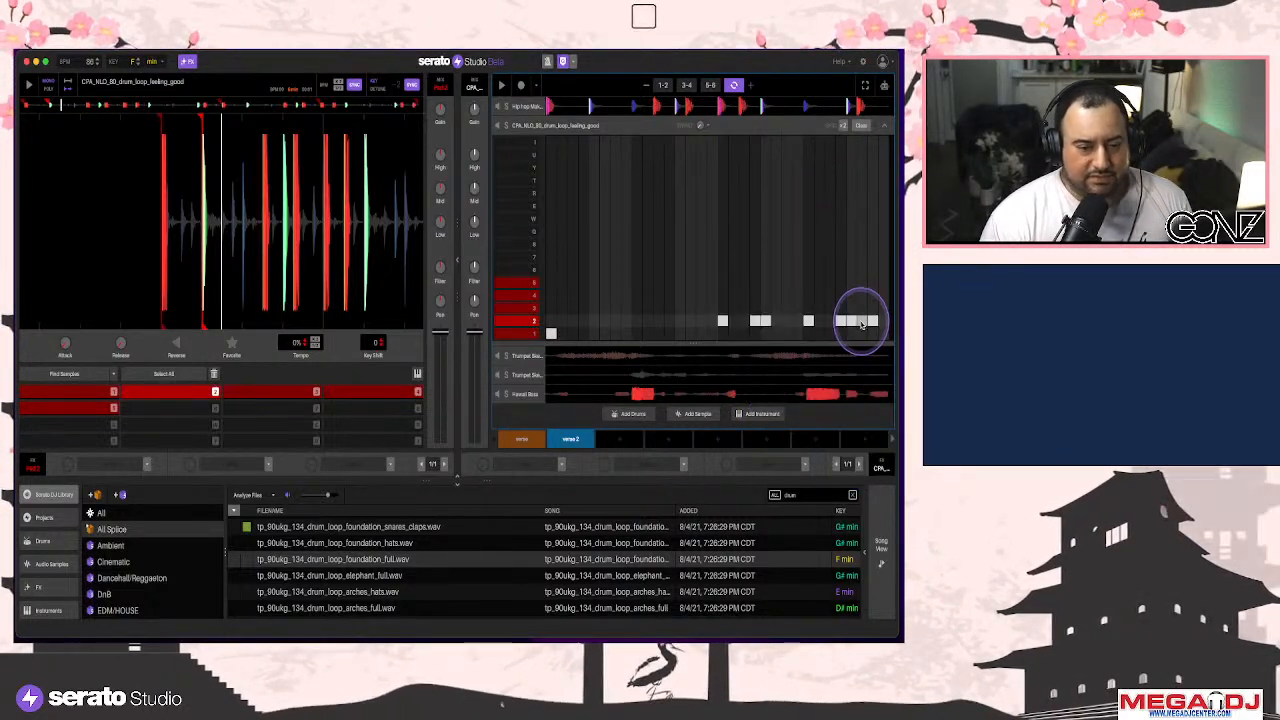
pyautogui.press('space')
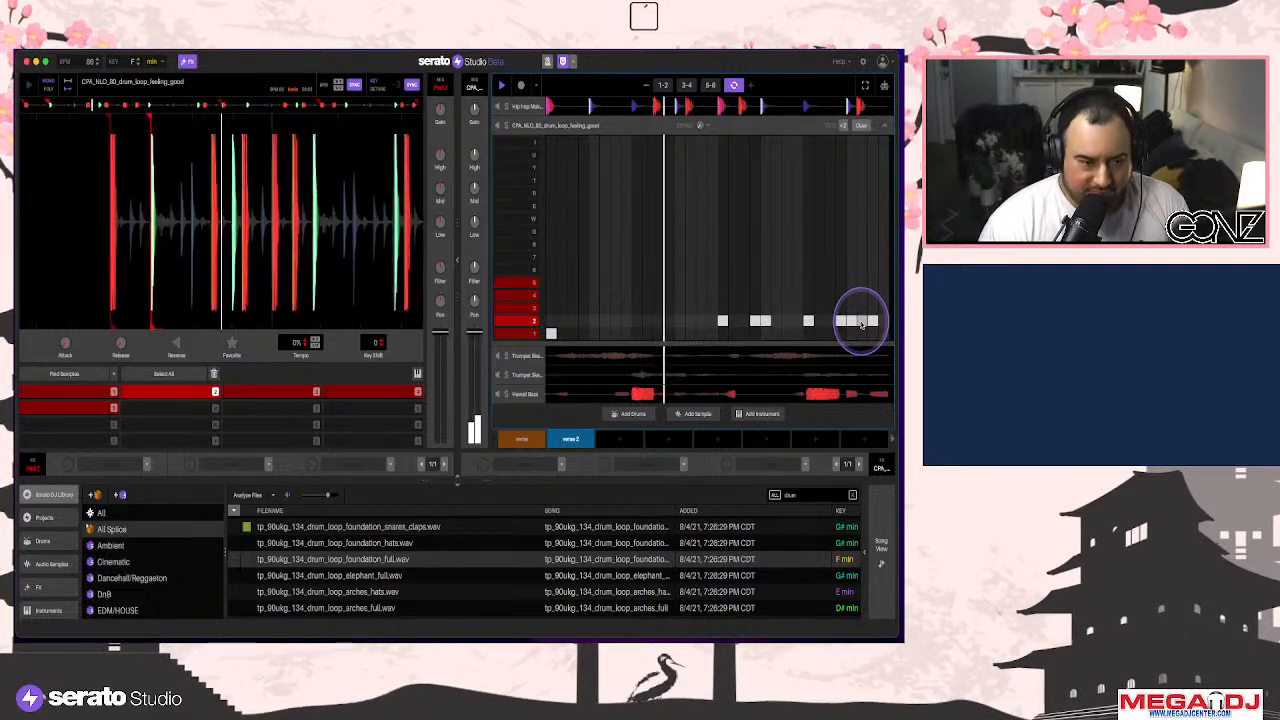
pyautogui.click(850, 310)
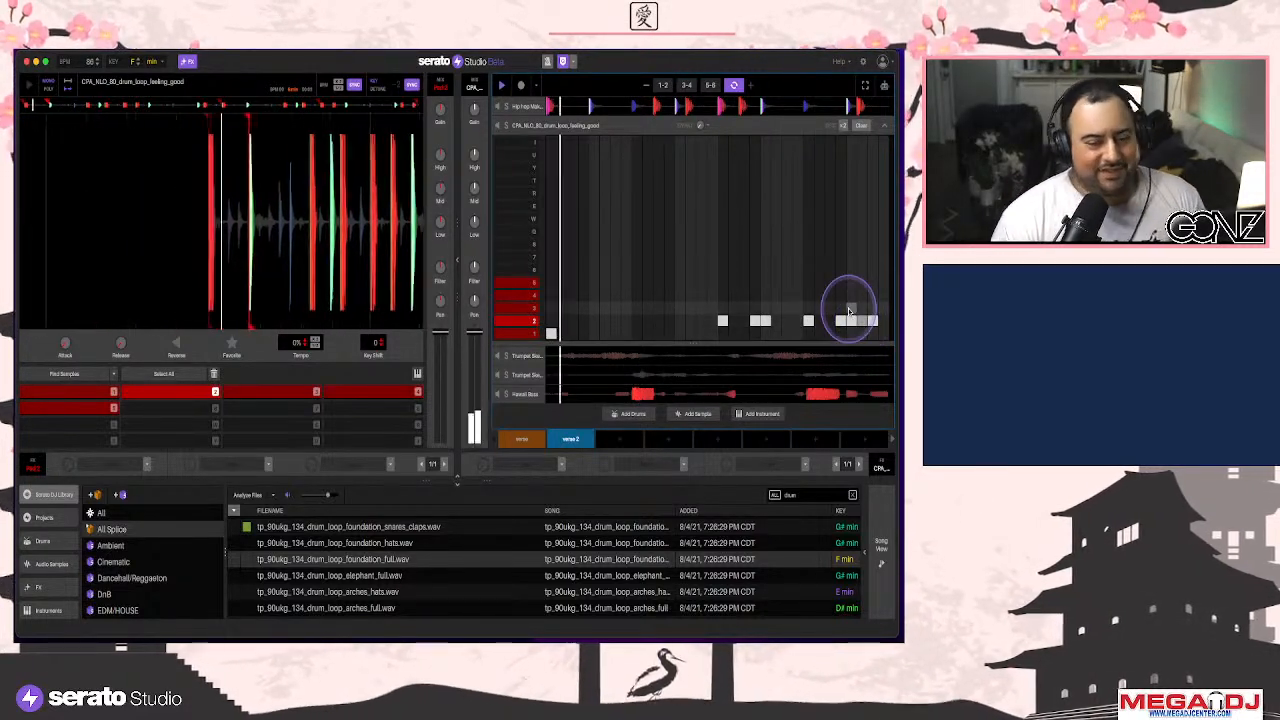
# In the hip hop kit, remove the first two kicks of bar 8, add snares matching the drum loop hits, and listen
pyautogui.click(763, 107)
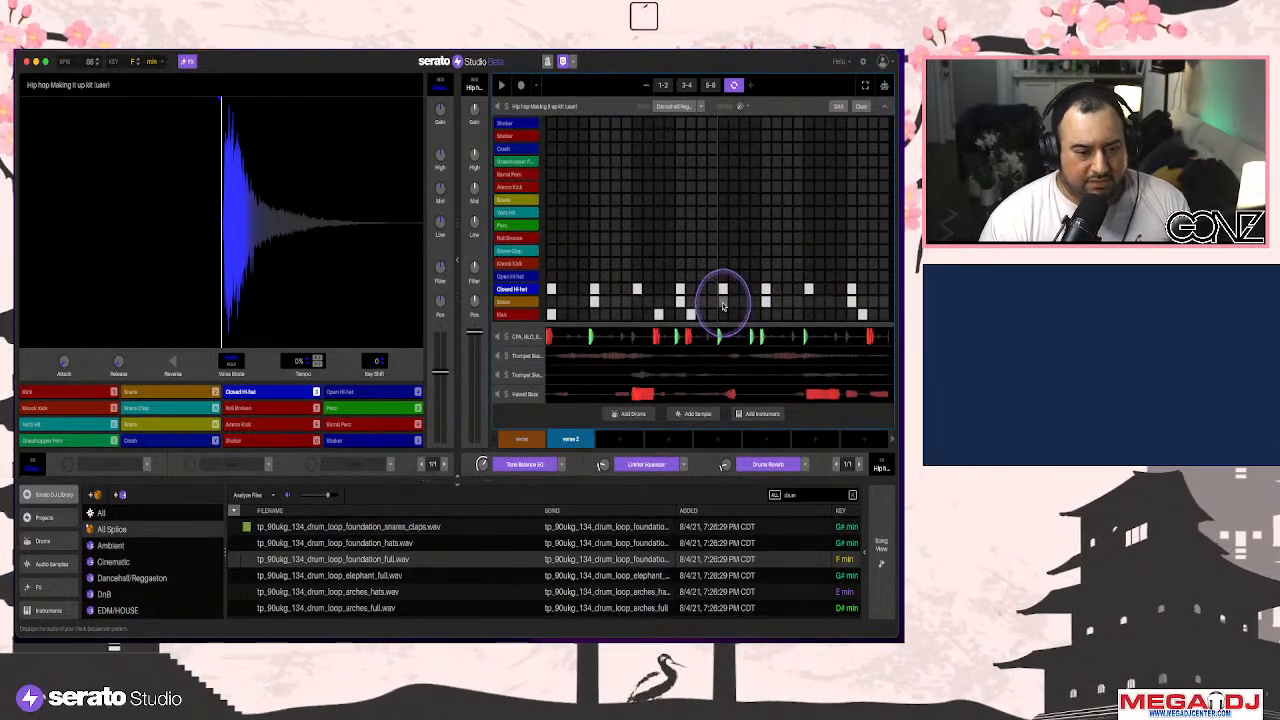
pyautogui.moveTo(754, 304); pyautogui.dragTo(754, 335)
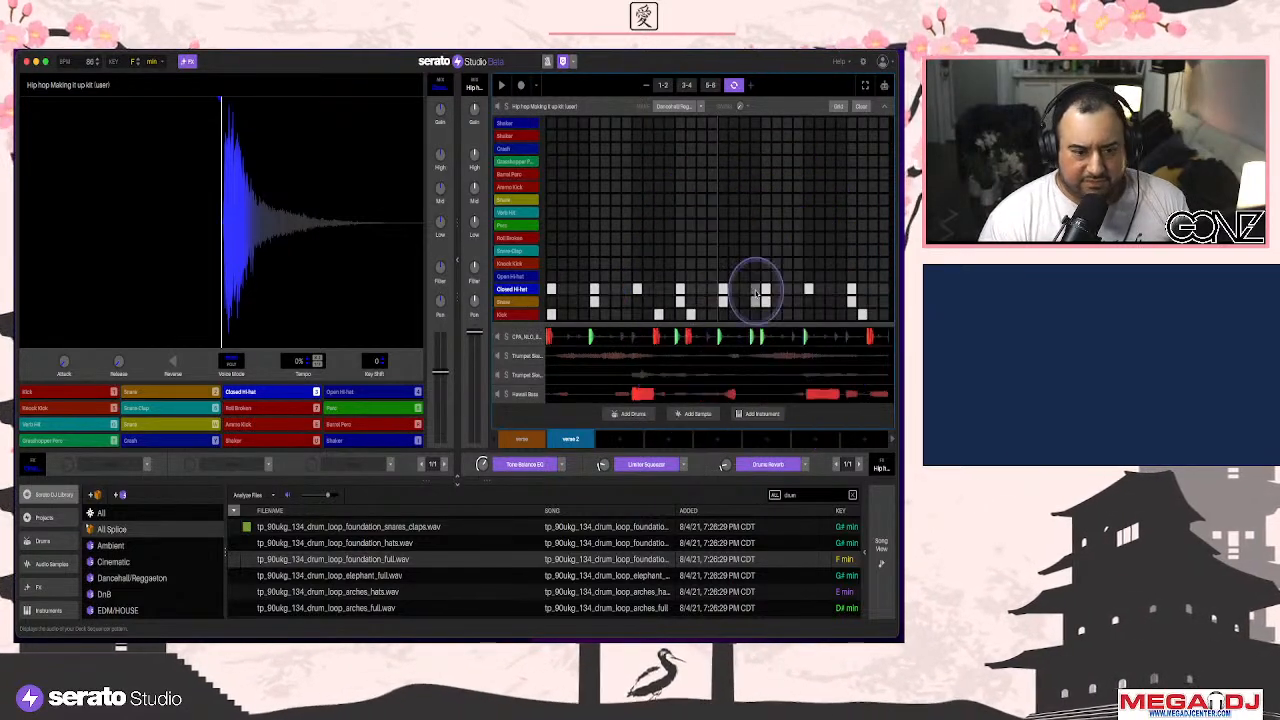
pyautogui.moveTo(803, 293)
pyautogui.mouseDown()
pyautogui.moveTo(803, 322)
pyautogui.moveTo(803, 267)
pyautogui.moveTo(812, 291)
pyautogui.mouseUp()
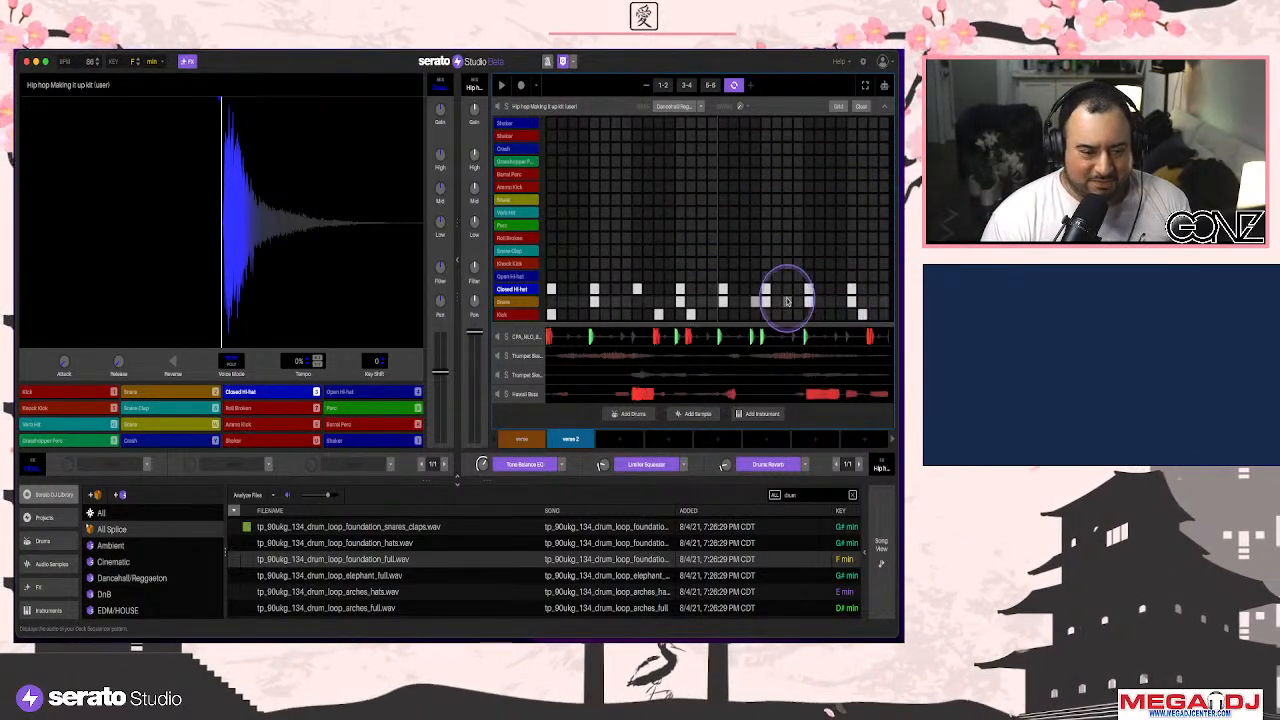
pyautogui.press('space')
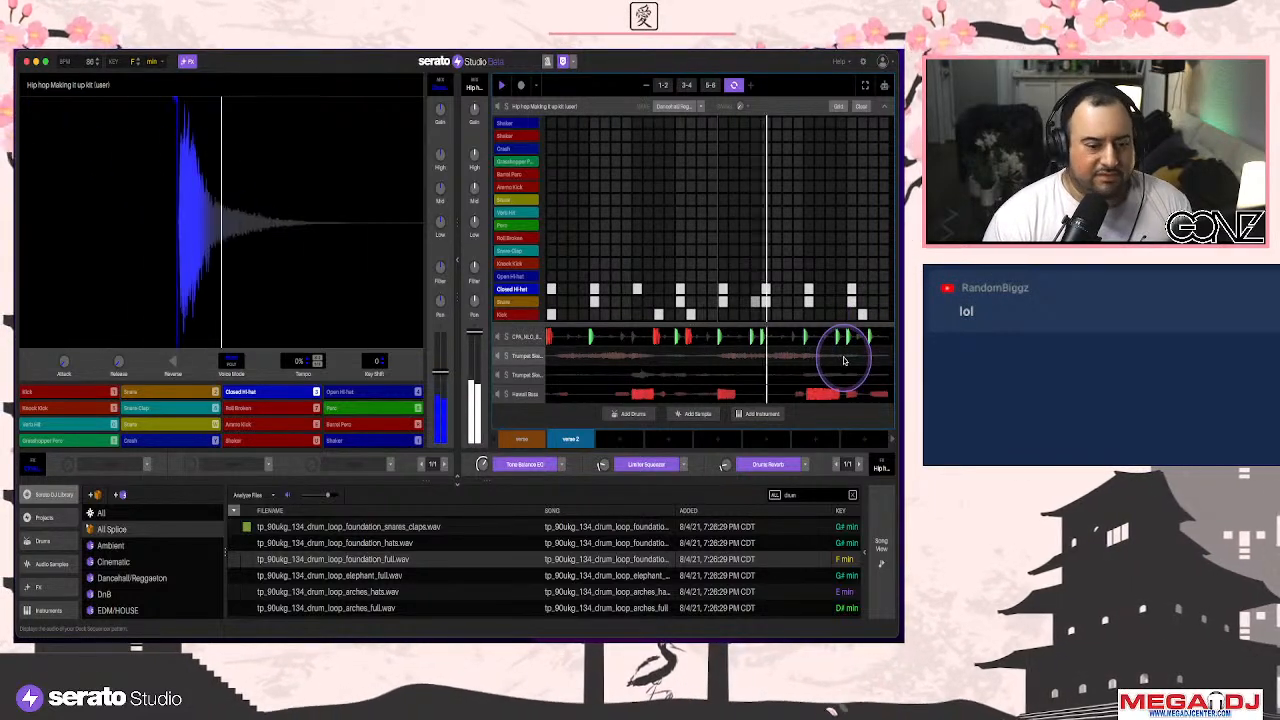
pyautogui.press('space')
# Open the Hawaii Bass pattern, look over its volume automation in bars 7-8 and return to the notes view
pyautogui.click(808, 394)
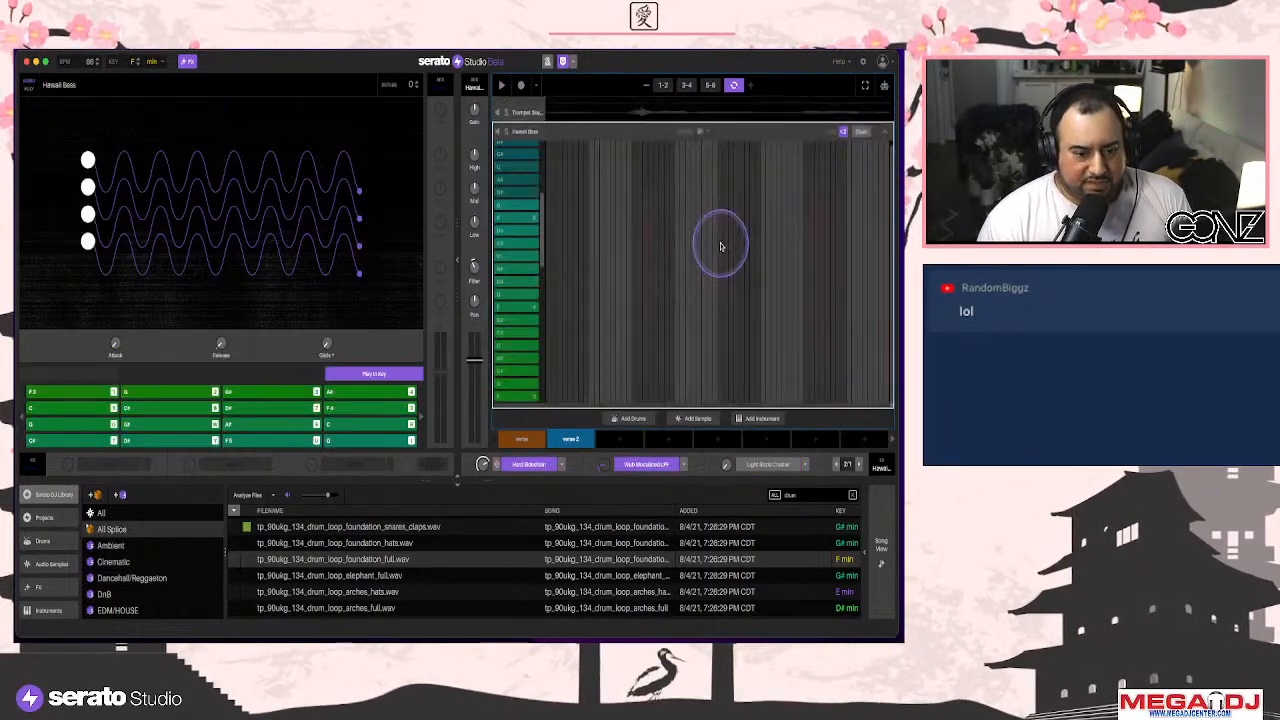
pyautogui.click(885, 88)
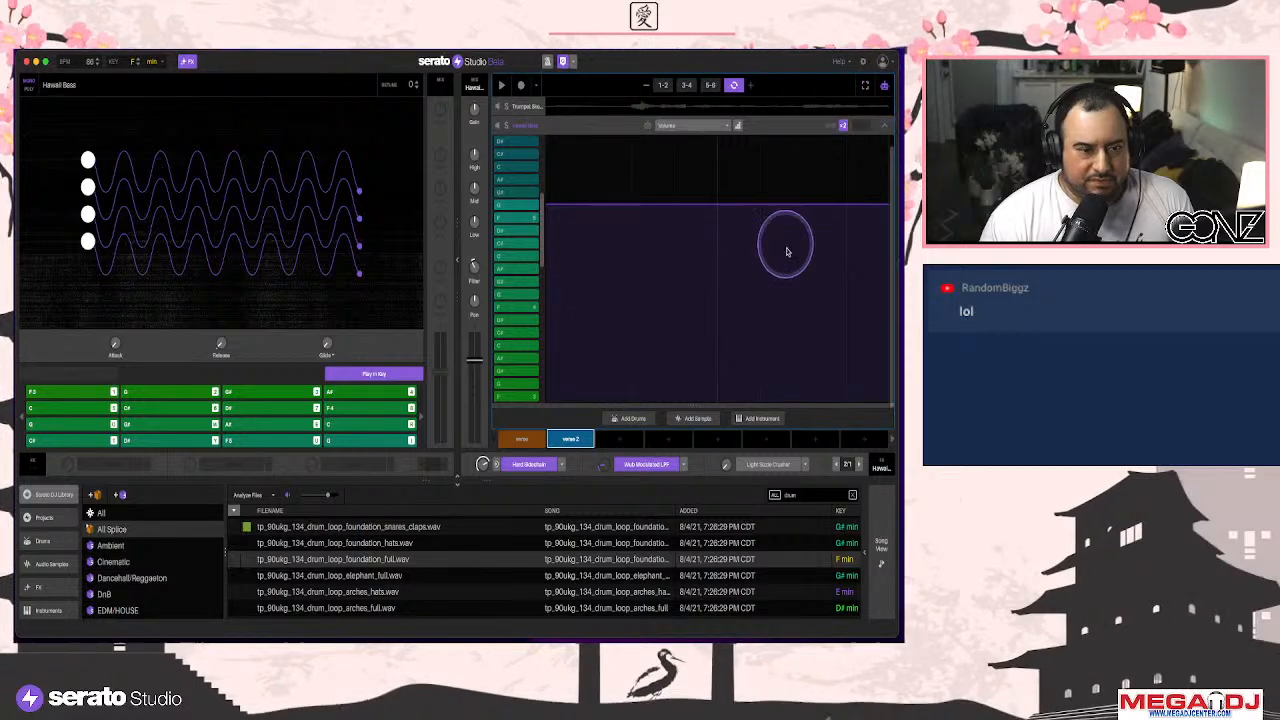
pyautogui.scroll(-4, 788, 262)
pyautogui.scroll(-3, 769, 300)
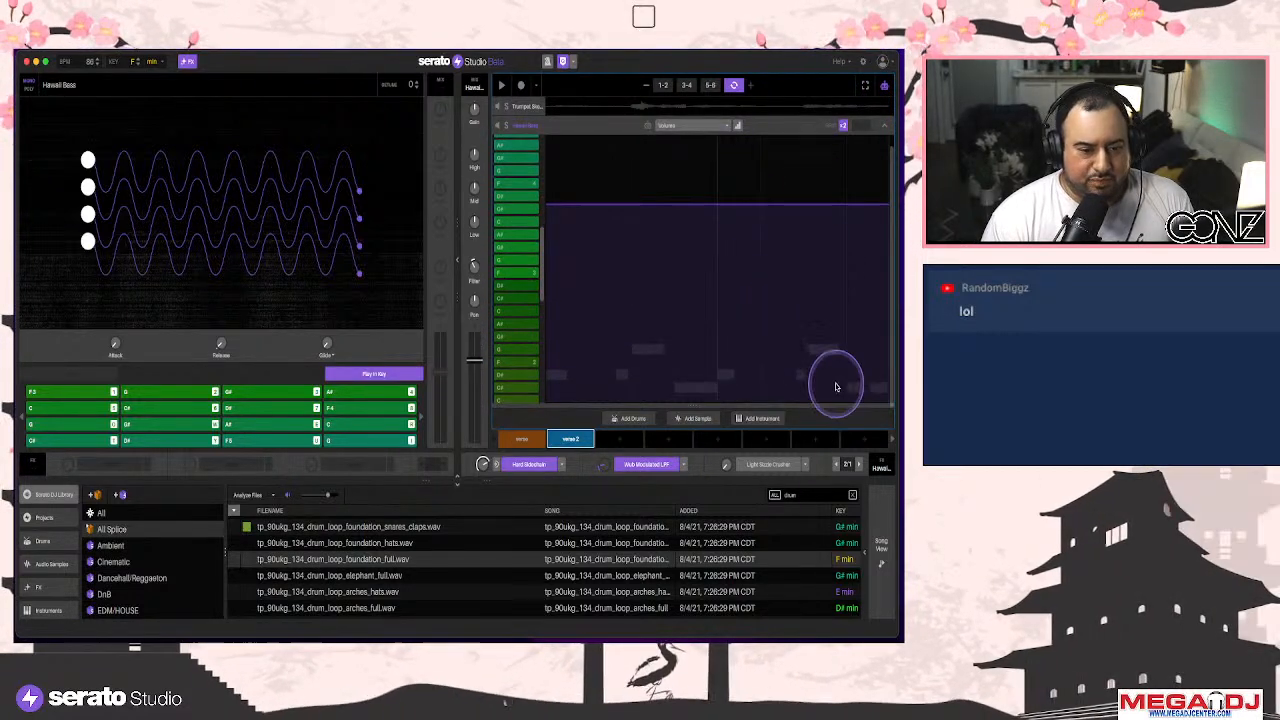
pyautogui.scroll(-3, 846, 330)
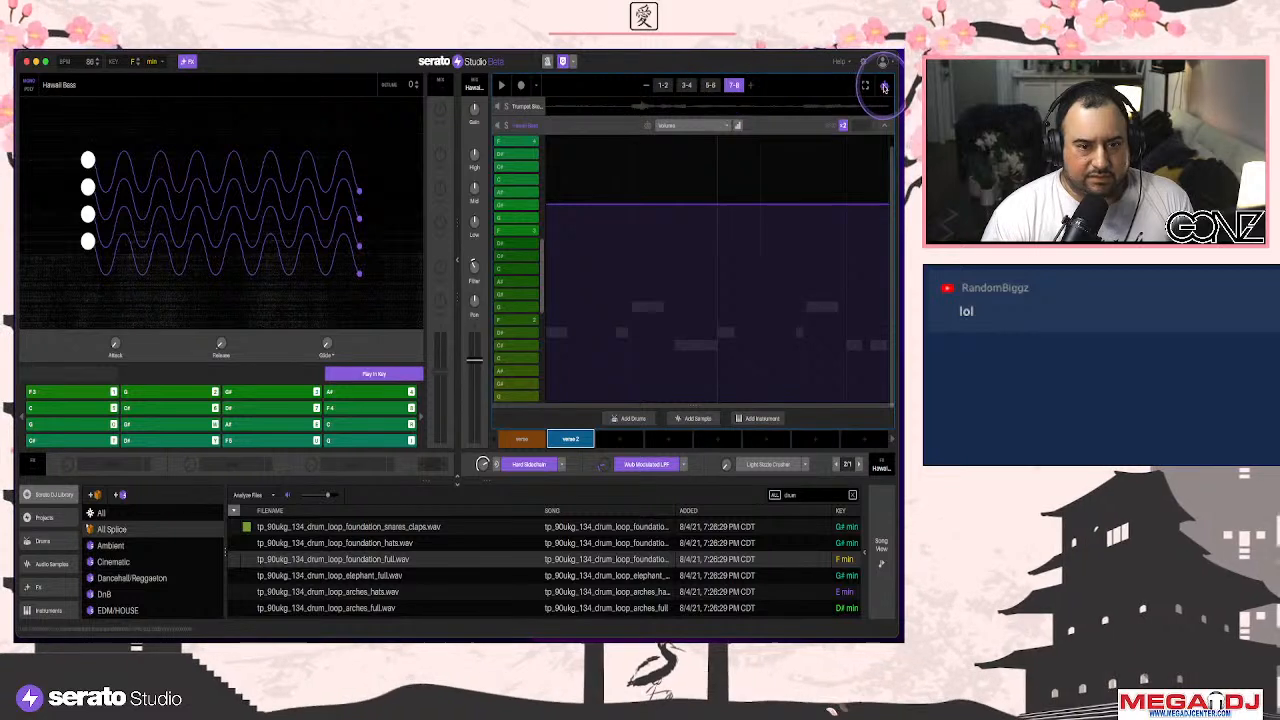
pyautogui.click(884, 87)
# During playback, move the short D# note near the end of Hawaii Bass bars 1-2 up to C and delete the notes after it
pyautogui.press('space')
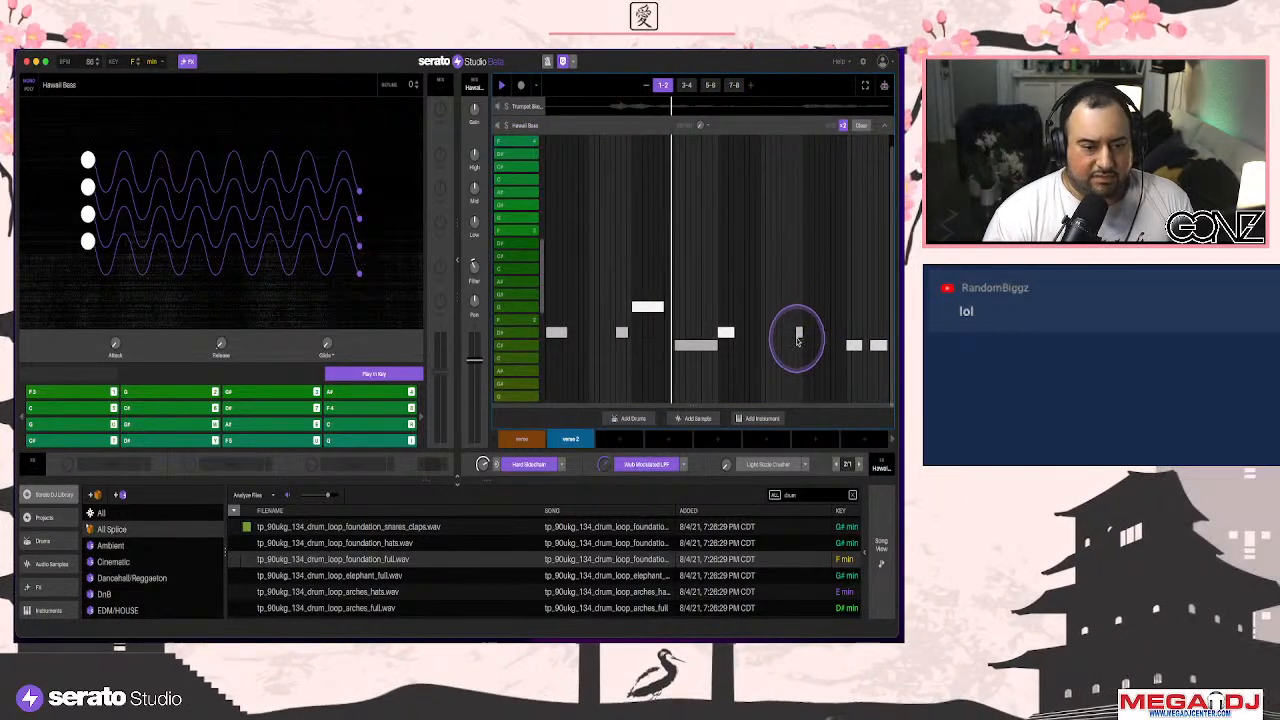
pyautogui.moveTo(798, 340); pyautogui.dragTo(786, 271)
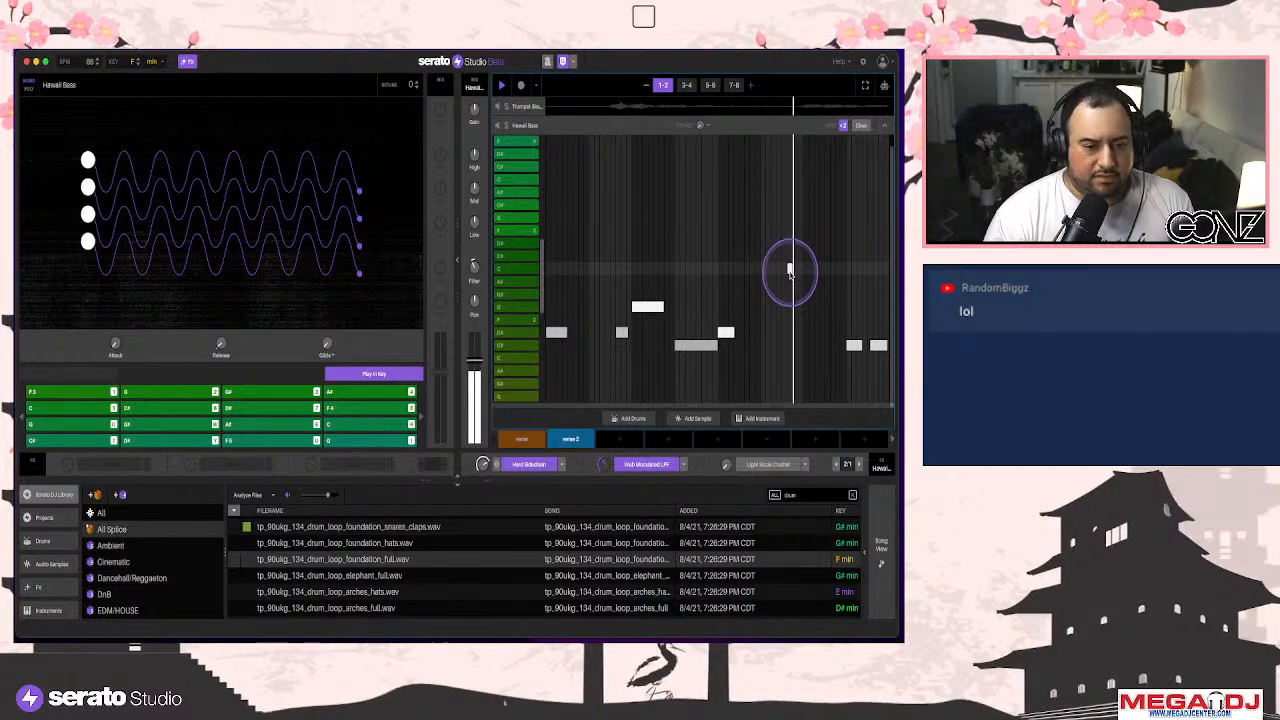
pyautogui.moveTo(878, 352); pyautogui.dragTo(858, 352)
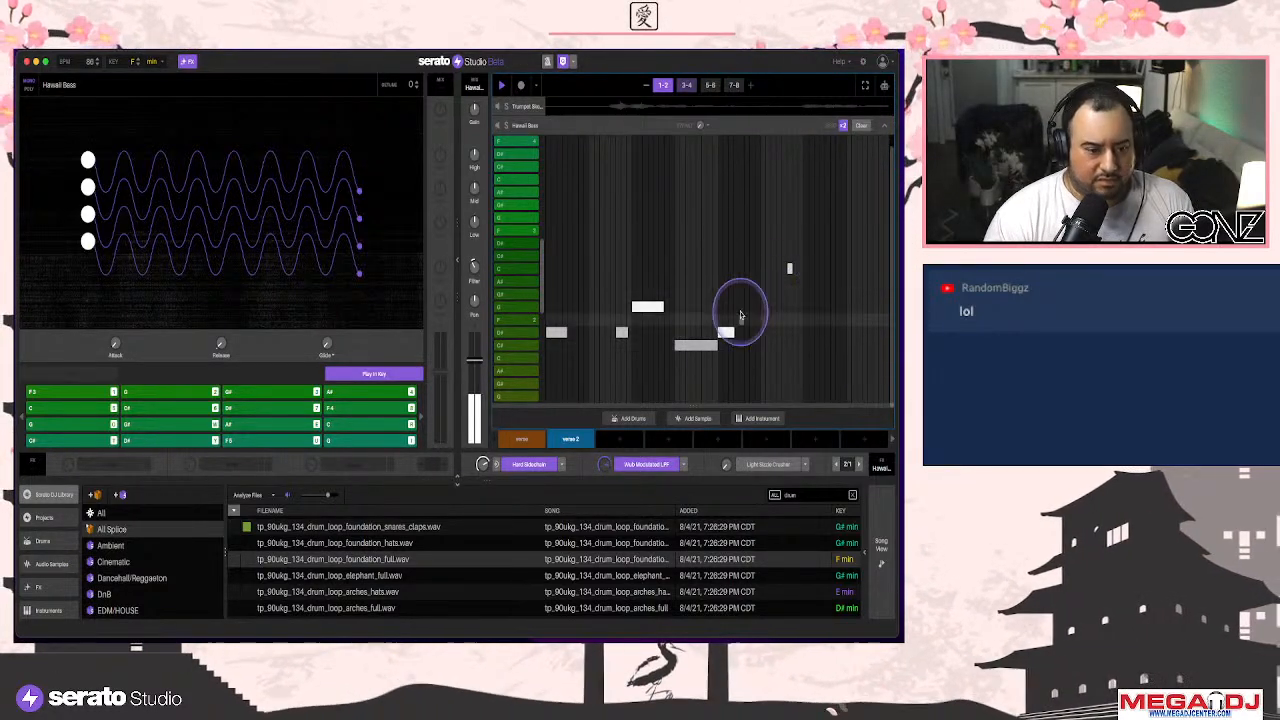
# Loop bars 7-8 again, delete the short D# and long G notes in Hawaii Bass bar 8, and collapse the track
pyautogui.click(735, 86)
pyautogui.press('space')
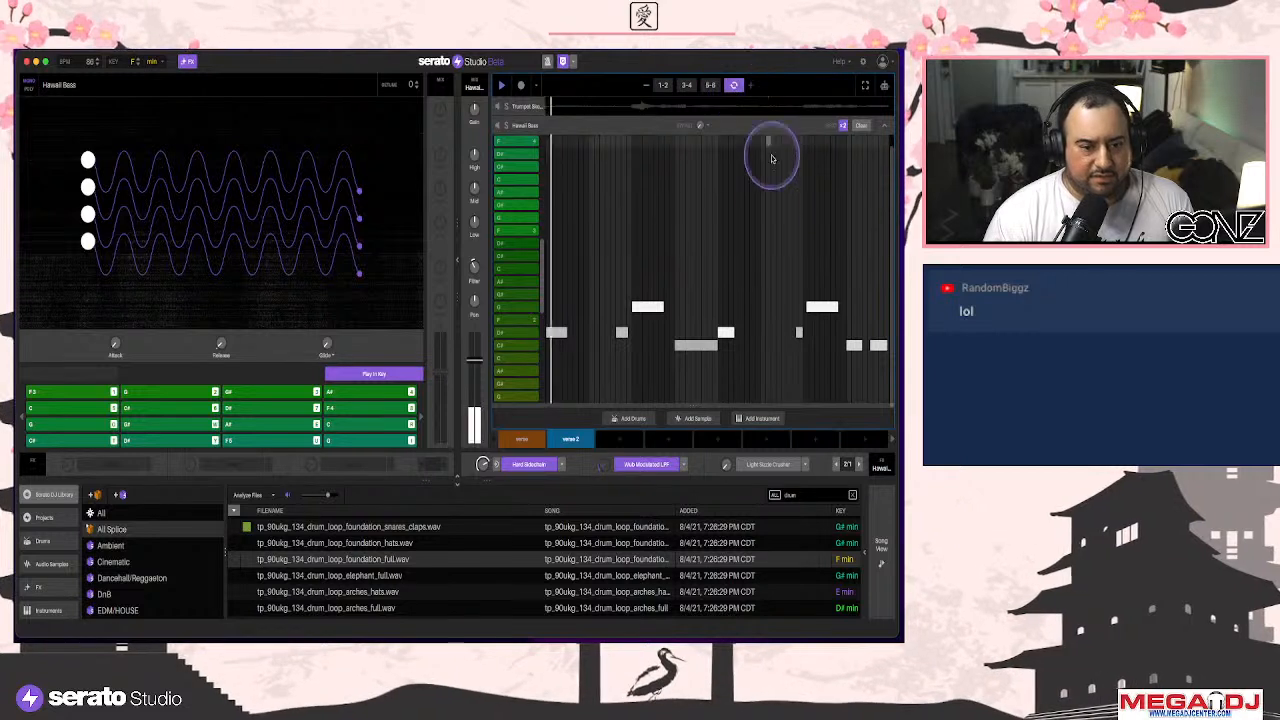
pyautogui.doubleClick(799, 333)
pyautogui.doubleClick(820, 306)
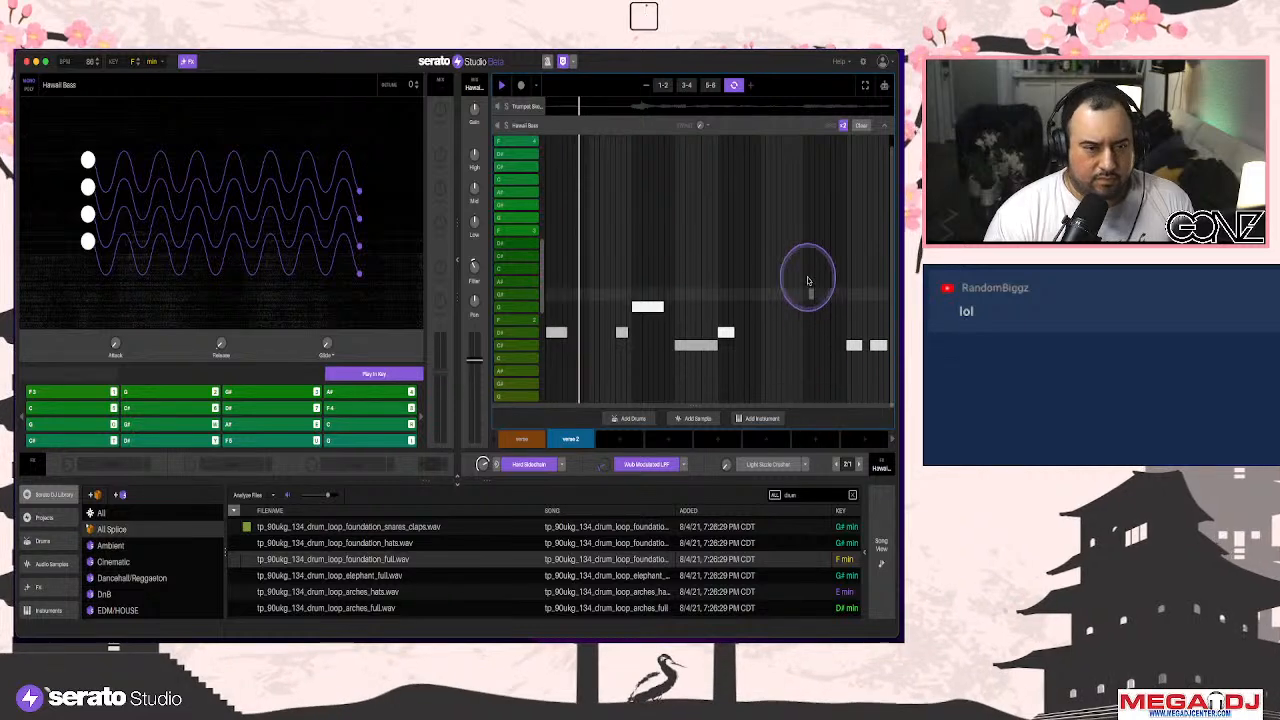
pyautogui.click(861, 125)
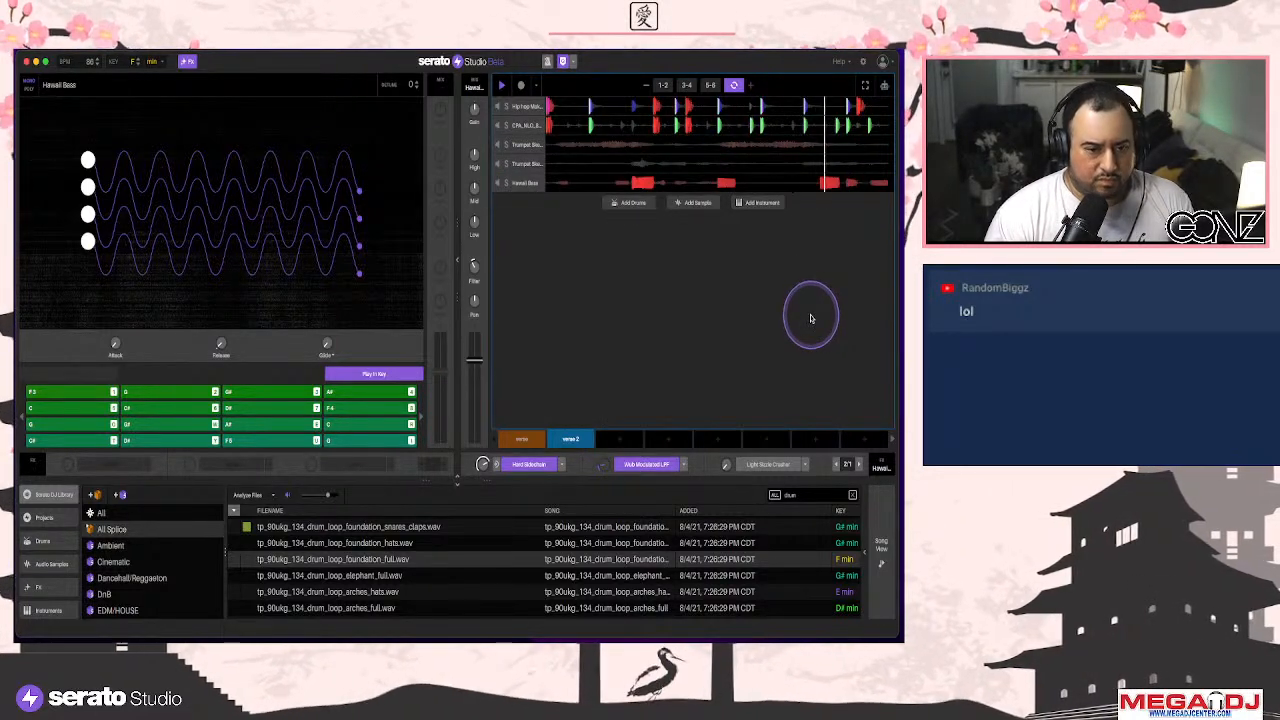
# Open the second trumpet layer and delete its pad 7 note in bar 8
pyautogui.doubleClick(777, 160)
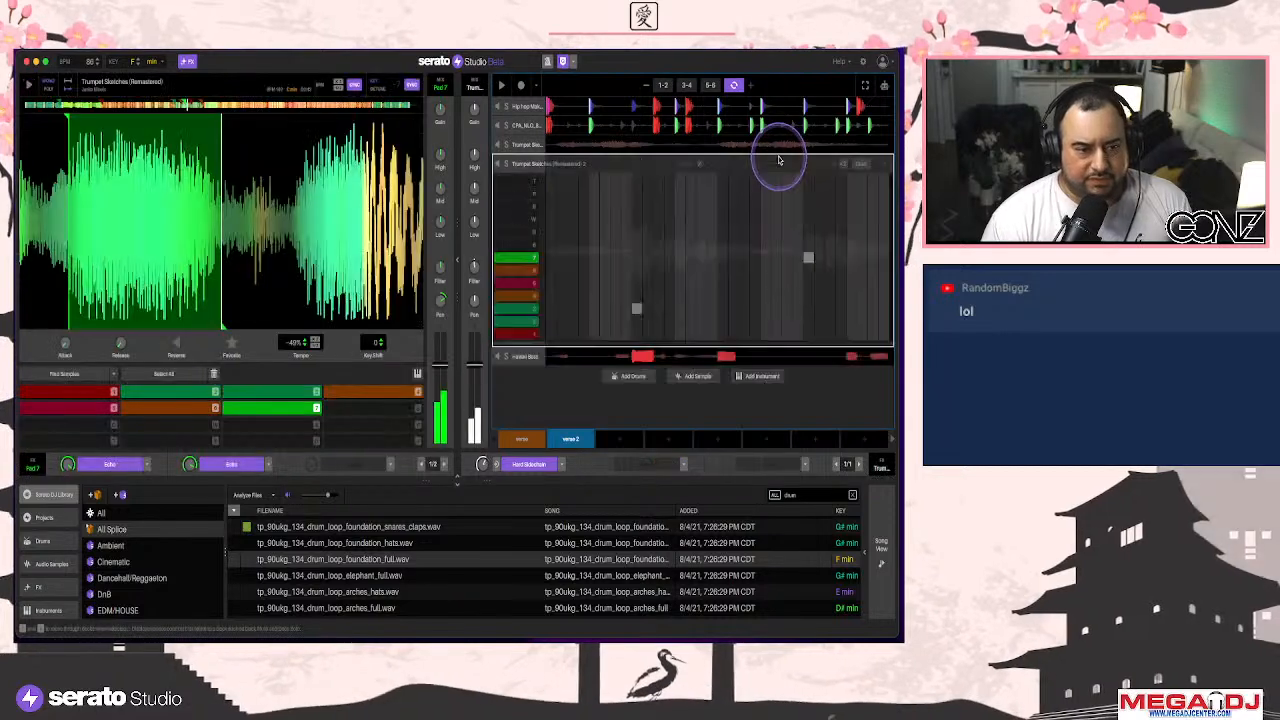
pyautogui.click(789, 257)
pyautogui.click(808, 295)
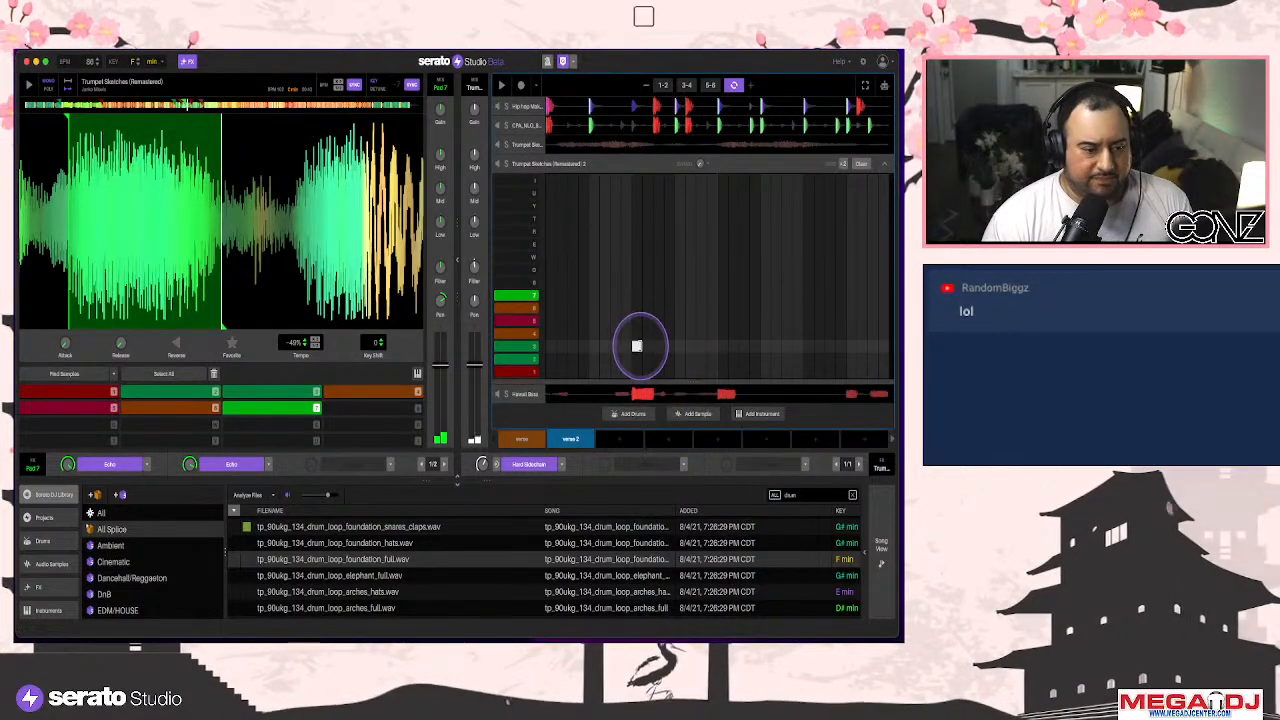
# Collapse the second trumpet layer, open the first trumpet layer and add the Braker effect to its second effect slot
pyautogui.click(884, 164)
pyautogui.doubleClick(735, 148)
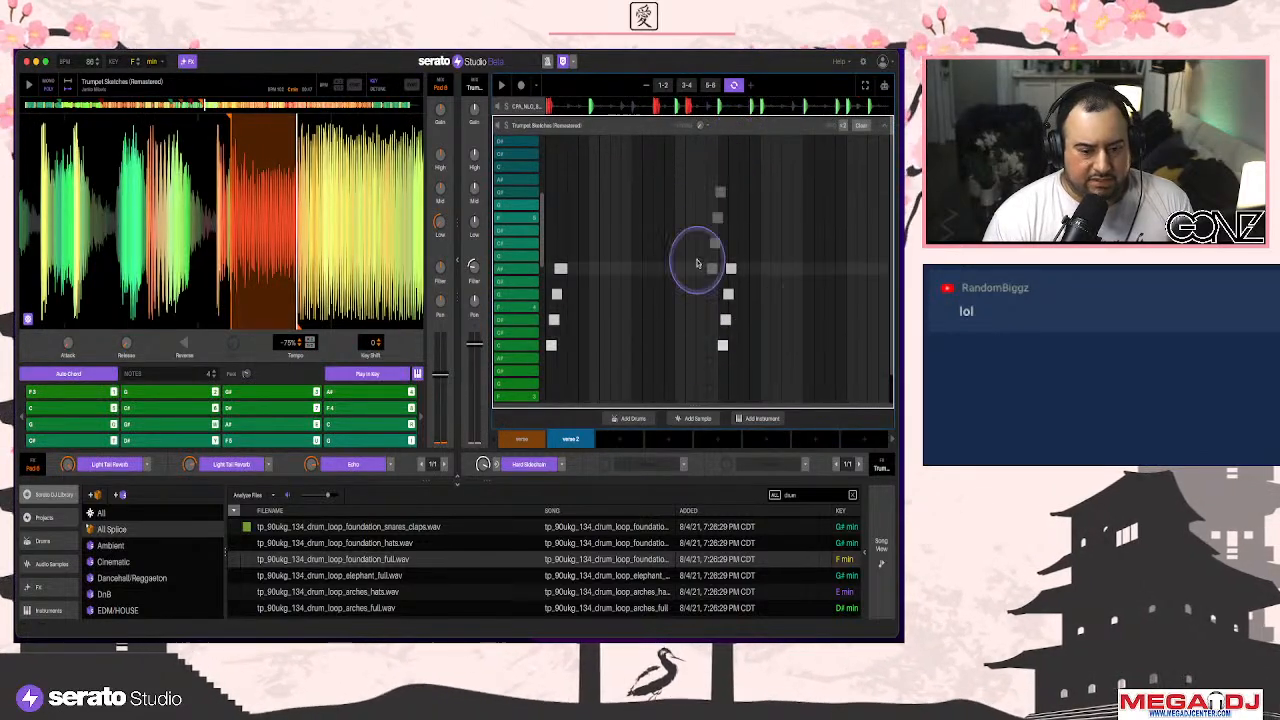
pyautogui.click(683, 463)
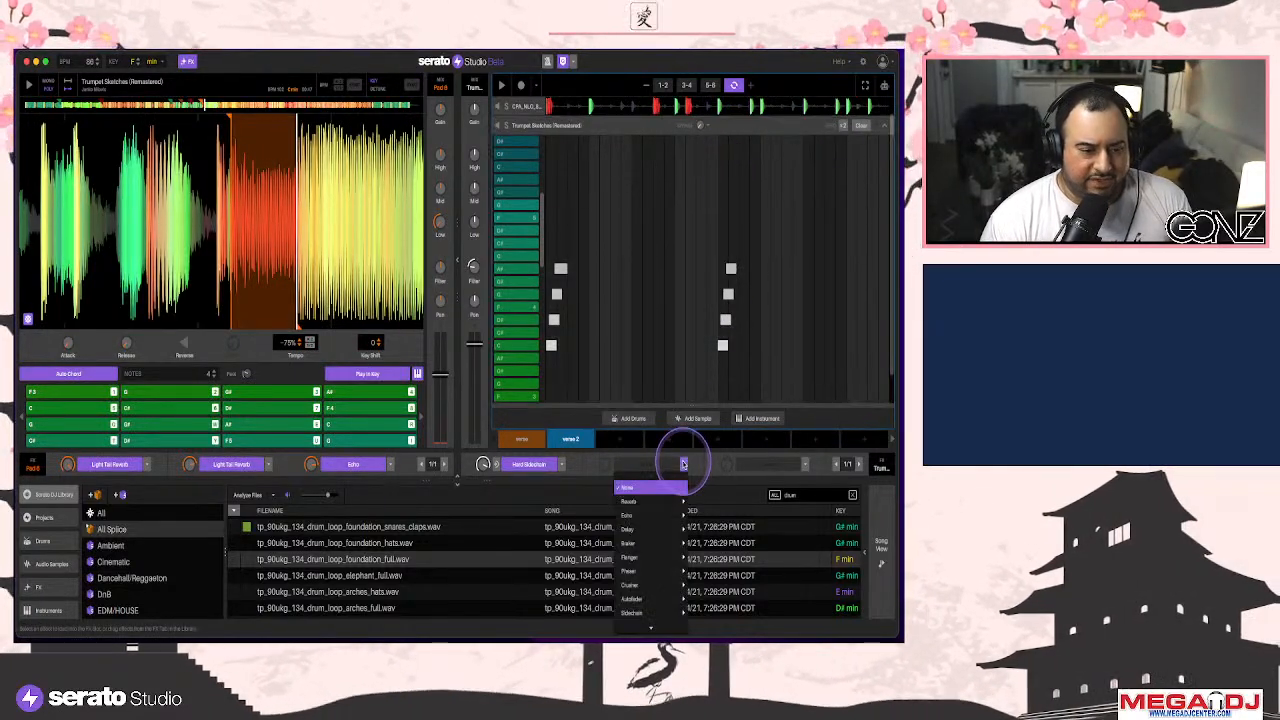
pyautogui.click(656, 545)
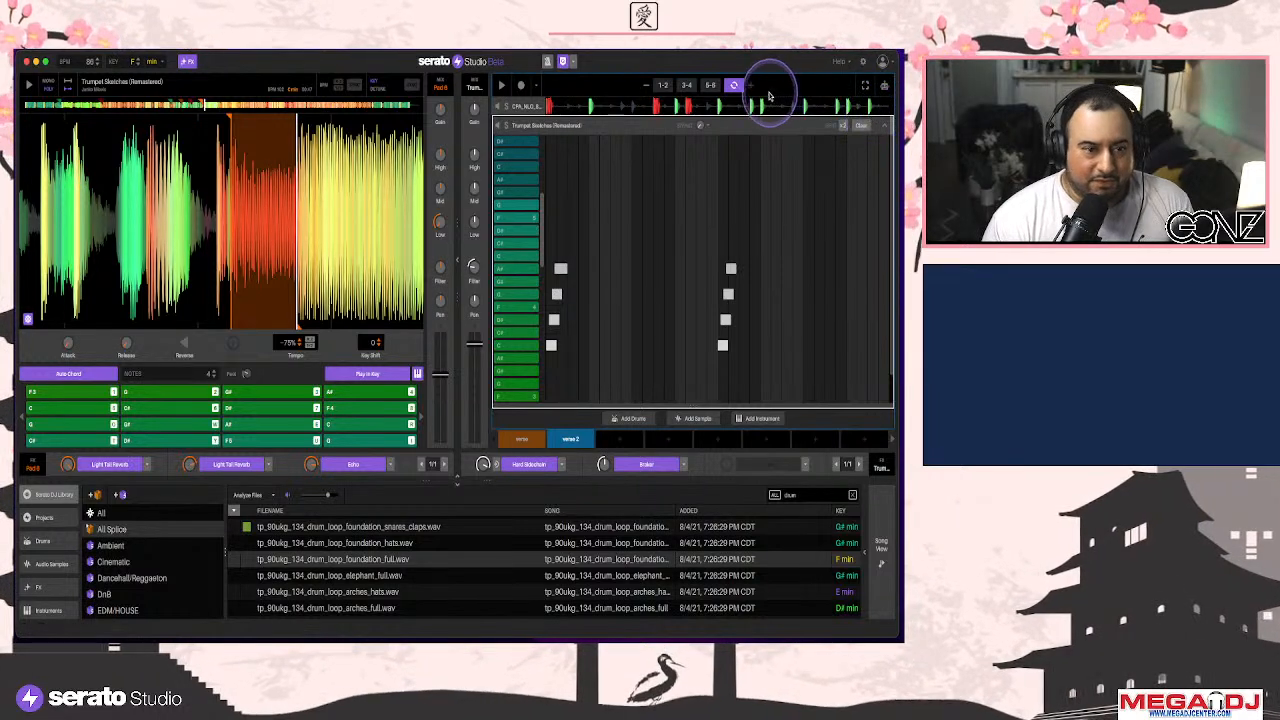
# Automate the first trumpet layer's FX 2 On parameter so the Braker is off in bar 7 and on from bar 8
pyautogui.click(884, 88)
pyautogui.click(620, 439)
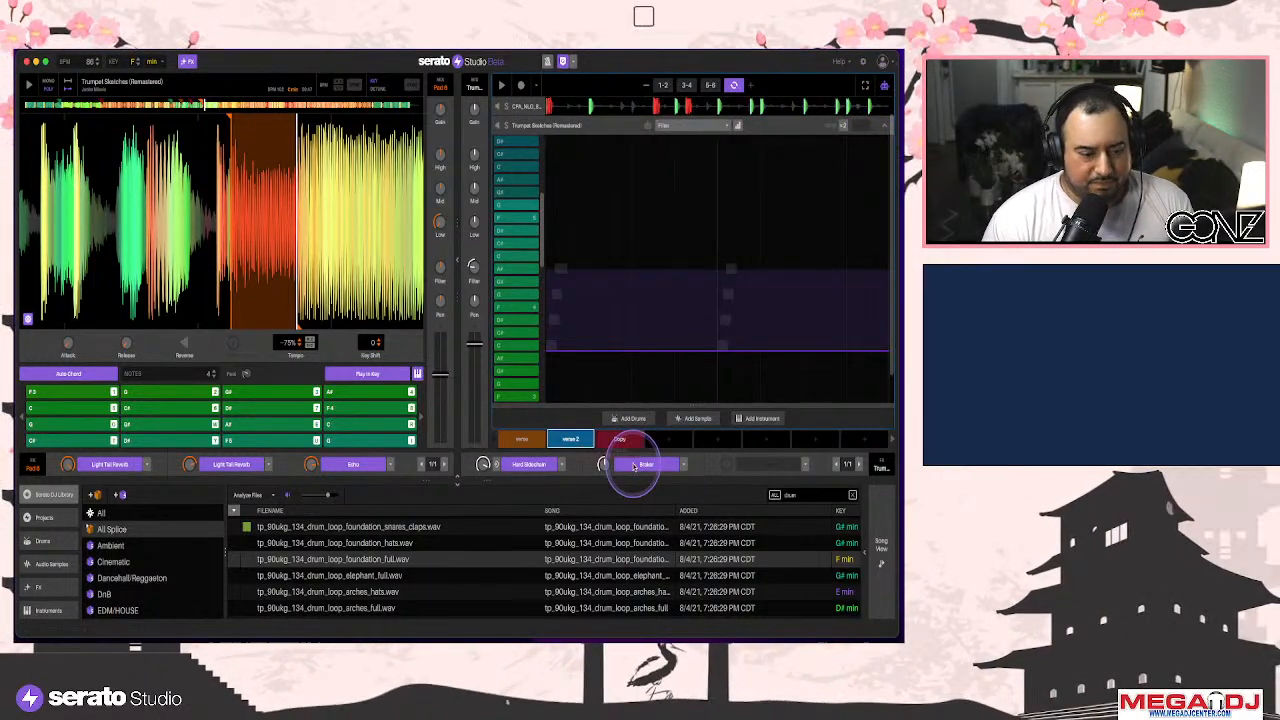
pyautogui.click(660, 465)
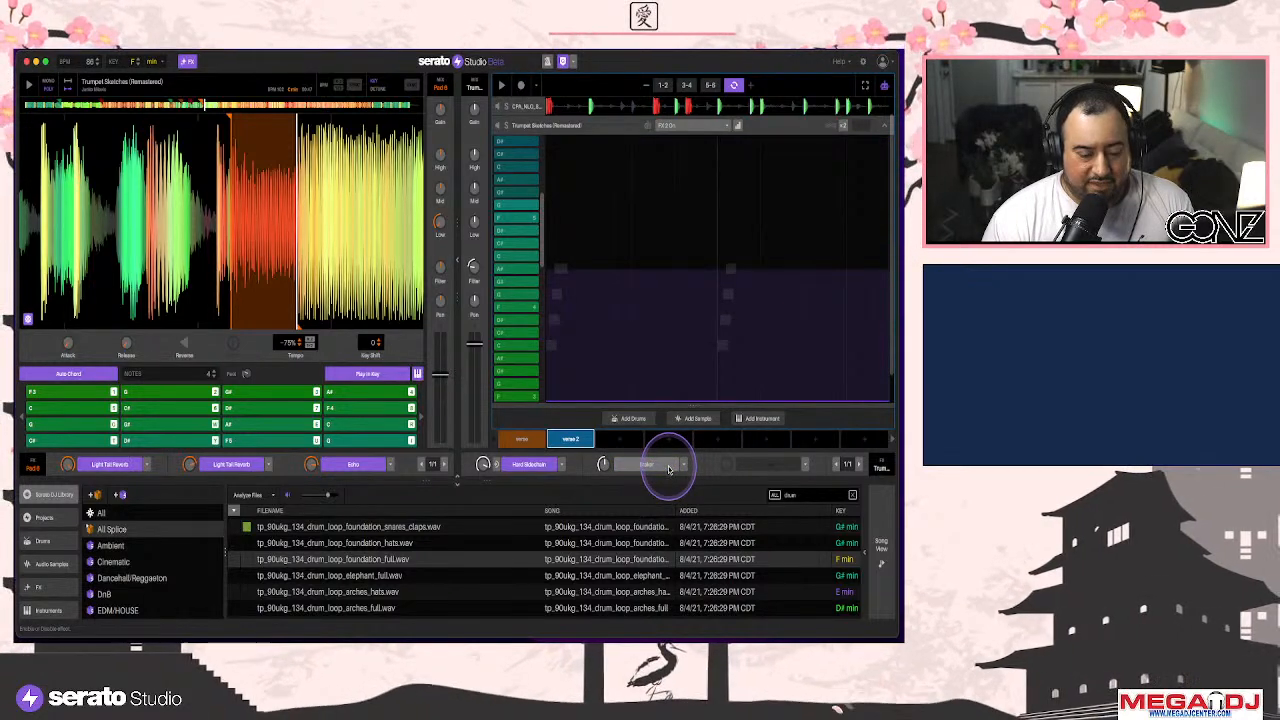
pyautogui.click(701, 398)
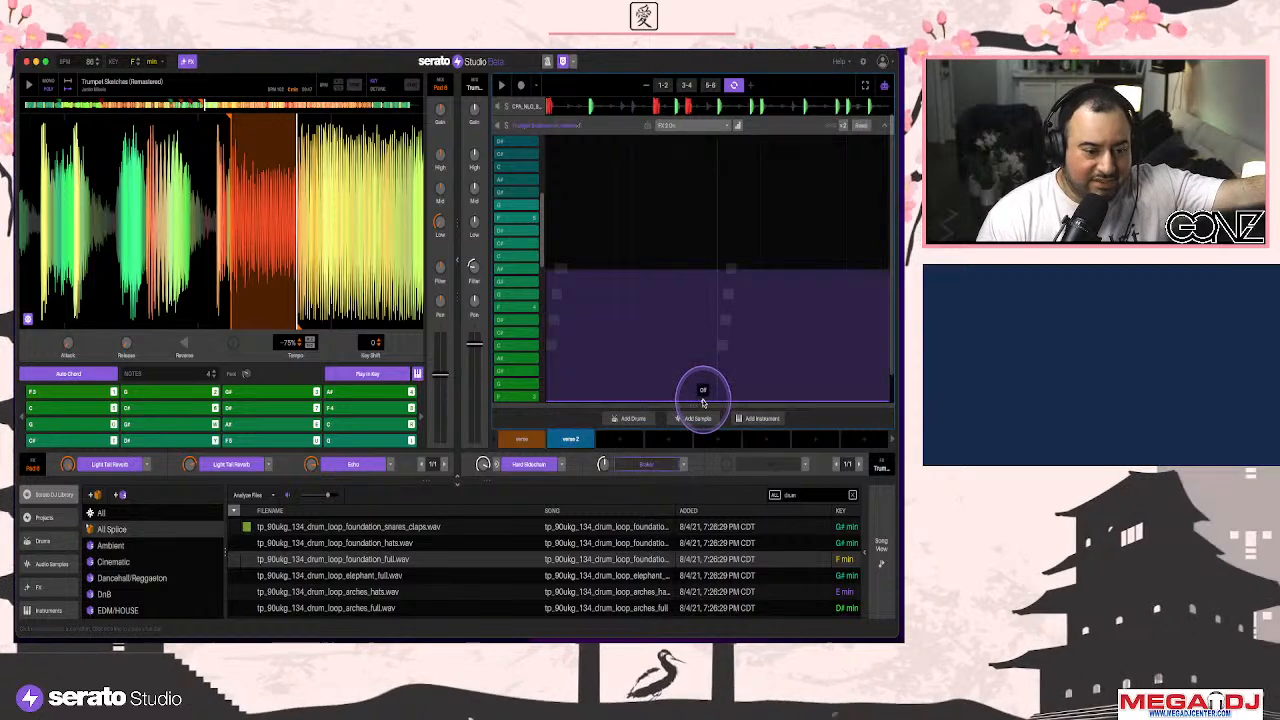
pyautogui.moveTo(719, 330); pyautogui.dragTo(717, 205)
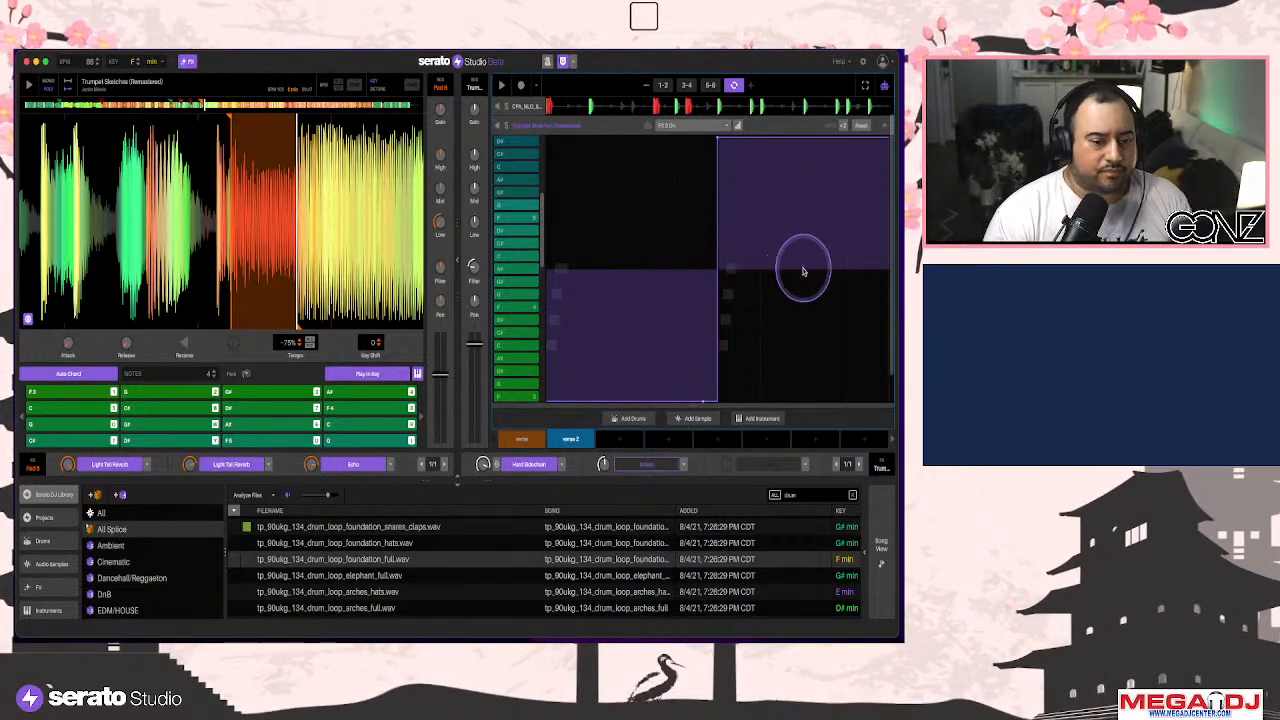
# Play back bars 7-8, shift the Braker's switch-on point slightly before bar 8, and stop looping these bars
pyautogui.press('space')
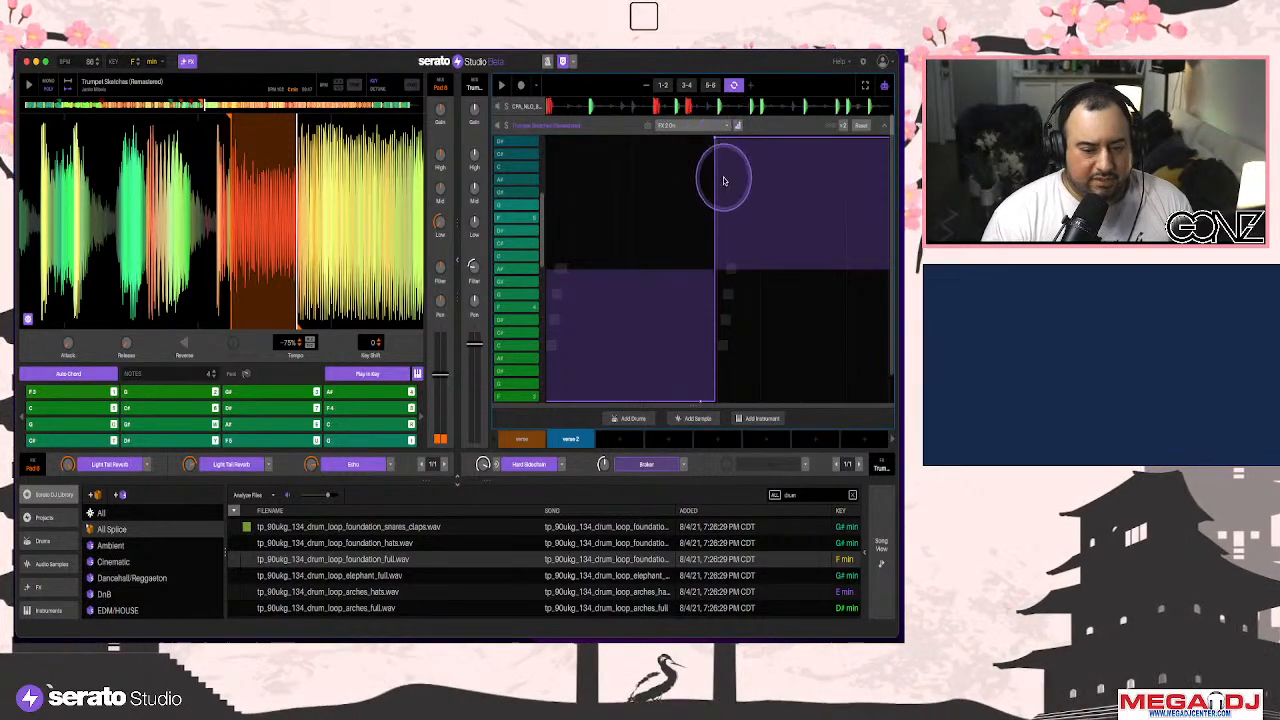
pyautogui.press('space')
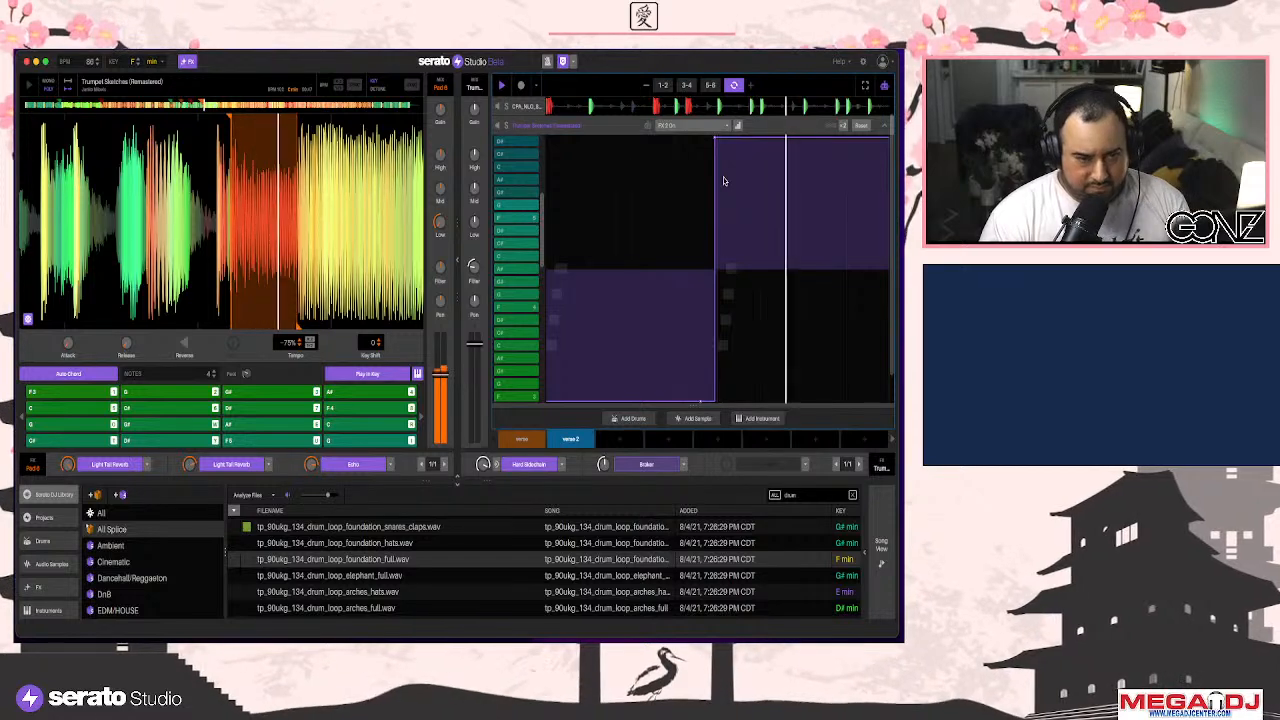
pyautogui.click(734, 85)
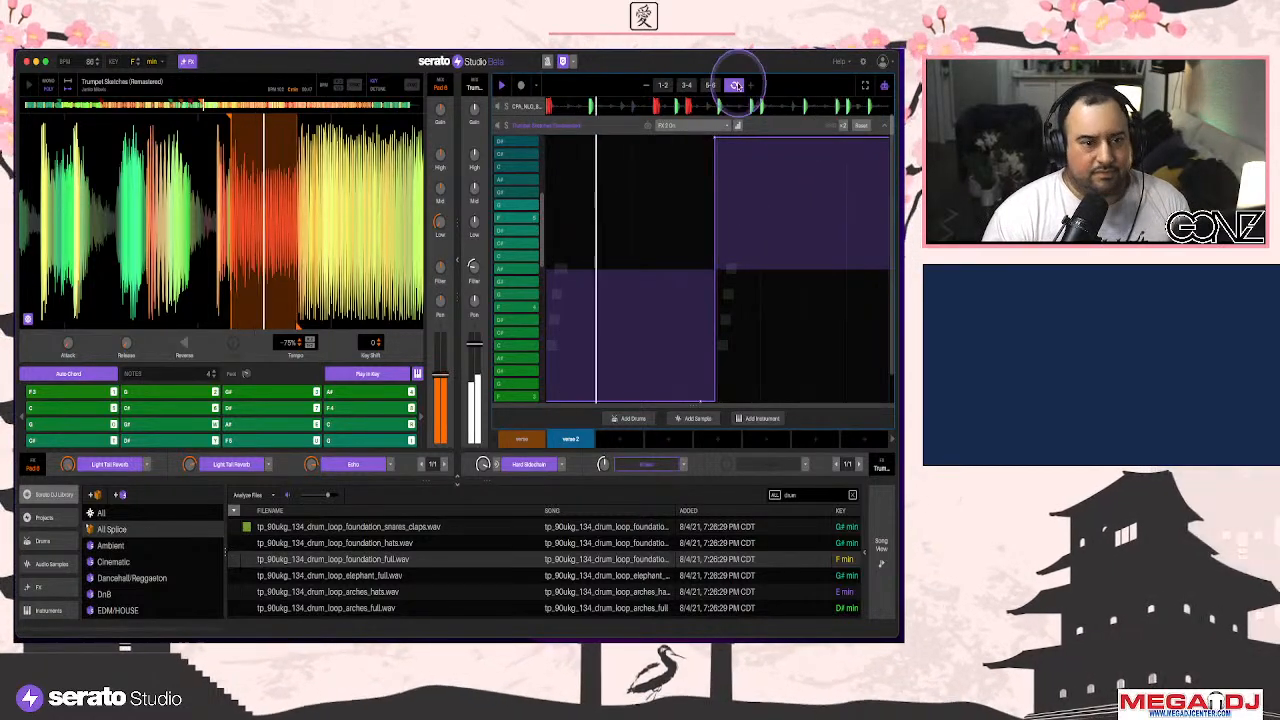
pyautogui.click(875, 125)
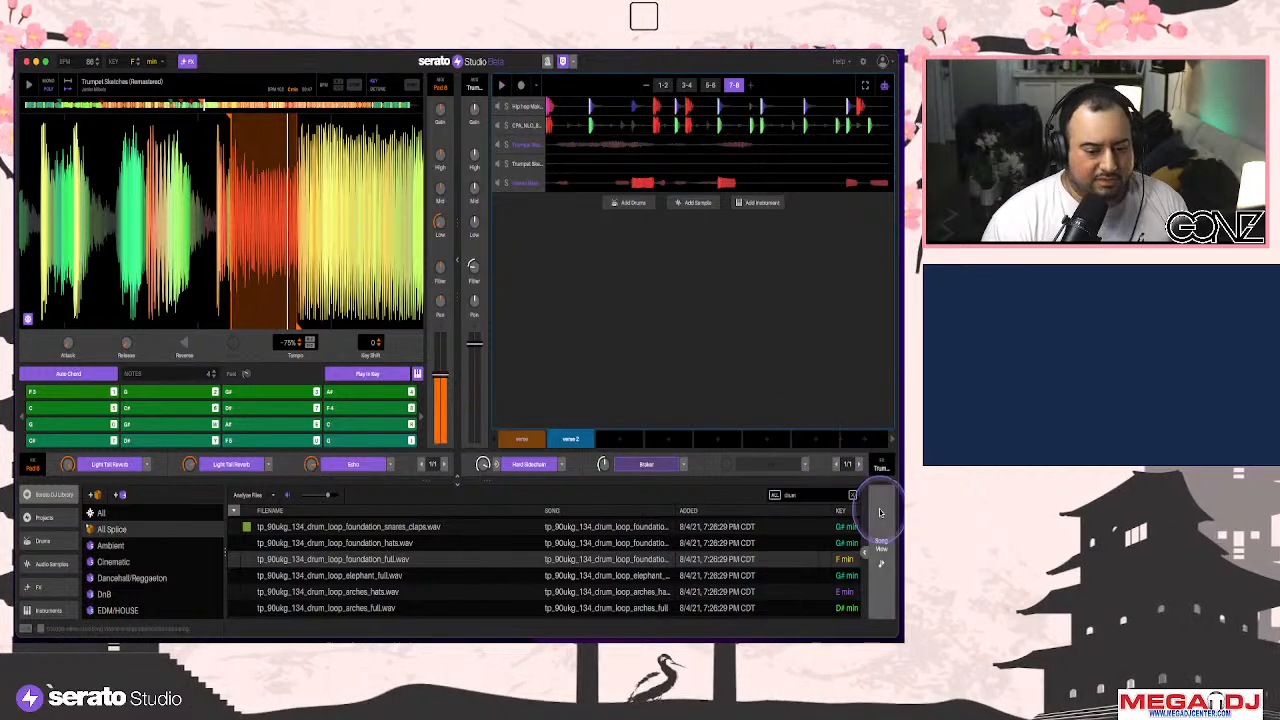
# Show the song arrangement and save the project as "trumpet sketch feb16 2022"
pyautogui.click(881, 540)
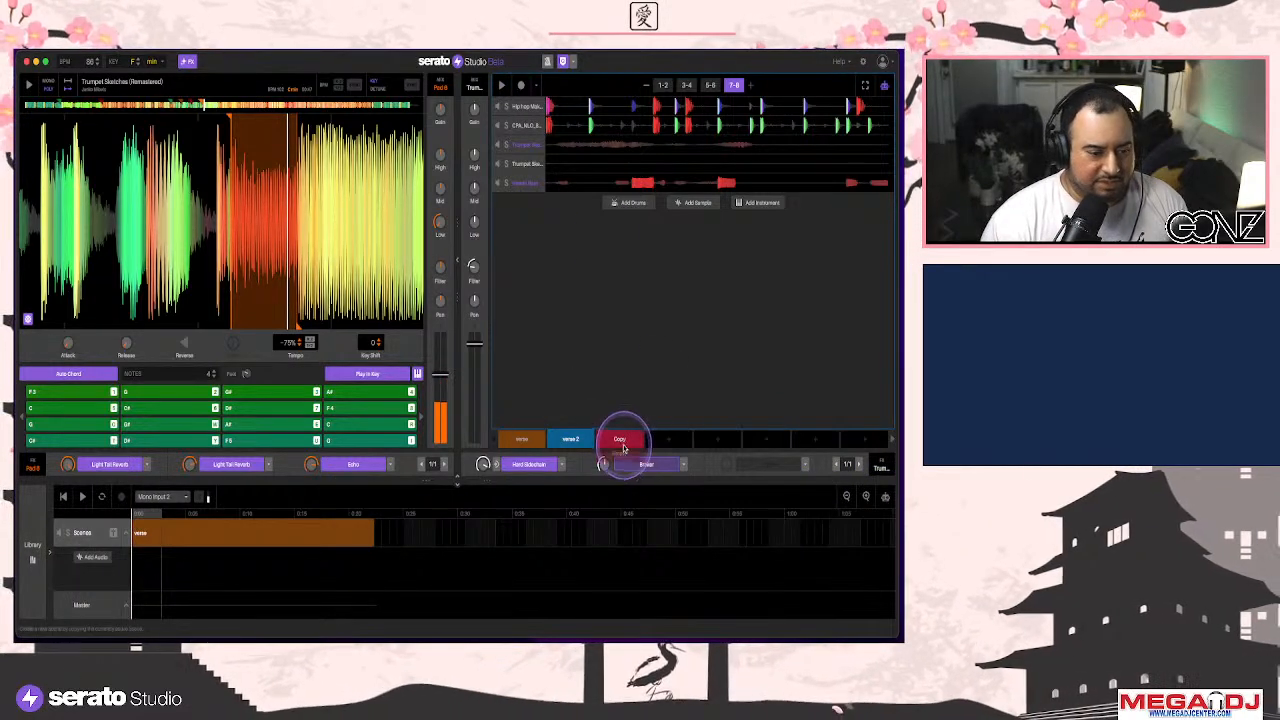
pyautogui.click(68, 50)
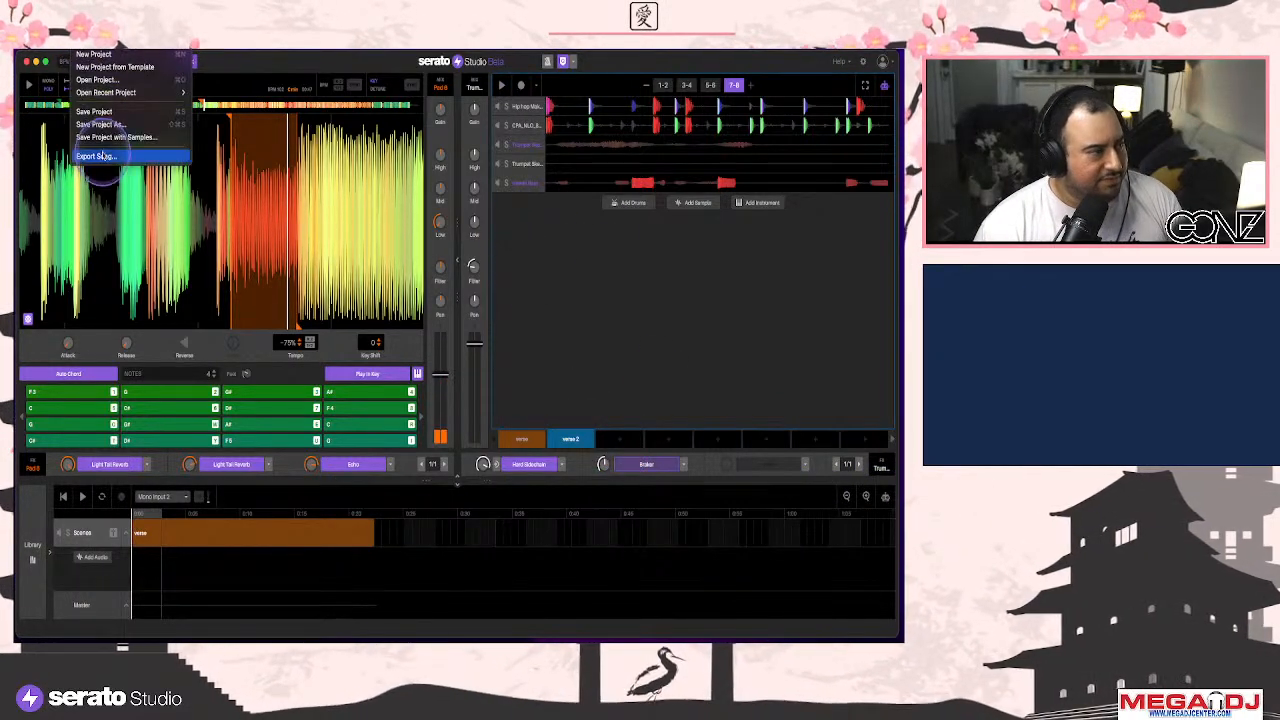
pyautogui.click(514, 271)
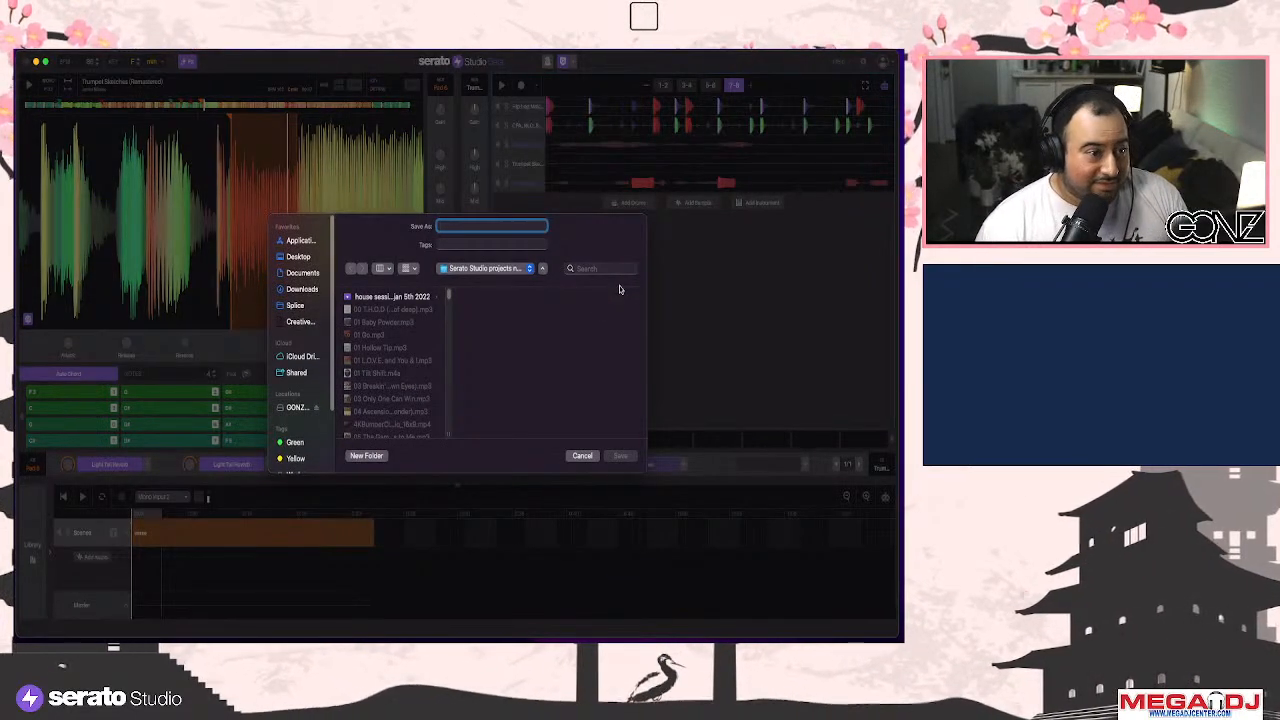
pyautogui.write('trumpet sketch feb16 2022')
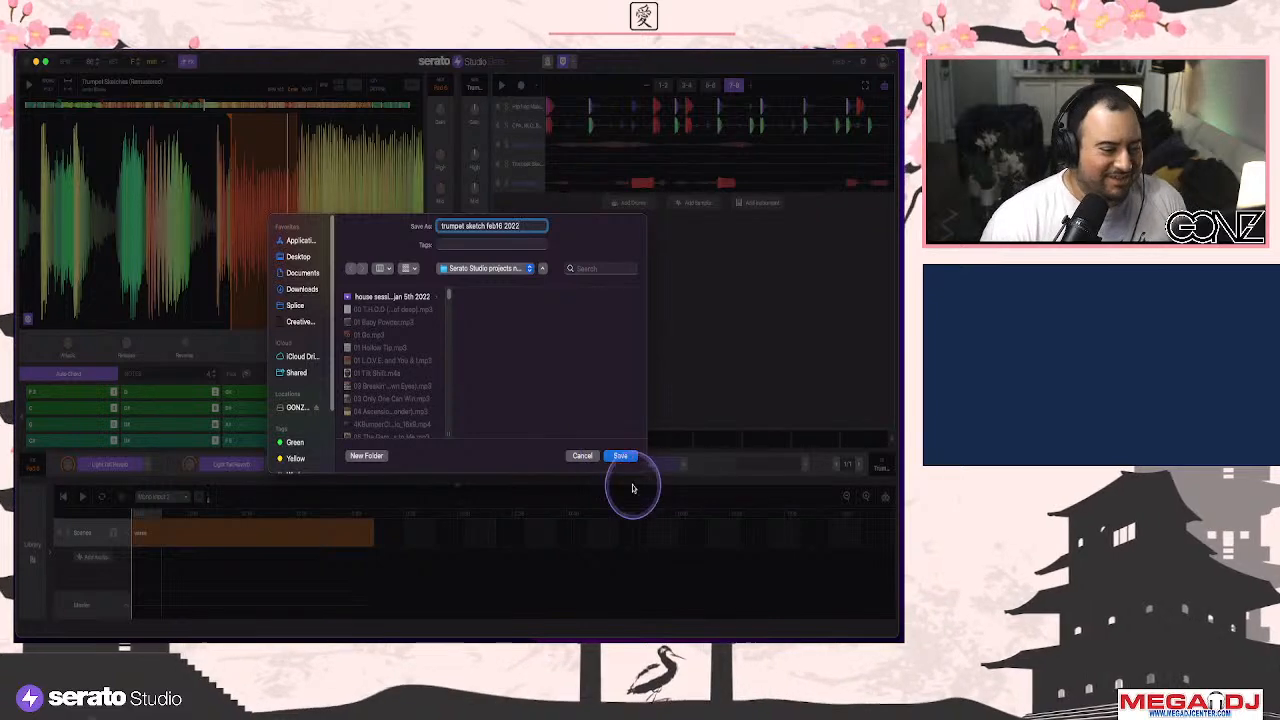
pyautogui.click(620, 456)
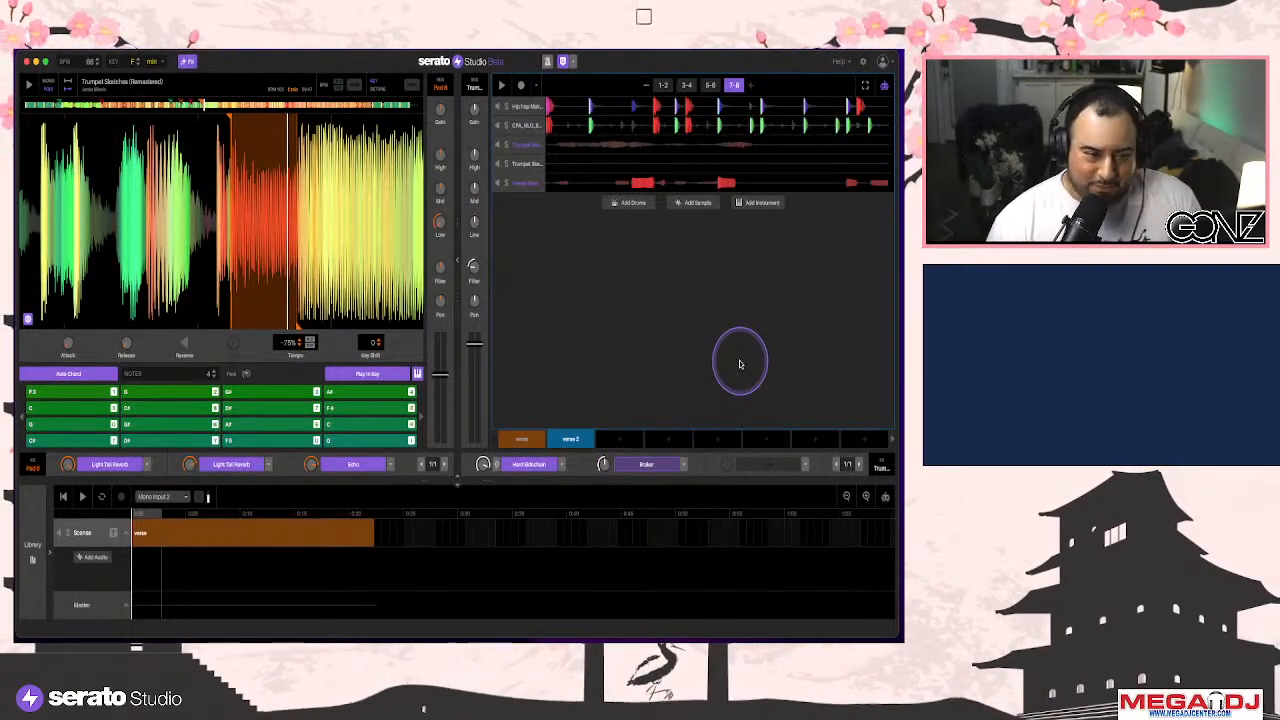
# In the Hawaii Bass notes for bars 1-2, add a C# note on the last beat of bar 2 during playback
pyautogui.press('space')
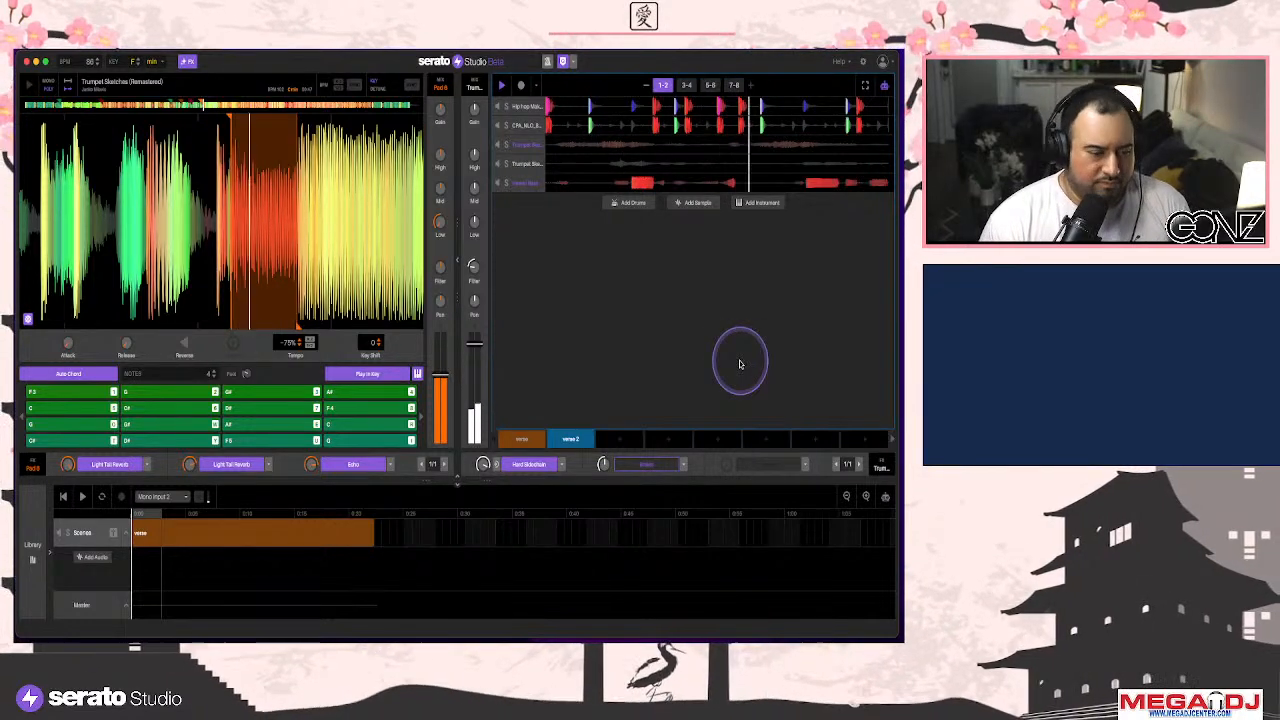
pyautogui.doubleClick(724, 183)
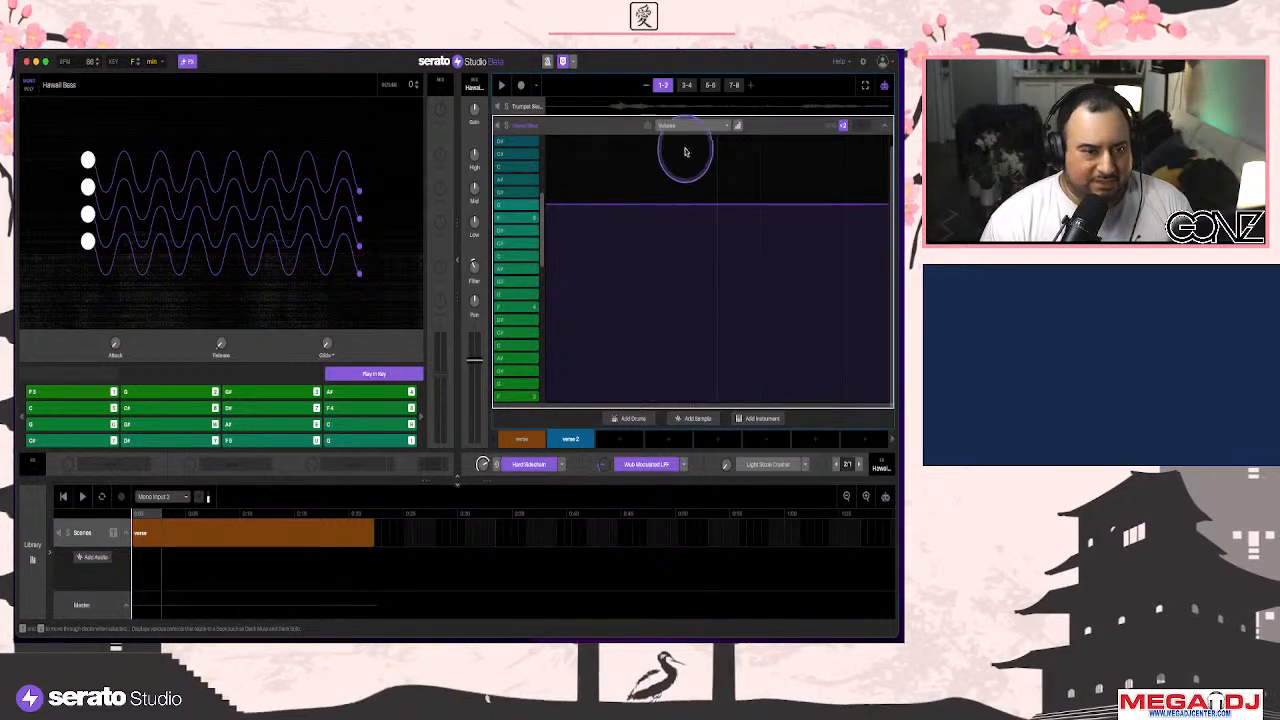
pyautogui.click(884, 88)
pyautogui.scroll(-5, 765, 325)
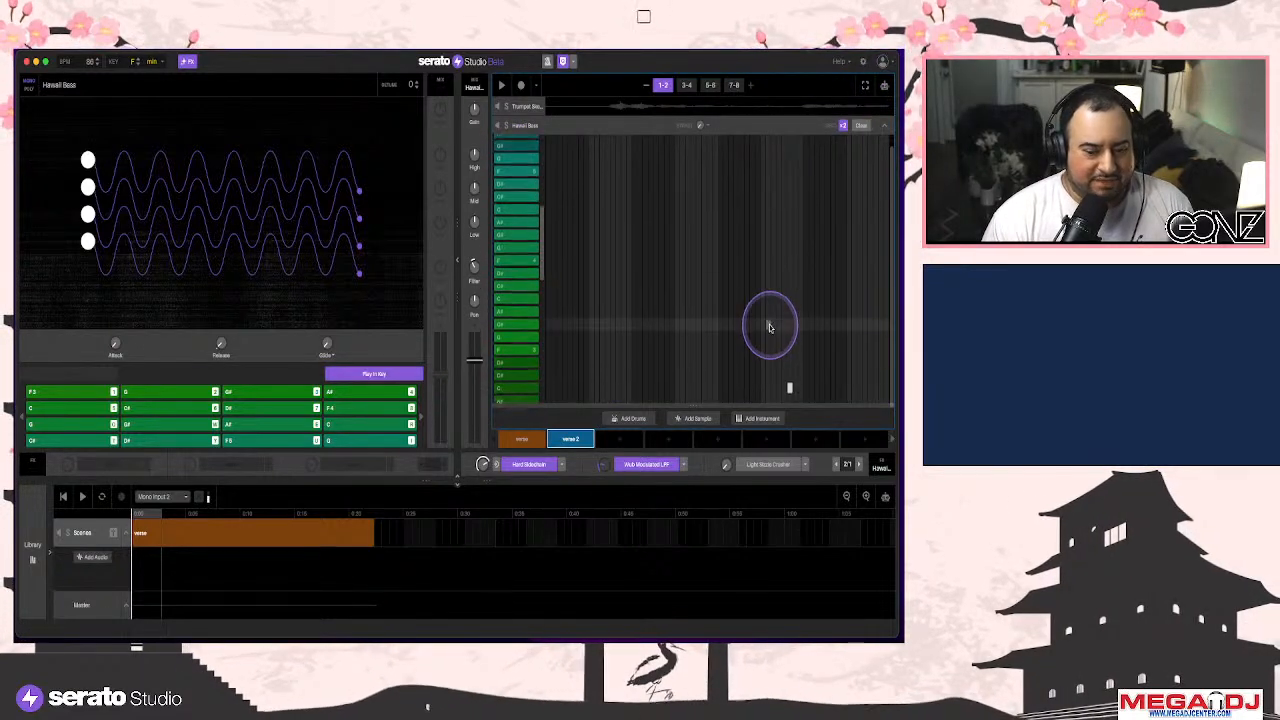
pyautogui.scroll(-4, 768, 328)
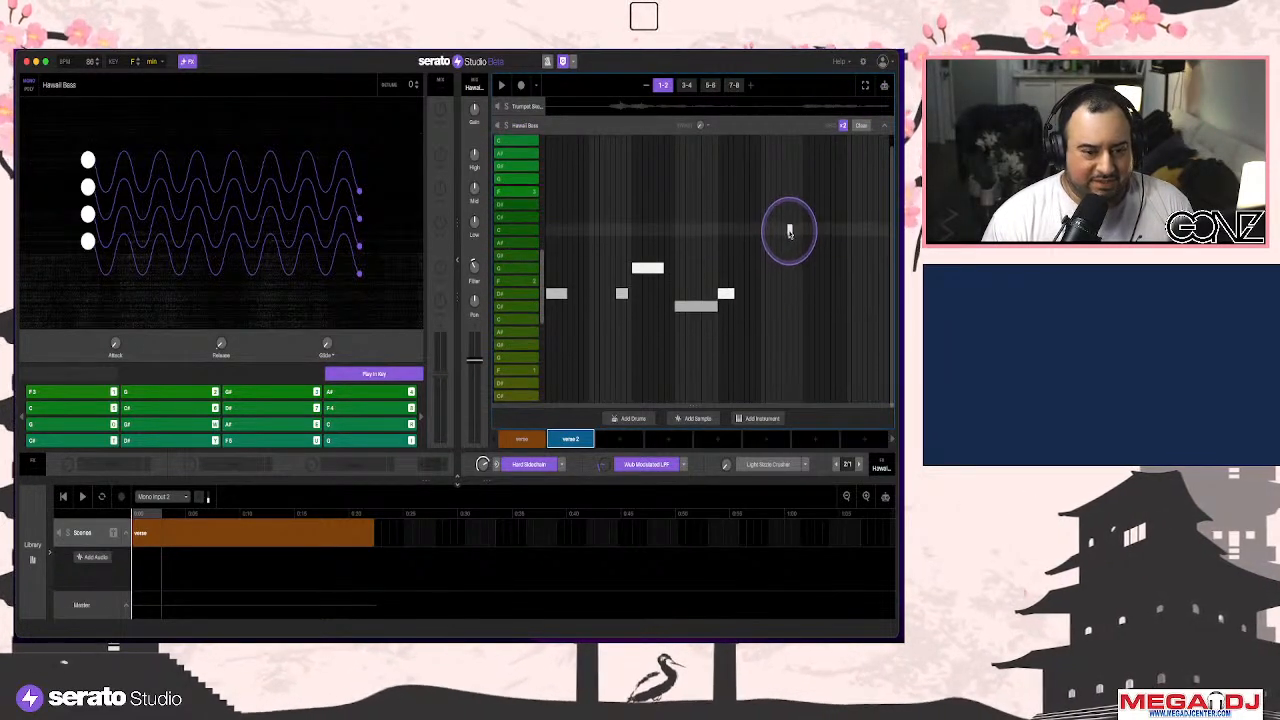
pyautogui.click(806, 345)
pyautogui.press('space')
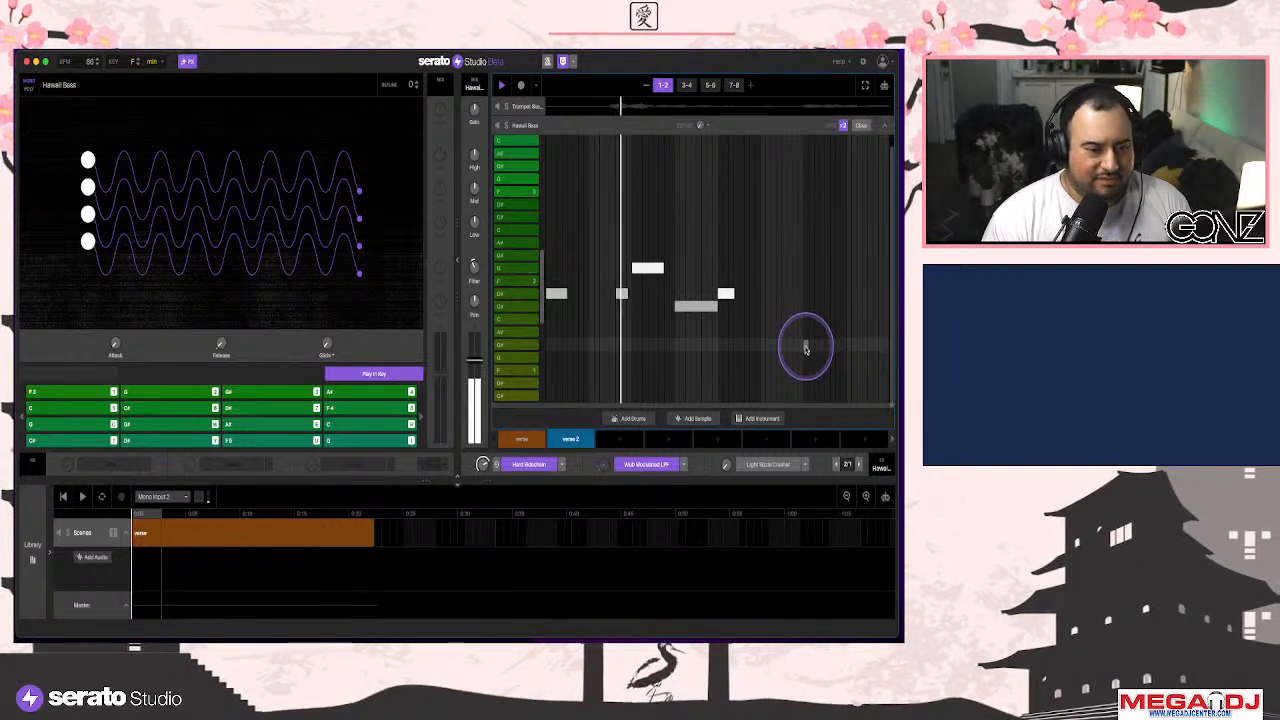
pyautogui.moveTo(806, 345); pyautogui.dragTo(852, 306)
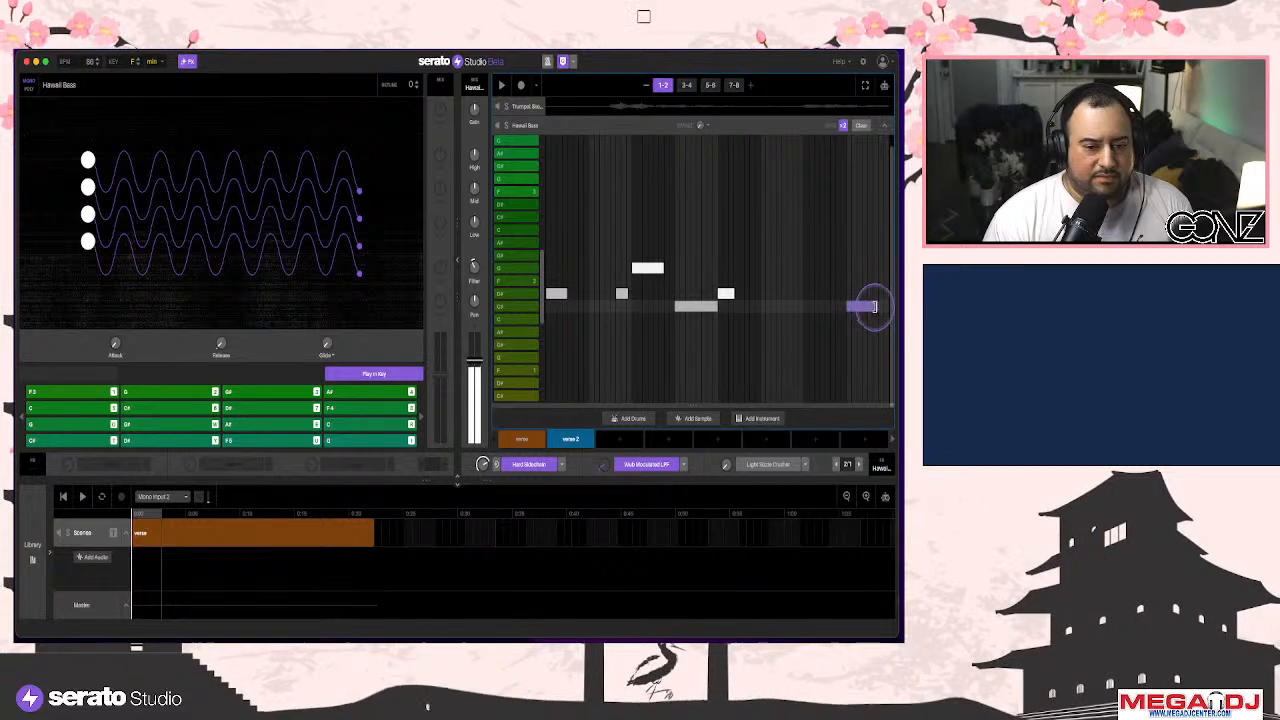
pyautogui.click(884, 134)
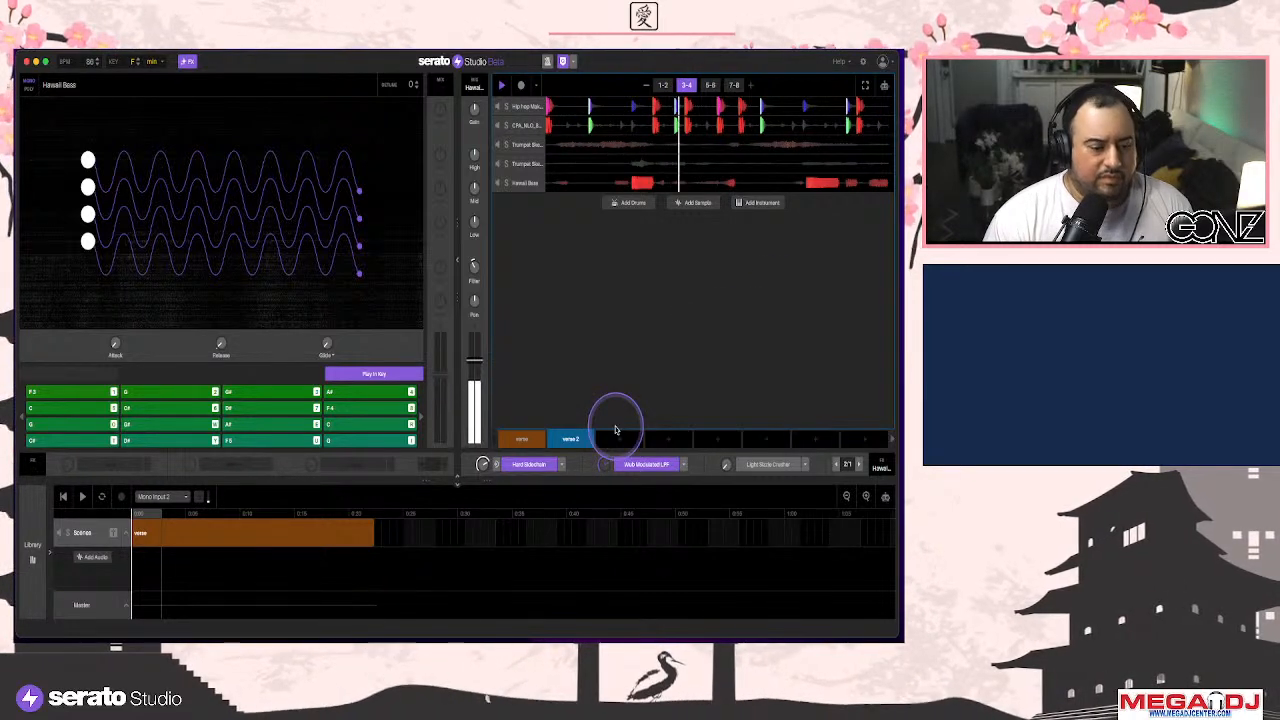
# Create an empty scene named Intro and check its first trumpet layer
pyautogui.click(617, 436)
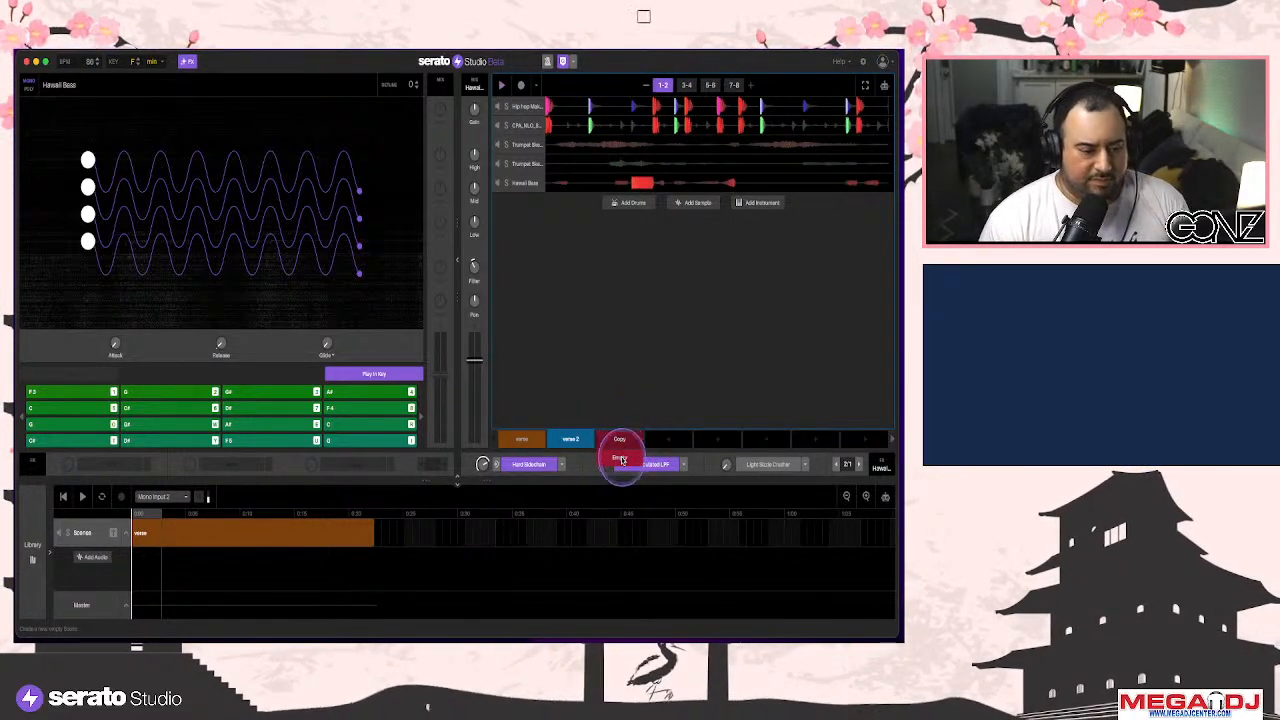
pyautogui.rightClick(622, 441)
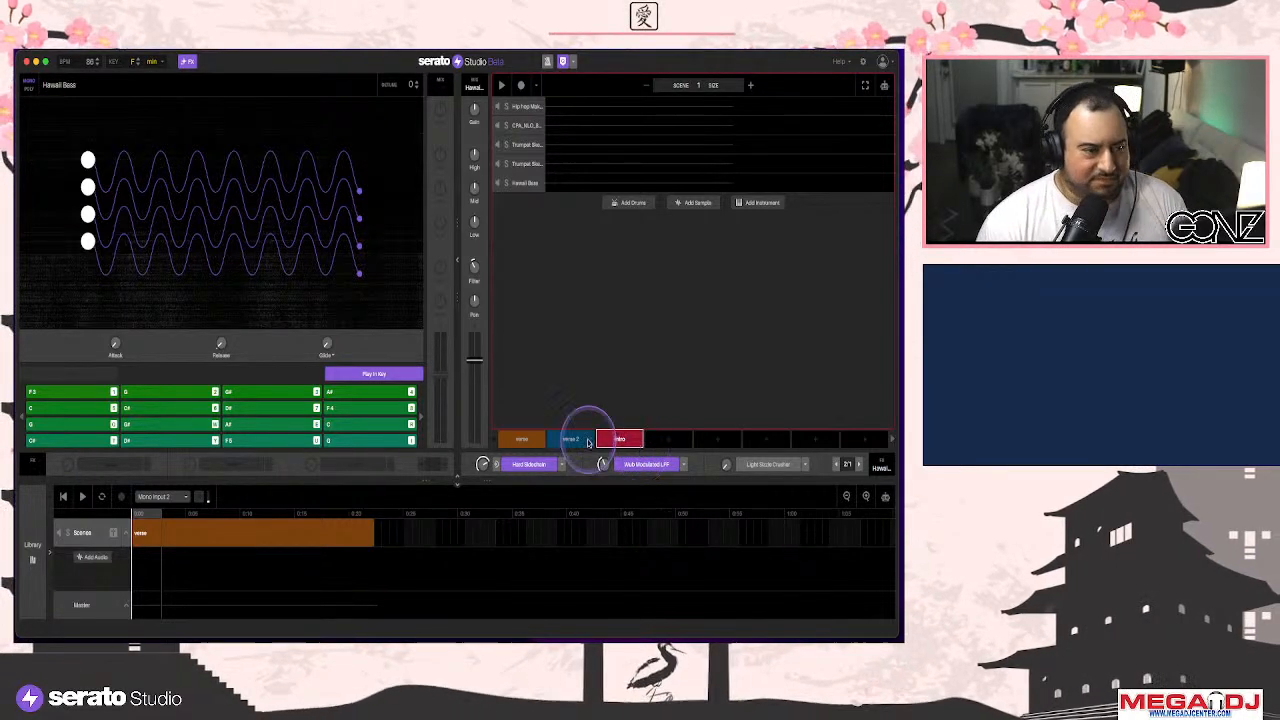
pyautogui.doubleClick(564, 152)
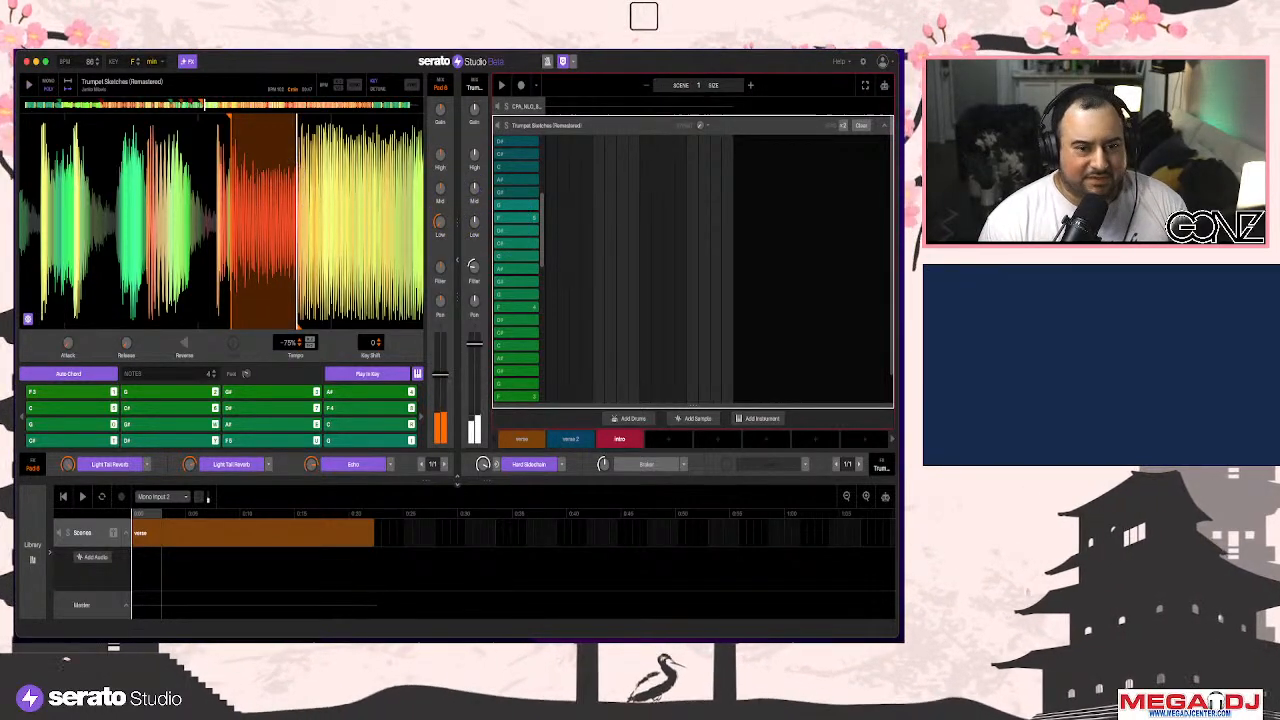
pyautogui.click(861, 125)
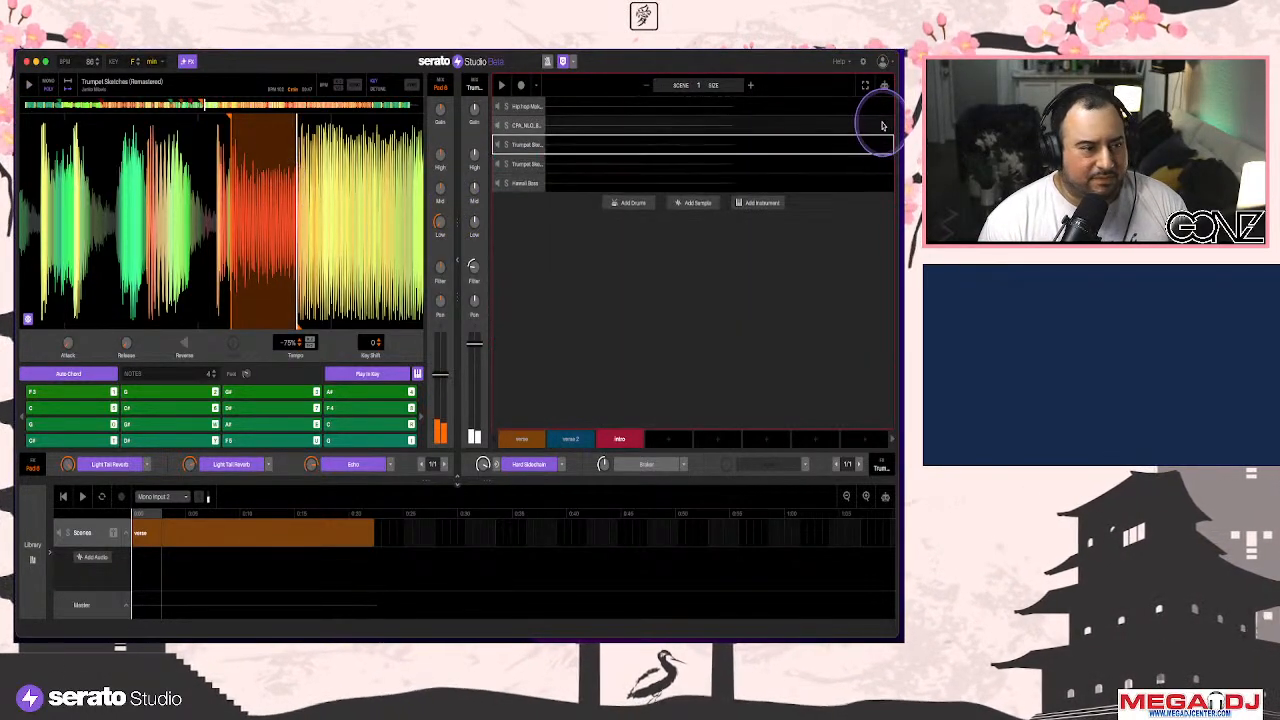
# Open the second trumpet layer in the Intro scene and audition the samples on pads 1 and 2
pyautogui.click(554, 168)
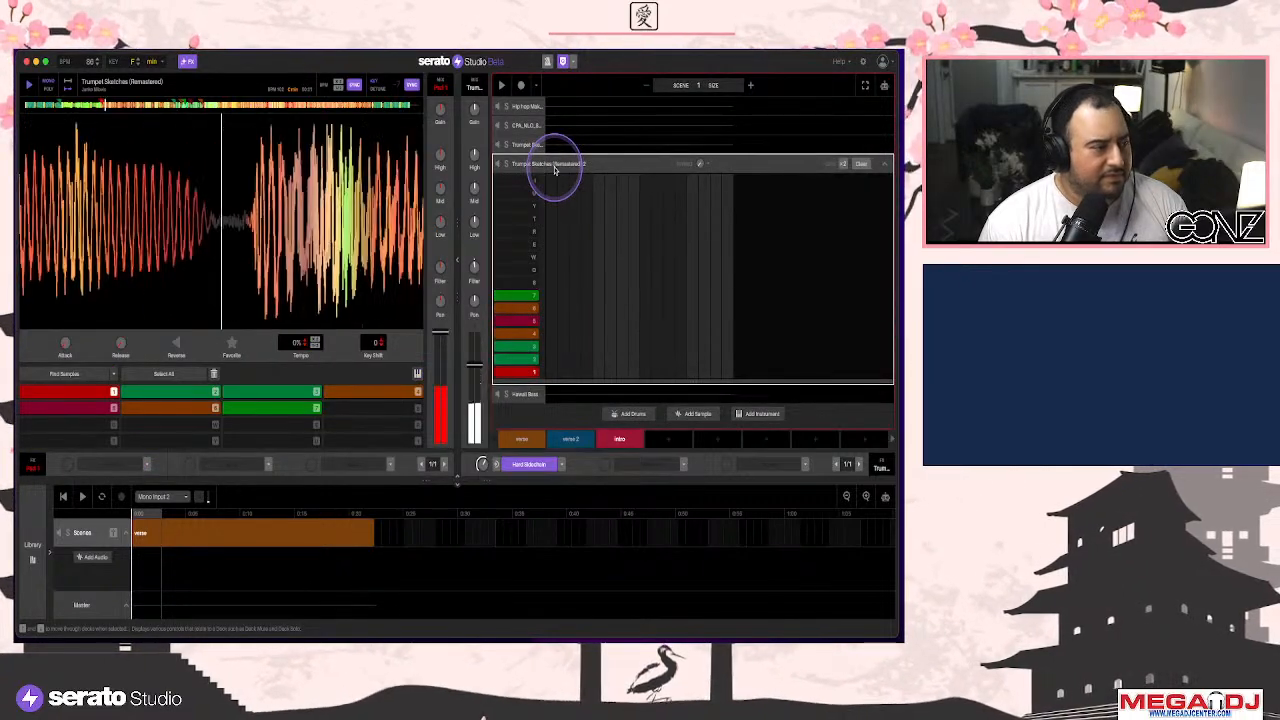
pyautogui.scroll(-5, 342, 243)
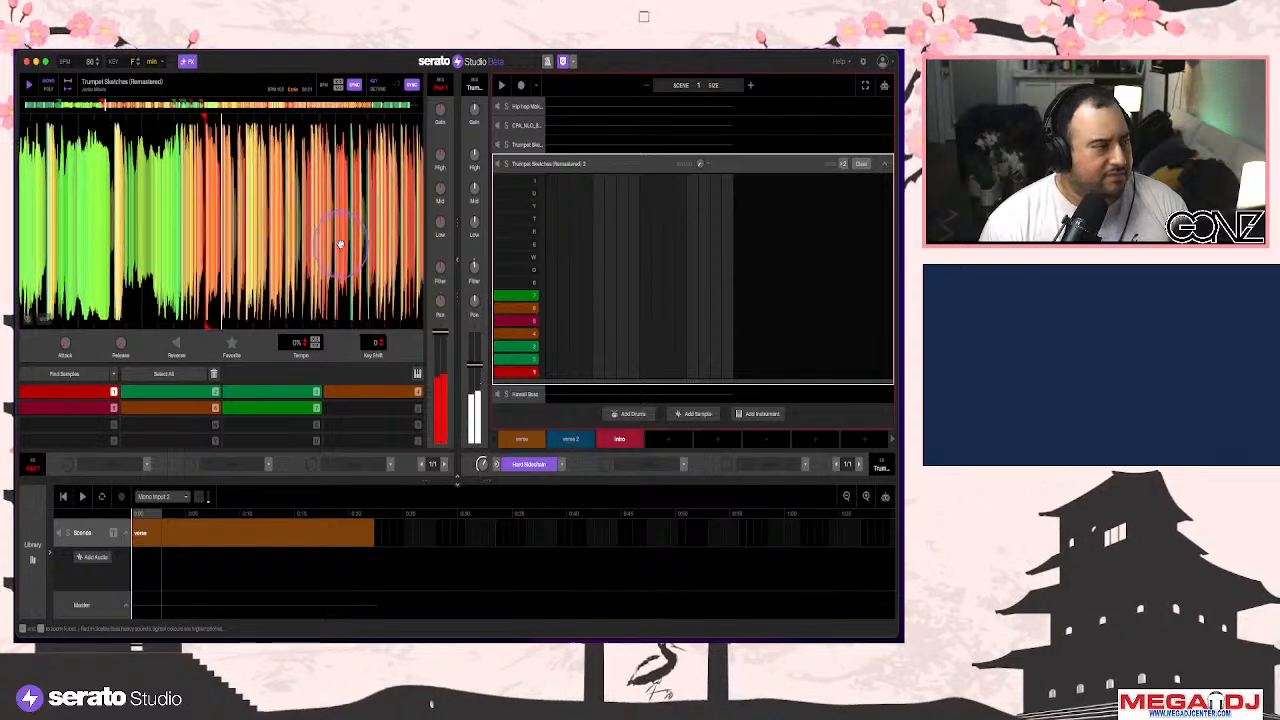
pyautogui.press('2')
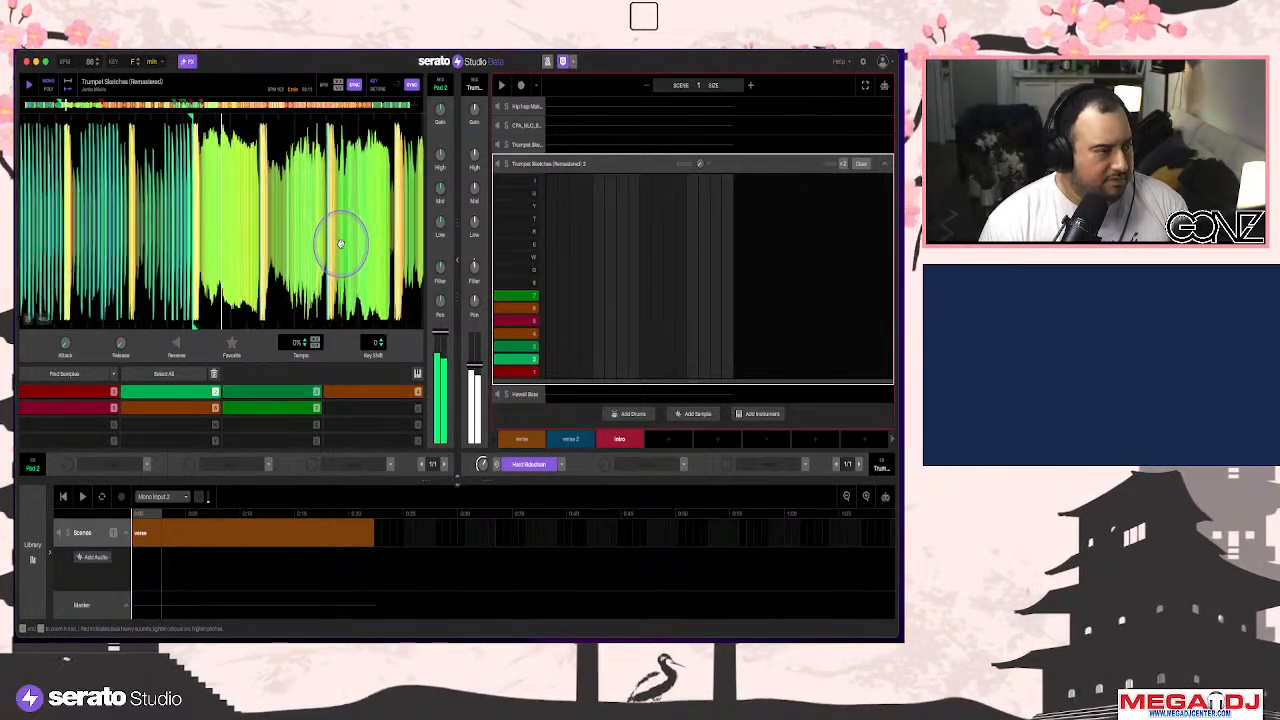
# Limit pad 2's trumpet sample to its slice with an end point and examine the slice boundaries in the waveform
pyautogui.click(28, 319)
pyautogui.press('2')
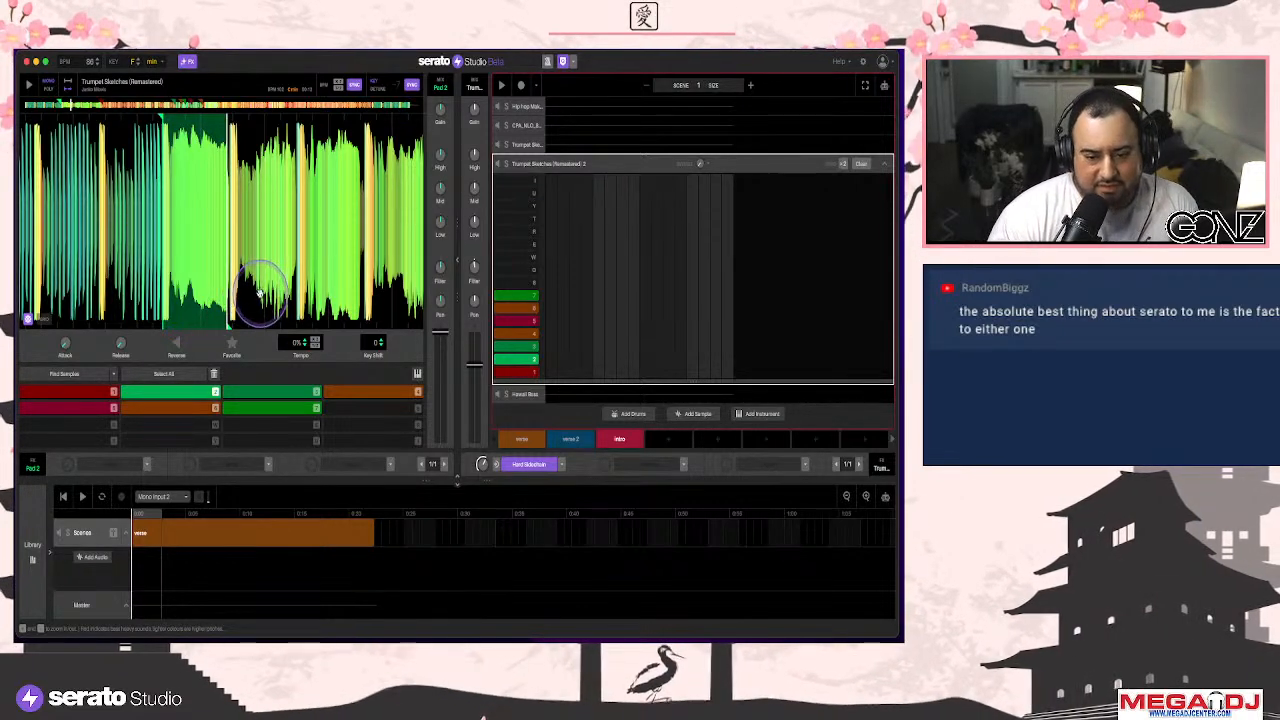
pyautogui.scroll(3, 218, 269)
pyautogui.scroll(-3, 210, 290)
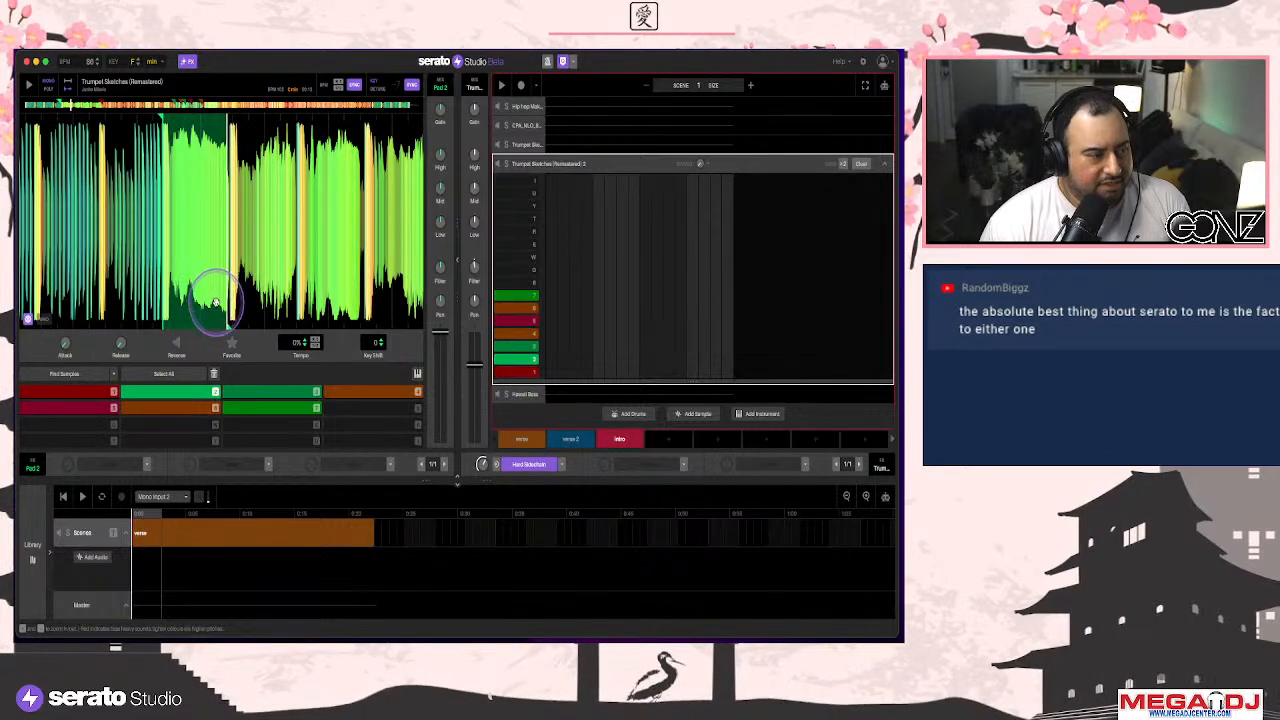
pyautogui.scroll(3, 257, 288)
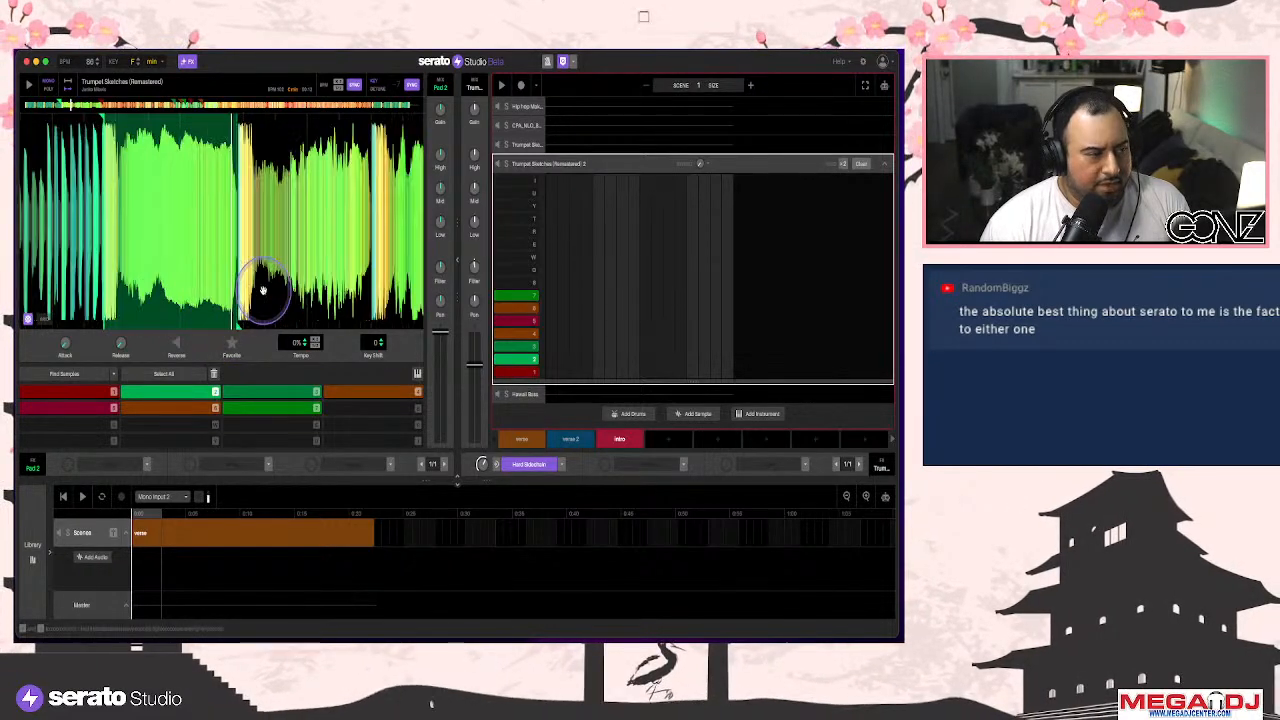
pyautogui.scroll(-3, 263, 291)
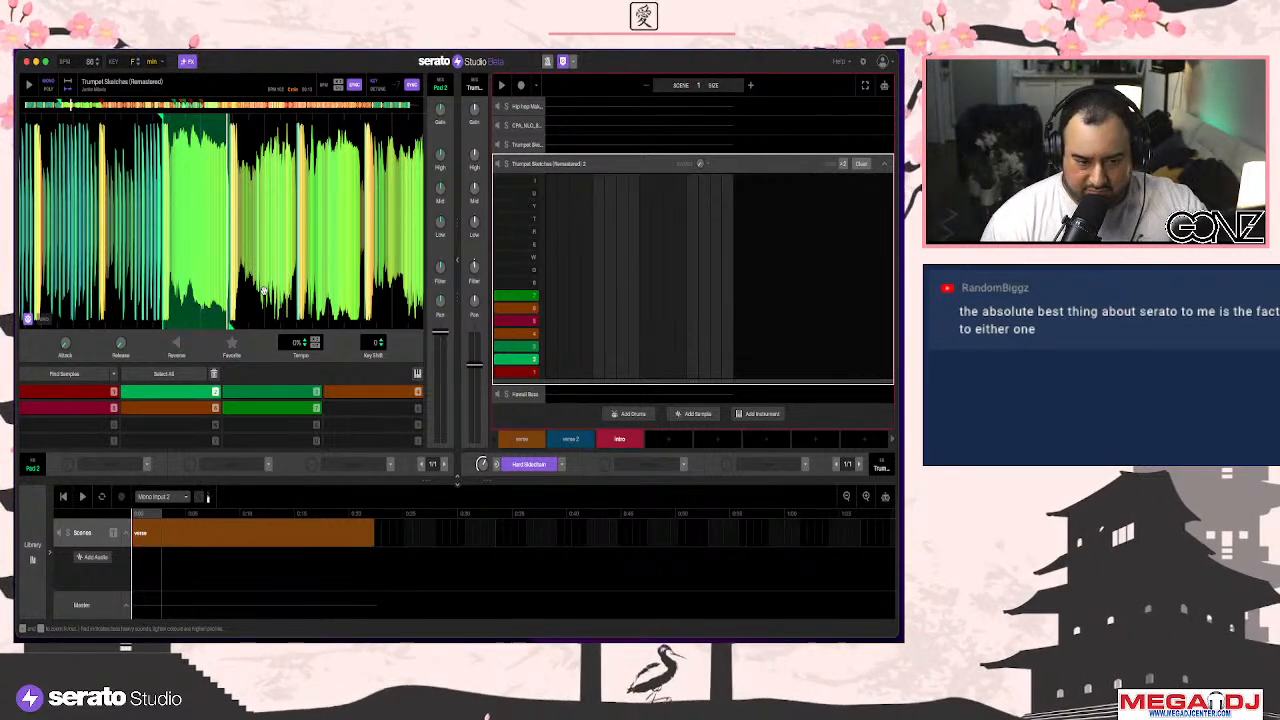
pyautogui.scroll(3, 196, 275)
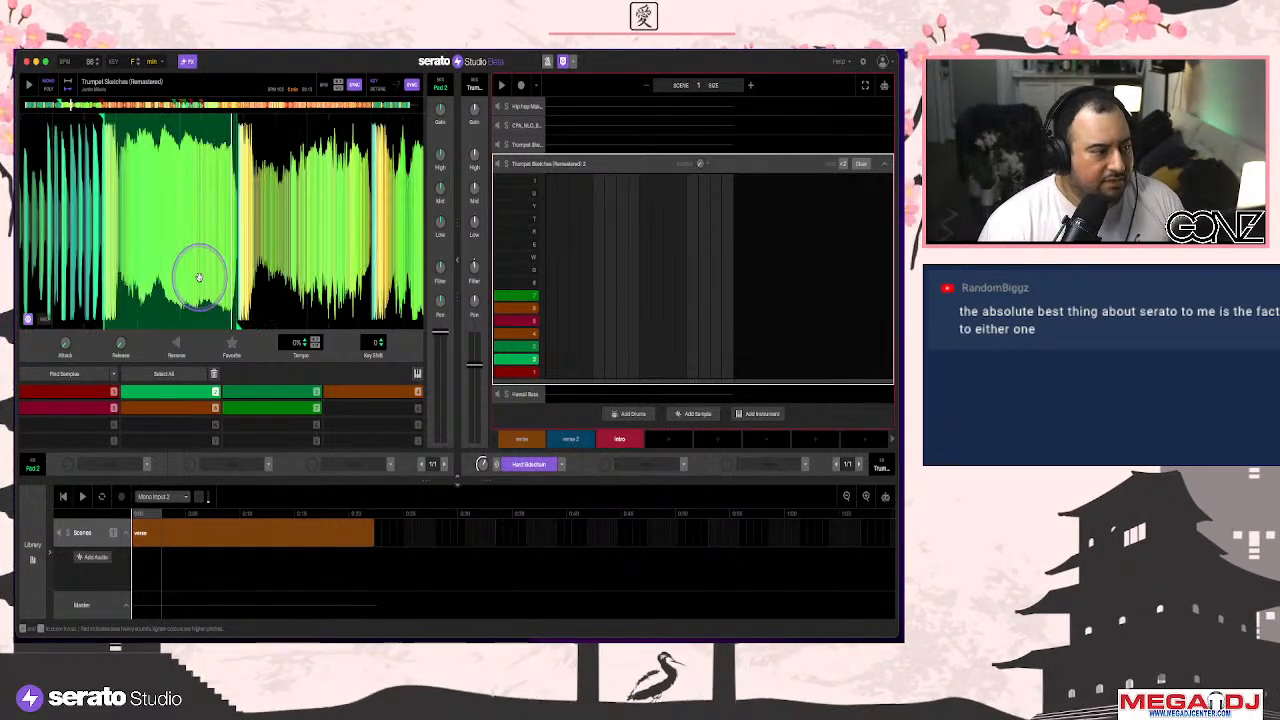
pyautogui.moveTo(275, 270); pyautogui.dragTo(357, 263)
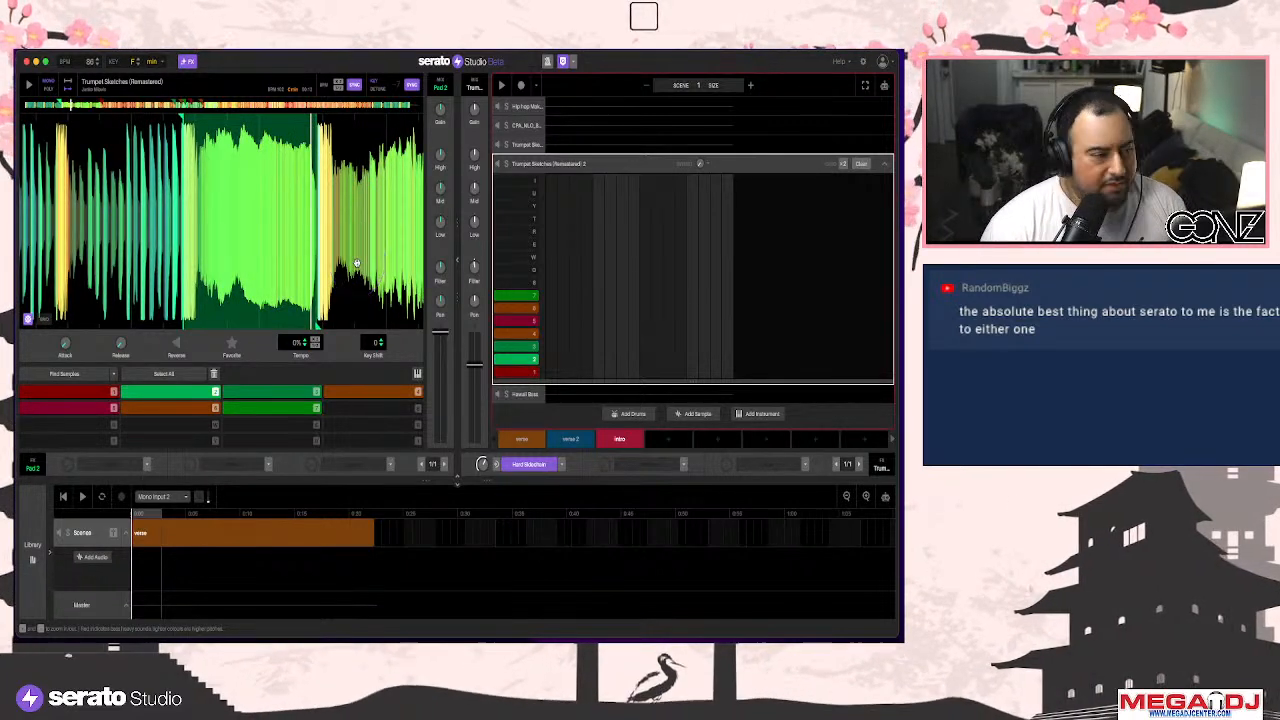
# Audition the trumpet samples on pads 7, 1 and 2 to compare them for the Intro scene
pyautogui.press('7')
pyautogui.press('1')
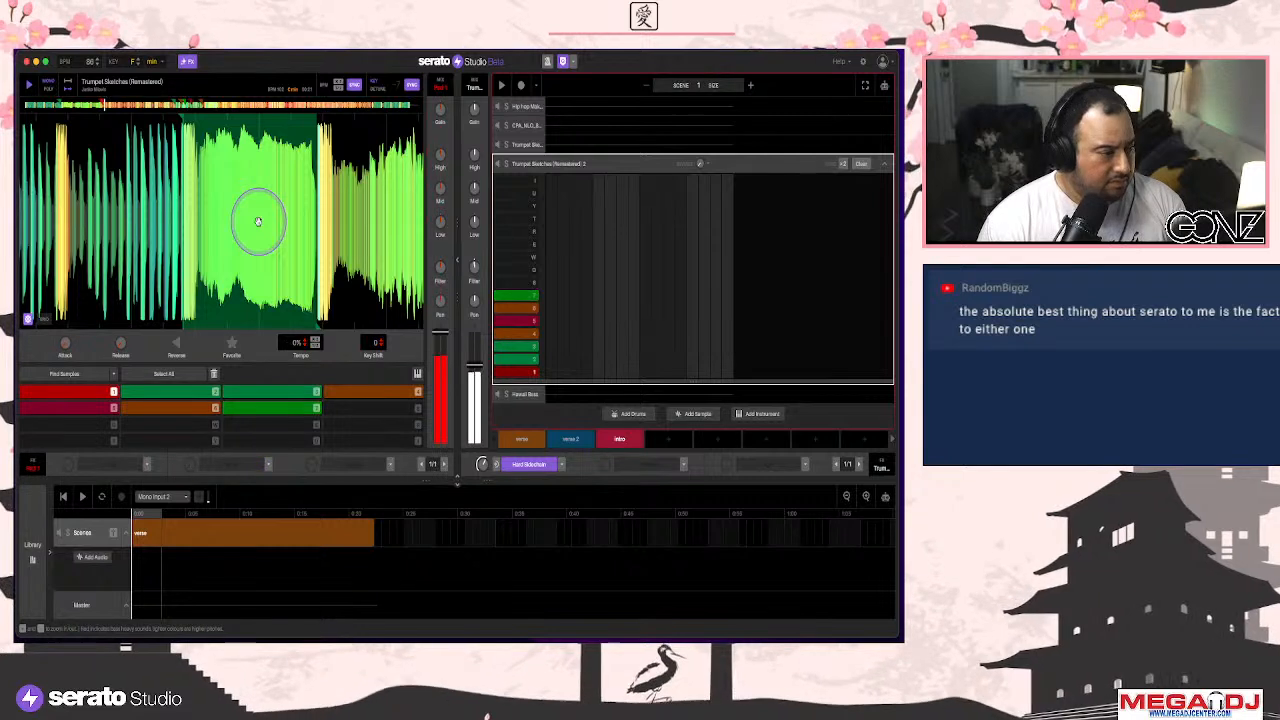
pyautogui.press('2')
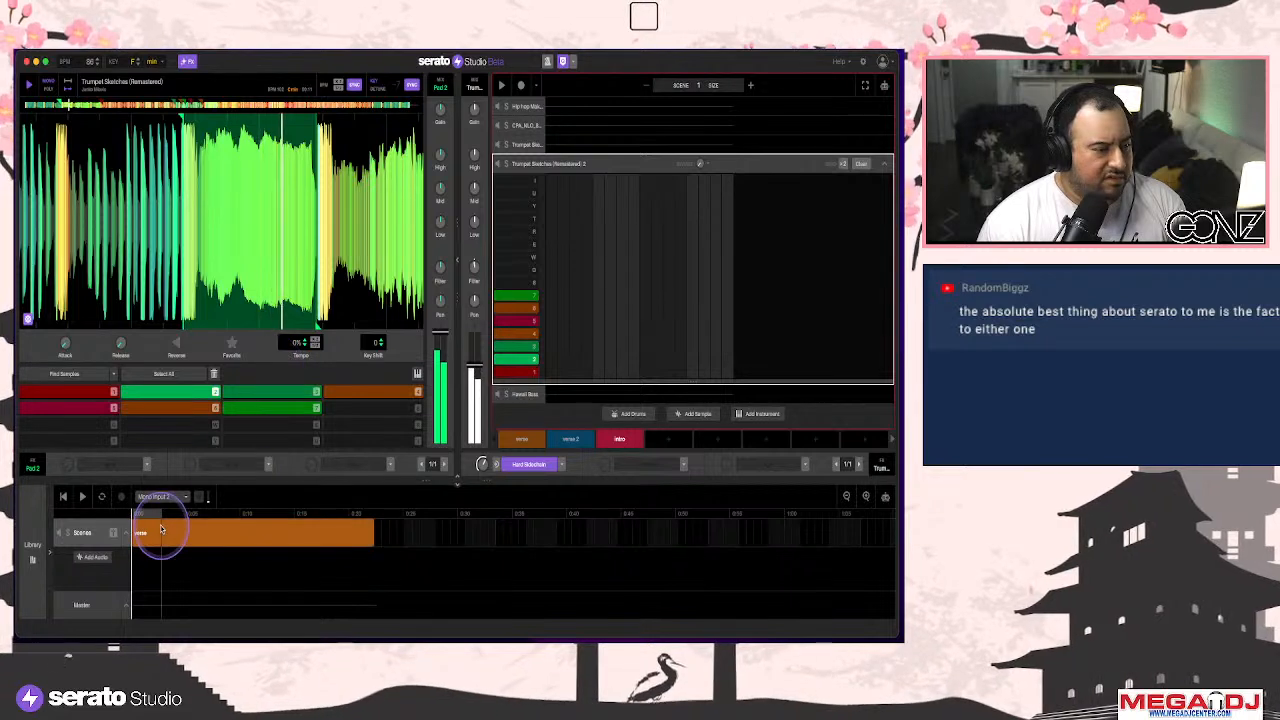
pyautogui.click(434, 272)
pyautogui.press('2')
pyautogui.moveTo(434, 272); pyautogui.dragTo(400, 290)
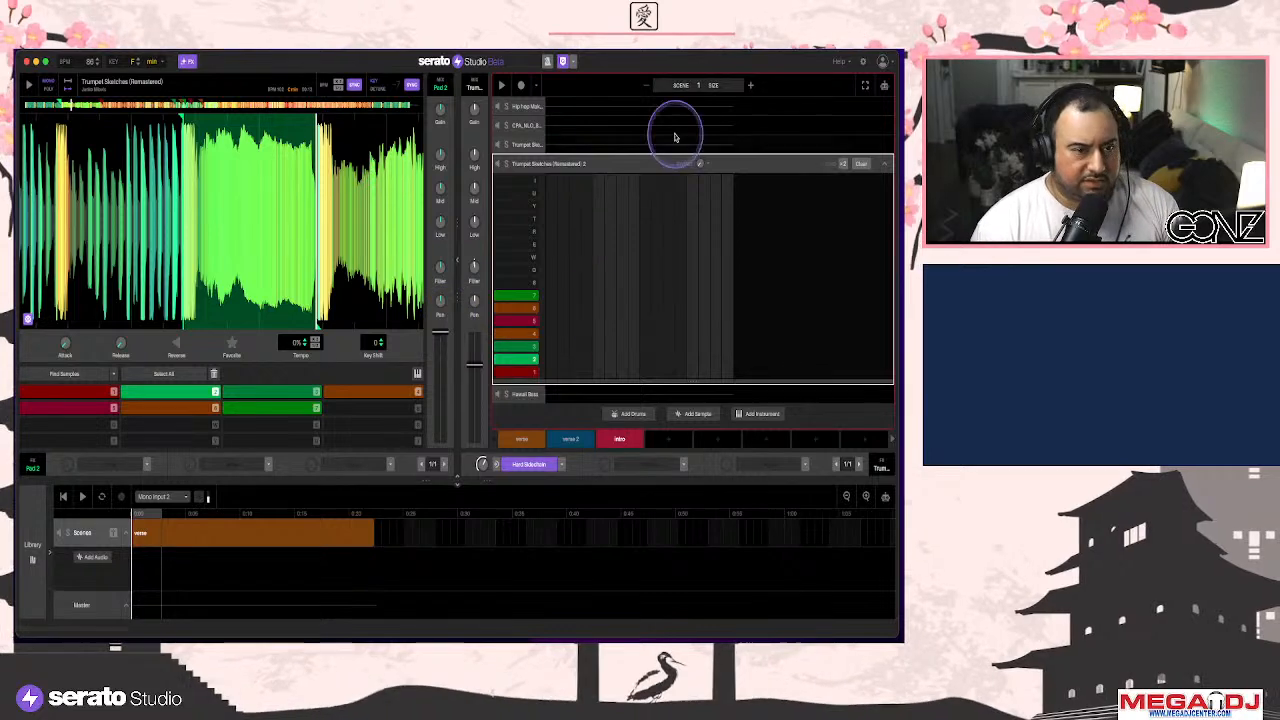
# Place a pad 2 hit on the Intro's first step, extend the scene to bars 1-2 and delete the duplicate hit in bar 2
pyautogui.click(552, 362)
pyautogui.click(750, 86)
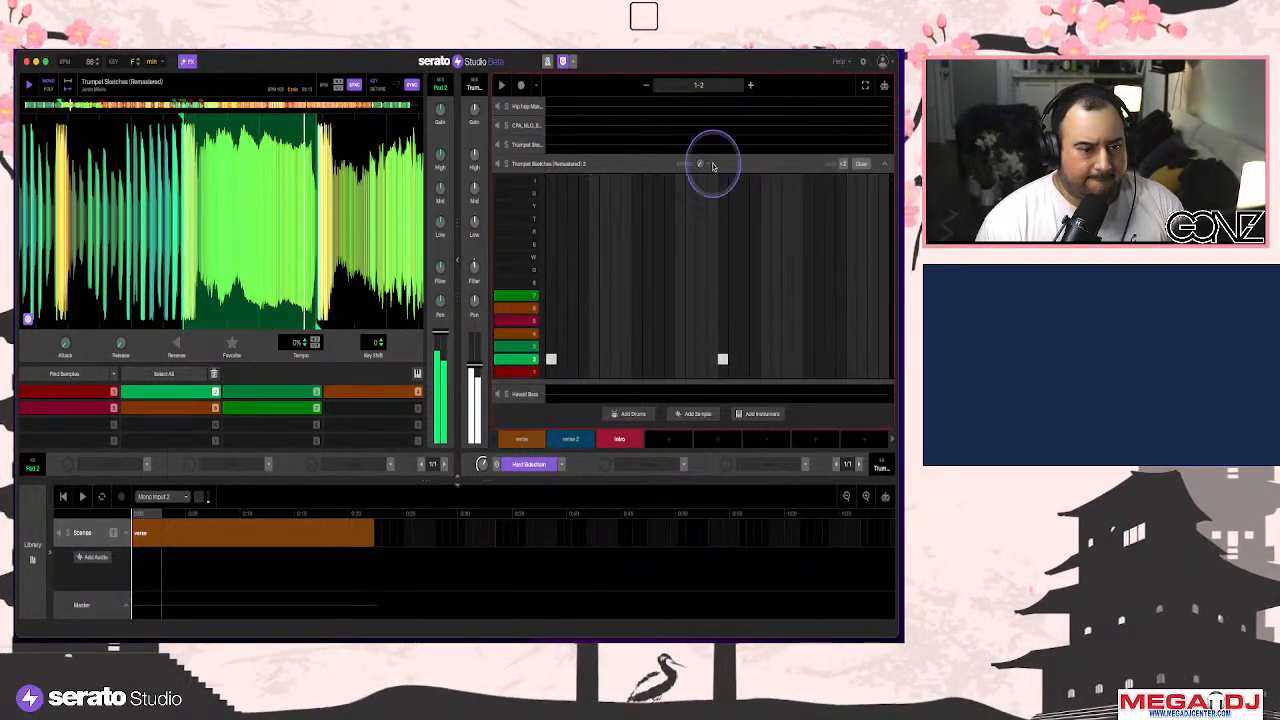
pyautogui.click(722, 359)
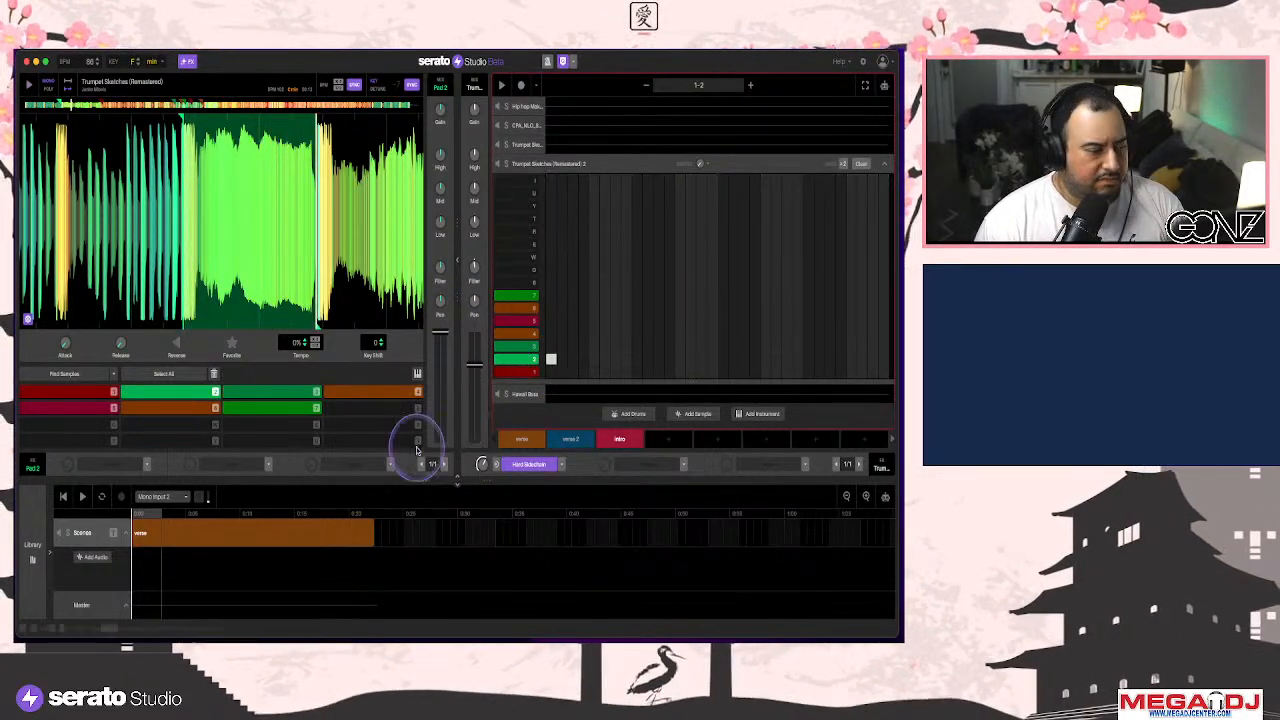
# Apply the Echo effect to the pad 2 trumpet sample in its first effect slot
pyautogui.click(146, 466)
pyautogui.moveTo(115, 512)
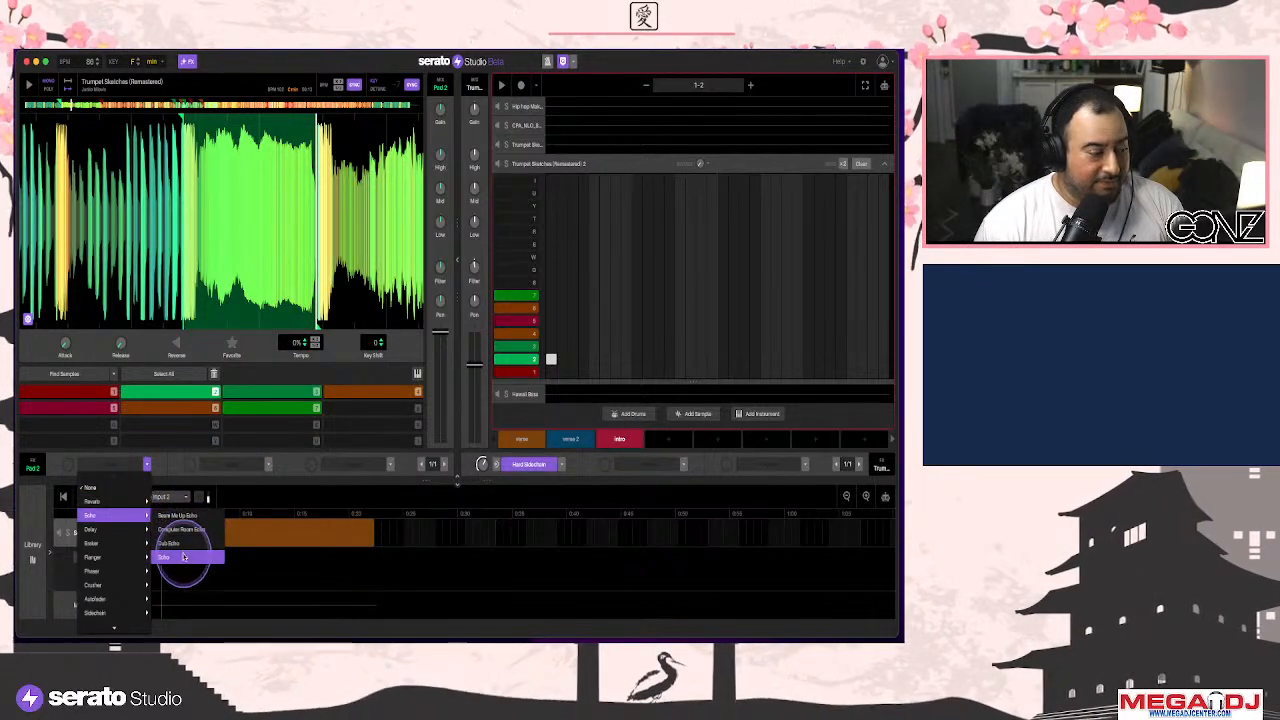
pyautogui.click(186, 551)
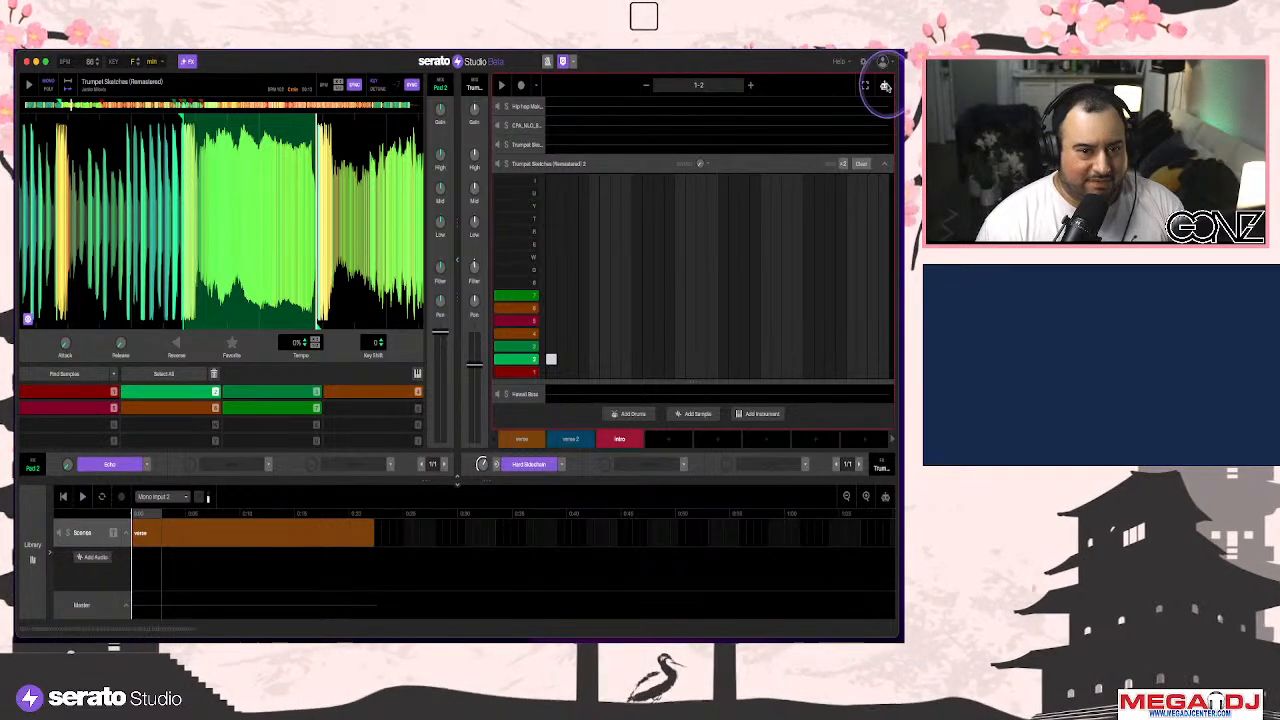
# Automate pad 2's FX 1 Depth to ramp from minimum near beat 2 of bar 1 to maximum early in bar 2
pyautogui.click(885, 87)
pyautogui.click(67, 464)
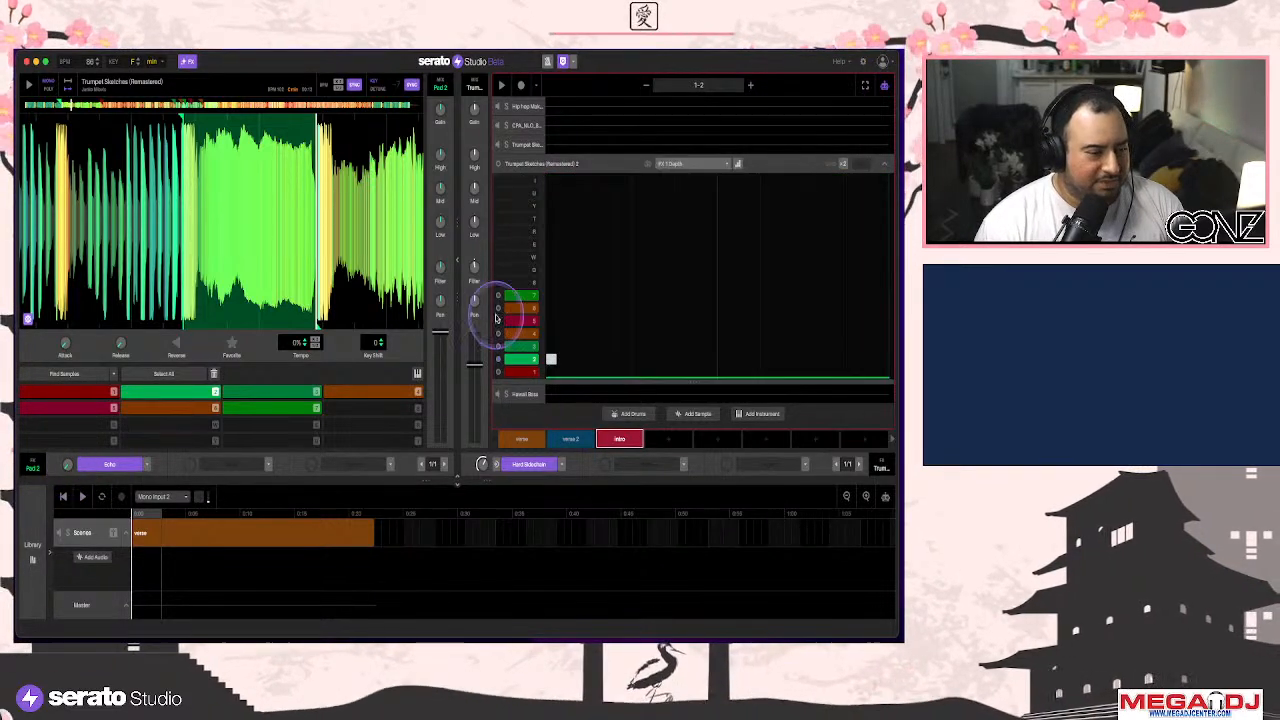
pyautogui.moveTo(637, 378); pyautogui.dragTo(746, 183)
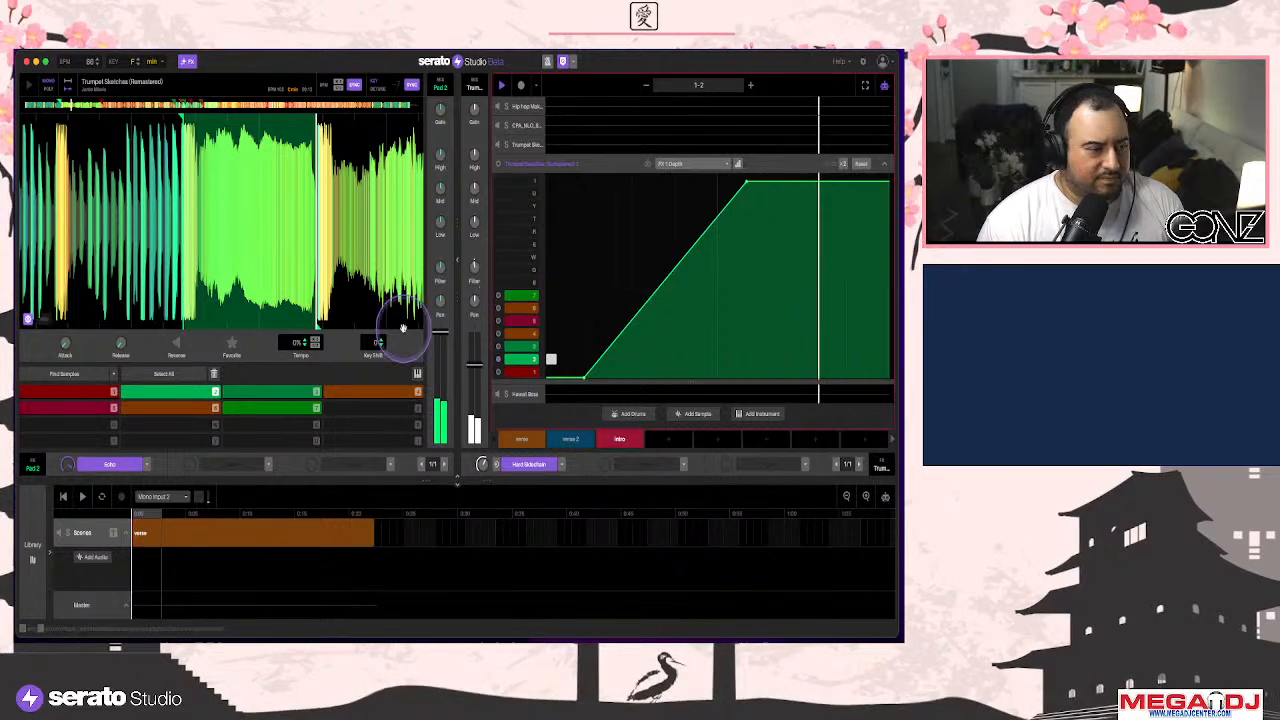
pyautogui.press('space')
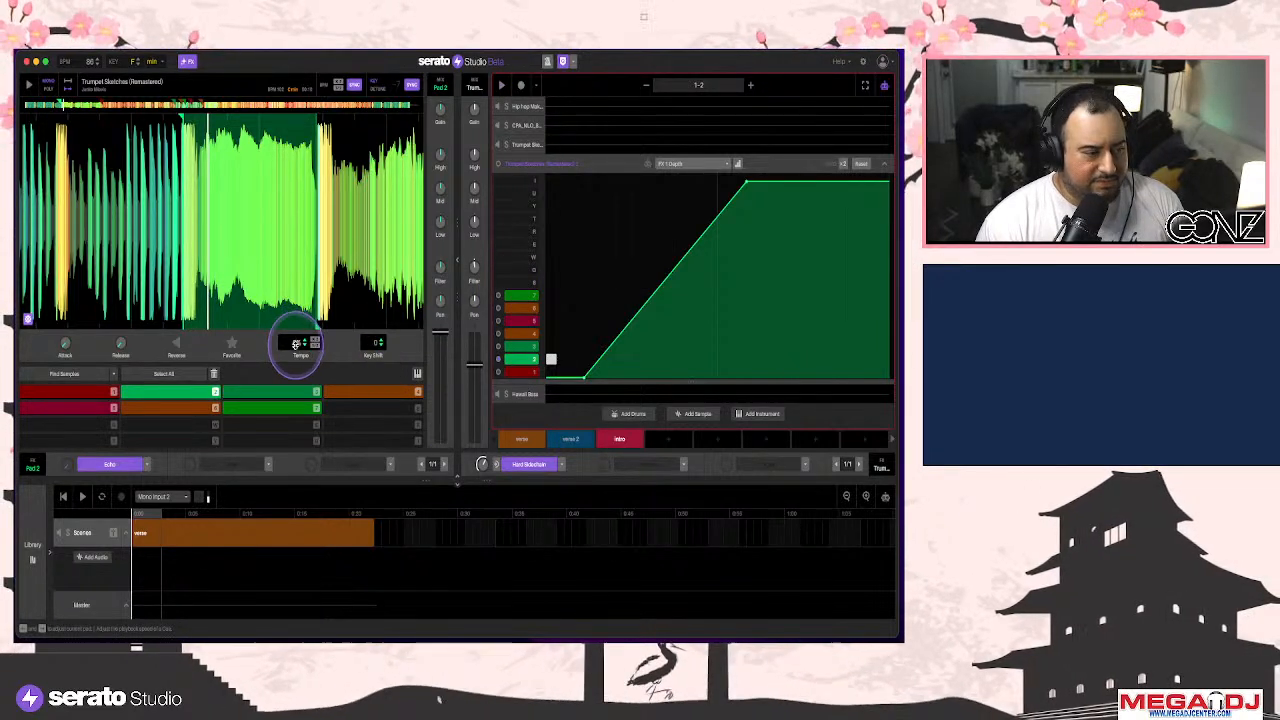
# Automate pad 2's tempo to fall from 0% to -50% over the second half of bar 1
pyautogui.click(296, 344)
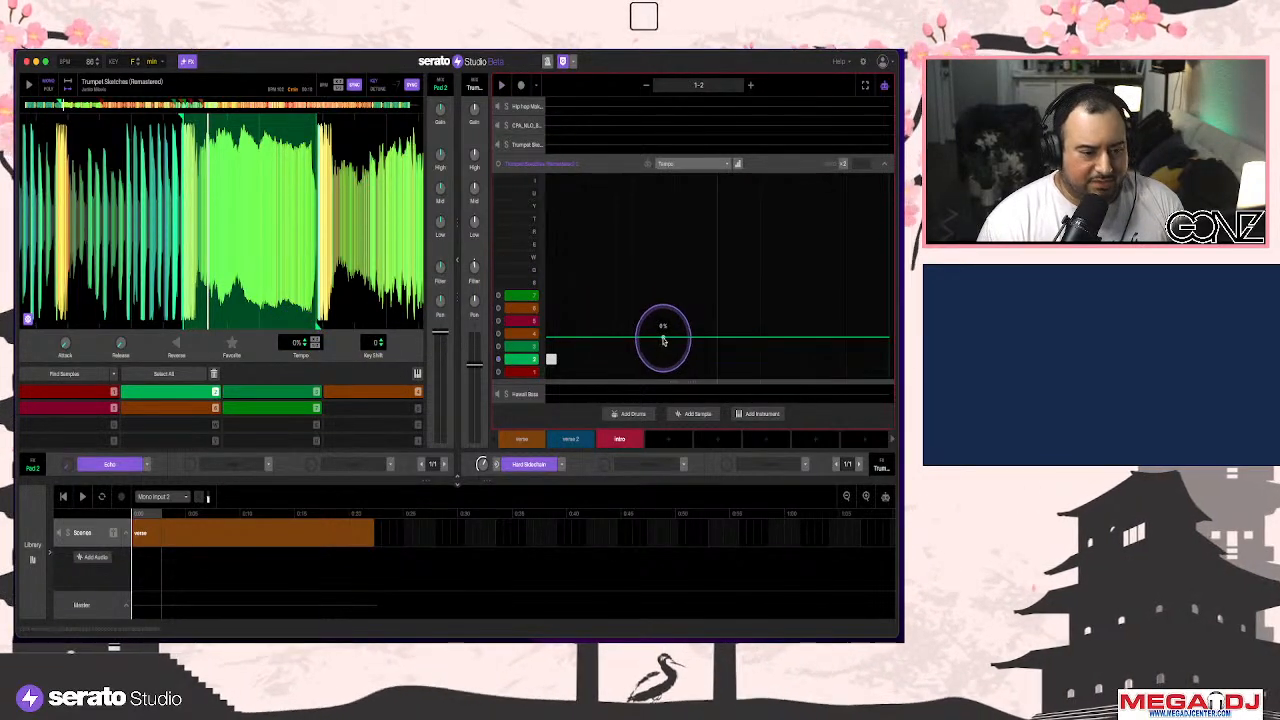
pyautogui.click(622, 338)
pyautogui.moveTo(717, 338); pyautogui.dragTo(705, 371)
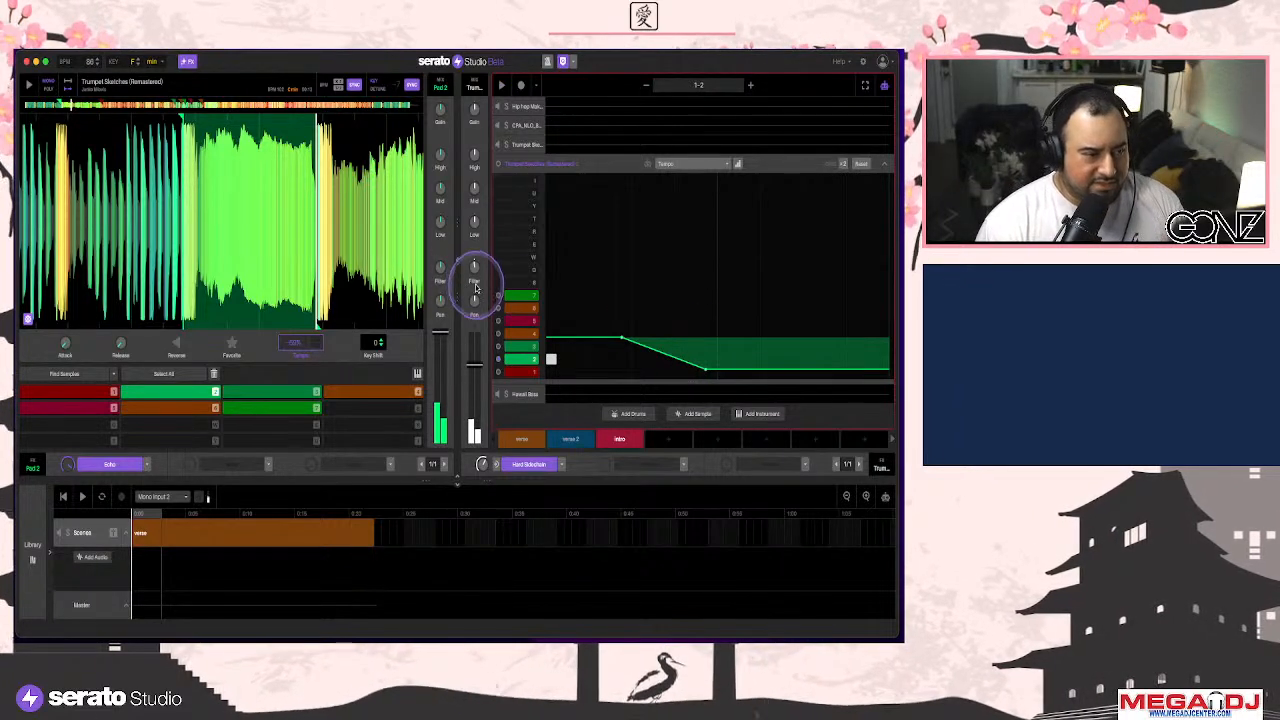
# Automate pad 2's filter to rise from the start of bar 1 to nearly the maximum around the middle of bar 2
pyautogui.click(440, 268)
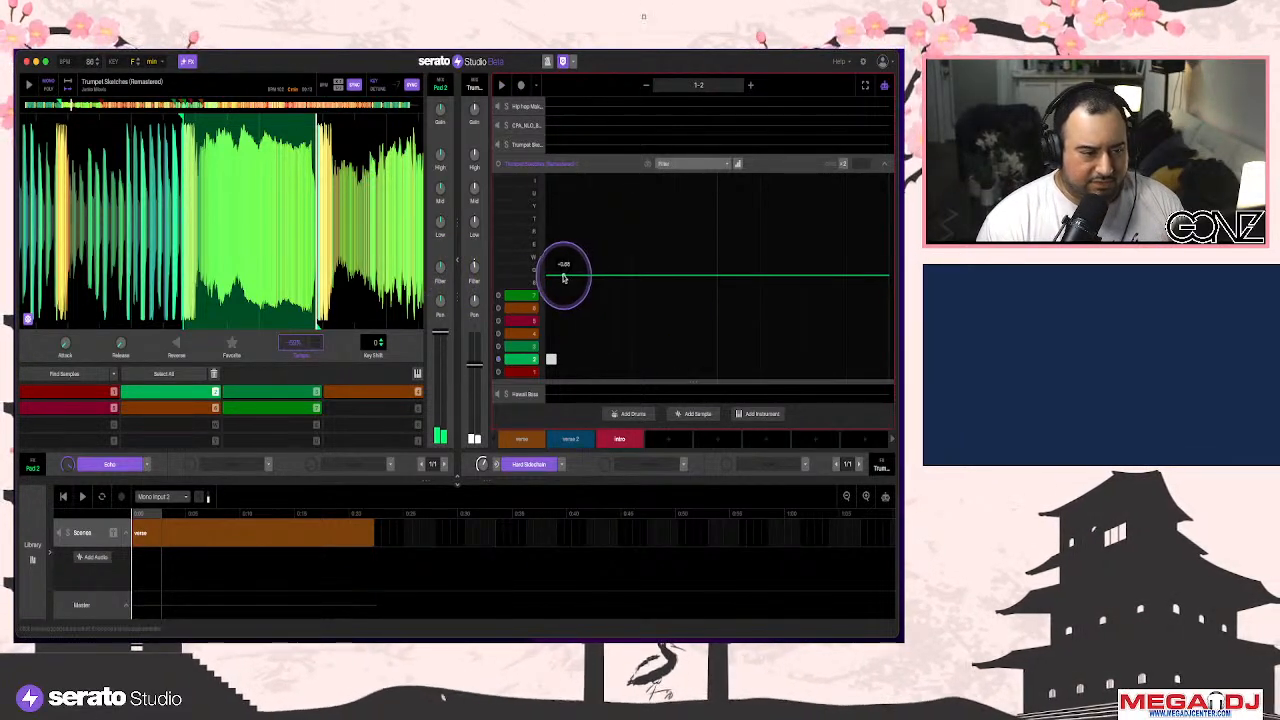
pyautogui.moveTo(723, 274); pyautogui.dragTo(812, 224)
pyautogui.press('space')
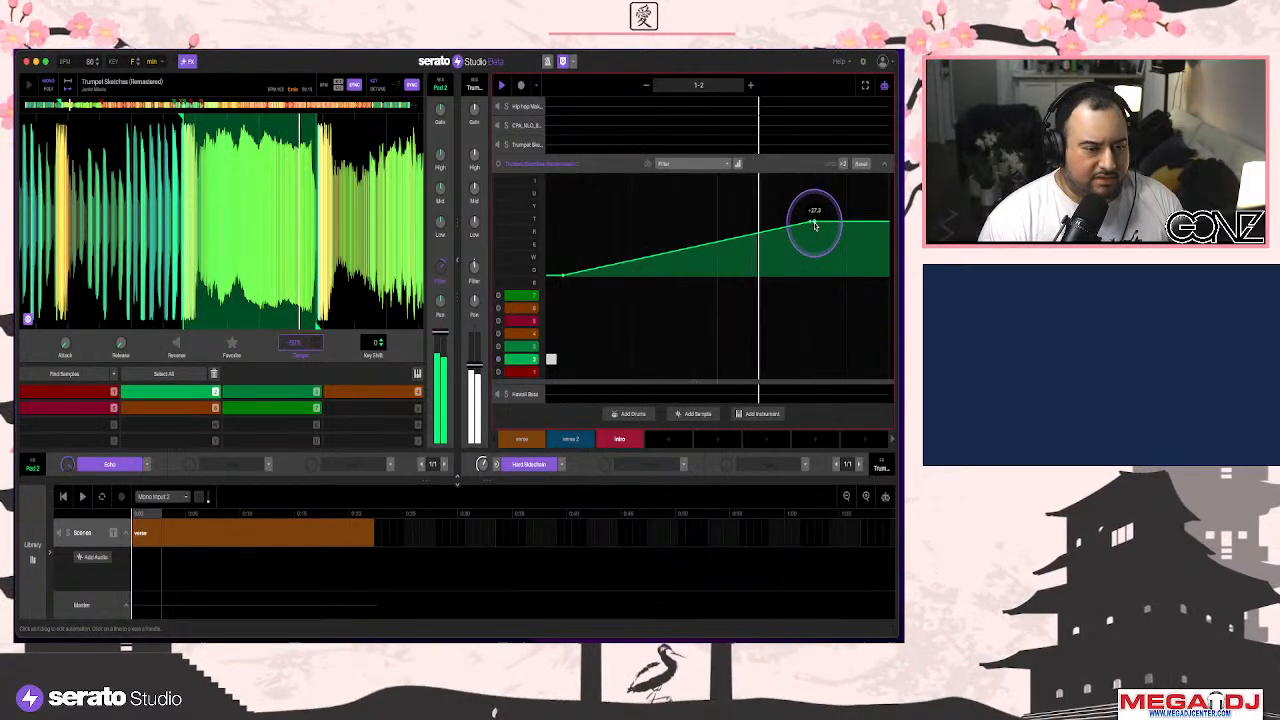
pyautogui.moveTo(813, 221); pyautogui.dragTo(780, 194)
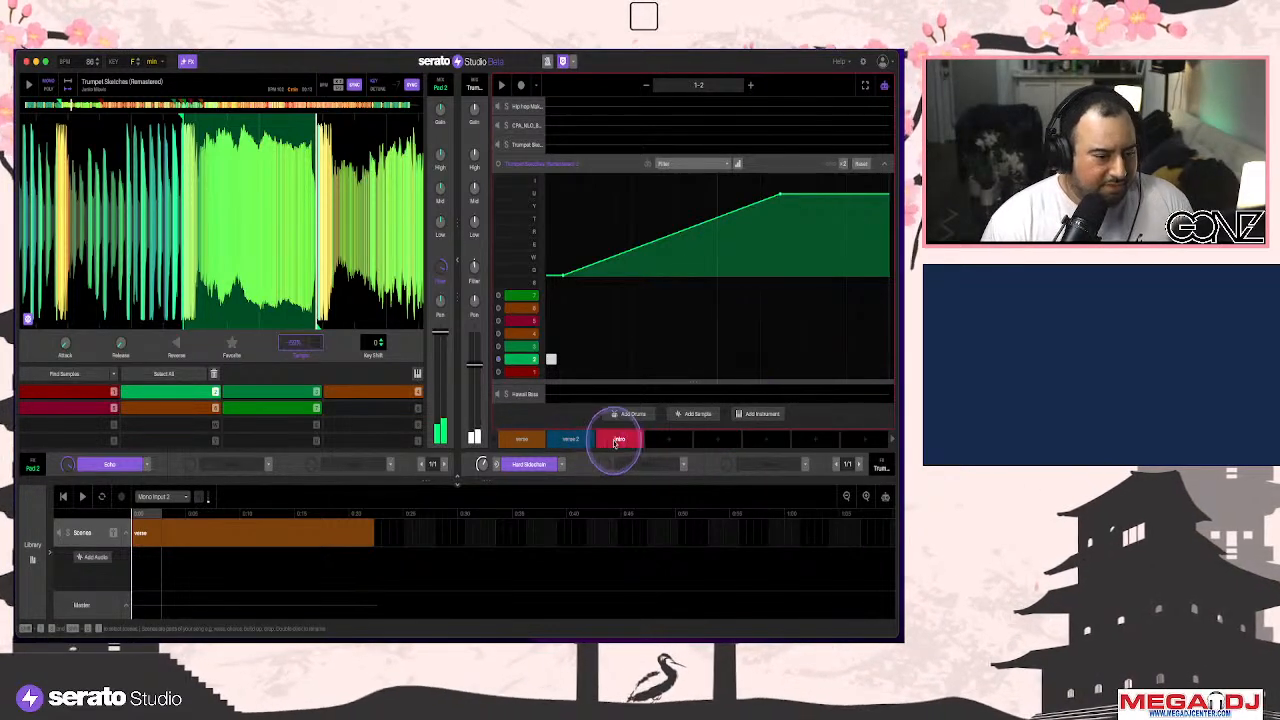
# Arrange the Intro, verse and verse 2 scenes back to back on the song timeline and play the song from the Intro
pyautogui.moveTo(329, 531); pyautogui.dragTo(509, 529)
pyautogui.moveTo(621, 438); pyautogui.dragTo(158, 538)
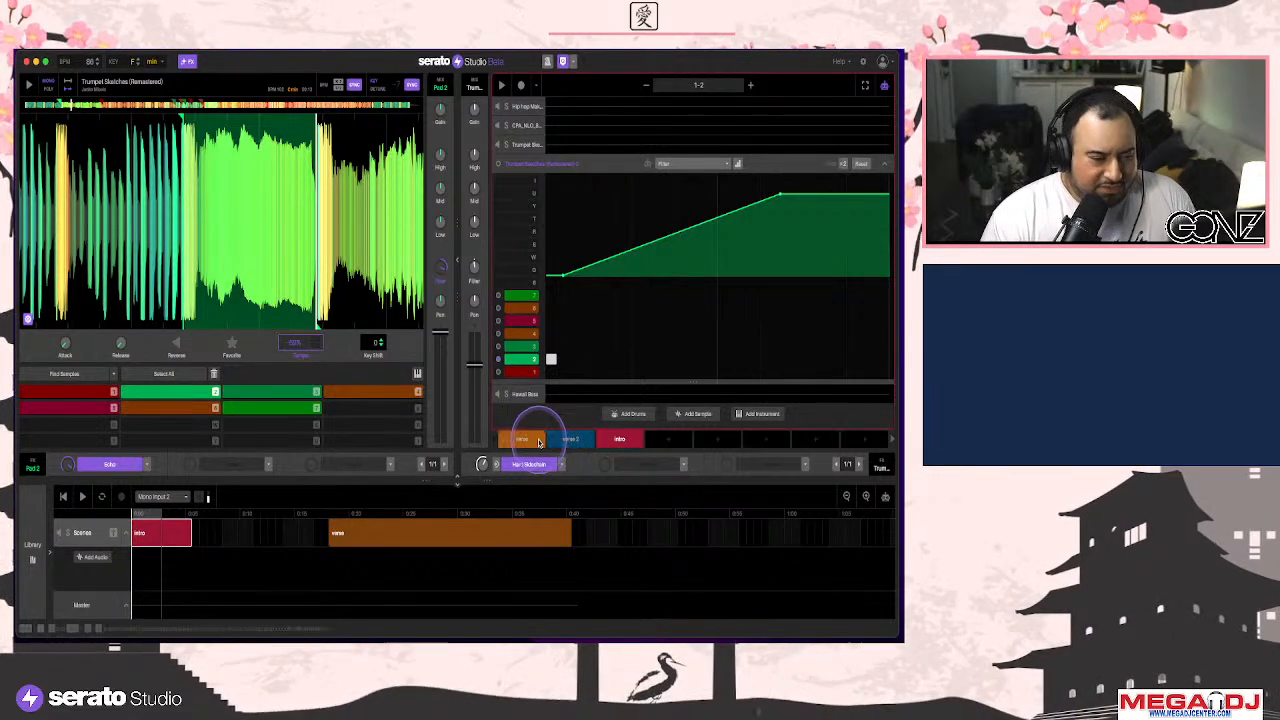
pyautogui.click(570, 441)
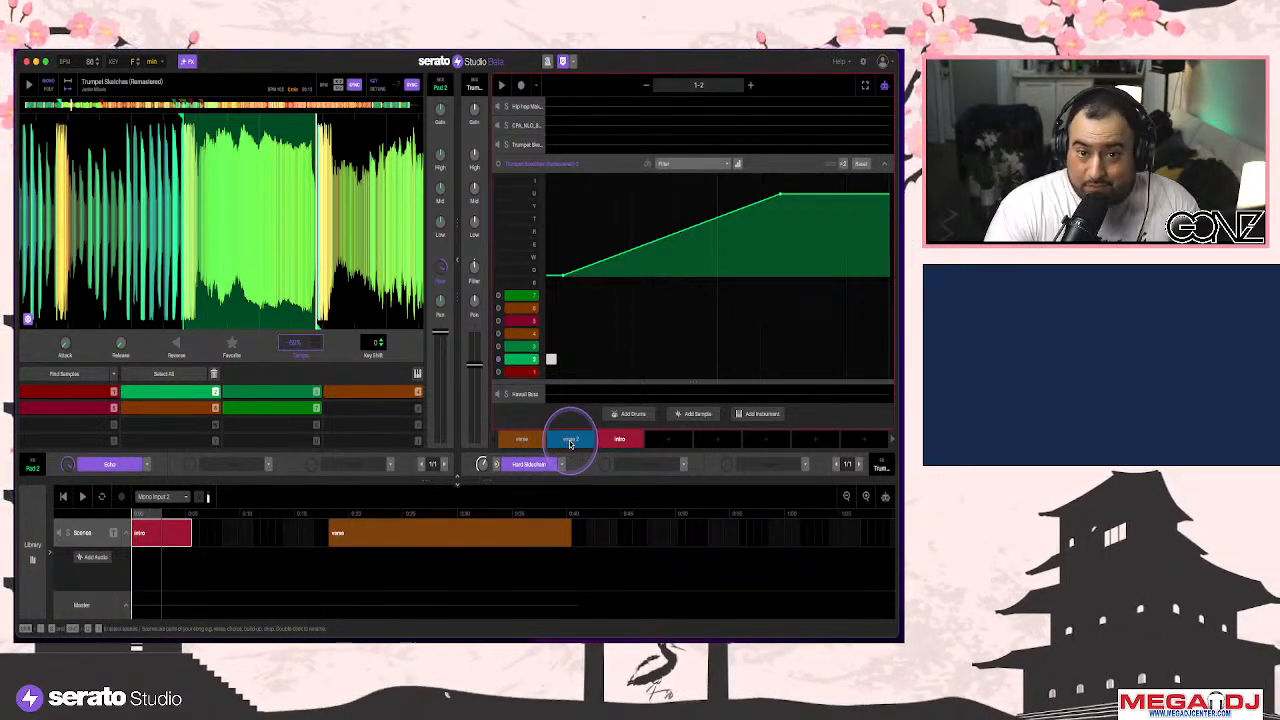
pyautogui.click(571, 440)
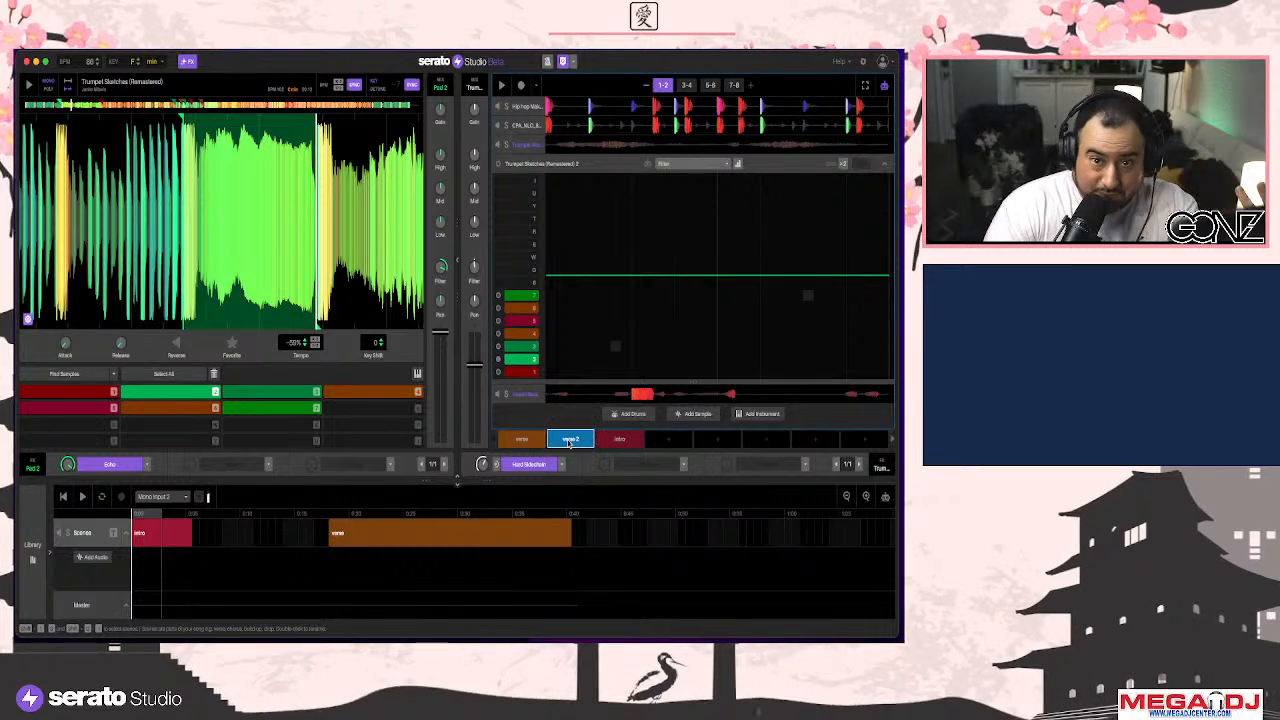
pyautogui.moveTo(362, 540); pyautogui.dragTo(230, 537)
pyautogui.moveTo(569, 438); pyautogui.dragTo(462, 538)
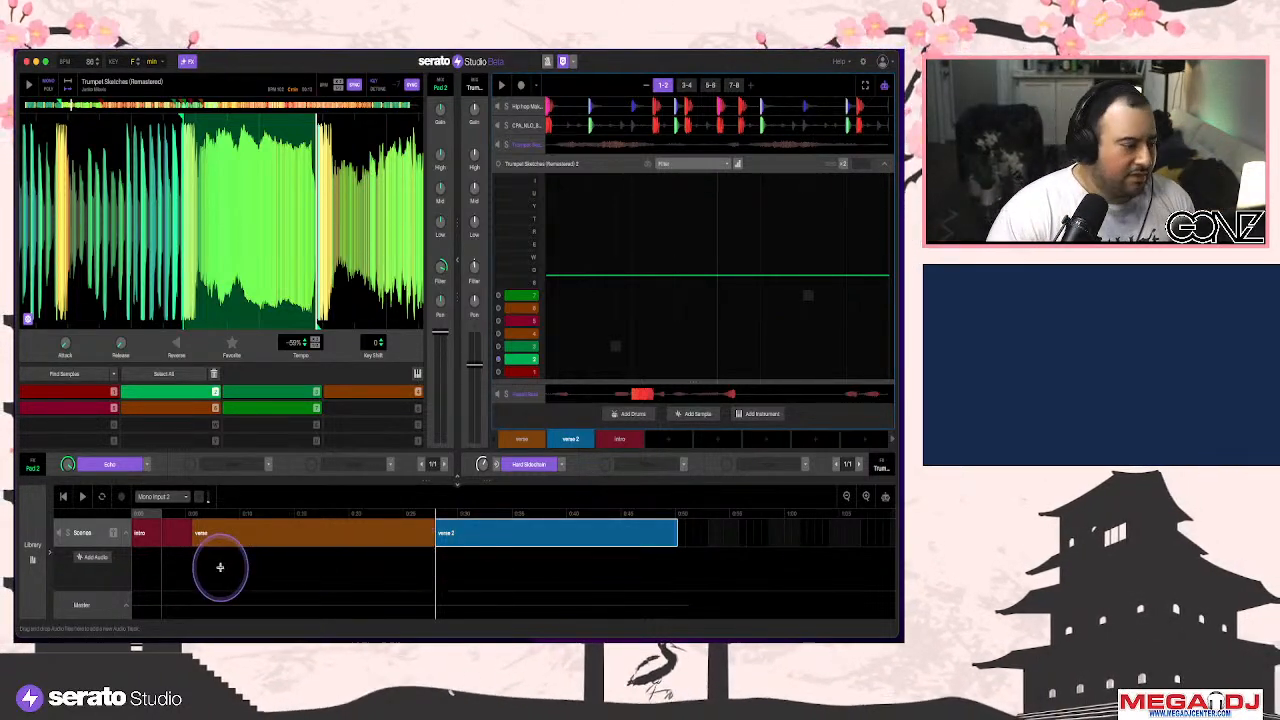
pyautogui.click(168, 540)
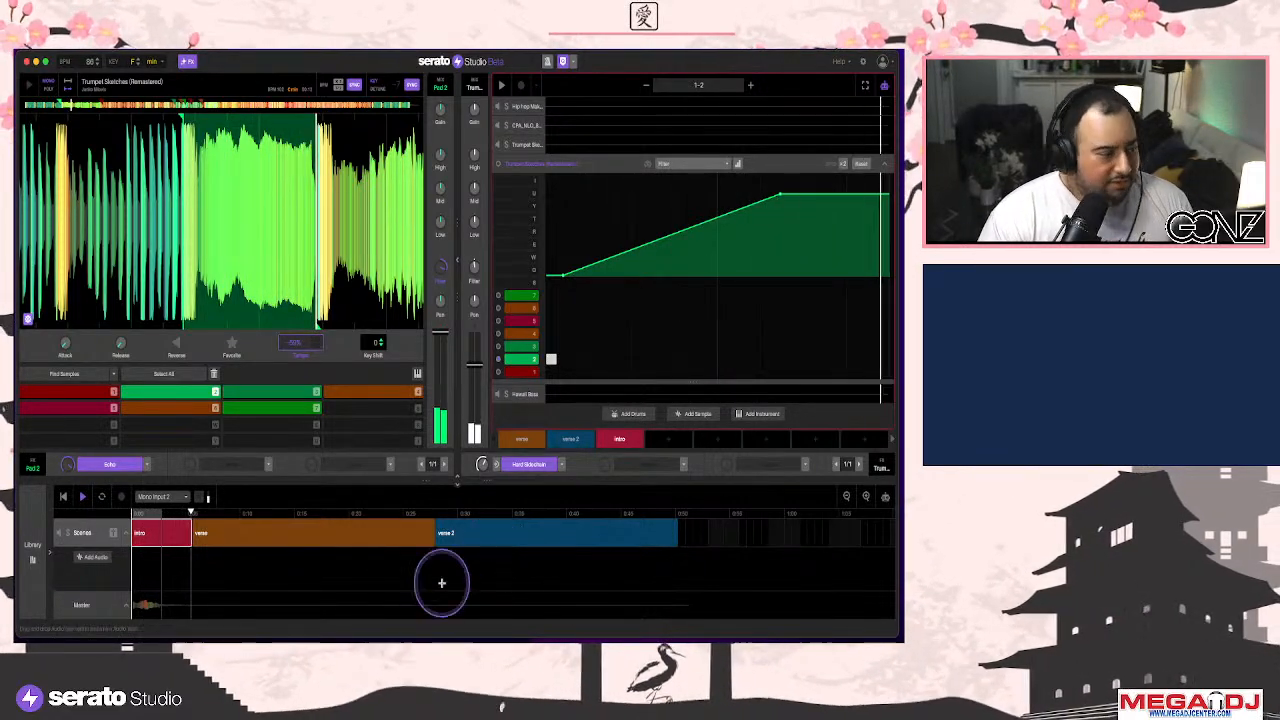
# Search all library files for "vocal" and browse the matching samples
pyautogui.click(46, 557)
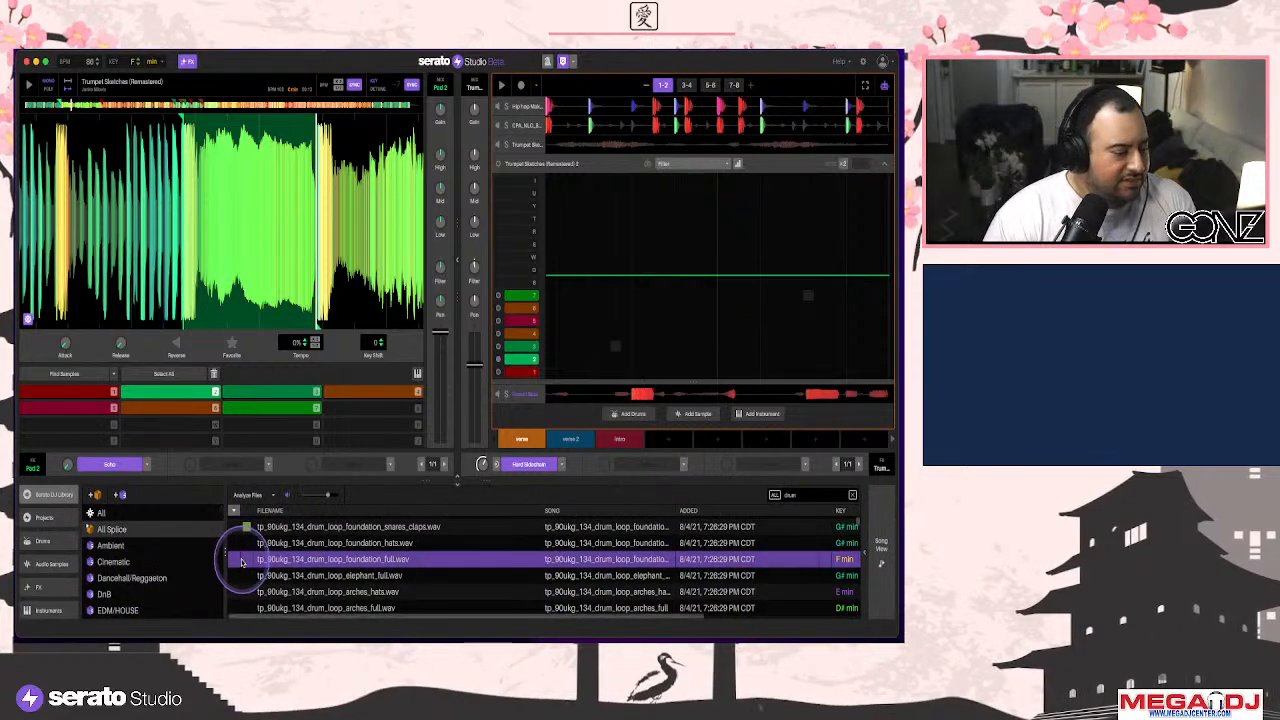
pyautogui.click(826, 498)
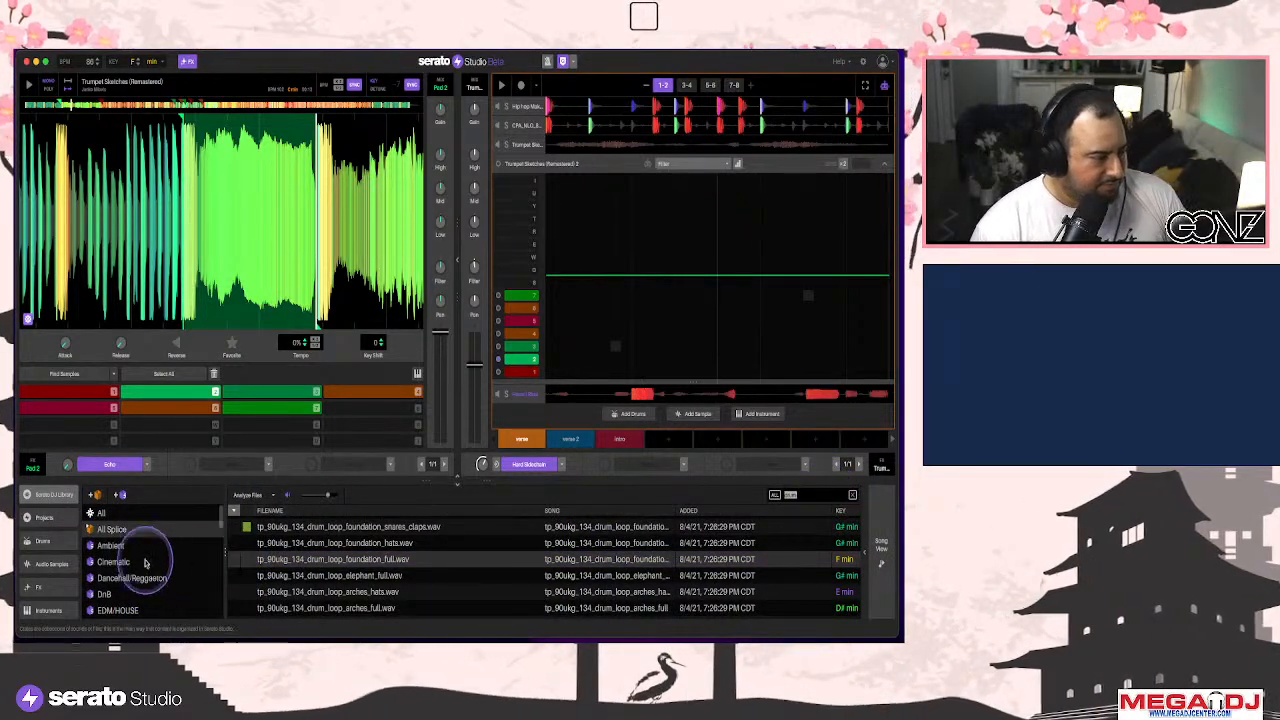
pyautogui.click(101, 513)
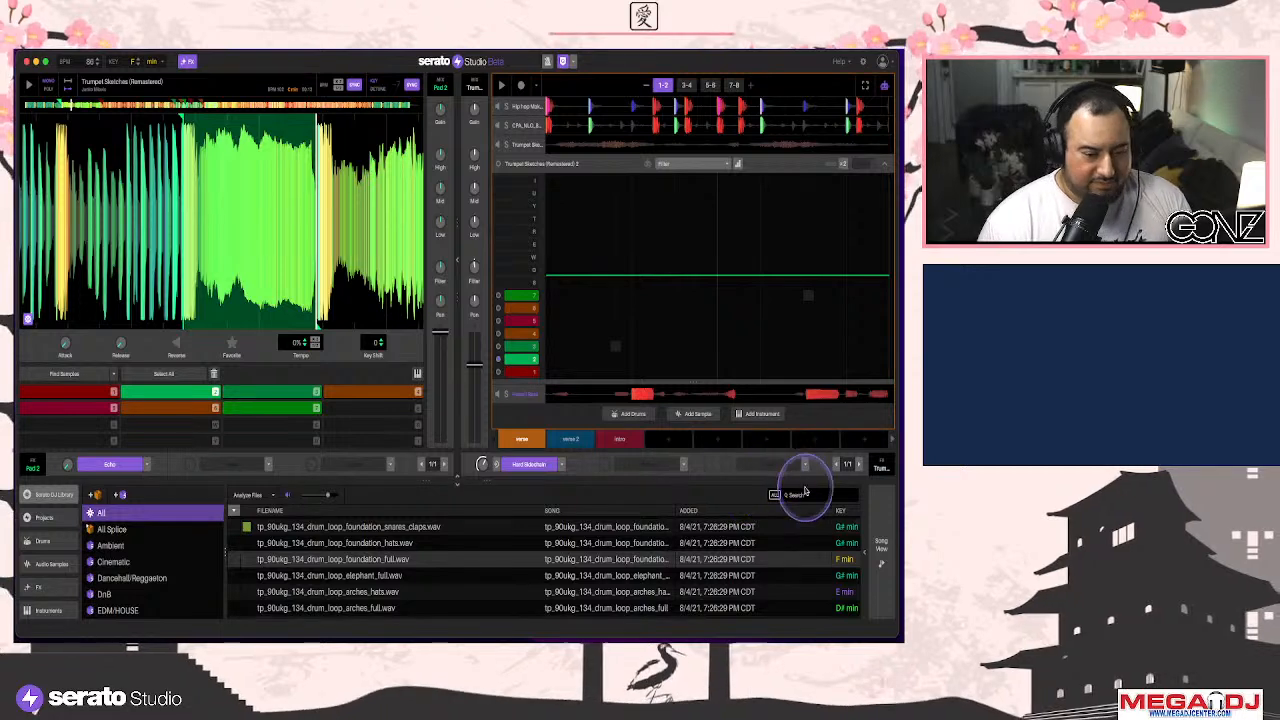
pyautogui.write('vocal')
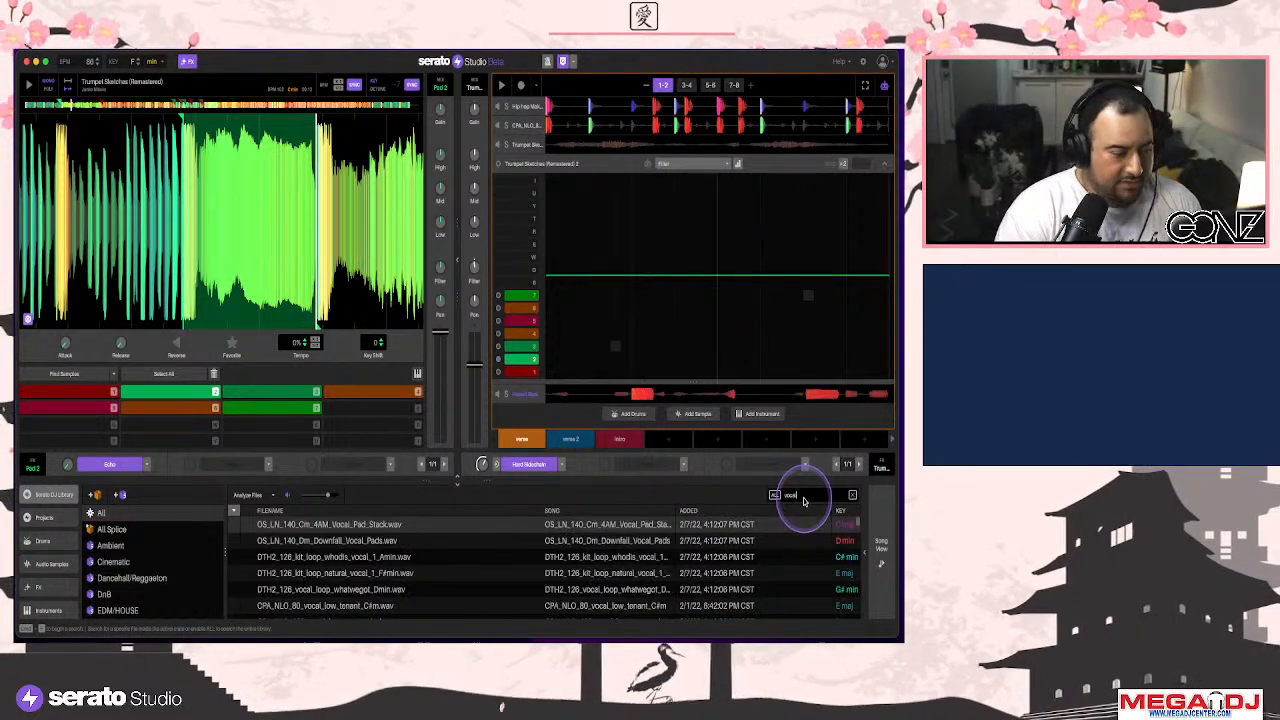
pyautogui.click(613, 575)
pyautogui.scroll(-3, 648, 565)
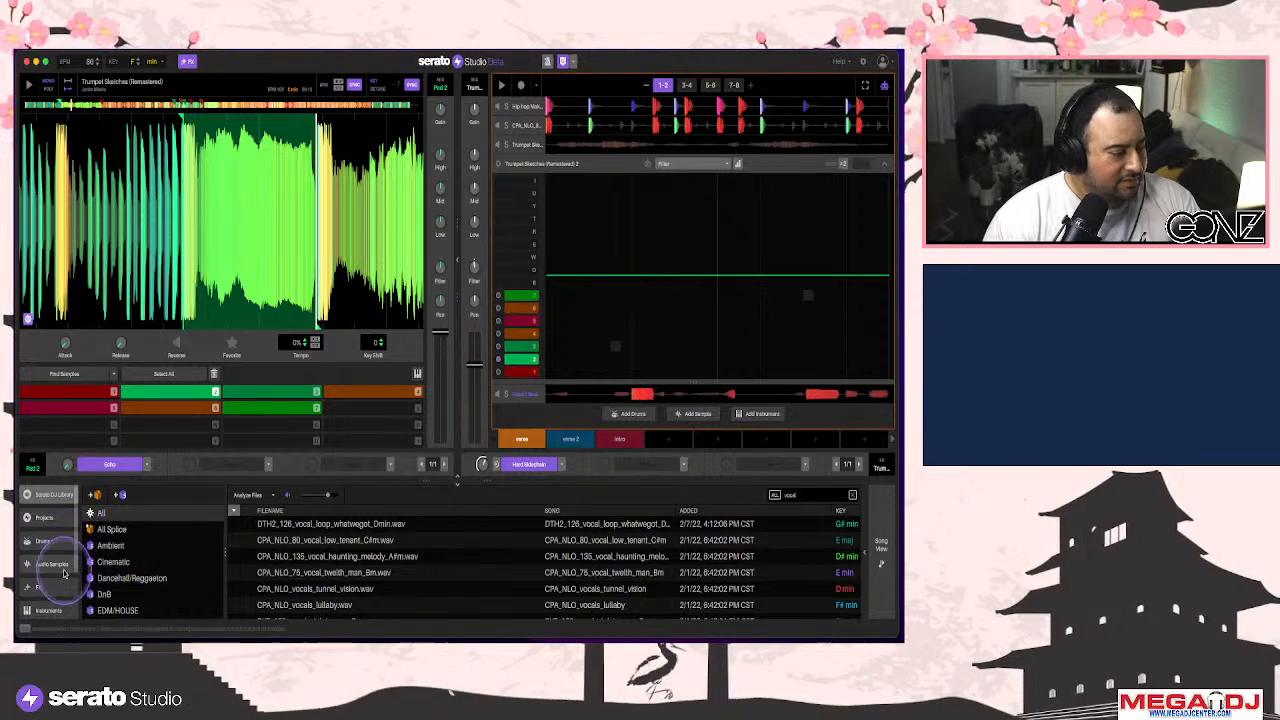
pyautogui.press('space')
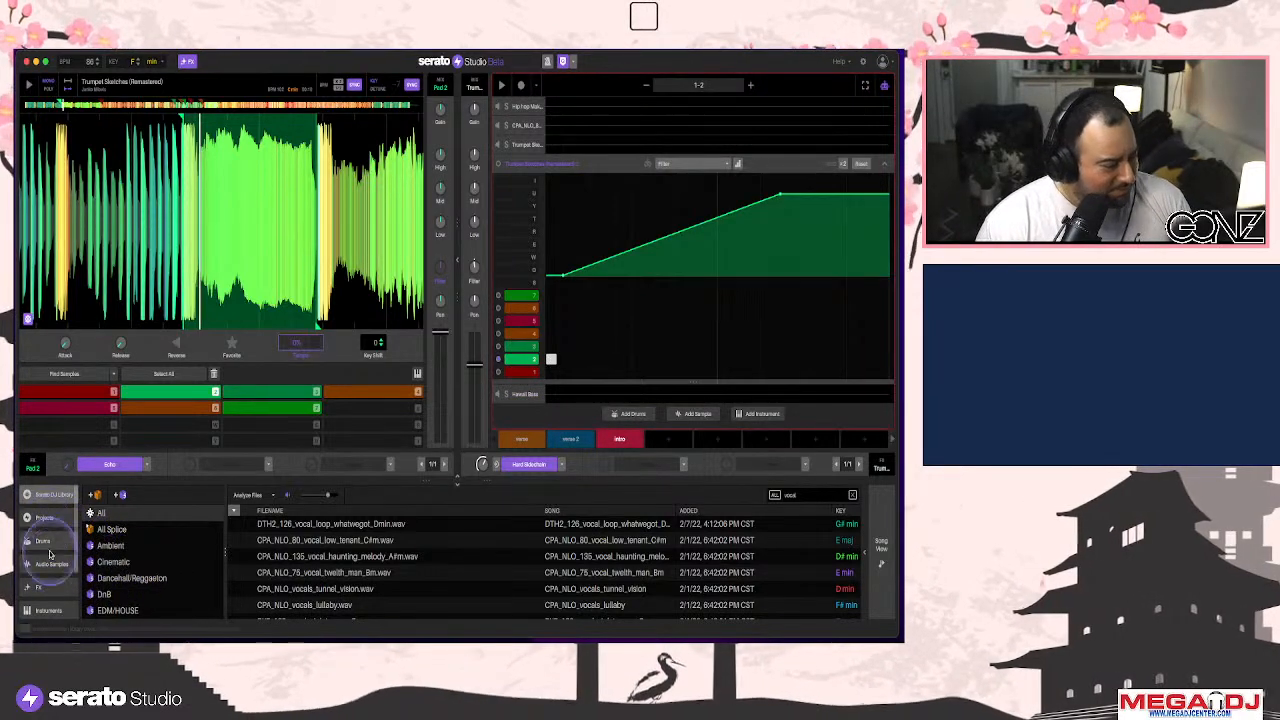
# Search the audio sample one-shots for "vocal" and select JB CHOIR_1 to audition
pyautogui.click(52, 565)
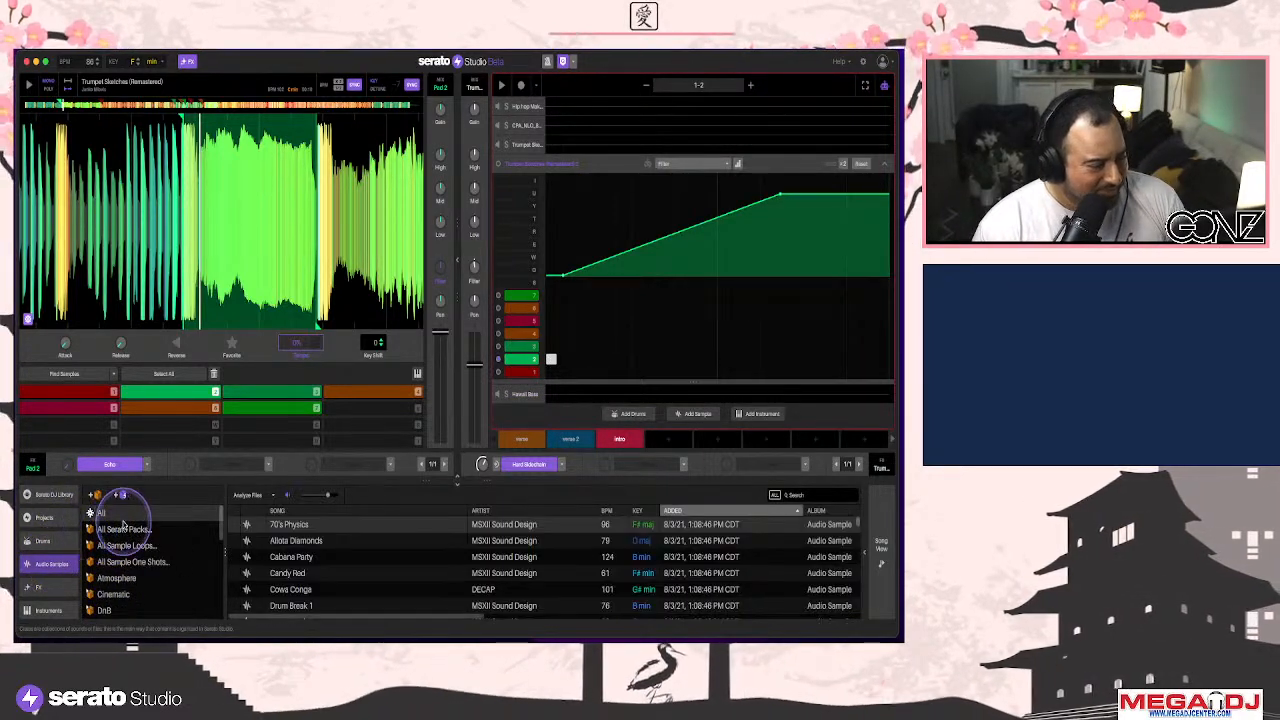
pyautogui.click(121, 562)
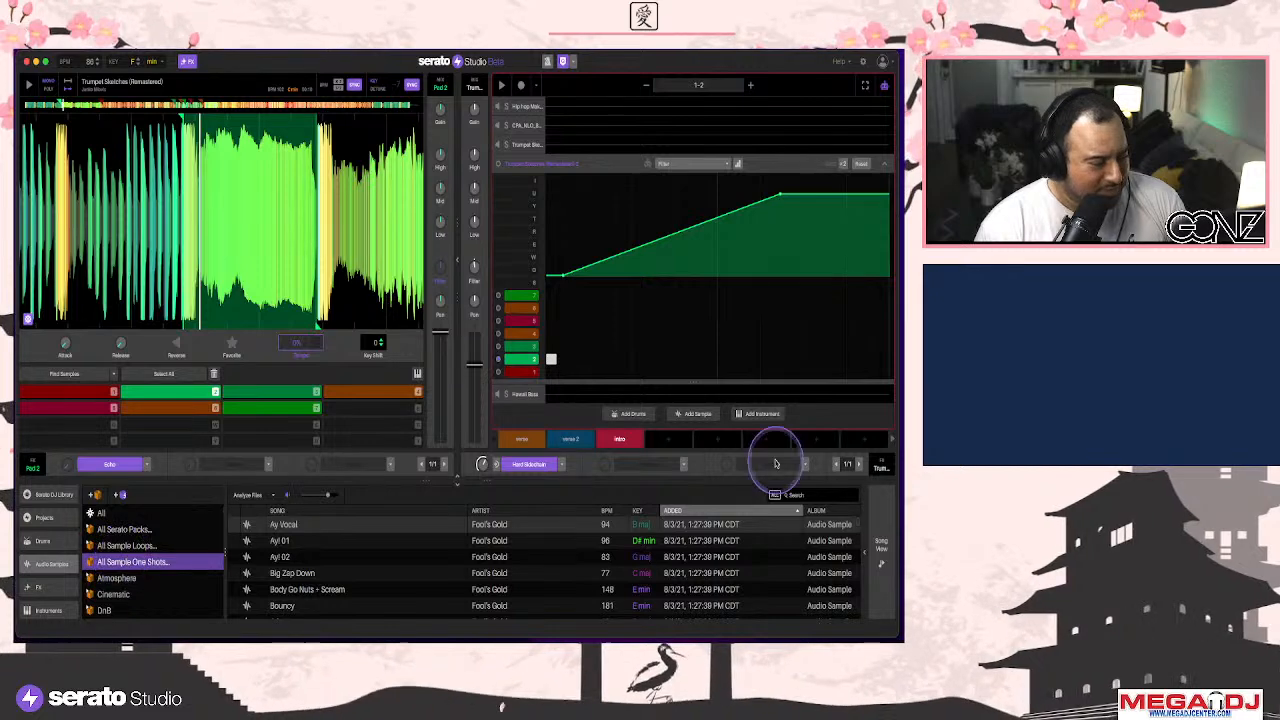
pyautogui.click(819, 497)
pyautogui.write('vocal')
pyautogui.click(475, 557)
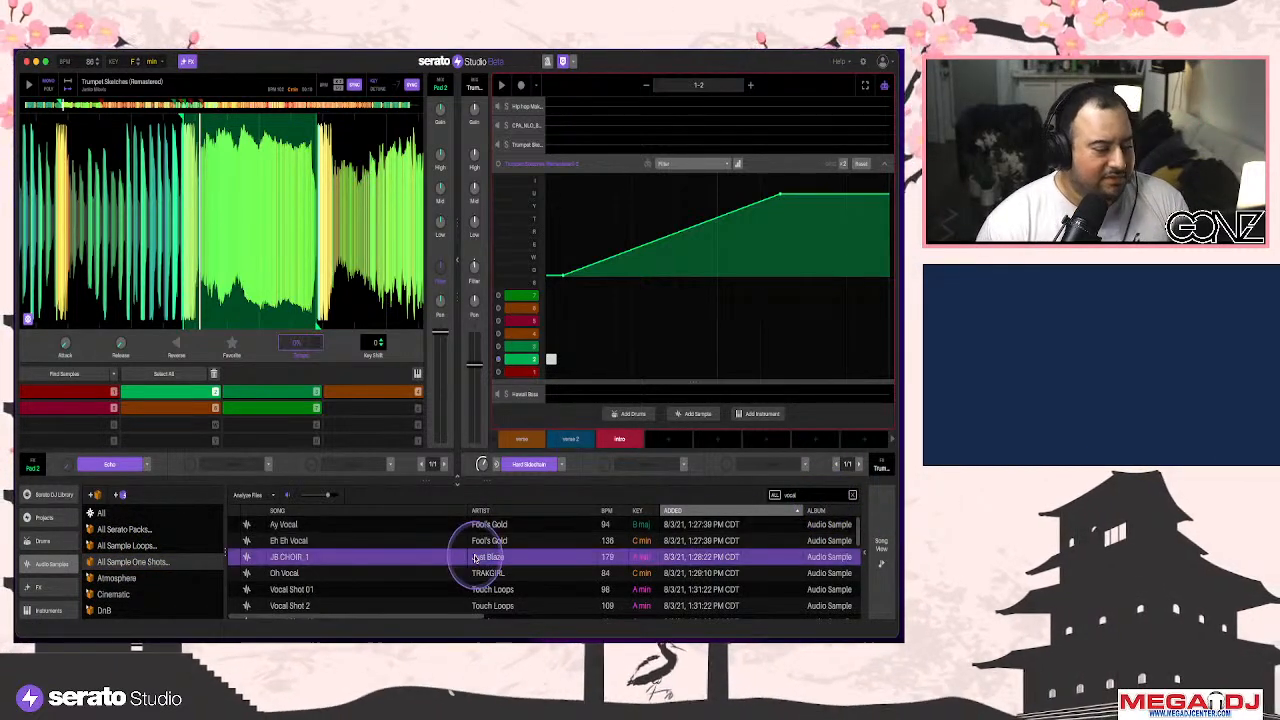
# Audition the "vocal" one-shots, from the Vocal Shot samples and Sonidero Vox to JB CHOIR_1, Ay Vocal and Eh Eh Vocal
pyautogui.scroll(-2, 485, 545)
pyautogui.click(514, 572)
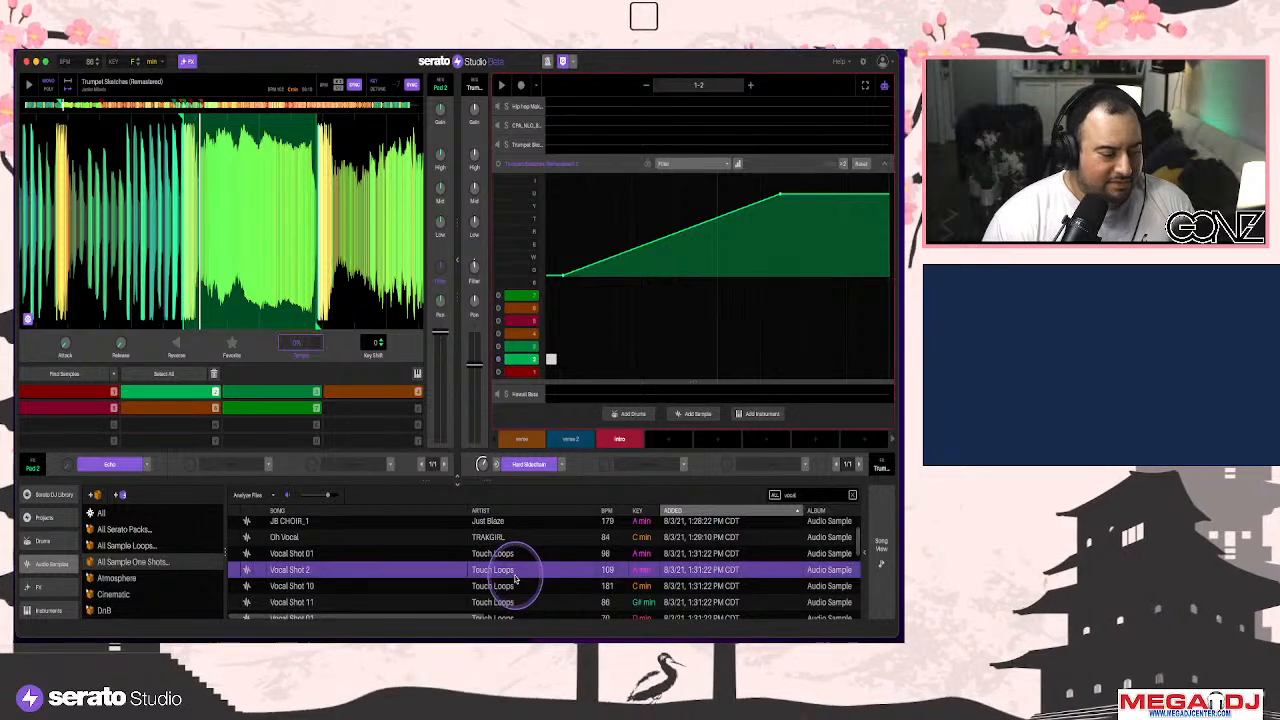
pyautogui.click(506, 553)
pyautogui.scroll(-3, 520, 545)
pyautogui.click(514, 572)
pyautogui.scroll(-1, 520, 575)
pyautogui.scroll(-4, 524, 577)
pyautogui.click(525, 579)
pyautogui.scroll(-3, 535, 575)
pyautogui.click(536, 577)
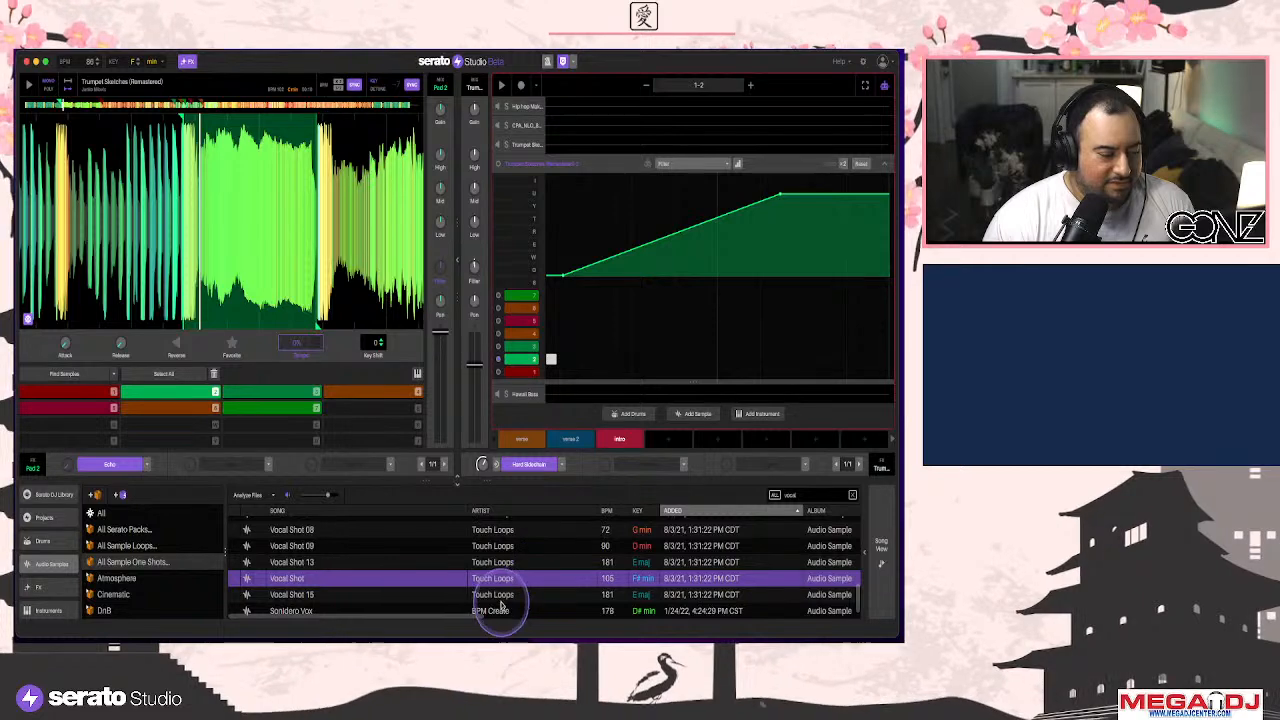
pyautogui.click(505, 607)
pyautogui.scroll(10, 526, 598)
pyautogui.click(502, 559)
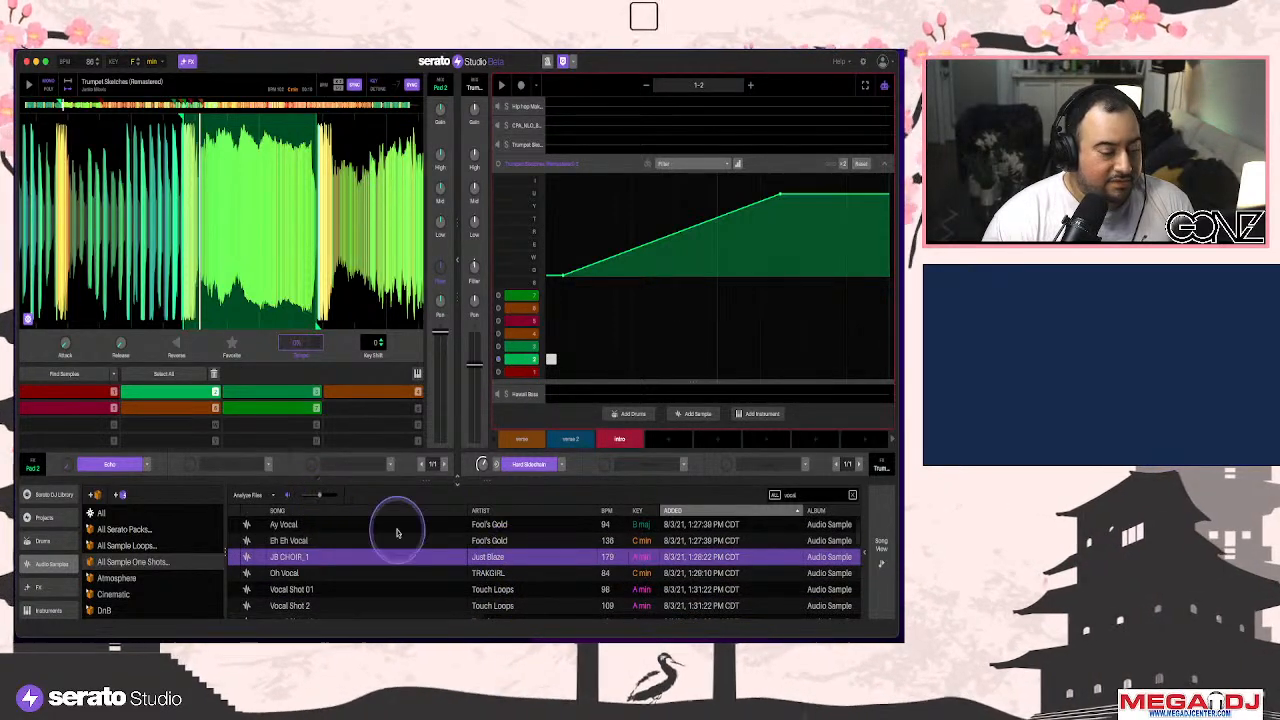
pyautogui.click(490, 526)
pyautogui.click(507, 542)
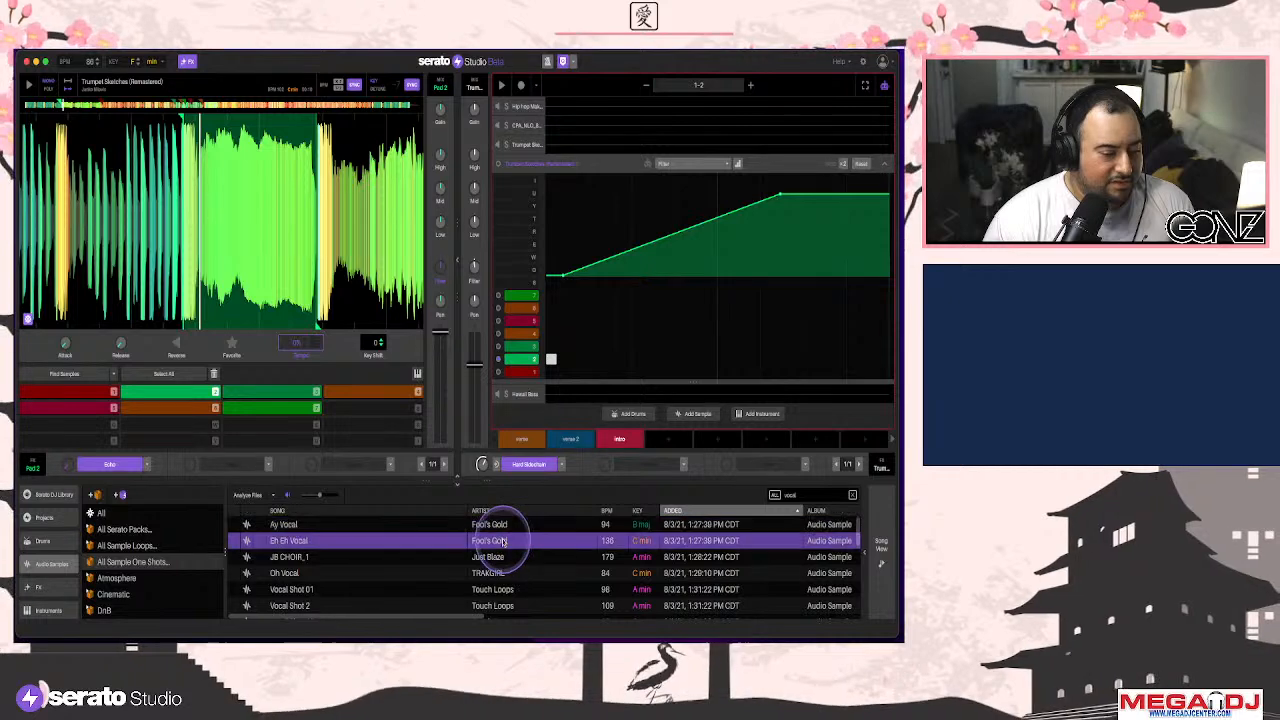
# Search the one-shots for "vox" and audition the Vox FX, Vox Chaa, Multi Pop Tapedvox, Vox Bit Huh and Sonidero Vox samples
pyautogui.doubleClick(814, 496)
pyautogui.write('vox')
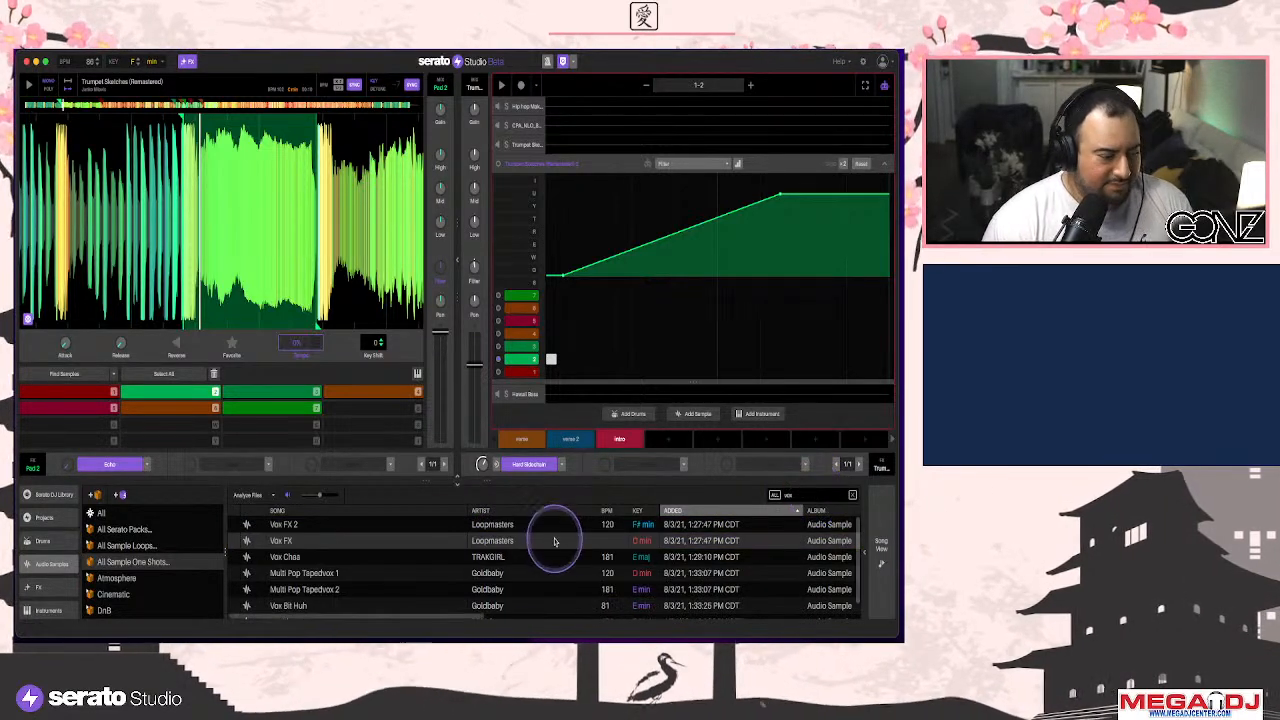
pyautogui.click(540, 573)
pyautogui.click(512, 556)
pyautogui.click(496, 526)
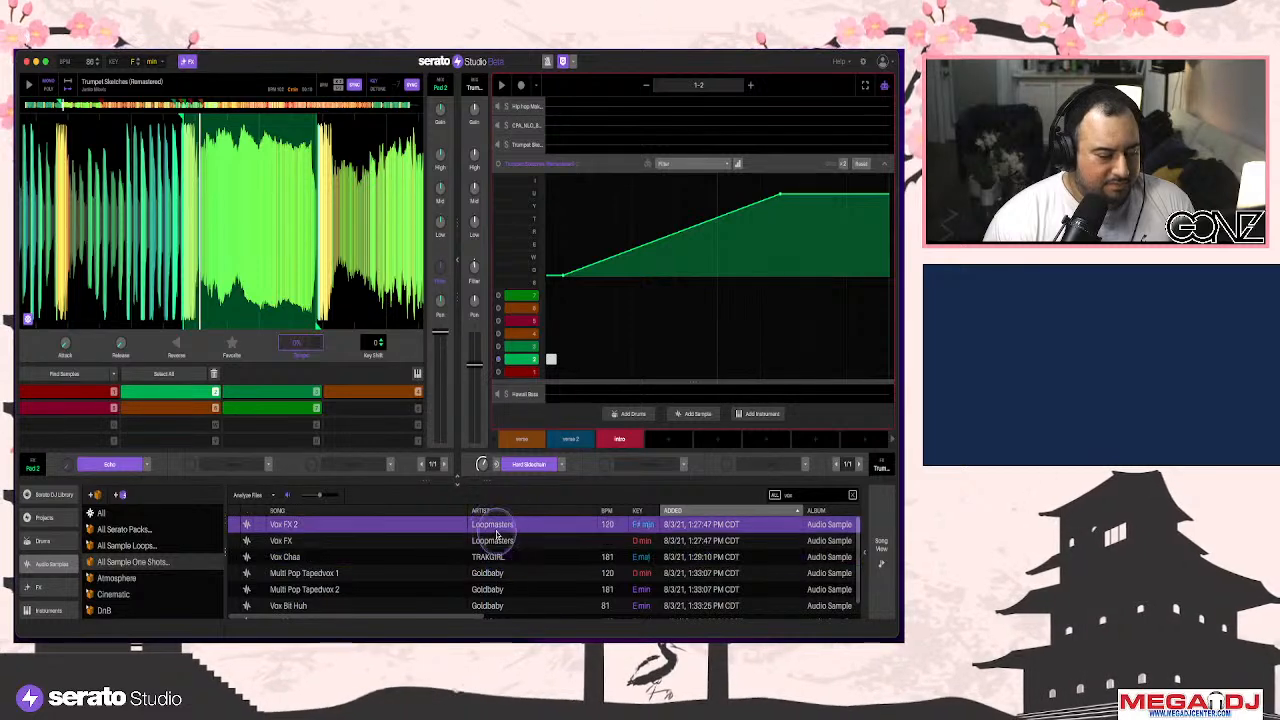
pyautogui.scroll(-1, 503, 568)
pyautogui.click(503, 575)
pyautogui.click(513, 595)
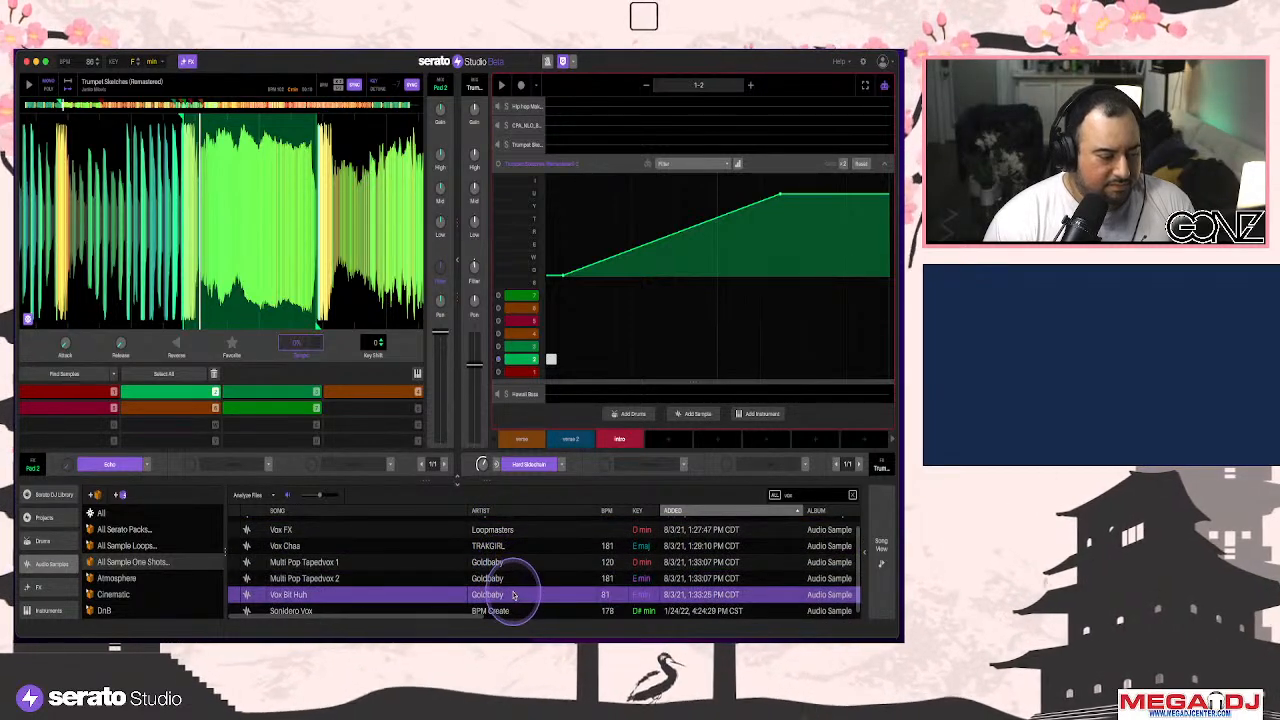
pyautogui.click(513, 611)
# Broaden the one-shot search to "vo" and audition Vox FX 2, Vox FX, Eh Eh Vocal and Ay Vocal
pyautogui.click(805, 498)
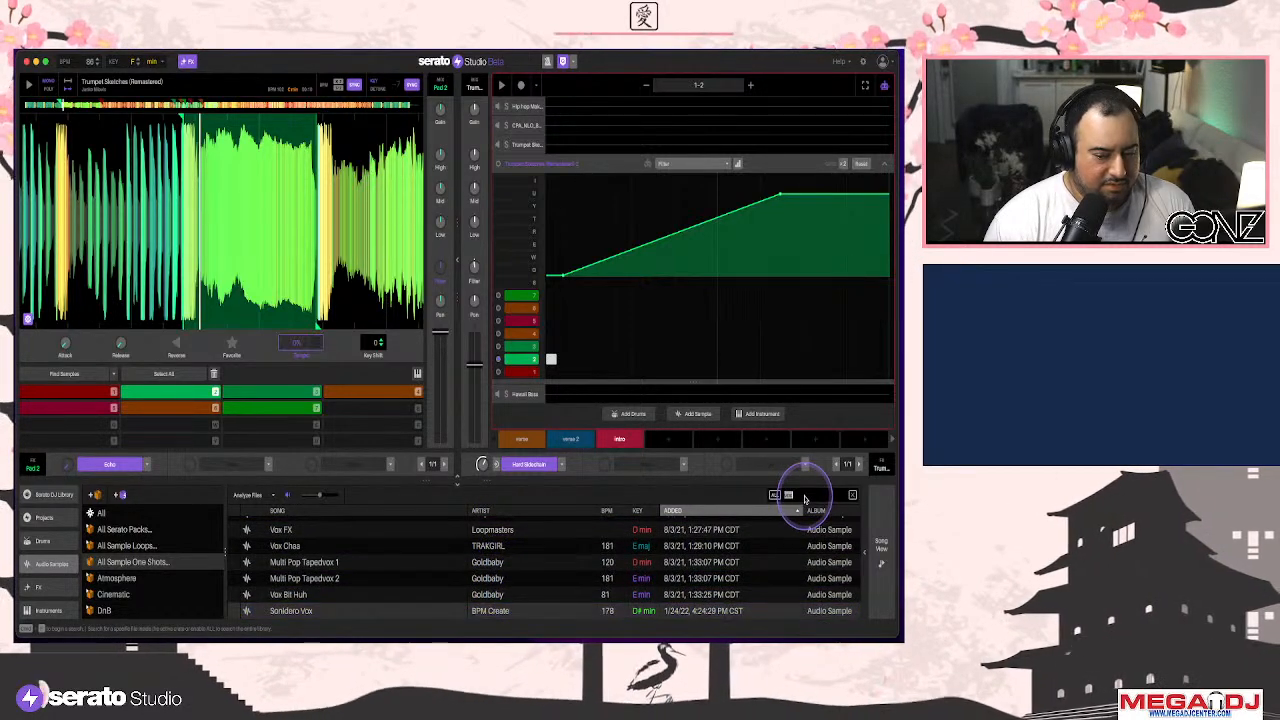
pyautogui.write('voc')
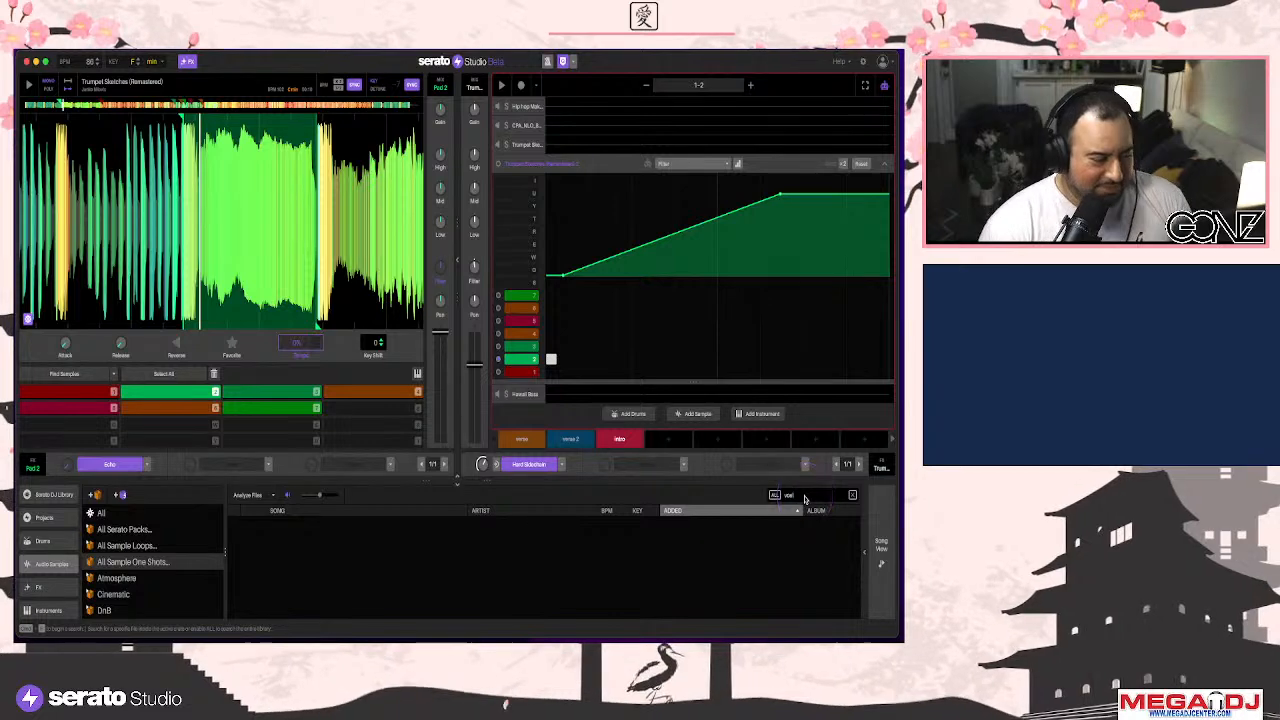
pyautogui.press('BackSpace')
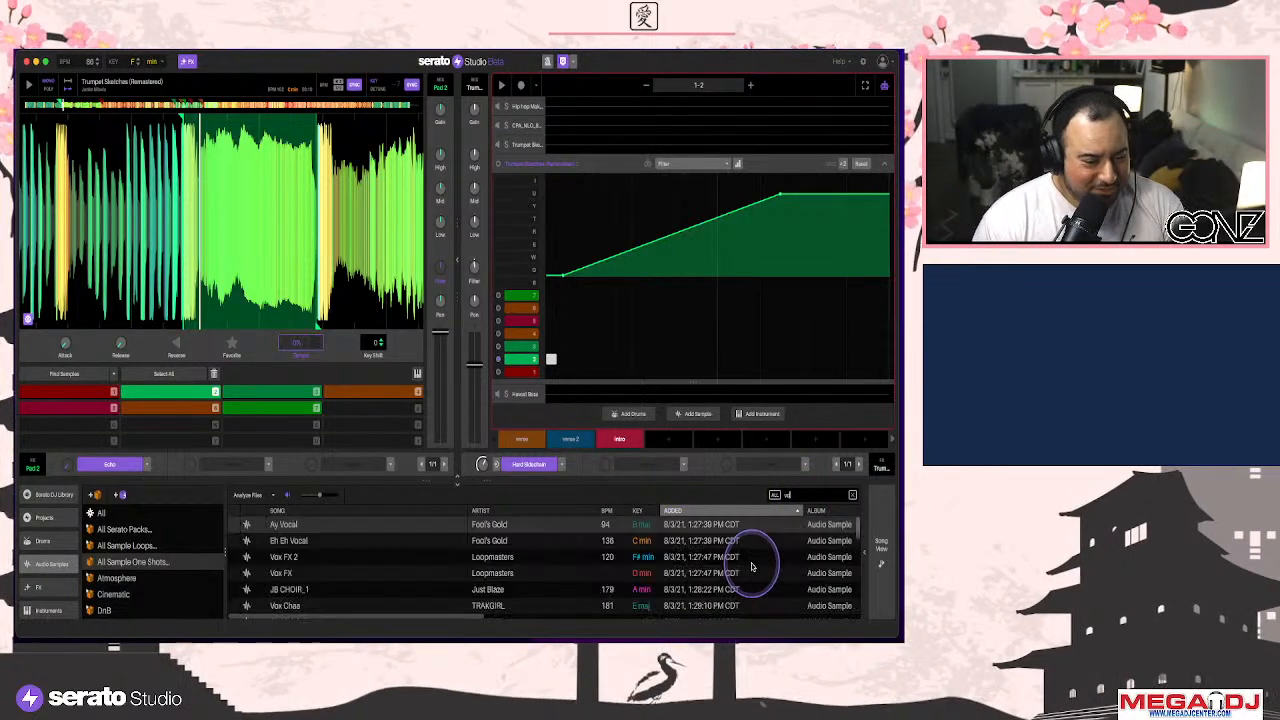
pyautogui.click(506, 562)
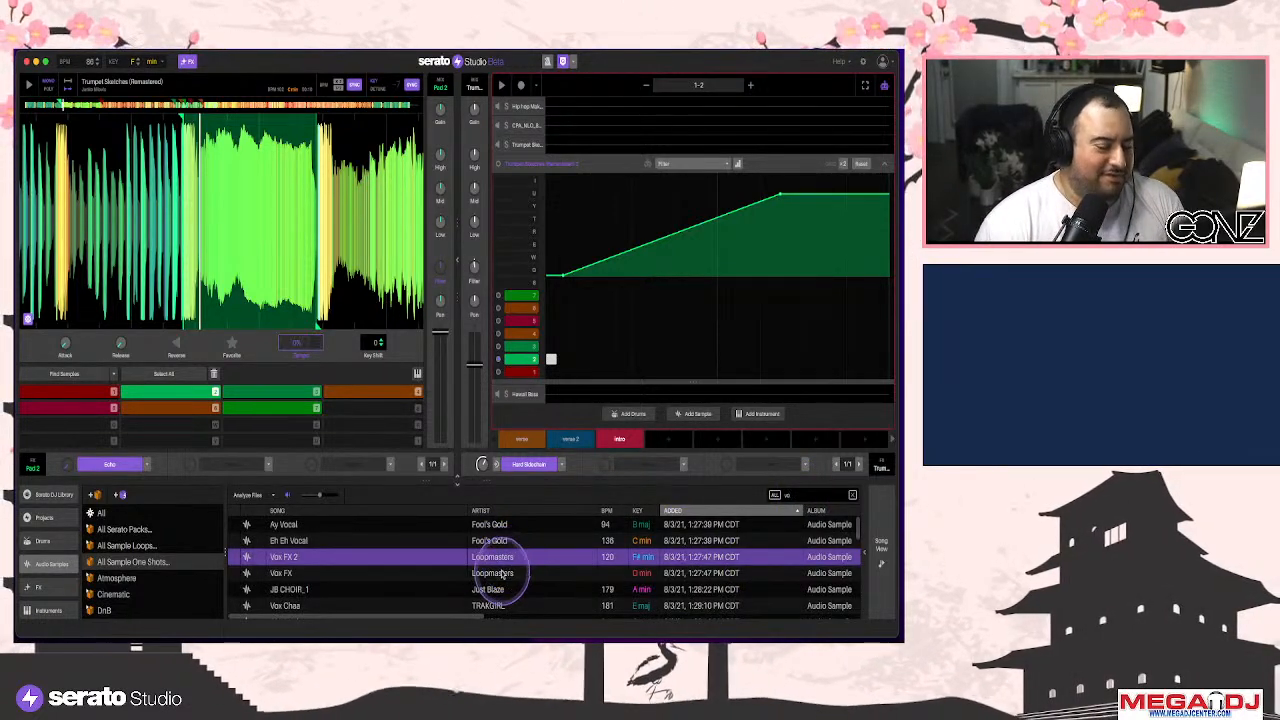
pyautogui.click(500, 573)
pyautogui.click(503, 540)
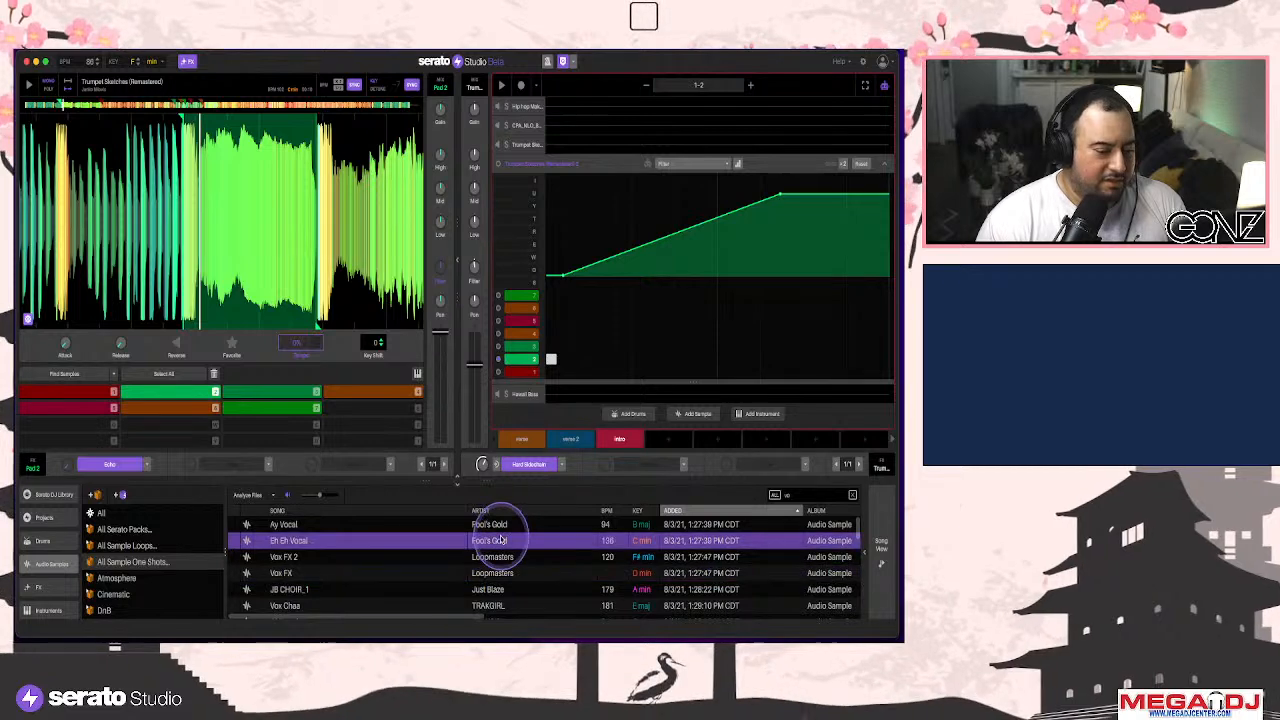
pyautogui.click(505, 525)
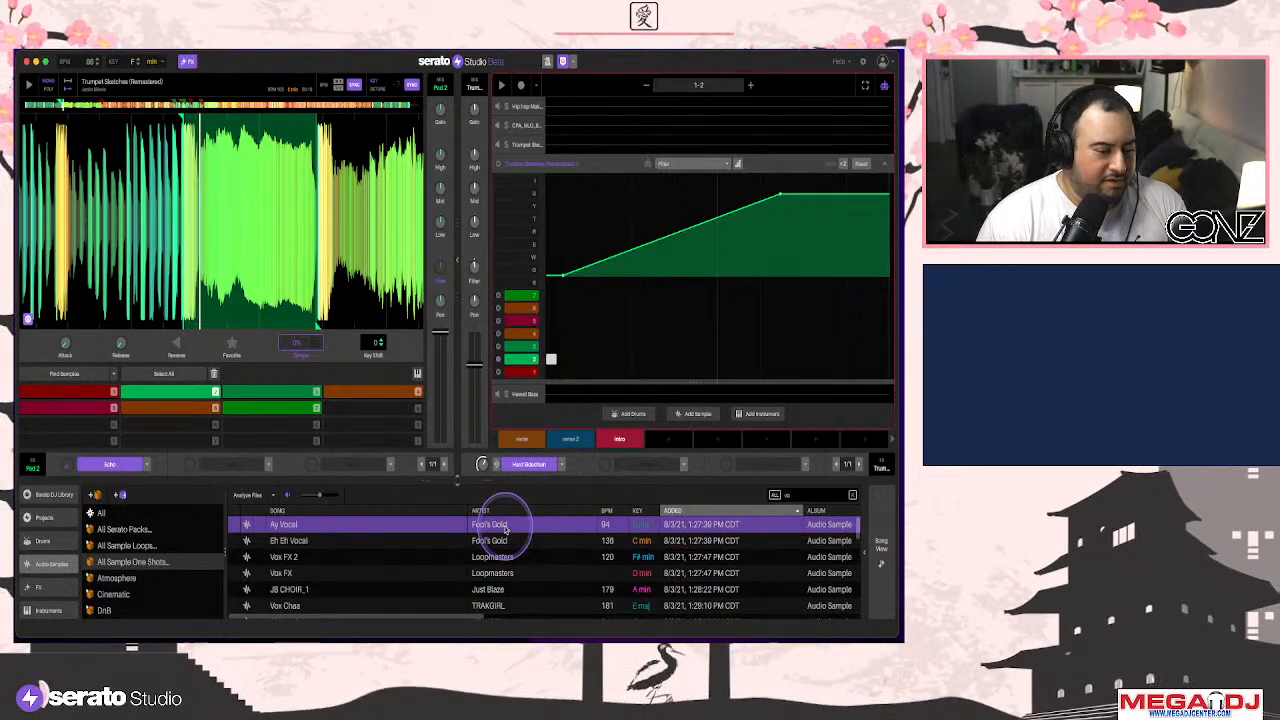
# Collapse the open trumpet track and add Ay Vocal to the Intro scene as a new sample track
pyautogui.click(881, 166)
pyautogui.moveTo(486, 522); pyautogui.dragTo(598, 358)
pyautogui.press('space')
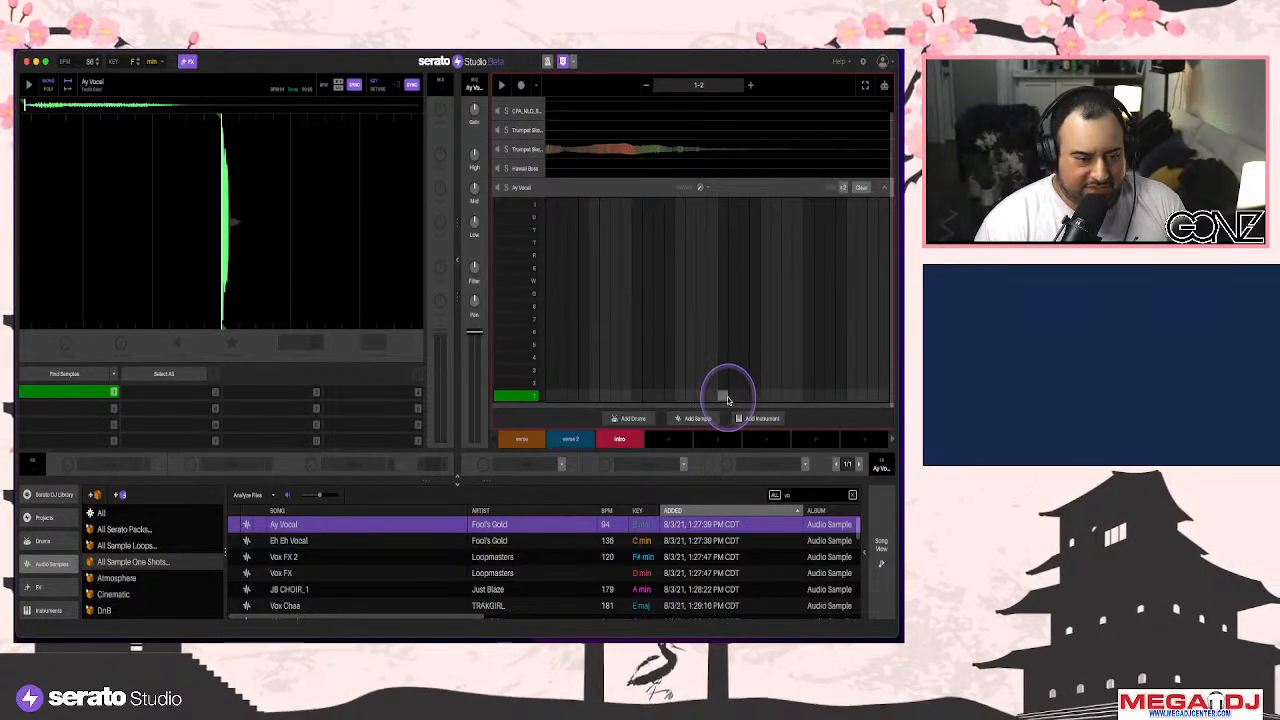
# Try a single Ay Vocal hit early in bar 2 of the Intro, play the scene and remove the hit
pyautogui.click(766, 396)
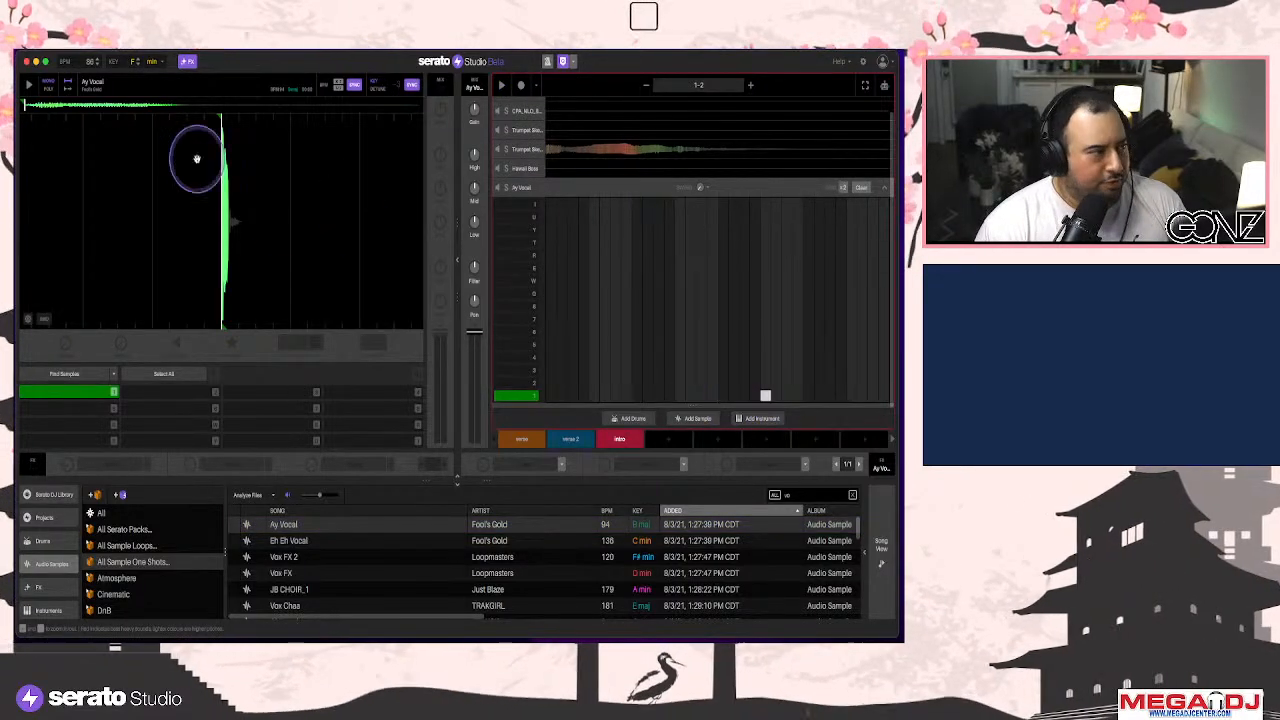
pyautogui.press('space')
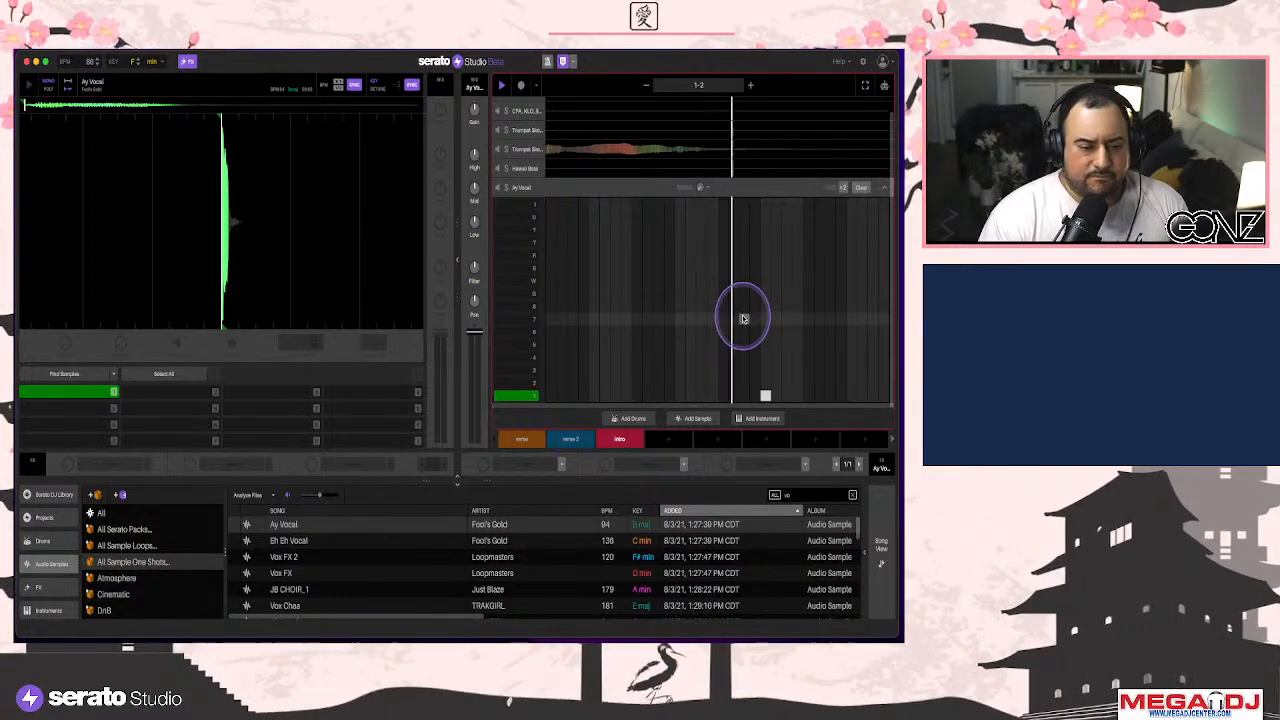
pyautogui.click(765, 396)
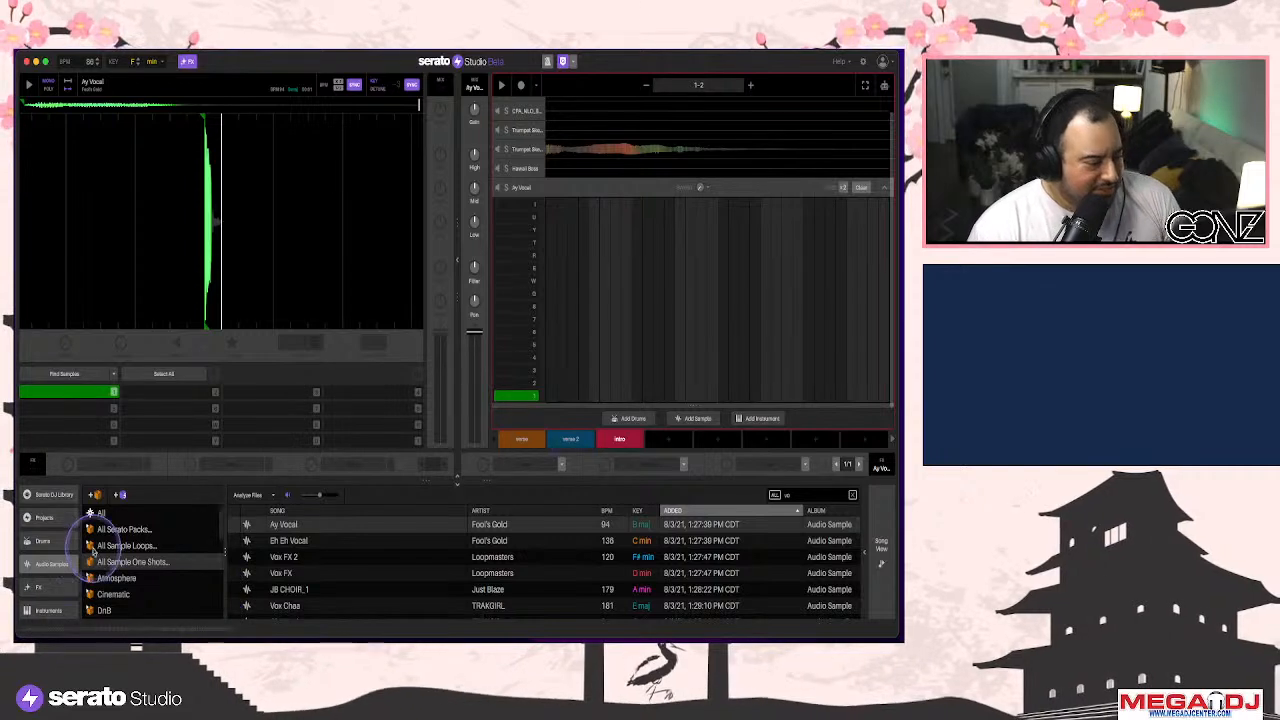
# Search all audio samples for "vocal" and audition the matches down to the Vocal Glitch samples
pyautogui.click(109, 514)
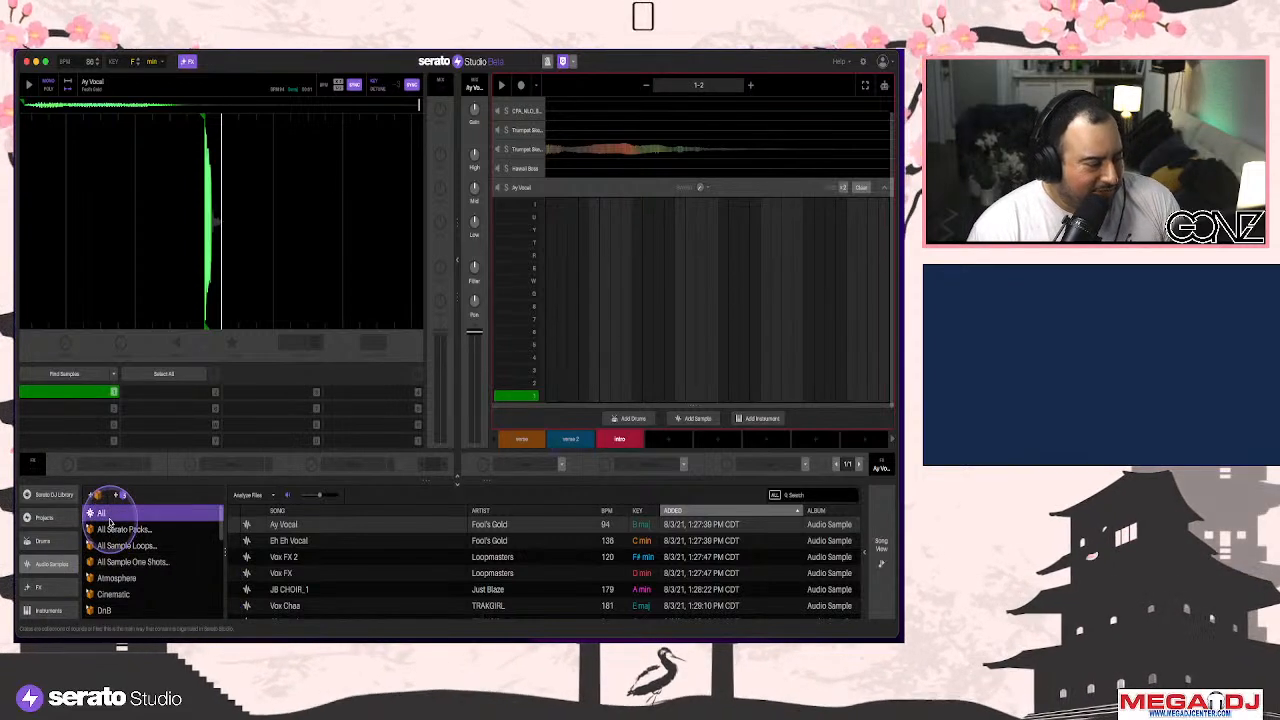
pyautogui.click(852, 496)
pyautogui.click(813, 499)
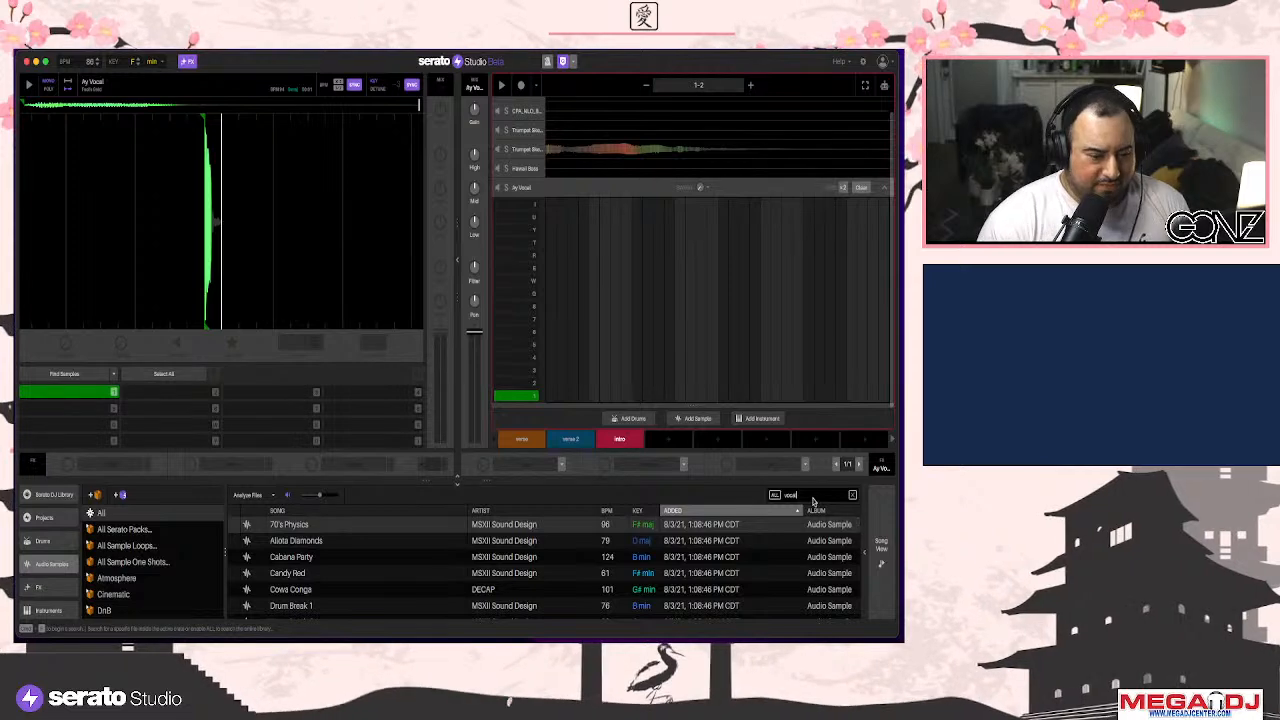
pyautogui.scroll(-10, 537, 578)
pyautogui.click(540, 578)
pyautogui.scroll(-10, 540, 578)
pyautogui.click(540, 578)
pyautogui.scroll(-10, 540, 578)
pyautogui.click(540, 578)
pyautogui.scroll(-3, 540, 578)
pyautogui.click(541, 578)
pyautogui.scroll(-10, 541, 578)
pyautogui.click(541, 578)
pyautogui.scroll(-5, 541, 578)
pyautogui.click(543, 578)
pyautogui.scroll(-3, 543, 578)
pyautogui.click(547, 578)
pyautogui.scroll(-5, 547, 578)
pyautogui.click(547, 578)
pyautogui.scroll(-5, 548, 578)
pyautogui.click(548, 578)
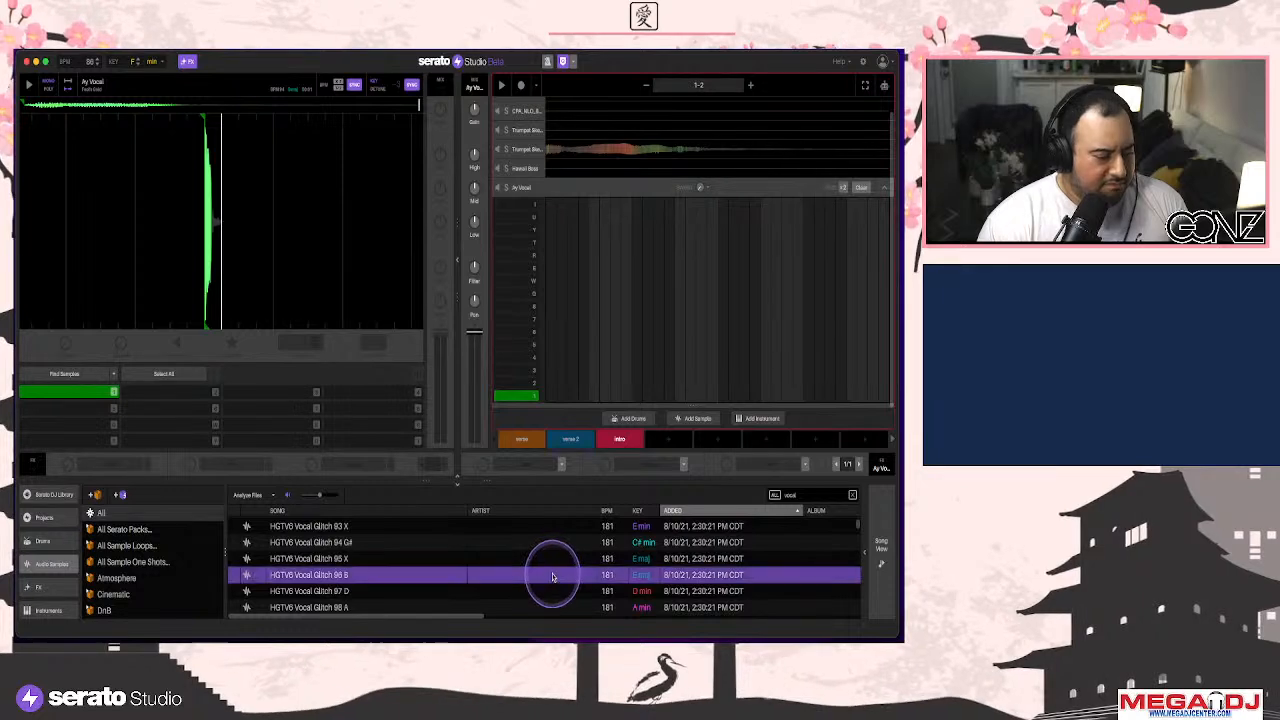
# Continue through the "vocal" matches and audition samples from the mp1vs_vocal_shot series
pyautogui.scroll(-20, 553, 577)
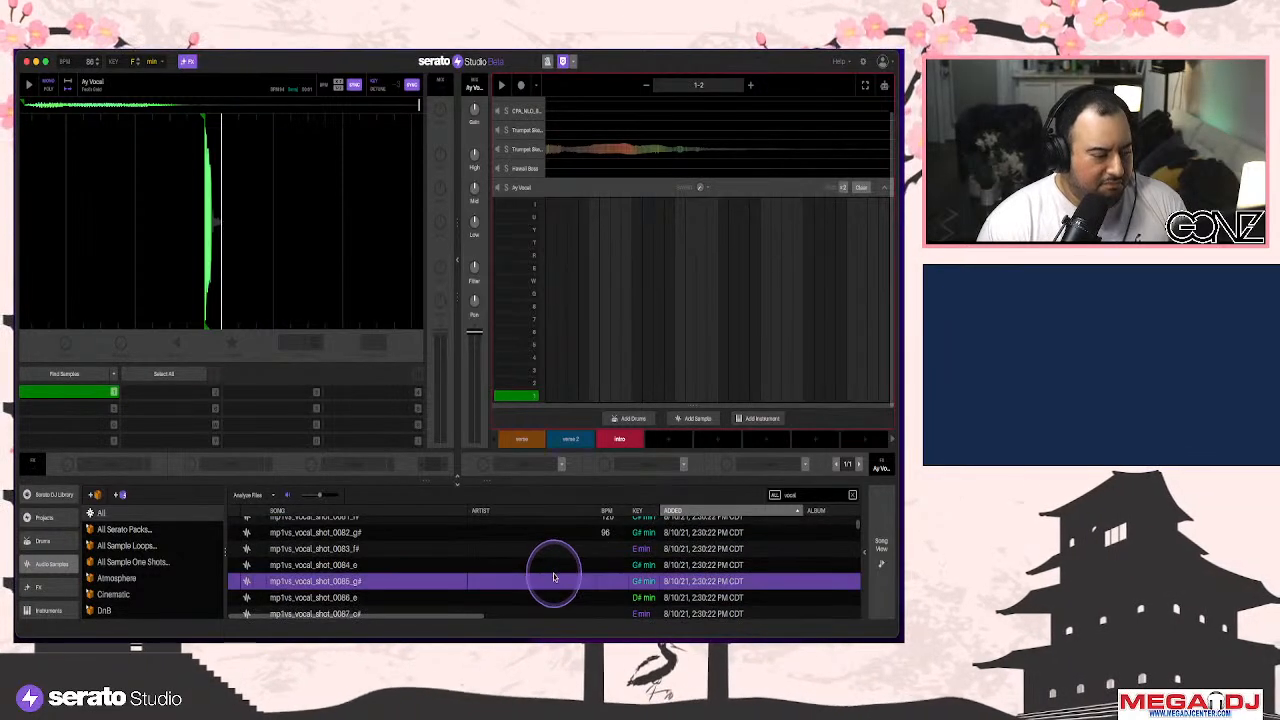
pyautogui.scroll(-5, 554, 577)
pyautogui.click(554, 577)
pyautogui.scroll(-5, 554, 577)
pyautogui.click(551, 577)
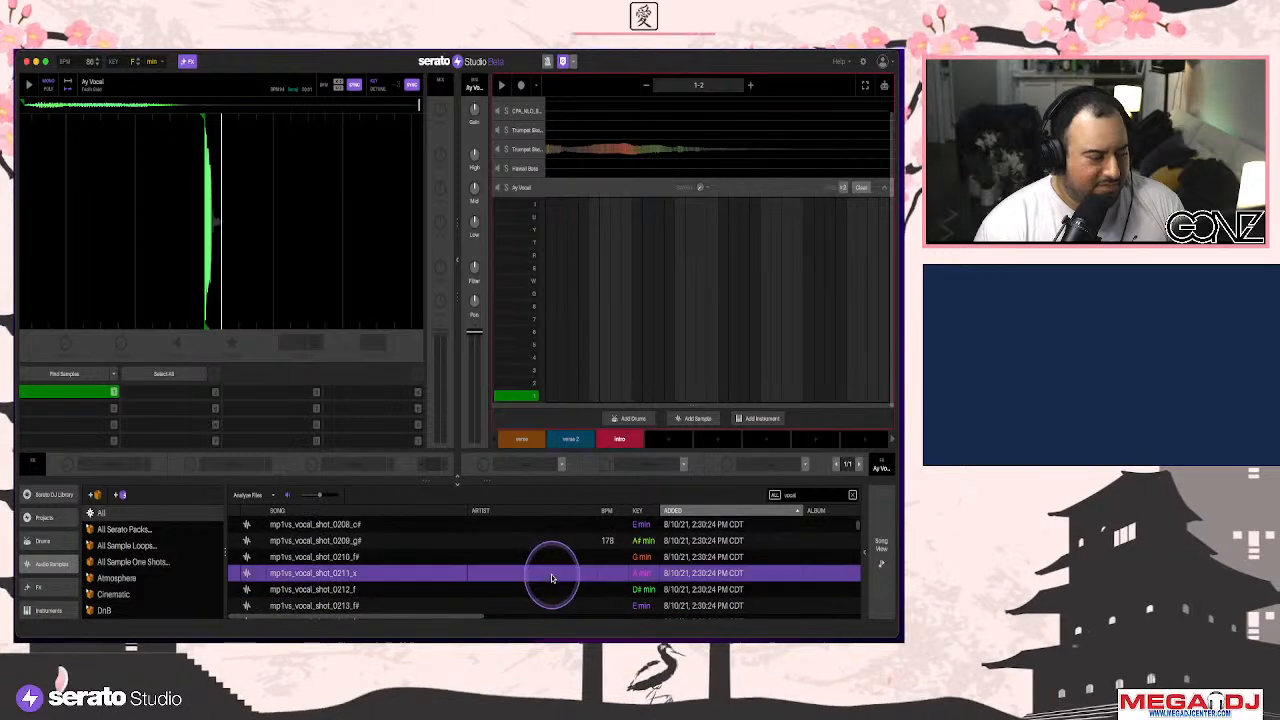
pyautogui.scroll(-10, 555, 580)
pyautogui.scroll(-15, 561, 586)
pyautogui.scroll(-10, 563, 582)
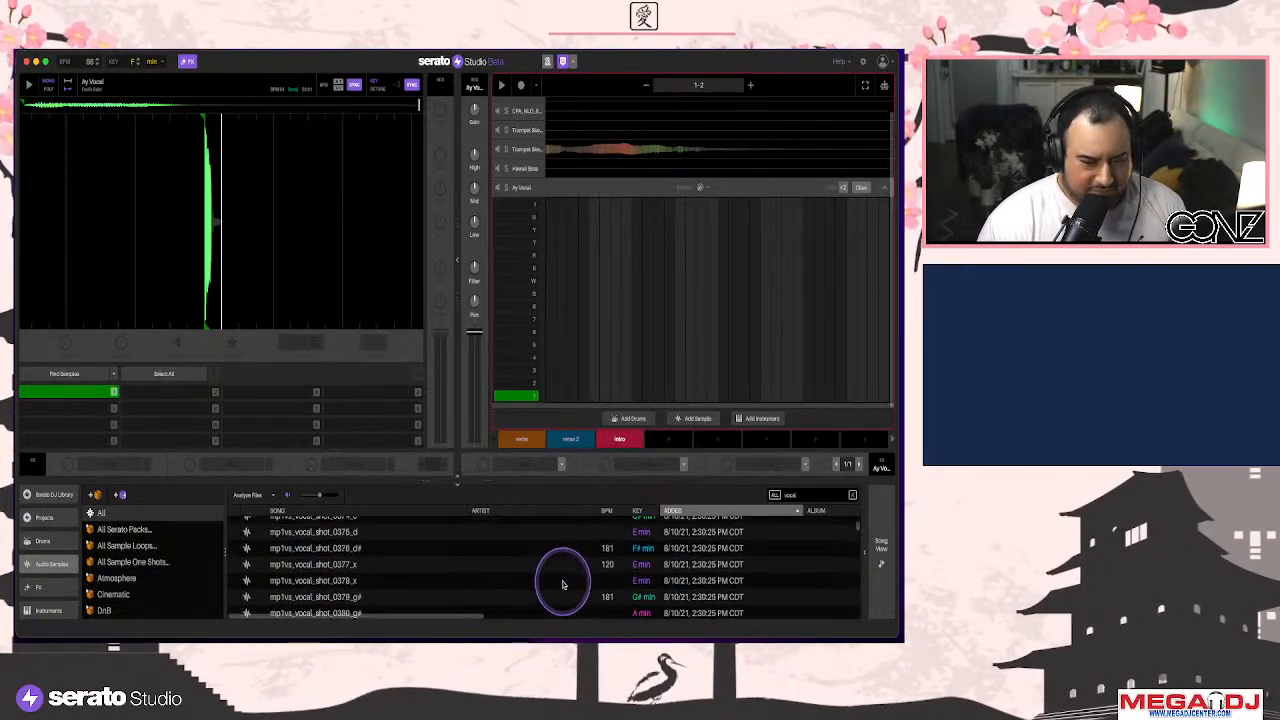
pyautogui.click(563, 578)
# Skip far ahead in the "vocal" matches and audition the 128 BPM hiph_vocal samples, including the love and ladybird dry versions
pyautogui.scroll(-5, 563, 580)
pyautogui.moveTo(856, 531); pyautogui.dragTo(856, 560)
pyautogui.click(643, 579)
pyautogui.scroll(-3, 643, 581)
pyautogui.click(643, 583)
pyautogui.scroll(-5, 643, 583)
pyautogui.click(643, 580)
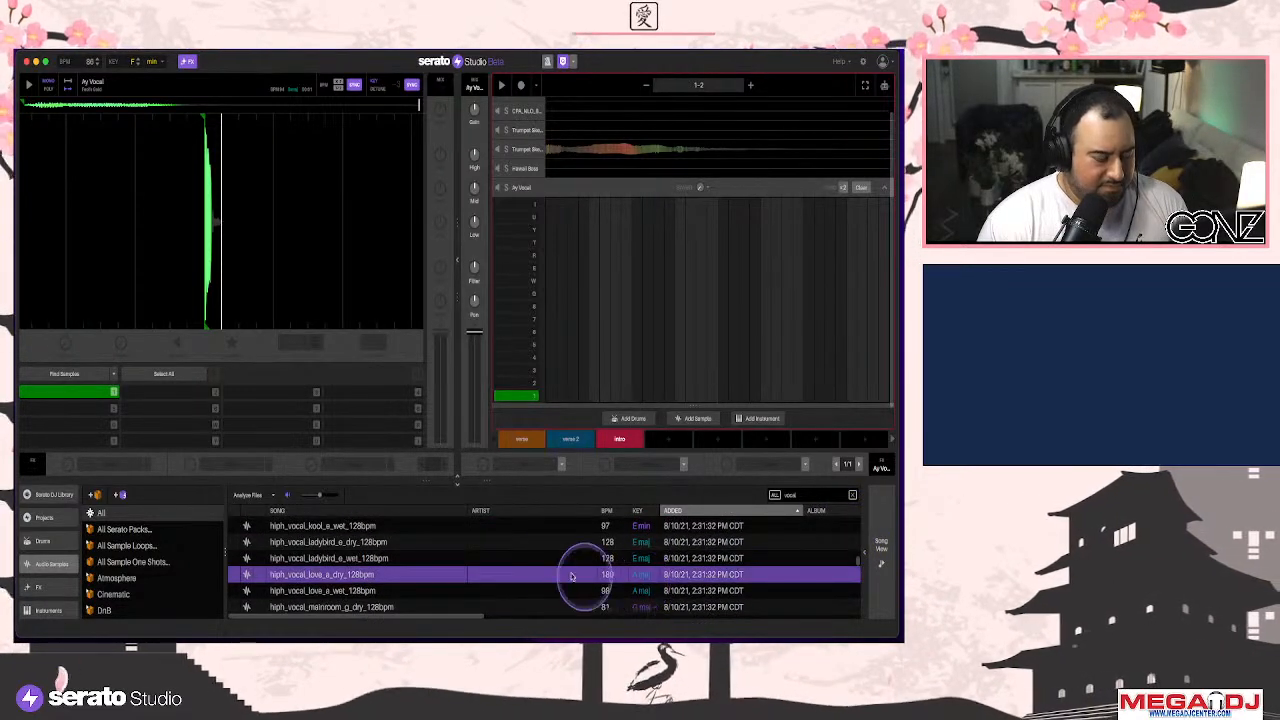
pyautogui.click(520, 541)
# Audition vocal loops from the VVE2 and pshvg7 series, ending on pshvg7_vocal_loop_078_b_dry
pyautogui.scroll(-5, 648, 580)
pyautogui.click(648, 578)
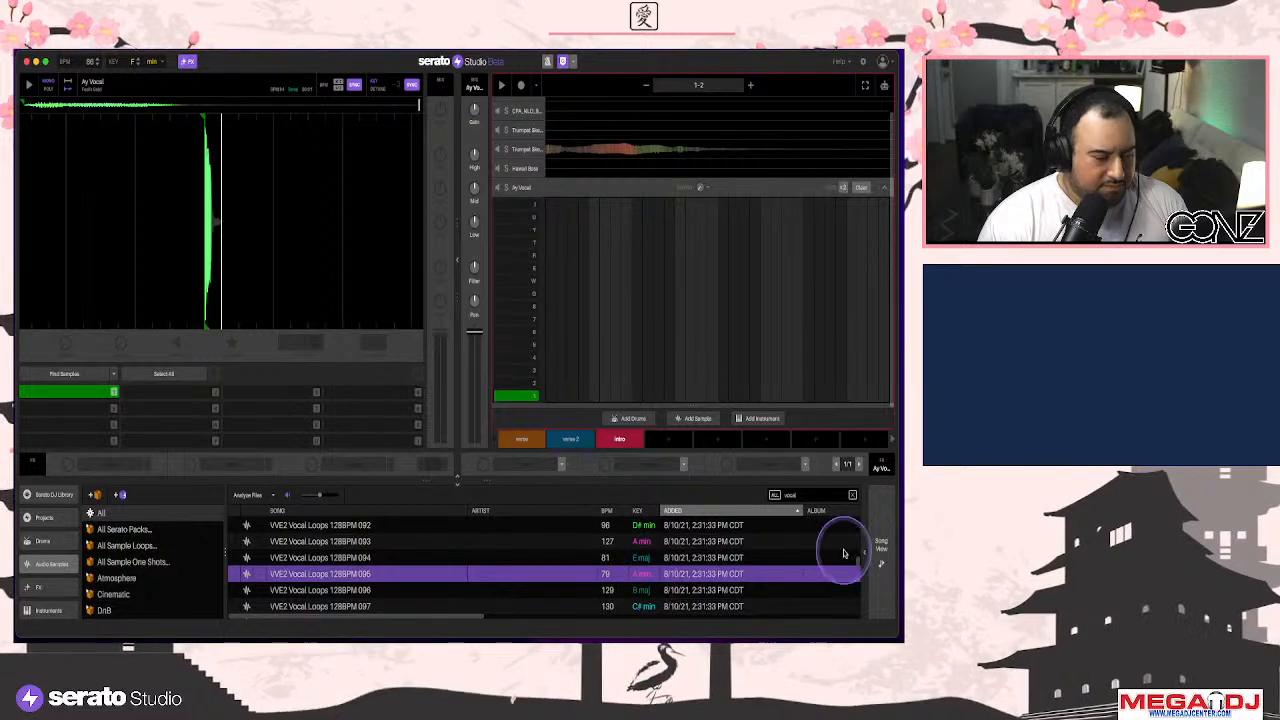
pyautogui.scroll(-5, 800, 565)
pyautogui.click(652, 579)
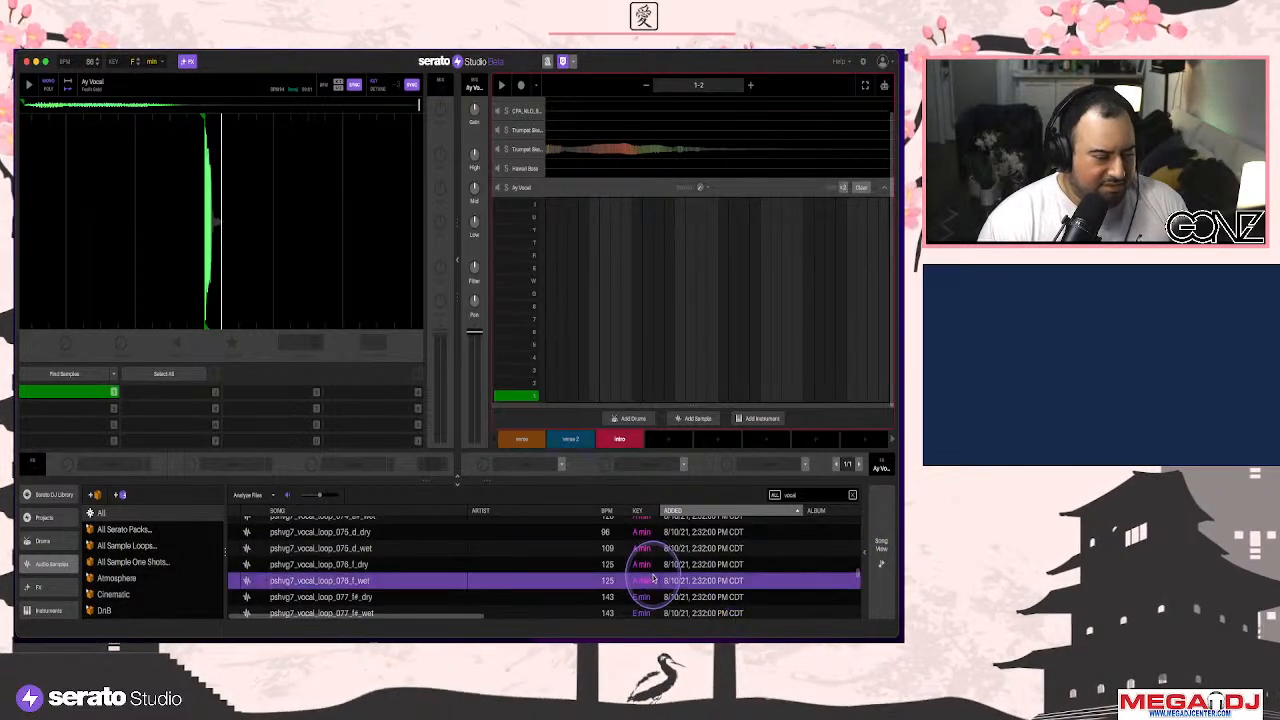
pyautogui.scroll(-3, 680, 578)
pyautogui.scroll(2, 710, 568)
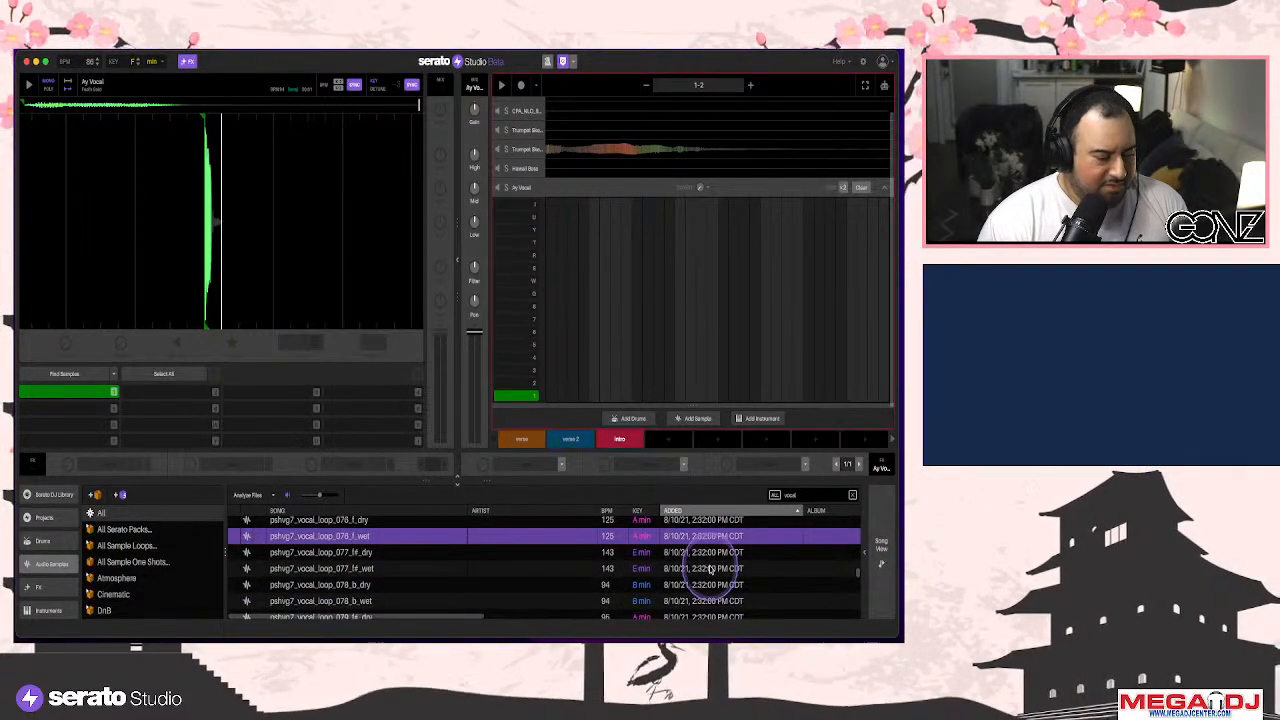
pyautogui.click(500, 583)
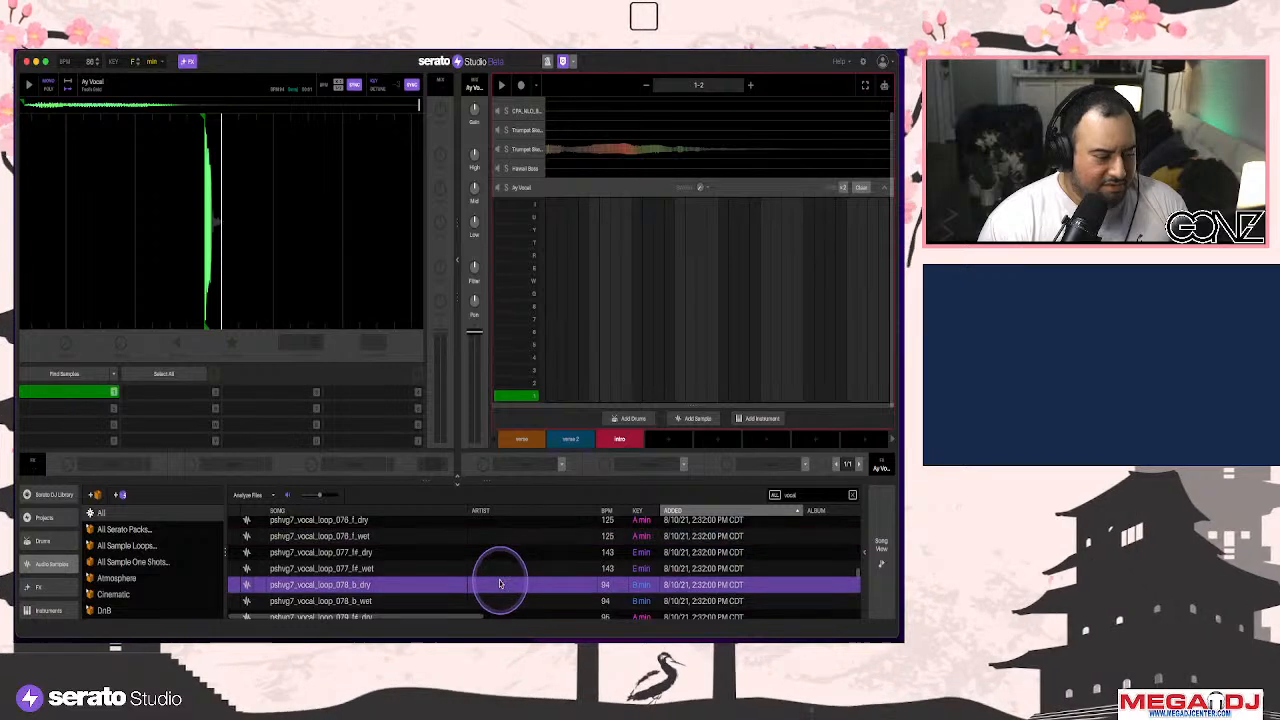
# Audition the pshvg7 vocal loops among the library's vocal search results
pyautogui.click(506, 569)
pyautogui.scroll(-1, 520, 573)
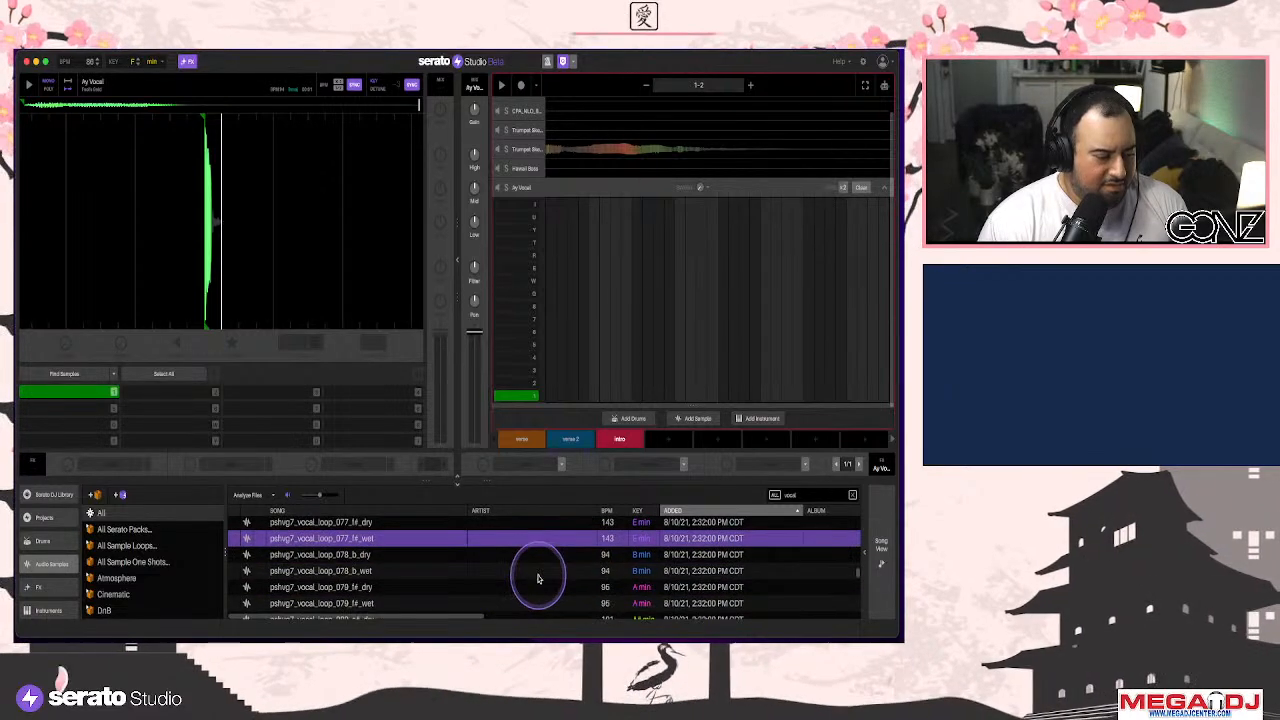
pyautogui.click(531, 579)
pyautogui.click(535, 570)
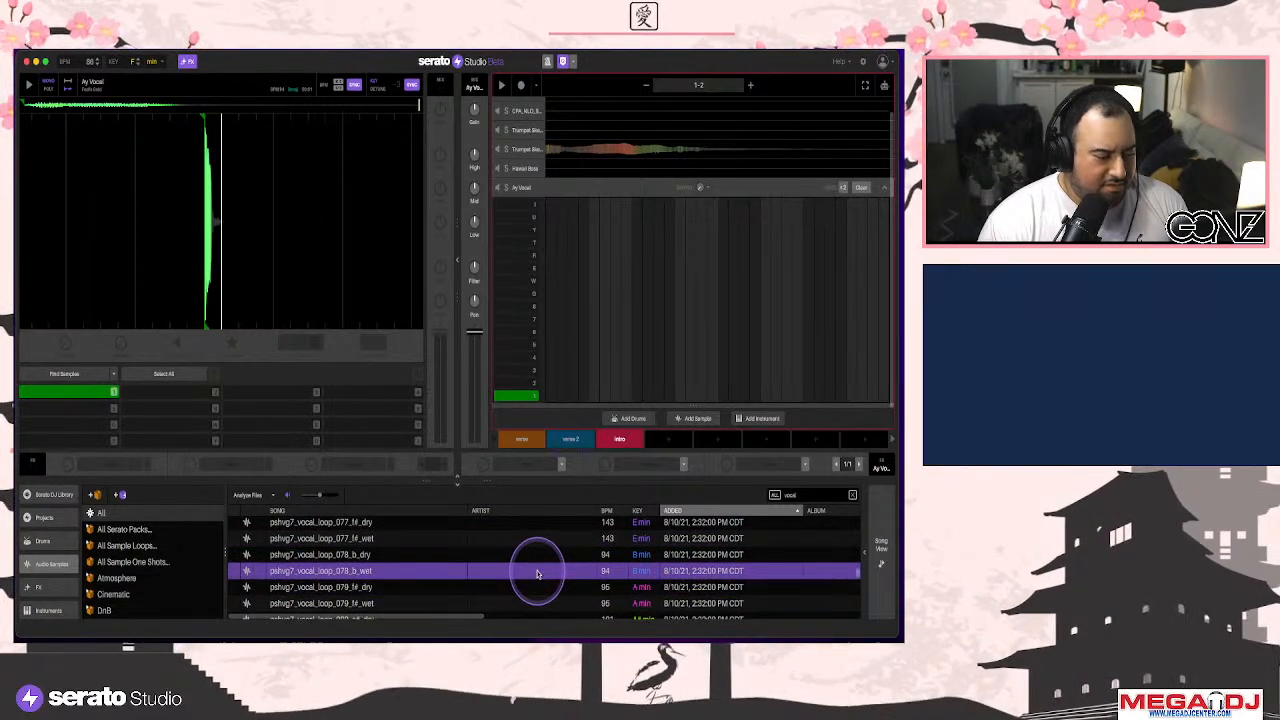
pyautogui.scroll(-5, 537, 573)
pyautogui.click(537, 575)
pyautogui.scroll(-4, 543, 560)
pyautogui.click(549, 572)
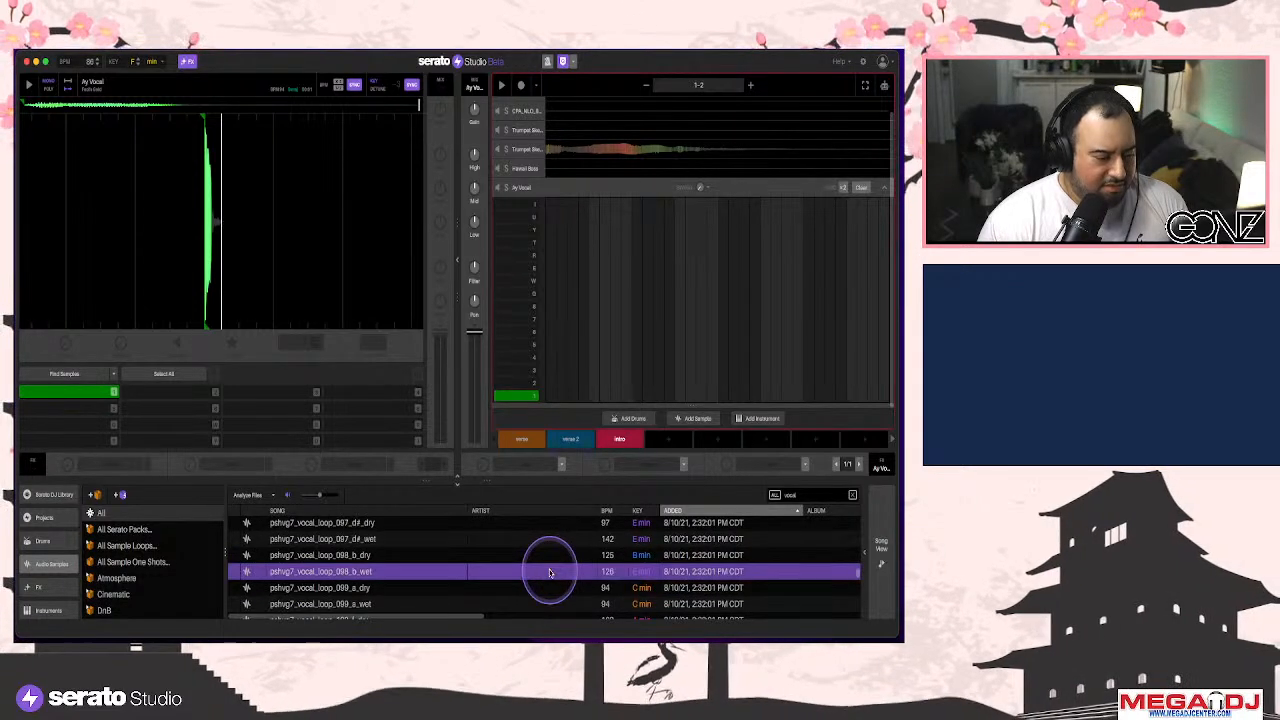
pyautogui.scroll(-5, 549, 572)
pyautogui.click(550, 573)
# Load the sample VTDS2 Song Kit 07 Rap To The Top Vocals Vers2 DRY in place of the Ay Vocal sample
pyautogui.scroll(-4, 550, 573)
pyautogui.click(550, 573)
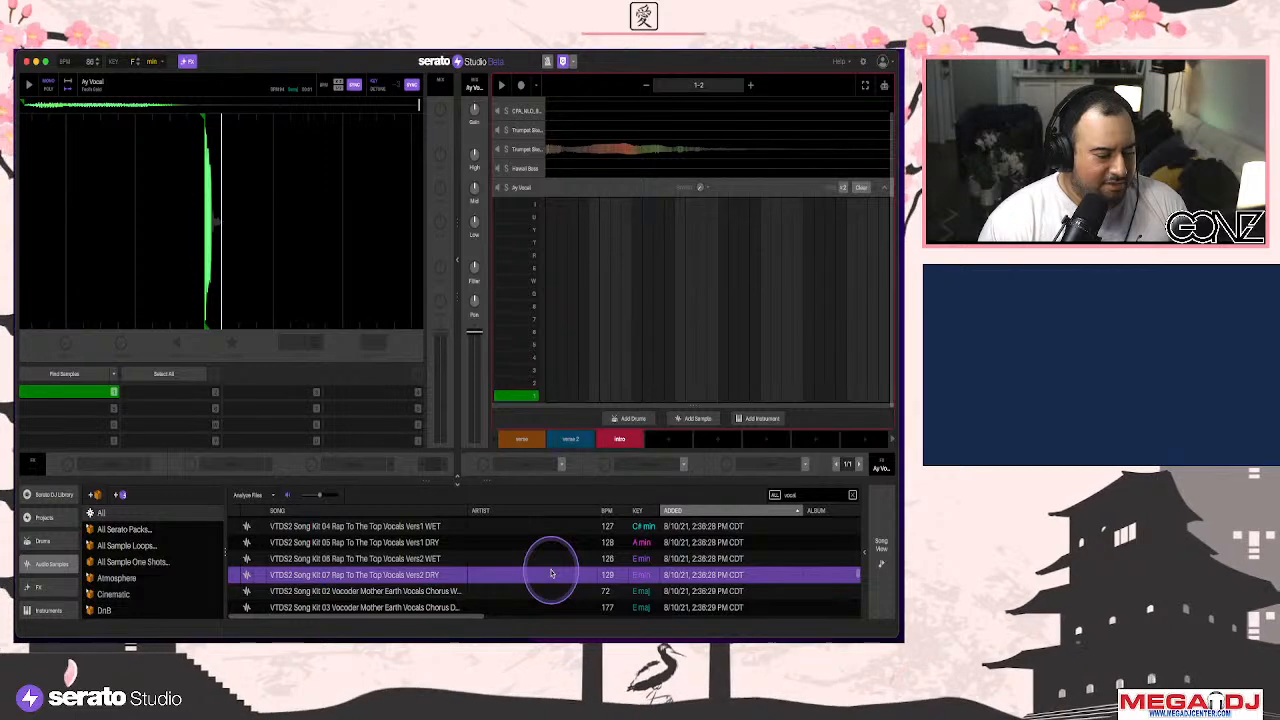
pyautogui.scroll(-3, 550, 573)
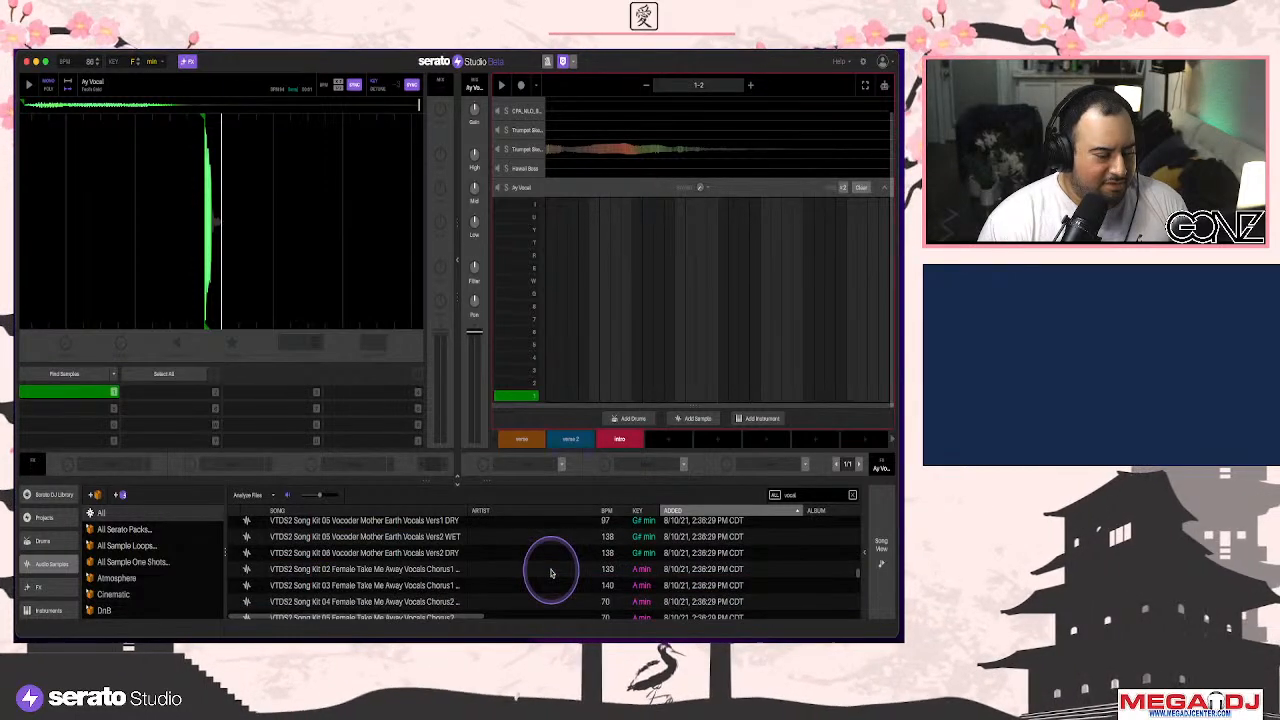
pyautogui.scroll(3, 550, 573)
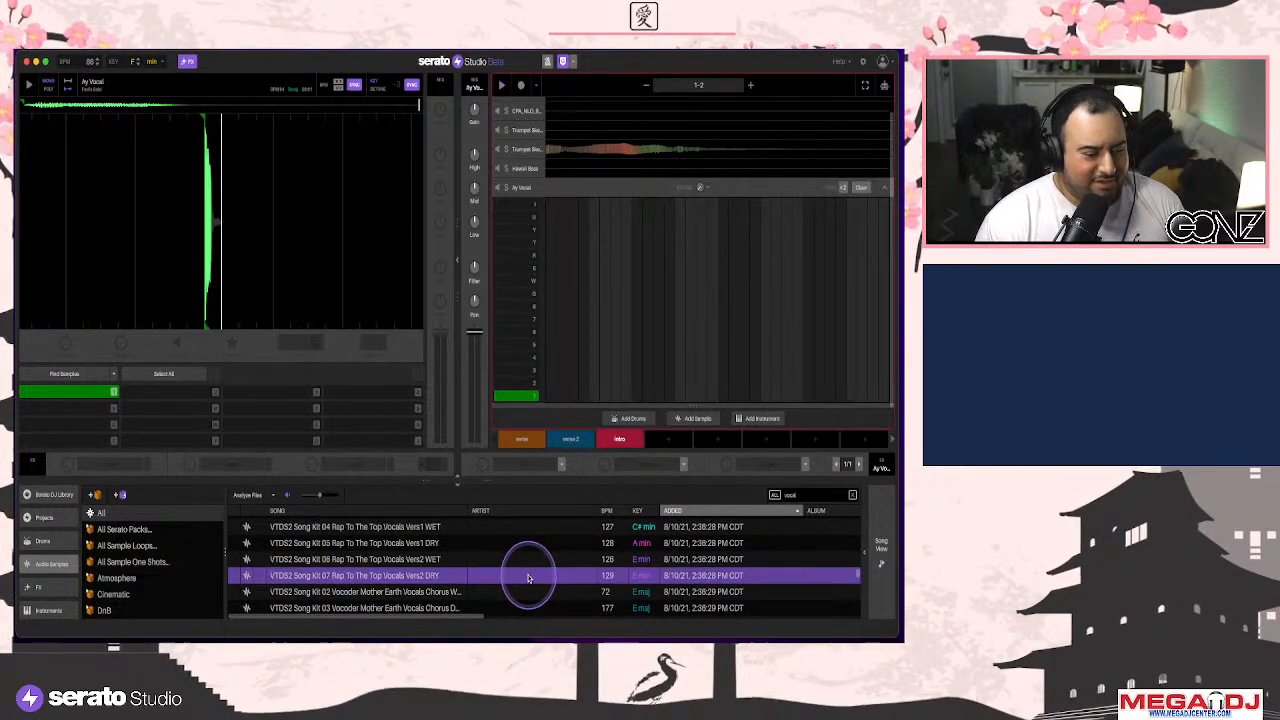
pyautogui.moveTo(528, 578); pyautogui.dragTo(649, 371)
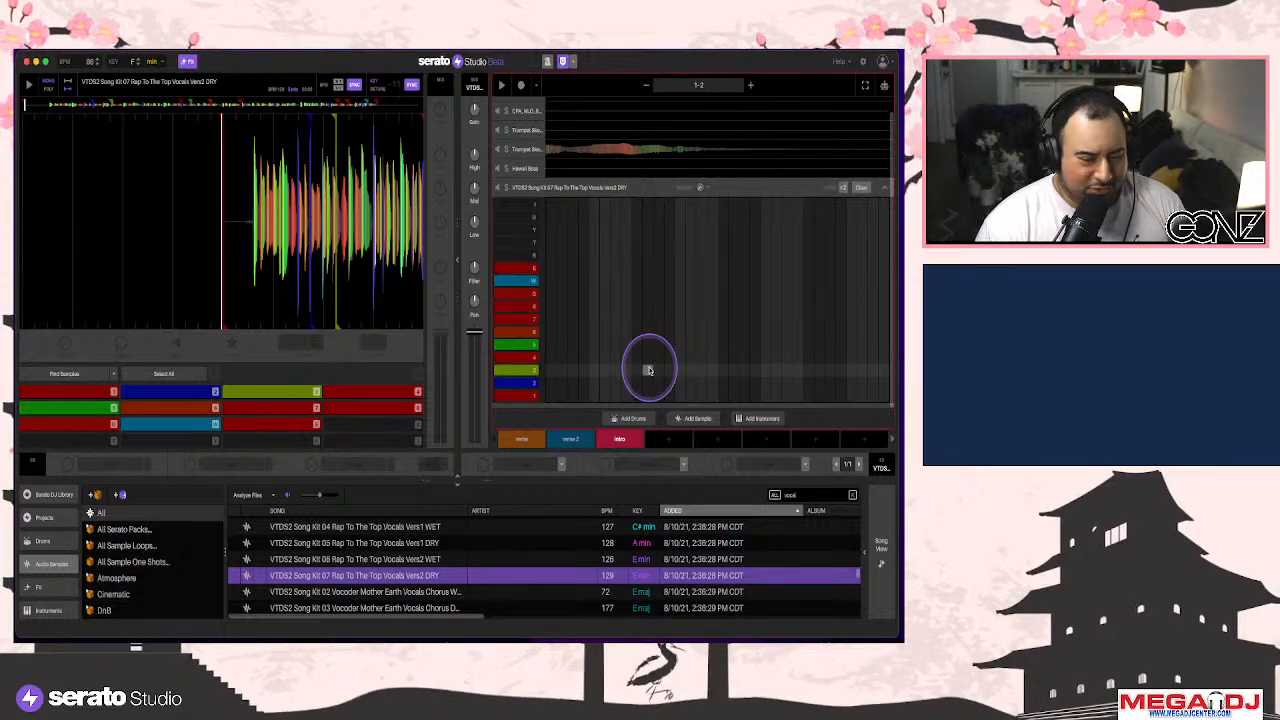
pyautogui.click(354, 268)
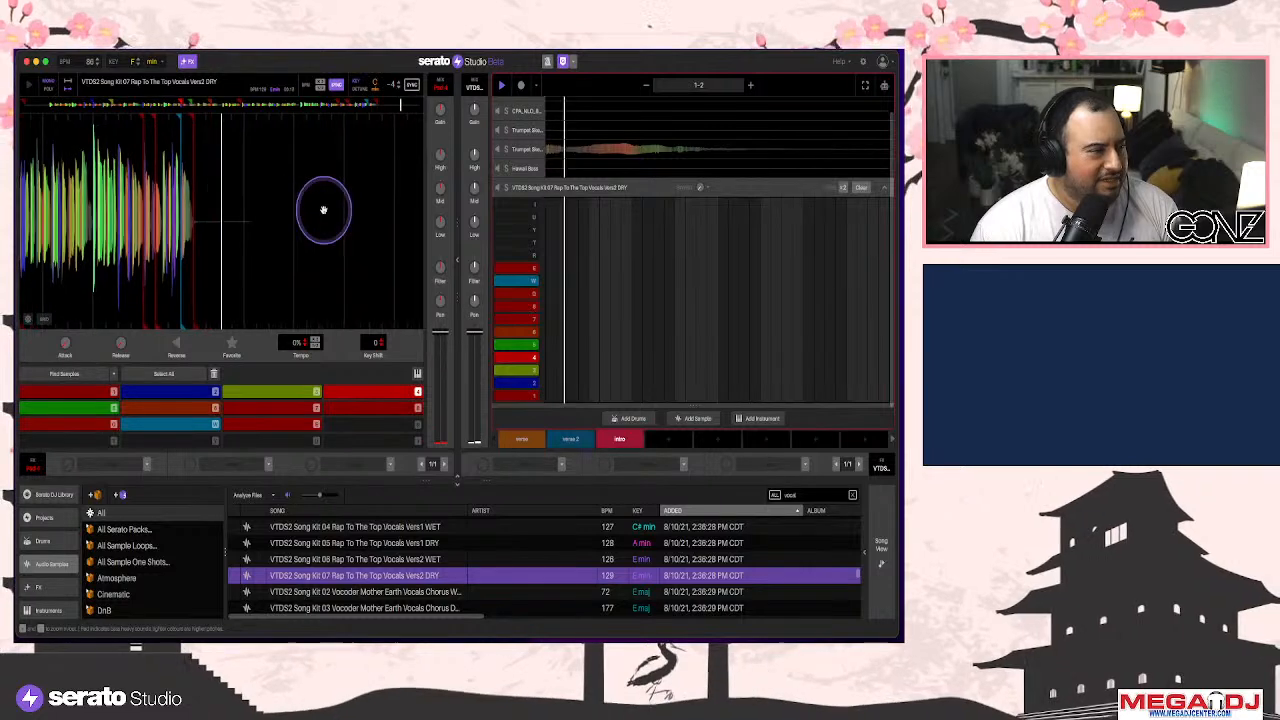
# Trim pad 2 to a short vocal phrase by moving its start and end markers, and halve the sample's BPM to 64.67
pyautogui.moveTo(286, 187); pyautogui.dragTo(380, 177)
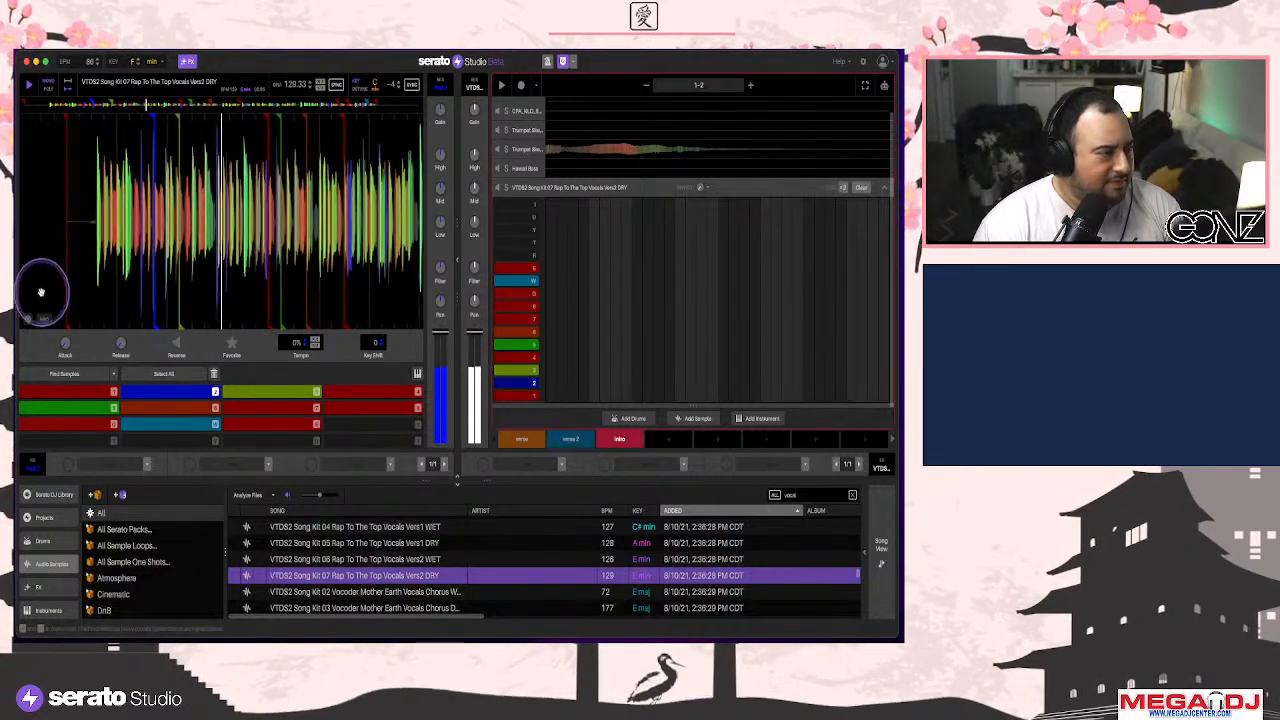
pyautogui.moveTo(133, 119); pyautogui.dragTo(144, 122)
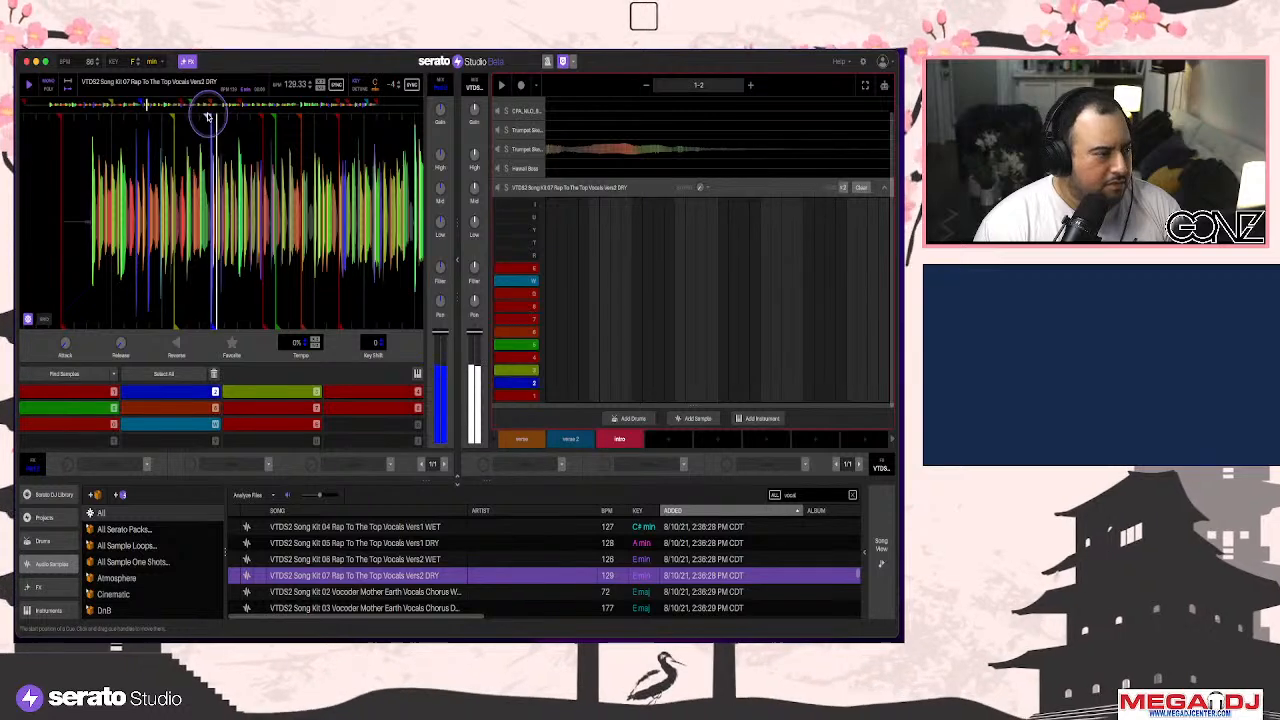
pyautogui.moveTo(209, 268); pyautogui.dragTo(240, 283)
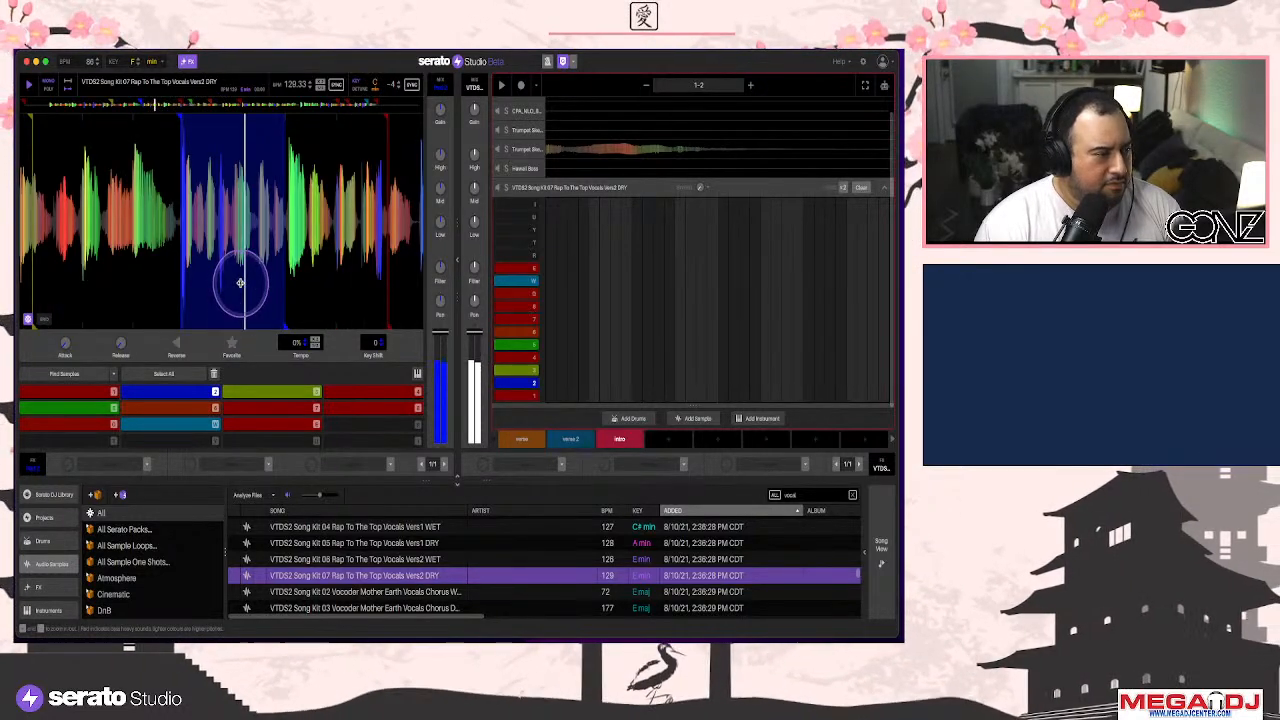
pyautogui.moveTo(285, 325); pyautogui.dragTo(259, 313)
pyautogui.click(200, 187)
pyautogui.click(322, 88)
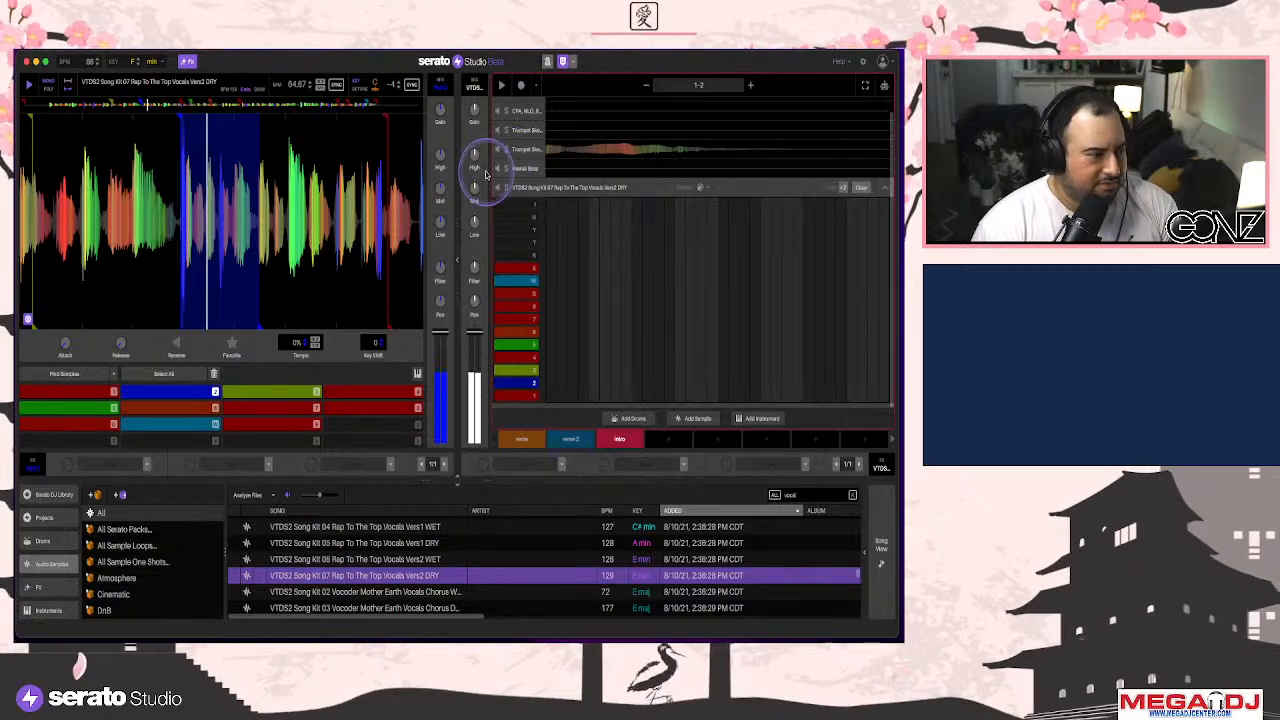
pyautogui.click(687, 283)
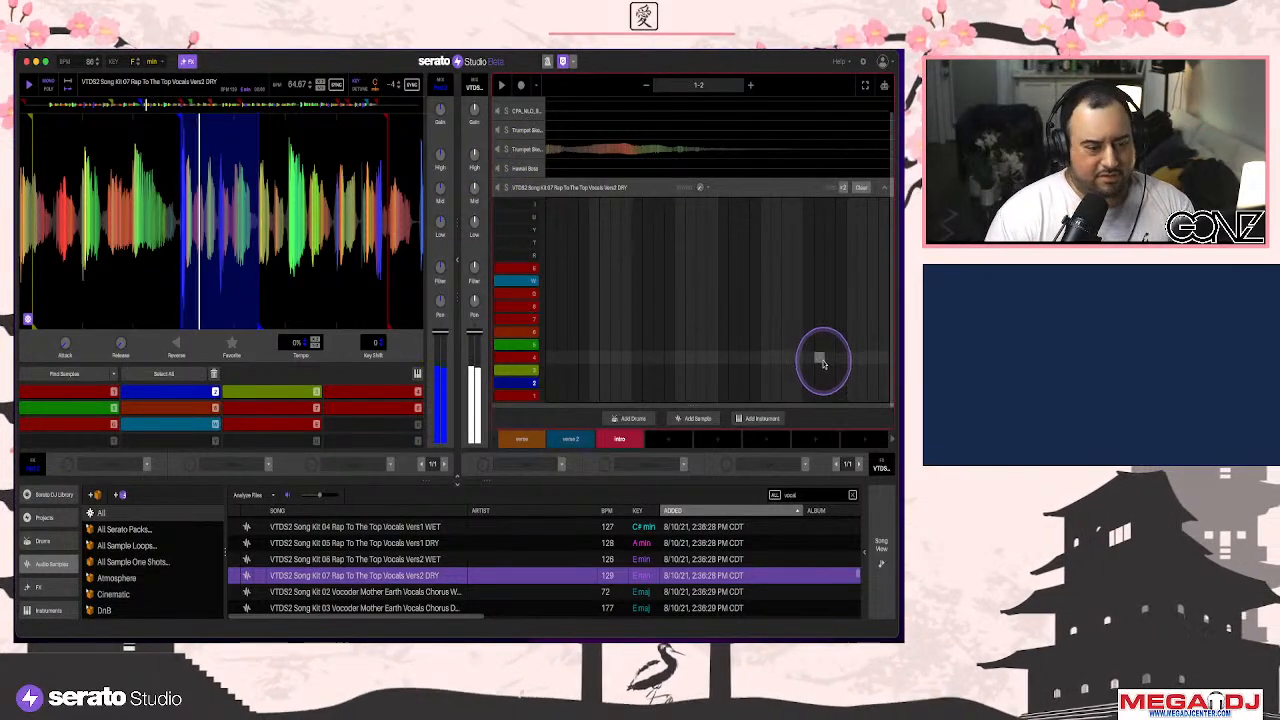
pyautogui.click(767, 383)
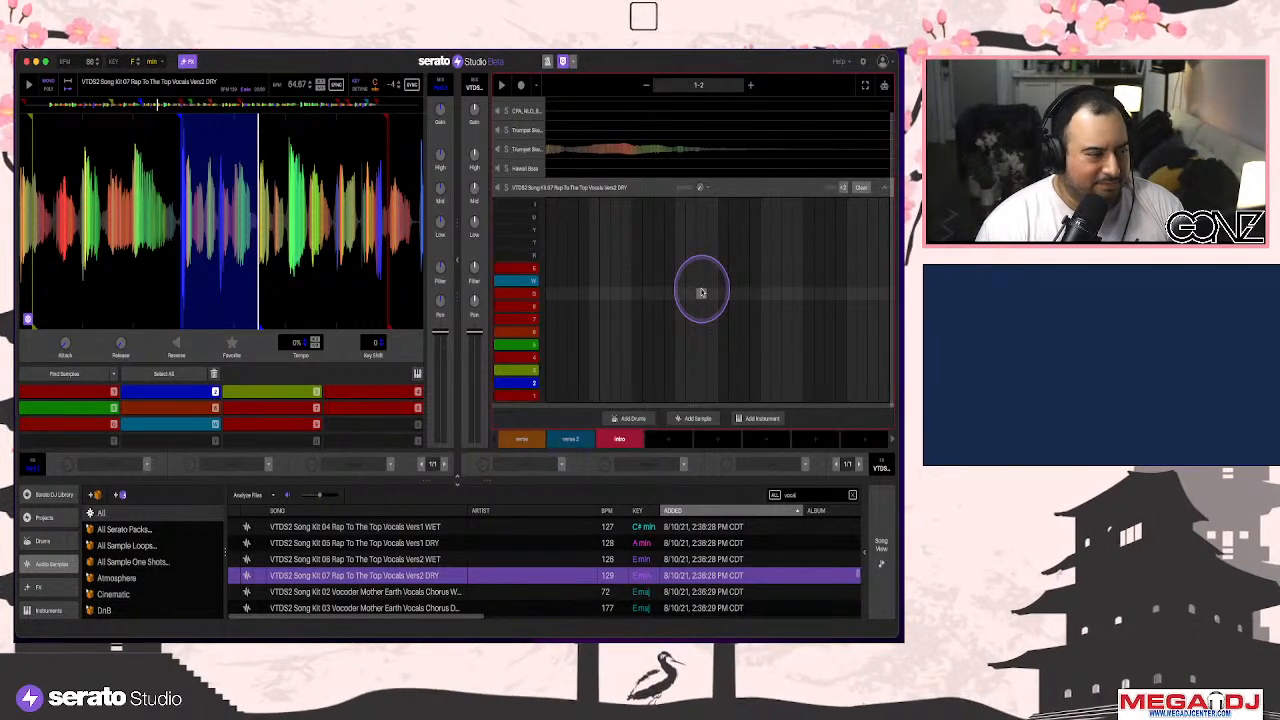
# Match pad 4's start and end points to pad 2's phrase and set its key shift to +12
pyautogui.click(209, 142)
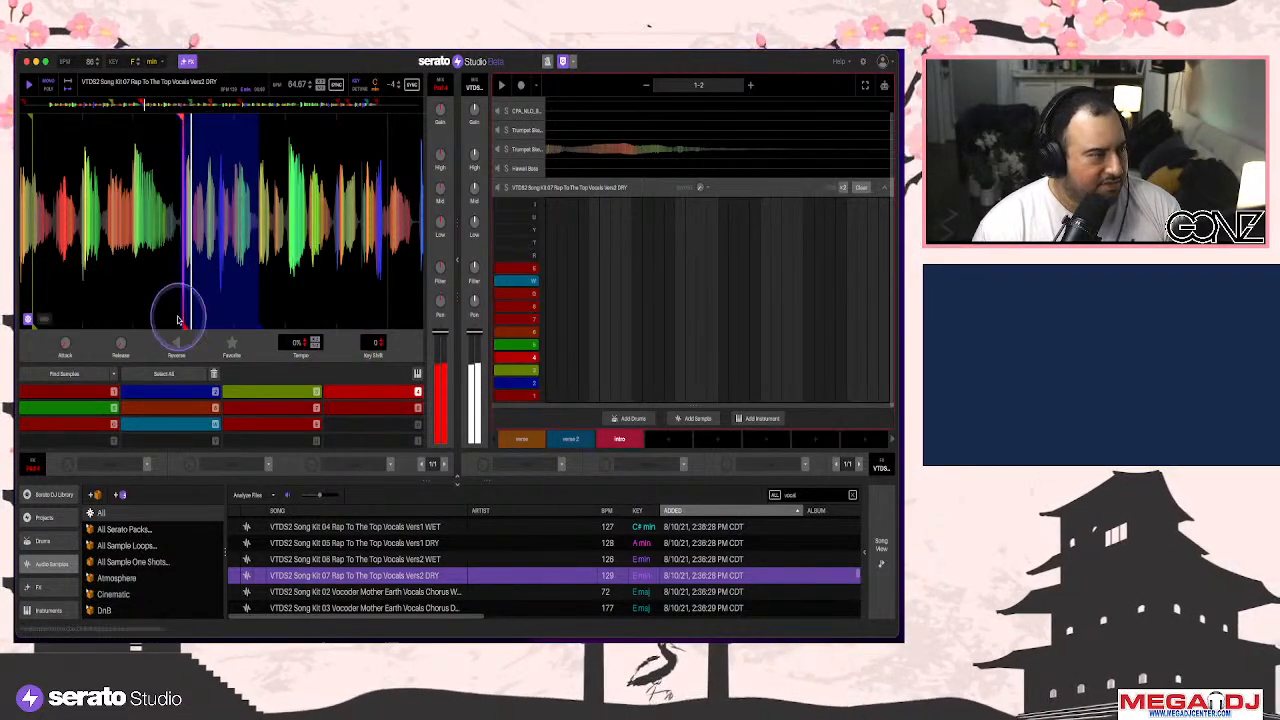
pyautogui.moveTo(186, 321)
pyautogui.mouseDown()
pyautogui.moveTo(286, 320)
pyautogui.moveTo(258, 317)
pyautogui.mouseUp()
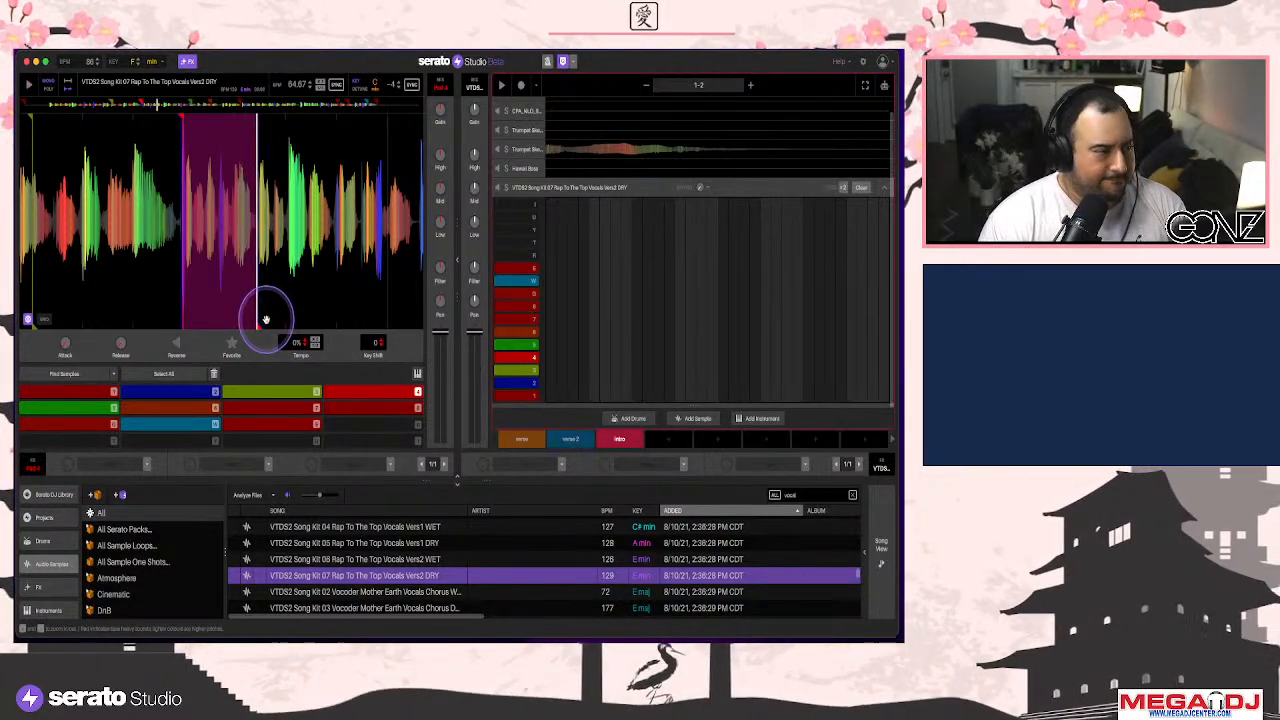
pyautogui.press('3')
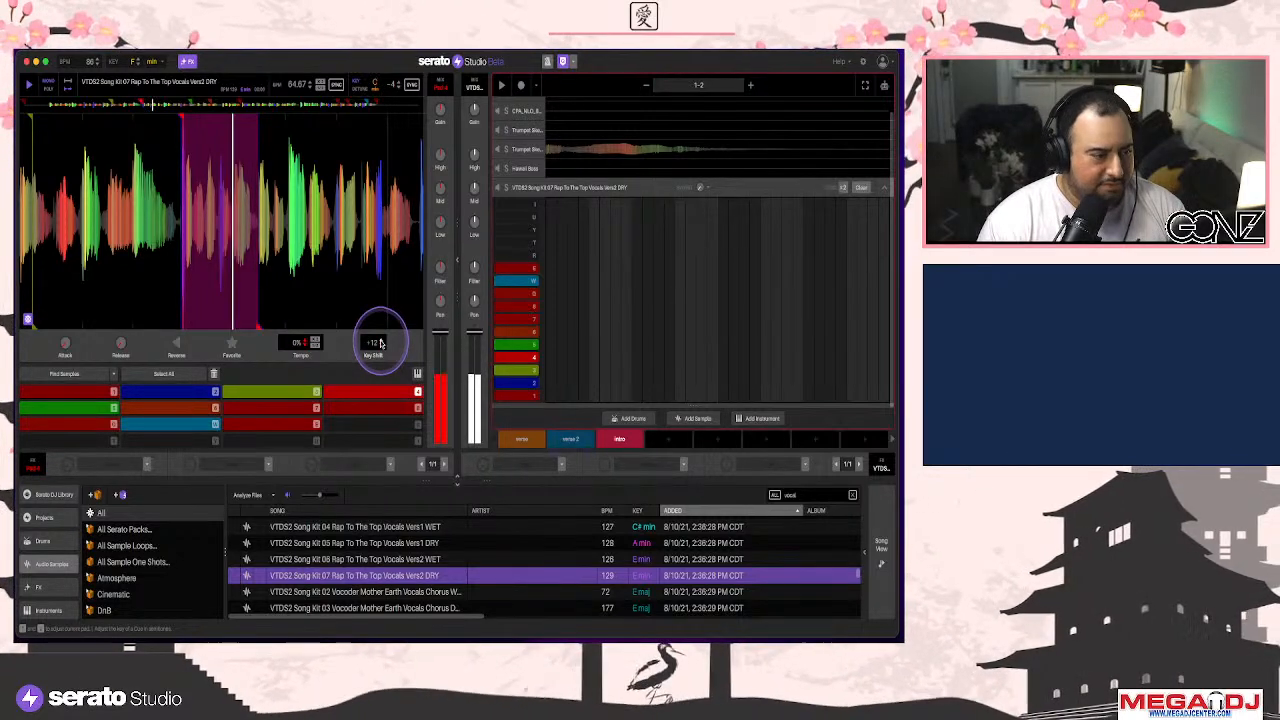
pyautogui.doubleClick(380, 343)
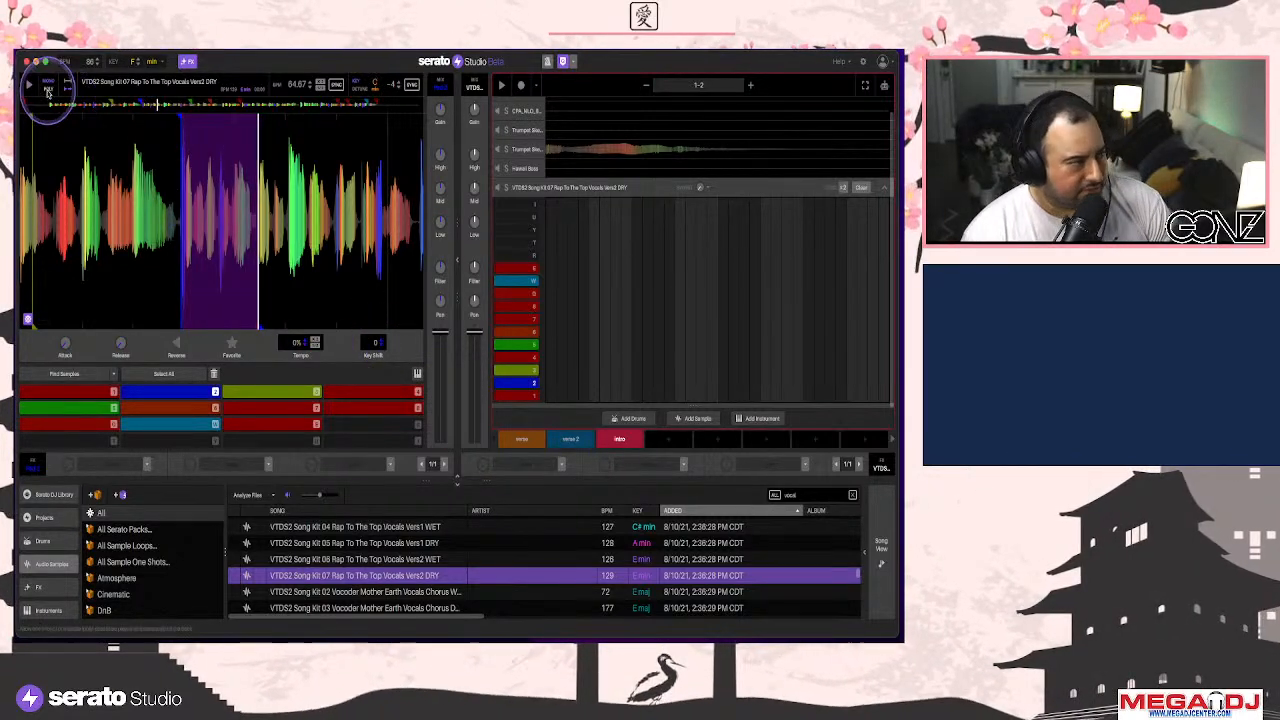
pyautogui.press('4')
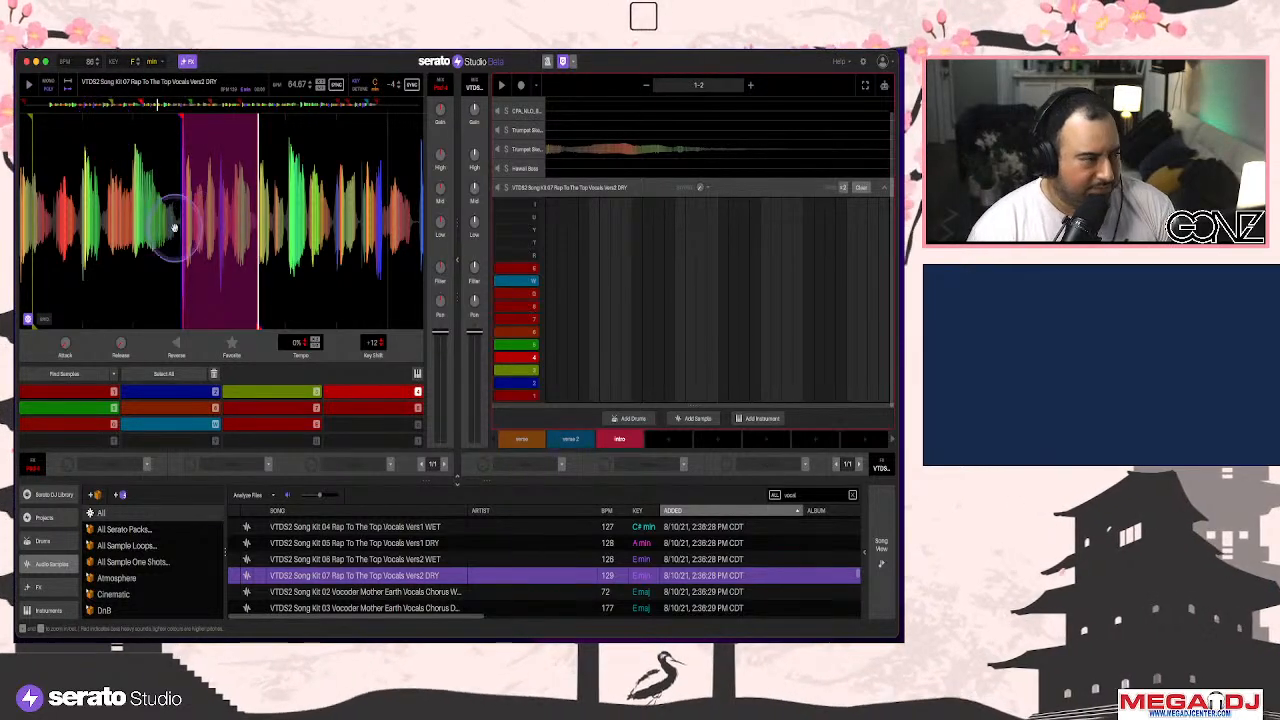
# Move pad 3's start and end markers onto the same vocal phrase and stop the sample's playback
pyautogui.press('3')
pyautogui.moveTo(38, 121); pyautogui.dragTo(186, 123)
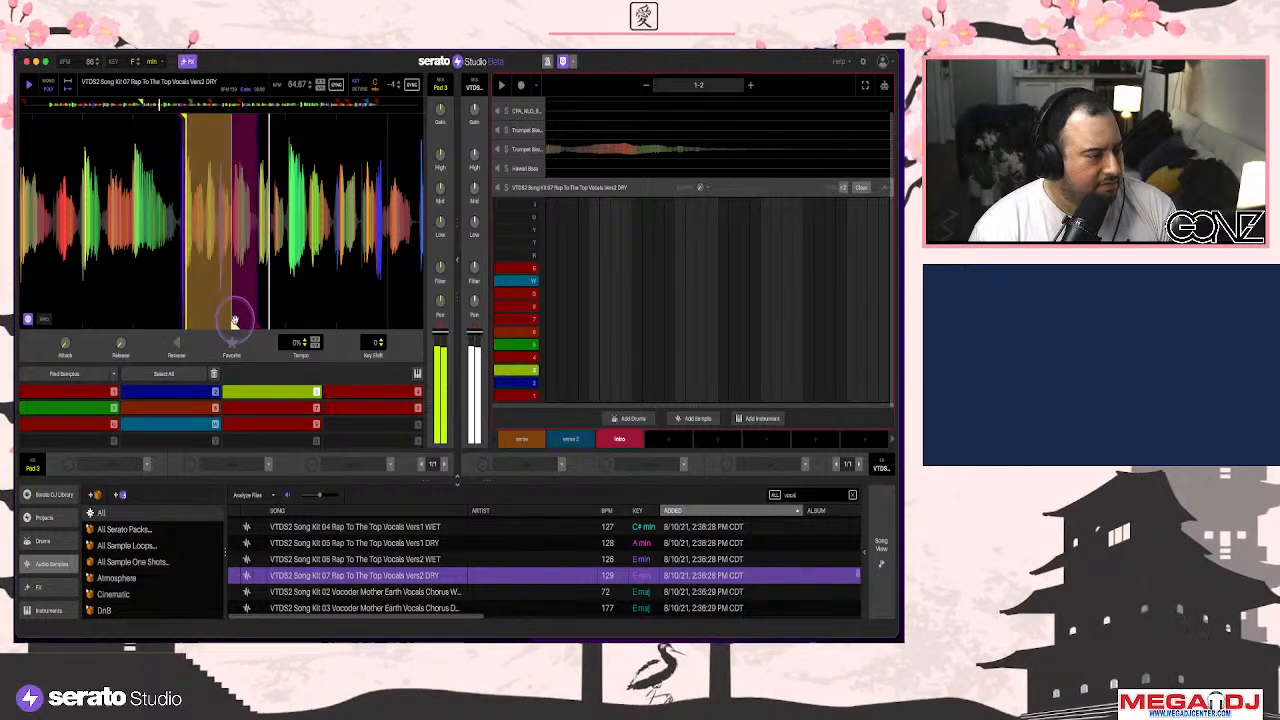
pyautogui.moveTo(245, 323); pyautogui.dragTo(256, 326)
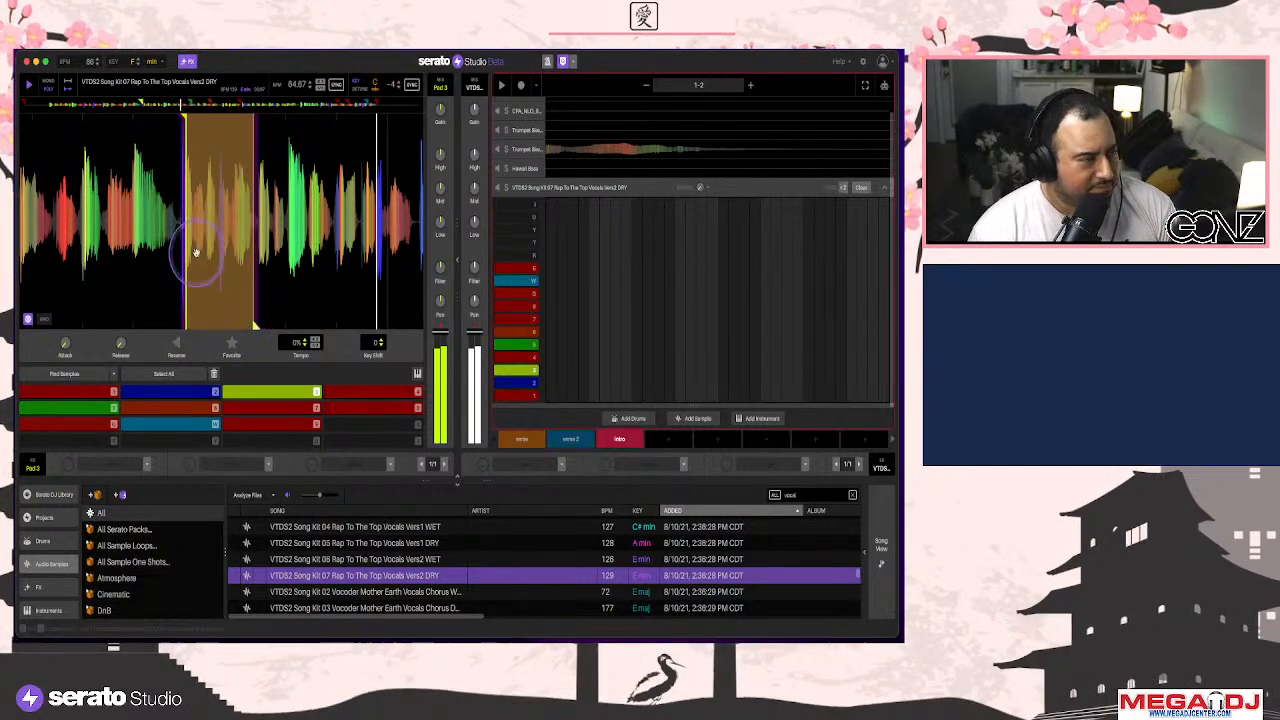
pyautogui.click(30, 85)
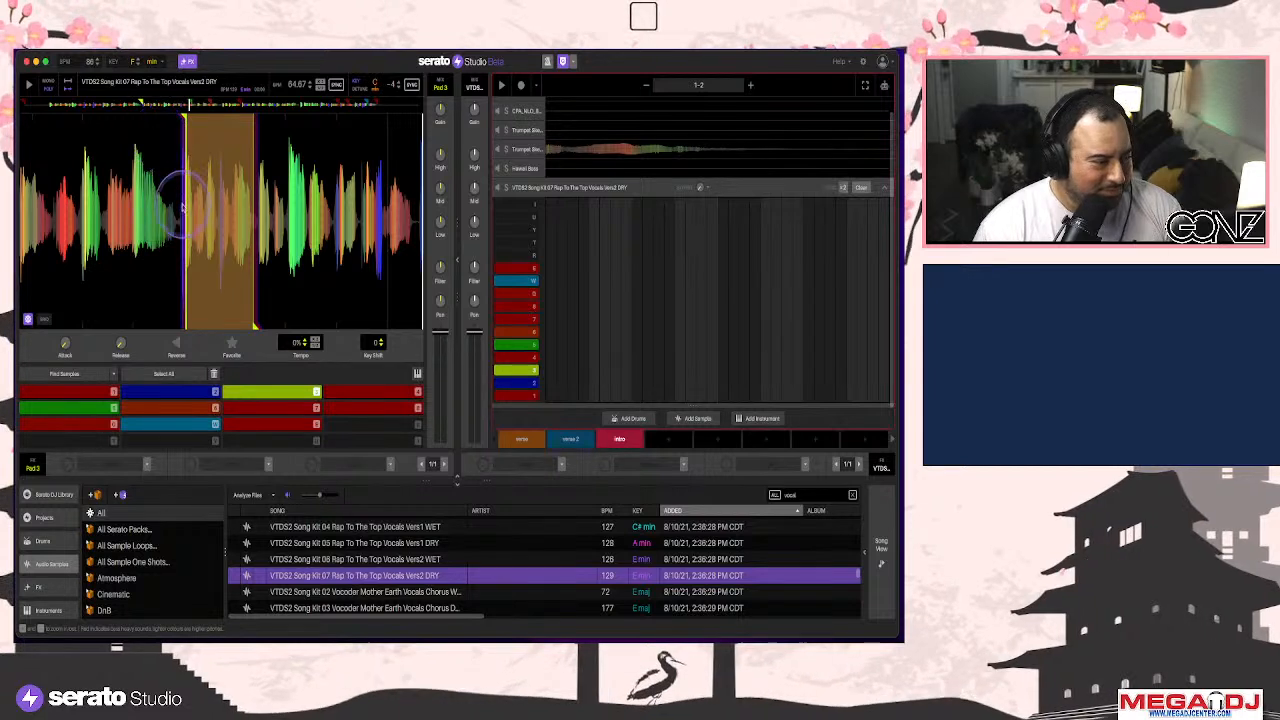
# Set pad 3's key shift to -12 and audition it against pads 2 and 4
pyautogui.press('4')
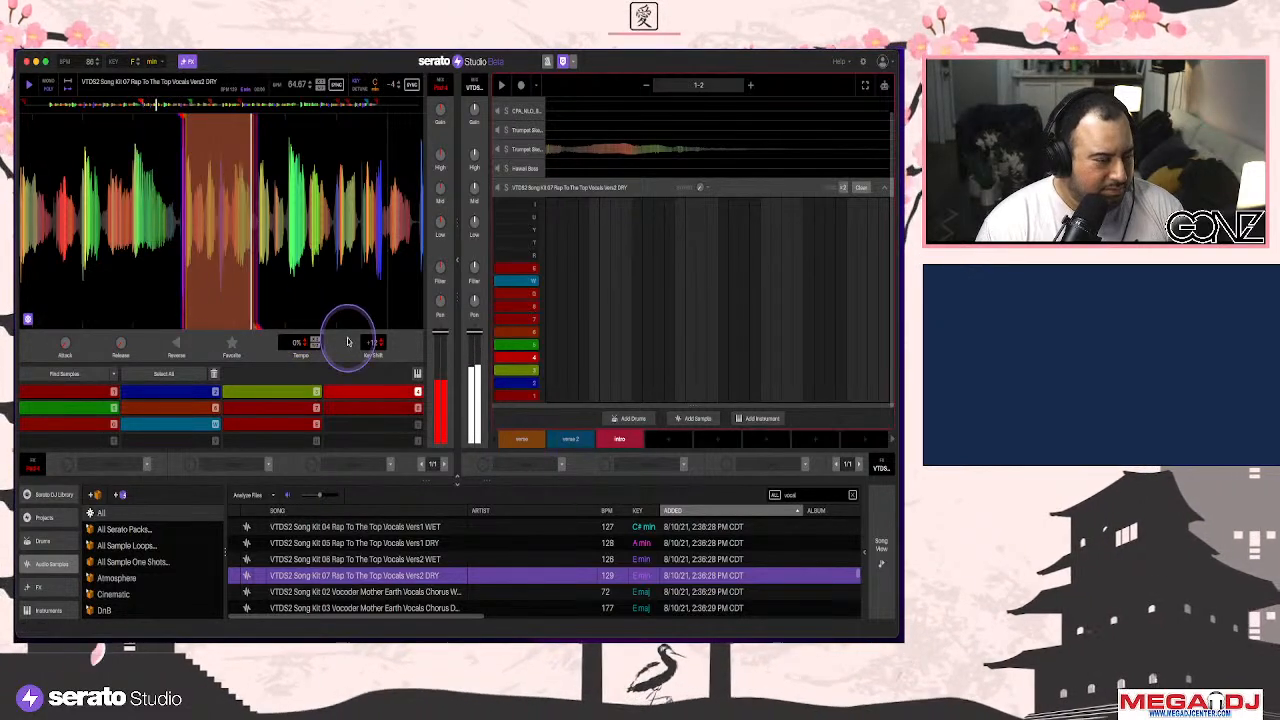
pyautogui.press('3')
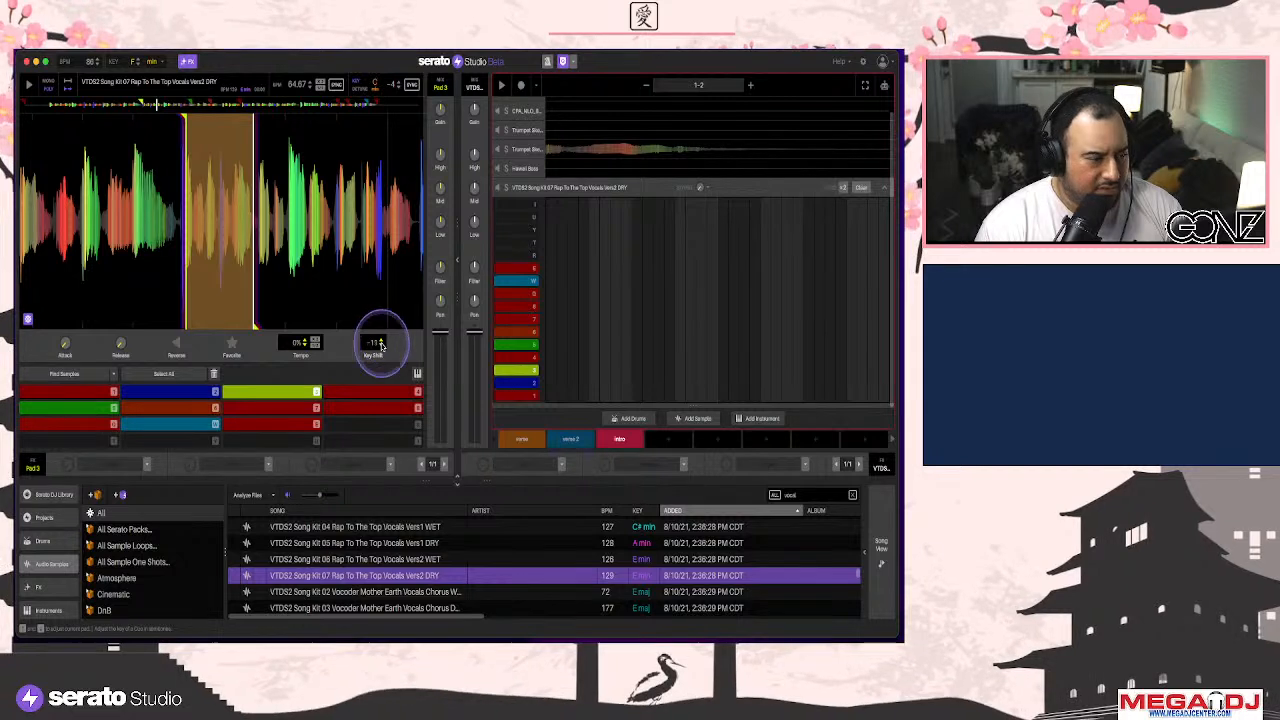
pyautogui.press('4')
pyautogui.press('2')
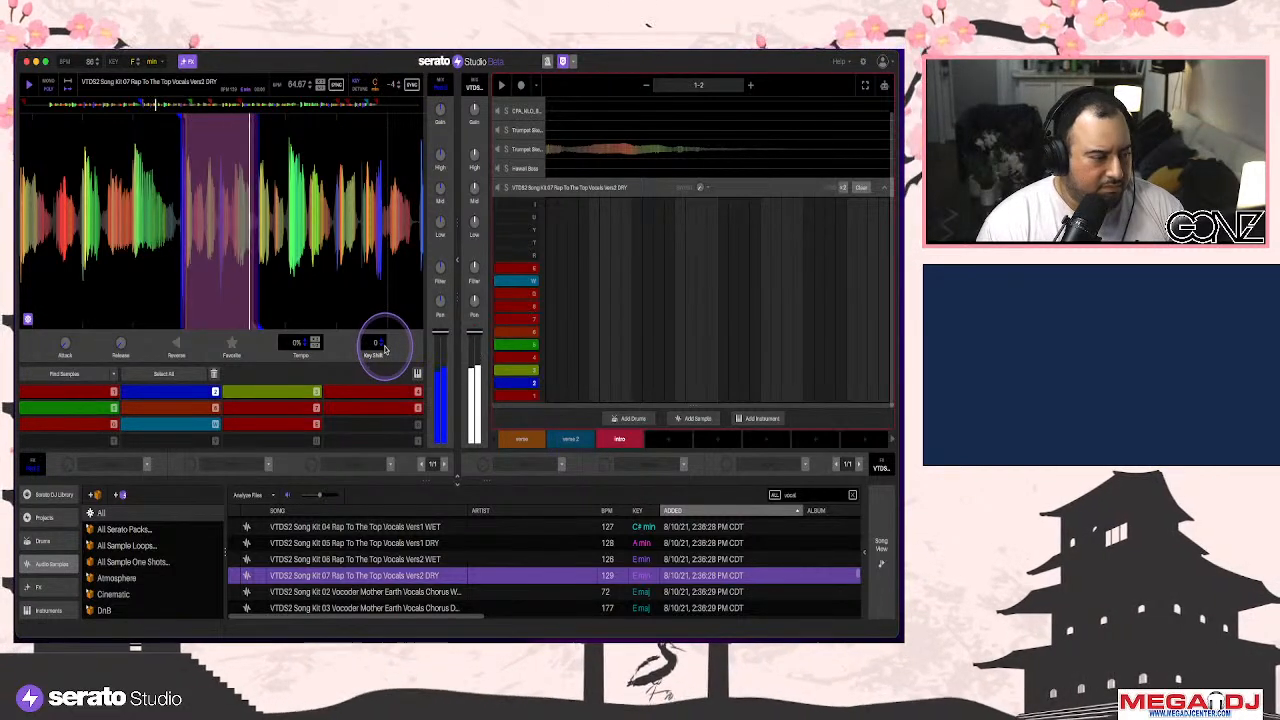
pyautogui.press('3')
pyautogui.press('4')
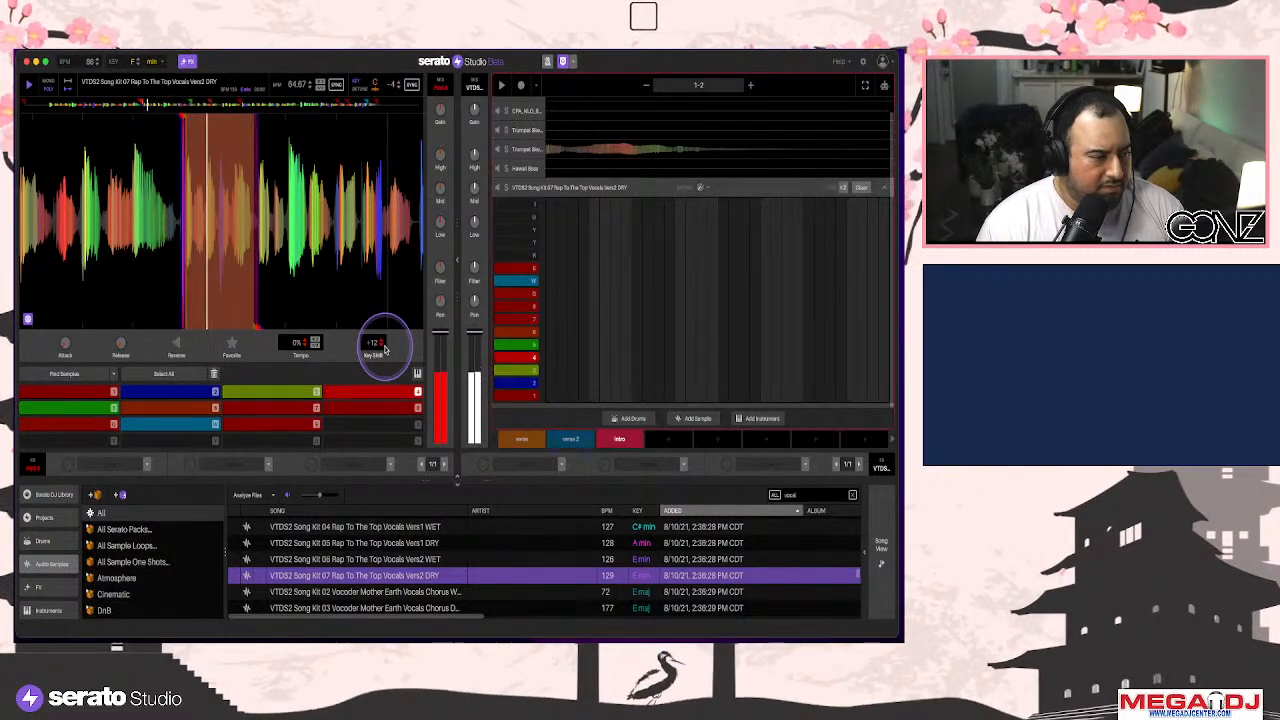
pyautogui.press('2')
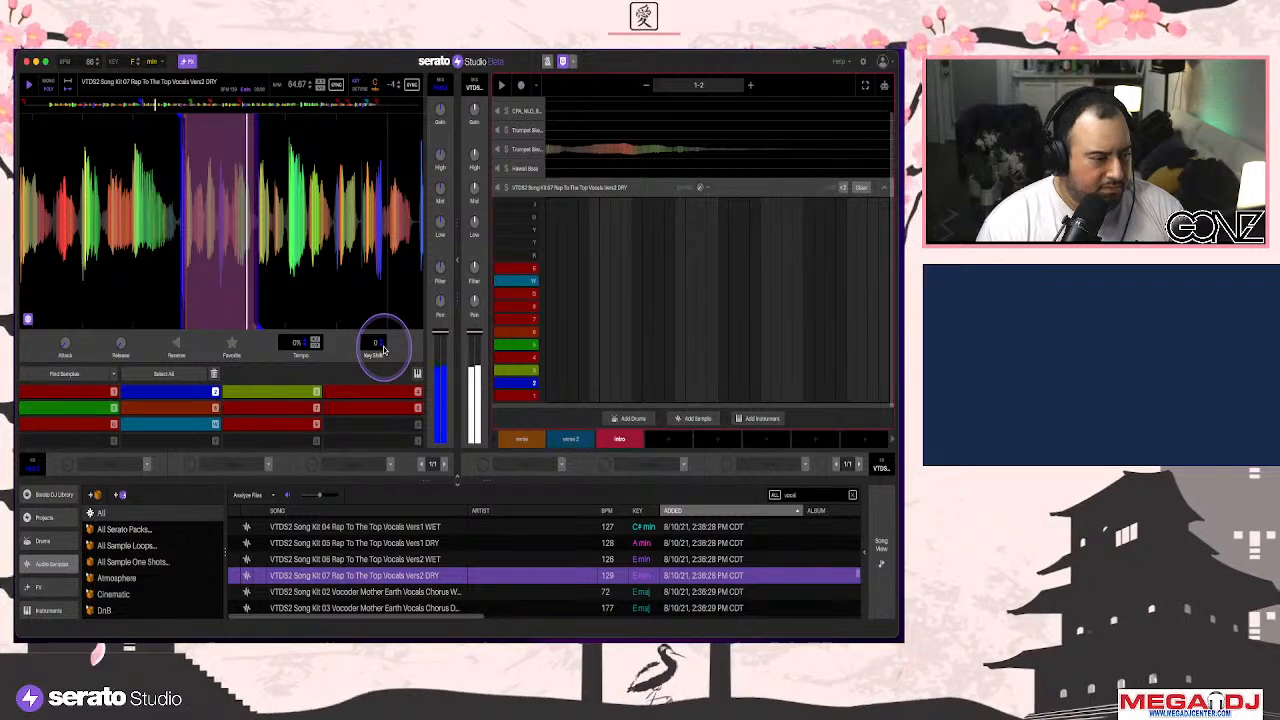
pyautogui.press('3')
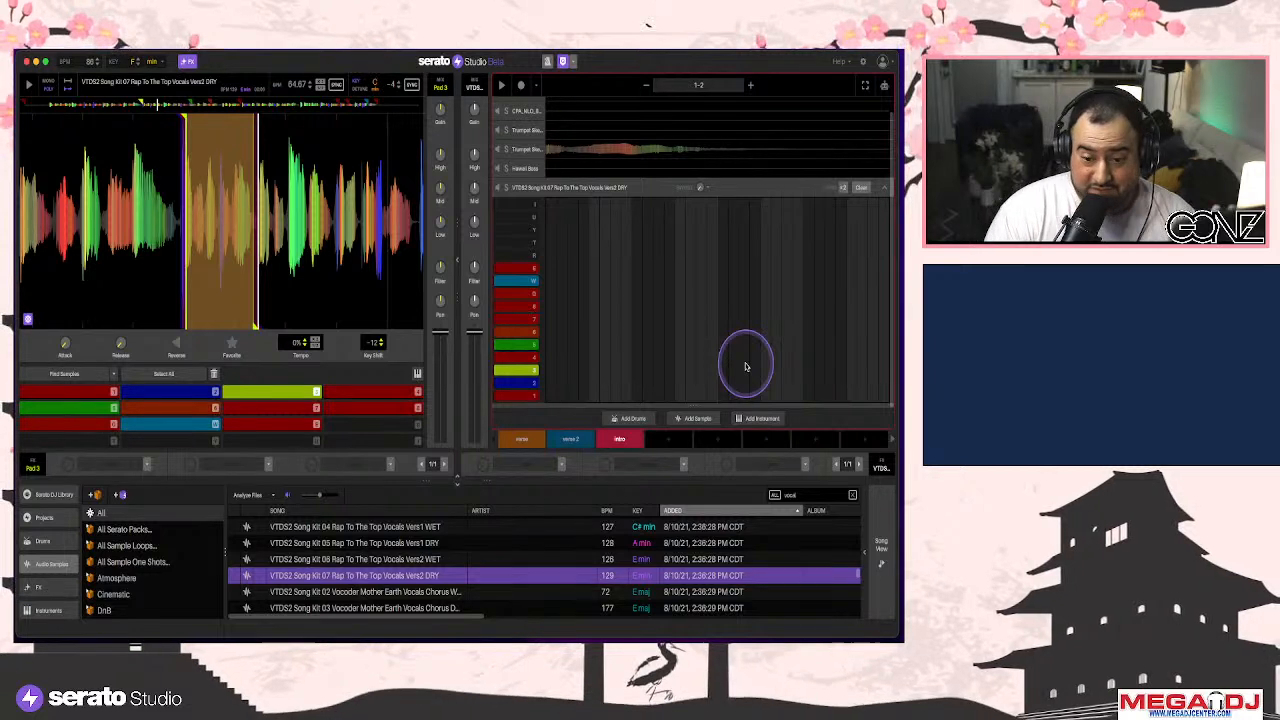
# Place hits for pads 2, 3 and 4 on the same late step of the intro pattern and play it back
pyautogui.press('space')
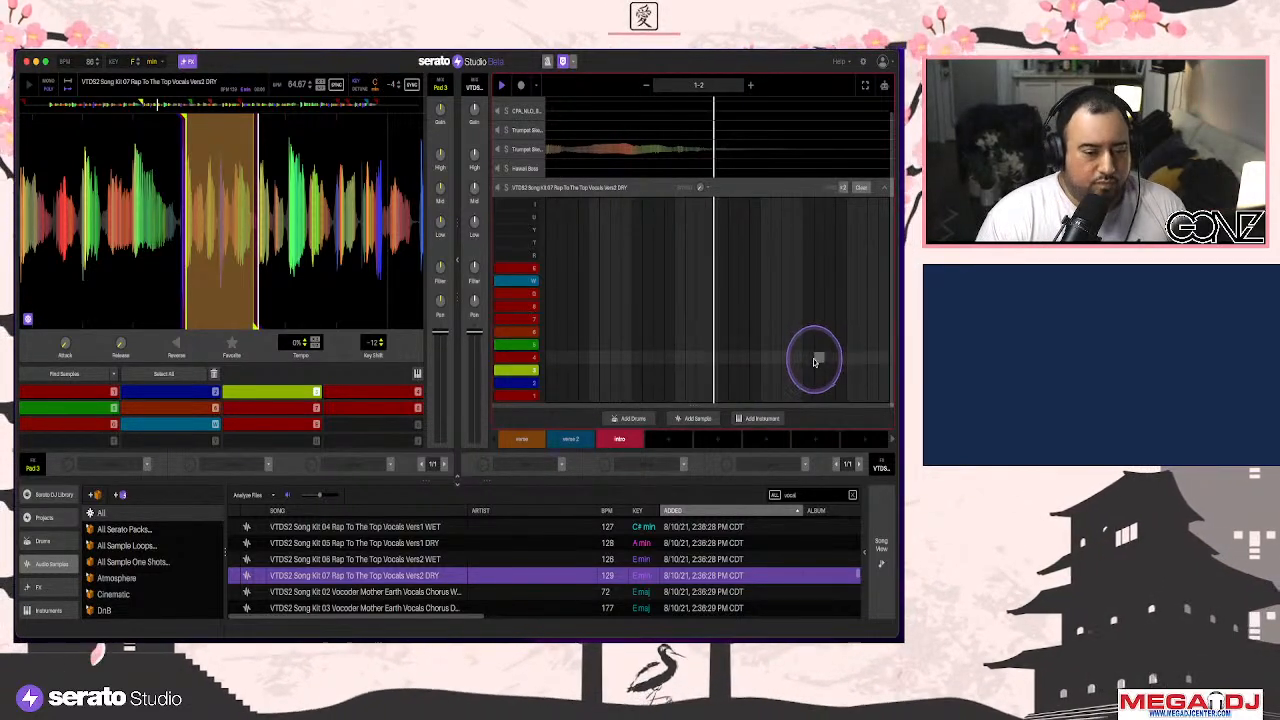
pyautogui.press('space')
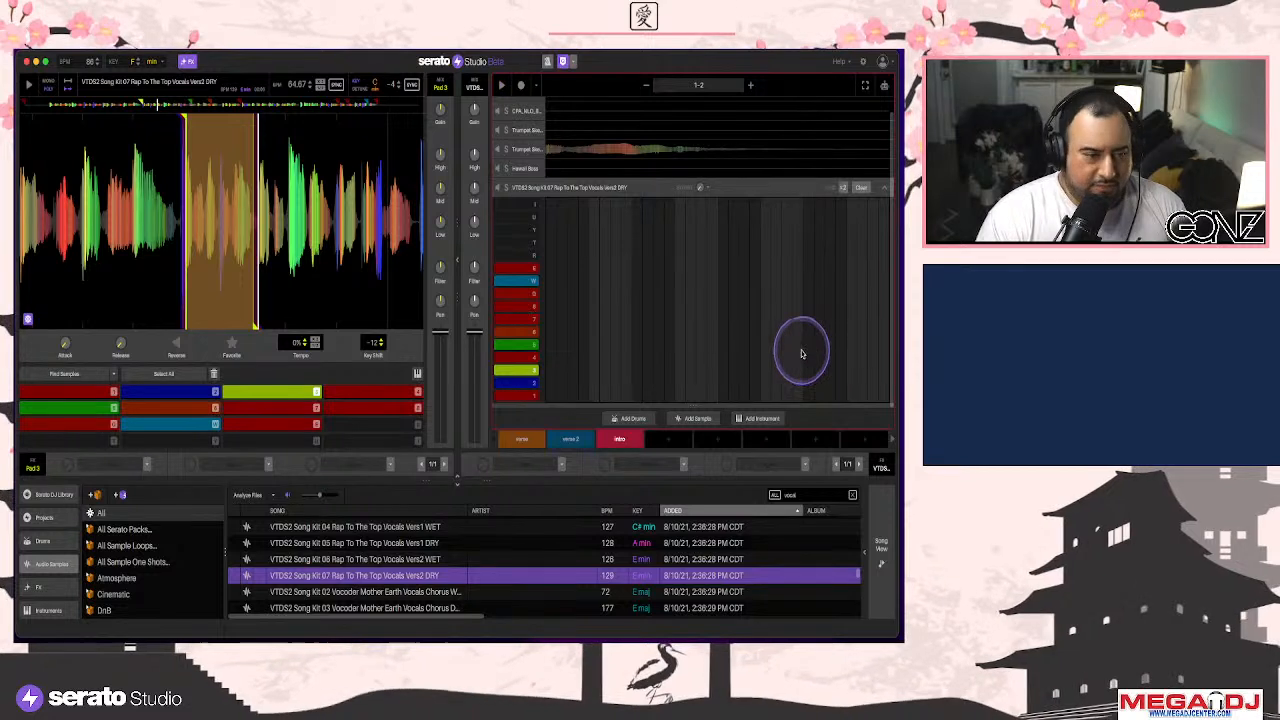
pyautogui.click(808, 370)
pyautogui.click(808, 382)
pyautogui.press('space')
pyautogui.click(808, 357)
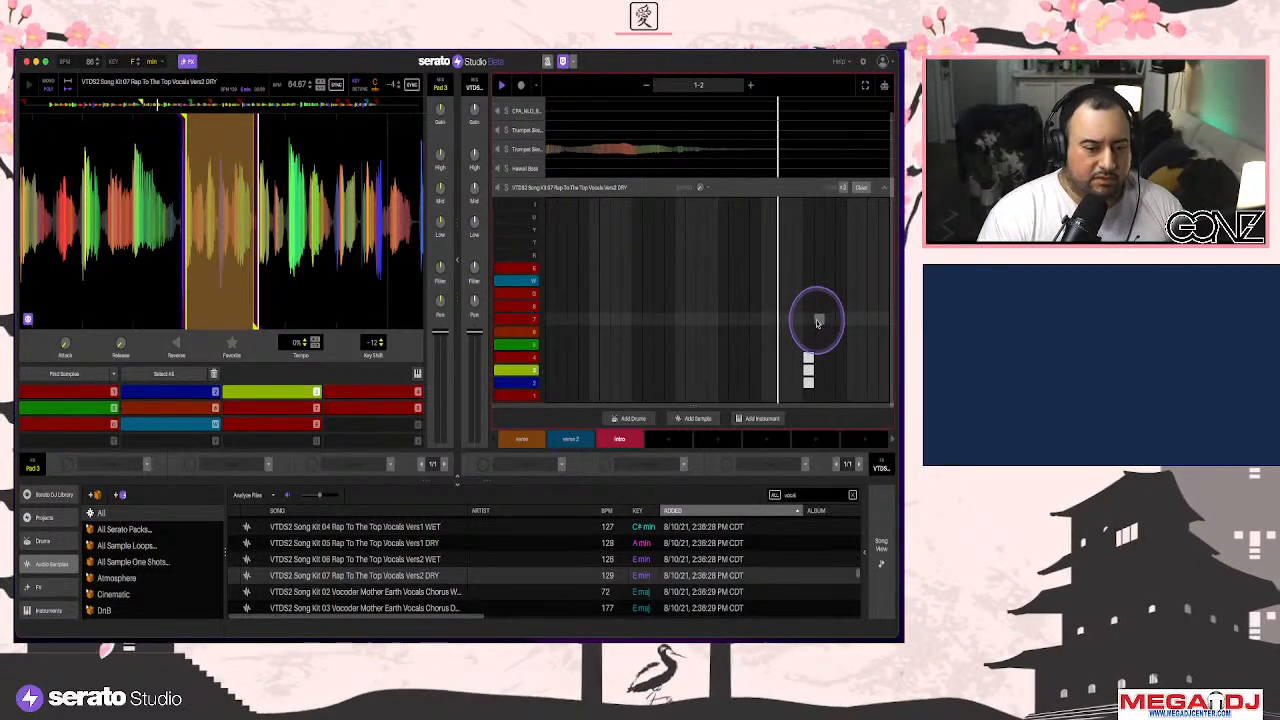
pyautogui.press('space')
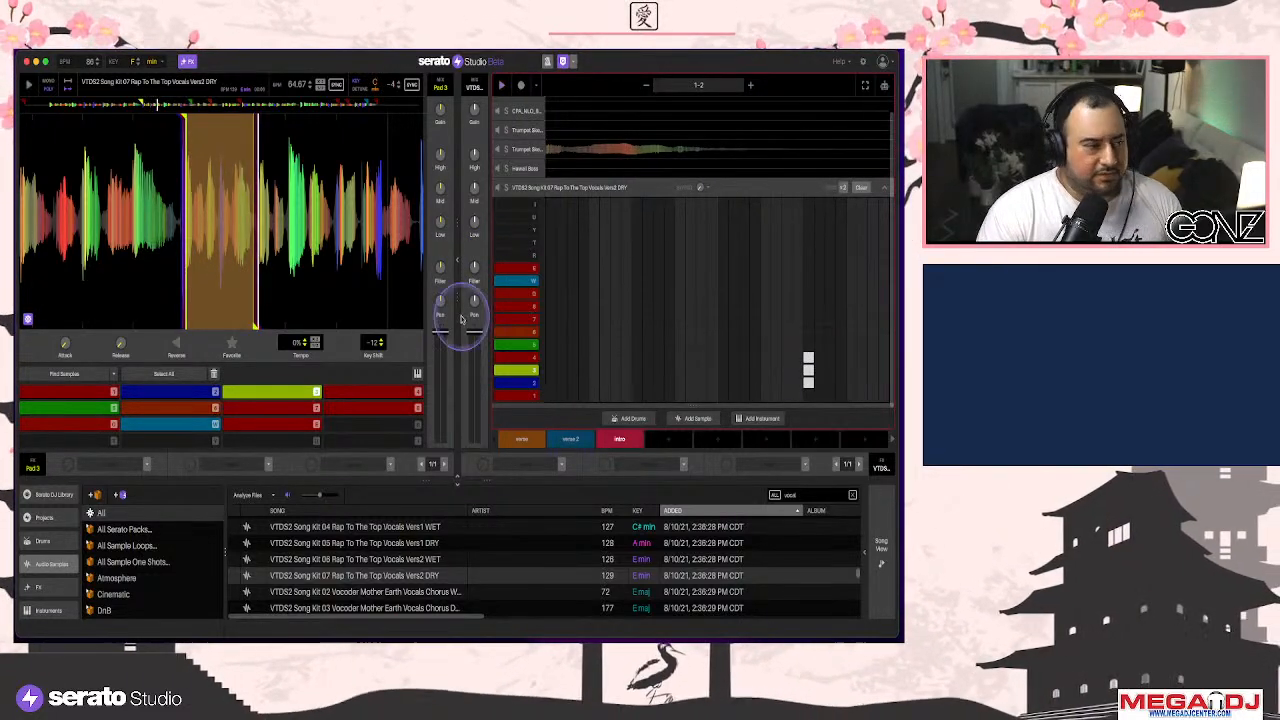
# Try raising the tempo of vocal pads 2, 3 and 4 by several percent and audition the changed phrase
pyautogui.click(173, 393)
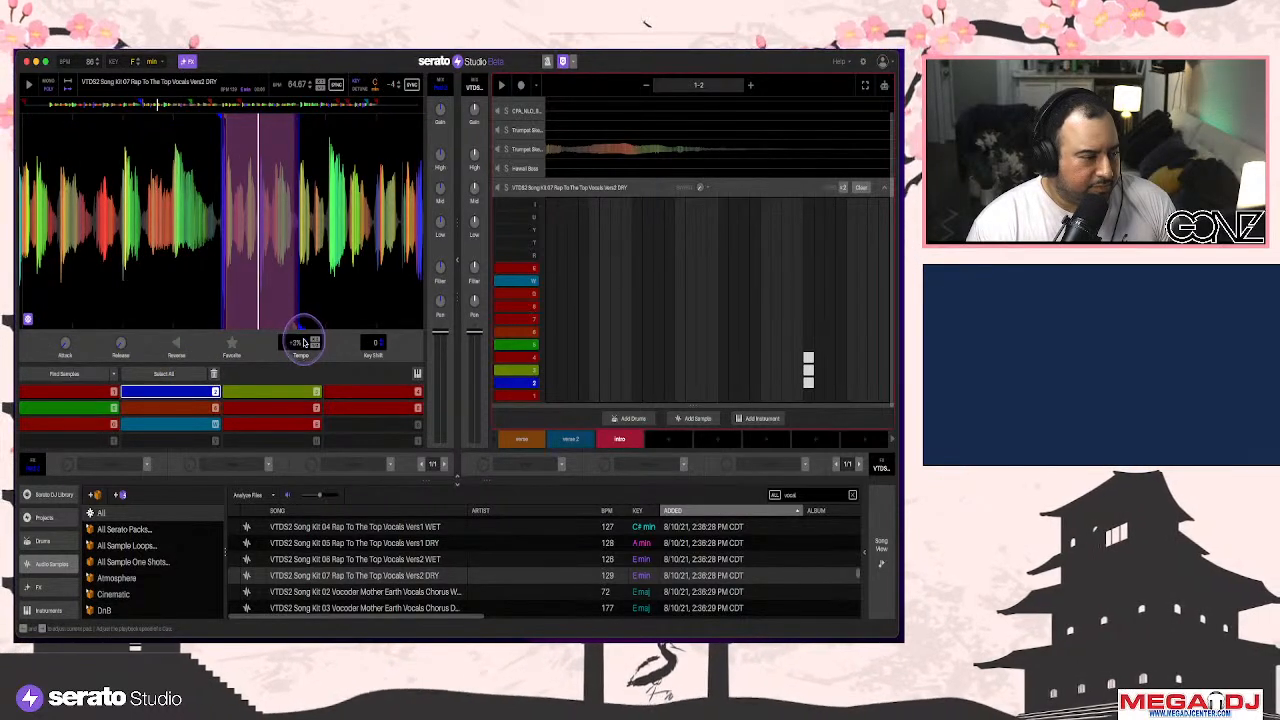
pyautogui.click(286, 393)
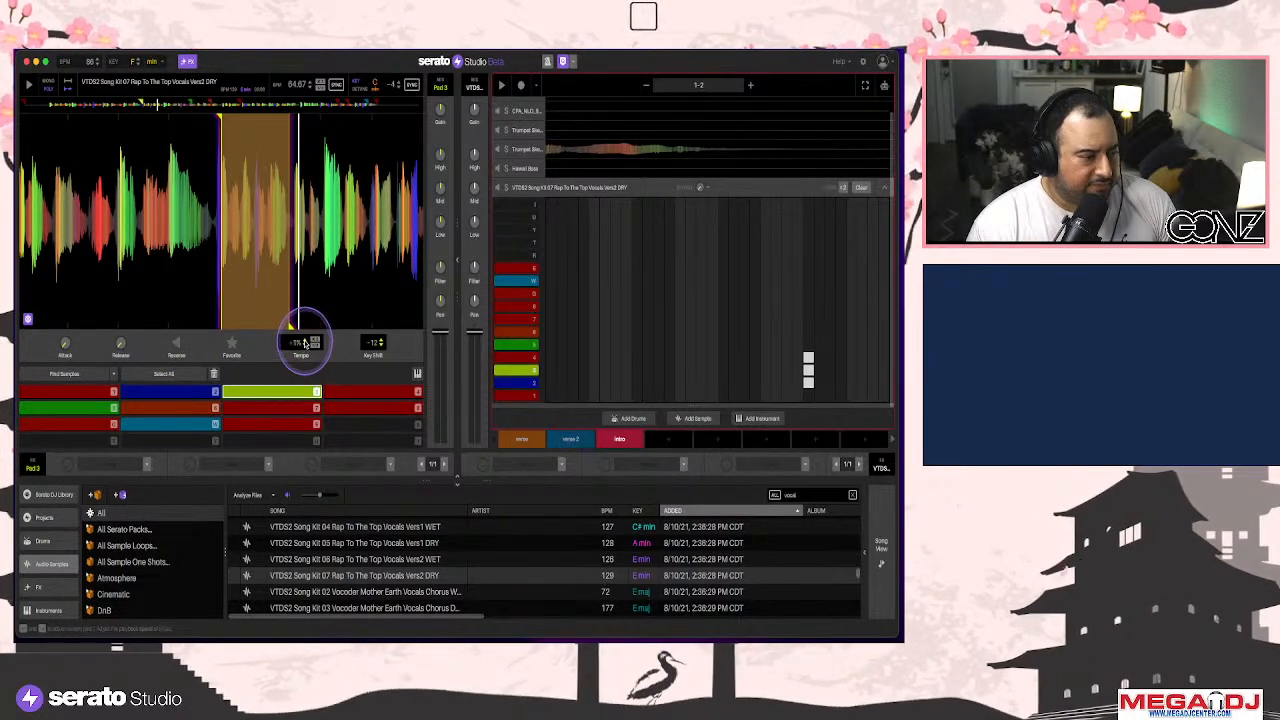
pyautogui.click(360, 391)
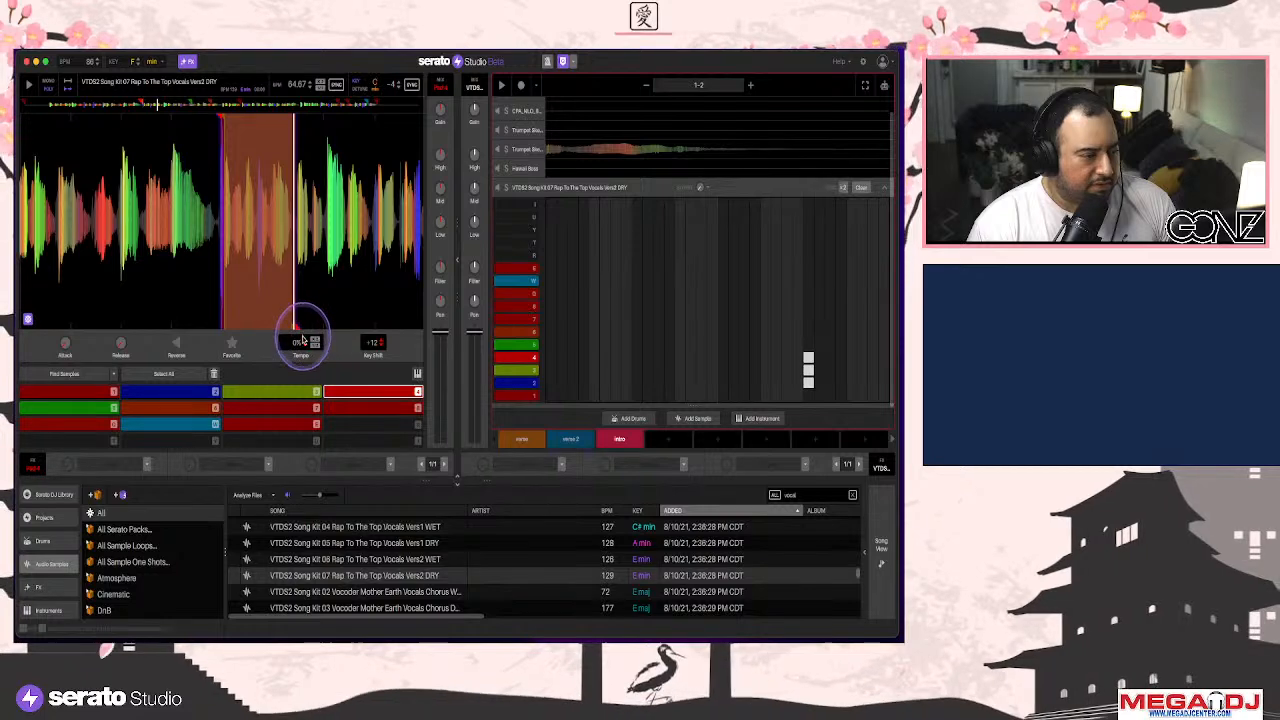
pyautogui.press('space')
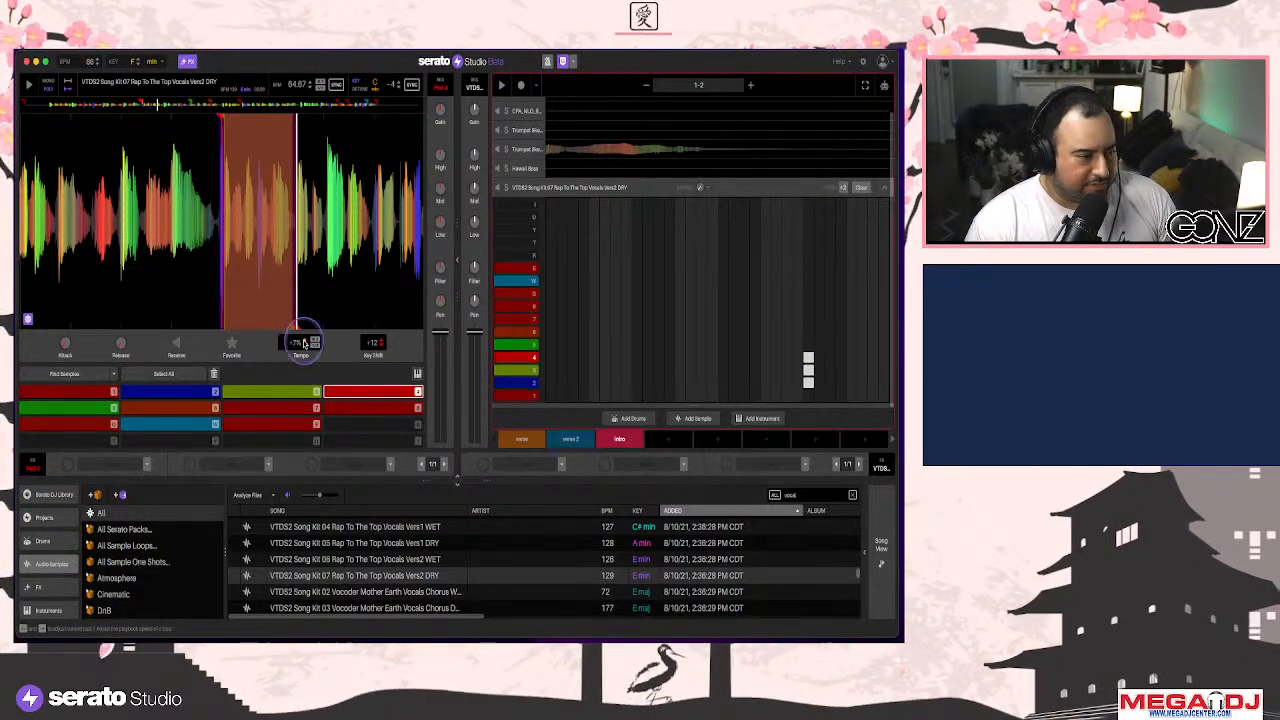
pyautogui.click(300, 383)
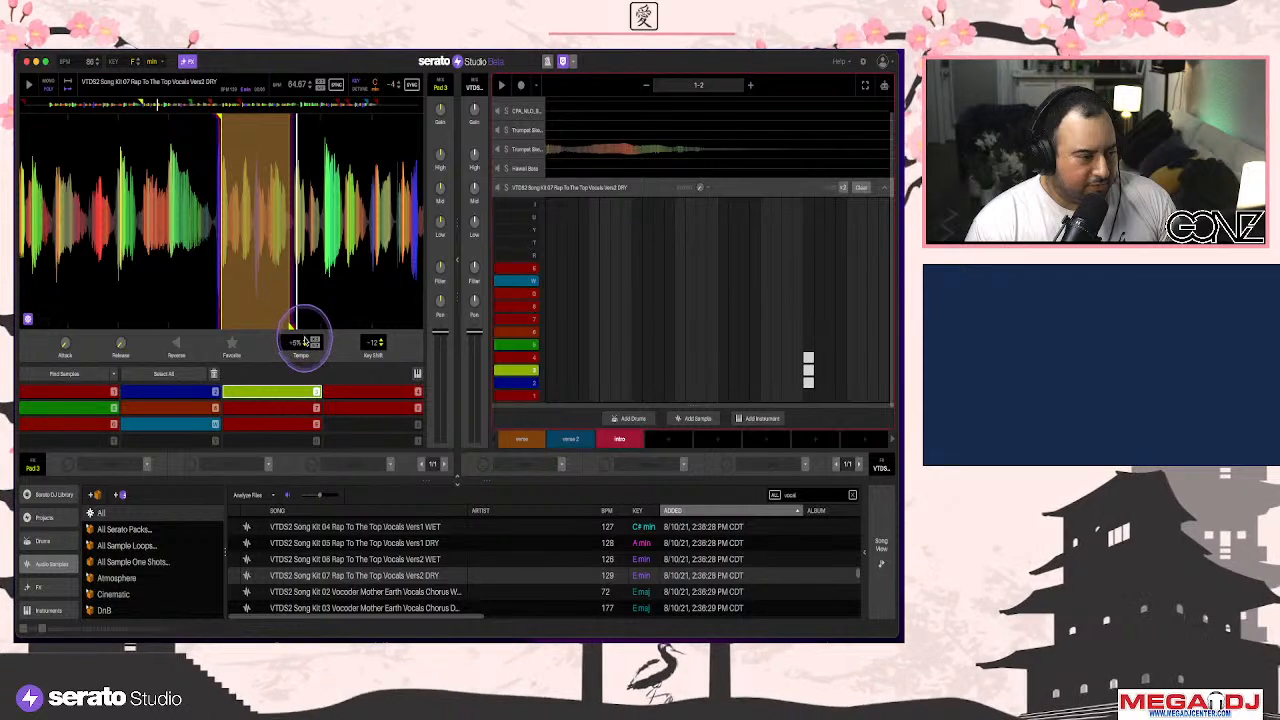
pyautogui.click(181, 395)
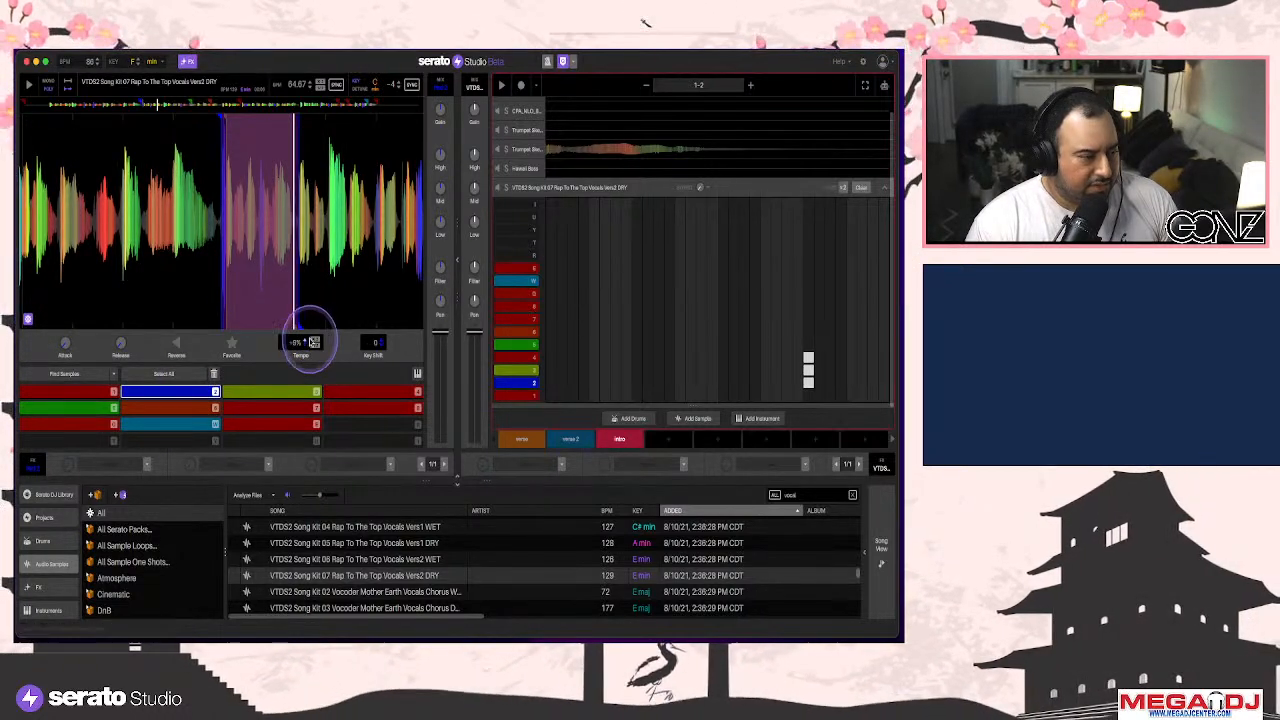
# Audition Roll Broken and Perc in the hip hop drum kit and place a Perc hit on the intro pattern's second-to-last step
pyautogui.scroll(1, 826, 150)
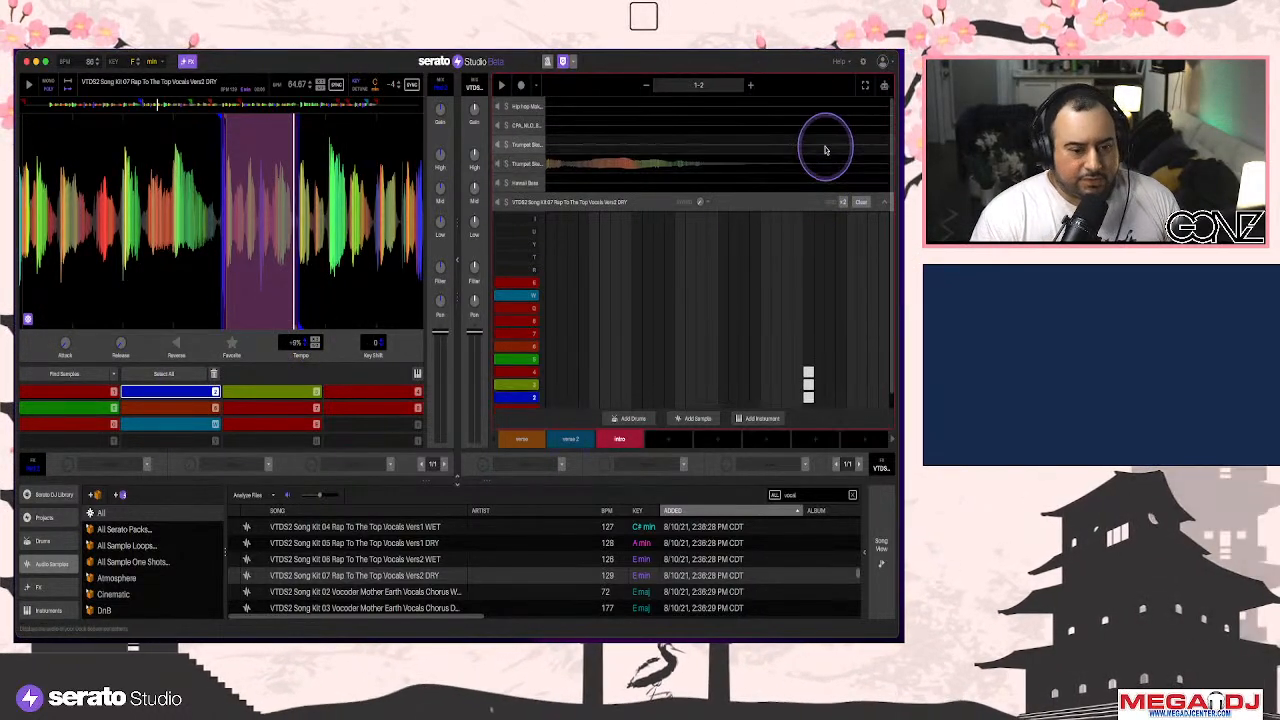
pyautogui.click(786, 107)
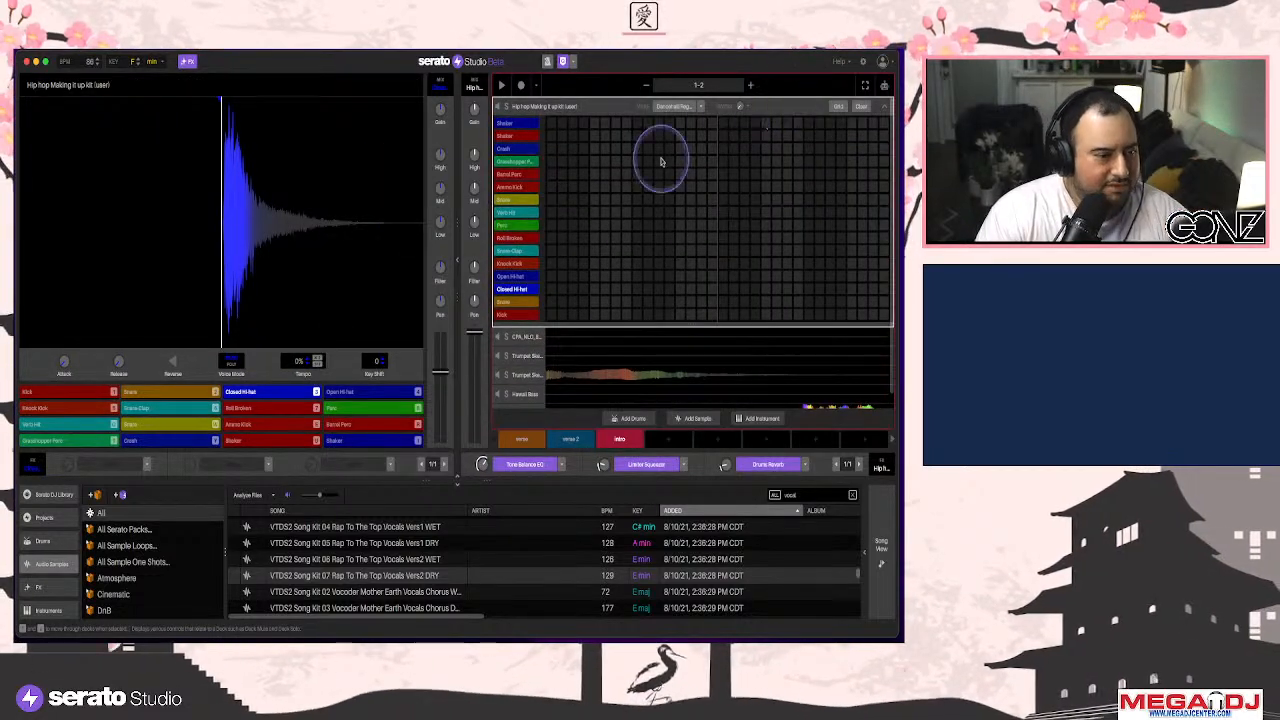
pyautogui.click(521, 238)
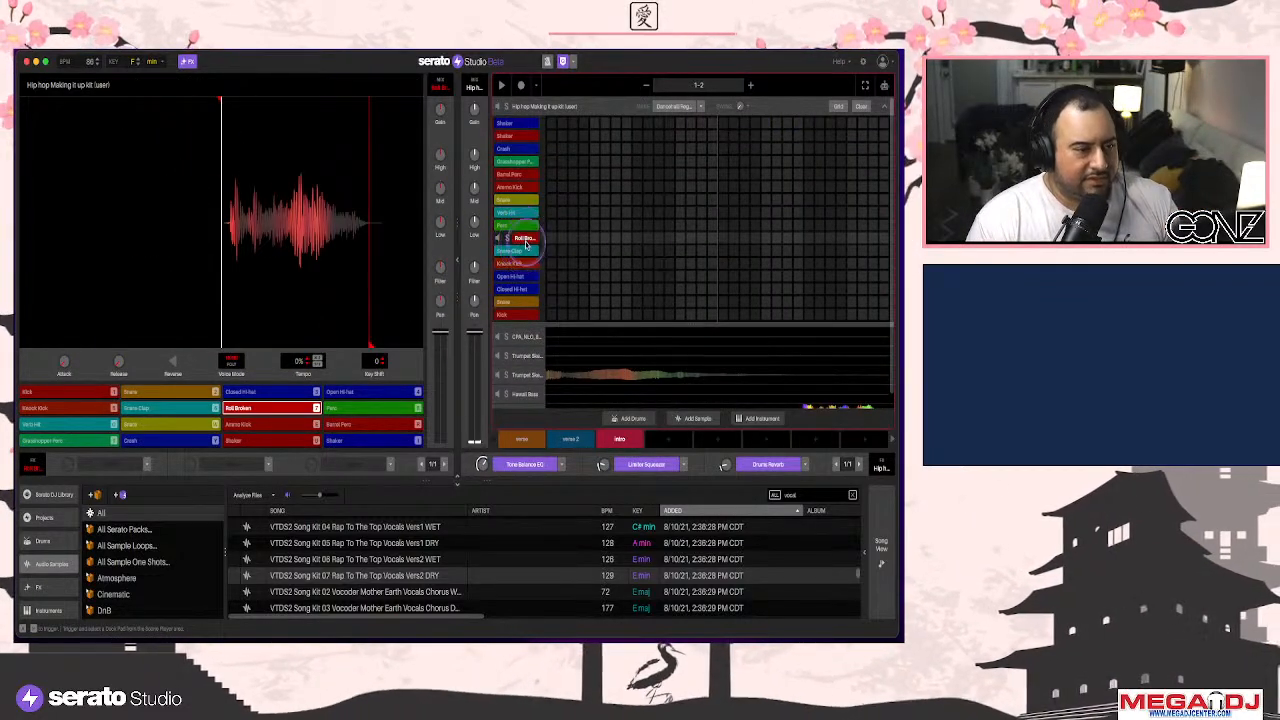
pyautogui.click(530, 226)
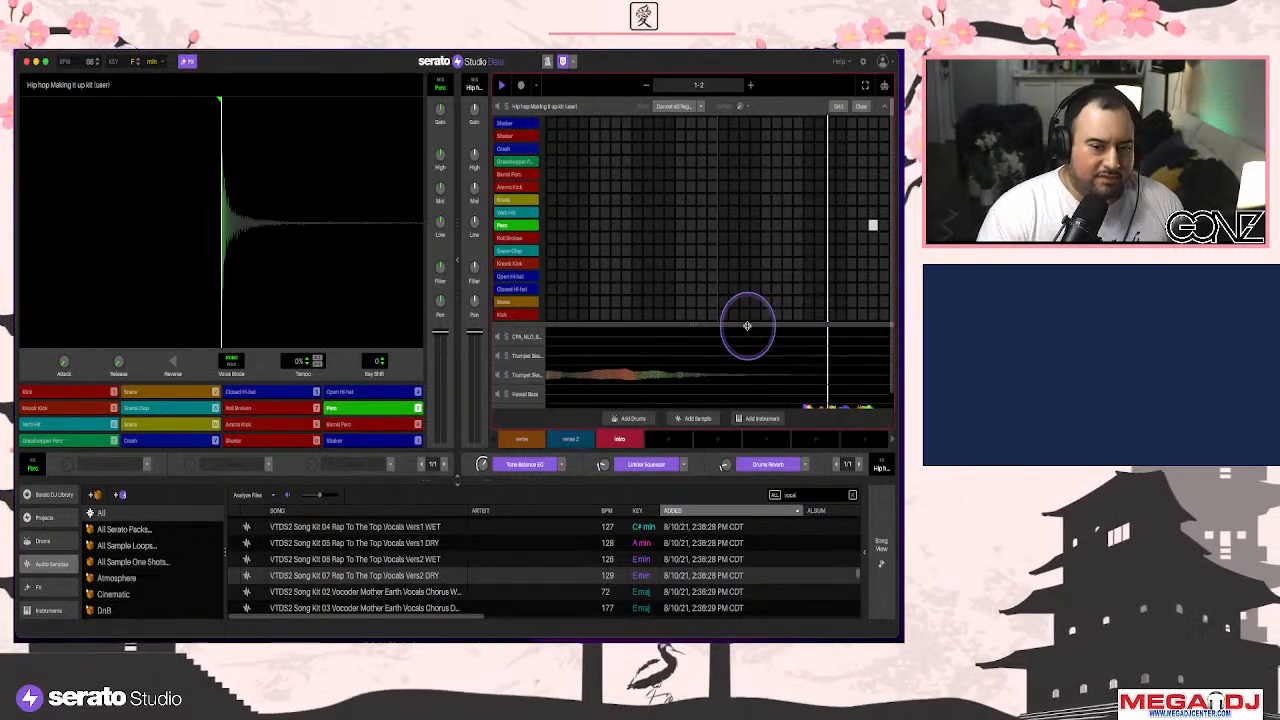
# Lower the volume of the rap vocal track slightly and play the intro pattern back
pyautogui.scroll(-1, 843, 374)
pyautogui.moveTo(843, 374)
pyautogui.mouseDown()
pyautogui.moveTo(823, 377)
pyautogui.moveTo(829, 386)
pyautogui.mouseUp()
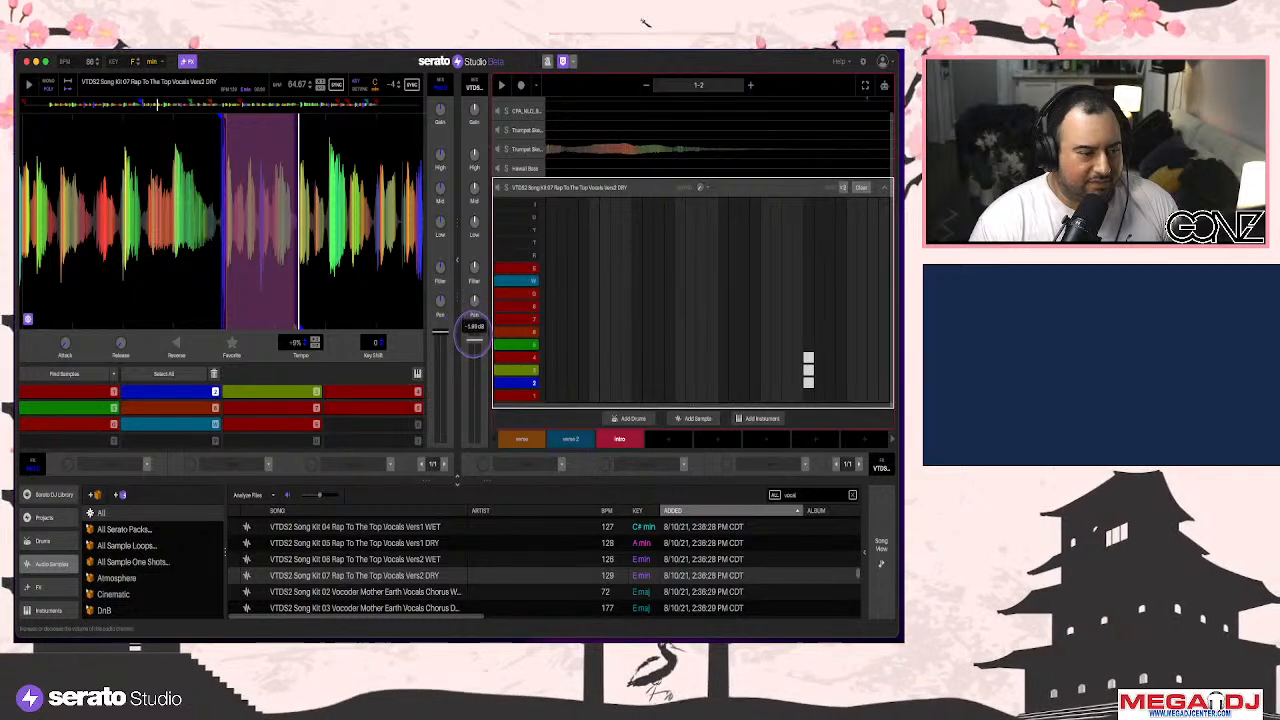
pyautogui.click(743, 336)
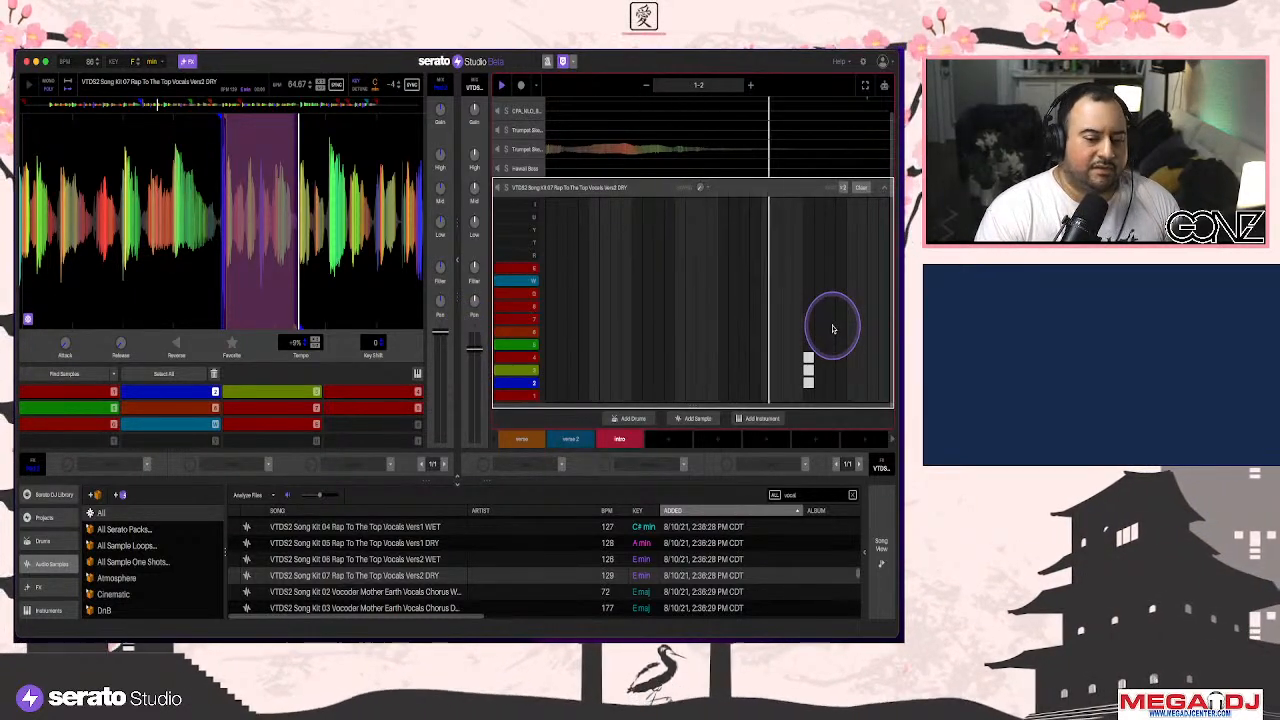
# Remove the Perc hit from the end of the intro's drum pattern
pyautogui.click(843, 188)
pyautogui.scroll(1, 845, 180)
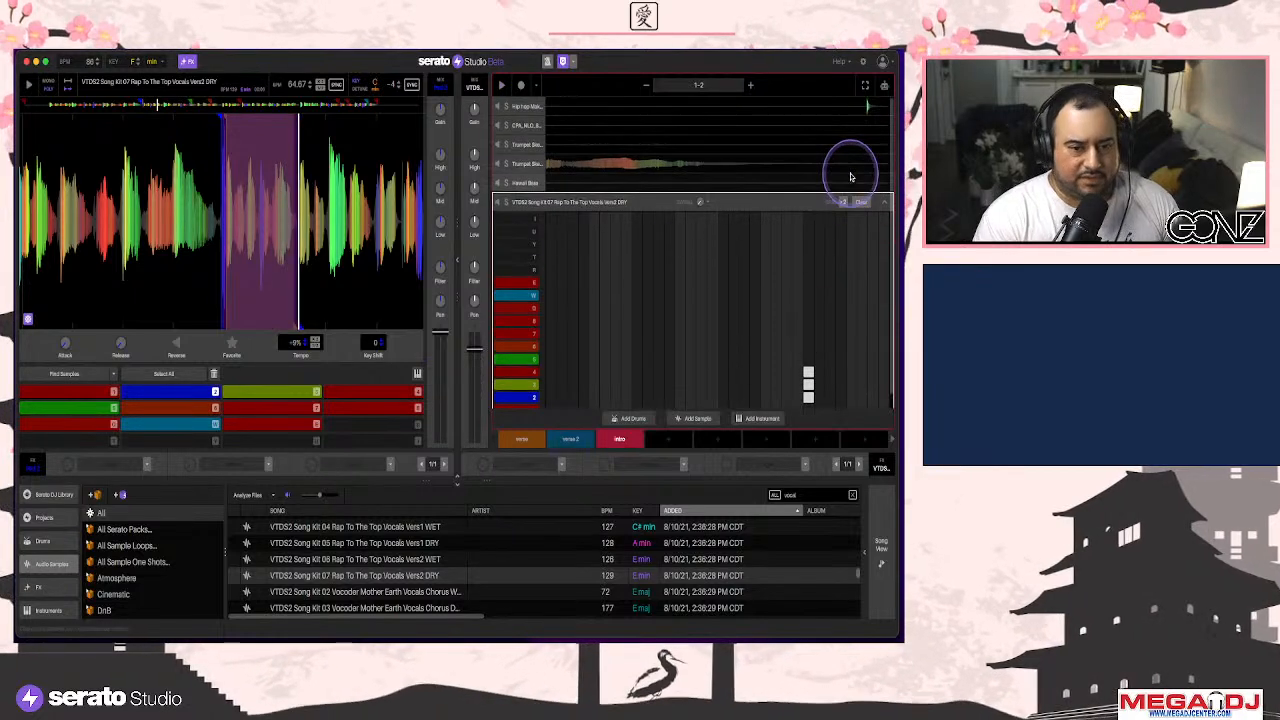
pyautogui.click(867, 108)
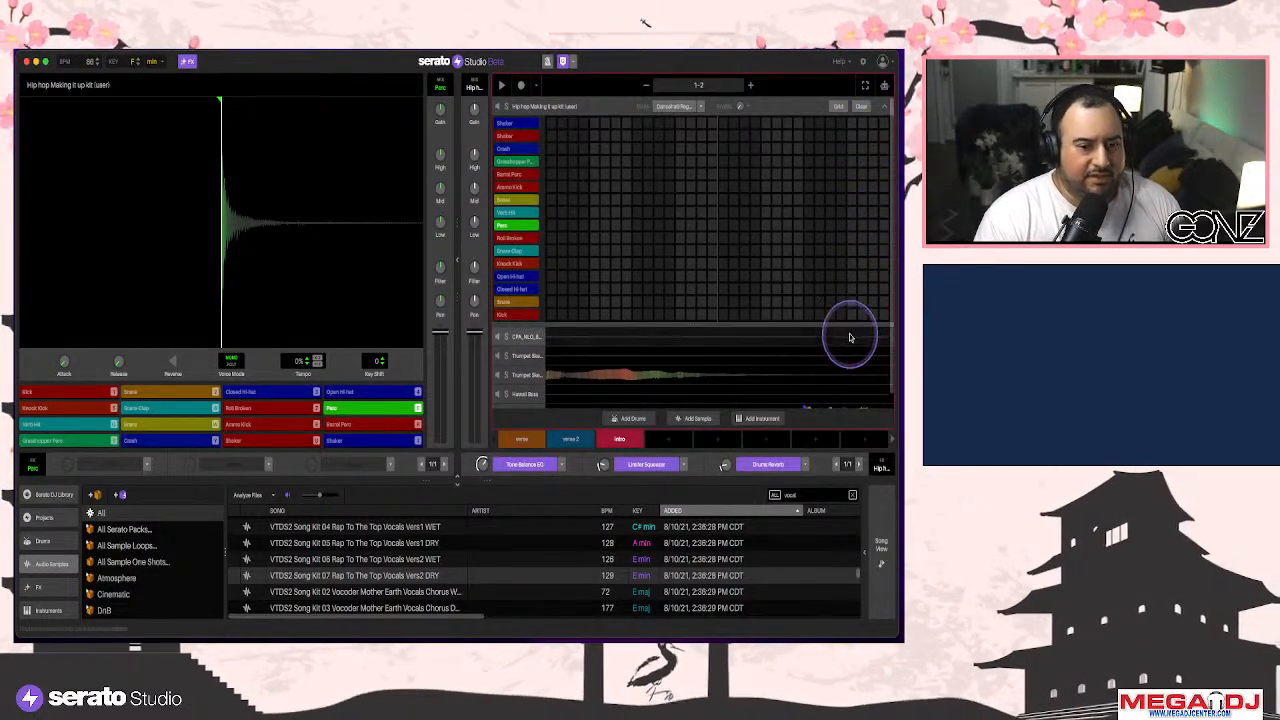
# Try a tempo of about +13% on vocal pads 2, 3 and 4 and play the intro pattern
pyautogui.click(823, 392)
pyautogui.click(308, 390)
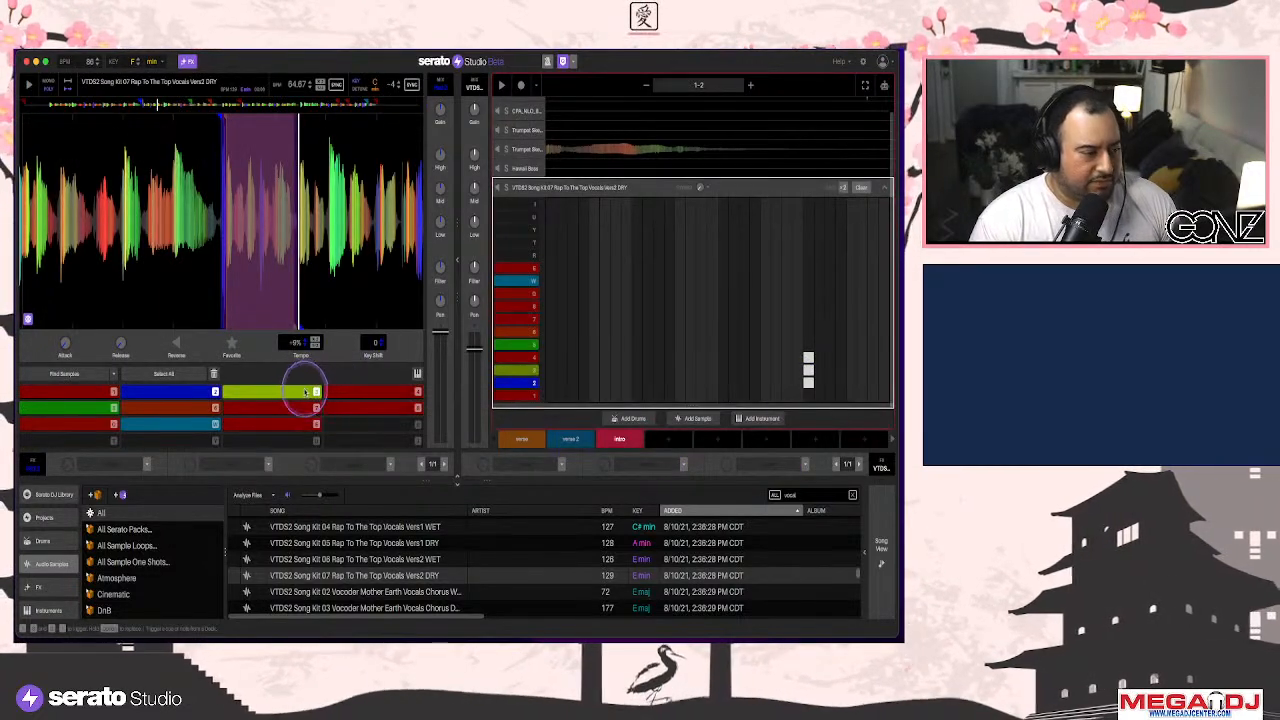
pyautogui.click(349, 391)
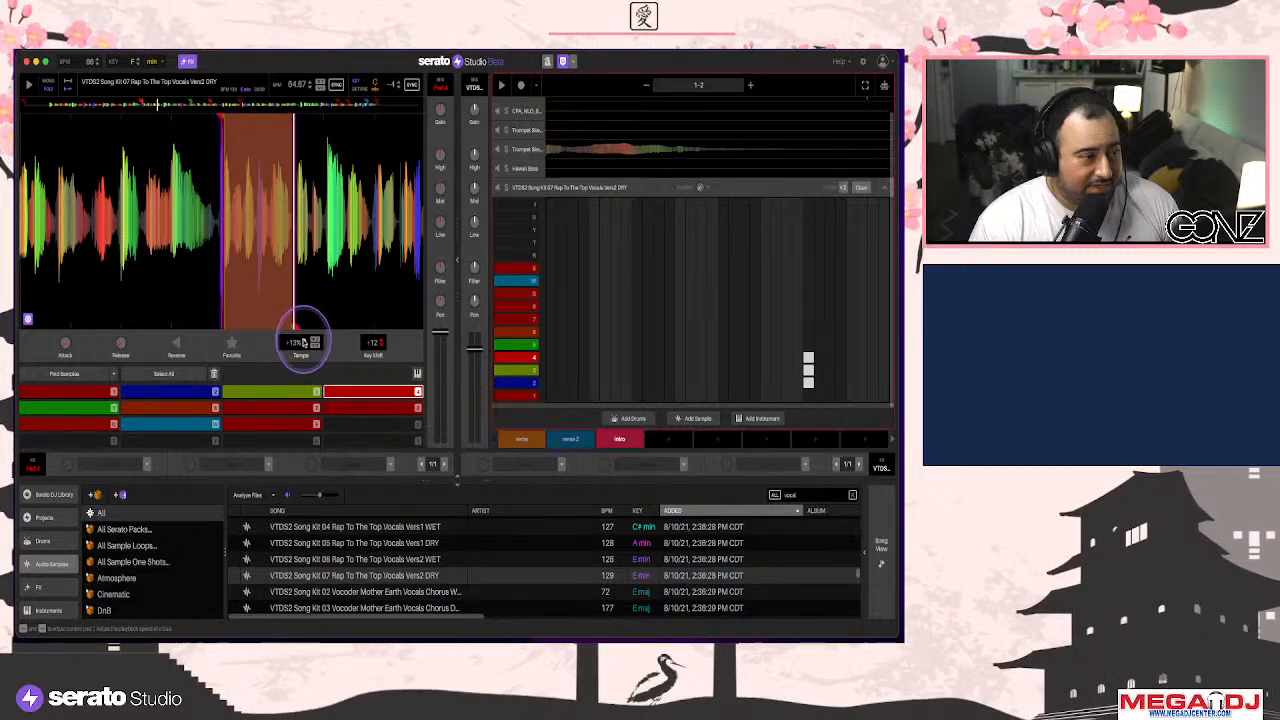
pyautogui.click(386, 78)
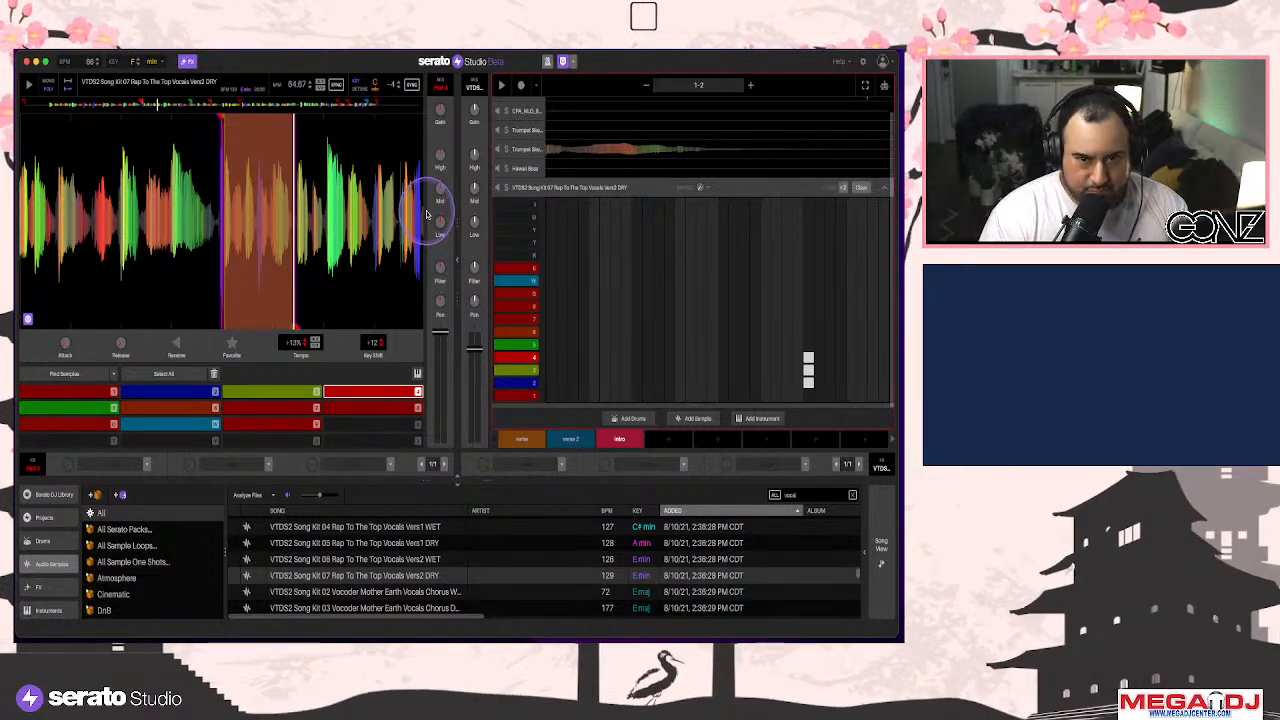
pyautogui.click(290, 393)
pyautogui.click(198, 392)
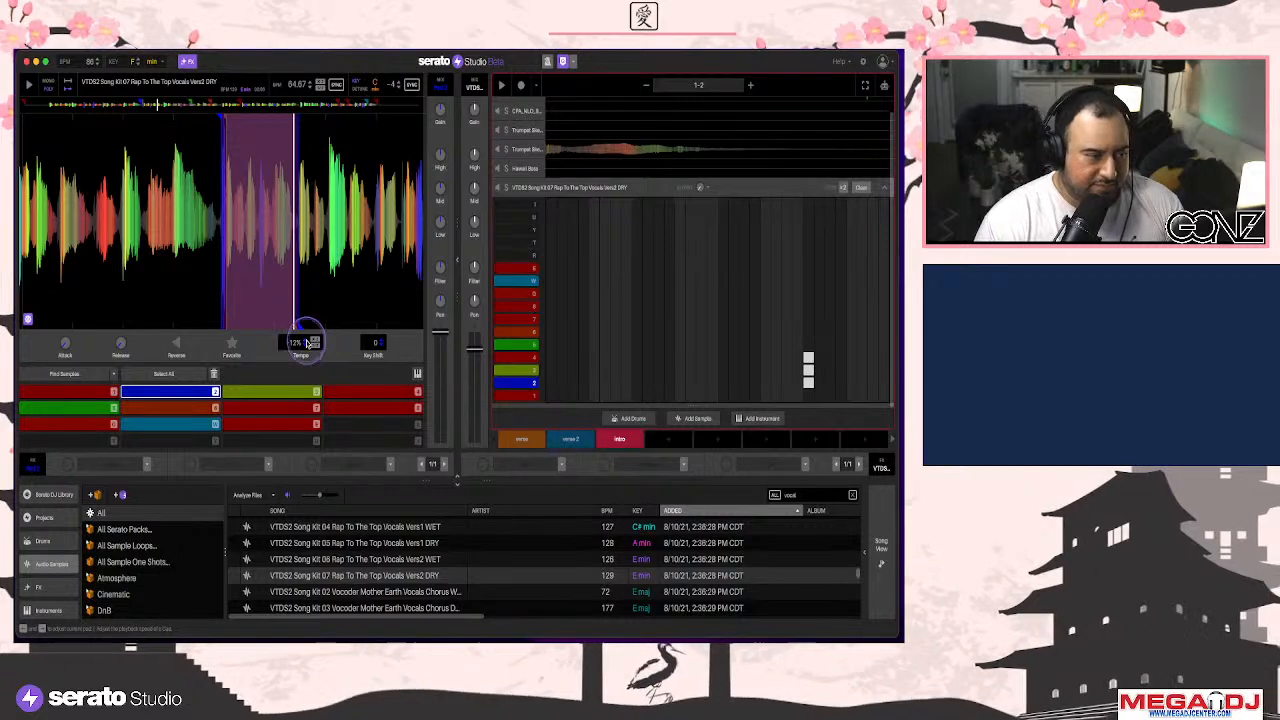
pyautogui.press('space')
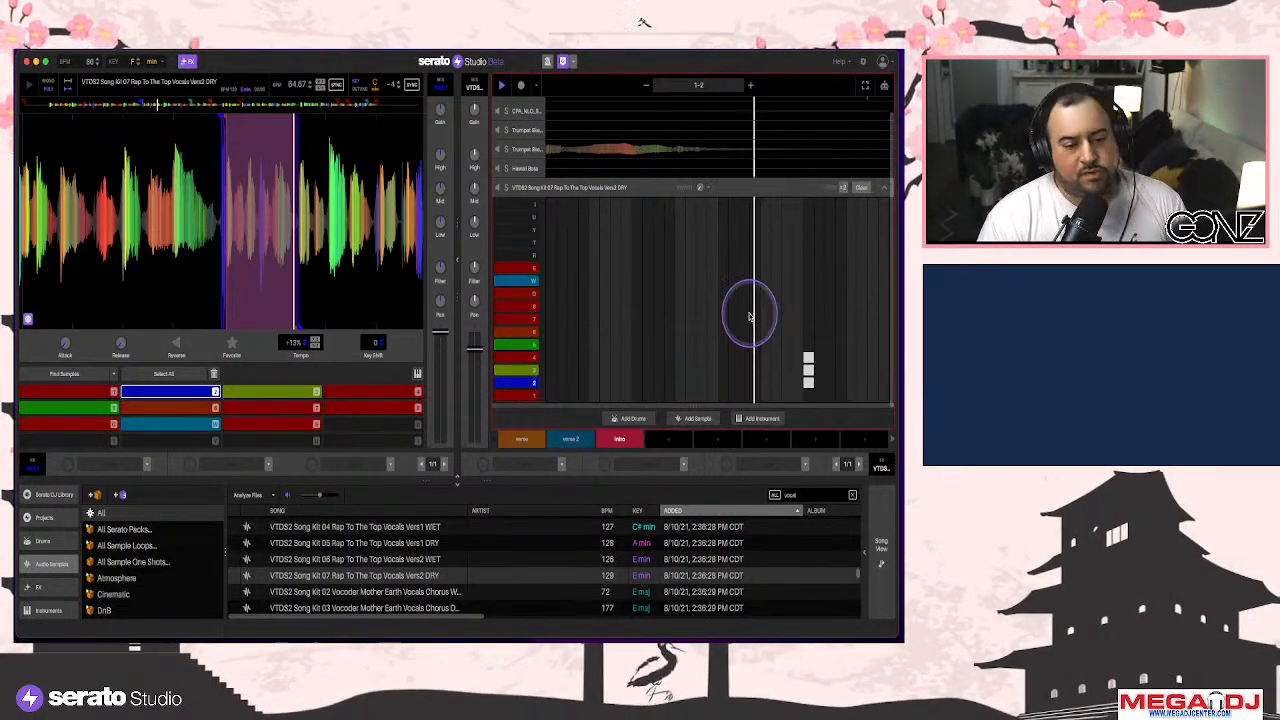
pyautogui.press('space')
# Set the tempo of vocal pads 2, 3 and 4 to about +23% and audition the three layers
pyautogui.moveTo(290, 355); pyautogui.dragTo(290, 340)
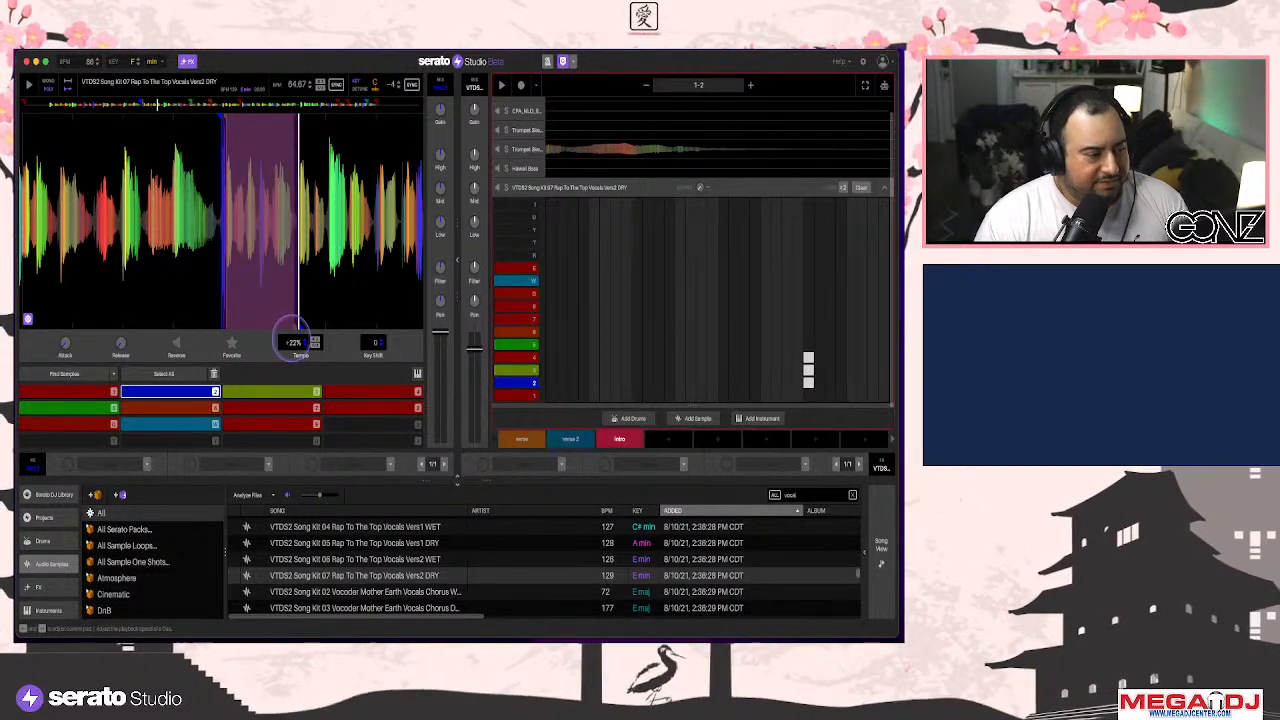
pyautogui.click(285, 392)
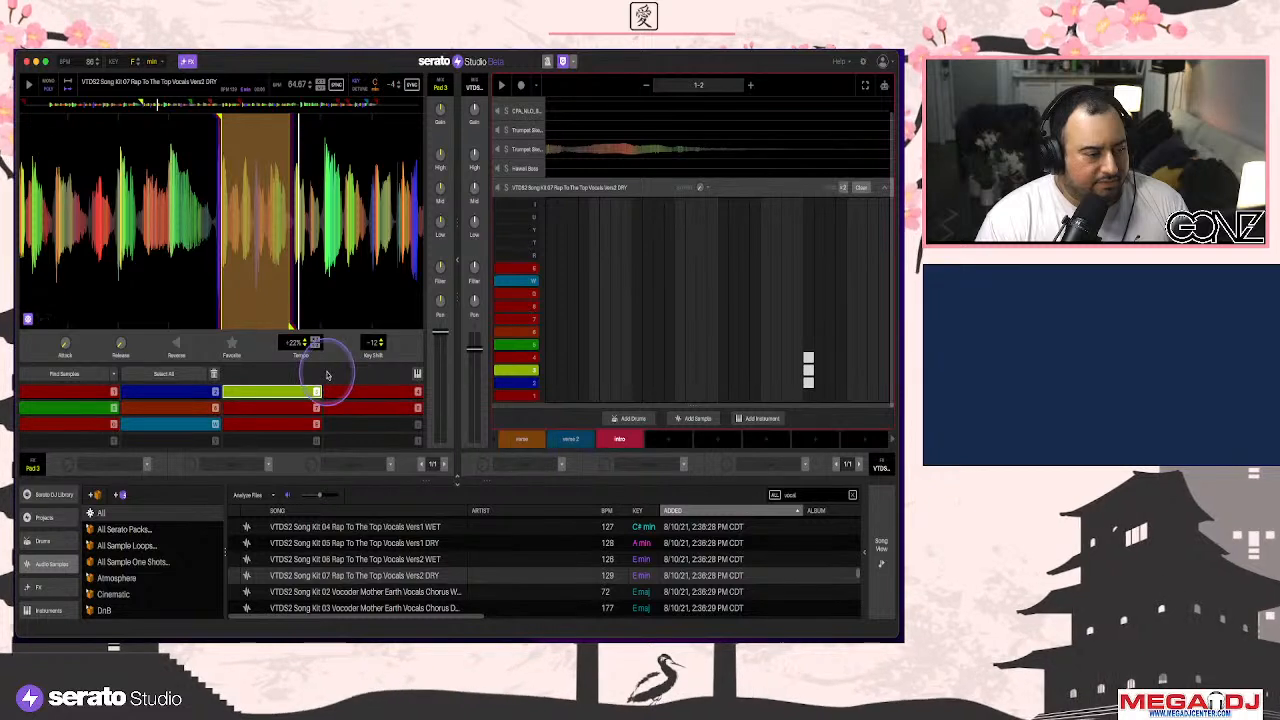
pyautogui.click(337, 391)
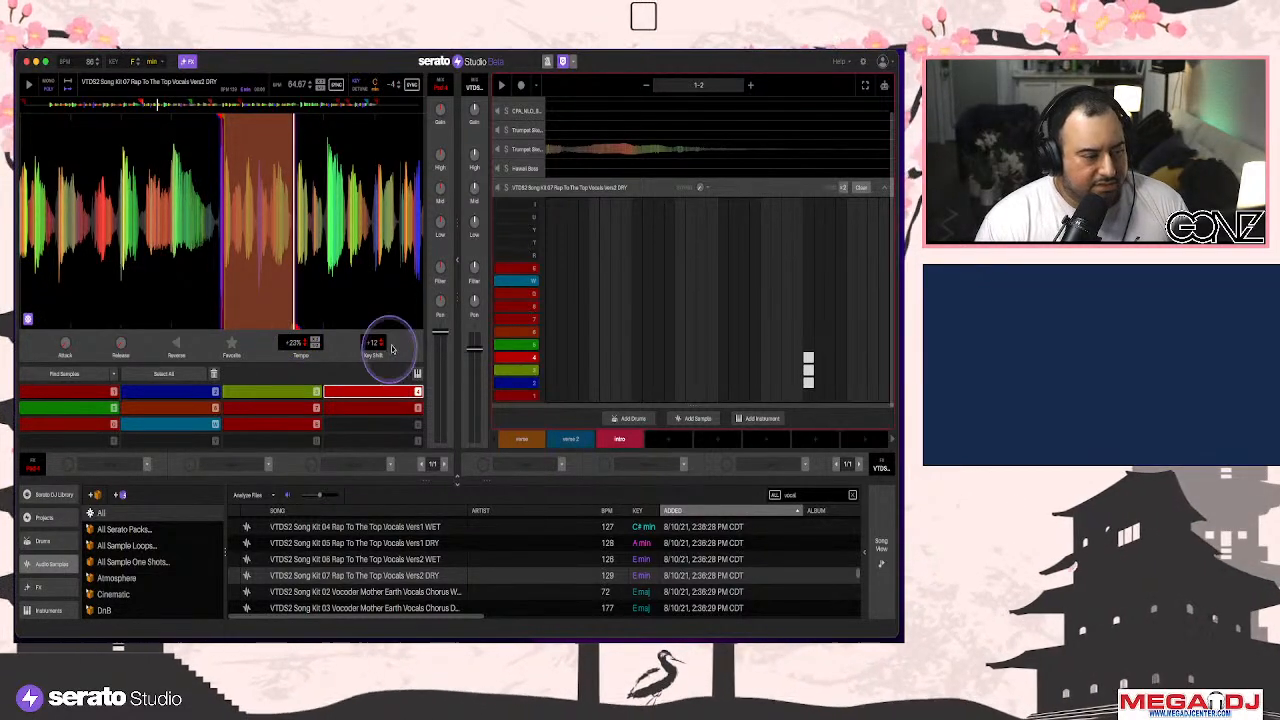
pyautogui.click(200, 390)
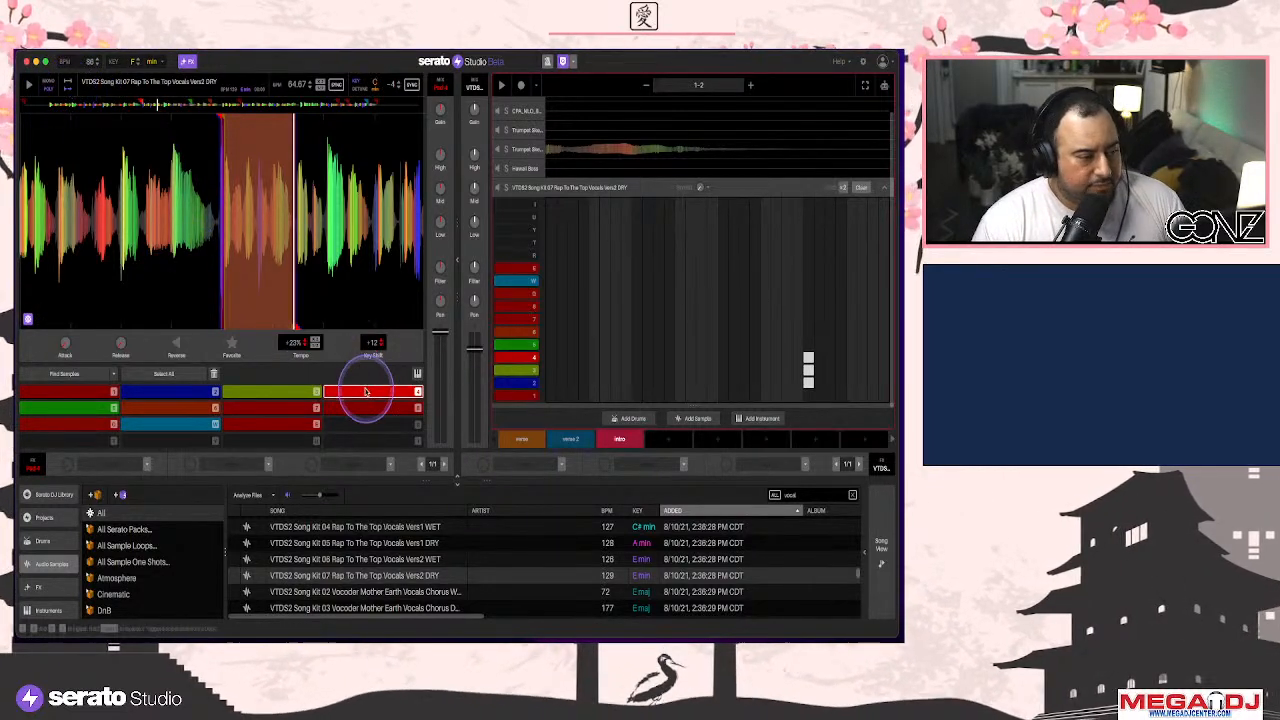
pyautogui.click(308, 388)
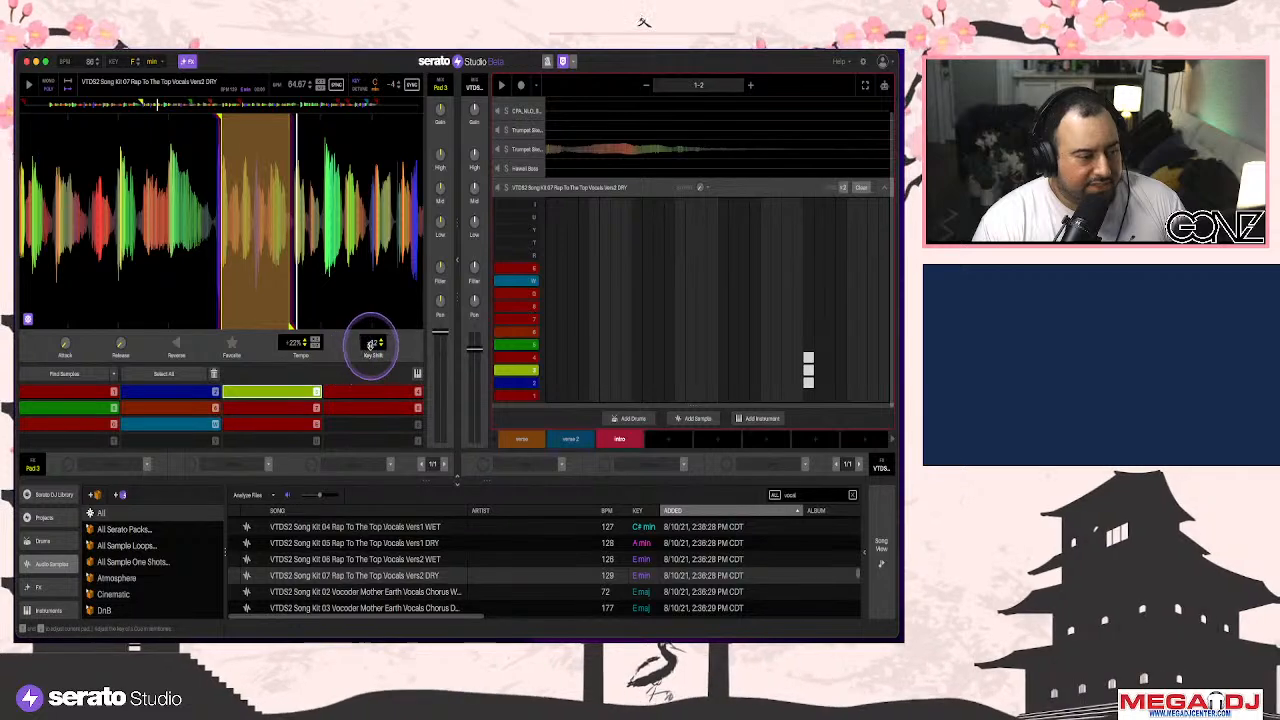
pyautogui.click(197, 397)
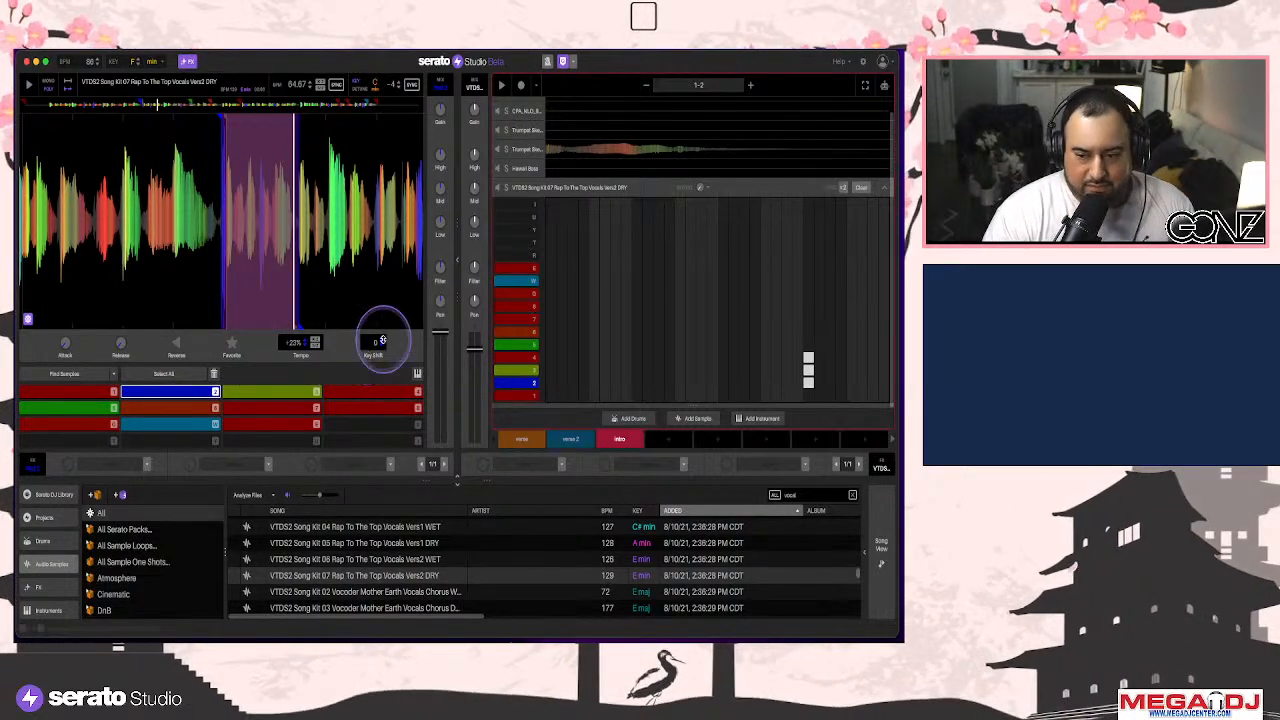
# Fine-tune pad 2's start marker on the vocal waveform and play the intro pattern back
pyautogui.scroll(3, 213, 200)
pyautogui.moveTo(254, 119); pyautogui.dragTo(231, 117)
pyautogui.scroll(-3, 331, 240)
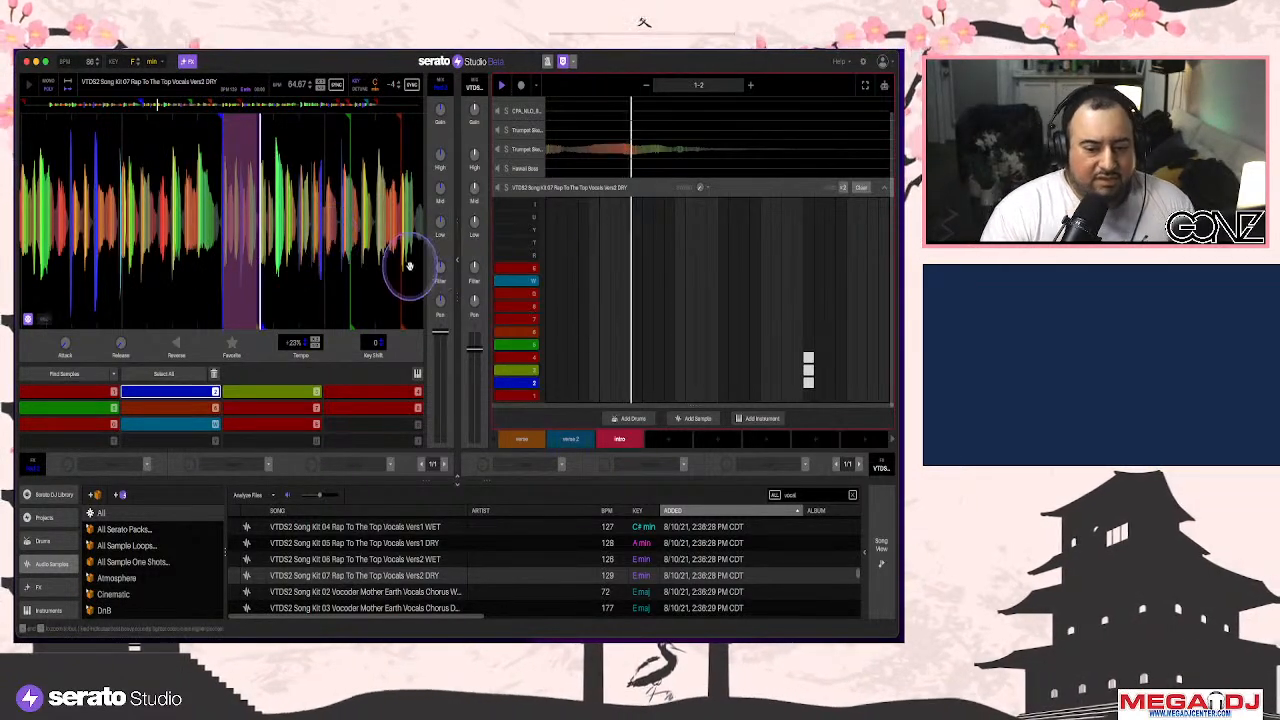
# Audition the drum kit's Roll Broken, Perc and Verb Hit sounds and place a Verb Hit on step 29 of the intro pattern
pyautogui.click(852, 331)
pyautogui.click(862, 188)
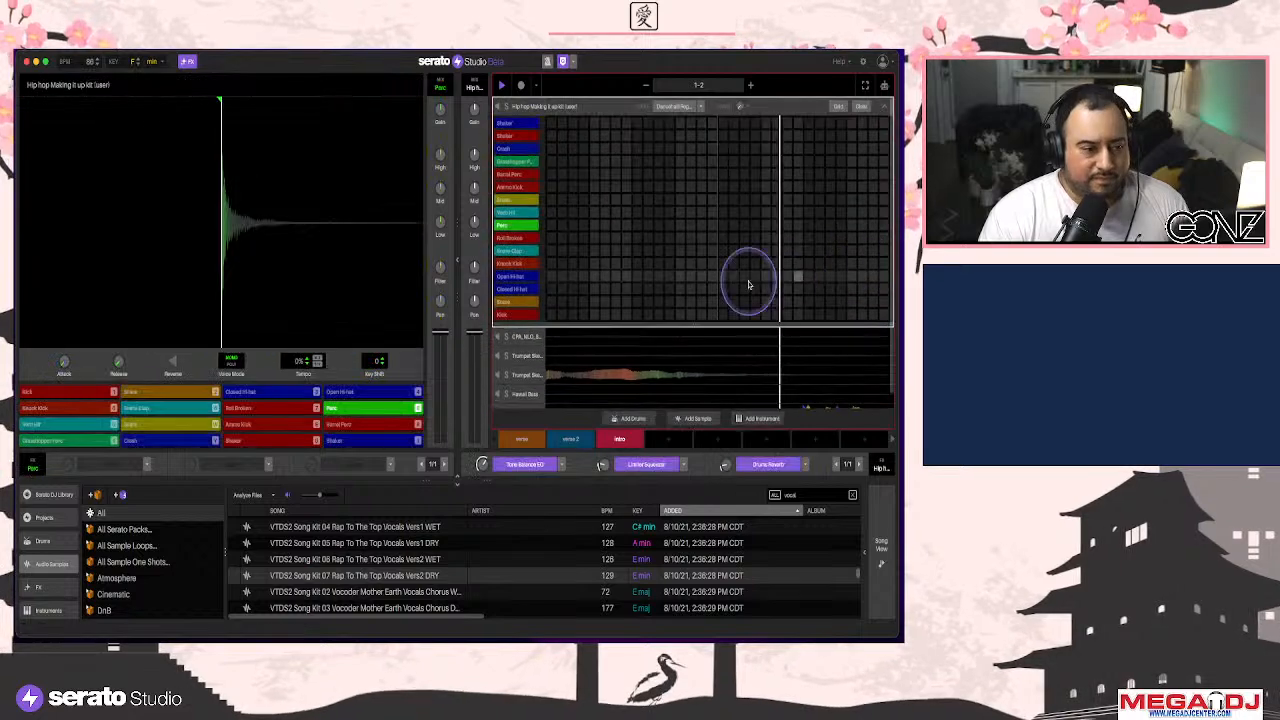
pyautogui.click(521, 240)
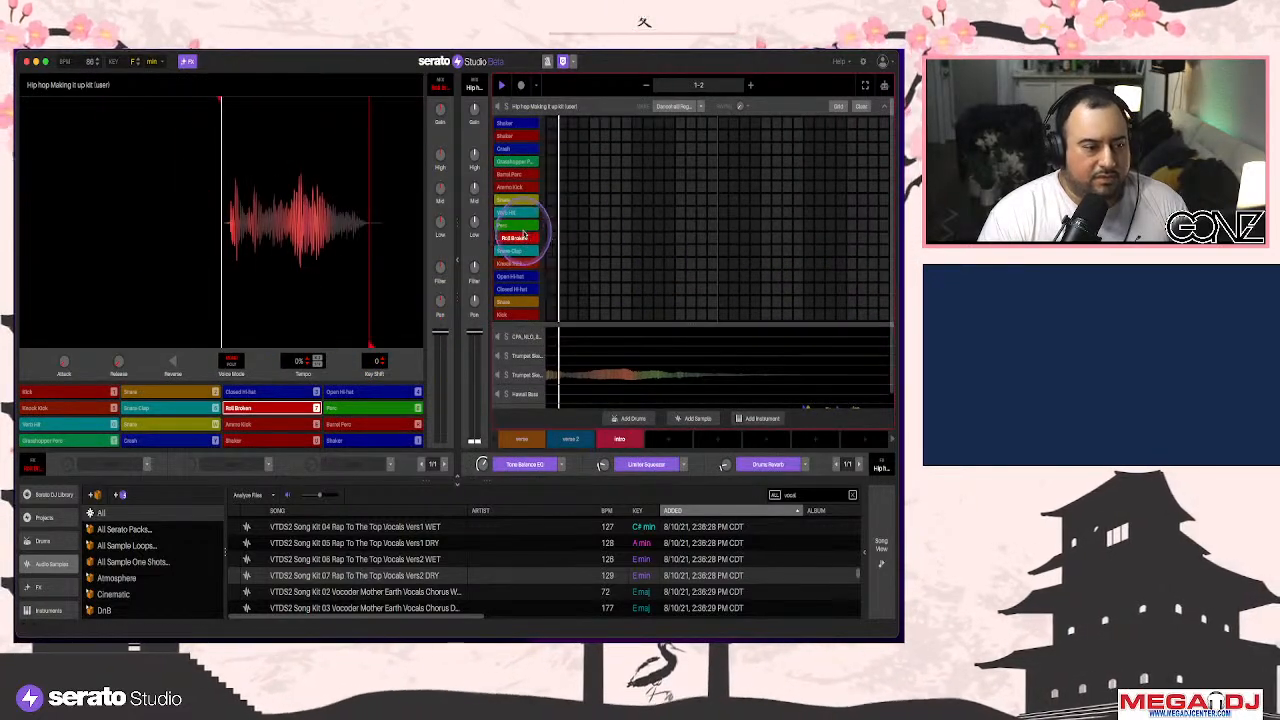
pyautogui.click(521, 225)
pyautogui.click(522, 213)
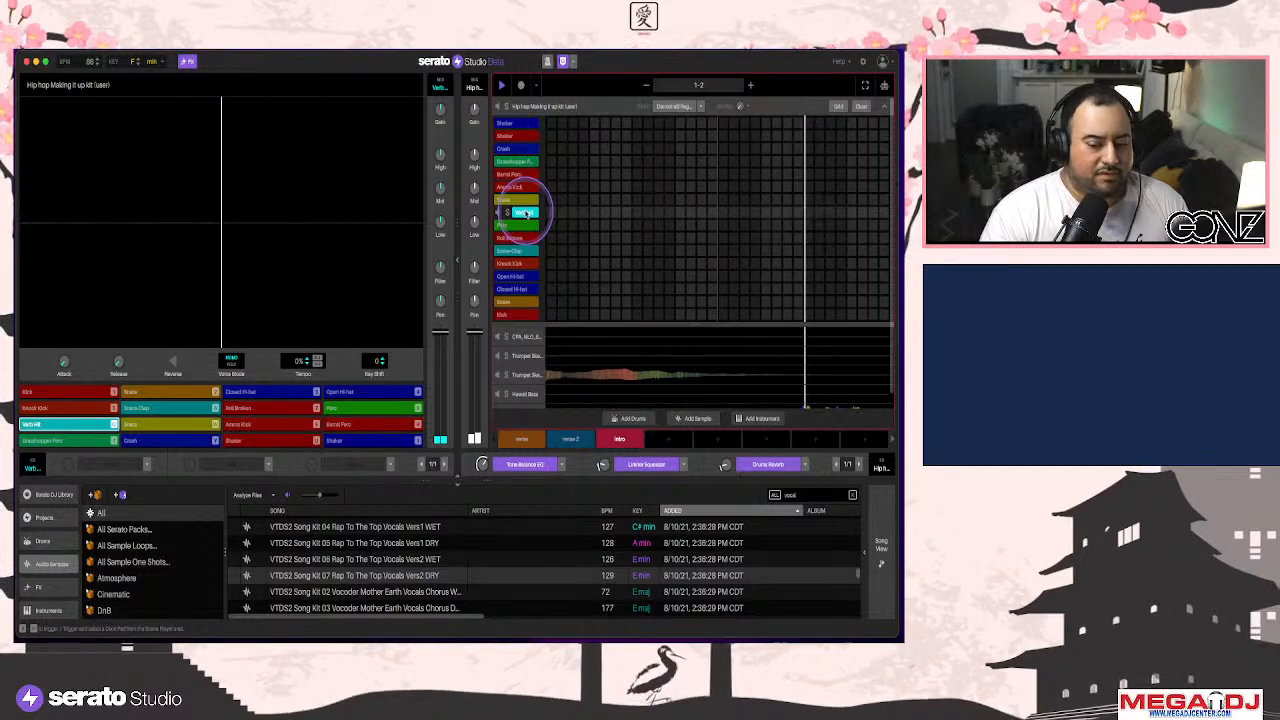
pyautogui.click(526, 213)
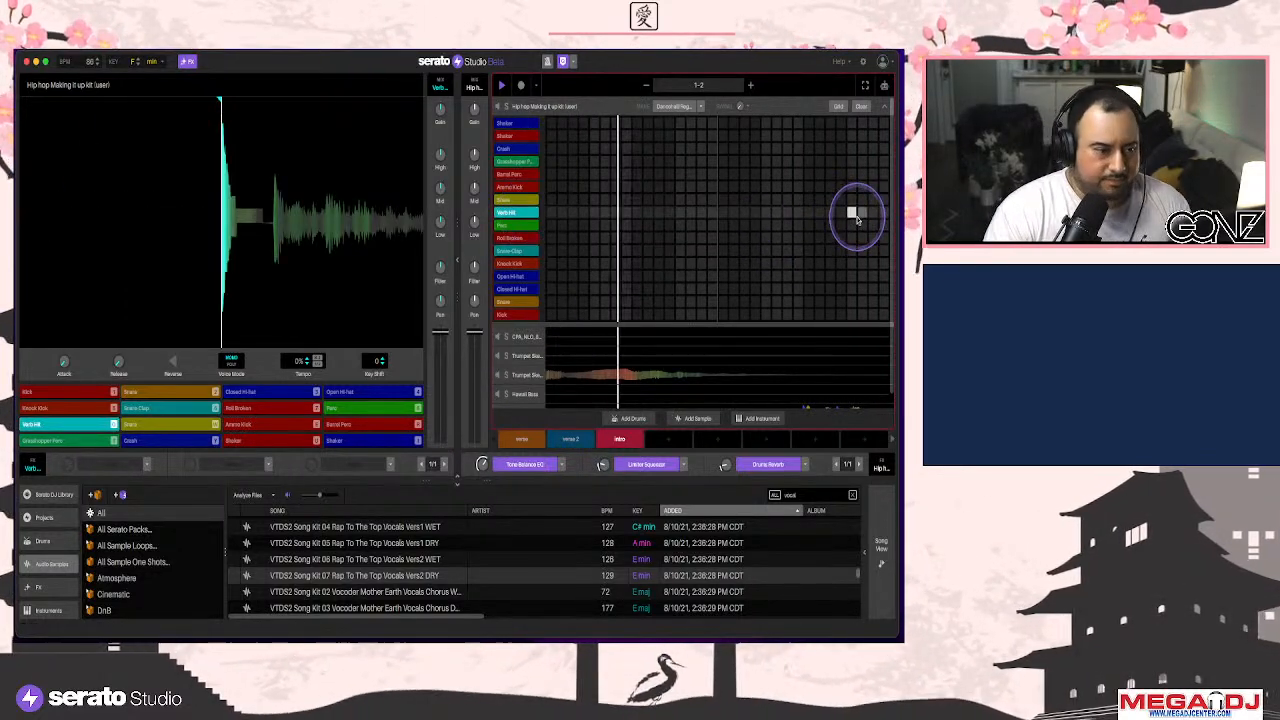
# Show the song arrangement, play the verse scene and inspect the first trumpet track's notes in bars 5-6
pyautogui.click(880, 548)
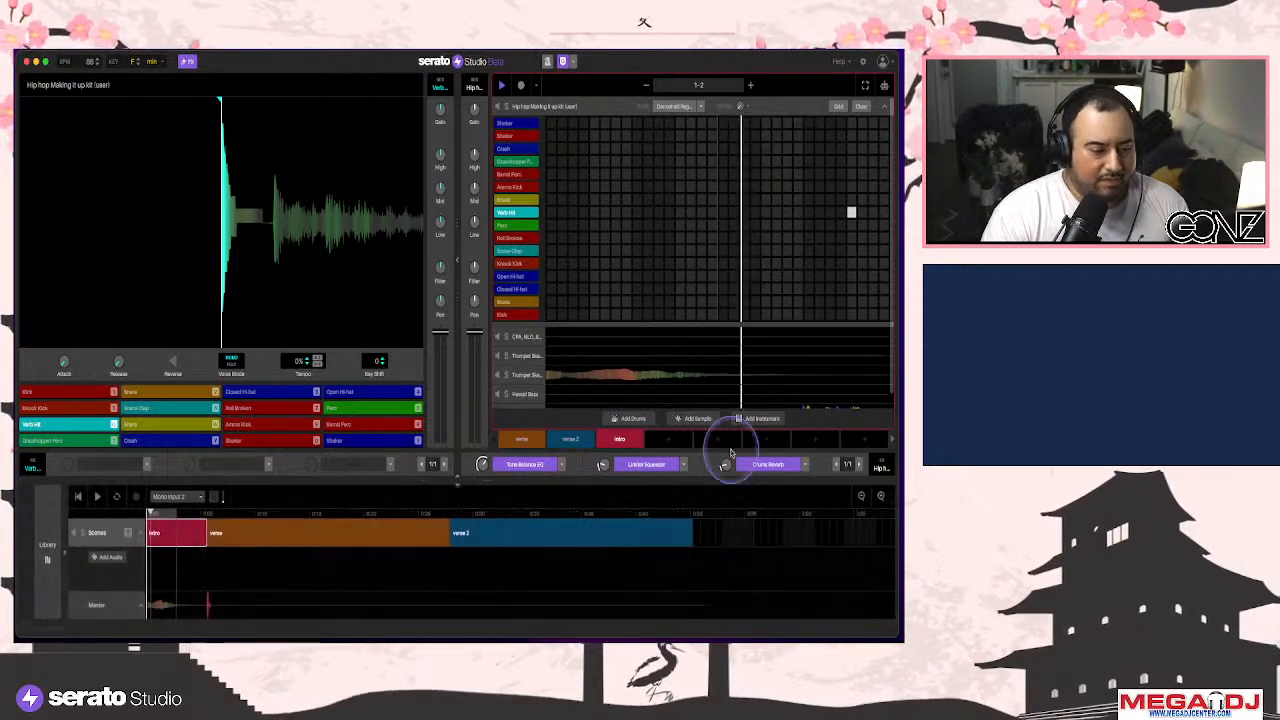
pyautogui.click(513, 440)
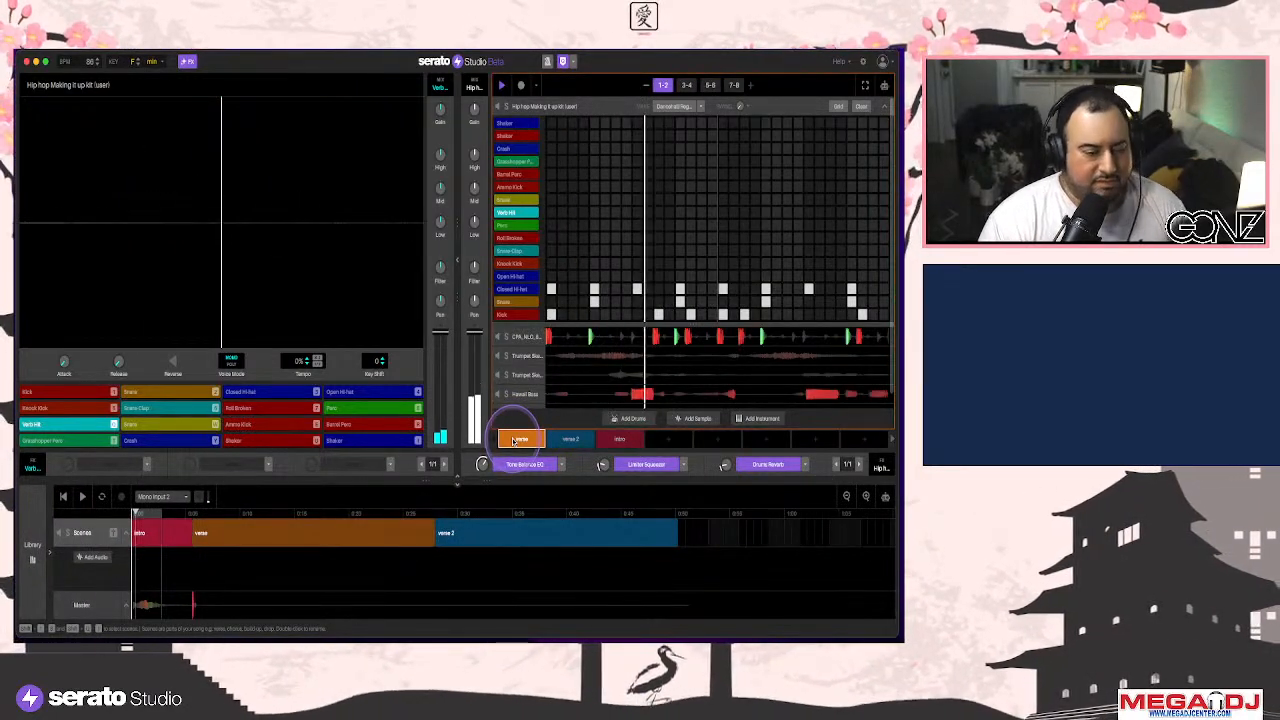
pyautogui.click(522, 458)
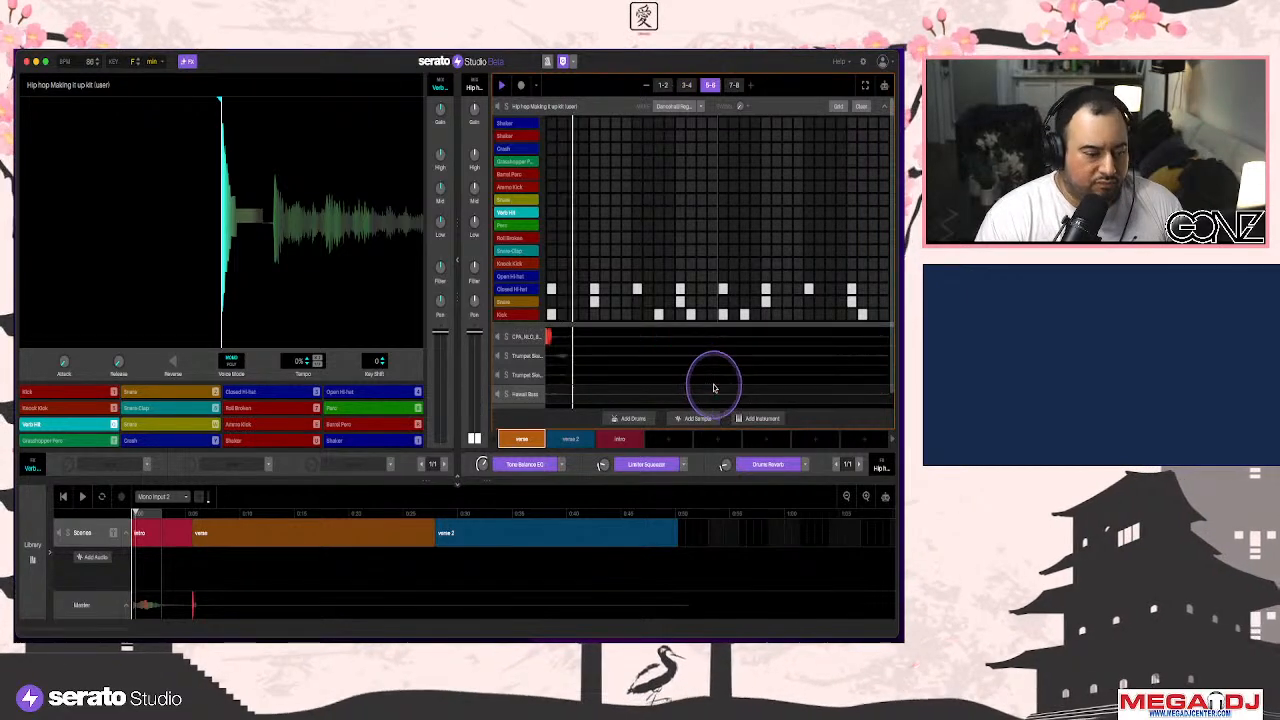
pyautogui.click(590, 354)
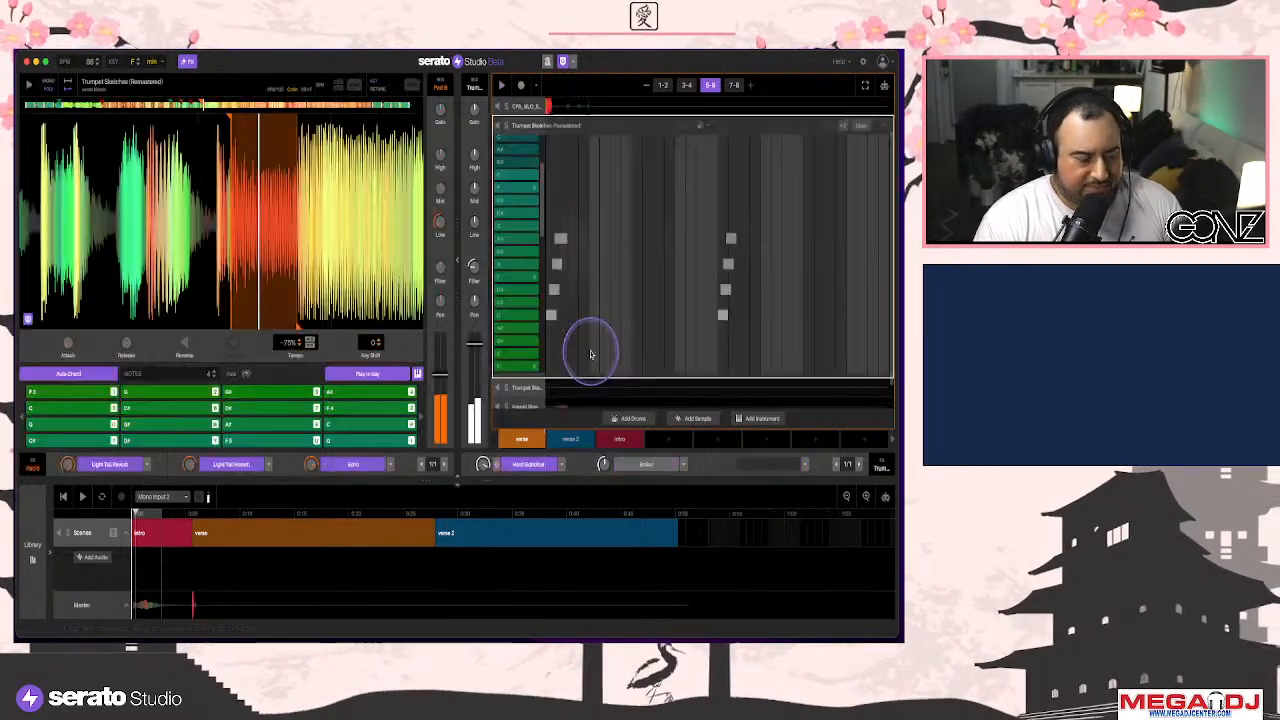
pyautogui.click(881, 126)
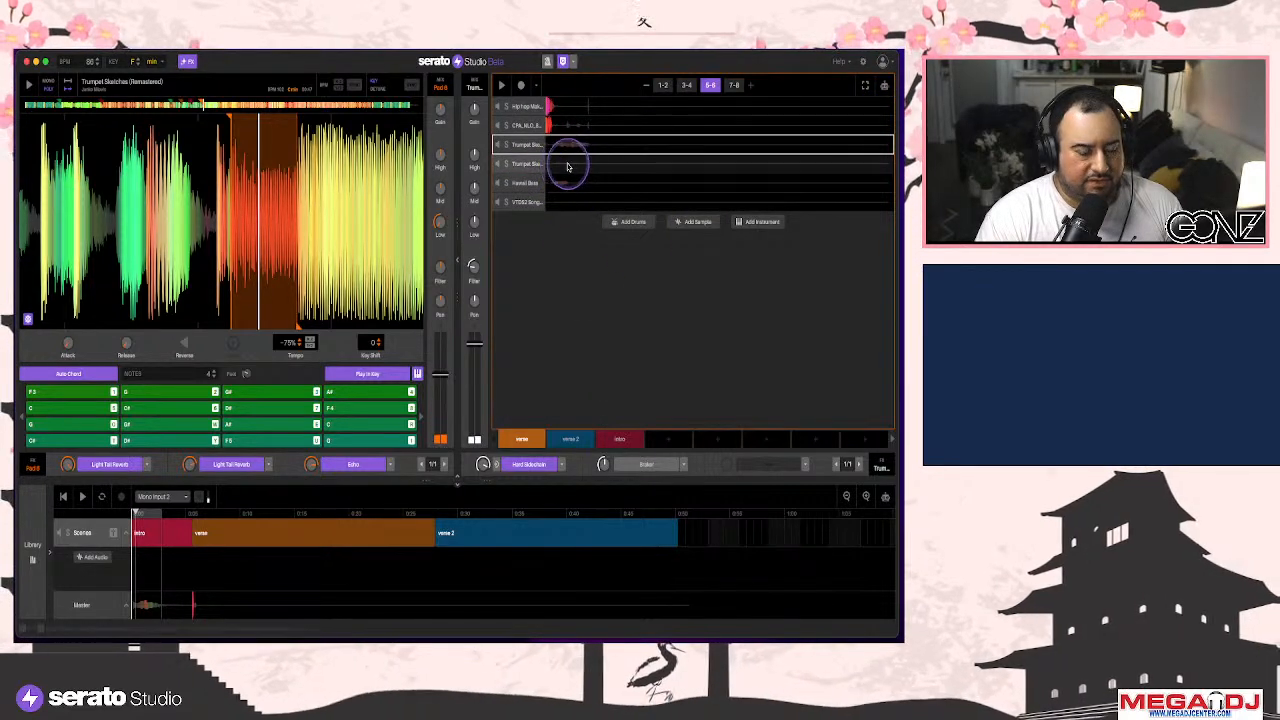
# Inspect the second trumpet track's notes in the verse's bars 5-6 and play the arrangement from the intro into the verse
pyautogui.click(601, 165)
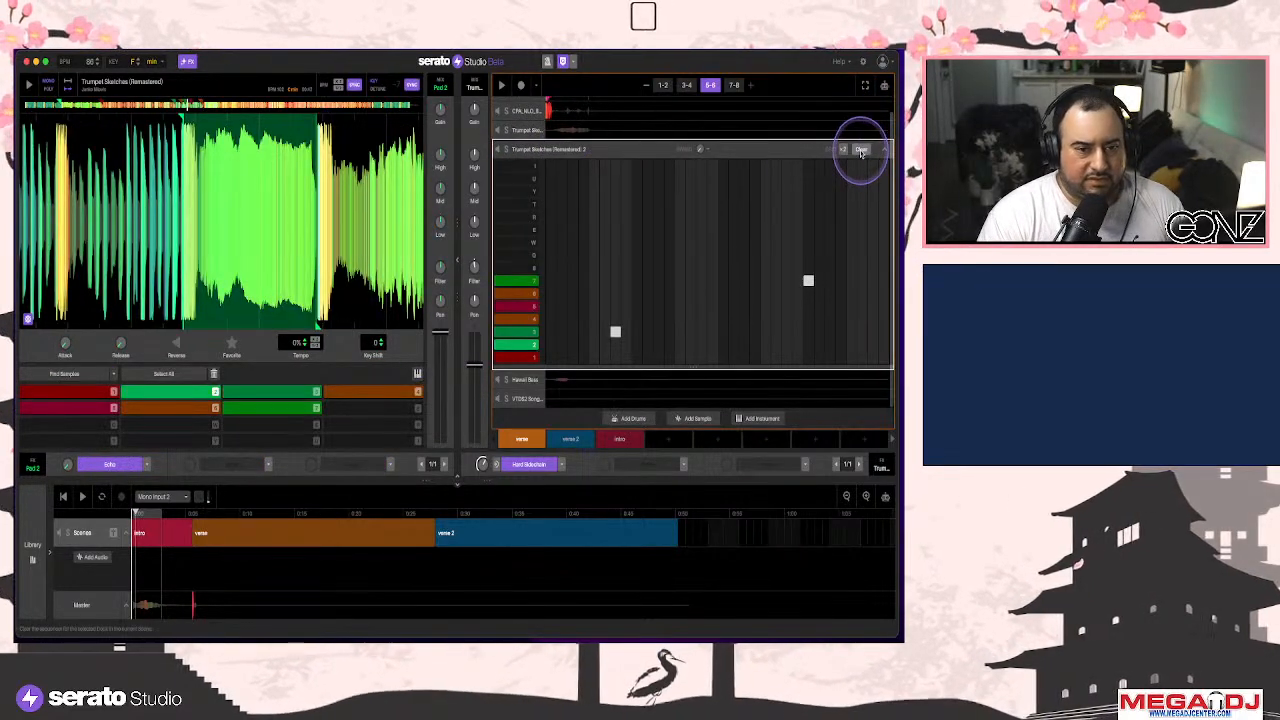
pyautogui.click(881, 149)
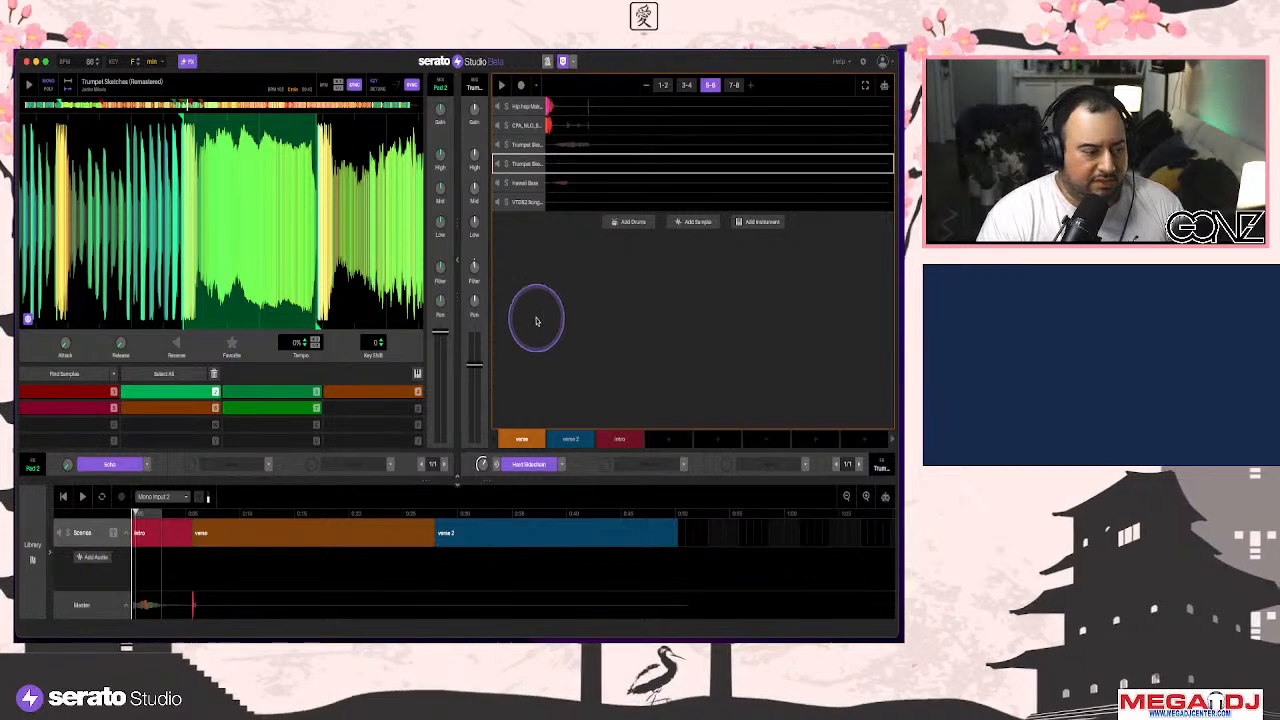
pyautogui.press('space')
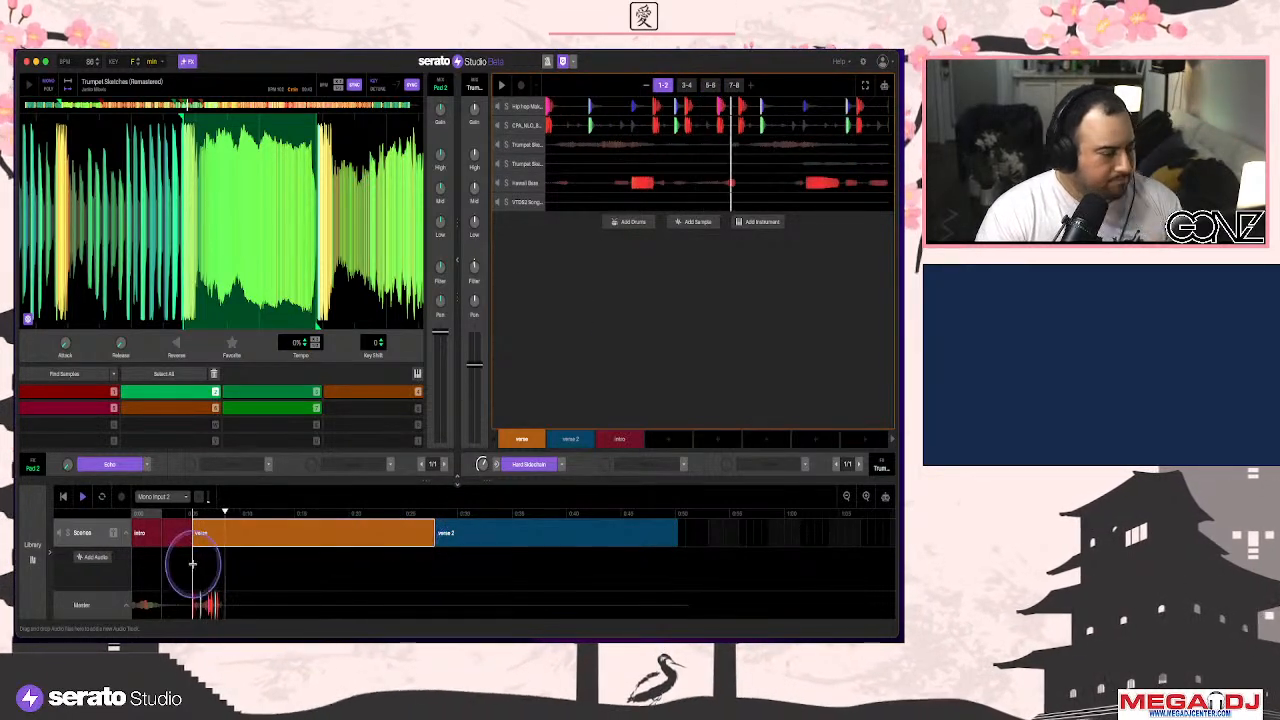
pyautogui.click(176, 533)
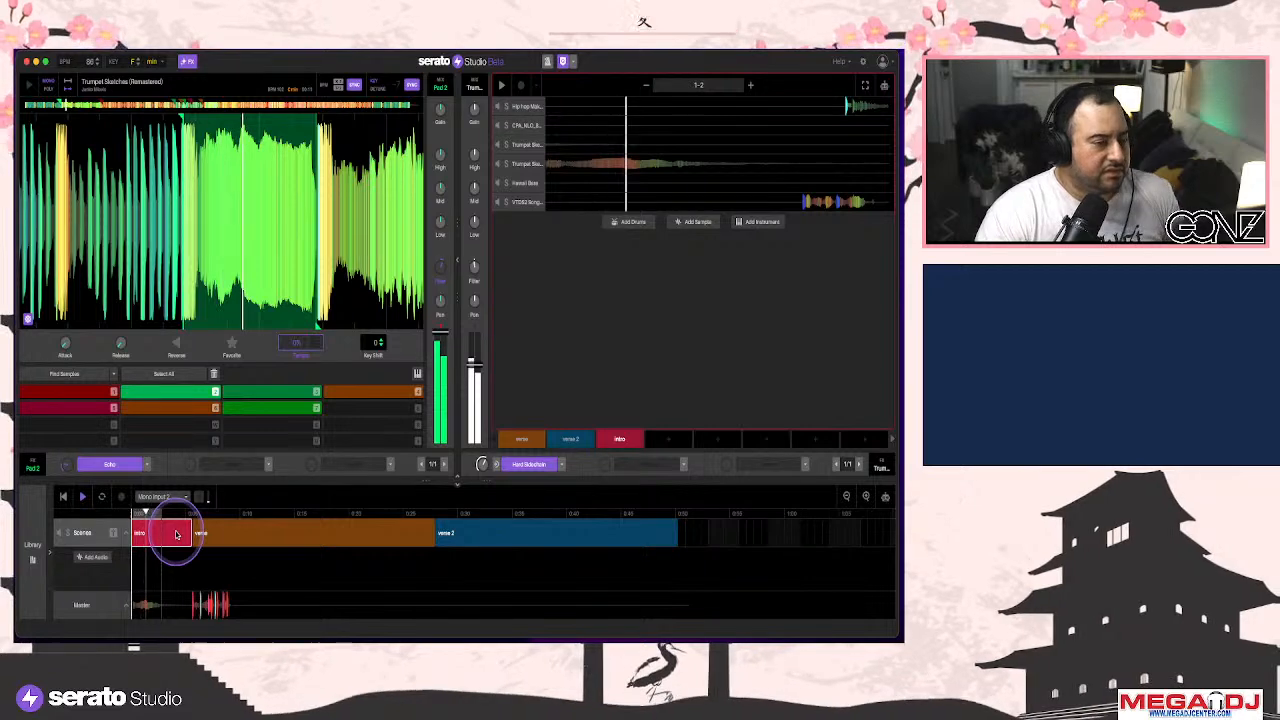
pyautogui.click(268, 535)
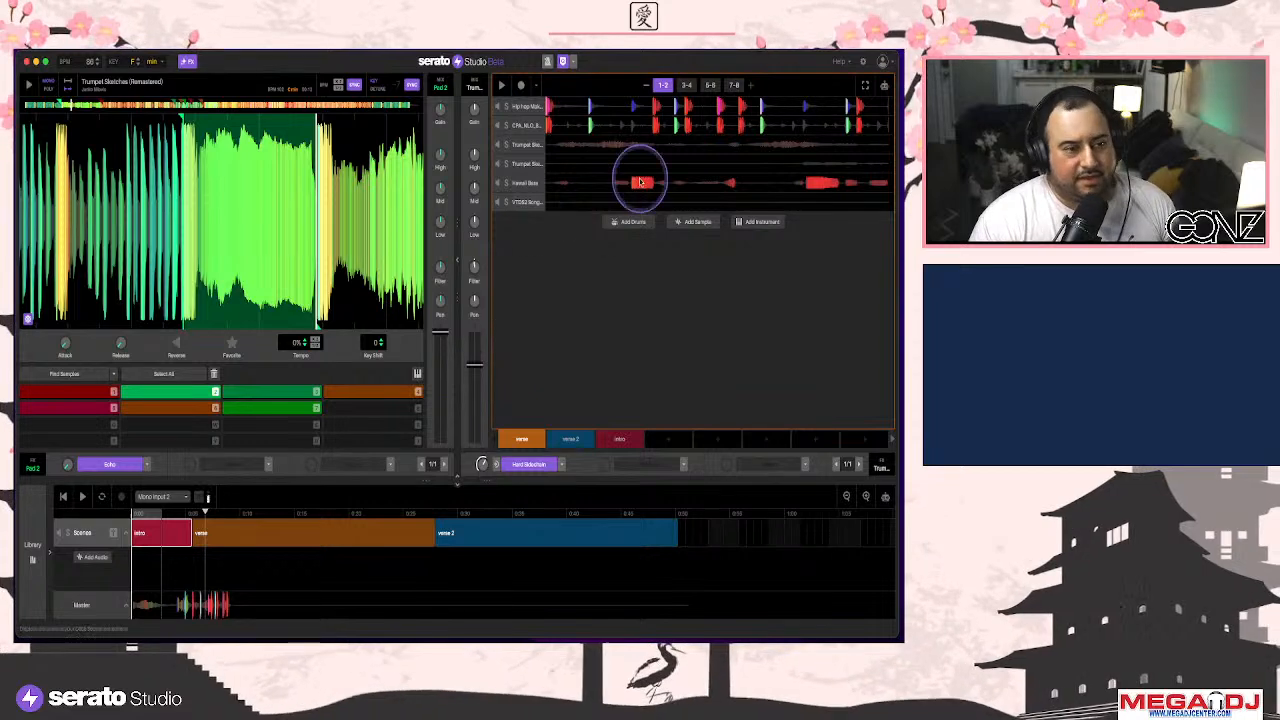
# Move the intro's Verb Hit to step 32 and play the arrangement from the intro through the verse
pyautogui.click(577, 132)
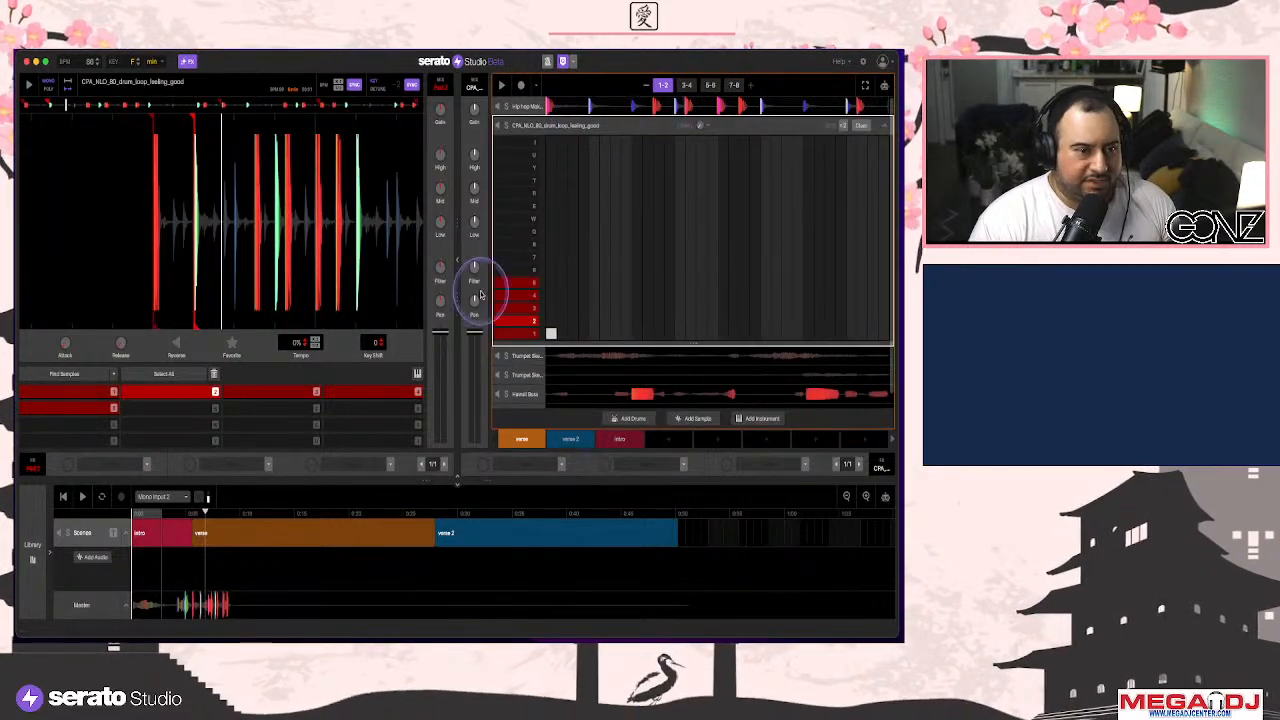
pyautogui.click(621, 438)
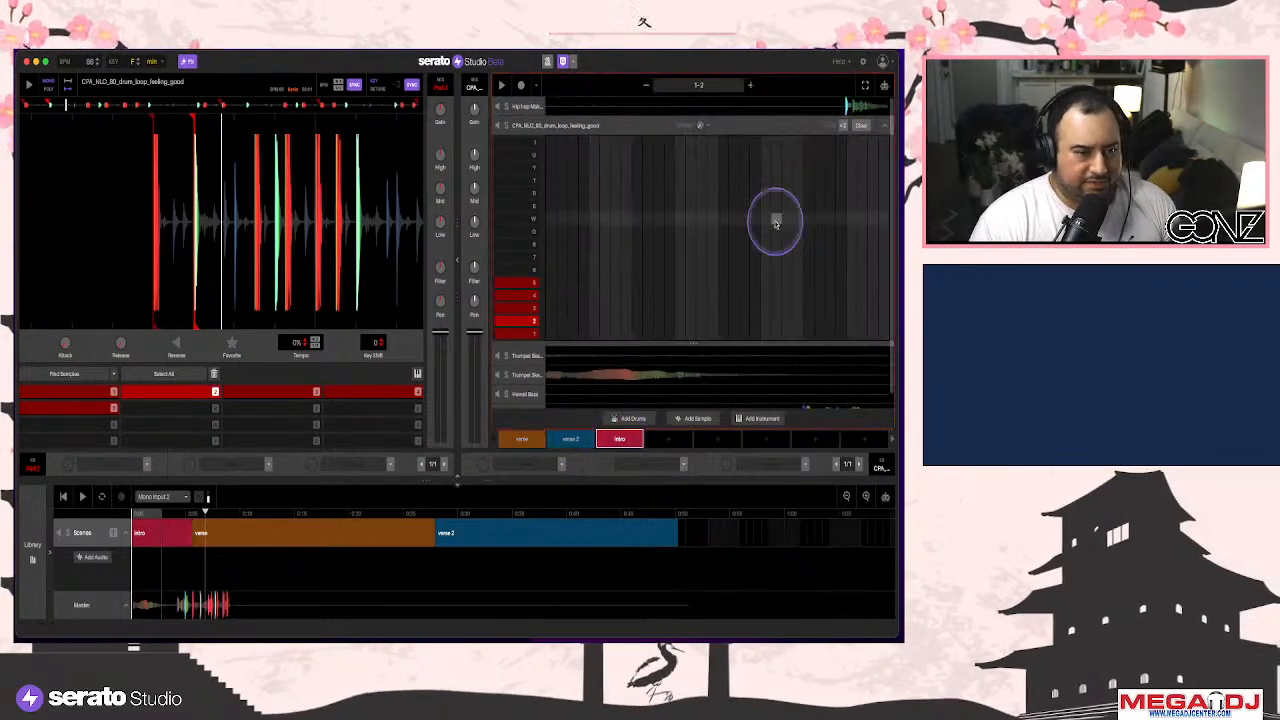
pyautogui.click(849, 107)
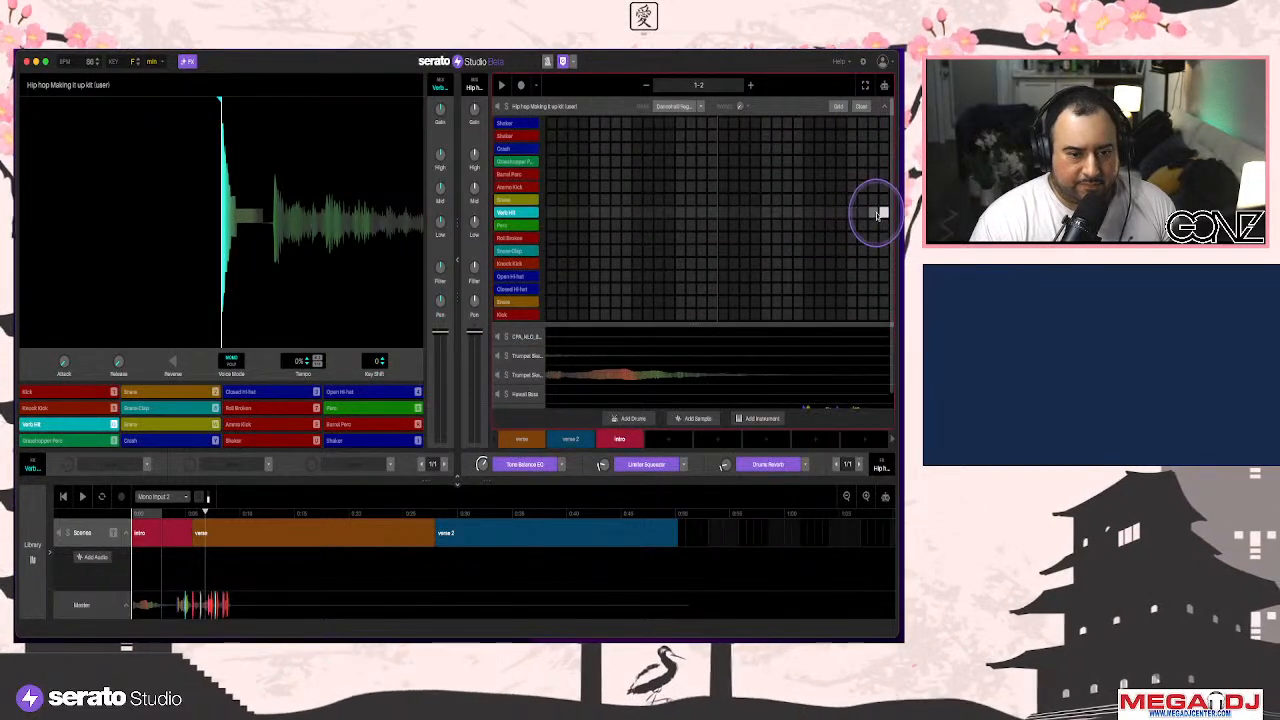
pyautogui.press('space')
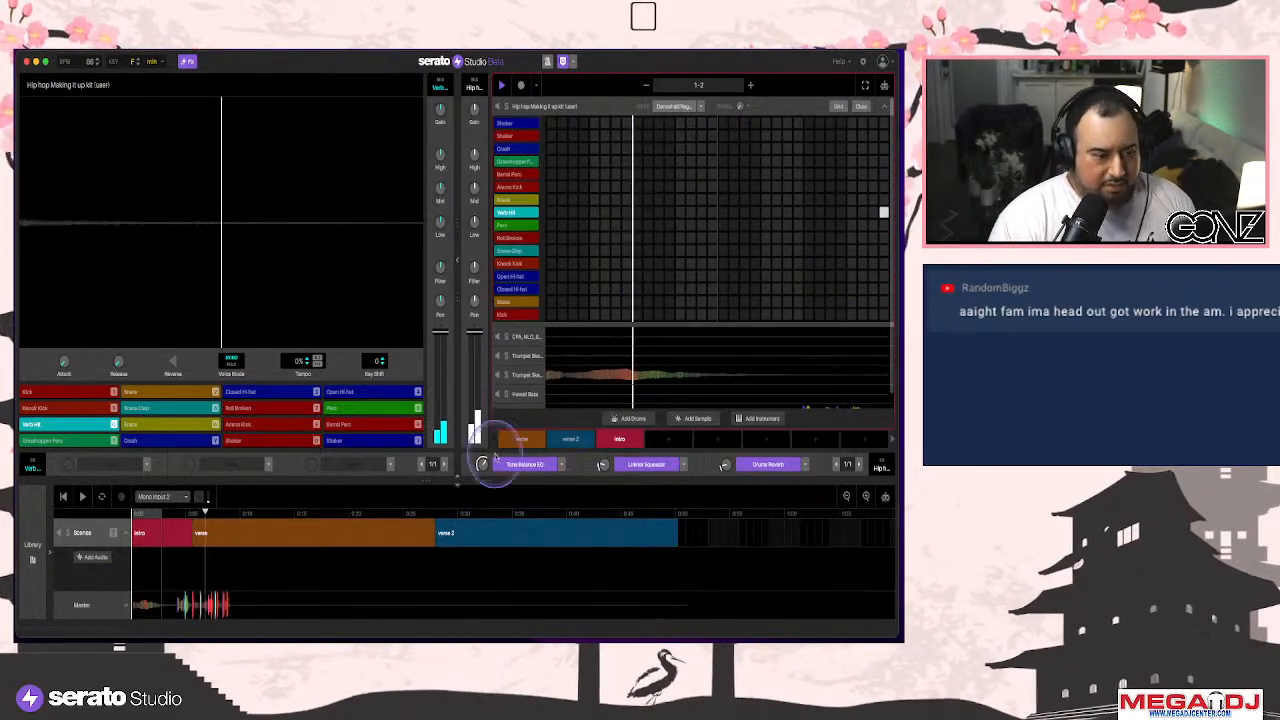
pyautogui.click(175, 530)
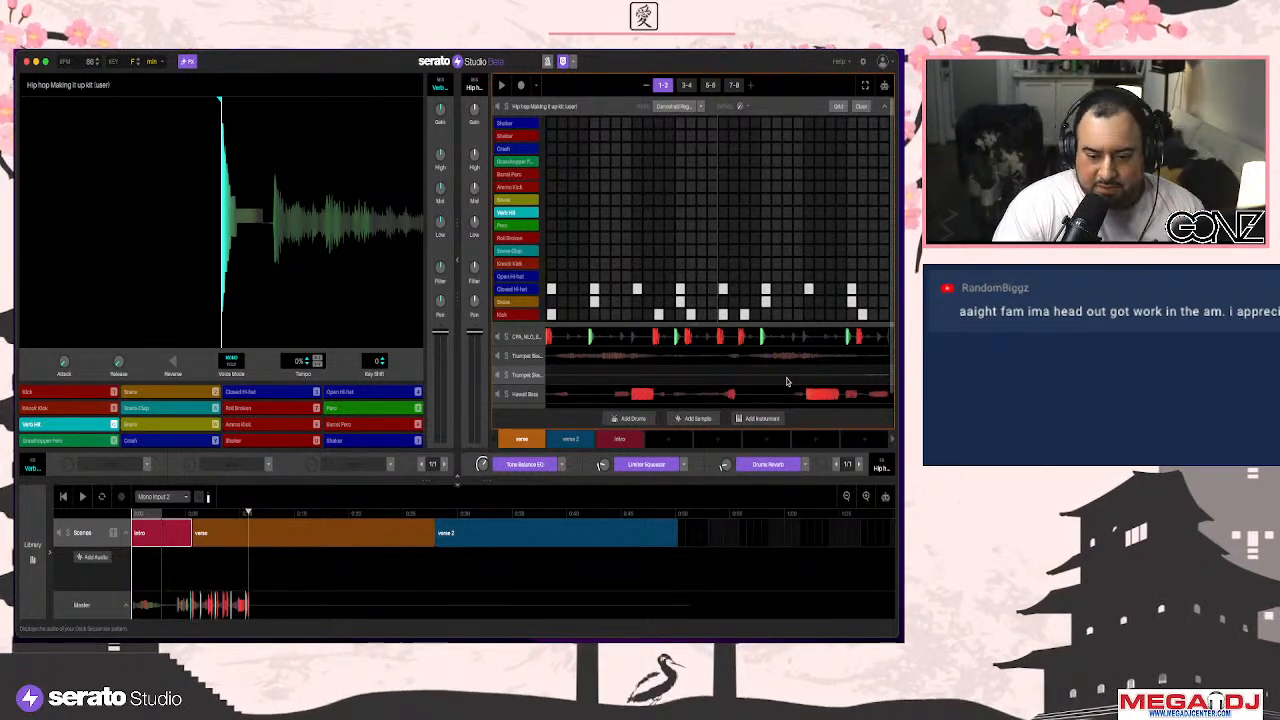
pyautogui.press('space')
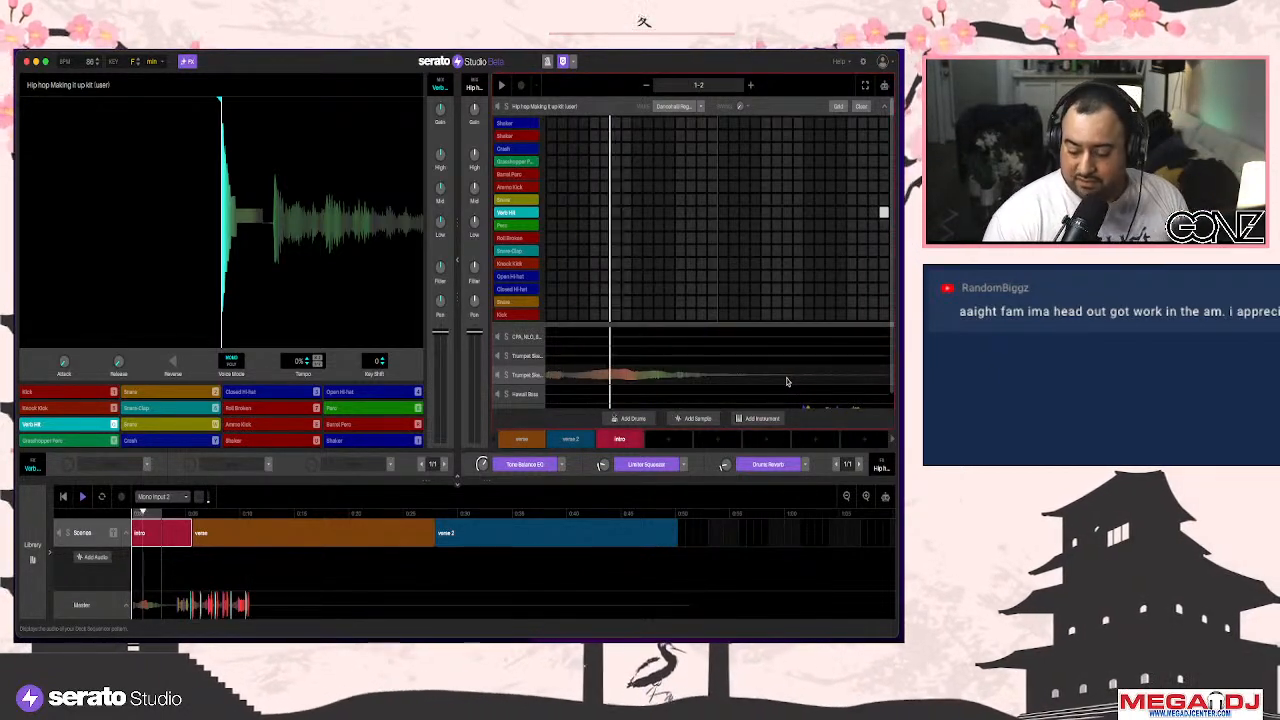
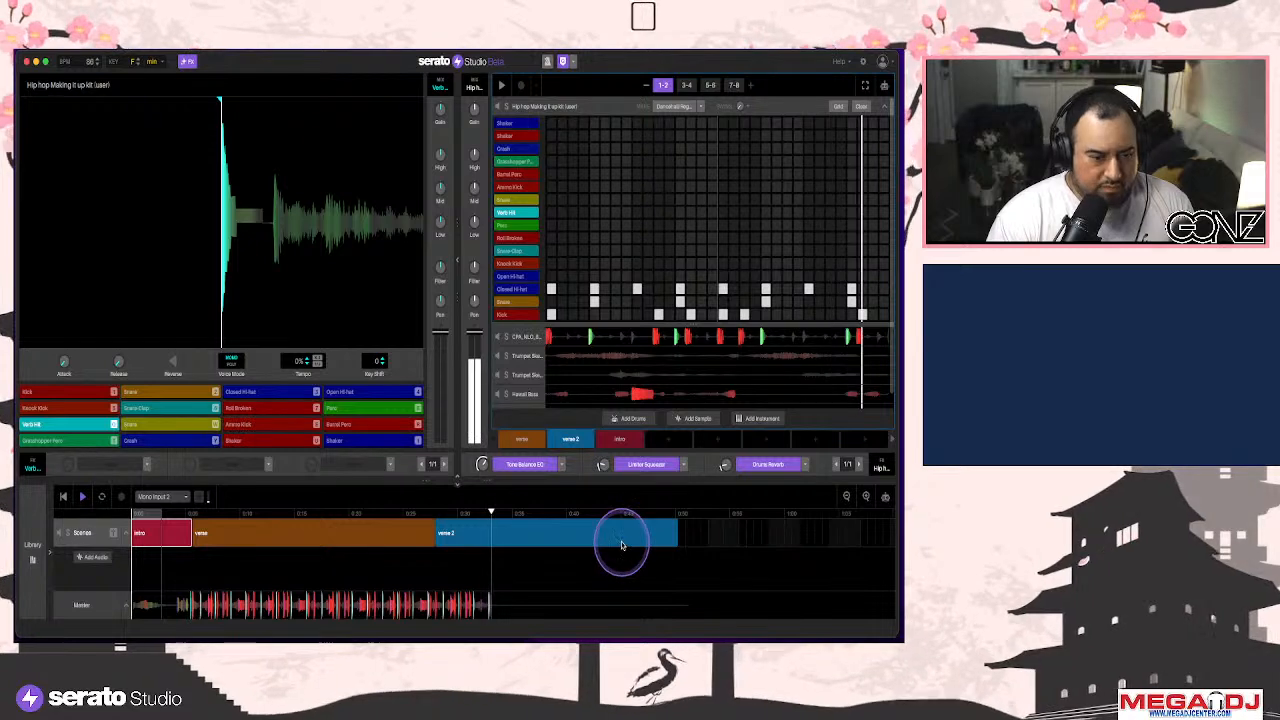
# Automate the drum kit's Mute in verse 2 to On for the first three beats of bar 1 and Off after that
pyautogui.click(662, 86)
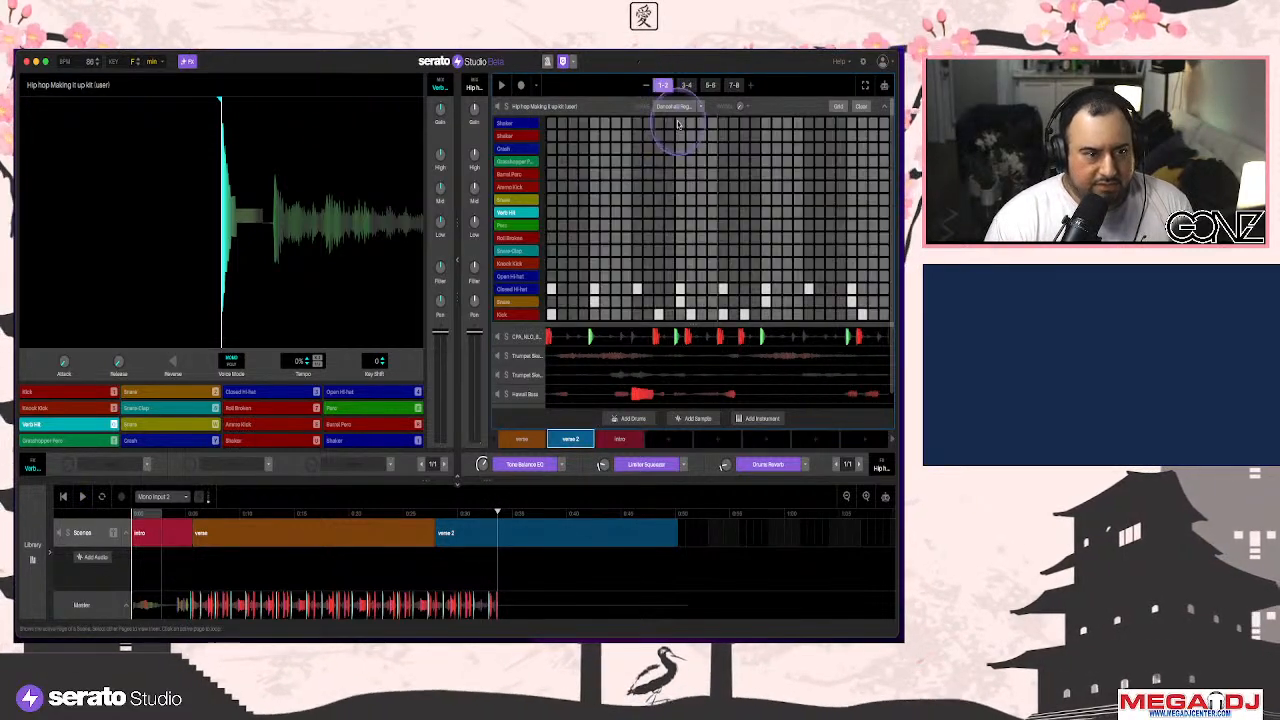
pyautogui.click(885, 87)
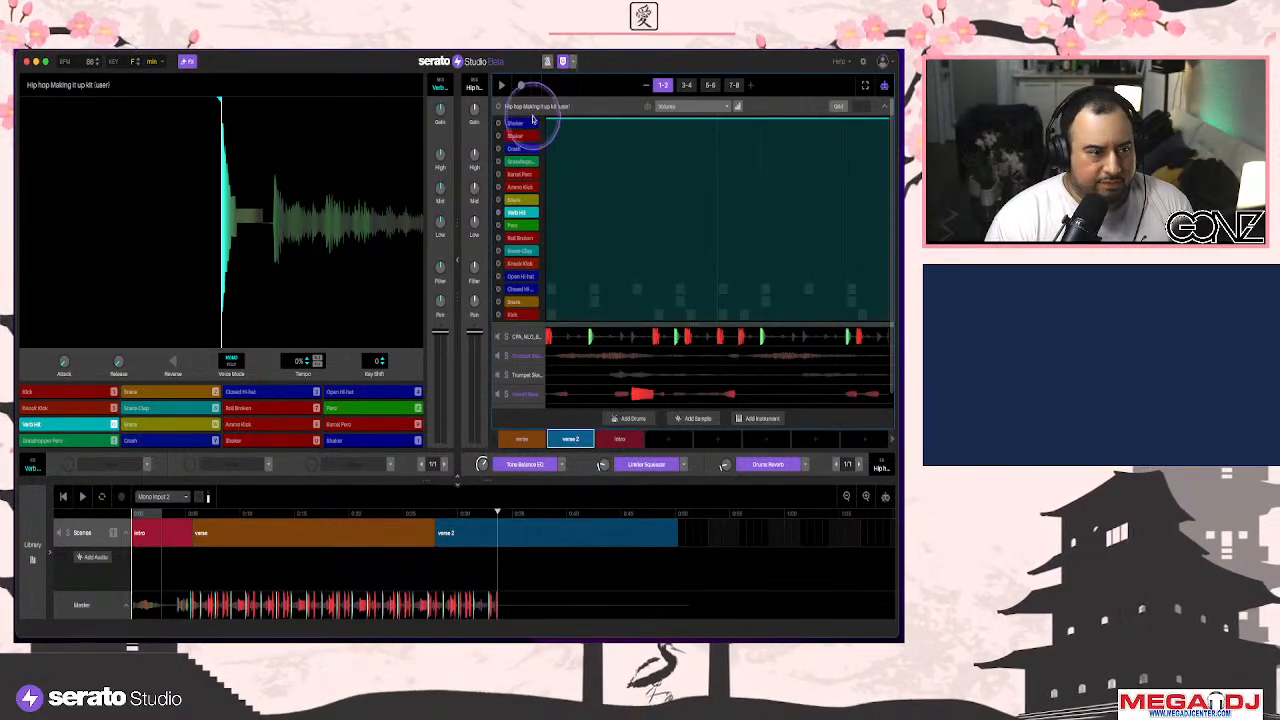
pyautogui.click(498, 107)
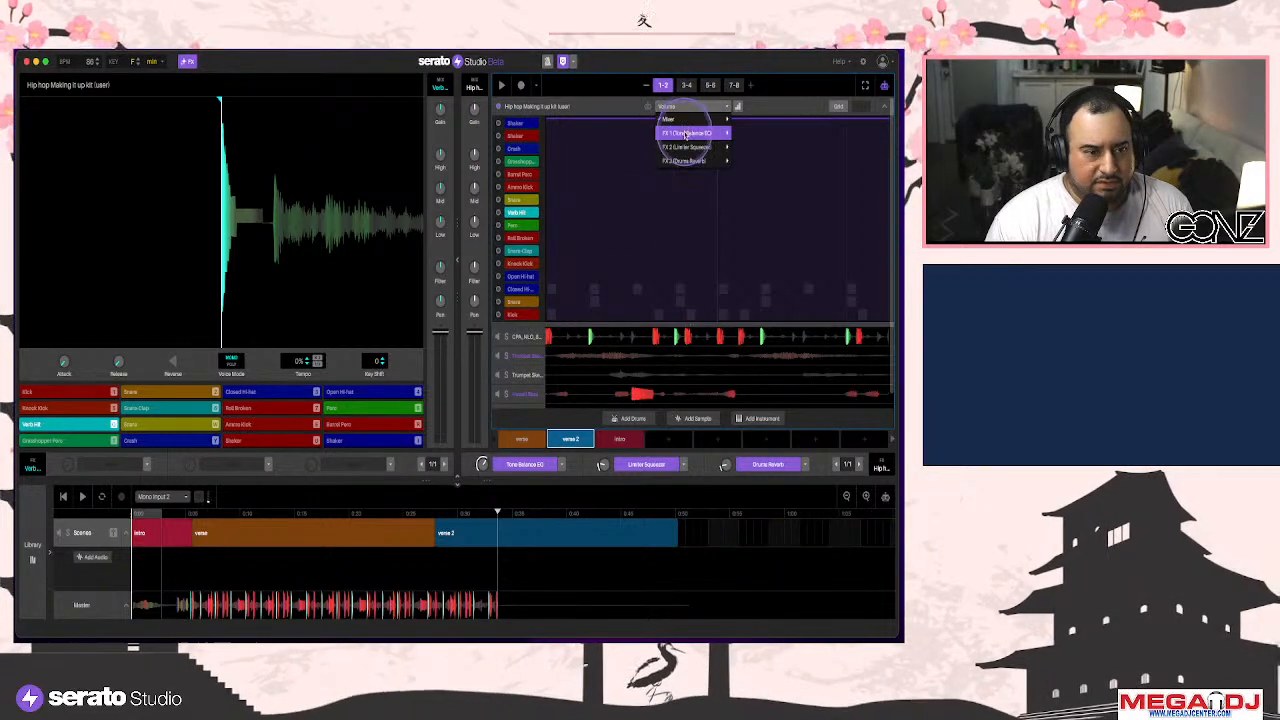
pyautogui.click(751, 218)
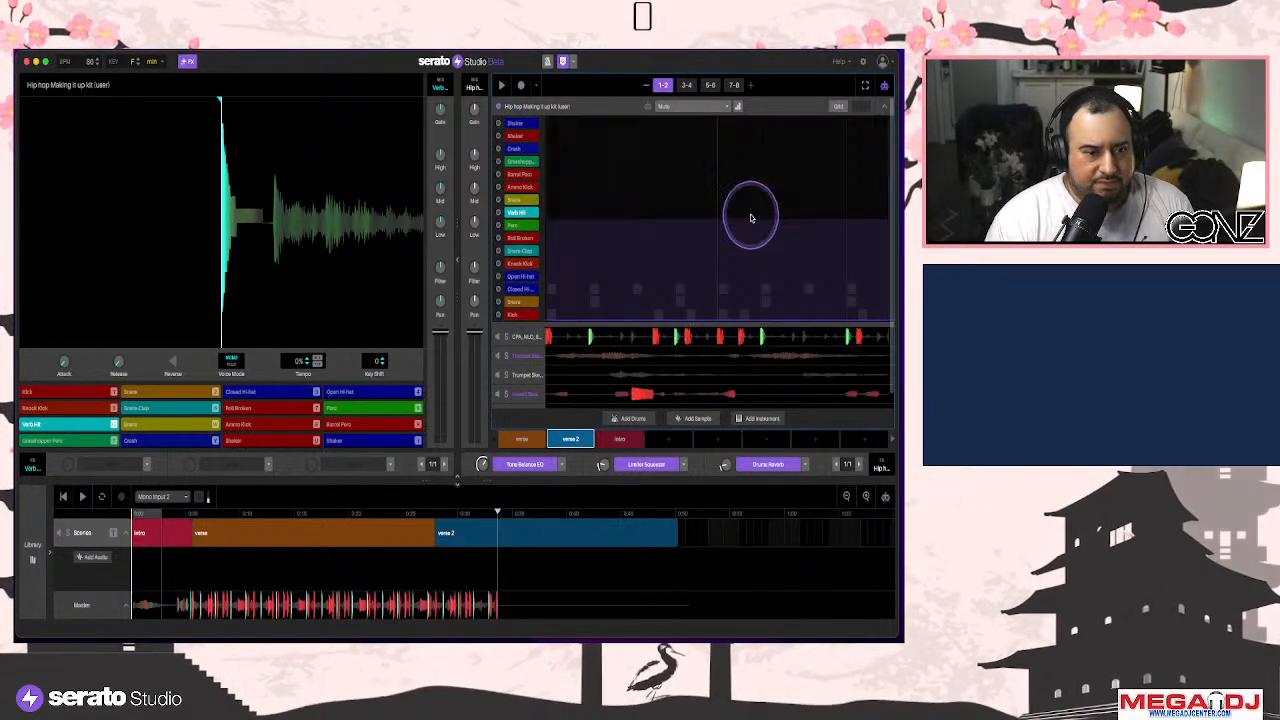
pyautogui.click(676, 321)
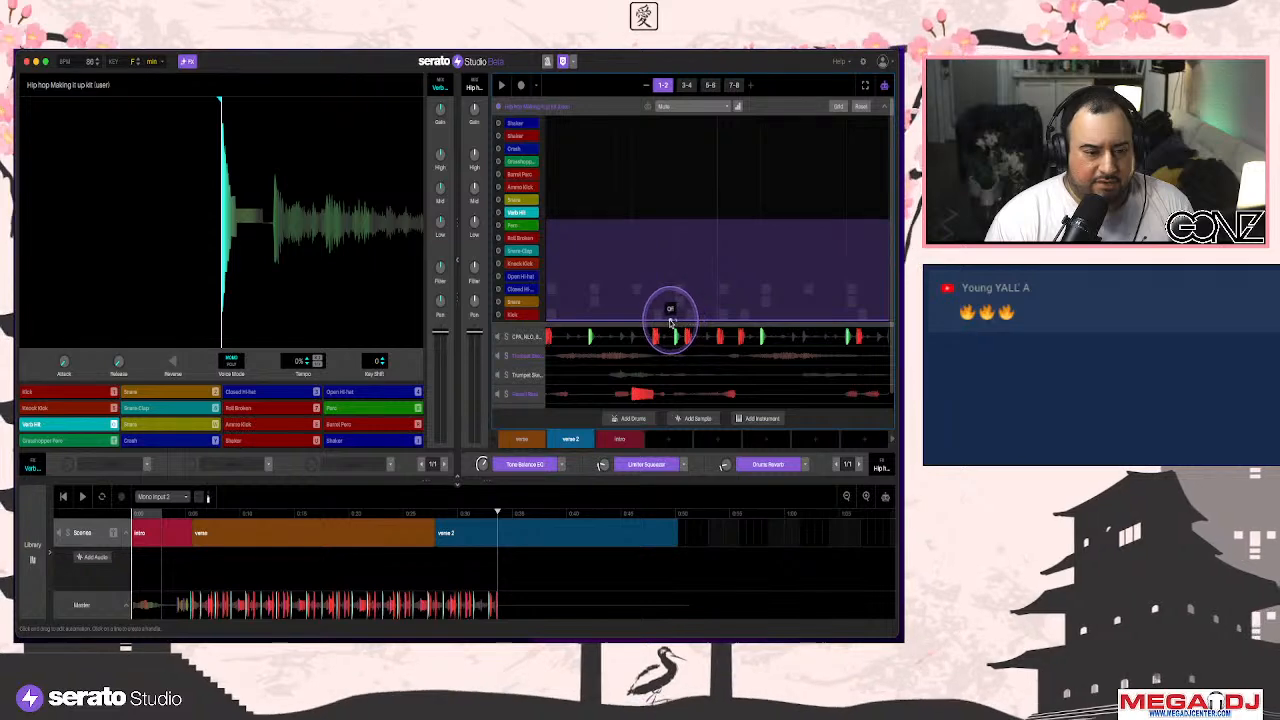
pyautogui.moveTo(670, 302); pyautogui.dragTo(669, 198)
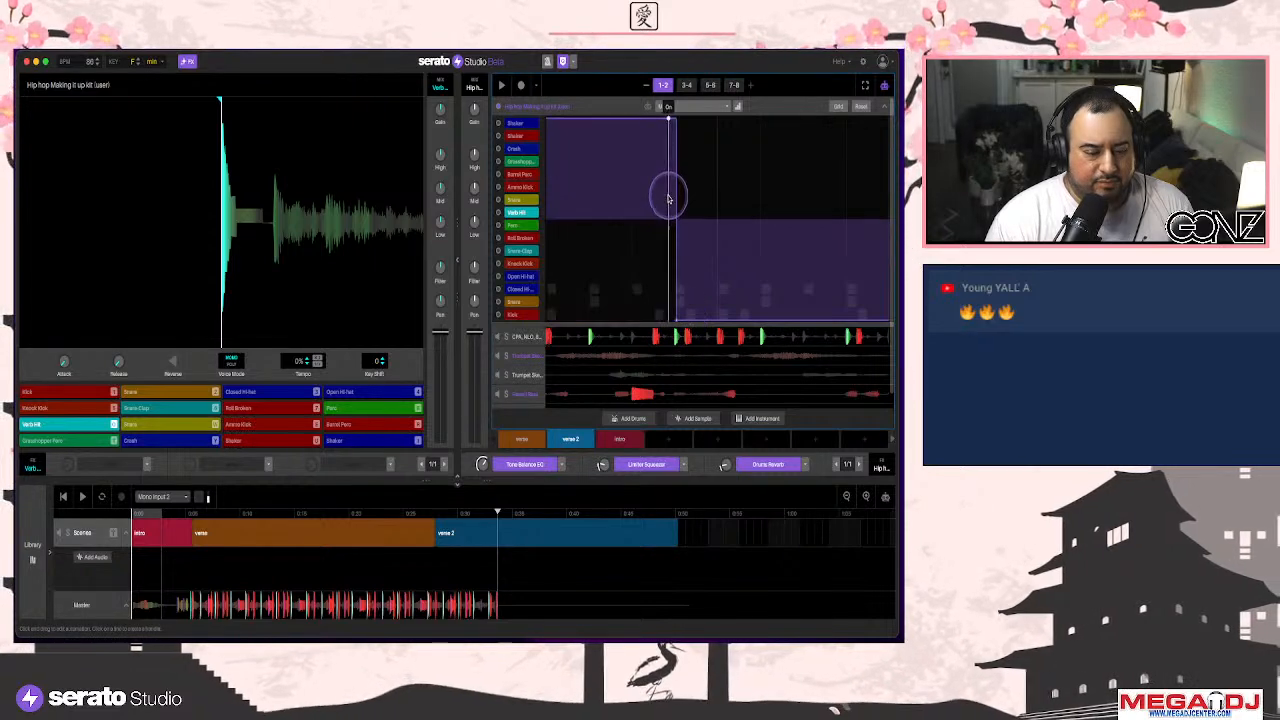
# Automate the drum loop track's Mute in verse 2 to On for the first three beats of bar 1 and Off after that
pyautogui.click(669, 338)
pyautogui.click(669, 340)
pyautogui.click(522, 136)
pyautogui.click(669, 128)
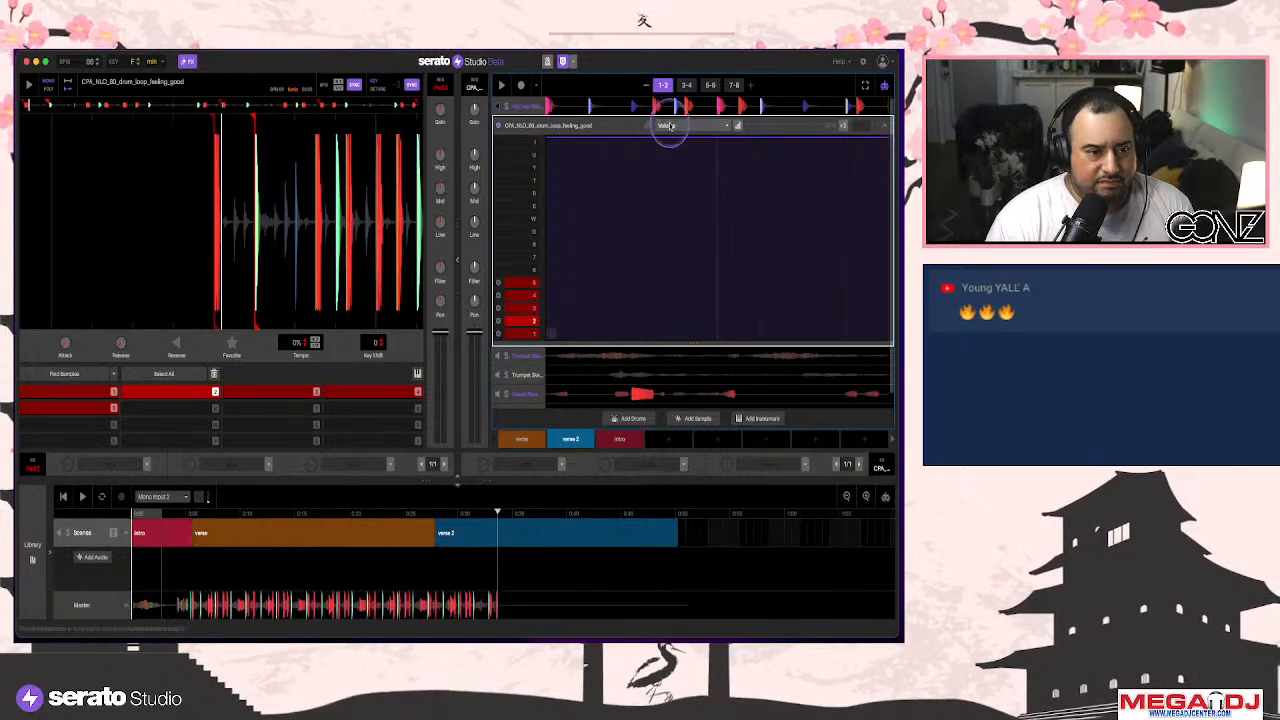
pyautogui.click(737, 153)
pyautogui.click(761, 254)
pyautogui.click(708, 335)
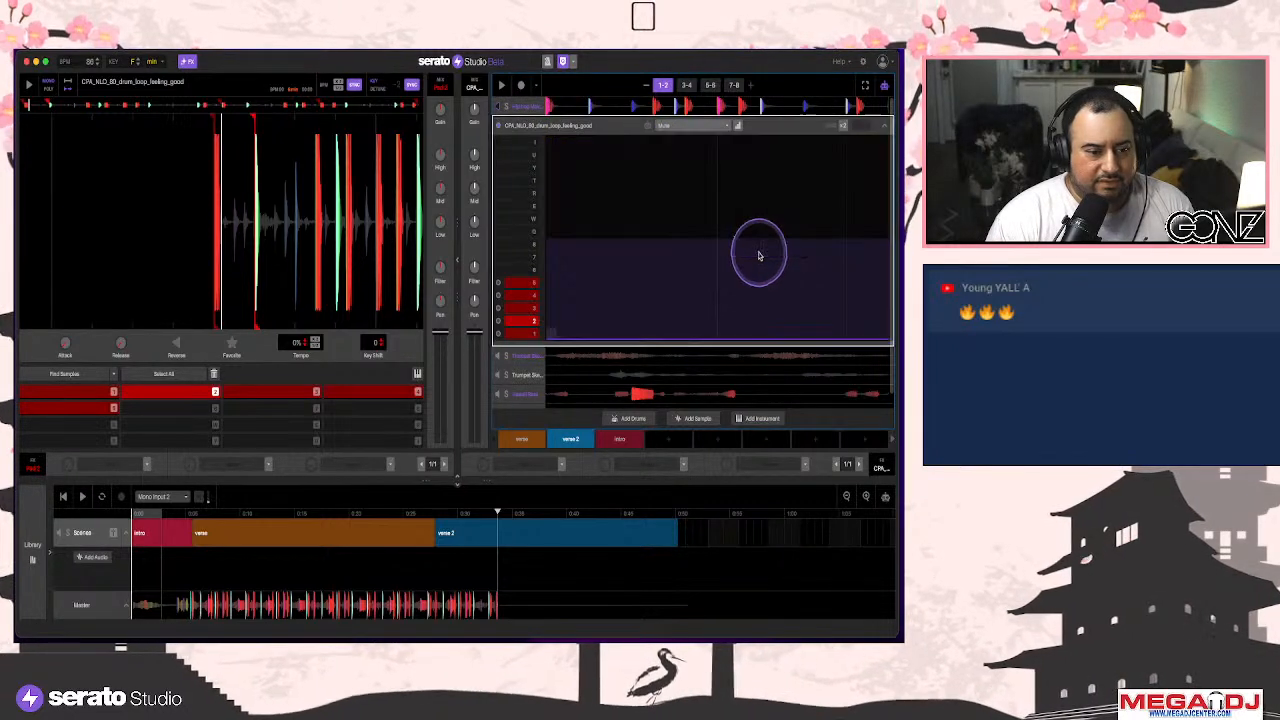
pyautogui.moveTo(683, 340); pyautogui.dragTo(666, 206)
pyautogui.moveTo(715, 341); pyautogui.dragTo(681, 331)
# Play the arrangement from the verse scene through the end of verse 2 to check the drum dropout
pyautogui.click(403, 533)
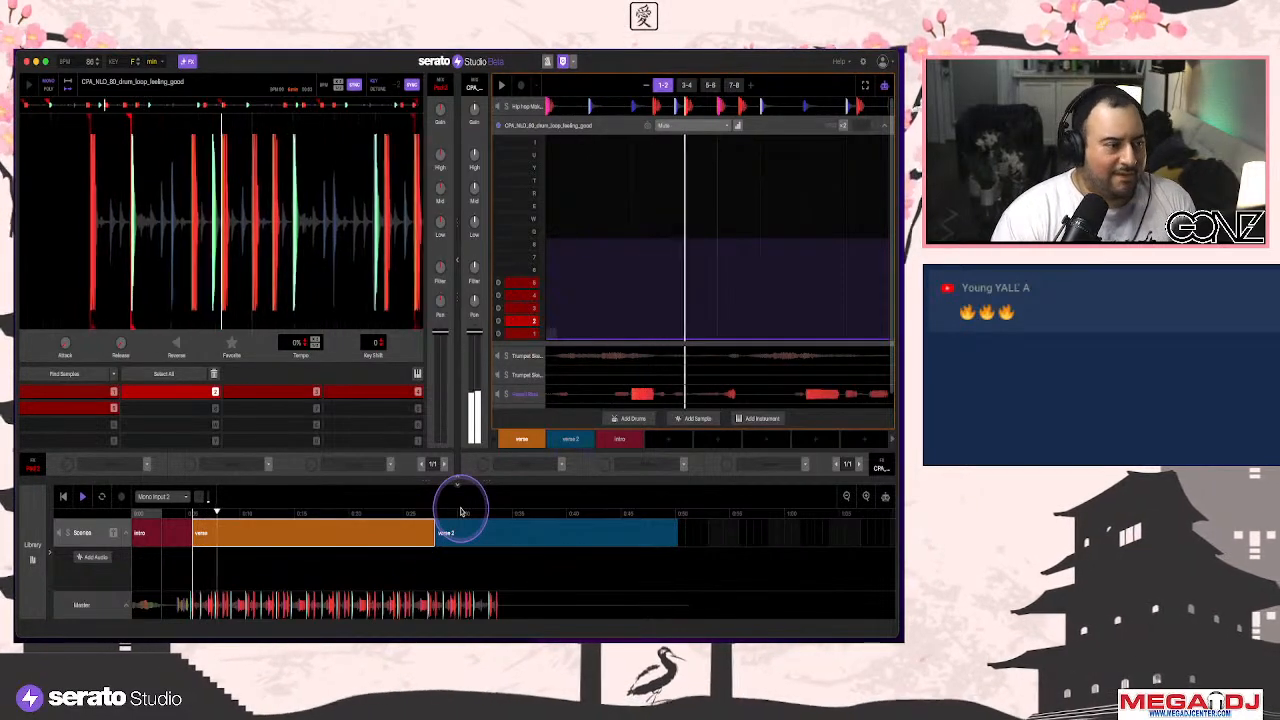
pyautogui.click(741, 564)
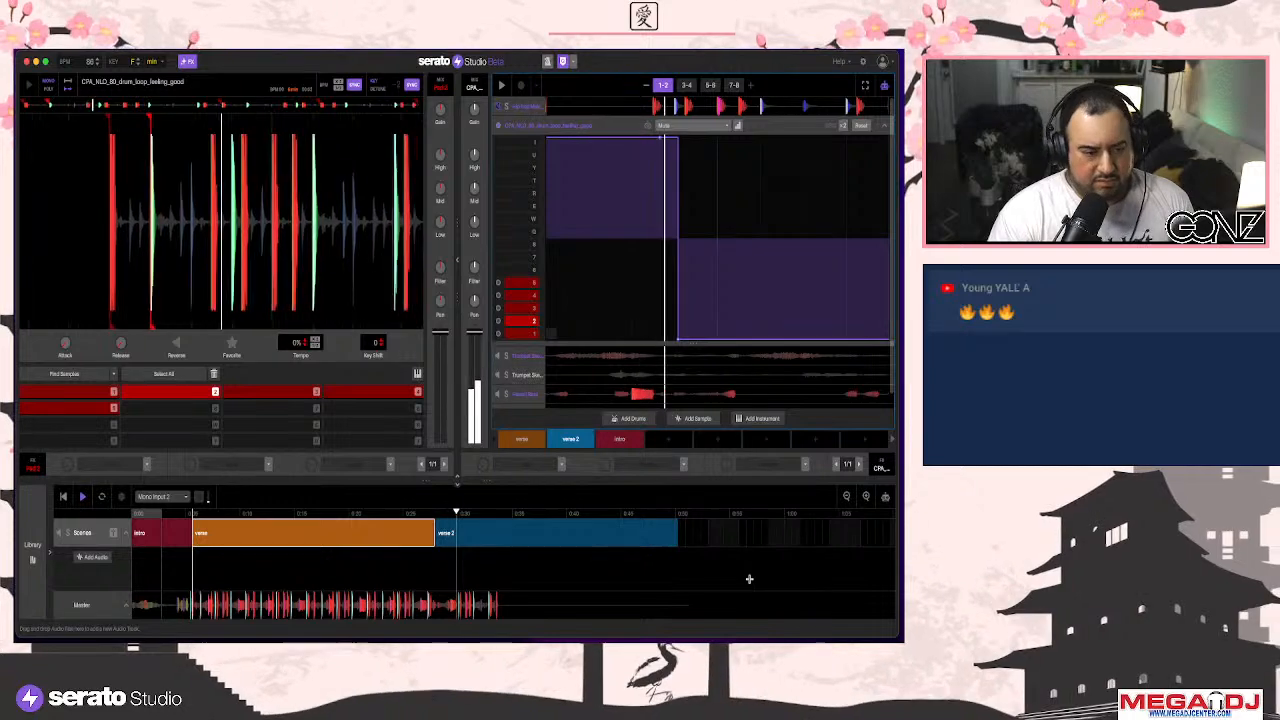
pyautogui.click(749, 578)
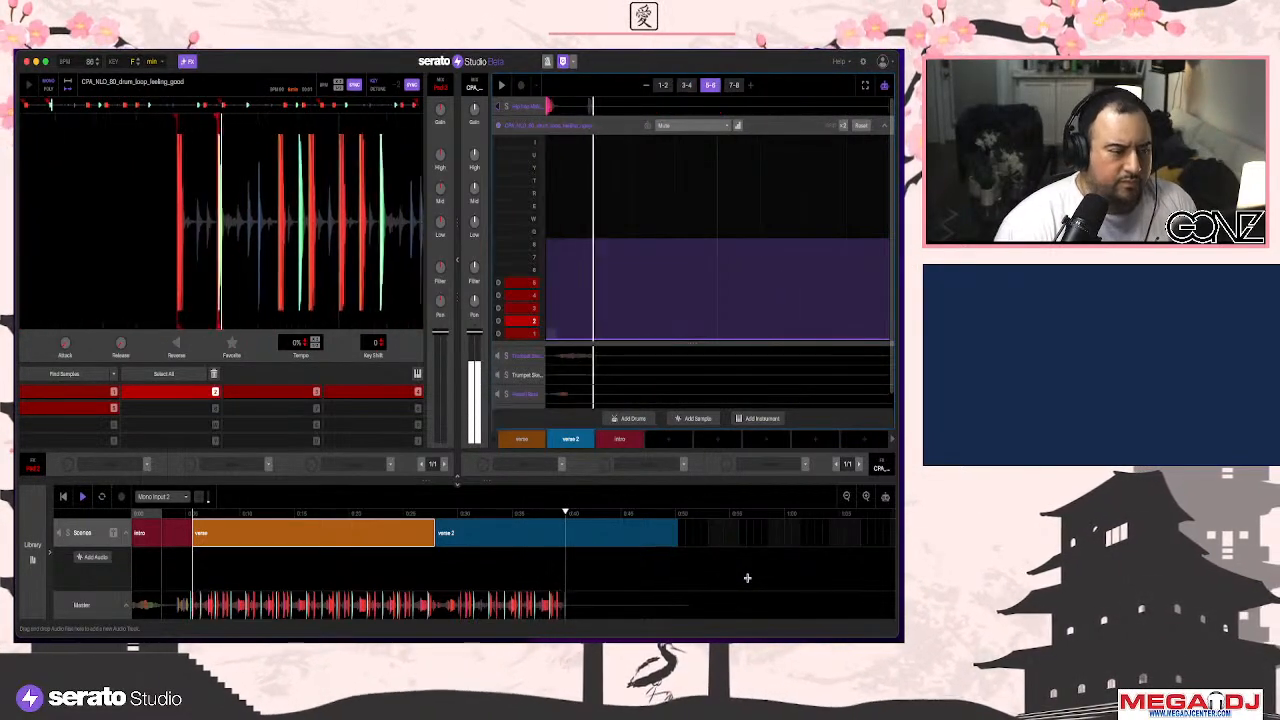
pyautogui.click(747, 577)
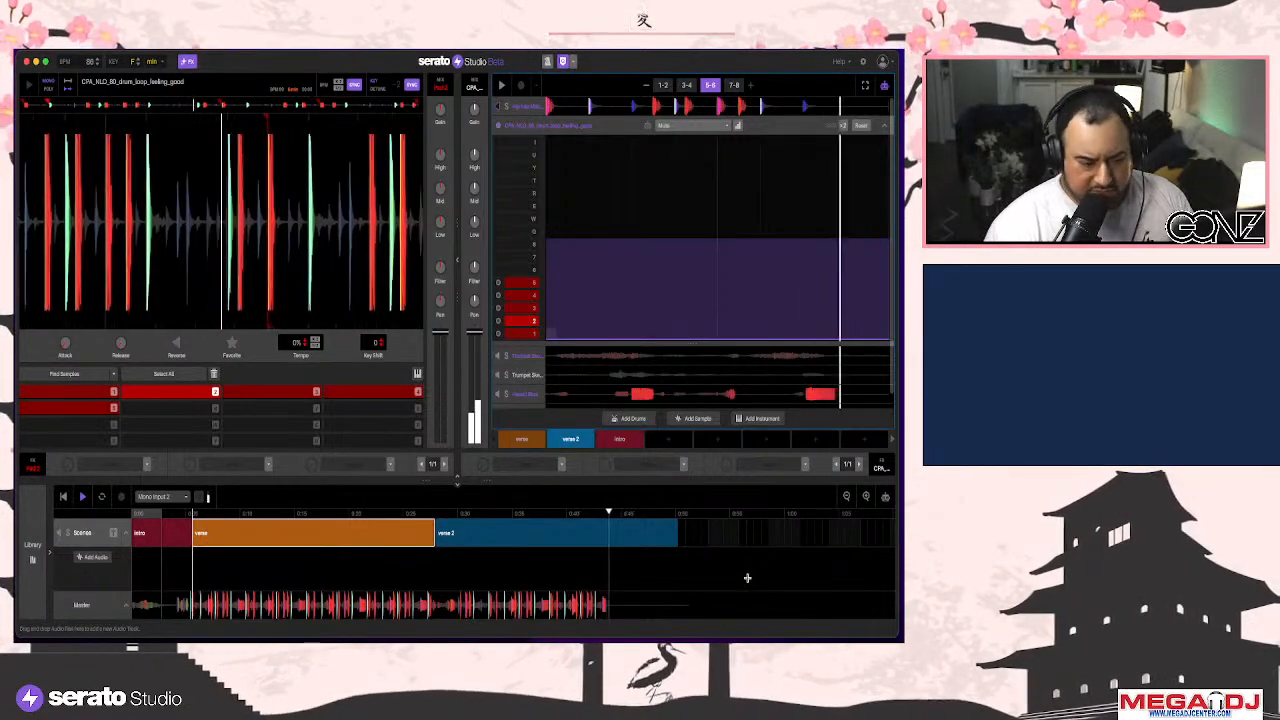
pyautogui.click(657, 530)
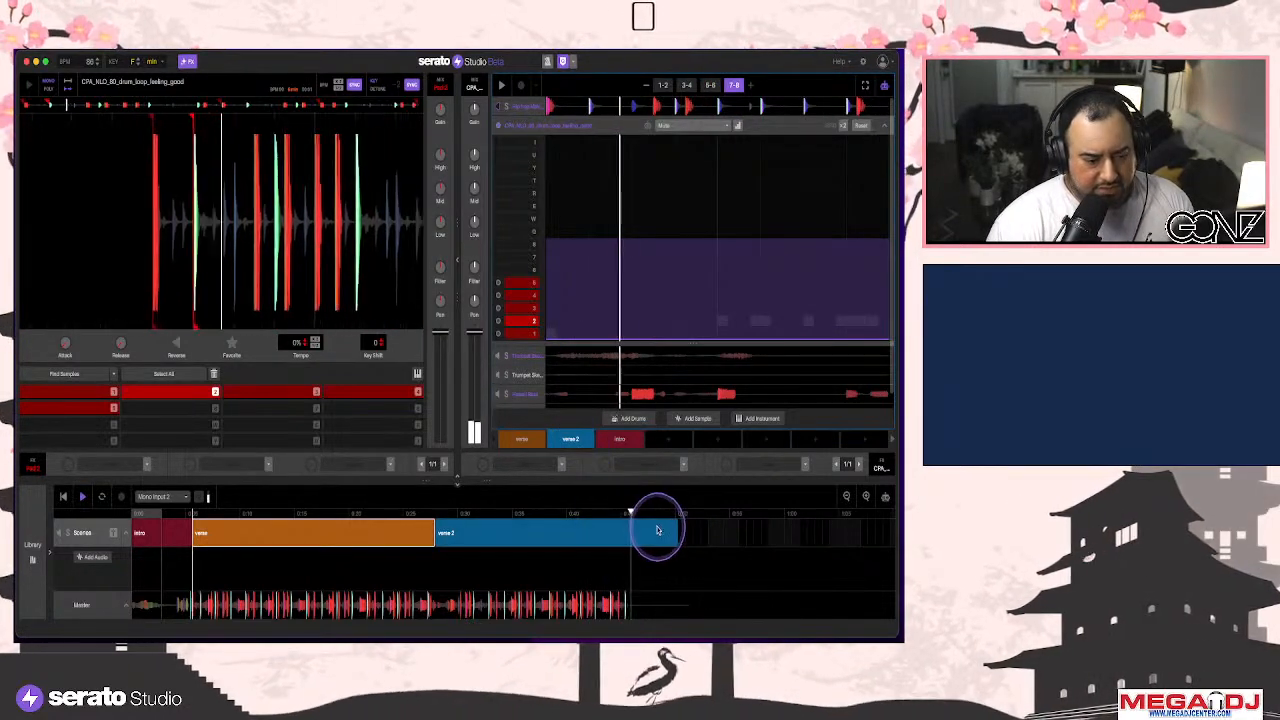
pyautogui.click(749, 543)
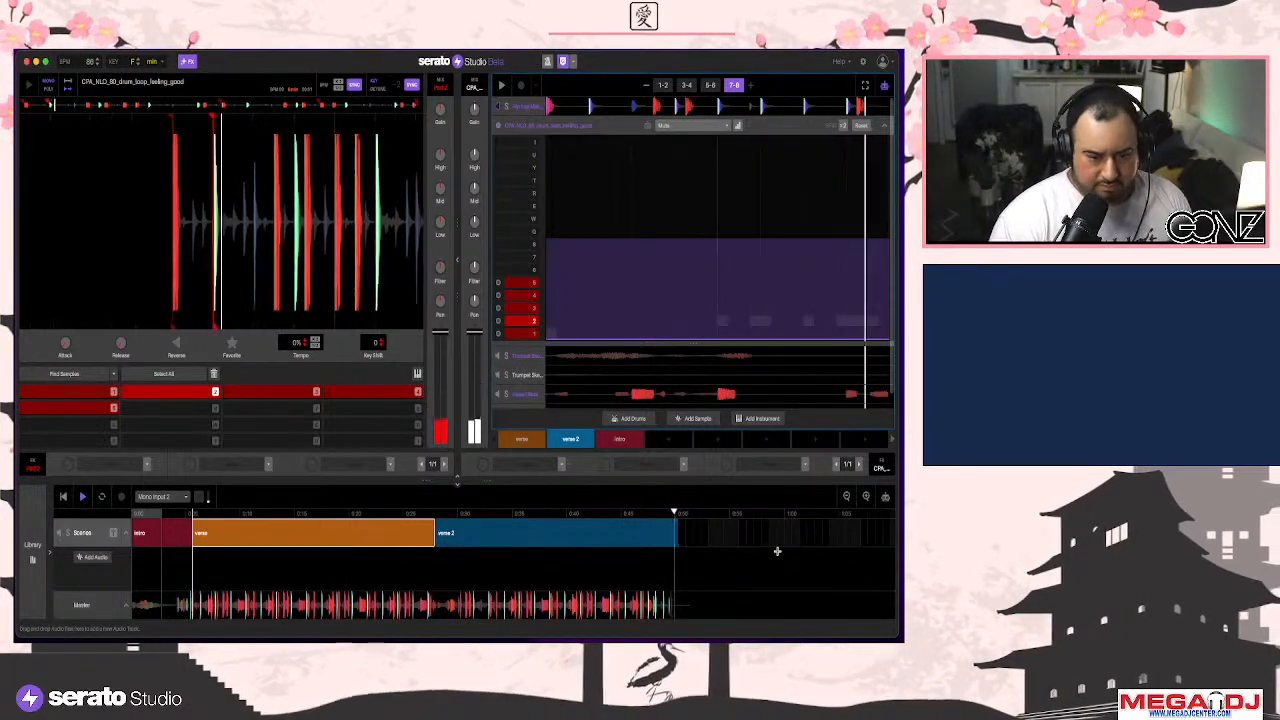
pyautogui.press('space')
pyautogui.press('space')
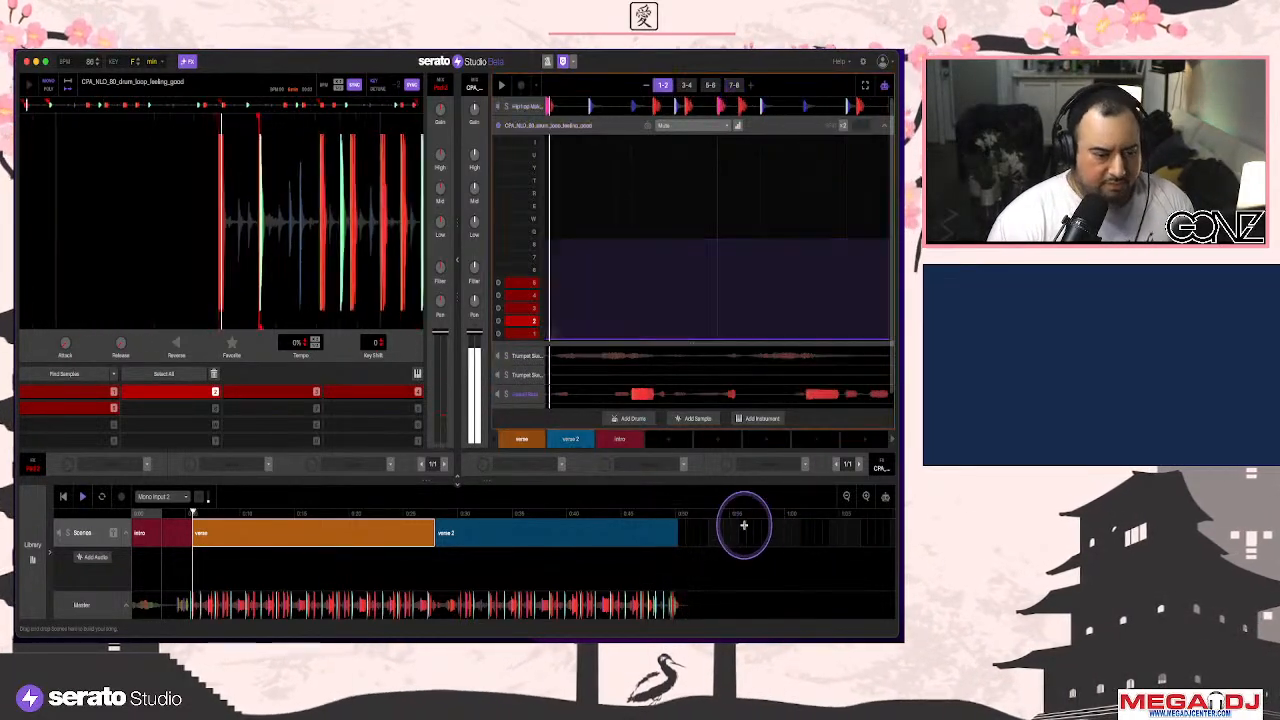
# Create a new empty scene in the fourth scene slot and extend it to 8 bars
pyautogui.click(669, 440)
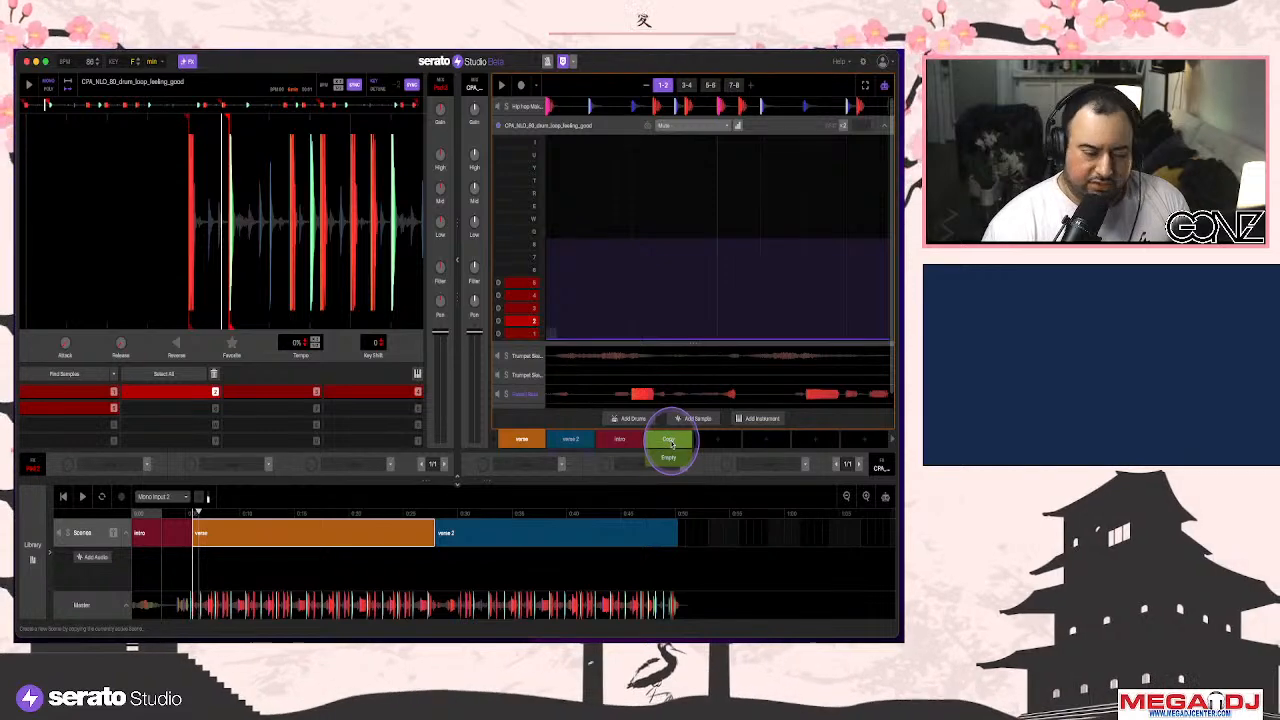
pyautogui.click(669, 457)
pyautogui.click(726, 175)
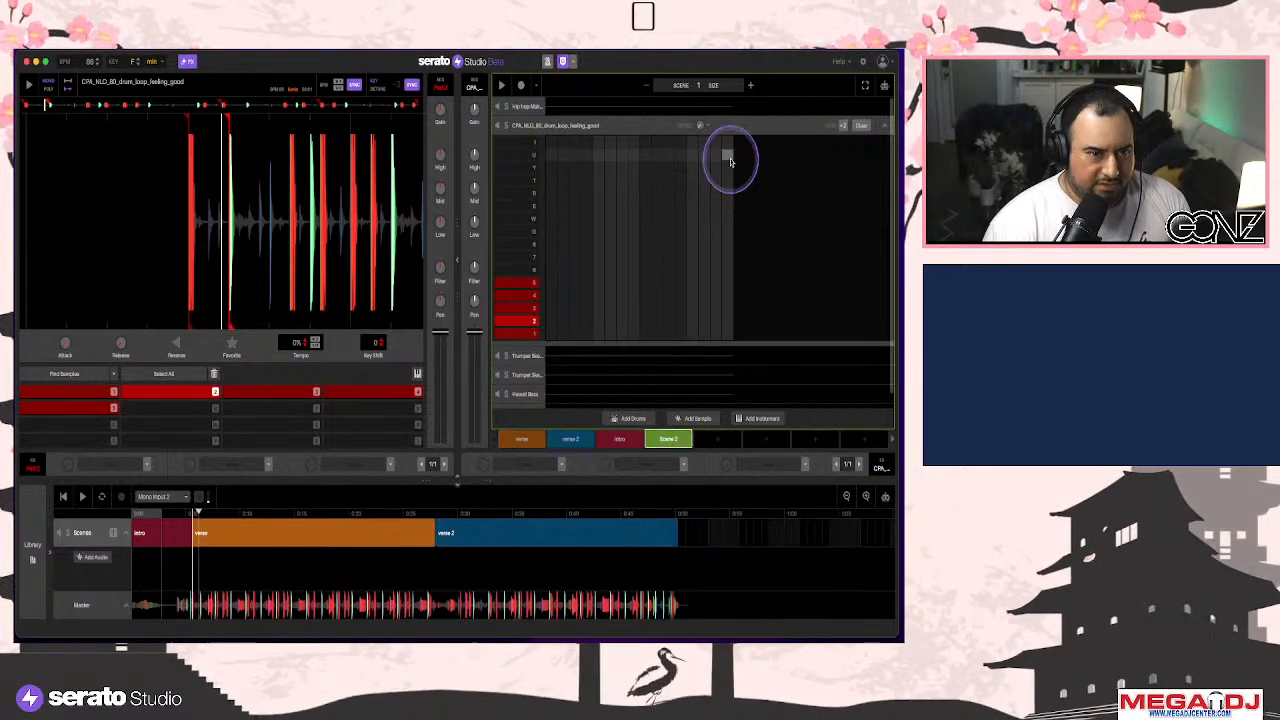
pyautogui.click(749, 88)
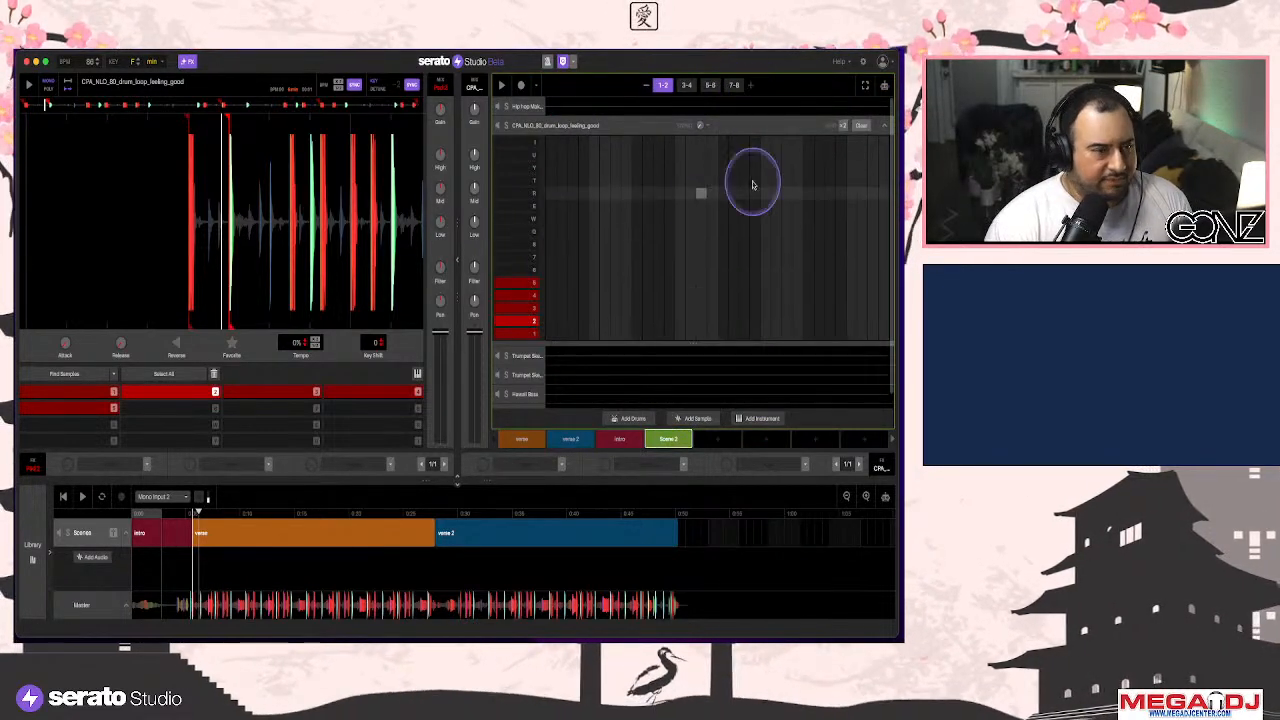
# Check the empty trumpet tracks in the new scene and audition the second Trumpet Sketches track's sample
pyautogui.scroll(-1, 651, 289)
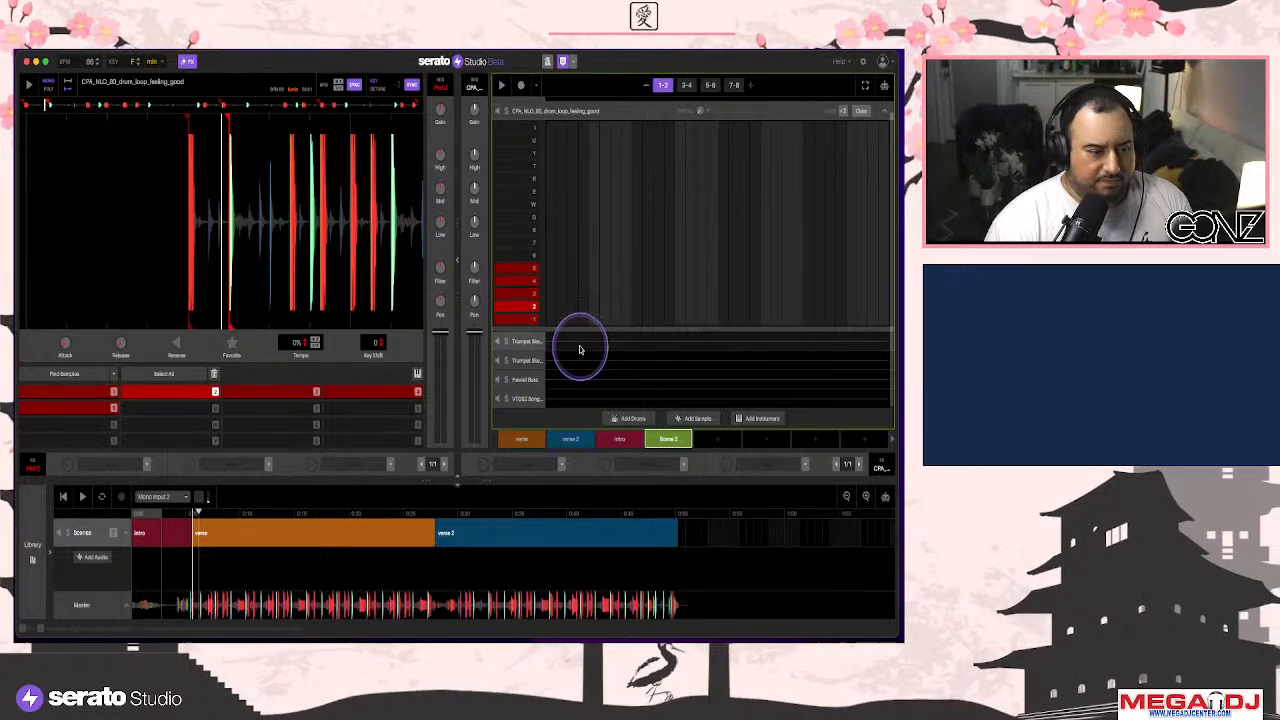
pyautogui.click(527, 343)
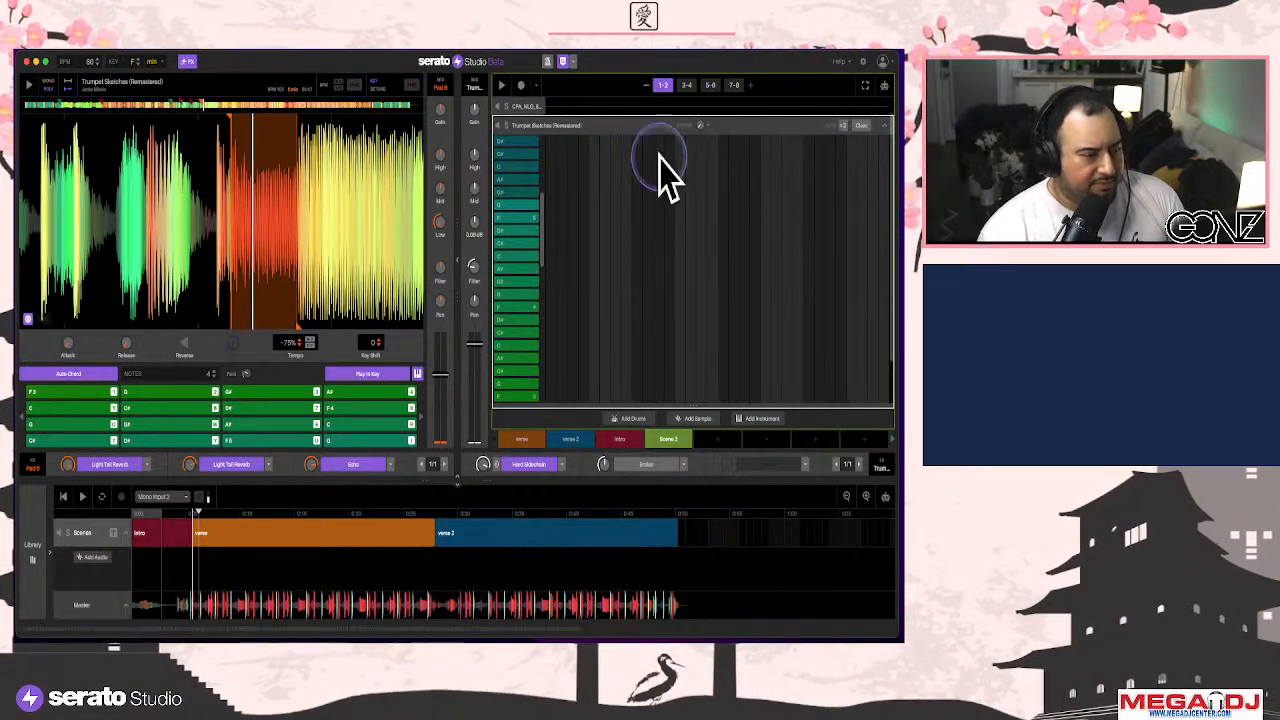
pyautogui.click(884, 123)
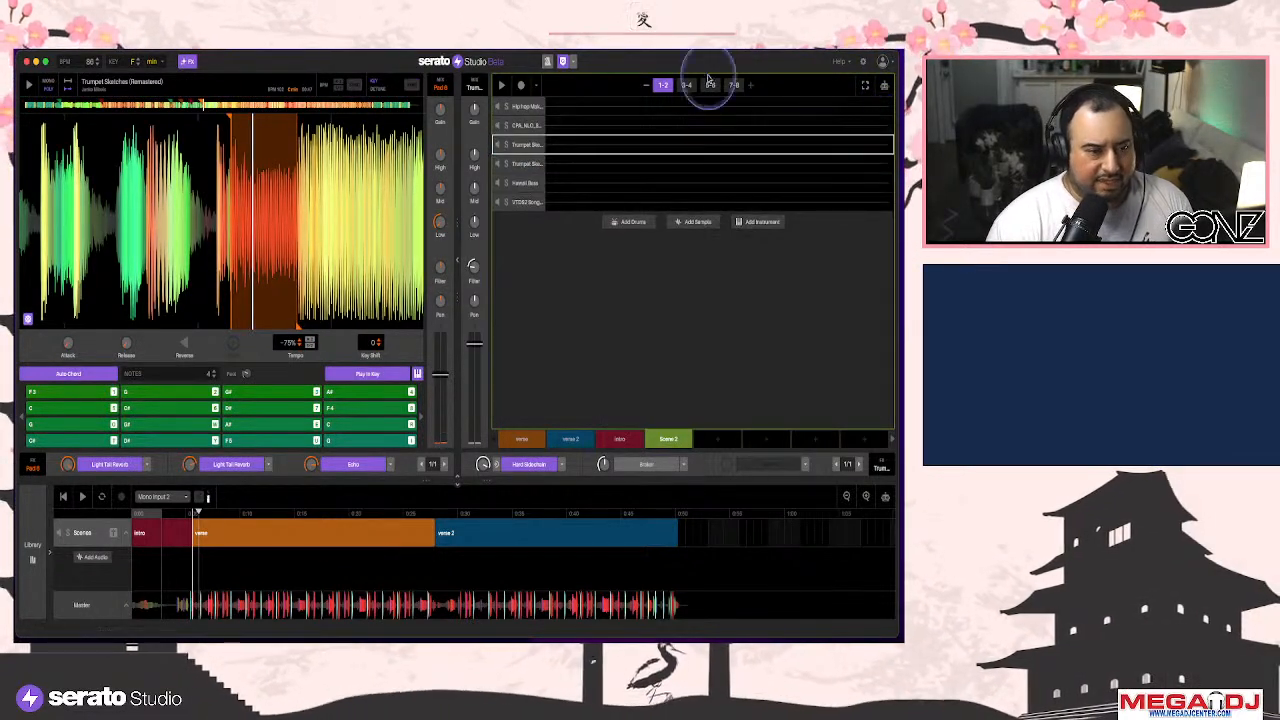
pyautogui.click(584, 165)
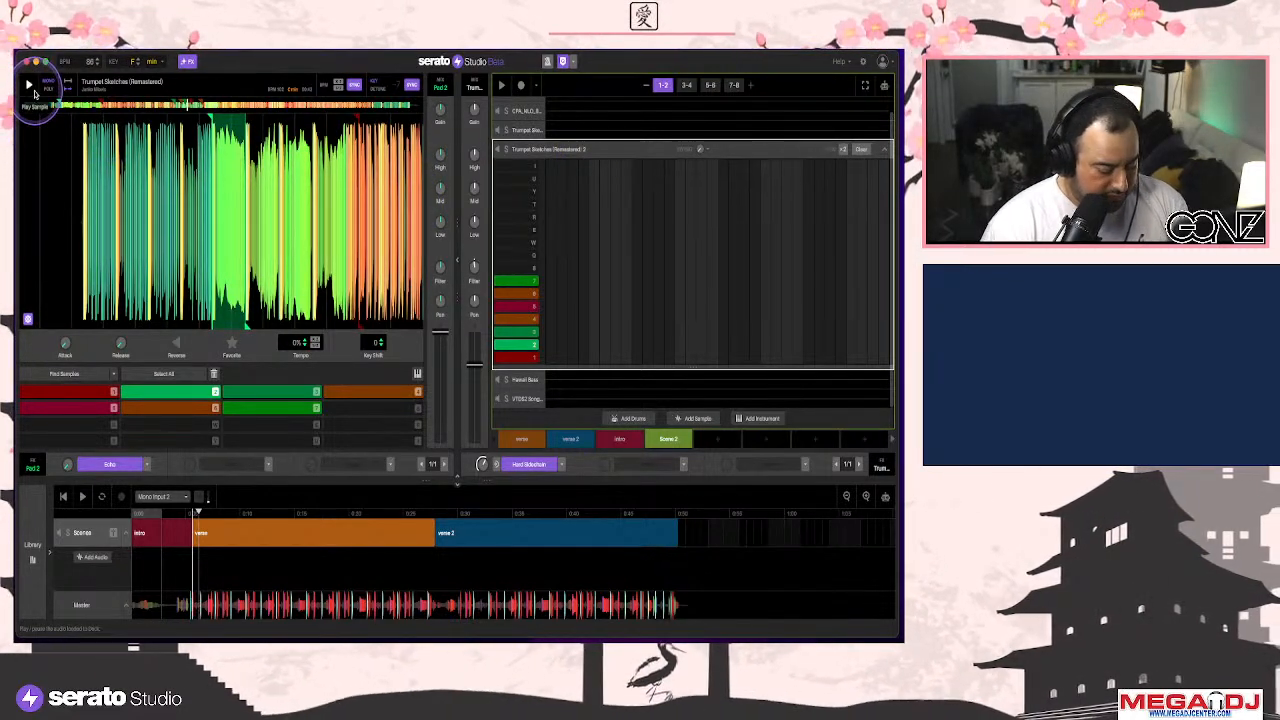
pyautogui.click(37, 85)
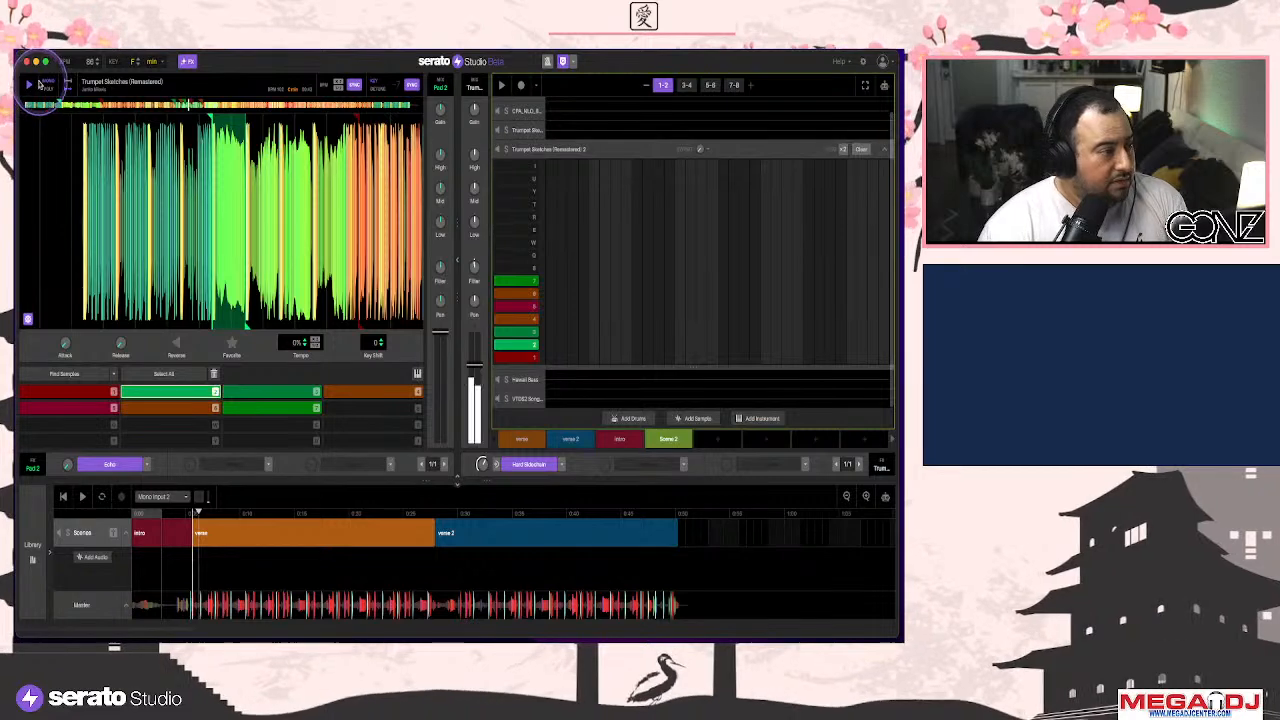
# Audition the second trumpet track's sample from a later passage and set cue 8 at the chosen spot
pyautogui.press('space')
pyautogui.press('space')
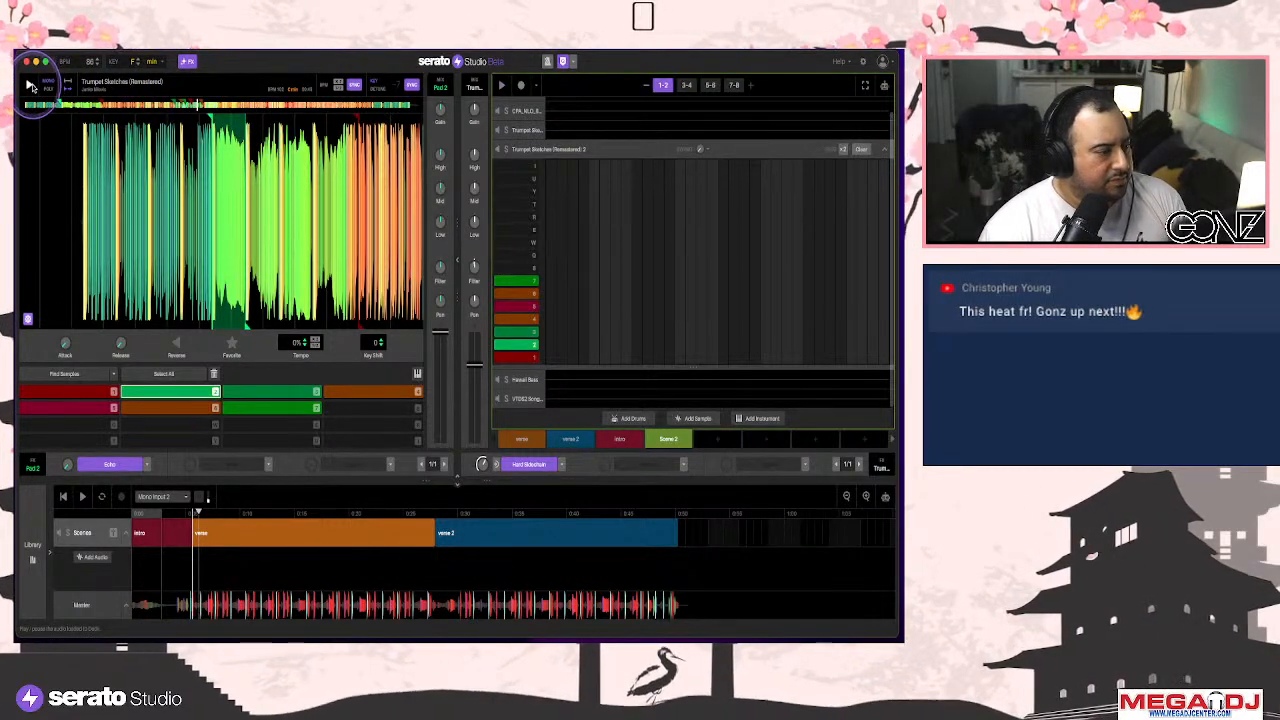
pyautogui.click(84, 395)
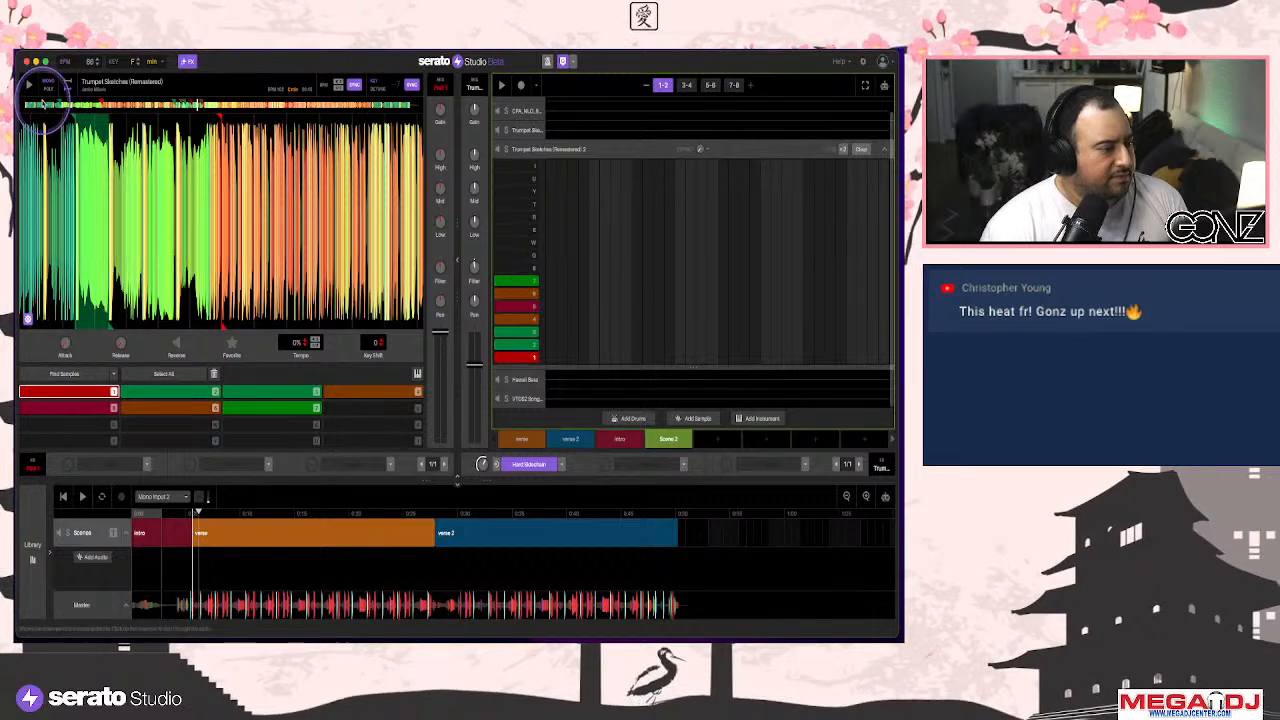
pyautogui.click(216, 106)
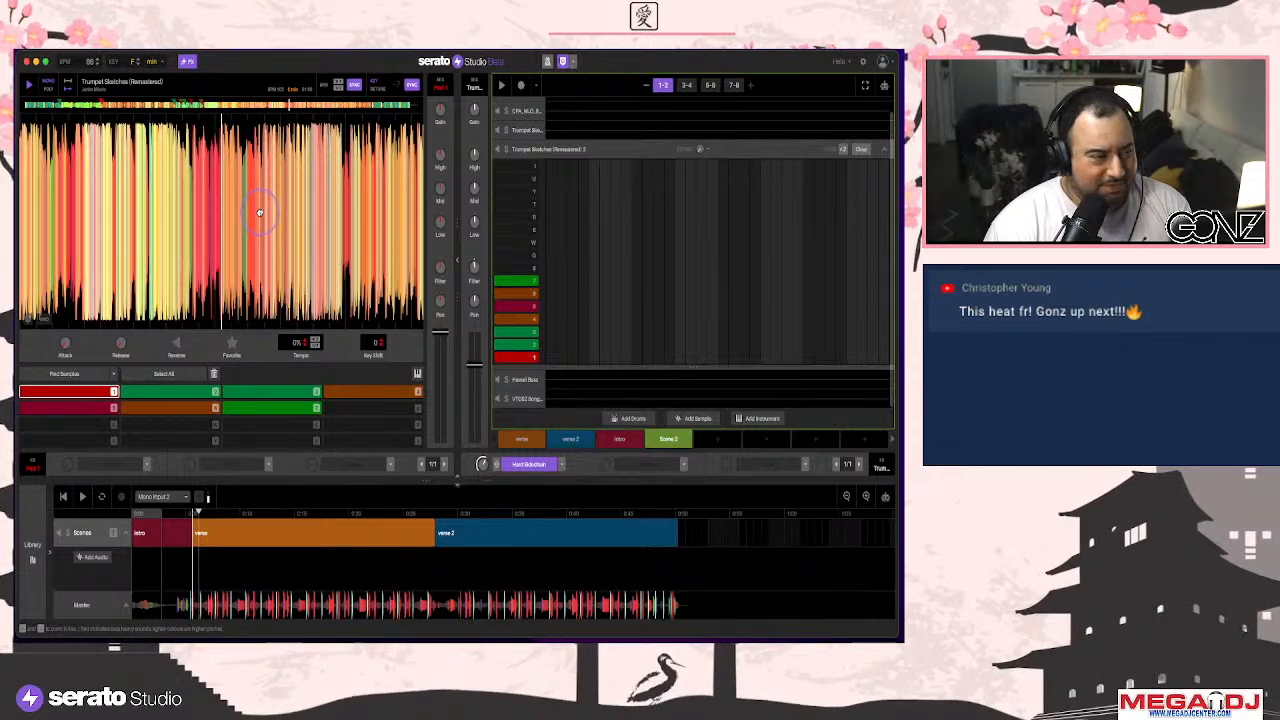
pyautogui.press('8')
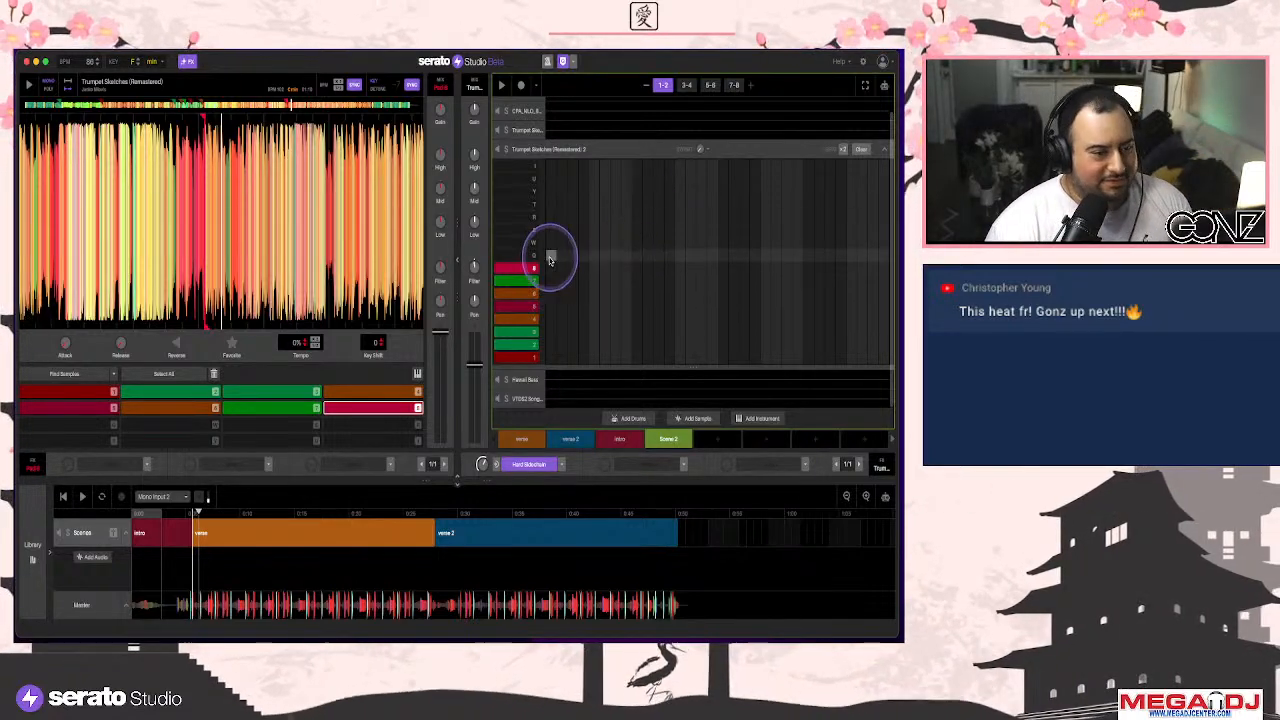
# Place a pad 8 hit on the first step of bar 1 and play the scene to judge the phrase
pyautogui.press('space')
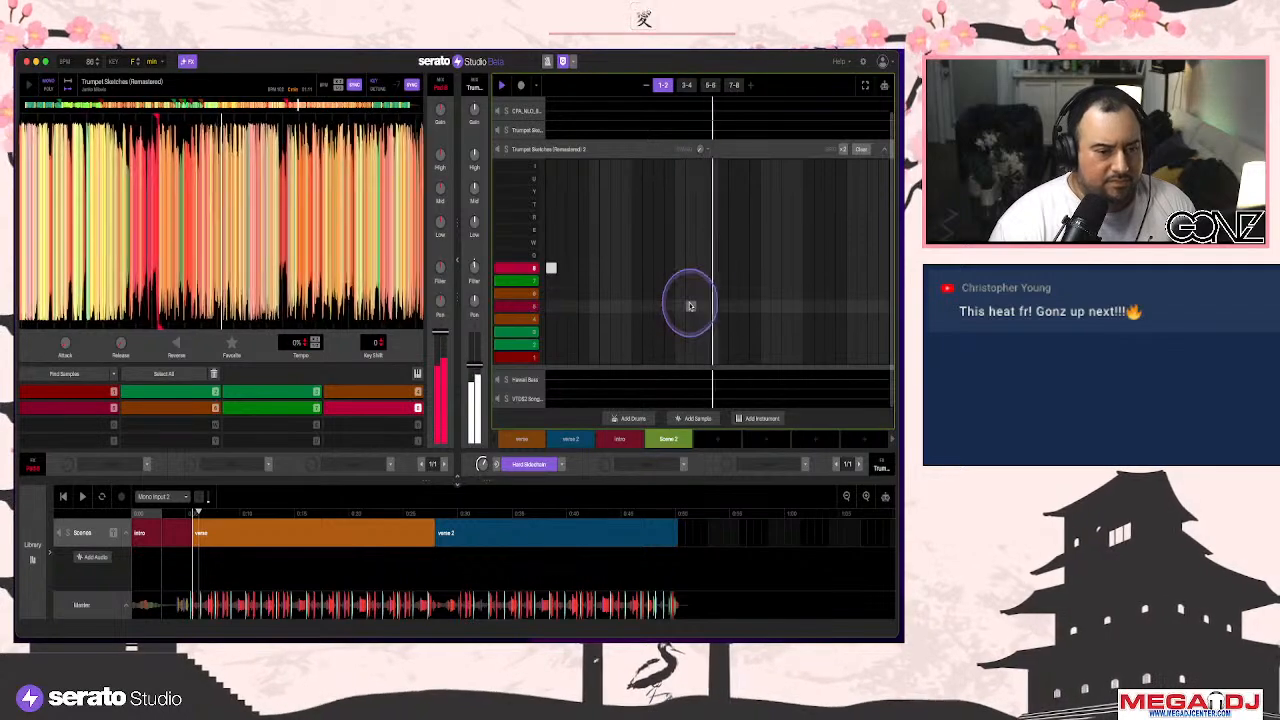
pyautogui.press('space')
pyautogui.press('space')
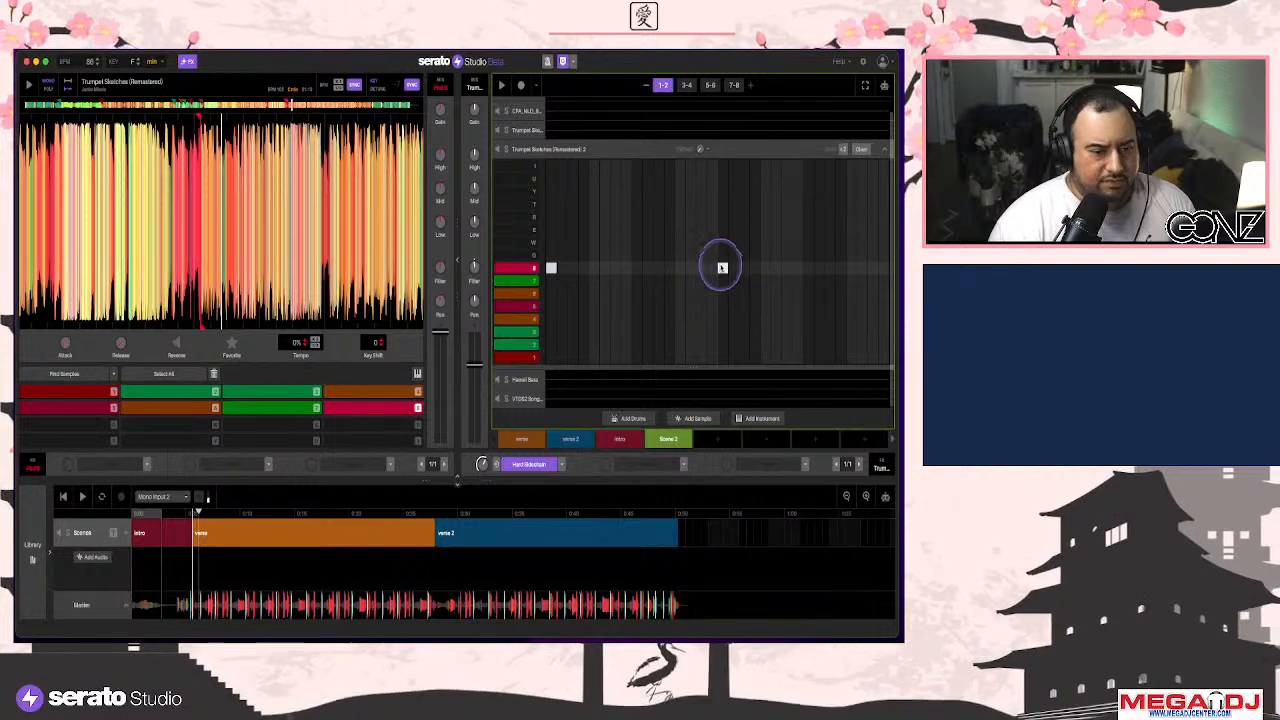
pyautogui.click(722, 268)
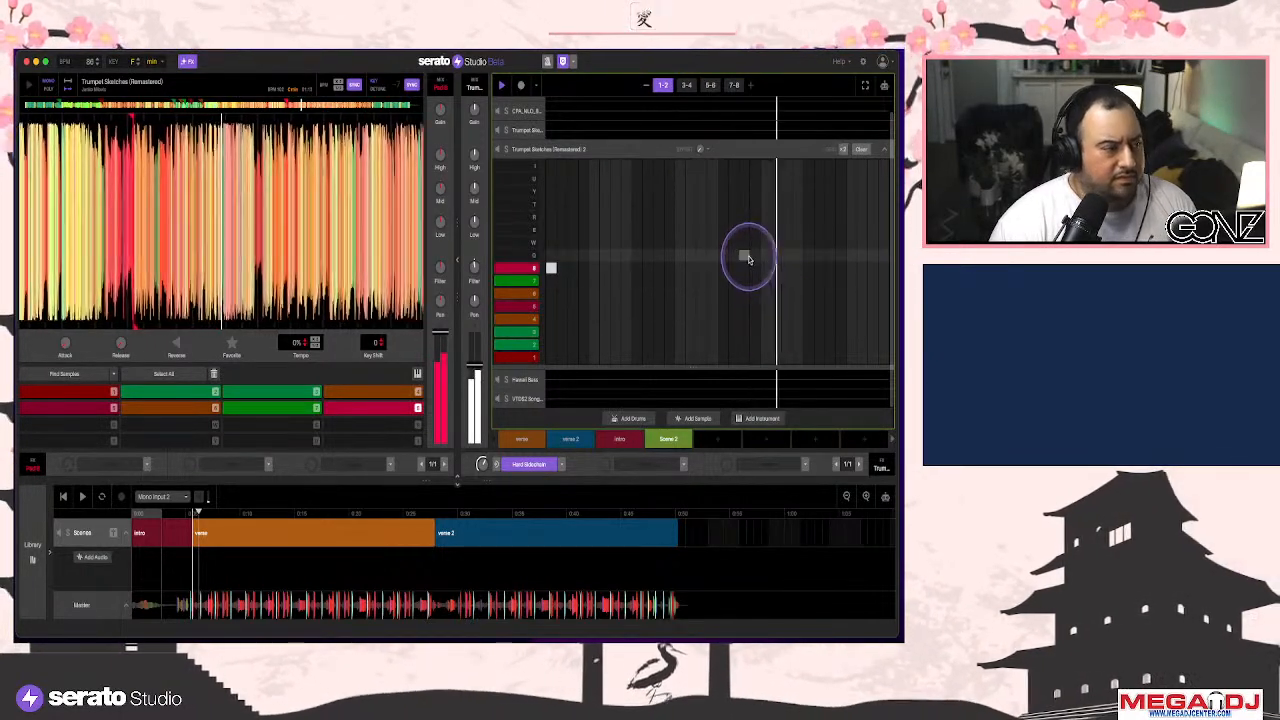
pyautogui.press('space')
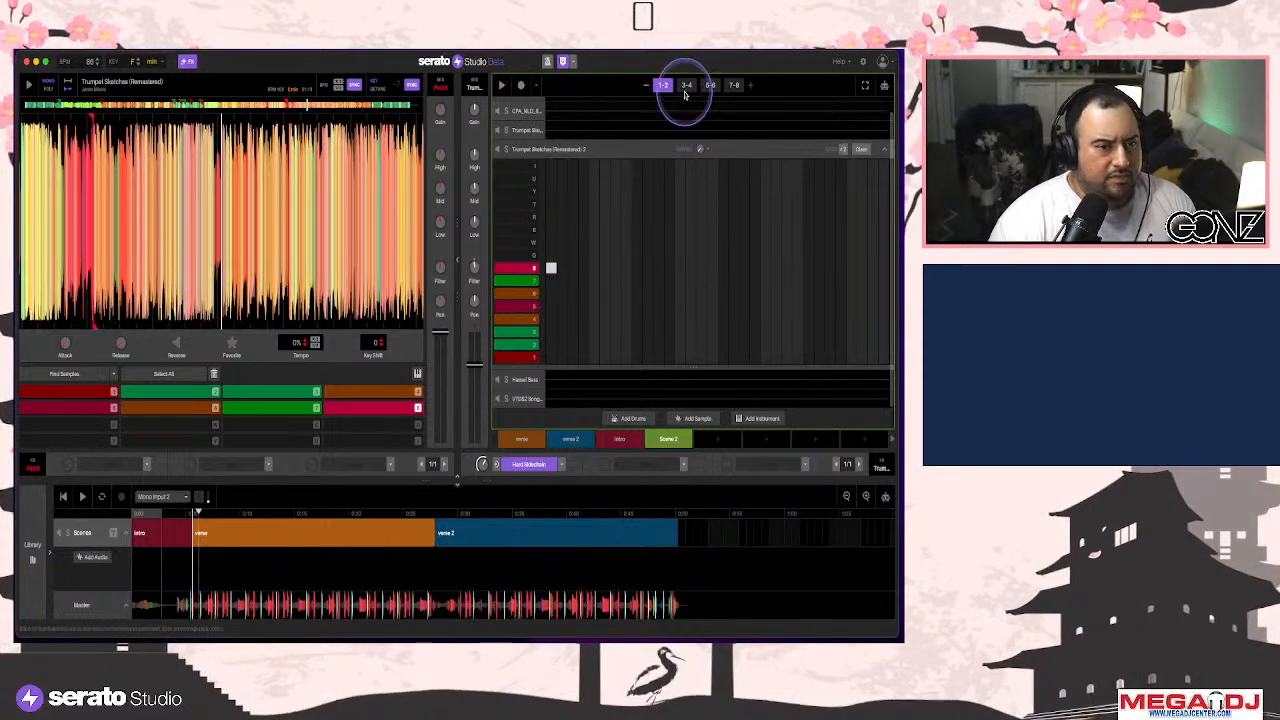
pyautogui.press('space')
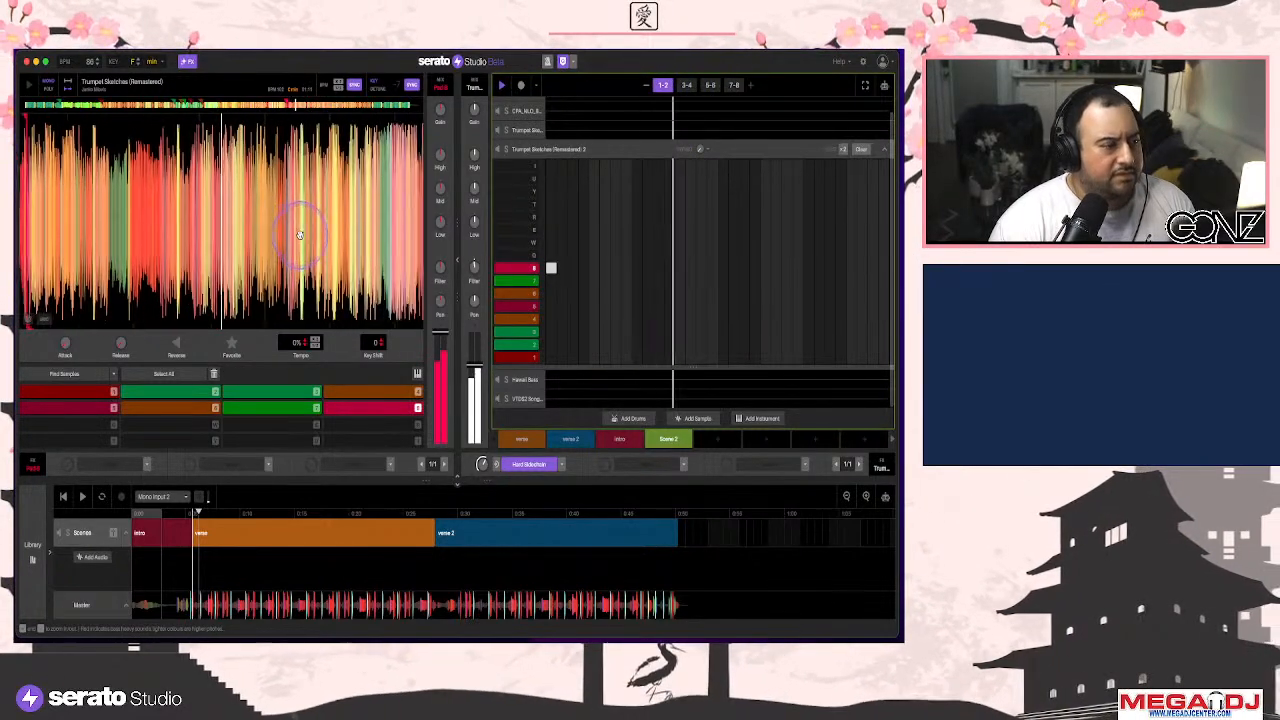
# Set cue Q at a later spot in the trumpet sample and audition it
pyautogui.click(247, 242)
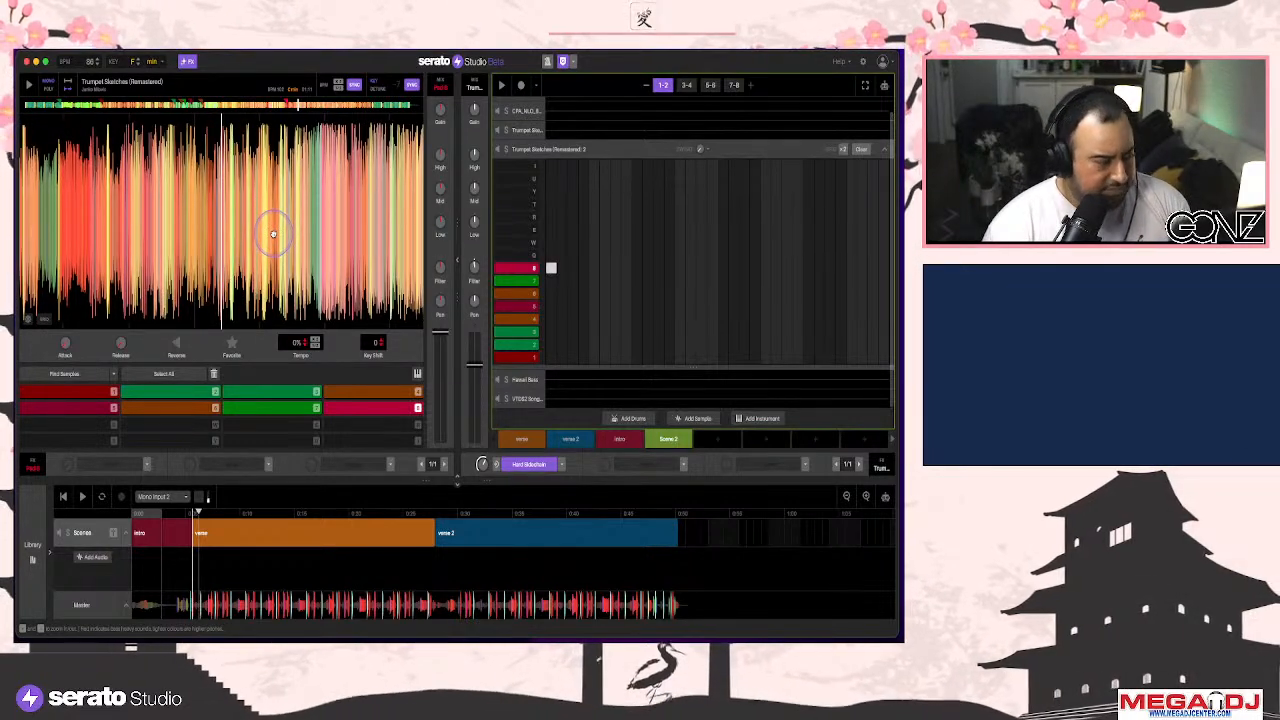
pyautogui.press('q')
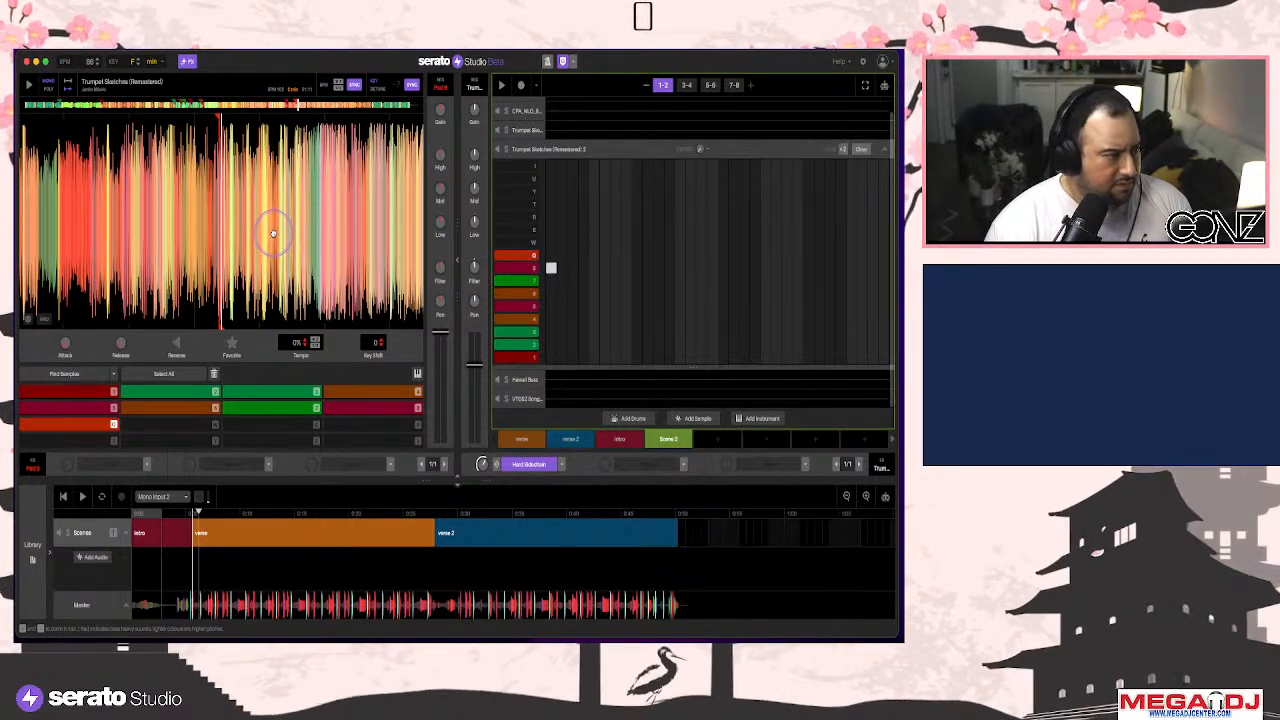
pyautogui.press('q')
pyautogui.click(28, 319)
pyautogui.press('q')
# Lower pad Q's tempo to -2%, place its hit on the first step of bar 2, and play the scene
pyautogui.click(305, 345)
pyautogui.click(305, 345)
pyautogui.click(305, 345)
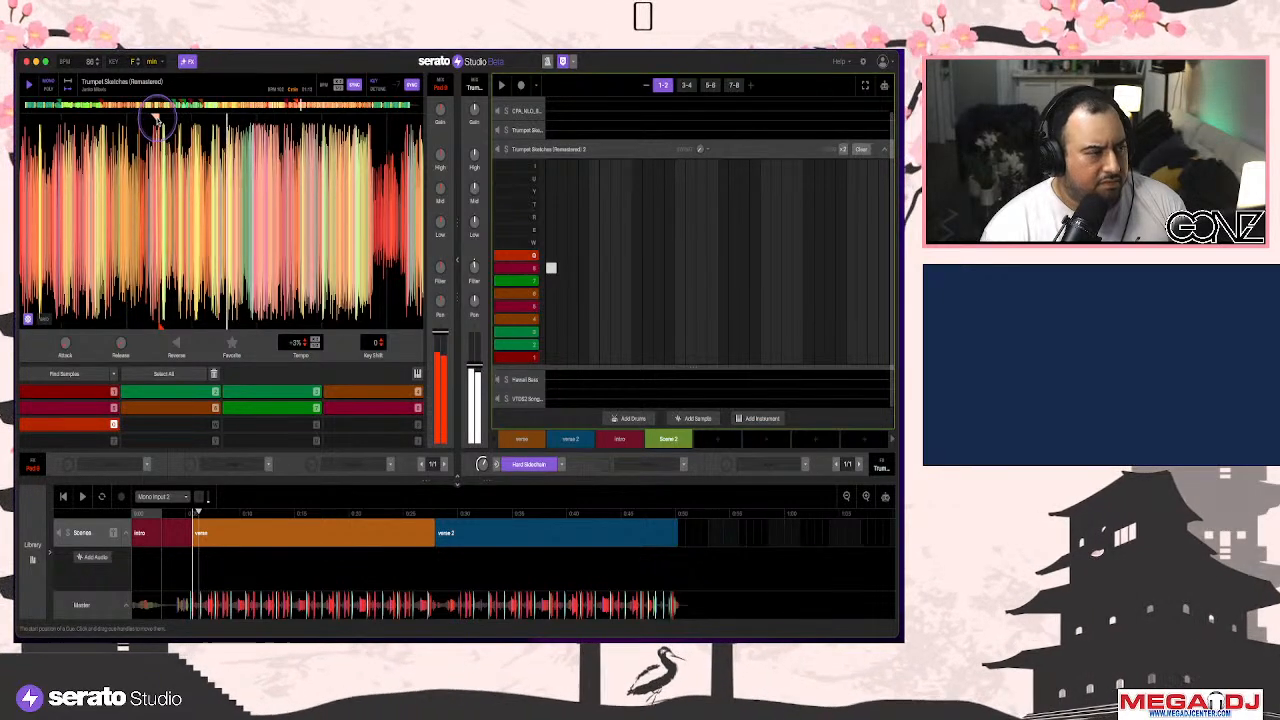
pyautogui.press('space')
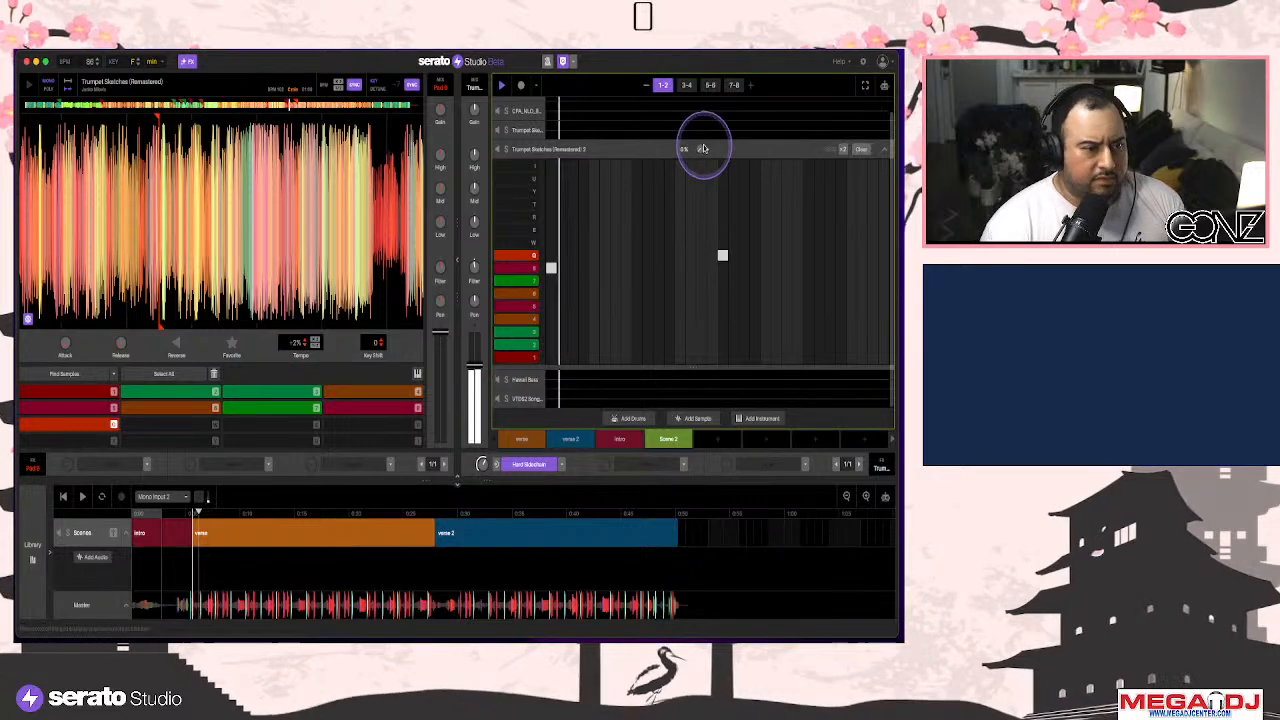
# Shorten the new scene from 8 bars to 4 bars
pyautogui.scroll(1, 634, 128)
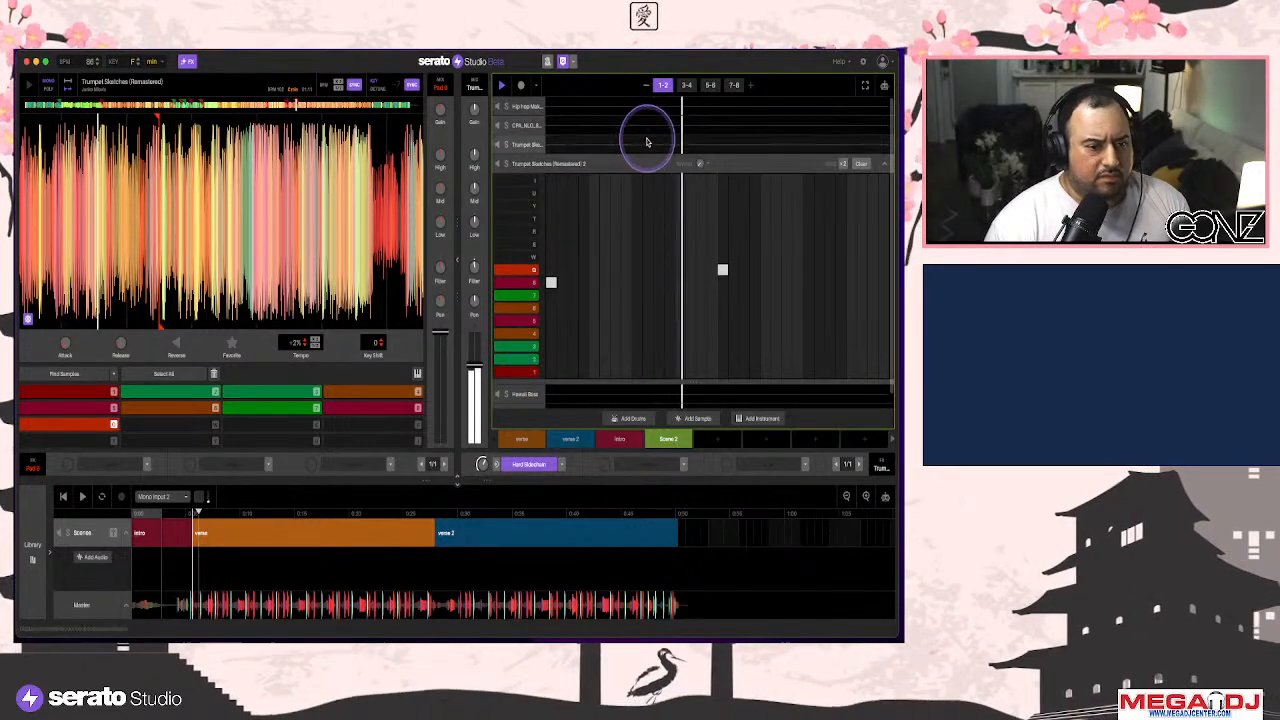
pyautogui.click(686, 84)
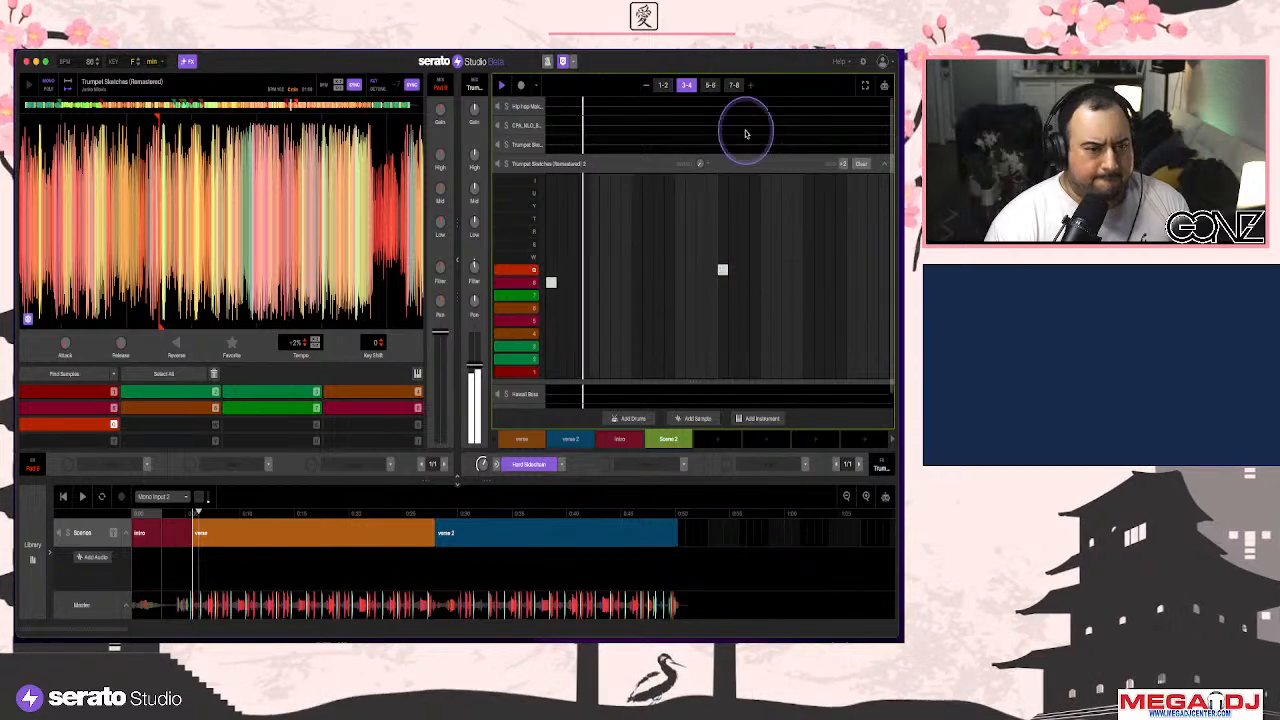
pyautogui.click(646, 85)
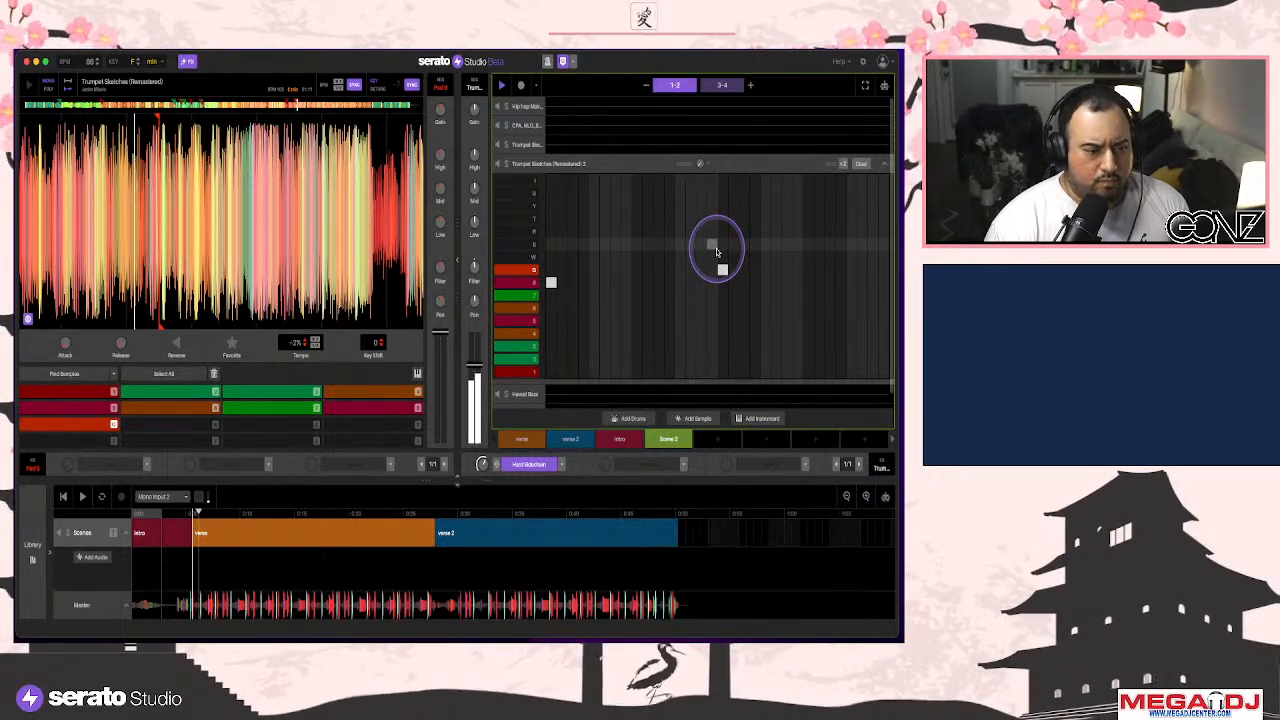
# Place a pad 1 hit on the first step of the drum loop track and play the scene
pyautogui.click(567, 124)
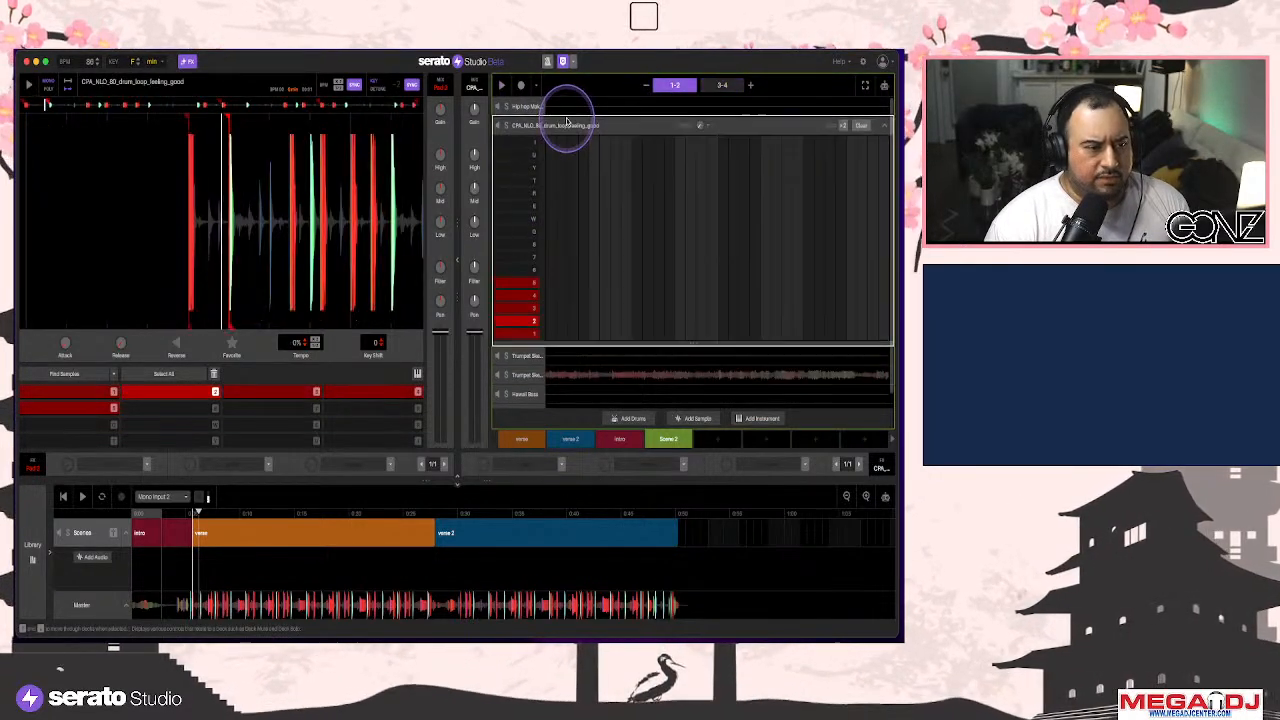
pyautogui.click(551, 334)
pyautogui.press('space')
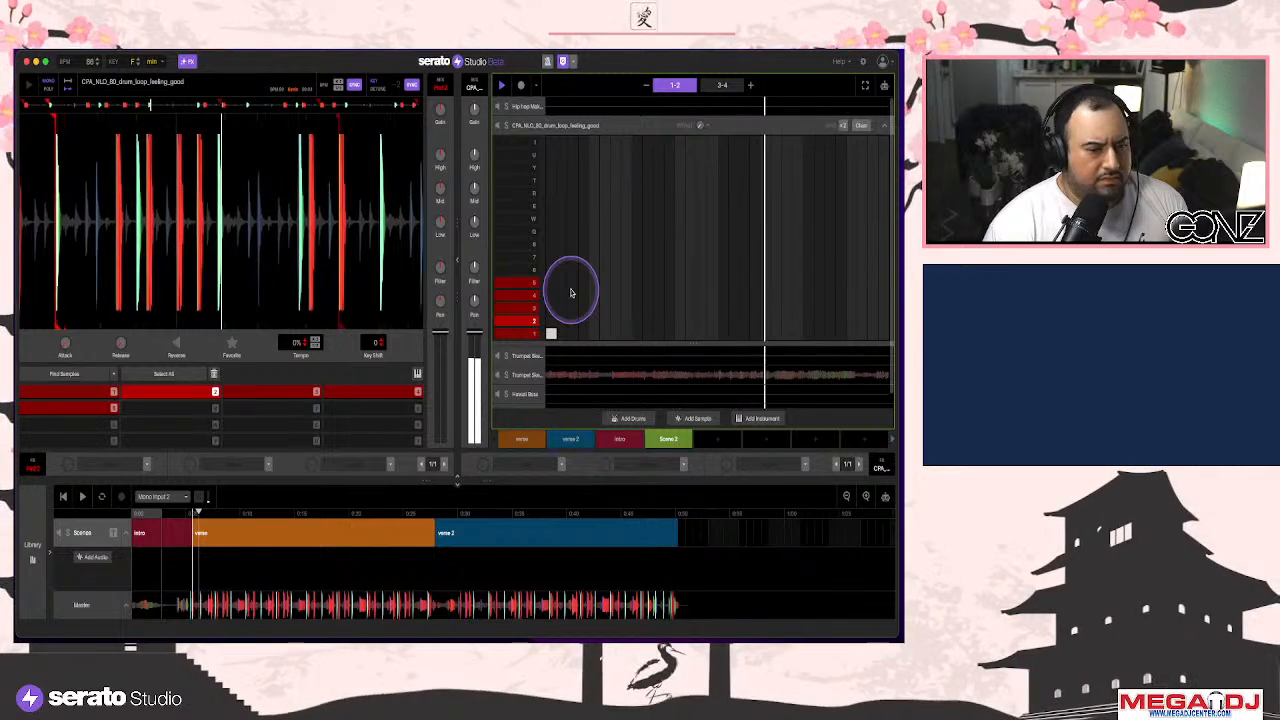
# Return to the second trumpet track and set pad Q's tempo to -3% while the drum loop plays
pyautogui.click(625, 374)
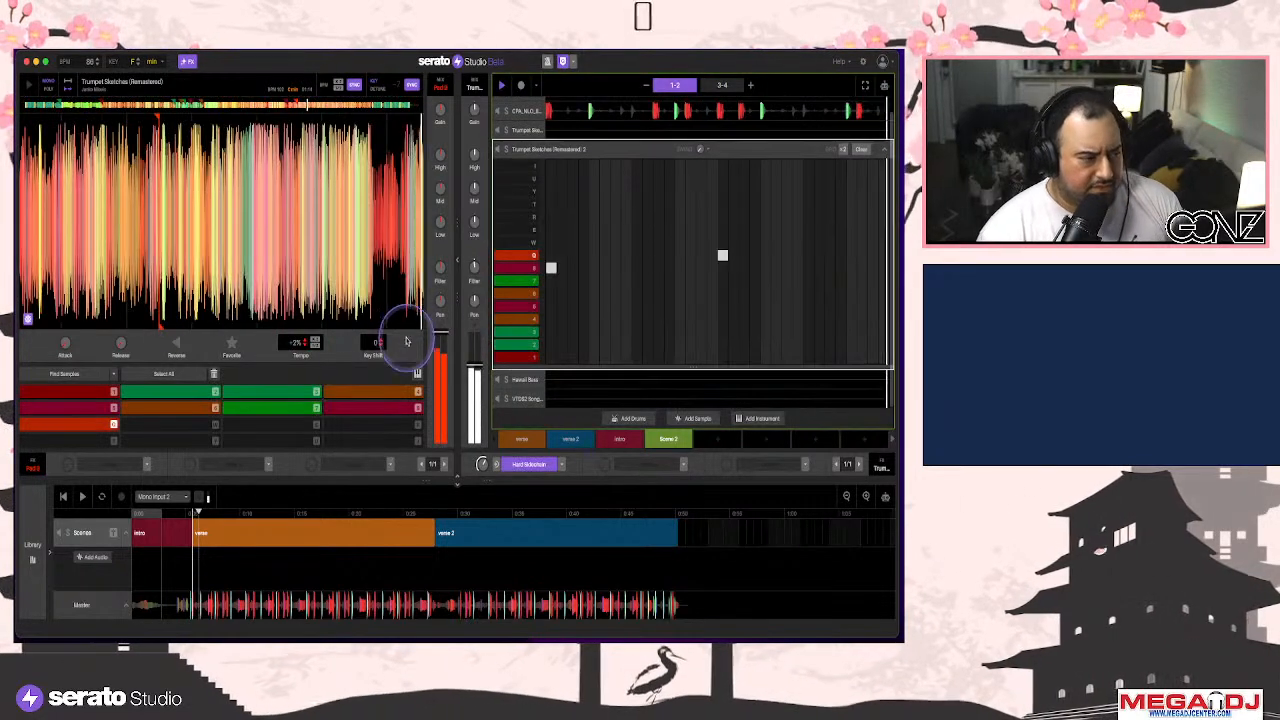
pyautogui.click(306, 345)
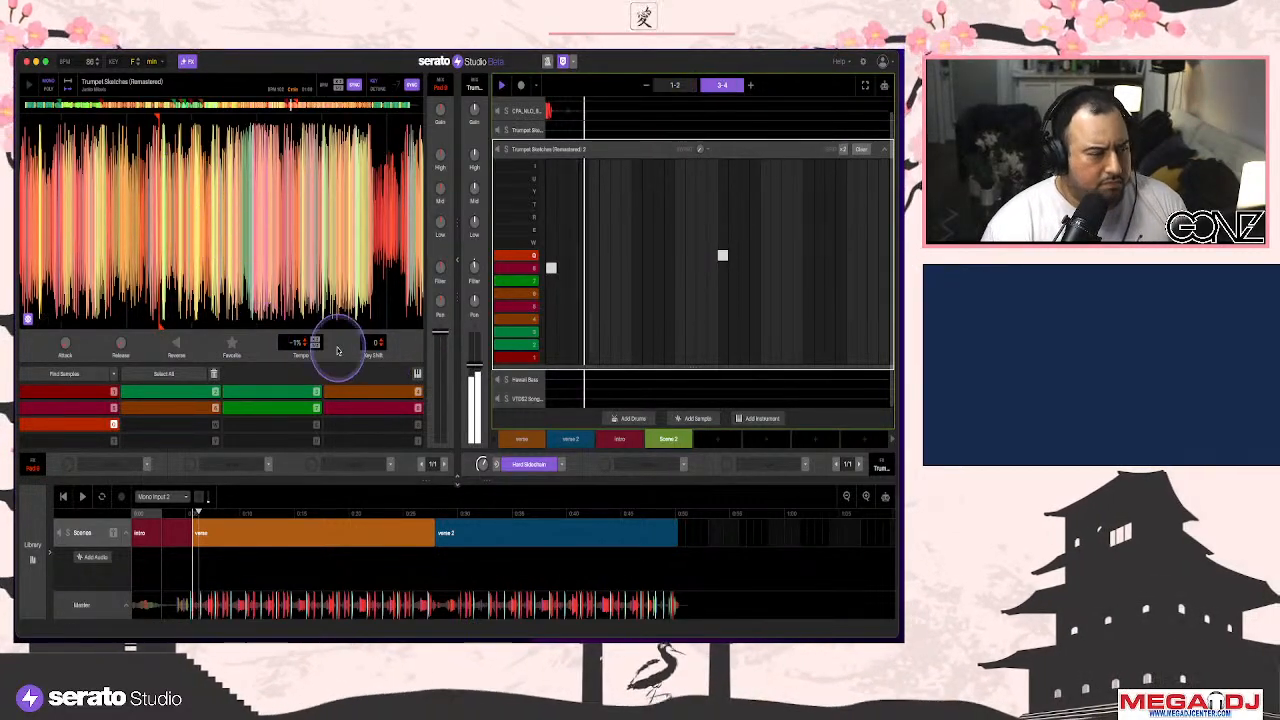
pyautogui.click(97, 425)
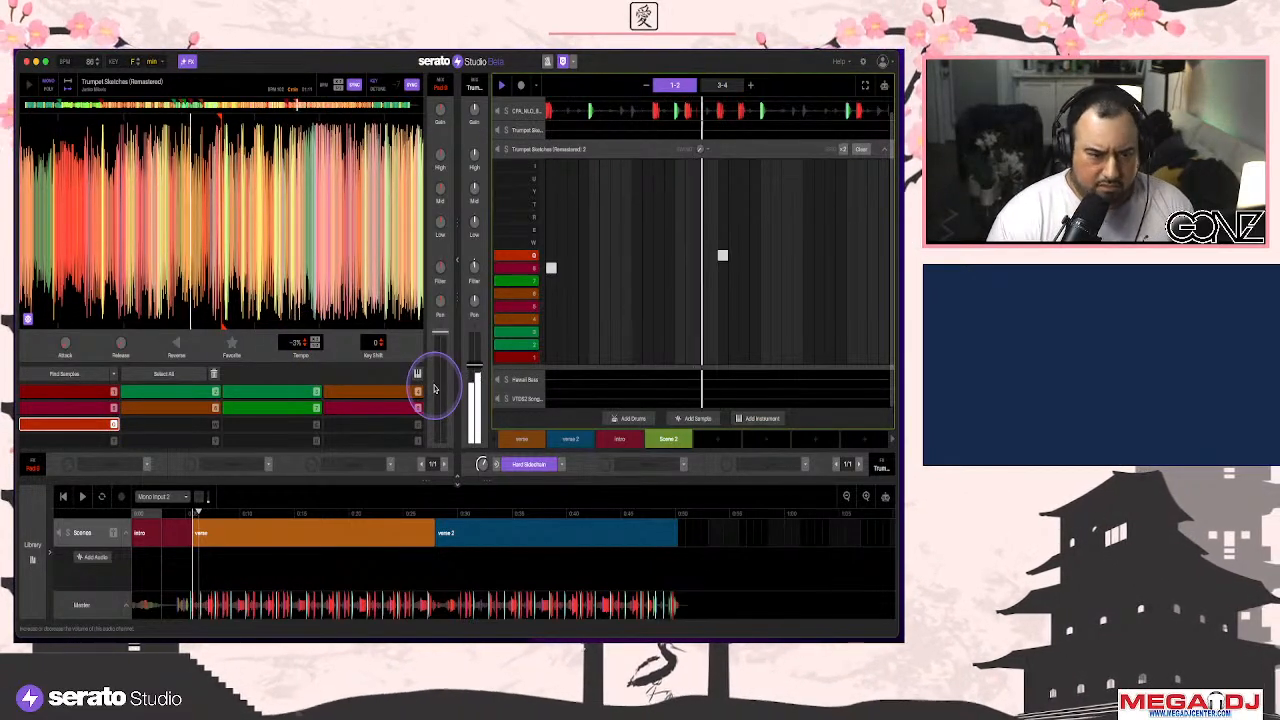
pyautogui.click(474, 401)
pyautogui.click(373, 352)
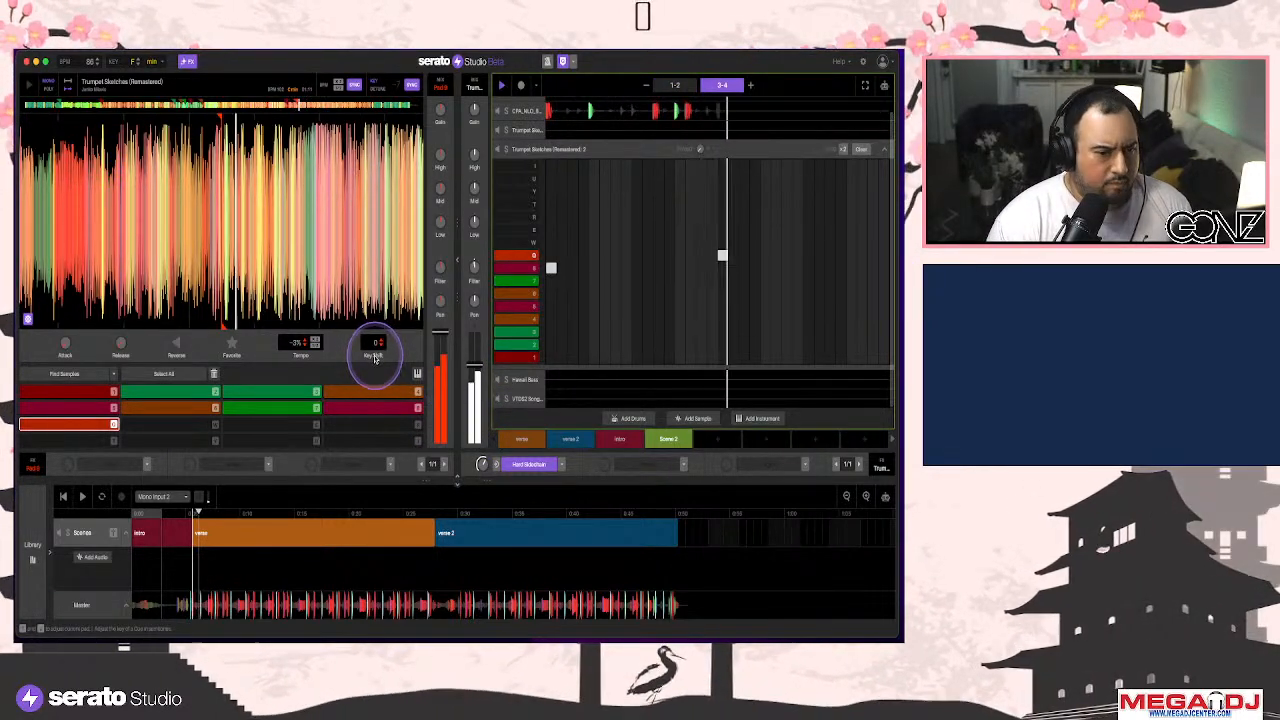
# Fine-tune the start of cue Q on the trumpet waveform, moving it slightly earlier during playback
pyautogui.scroll(2, 330, 200)
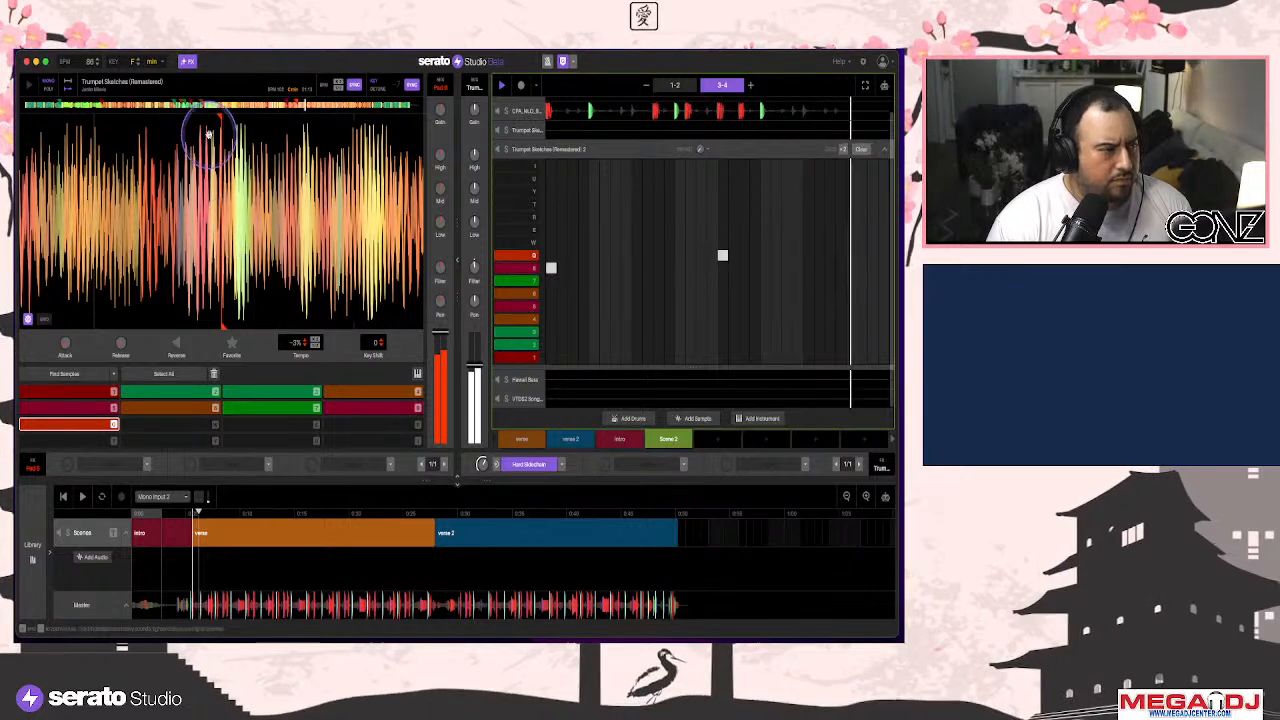
pyautogui.click(217, 120)
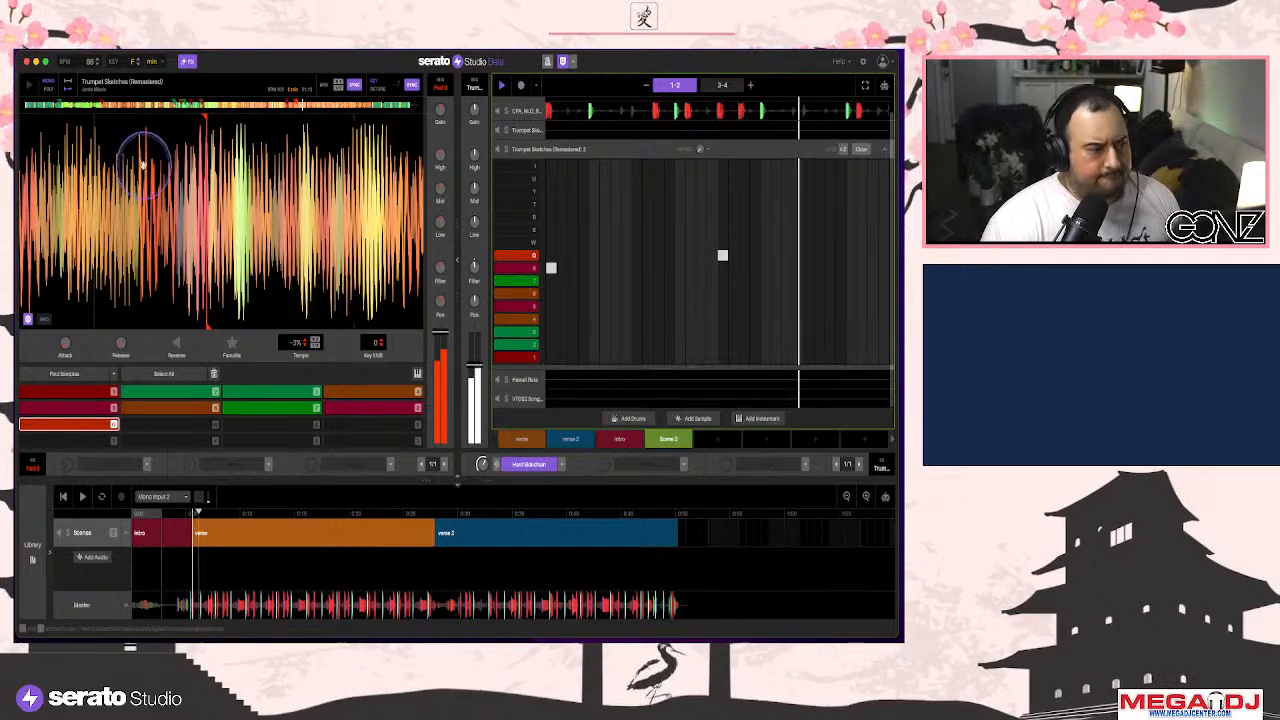
pyautogui.click(204, 118)
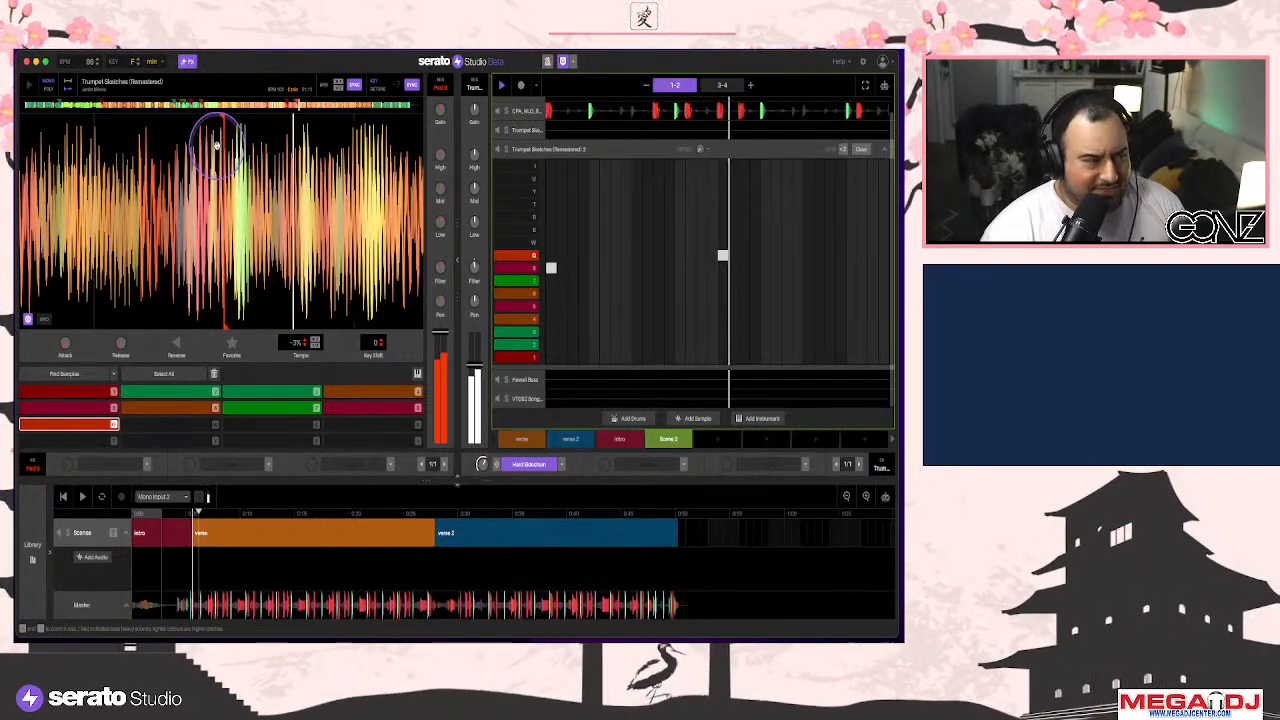
pyautogui.click(243, 109)
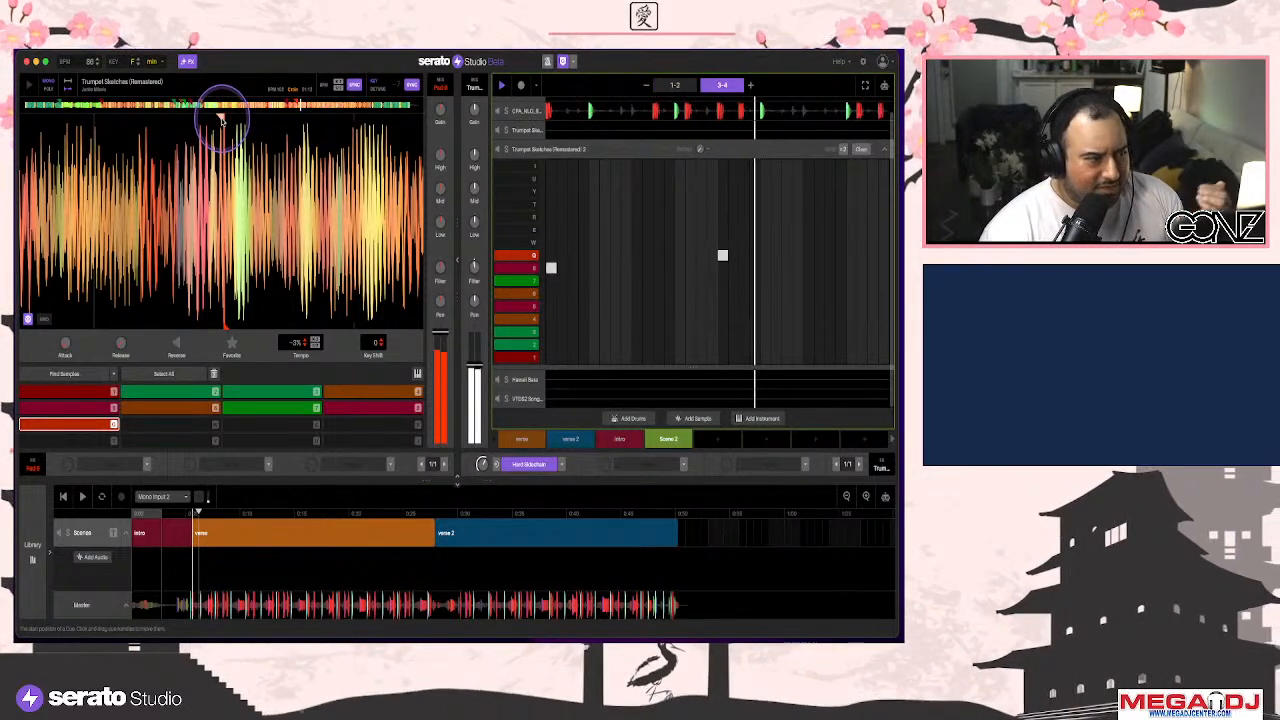
pyautogui.moveTo(219, 120); pyautogui.dragTo(209, 121)
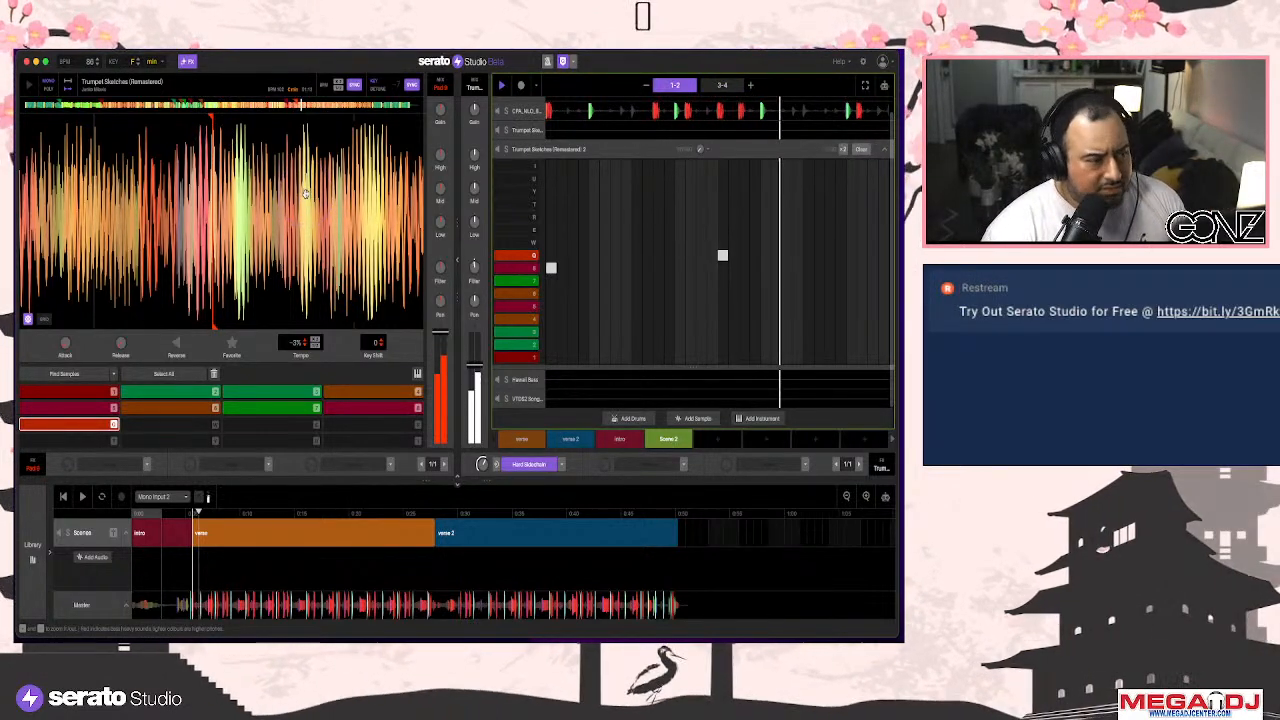
# Lower pad Q's tempo to -6% and shift its cue start slightly earlier again
pyautogui.click(303, 348)
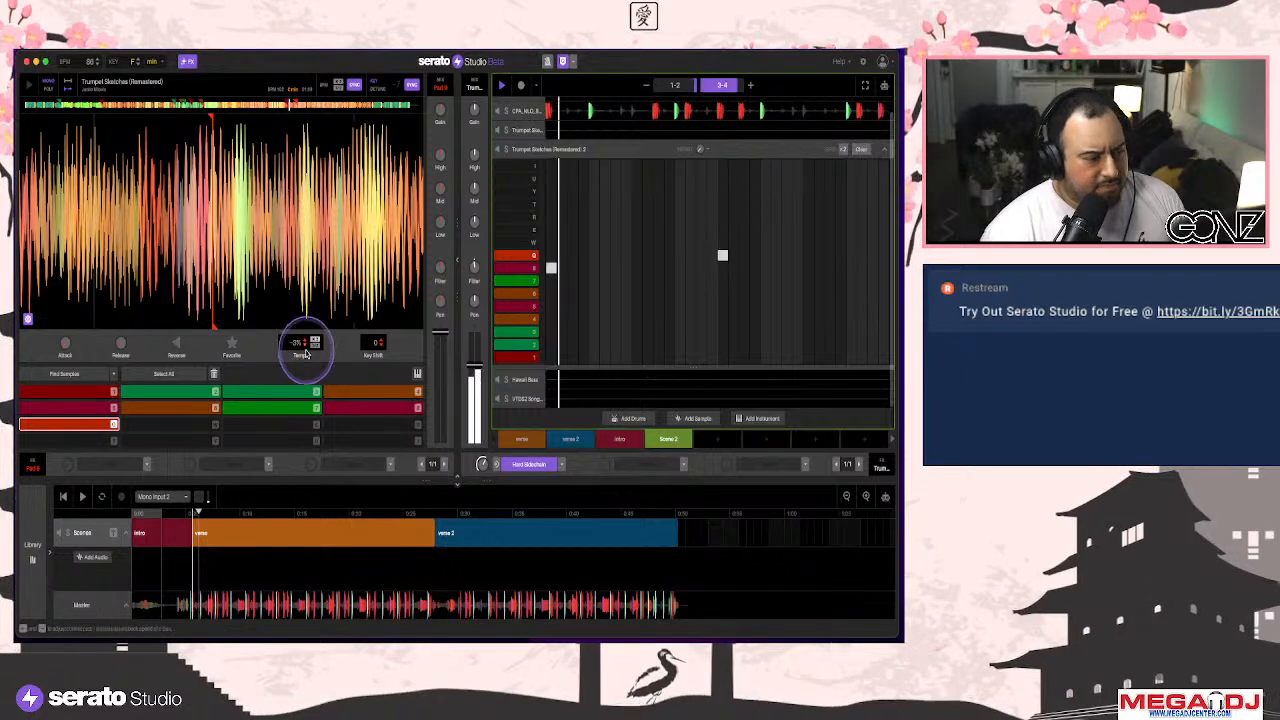
pyautogui.click(305, 348)
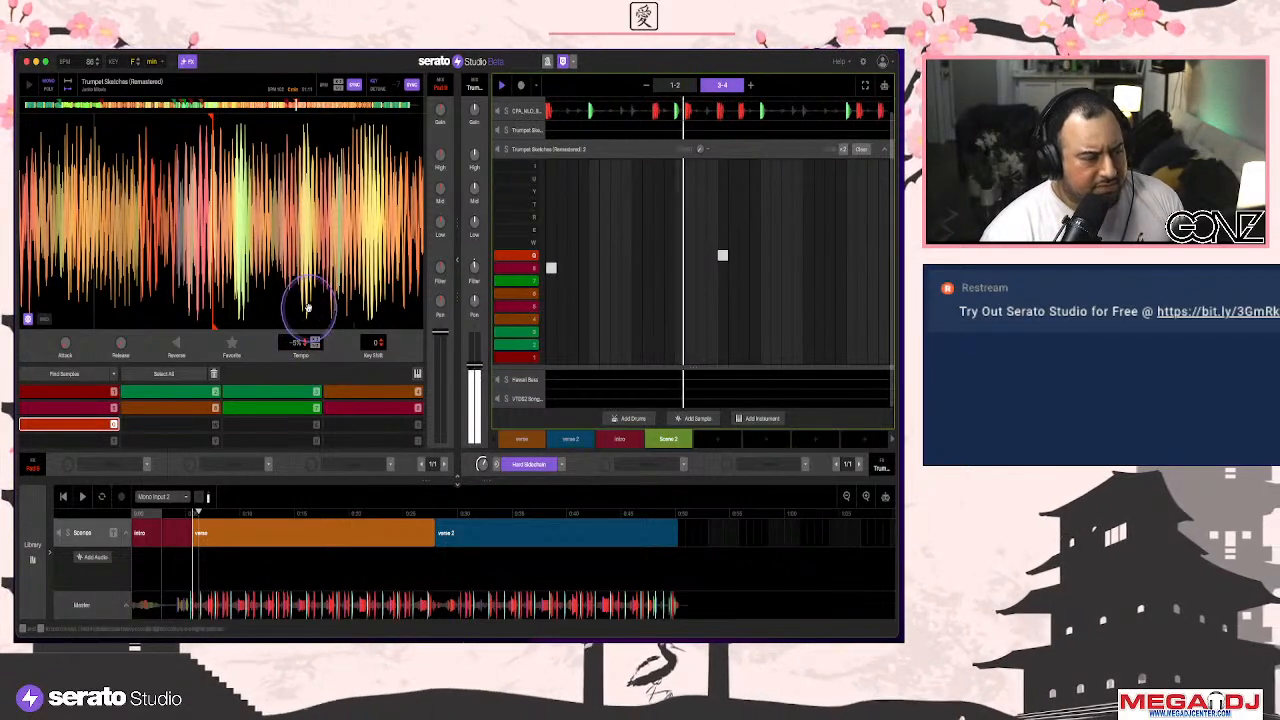
pyautogui.click(305, 348)
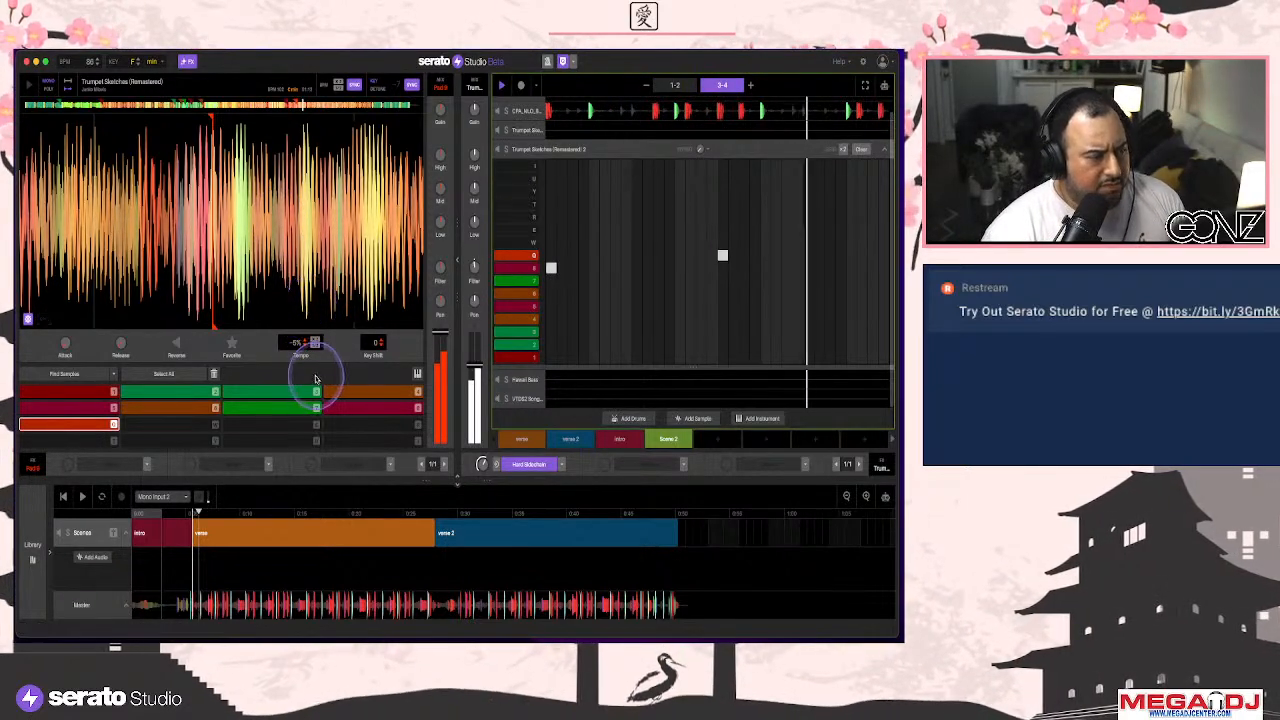
pyautogui.moveTo(214, 119); pyautogui.dragTo(201, 122)
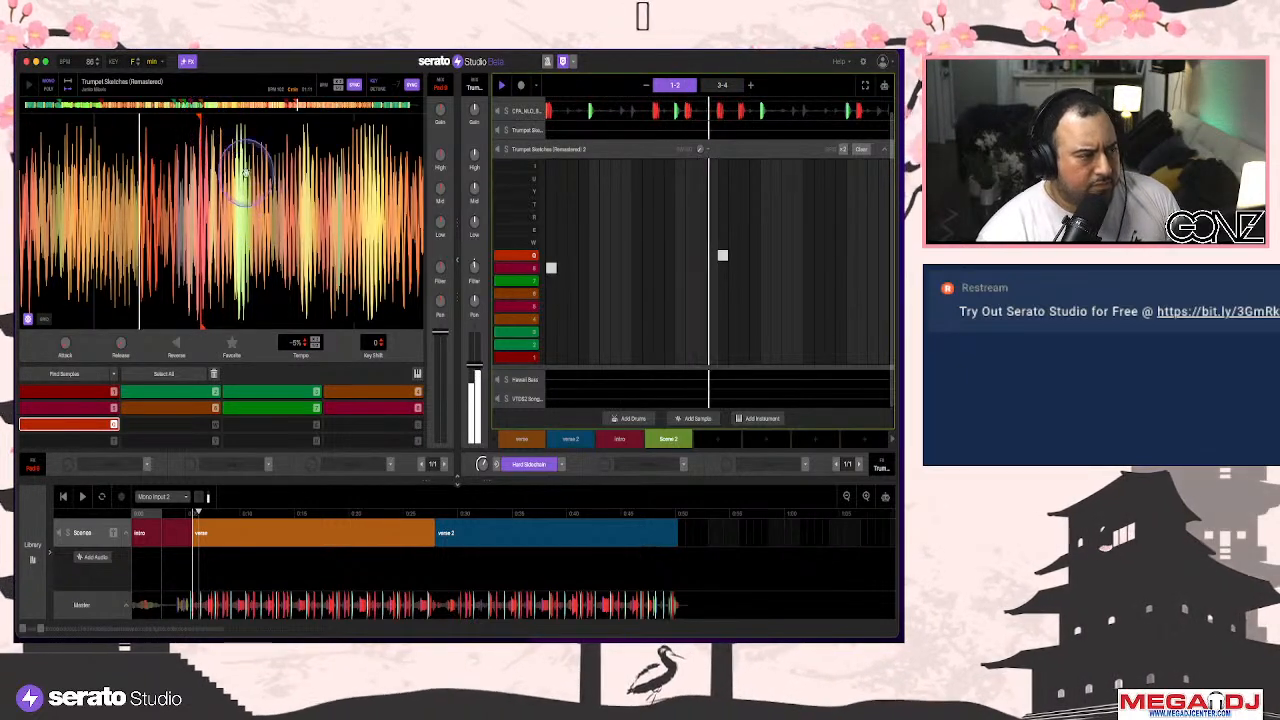
# Try pad Q's tempo at -7% against the drum loop, then restore it to -6%
pyautogui.click(321, 338)
pyautogui.click(305, 344)
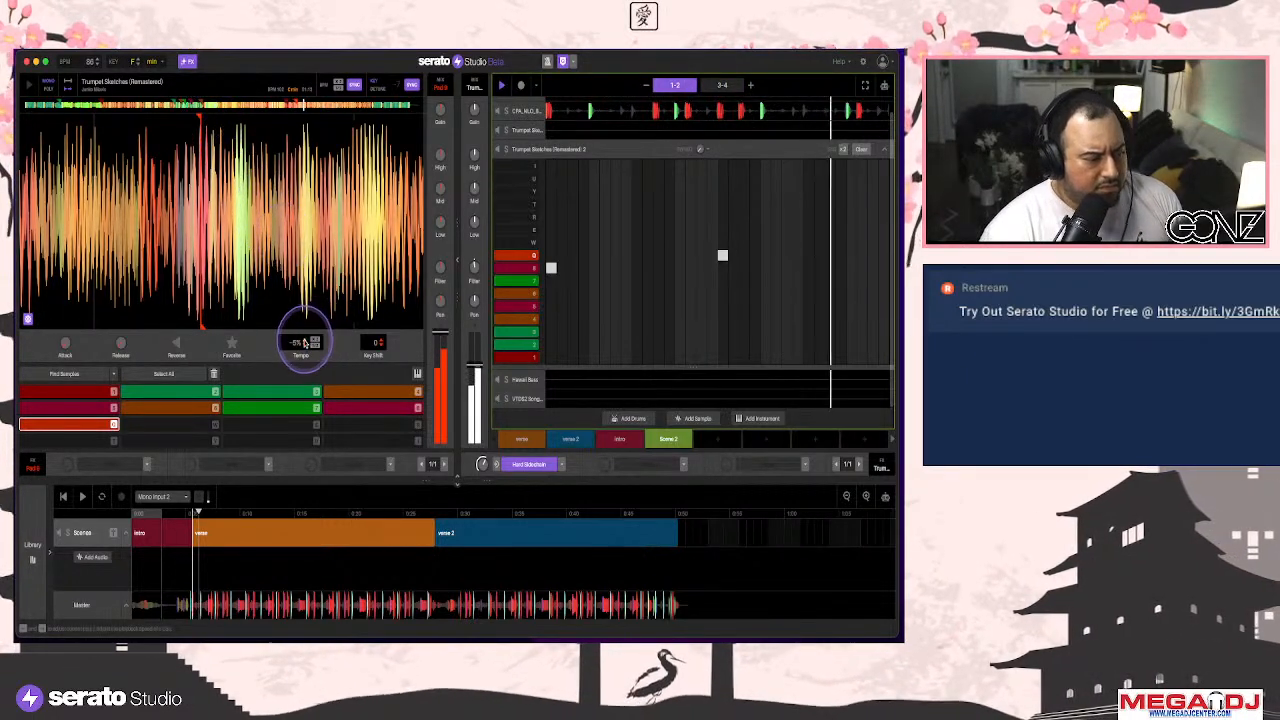
pyautogui.click(305, 344)
pyautogui.click(305, 344)
pyautogui.click(305, 346)
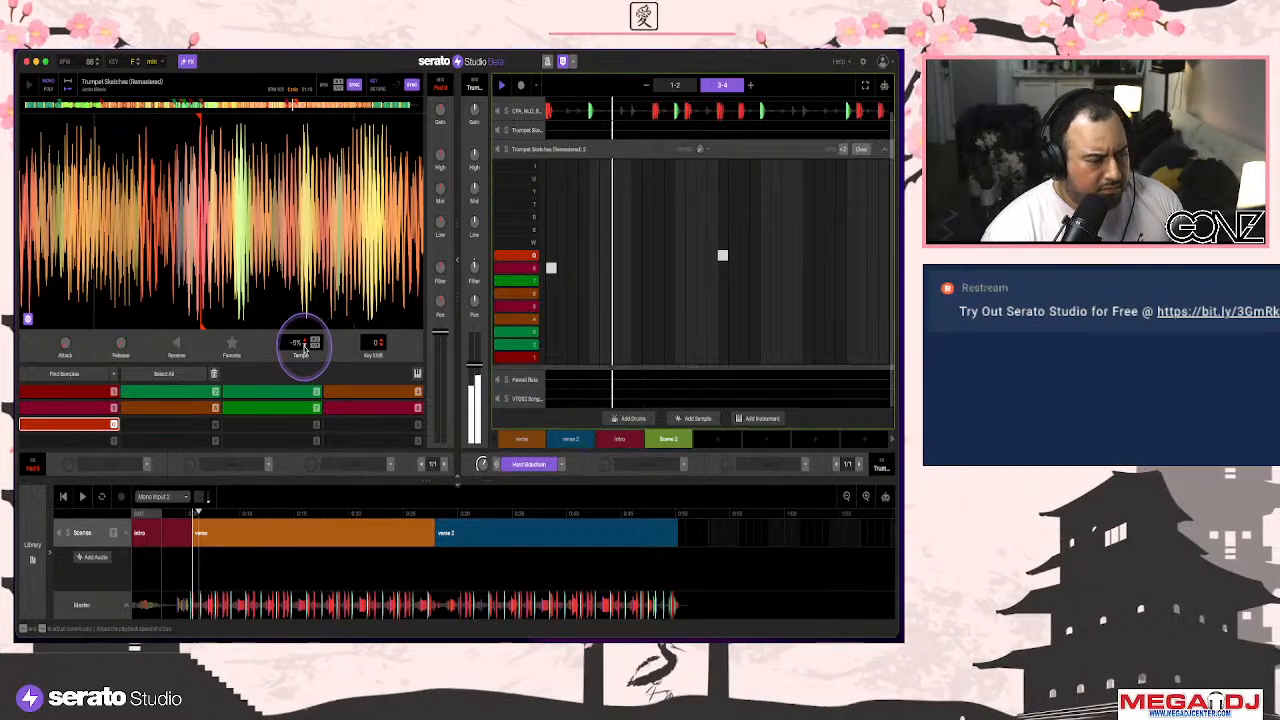
pyautogui.click(305, 345)
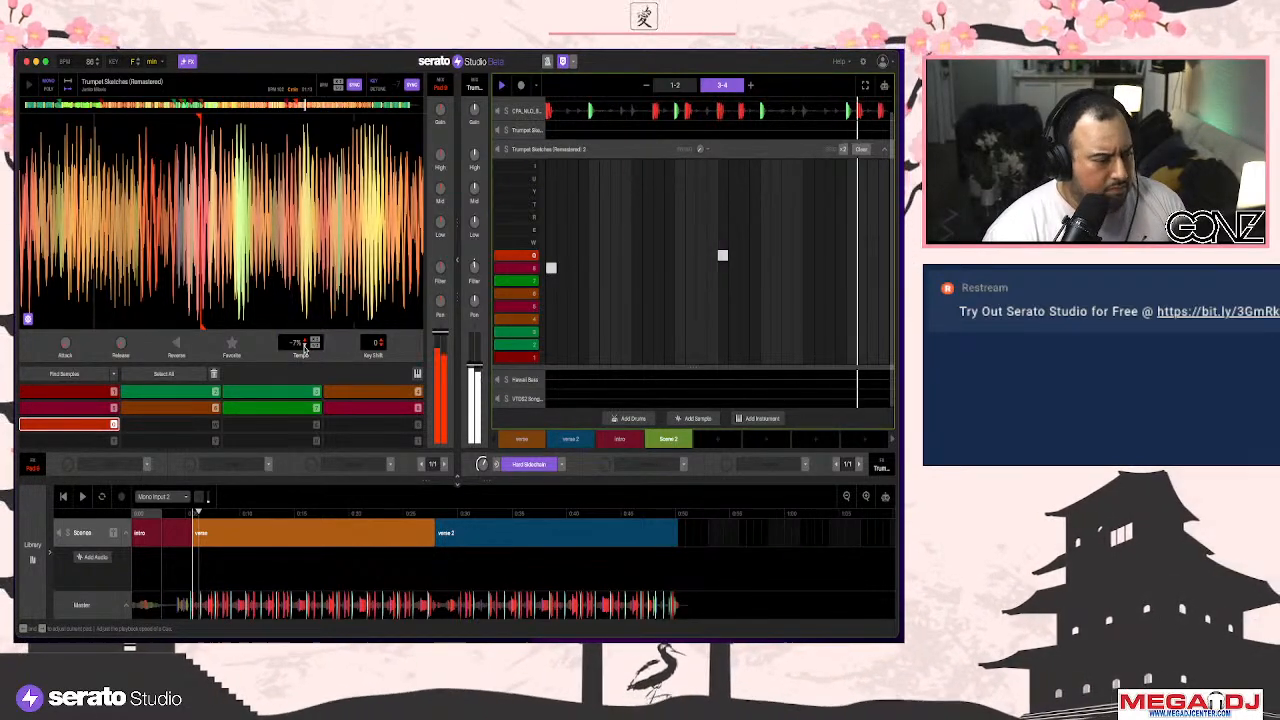
pyautogui.click(312, 340)
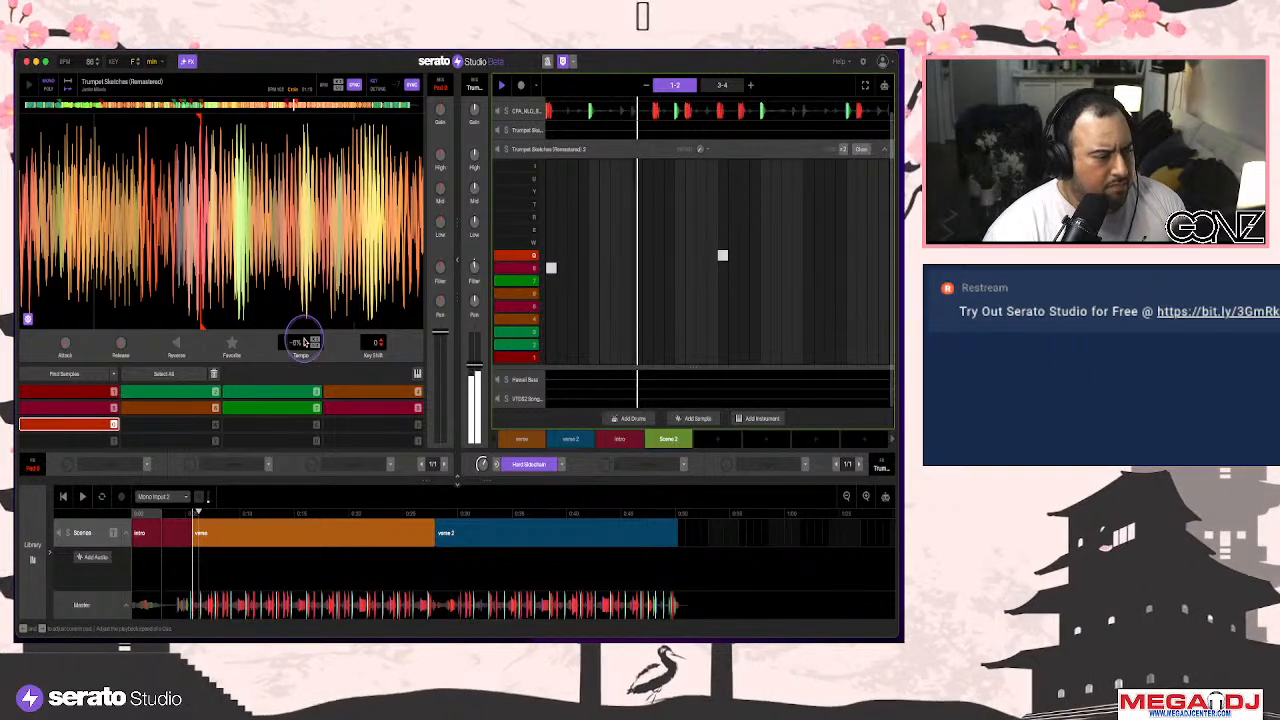
# Set a new cue on pad W from the next trumpet phrase and lower its tempo to -3%
pyautogui.click(330, 270)
pyautogui.click(307, 232)
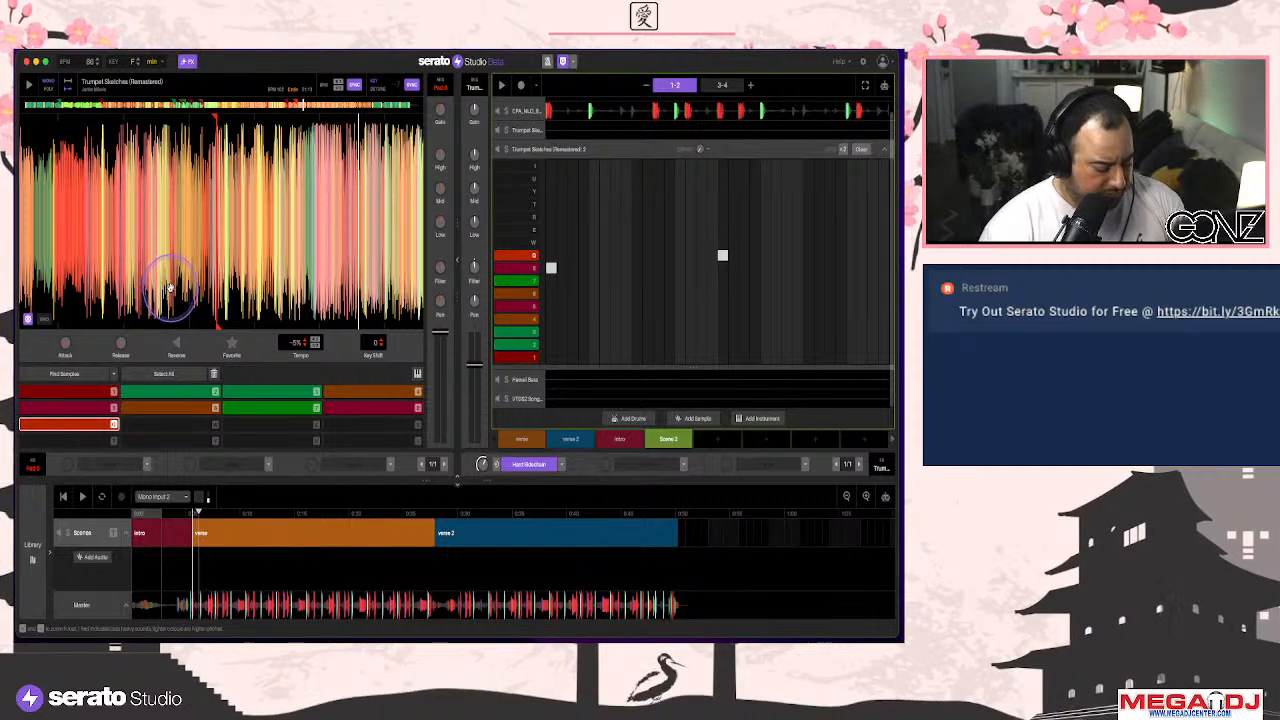
pyautogui.click(287, 112)
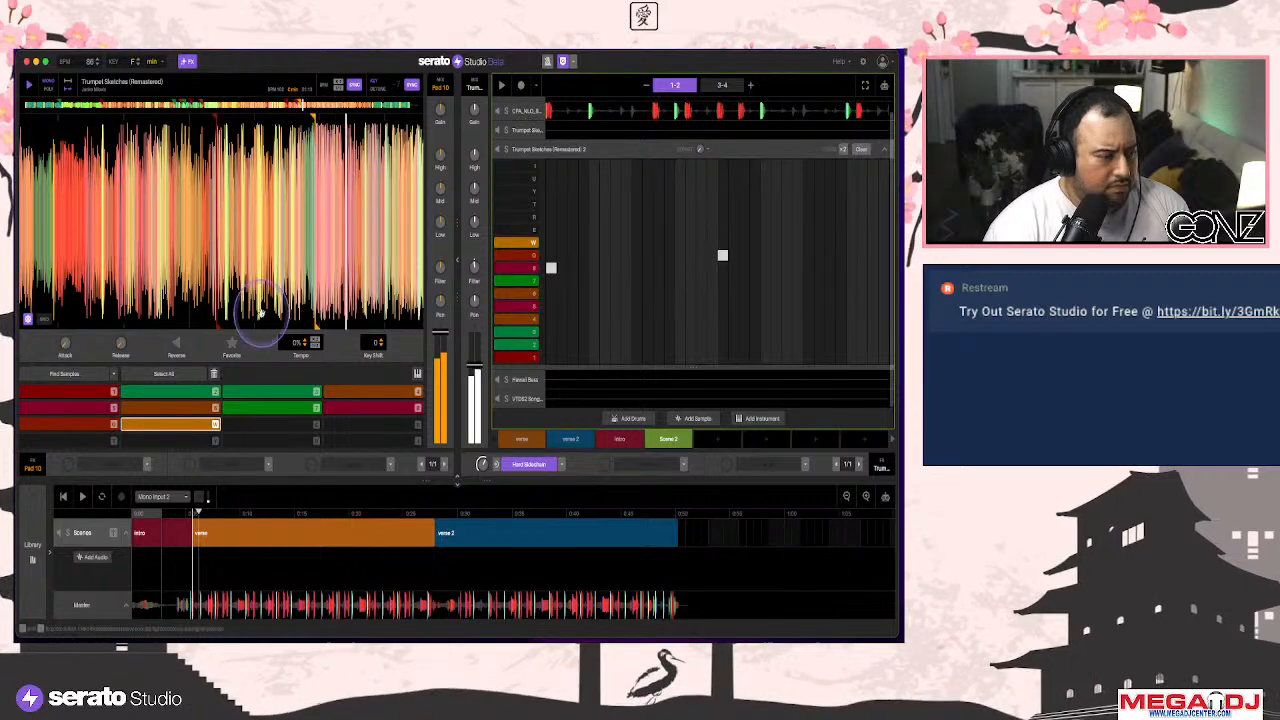
pyautogui.click(303, 344)
pyautogui.press('space')
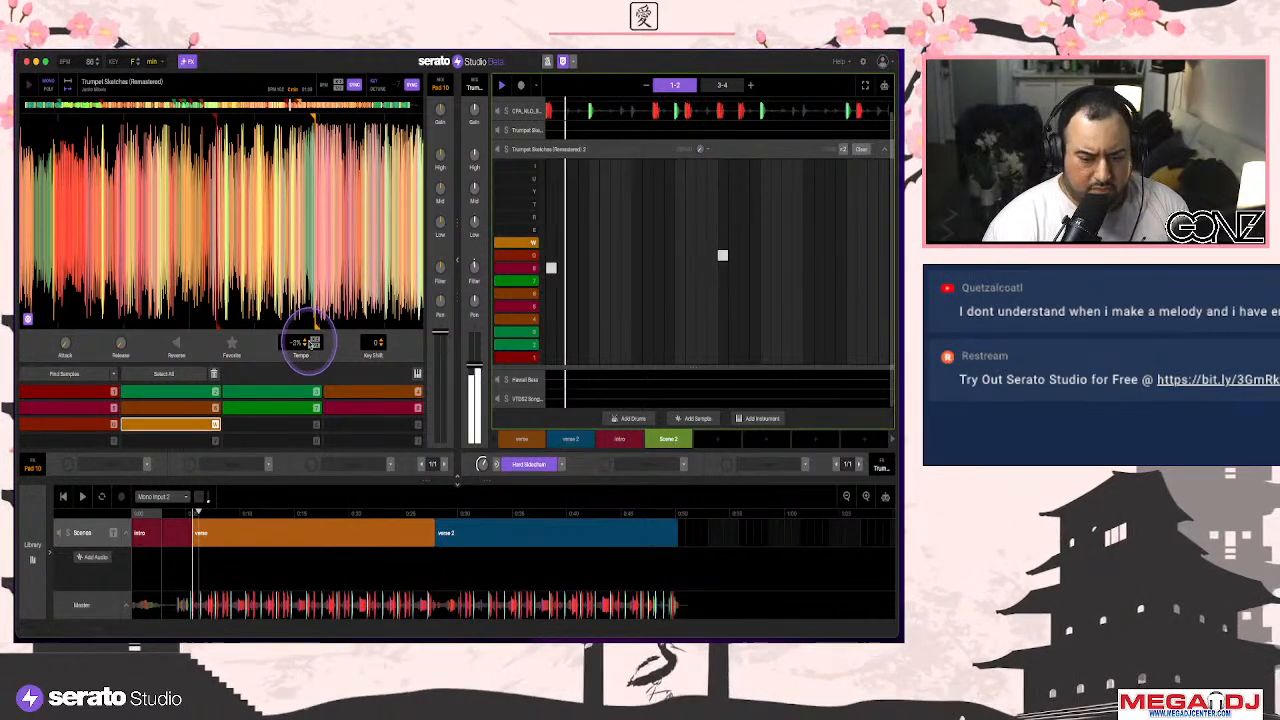
# Listen to the scene with the second trumpet track collapsed, and reopen the track's step grid
pyautogui.click(646, 282)
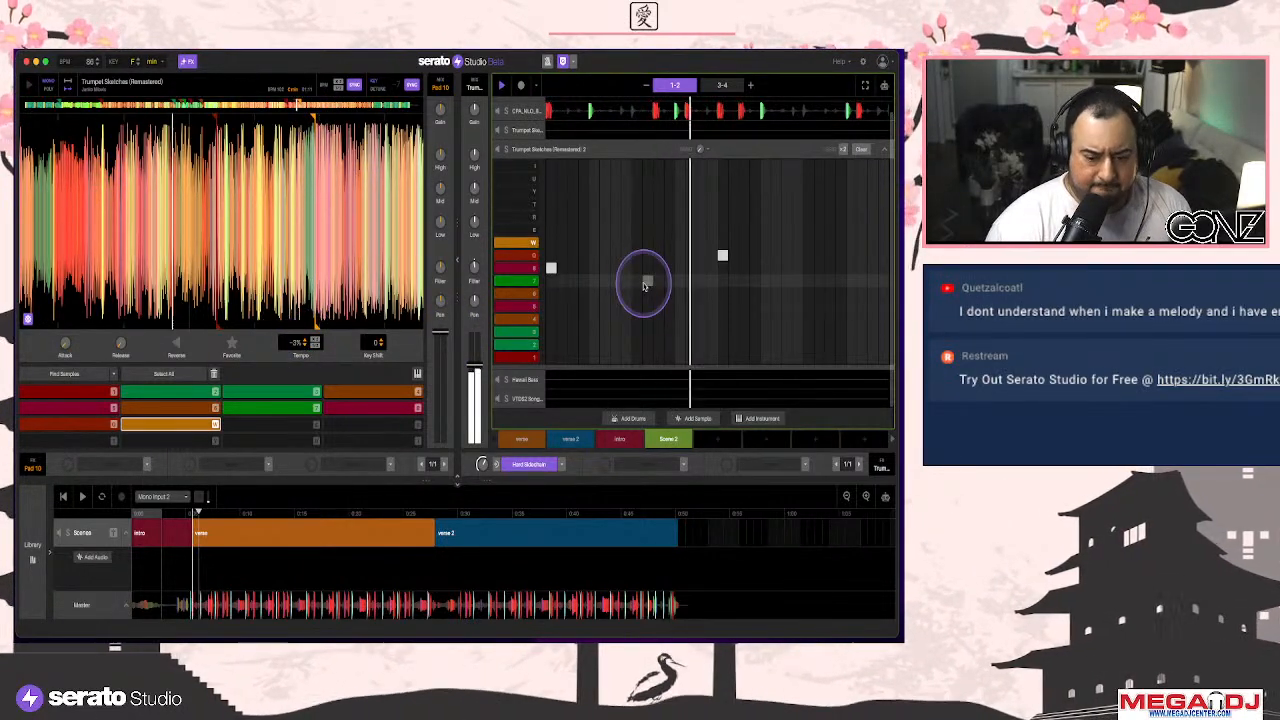
pyautogui.press('space')
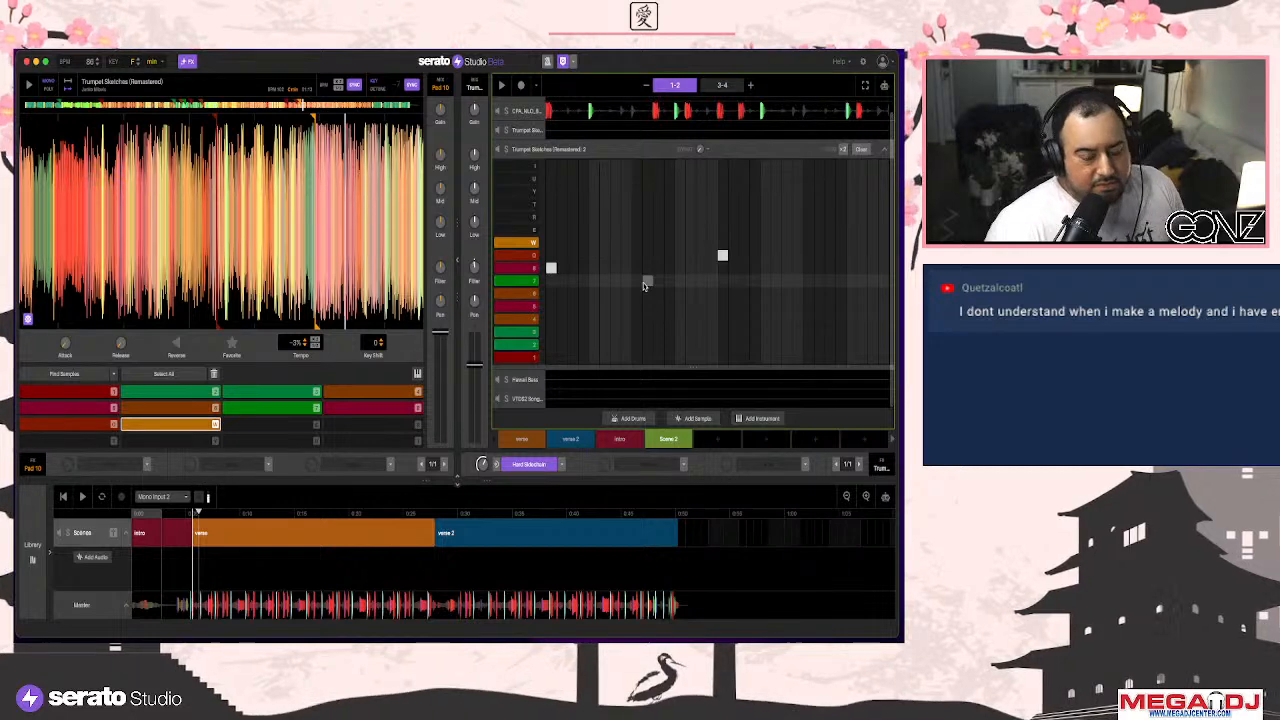
pyautogui.moveTo(643, 285); pyautogui.dragTo(812, 359)
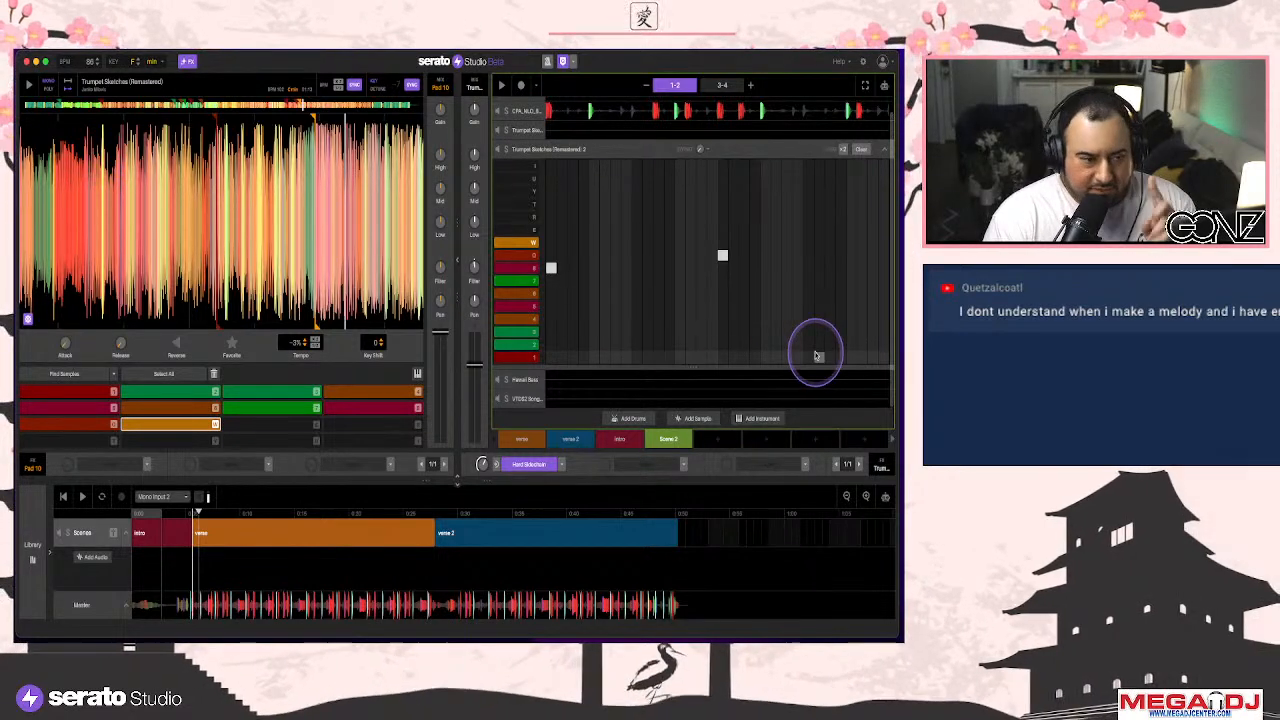
pyautogui.click(883, 151)
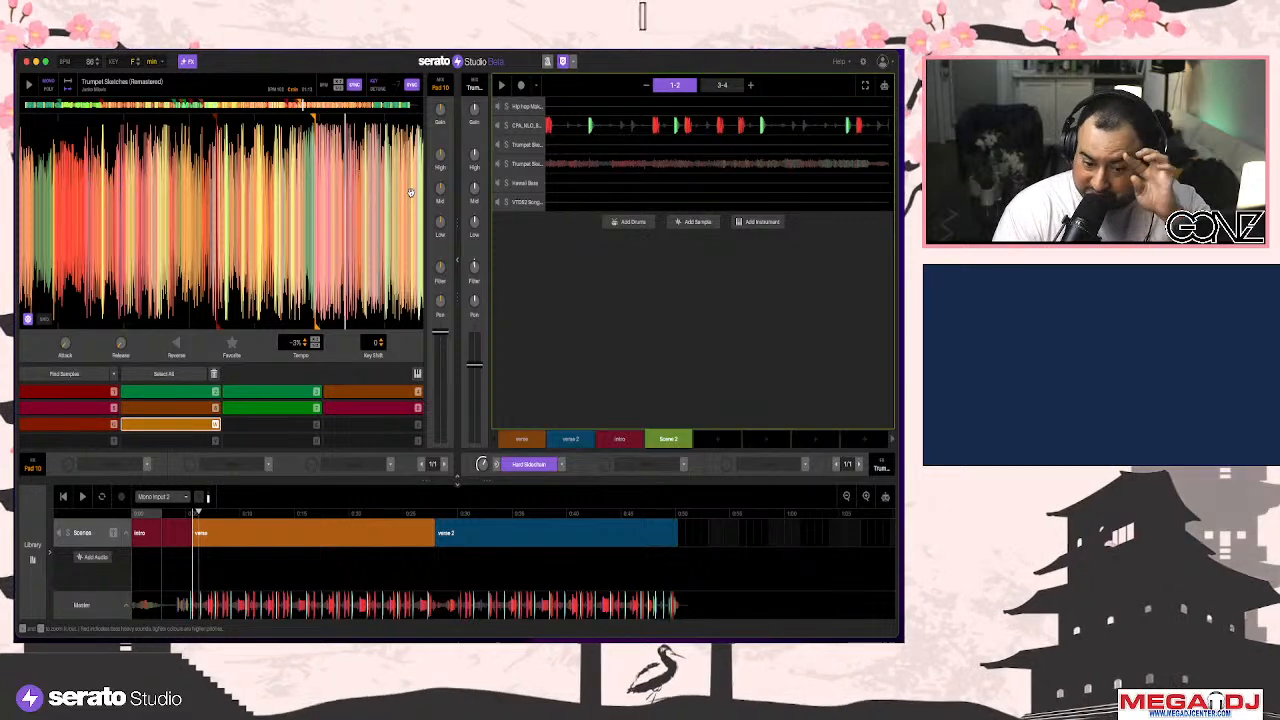
pyautogui.press('space')
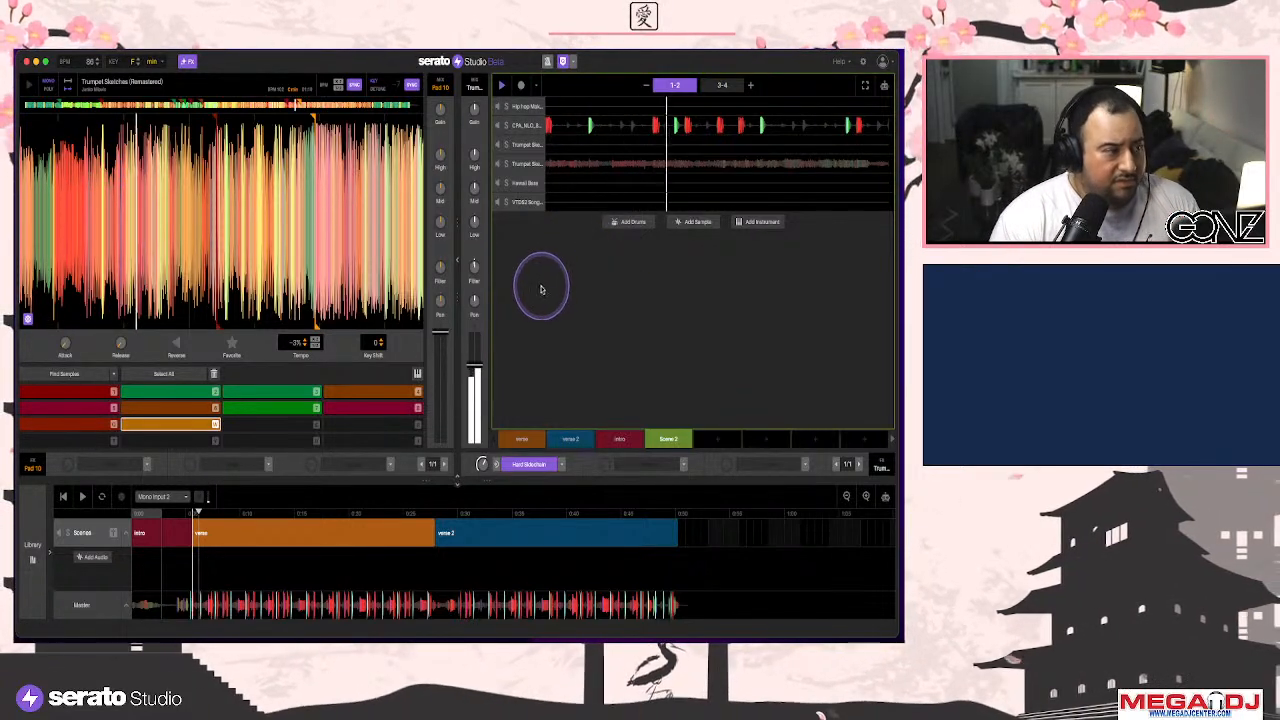
pyautogui.click(580, 164)
pyautogui.click(669, 256)
pyautogui.click(669, 256)
# Set pad Q's tempo to -2%
pyautogui.click(106, 424)
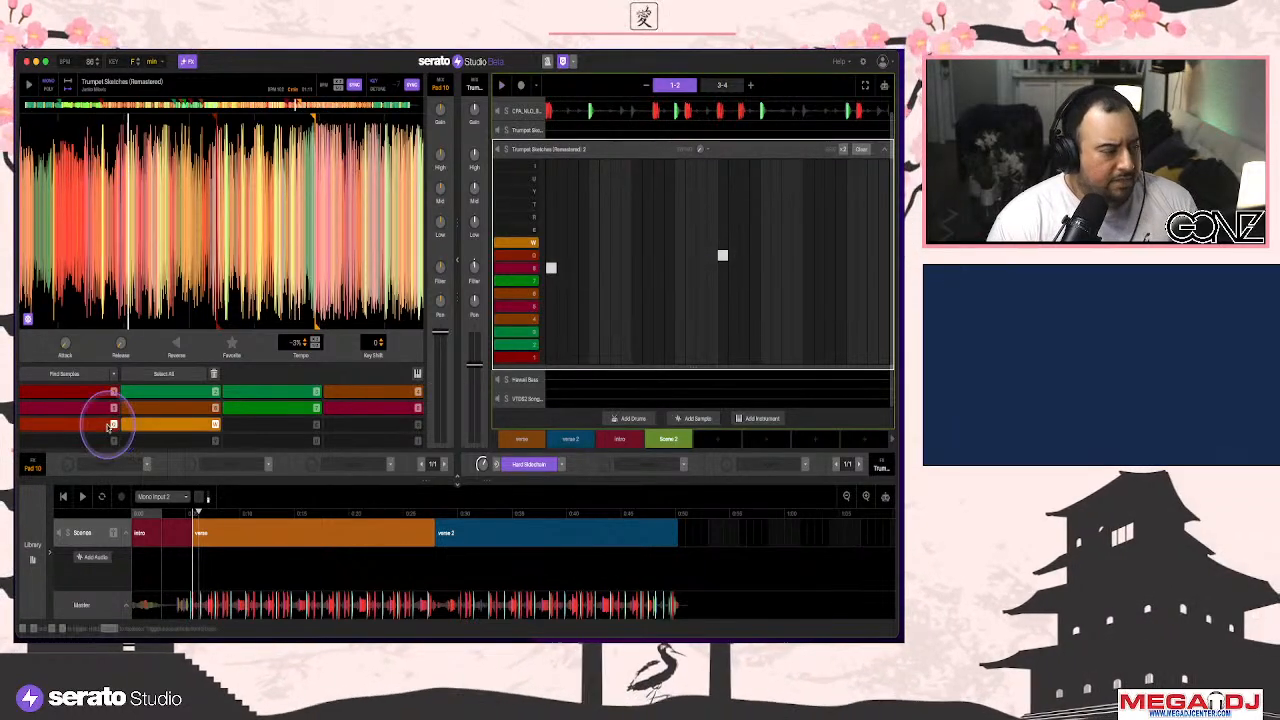
pyautogui.click(314, 345)
pyautogui.click(314, 345)
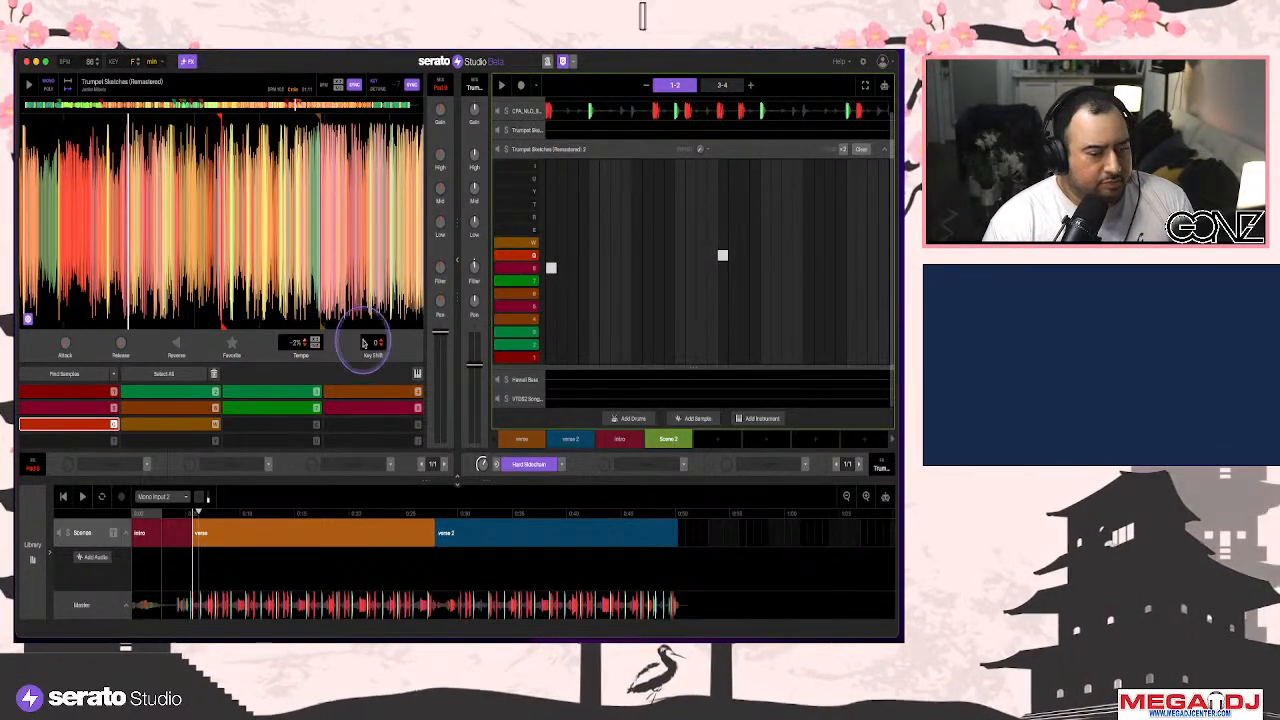
# Place a pad W hit on the seventh step of bar 2 and loop bars 1-2
pyautogui.click(787, 256)
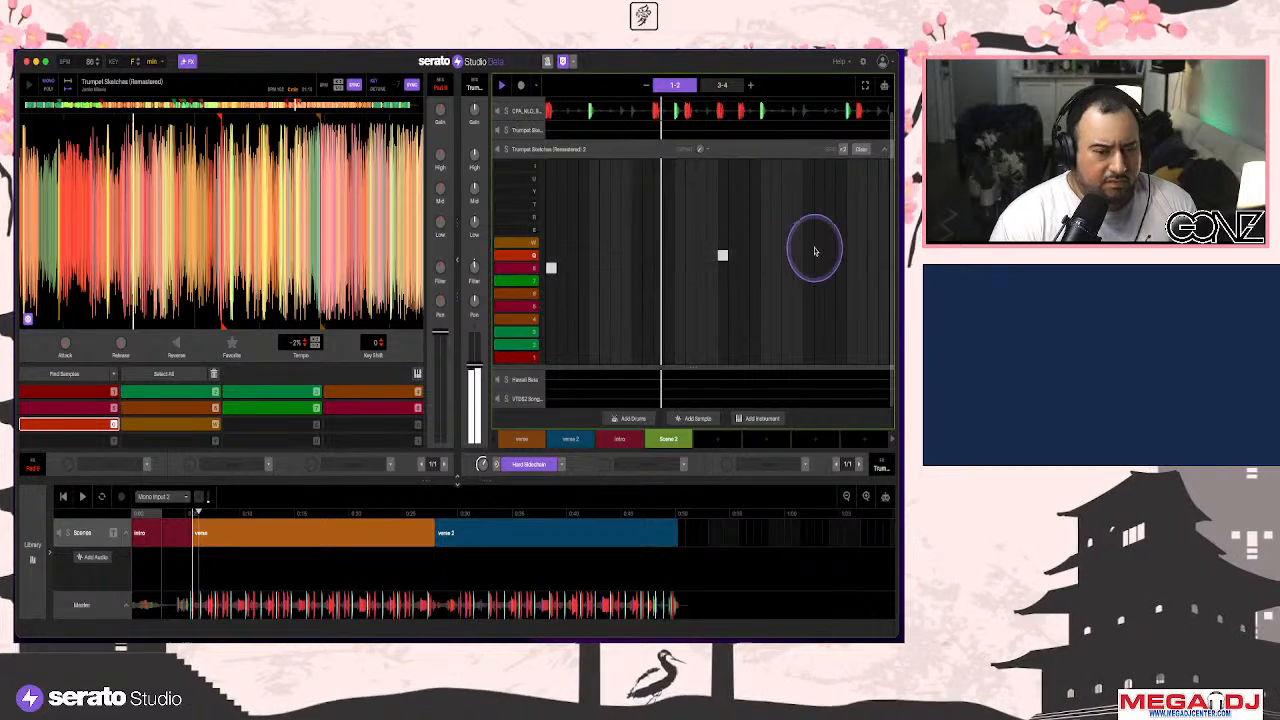
pyautogui.click(798, 244)
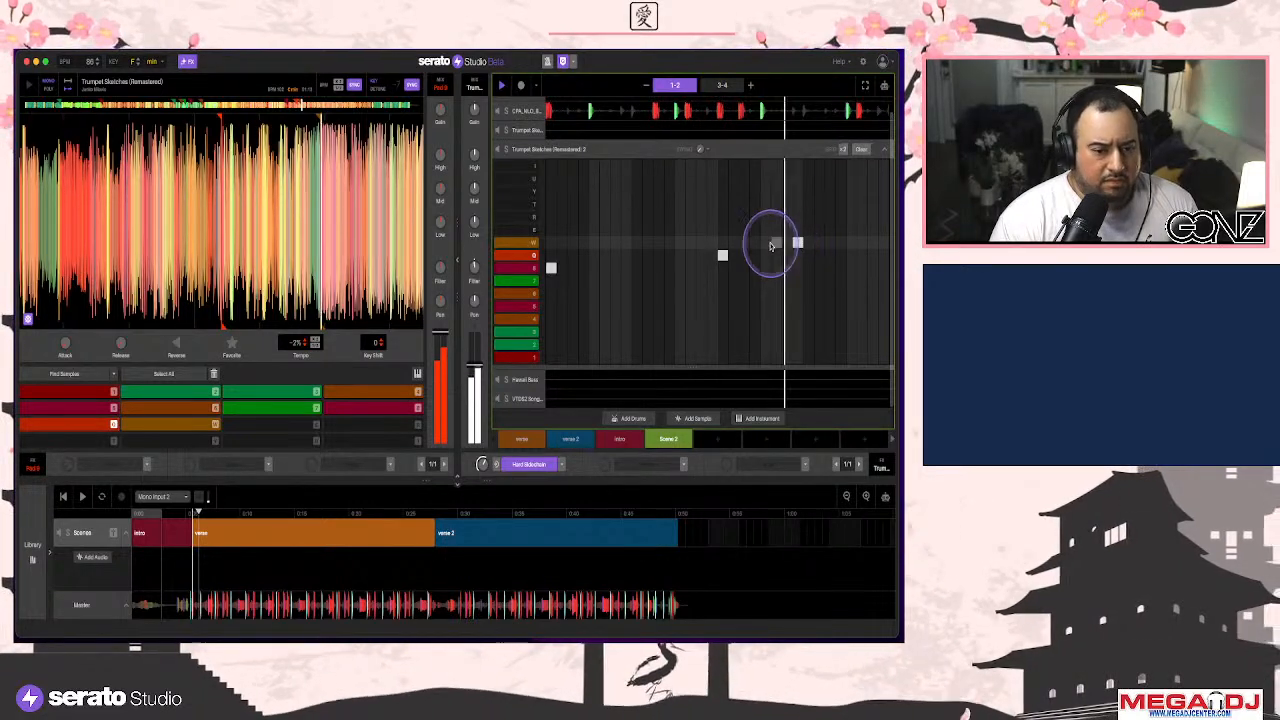
pyautogui.press('space')
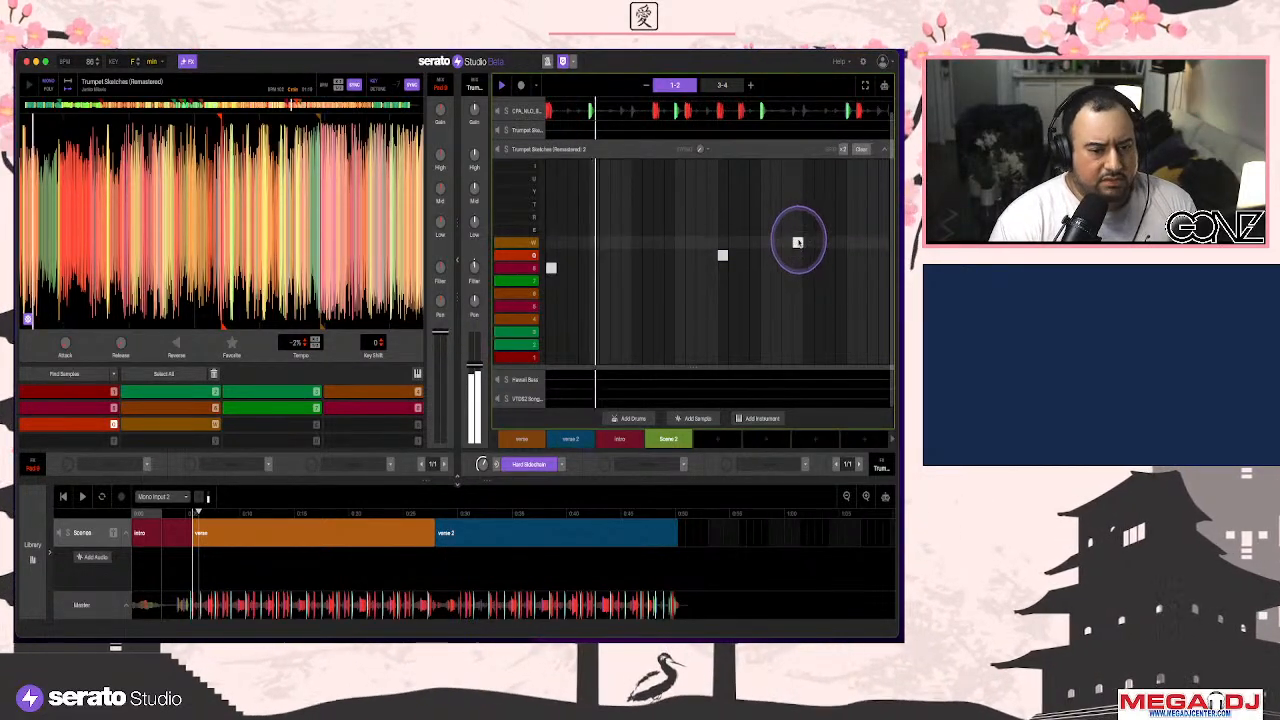
pyautogui.click(670, 86)
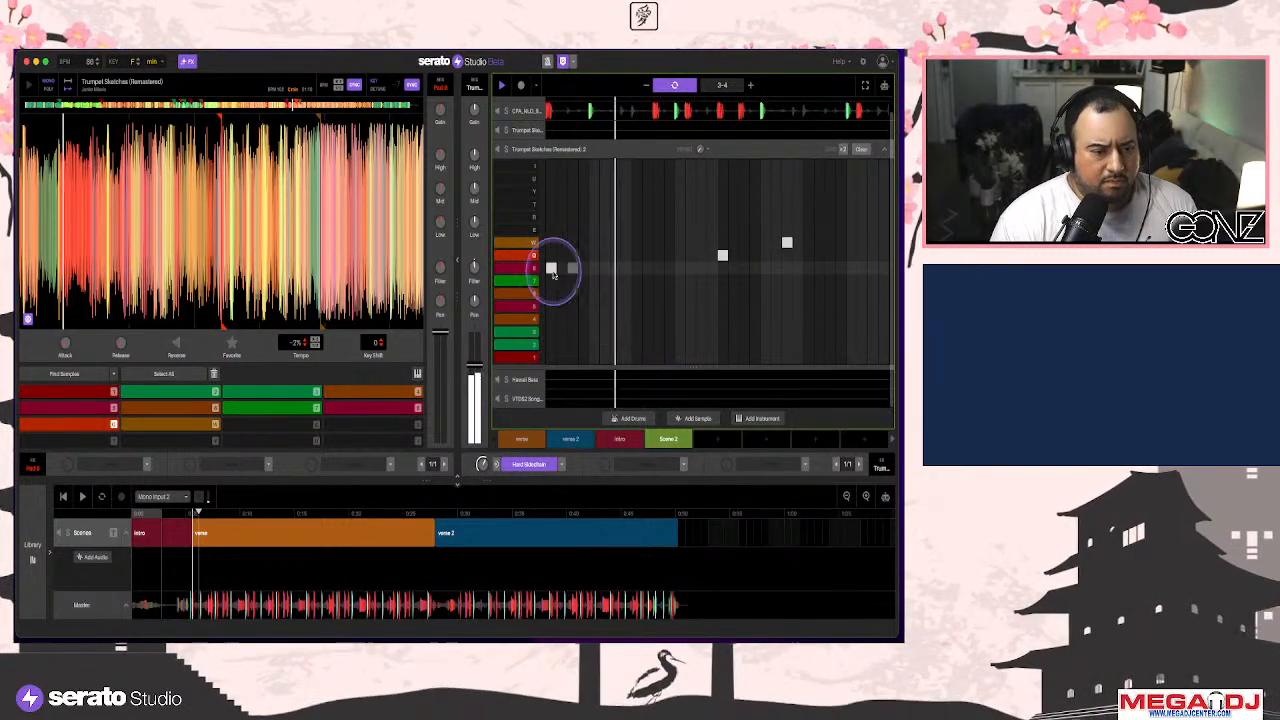
# Lower pad W's tempo in stages to -6%, -10% and -13% while the loop plays
pyautogui.click(306, 343)
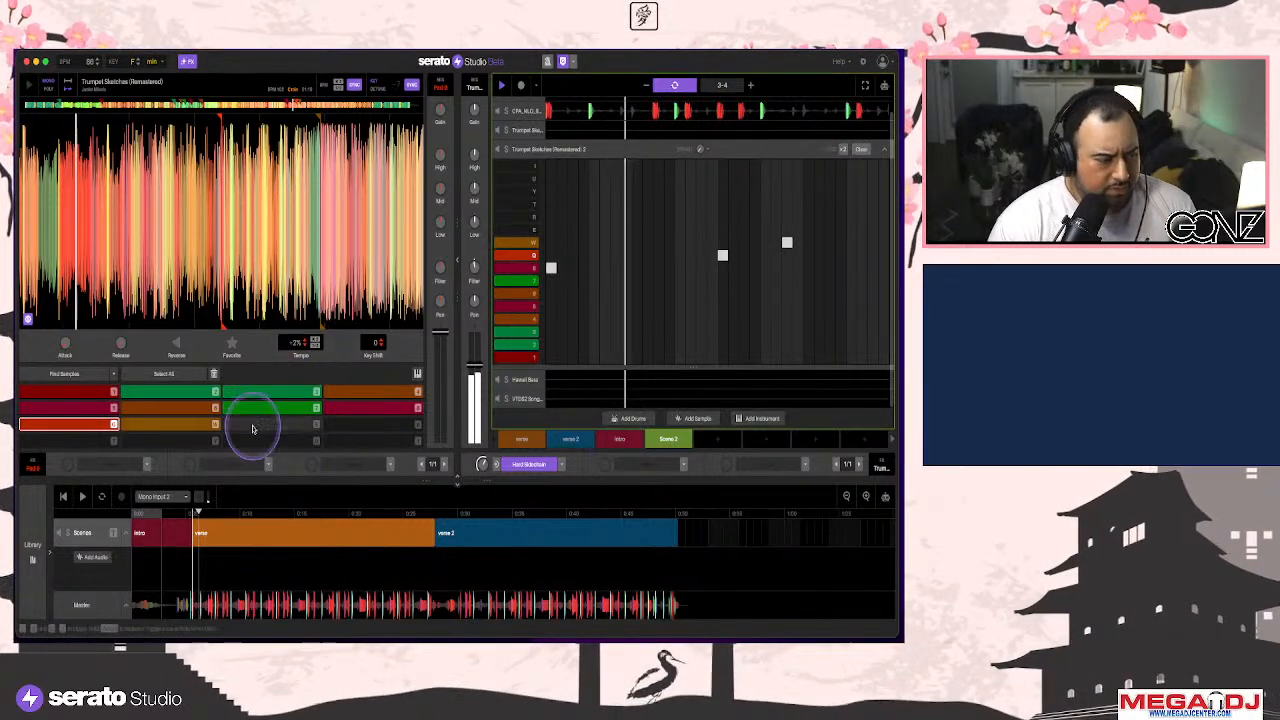
pyautogui.click(194, 426)
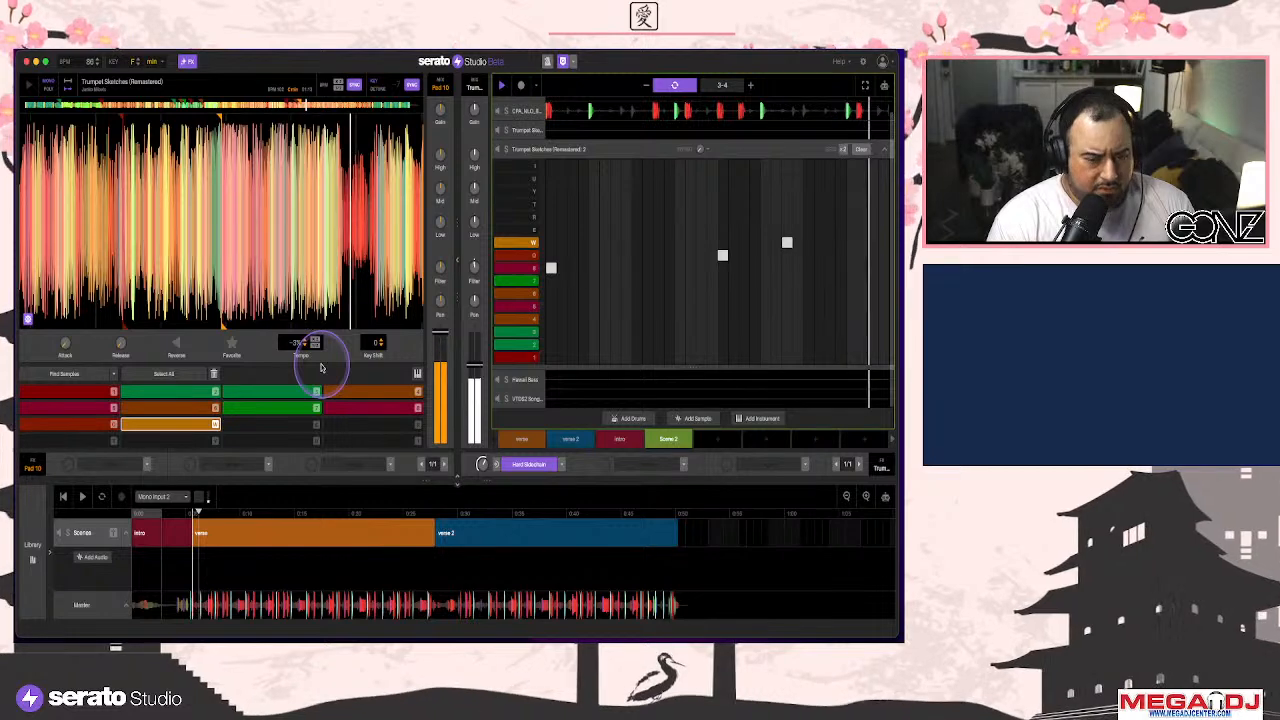
pyautogui.click(304, 347)
pyautogui.click(304, 347)
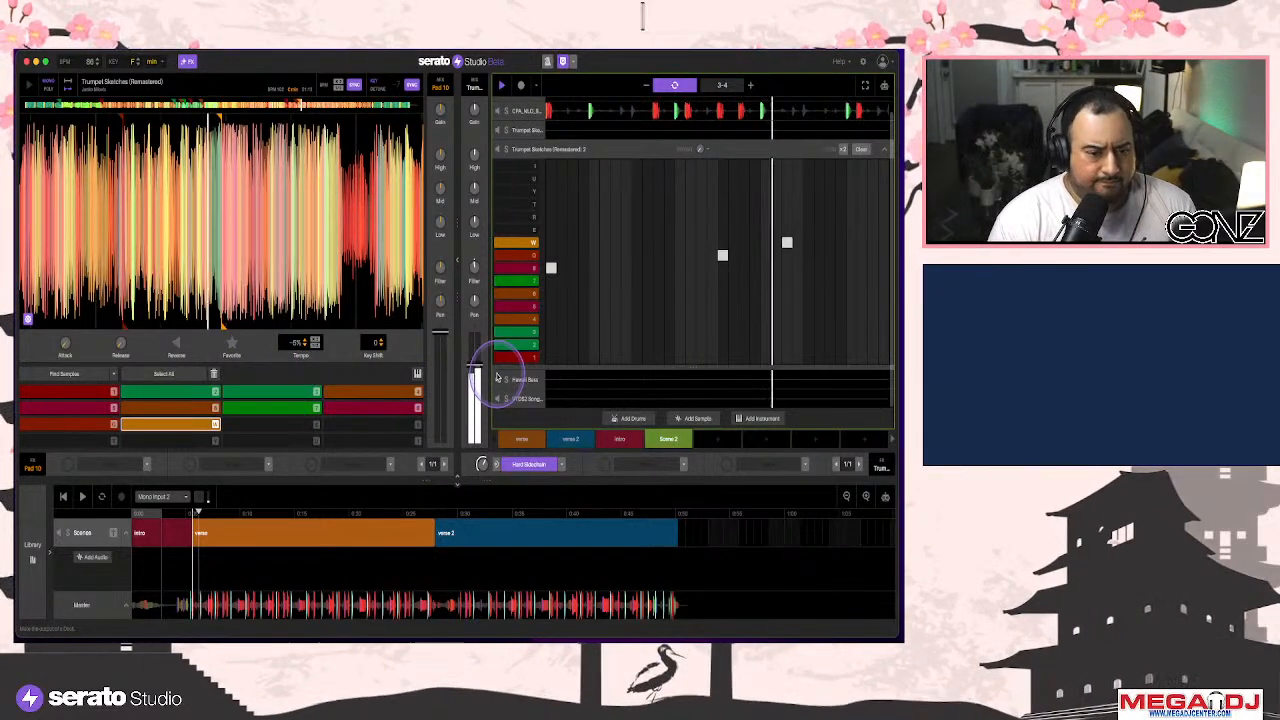
pyautogui.click(390, 420)
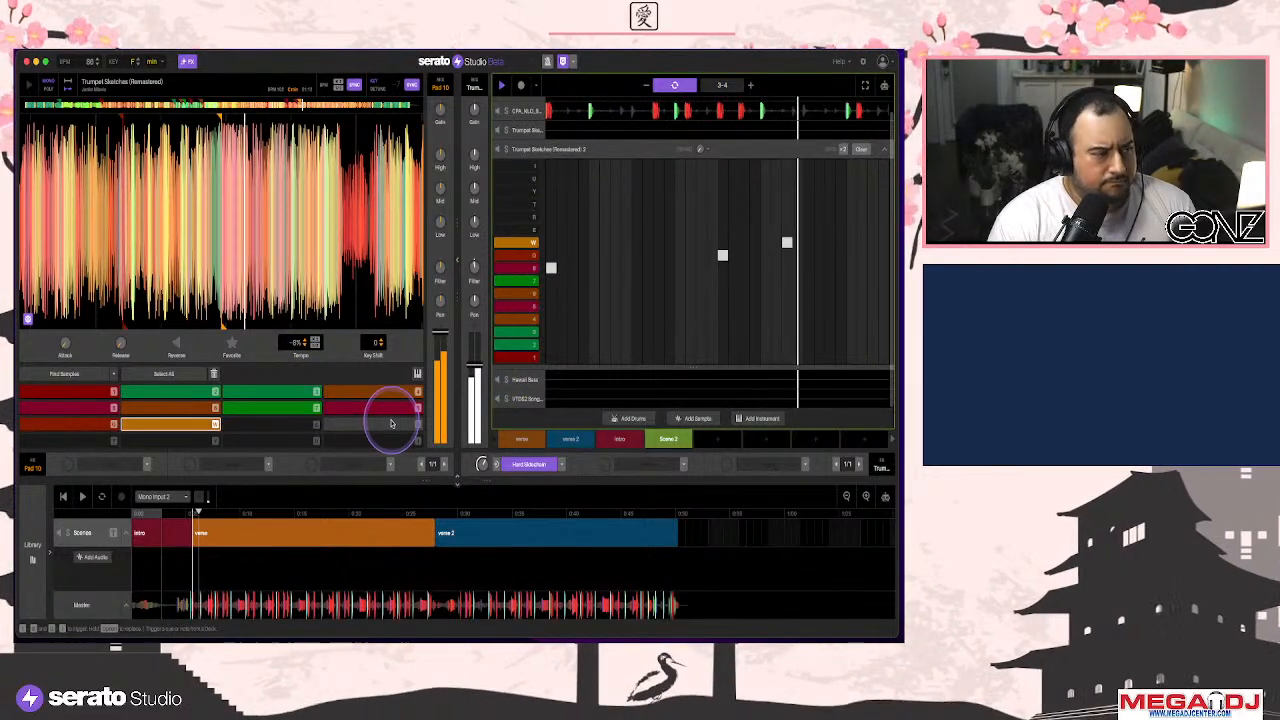
pyautogui.click(305, 345)
pyautogui.click(305, 345)
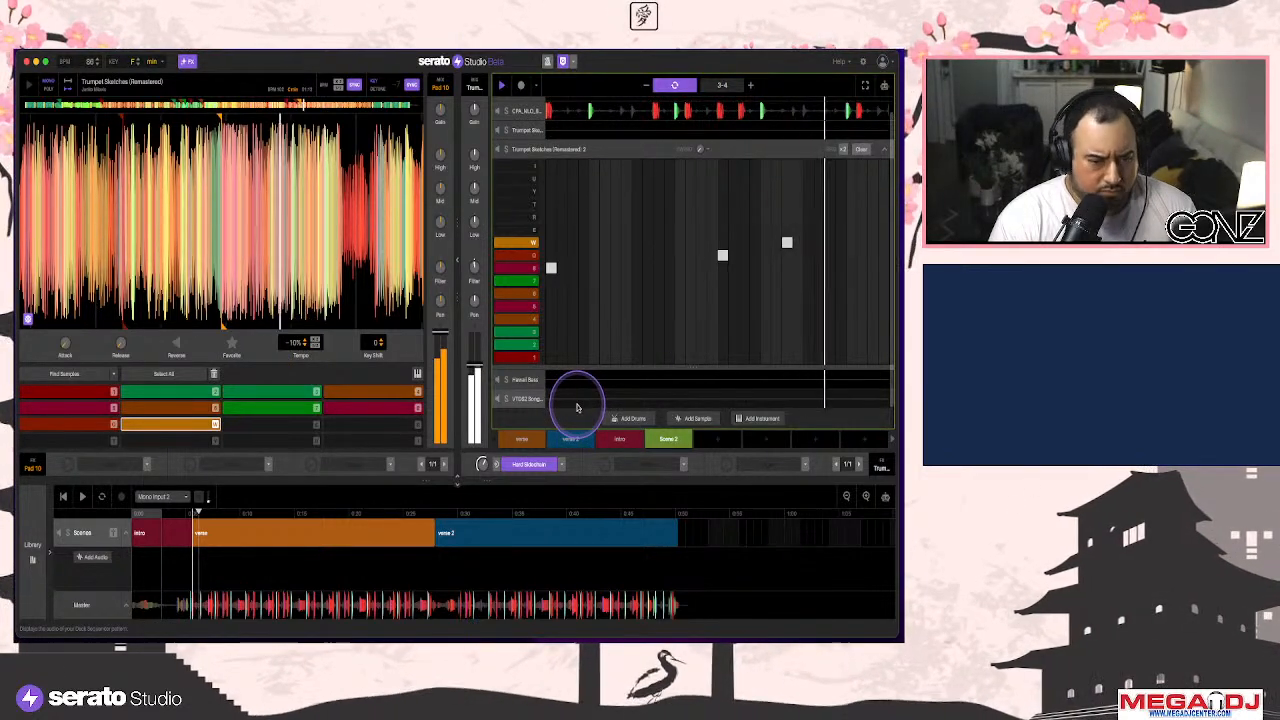
pyautogui.click(305, 345)
pyautogui.click(305, 345)
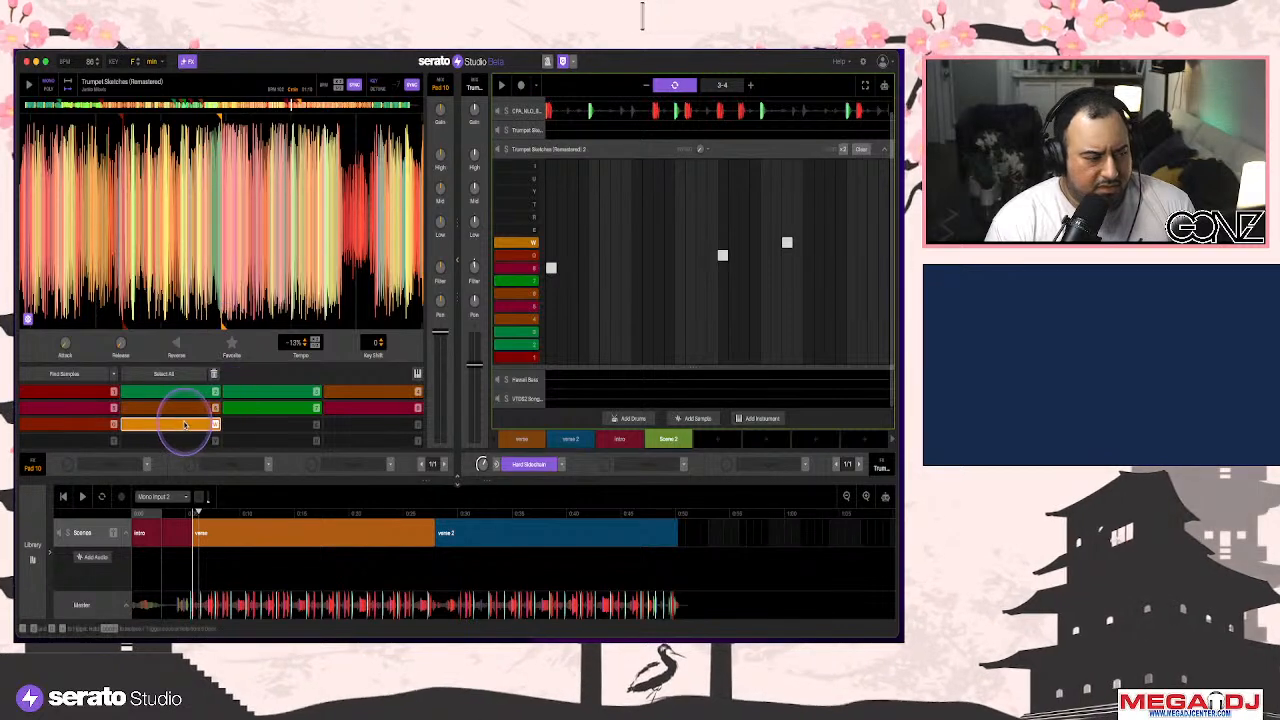
# Audition pads 8 and Q against pad W, and lower pad W's tempo to -15%
pyautogui.click(360, 407)
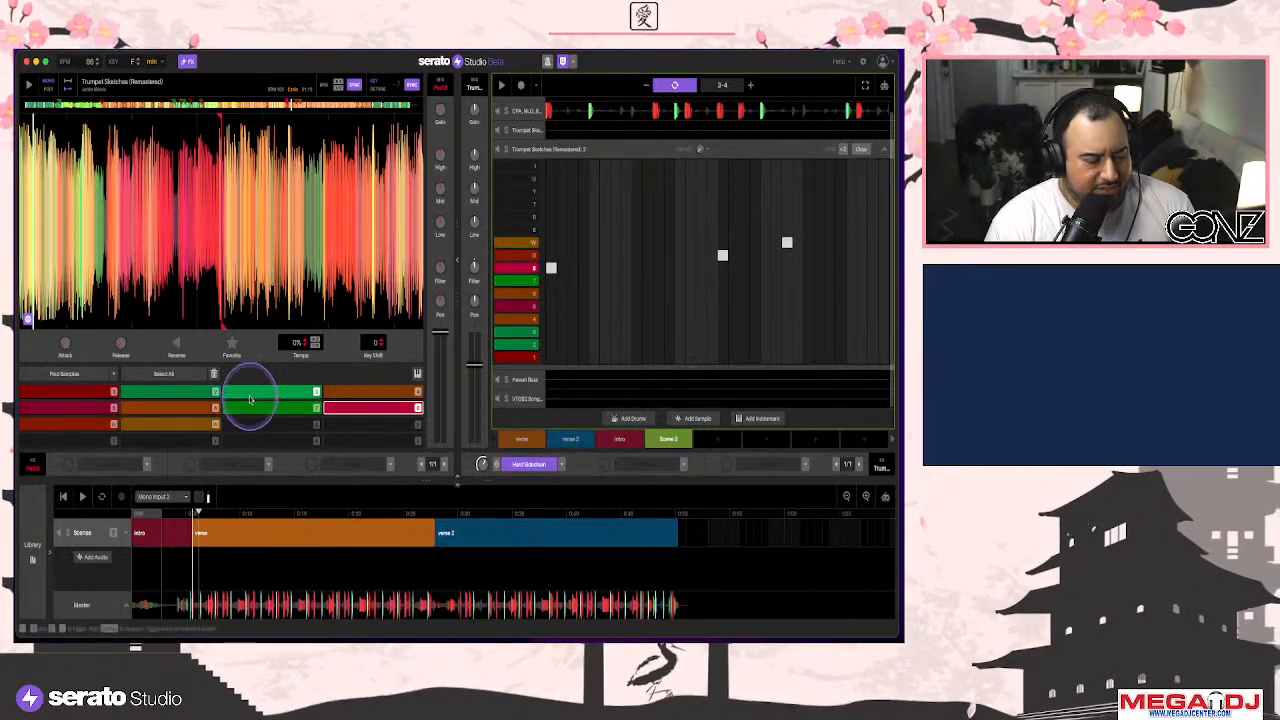
pyautogui.click(90, 423)
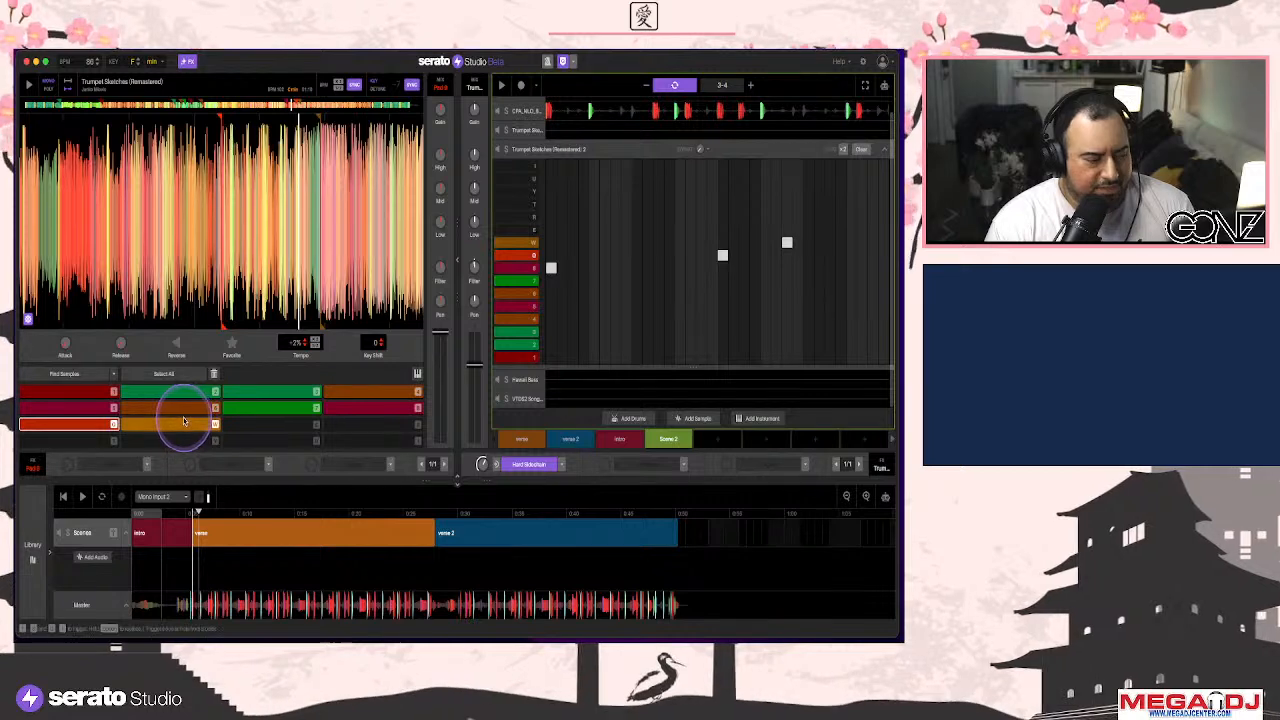
pyautogui.click(180, 424)
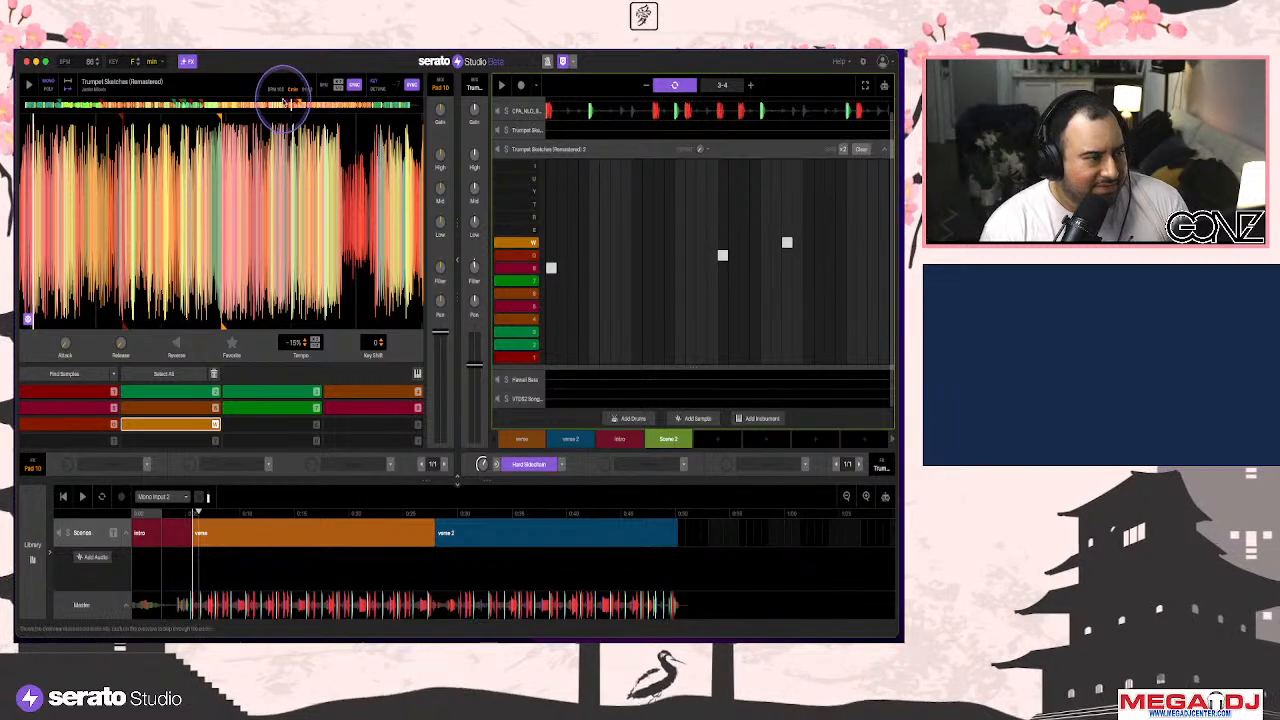
# Play the looped bars 1-2 to check the timing of the trumpet chops against the drums
pyautogui.press('space')
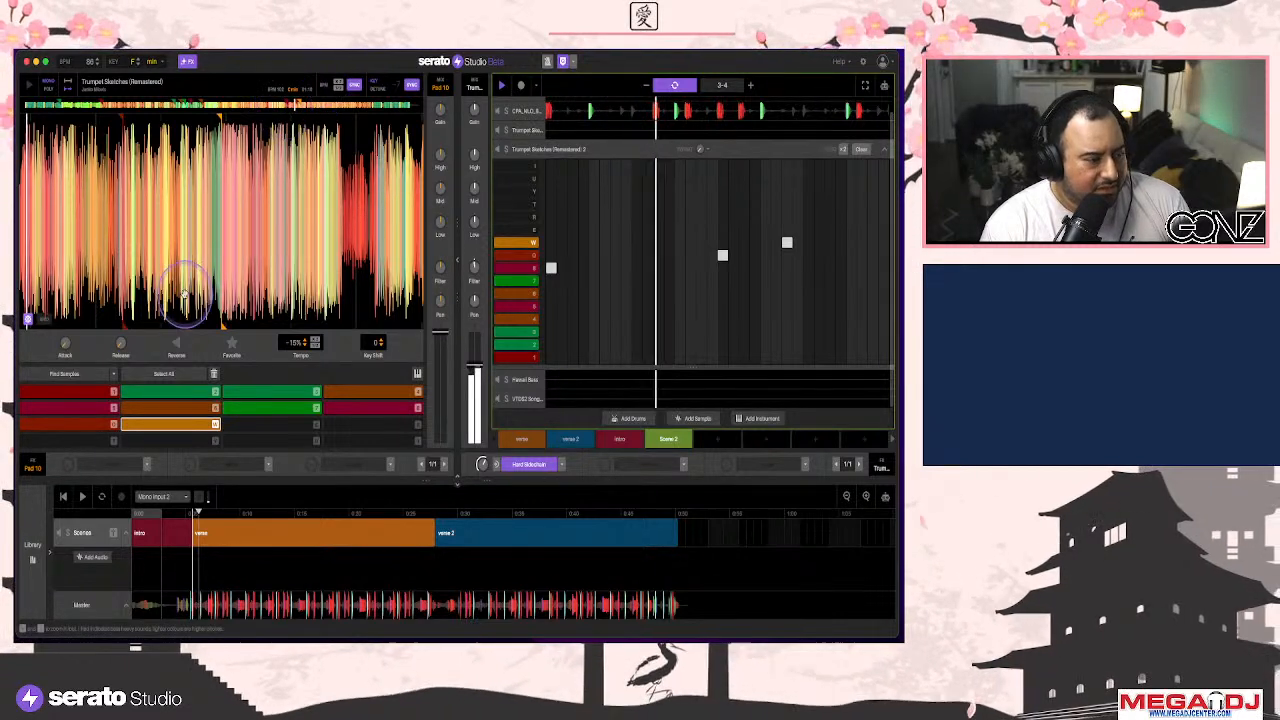
pyautogui.press('space')
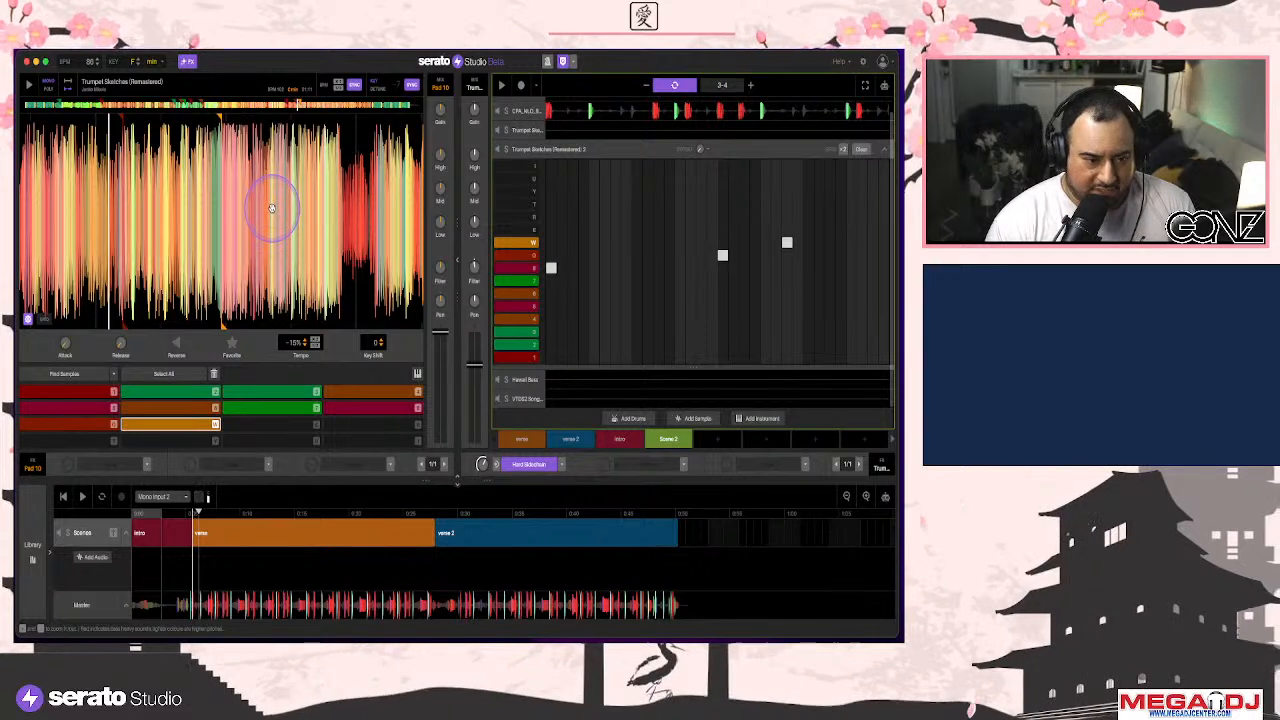
pyautogui.moveTo(591, 229); pyautogui.dragTo(628, 256)
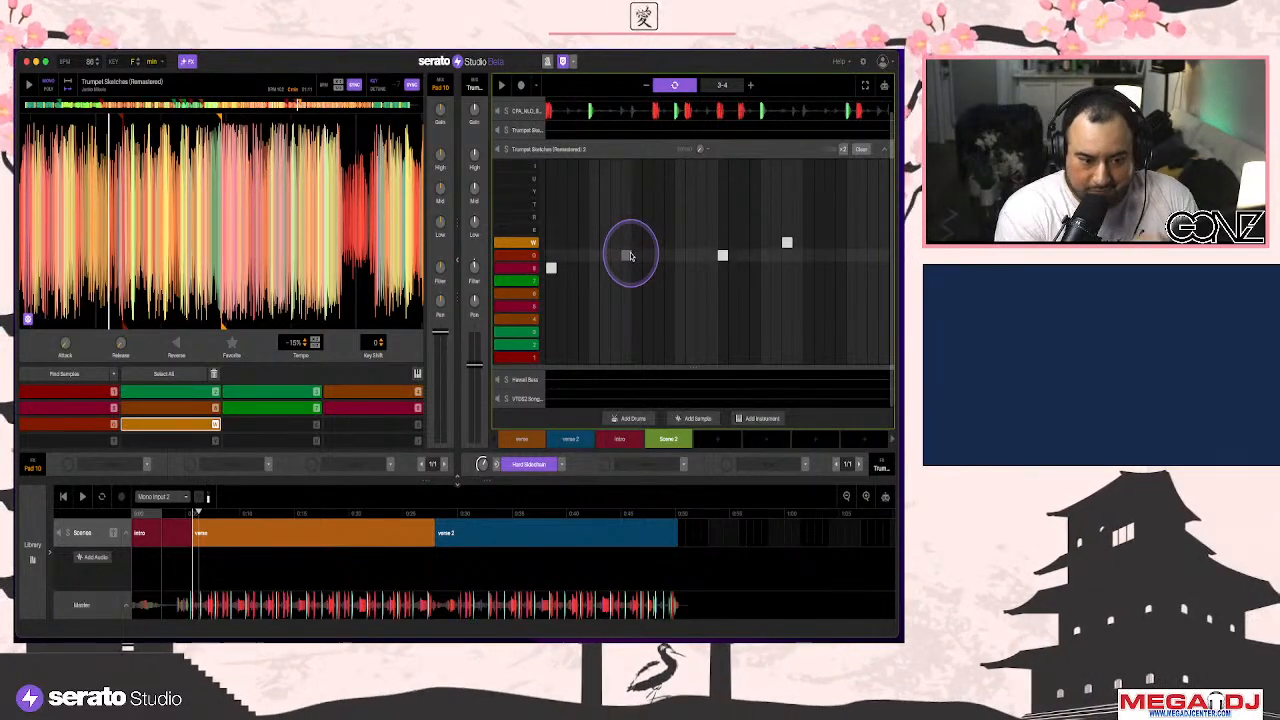
pyautogui.press('space')
pyautogui.moveTo(630, 256); pyautogui.dragTo(738, 253)
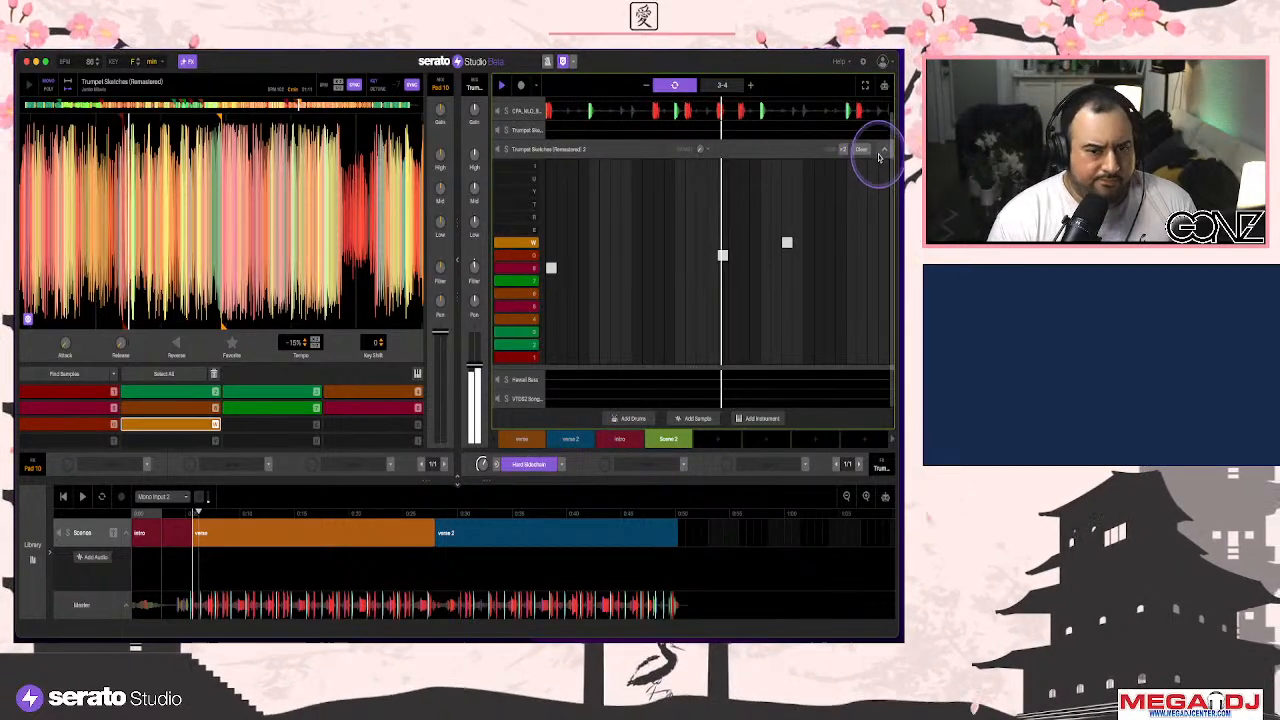
# Try a low-pass filter on the second trumpet track during playback, and bring the filter back toward neutral
pyautogui.scroll(-5, 474, 265)
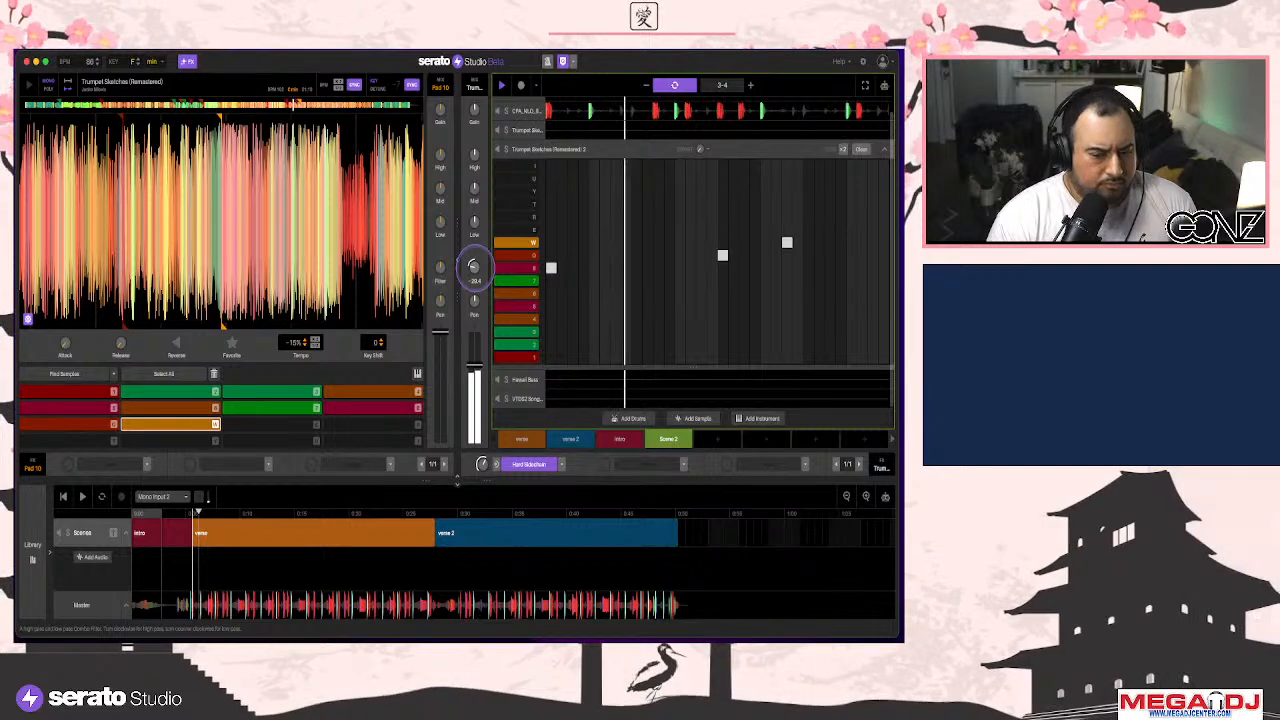
pyautogui.scroll(-2, 474, 265)
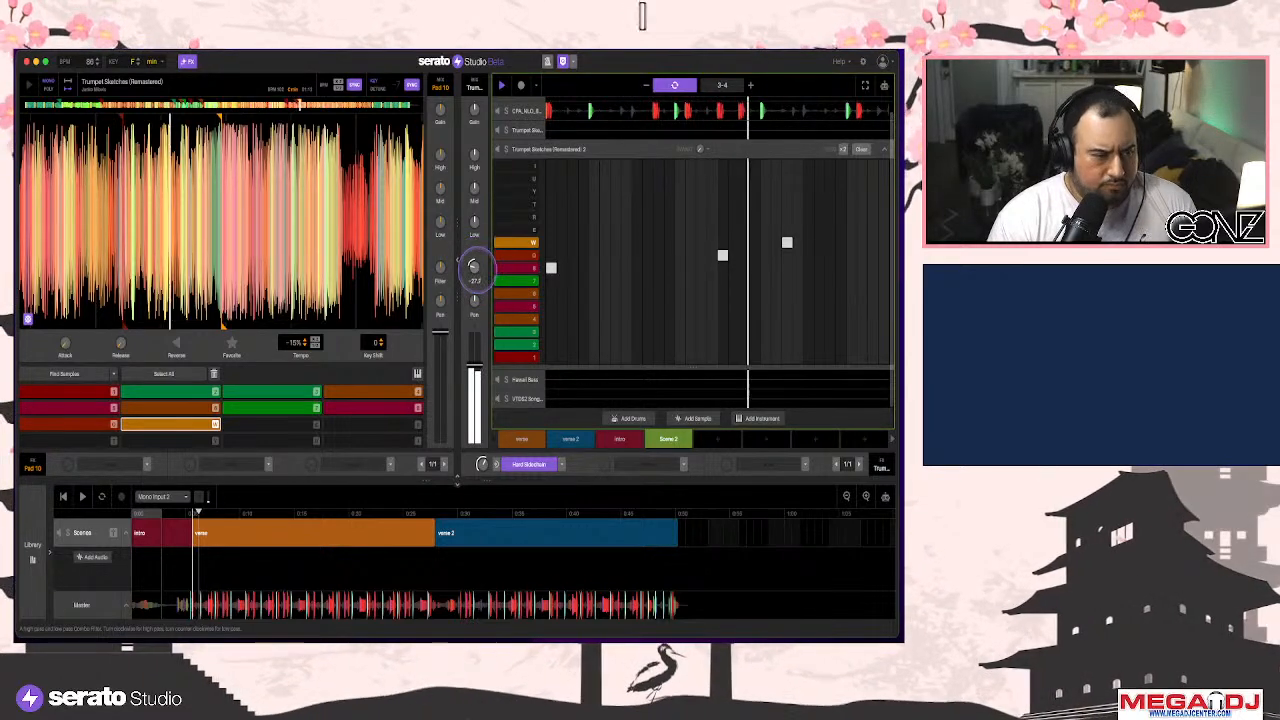
pyautogui.scroll(-2, 474, 266)
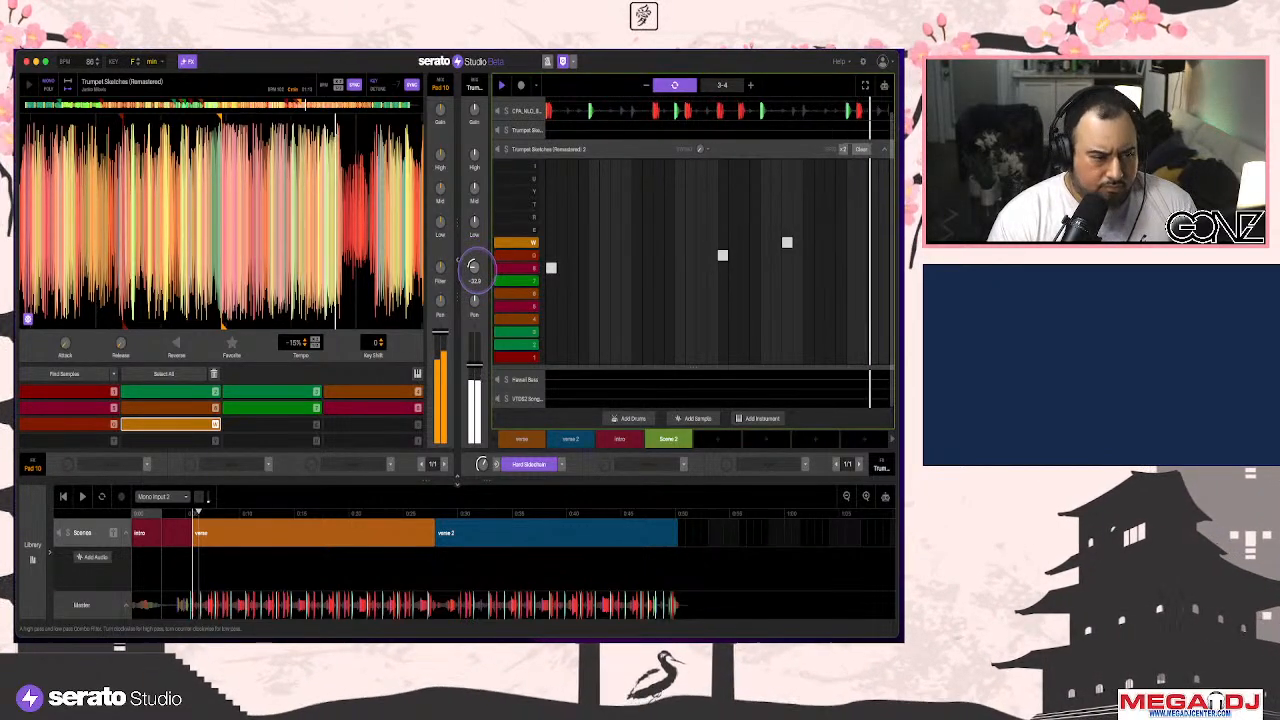
pyautogui.scroll(5, 474, 265)
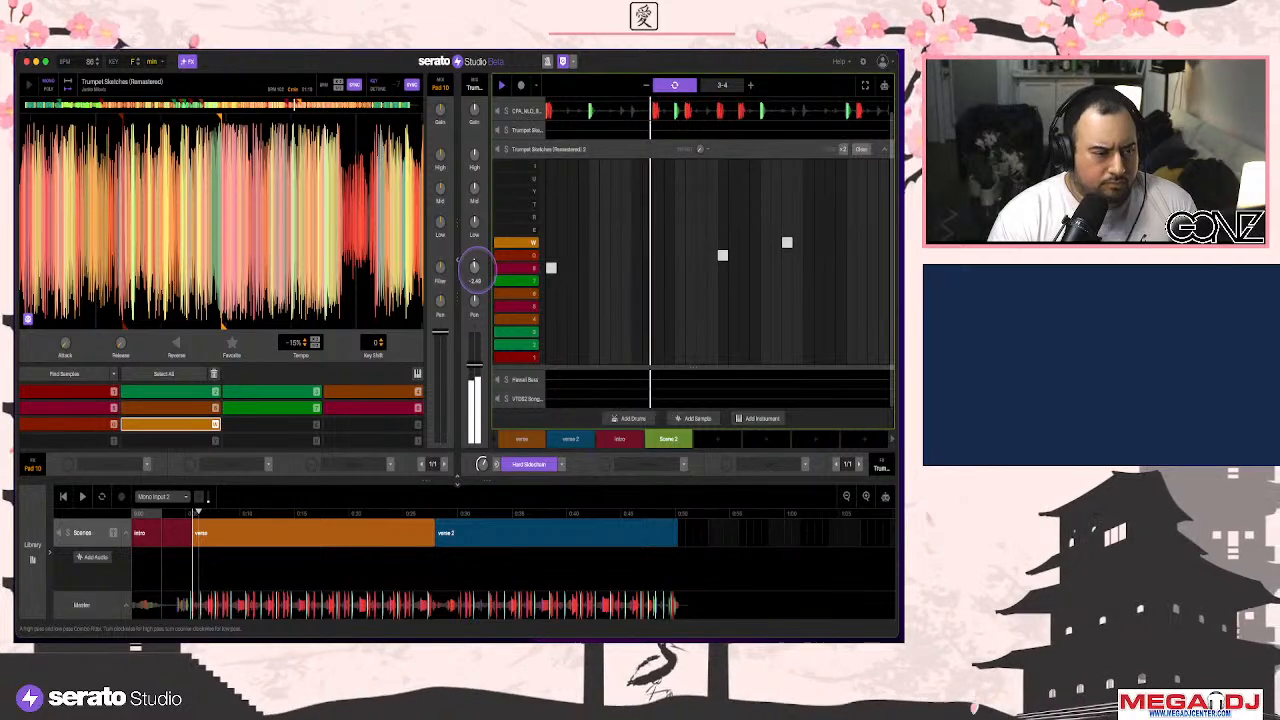
# Append Scene 2 to the song timeline directly after verse 2 and play the transition between them
pyautogui.click(619, 439)
pyautogui.moveTo(667, 439); pyautogui.dragTo(686, 530)
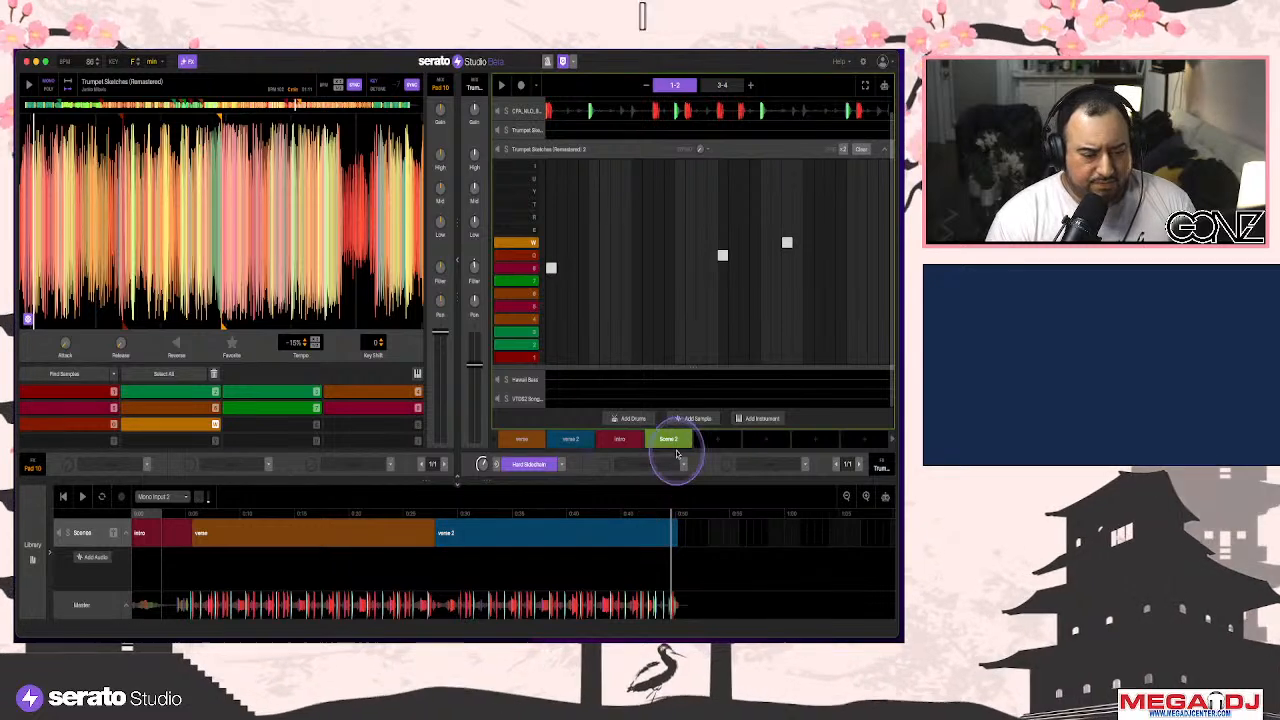
pyautogui.moveTo(675, 441); pyautogui.dragTo(694, 528)
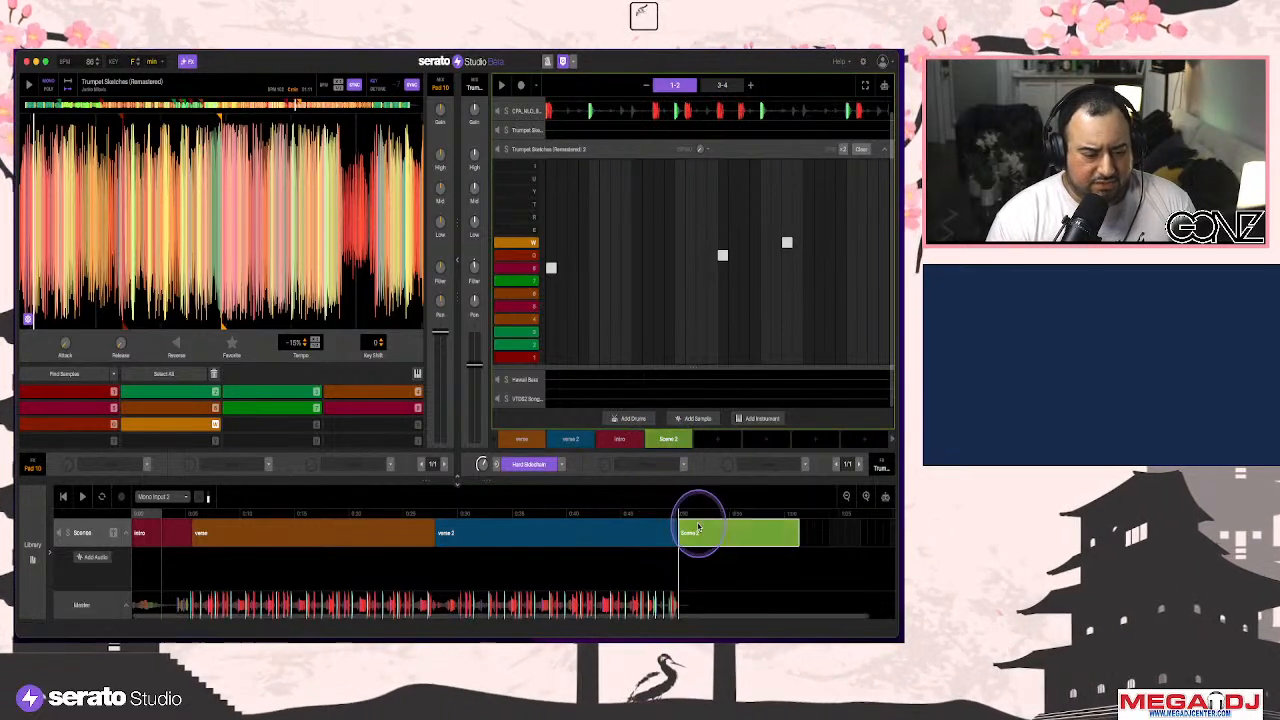
pyautogui.click(634, 513)
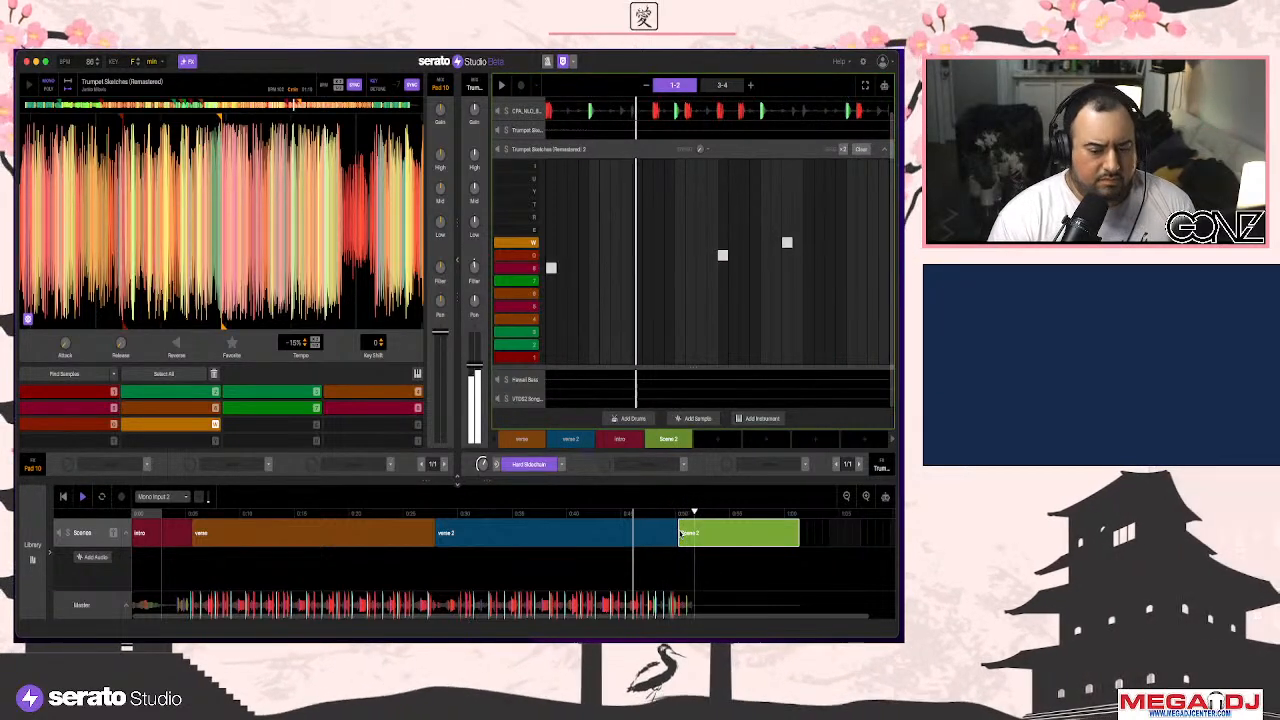
pyautogui.click(745, 514)
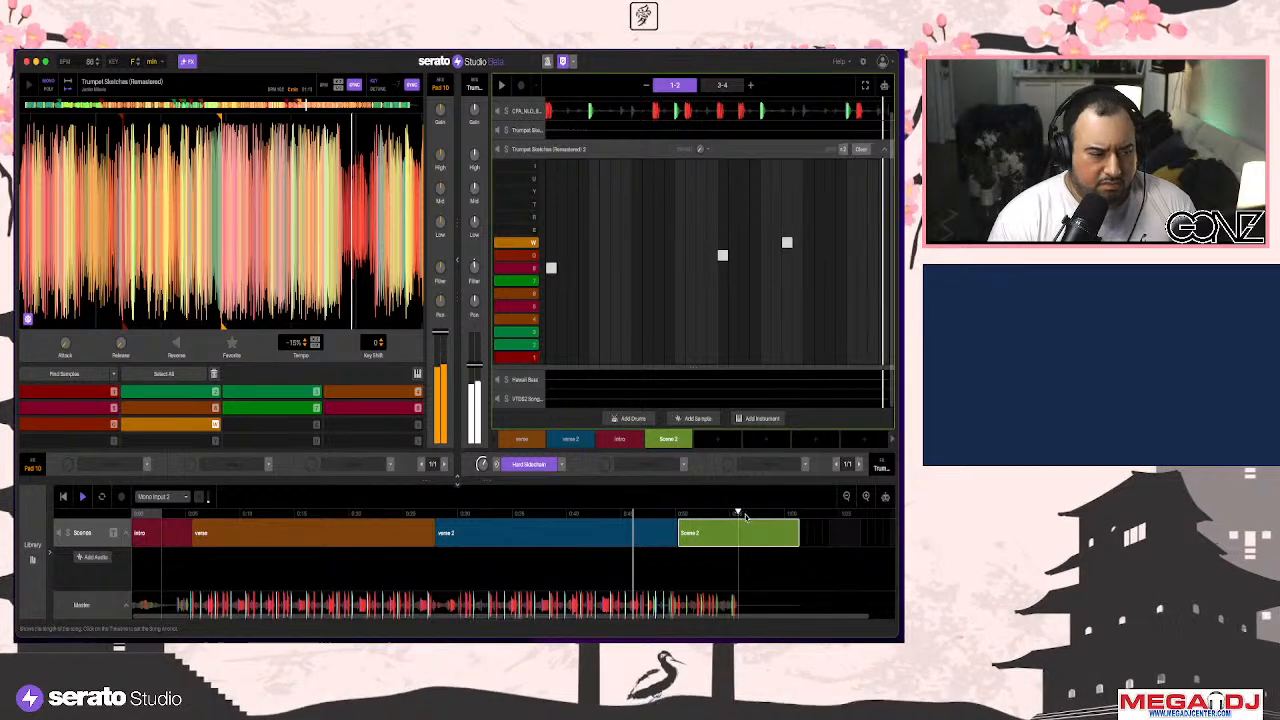
# Add another Scene 2 block at the end of the song timeline and collapse the expanded trumpet track
pyautogui.click(739, 528)
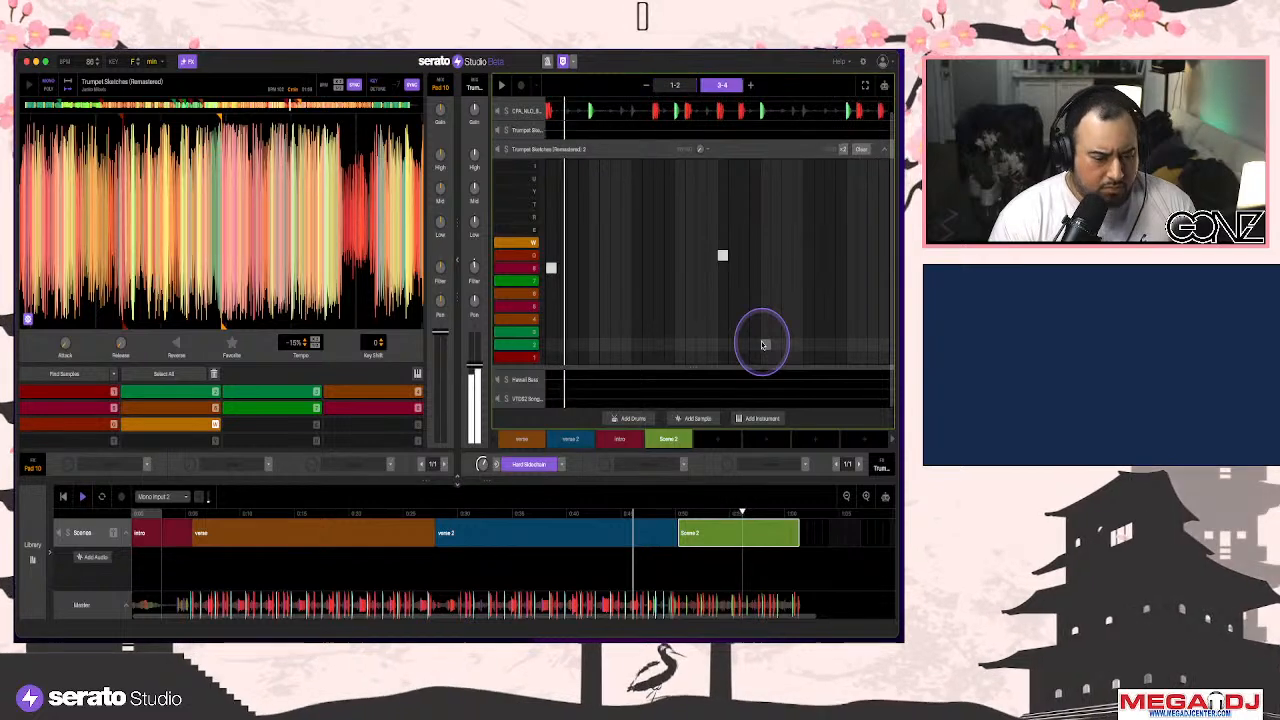
pyautogui.moveTo(671, 457); pyautogui.dragTo(826, 526)
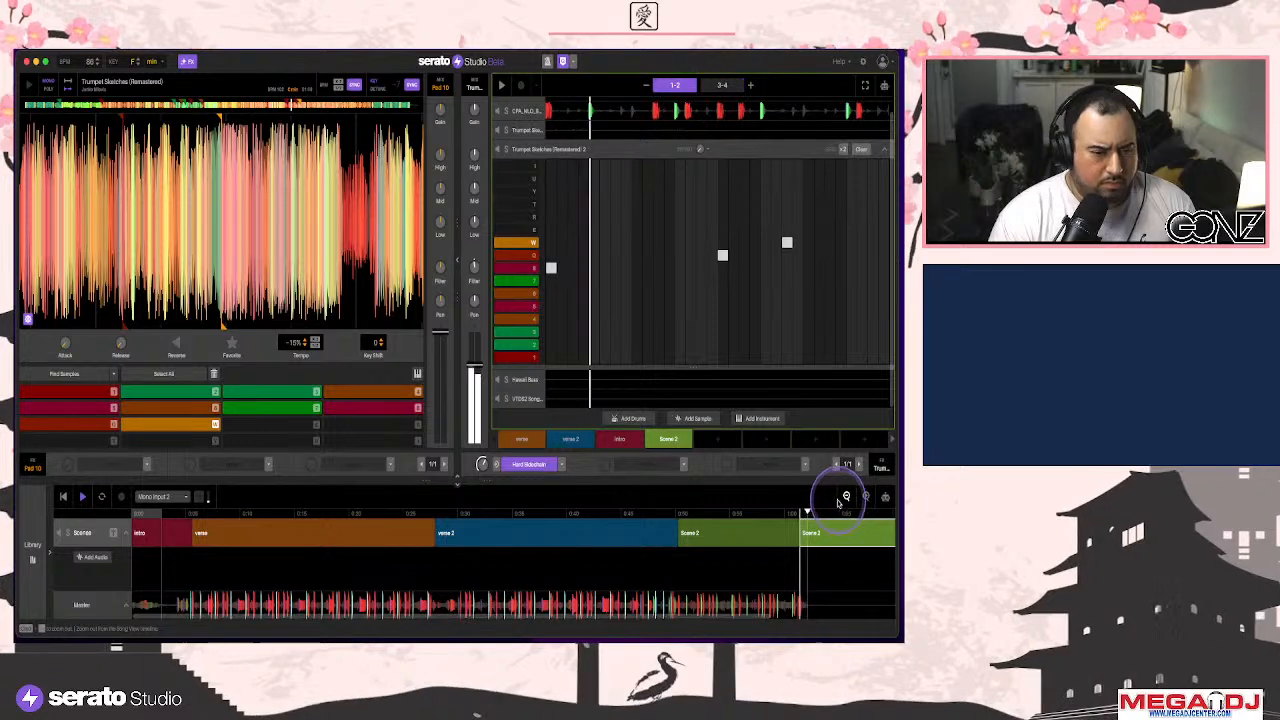
pyautogui.click(866, 150)
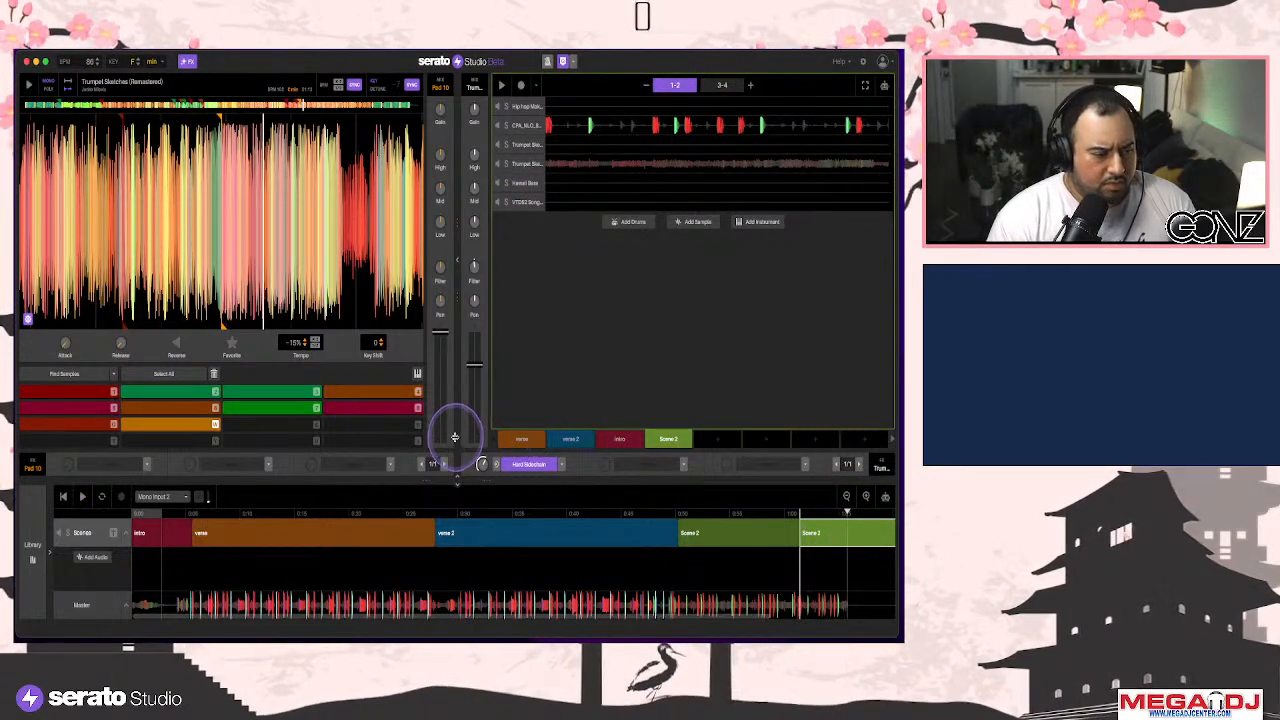
# Try the Echo effect in the trumpet track's second effect slot while the song plays
pyautogui.click(682, 463)
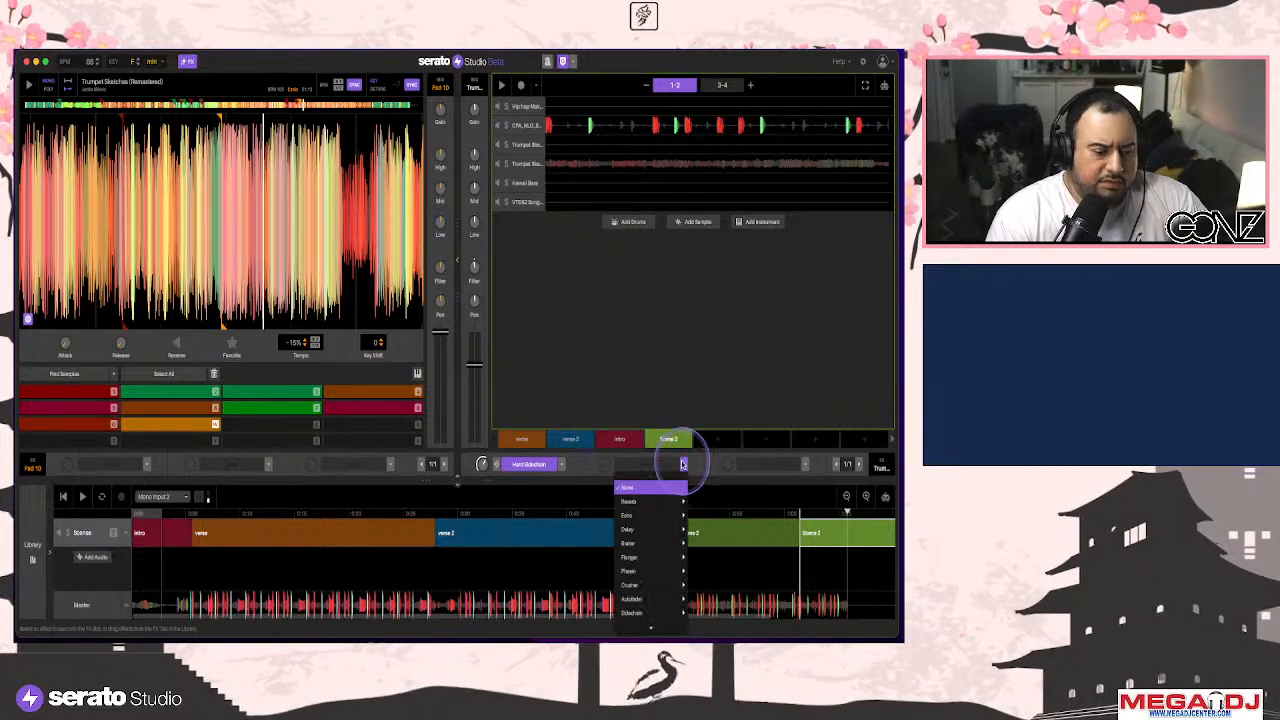
pyautogui.click(650, 514)
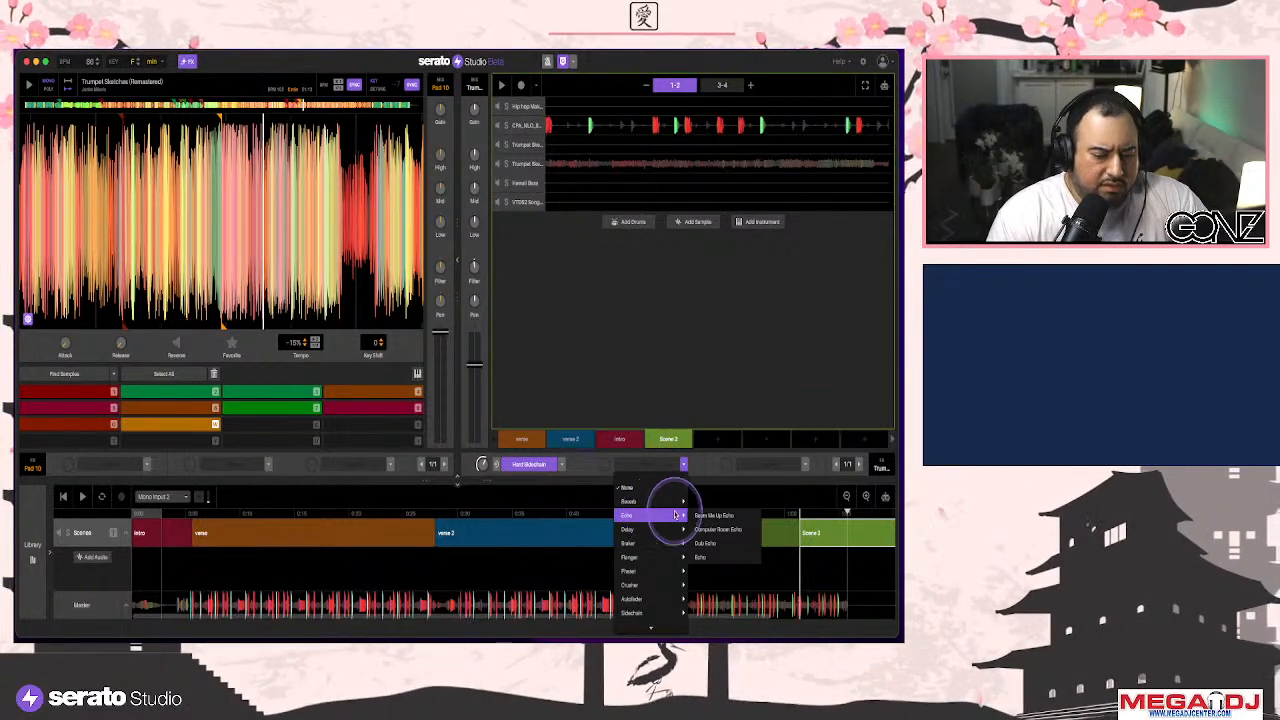
pyautogui.click(700, 557)
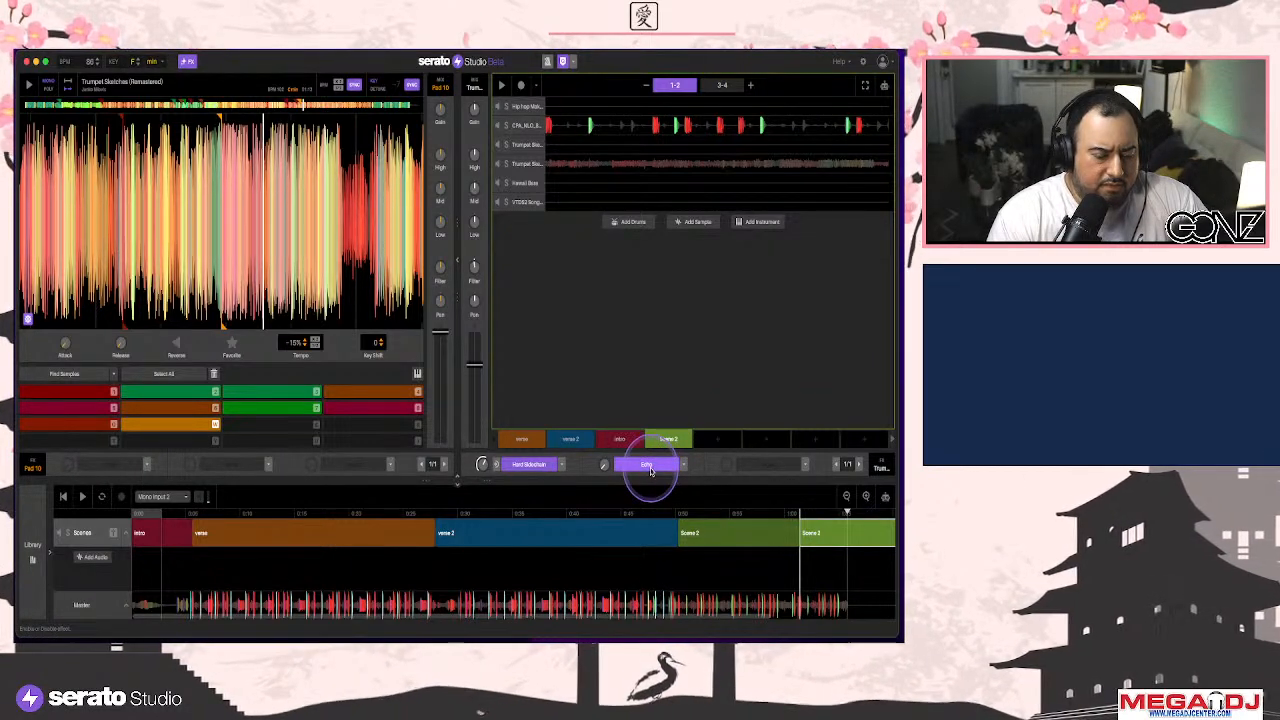
pyautogui.press('space')
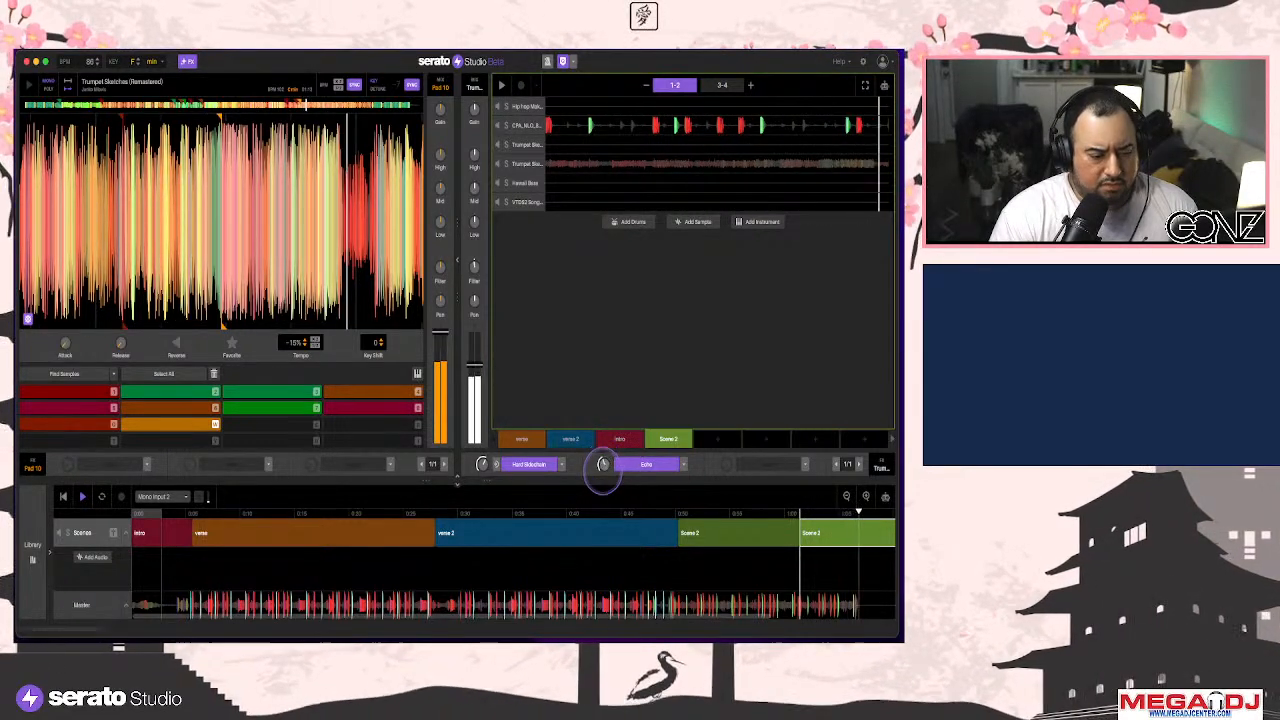
# Try Wub Modulated LPF in place of Echo on the trumpet track and adjust its amount
pyautogui.click(684, 464)
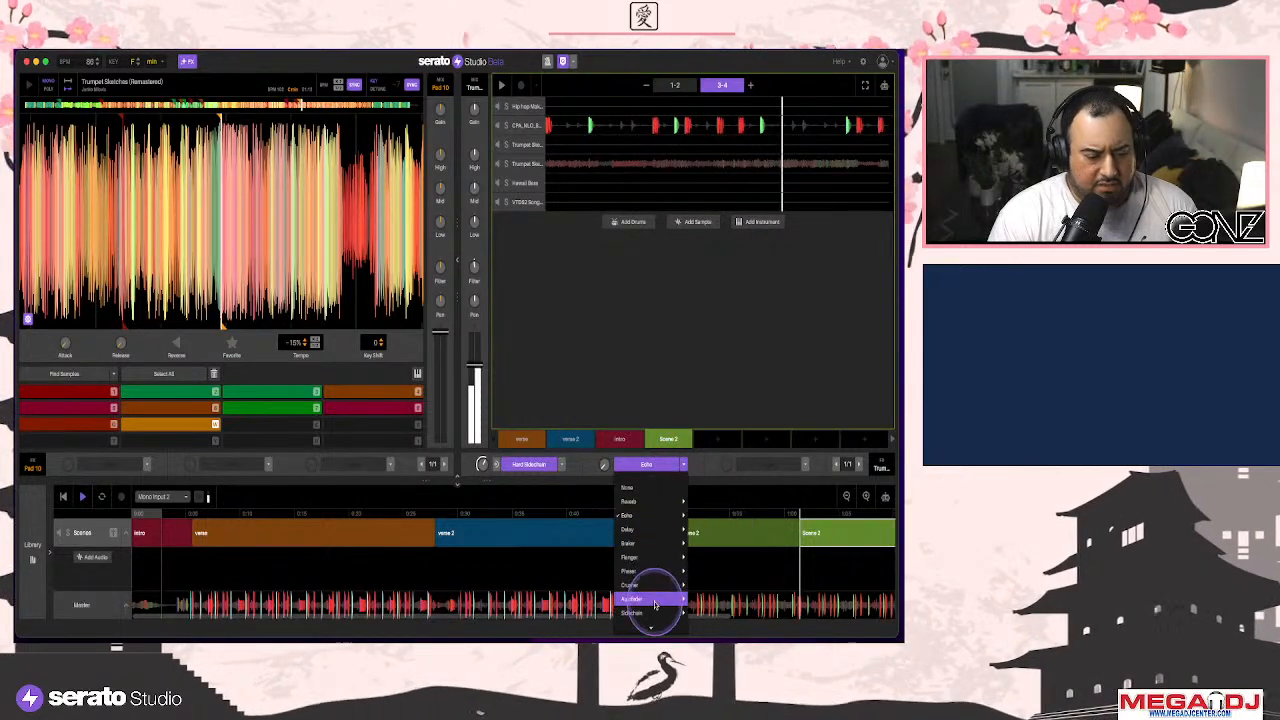
pyautogui.moveTo(668, 603)
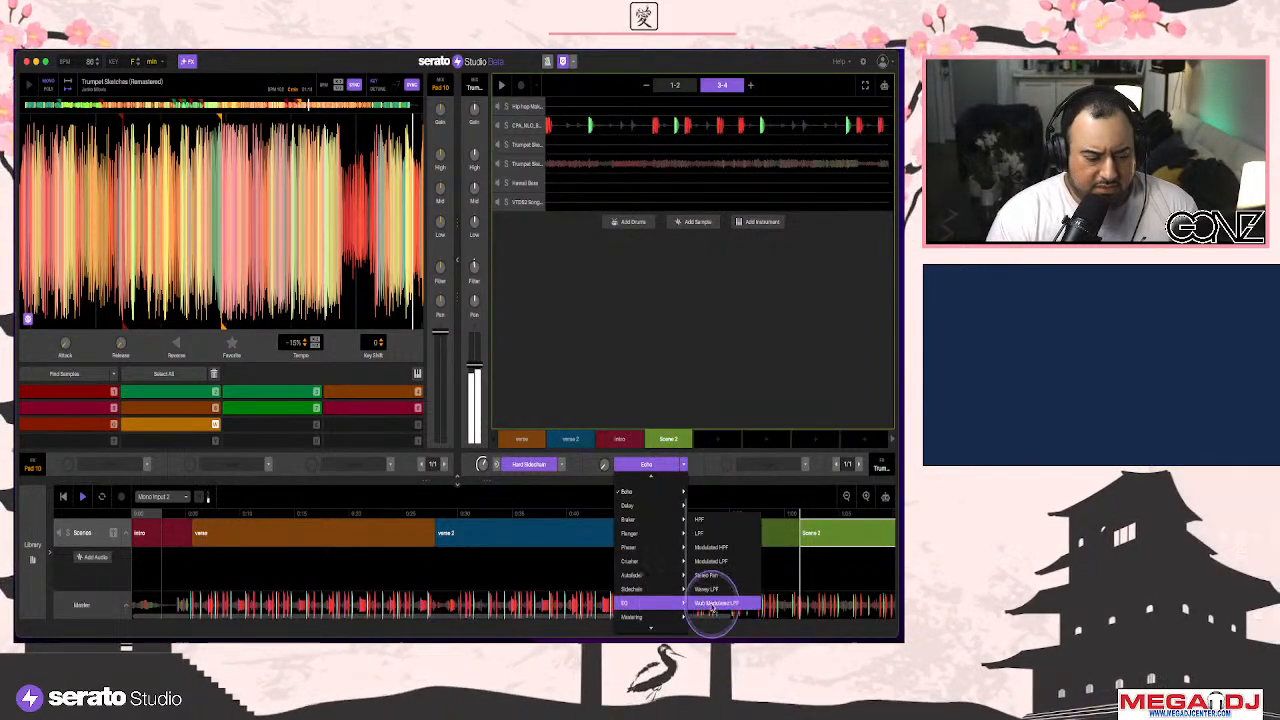
pyautogui.click(707, 604)
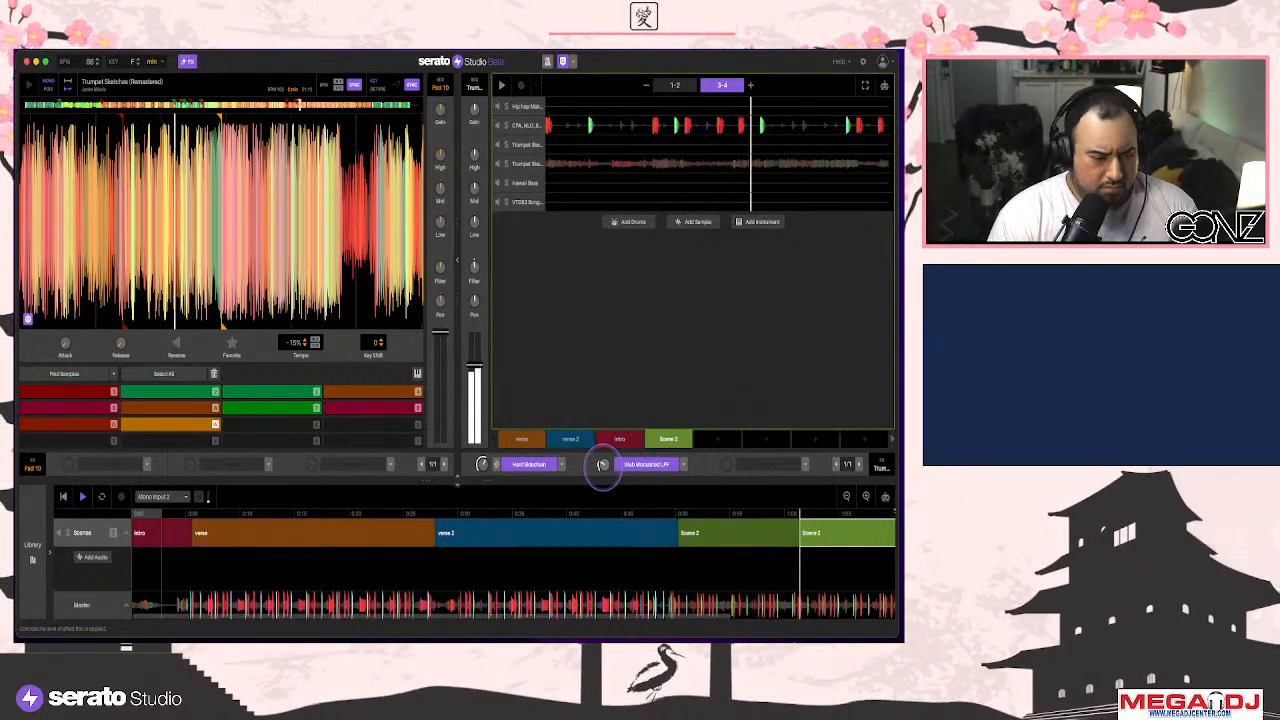
pyautogui.moveTo(603, 467); pyautogui.dragTo(603, 470)
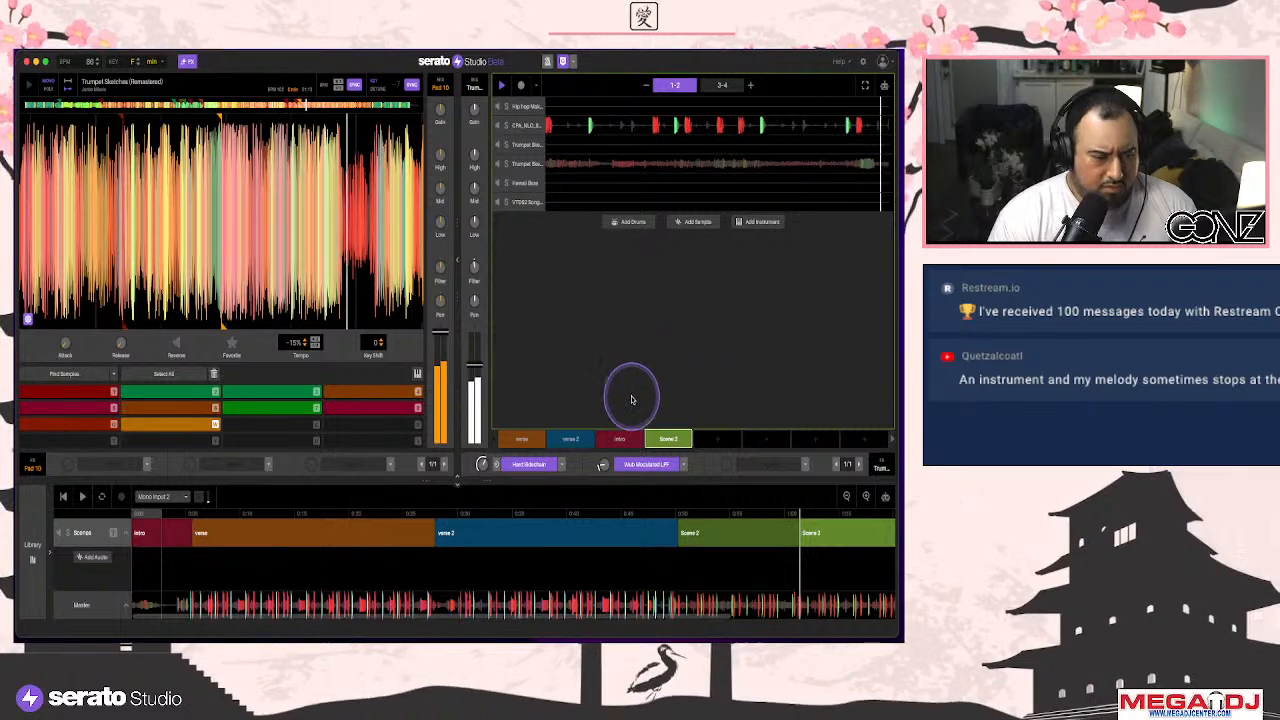
# Try a 1/4 effect timing on the trumpet track with an adjusted Wub Modulated LPF amount, and stop playback
pyautogui.click(859, 464)
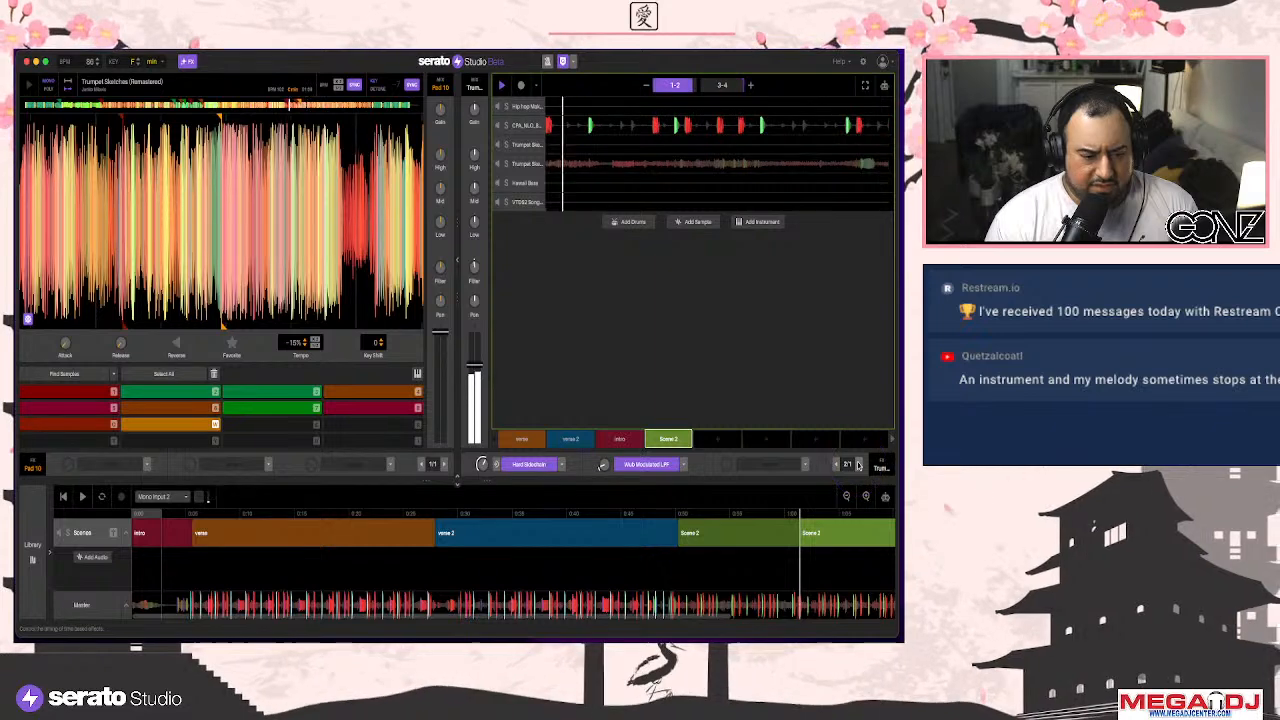
pyautogui.click(827, 466)
pyautogui.click(835, 465)
pyautogui.click(835, 465)
pyautogui.click(835, 465)
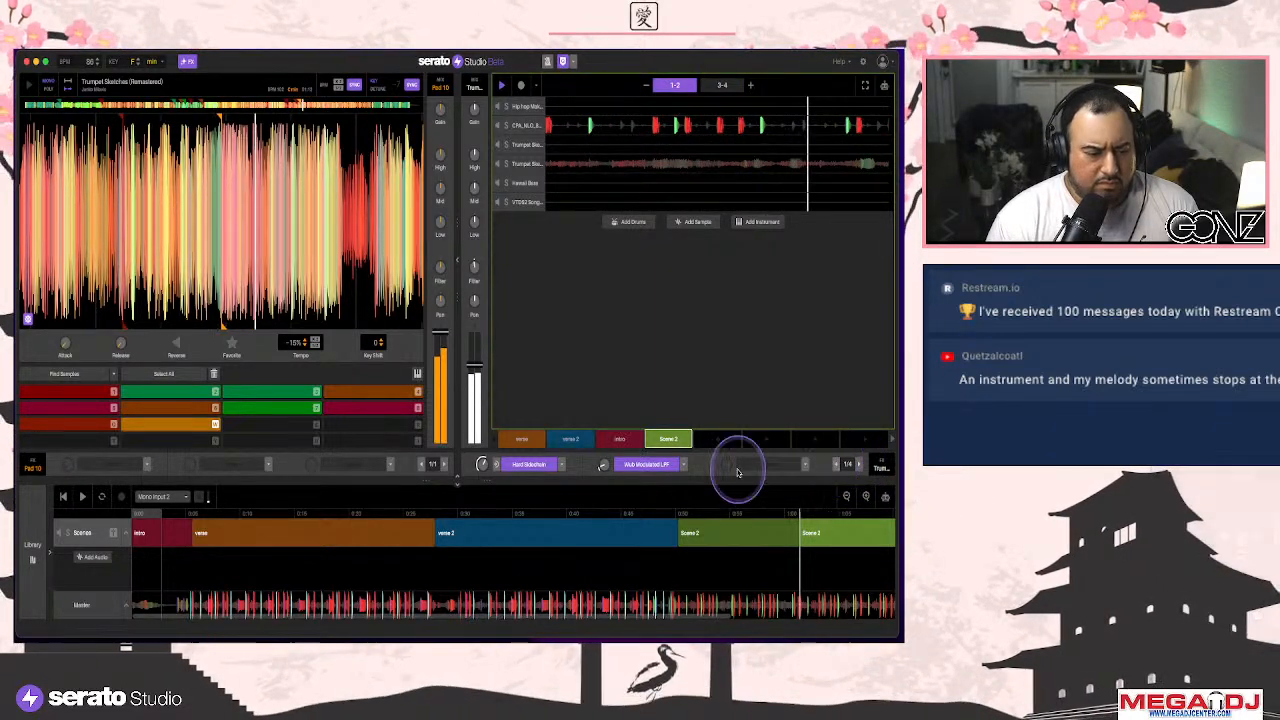
pyautogui.moveTo(606, 465); pyautogui.dragTo(606, 463)
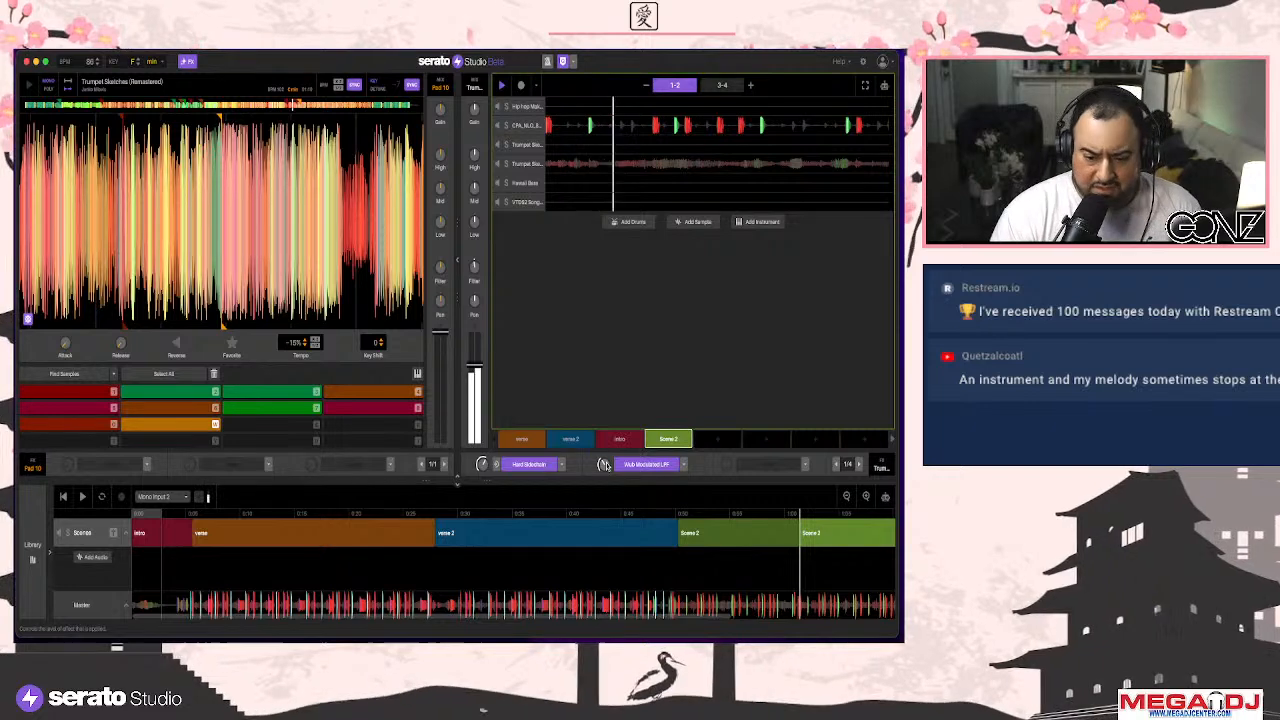
pyautogui.press('space')
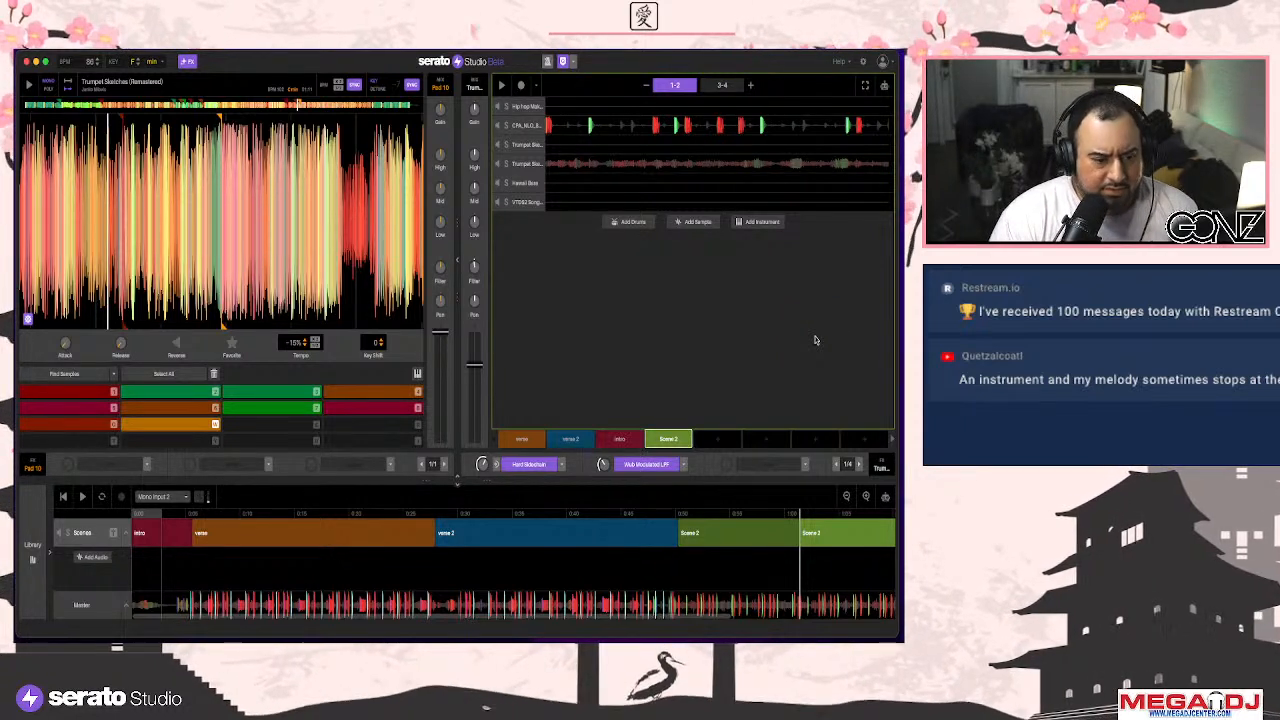
# Play Scene 2 again and return the trumpet track's effect timing to 1/1
pyautogui.press('space')
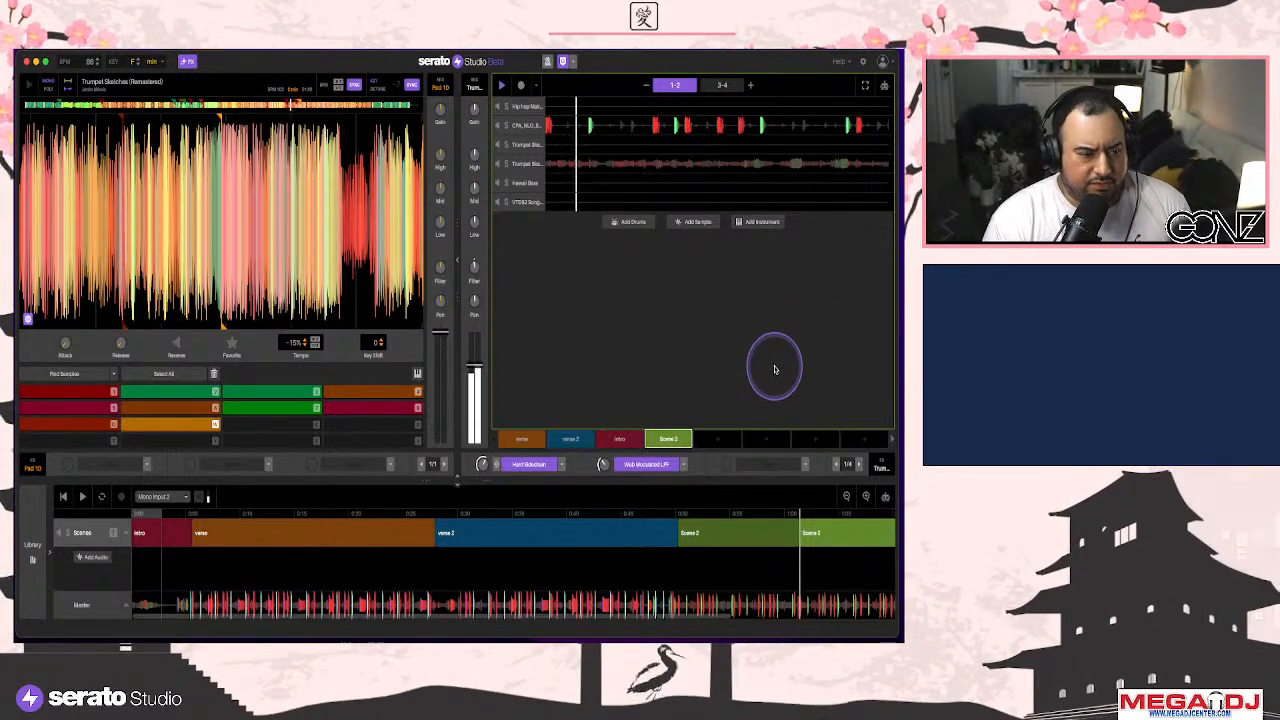
pyautogui.click(859, 465)
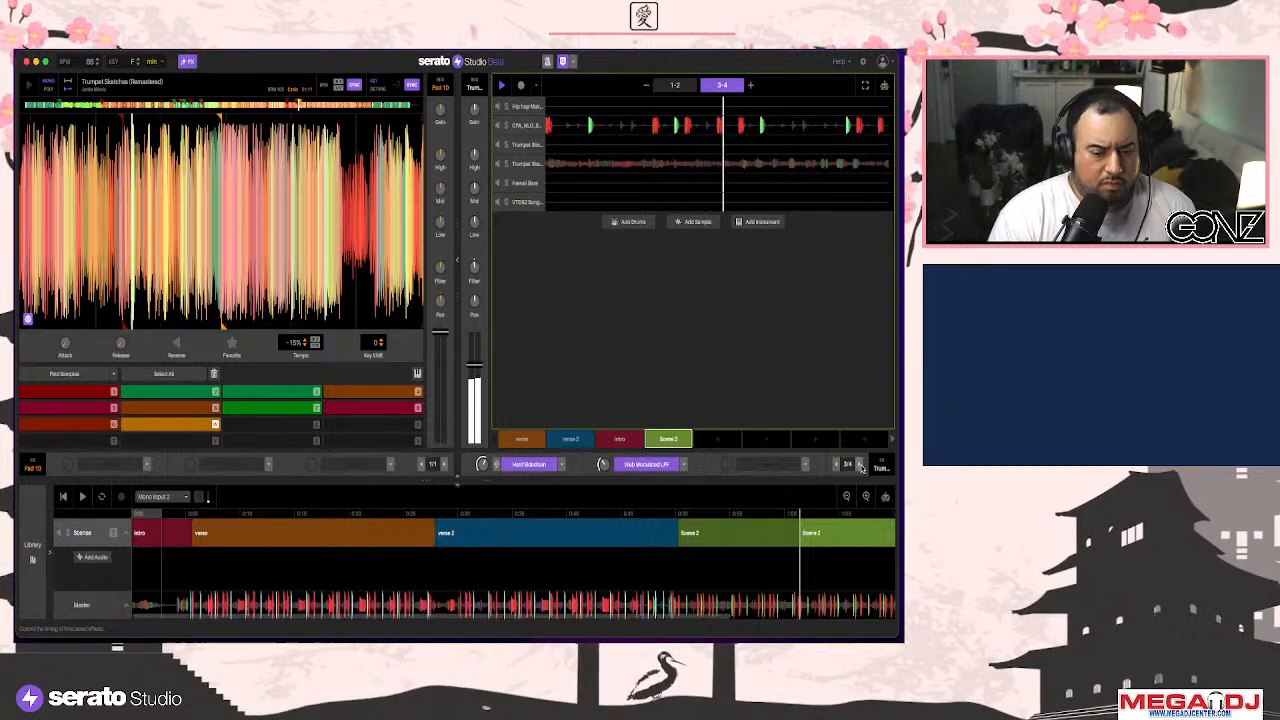
pyautogui.click(859, 465)
pyautogui.click(603, 464)
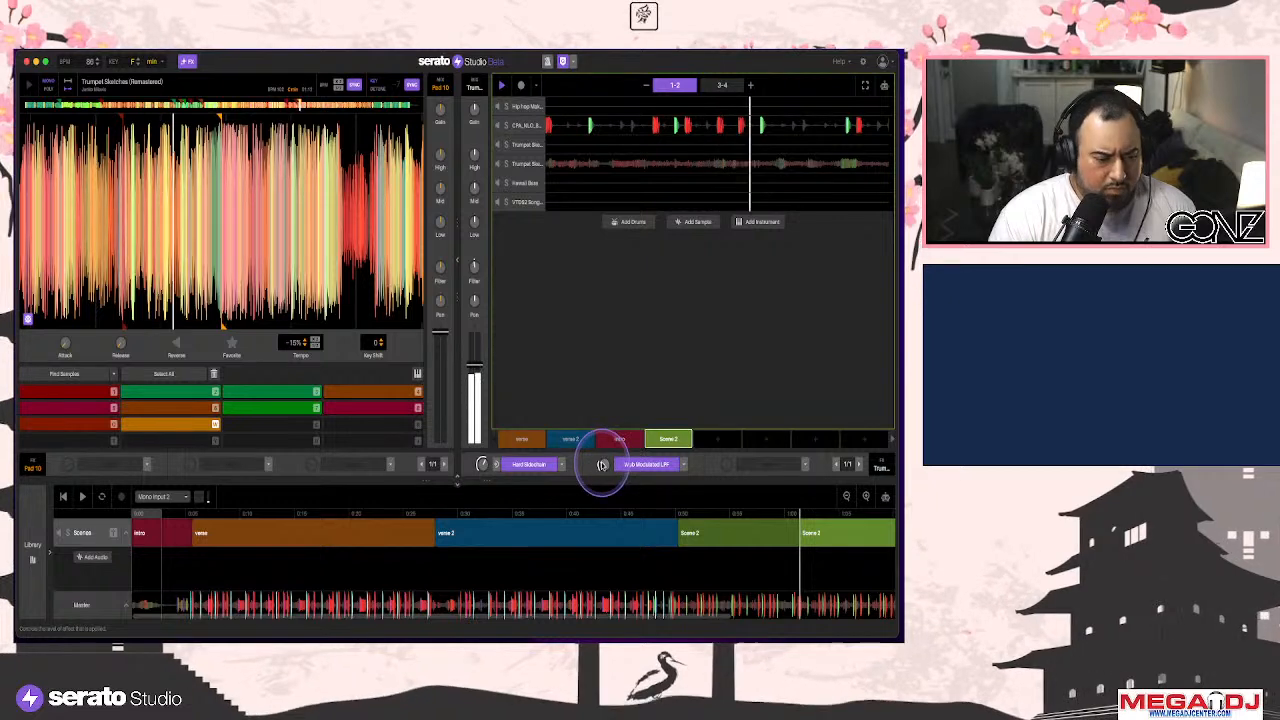
# Switch the trumpet track's second effect to Modulated HPF, turn its amount down and disable the effect
pyautogui.click(684, 465)
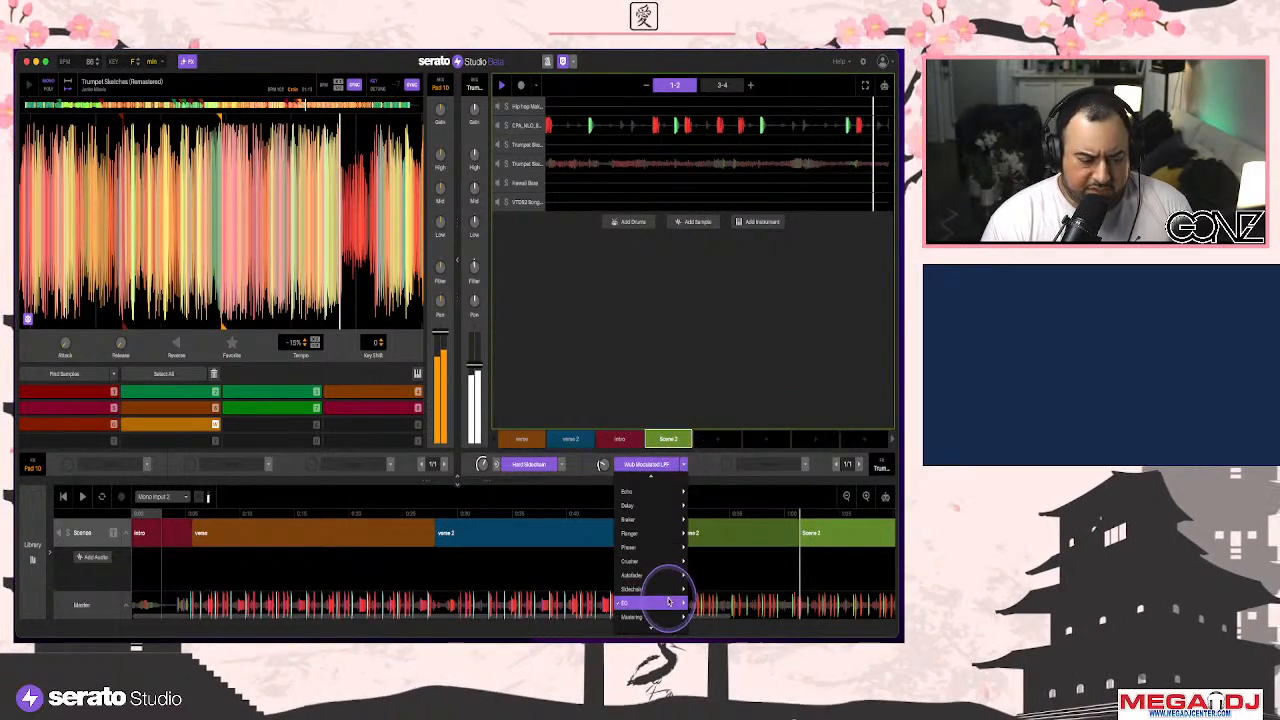
pyautogui.moveTo(656, 602)
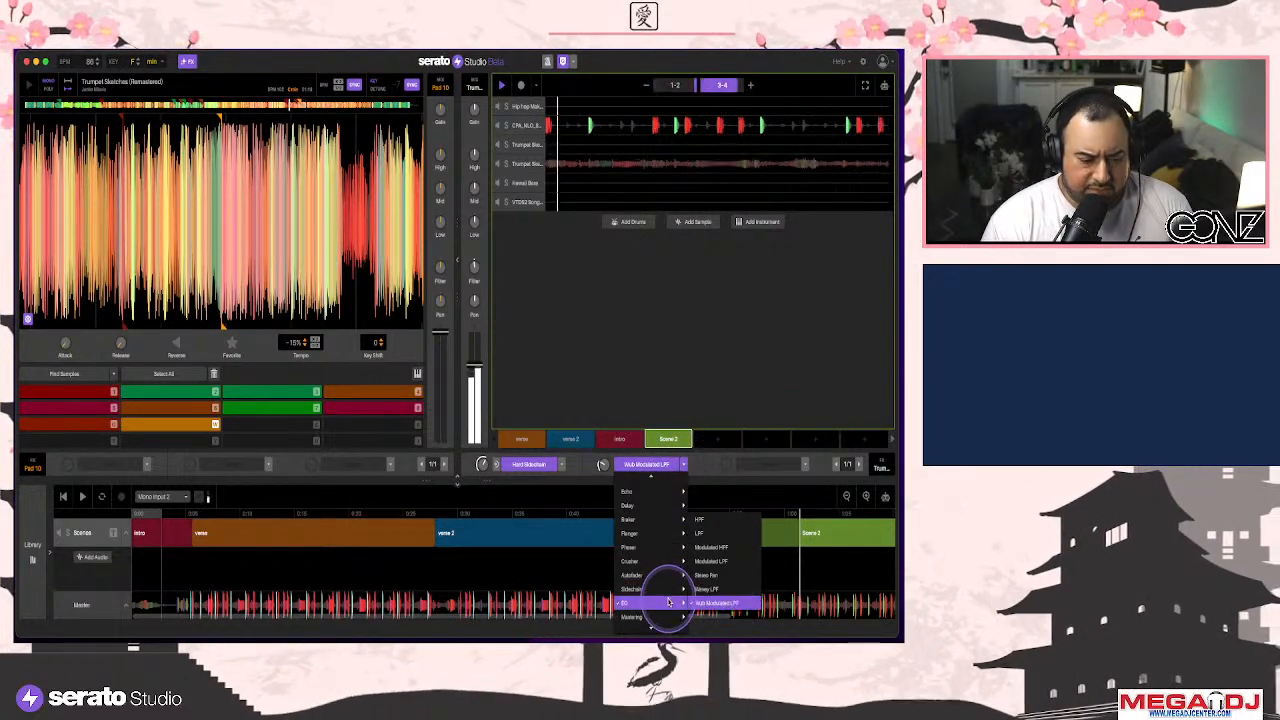
pyautogui.click(711, 547)
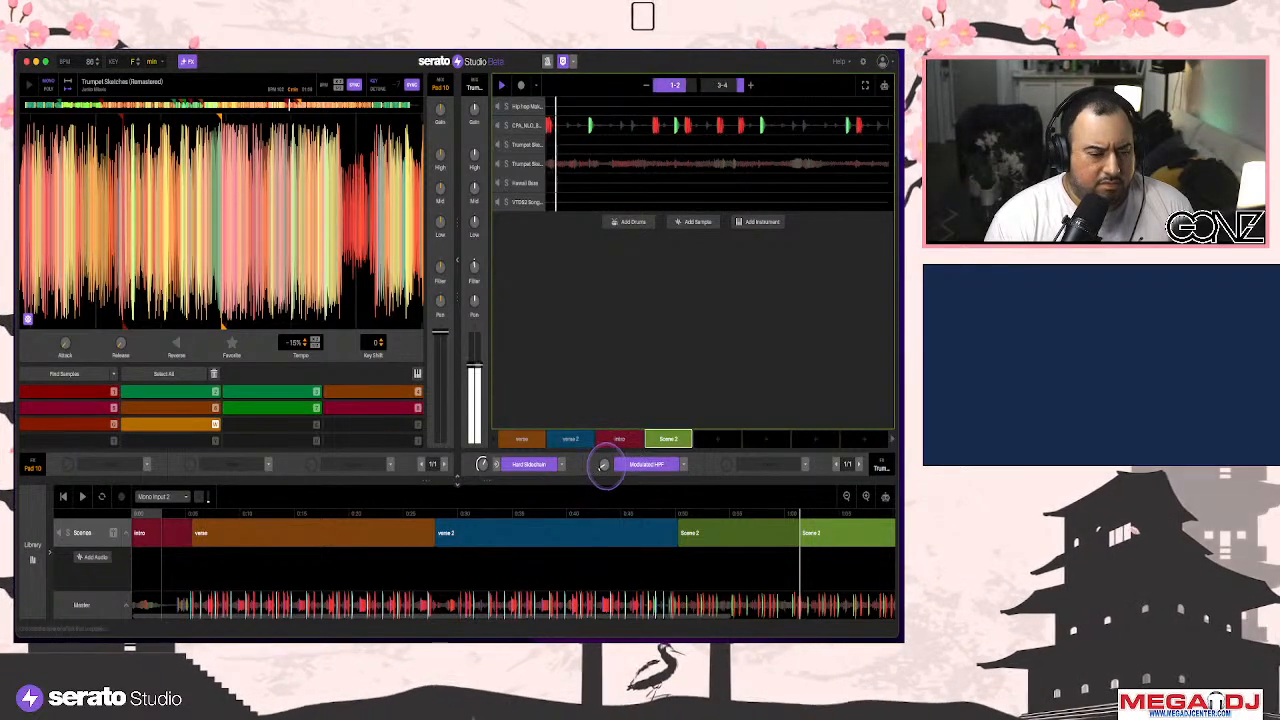
pyautogui.click(603, 466)
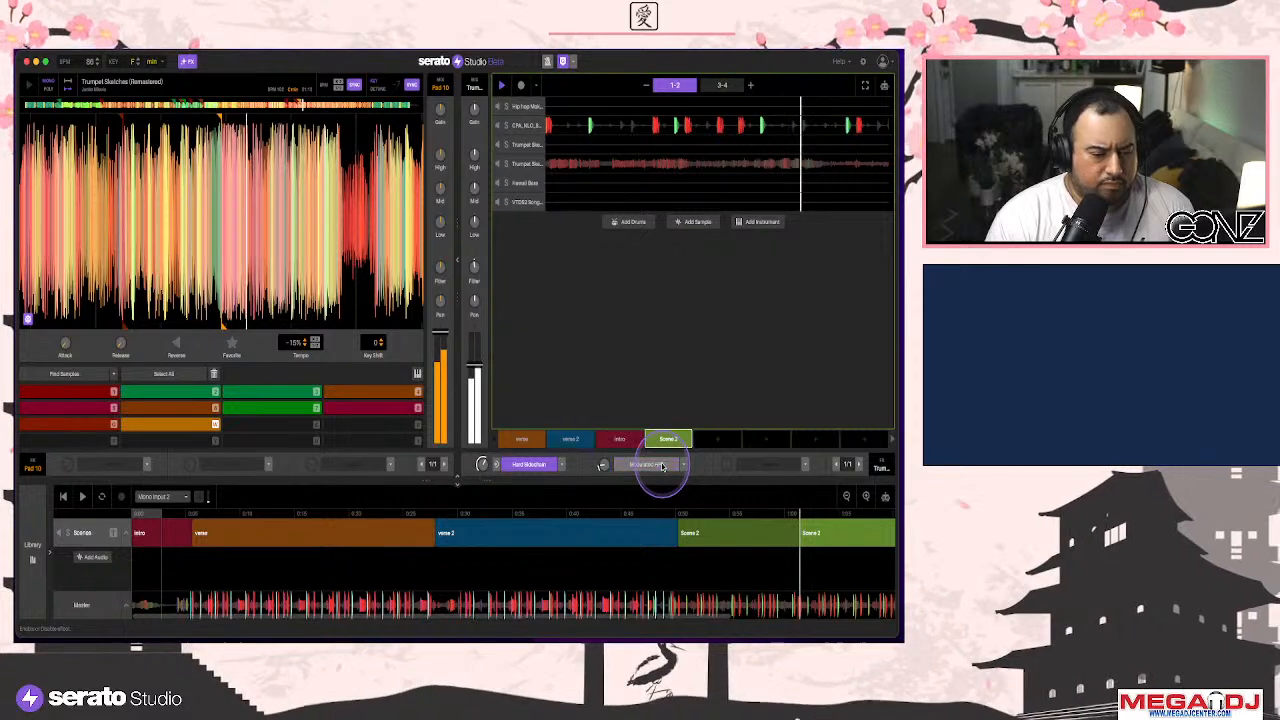
# Rename Scene 2 as chorus
pyautogui.click(668, 438)
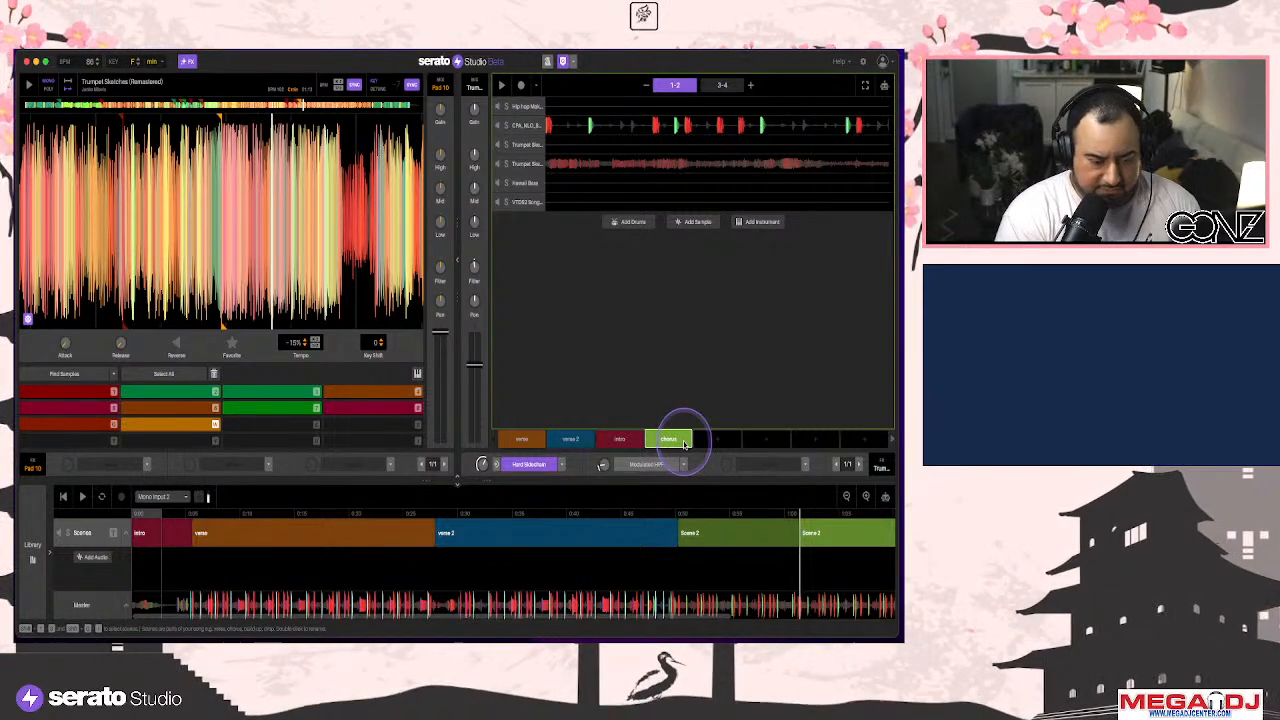
pyautogui.click(711, 439)
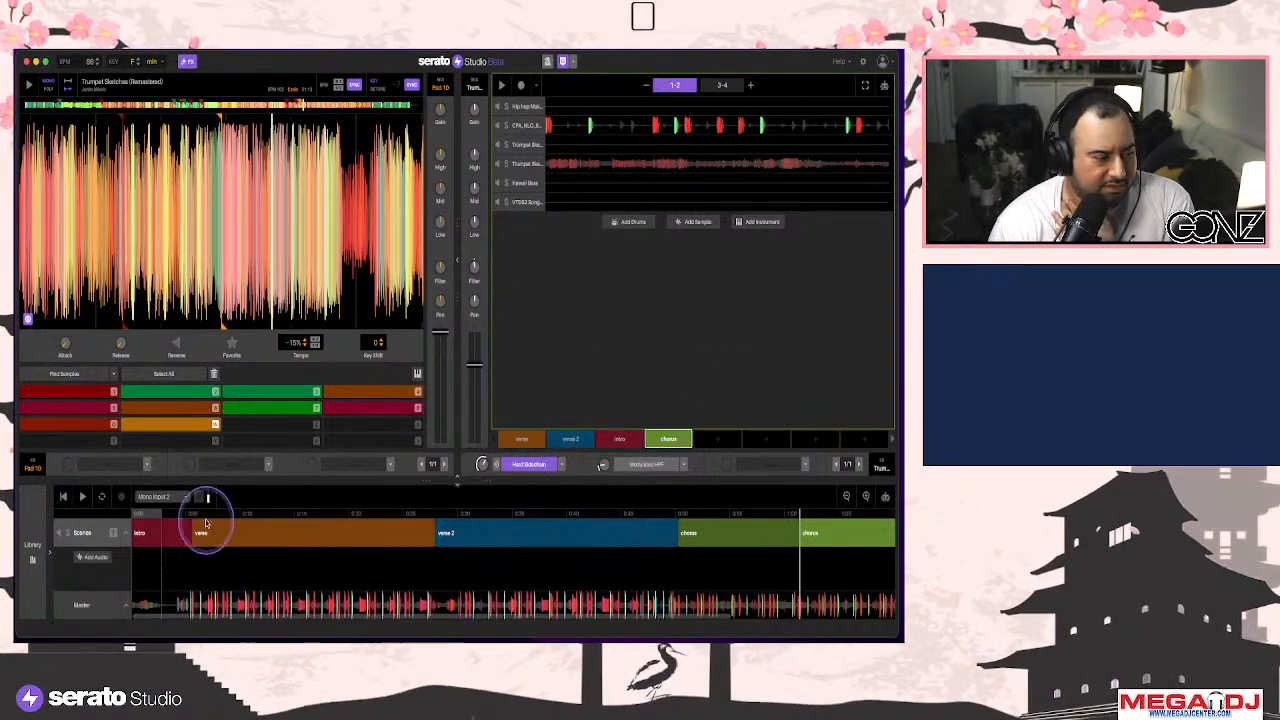
# Open the intro scene and examine the note patterns of its vocal and second trumpet tracks
pyautogui.click(171, 529)
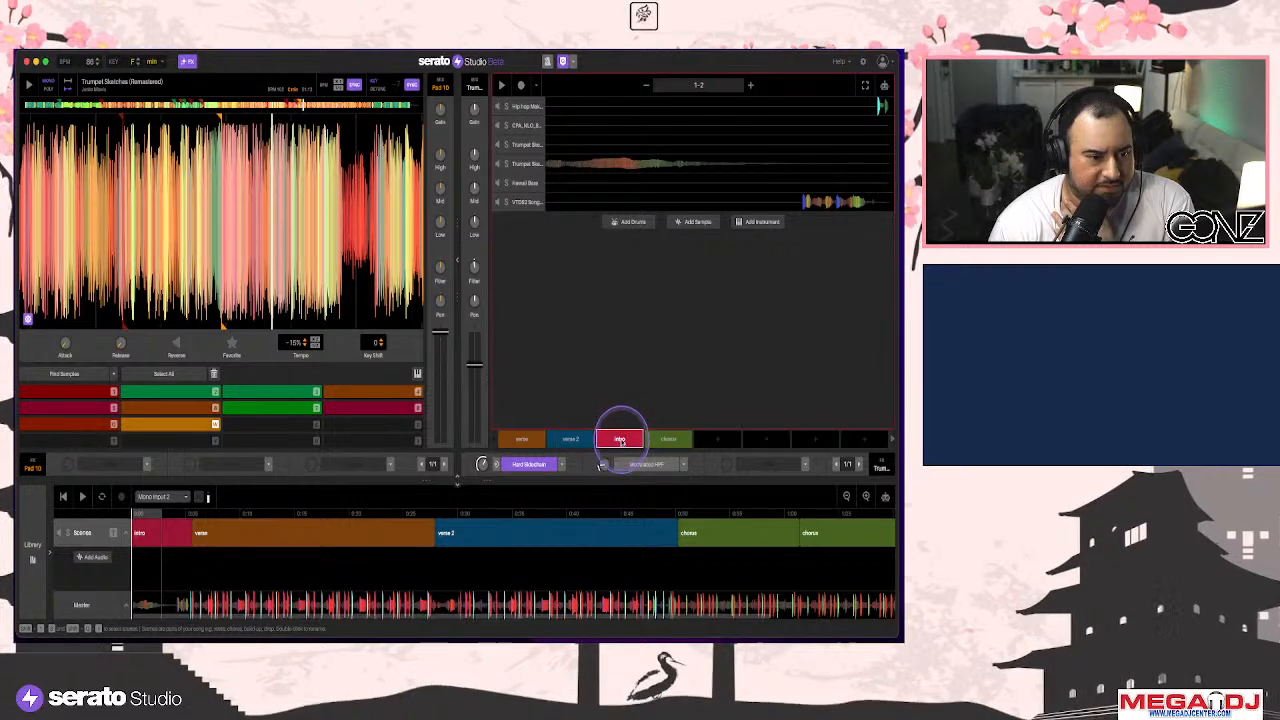
pyautogui.click(687, 208)
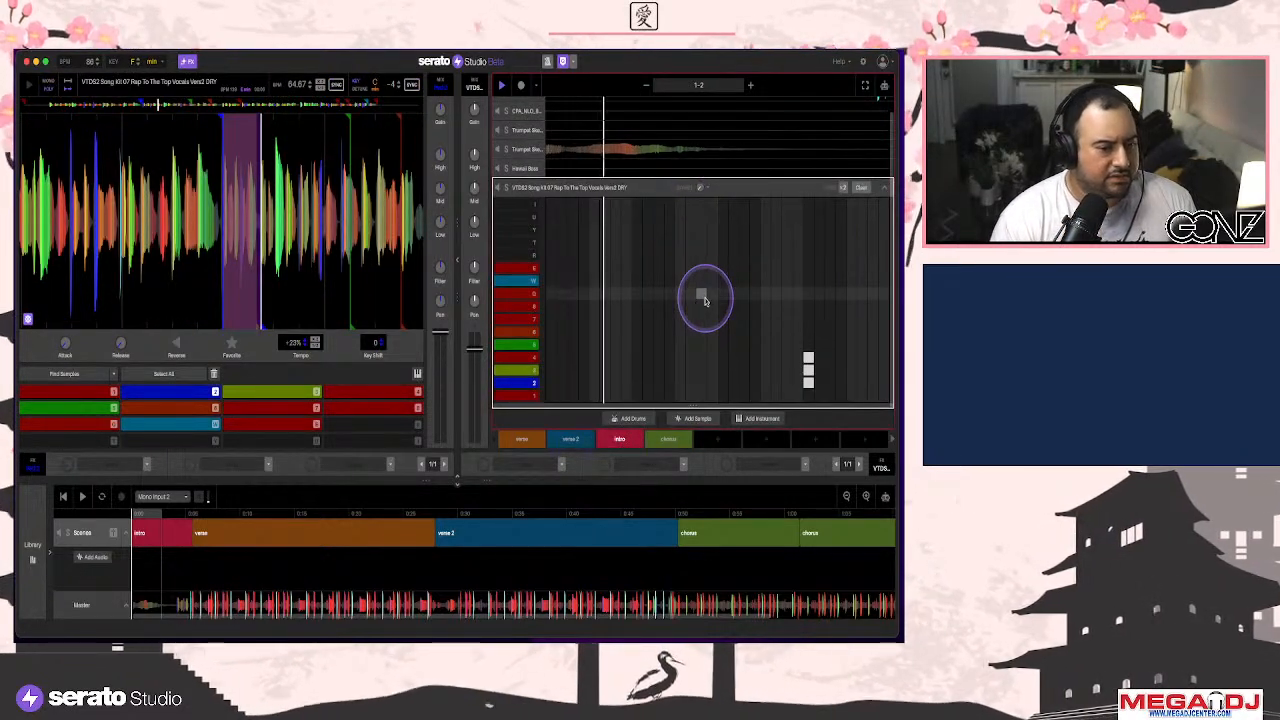
pyautogui.click(629, 147)
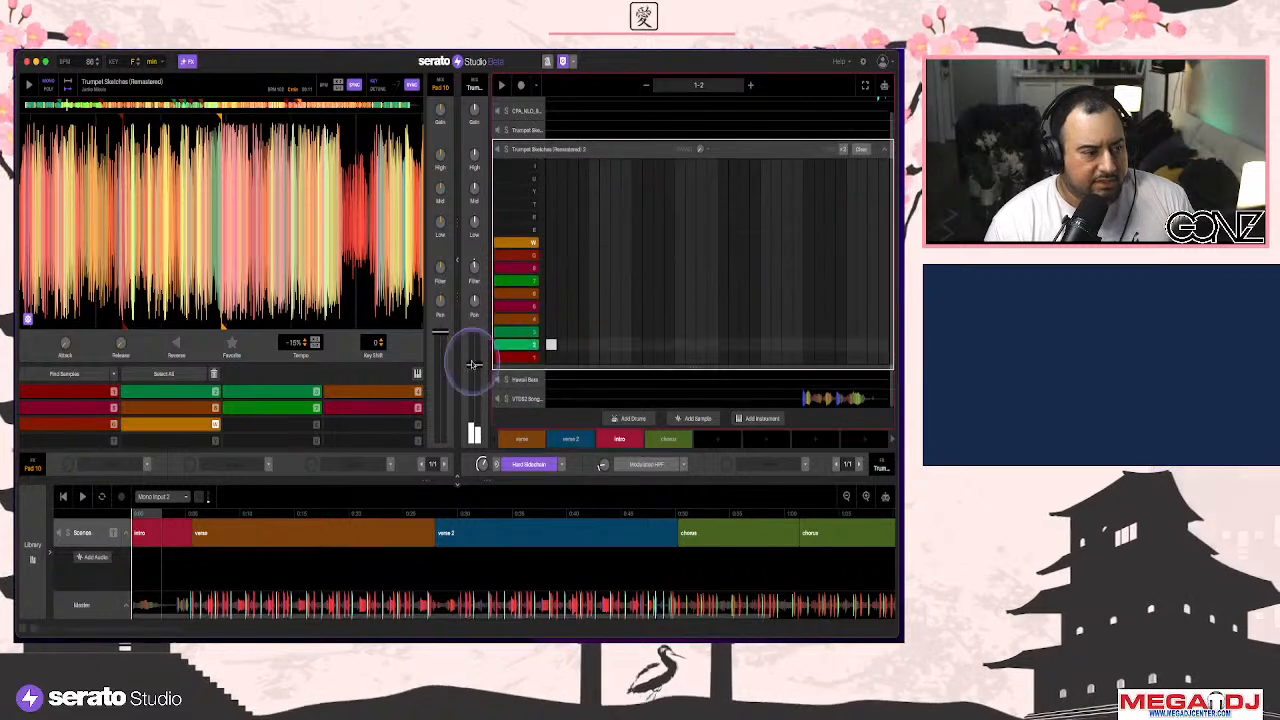
# Review pad 2's settings and the trumpet track's volume automation while playing the intro, and collapse the track
pyautogui.click(529, 348)
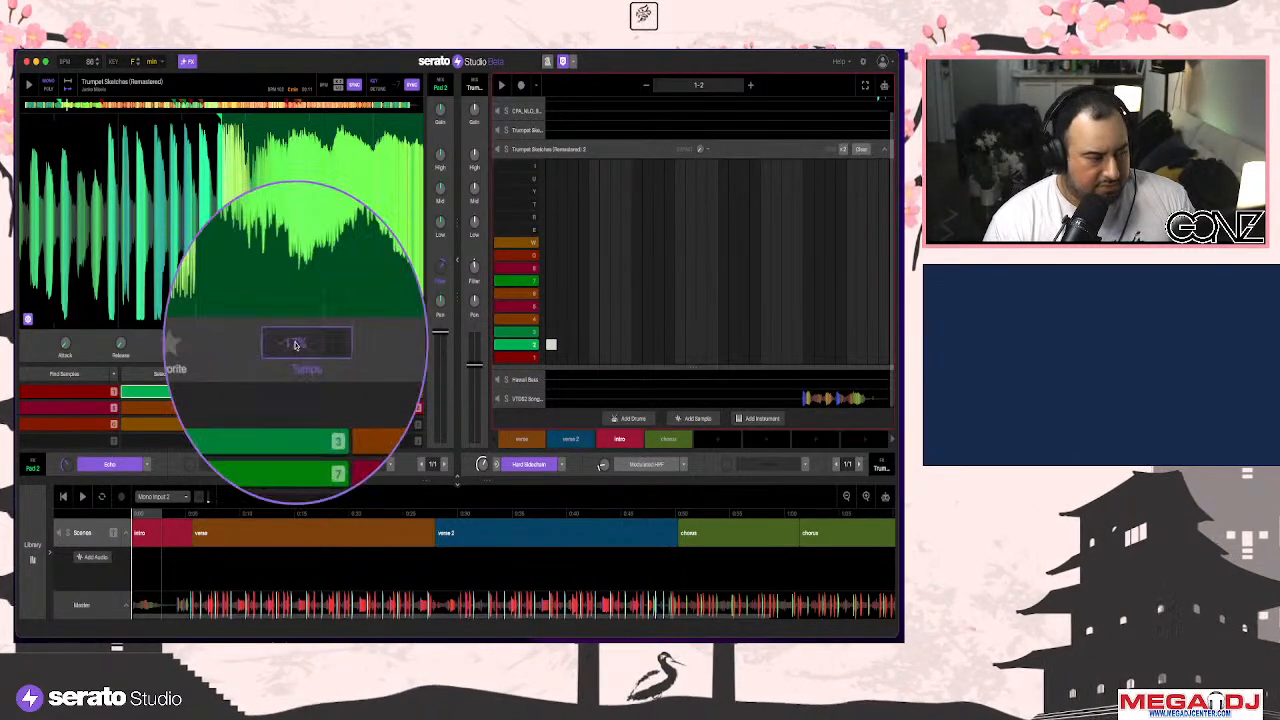
pyautogui.click(884, 86)
pyautogui.press('space')
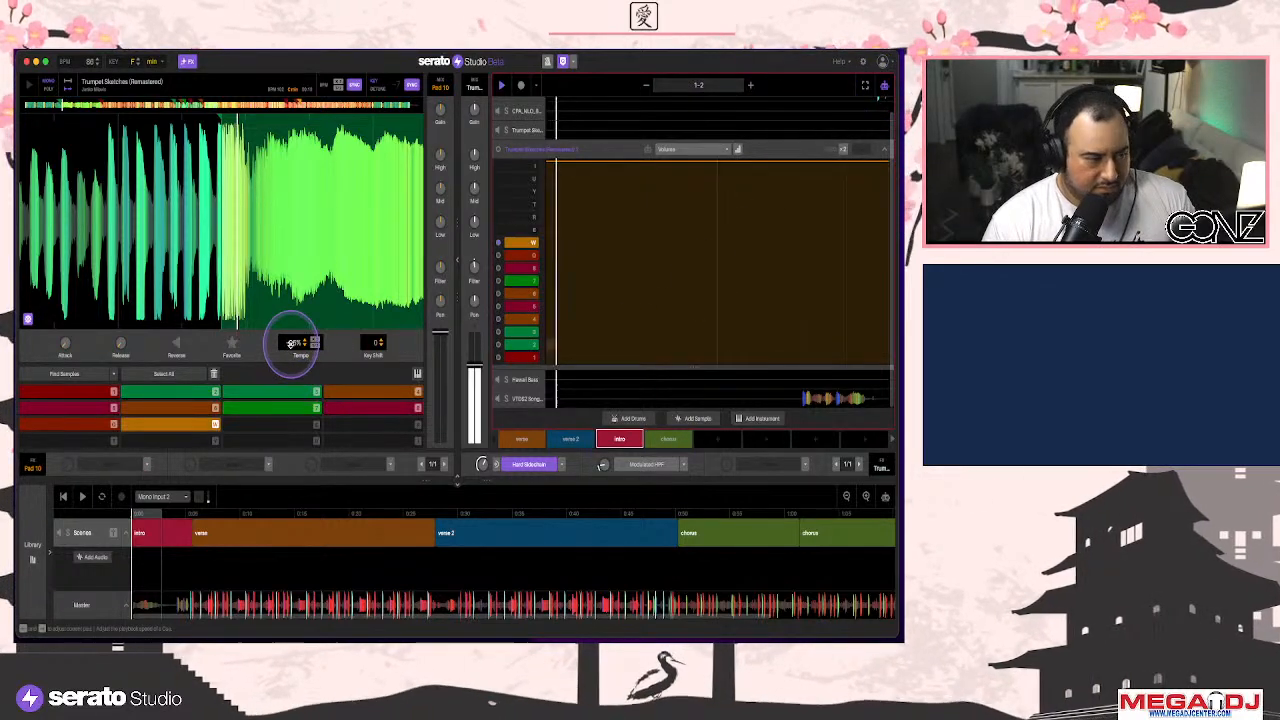
pyautogui.click(190, 391)
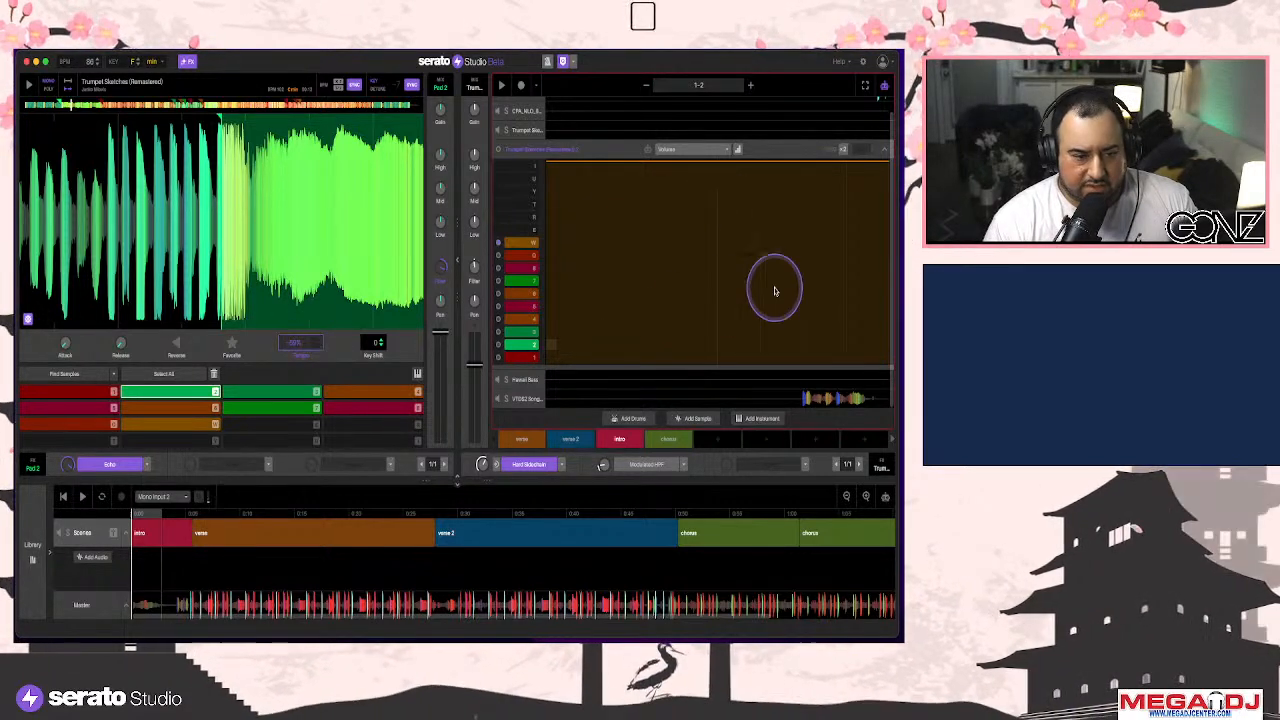
pyautogui.click(883, 150)
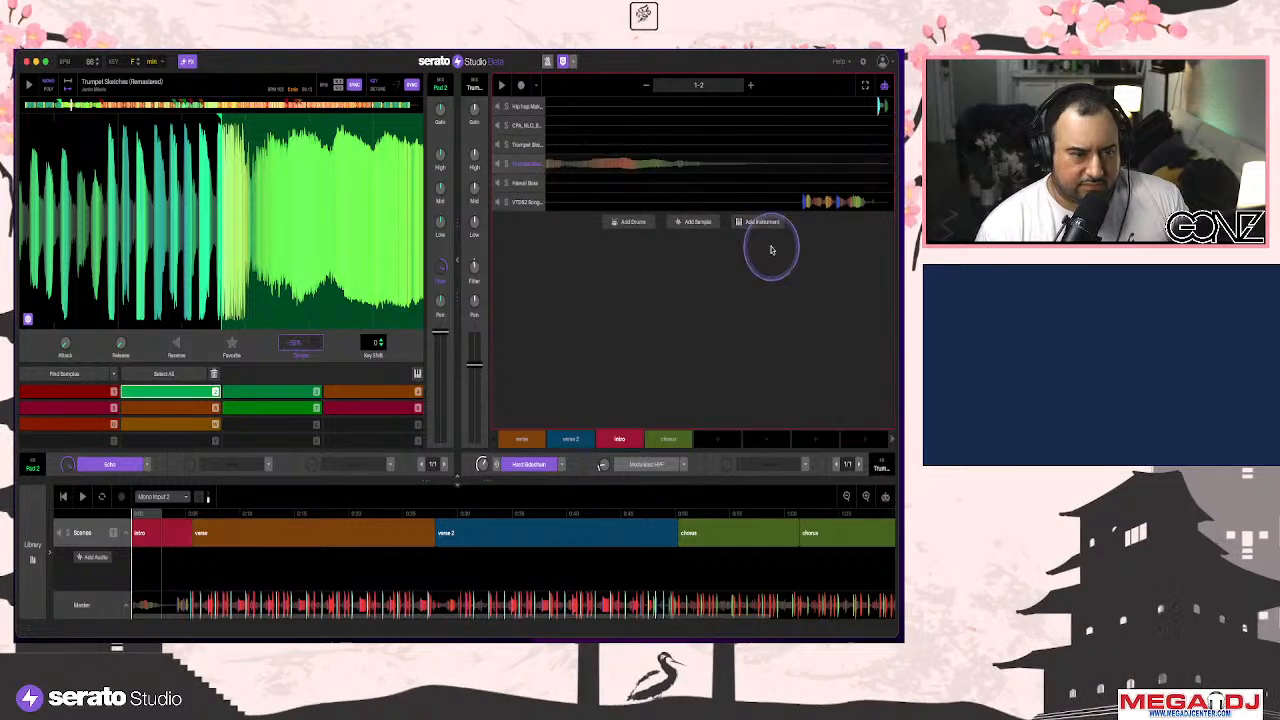
pyautogui.click(765, 255)
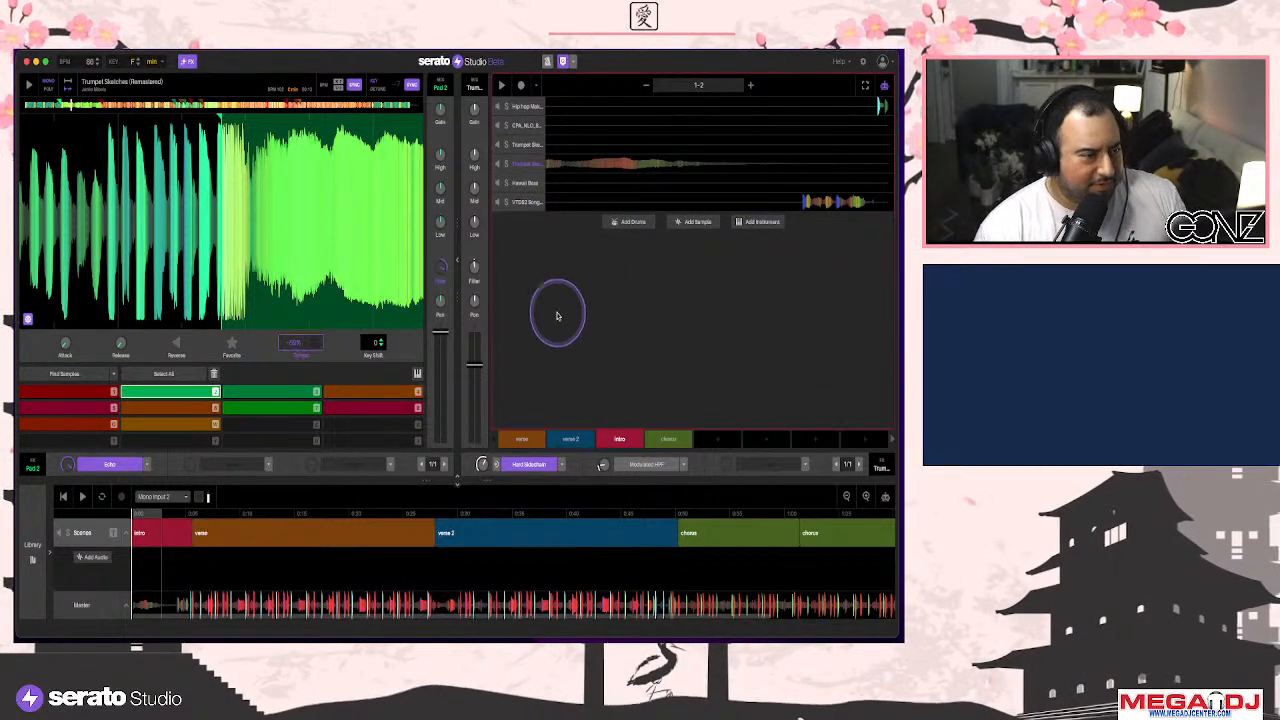
# Start a new project and extend its first scene to cover bars 3-4
pyautogui.click(78, 58)
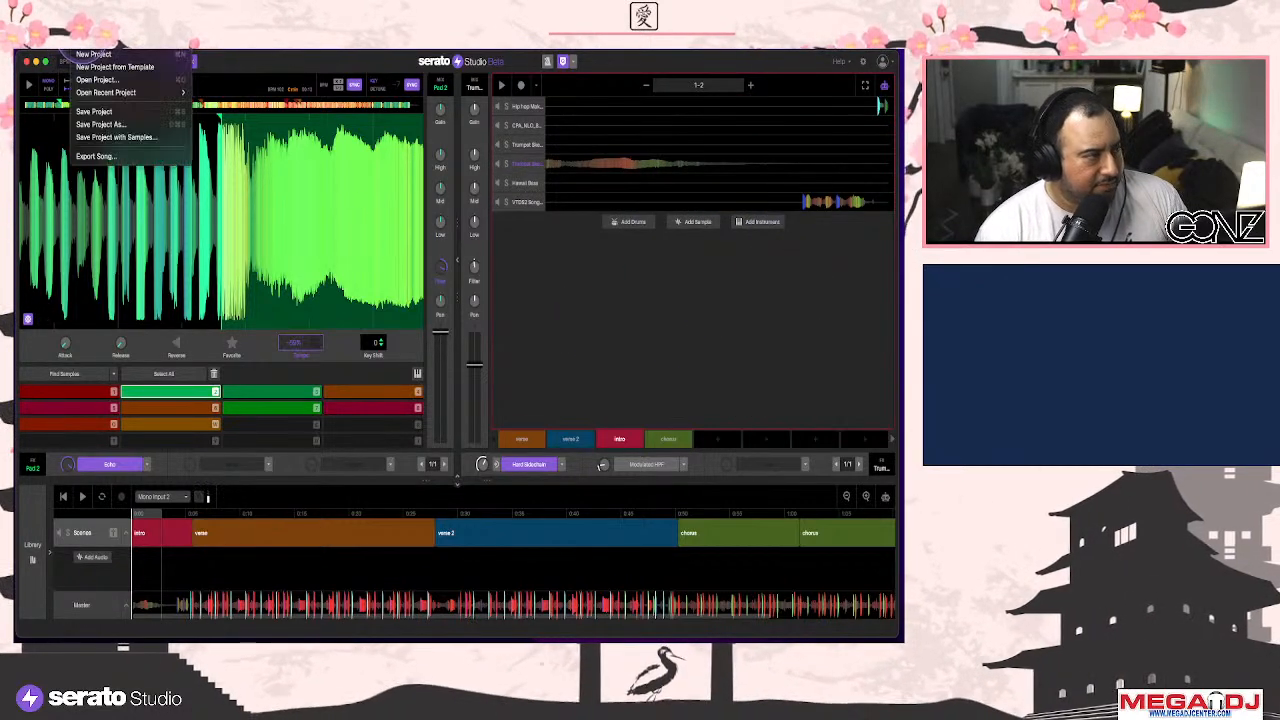
pyautogui.click(88, 54)
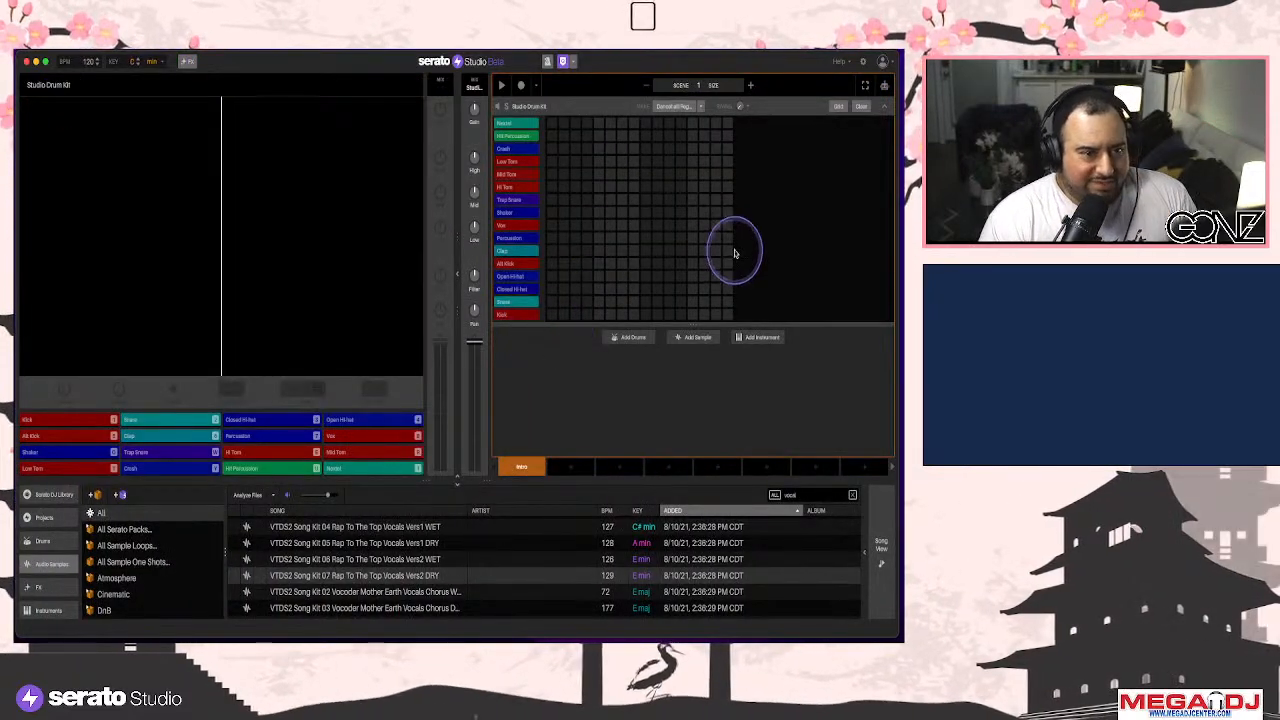
pyautogui.click(753, 86)
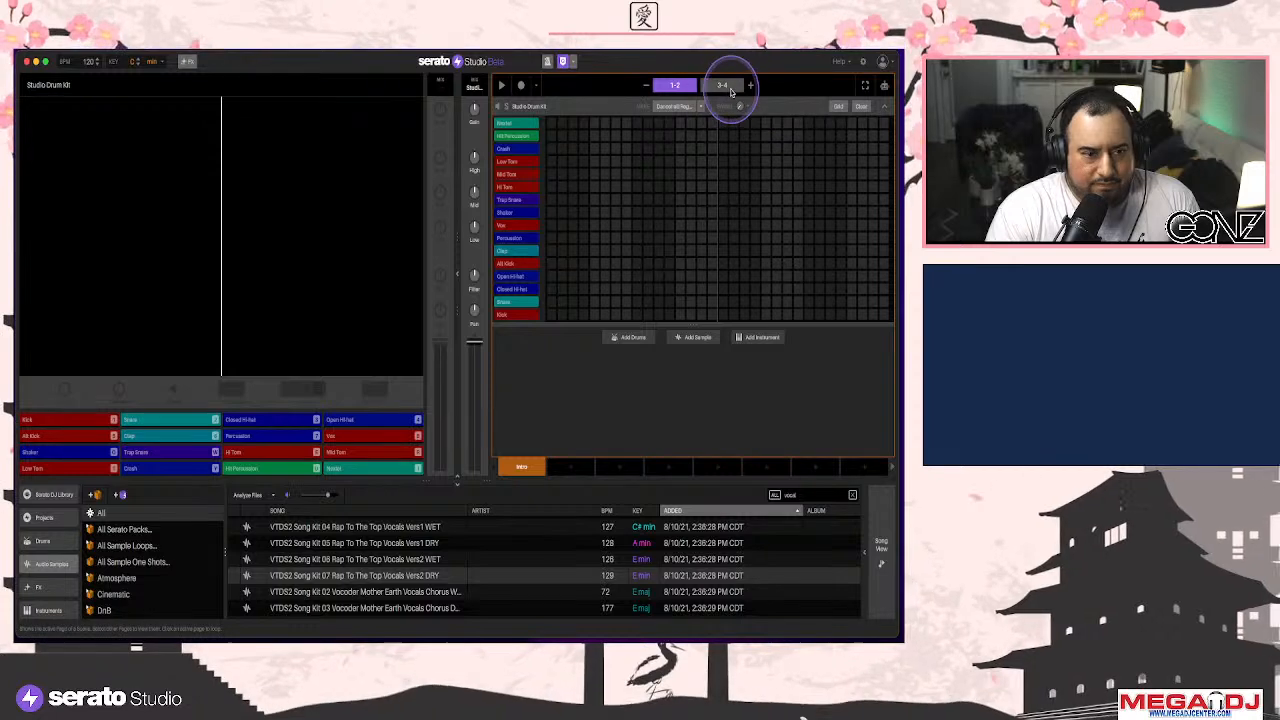
# Browse the All Serato Packs collection and preview its MSXII Sound Design and DECAP samples
pyautogui.click(729, 87)
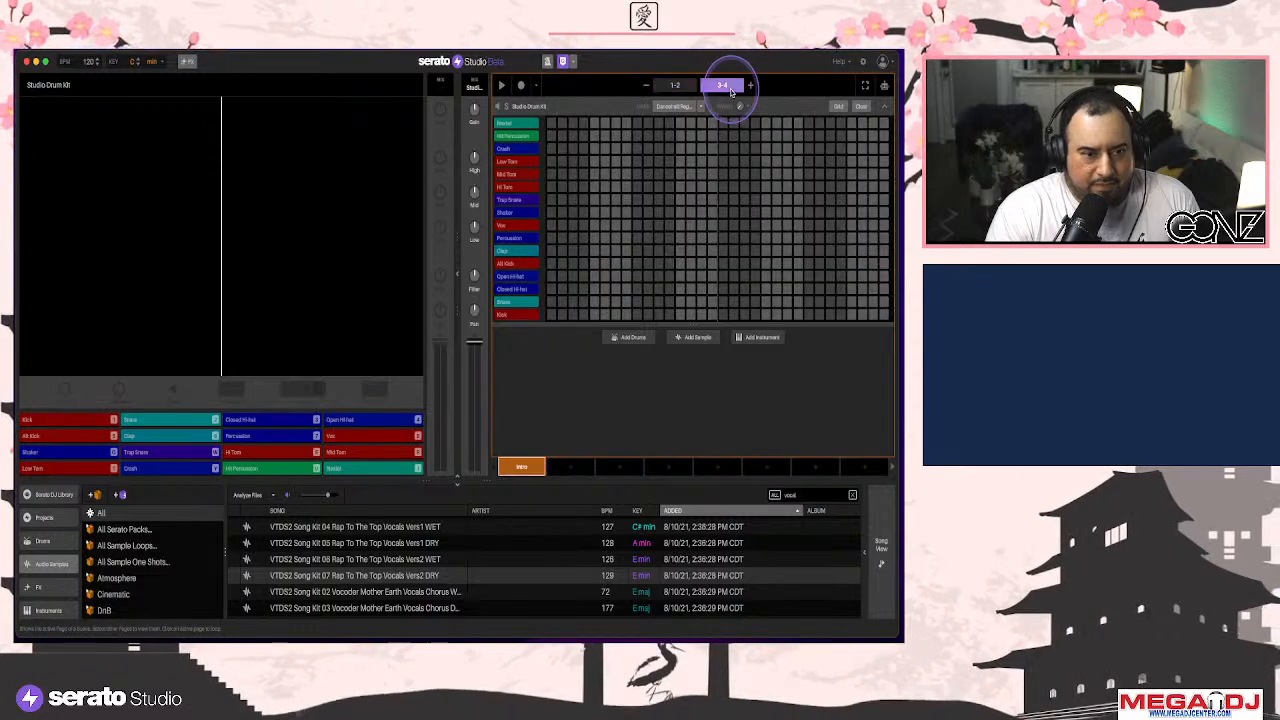
pyautogui.click(672, 88)
pyautogui.click(140, 530)
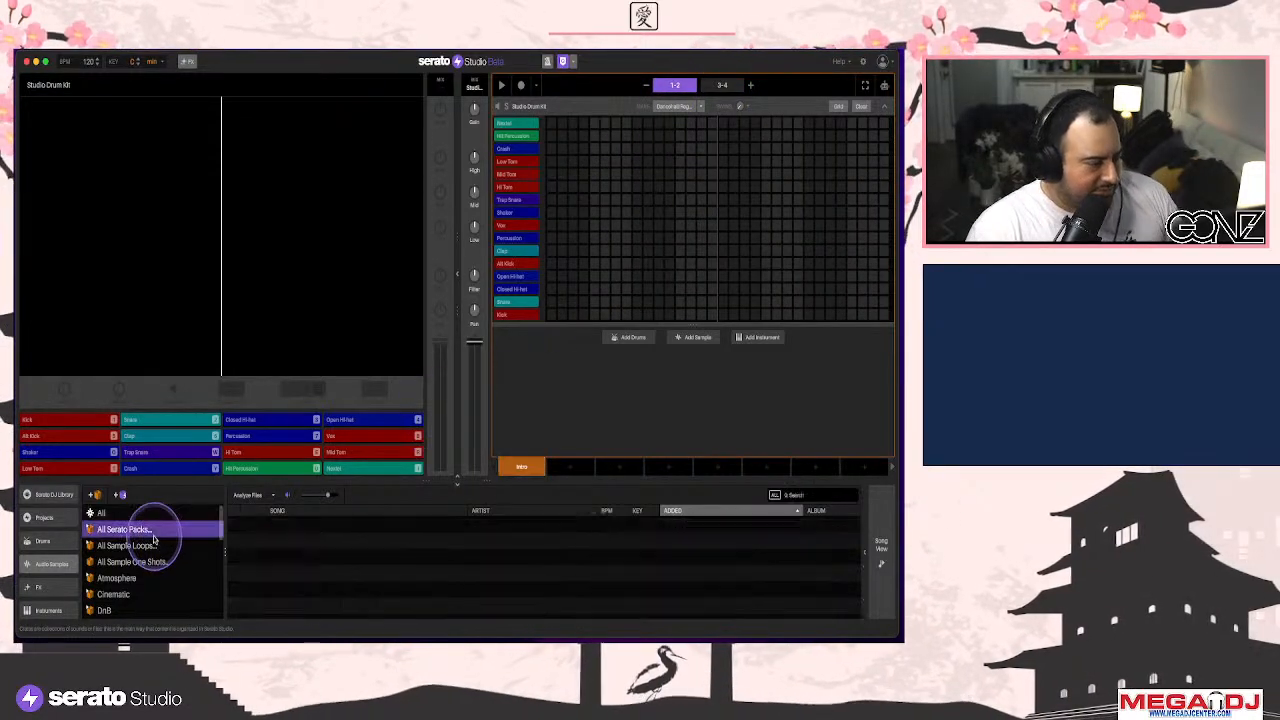
pyautogui.click(405, 556)
pyautogui.scroll(-3, 405, 557)
pyautogui.click(405, 559)
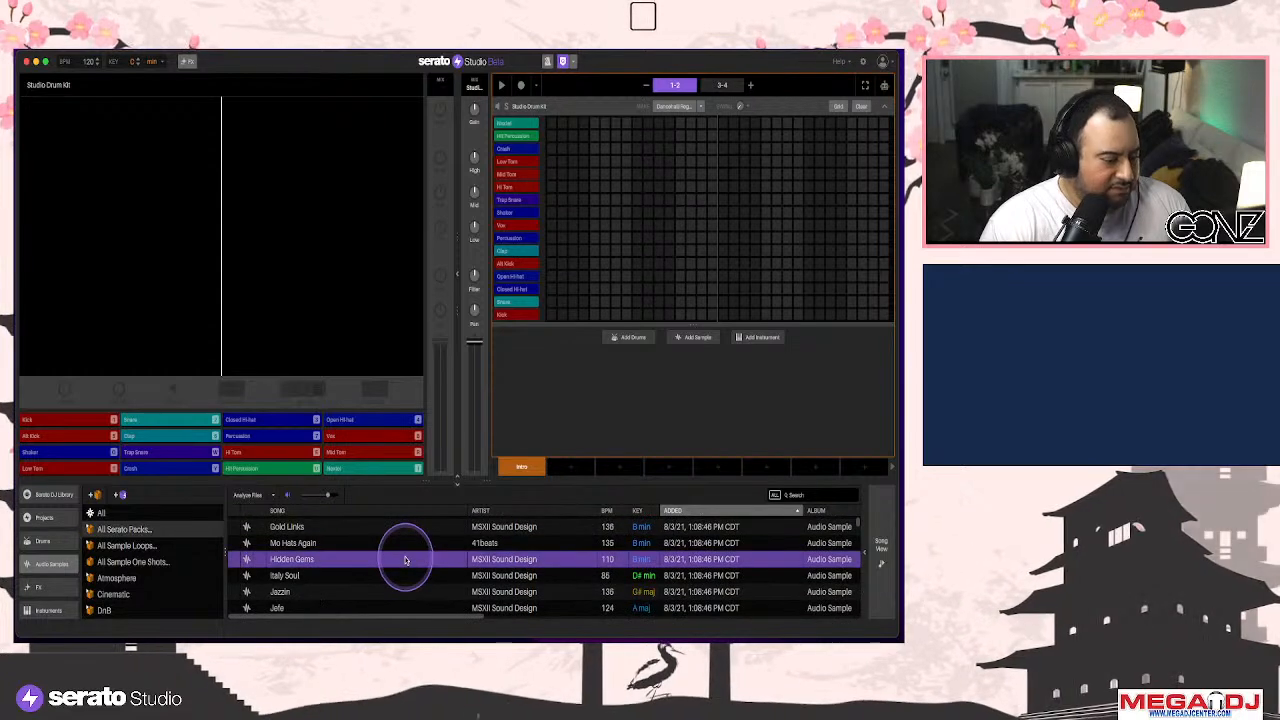
pyautogui.scroll(-5, 405, 558)
pyautogui.click(406, 556)
pyautogui.scroll(-5, 408, 560)
pyautogui.click(410, 558)
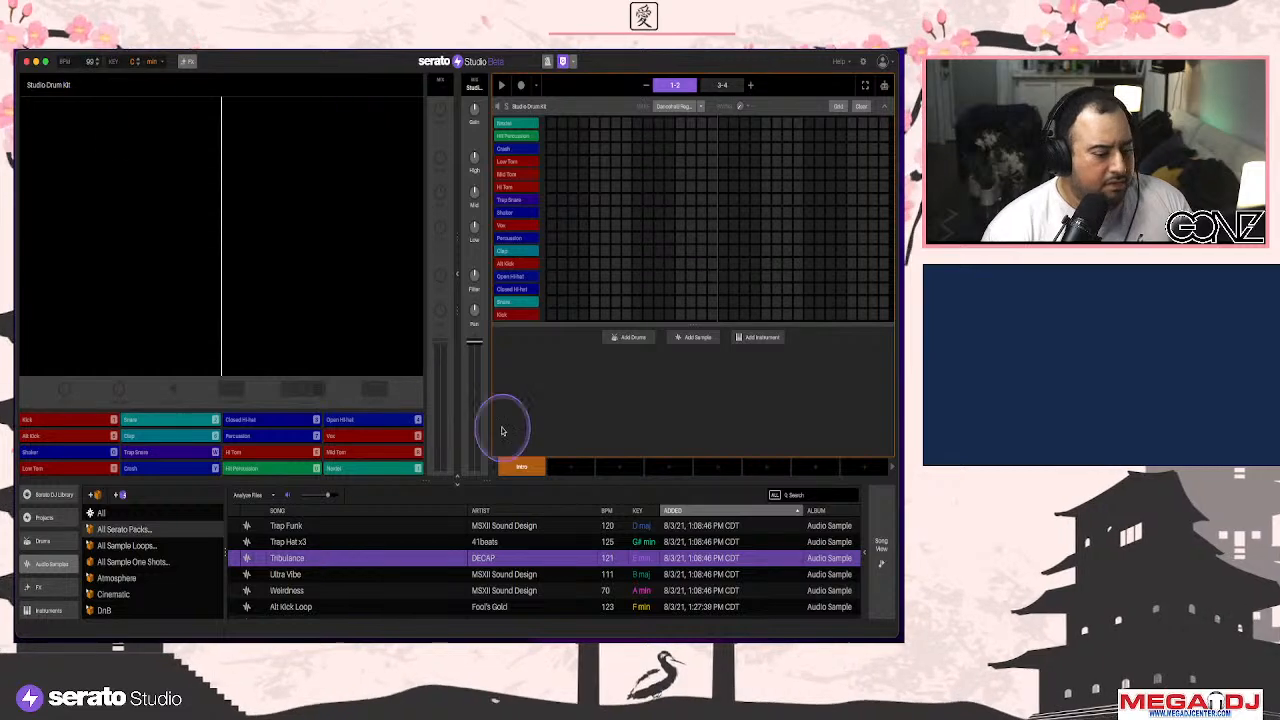
# Preview the Fool's Gold samples in the pack list, including the piano dance loops and Robo Rise
pyautogui.scroll(5, 406, 577)
pyautogui.click(459, 582)
pyautogui.scroll(-2, 462, 572)
pyautogui.click(466, 568)
pyautogui.scroll(-2, 472, 568)
pyautogui.click(478, 569)
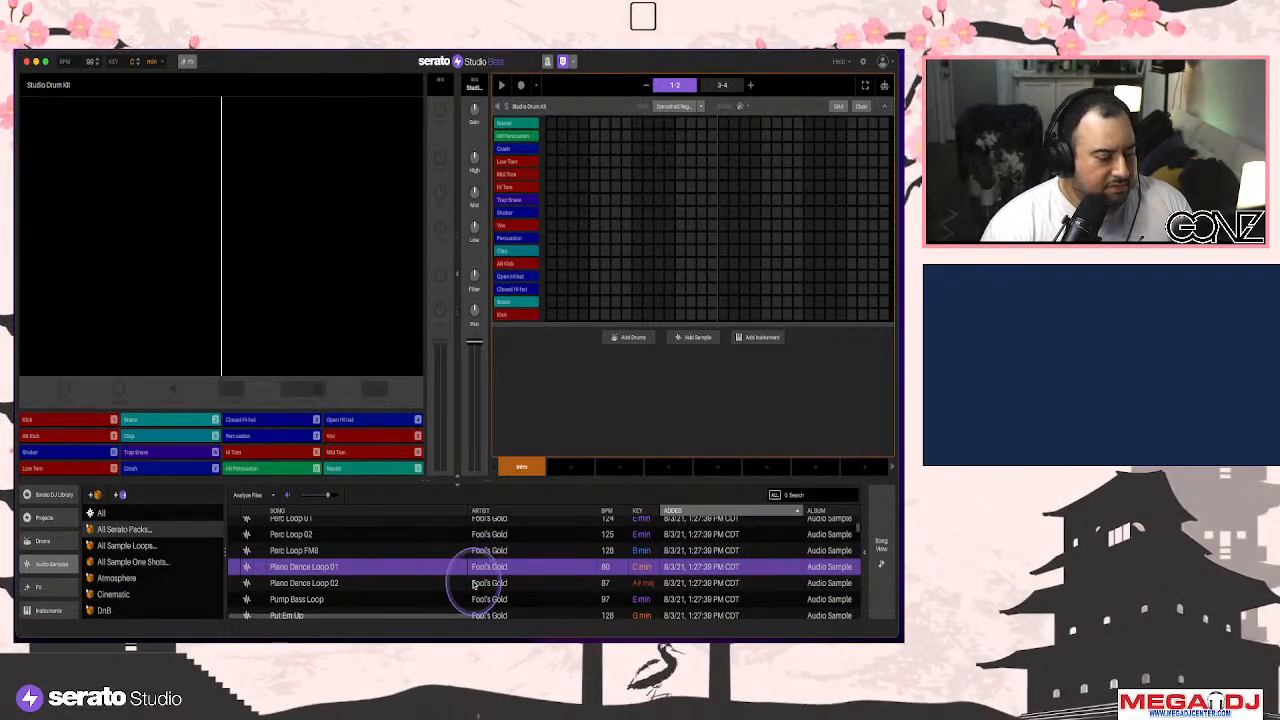
pyautogui.scroll(-2, 480, 578)
pyautogui.click(505, 580)
pyautogui.click(495, 550)
pyautogui.scroll(-2, 500, 560)
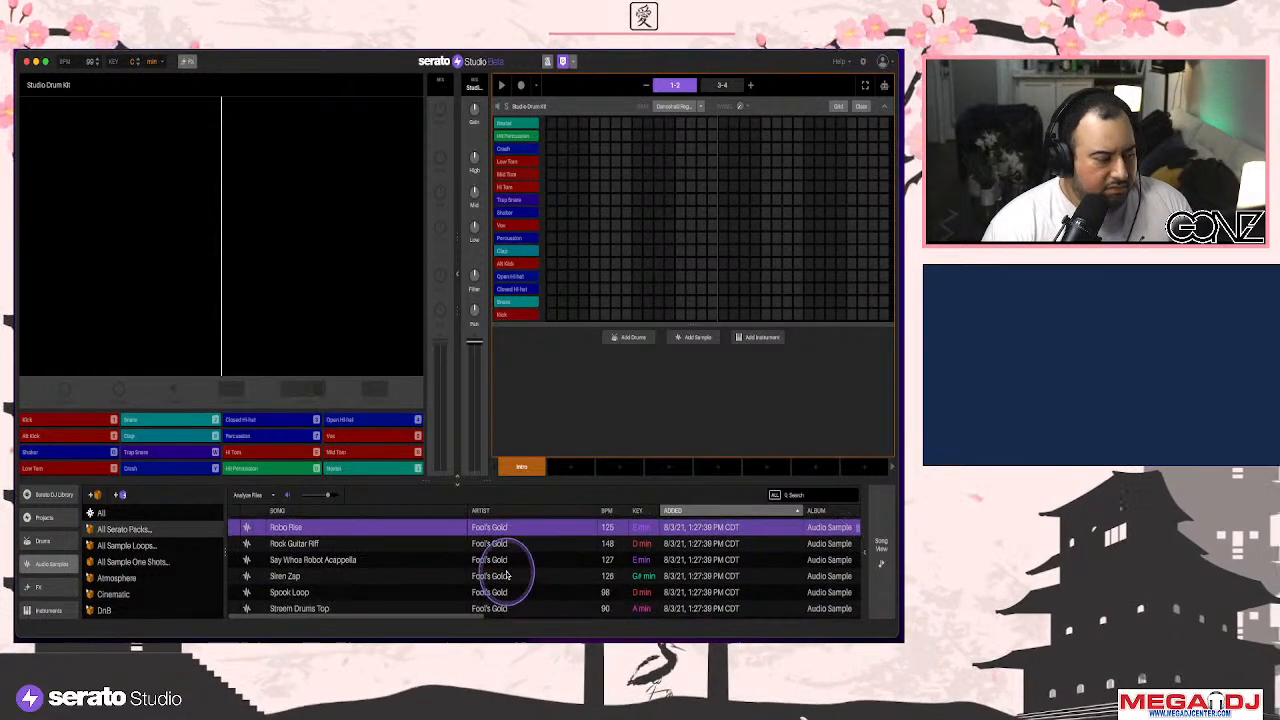
# Audition more Fool's Gold samples and add Where U At to the scene as a sample track
pyautogui.click(523, 576)
pyautogui.scroll(-3, 524, 570)
pyautogui.click(526, 565)
pyautogui.scroll(-4, 525, 570)
pyautogui.scroll(4, 520, 583)
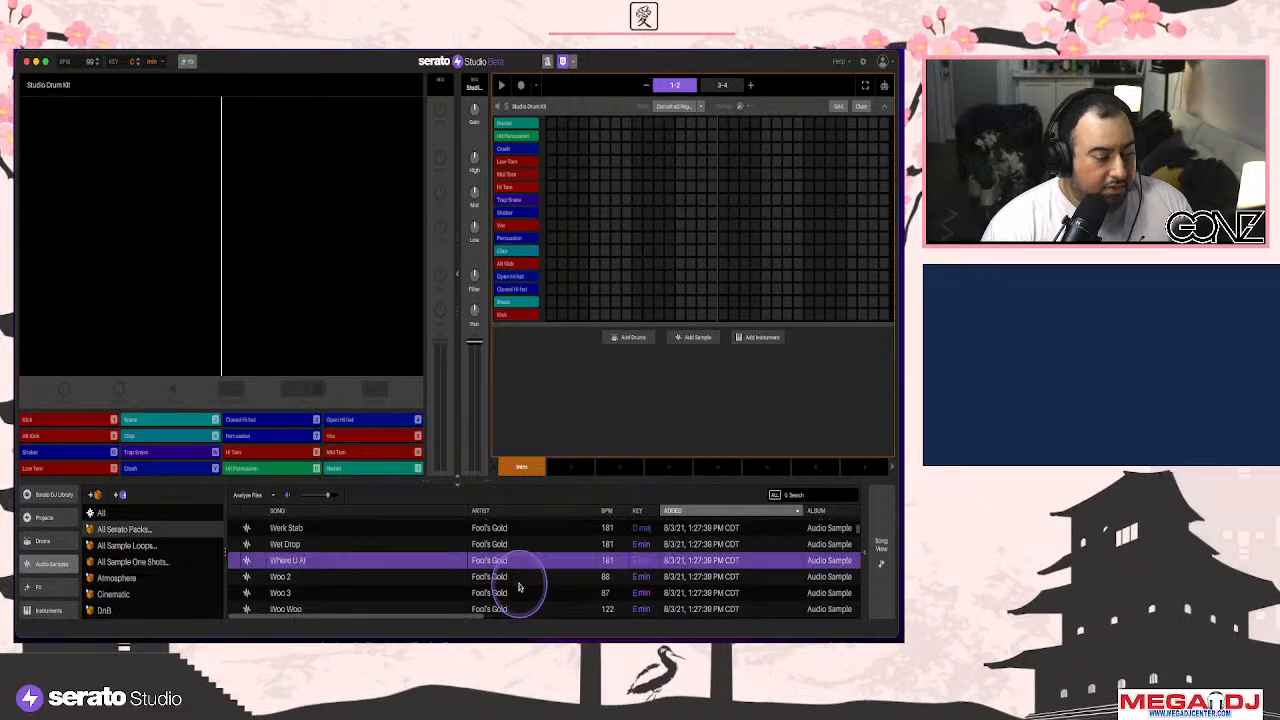
pyautogui.moveTo(488, 565); pyautogui.dragTo(569, 391)
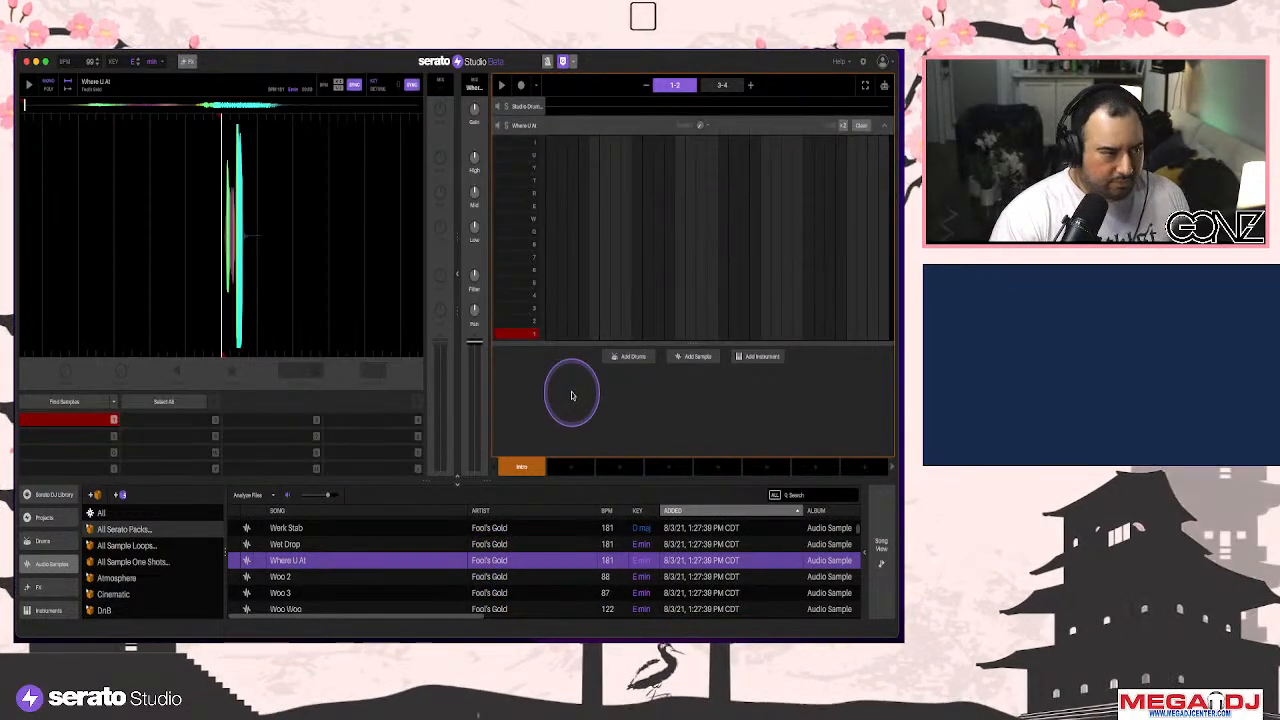
# Turn off BPM sync for the Where U At sample and place a pad 1 hit on the first step
pyautogui.moveTo(599, 343); pyautogui.dragTo(265, 266)
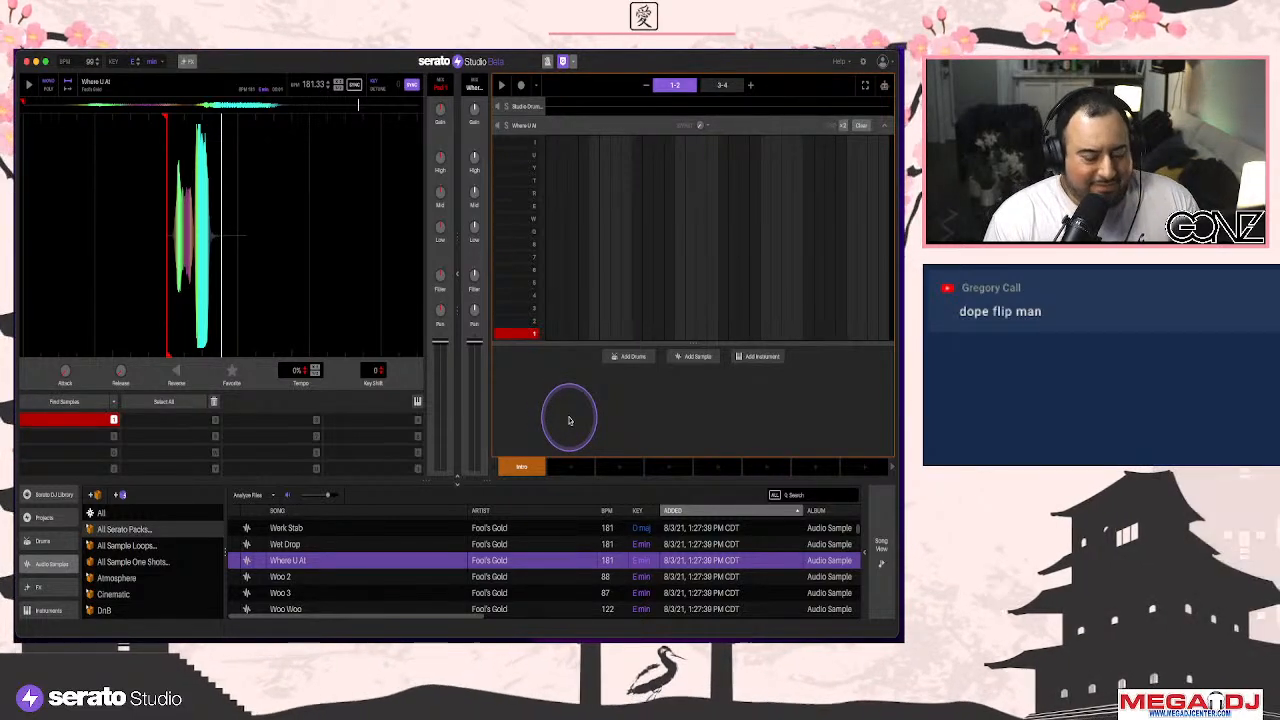
pyautogui.press('1')
pyautogui.press('1')
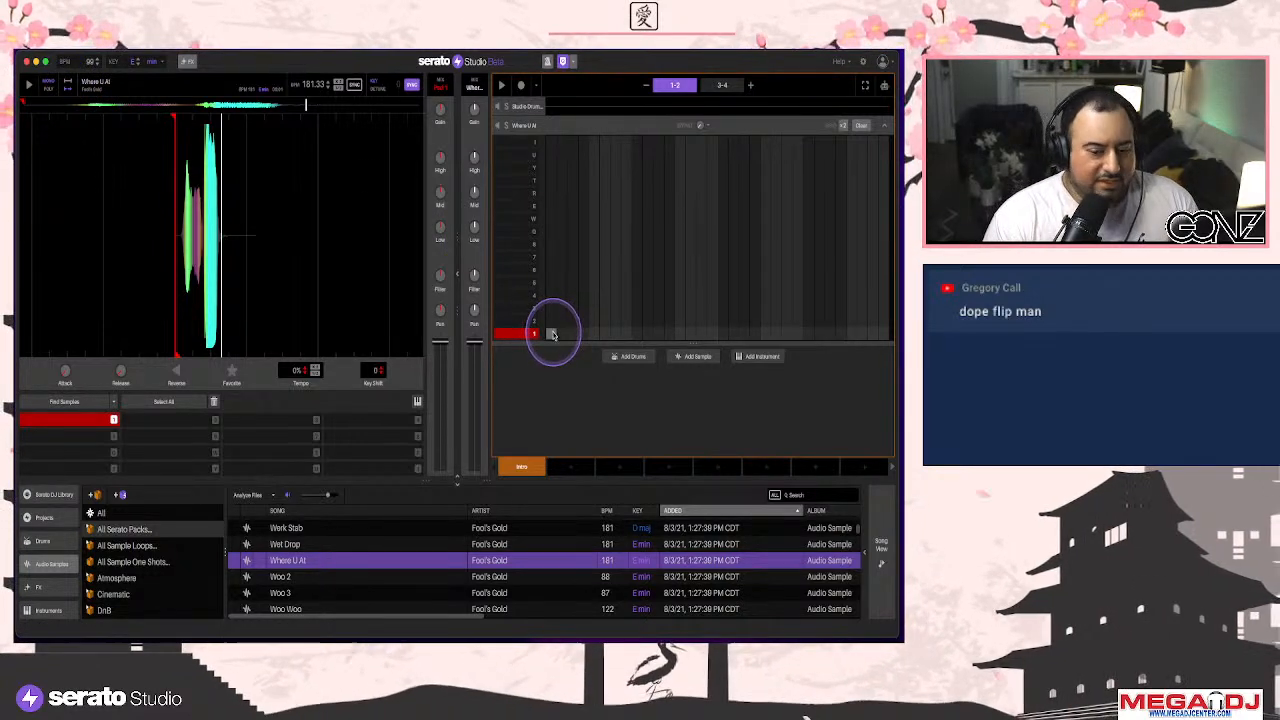
pyautogui.click(551, 334)
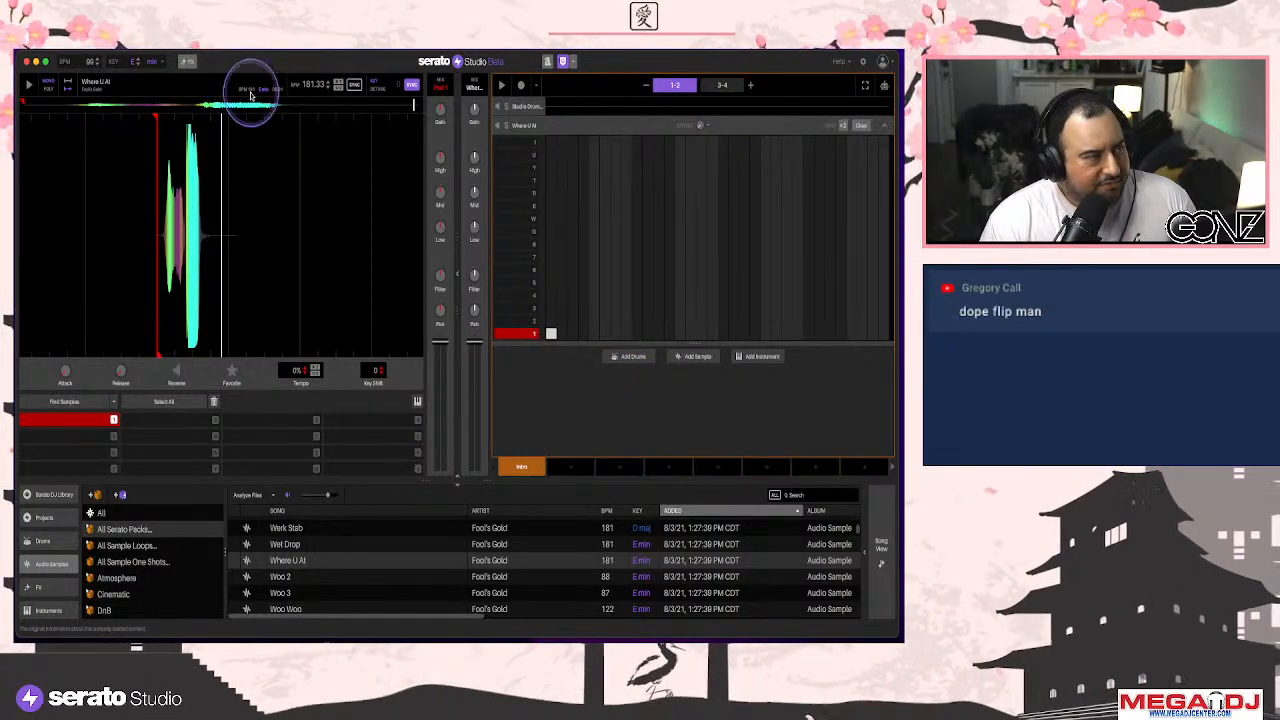
# Show the effects section and apply Light Tail Reverb to the first effect slot of the Where U At track
pyautogui.click(186, 62)
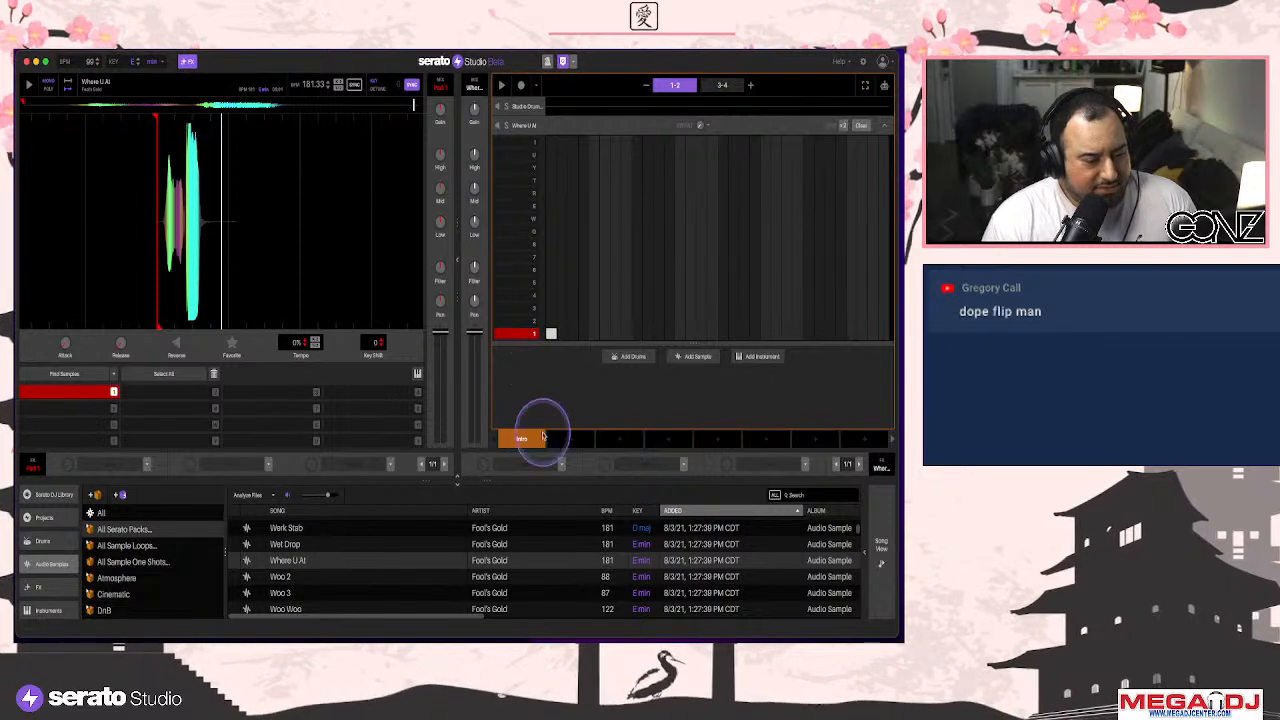
pyautogui.click(560, 463)
pyautogui.moveTo(530, 501)
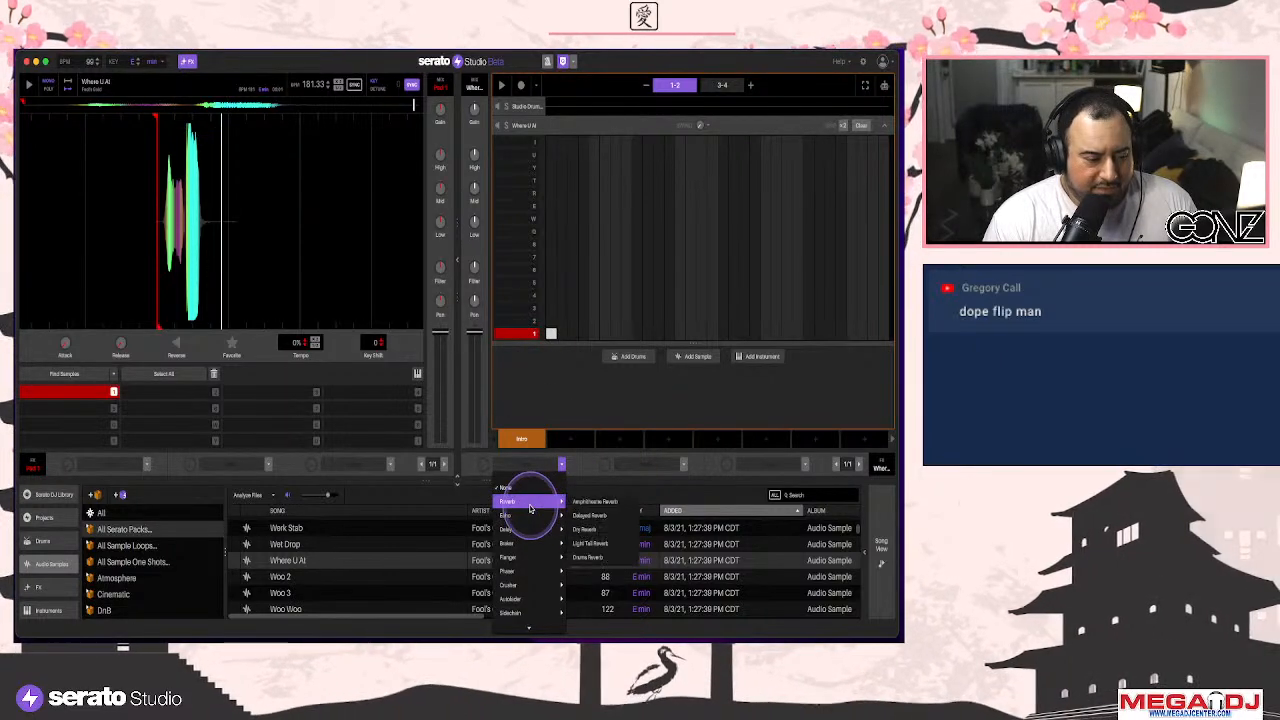
pyautogui.click(605, 548)
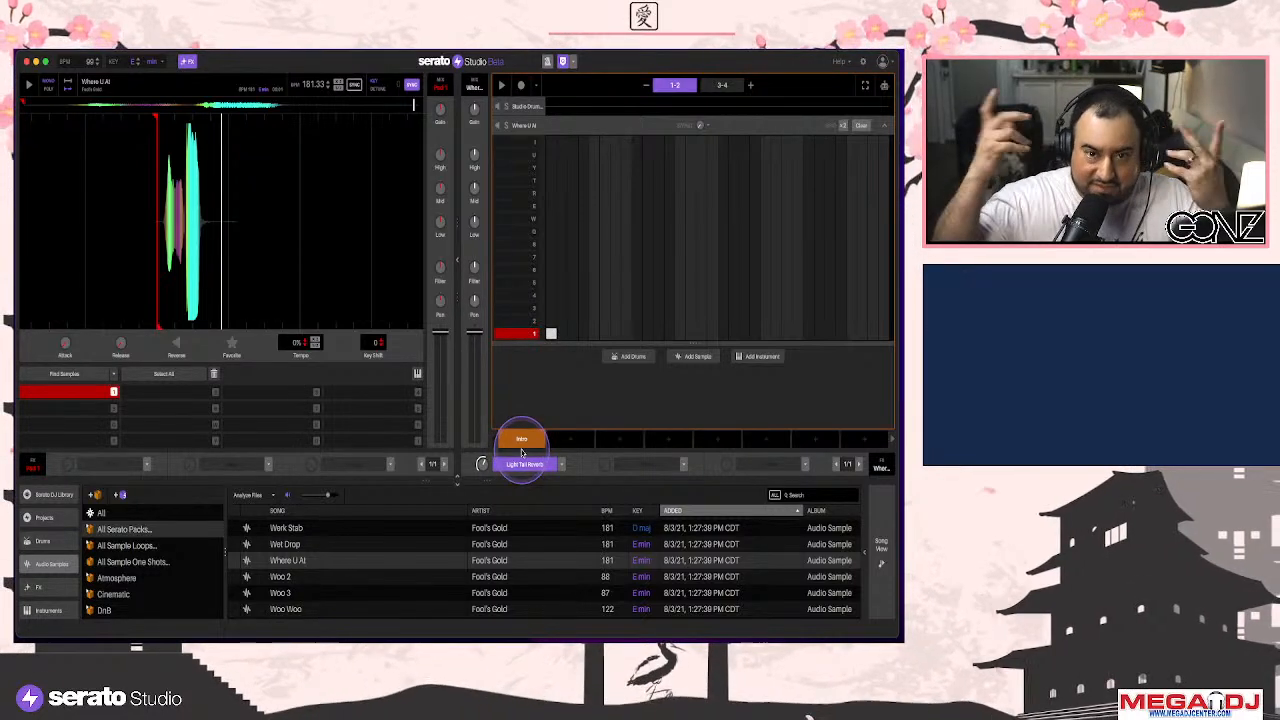
pyautogui.press('space')
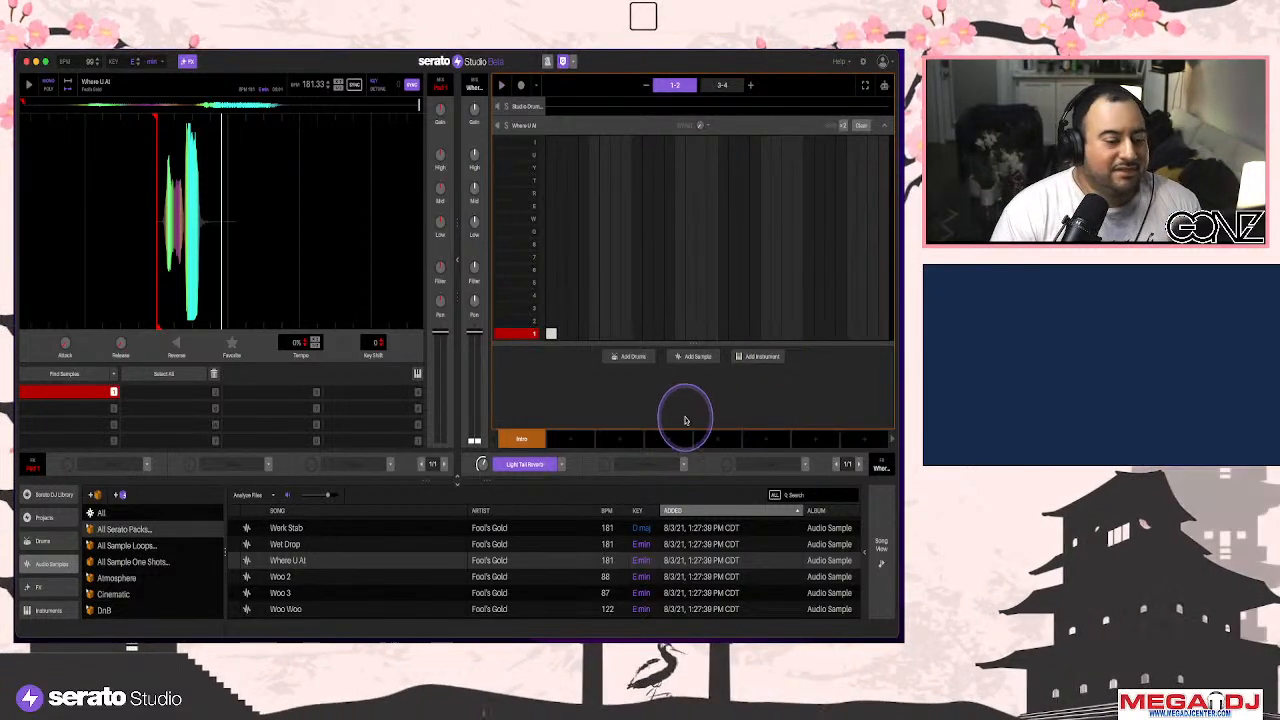
# Replace the track's reverb with Amphitheatre Reverb, raise its amount, and play the scene
pyautogui.click(533, 463)
pyautogui.moveTo(530, 501)
pyautogui.click(592, 501)
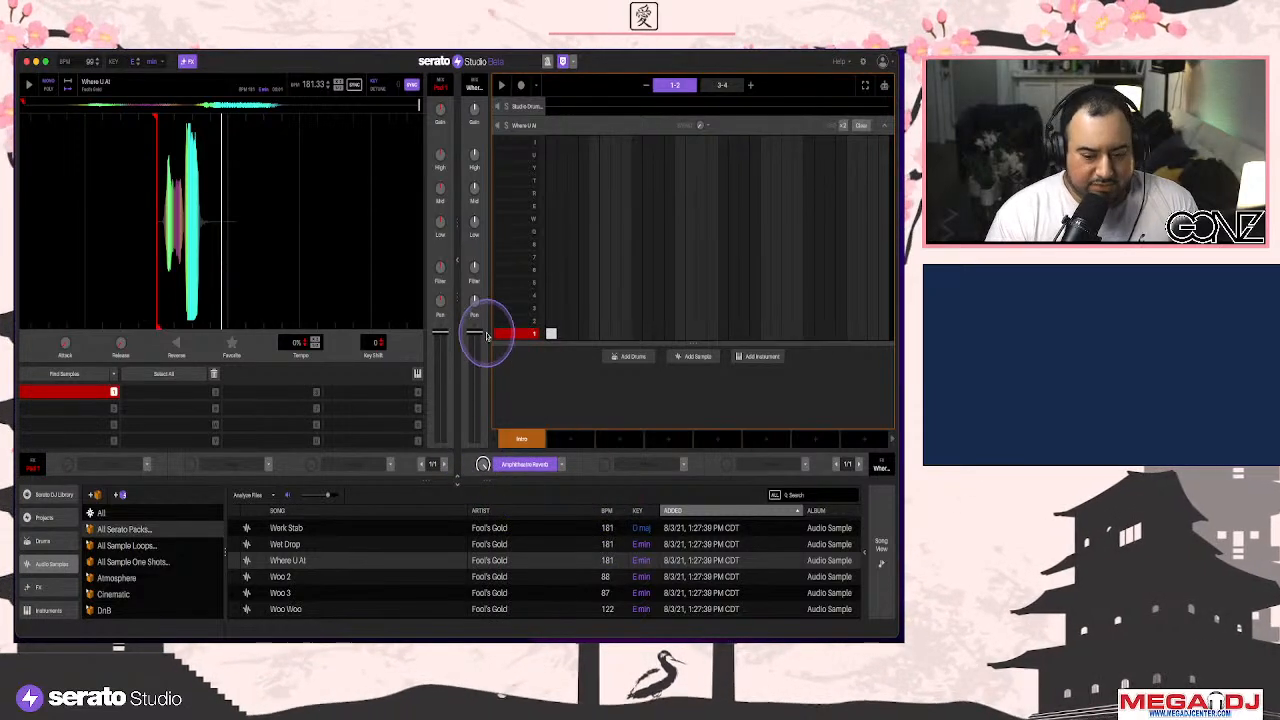
pyautogui.press('space')
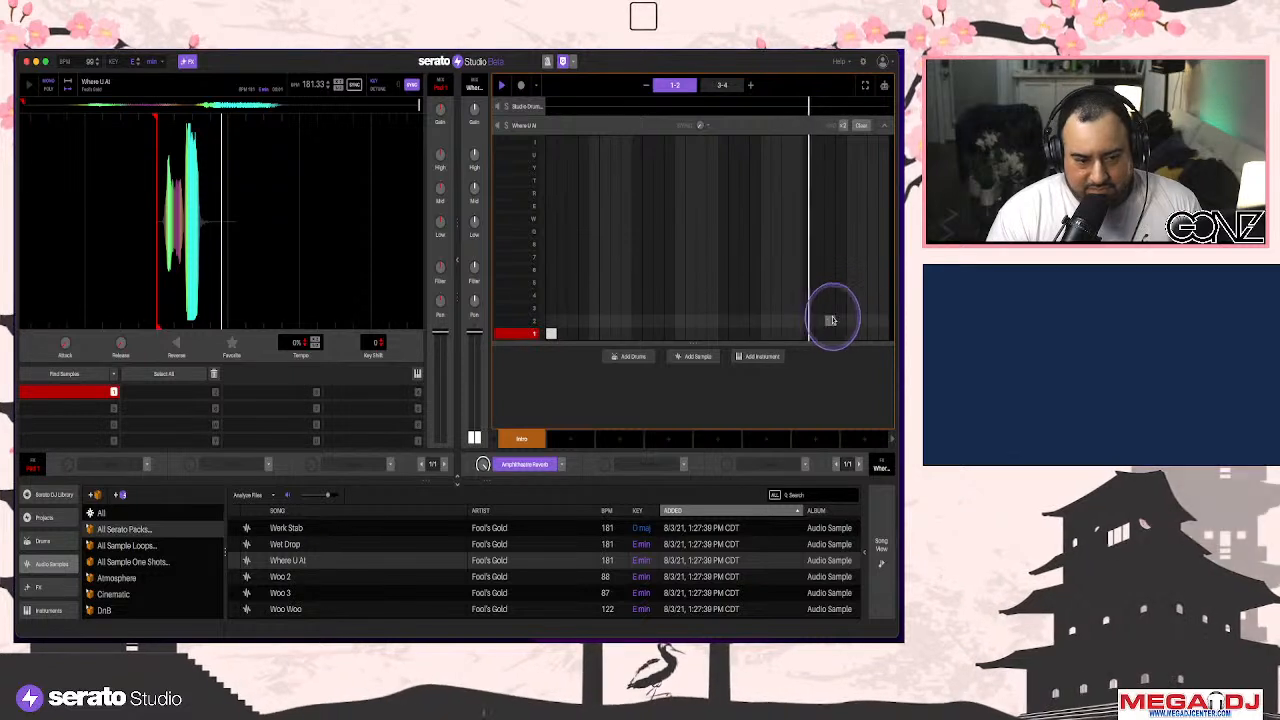
pyautogui.press('space')
# Add Dub Echo to the track's second effect slot, adjust its amount, and play the scene
pyautogui.click(682, 463)
pyautogui.click(681, 463)
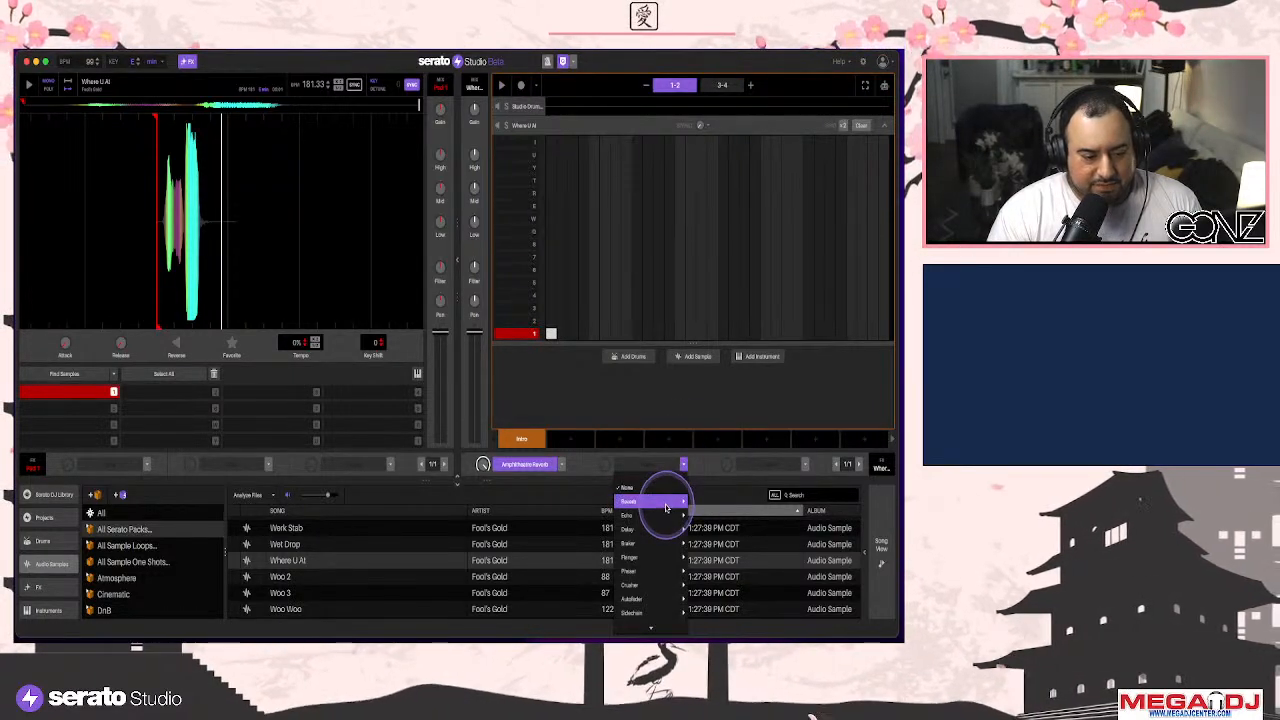
pyautogui.moveTo(664, 519)
pyautogui.click(710, 545)
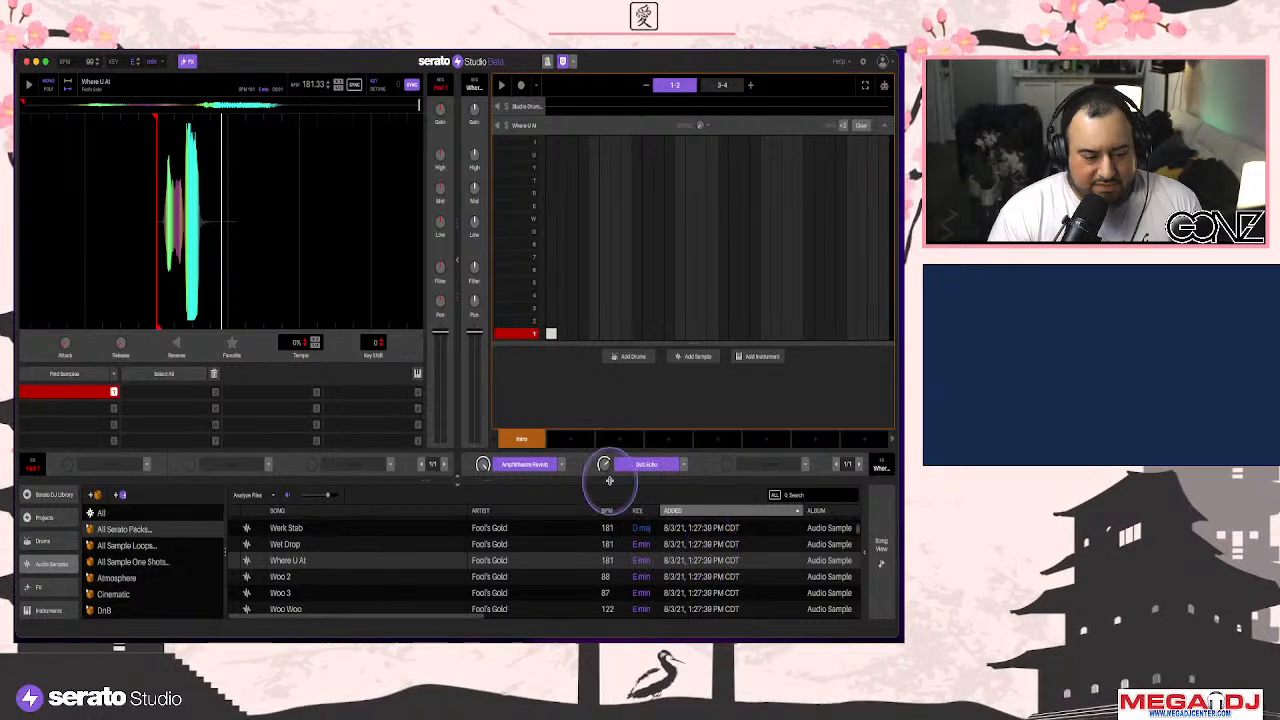
pyautogui.press('space')
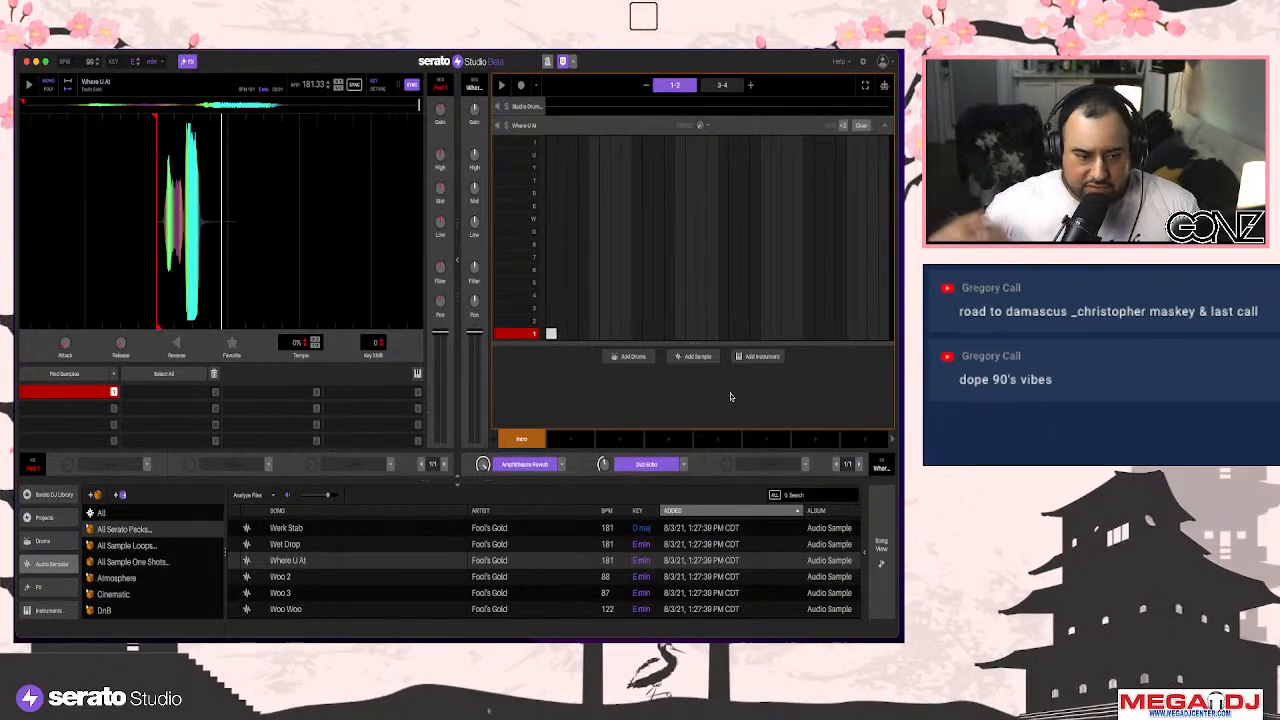
pyautogui.press('space')
pyautogui.click(737, 408)
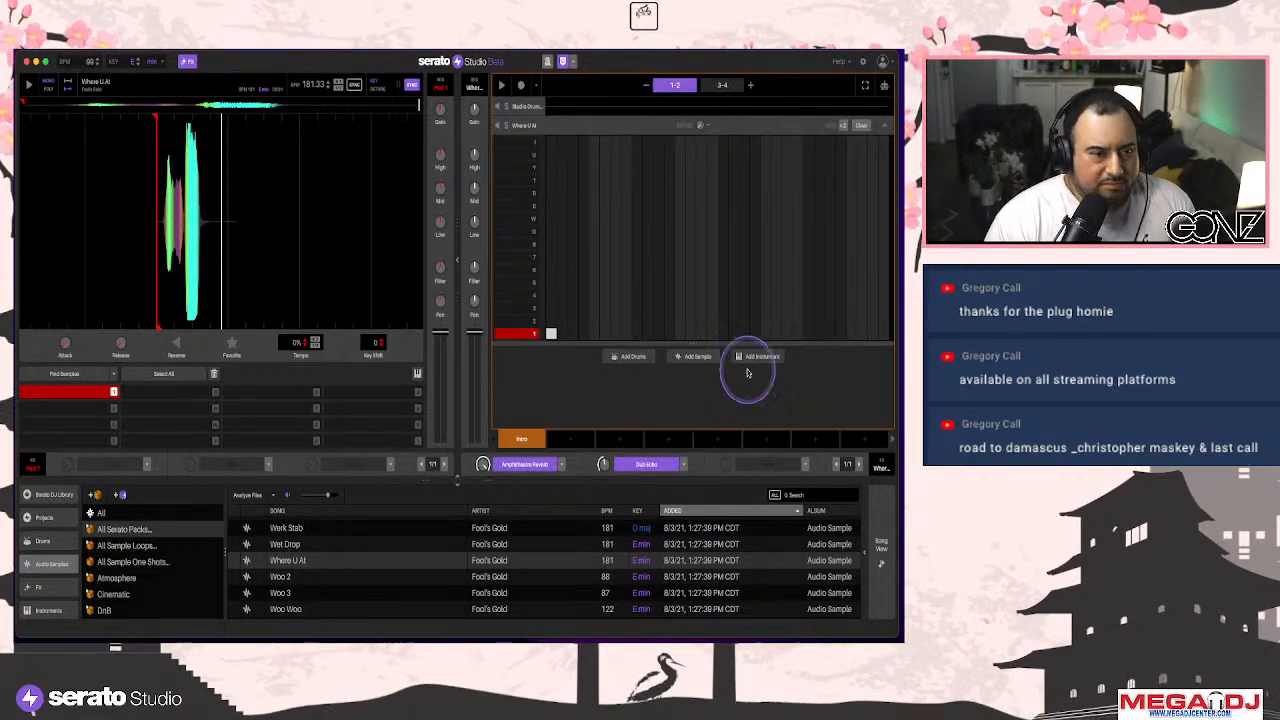
pyautogui.click(886, 126)
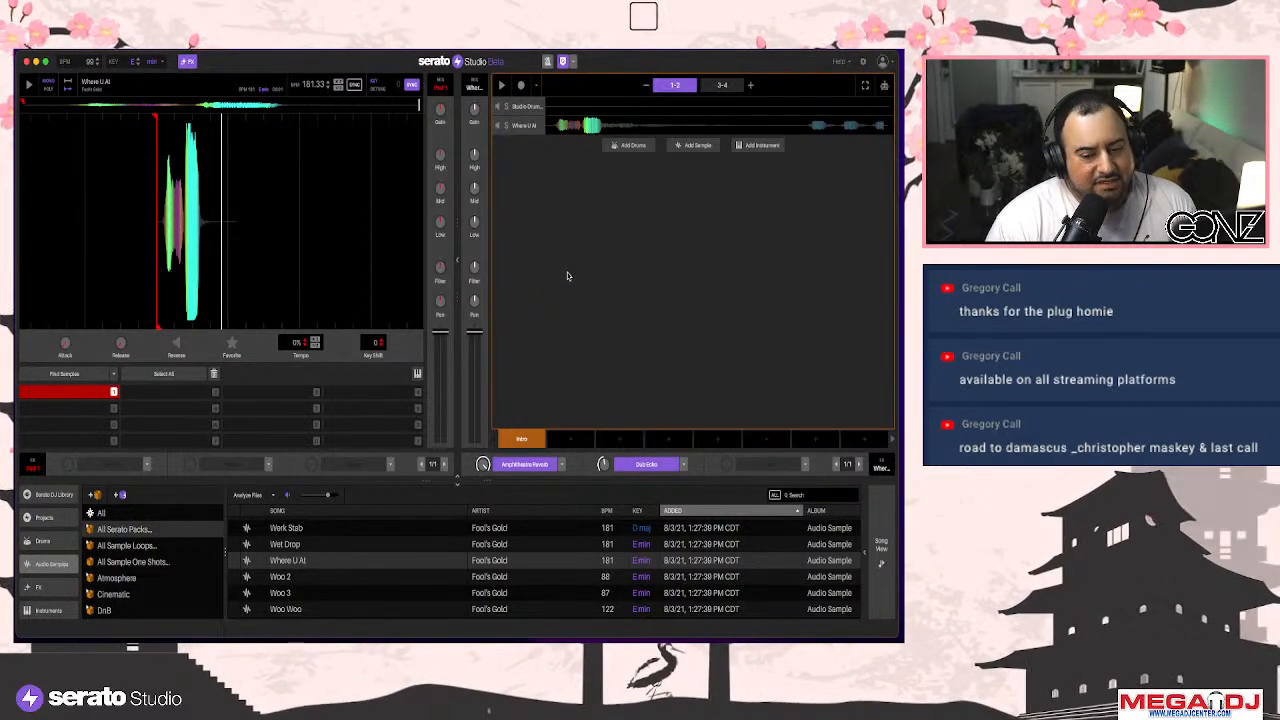
pyautogui.click(741, 355)
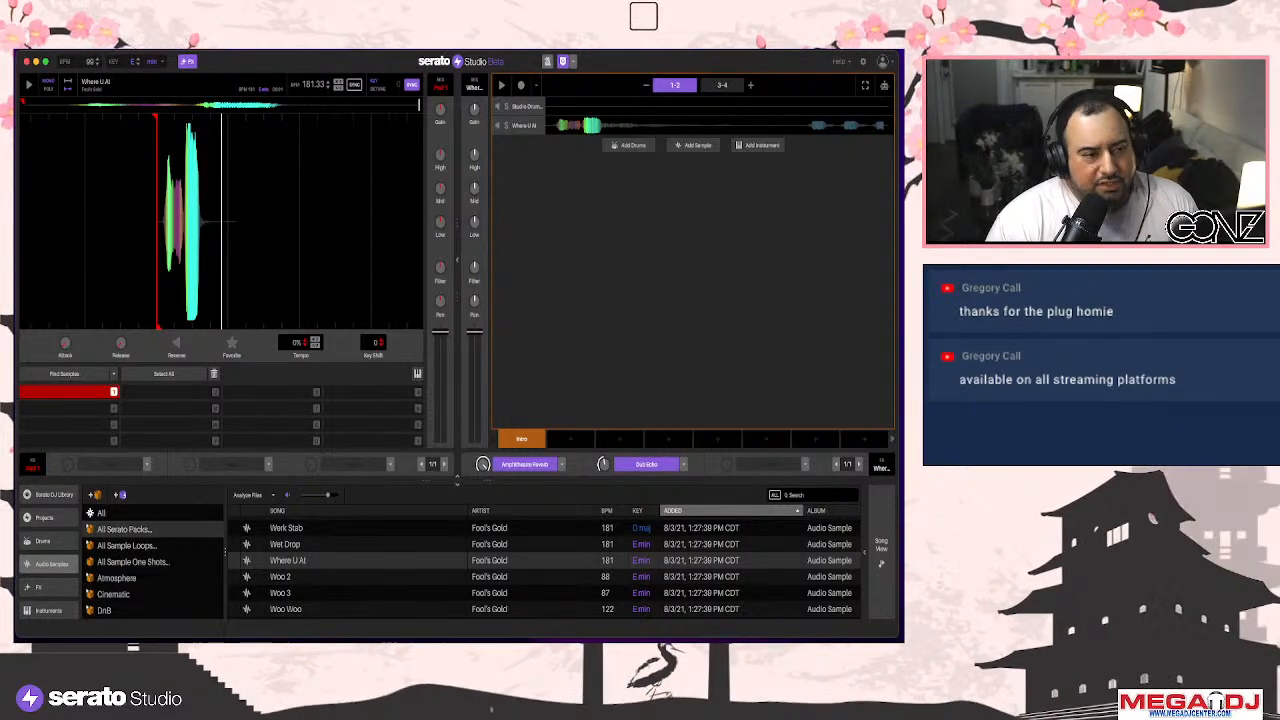
pyautogui.click(628, 148)
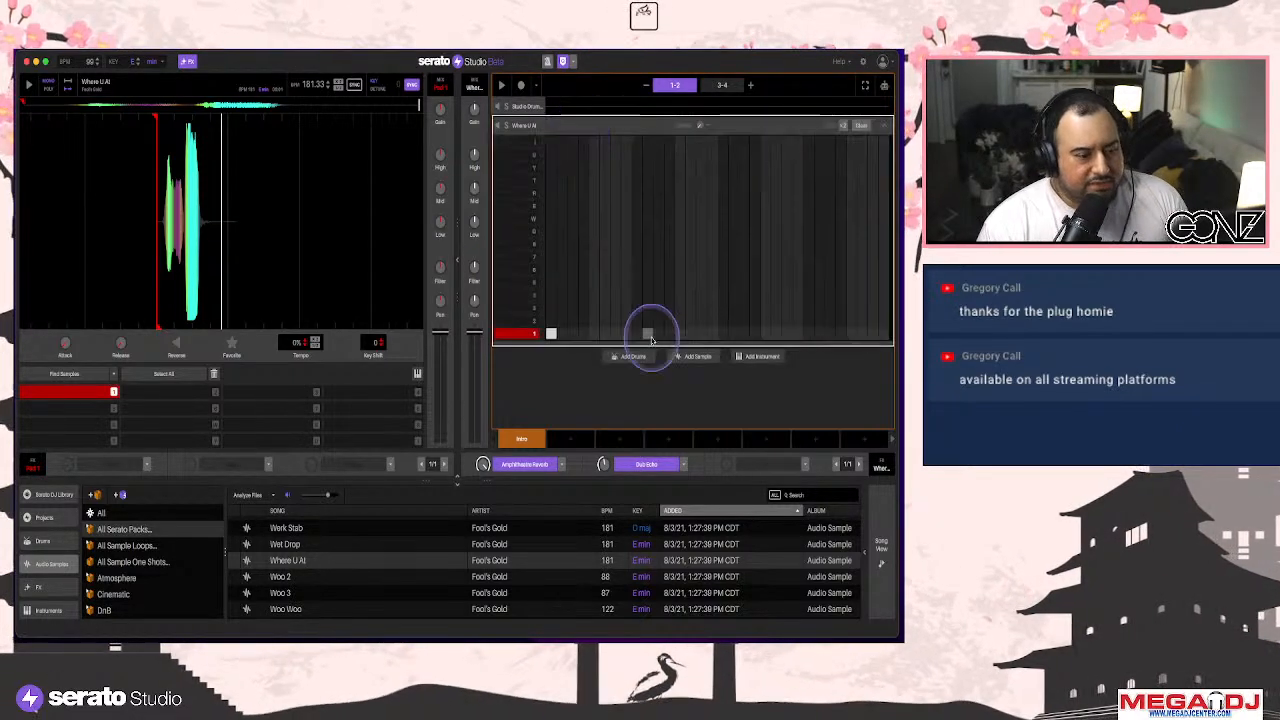
# Turn off the Dub Echo and Amphitheatre Reverb effects on the Where U At track
pyautogui.click(641, 466)
pyautogui.click(528, 465)
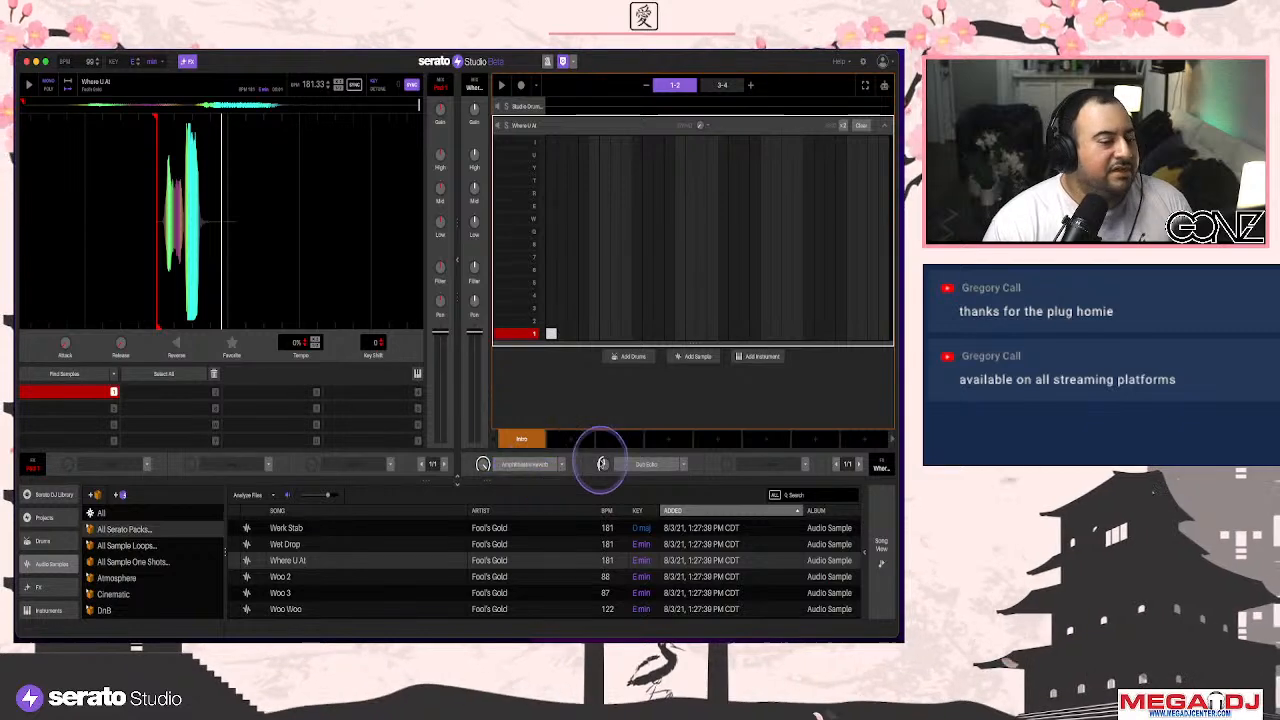
pyautogui.press('space')
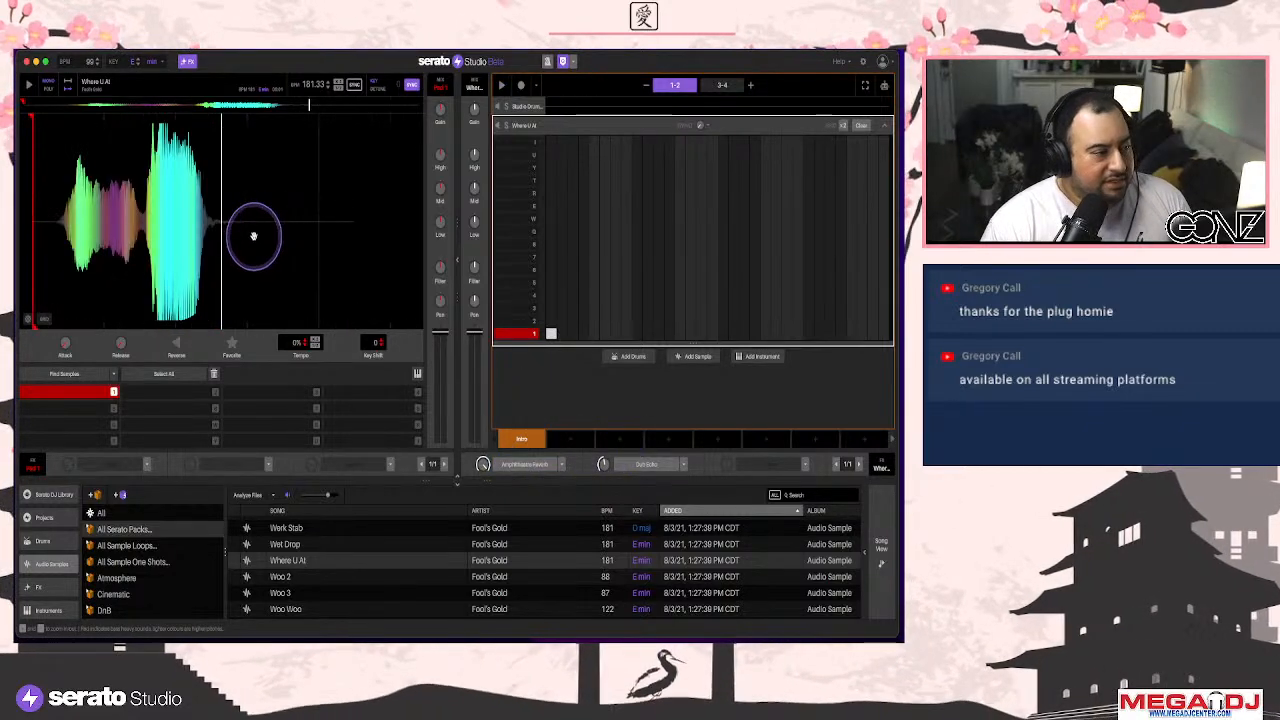
# Set pad 2 at the start of the sample's loud second section and place its hit on step 5
pyautogui.moveTo(319, 236); pyautogui.dragTo(323, 235)
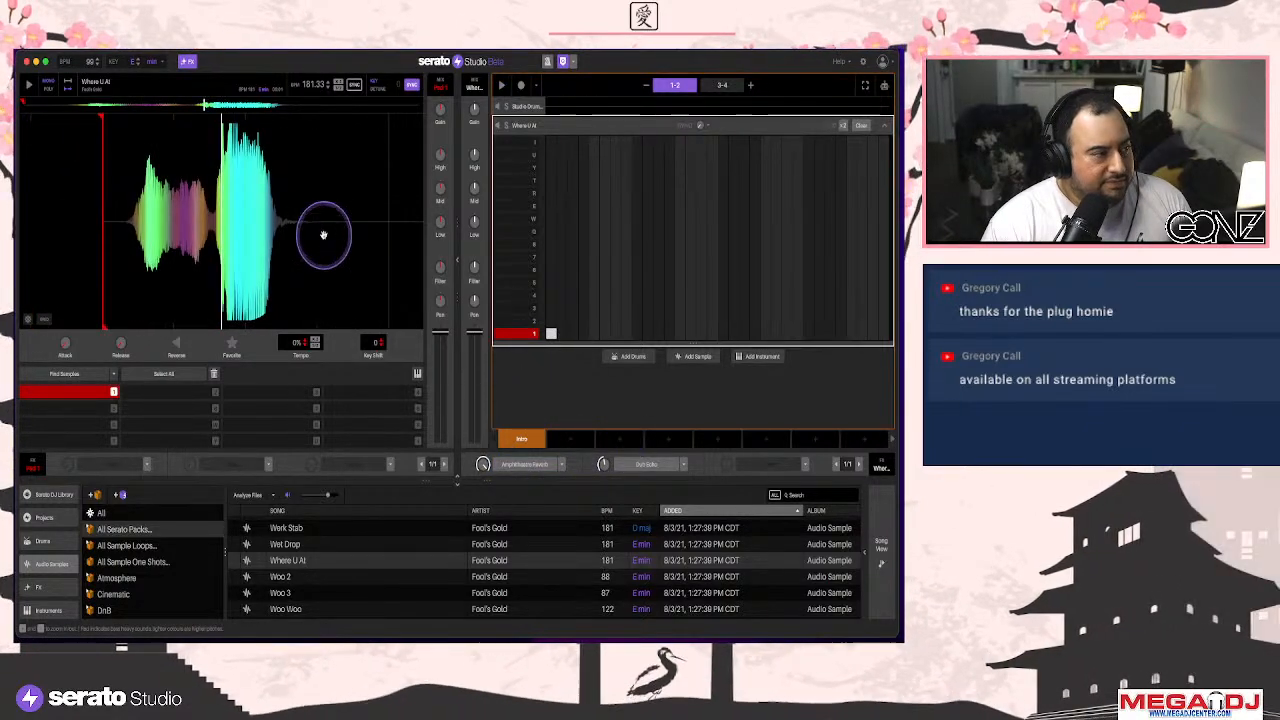
pyautogui.press('2')
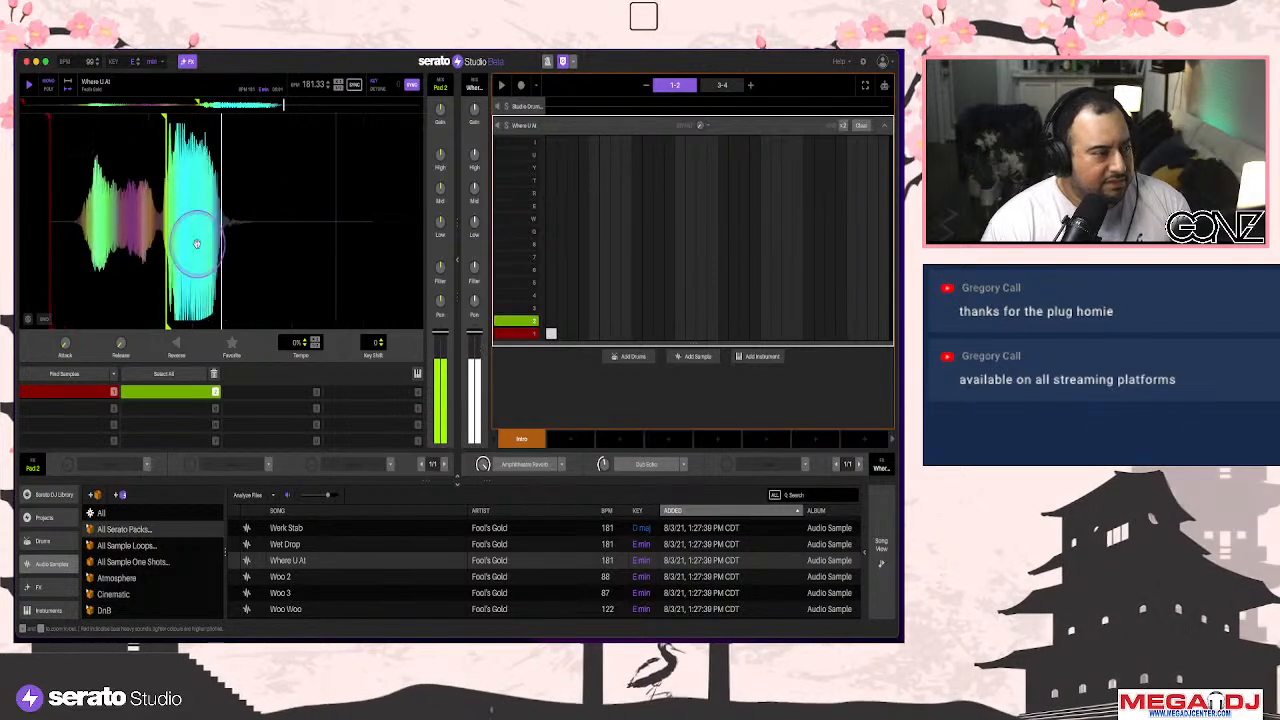
pyautogui.moveTo(95, 310); pyautogui.dragTo(594, 323)
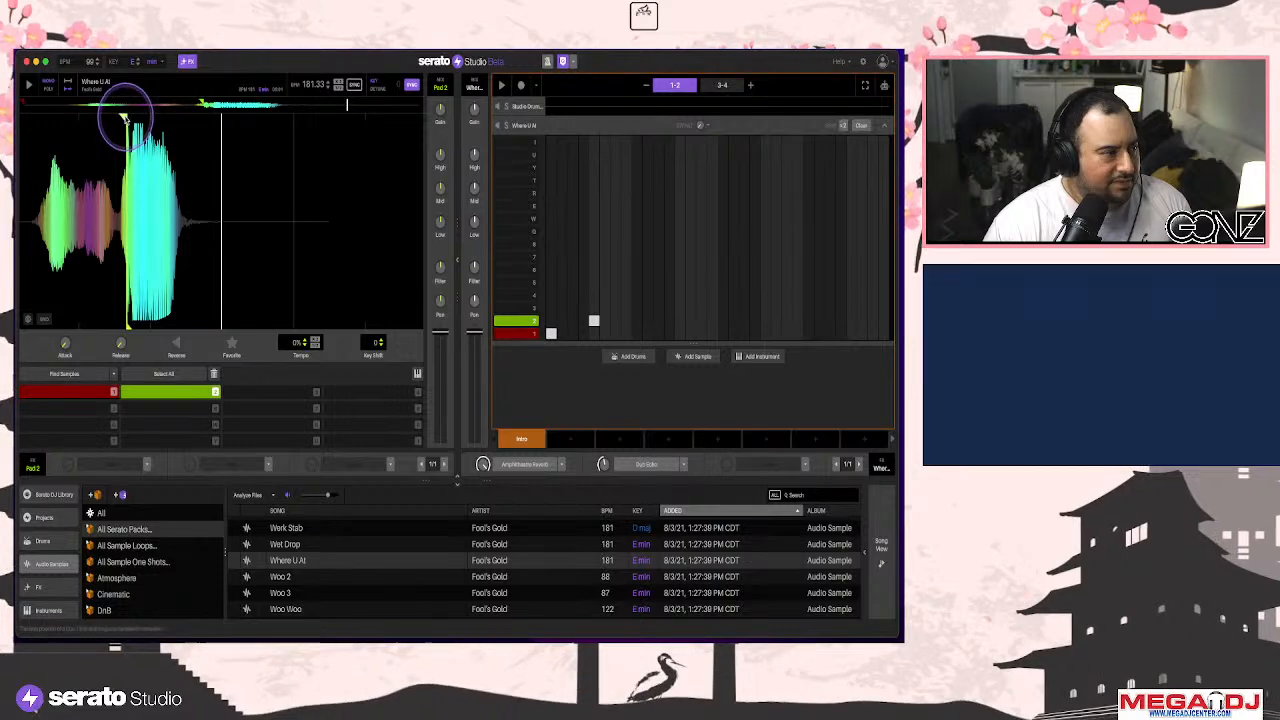
# Add pad 2 hits on steps 9, 13 and 17 and play the pattern
pyautogui.click(637, 321)
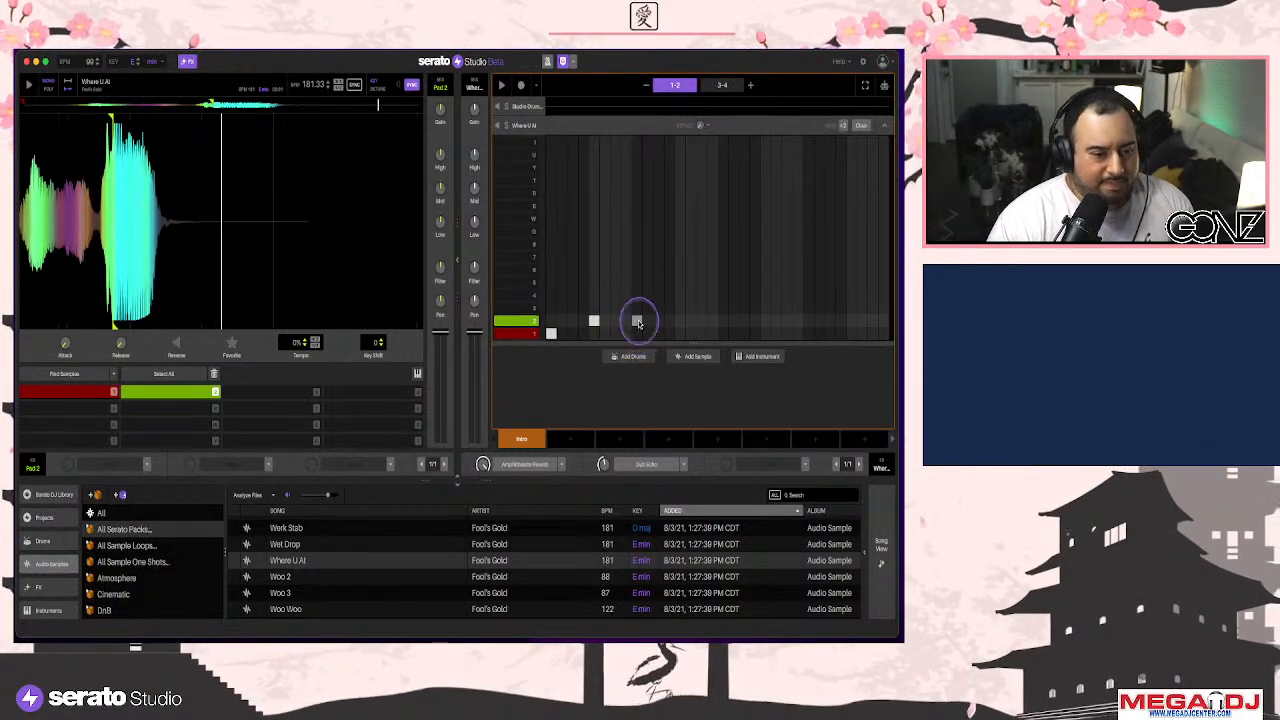
pyautogui.click(722, 320)
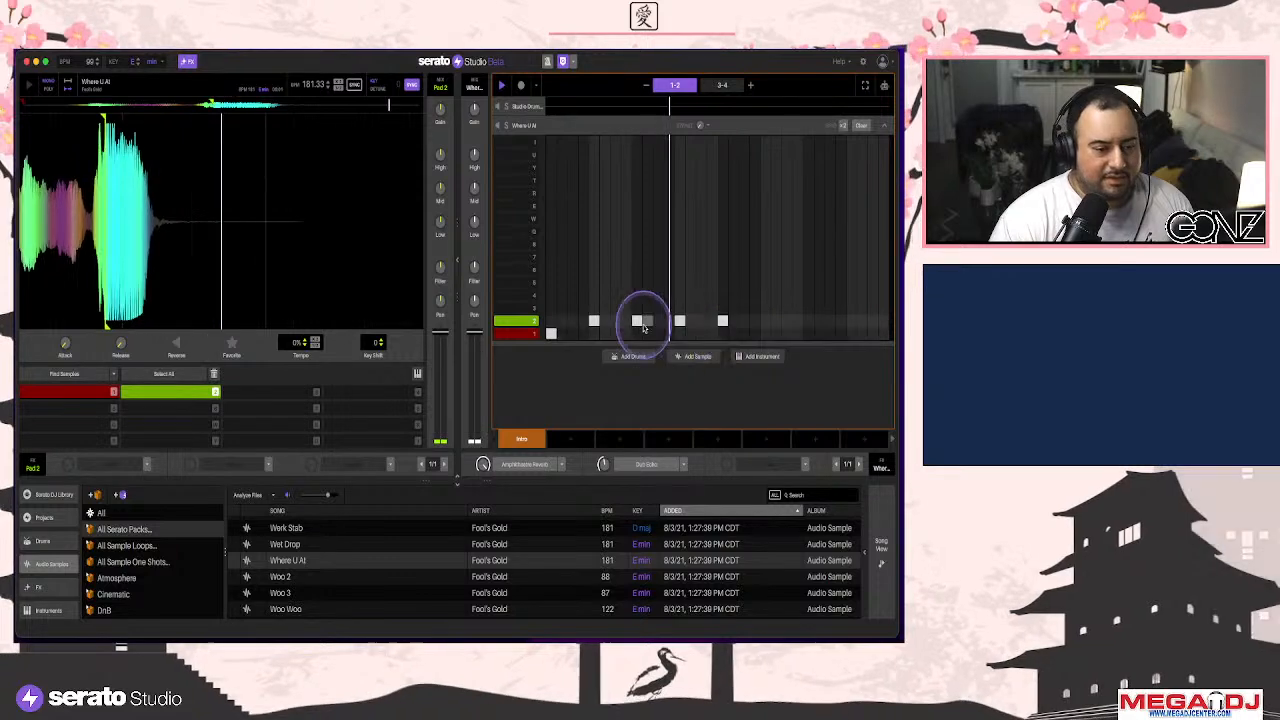
pyautogui.press('space')
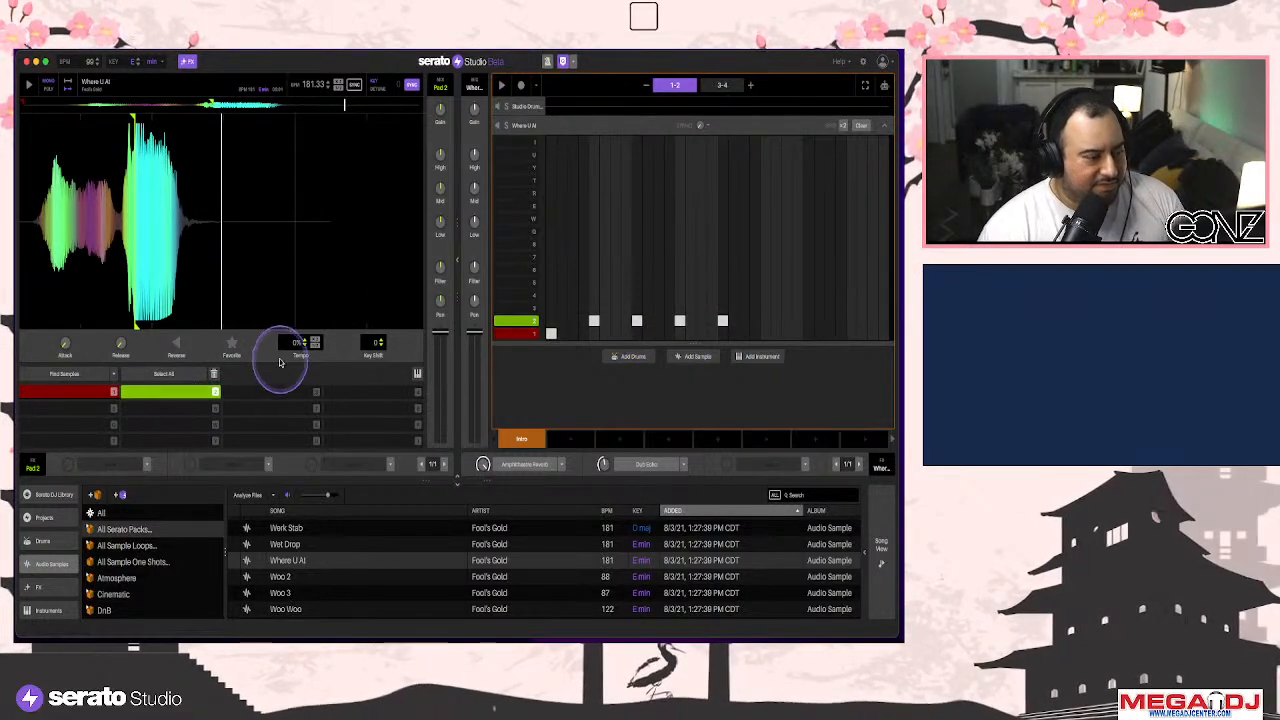
# Set pad 2's tempo to -15% and extend its pattern with a hit on step 21 and continuous hits on steps 25-32
pyautogui.press('space')
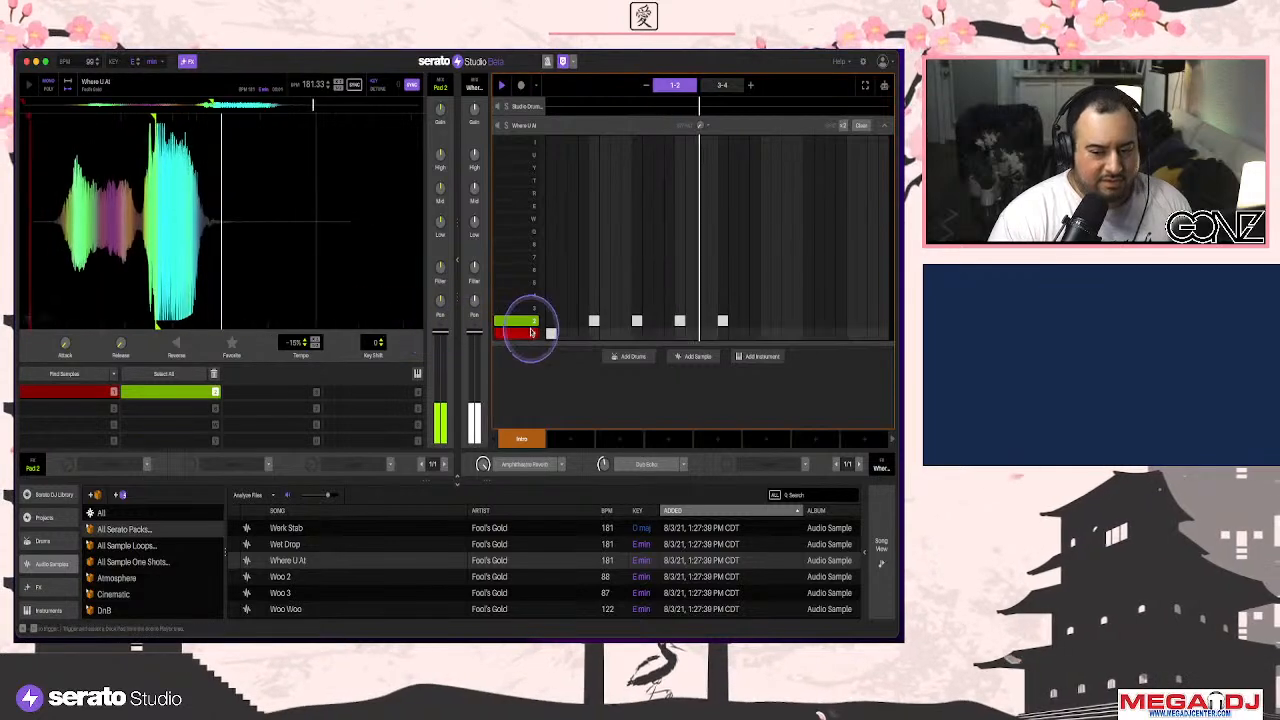
pyautogui.press('space')
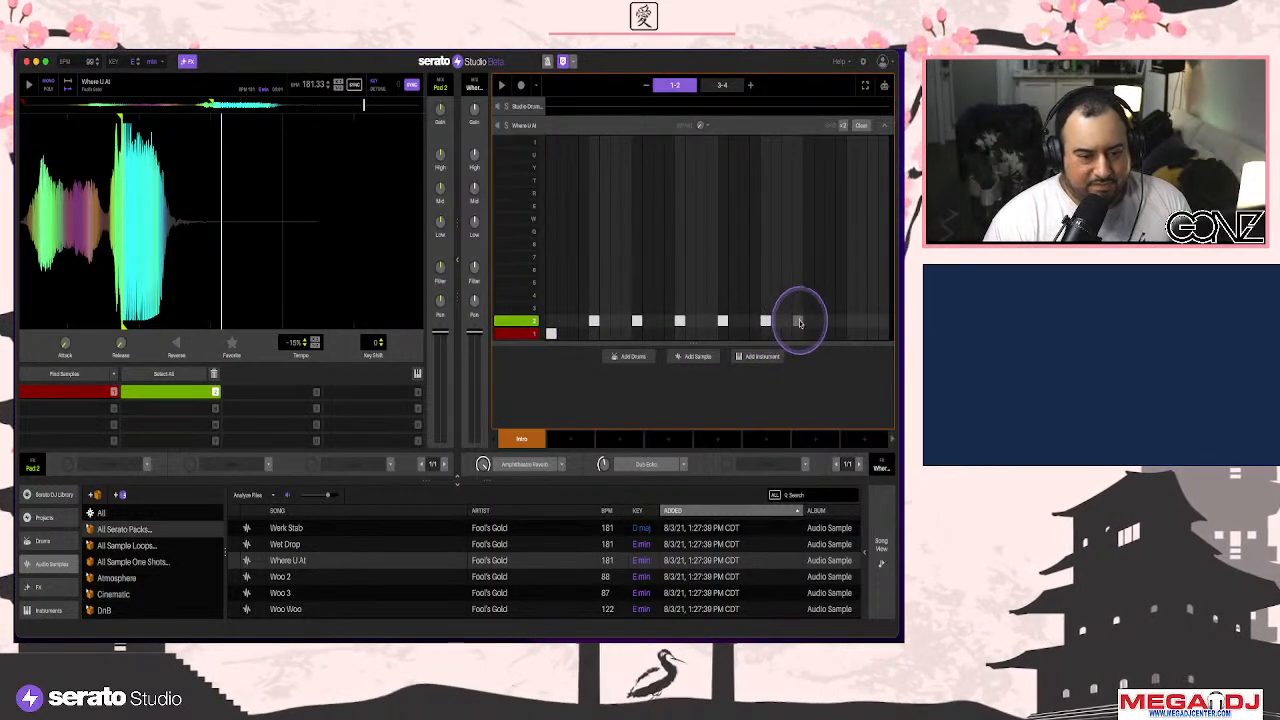
pyautogui.moveTo(841, 321); pyautogui.dragTo(856, 321)
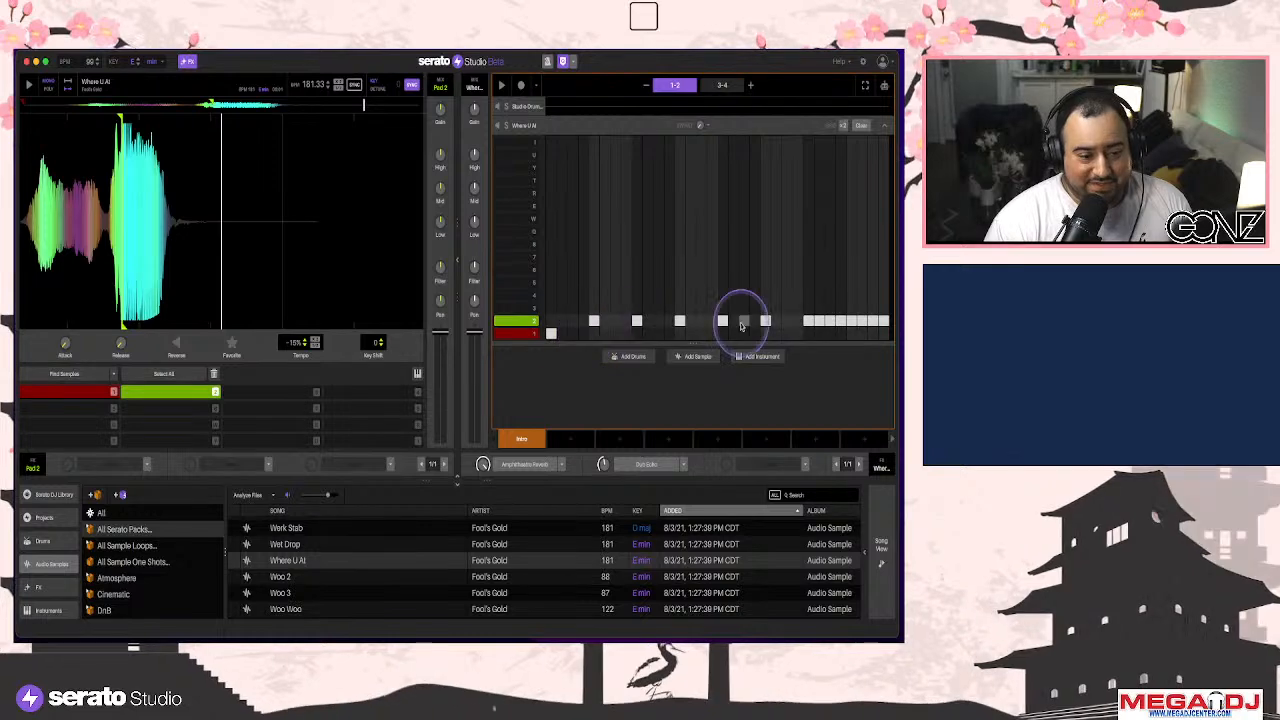
# Move pad 2's start point slightly later into the loud second section of the Where U At sample
pyautogui.moveTo(165, 281); pyautogui.dragTo(251, 179)
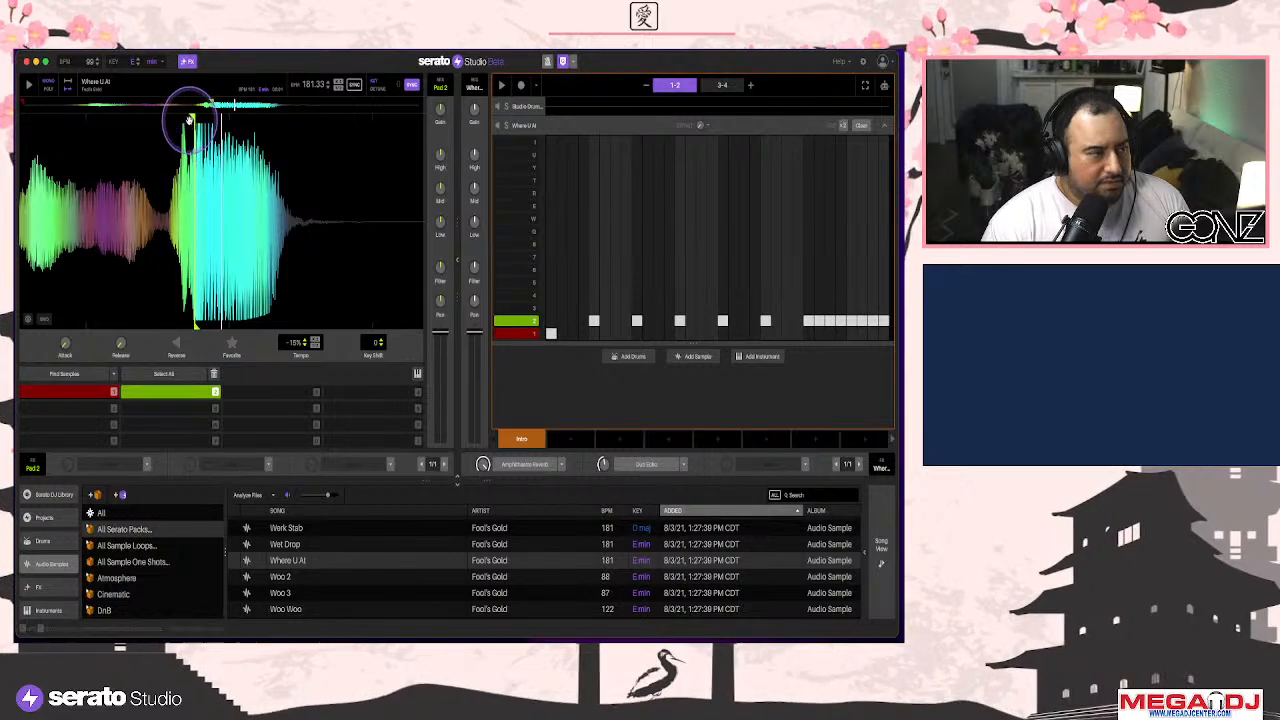
pyautogui.moveTo(193, 118); pyautogui.dragTo(546, 365)
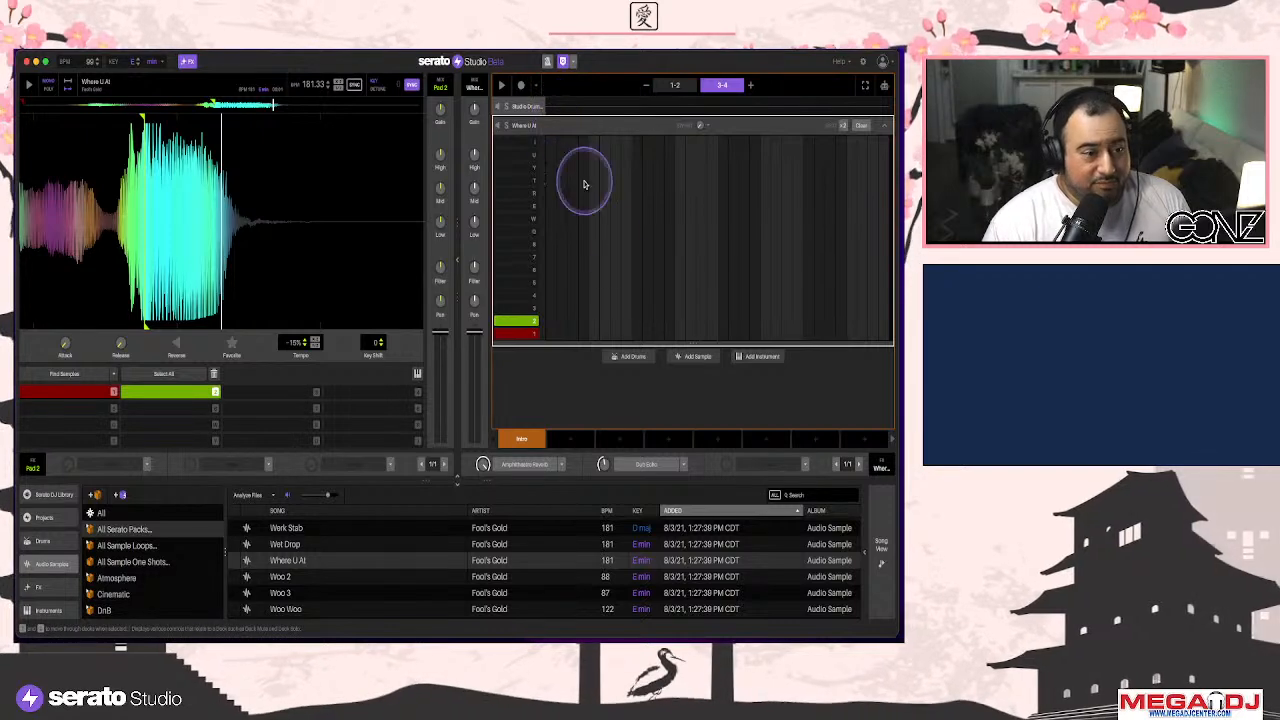
# Add snare hits on steps 5, 9, 13 and 17 of bars 1-2 in the Studio Drum Kit during playback
pyautogui.click(605, 106)
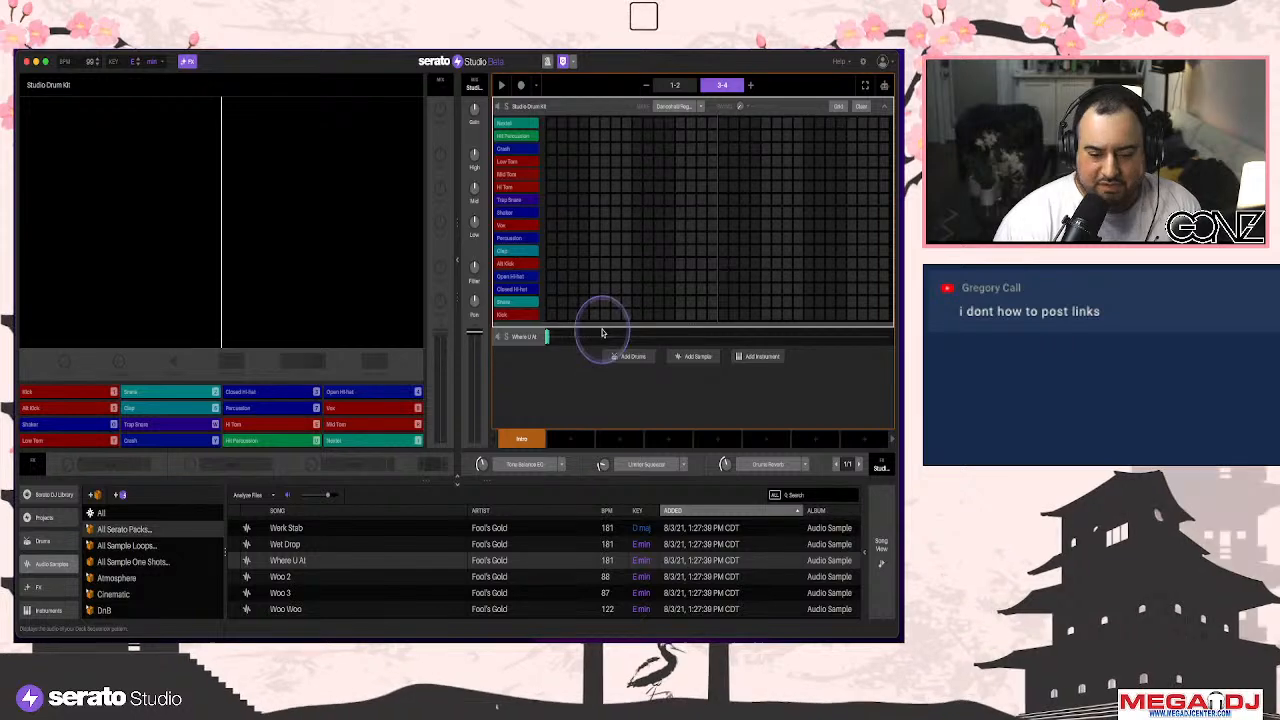
pyautogui.press('space')
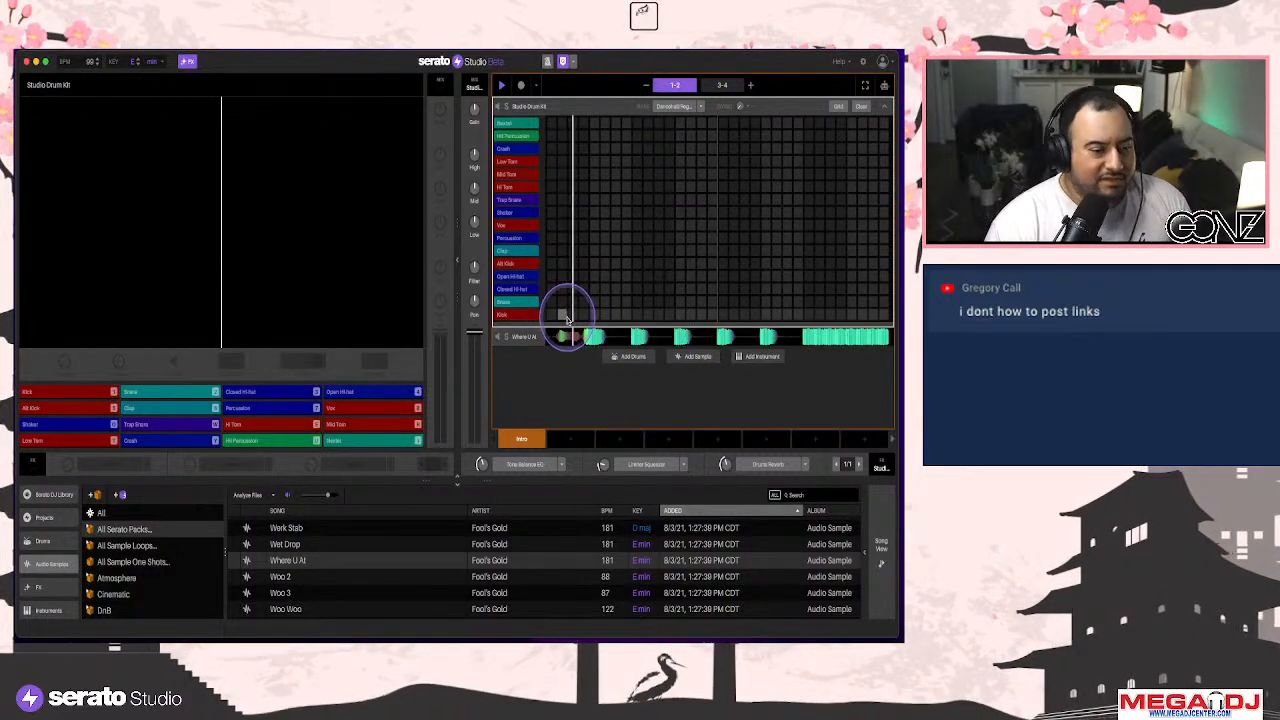
pyautogui.click(594, 301)
pyautogui.click(637, 301)
pyautogui.click(669, 301)
pyautogui.click(680, 301)
pyautogui.click(723, 301)
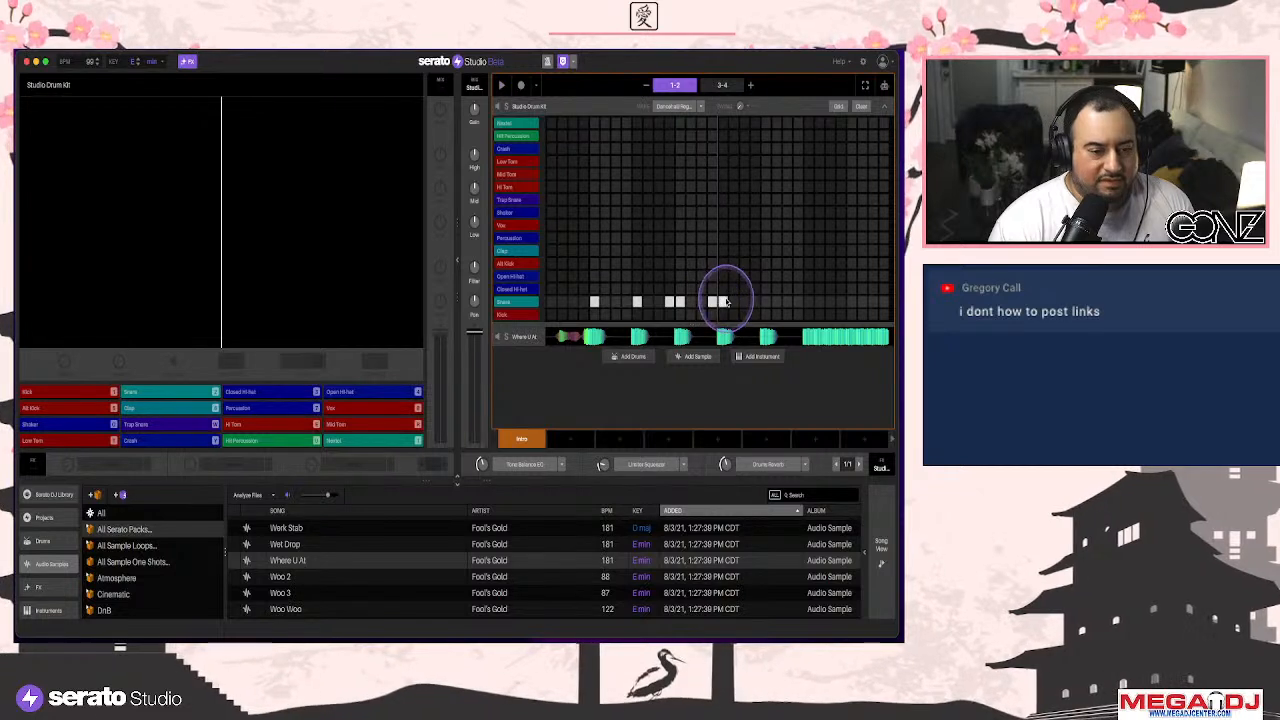
# Extend the snare pattern with hits on step 21 and steps 25-32, and remove the stray hit on step 12
pyautogui.click(765, 301)
pyautogui.click(808, 301)
pyautogui.click(819, 301)
pyautogui.click(830, 301)
pyautogui.click(841, 301)
pyautogui.click(852, 301)
pyautogui.click(862, 301)
pyautogui.click(873, 301)
pyautogui.click(884, 301)
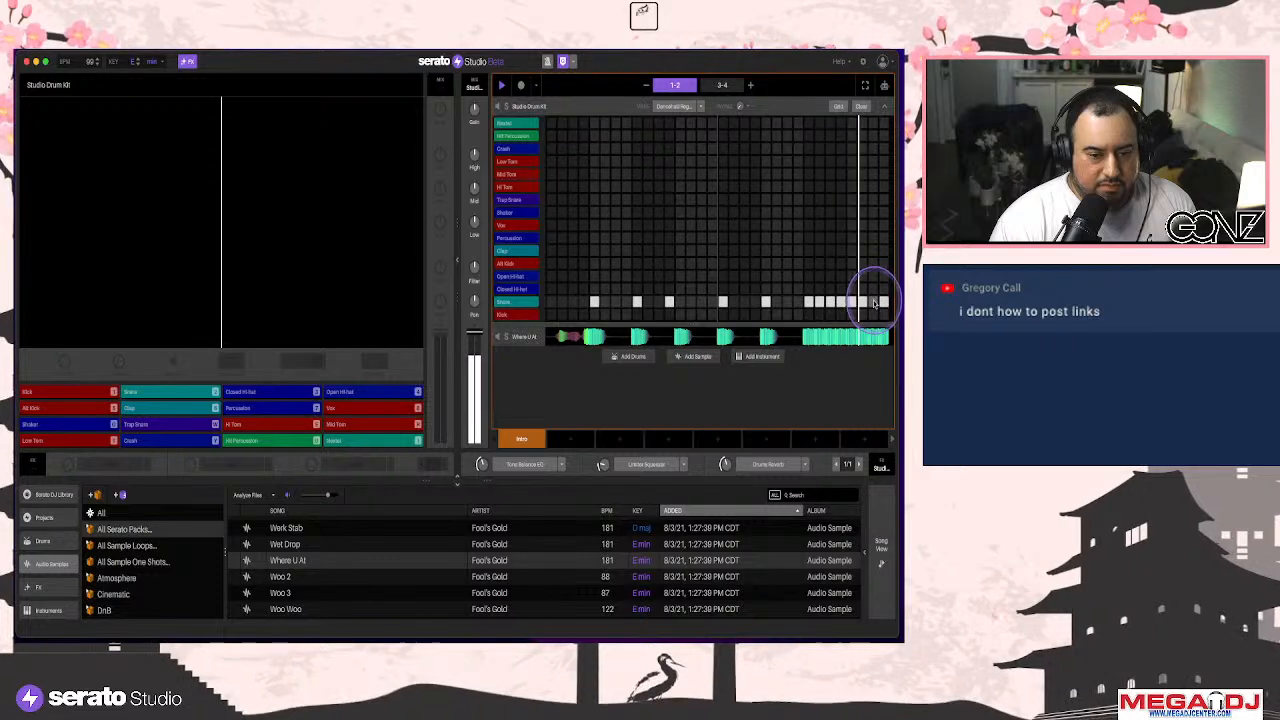
pyautogui.click(669, 301)
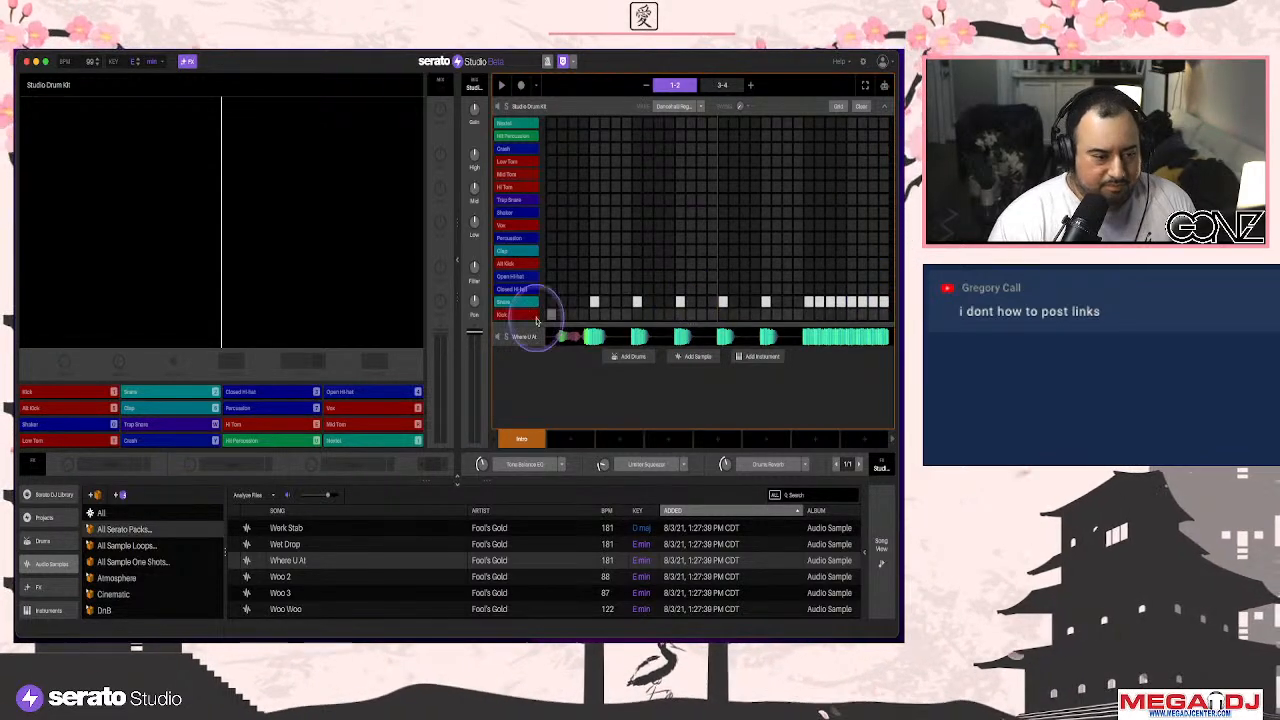
# Automate pad 2's key shift on the Where U At track, holding 0 until the midpoint of bars 1-2 and ramping down to -14
pyautogui.click(560, 337)
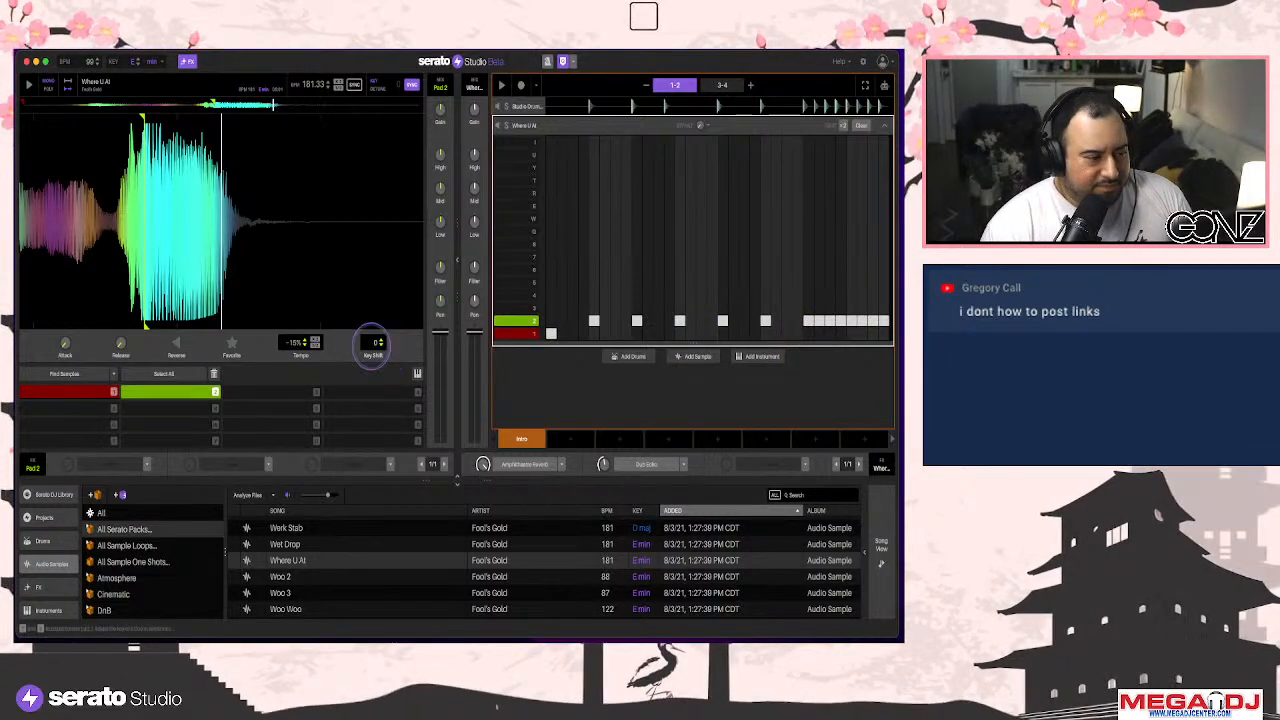
pyautogui.click(884, 87)
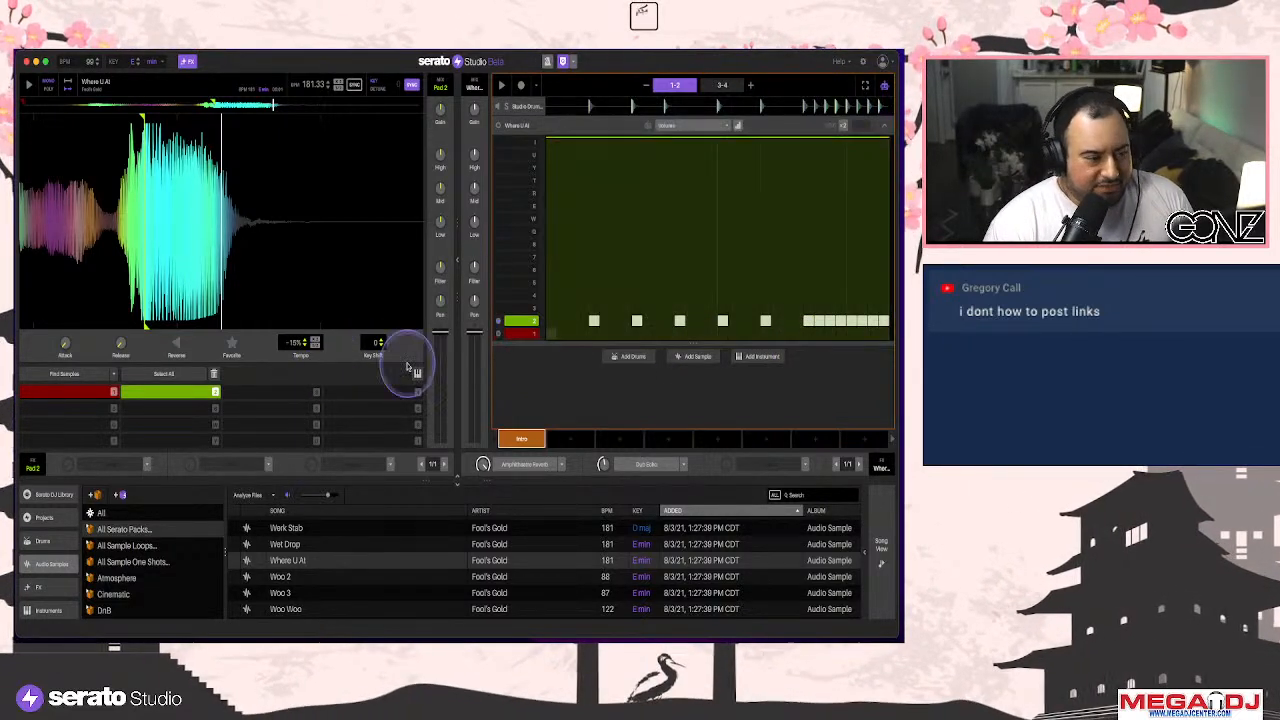
pyautogui.click(371, 342)
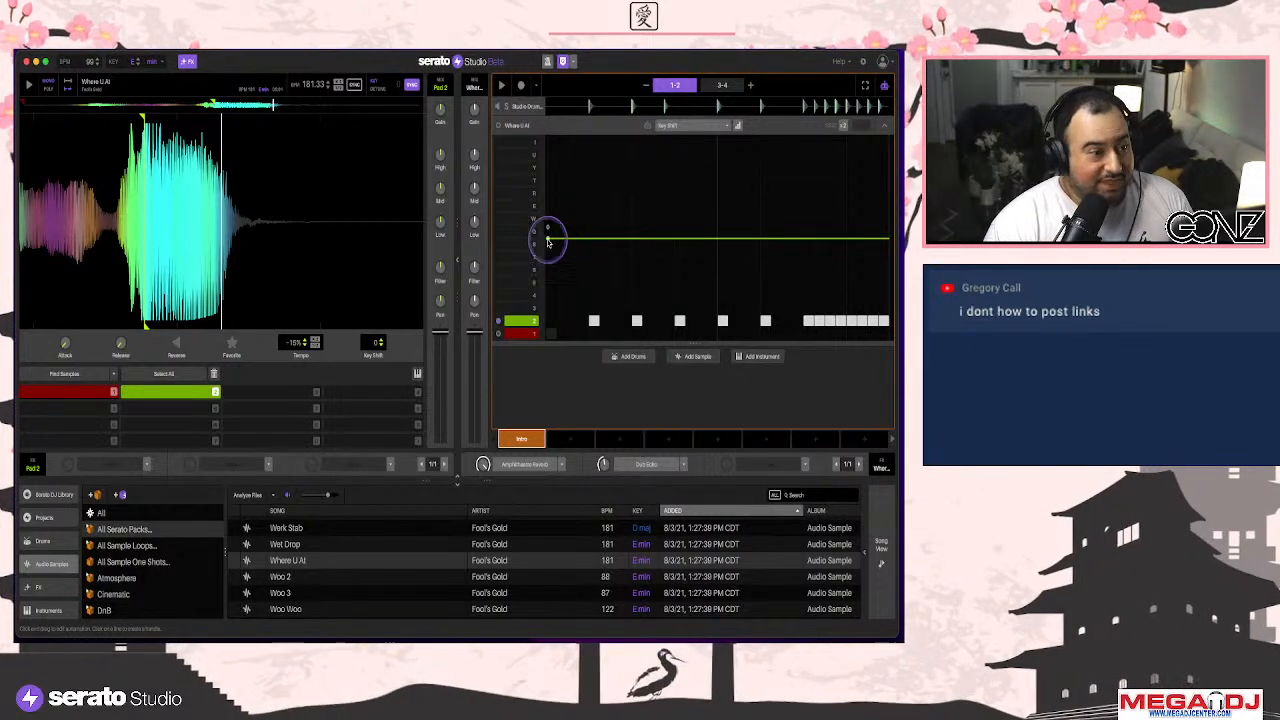
pyautogui.click(548, 241)
pyautogui.moveTo(715, 238); pyautogui.dragTo(884, 285)
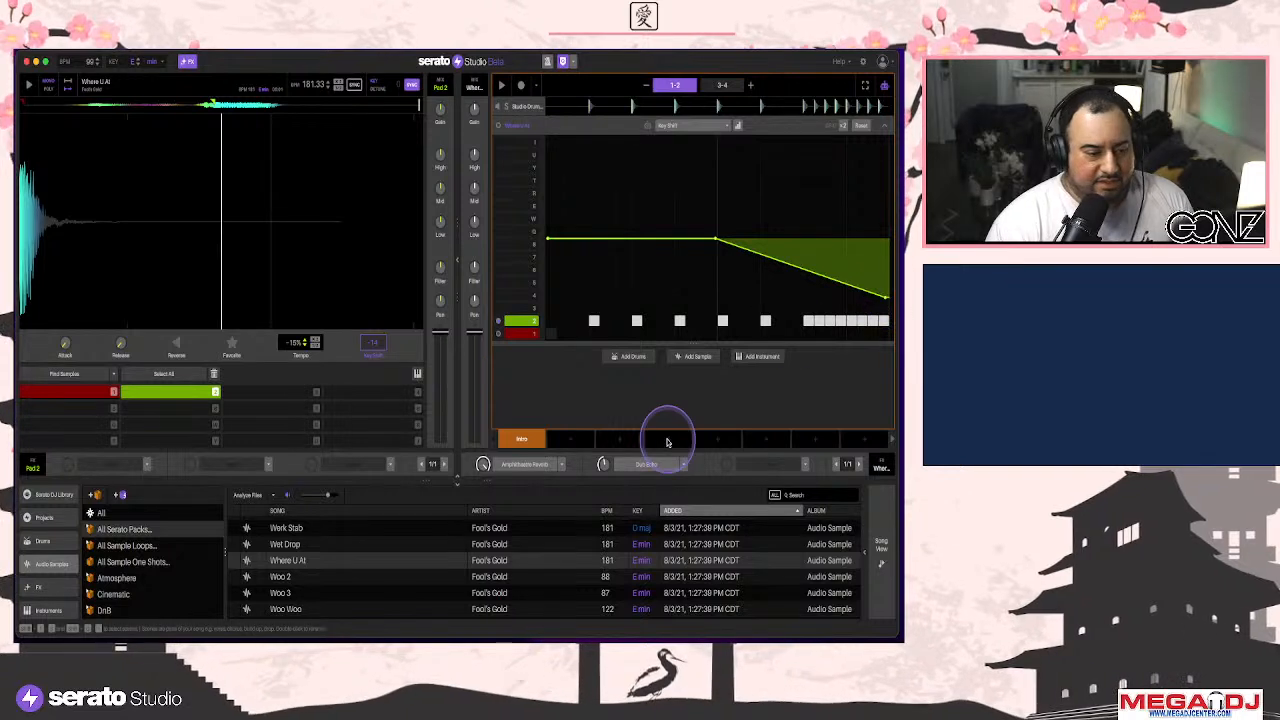
# Turn on Amphitheatre Reverb for the Where U At track, automate its depth from zero to 100 across bars 1-2, and play it
pyautogui.click(528, 464)
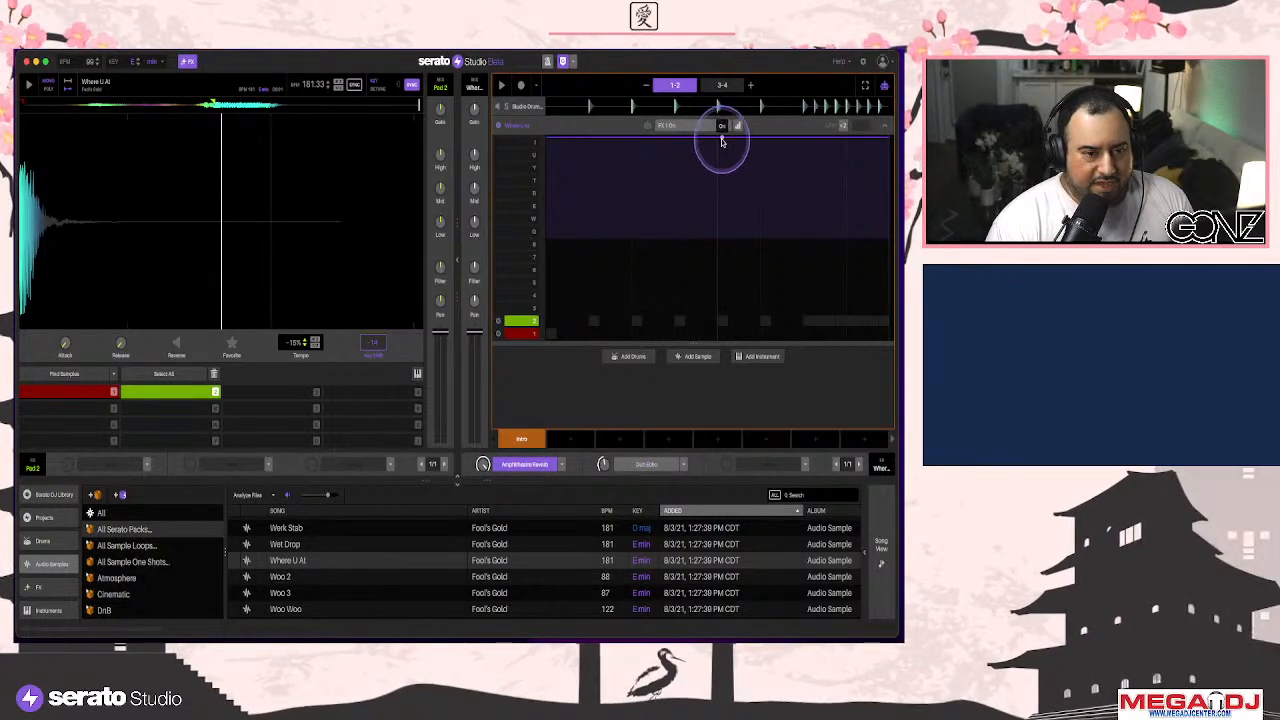
pyautogui.click(483, 464)
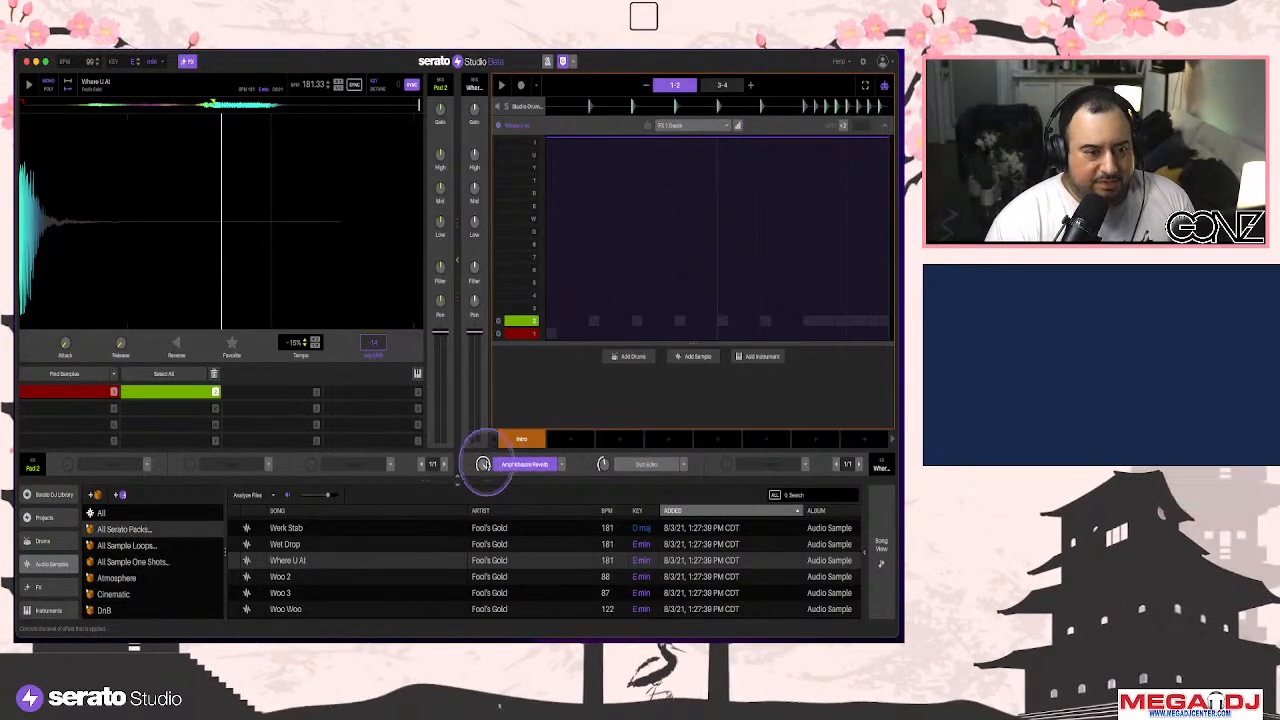
pyautogui.moveTo(546, 140); pyautogui.dragTo(887, 137)
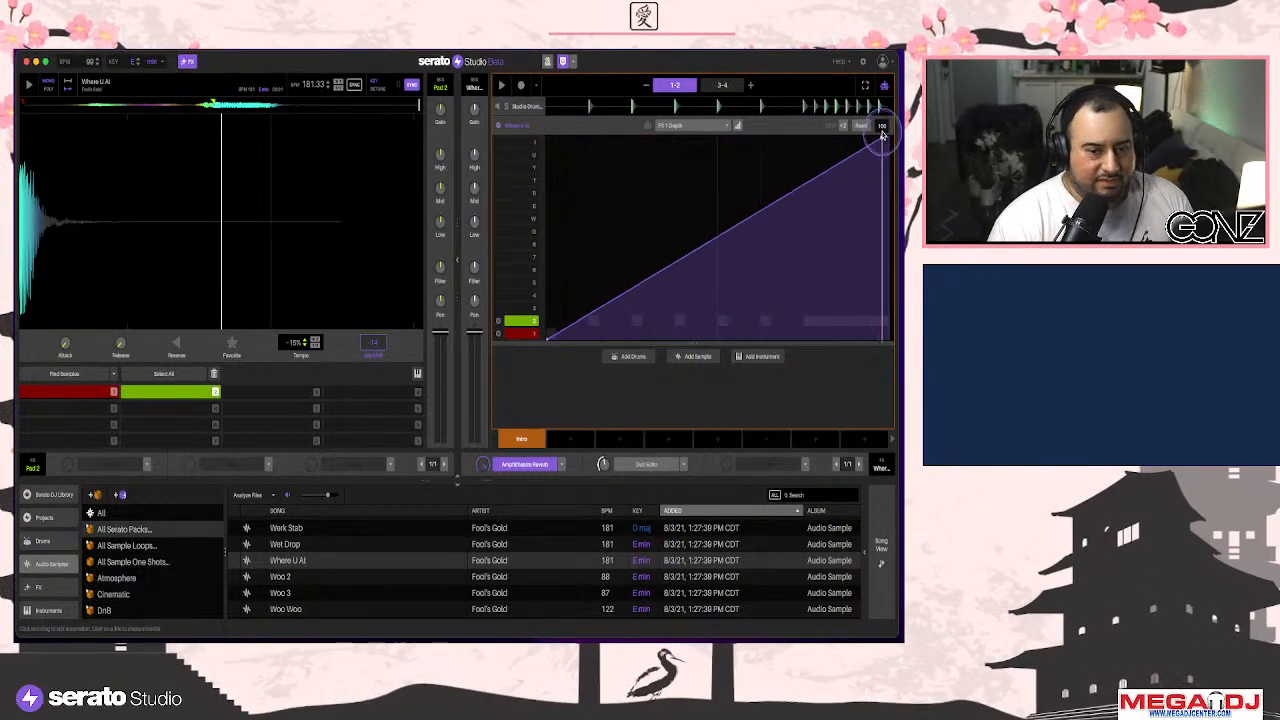
pyautogui.press('space')
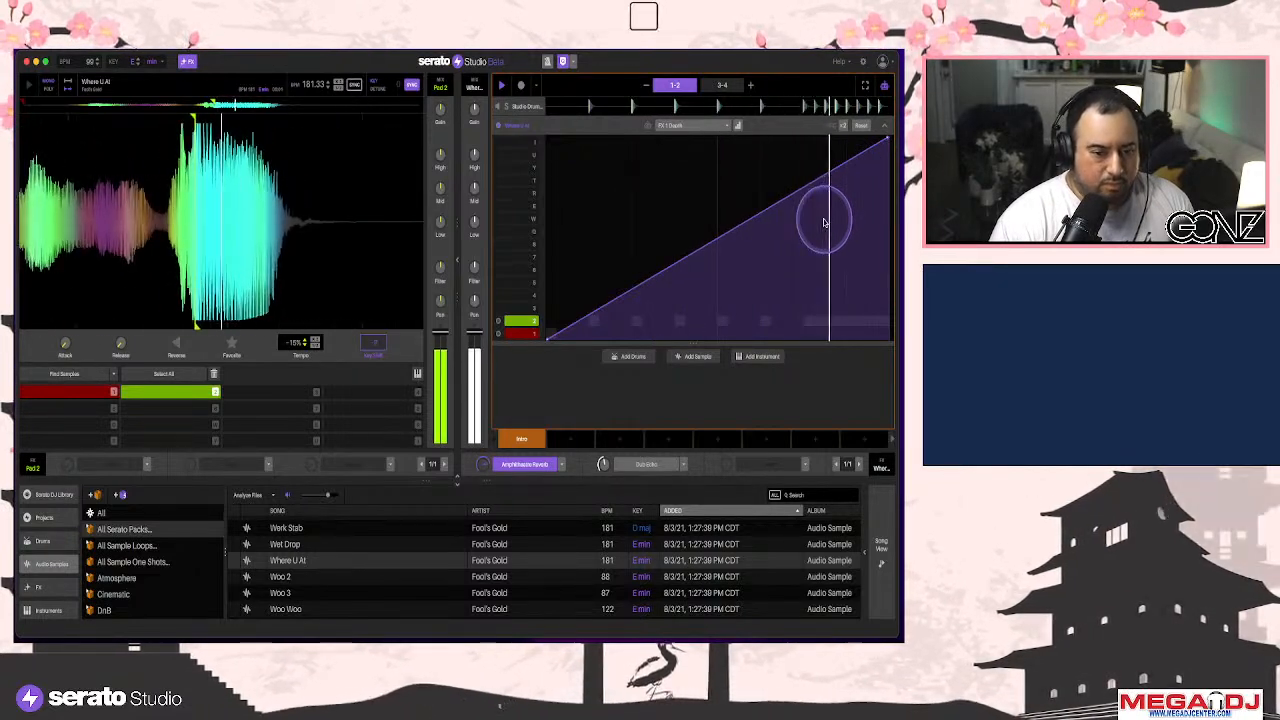
pyautogui.click(722, 85)
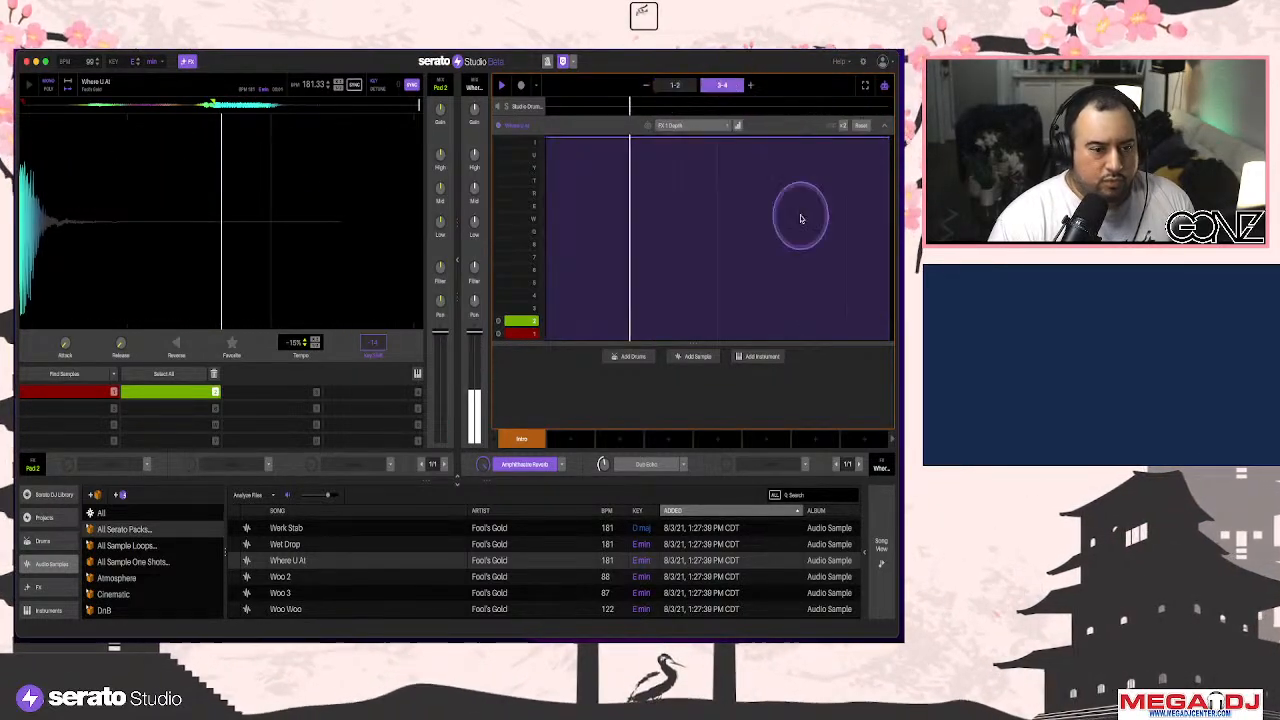
pyautogui.click(885, 127)
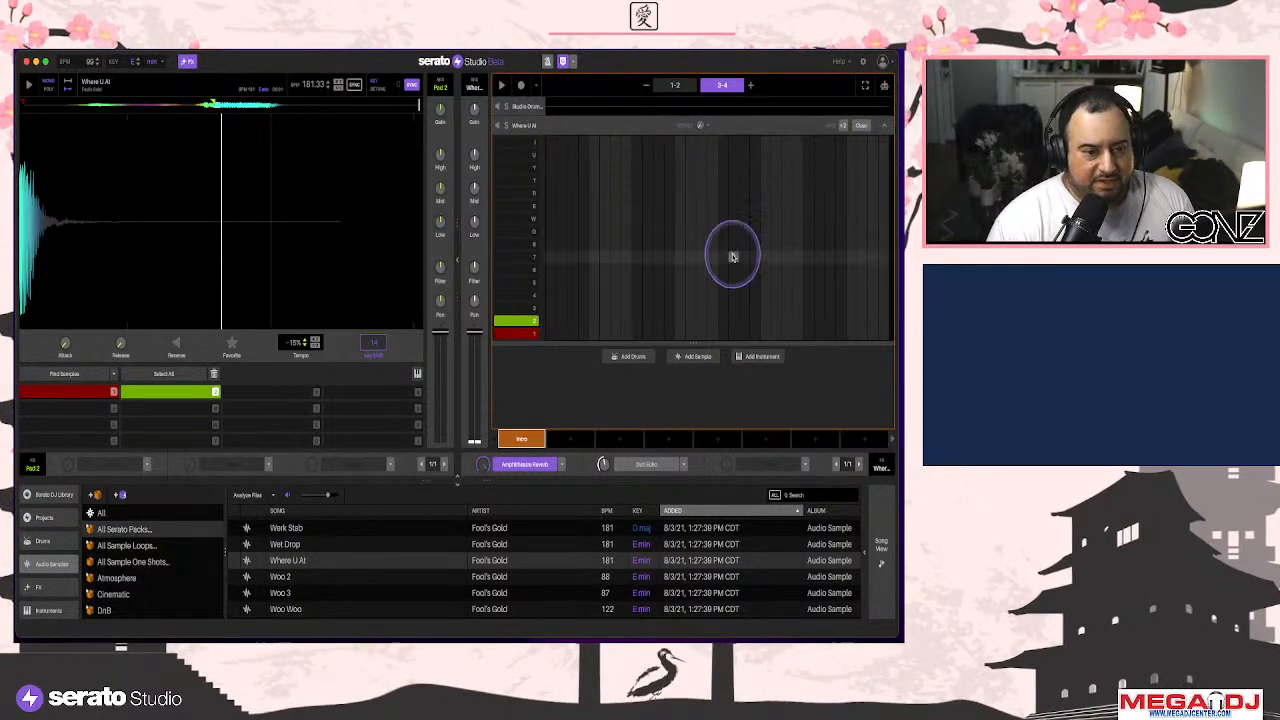
# Audition Fool's Gold and Loopmasters samples, including Zap 02, Soul E Piano, Choir E Piano, Dusty Trem Pad and Synth Riser FX
pyautogui.scroll(-10, 413, 567)
pyautogui.click(412, 566)
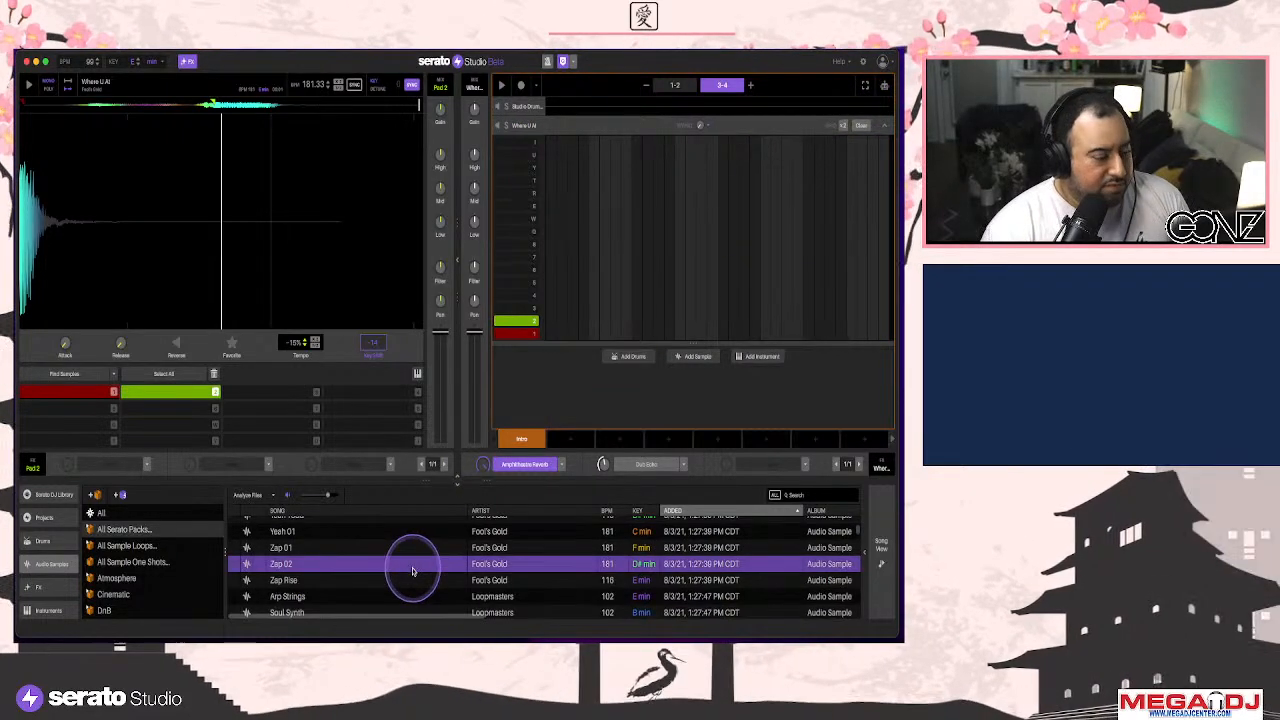
pyautogui.scroll(-3, 412, 566)
pyautogui.click(412, 566)
pyautogui.scroll(-3, 432, 566)
pyautogui.click(433, 562)
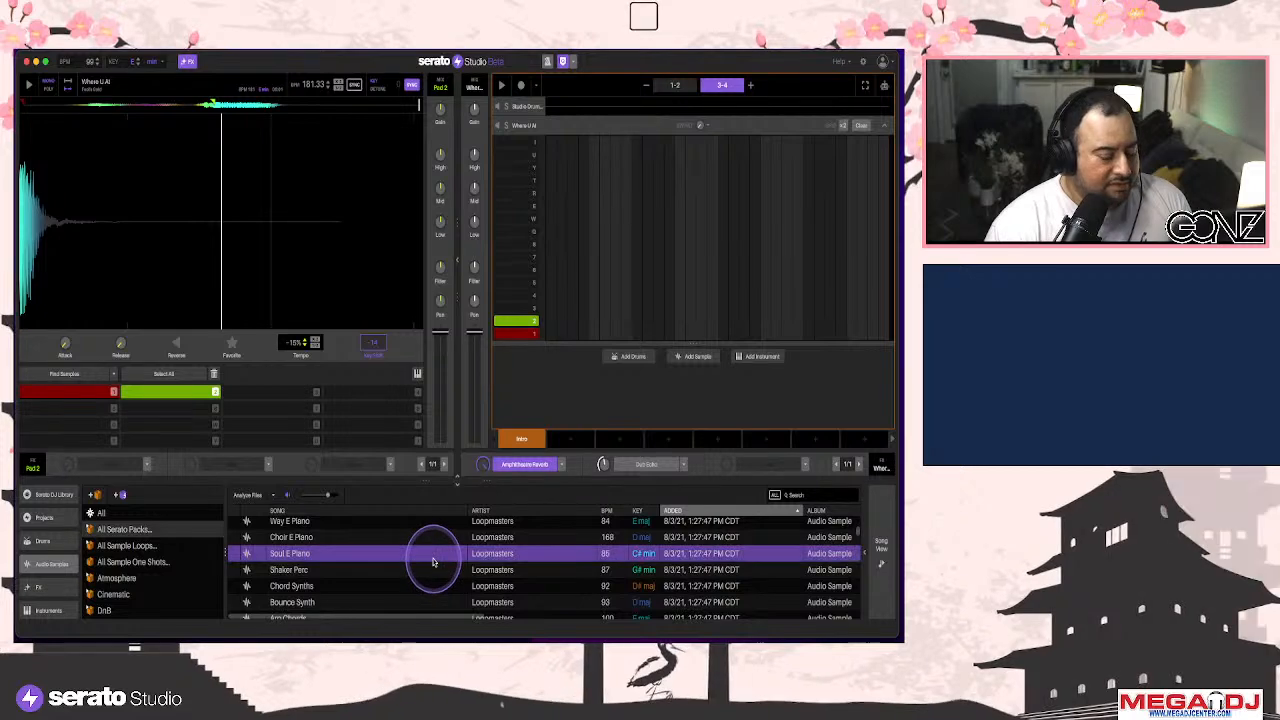
pyautogui.click(443, 537)
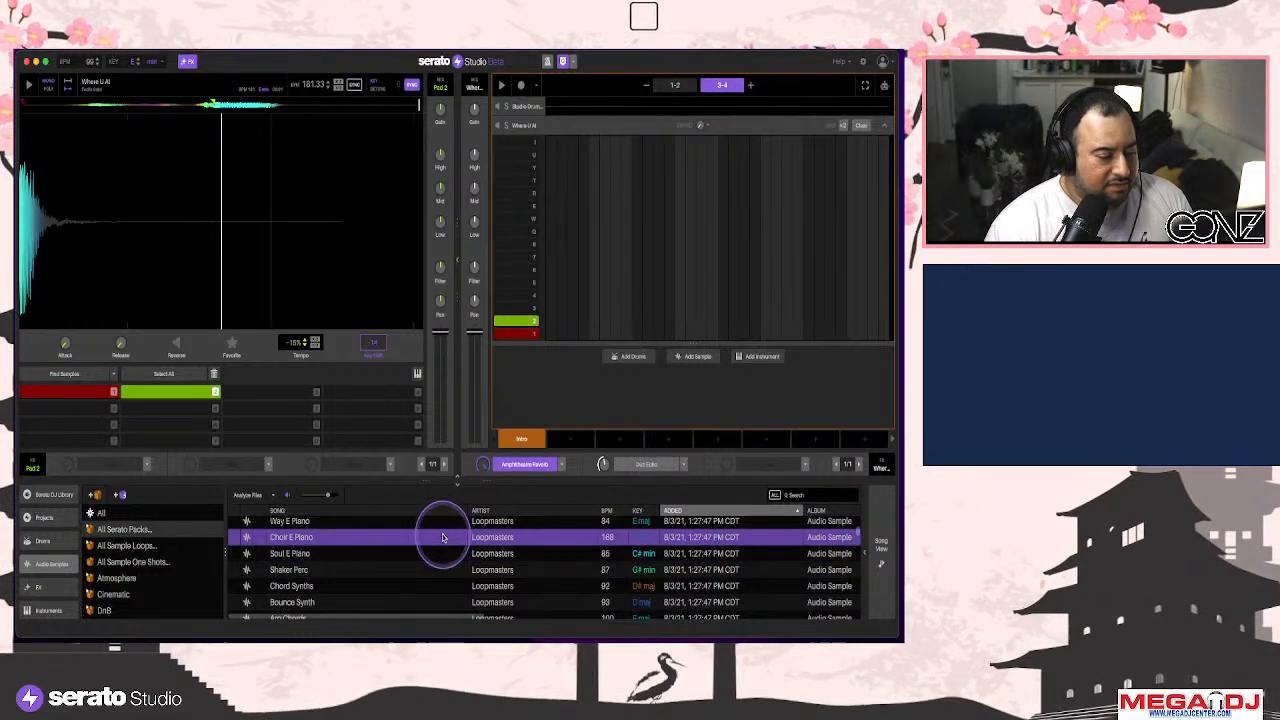
pyautogui.click(510, 602)
pyautogui.scroll(-3, 514, 595)
pyautogui.click(519, 590)
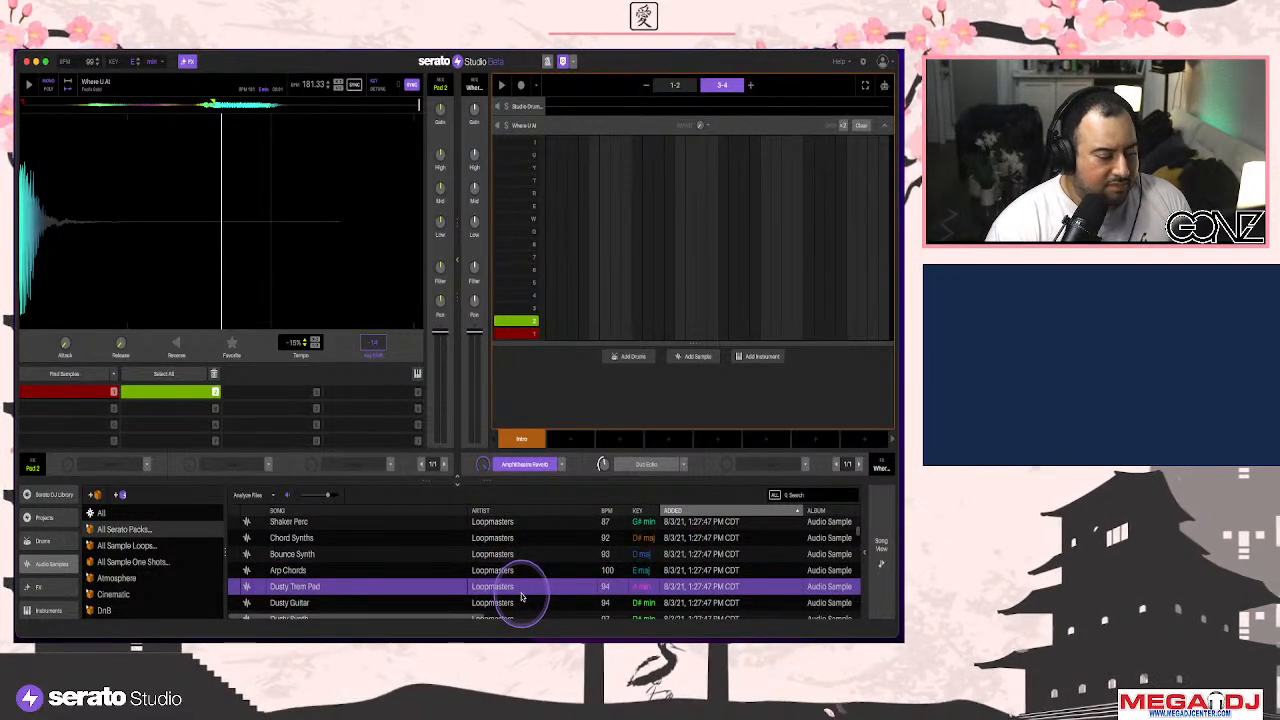
pyautogui.scroll(-3, 520, 597)
pyautogui.click(521, 600)
pyautogui.click(512, 588)
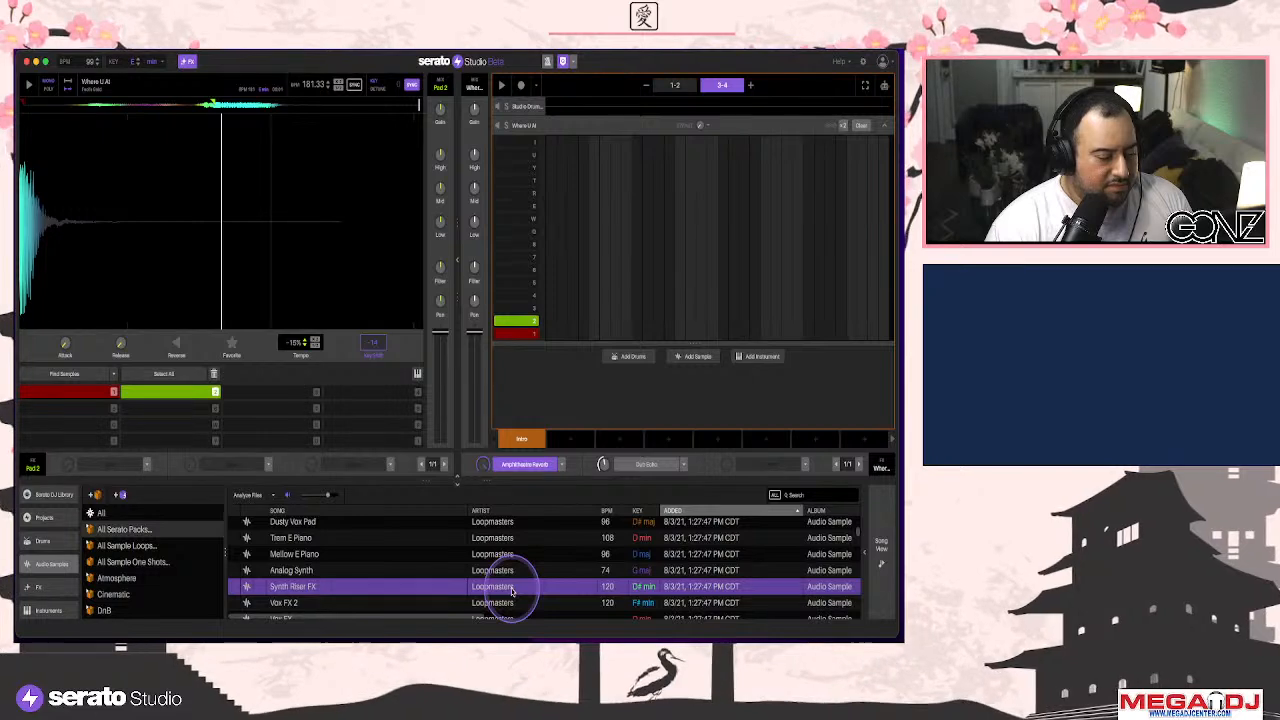
# Audition Flosstradamus samples, including Hamatoro FX and Ukealyptus FX
pyautogui.scroll(-5, 520, 589)
pyautogui.click(531, 588)
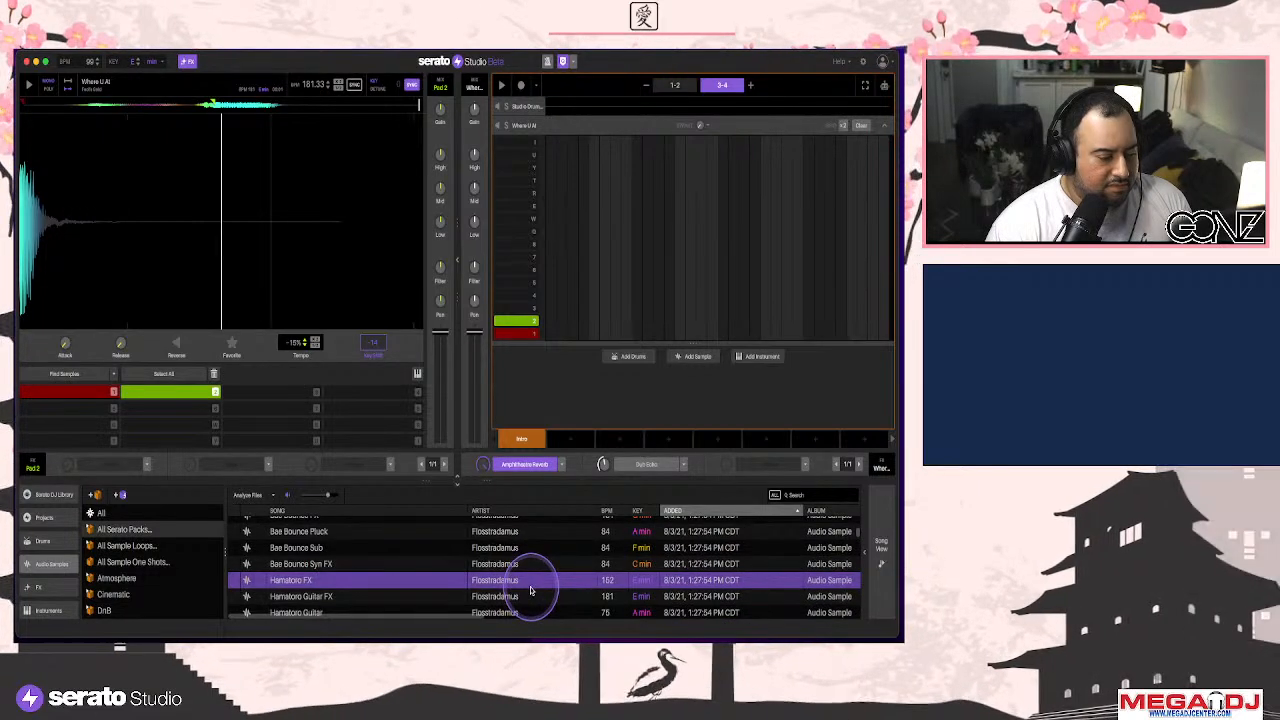
pyautogui.click(503, 566)
pyautogui.scroll(-3, 505, 570)
pyautogui.click(518, 574)
pyautogui.scroll(-2, 518, 578)
pyautogui.scroll(2, 517, 583)
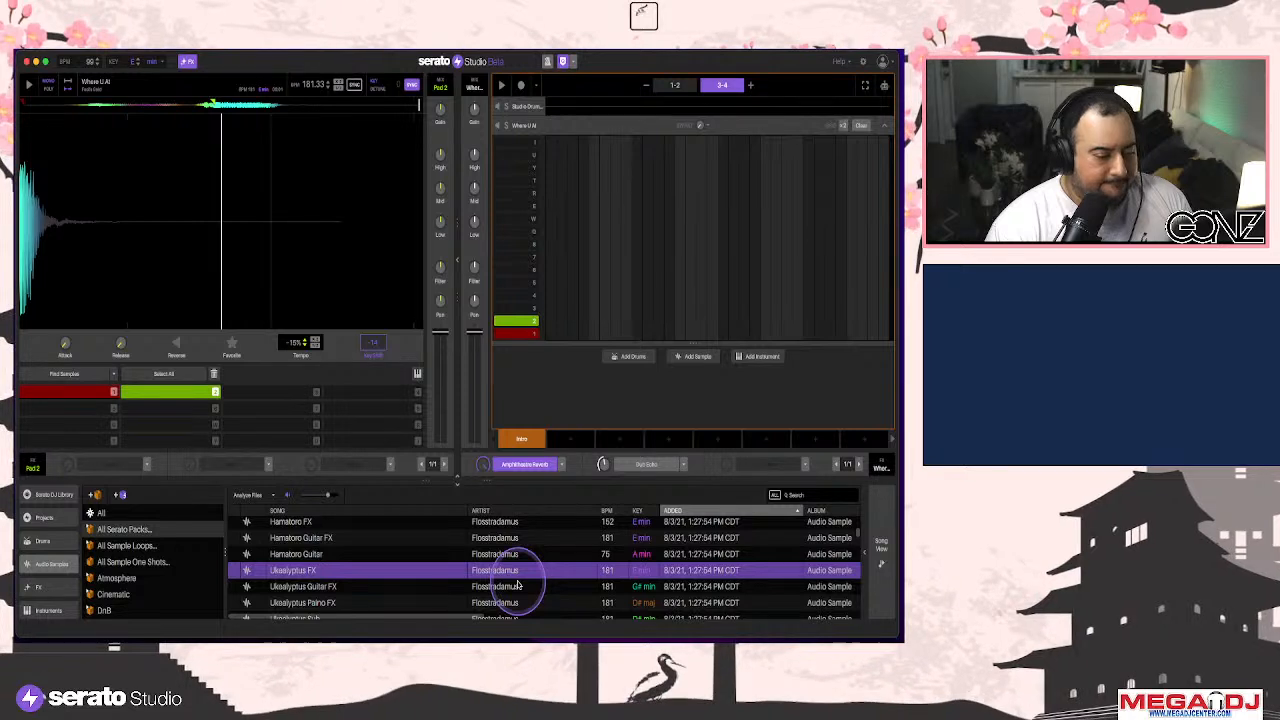
# Add Ukealyptus FX as a new sample track, place a pad 1 hit on step 17 of bars 3-4, and play the scene
pyautogui.moveTo(506, 579); pyautogui.dragTo(545, 397)
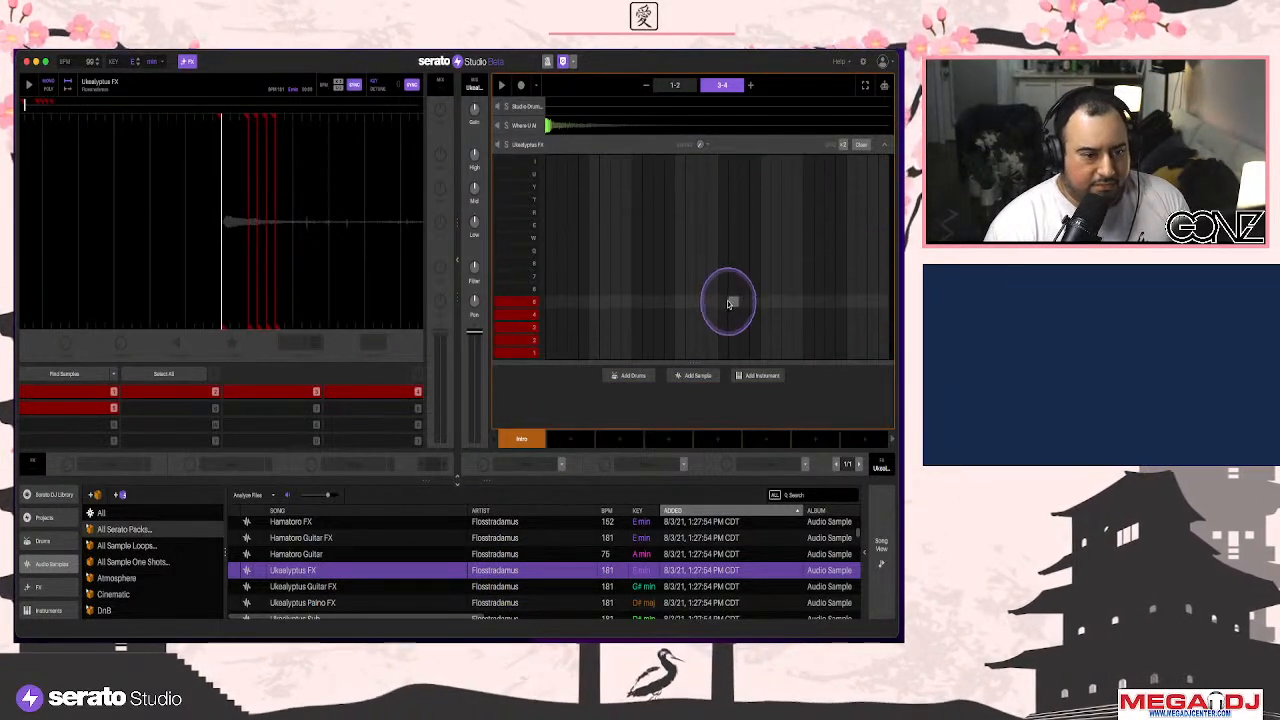
pyautogui.click(723, 352)
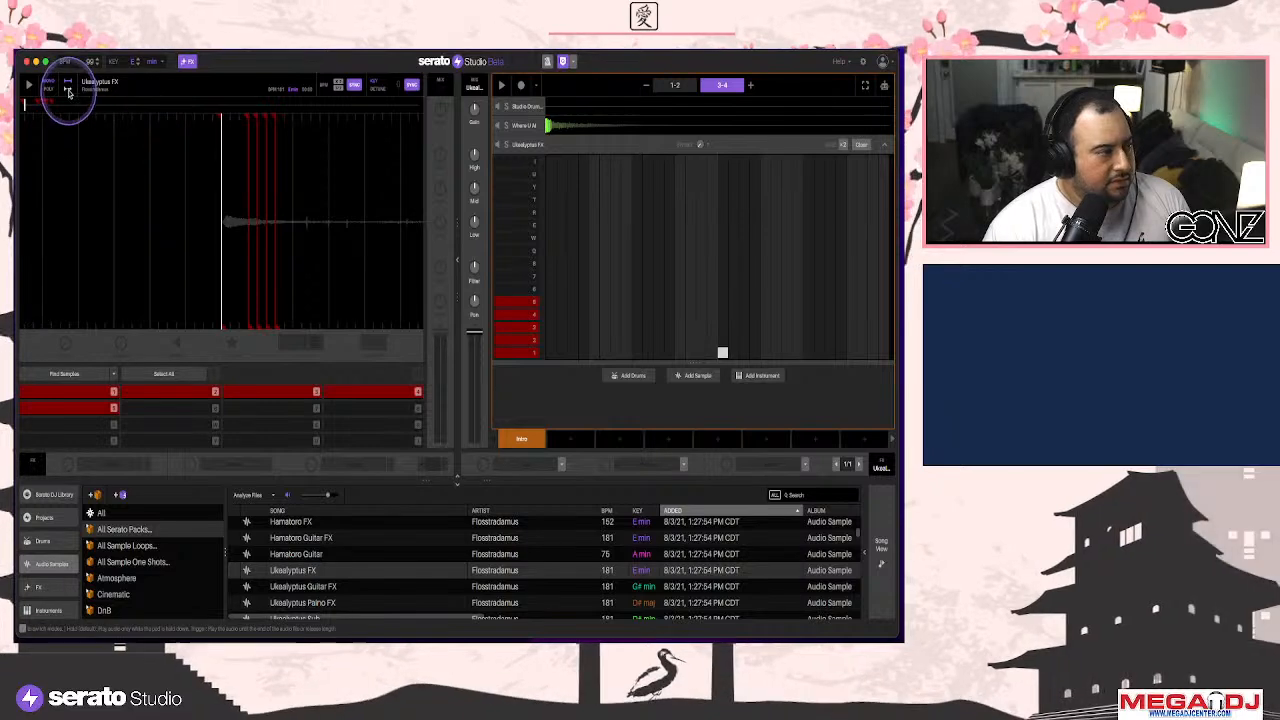
pyautogui.press('space')
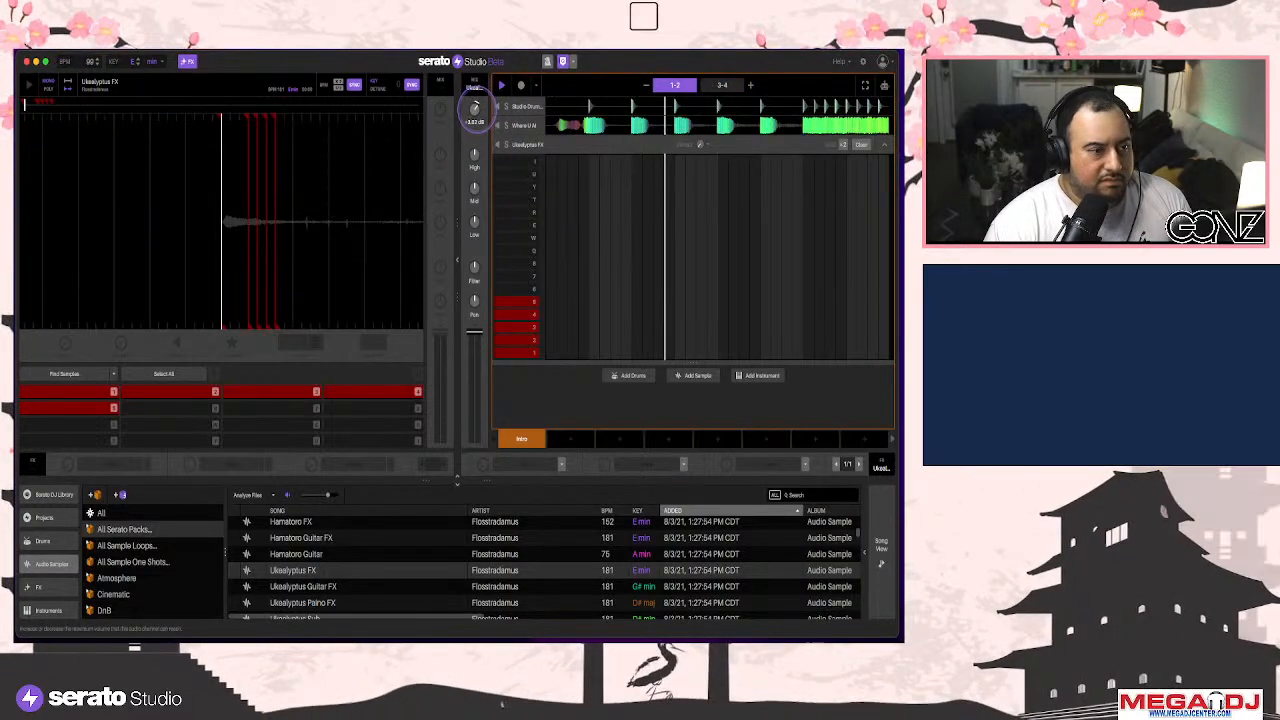
# Listen to the Ukealyptus FX hit in bars 3-4, comparing the sample with tempo sync off and on
pyautogui.click(885, 146)
pyautogui.click(722, 85)
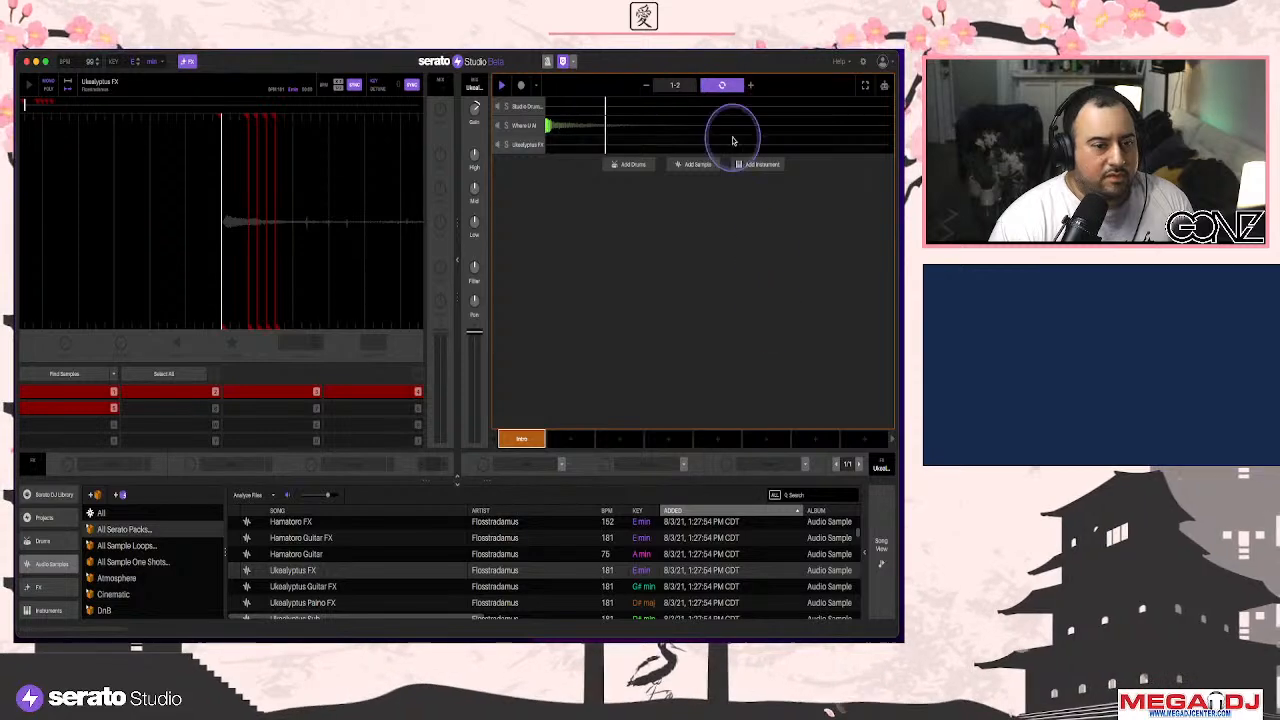
pyautogui.click(726, 145)
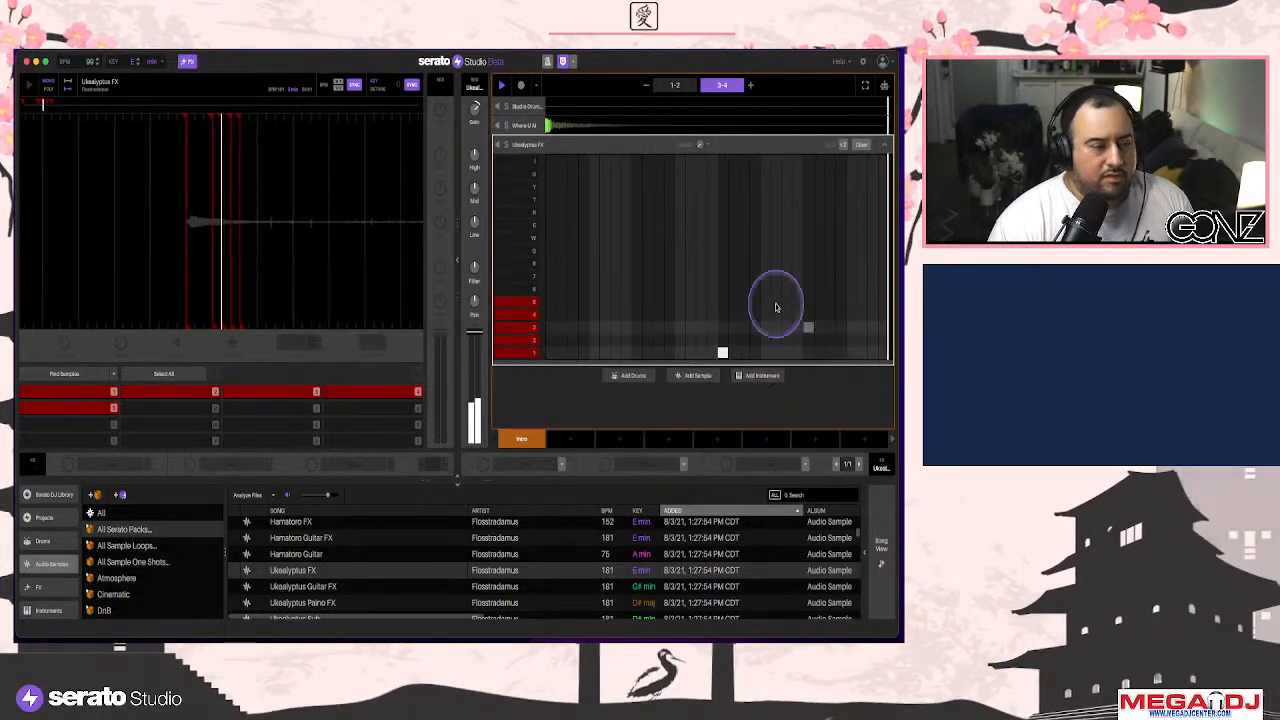
pyautogui.press('space')
pyautogui.press('space')
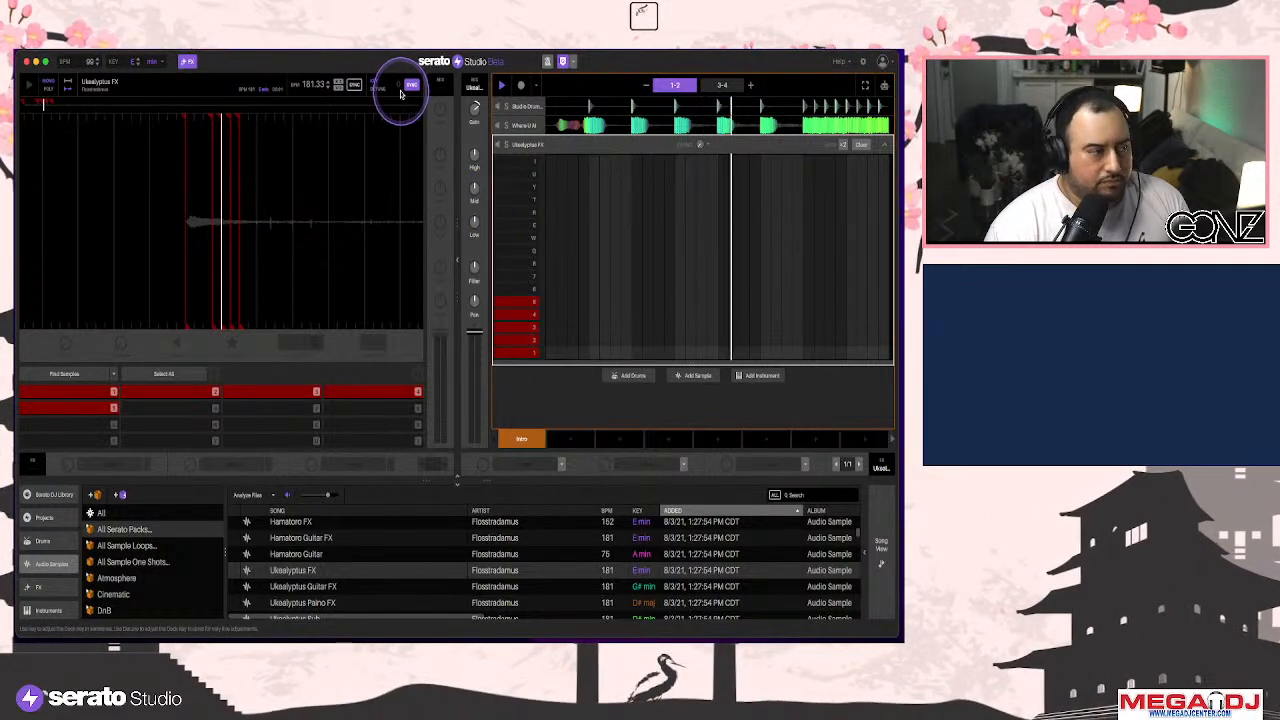
pyautogui.click(353, 87)
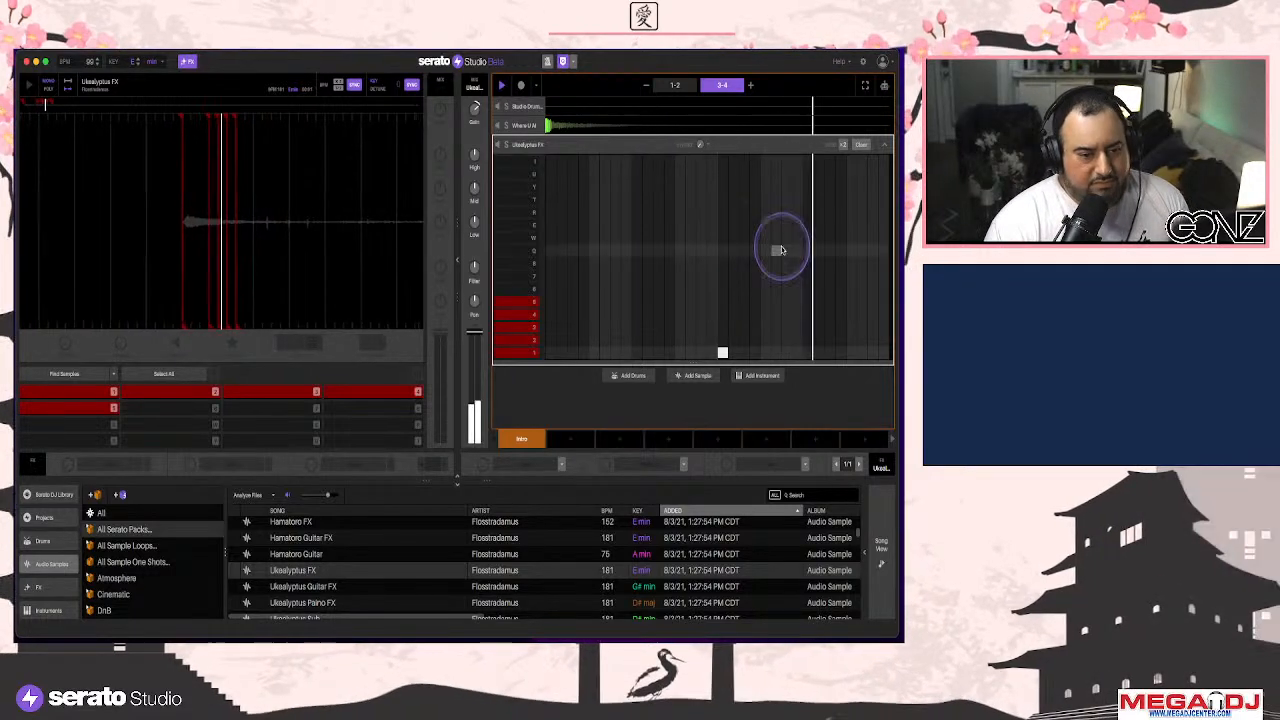
# Set the project tempo to 119 BPM and collapse the Ukealyptus FX track
pyautogui.click(708, 463)
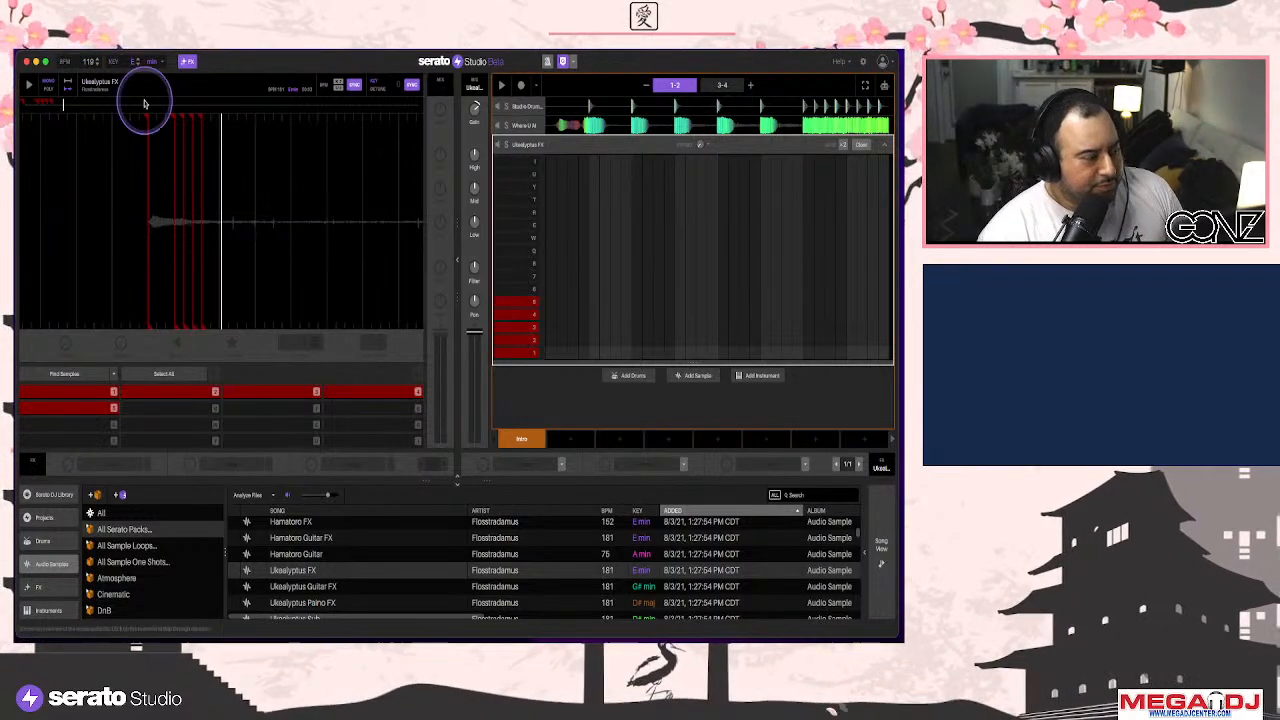
pyautogui.click(884, 145)
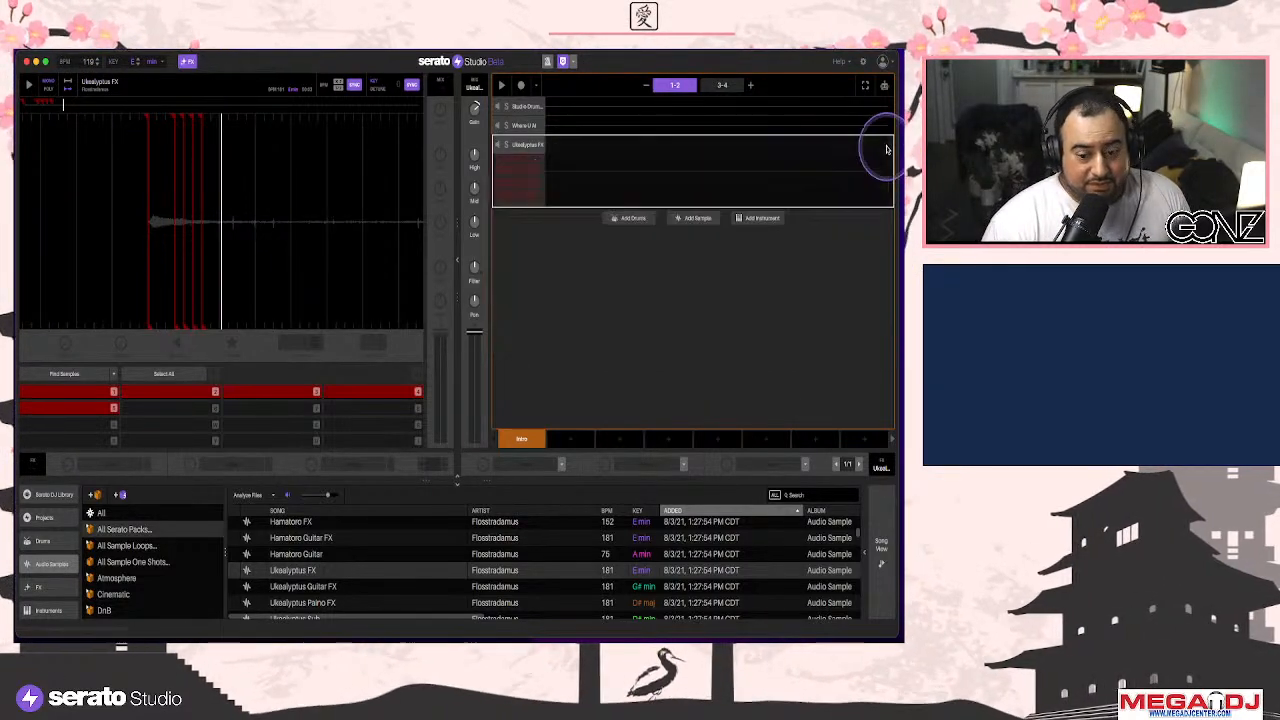
# Create a second scene and search all audio samples for "garage"
pyautogui.click(573, 442)
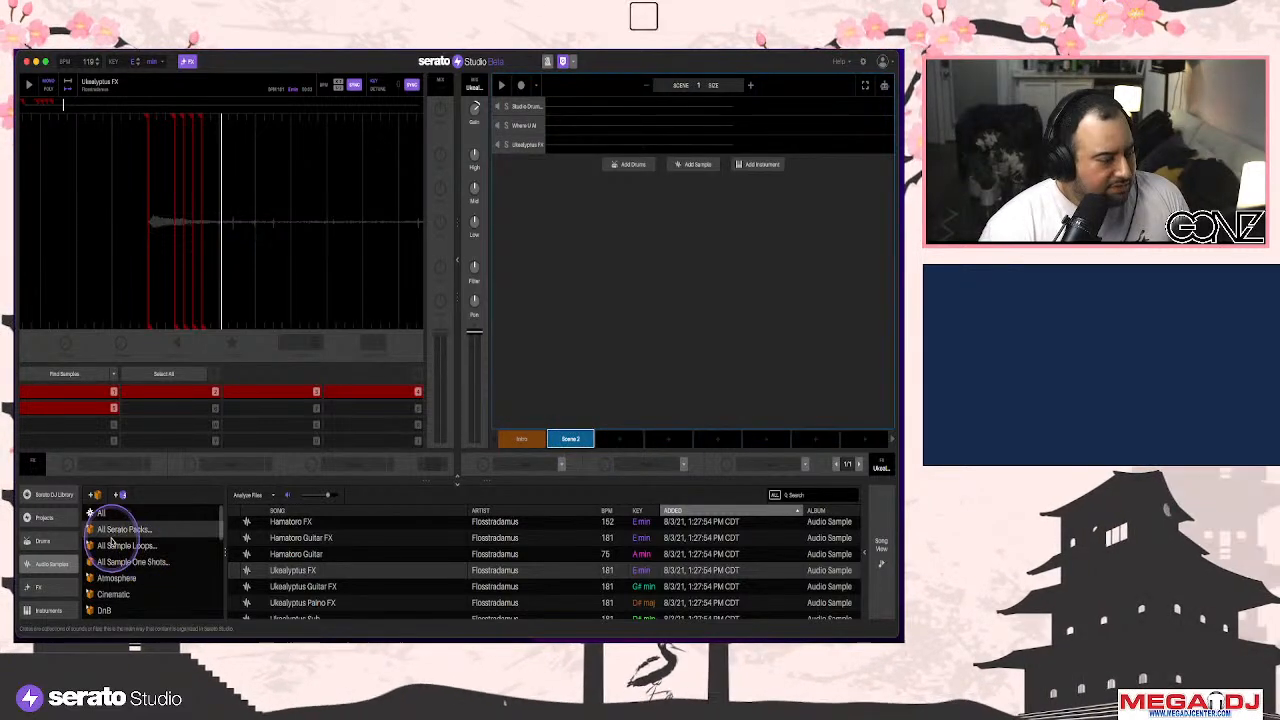
pyautogui.click(143, 512)
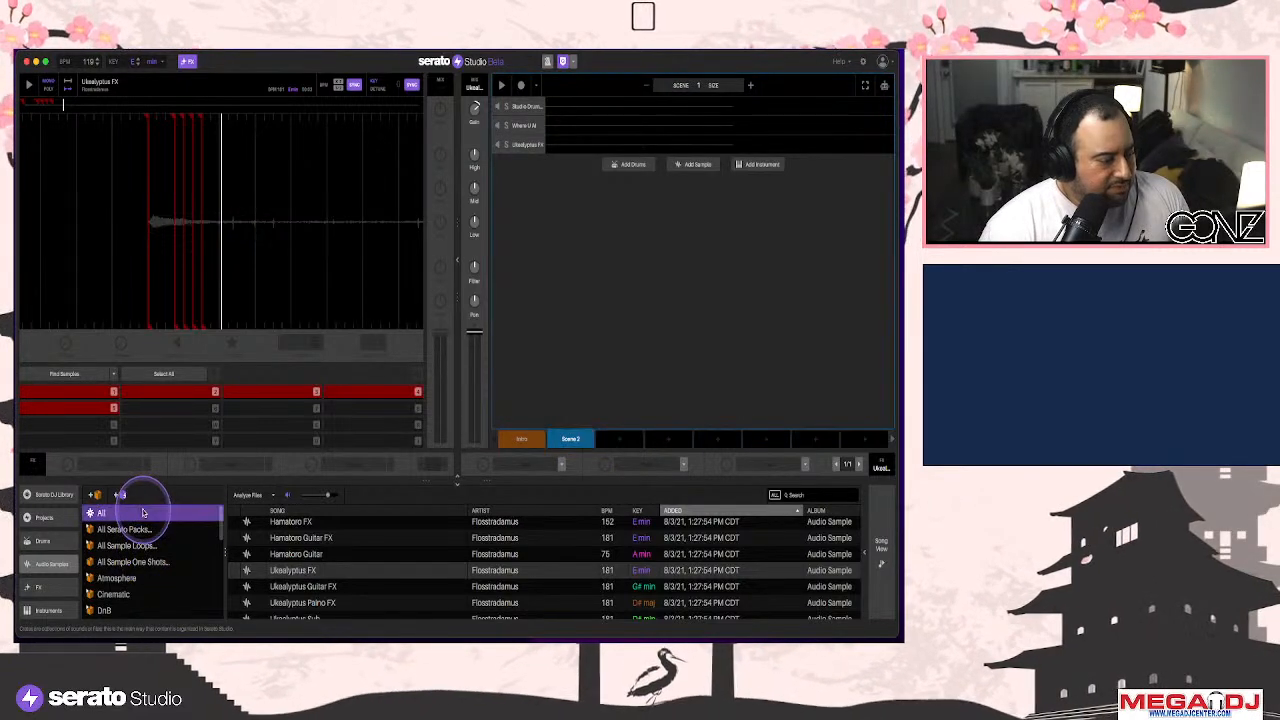
pyautogui.click(816, 497)
pyautogui.write('garage')
# Audition the garage search results, including the undergarage, 110_GarageBeat and 90sGarageOrgan samples
pyautogui.click(585, 563)
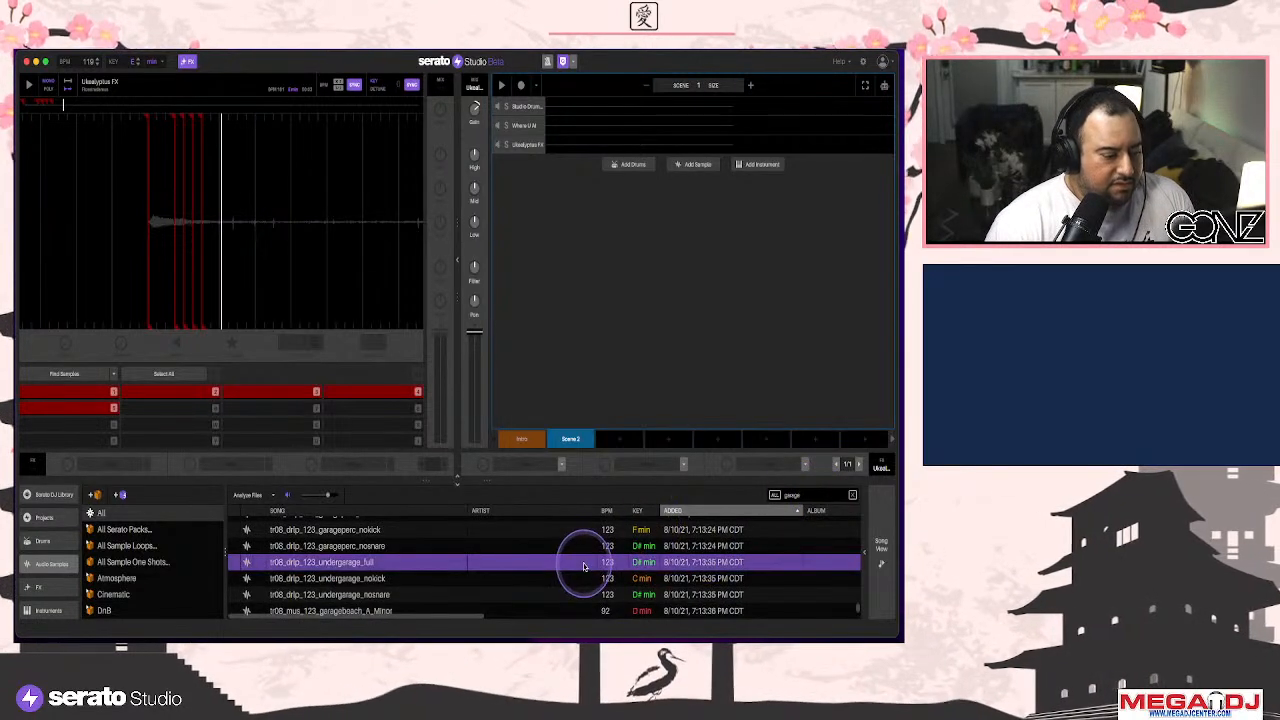
pyautogui.scroll(3, 553, 605)
pyautogui.click(556, 570)
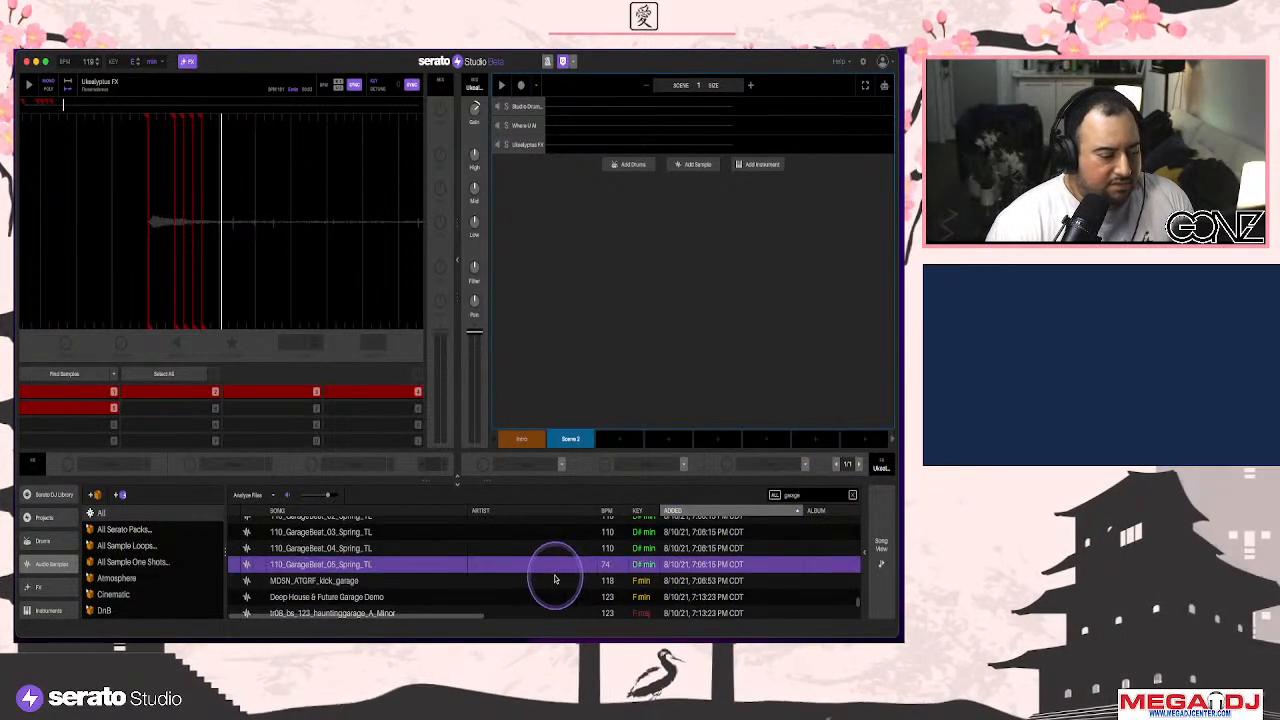
pyautogui.click(549, 583)
pyautogui.scroll(-3, 545, 580)
pyautogui.click(544, 572)
pyautogui.scroll(-3, 545, 572)
pyautogui.click(548, 566)
pyautogui.scroll(-3, 549, 570)
pyautogui.click(550, 575)
pyautogui.scroll(10, 551, 576)
pyautogui.click(551, 577)
pyautogui.scroll(10, 551, 577)
pyautogui.click(552, 578)
pyautogui.scroll(-5, 545, 560)
pyautogui.click(557, 580)
pyautogui.scroll(-4, 500, 565)
pyautogui.click(558, 580)
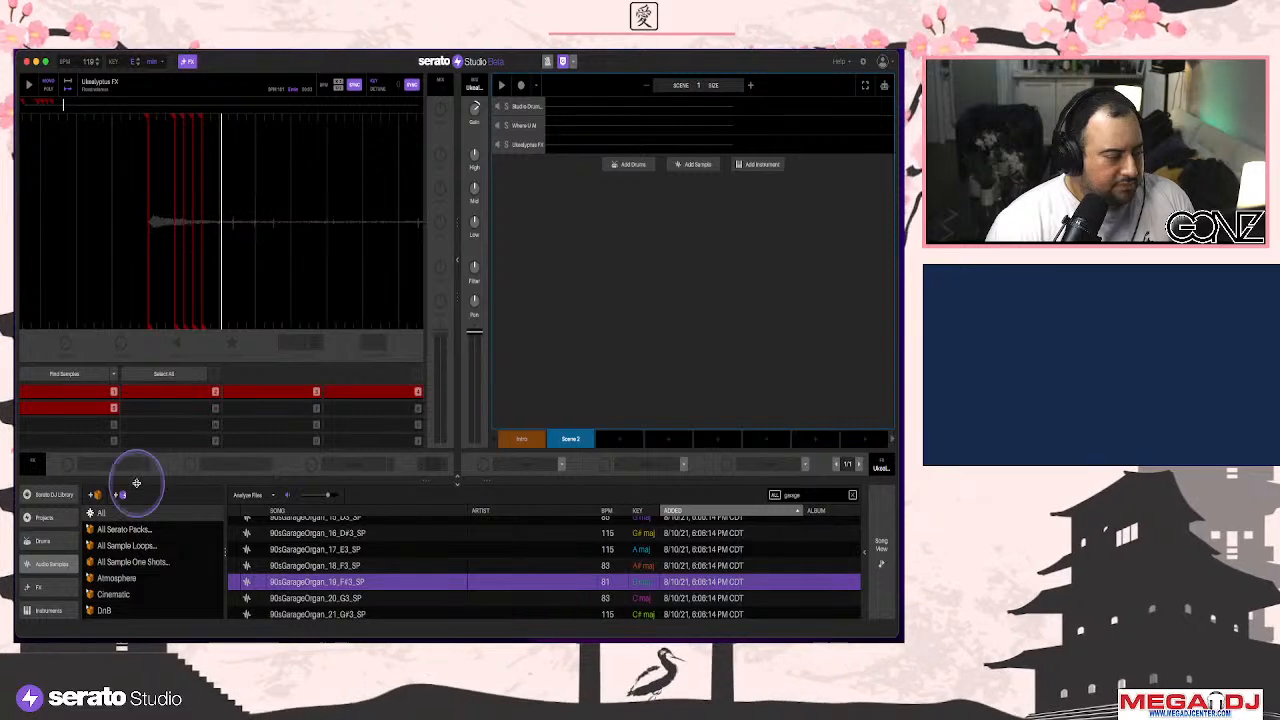
# Search the Serato DJ library for "garage" and audition the tp_fg_130 drum loops
pyautogui.click(45, 493)
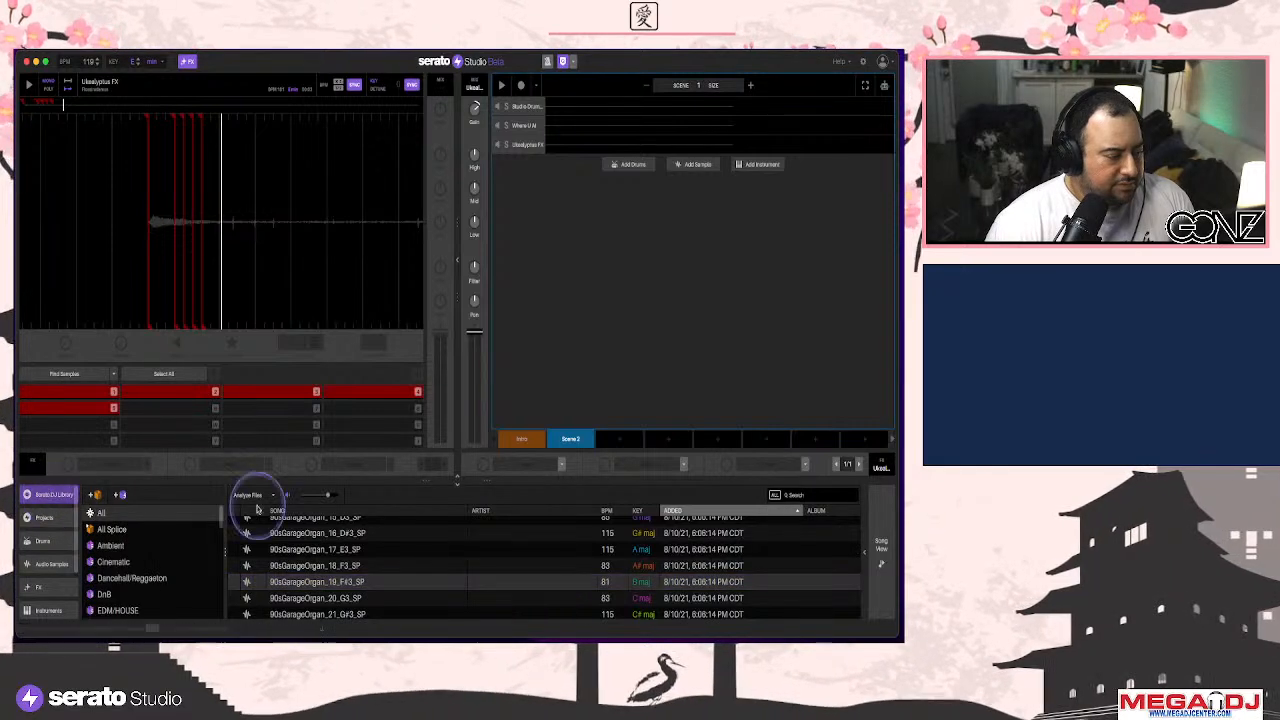
pyautogui.click(817, 495)
pyautogui.write('garage')
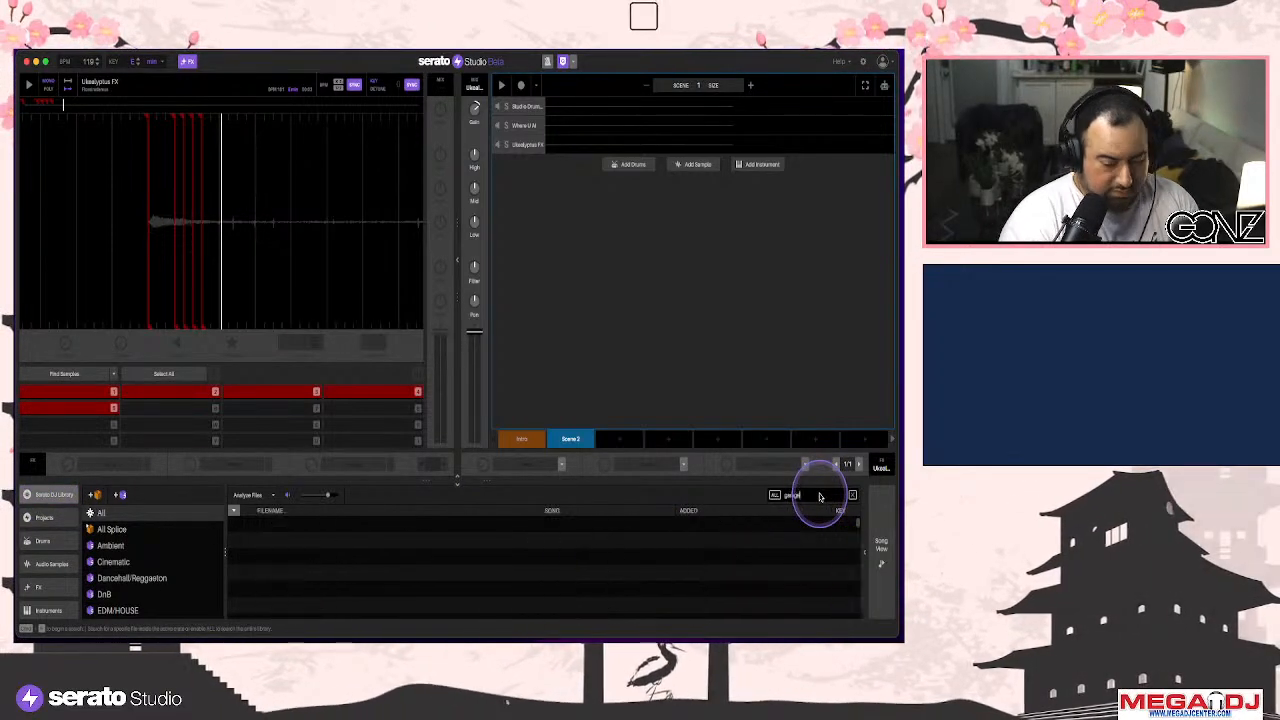
pyautogui.click(560, 545)
pyautogui.scroll(-5, 560, 545)
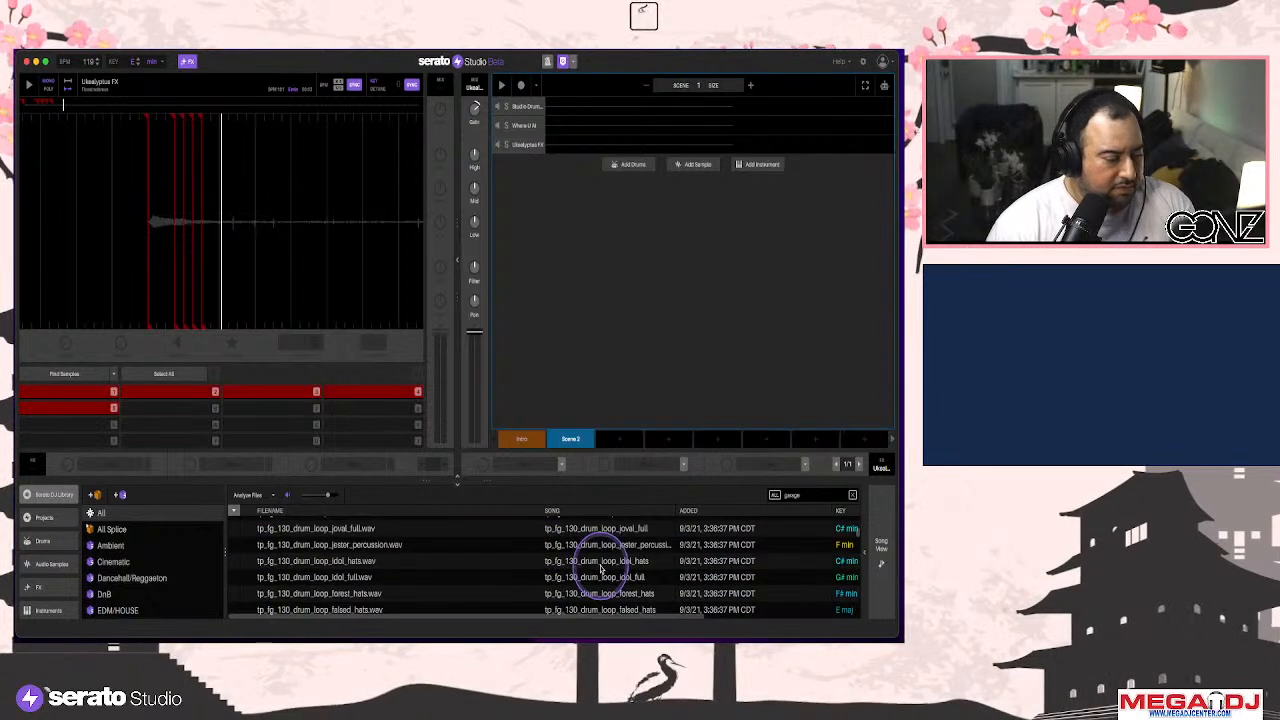
pyautogui.click(595, 563)
pyautogui.click(600, 551)
pyautogui.scroll(-2, 612, 560)
pyautogui.click(608, 571)
pyautogui.click(608, 554)
# Browse the All Splice crate and audition the tp_90ukg samples, including epiano_chords_Dbsus7 and drum_loop_arches_hats
pyautogui.click(184, 551)
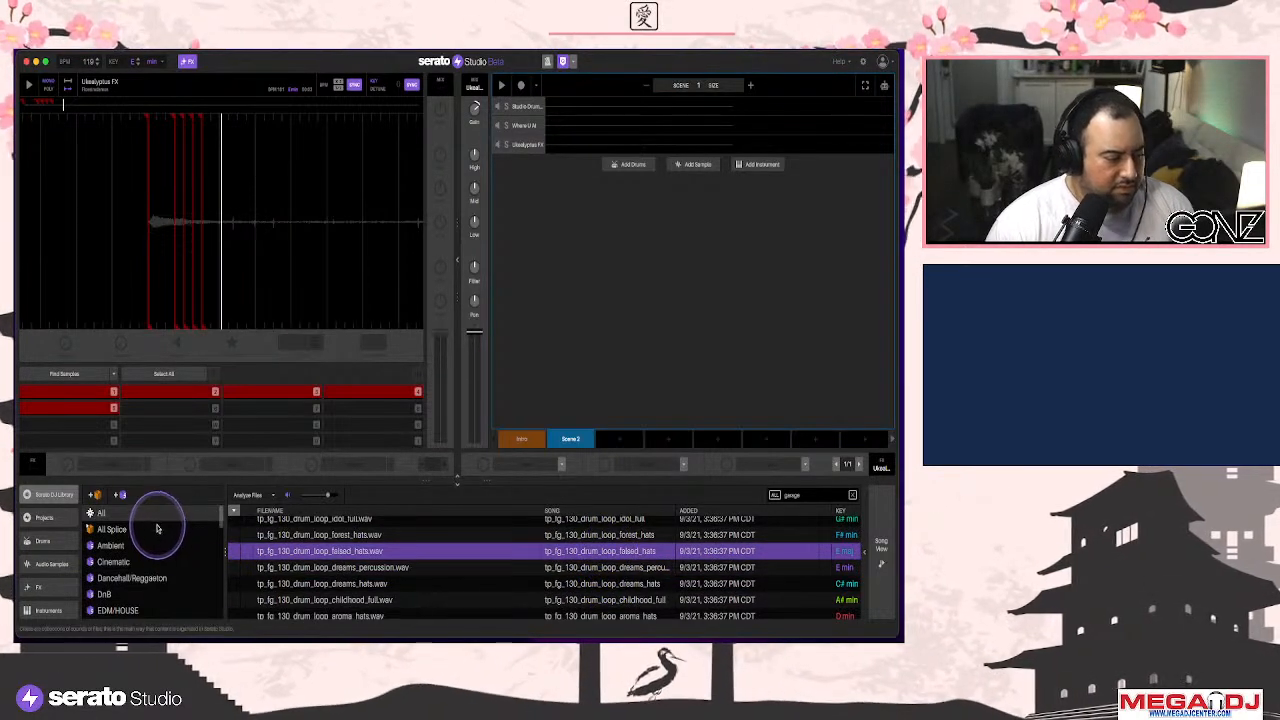
pyautogui.click(157, 527)
pyautogui.scroll(-5, 686, 557)
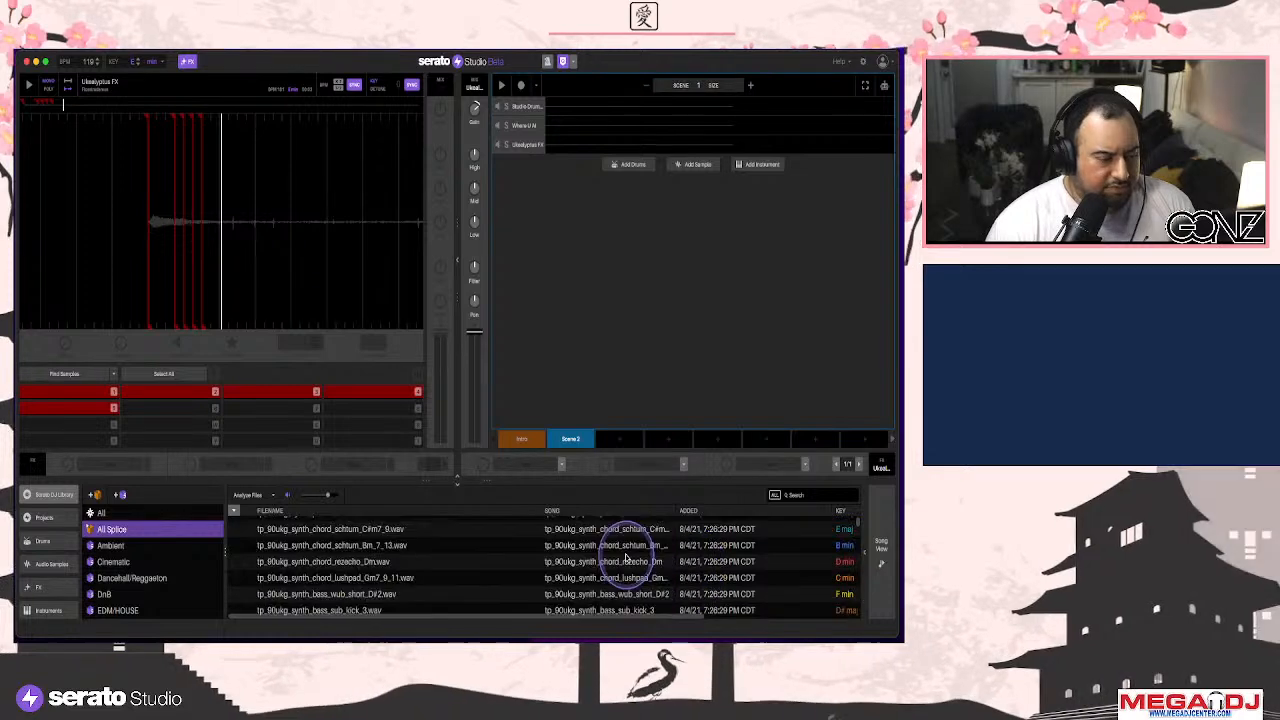
pyautogui.scroll(-3, 626, 559)
pyautogui.click(627, 563)
pyautogui.scroll(3, 629, 560)
pyautogui.click(624, 573)
pyautogui.scroll(-1, 624, 580)
pyautogui.click(624, 583)
pyautogui.scroll(-2, 624, 585)
pyautogui.click(624, 576)
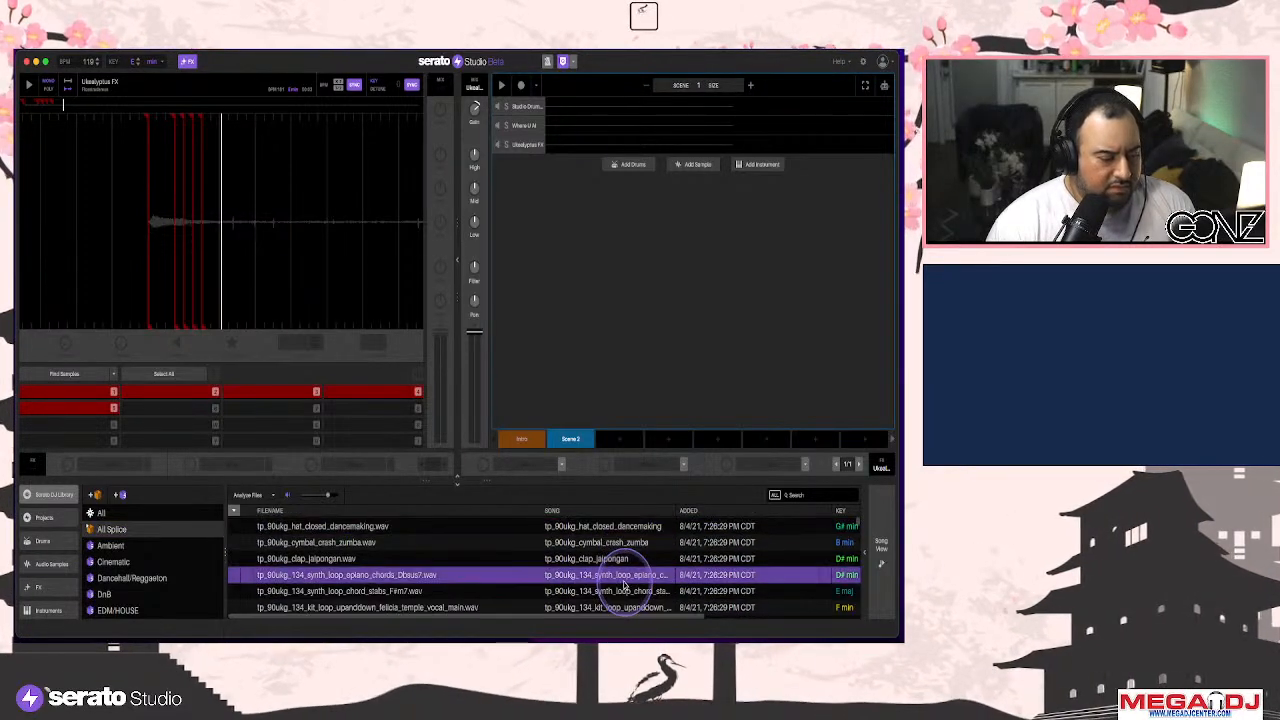
pyautogui.scroll(-3, 624, 580)
pyautogui.click(625, 587)
pyautogui.scroll(-5, 625, 587)
pyautogui.click(625, 584)
pyautogui.click(629, 555)
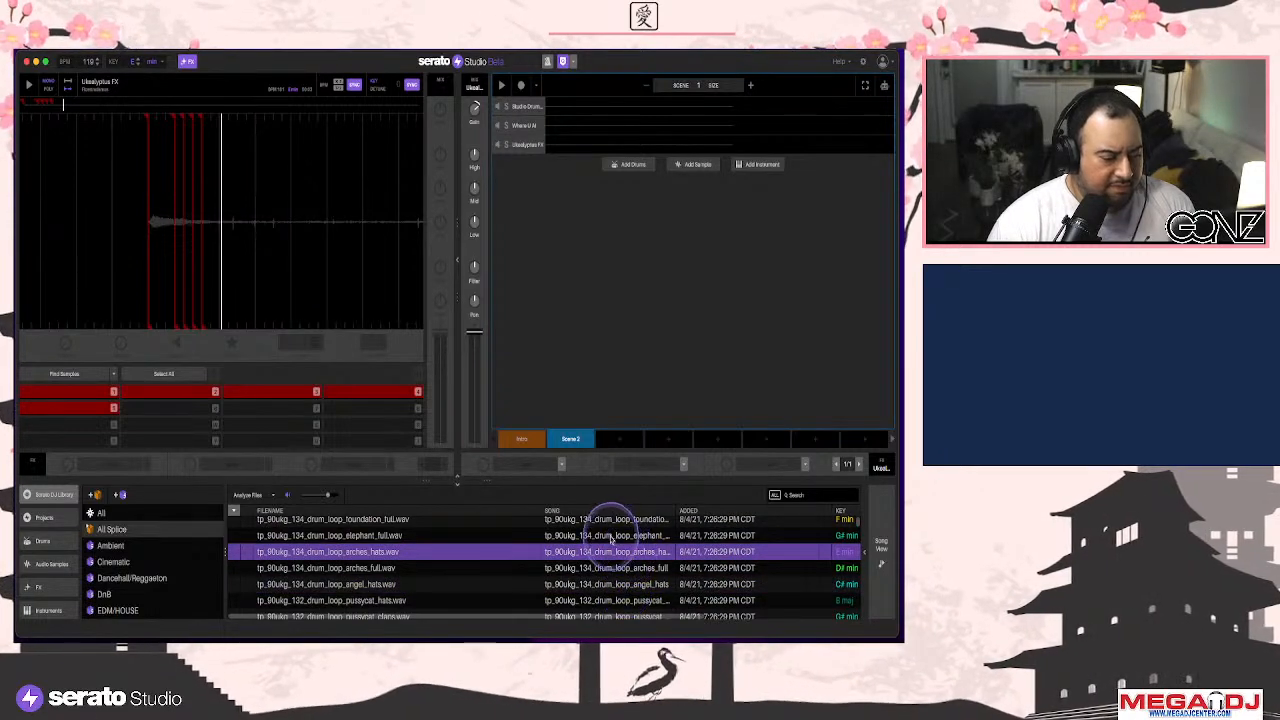
# Add tp_90ukg_134_drum_loop_elephant_full as a sample track in Scene 2, extended to bars 1-2, with a pad 1 hit on step 1
pyautogui.click(611, 537)
pyautogui.moveTo(625, 538); pyautogui.dragTo(645, 366)
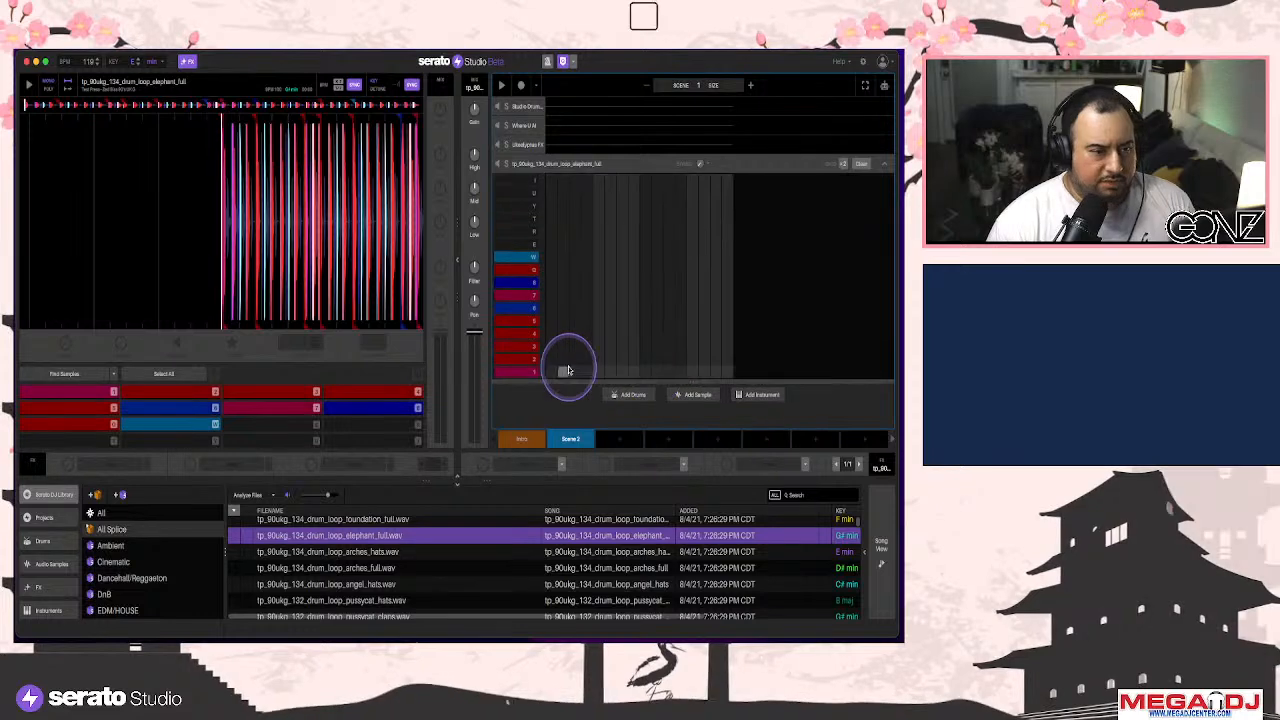
pyautogui.click(752, 87)
pyautogui.click(552, 371)
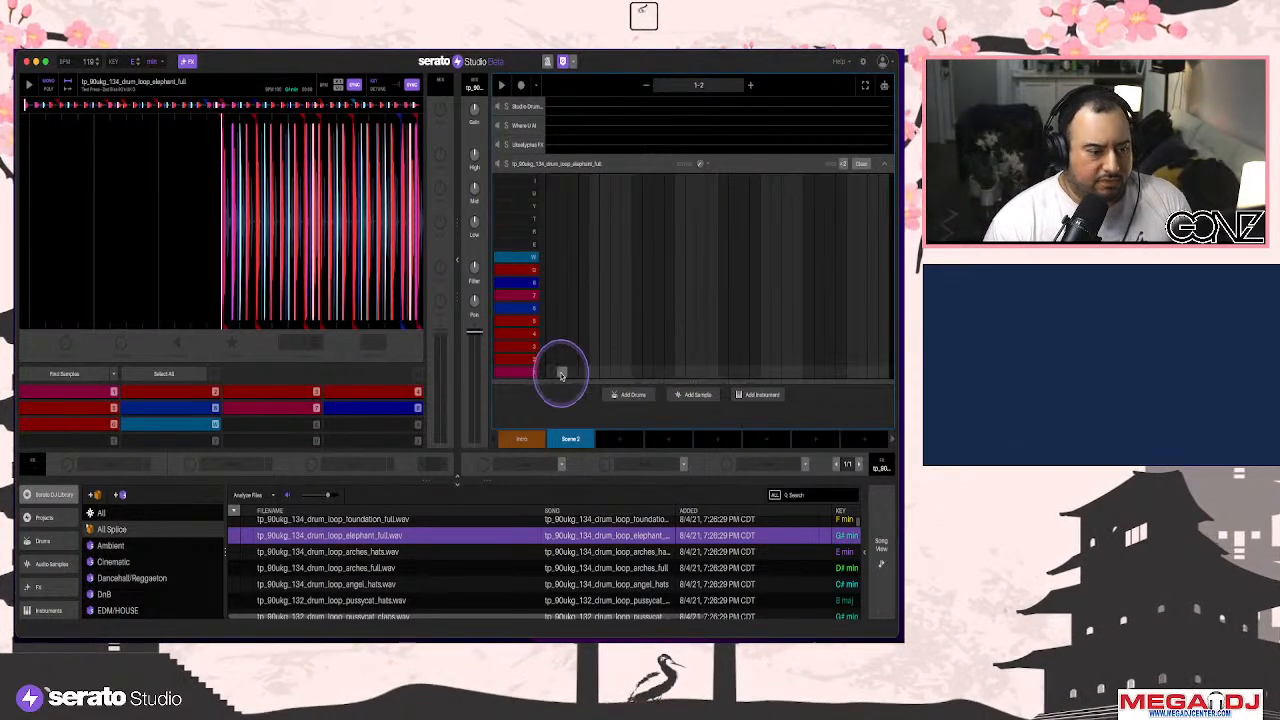
pyautogui.click(861, 163)
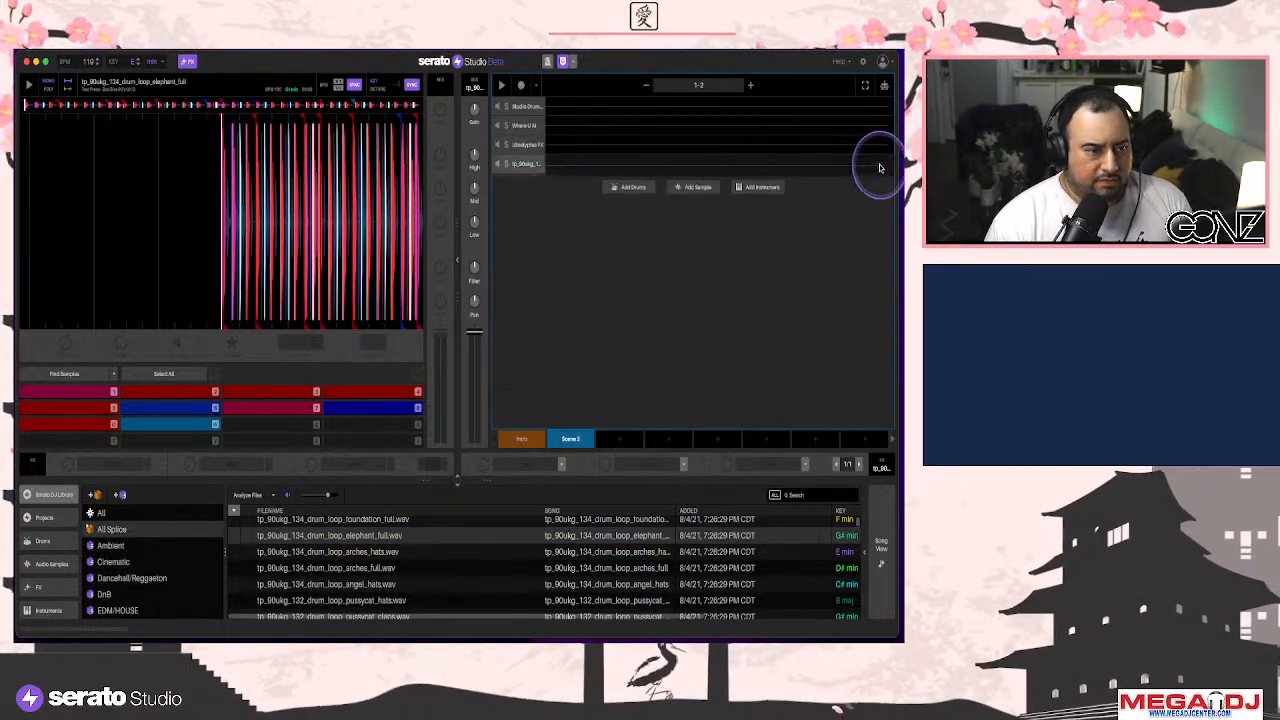
# Play the Intro followed by Scene 2 with the song view open, and set the project tempo to 128 BPM
pyautogui.click(881, 543)
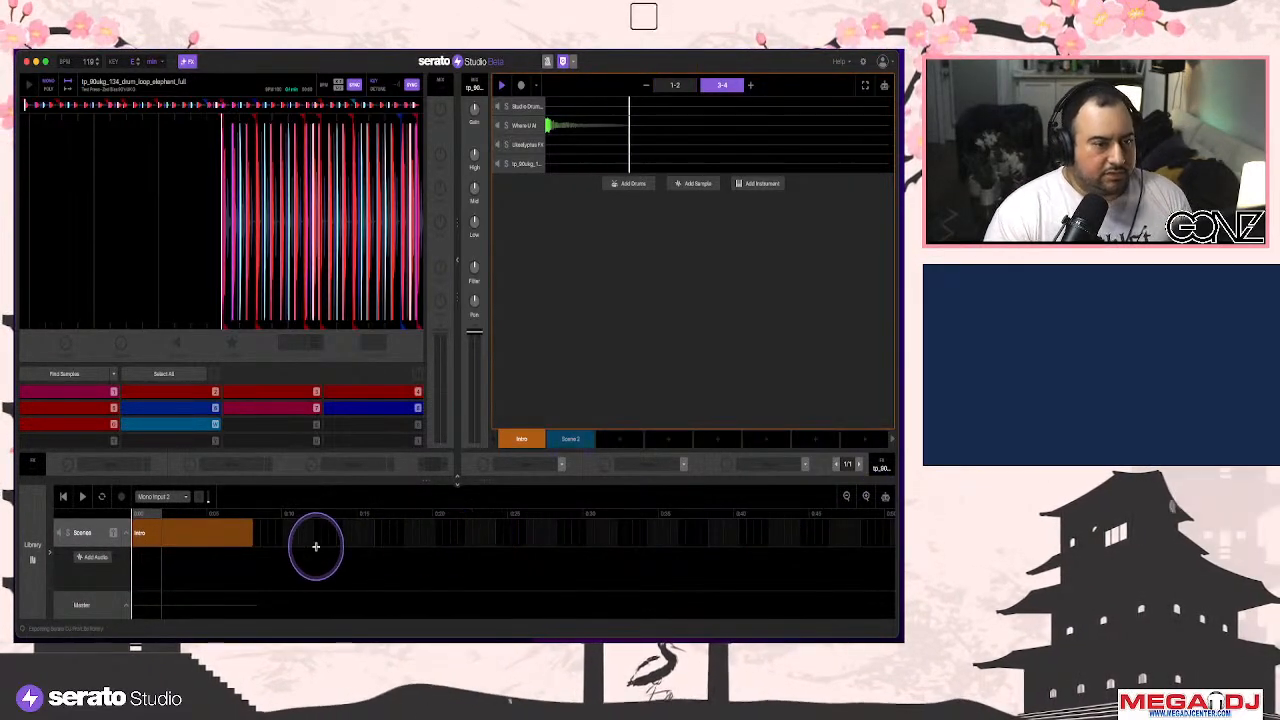
pyautogui.click(563, 437)
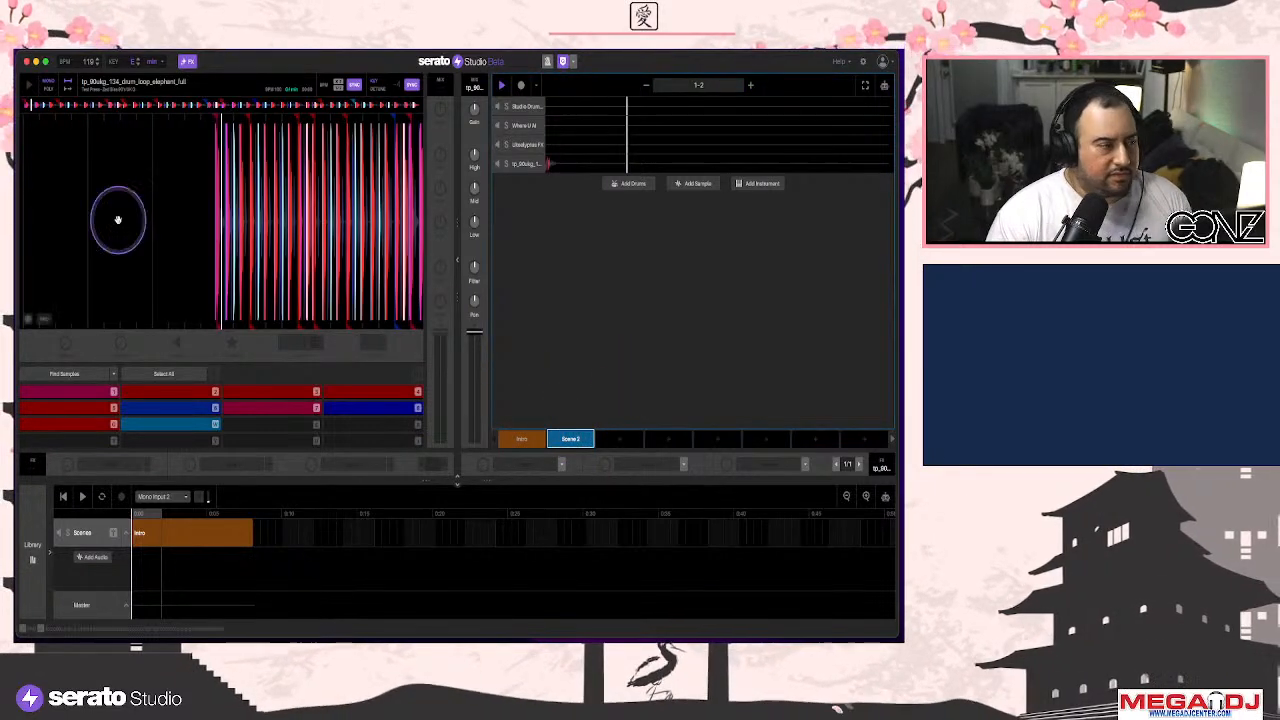
pyautogui.press('space')
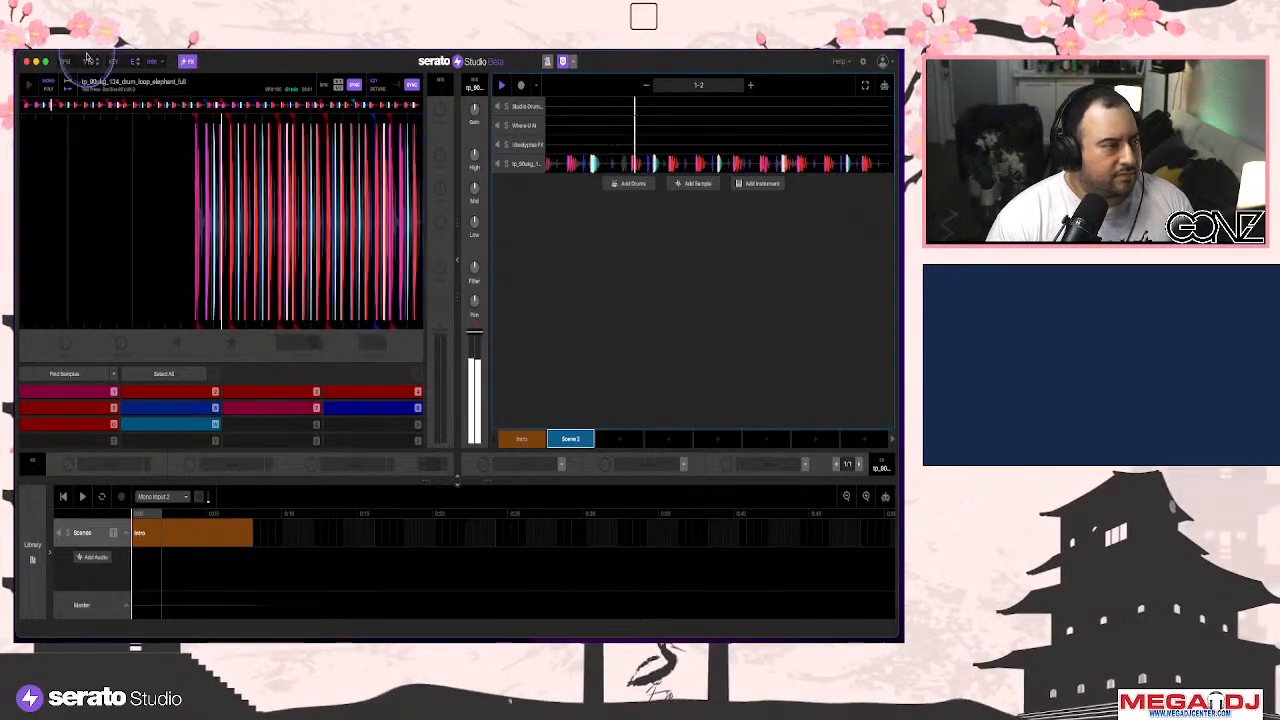
pyautogui.click(333, 84)
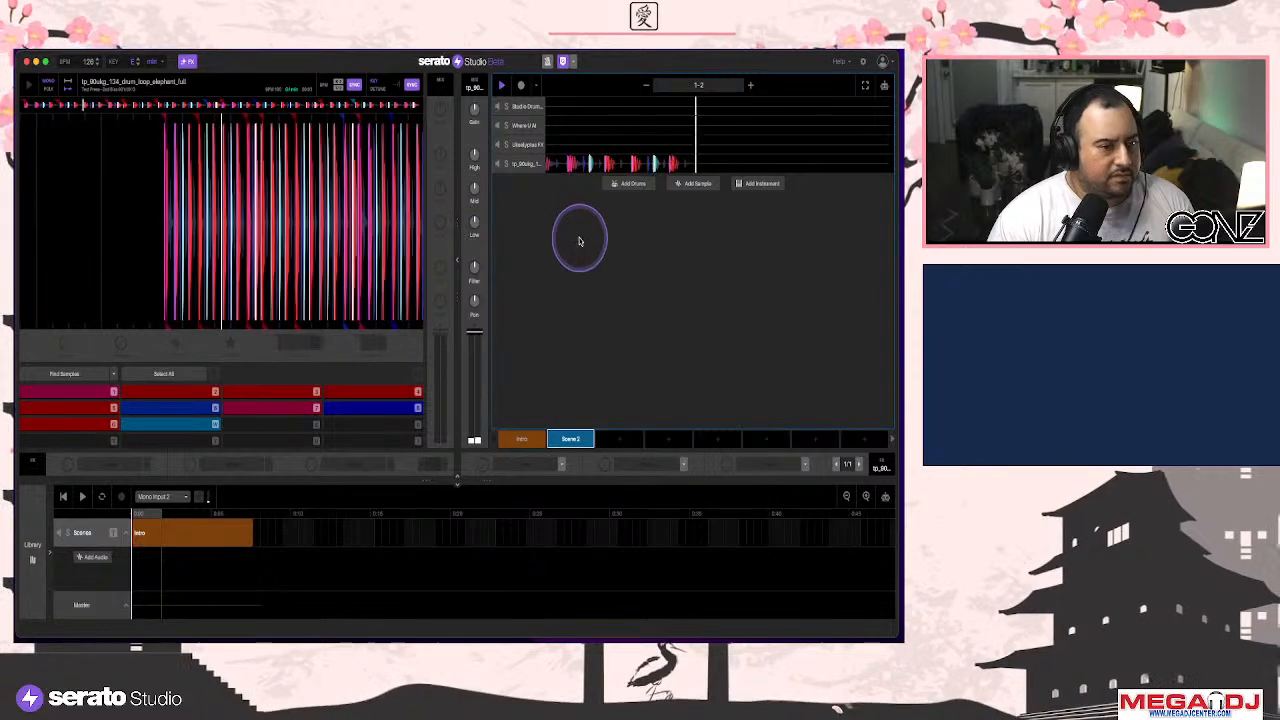
# Audition neighbouring Splice loops and replace the elephant drum loop with tp_90ukg_134_drum_loop_arches_full on its track
pyautogui.click(18, 578)
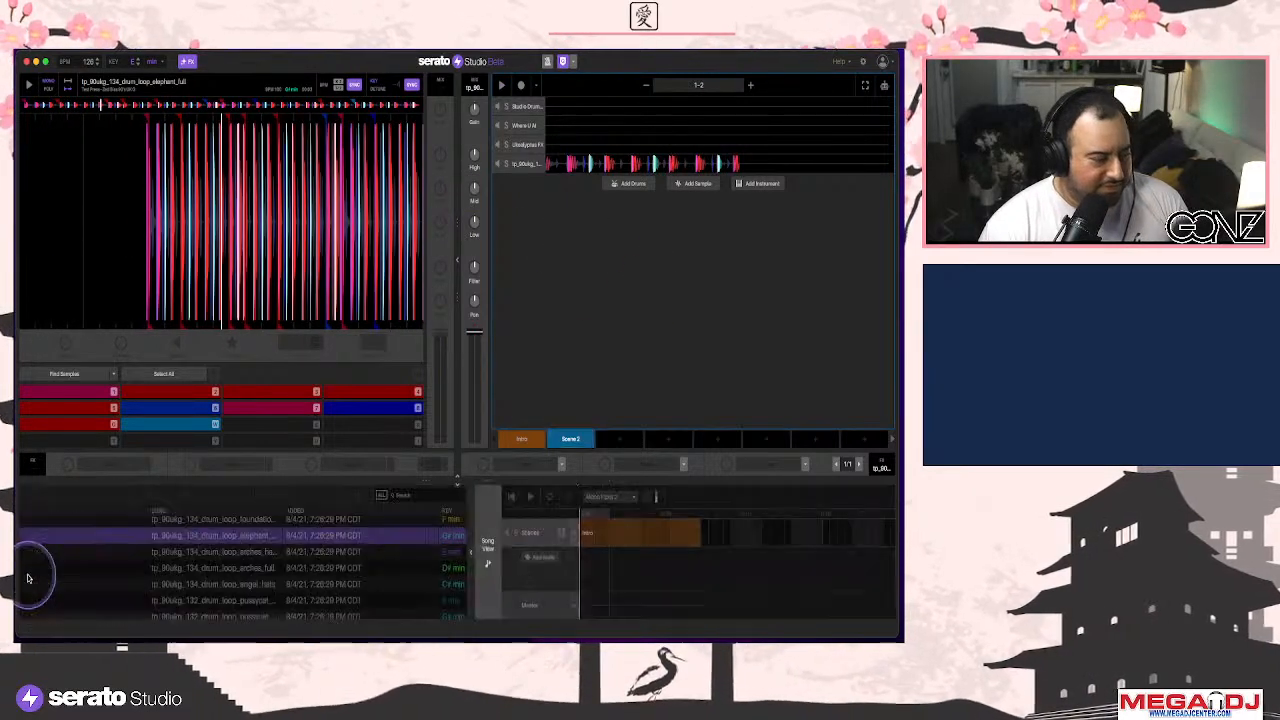
pyautogui.click(477, 564)
pyautogui.click(466, 553)
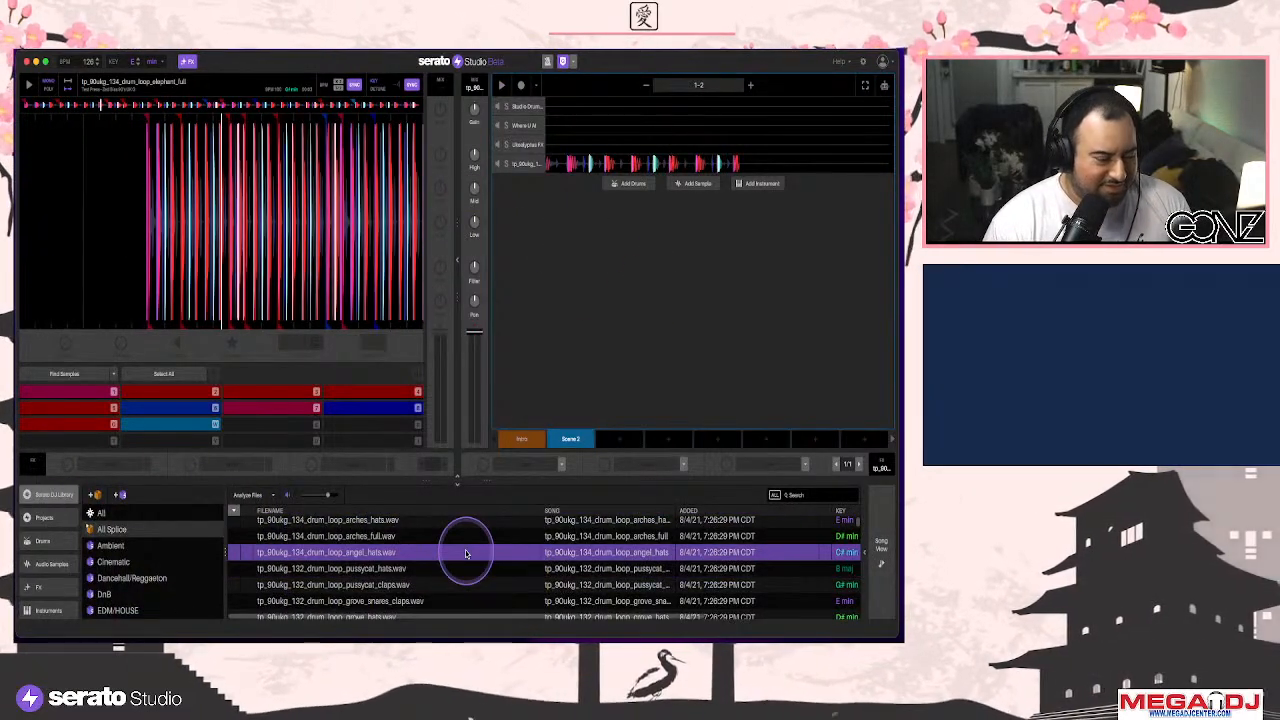
pyautogui.click(455, 539)
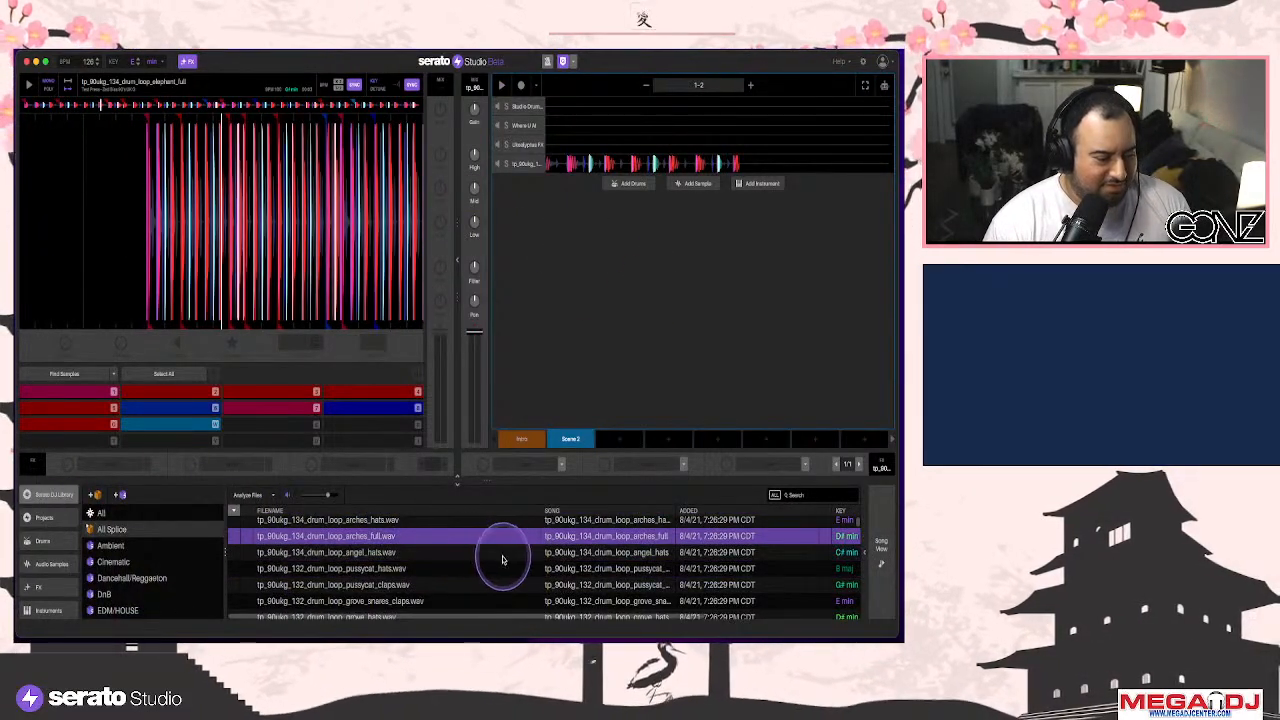
pyautogui.click(623, 162)
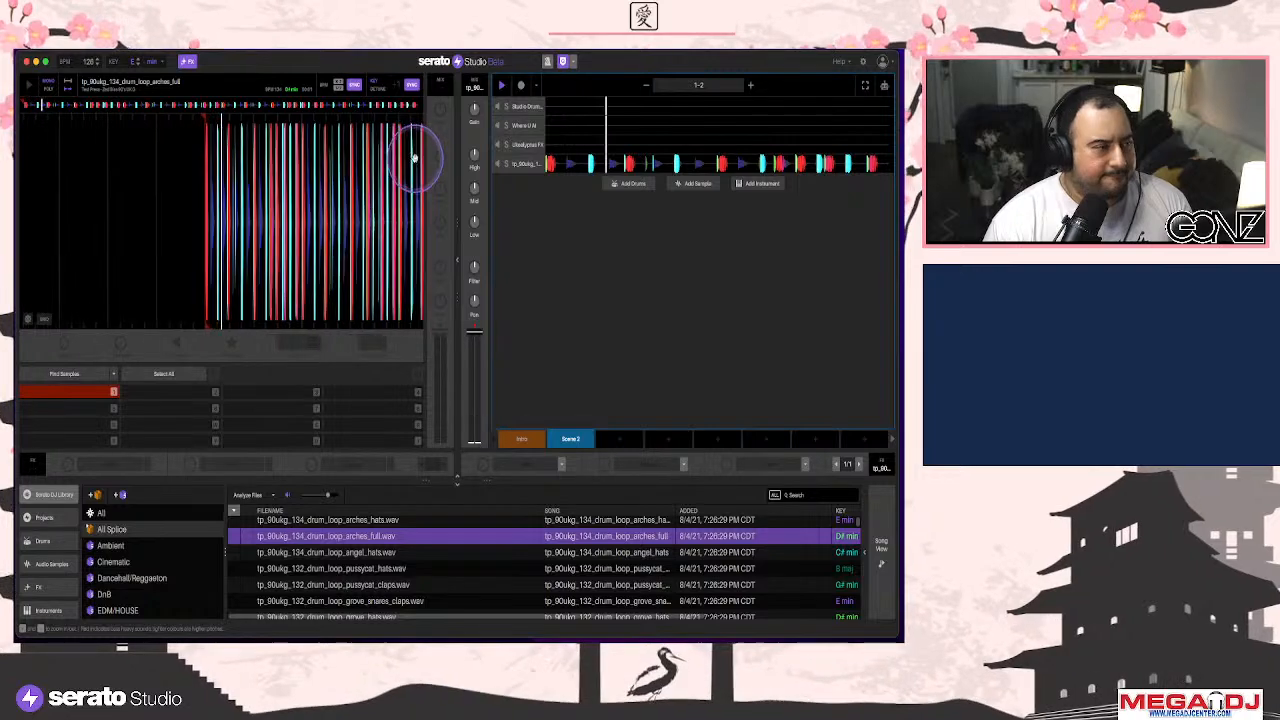
# Set the project tempo to 133 BPM and the project key to D# minor
pyautogui.moveTo(89, 65); pyautogui.dragTo(90, 58)
pyautogui.click(410, 88)
pyautogui.click(136, 64)
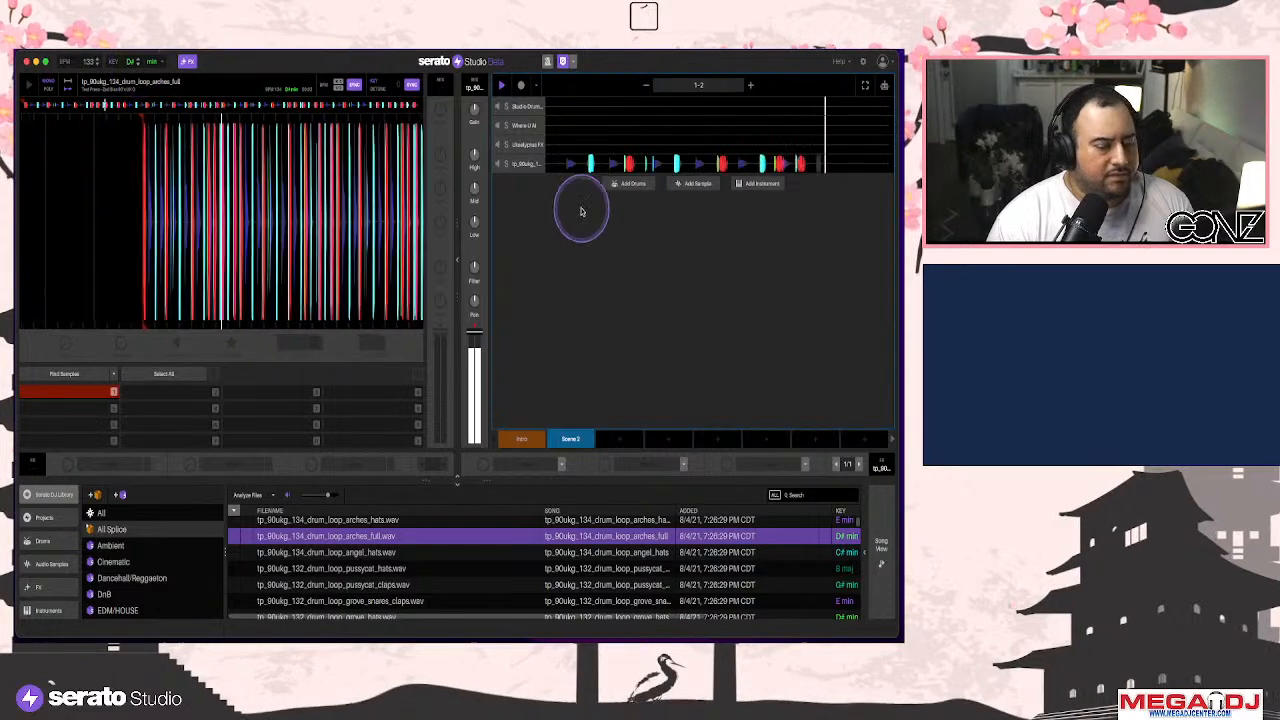
# Open the song view and play the Intro scene into Scene 2 to hear the transition
pyautogui.click(880, 548)
pyautogui.click(523, 442)
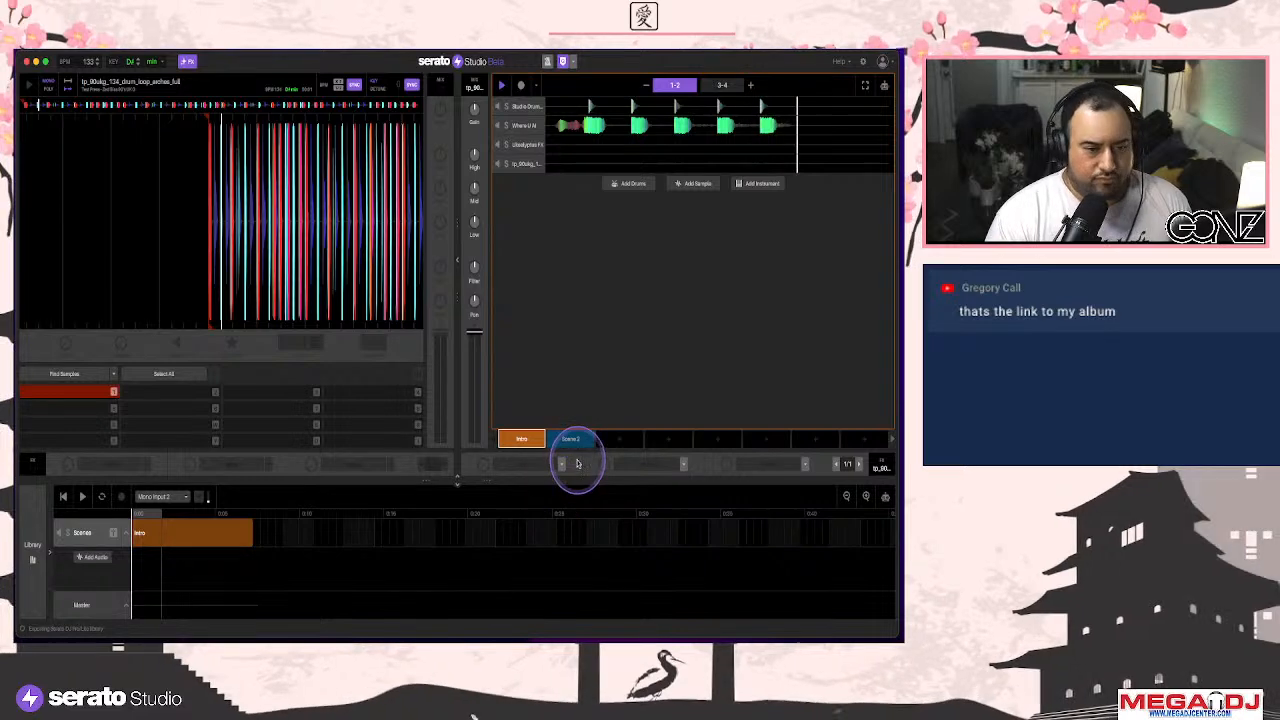
pyautogui.click(567, 440)
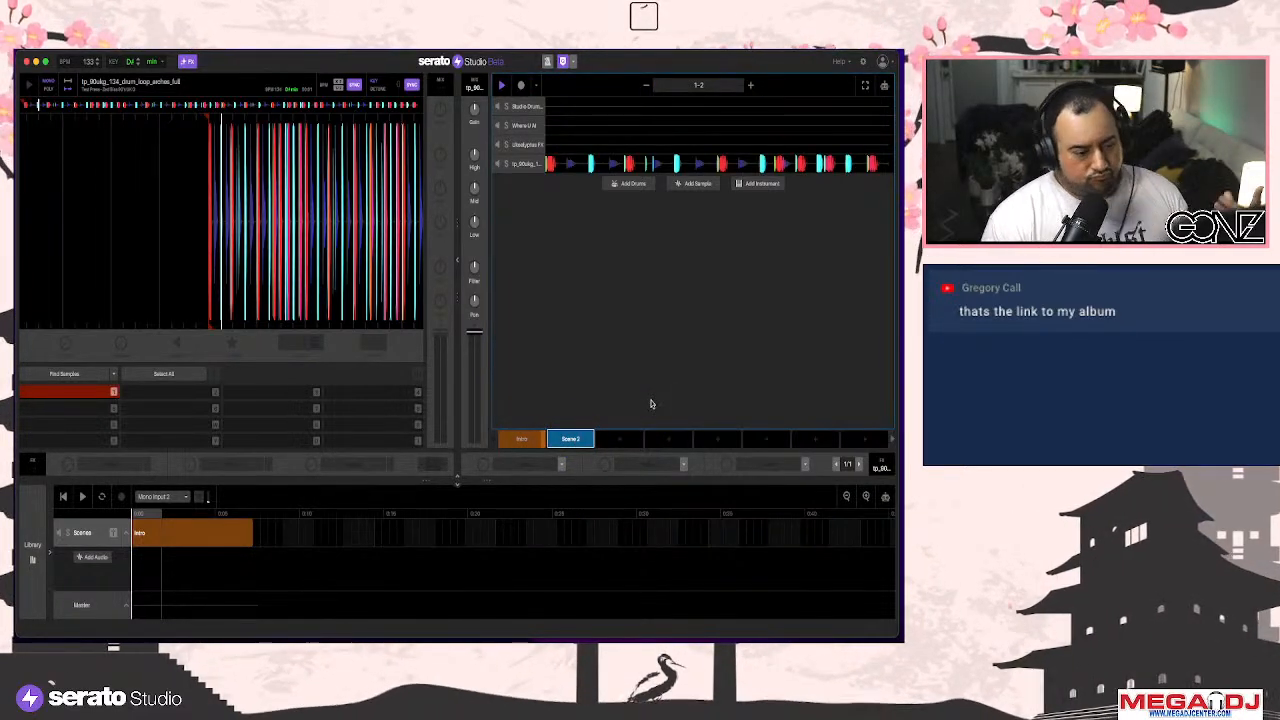
pyautogui.click(671, 371)
# Place Scene 2 directly after the Intro block in the song timeline and select the Intro
pyautogui.click(195, 497)
pyautogui.click(567, 437)
pyautogui.moveTo(528, 474); pyautogui.dragTo(286, 531)
pyautogui.click(227, 525)
pyautogui.click(611, 304)
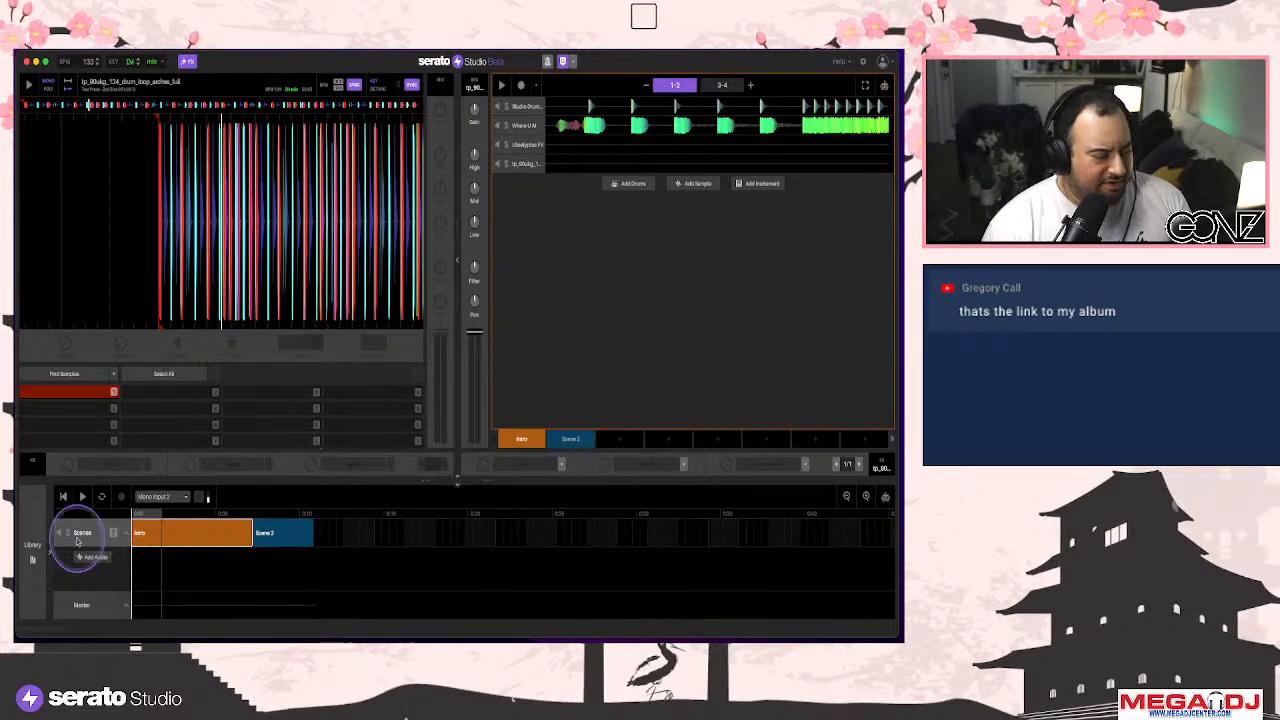
# Browse the Pad instruments in the library and audition presets, including Ghosts 2 Pad, Crystal Signs Pad, Washed Pad, Hazy Eyed Pad and Waves Pad
pyautogui.click(32, 559)
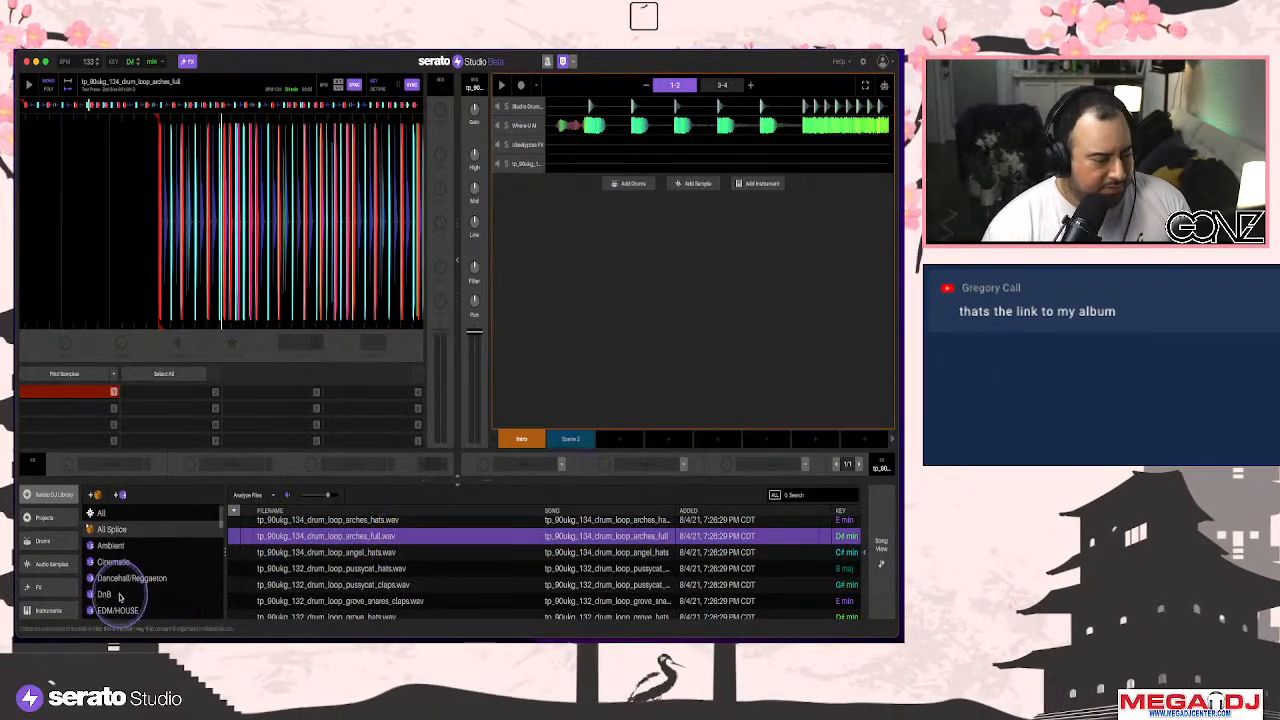
pyautogui.scroll(-2, 65, 596)
pyautogui.click(48, 559)
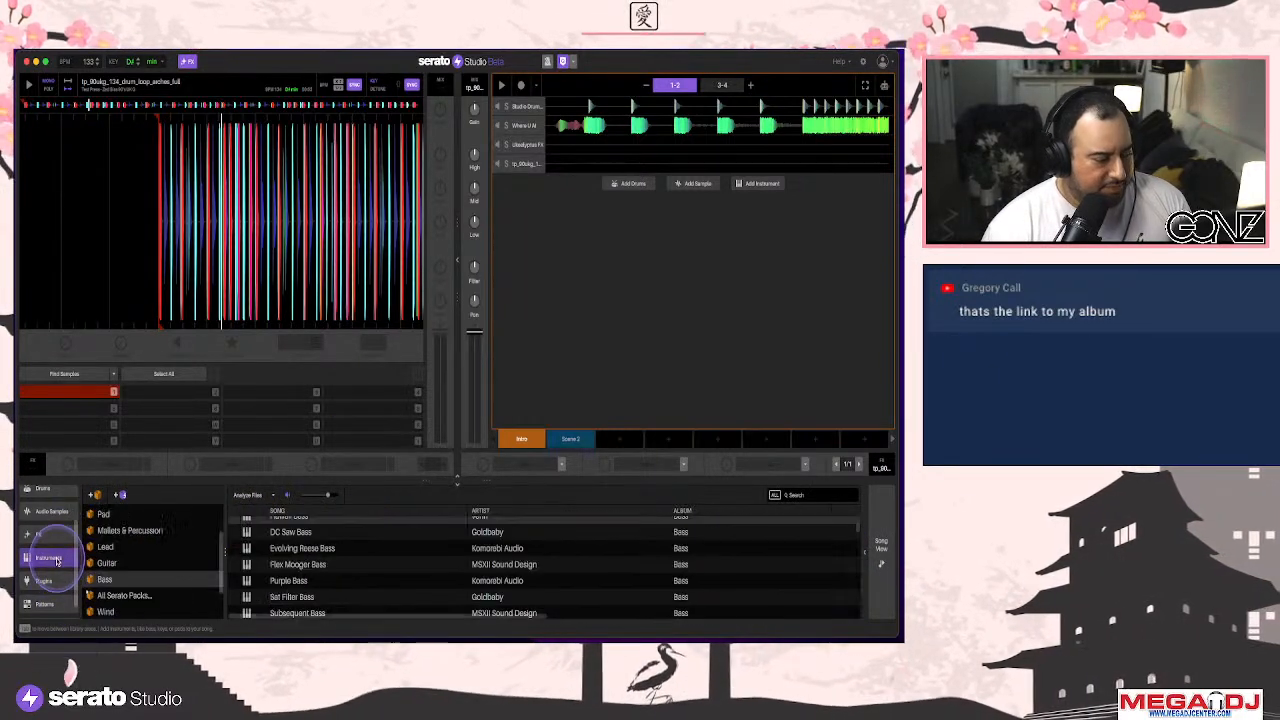
pyautogui.scroll(3, 130, 579)
pyautogui.click(113, 563)
pyautogui.click(420, 559)
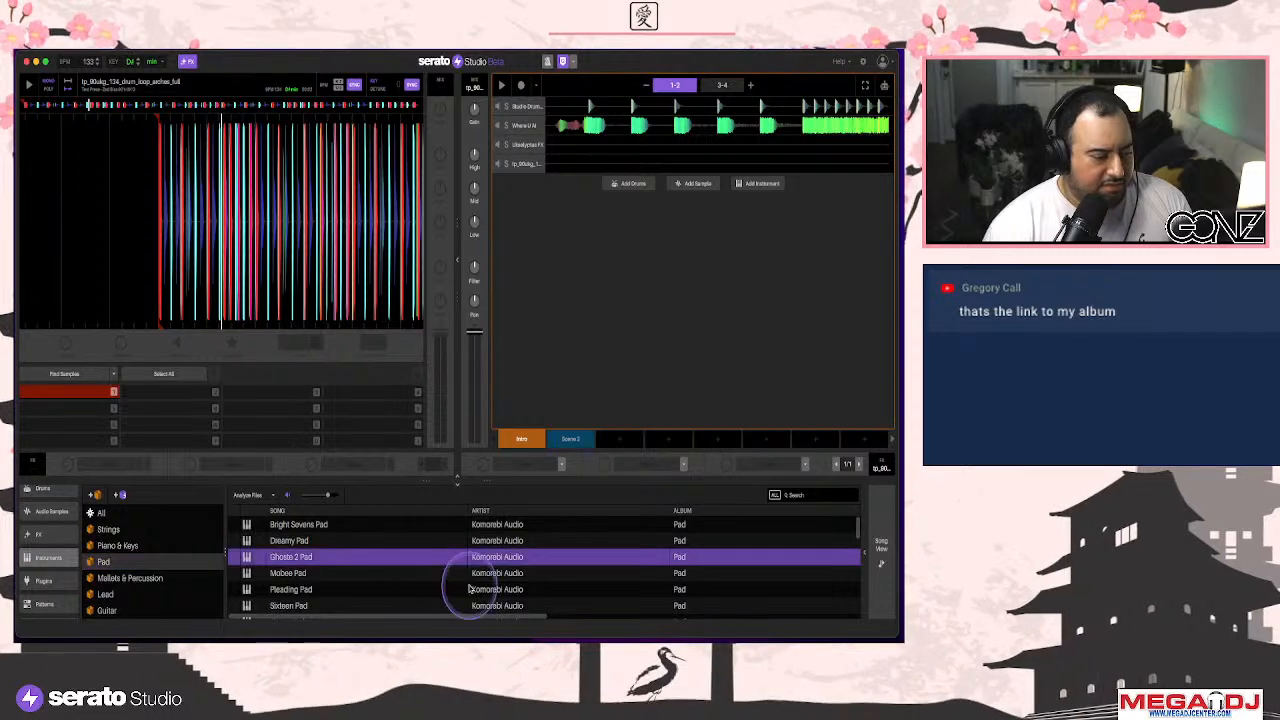
pyautogui.scroll(-5, 471, 590)
pyautogui.click(468, 591)
pyautogui.scroll(-2, 450, 597)
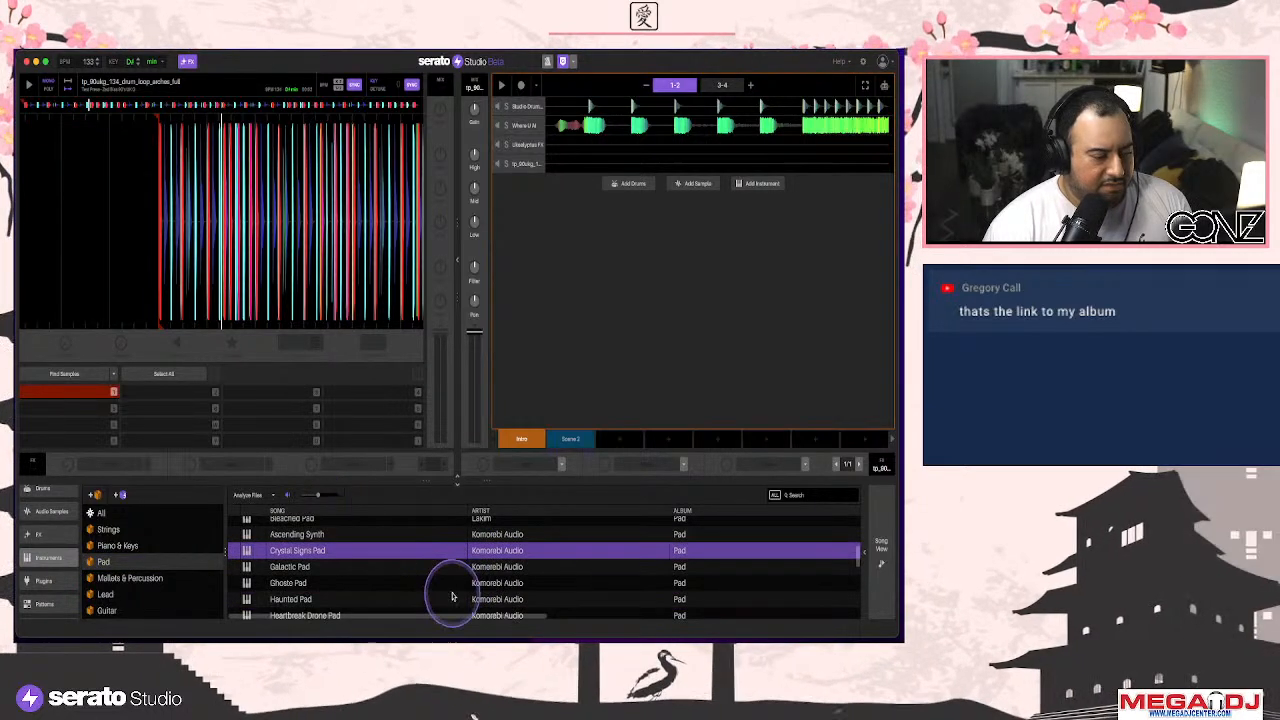
pyautogui.click(453, 598)
pyautogui.scroll(-5, 452, 598)
pyautogui.click(452, 597)
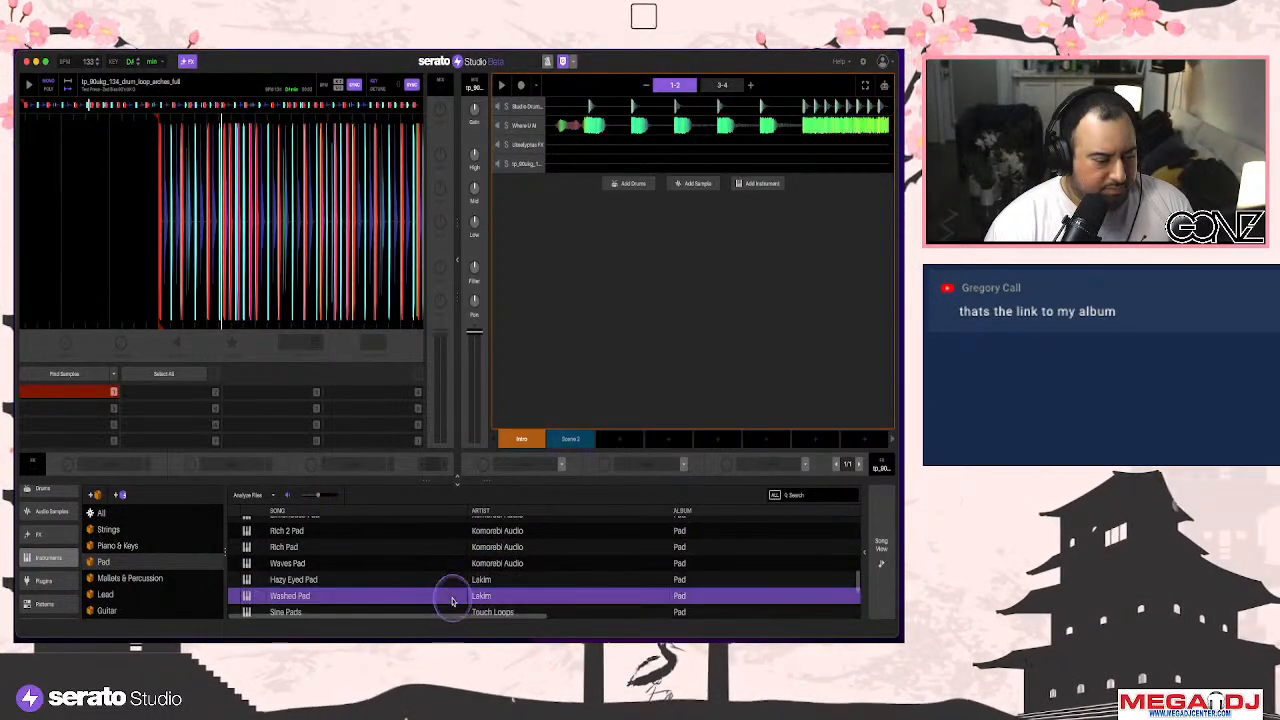
pyautogui.click(452, 579)
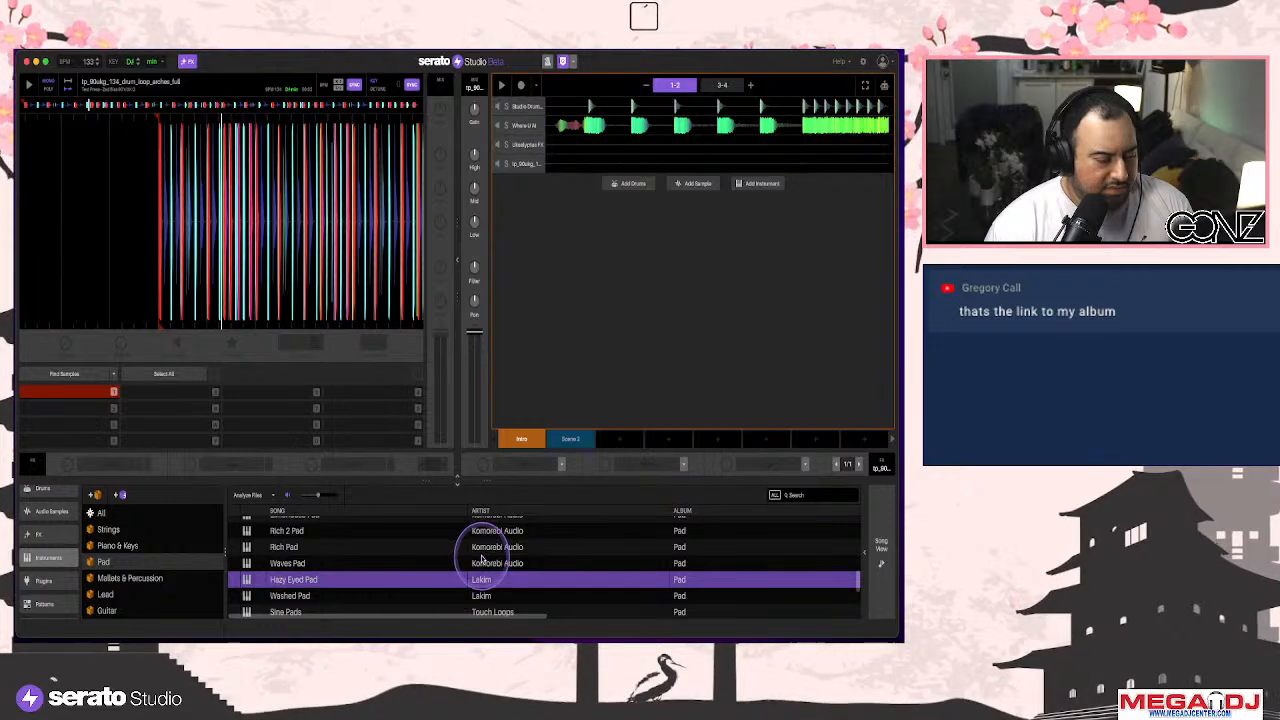
pyautogui.click(482, 560)
# Add Waves Pad as a new instrument track in the Intro scene and try out its notes
pyautogui.moveTo(497, 563); pyautogui.dragTo(591, 371)
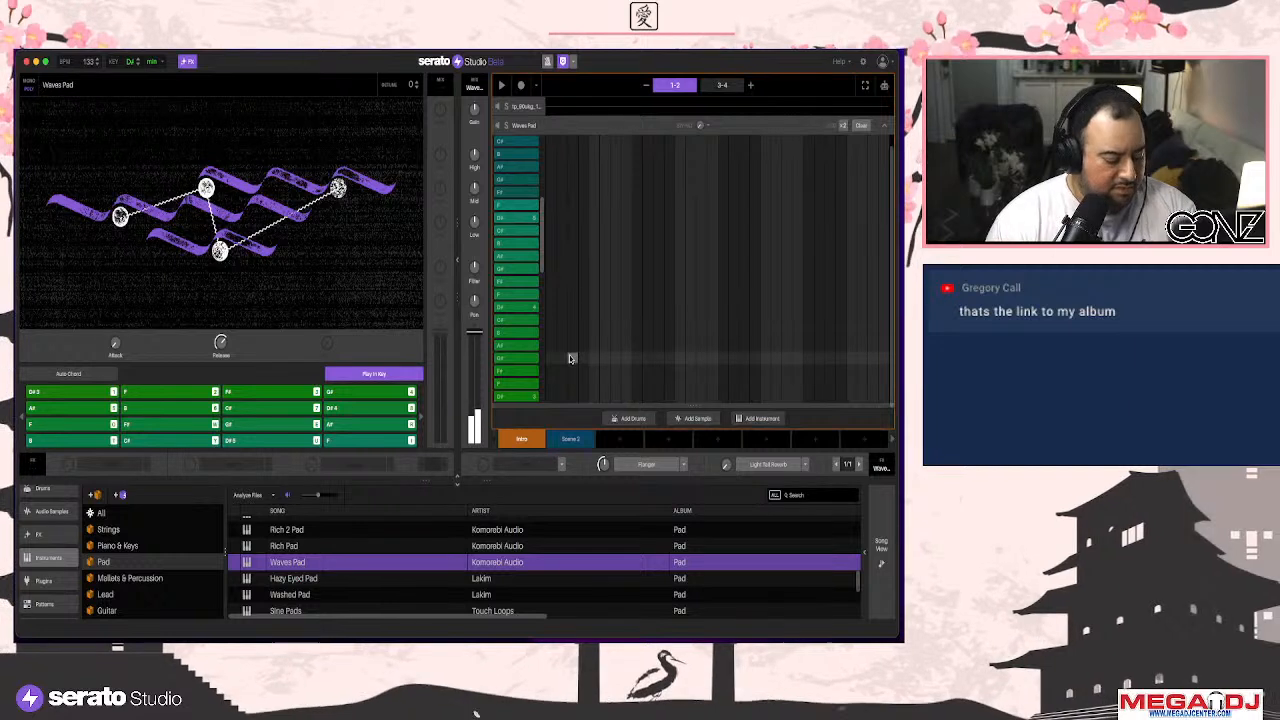
pyautogui.moveTo(570, 358)
pyautogui.mouseDown()
pyautogui.moveTo(595, 368)
pyautogui.moveTo(671, 263)
pyautogui.moveTo(694, 191)
pyautogui.moveTo(707, 288)
pyautogui.mouseUp()
pyautogui.scroll(-5, 707, 288)
pyautogui.scroll(2, 708, 288)
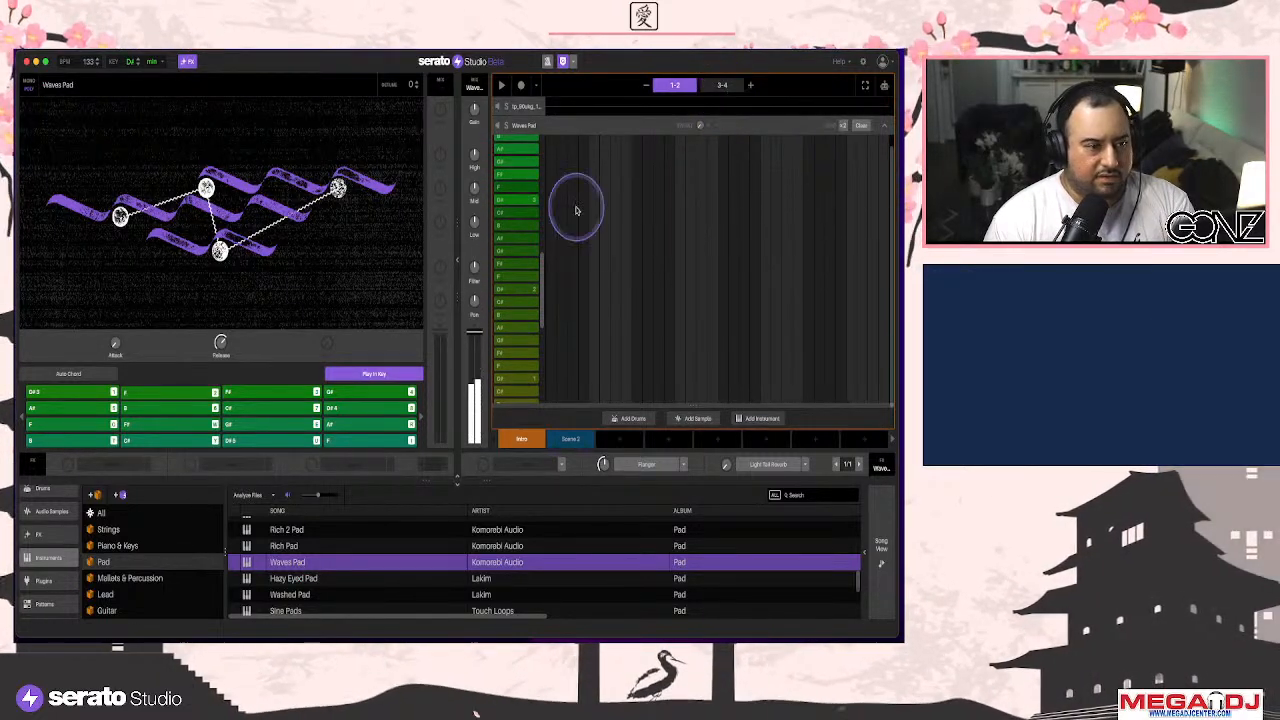
# Draw a long F note on the Intro's Waves Pad track, trim its start to bar 2, and enable Light Tail Reverb
pyautogui.click(555, 189)
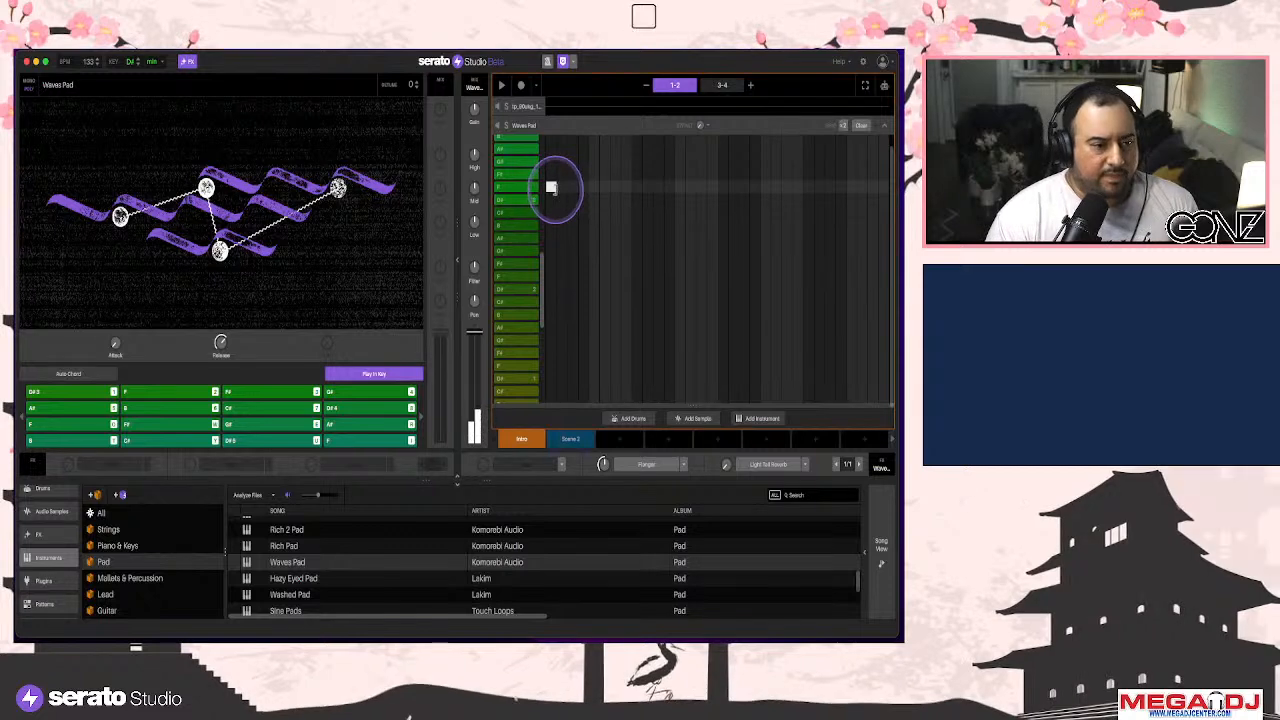
pyautogui.moveTo(706, 190); pyautogui.dragTo(883, 188)
pyautogui.press('space')
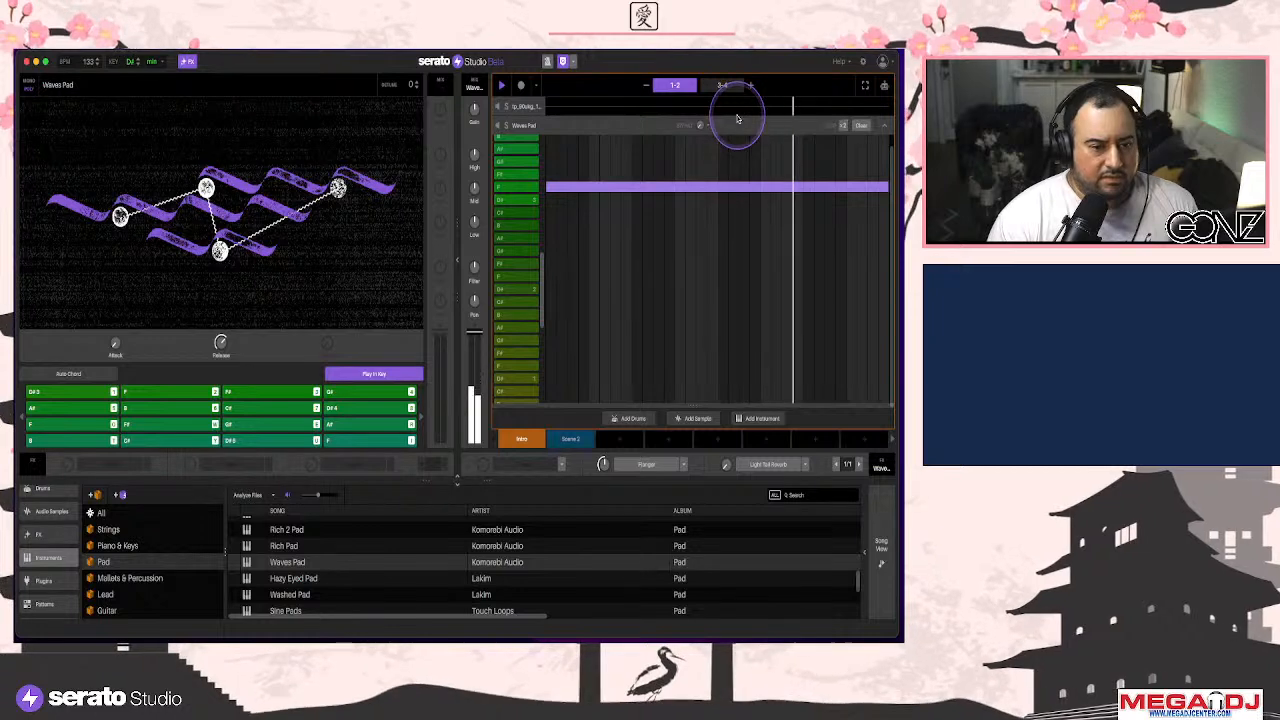
pyautogui.click(660, 89)
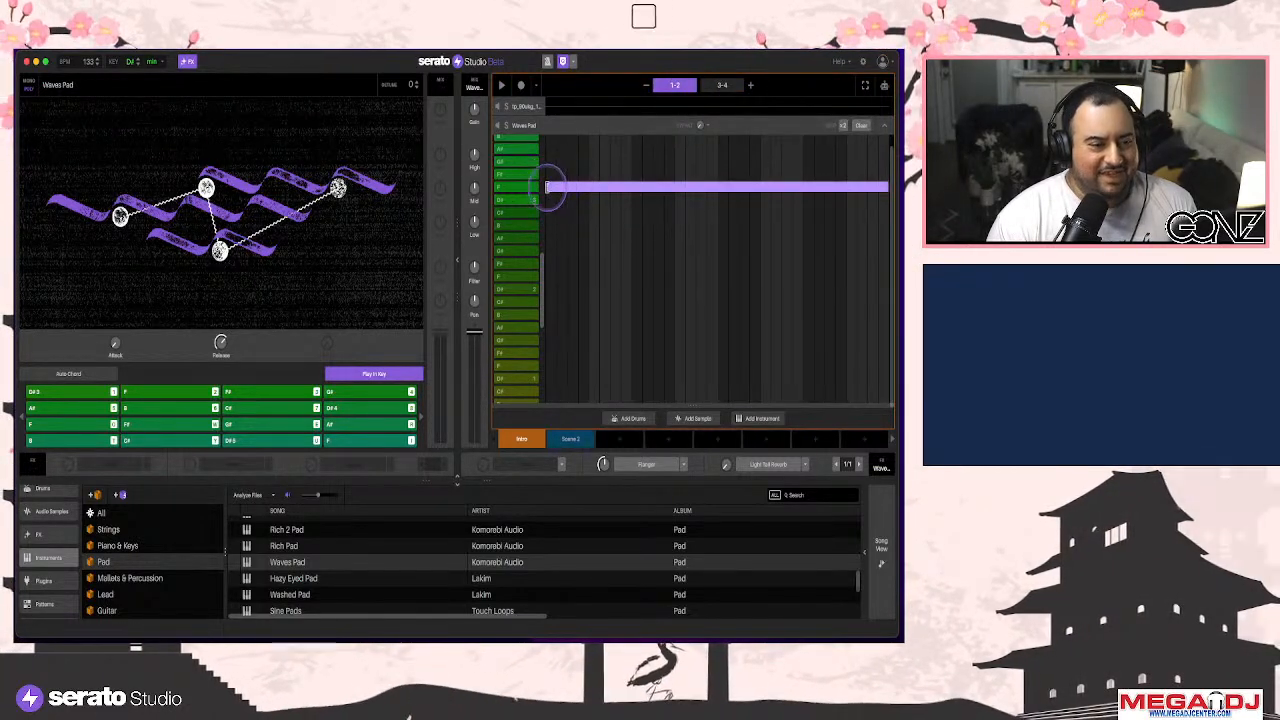
pyautogui.moveTo(547, 187); pyautogui.dragTo(705, 185)
pyautogui.press('space')
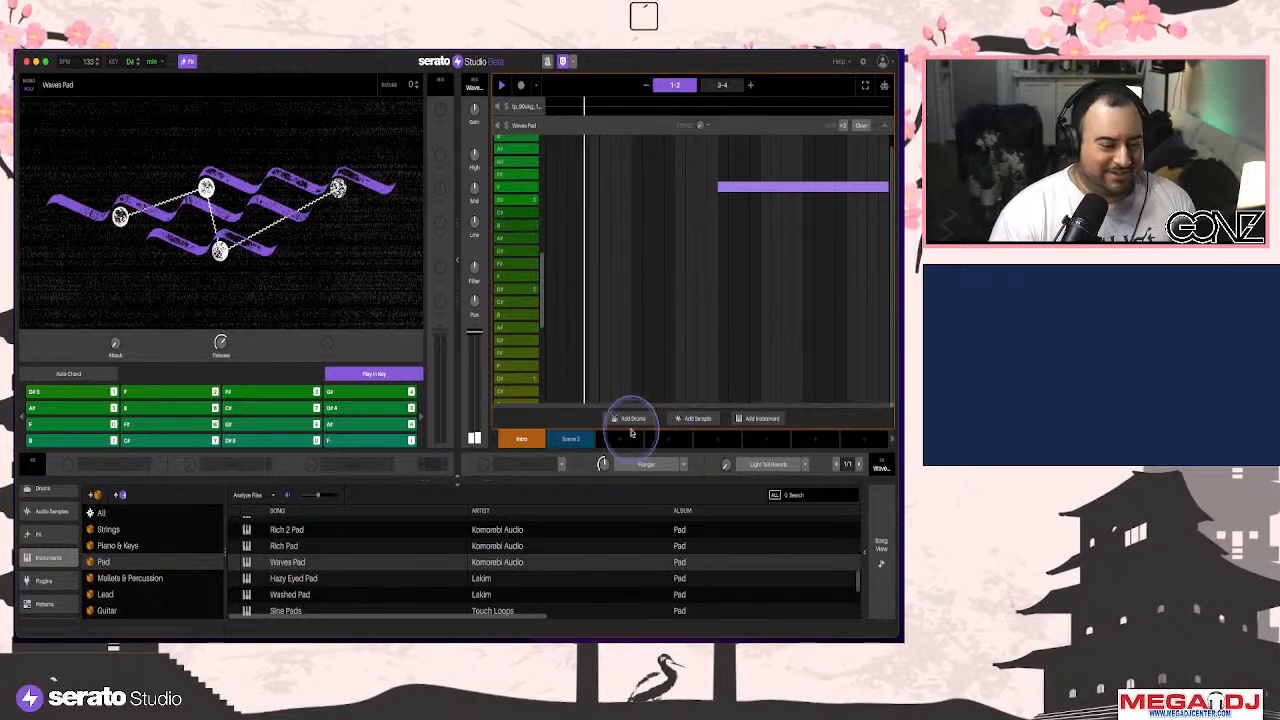
pyautogui.click(725, 464)
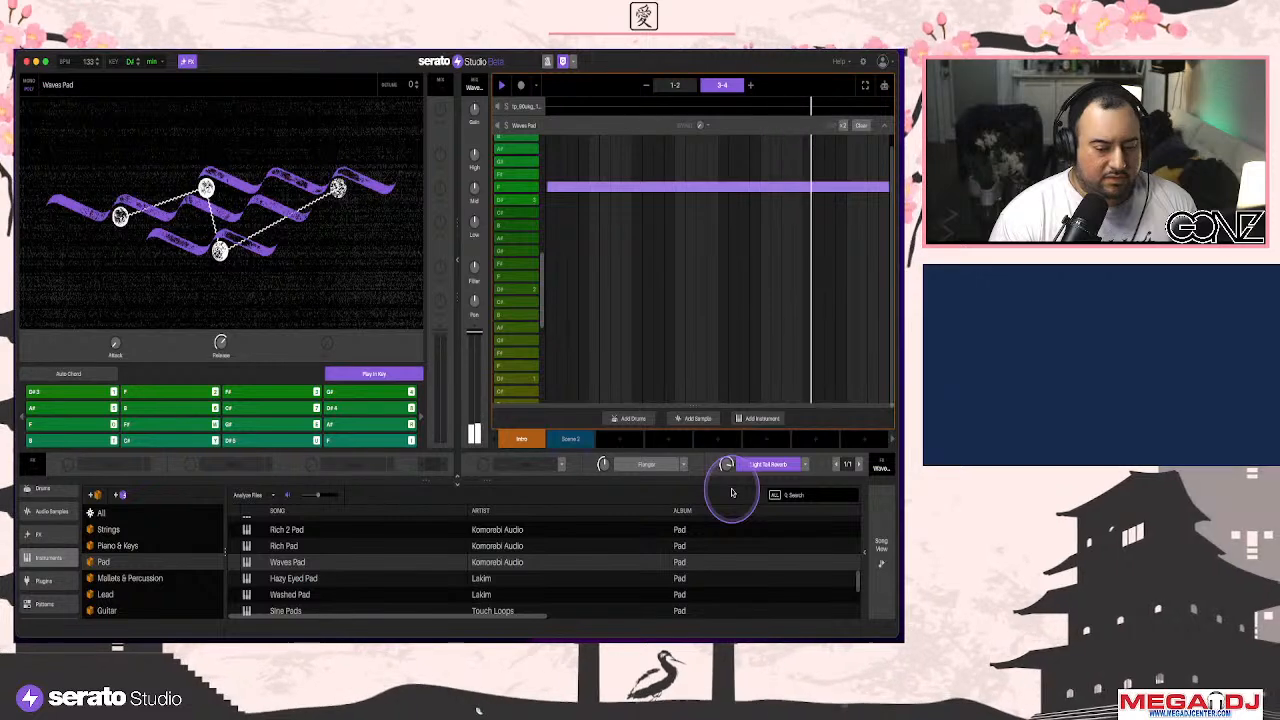
# Open the song view, inspect the drum-loop and Where U At tracks, and play the Intro into Scene 2
pyautogui.click(880, 545)
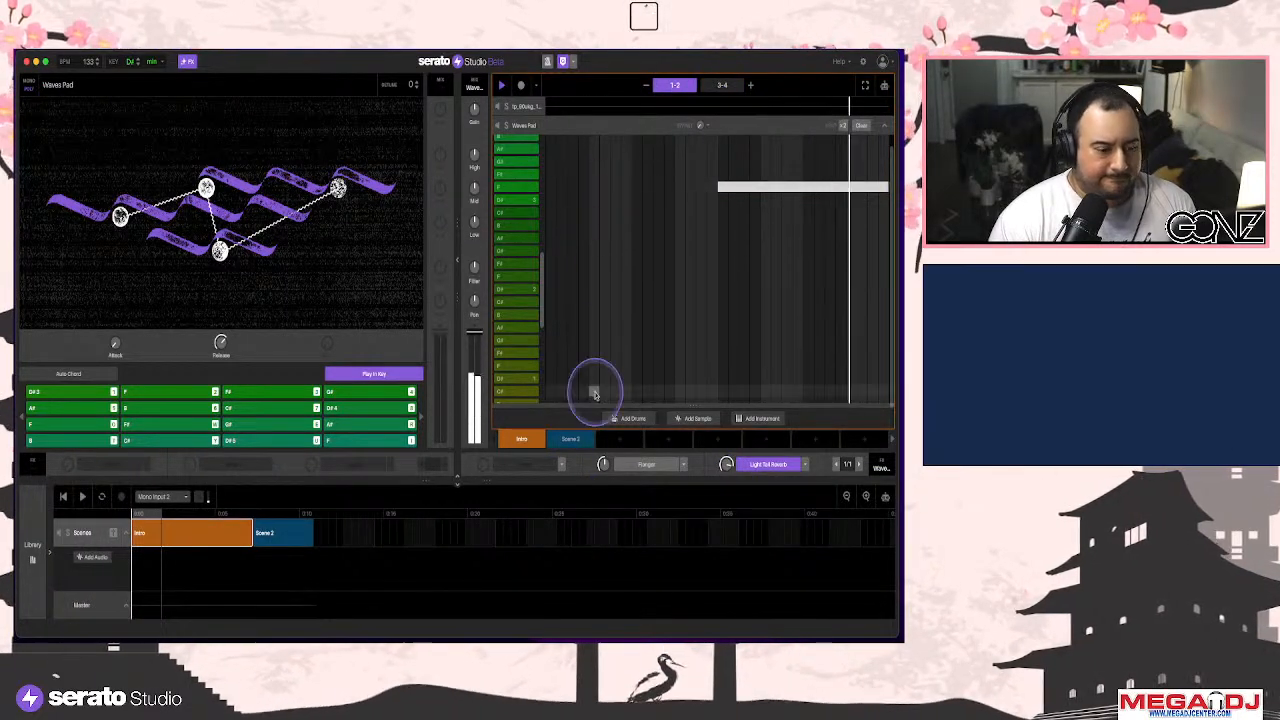
pyautogui.click(861, 125)
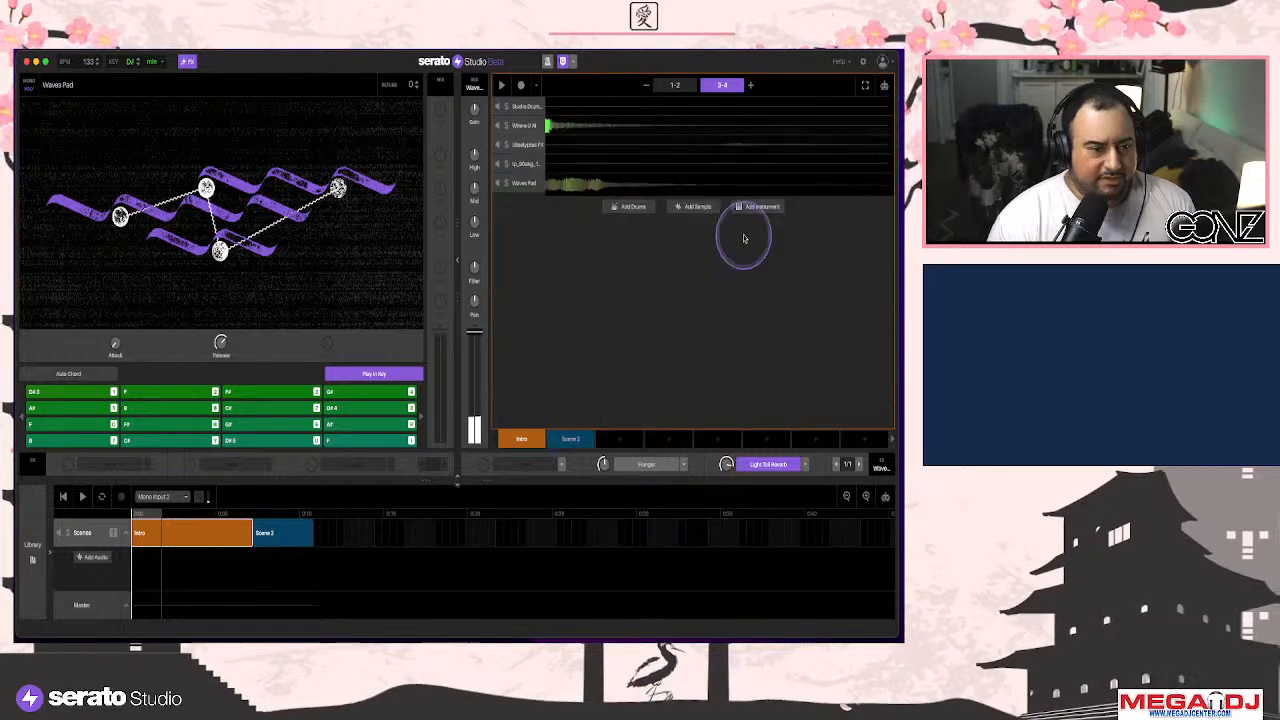
pyautogui.click(562, 163)
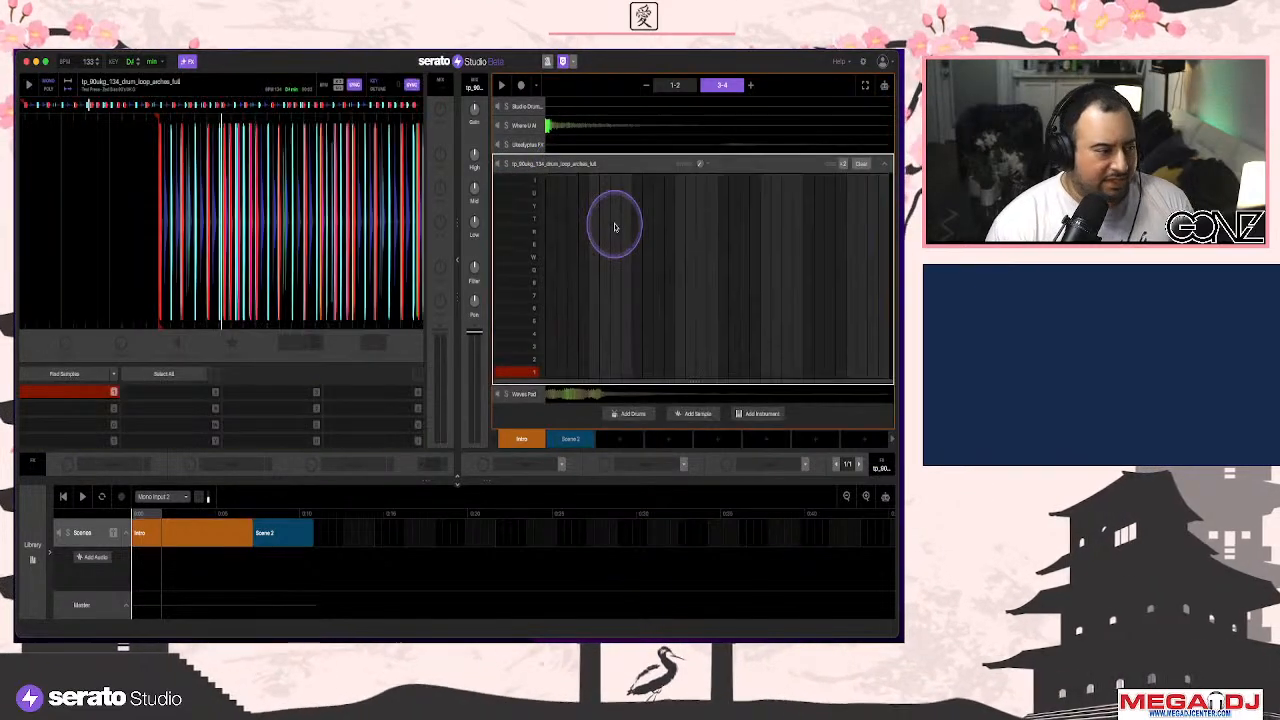
pyautogui.click(575, 127)
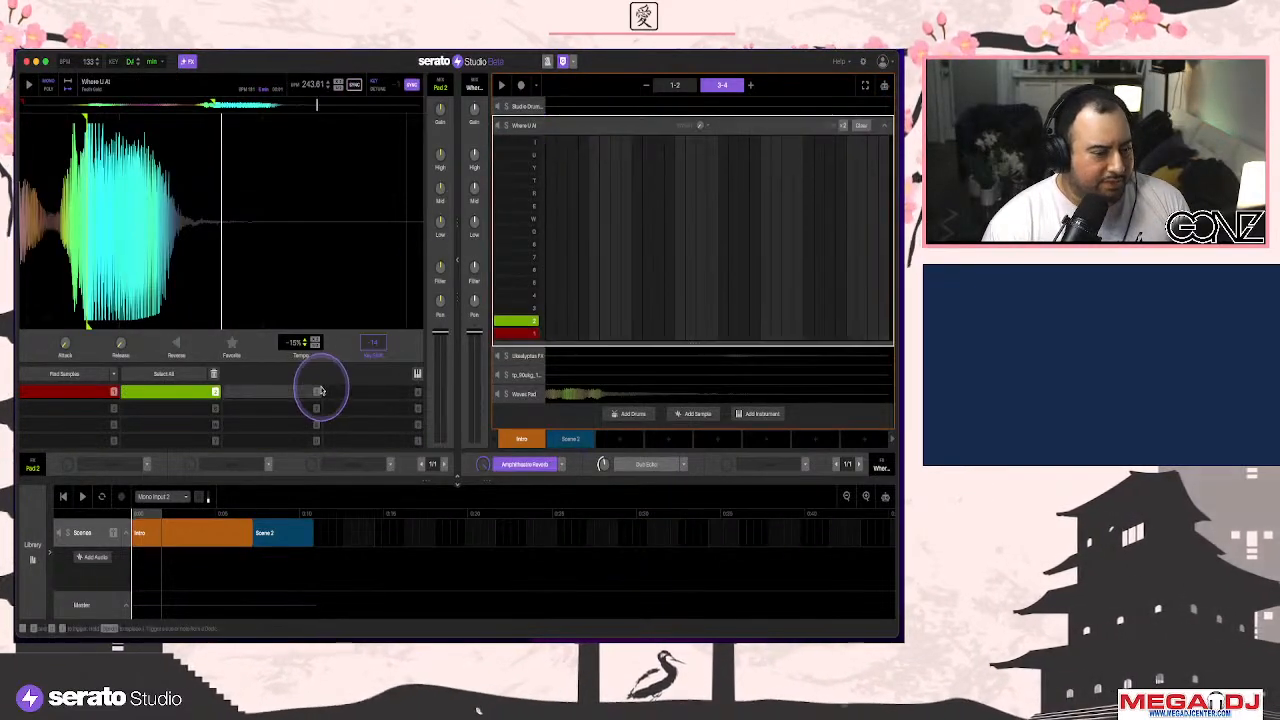
pyautogui.press('space')
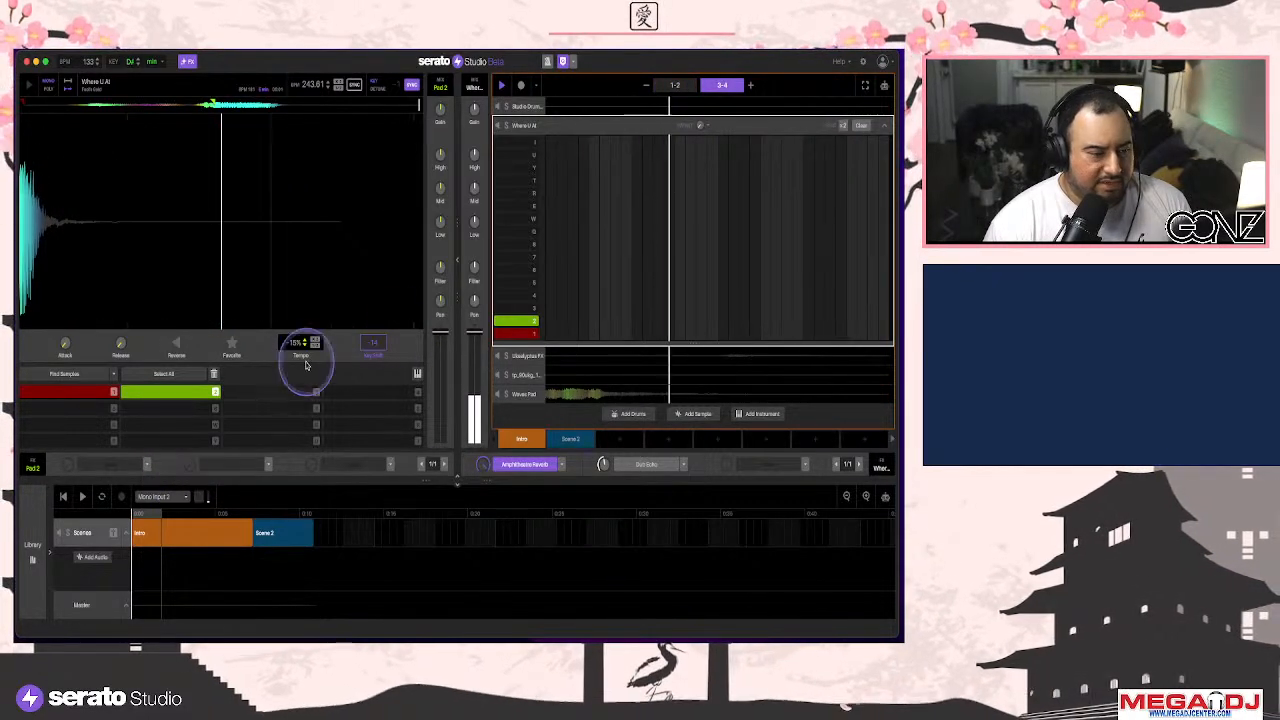
pyautogui.click(221, 548)
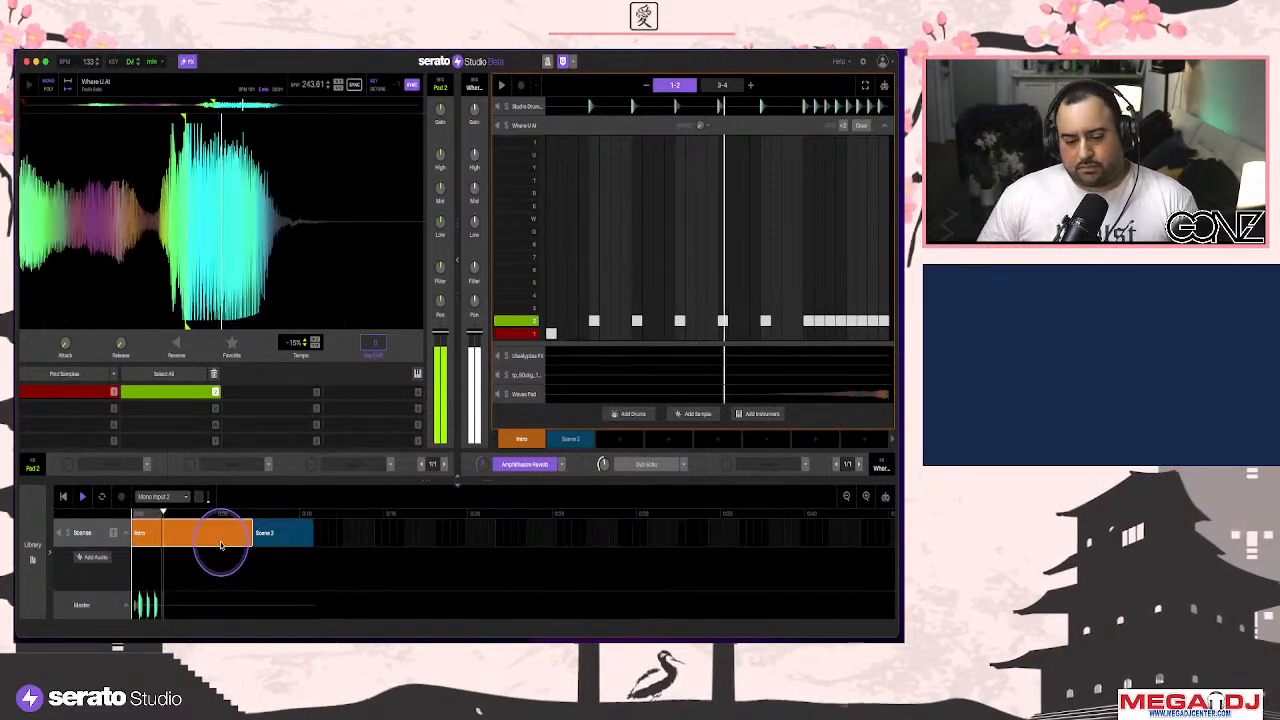
pyautogui.click(255, 512)
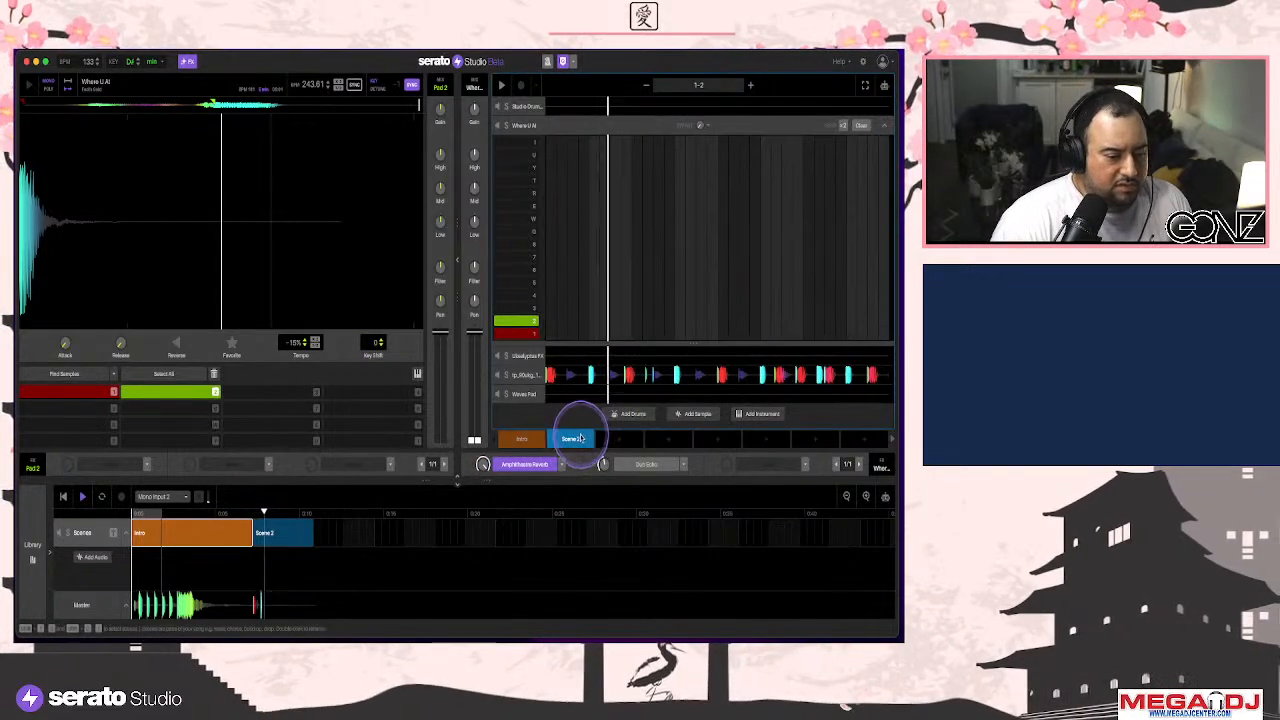
# Extend Scene 2 to eight bars and open its drum-loop track to check the later bars
pyautogui.click(752, 87)
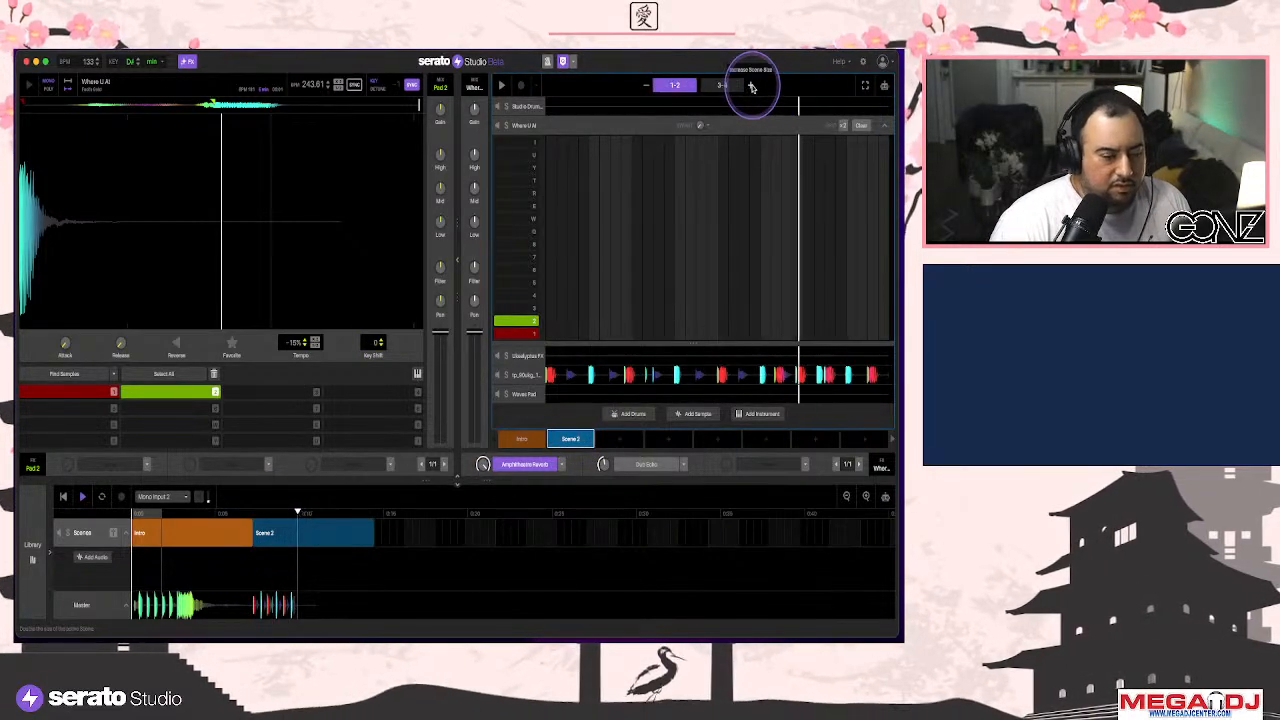
pyautogui.click(752, 87)
pyautogui.click(752, 87)
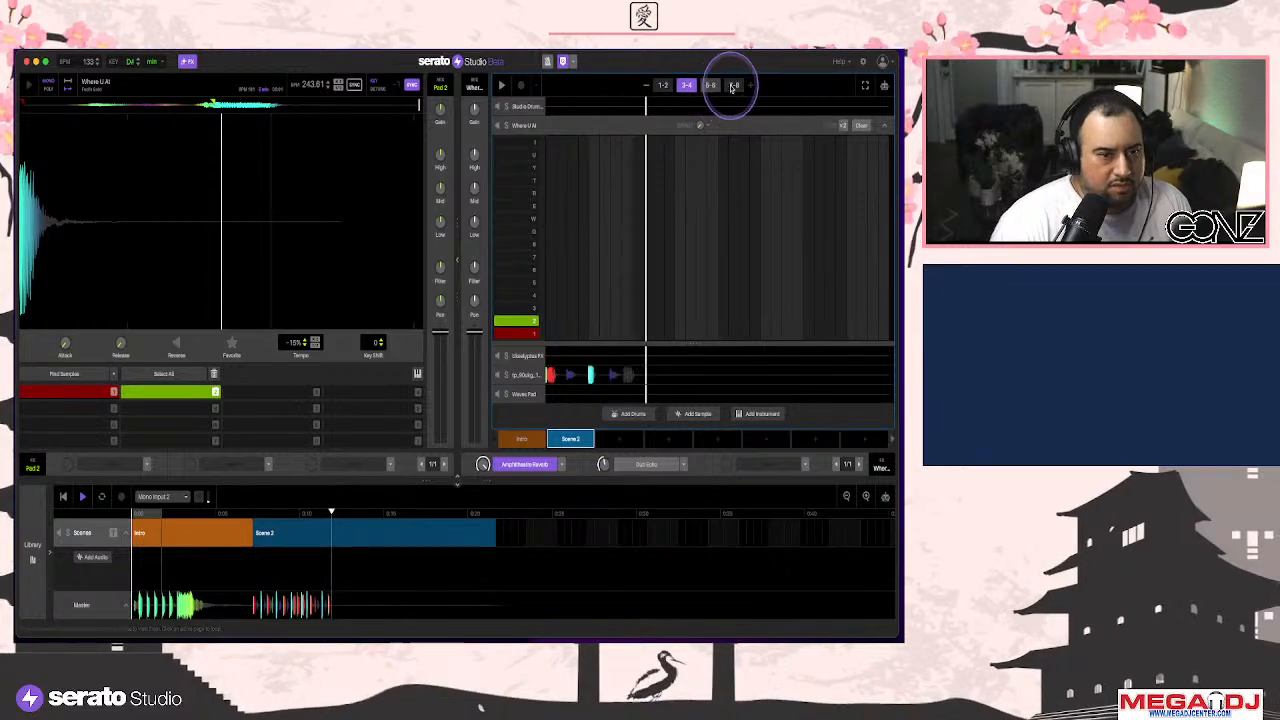
pyautogui.click(675, 374)
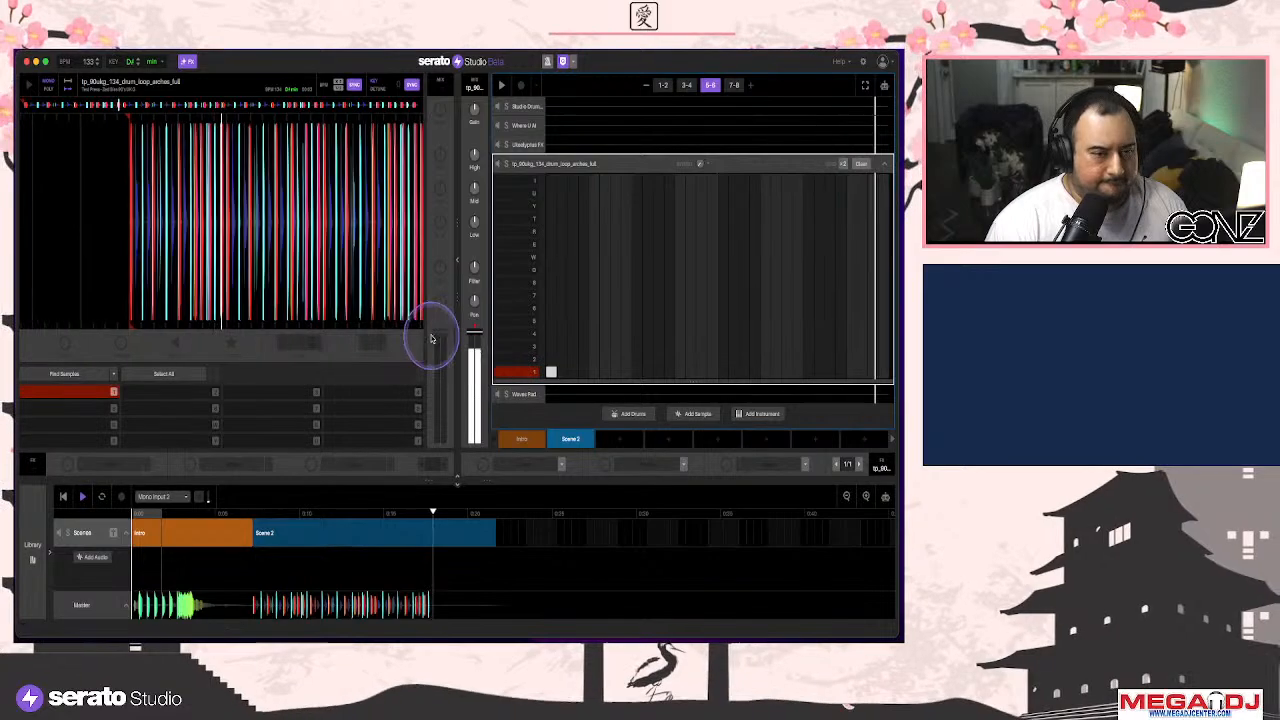
pyautogui.click(686, 86)
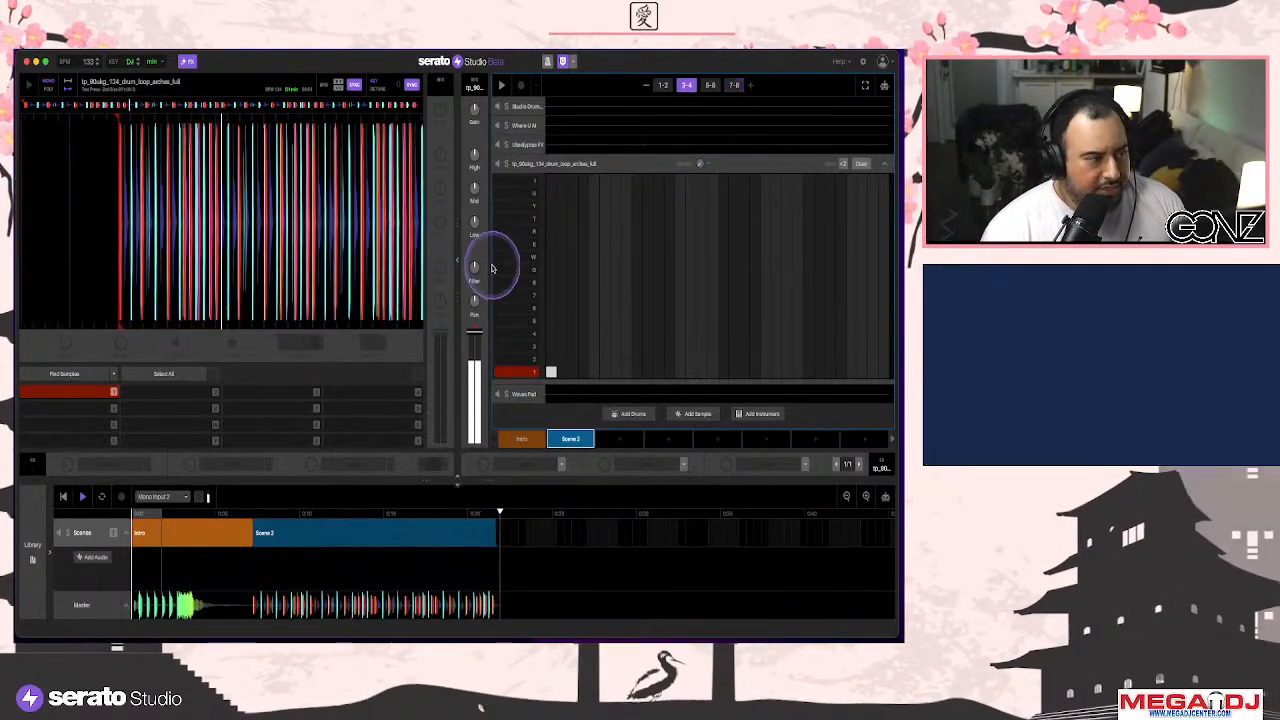
# Set cues for pads 2 and 3 on the drum loop's second and third hits, audition them, and freeze the waveform view
pyautogui.scroll(3, 195, 245)
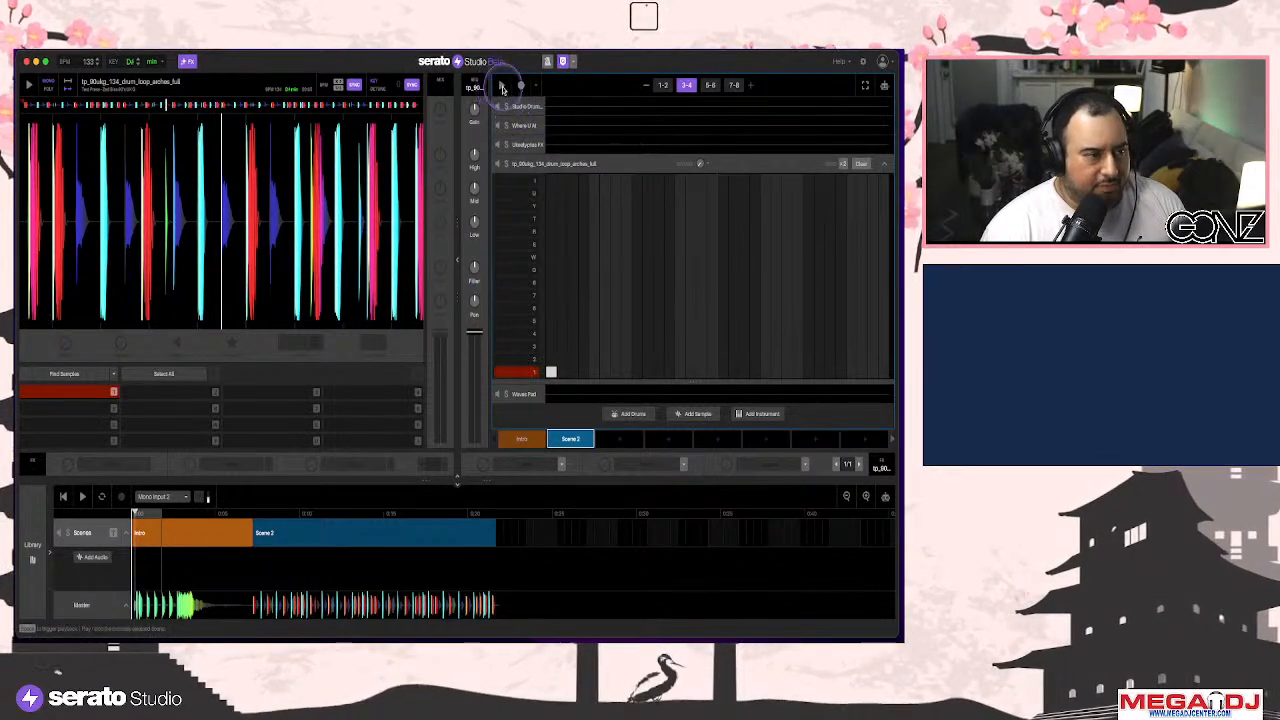
pyautogui.moveTo(285, 220); pyautogui.dragTo(332, 203)
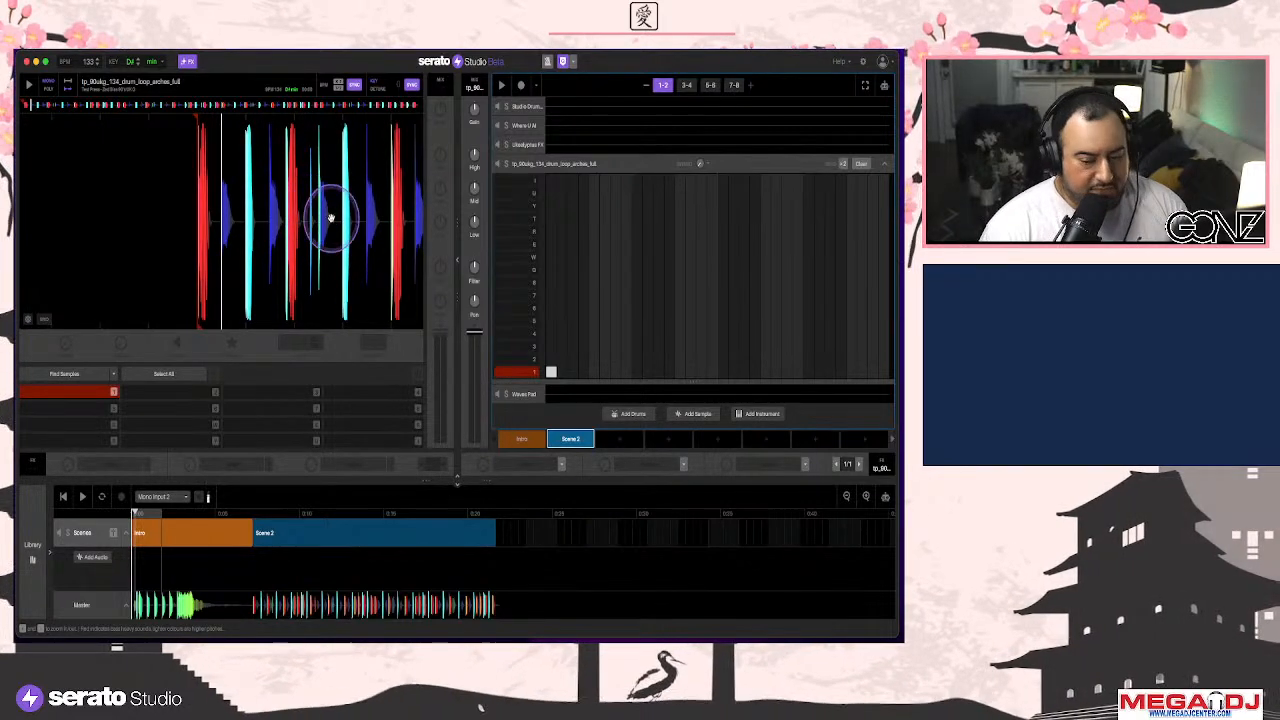
pyautogui.press('2')
pyautogui.press('2')
pyautogui.press('2')
pyautogui.press('2')
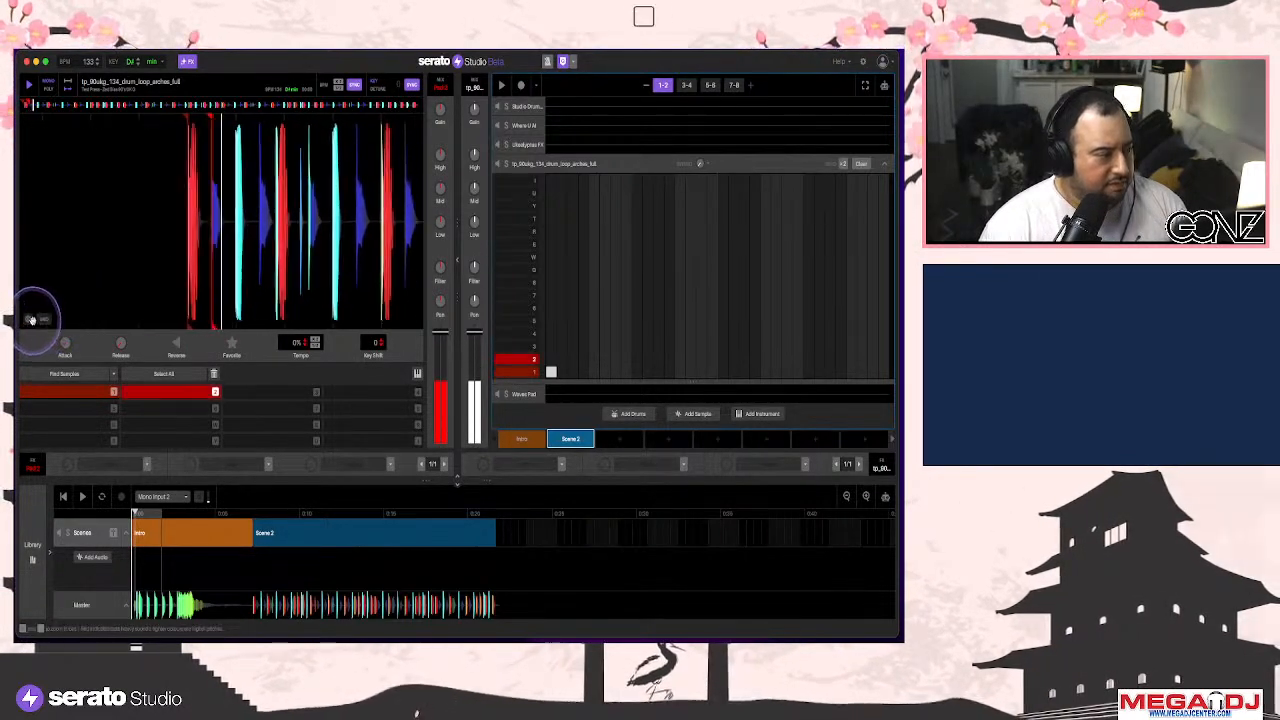
pyautogui.press('3')
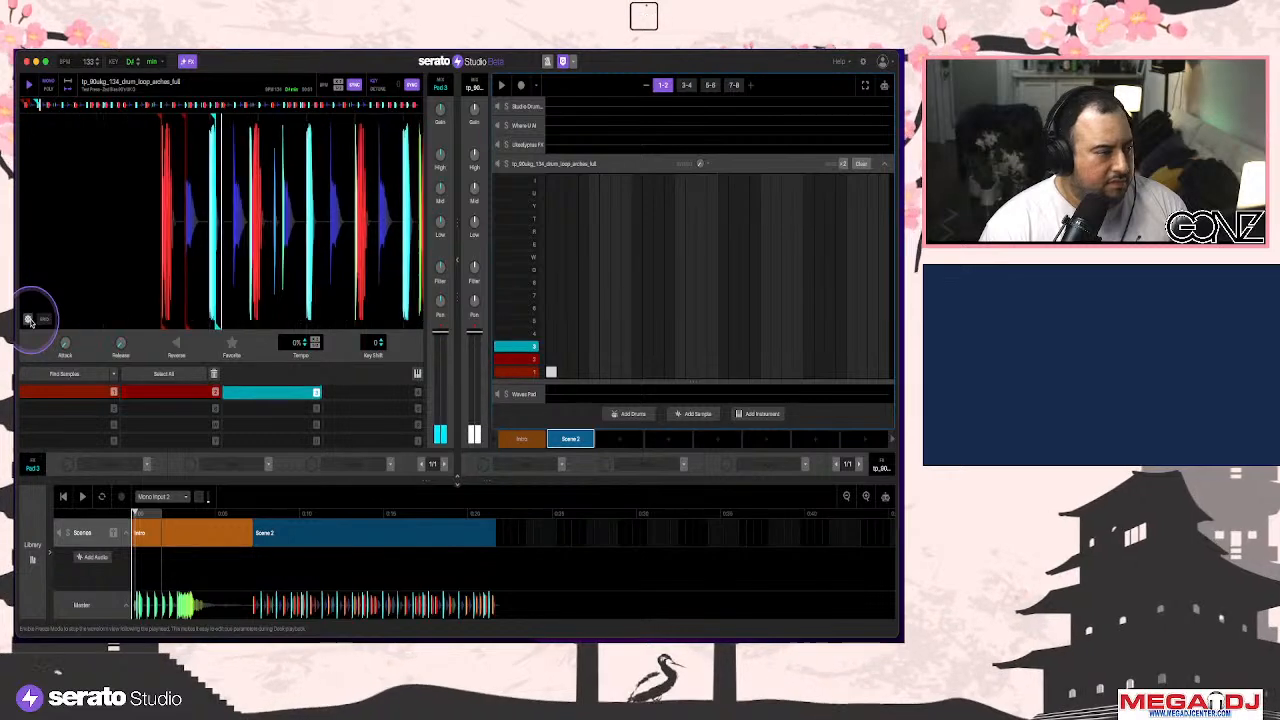
pyautogui.press('3')
pyautogui.press('3')
pyautogui.press('3')
pyautogui.click(30, 320)
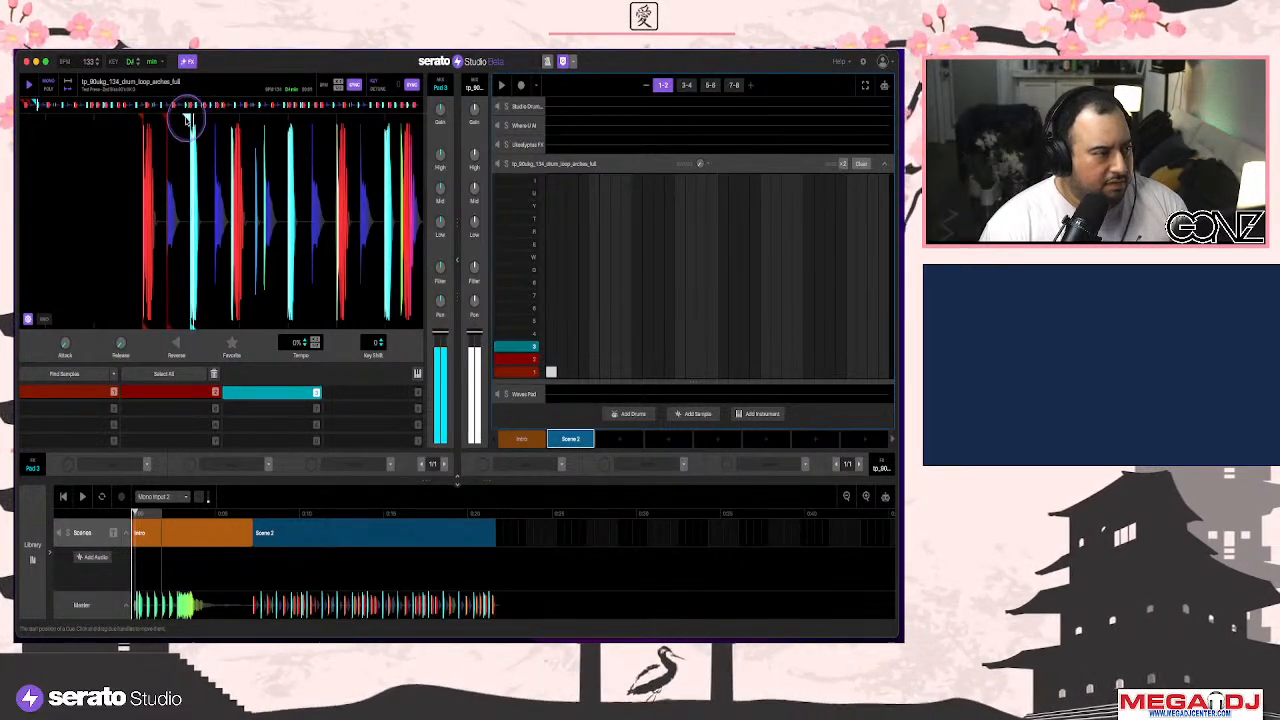
# Sequence the drum-loop slices in Scene 2's bars 1-2, placing pad 2 on step 3, pad 3 on step 5 and pad 1 on step 16
pyautogui.press('space')
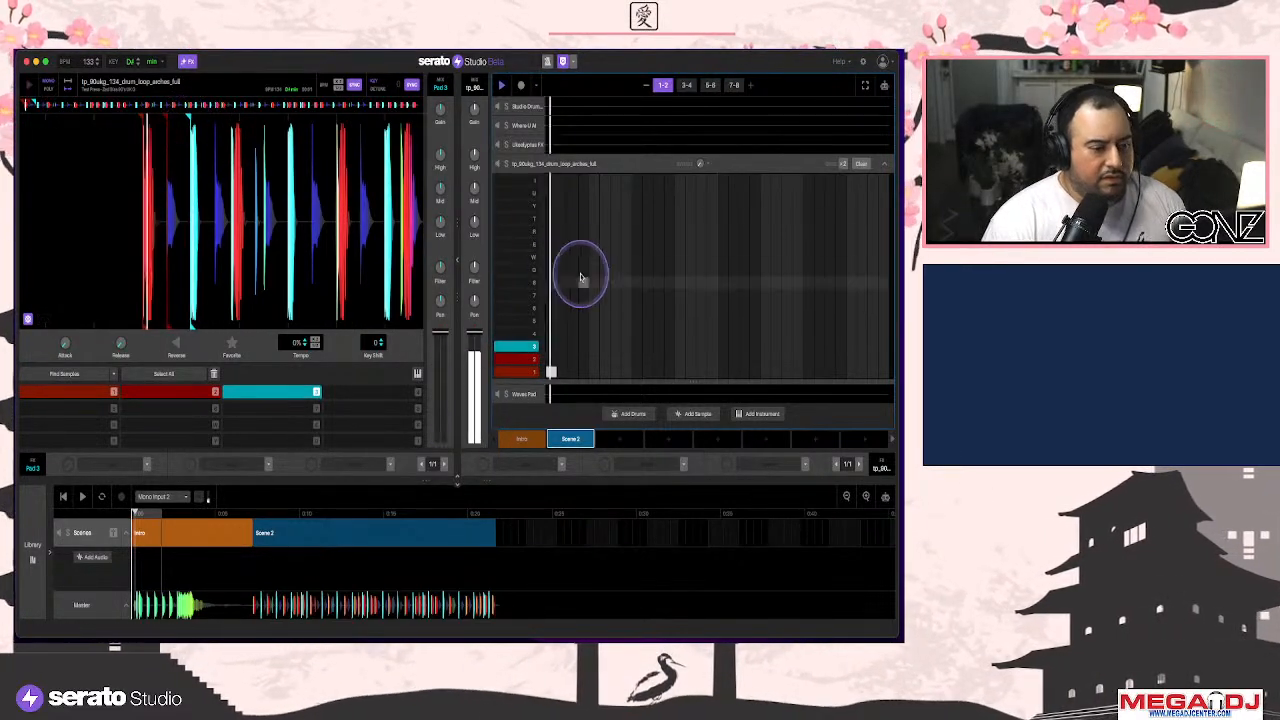
pyautogui.click(594, 346)
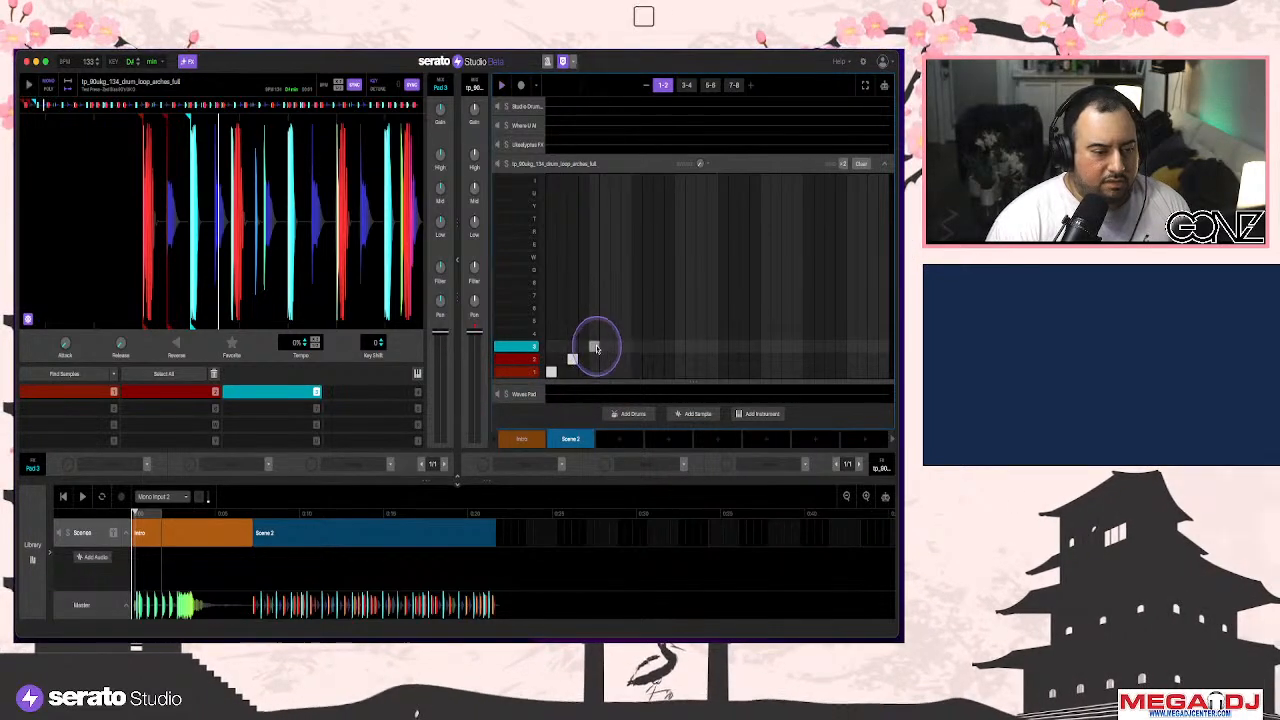
pyautogui.click(637, 346)
pyautogui.click(635, 346)
pyautogui.click(711, 372)
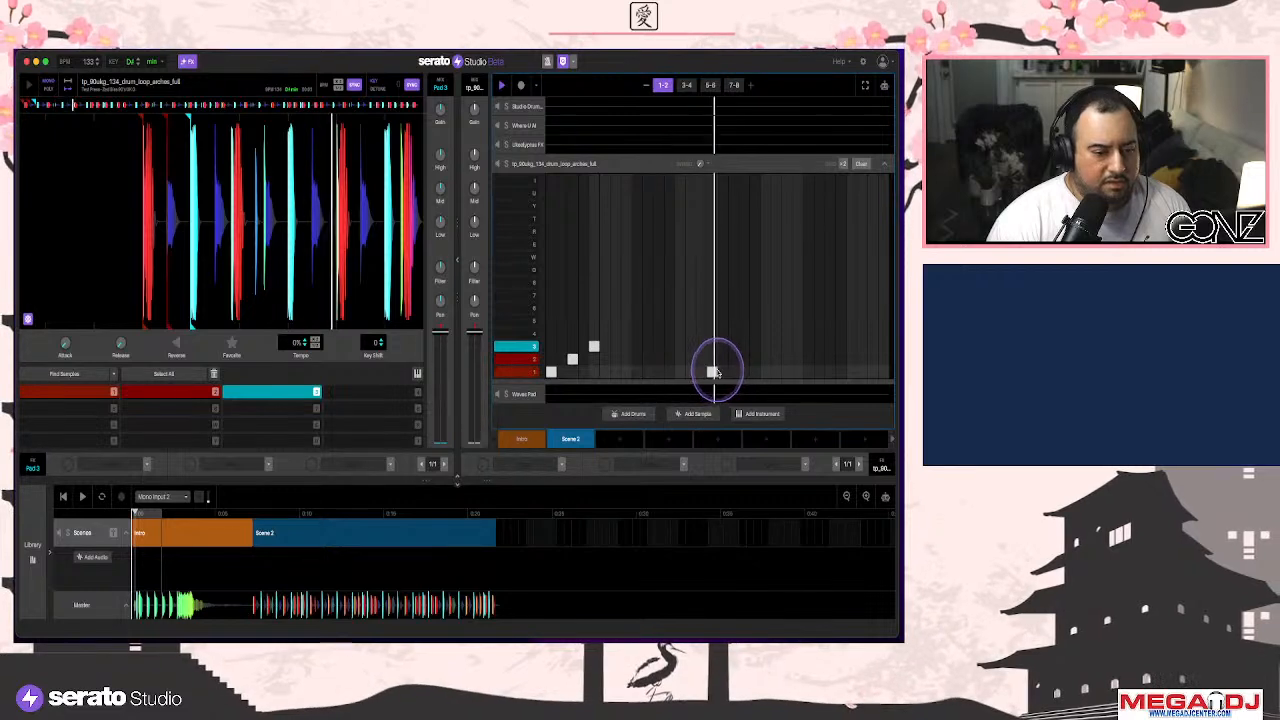
# Complete the drum loop's second-bar pattern in bars 1-2 with a slice 1 hit followed by a slice 3 hit
pyautogui.click(744, 372)
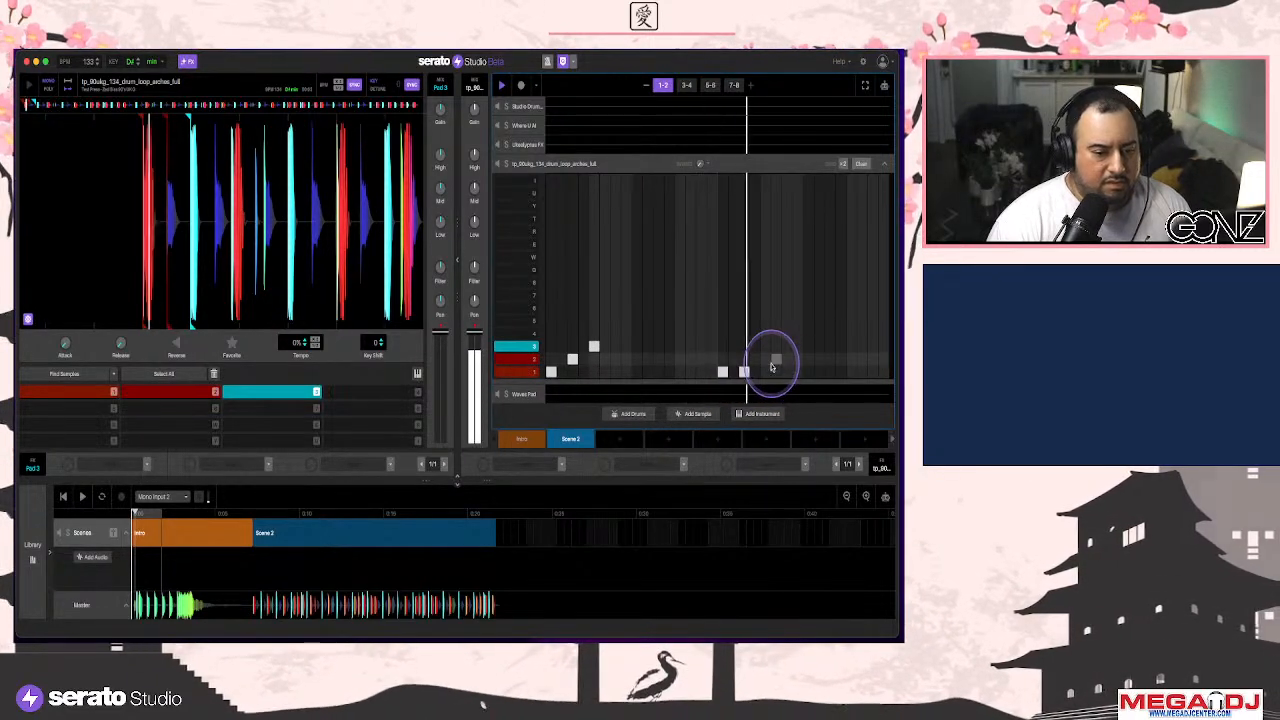
pyautogui.click(765, 359)
pyautogui.click(787, 347)
pyautogui.click(787, 347)
pyautogui.click(765, 347)
pyautogui.click(765, 359)
pyautogui.moveTo(825, 375); pyautogui.dragTo(792, 378)
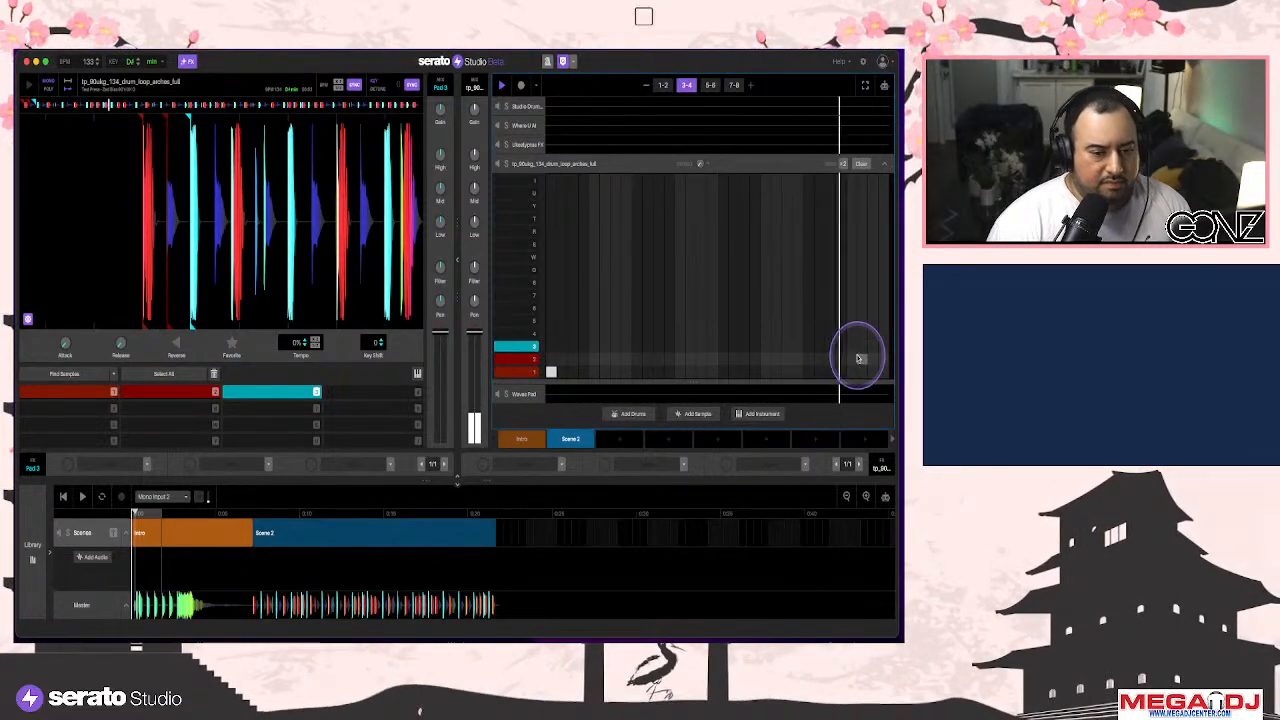
# Add the Light Tail Reverb effect to the drum loop track in its first effect slot
pyautogui.click(884, 163)
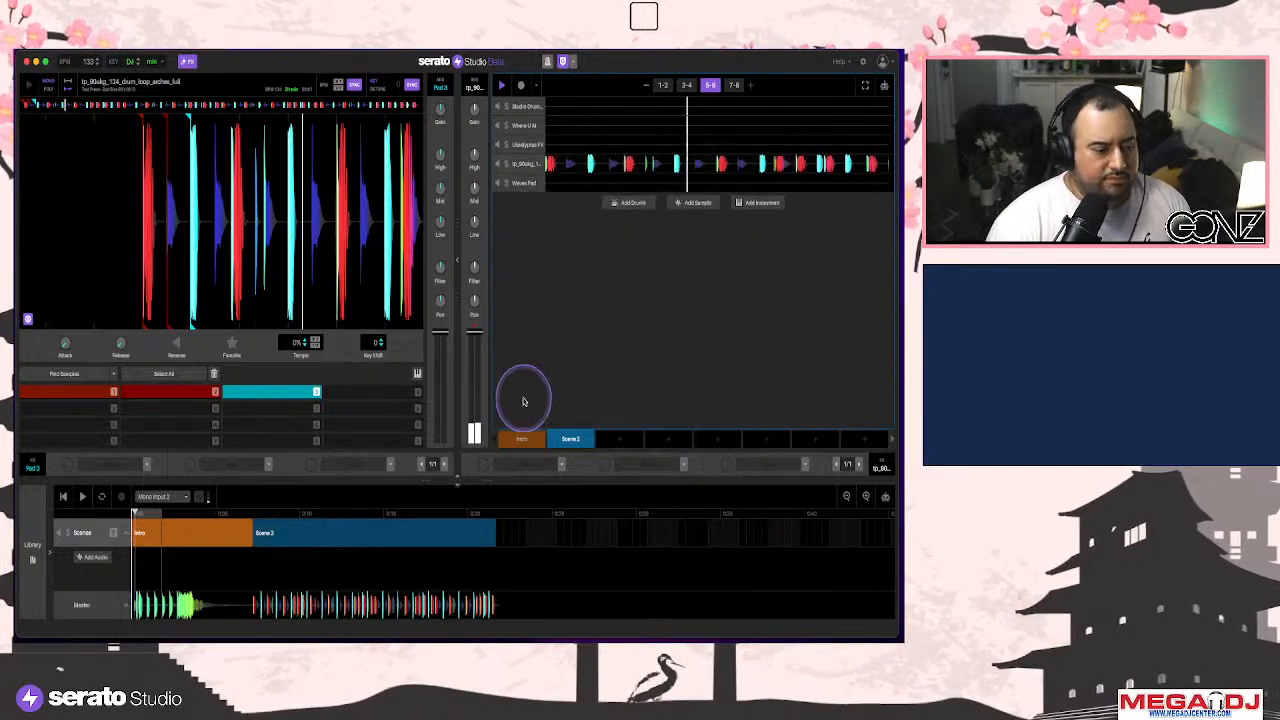
pyautogui.click(563, 163)
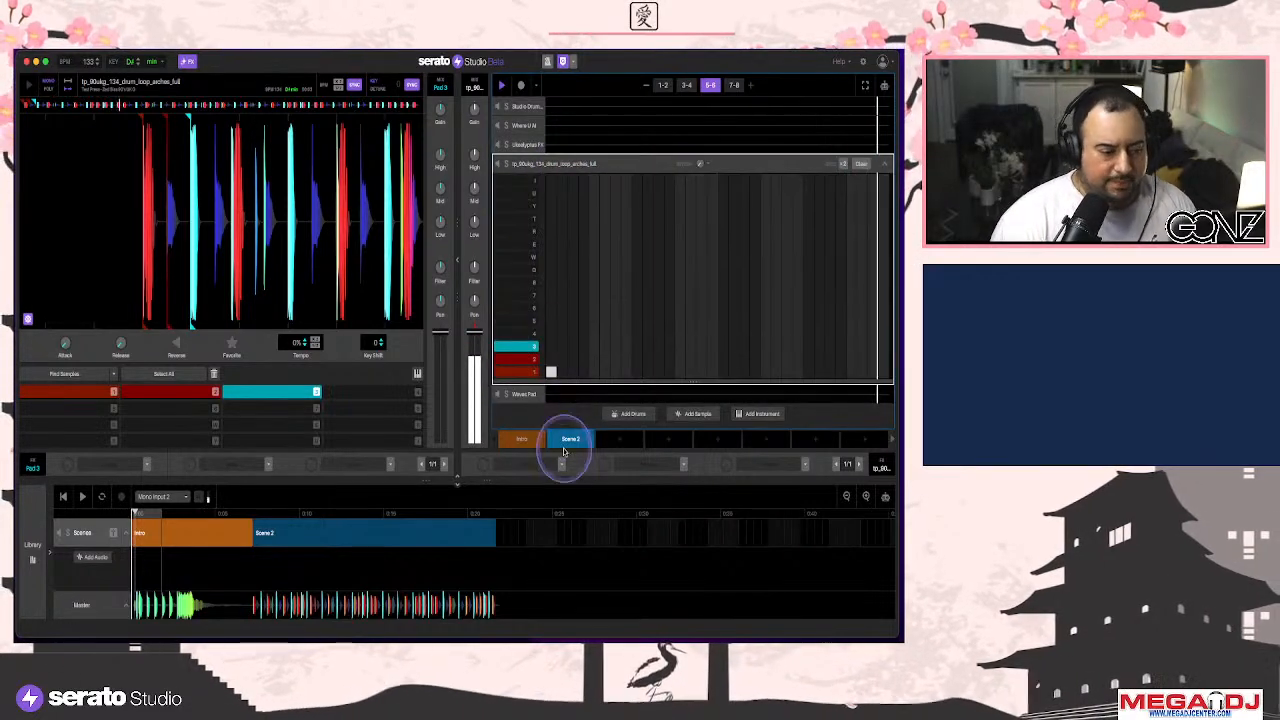
pyautogui.click(561, 466)
pyautogui.moveTo(540, 501)
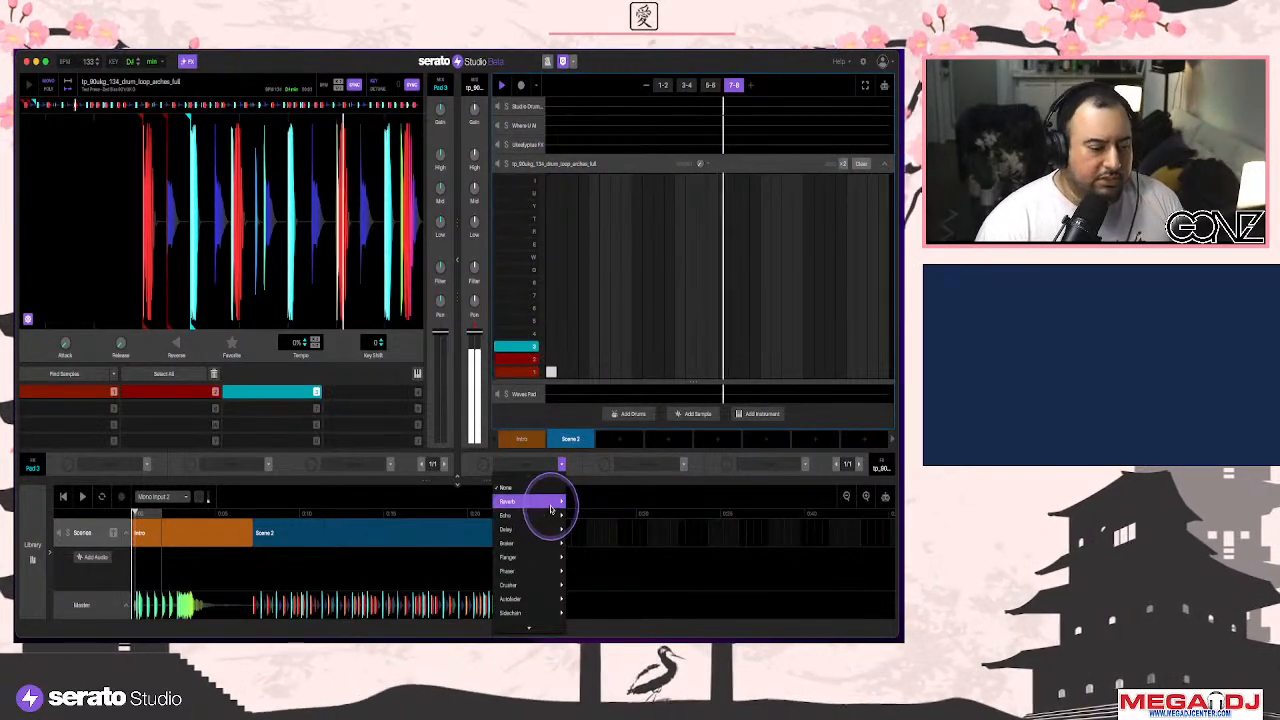
pyautogui.click(591, 543)
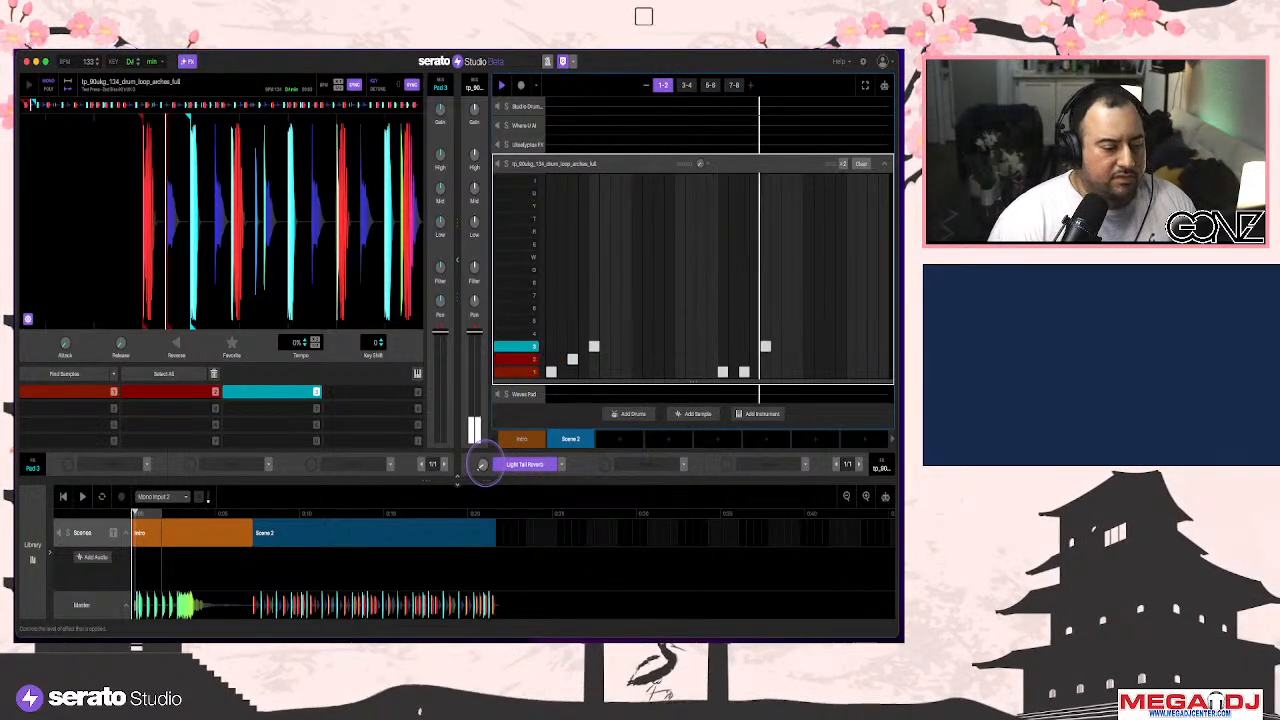
pyautogui.click(885, 168)
# Open the Studio Drum Kit track and preview its drum sounds
pyautogui.click(622, 109)
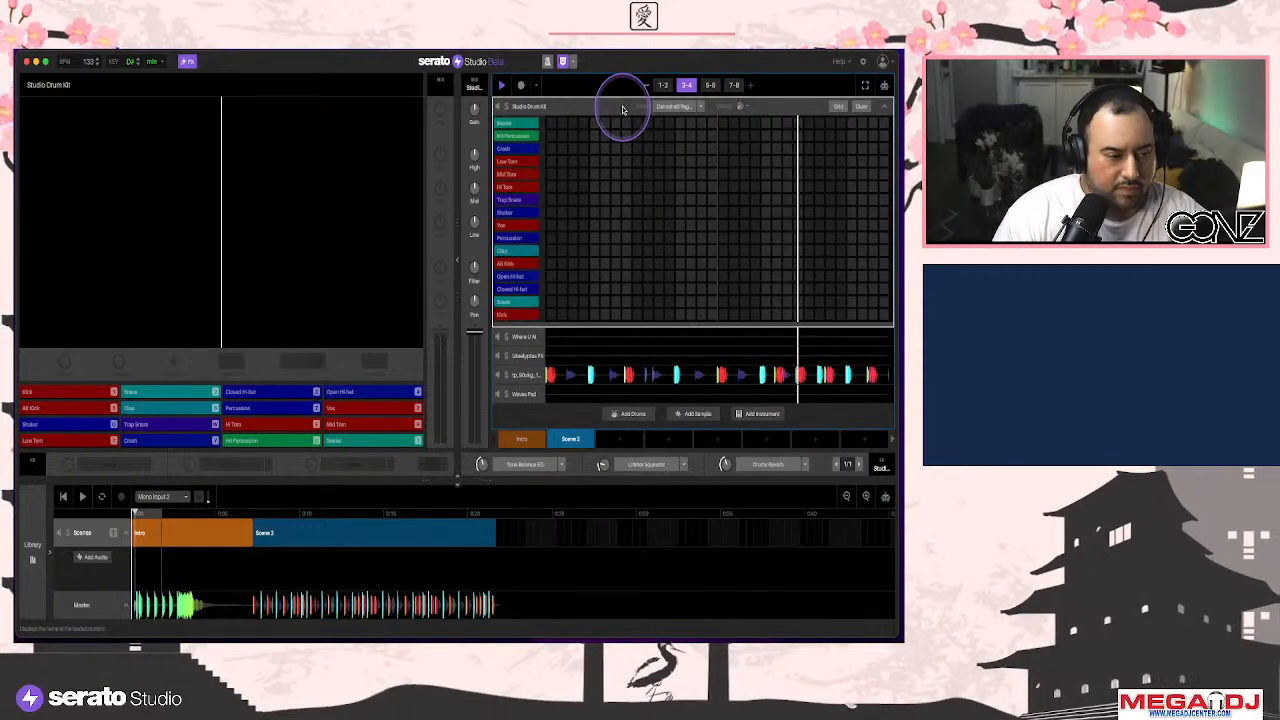
pyautogui.click(532, 250)
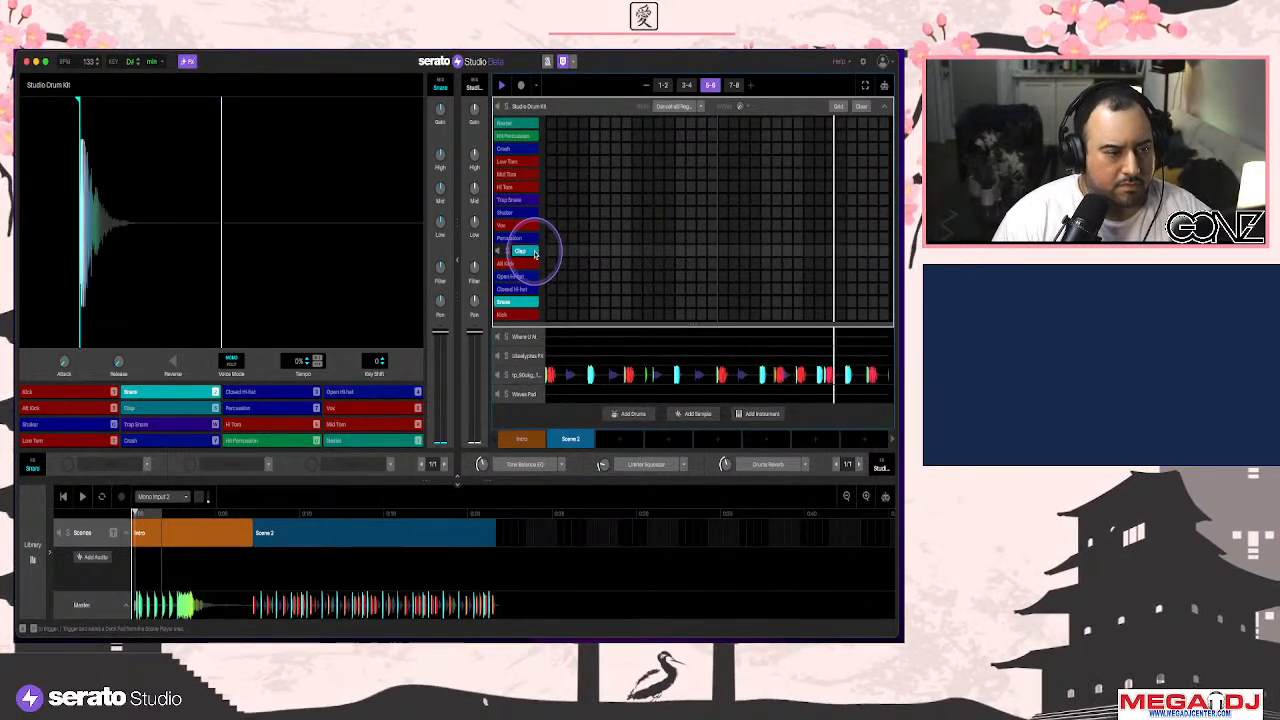
pyautogui.click(861, 106)
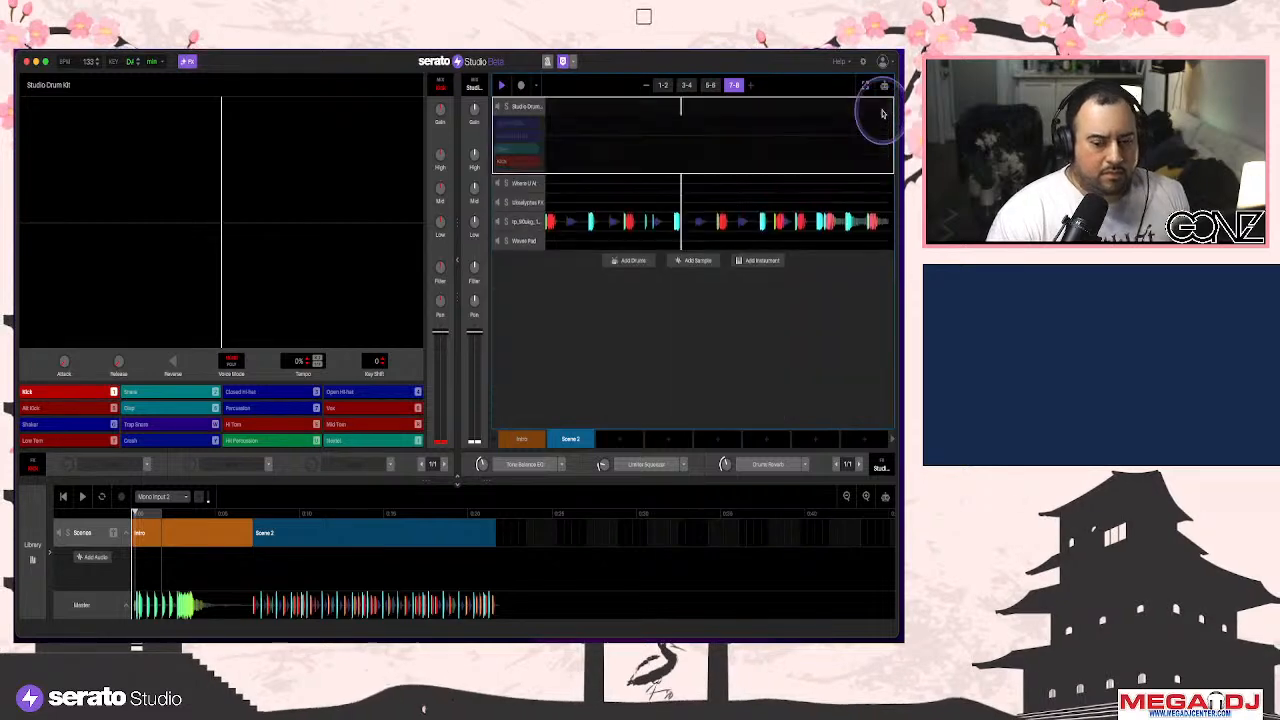
# Show all sample loops from the audio samples in the library
pyautogui.click(32, 544)
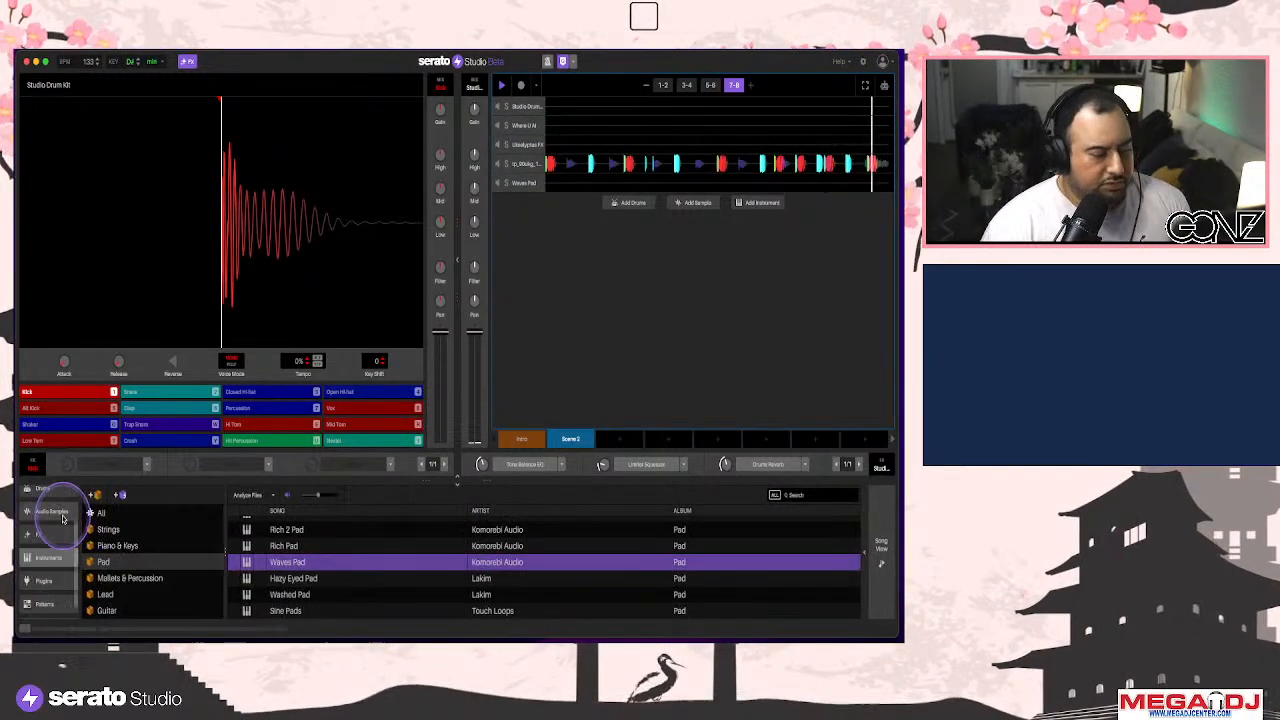
pyautogui.scroll(2, 48, 557)
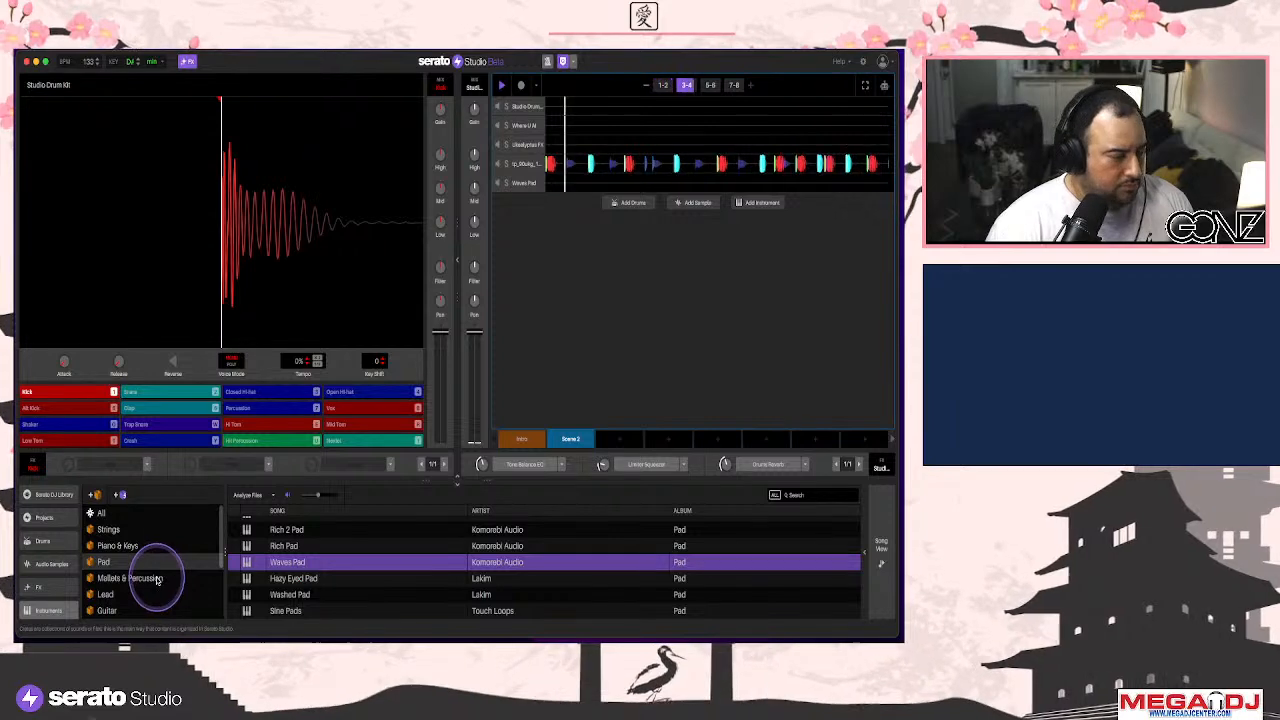
pyautogui.click(56, 500)
pyautogui.click(52, 563)
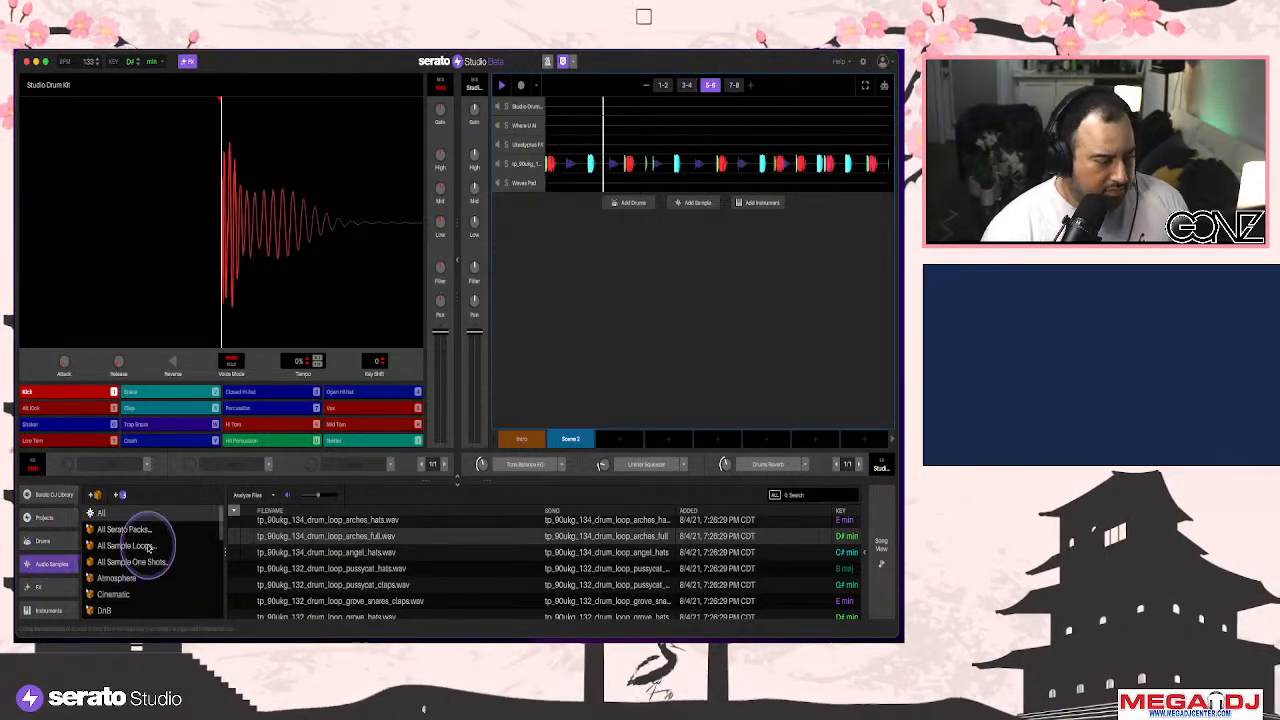
pyautogui.click(91, 547)
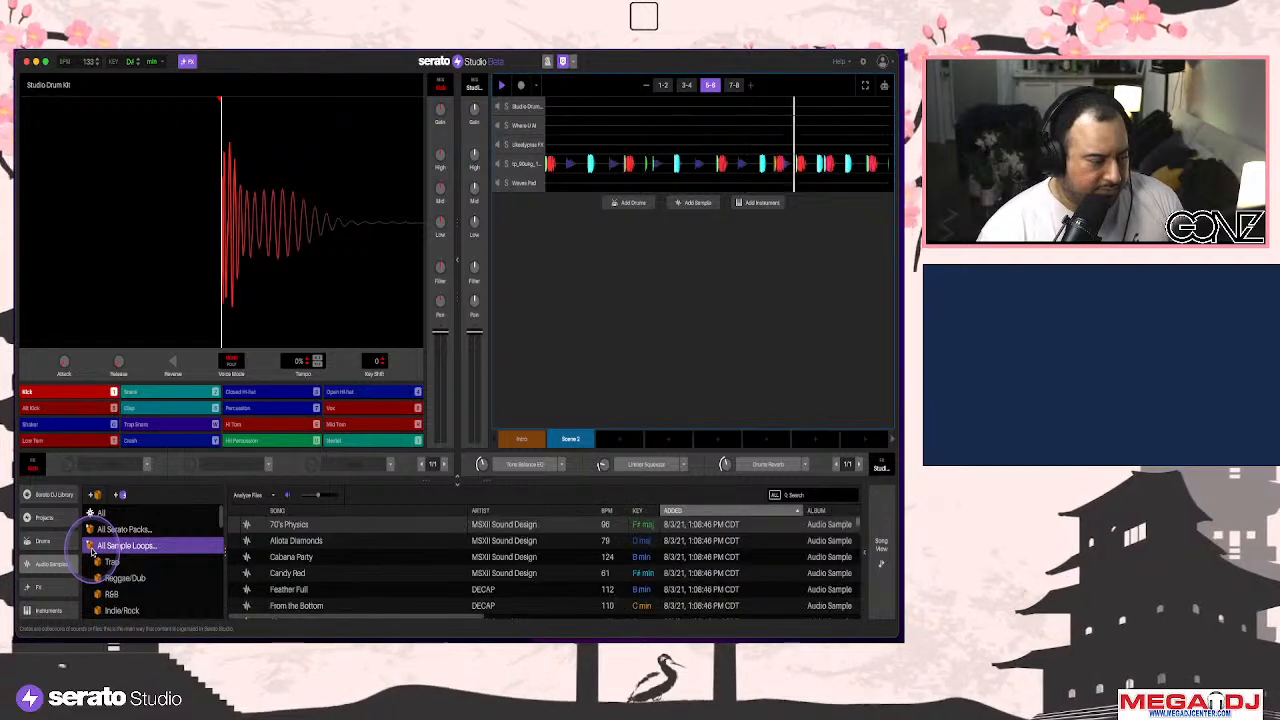
# Audition sample loops, load Serenade as a new track, and play it with a slice 1 hit at the start of bars 1-2
pyautogui.scroll(-3, 495, 573)
pyautogui.click(495, 573)
pyautogui.scroll(-2, 497, 573)
pyautogui.click(497, 560)
pyautogui.click(509, 525)
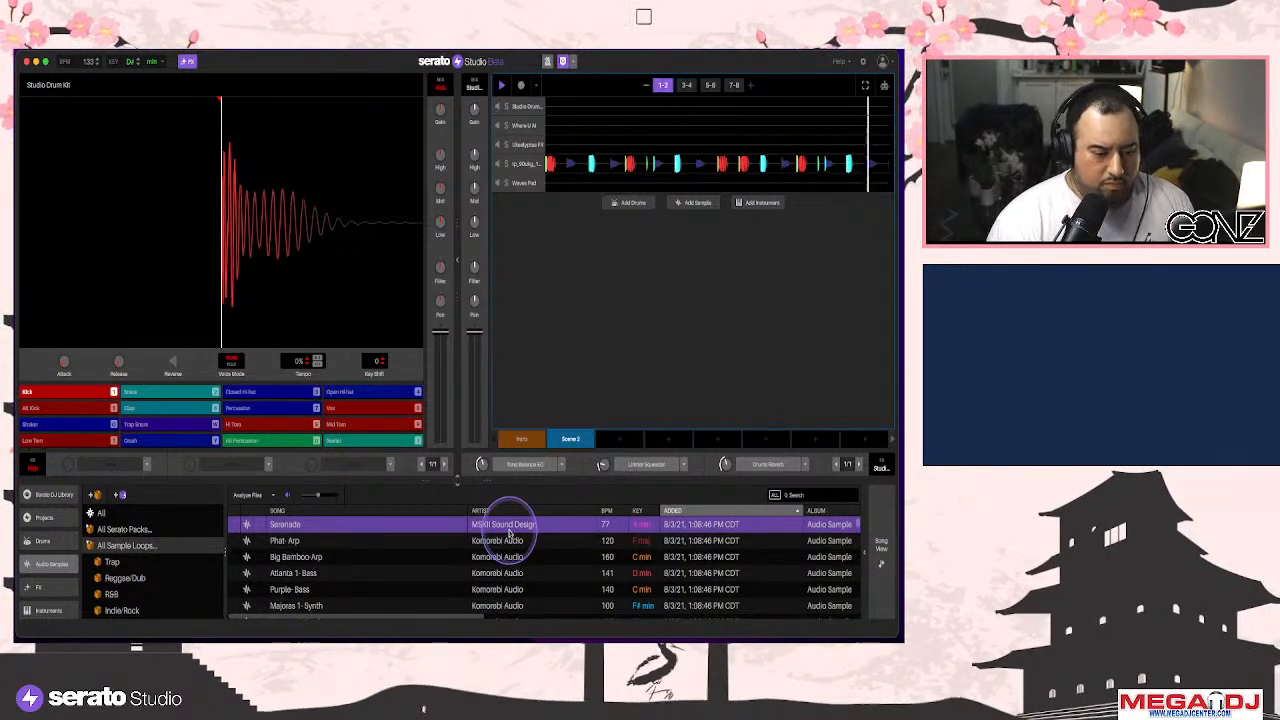
pyautogui.moveTo(509, 532); pyautogui.dragTo(575, 378)
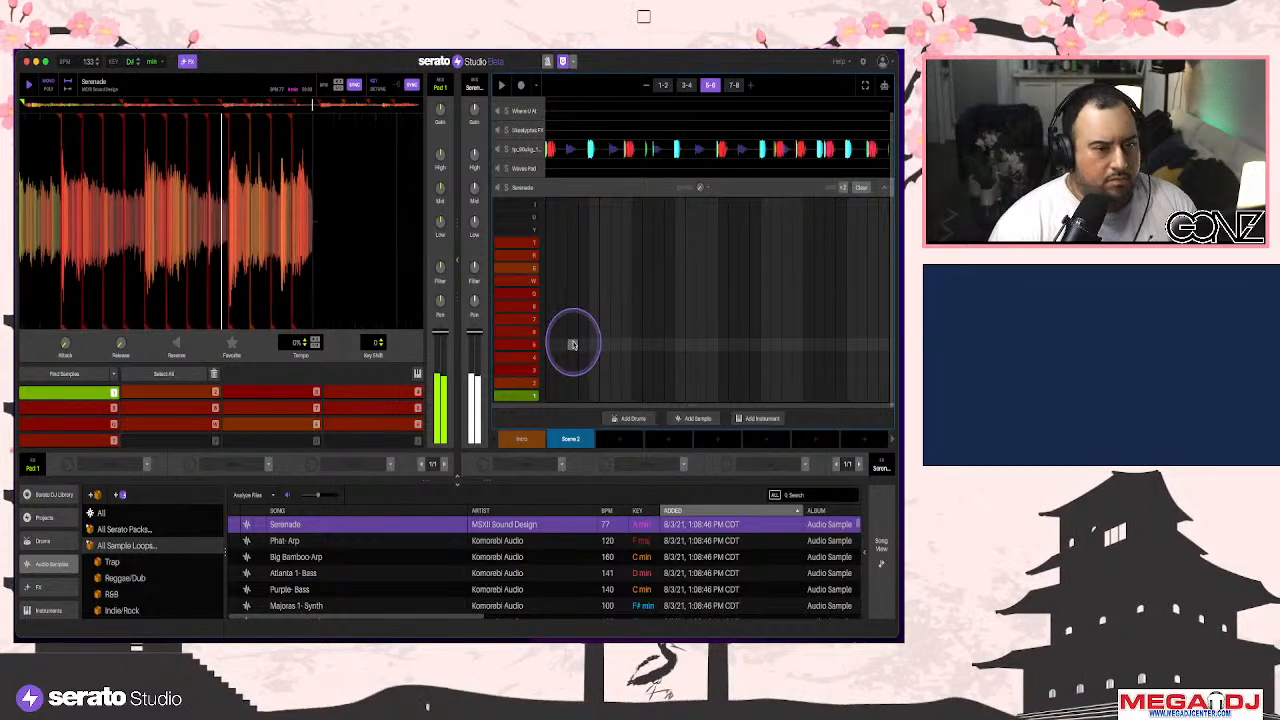
pyautogui.click(552, 396)
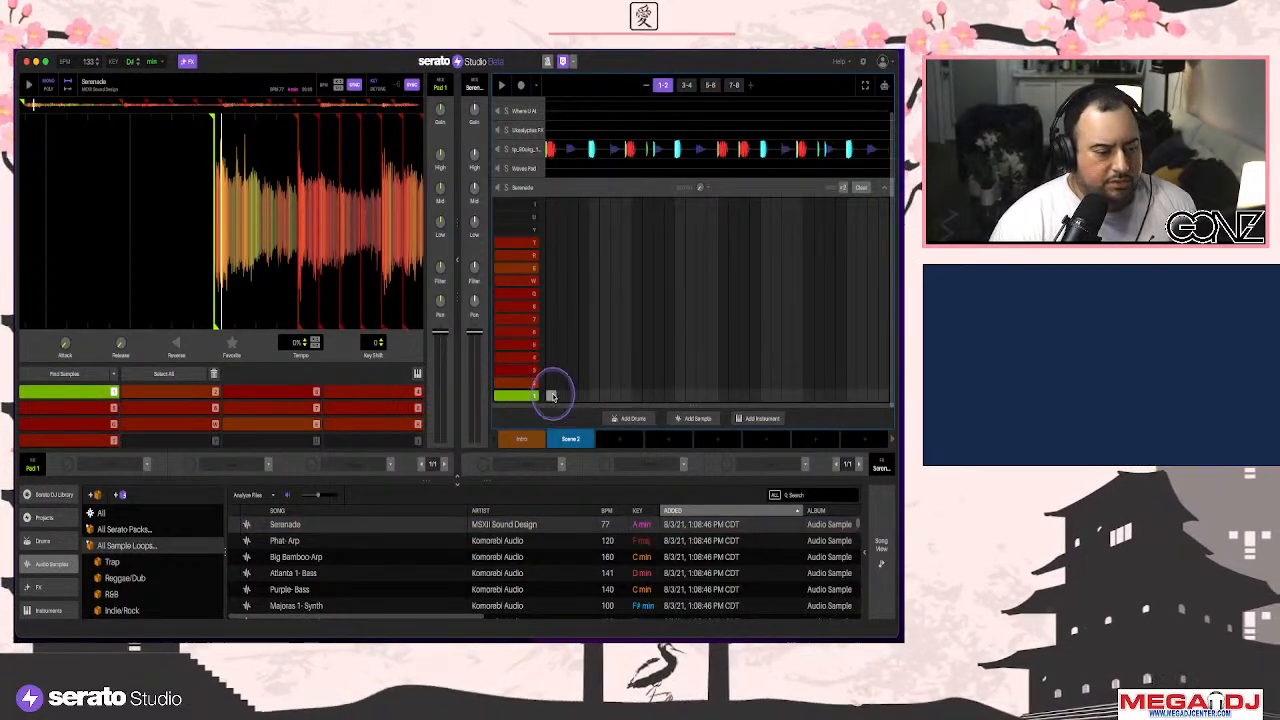
pyautogui.press('space')
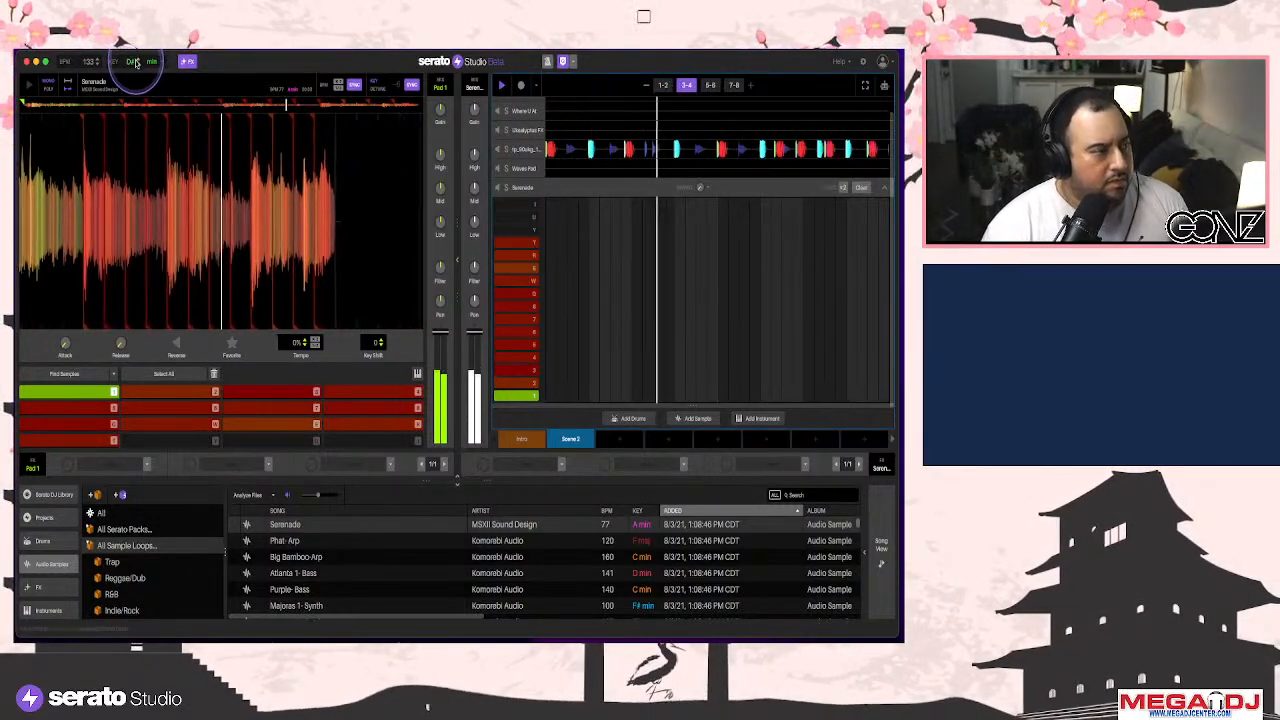
# Audition more sample loops and replace Serenade with the Soul Snap loop
pyautogui.scroll(-5, 525, 575)
pyautogui.click(520, 578)
pyautogui.scroll(-3, 520, 578)
pyautogui.click(520, 575)
pyautogui.click(520, 581)
pyautogui.scroll(-3, 521, 583)
pyautogui.click(521, 584)
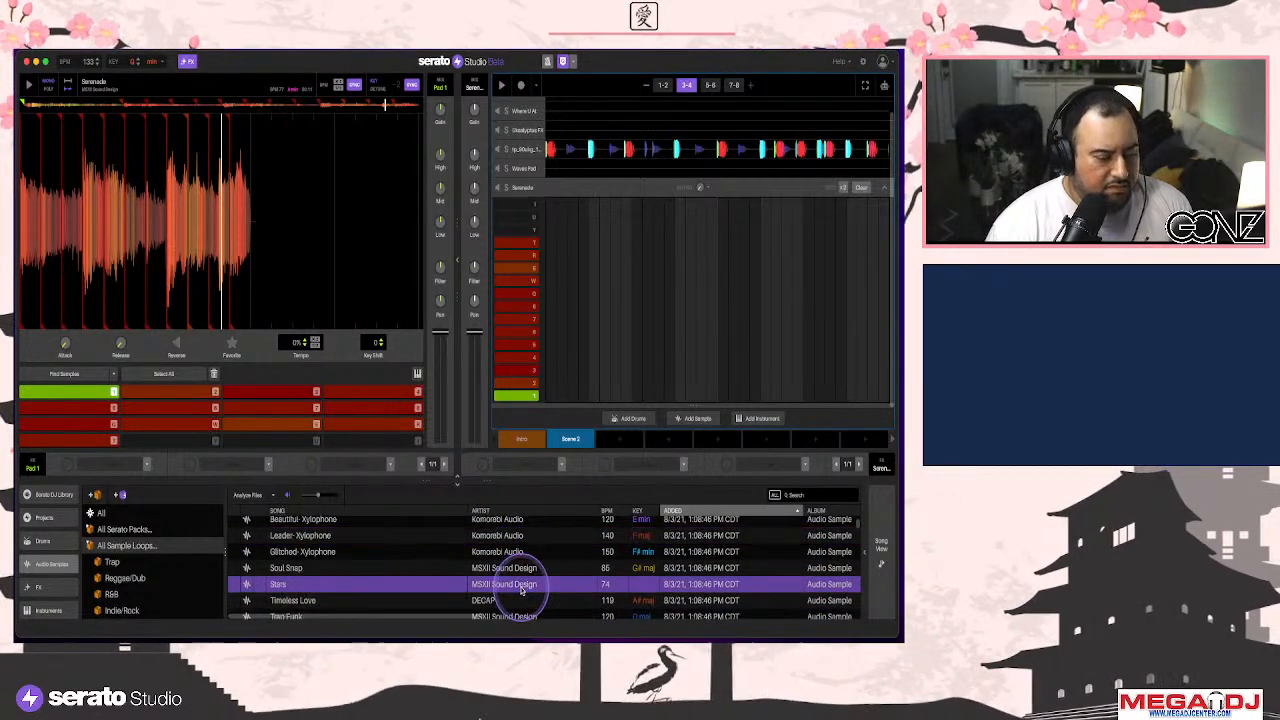
pyautogui.scroll(-3, 521, 588)
pyautogui.click(500, 530)
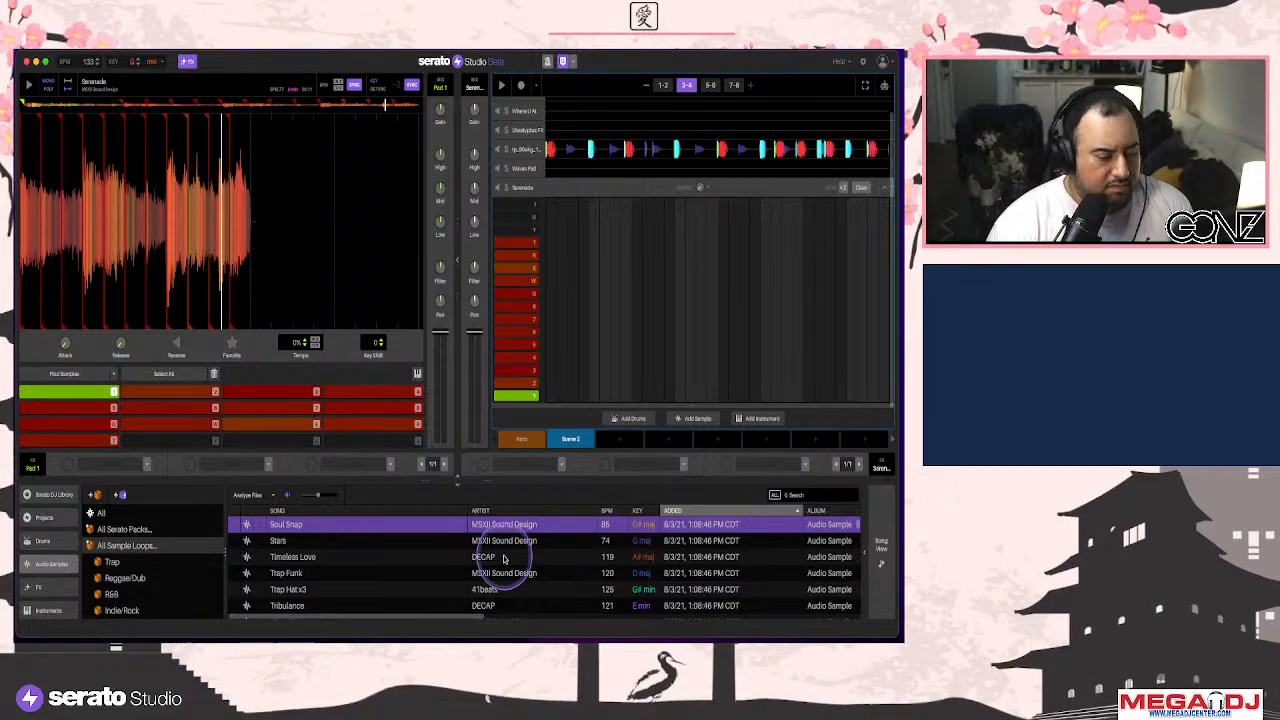
pyautogui.moveTo(503, 528); pyautogui.dragTo(641, 320)
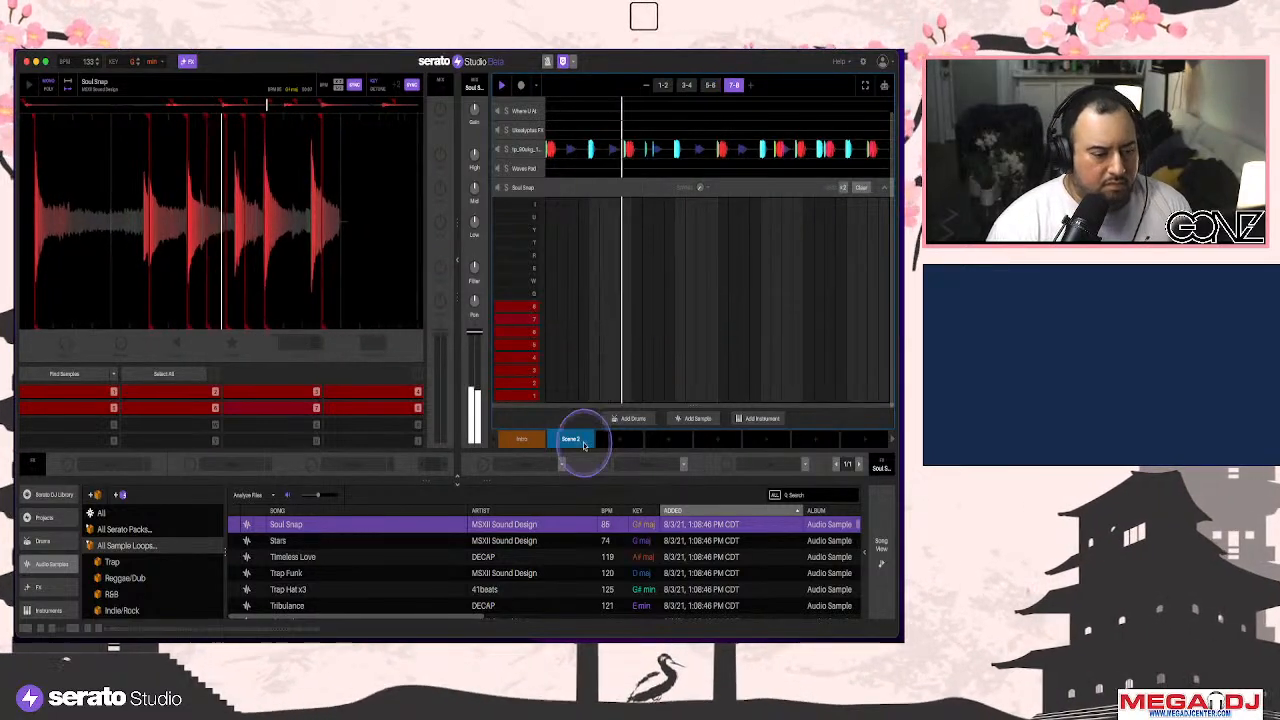
# Add the Dub Echo effect to the Soul Snap track in its first effect slot
pyautogui.click(561, 464)
pyautogui.moveTo(533, 517)
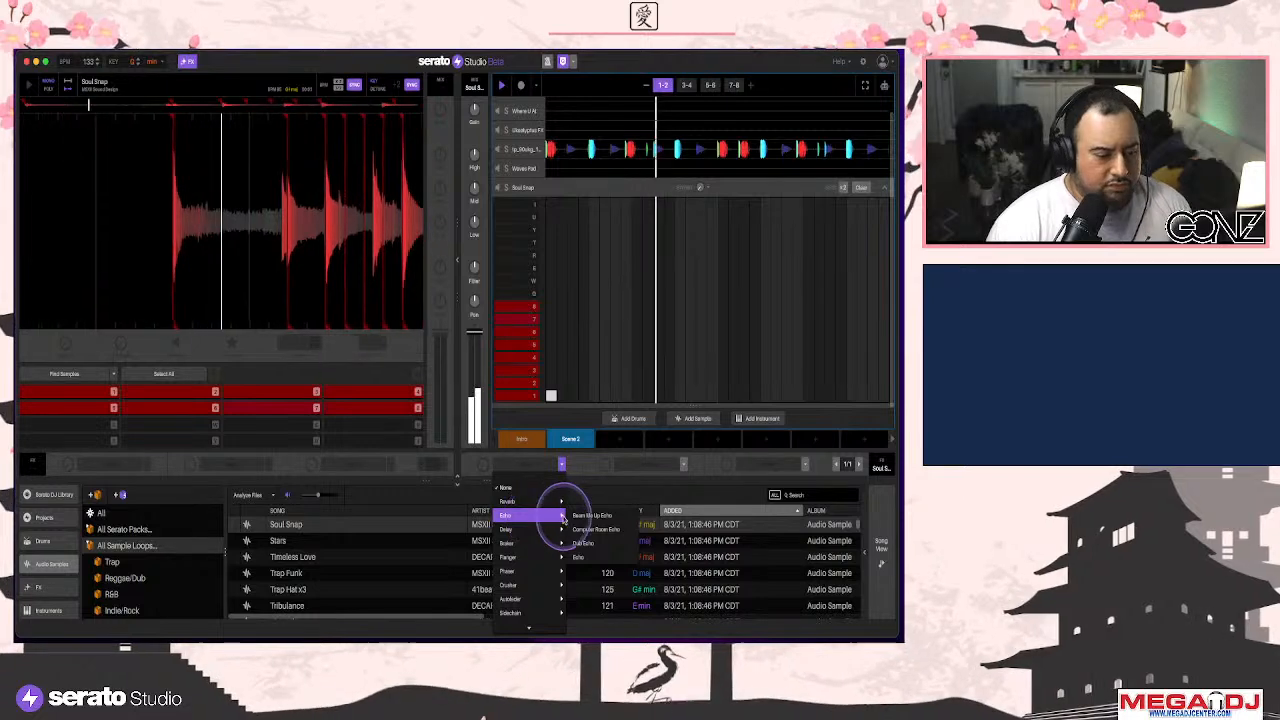
pyautogui.click(583, 543)
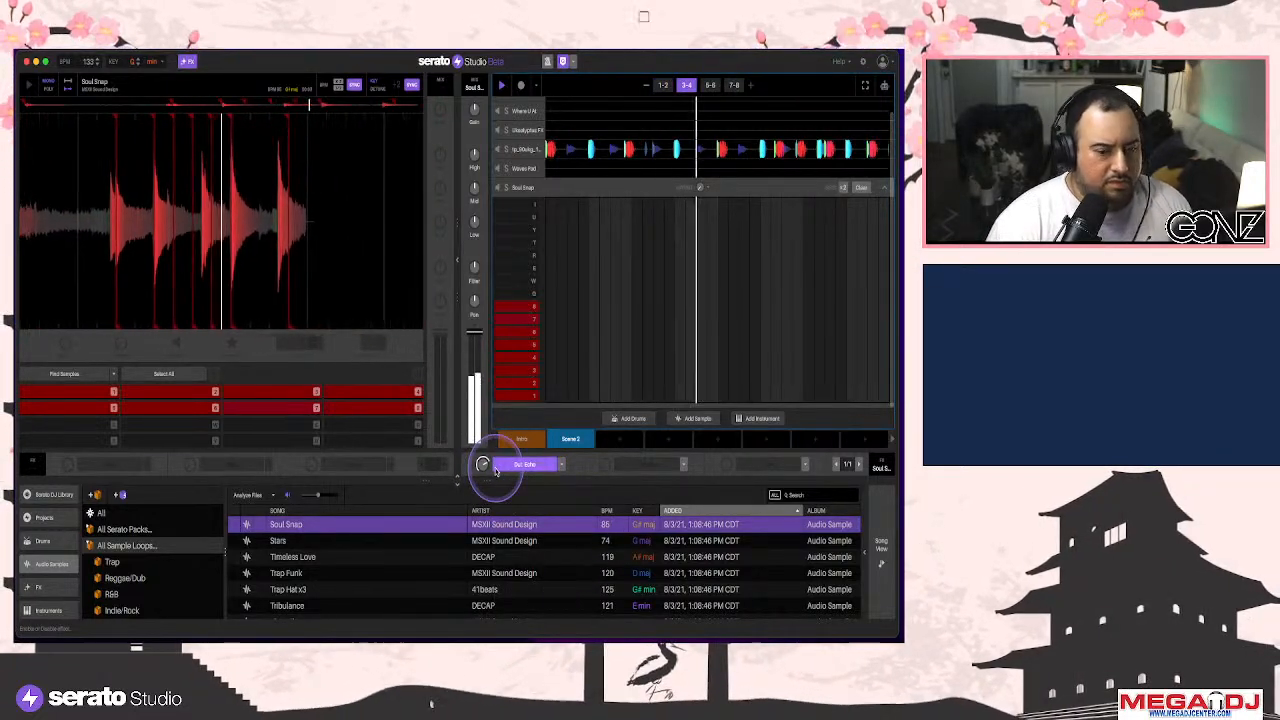
pyautogui.click(883, 191)
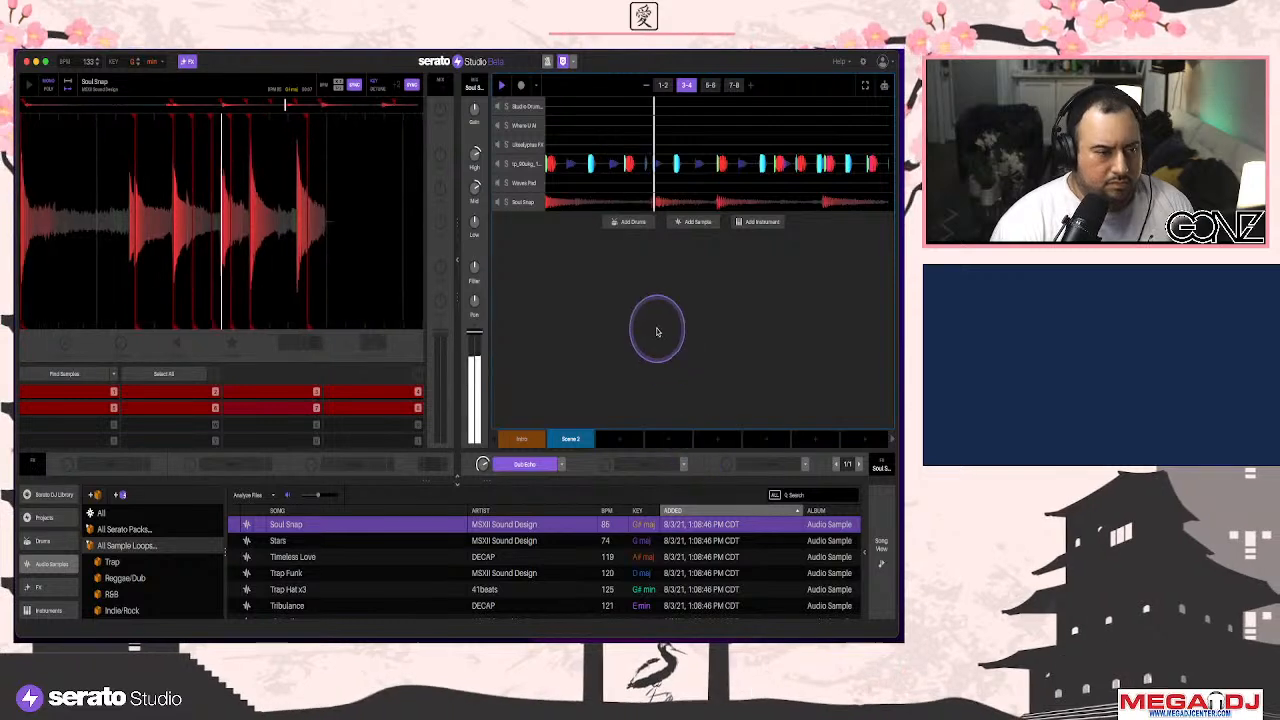
# Add the Hard Sidechain effect to the Soul Snap track in its second effect slot
pyautogui.moveTo(681, 465); pyautogui.dragTo(686, 476)
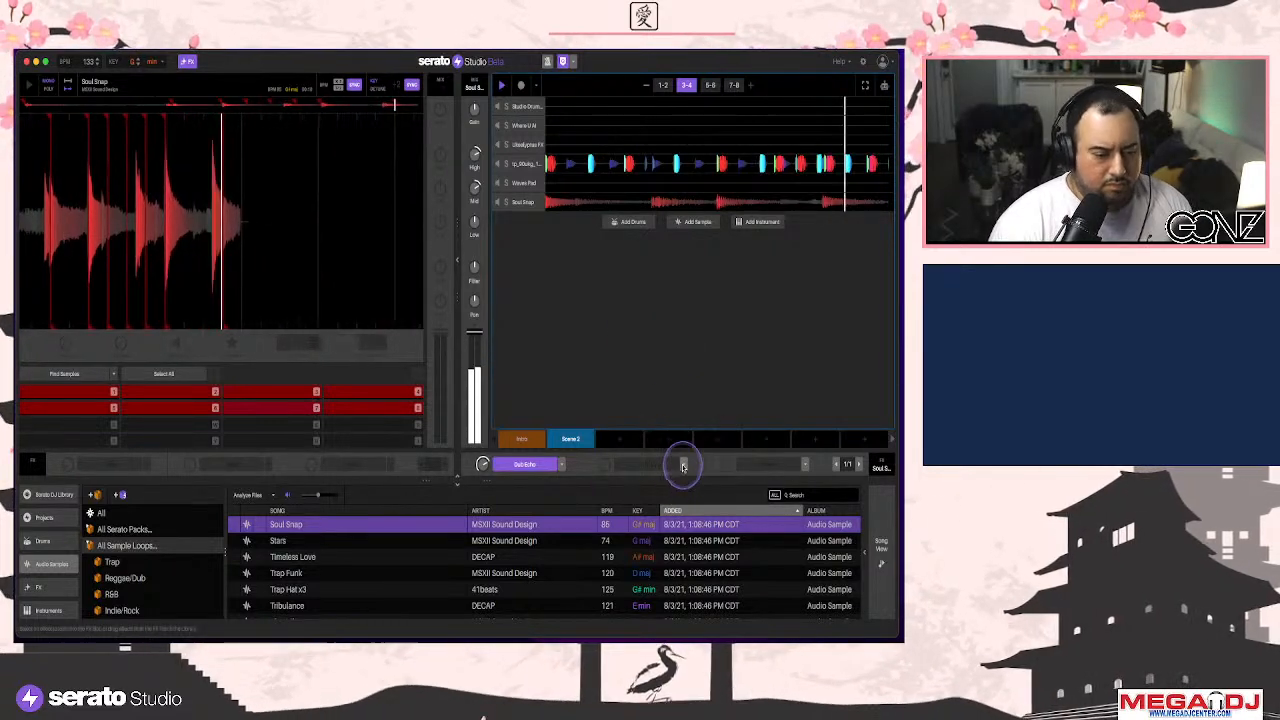
pyautogui.click(683, 466)
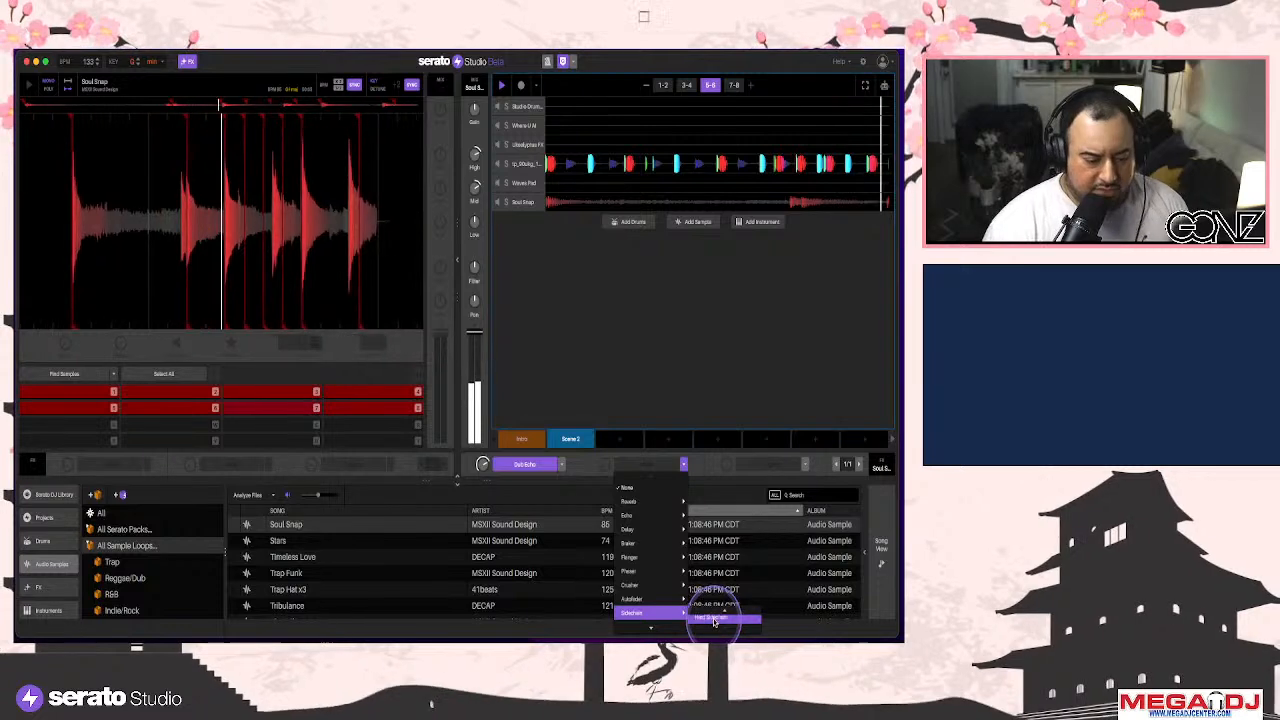
pyautogui.click(716, 619)
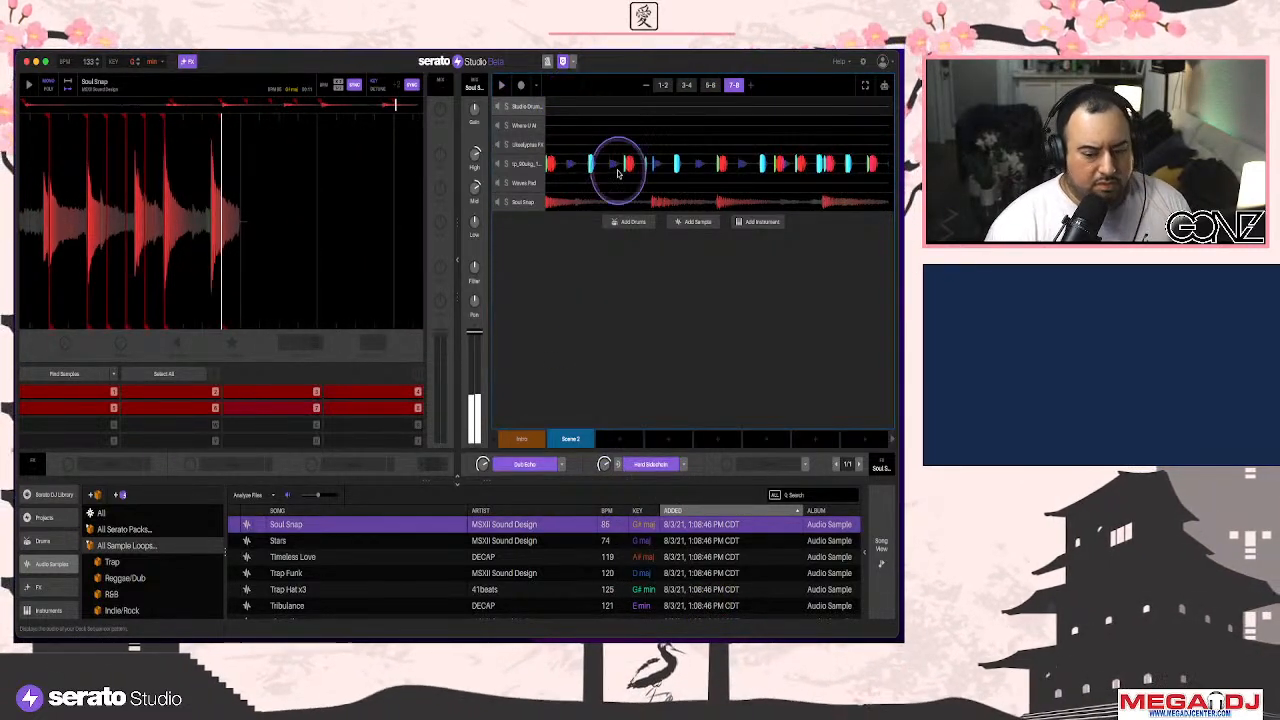
# Program Studio Drum Kit kick hits on steps 1, 9, 17 and 19 of bars 1-2 and play the pattern
pyautogui.click(663, 85)
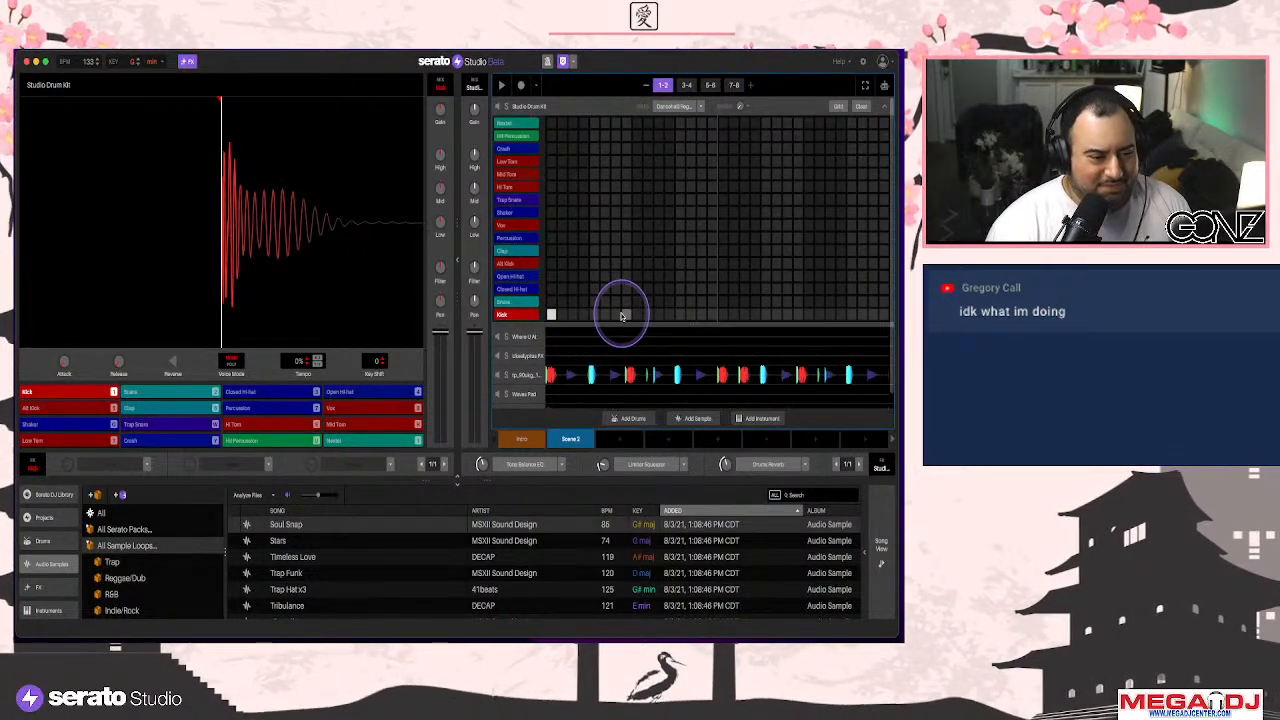
pyautogui.click(703, 316)
pyautogui.click(637, 316)
pyautogui.click(627, 316)
pyautogui.click(744, 319)
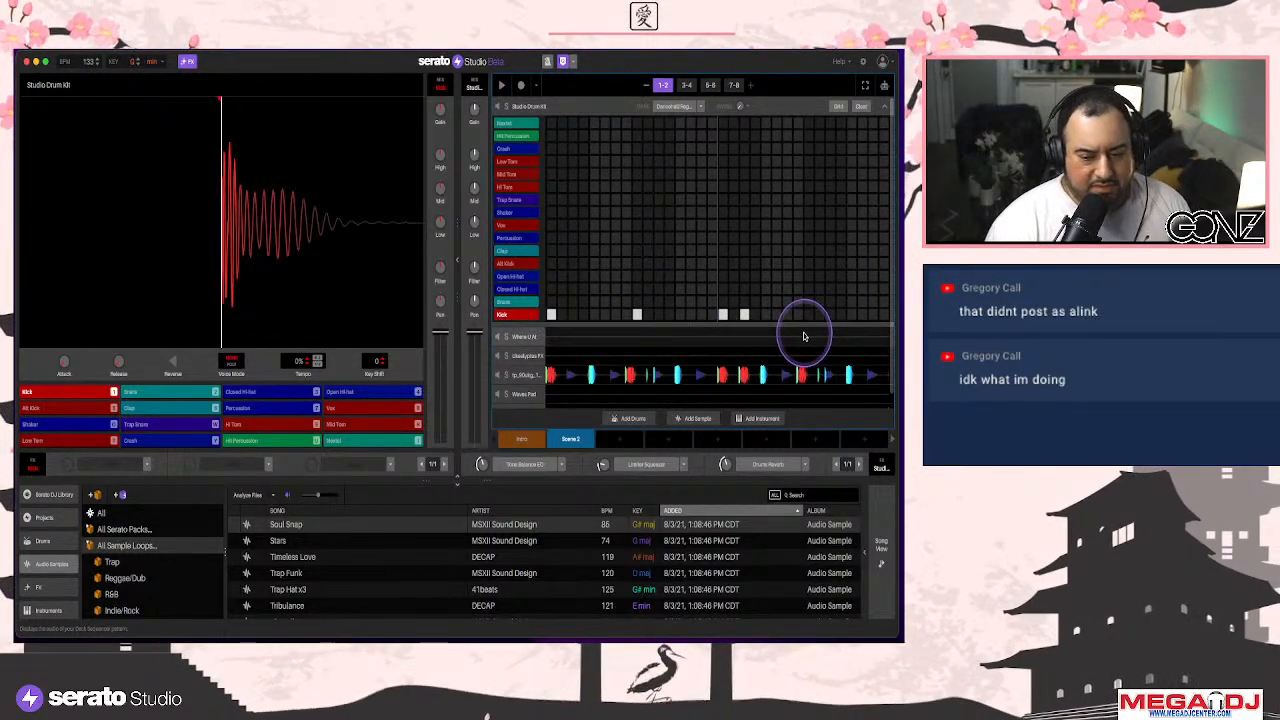
pyautogui.scroll(-1, 805, 336)
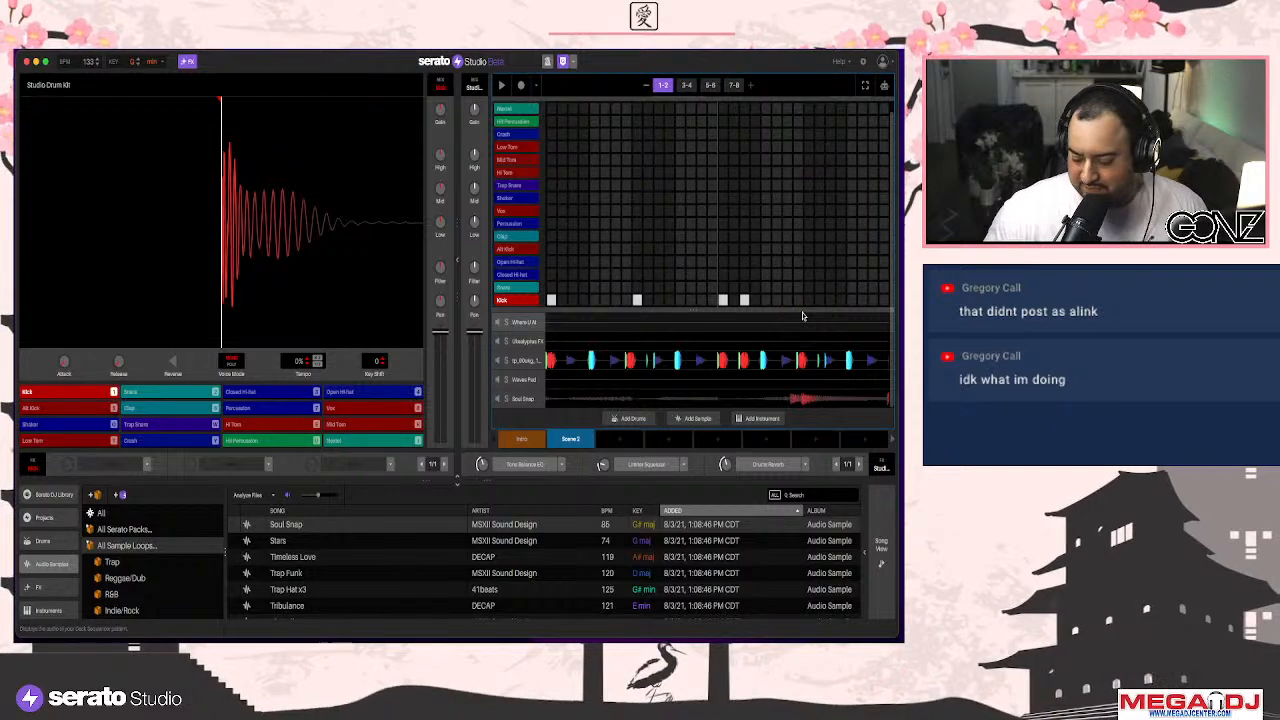
pyautogui.press('space')
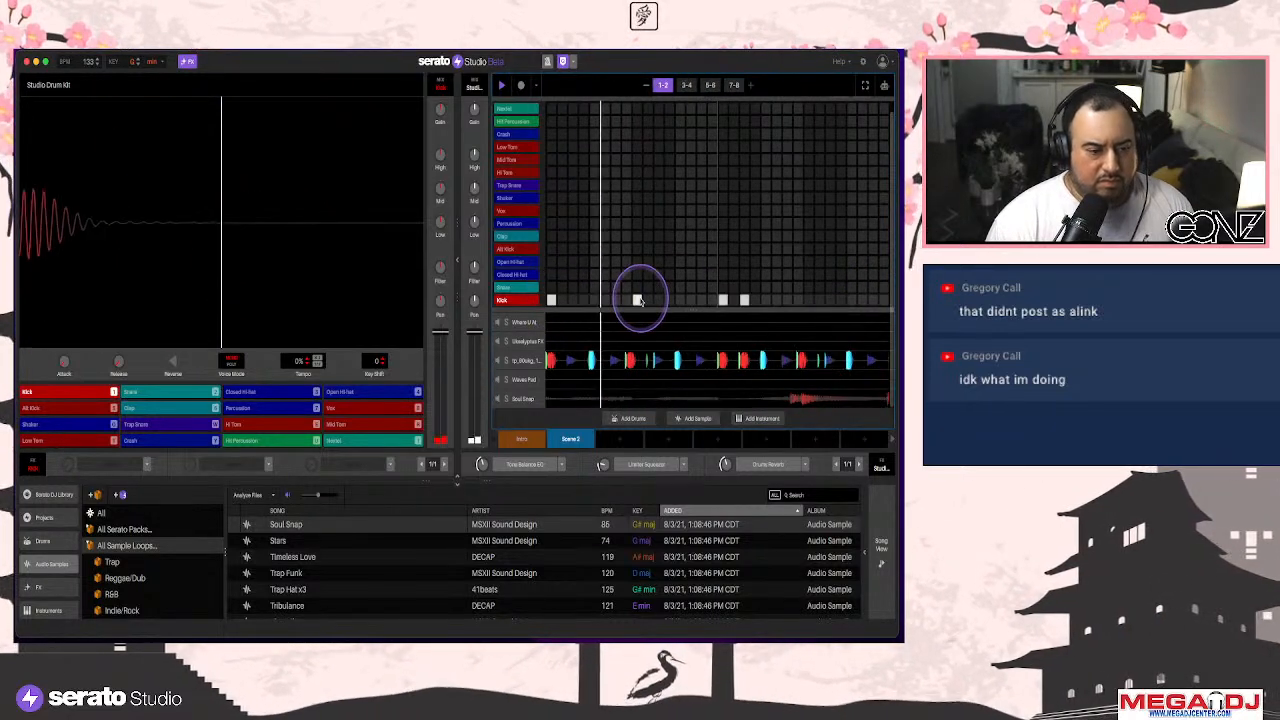
# Program Studio Drum Kit kick hits on steps 1, 9, 17, 23, 27 and 31 of bars 3-4
pyautogui.click(686, 87)
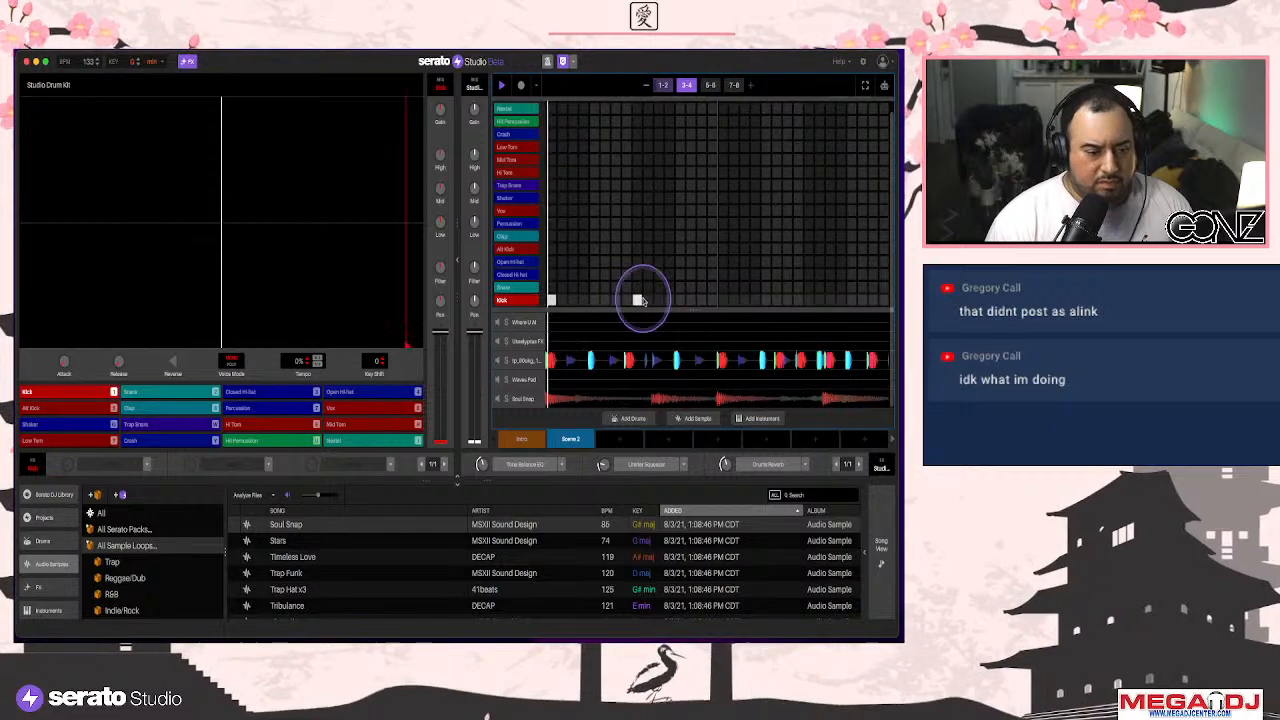
pyautogui.click(723, 299)
pyautogui.click(766, 300)
pyautogui.click(785, 301)
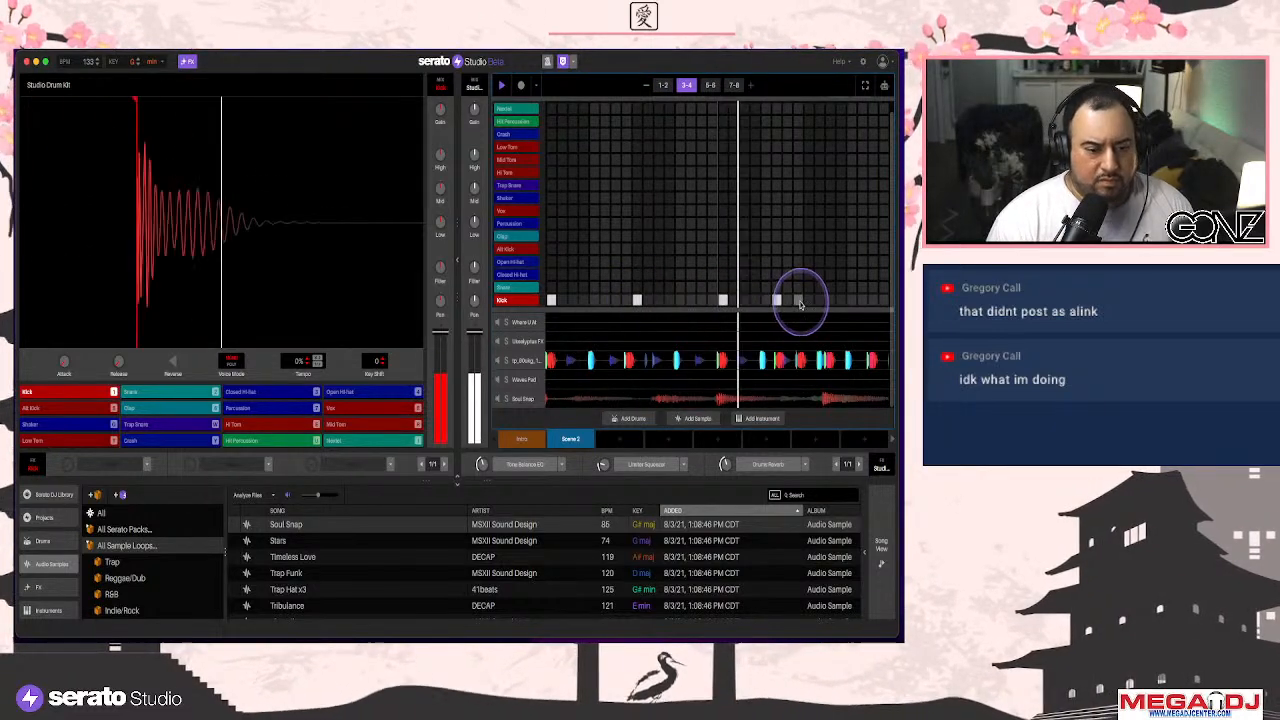
pyautogui.click(808, 300)
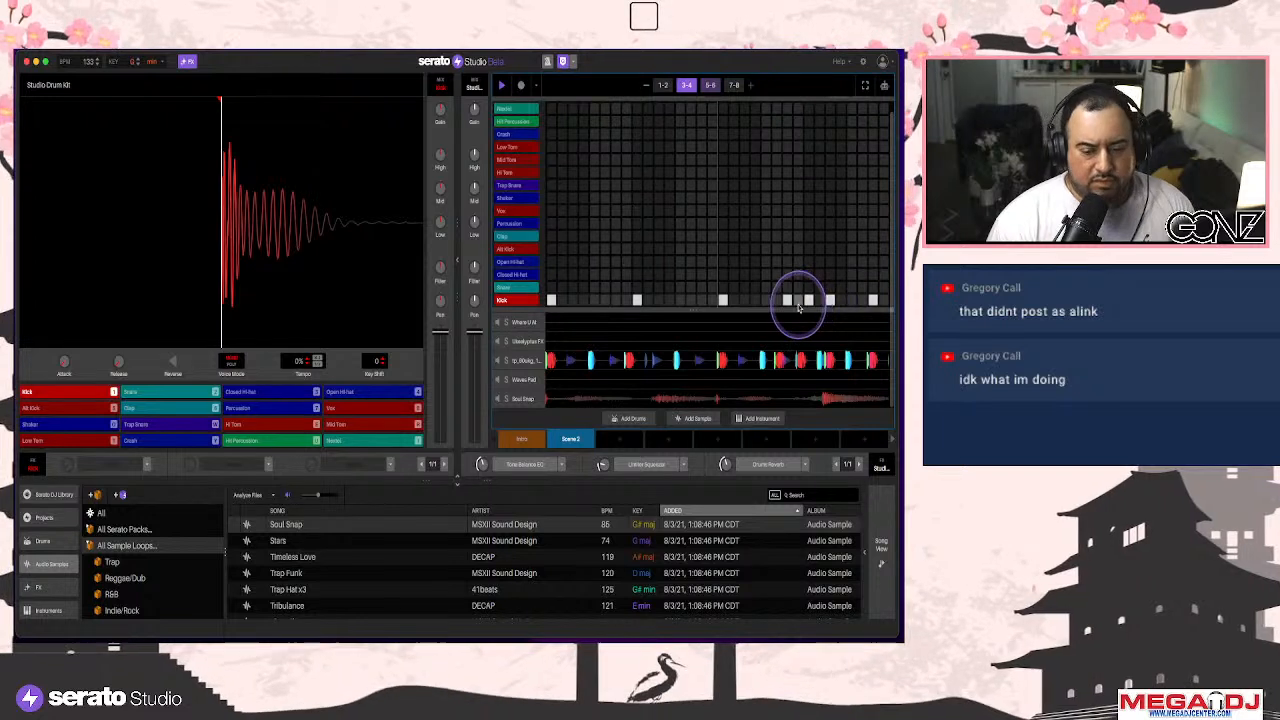
pyautogui.click(822, 301)
pyautogui.click(779, 347)
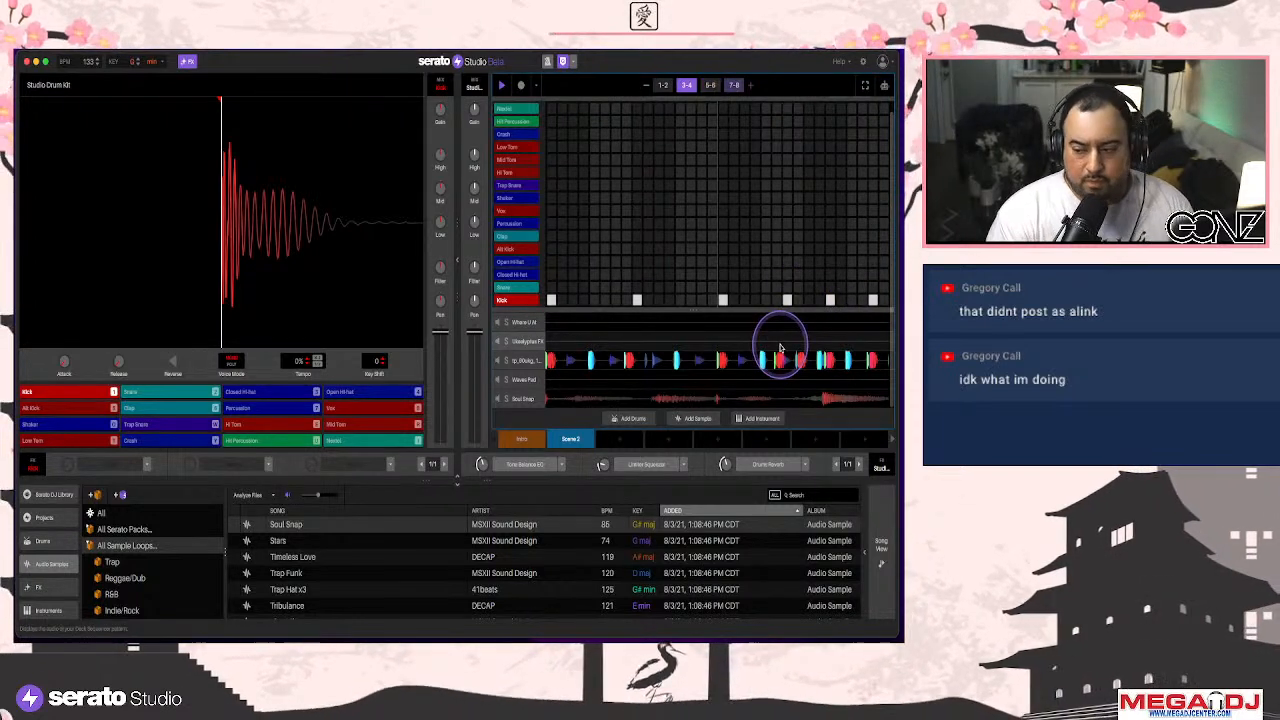
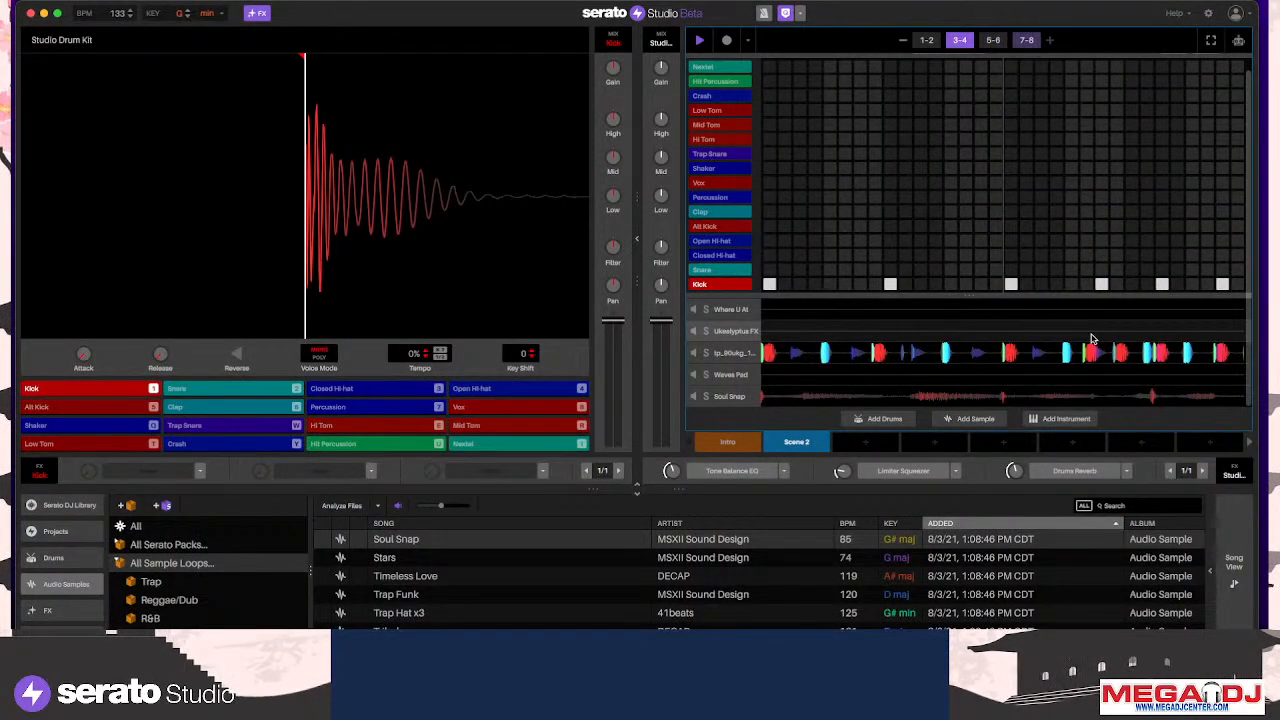
# View the song arrangement, collapse the Studio Drum Kit deck in Scene 2 and return to the library
pyautogui.click(1232, 556)
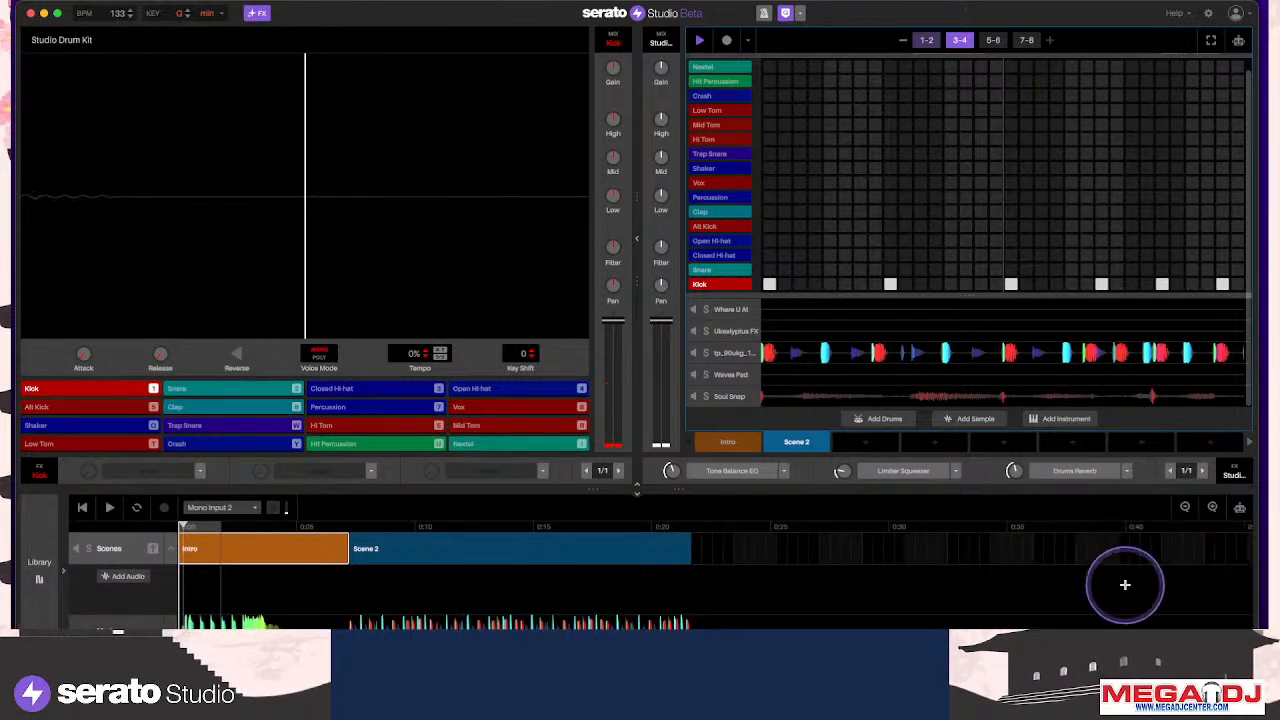
pyautogui.scroll(1, 1242, 118)
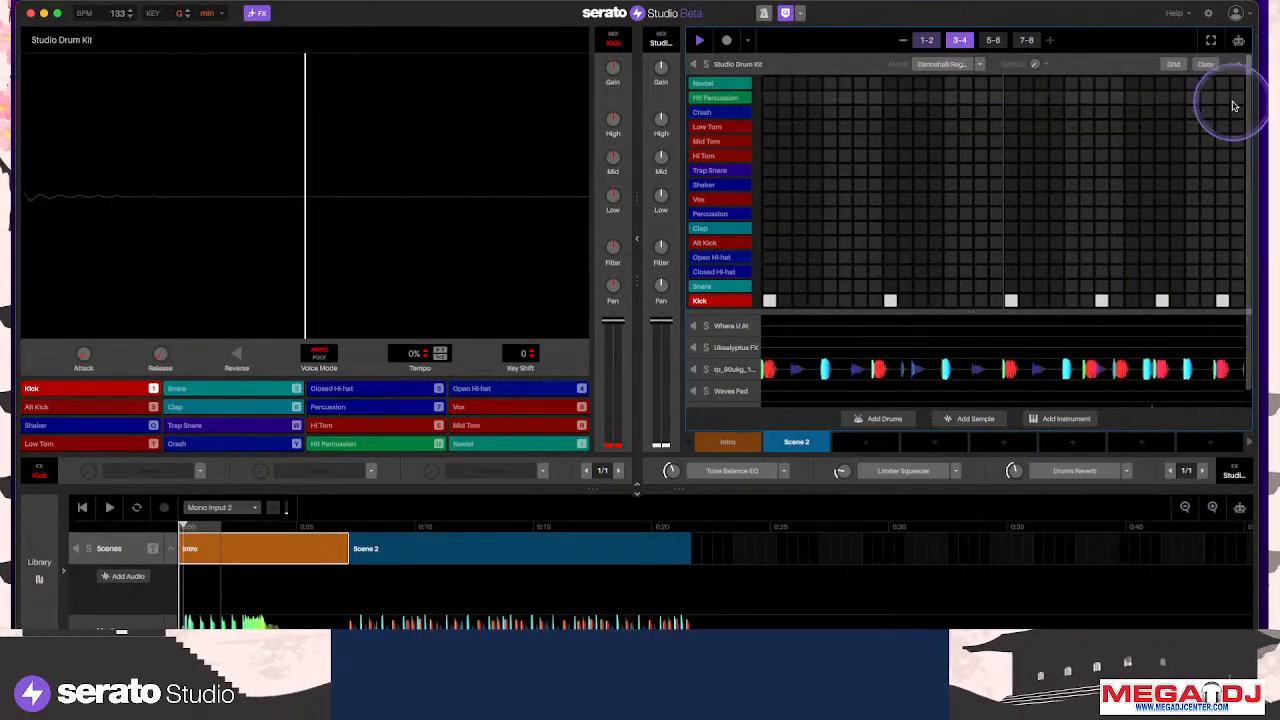
pyautogui.click(1238, 66)
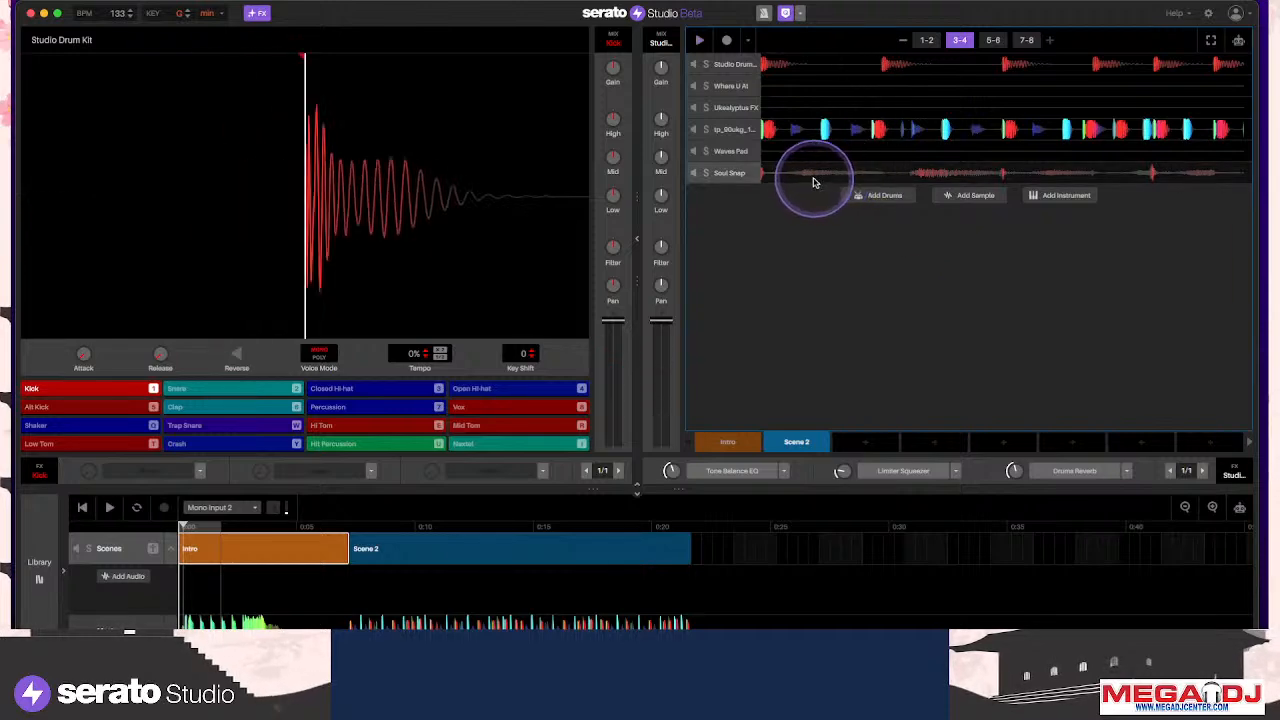
pyautogui.click(38, 577)
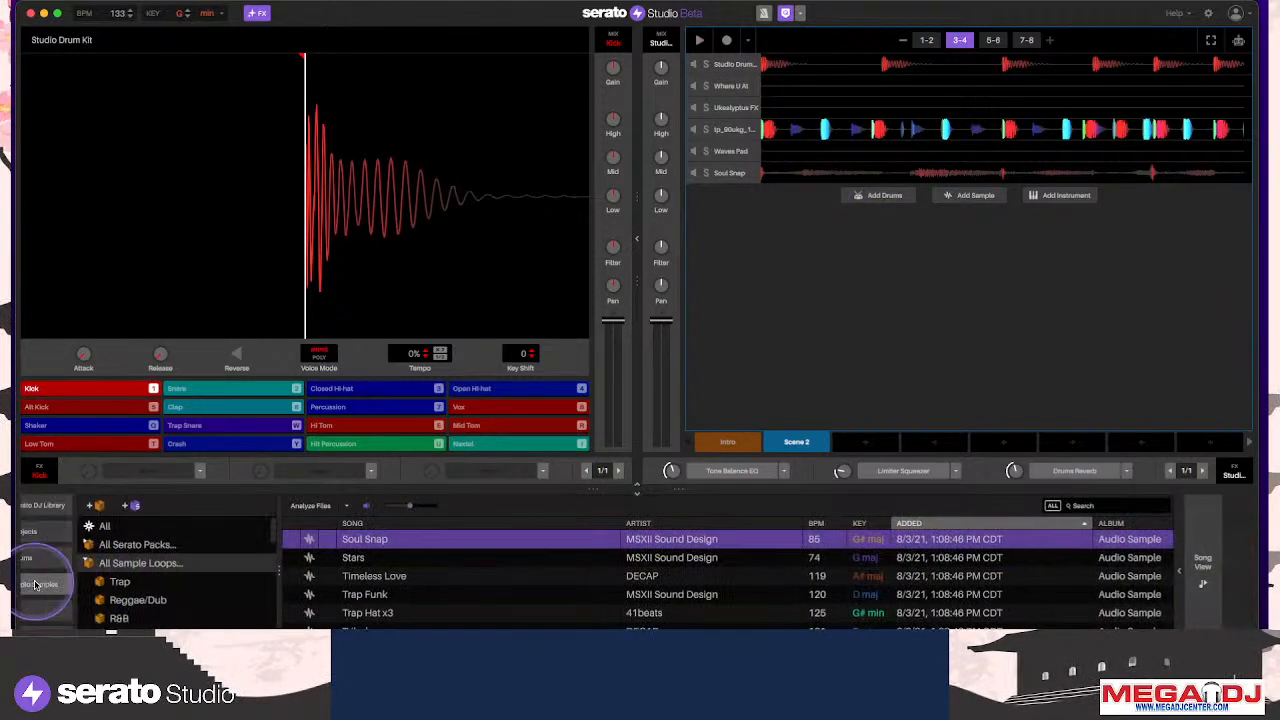
# Delete the Soul Snap deck from Scene 2 and collapse the Waves Pad deck
pyautogui.click(785, 178)
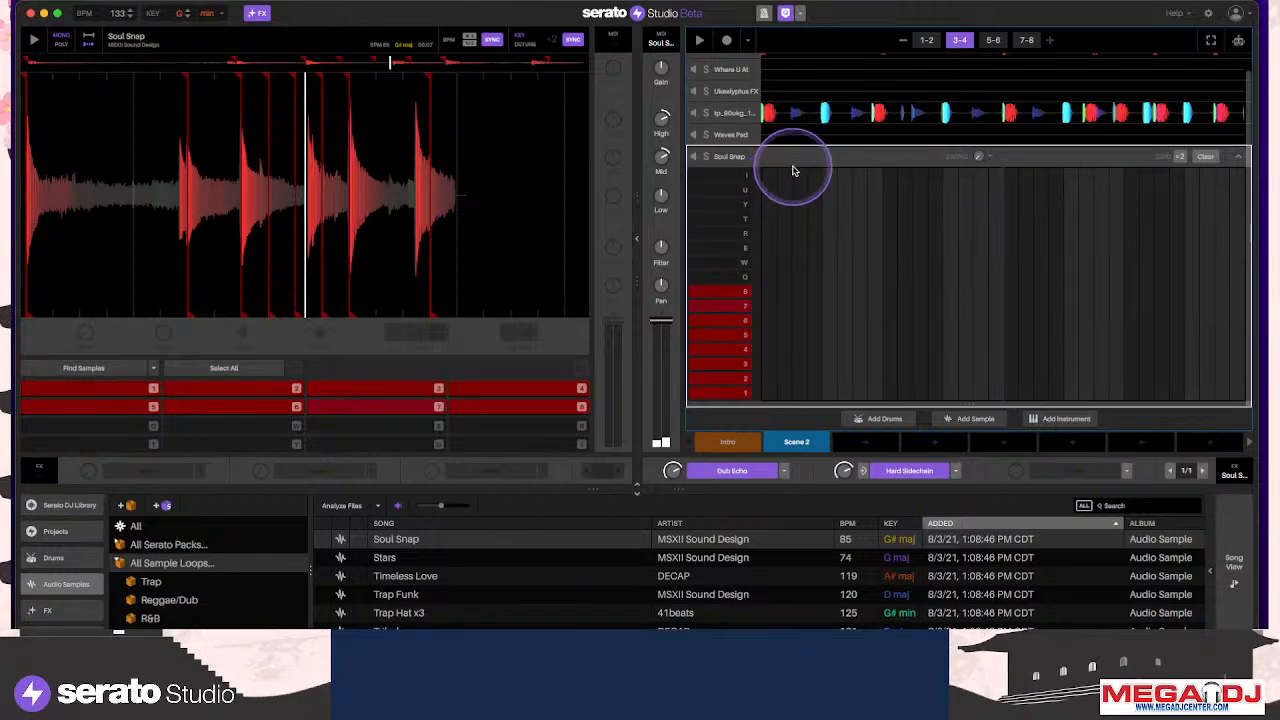
pyautogui.press('BackSpace')
pyautogui.click(690, 345)
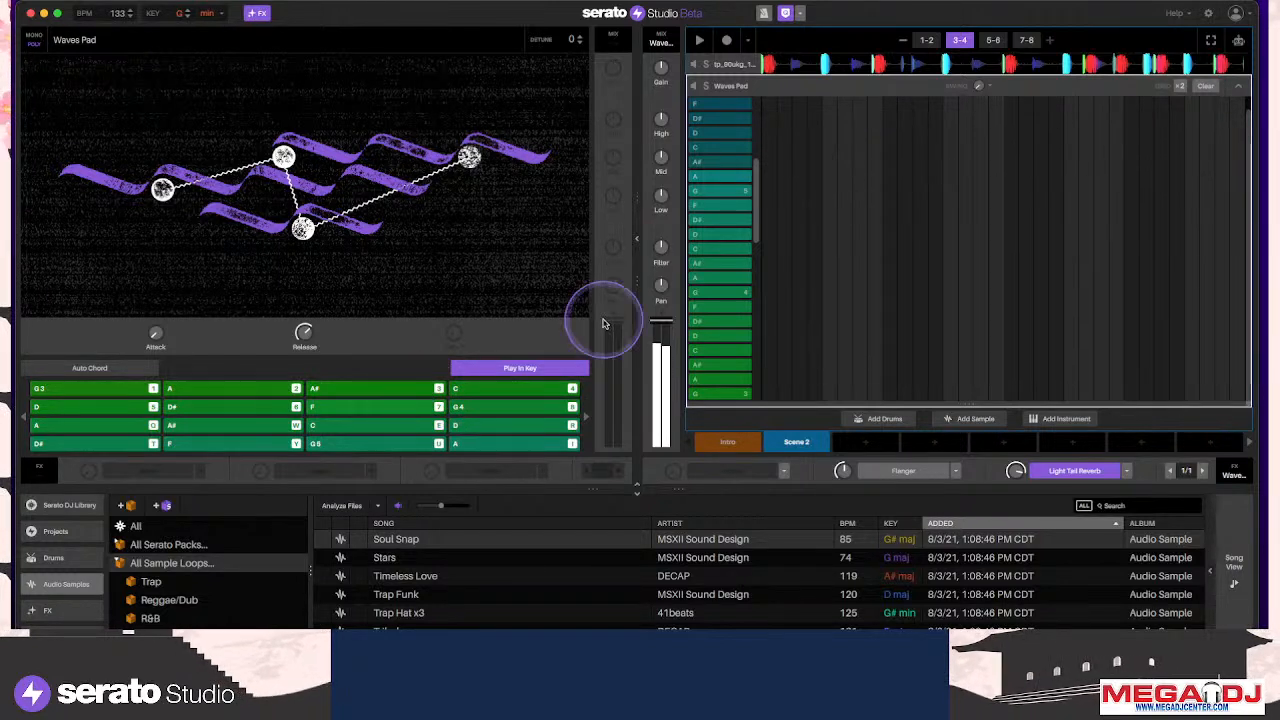
pyautogui.click(1234, 90)
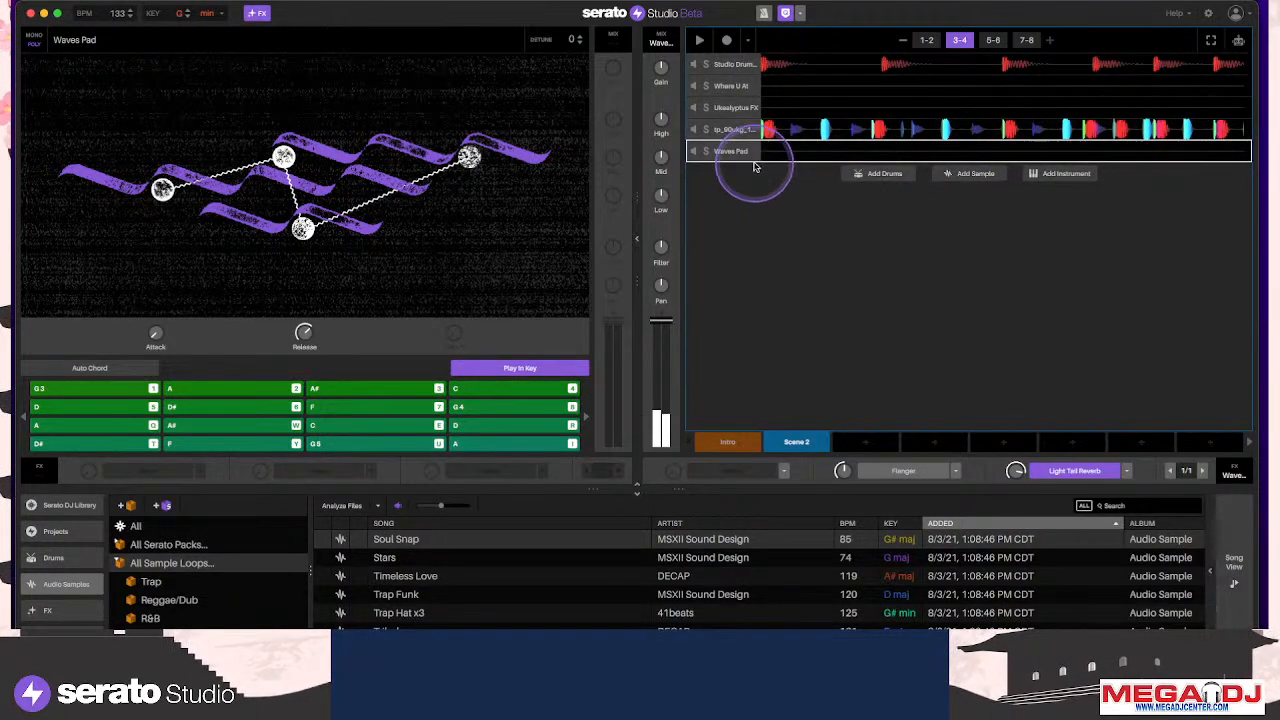
# Browse the Mallets & Percussion instruments and add Azimuth Percussion as a new instrument deck in Scene 2
pyautogui.scroll(-1, 88, 587)
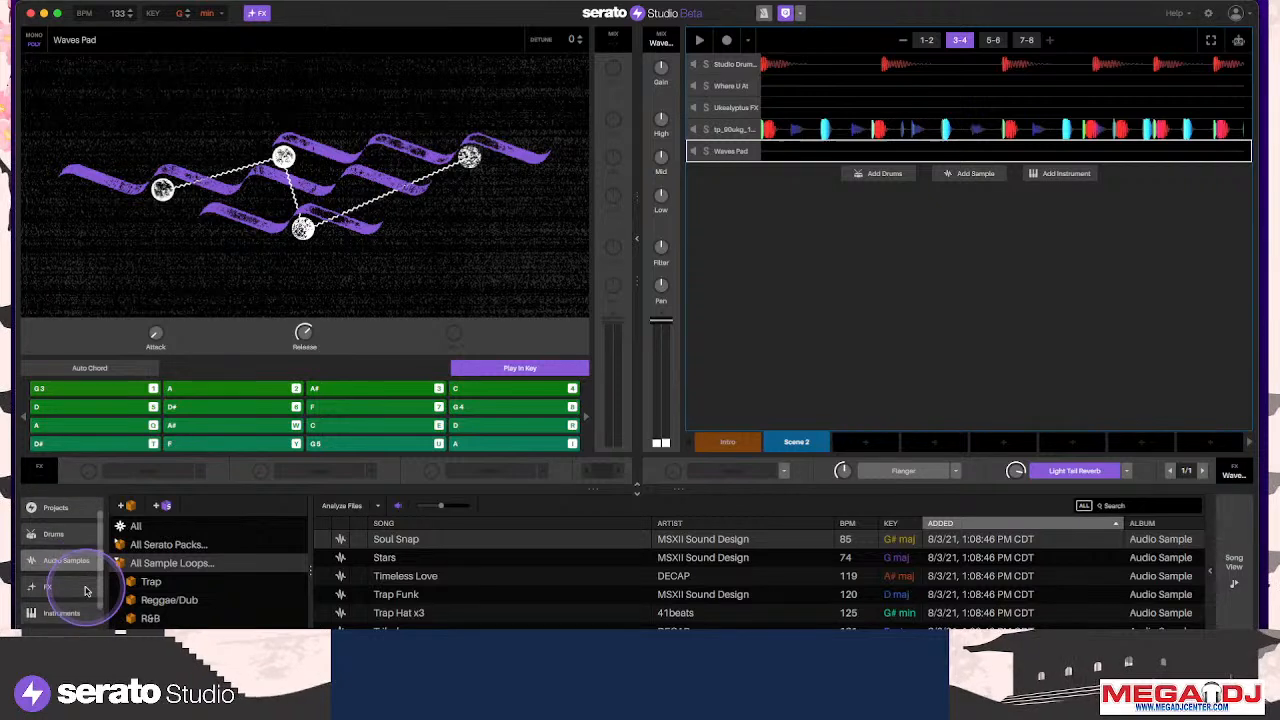
pyautogui.click(62, 612)
pyautogui.click(150, 581)
pyautogui.scroll(-2, 156, 578)
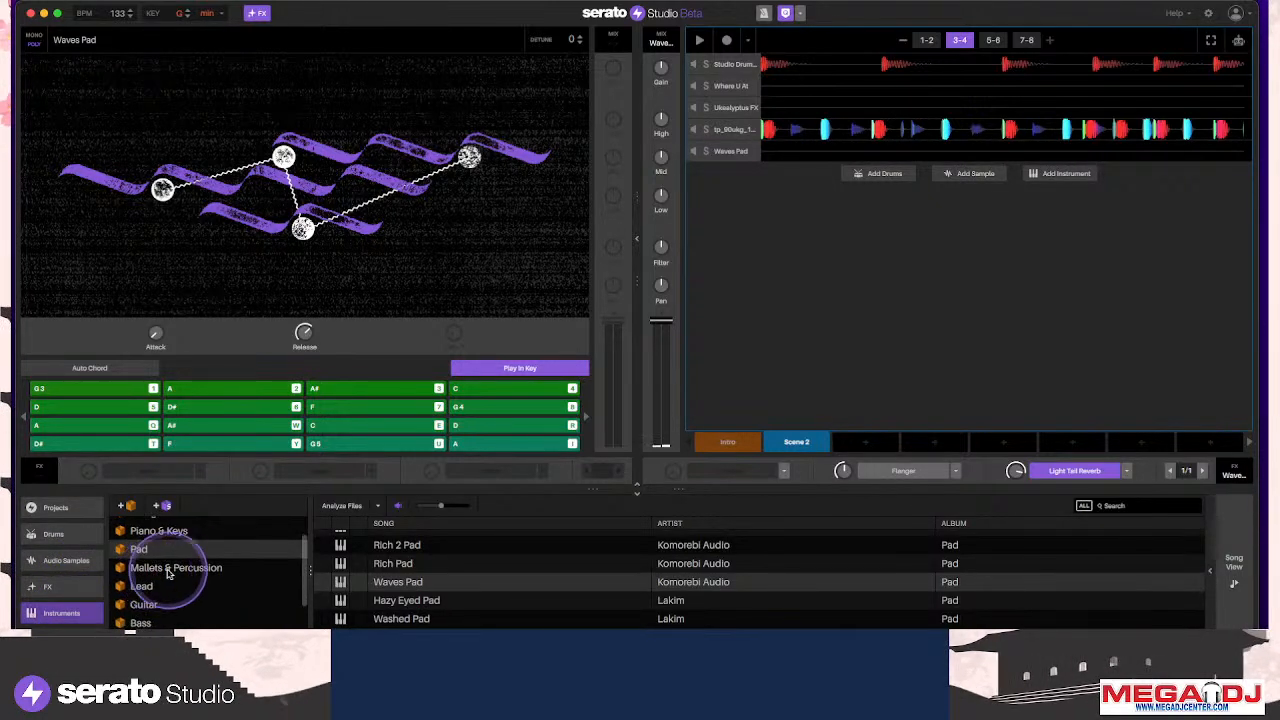
pyautogui.click(157, 577)
pyautogui.click(495, 576)
pyautogui.click(503, 558)
pyautogui.moveTo(480, 576); pyautogui.dragTo(788, 398)
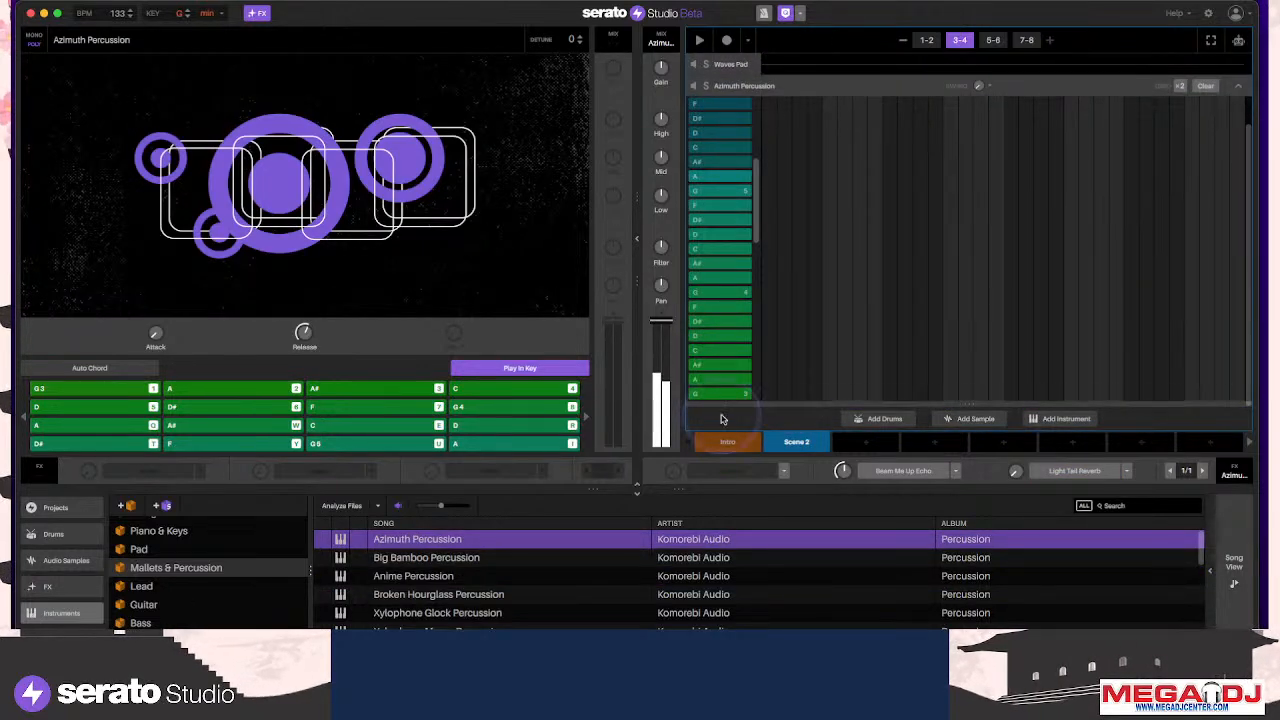
# Enable Auto Chord for the Azimuth Percussion deck and audition chords against the Scene 2 pattern
pyautogui.click(113, 368)
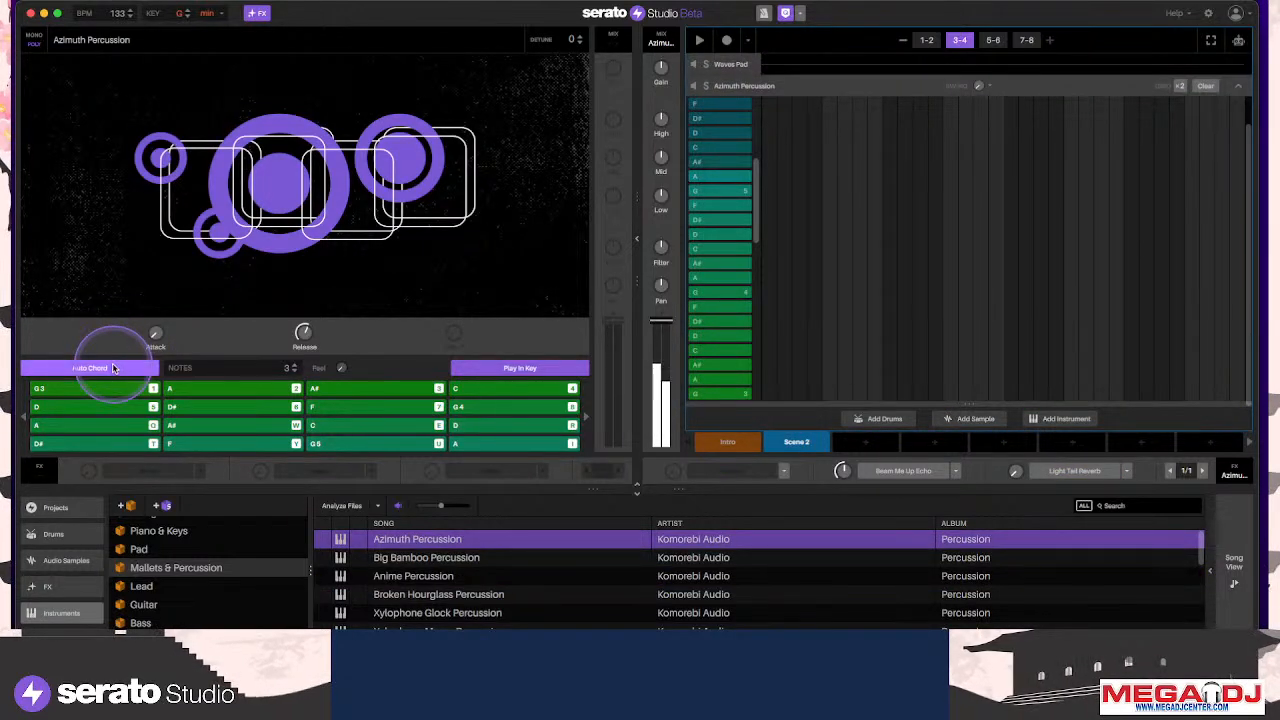
pyautogui.click(456, 428)
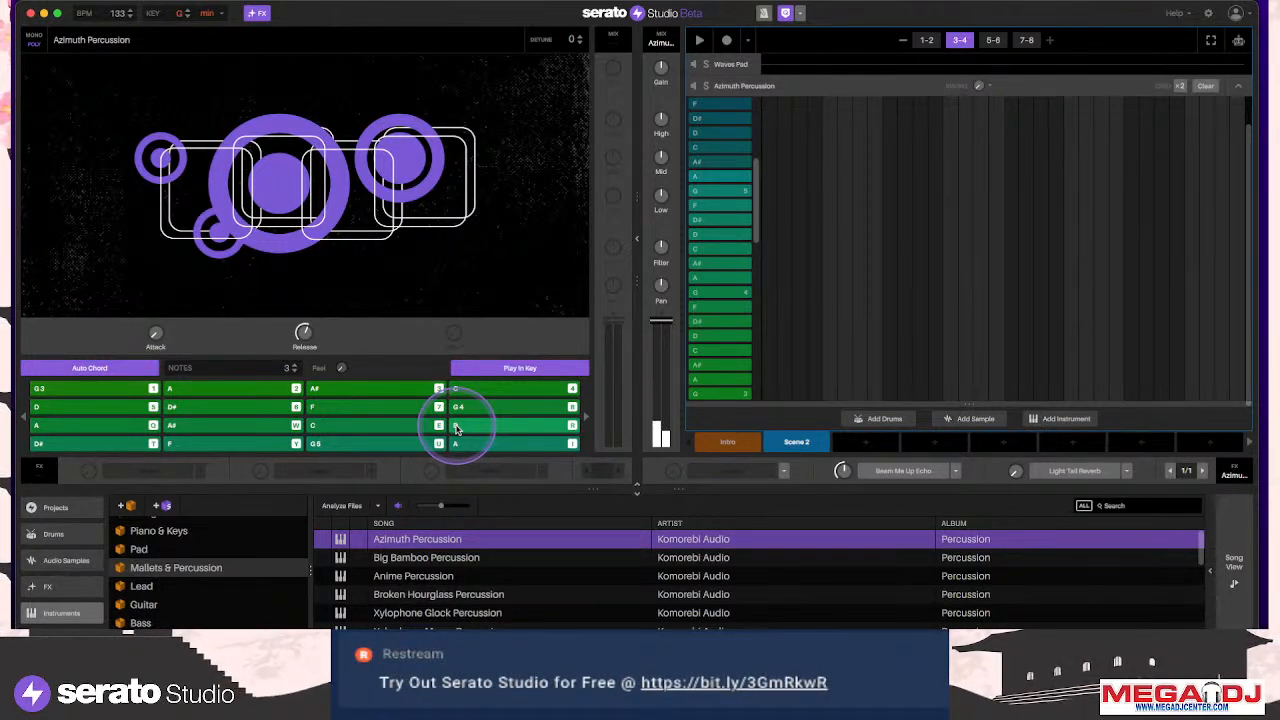
pyautogui.click(333, 393)
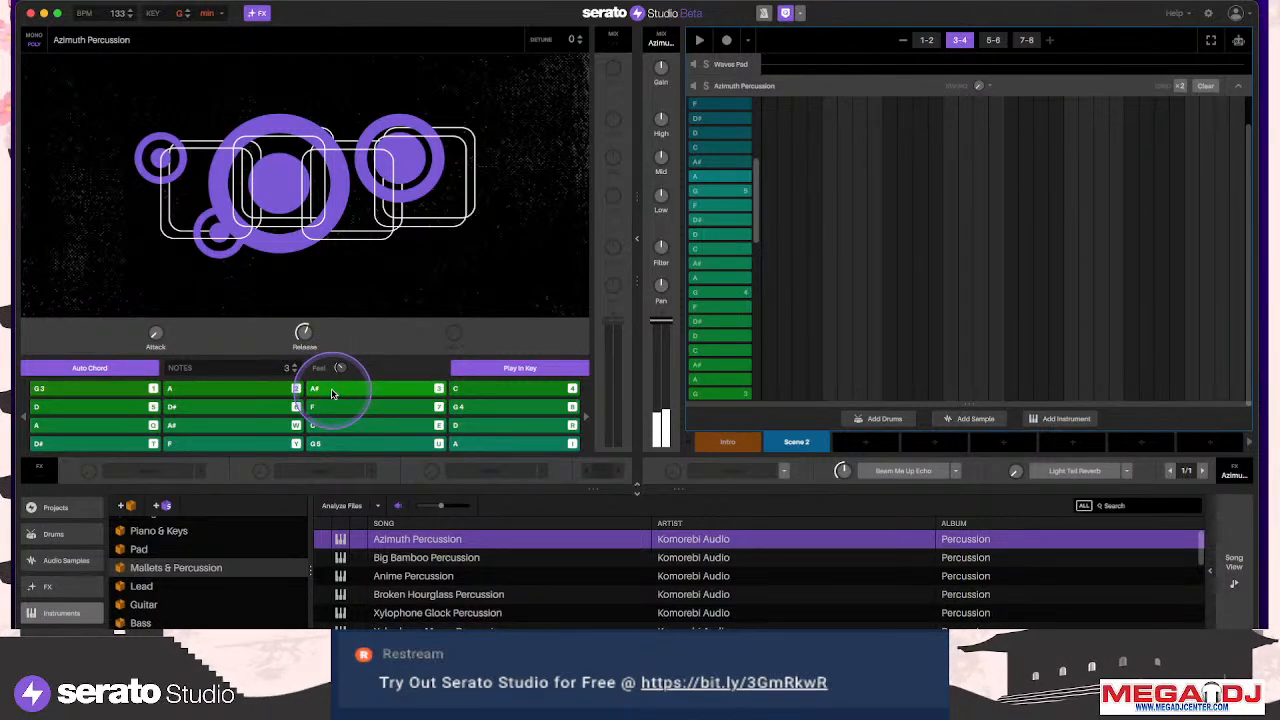
pyautogui.press('space')
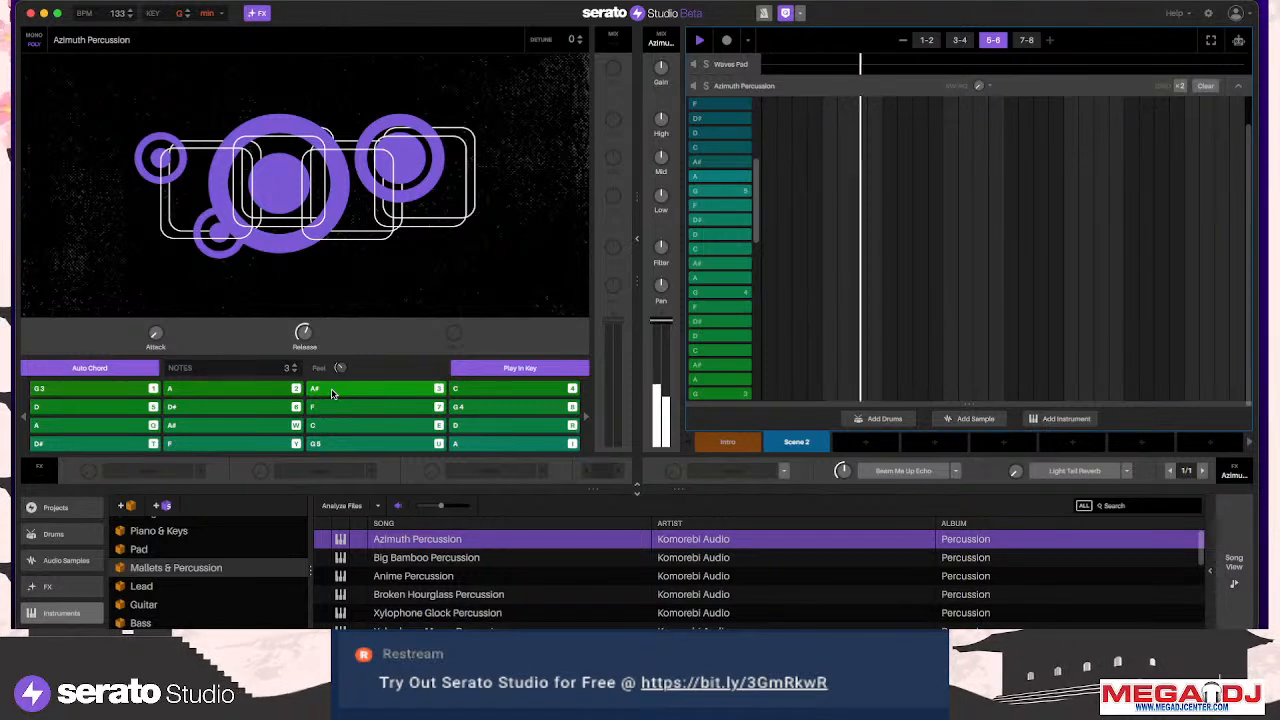
pyautogui.click(343, 421)
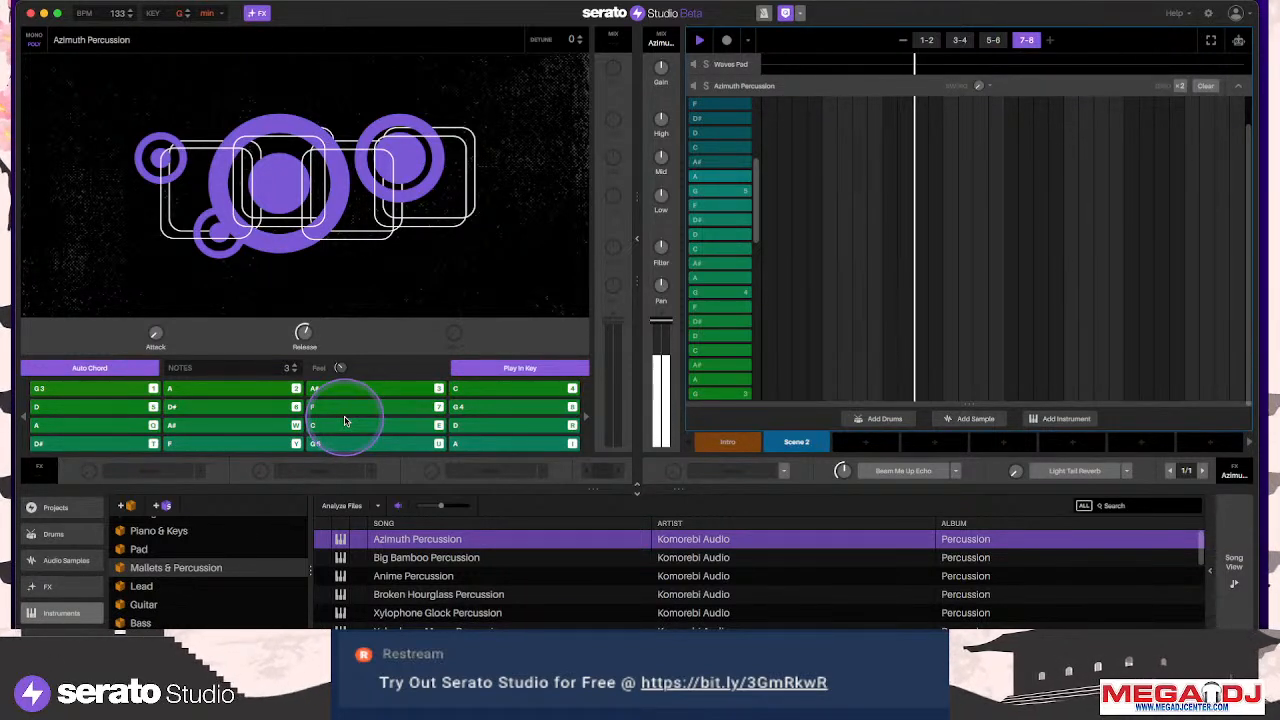
pyautogui.click(344, 421)
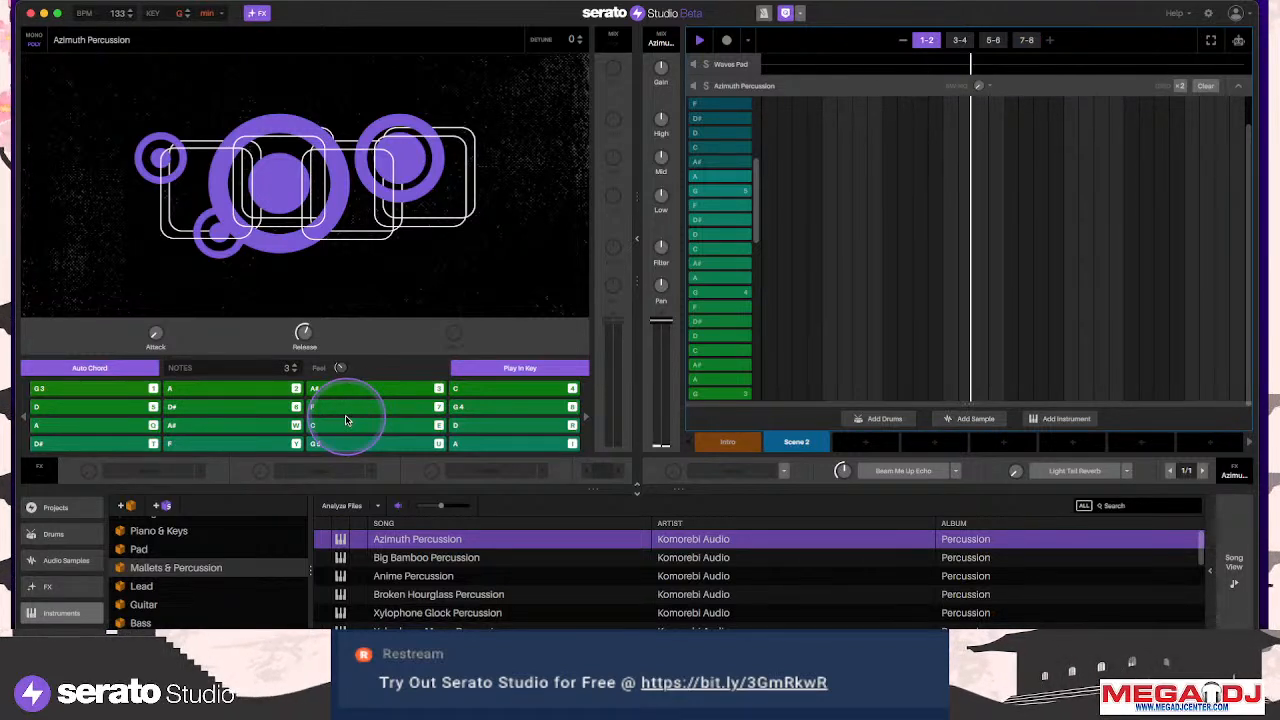
# Audition more Mallets & Percussion instruments and replace Azimuth Percussion with Kalimba Percussion
pyautogui.click(700, 597)
pyautogui.click(698, 607)
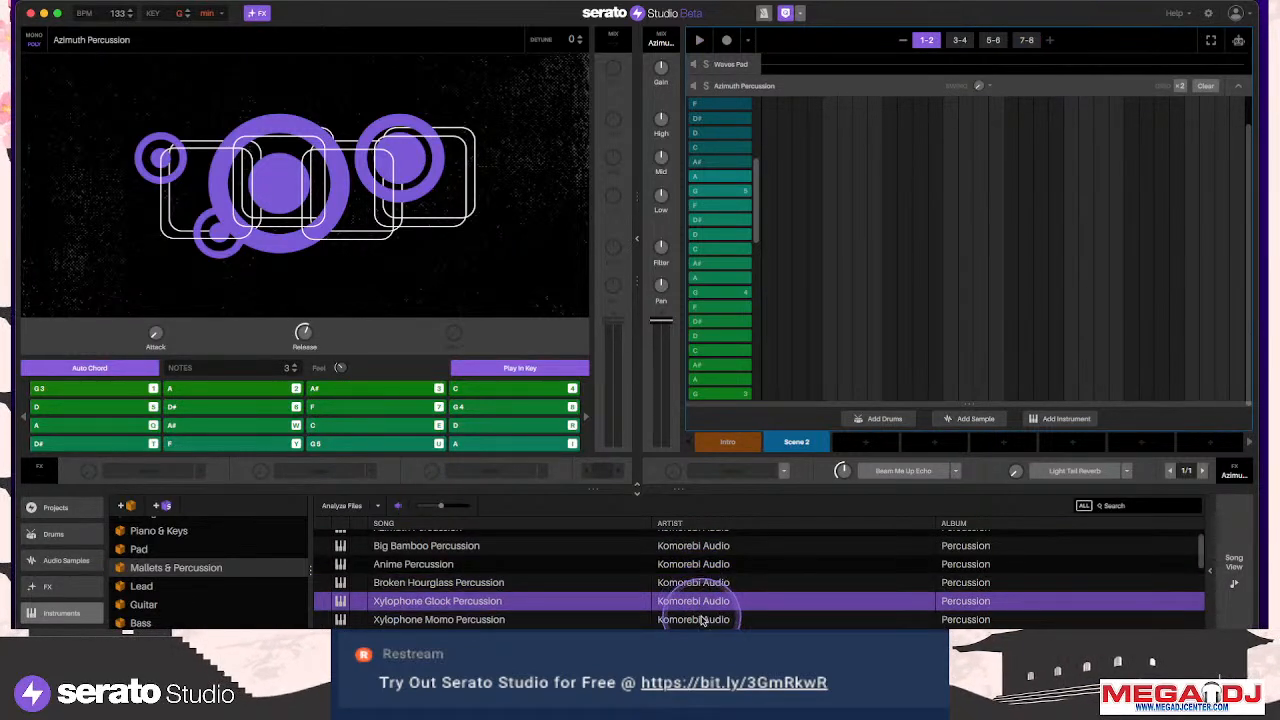
pyautogui.click(702, 620)
pyautogui.scroll(-2, 700, 605)
pyautogui.click(690, 586)
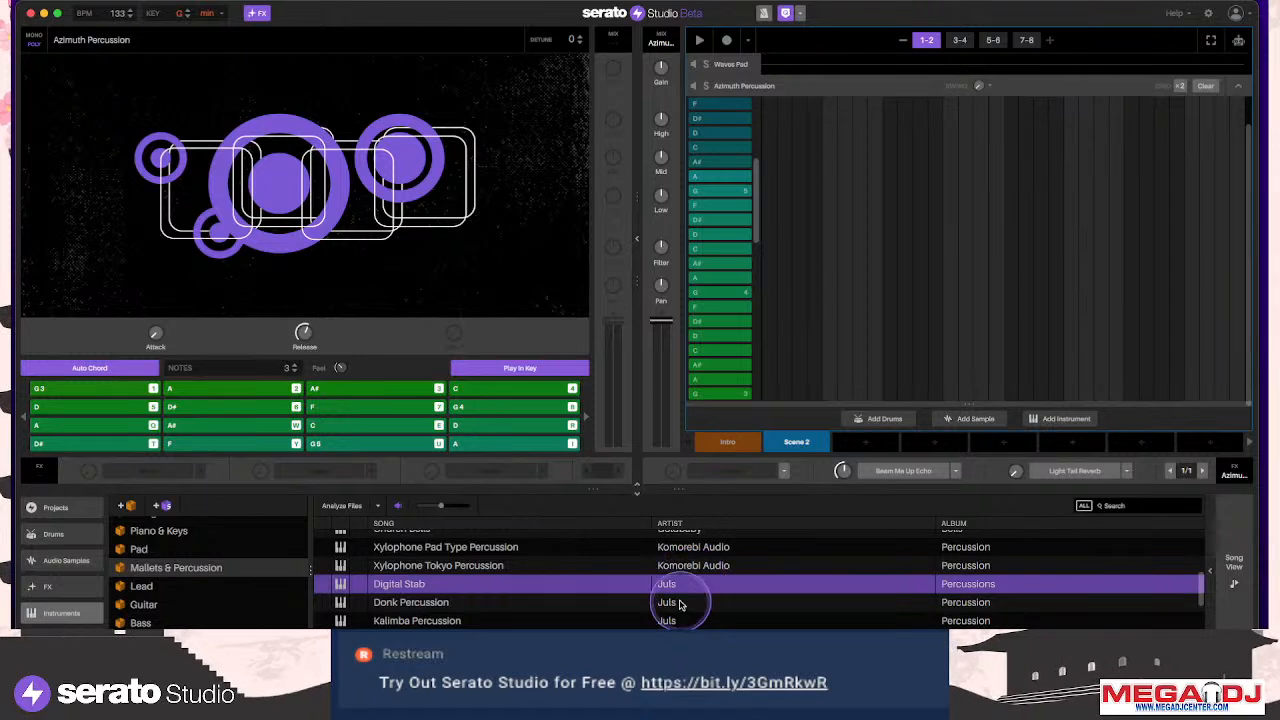
pyautogui.click(679, 603)
pyautogui.click(686, 621)
pyautogui.click(842, 334)
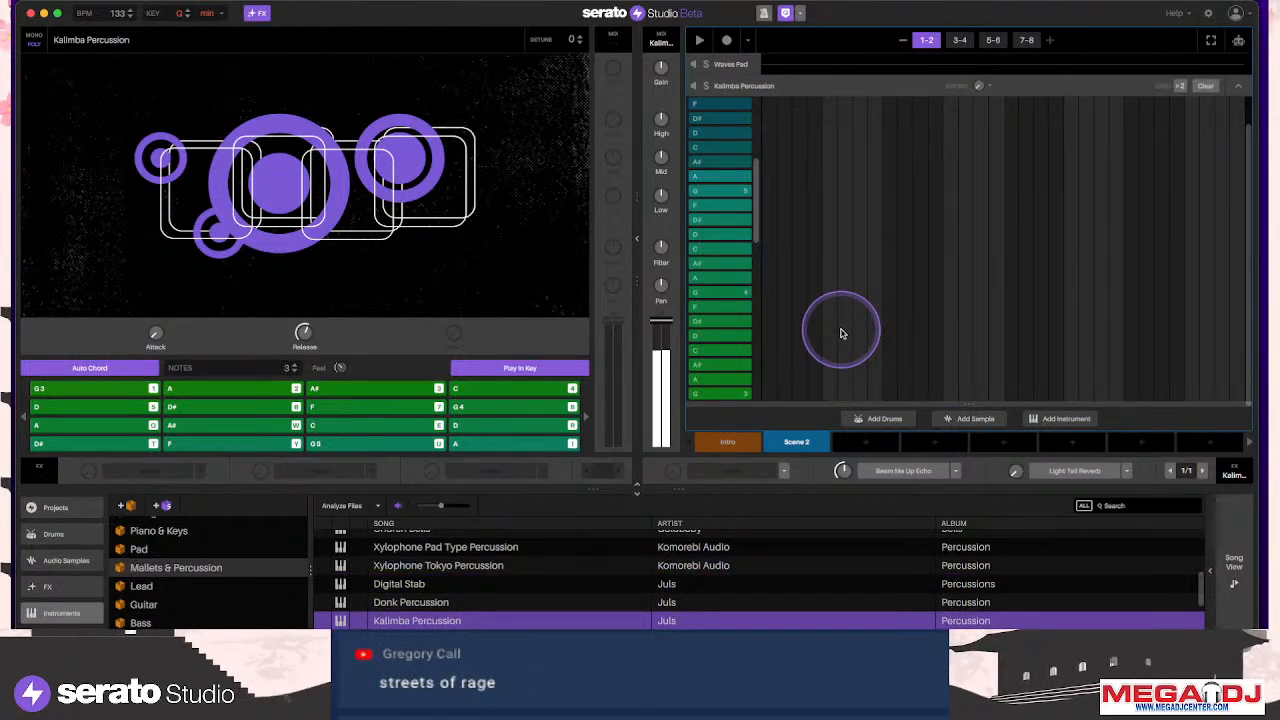
# Adjust the Auto Chord settings and replace Kalimba Percussion with Xylophone Tokyo Percussion
pyautogui.moveTo(341, 368)
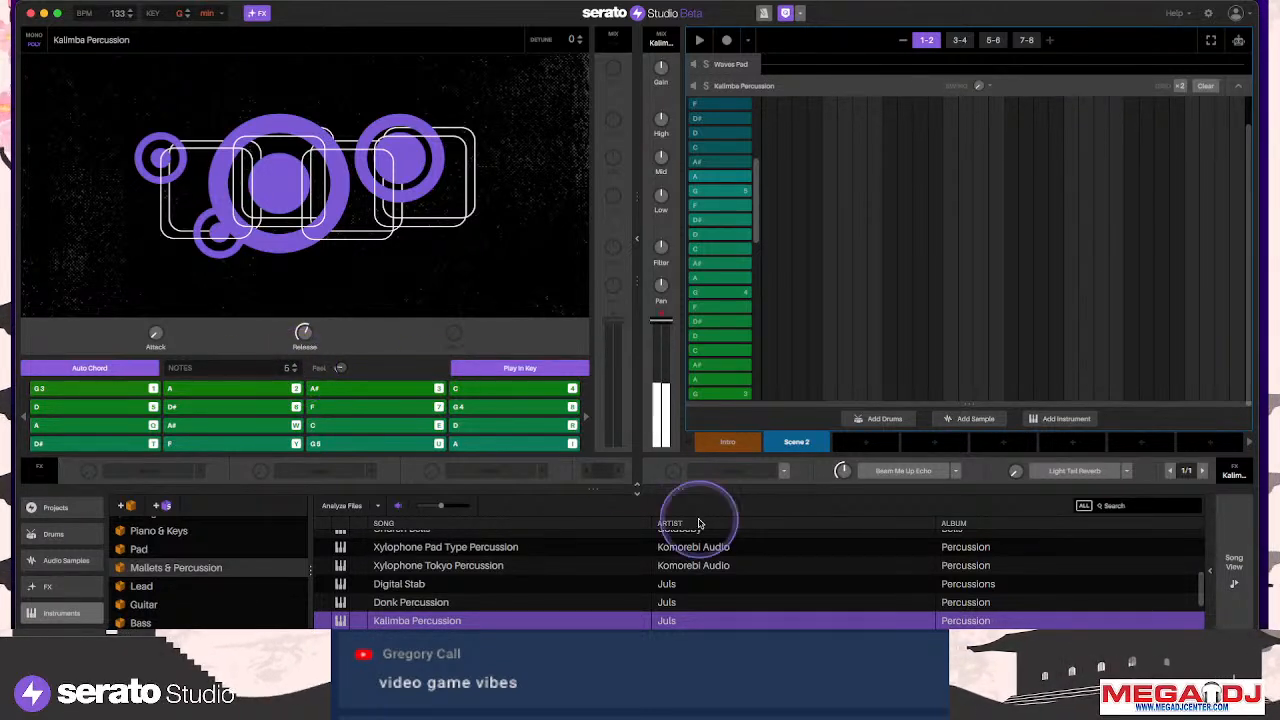
pyautogui.click(702, 567)
pyautogui.moveTo(701, 567); pyautogui.dragTo(872, 335)
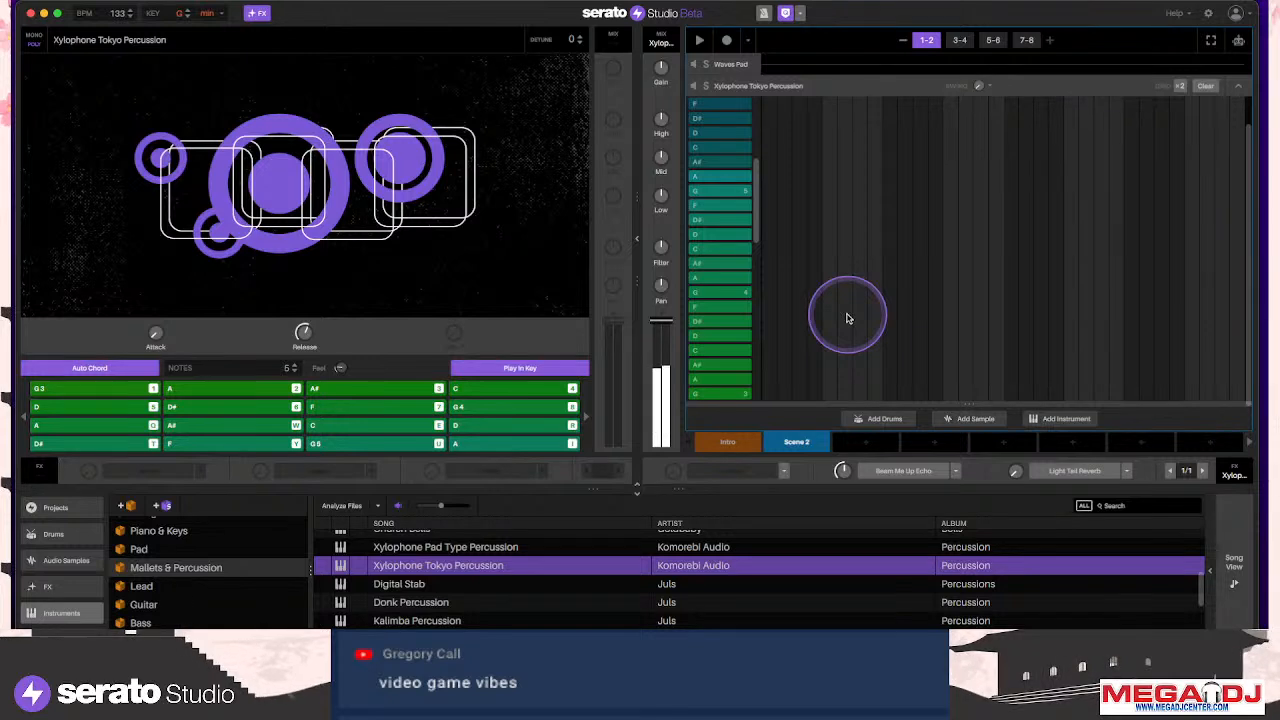
# Replace the deck's instrument with Clam Chowder Pad from the Pad category, using 2 Auto Chord notes and a lower channel volume
pyautogui.click(213, 544)
pyautogui.click(714, 566)
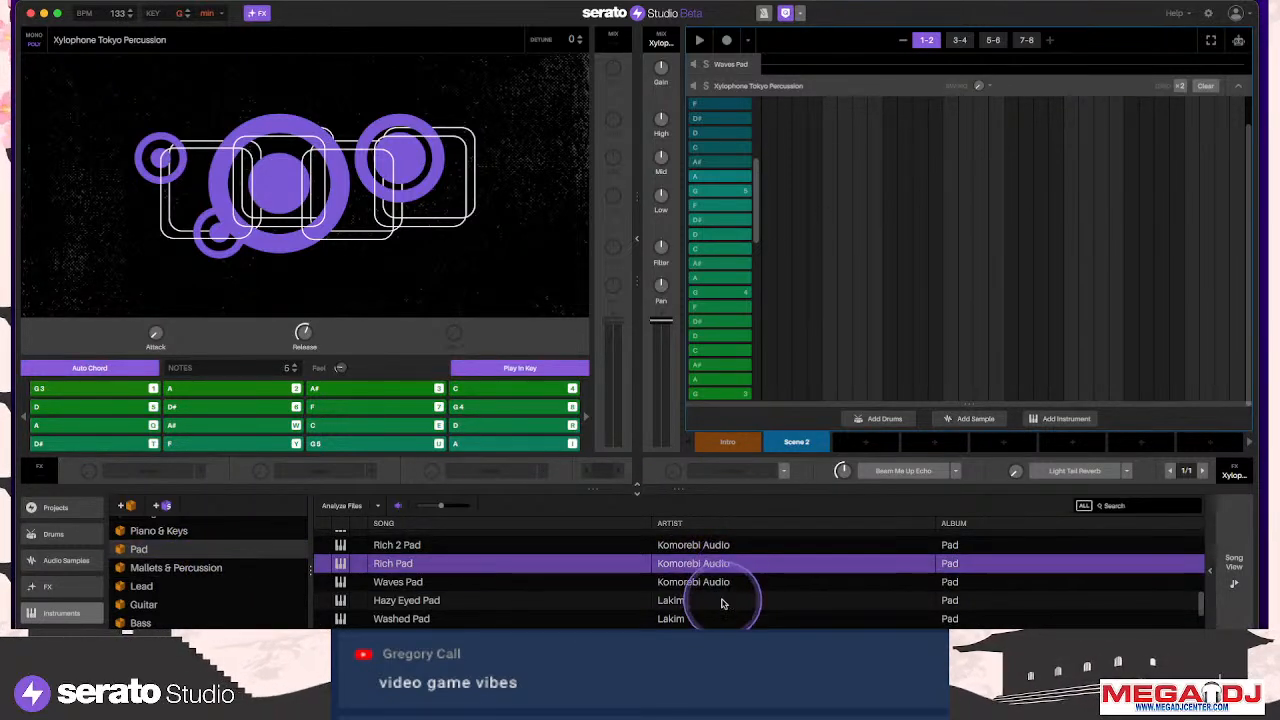
pyautogui.click(716, 602)
pyautogui.scroll(-2, 716, 606)
pyautogui.click(717, 609)
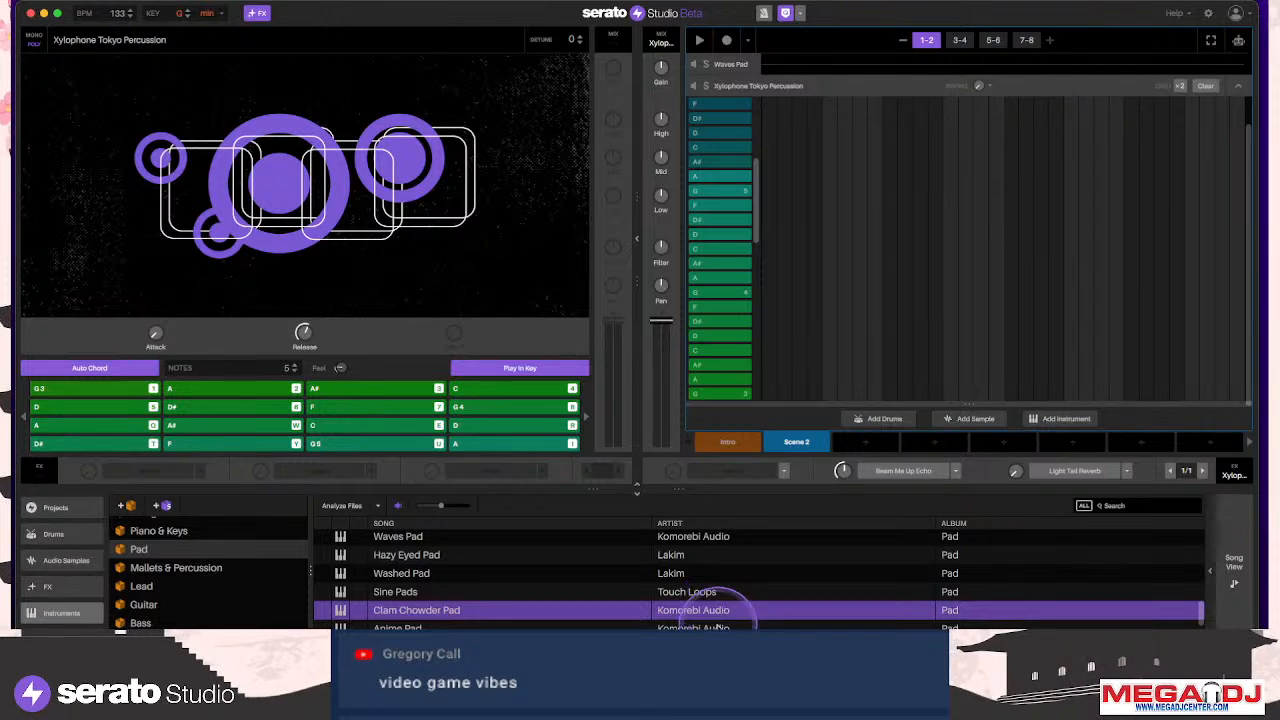
pyautogui.click(718, 625)
pyautogui.moveTo(714, 614); pyautogui.dragTo(843, 362)
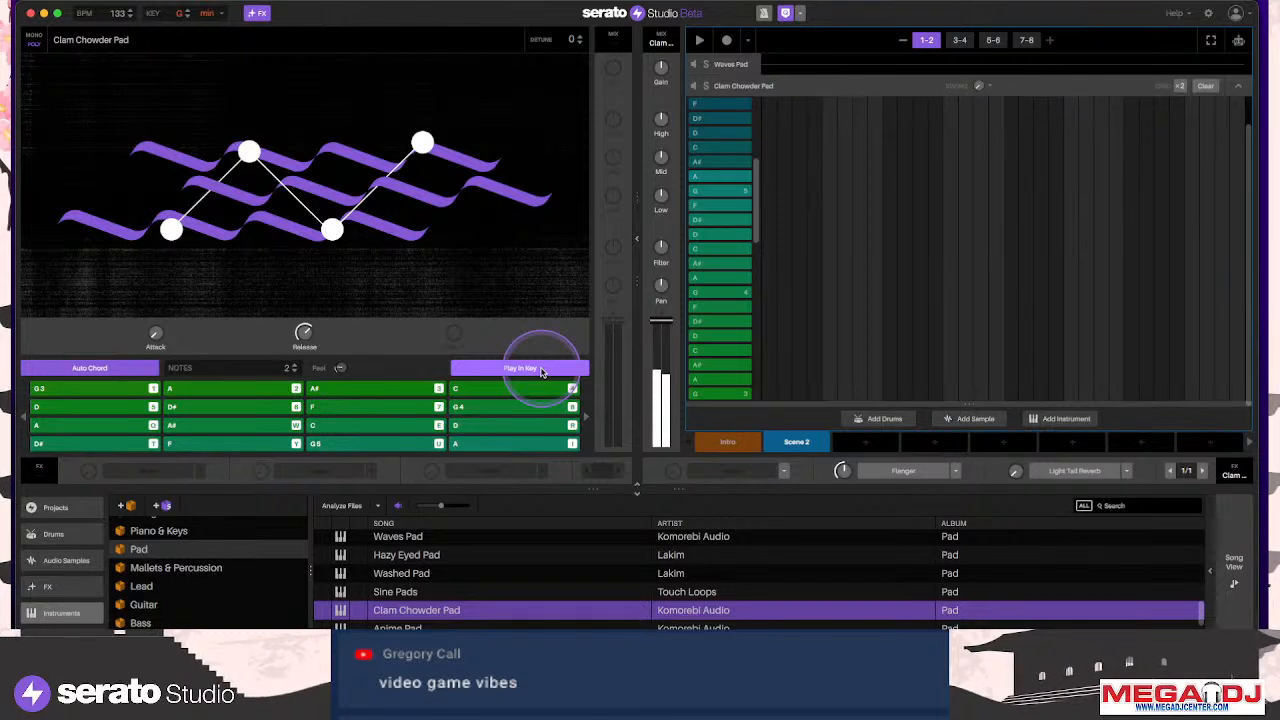
pyautogui.moveTo(660, 322)
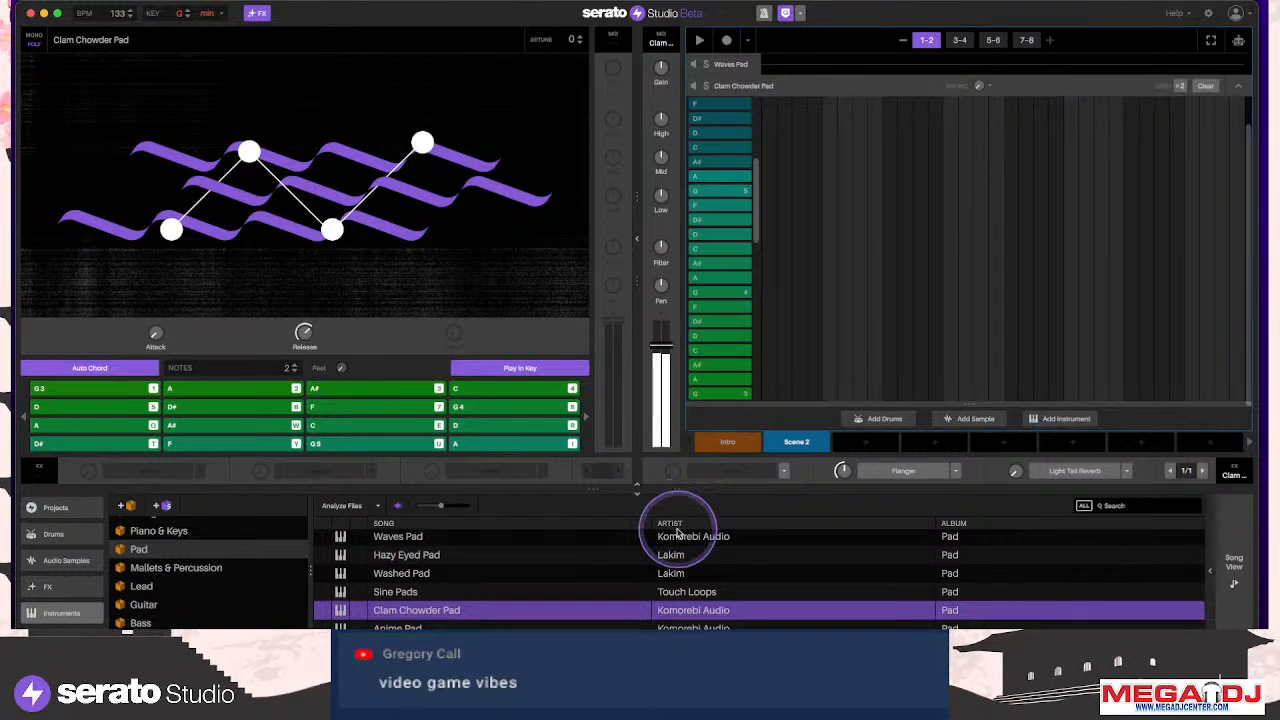
# Audition further pad instruments and replace Clam Chowder Pad with Ghoste Pad
pyautogui.scroll(-2, 710, 610)
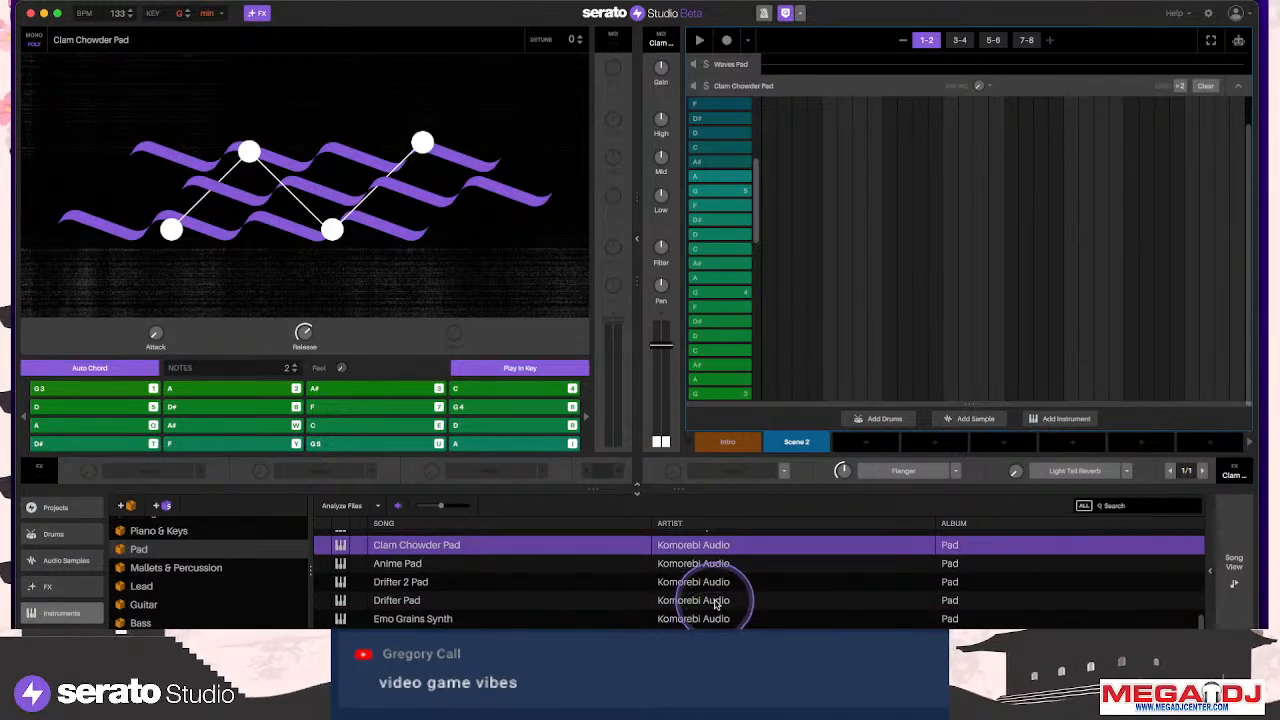
pyautogui.click(715, 602)
pyautogui.click(732, 615)
pyautogui.scroll(5, 732, 612)
pyautogui.click(724, 589)
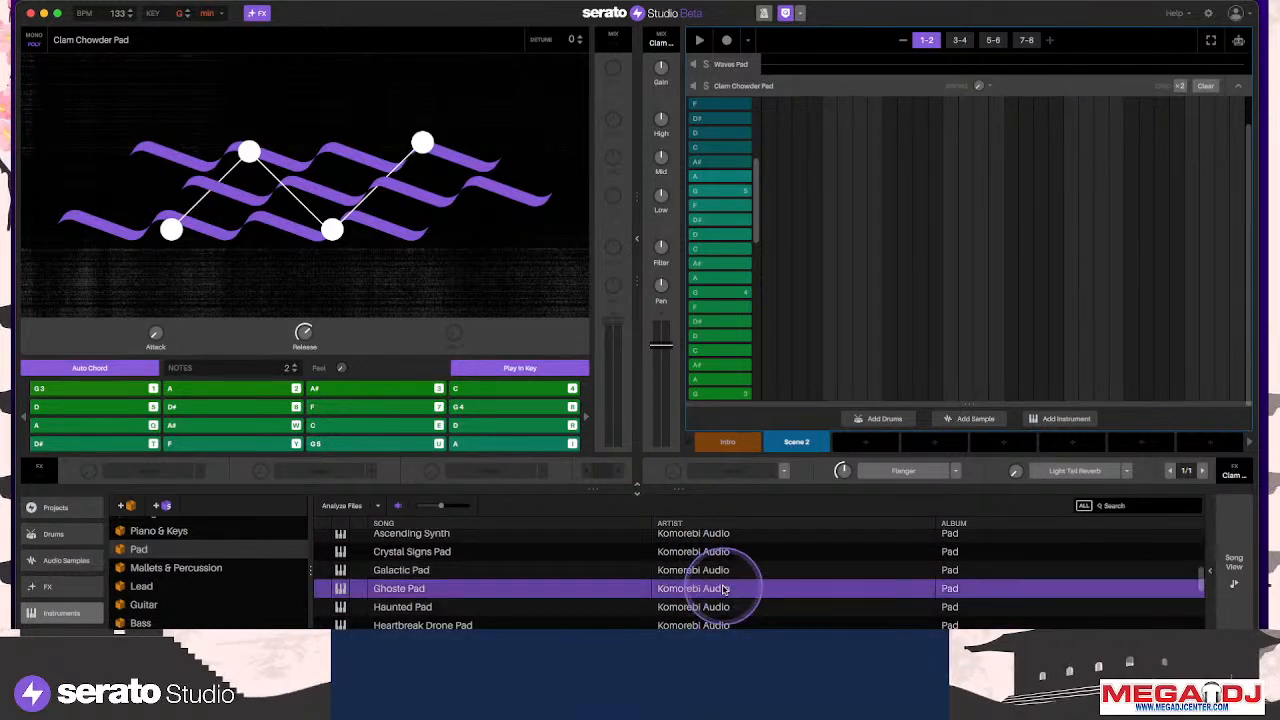
pyautogui.click(703, 570)
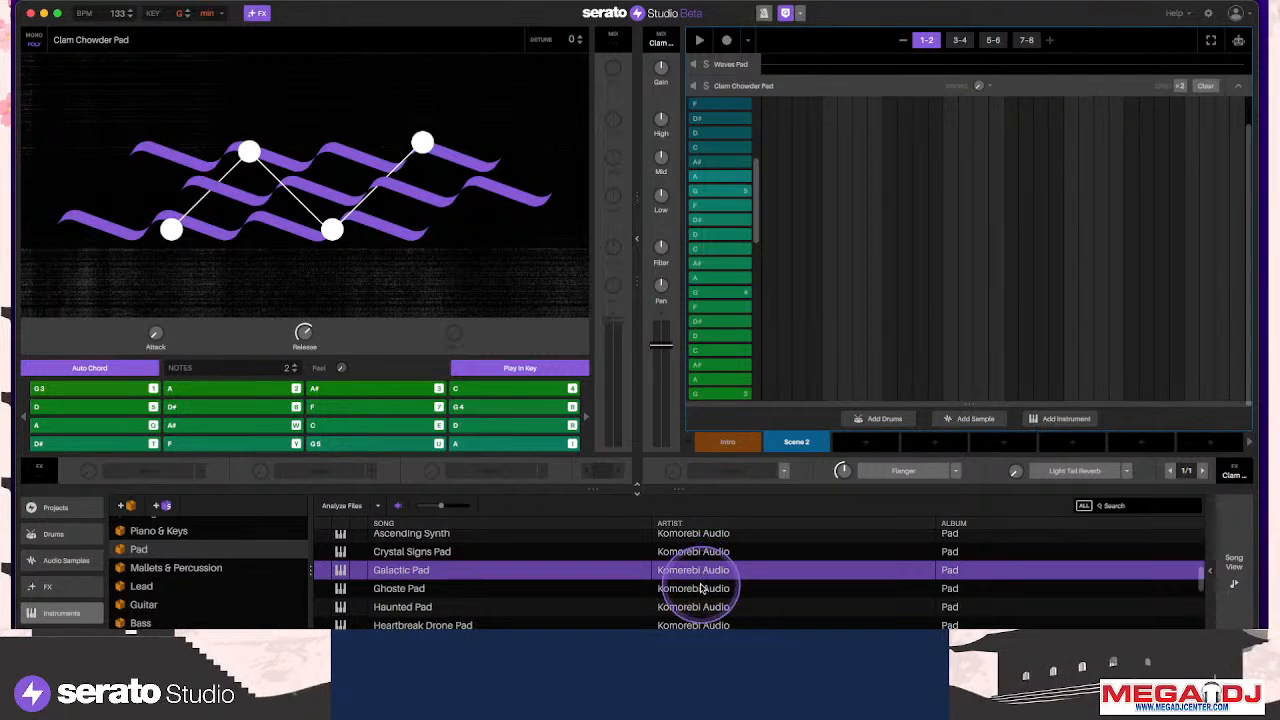
pyautogui.click(700, 588)
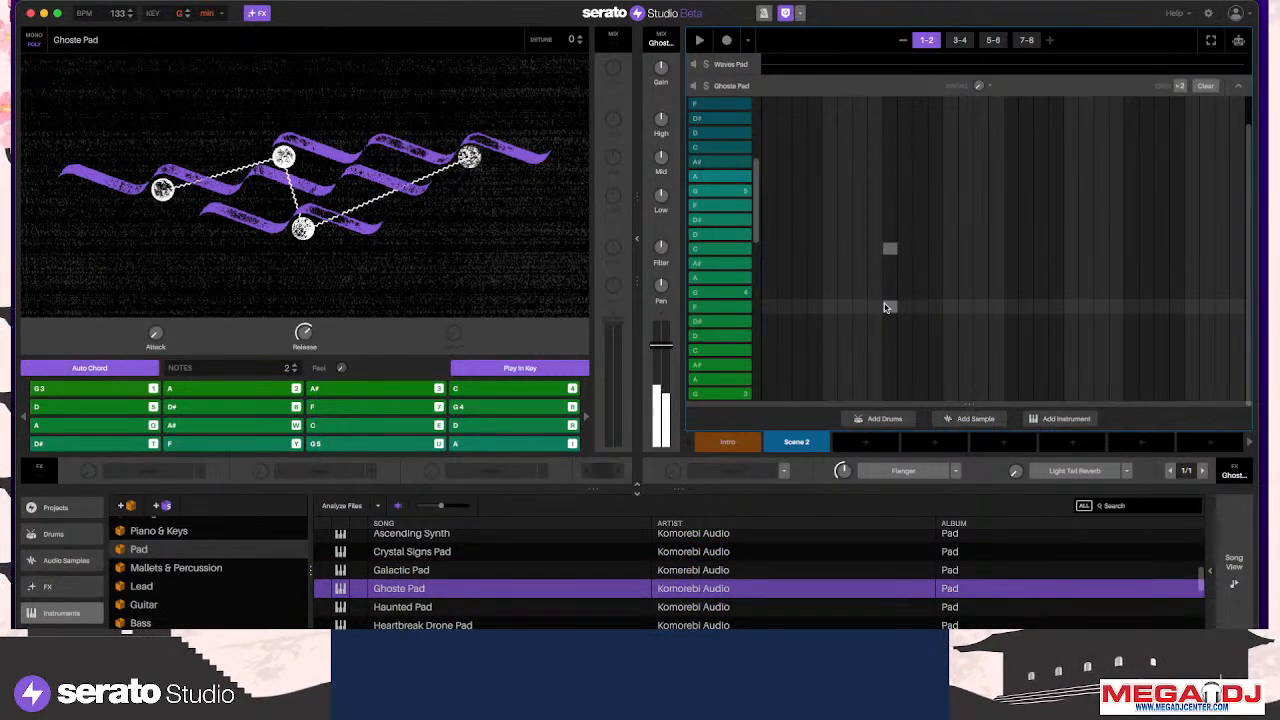
# Play the Scene 2 pattern while trying out Ghoste Pad chords, and stop playback
pyautogui.moveTo(885, 307); pyautogui.dragTo(879, 309)
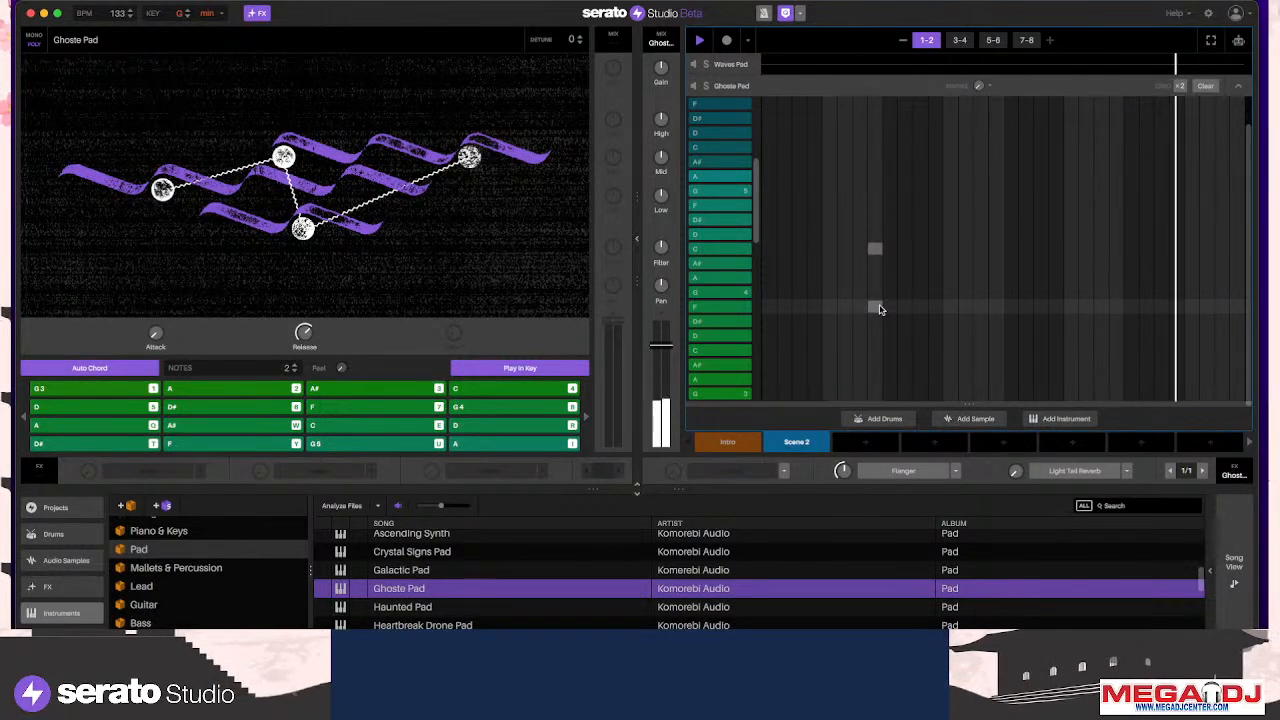
pyautogui.click(879, 309)
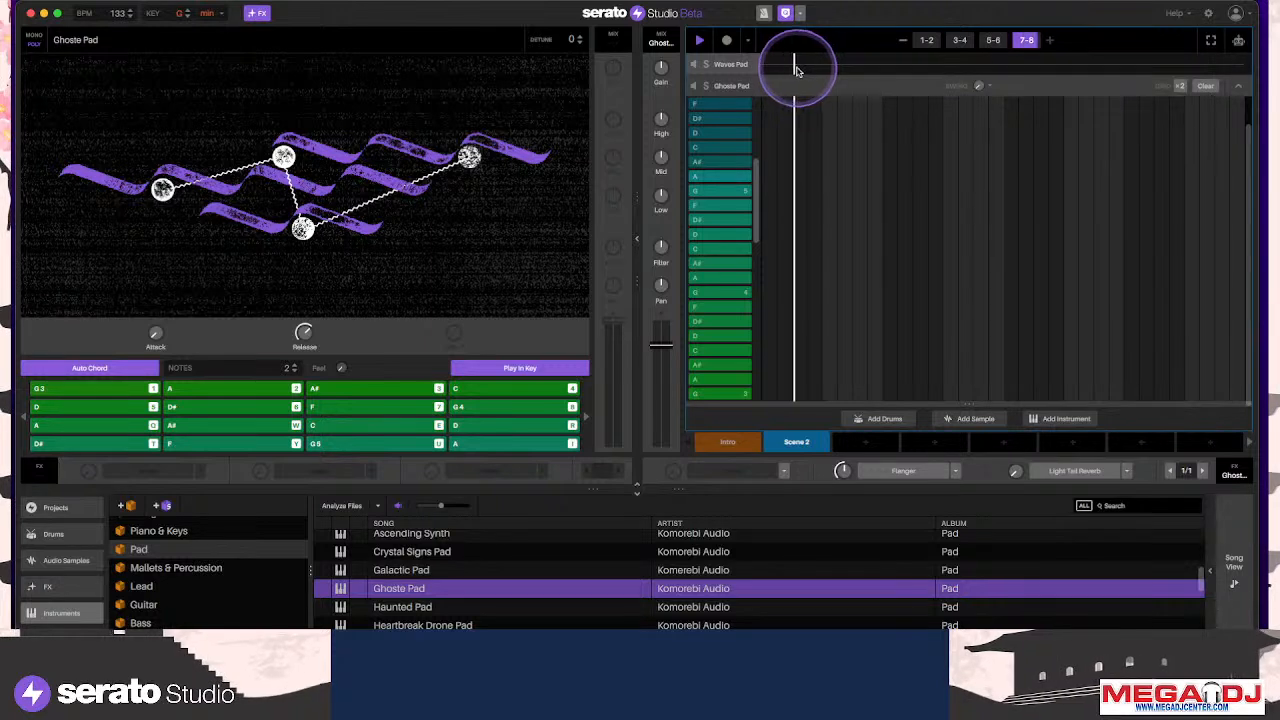
pyautogui.click(703, 41)
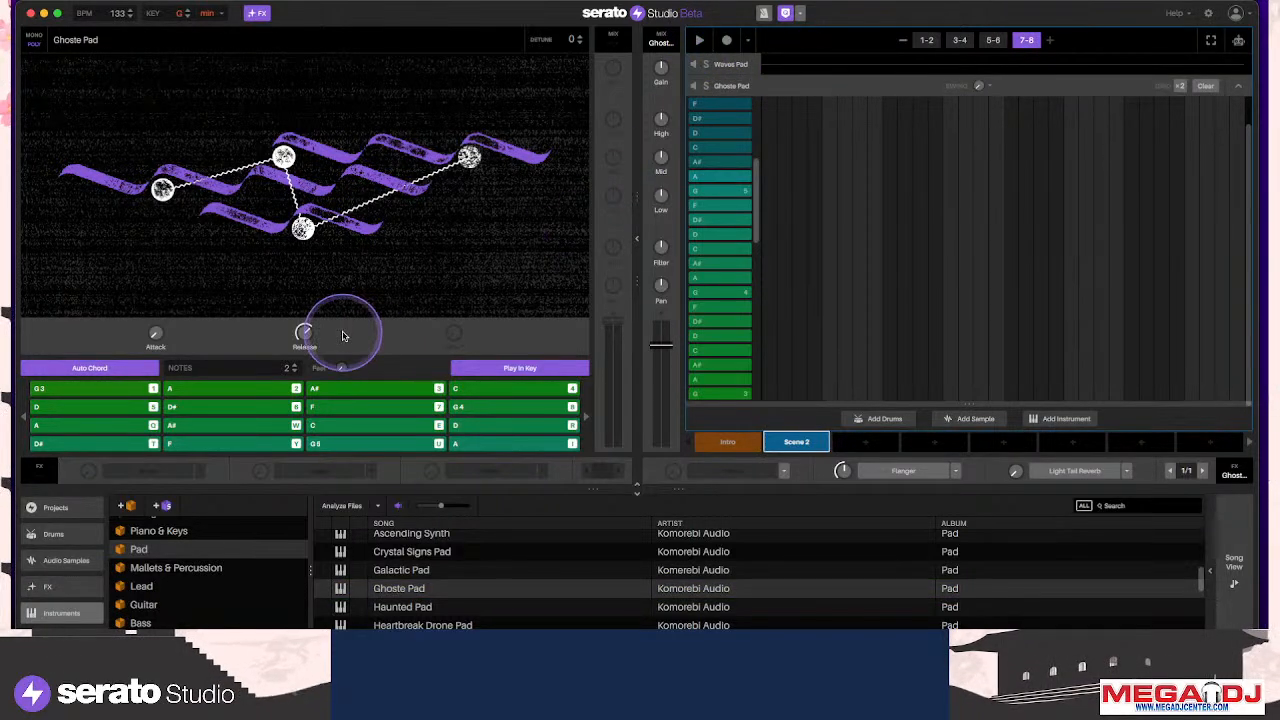
pyautogui.press('1')
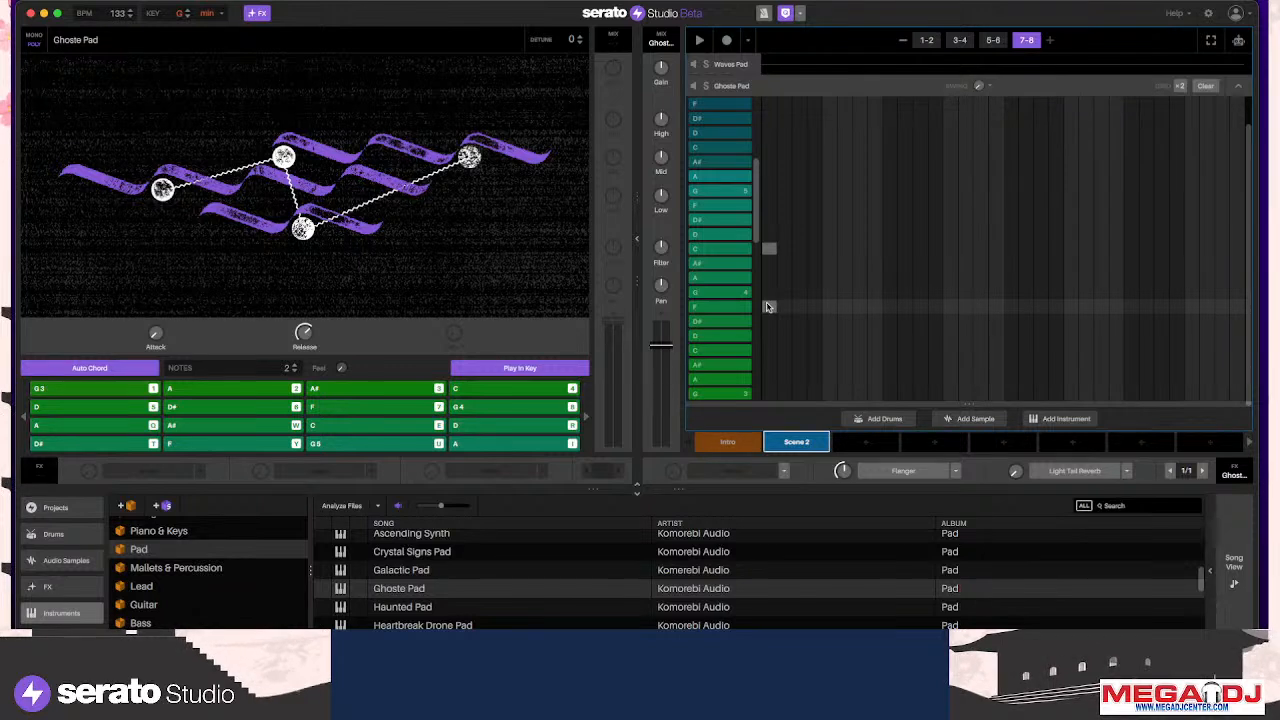
# Shorten Scene 2 to four bars
pyautogui.click(902, 41)
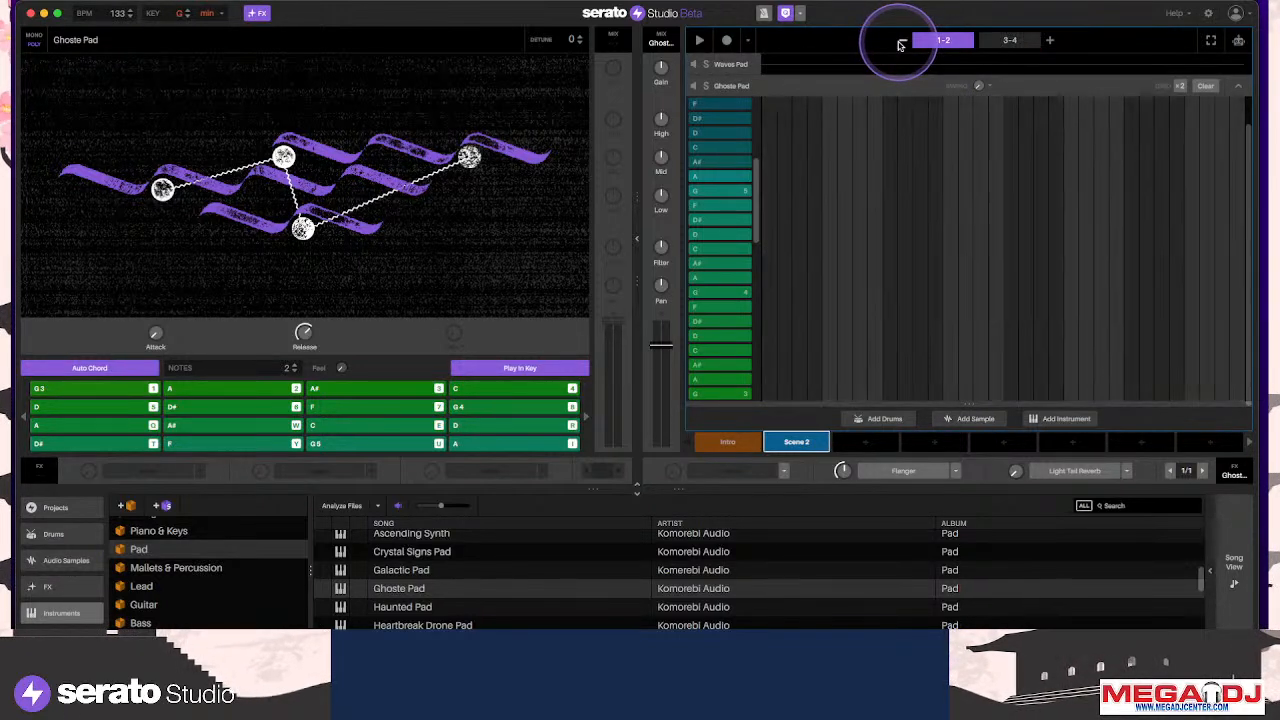
pyautogui.scroll(-2, 814, 285)
pyautogui.scroll(-4, 814, 286)
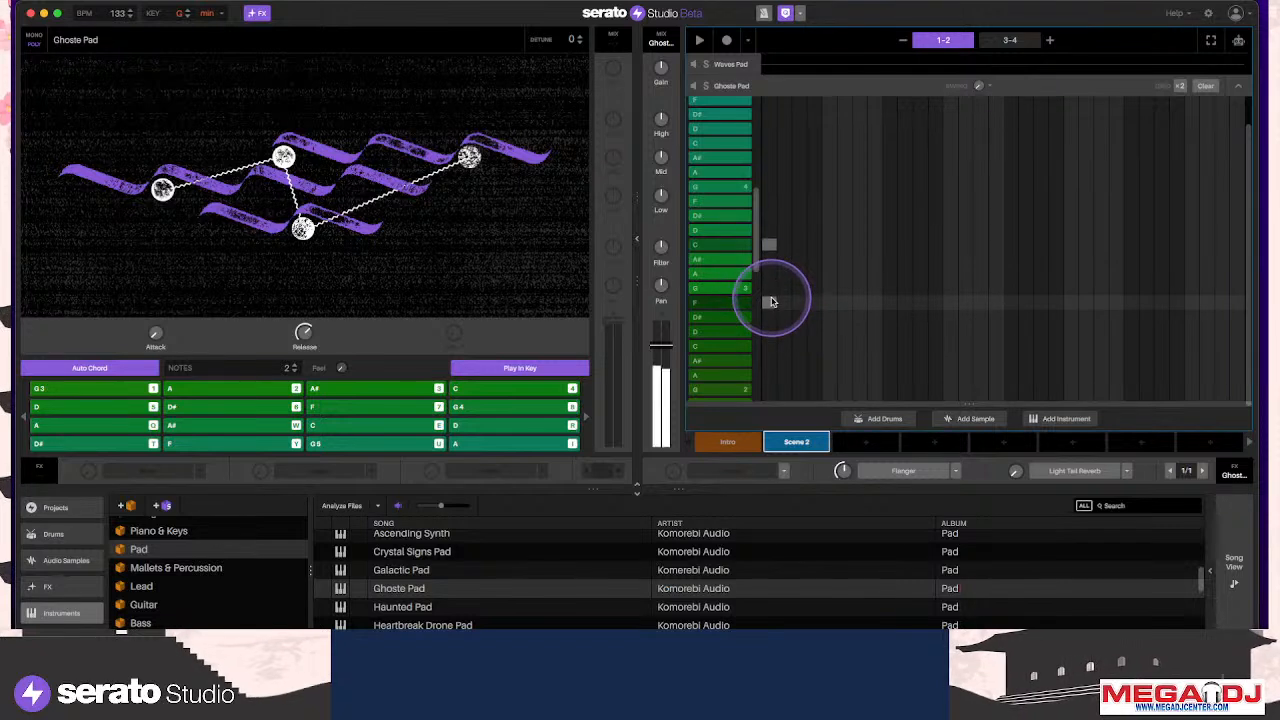
# Draw two-note F and C chords in bars 1-2 of Ghoste Pad, move the second chord earlier, and play them
pyautogui.click(771, 302)
pyautogui.press('space')
pyautogui.press('space')
pyautogui.press('space')
pyautogui.press('space')
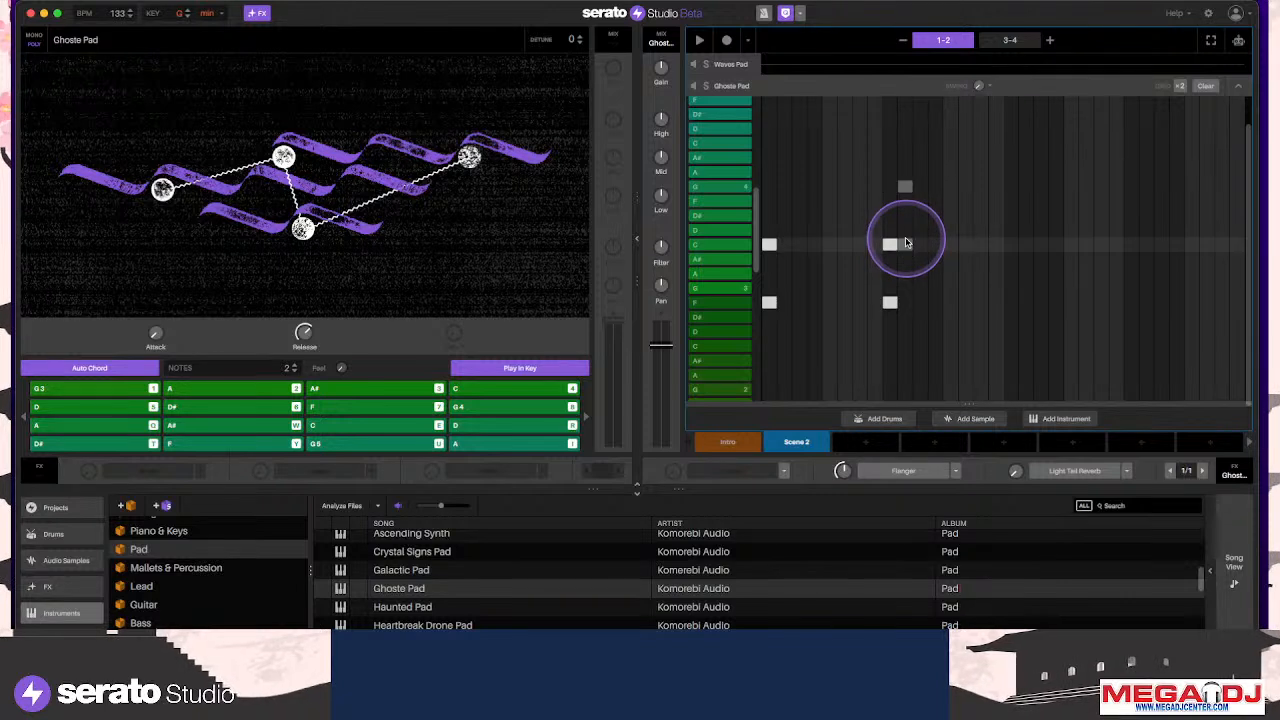
pyautogui.click(890, 246)
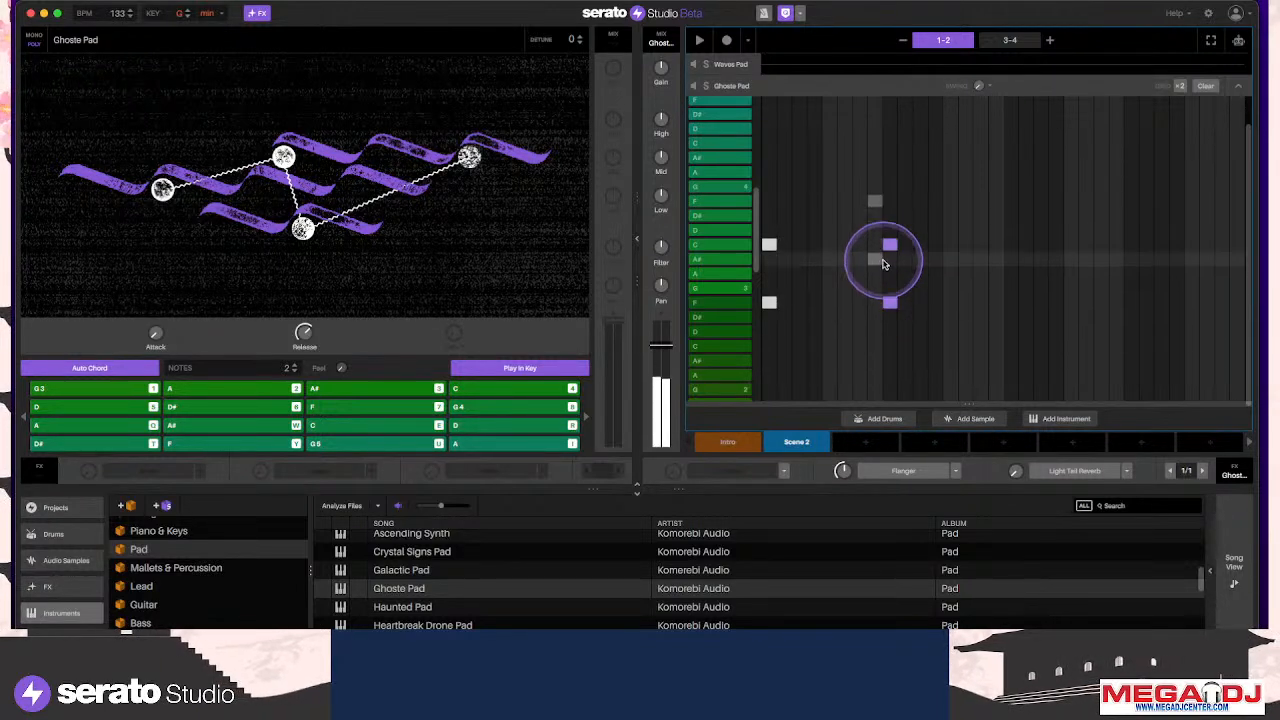
pyautogui.moveTo(891, 250); pyautogui.dragTo(858, 251)
pyautogui.press('space')
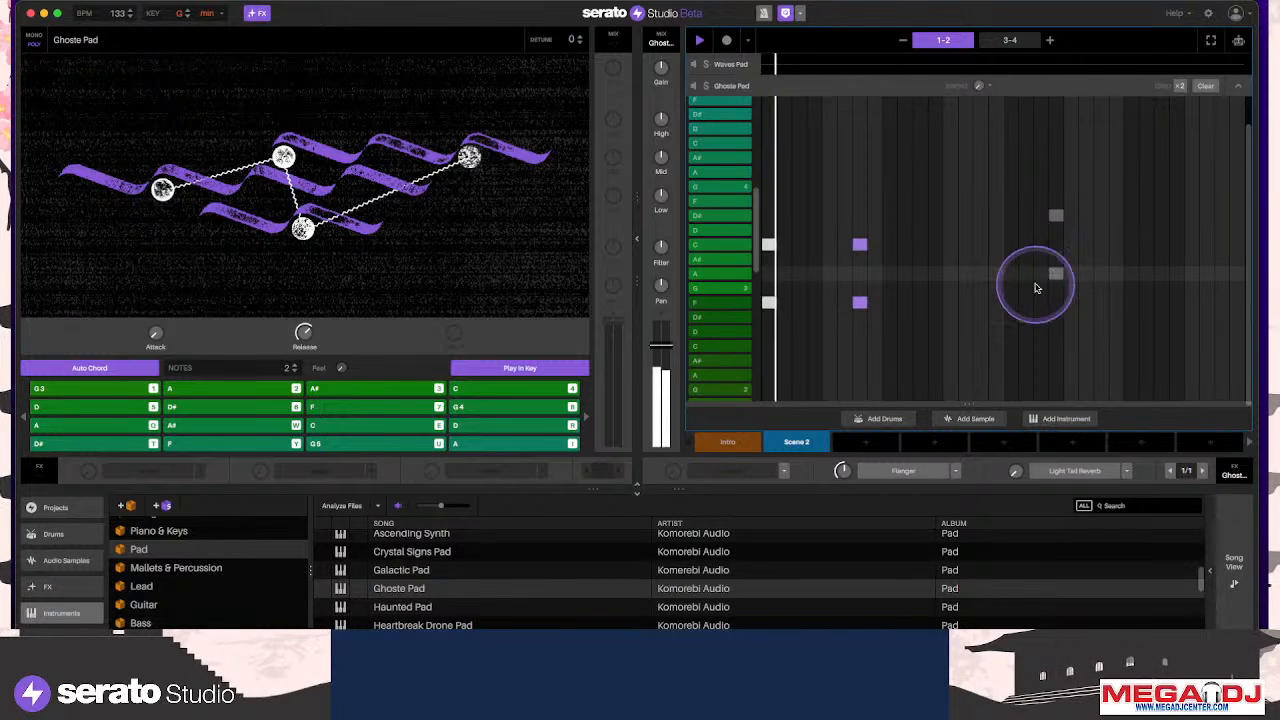
pyautogui.press('space')
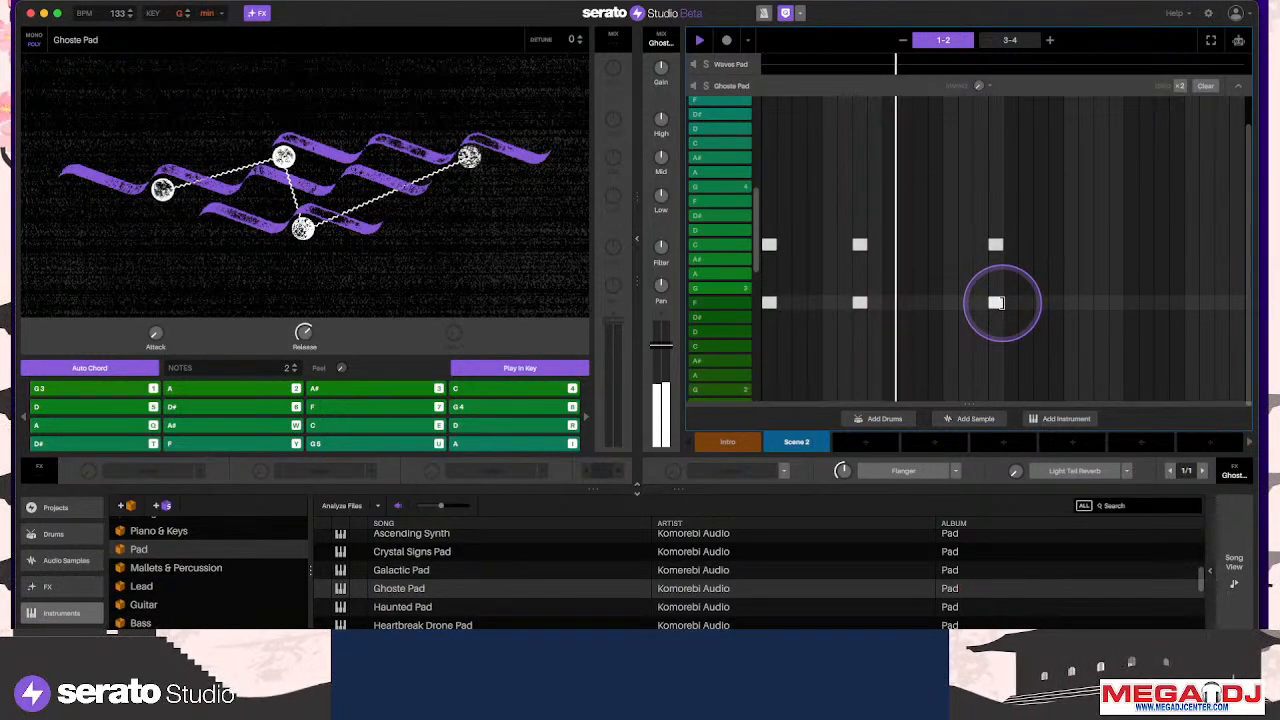
# Try adding G and D# chords after the F chords, and clear the whole Ghoste Pad pattern
pyautogui.click(1027, 271)
pyautogui.click(1063, 284)
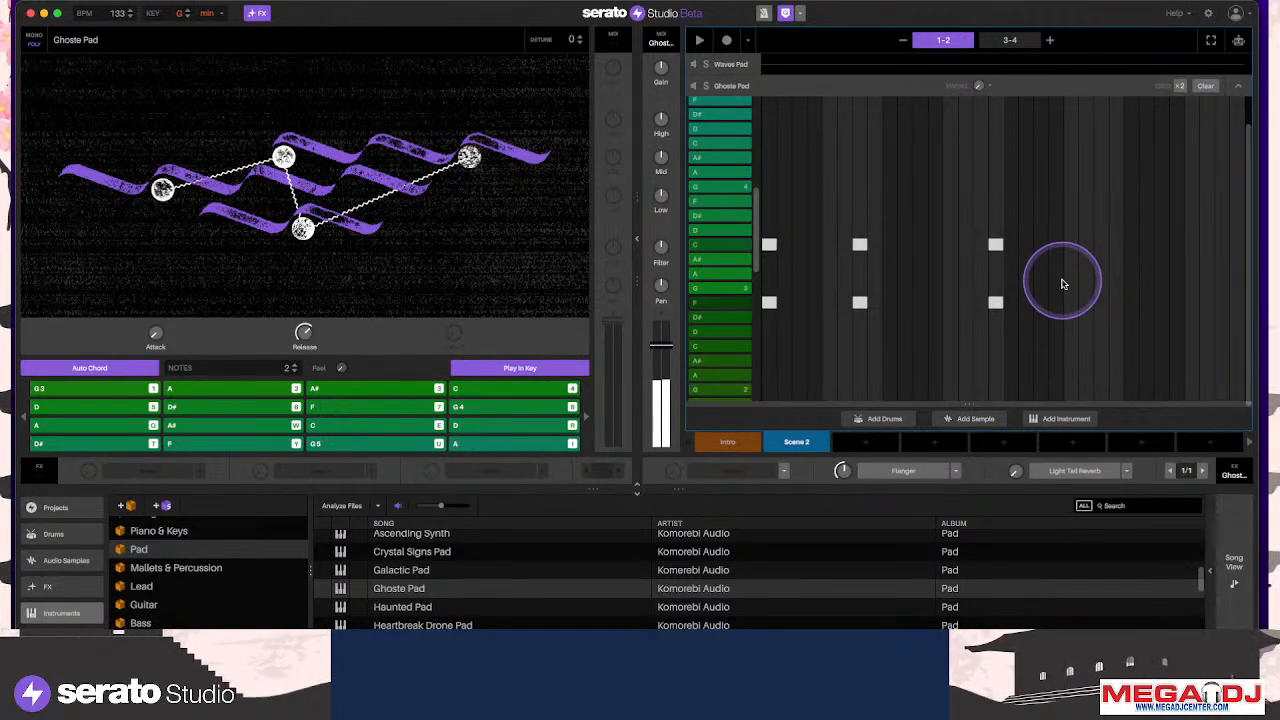
pyautogui.moveTo(1030, 251); pyautogui.dragTo(1101, 226)
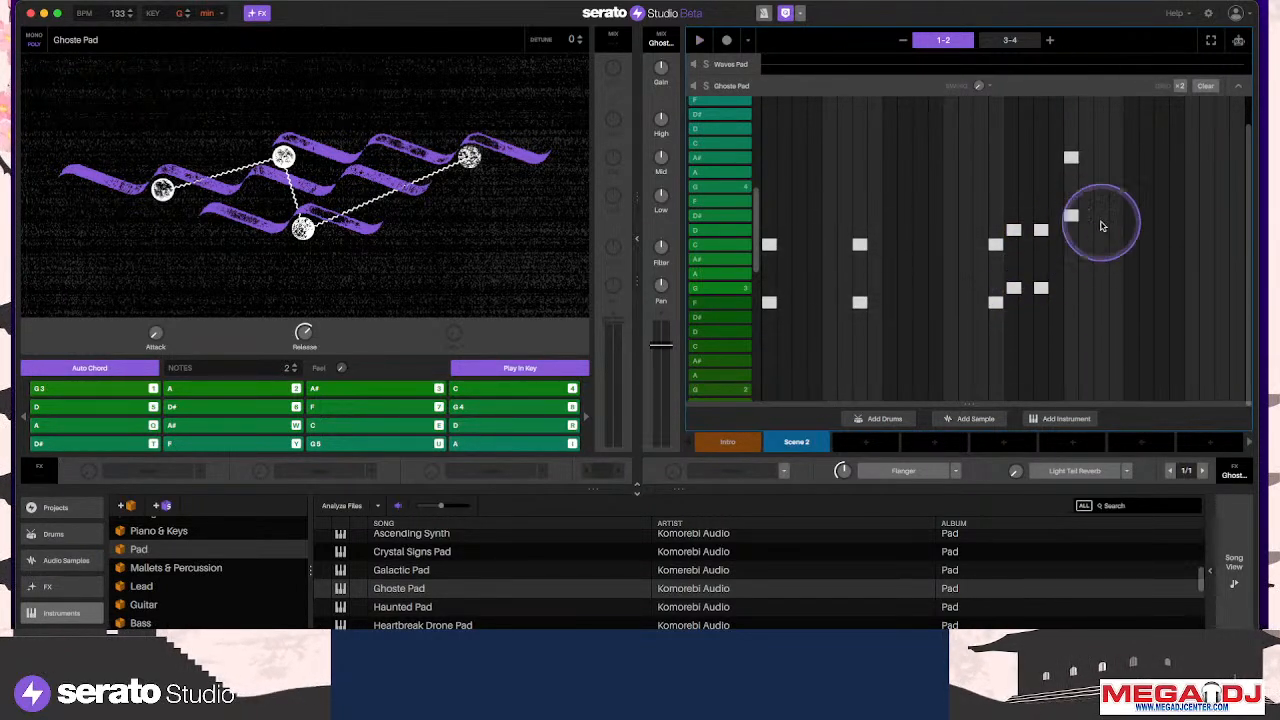
pyautogui.click(1202, 88)
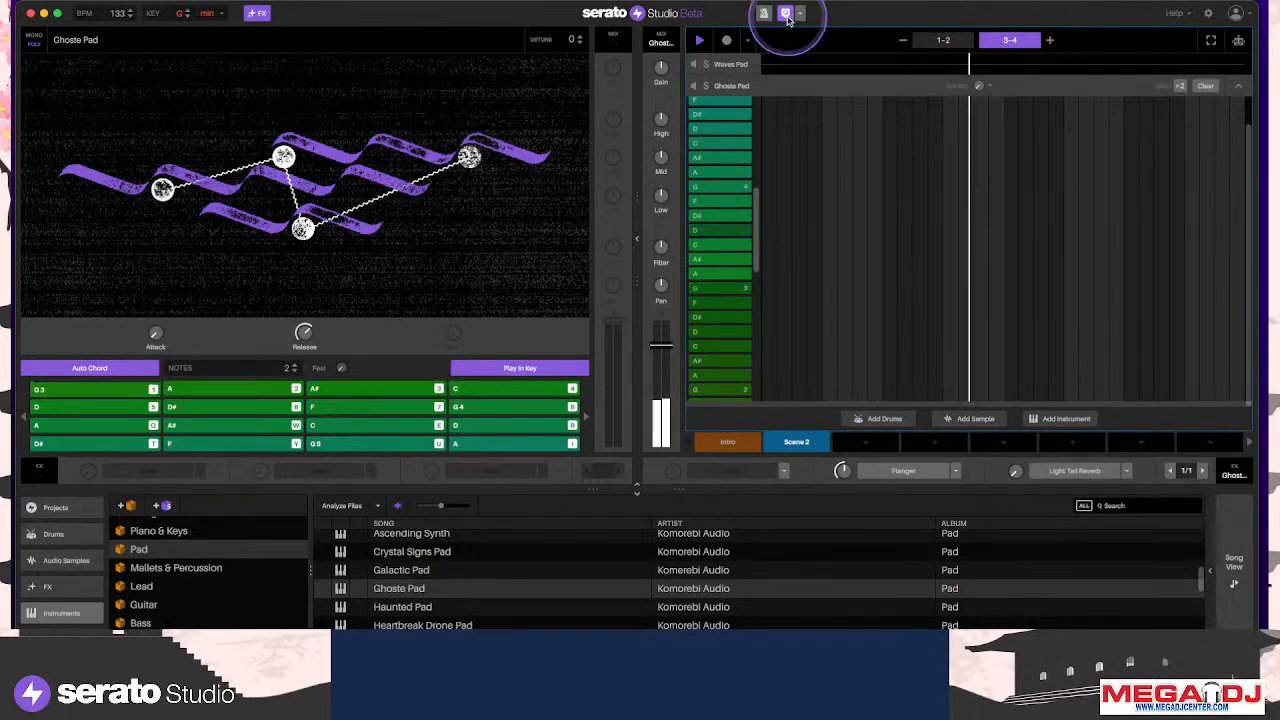
# Record two-note Ghoste Pad chords on F, G and D# live across the four bars of Scene 2
pyautogui.click(700, 40)
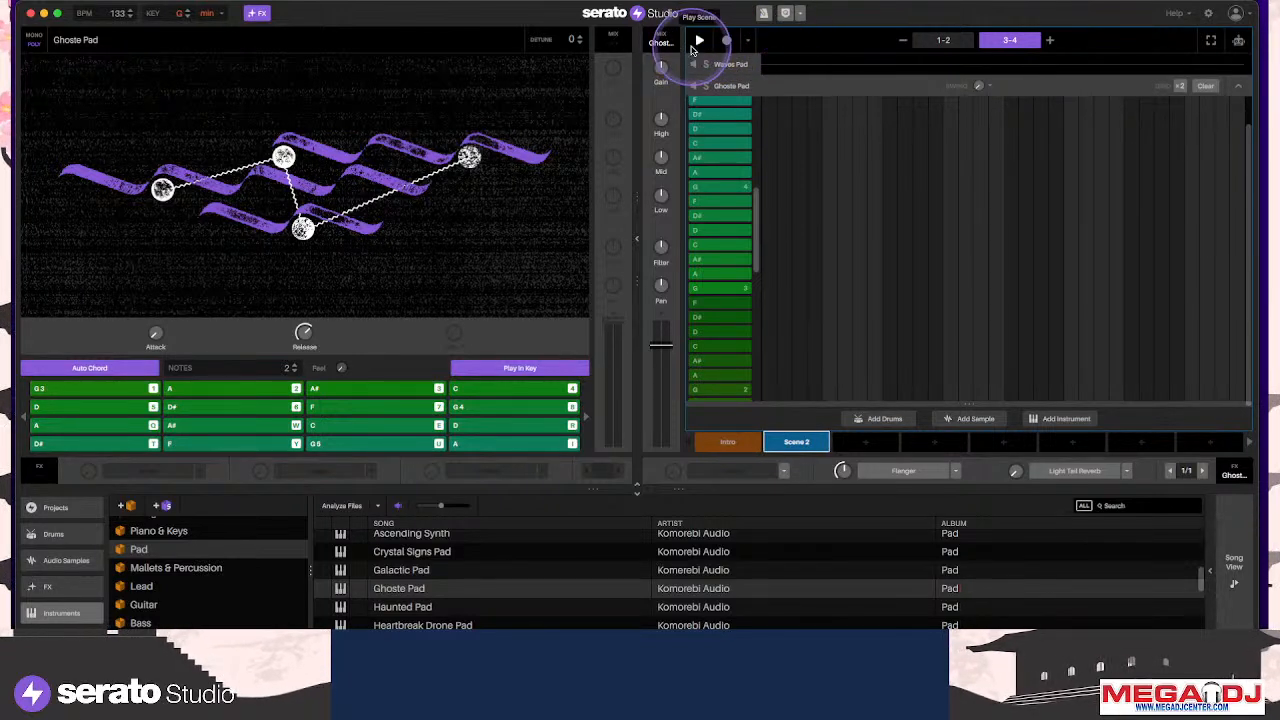
pyautogui.click(726, 42)
pyautogui.click(904, 117)
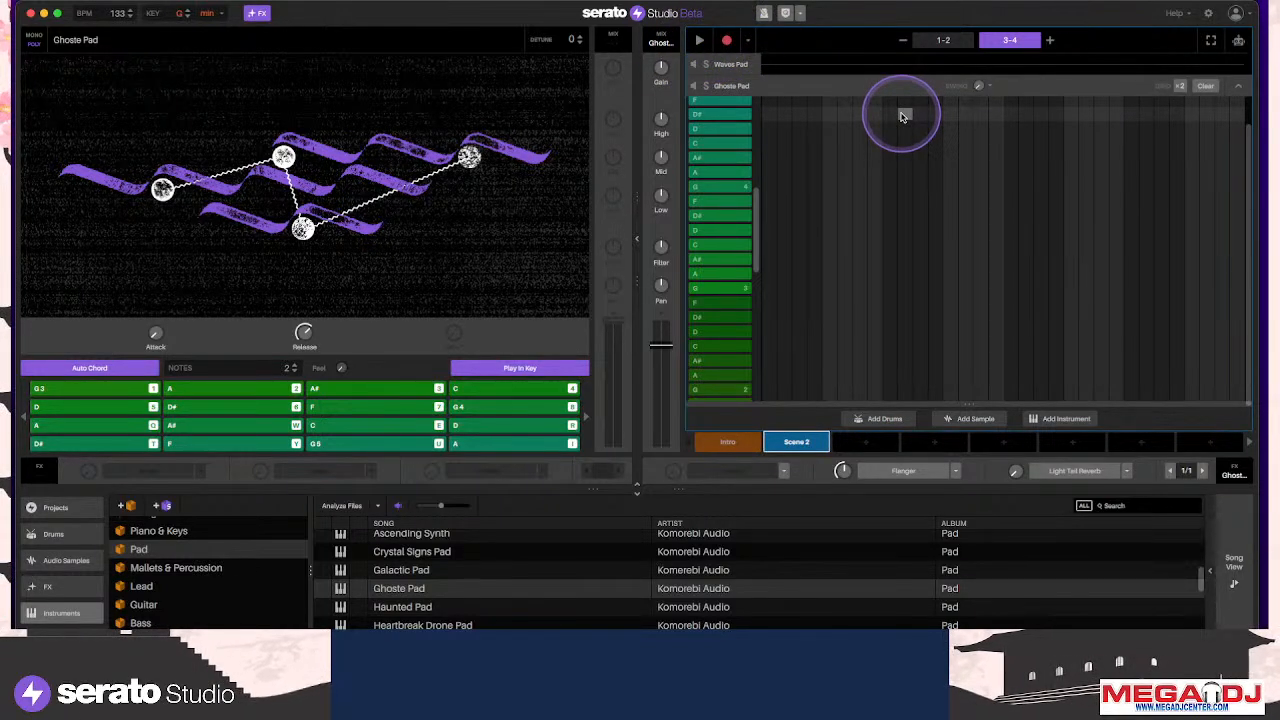
pyautogui.press('7')
pyautogui.press('7')
pyautogui.press('7')
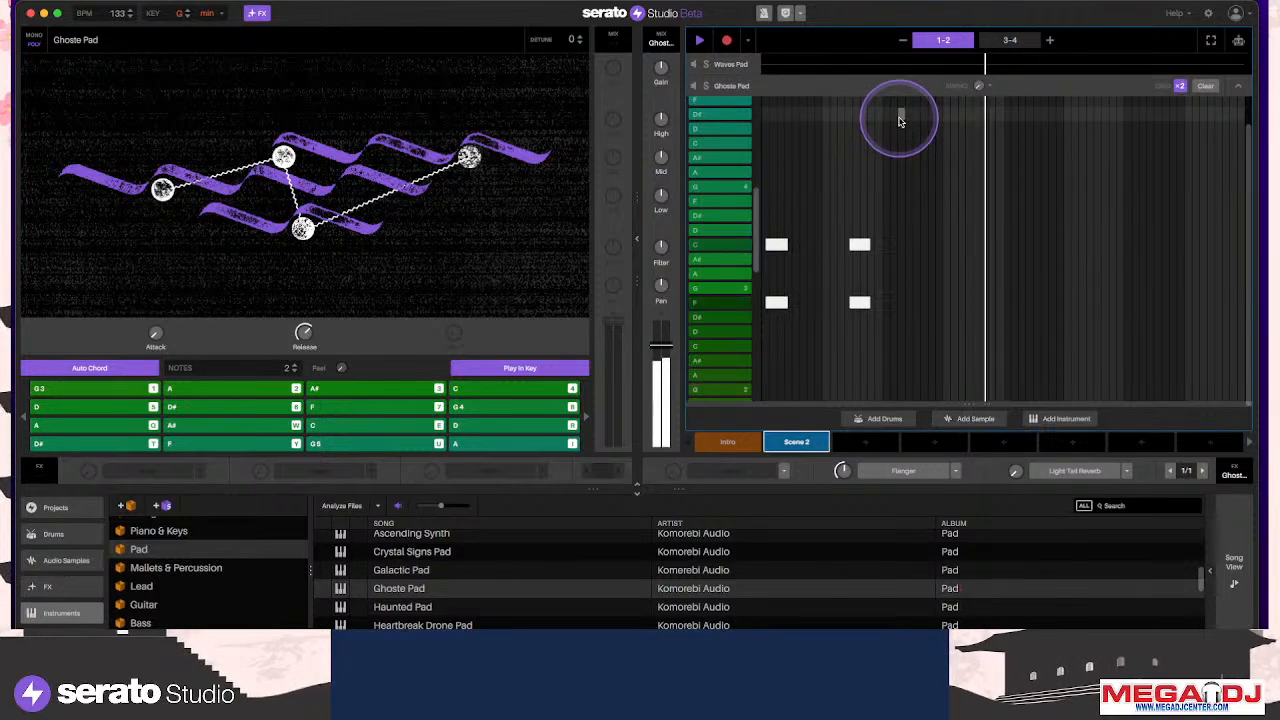
pyautogui.press('7')
pyautogui.press('7')
pyautogui.press('7')
pyautogui.press('7')
pyautogui.press('7')
pyautogui.press('7')
pyautogui.press('8')
pyautogui.press('8')
pyautogui.press('8')
pyautogui.press('8')
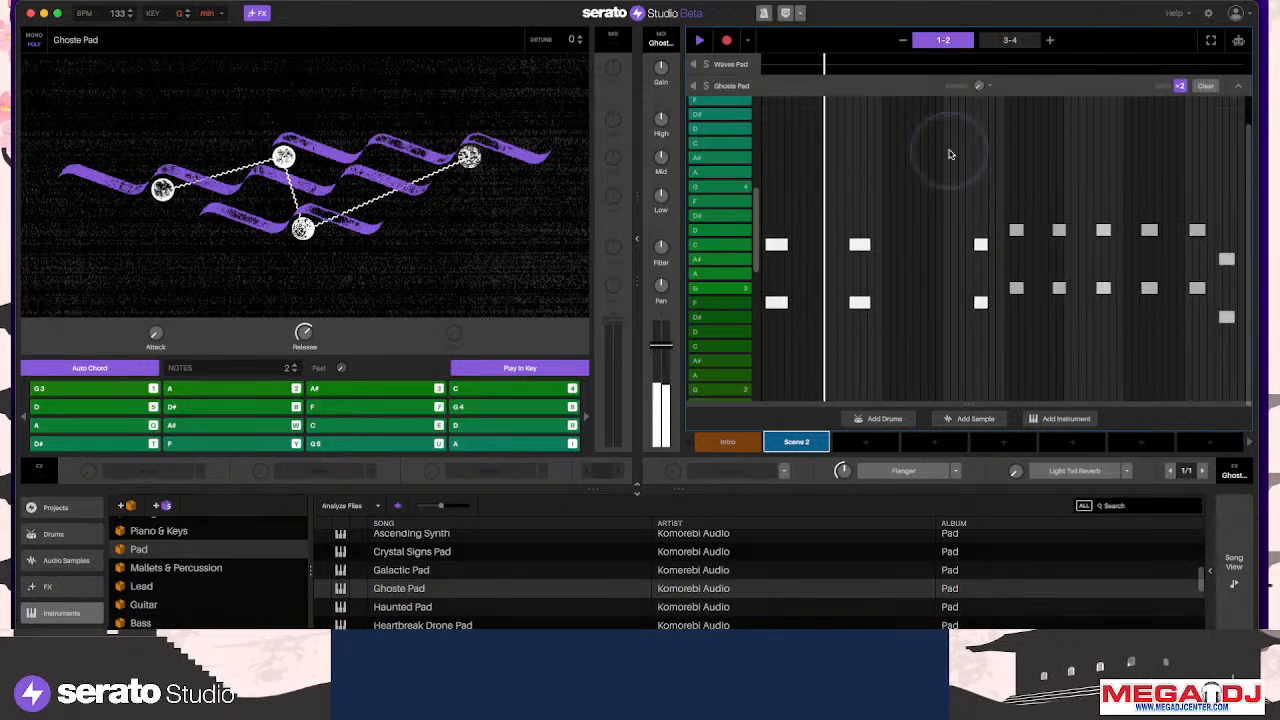
pyautogui.press('space')
# Select the G and D# chords at the end of bars 1-2, and replace Ghoste Pad's Flanger with Studda Fader during playback
pyautogui.moveTo(1233, 219); pyautogui.dragTo(1010, 317)
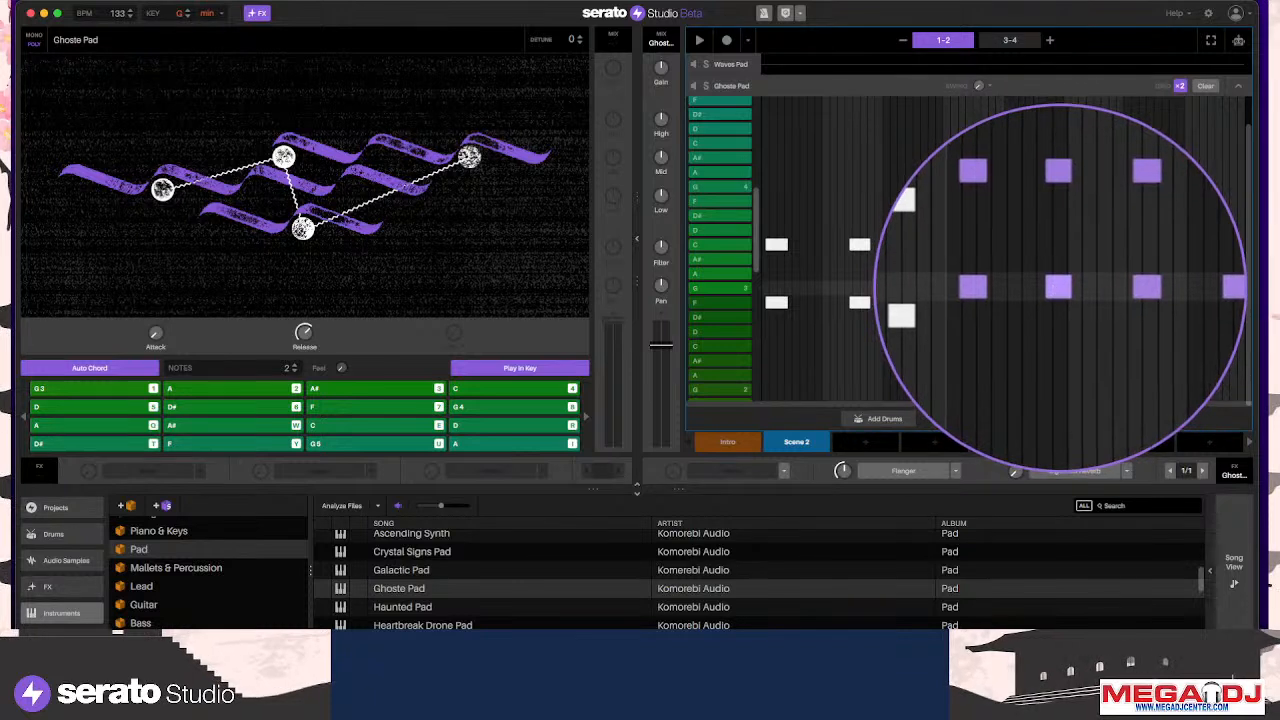
pyautogui.press('space')
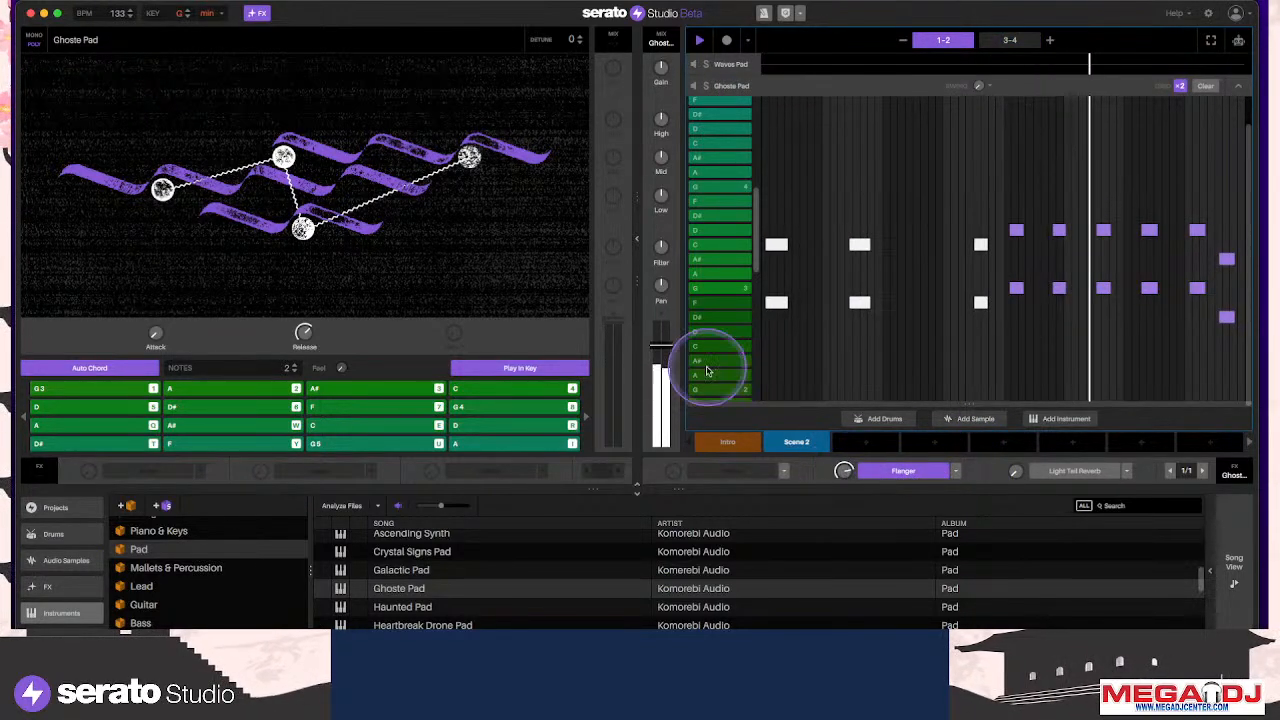
pyautogui.click(955, 471)
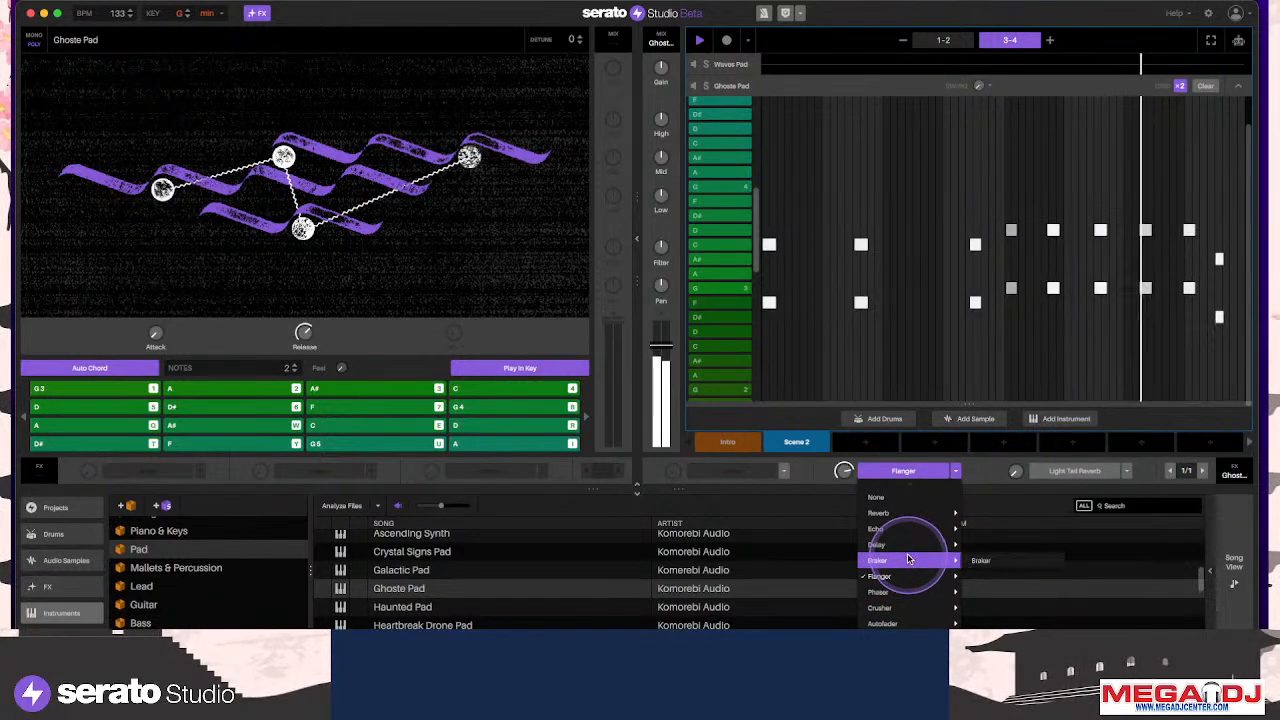
pyautogui.scroll(-3, 908, 595)
pyautogui.moveTo(913, 573)
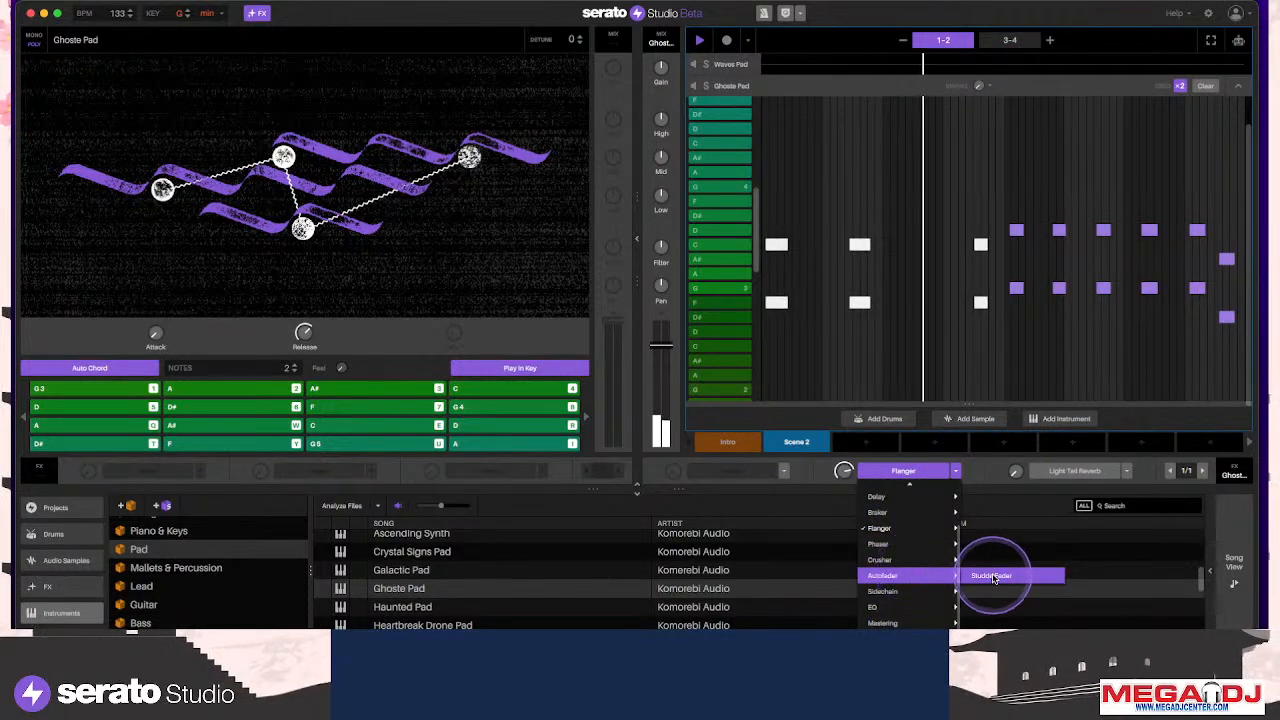
pyautogui.click(986, 571)
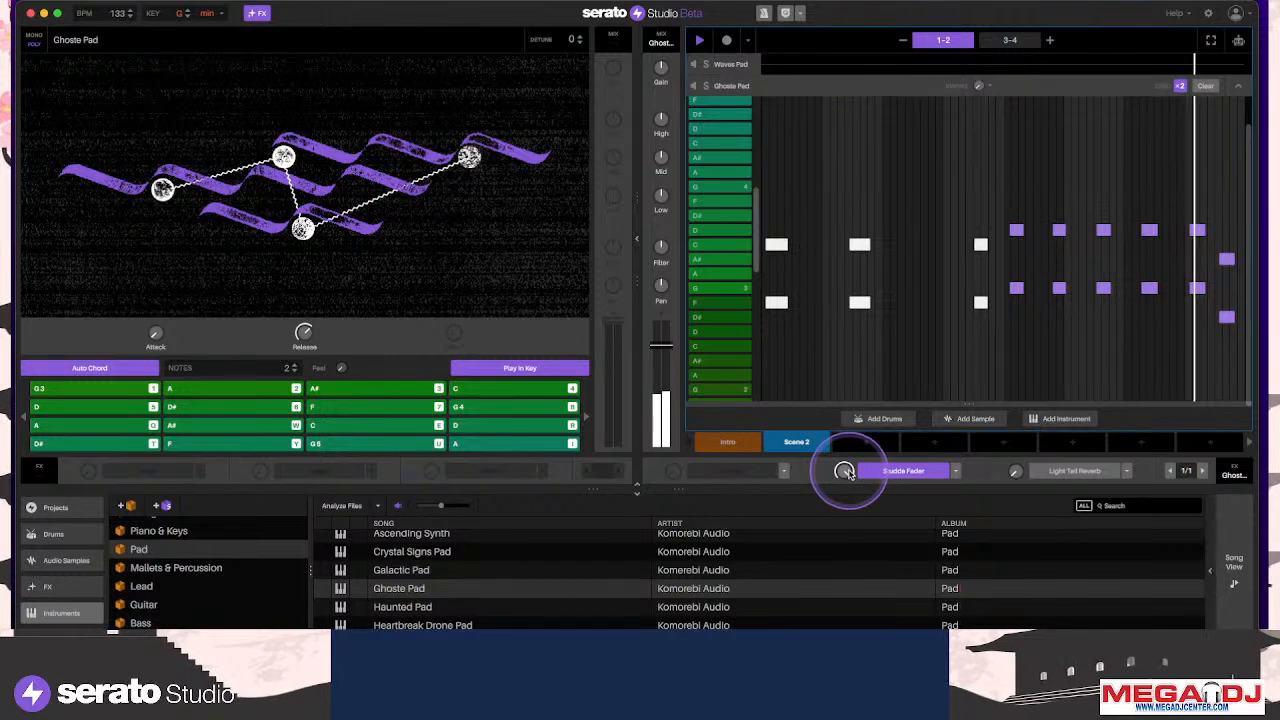
# Try different beat divisions for the Ghoste Pad effects during playback and settle on 1/2
pyautogui.click(1196, 481)
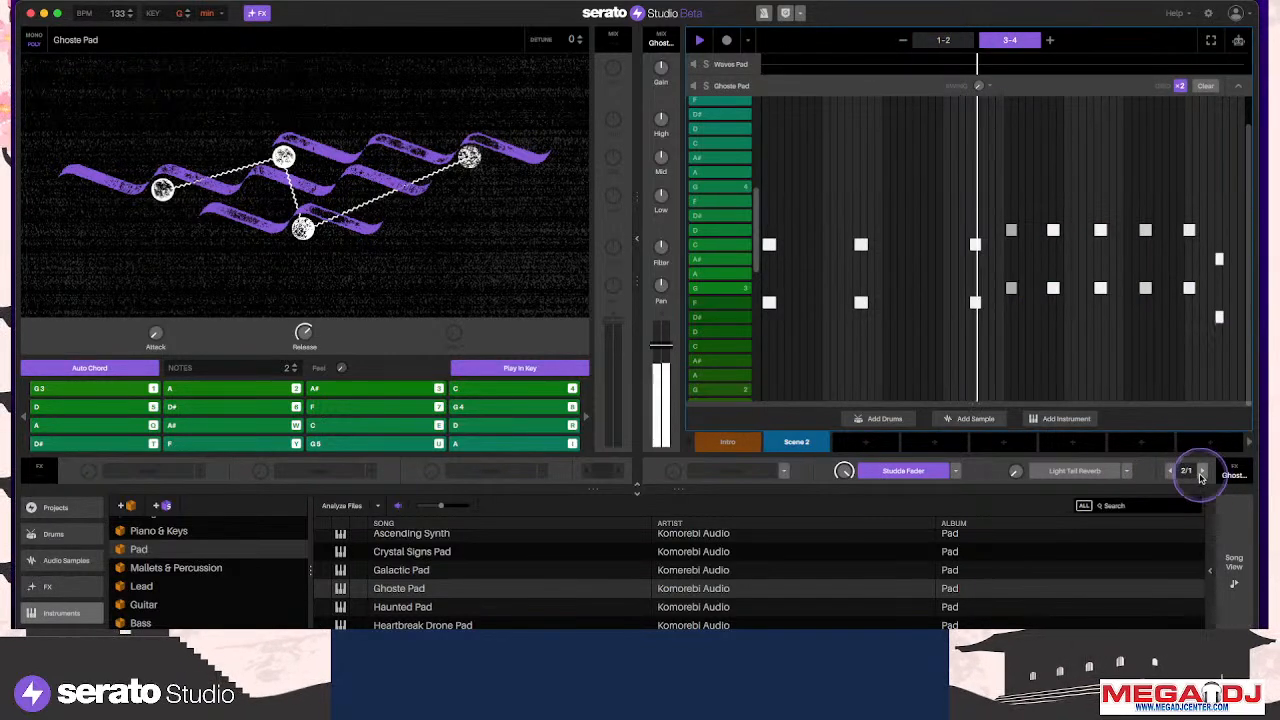
pyautogui.click(1169, 473)
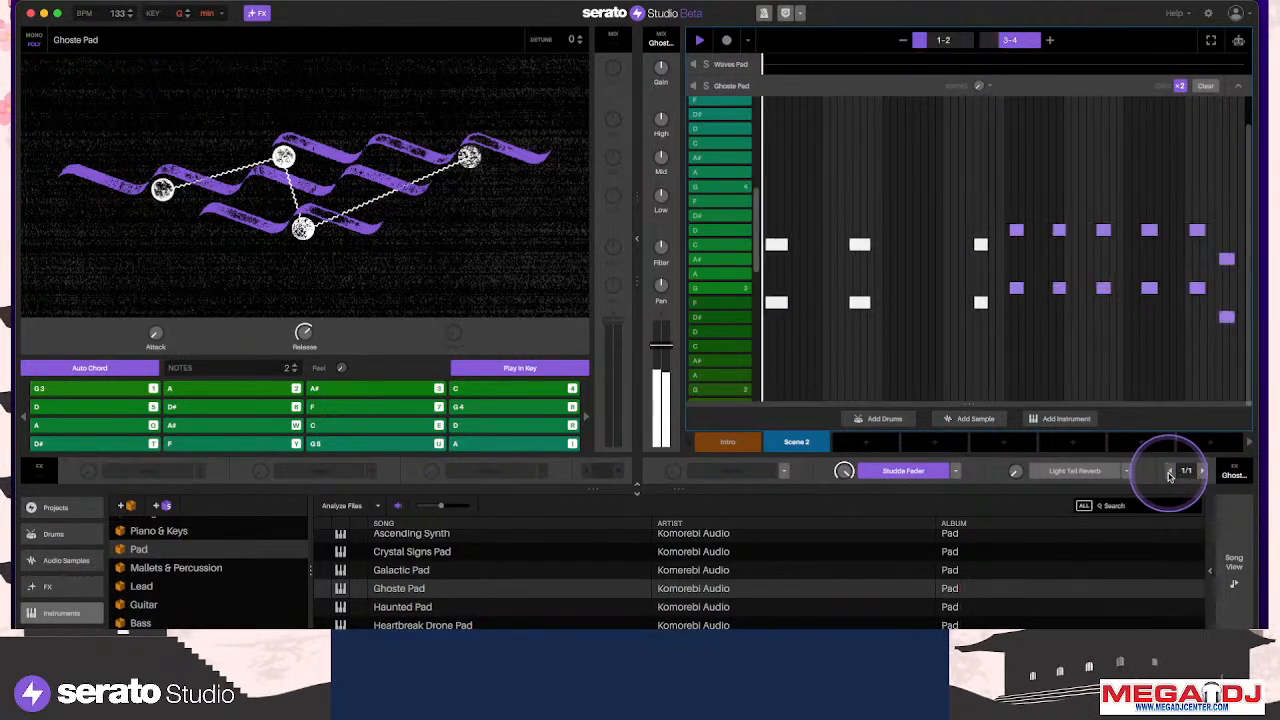
pyautogui.click(1204, 472)
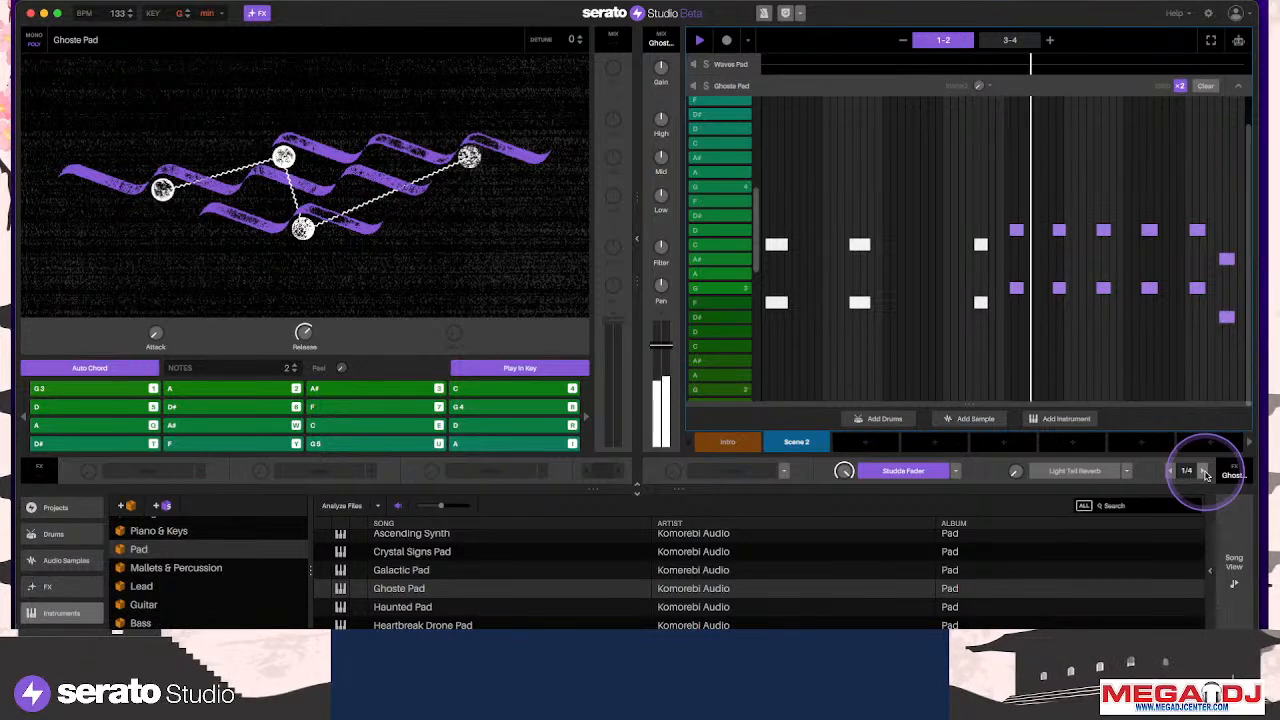
pyautogui.click(1204, 472)
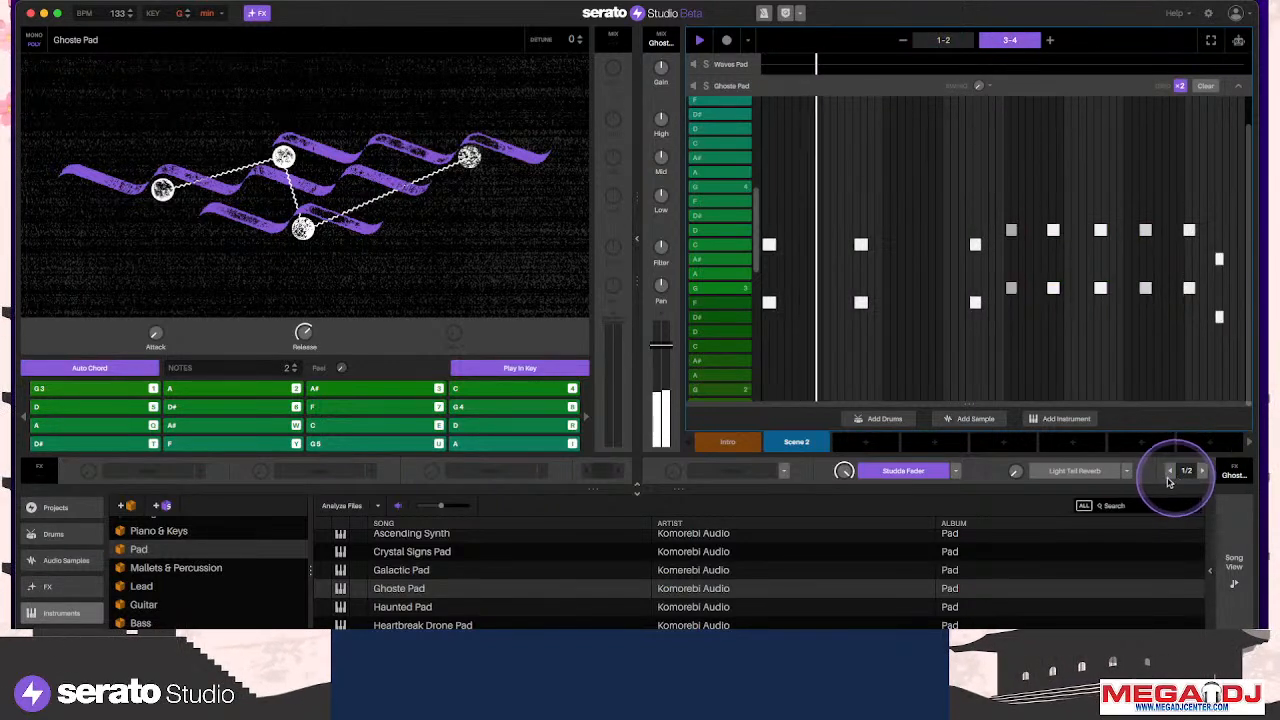
pyautogui.click(906, 470)
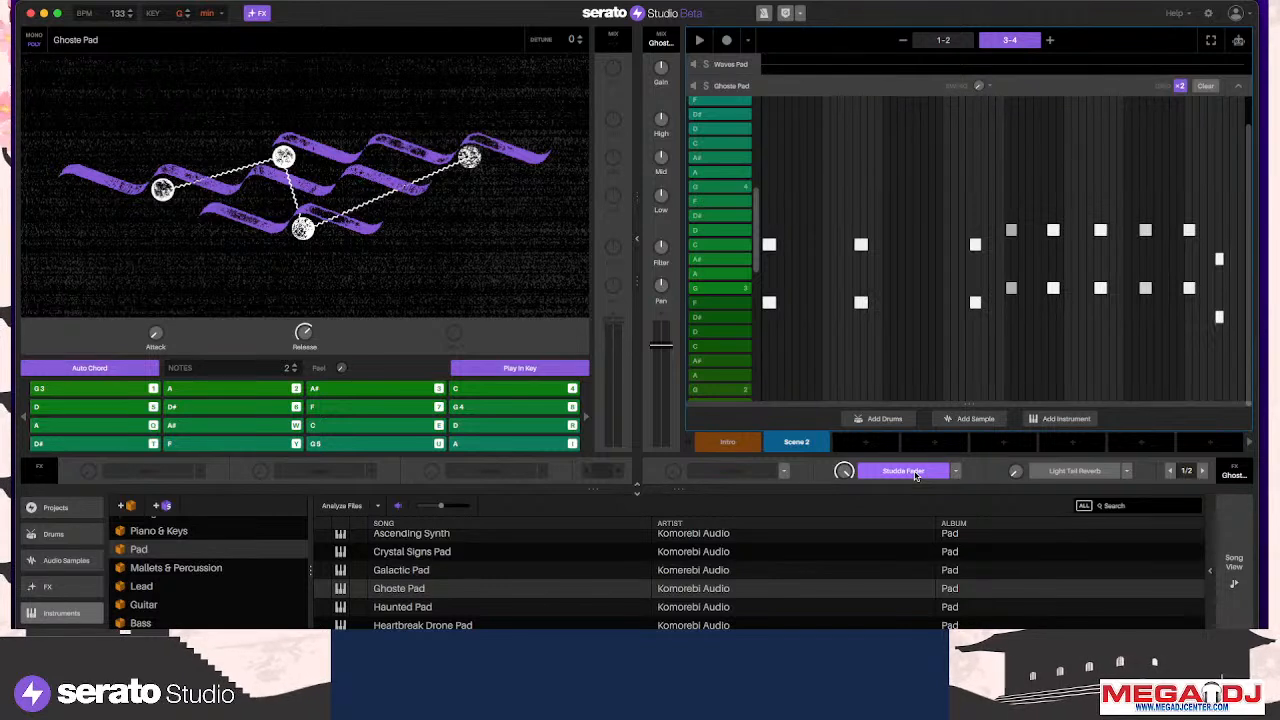
pyautogui.moveTo(907, 481); pyautogui.dragTo(883, 480)
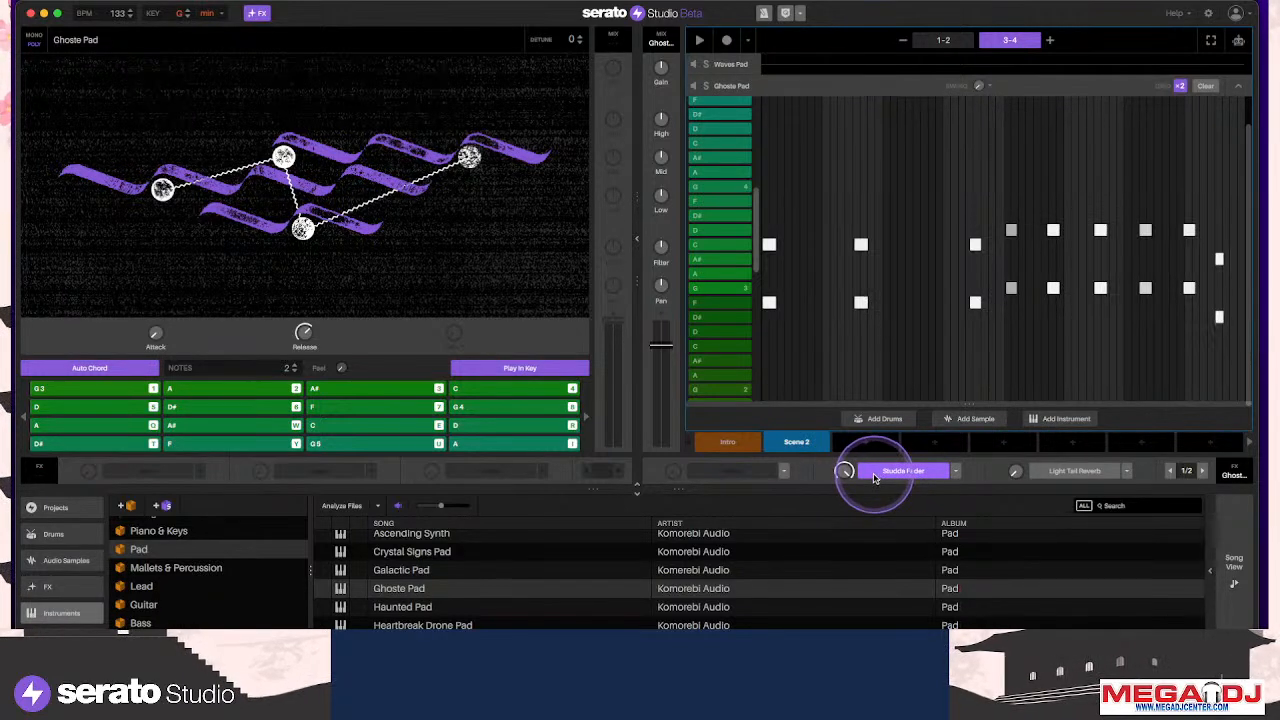
# Replace Light Tail Reverb with Phlex Phaser, and adjust the amounts of Phlex Phaser and Studda Fader to partial levels
pyautogui.click(1126, 471)
pyautogui.moveTo(1101, 580)
pyautogui.click(1160, 592)
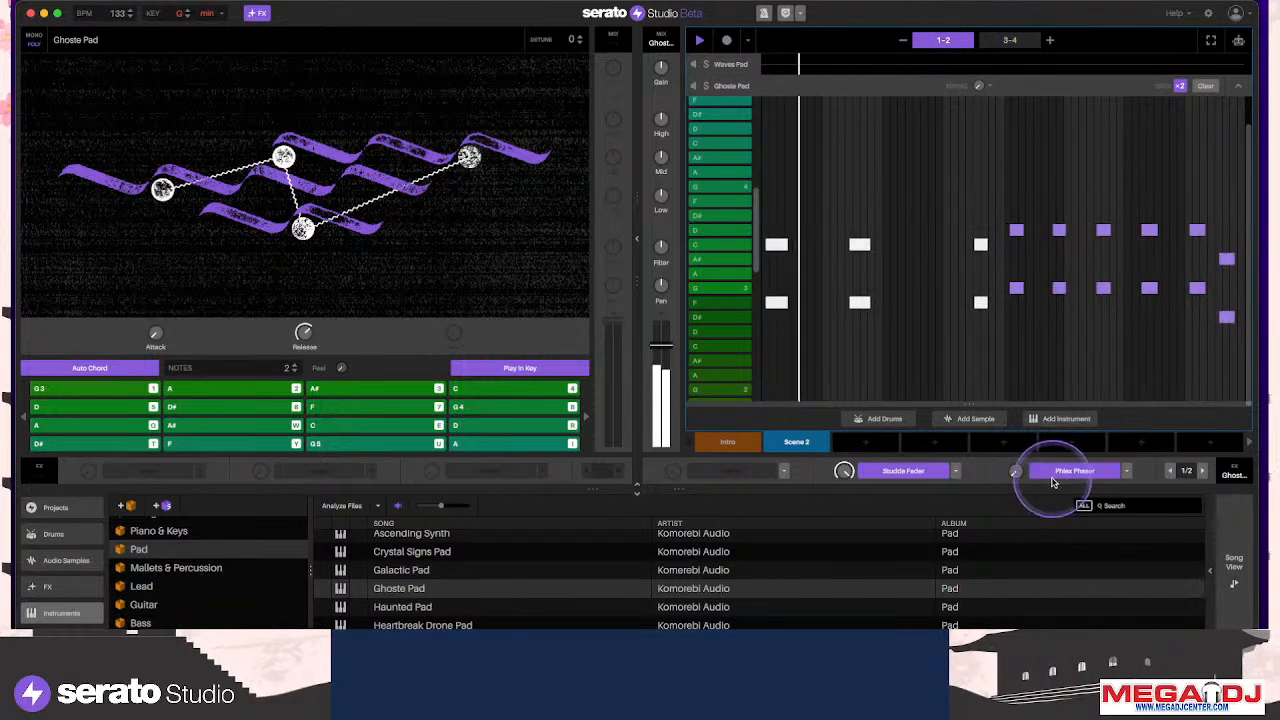
pyautogui.moveTo(1021, 473); pyautogui.dragTo(1021, 470)
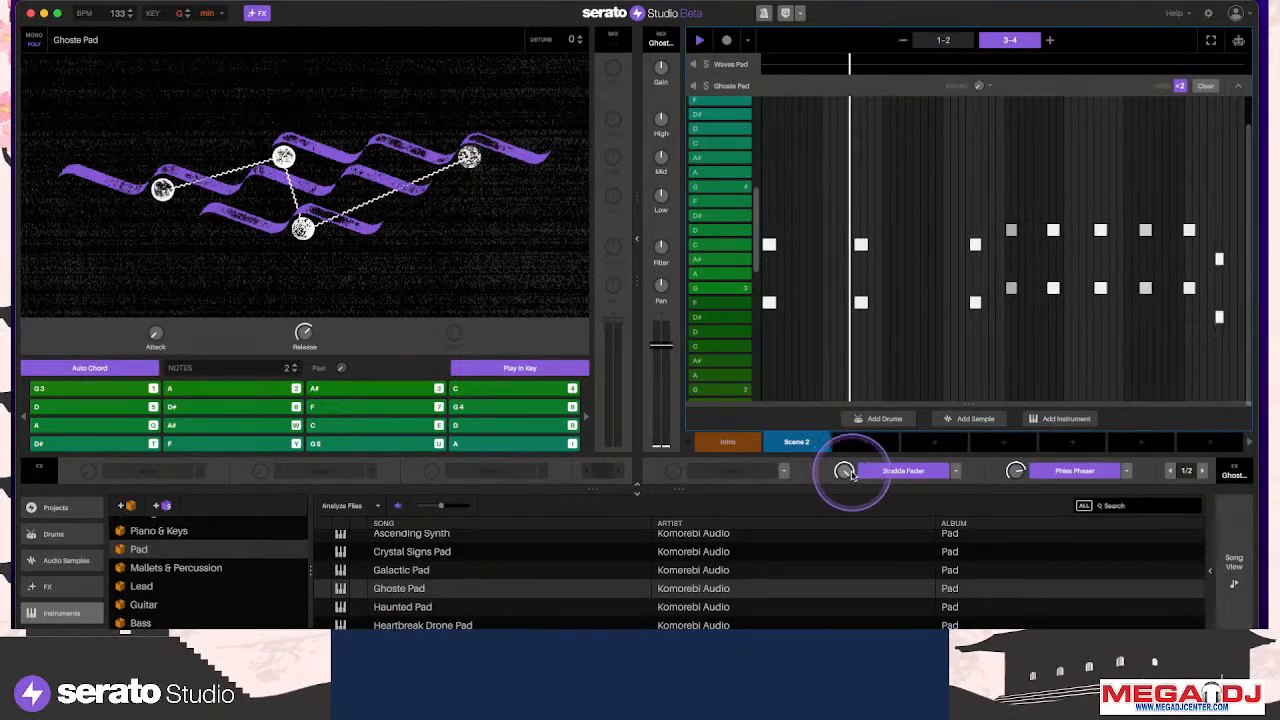
pyautogui.moveTo(848, 466); pyautogui.dragTo(848, 466)
pyautogui.moveTo(1016, 469); pyautogui.dragTo(1014, 470)
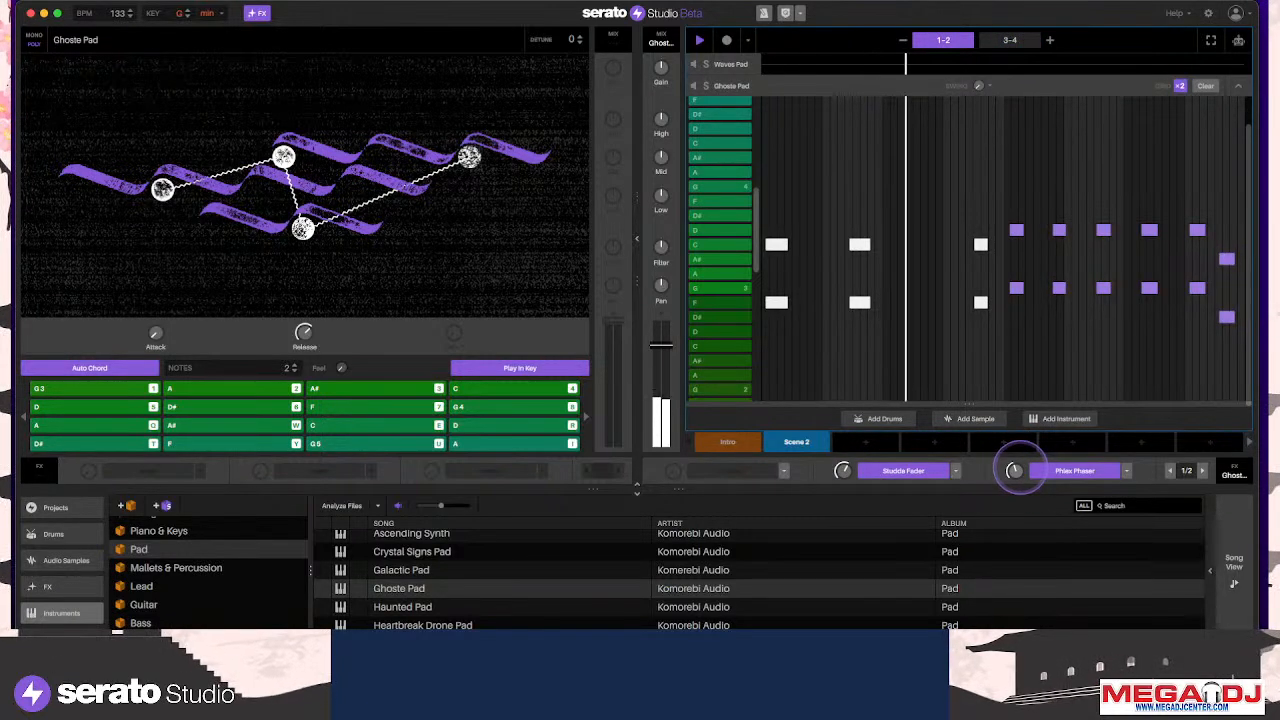
# Add the Hard Sidechain effect in Ghoste Pad's empty effect slot and raise its amount
pyautogui.click(784, 471)
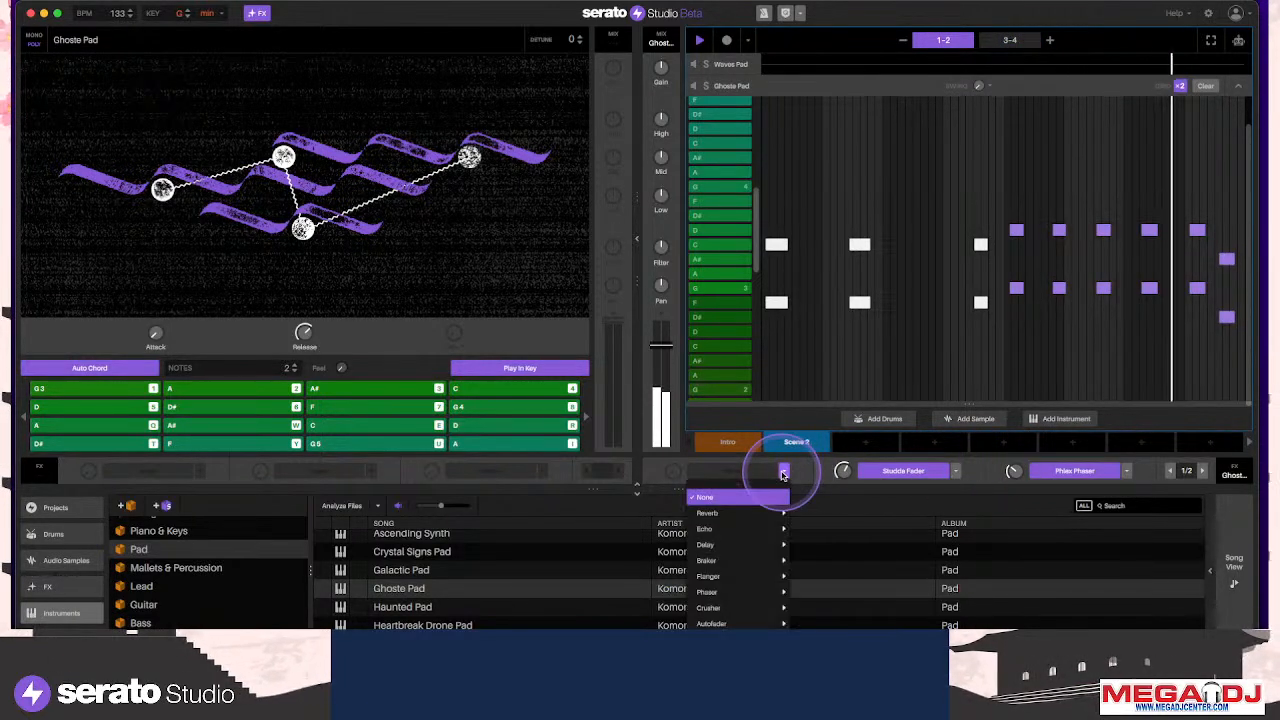
pyautogui.scroll(-3, 740, 560)
pyautogui.moveTo(737, 581)
pyautogui.click(814, 594)
pyautogui.moveTo(668, 466); pyautogui.dragTo(668, 436)
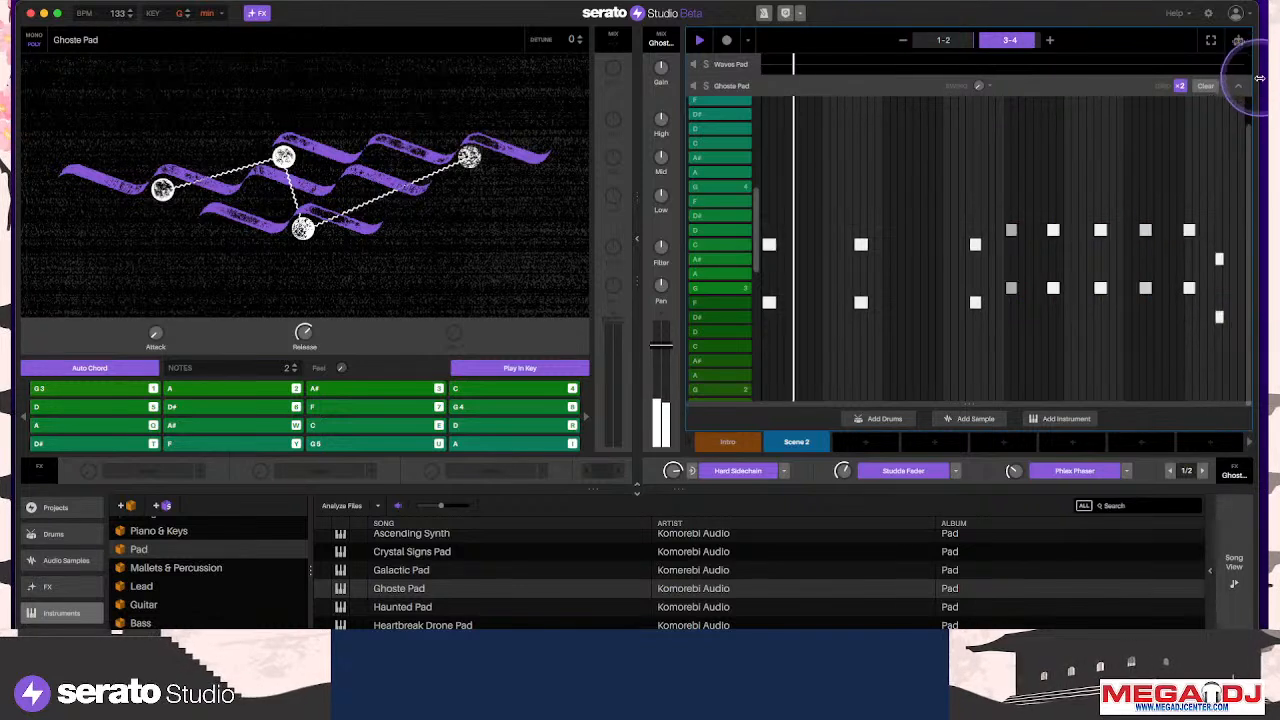
# Play Scene 2 with the Ghoste Pad notes open, and collapse the track to view all the scene's decks
pyautogui.moveTo(1259, 78); pyautogui.dragTo(1238, 168)
pyautogui.click(1238, 172)
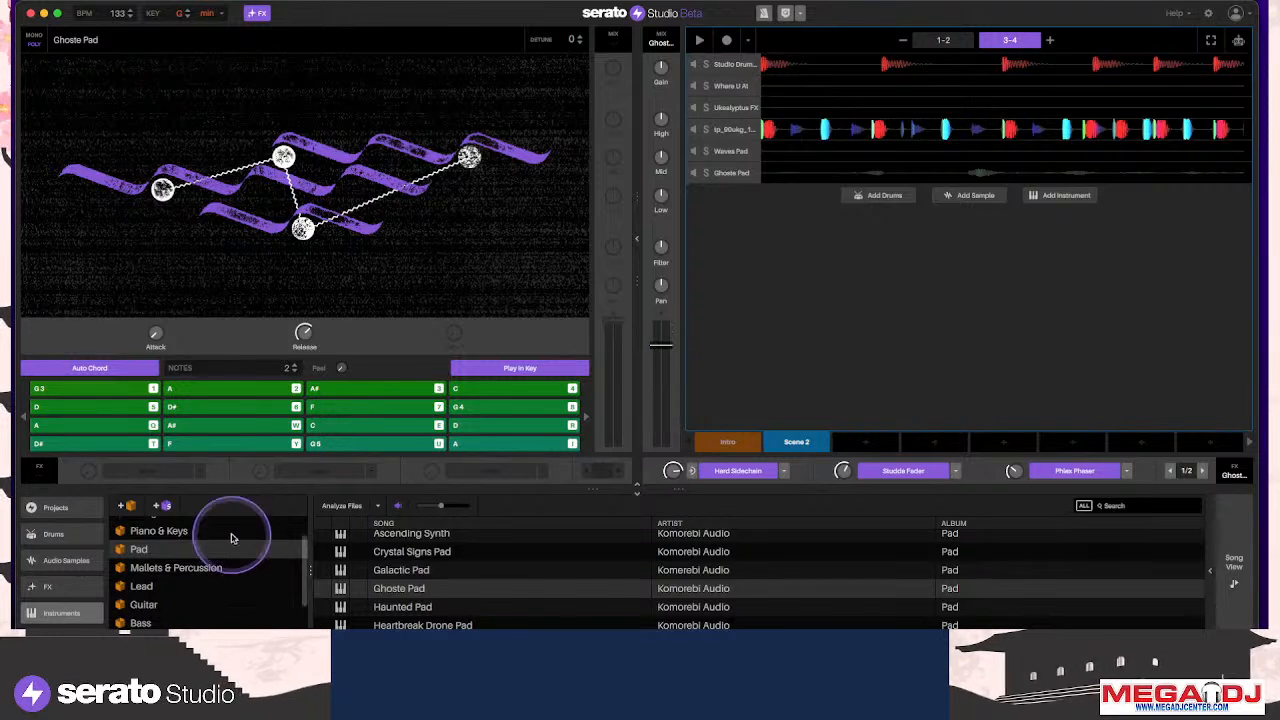
pyautogui.scroll(-2, 195, 590)
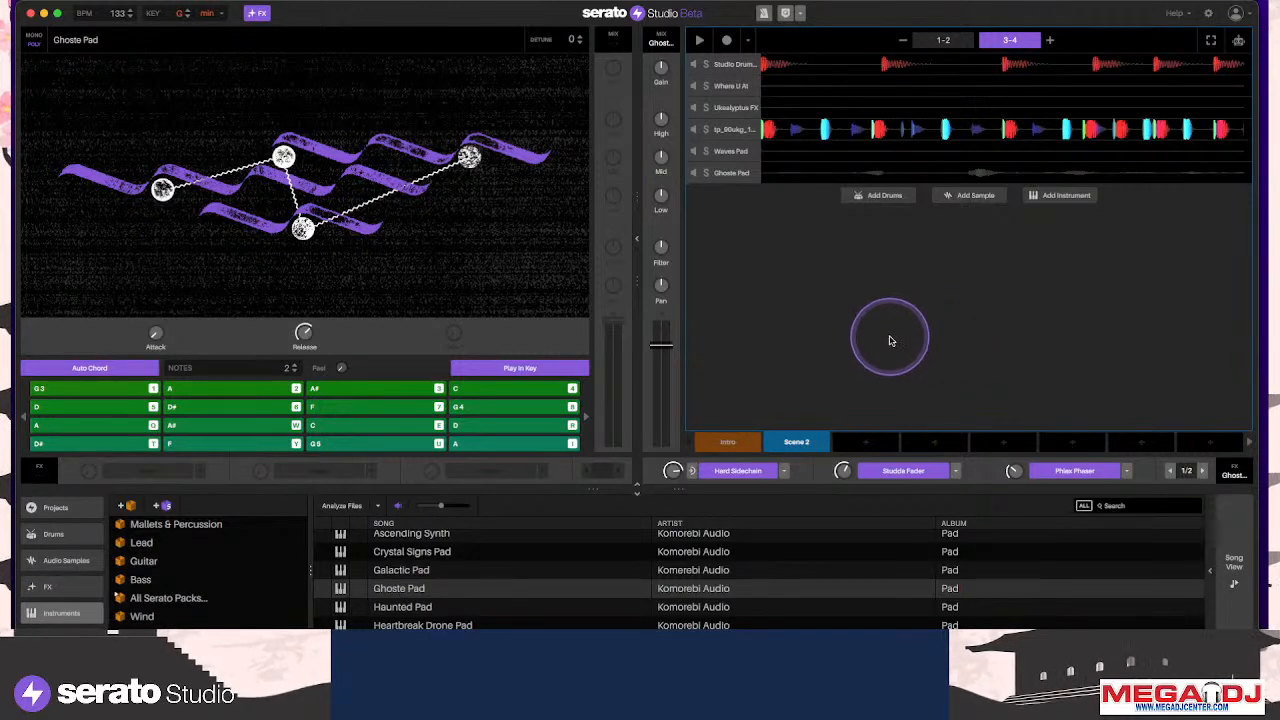
pyautogui.doubleClick(812, 180)
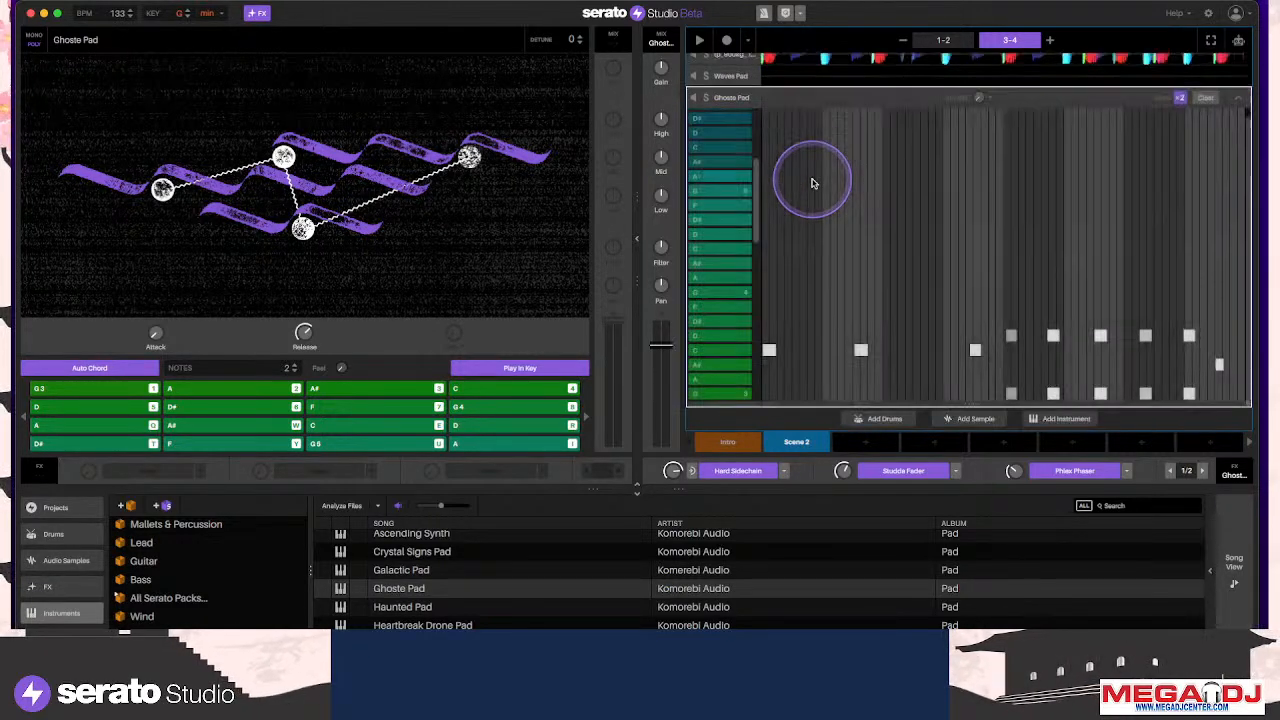
pyautogui.press('space')
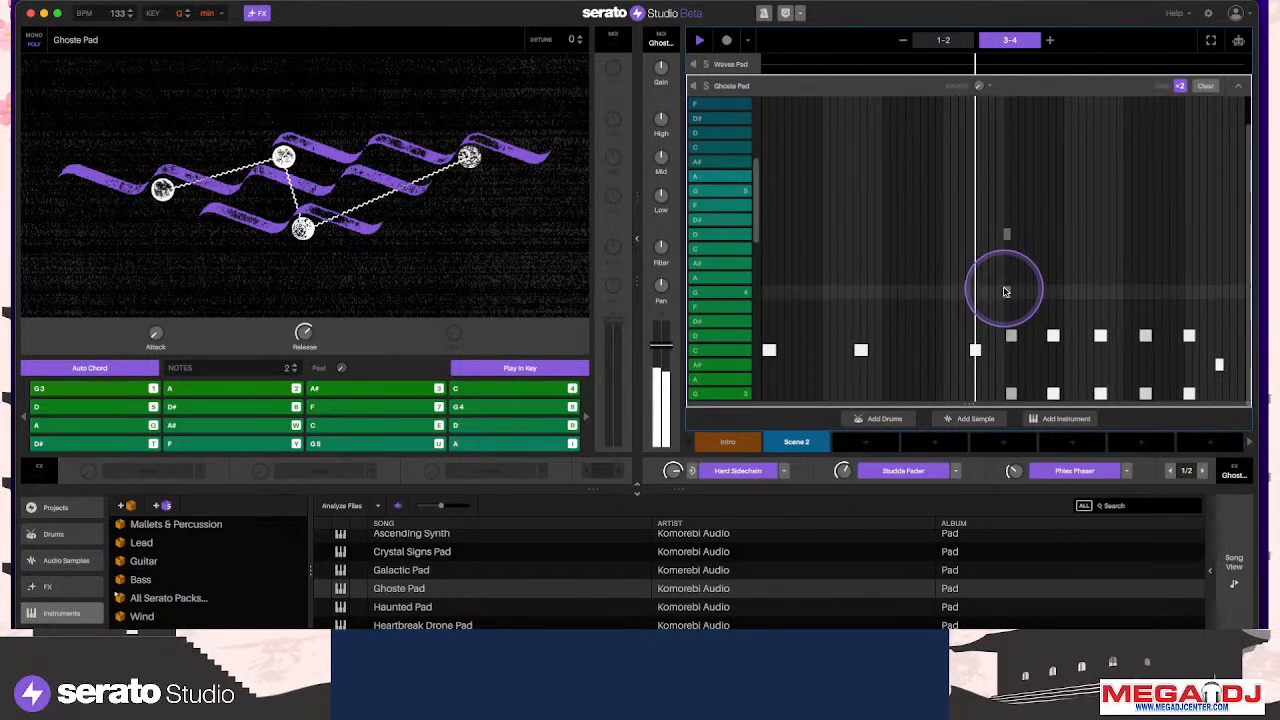
pyautogui.click(1239, 87)
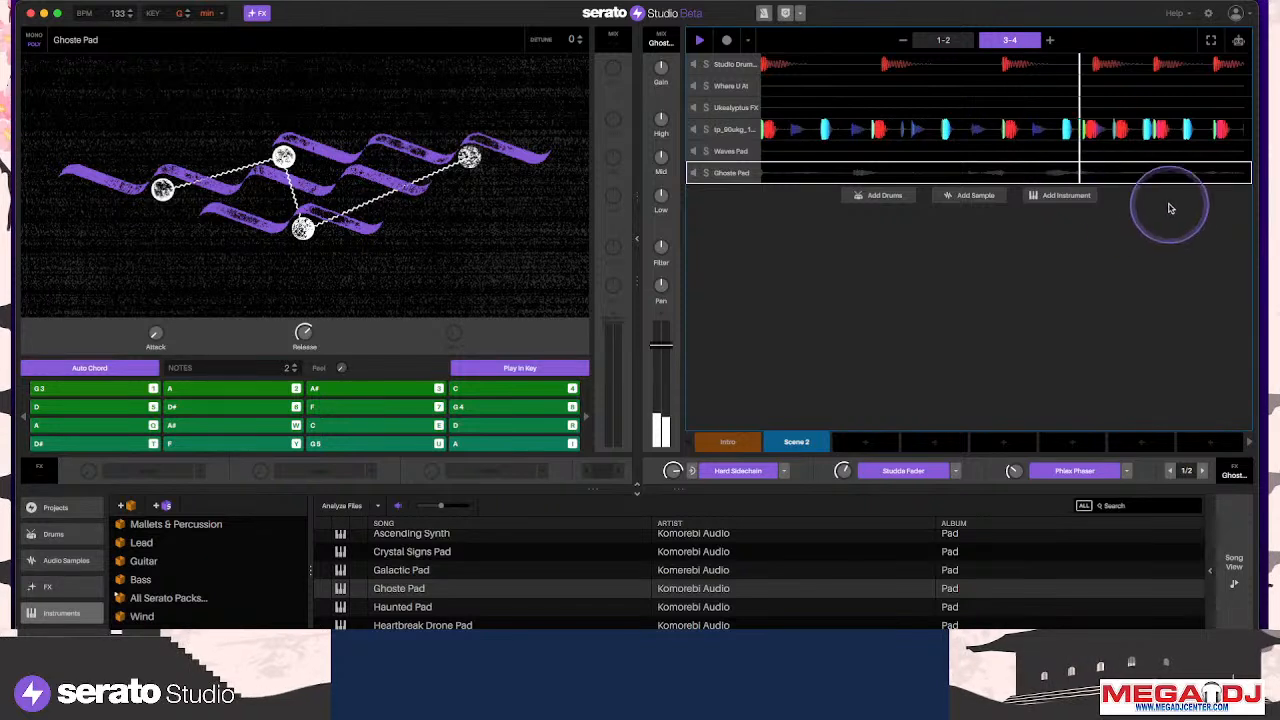
pyautogui.press('space')
# Add Acoustic Piano from the Piano & Keys category as a new instrument in Scene 2, and start playback
pyautogui.scroll(5, 480, 602)
pyautogui.click(469, 591)
pyautogui.scroll(4, 170, 588)
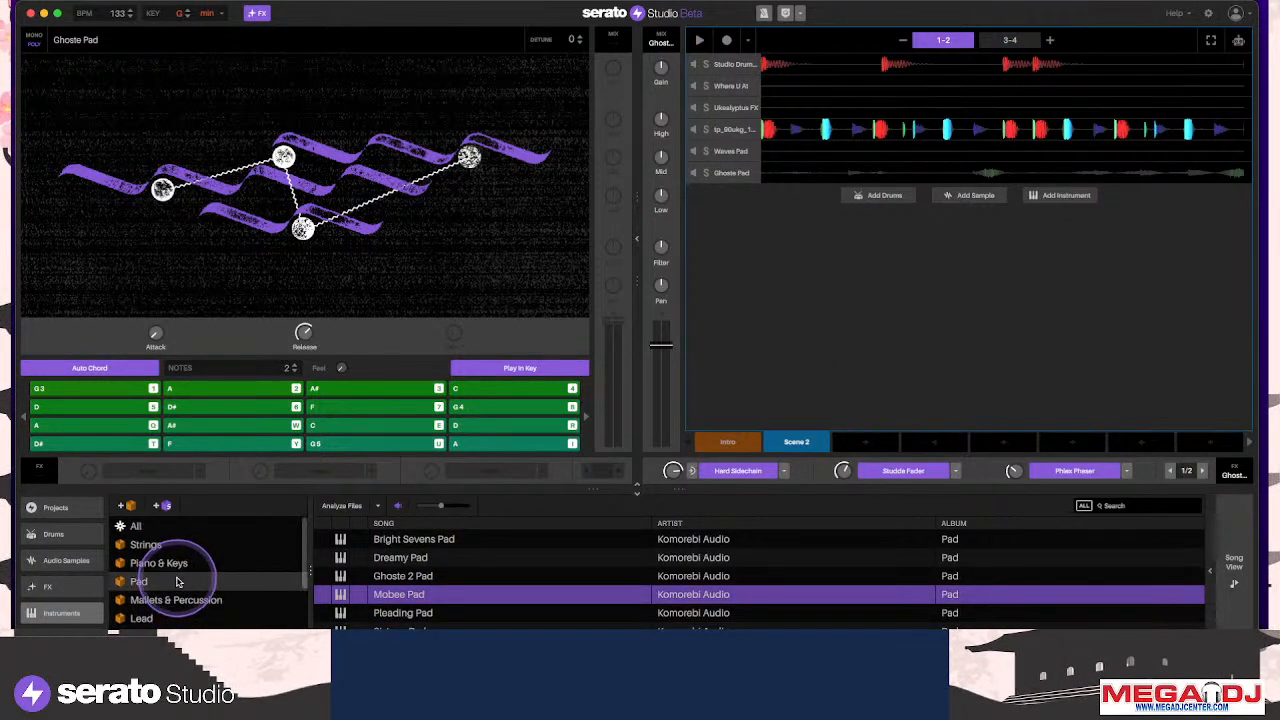
pyautogui.click(170, 565)
pyautogui.click(503, 560)
pyautogui.moveTo(715, 556); pyautogui.dragTo(835, 368)
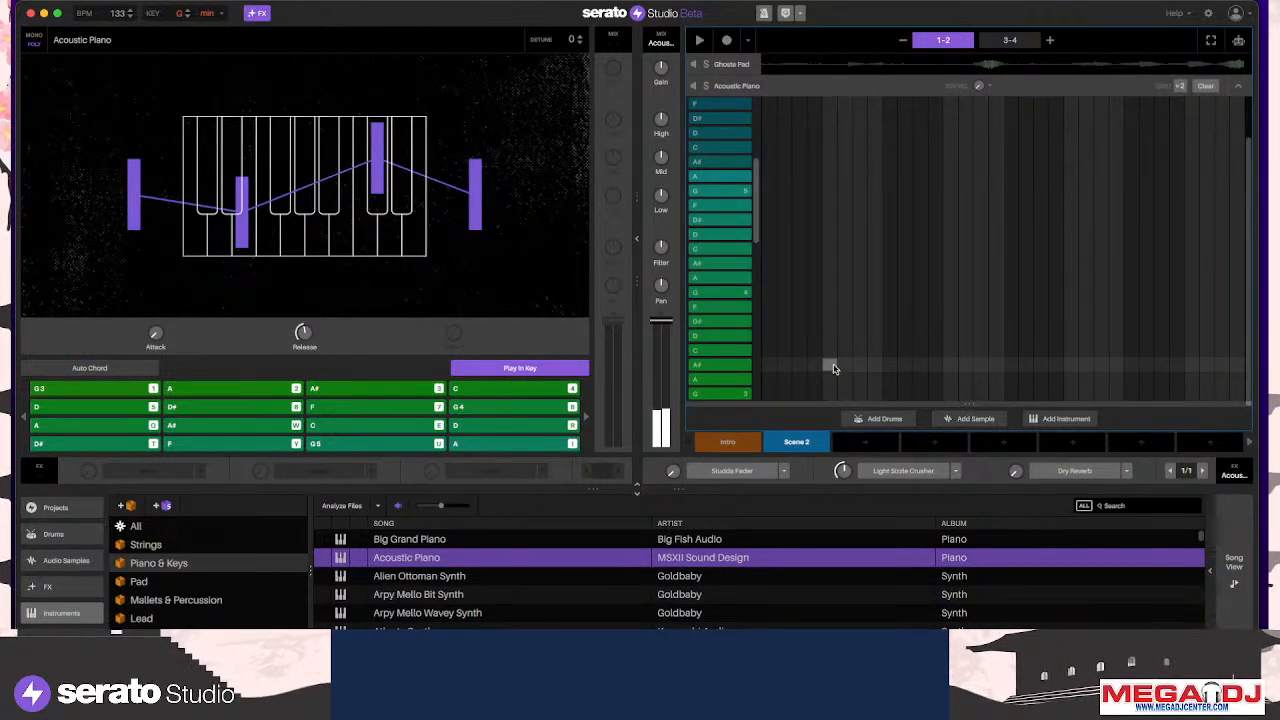
pyautogui.press('space')
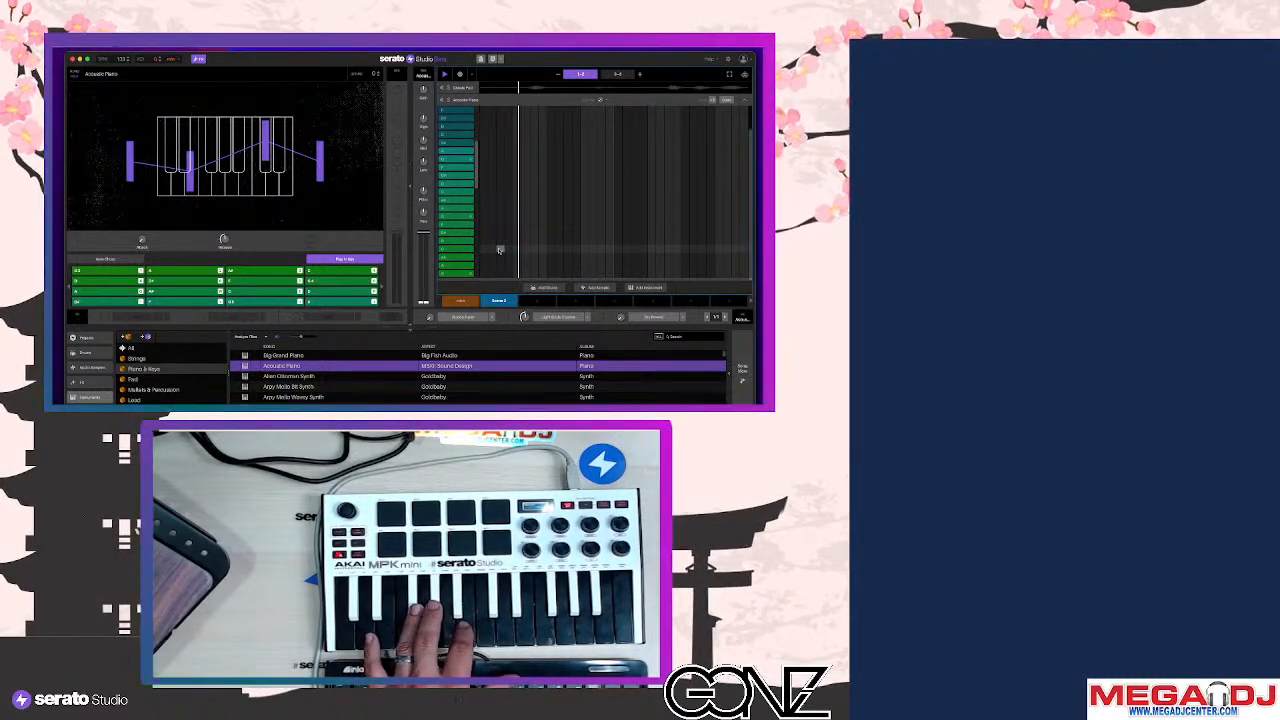
# Record an Acoustic Piano part over the looping Scene 2 playback
pyautogui.click(445, 74)
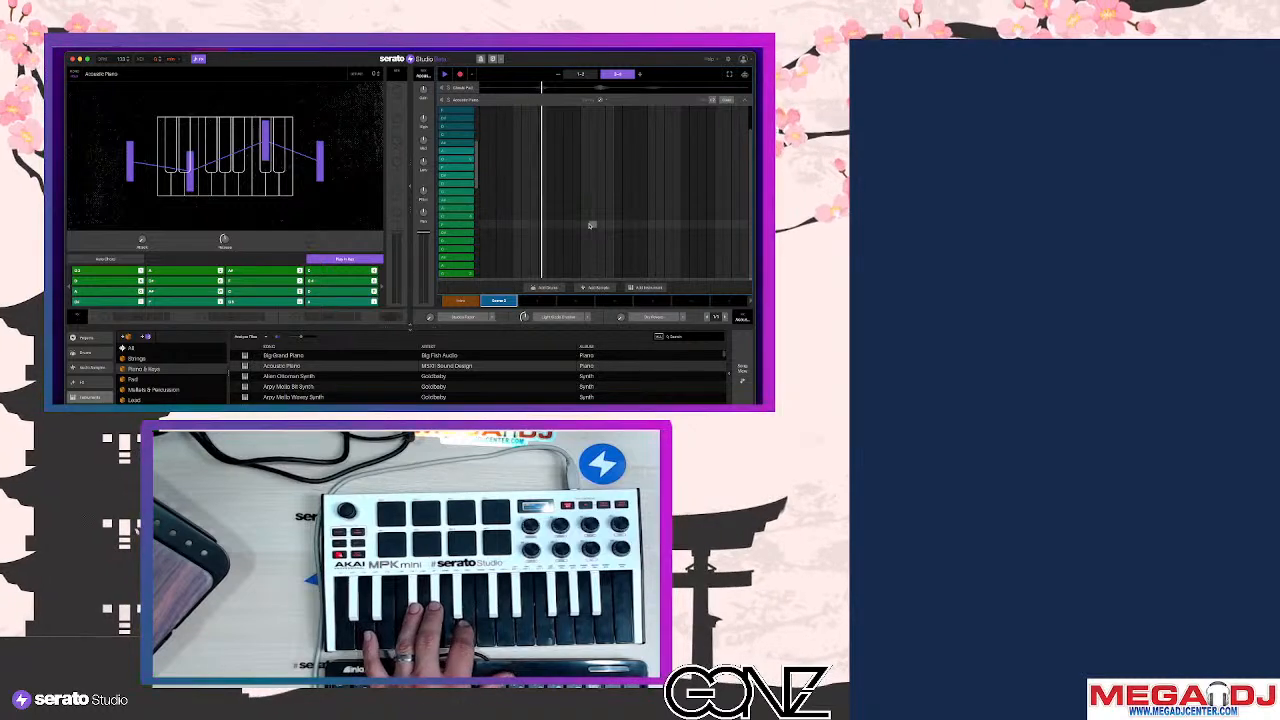
pyautogui.click(590, 226)
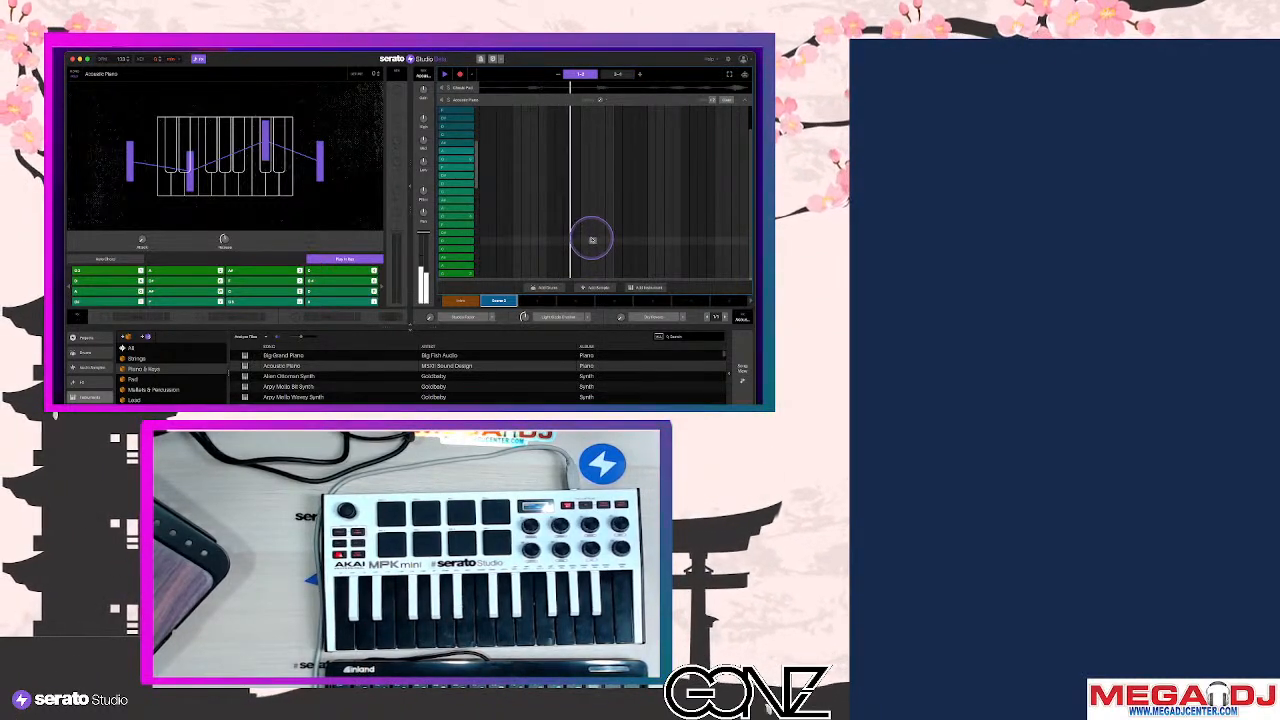
# Raise the reverb amount in Acoustic Piano's third effect slot, change the effect to Light Tail Reverb, and collapse the deck
pyautogui.click(620, 318)
pyautogui.press('space')
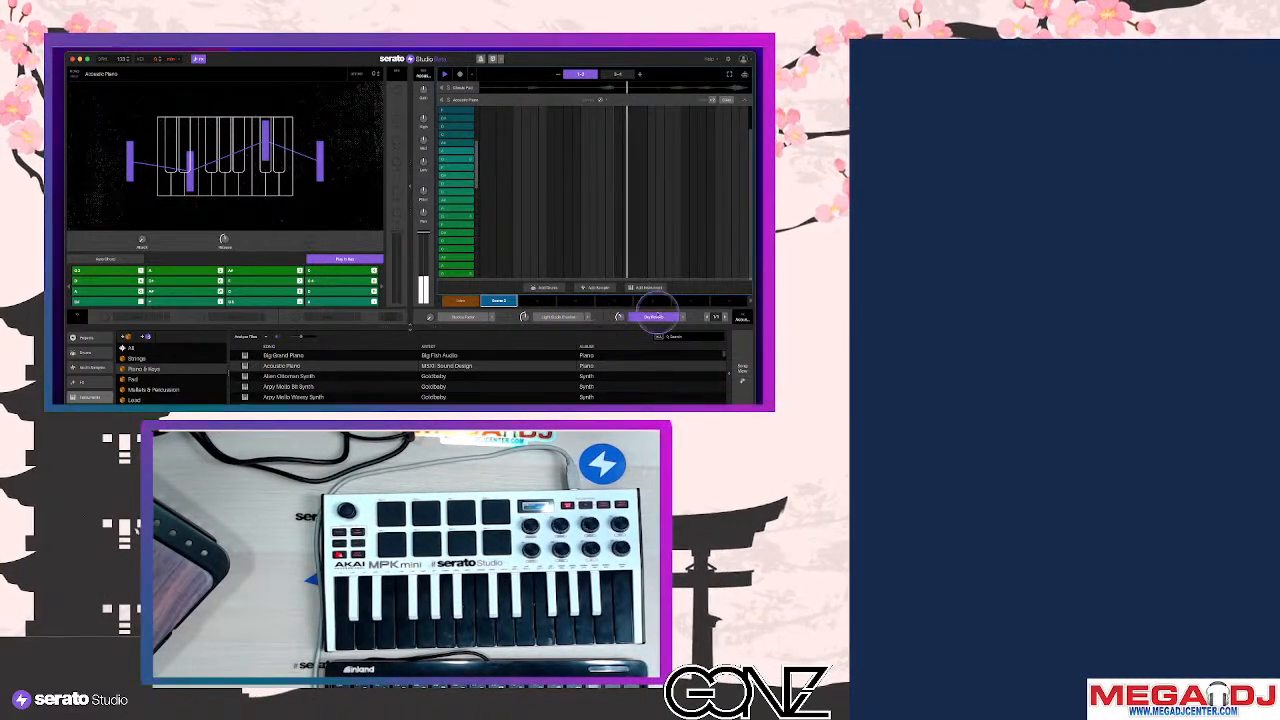
pyautogui.click(650, 316)
pyautogui.moveTo(658, 341)
pyautogui.click(703, 367)
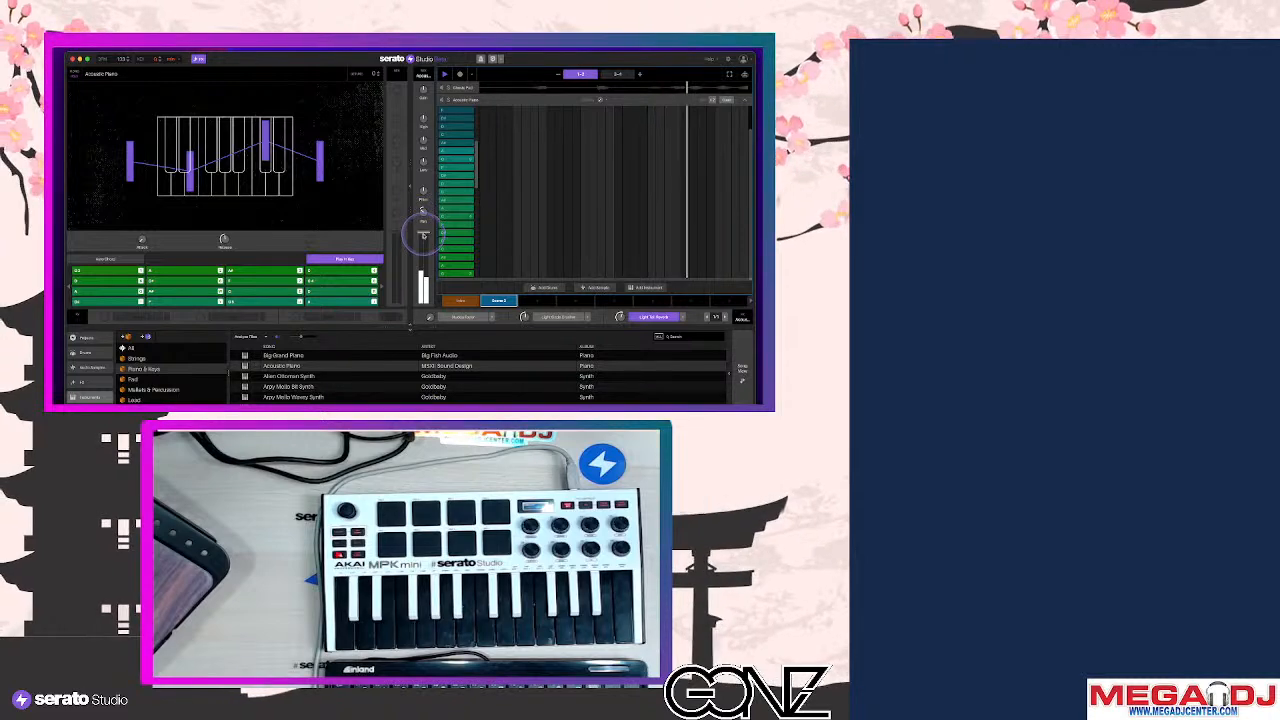
pyautogui.click(742, 102)
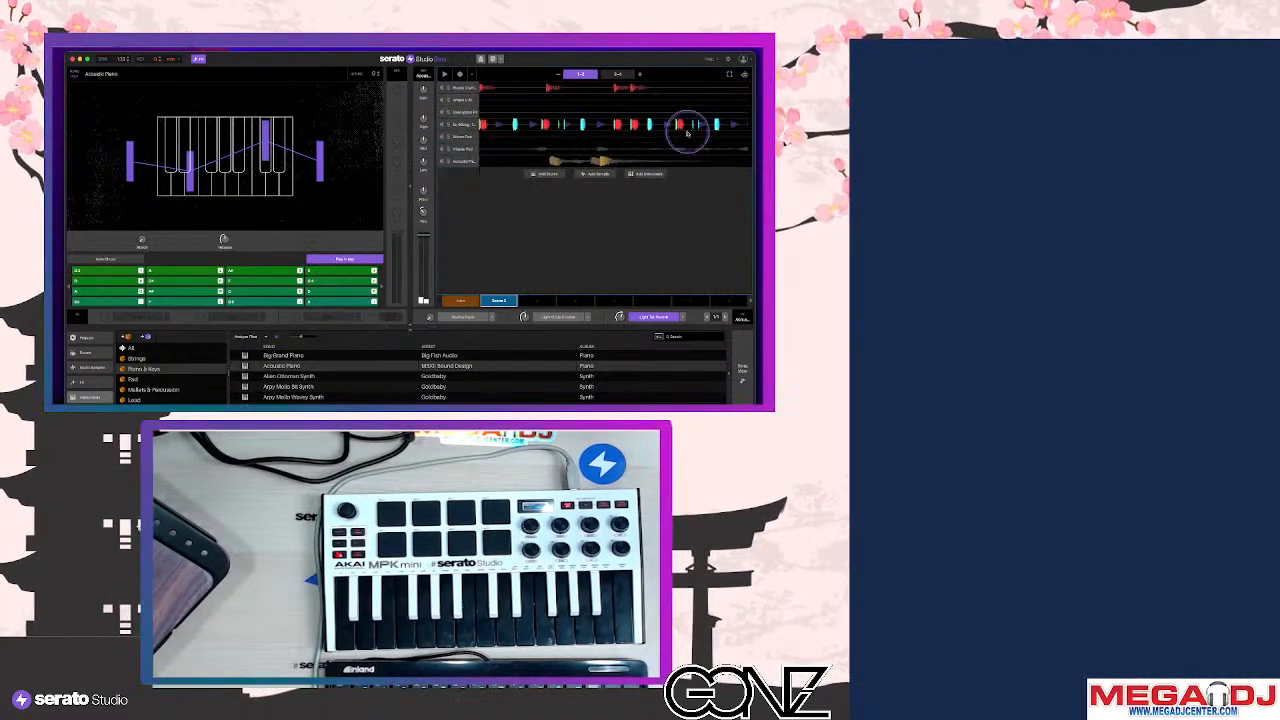
# Open Ghoste Pad, slightly adjust its volume, turn off its Studda Fader effect during playback, and collapse the deck
pyautogui.click(466, 149)
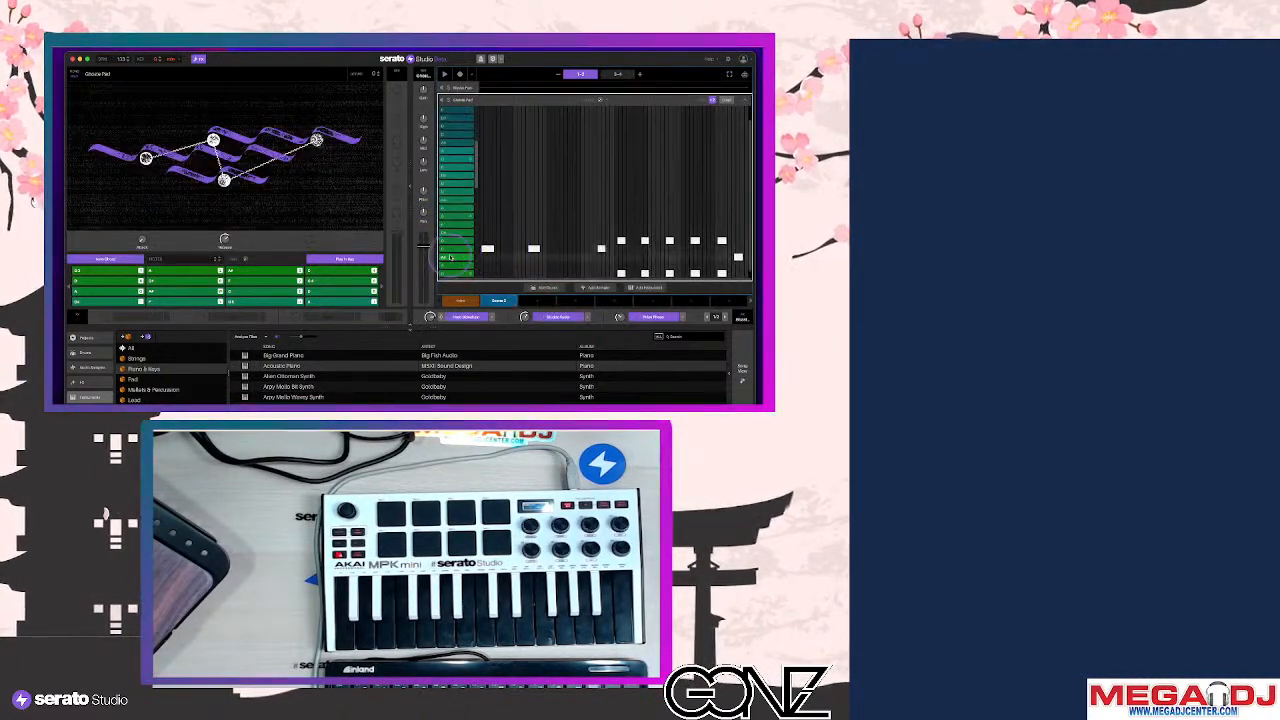
pyautogui.moveTo(423, 246); pyautogui.dragTo(424, 247)
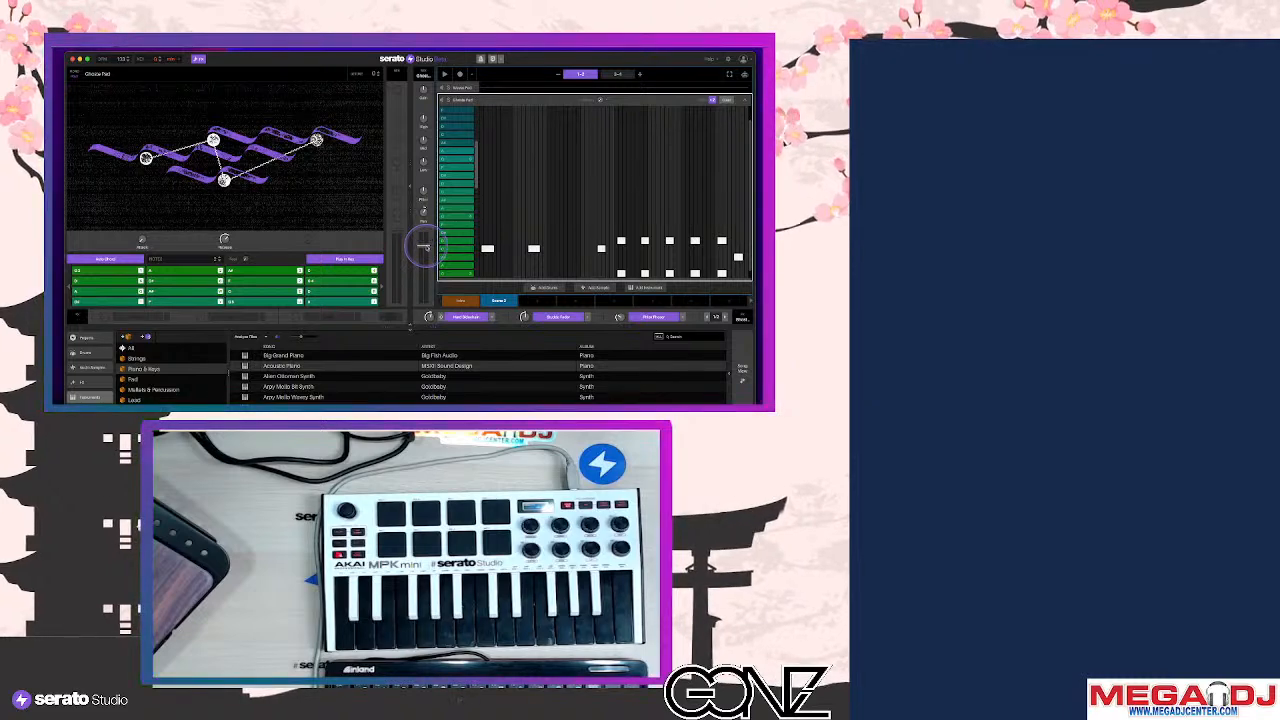
pyautogui.press('space')
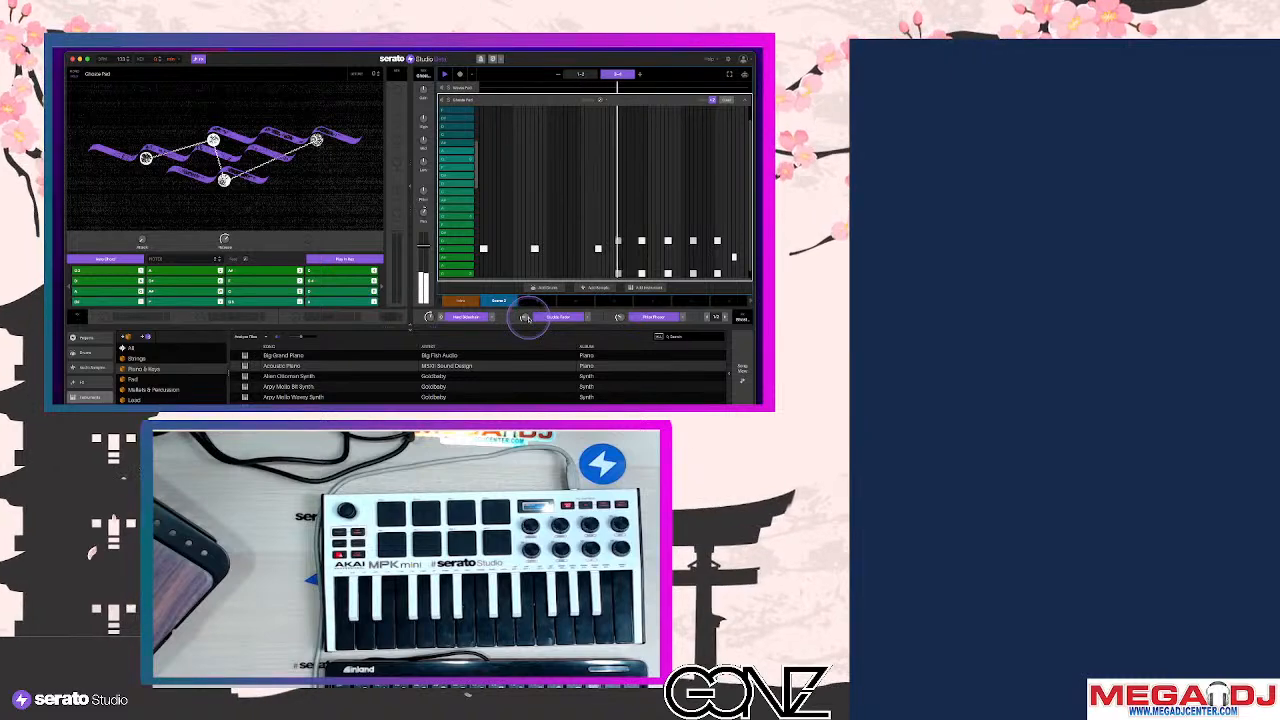
pyautogui.click(598, 304)
pyautogui.click(552, 317)
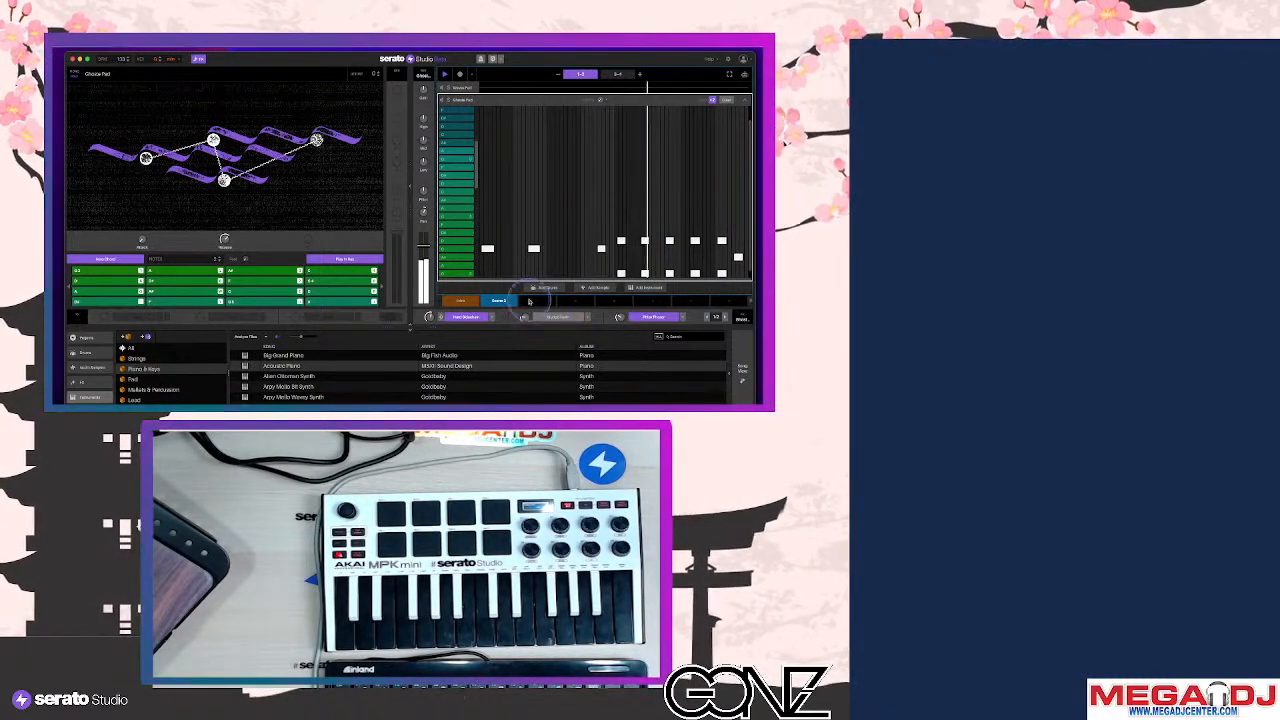
pyautogui.click(742, 99)
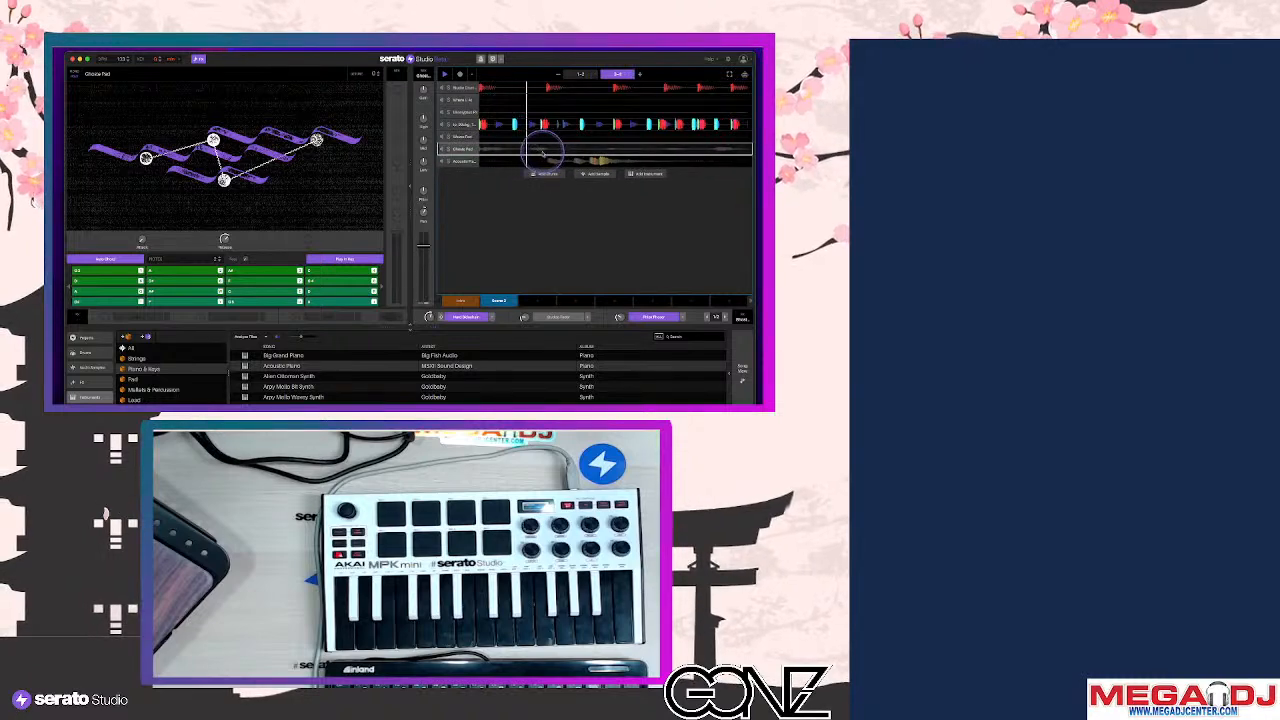
# Open the Acoustic Piano deck and lower its volume to balance it against the rest of Scene 2
pyautogui.doubleClick(518, 168)
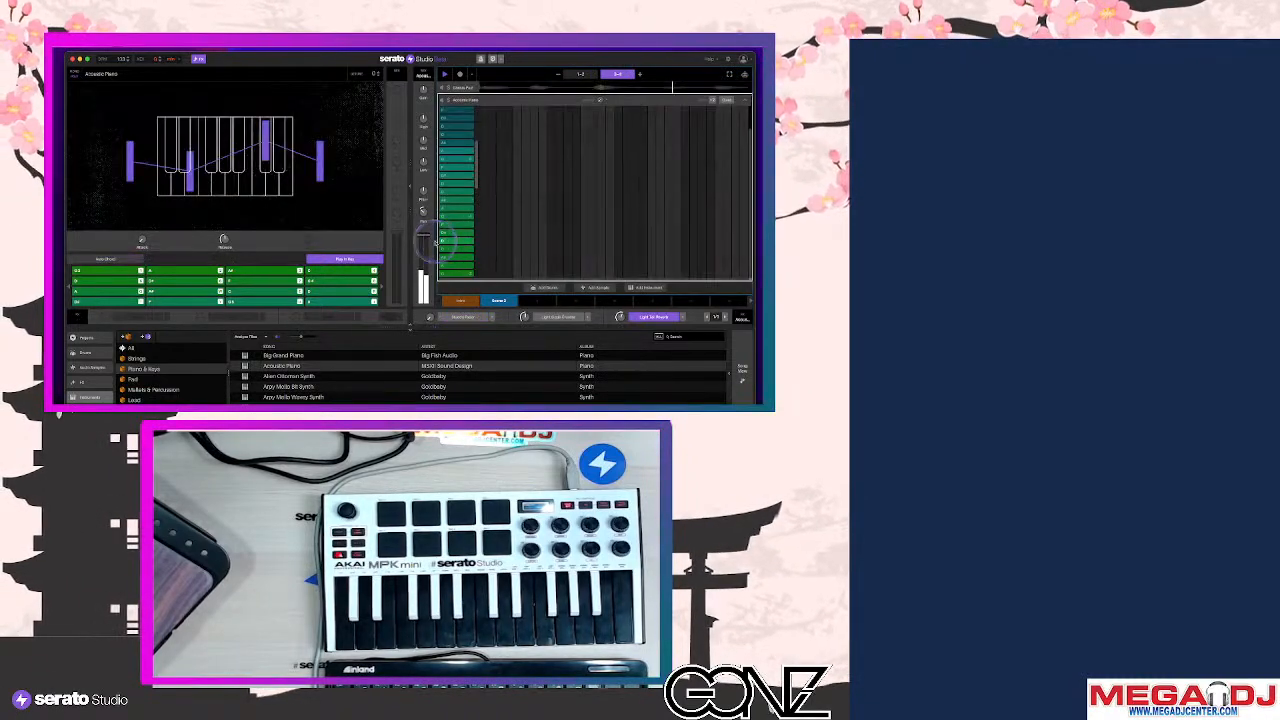
pyautogui.click(580, 185)
pyautogui.click(736, 116)
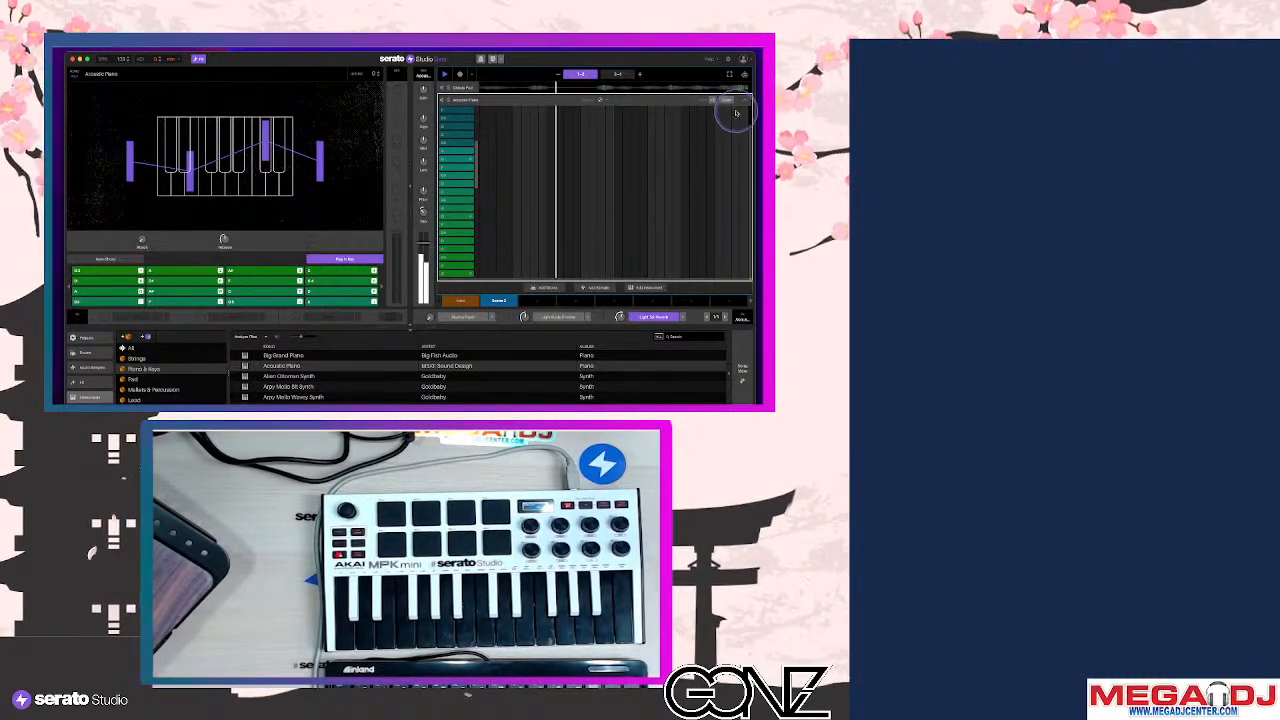
pyautogui.click(424, 242)
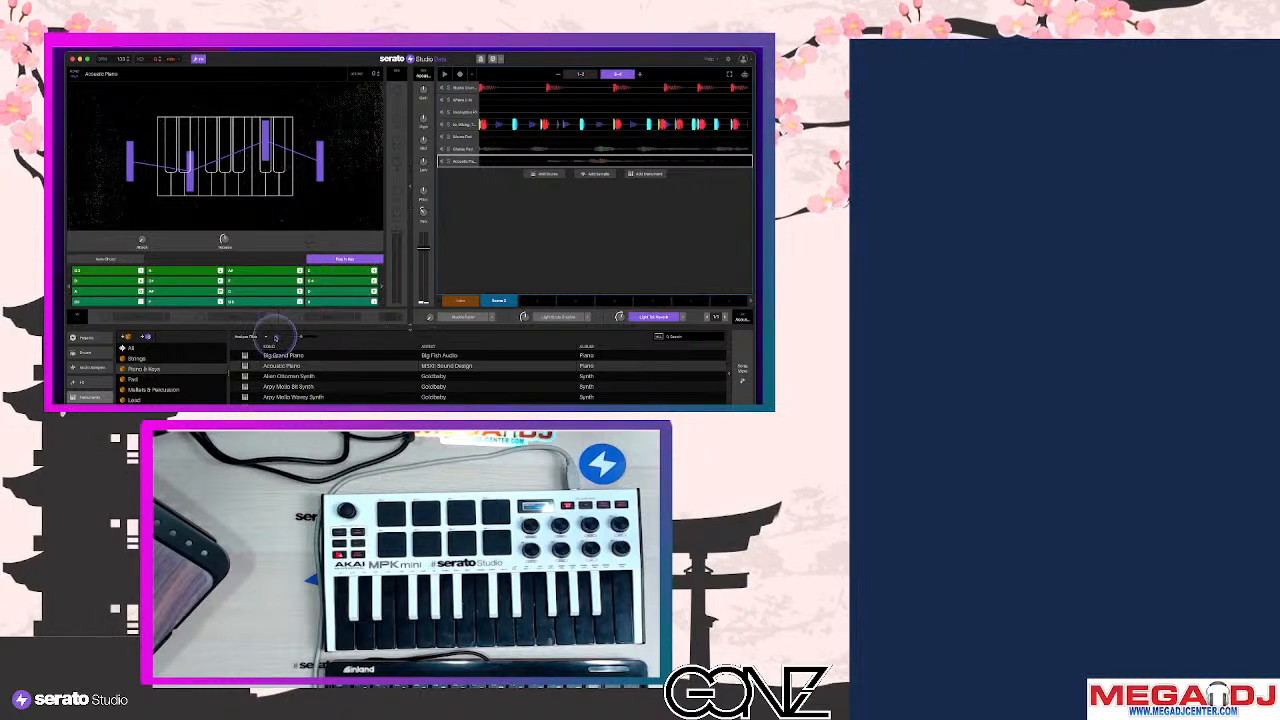
# Browse the Bass instruments and add Jeff's Moog Bass 2 as a new instrument in Scene 2
pyautogui.scroll(-2, 207, 373)
pyautogui.click(146, 390)
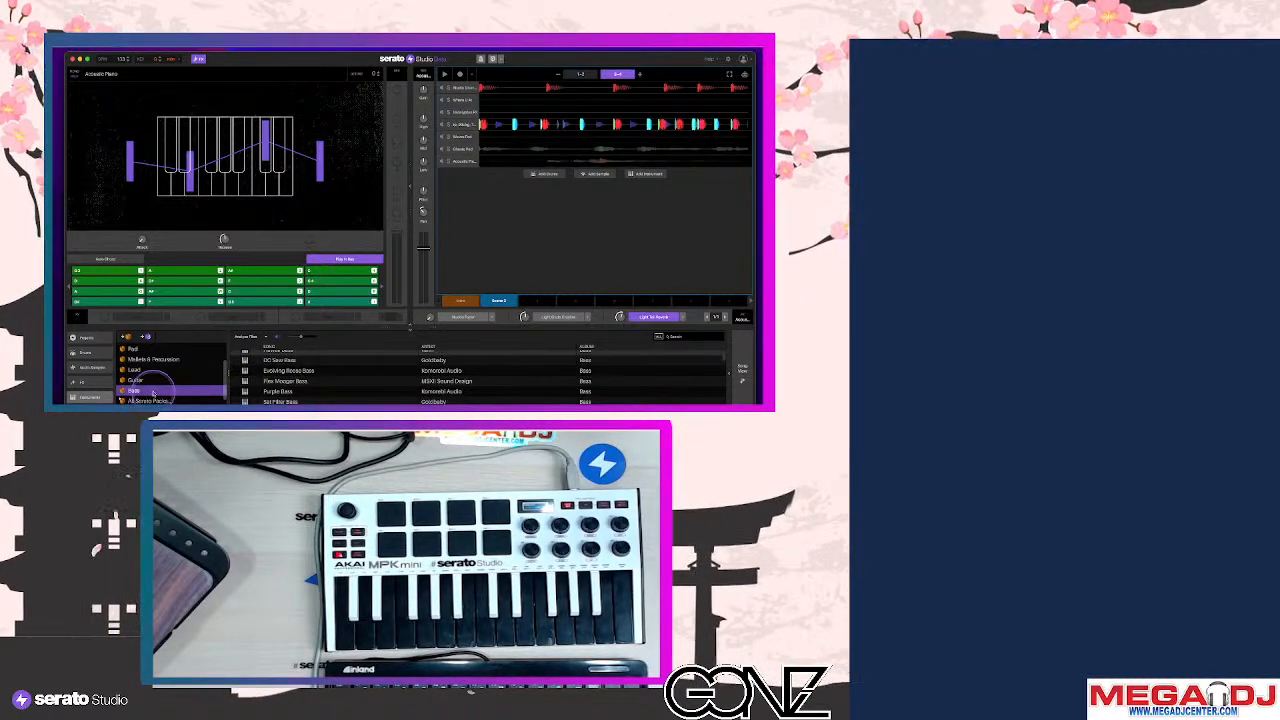
pyautogui.scroll(-5, 360, 378)
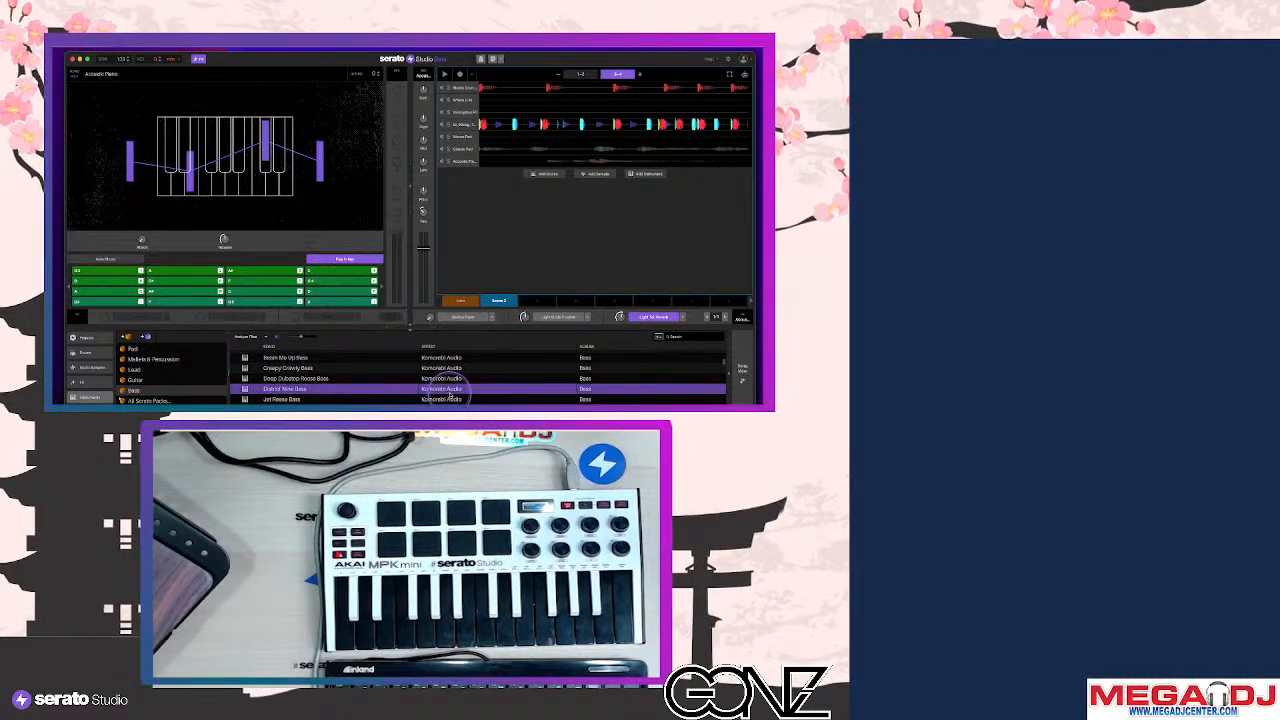
pyautogui.click(452, 399)
pyautogui.scroll(-5, 452, 399)
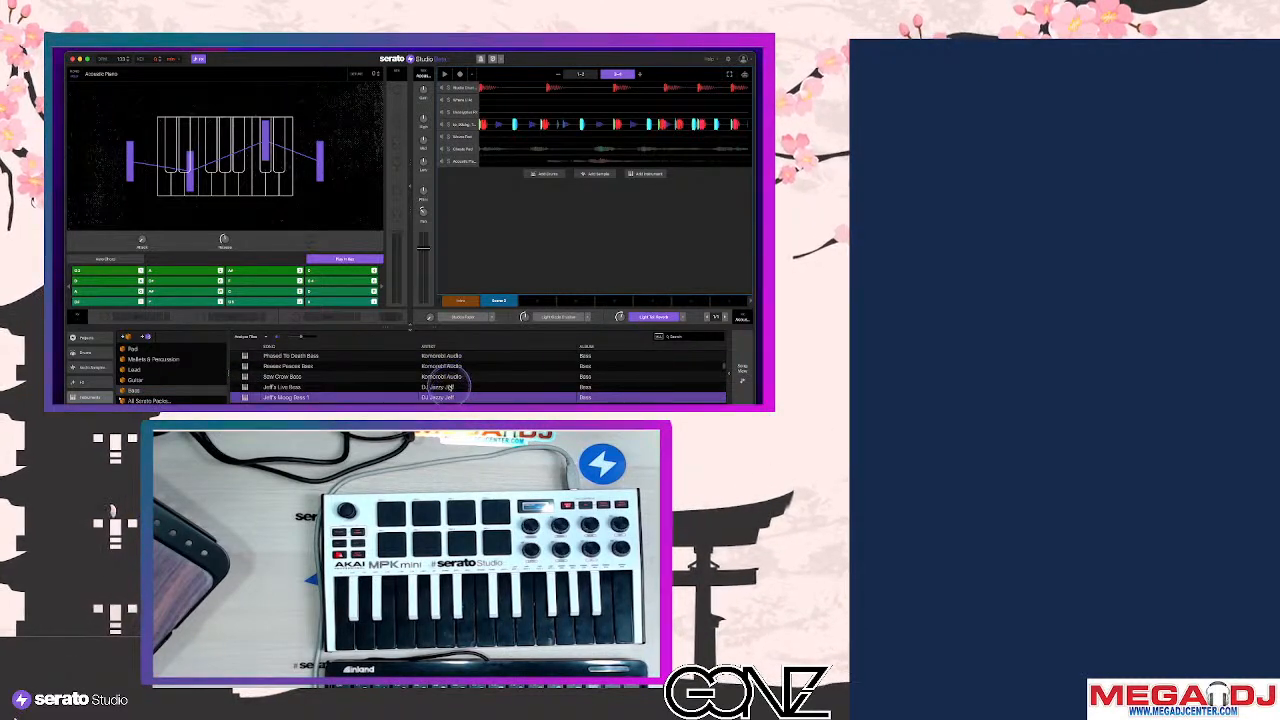
pyautogui.click(452, 399)
pyautogui.scroll(-2, 452, 399)
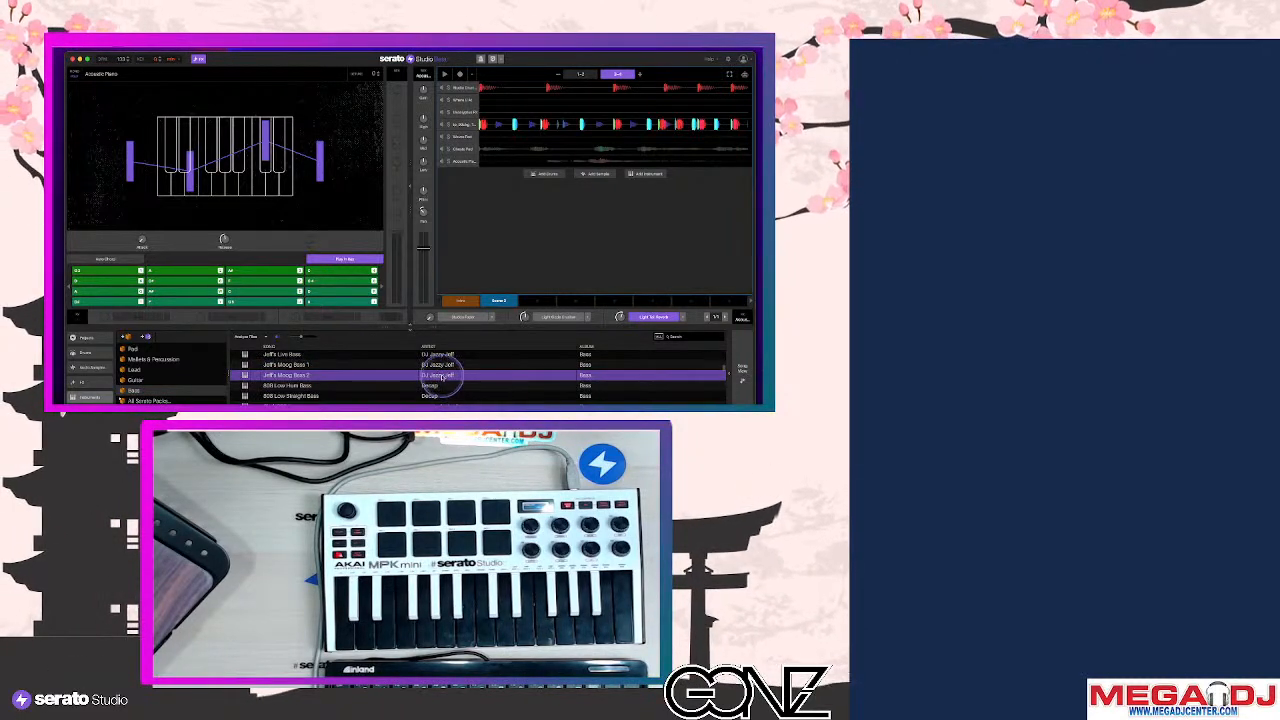
pyautogui.moveTo(441, 378); pyautogui.dragTo(528, 256)
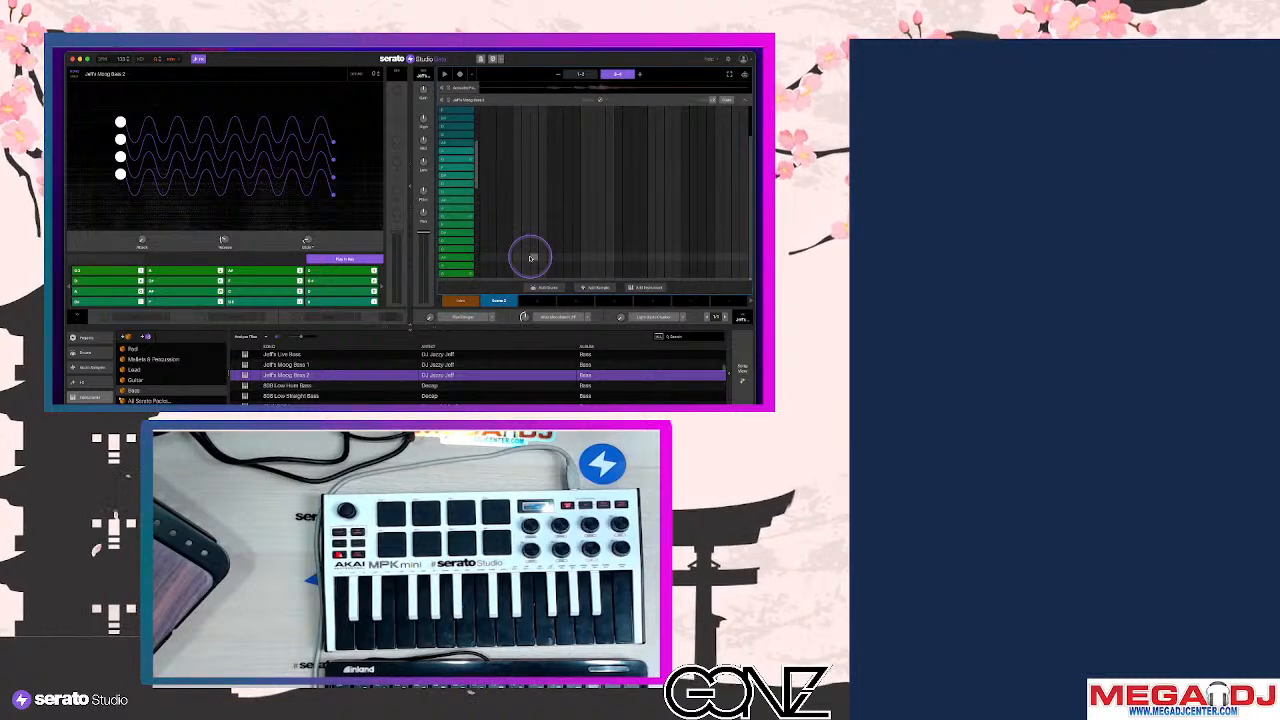
# Record a bass line with Jeff's Moog Bass 2 over the Scene 2 playback, and collapse its deck
pyautogui.press('space')
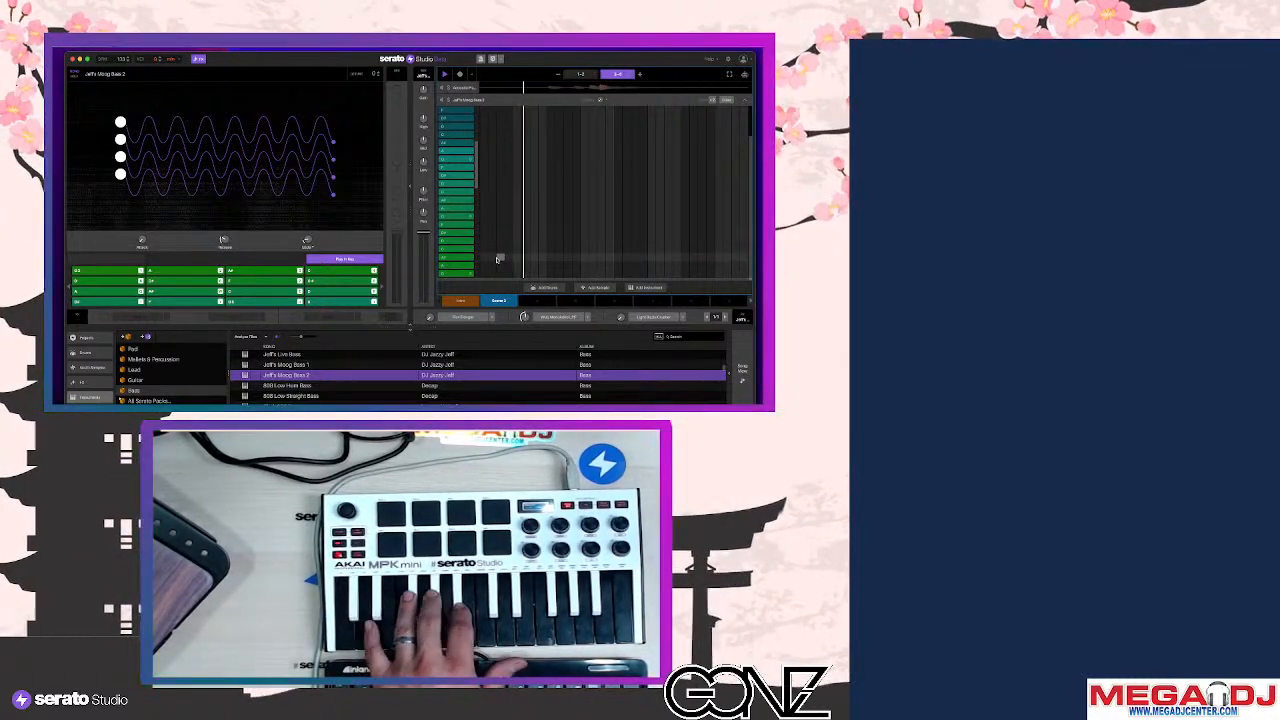
pyautogui.click(460, 74)
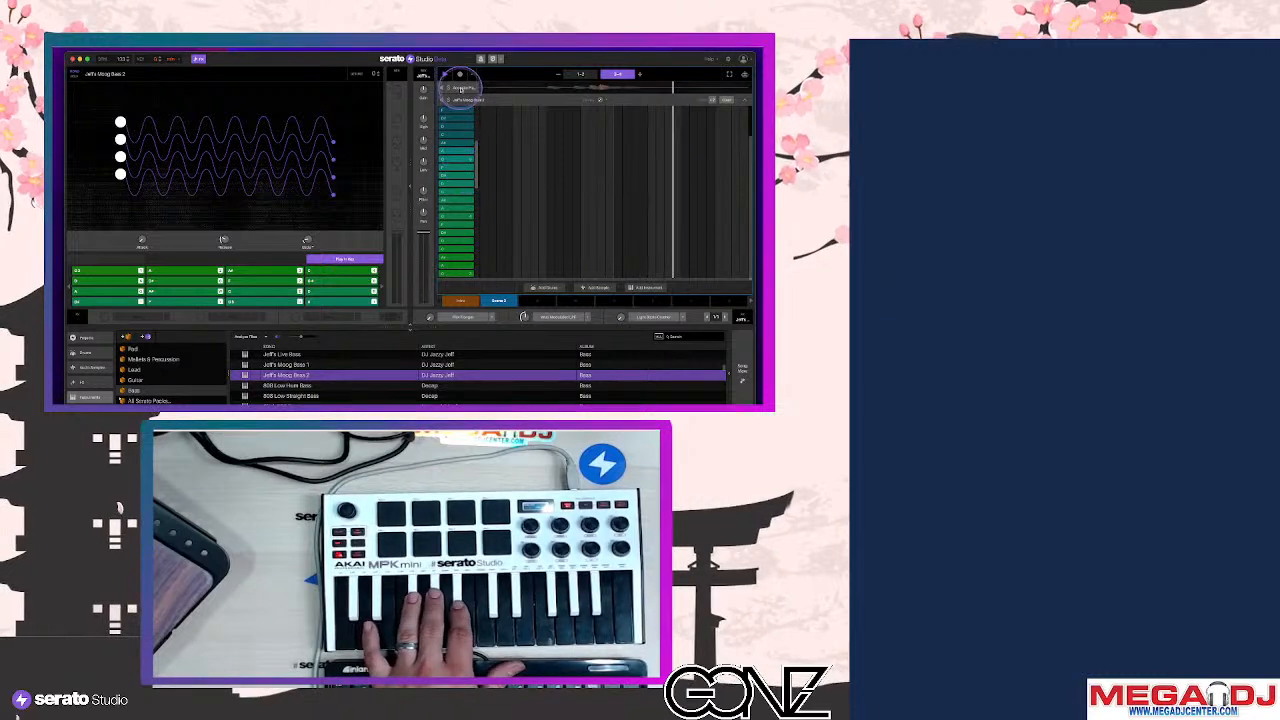
pyautogui.click(561, 193)
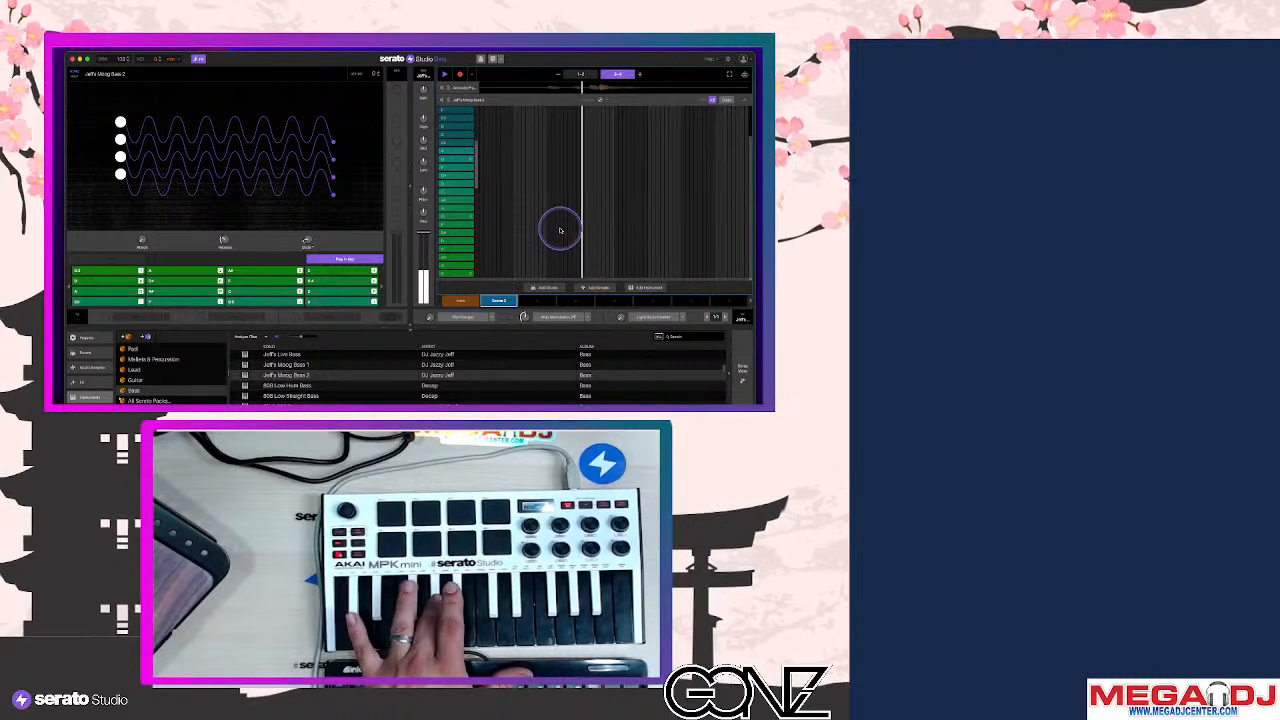
pyautogui.click(727, 100)
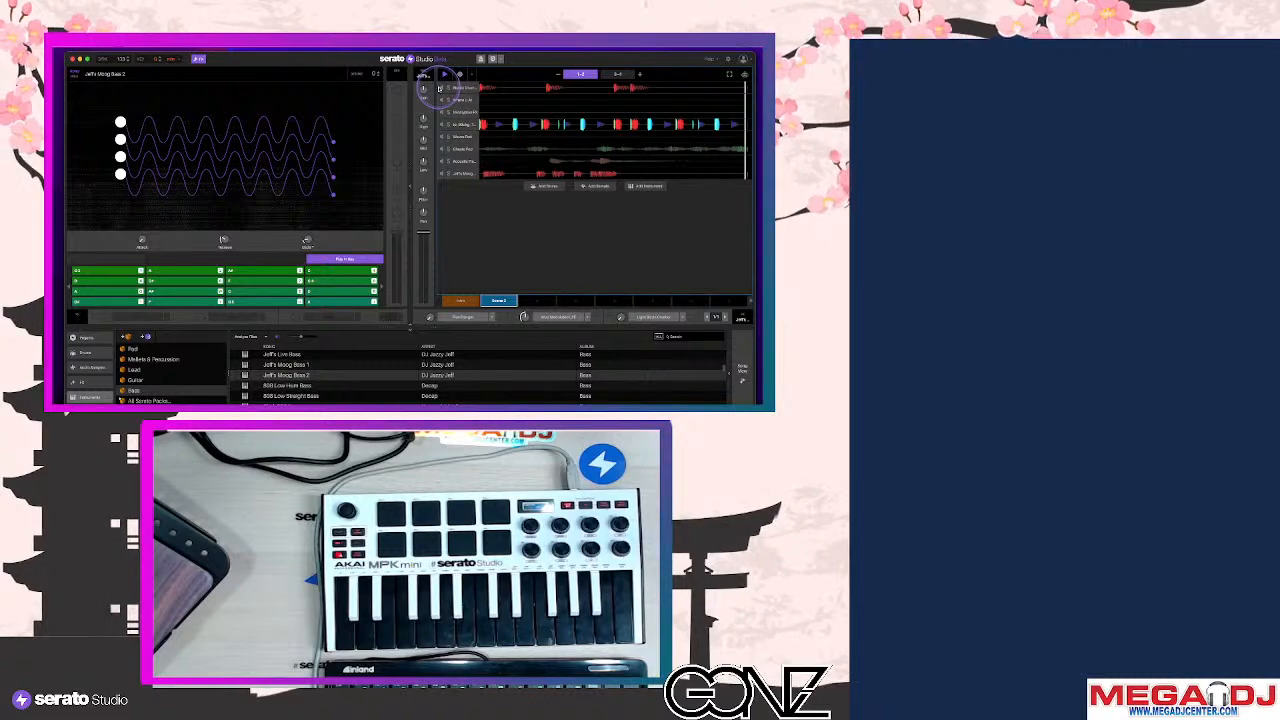
# Review the Studio Drum Kit's kick pattern, and play Scene 2 with all decks in view
pyautogui.click(440, 88)
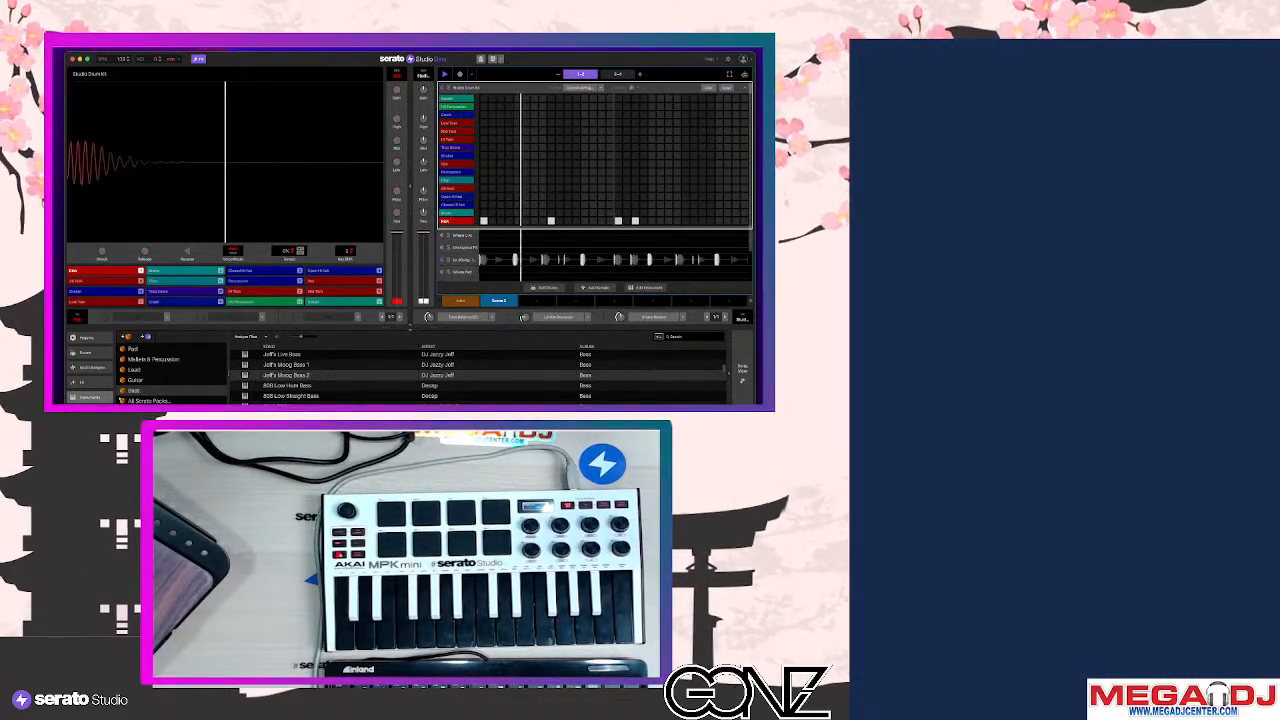
pyautogui.click(746, 88)
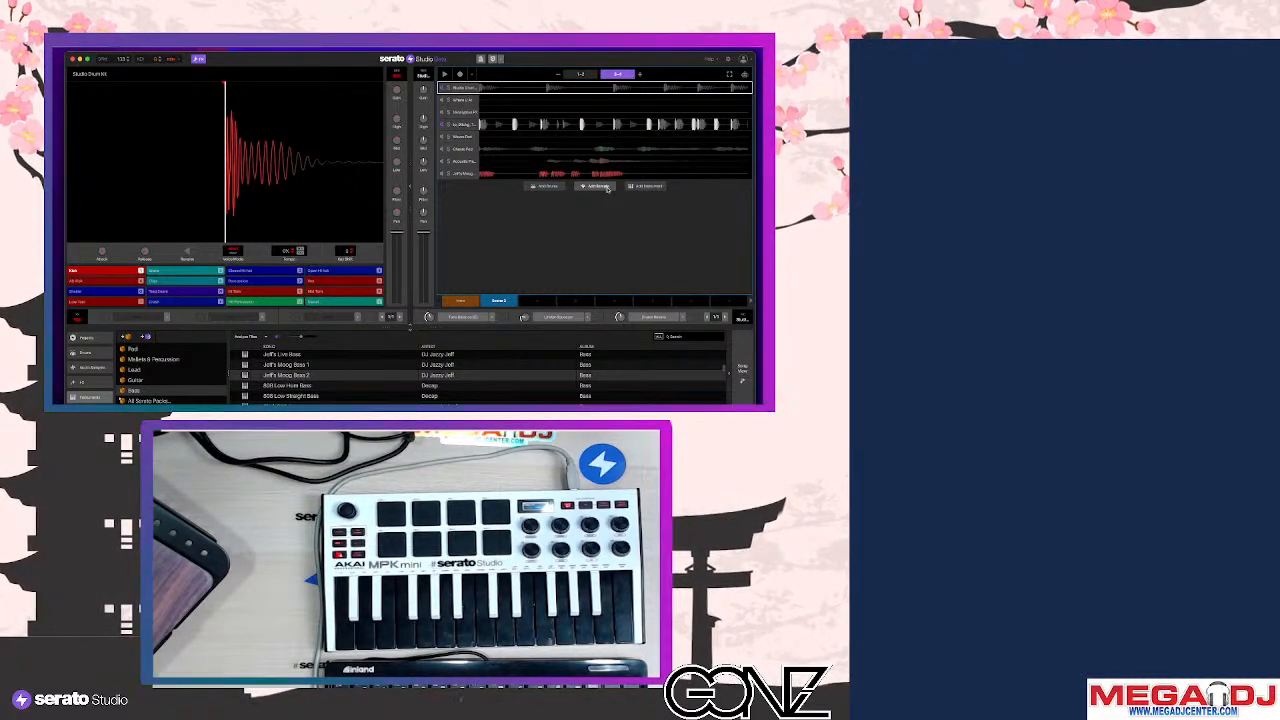
pyautogui.press('space')
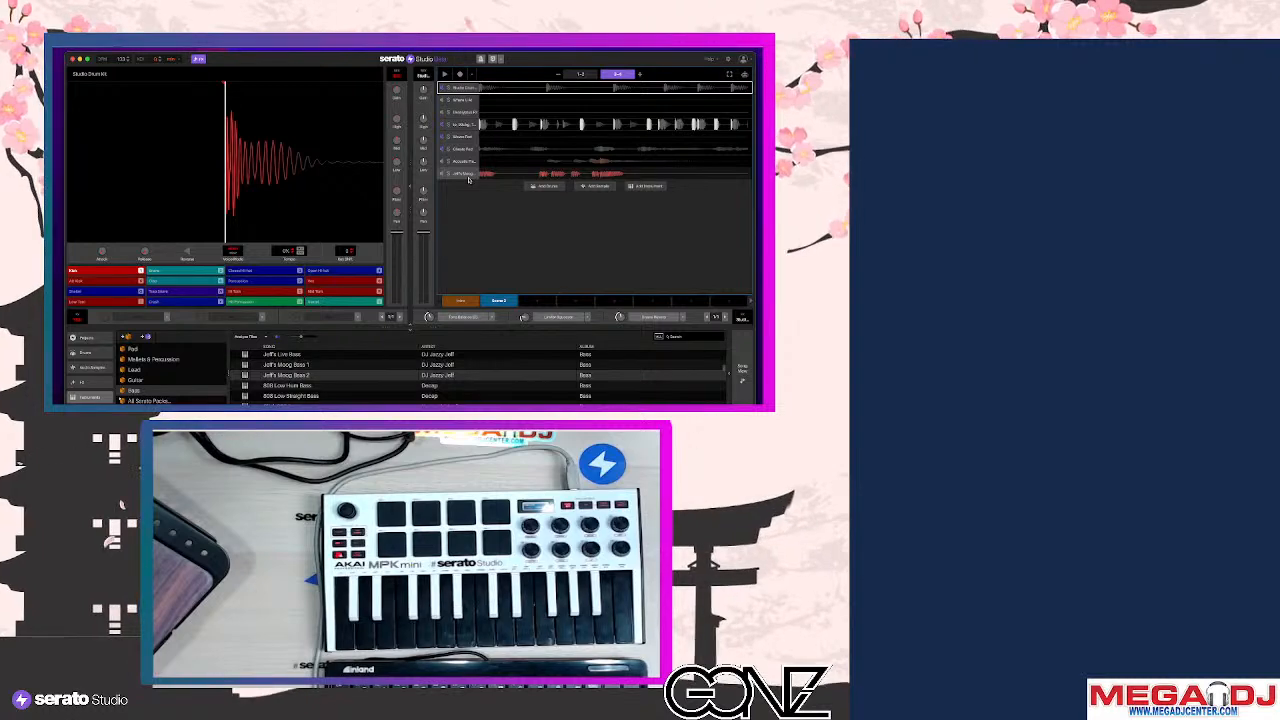
pyautogui.press('space')
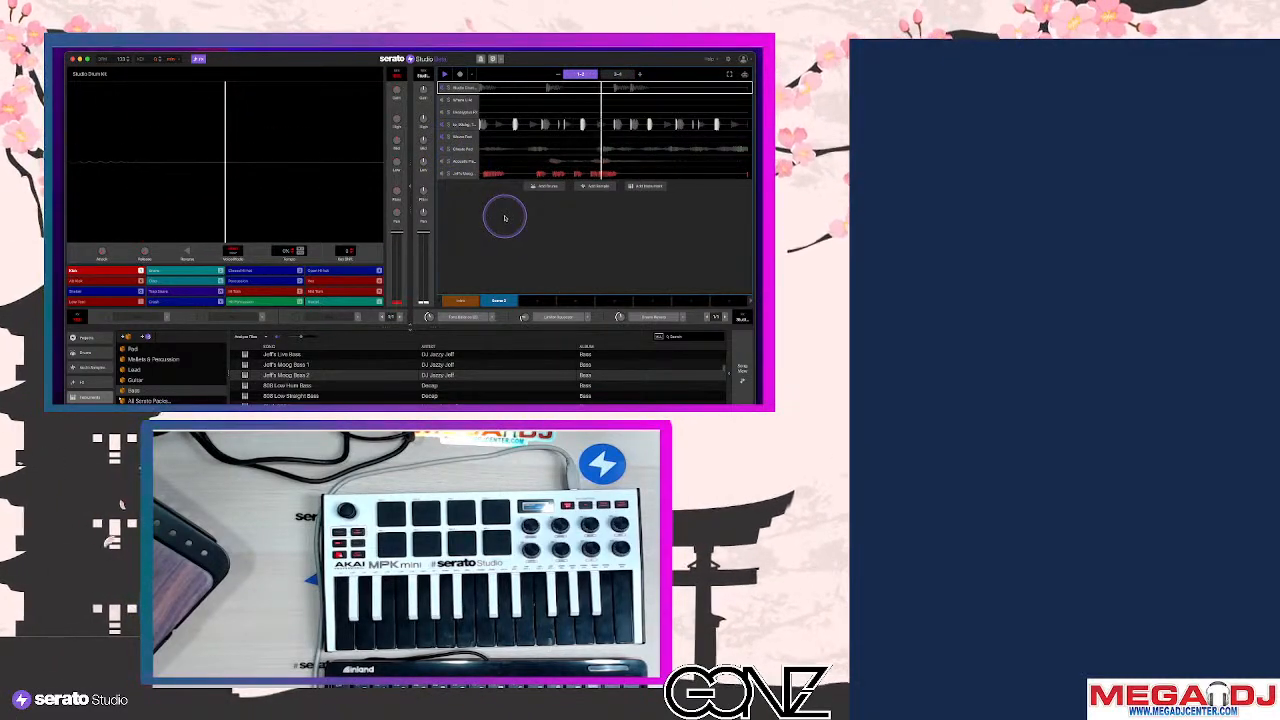
# Examine the Ghoste Pad notes across their octaves and check the Acoustic Piano note grid
pyautogui.doubleClick(517, 150)
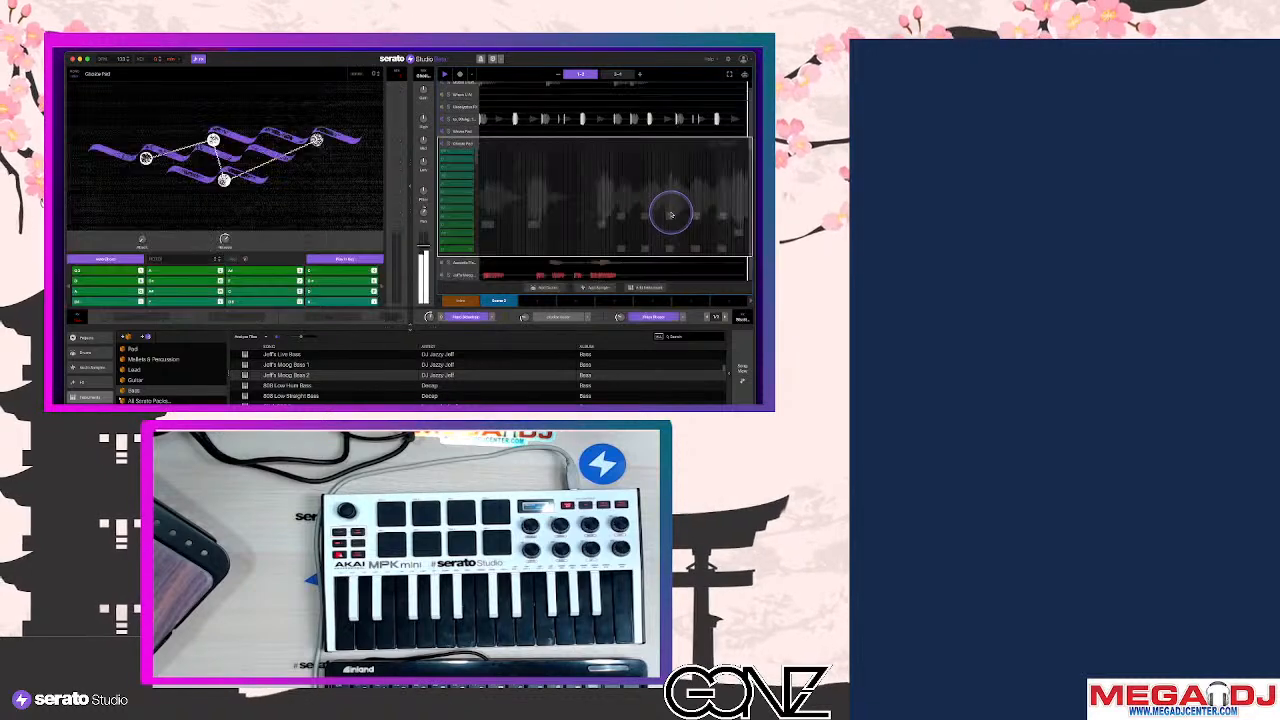
pyautogui.scroll(-3, 710, 205)
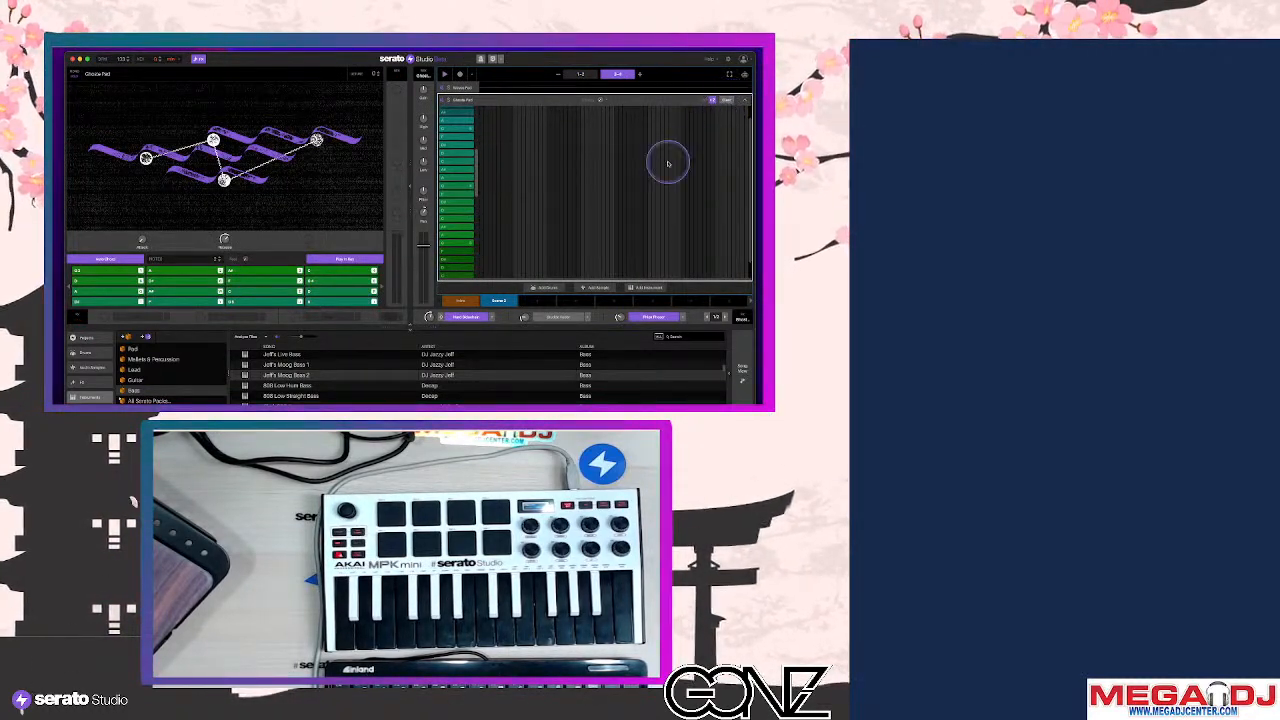
pyautogui.scroll(-2, 505, 149)
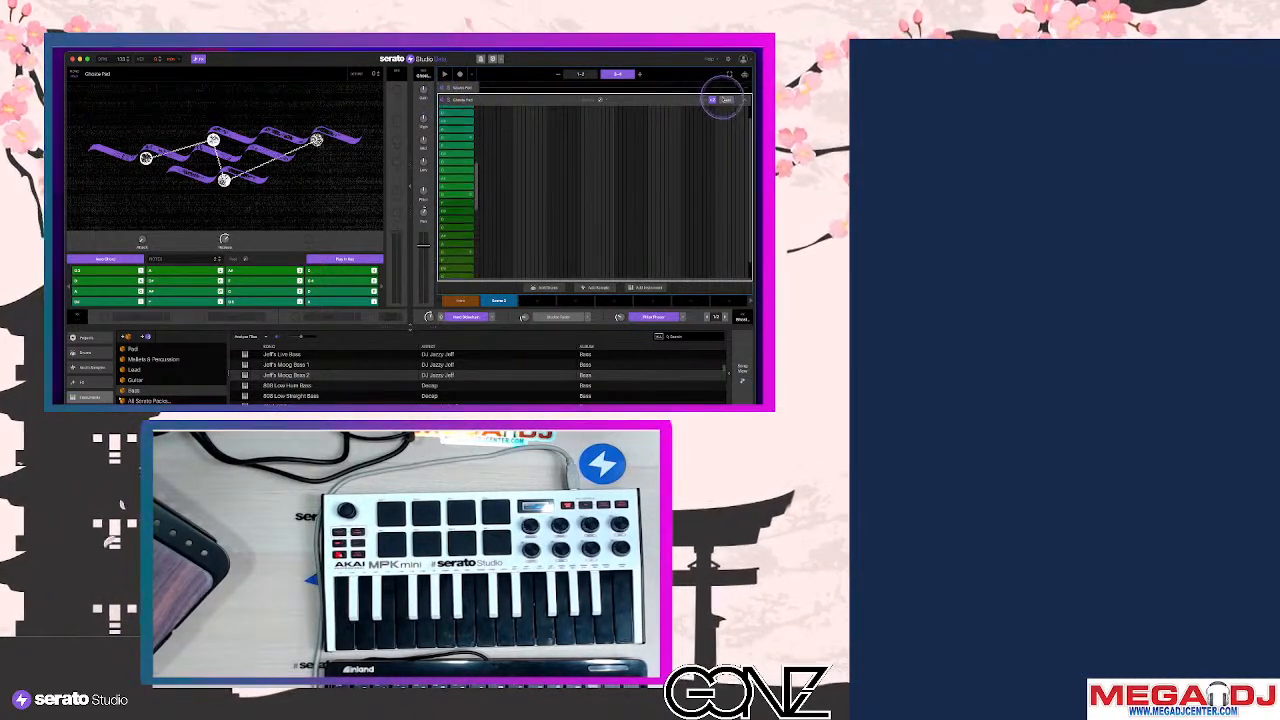
pyautogui.click(727, 100)
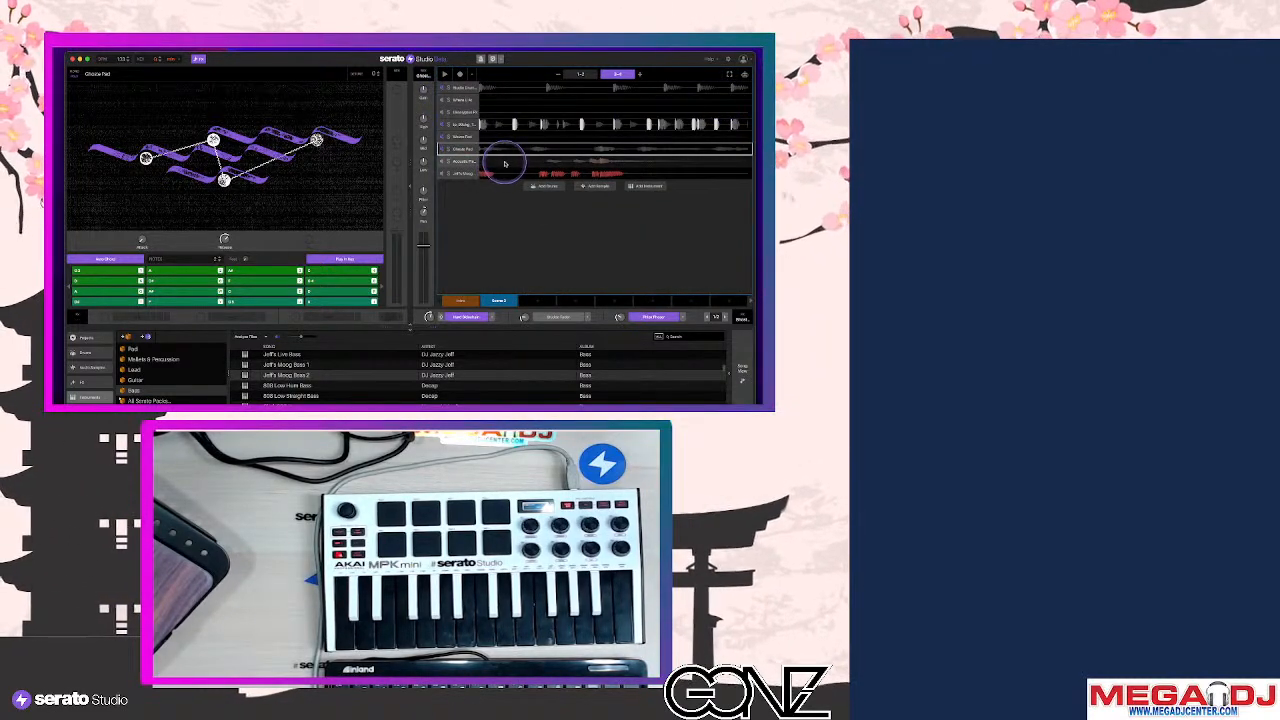
pyautogui.doubleClick(504, 164)
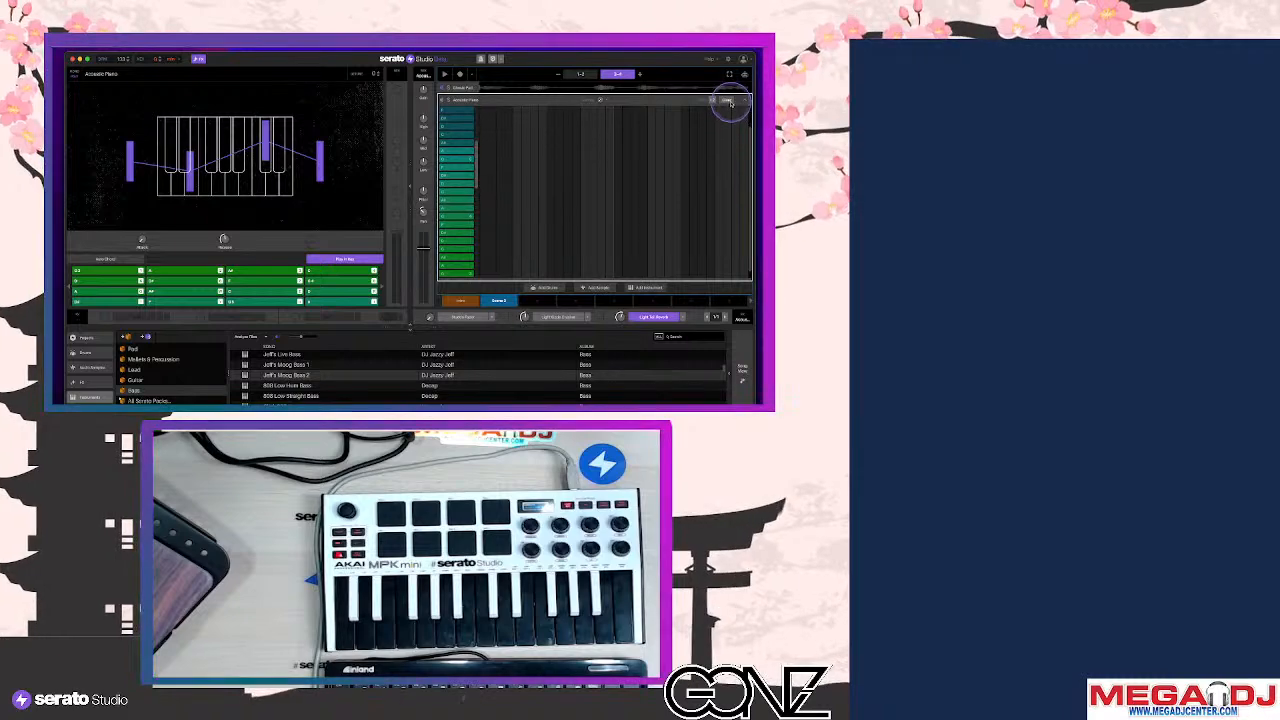
pyautogui.click(740, 101)
# Reopen Acoustic Piano, audition one of its pads, and turn on automatic chords alongside Play in Key
pyautogui.doubleClick(523, 164)
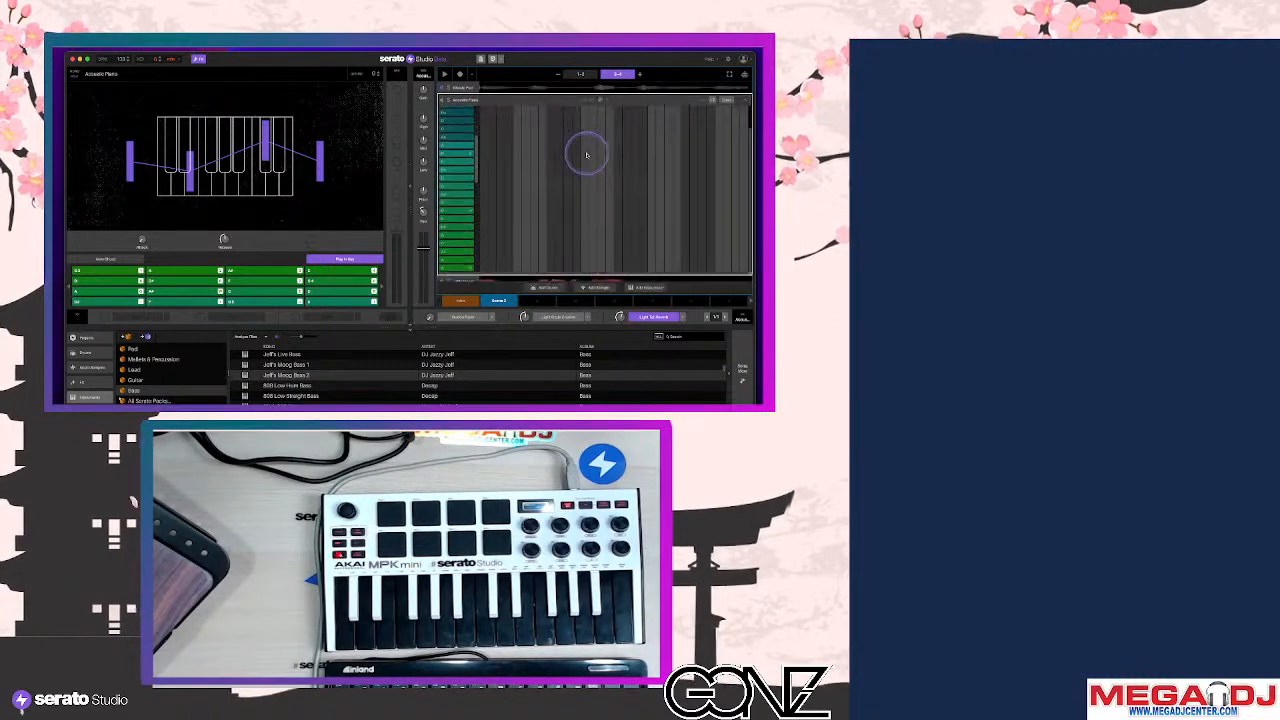
pyautogui.click(240, 271)
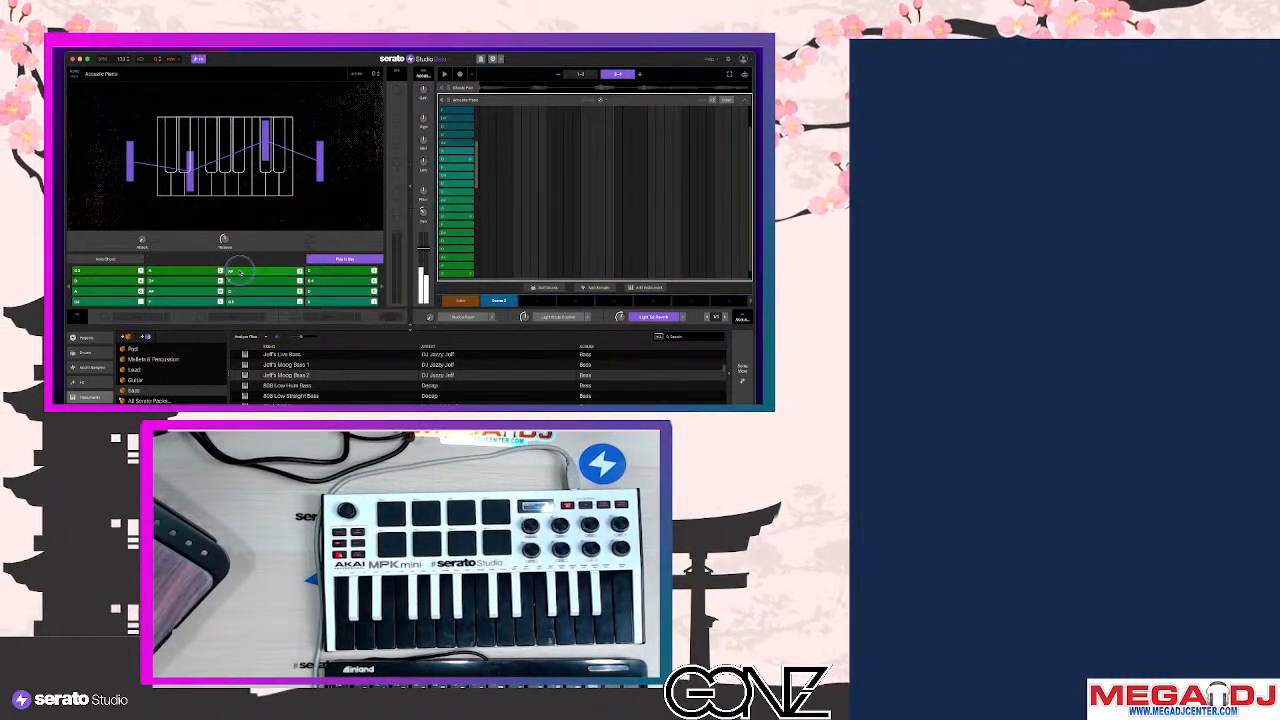
pyautogui.click(131, 259)
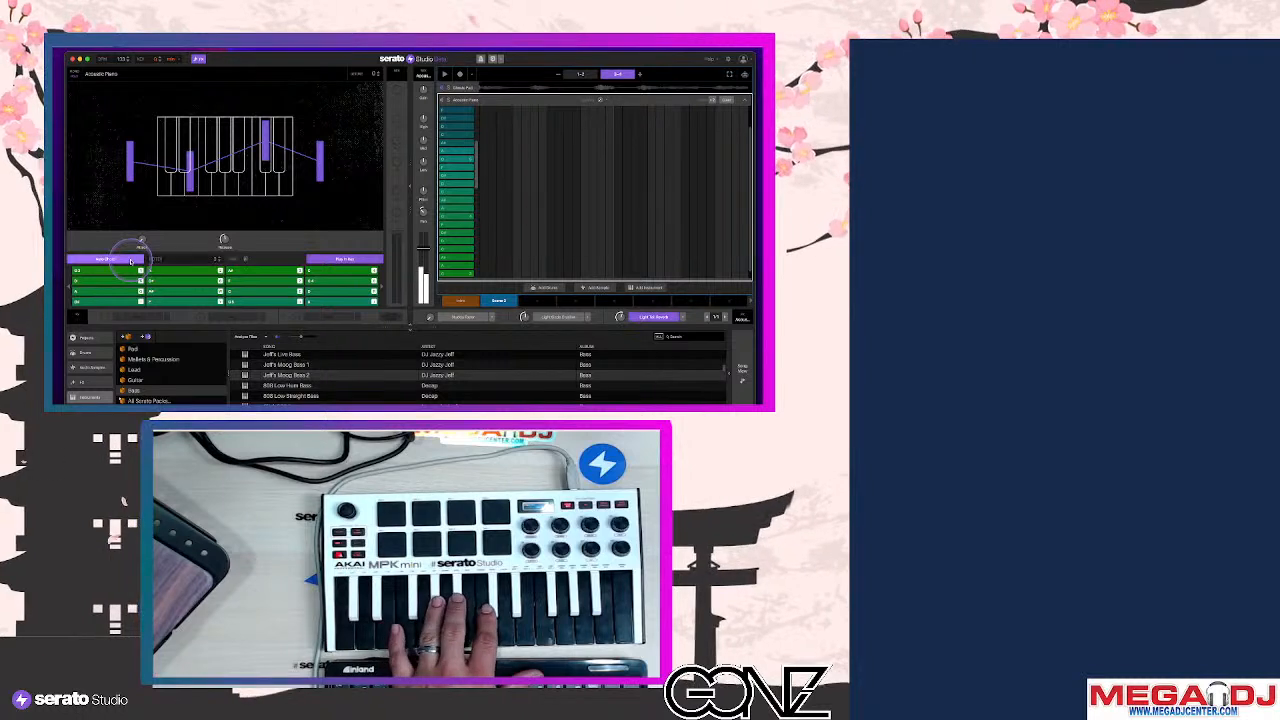
pyautogui.click(210, 240)
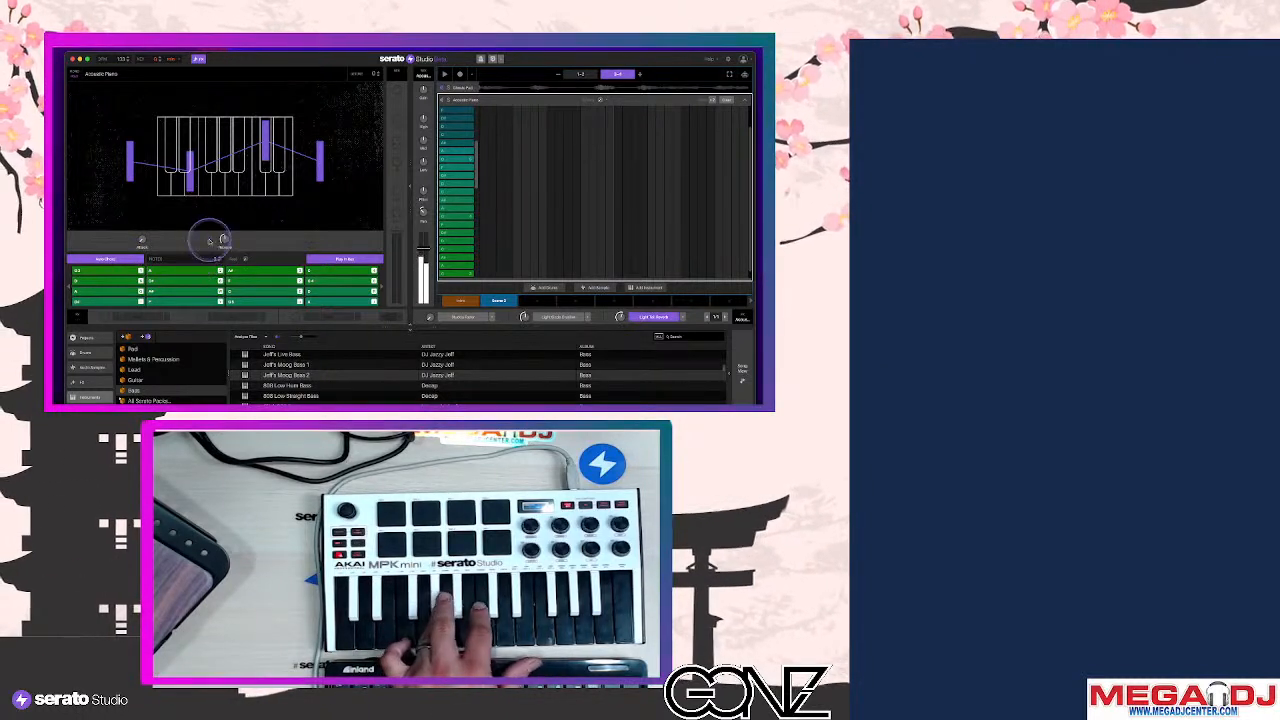
# Set the project key to F# minor and the Acoustic Piano's automatic chords to seven notes
pyautogui.click(245, 260)
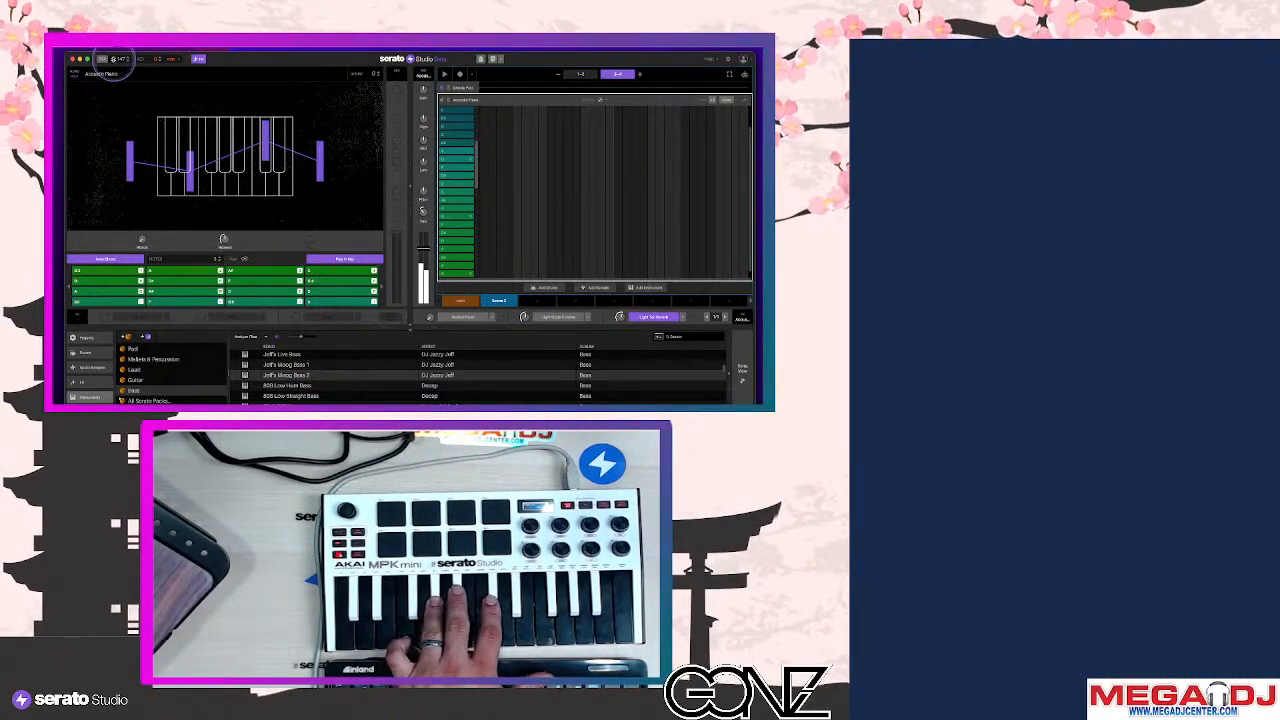
pyautogui.click(125, 115)
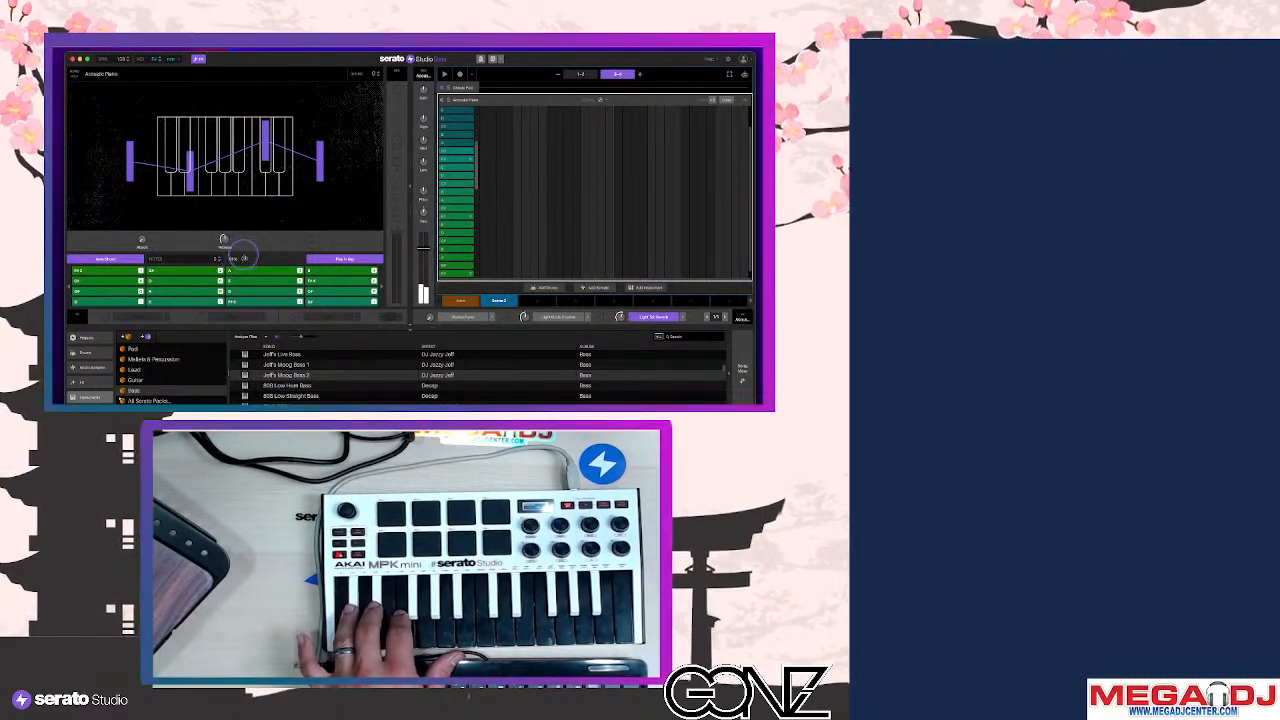
pyautogui.moveTo(244, 258)
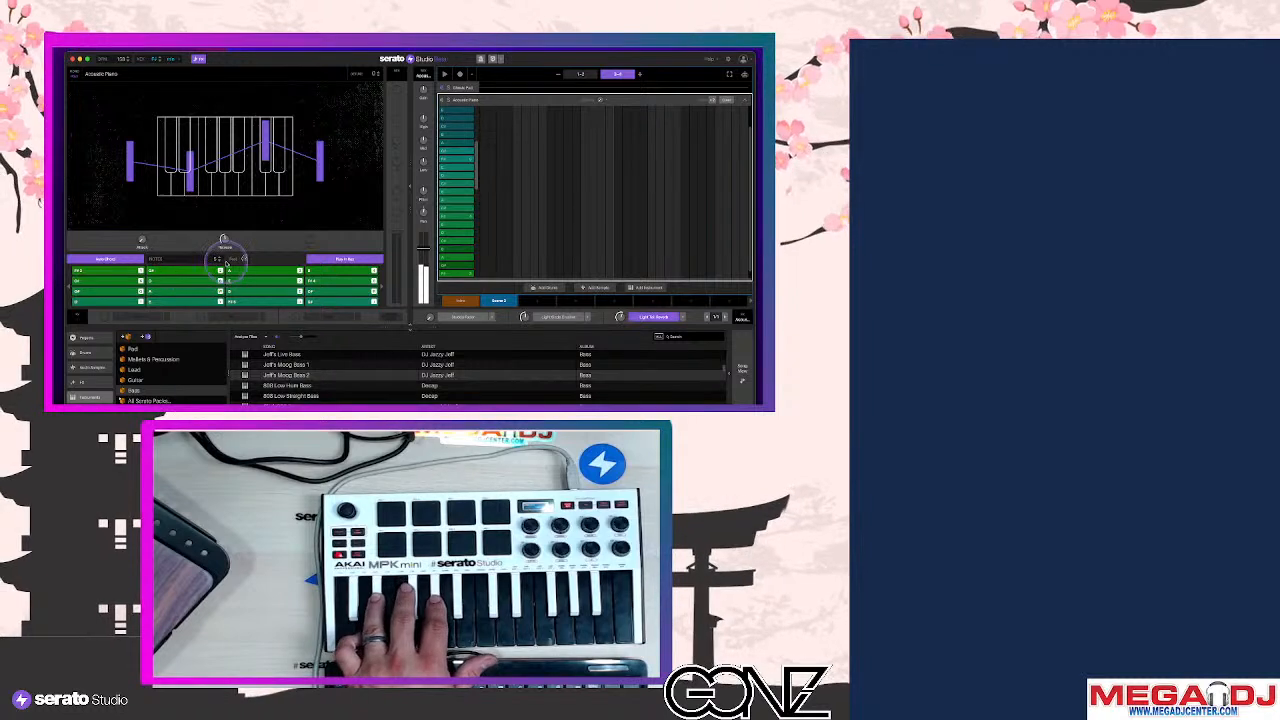
pyautogui.click(216, 258)
pyautogui.click(218, 258)
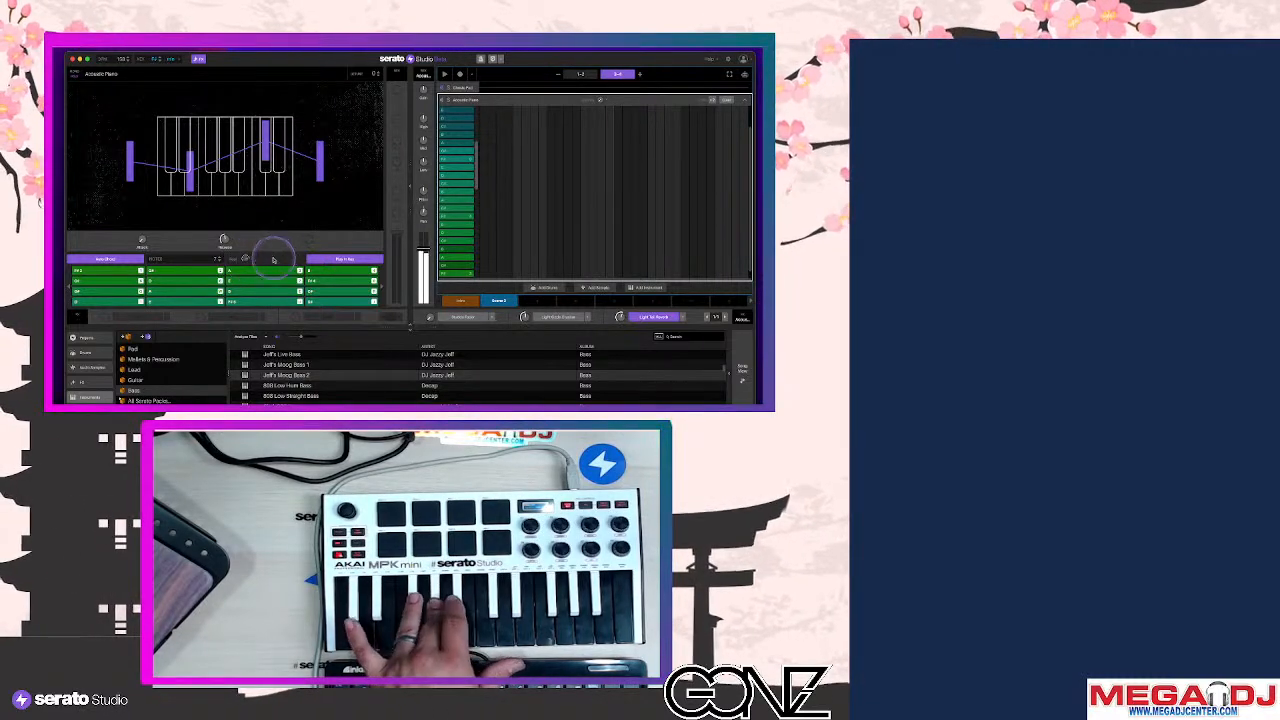
# Record strummed Acoustic Piano chords over Scene 2 and collapse the Acoustic Piano deck
pyautogui.click(460, 74)
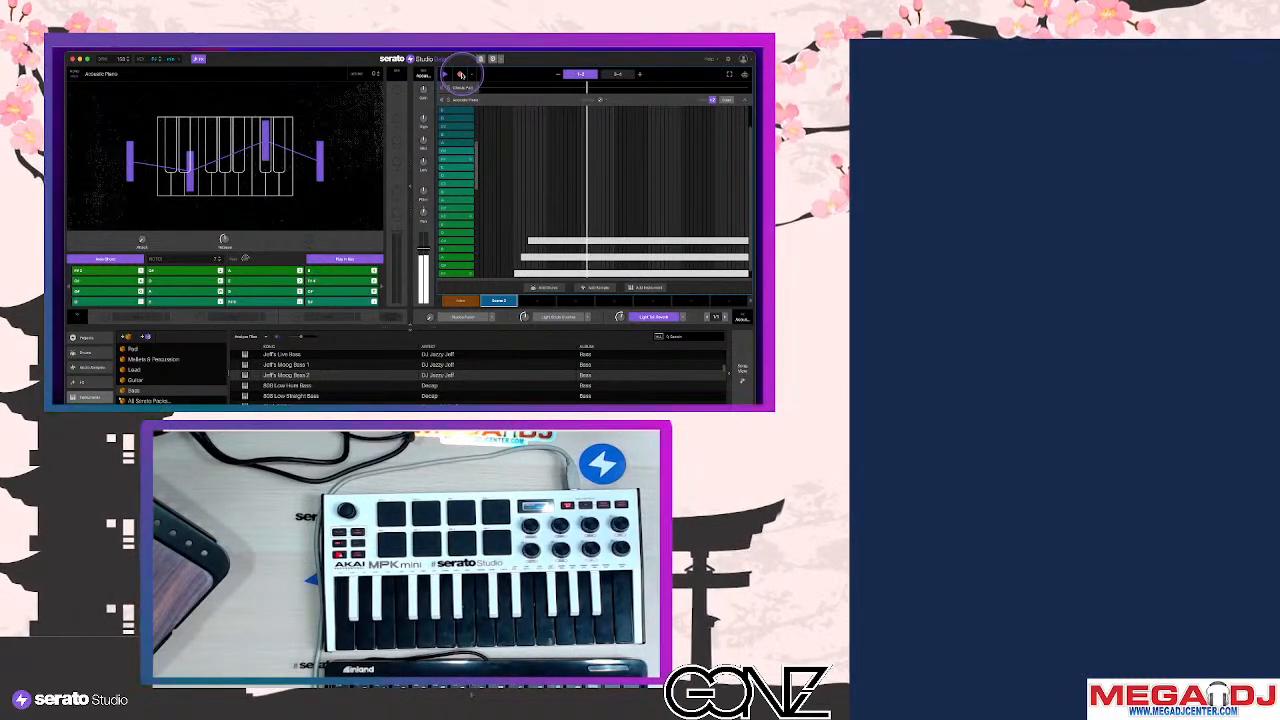
pyautogui.click(724, 100)
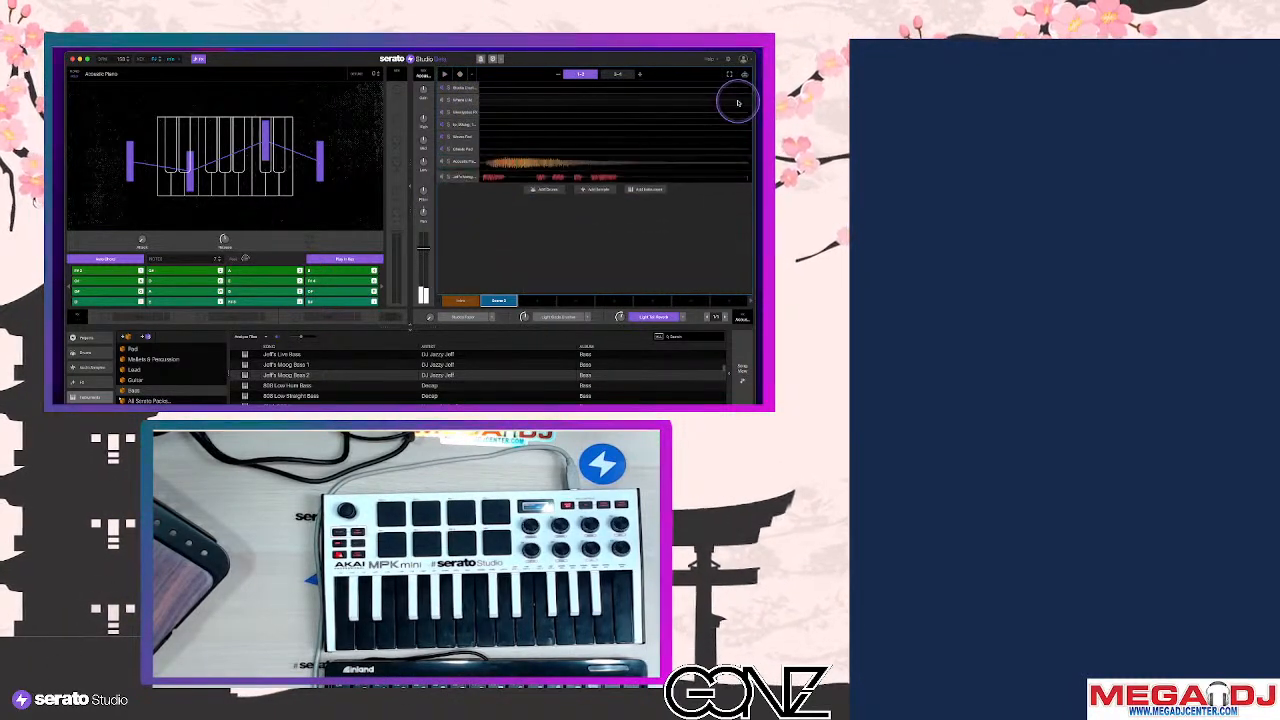
# Clear the recorded notes from Jeff's Moog Bass 2, collapse its deck, and play Scene 2
pyautogui.doubleClick(554, 176)
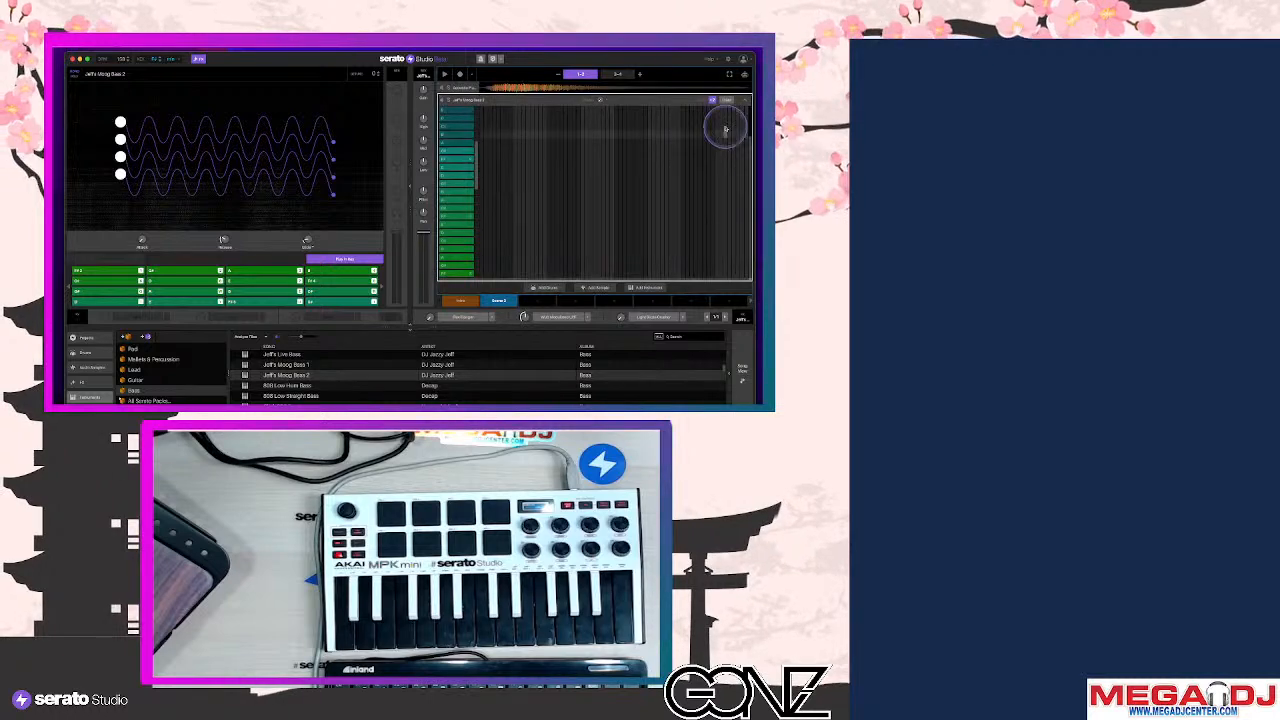
pyautogui.click(741, 101)
pyautogui.press('space')
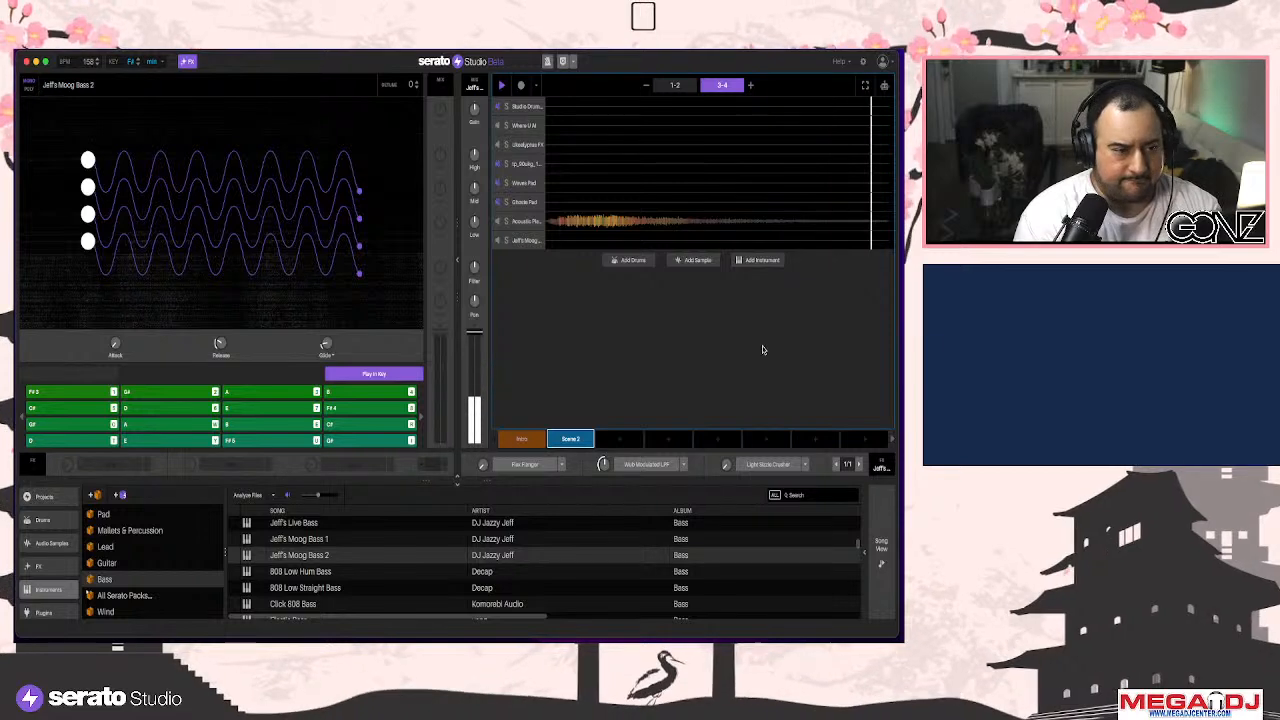
# Shift the recorded Acoustic Piano chords in bars 1-2 and 3-4 earlier so their lowest notes start at the grid's beginning
pyautogui.doubleClick(585, 222)
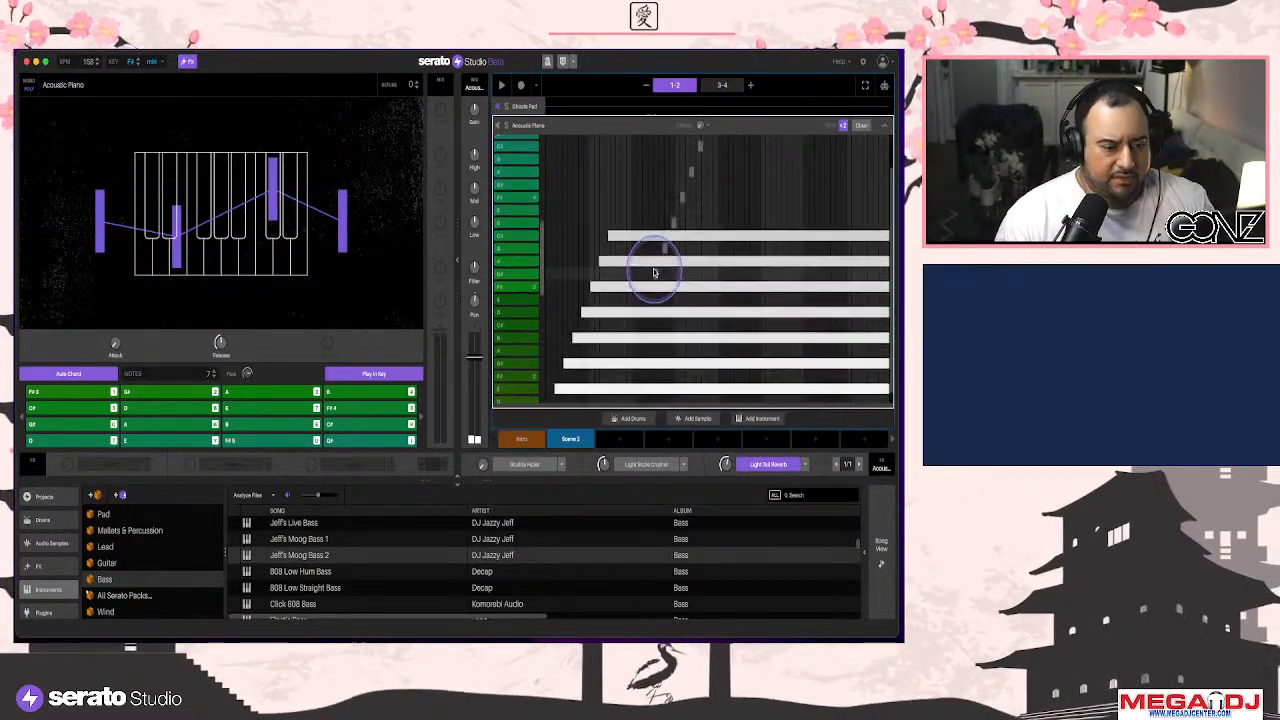
pyautogui.scroll(-3, 648, 250)
pyautogui.moveTo(645, 162); pyautogui.dragTo(562, 328)
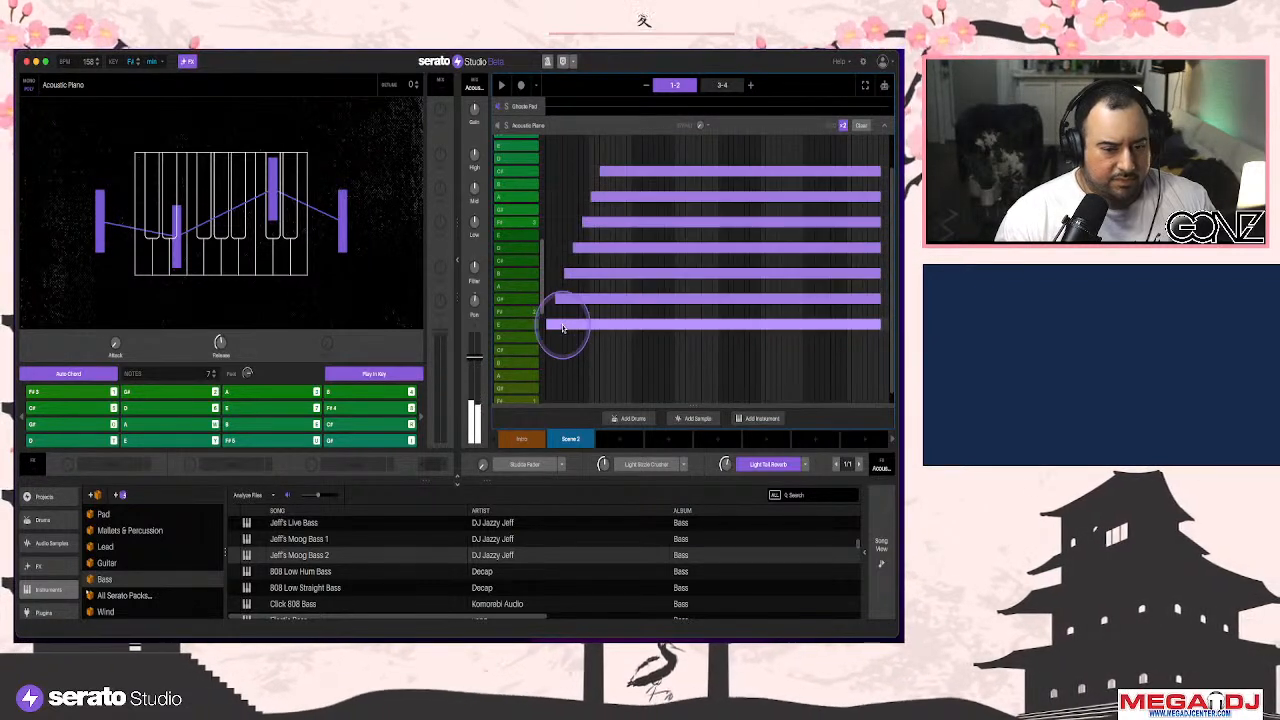
pyautogui.press('space')
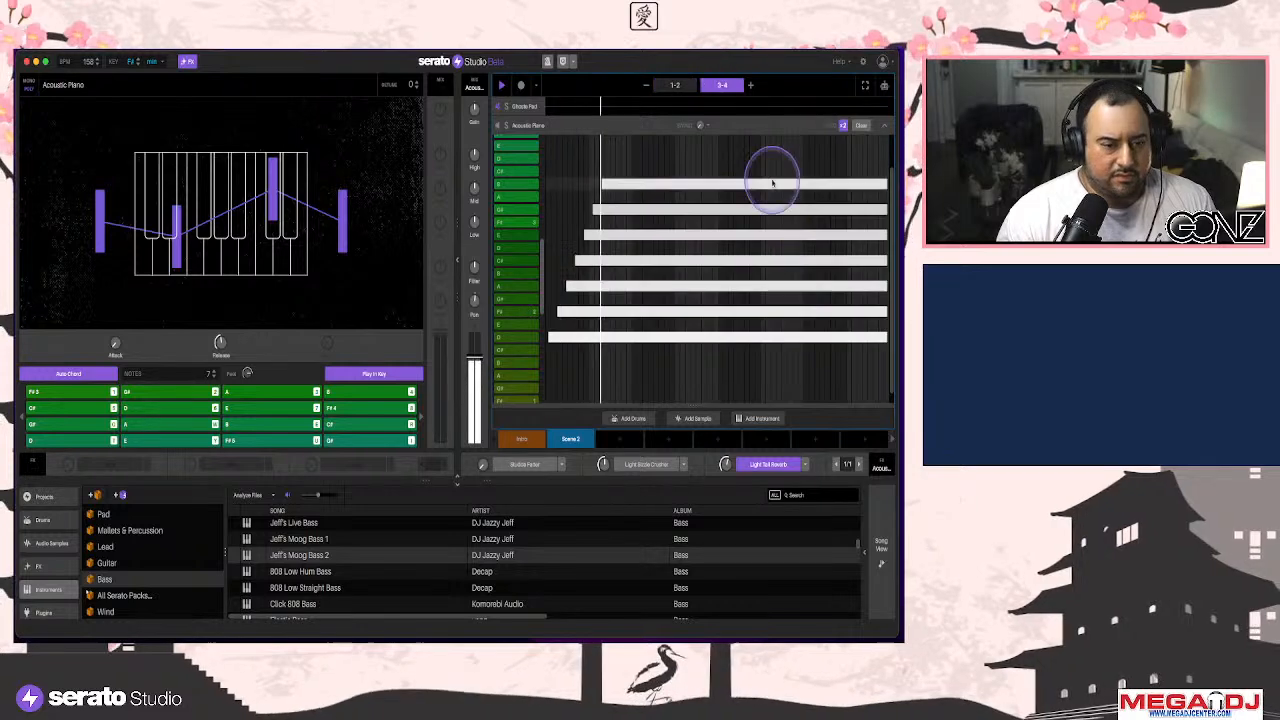
pyautogui.press('space')
pyautogui.moveTo(640, 163); pyautogui.dragTo(529, 334)
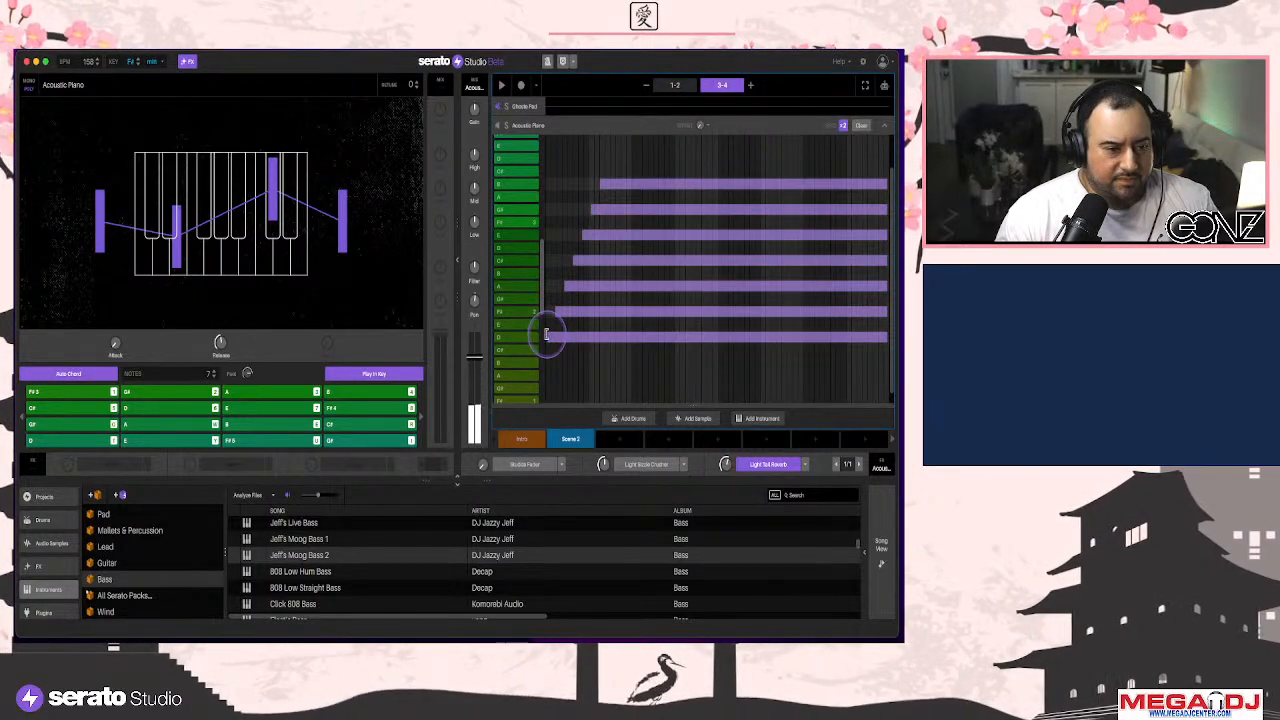
# Search the Serato DJ Library for "jungle"
pyautogui.scroll(2, 48, 536)
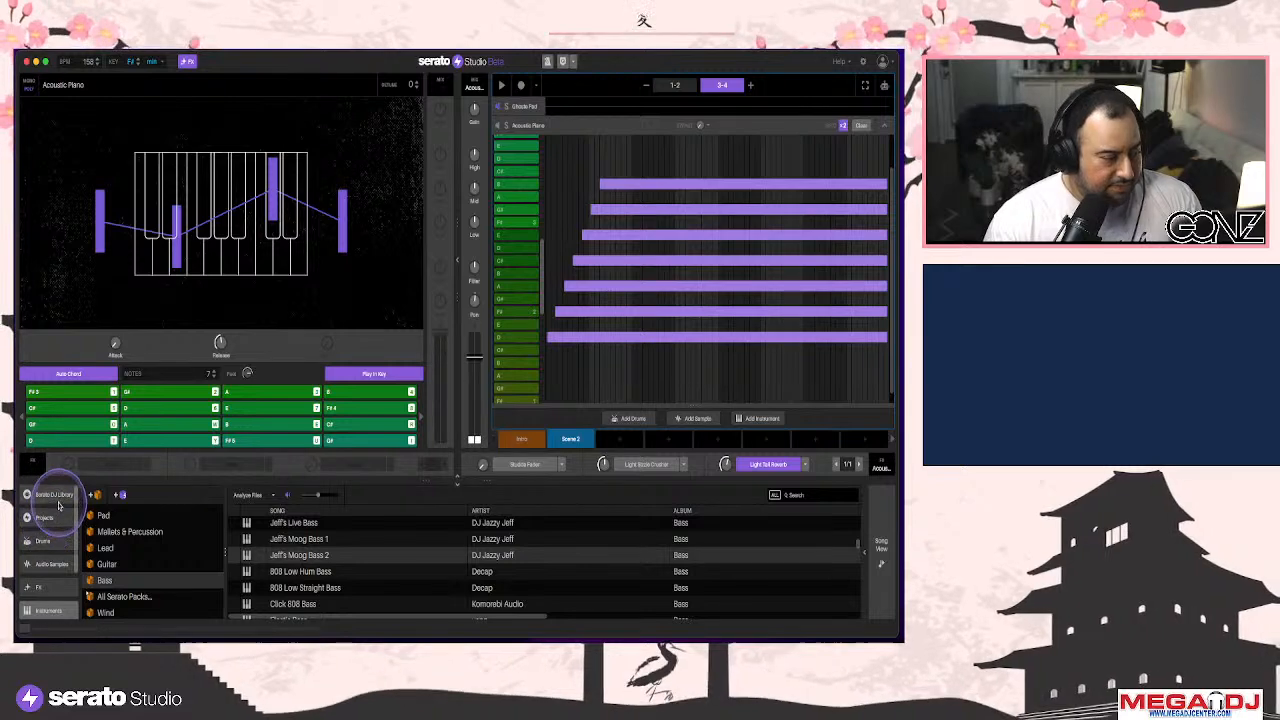
pyautogui.click(56, 497)
pyautogui.click(803, 495)
pyautogui.write('aling')
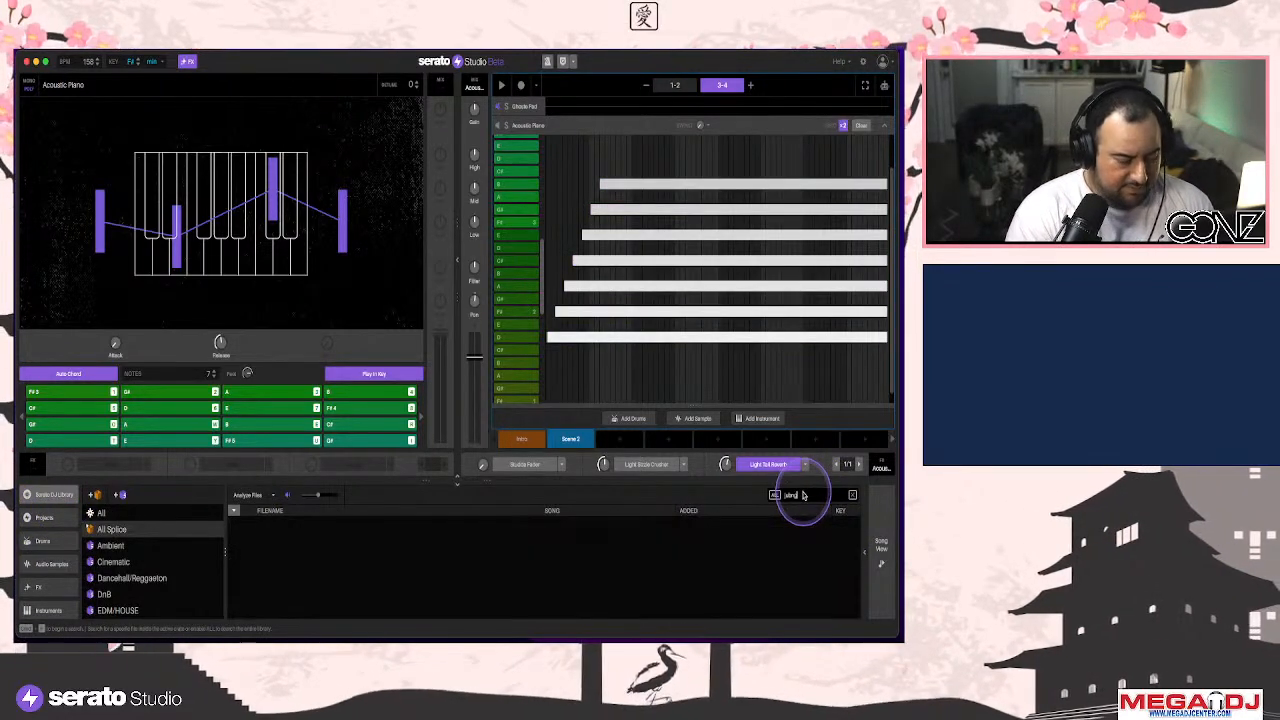
pyautogui.press('BackSpace')
pyautogui.press('BackSpace')
pyautogui.press('BackSpace')
pyautogui.press('BackSpace')
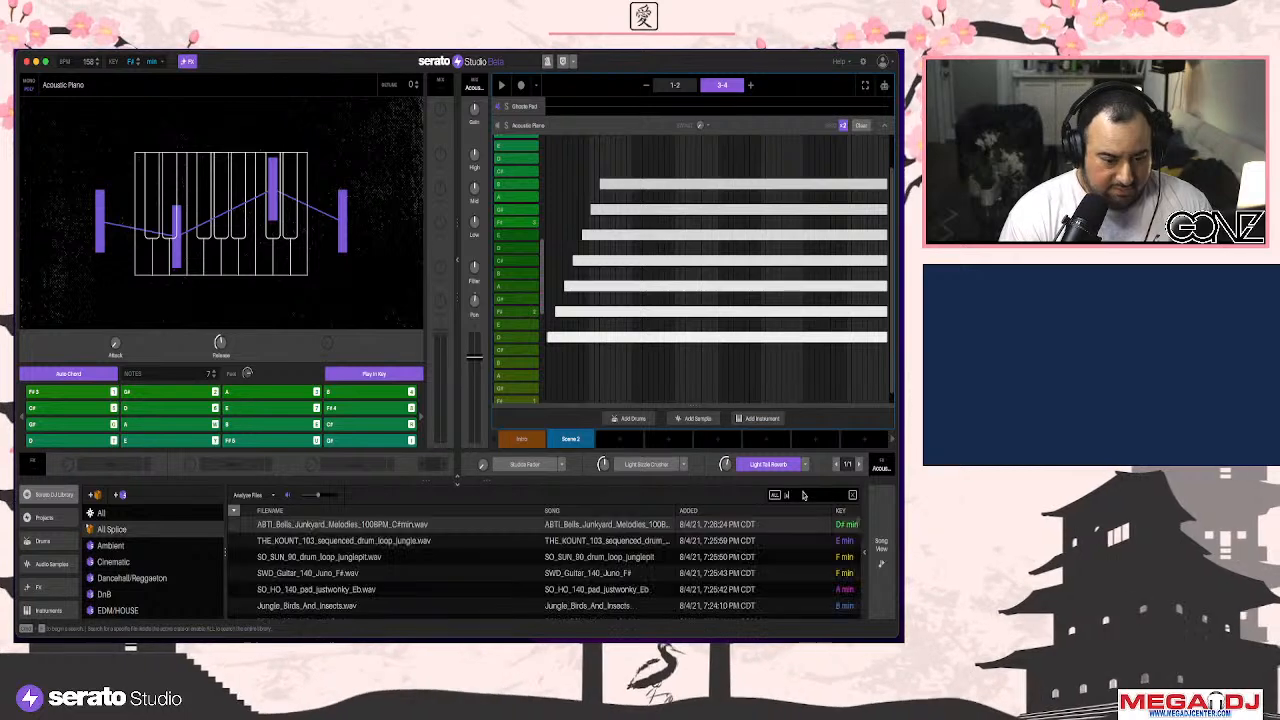
pyautogui.write('ngl')
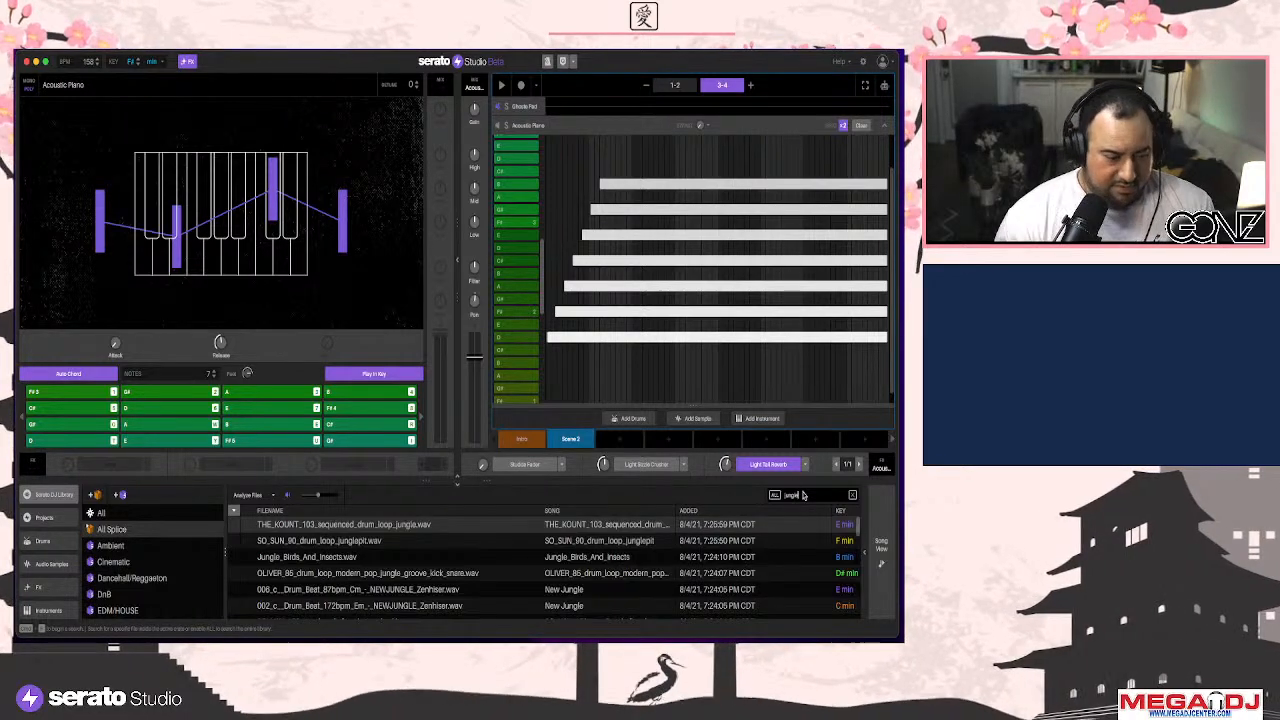
pyautogui.write('e')
# Audition the jungle samples, including the OLIVER, KJS_BR1 170 bpm and SNS_AL_85_pad_jungle files
pyautogui.click(590, 573)
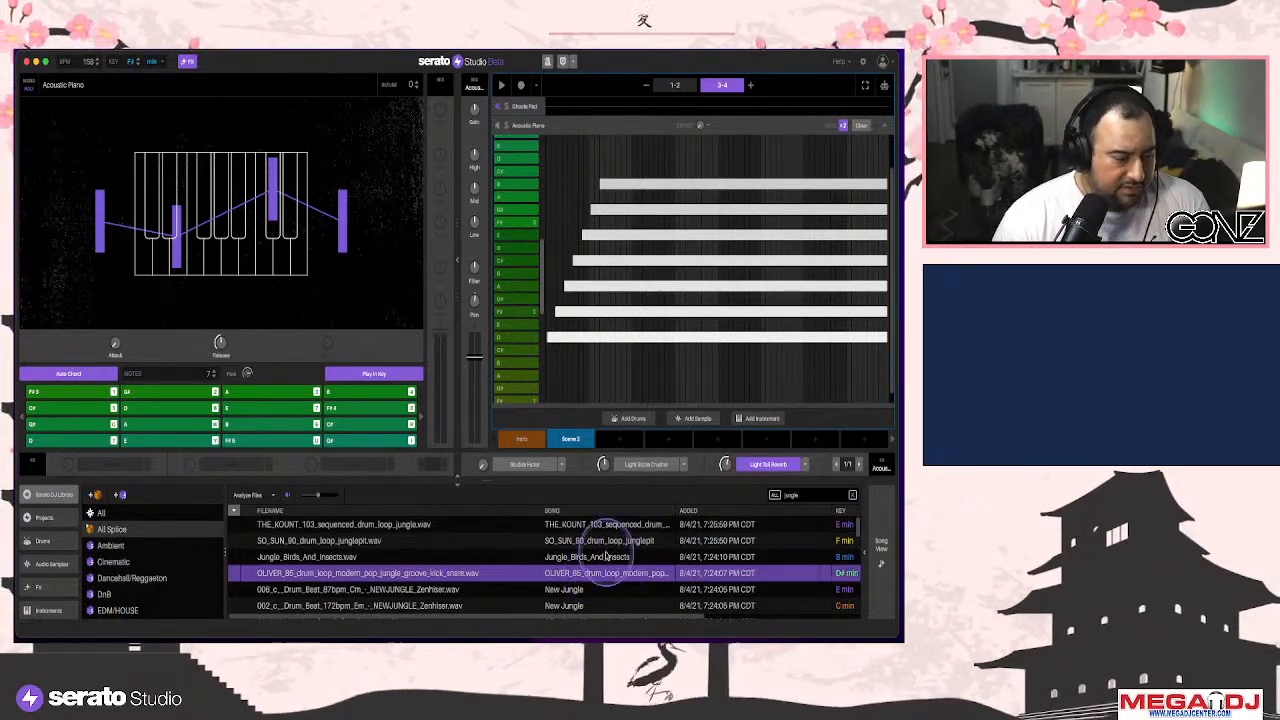
pyautogui.click(597, 540)
pyautogui.scroll(-10, 601, 559)
pyautogui.click(601, 561)
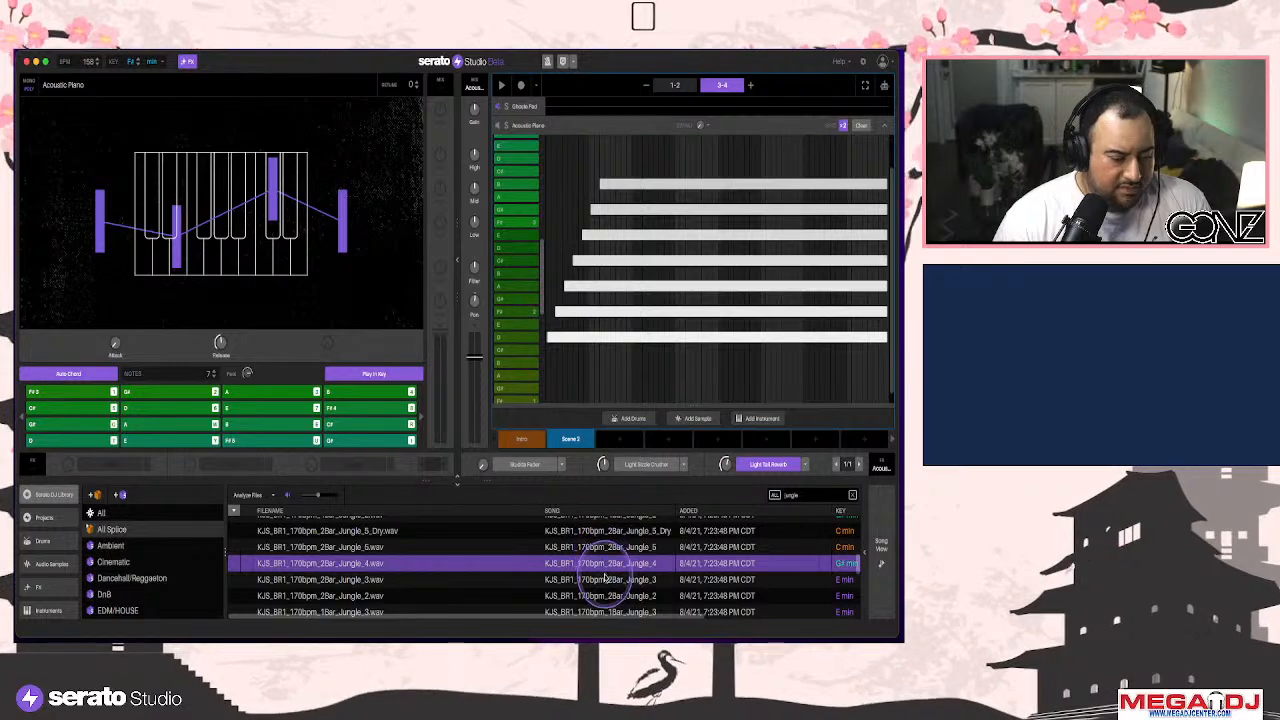
pyautogui.click(605, 577)
pyautogui.scroll(-2, 608, 577)
pyautogui.click(615, 577)
pyautogui.scroll(-5, 616, 578)
pyautogui.click(616, 580)
pyautogui.scroll(5, 614, 565)
pyautogui.click(616, 572)
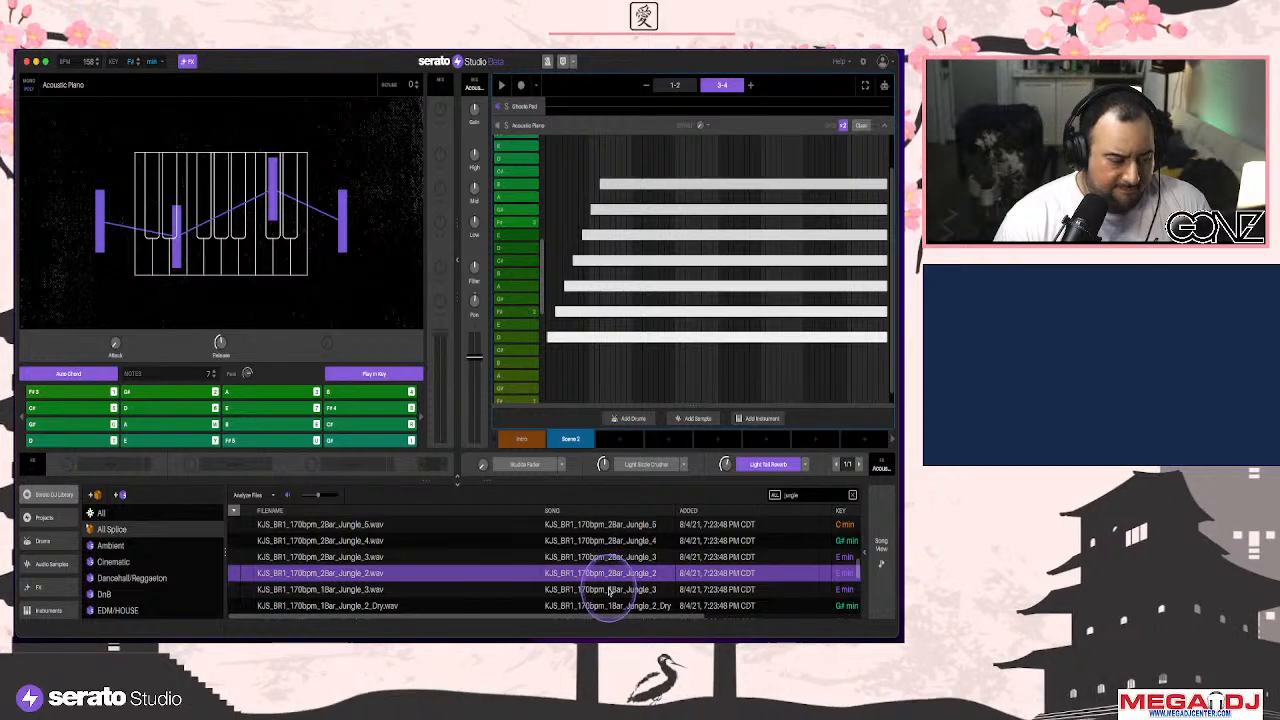
pyautogui.click(609, 590)
pyautogui.scroll(-5, 602, 558)
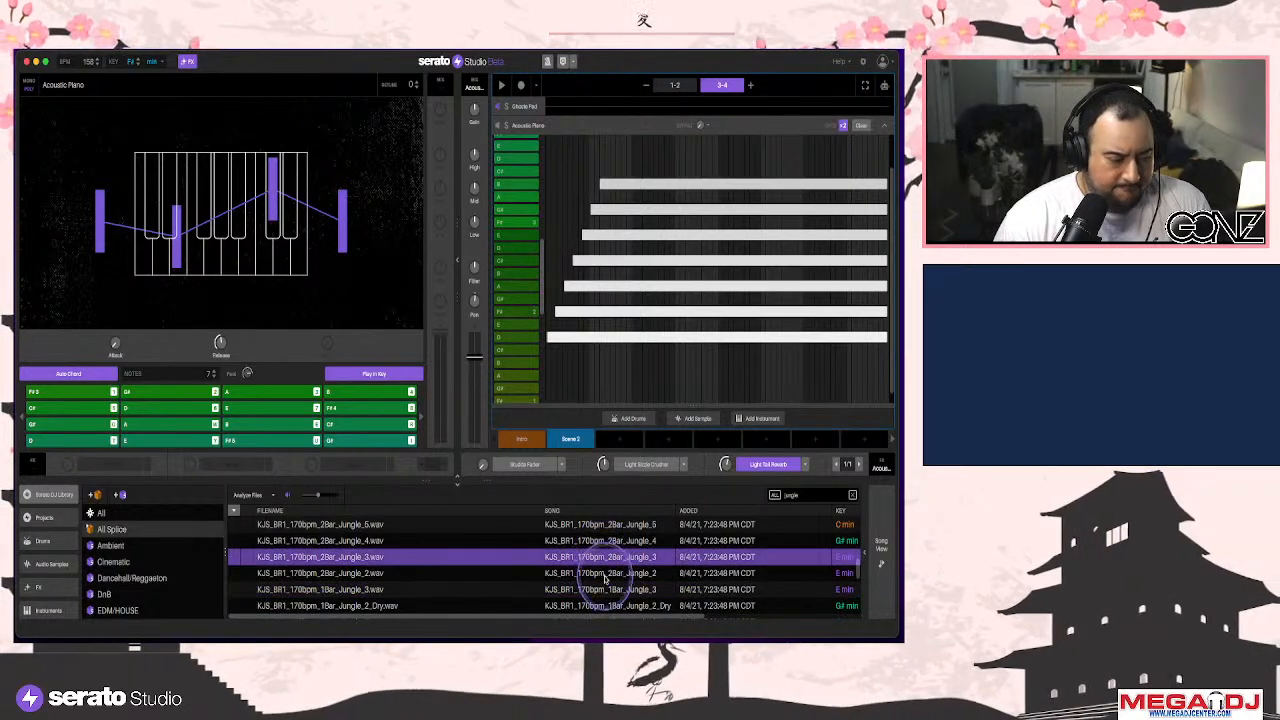
pyautogui.click(612, 566)
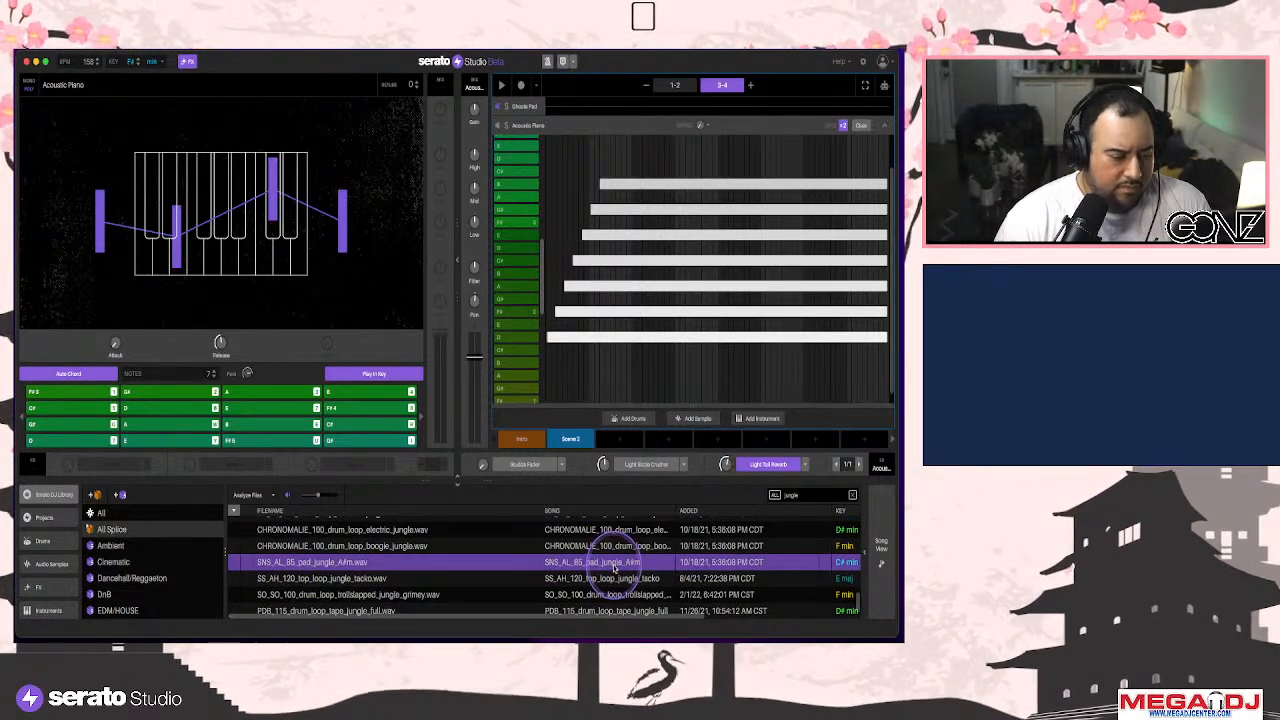
pyautogui.click(612, 580)
pyautogui.scroll(5, 612, 584)
pyautogui.click(597, 573)
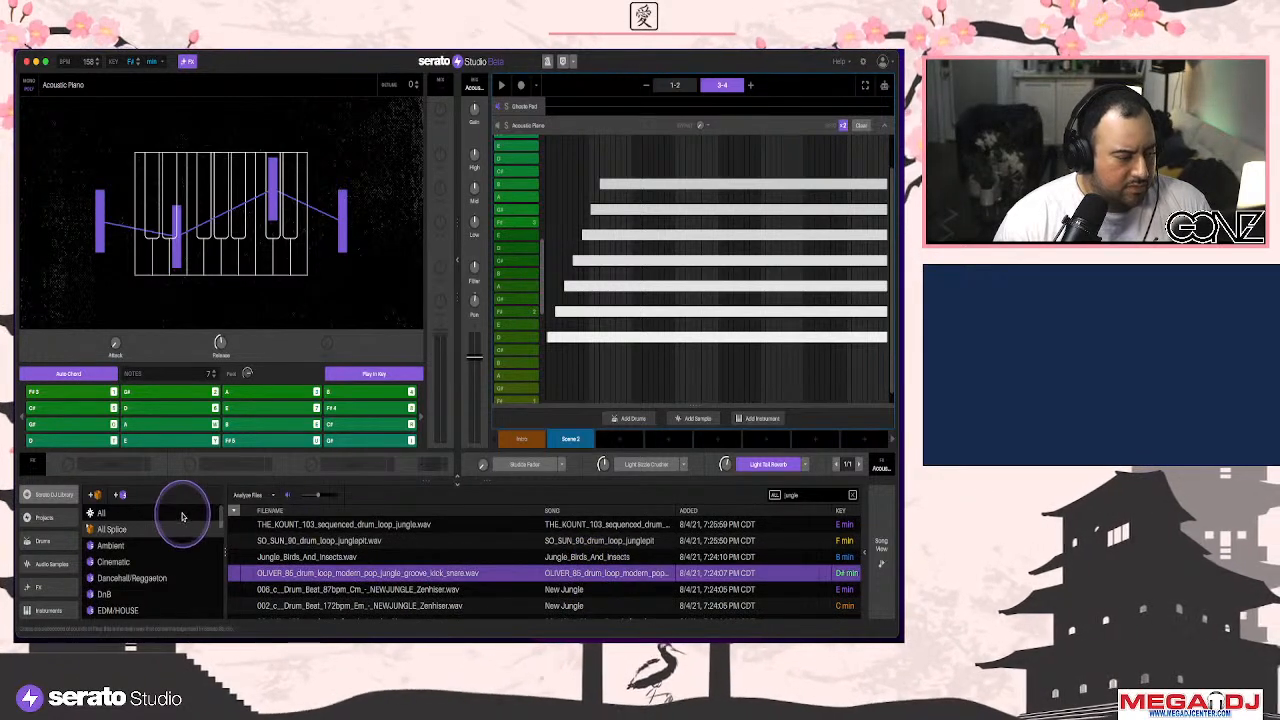
# Search the whole library for "drum n bass" and audition the drum loops, kit hits and breaks
pyautogui.click(224, 514)
pyautogui.click(791, 494)
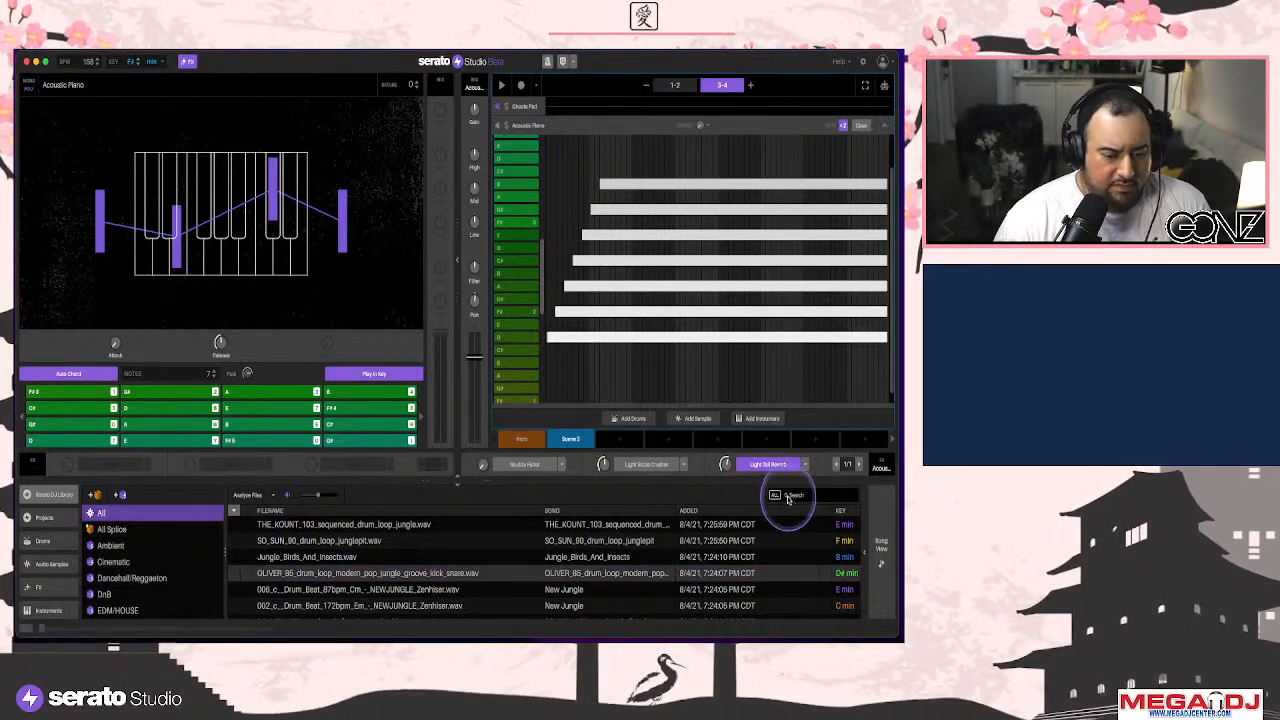
pyautogui.write('drum n bass')
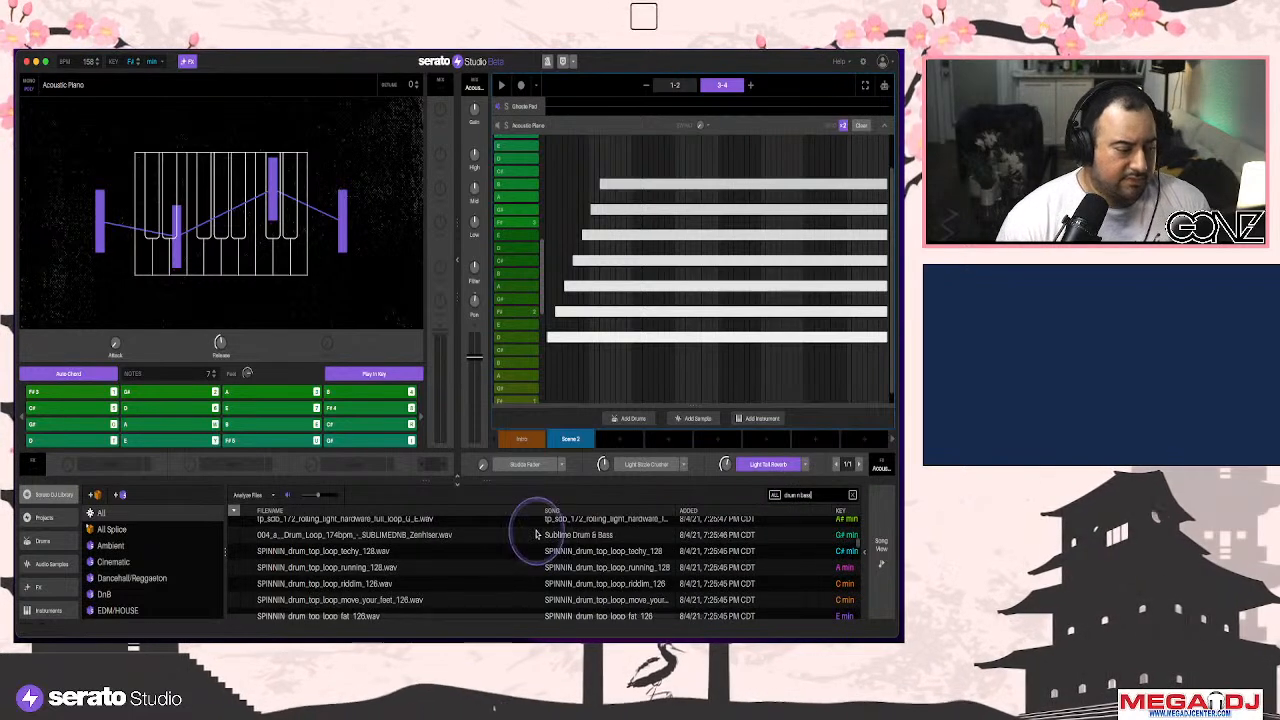
pyautogui.click(400, 584)
pyautogui.scroll(-10, 497, 577)
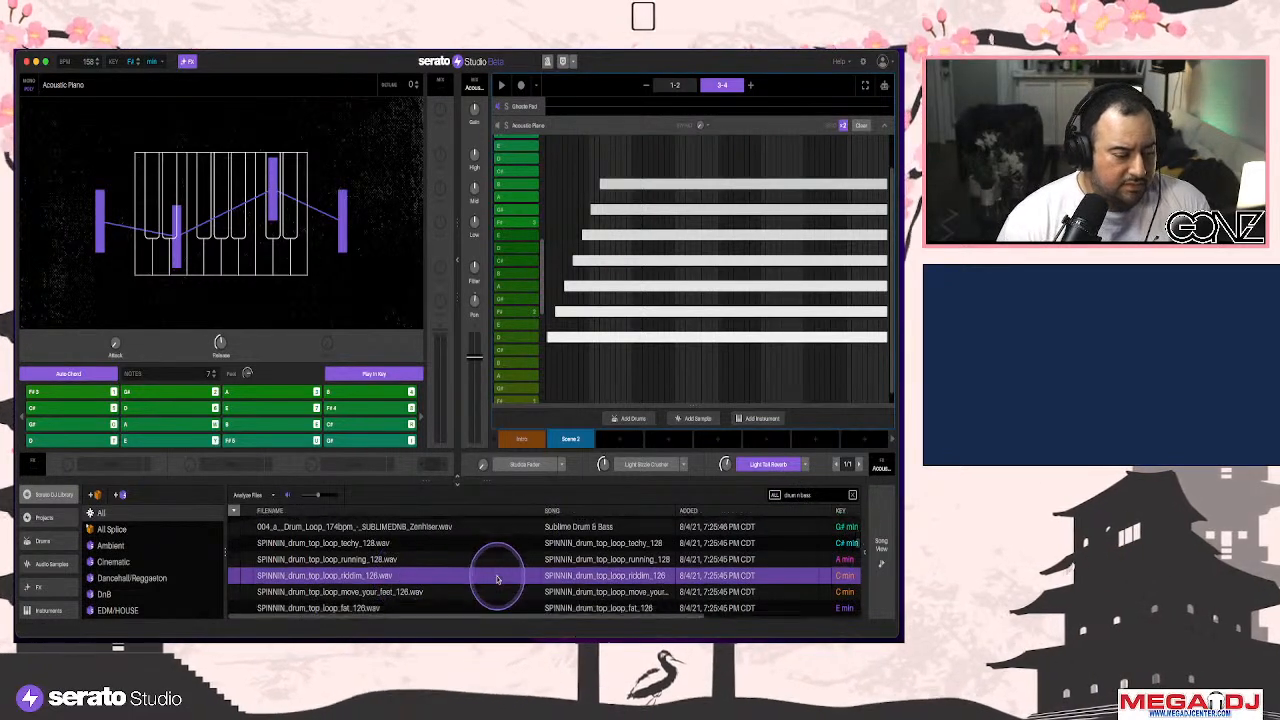
pyautogui.scroll(-10, 497, 580)
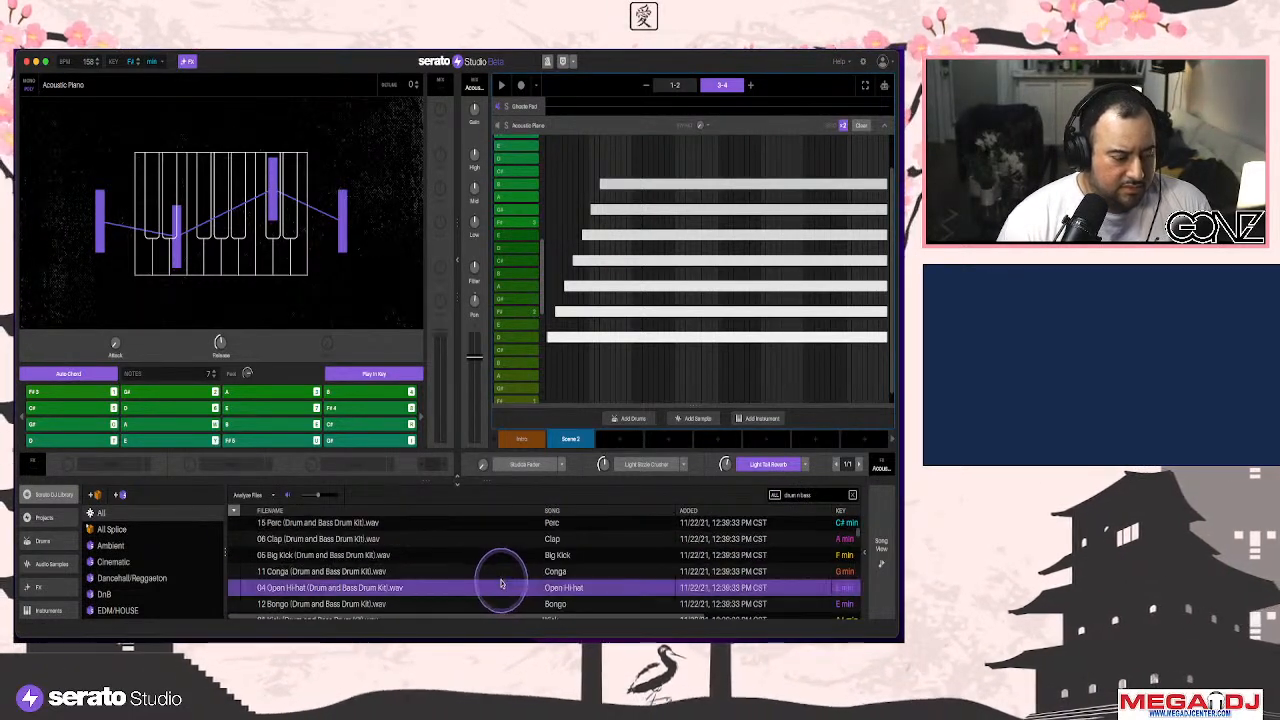
pyautogui.scroll(-10, 495, 570)
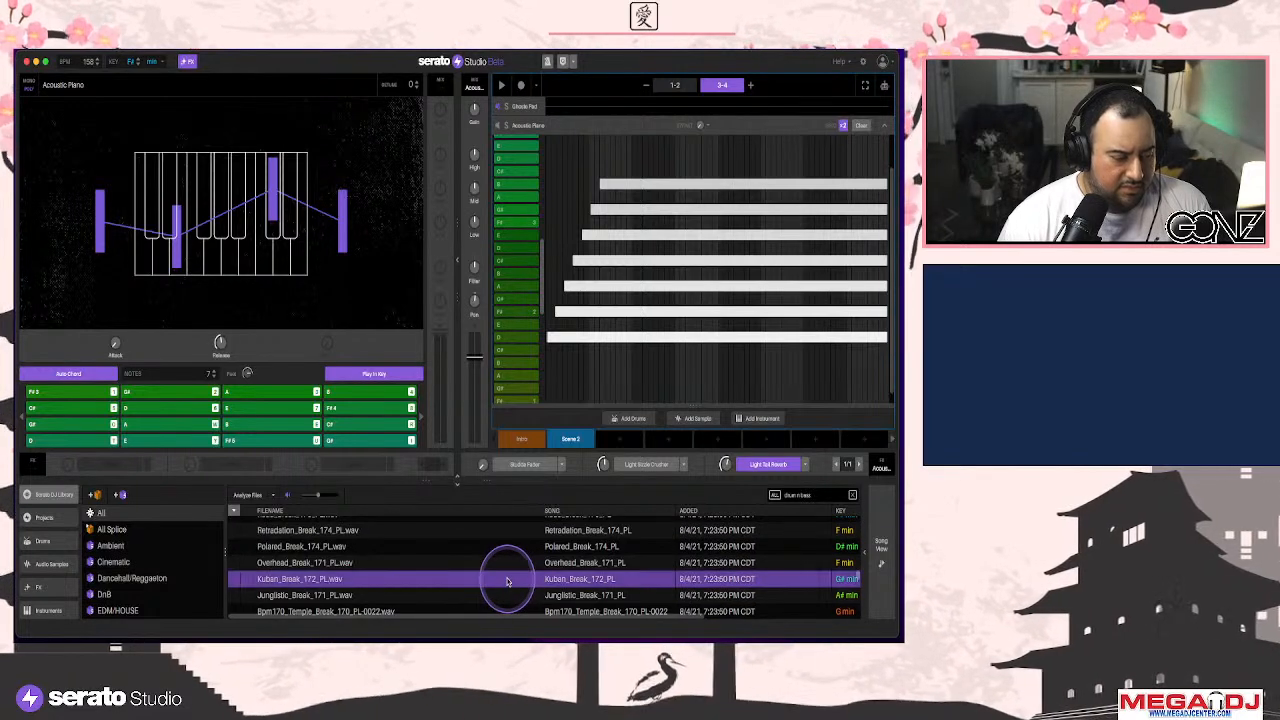
# Audition Overhead_Break_171_PL and Polared_Break_174_PL, and load Polared_Break_174_PL into a new sample deck
pyautogui.click(572, 557)
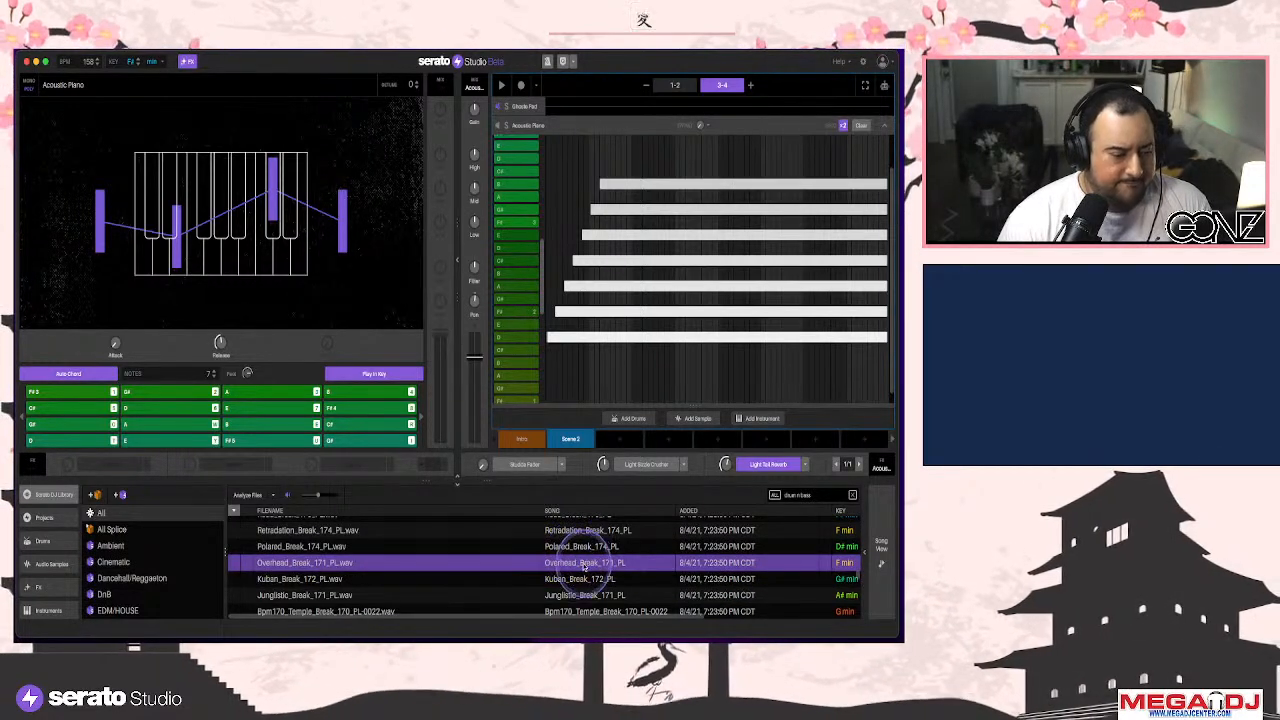
pyautogui.click(584, 547)
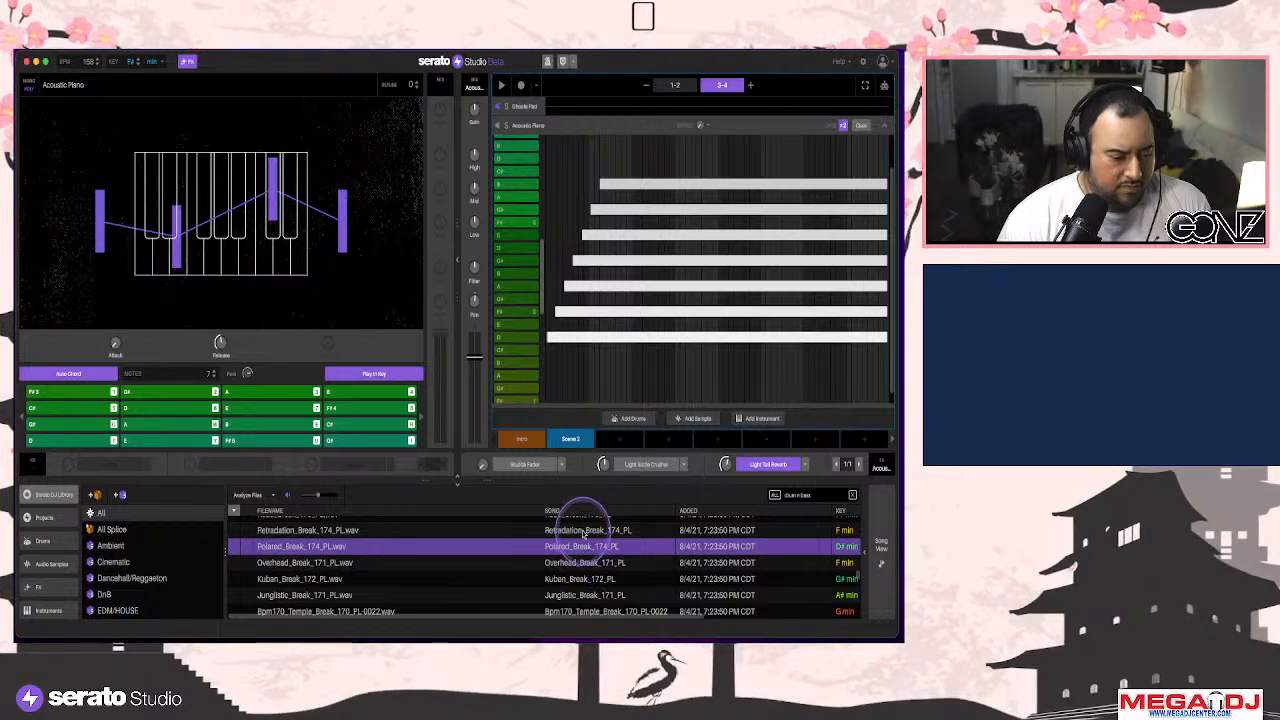
pyautogui.moveTo(584, 547); pyautogui.dragTo(540, 428)
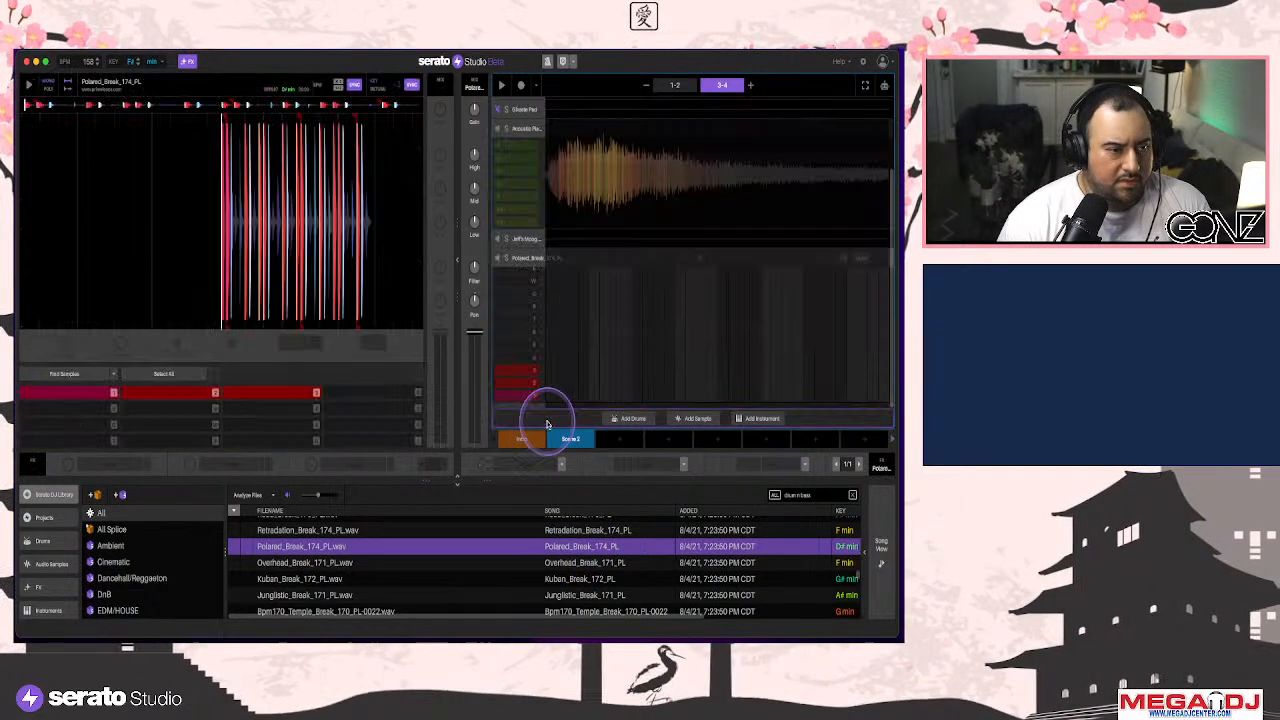
# Place the Polared break's first cue on the opening step of bars 1-2 and play back Scene 2
pyautogui.click(675, 85)
pyautogui.click(551, 394)
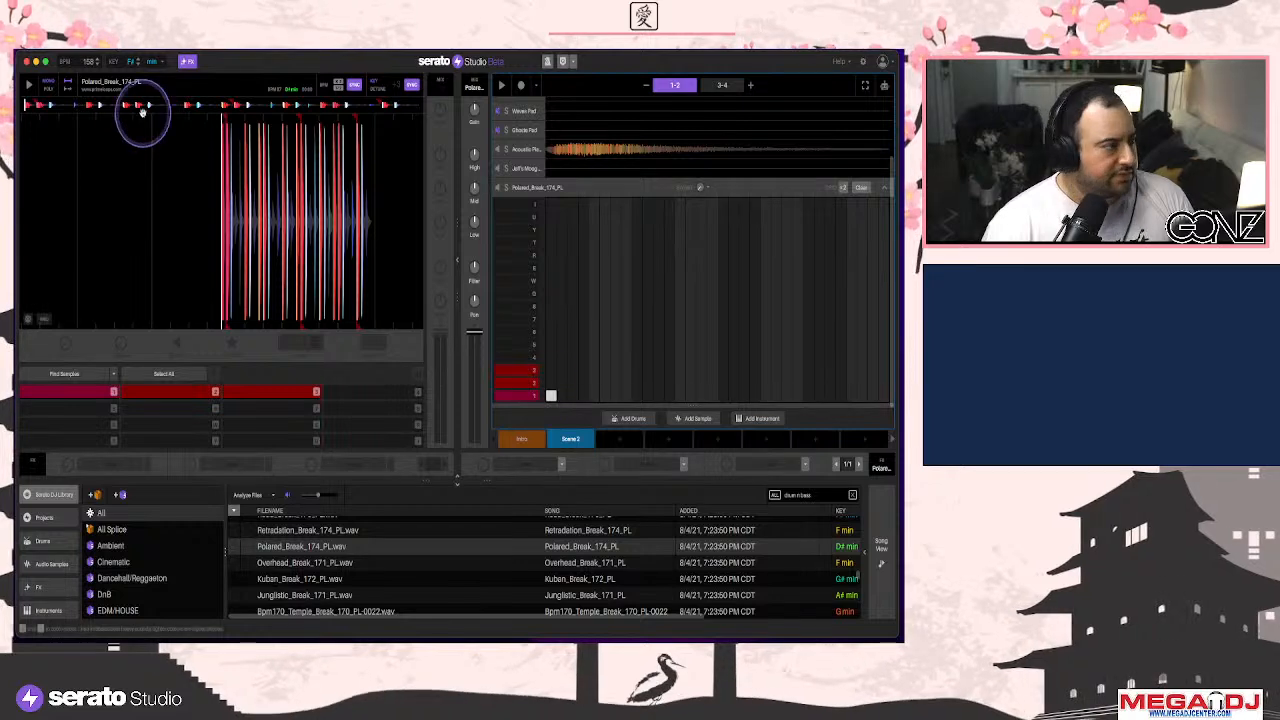
pyautogui.press('space')
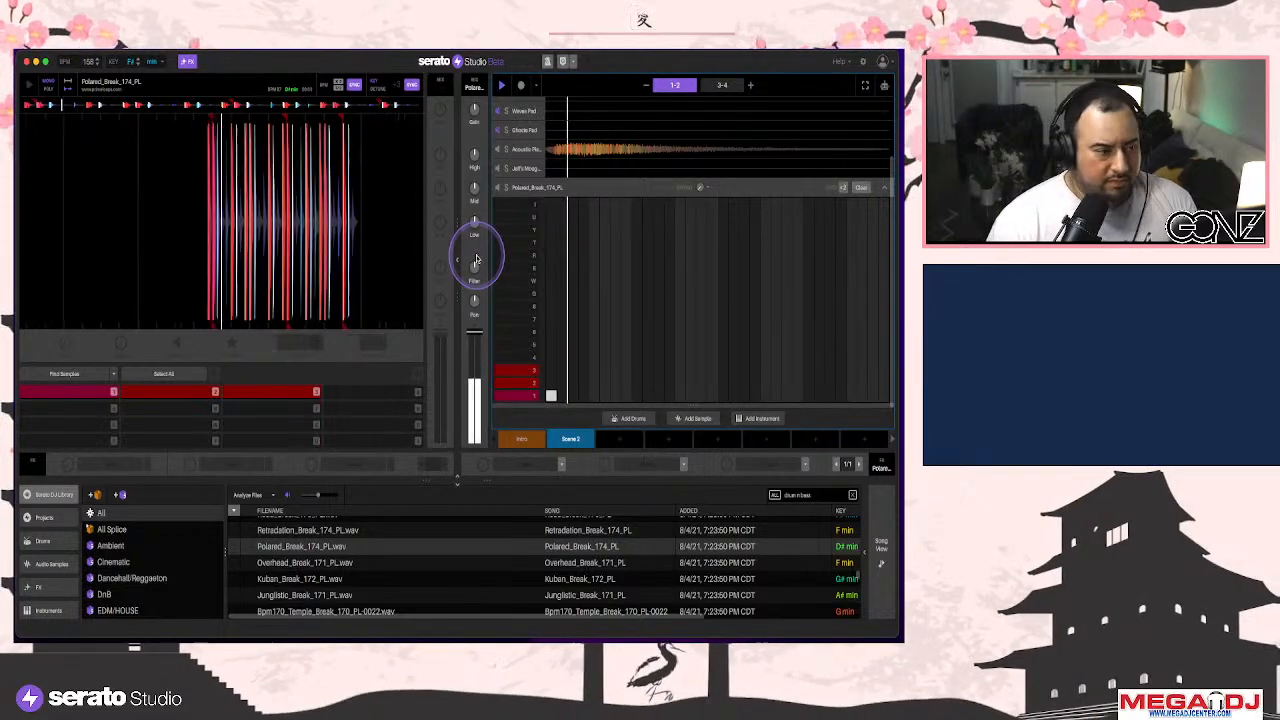
pyautogui.press('space')
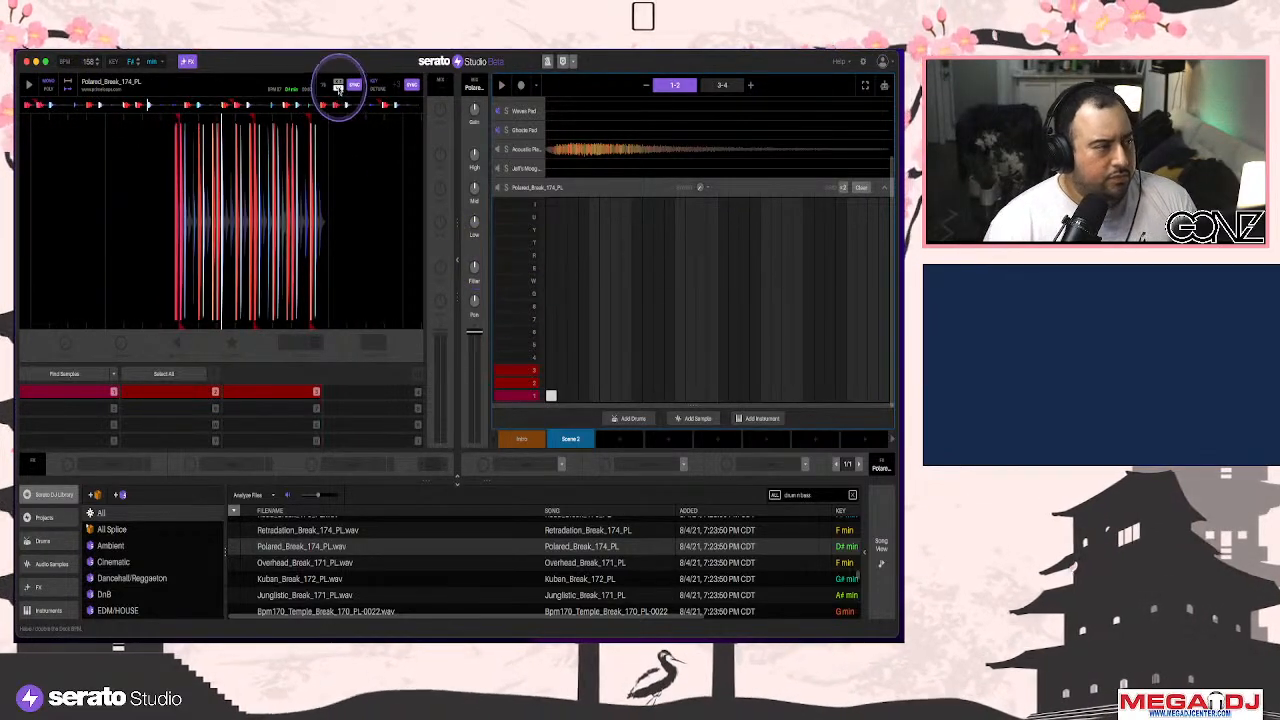
# Change the Polared break's deck BPM by a factor of two and lower its channel volume during playback
pyautogui.click(338, 88)
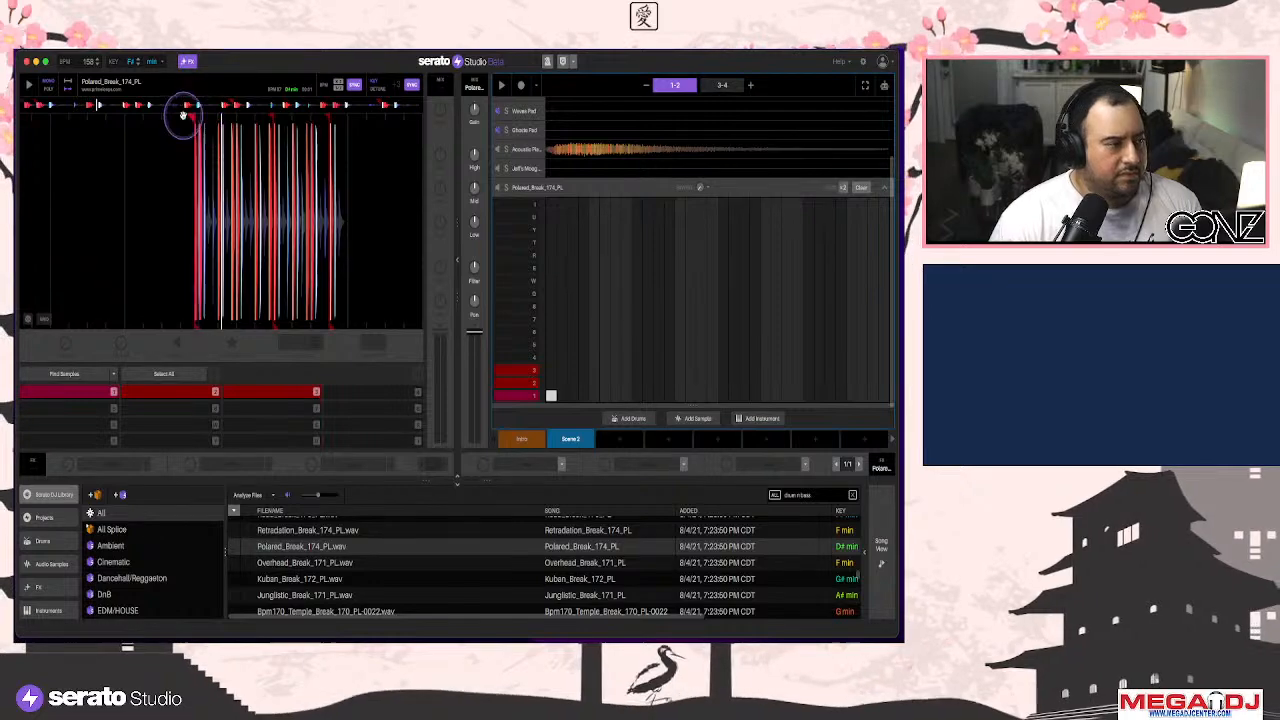
pyautogui.press('space')
pyautogui.moveTo(473, 339); pyautogui.dragTo(474, 333)
pyautogui.moveTo(475, 333); pyautogui.dragTo(475, 358)
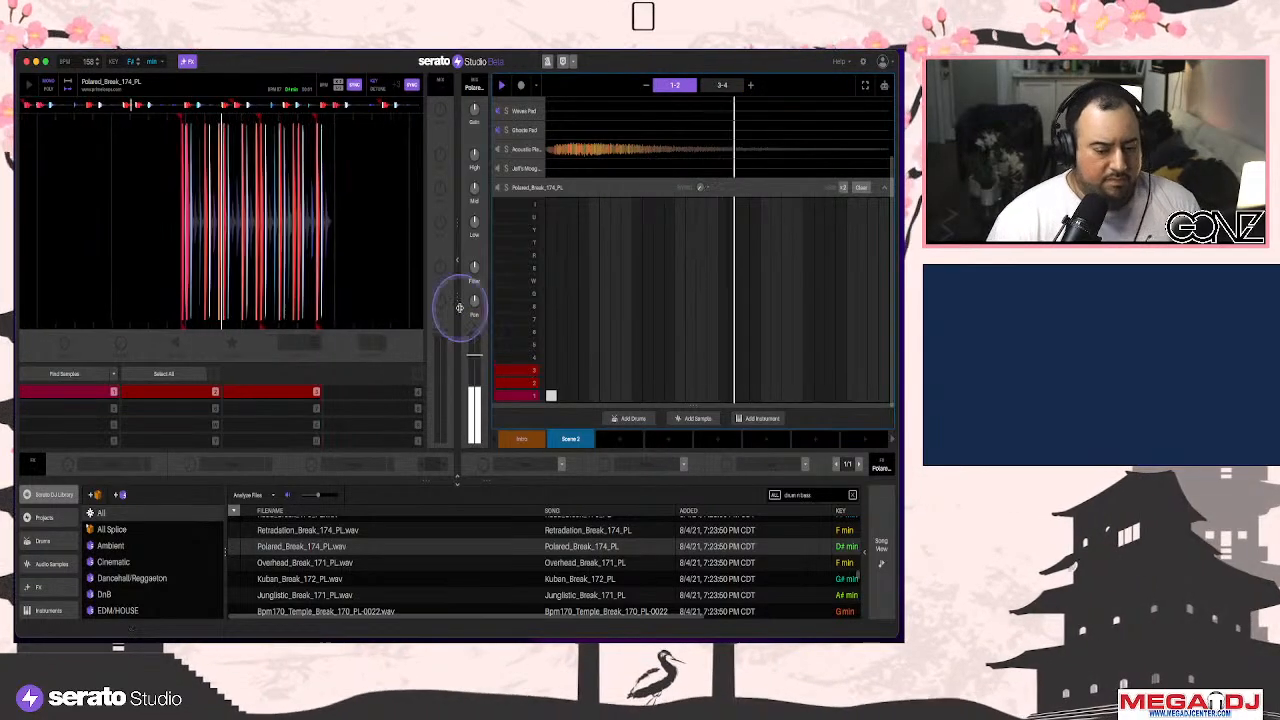
# Raise the project tempo to 175 BPM and replace the Polared break in its deck with Overhead_Break_171_PL
pyautogui.moveTo(90, 62); pyautogui.dragTo(88, 58)
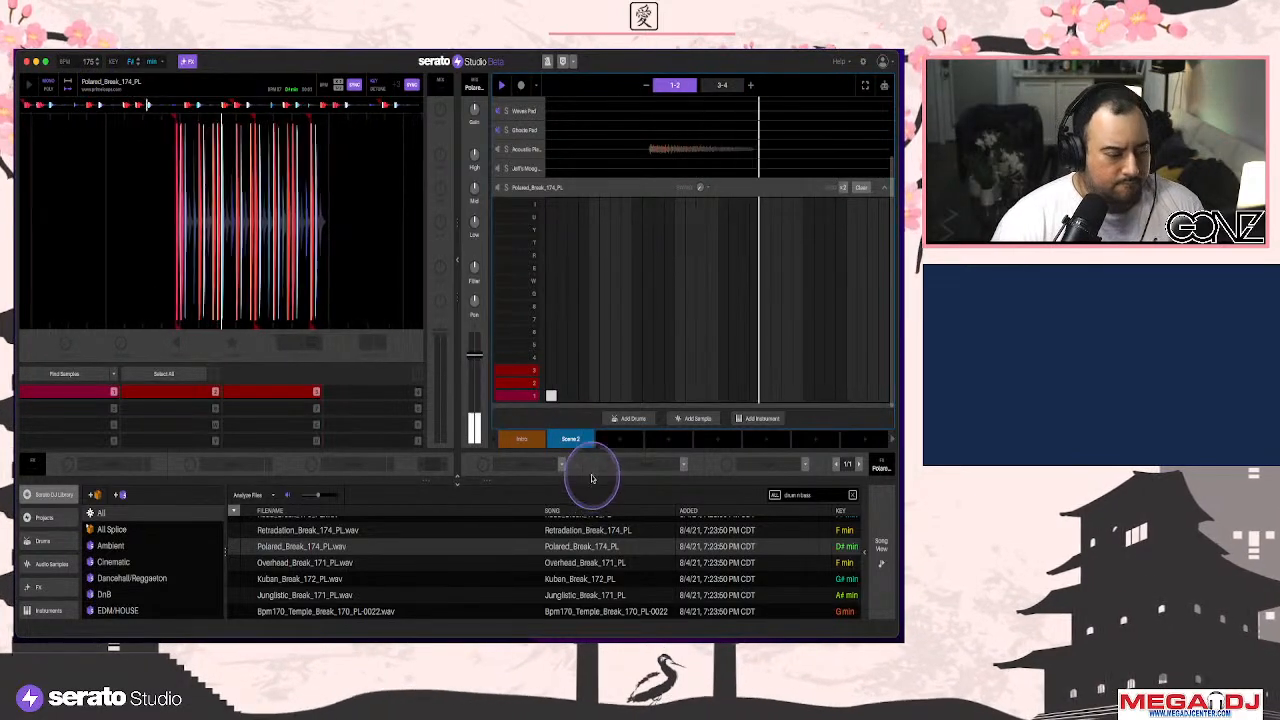
pyautogui.click(590, 566)
pyautogui.moveTo(592, 567); pyautogui.dragTo(632, 363)
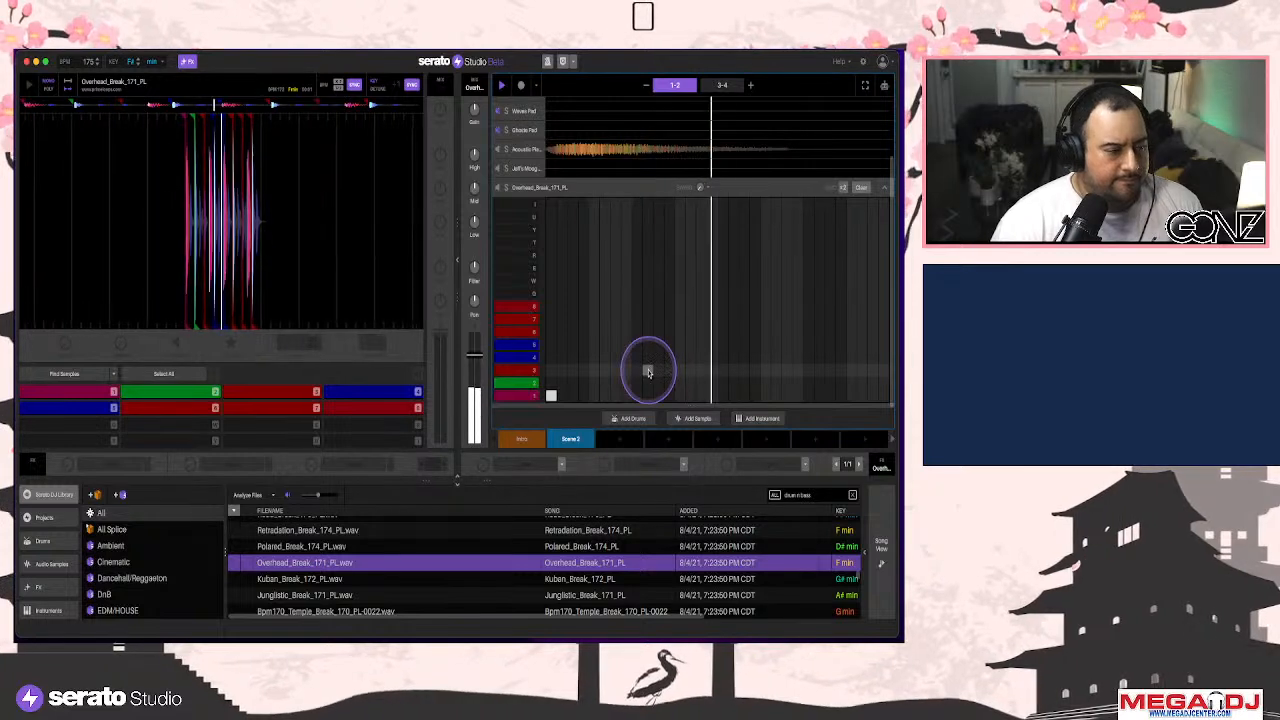
# Look over the Acoustic Piano notes during playback and collapse its sequence
pyautogui.click(579, 151)
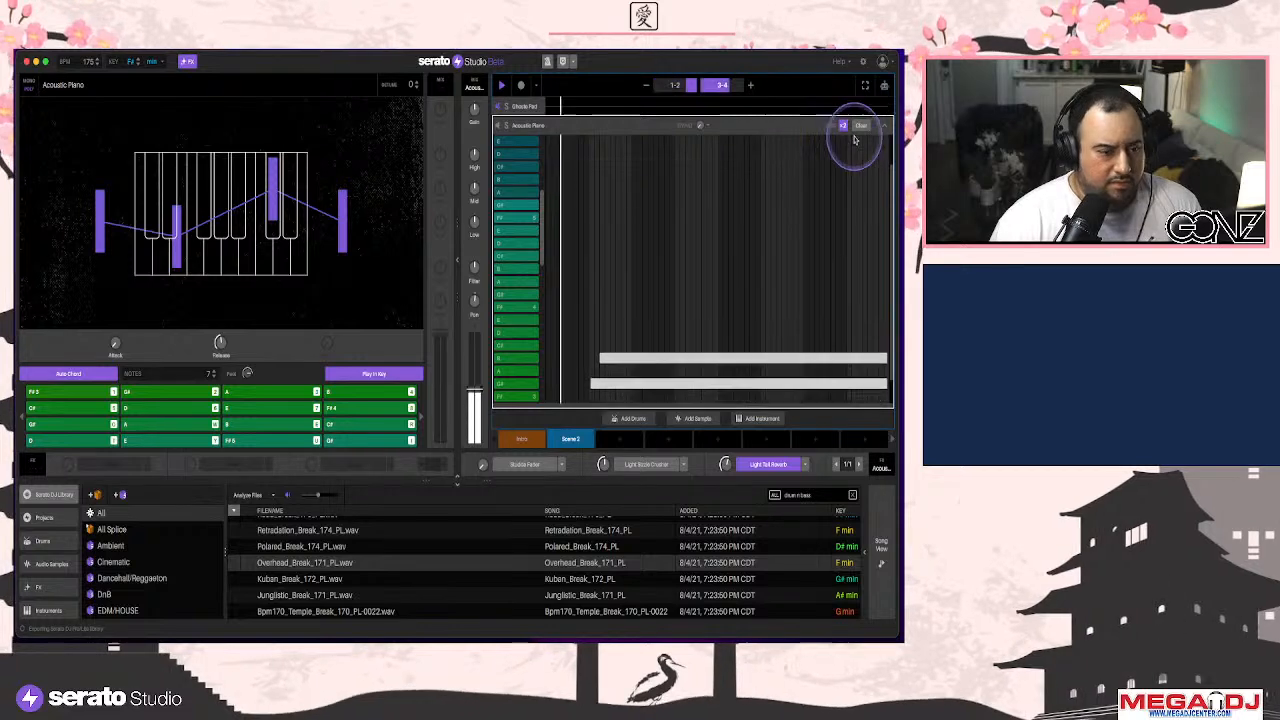
pyautogui.click(893, 128)
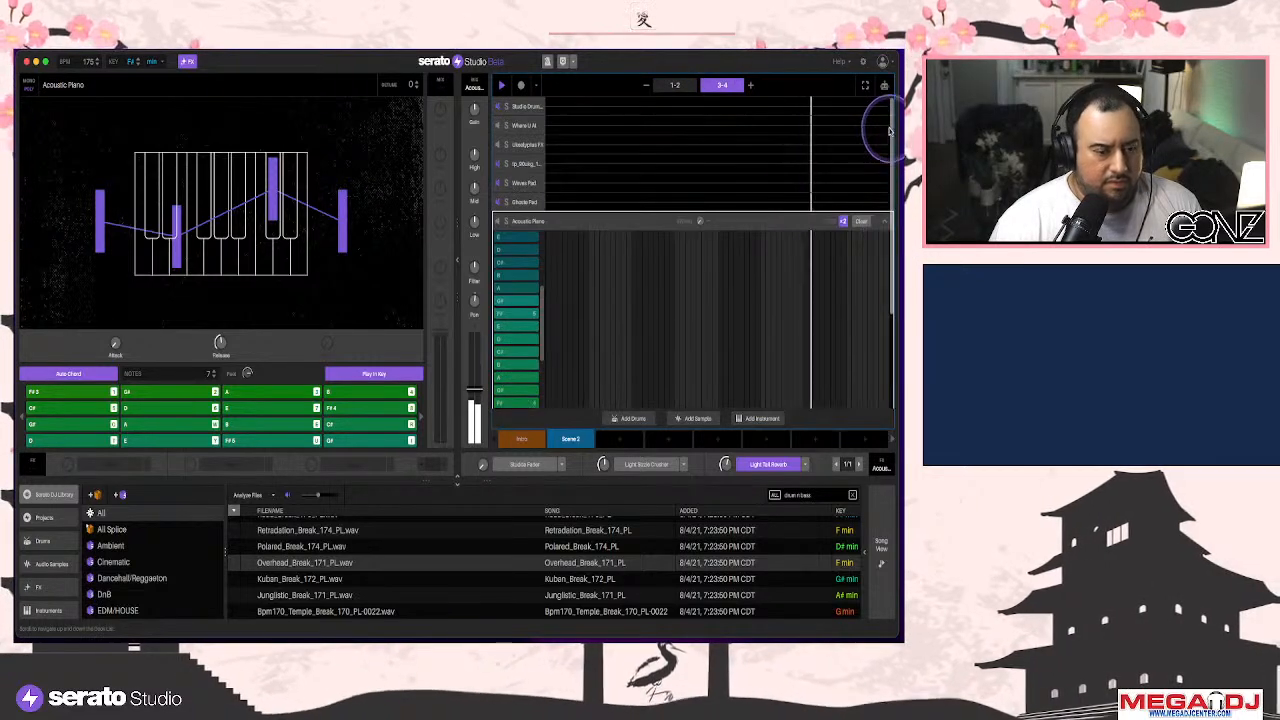
pyautogui.click(883, 224)
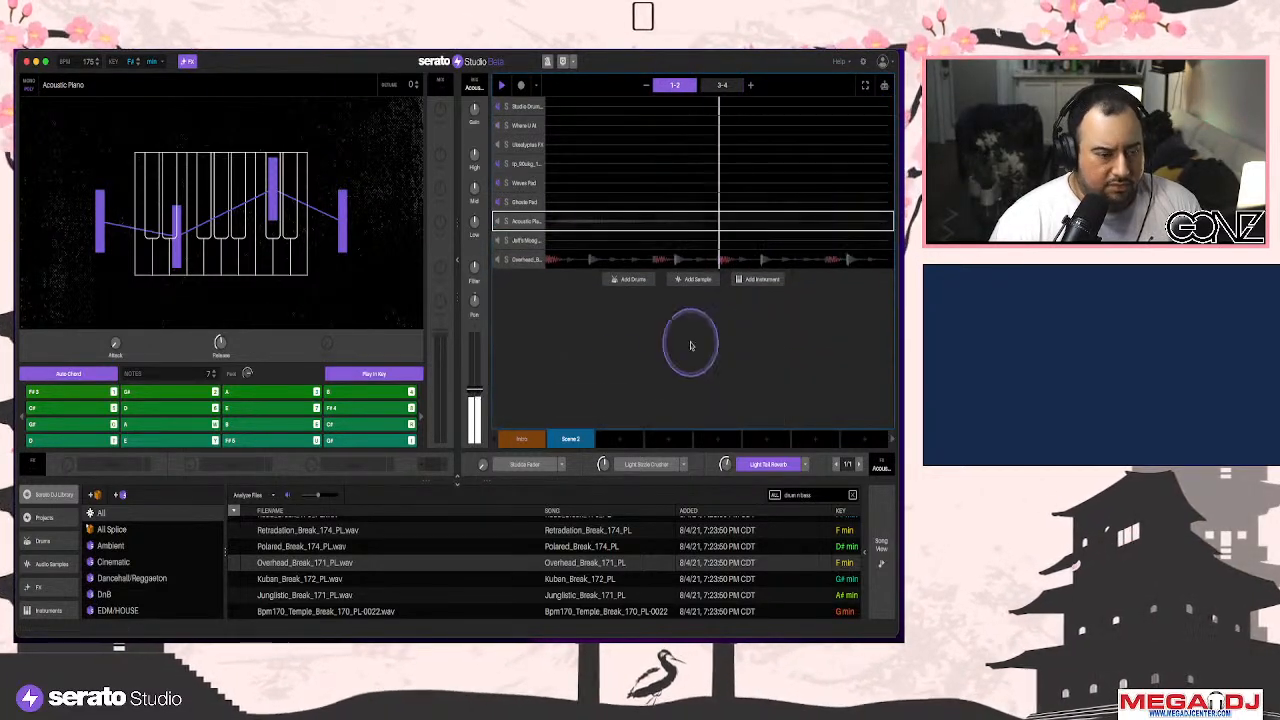
# Select Kuban_Break_172_PL and Junglistic_Break_171_PL in the library, and load Junglistic_Break_171_PL into the break's deck
pyautogui.click(588, 579)
pyautogui.click(620, 595)
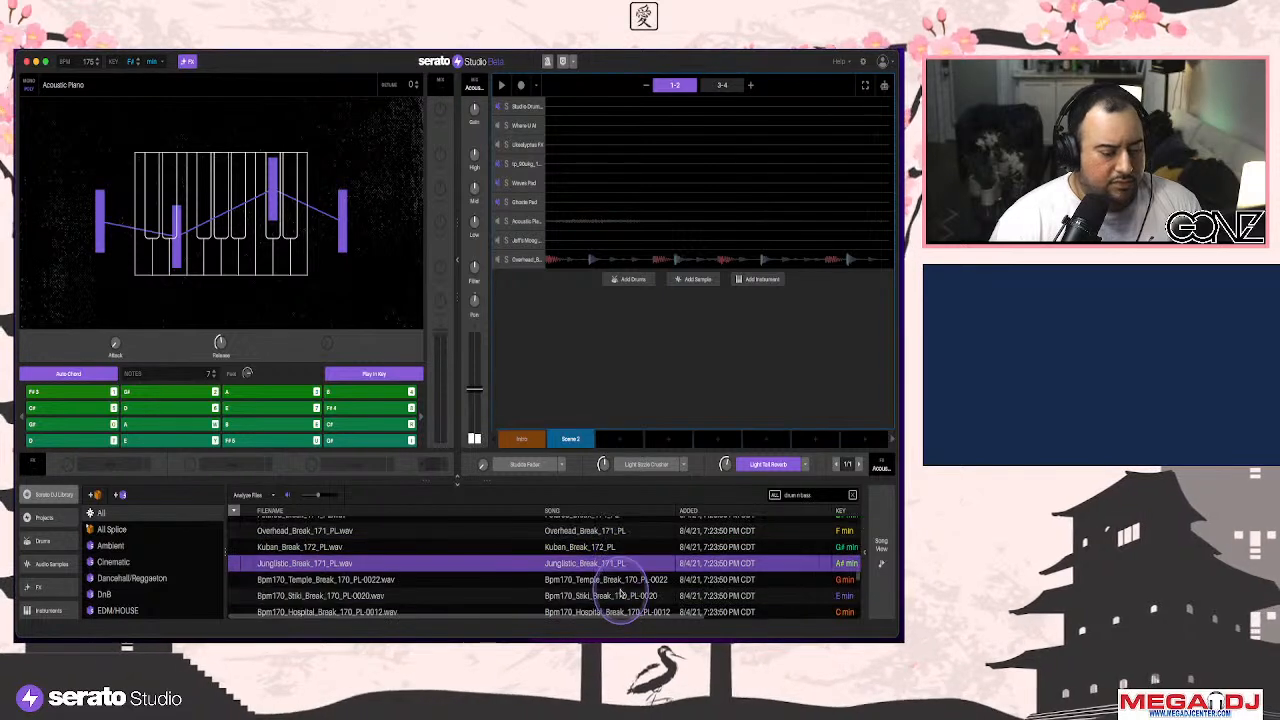
pyautogui.doubleClick(600, 563)
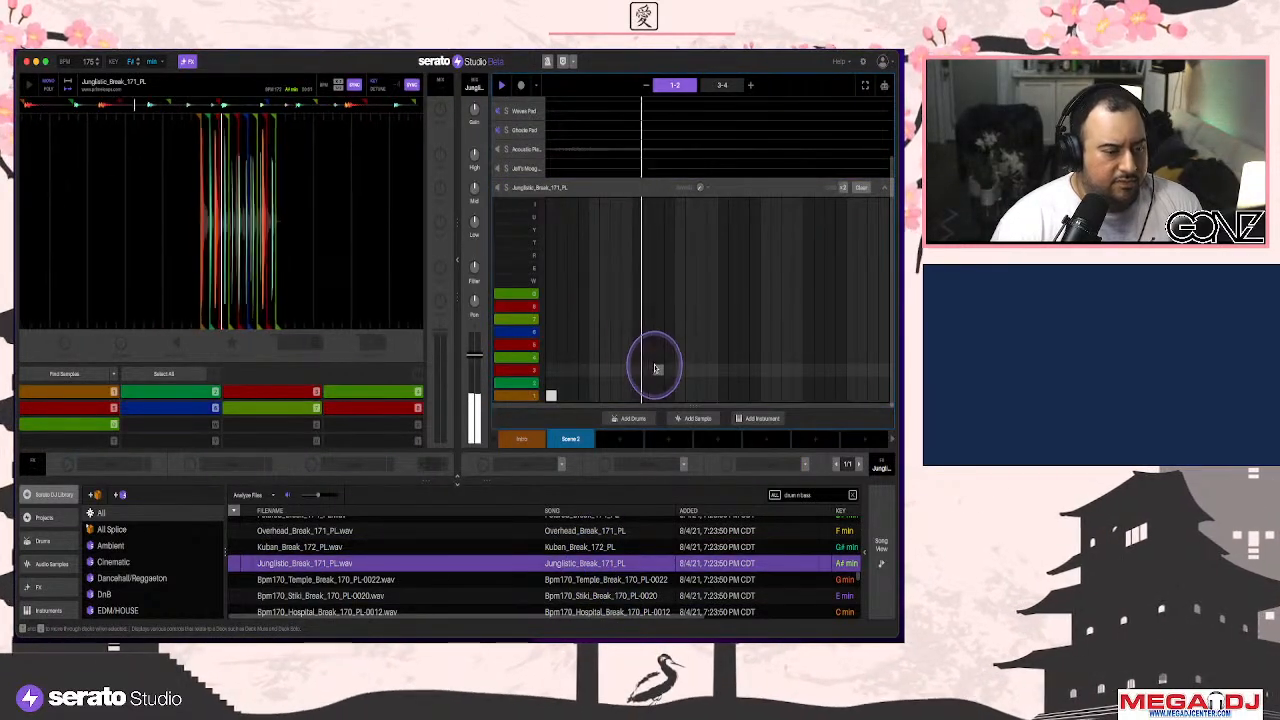
# Place the Junglistic break's first cue on the opening step of bars 3-4 and collapse its sequence
pyautogui.click(724, 327)
pyautogui.click(722, 85)
pyautogui.click(572, 372)
pyautogui.click(551, 392)
pyautogui.click(722, 87)
pyautogui.click(822, 165)
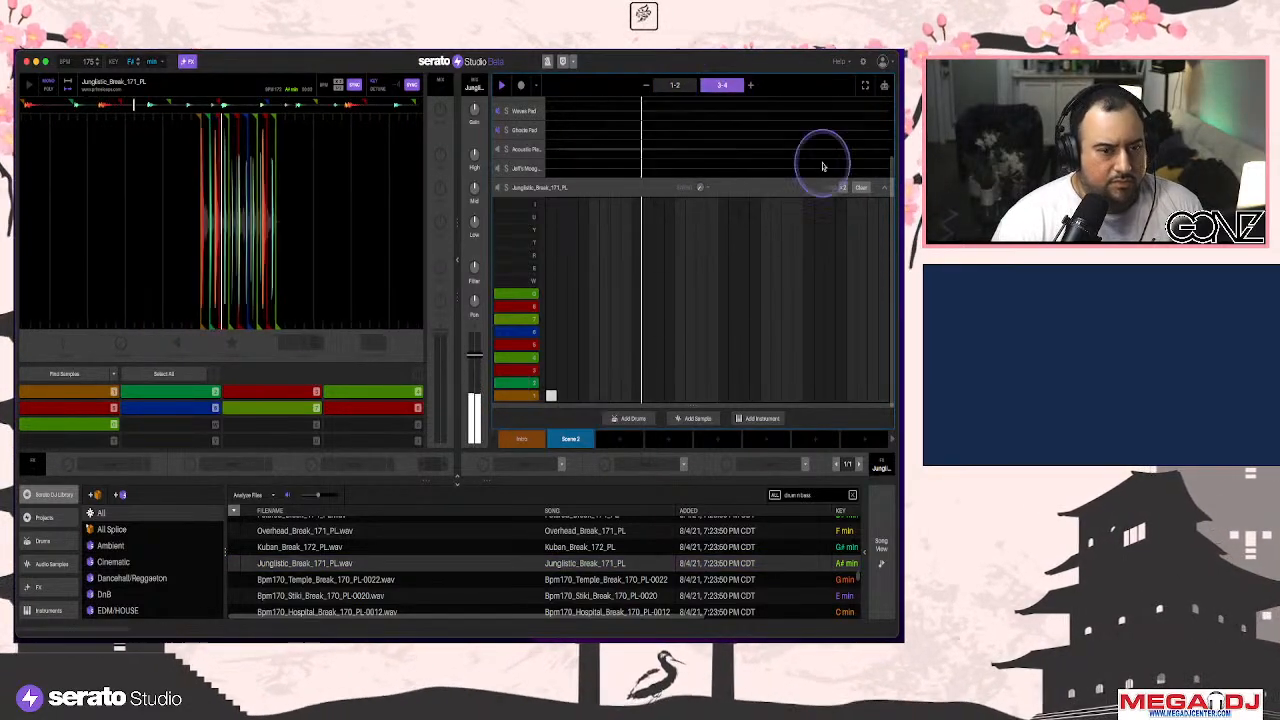
pyautogui.click(884, 188)
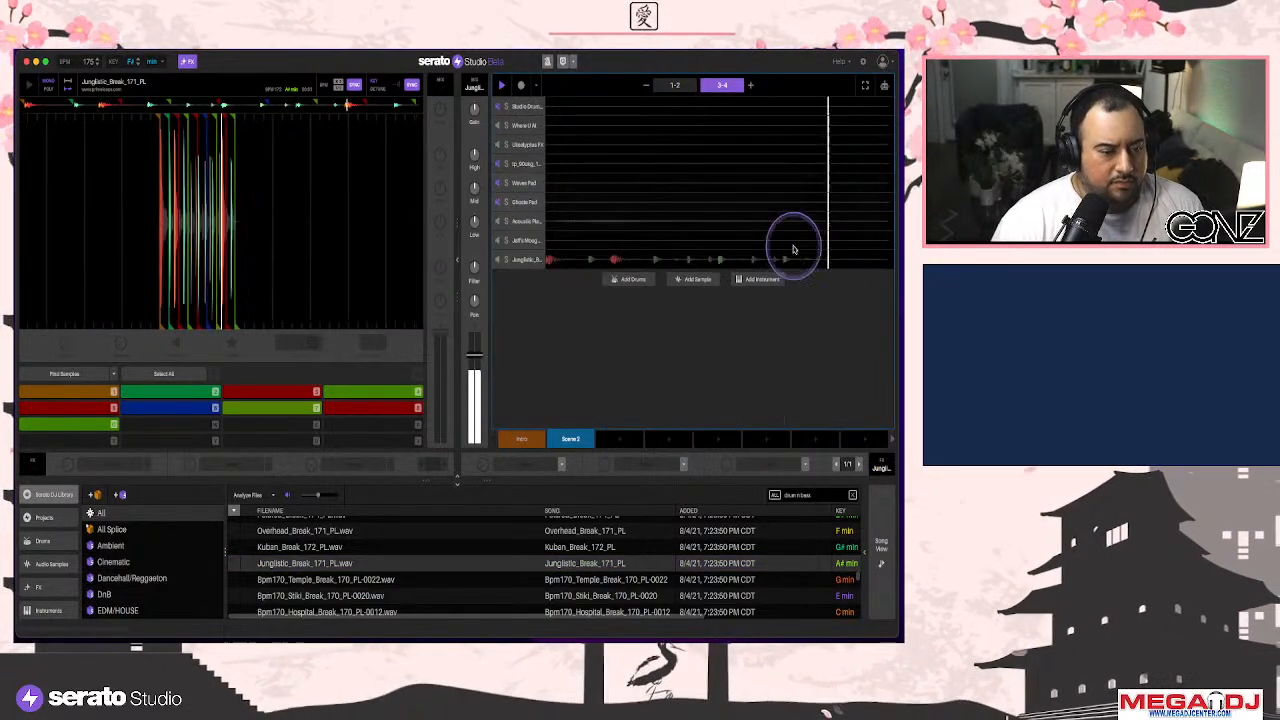
# Open the Jeff's Moog Bass 2 deck and try out bass notes over the looping Scene 2
pyautogui.click(583, 242)
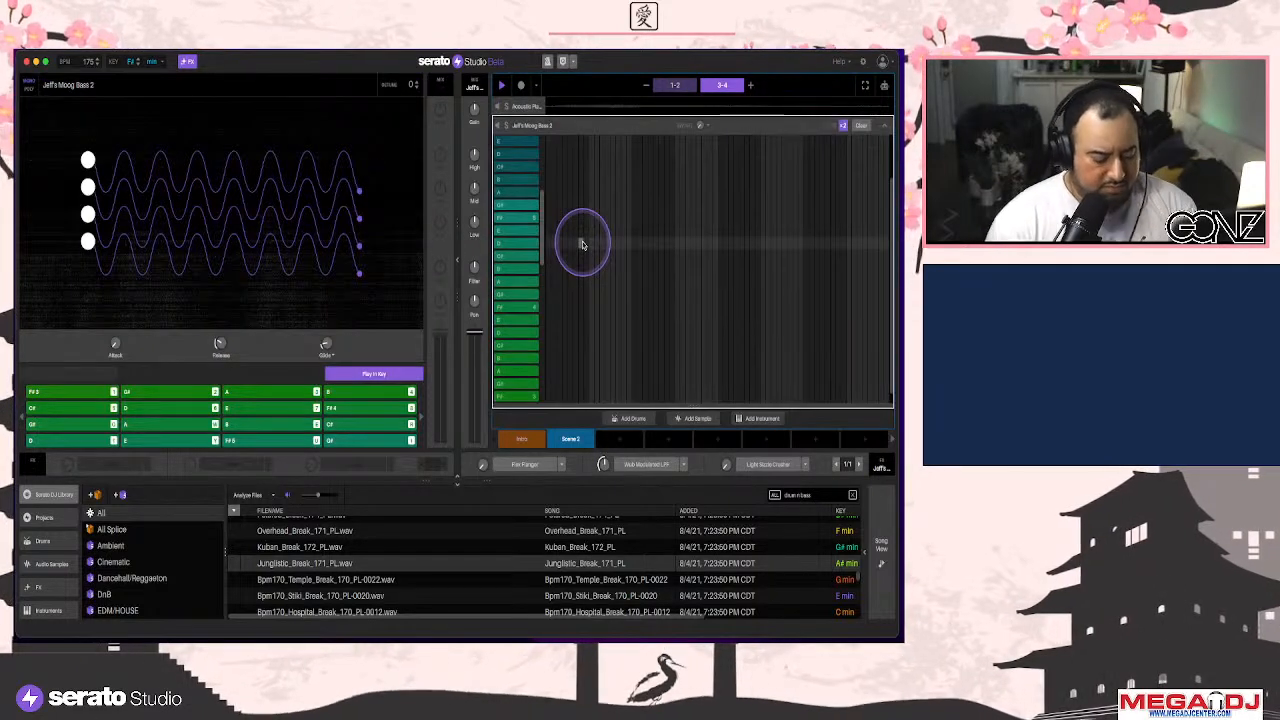
pyautogui.press('space')
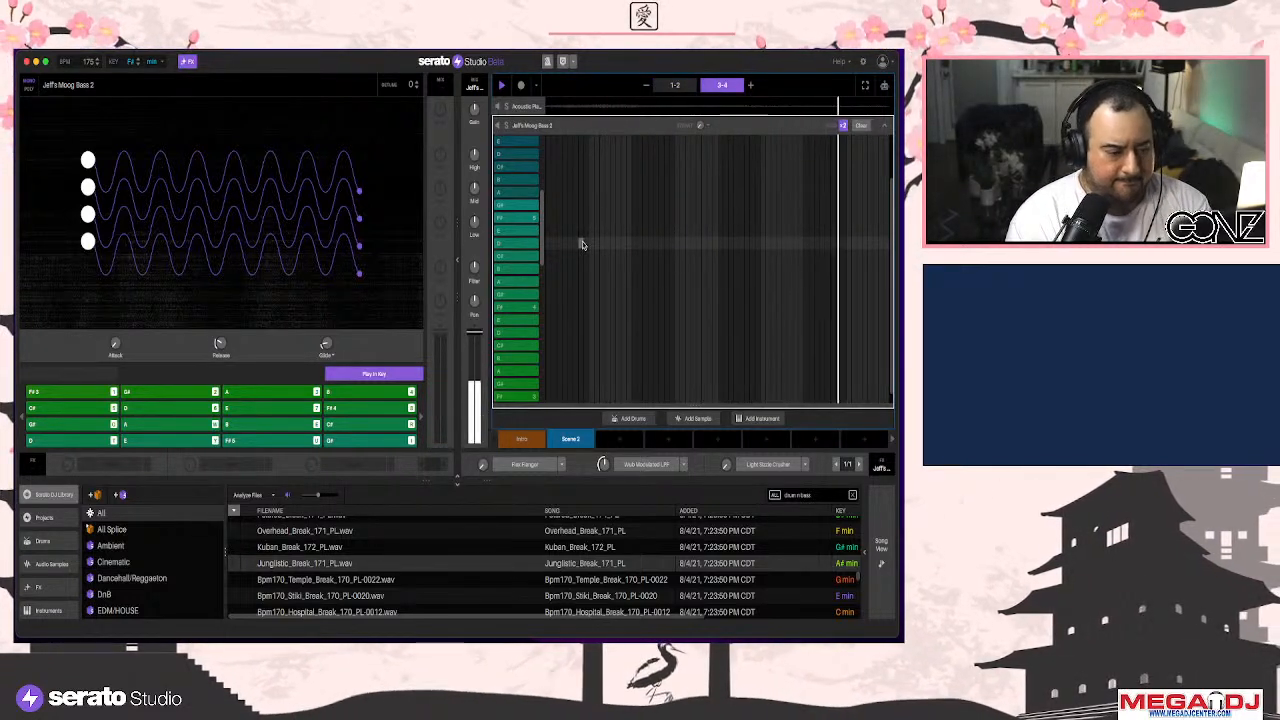
pyautogui.click(582, 243)
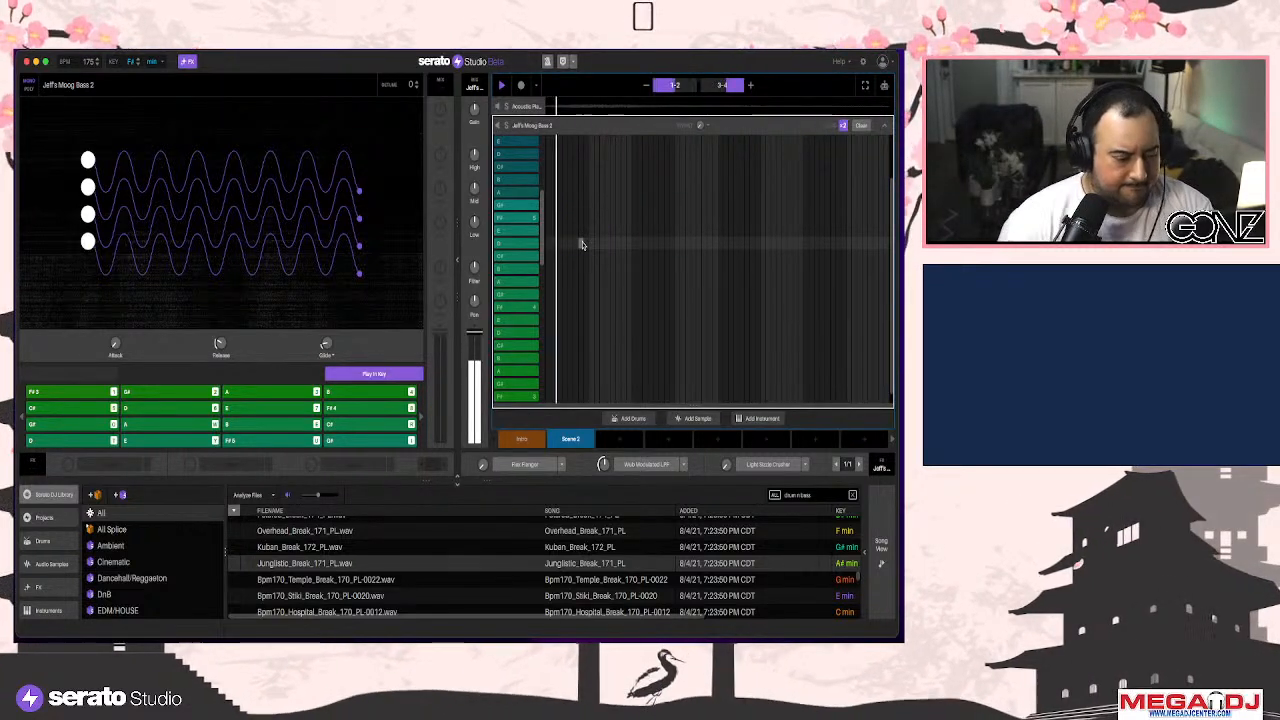
pyautogui.click(584, 244)
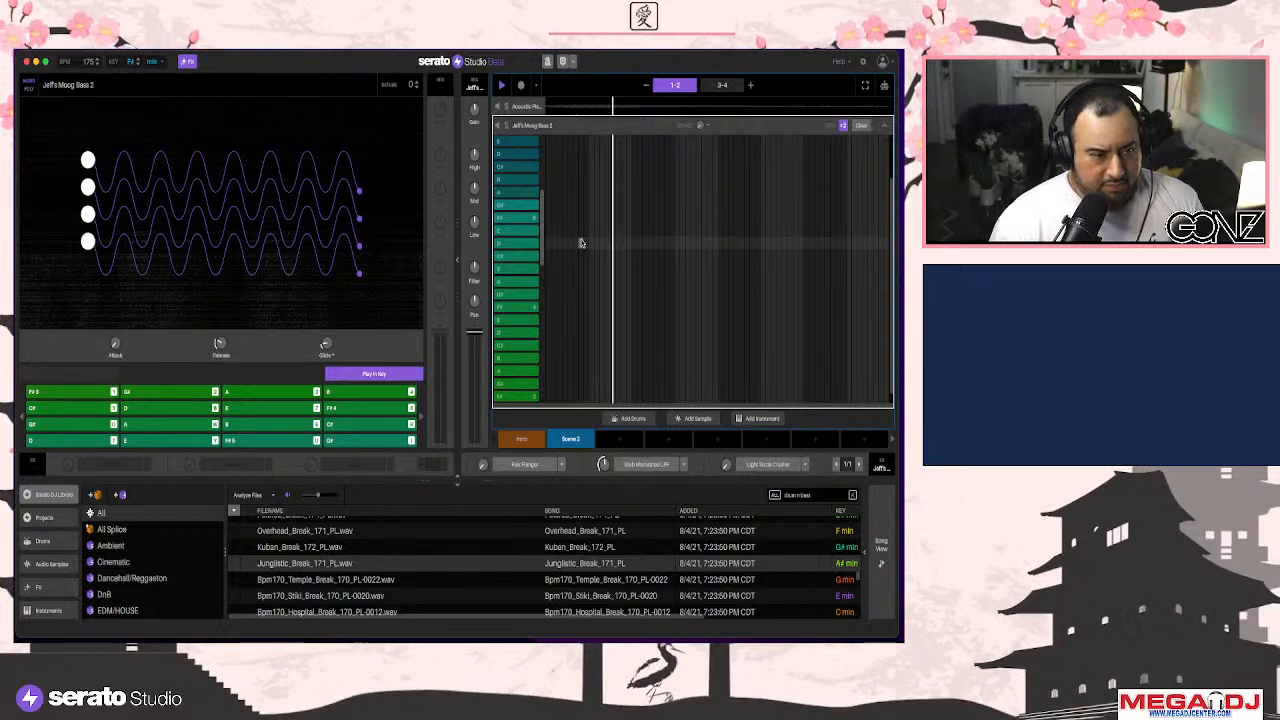
# Set the audio buffer size to 512 samples and close the setup window
pyautogui.click(861, 61)
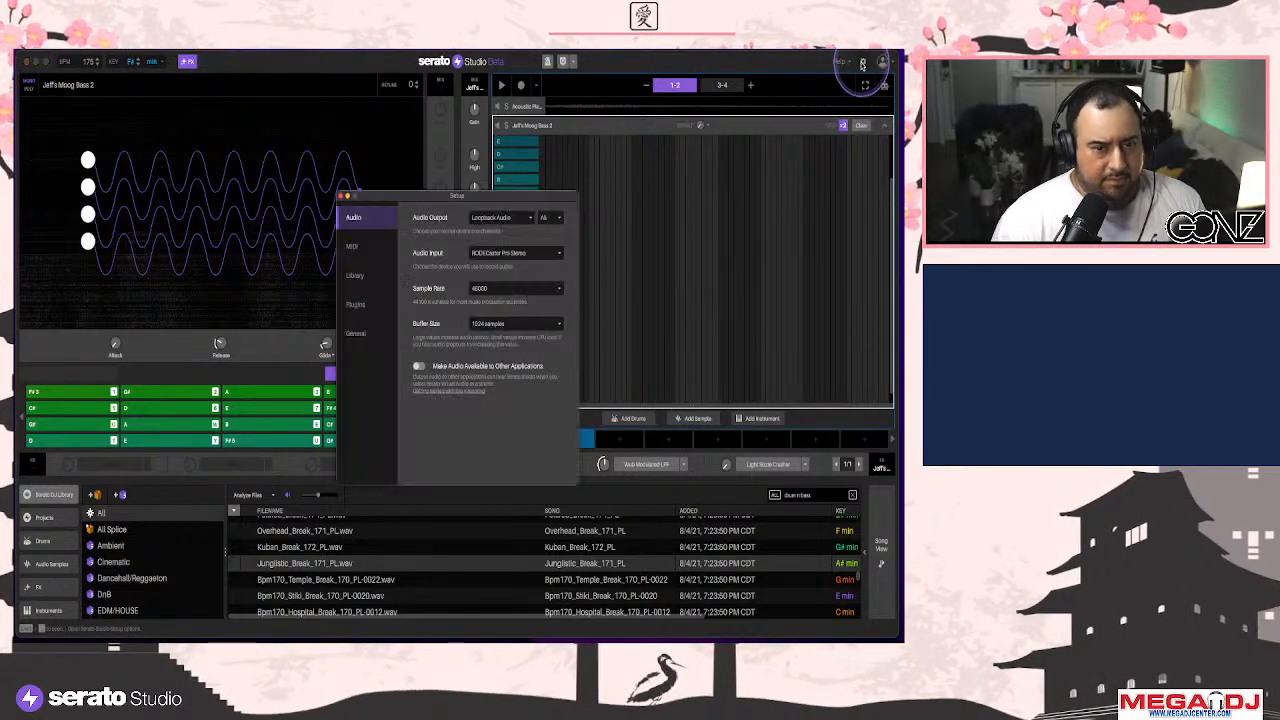
pyautogui.click(515, 323)
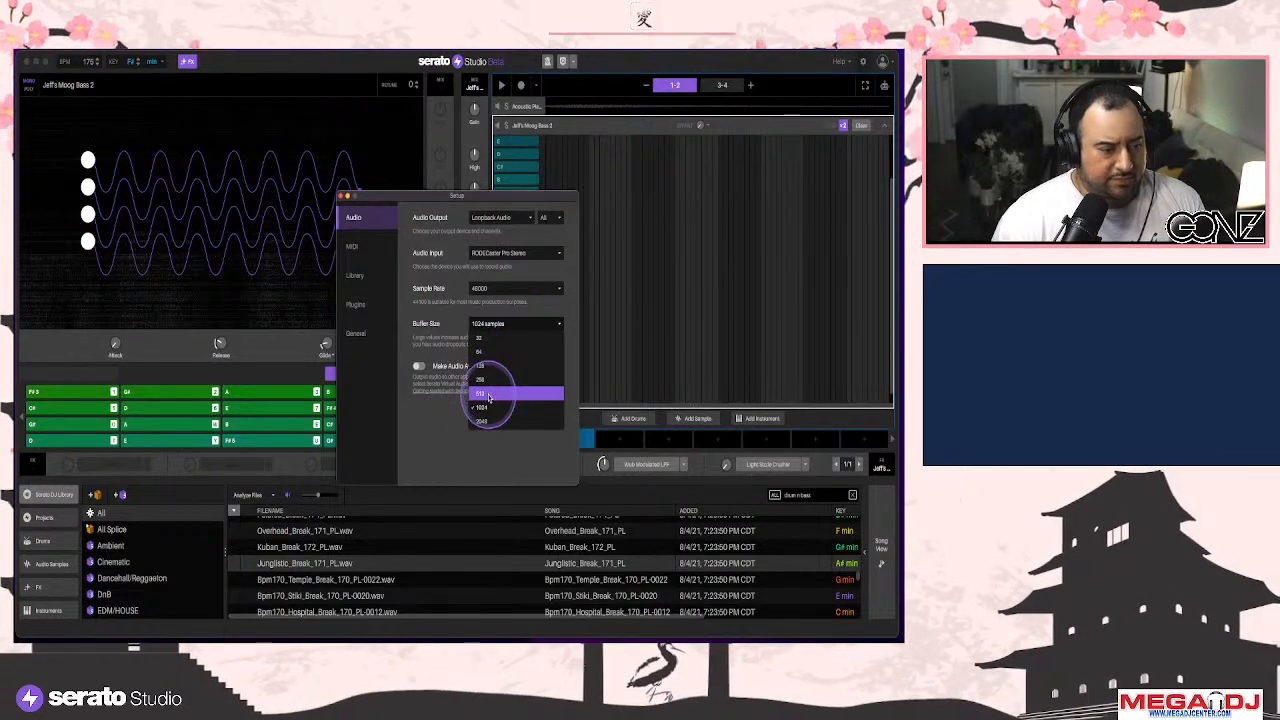
pyautogui.click(495, 393)
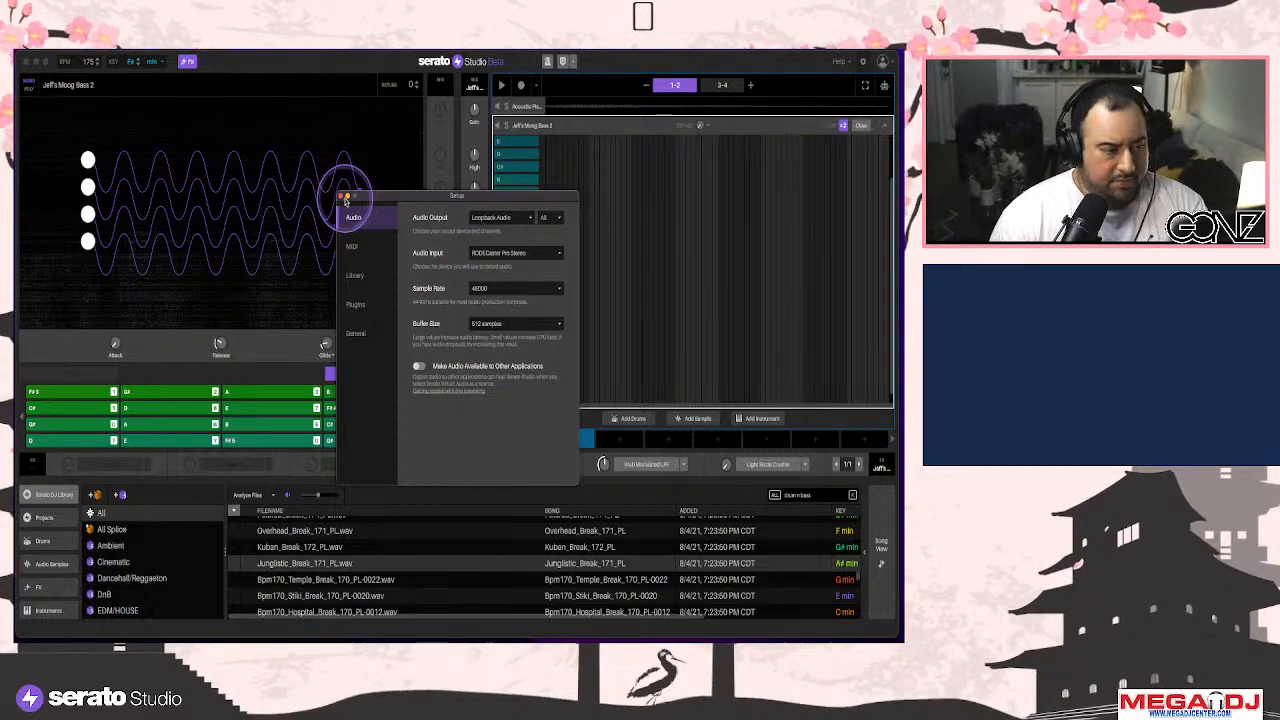
pyautogui.click(342, 197)
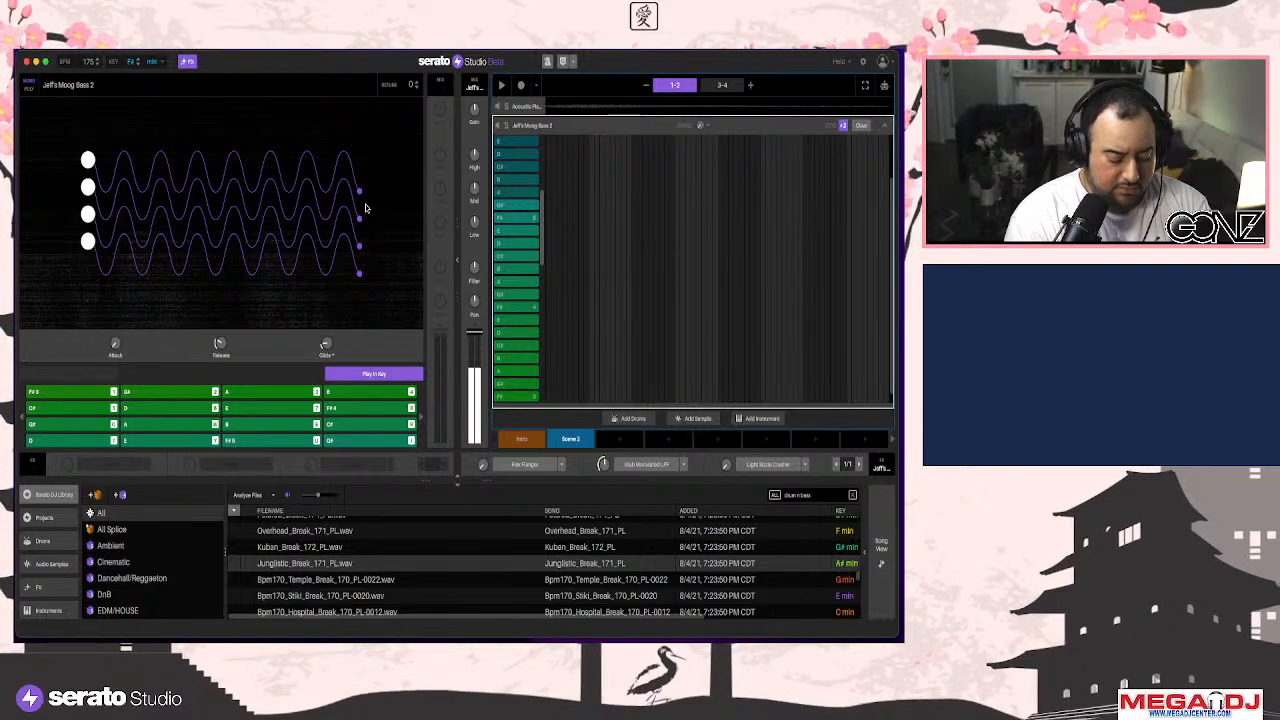
# Play back Scene 2 with the Jeff's Moog Bass 2 deck selected, and collapse its sequence
pyautogui.press('space')
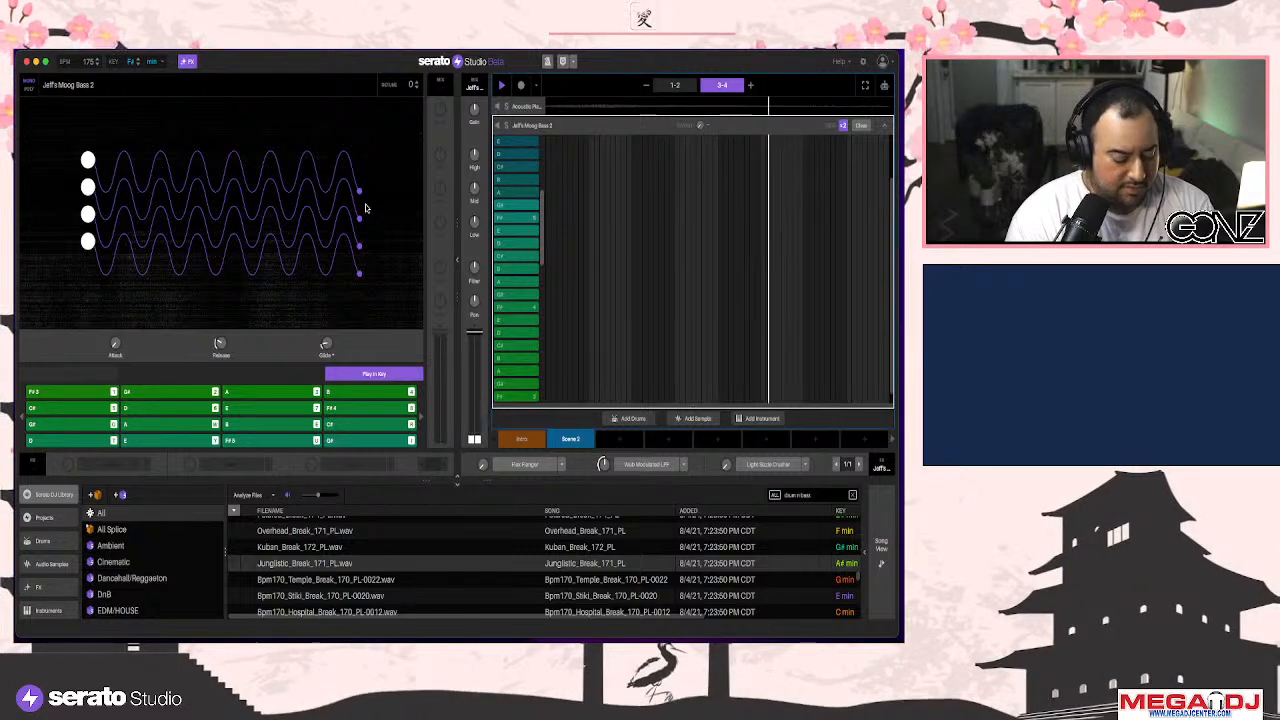
pyautogui.click(365, 208)
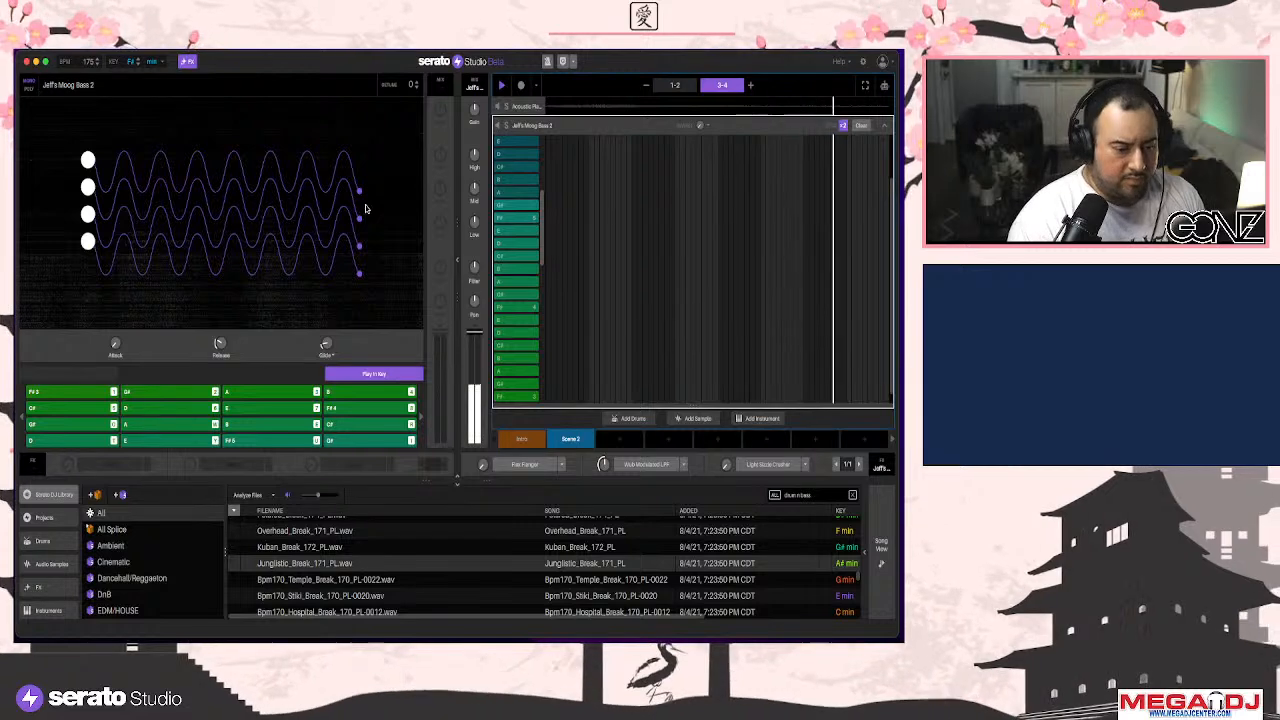
pyautogui.click(886, 125)
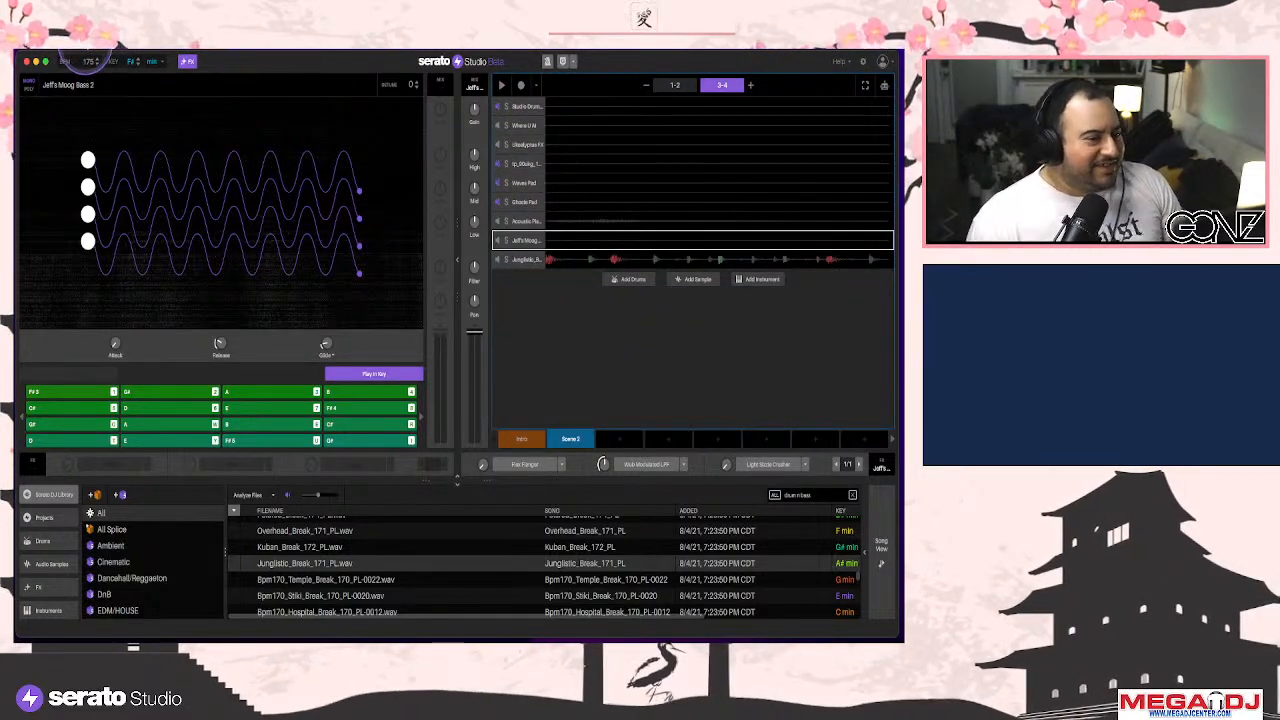
# Start a new project and load the Tayamisha song file into a new sample deck
pyautogui.click(80, 46)
pyautogui.click(103, 54)
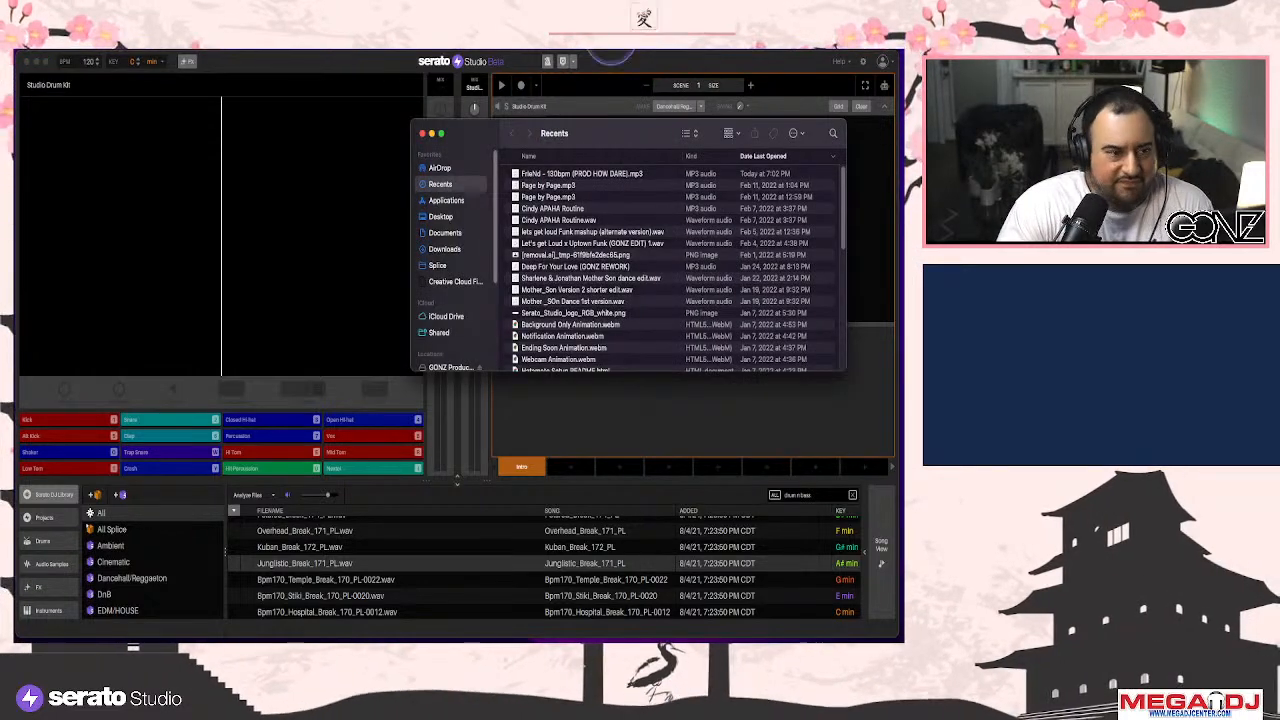
pyautogui.moveTo(585, 142); pyautogui.dragTo(902, 150)
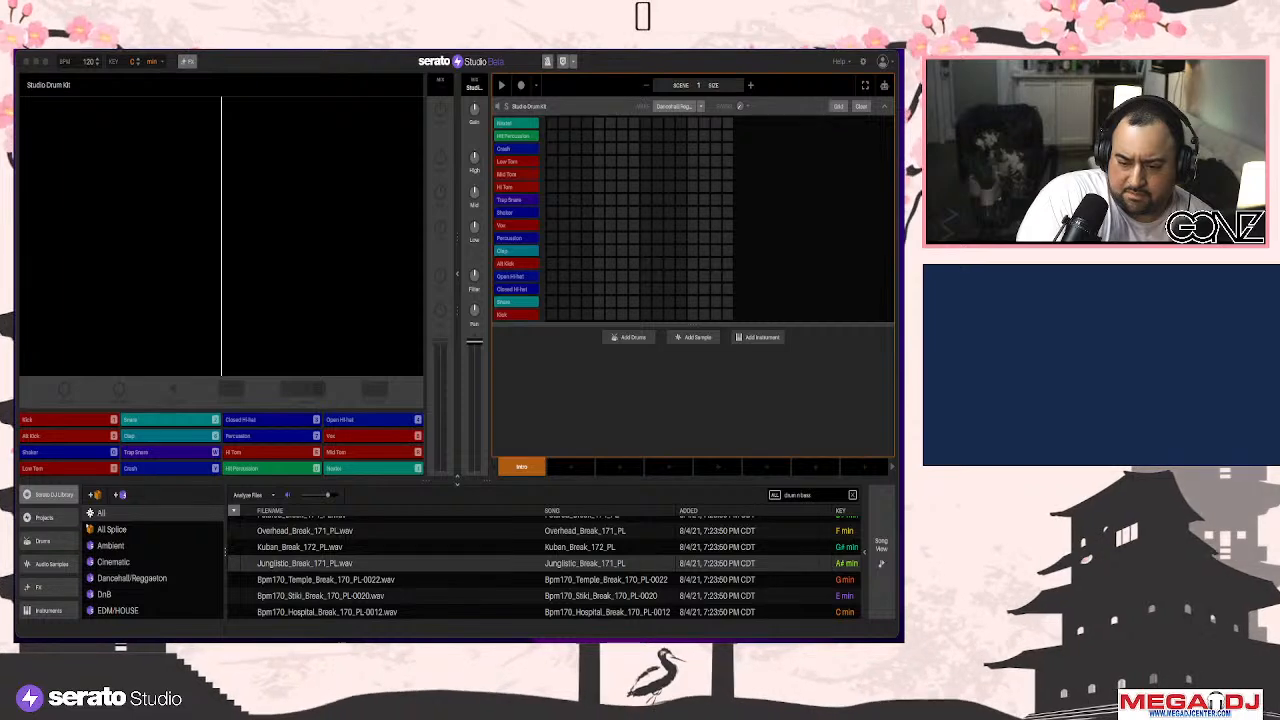
pyautogui.moveTo(318, 563); pyautogui.dragTo(617, 395)
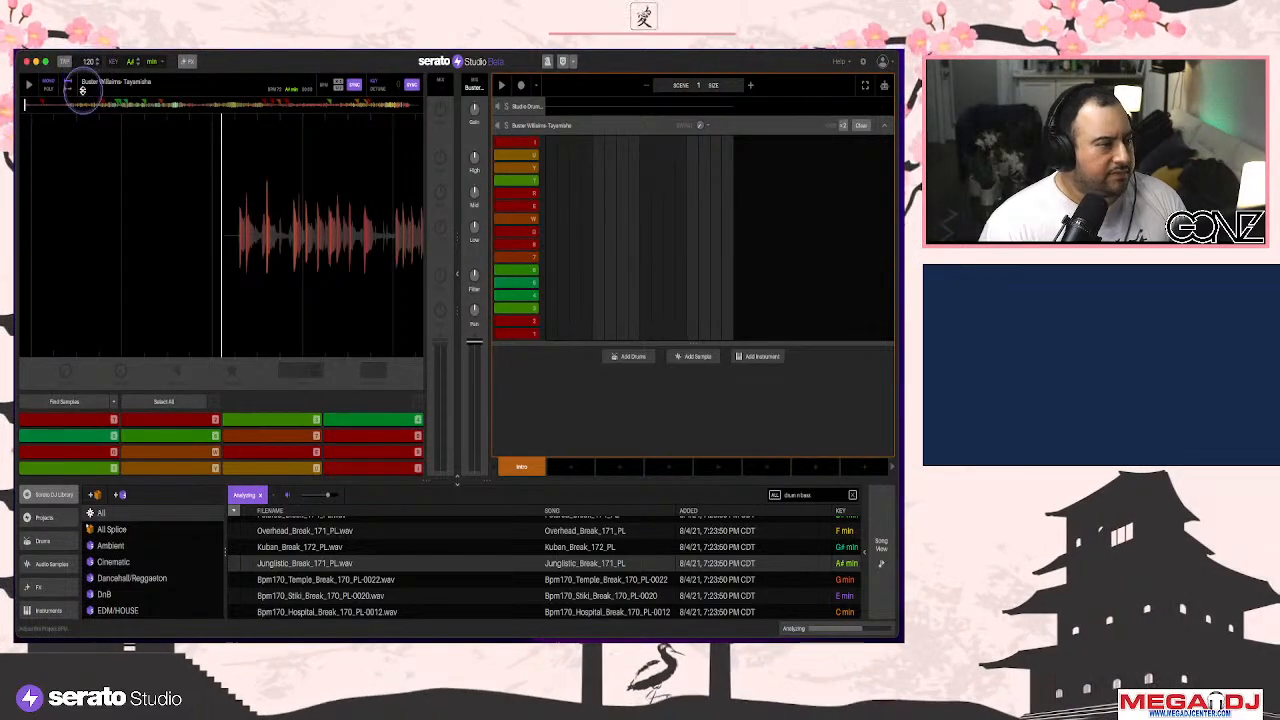
# Set the project tempo to 92 BPM while auditioning the Tayamisha sample's cues 1 and 2
pyautogui.press('1')
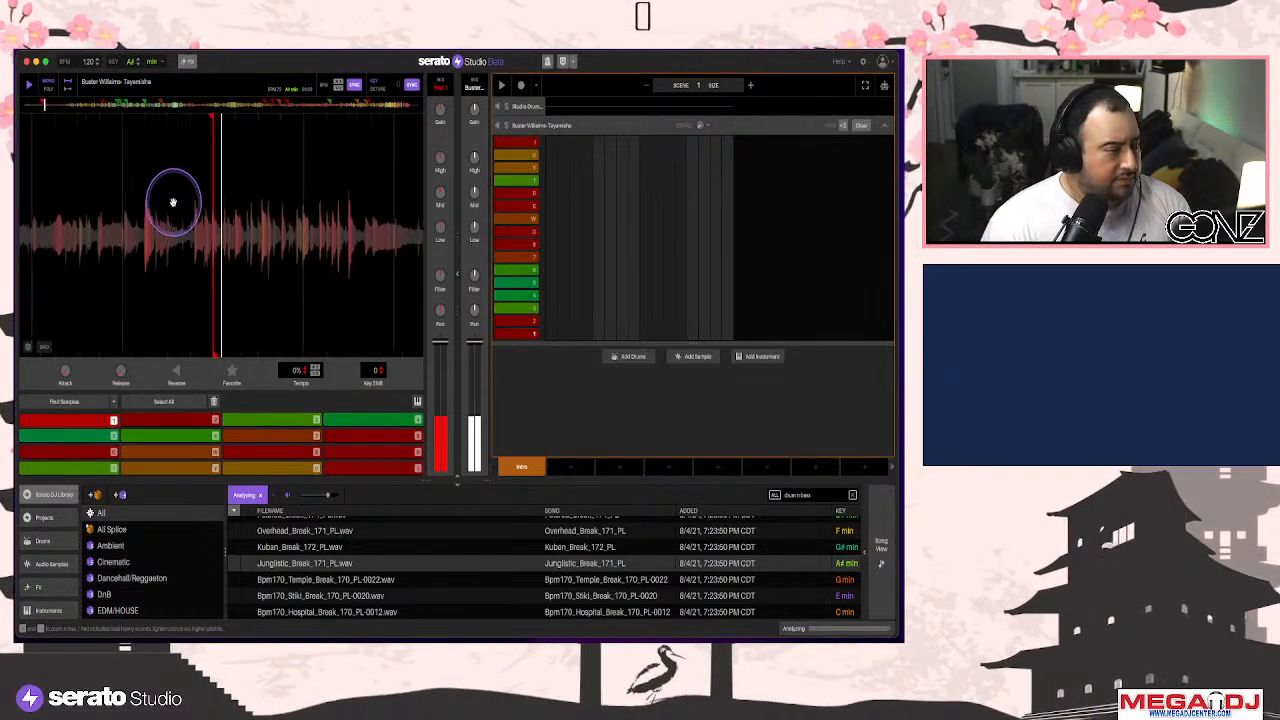
pyautogui.moveTo(90, 62); pyautogui.dragTo(90, 70)
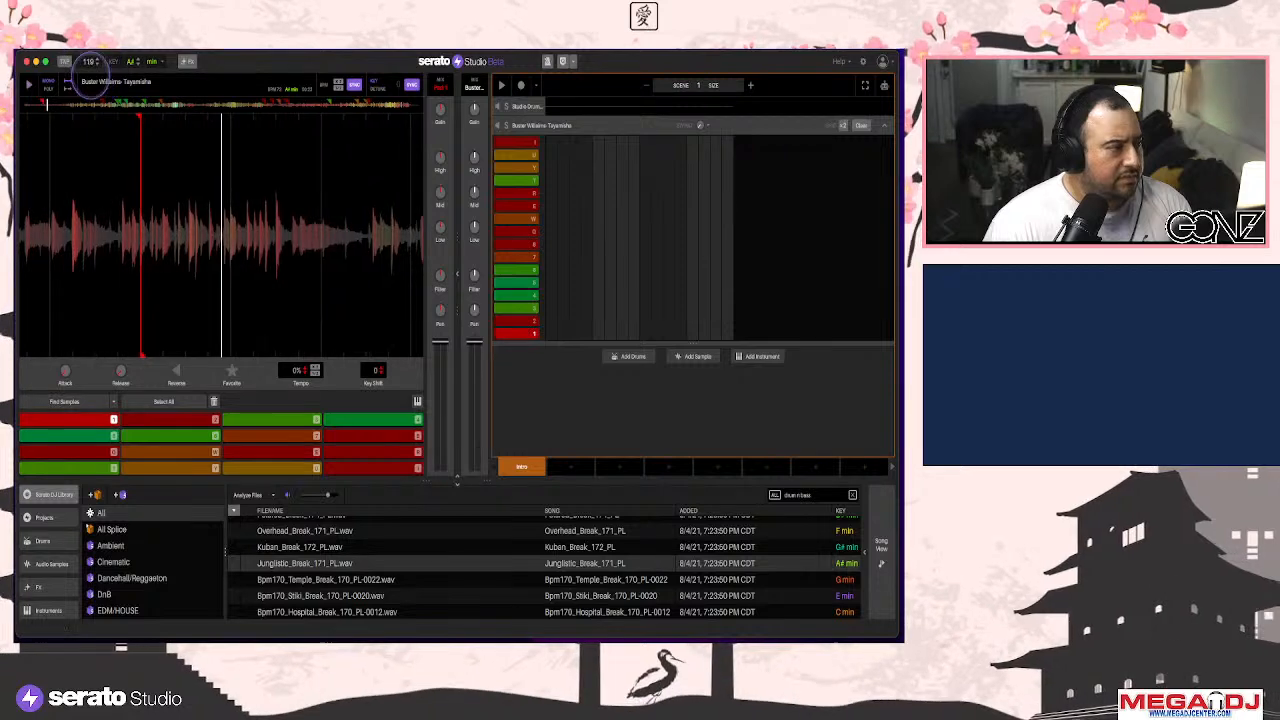
pyautogui.press('1')
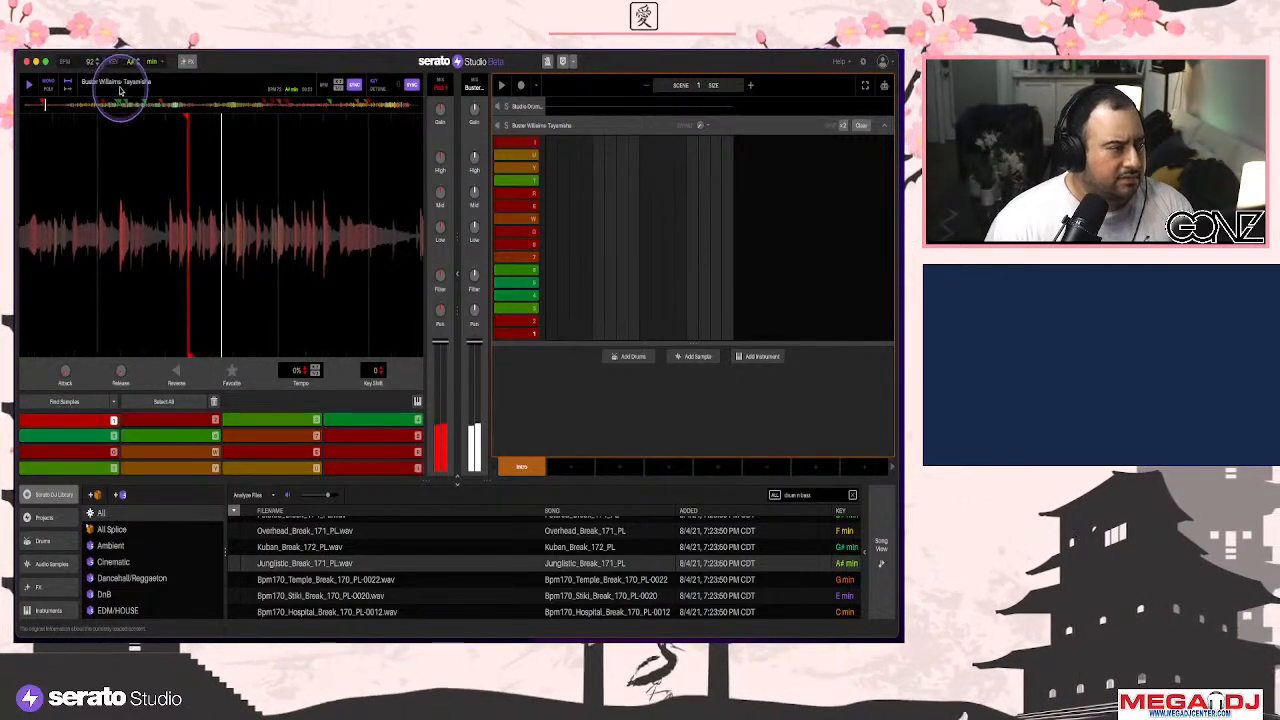
pyautogui.press('2')
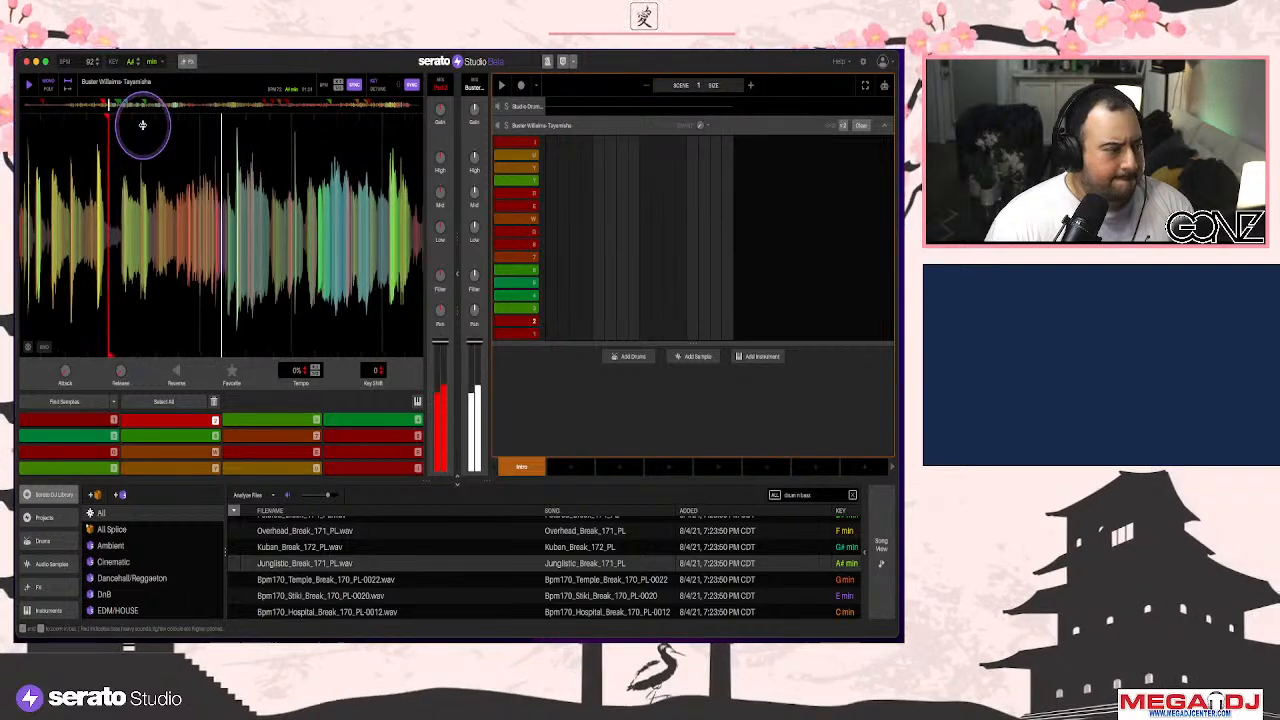
# Lower the project key and move cue 2 to the note onset just after the quiet gap in the waveform
pyautogui.click(138, 64)
pyautogui.click(138, 64)
pyautogui.click(138, 64)
pyautogui.press('2')
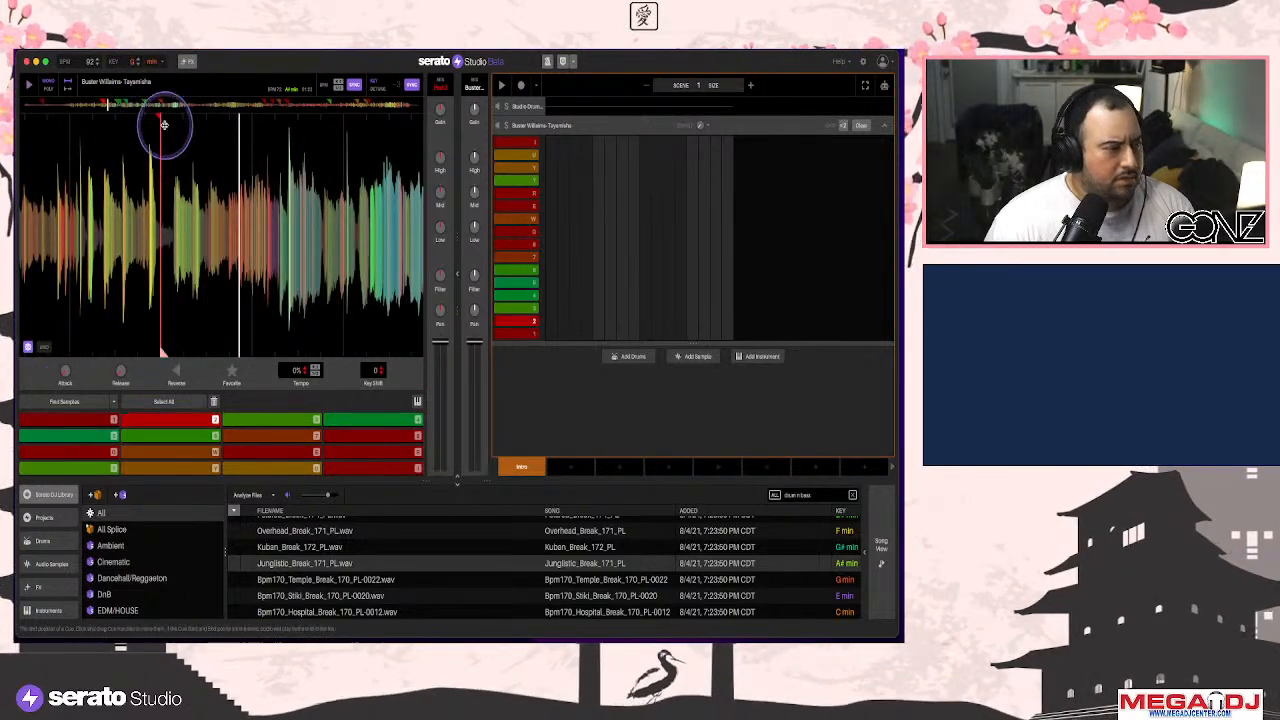
pyautogui.click(147, 117)
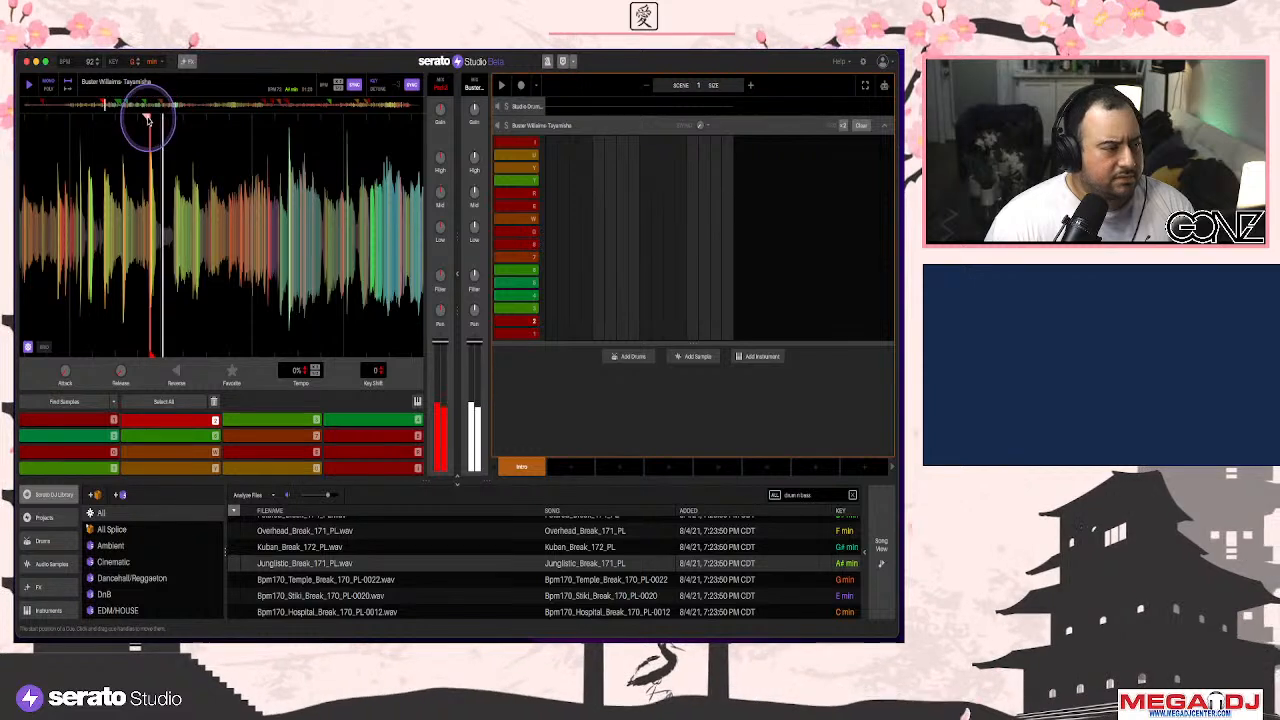
pyautogui.moveTo(147, 117); pyautogui.dragTo(171, 117)
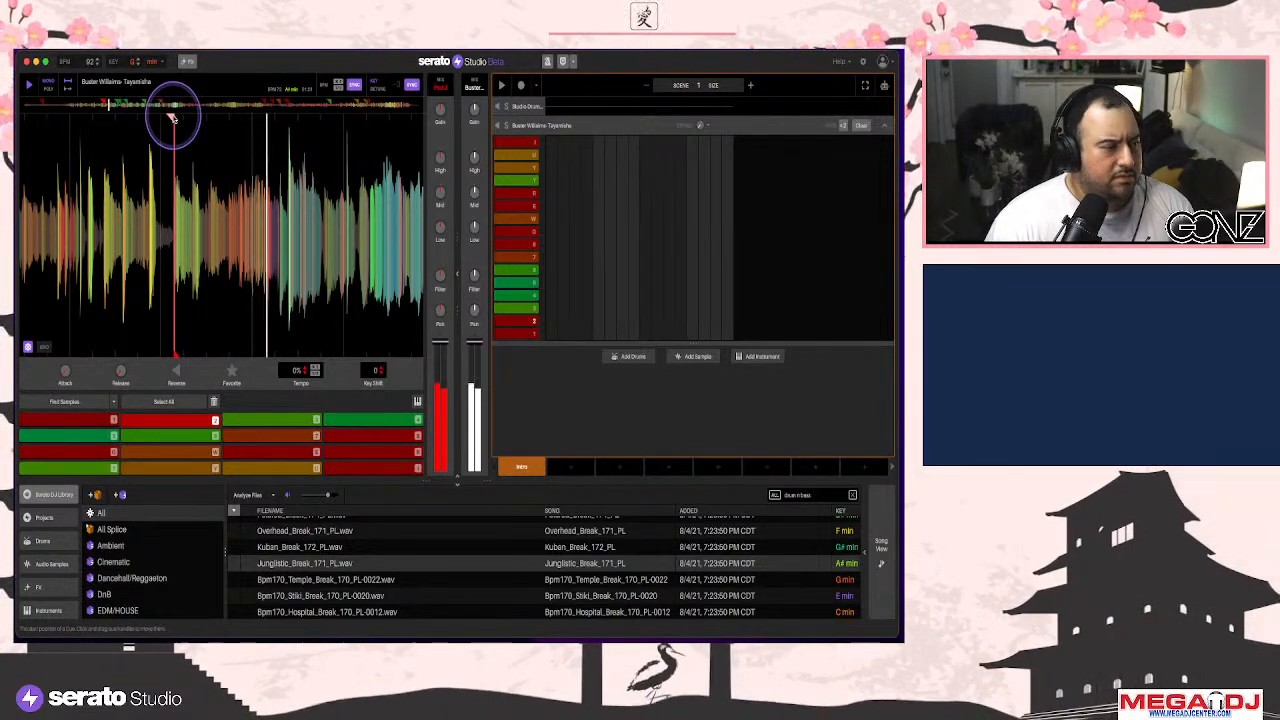
# Mark cue 2 as a favourite and delete all the other cues of the Tayamisha sample
pyautogui.click(312, 180)
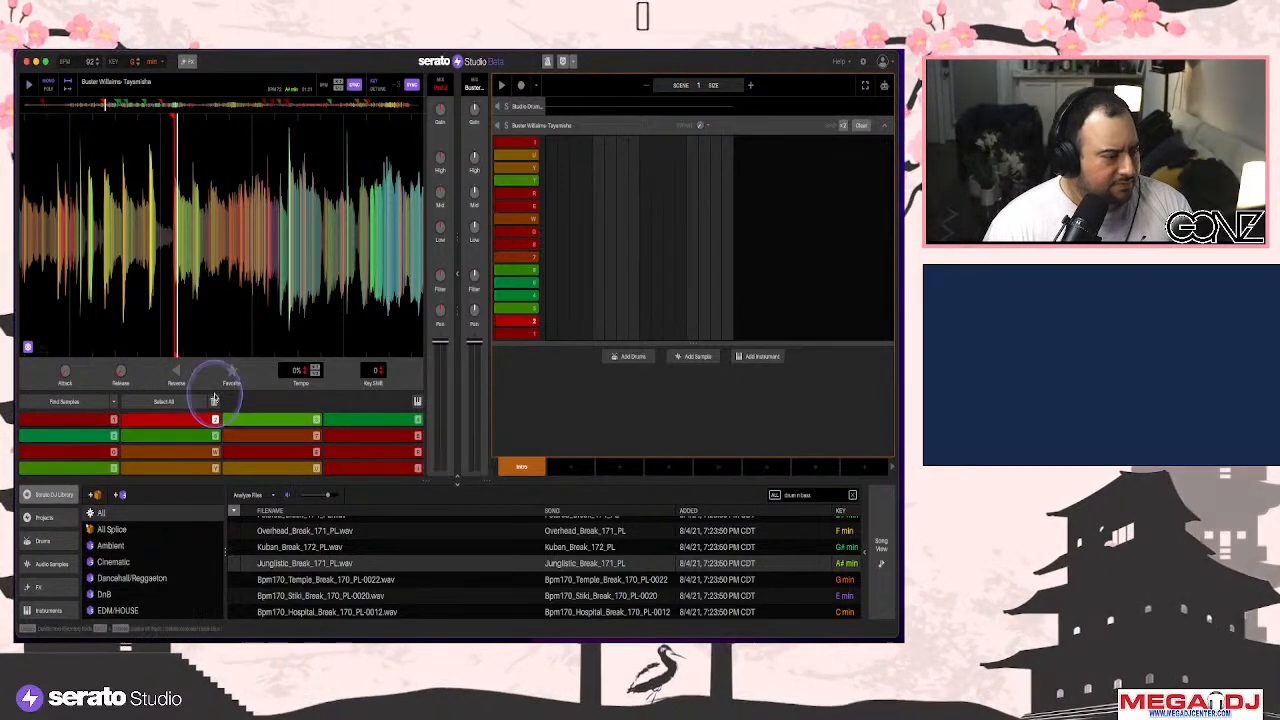
pyautogui.click(152, 404)
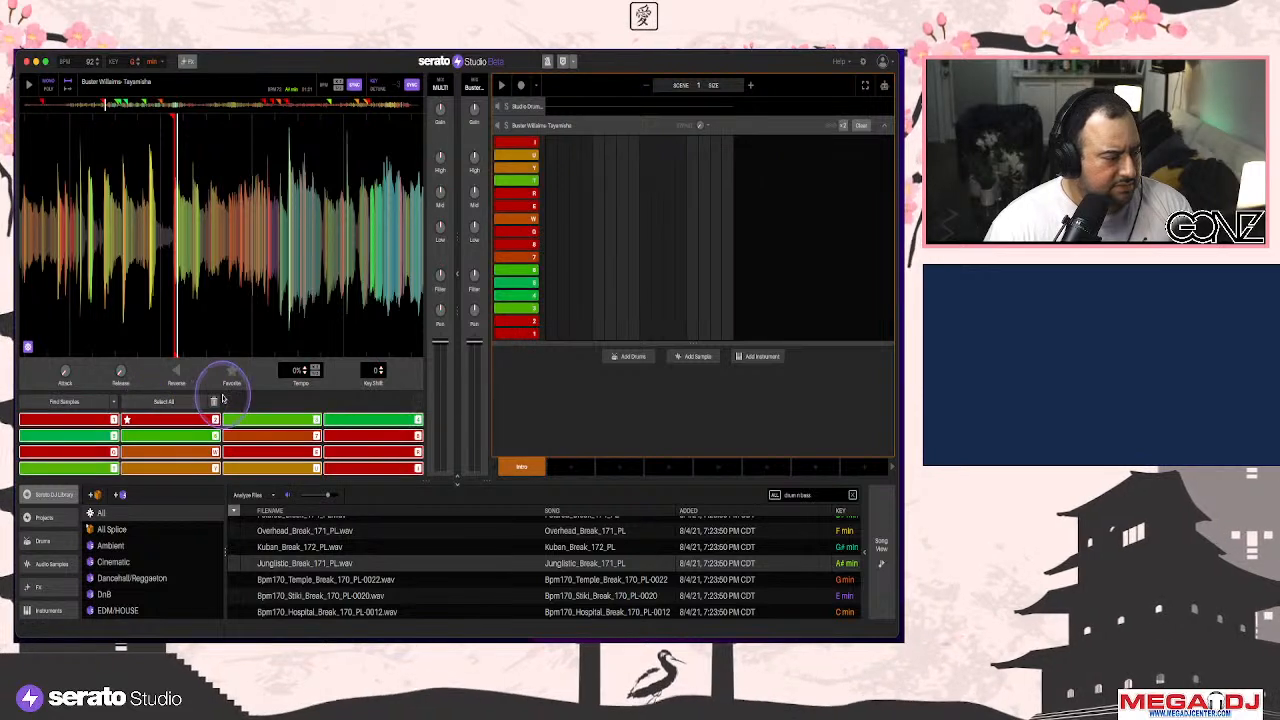
pyautogui.click(213, 403)
# Add cues 3 and 4 on the notes following cue 2, fine-tune cue 4's start and audition it
pyautogui.press('2')
pyautogui.press('3')
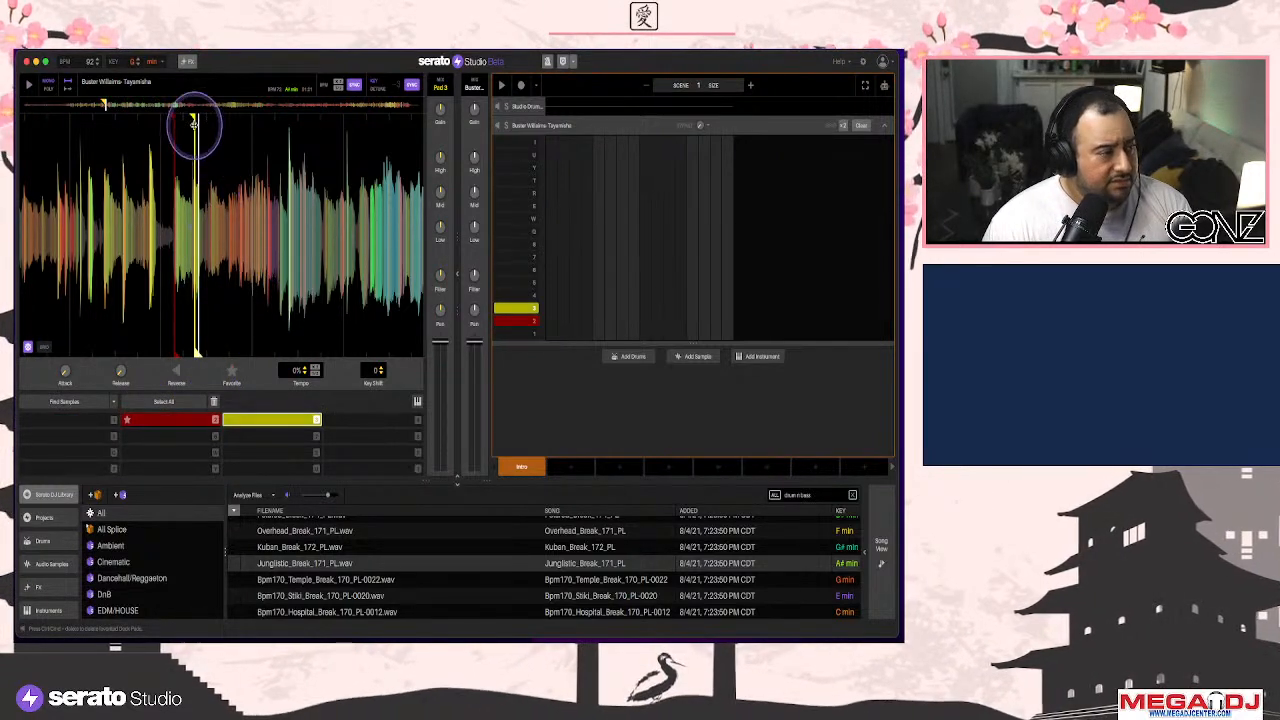
pyautogui.press('4')
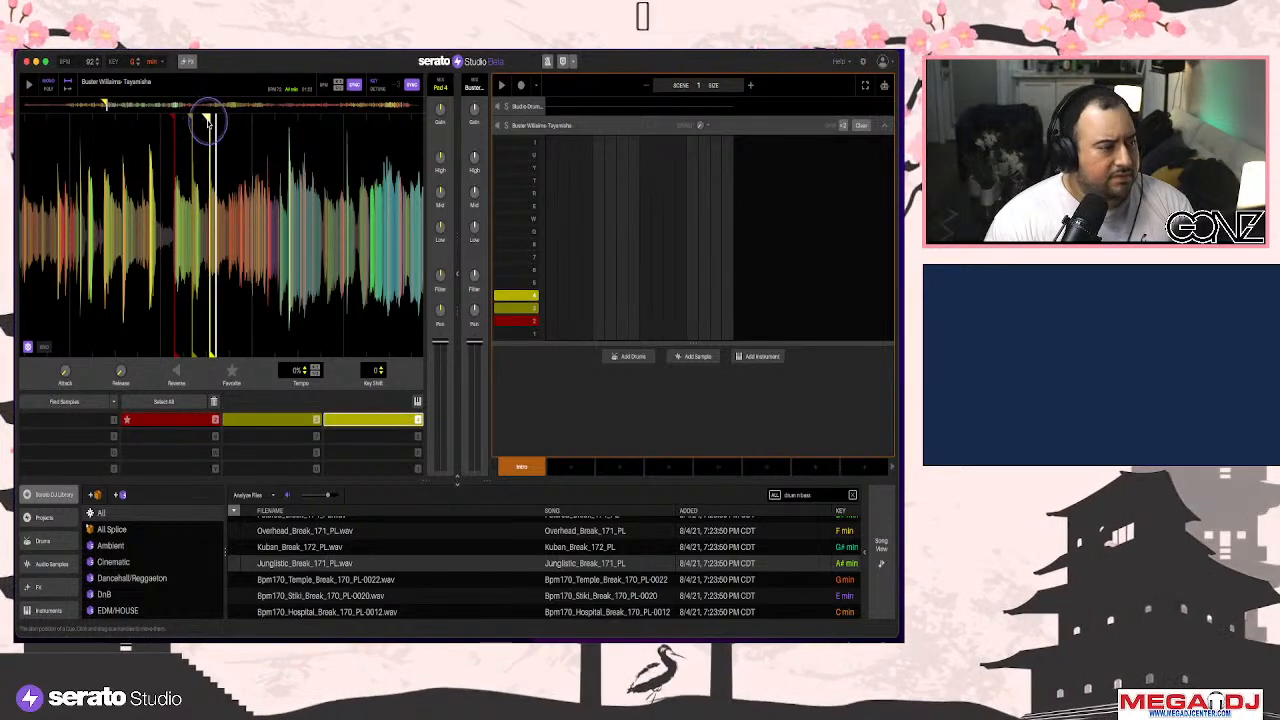
pyautogui.moveTo(208, 122); pyautogui.dragTo(211, 123)
pyautogui.press('4')
pyautogui.press('4')
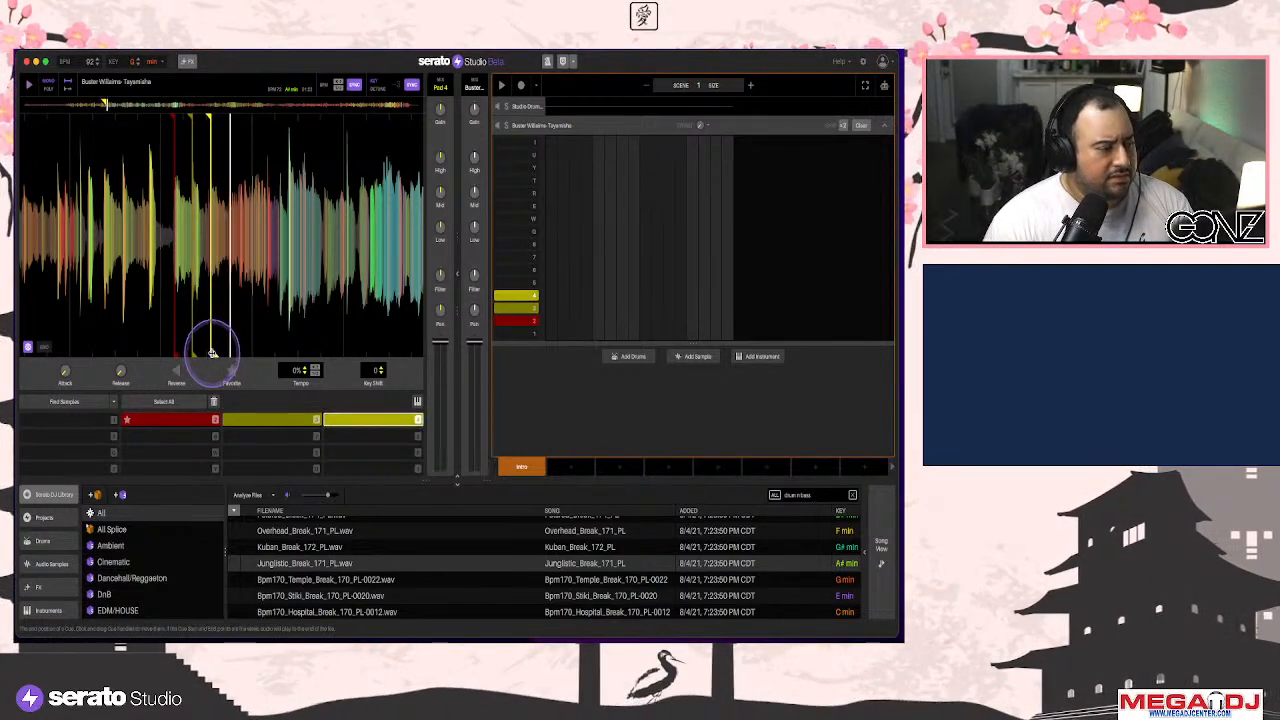
# Set cue 4's end point shortly after its start, before the denser section of the waveform, and audition the shortened cue
pyautogui.moveTo(211, 354); pyautogui.dragTo(233, 337)
pyautogui.press('4')
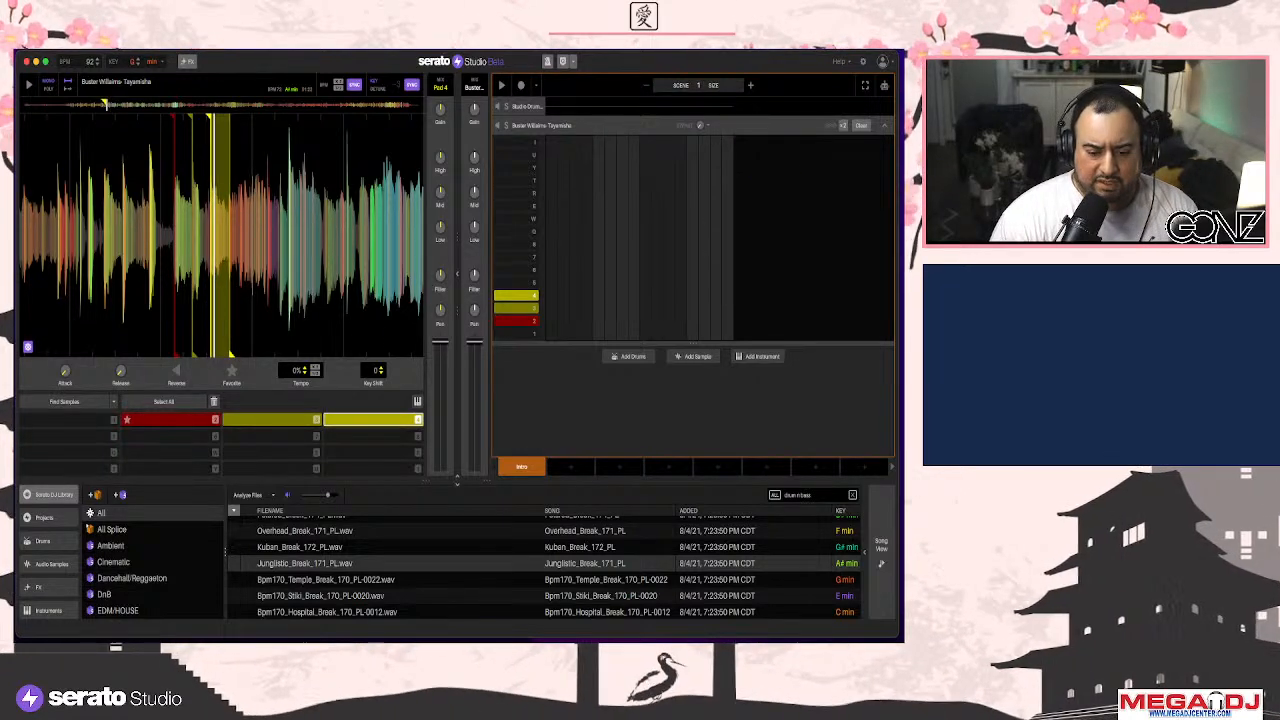
pyautogui.press('4')
pyautogui.press('4')
pyautogui.press('4')
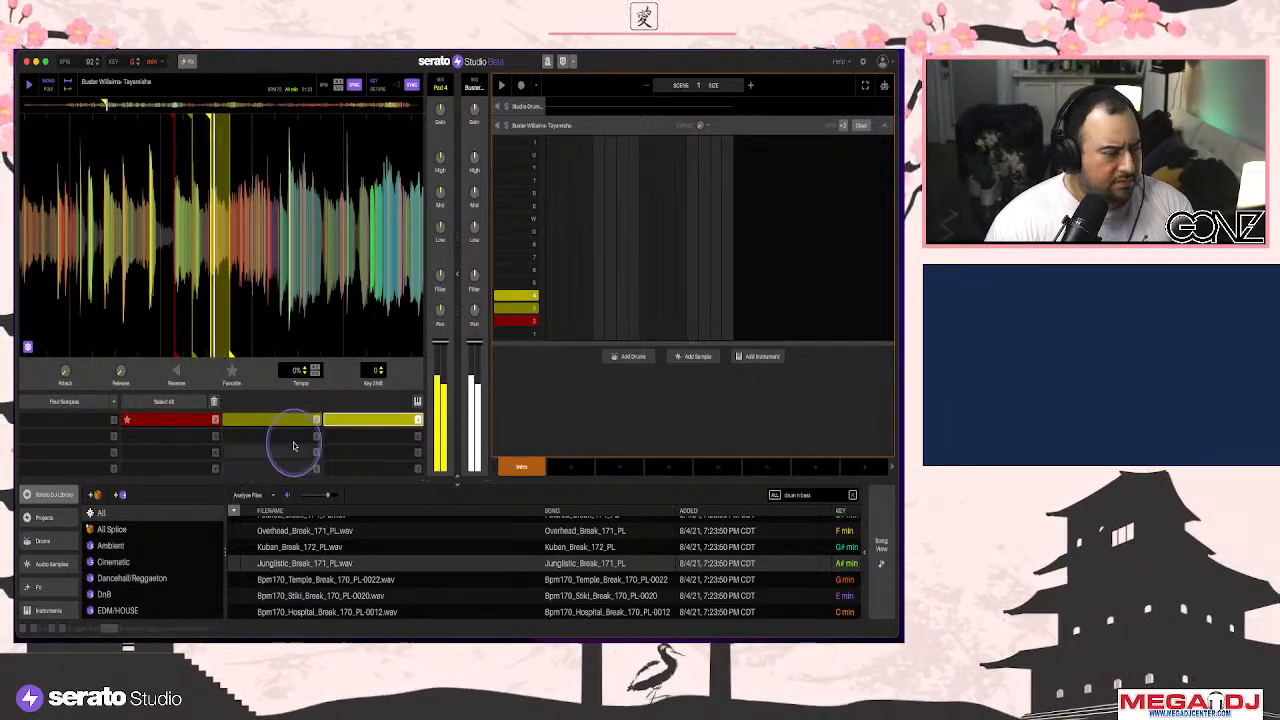
# Show the effects controls and add Light Tail Reverb to the Tayamisha deck
pyautogui.click(186, 62)
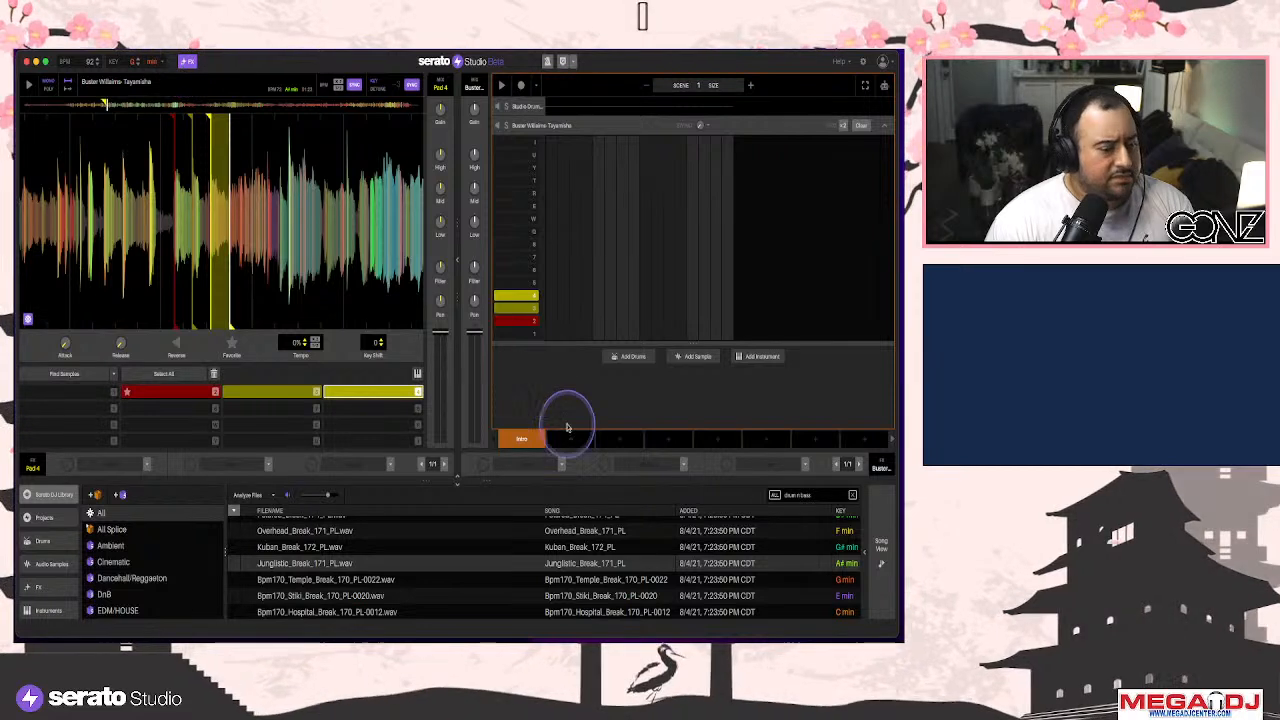
pyautogui.click(562, 466)
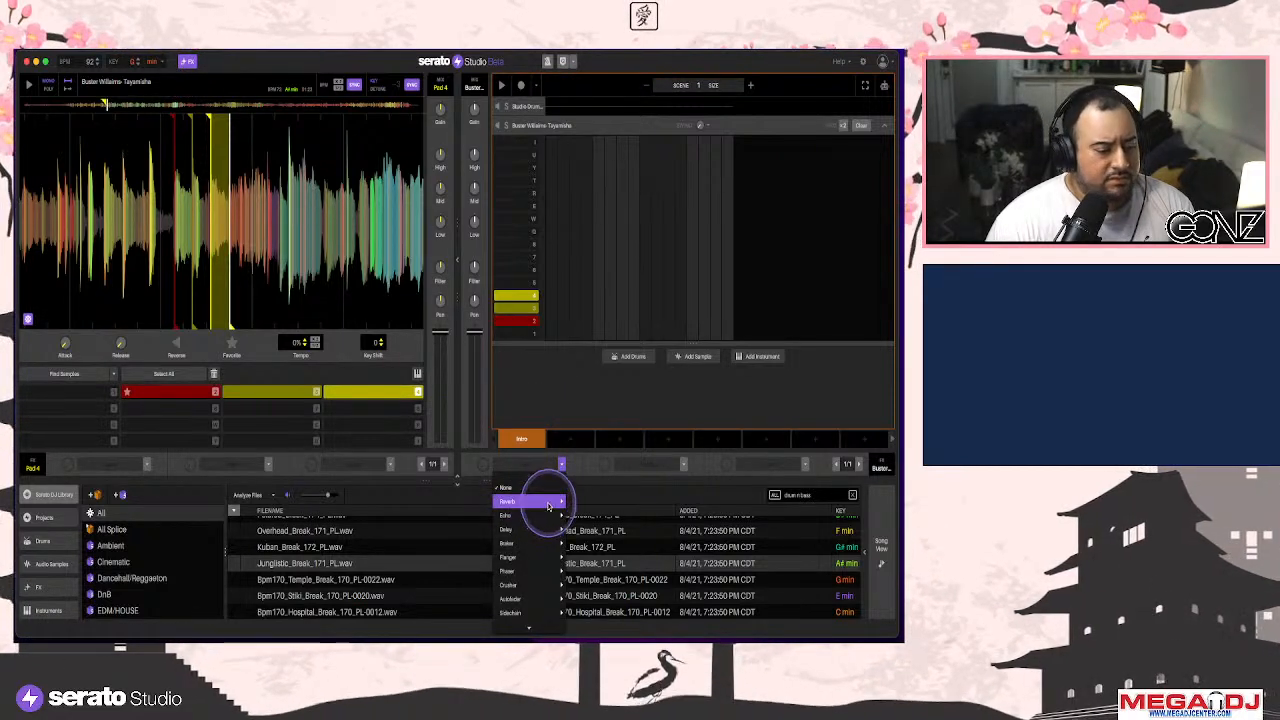
pyautogui.moveTo(560, 500)
pyautogui.click(580, 532)
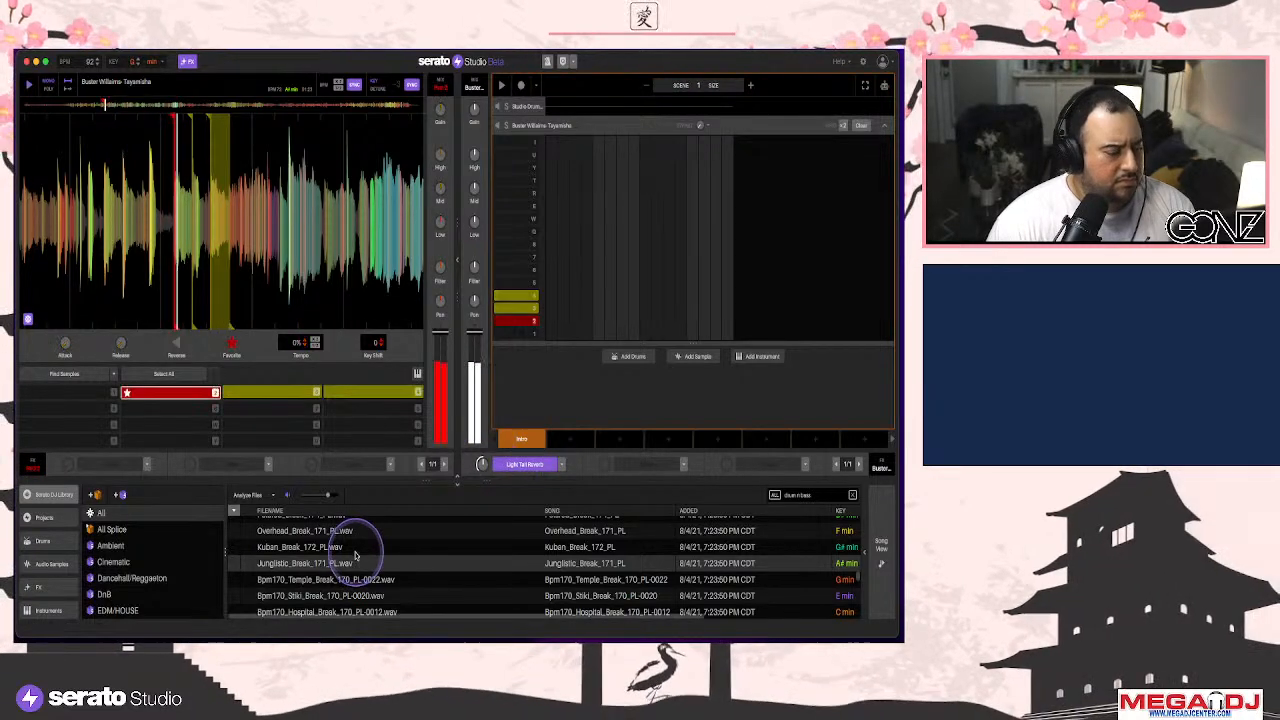
# List the All Splice samples sorted by date added, newest first
pyautogui.click(168, 530)
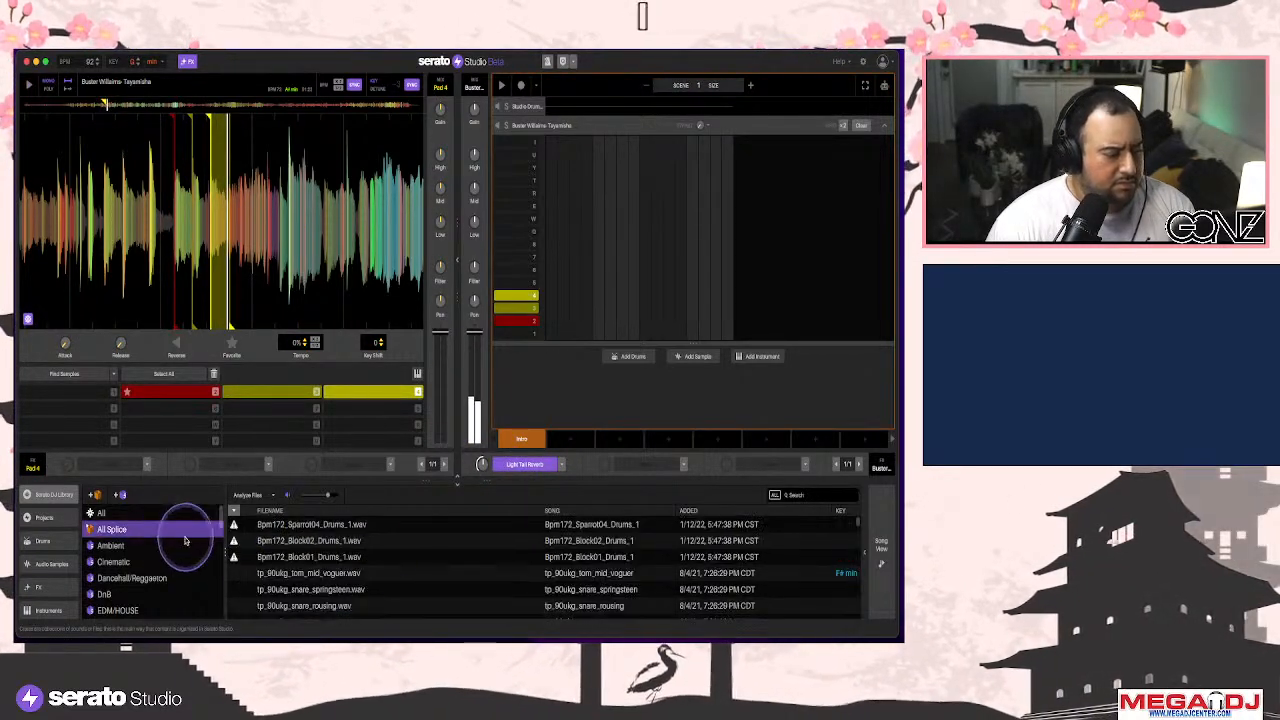
pyautogui.click(683, 511)
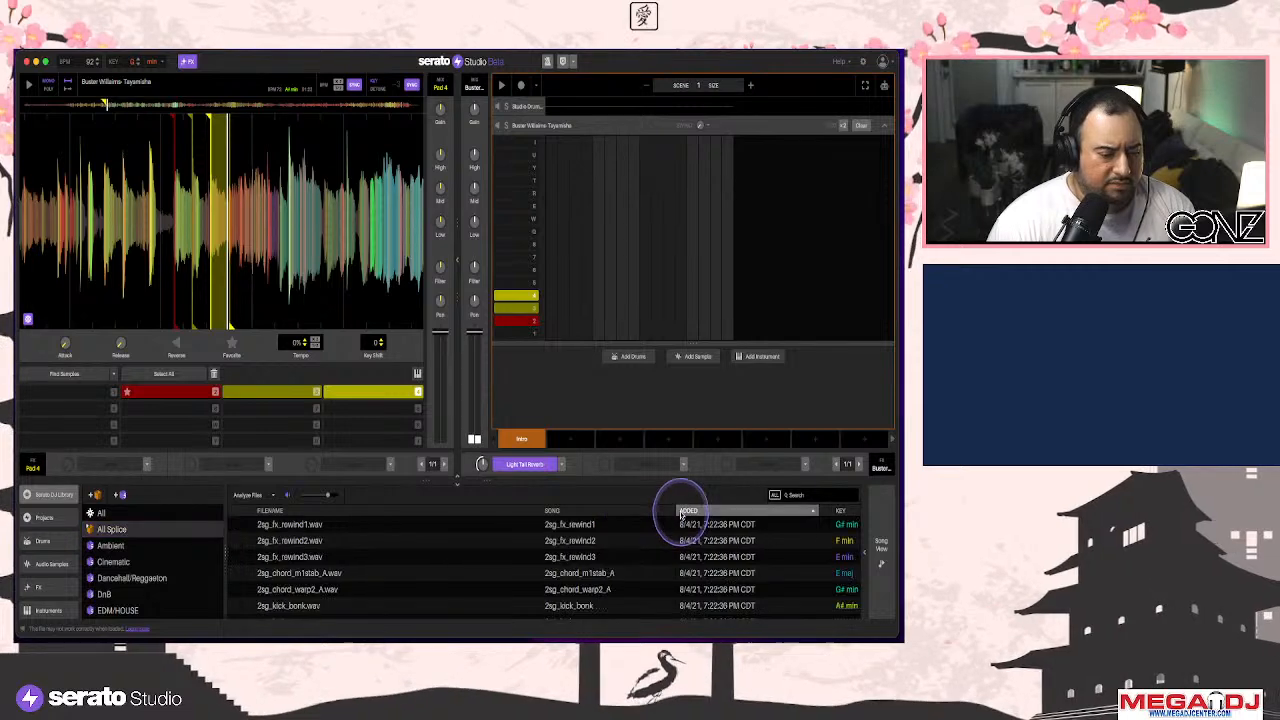
pyautogui.click(683, 511)
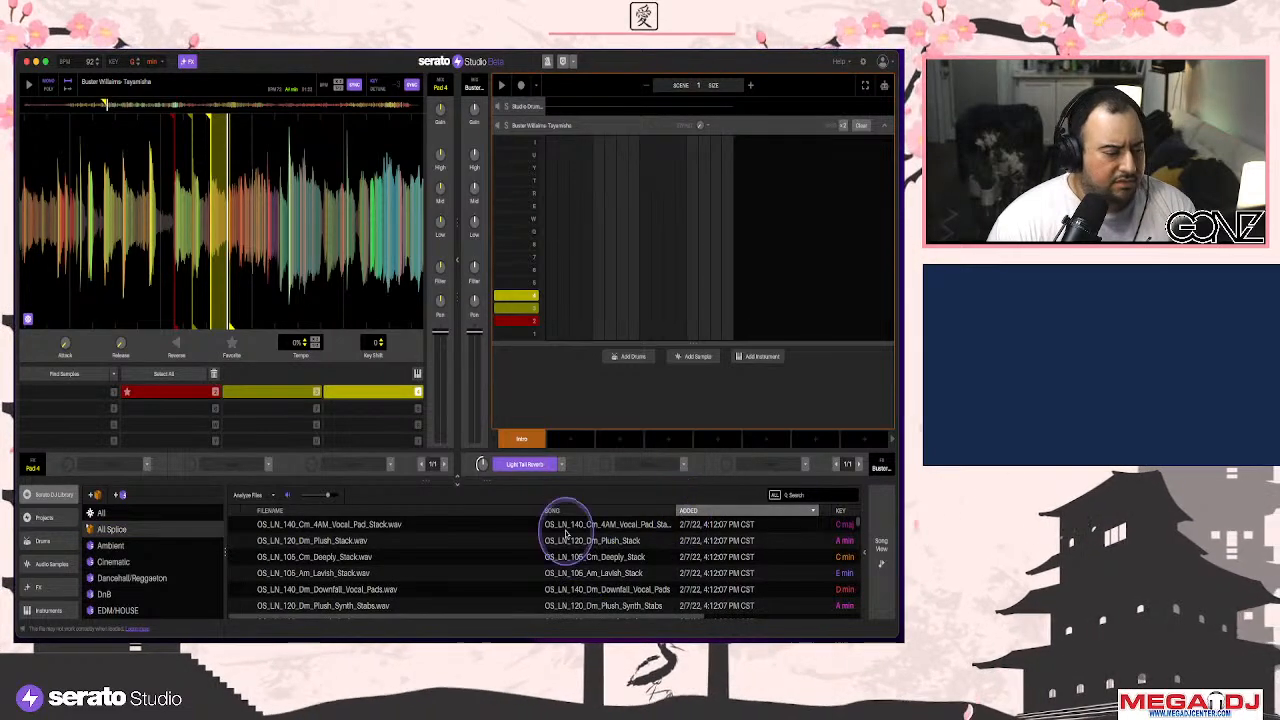
# Preview the DTH2_126 loops and load DTH2_126_kit_loop_changed_percussion_Ebmin.wav onto a new sample deck
pyautogui.scroll(3, 585, 535)
pyautogui.click(587, 560)
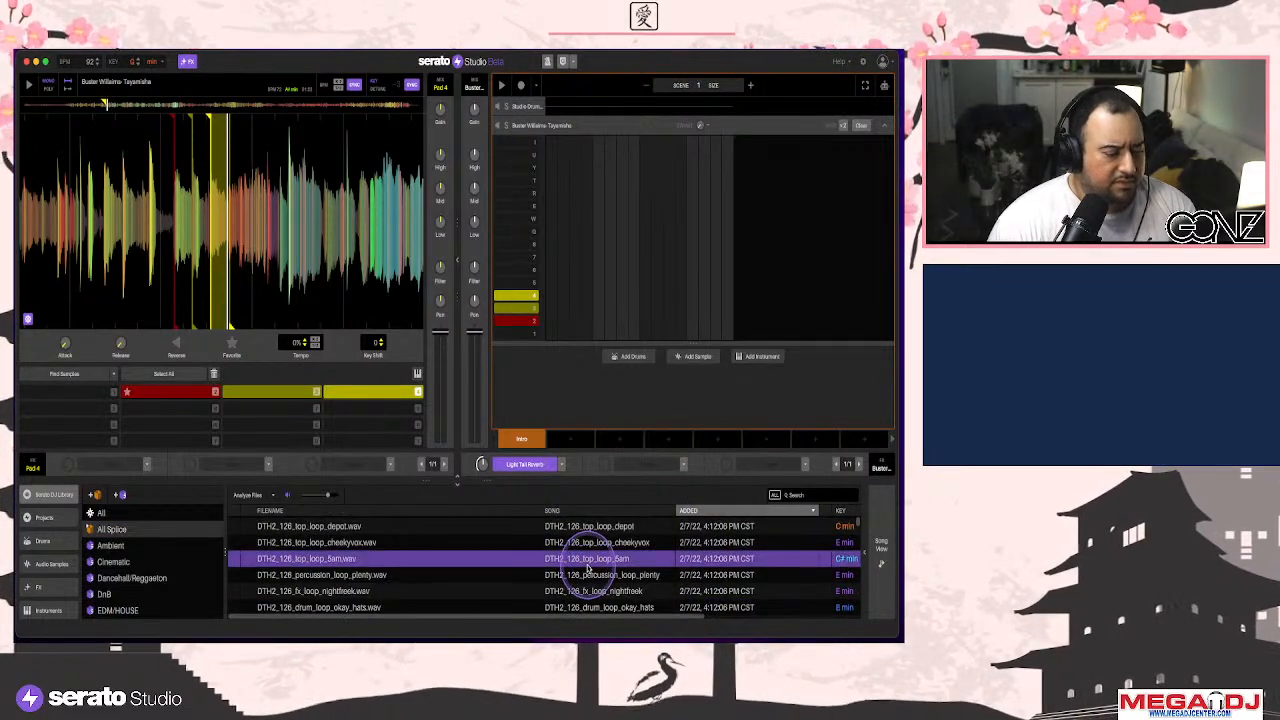
pyautogui.click(591, 547)
pyautogui.scroll(4, 586, 568)
pyautogui.click(586, 567)
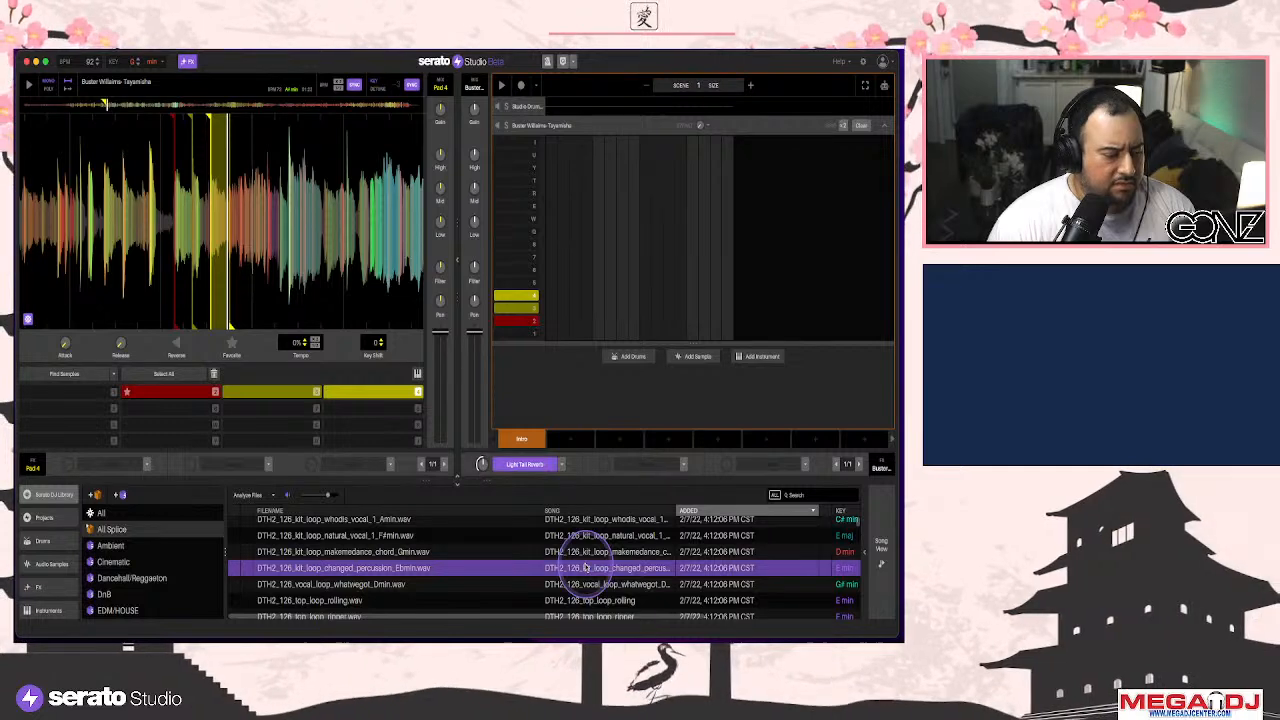
pyautogui.moveTo(587, 568); pyautogui.dragTo(563, 406)
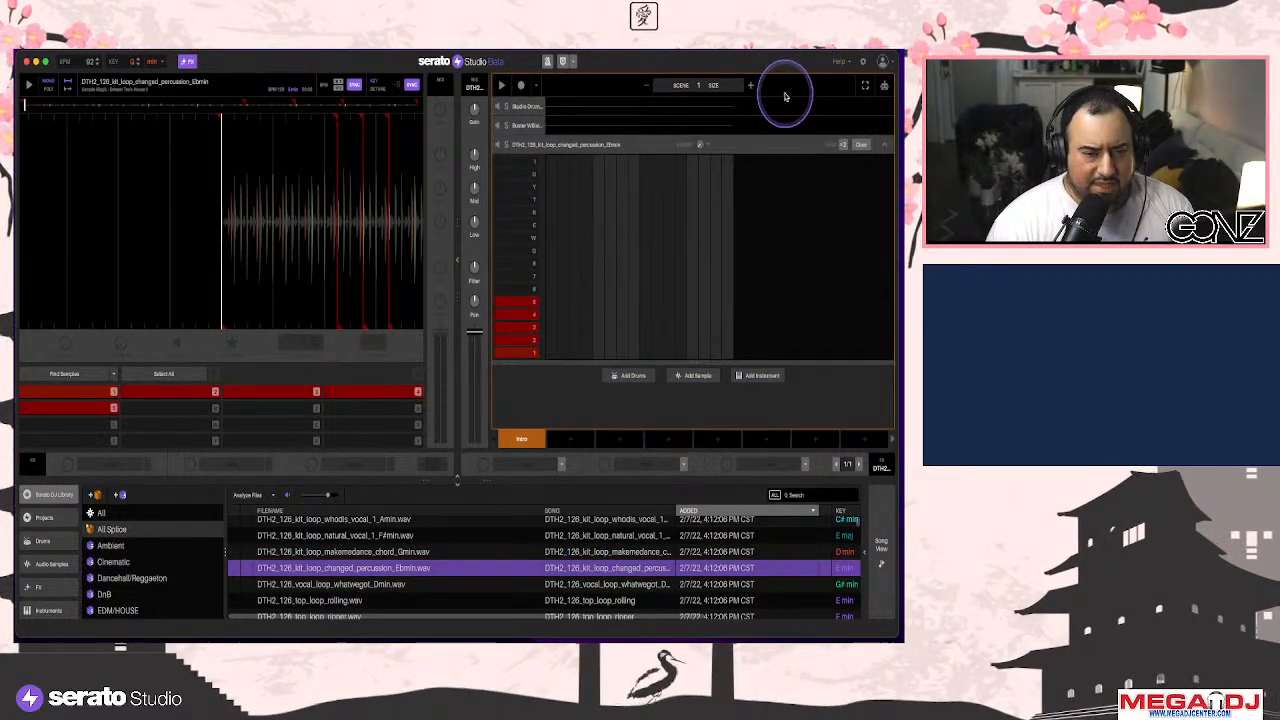
# Extend the scene to four bars, place the percussion loop's cue 1 on the first step and play it with its deck collapsed
pyautogui.click(750, 85)
pyautogui.click(551, 353)
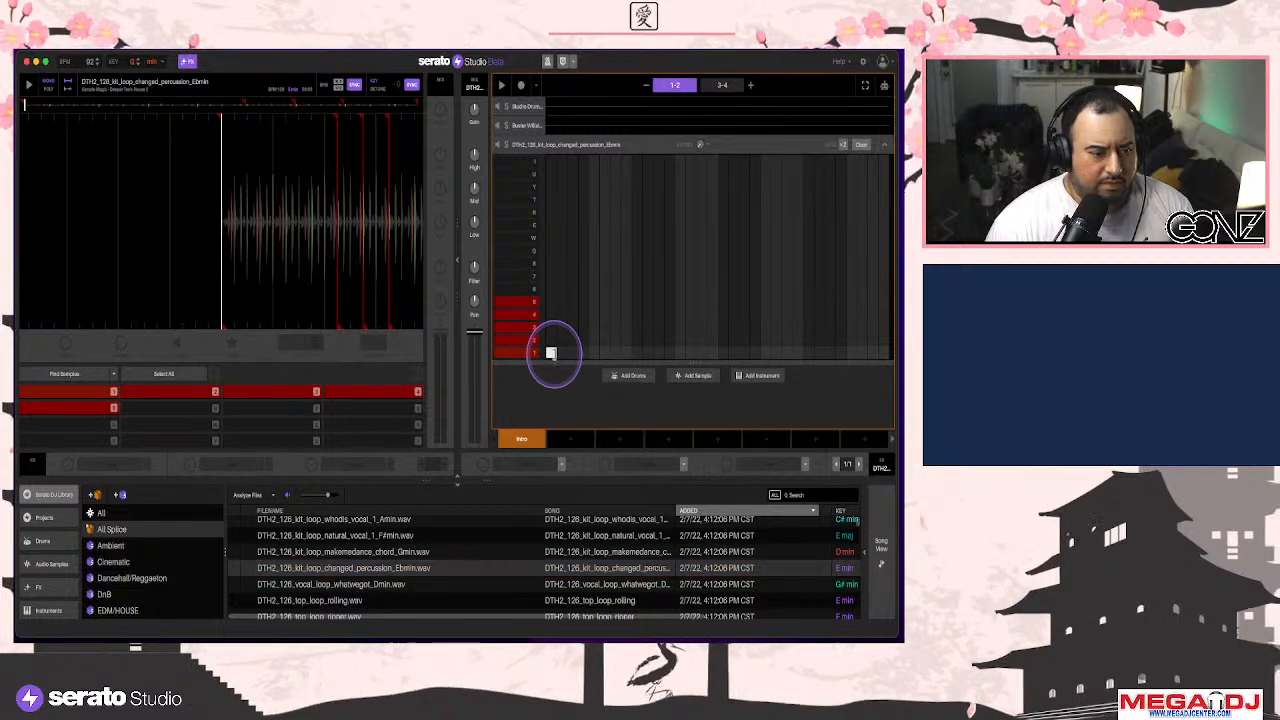
pyautogui.click(618, 301)
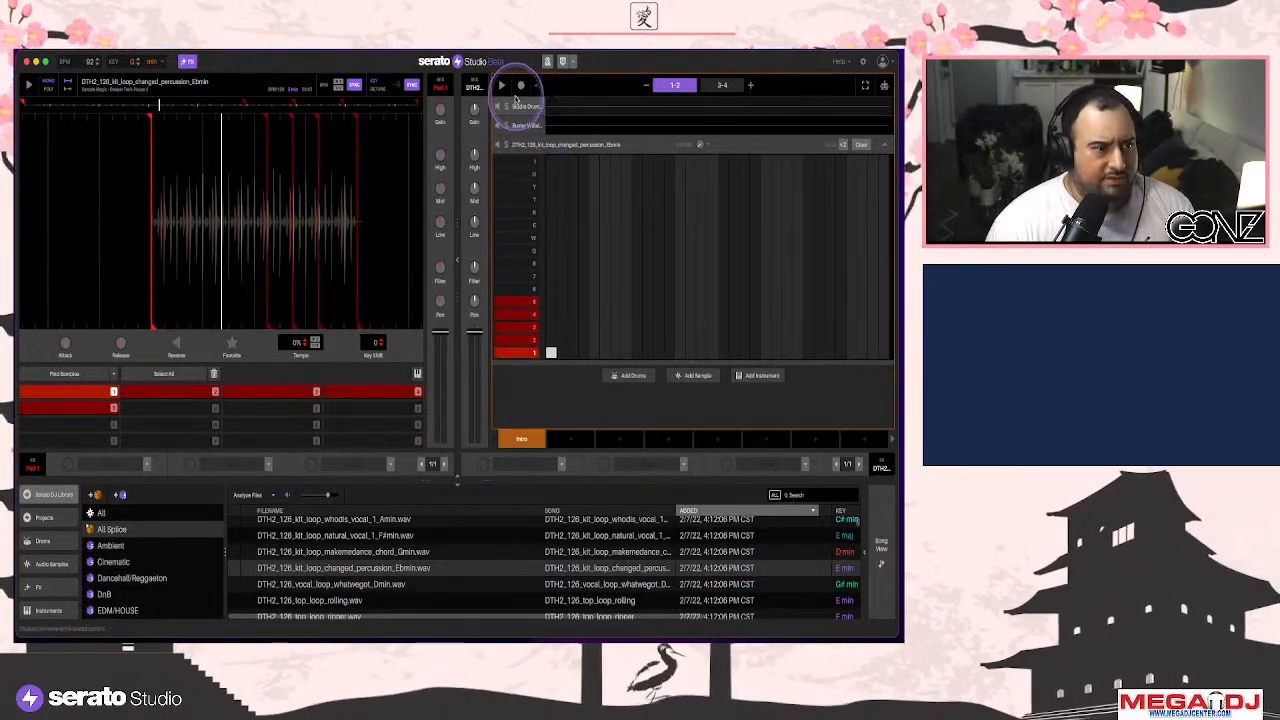
pyautogui.click(501, 87)
pyautogui.click(104, 101)
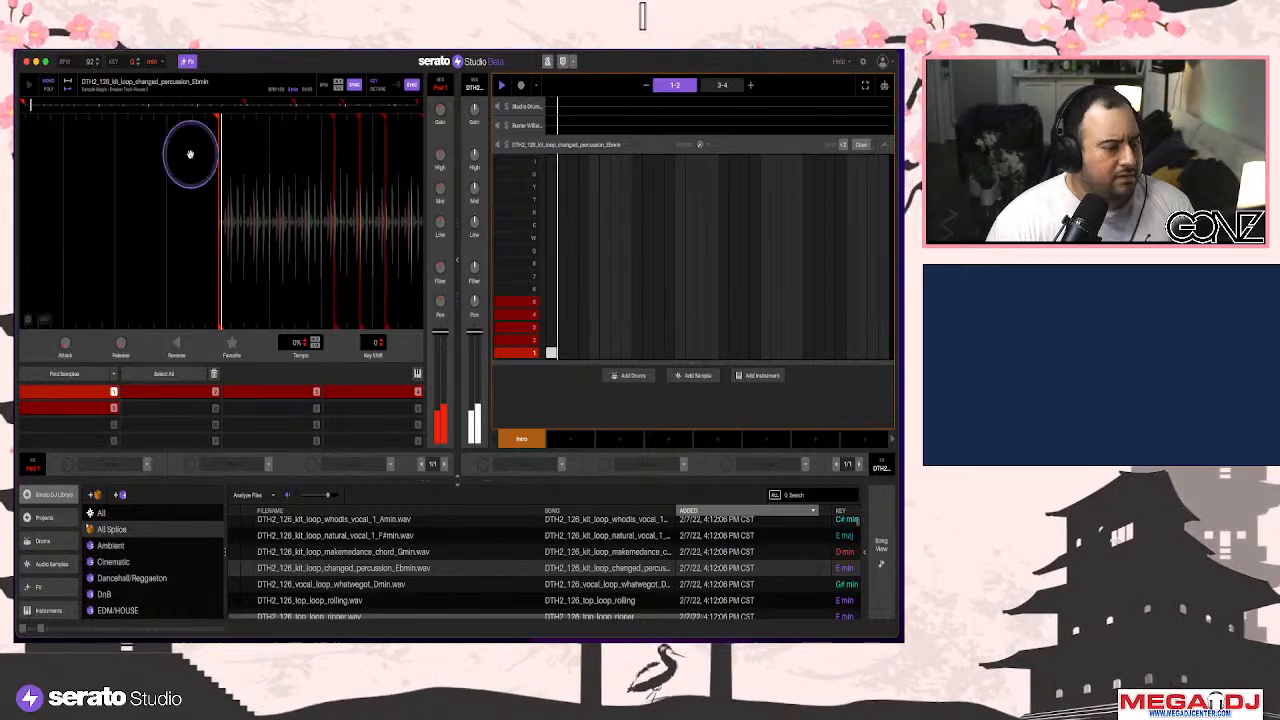
pyautogui.click(883, 147)
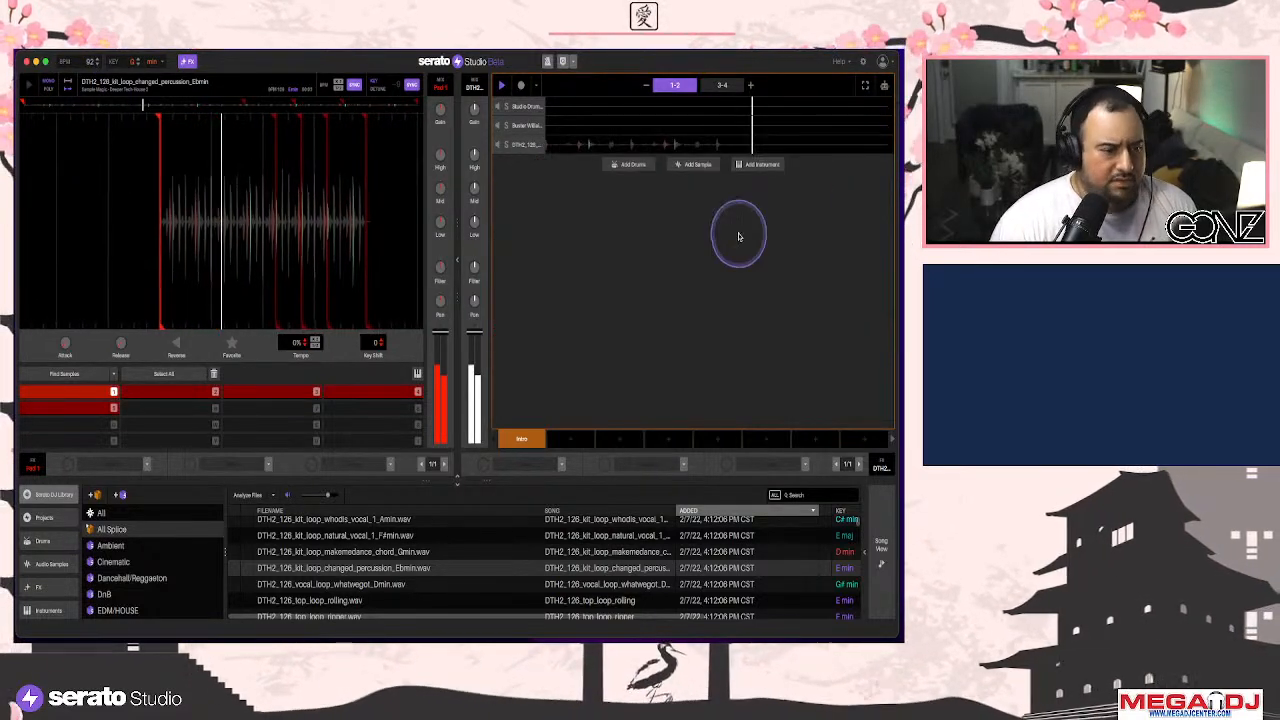
# Add the Delay effect to the percussion loop deck and move the deck directly below the Studio Drum Kit
pyautogui.click(563, 465)
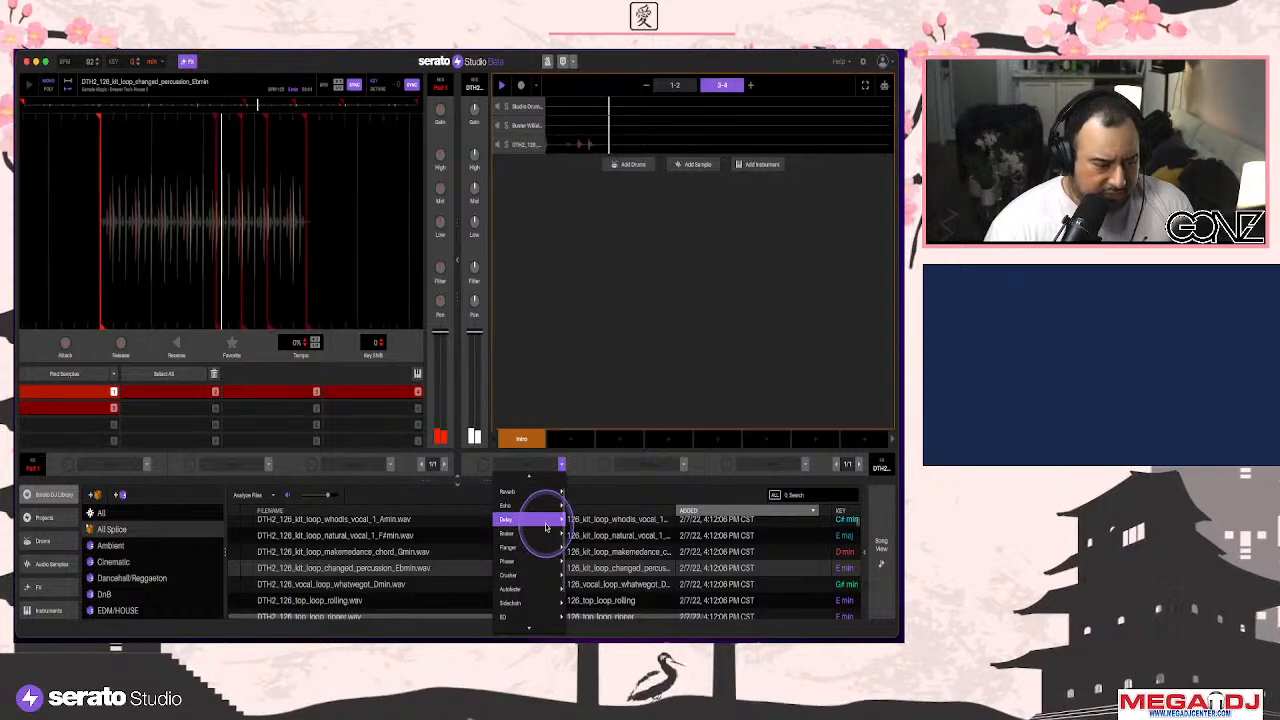
pyautogui.click(582, 536)
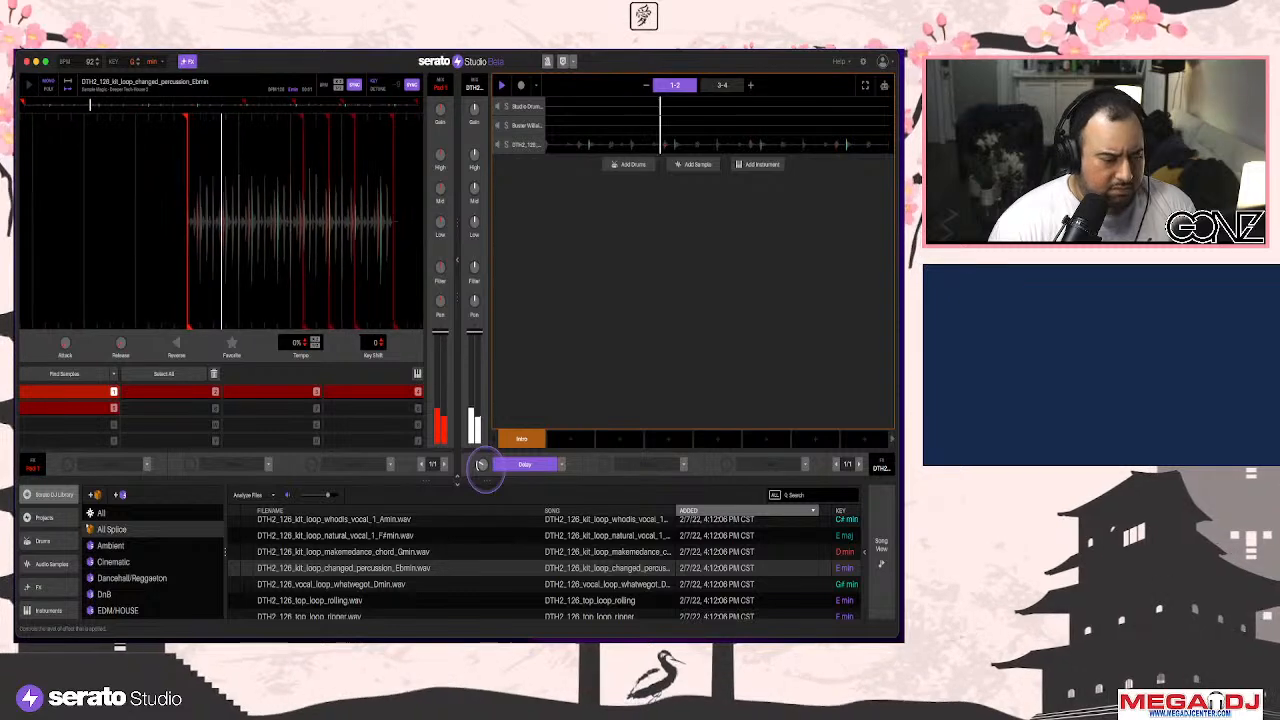
pyautogui.moveTo(597, 145); pyautogui.dragTo(581, 110)
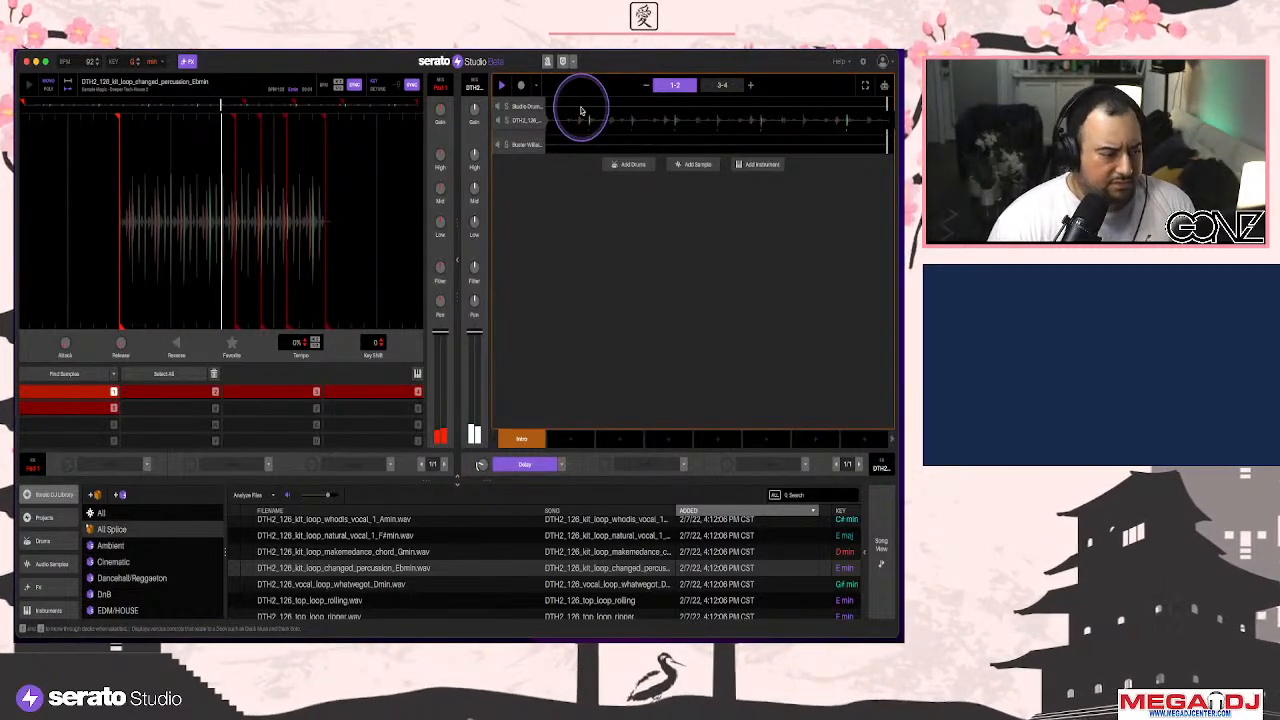
# Replace the Studio Drum Kit with Dilla Kit (user) from the Saved Deck Presets
pyautogui.click(581, 108)
pyautogui.click(367, 403)
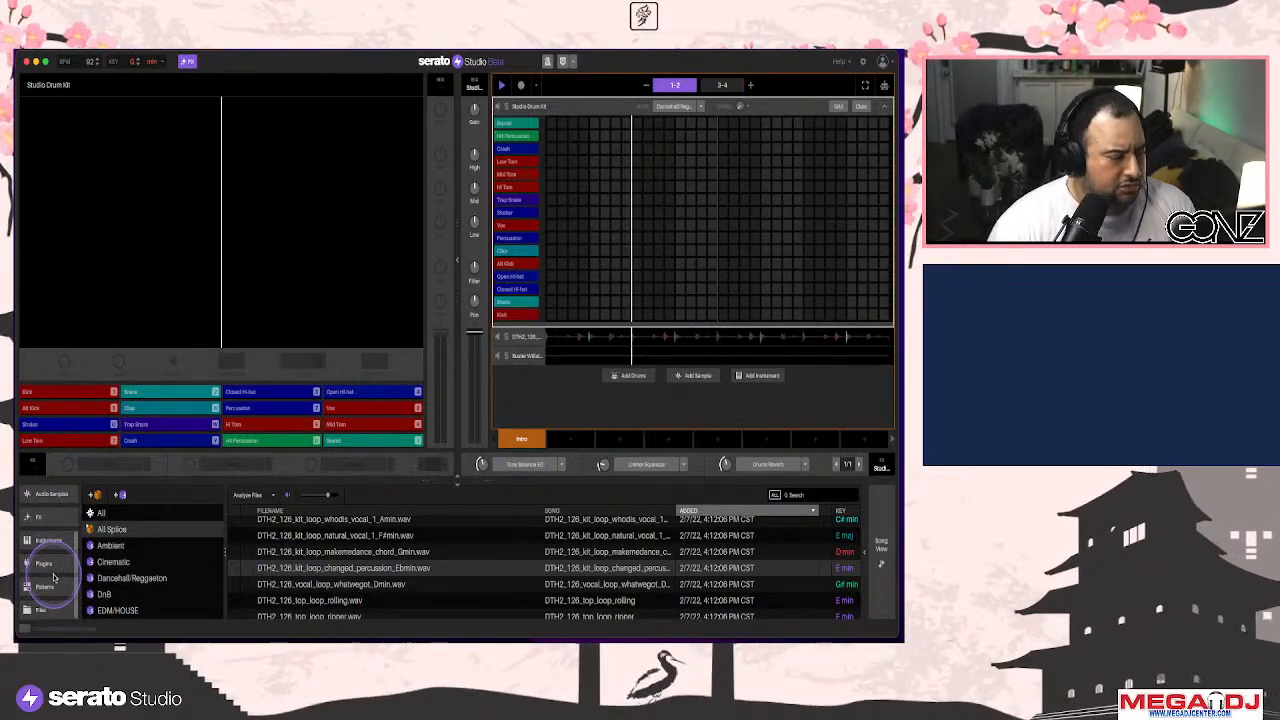
pyautogui.click(52, 574)
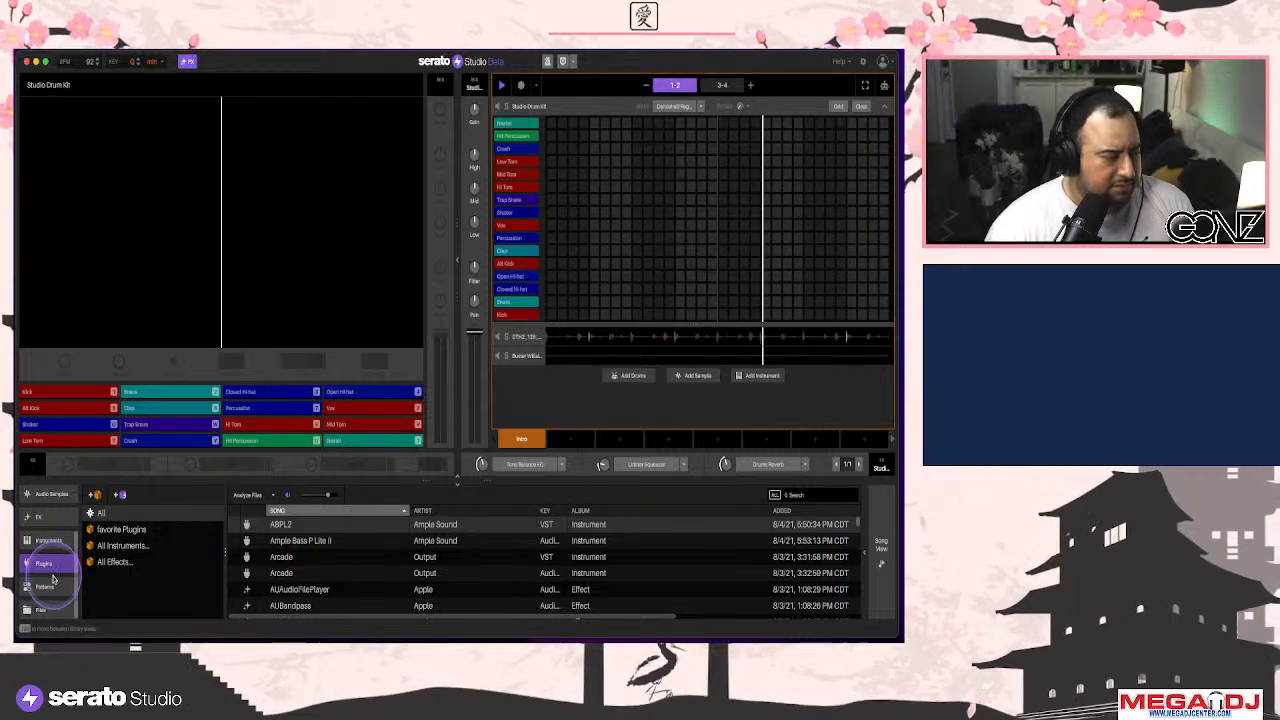
pyautogui.scroll(2, 53, 578)
pyautogui.click(42, 524)
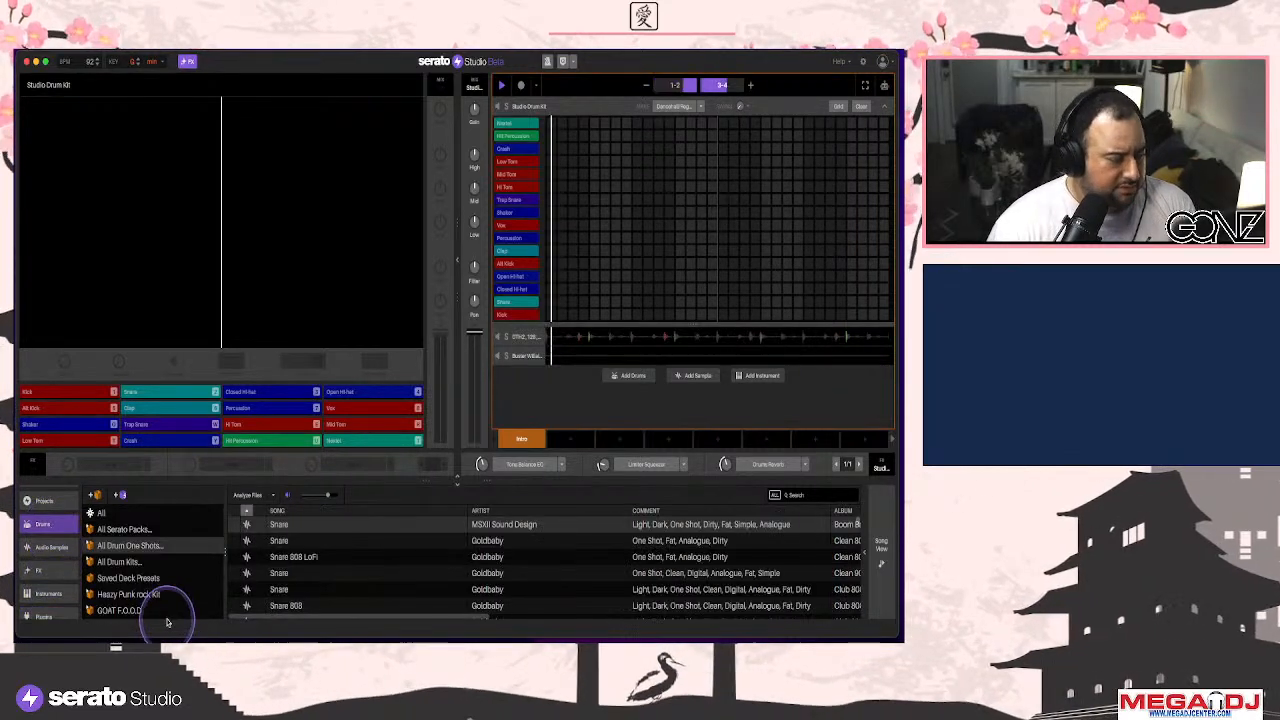
pyautogui.scroll(-1, 166, 602)
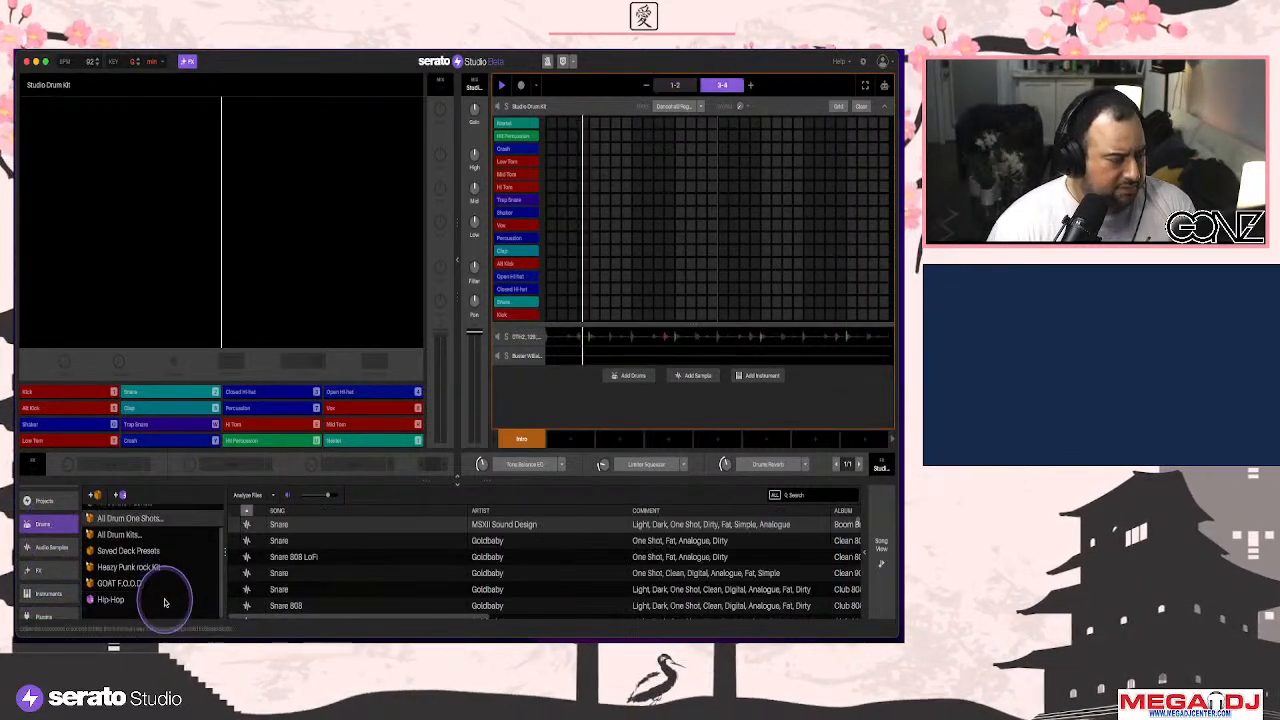
pyautogui.click(140, 550)
pyautogui.moveTo(366, 595); pyautogui.dragTo(586, 284)
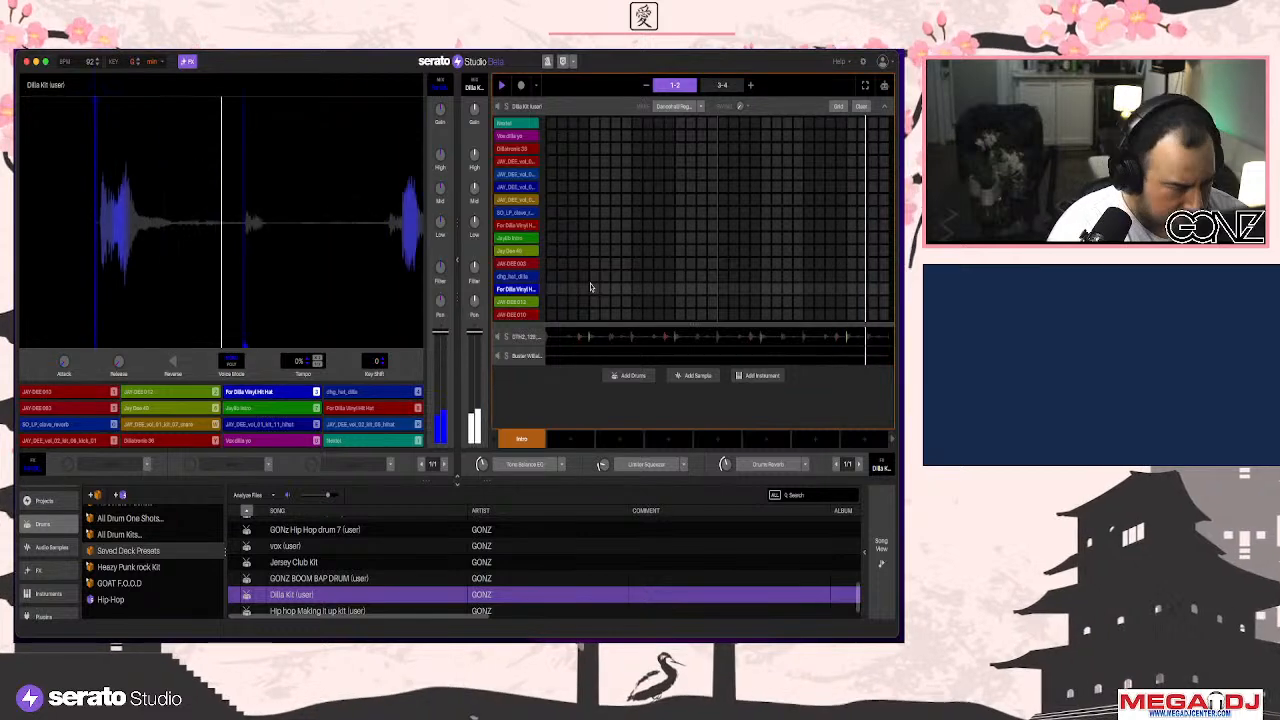
# Audition the Dilla Kit pads over the playing loop and enable the kit's Limiter Squeezer effect
pyautogui.click(591, 288)
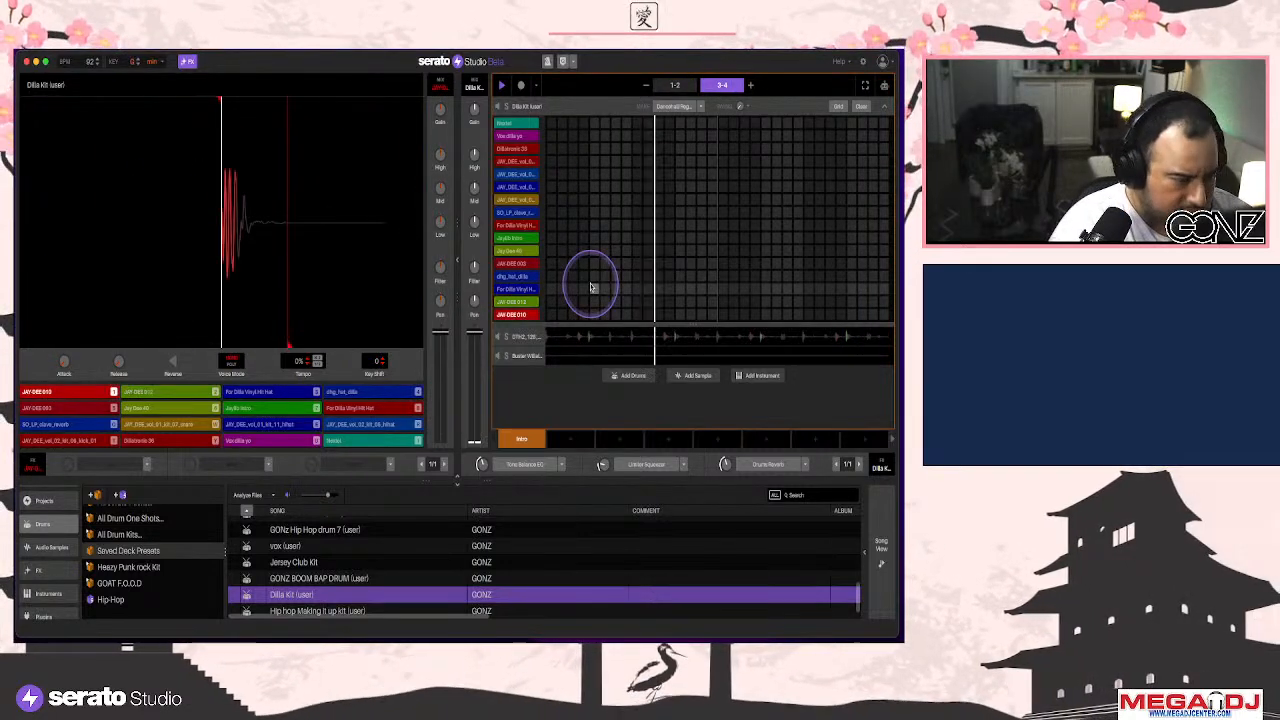
pyautogui.click(591, 288)
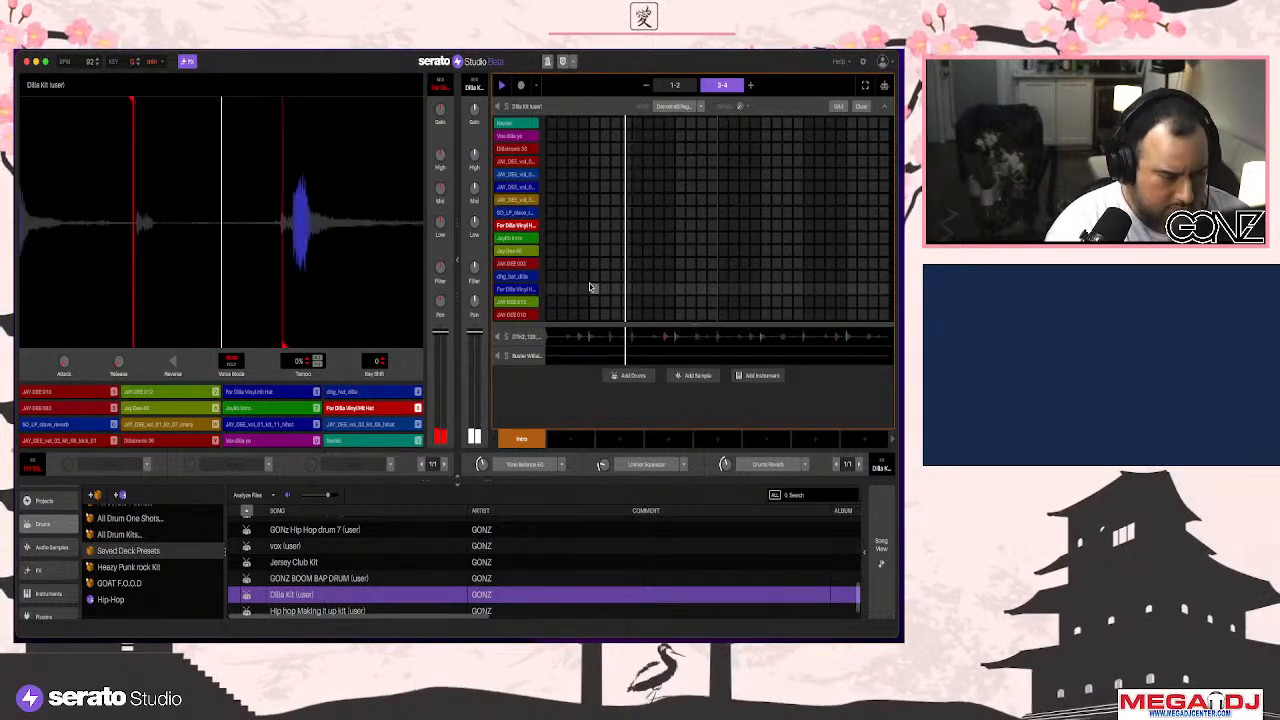
pyautogui.click(590, 287)
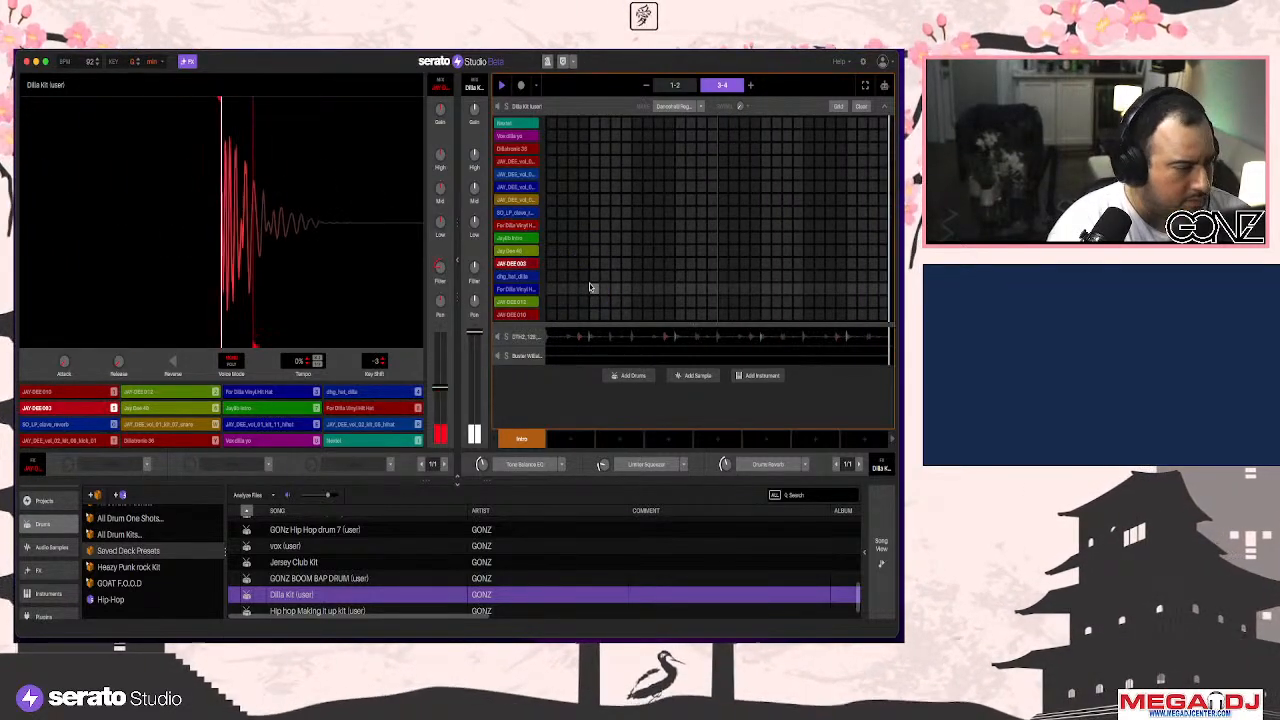
pyautogui.click(647, 465)
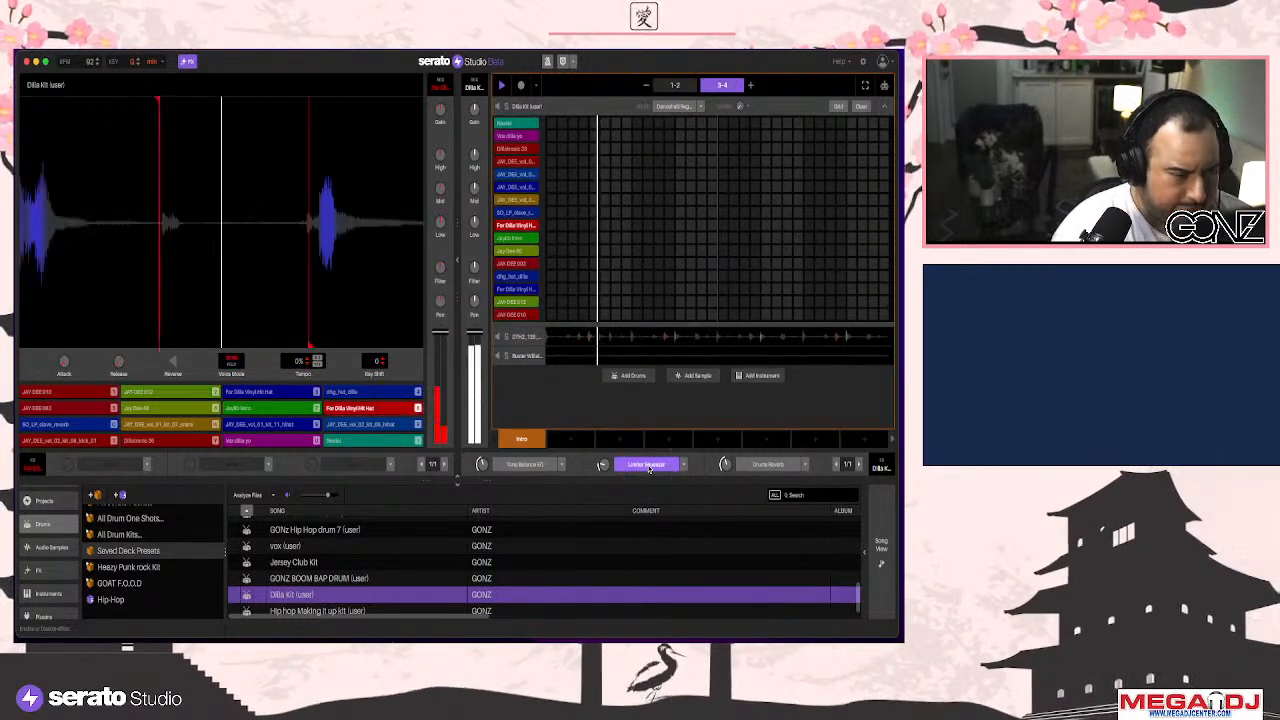
pyautogui.click(647, 465)
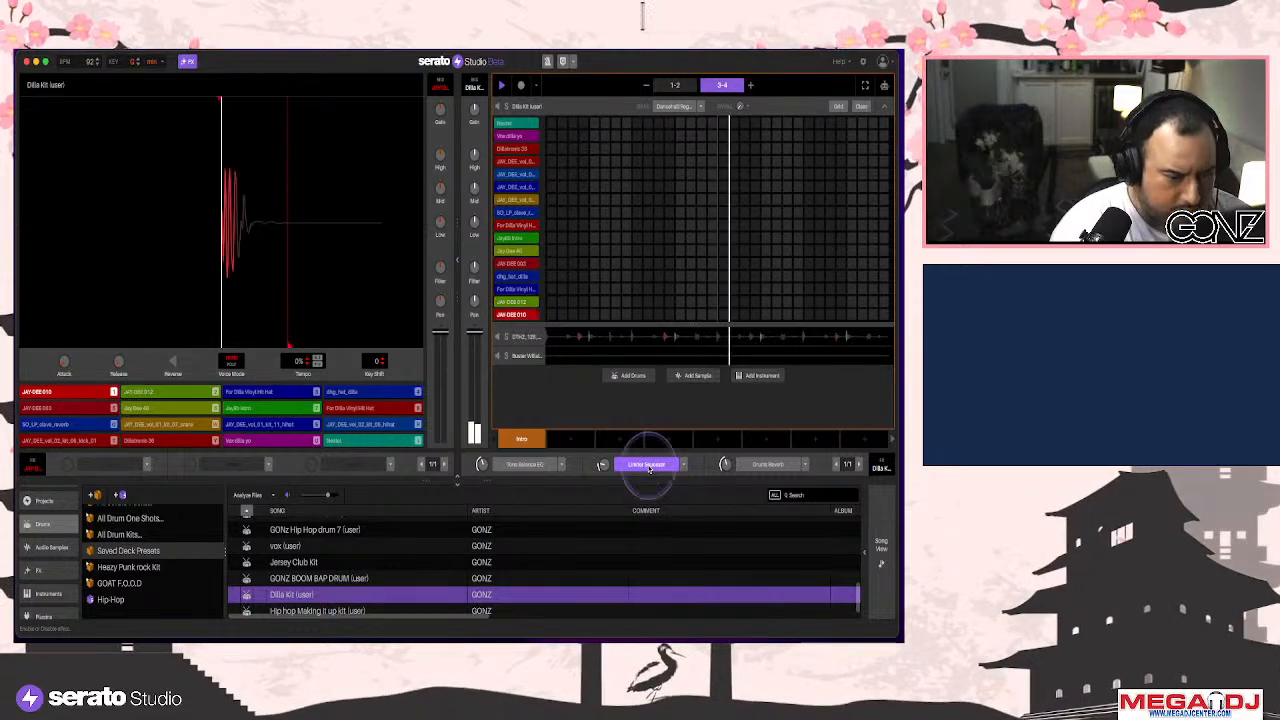
pyautogui.click(647, 465)
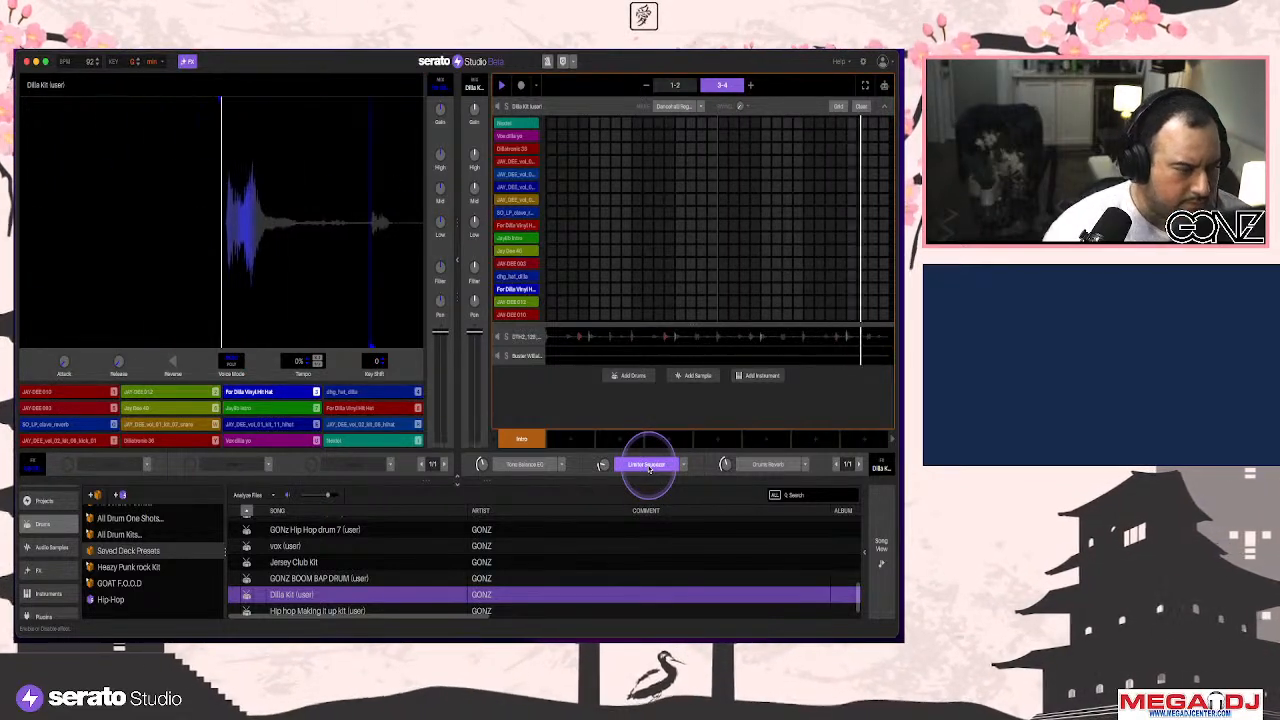
# Lower the dhg_hat_dilla pad's volume to about -8 dB and audition other pads of the kit
pyautogui.moveTo(441, 332)
pyautogui.mouseDown()
pyautogui.moveTo(445, 377)
pyautogui.moveTo(438, 338)
pyautogui.mouseUp()
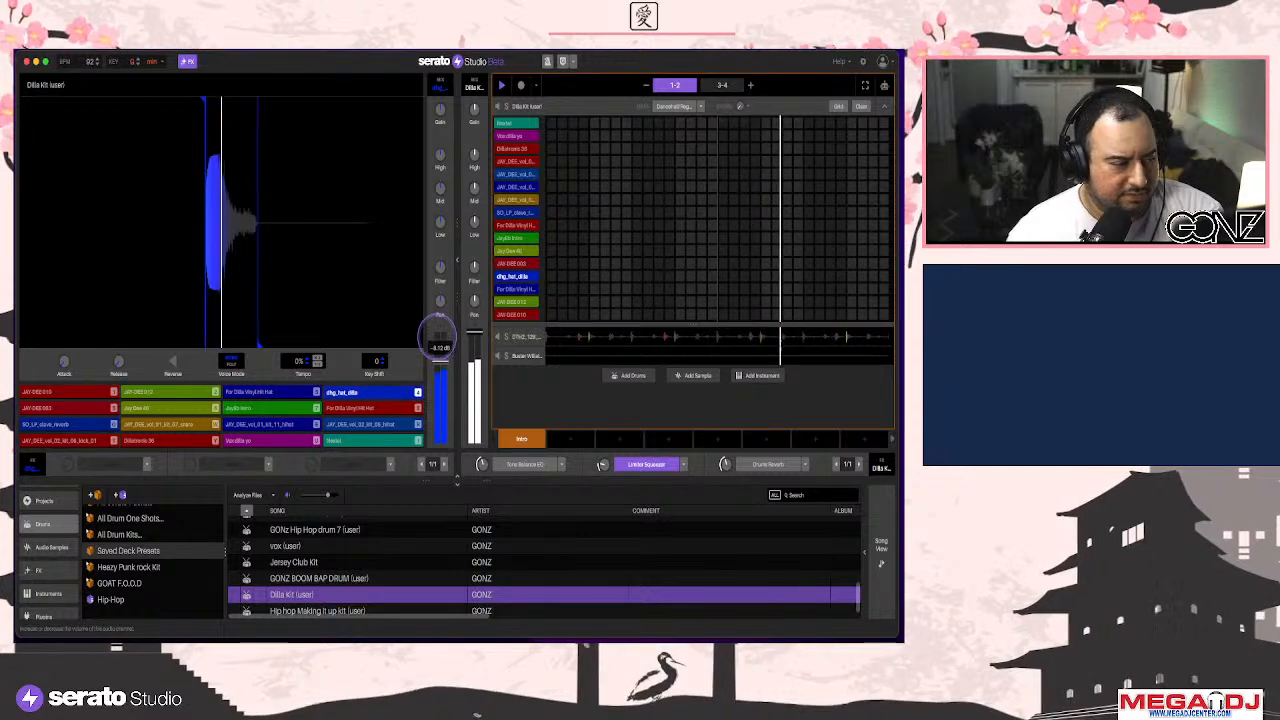
pyautogui.press('7')
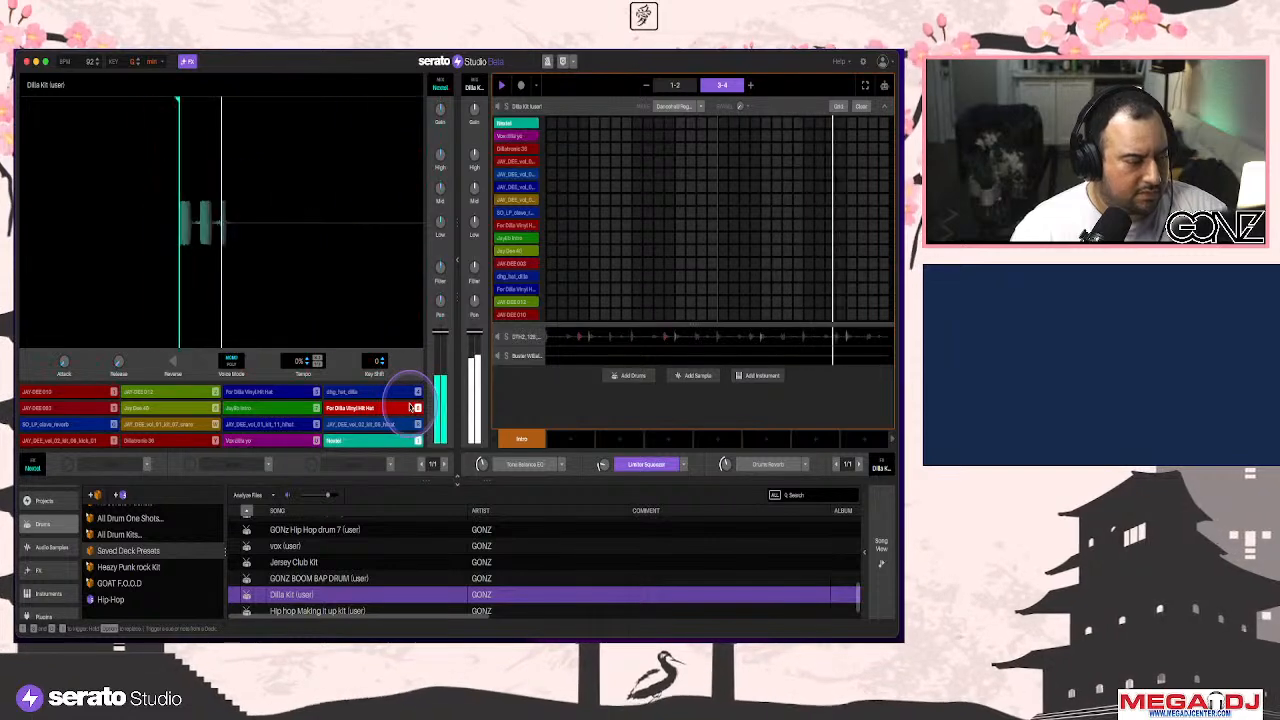
pyautogui.click(410, 406)
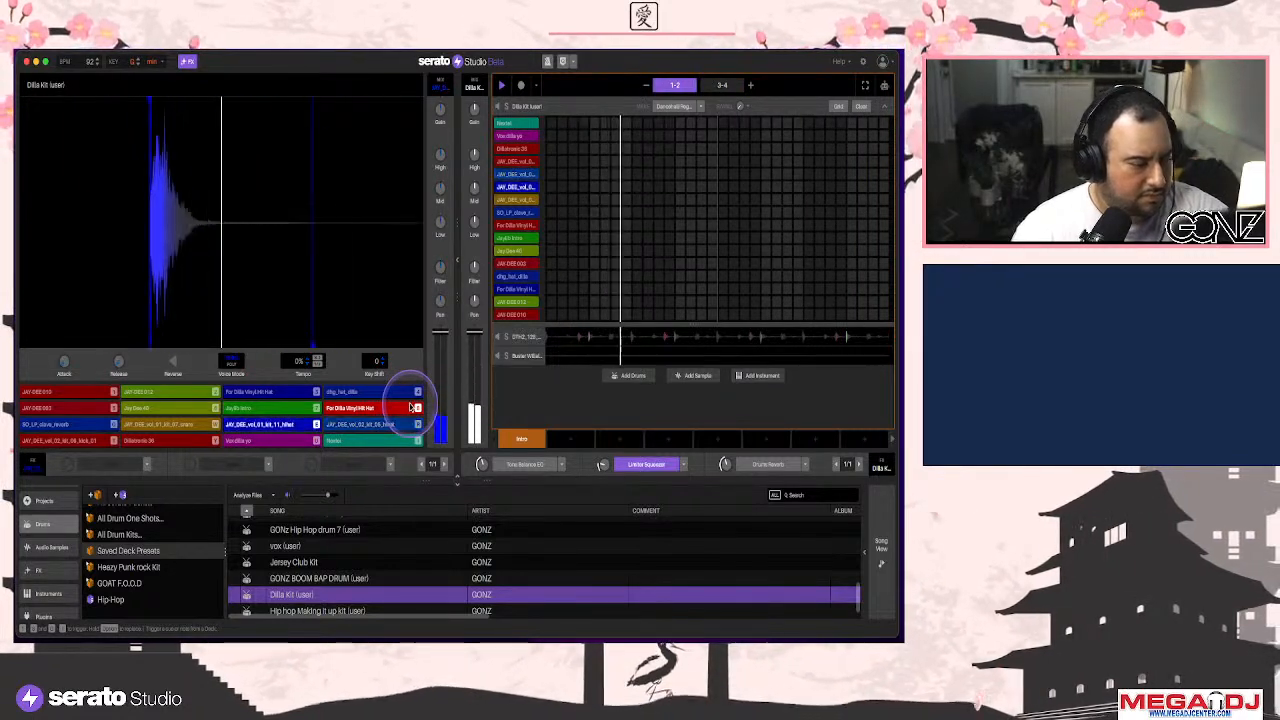
# Add Light Tail Reverb to the JAY_DEE_vol_01_kit_11_hihat pad and check its effect amount and volume
pyautogui.click(269, 466)
pyautogui.moveTo(238, 501)
pyautogui.click(291, 528)
pyautogui.click(293, 542)
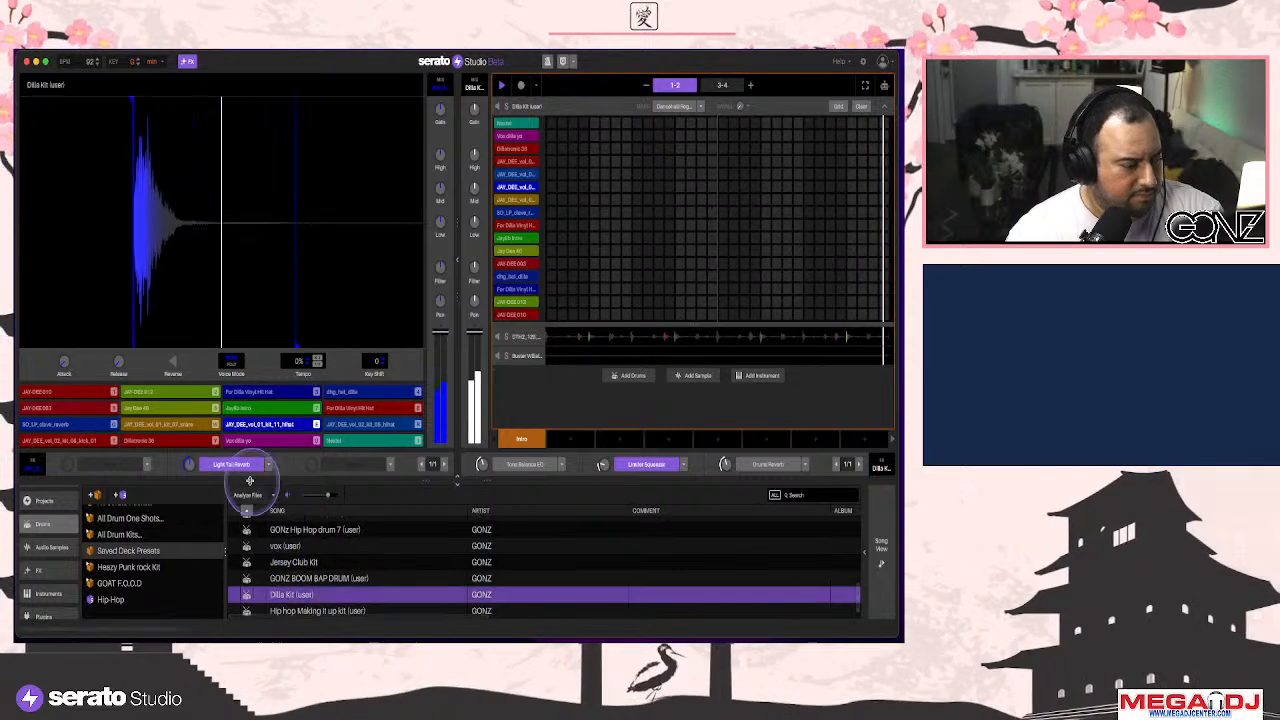
pyautogui.click(188, 462)
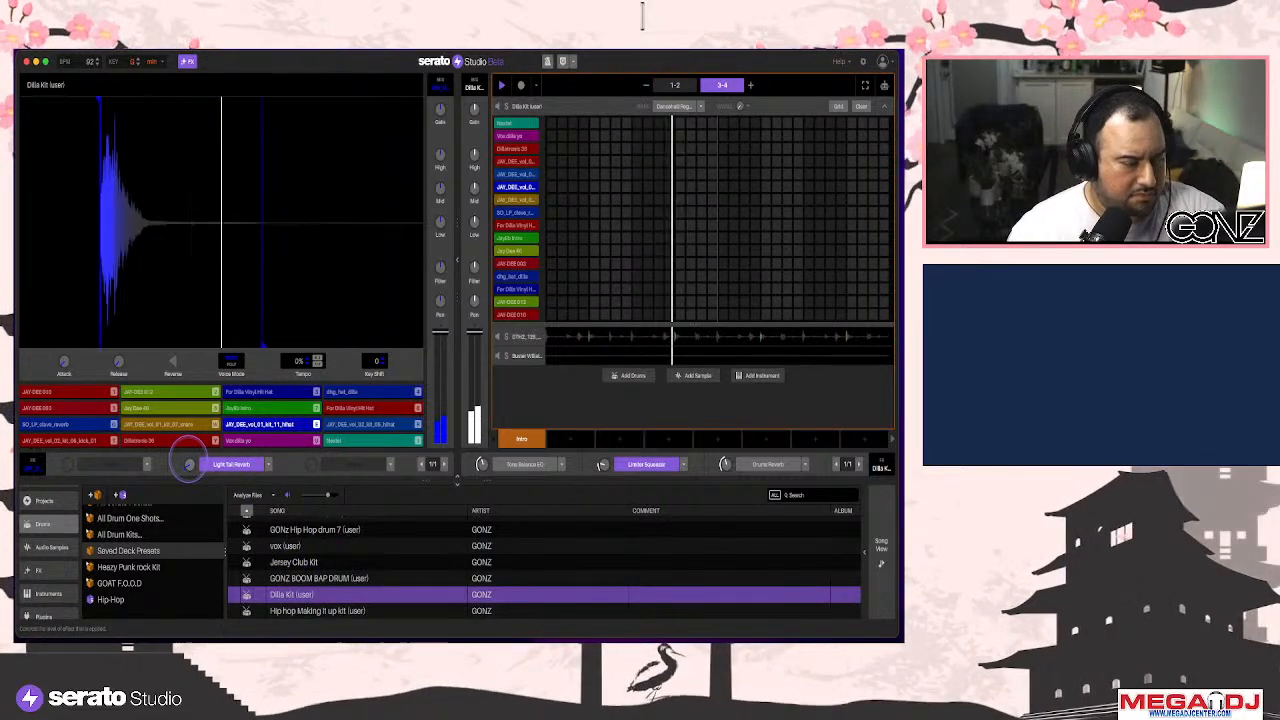
pyautogui.click(435, 373)
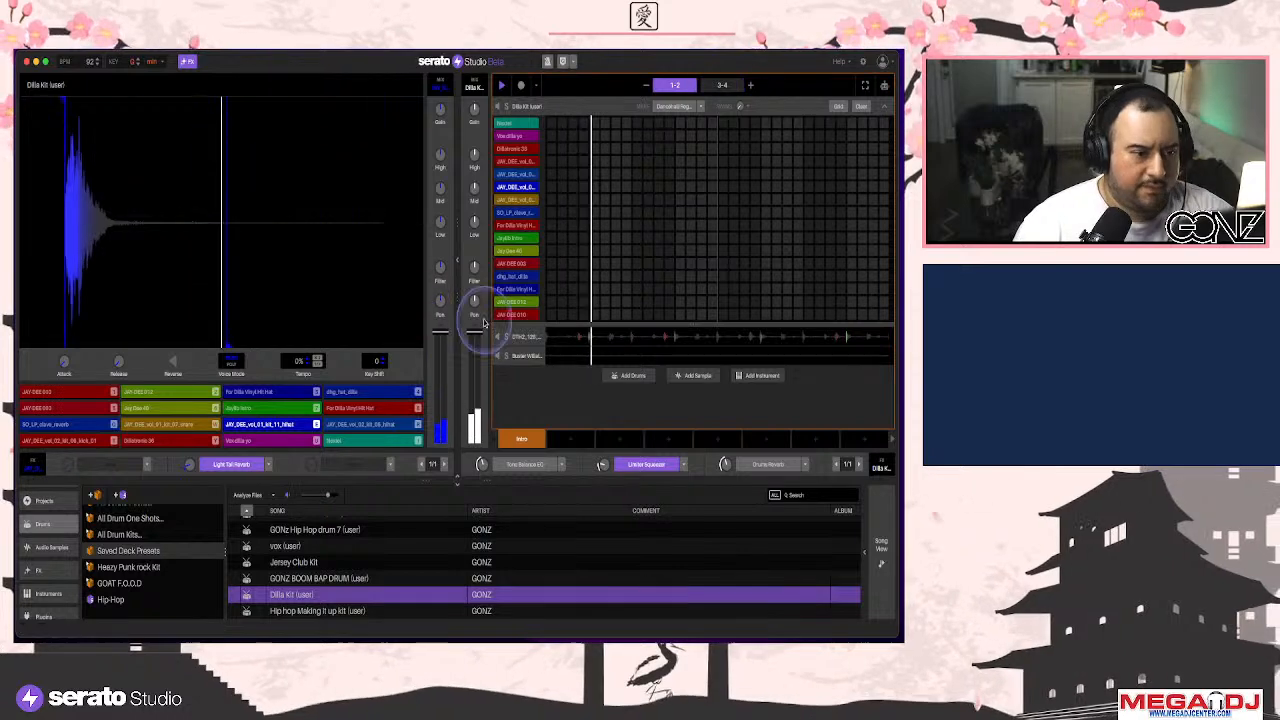
# Record the JAY_DEE_vol_01_kit_11_hihat pad live into the pattern, twice per bar across bars 1–4
pyautogui.press('space')
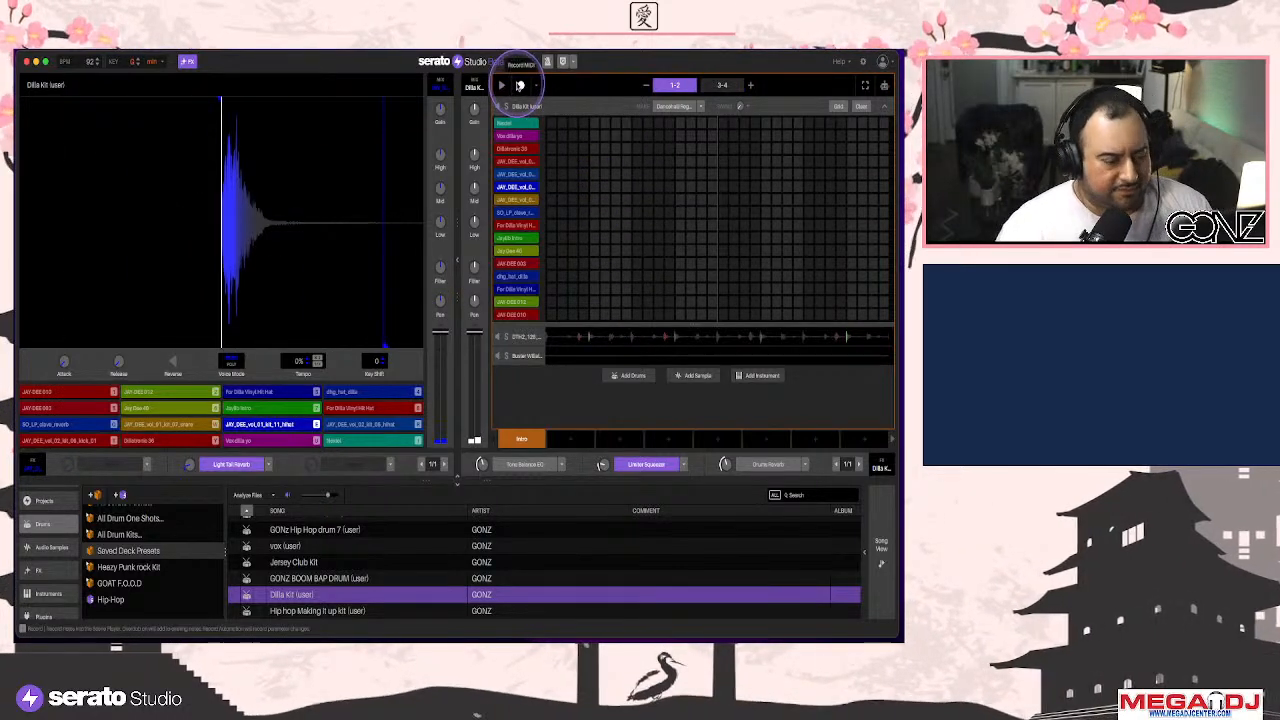
pyautogui.click(519, 86)
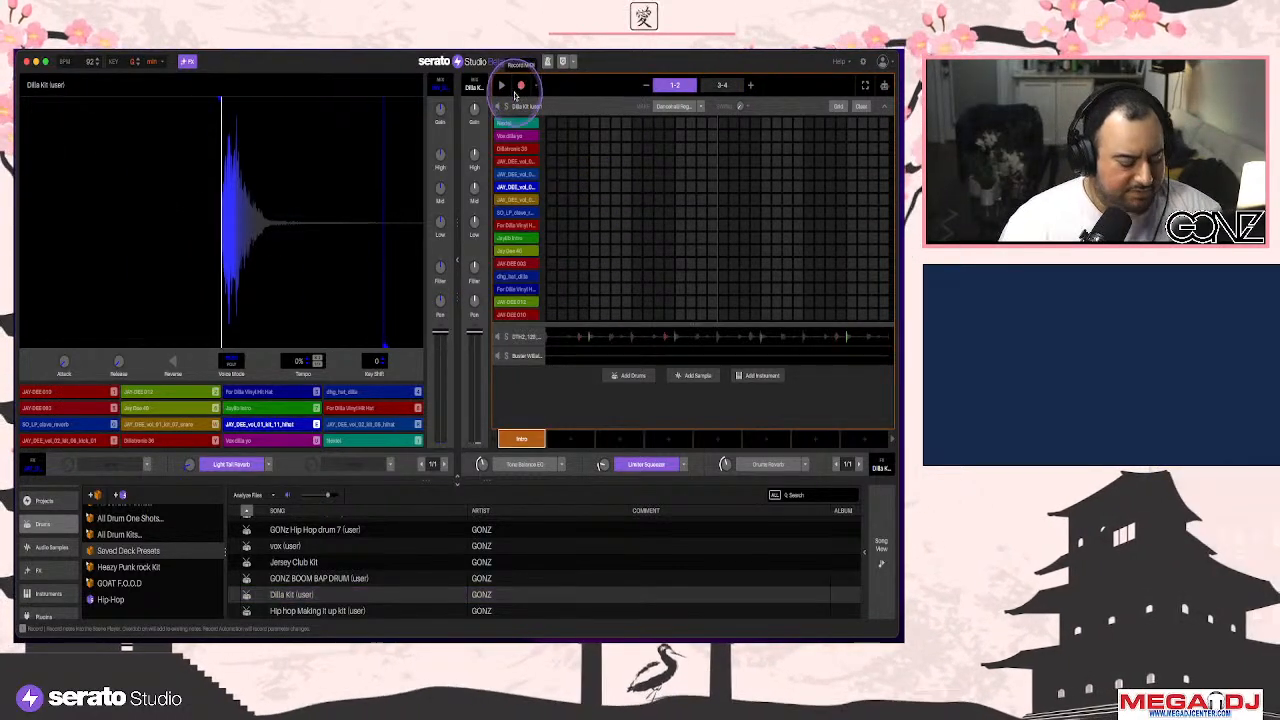
pyautogui.press('space')
pyautogui.press('e')
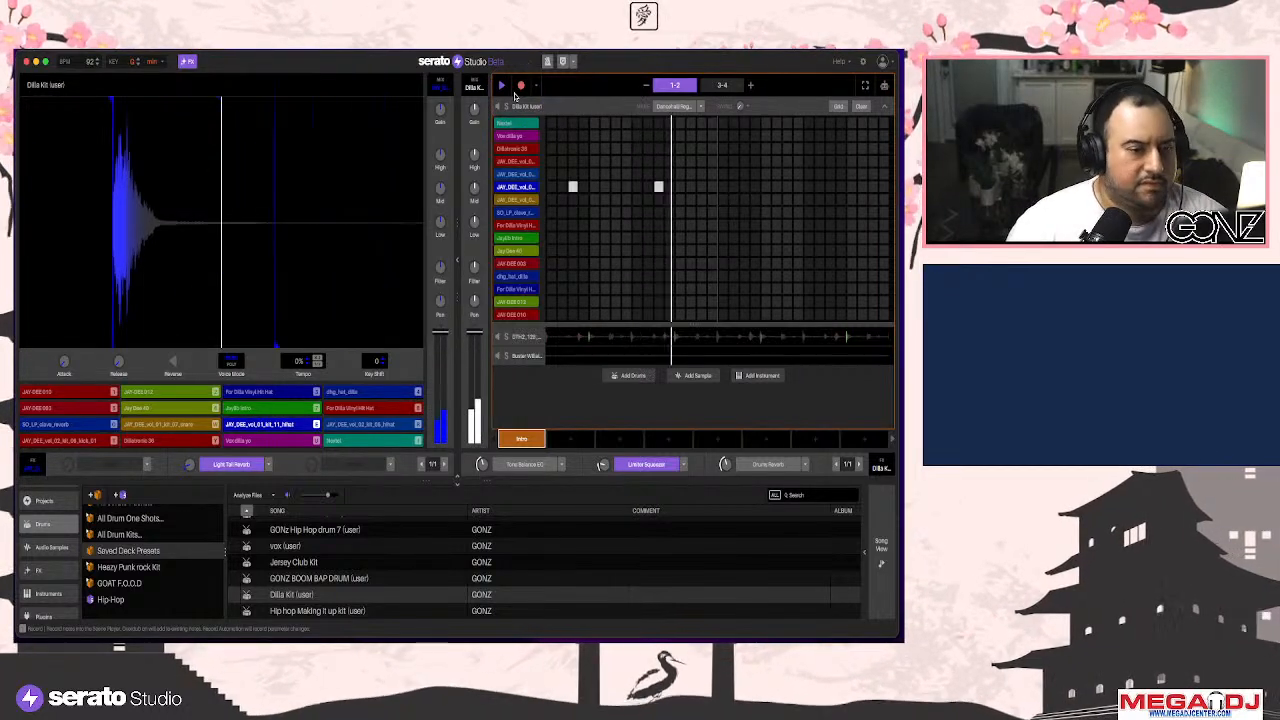
pyautogui.press('e')
pyautogui.press('e')
pyautogui.press('e')
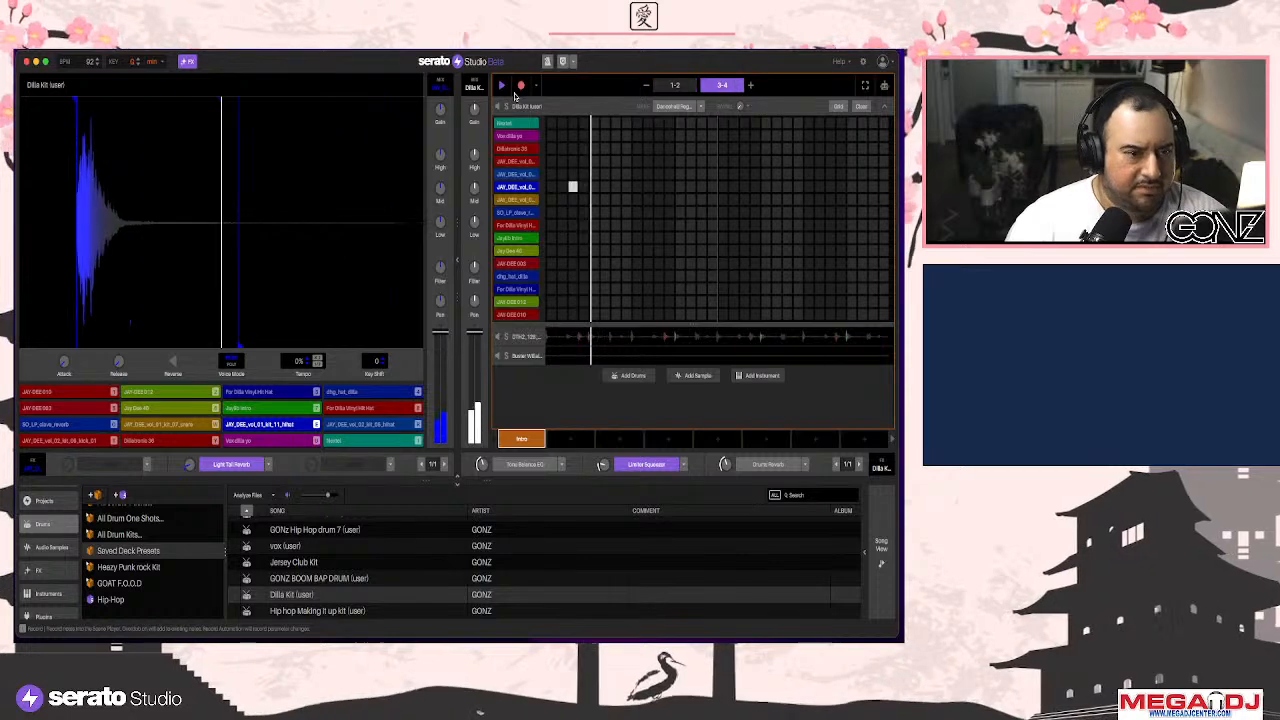
pyautogui.press('e')
pyautogui.press('e')
pyautogui.press('e')
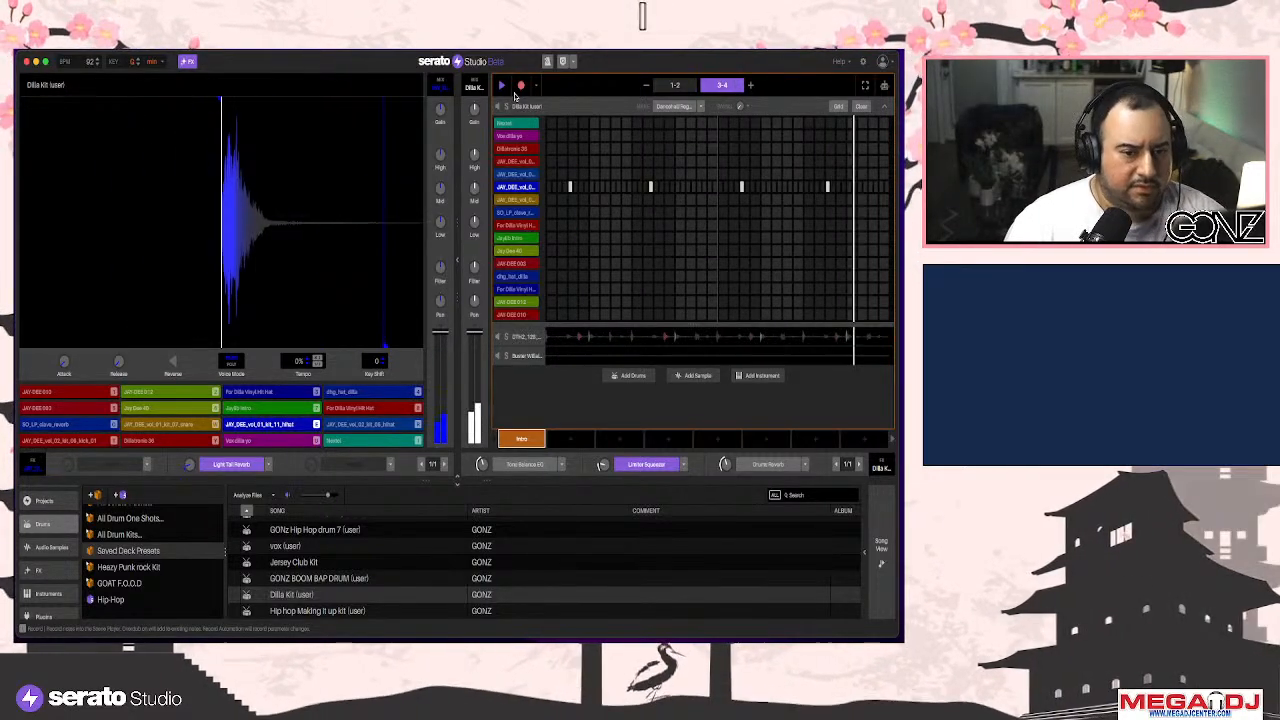
pyautogui.click(521, 87)
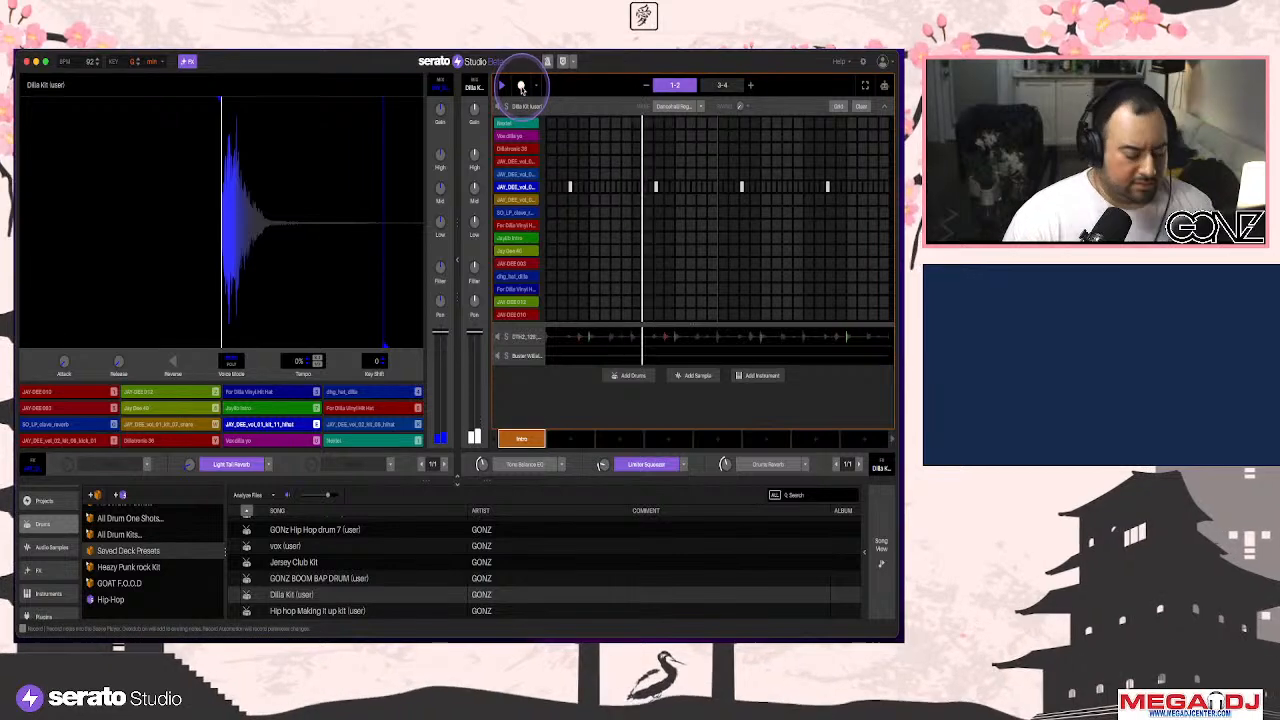
# Record one SO_LP_clave_reverb hit in bars 3–4 and rehearse a groove with the JAY DEE 010 and JAY DEE 012 pads
pyautogui.press('q')
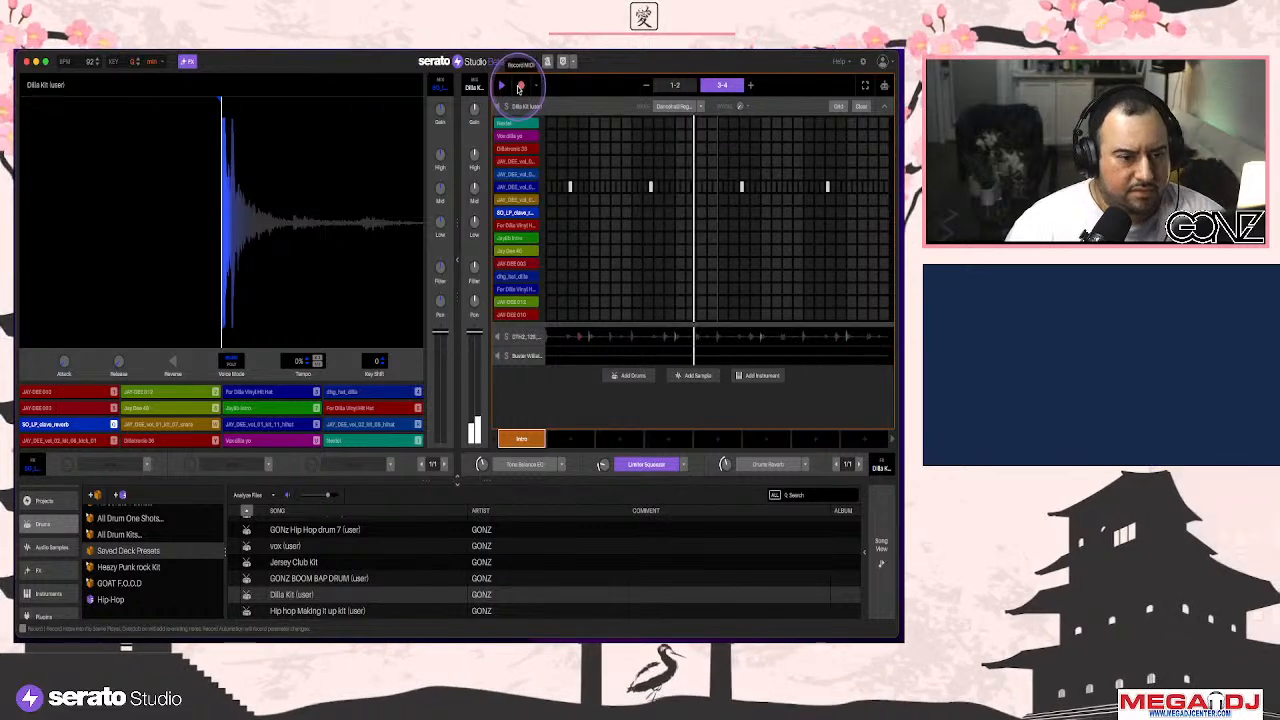
pyautogui.press('q')
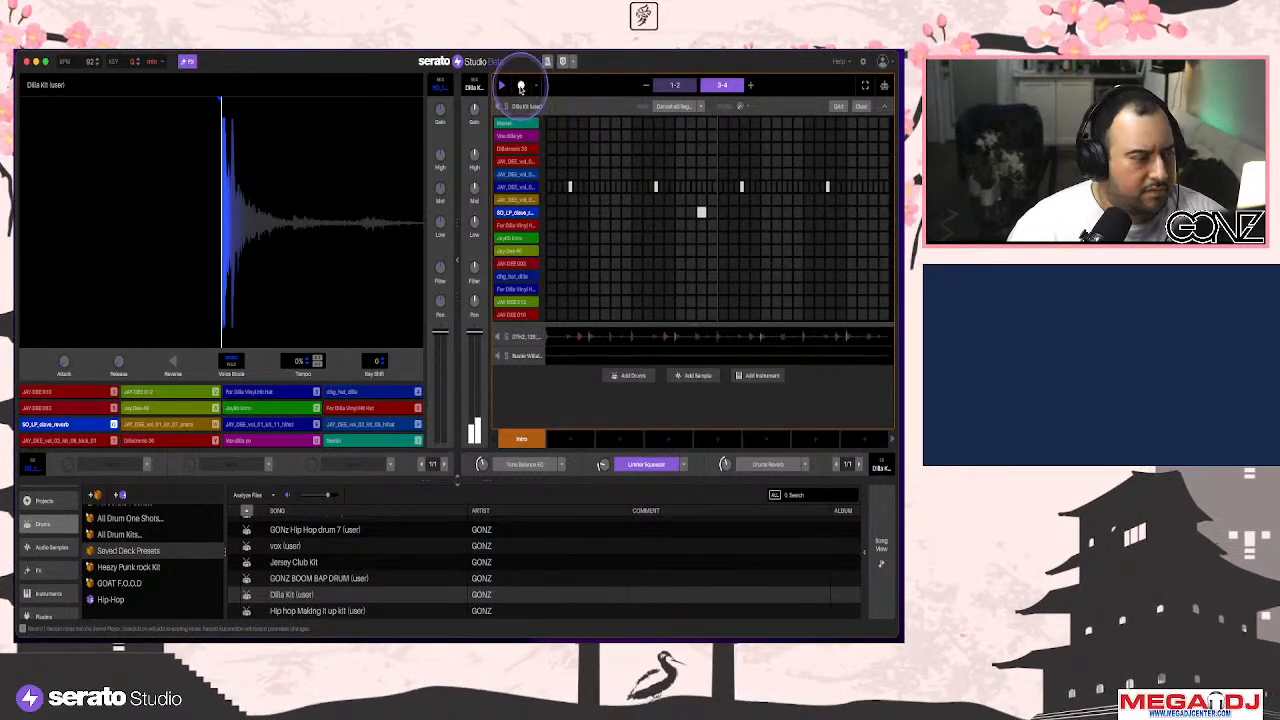
pyautogui.press('1')
pyautogui.press('2')
pyautogui.press('1')
pyautogui.press('2')
pyautogui.press('1')
pyautogui.press('1')
pyautogui.press('6')
pyautogui.press('1')
pyautogui.press('6')
# Lower the volume of the SO_LP_clave_reverb pad
pyautogui.moveTo(243, 337); pyautogui.dragTo(359, 305)
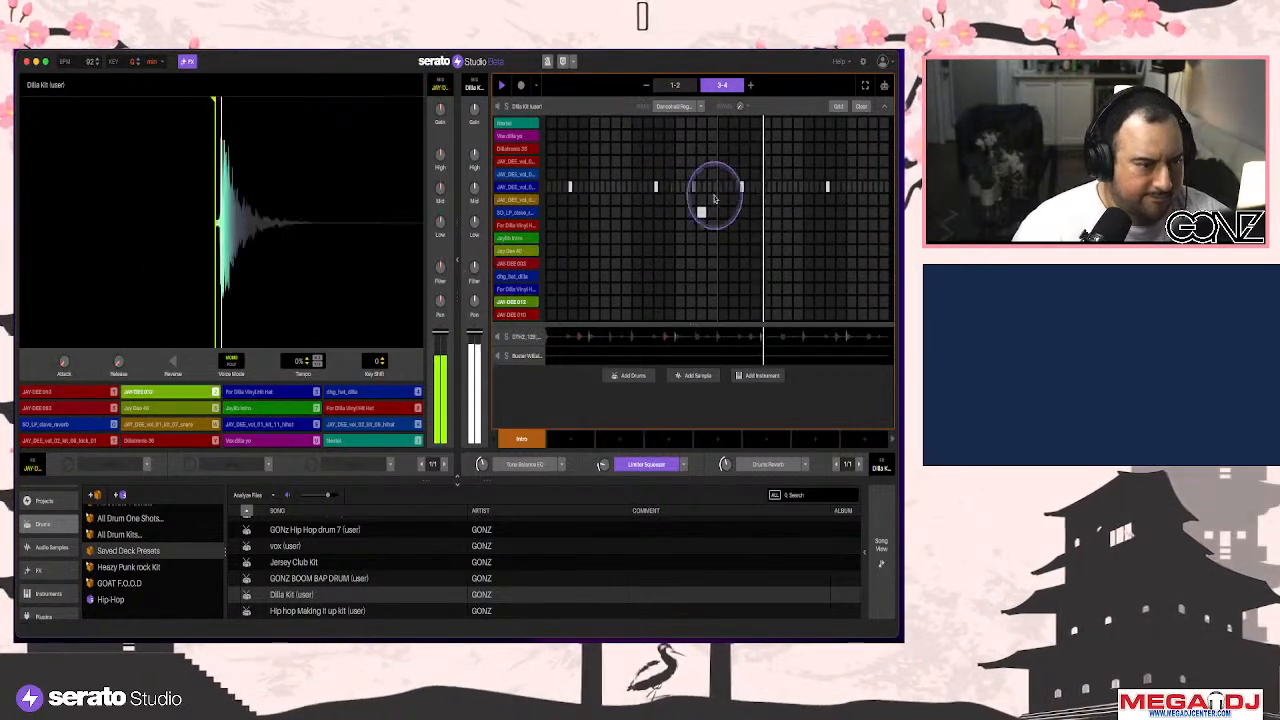
pyautogui.click(552, 213)
pyautogui.click(530, 215)
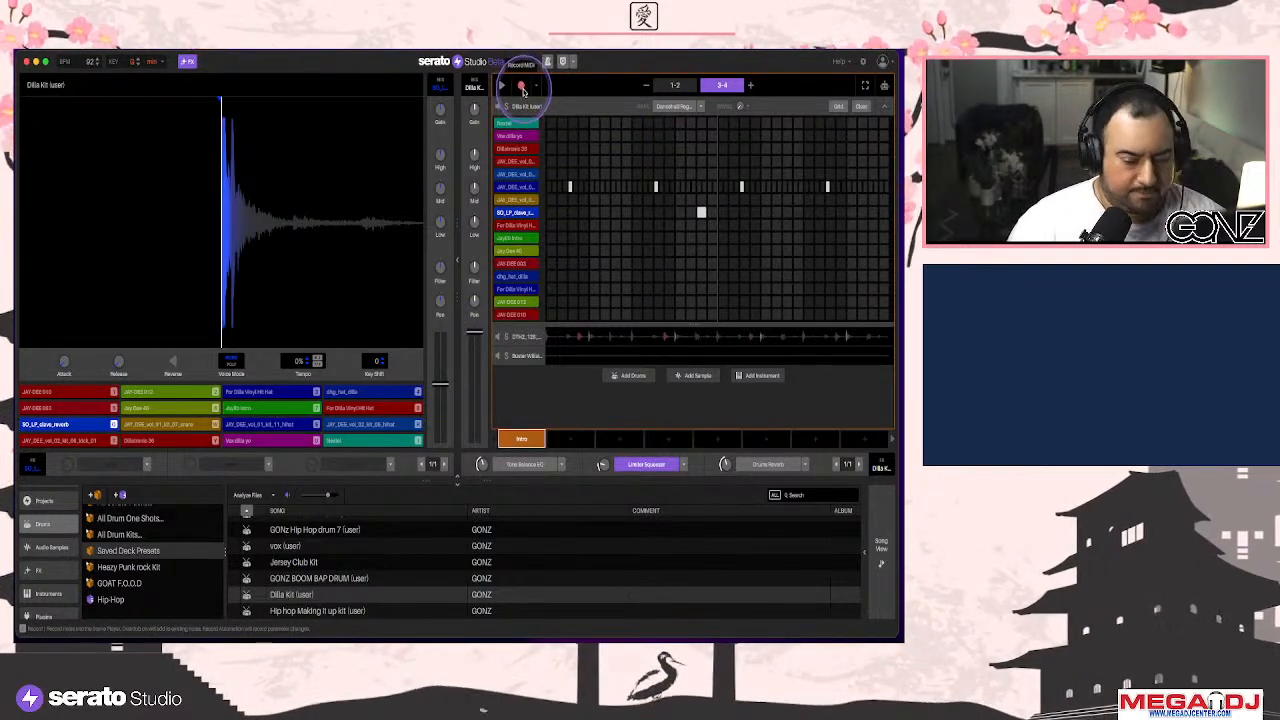
# Record a live groove with the JAY DEE 010 and JAY DEE 012 pads across bars 1–4
pyautogui.press('2')
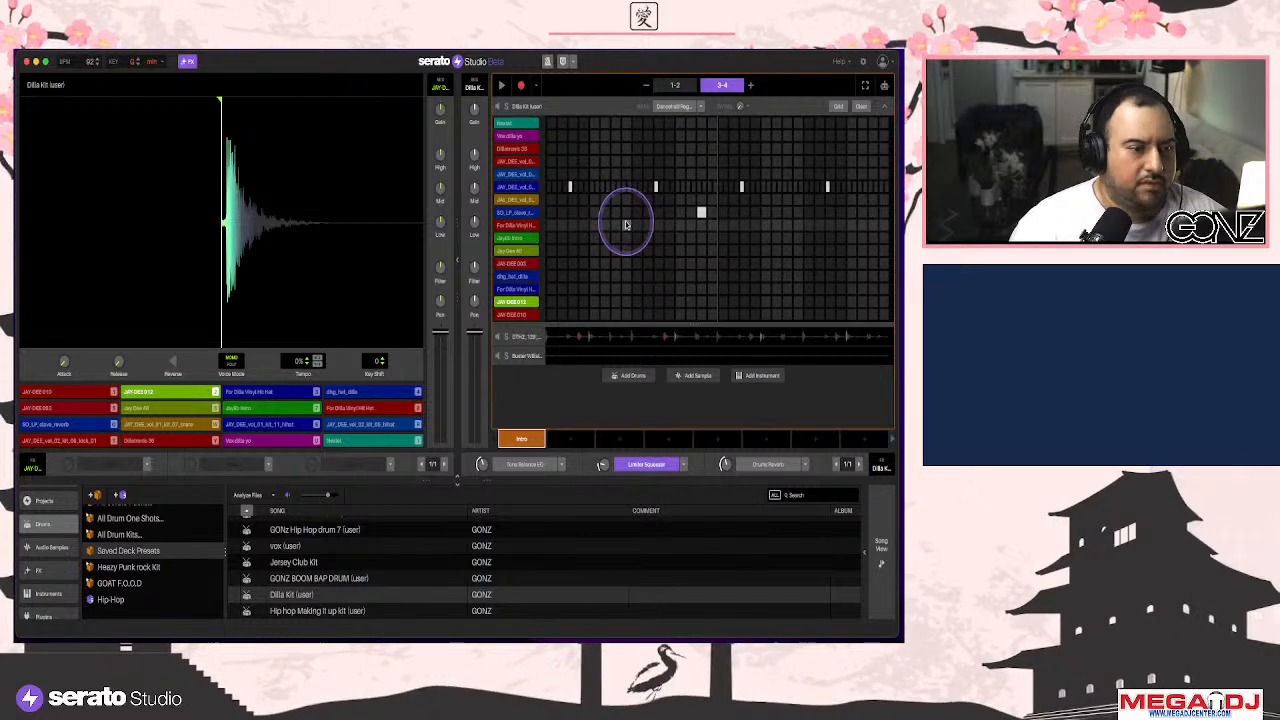
pyautogui.press('1')
pyautogui.press('1')
pyautogui.press('2')
pyautogui.press('1')
pyautogui.press('2')
pyautogui.press('1')
pyautogui.press('1')
pyautogui.press('2')
pyautogui.press('1')
pyautogui.press('2')
pyautogui.press('1')
pyautogui.press('1')
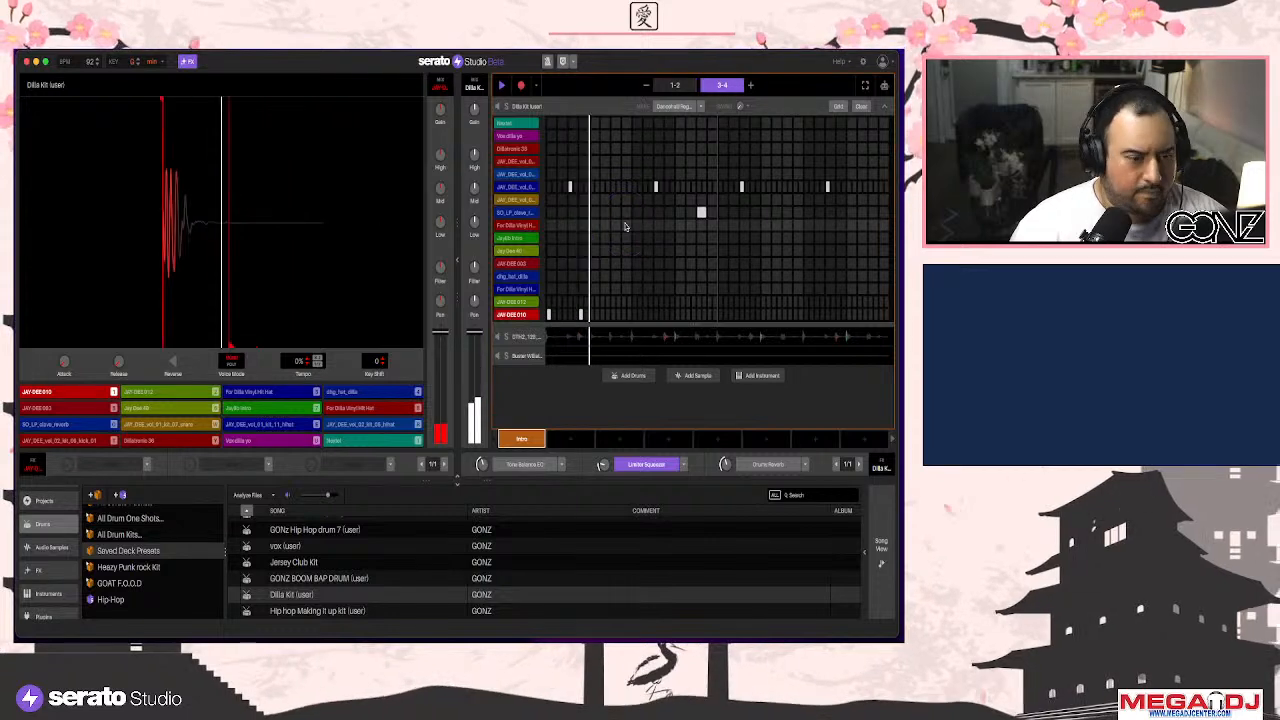
pyautogui.press('2')
pyautogui.press('1')
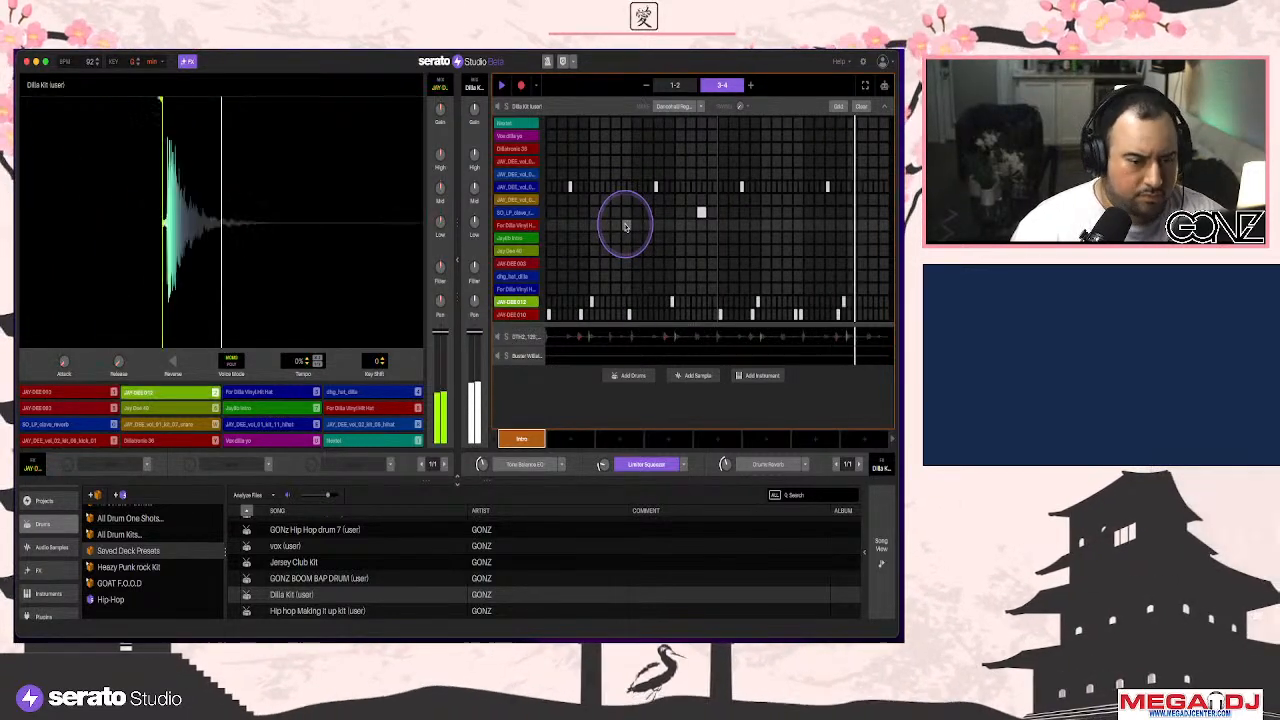
pyautogui.click(521, 85)
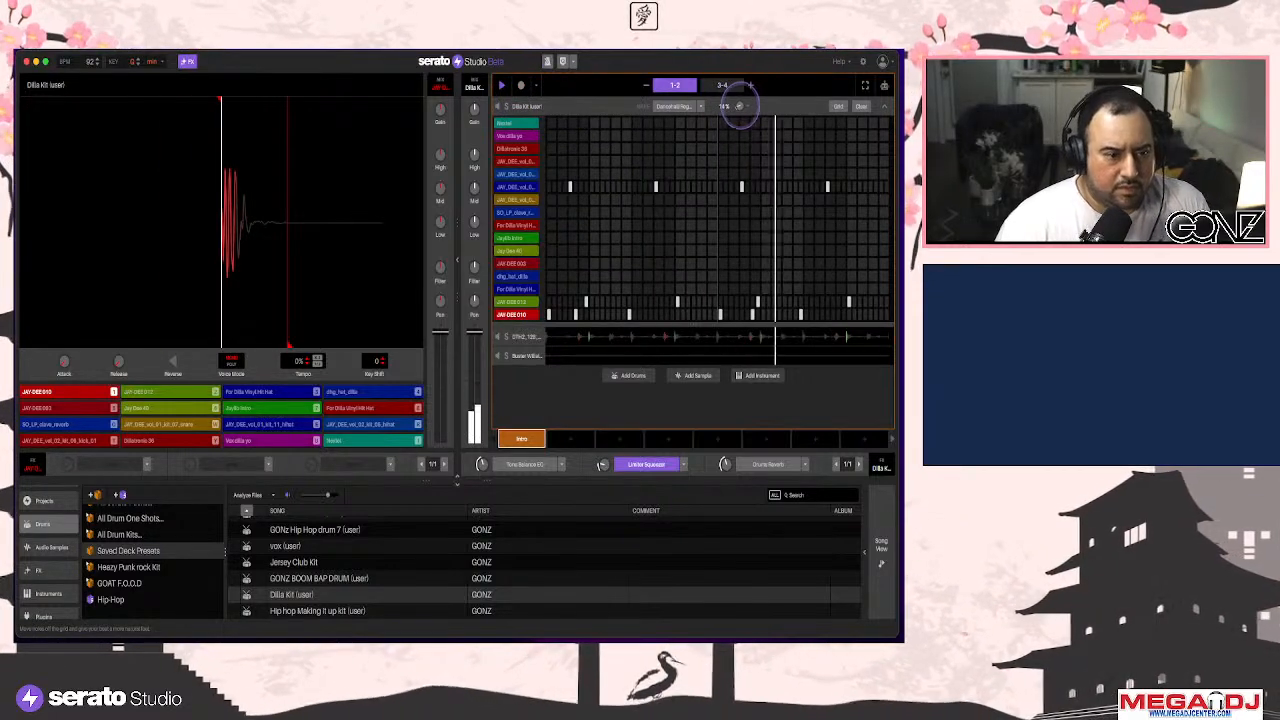
# Play through the Tayamisha sample to find a new section and set a cue for it on pad 5
pyautogui.click(576, 355)
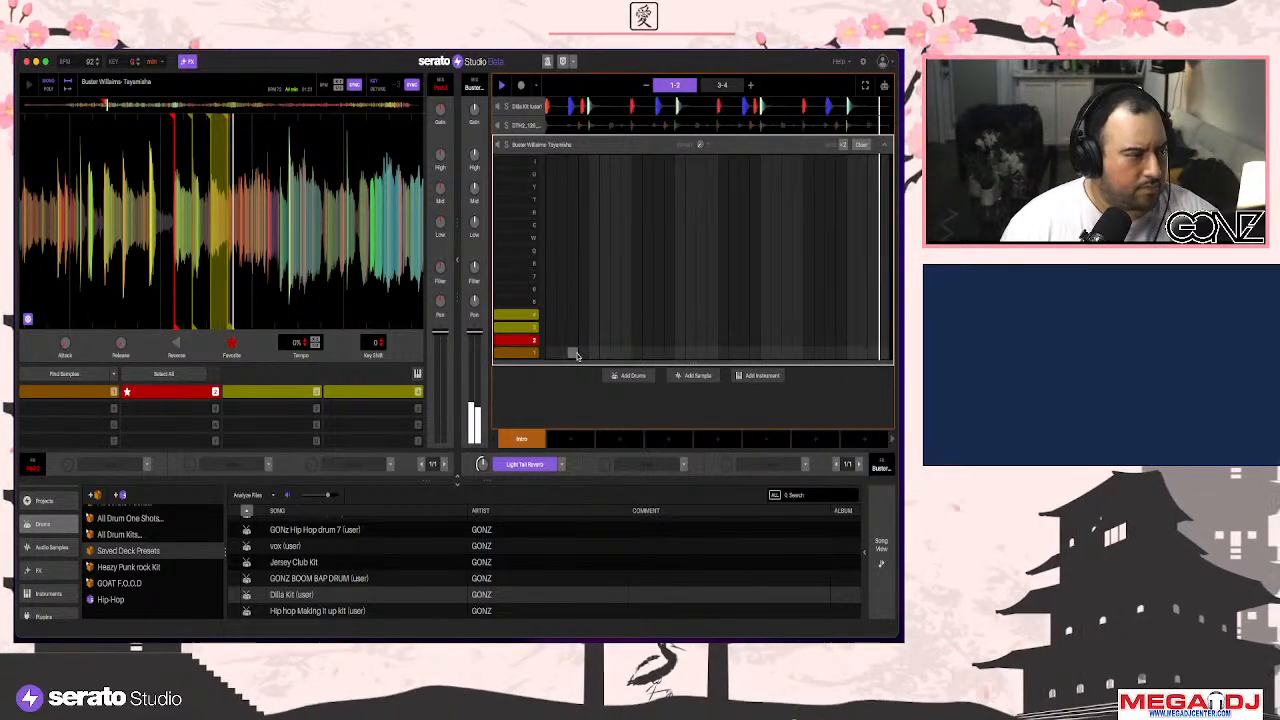
pyautogui.click(272, 391)
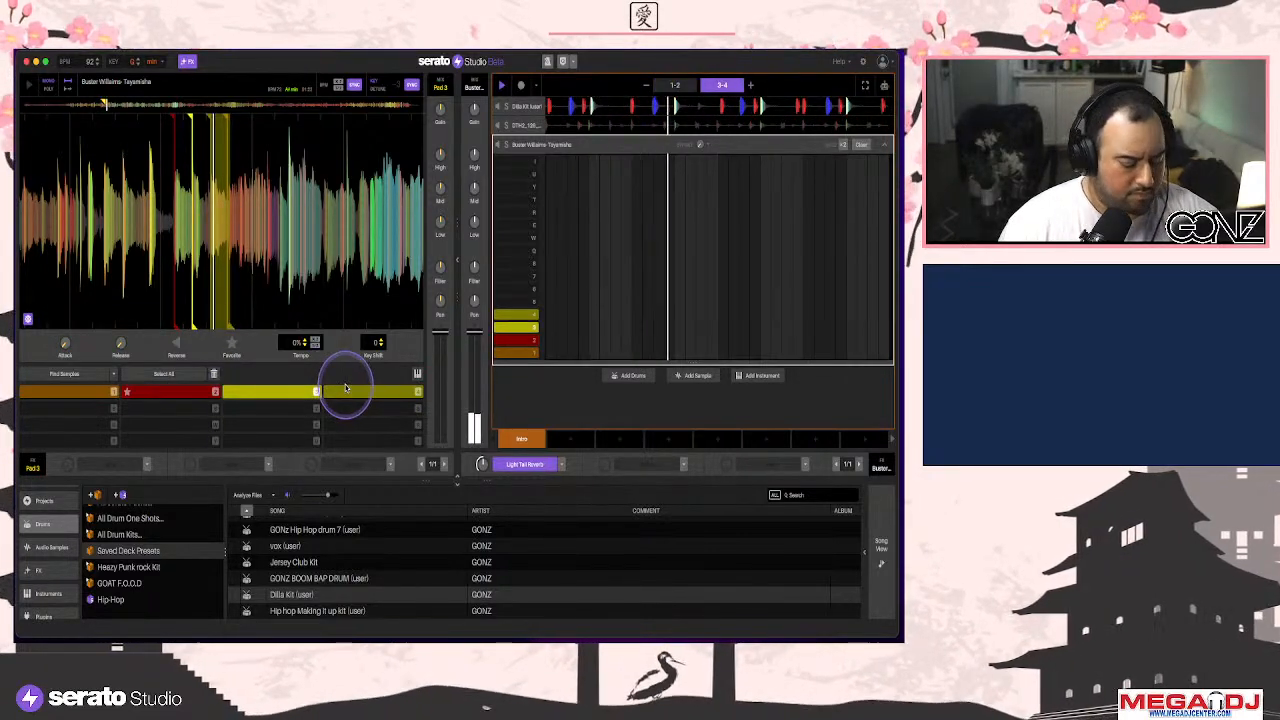
pyautogui.press('space')
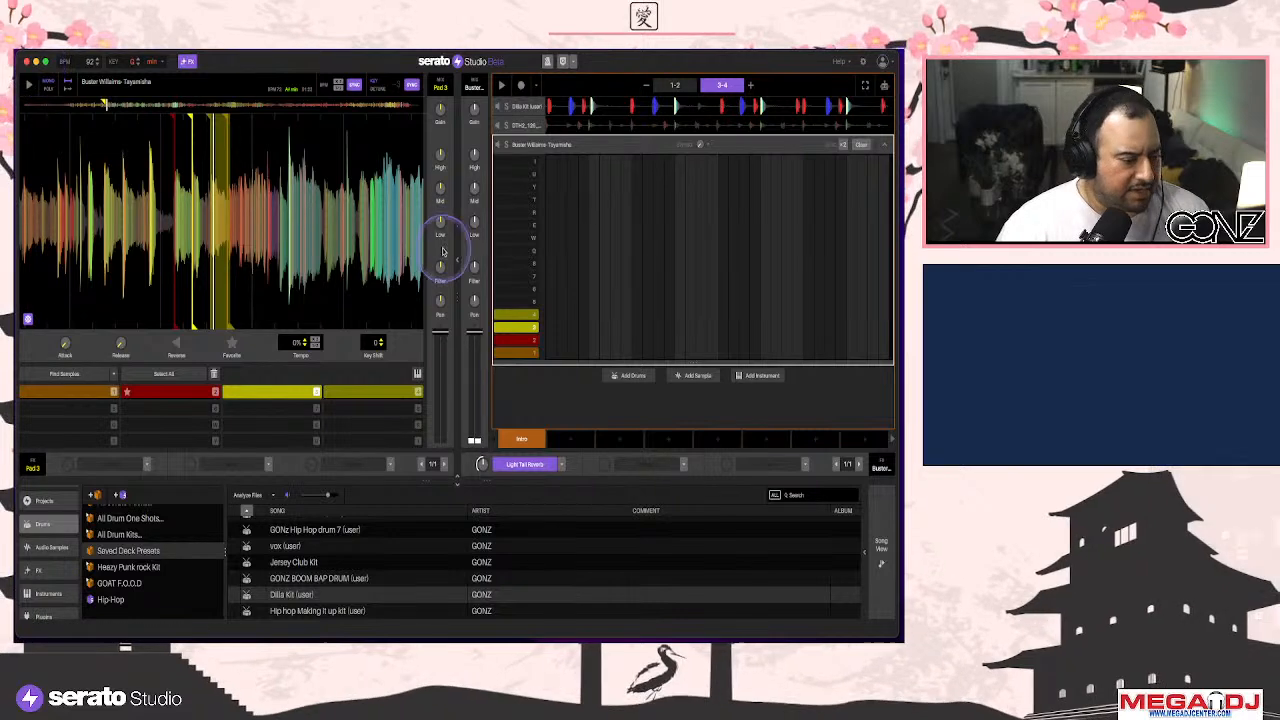
pyautogui.click(254, 158)
pyautogui.click(28, 86)
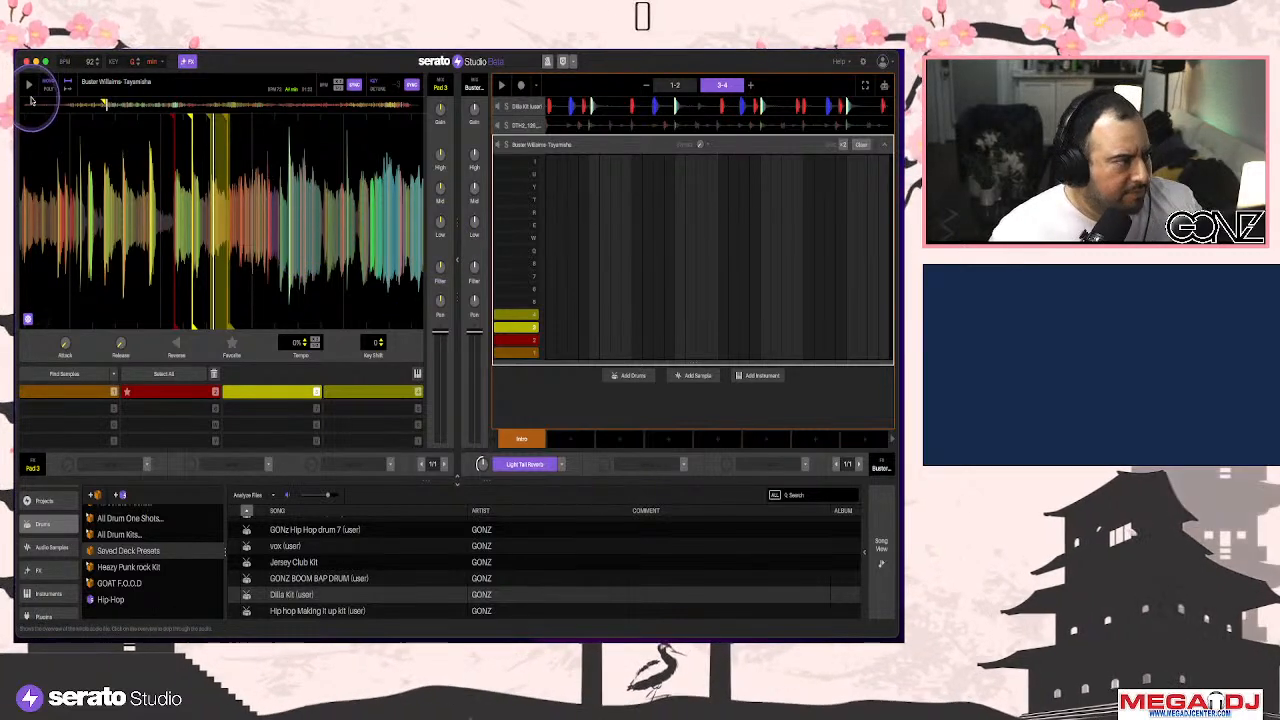
pyautogui.click(28, 318)
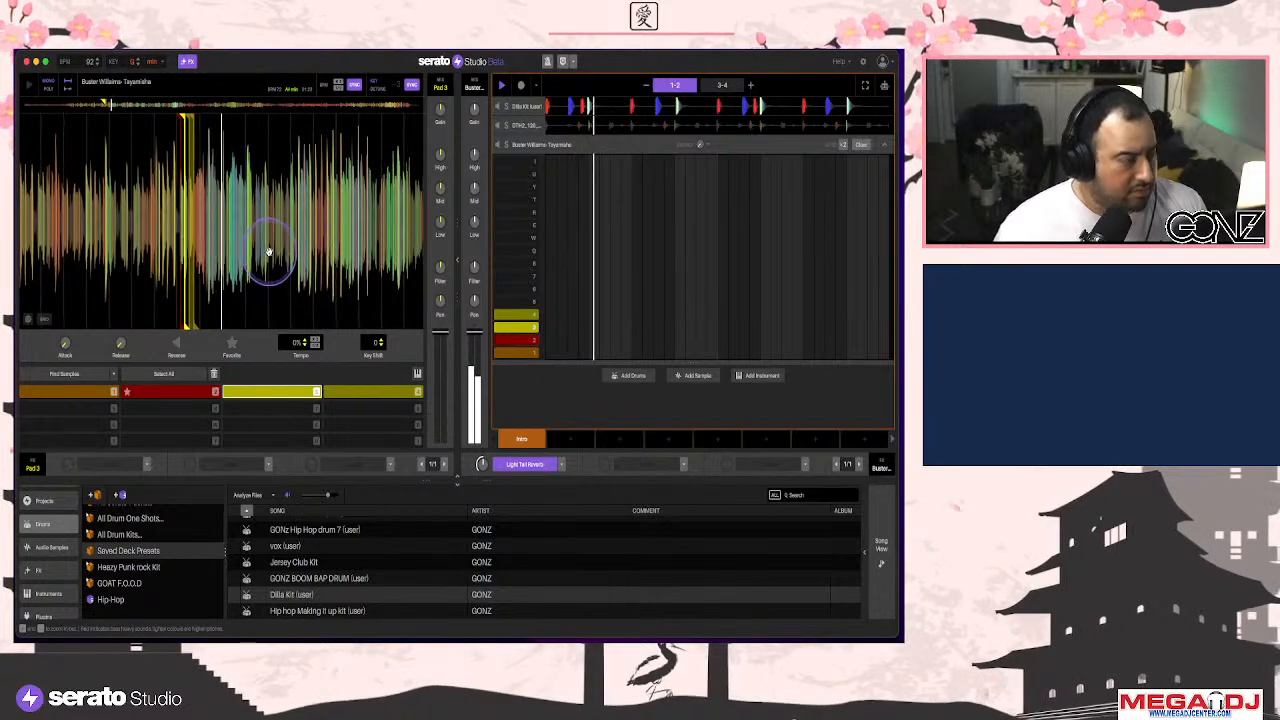
pyautogui.click(30, 86)
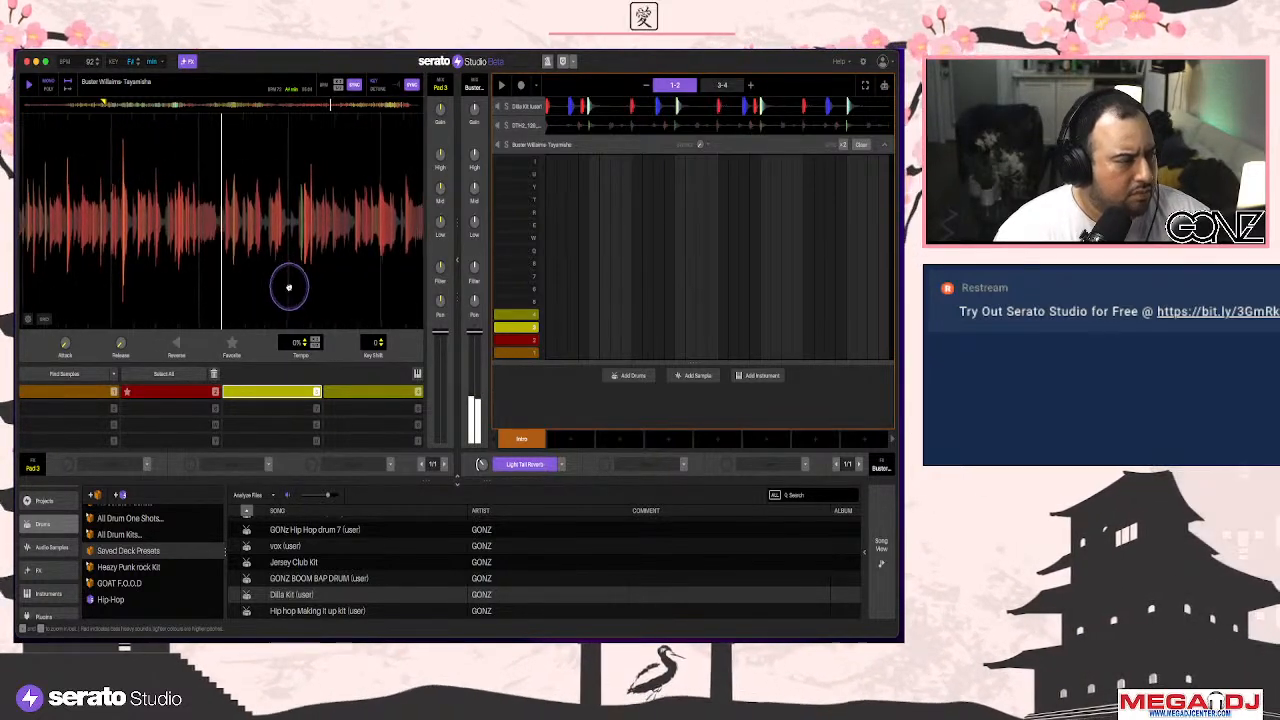
pyautogui.press('5')
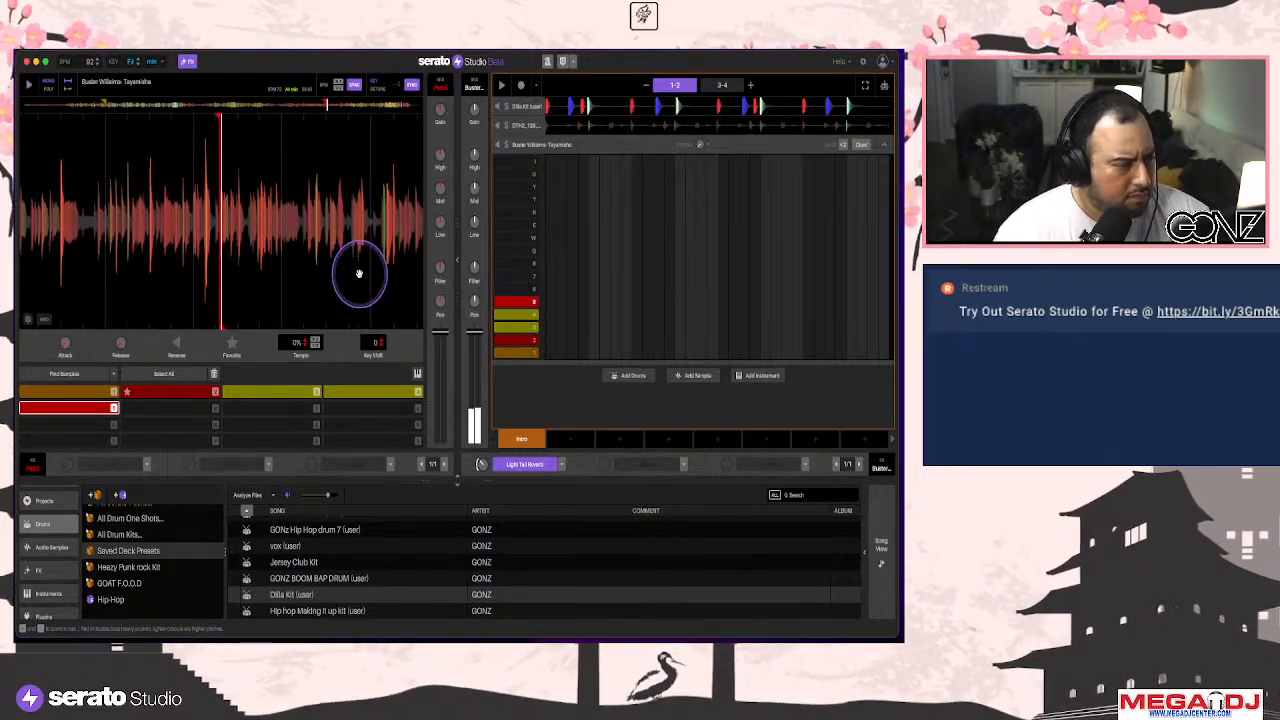
# Place Tayamisha cue 5 at the start of every bar in bars 1–4 while checking it against the drums
pyautogui.click(551, 301)
pyautogui.press('space')
pyautogui.press('space')
pyautogui.press('space')
pyautogui.press('space')
pyautogui.press('space')
pyautogui.press('space')
pyautogui.press('space')
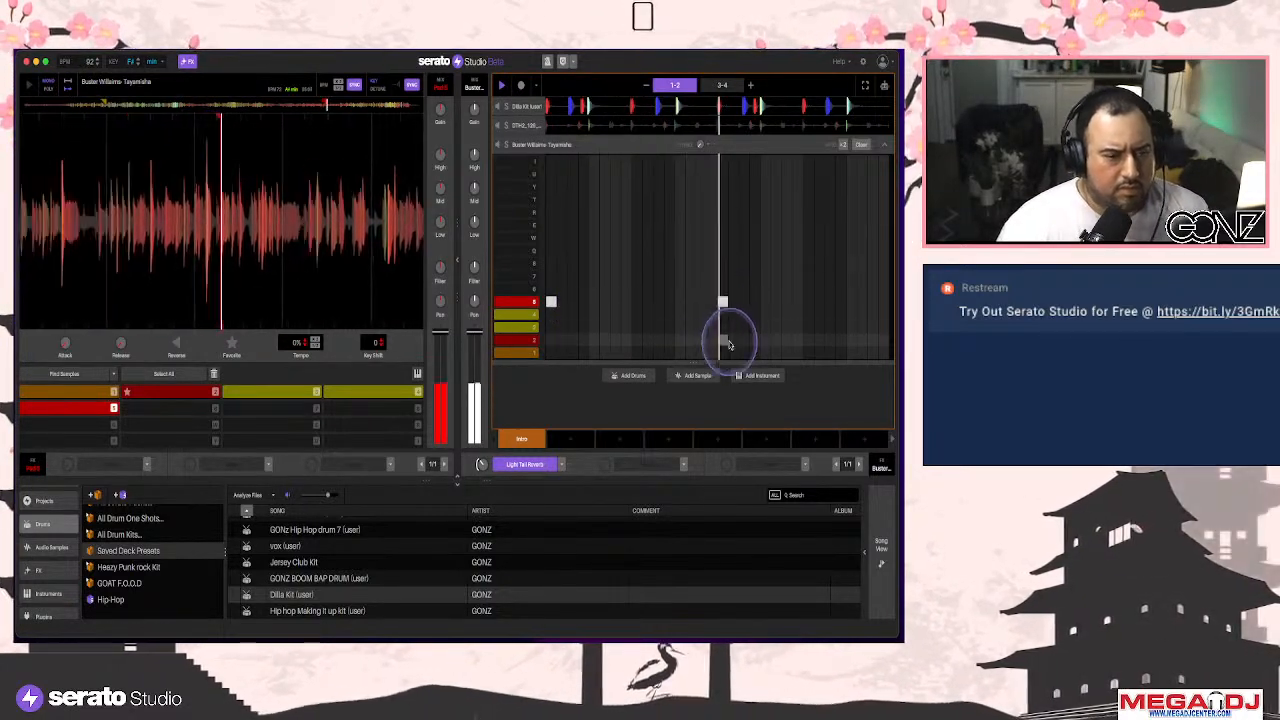
pyautogui.click(720, 86)
pyautogui.click(549, 302)
pyautogui.click(722, 301)
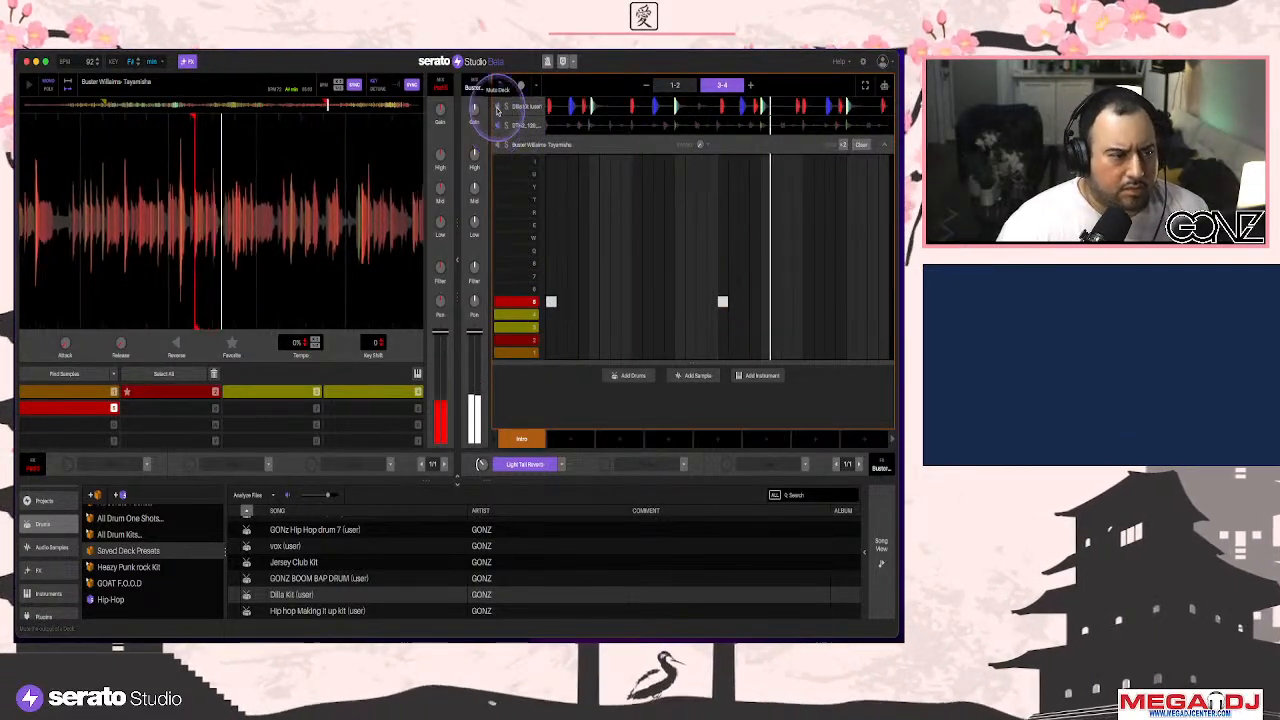
# Mute the Dilla Kit deck and listen to the Tayamisha chop without the drums
pyautogui.click(497, 109)
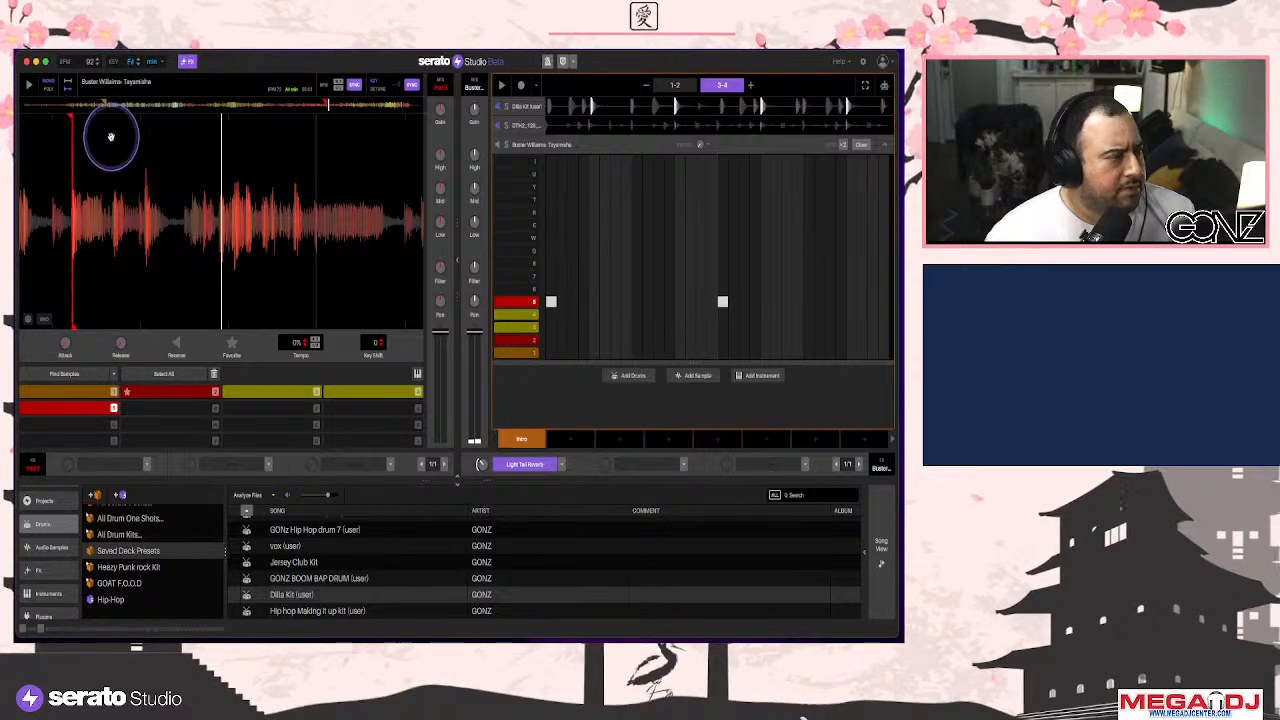
pyautogui.press('space')
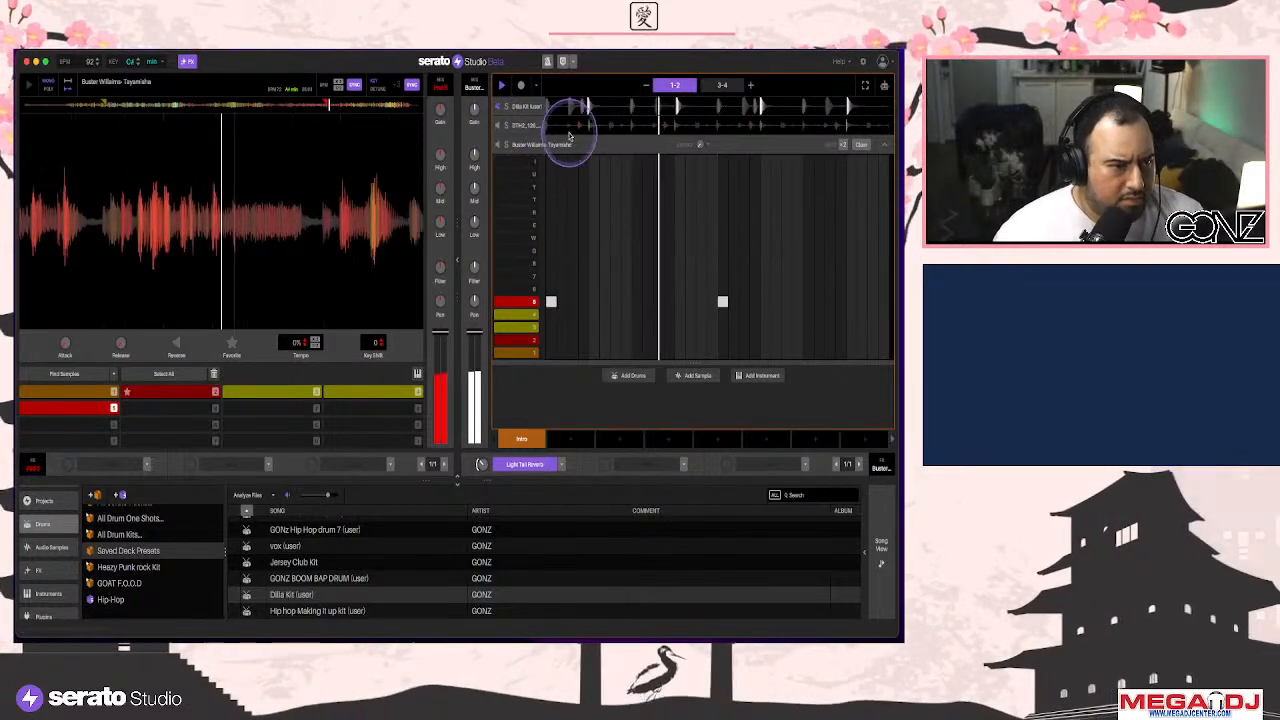
pyautogui.press('space')
# Select the percussion loop deck and search the Serato DJ Library for "hihat"
pyautogui.scroll(2, 163, 578)
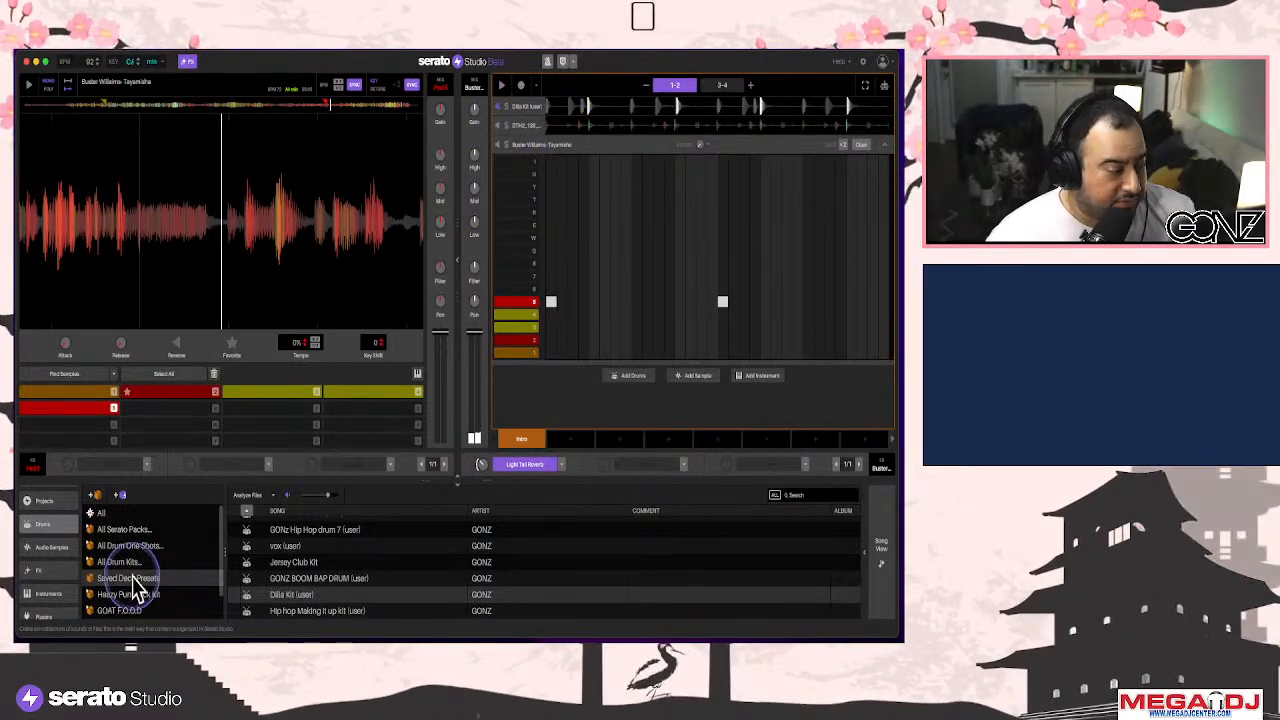
pyautogui.scroll(1, 55, 540)
pyautogui.click(587, 122)
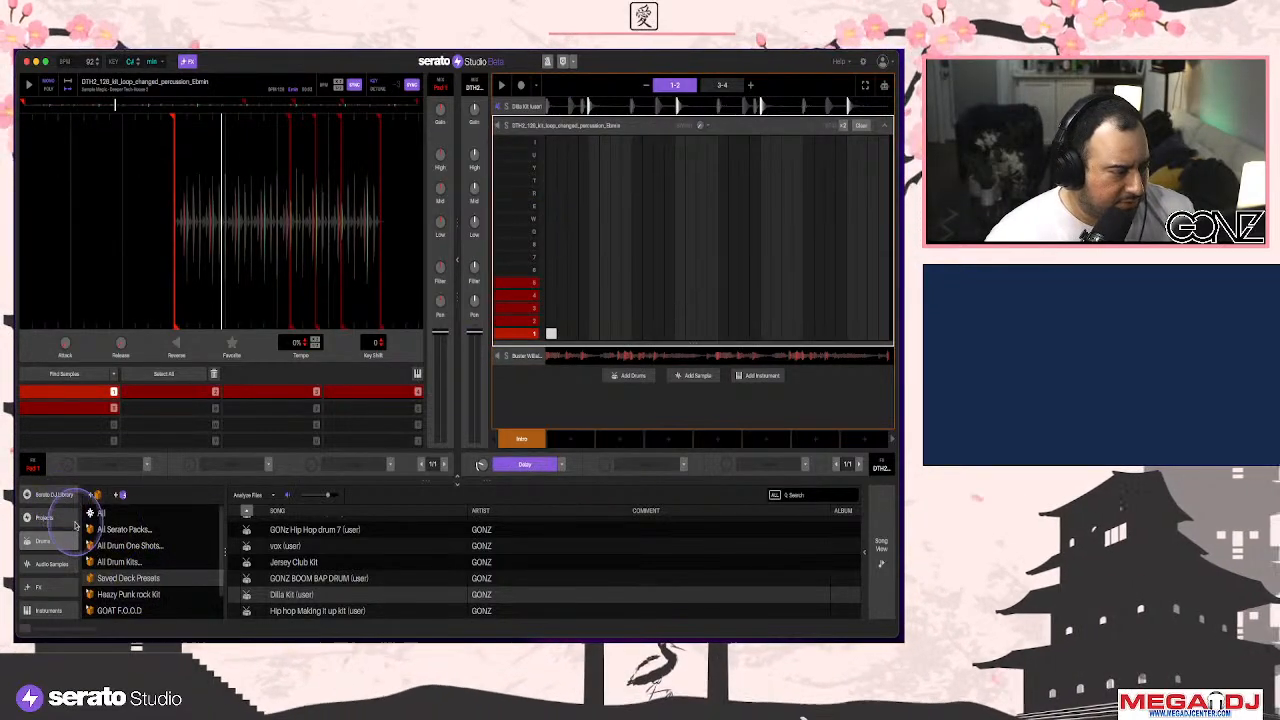
pyautogui.click(45, 517)
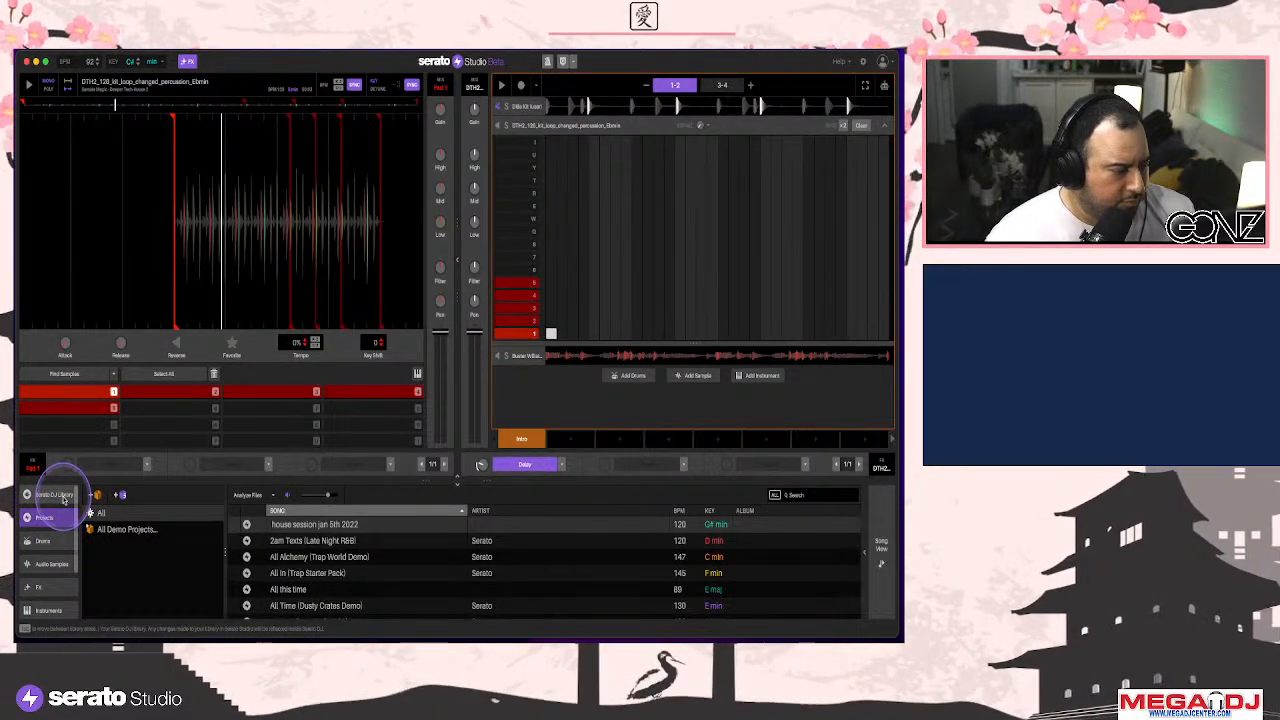
pyautogui.click(55, 495)
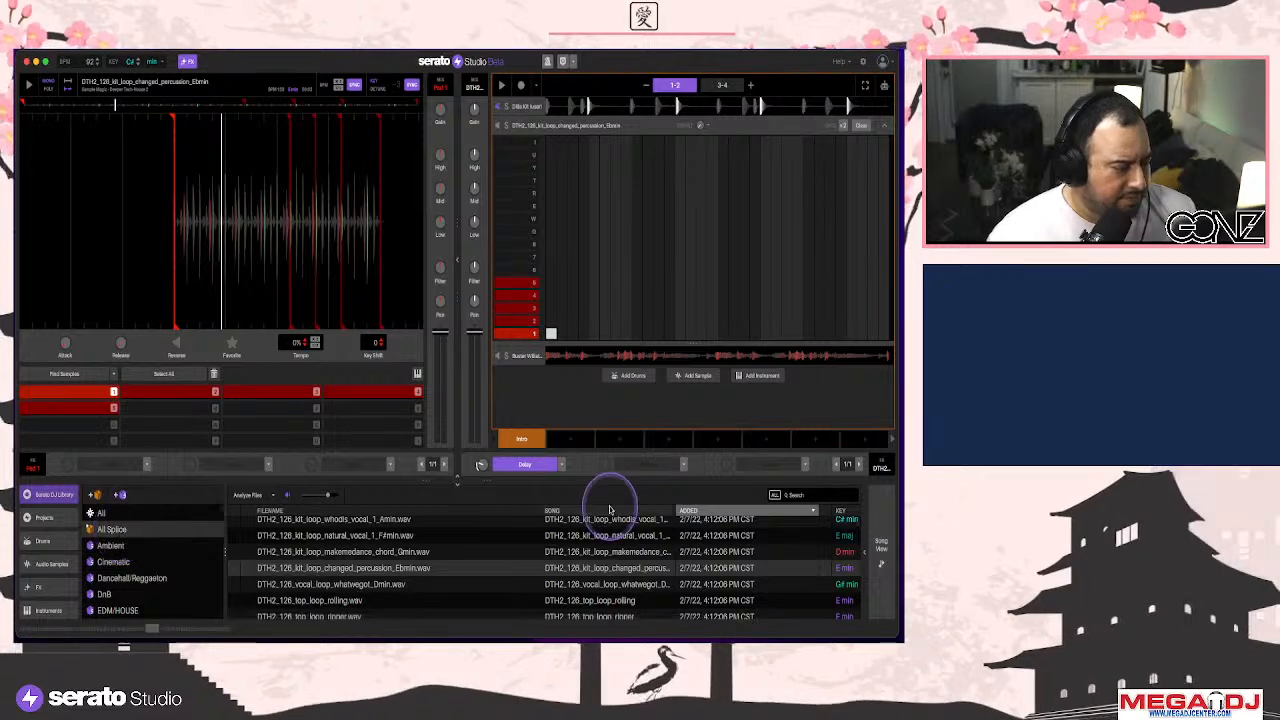
pyautogui.click(803, 497)
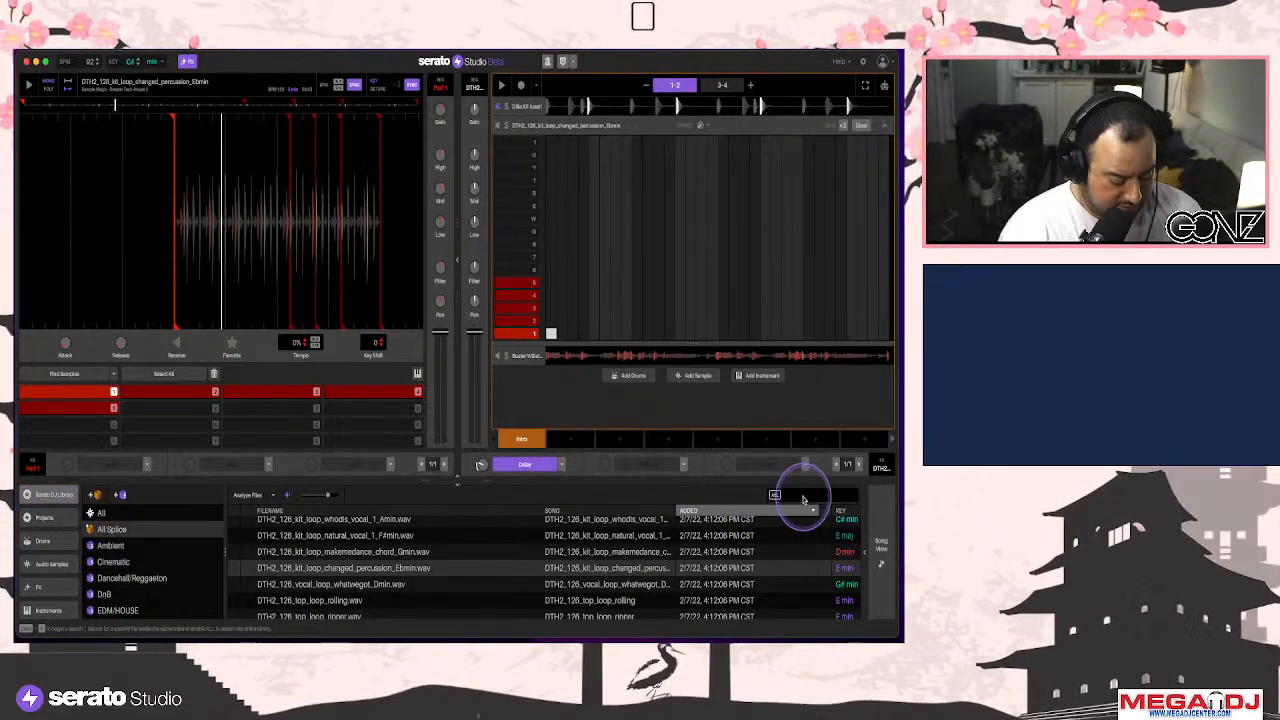
pyautogui.write('hihat')
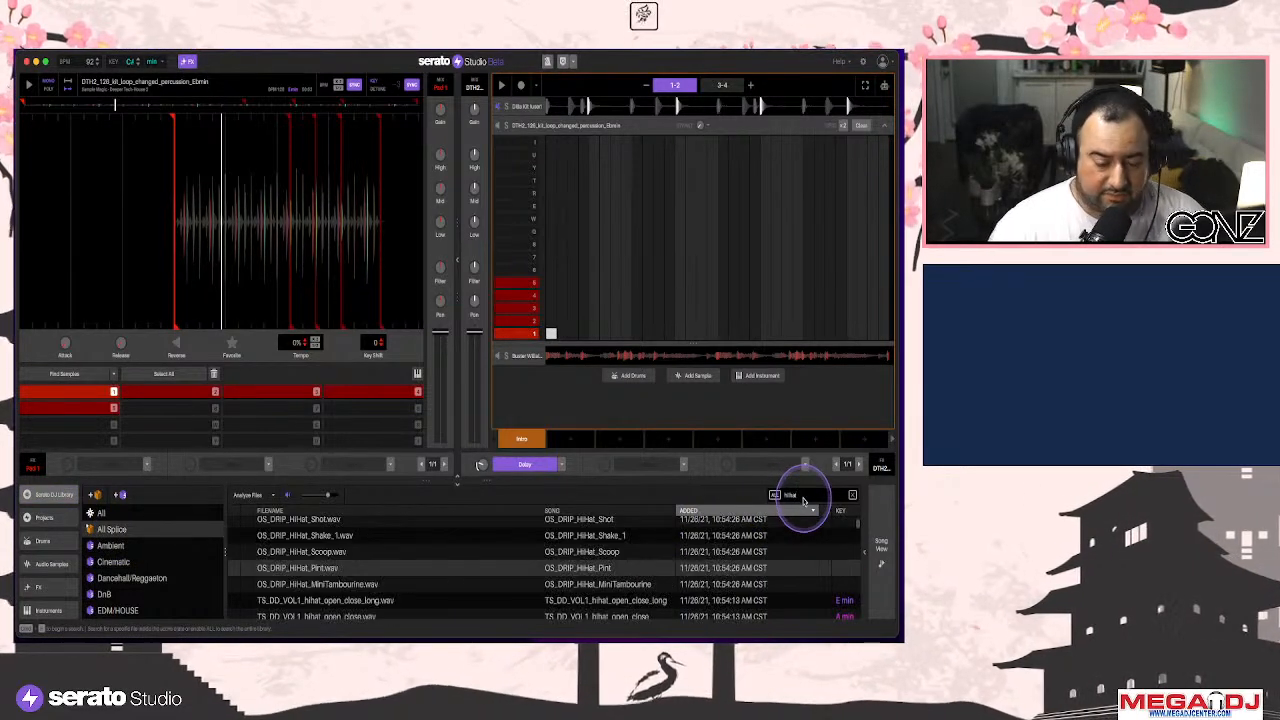
# Preview the one-shot hi-hats in the search results, from the OS_DRIP and TS_DD_VOL1 samples through the CHRONOMALIE ones
pyautogui.click(573, 538)
pyautogui.click(591, 551)
pyautogui.scroll(-2, 592, 550)
pyautogui.click(595, 547)
pyautogui.click(579, 574)
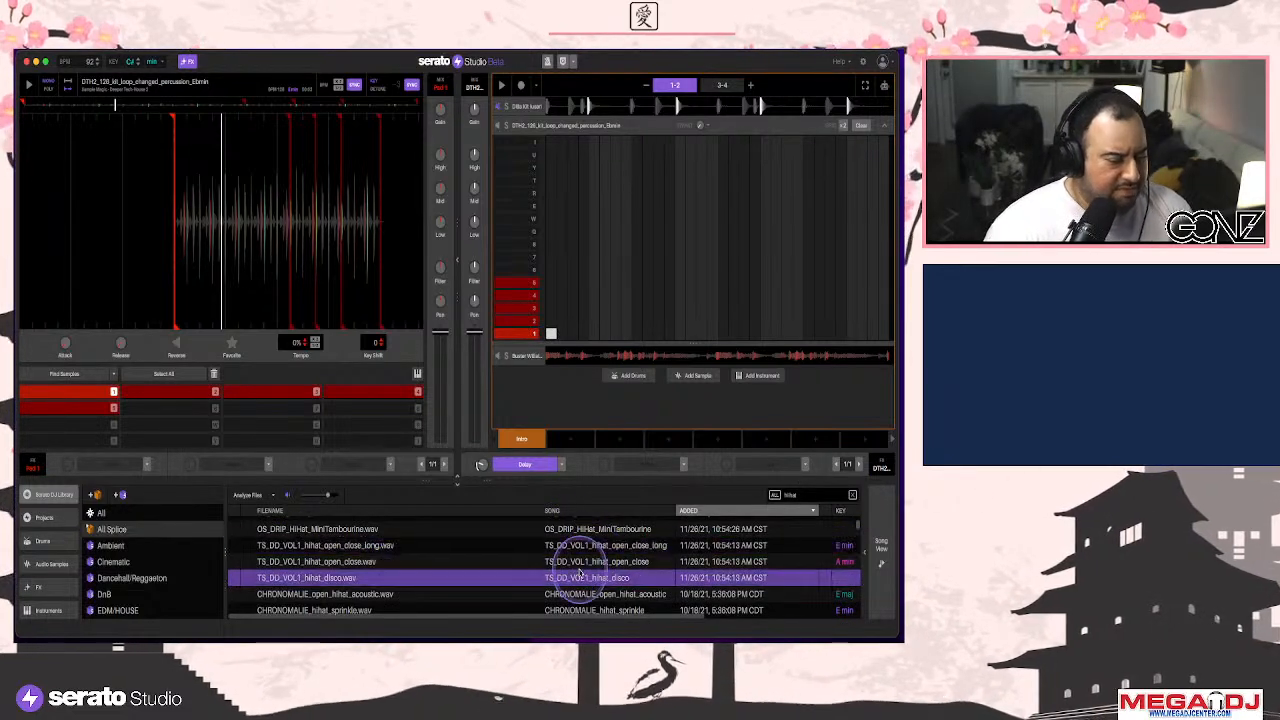
pyautogui.scroll(-3, 581, 573)
pyautogui.click(585, 576)
pyautogui.click(588, 546)
pyautogui.click(589, 529)
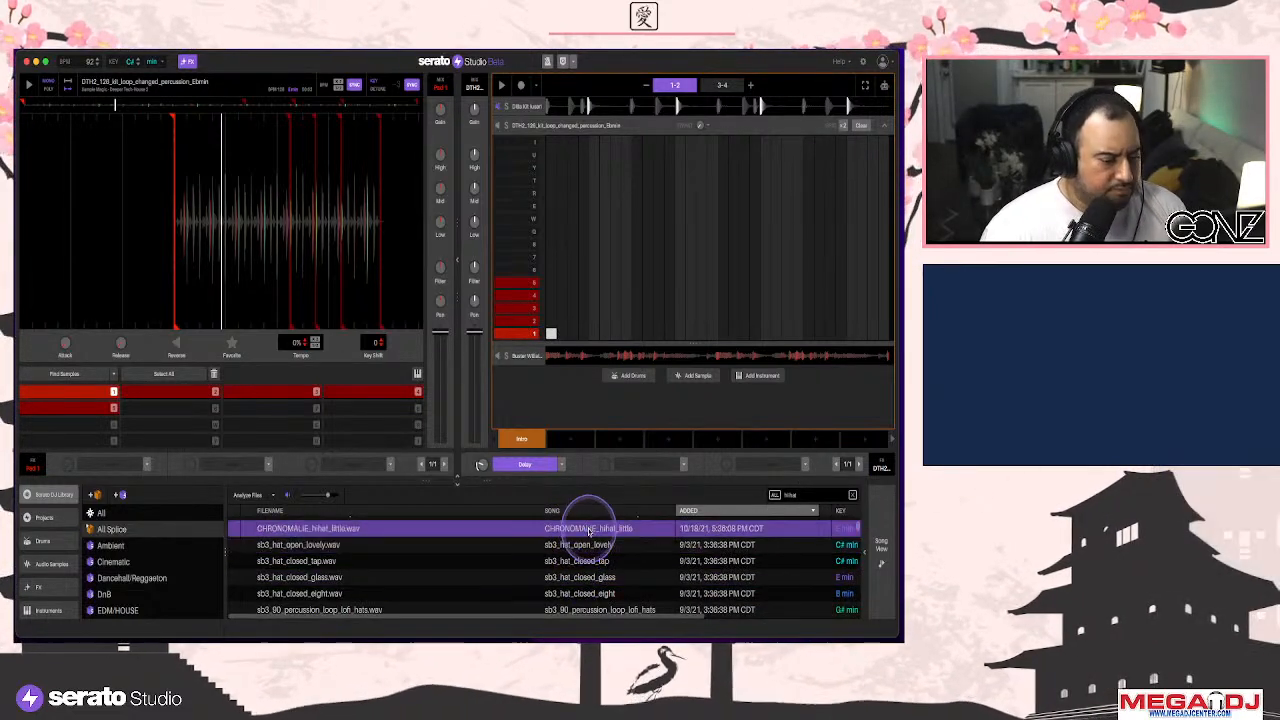
# Preview the sb3_90 hat loops and load sb3_90_drum_loop_salt_hats.wav in place of the percussion loop
pyautogui.scroll(-3, 590, 560)
pyautogui.click(590, 572)
pyautogui.click(592, 589)
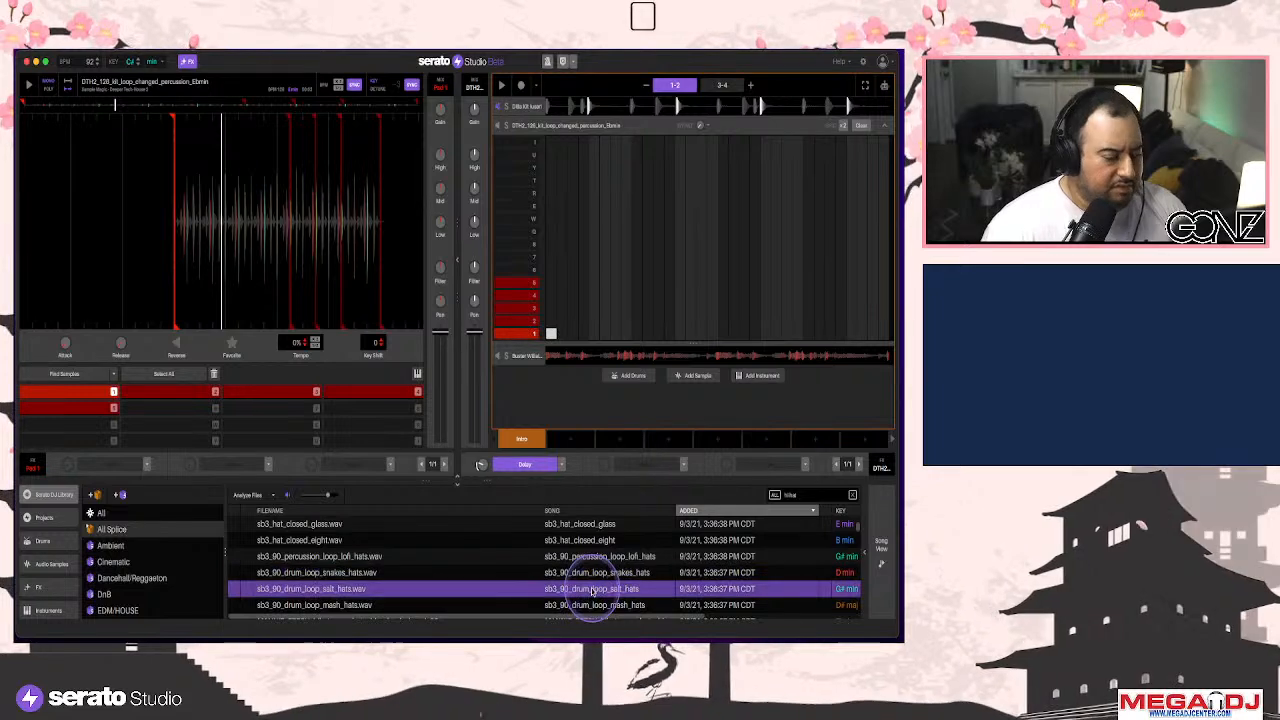
pyautogui.scroll(-1, 592, 589)
pyautogui.click(592, 589)
pyautogui.scroll(-1, 592, 589)
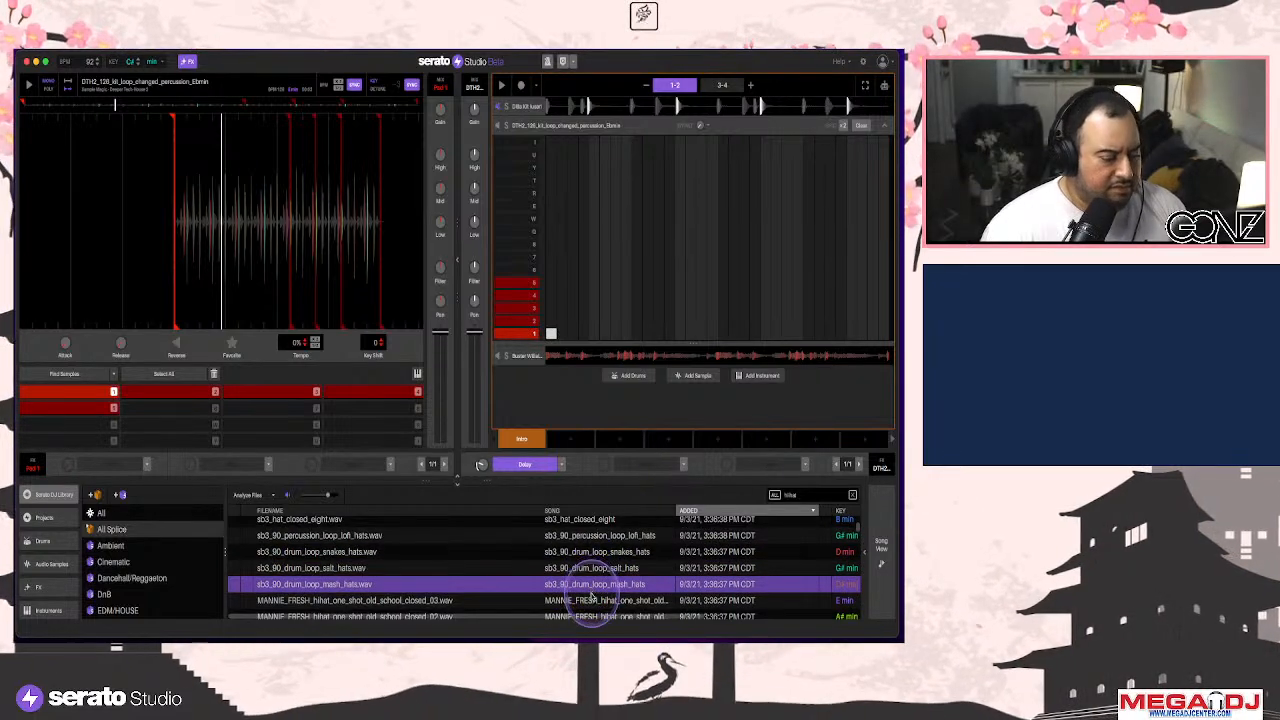
pyautogui.click(592, 600)
pyautogui.click(592, 568)
pyautogui.moveTo(592, 568); pyautogui.dragTo(645, 308)
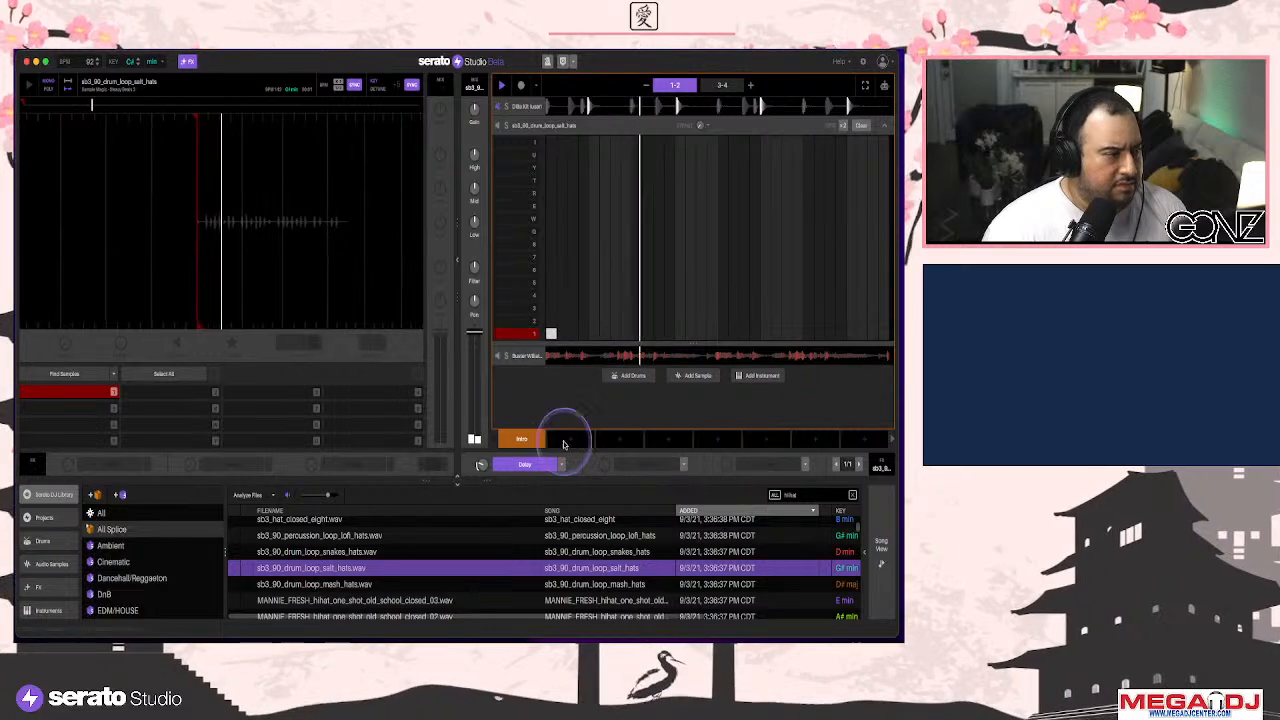
# Preview further hi-hat loops, load CHW_HiHat_Straight_85.wav onto the loop deck and lower the deck's volume
pyautogui.scroll(-5, 597, 520)
pyautogui.click(600, 558)
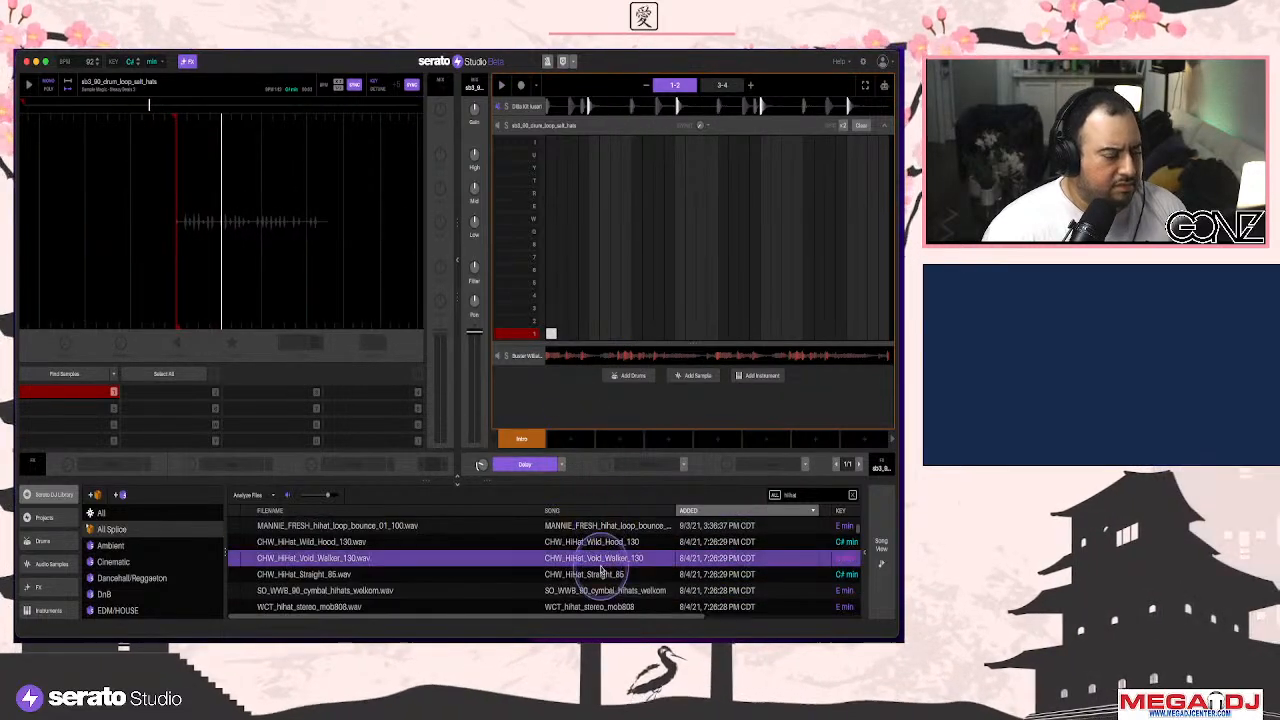
pyautogui.click(598, 575)
pyautogui.moveTo(598, 577); pyautogui.dragTo(609, 285)
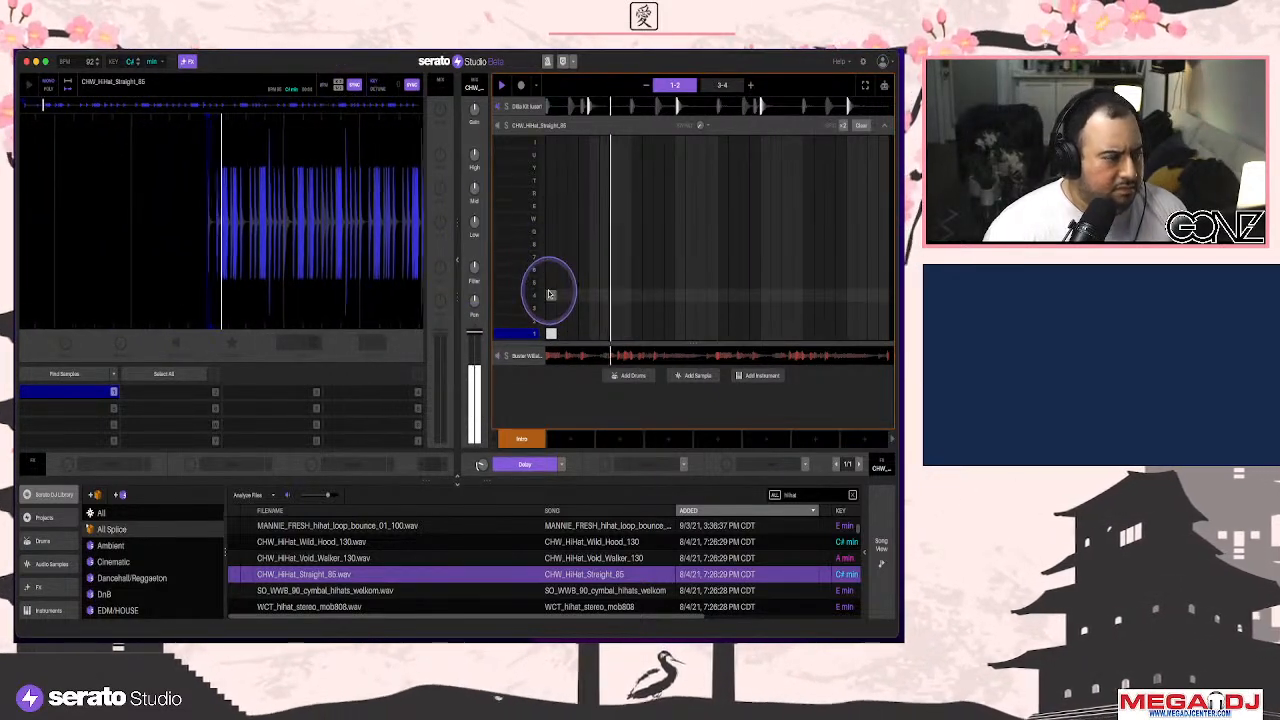
pyautogui.scroll(-3, 472, 335)
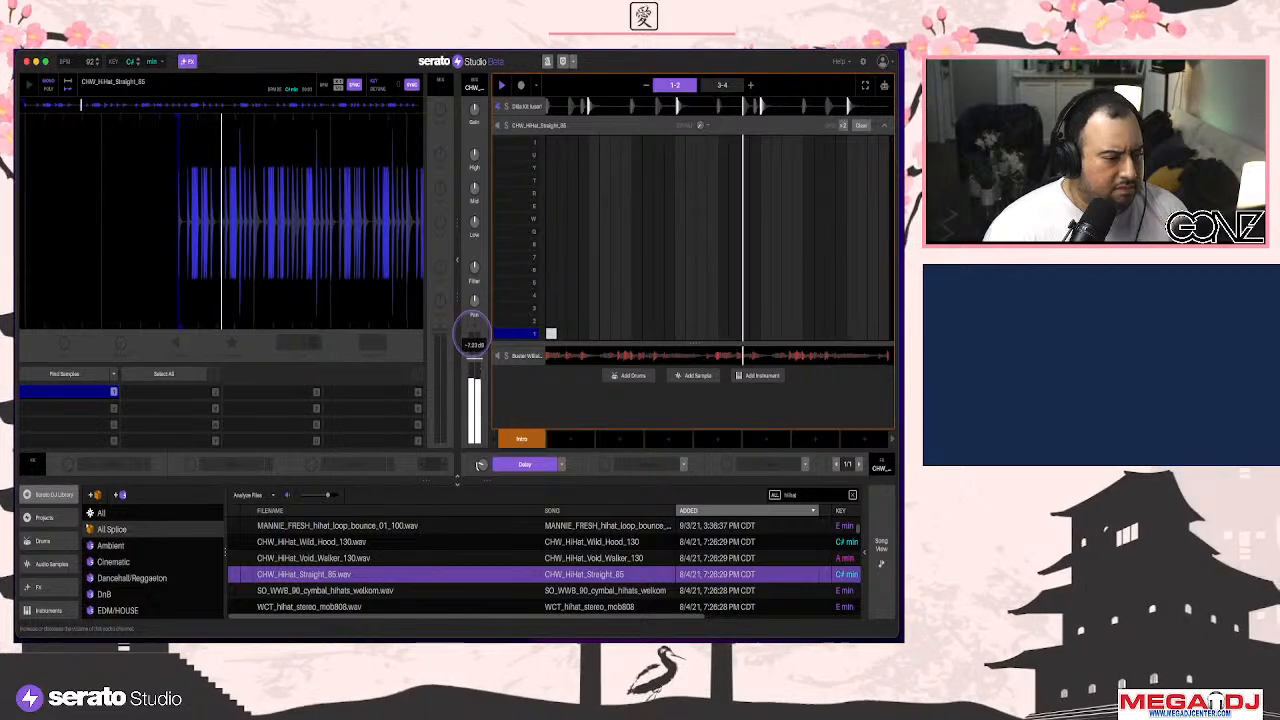
# Set a new Tayamisha cue on pad 6 and use it in place of cue 5 at the start of each bar
pyautogui.click(574, 357)
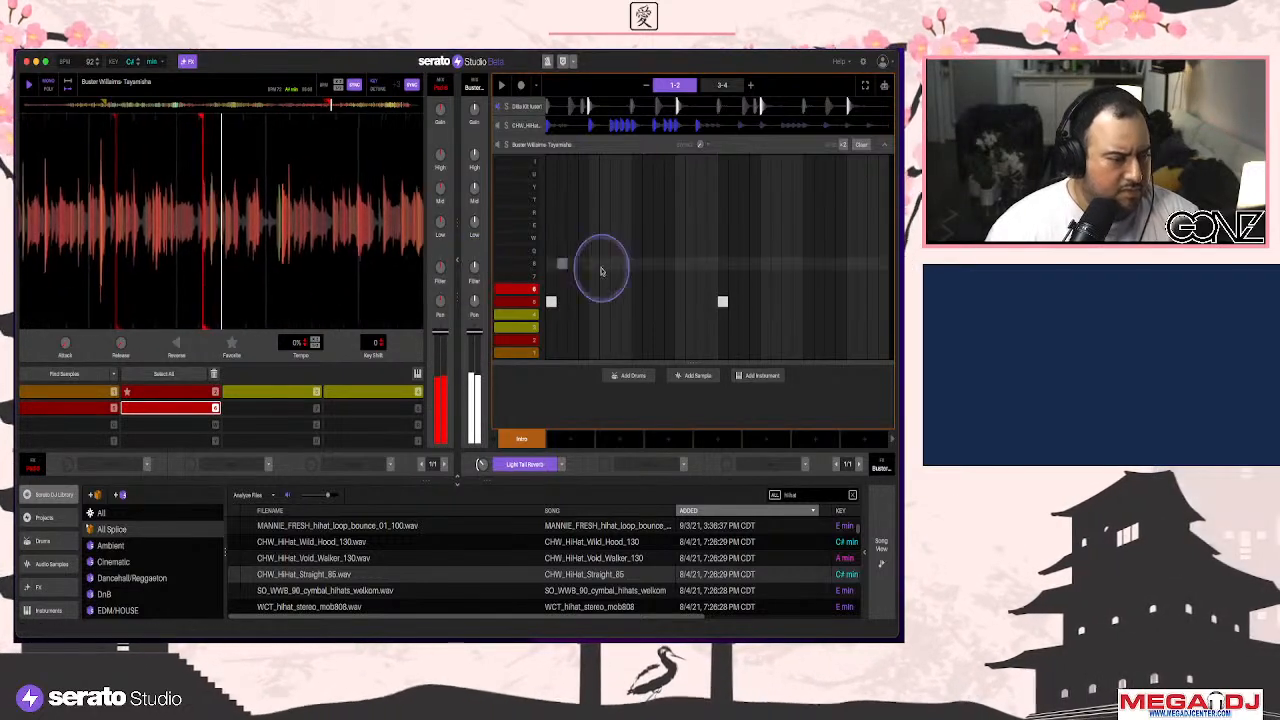
pyautogui.click(551, 290)
pyautogui.click(551, 303)
pyautogui.press('space')
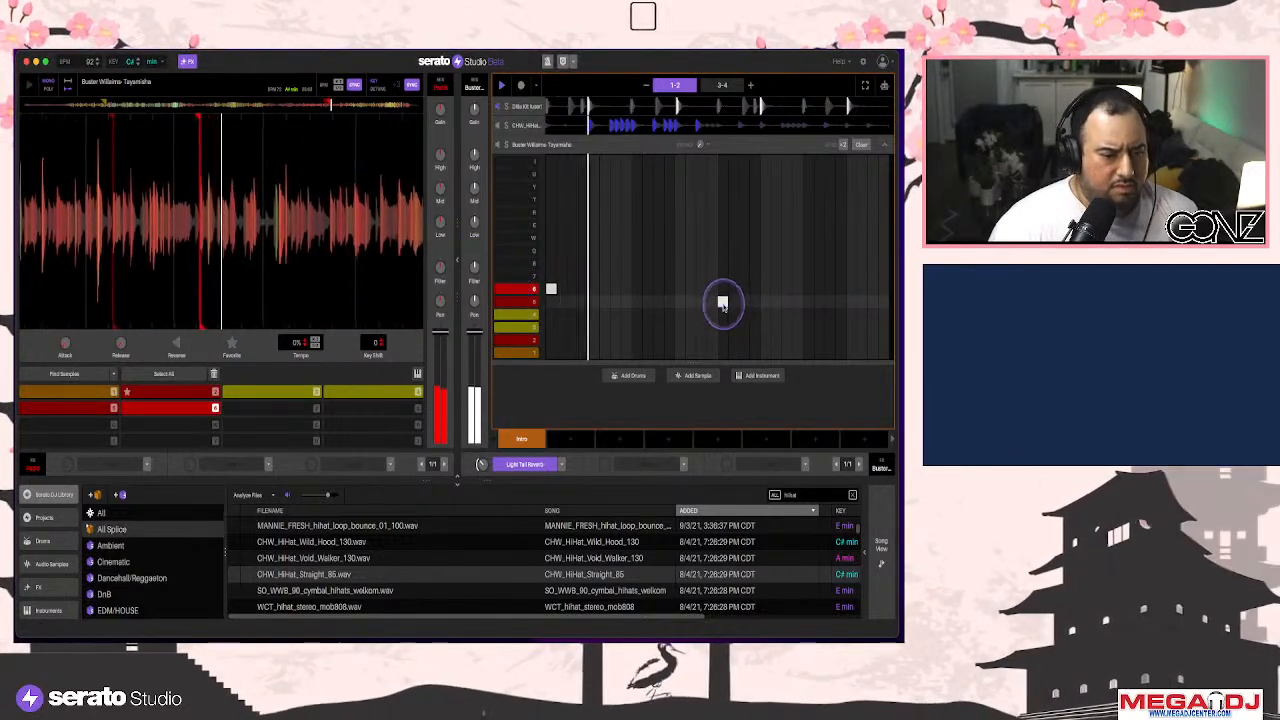
pyautogui.click(722, 85)
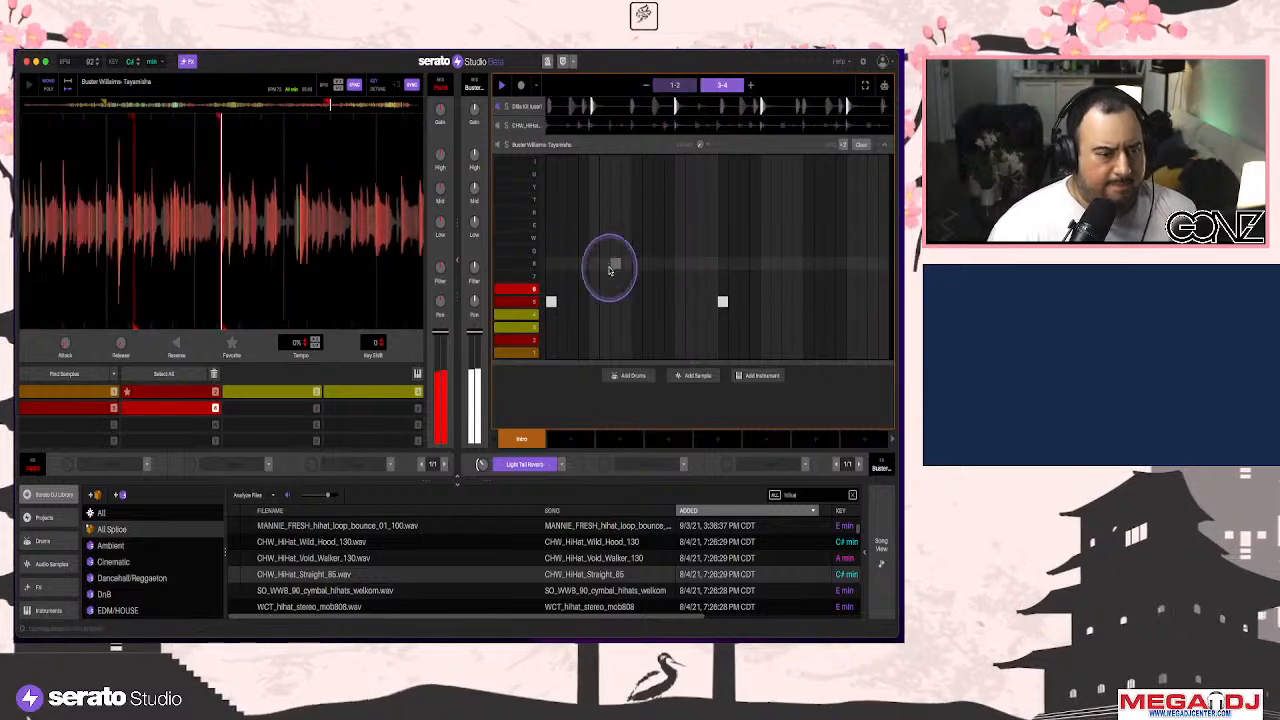
pyautogui.click(551, 301)
pyautogui.click(551, 289)
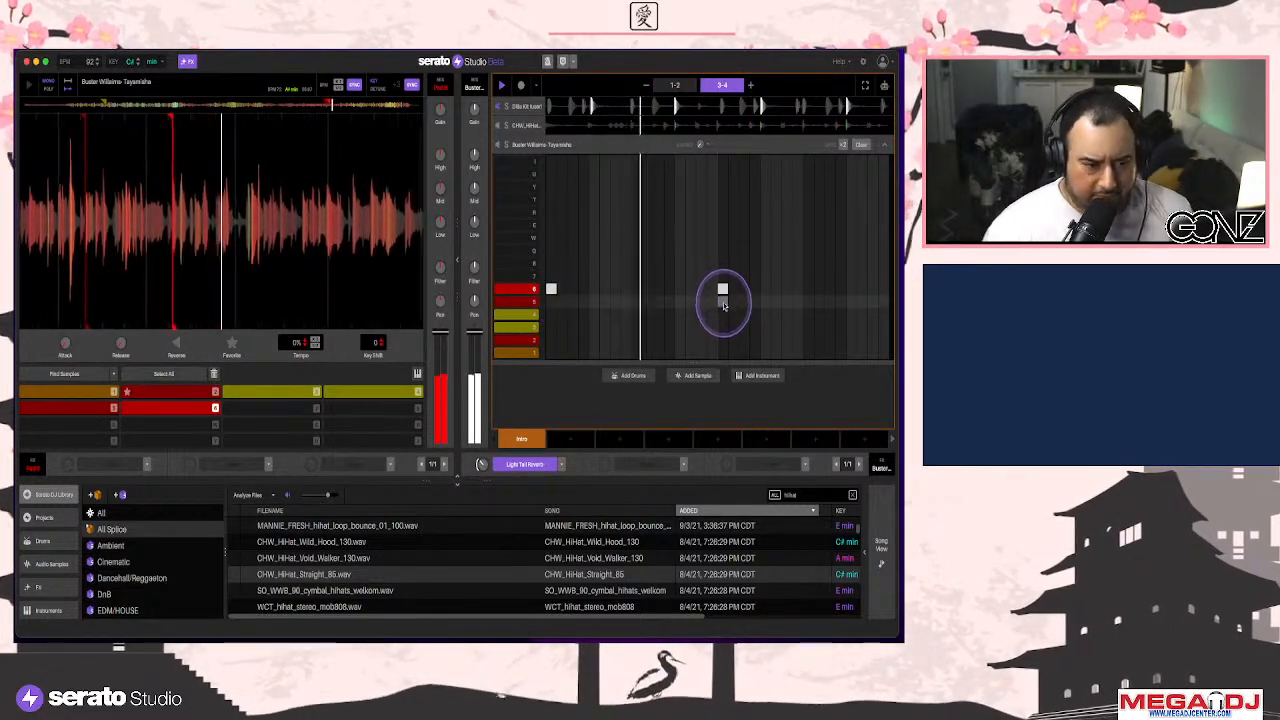
pyautogui.click(767, 230)
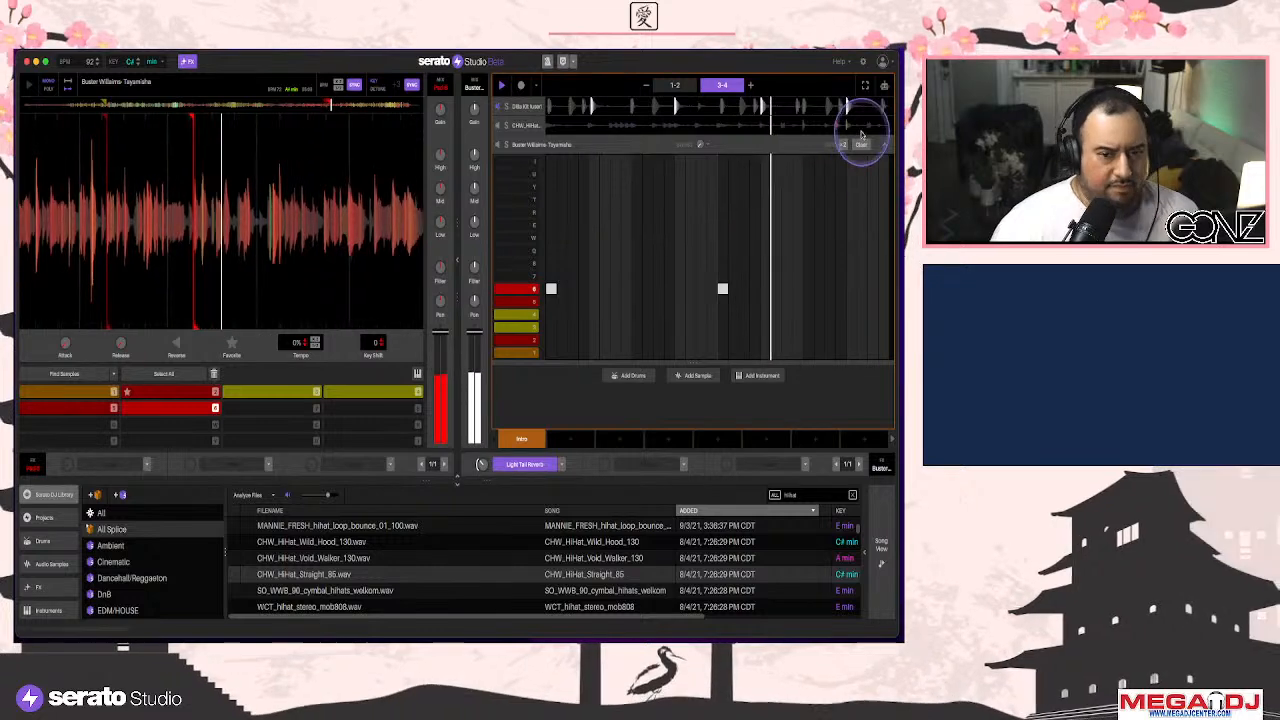
# Clear the patterns of the Dilla Kit and CHW_HiHat_Straight_85 decks so that only the Tayamisha chop plays
pyautogui.click(861, 144)
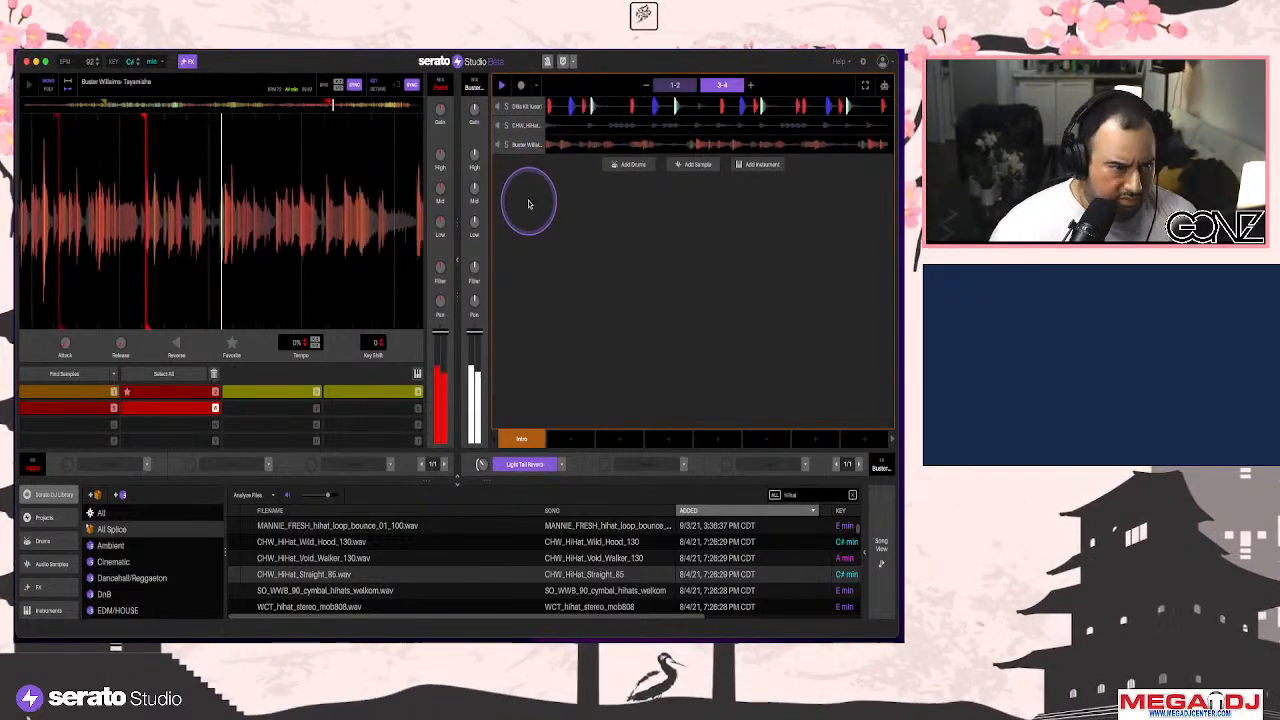
pyautogui.click(766, 135)
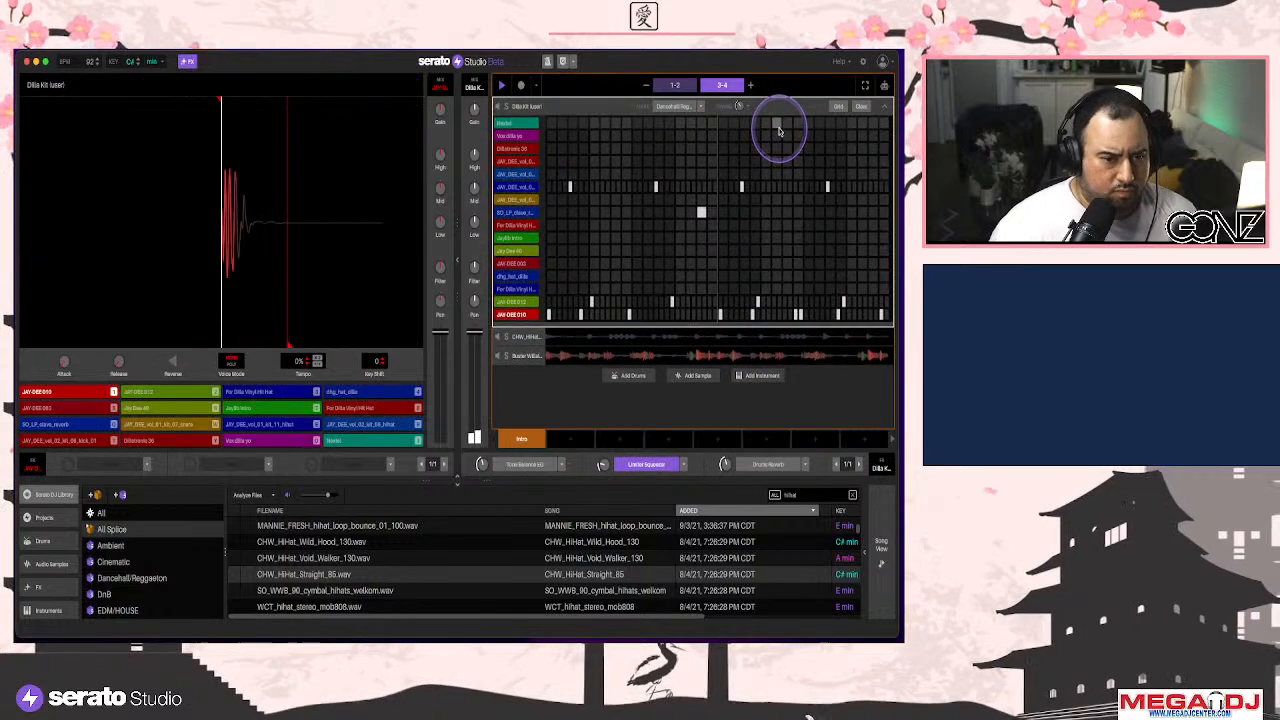
pyautogui.click(884, 111)
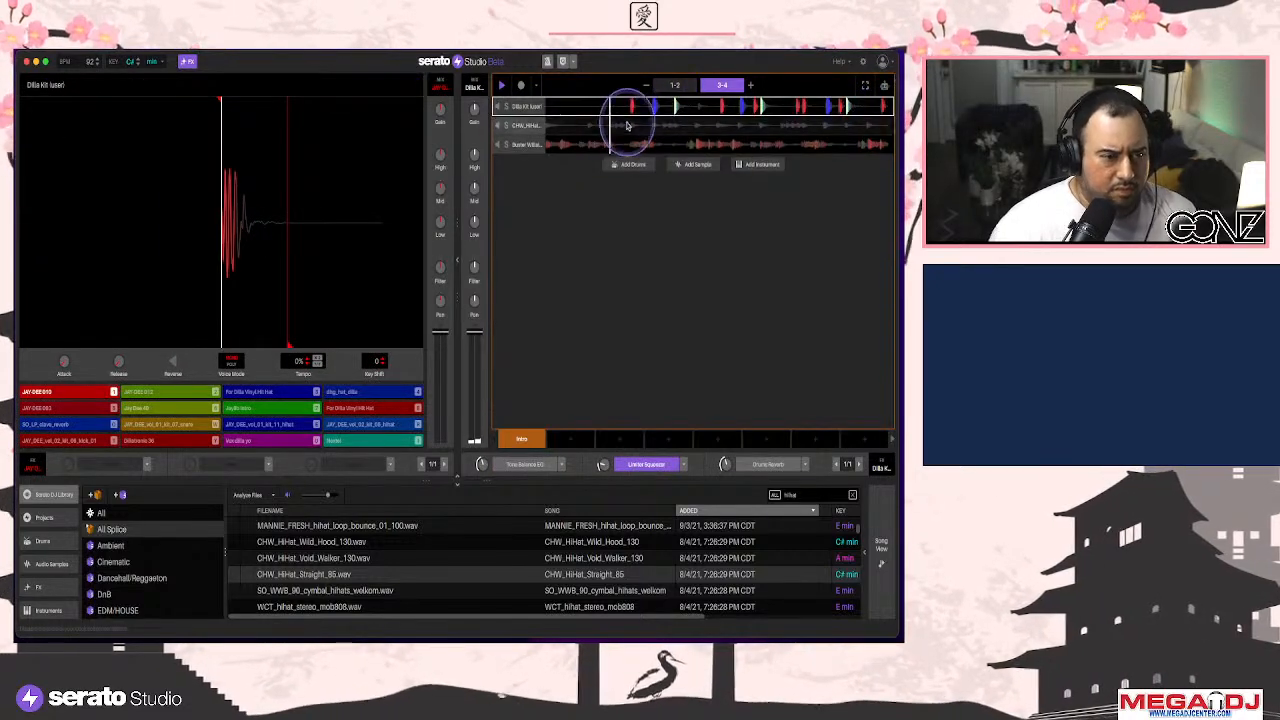
pyautogui.click(823, 200)
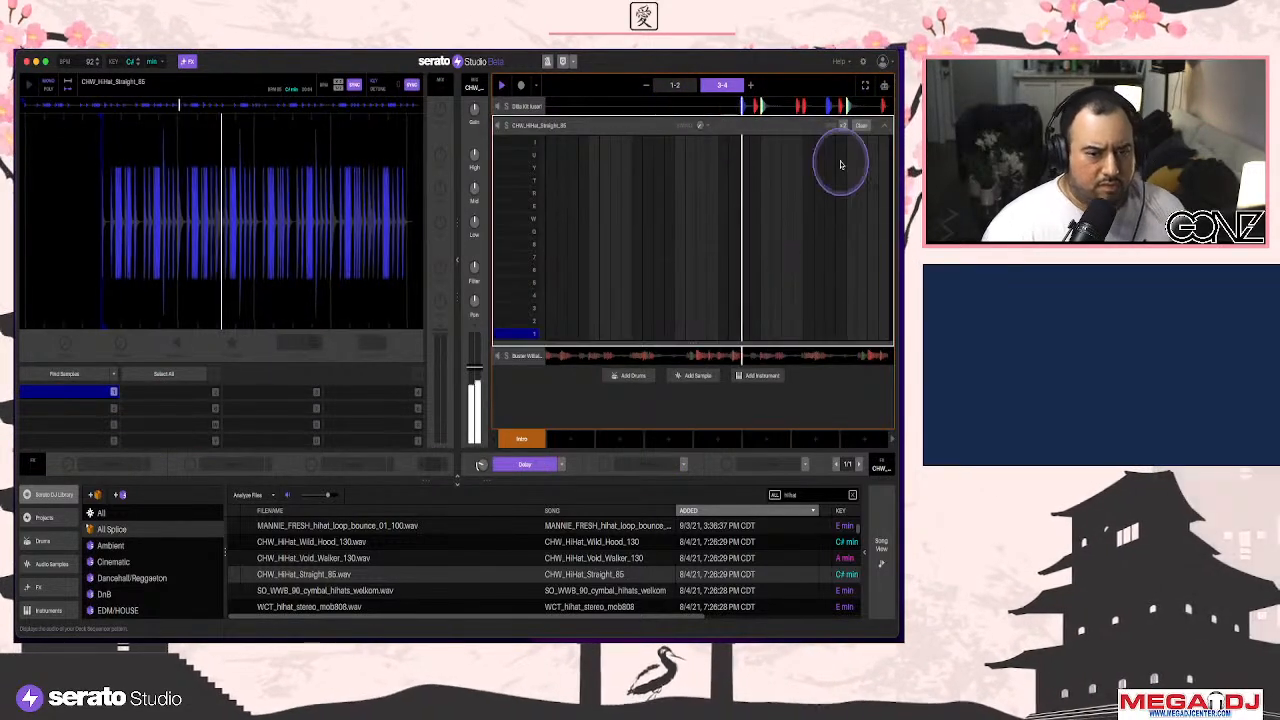
pyautogui.click(859, 125)
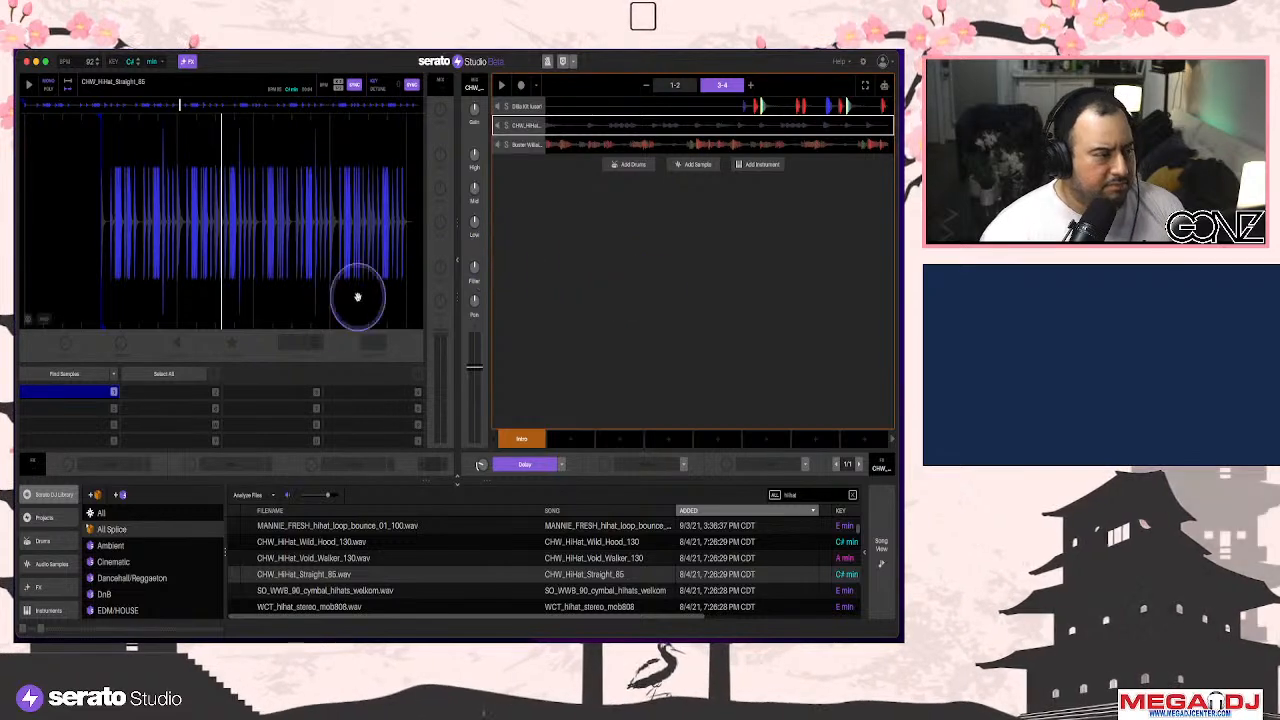
# Play further through Tayamisha, set a cue on pad 7 and use it in place of cue 6 at bar 2
pyautogui.click(563, 144)
pyautogui.click(33, 86)
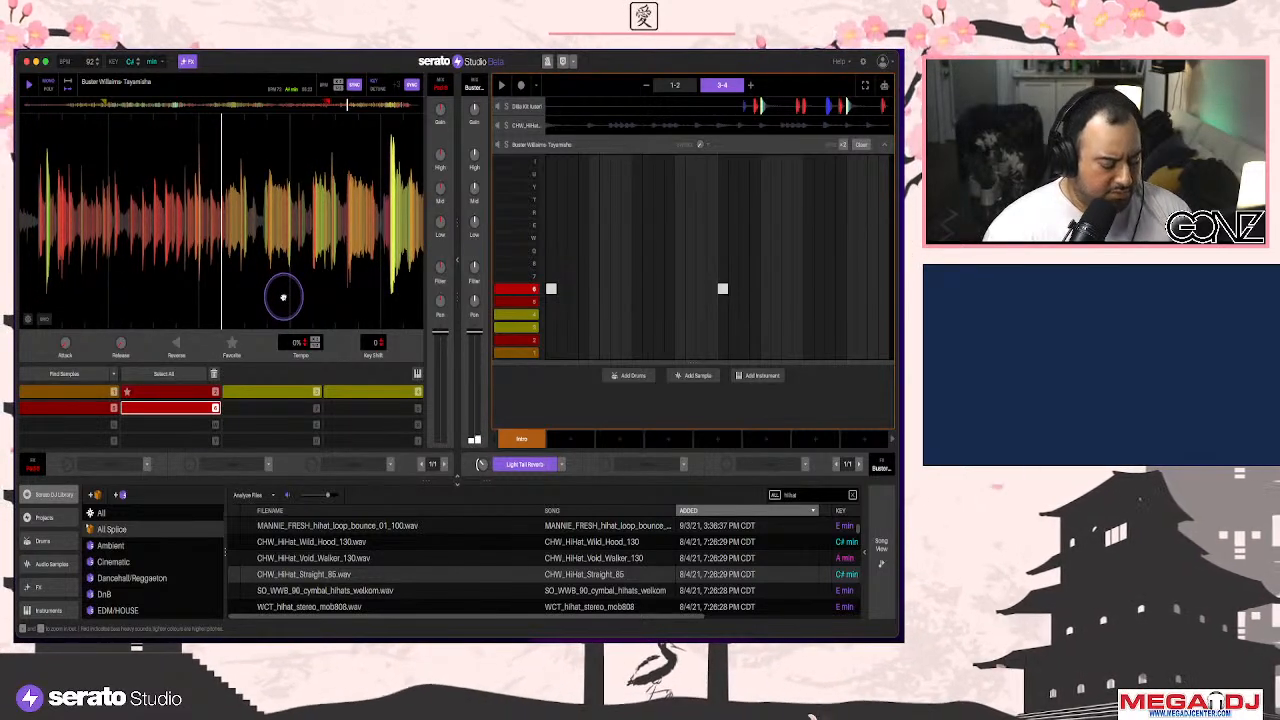
pyautogui.press('3')
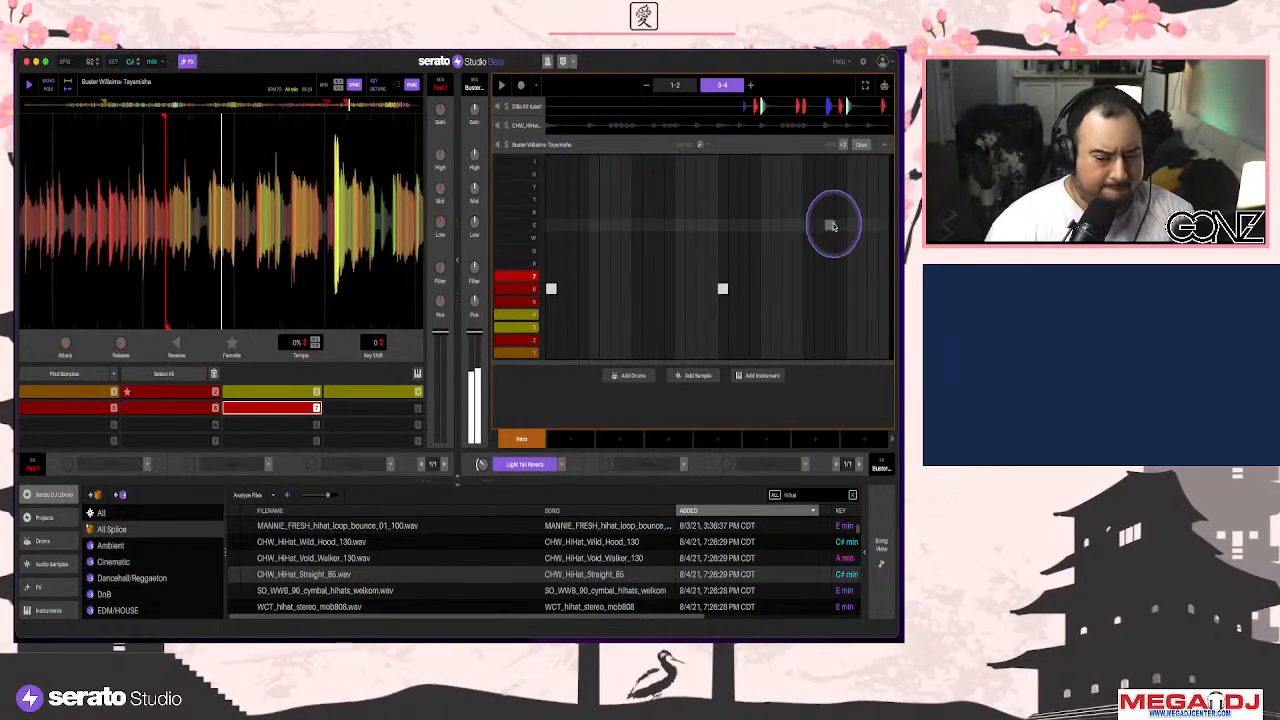
pyautogui.click(725, 288)
pyautogui.click(725, 276)
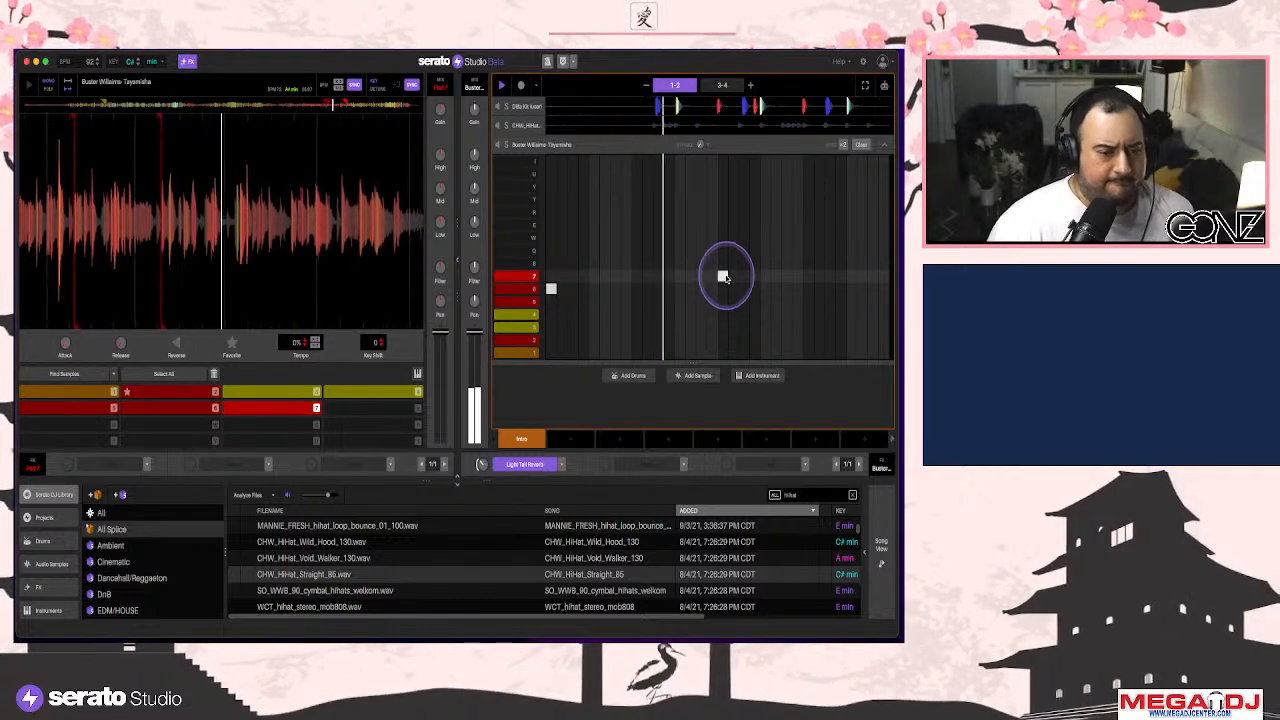
# Set a Tayamisha cue on pad 8 and place it instead of cue 6 at the start of bar 4
pyautogui.click(722, 86)
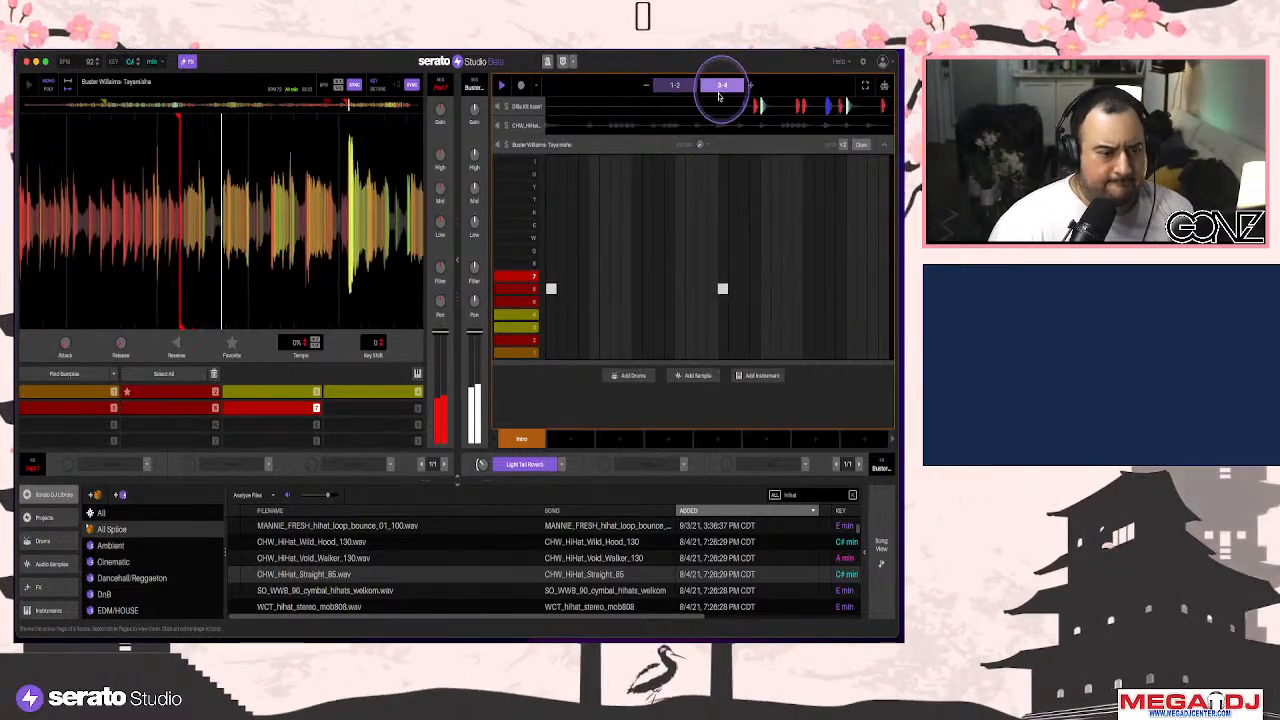
pyautogui.click(723, 289)
pyautogui.click(331, 158)
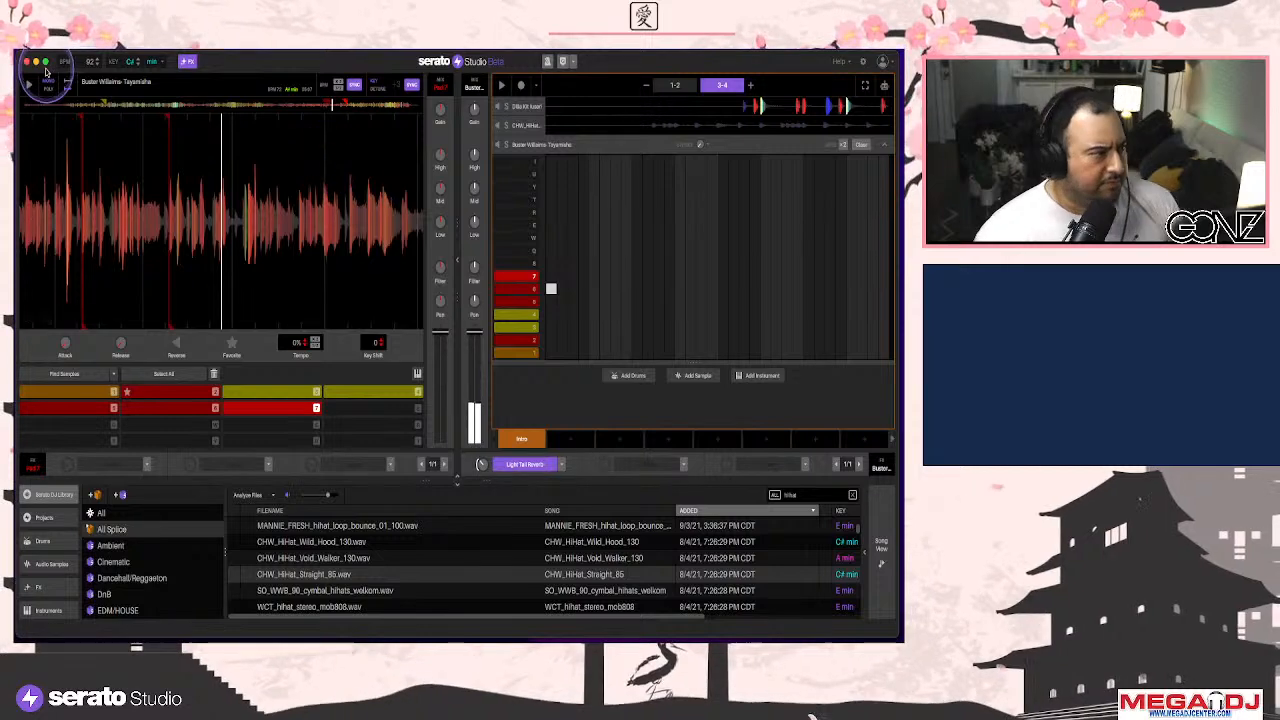
pyautogui.click(289, 91)
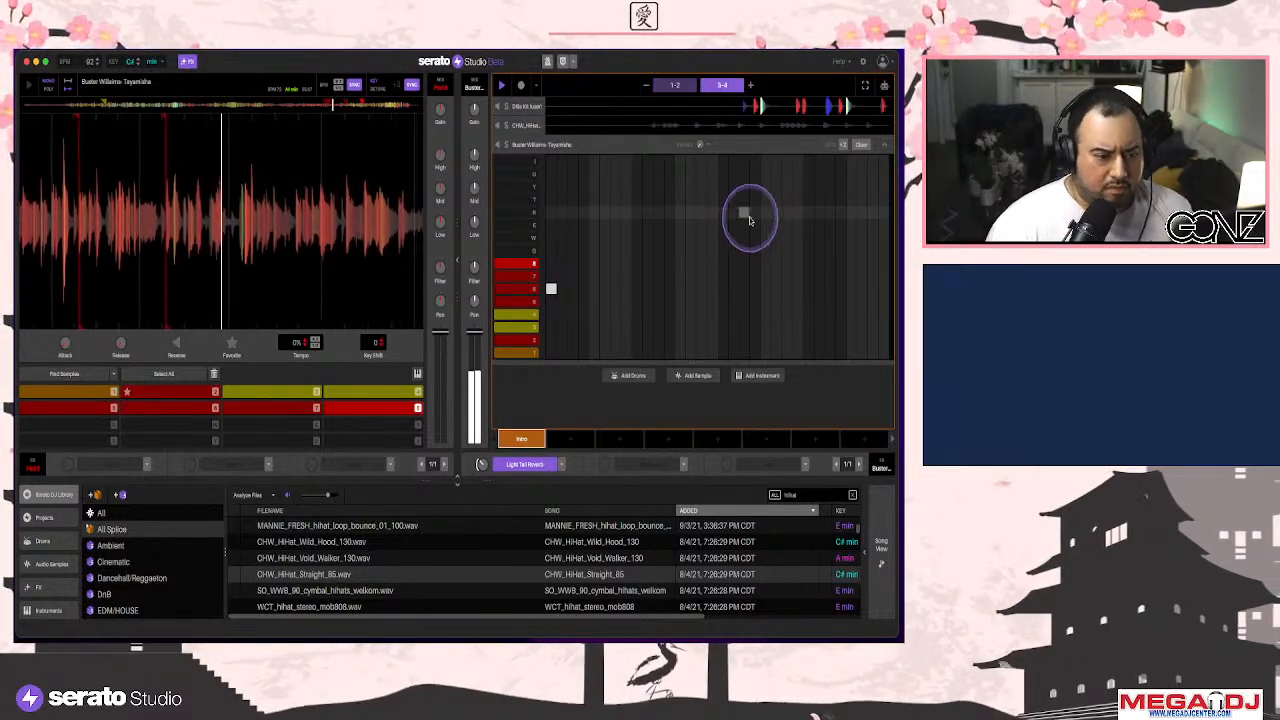
pyautogui.click(724, 264)
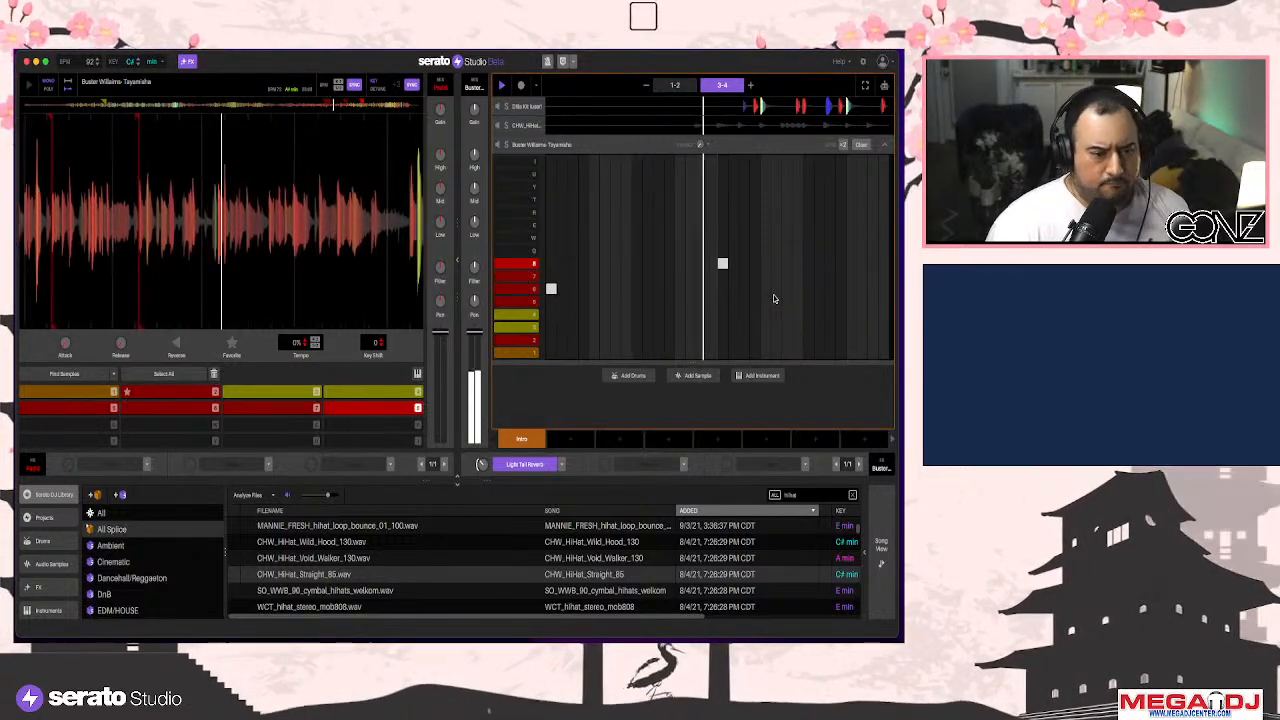
pyautogui.click(713, 279)
pyautogui.moveTo(200, 229); pyautogui.dragTo(83, 150)
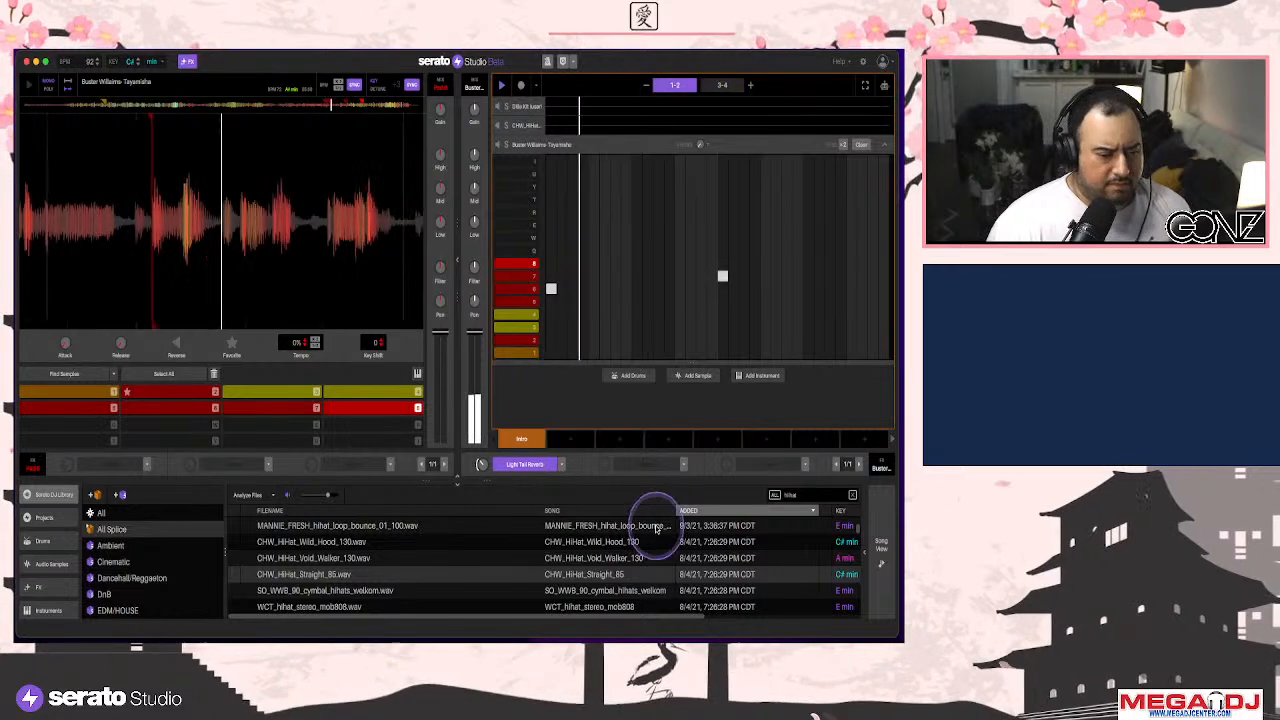
# Listen to the four-bar Tayamisha chop and check the Dilla Kit's step grid before returning to the Tayamisha deck
pyautogui.click(882, 148)
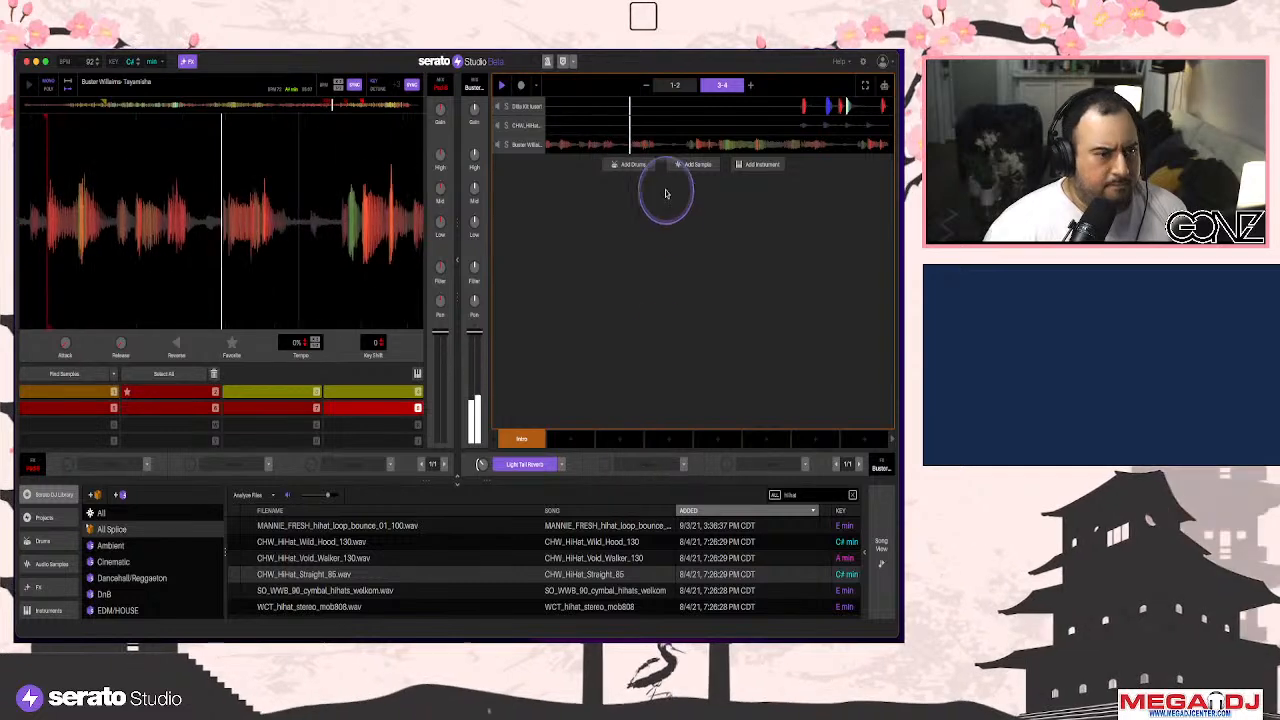
pyautogui.click(649, 106)
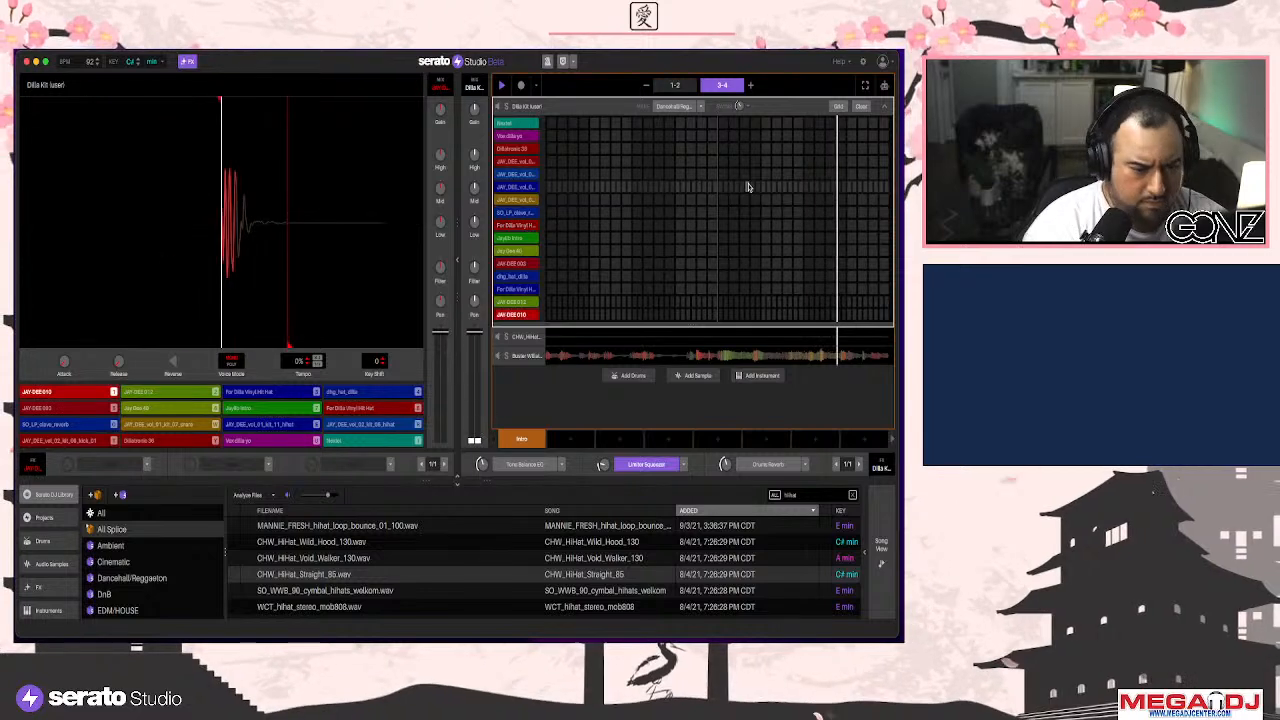
pyautogui.click(743, 244)
pyautogui.press('space')
pyautogui.click(757, 358)
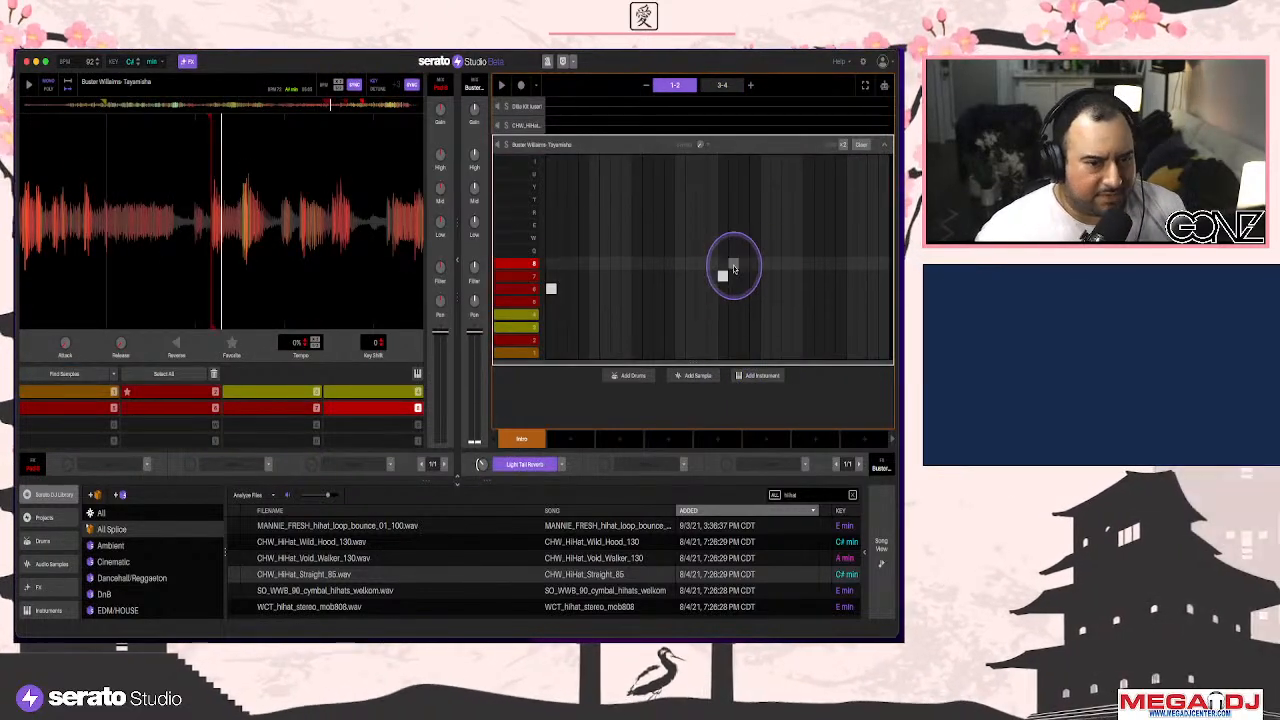
# Preview the WCT hi-hat samples down to WCT_100_hihat_loop_pivo.wav and audition Tayamisha cue 8
pyautogui.scroll(-2, 420, 550)
pyautogui.click(415, 560)
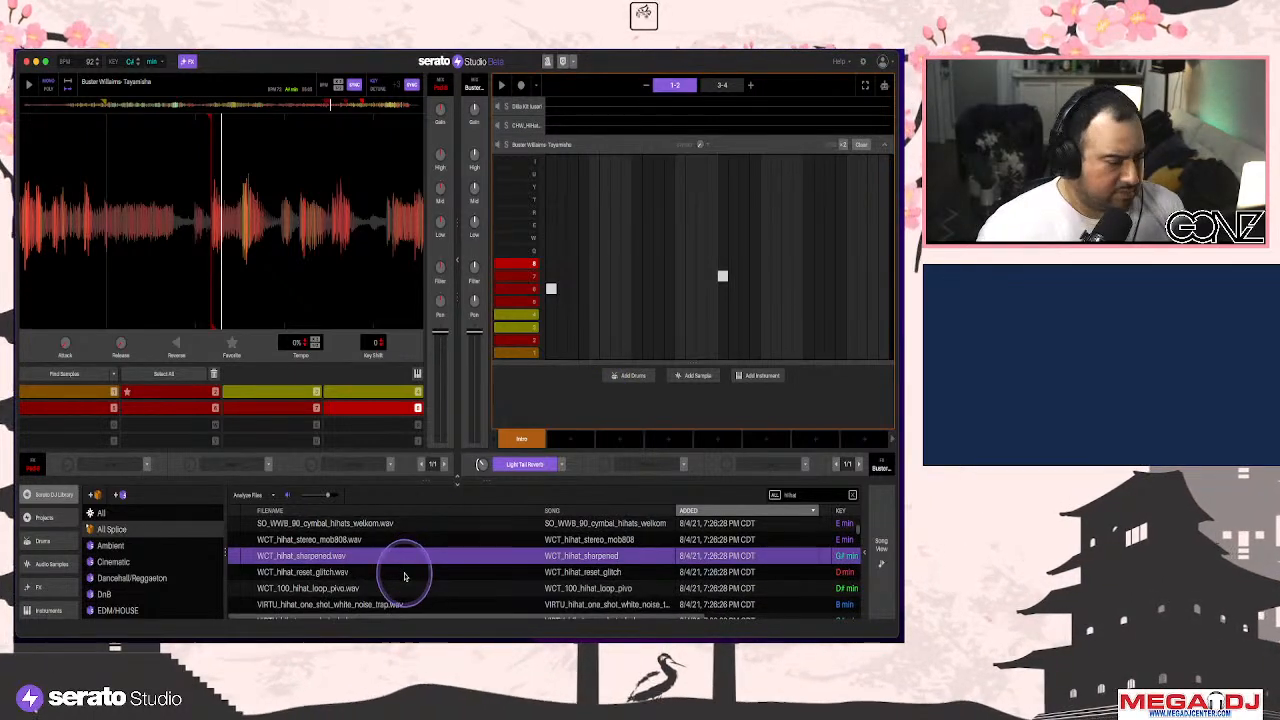
pyautogui.press('Down')
pyautogui.press('Down')
pyautogui.press('8')
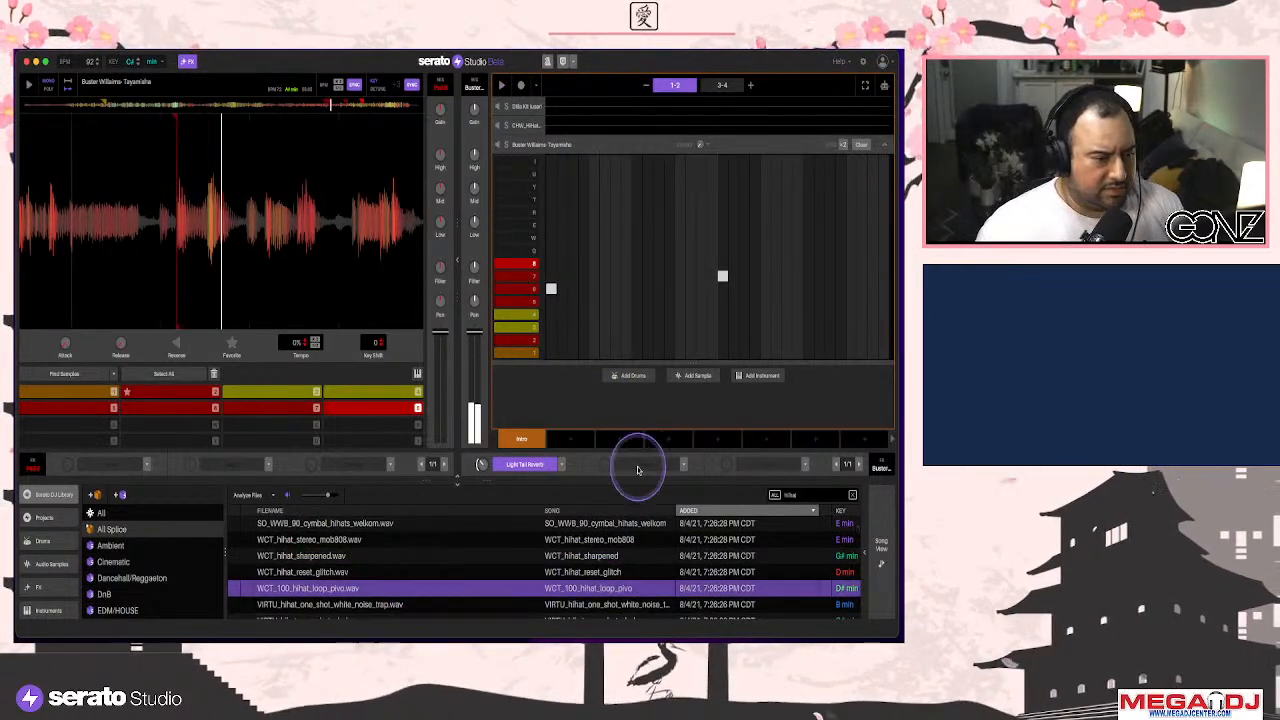
# Play the Tayamisha sample with its deck collapsed and create a new scene in the slot beside Intro
pyautogui.click(885, 147)
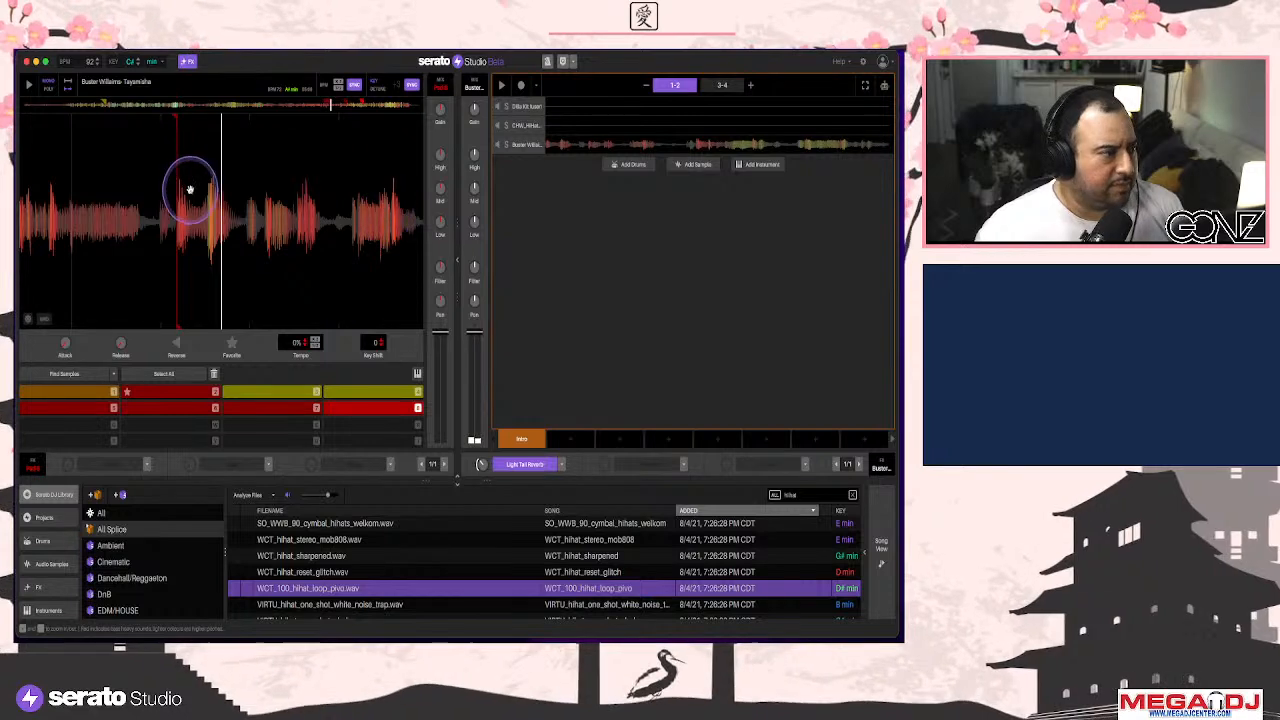
pyautogui.click(24, 86)
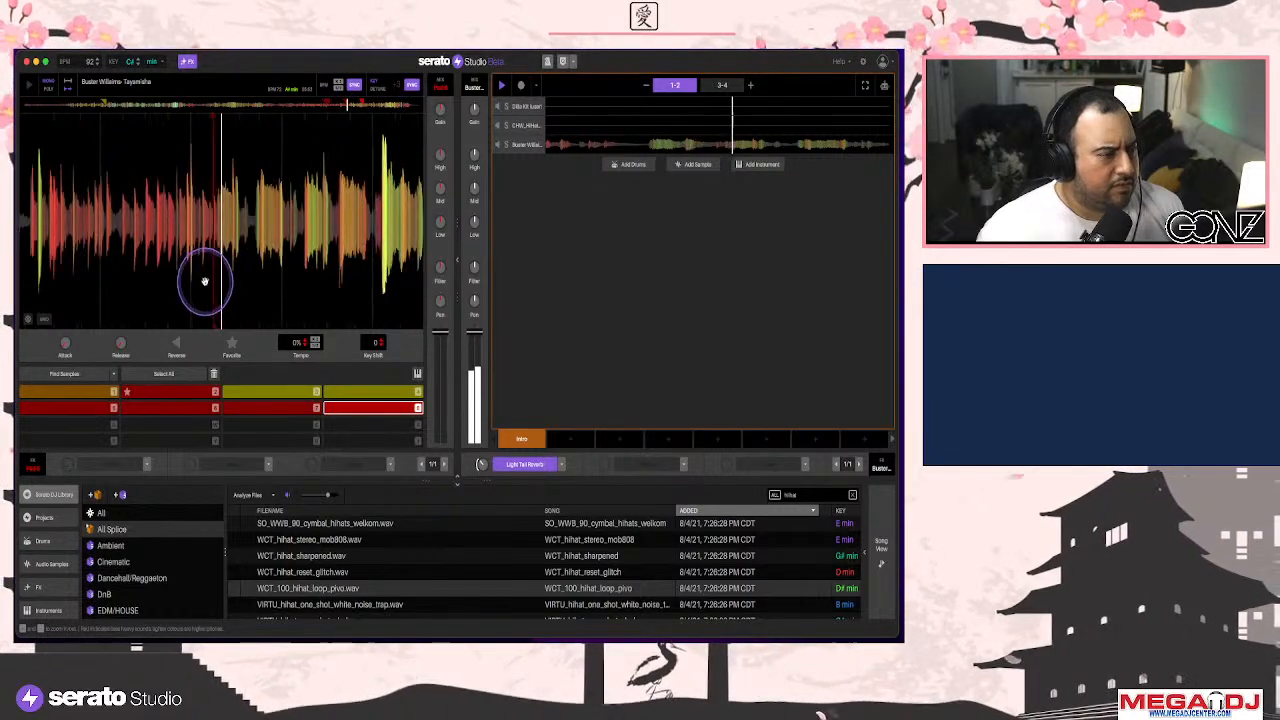
pyautogui.rightClick(571, 436)
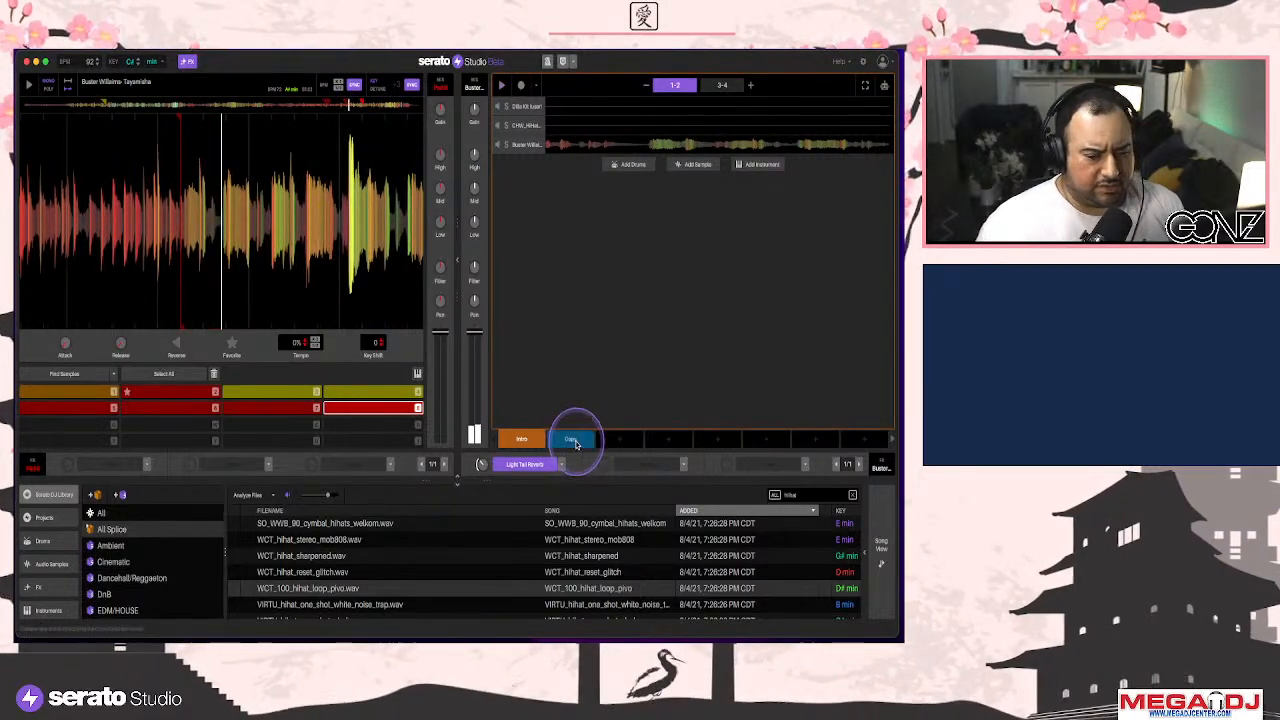
pyautogui.click(571, 458)
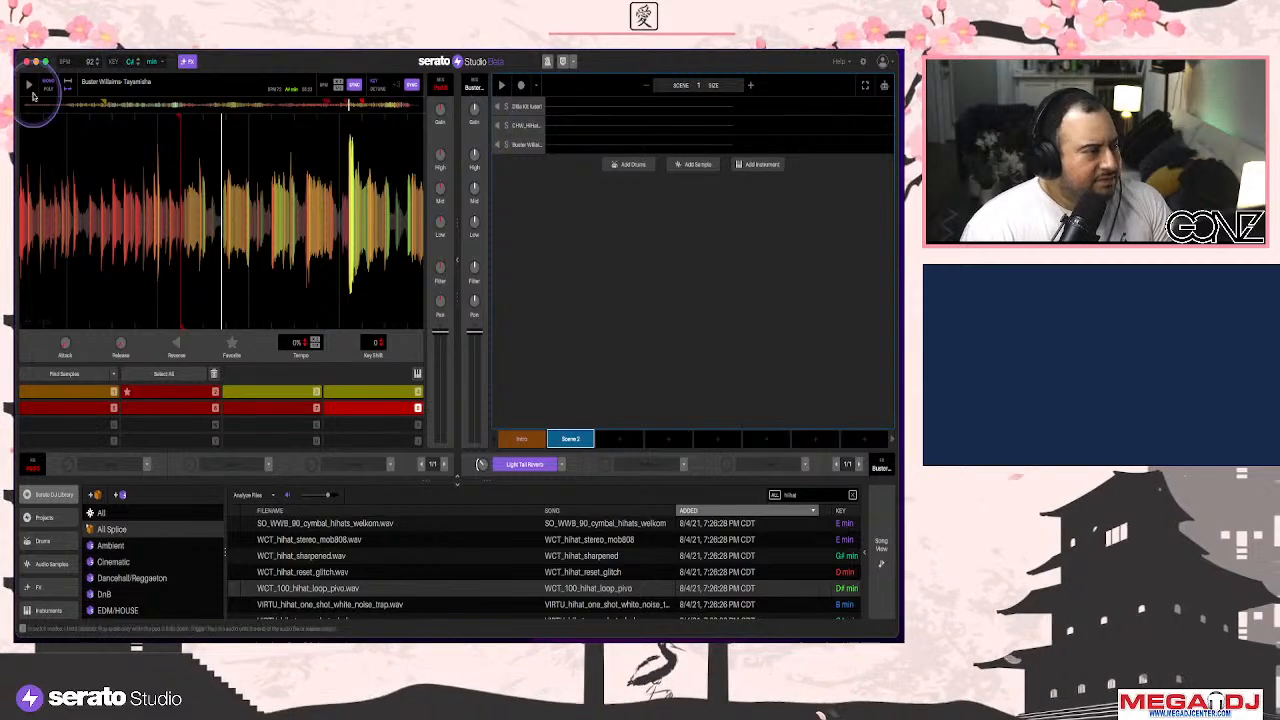
# Play the Tayamisha sample, set a new cue on pad 9 and audition it
pyautogui.click(28, 89)
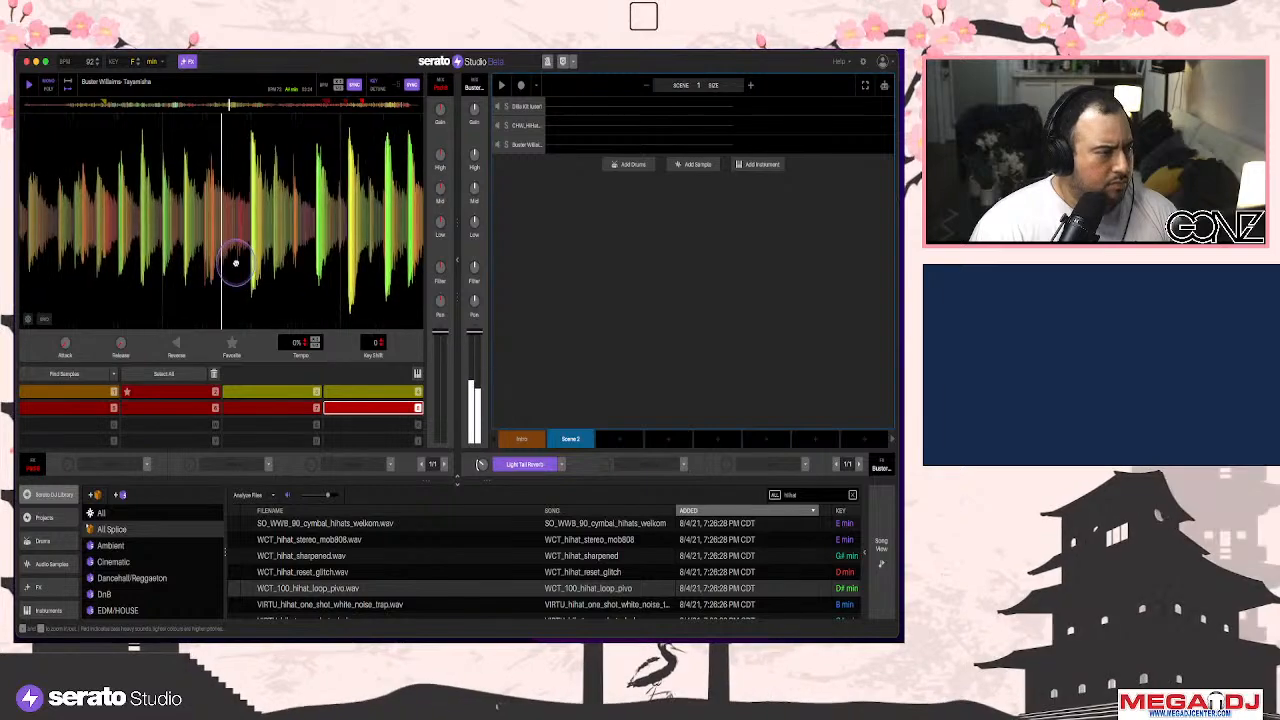
pyautogui.moveTo(246, 263); pyautogui.dragTo(247, 264)
pyautogui.press('q')
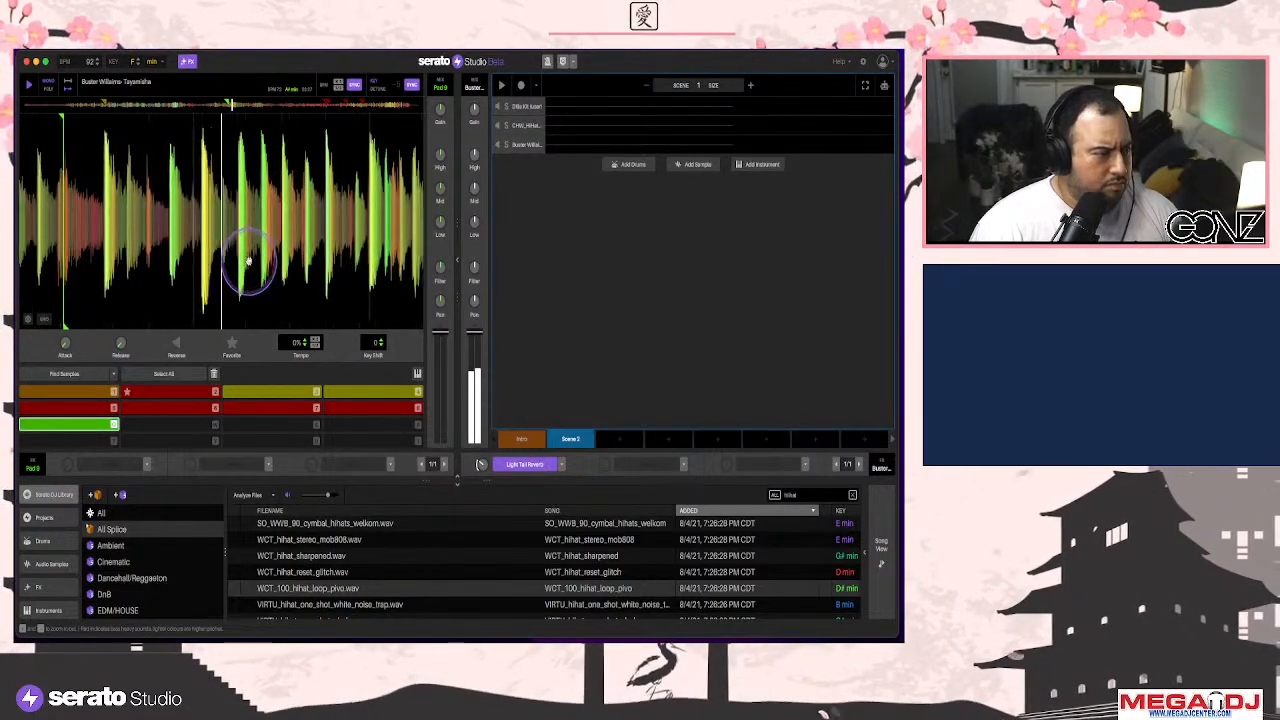
pyautogui.press('q')
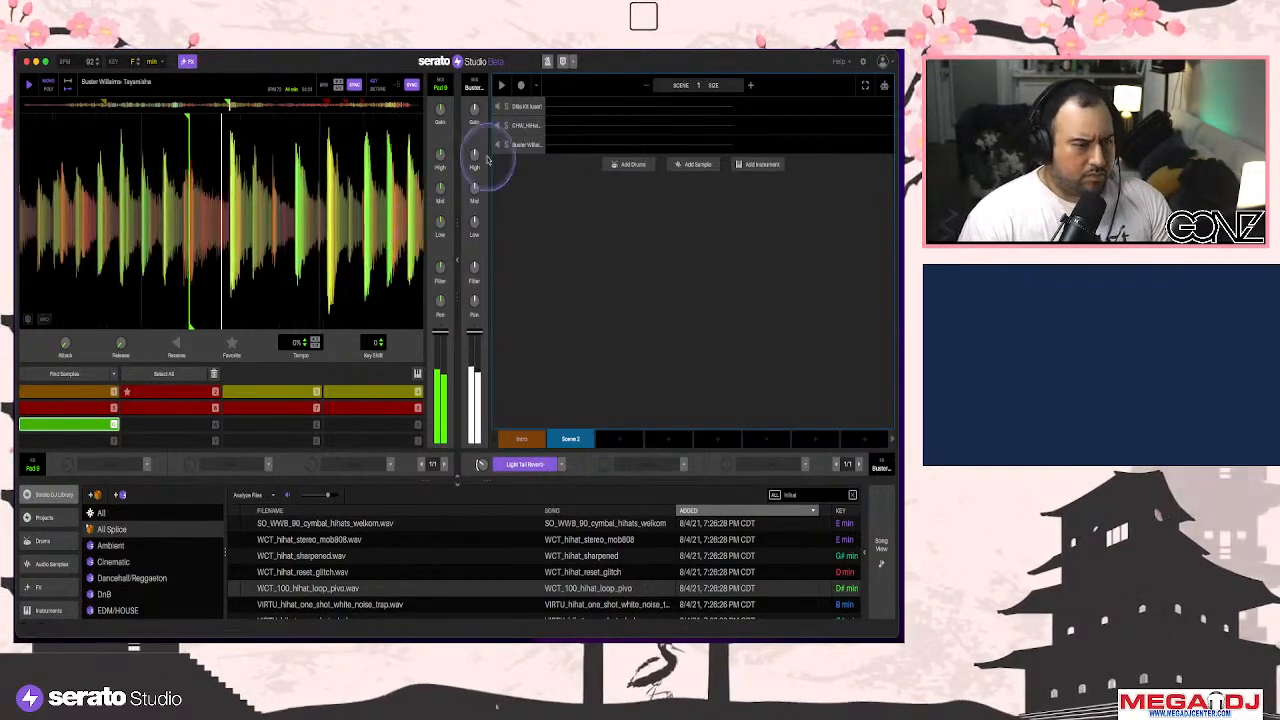
# Extend Scene 2 to four bars and place Tayamisha cue 9 at the start of bars 1, 2 and 3
pyautogui.click(580, 146)
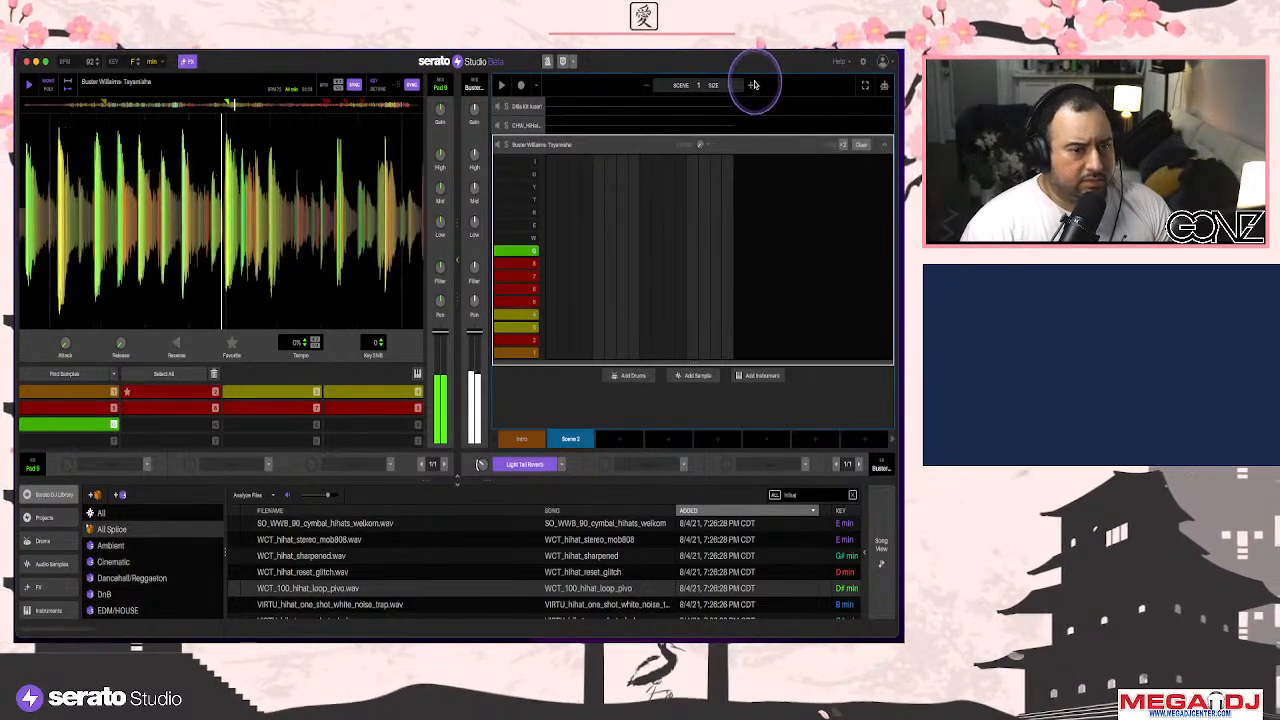
pyautogui.click(753, 85)
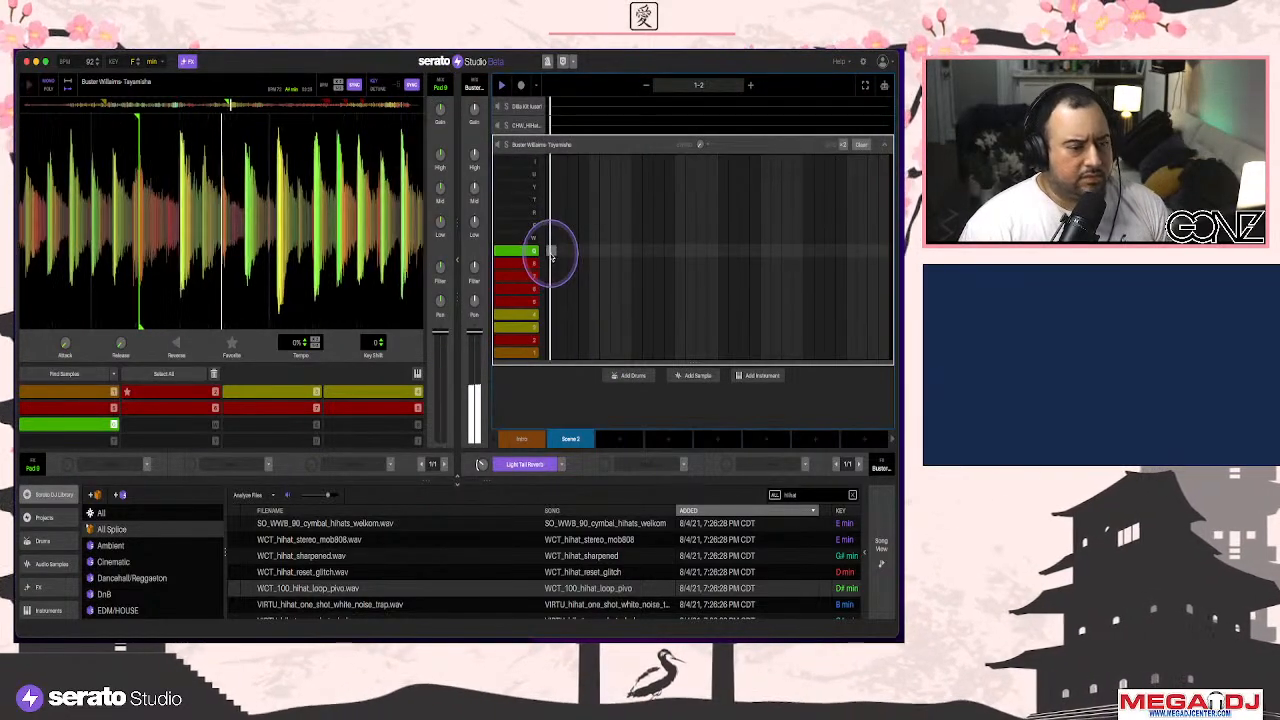
pyautogui.click(723, 250)
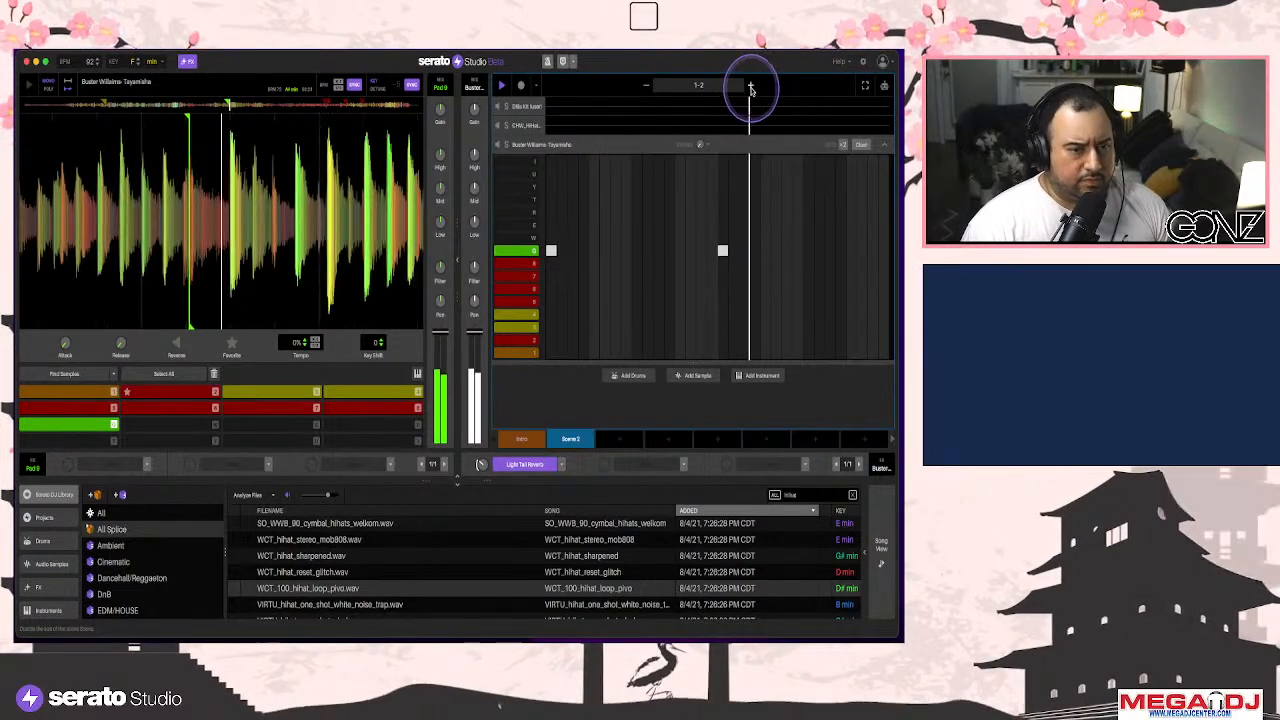
pyautogui.click(751, 86)
pyautogui.click(724, 87)
pyautogui.click(722, 250)
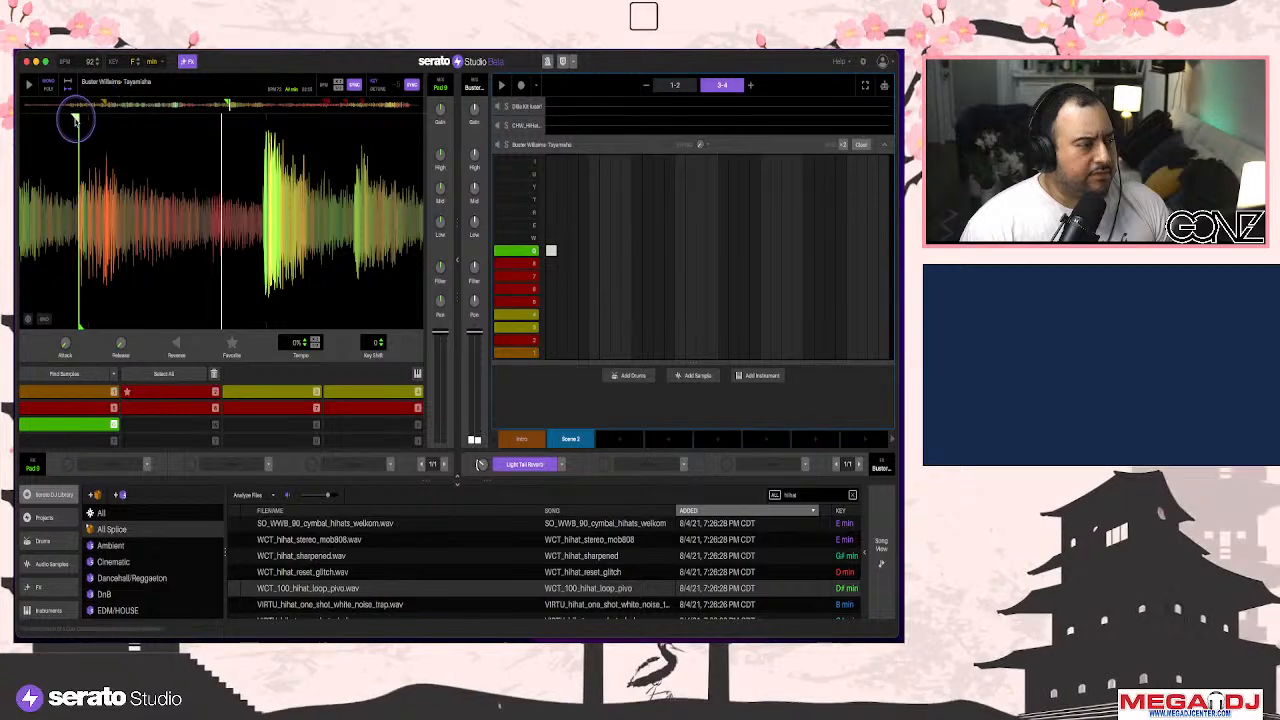
# Play the Scene 2 chop pattern and transpose the project key to D# minor
pyautogui.press('space')
pyautogui.click(138, 63)
pyautogui.click(138, 63)
pyautogui.click(138, 63)
pyautogui.click(138, 63)
pyautogui.click(138, 63)
pyautogui.click(138, 63)
pyautogui.click(138, 63)
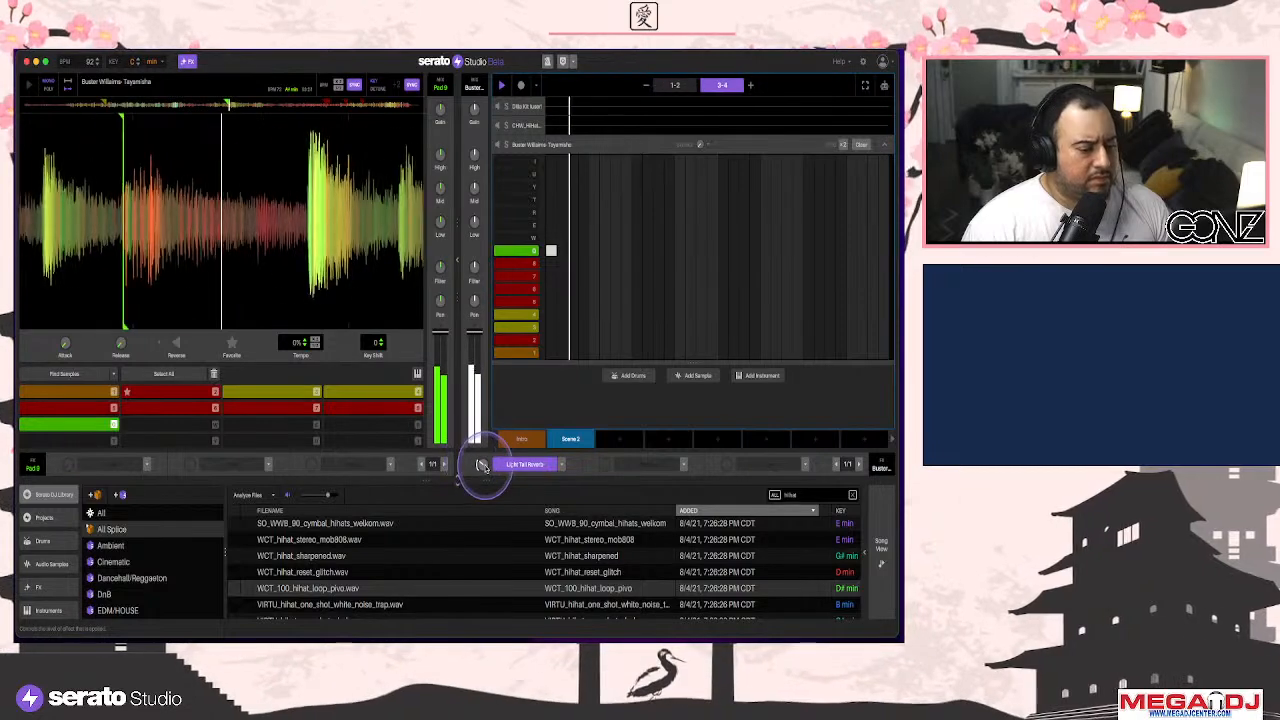
pyautogui.click(135, 60)
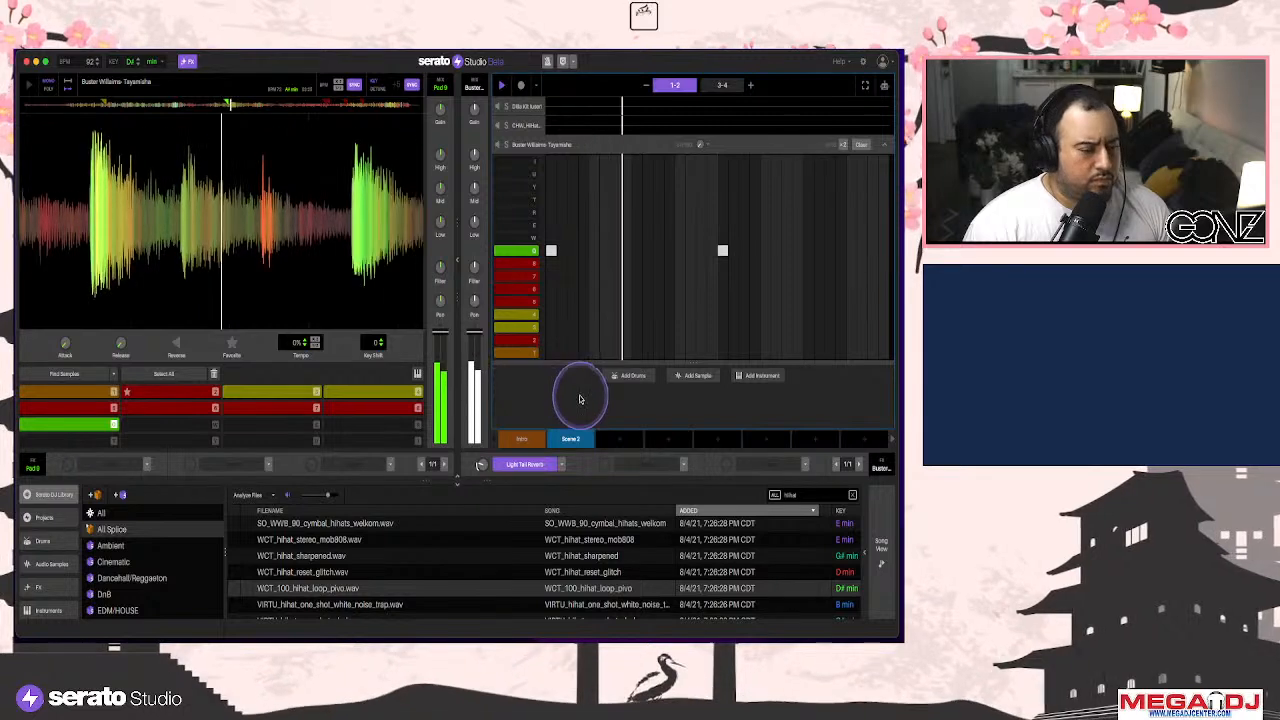
# Stop playback and preview the TROPKILLAZ one-shot hi-hats and sb3_hat_open_lovely.wav
pyautogui.press('space')
pyautogui.scroll(-10, 560, 565)
pyautogui.click(631, 589)
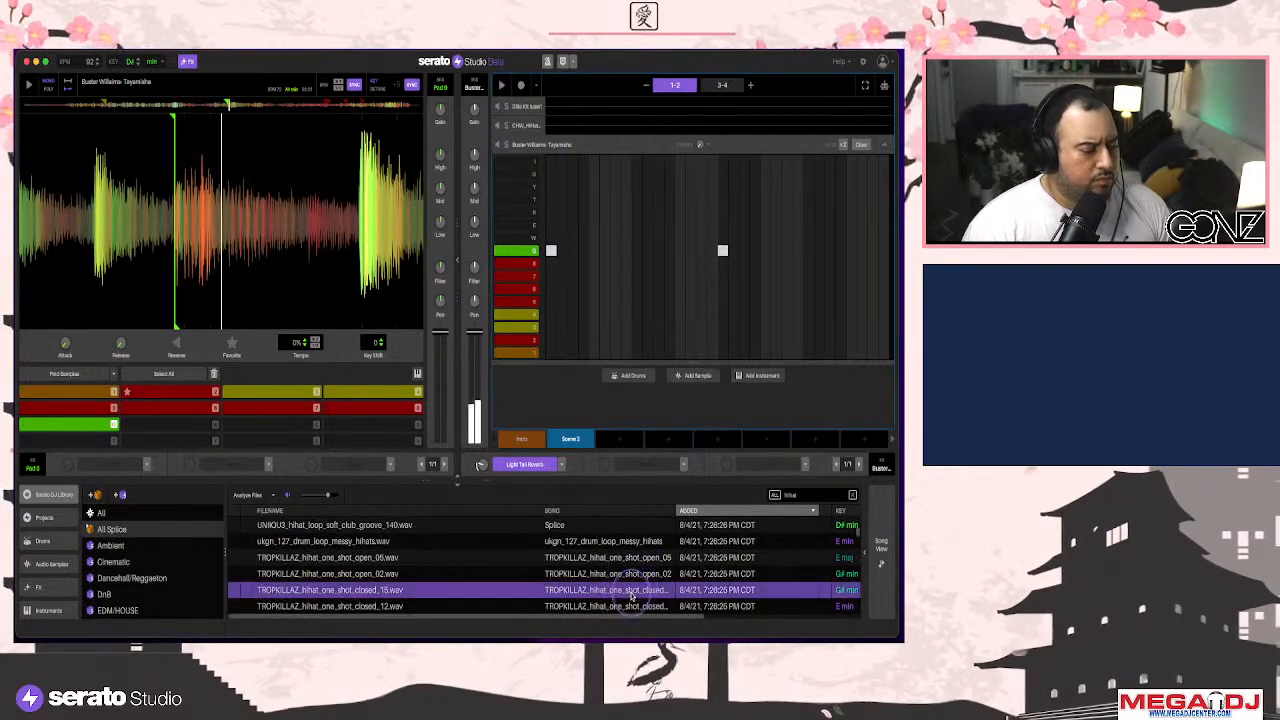
pyautogui.click(620, 556)
pyautogui.scroll(15, 625, 570)
pyautogui.click(680, 559)
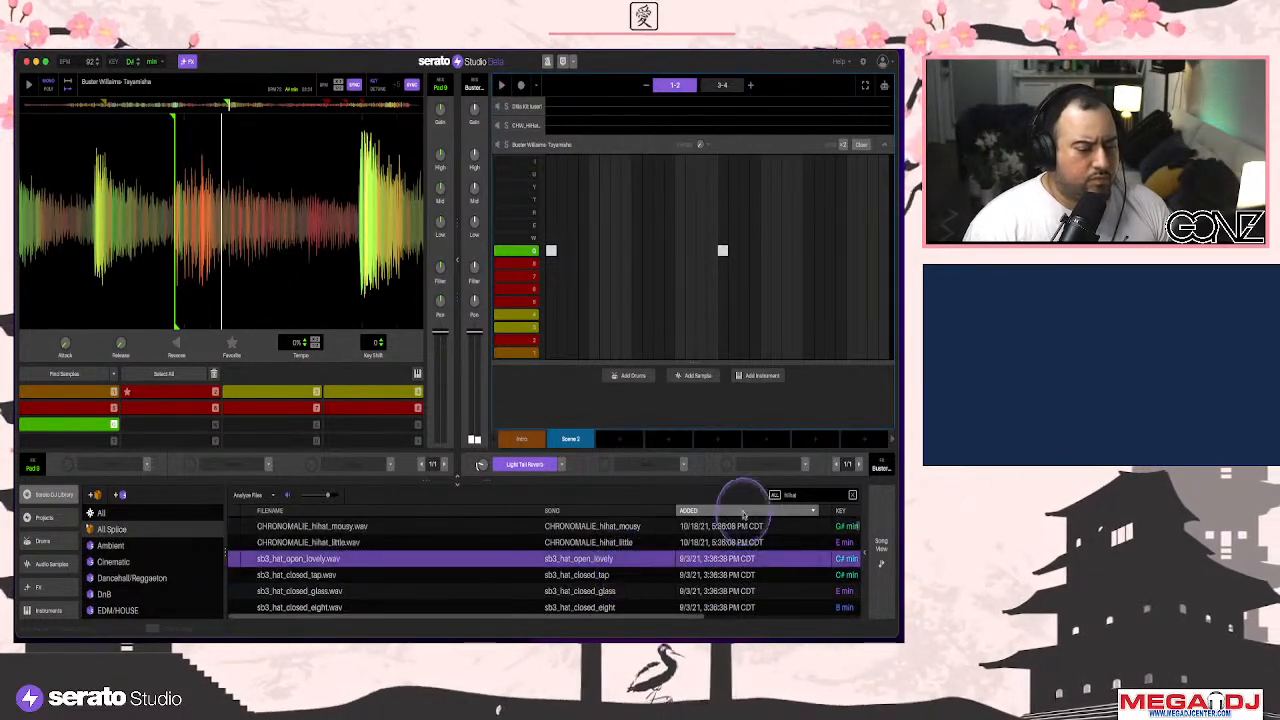
# Search the library for drum, preview the CPA_NLO loops and add CPA_NLO_90_drum_loop_future_bounce.wav to the scene as a new deck
pyautogui.click(797, 495)
pyautogui.write('drum')
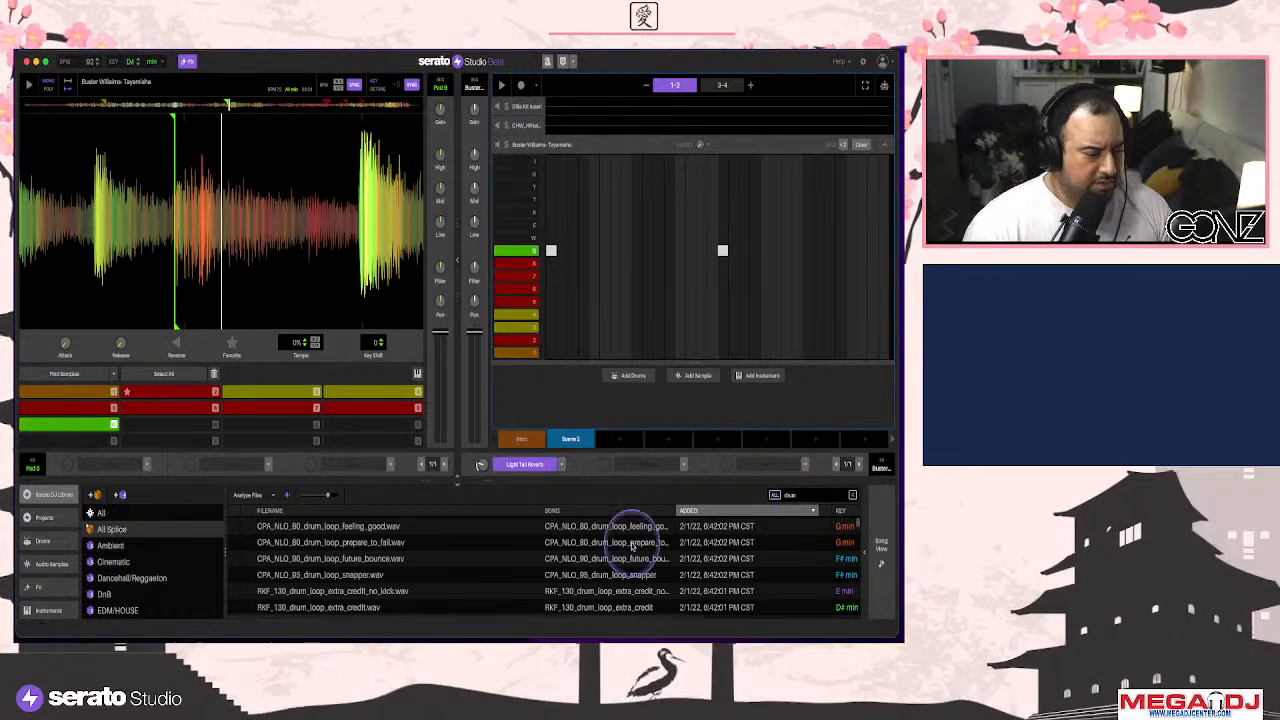
pyautogui.click(603, 575)
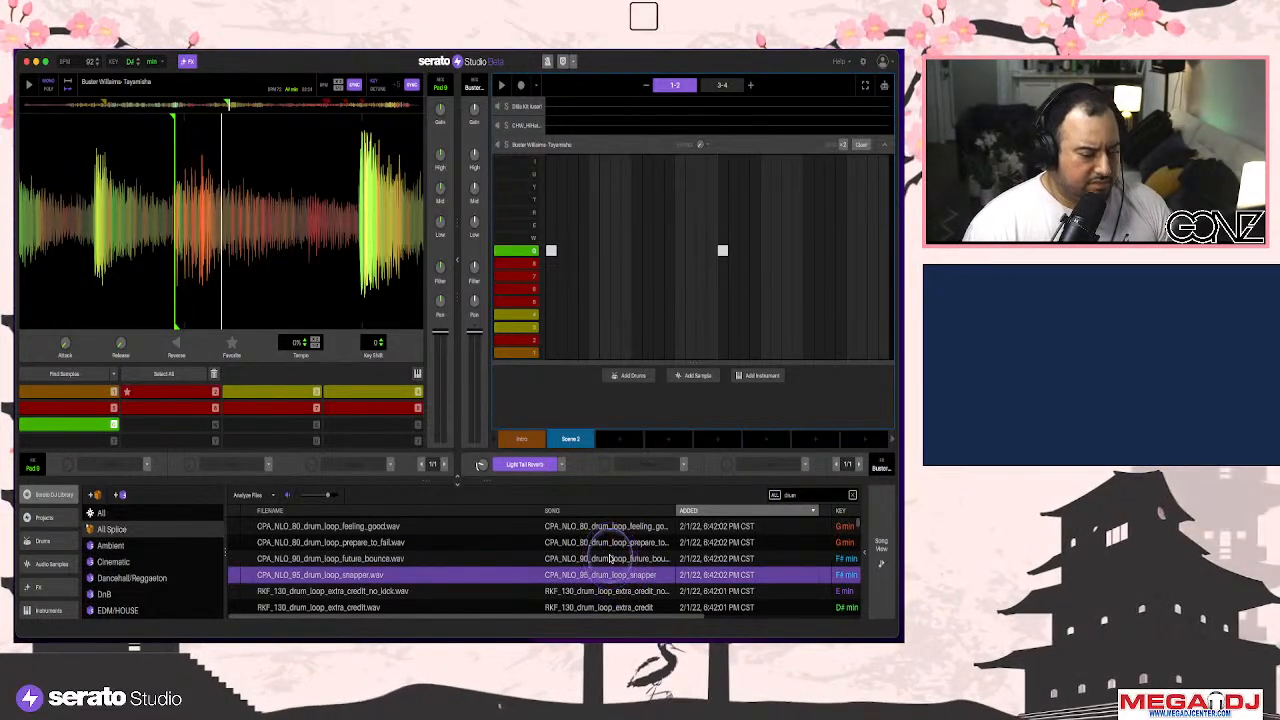
pyautogui.click(611, 558)
pyautogui.moveTo(613, 568); pyautogui.dragTo(578, 402)
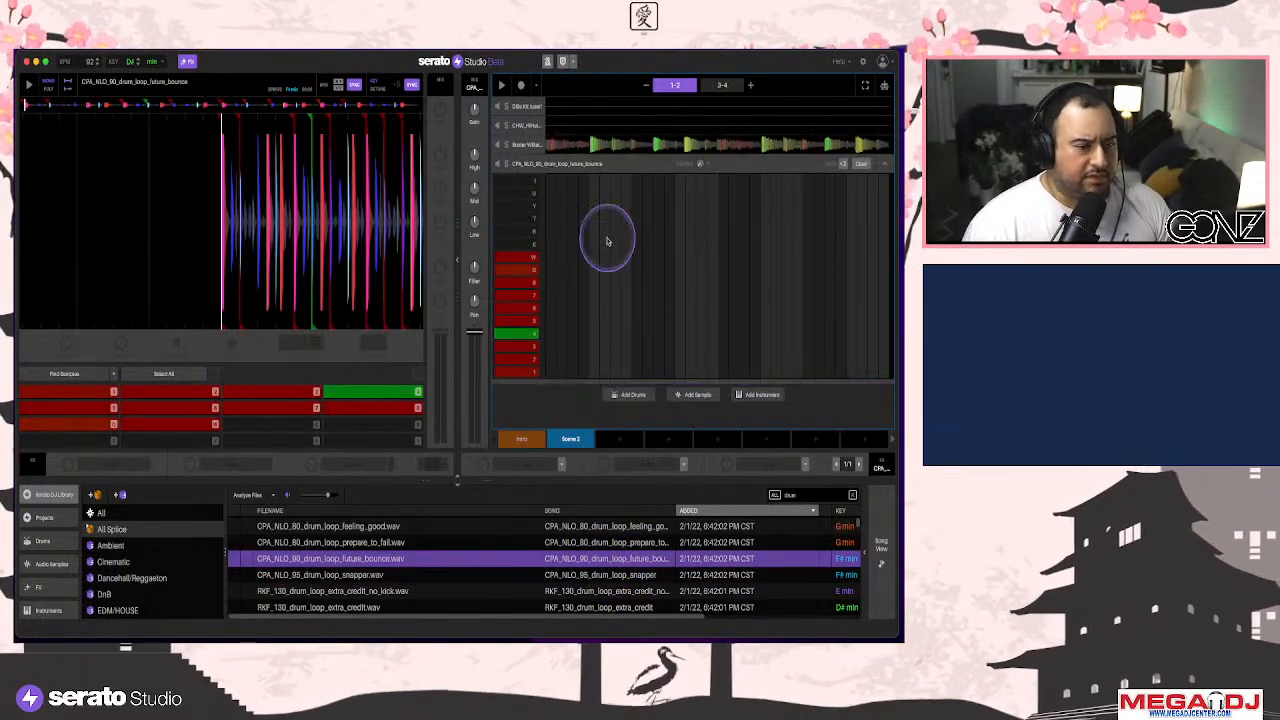
# Place the drum loop's cue 1 at the start of bar 1 and set the project key to F# minor during playback
pyautogui.click(551, 371)
pyautogui.press('space')
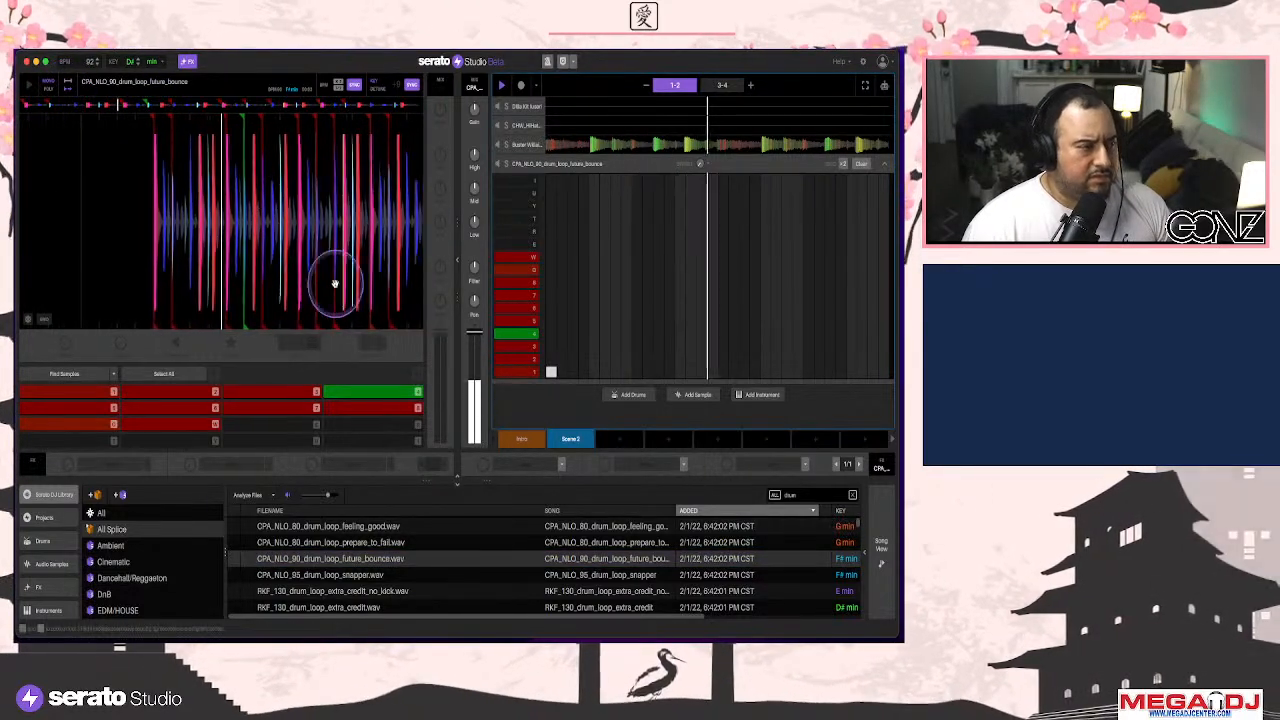
pyautogui.click(139, 64)
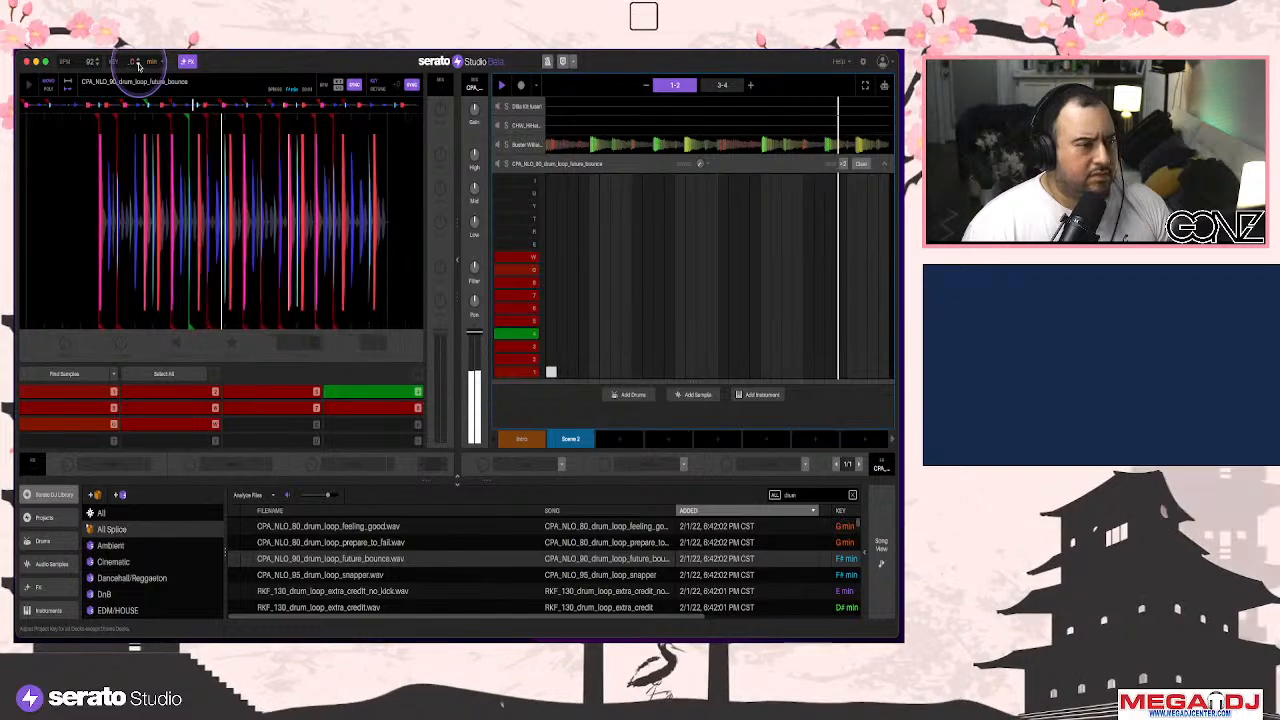
pyautogui.click(139, 64)
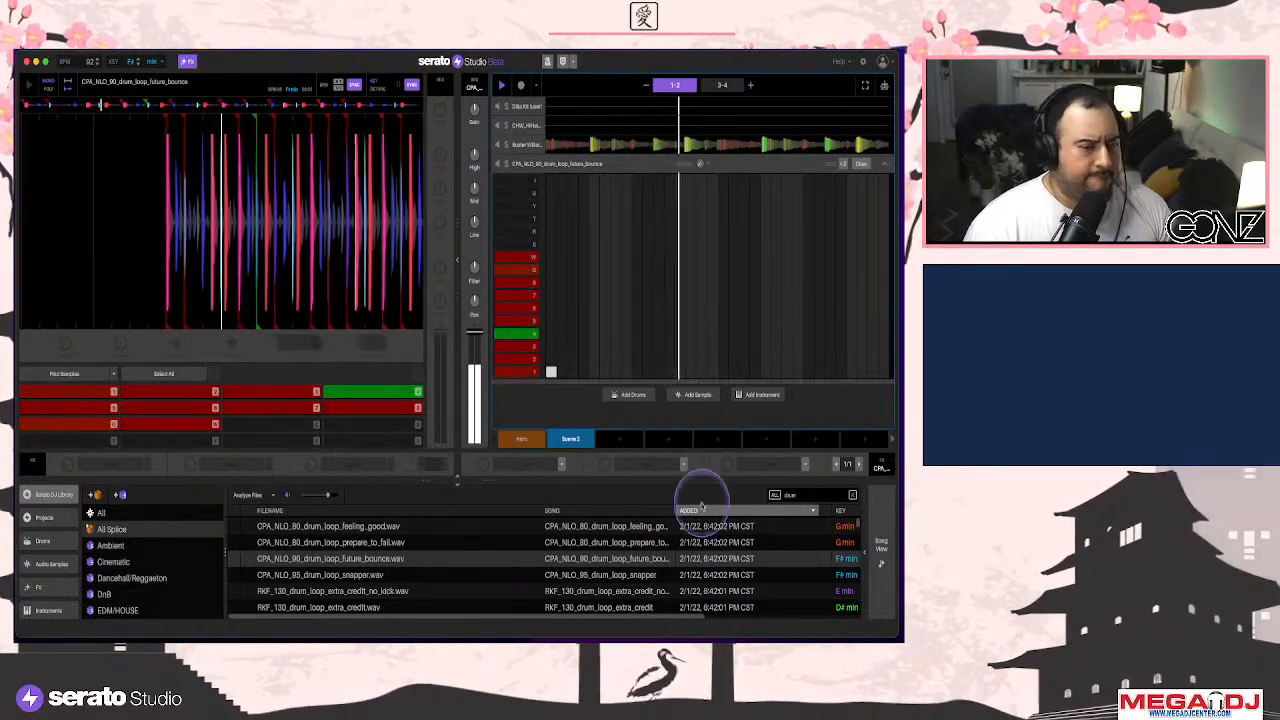
# Clear the Tayamisha pattern, delete its deck from all scenes and collapse the Dilla Kit grid
pyautogui.click(778, 144)
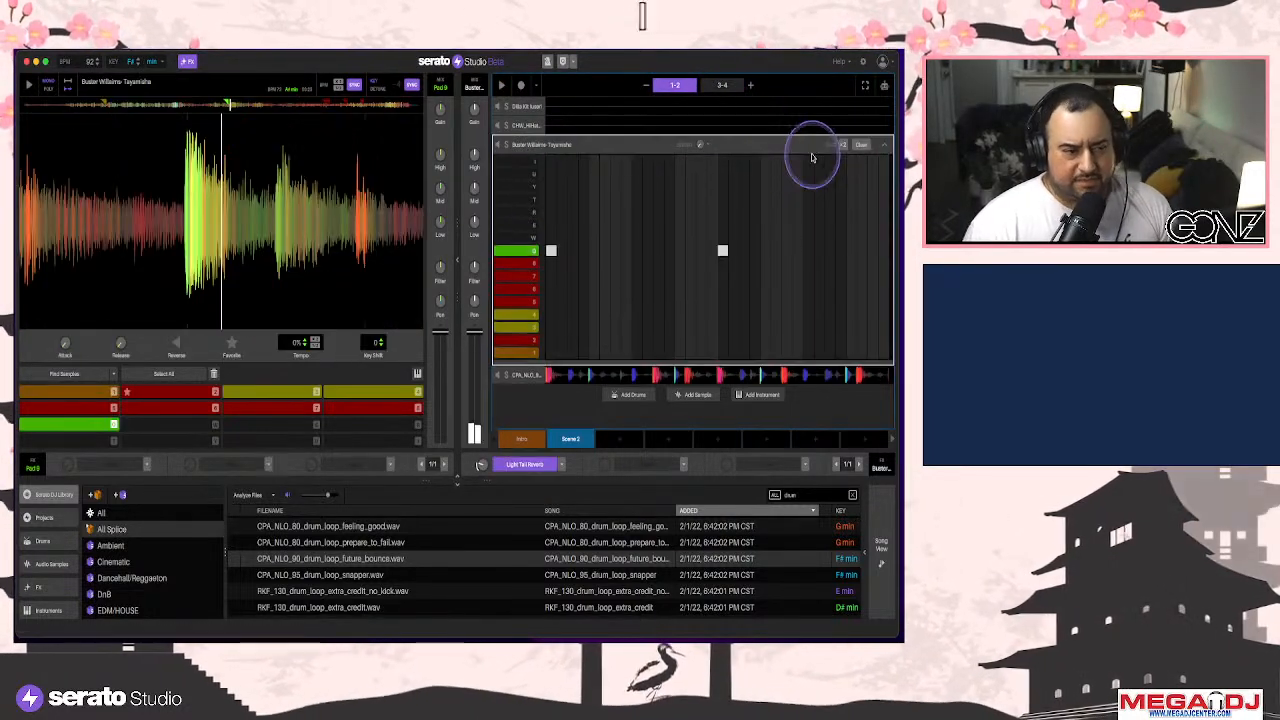
pyautogui.click(861, 144)
pyautogui.click(516, 142)
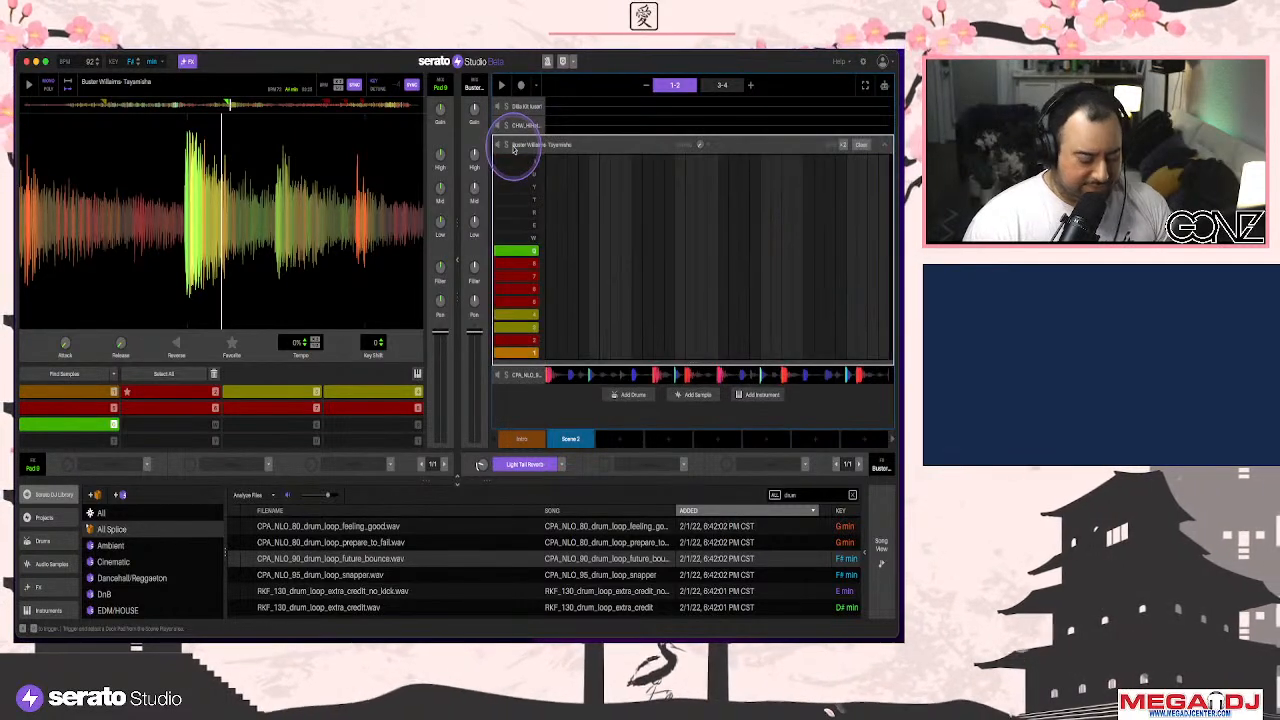
pyautogui.press('BackSpace')
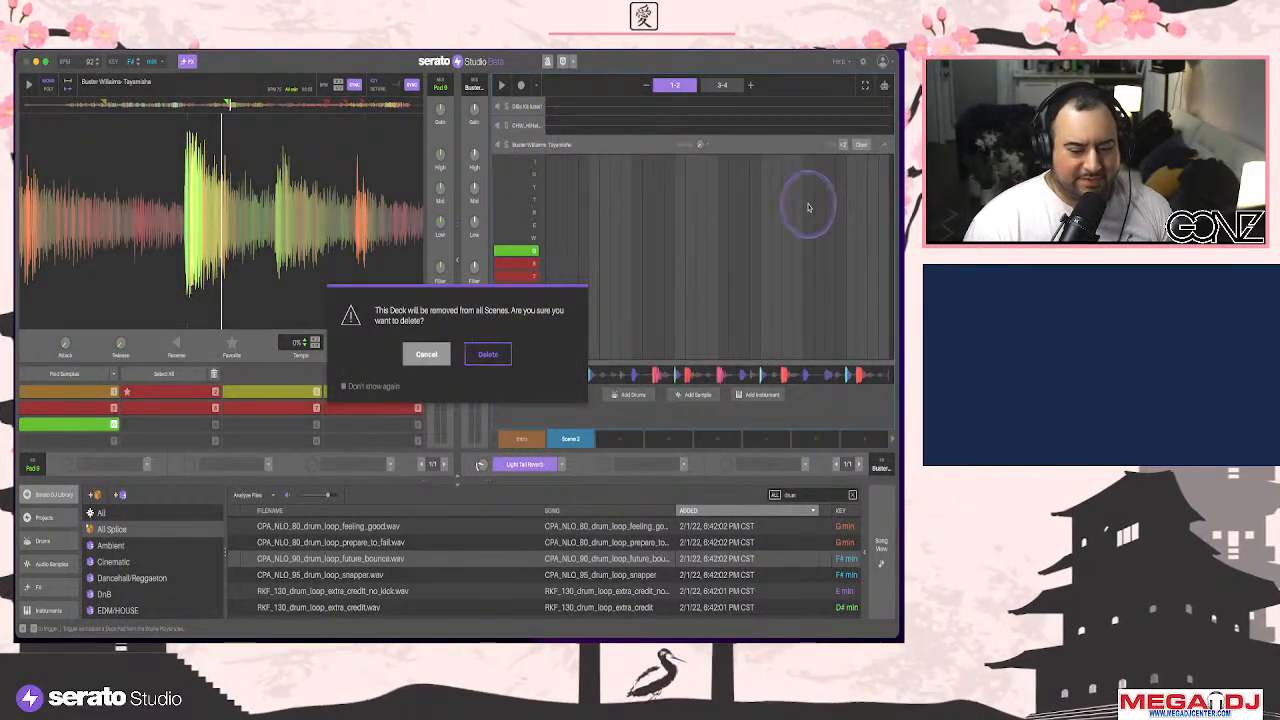
pyautogui.press('Return')
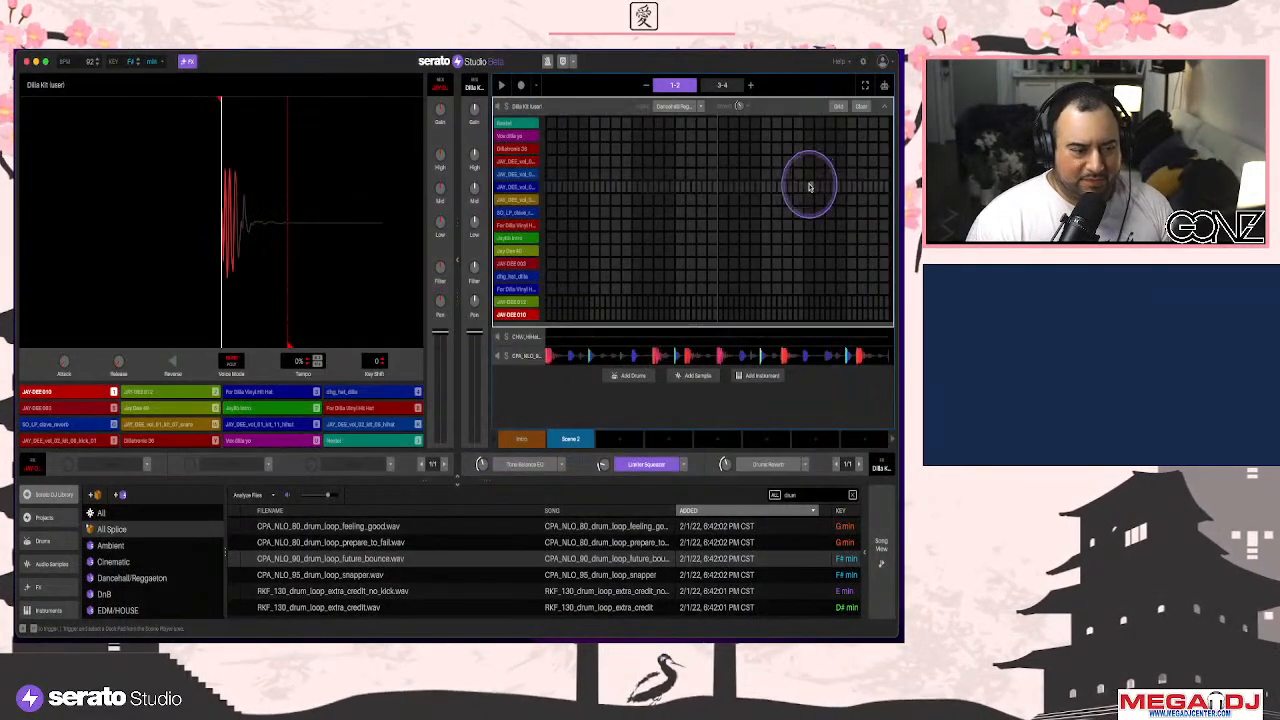
pyautogui.click(880, 112)
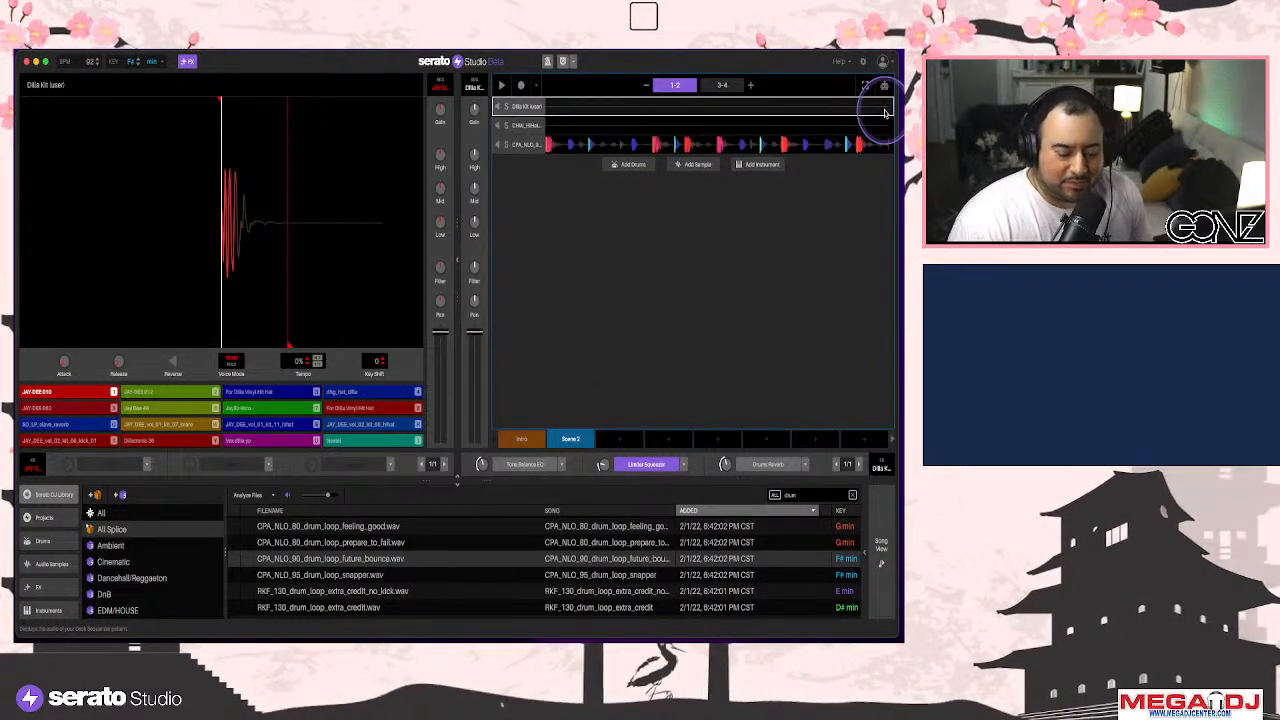